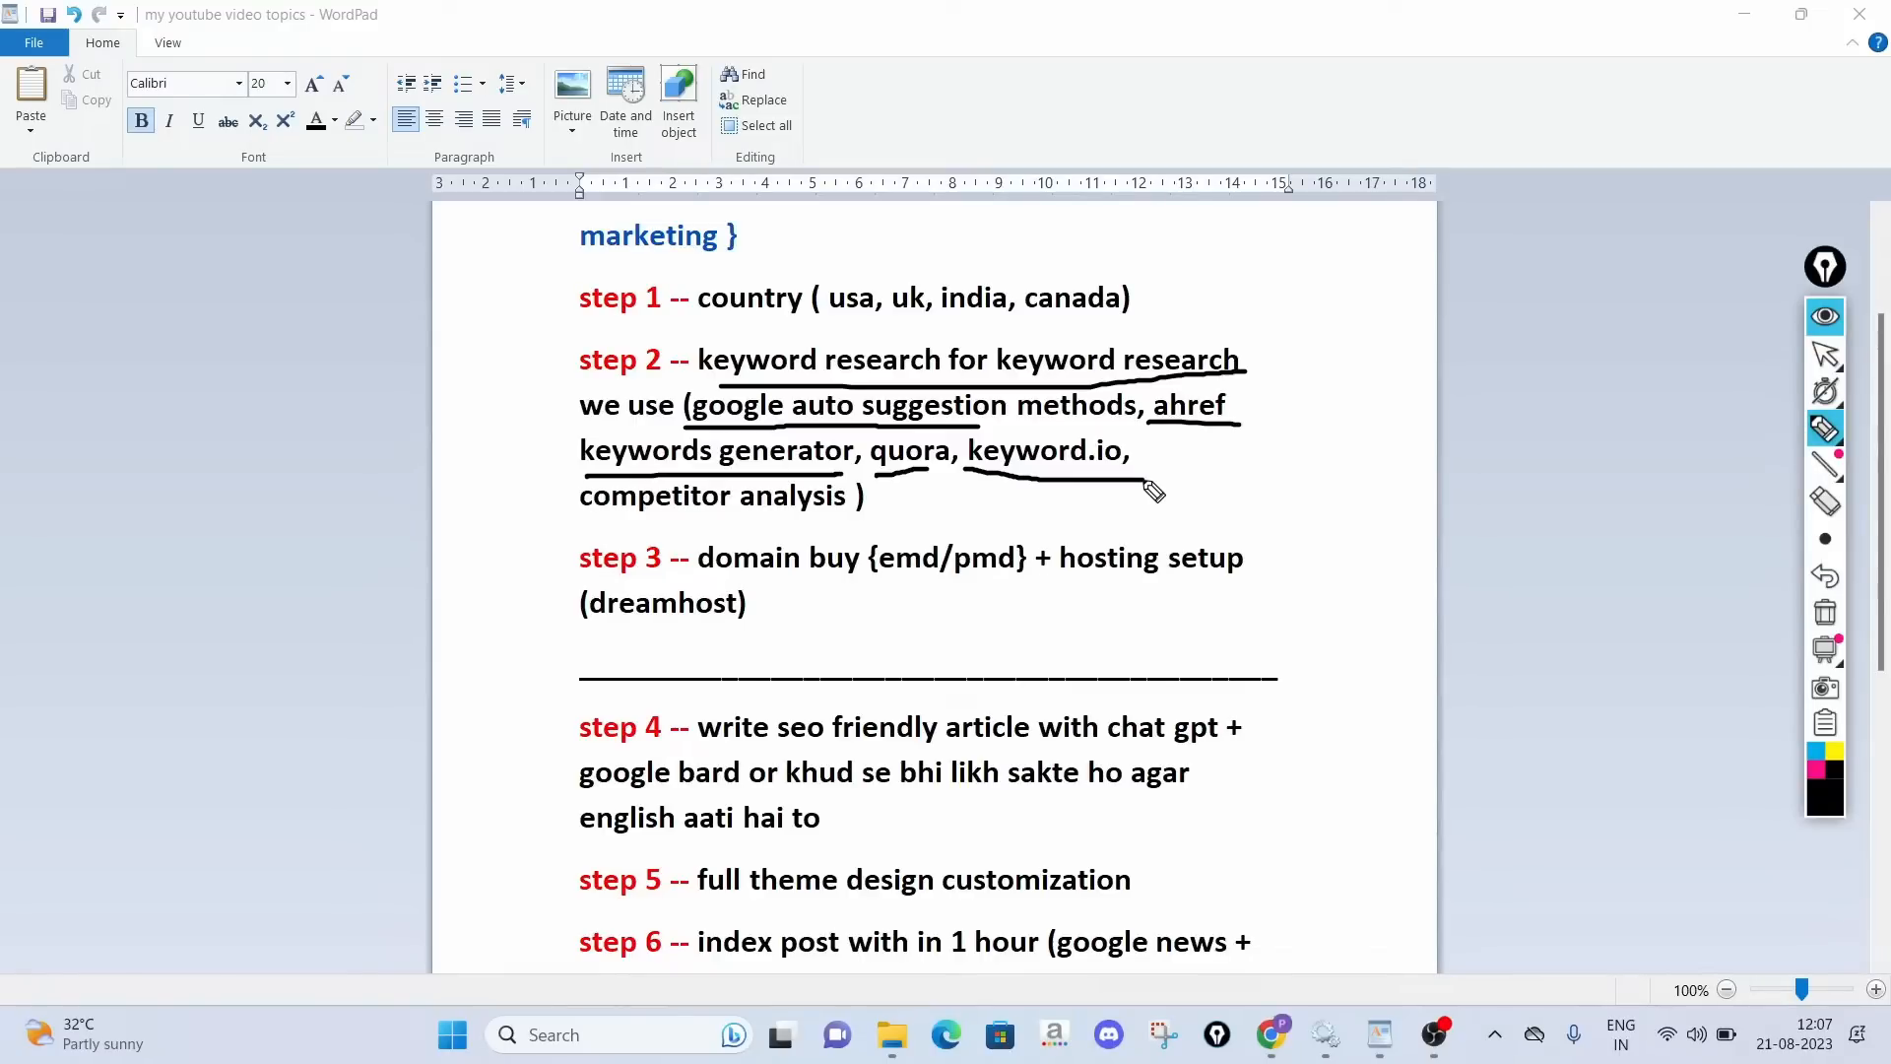
Underline "competitor analysis" in step 2 of the document, clear all pen annotations and hide the drawing tools
drag(579, 524, 845, 523)
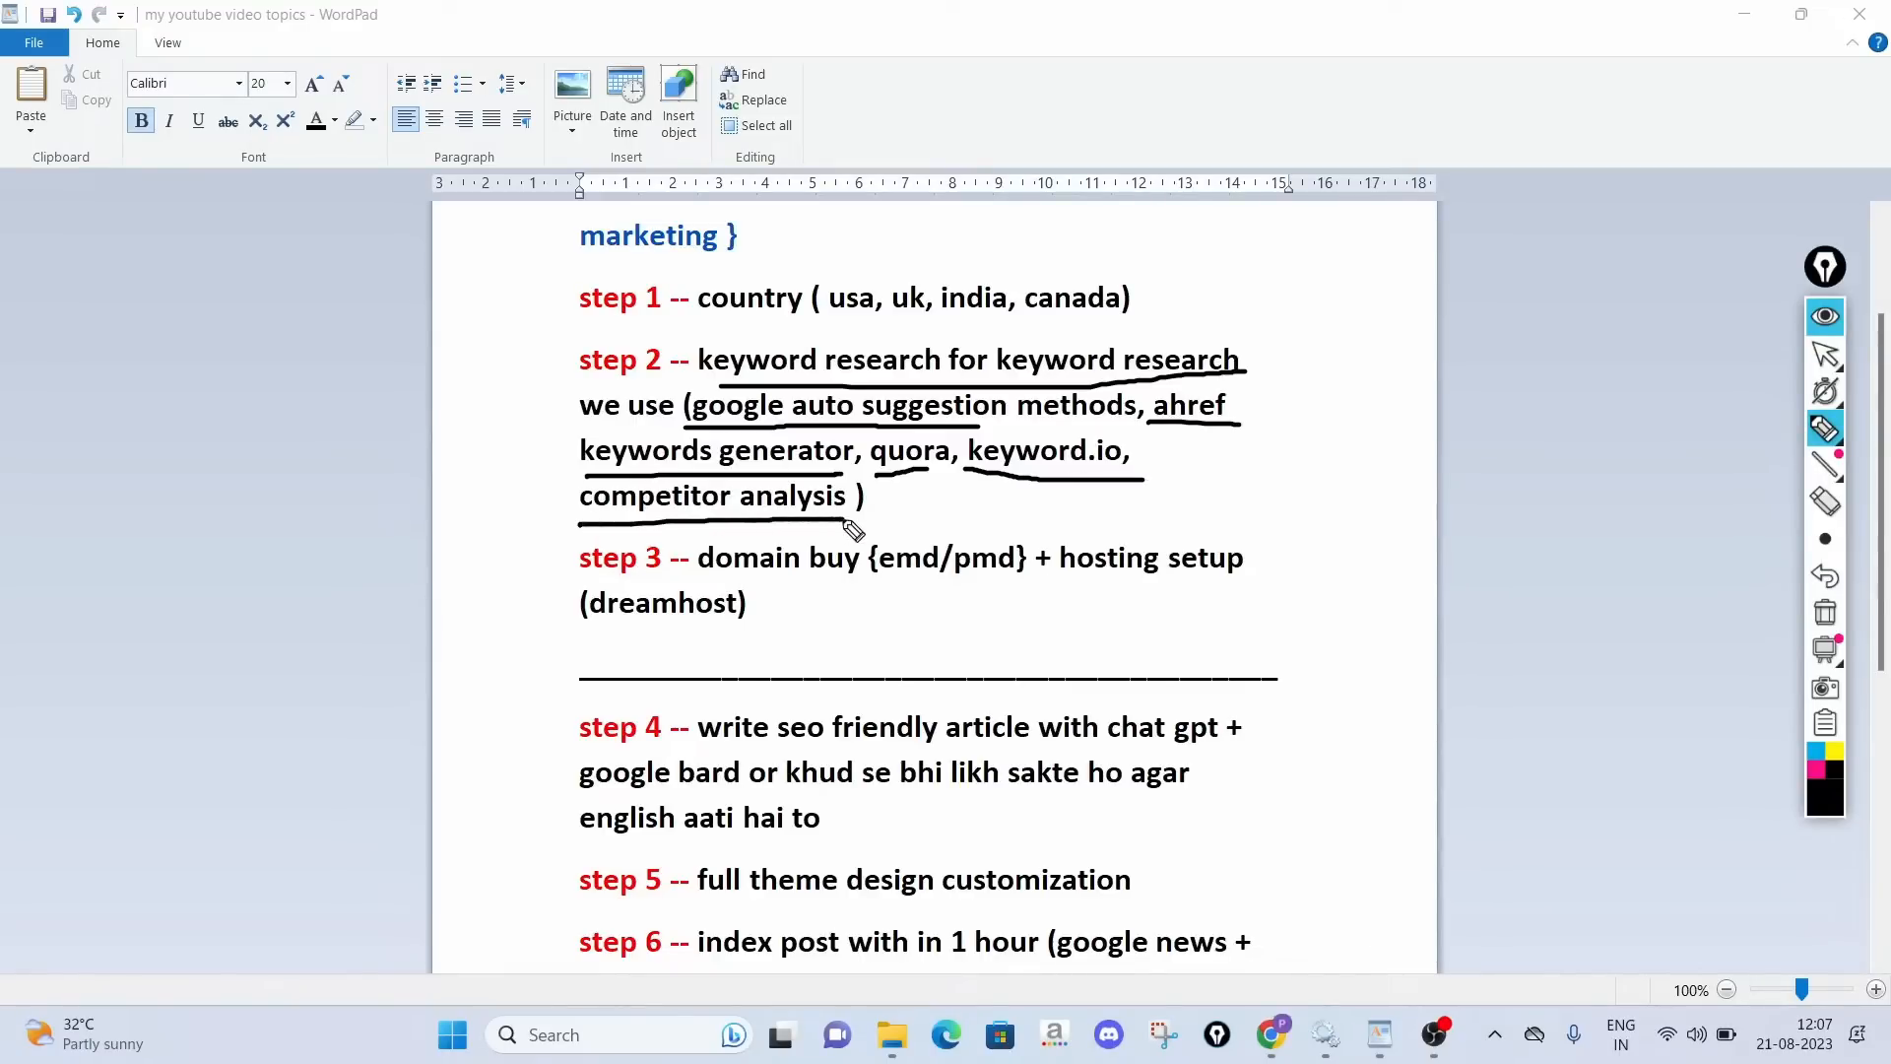
click(1825, 613)
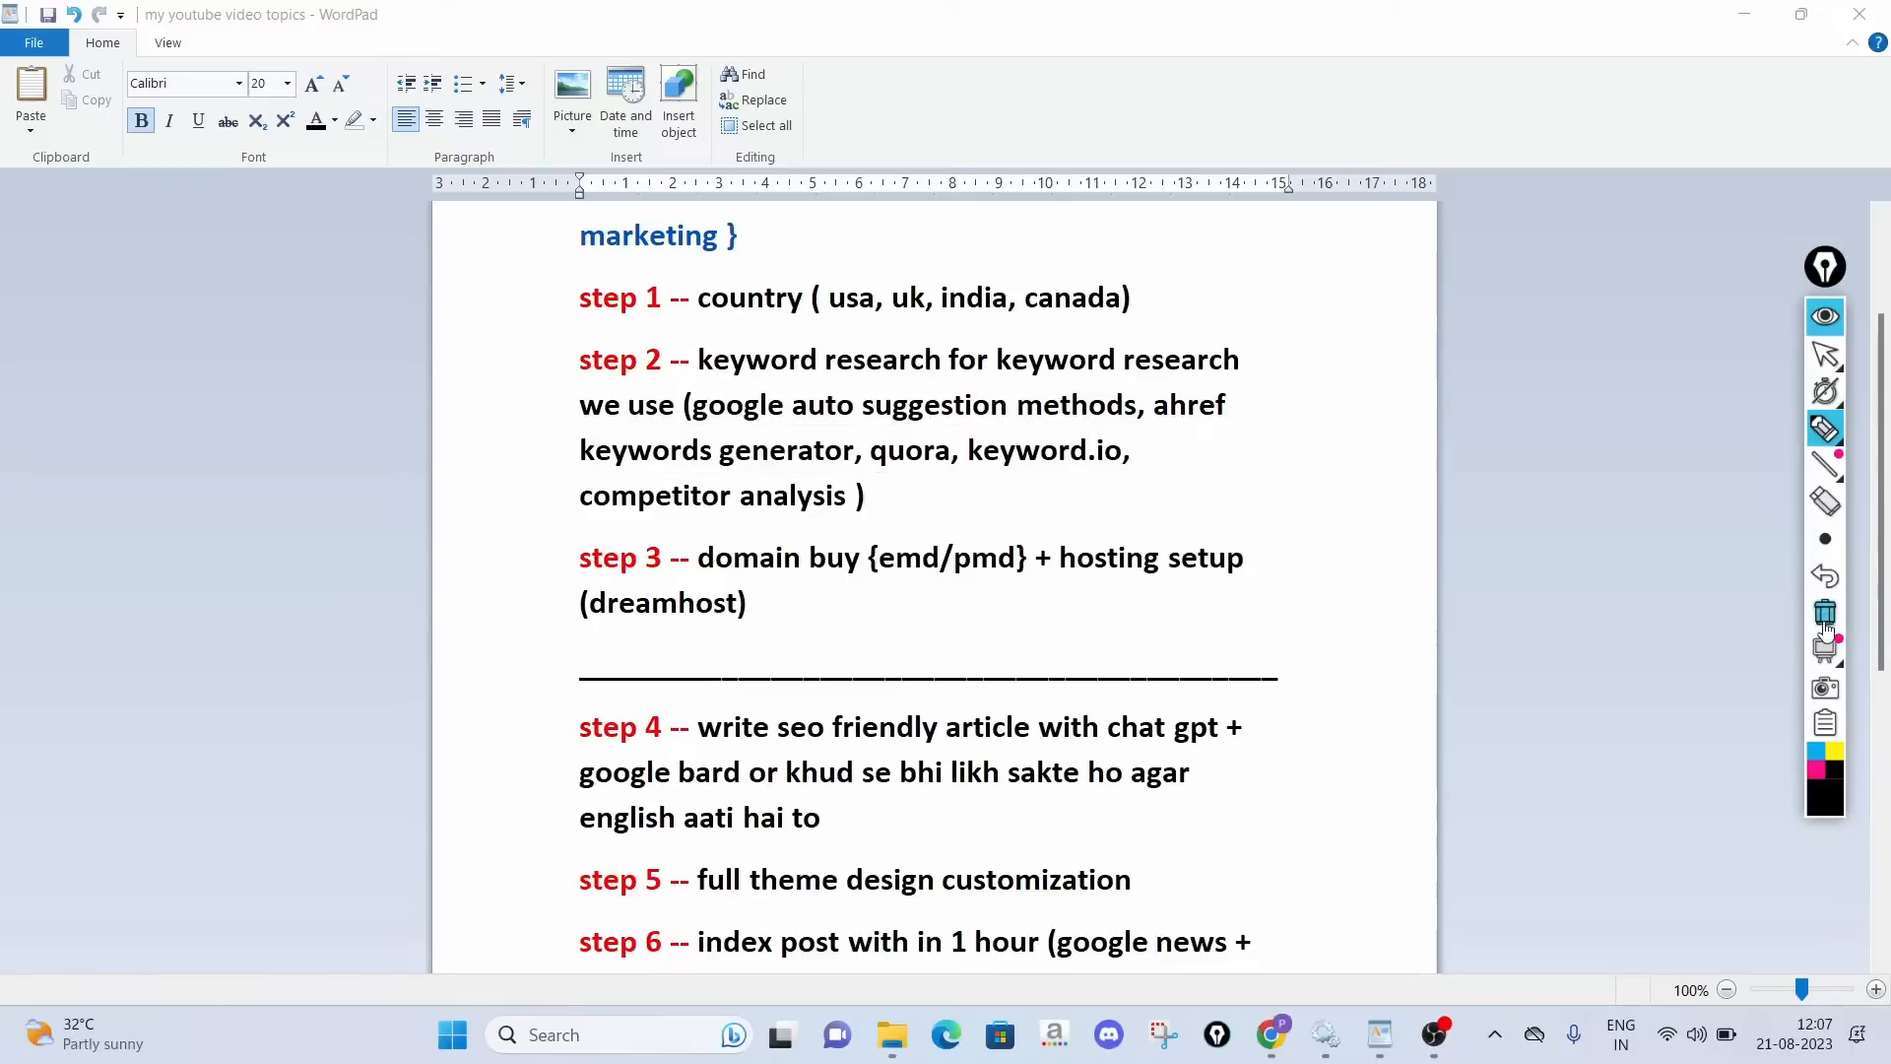
click(1827, 318)
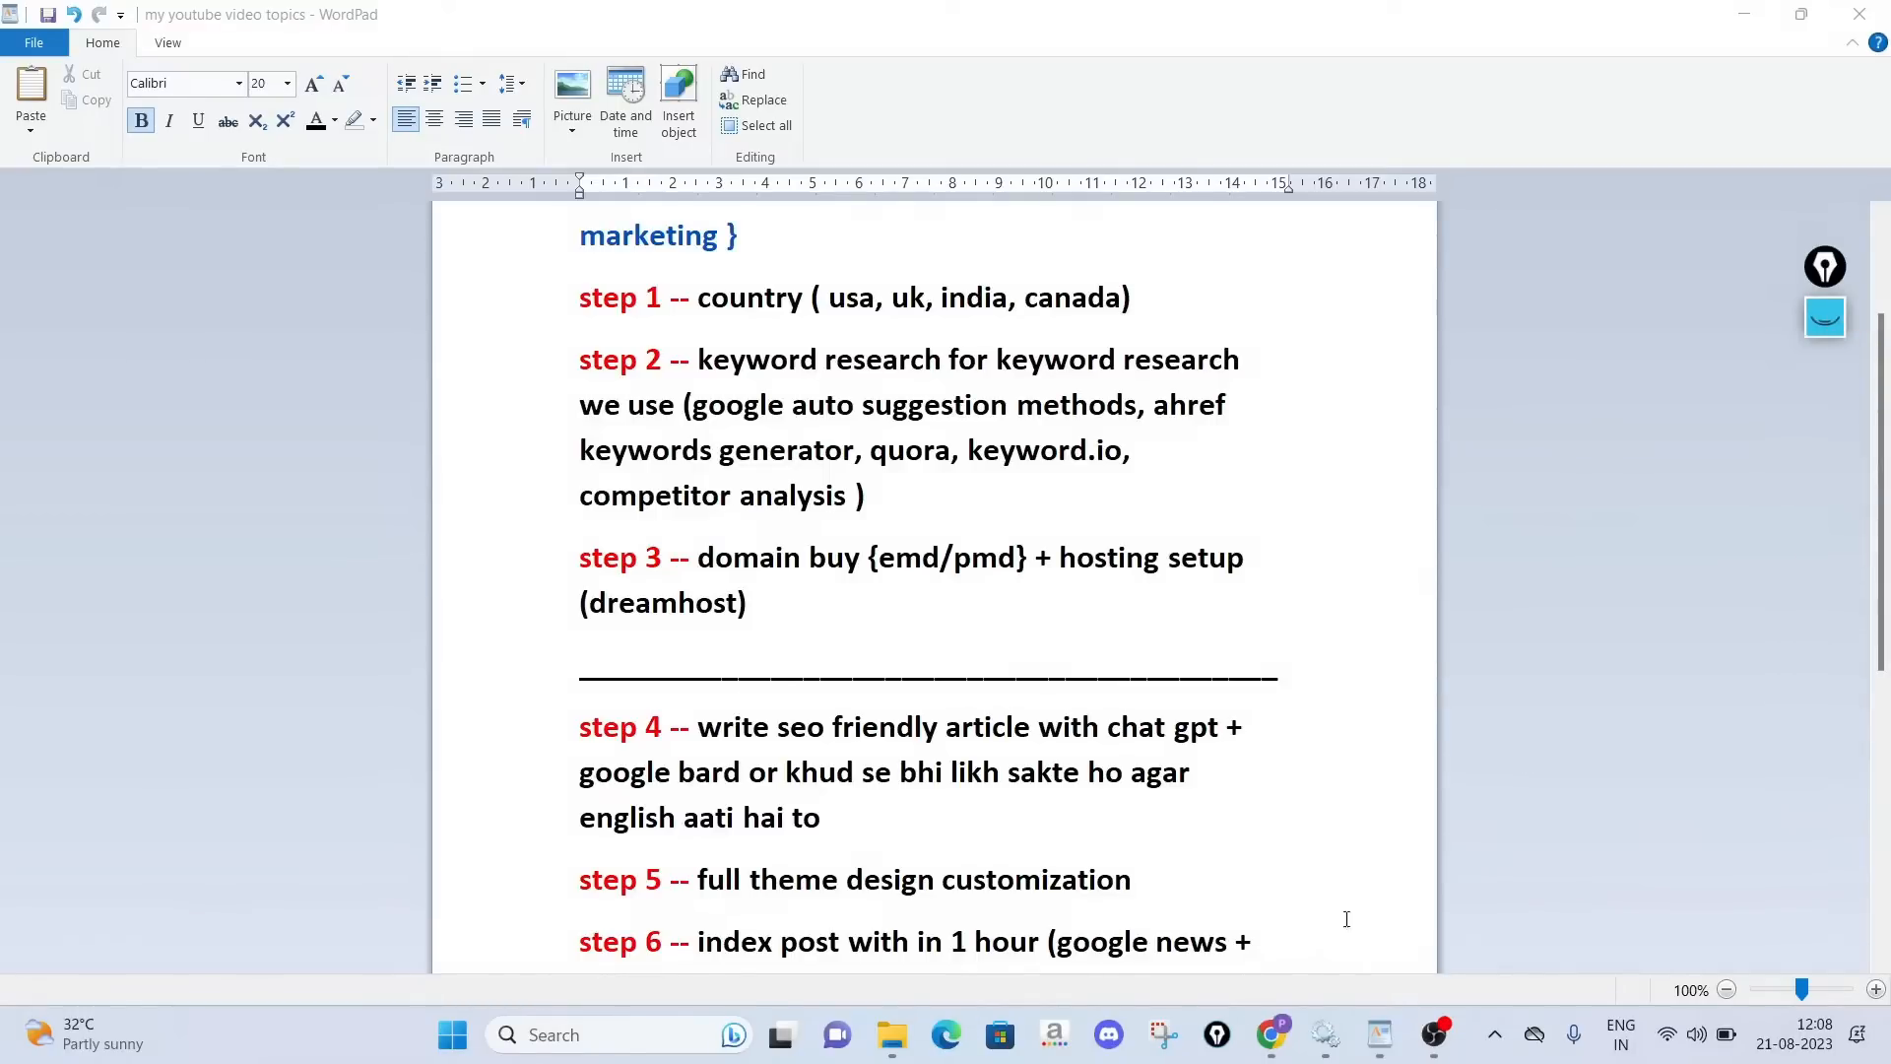
Switch to Chrome, search for "google usa" in place of the parrot breed search, and open the Google USA home page
click(1271, 1034)
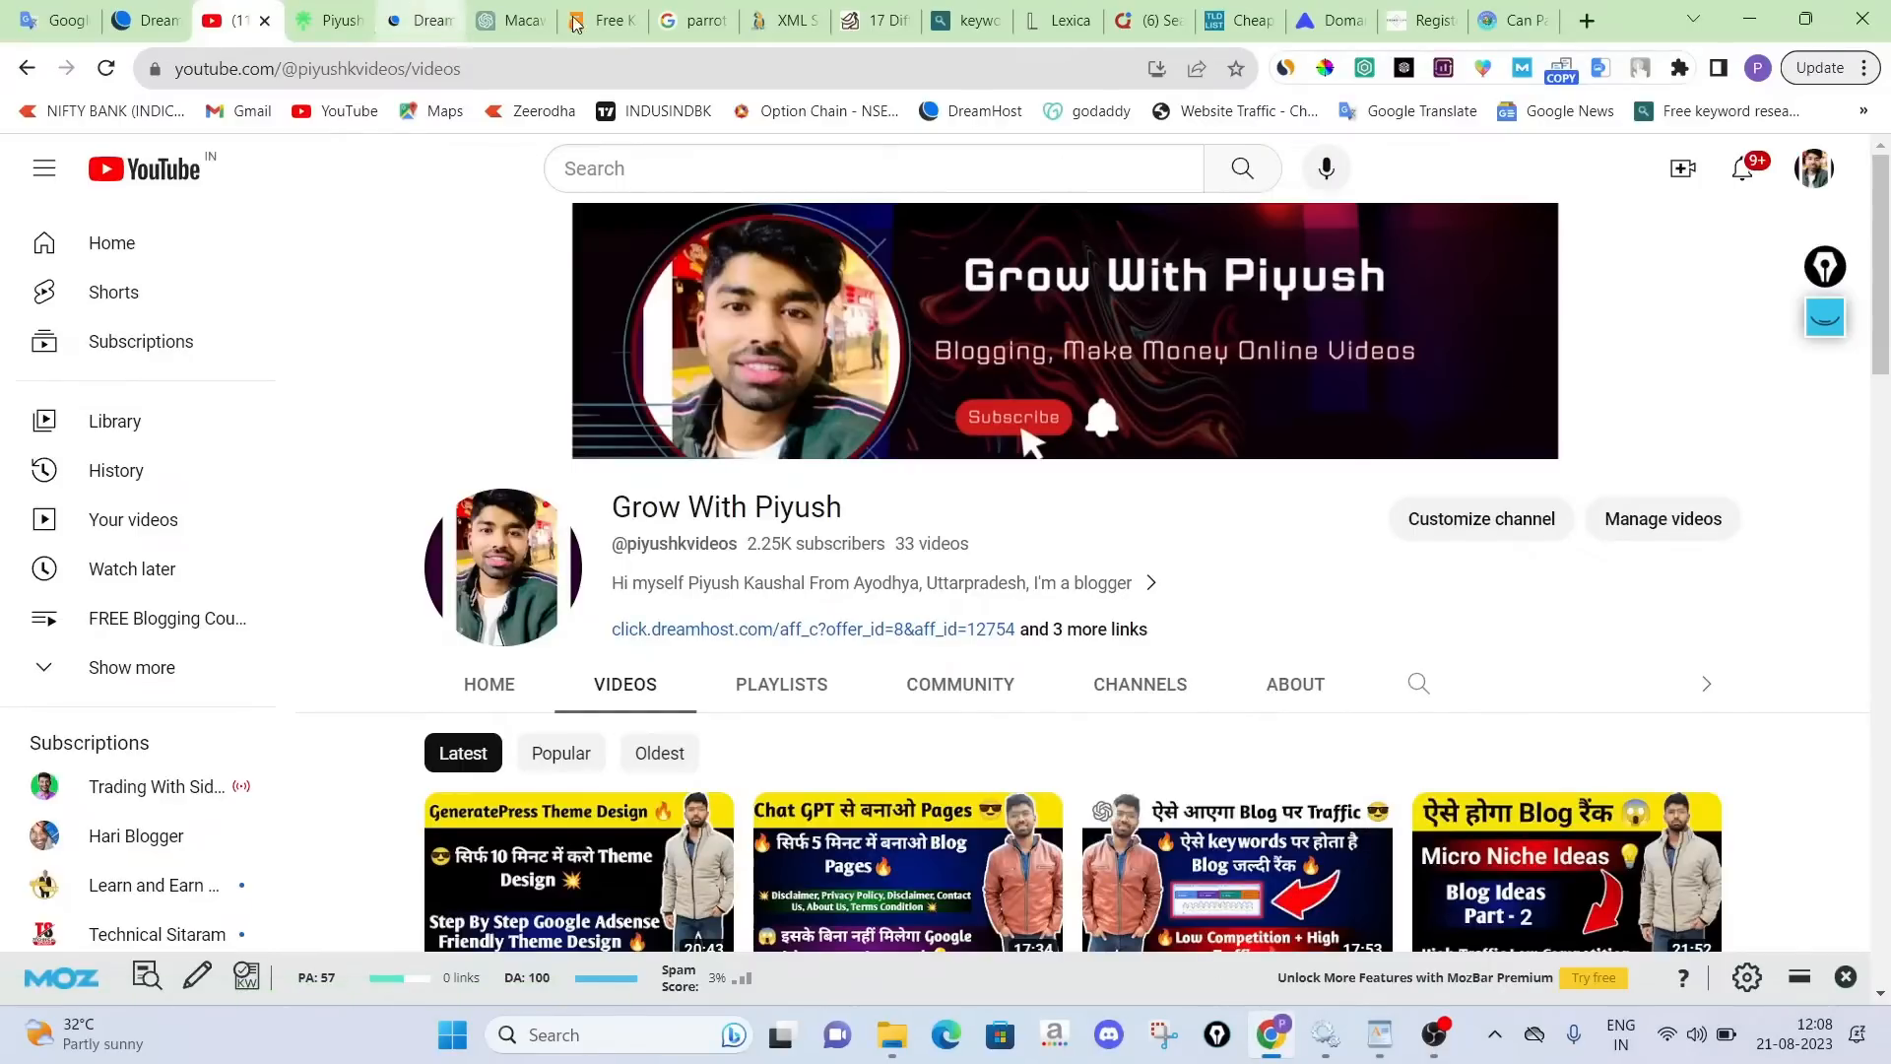
click(692, 20)
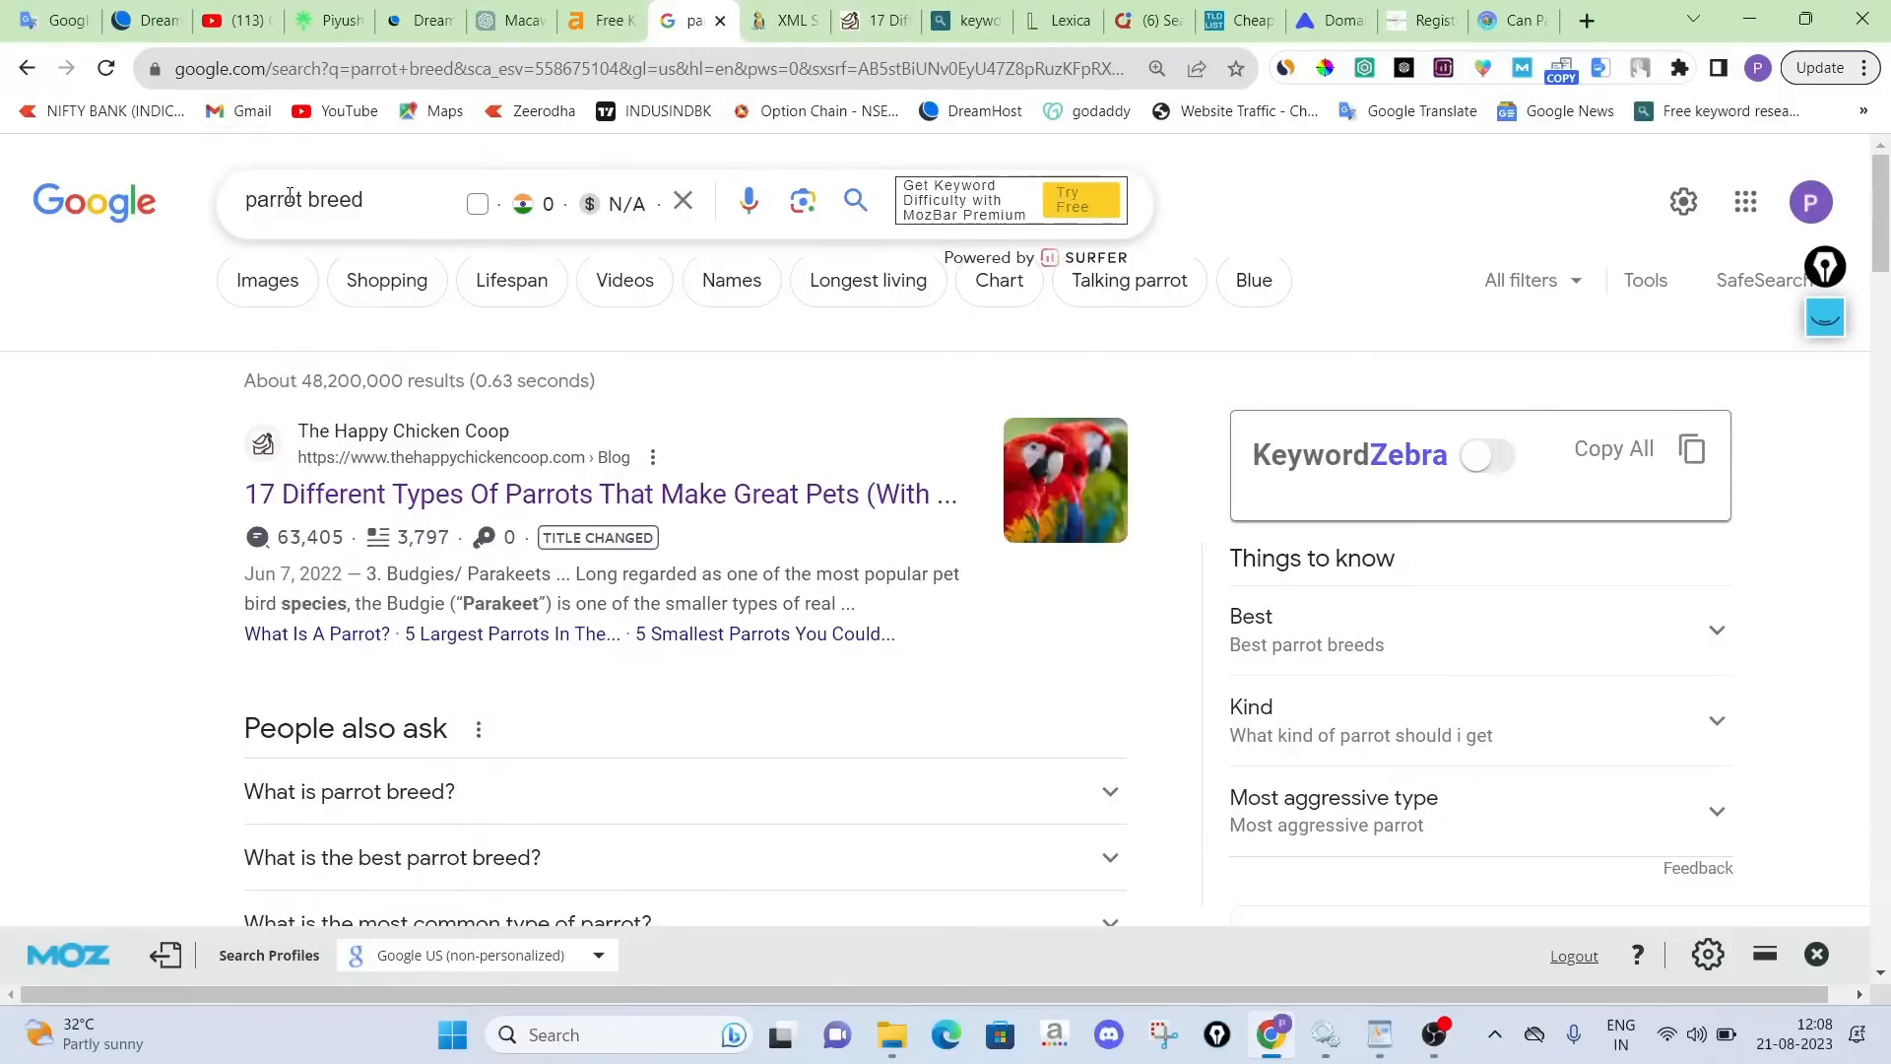
key(slash)
key(BackSpace)
click(302, 70)
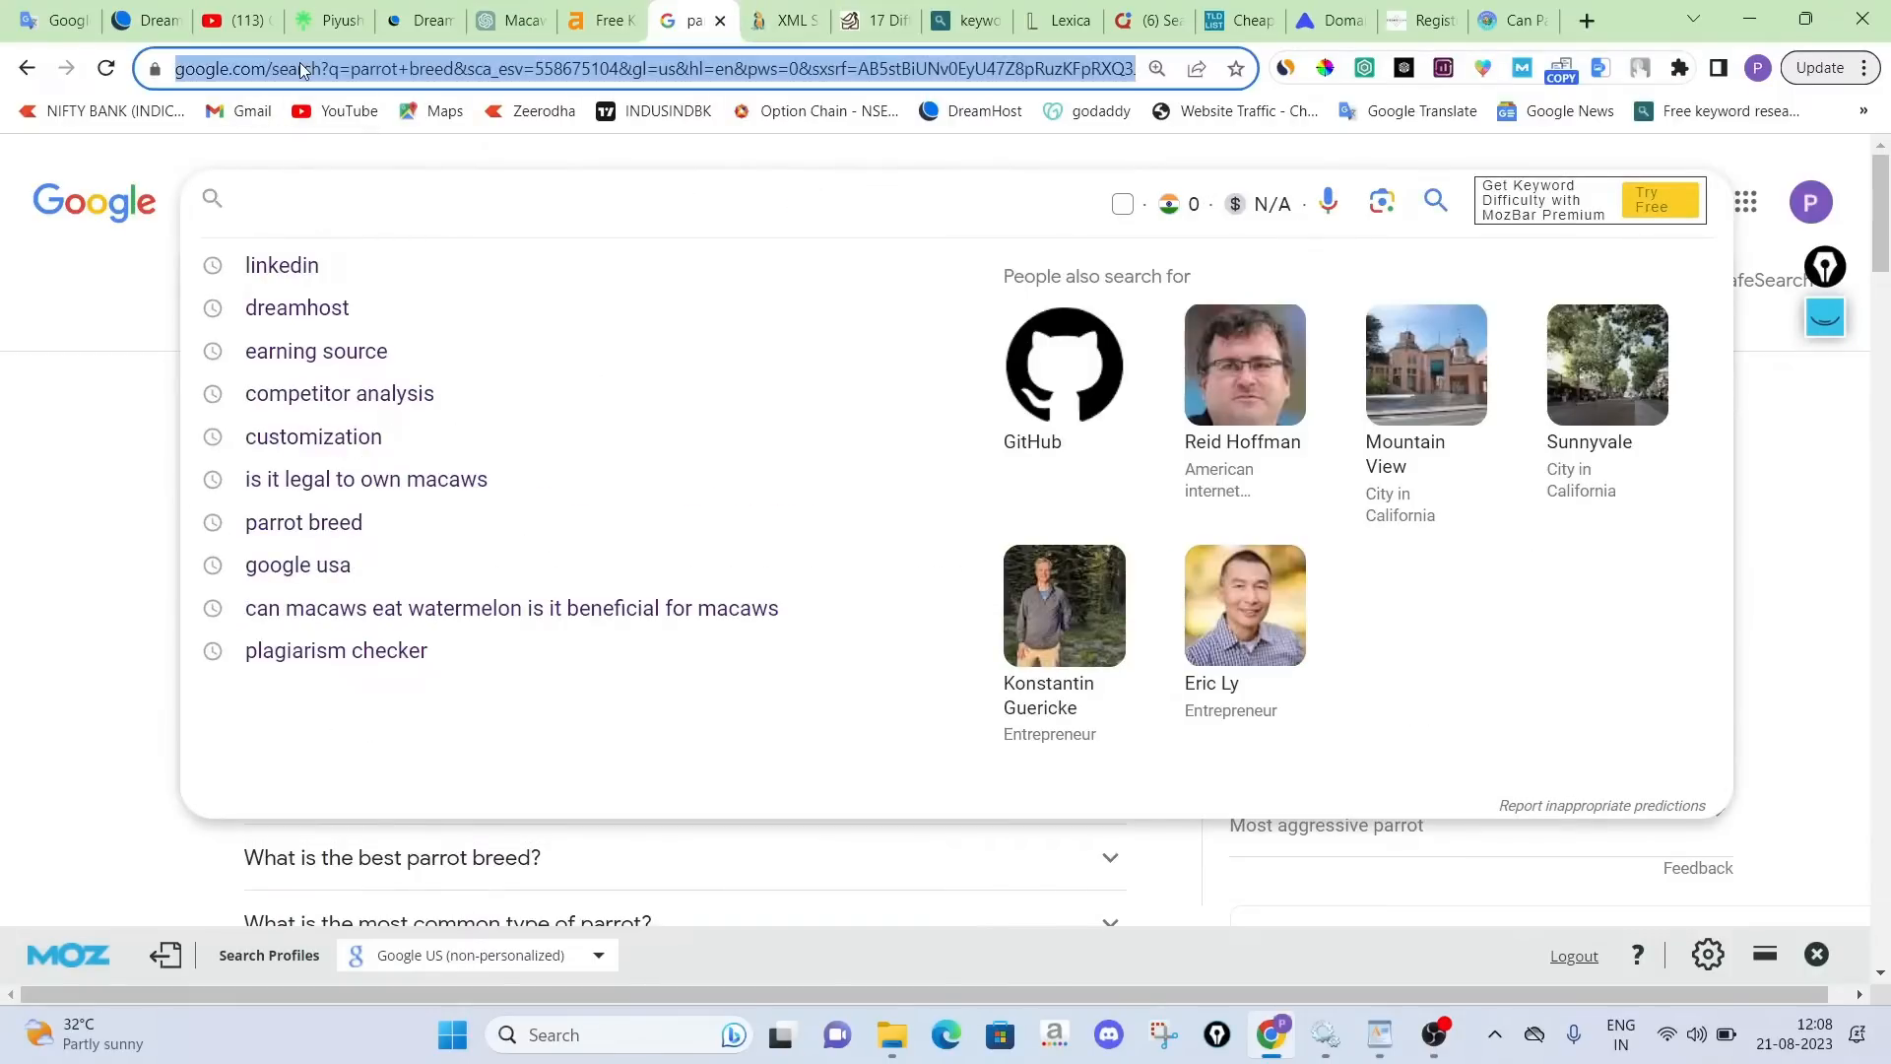
key(BackSpace)
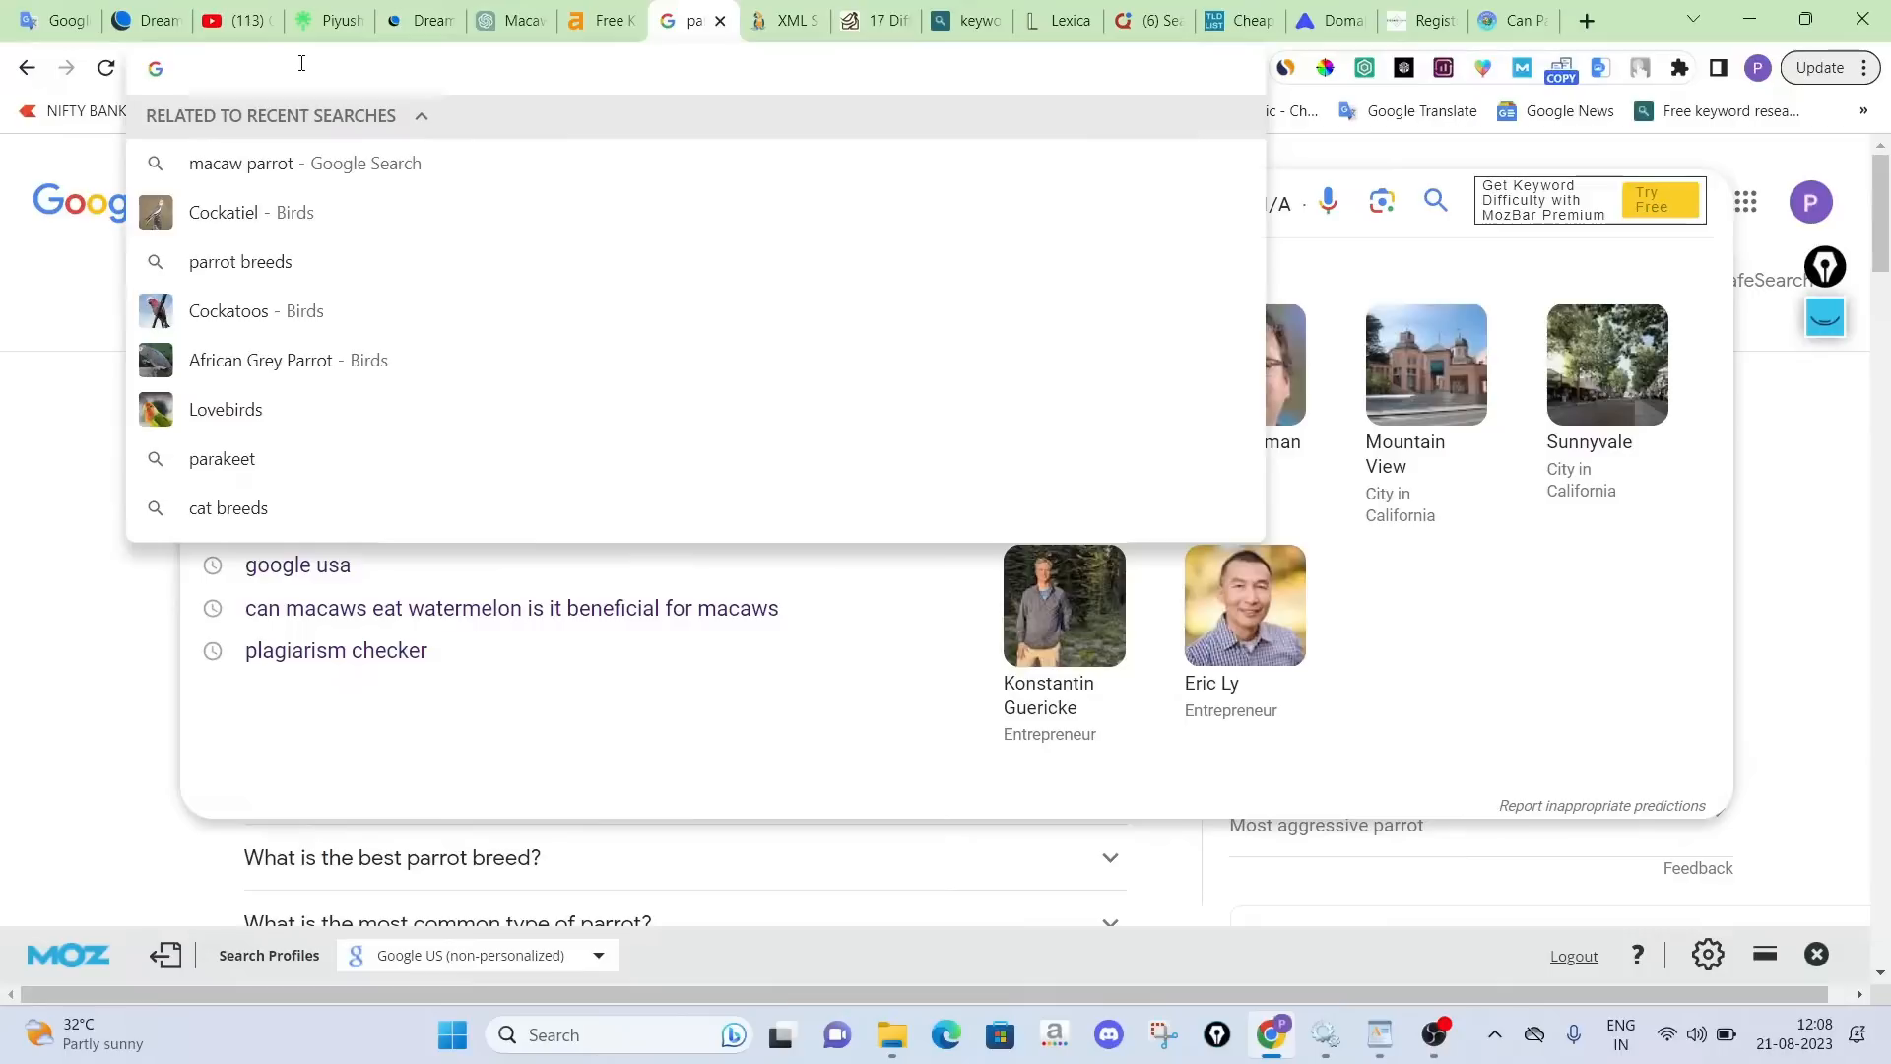
text(google usa)
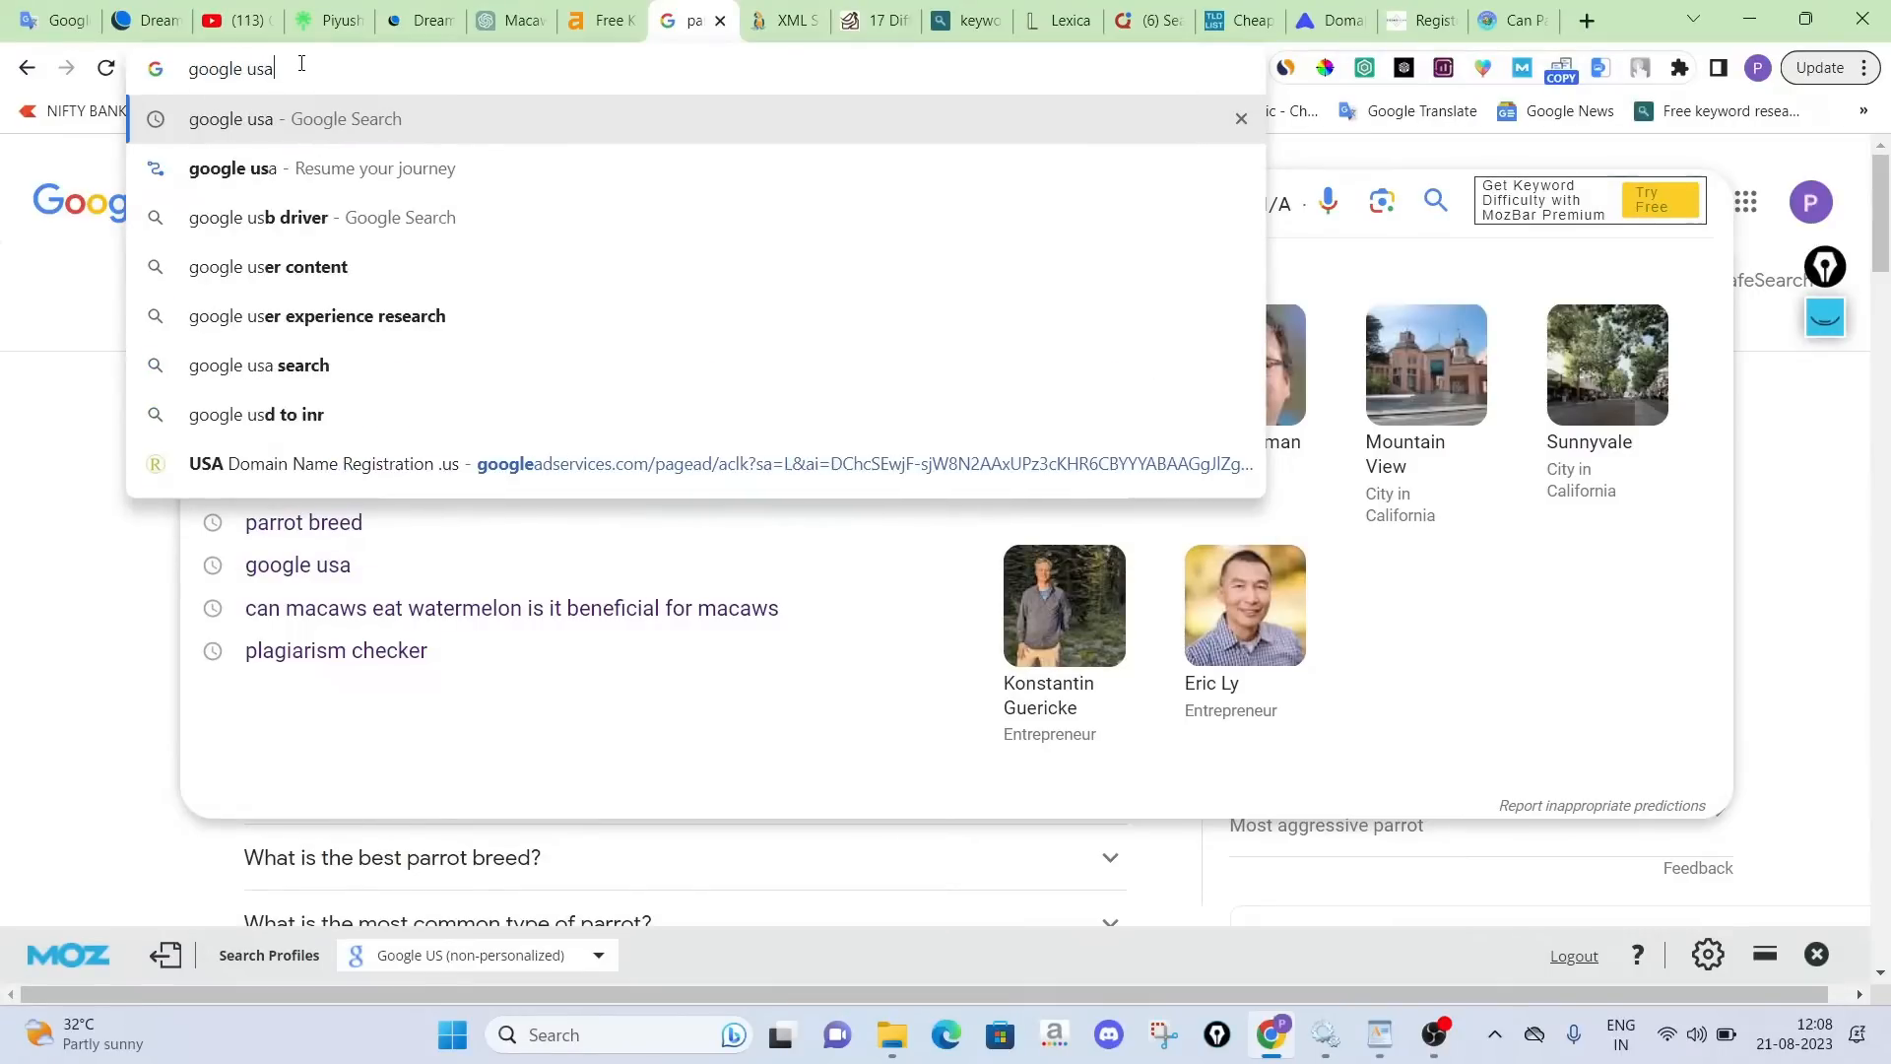
key(Return)
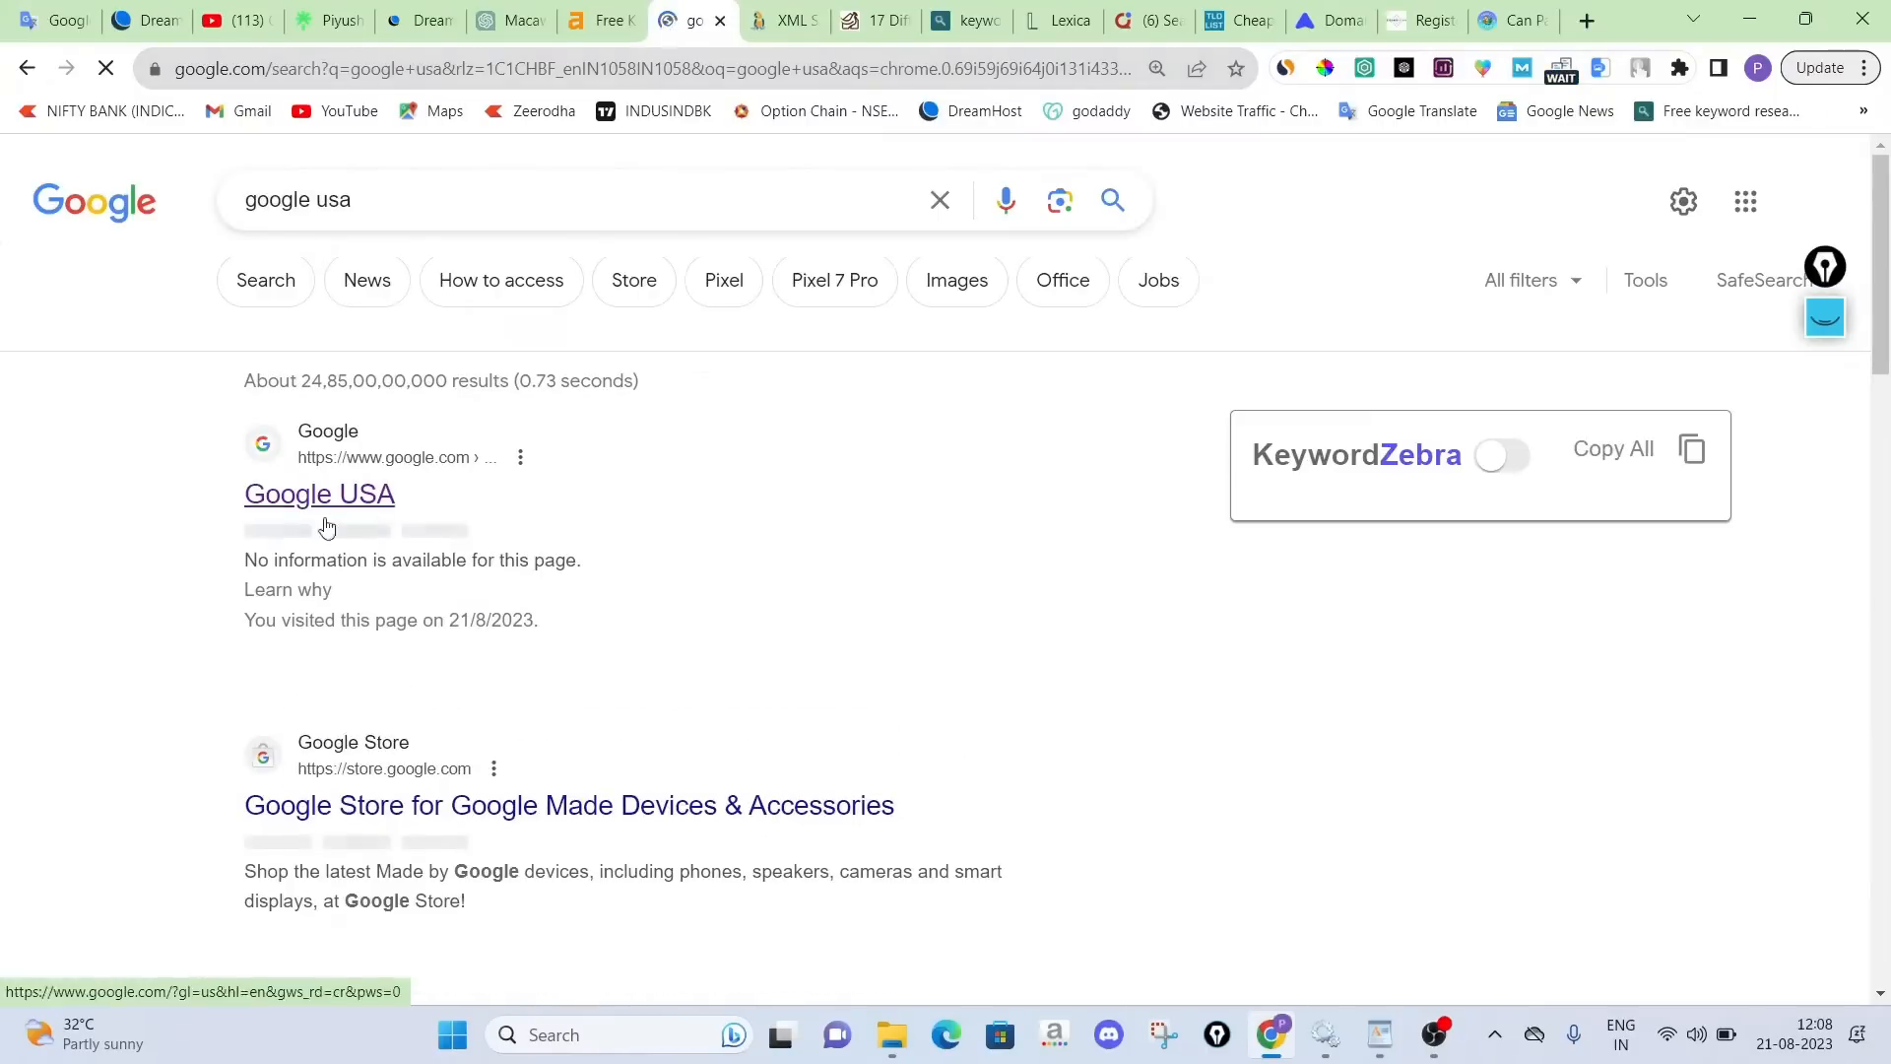
click(329, 497)
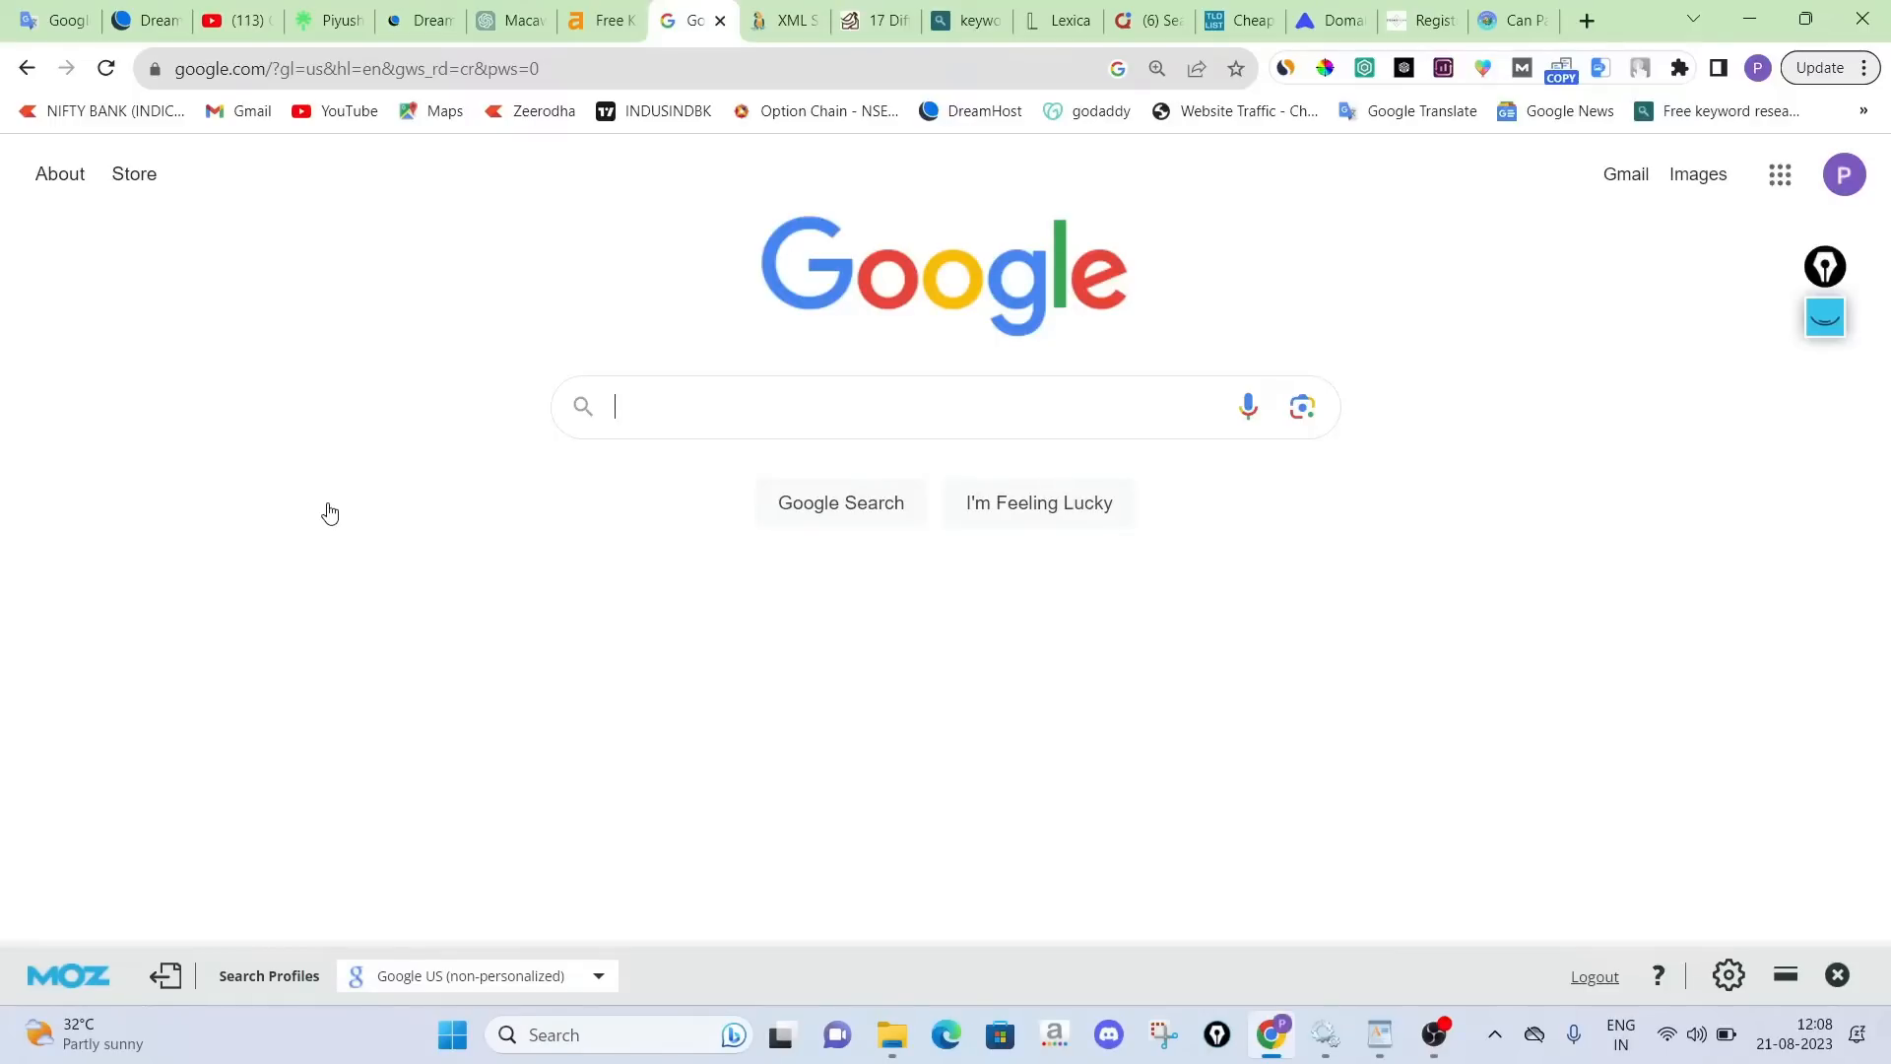
Enter "parrot is" as the Google query to bring up autocomplete keyword suggestions
text(parrot)
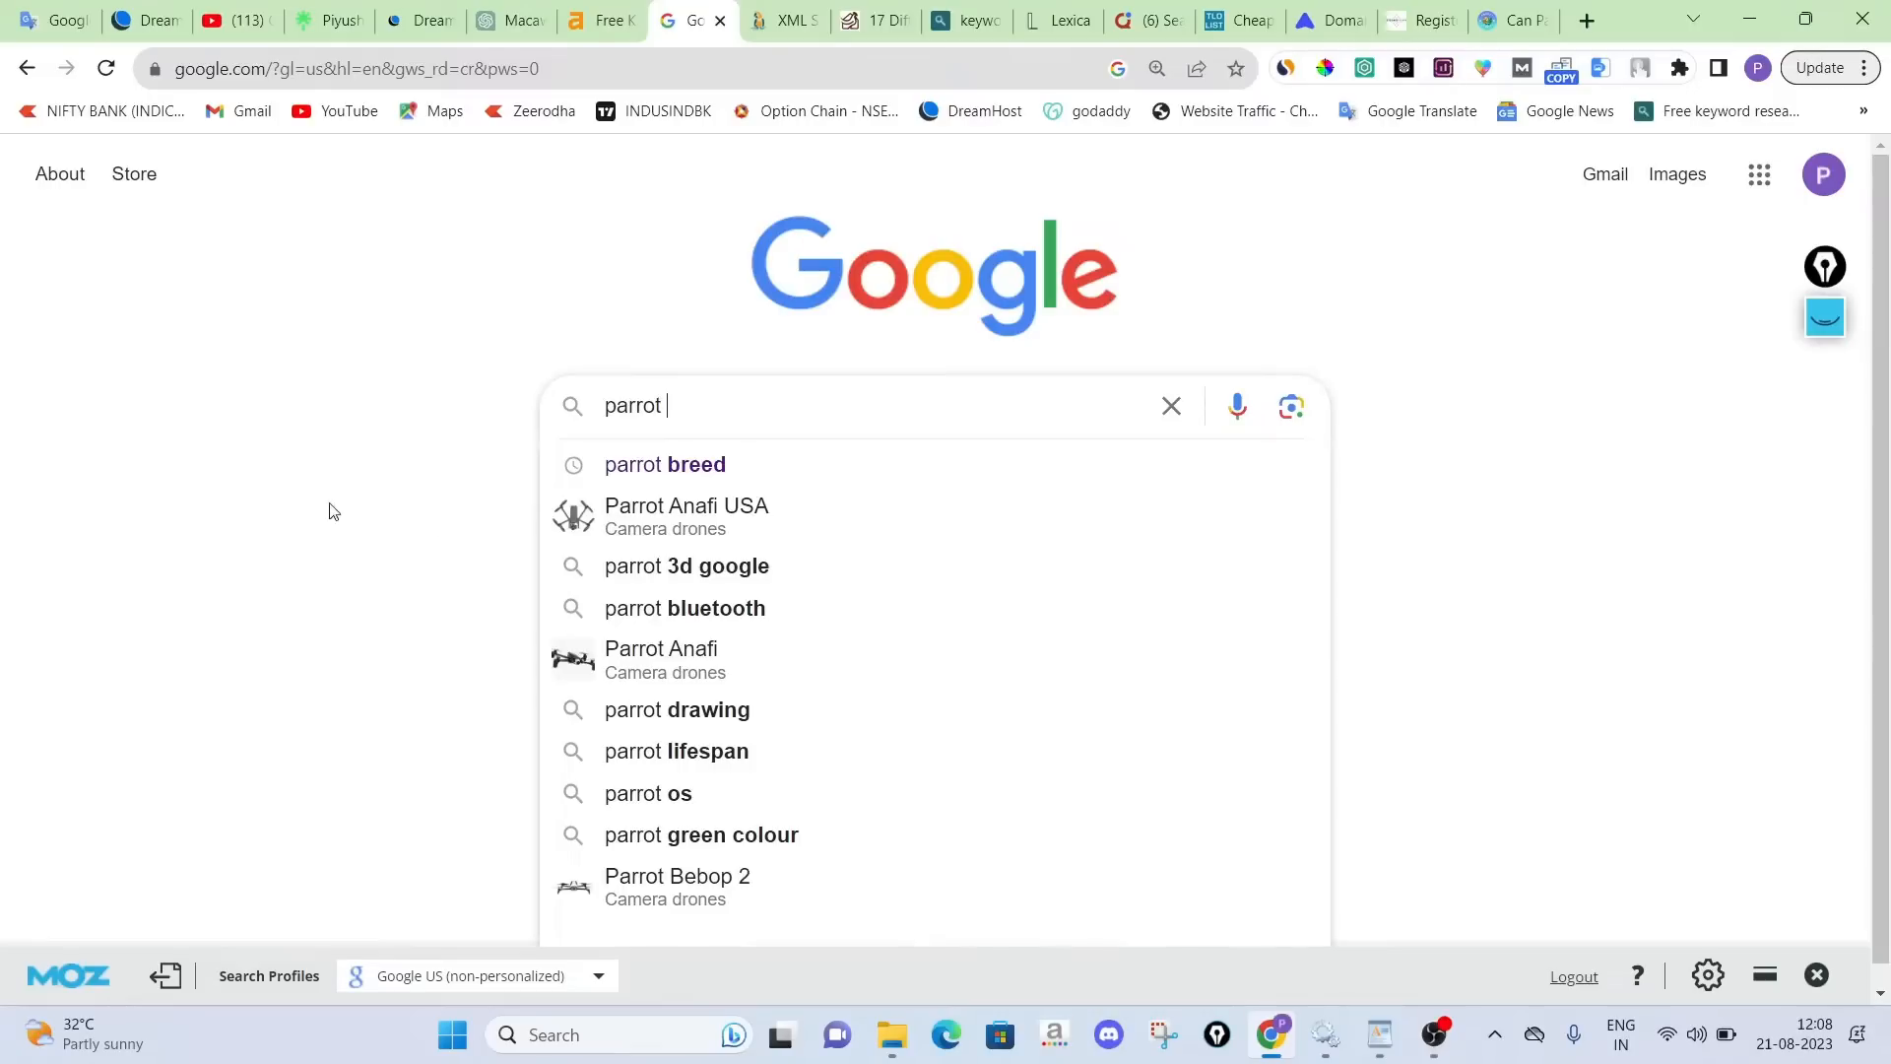
scroll(753, 624, down, 1)
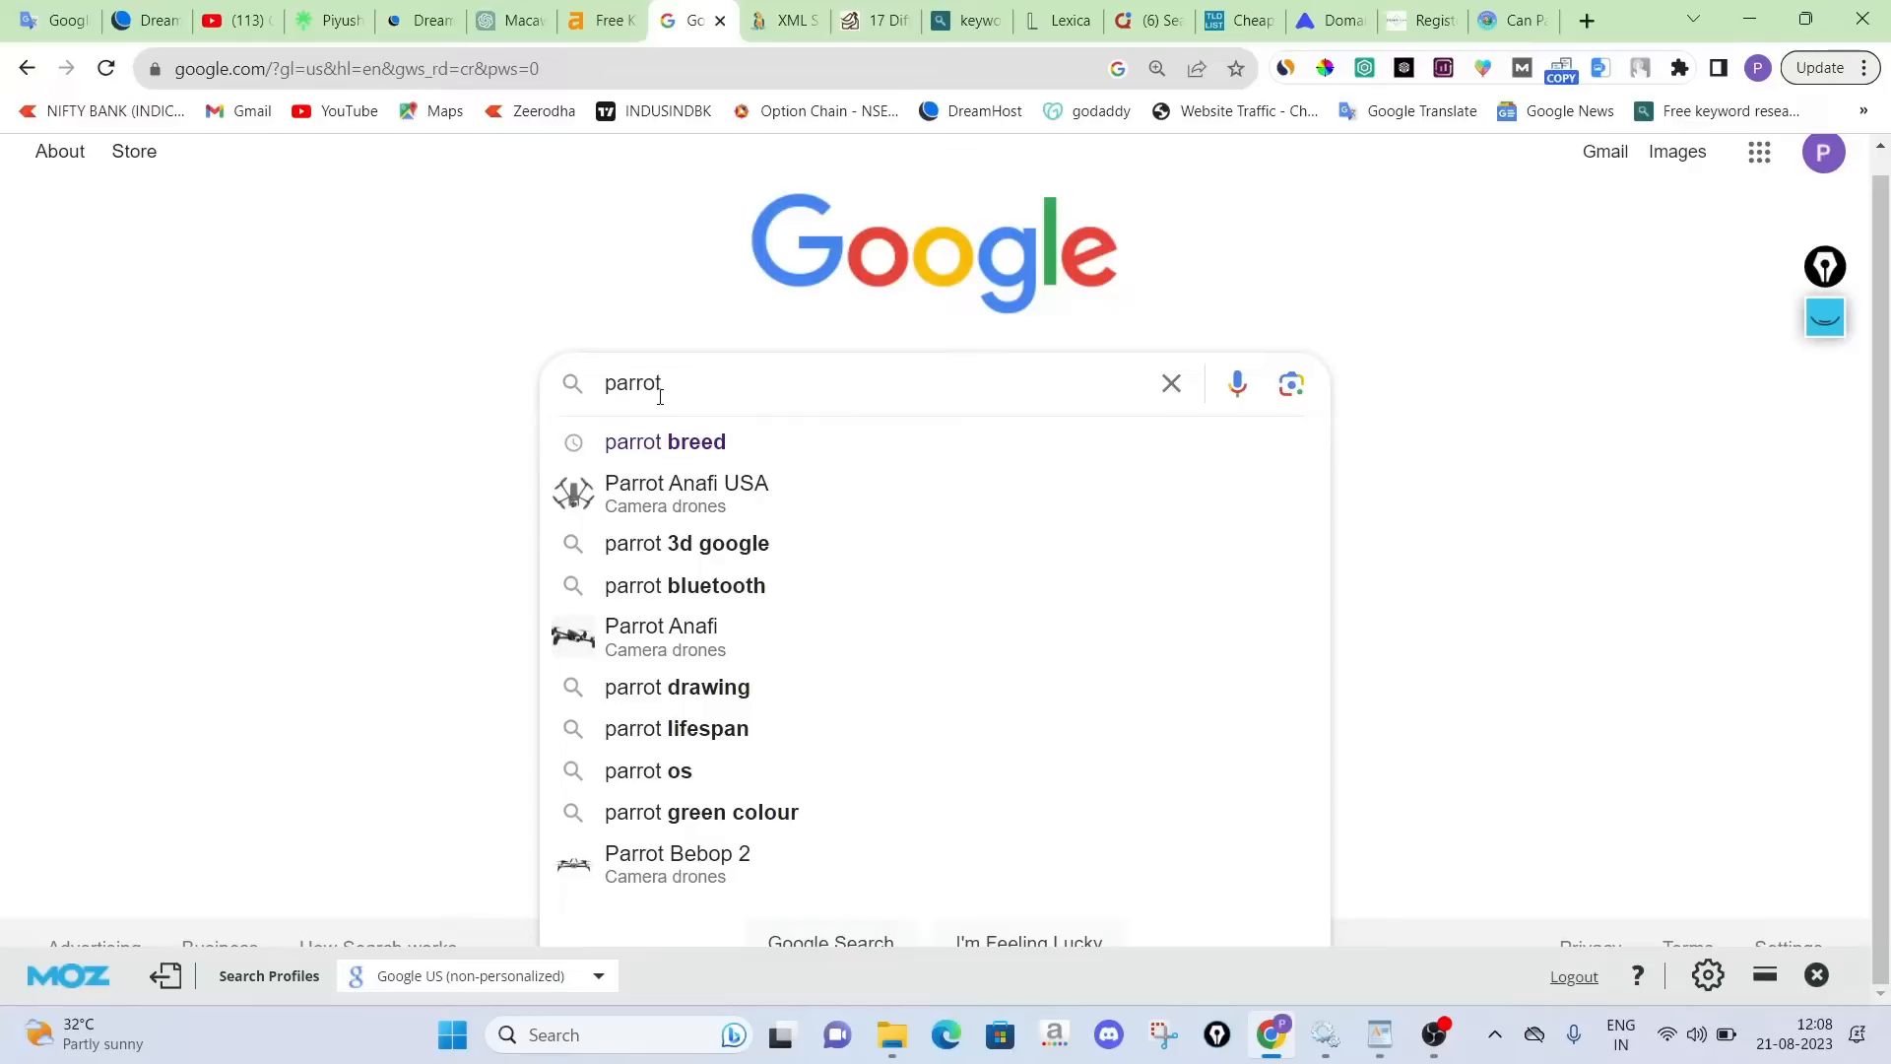
text(is)
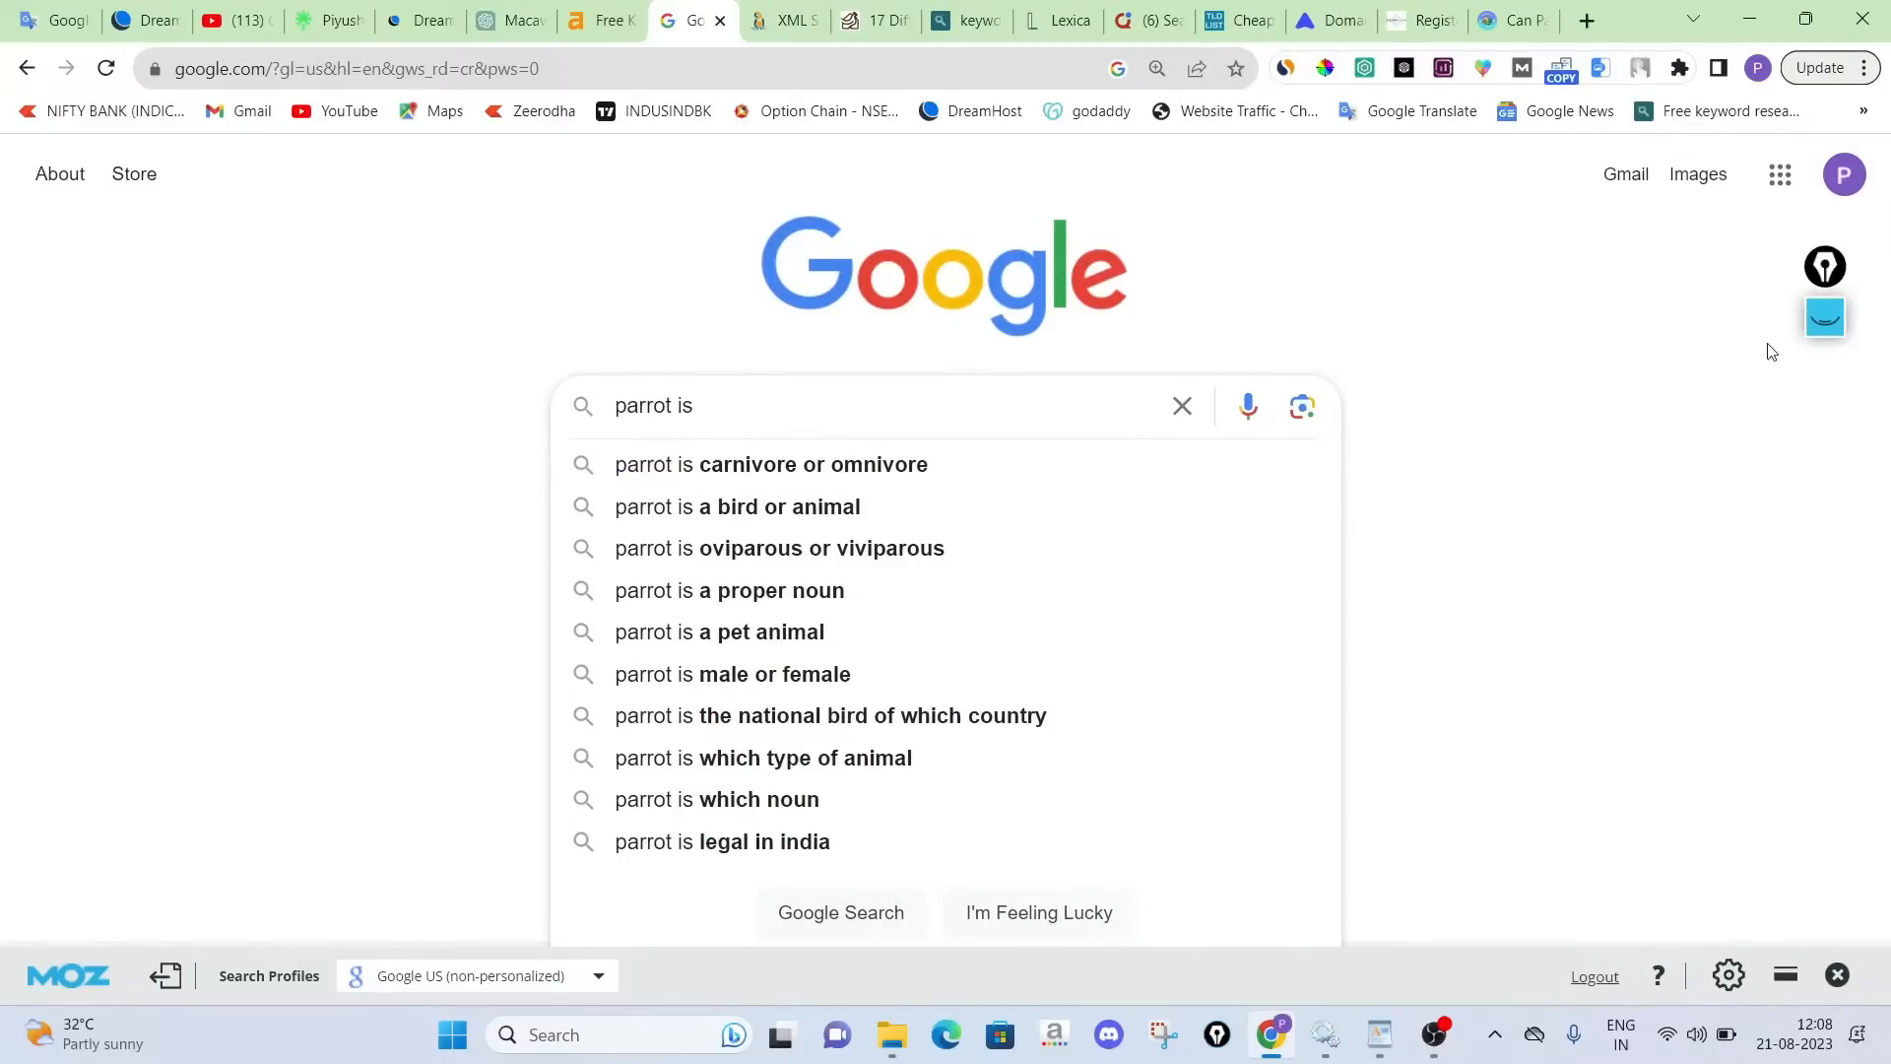
Tick six of the "parrot is" suggestions with the annotation pen, then clear the marks
click(1823, 317)
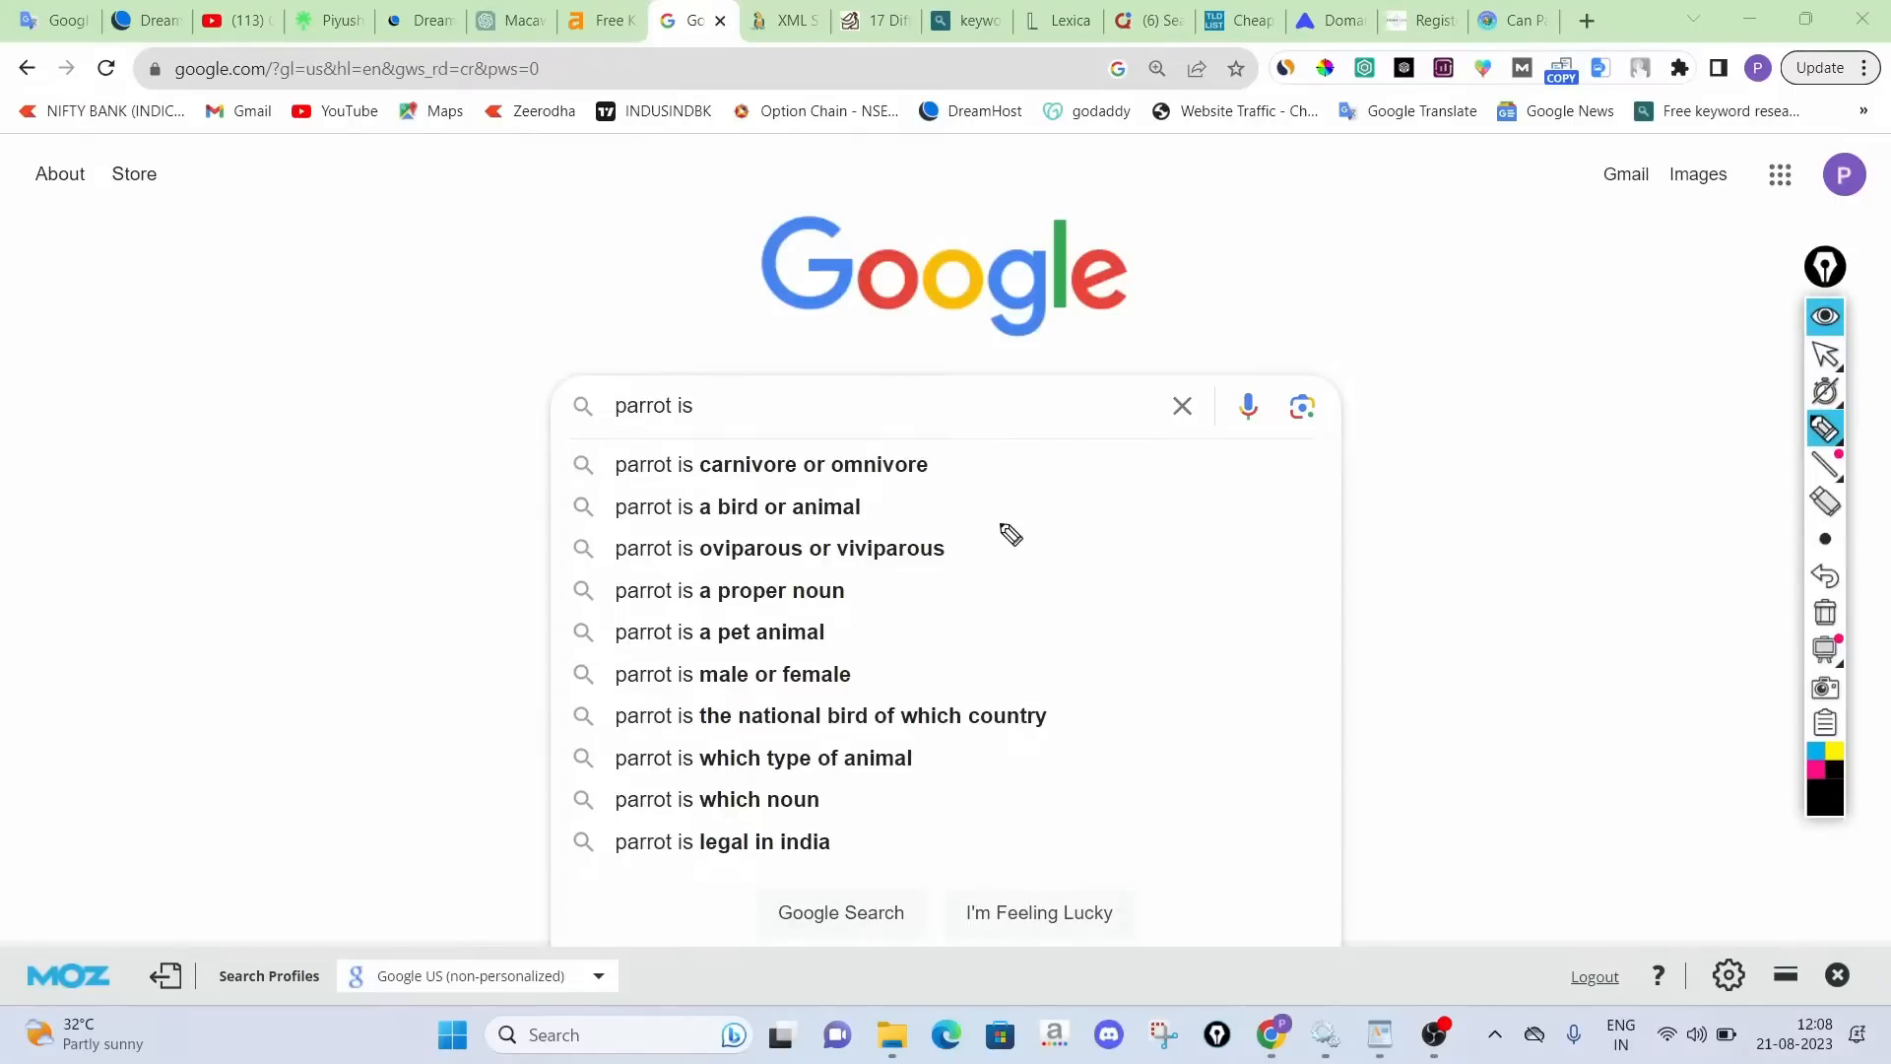
drag(940, 463, 1005, 443)
mouse_move(898, 501)
mouse_down()
mouse_move(1026, 545)
mouse_move(1064, 519)
mouse_up()
drag(865, 598, 940, 571)
drag(862, 643, 954, 612)
drag(958, 744, 1100, 689)
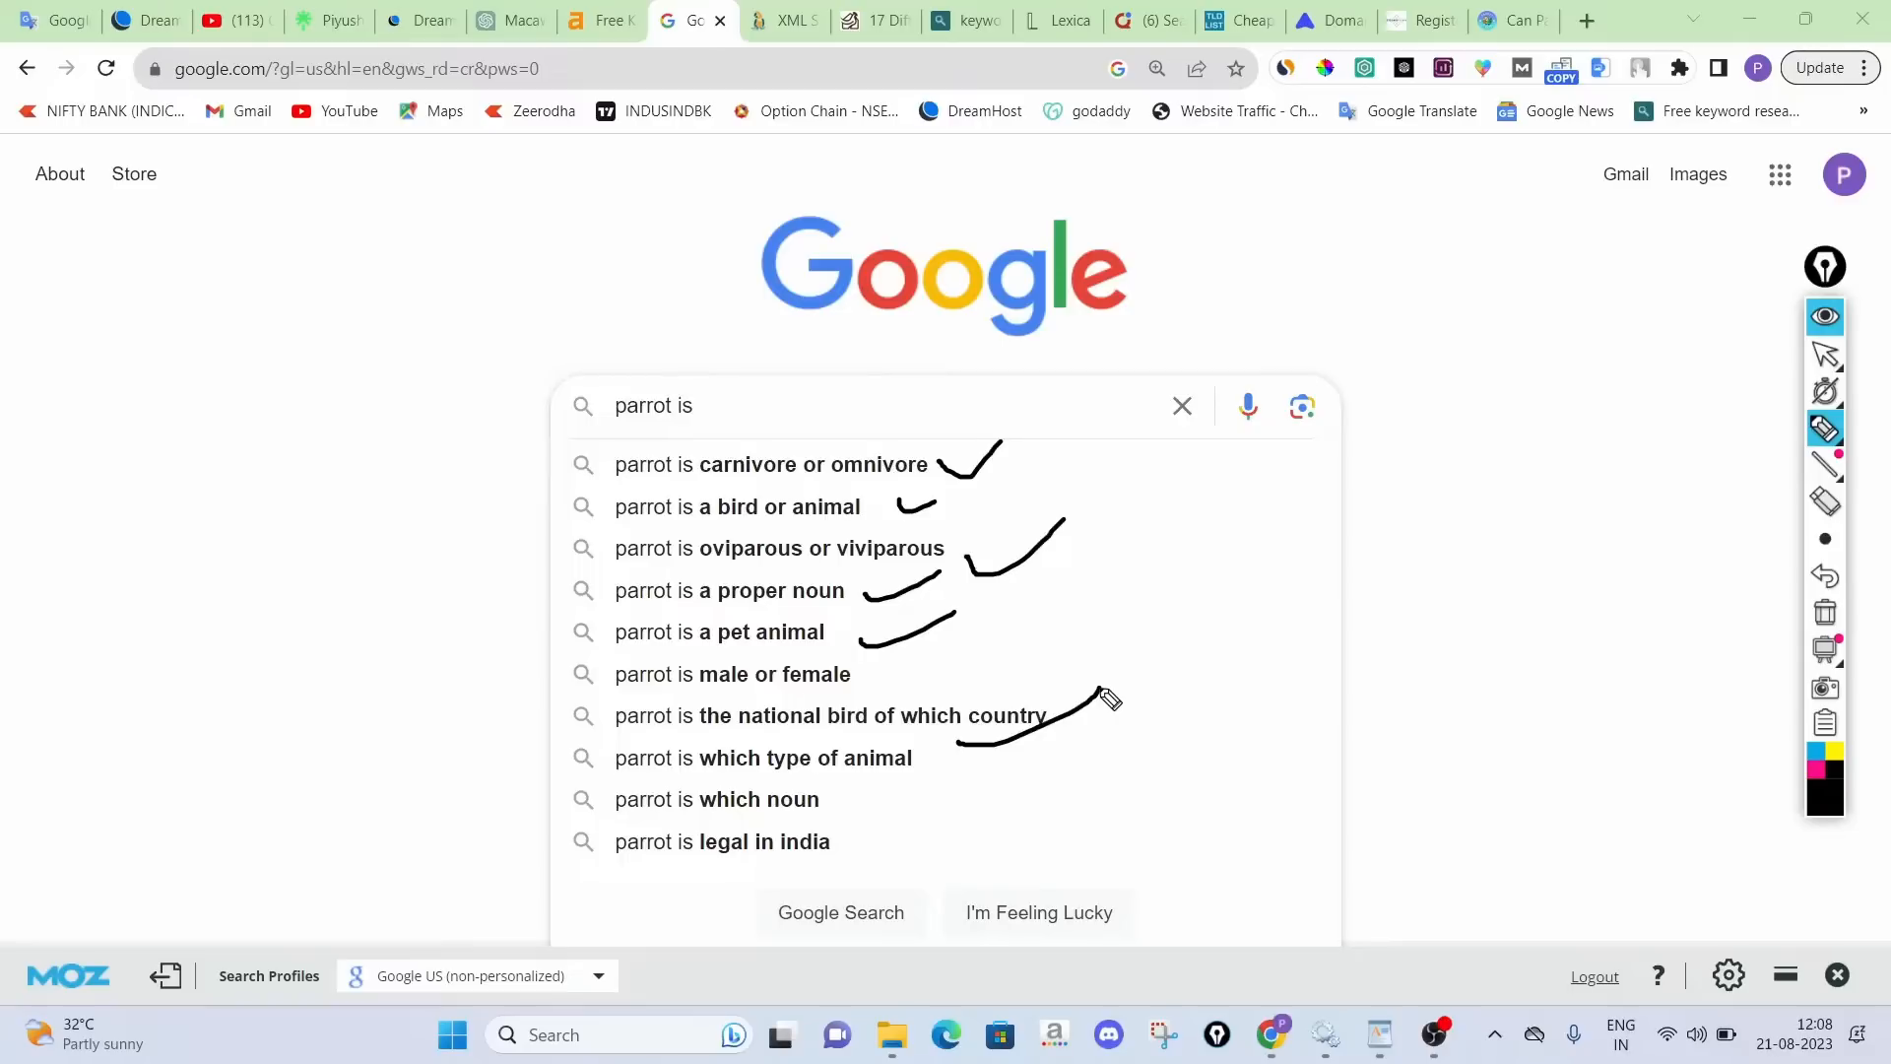
click(1825, 613)
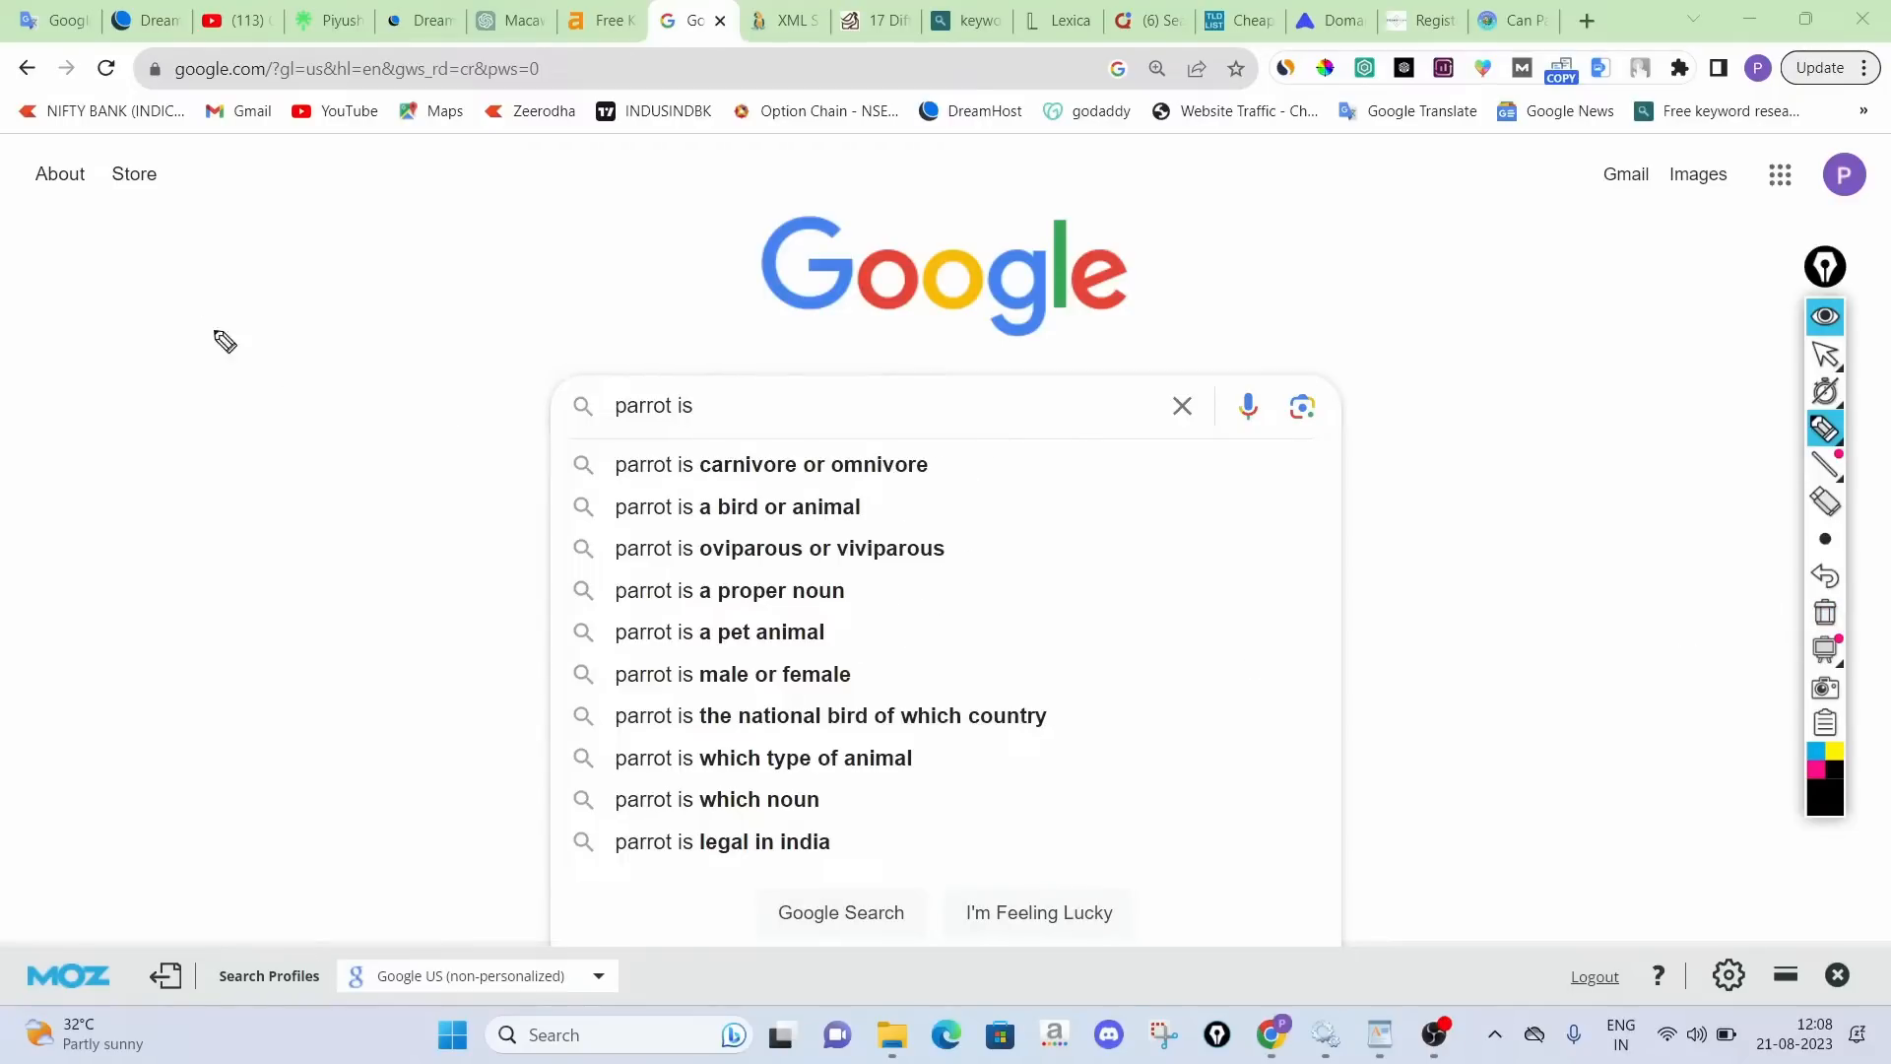
Handwrite "micro" and "niche" beside the suggestions, circle and connect the words, then clear the drawing
mouse_move(190, 303)
mouse_down()
mouse_move(237, 258)
mouse_move(384, 335)
mouse_move(475, 320)
mouse_up()
click(299, 251)
drag(157, 407, 556, 372)
mouse_move(217, 507)
mouse_down()
mouse_move(208, 639)
mouse_move(346, 492)
mouse_move(395, 557)
mouse_up()
click(391, 475)
drag(450, 498, 655, 537)
mouse_move(536, 630)
mouse_down()
mouse_move(227, 676)
mouse_move(541, 456)
mouse_move(528, 667)
mouse_move(465, 662)
mouse_up()
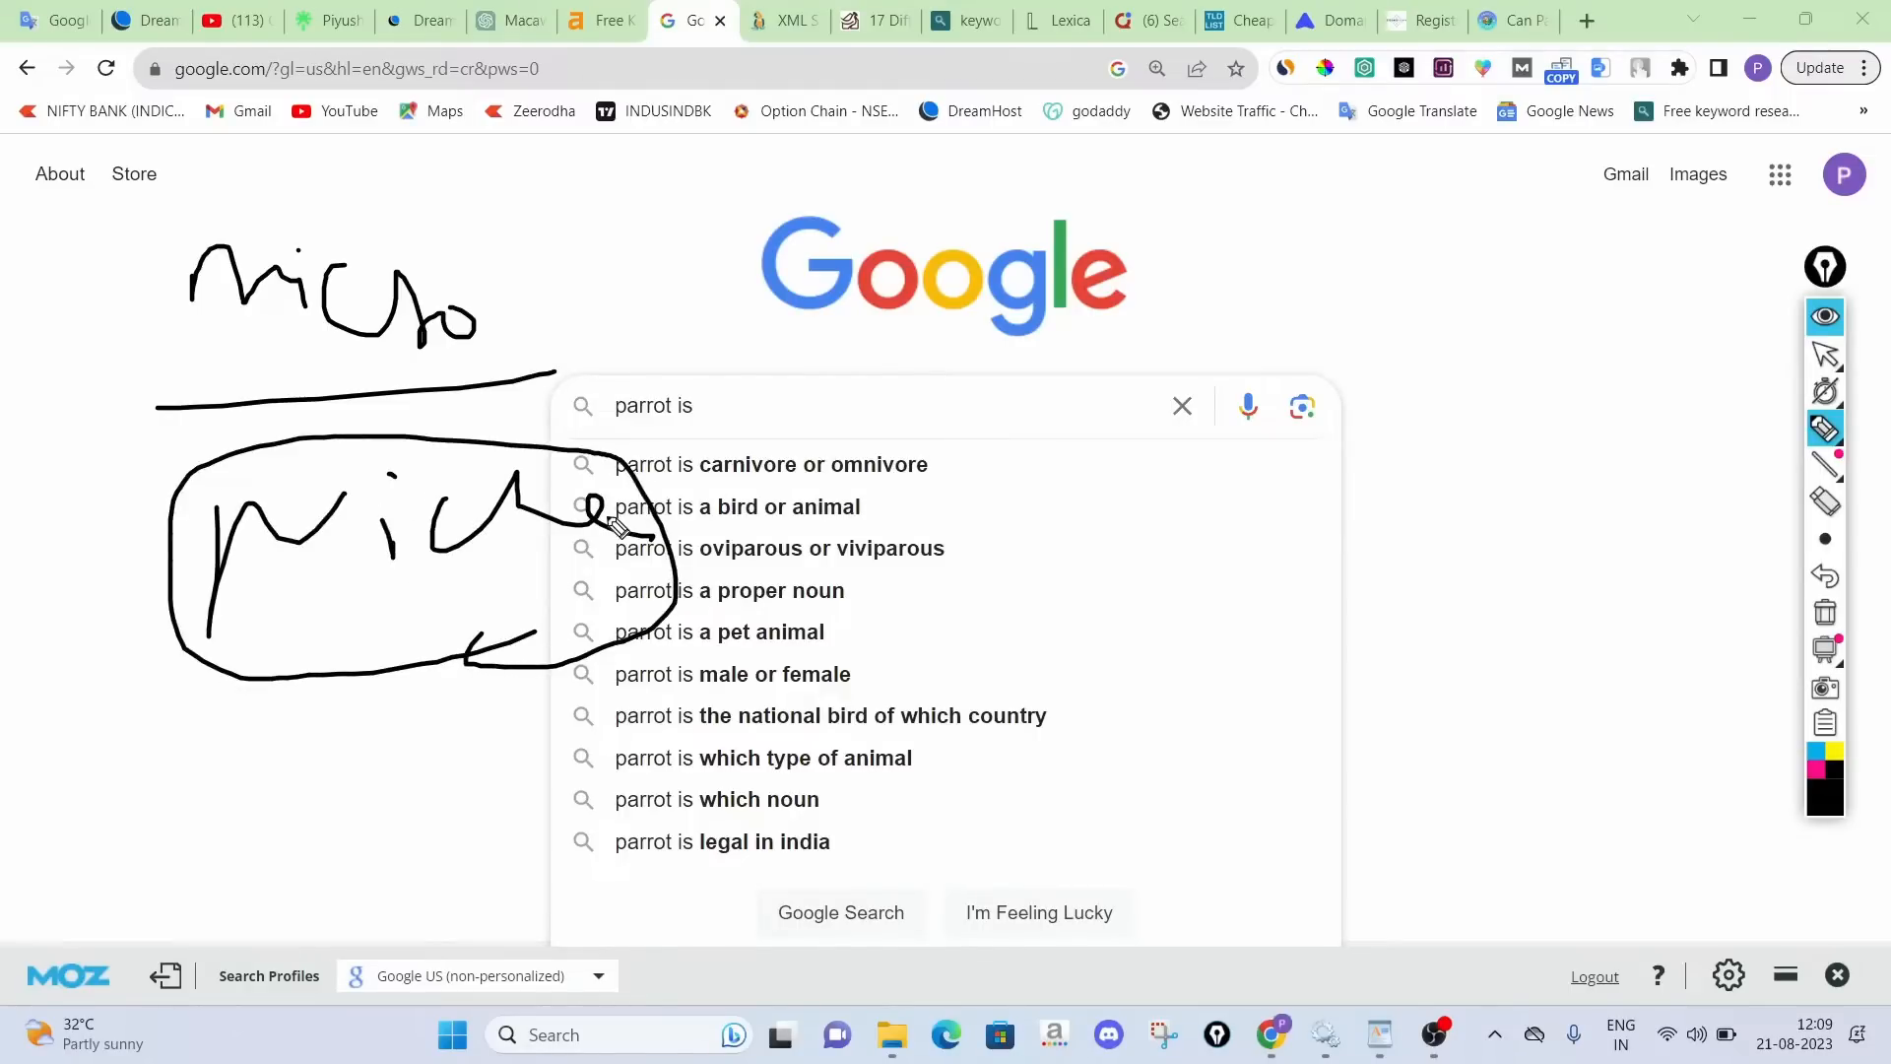
drag(618, 527, 1084, 313)
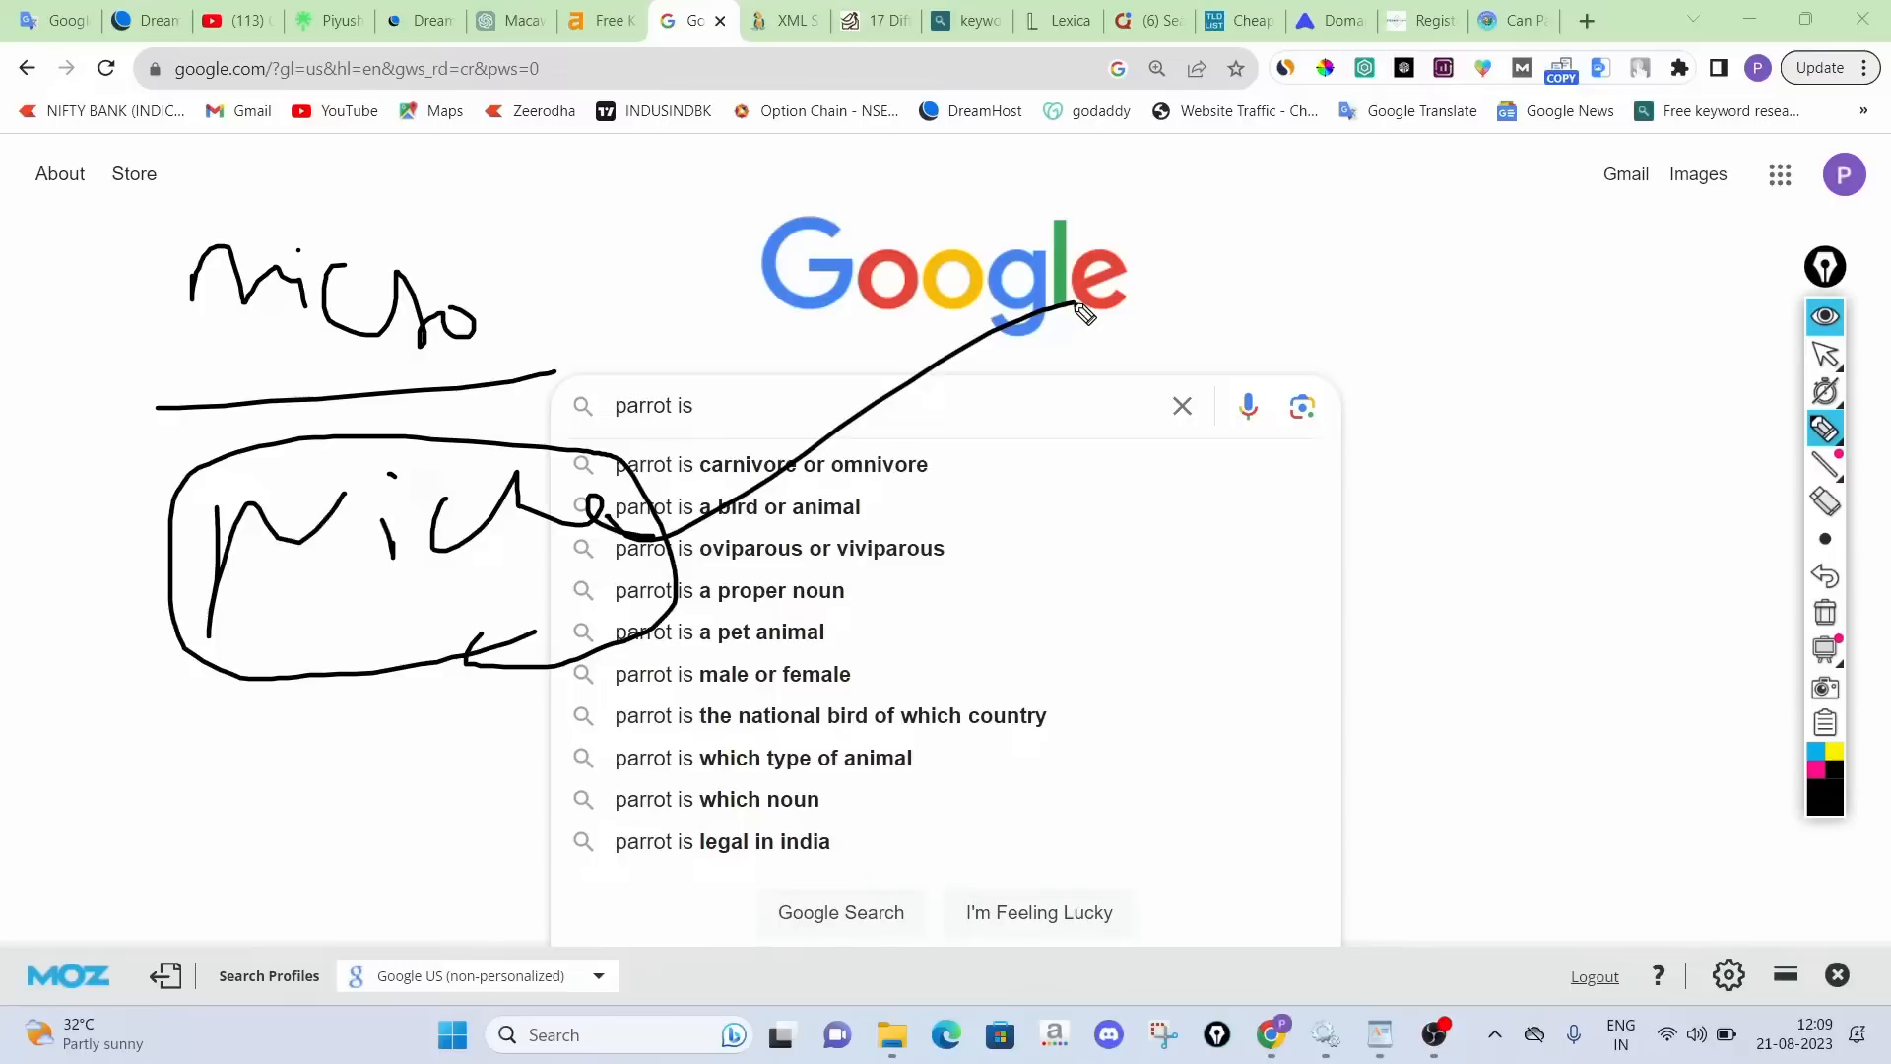
mouse_move(469, 317)
mouse_down()
mouse_move(353, 236)
mouse_move(305, 407)
mouse_move(474, 336)
mouse_up()
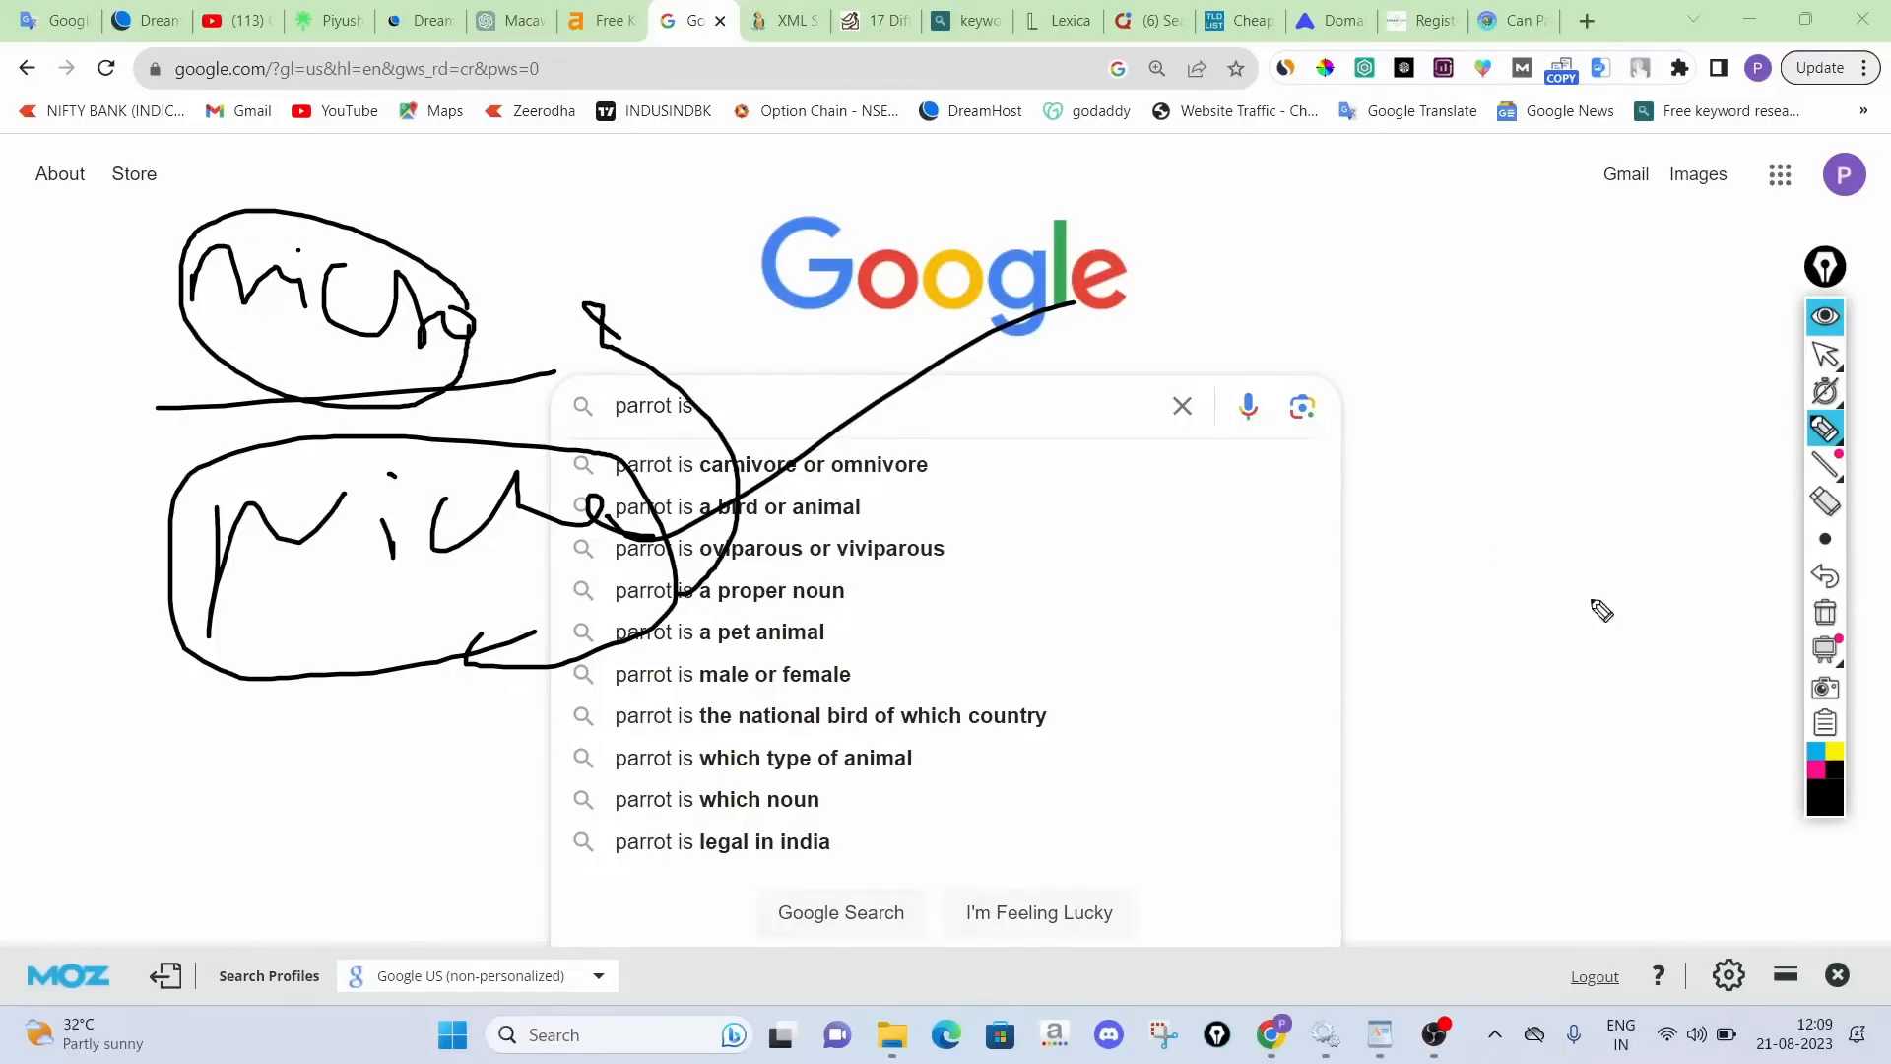
click(1825, 611)
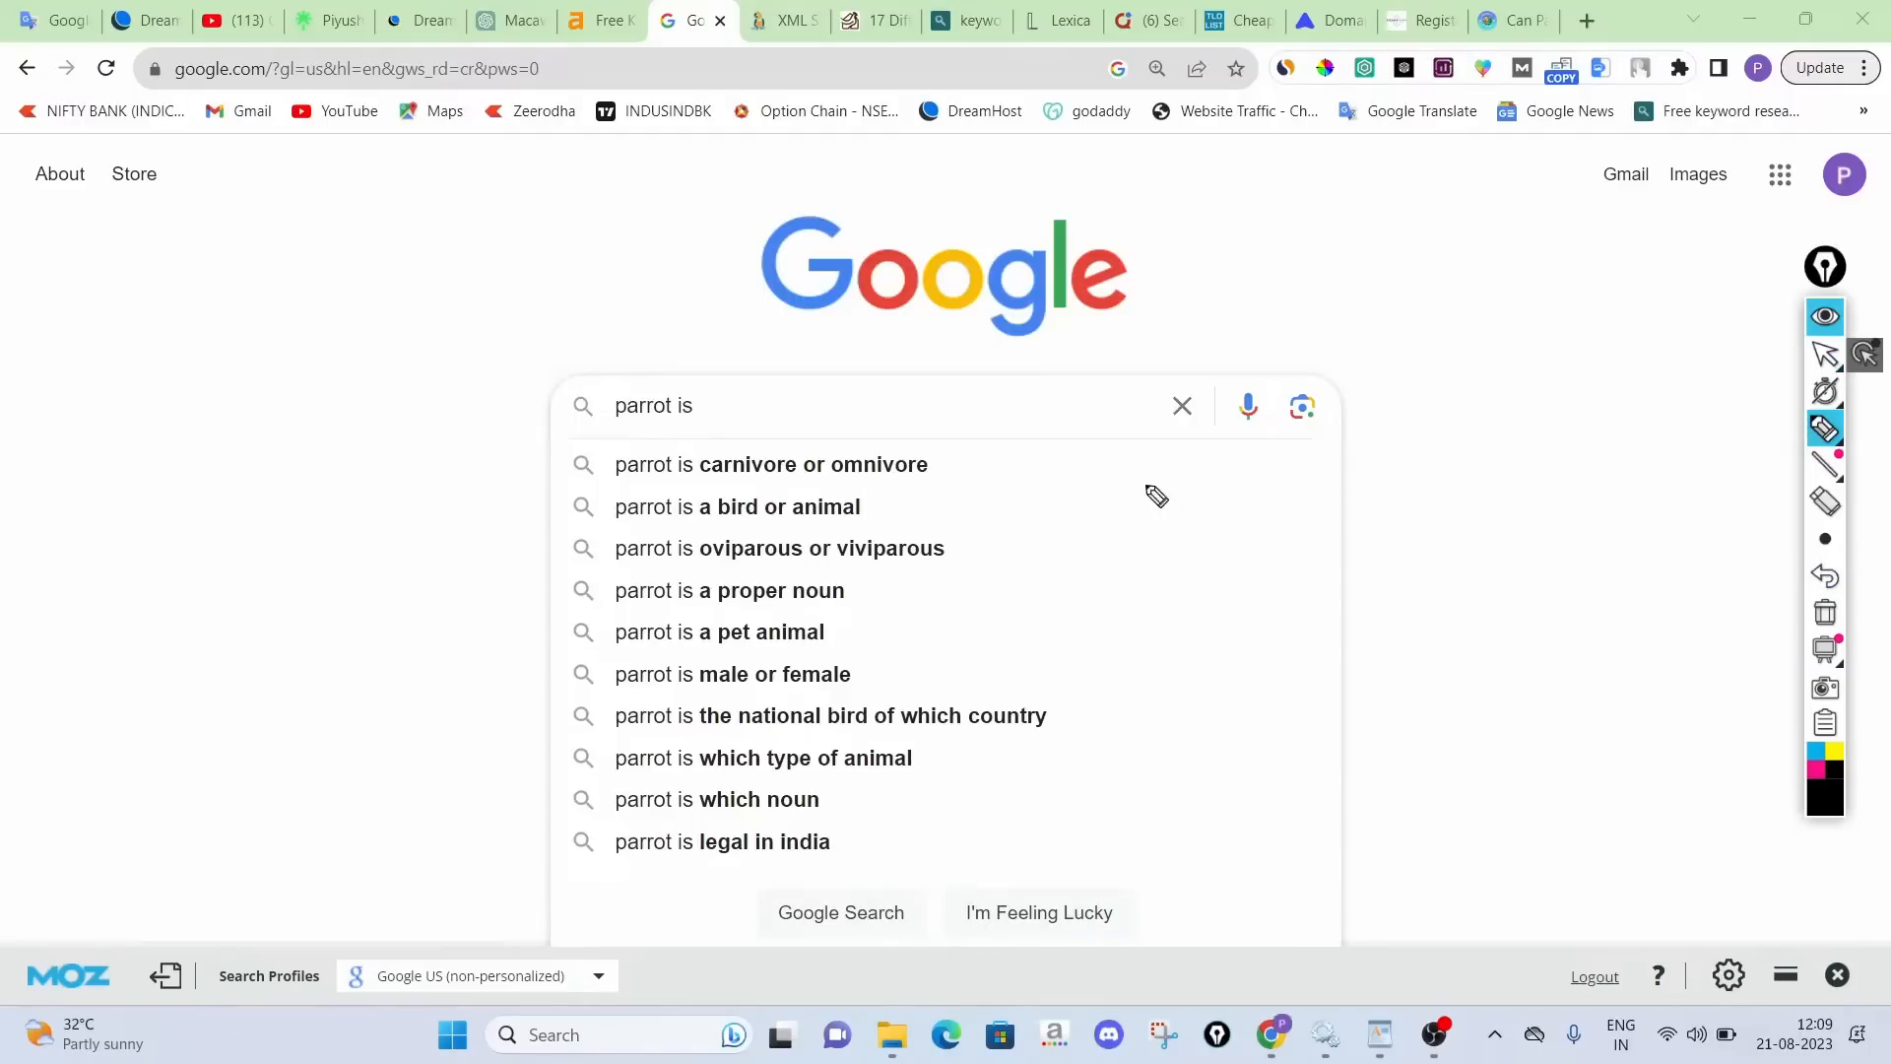
Bracket the whole list of "parrot is" suggestions with the pen, then clear it and hide the drawing tools
mouse_move(939, 453)
mouse_down()
mouse_move(998, 463)
mouse_move(871, 845)
mouse_up()
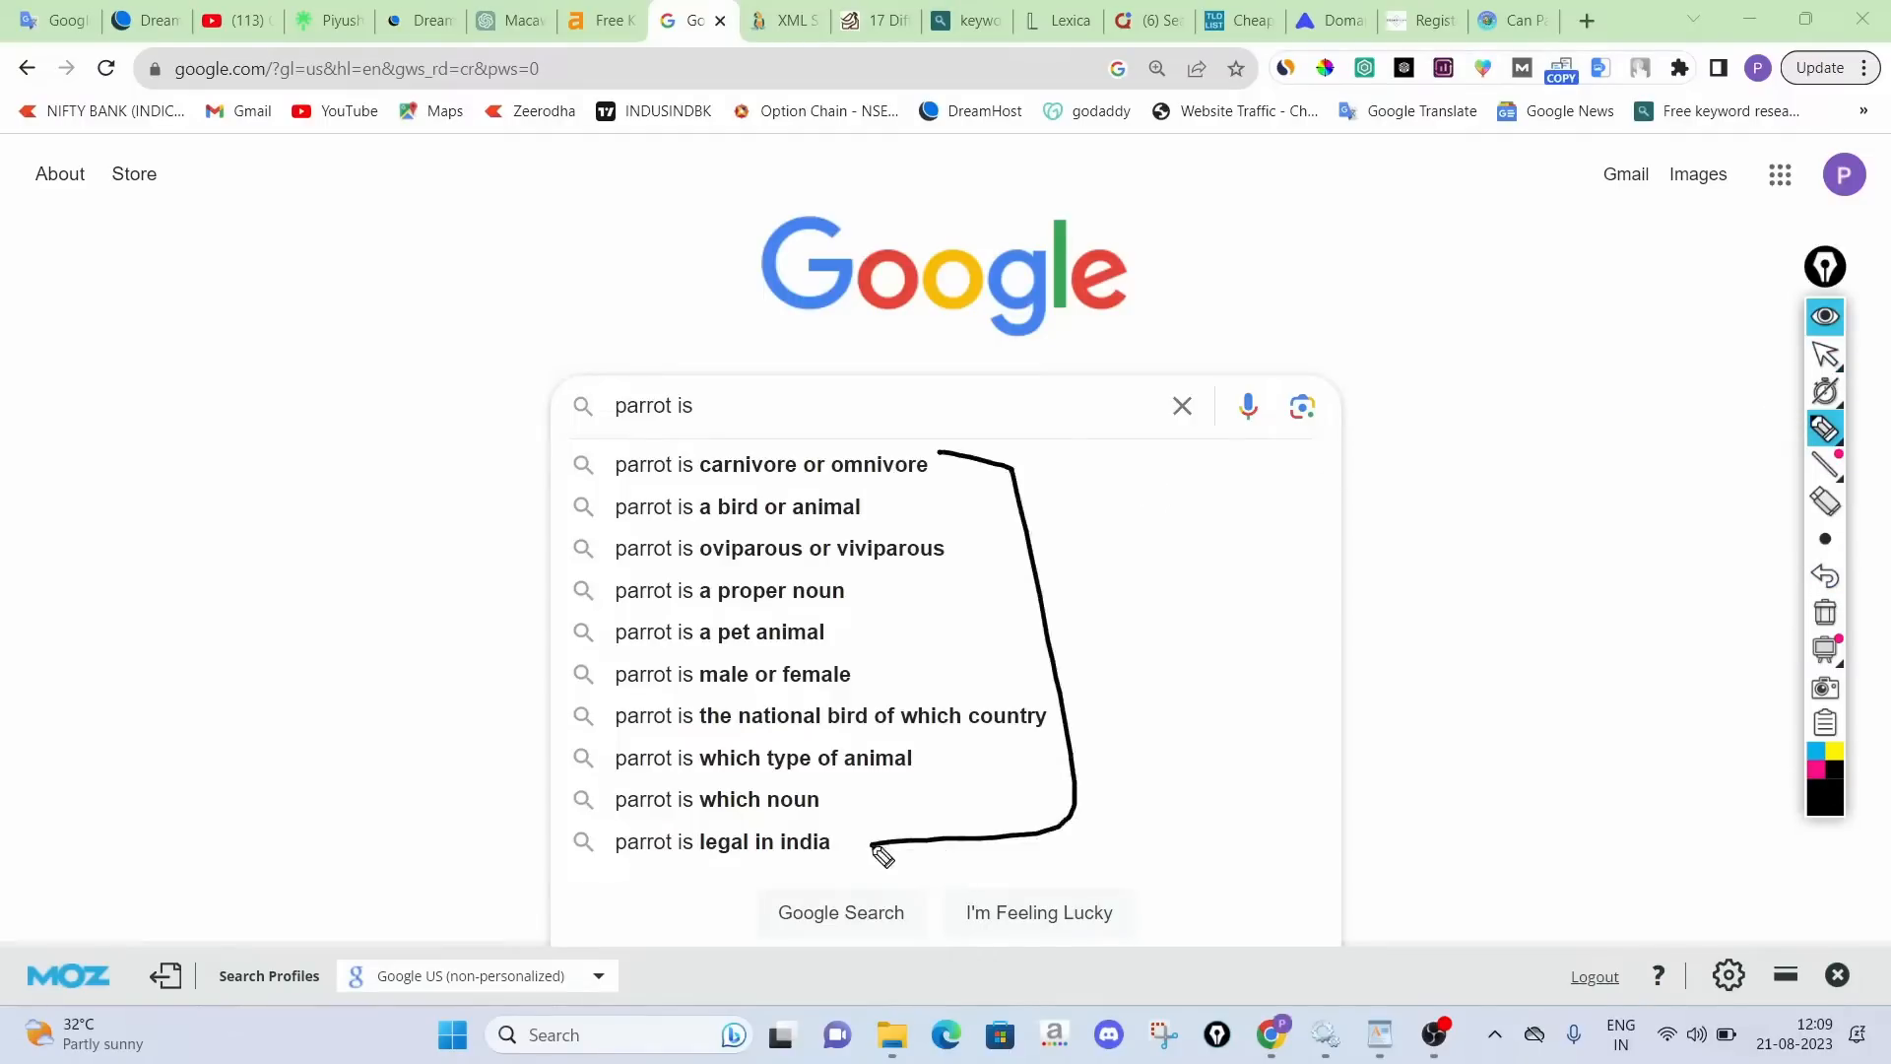
click(1823, 613)
click(1825, 317)
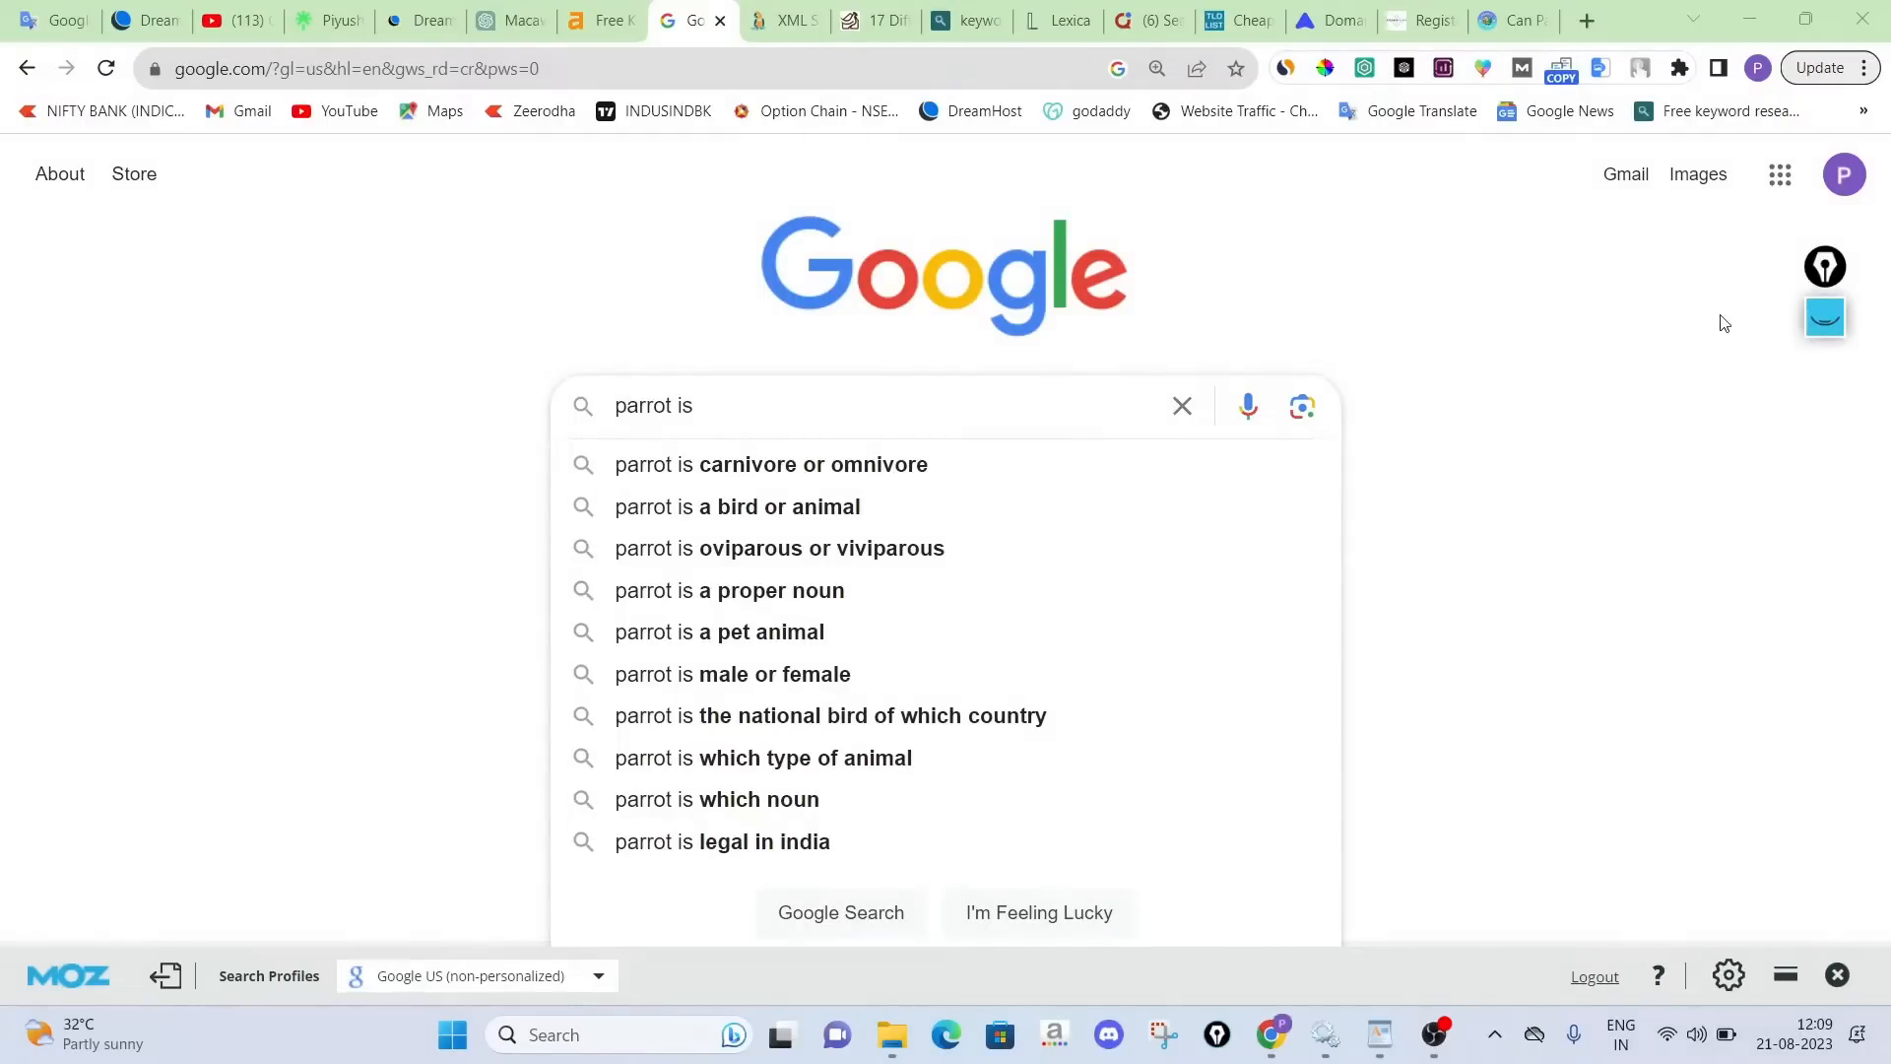
Look through the other open keyword sources: the Ahrefs Free Keyword Generator, keyword.io and the Quora macaws questions
click(599, 20)
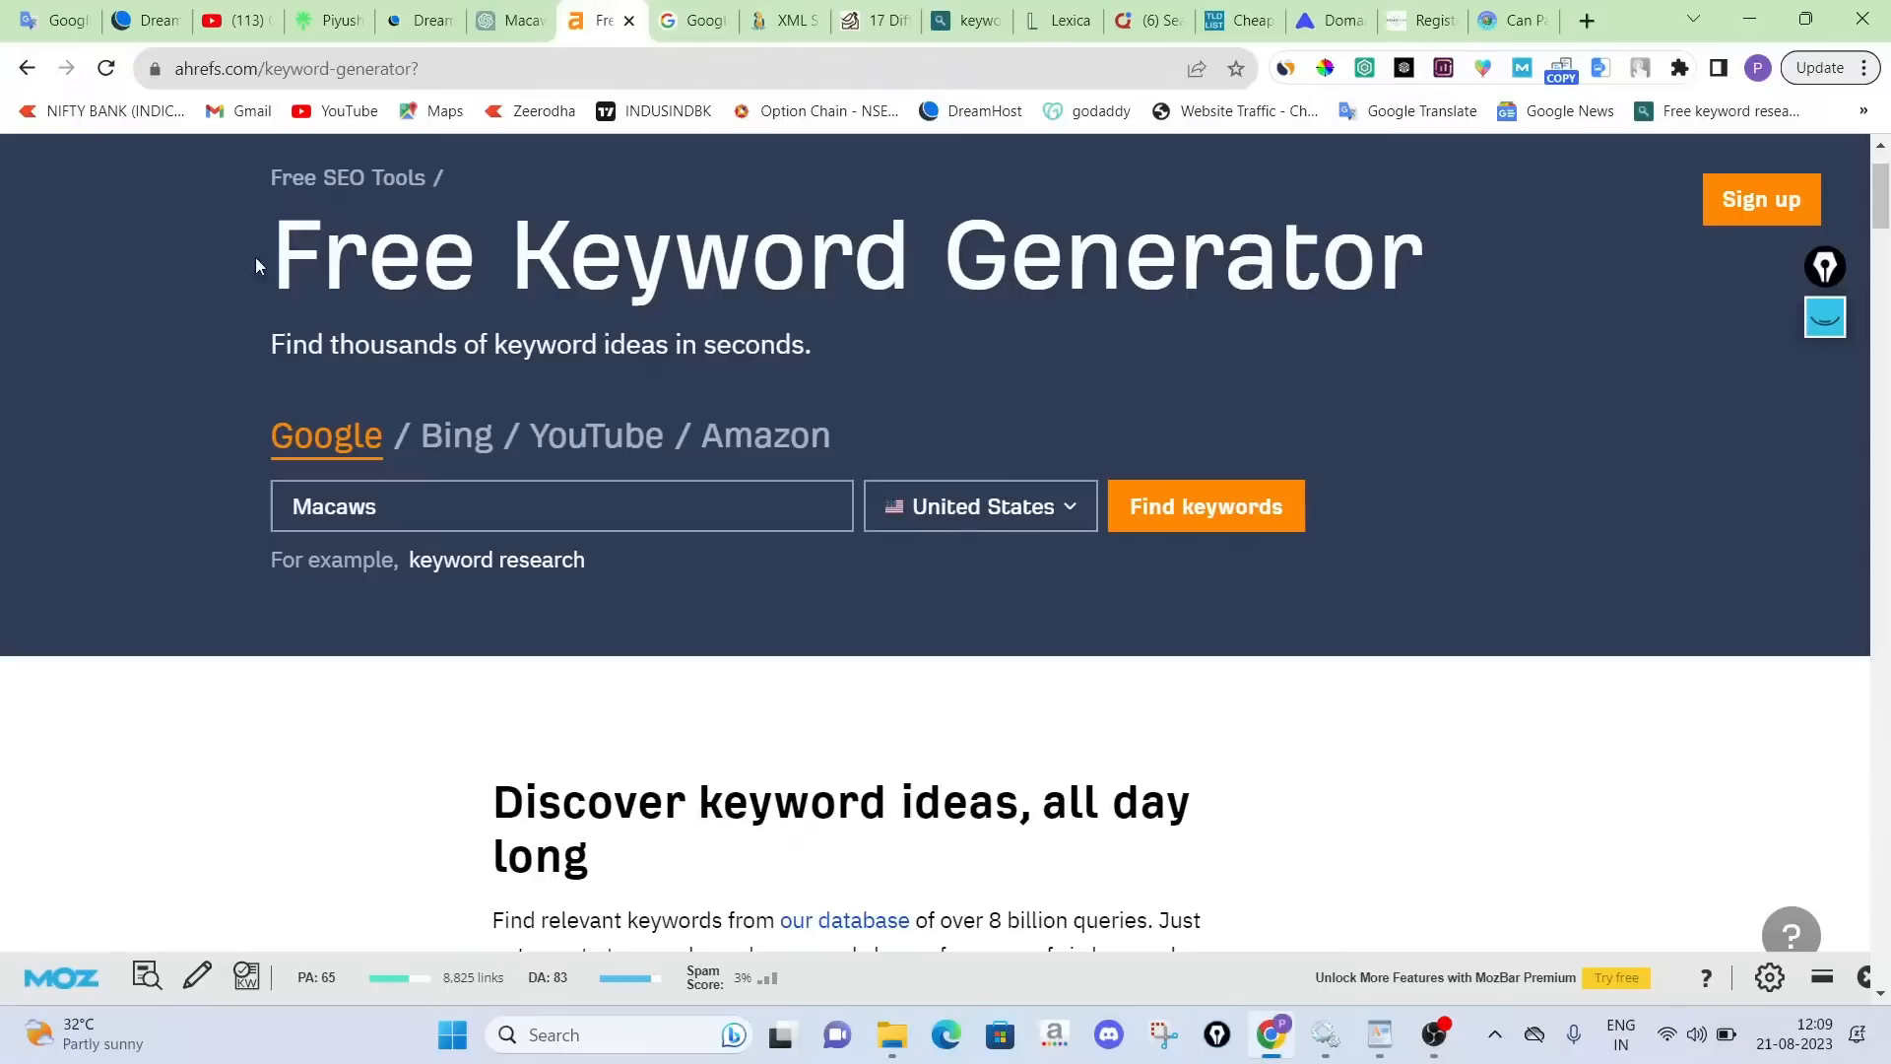
click(325, 68)
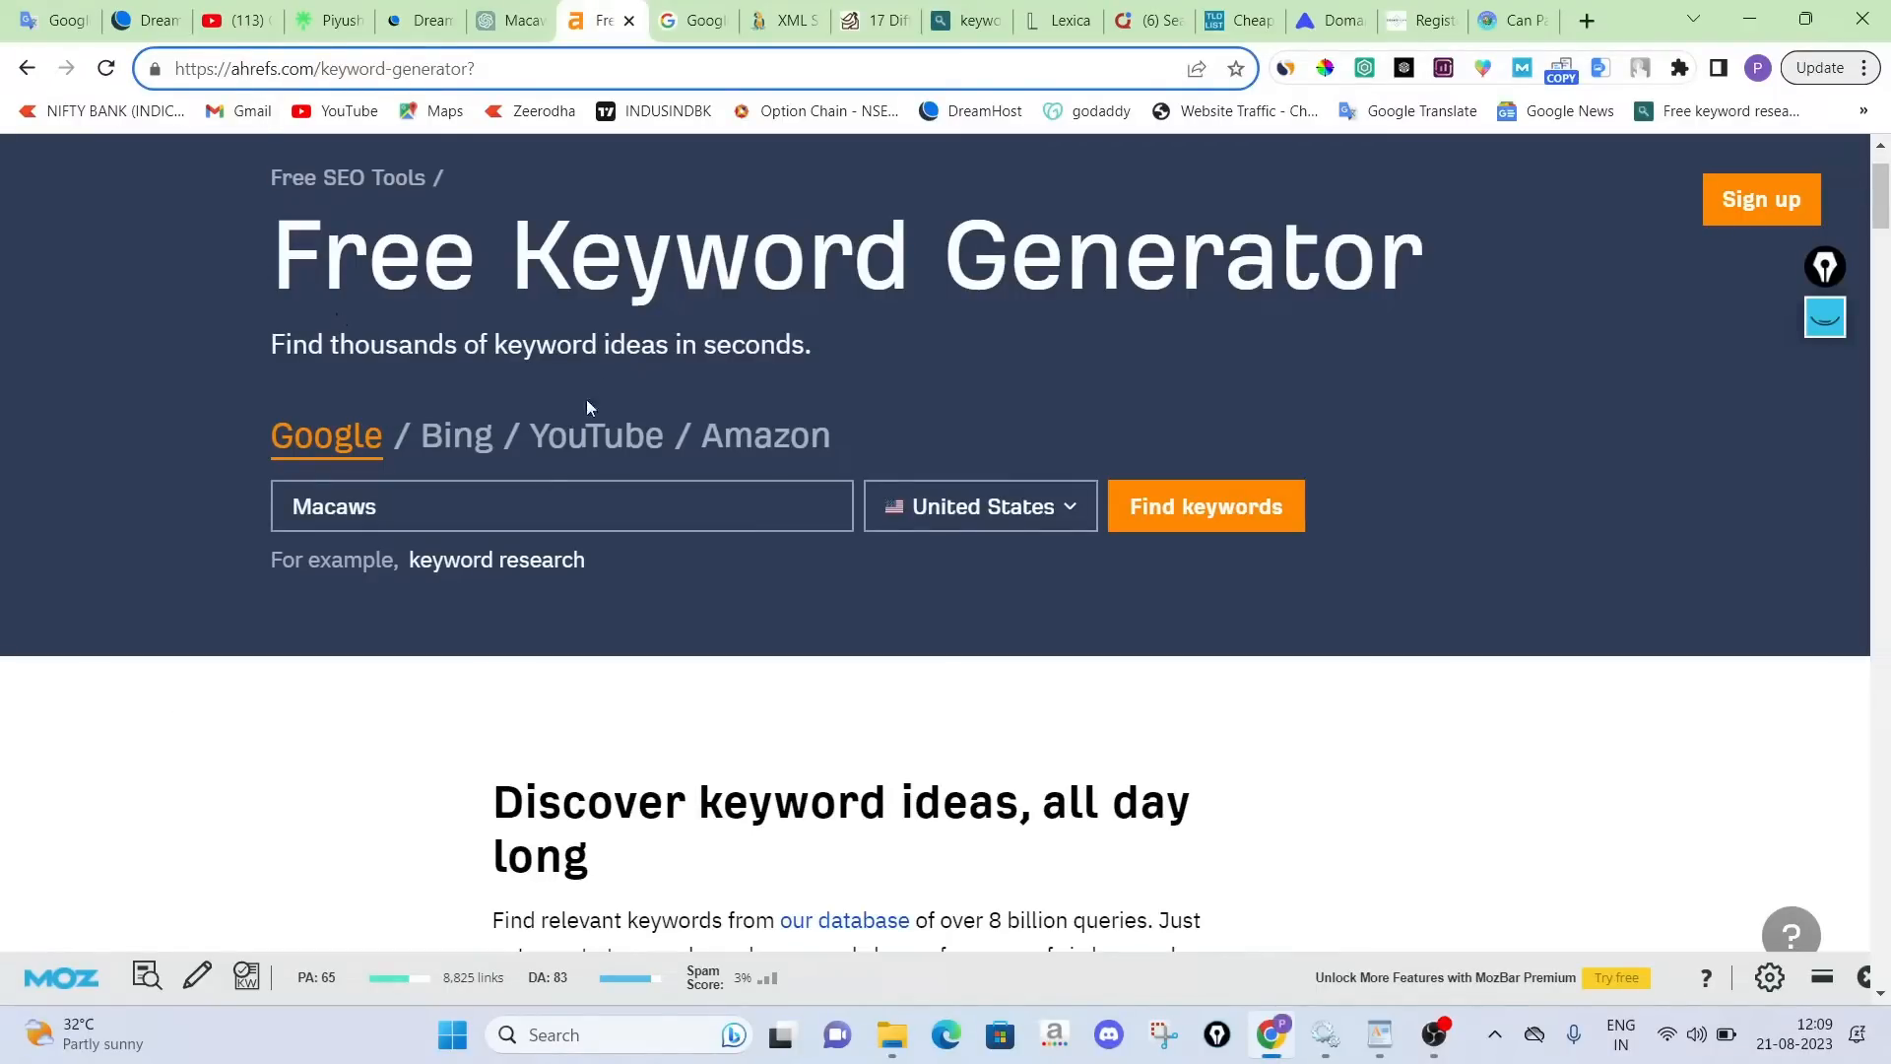
click(960, 20)
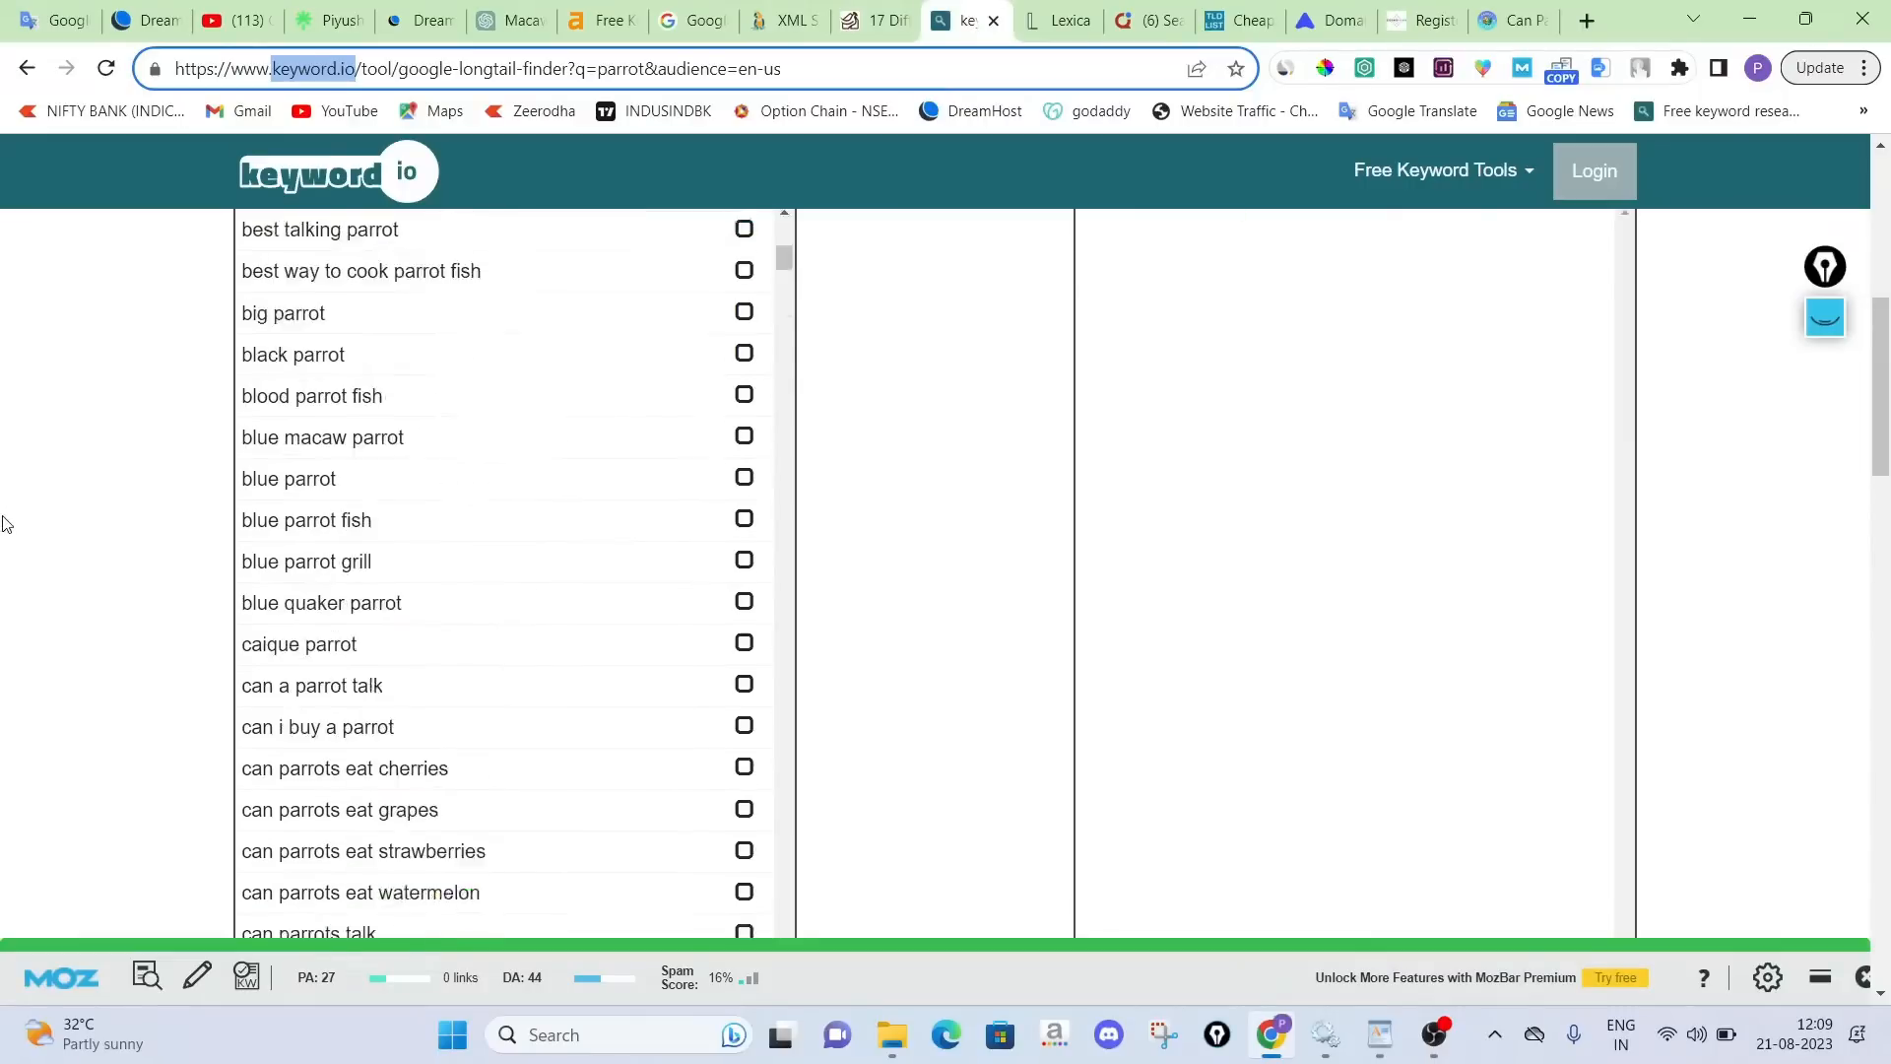
click(89, 527)
scroll(156, 490, up, 7)
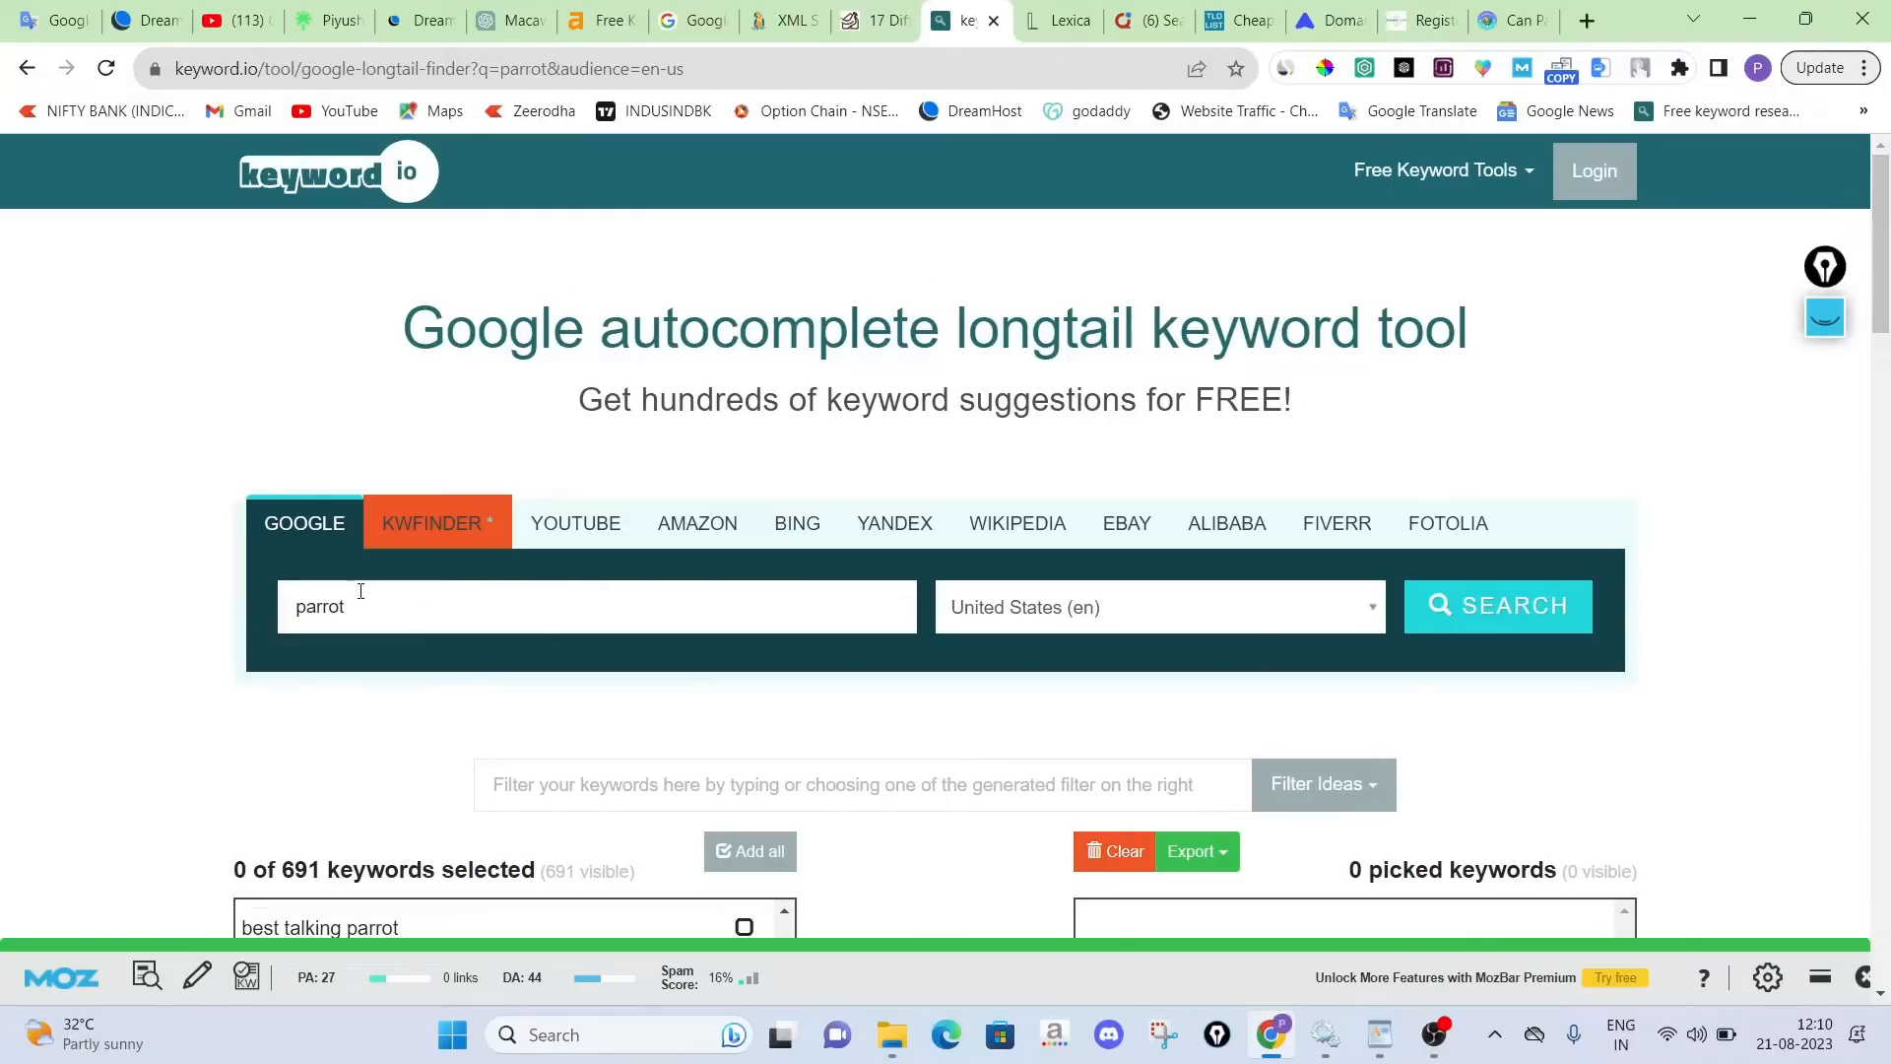
click(1126, 12)
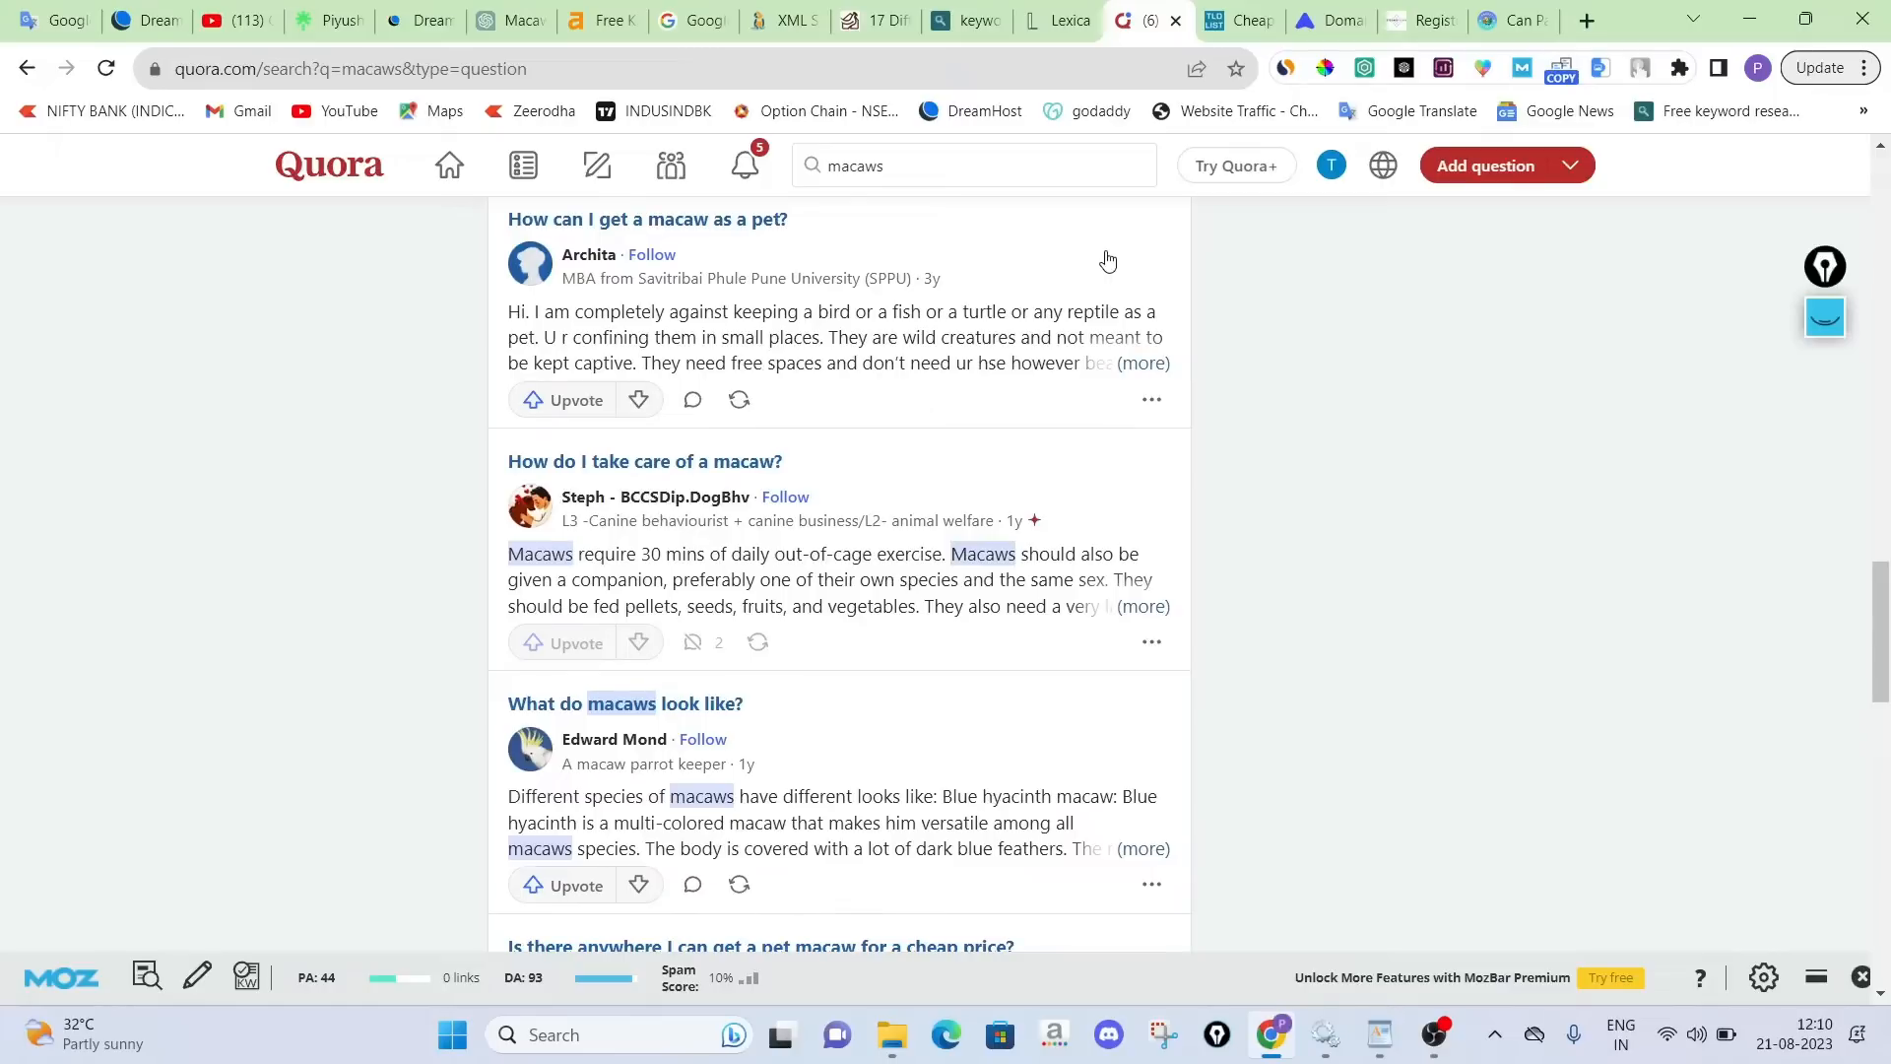
Find keyword ideas for "parrot" in the Ahrefs Free Keyword Generator and browse the phrase match list
click(592, 10)
double_click(428, 502)
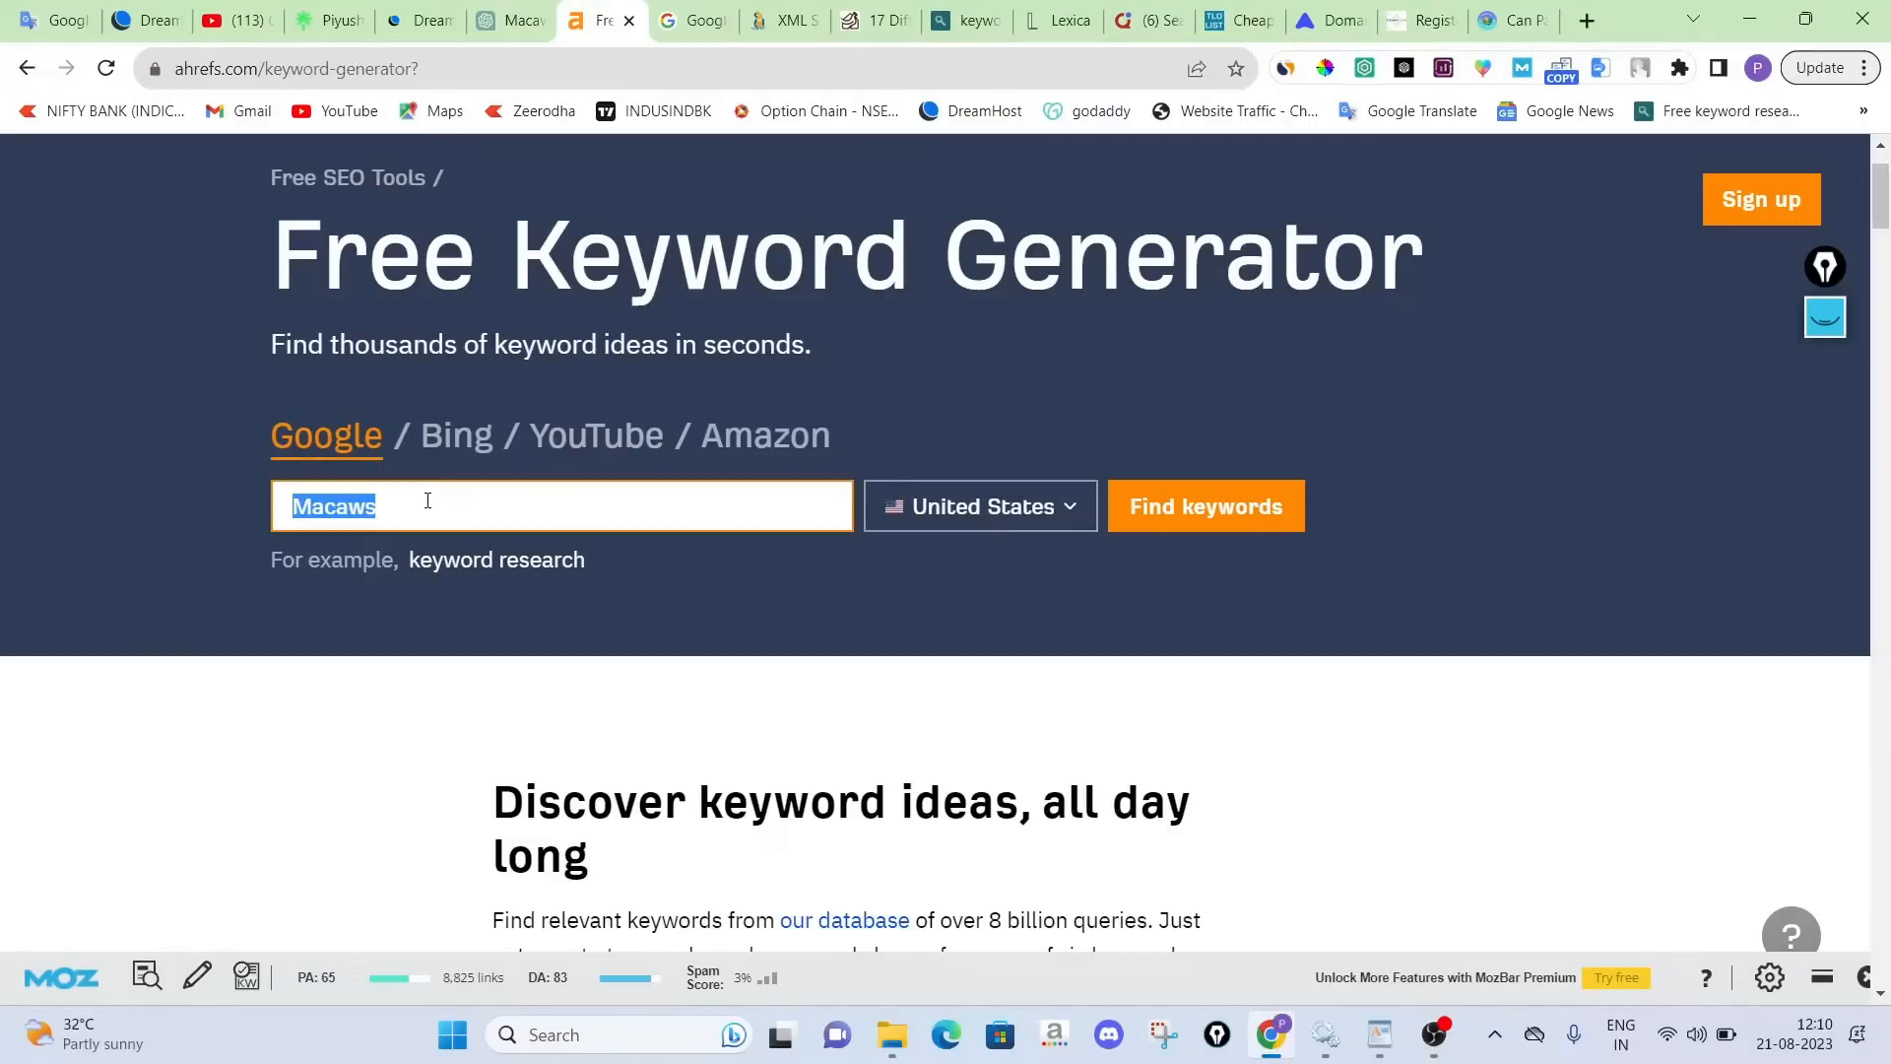
key(BackSpace)
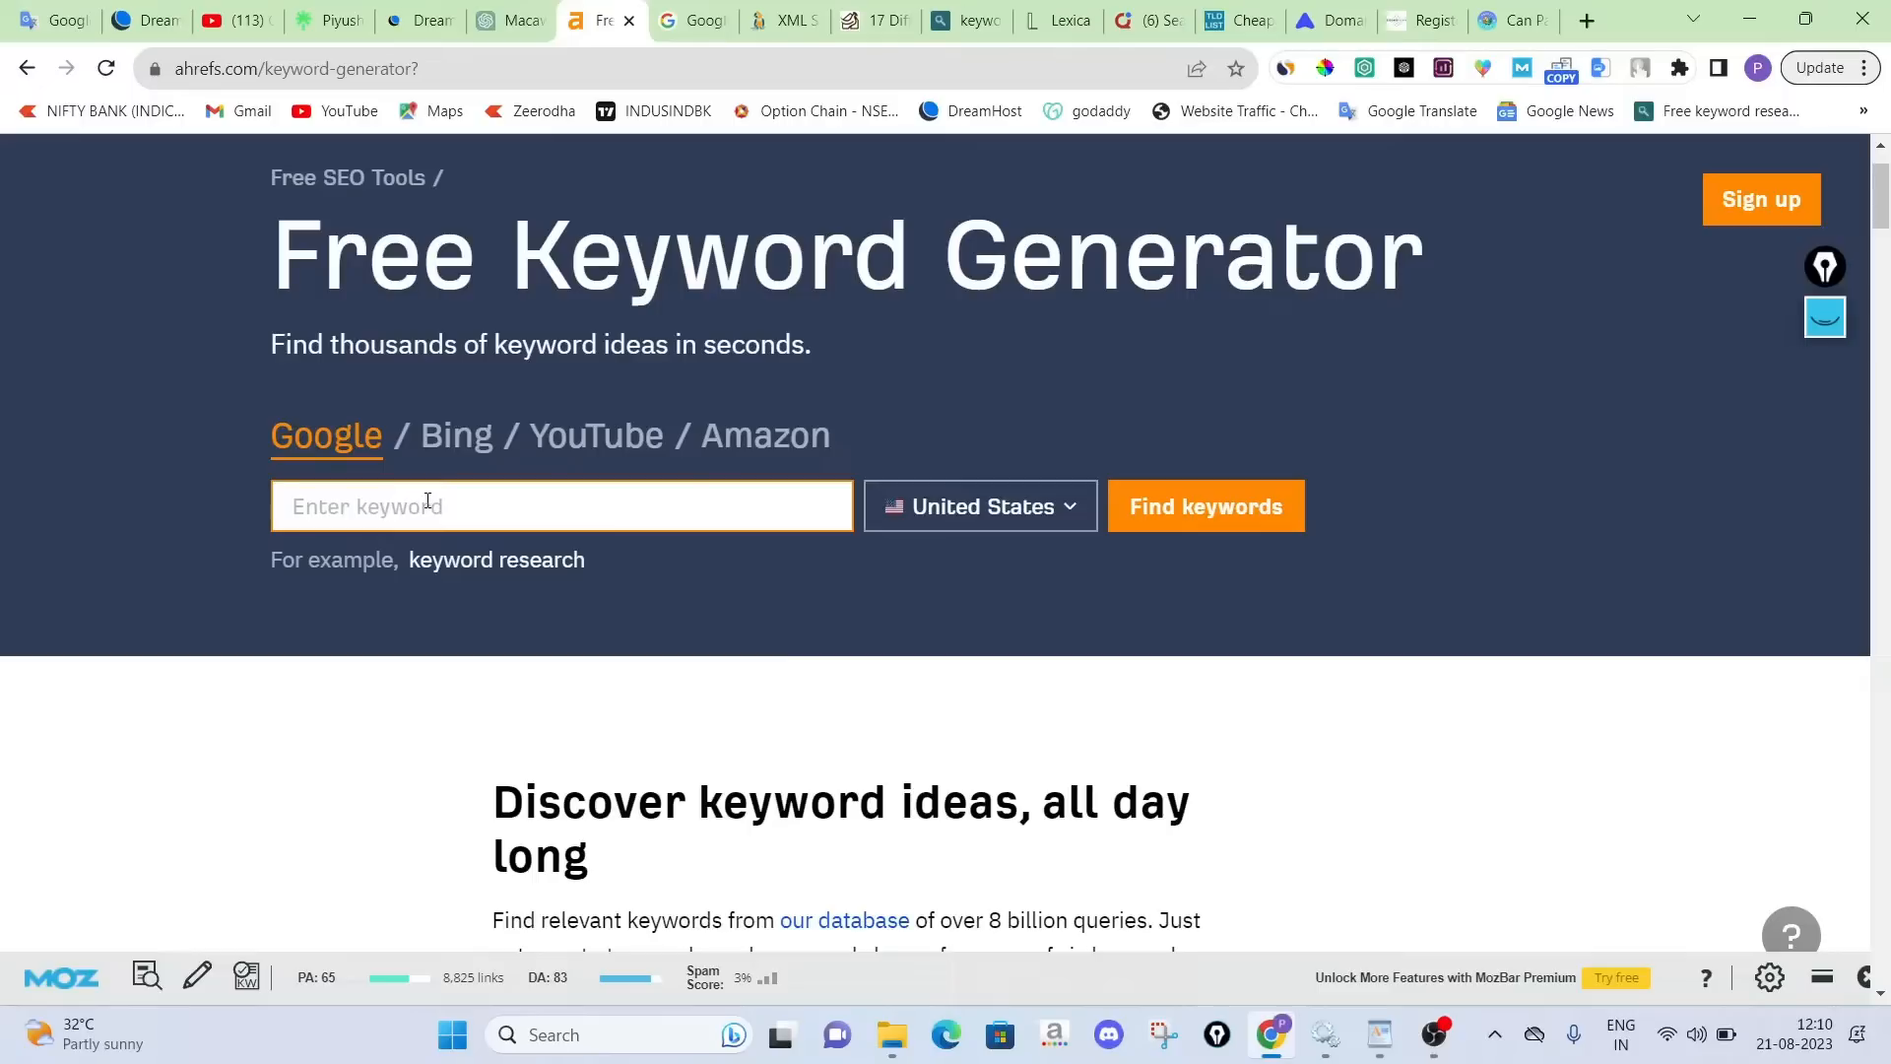
text(parrot)
key(Return)
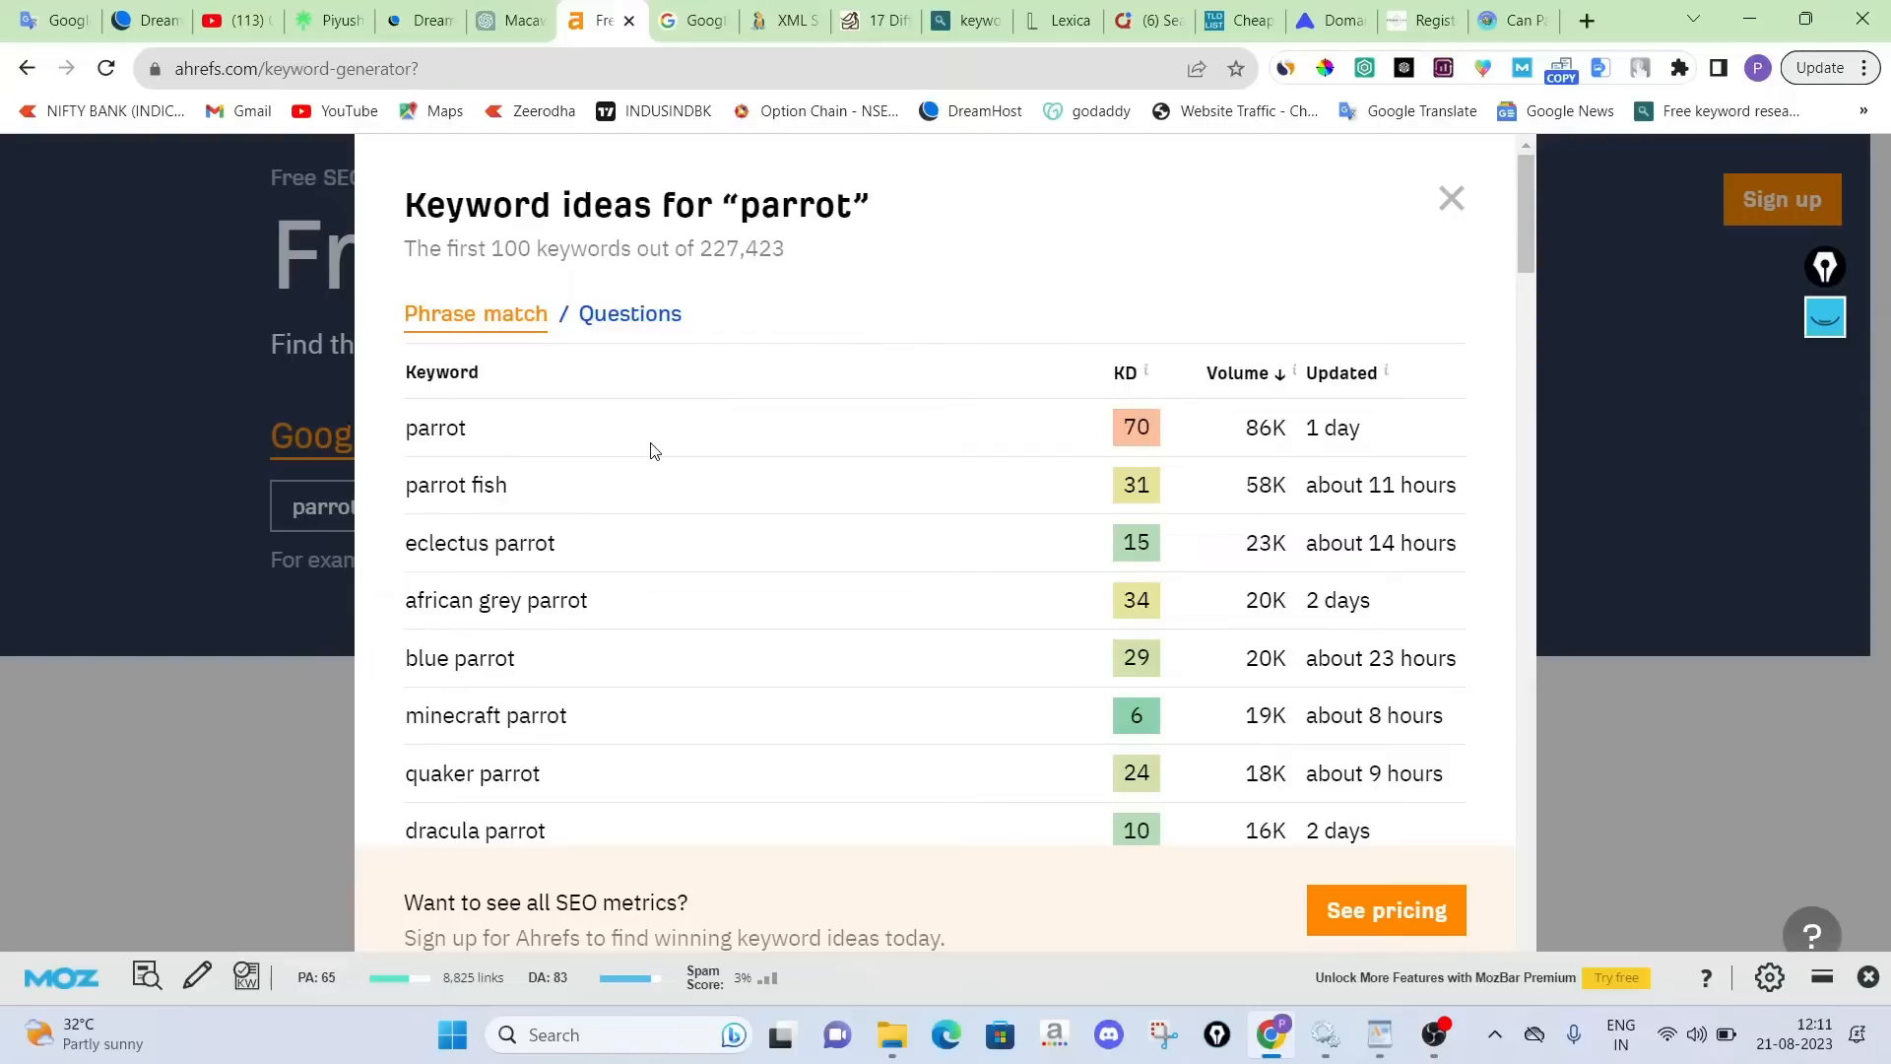
scroll(521, 532, down, 3)
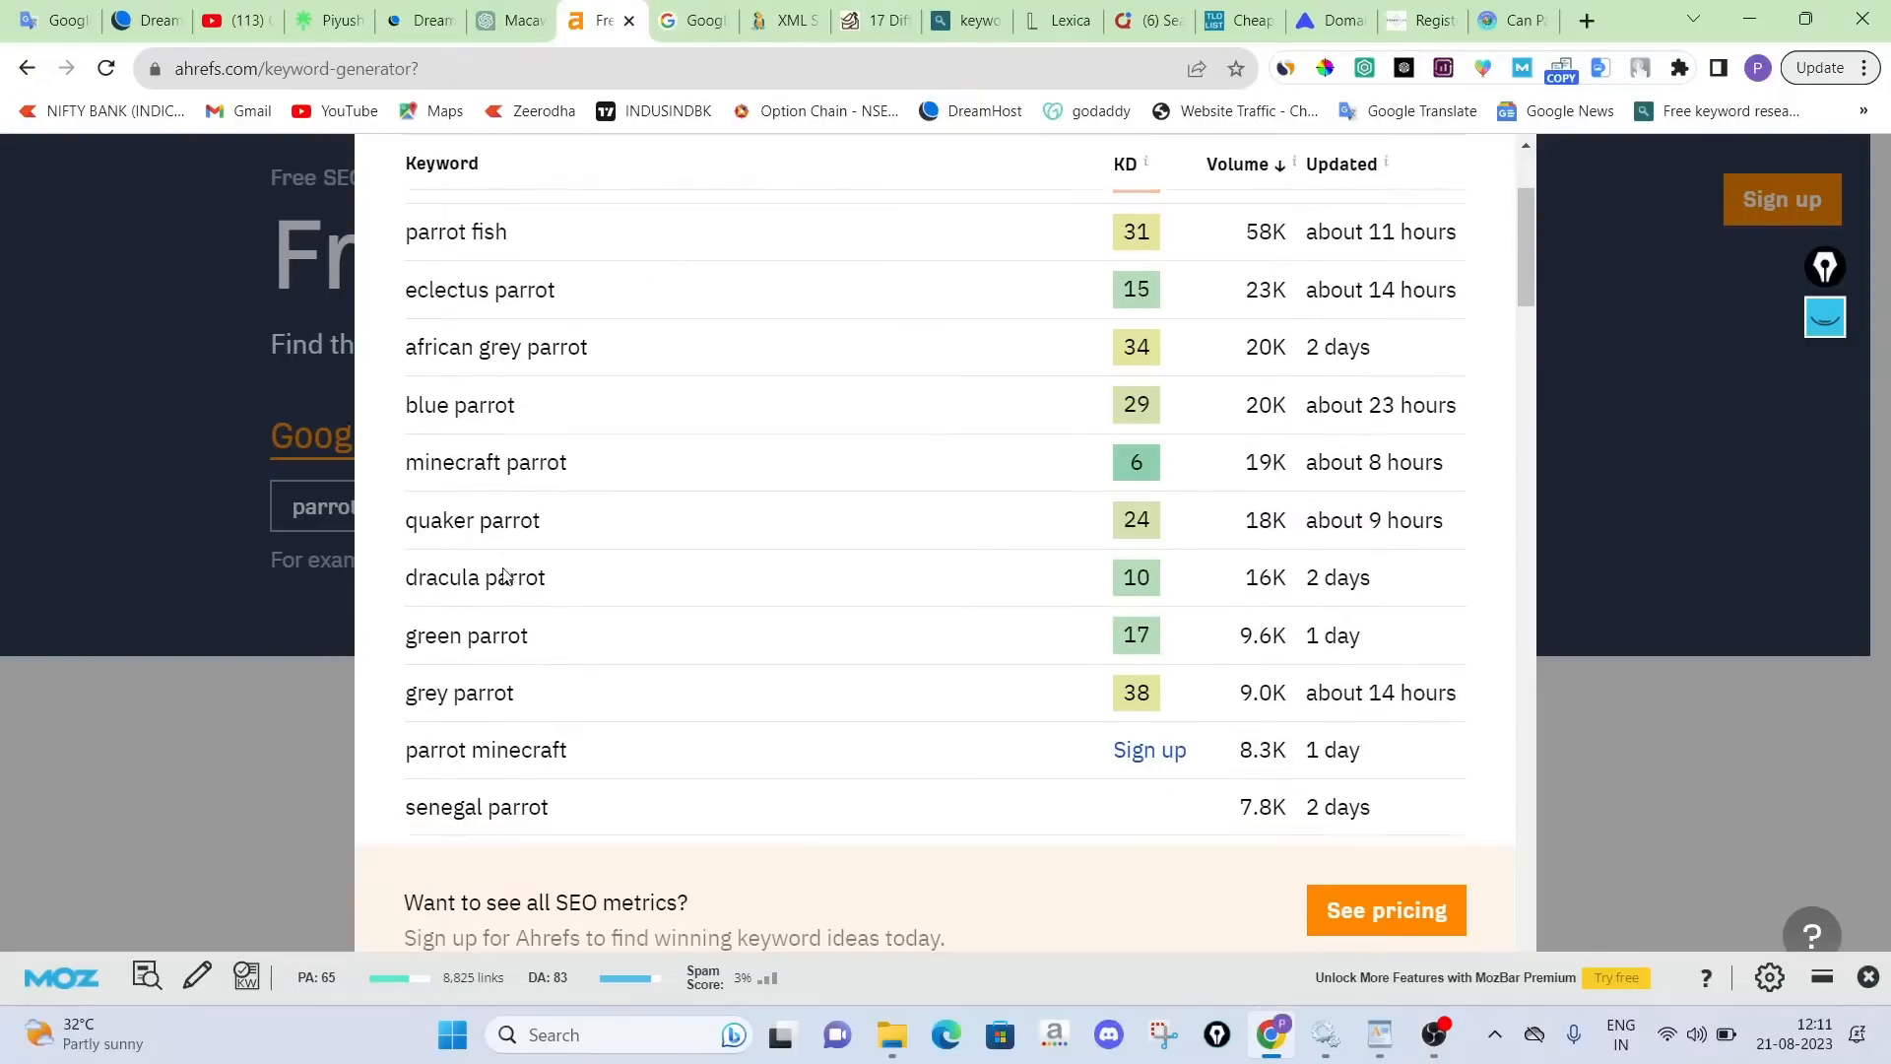
scroll(505, 577, down, 10)
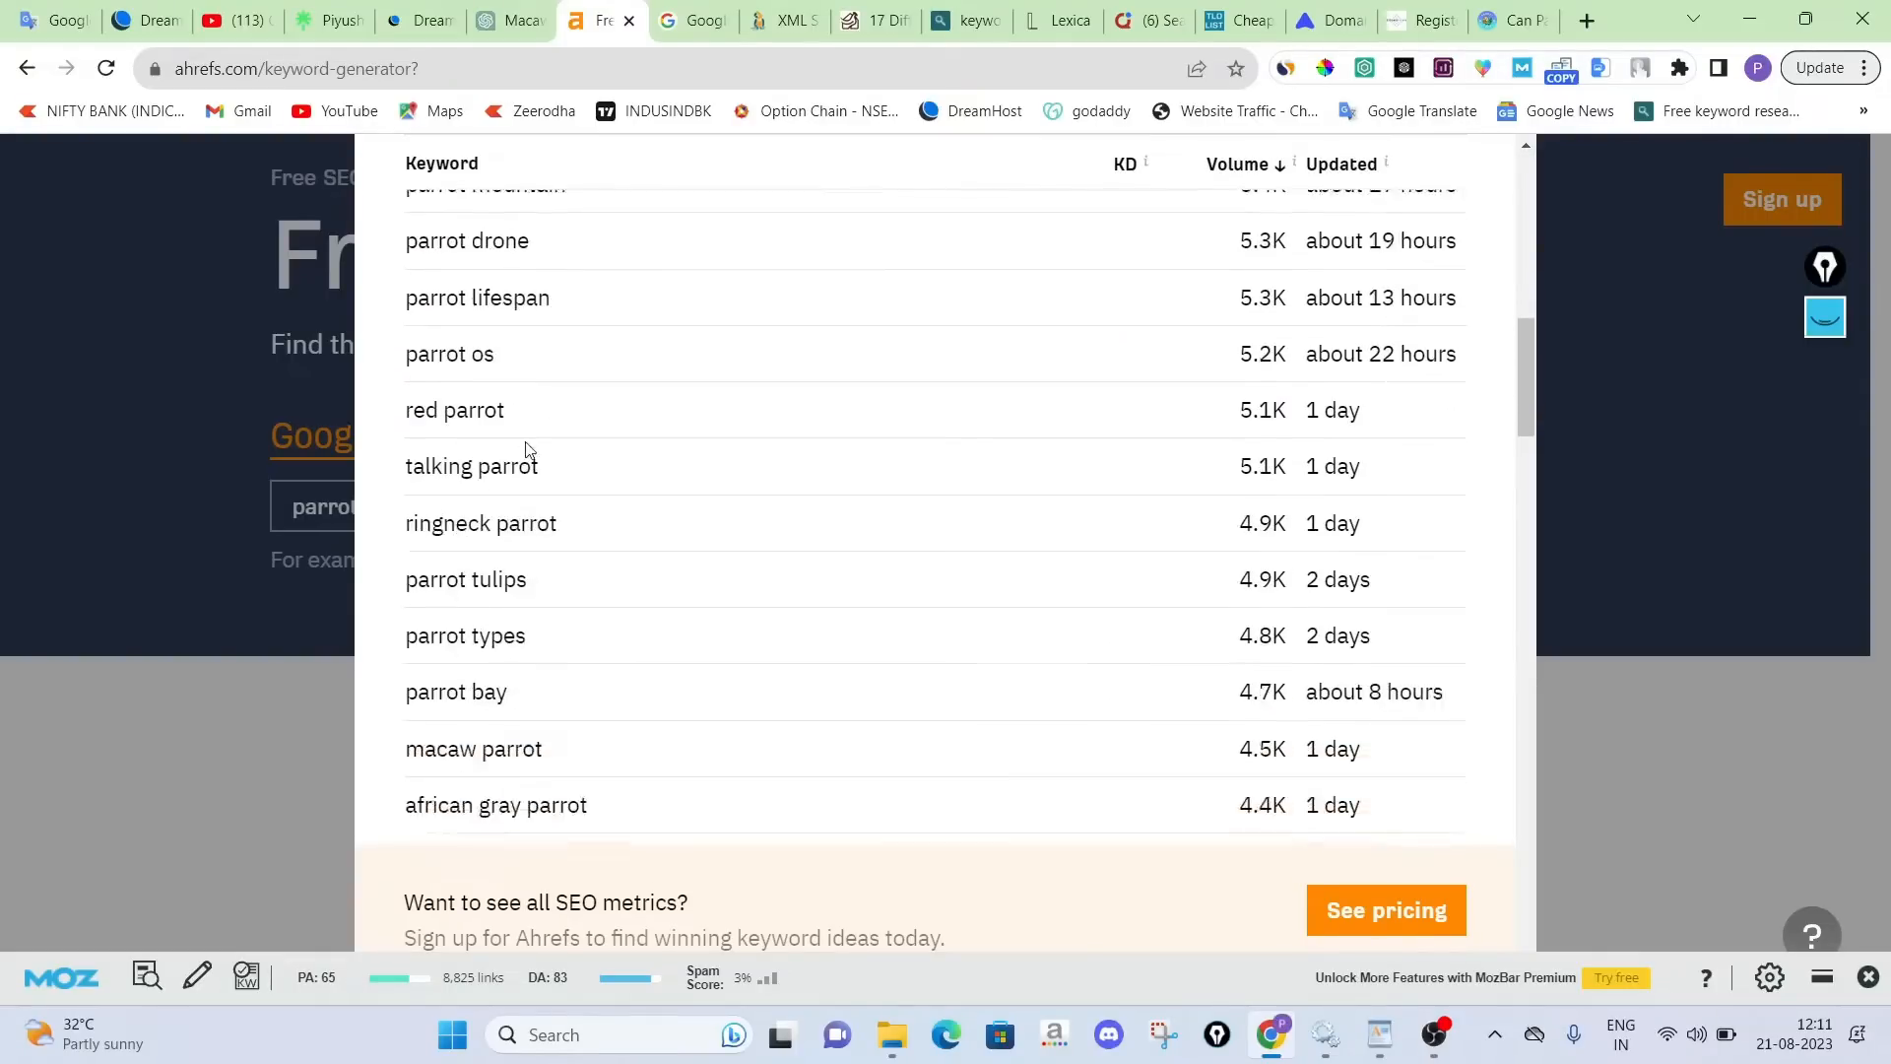
scroll(532, 492, down, 9)
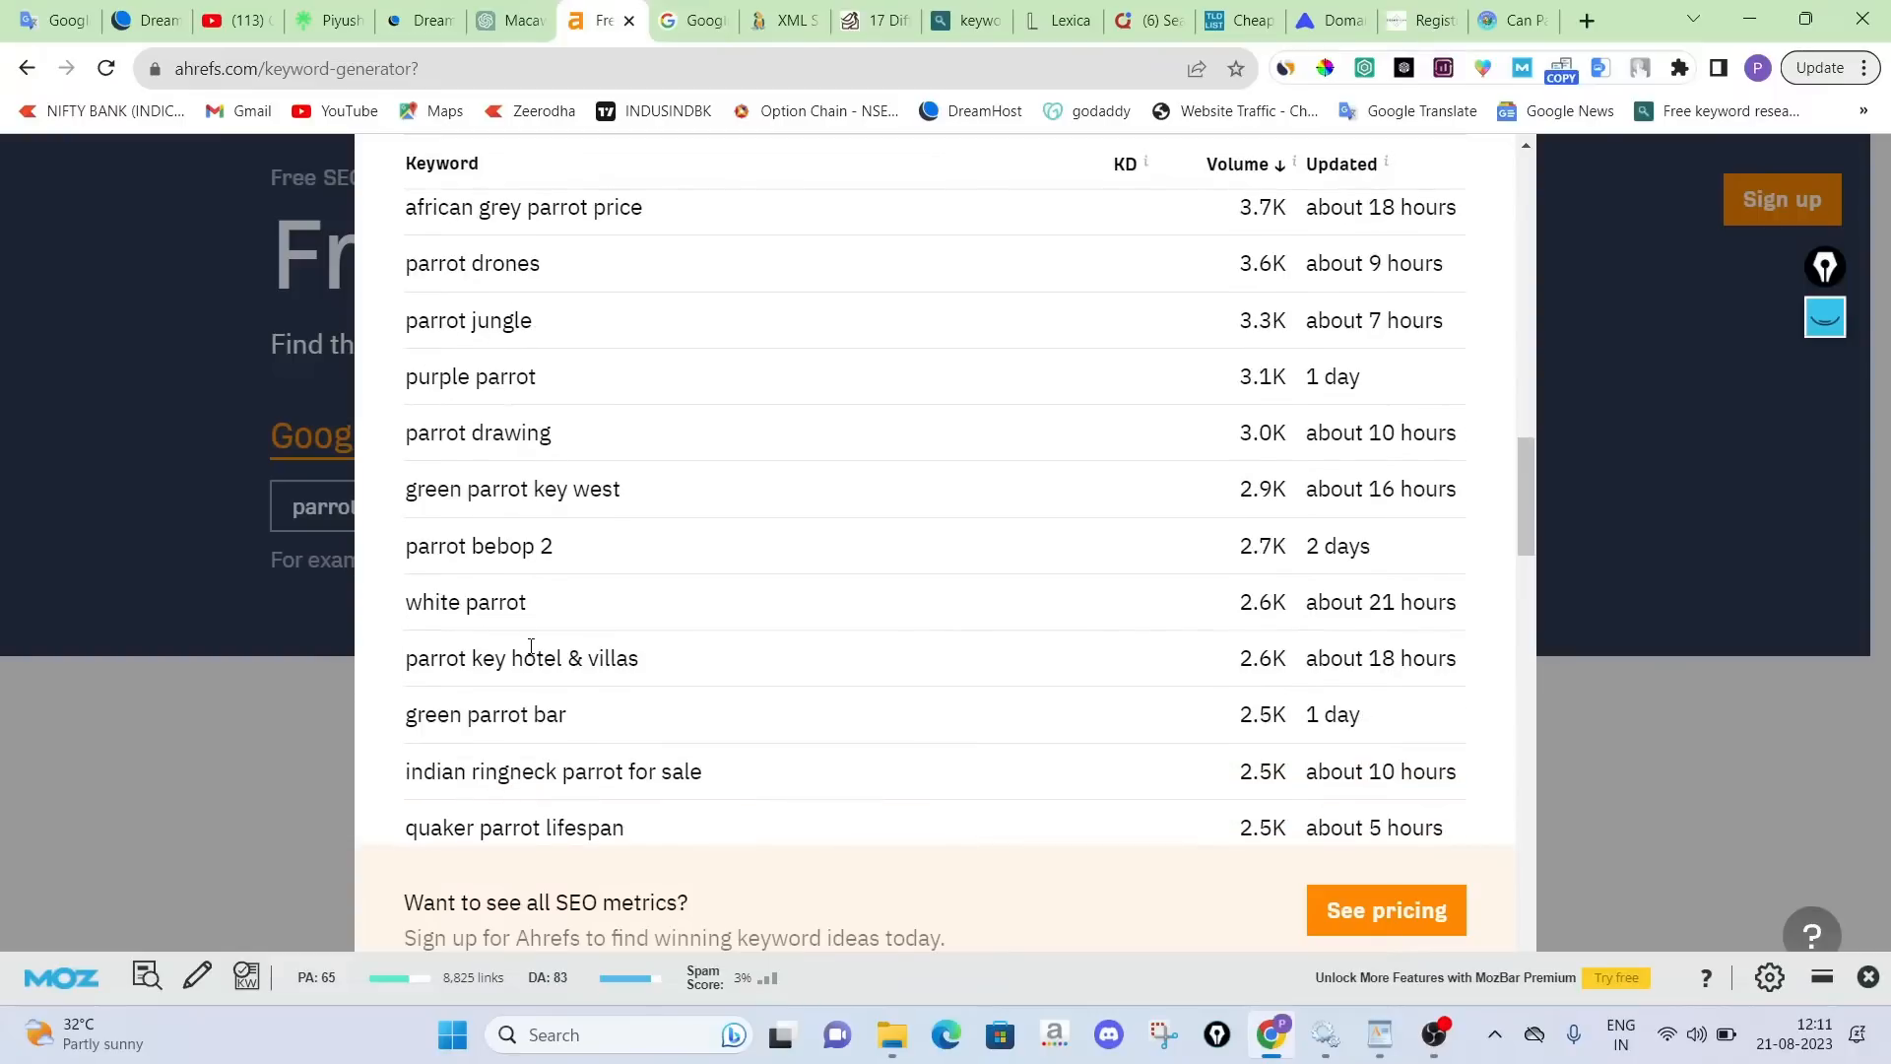
scroll(531, 646, down, 7)
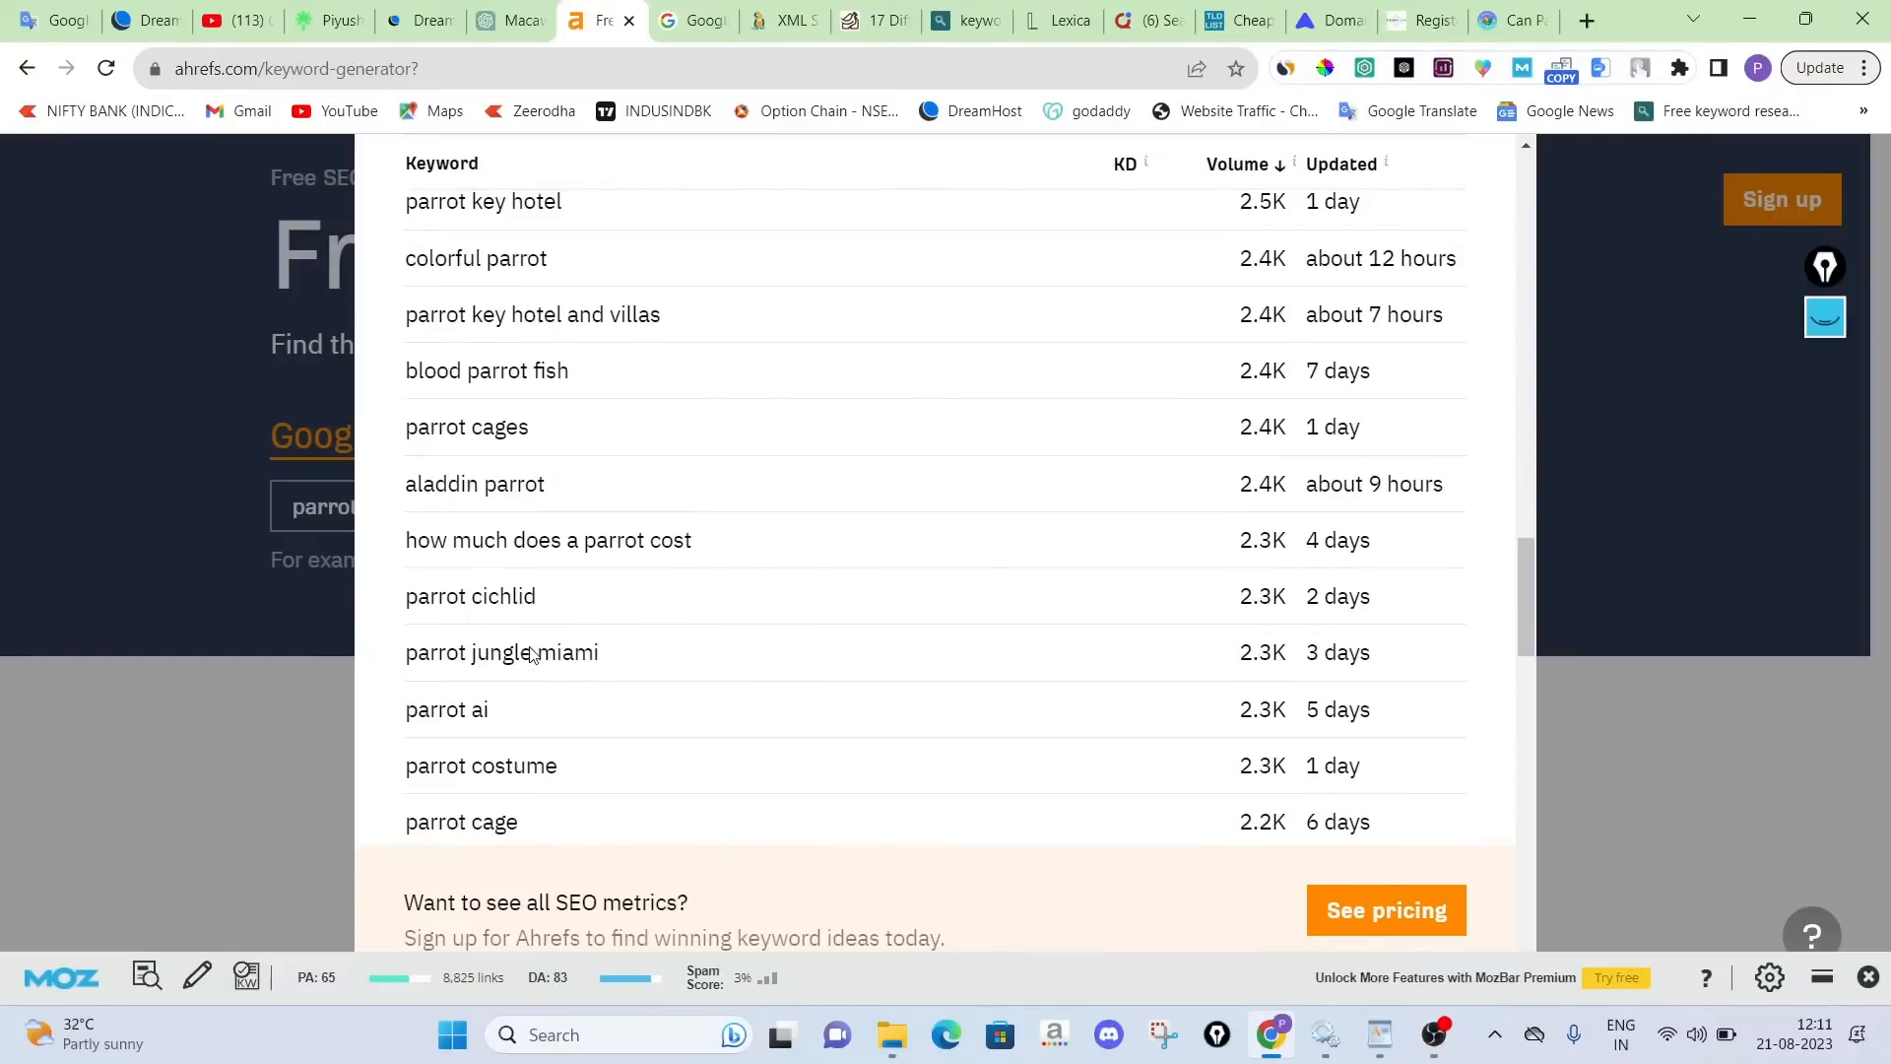
Search keyword.io for "parrot" with United States (en) as the audience and browse the resulting long-tail keyword list
click(694, 19)
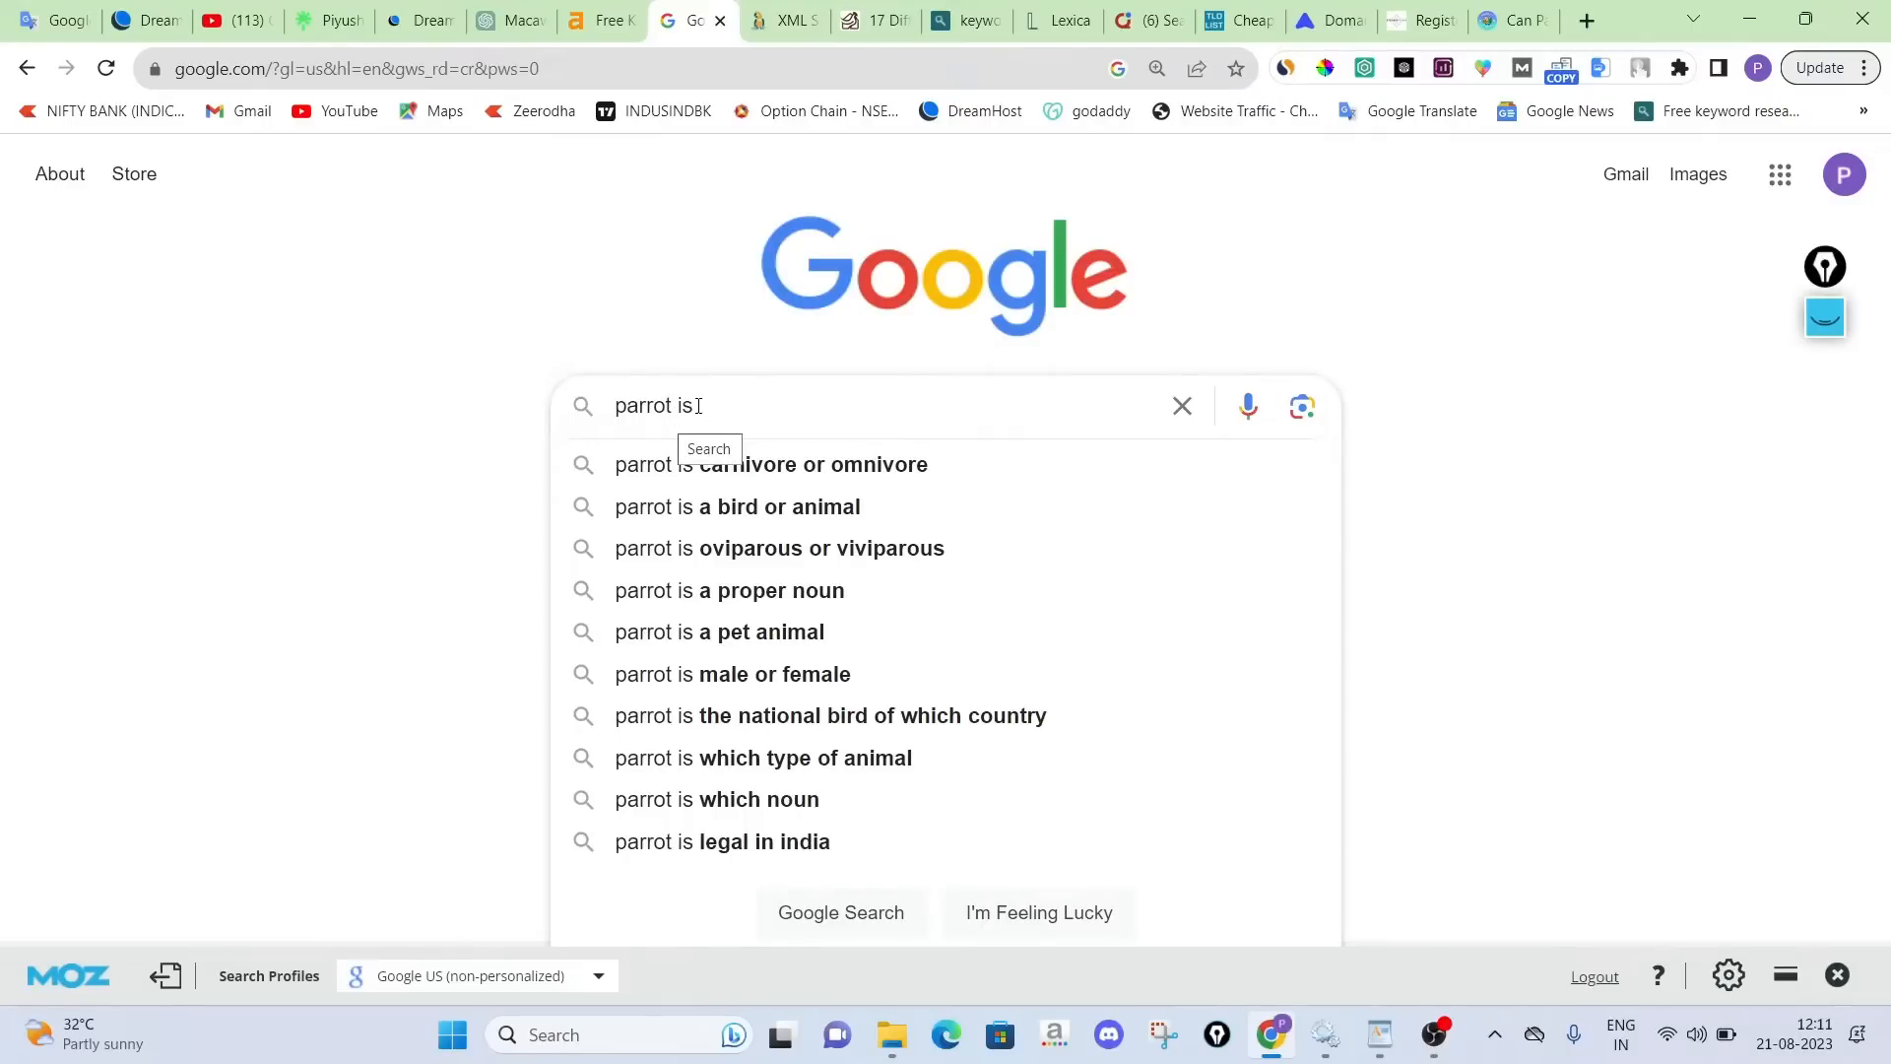
click(964, 20)
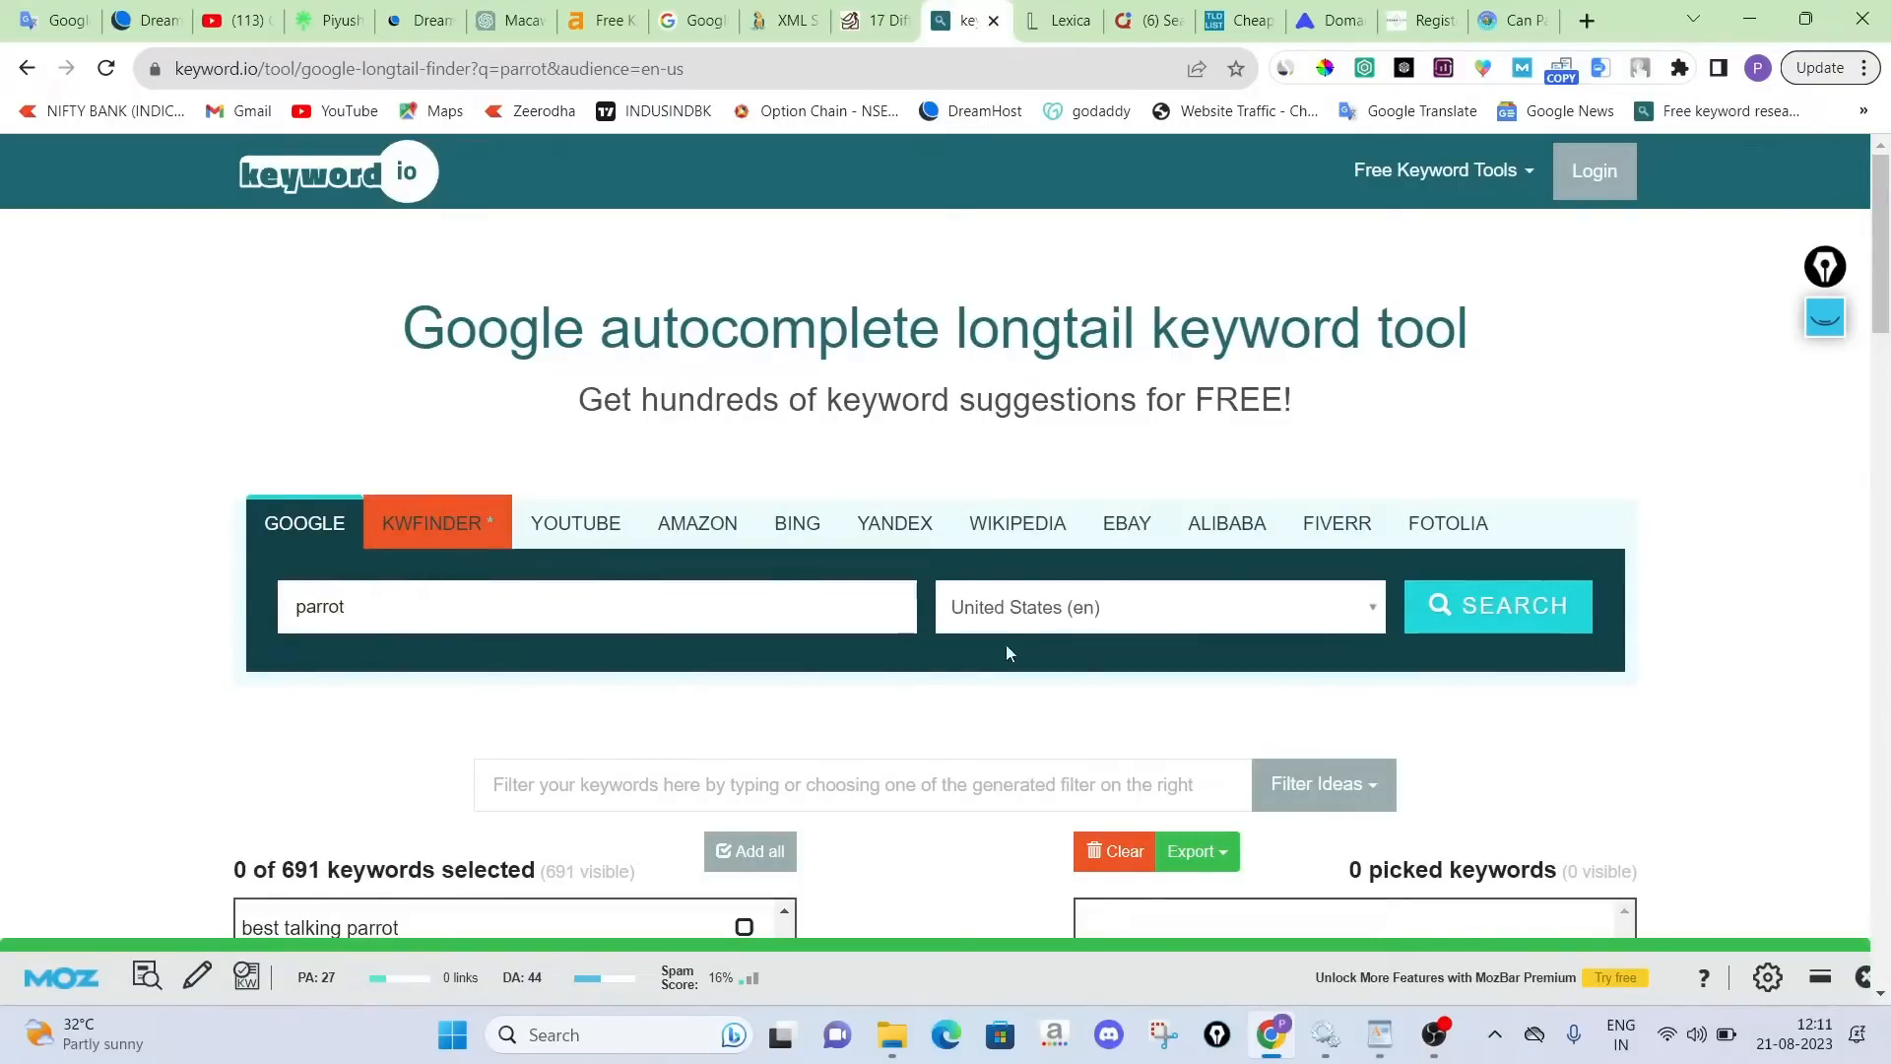
click(1475, 621)
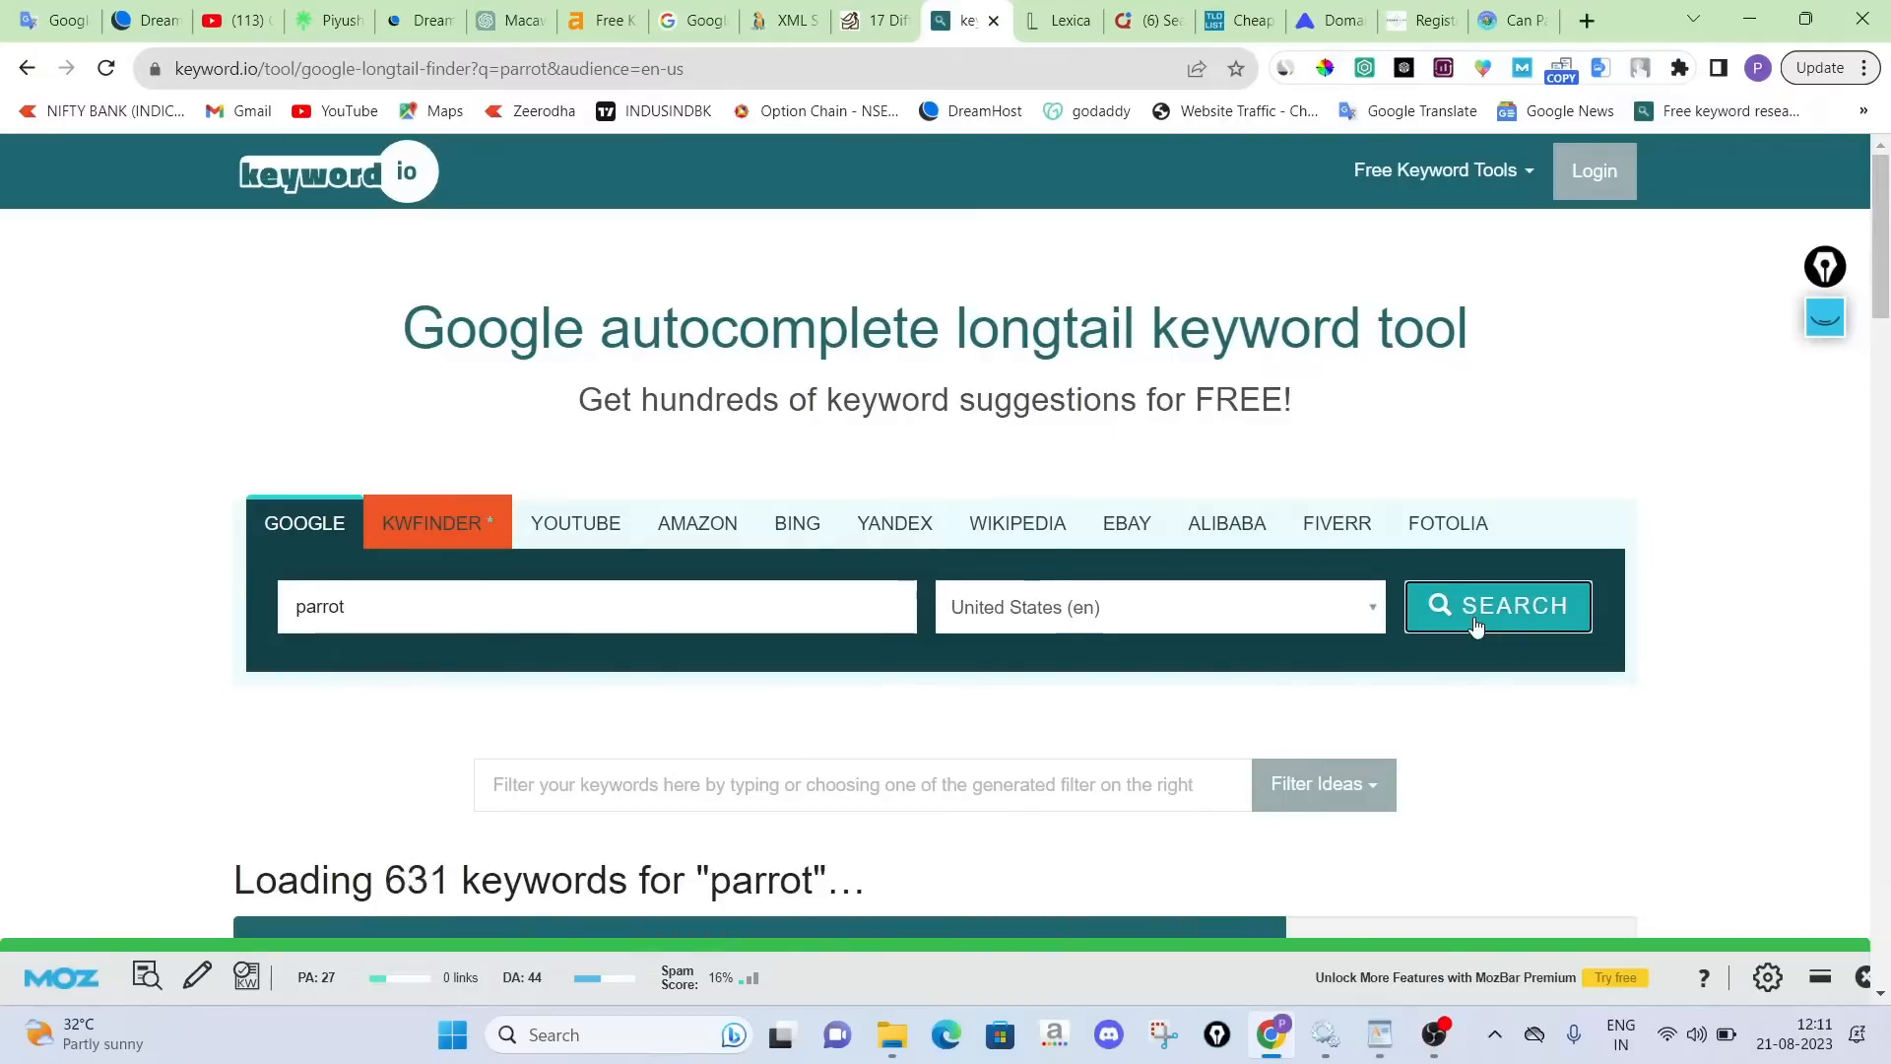
scroll(749, 499, down, 5)
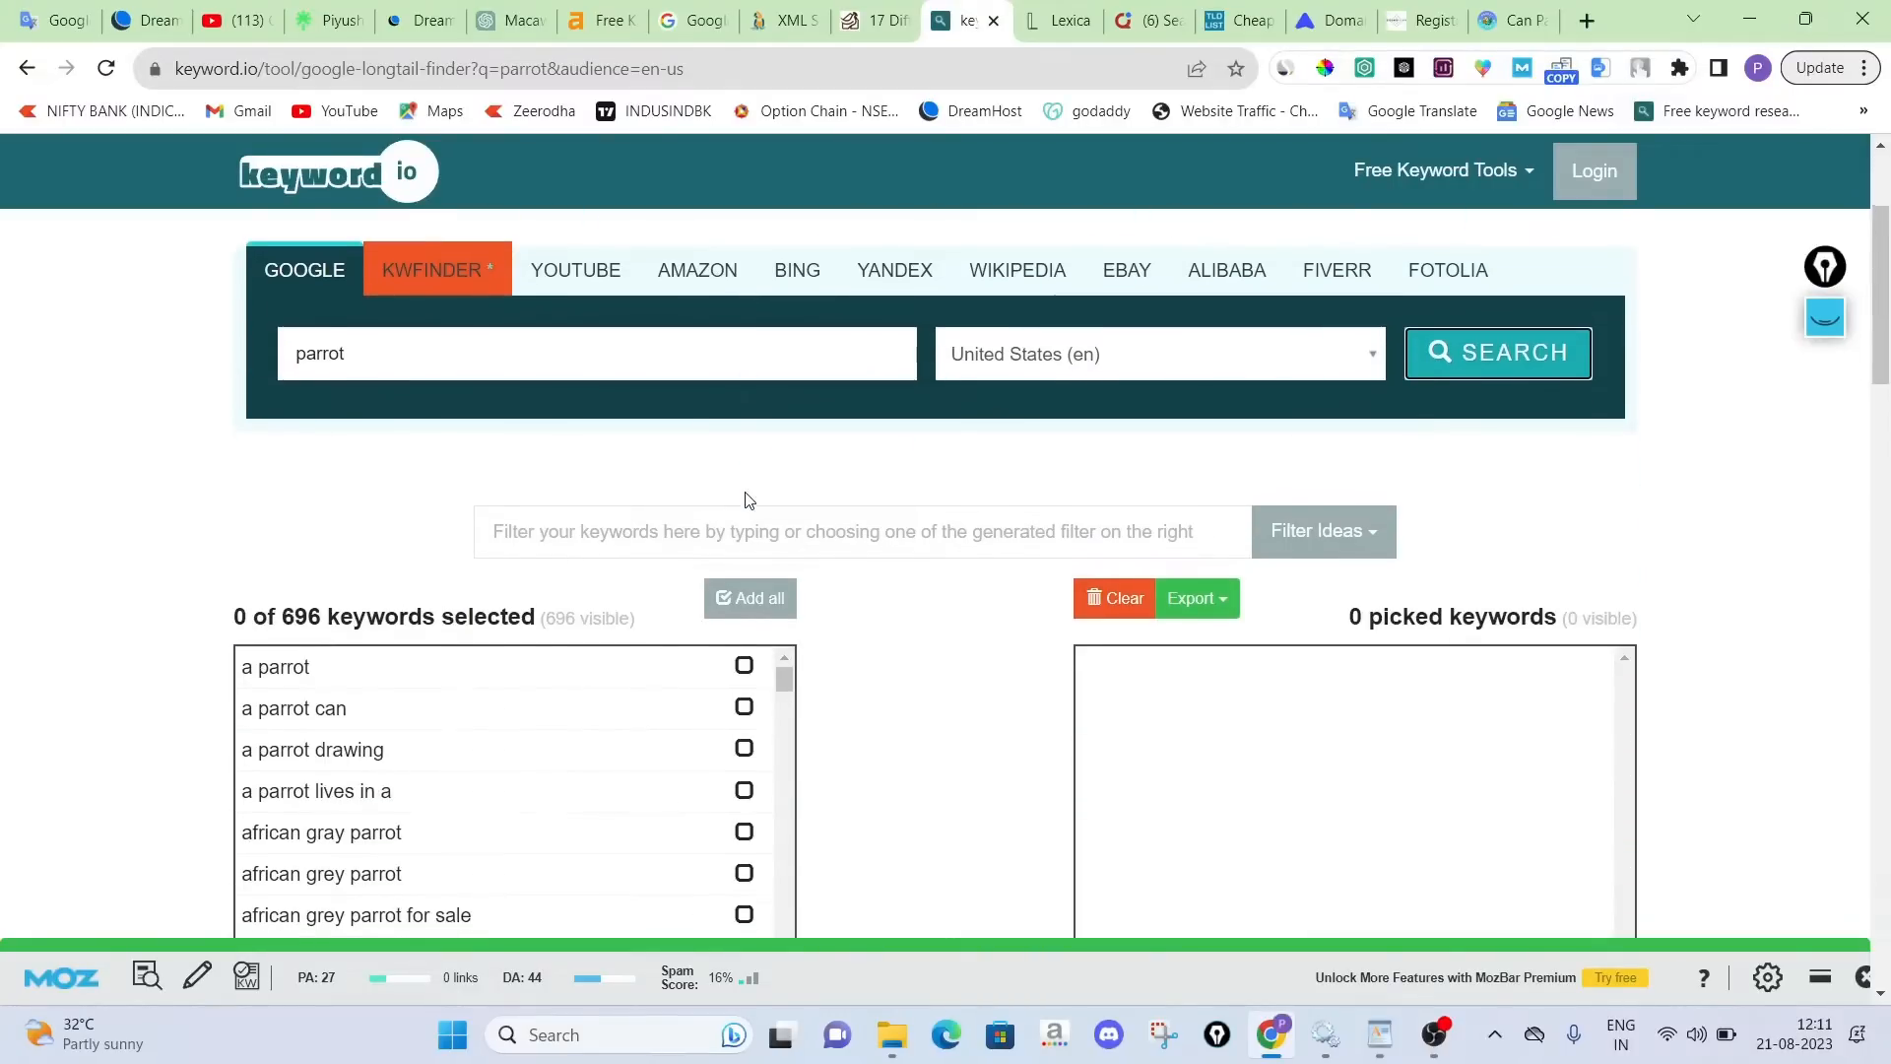
scroll(318, 427, down, 8)
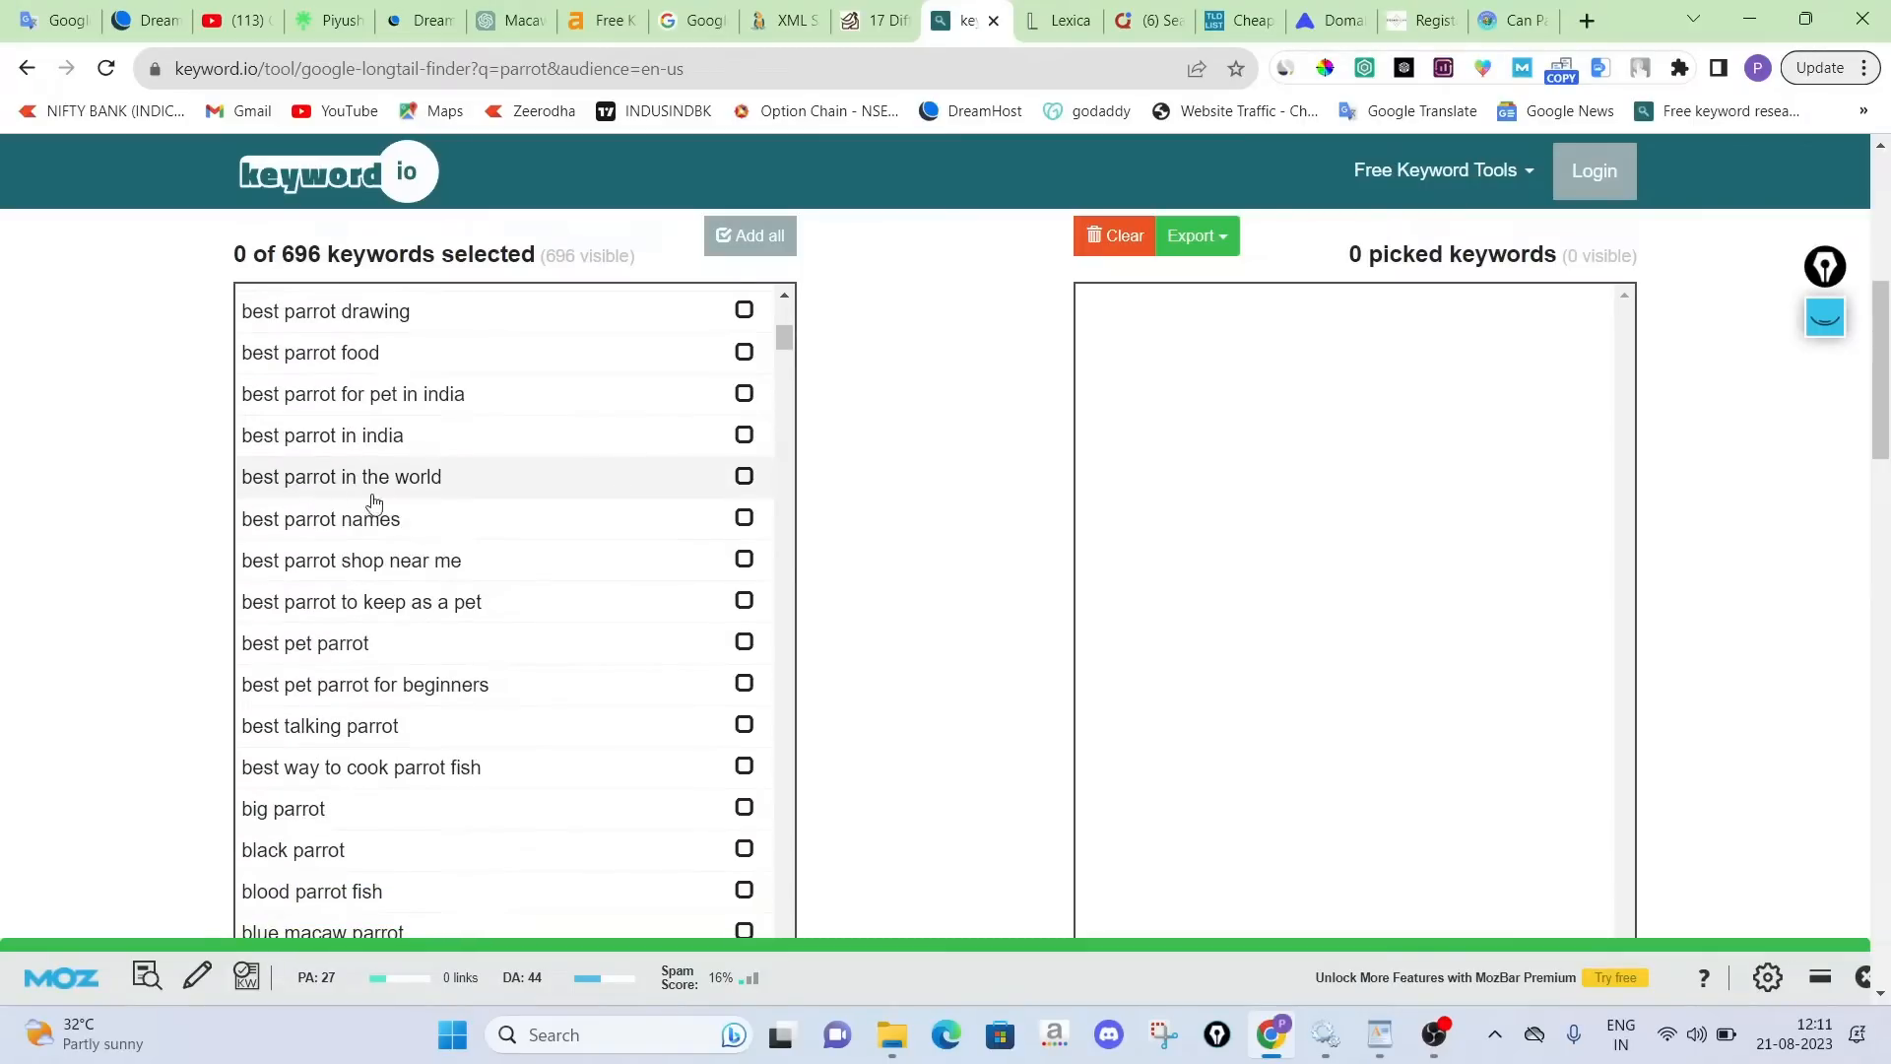
scroll(392, 503, down, 1)
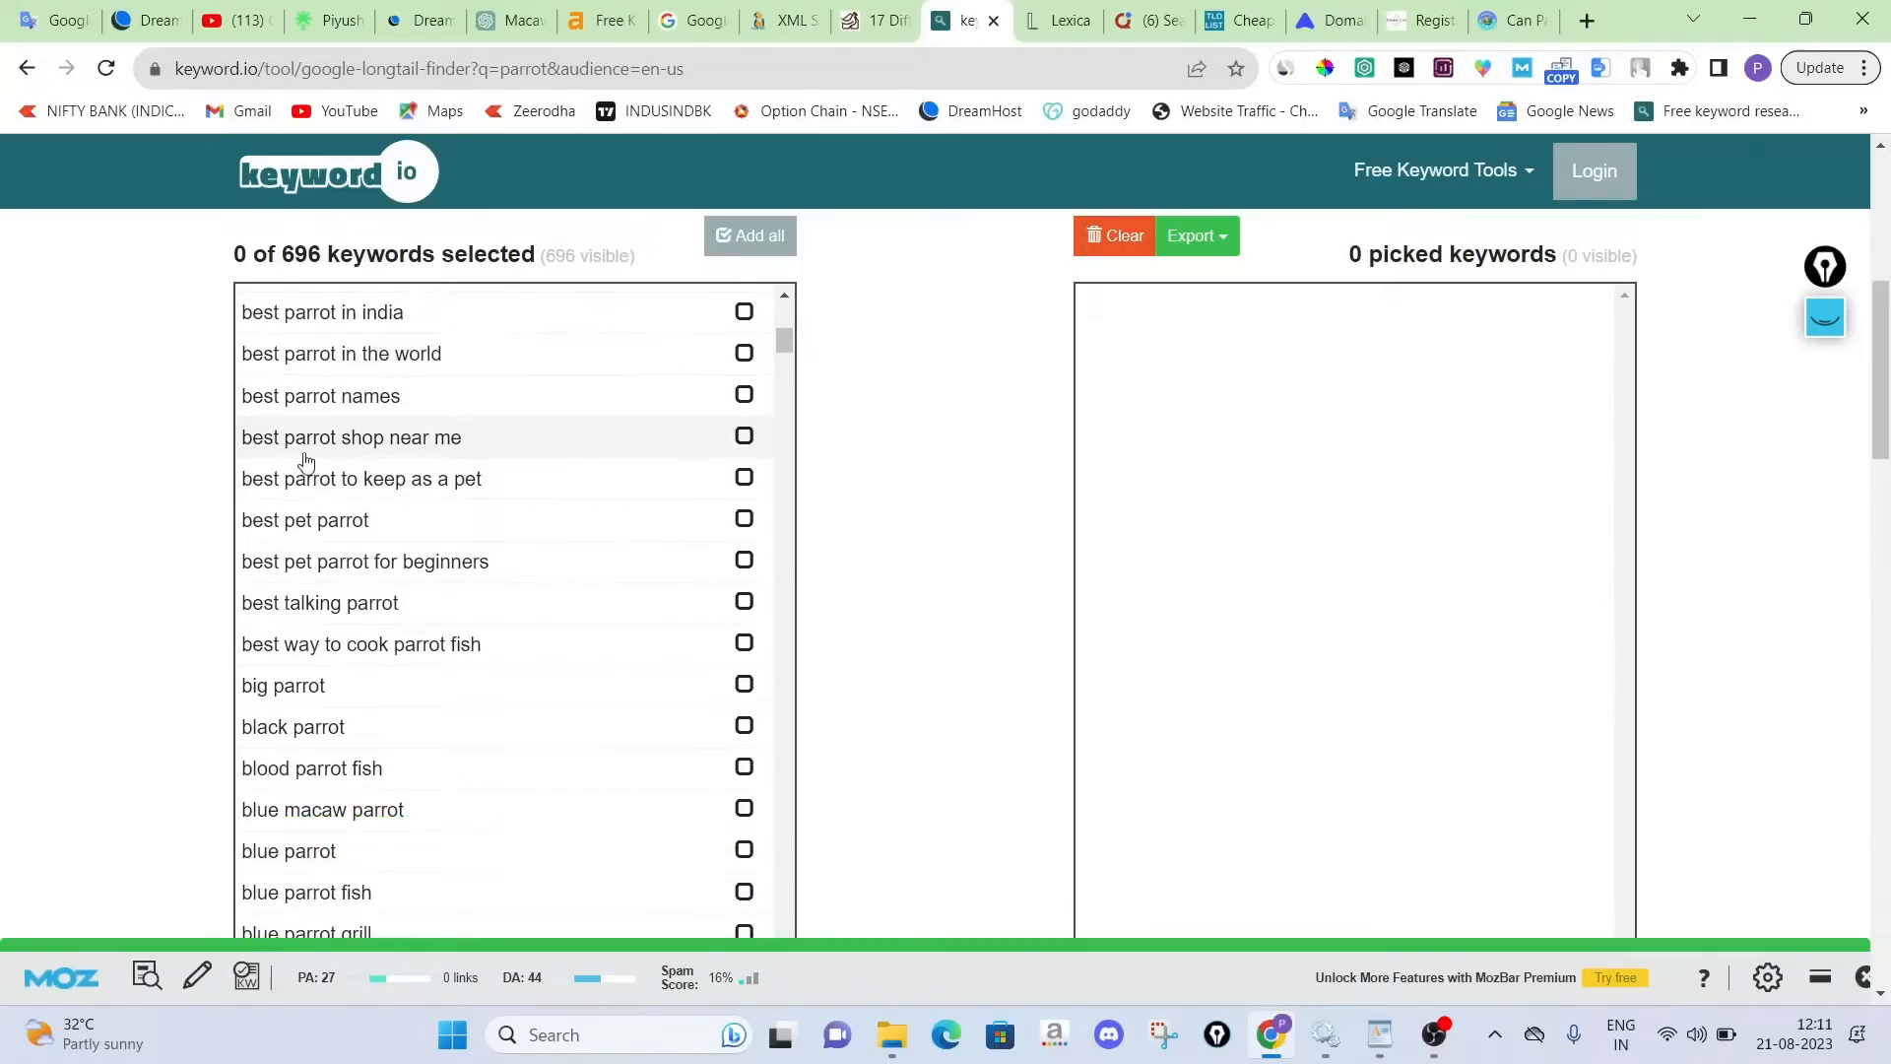
scroll(466, 464, down, 2)
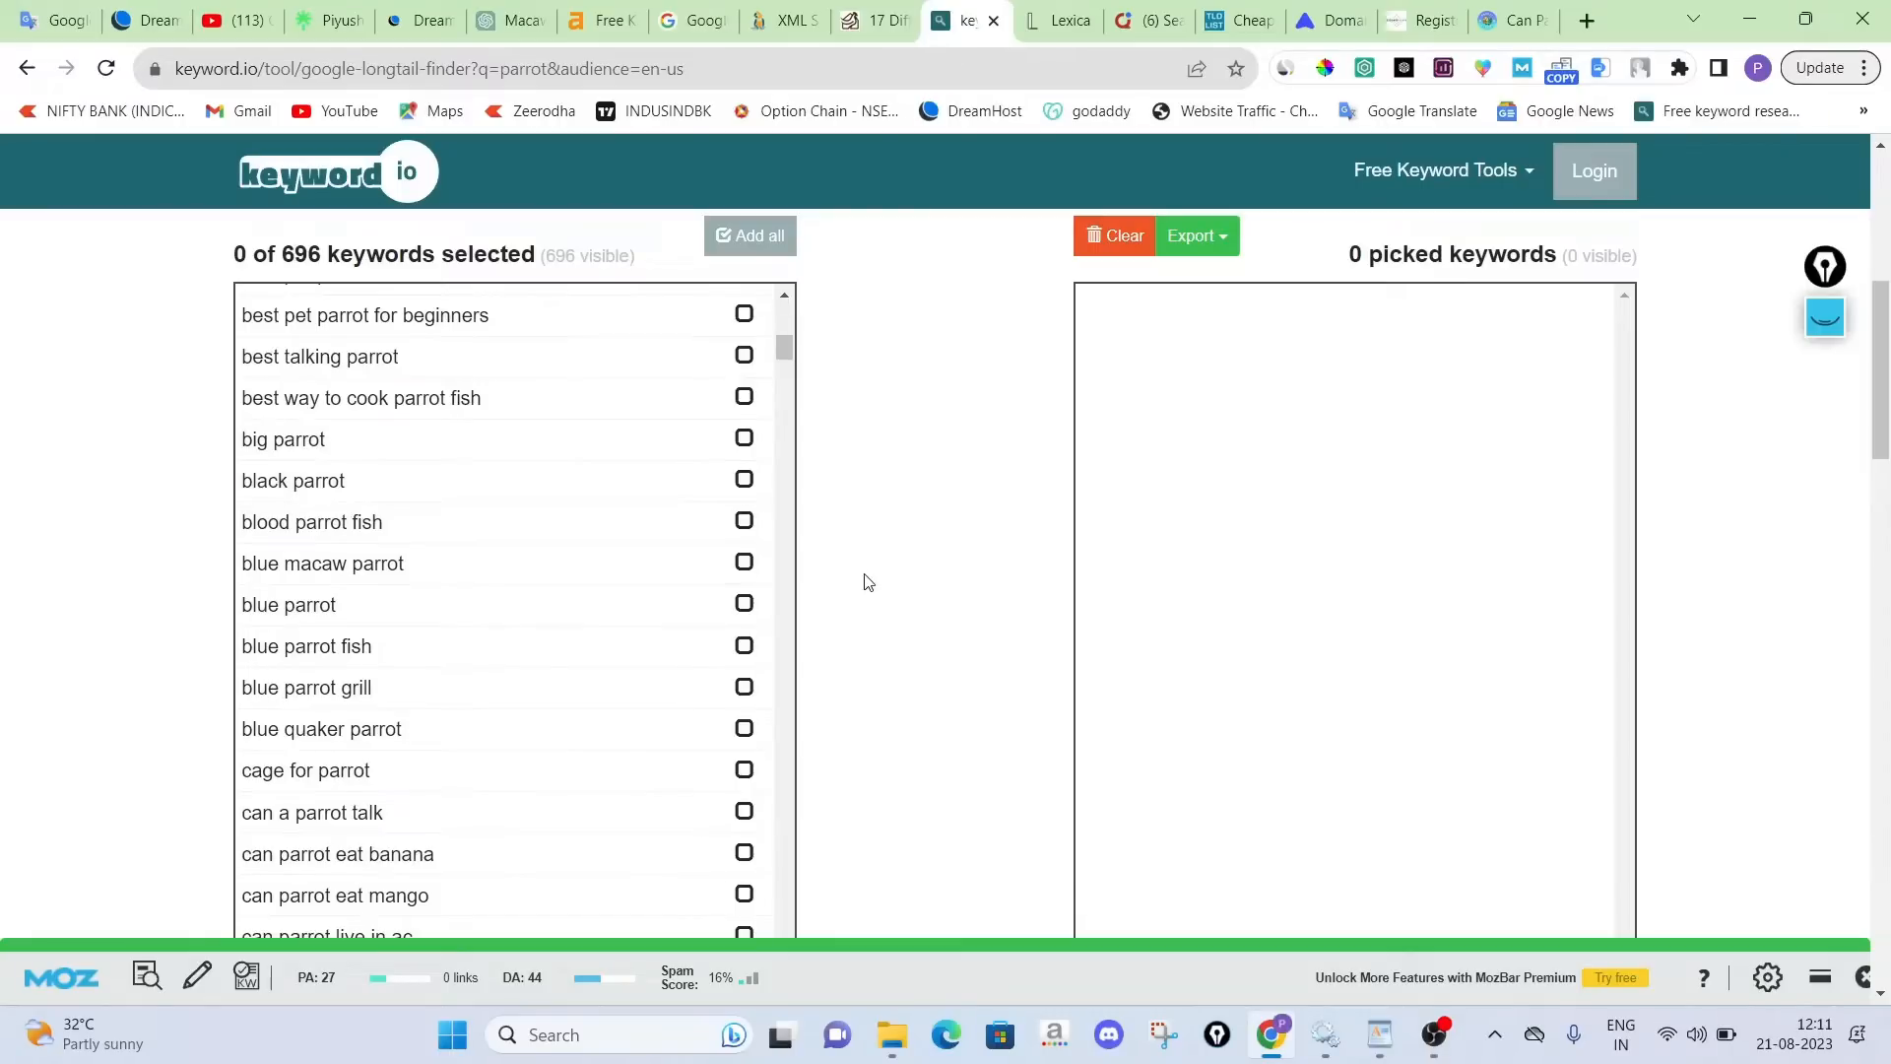
Handwrite a large word with the pen beside the keyword.io list, frame it with a box and add tick marks
click(1825, 317)
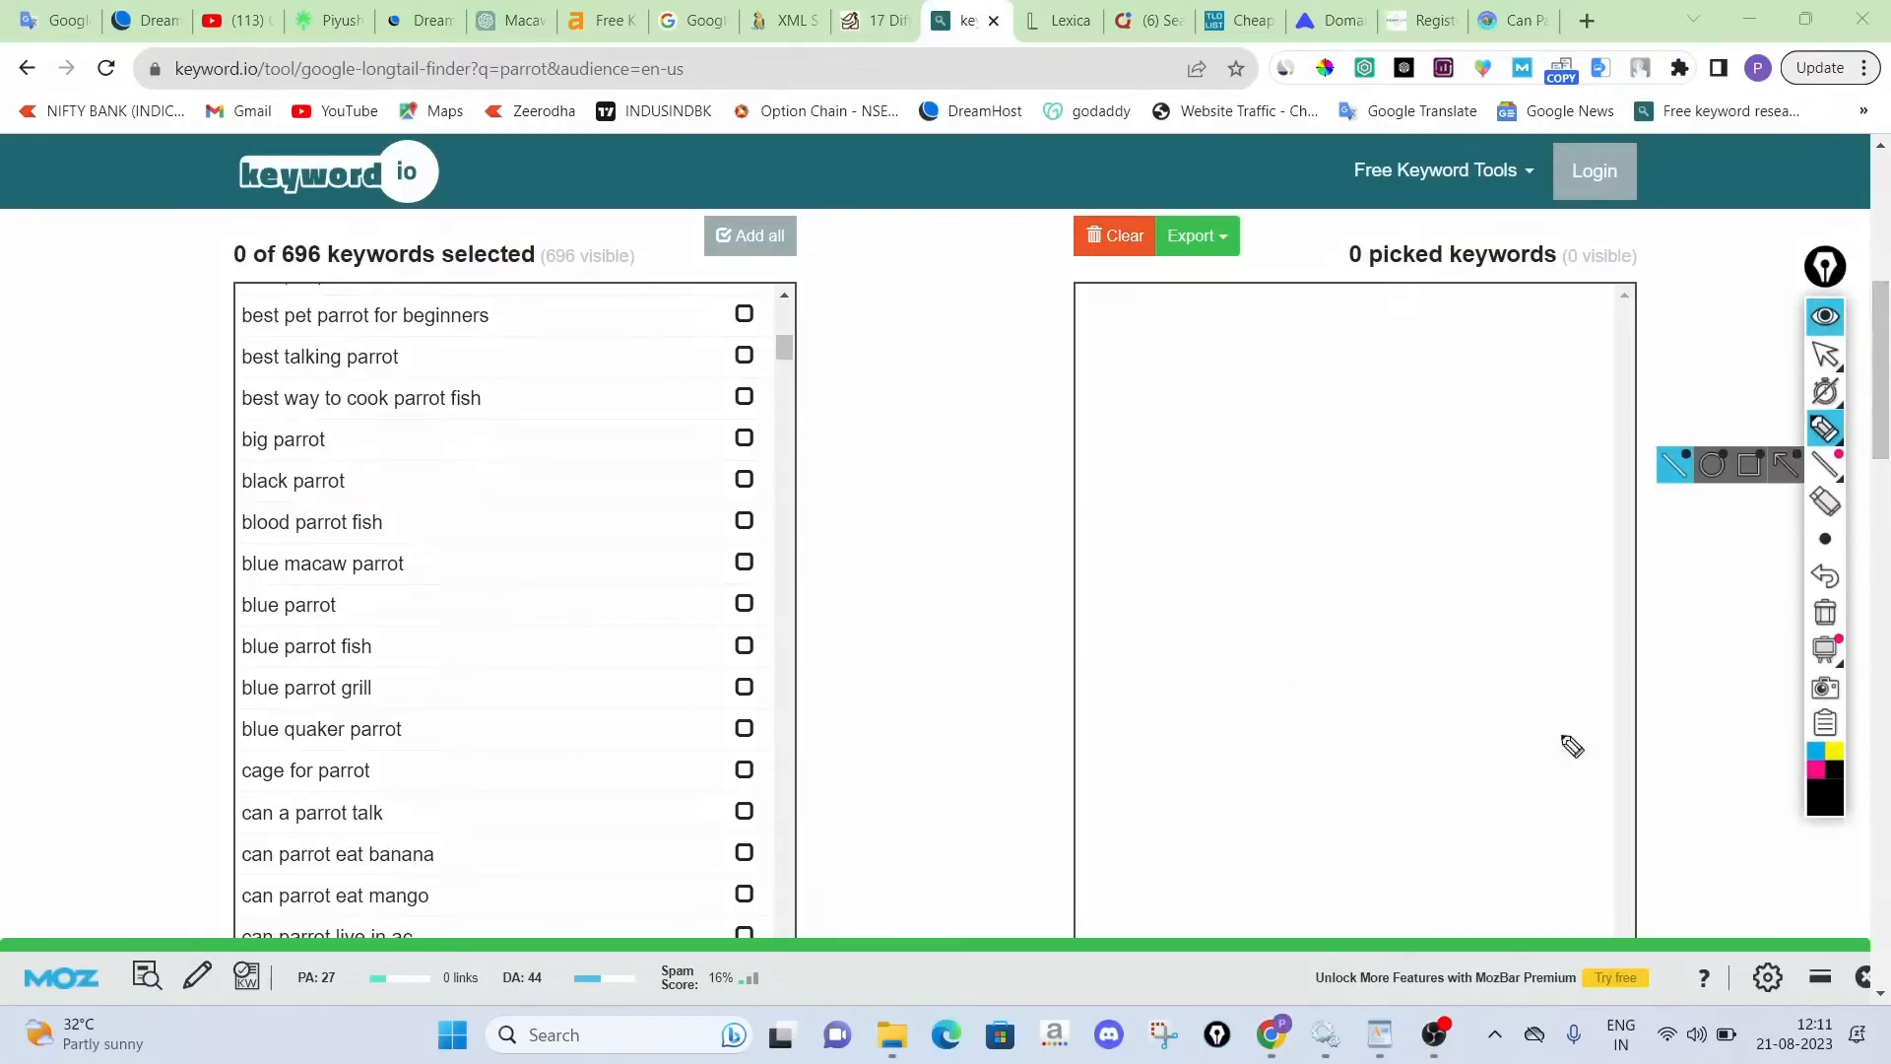
drag(905, 397, 1005, 399)
mouse_move(955, 458)
mouse_down()
mouse_move(970, 571)
mouse_move(922, 597)
mouse_move(916, 654)
mouse_move(1342, 504)
mouse_move(811, 625)
mouse_move(1503, 582)
mouse_move(1320, 645)
mouse_up()
drag(1466, 520, 1635, 473)
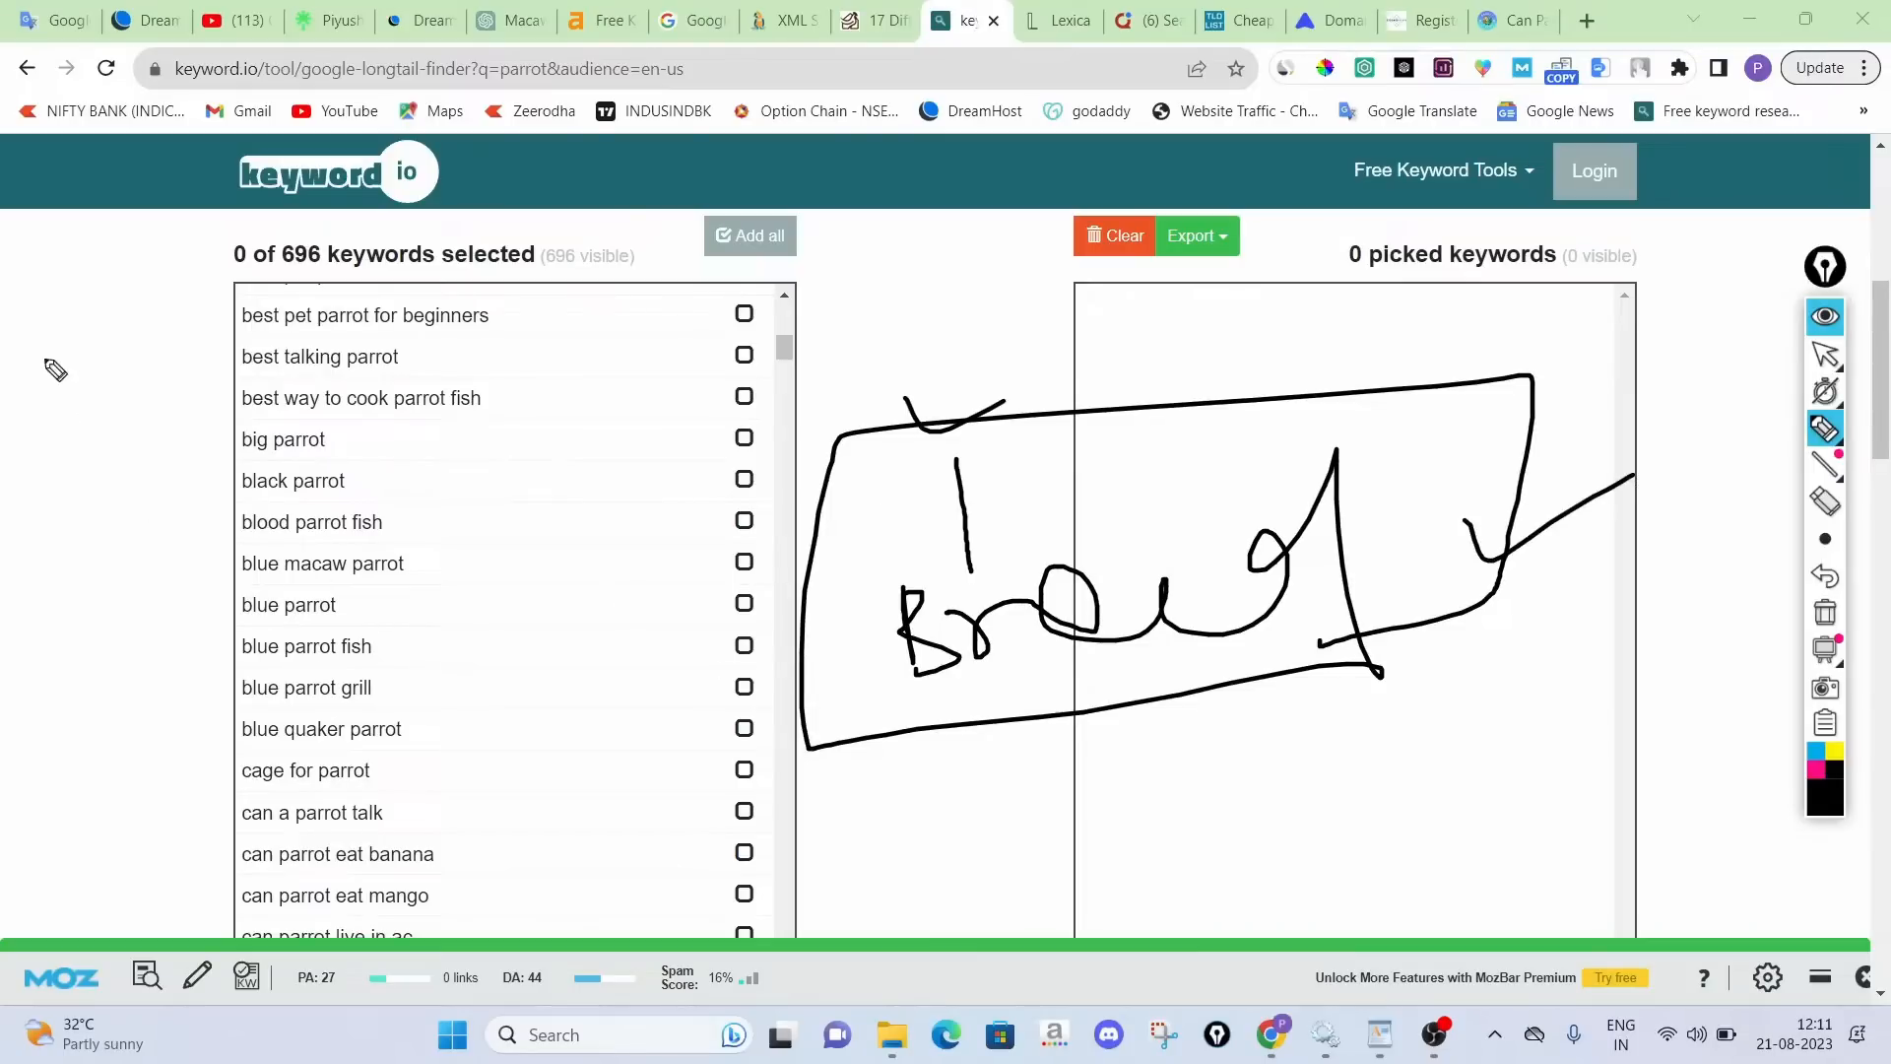
Sketch two linked boxes, underline the framed word and tick the keyword list, then clear the drawing and hide the drawing tools
mouse_move(46, 343)
mouse_down()
mouse_move(134, 337)
mouse_move(90, 387)
mouse_up()
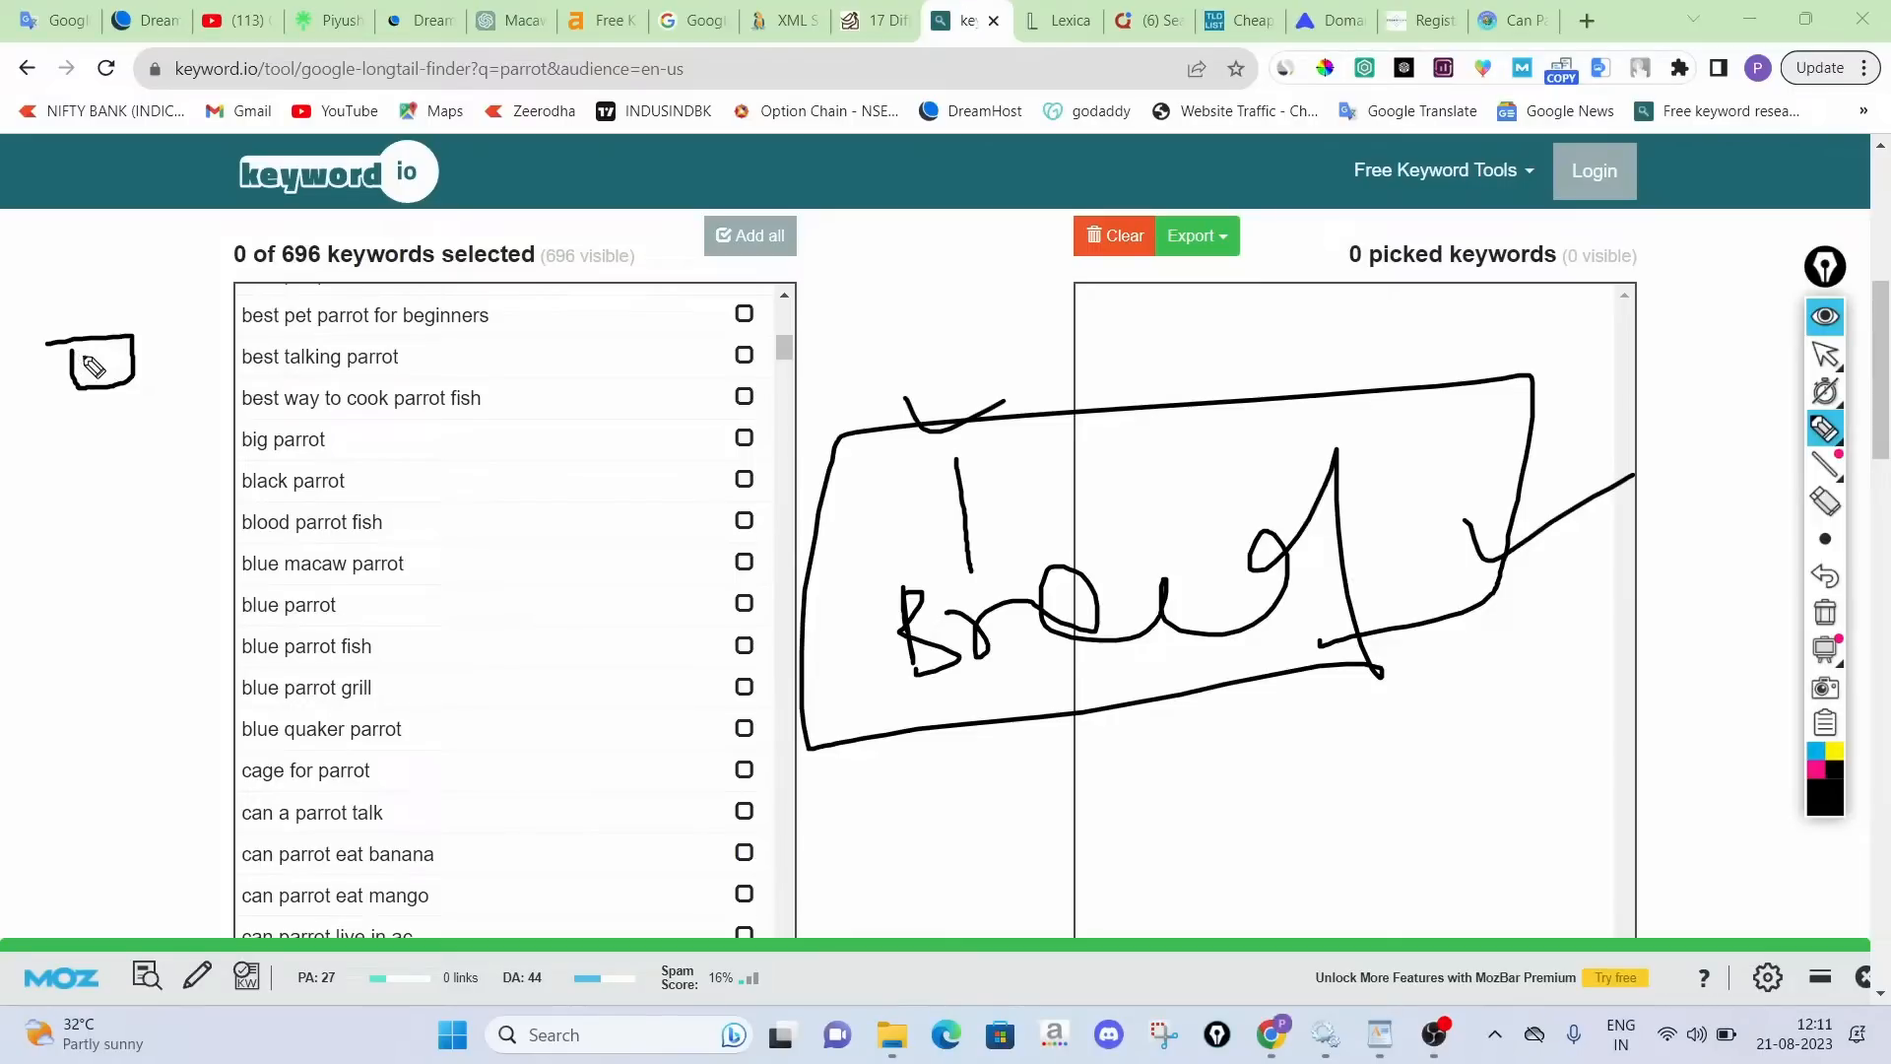
mouse_move(93, 367)
mouse_down()
mouse_move(114, 505)
mouse_move(211, 424)
mouse_move(102, 445)
mouse_up()
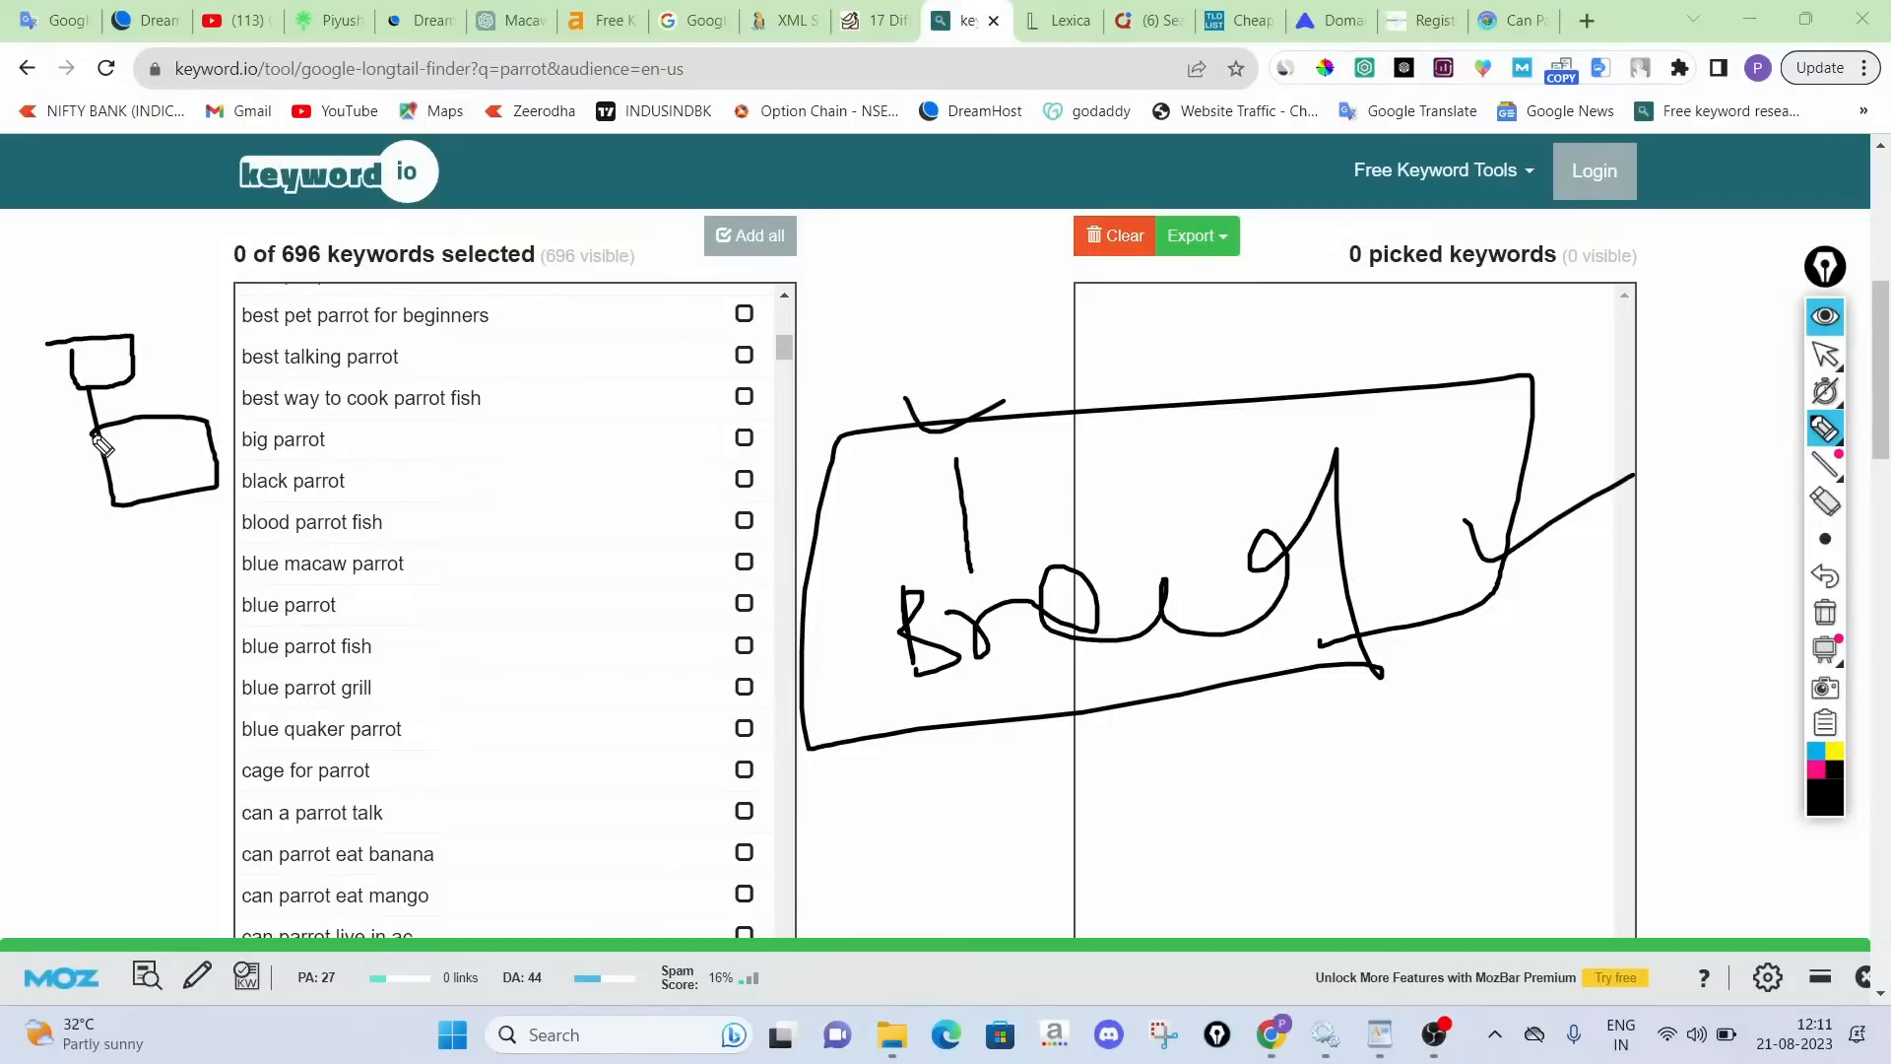
drag(898, 754, 1656, 661)
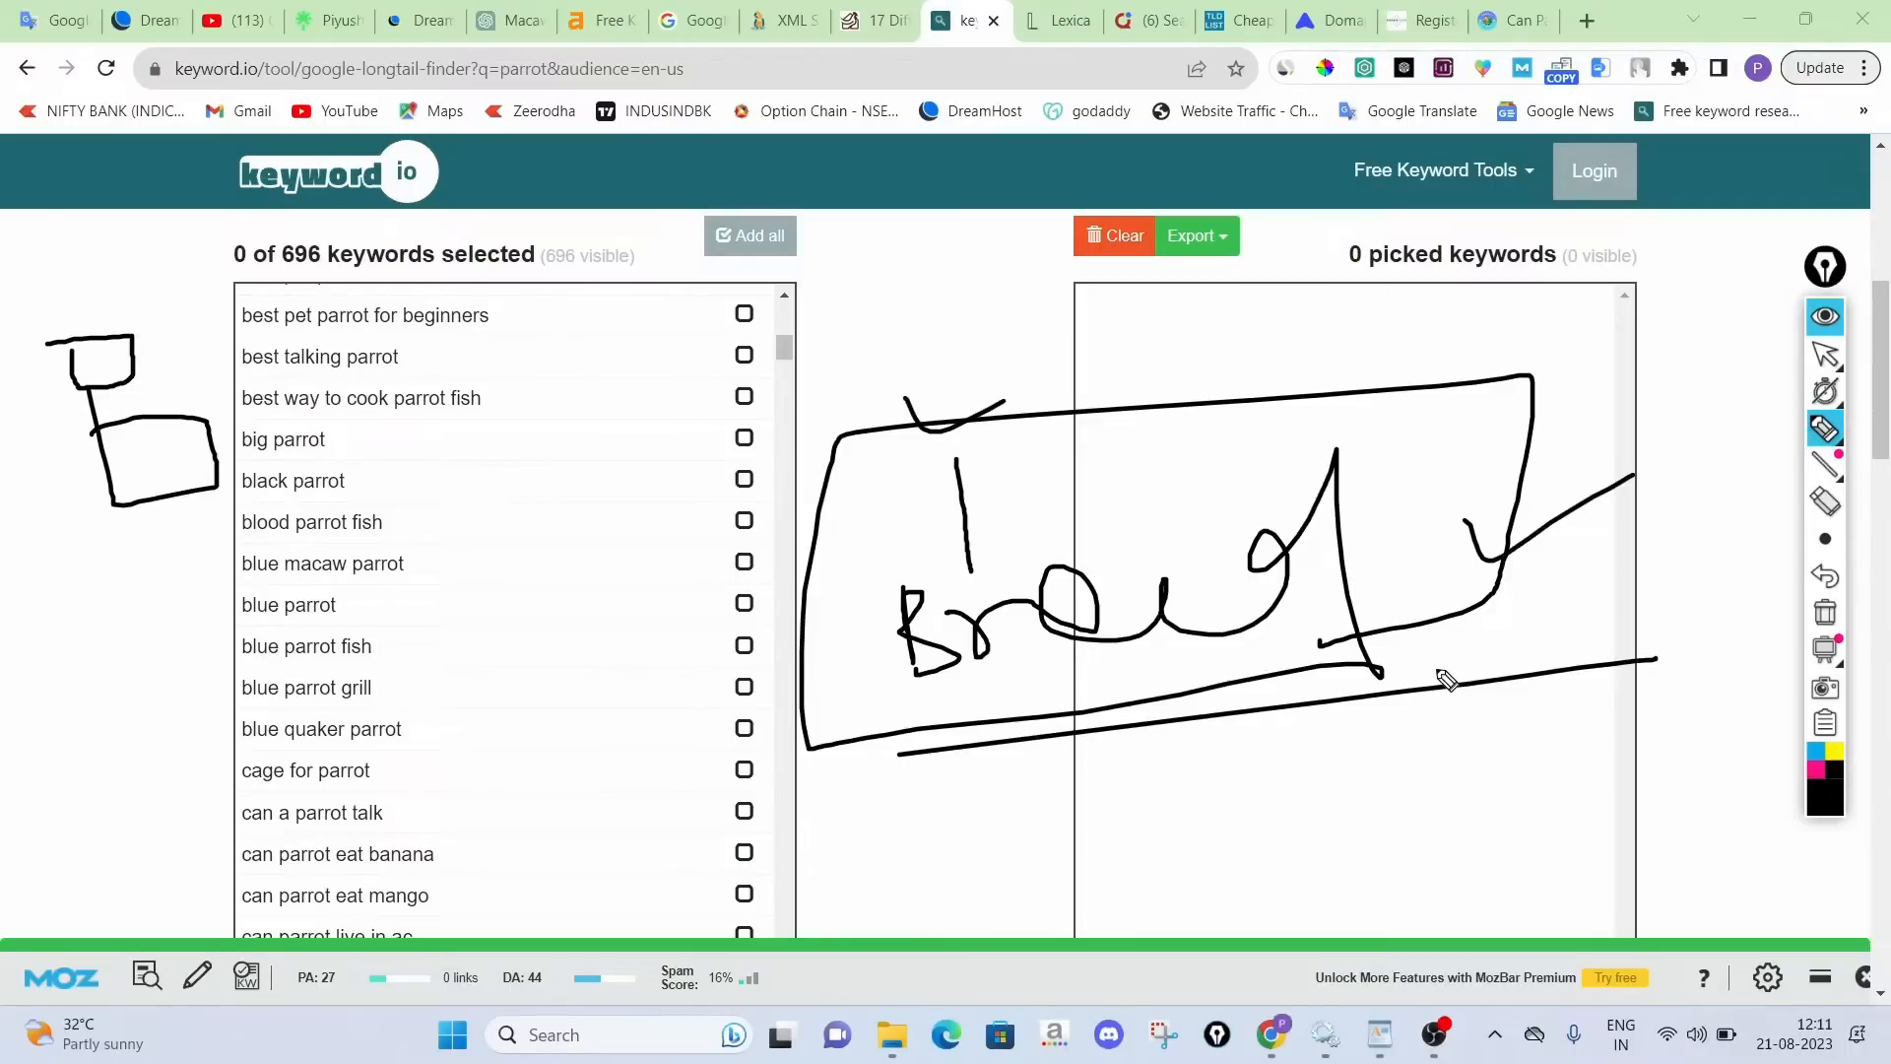
mouse_move(158, 576)
mouse_down()
mouse_move(315, 581)
mouse_move(436, 509)
mouse_up()
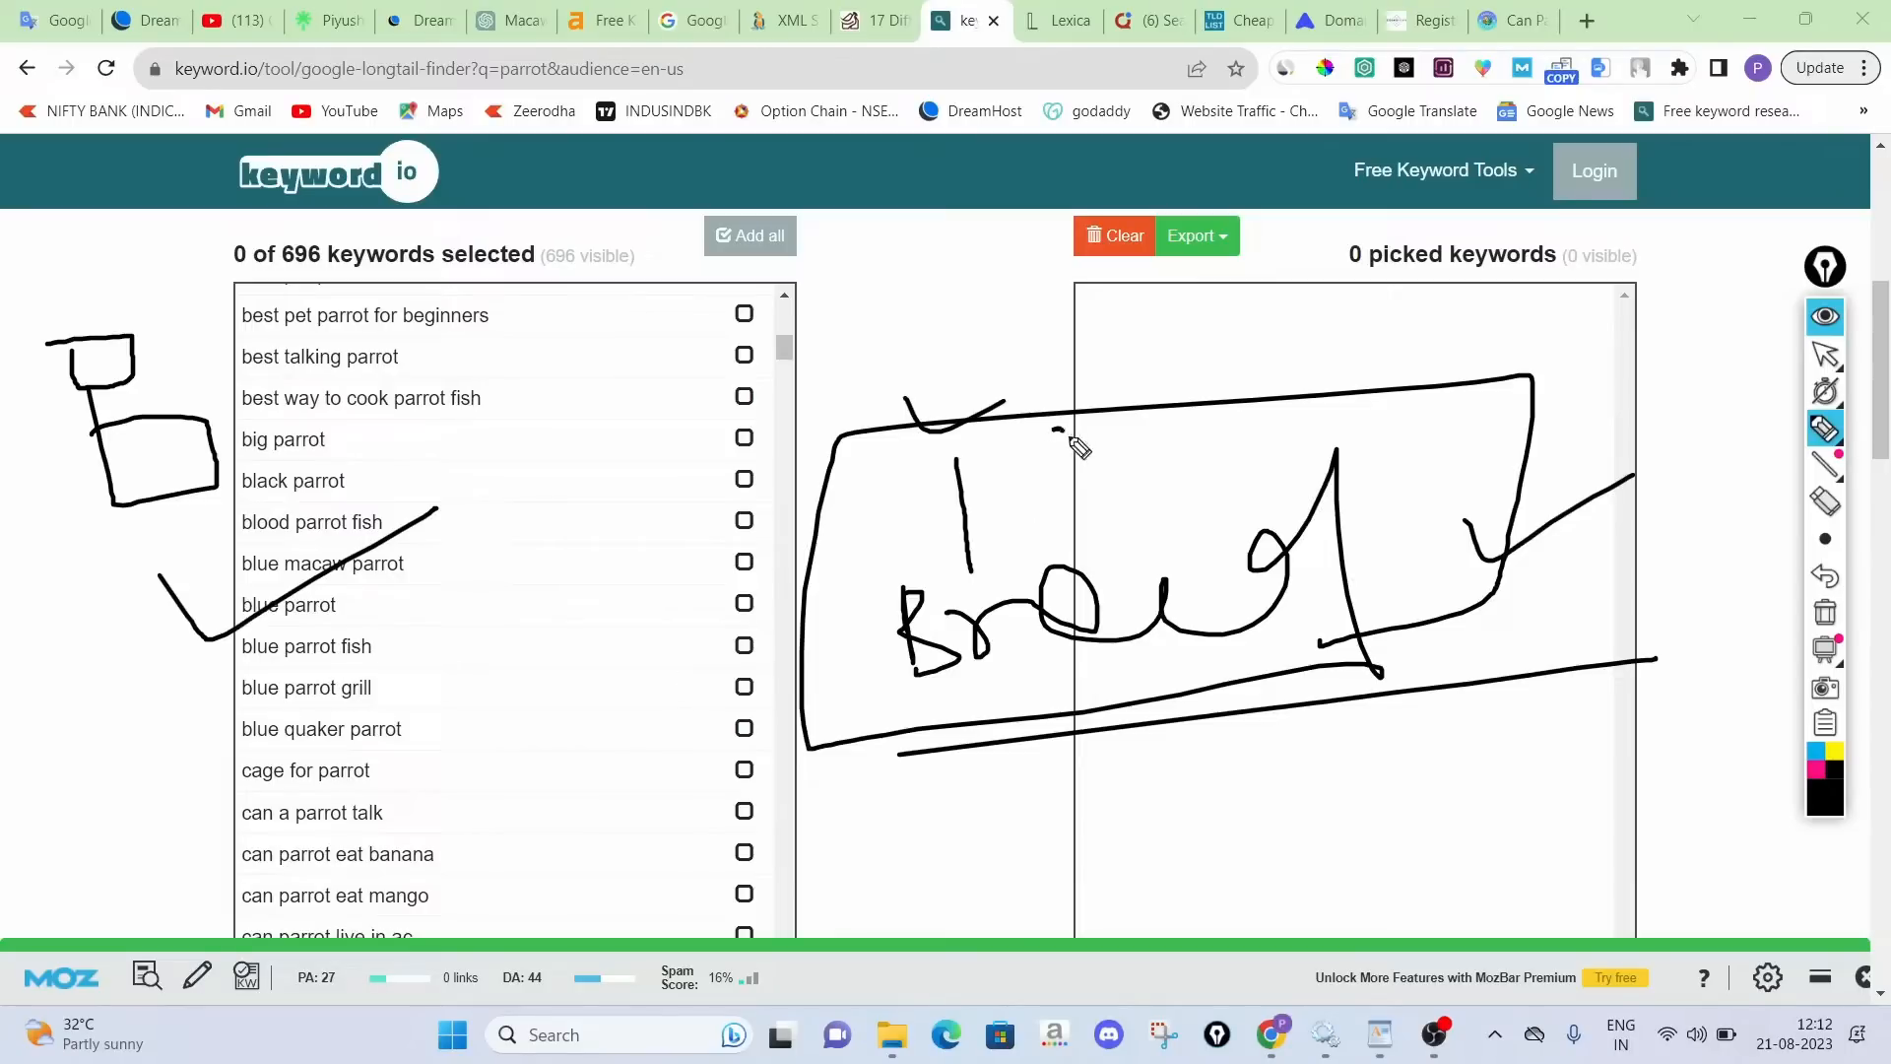
click(1812, 609)
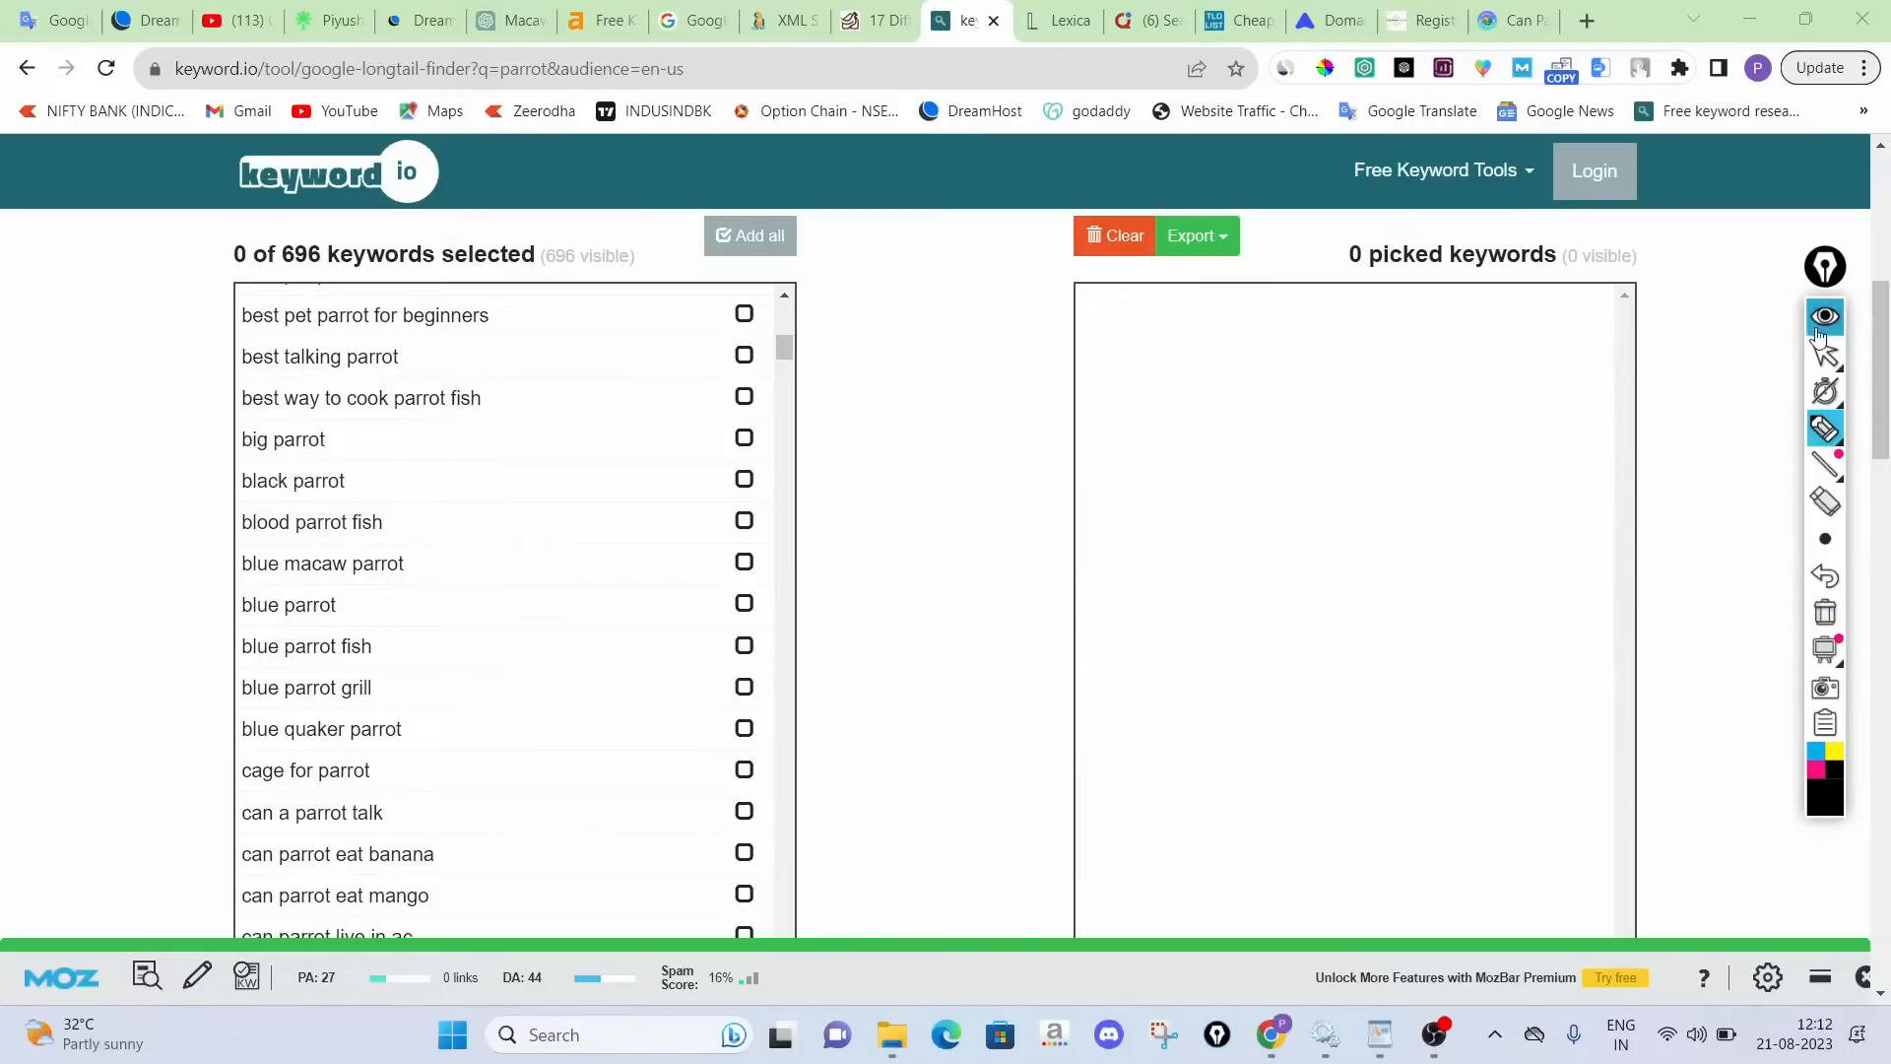
click(1825, 315)
Search Google for "parrot breed" and expand the full set of breed filters above the image results
click(689, 22)
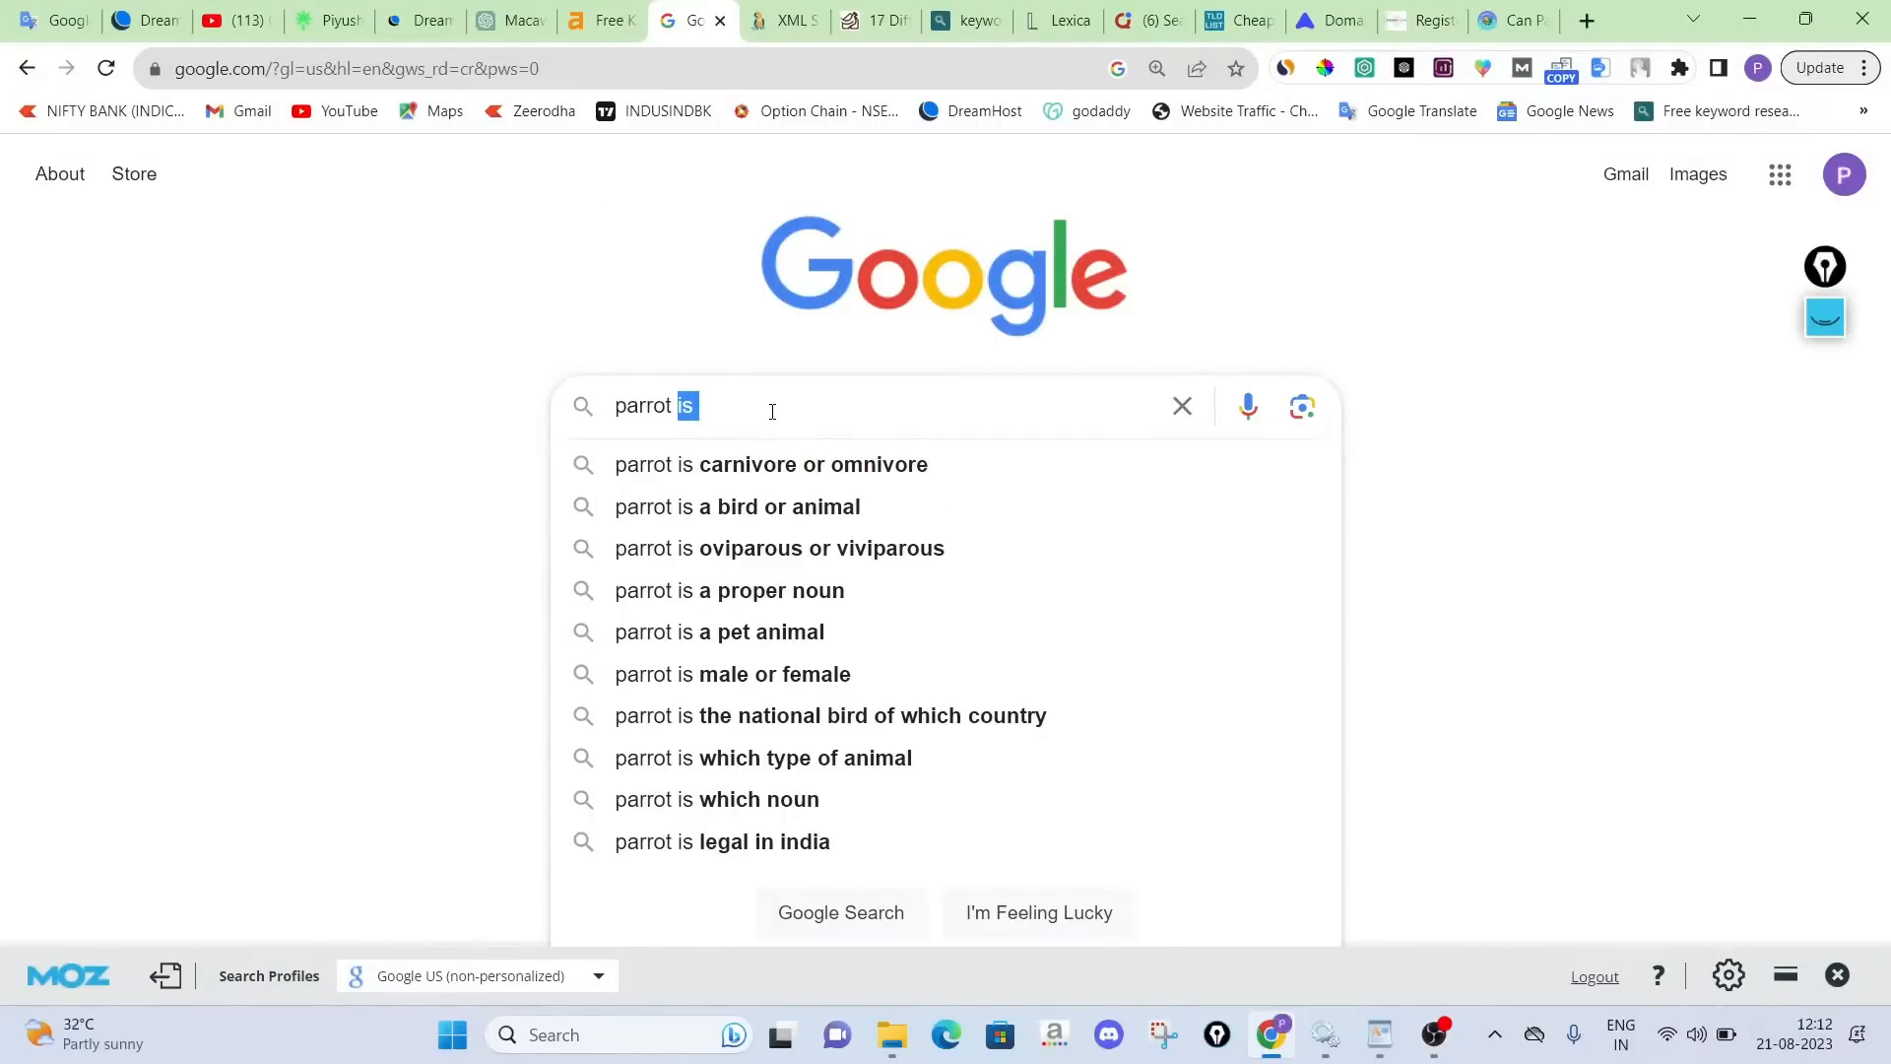
key(BackSpace)
click(734, 471)
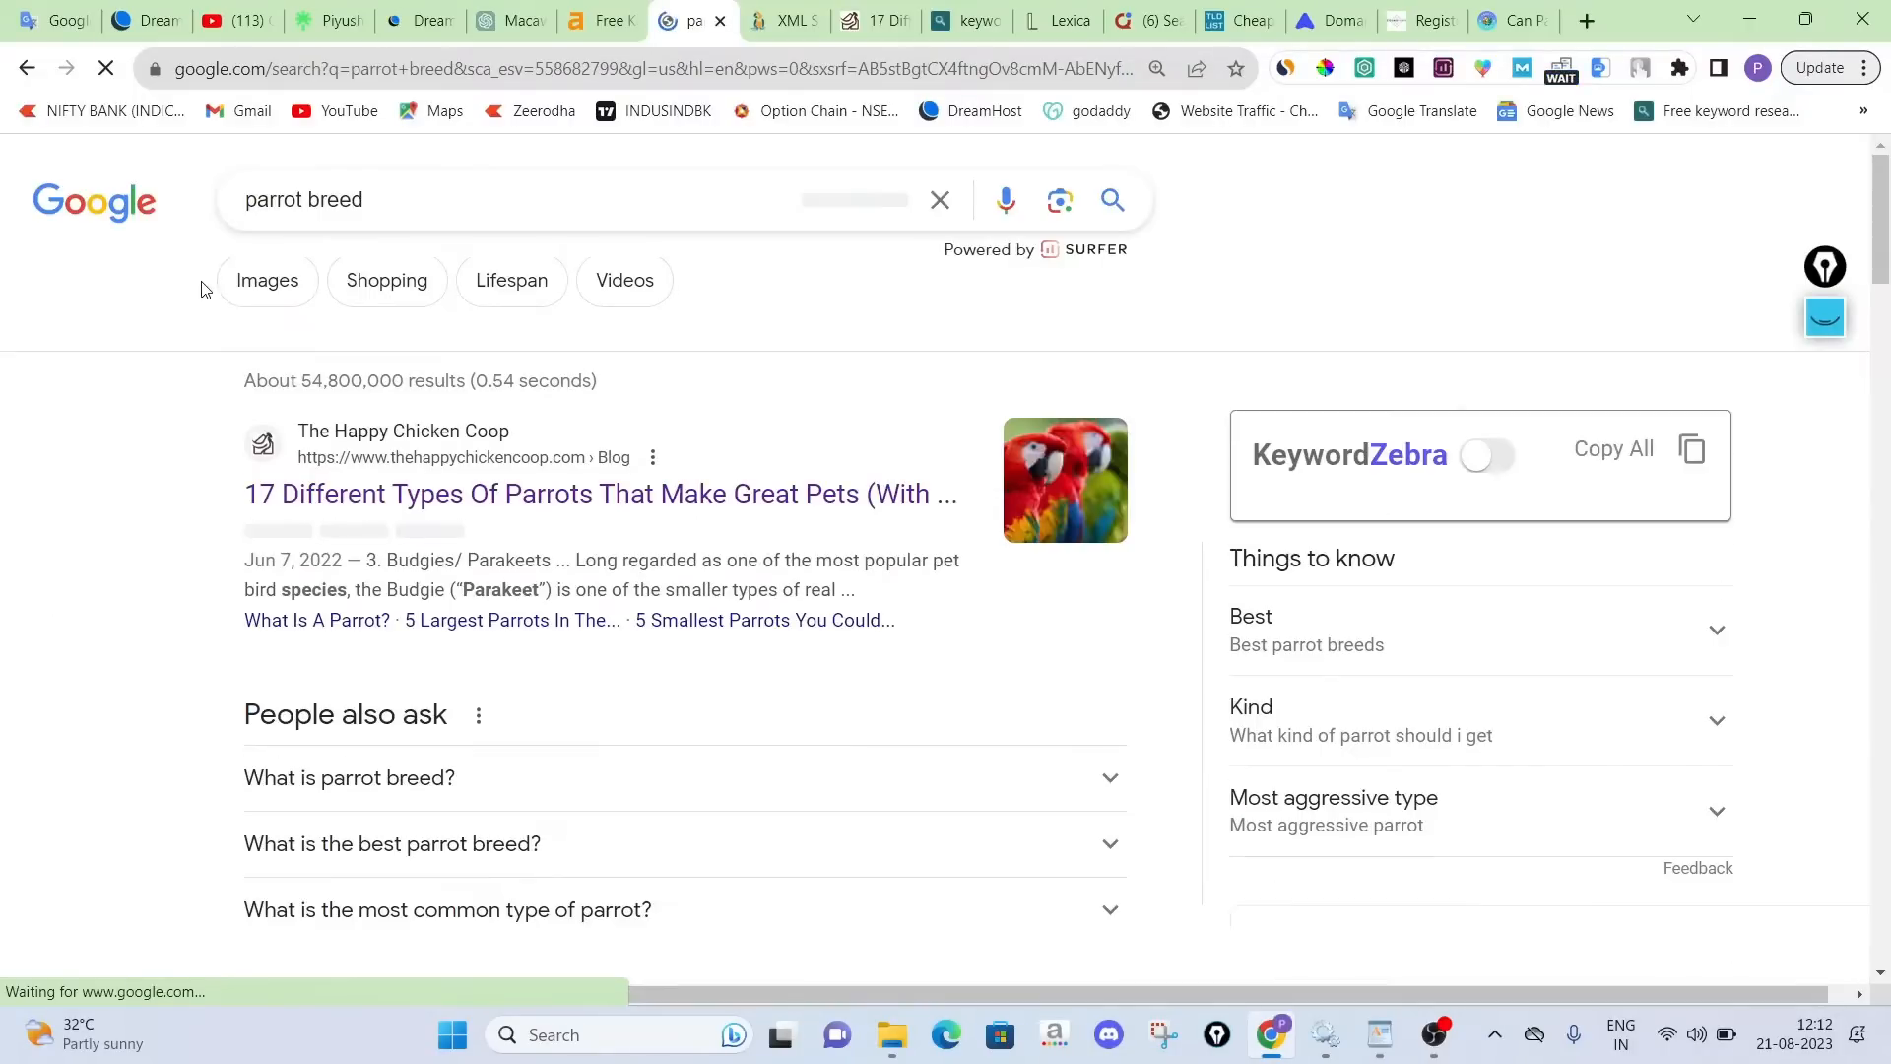
scroll(340, 355, down, 1)
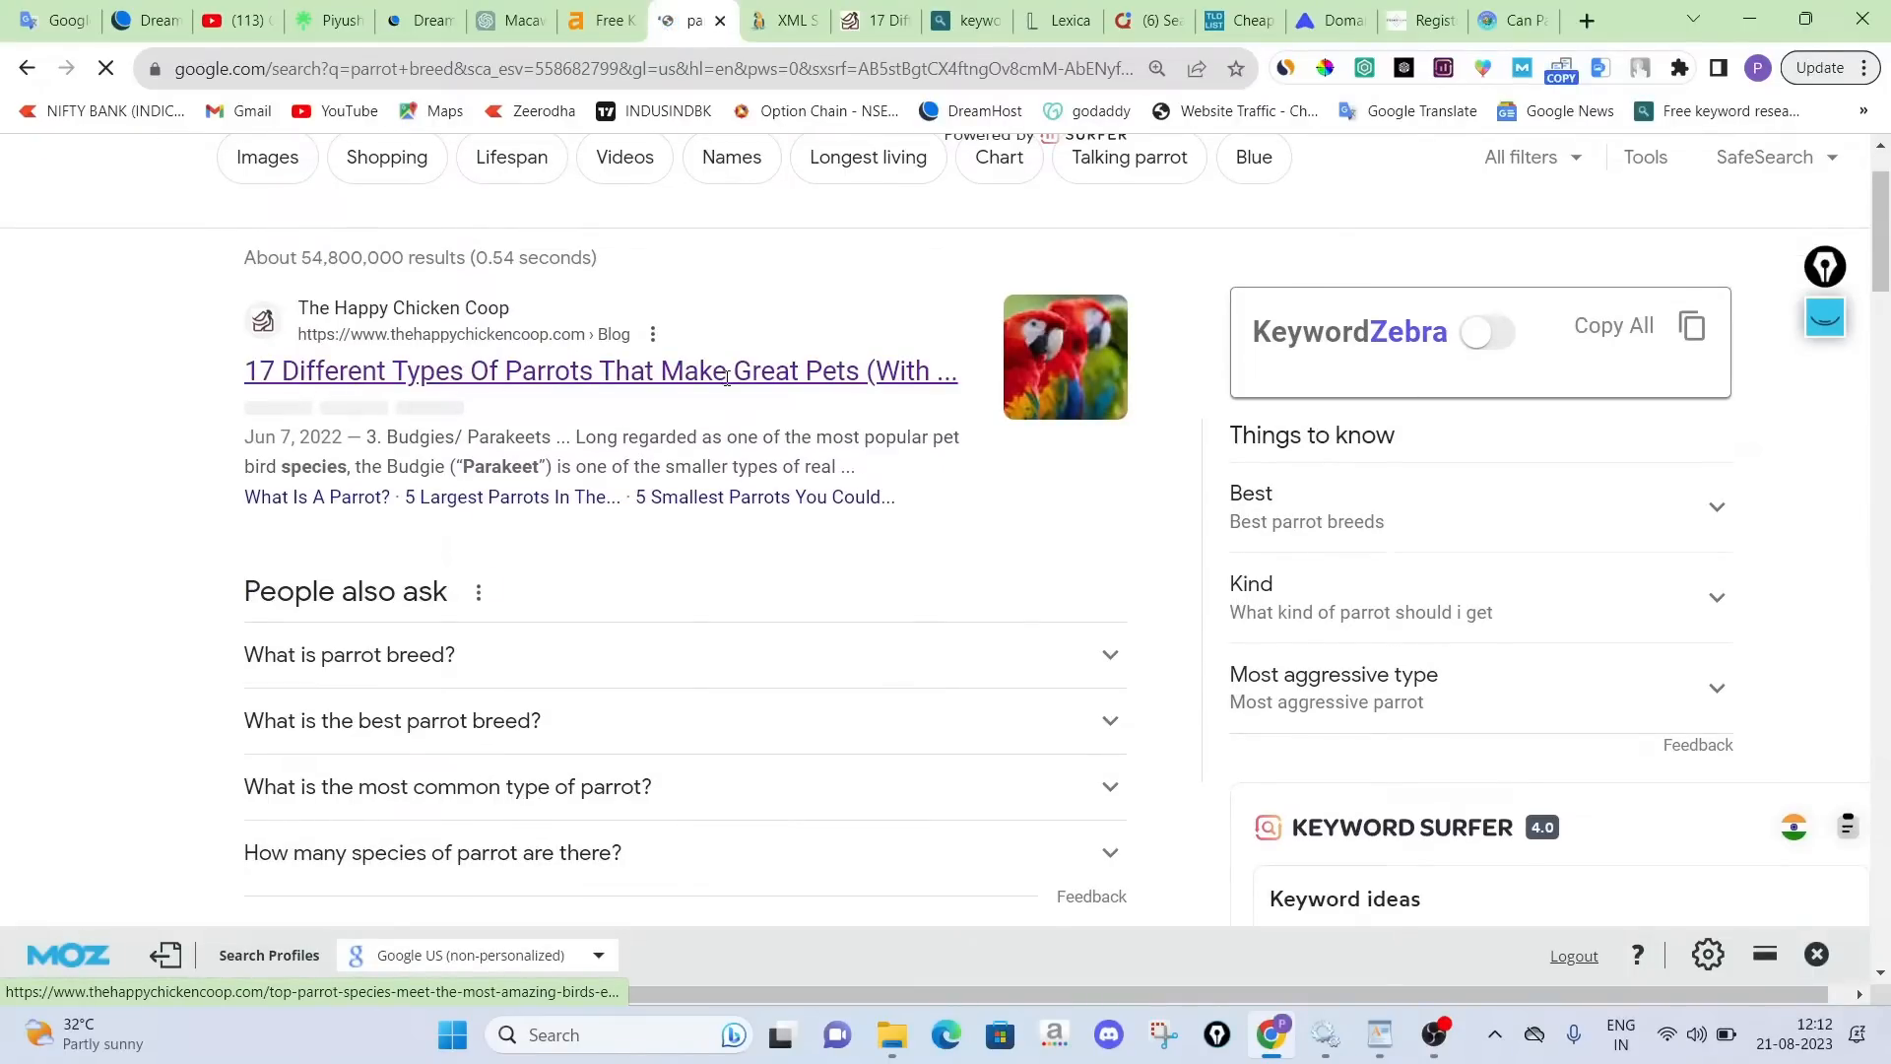
scroll(787, 409, down, 3)
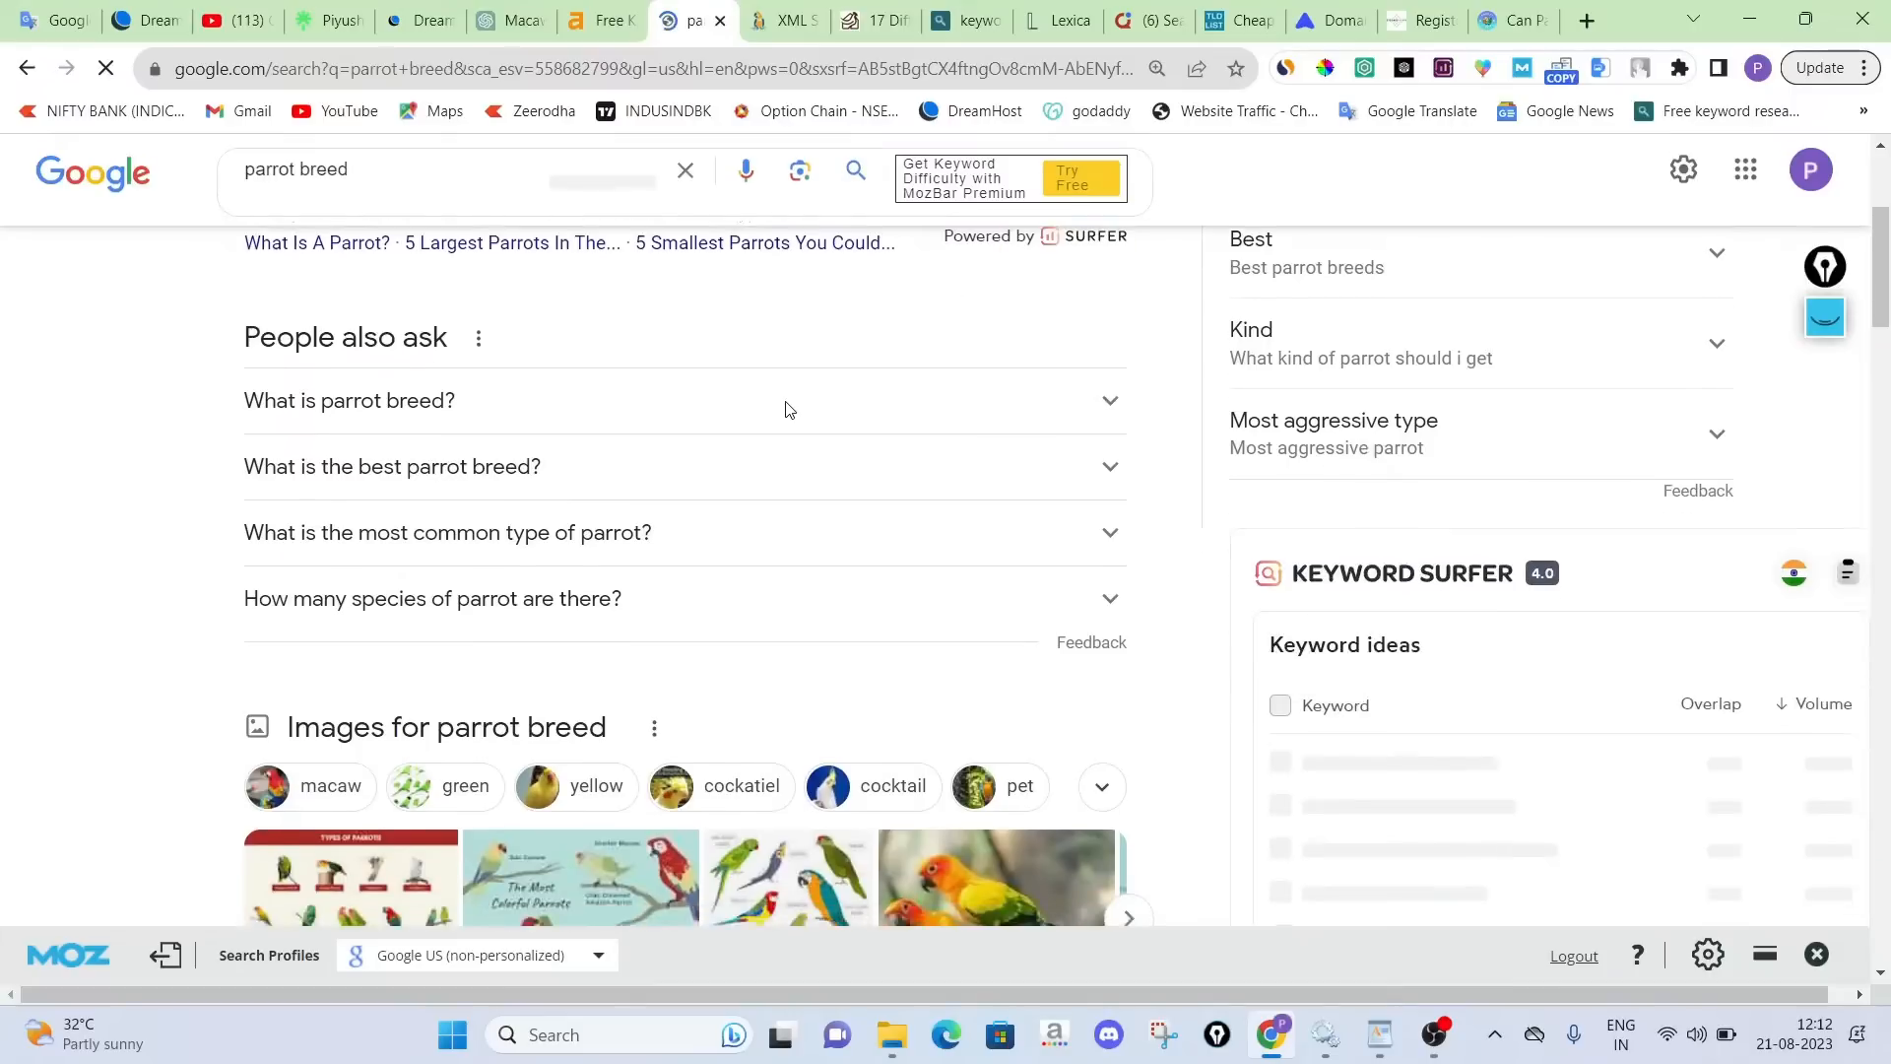
scroll(647, 422, down, 2)
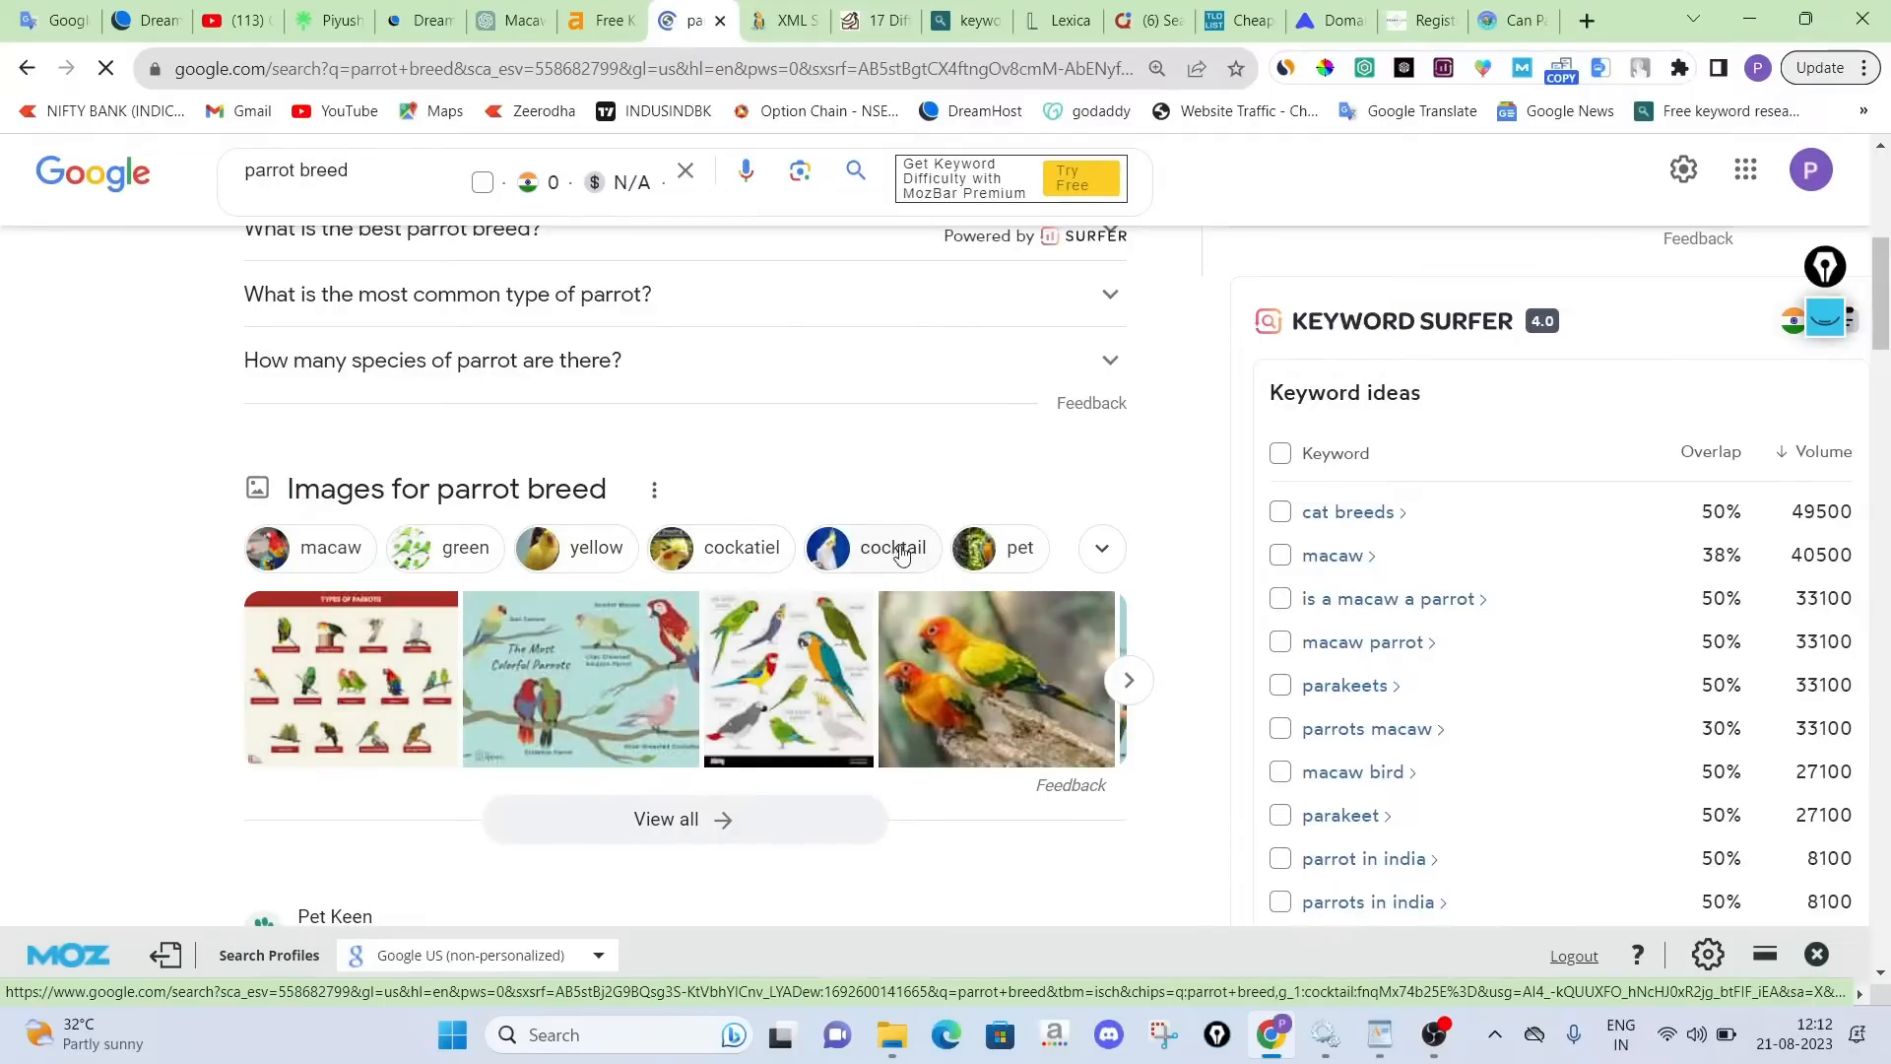
click(1105, 550)
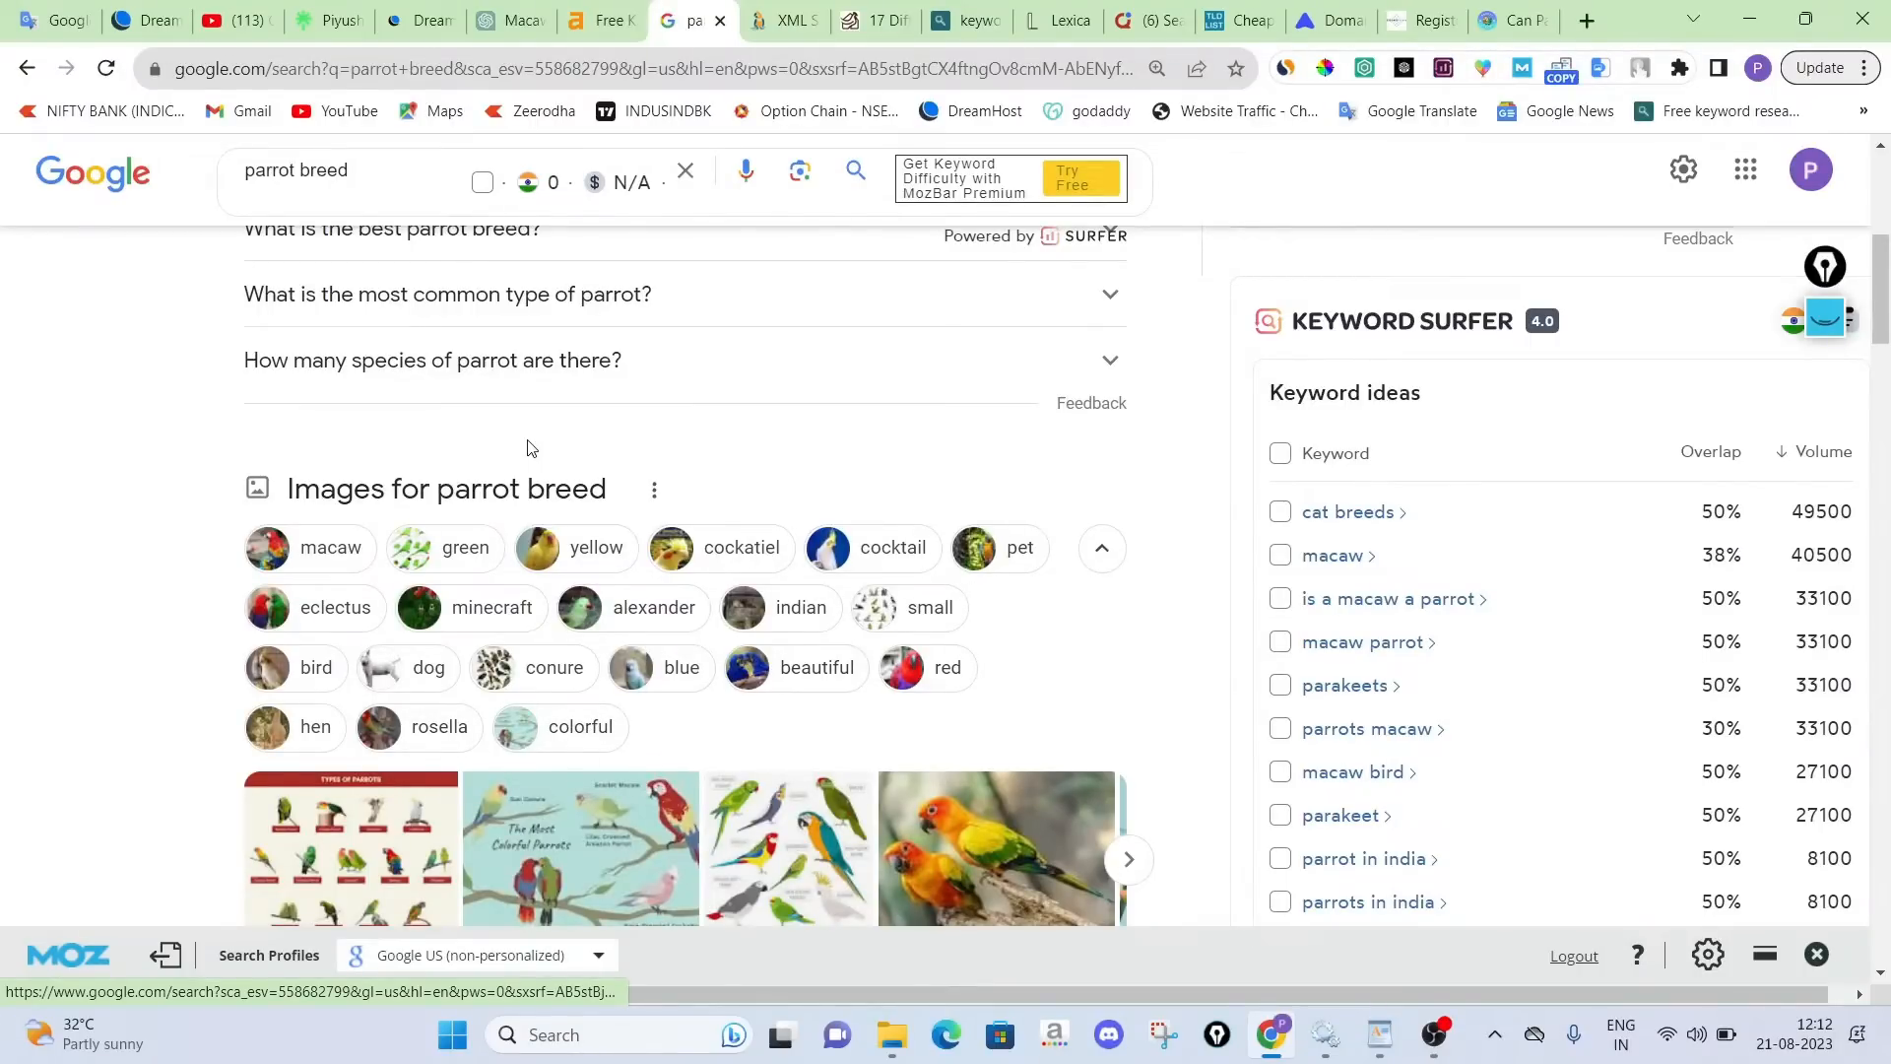
Open The Happy Chicken Coop article on 17 different types of parrots and skim its opening section
scroll(530, 448, up, 6)
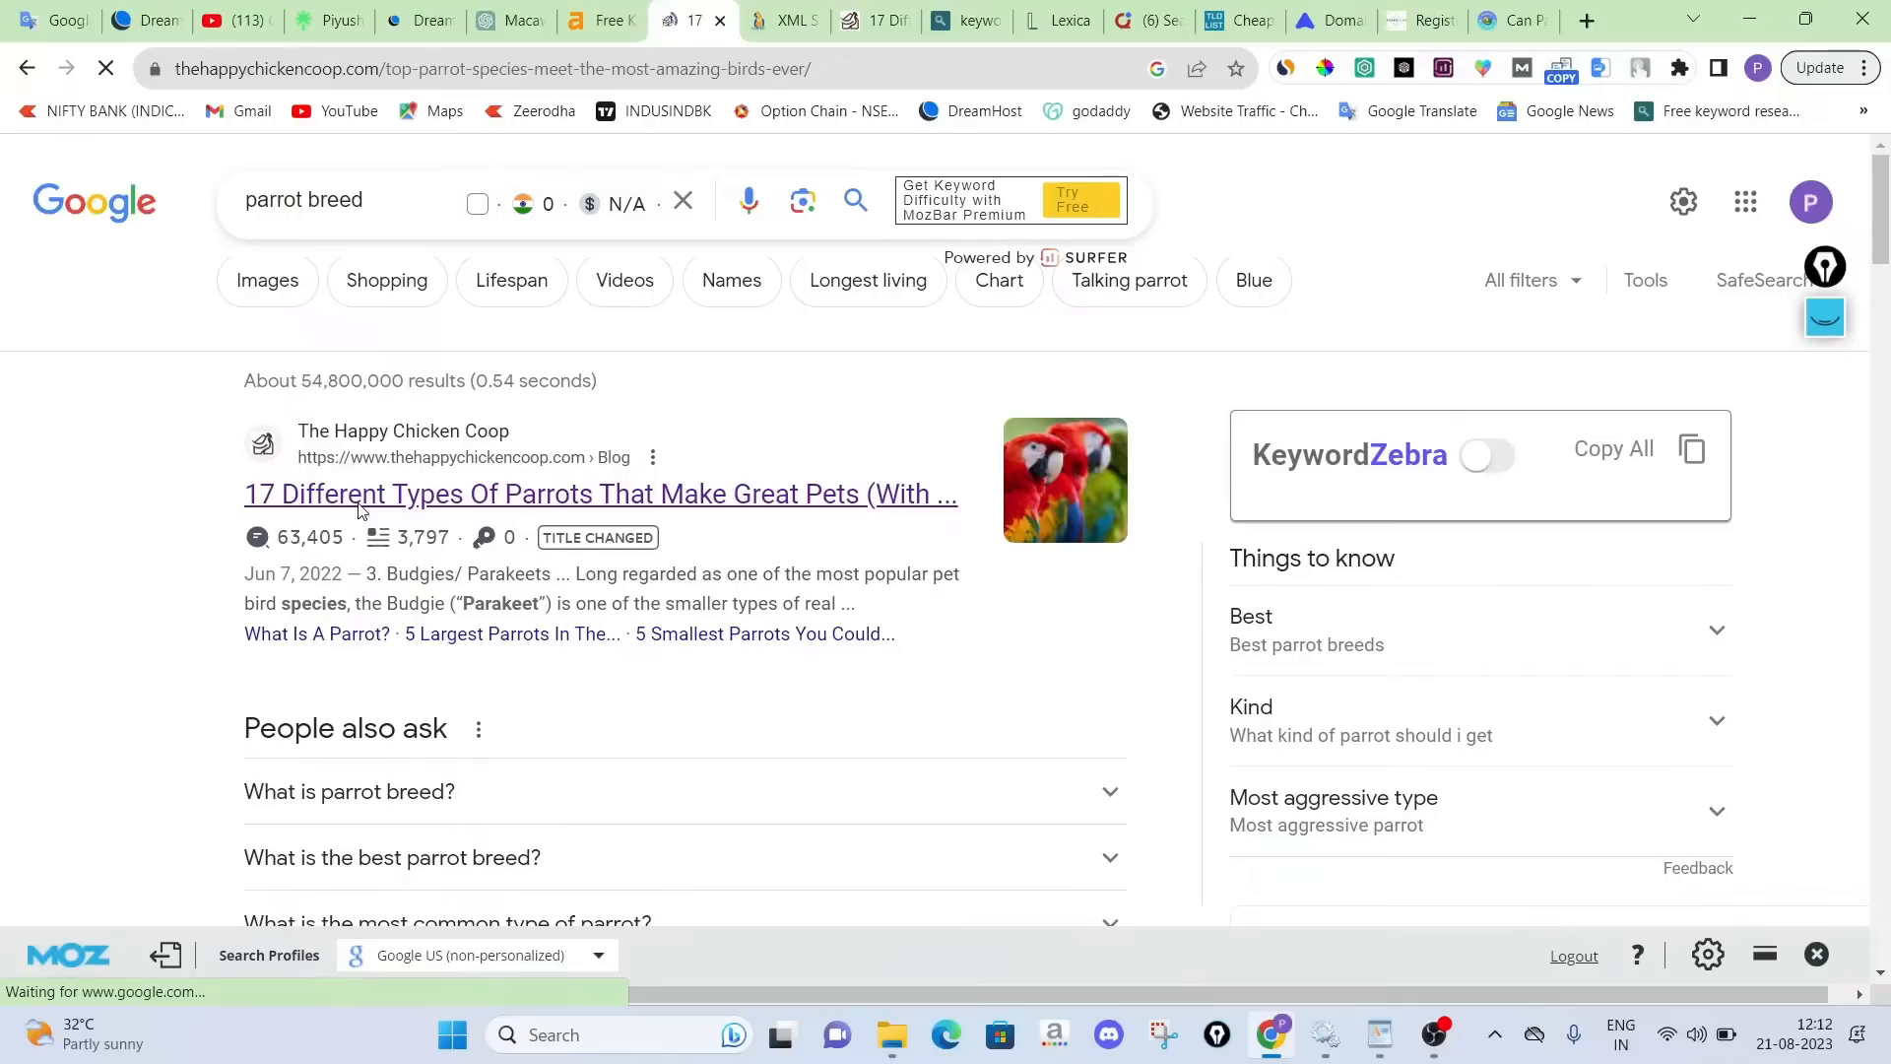
scroll(831, 467, down, 10)
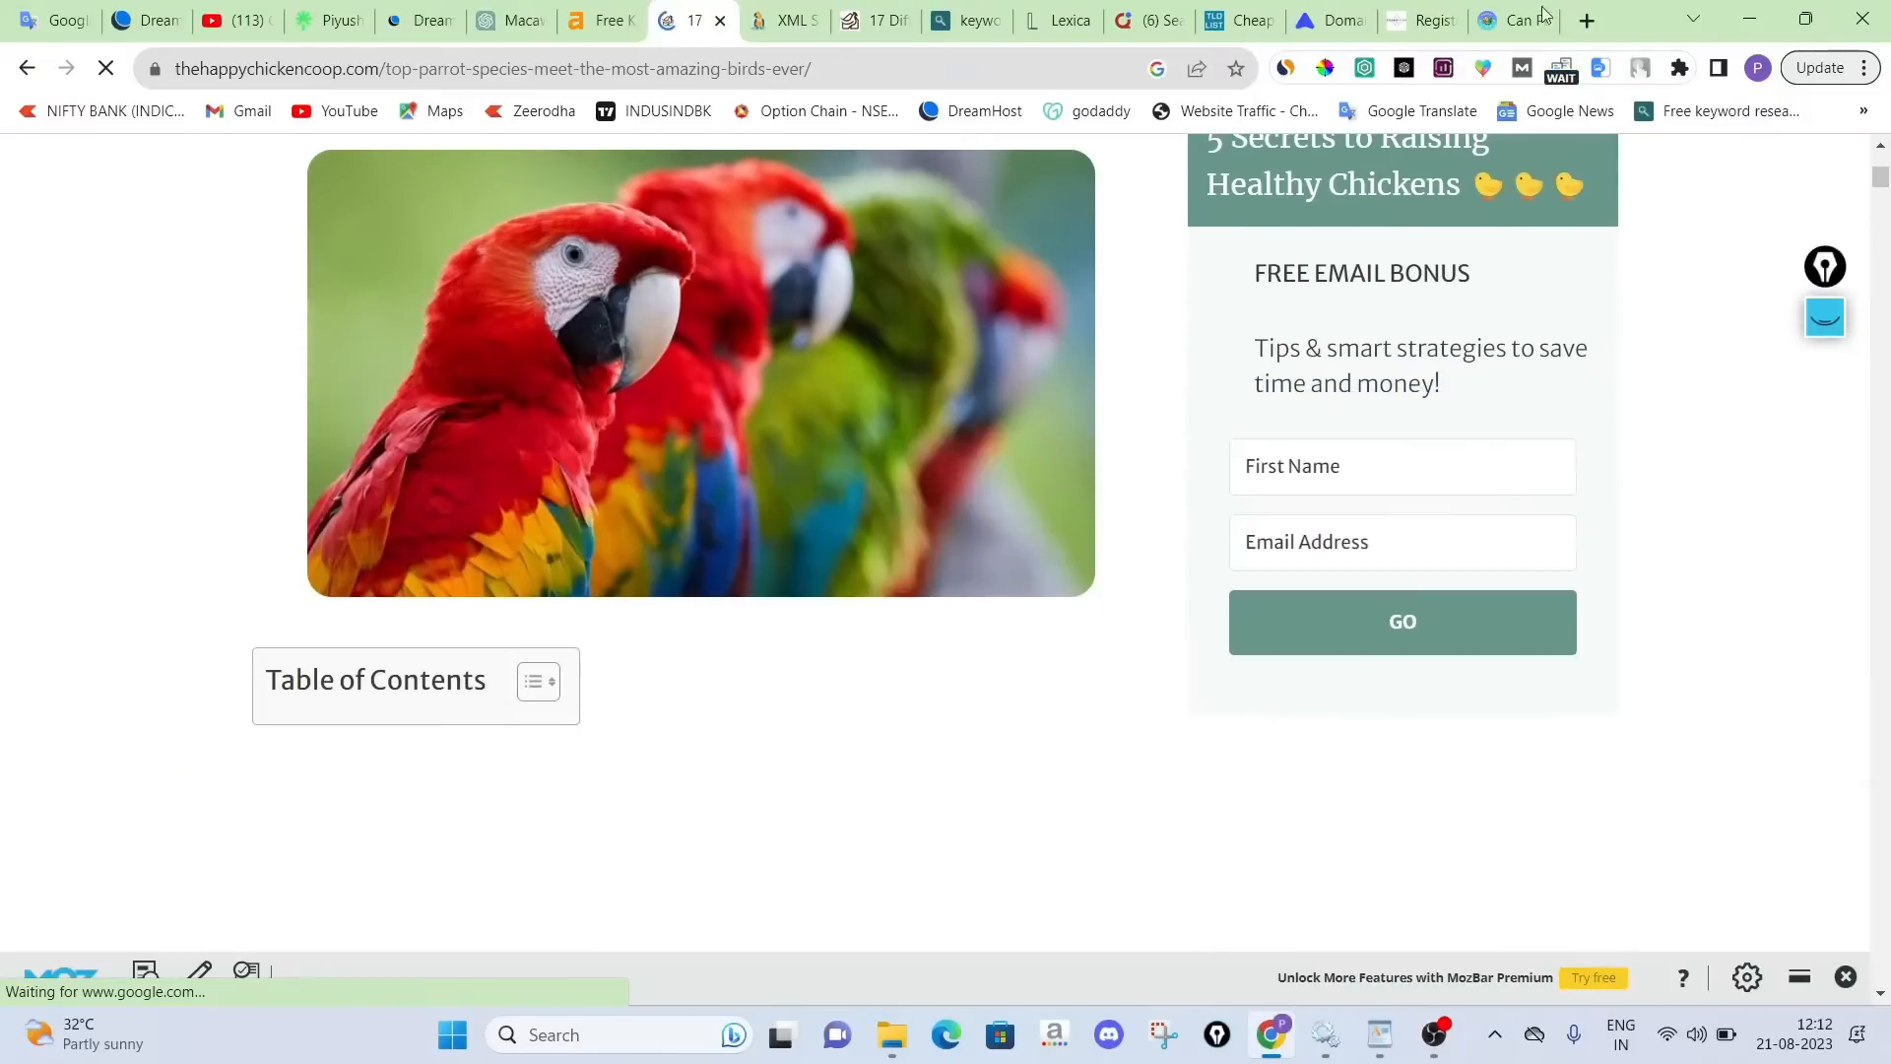
scroll(826, 563, down, 1)
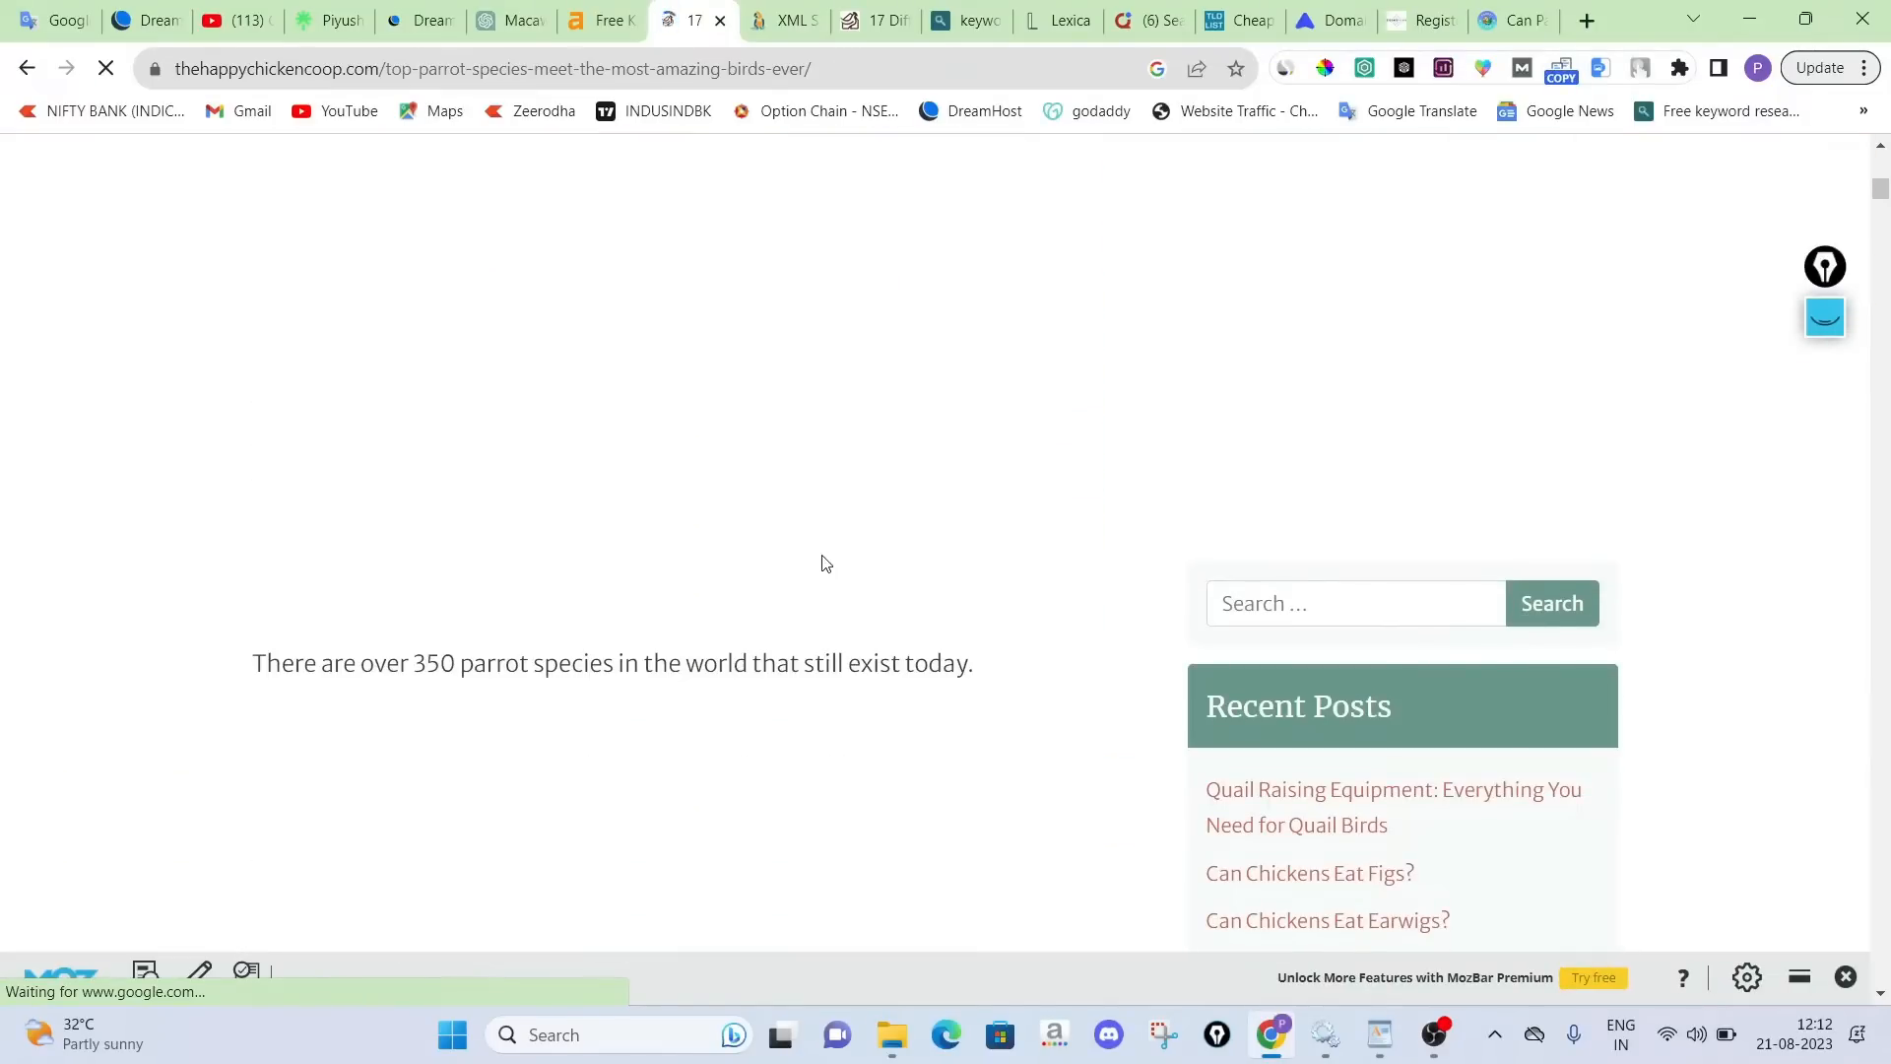
scroll(825, 563, up, 5)
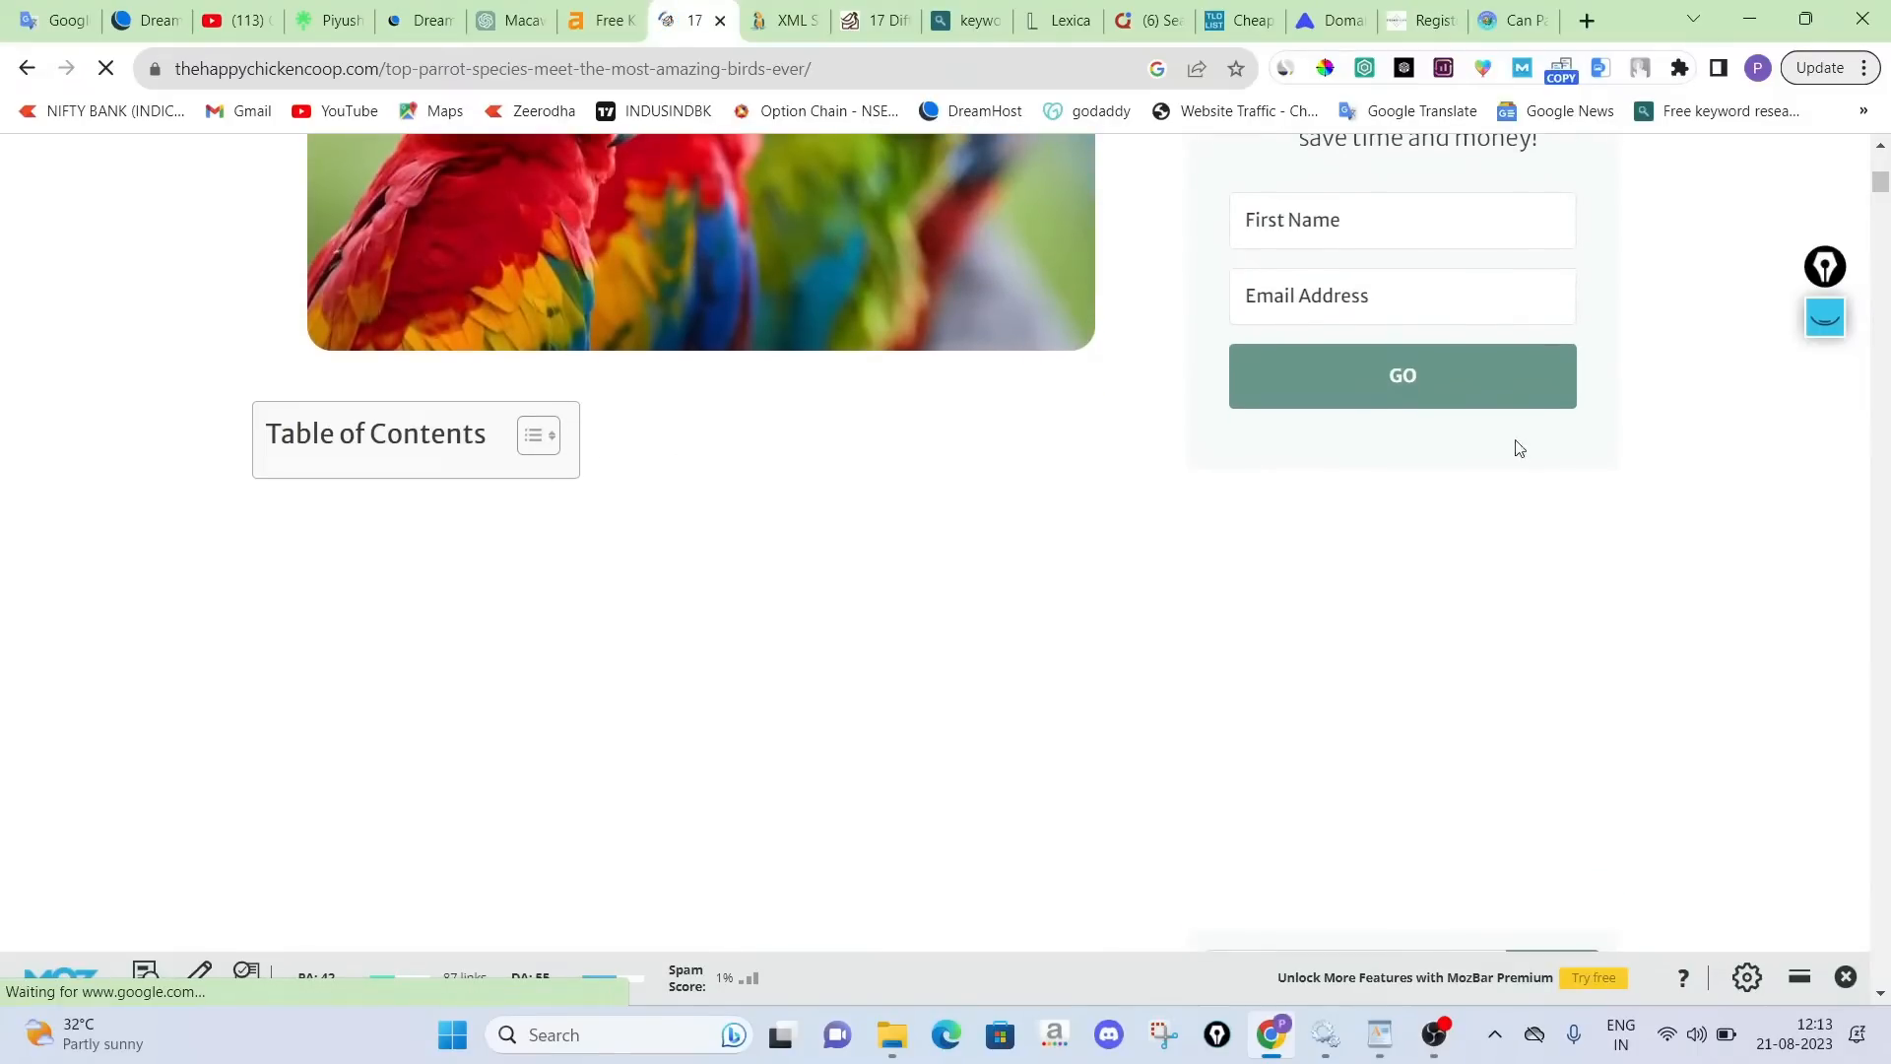
Draw a tick on the article with the pen, handwrite "100", circle it and point an arrow from it to a "W"
click(1825, 316)
drag(845, 521, 1018, 477)
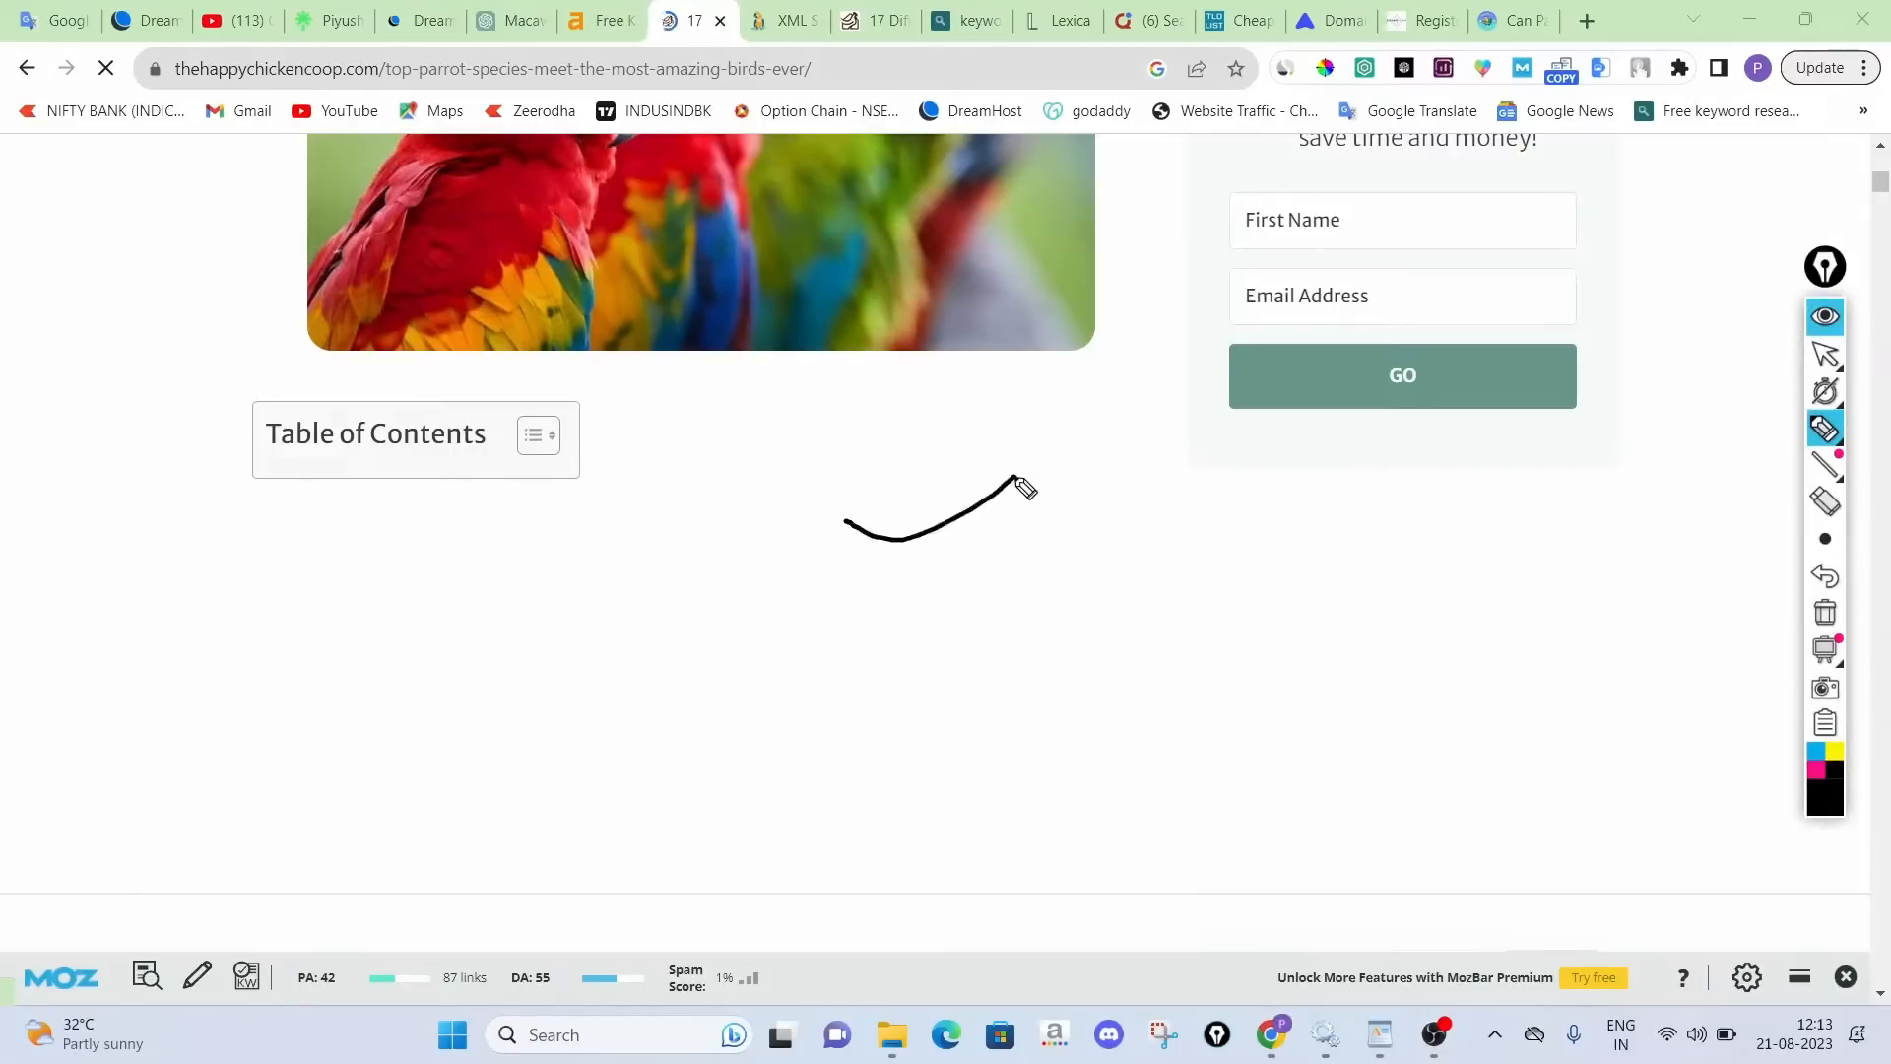
drag(988, 578, 998, 655)
mouse_move(1008, 620)
mouse_down()
mouse_move(1081, 640)
mouse_move(985, 598)
mouse_move(1088, 717)
mouse_move(1118, 596)
mouse_move(1323, 673)
mouse_move(1300, 697)
mouse_up()
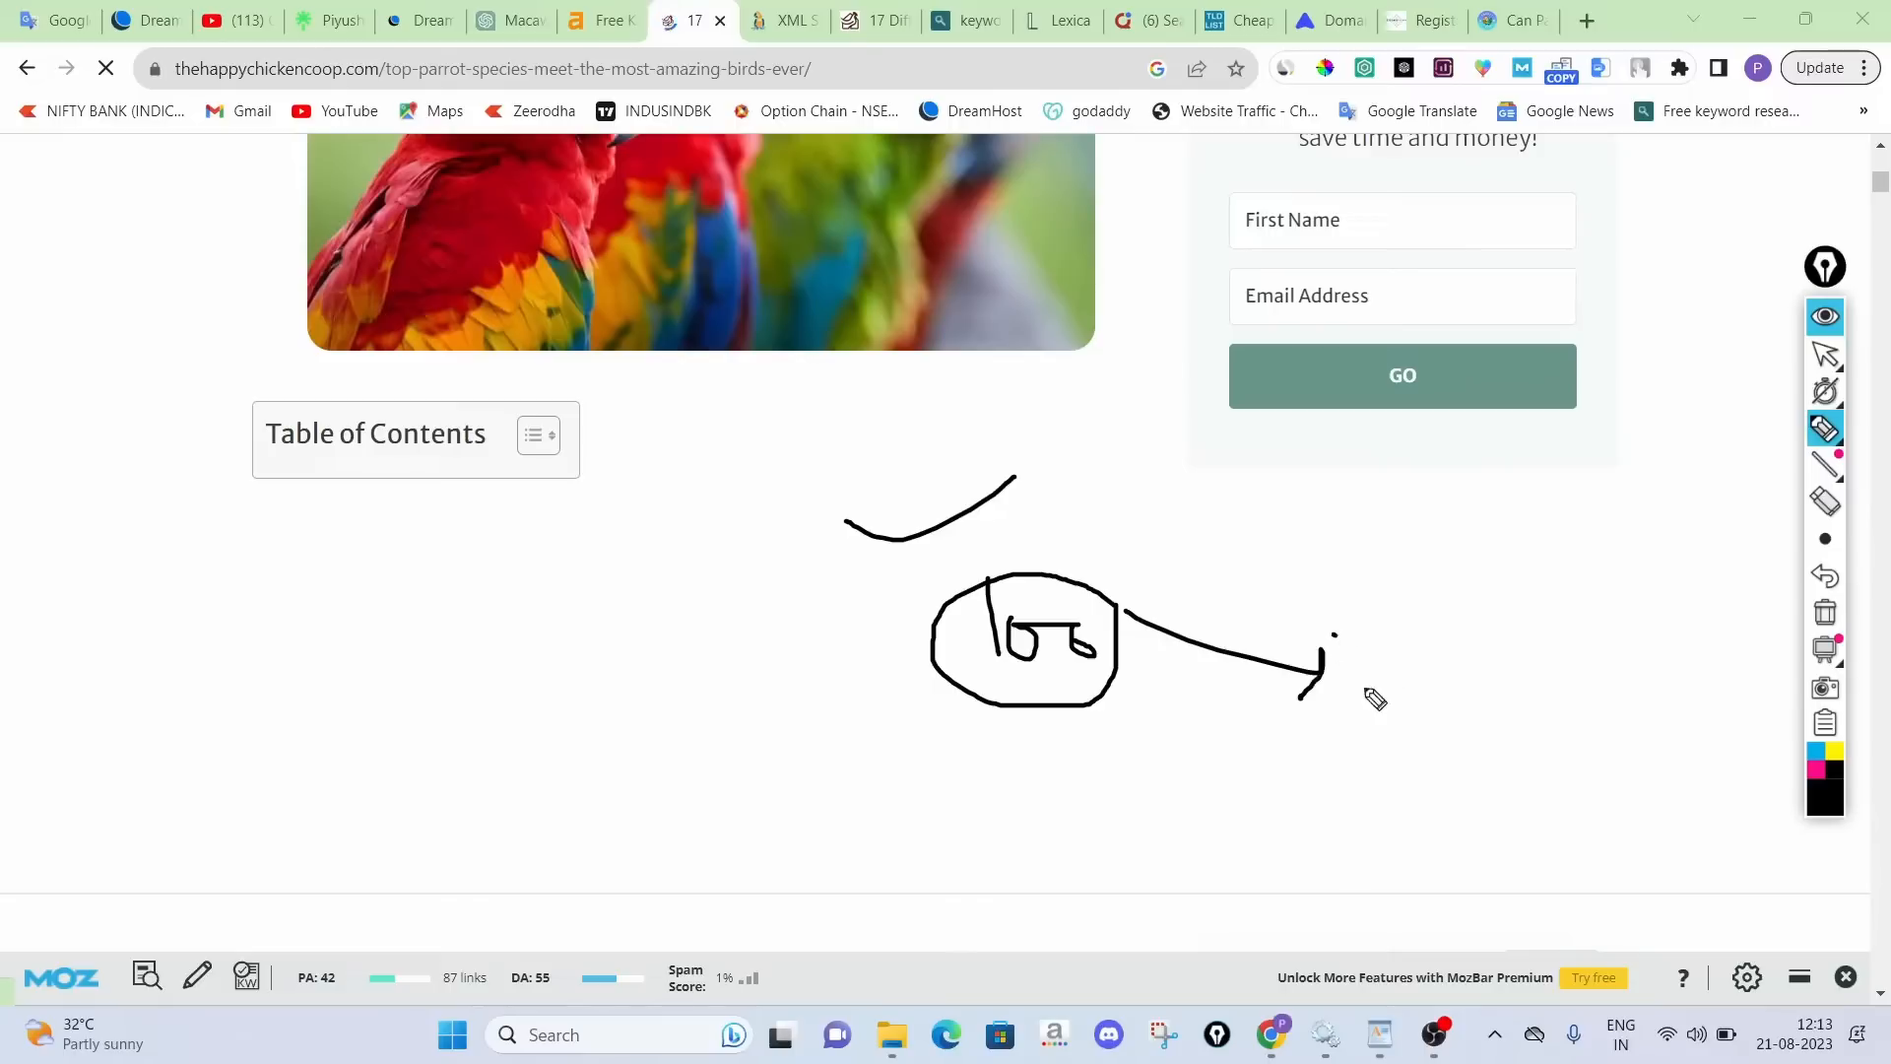
drag(1335, 634, 1441, 651)
Handwrite, circle and tick a second note above the "100", undo the extra arrow and hide the drawing tools
mouse_move(1086, 459)
mouse_down()
mouse_move(1093, 512)
mouse_move(1166, 444)
mouse_up()
mouse_move(1247, 455)
mouse_down()
mouse_move(1229, 503)
mouse_move(1380, 494)
mouse_move(1364, 508)
mouse_up()
drag(1126, 590, 1372, 579)
drag(1424, 497, 1724, 366)
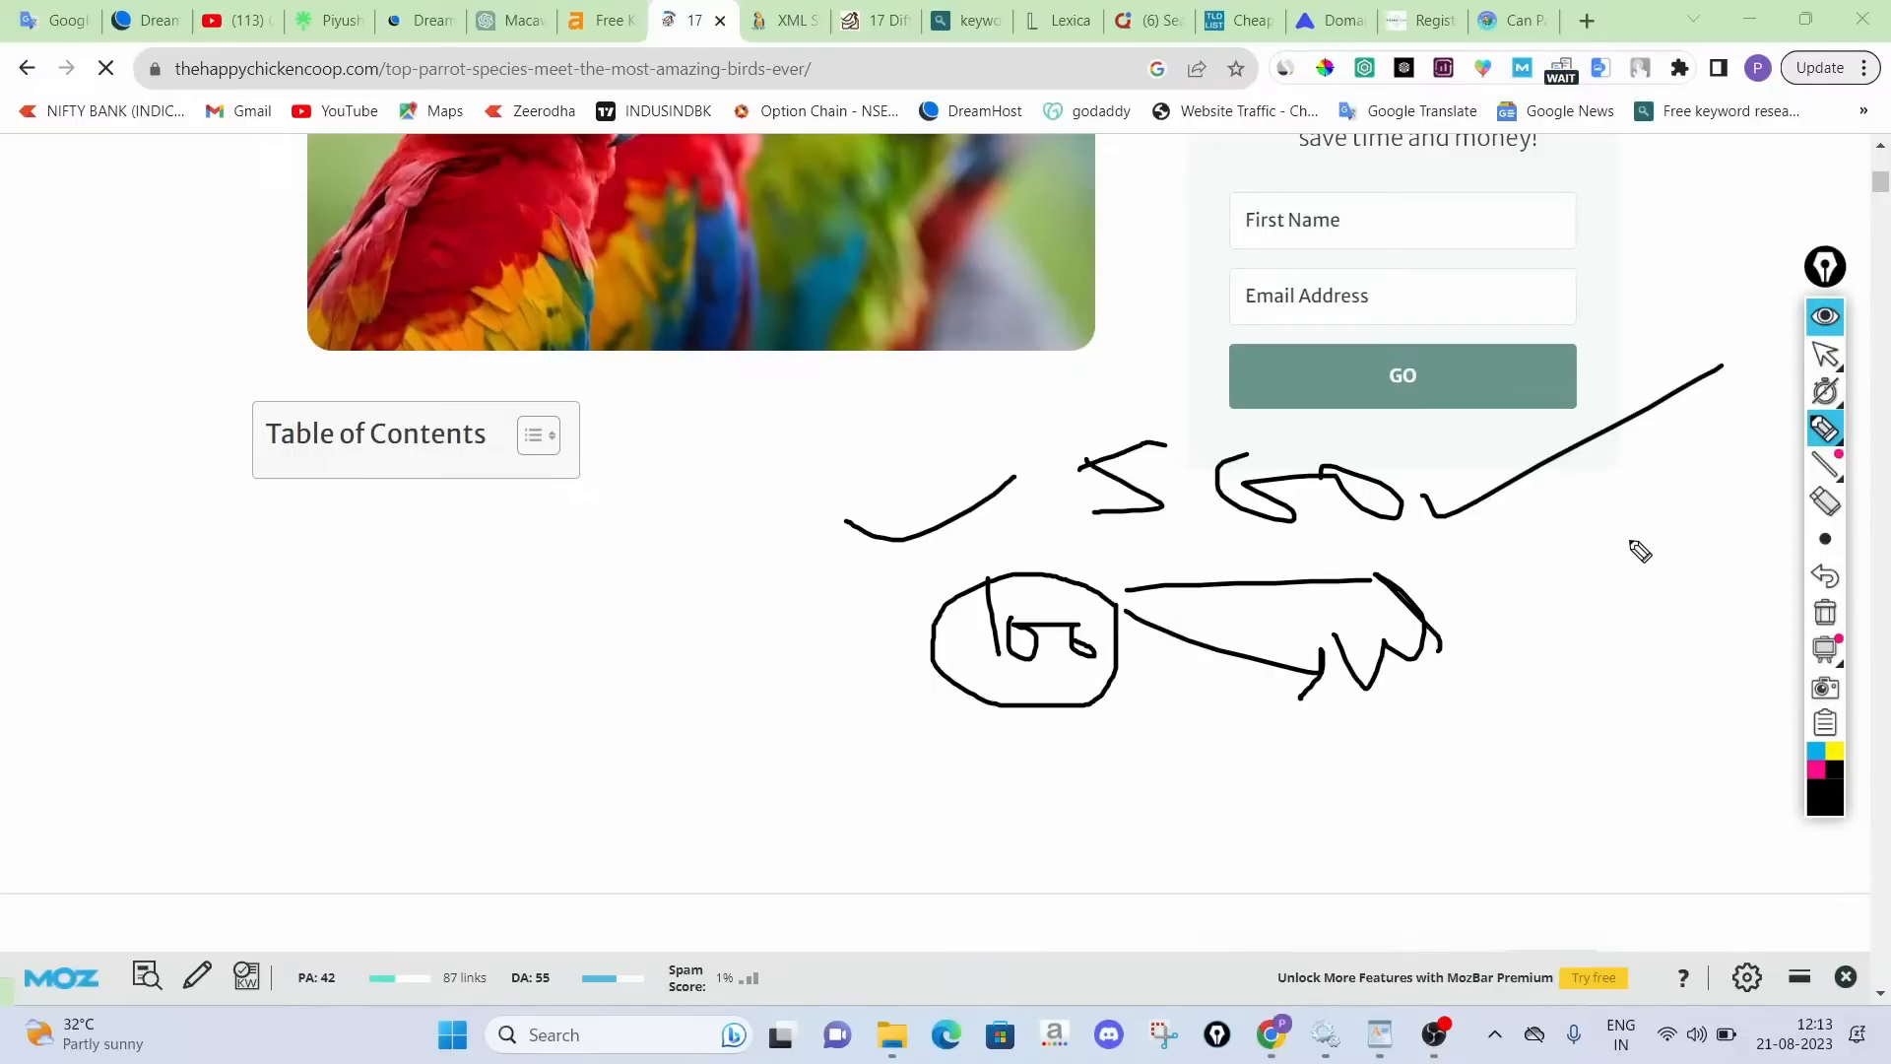
mouse_move(1579, 533)
mouse_down()
mouse_move(1254, 382)
mouse_move(1389, 540)
mouse_up()
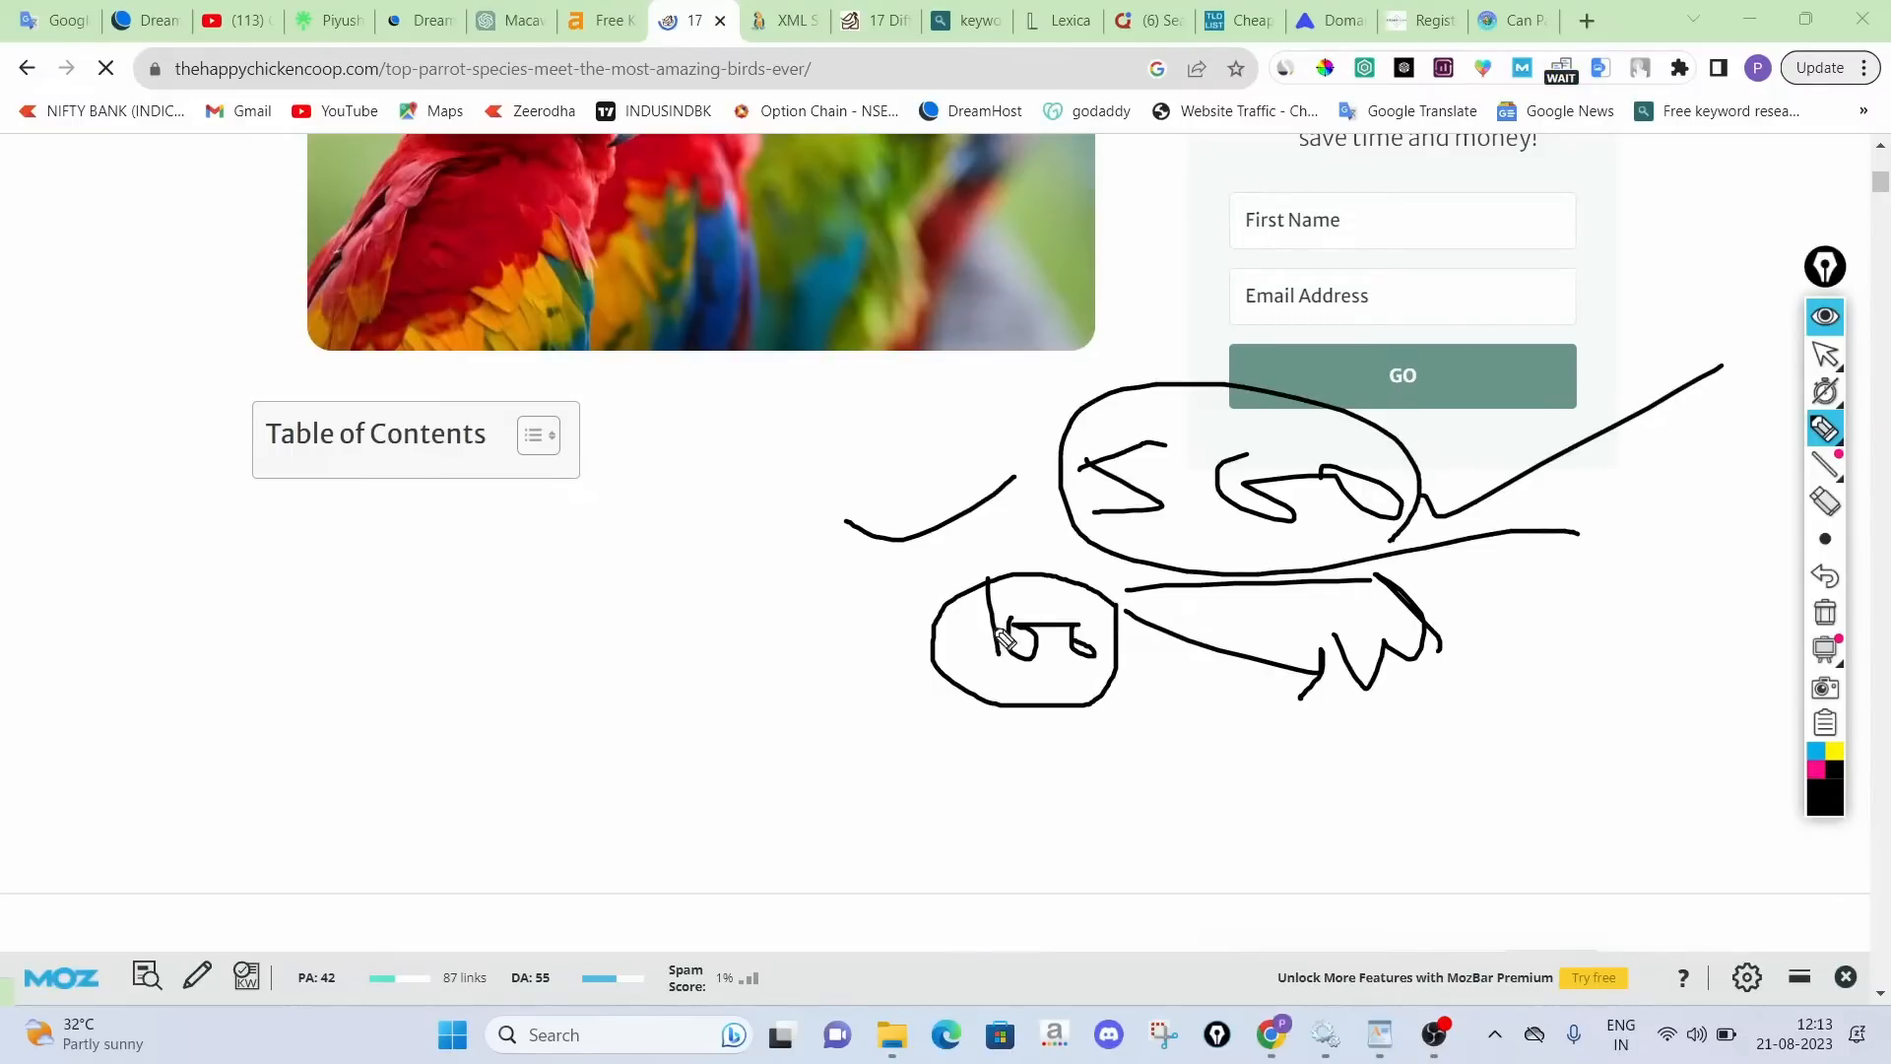
mouse_move(904, 679)
mouse_down()
mouse_move(765, 726)
mouse_move(788, 746)
mouse_up()
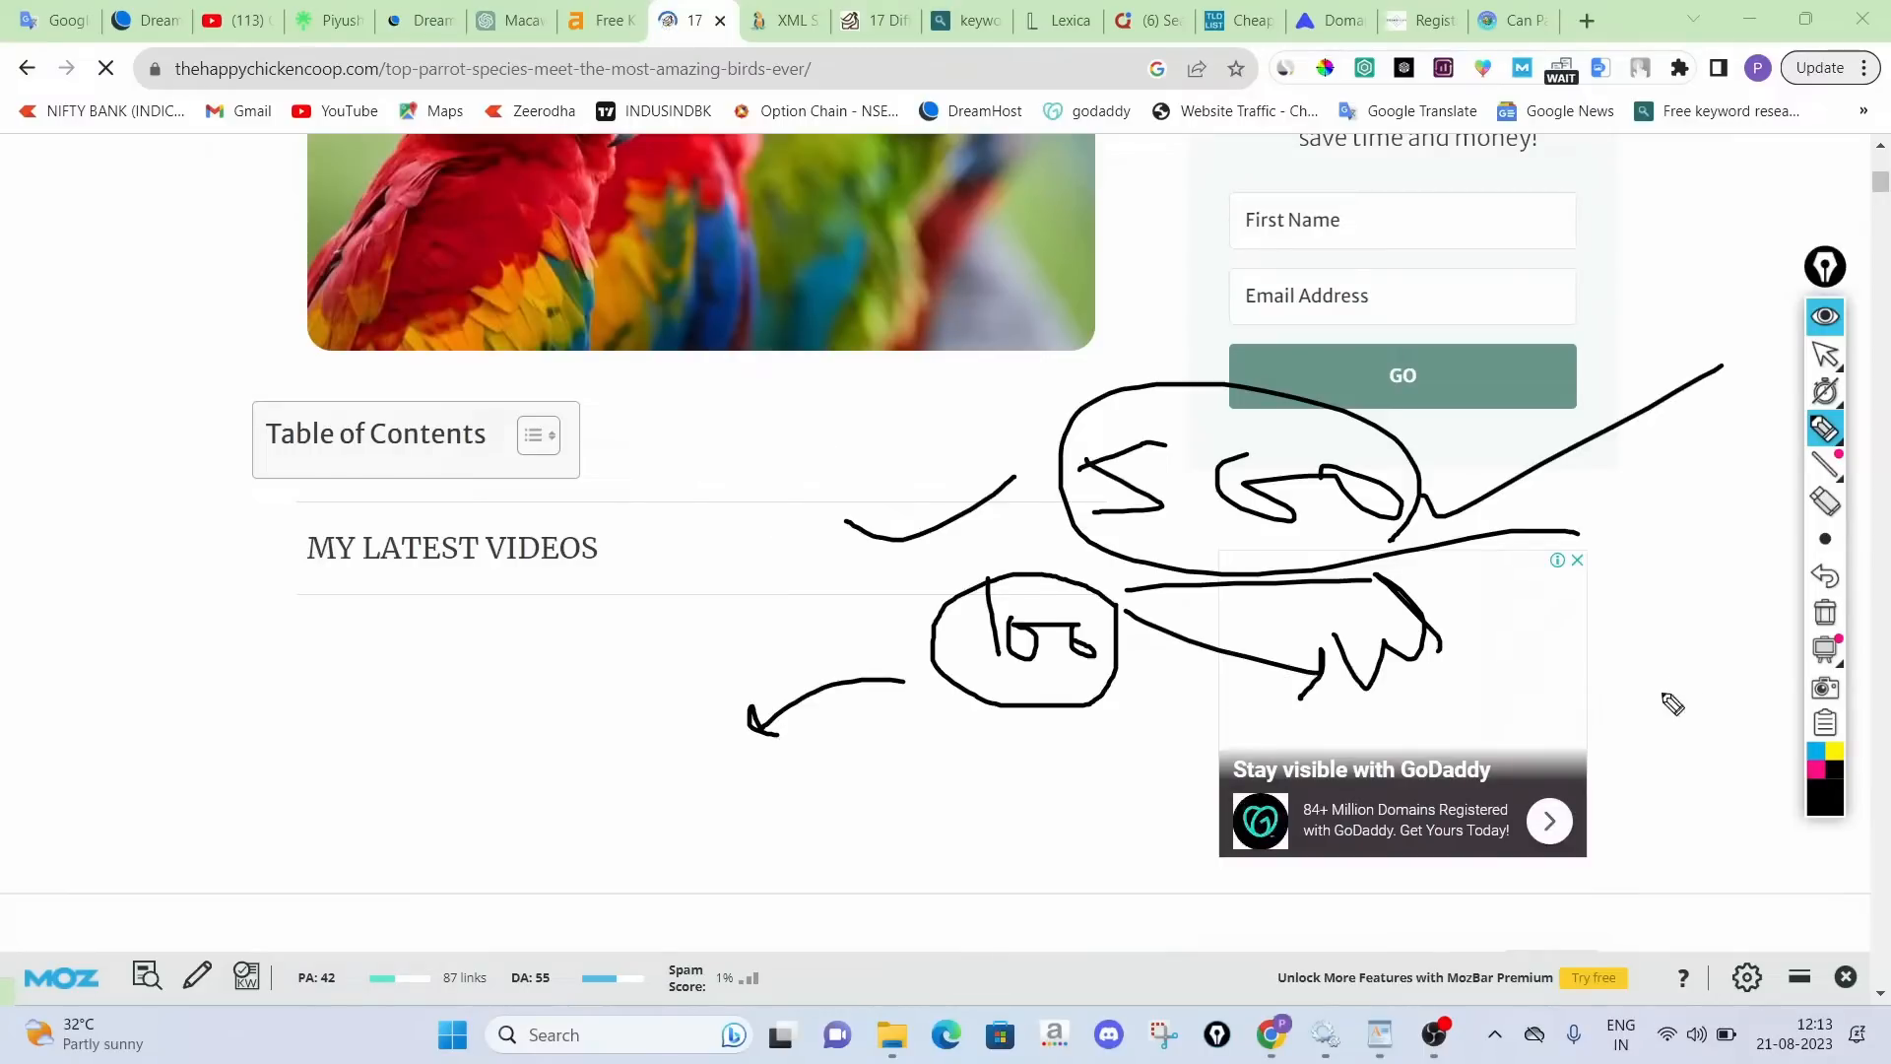
click(1825, 576)
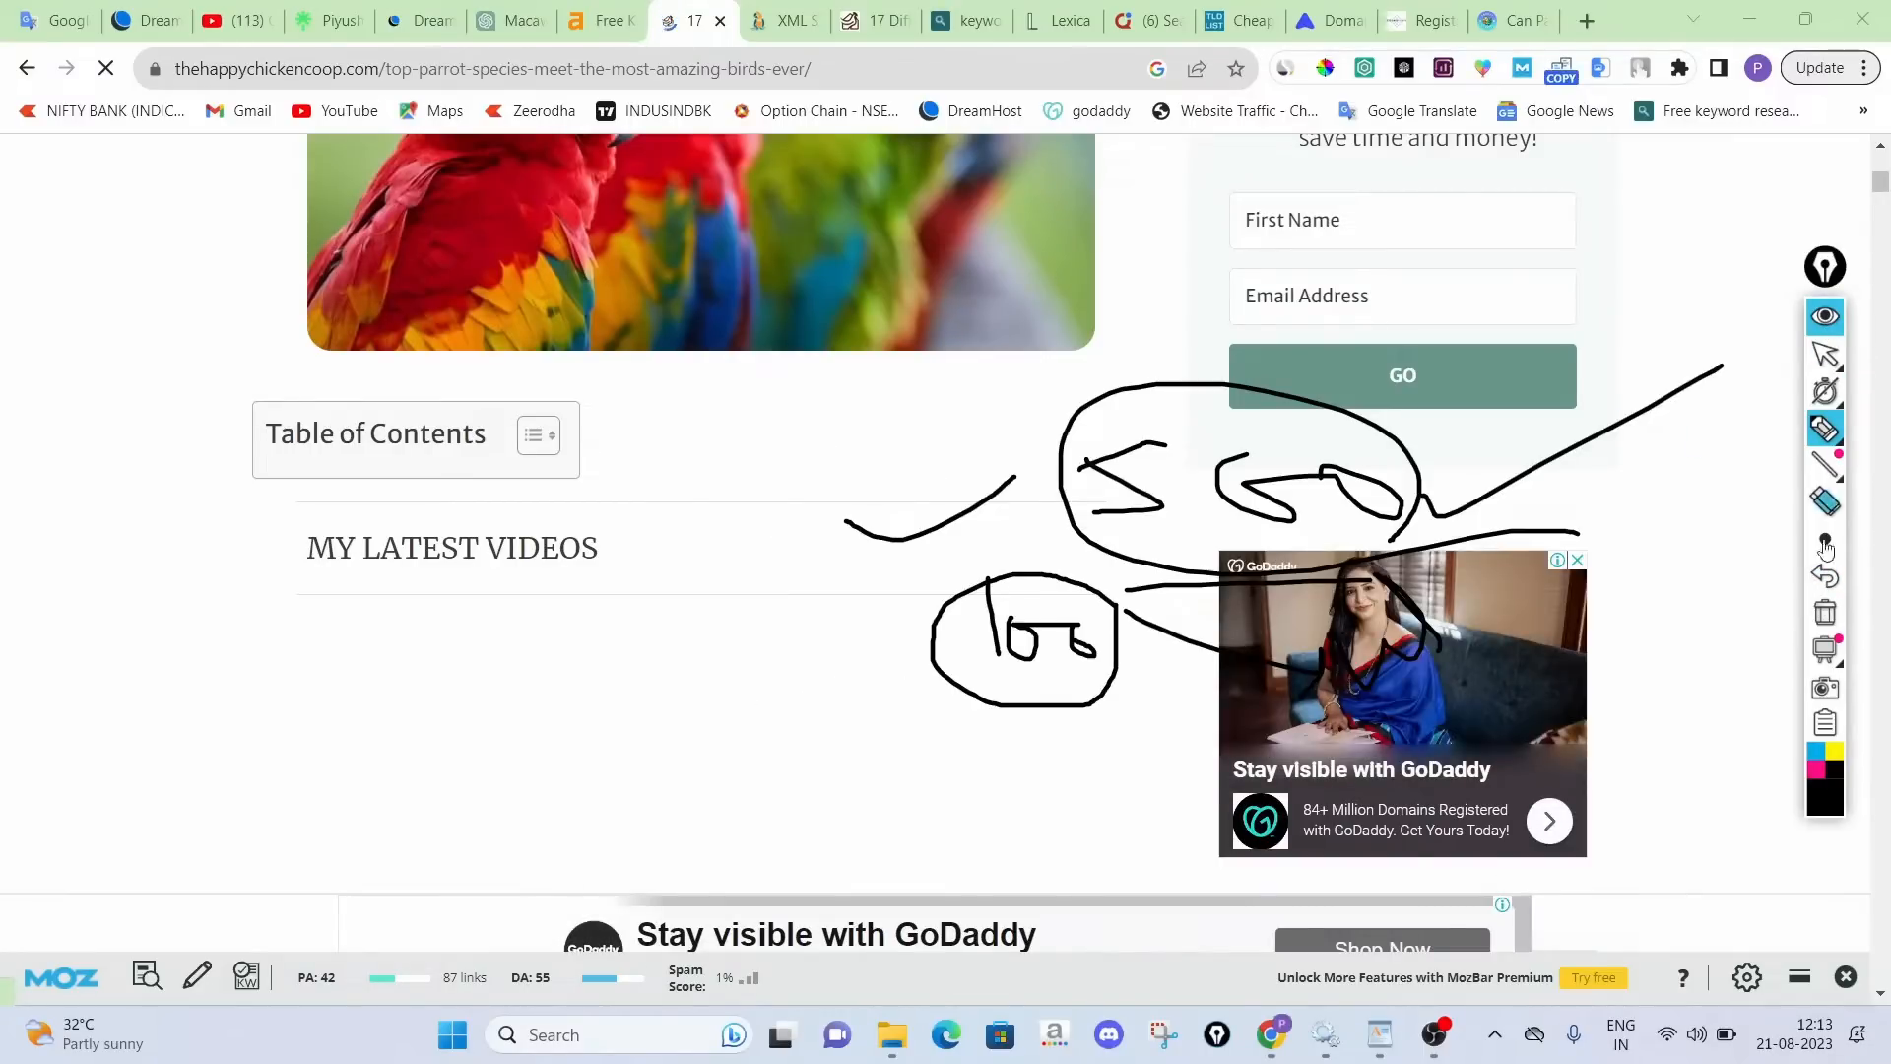
click(1827, 320)
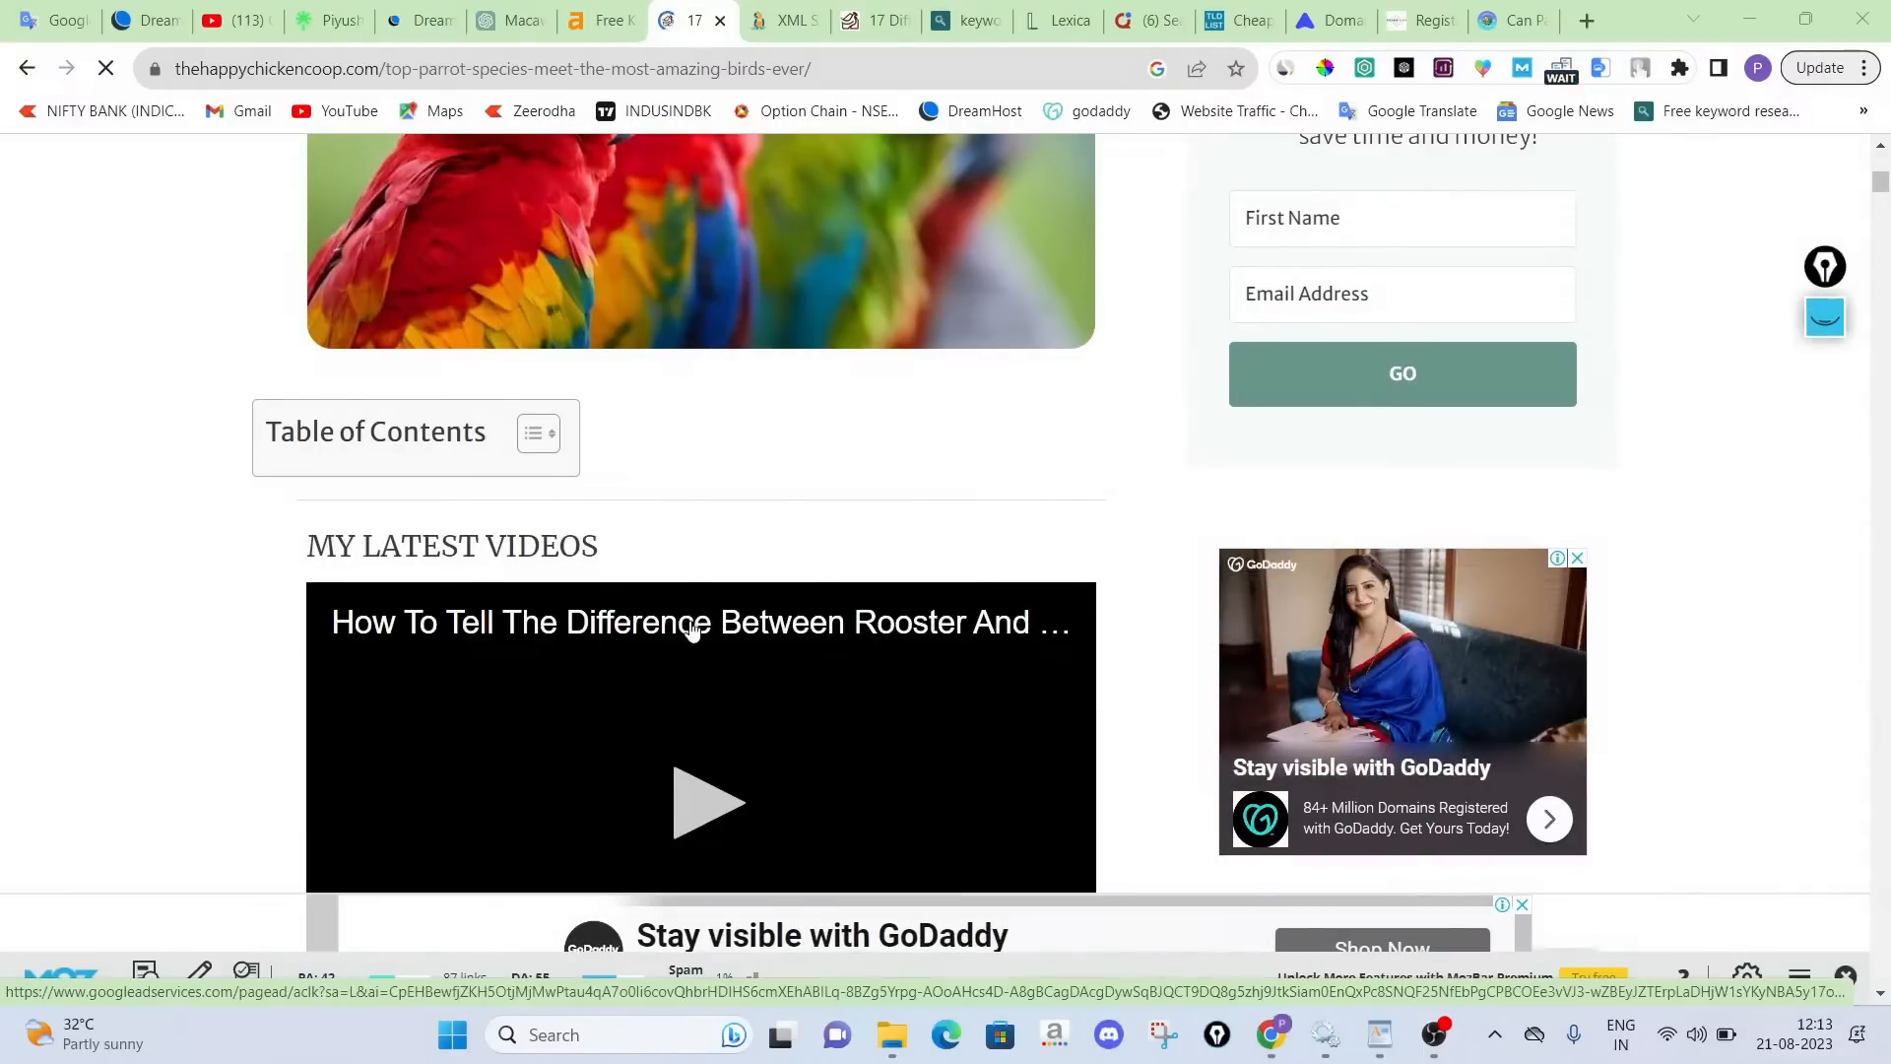
Skim the parrot article through its infographic to the section "Top Parrot Species in Terms of Color"
scroll(794, 570, down, 10)
scroll(796, 577, down, 10)
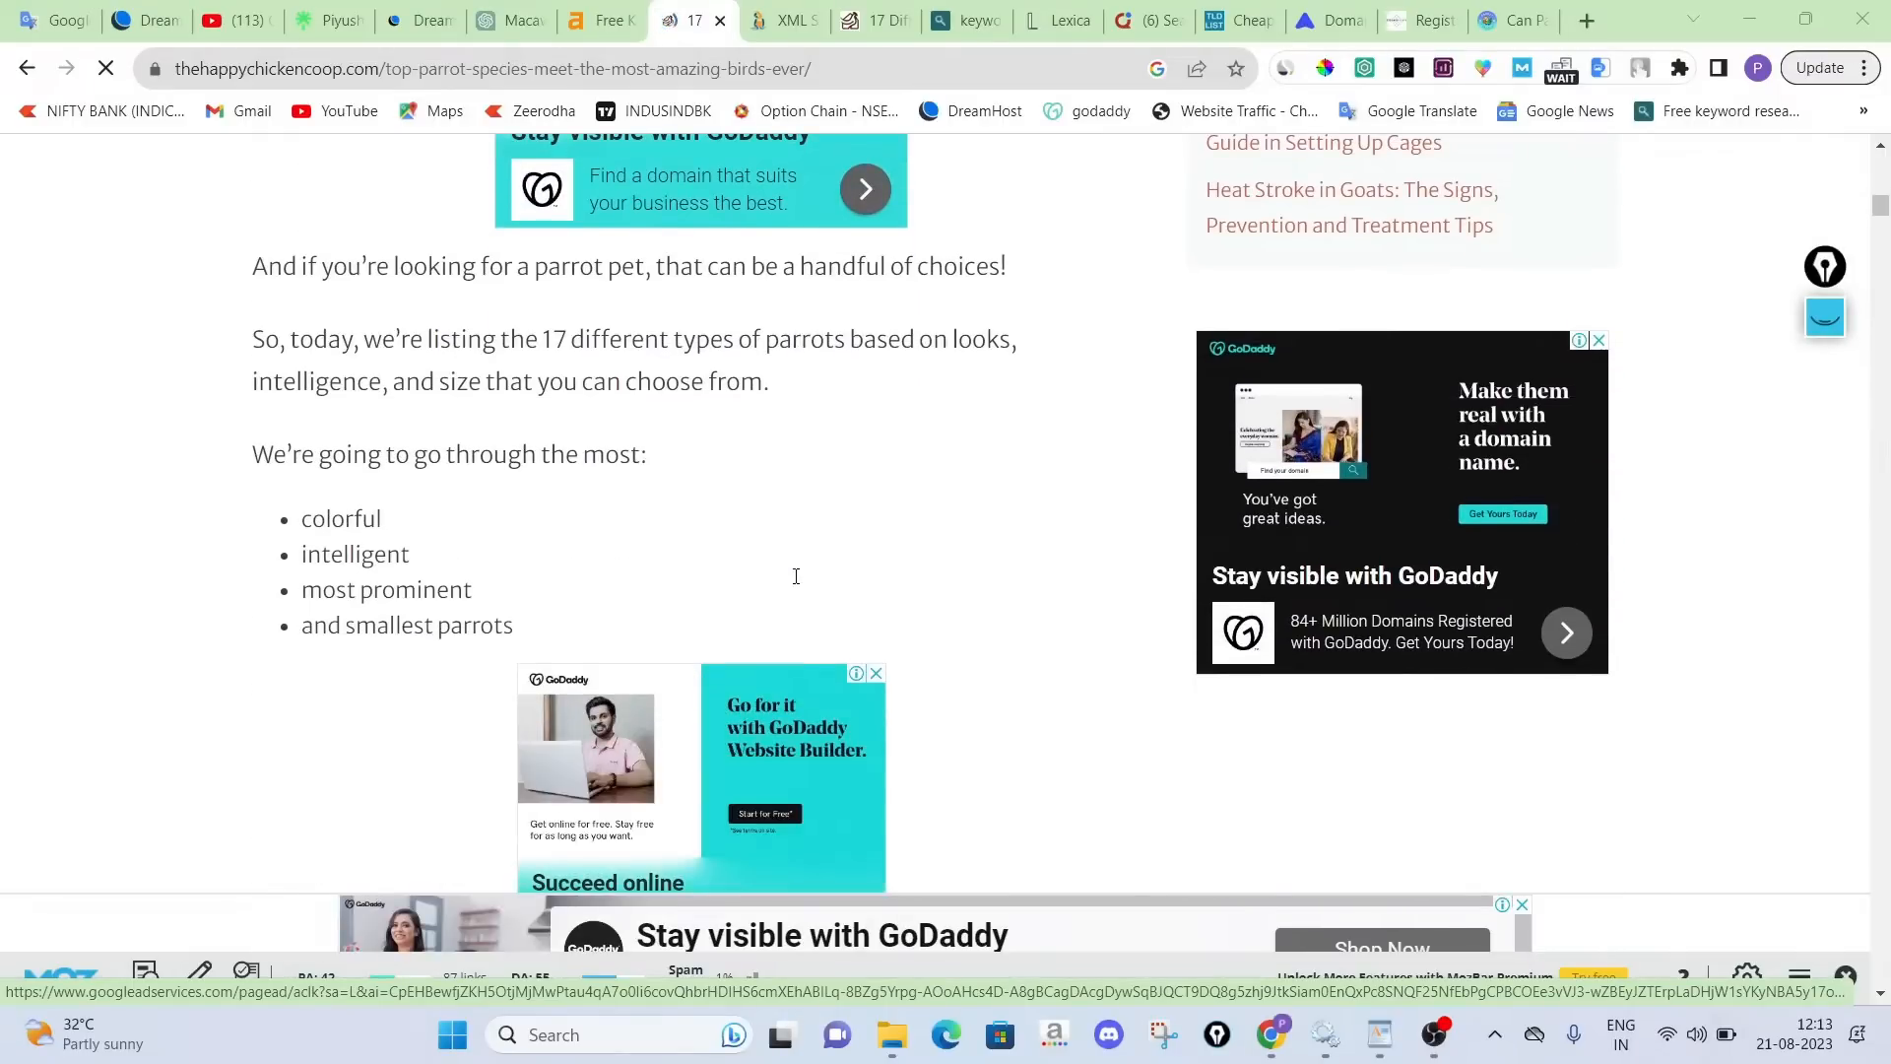
scroll(796, 583, down, 9)
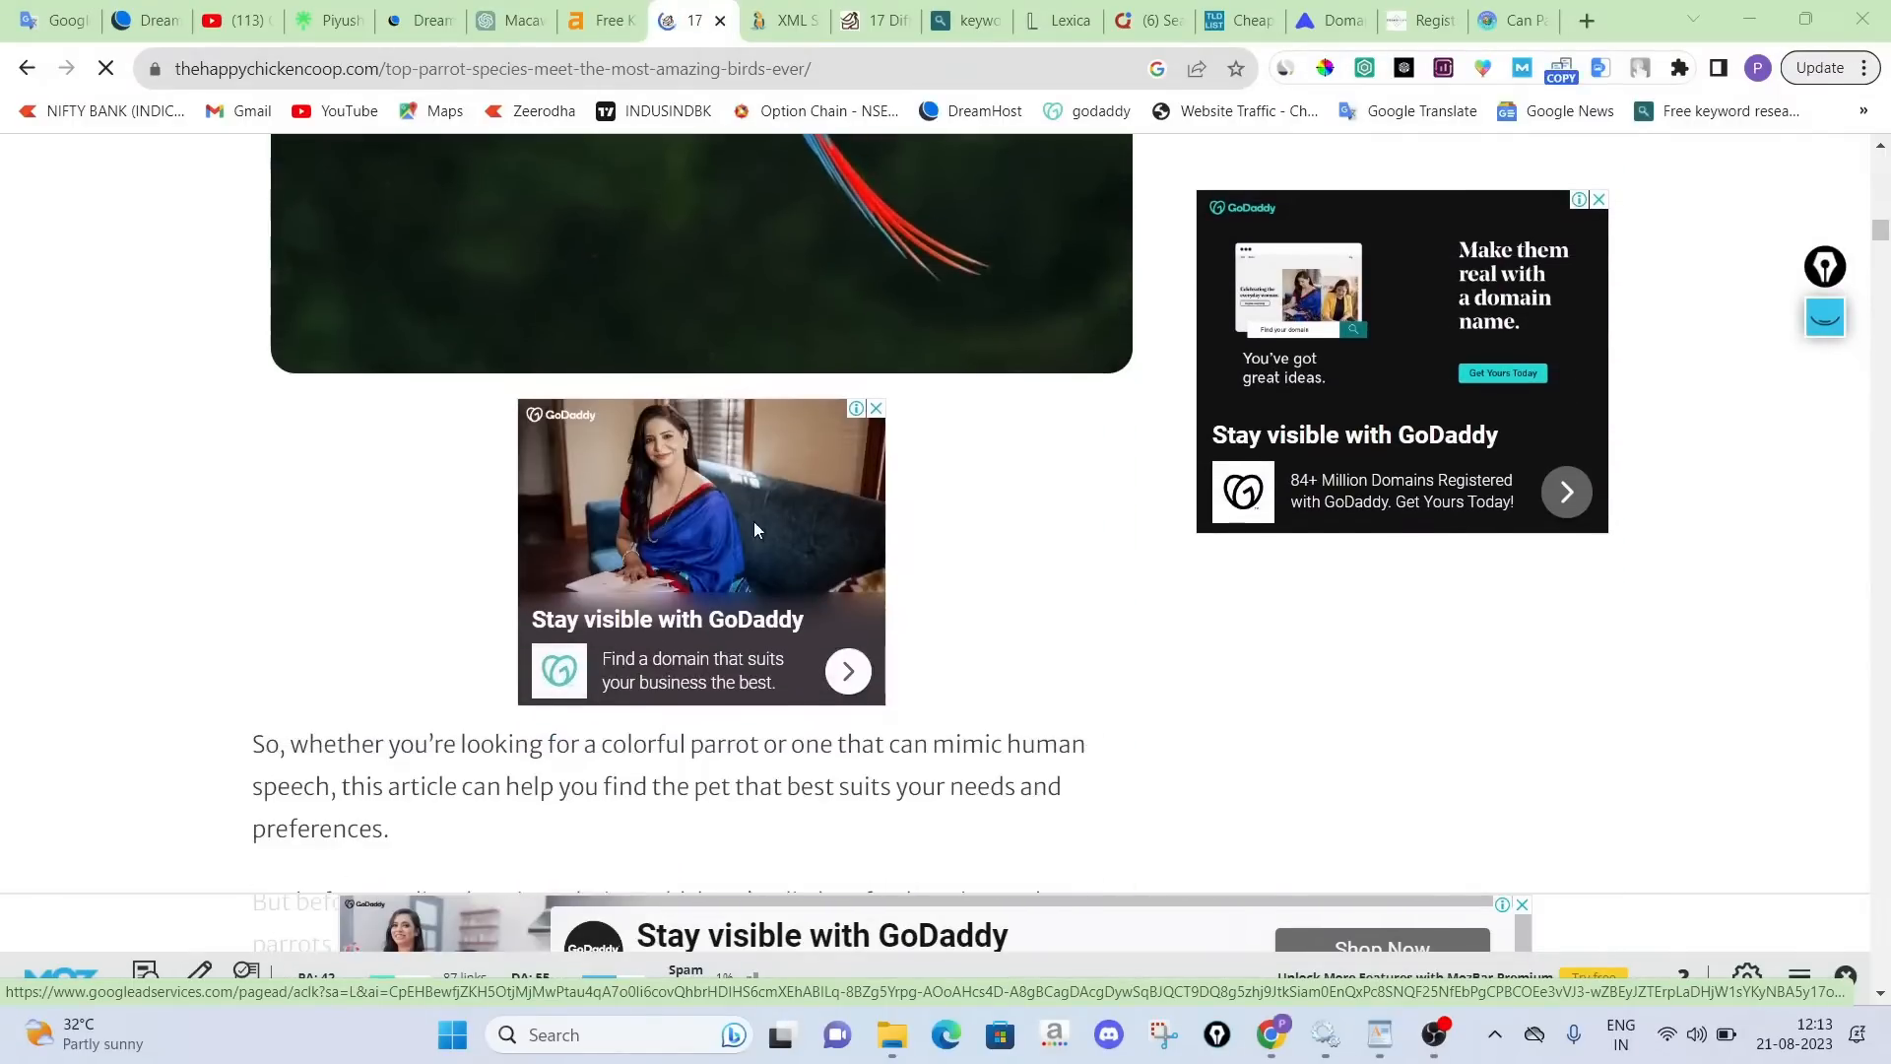
scroll(487, 399, down, 10)
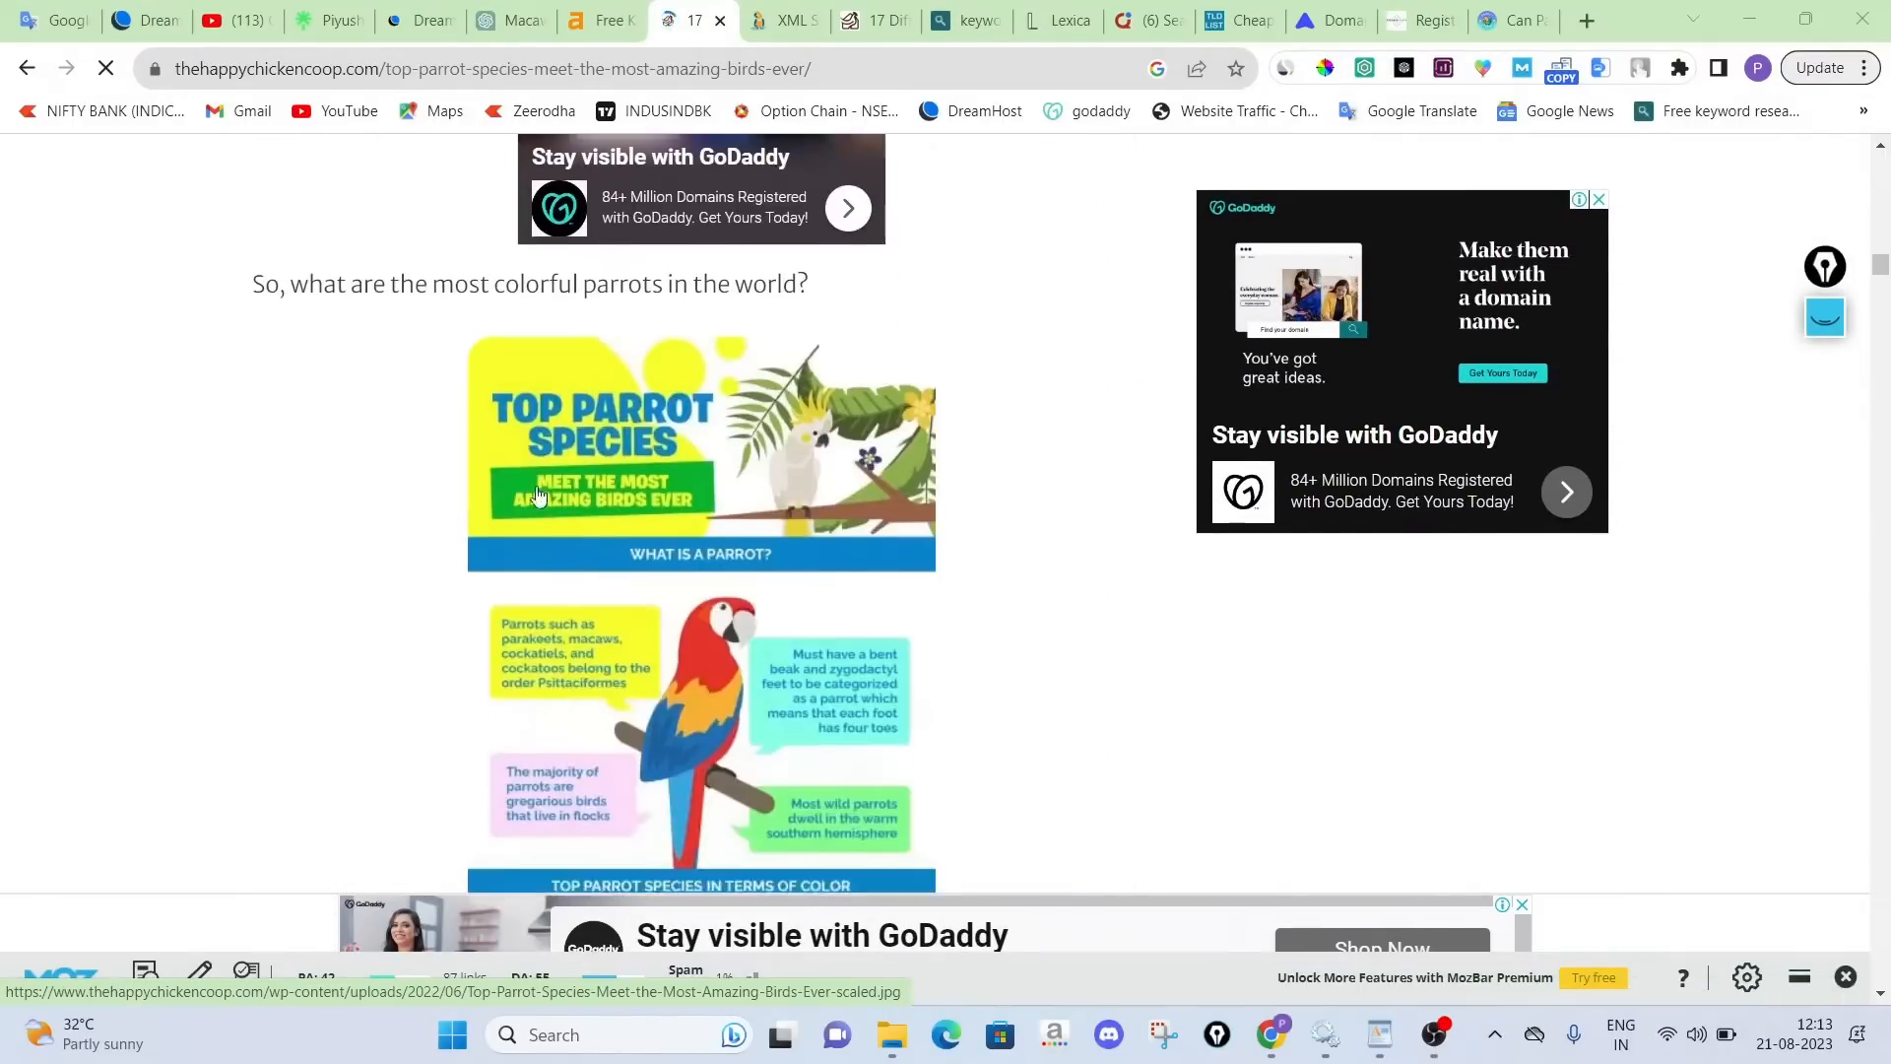
scroll(679, 527, down, 10)
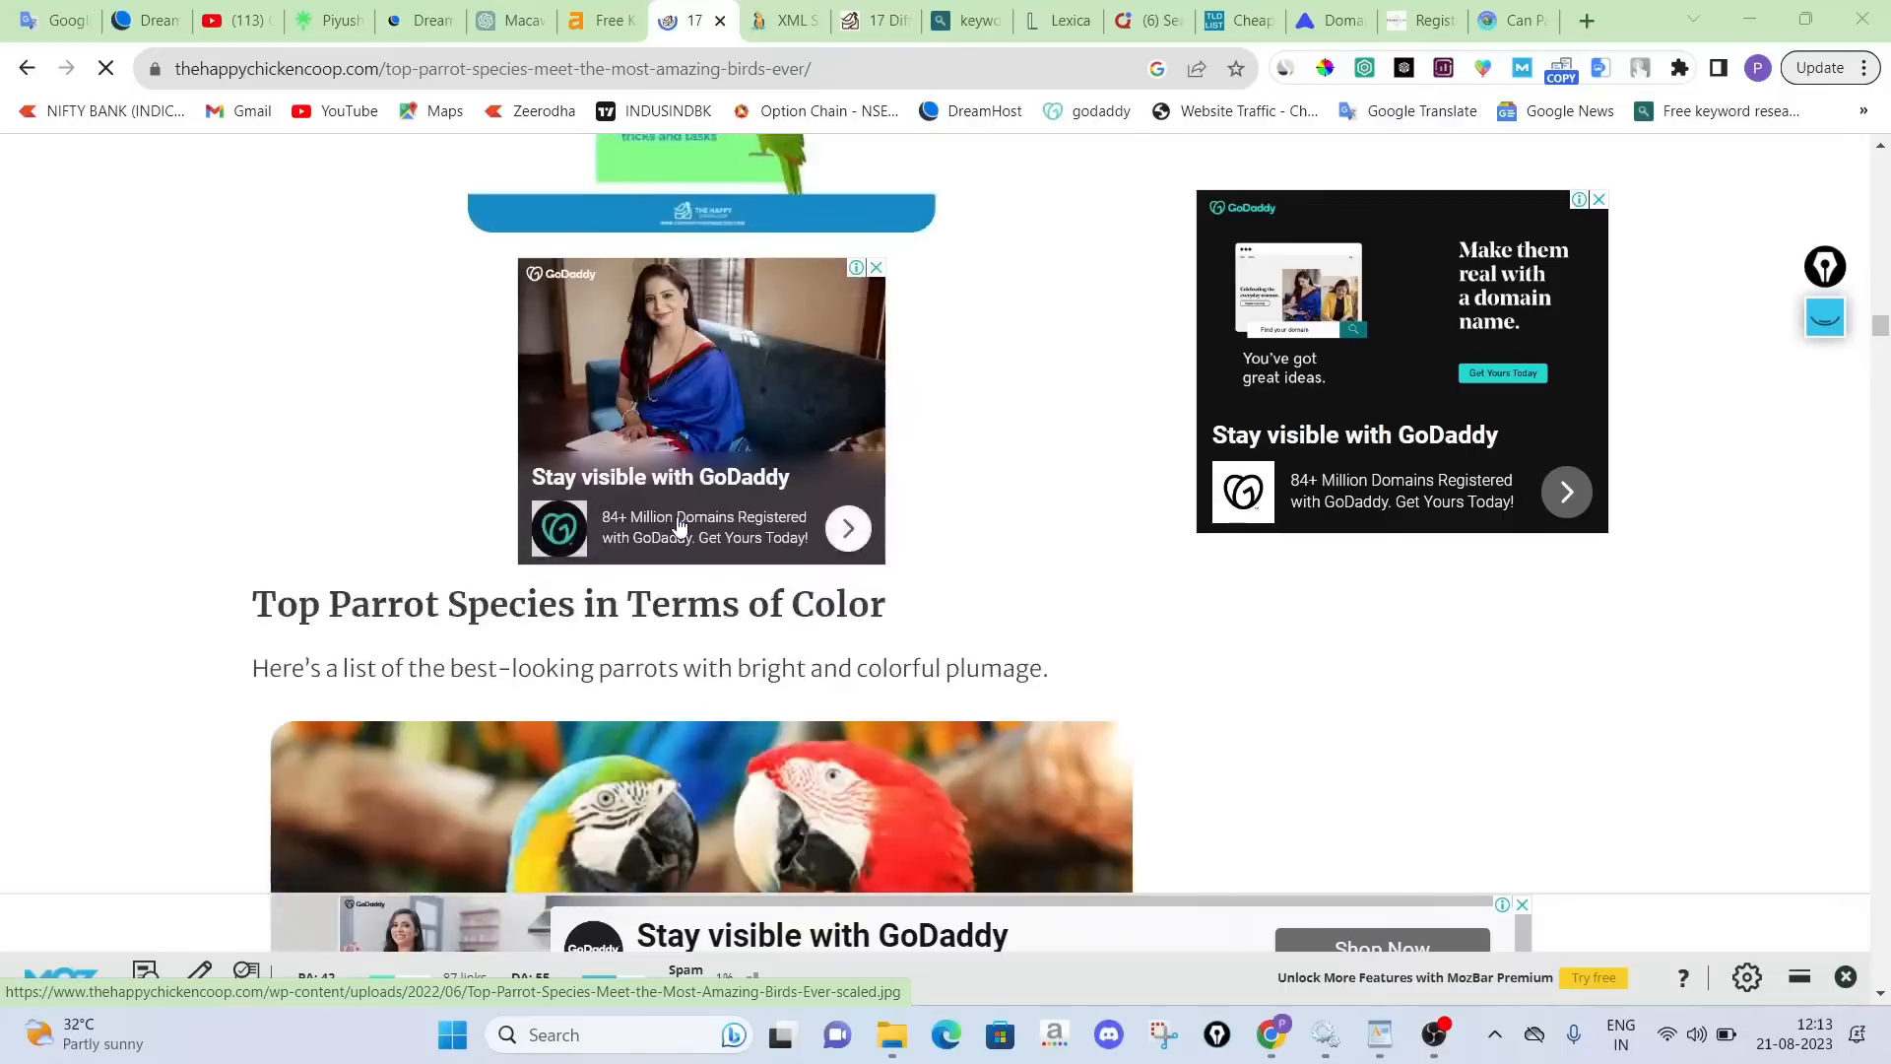
Skim the article's macaw breed entries, highlight the "Hyacinth Macaw" heading, and return to the introduction on parrot species
scroll(678, 527, down, 10)
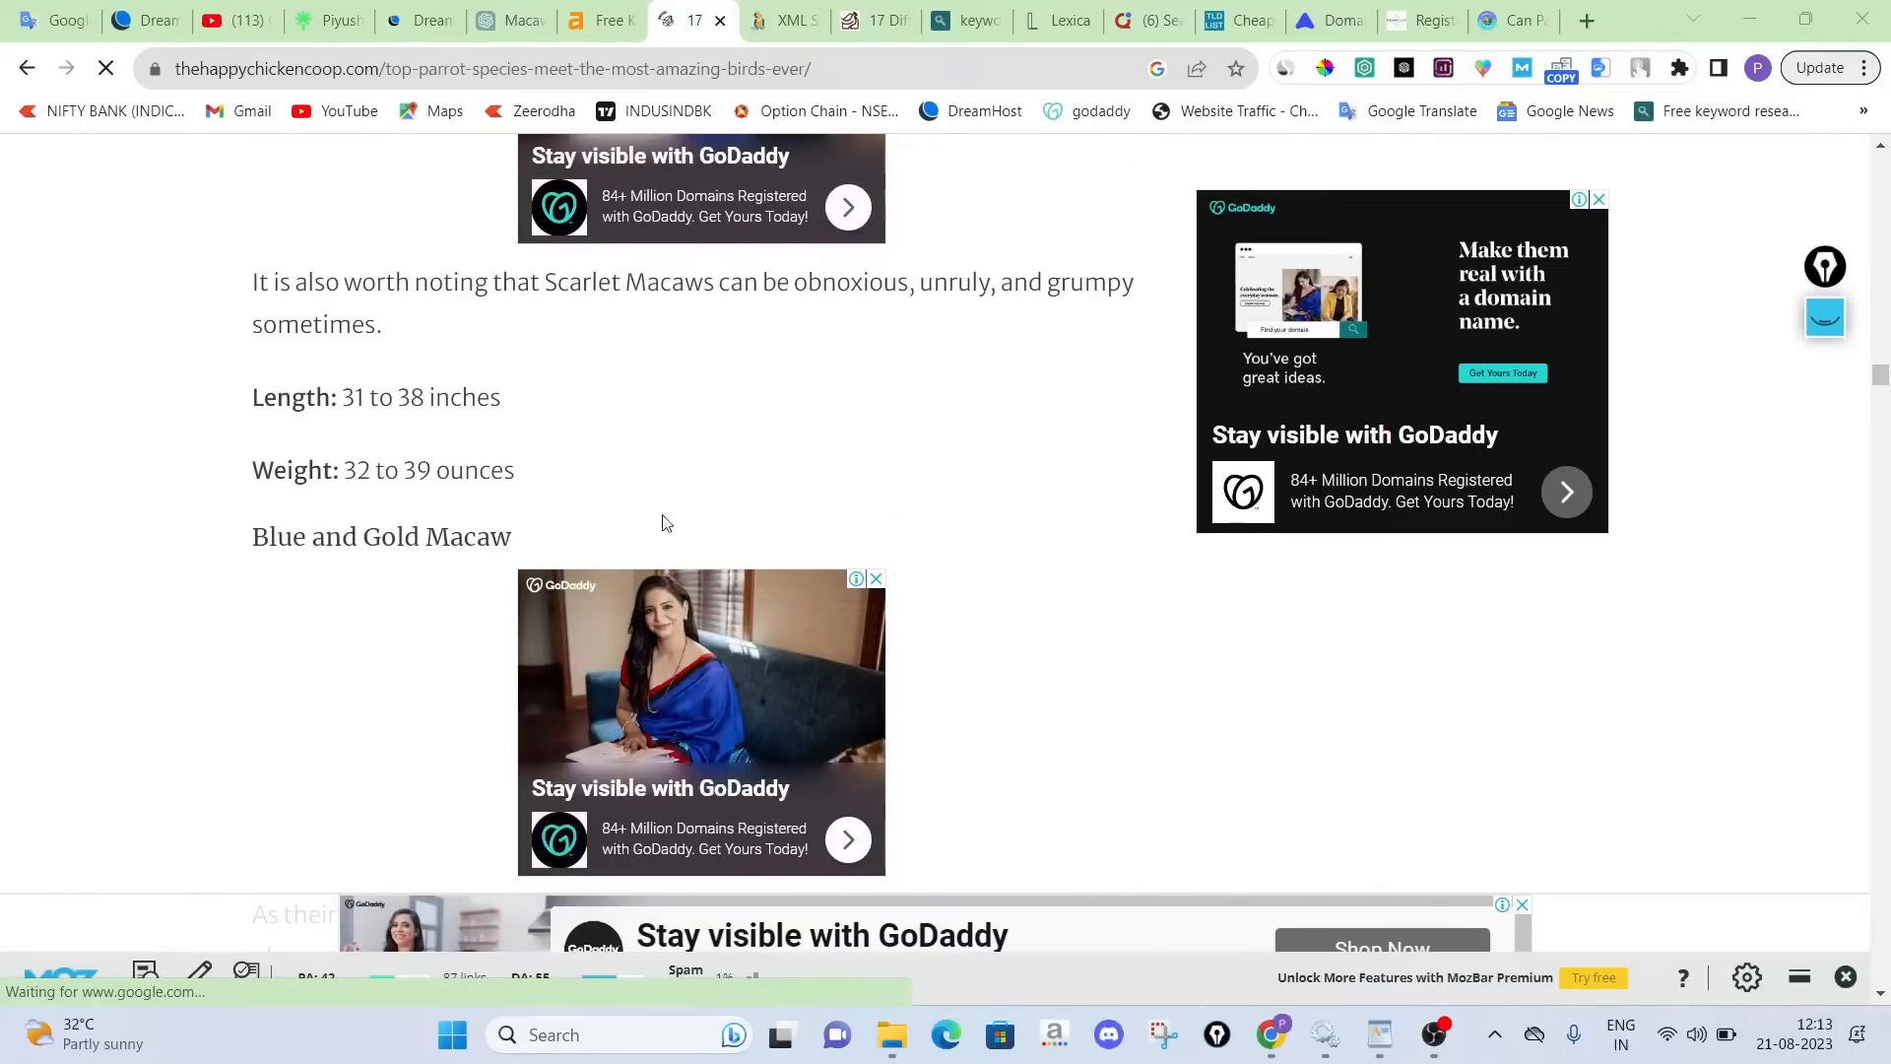
scroll(418, 508, down, 1)
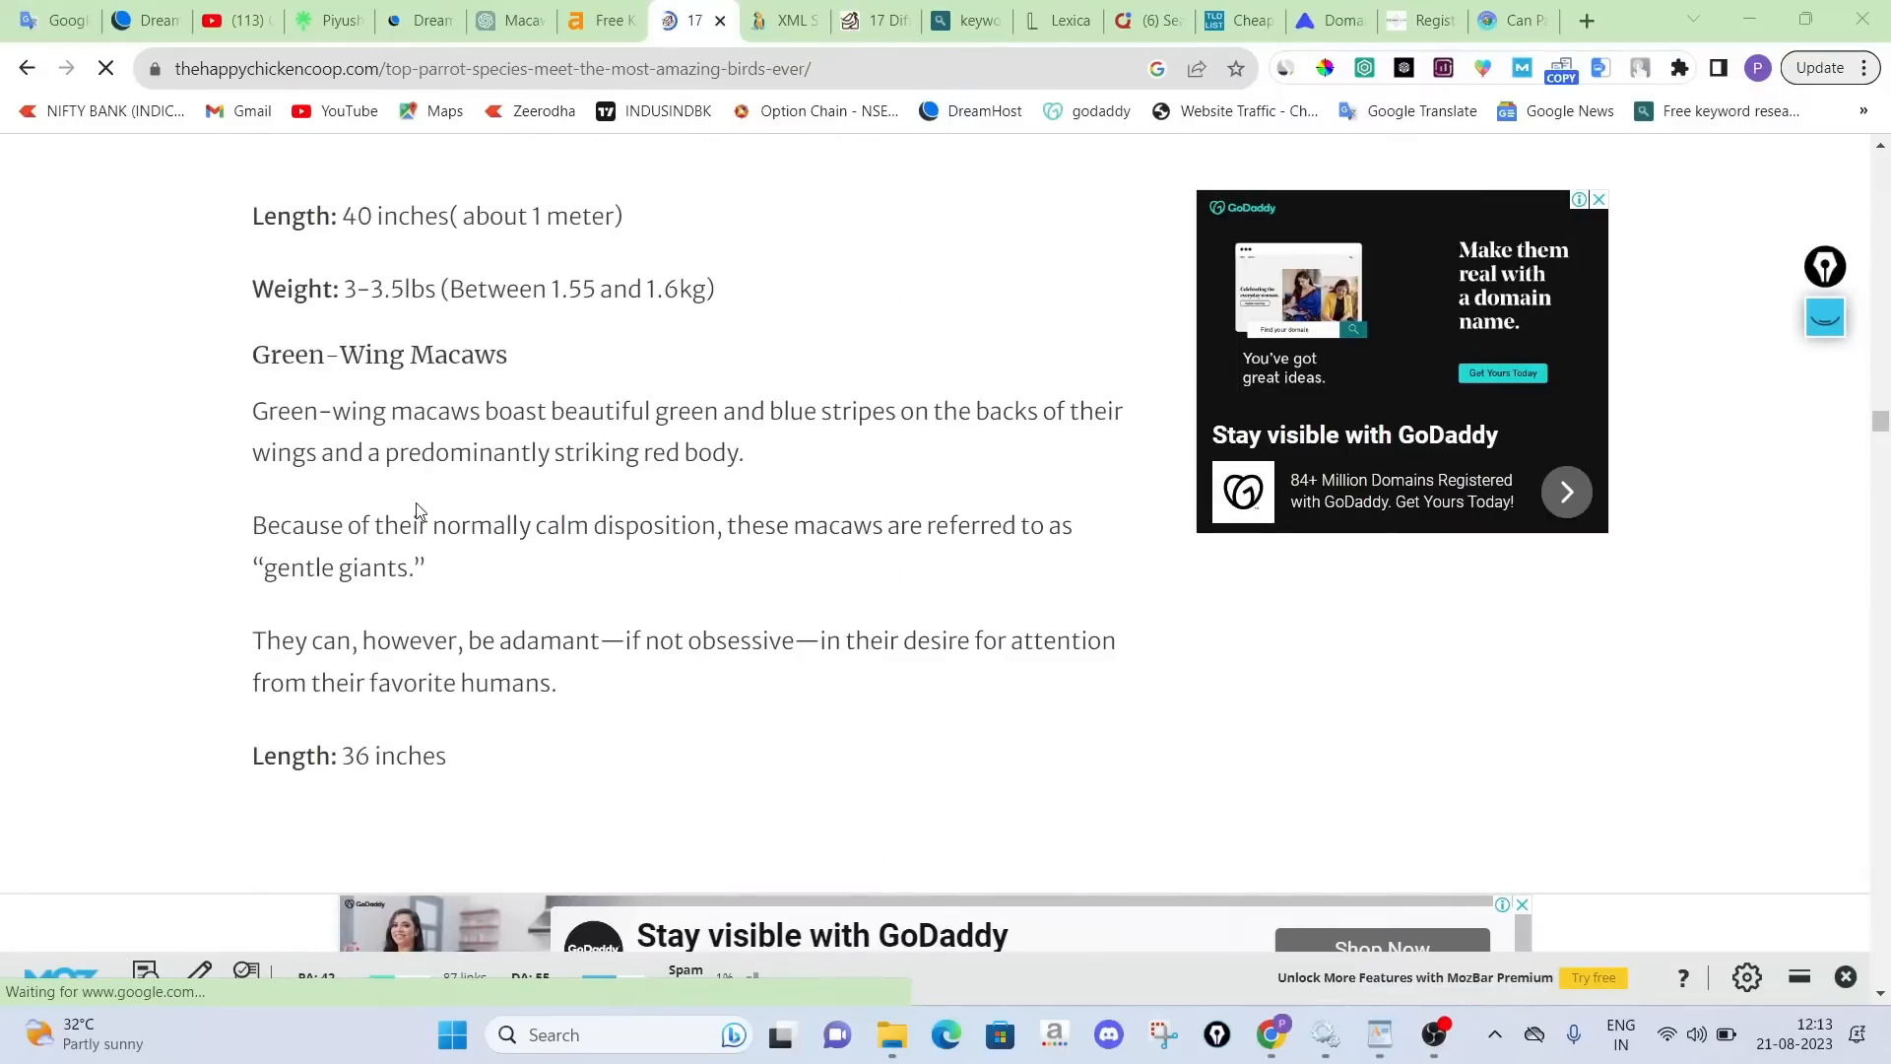
scroll(421, 511, up, 1)
scroll(418, 511, up, 7)
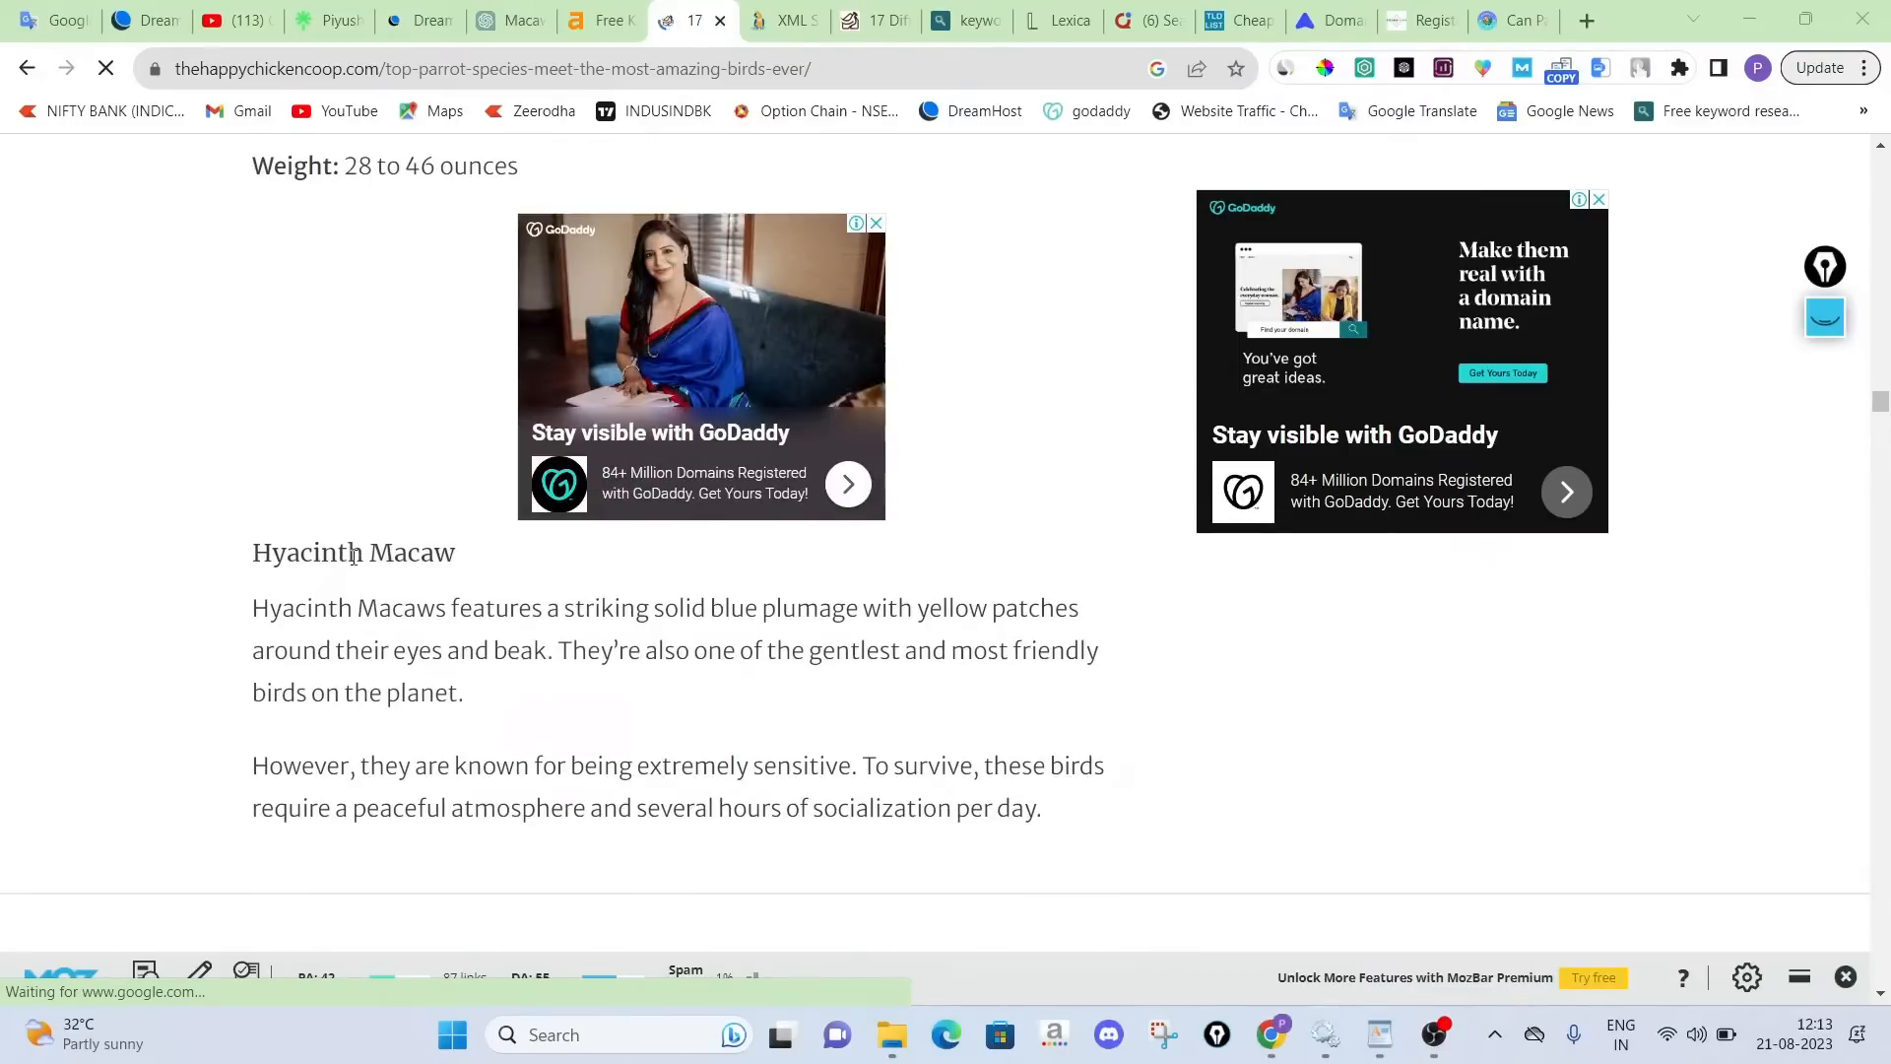
drag(456, 554, 254, 556)
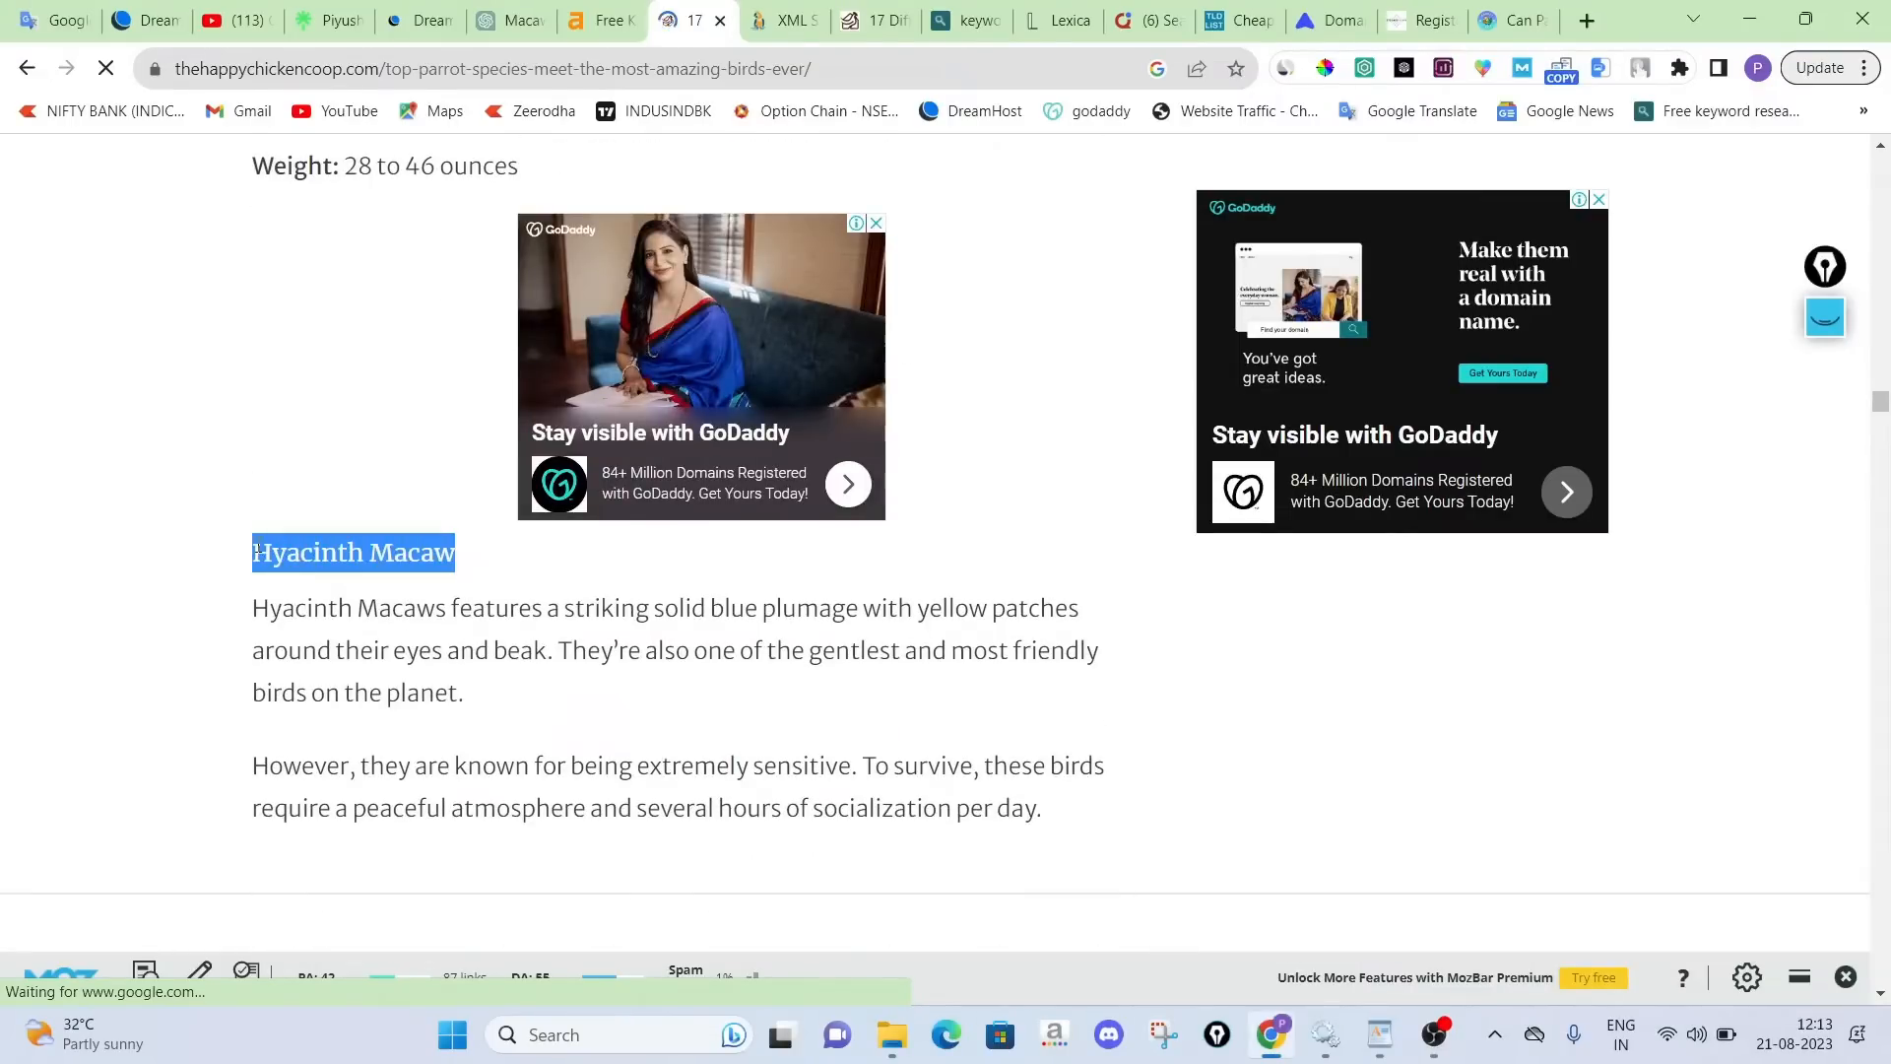
scroll(367, 582, up, 5)
scroll(367, 581, up, 6)
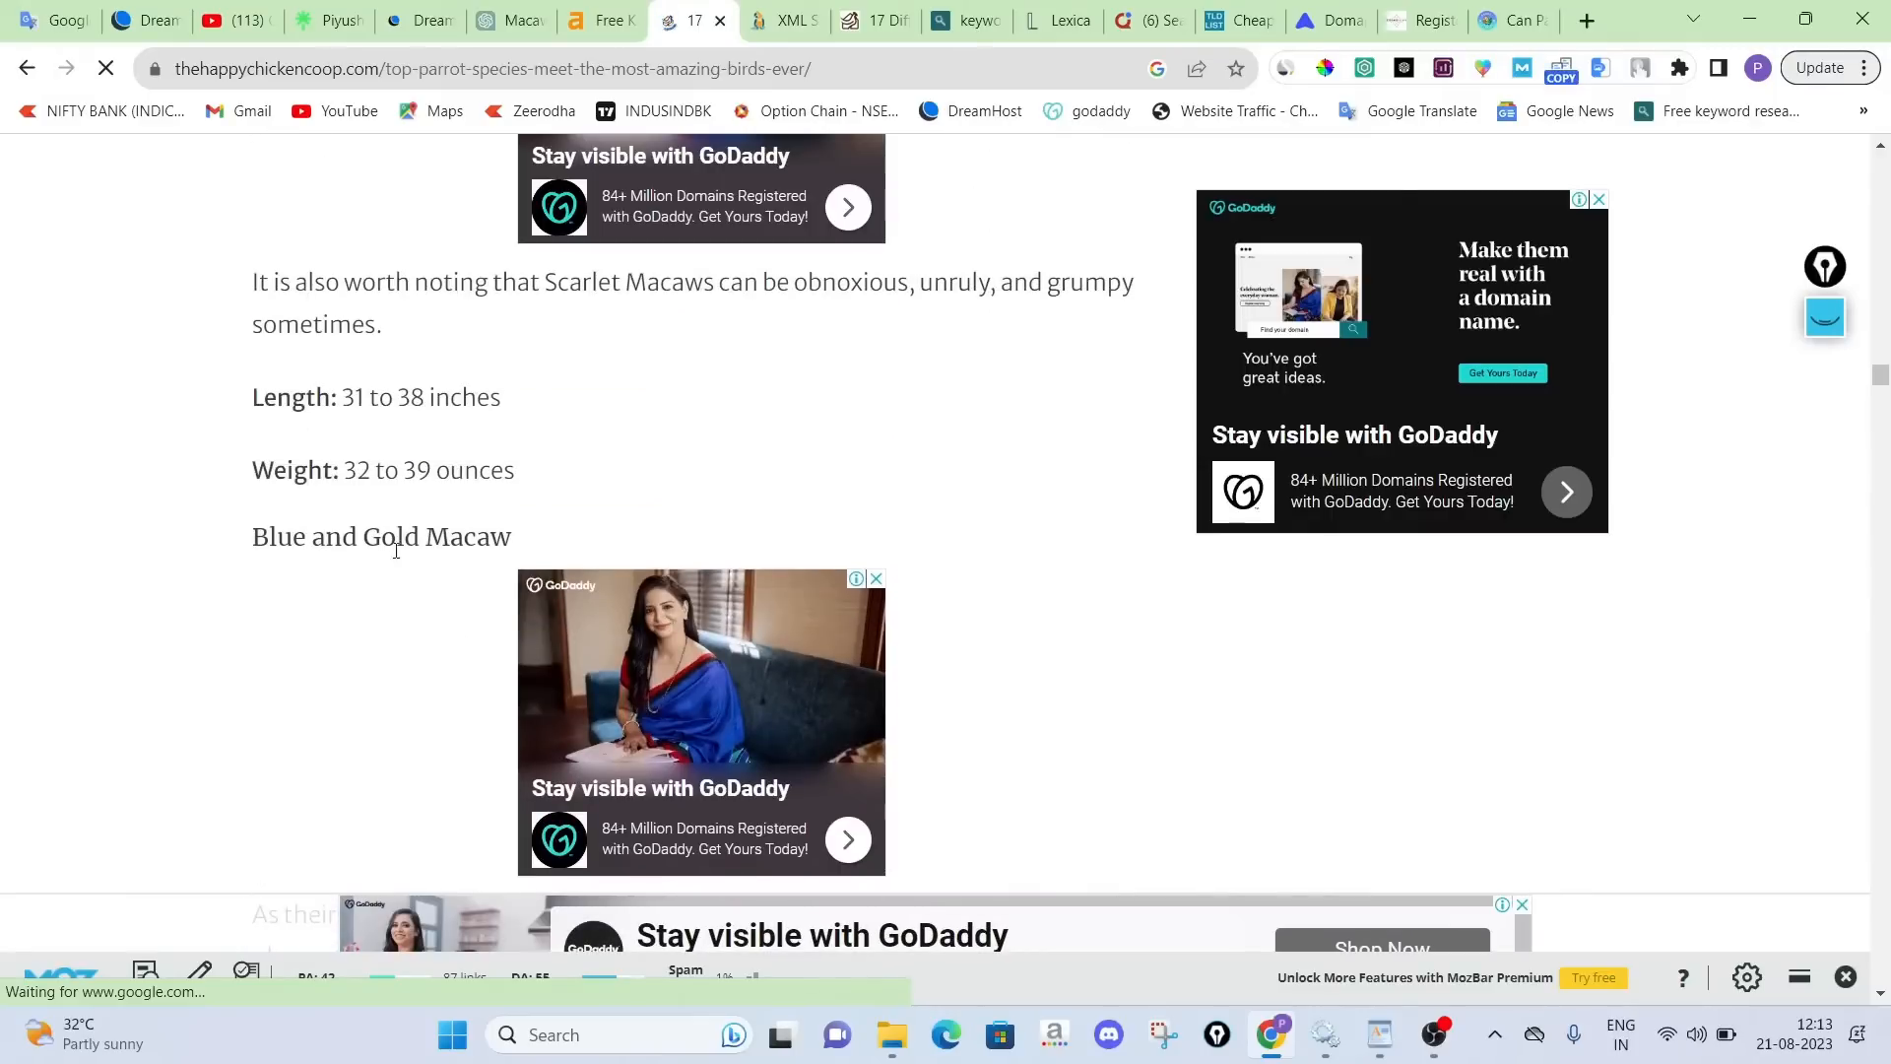
scroll(540, 510, up, 1)
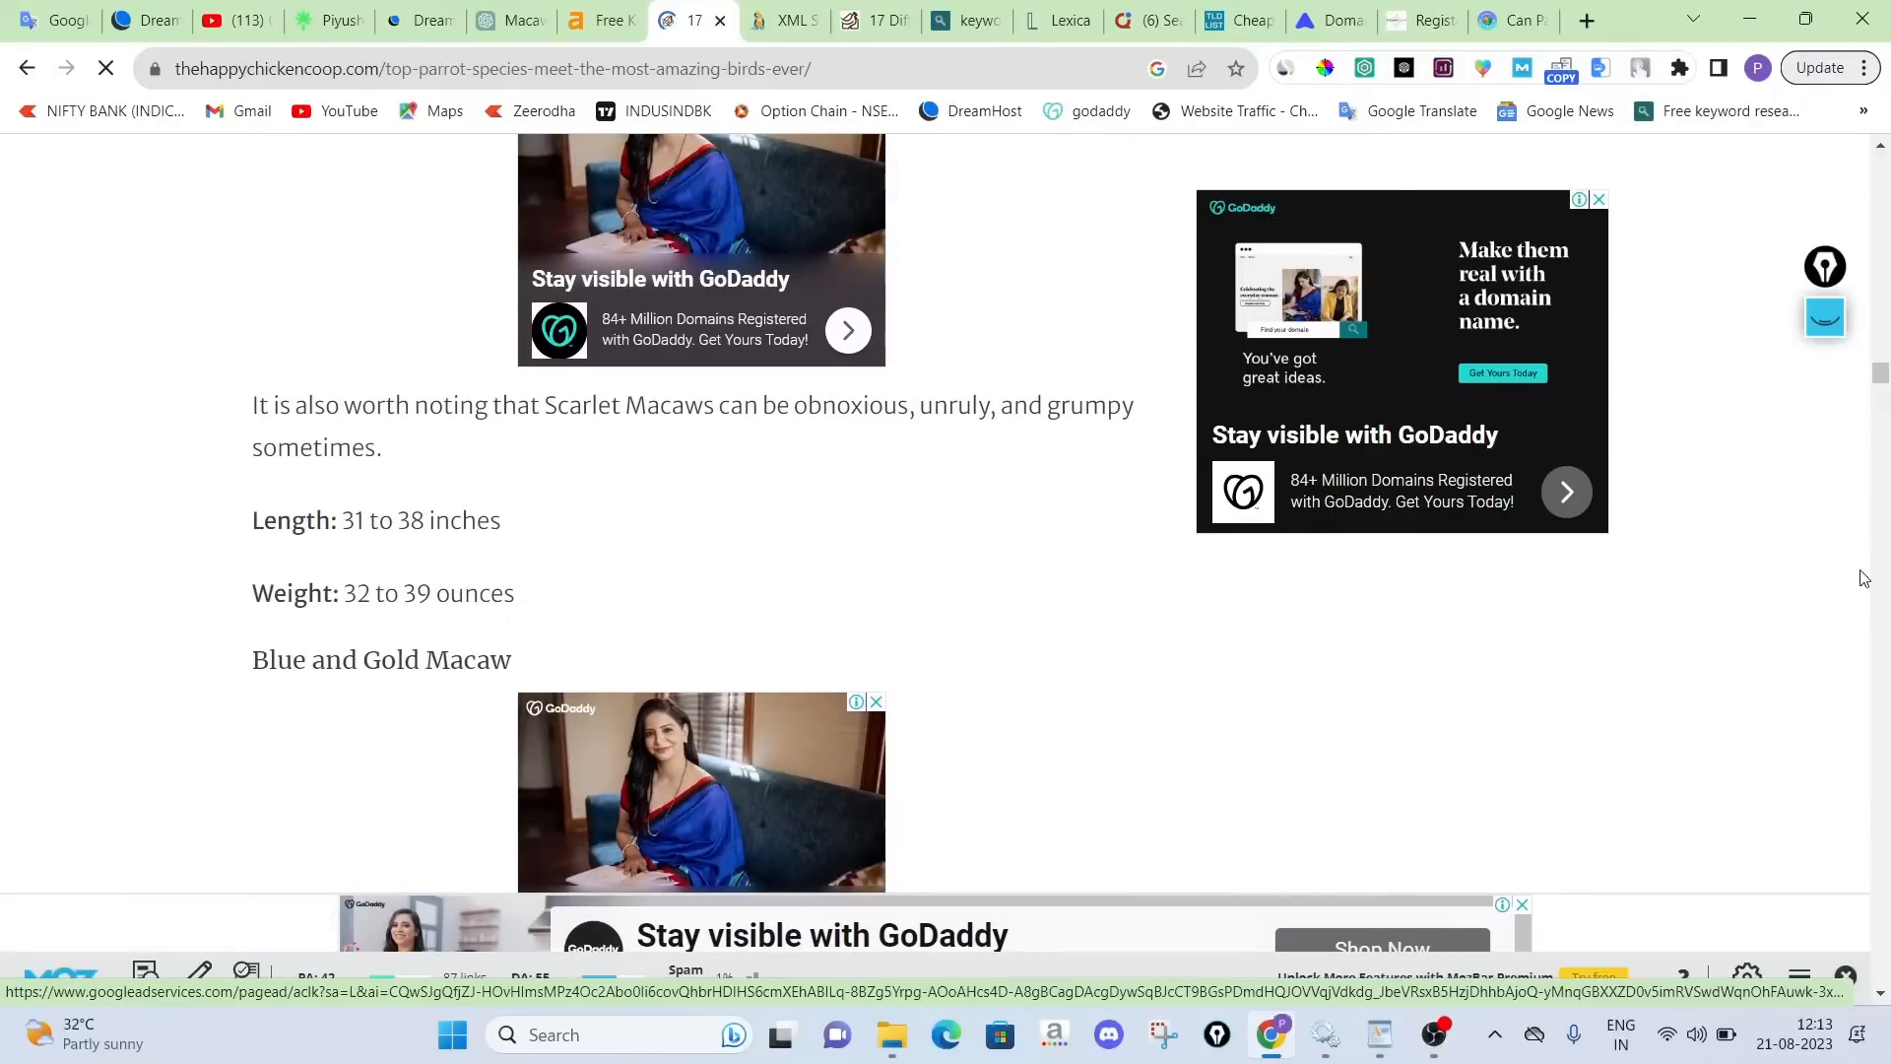
drag(1880, 380, 1881, 195)
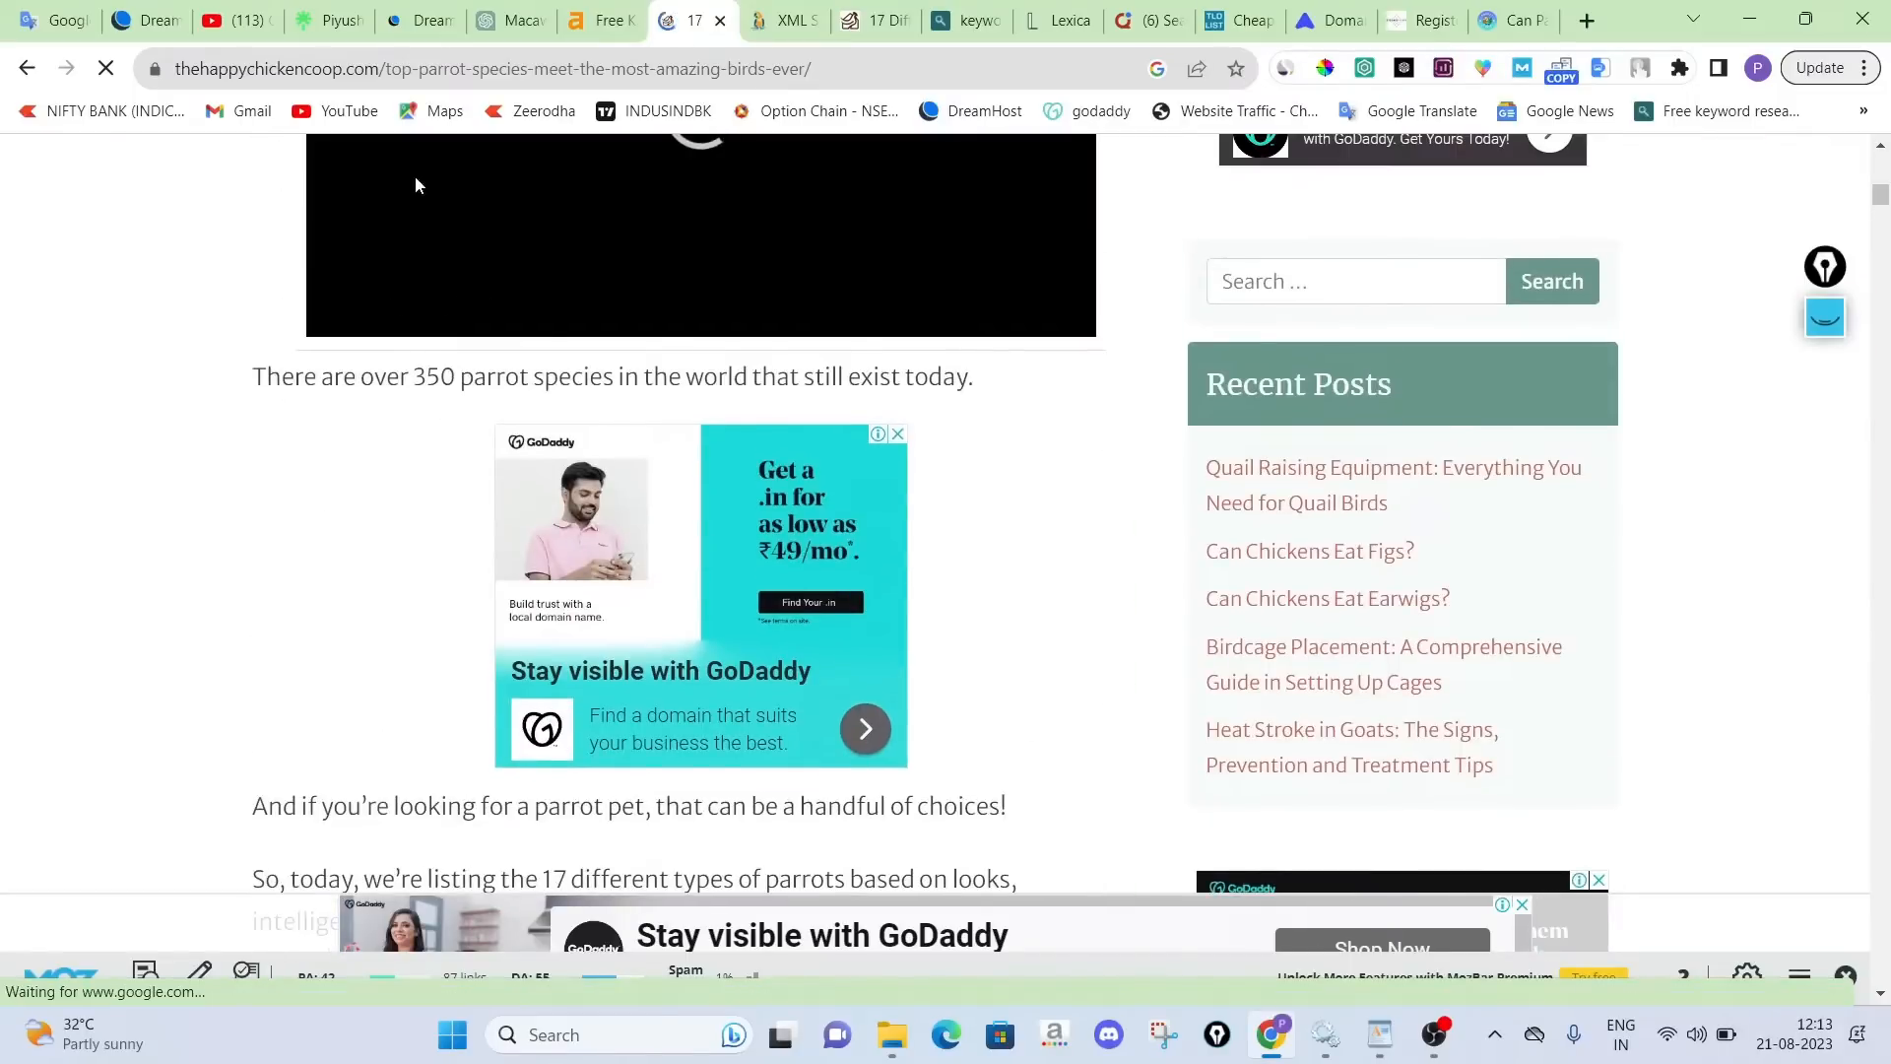
Go back to the "parrot breed" Google results and open the image results filtered by "macaw"
click(27, 68)
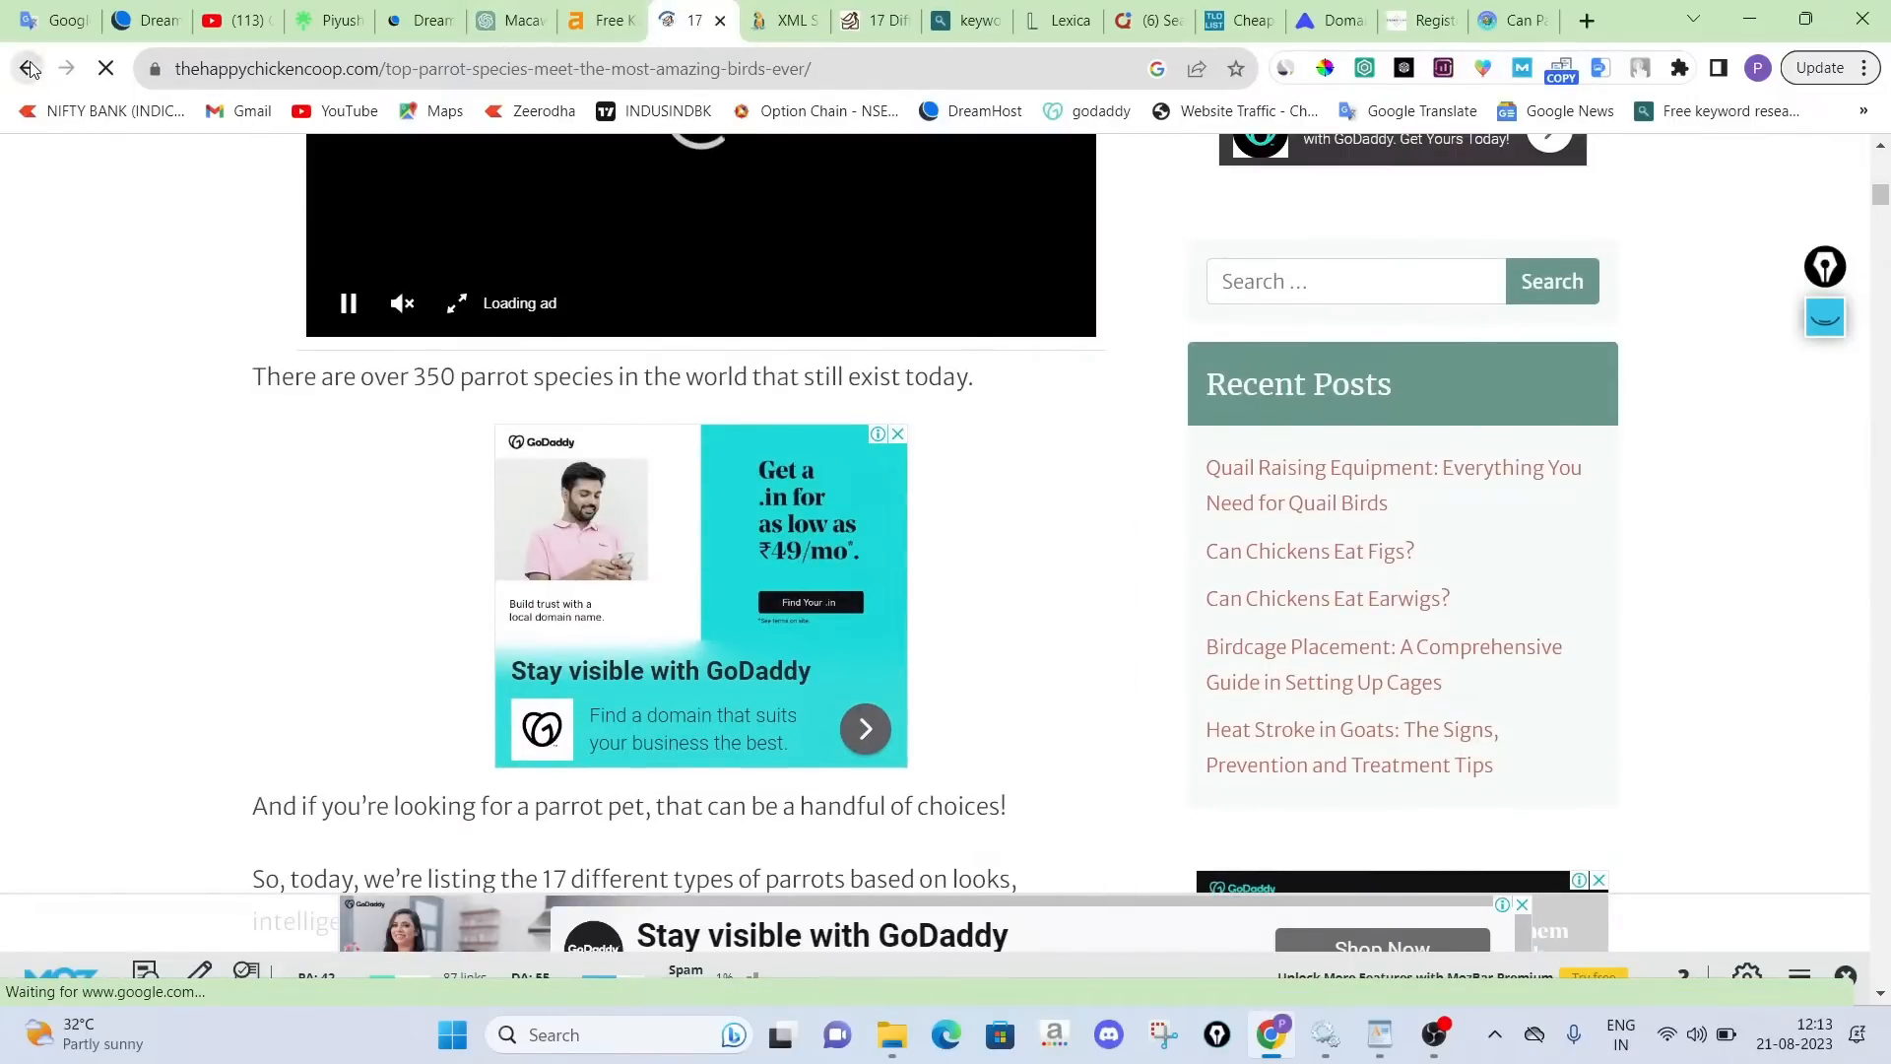
scroll(527, 471, down, 8)
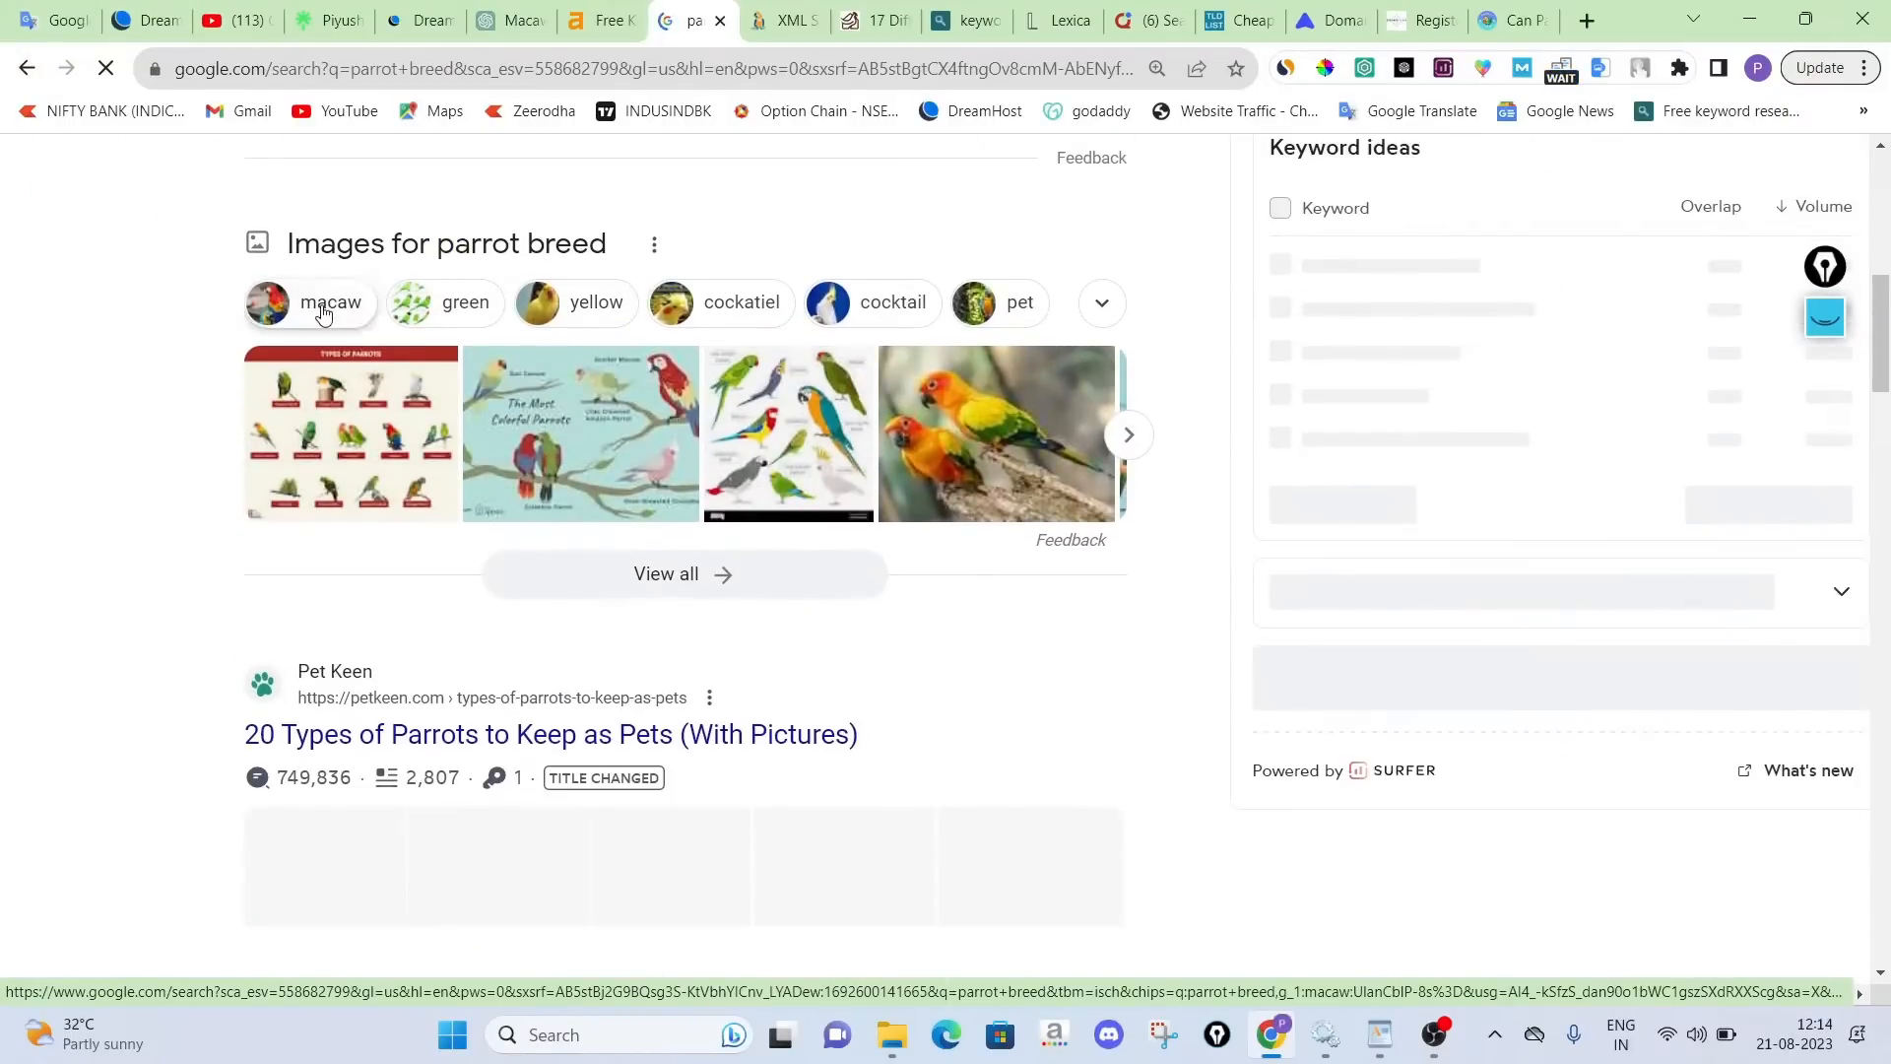
click(374, 312)
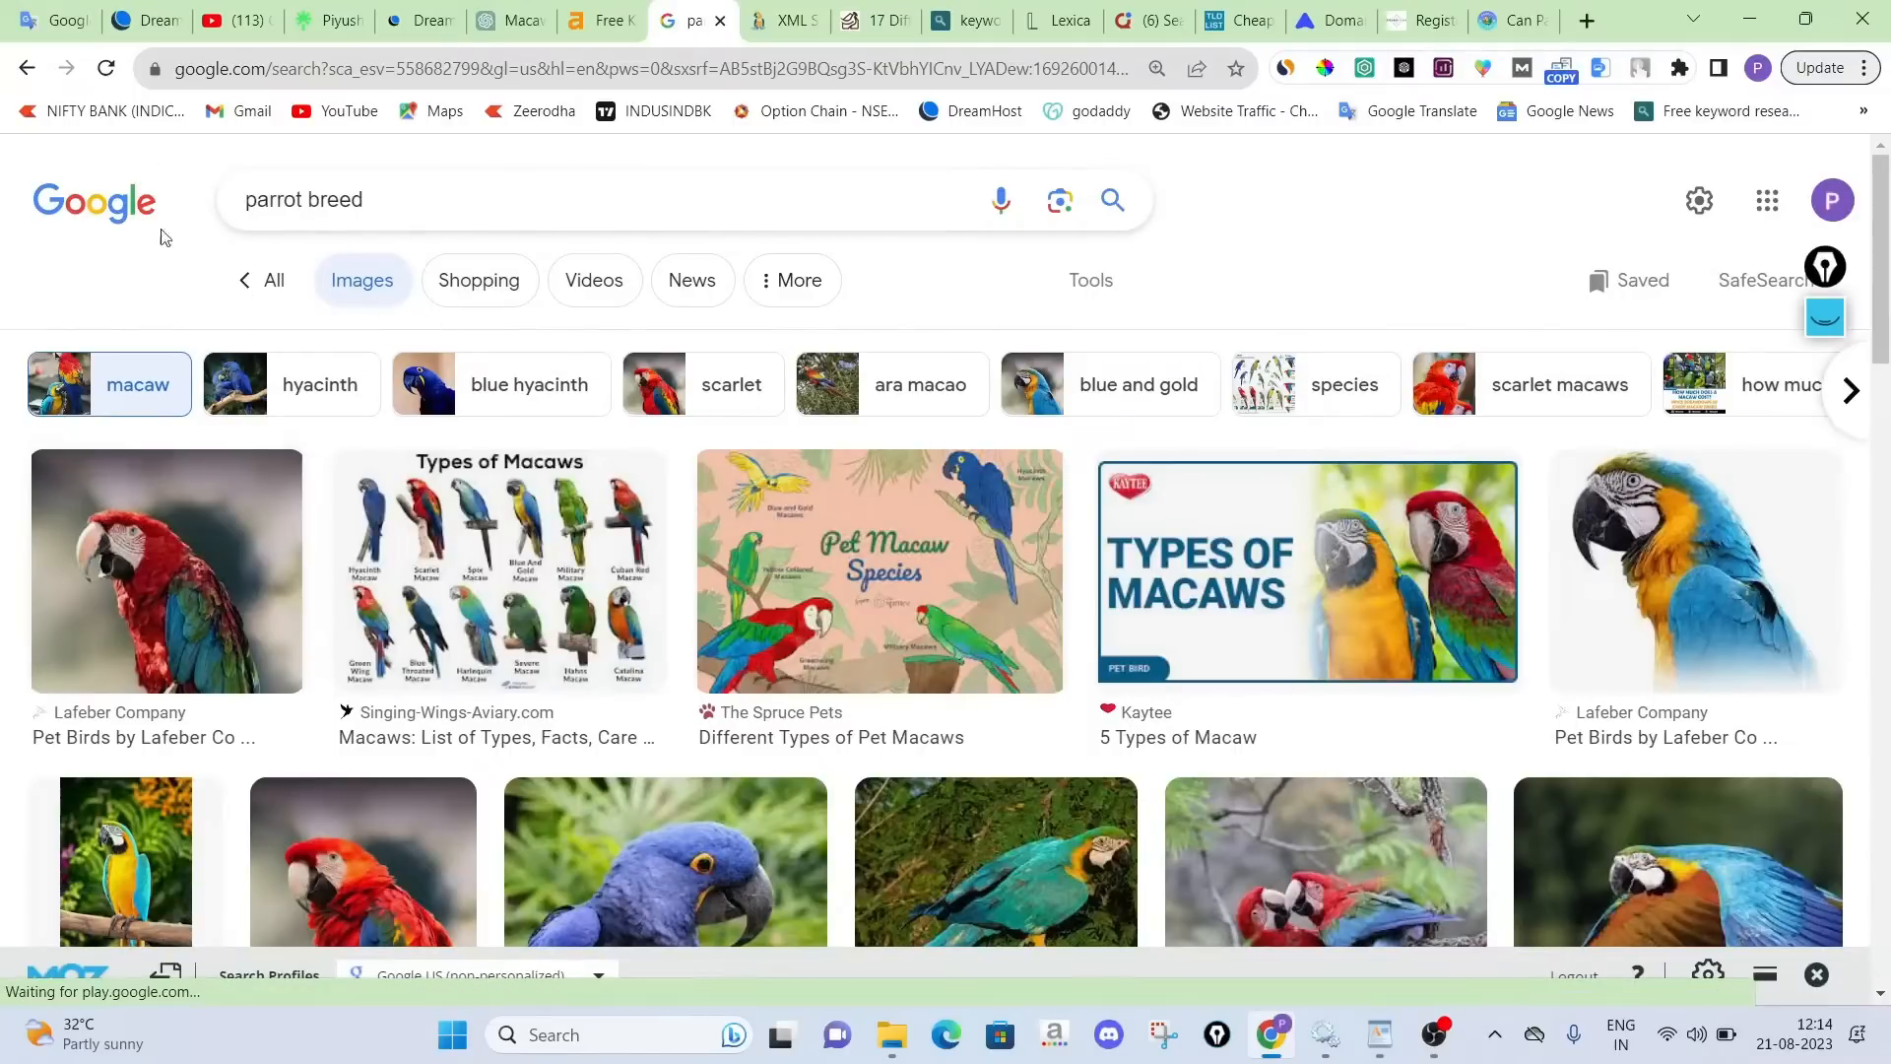
Bring the Singing-Wings-Aviary image caption into the Google search box and copy the word "Macaws" from it
drag(350, 757, 487, 209)
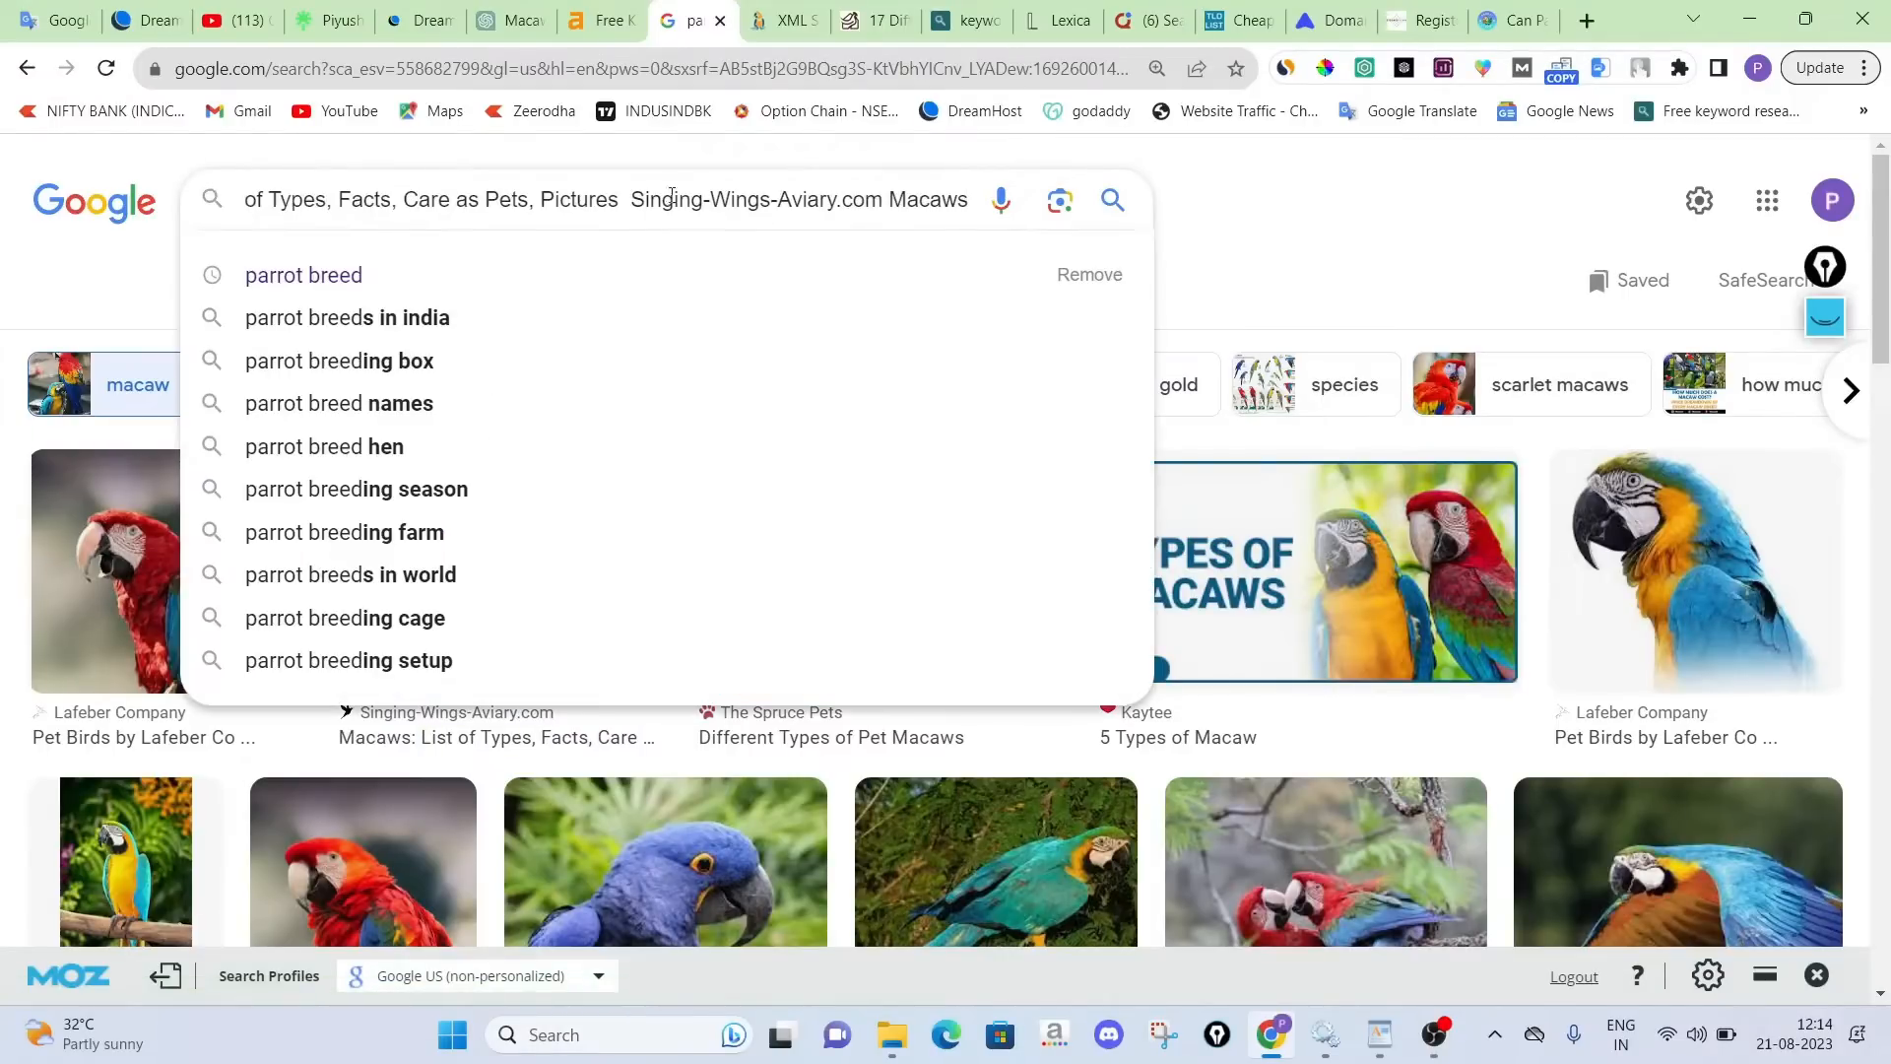
double_click(927, 202)
key(ctrl+c)
key(BackSpace)
key(ctrl+a)
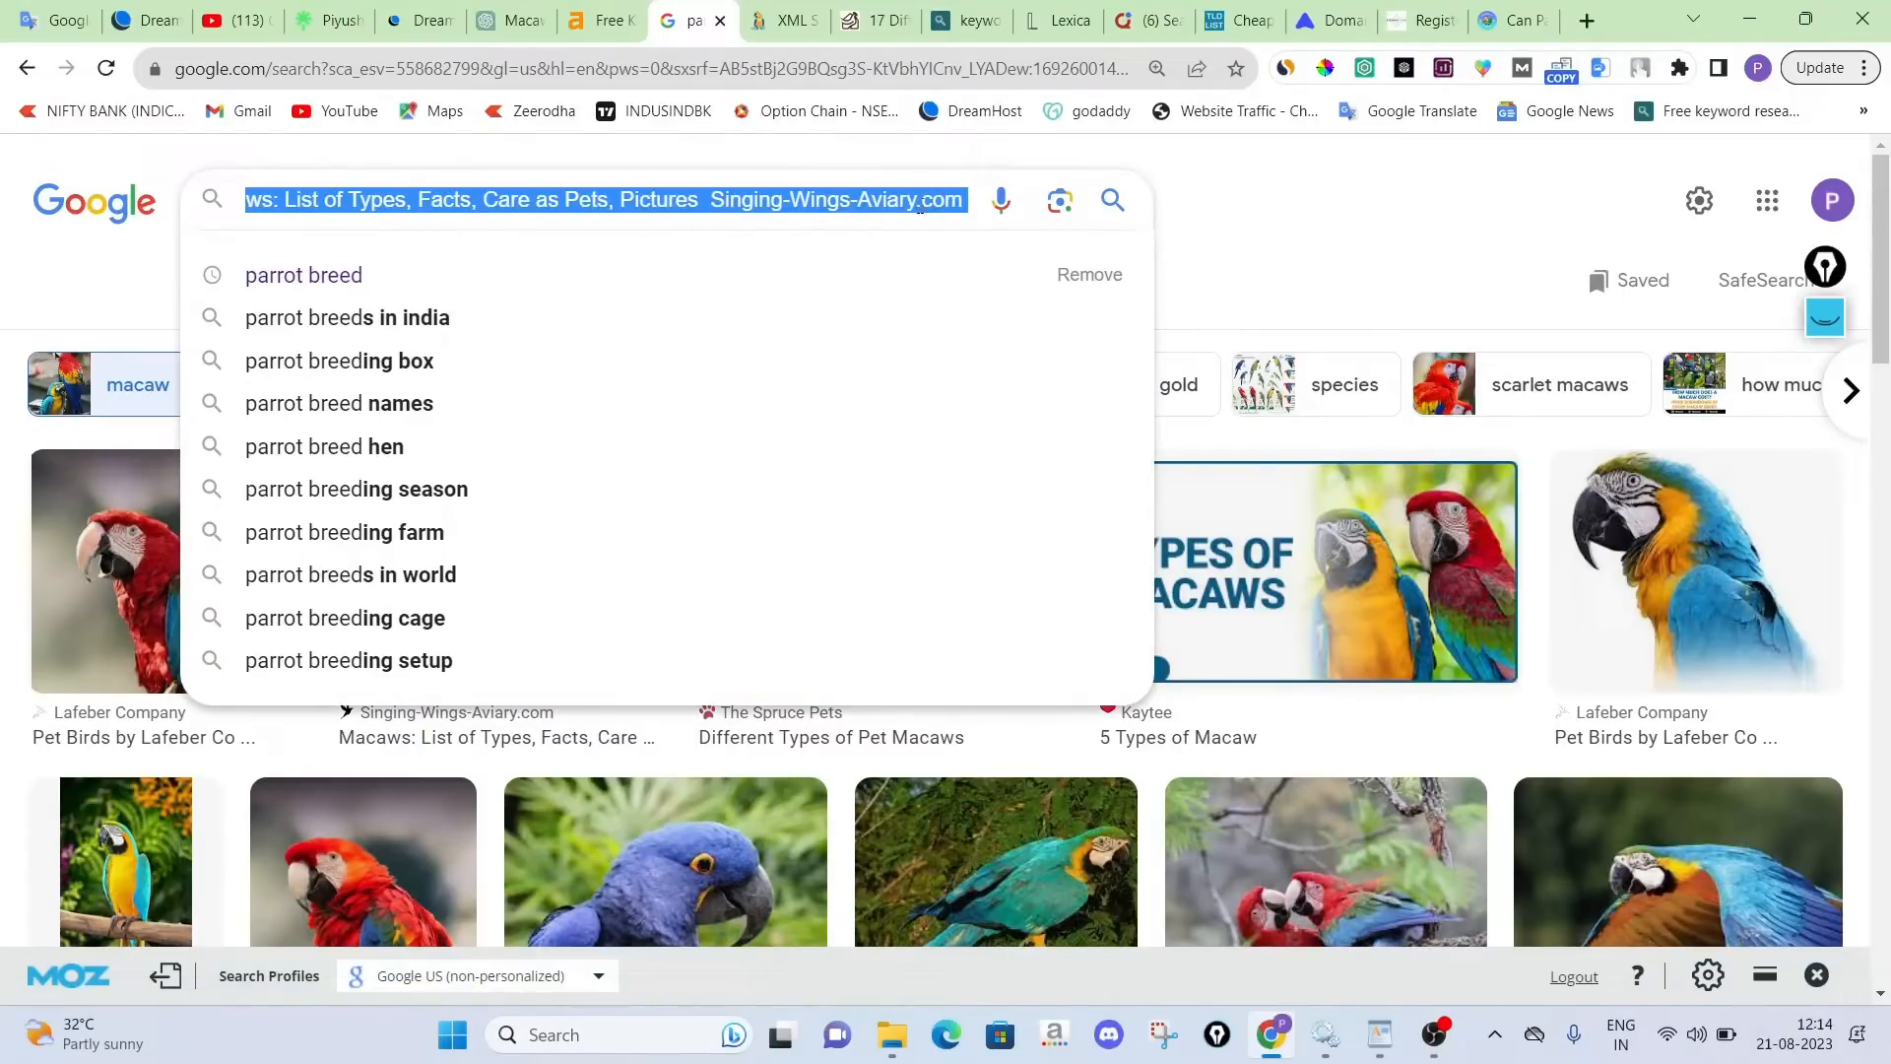
Switch to Quora and search its questions for "Macaws"
click(1148, 19)
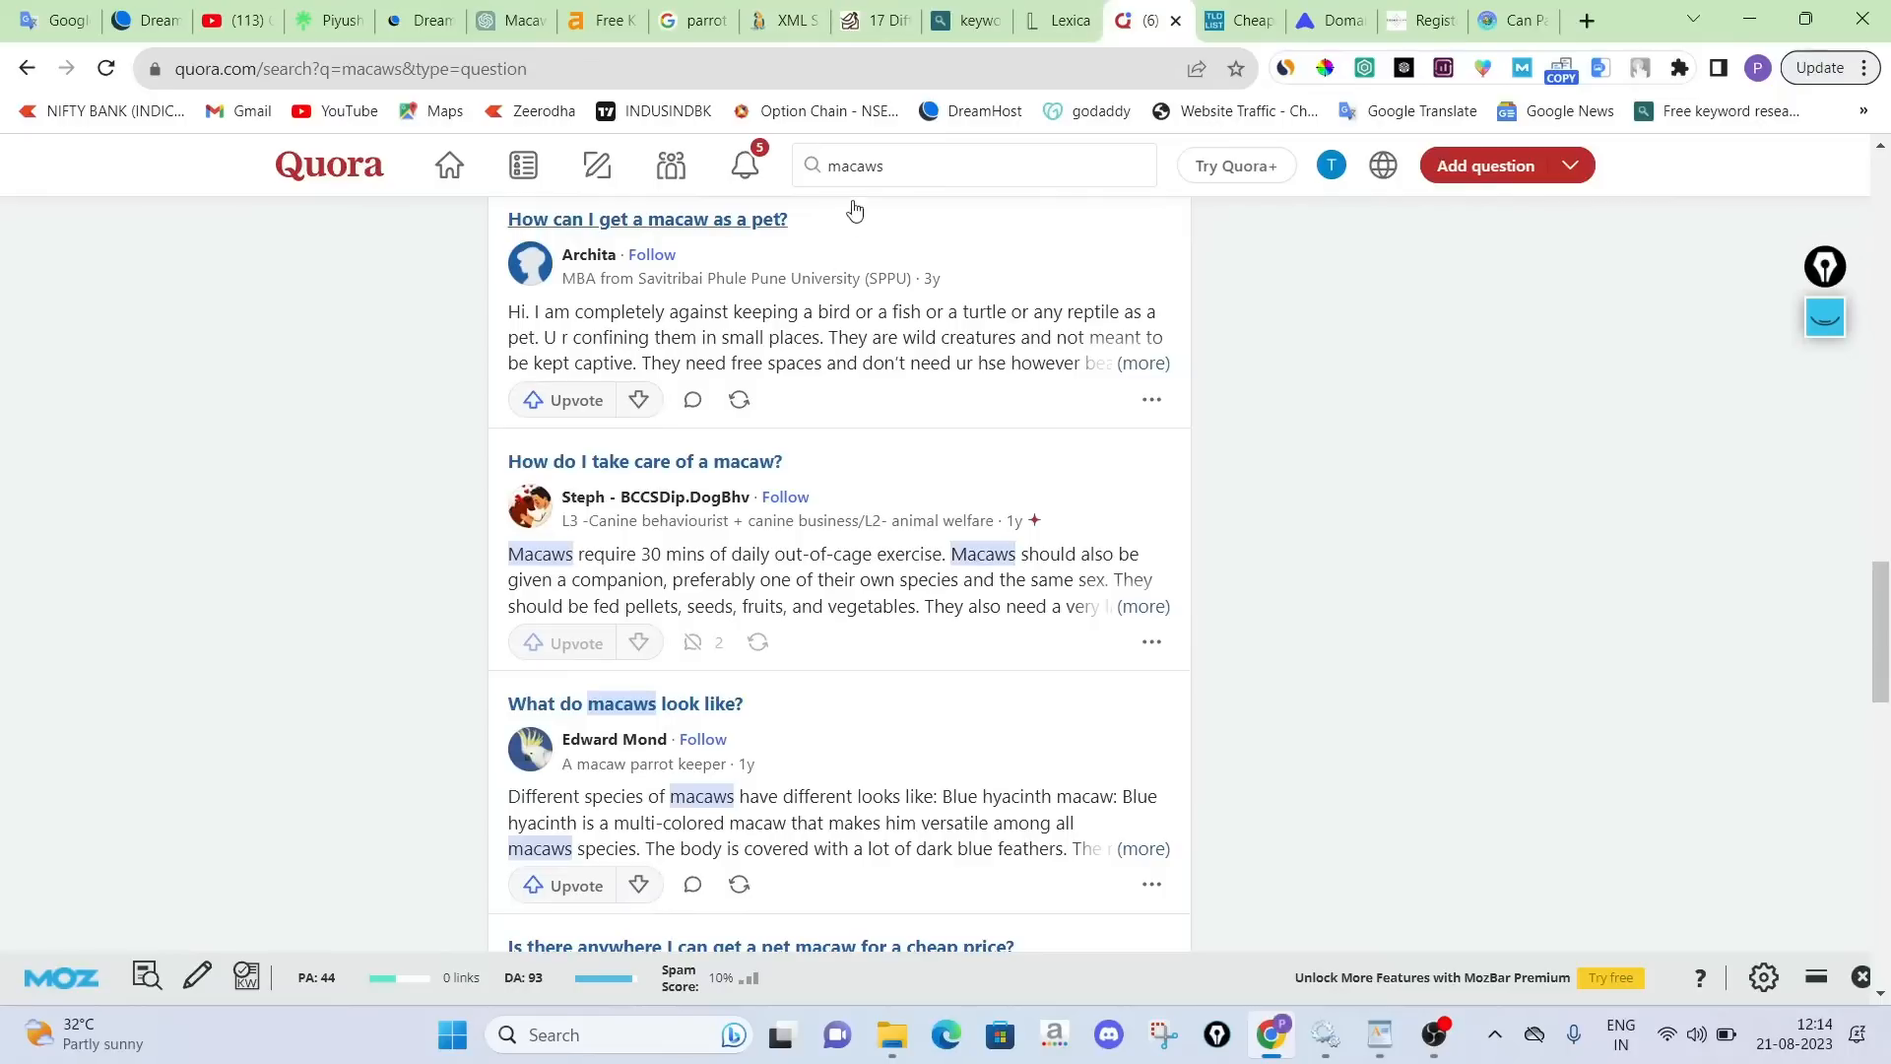
double_click(853, 168)
key(ctrl+v)
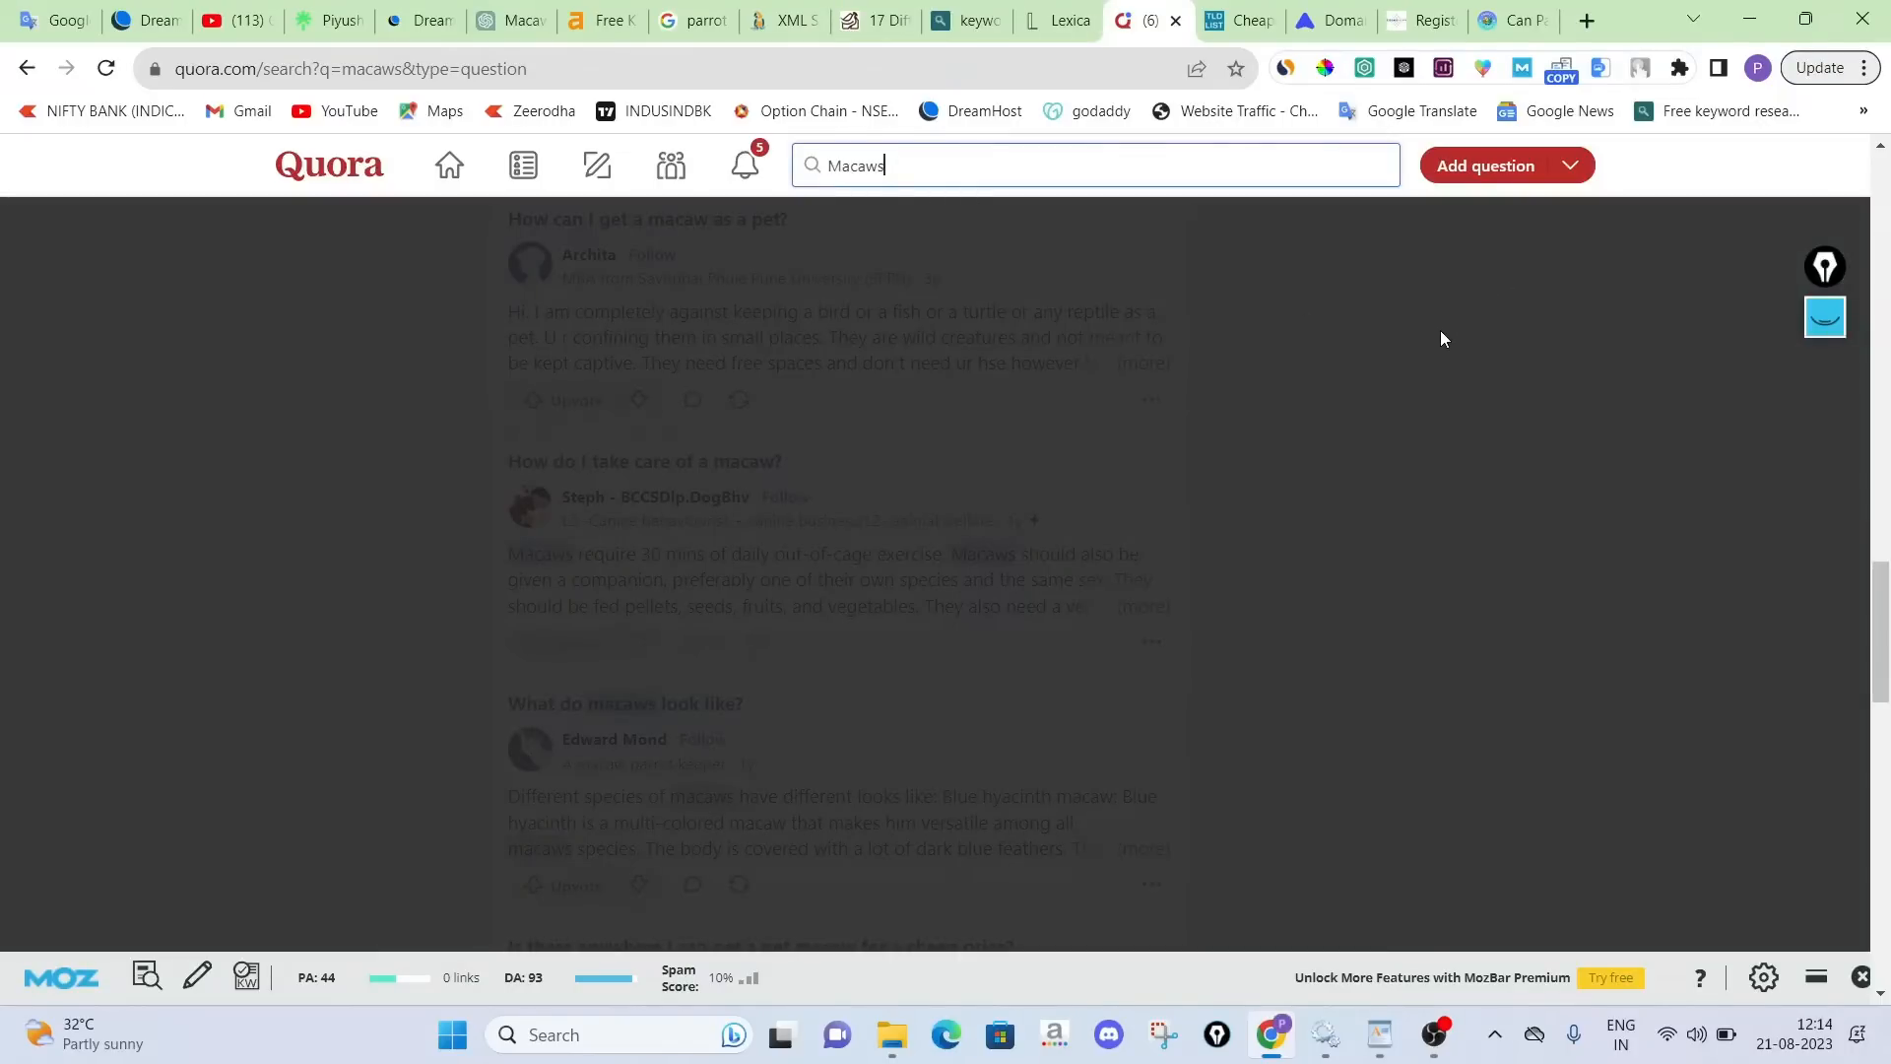
key(Return)
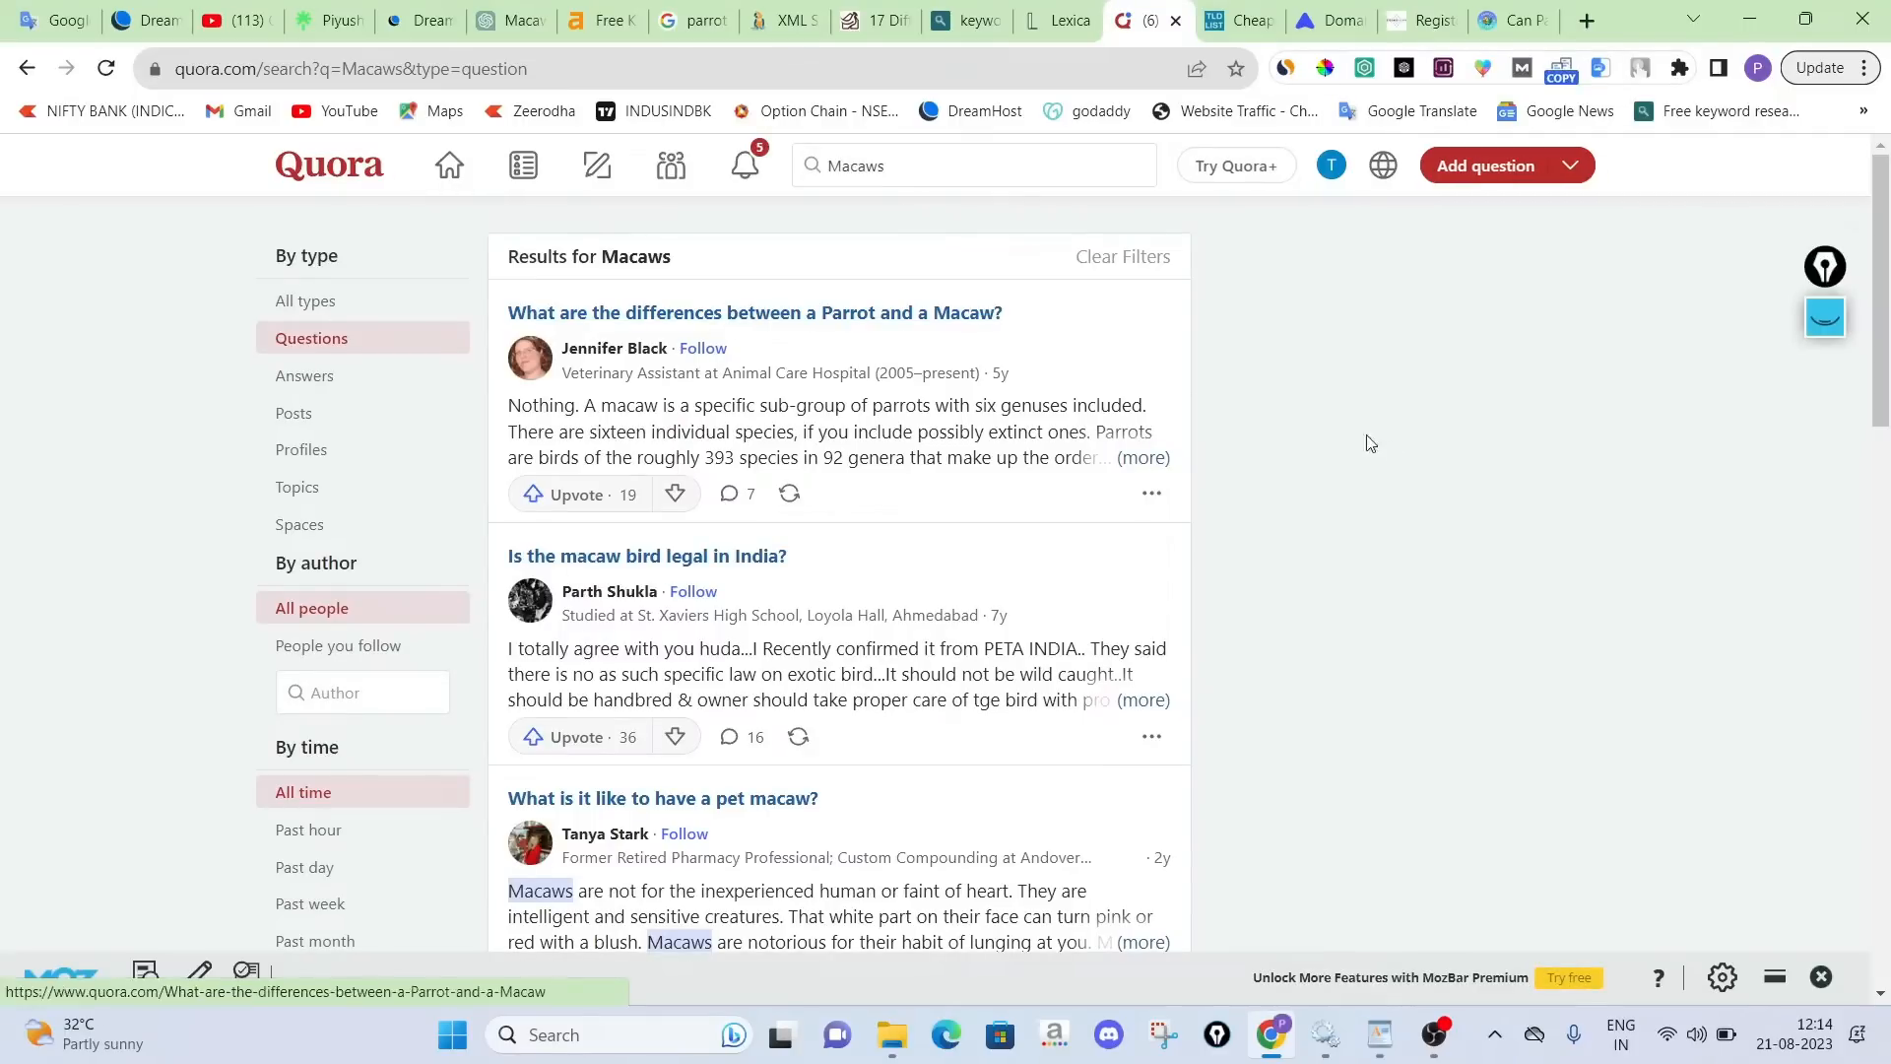
Draw pen ticks beside the first three Quora macaw questions, clear the drawings and hide the drawing tools
click(1825, 317)
drag(889, 336, 1089, 284)
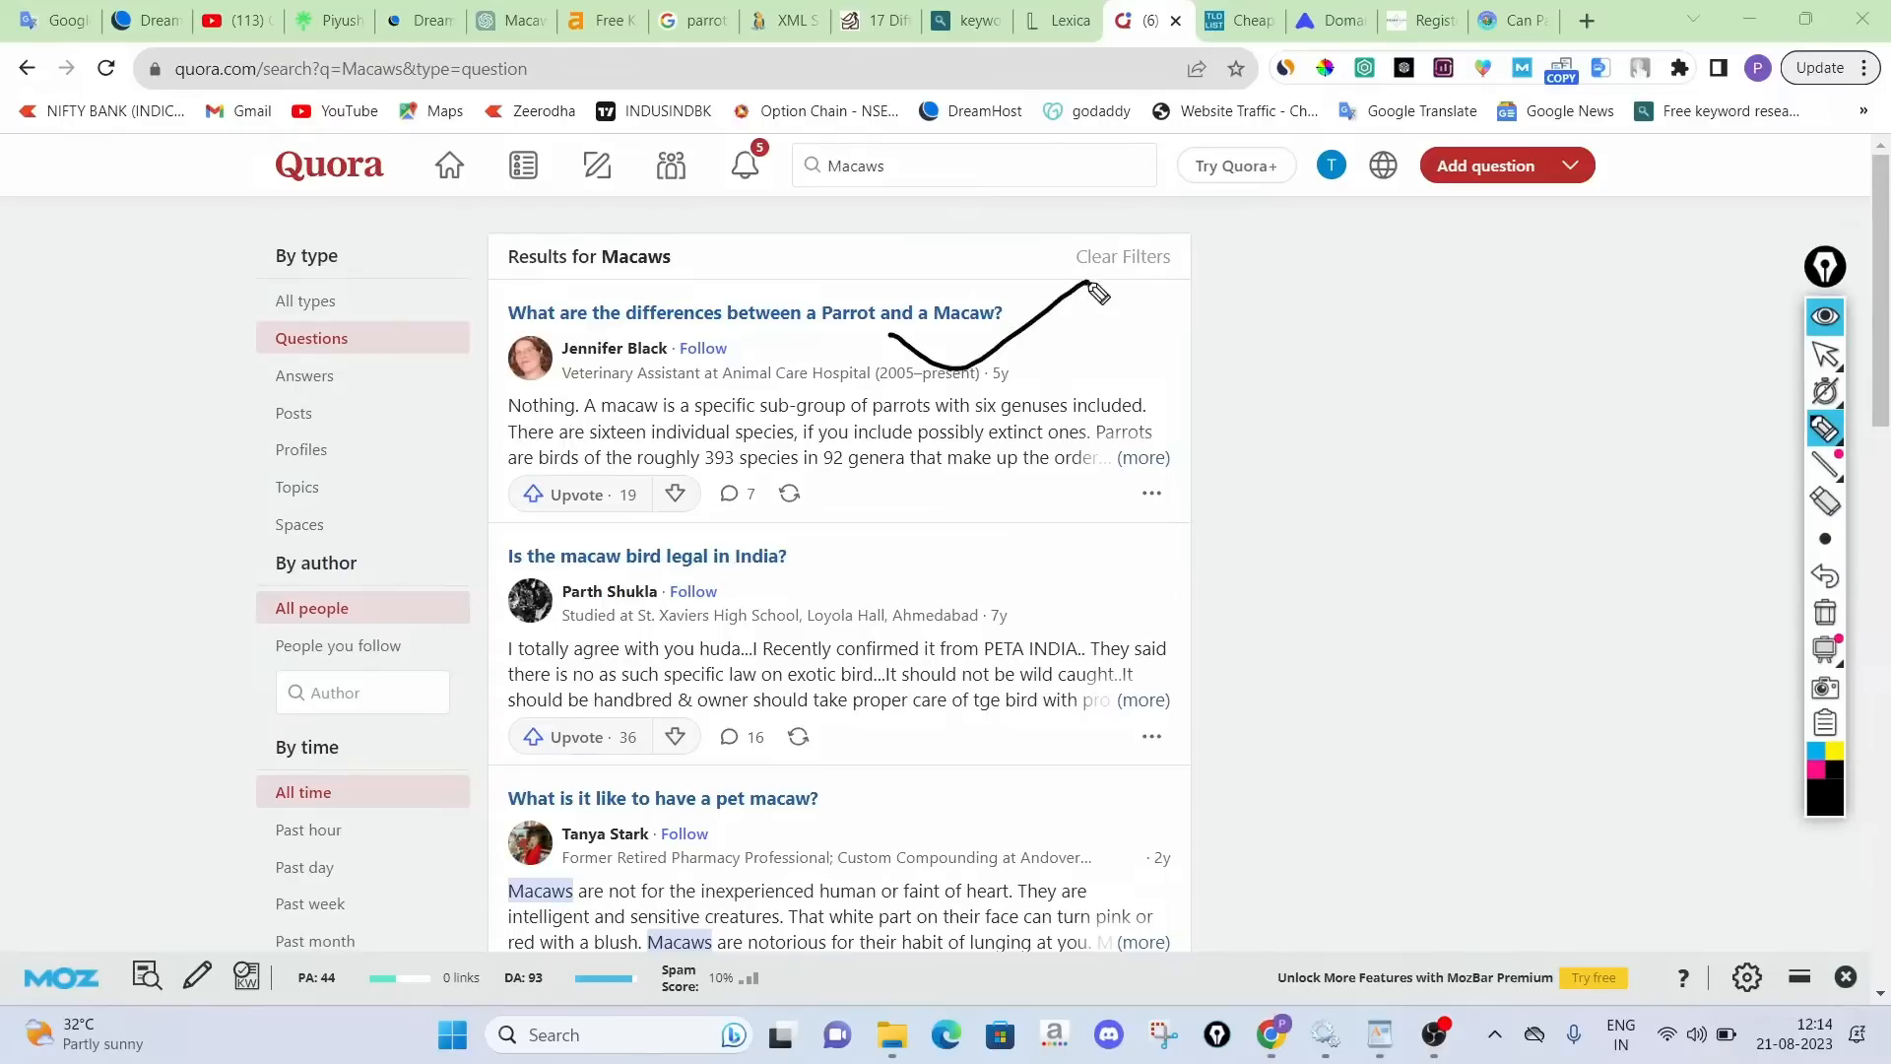
drag(803, 568, 985, 452)
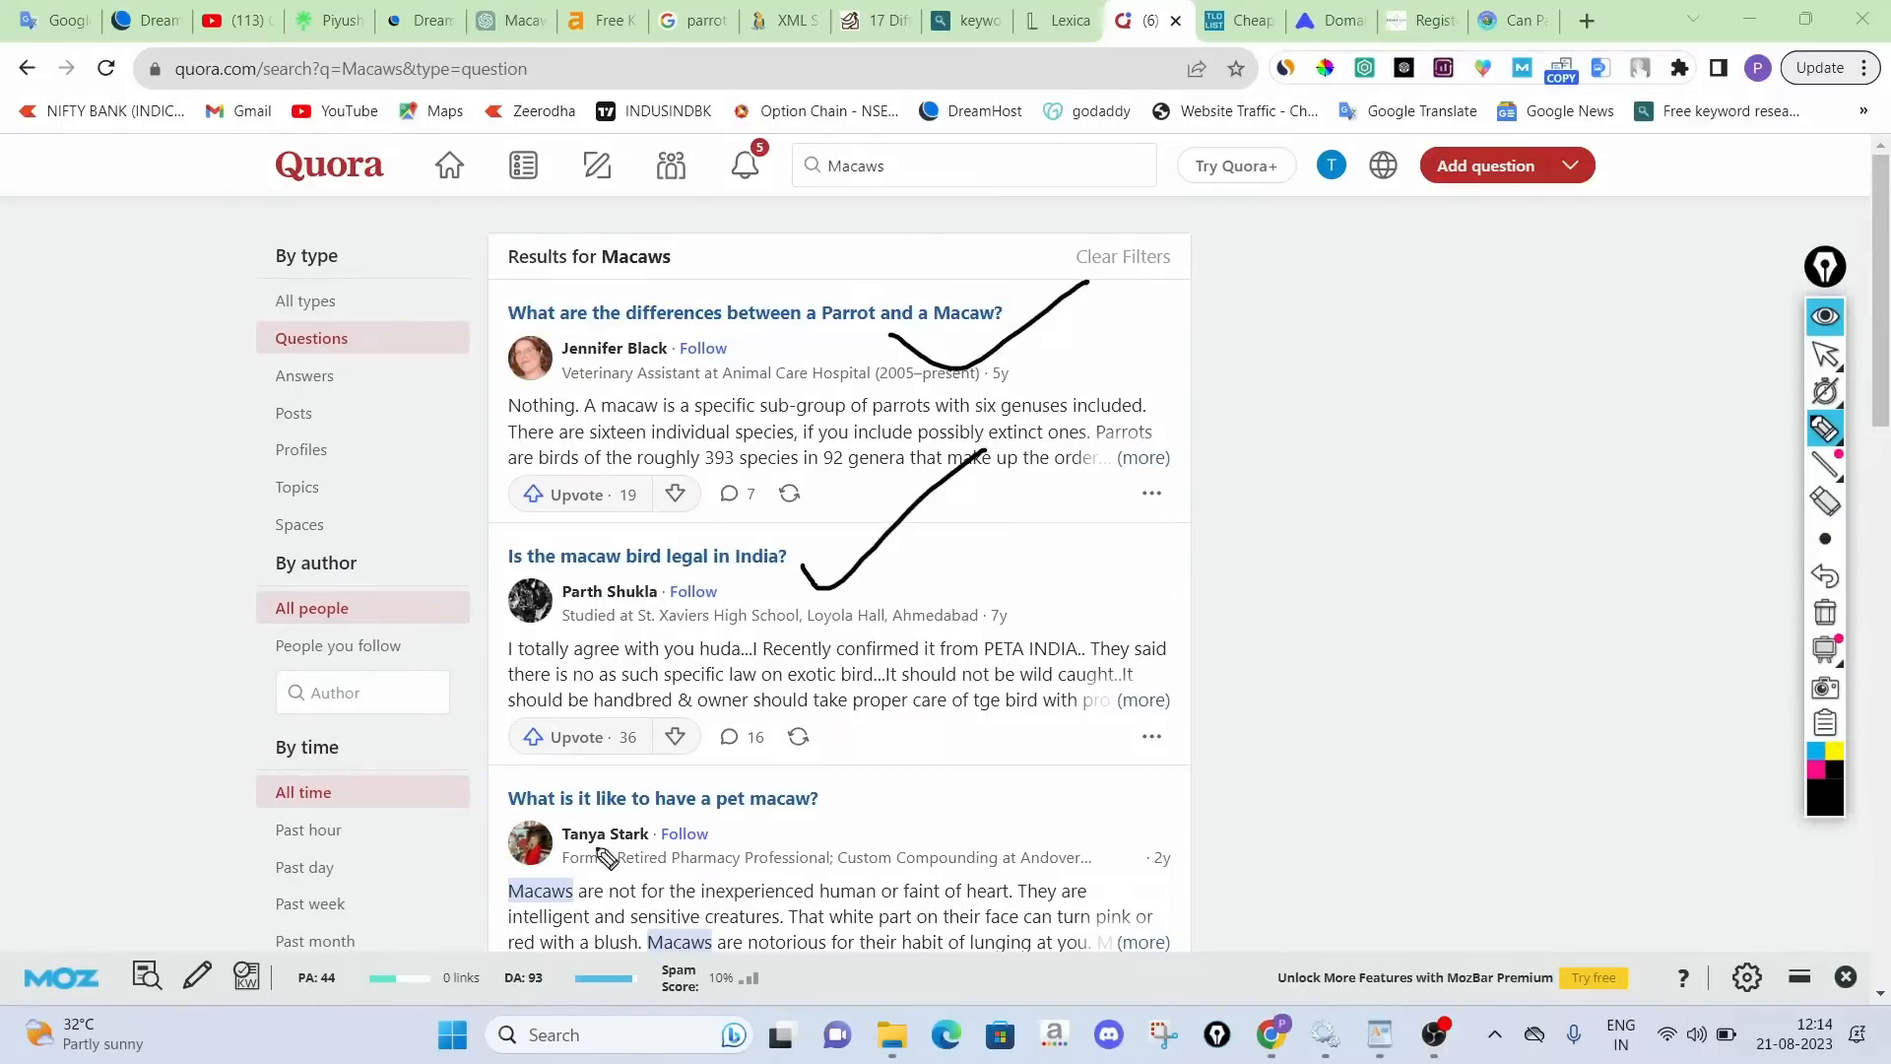
drag(786, 834, 1000, 717)
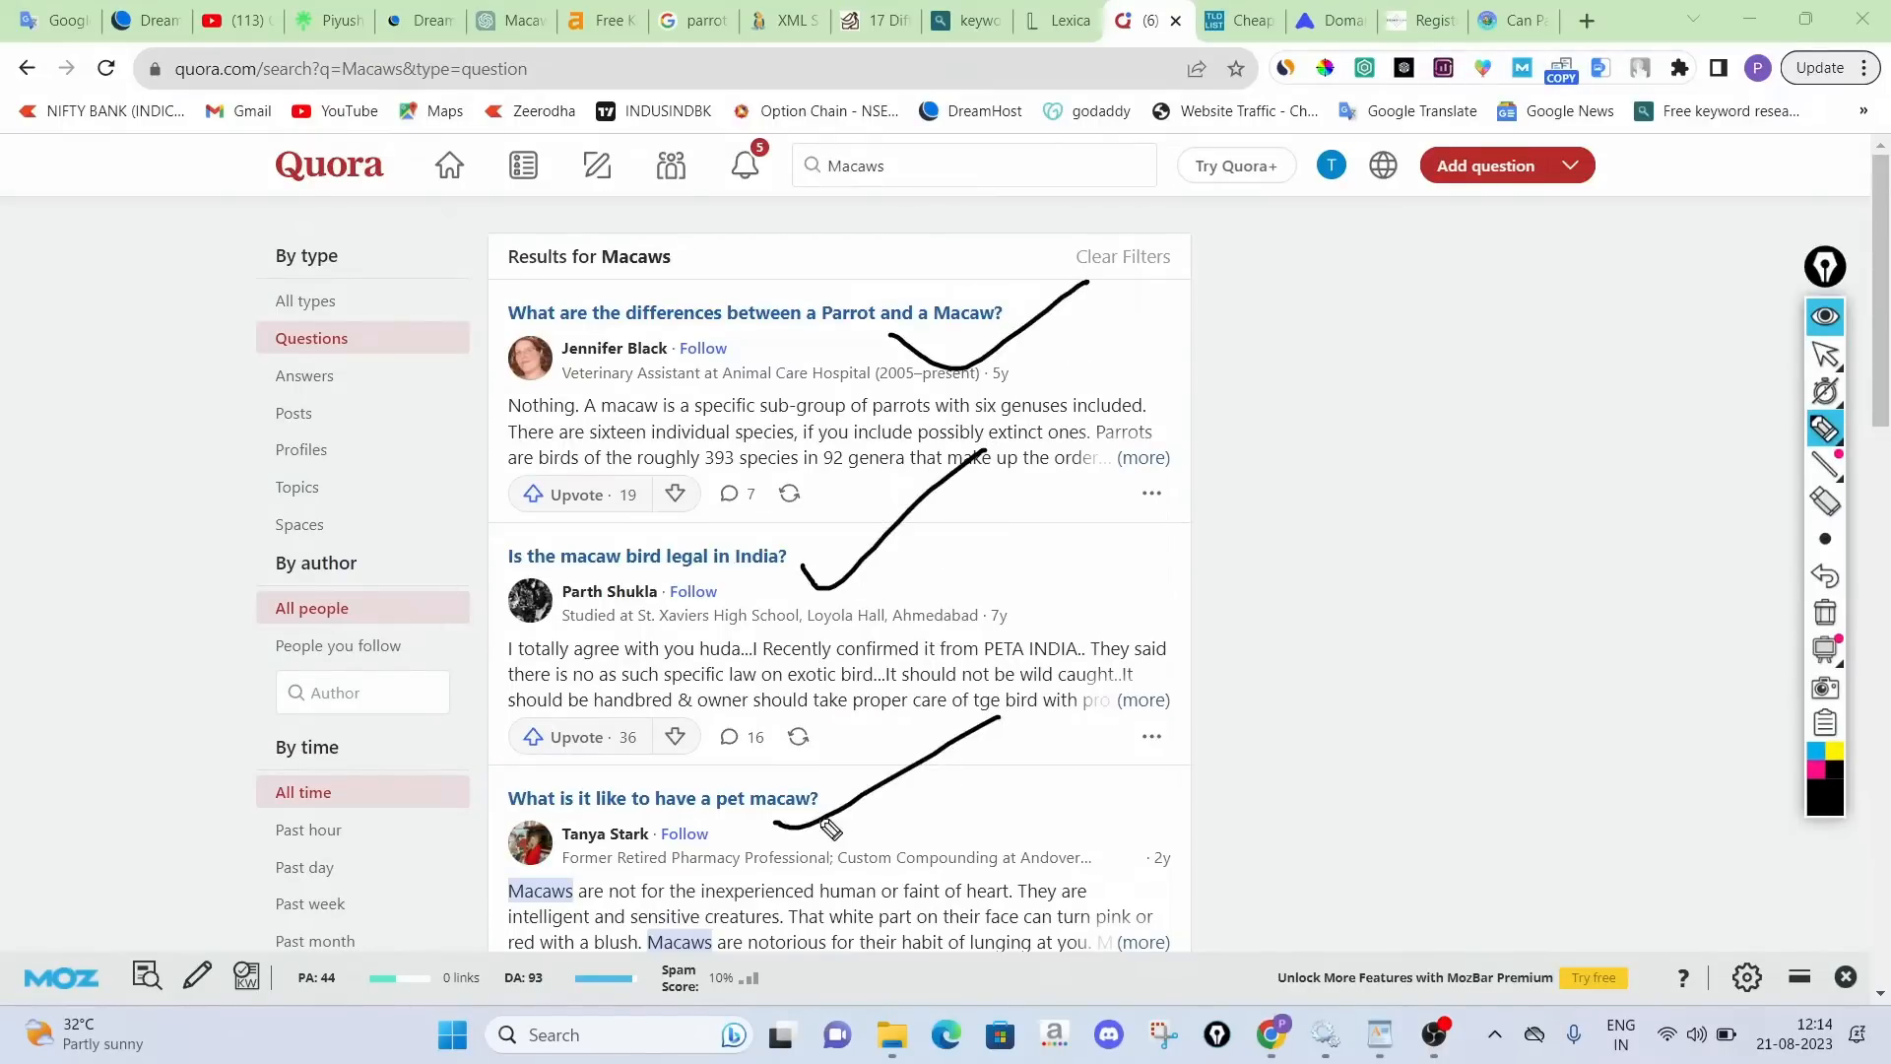
click(1826, 612)
click(1826, 318)
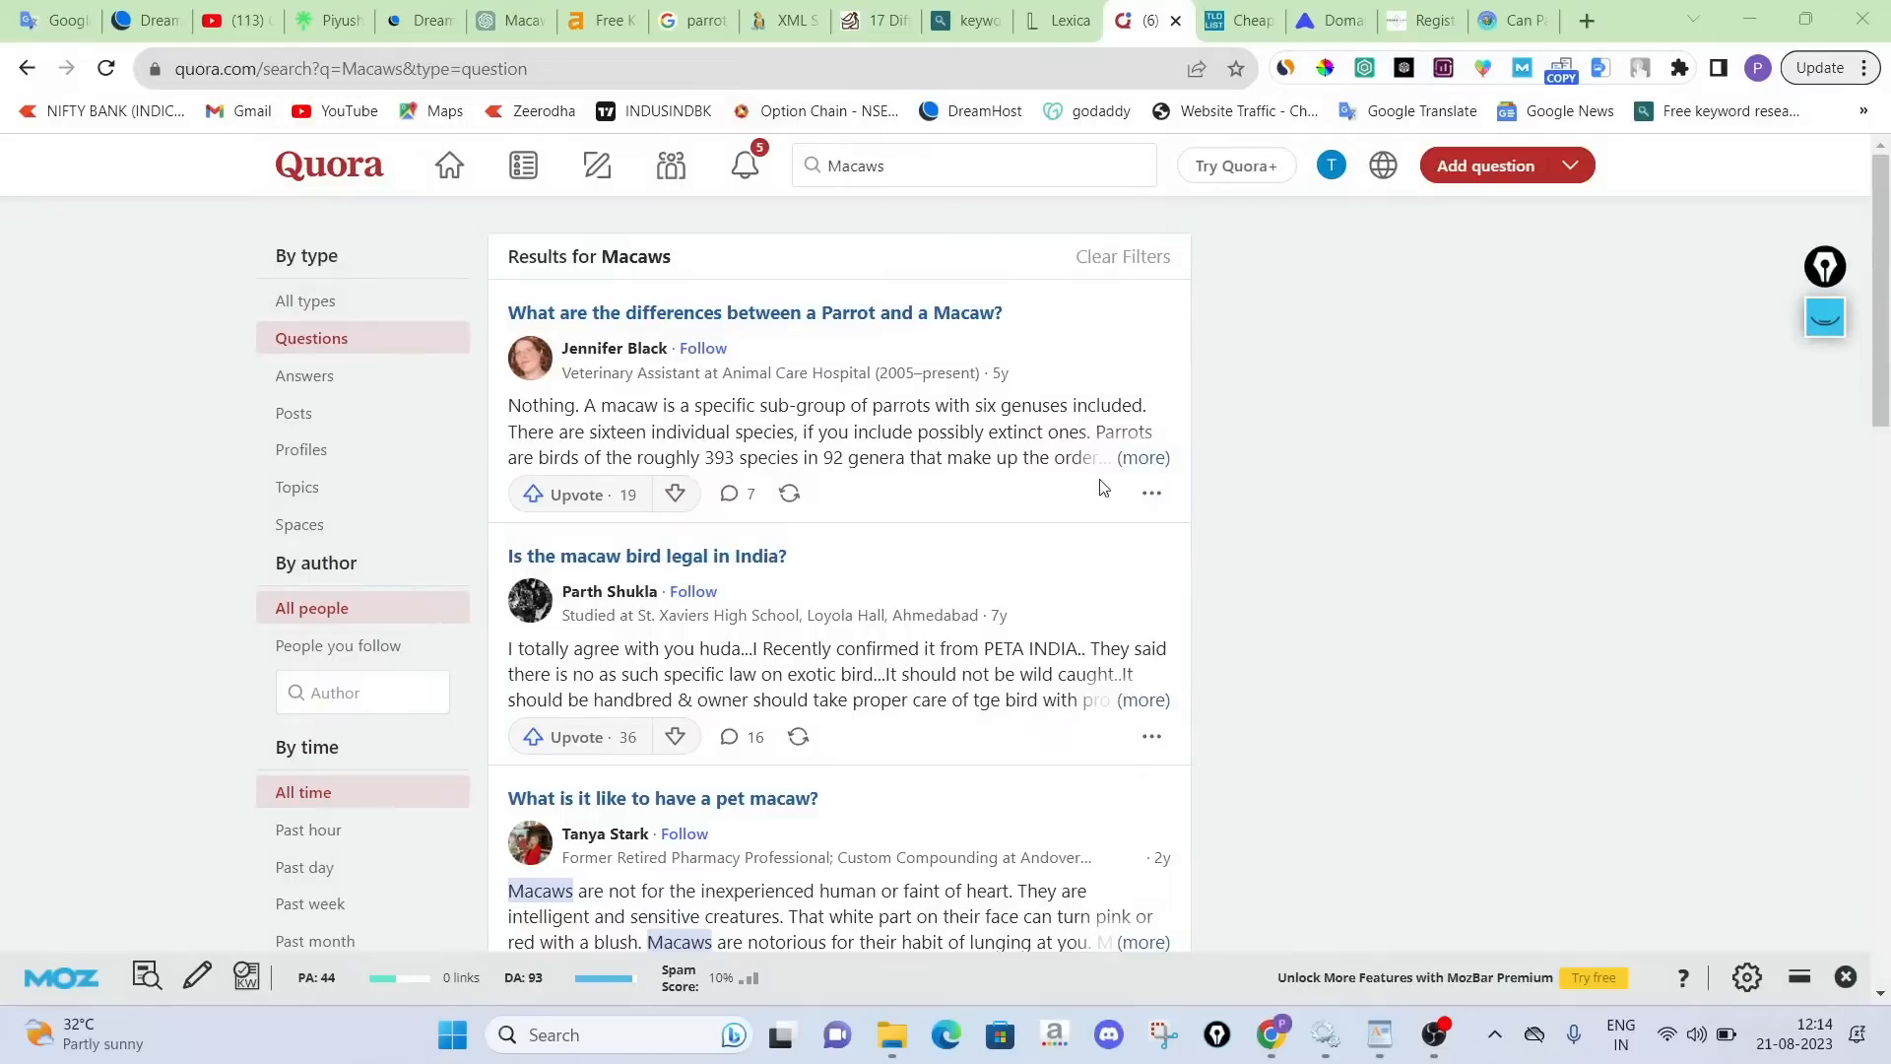
Read through the Quora question titles about macaws for possible blog topics, down to those on appearance and apartment keeping
scroll(932, 449, down, 1)
scroll(932, 448, down, 5)
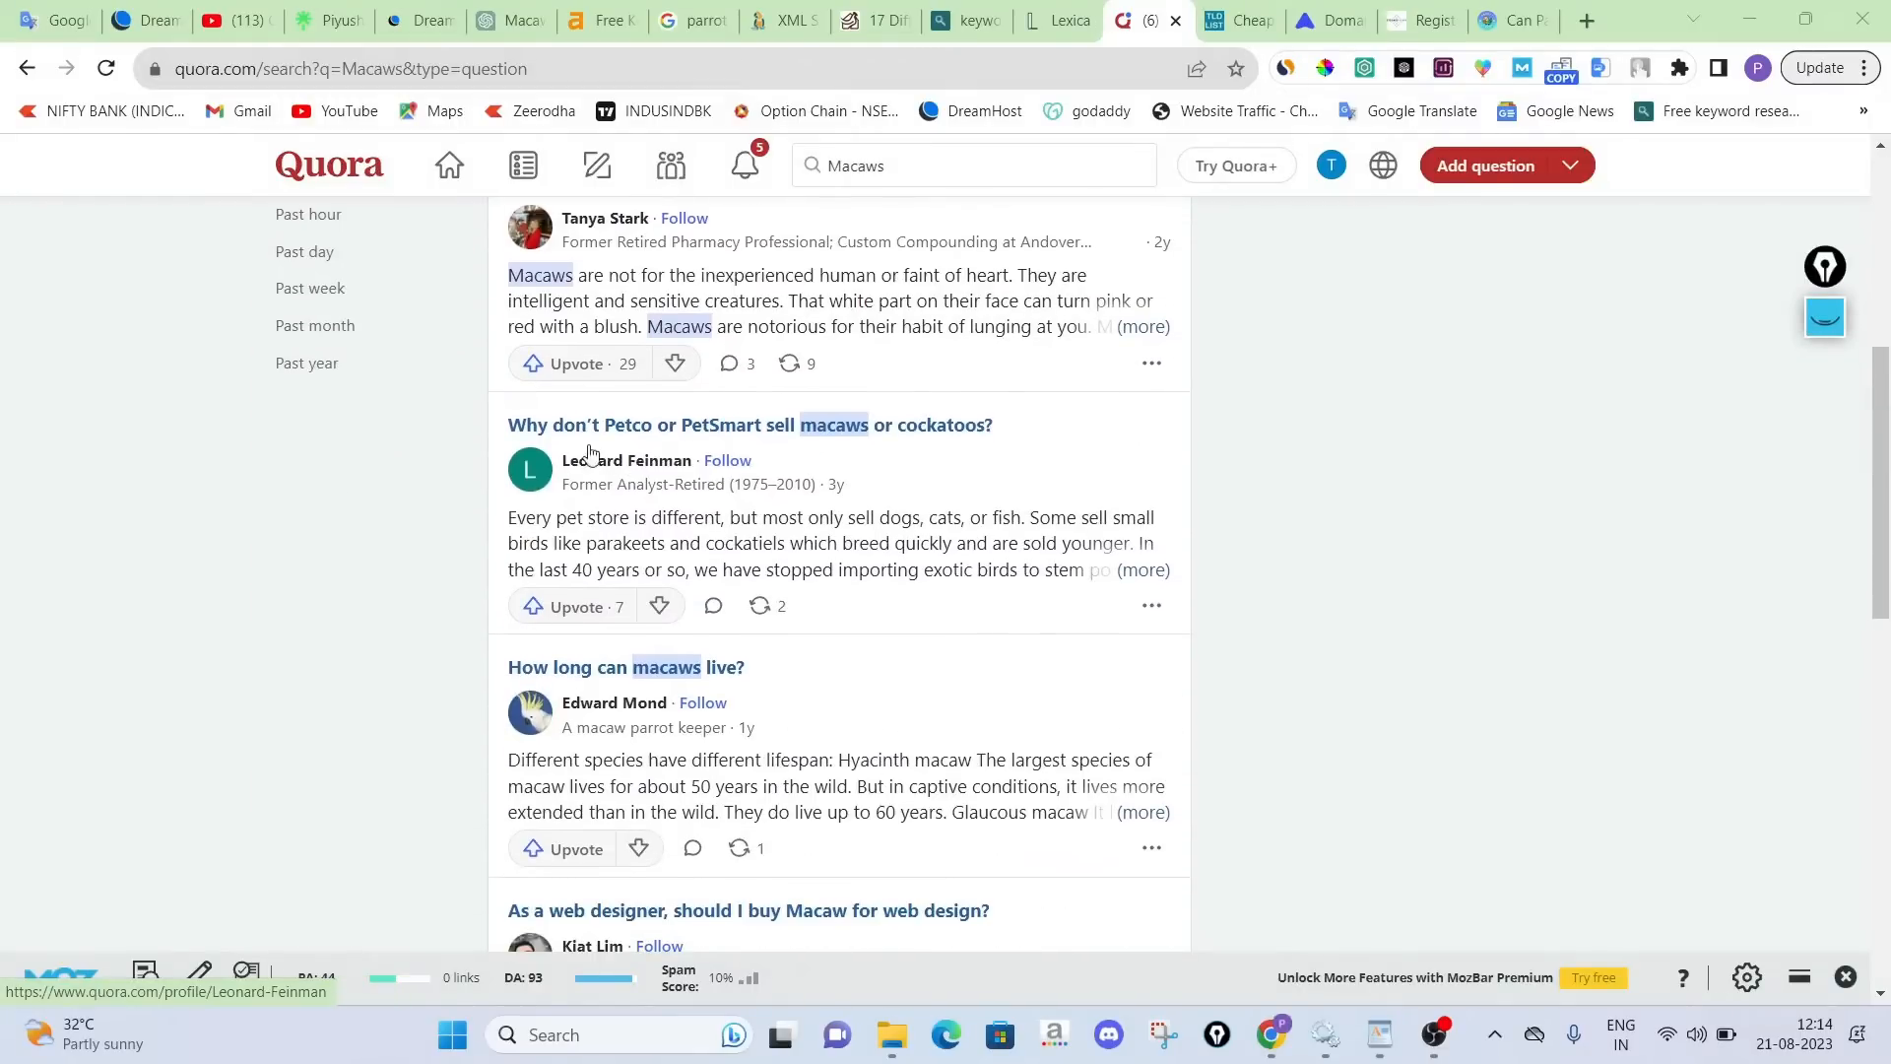
scroll(742, 642, down, 1)
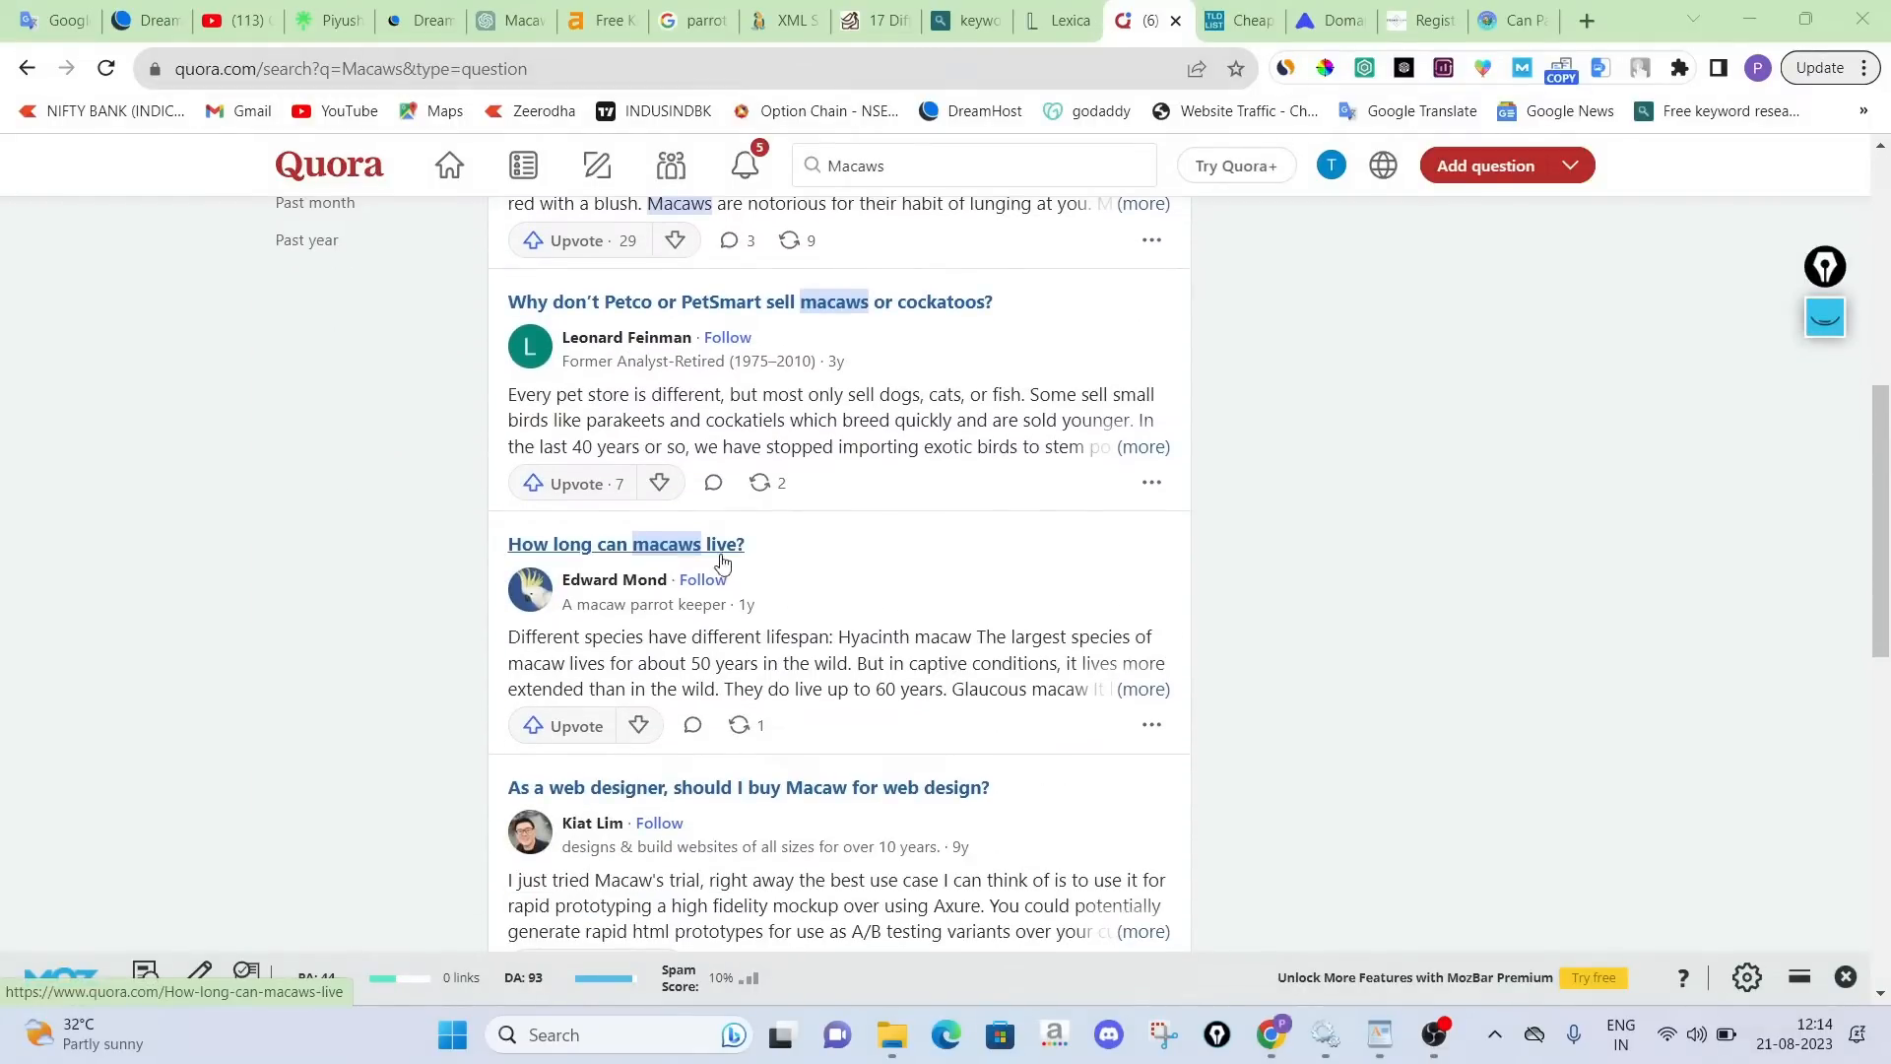
scroll(745, 569, down, 1)
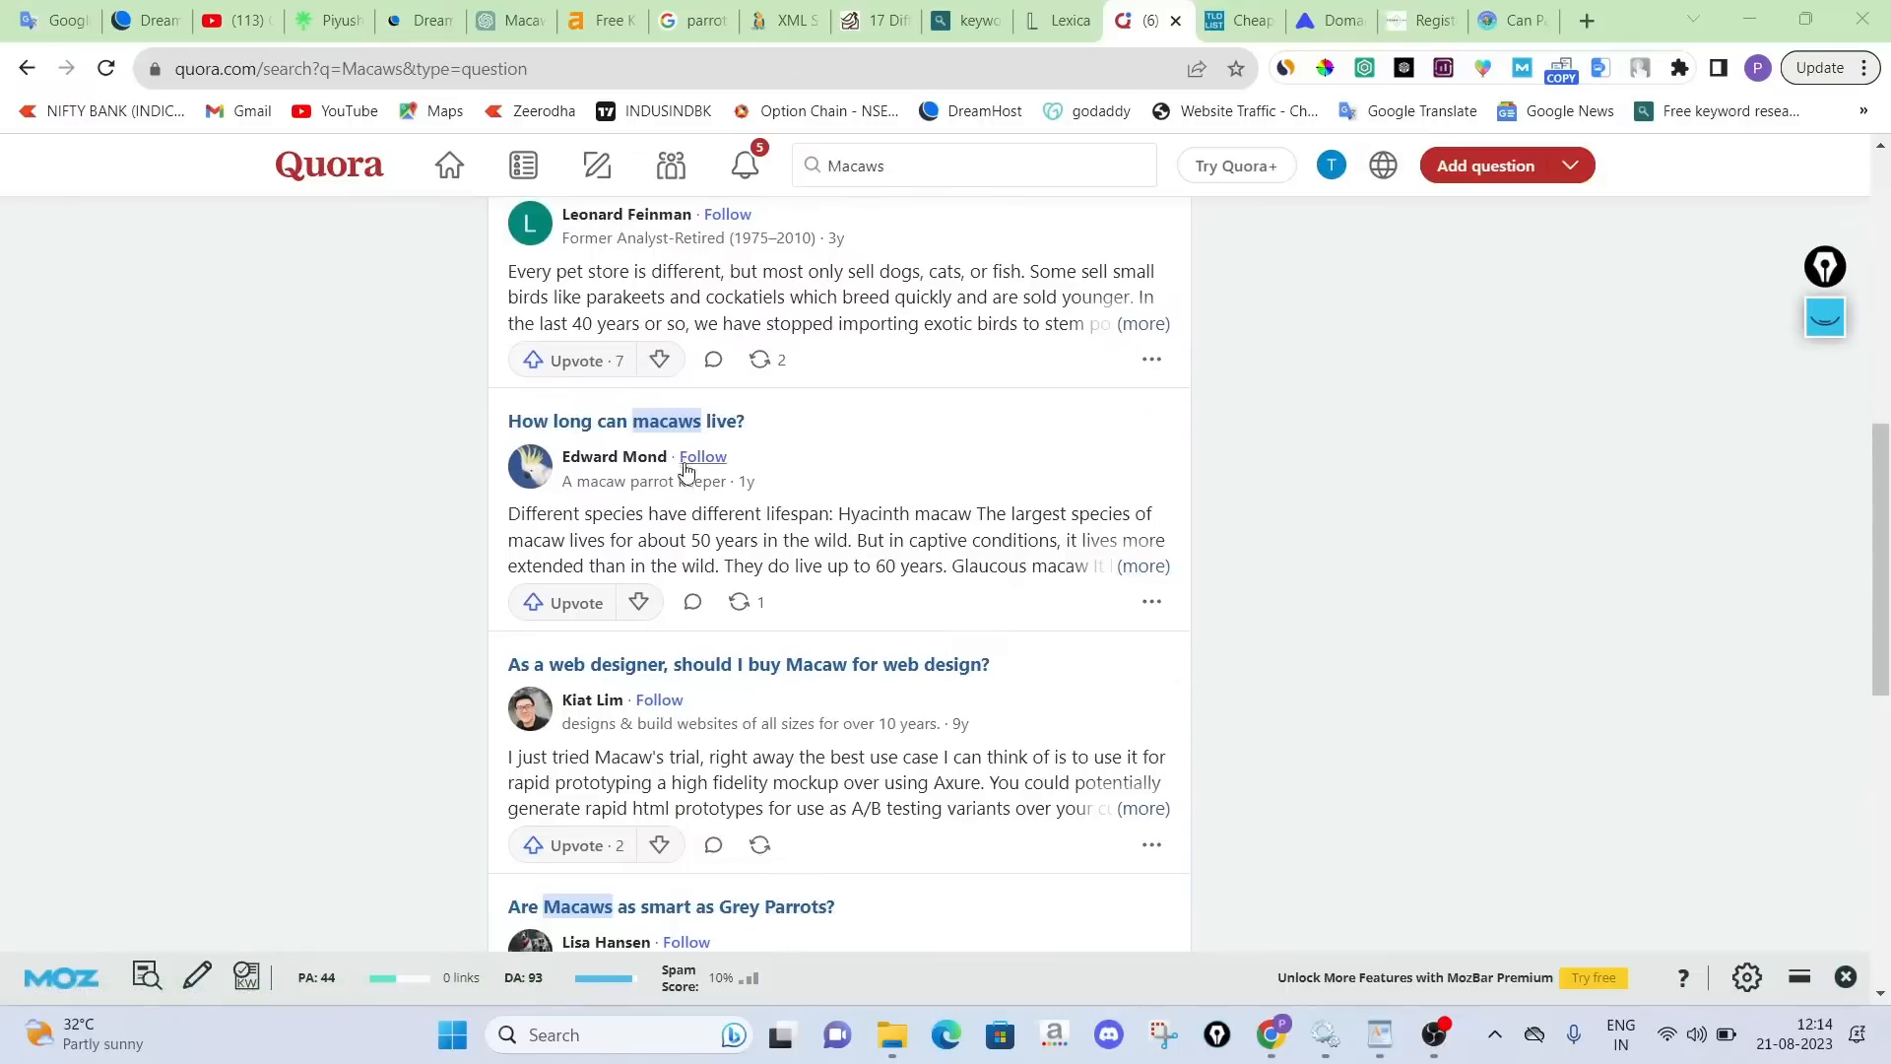
scroll(702, 680, down, 2)
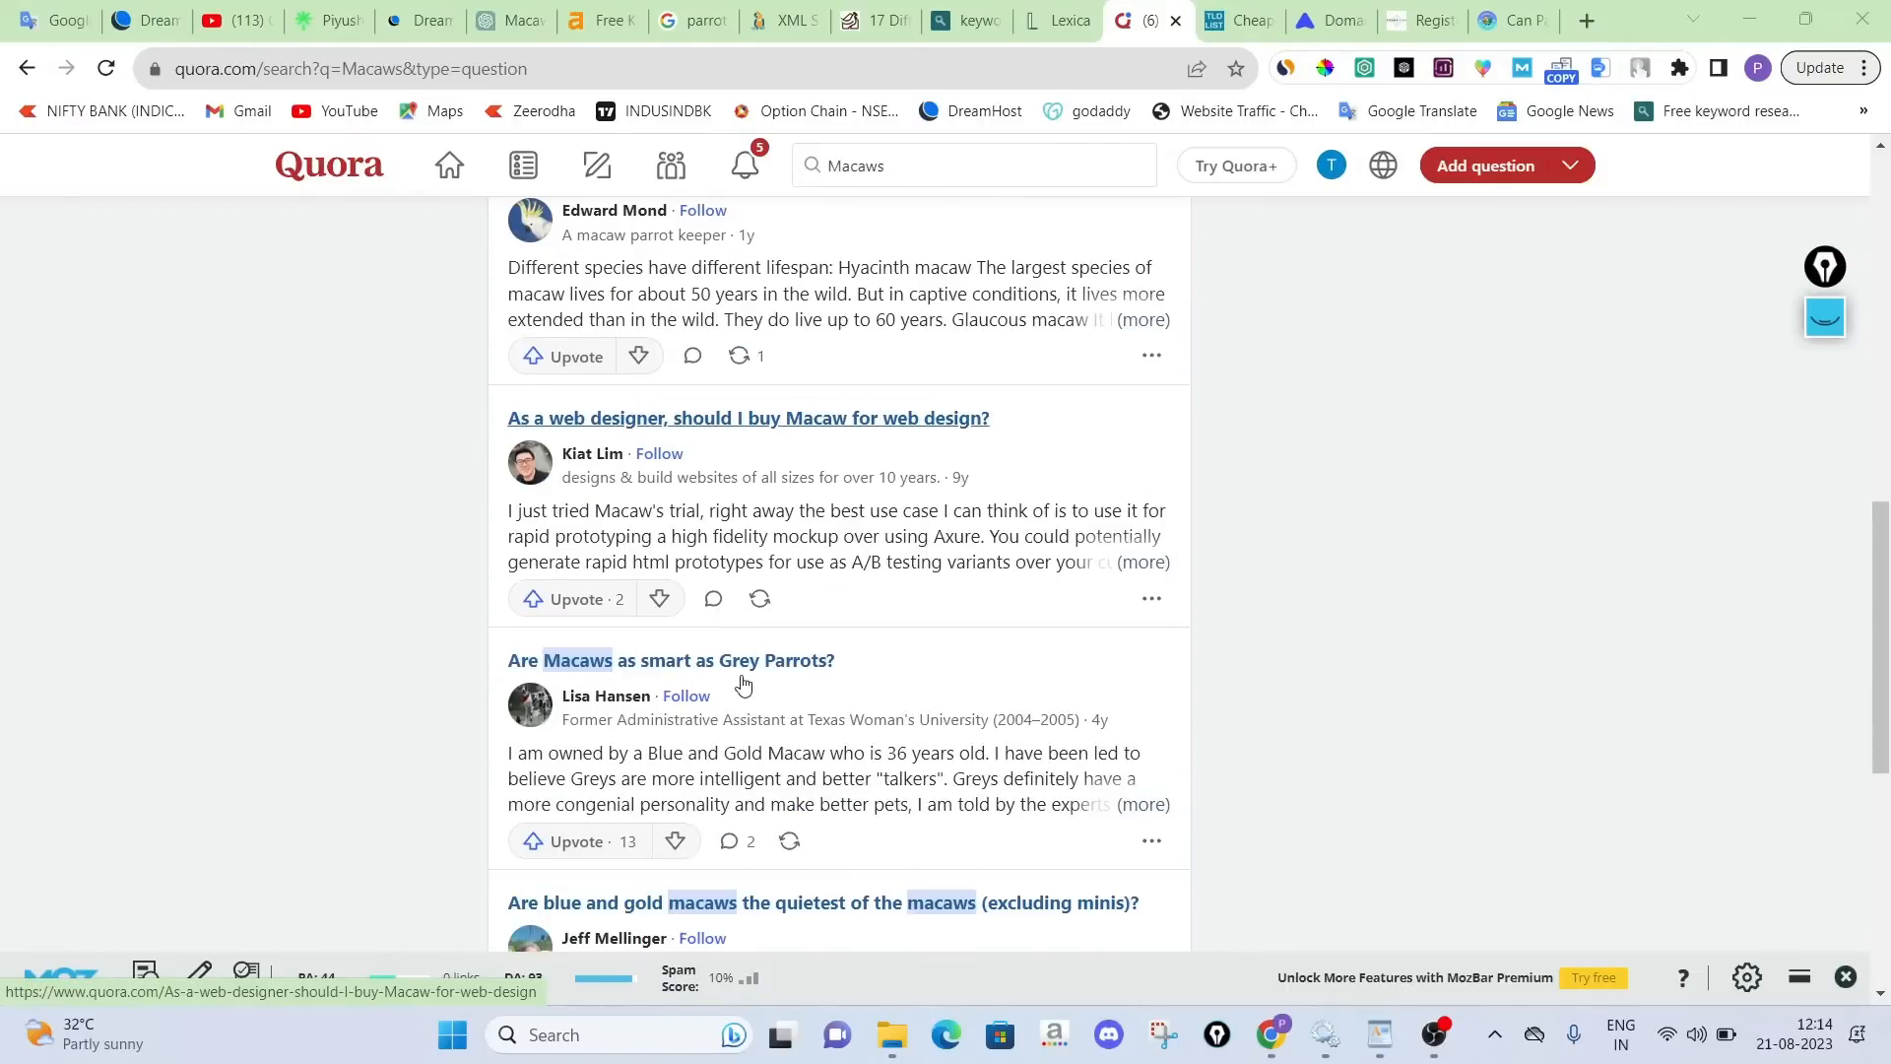
scroll(695, 669, down, 1)
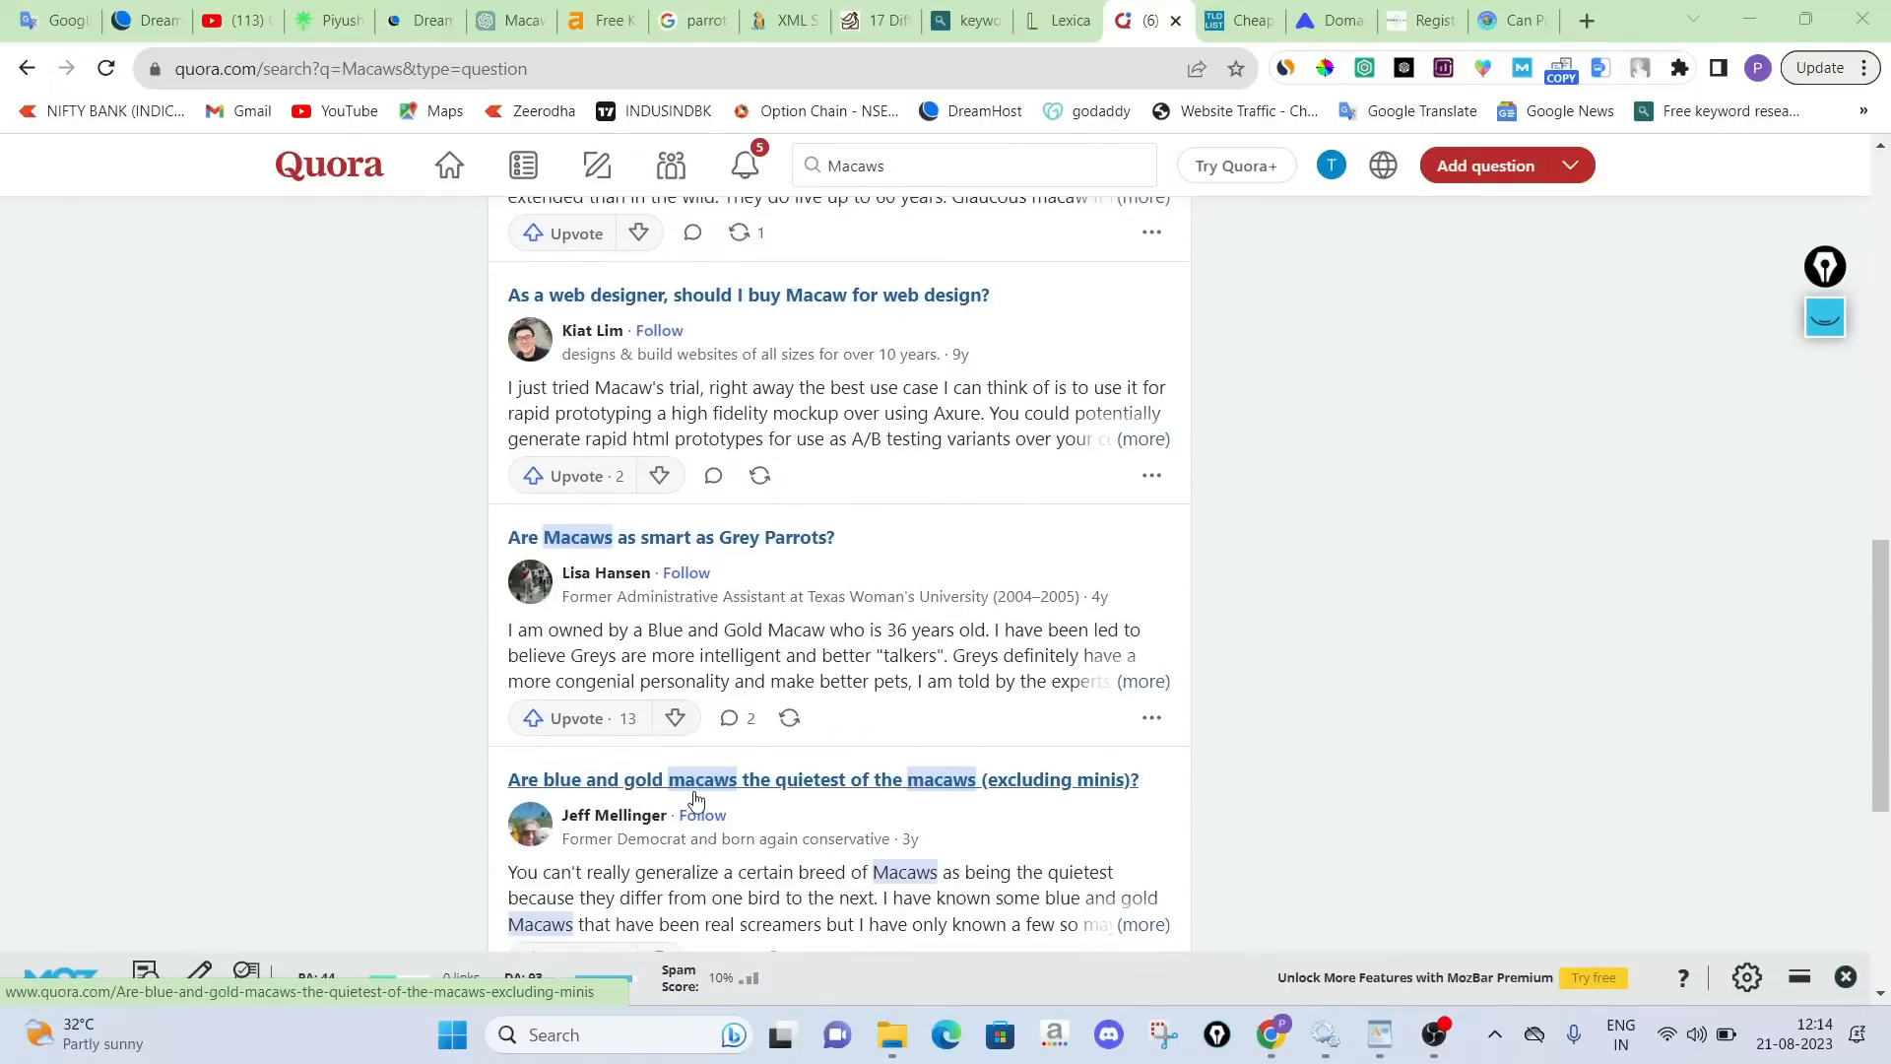
scroll(658, 666, down, 3)
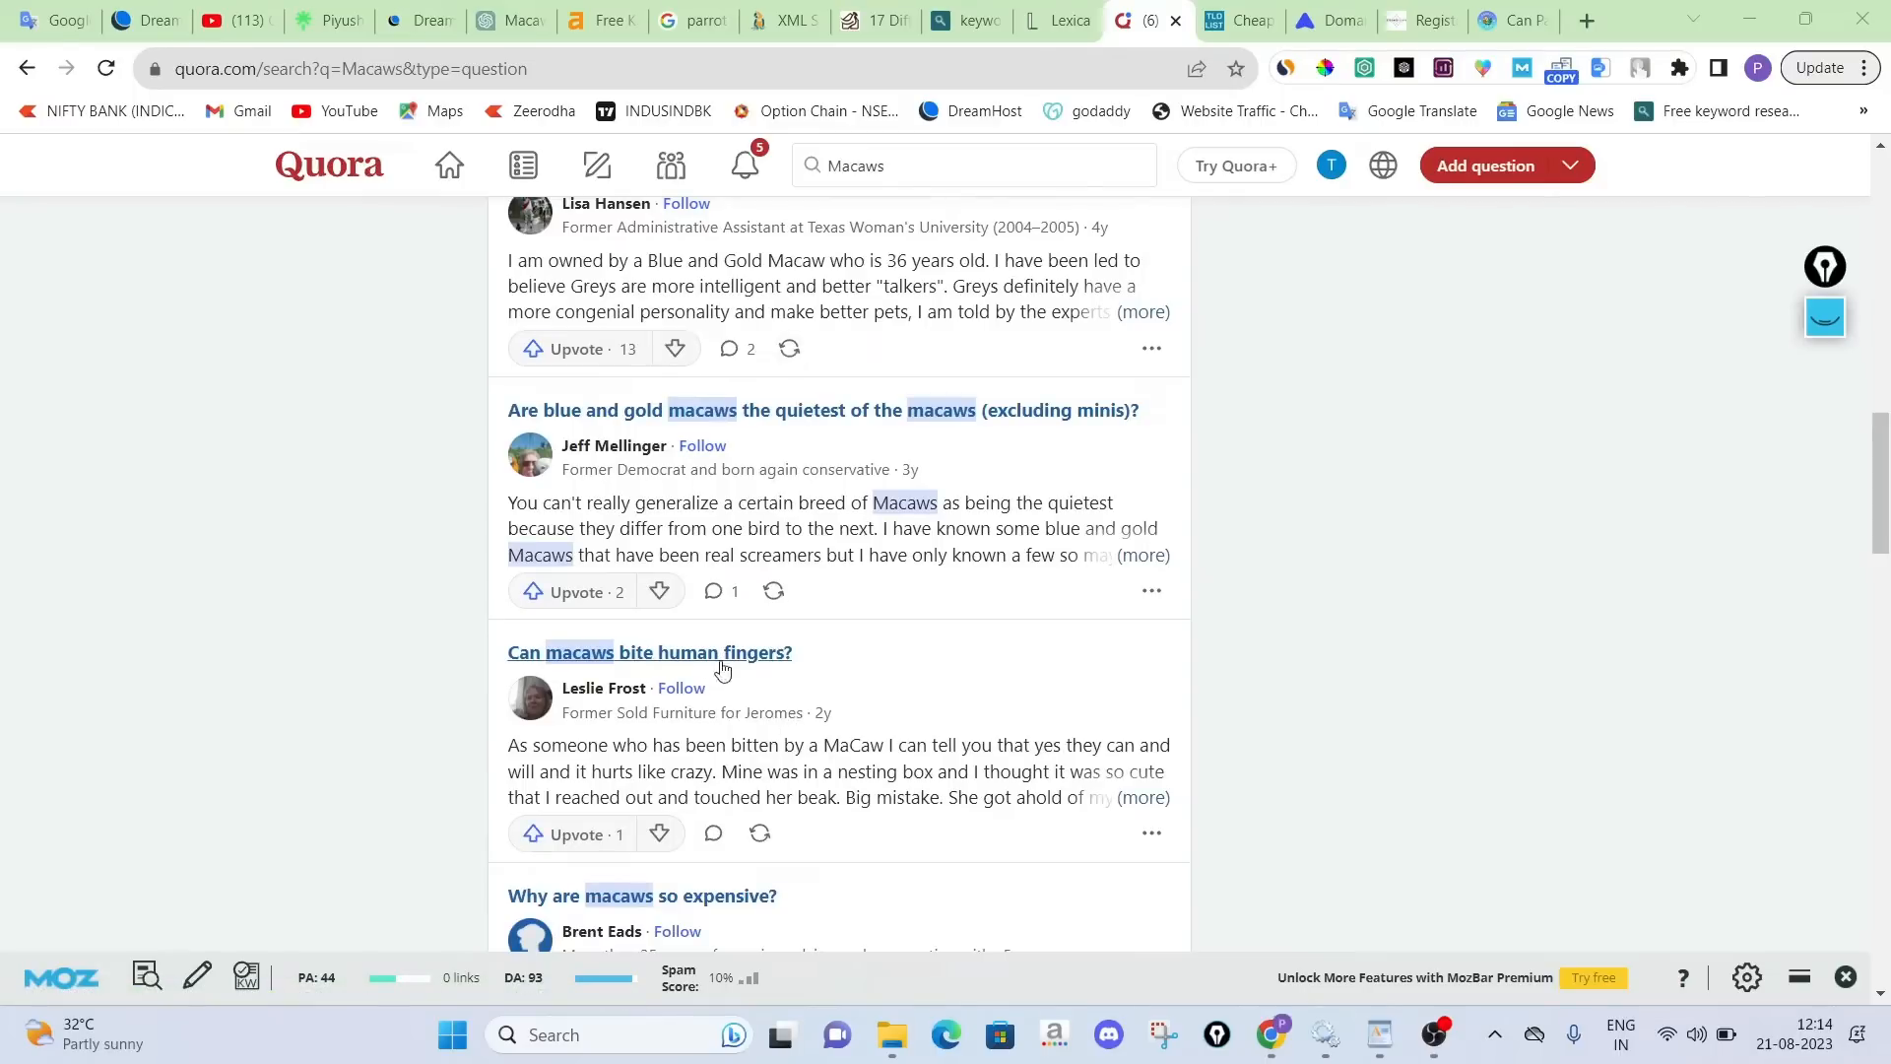
scroll(724, 650, down, 2)
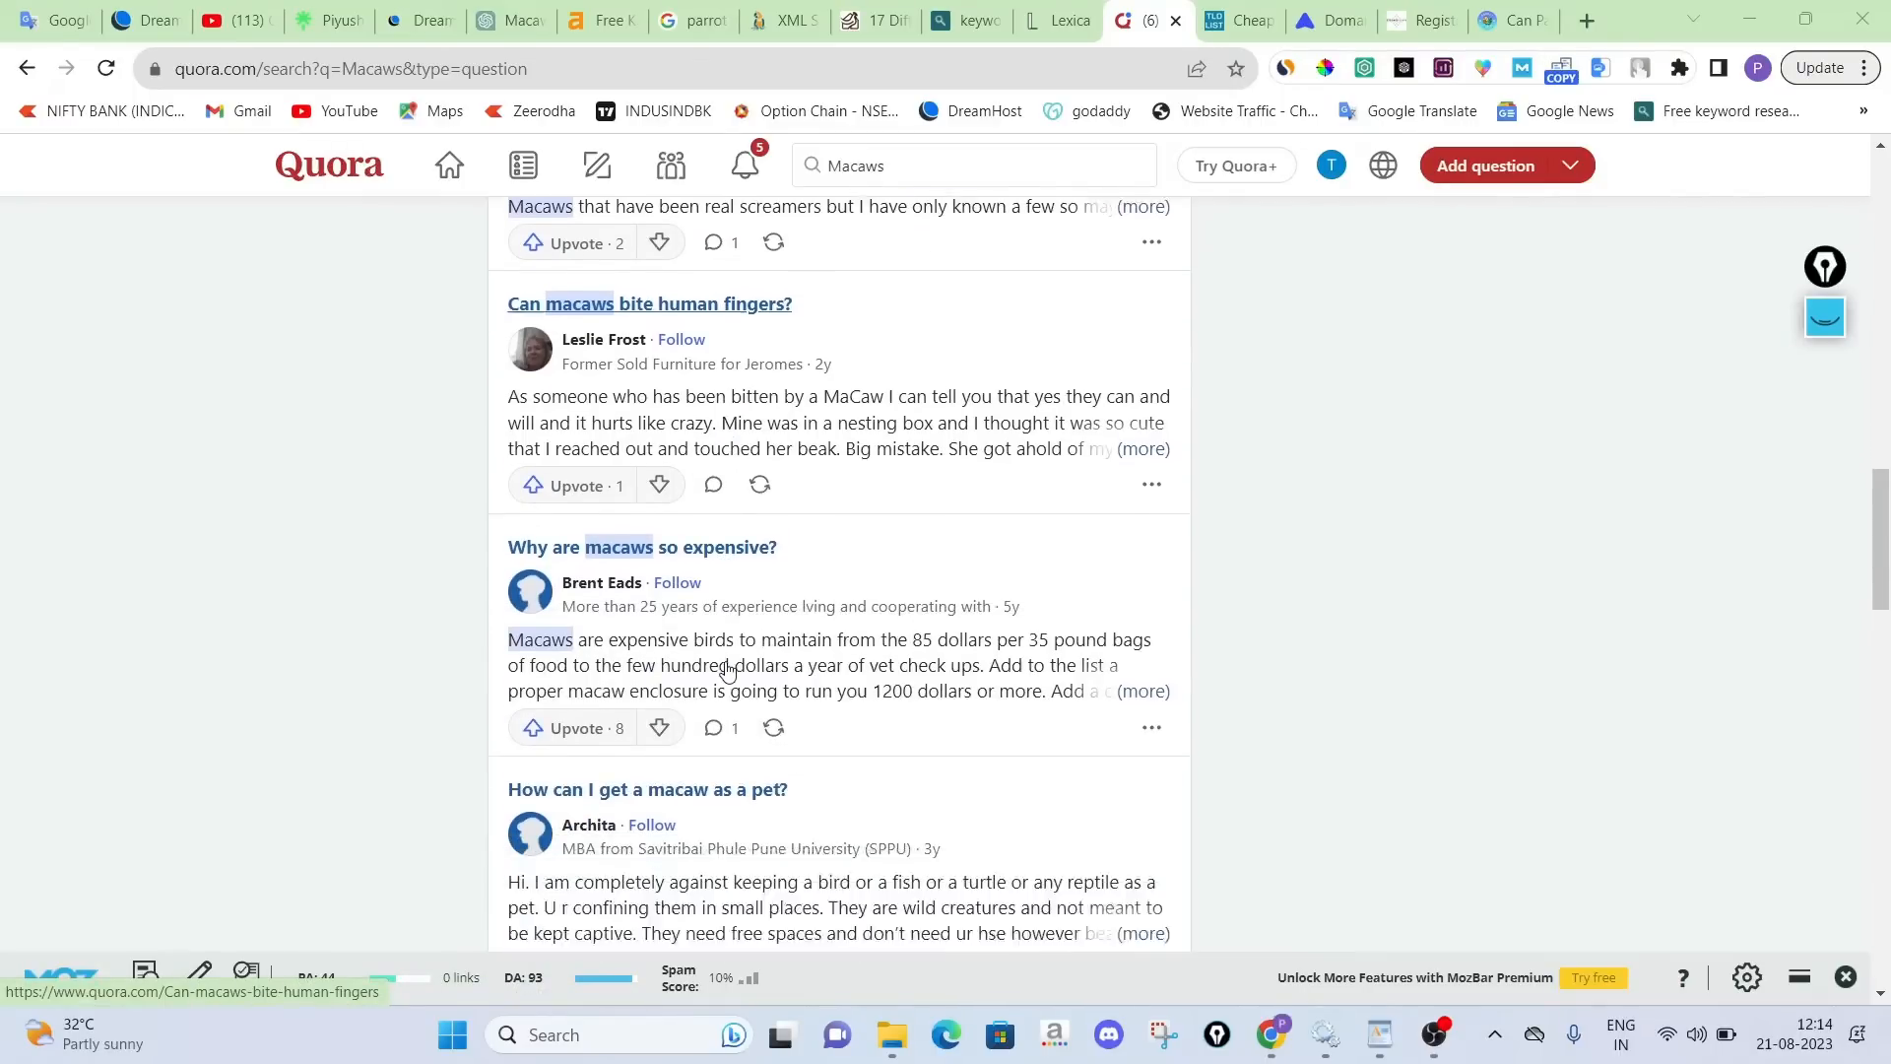
scroll(680, 536, down, 1)
scroll(679, 547, down, 1)
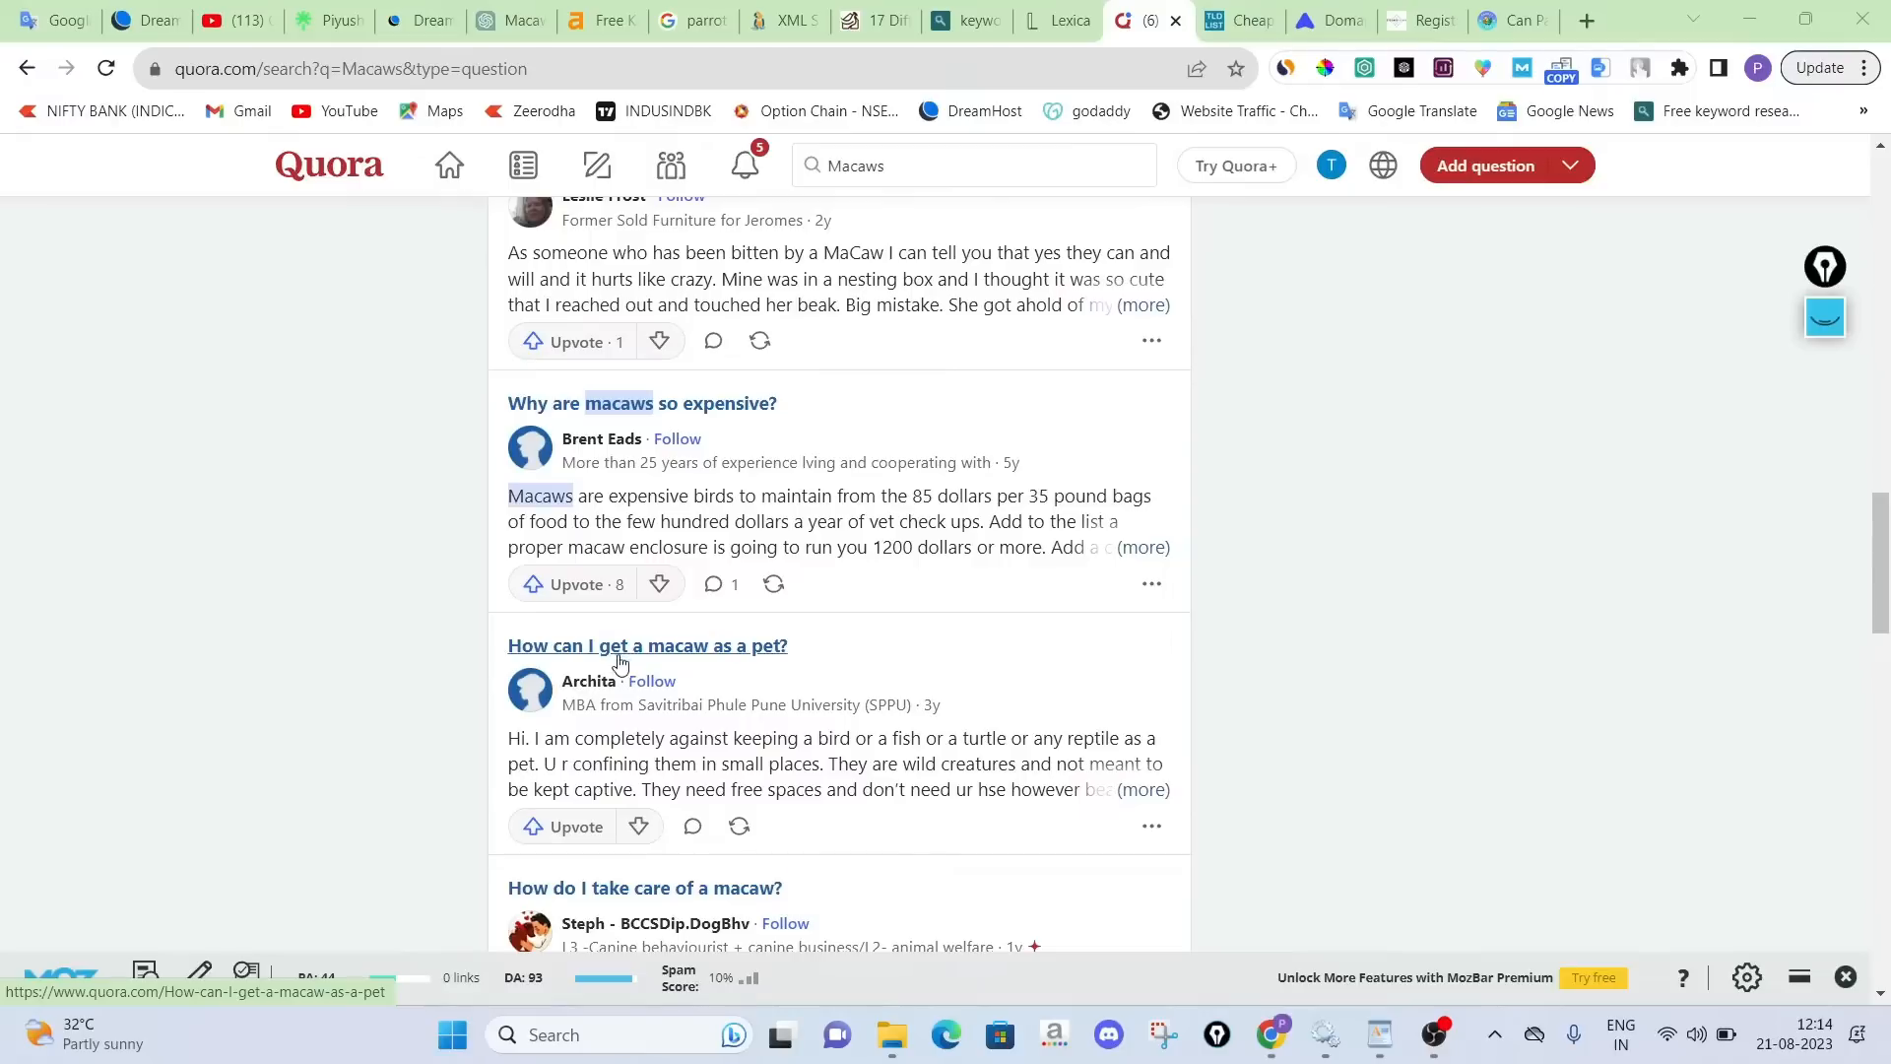
scroll(676, 641, up, 1)
scroll(680, 646, down, 3)
scroll(688, 641, down, 1)
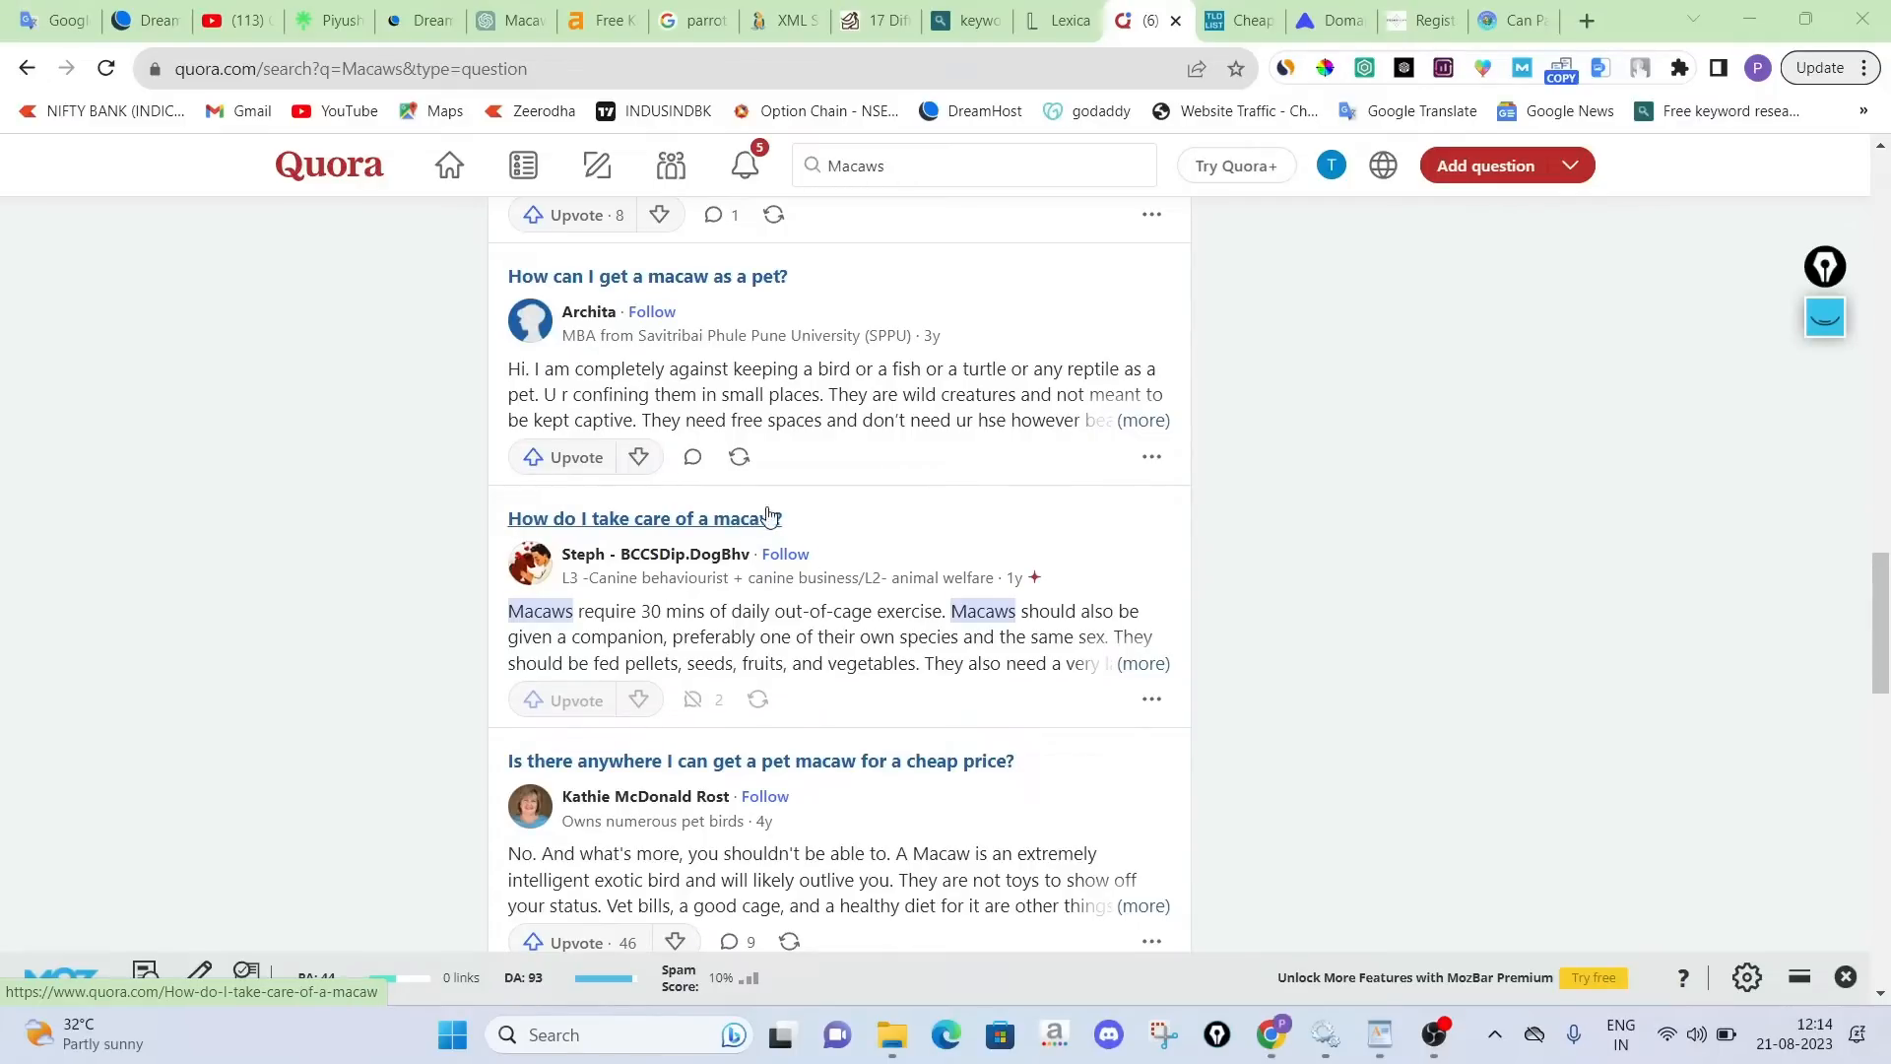
scroll(798, 576, down, 3)
scroll(793, 575, down, 2)
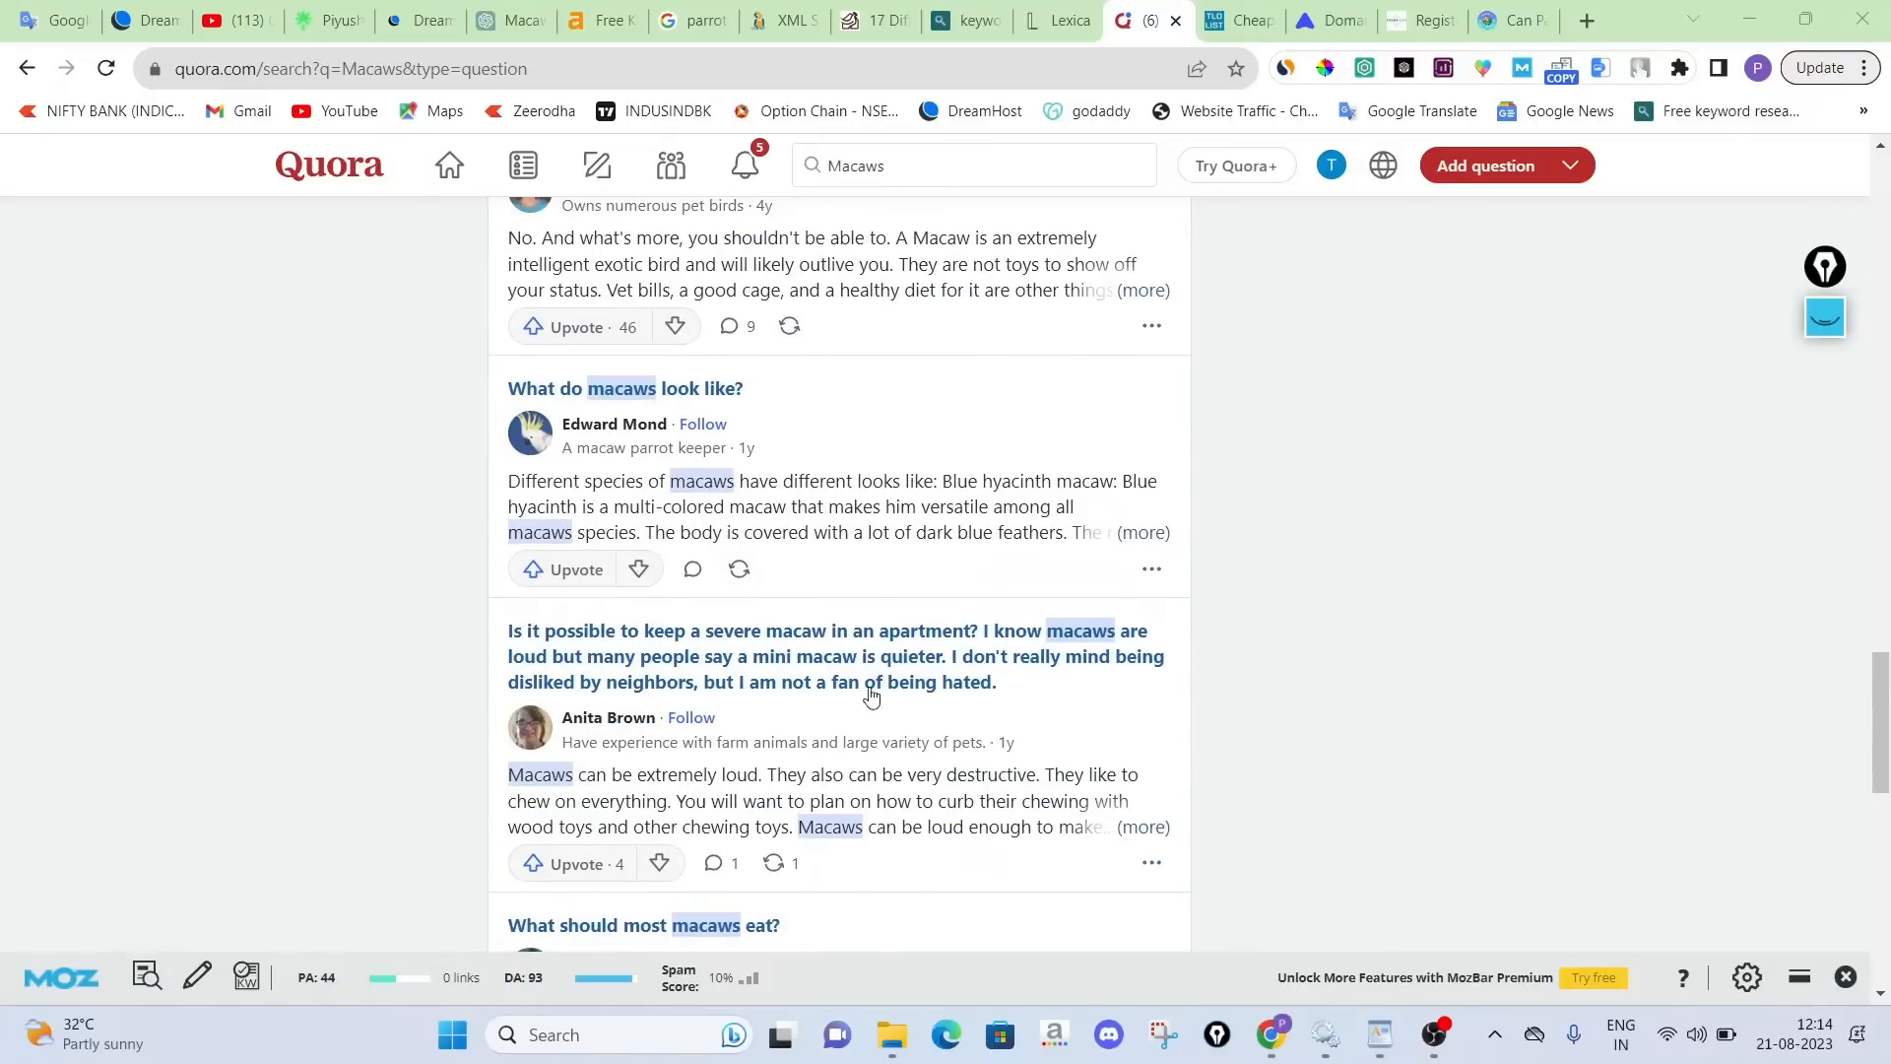
Return to the "parrot breed" Google web results and replace the query with "Macaws" to list its search suggestions
click(717, 20)
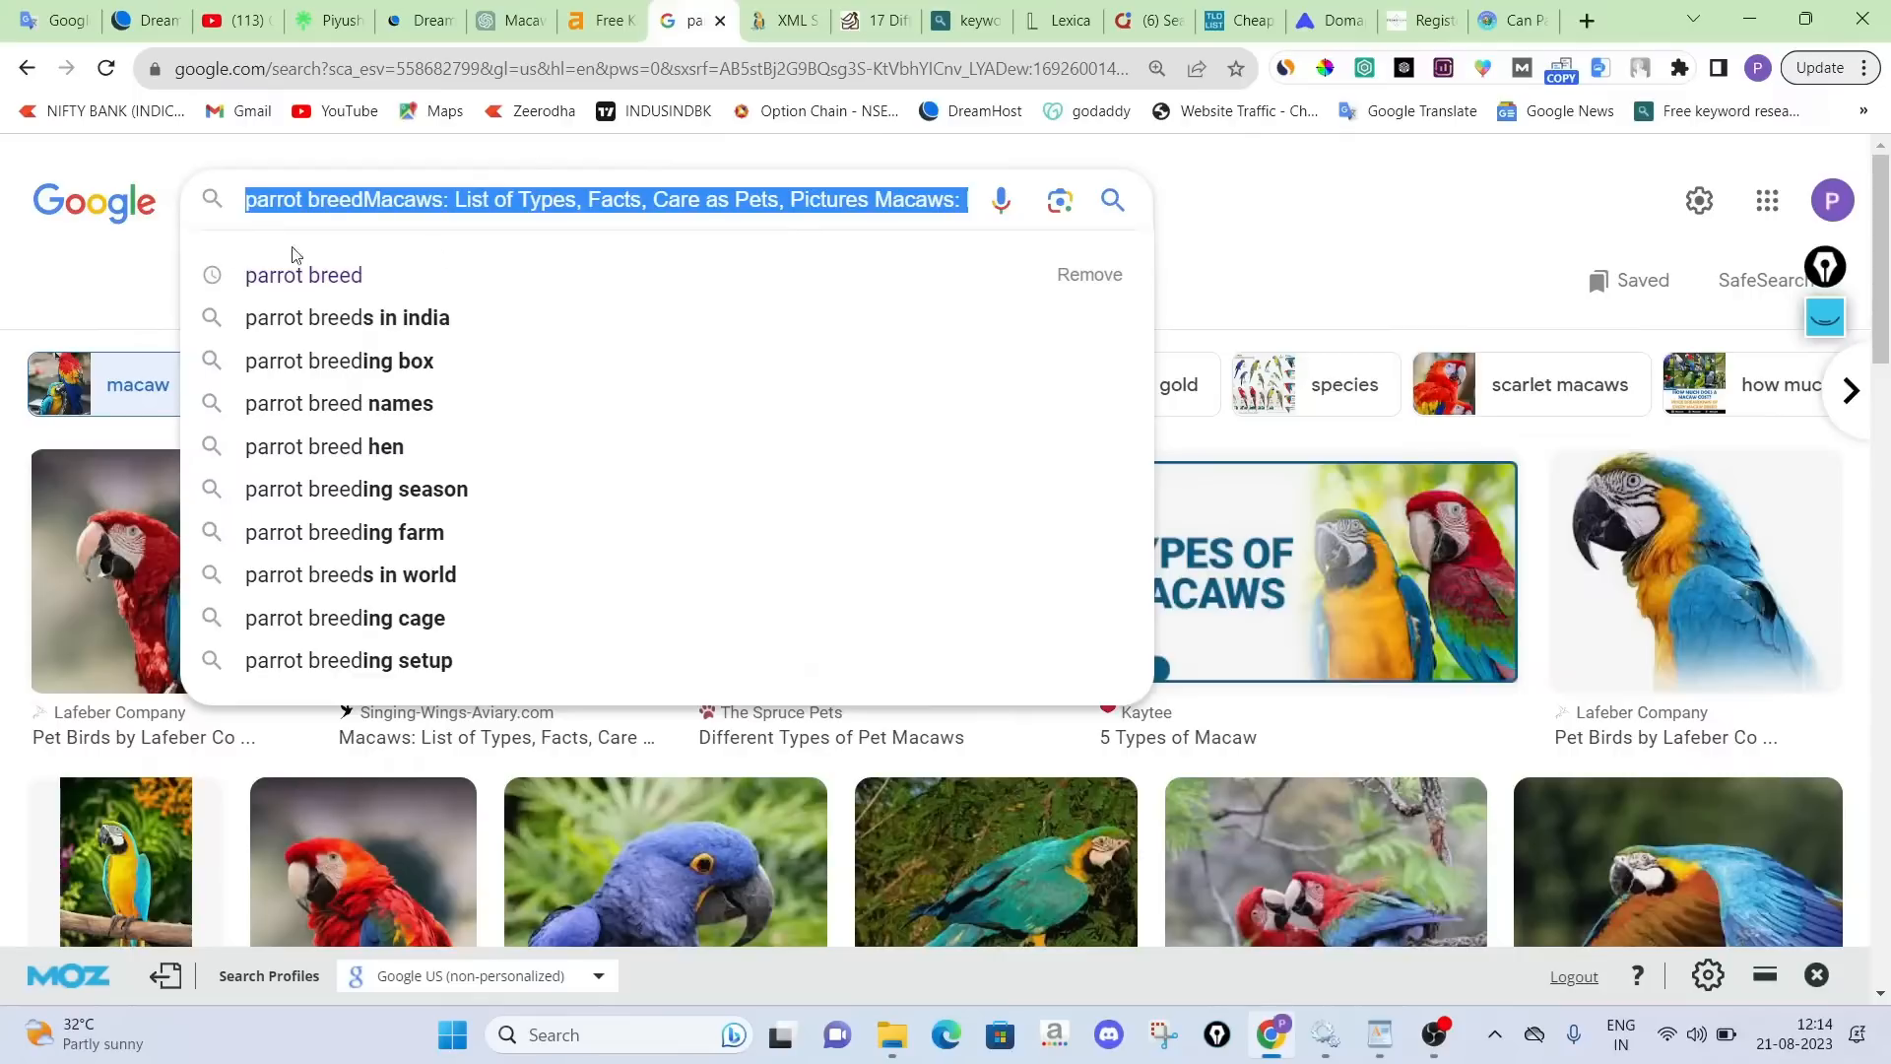
click(22, 74)
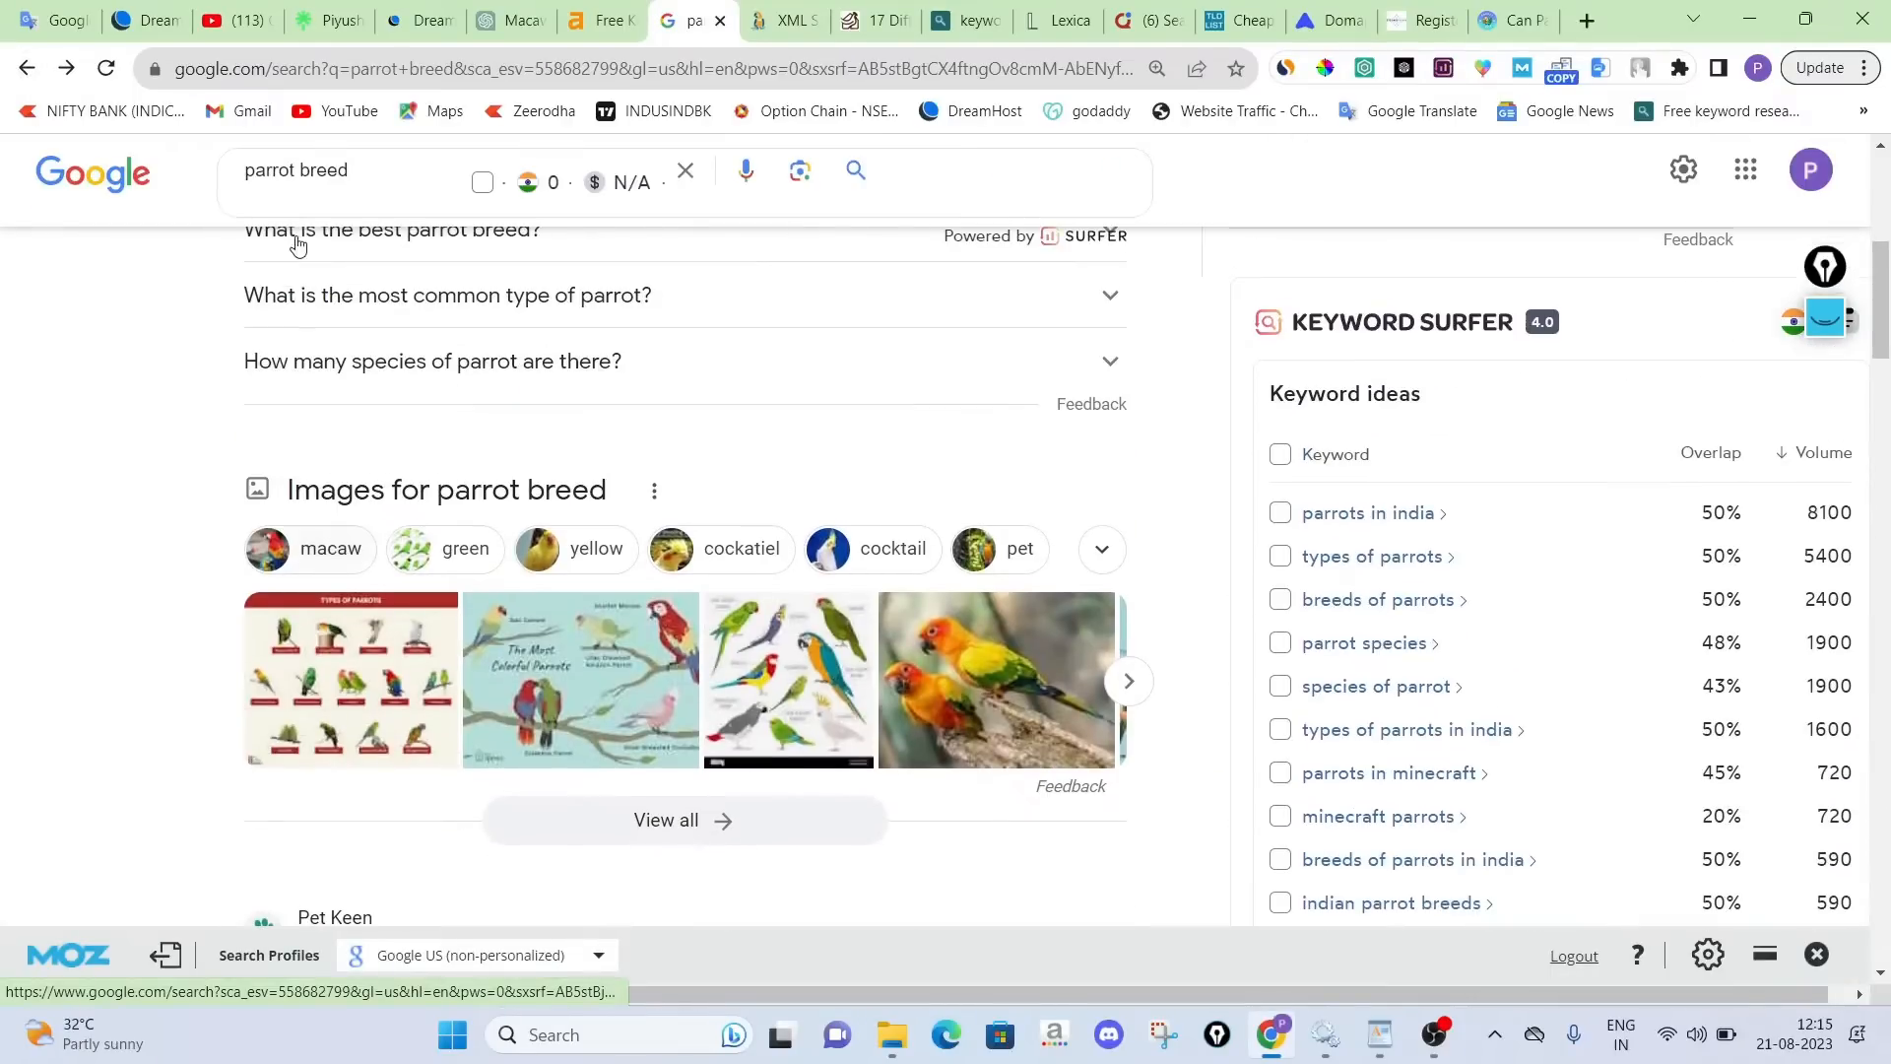
click(345, 191)
triple_click(345, 191)
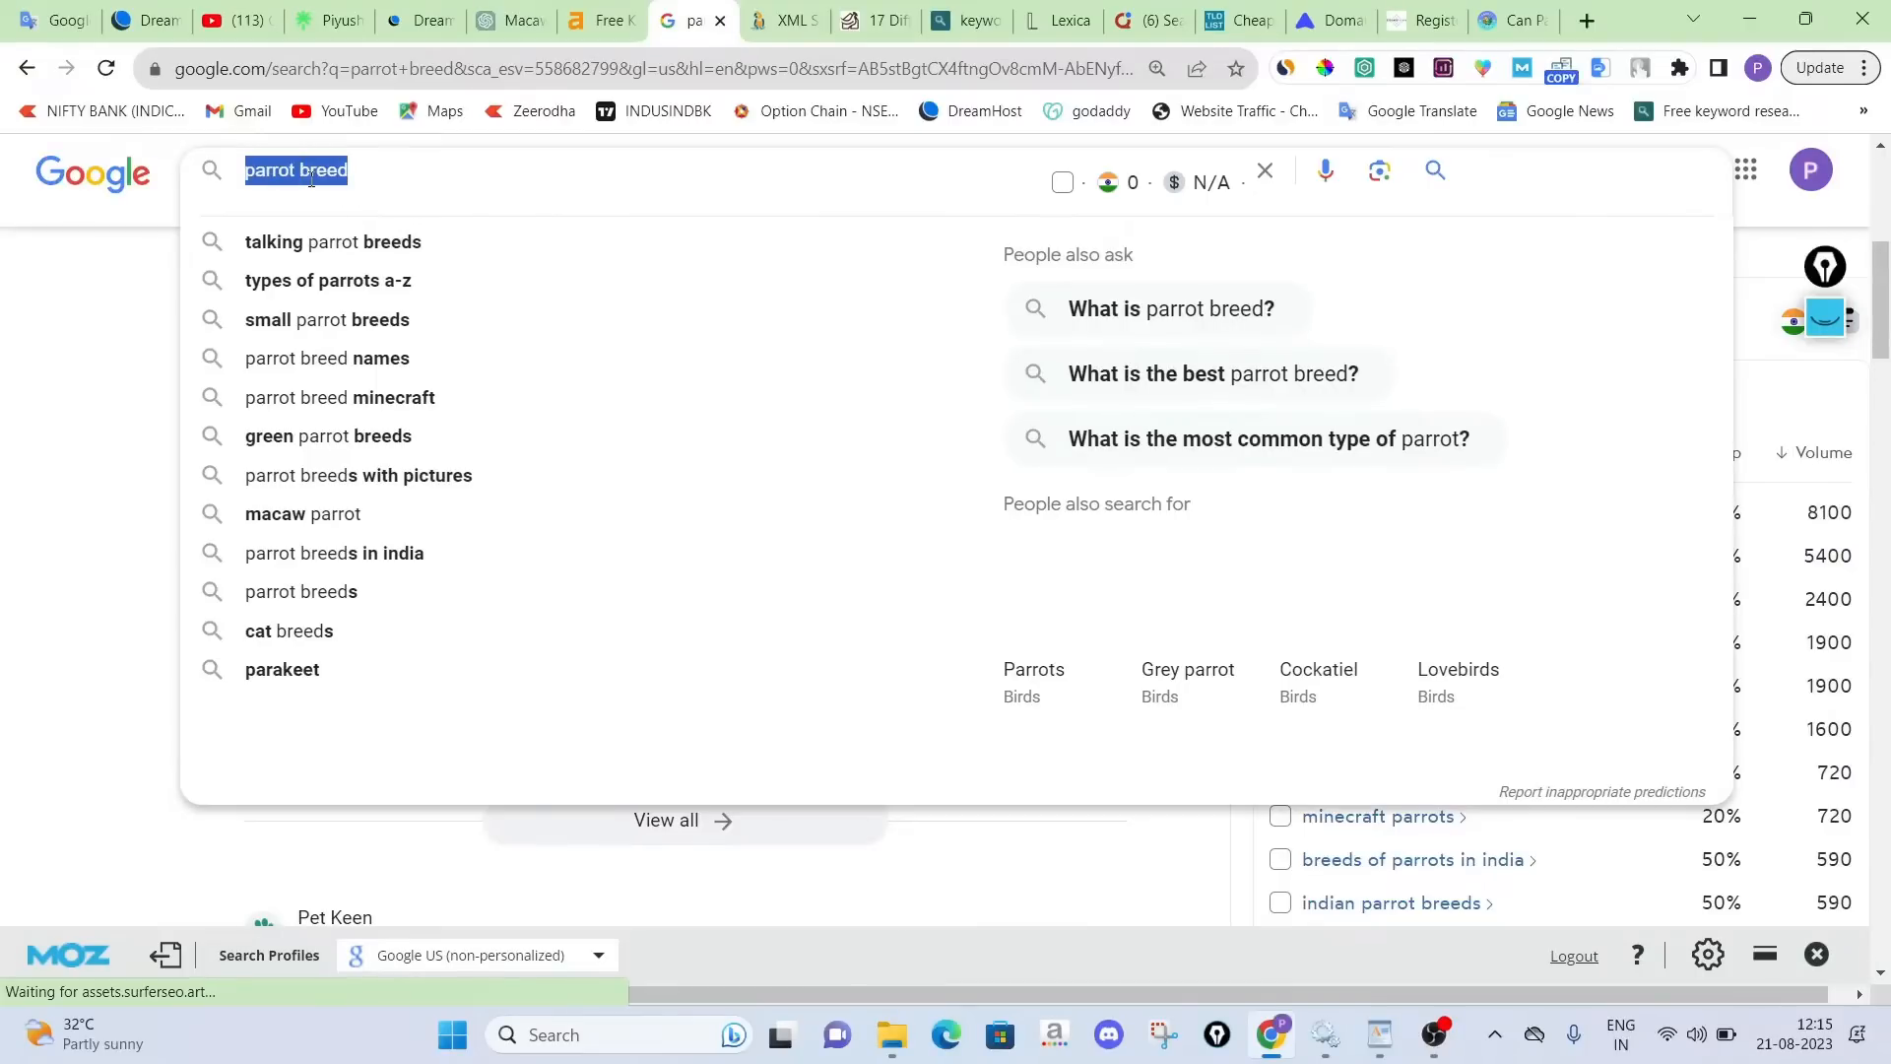
text(Macaws)
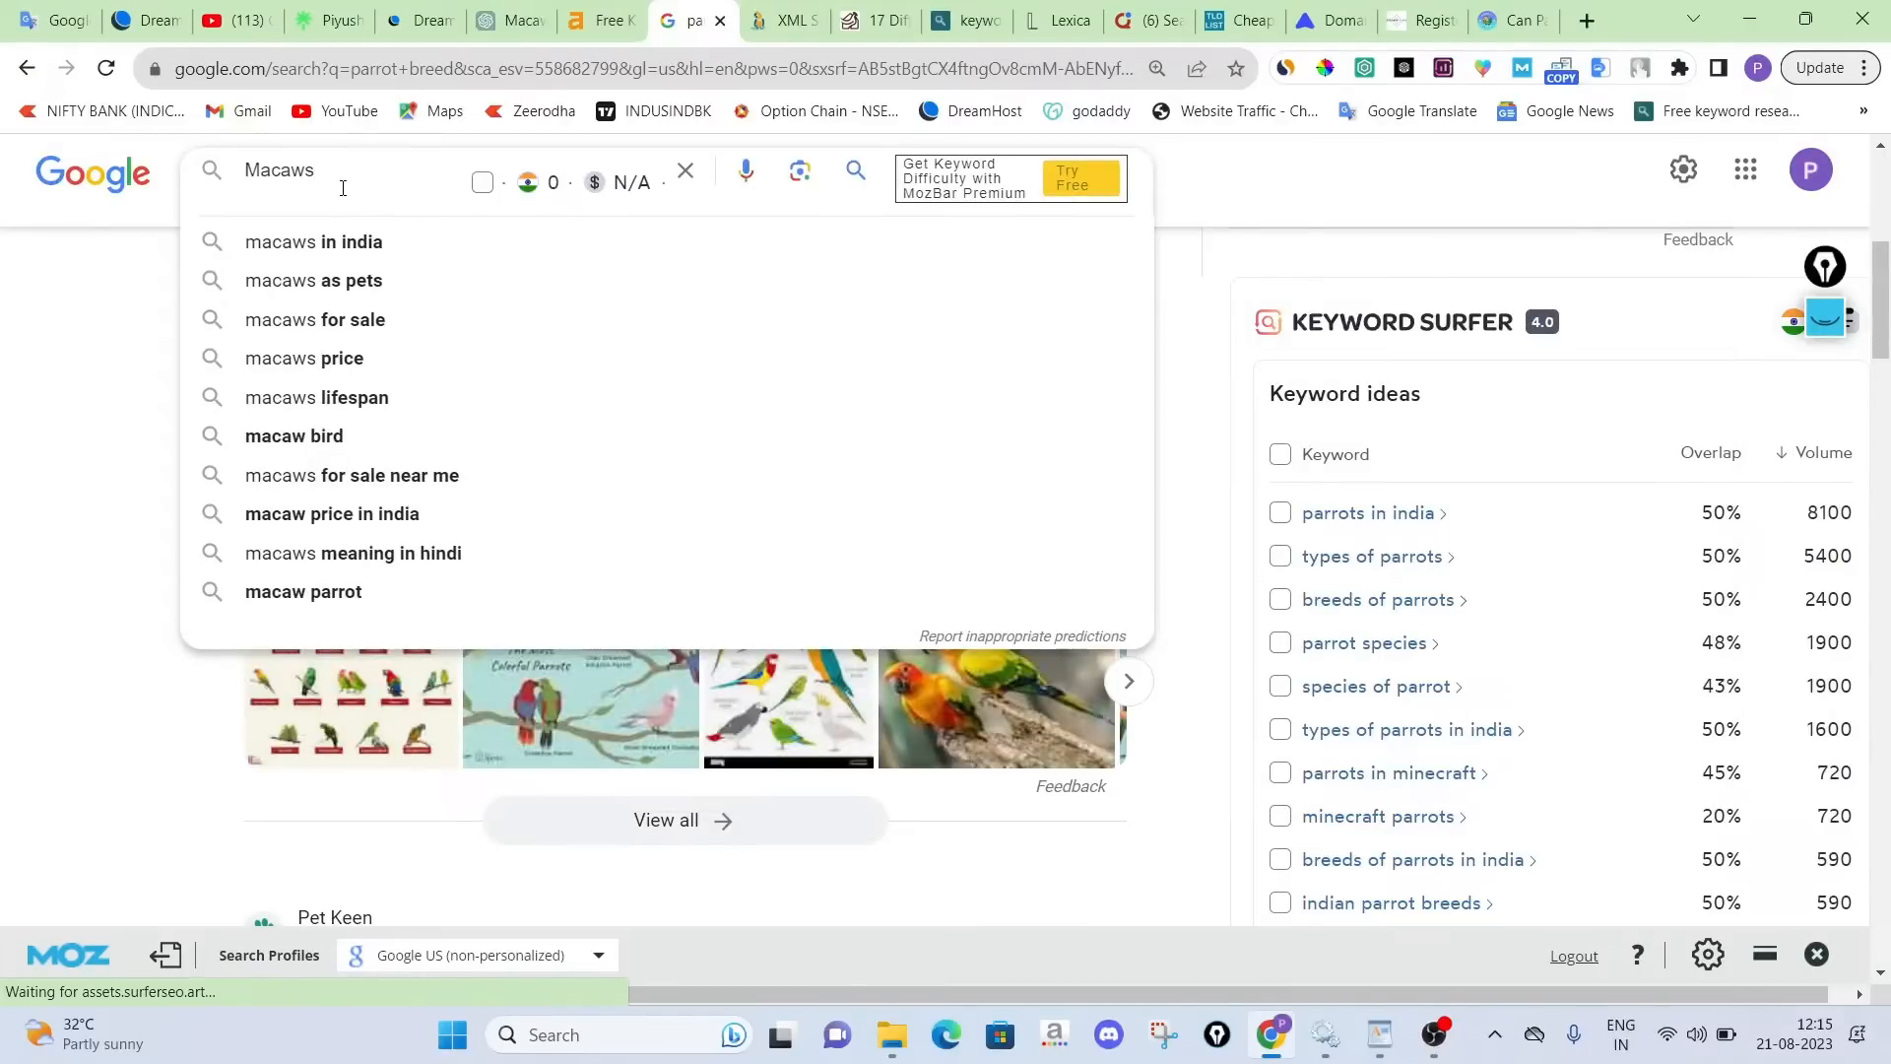
Extend the query to "Macaws is" to check its search suggestions, and delete the added word
text( is)
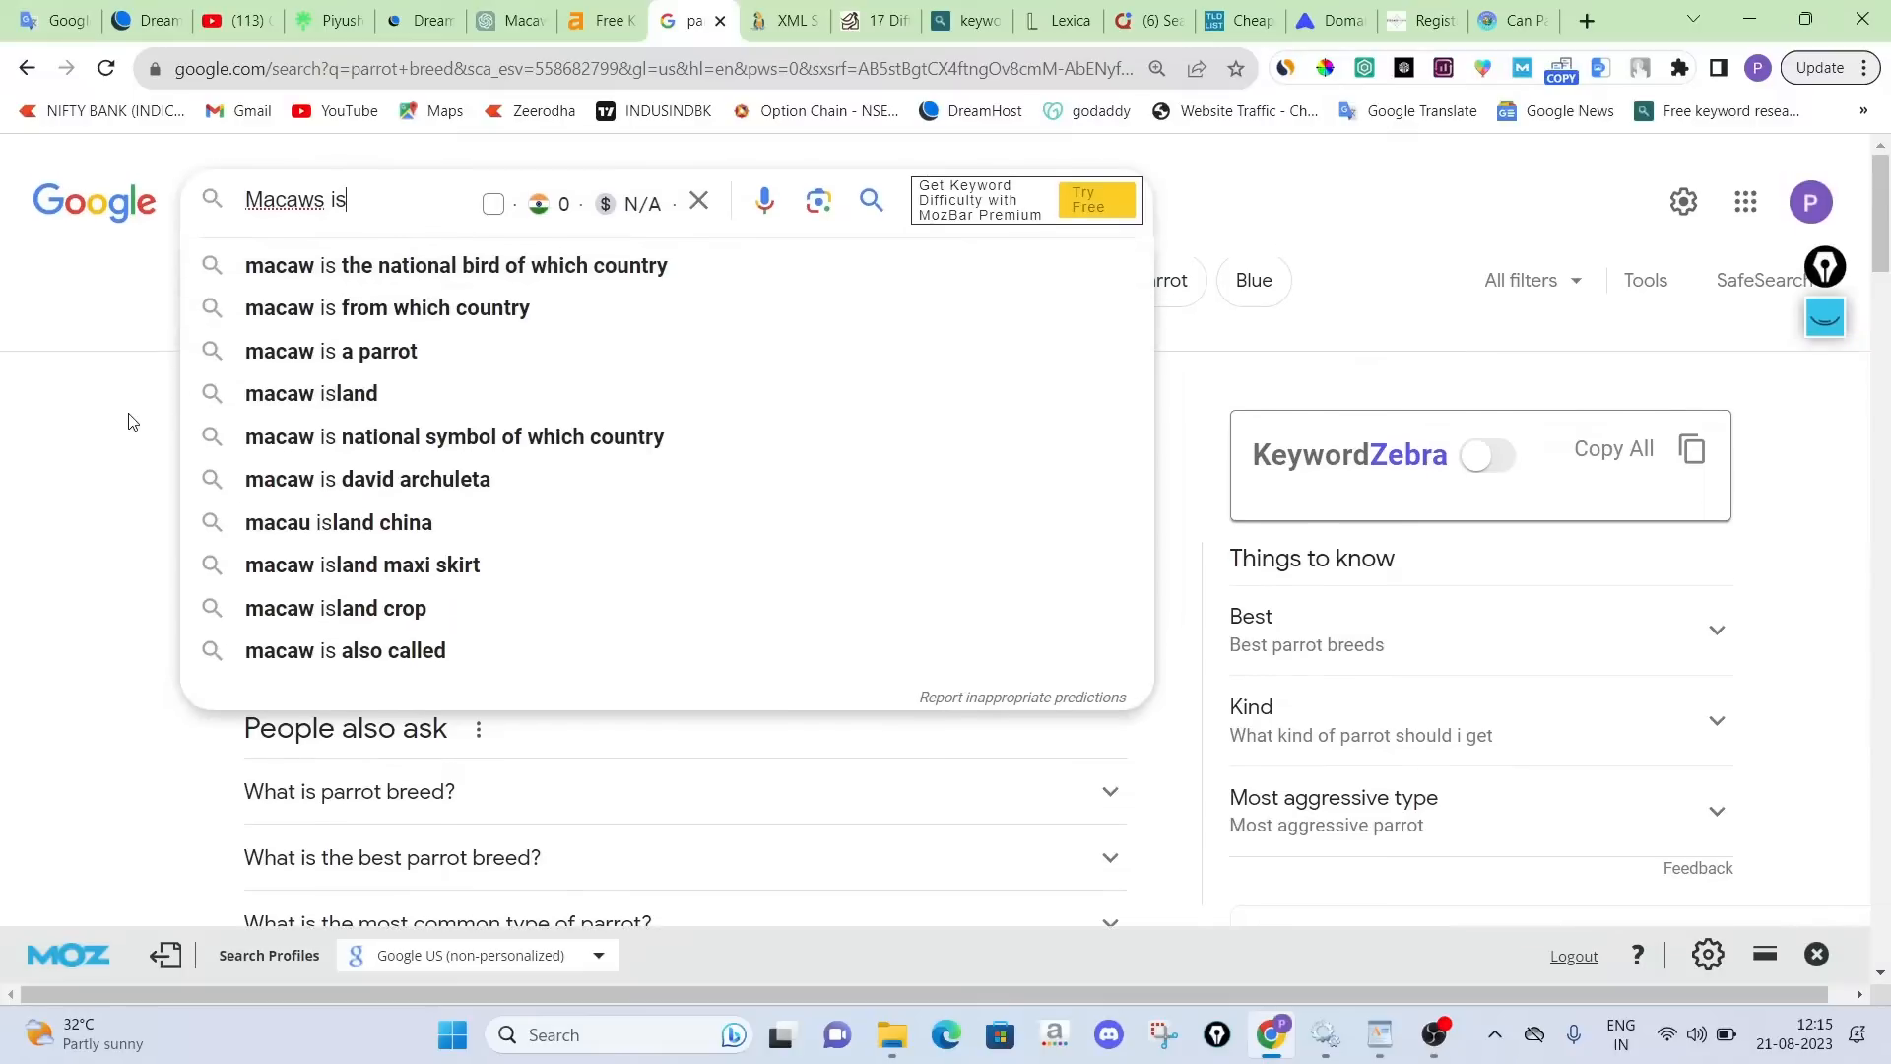
key(BackSpace)
key(BackSpace)
key(BackSpace)
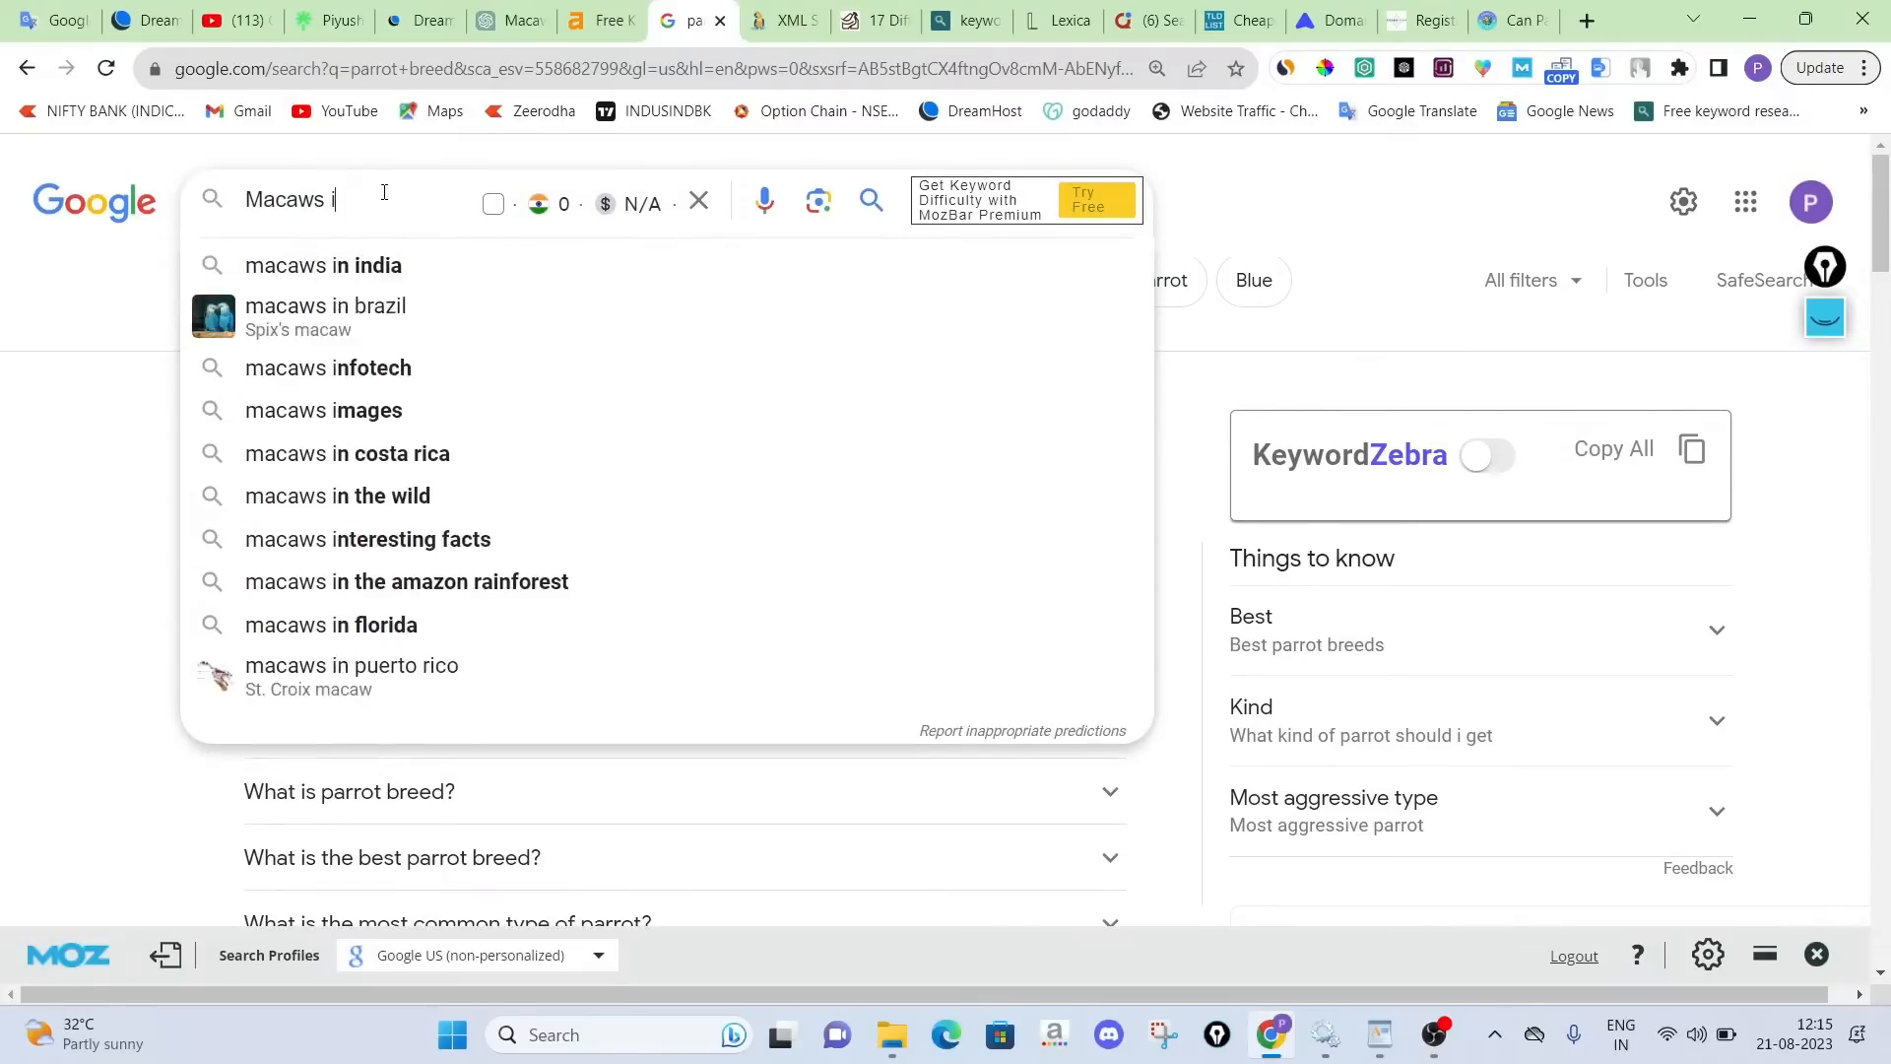
Change the query to "is Macaws" and run the suggested search "is it hard to take care of macaws"
key(BackSpace)
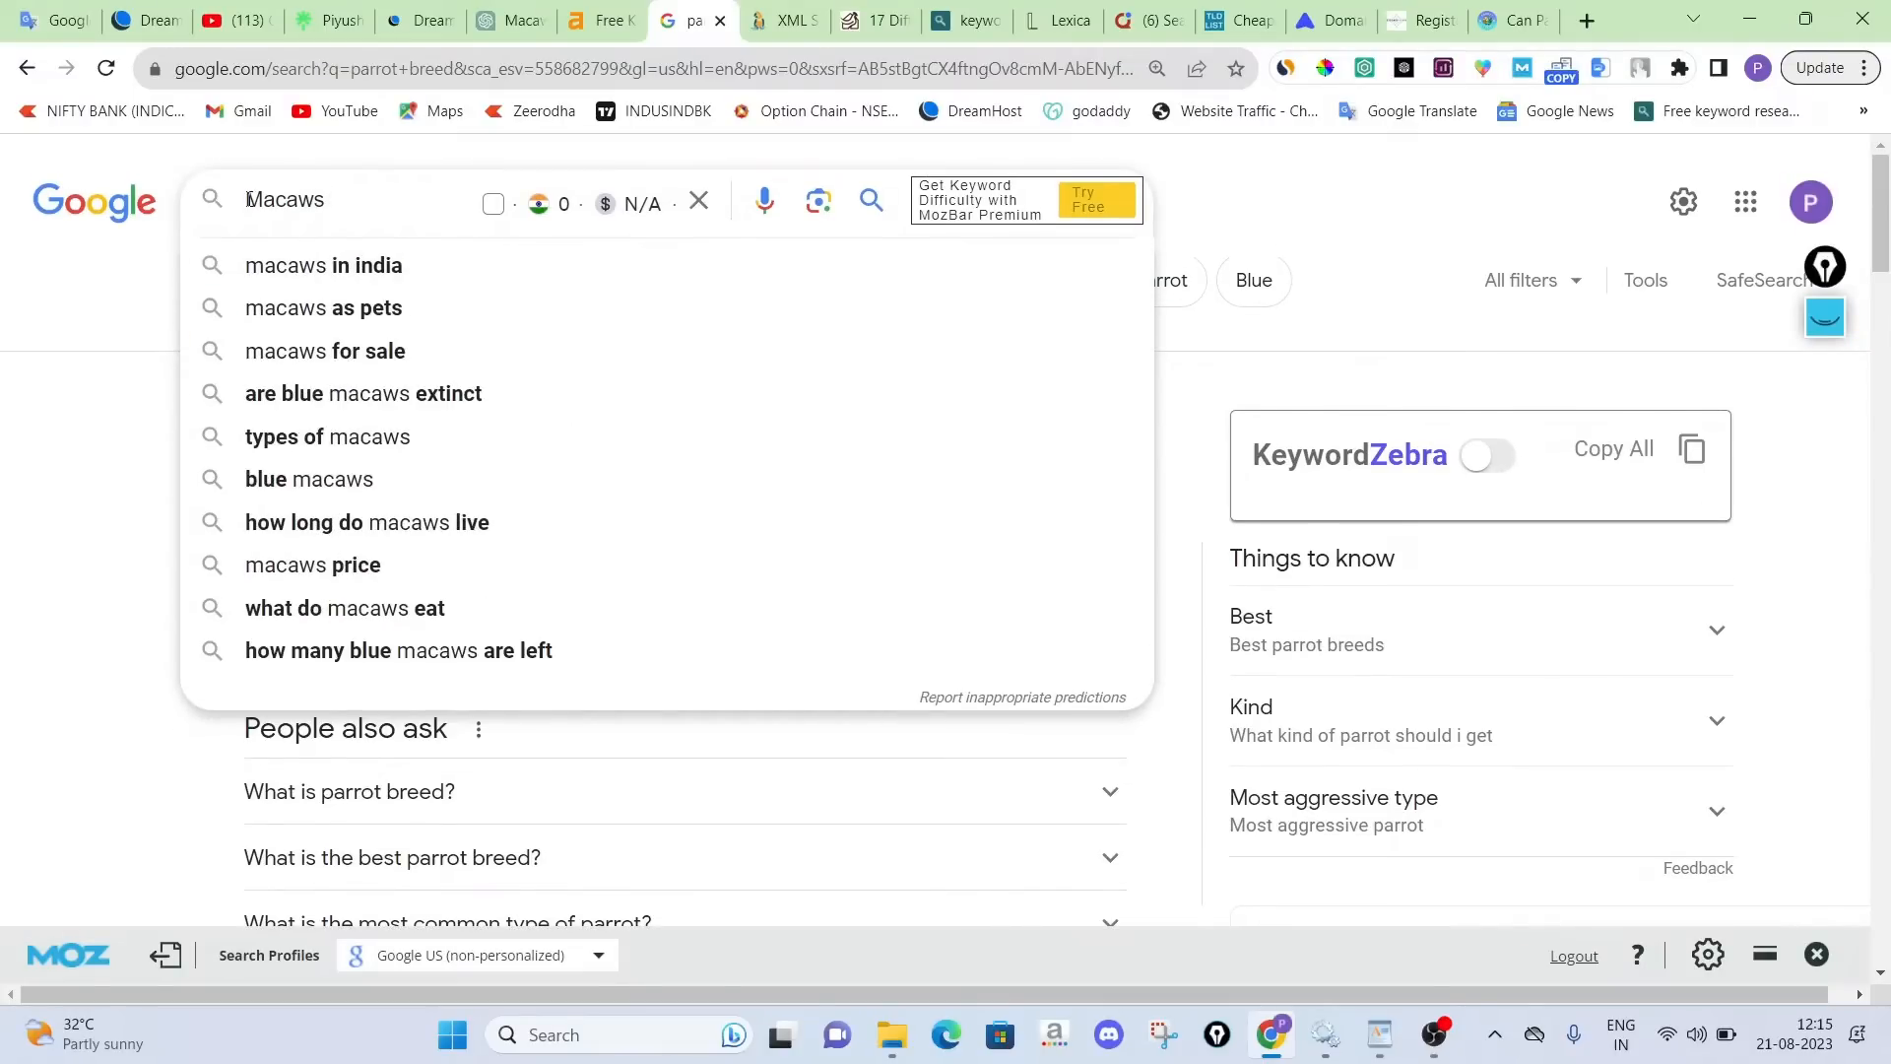
click(249, 200)
text(is)
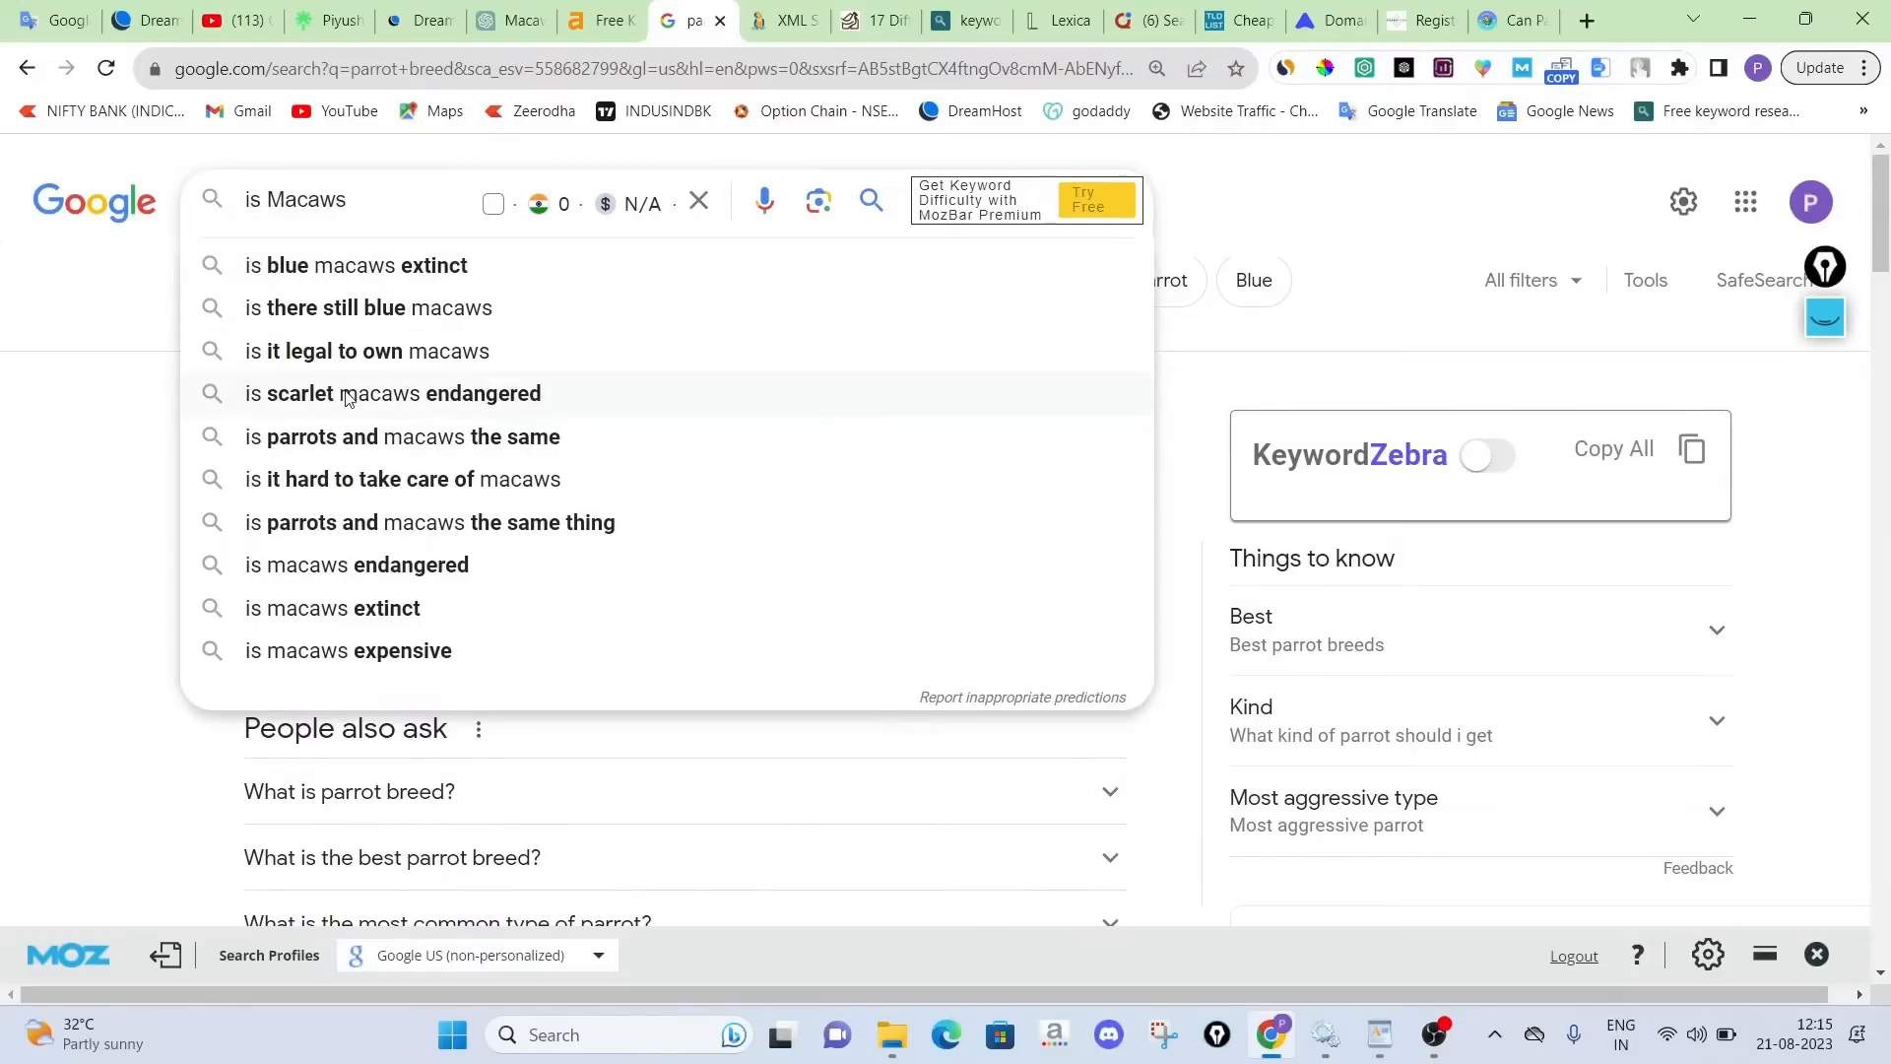
click(364, 483)
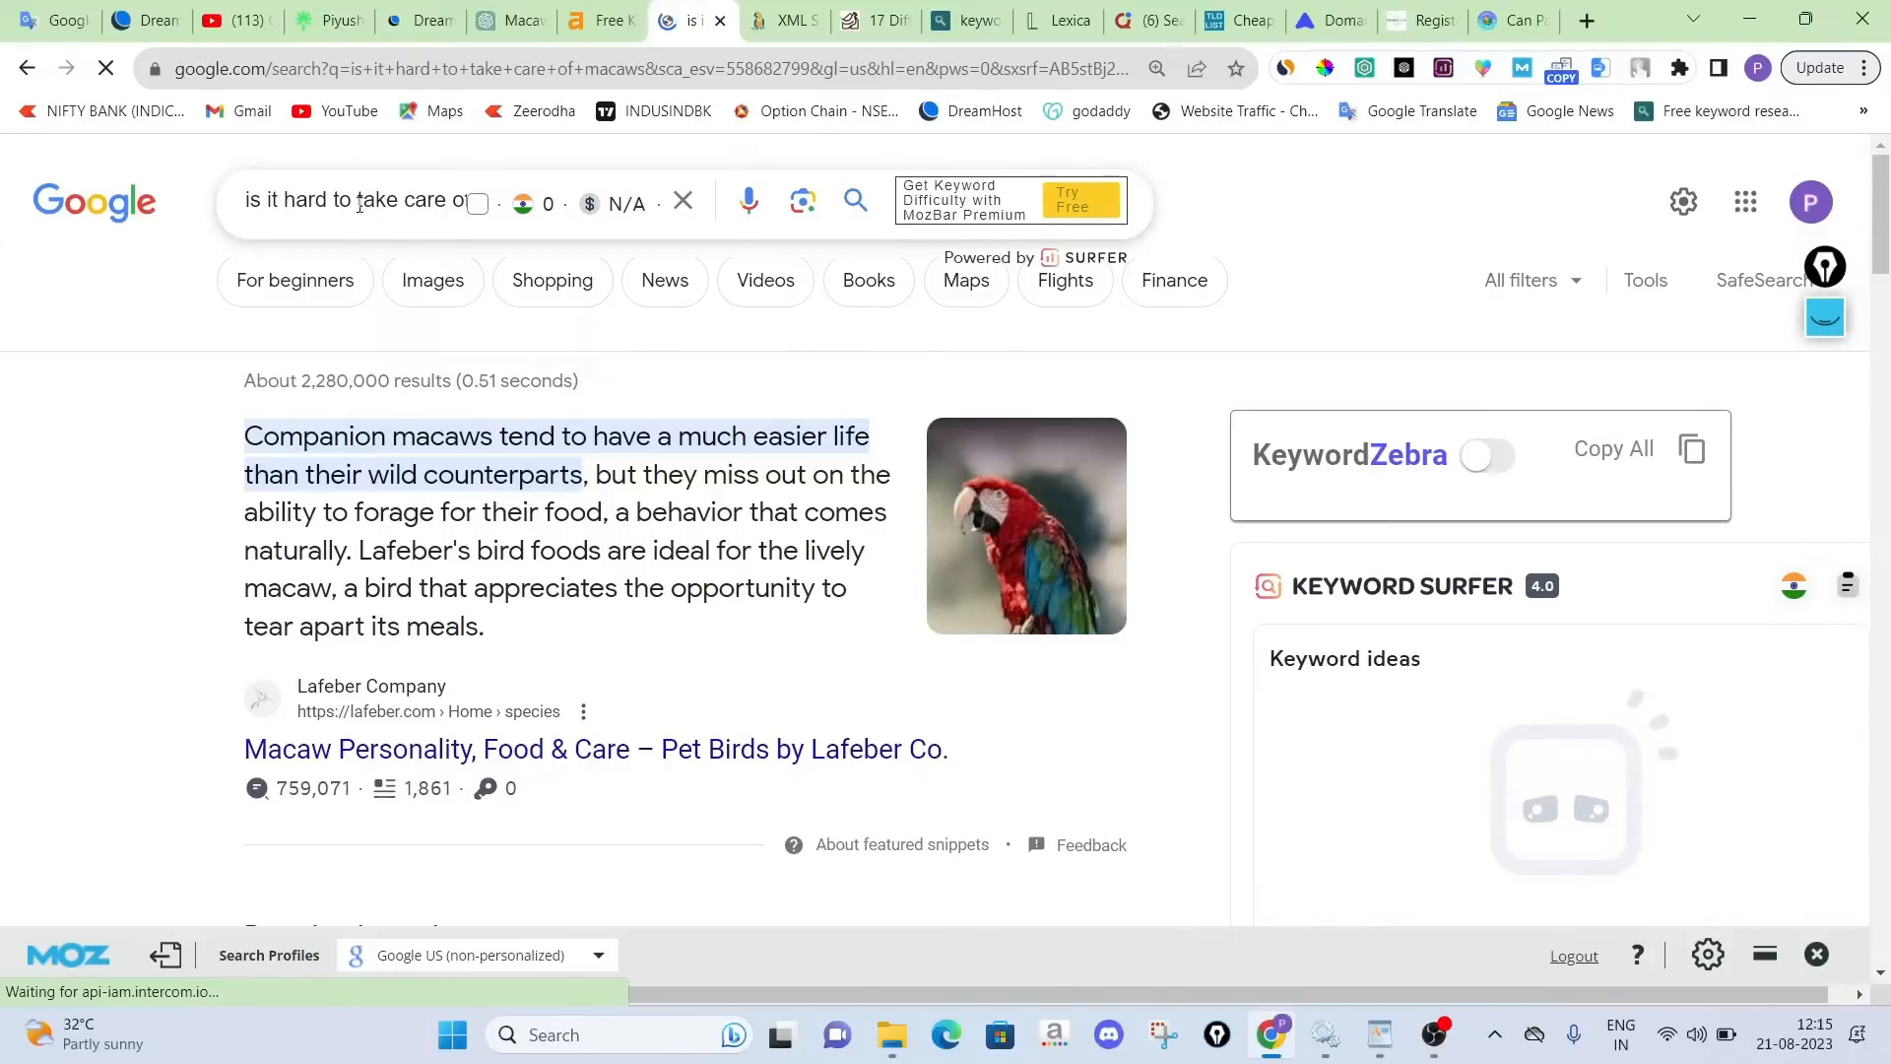
Scan the results for "is it hard to take care of macaws" down to the related searches, checking competing sites and their authority metrics
scroll(365, 205, down, 5)
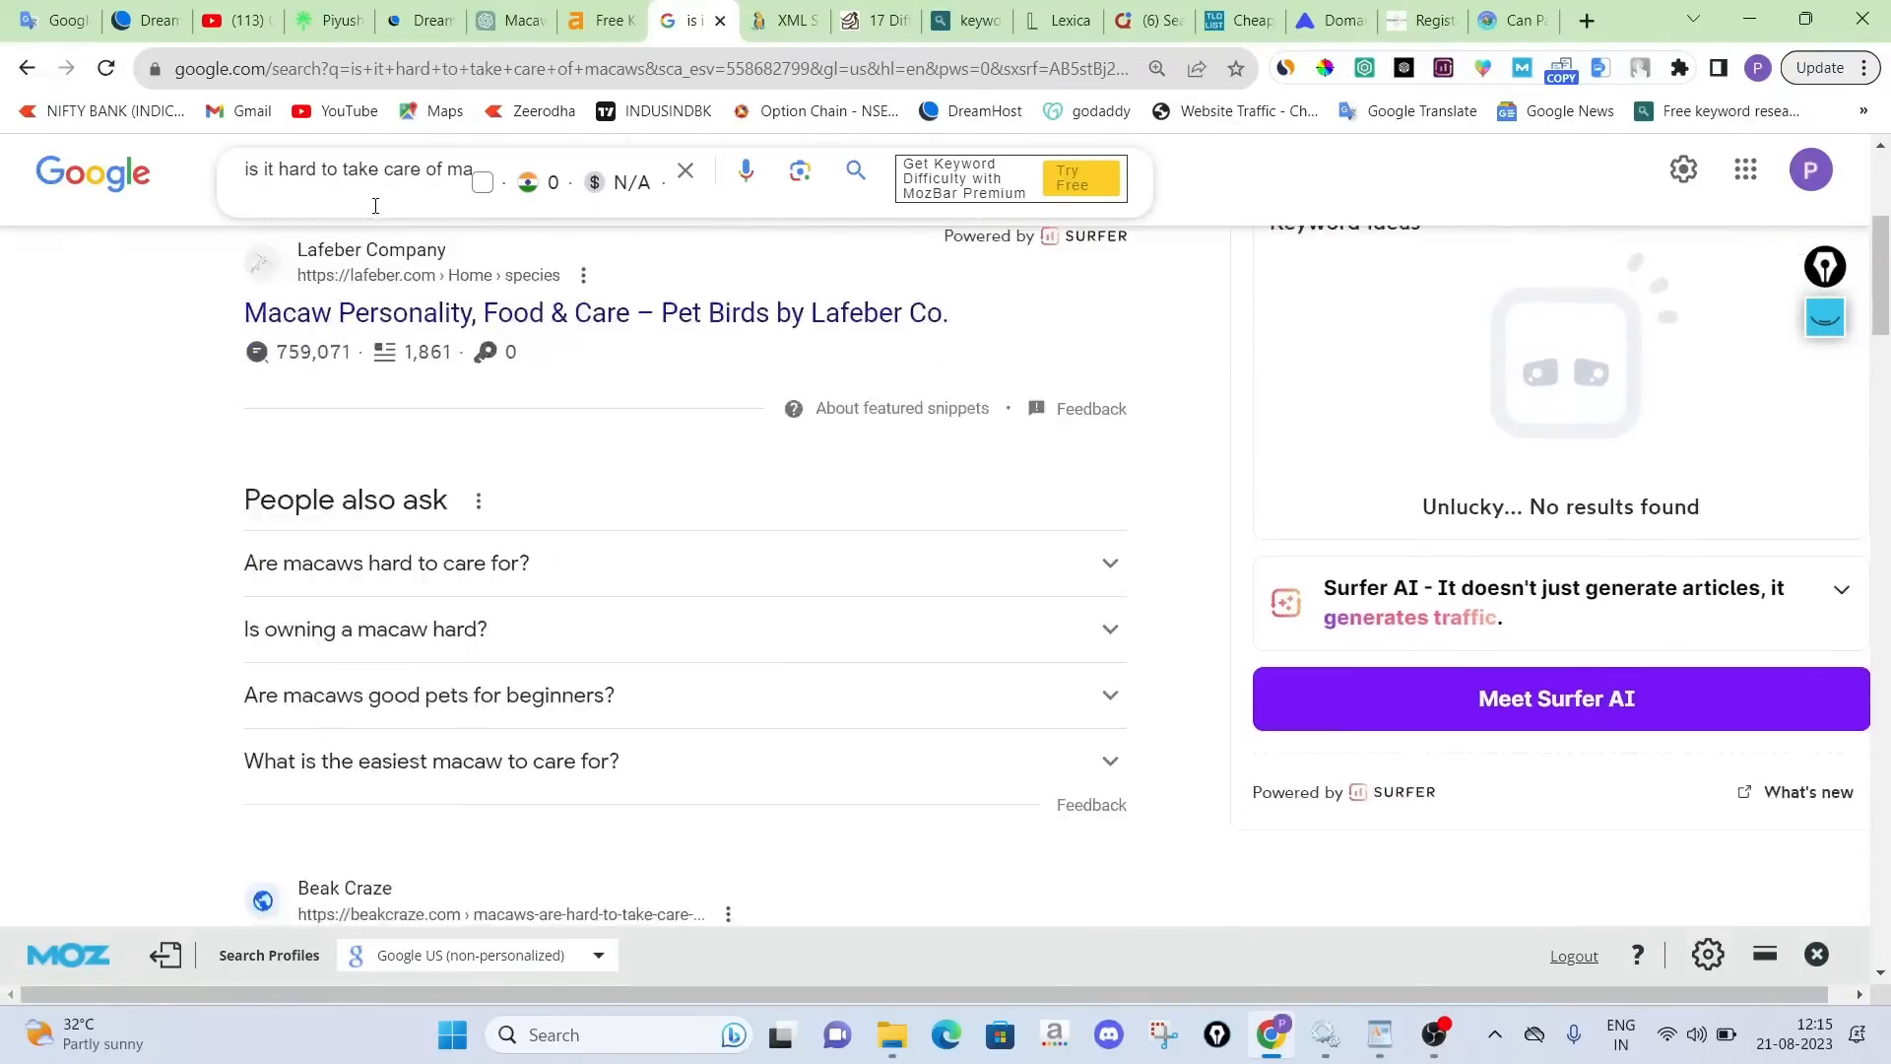
scroll(375, 205, down, 15)
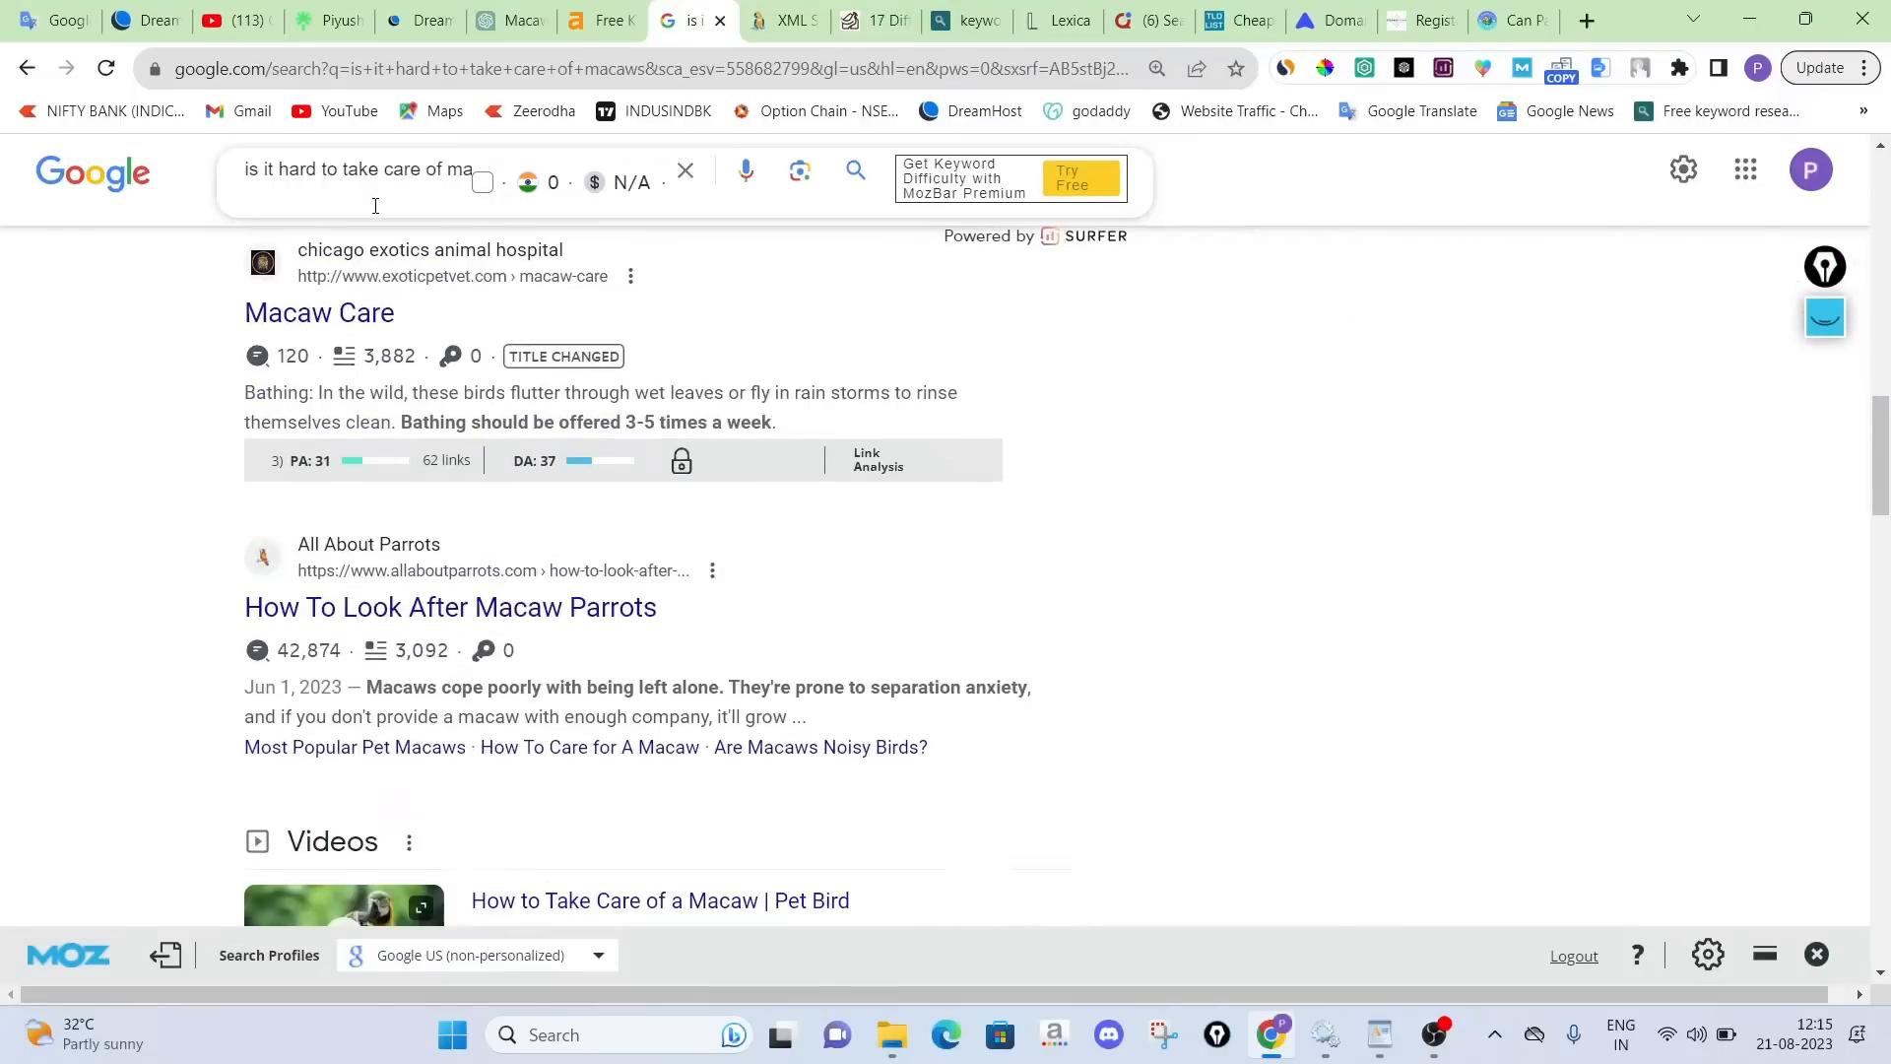
scroll(375, 204, down, 14)
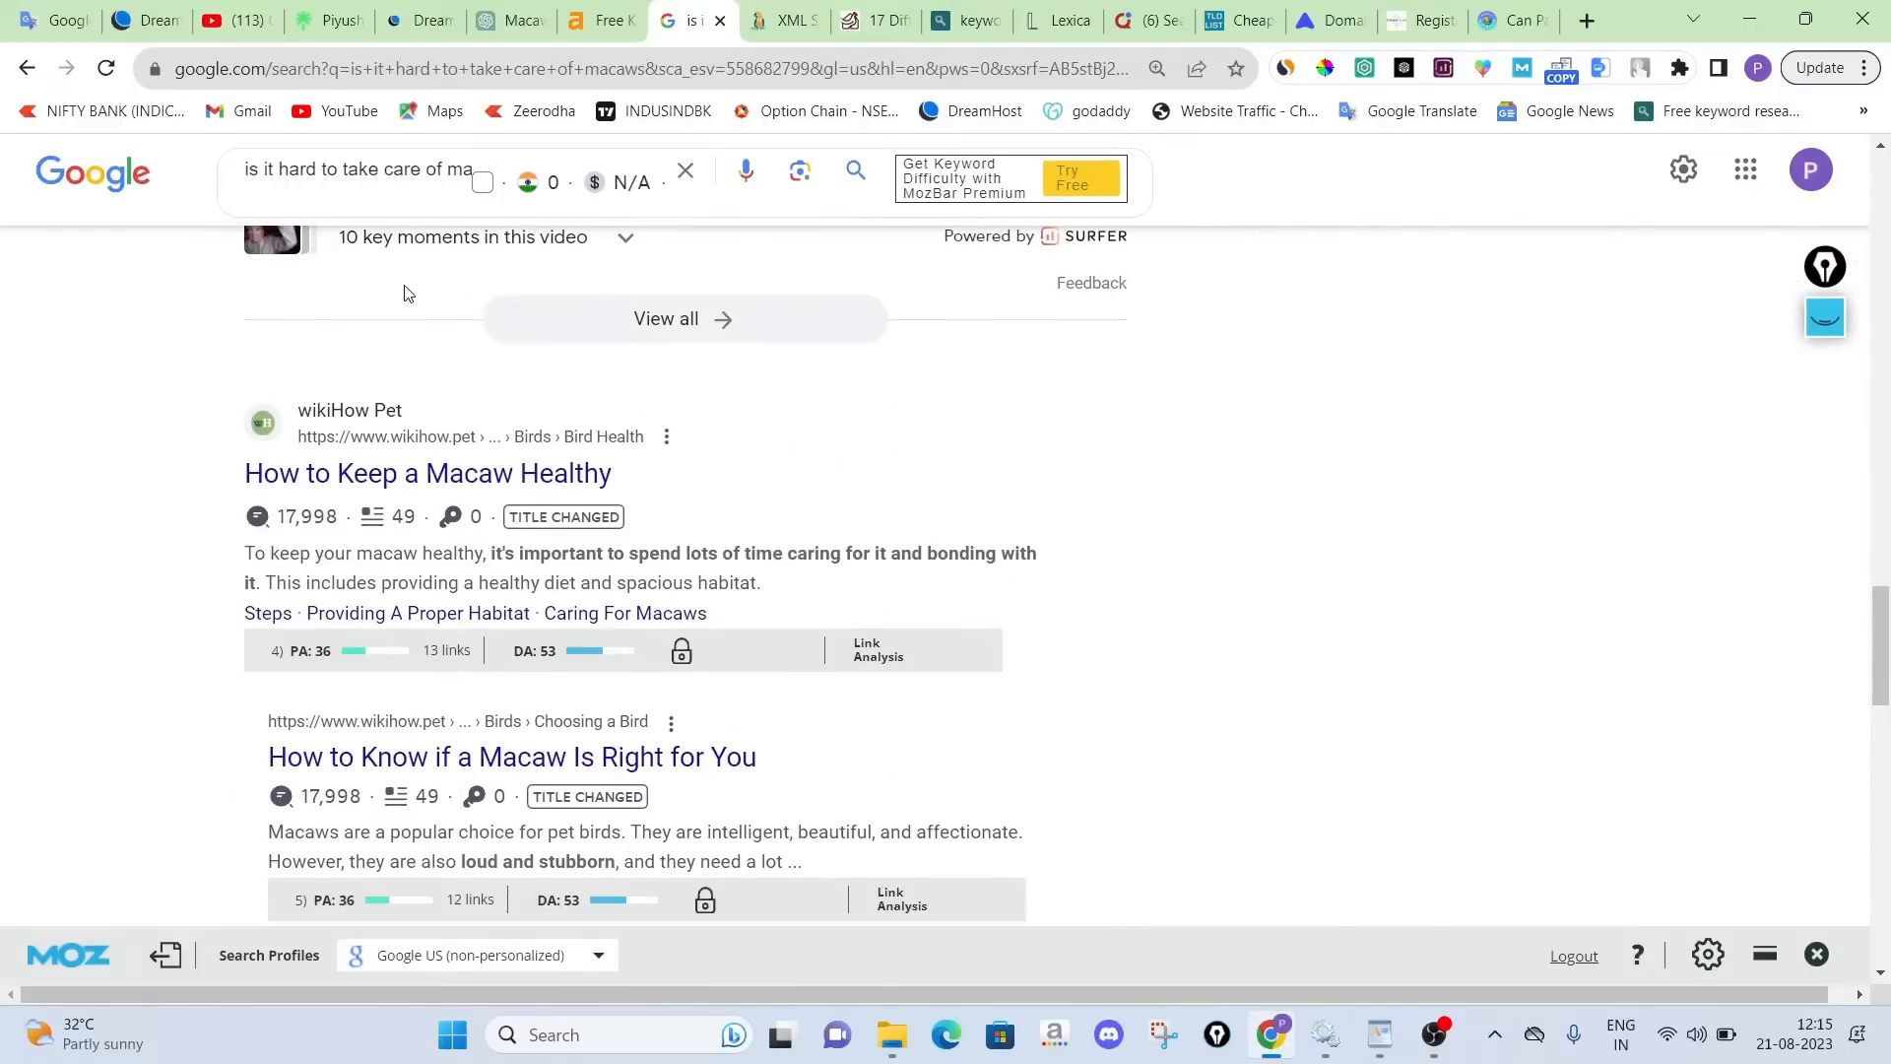
scroll(404, 293, down, 11)
scroll(404, 293, up, 1)
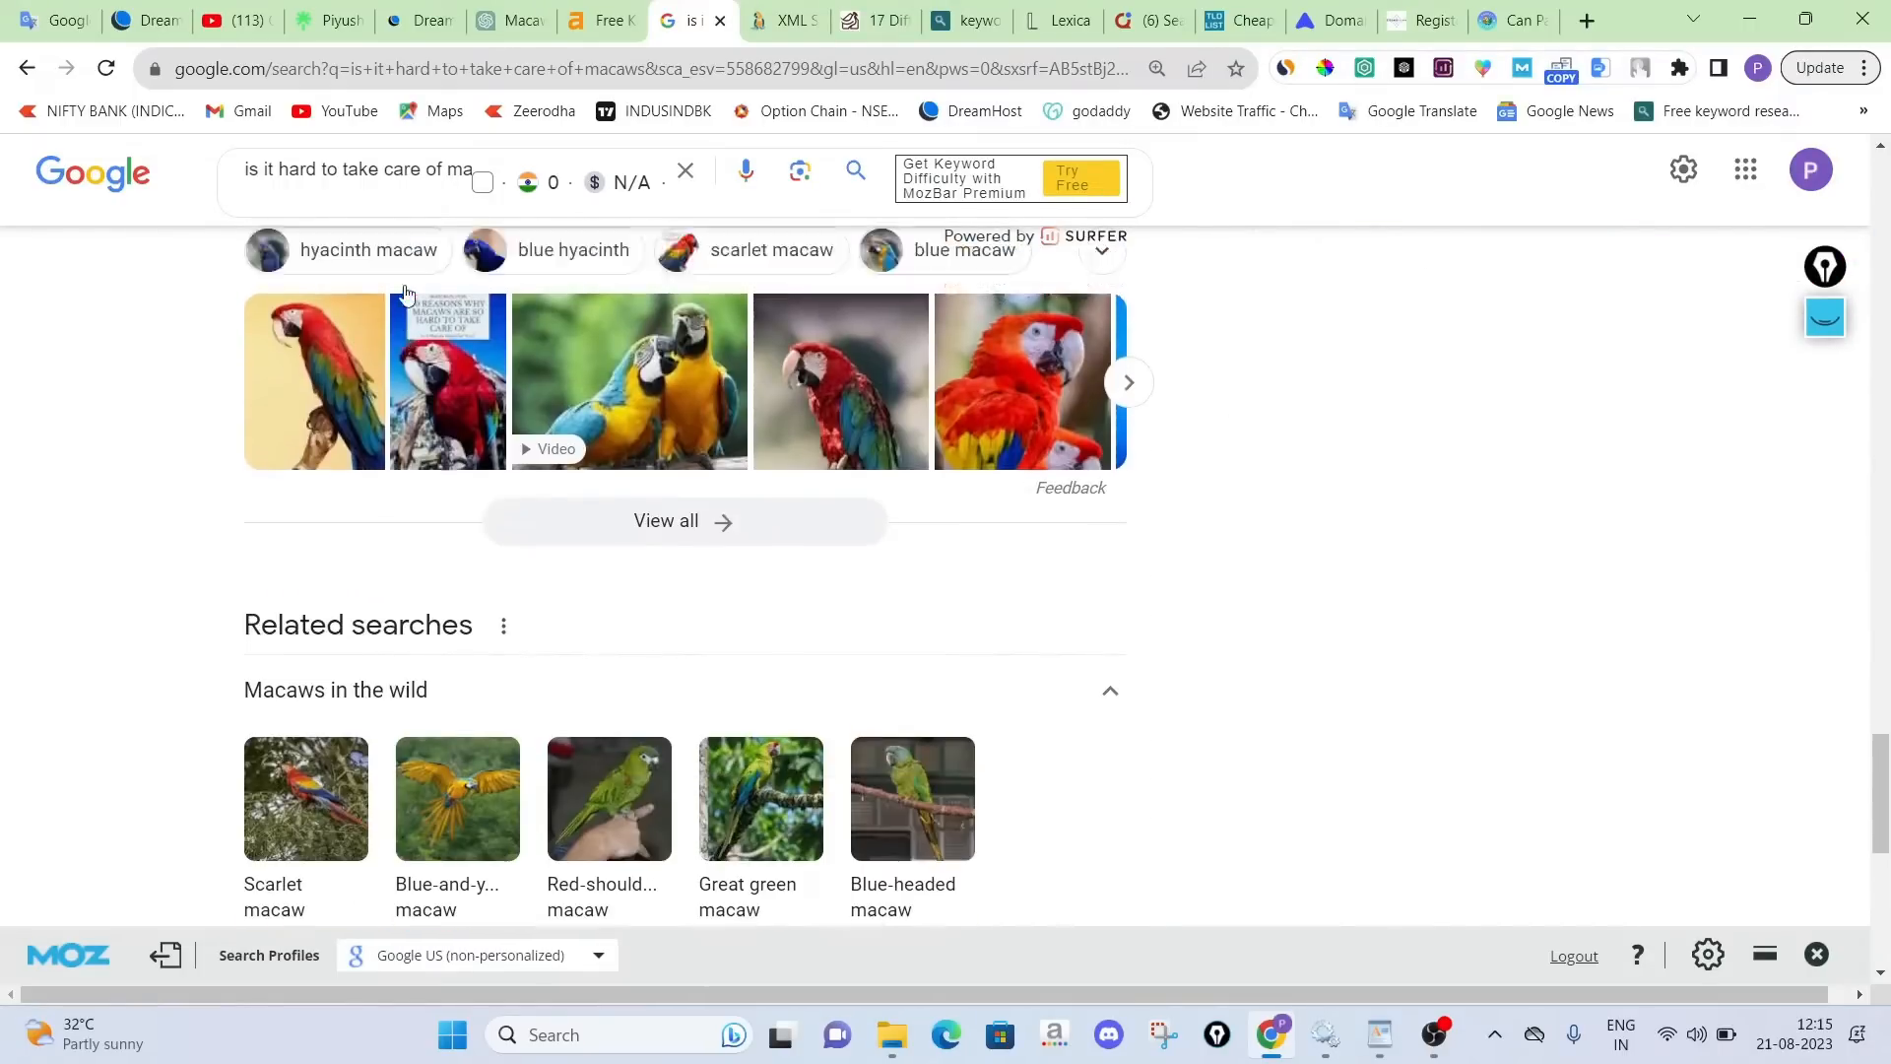
scroll(404, 292, up, 20)
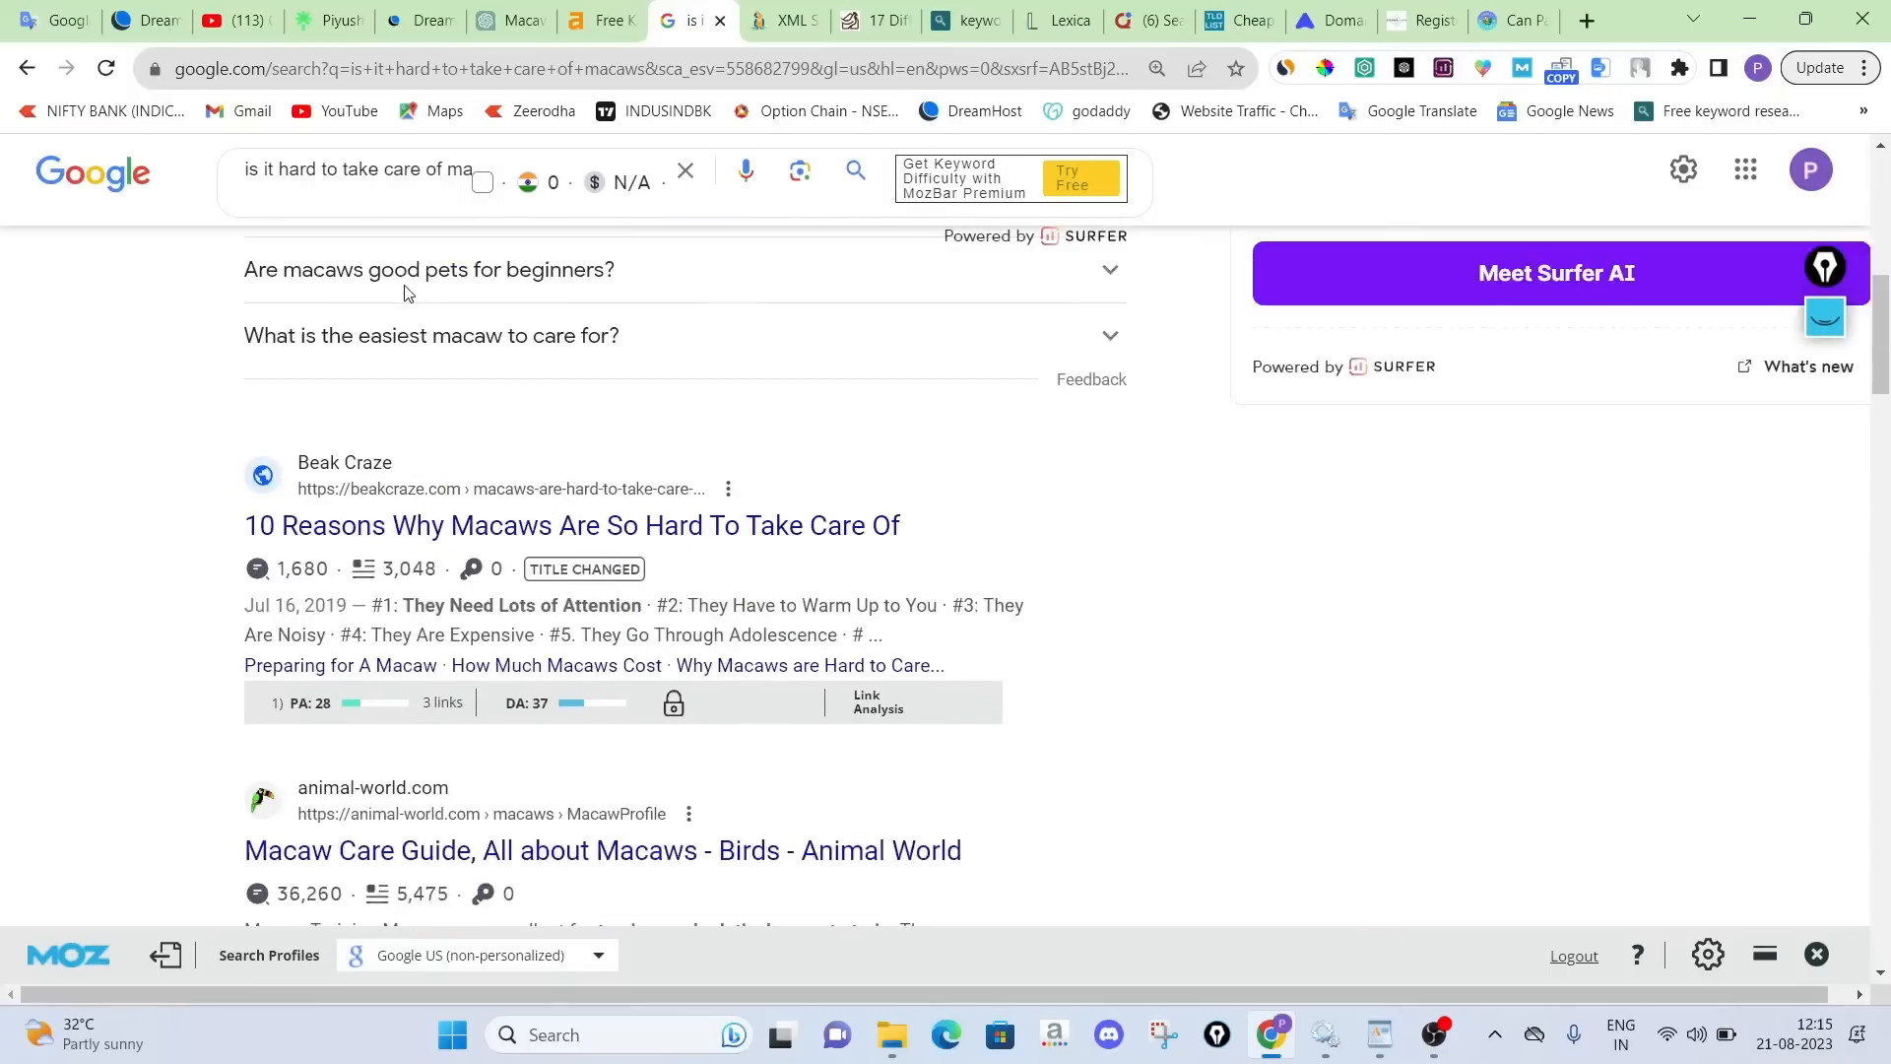
scroll(403, 293, up, 9)
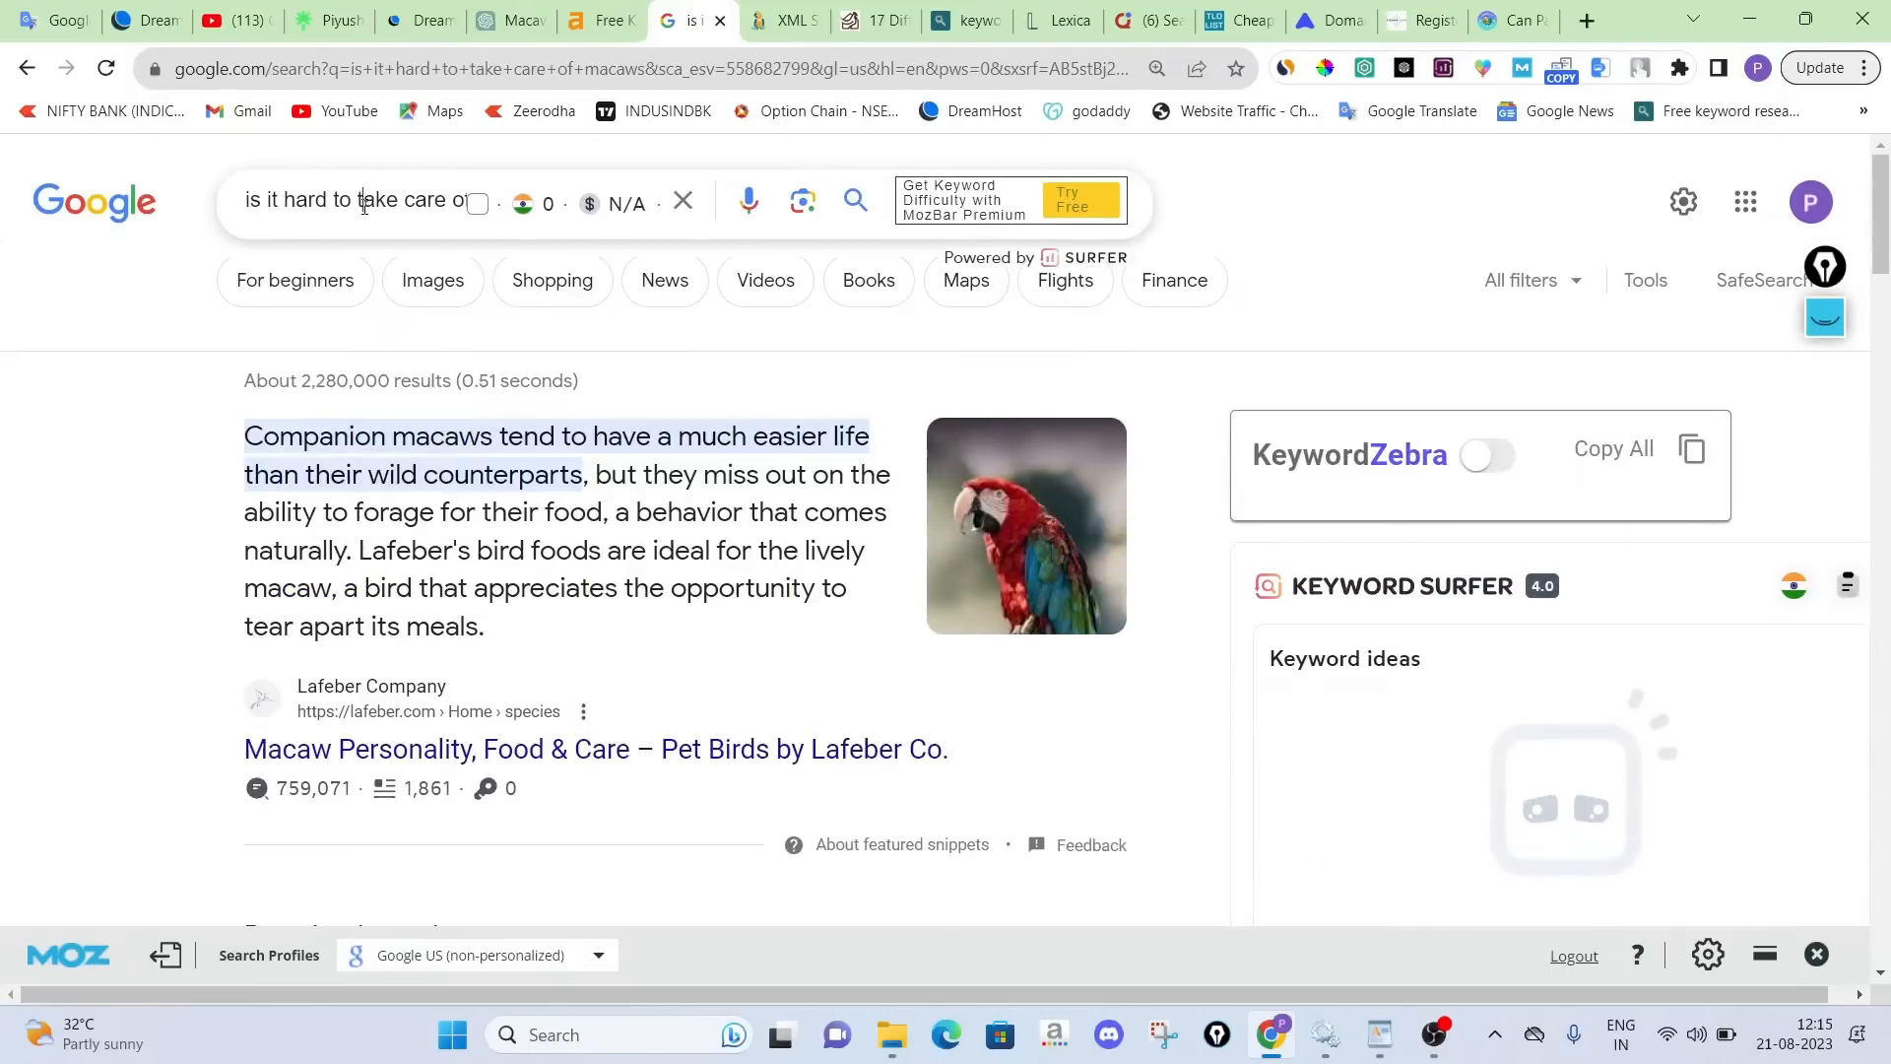
Shorten the query to "is macaws" and run the suggested search "is it legal to own macaws"
click(364, 204)
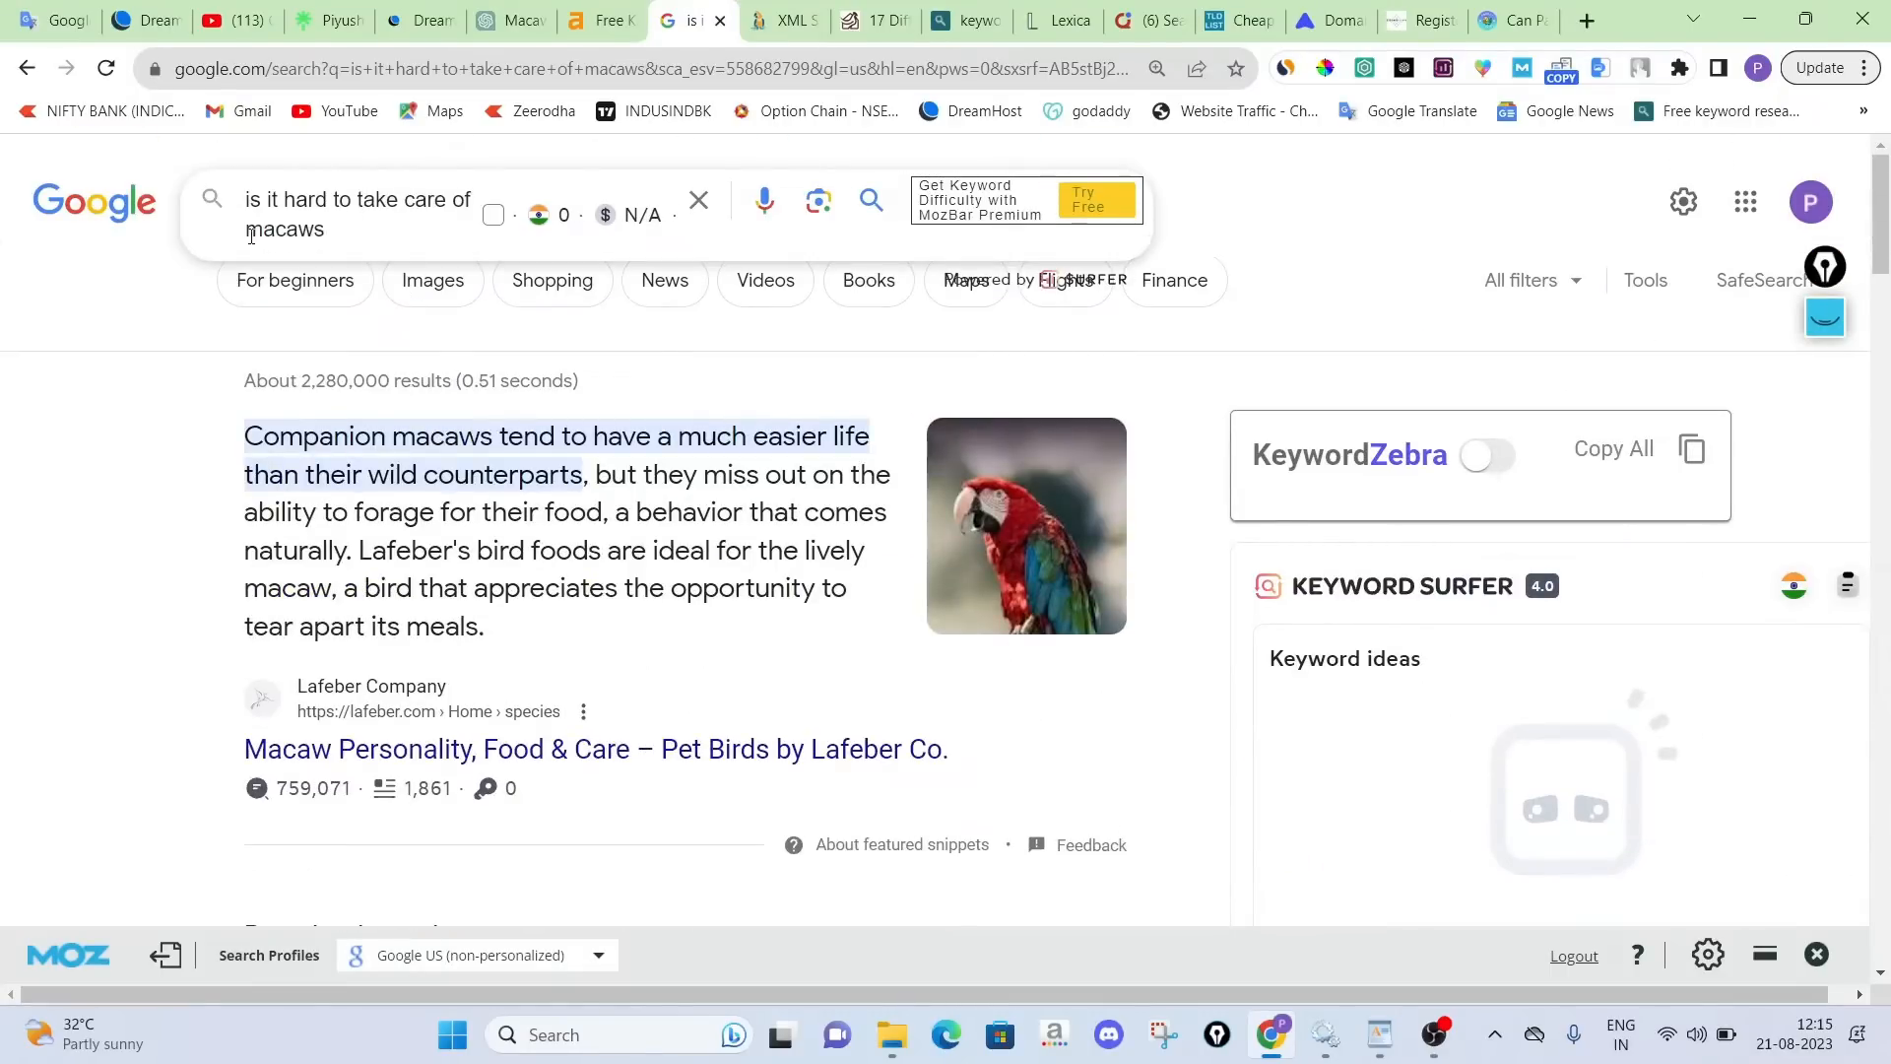
drag(478, 201, 273, 197)
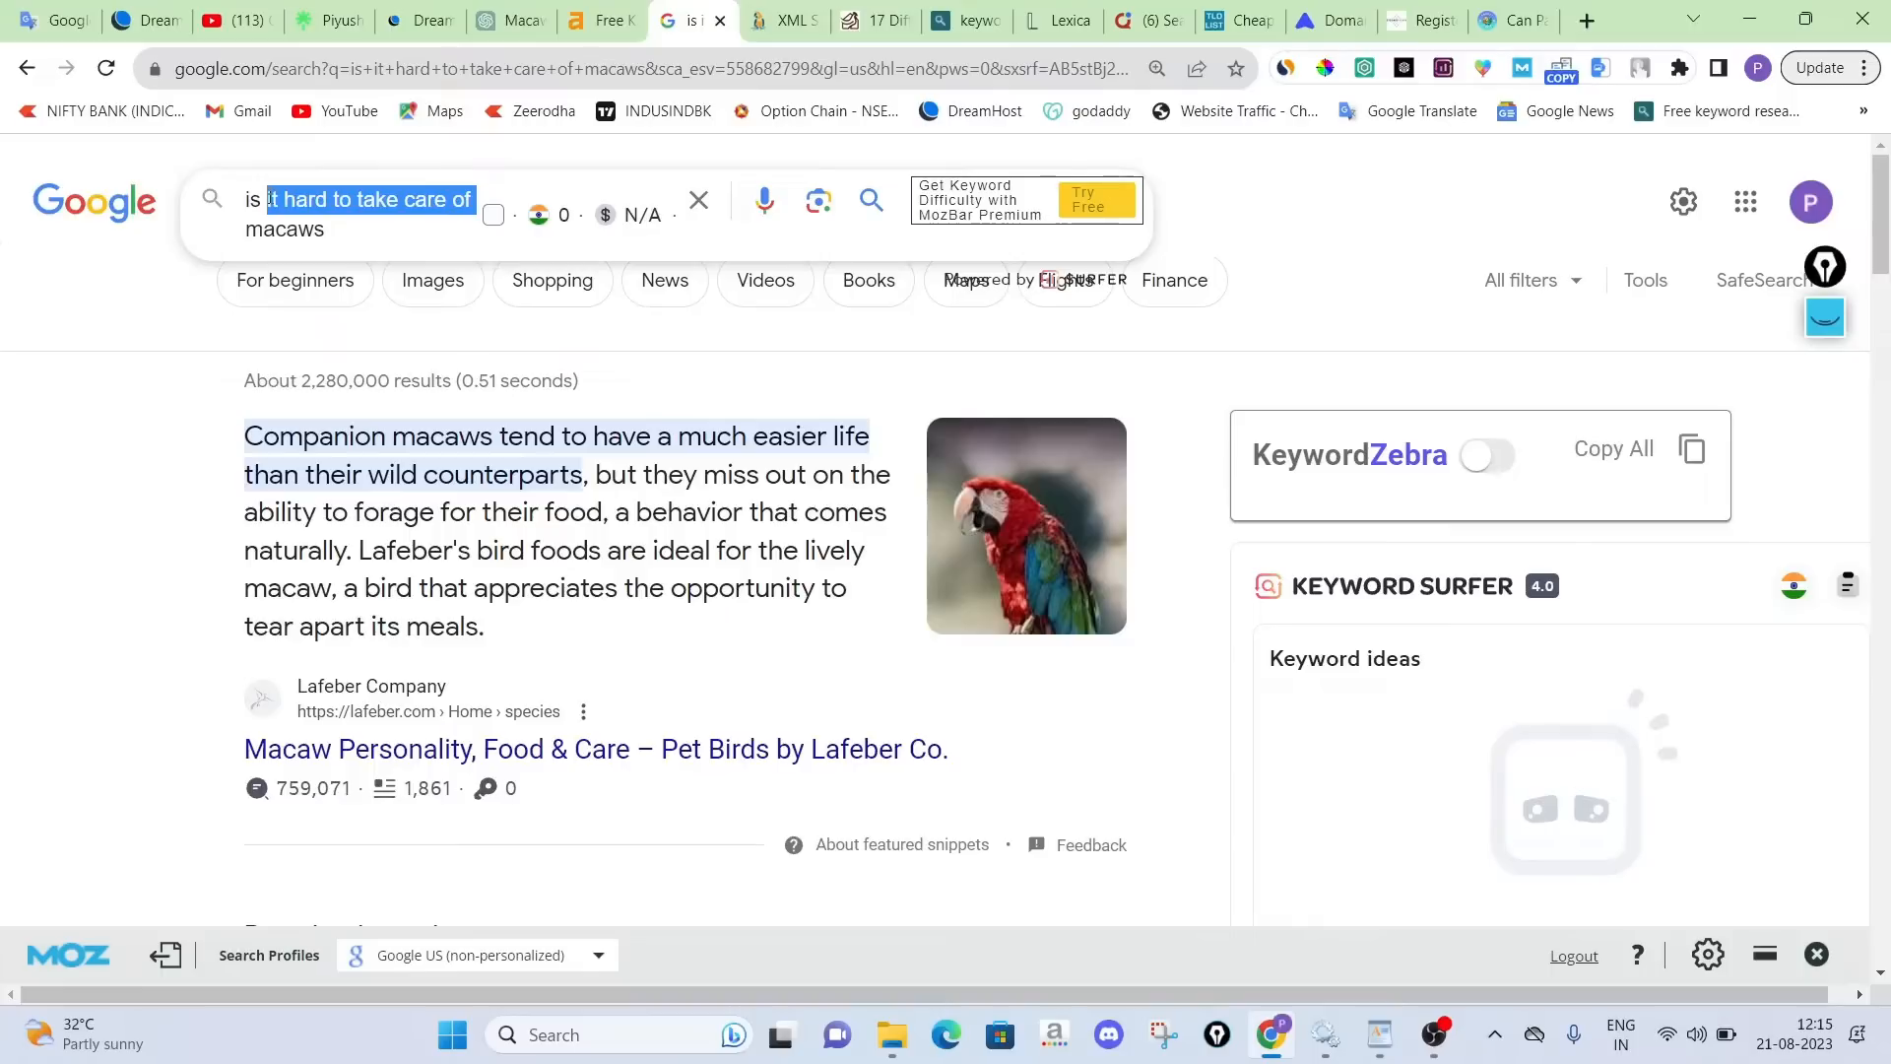
key(BackSpace)
key(BackSpace)
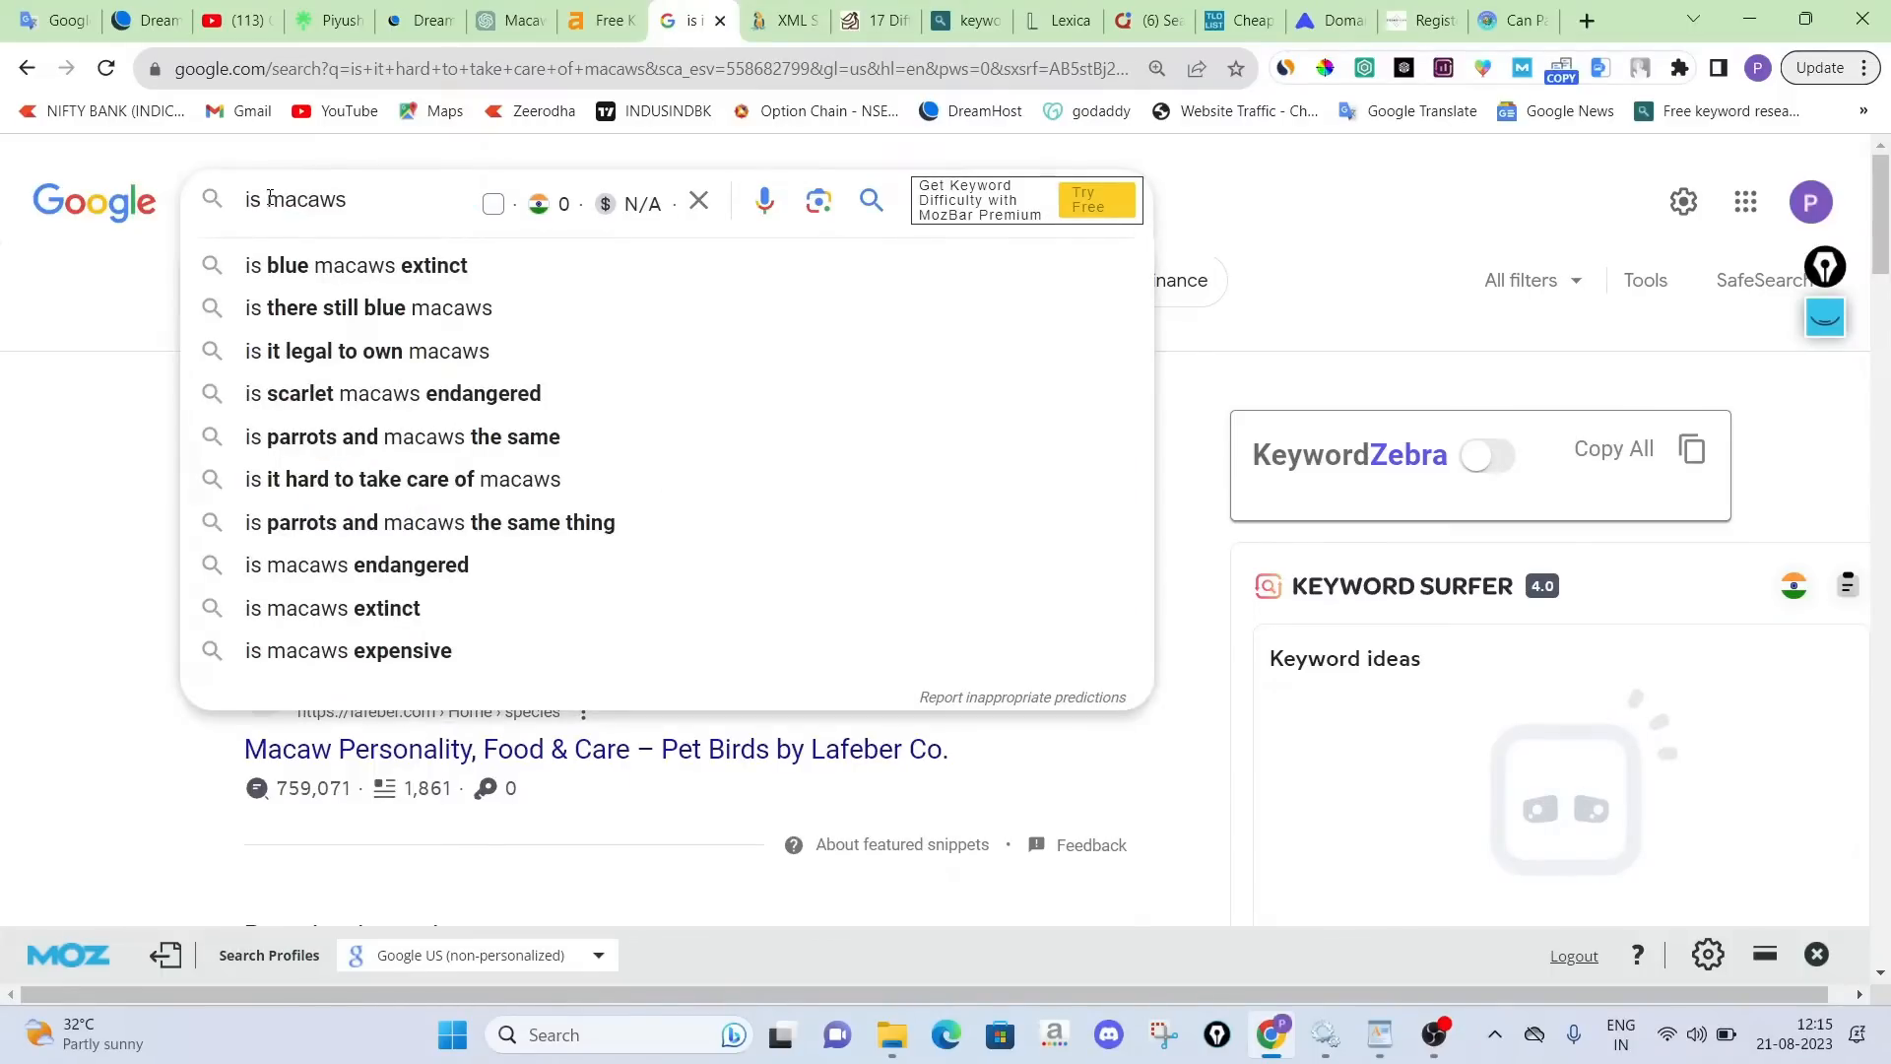
click(328, 361)
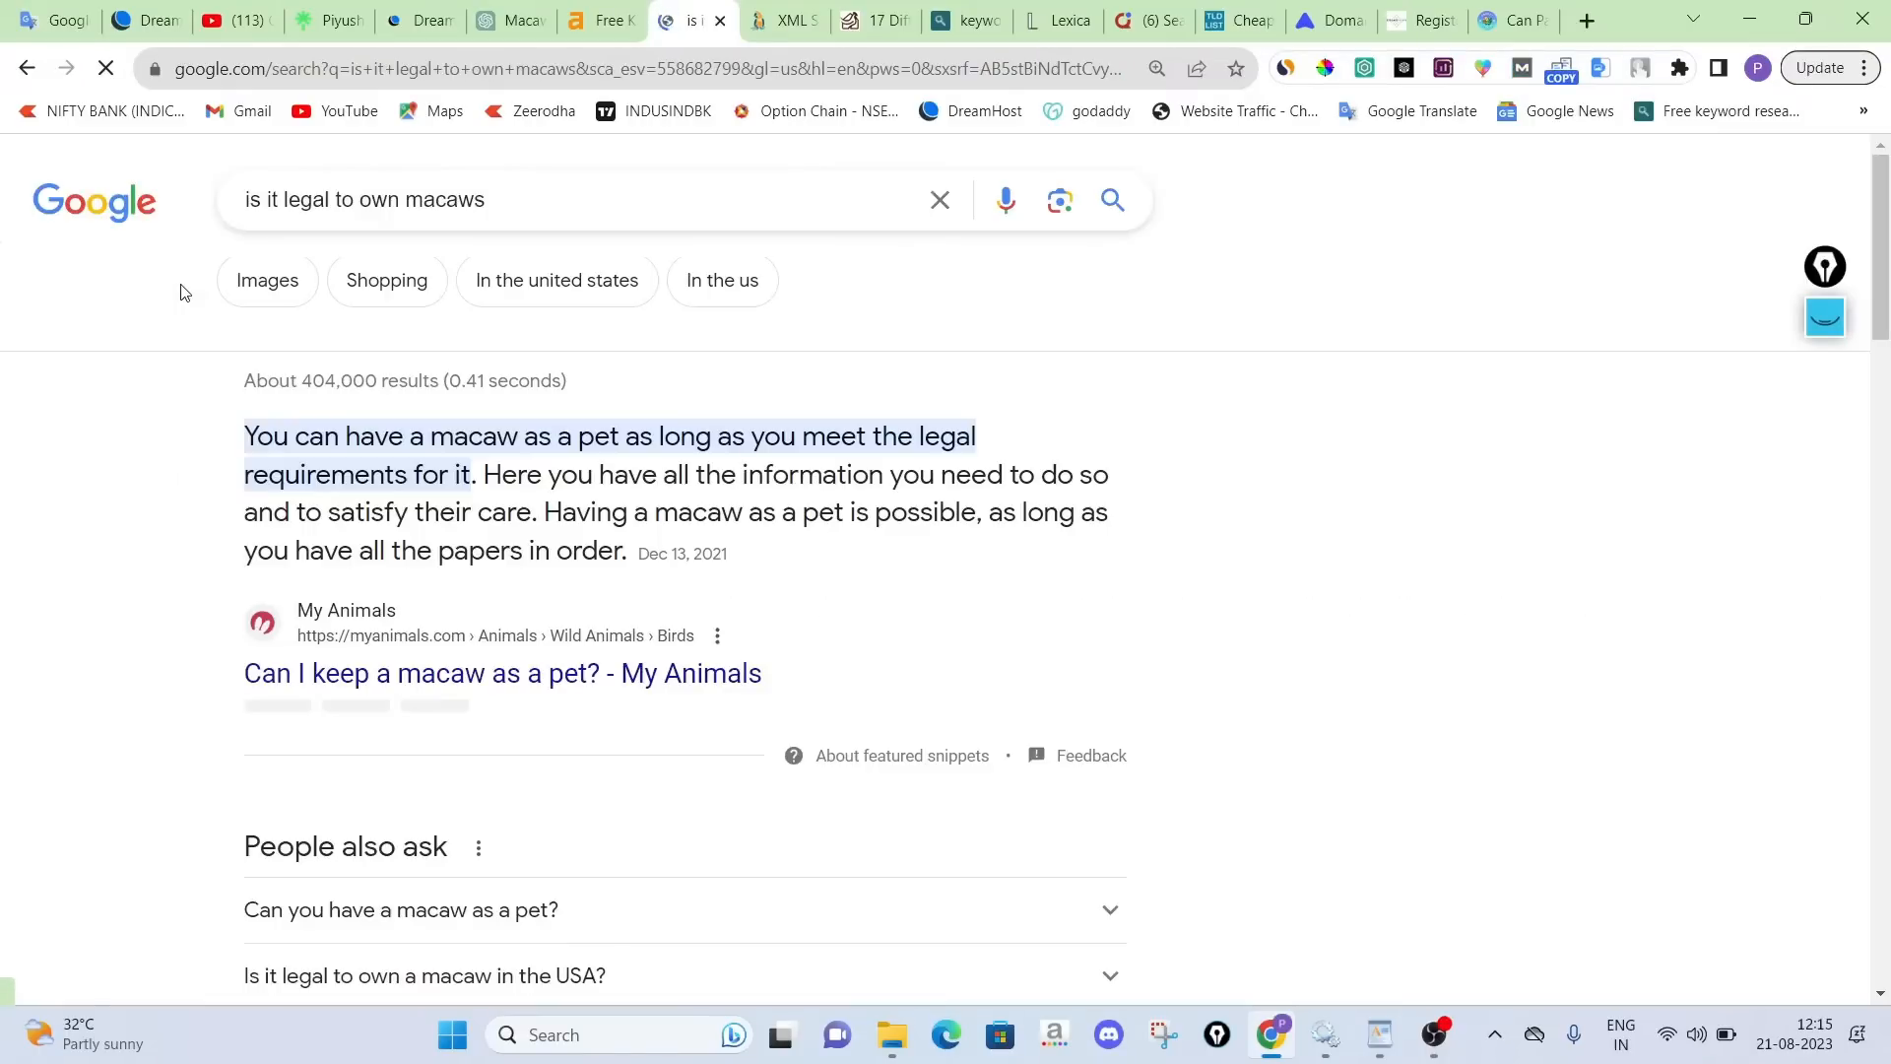
Circle the macawpet.com result's address, mark its PA and DA scores with the pen, and clear the drawings
scroll(549, 421, down, 5)
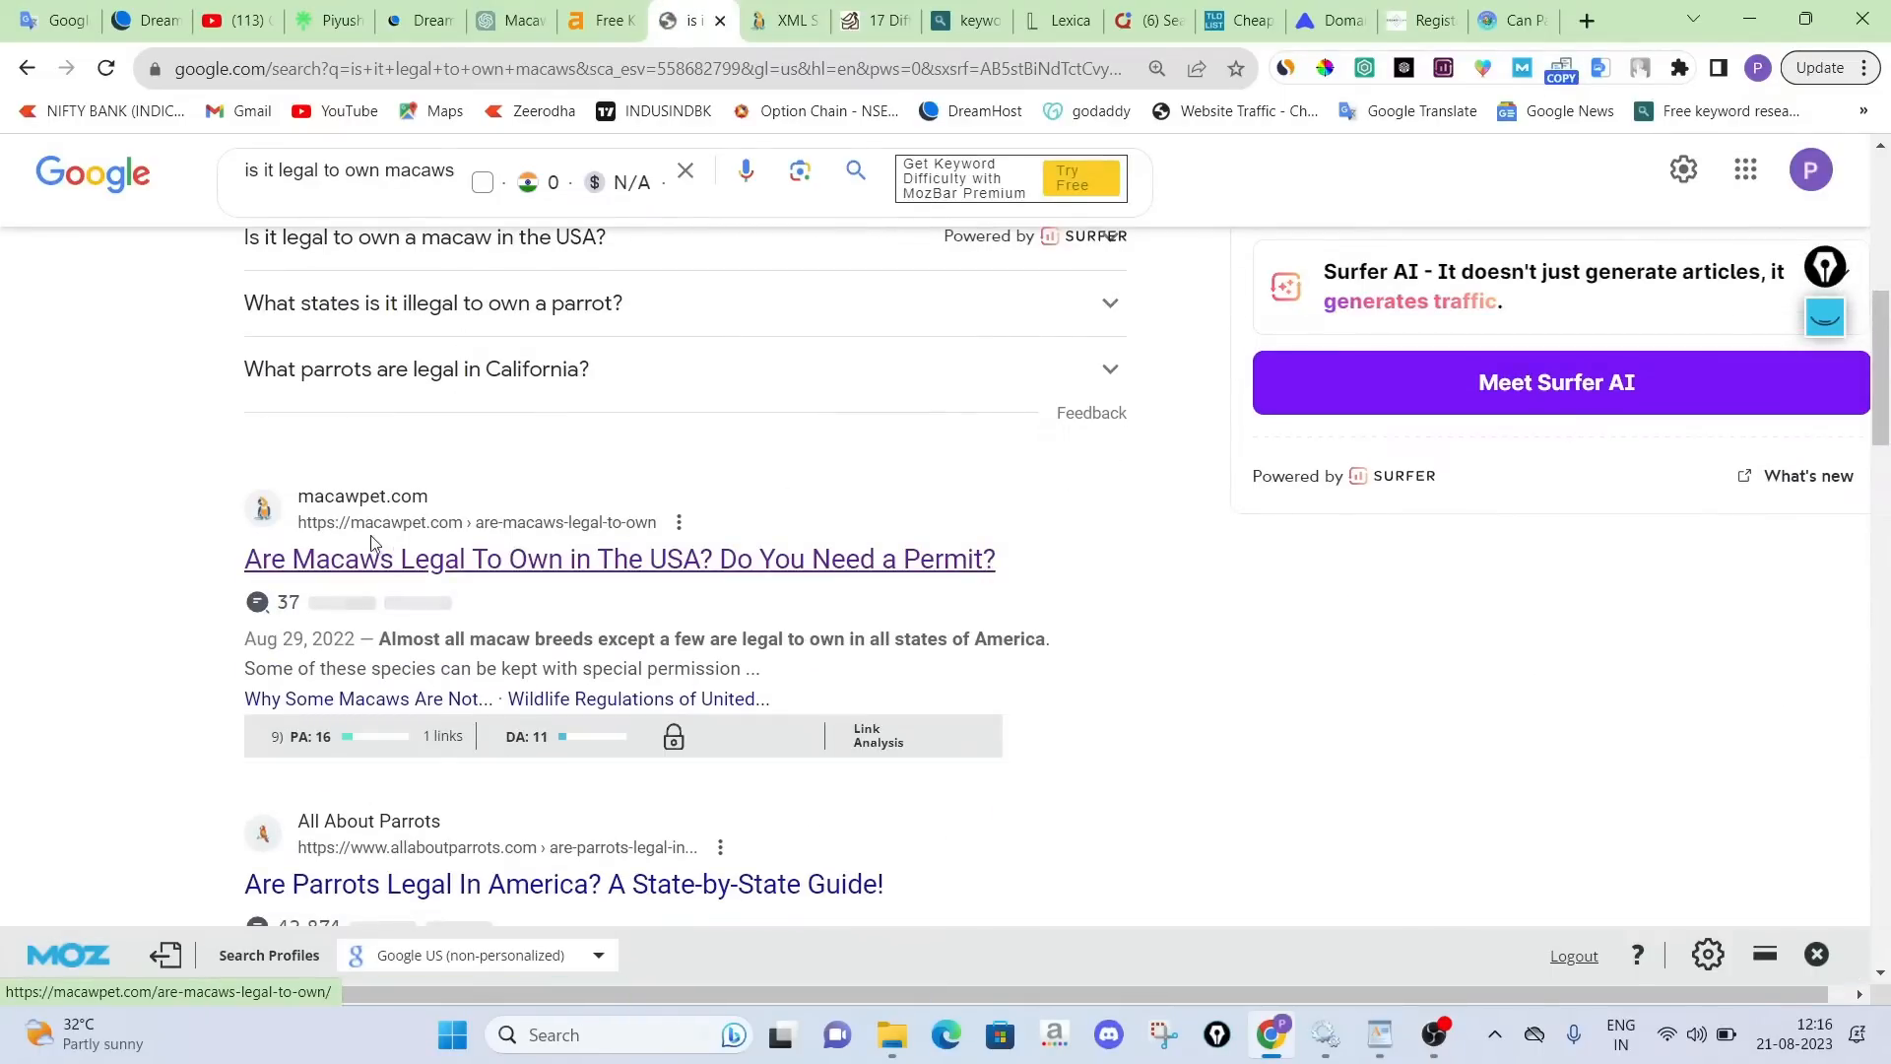
click(1835, 328)
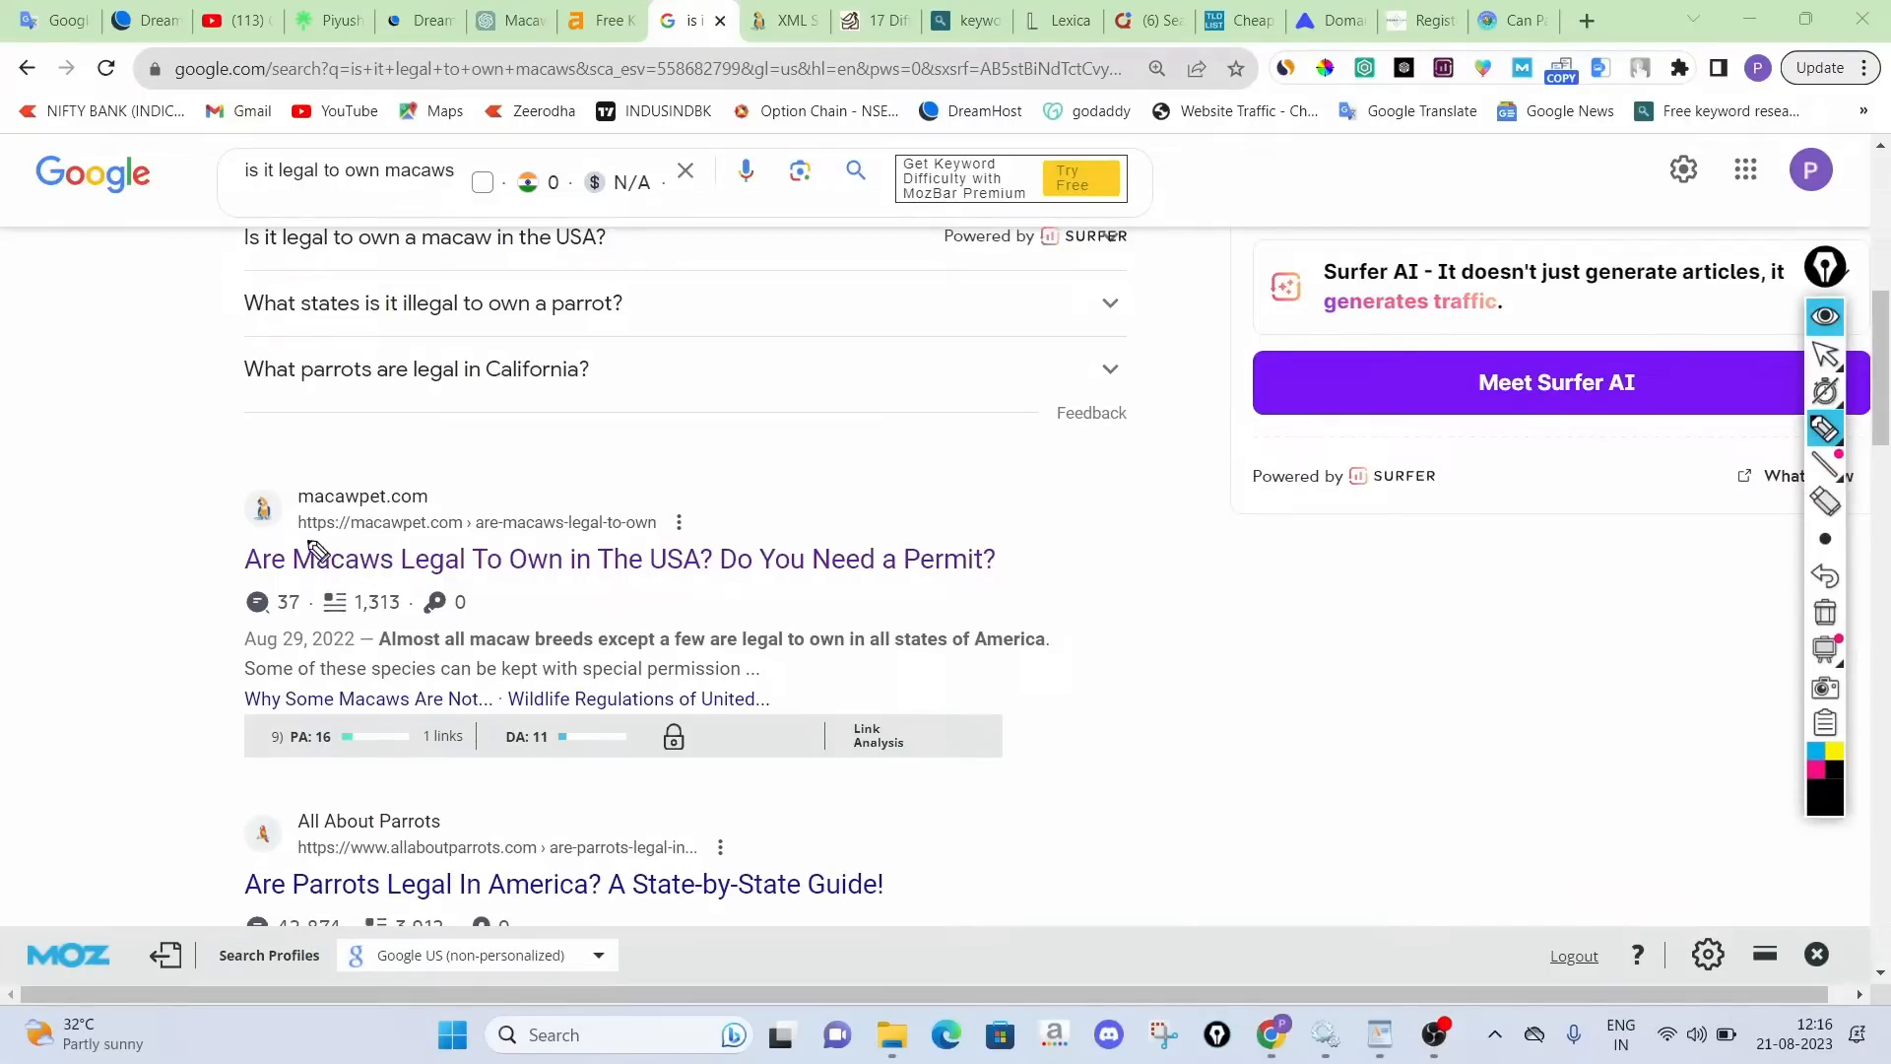
mouse_move(308, 542)
mouse_down()
mouse_move(455, 536)
mouse_move(482, 514)
mouse_move(367, 499)
mouse_move(296, 535)
mouse_up()
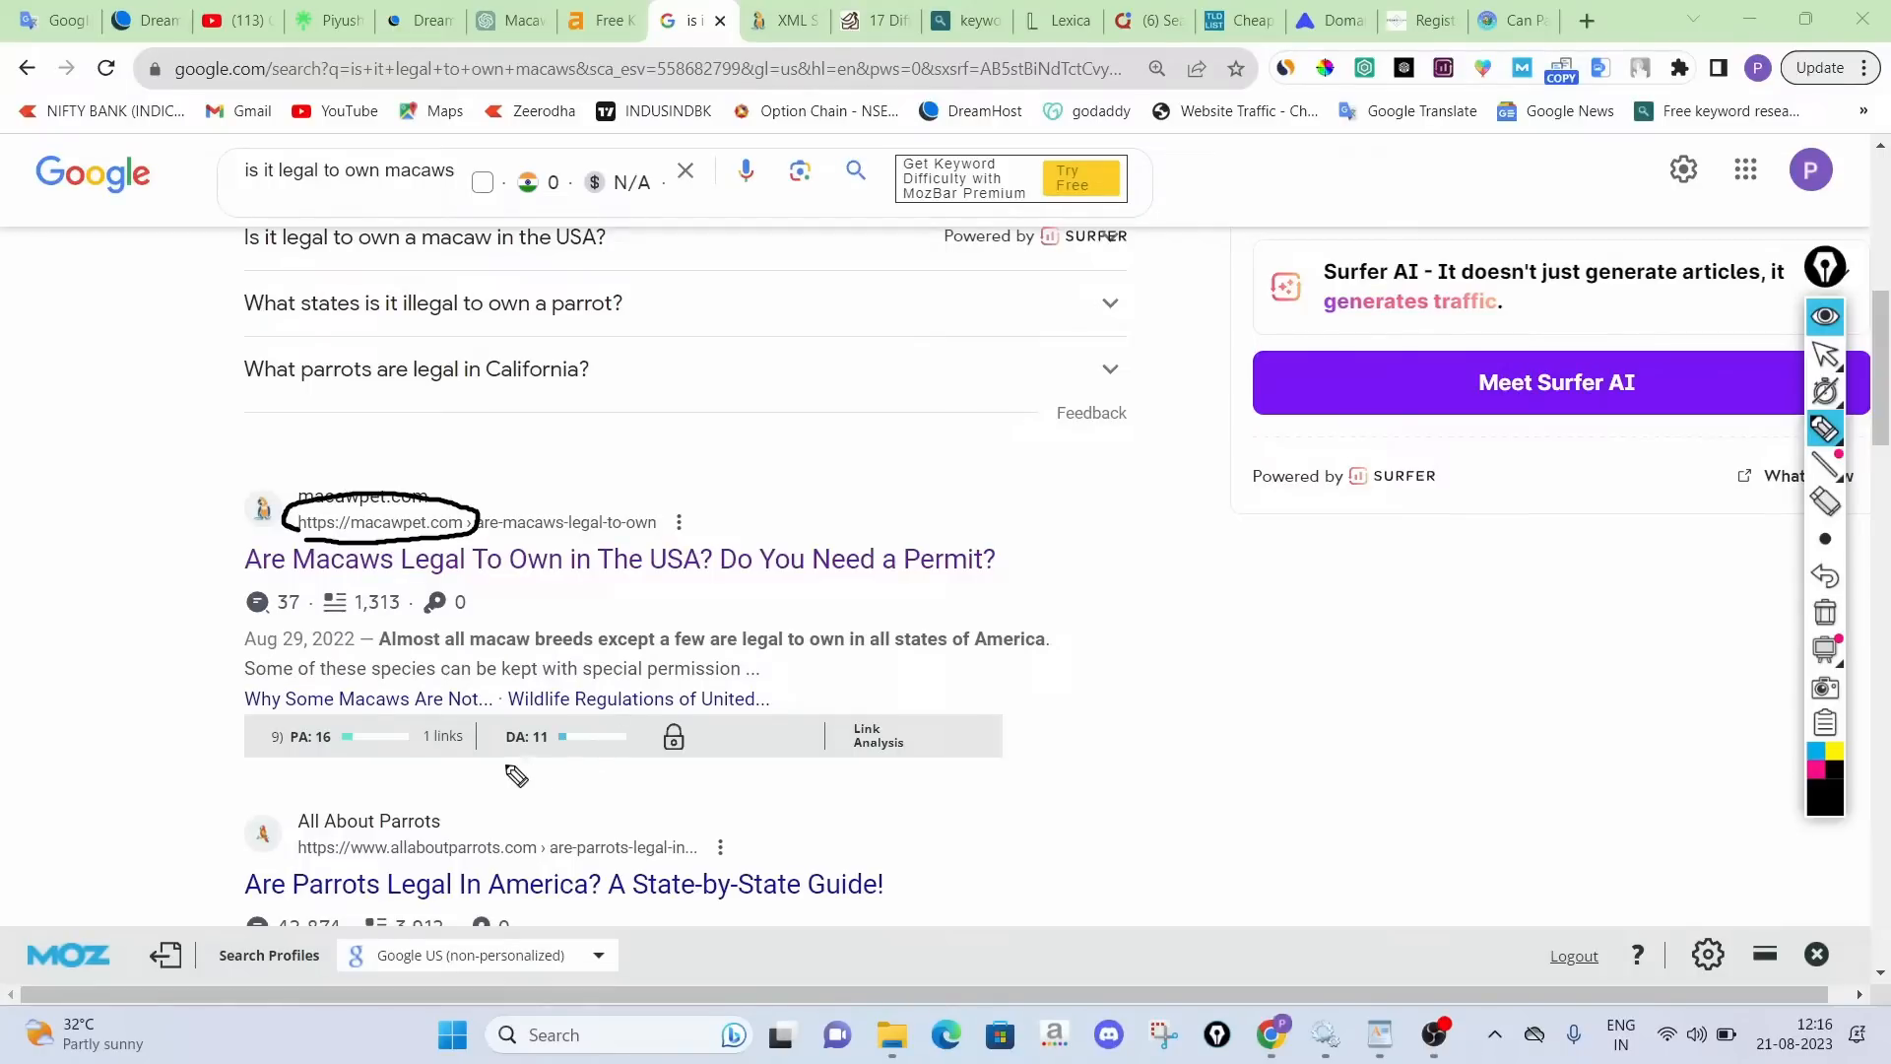
drag(502, 763, 557, 755)
drag(278, 765, 512, 770)
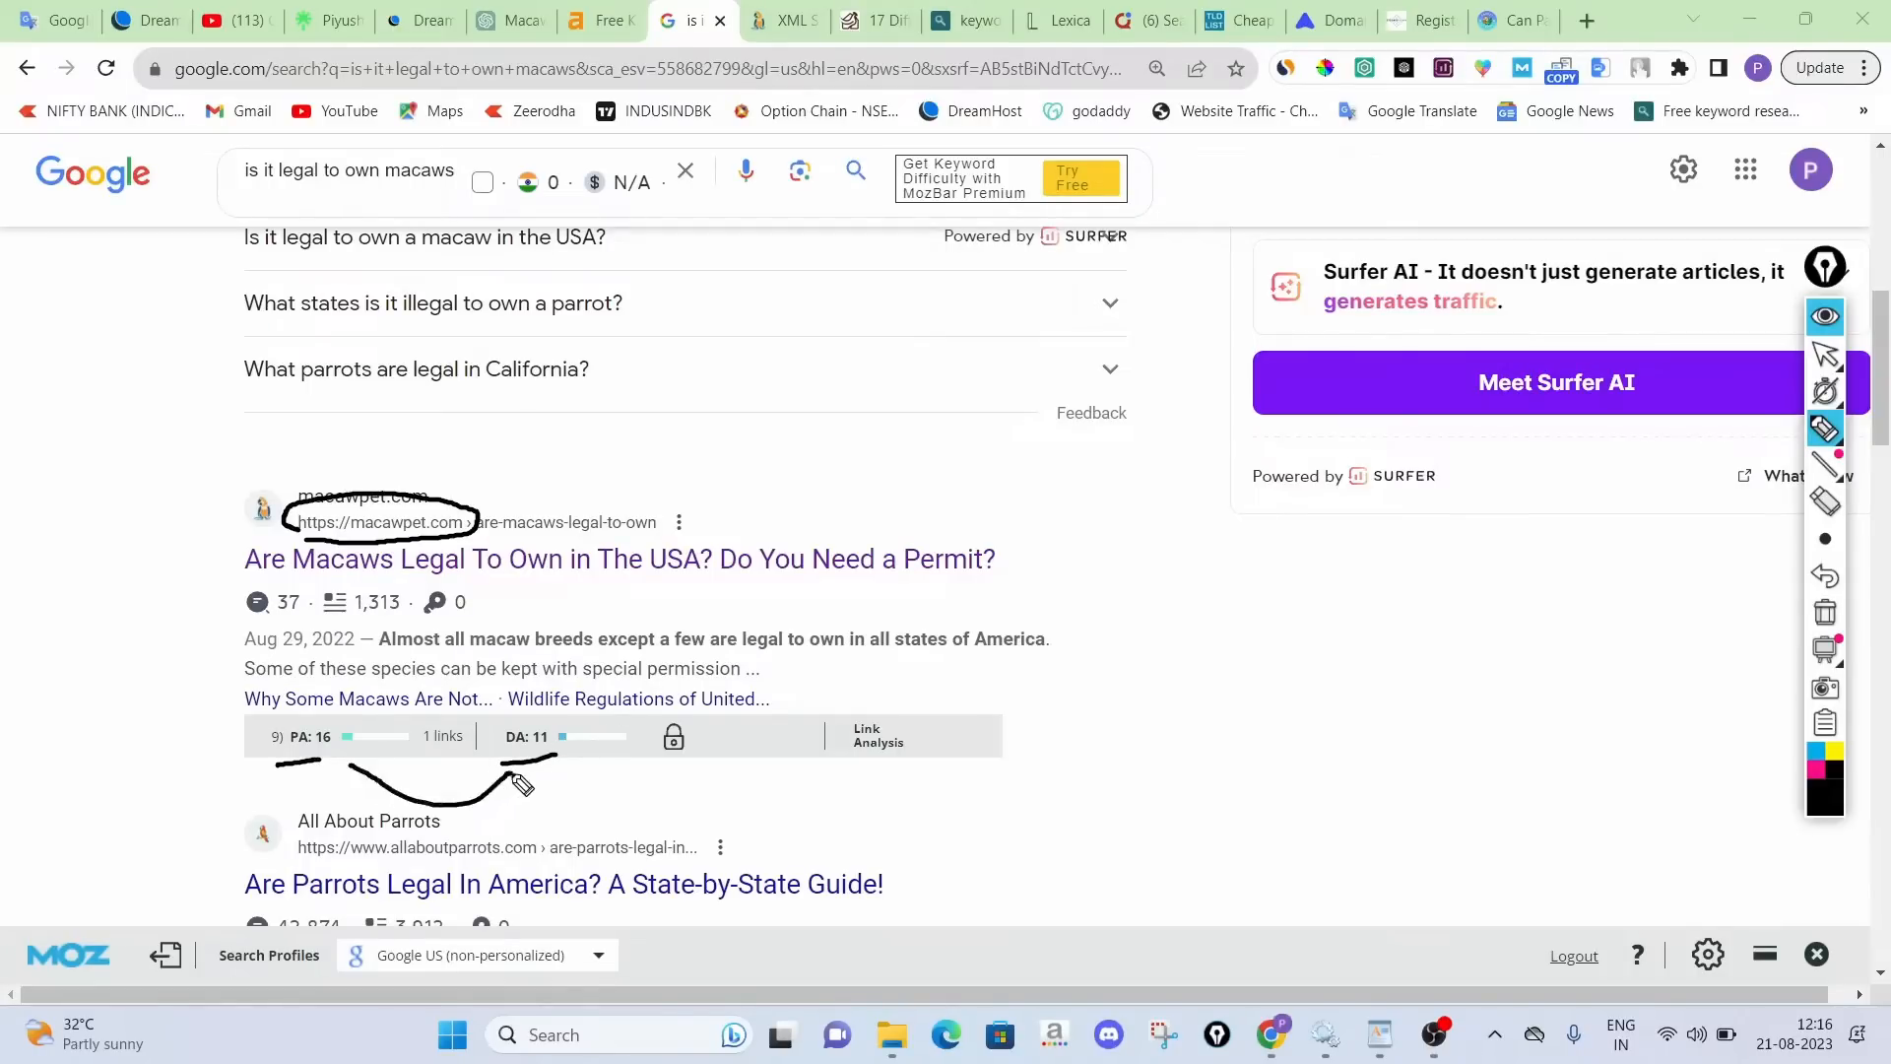
click(1826, 613)
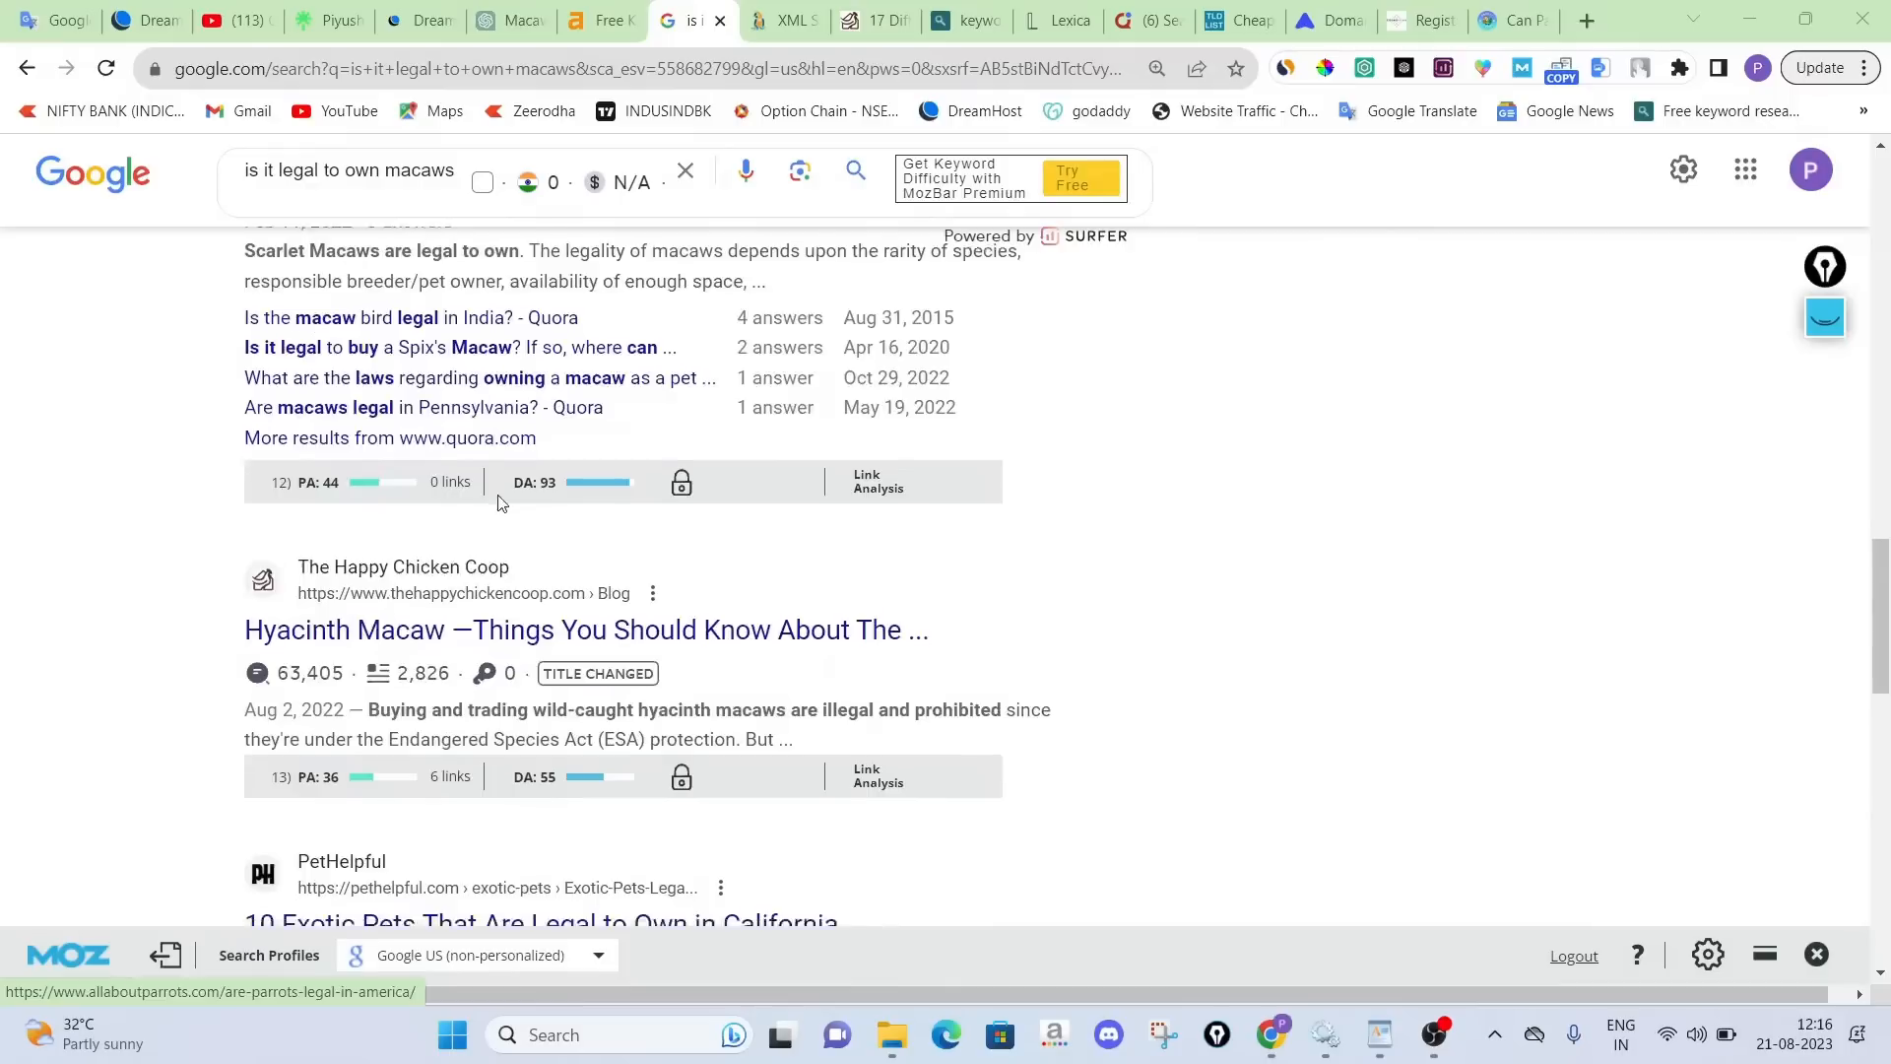
Review the remaining results for "is it legal to own macaws" and their authority scores, and return to the macawpet.com result
scroll(500, 503, down, 9)
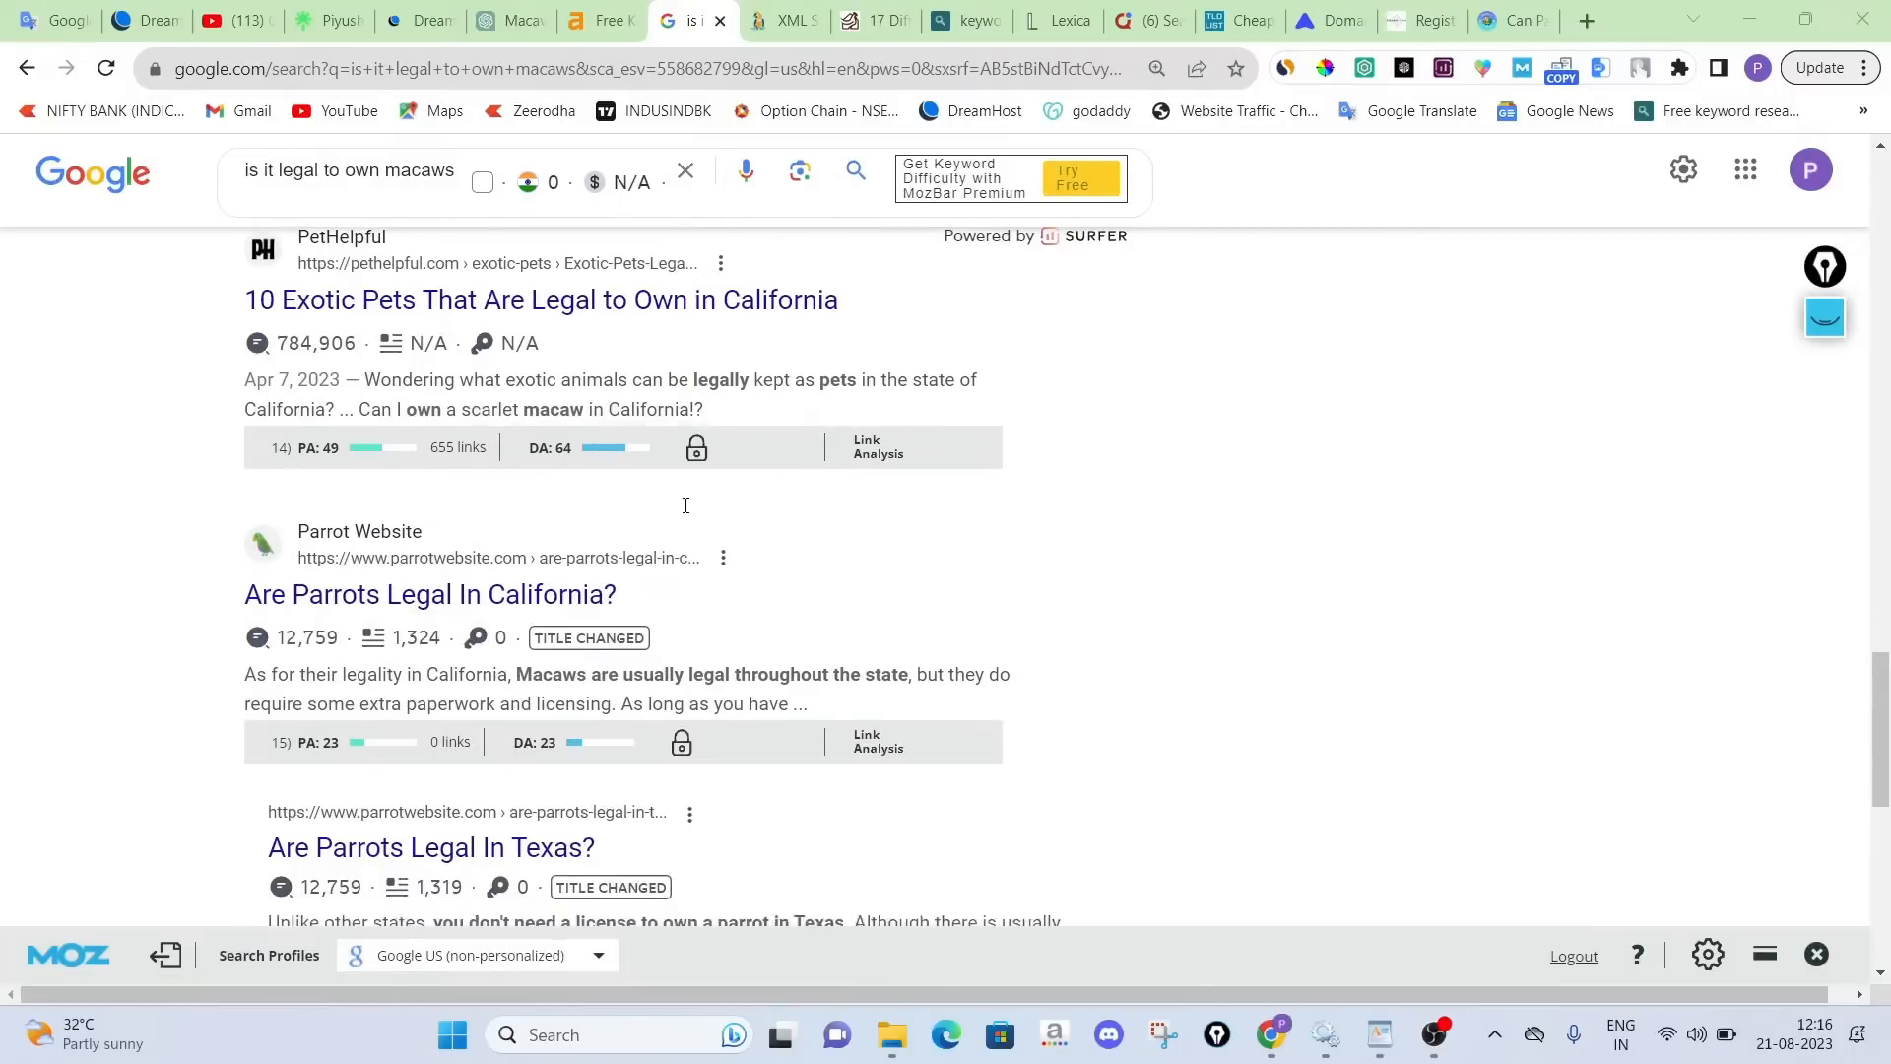
scroll(686, 505, down, 10)
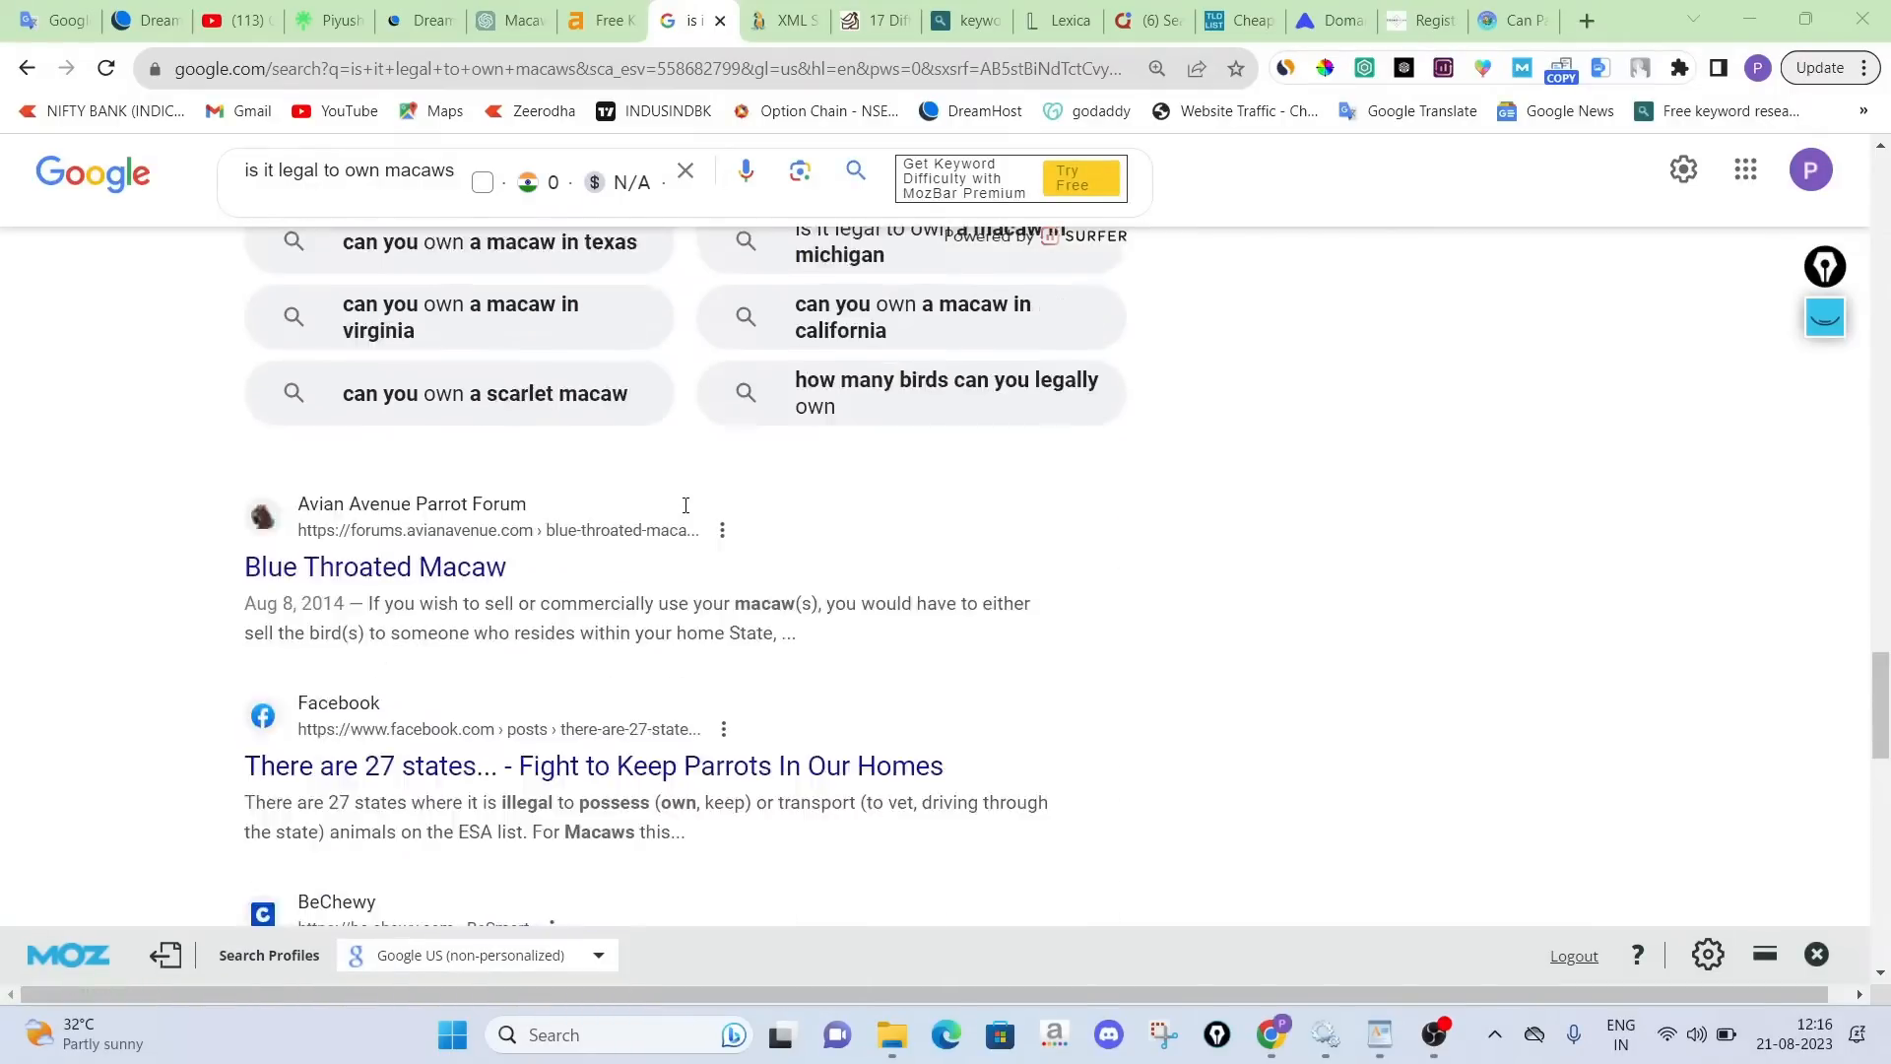
scroll(686, 505, down, 10)
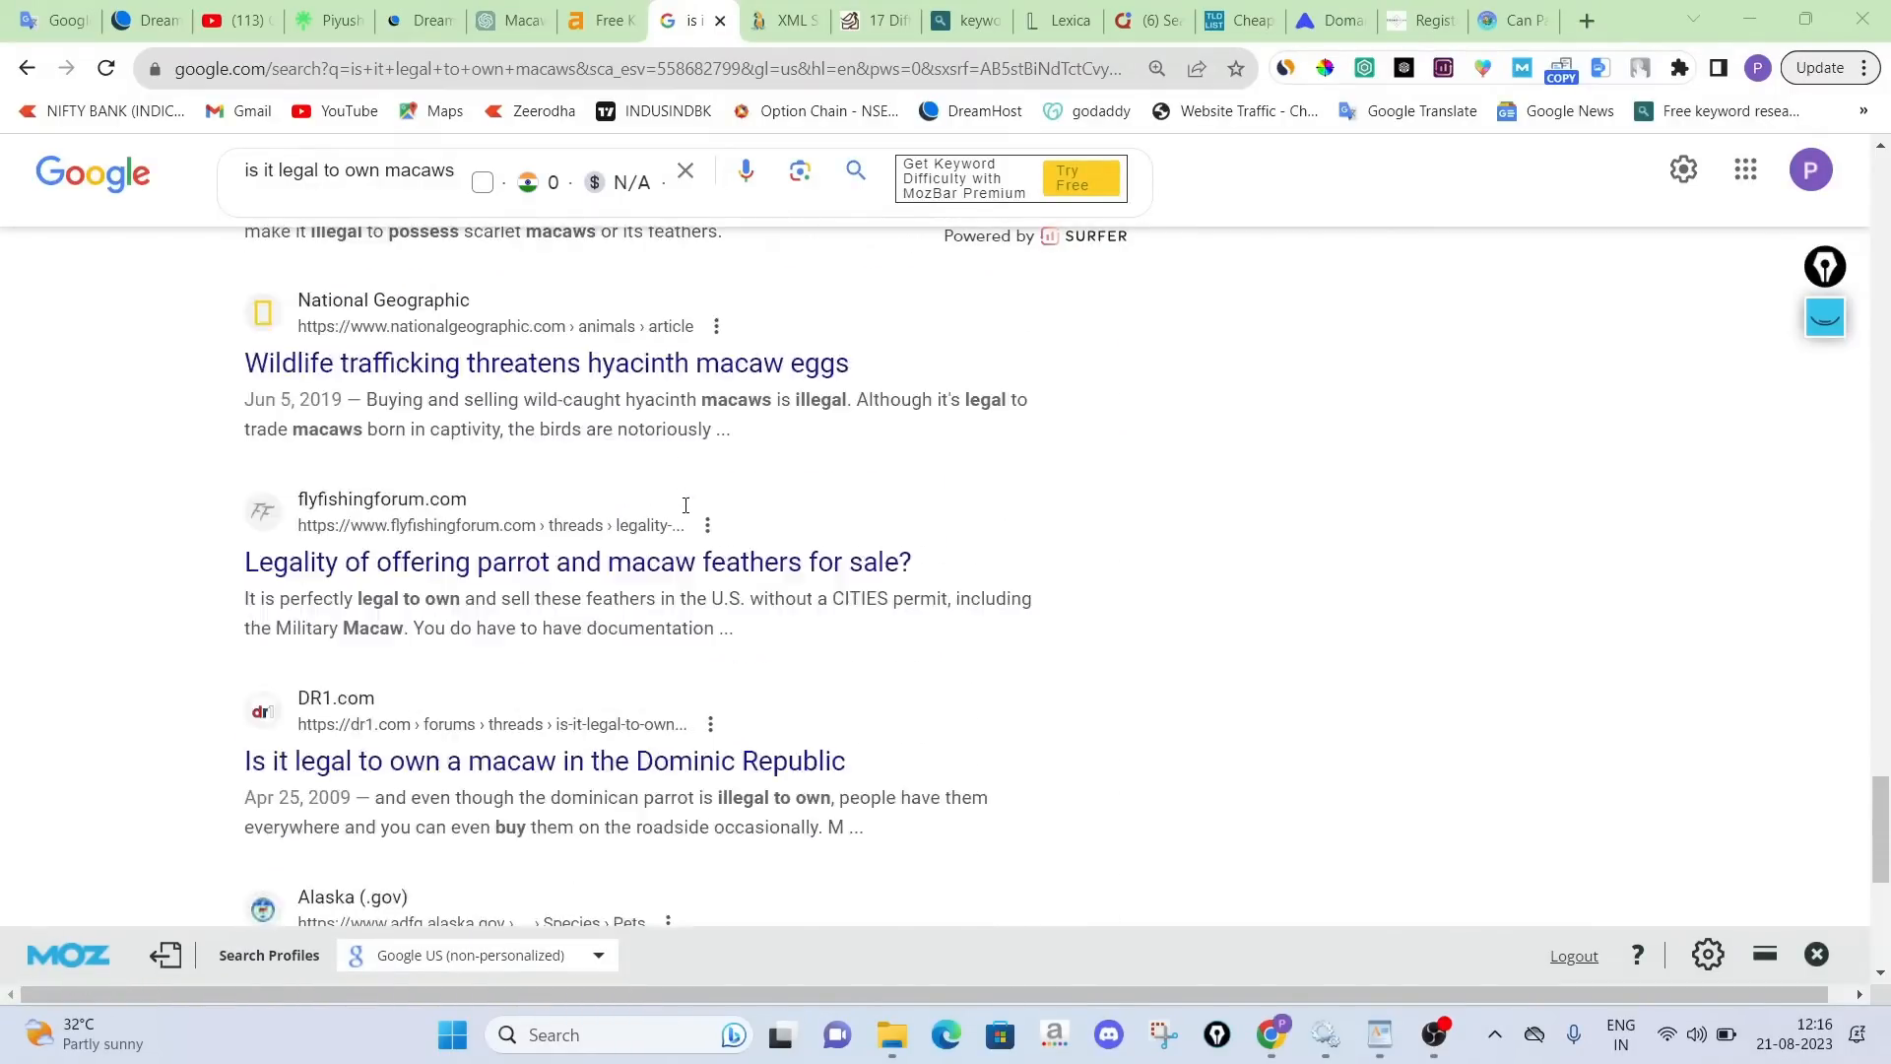
scroll(686, 506, down, 4)
scroll(686, 506, up, 20)
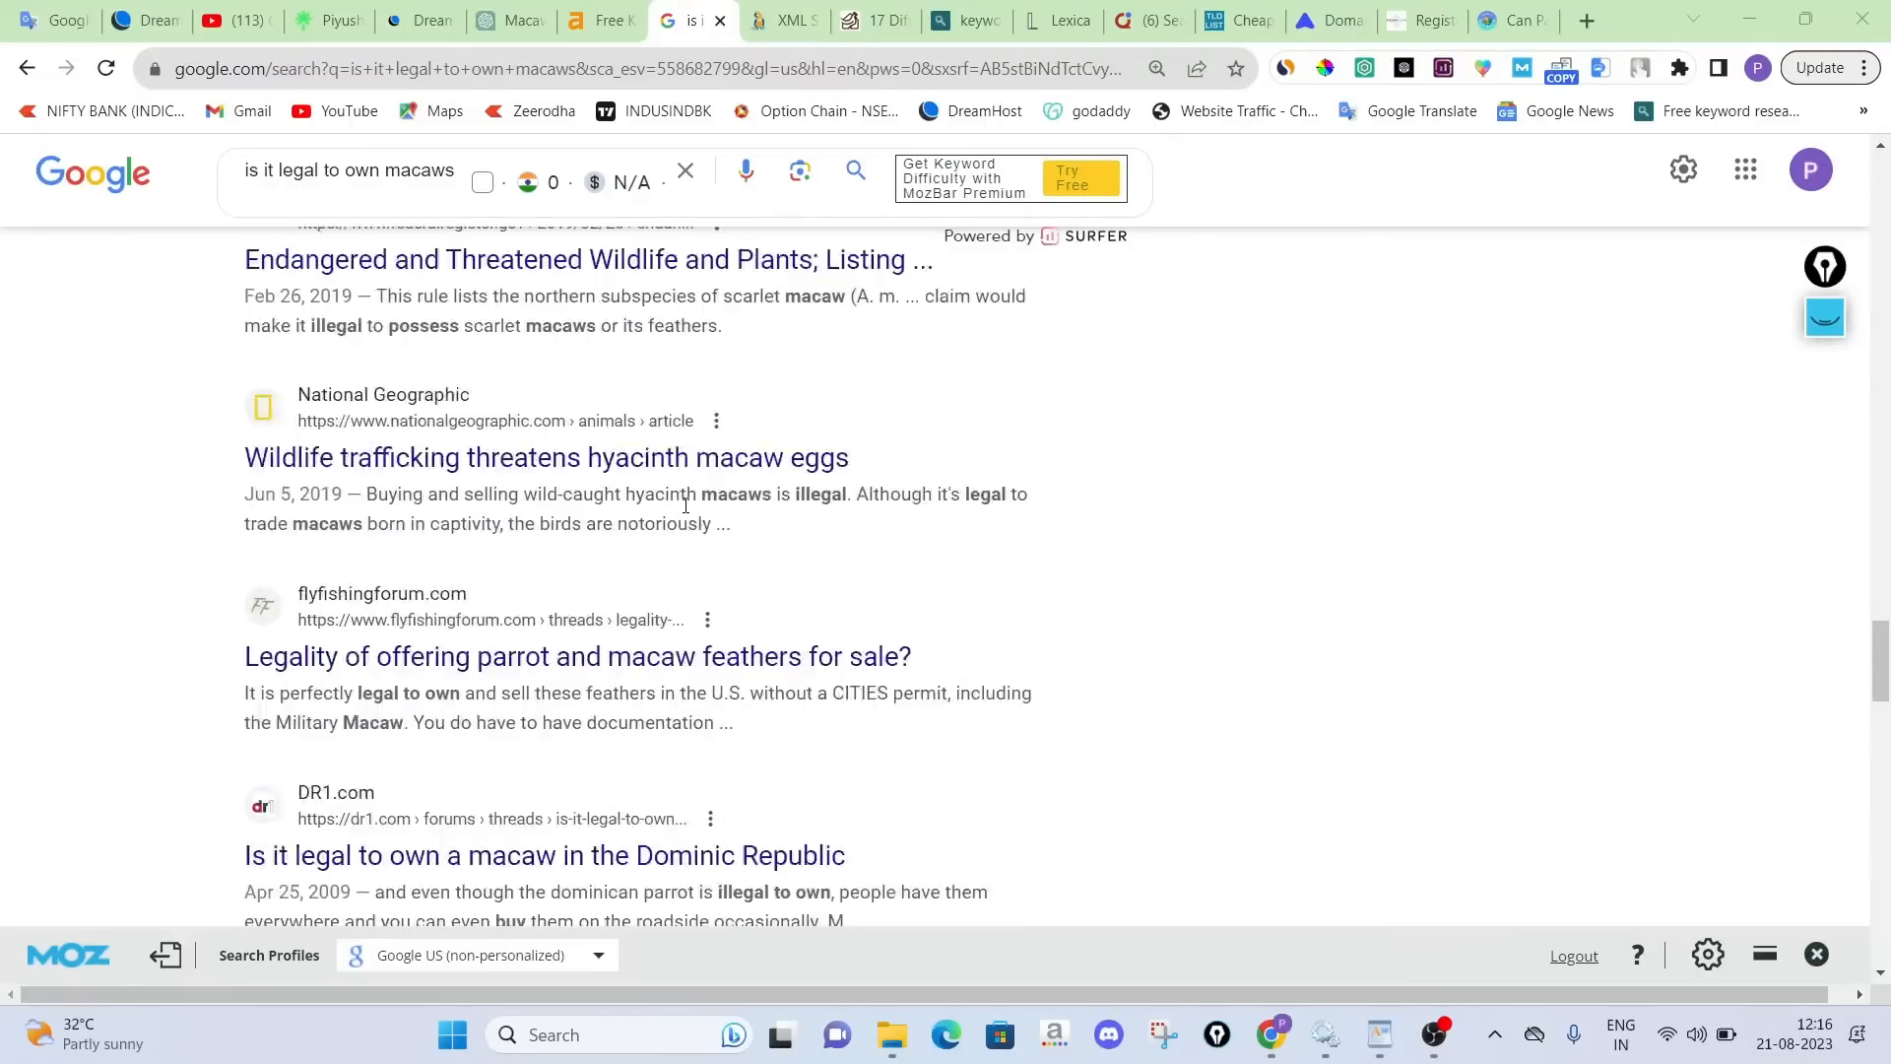
scroll(686, 506, up, 12)
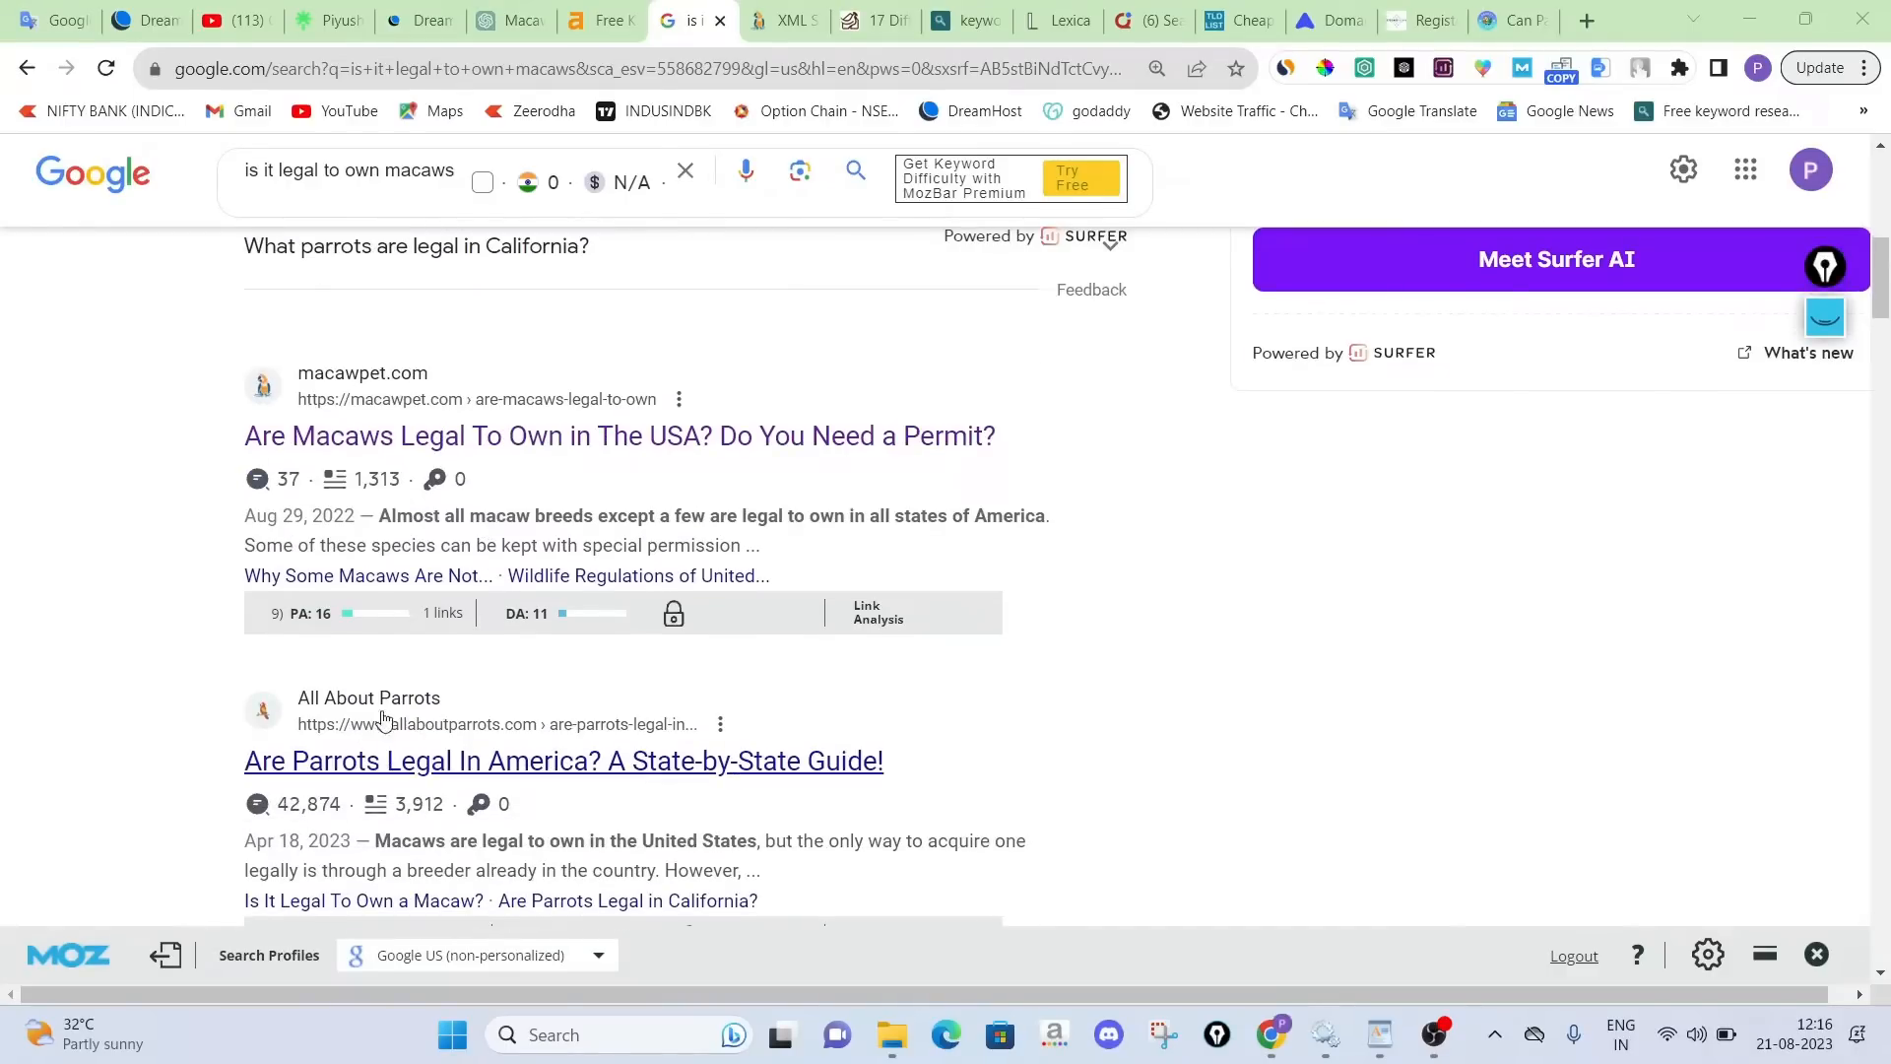
scroll(384, 724, up, 3)
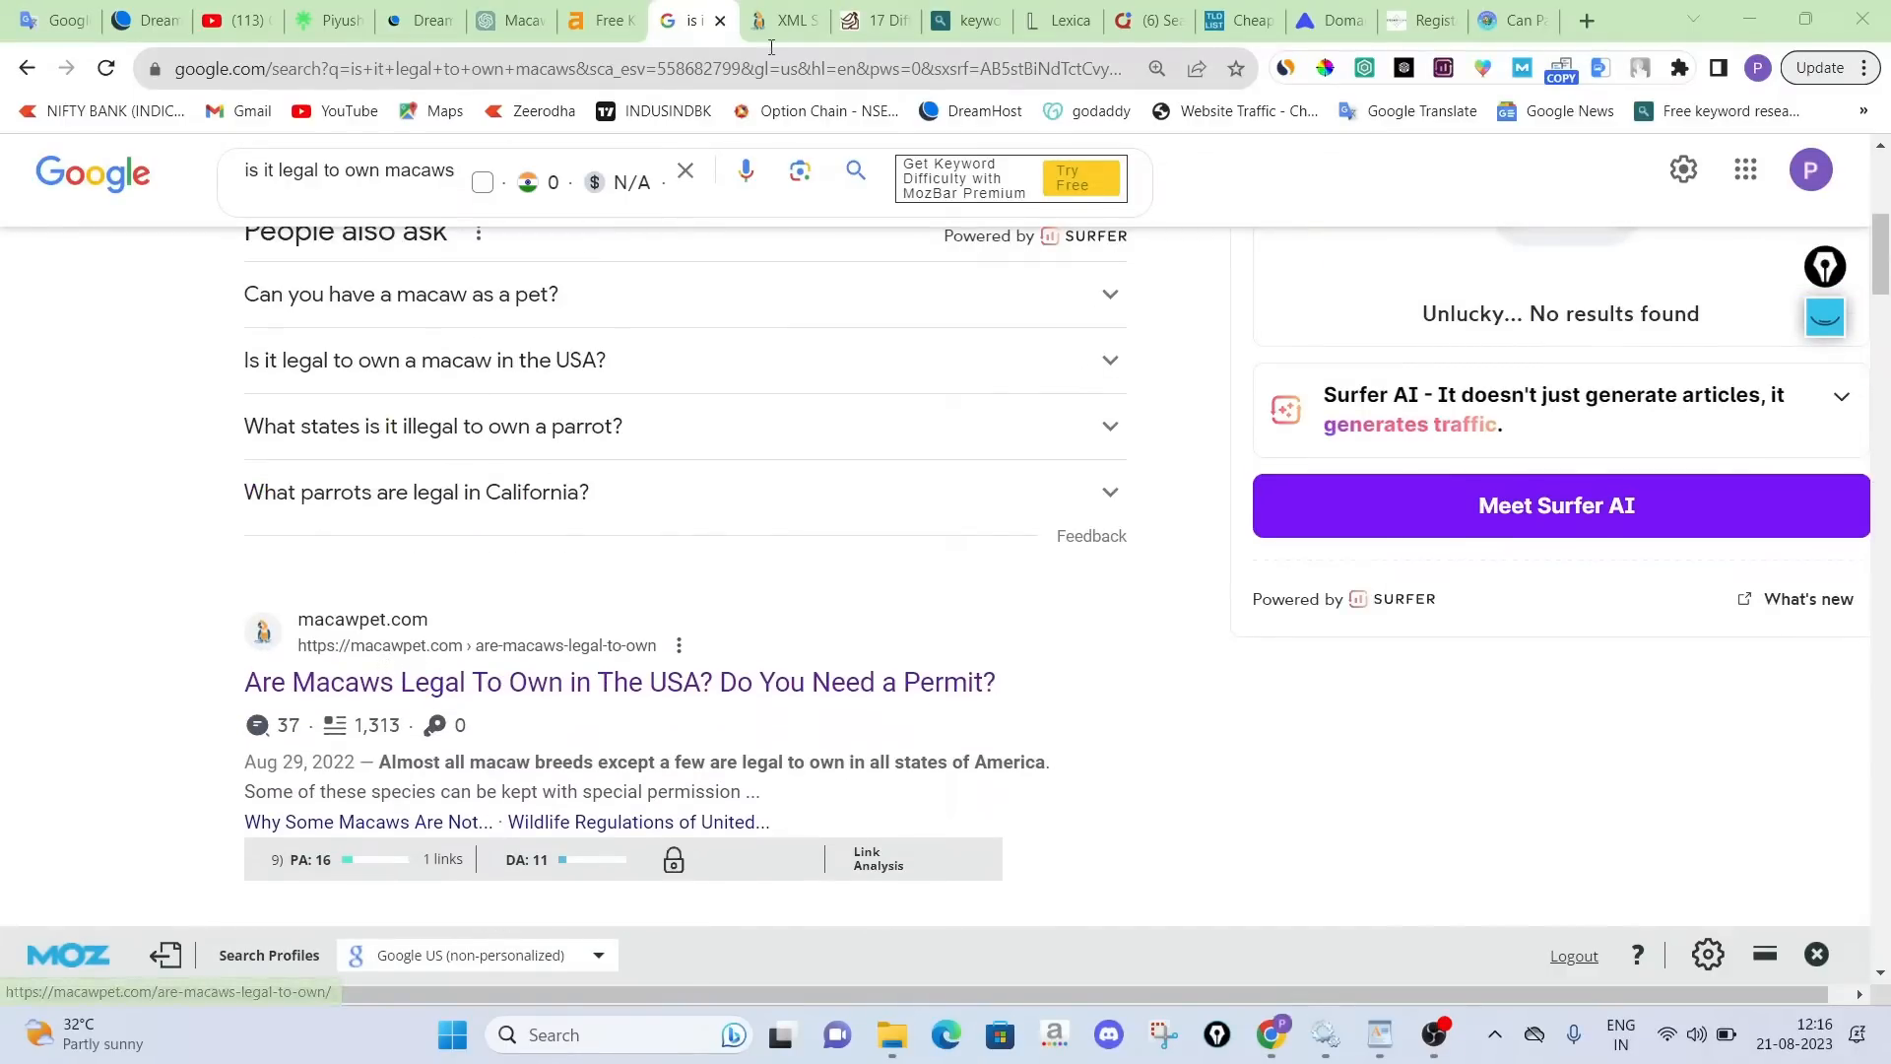
Go back from macawpet.com's post sitemap to its sitemap index, and load the site's sitemap.xml address
click(785, 20)
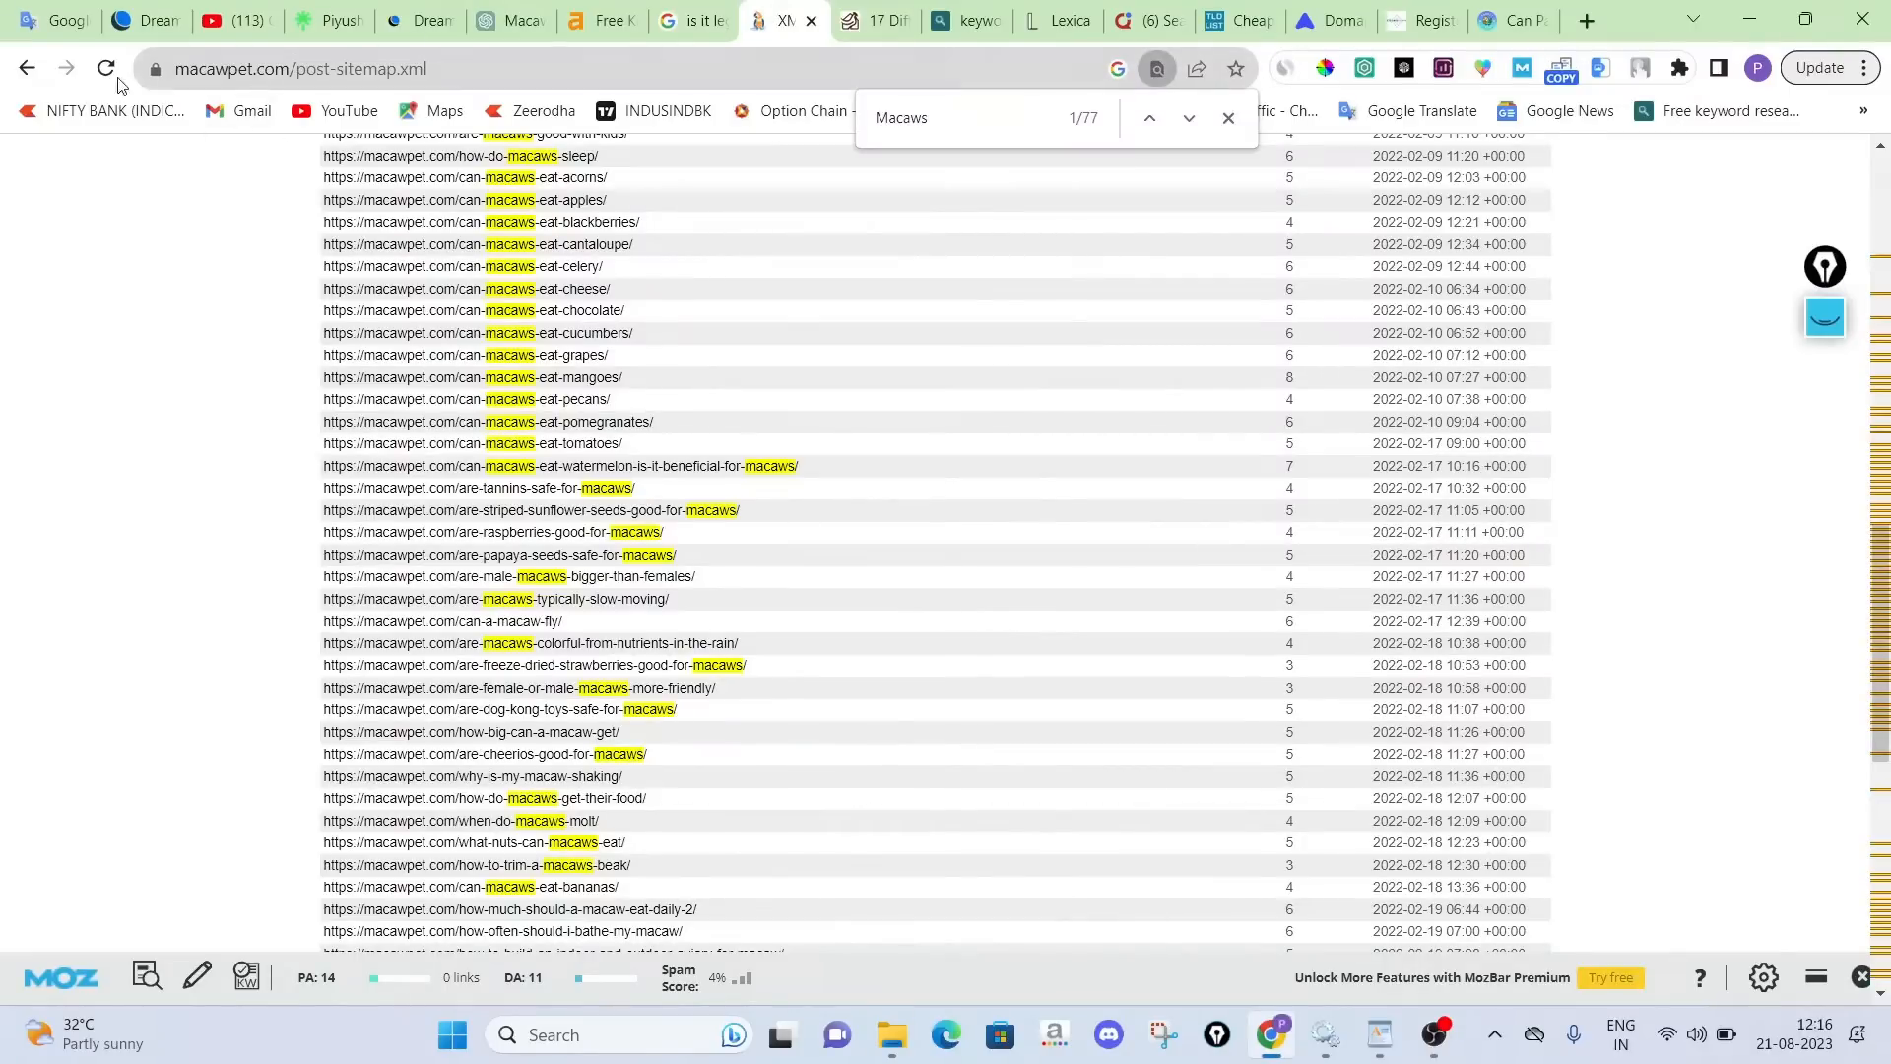
click(26, 70)
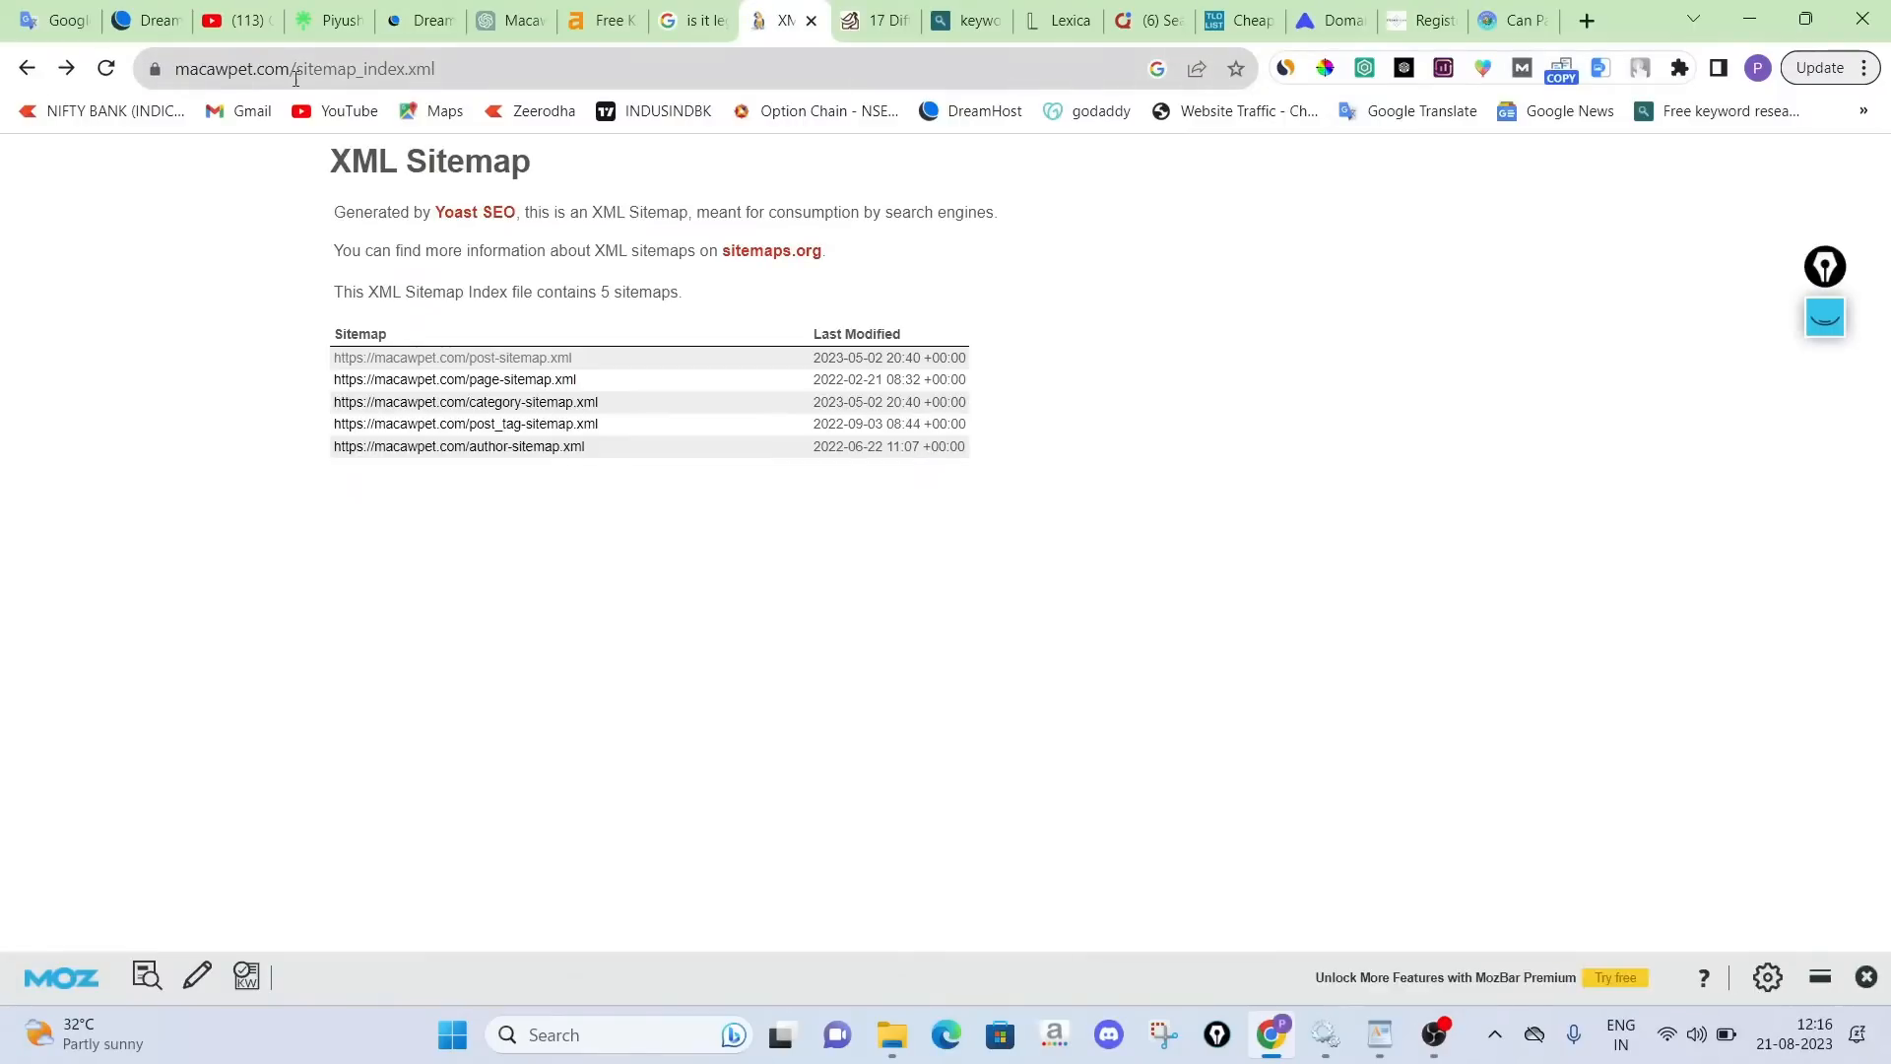
drag(301, 68, 597, 56)
click(597, 58)
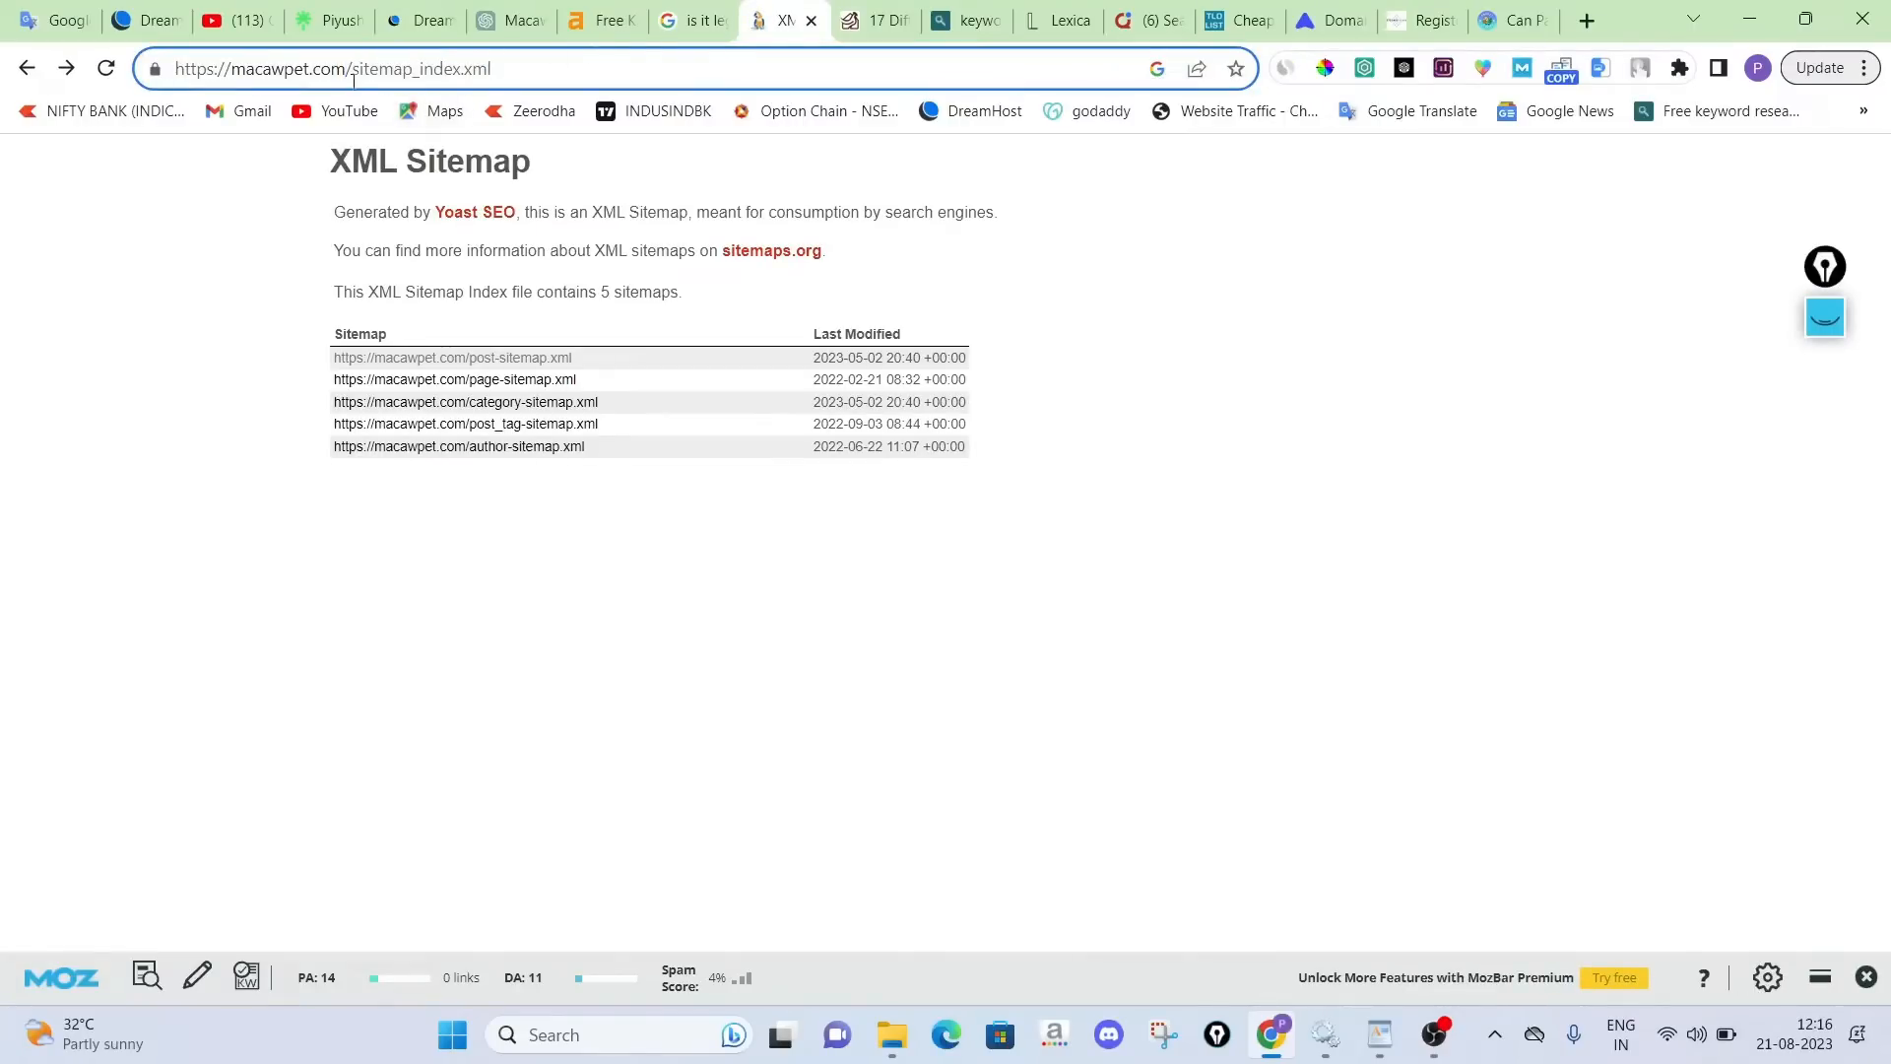
drag(352, 70, 638, 73)
text(sitemap)
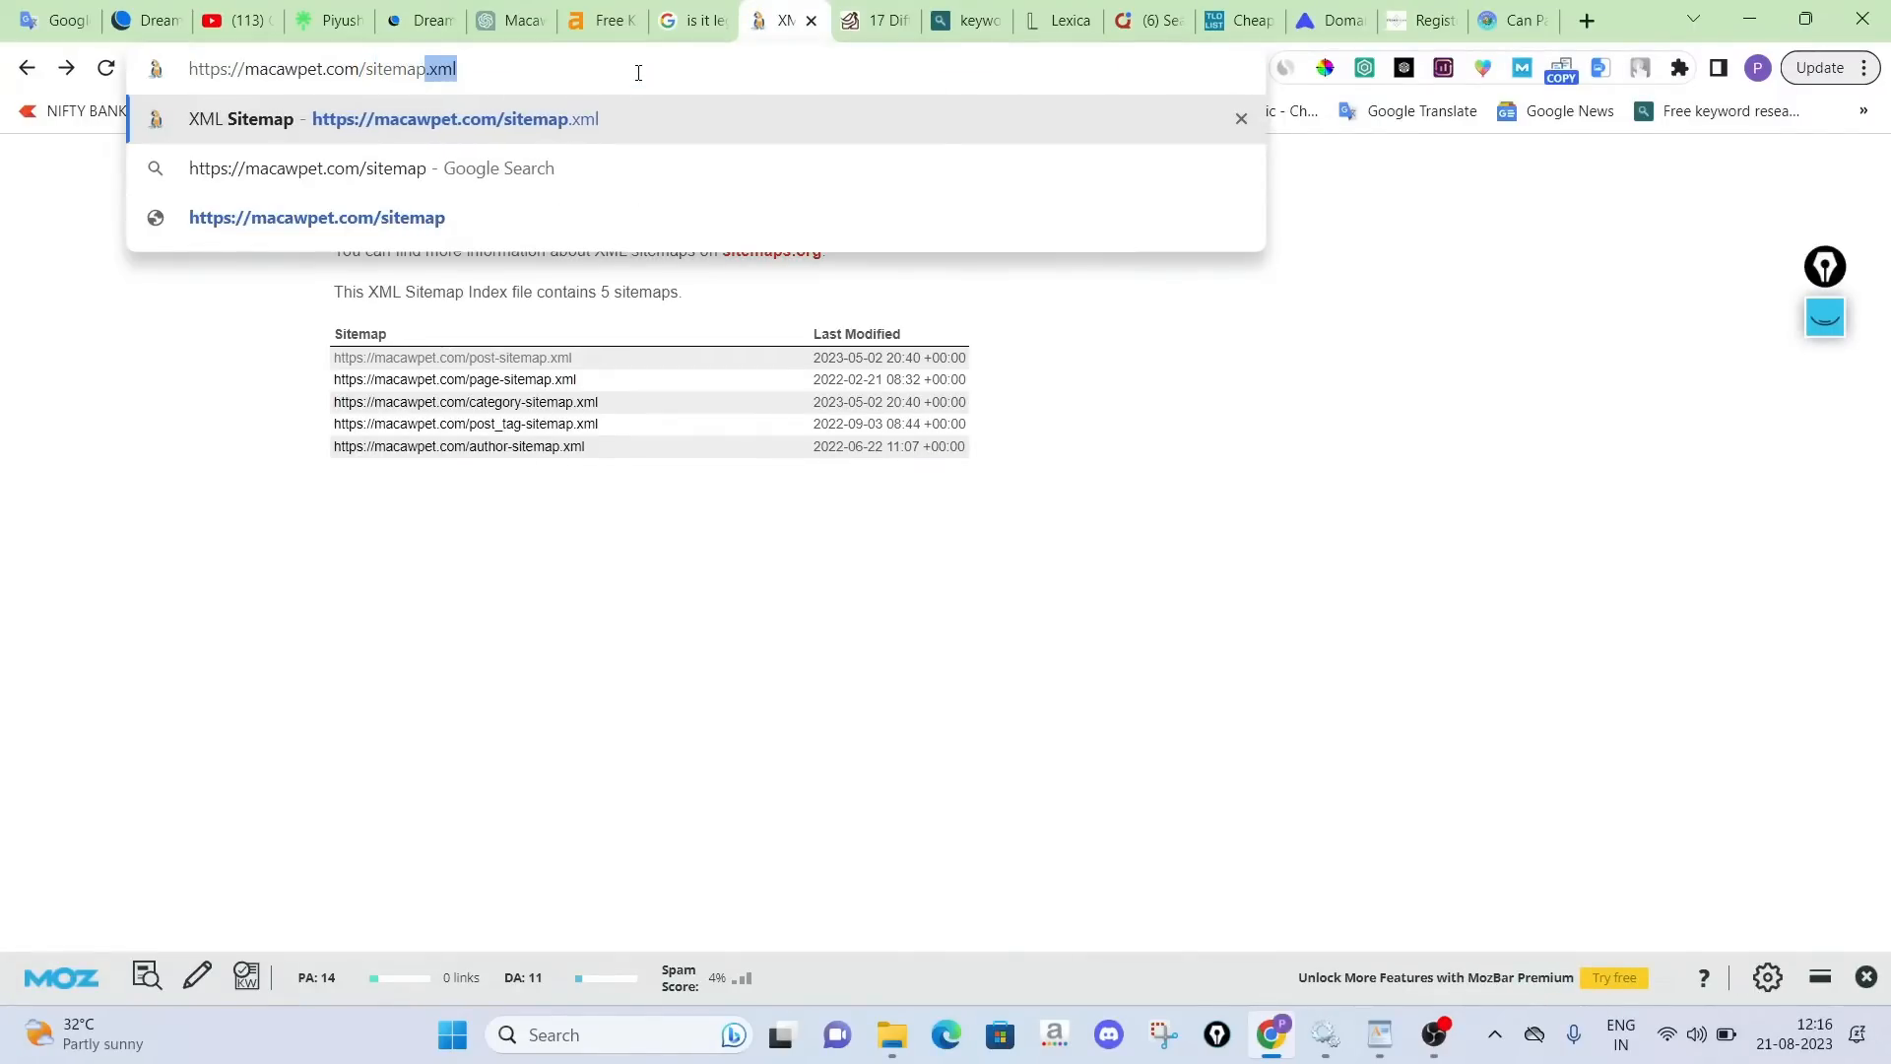
key(Return)
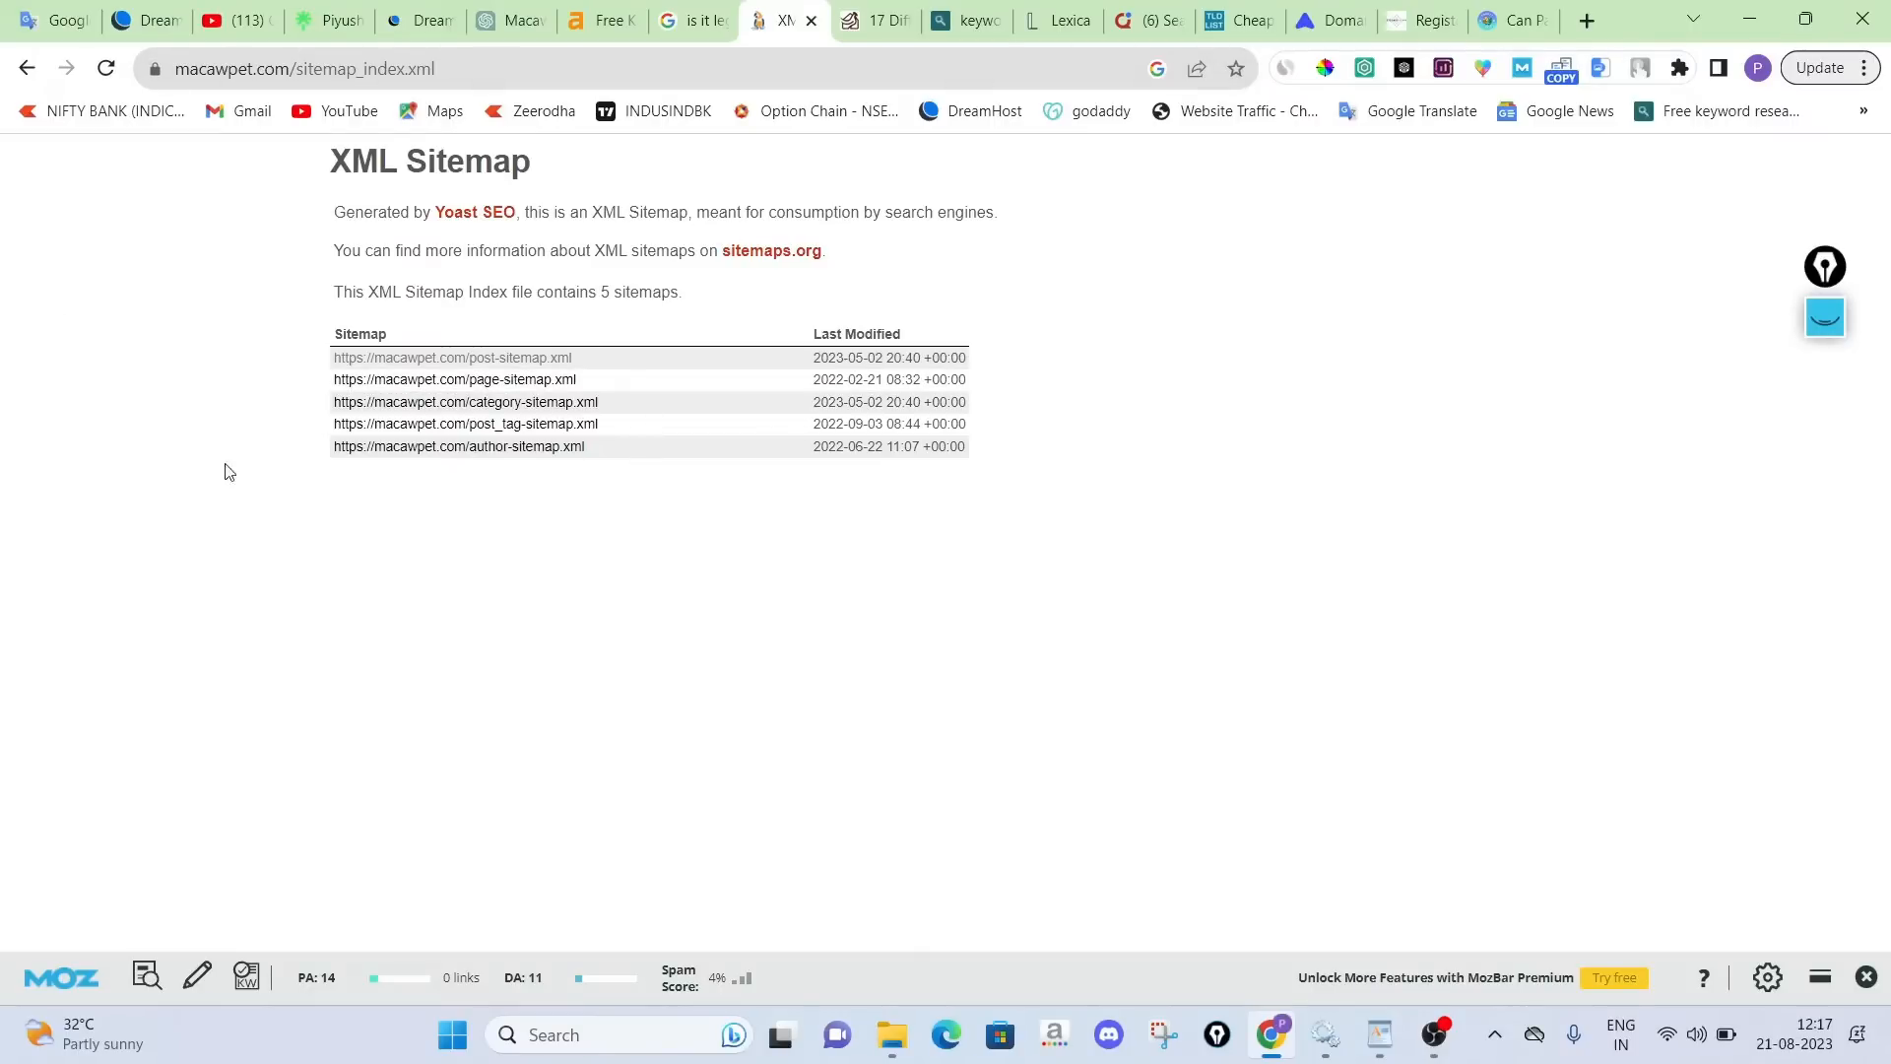
Return to the Quora macaw questions, tick "What do macaws look like?" with the pen, clear the drawing and hide the drawing tools
click(599, 22)
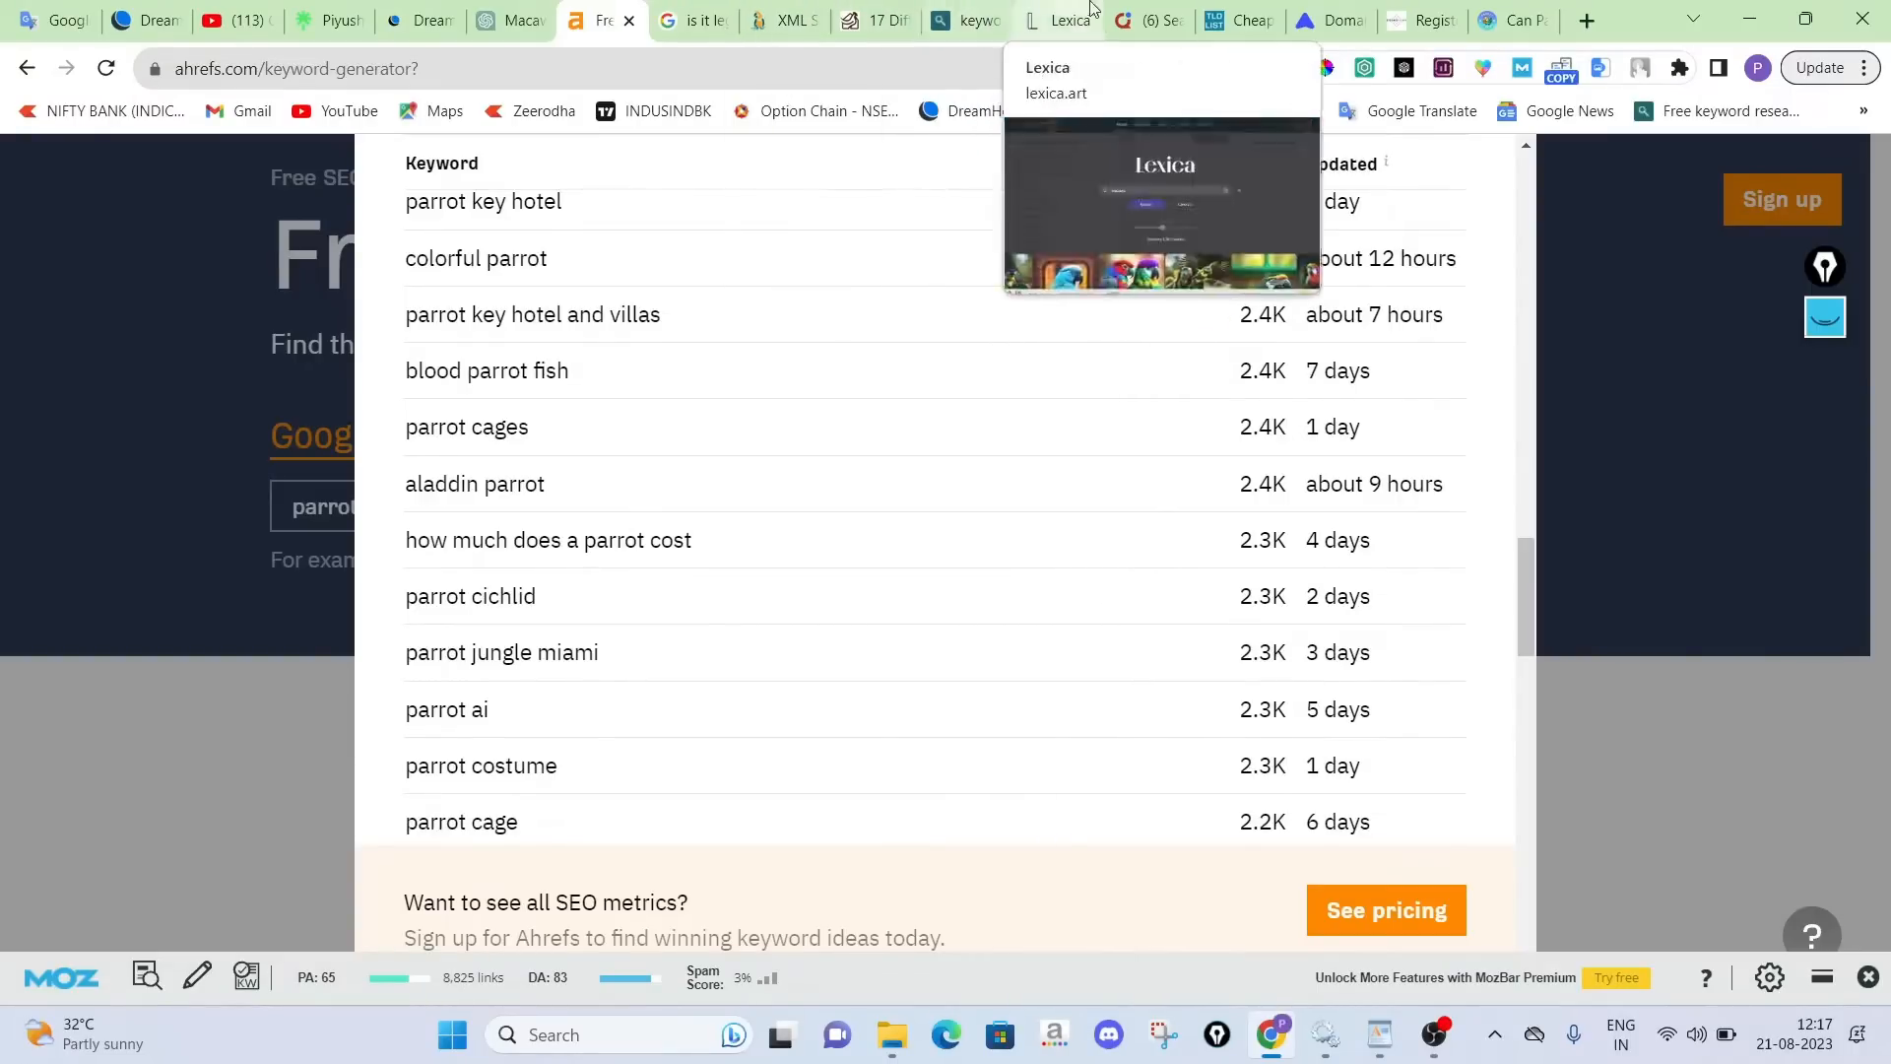
click(1148, 10)
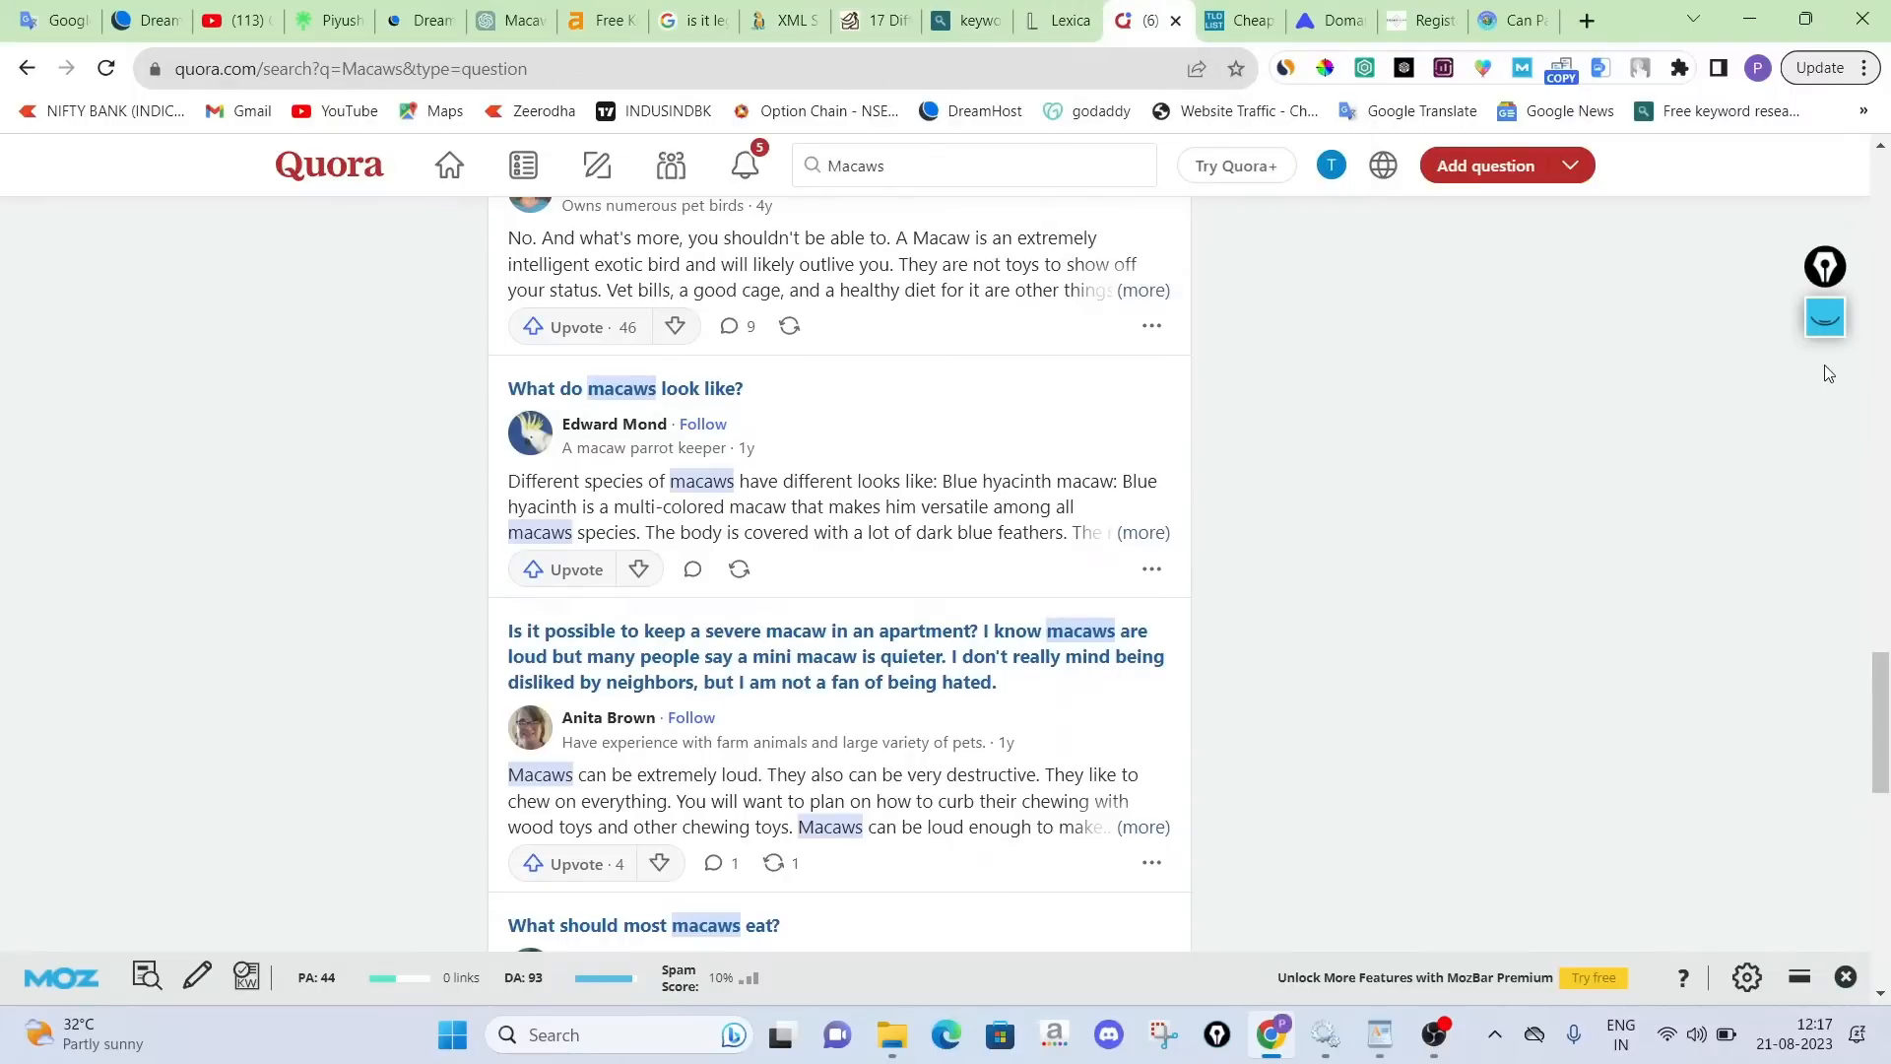
click(1825, 317)
drag(800, 392, 1098, 313)
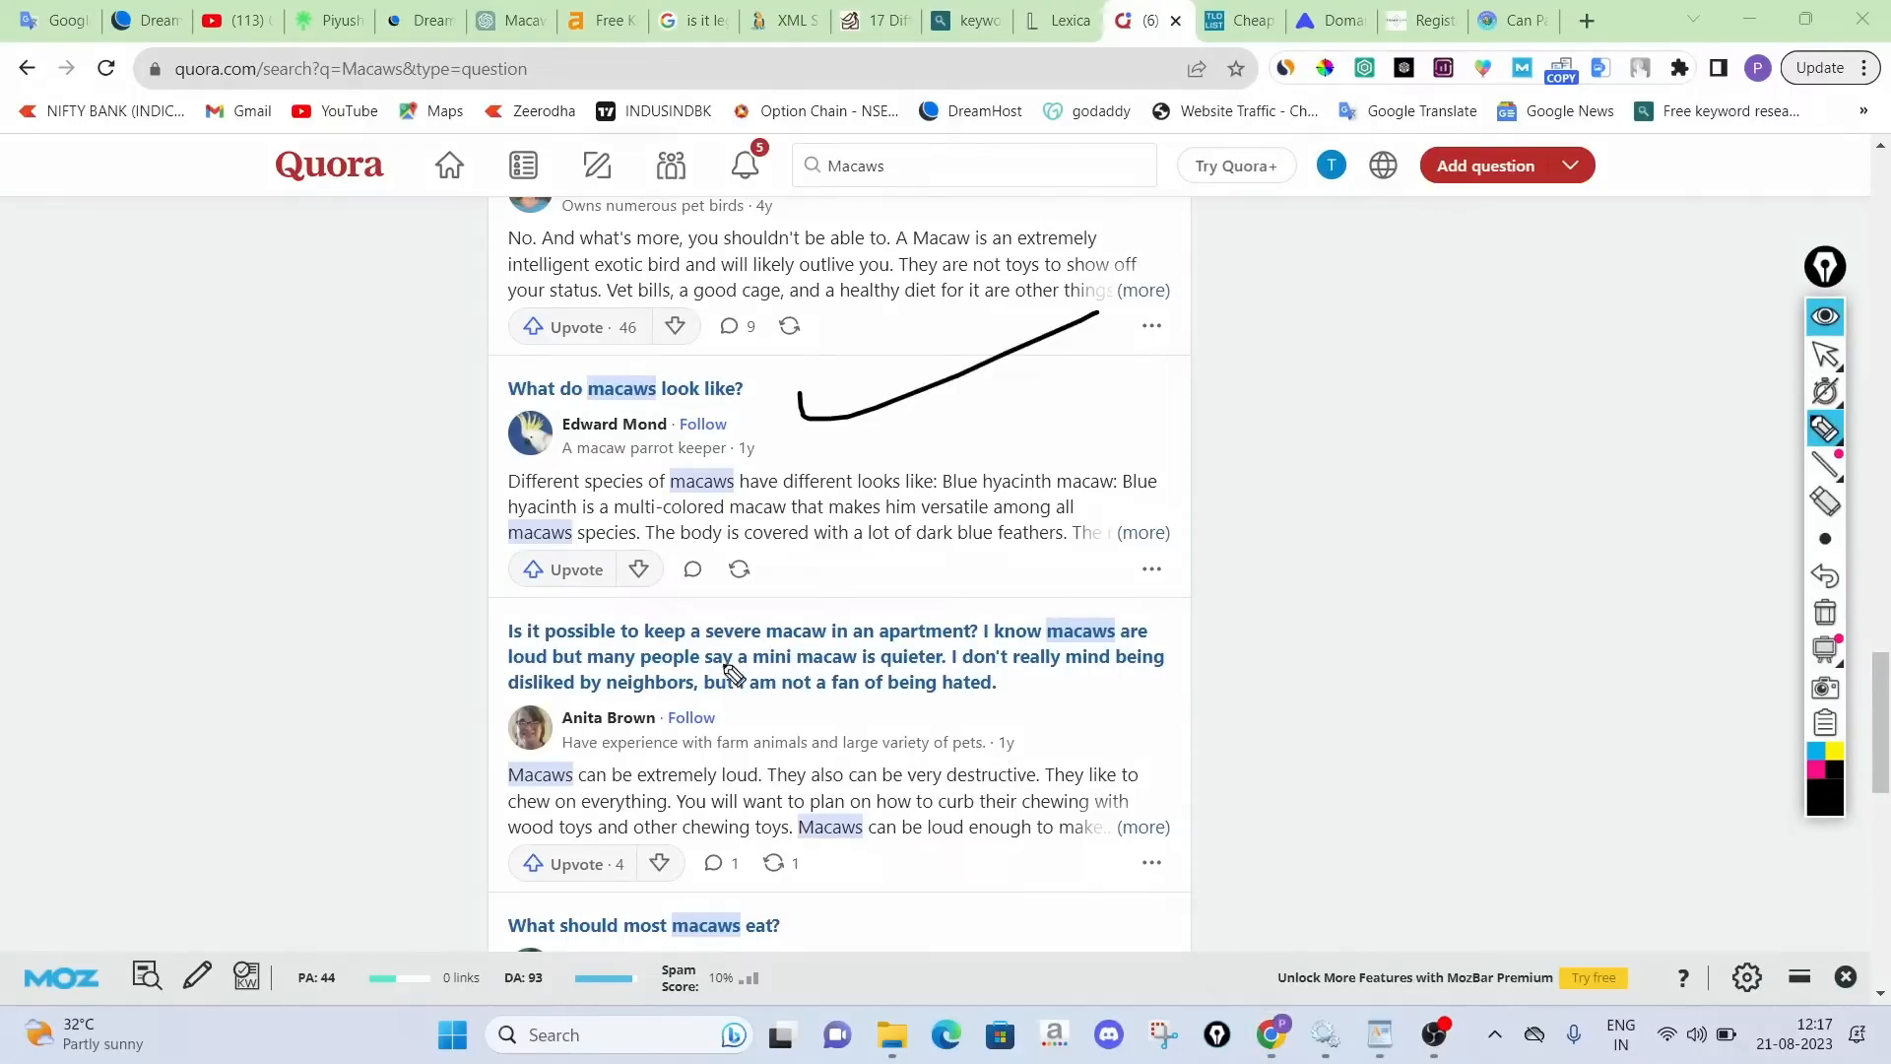
click(1825, 613)
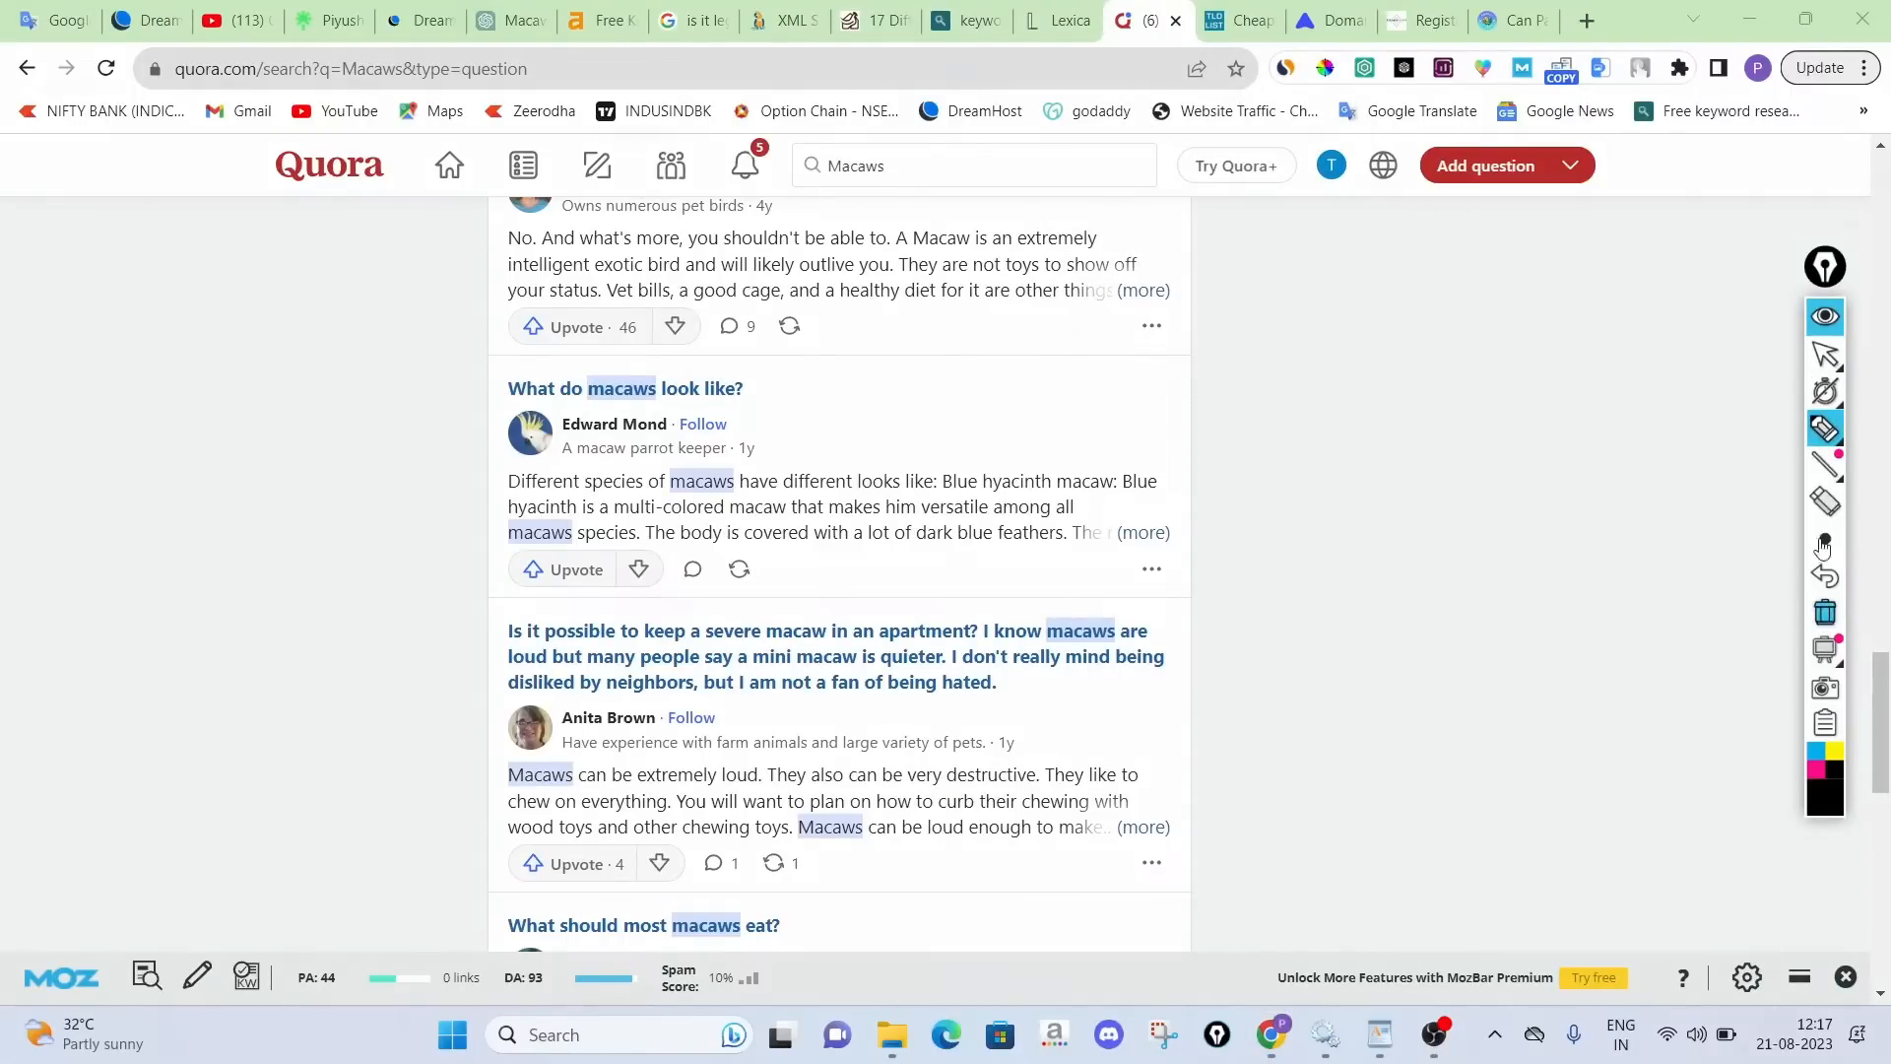
click(1825, 317)
Draw a pen tick beside the Quora question "What should most macaws eat?"
scroll(794, 430, down, 5)
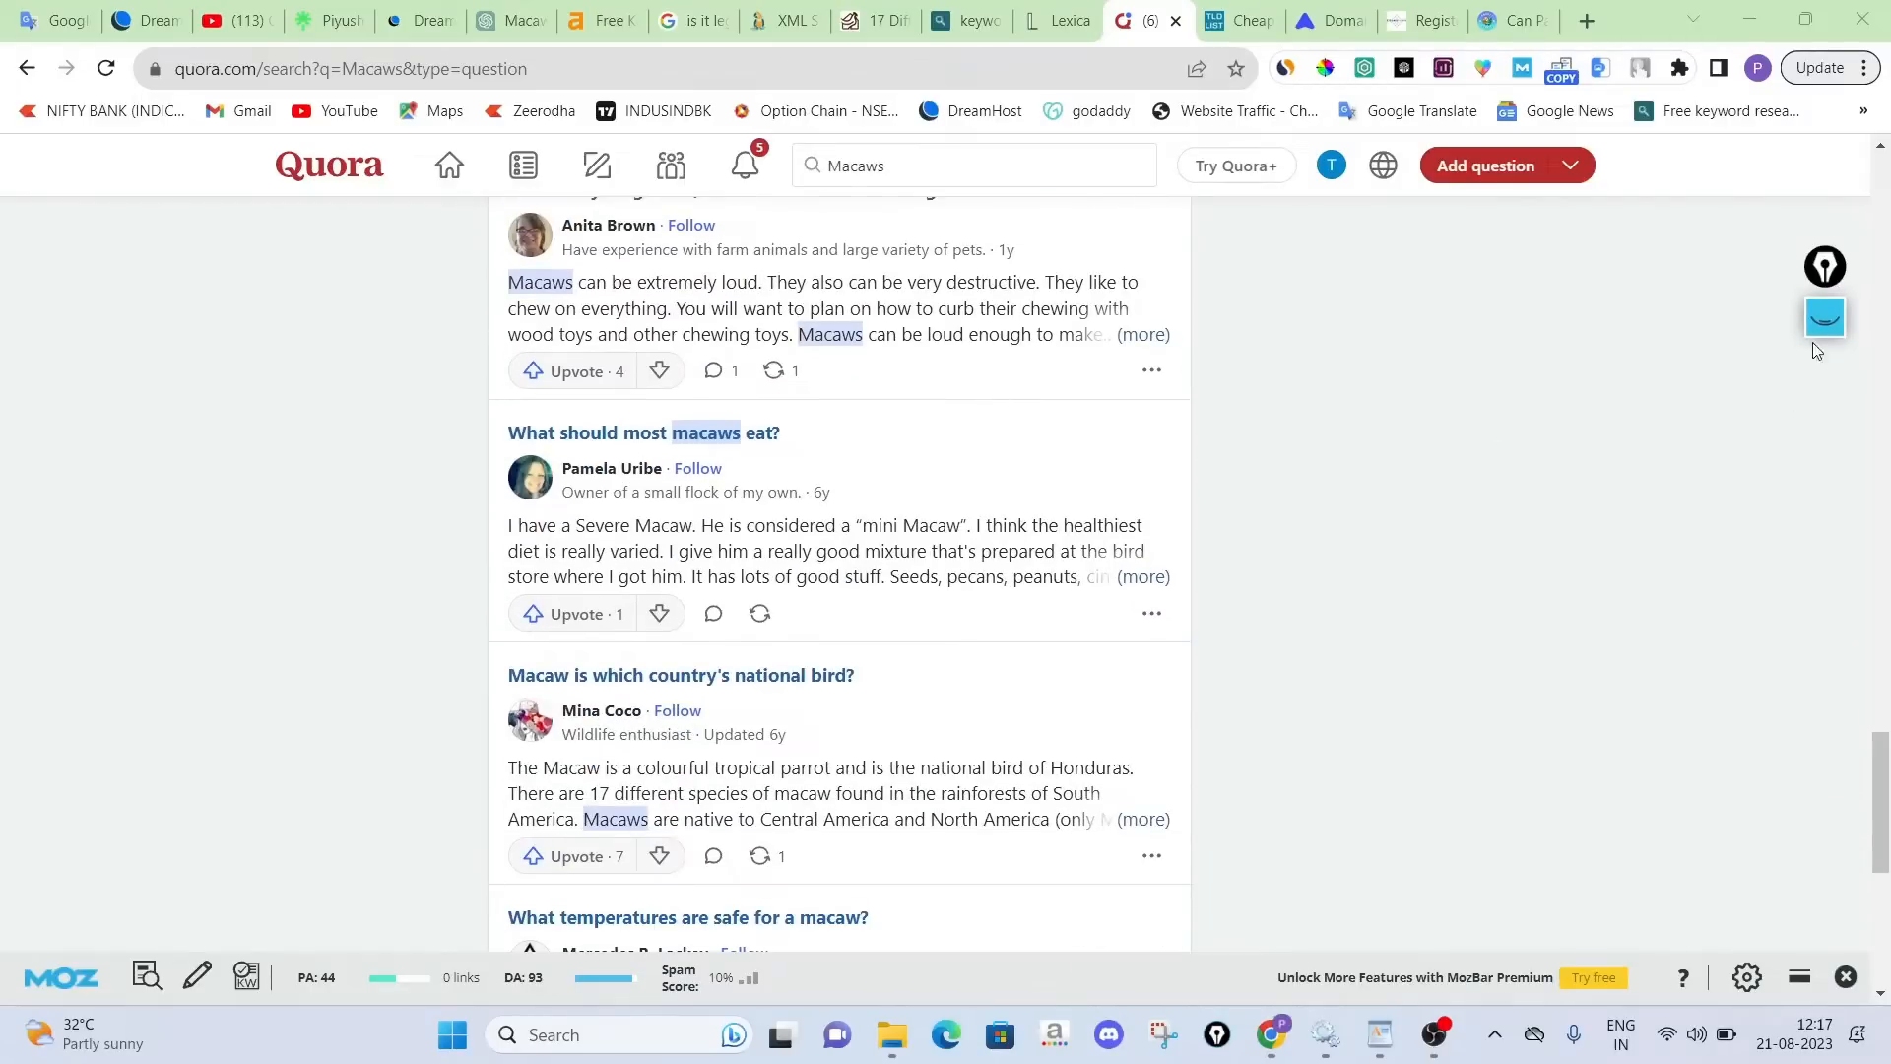
click(1826, 318)
drag(757, 454, 982, 390)
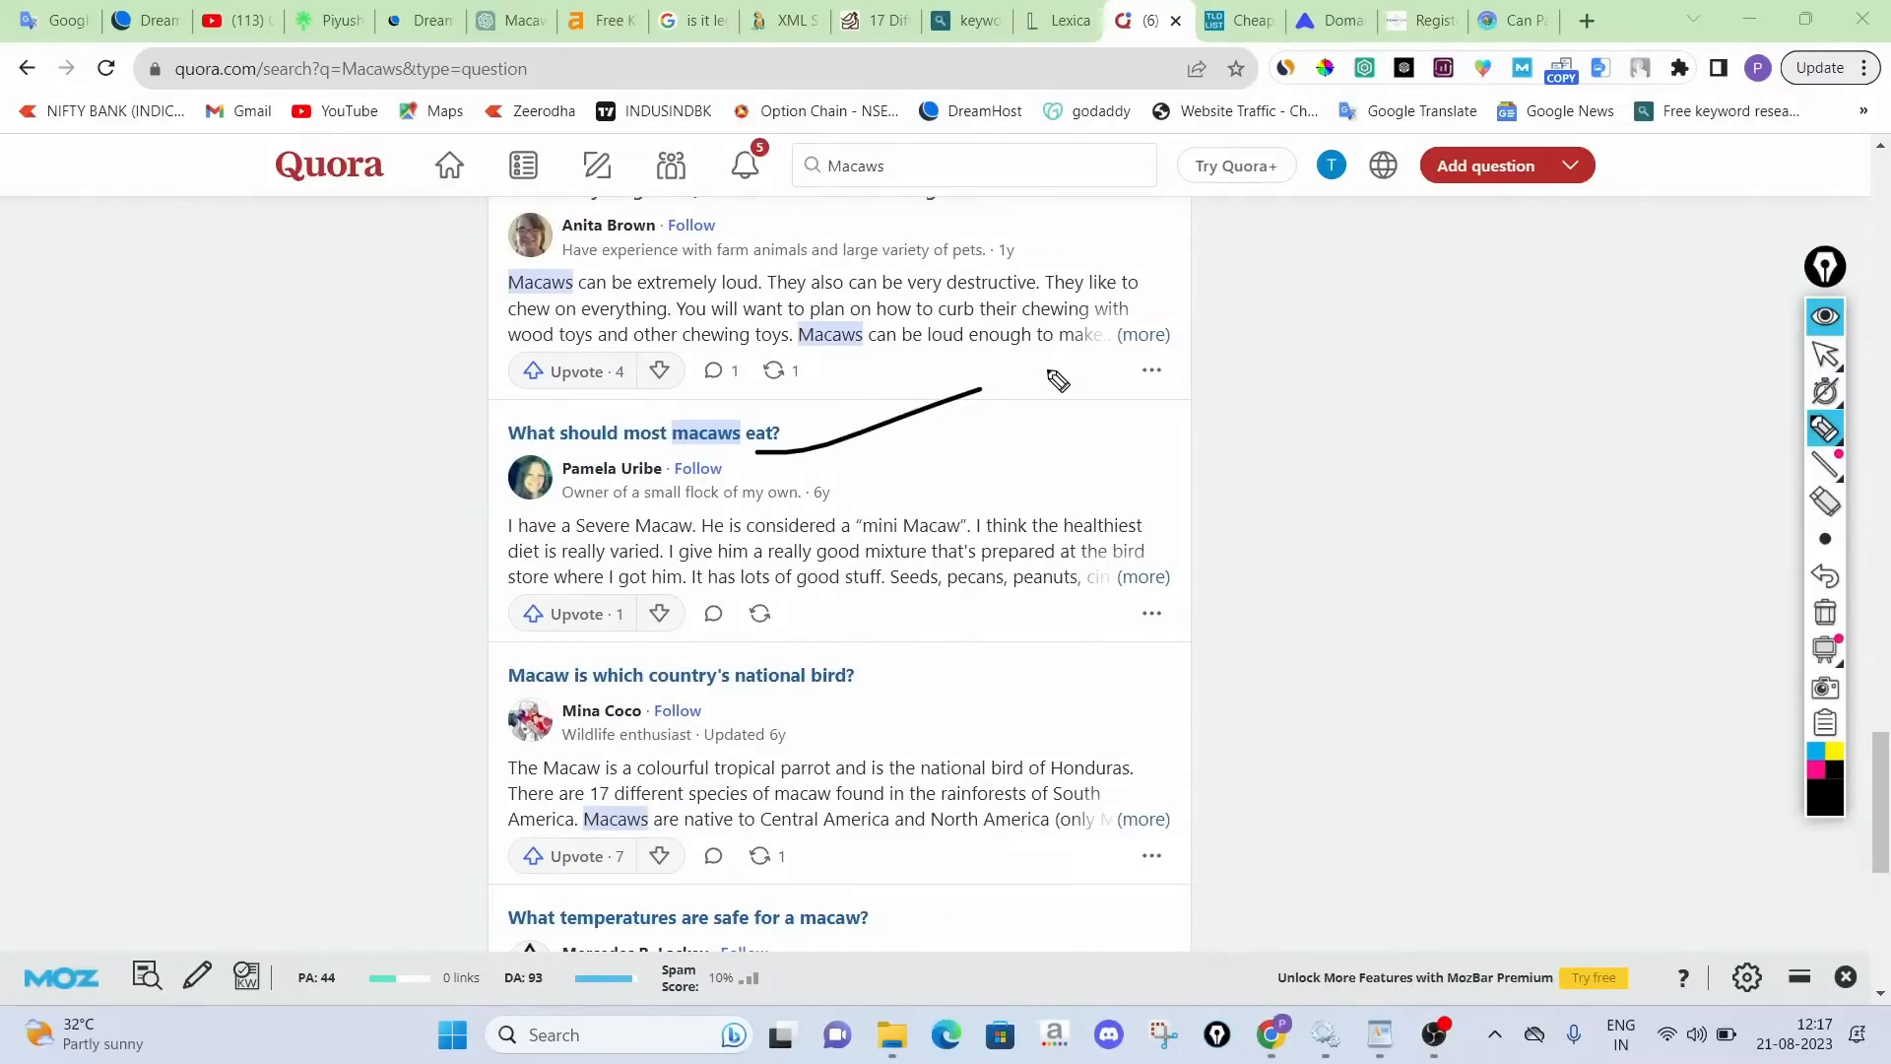
Tick and underline the Quora question "Macaw is which country's national bird?" with the pen, and hide the drawing tools
drag(809, 712, 1005, 647)
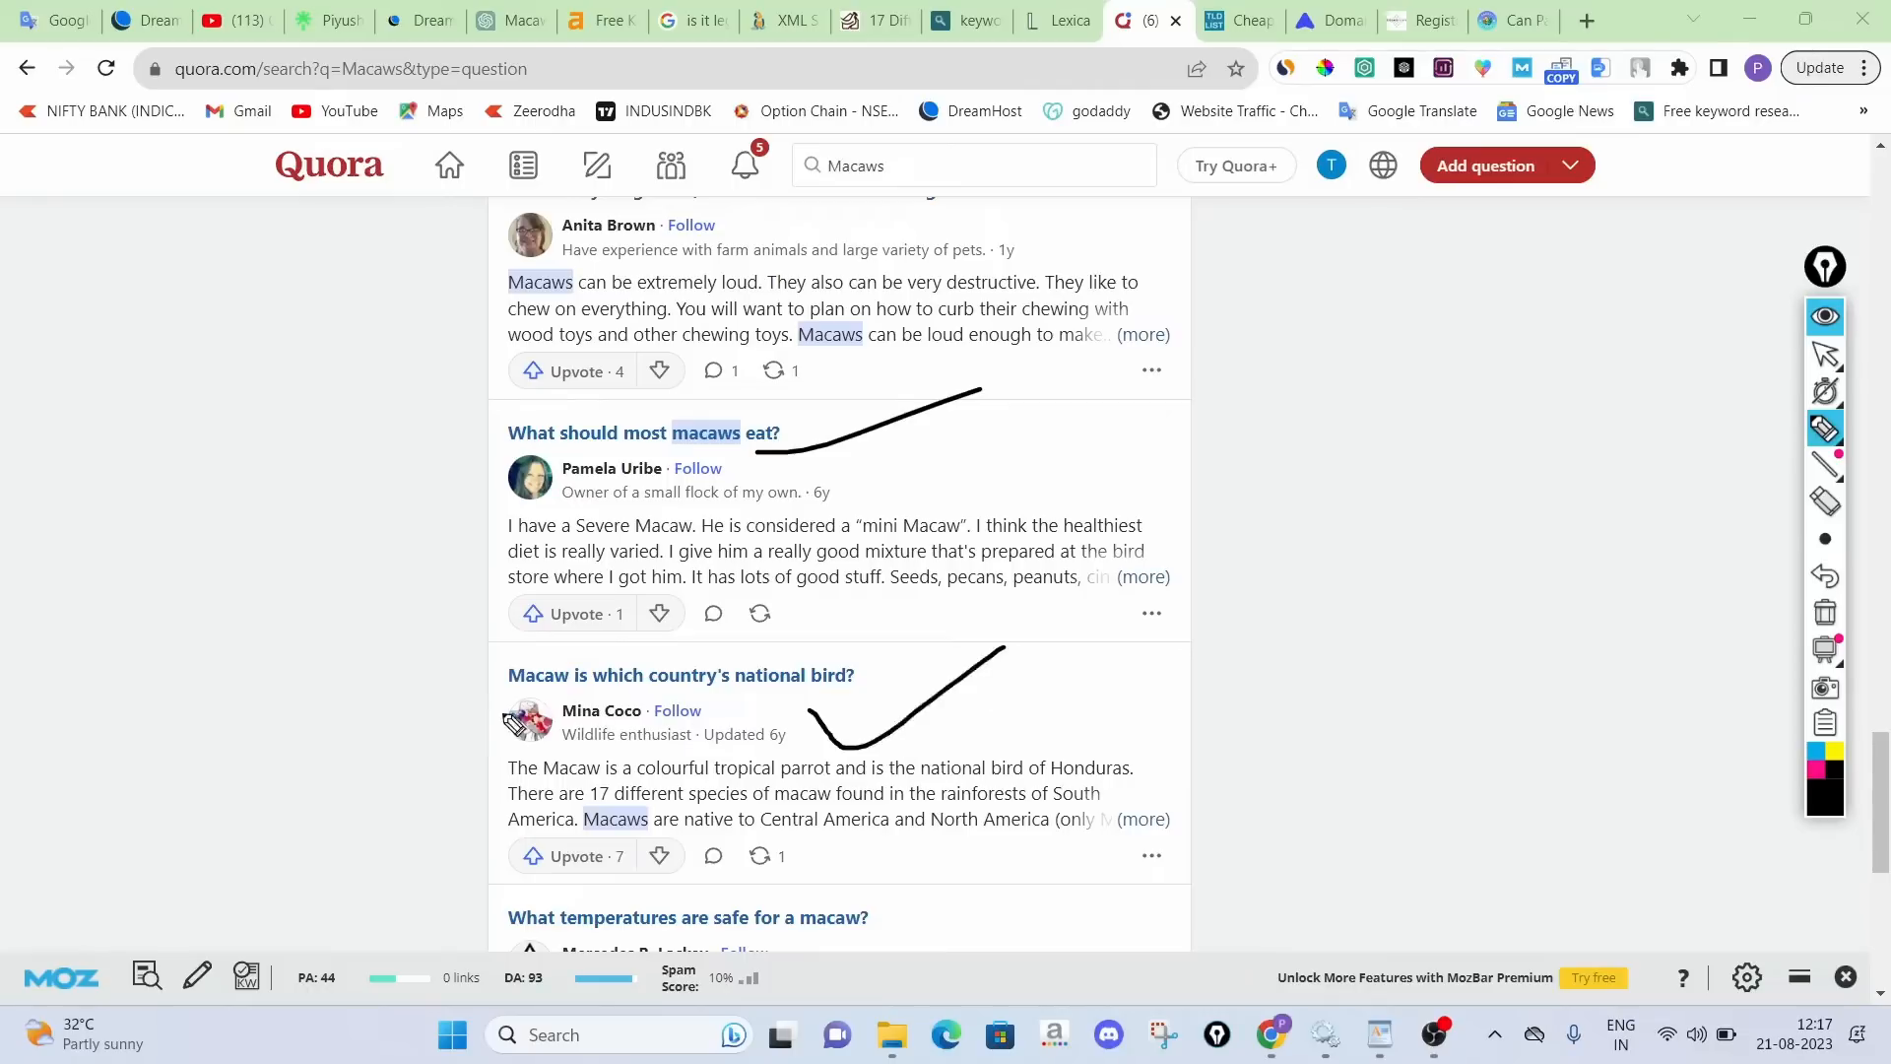
drag(513, 723, 968, 707)
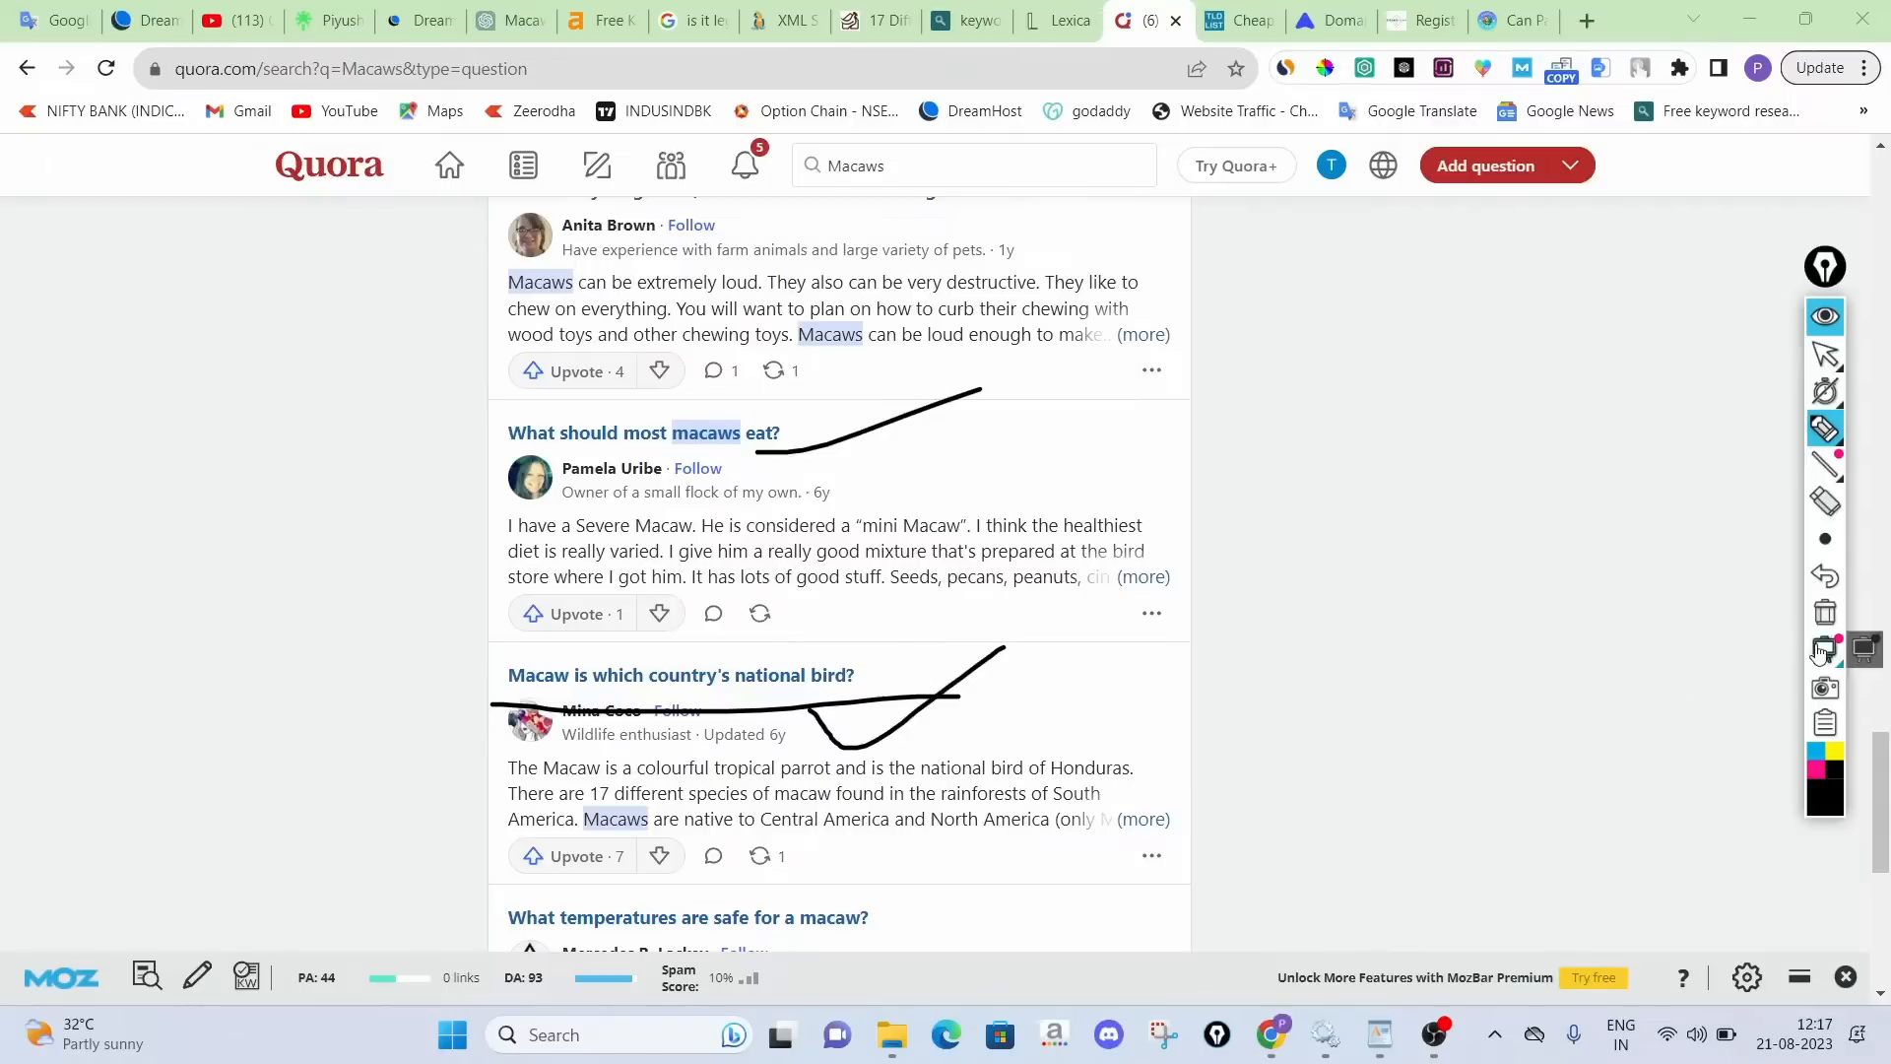
click(1824, 360)
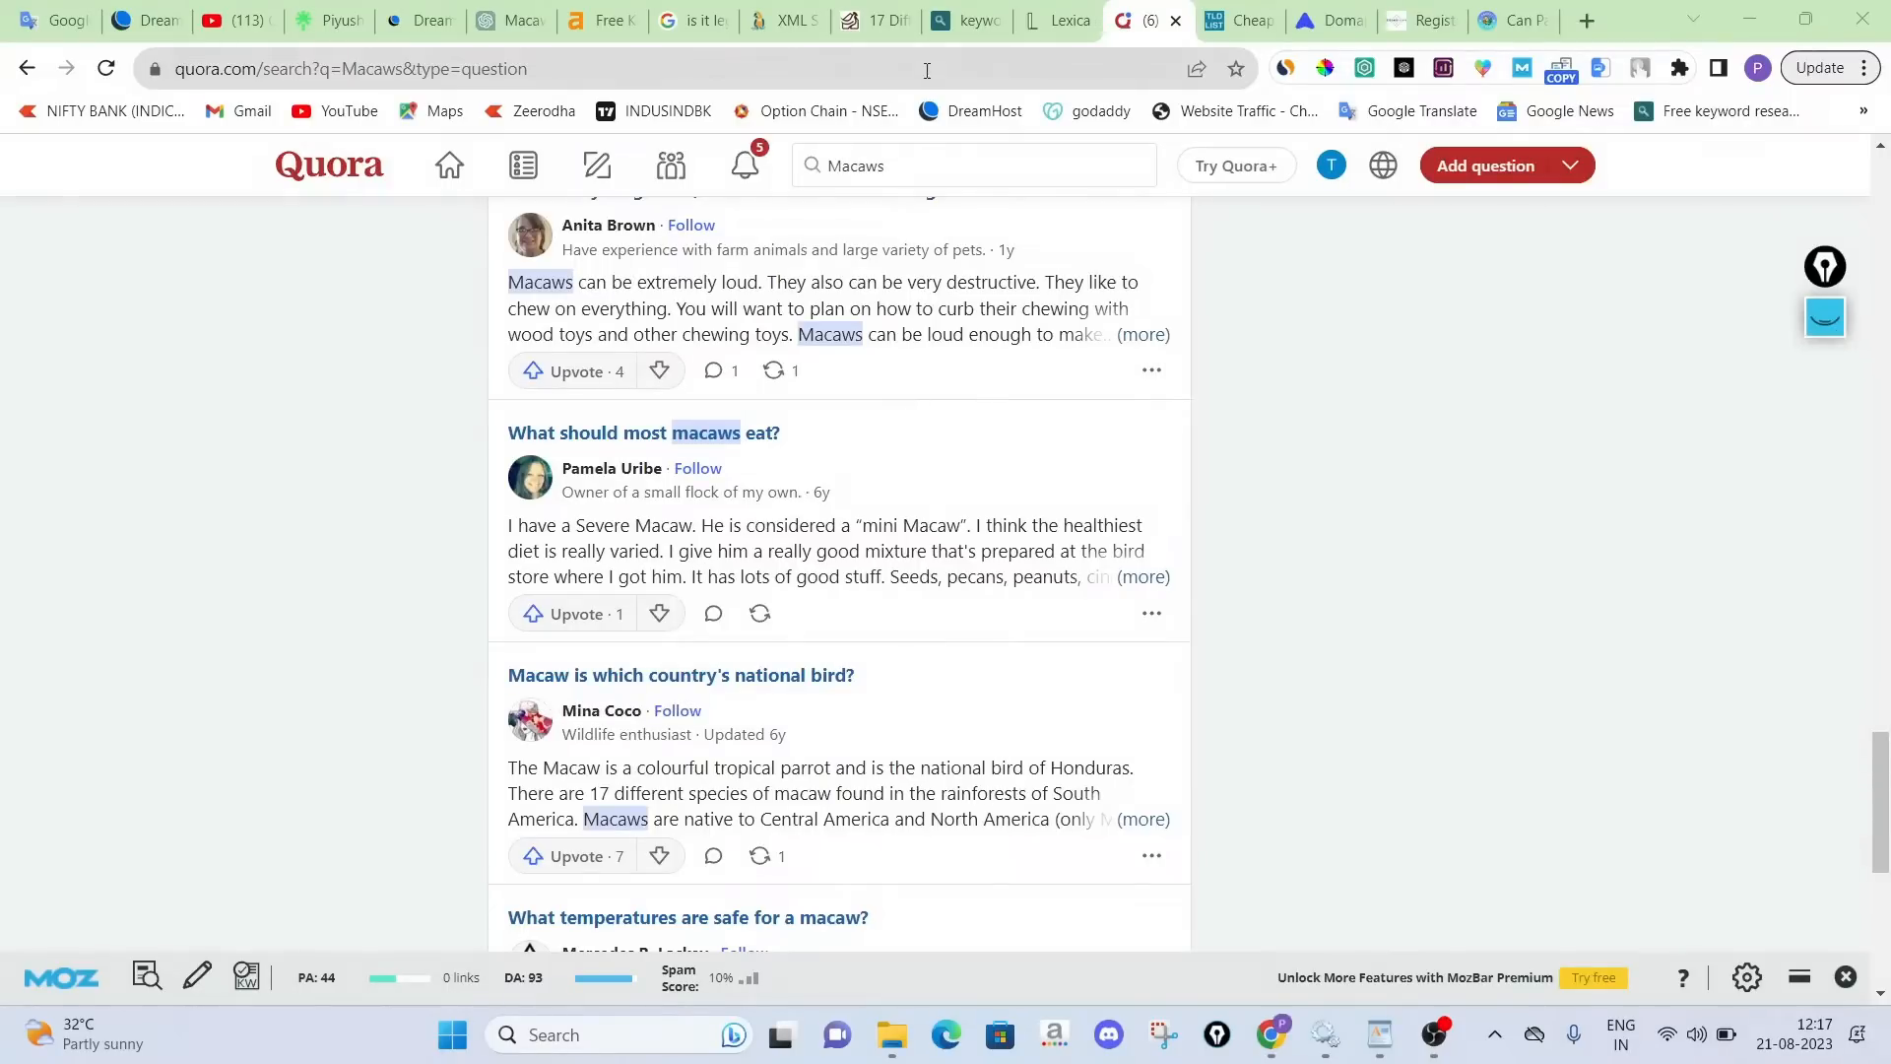
Return to macawpet.com's post sitemap, view its albino-hyacinth-macaw article, and go back to the sitemap
click(789, 12)
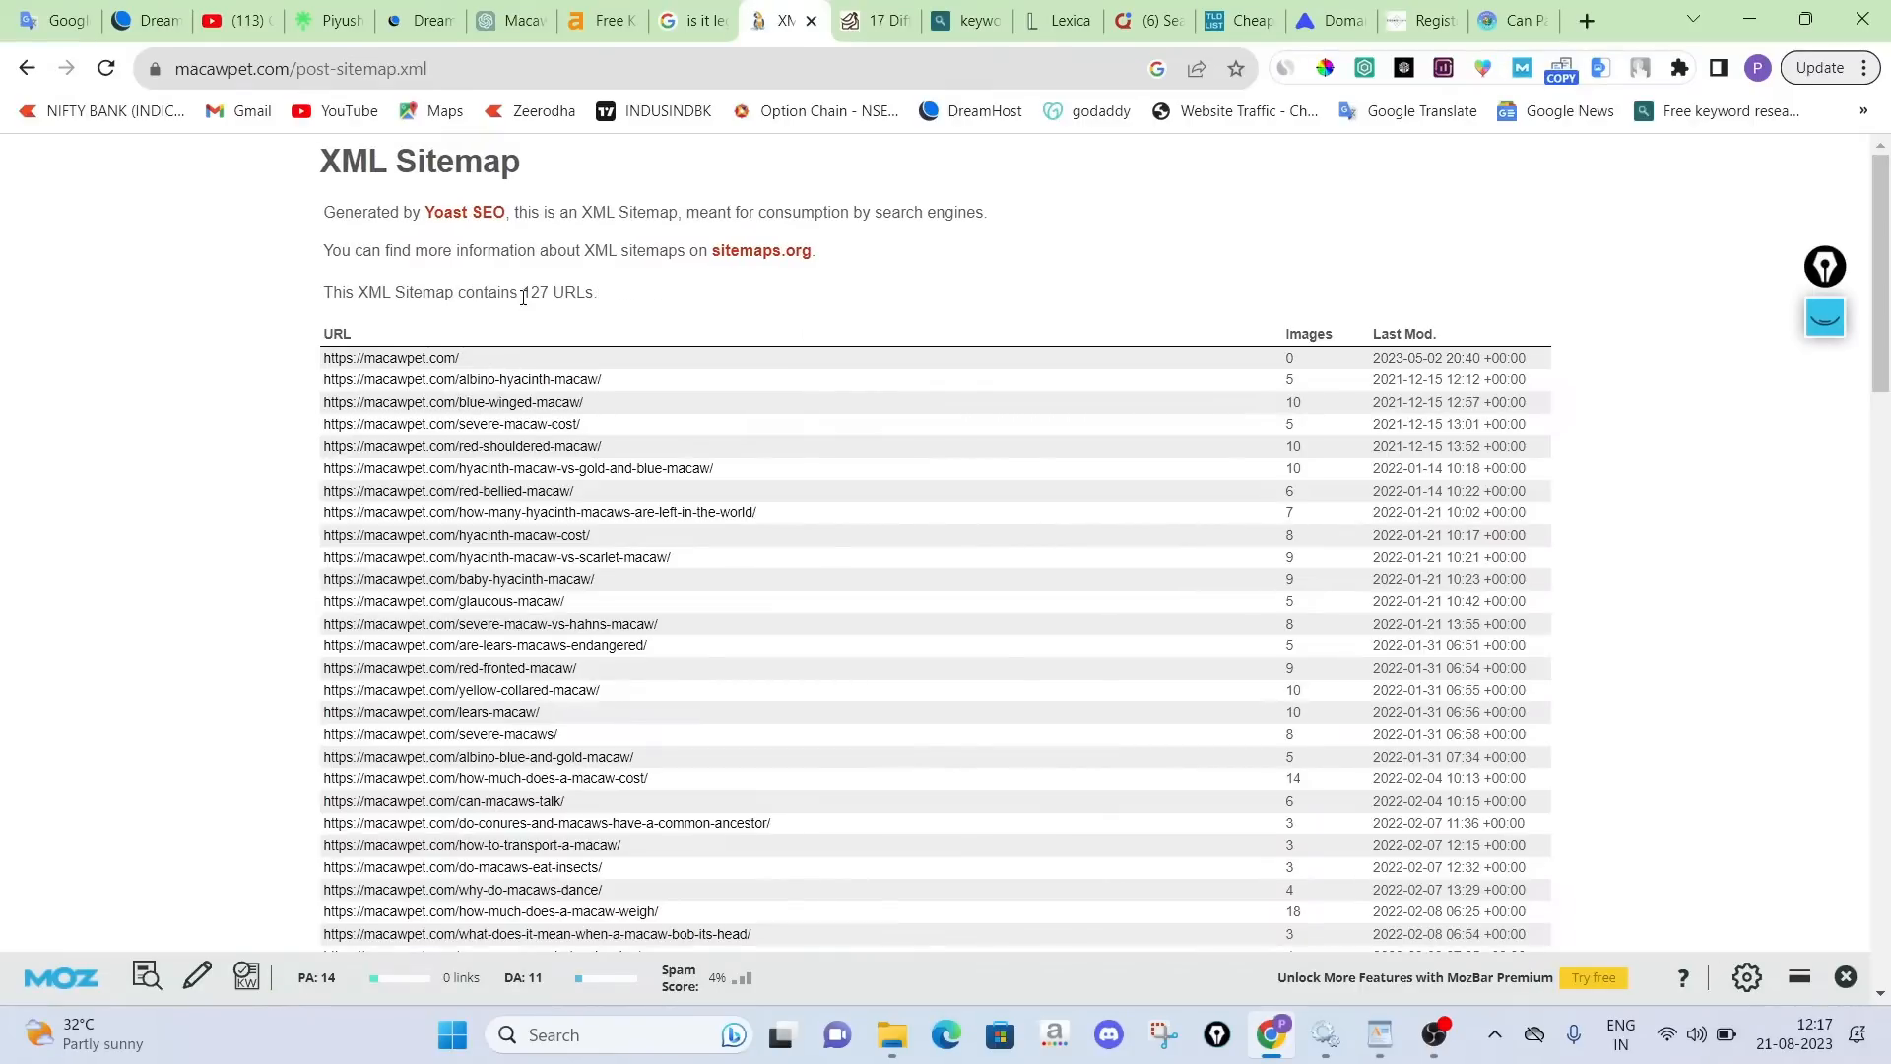
drag(523, 297, 603, 305)
click(591, 325)
click(579, 382)
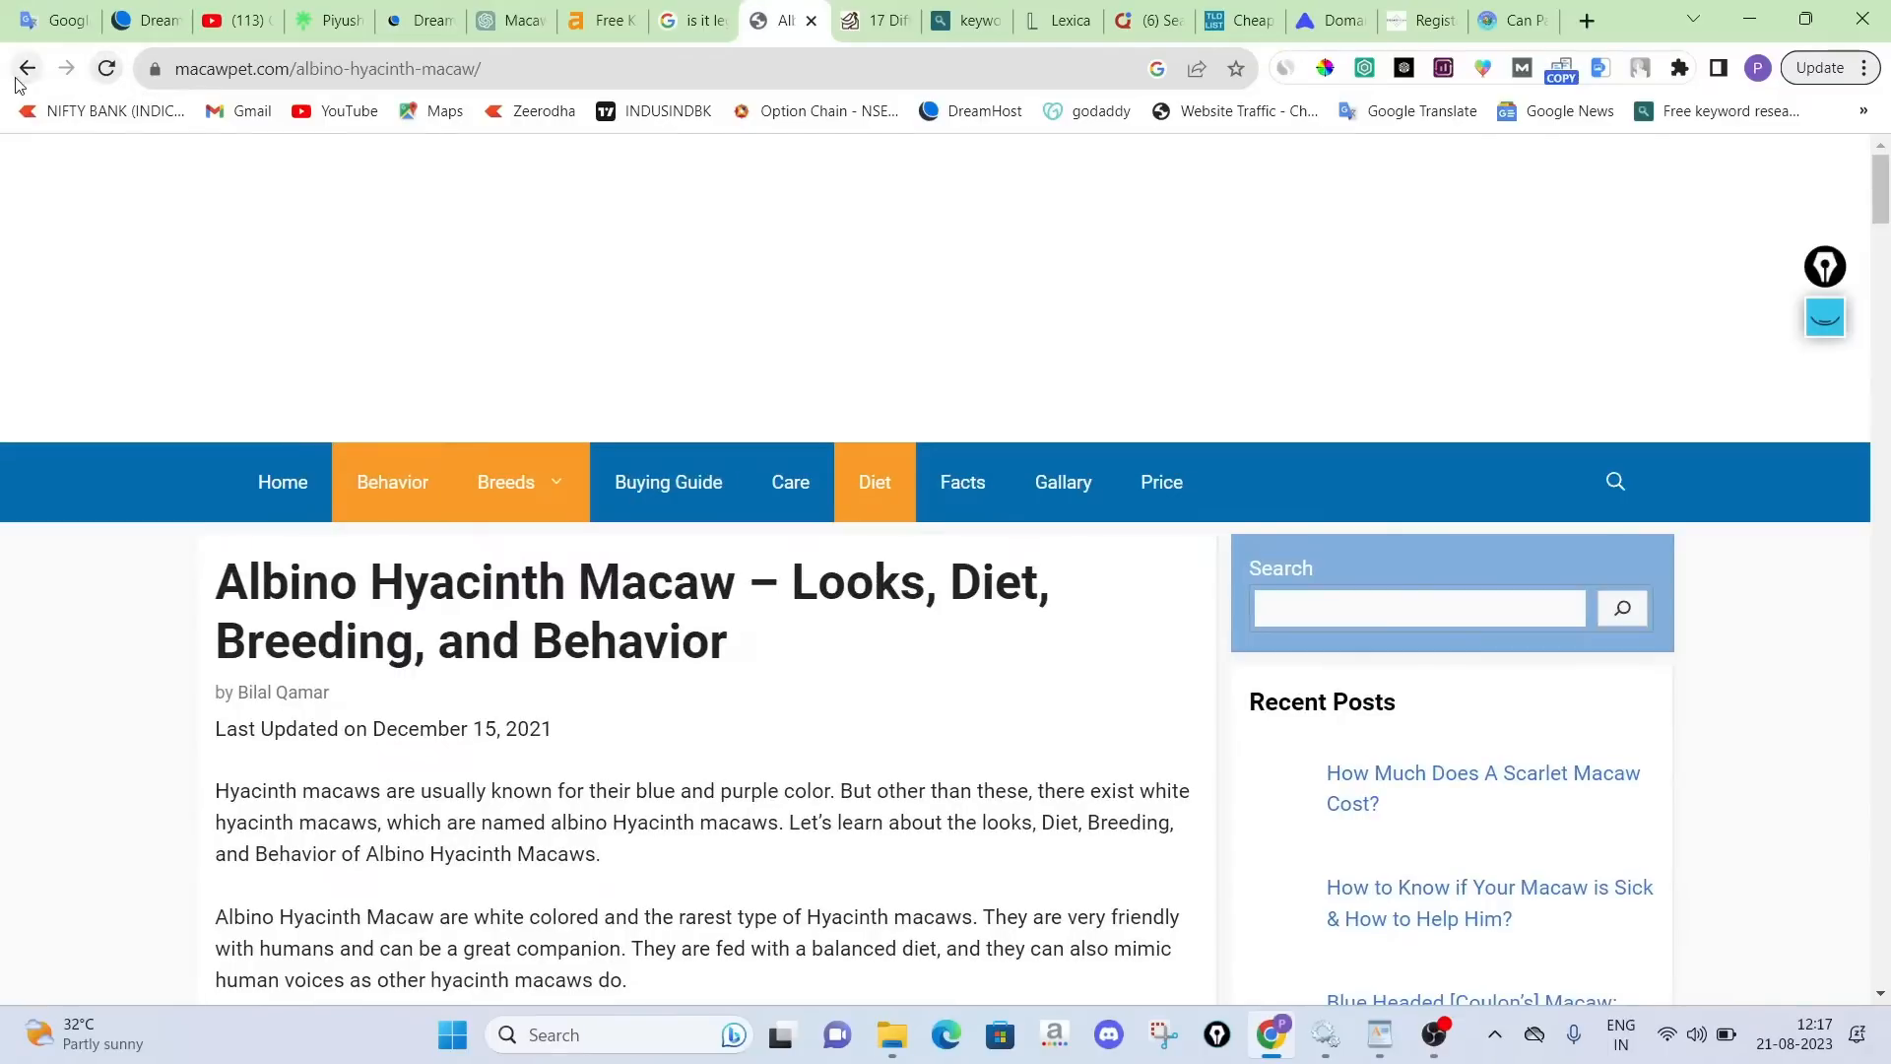
click(26, 68)
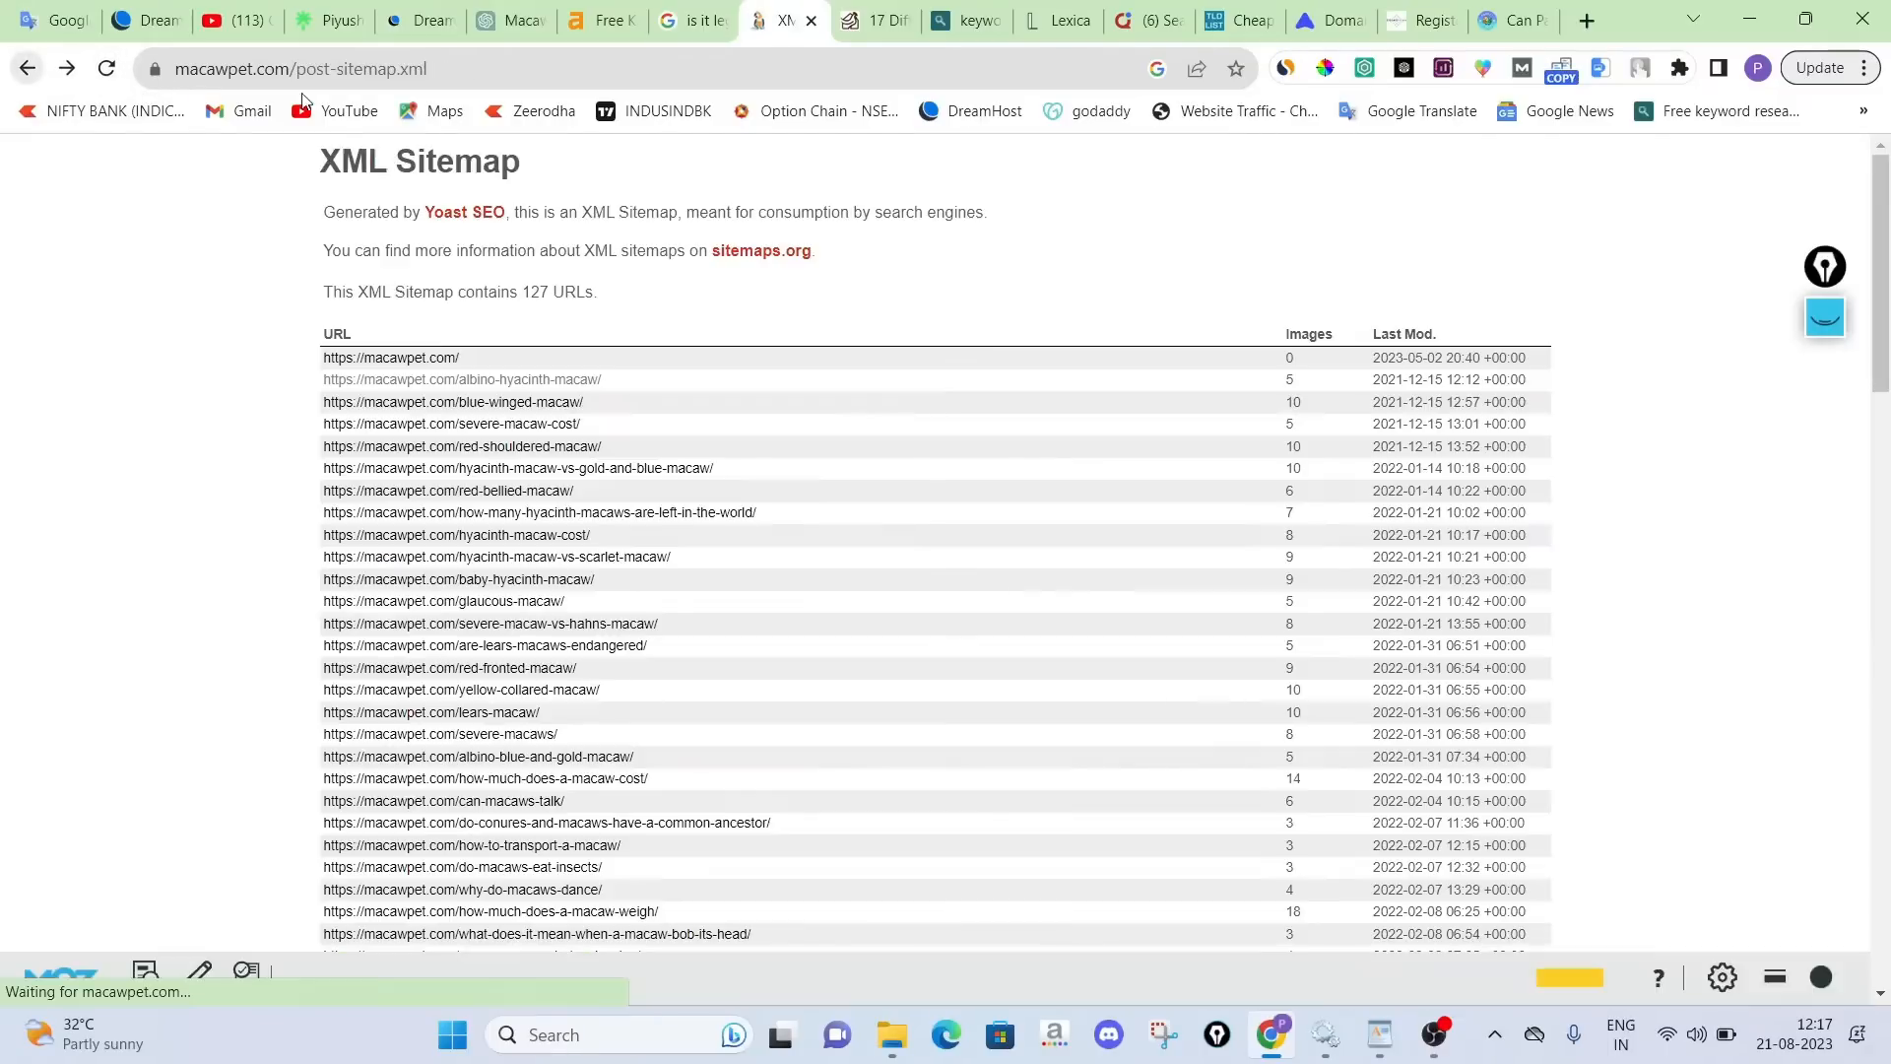
Find "Macaws" within the post sitemap, review the matching article addresses, and select the can-macaws-talk address
key(ctrl+f)
text(Macaws)
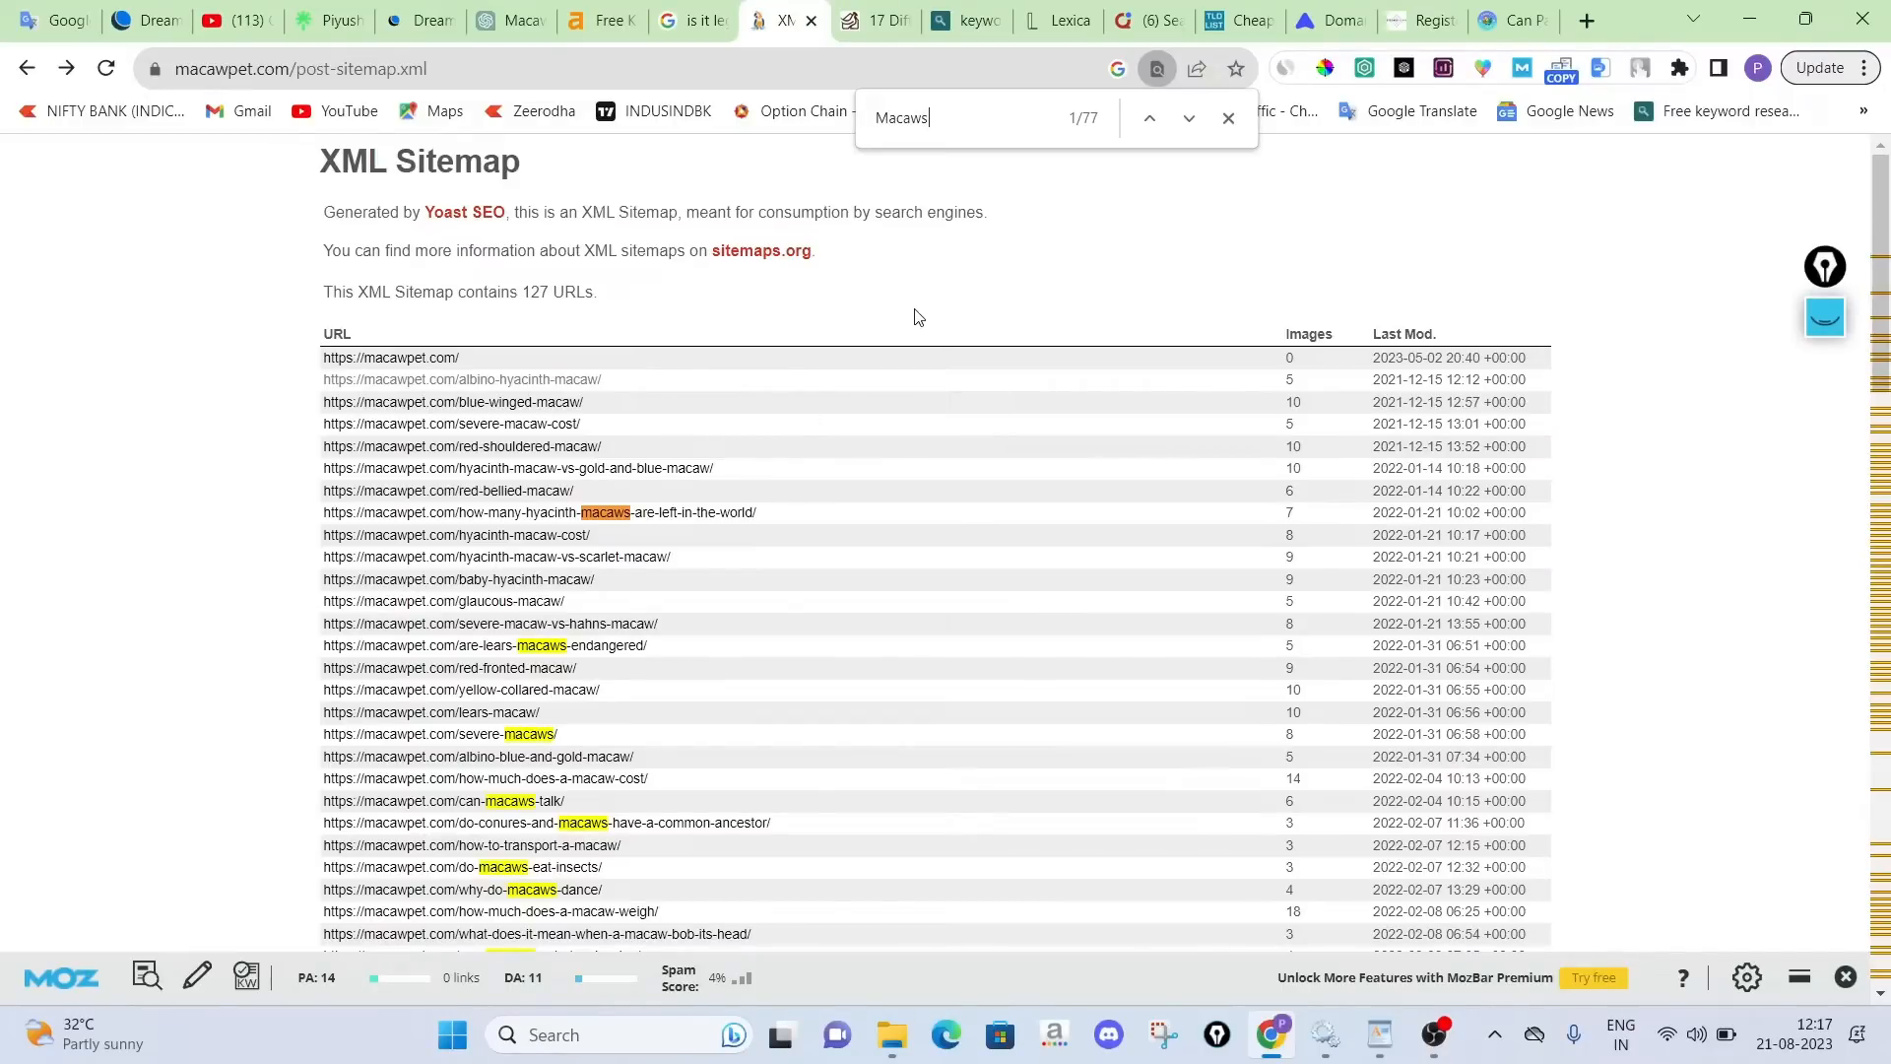
scroll(914, 316, down, 3)
scroll(690, 394, up, 2)
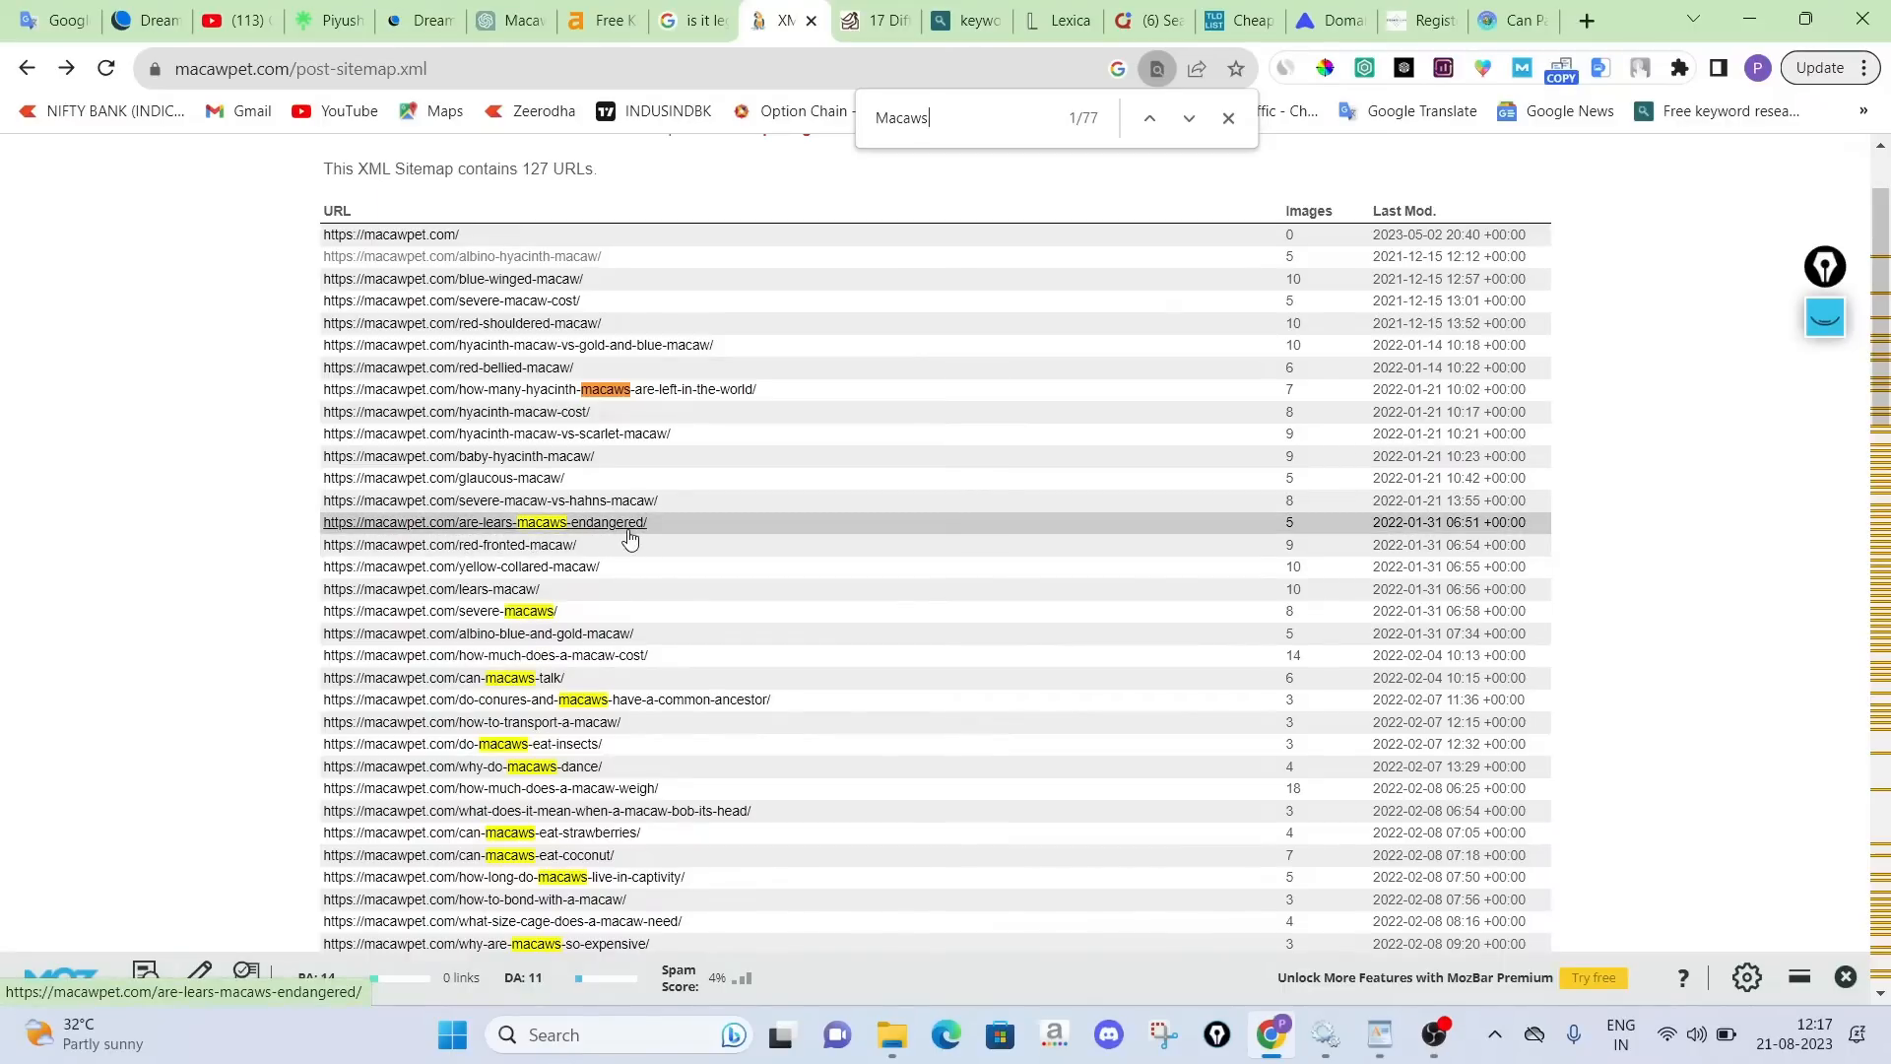
scroll(631, 539, down, 1)
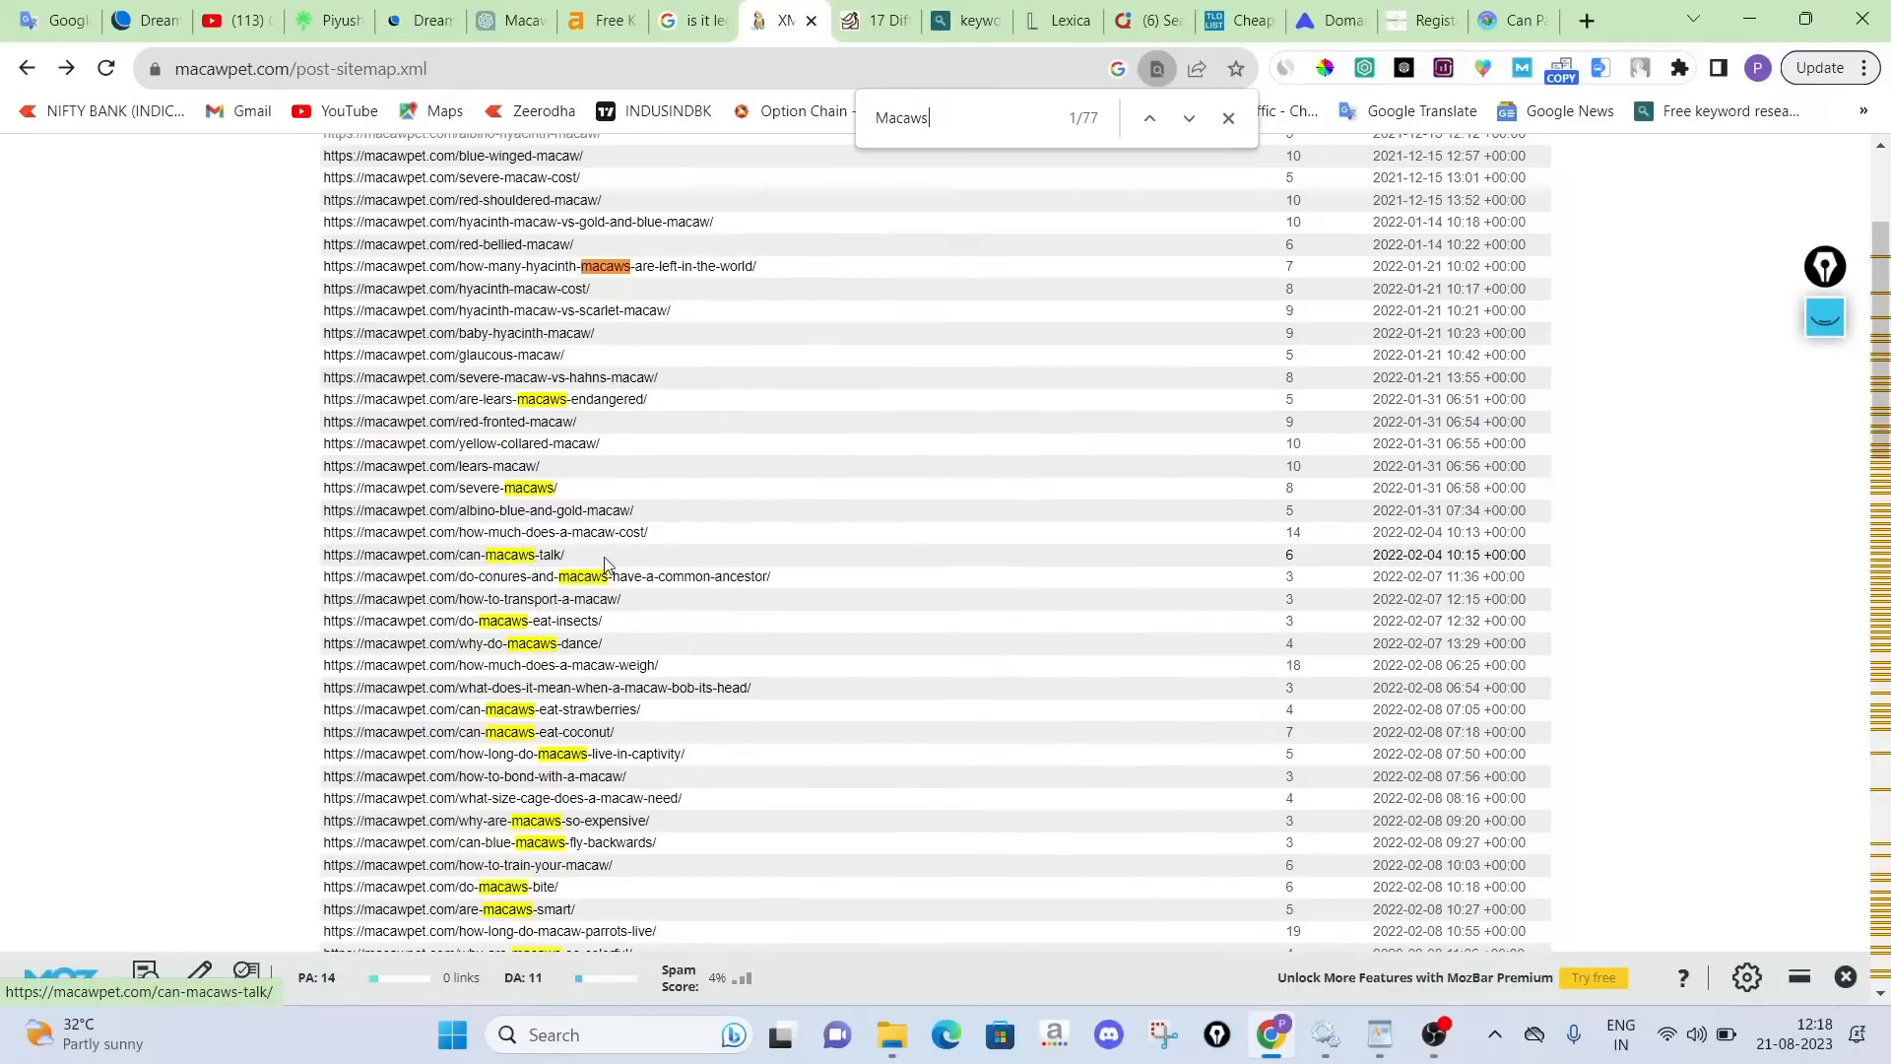
drag(596, 559, 331, 558)
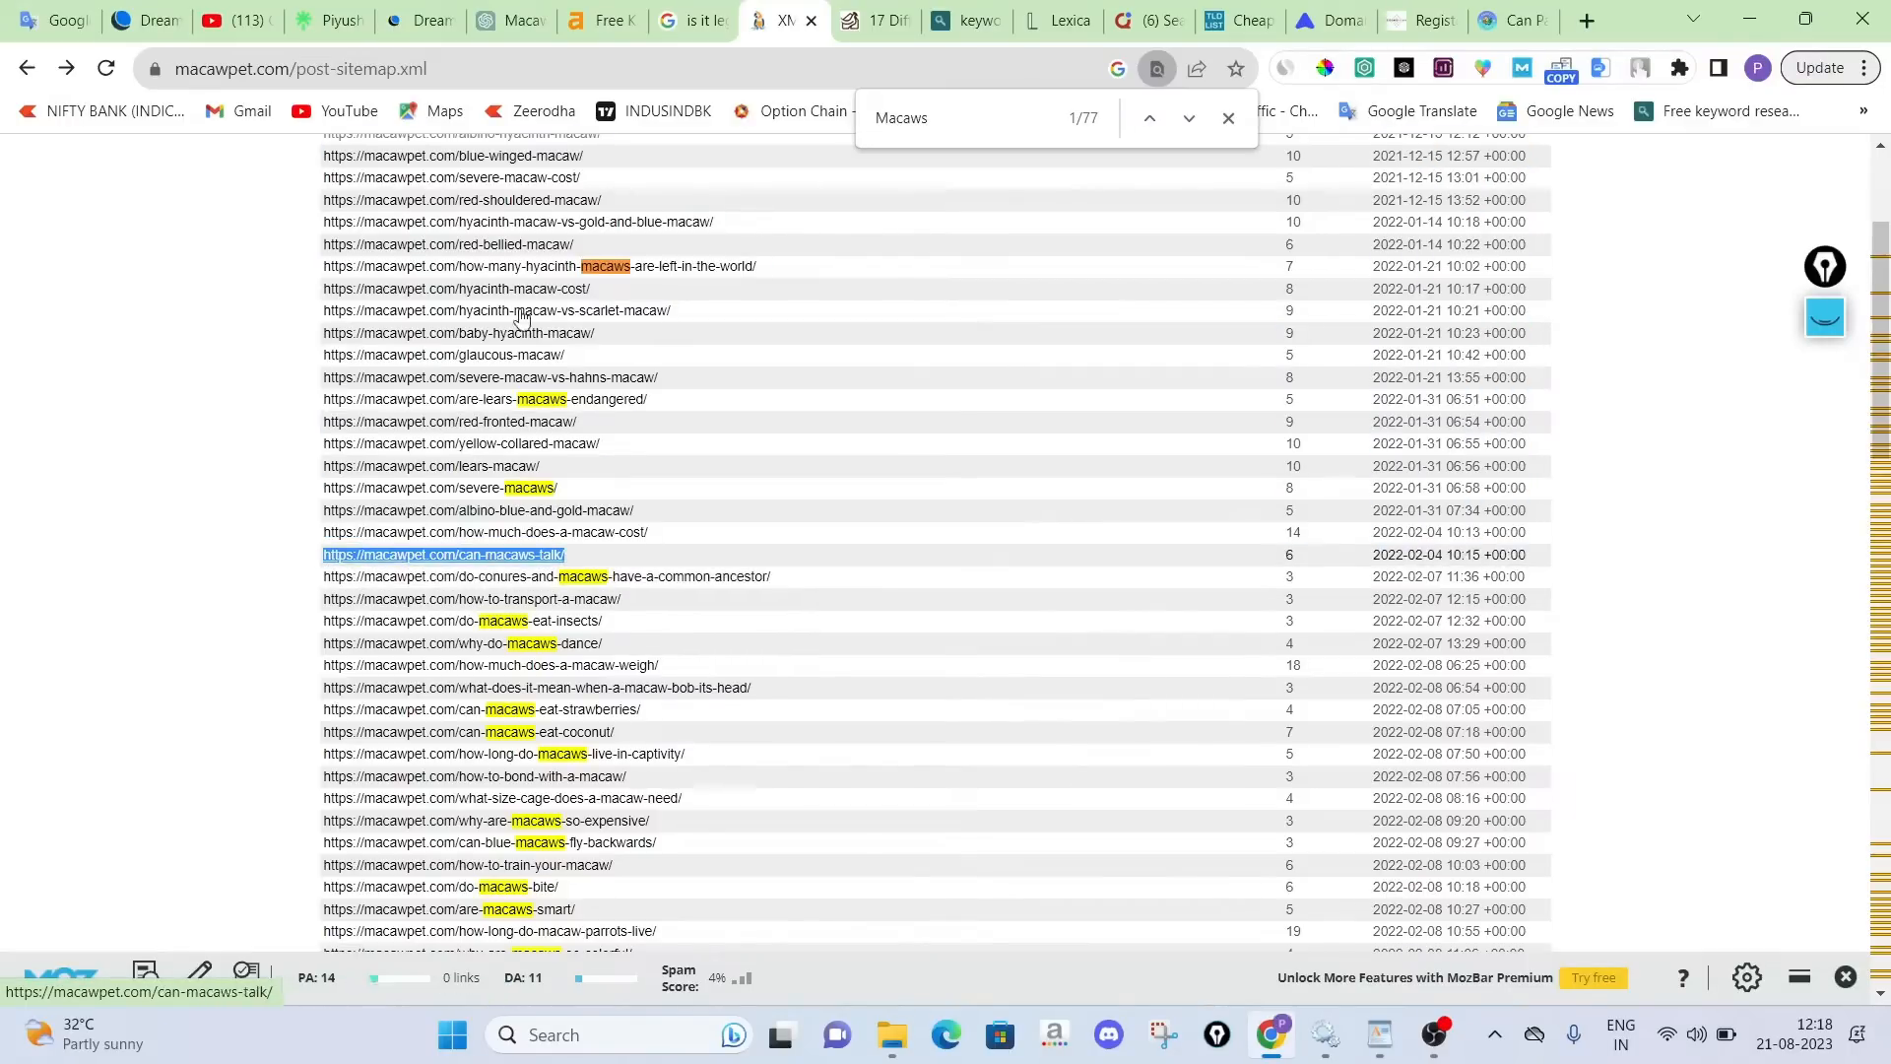
Copy the phrase "can macaws eat watermelon is it beneficial for macaws" from the source text in Google Translate
click(54, 20)
drag(250, 463, 50, 420)
key(ctrl+c)
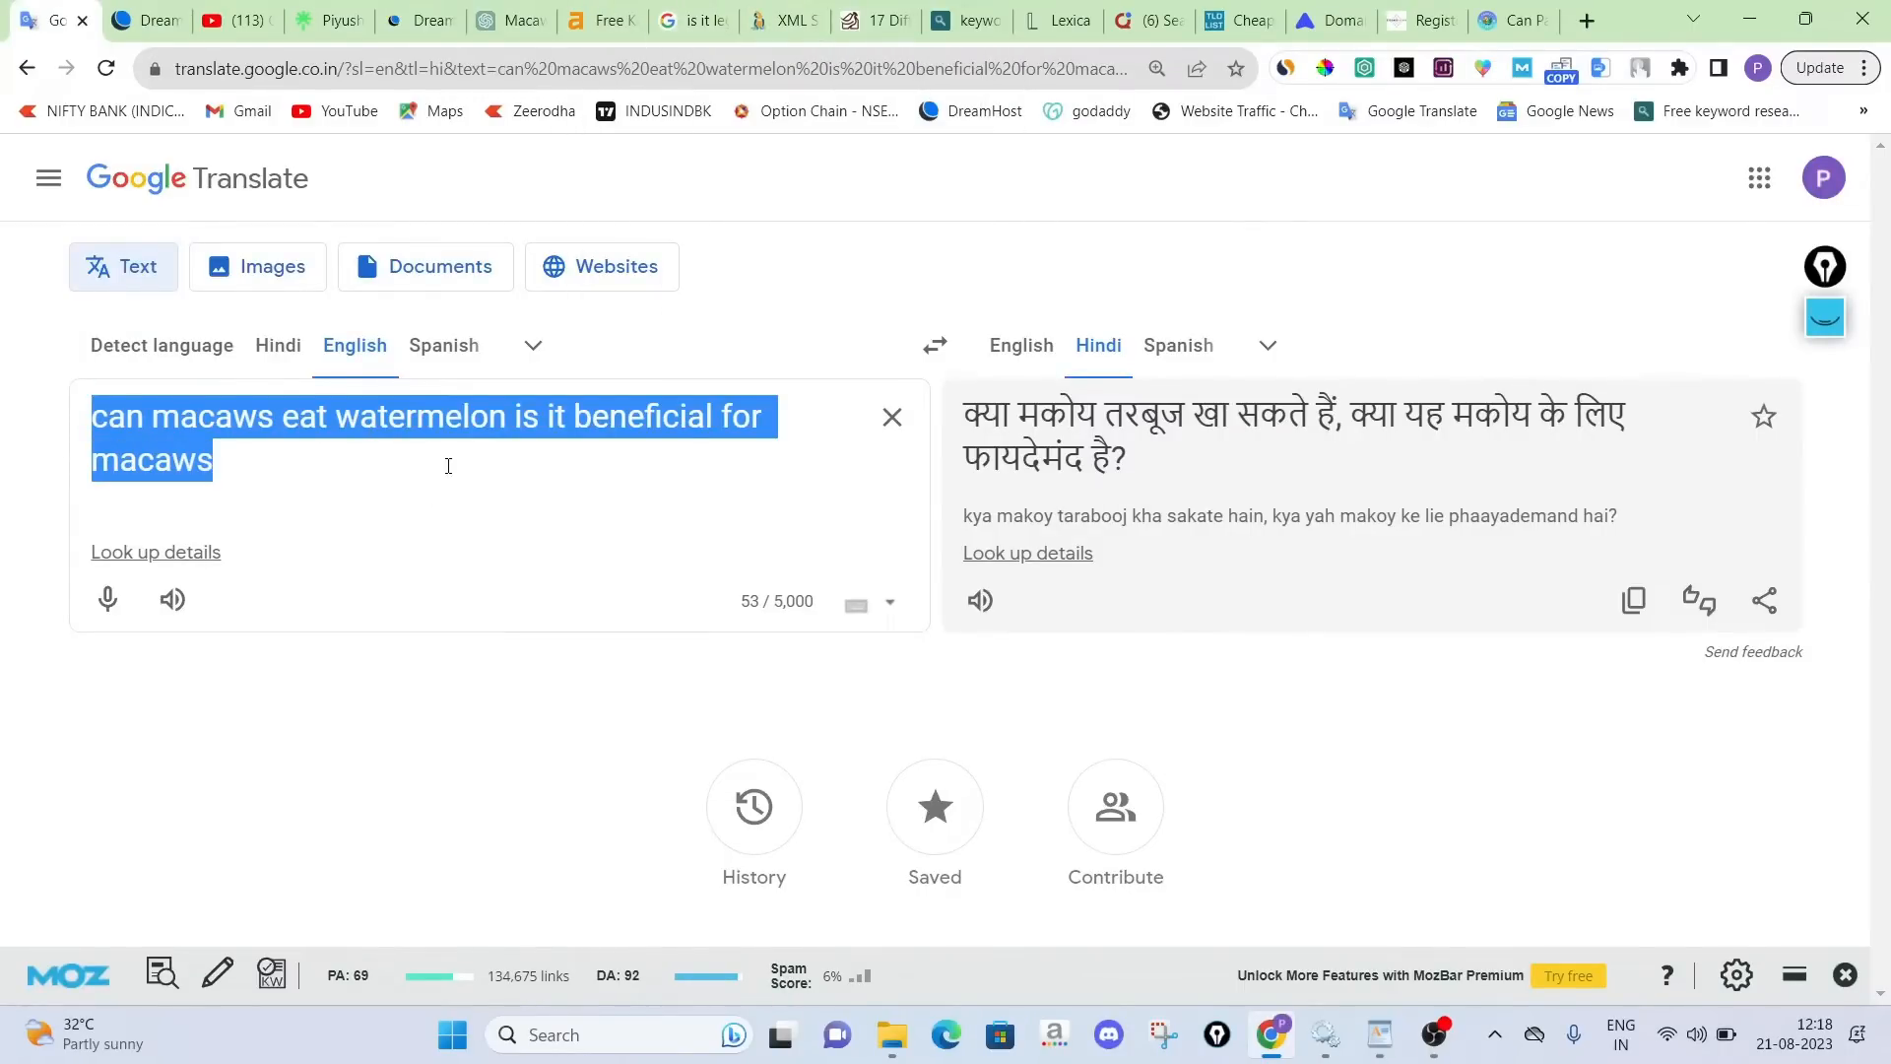
click(502, 458)
drag(424, 464, 4, 435)
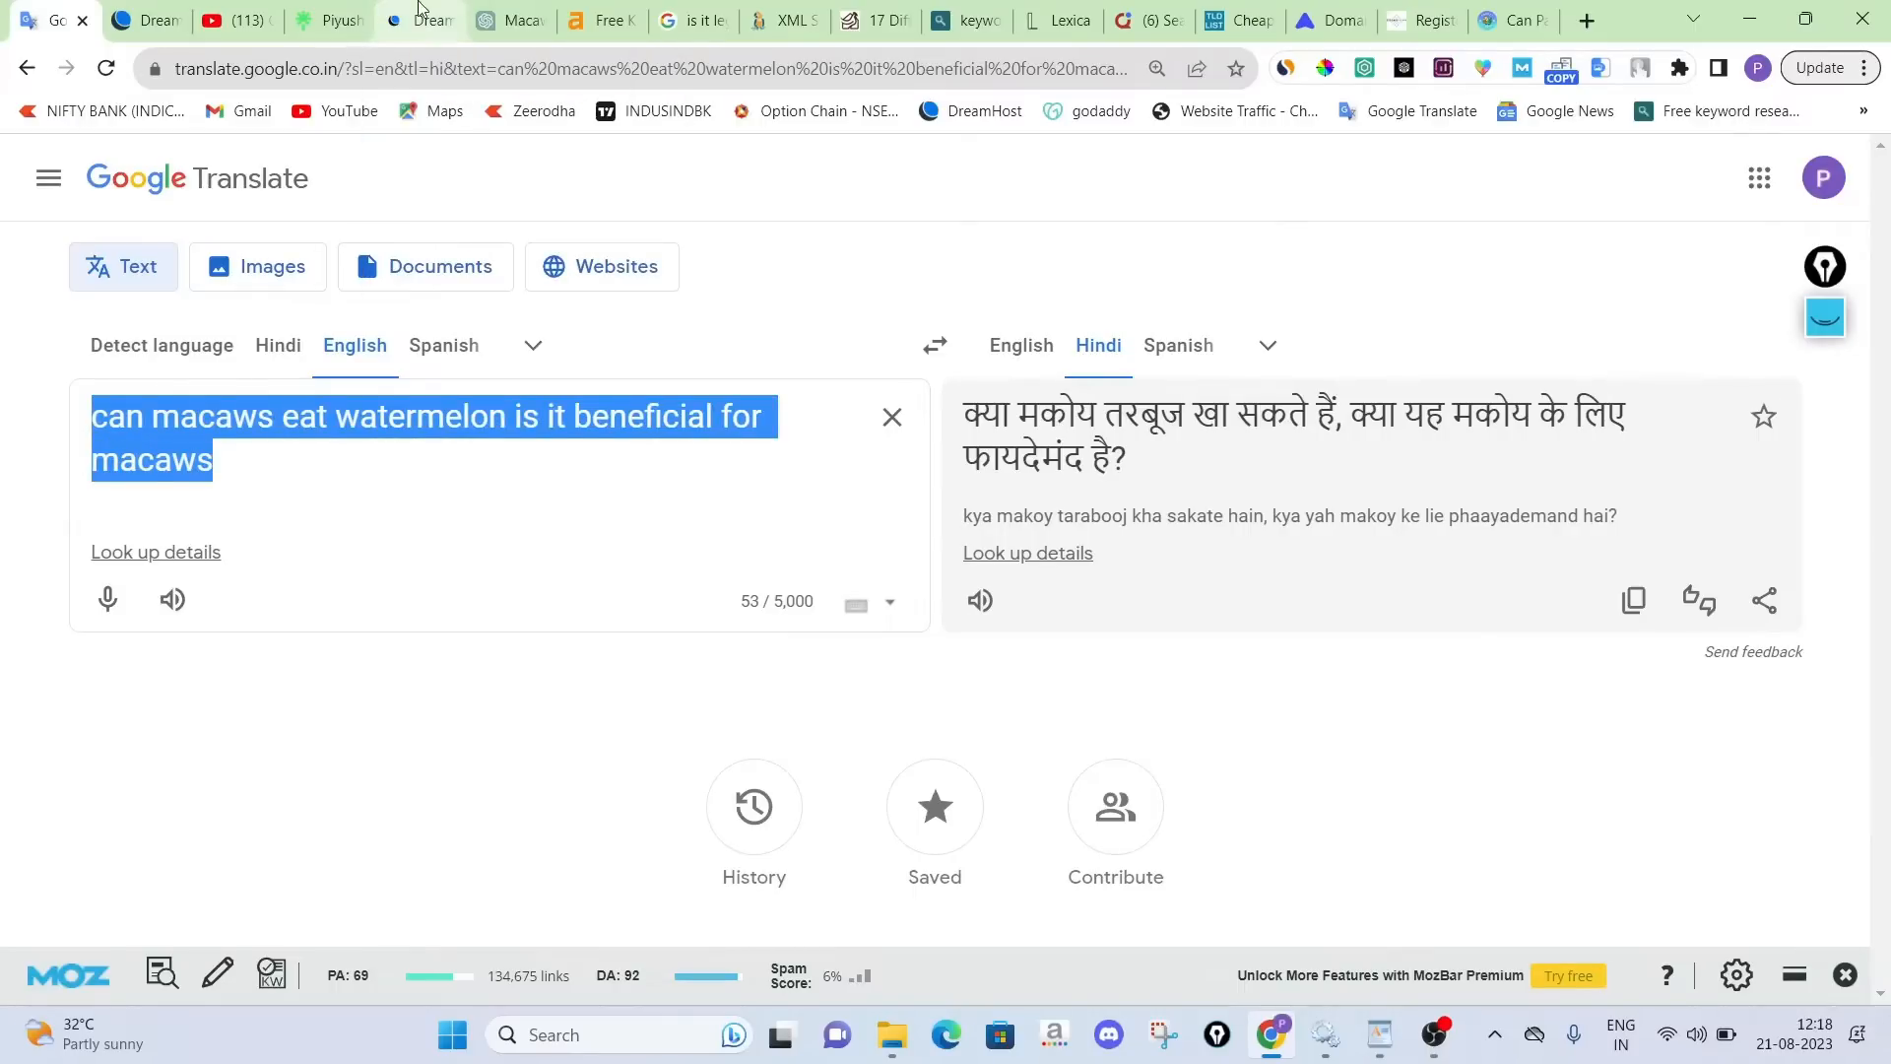
key(ctrl+v)
drag(222, 461, 7, 435)
key(ctrl+c)
Replace the query "is it legal to own macaws" with the copied watermelon phrase and run the Google search
click(694, 21)
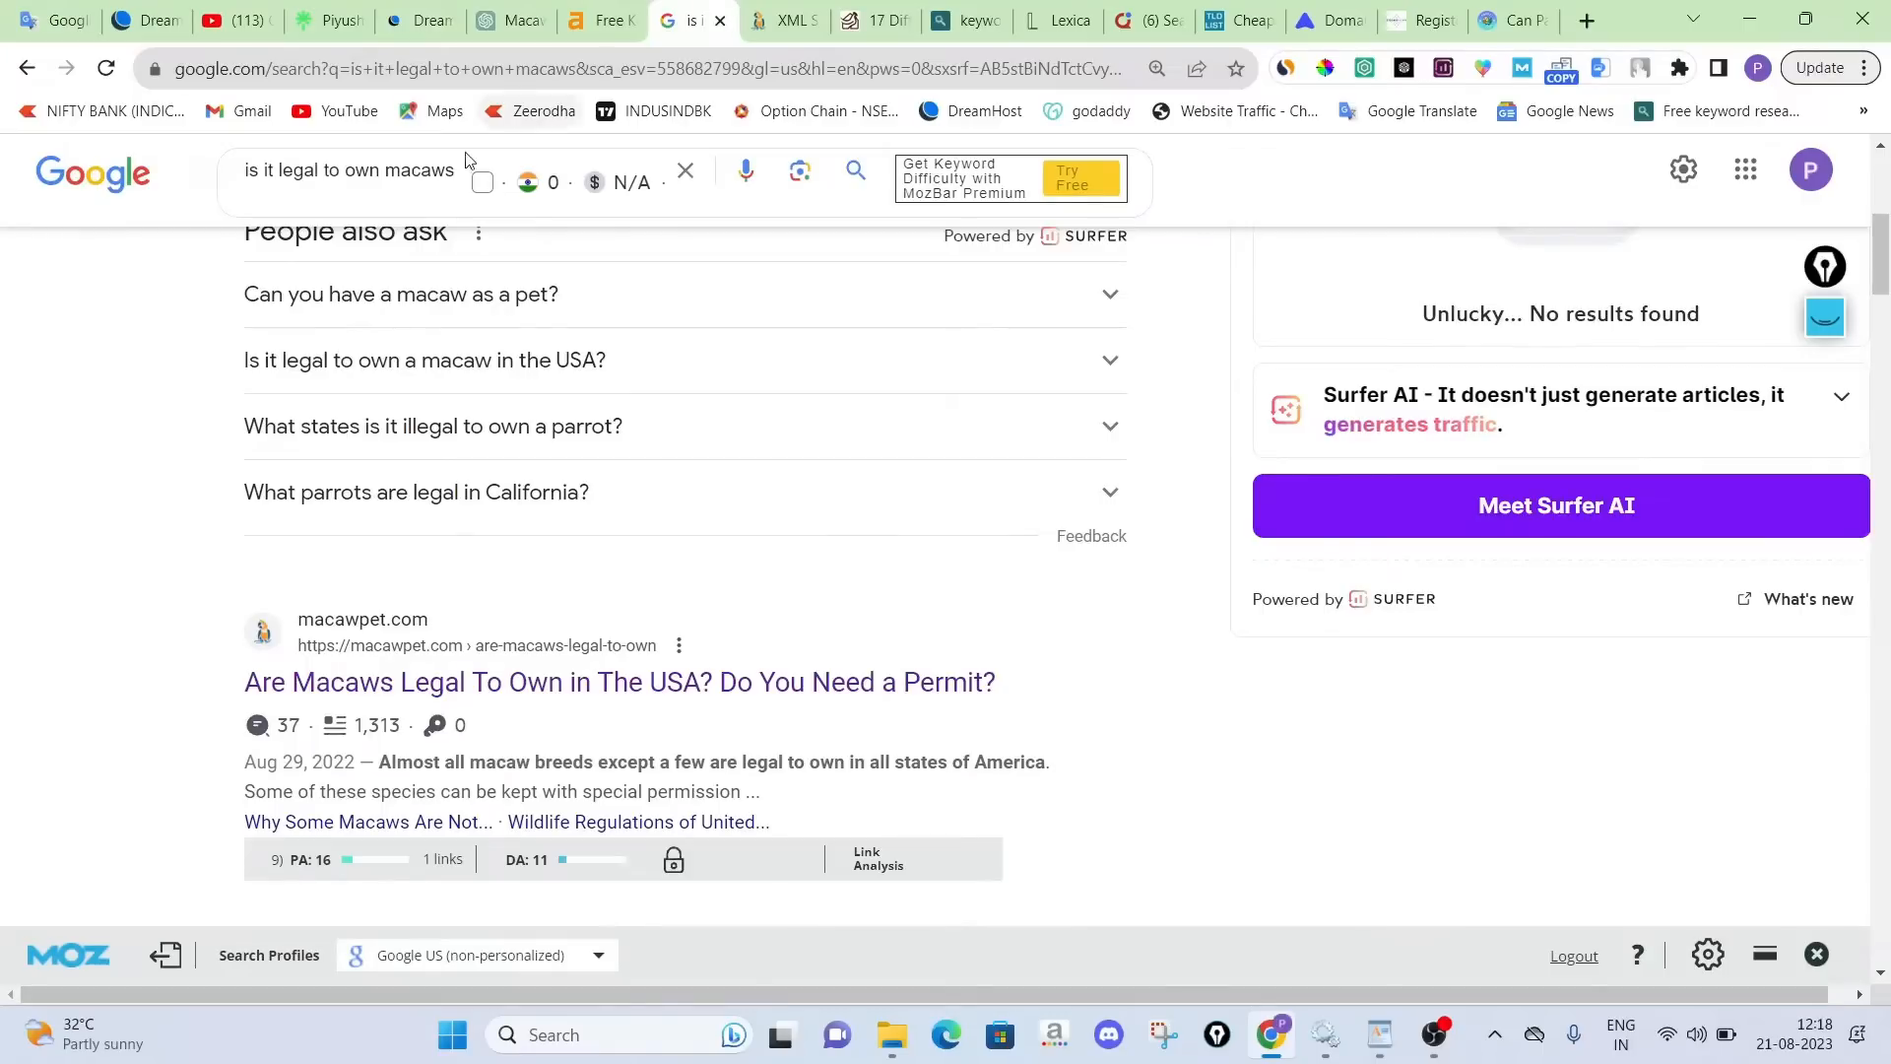
drag(454, 172, 243, 172)
key(ctrl+v)
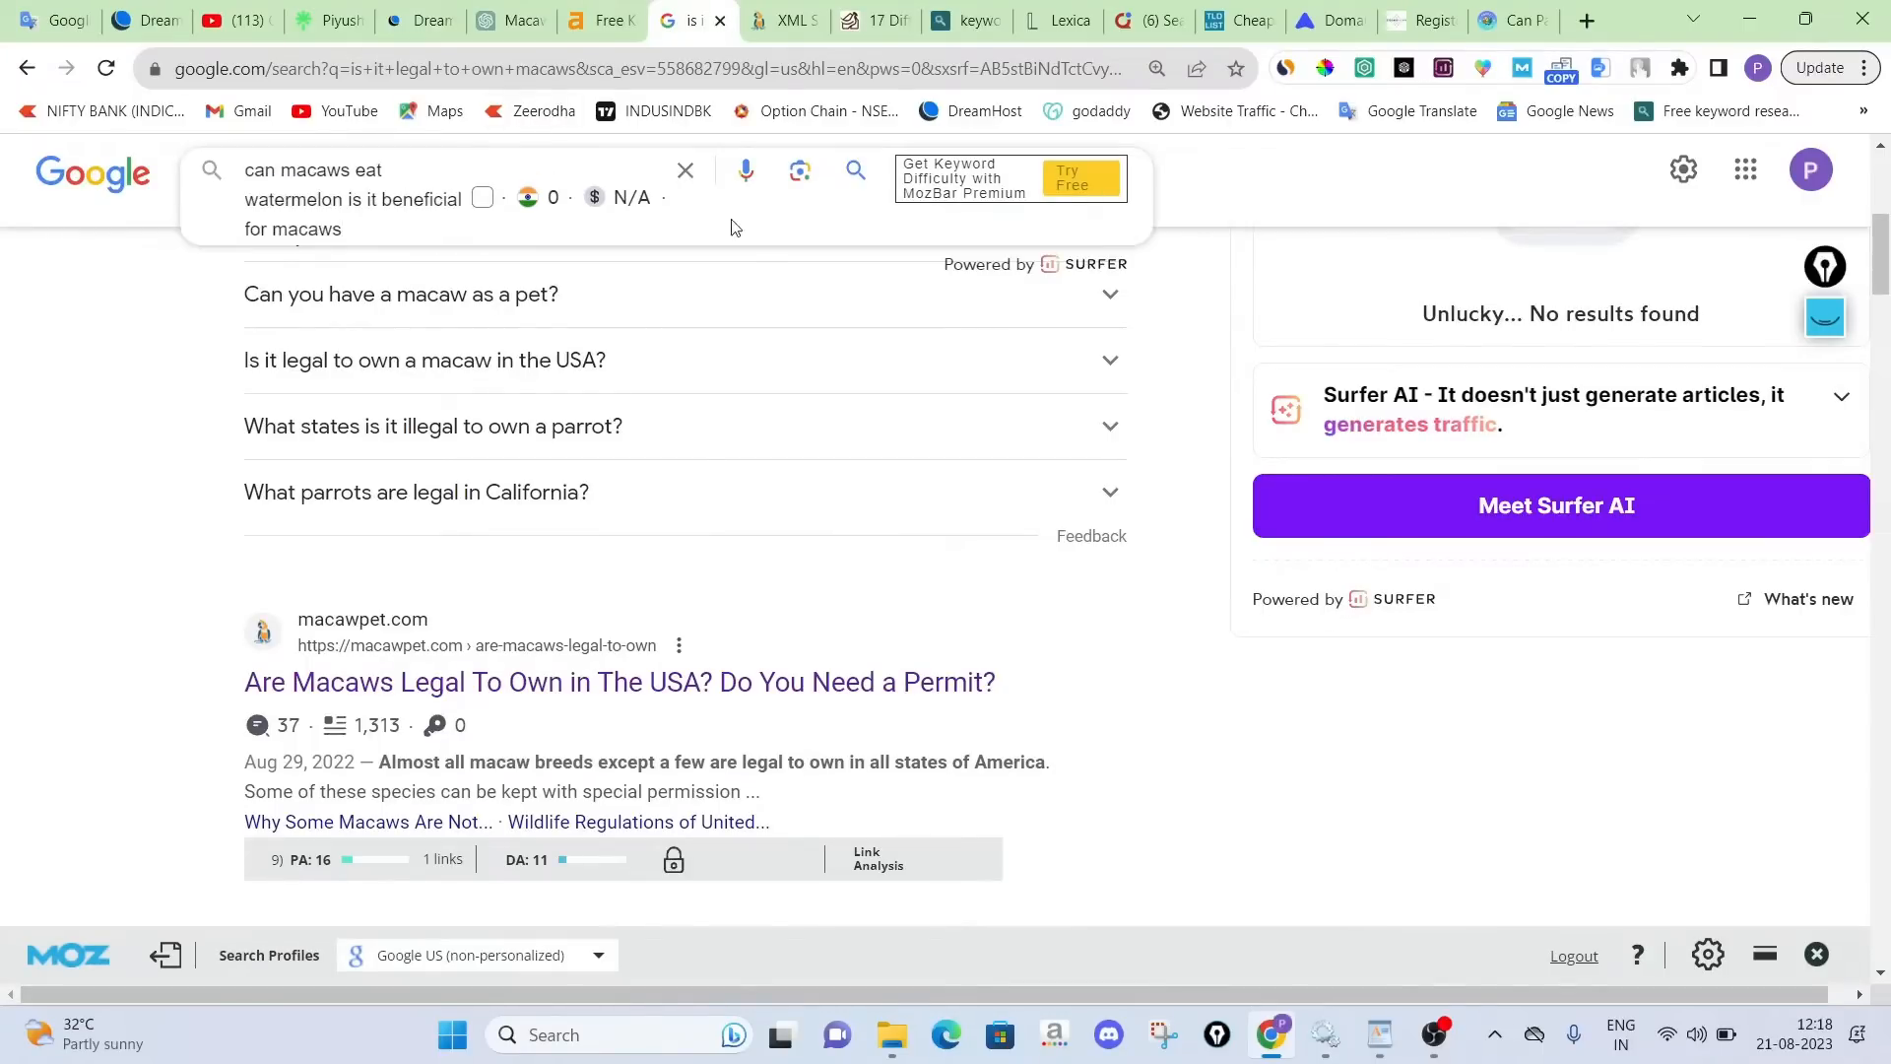
click(851, 182)
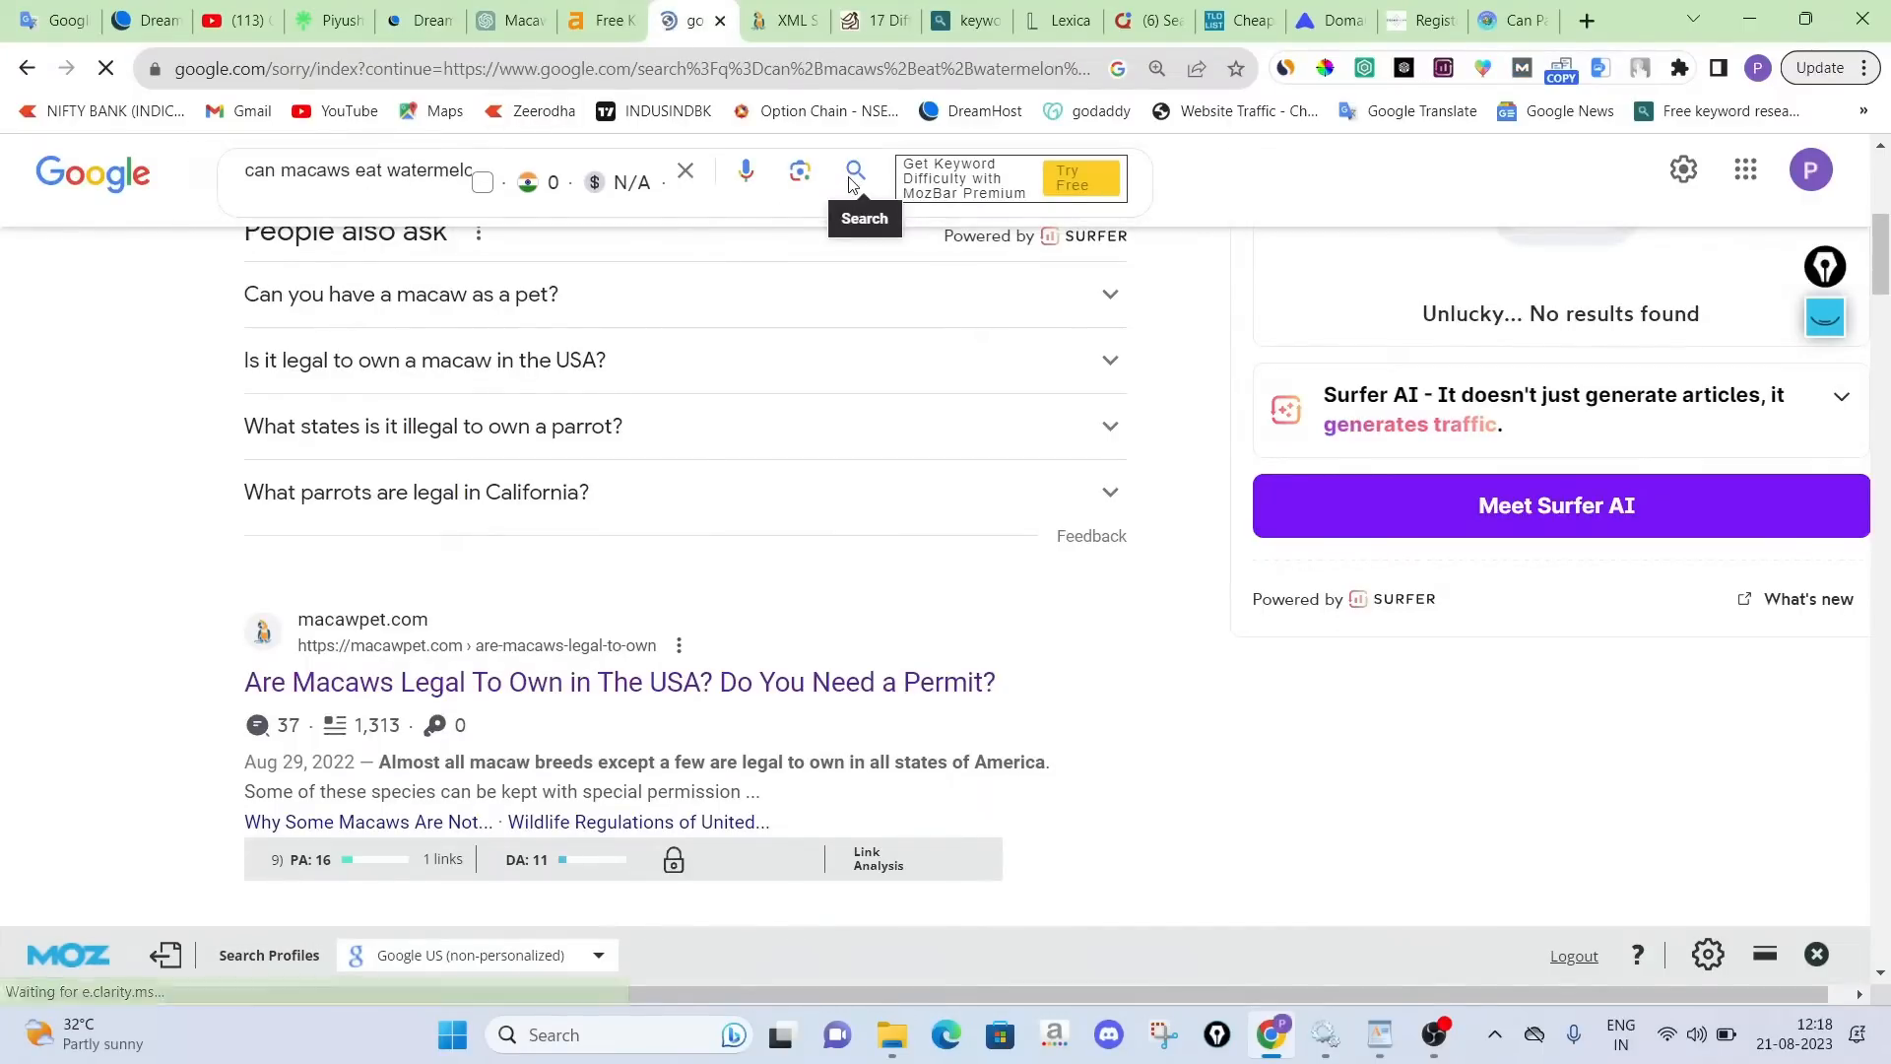
click(249, 294)
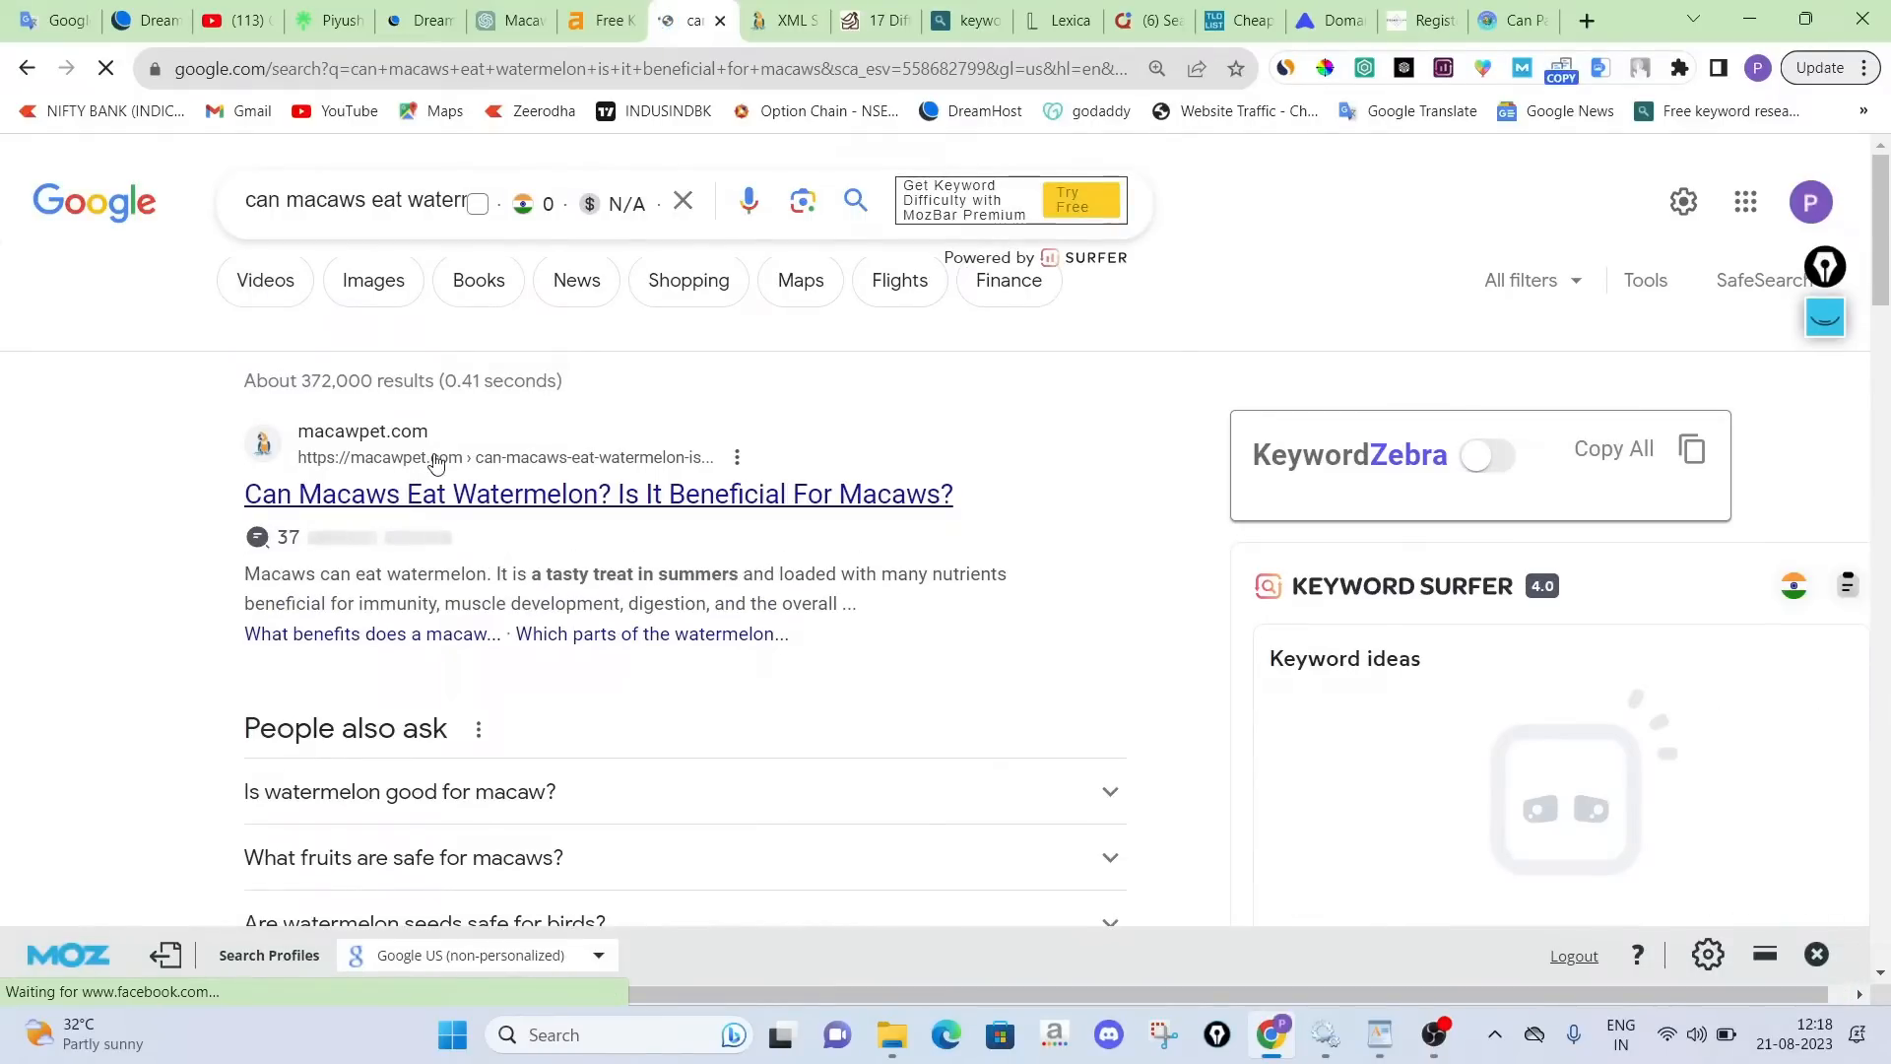
Underline the imparrot.com address and its PA and DA scores with the pen, clear the drawing and hide the drawing tools
scroll(563, 426, down, 1)
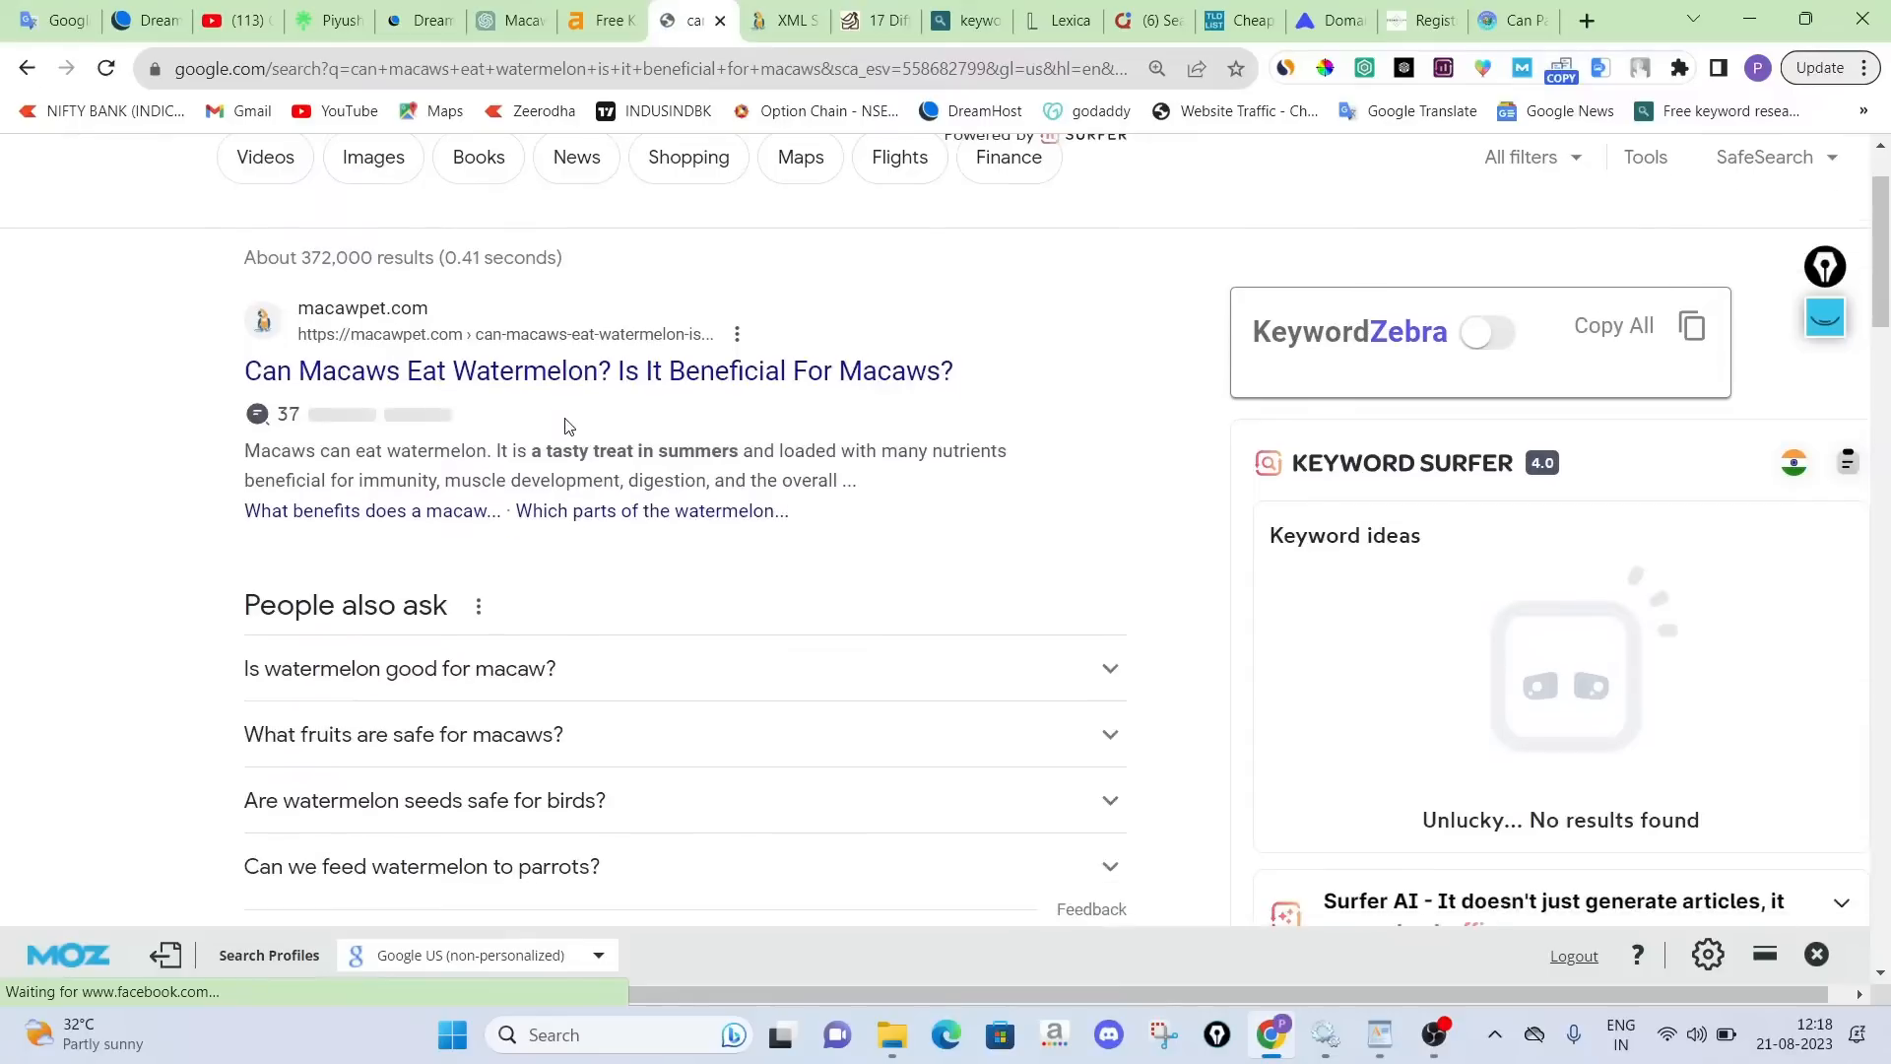
scroll(564, 425, down, 5)
scroll(567, 424, up, 2)
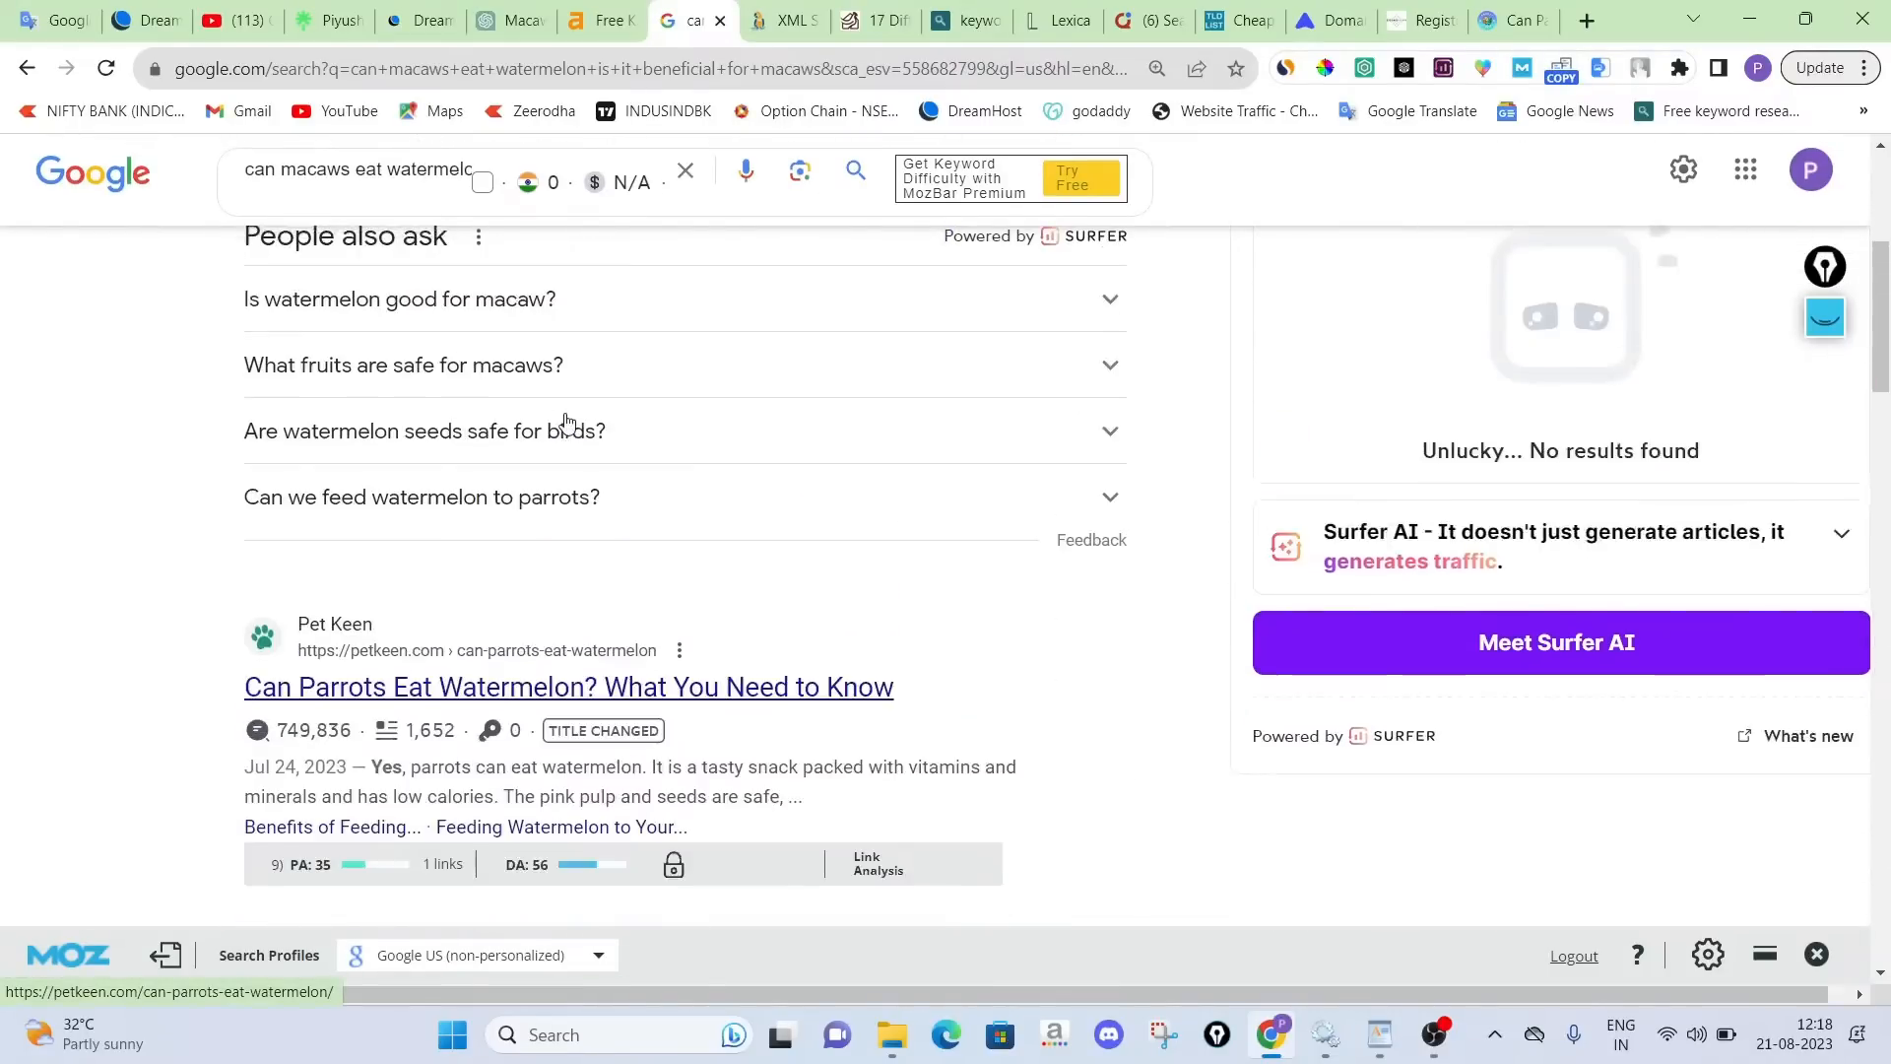
scroll(568, 423, up, 3)
scroll(567, 424, down, 7)
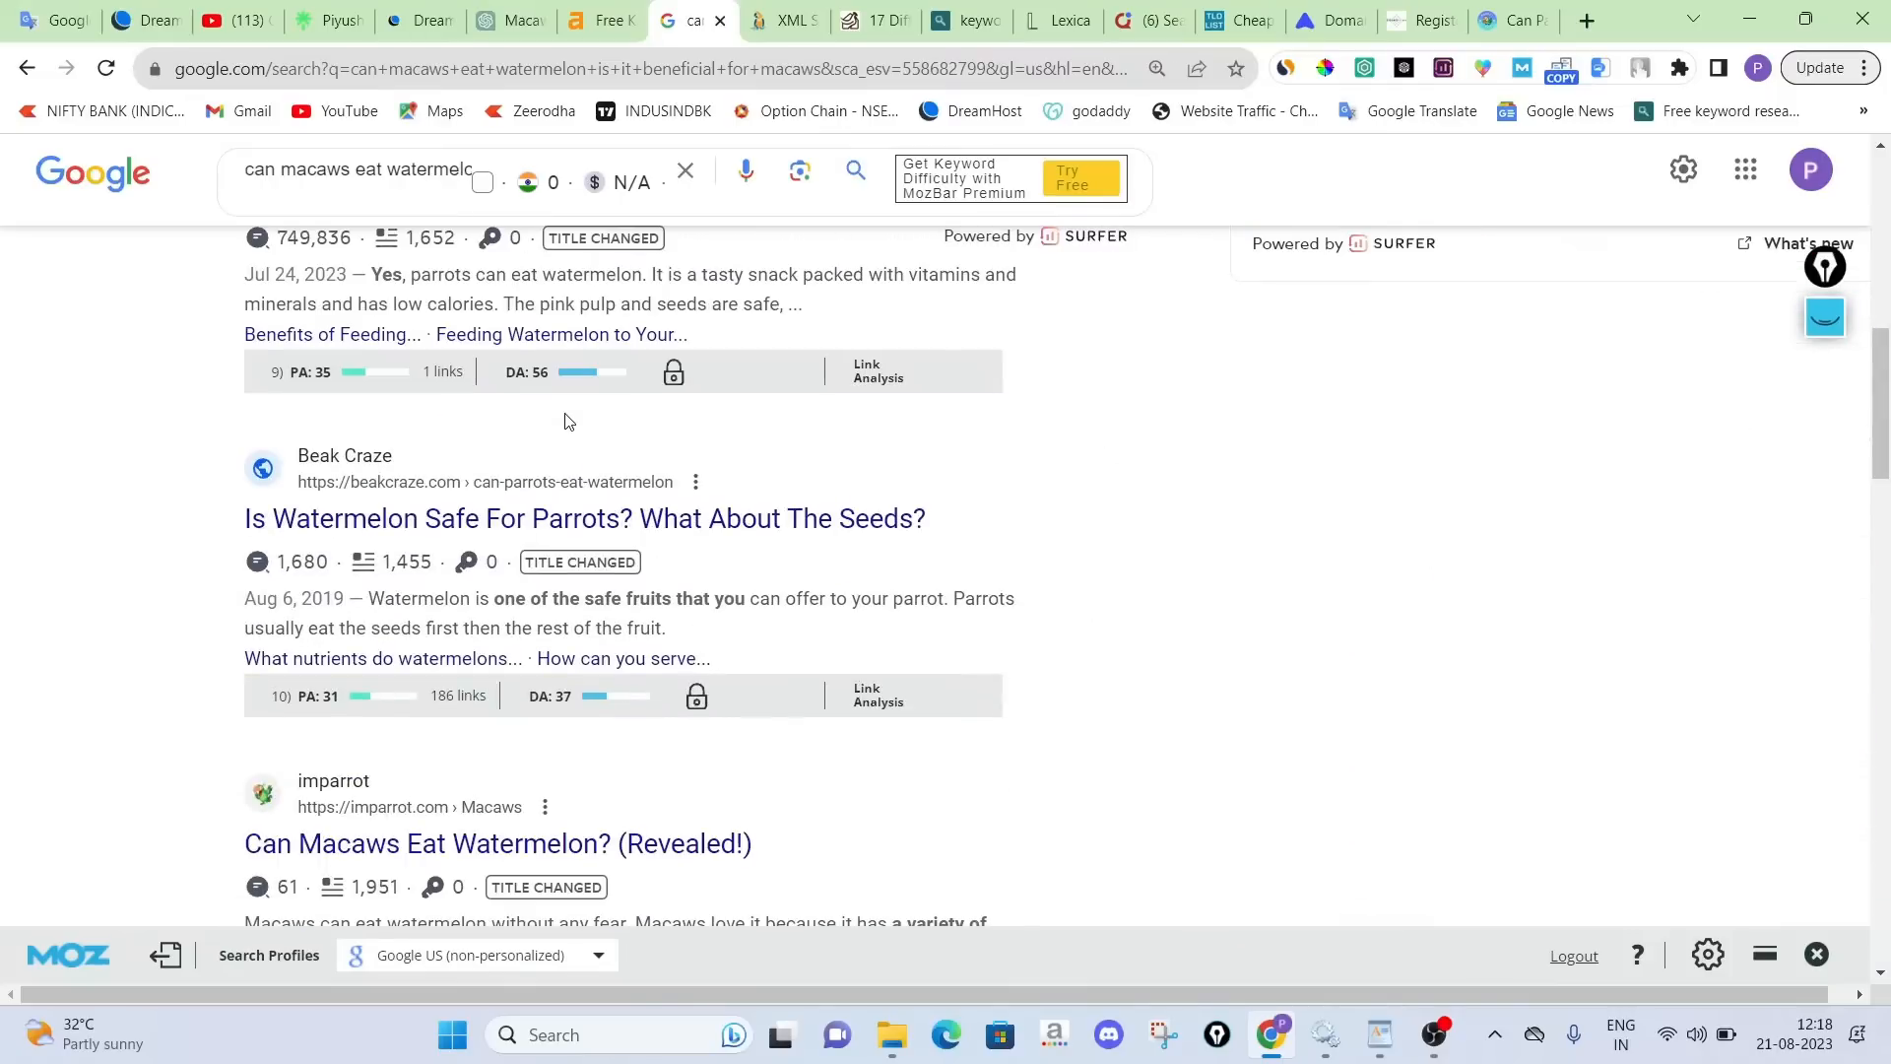
scroll(567, 421, down, 3)
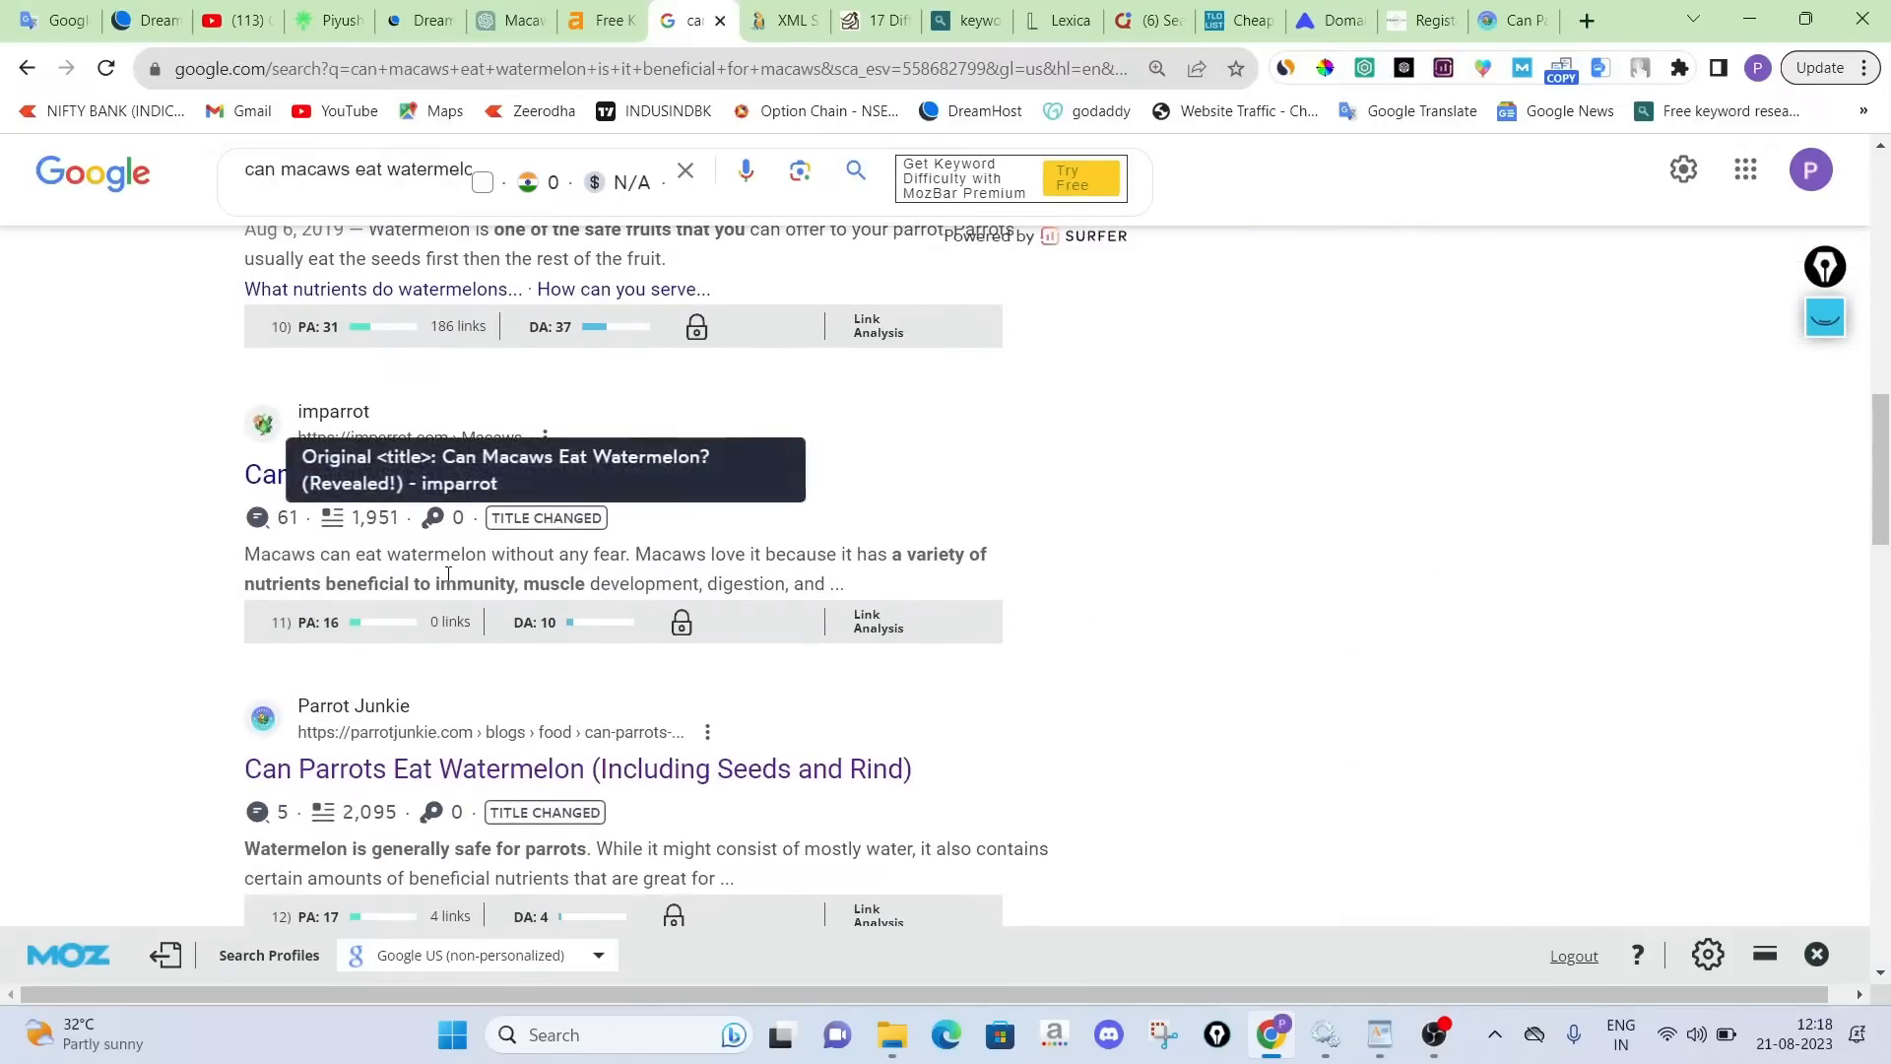
click(1825, 317)
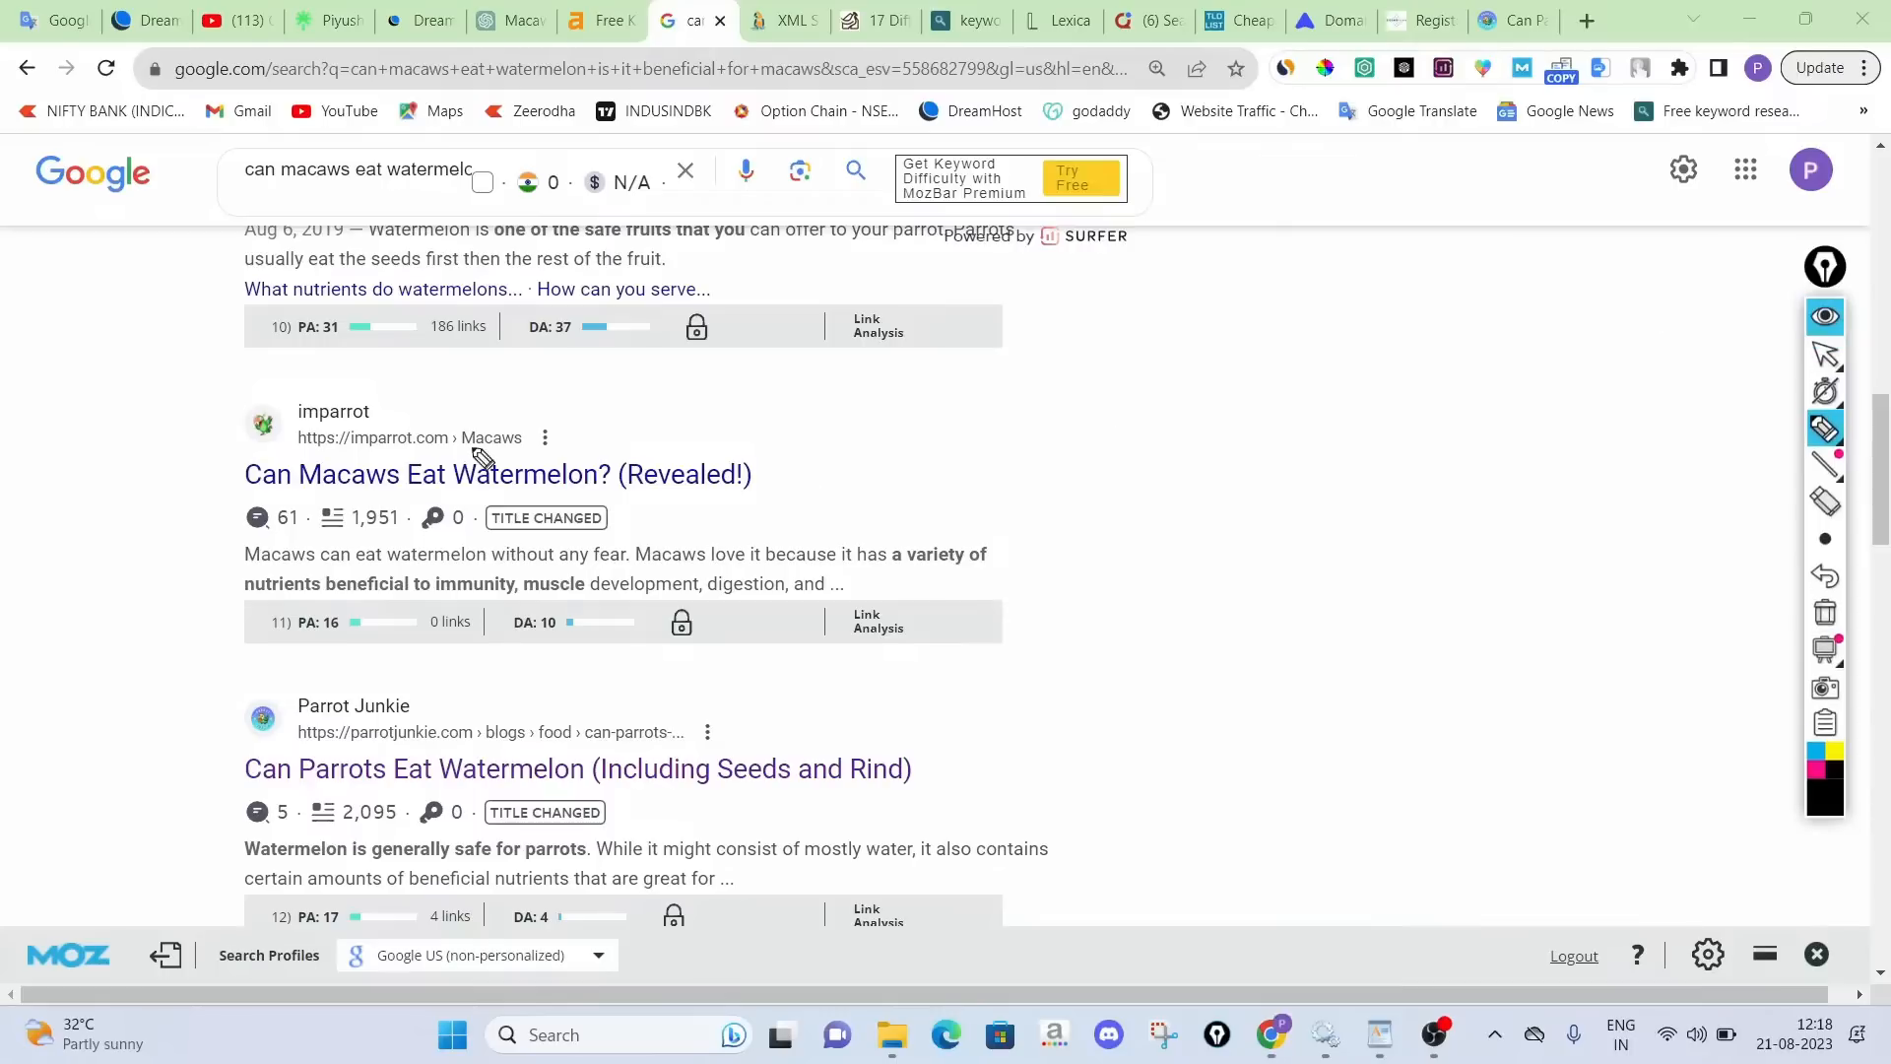
drag(311, 451, 448, 456)
drag(284, 653, 572, 653)
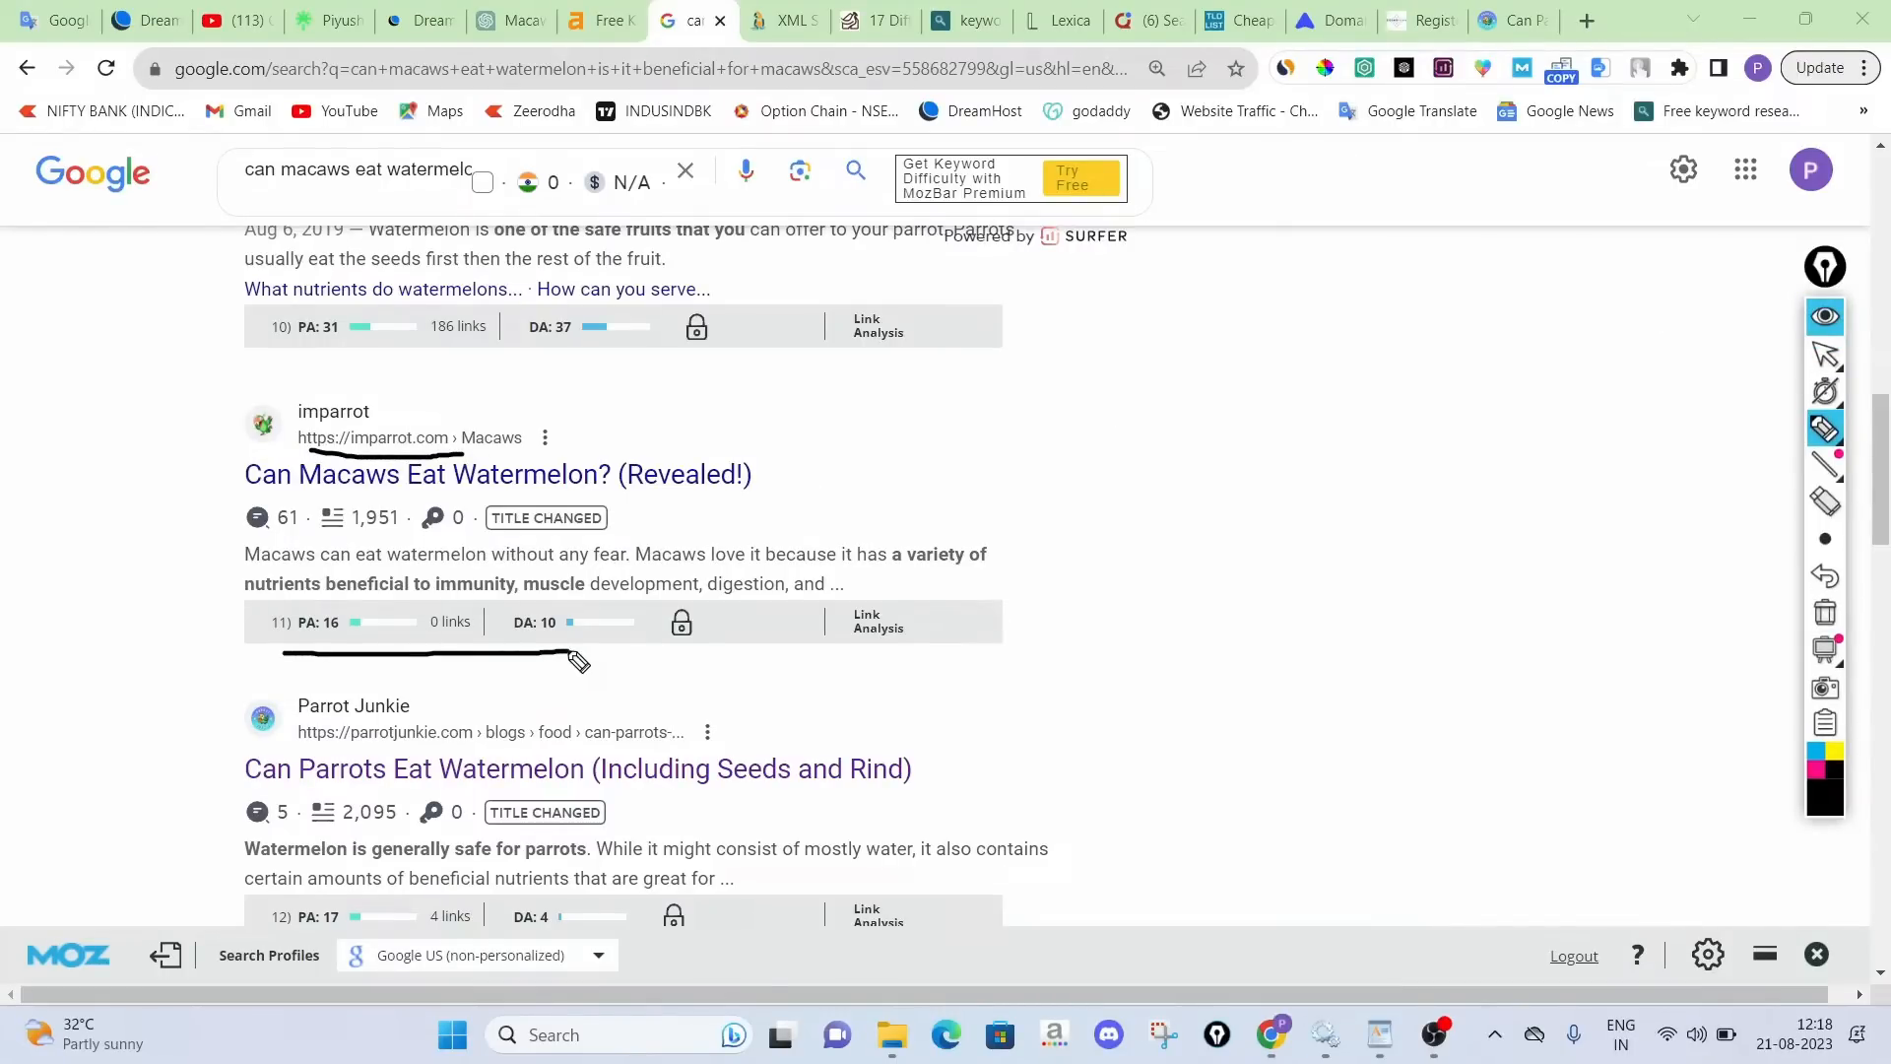
click(1825, 613)
click(1825, 317)
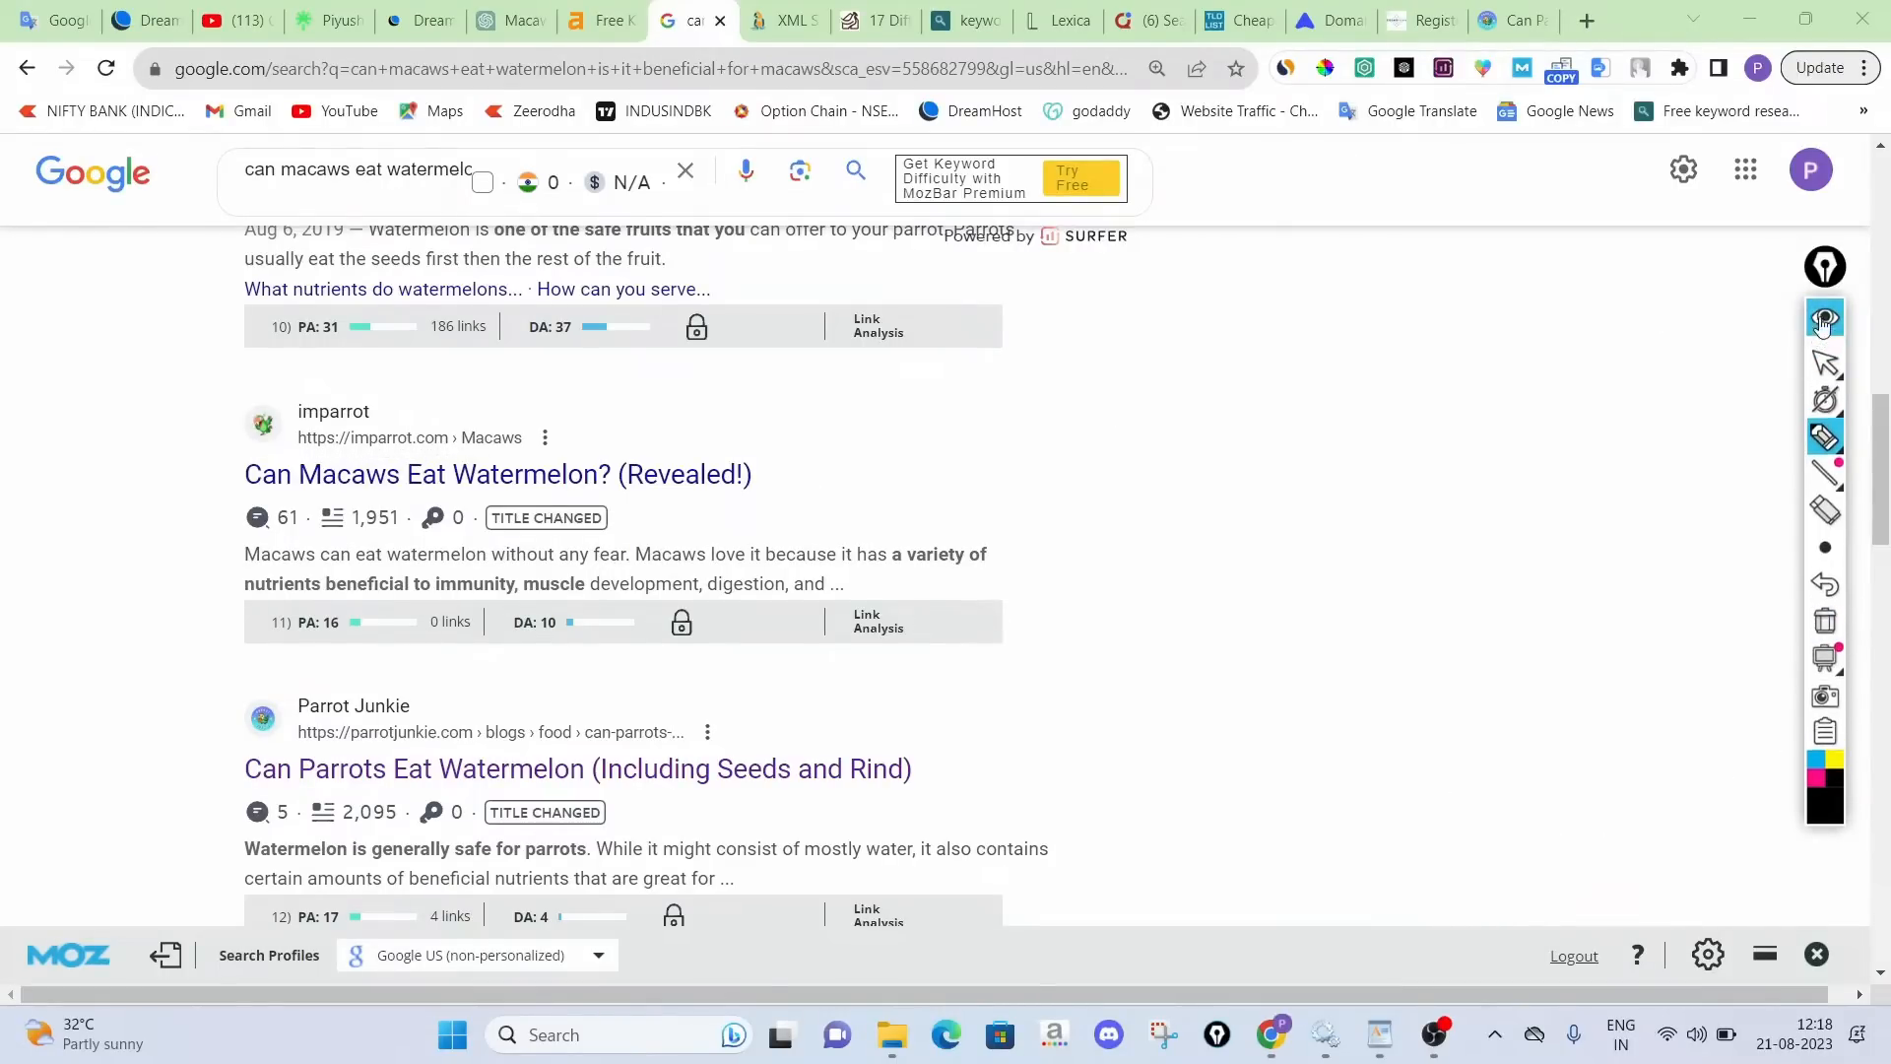
Underline the PA and DA scores of the Parrot Junkie result with the pen, clear the drawing and hide the drawing tools
scroll(1378, 436, down, 3)
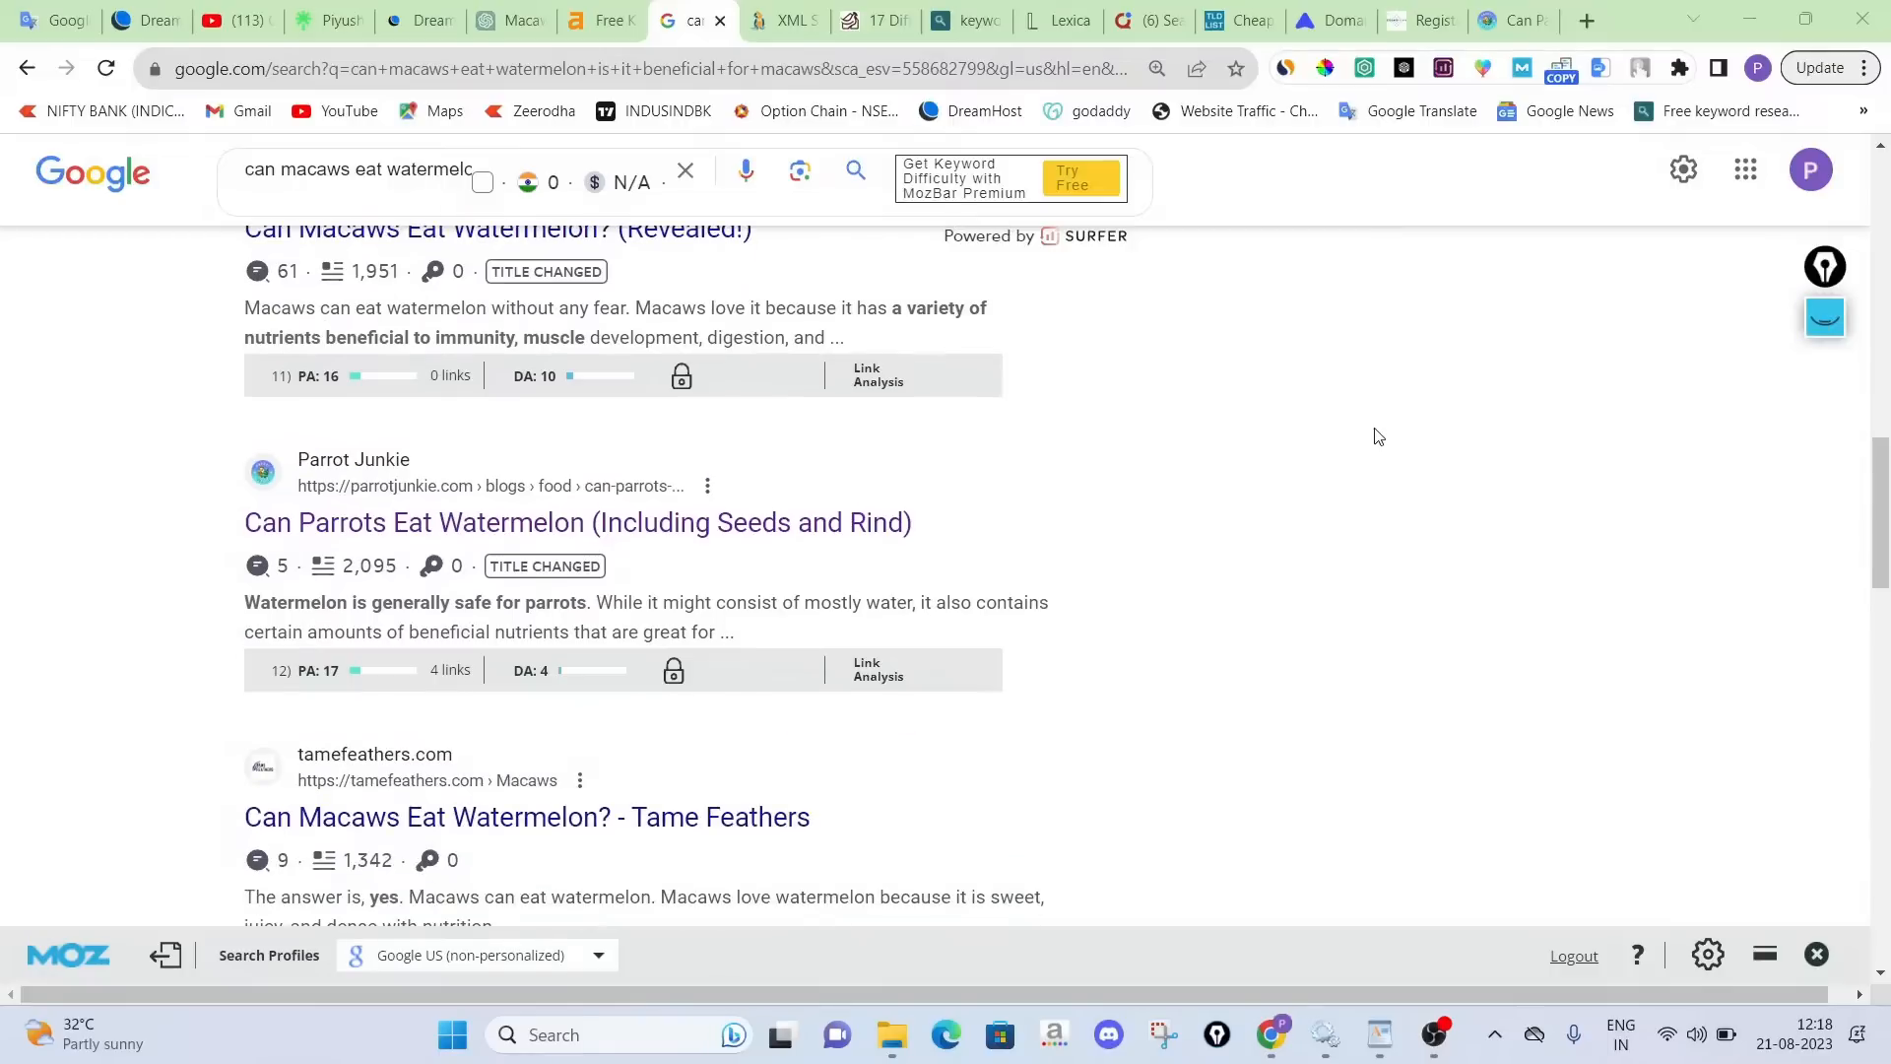
click(1809, 330)
drag(248, 709, 639, 687)
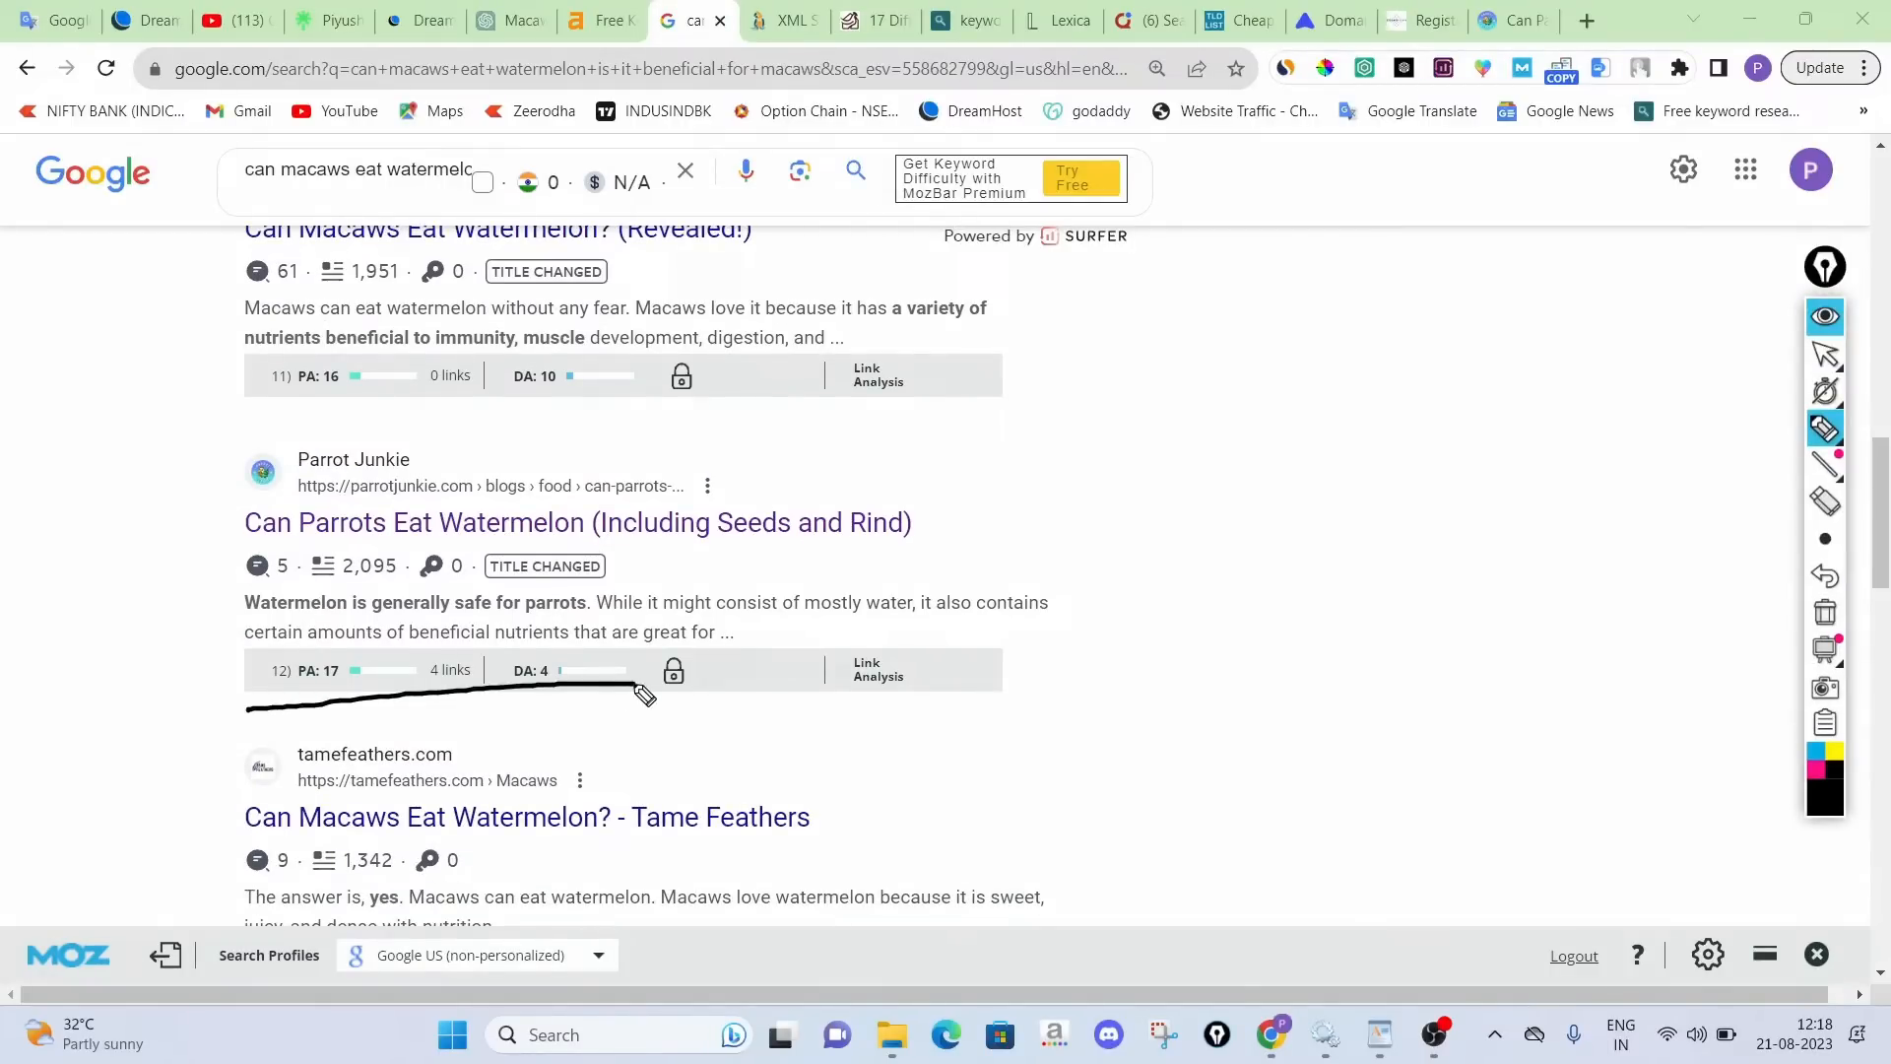
click(1826, 613)
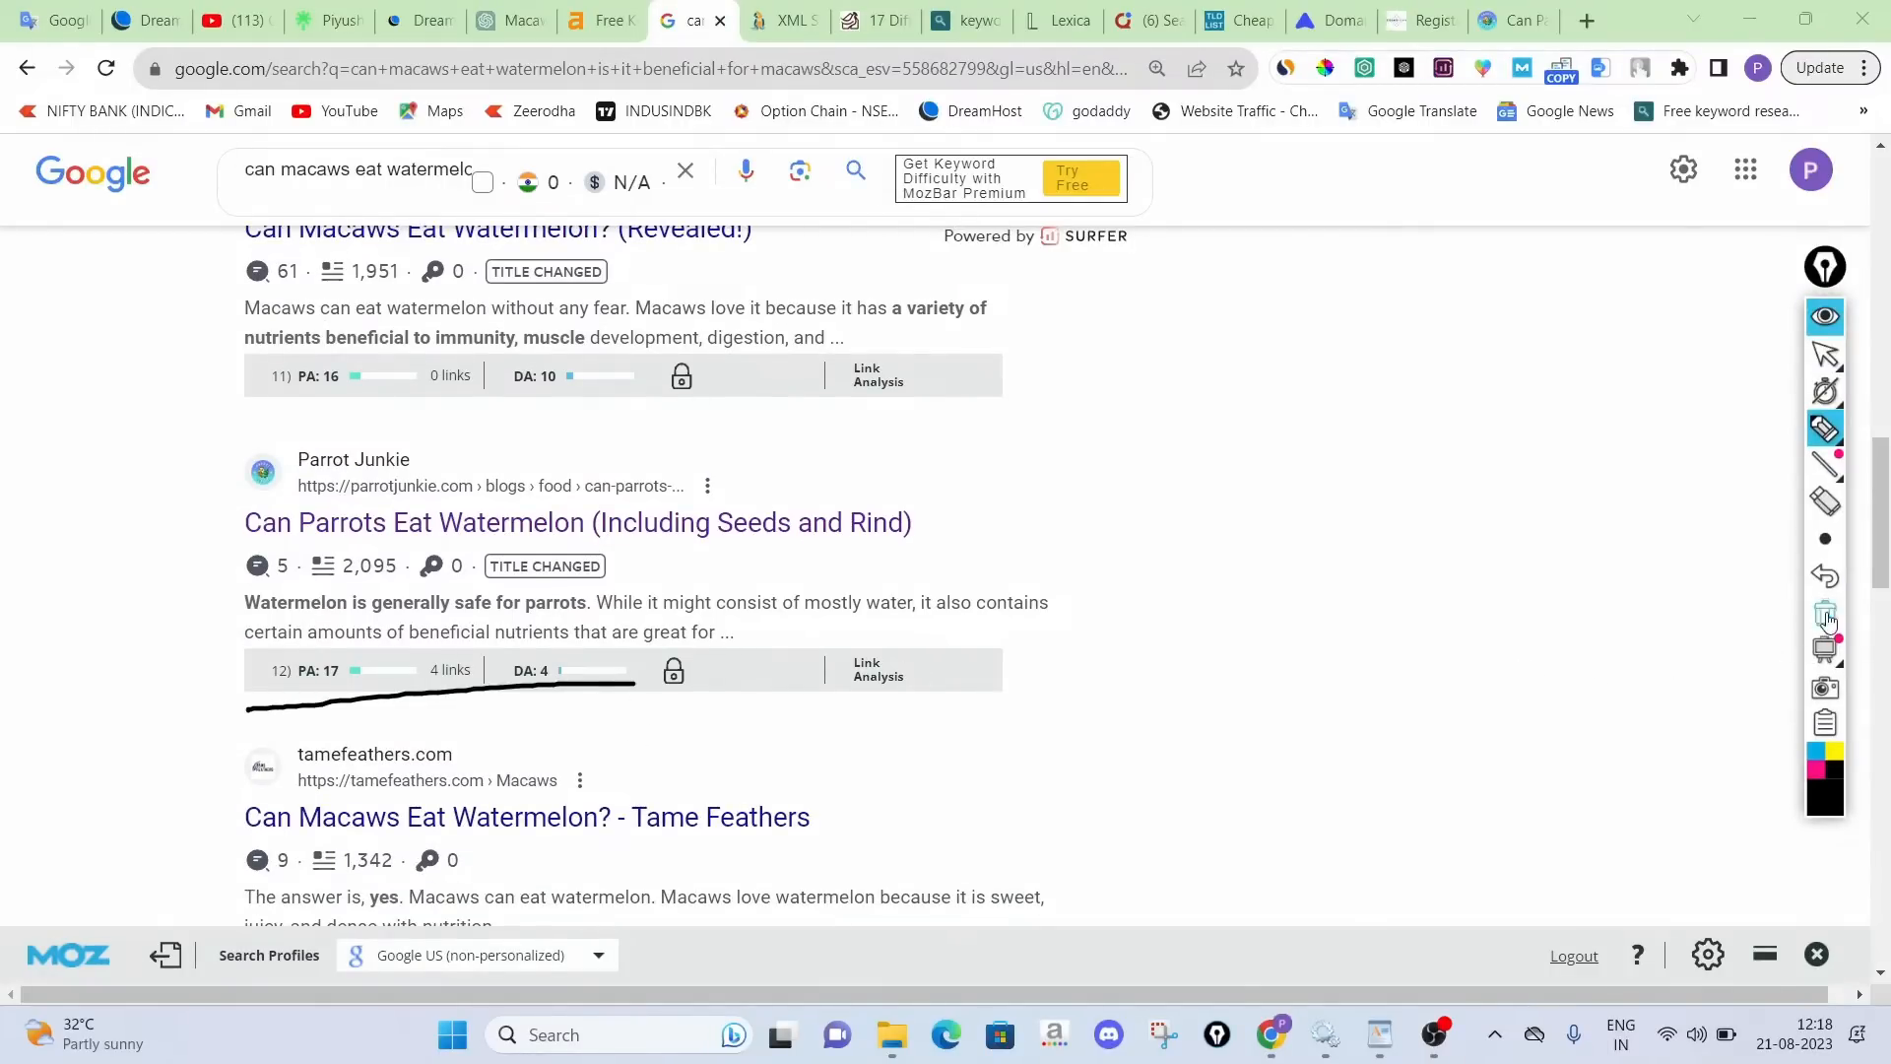
click(1827, 319)
Examine the authority scores of the remaining watermelon results and the related searches on what fruits parrots can eat
scroll(853, 541, down, 5)
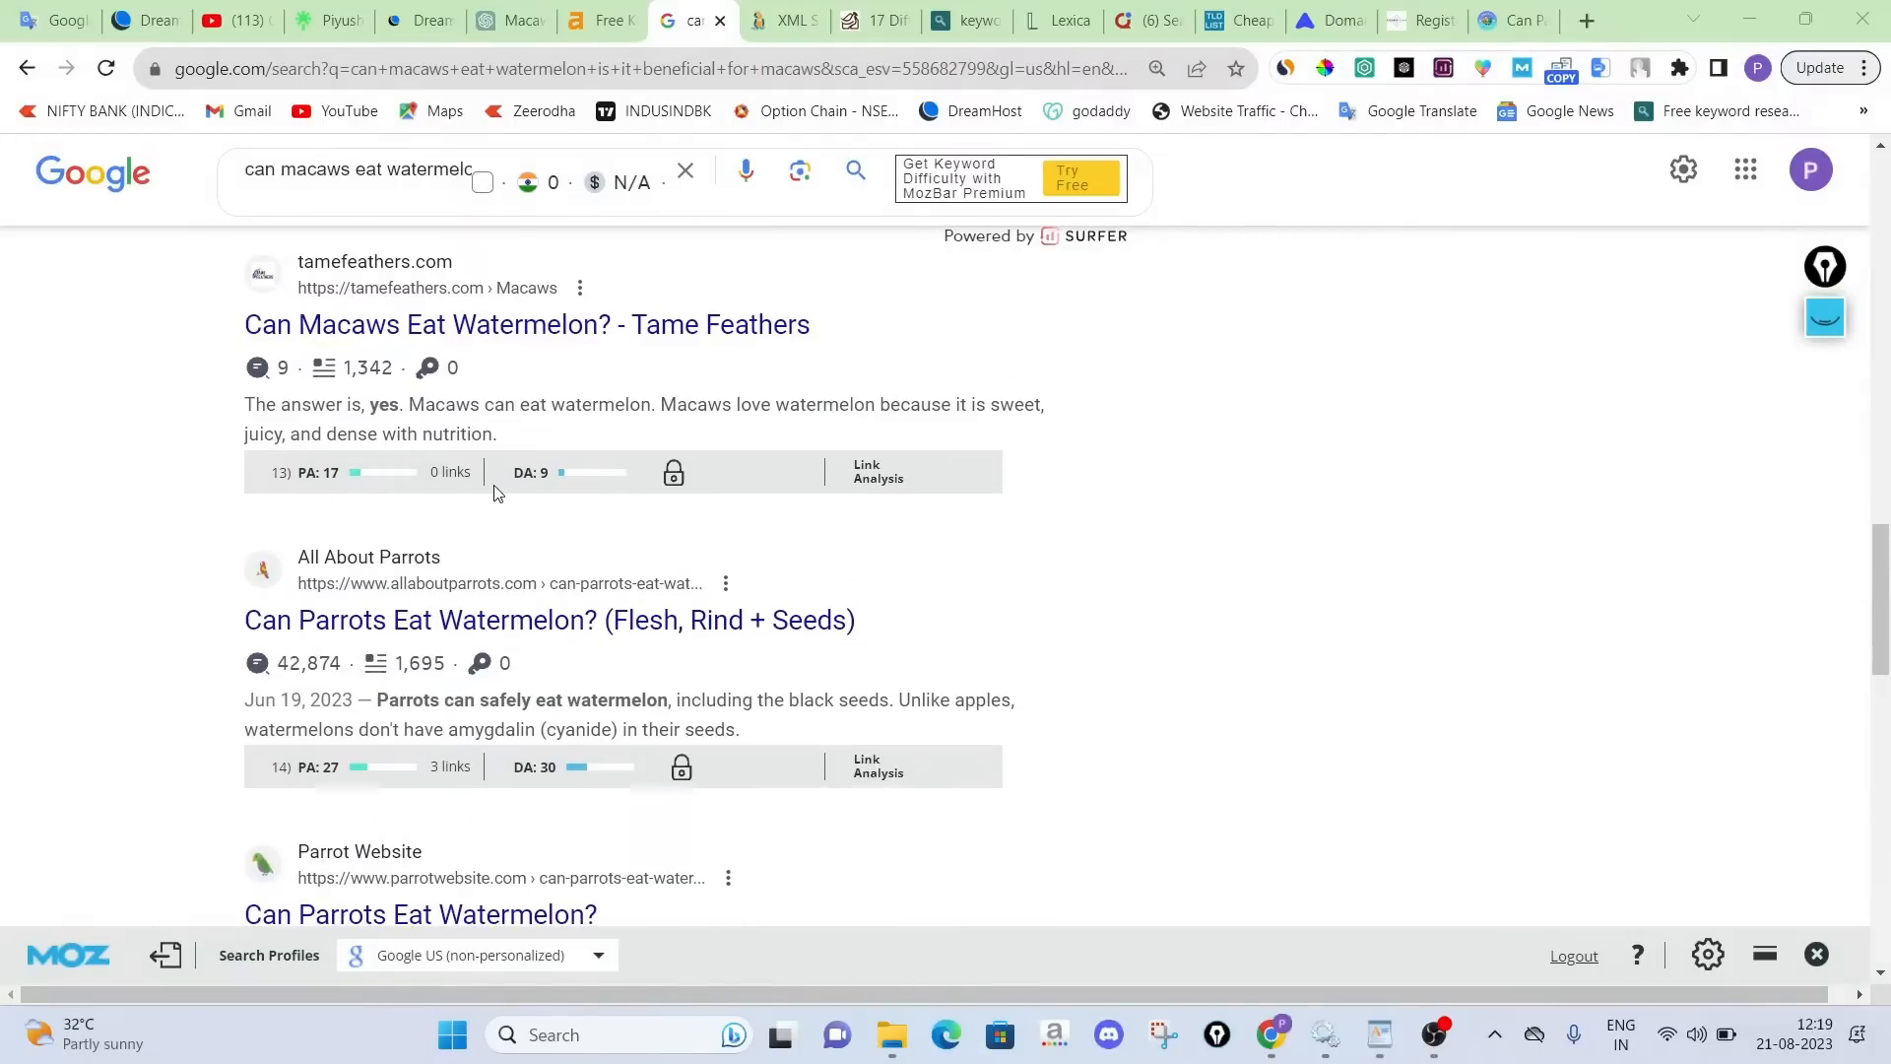
scroll(498, 493, down, 4)
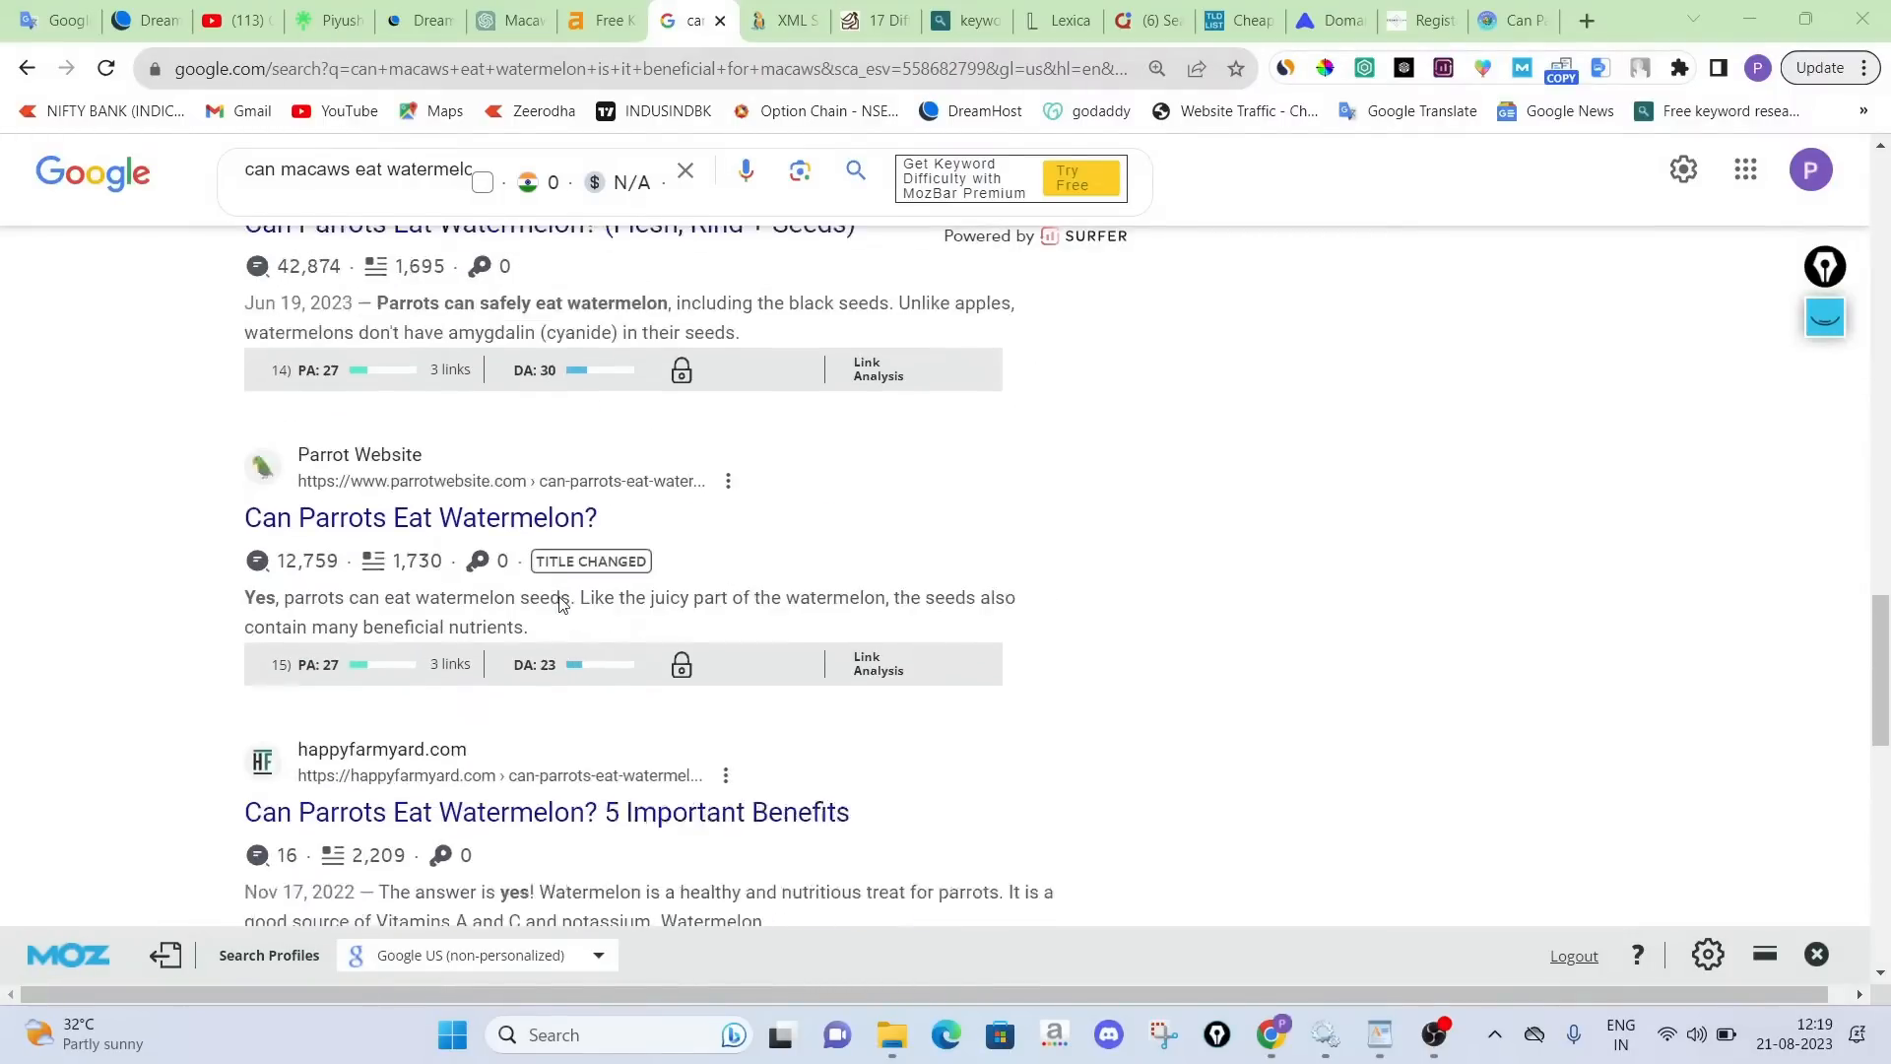
scroll(559, 603, up, 6)
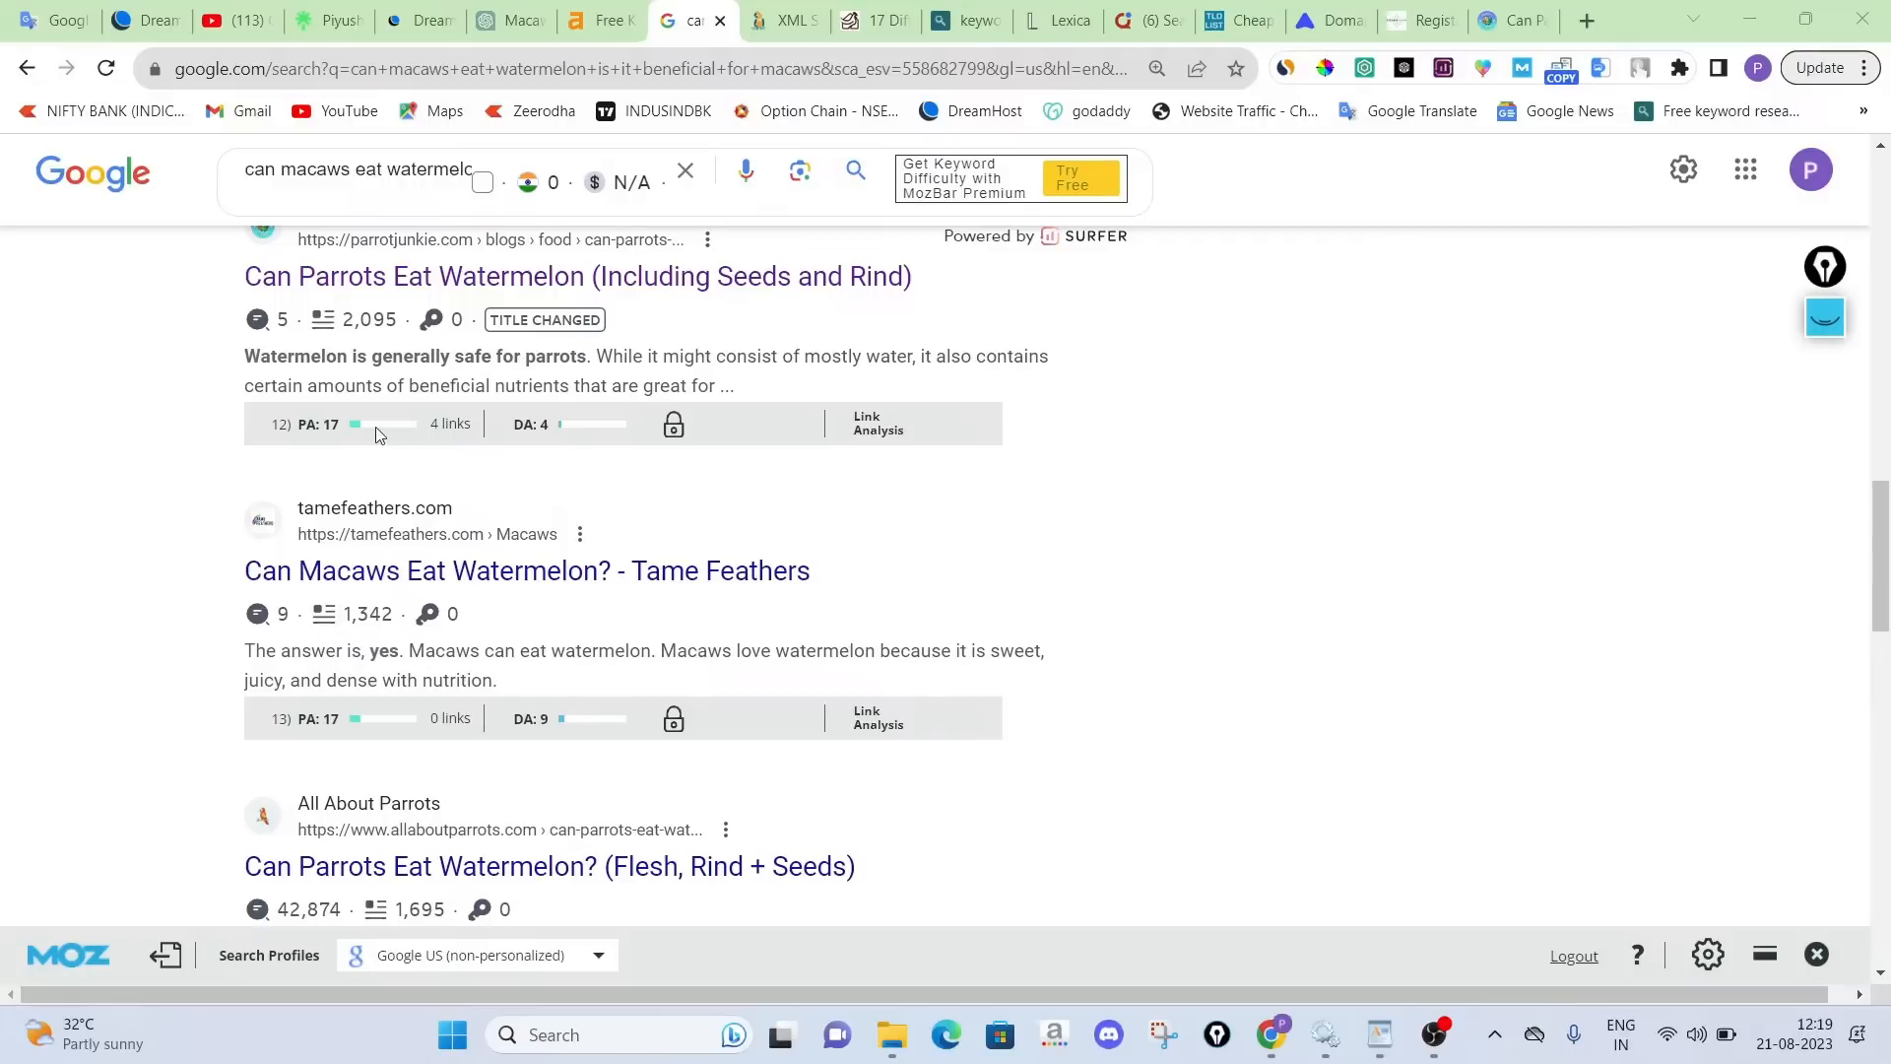
scroll(463, 541, down, 10)
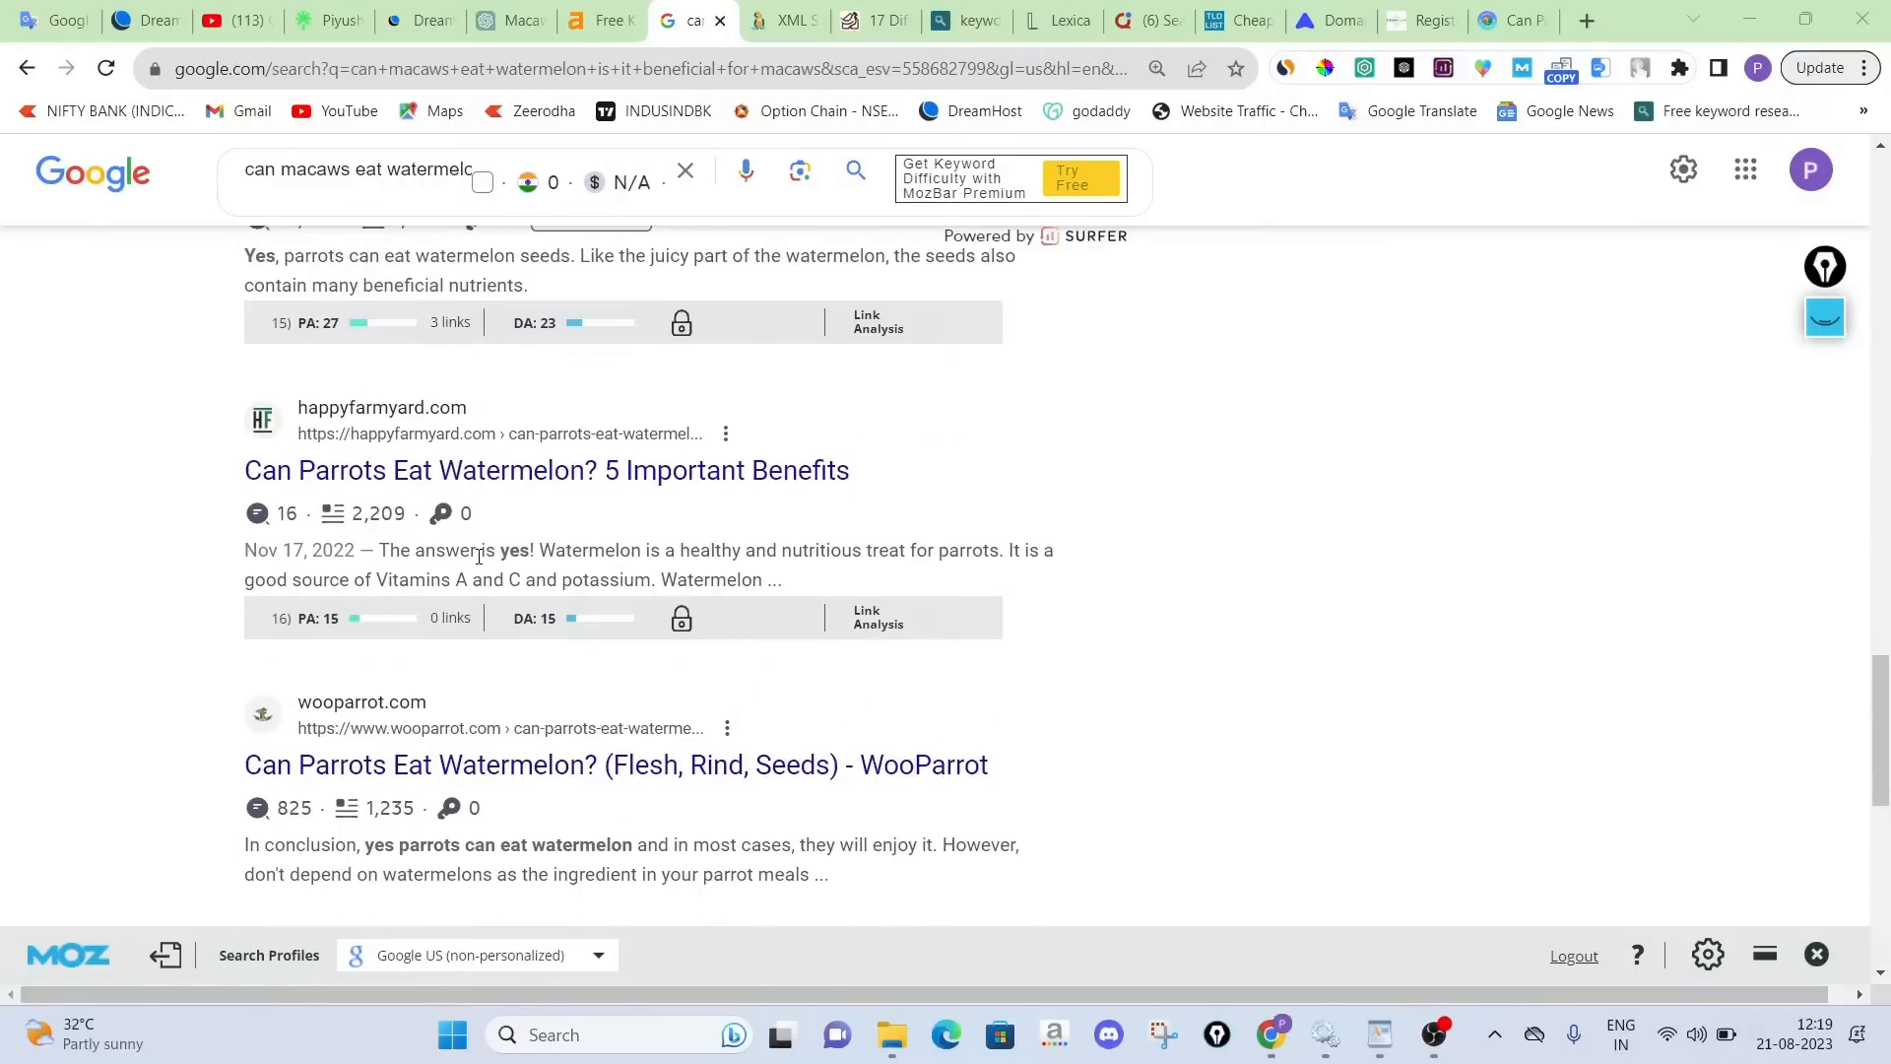
scroll(479, 557, down, 9)
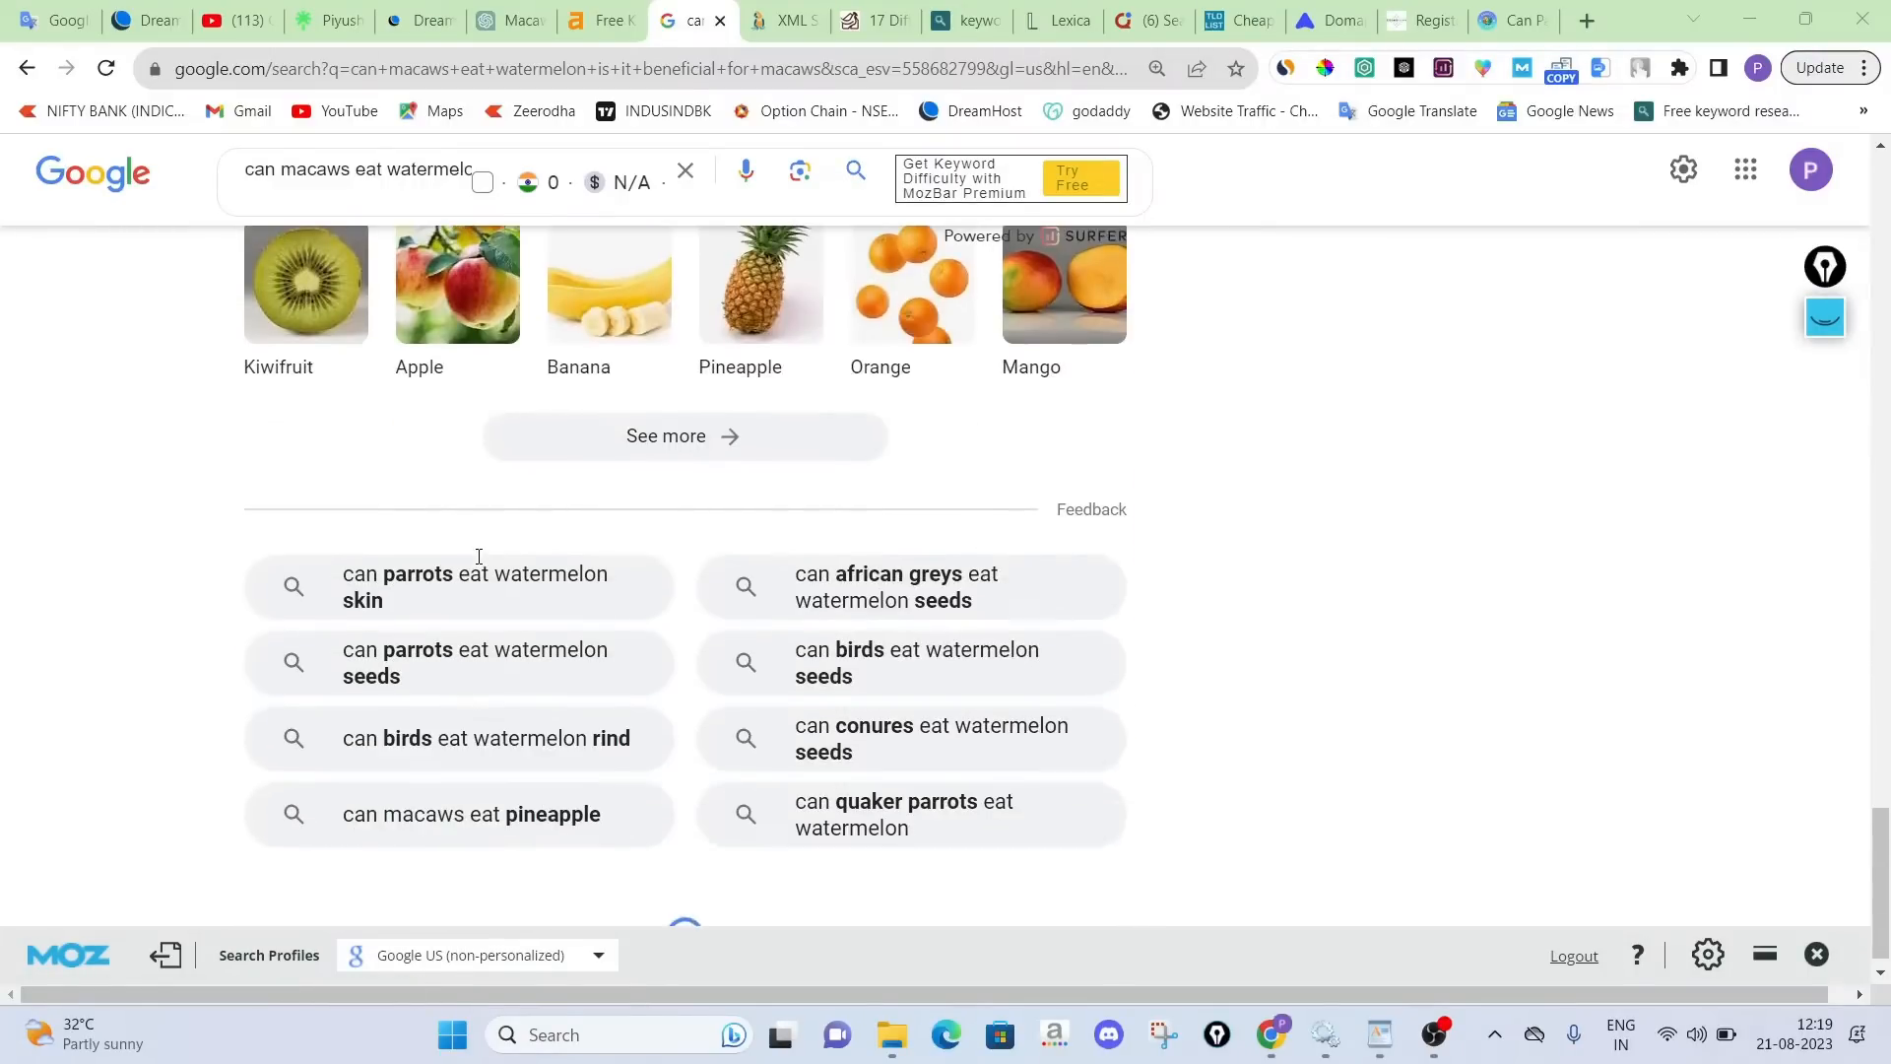
scroll(479, 556, up, 5)
scroll(479, 556, down, 3)
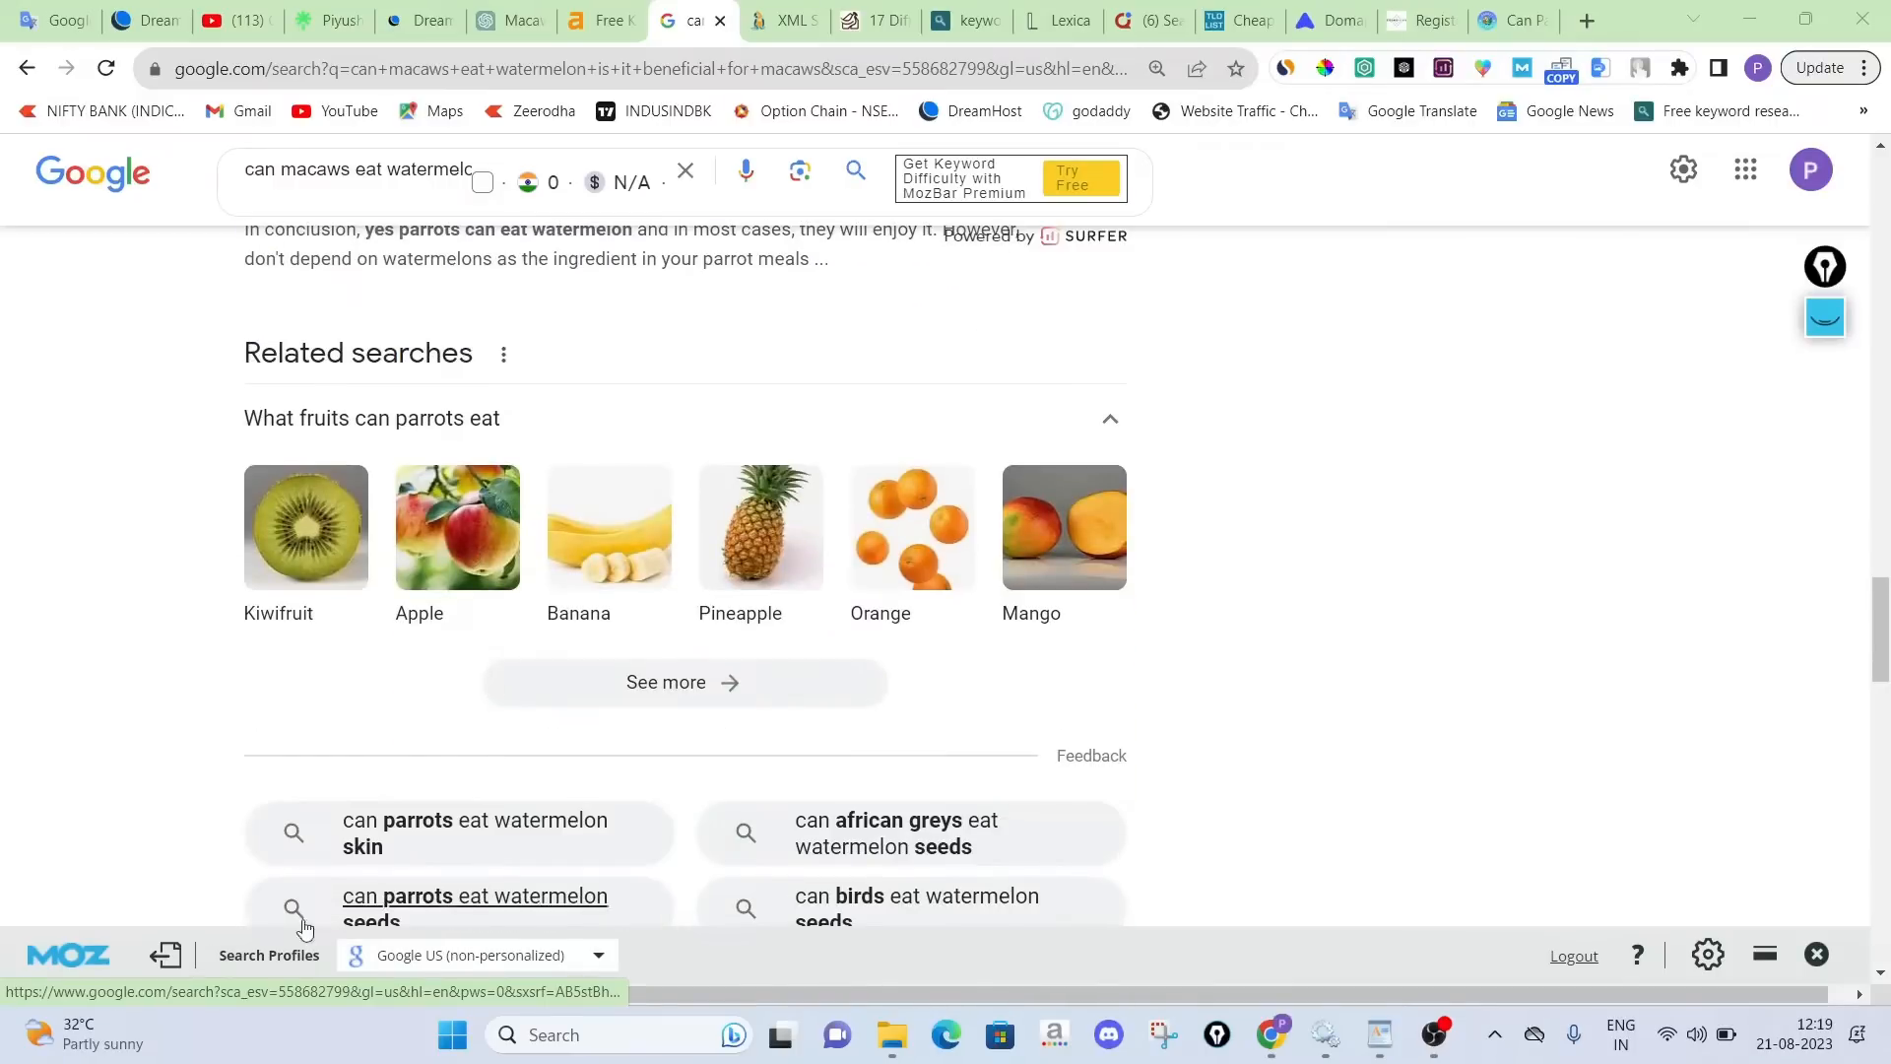
Circle the related fruit images and tick them individually with the pen, clear the drawing and hide the drawing tools
click(1825, 317)
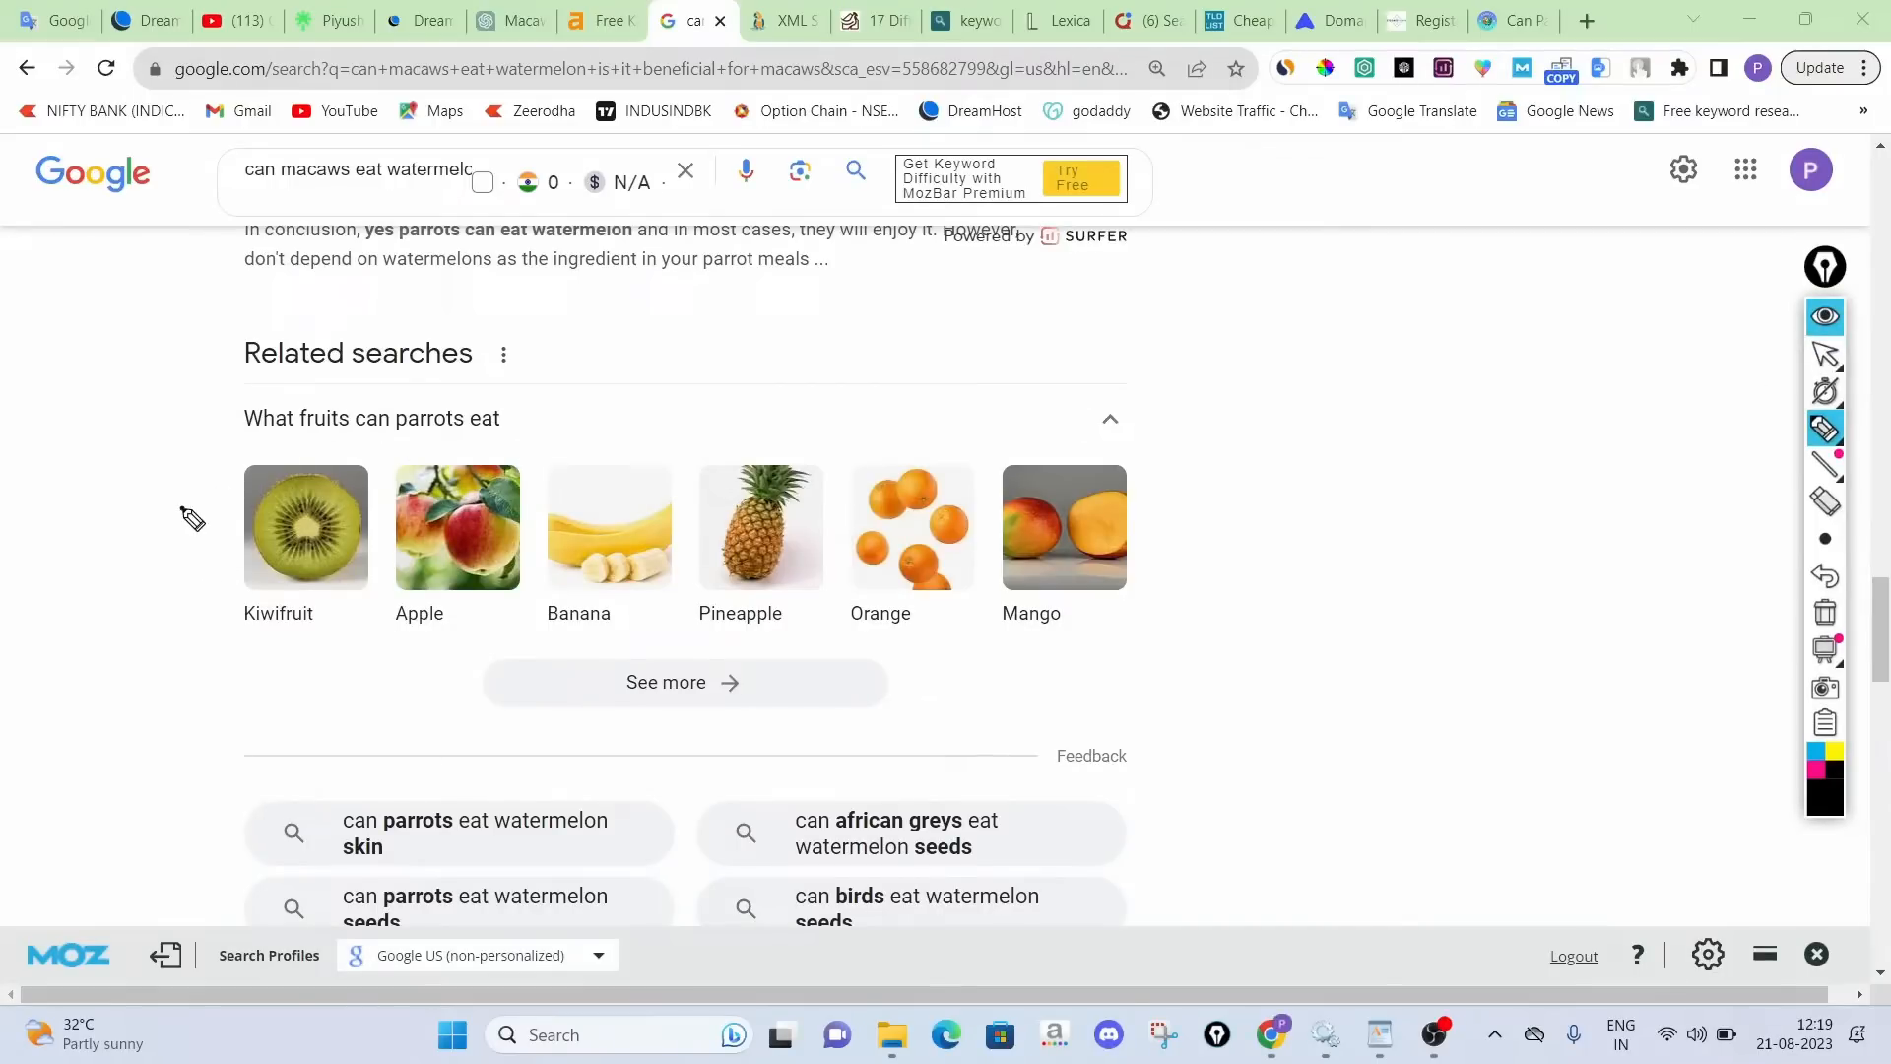
mouse_move(182, 507)
mouse_down()
mouse_move(317, 642)
mouse_move(733, 651)
mouse_move(1254, 552)
mouse_move(500, 458)
mouse_move(130, 510)
mouse_move(183, 579)
mouse_up()
mouse_move(1161, 559)
mouse_down()
mouse_move(1306, 529)
mouse_move(1616, 394)
mouse_up()
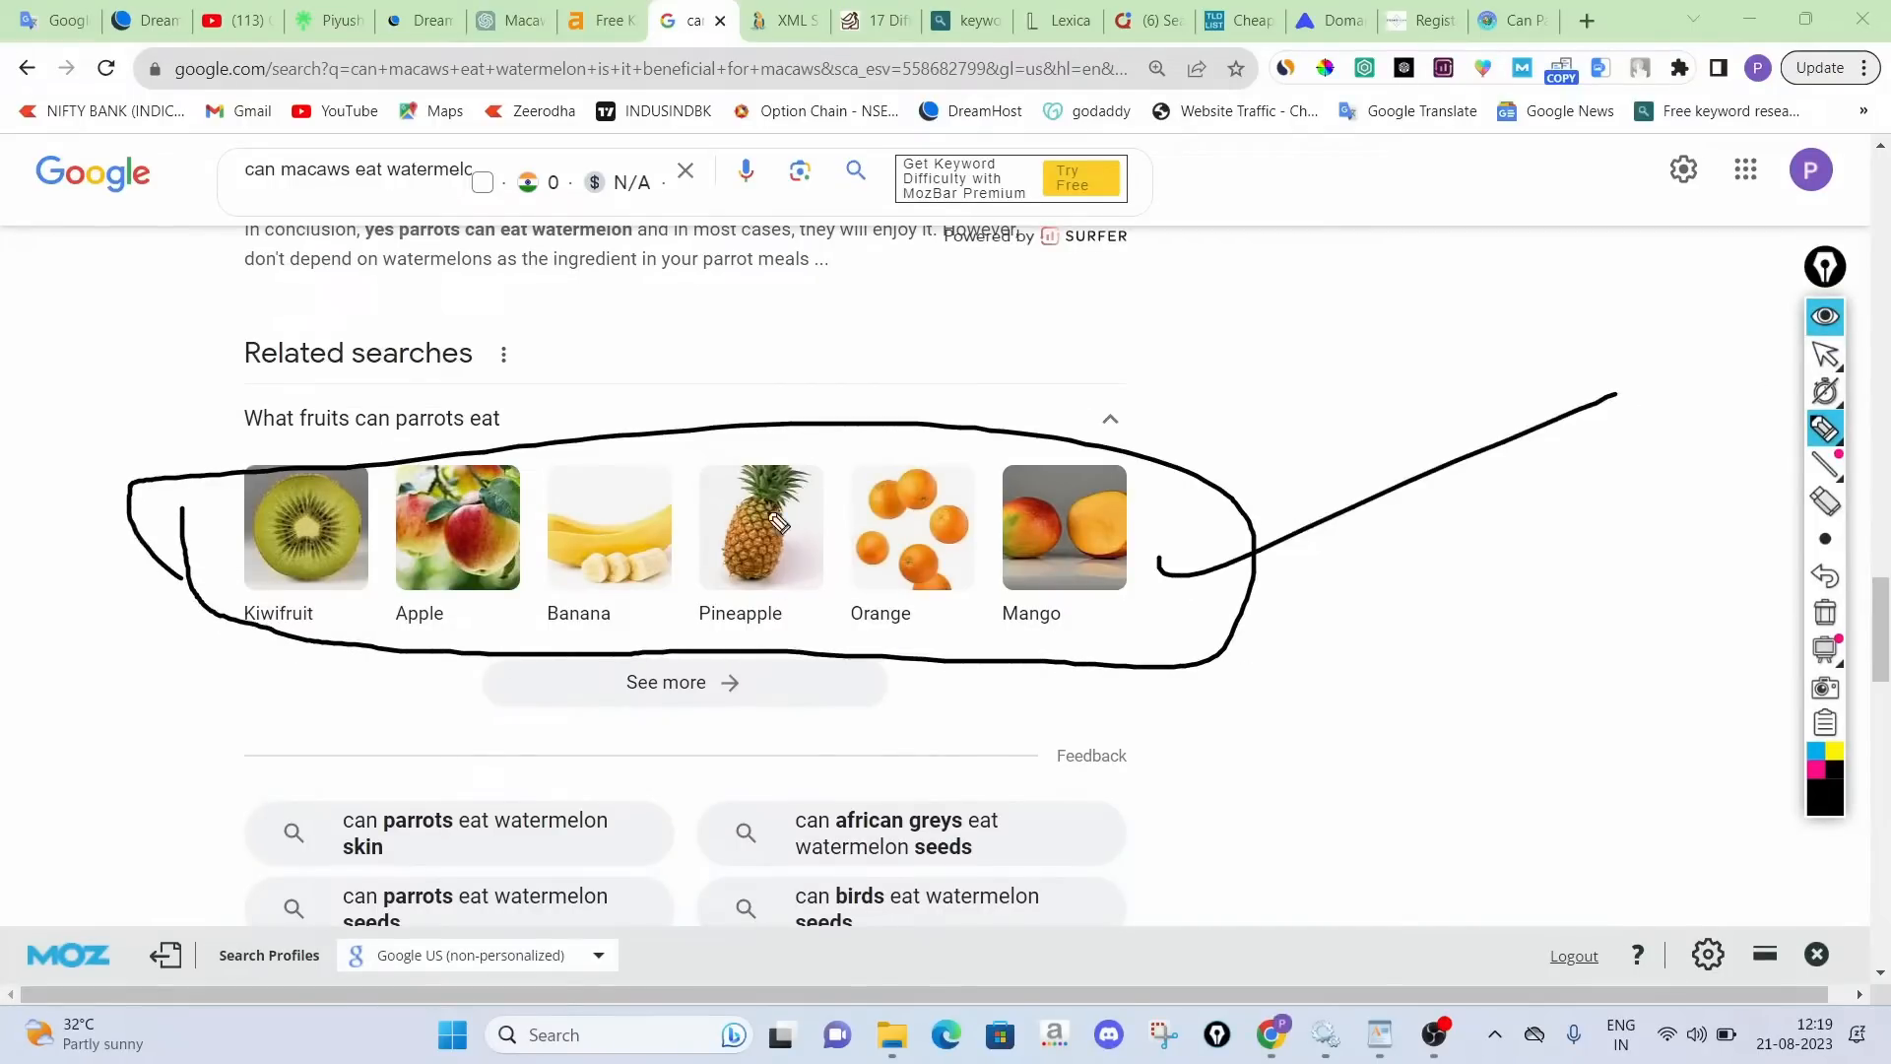
drag(849, 499, 1210, 328)
drag(682, 511, 956, 360)
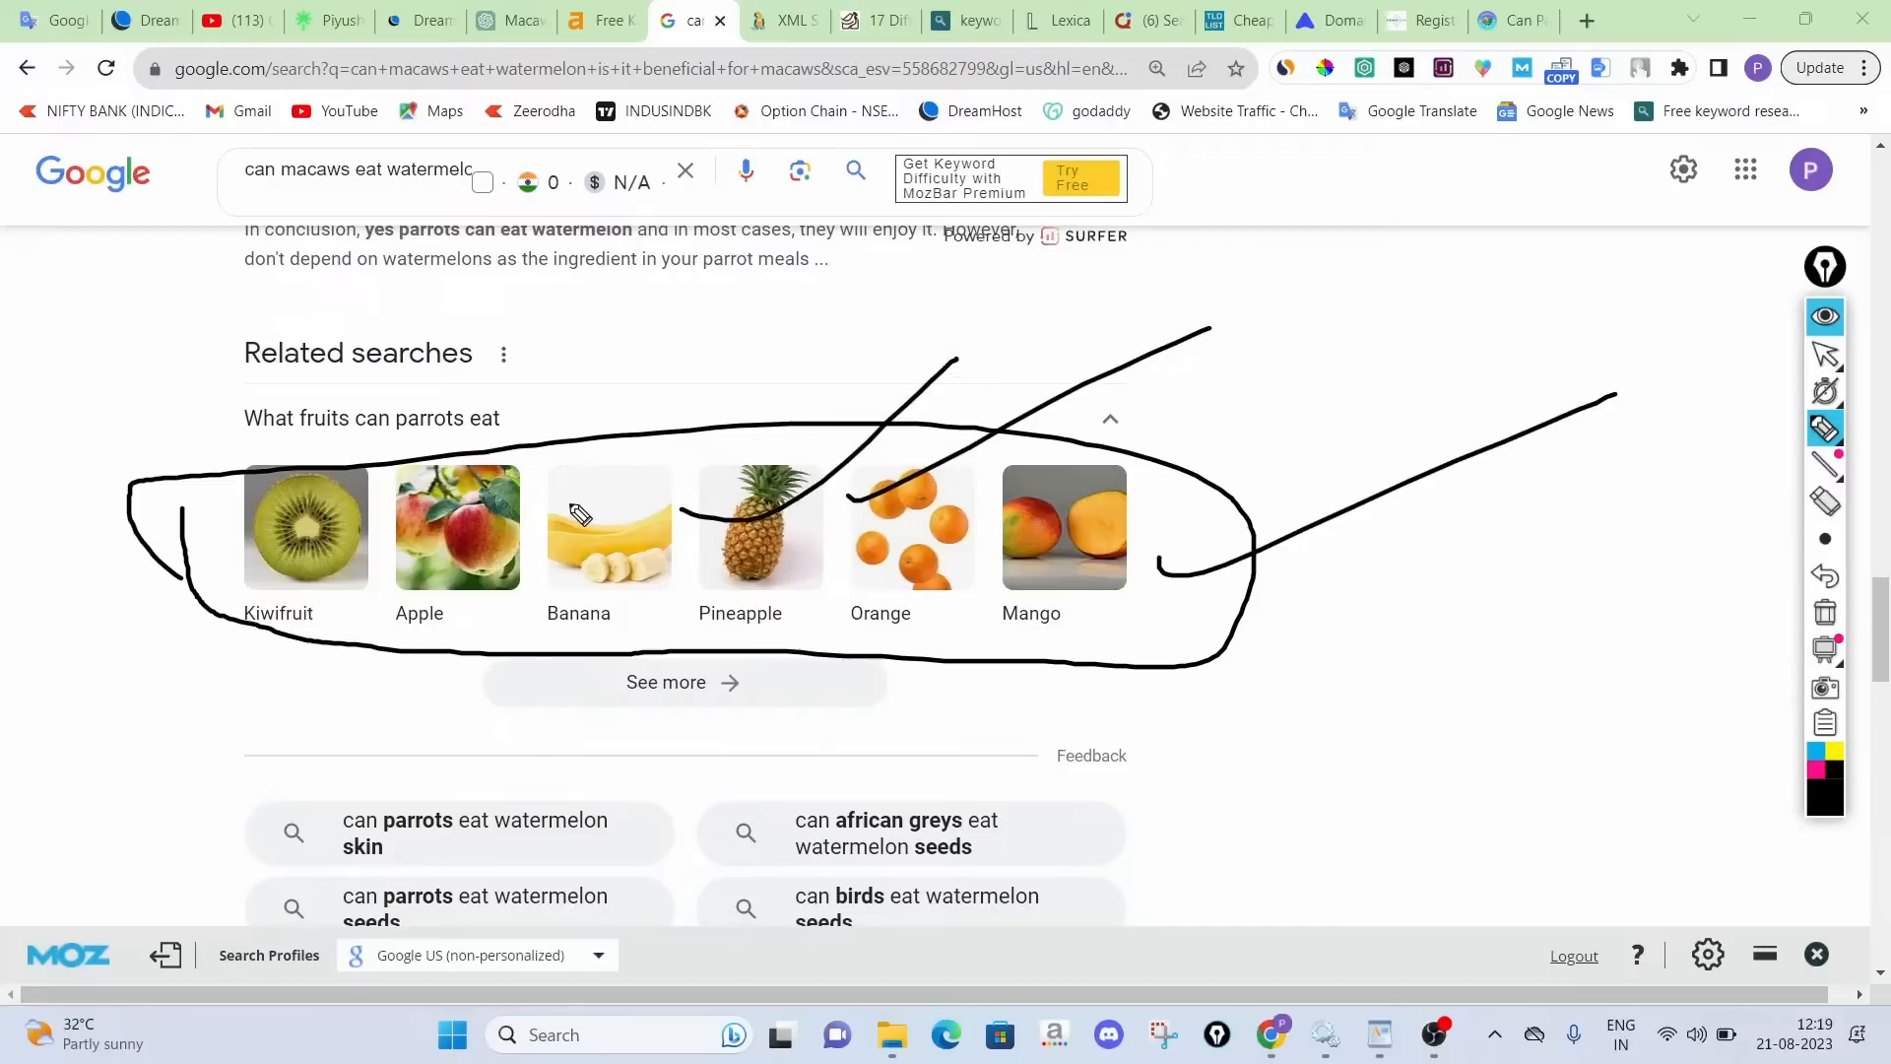
drag(569, 504, 810, 364)
drag(448, 455, 697, 334)
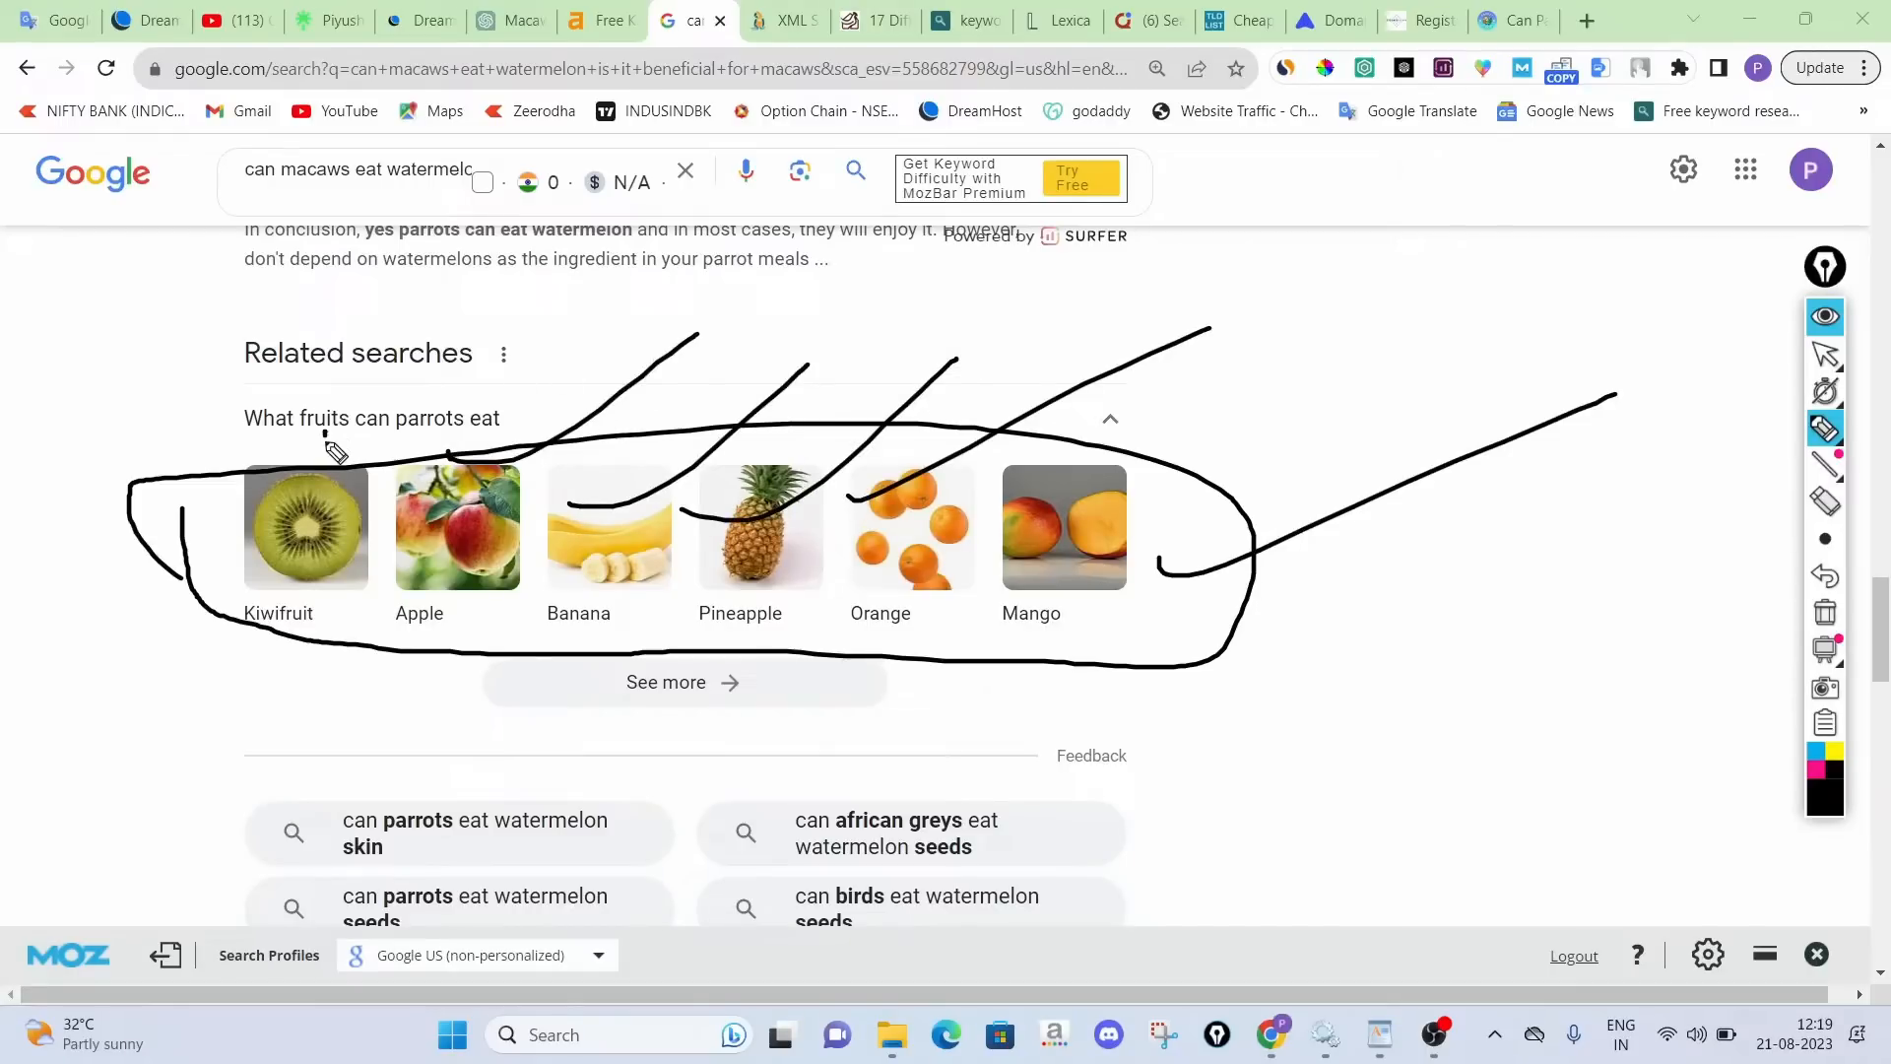
drag(326, 435, 674, 327)
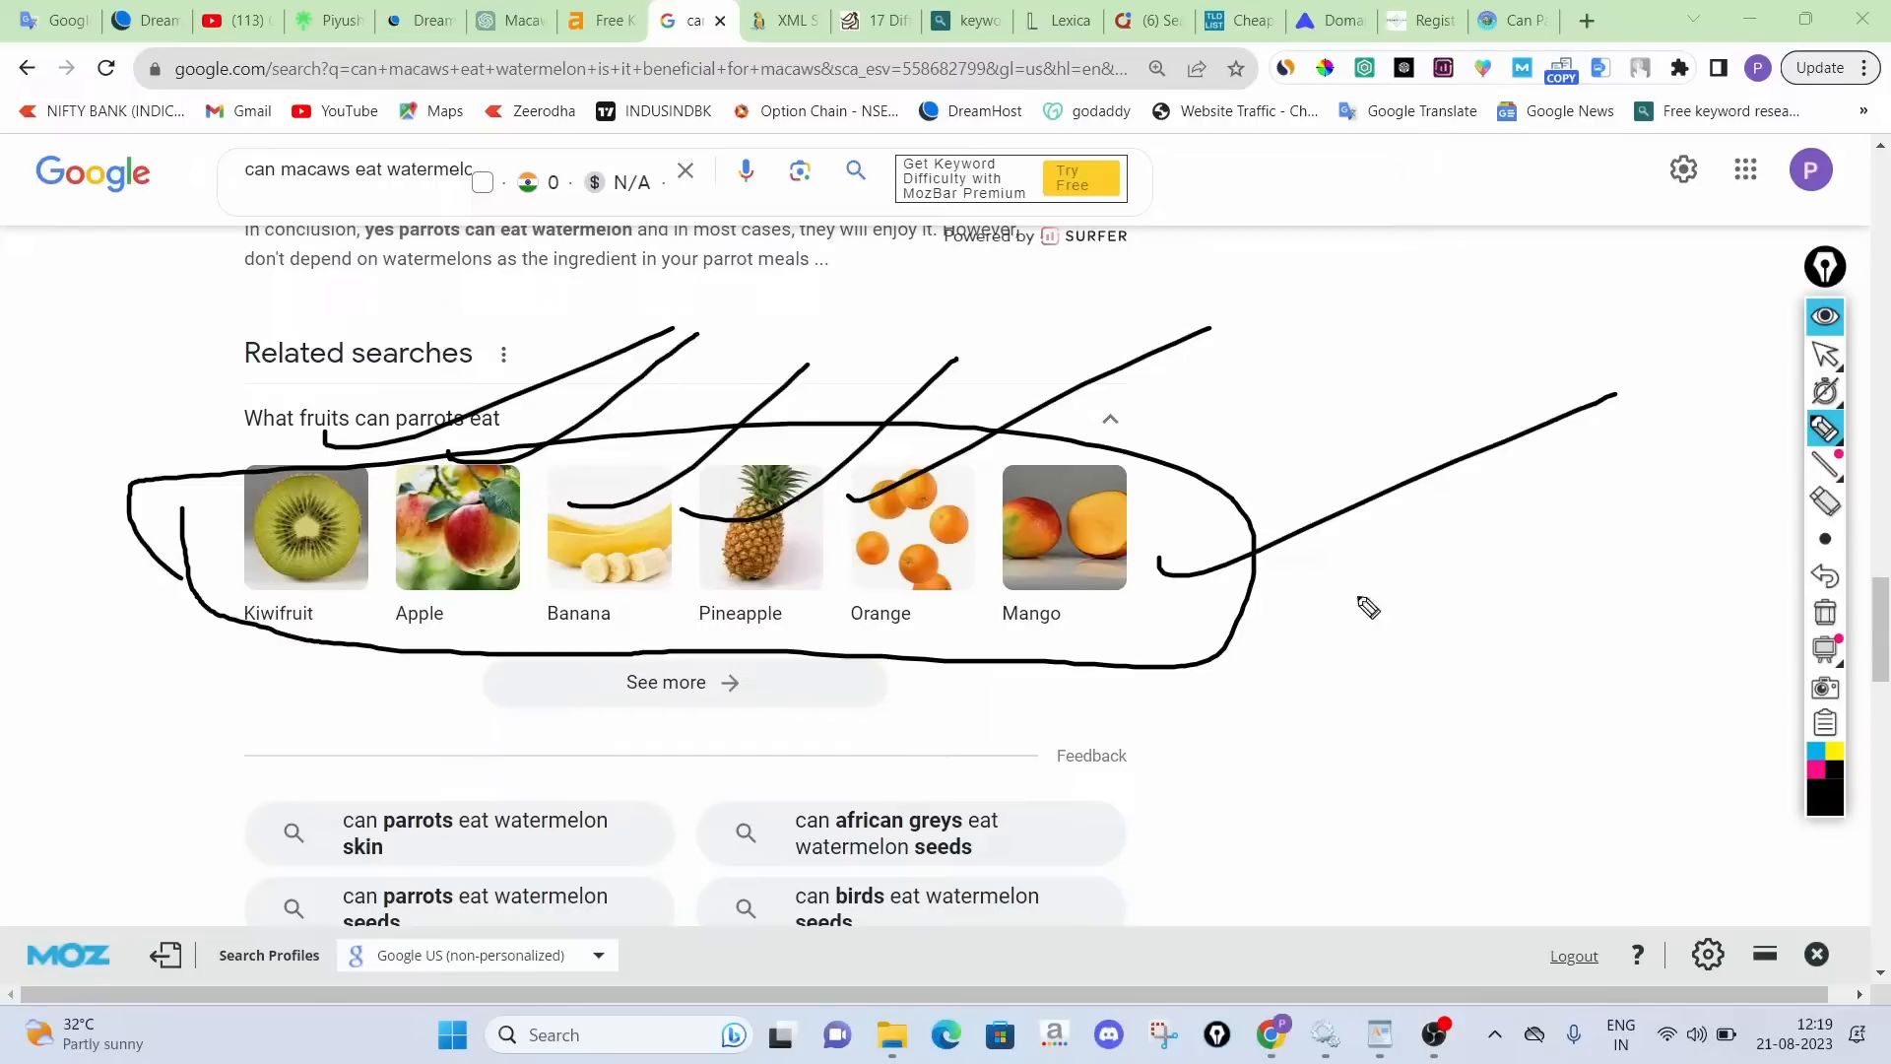
click(1826, 612)
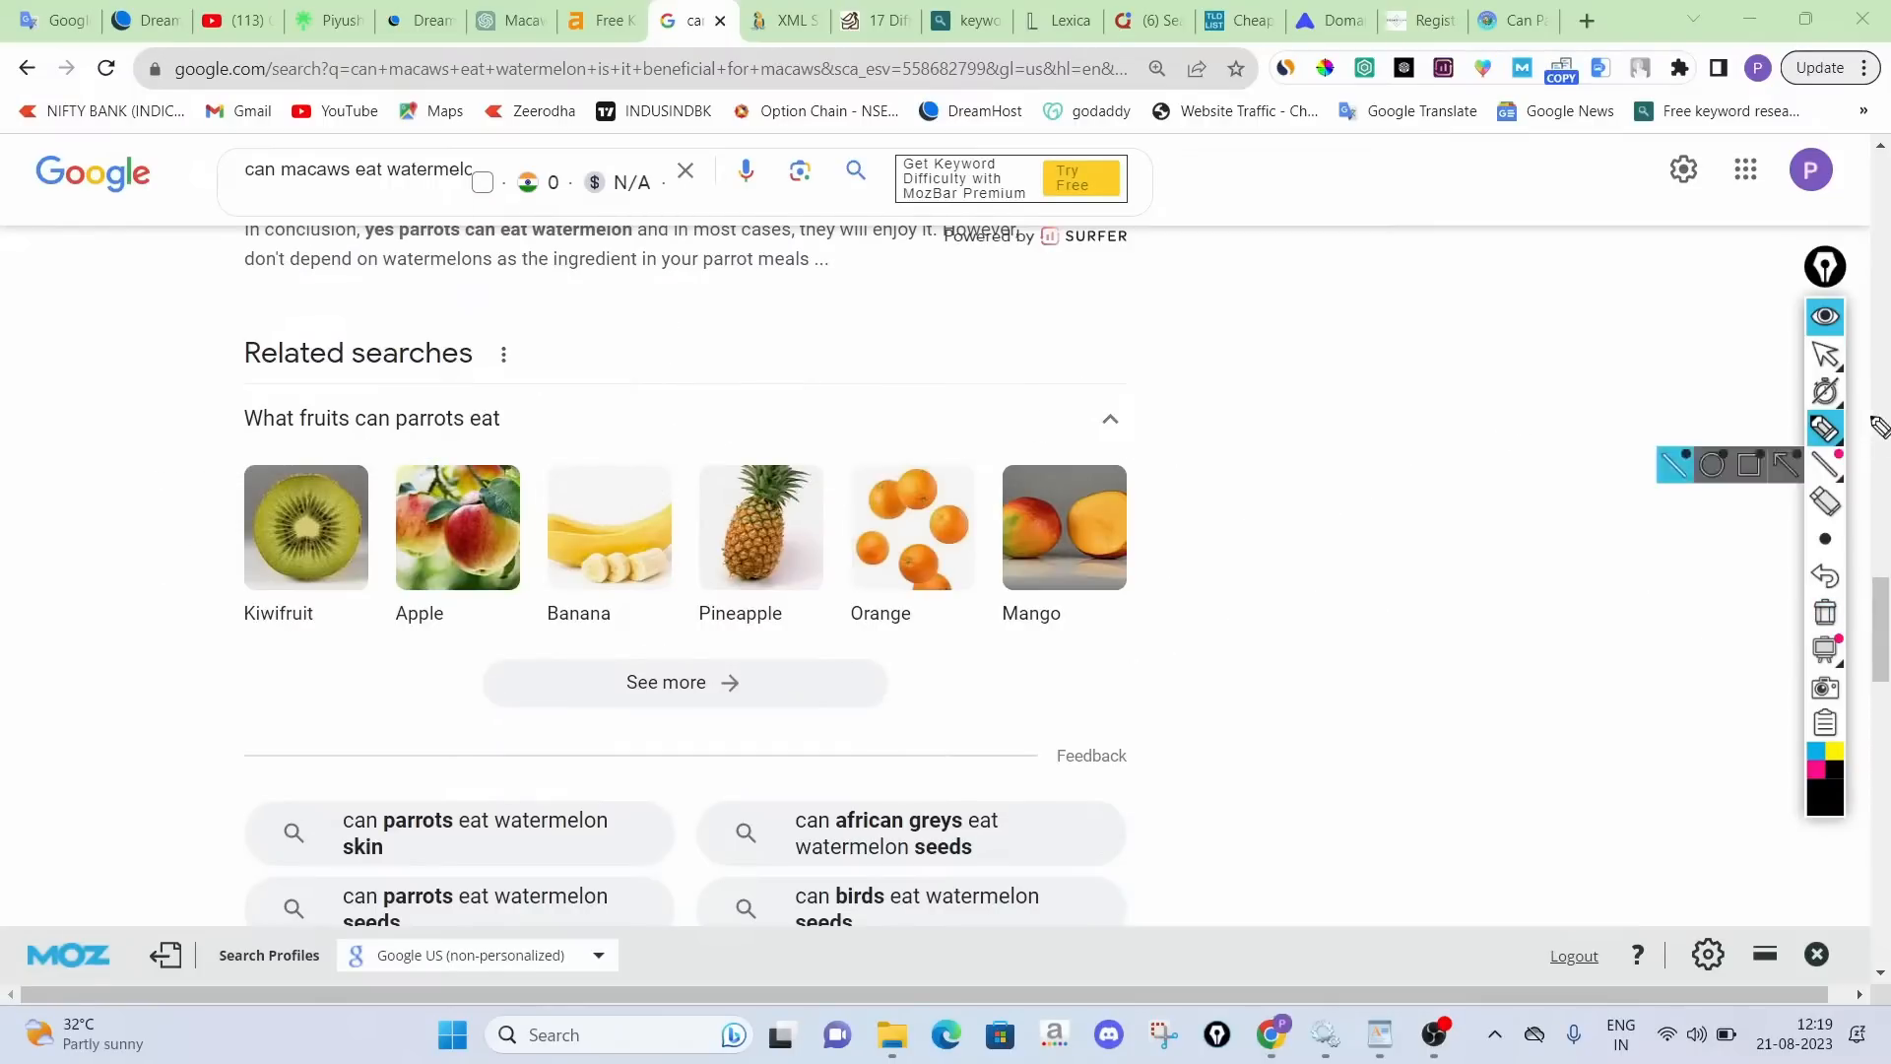
click(1825, 315)
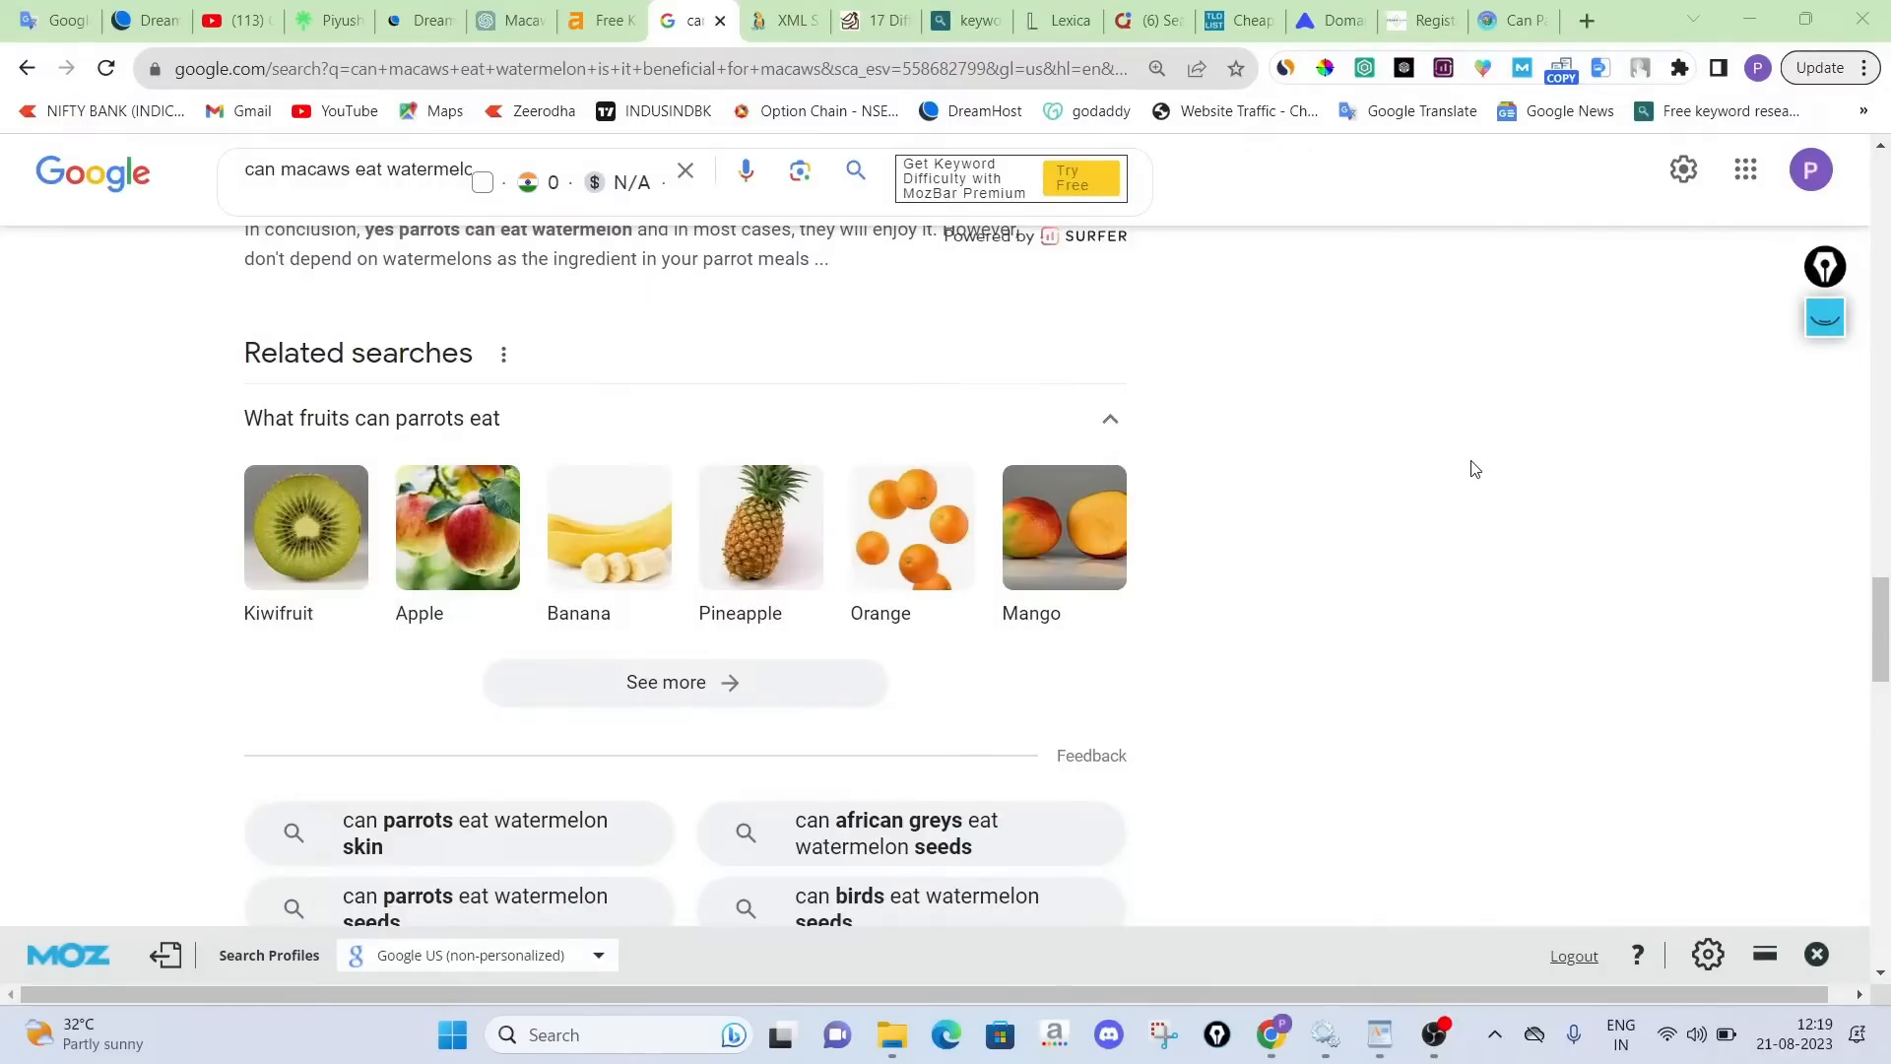
Check the blogging step list in the WordPad notes and return to the first watermelon result in Chrome
click(1380, 1035)
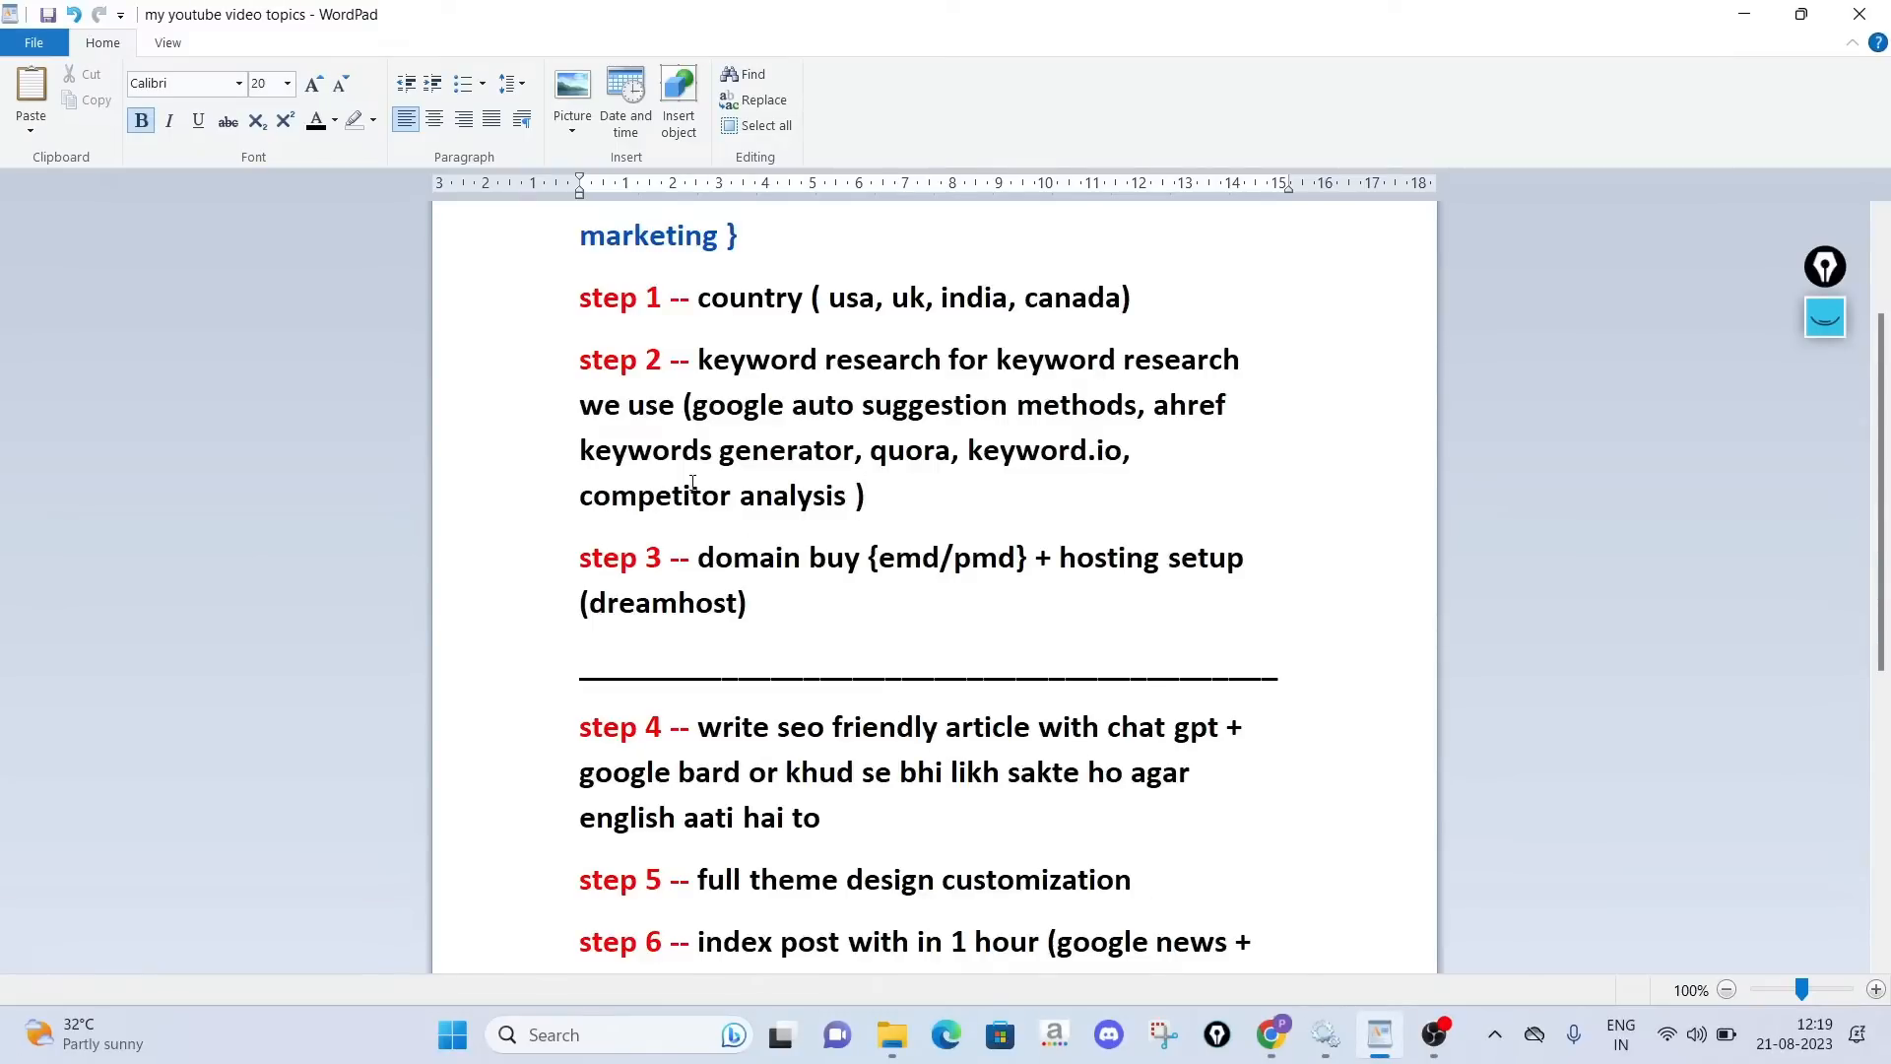
click(1271, 1034)
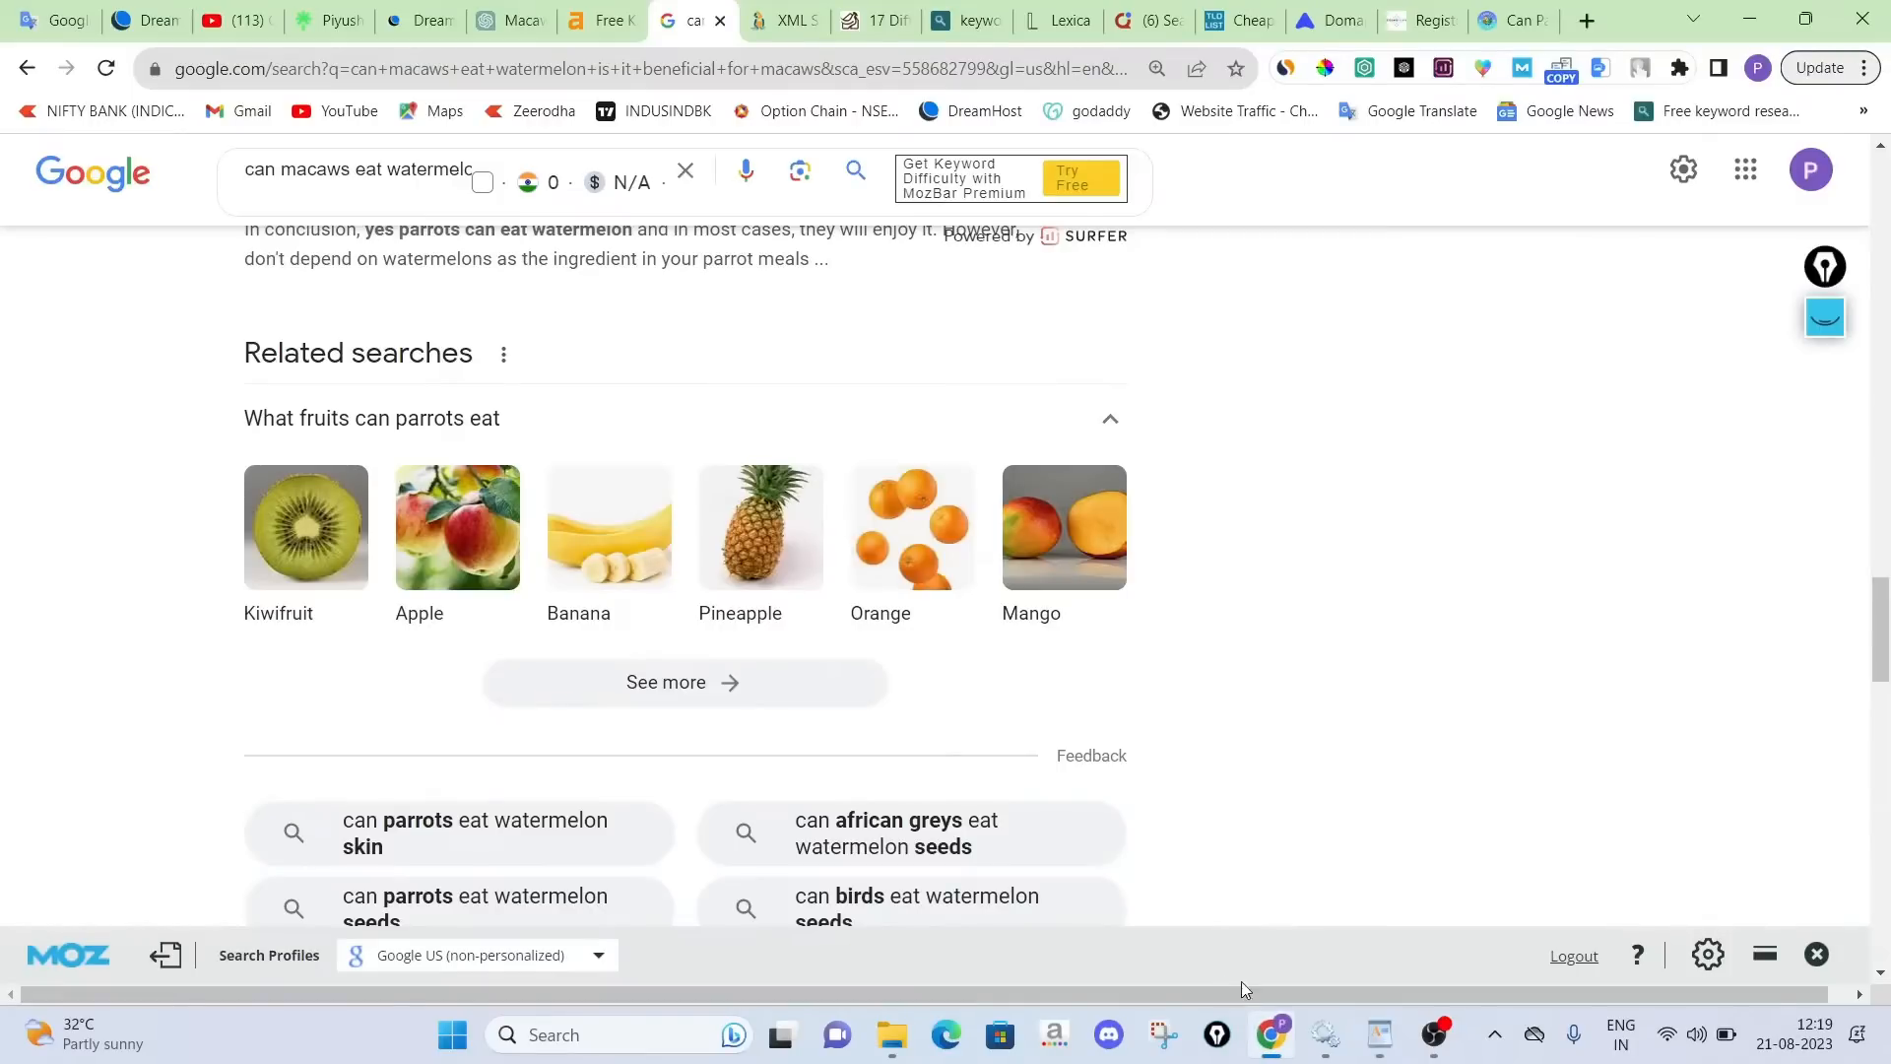
scroll(1192, 704, up, 20)
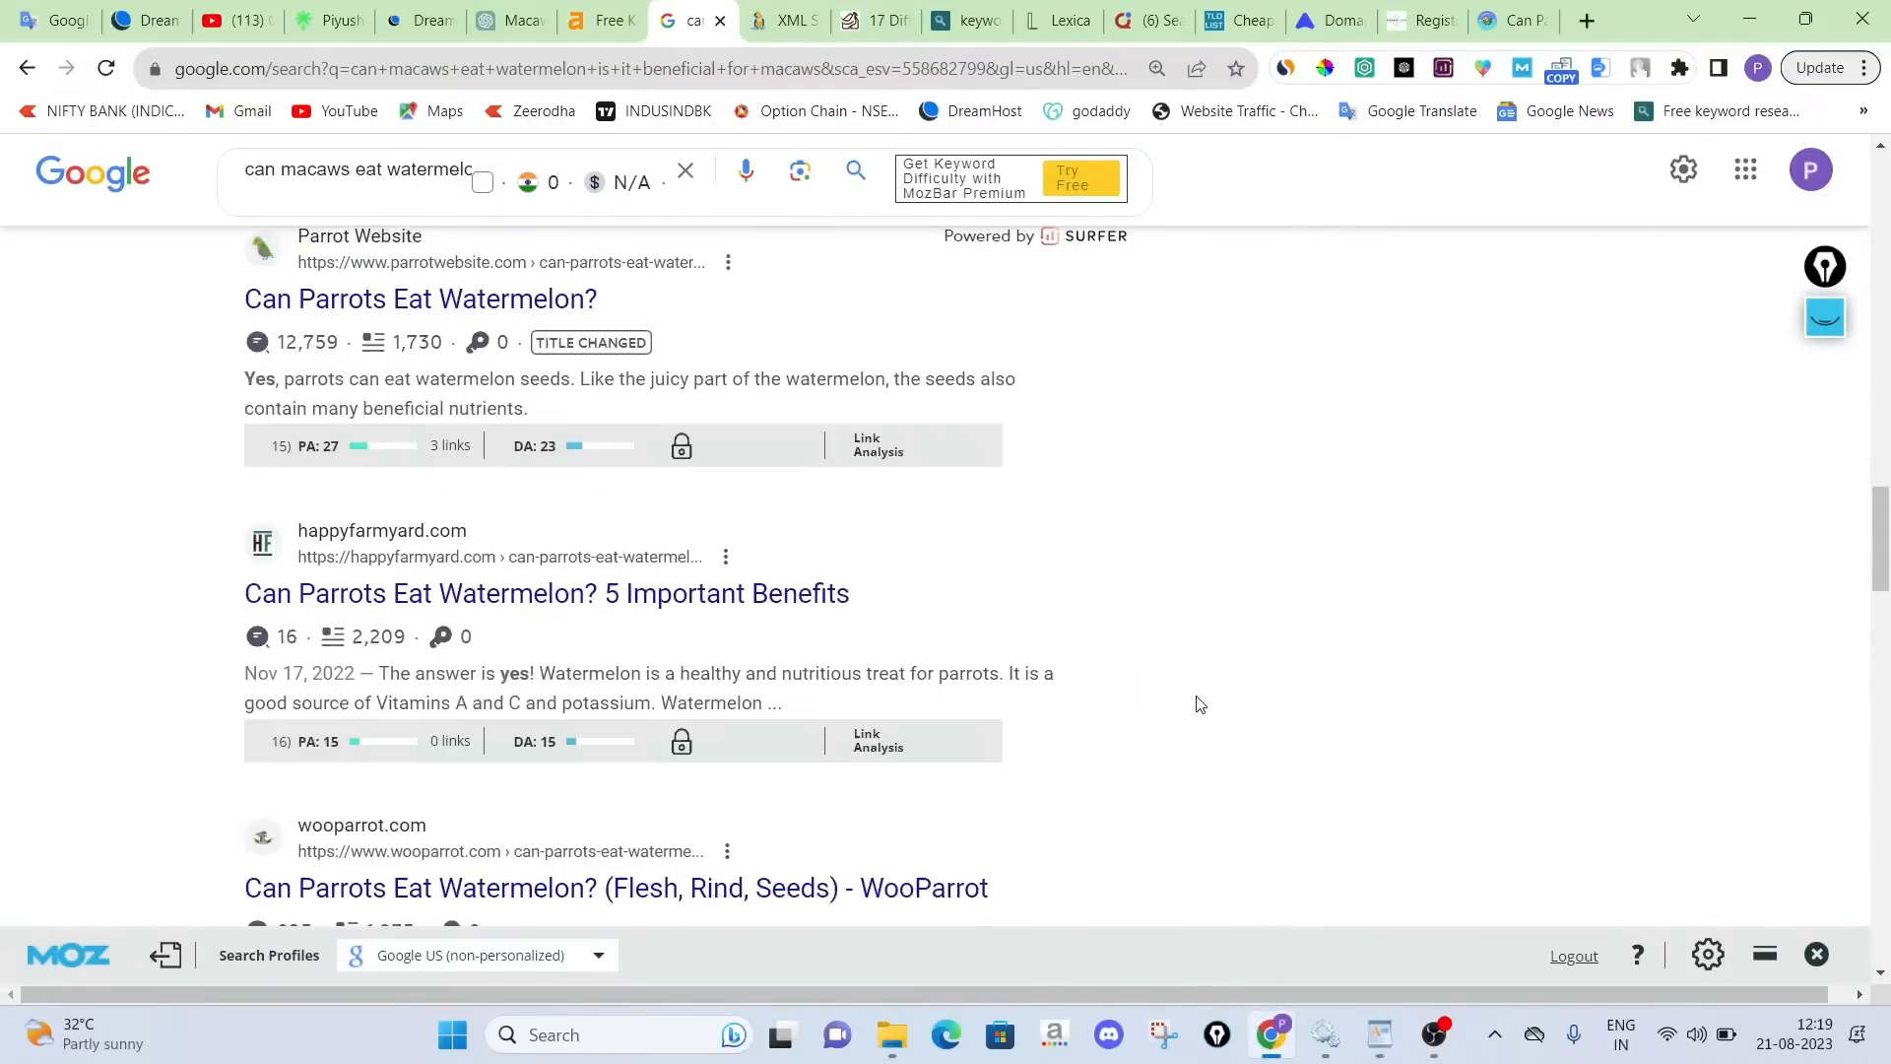
scroll(1203, 708, up, 10)
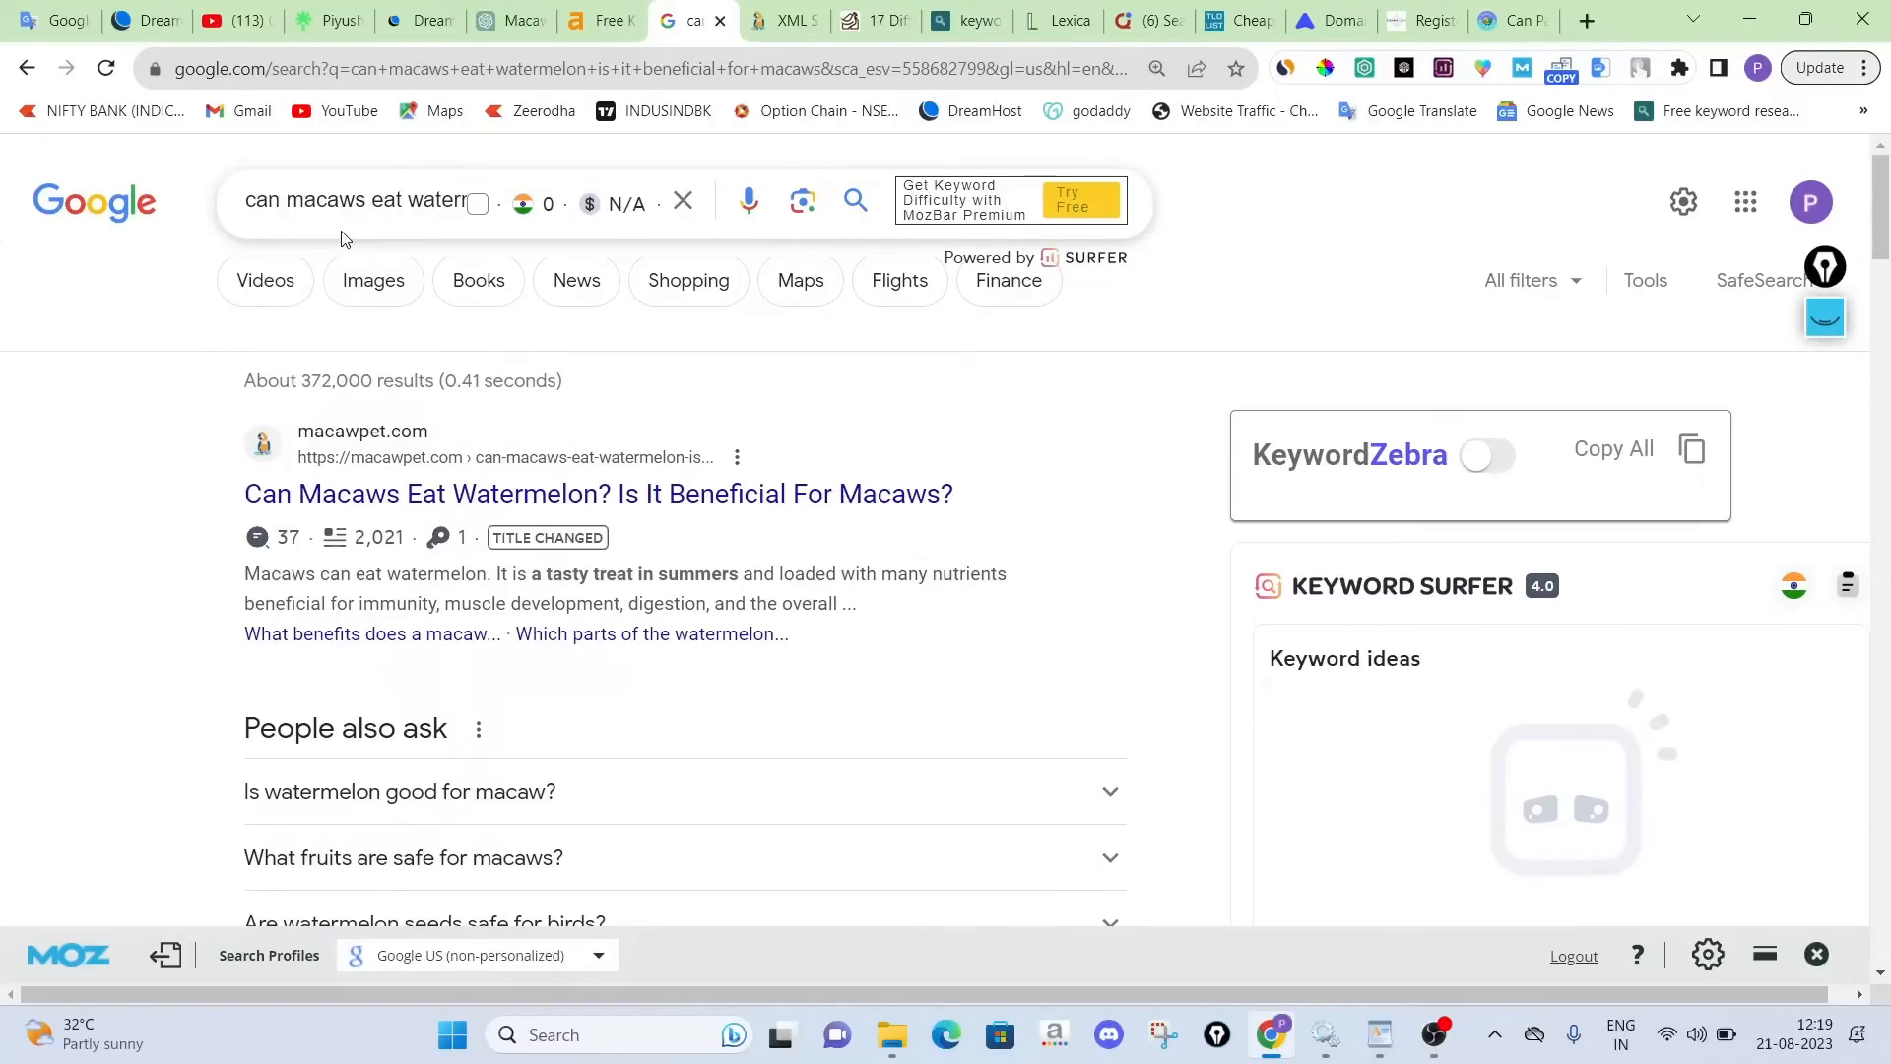
Mark emd/pmd and dreamhost in step 3 of the WordPad notes with the pen, clear the drawing and hide the drawing tools
click(1379, 1035)
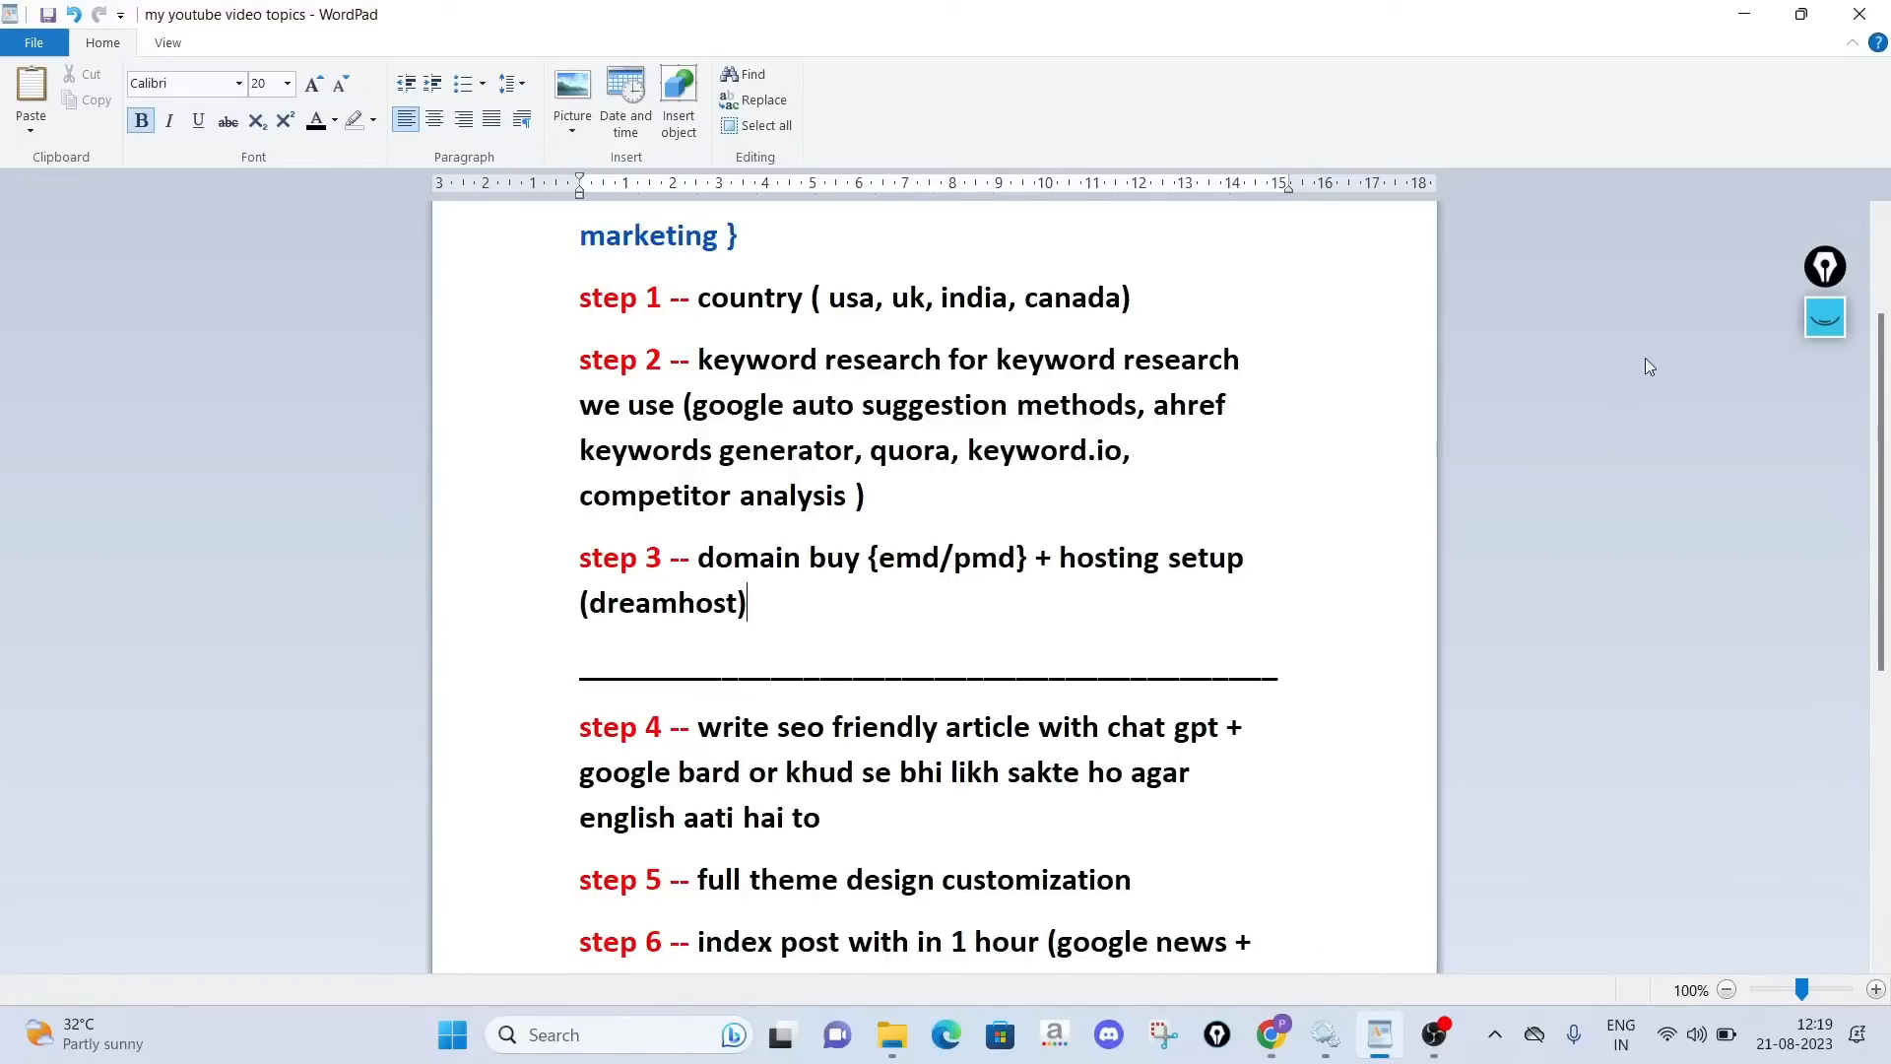
click(1808, 325)
mouse_move(867, 611)
mouse_down()
mouse_move(887, 634)
mouse_move(1007, 615)
mouse_up()
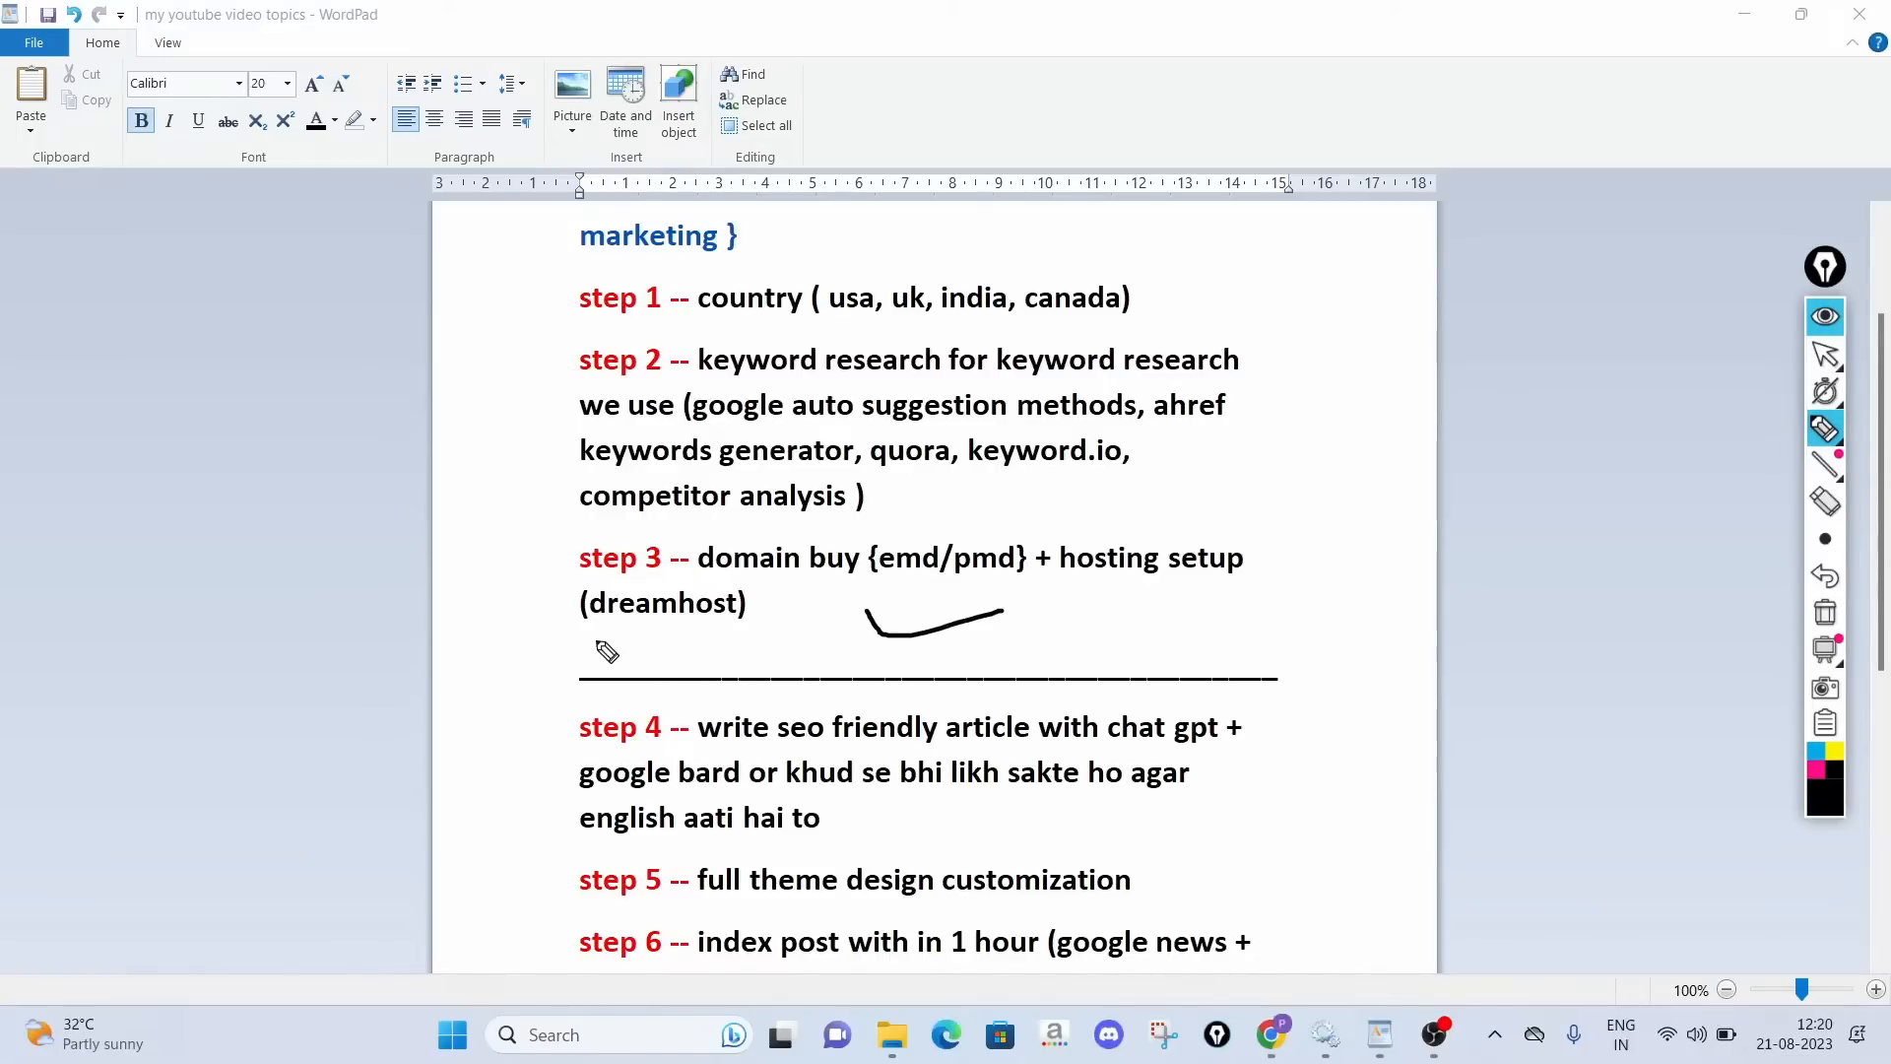
drag(589, 637, 702, 632)
mouse_move(686, 529)
mouse_down()
mouse_move(717, 579)
mouse_move(755, 586)
mouse_up()
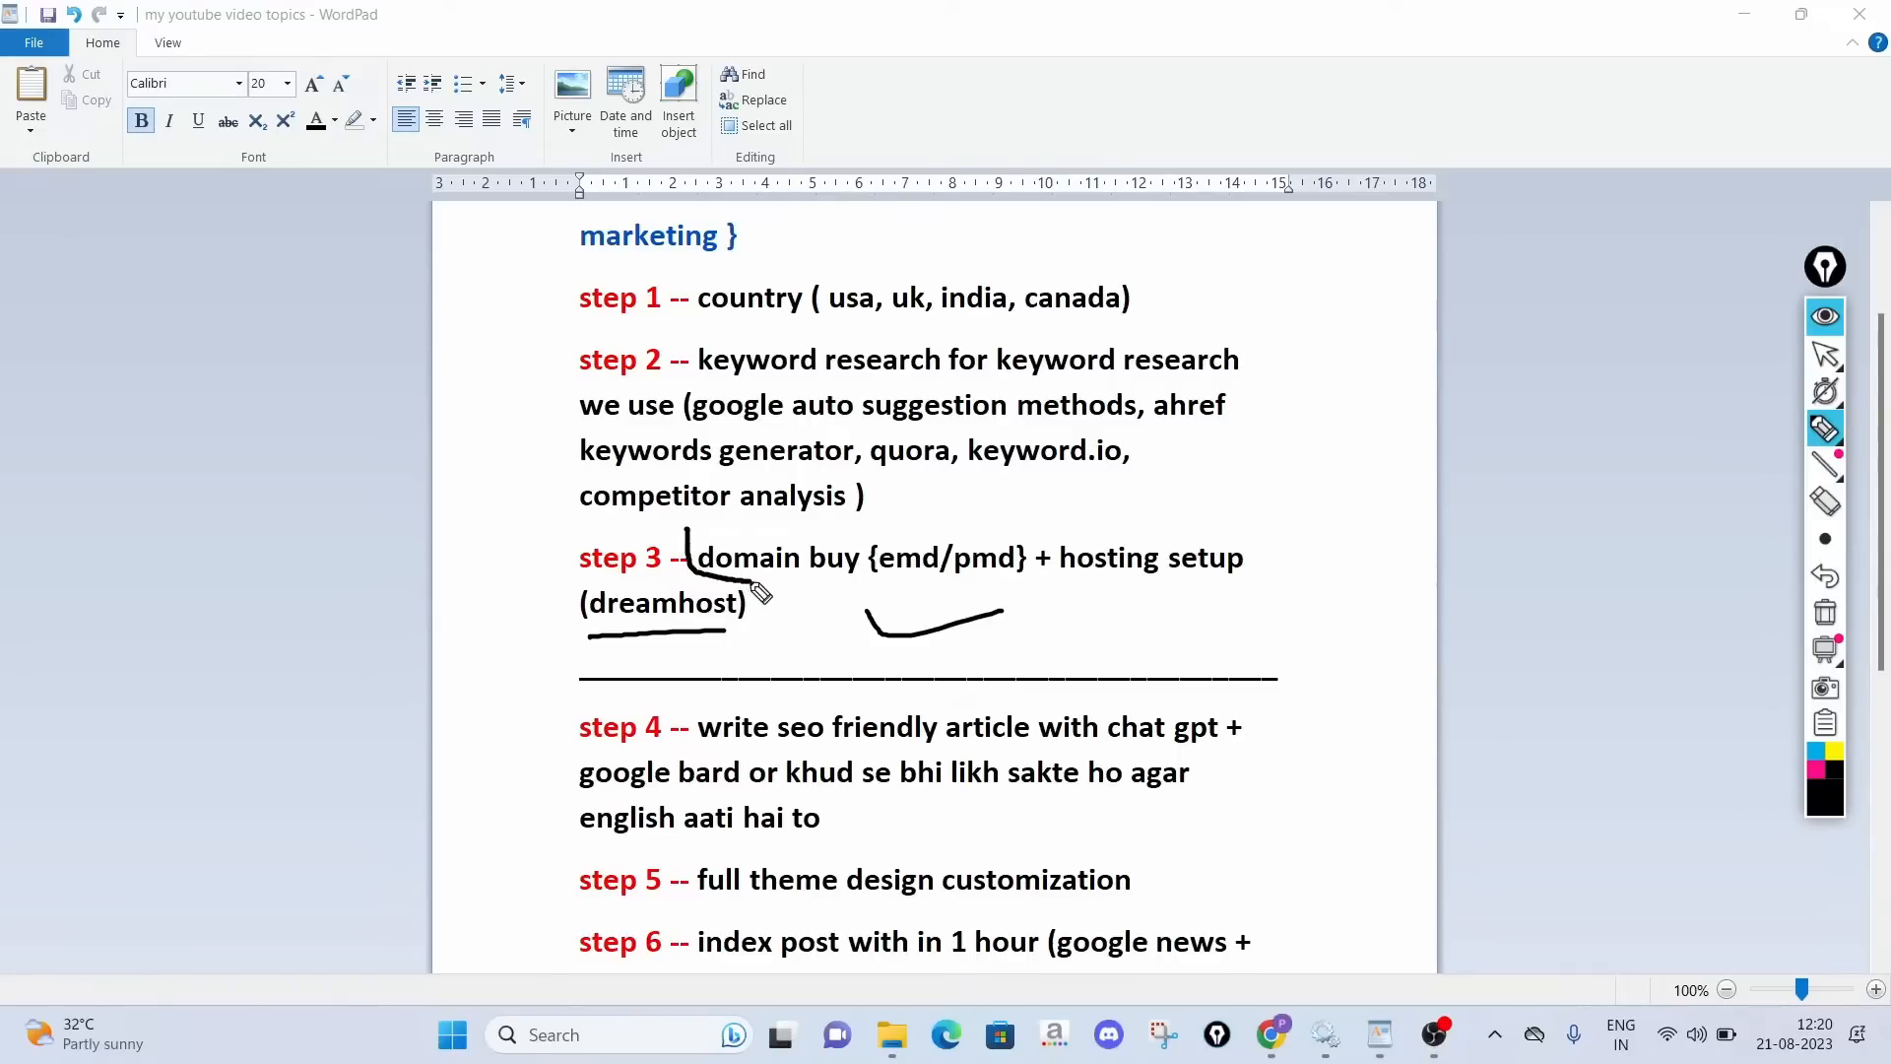
mouse_move(885, 532)
mouse_down()
mouse_move(1021, 472)
mouse_move(1019, 541)
mouse_move(1172, 479)
mouse_up()
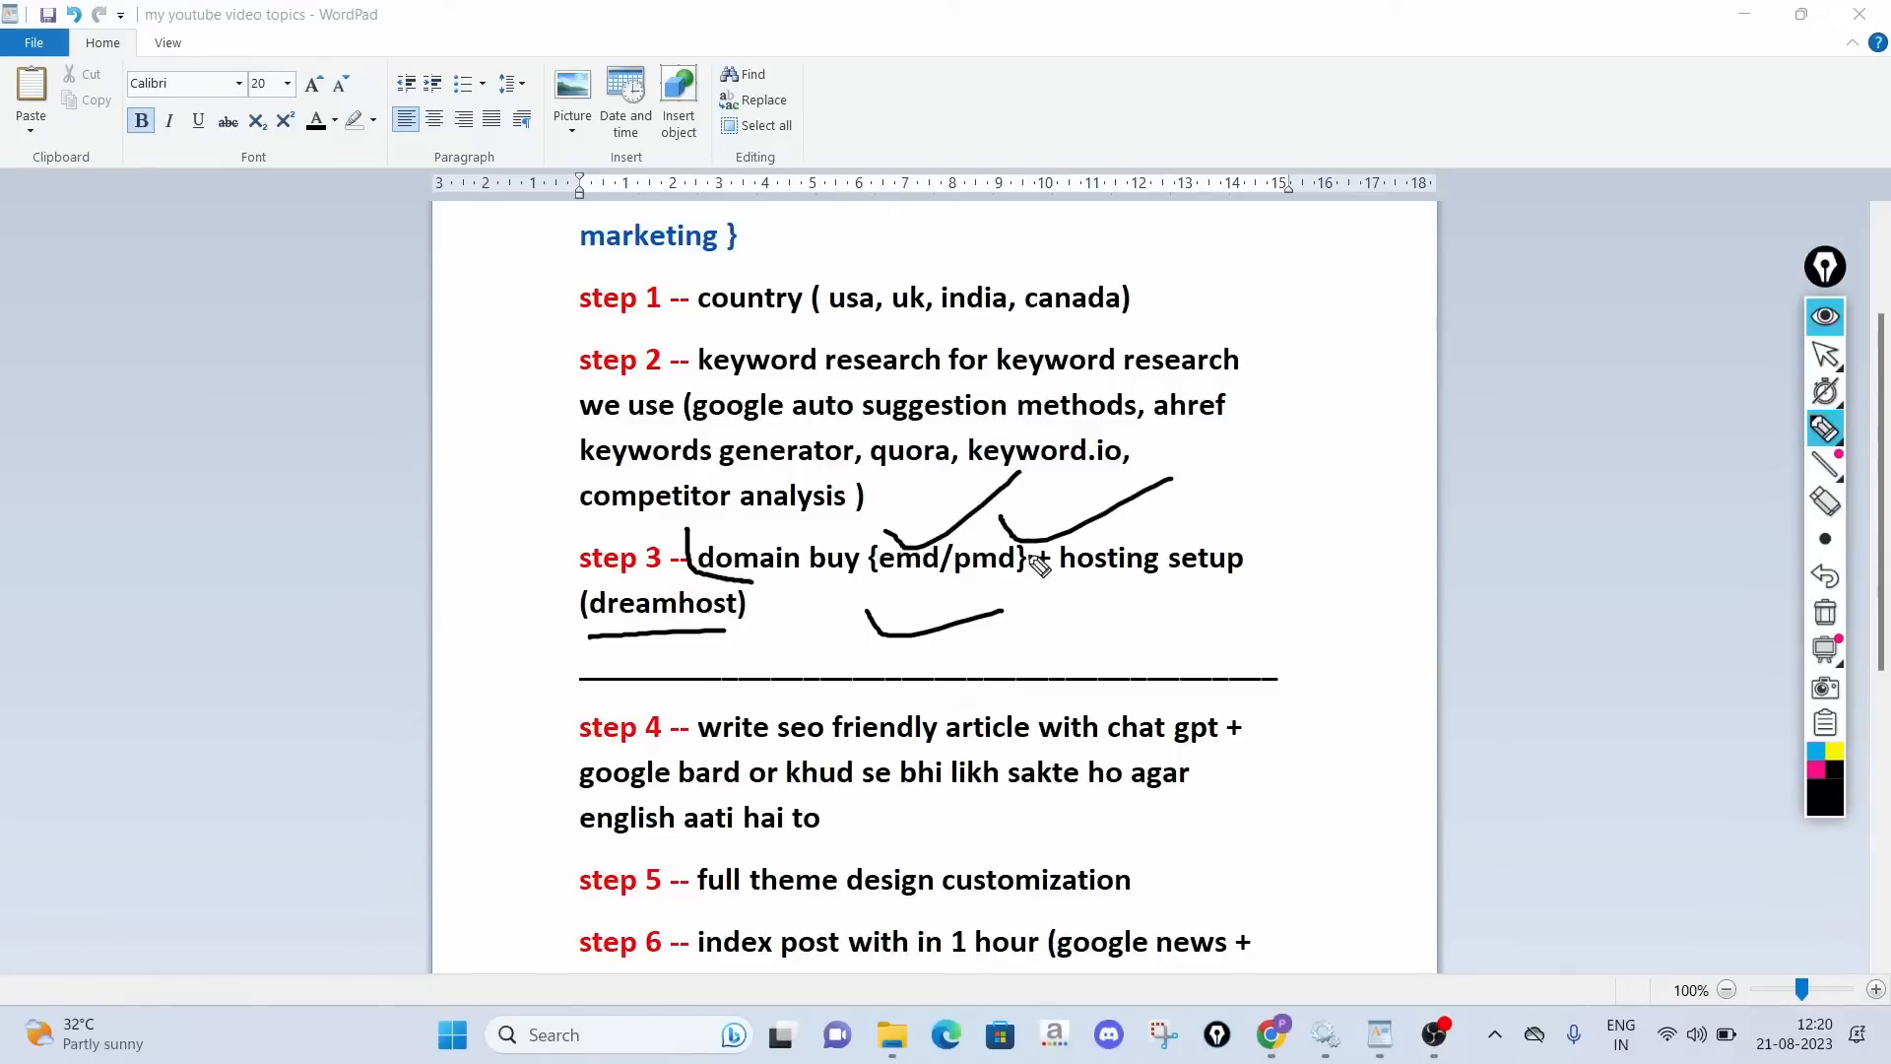
mouse_move(886, 576)
mouse_down()
mouse_move(1234, 655)
mouse_move(1414, 600)
mouse_move(1477, 621)
mouse_up()
mouse_move(1219, 686)
mouse_down()
mouse_move(1488, 643)
mouse_move(1547, 588)
mouse_move(1549, 662)
mouse_move(1667, 527)
mouse_up()
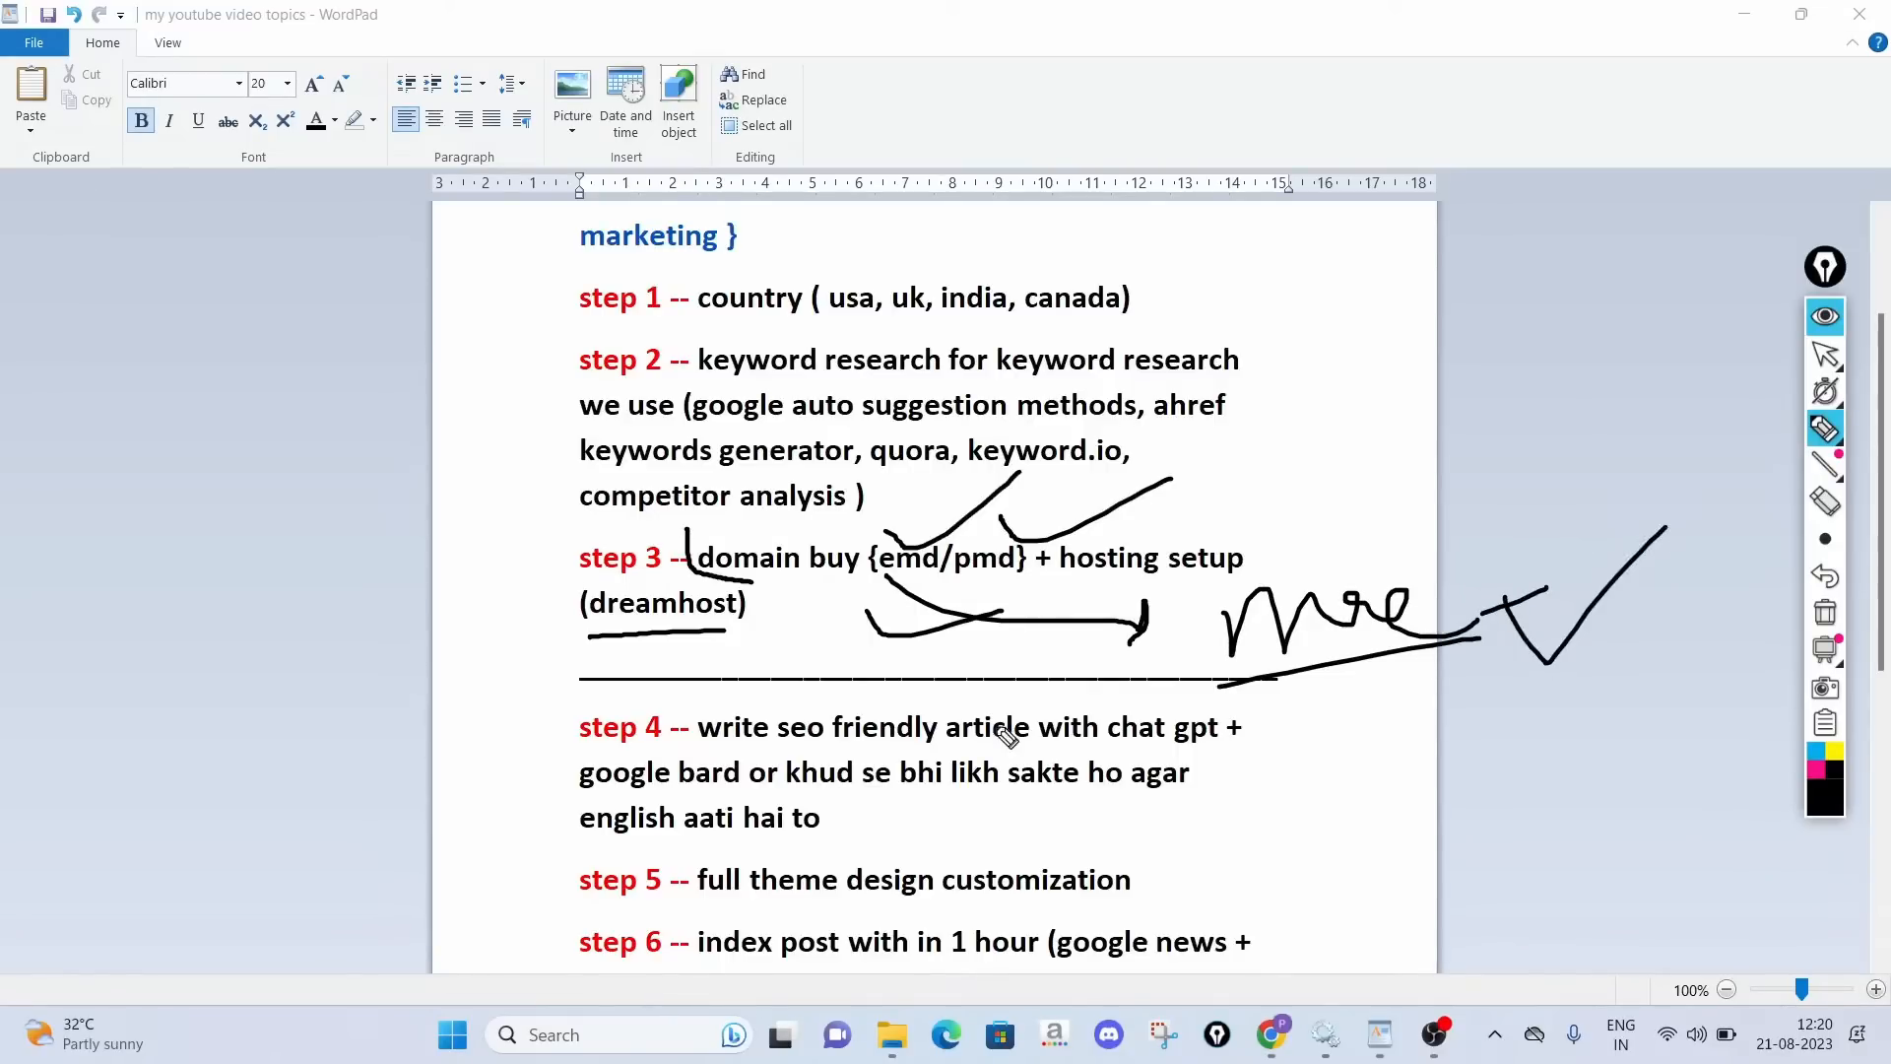
drag(946, 592, 1014, 587)
click(1825, 613)
click(1825, 316)
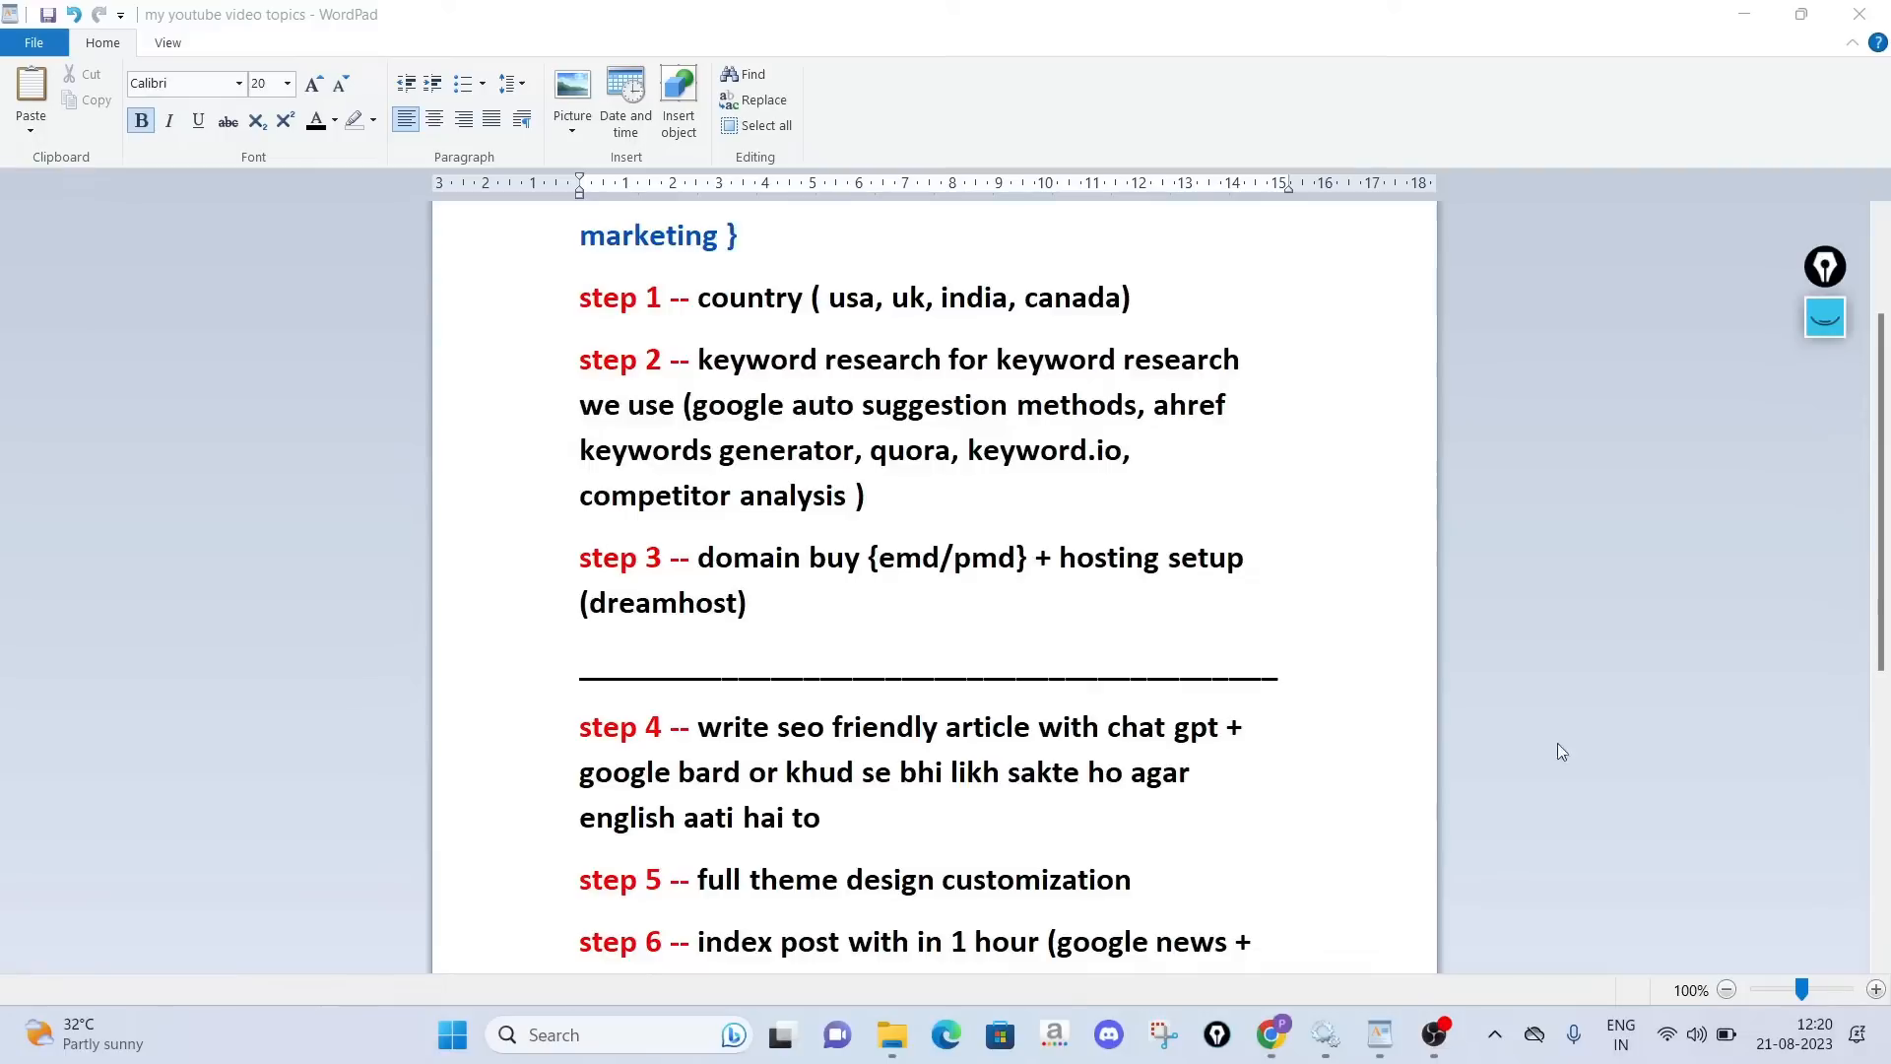
Switch to the Google results in Chrome, circle "macaws" in the query with the pen, clear the drawing and hide the drawing tools
click(1270, 1035)
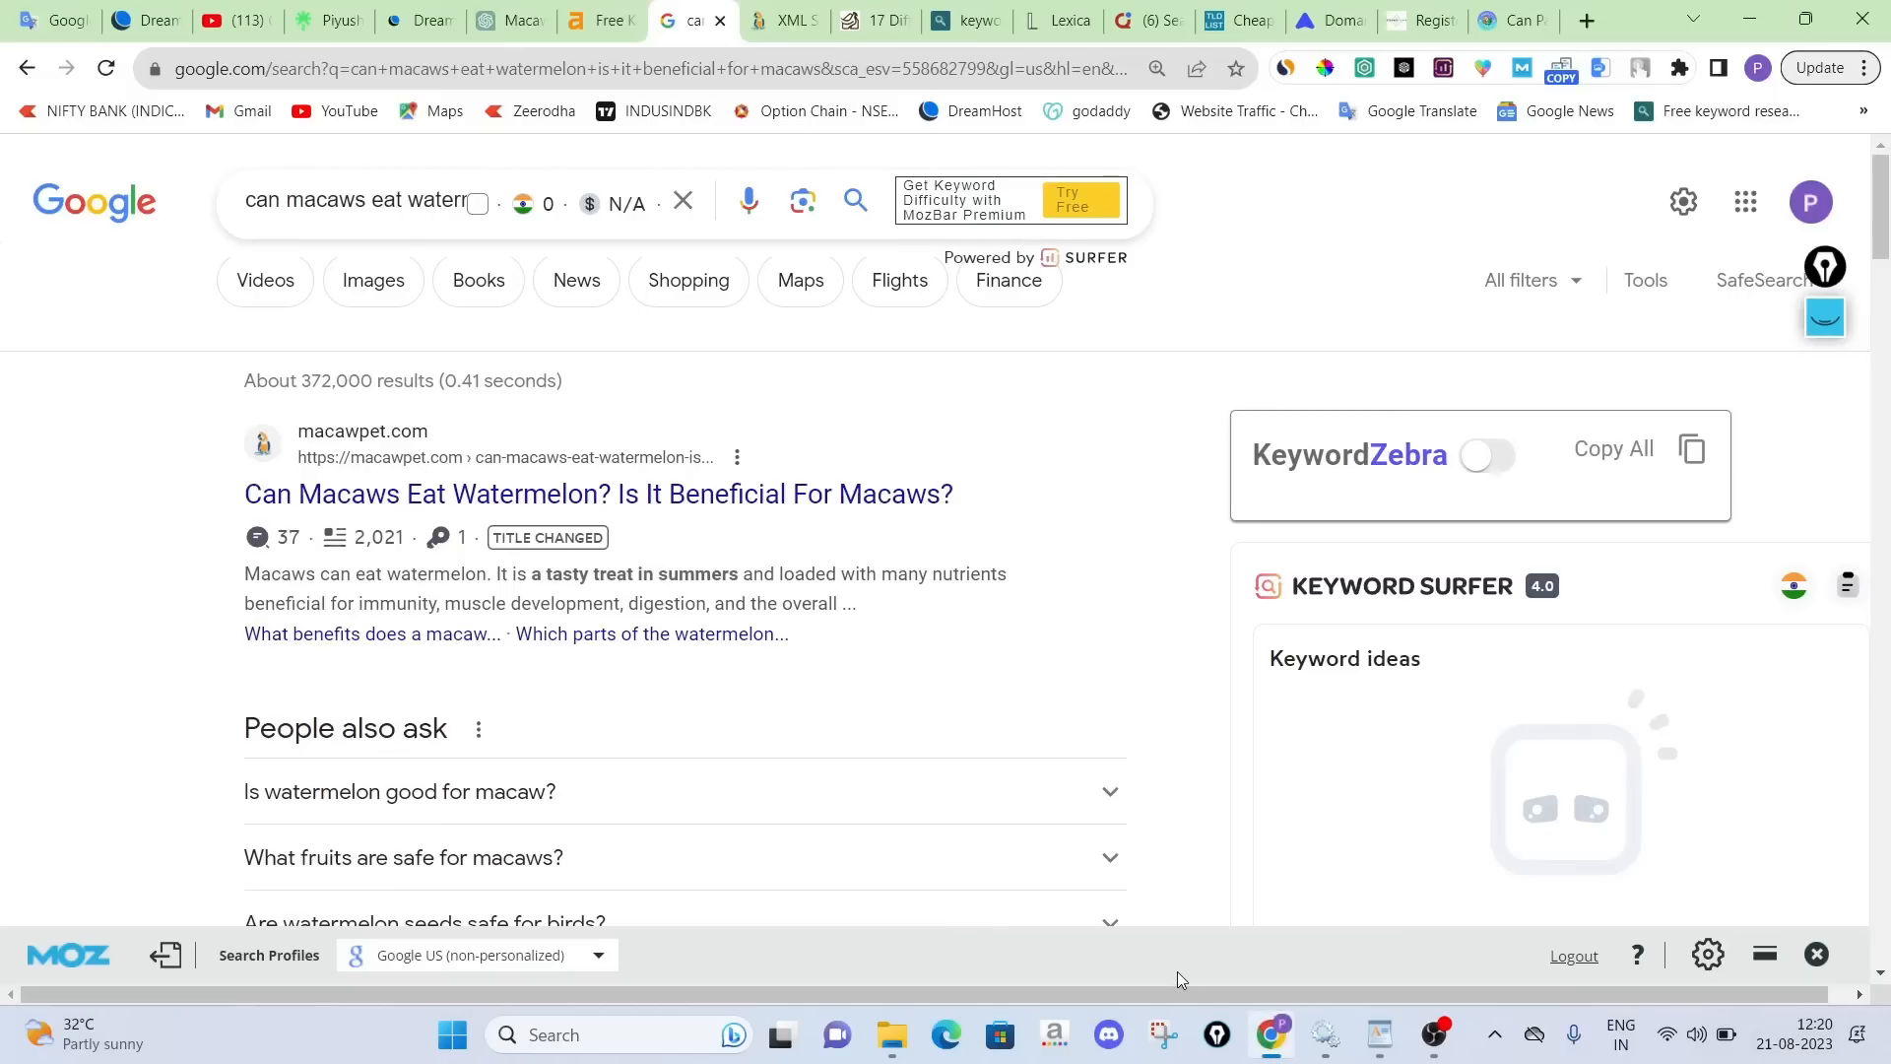
click(1826, 316)
drag(1081, 342, 1304, 290)
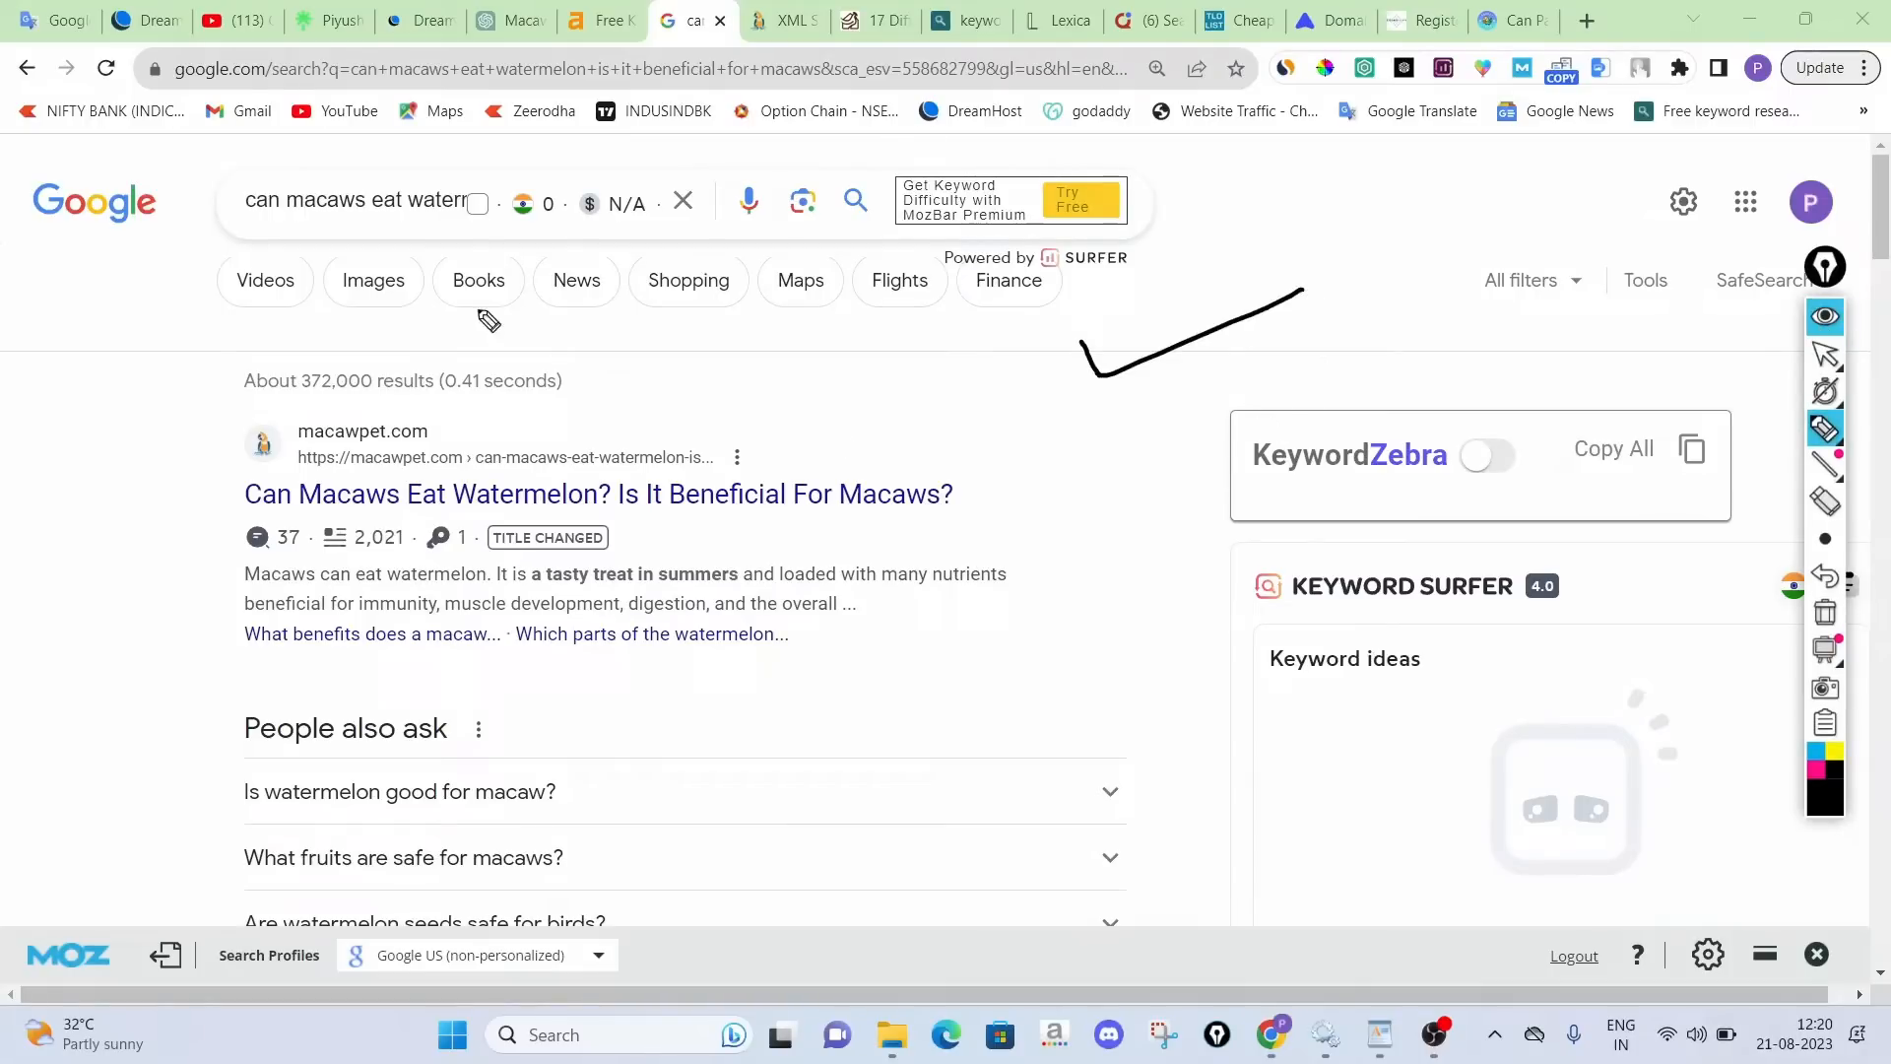
drag(309, 234, 569, 184)
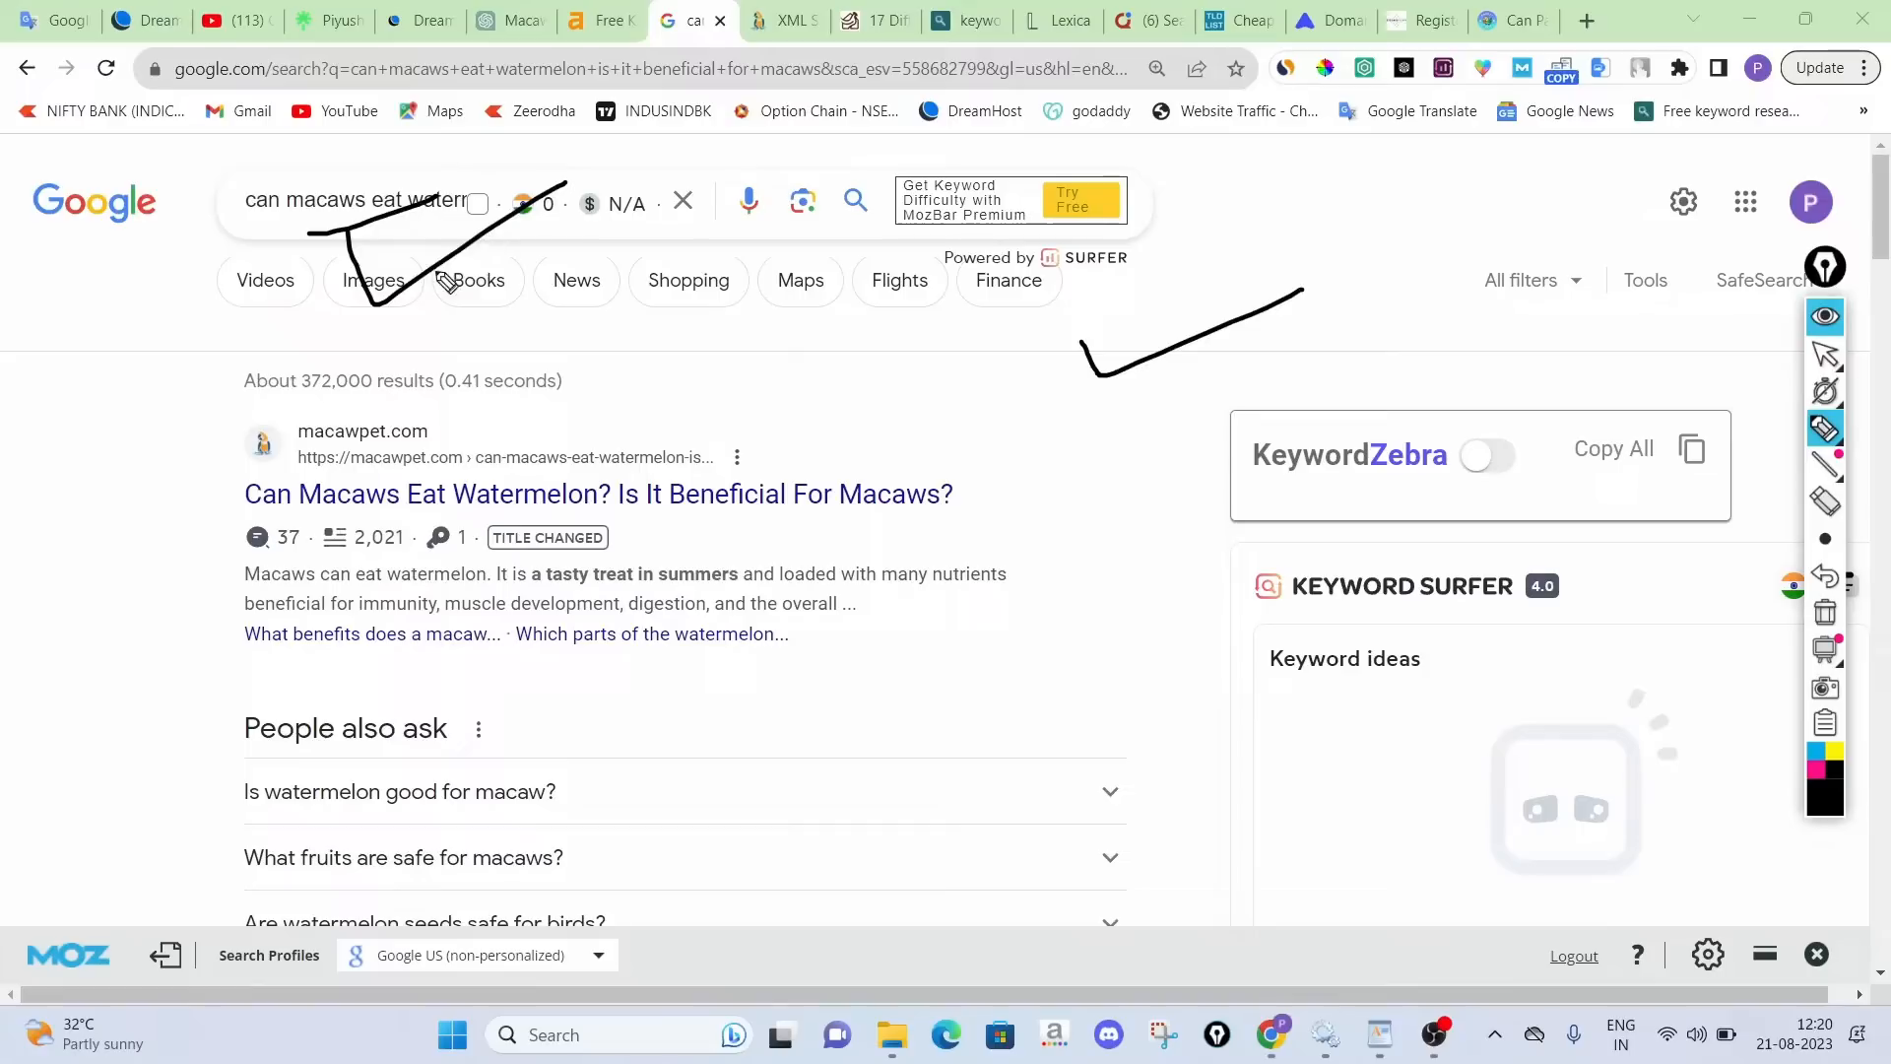
mouse_move(360, 200)
mouse_down()
mouse_move(316, 182)
mouse_move(329, 247)
mouse_move(394, 197)
mouse_move(593, 148)
mouse_up()
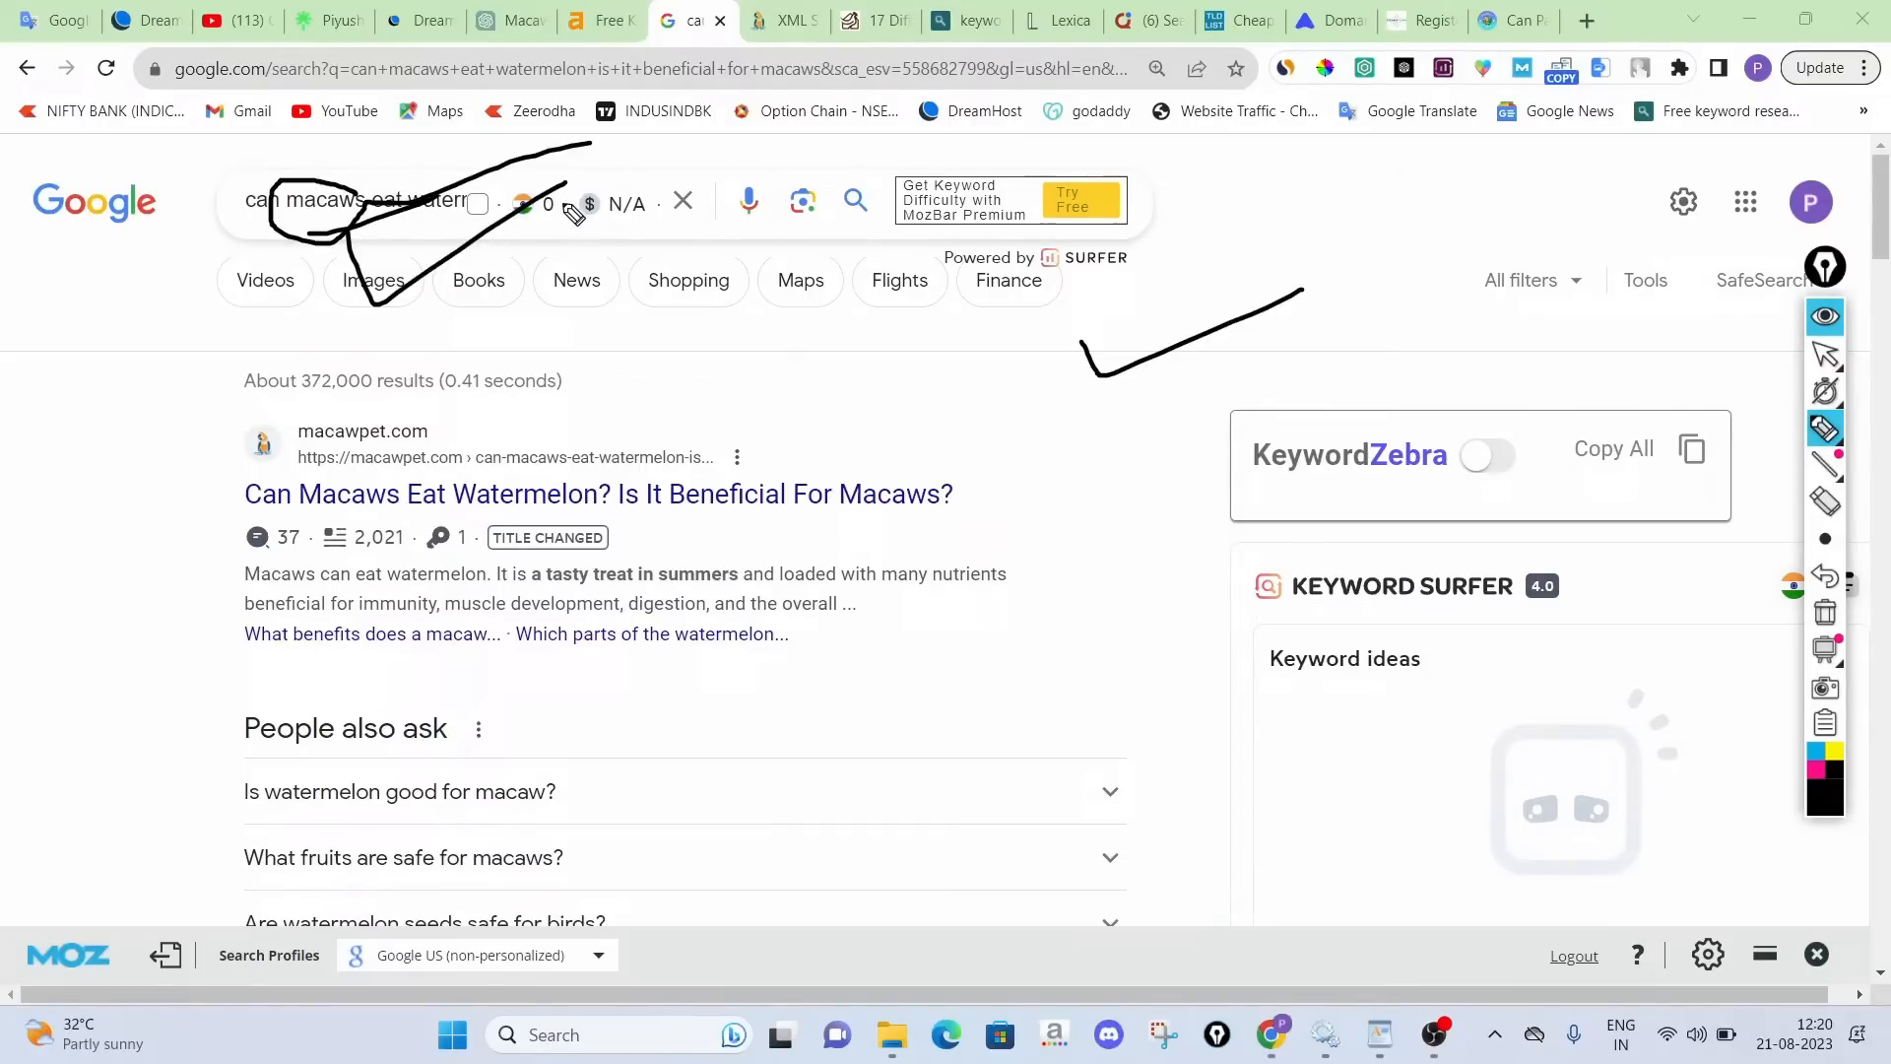
drag(340, 224, 364, 227)
click(1826, 611)
click(1825, 316)
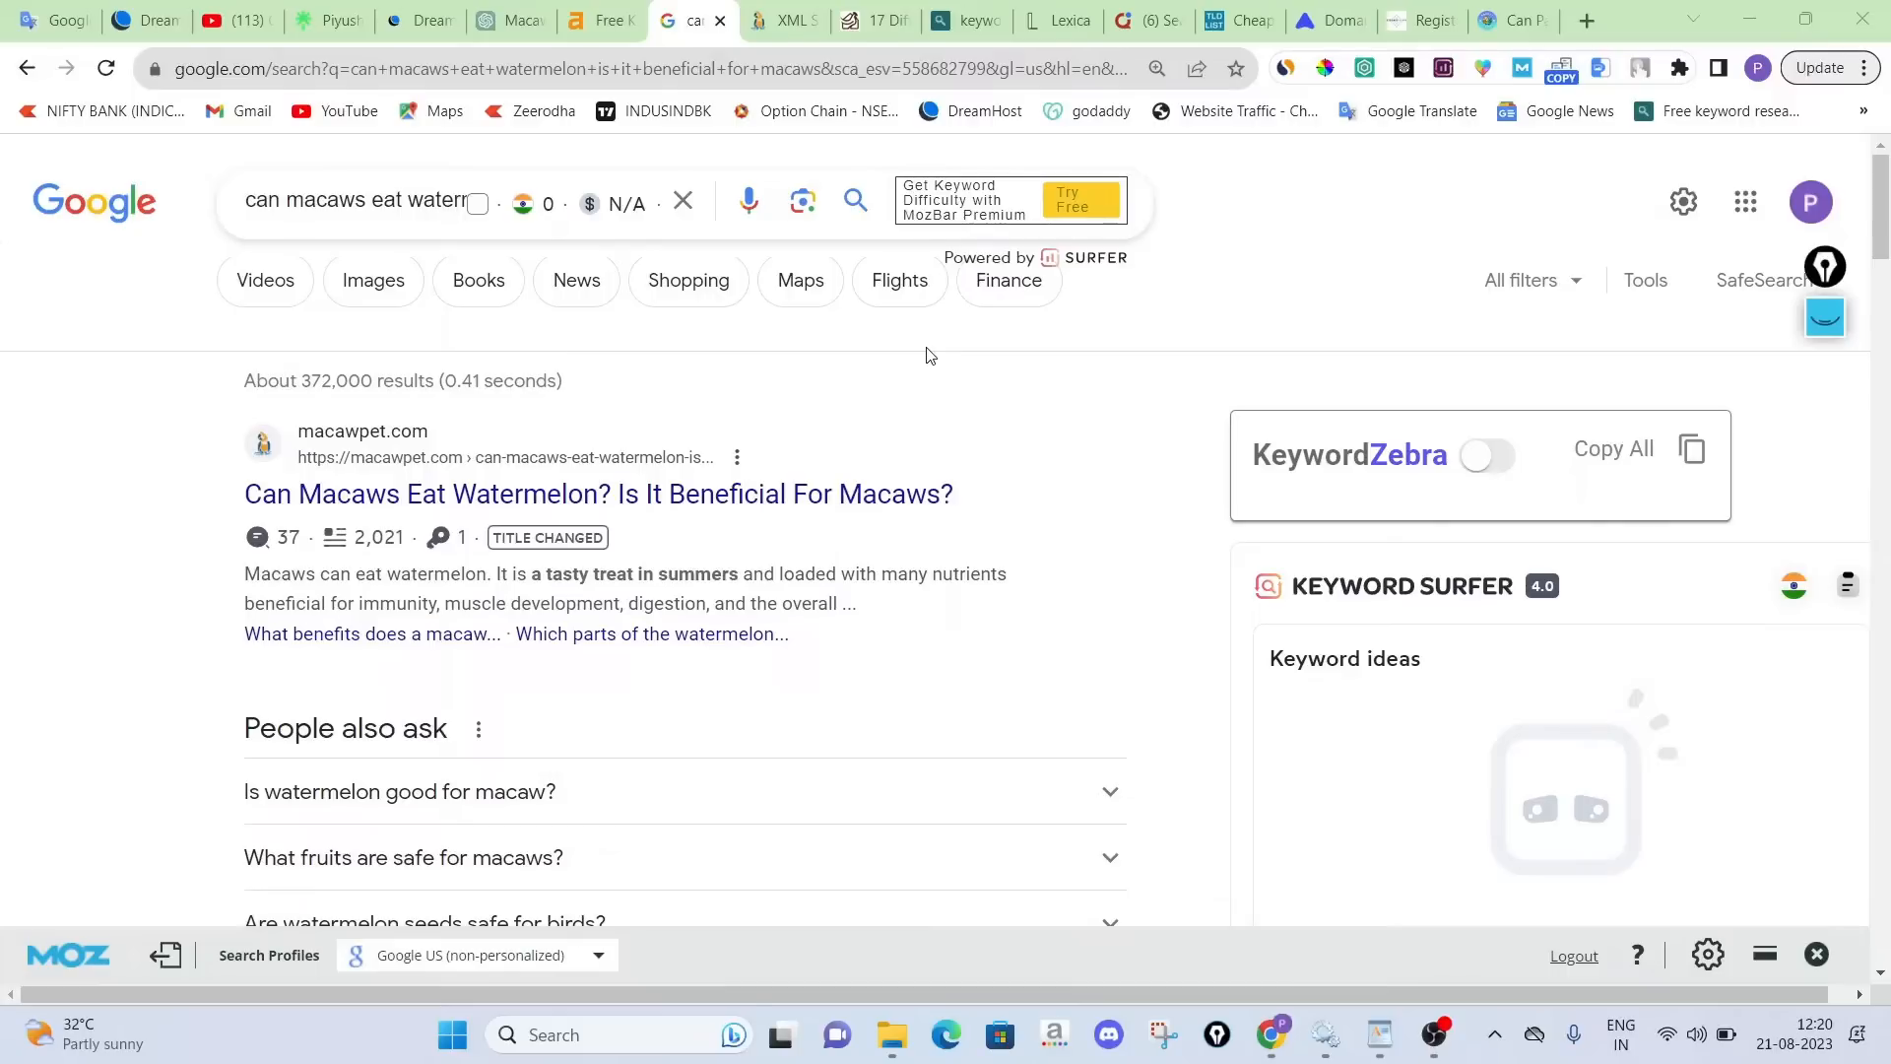
View the creator's Linktree and YouTube pages and the DreamHost website linked for hosting
key(ctrl+4)
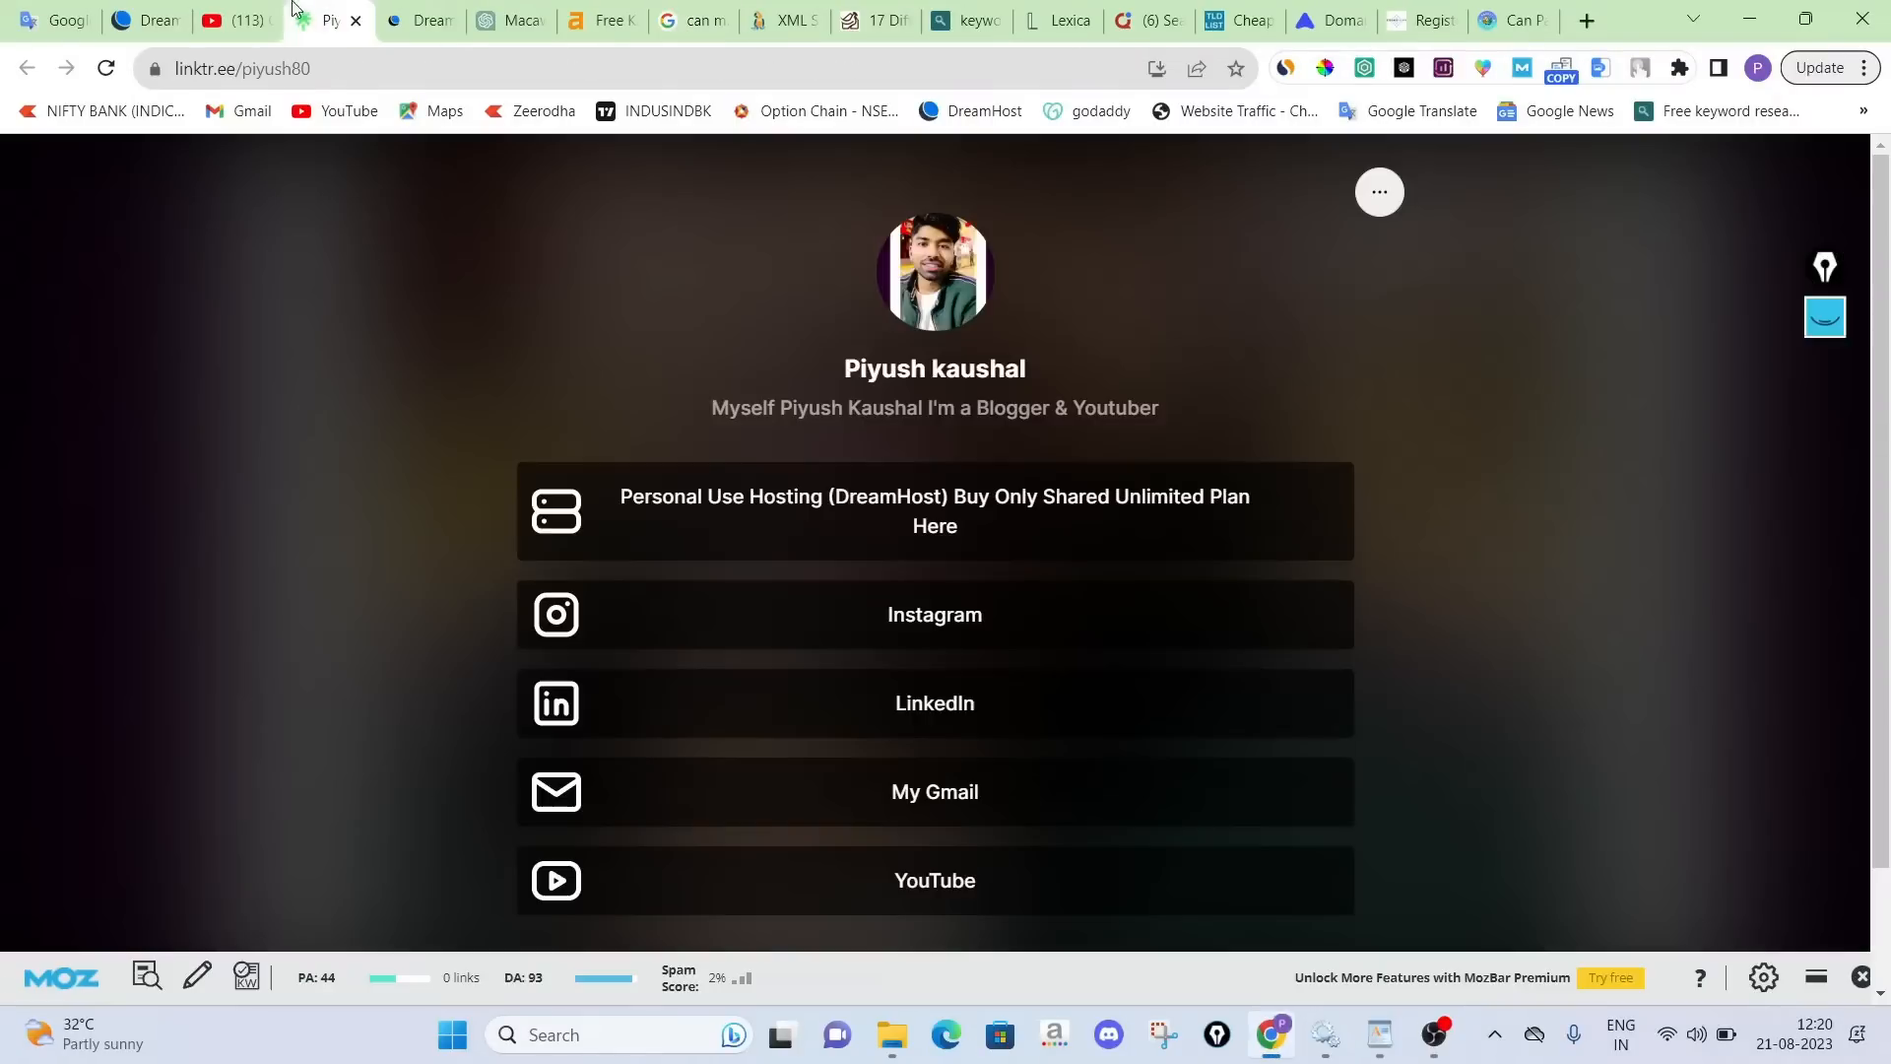
key(ctrl+3)
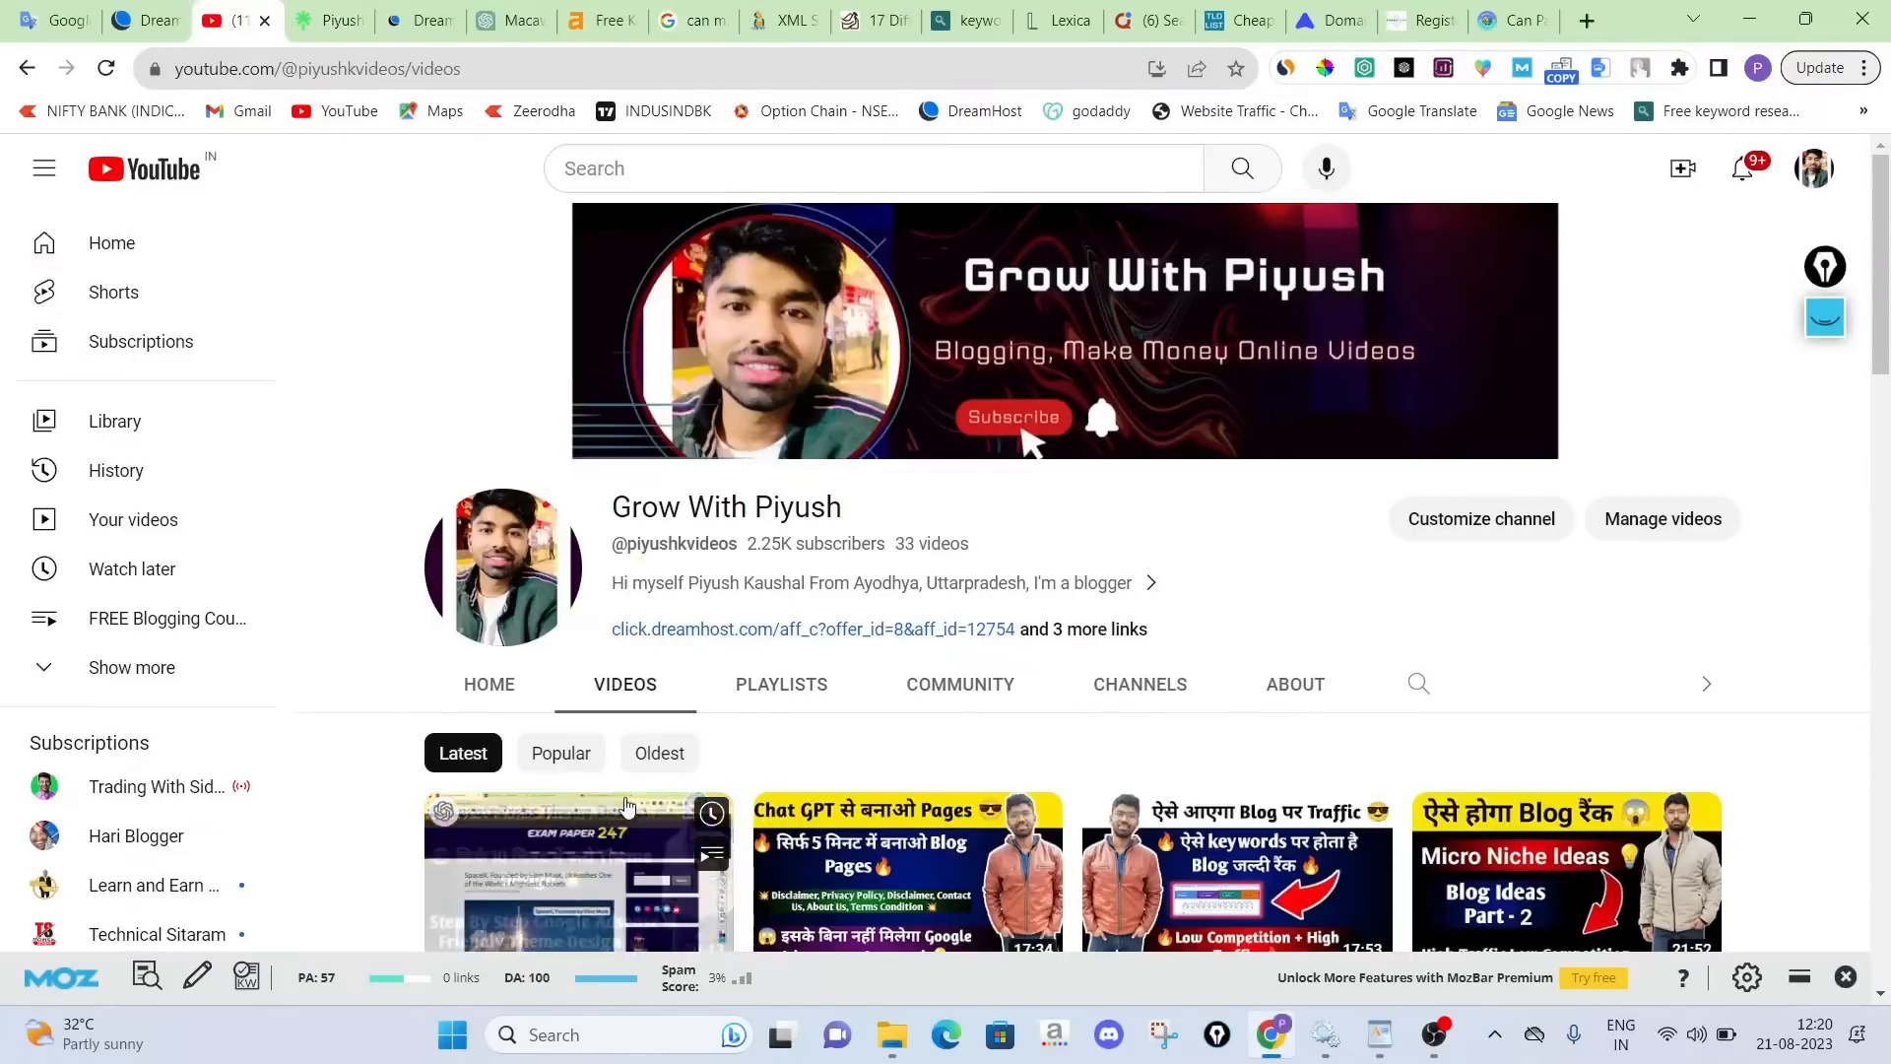
click(316, 6)
click(244, 21)
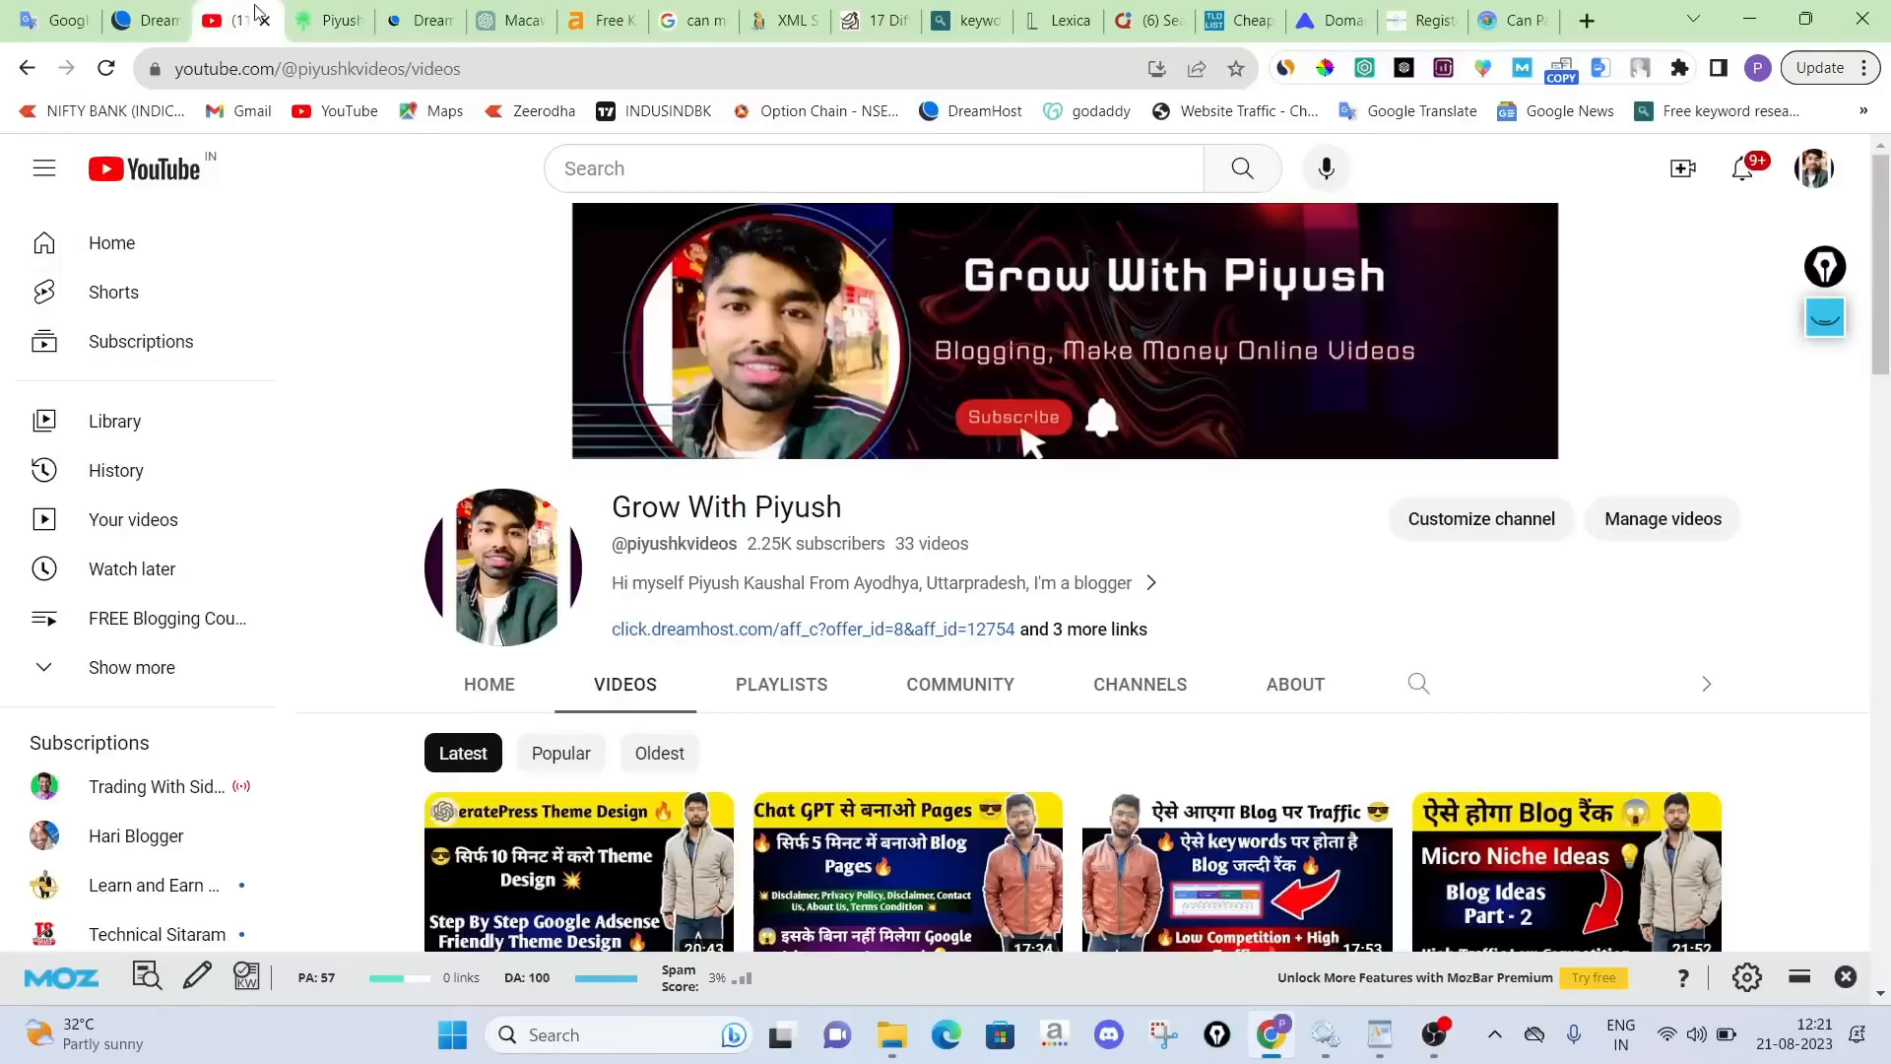
click(328, 8)
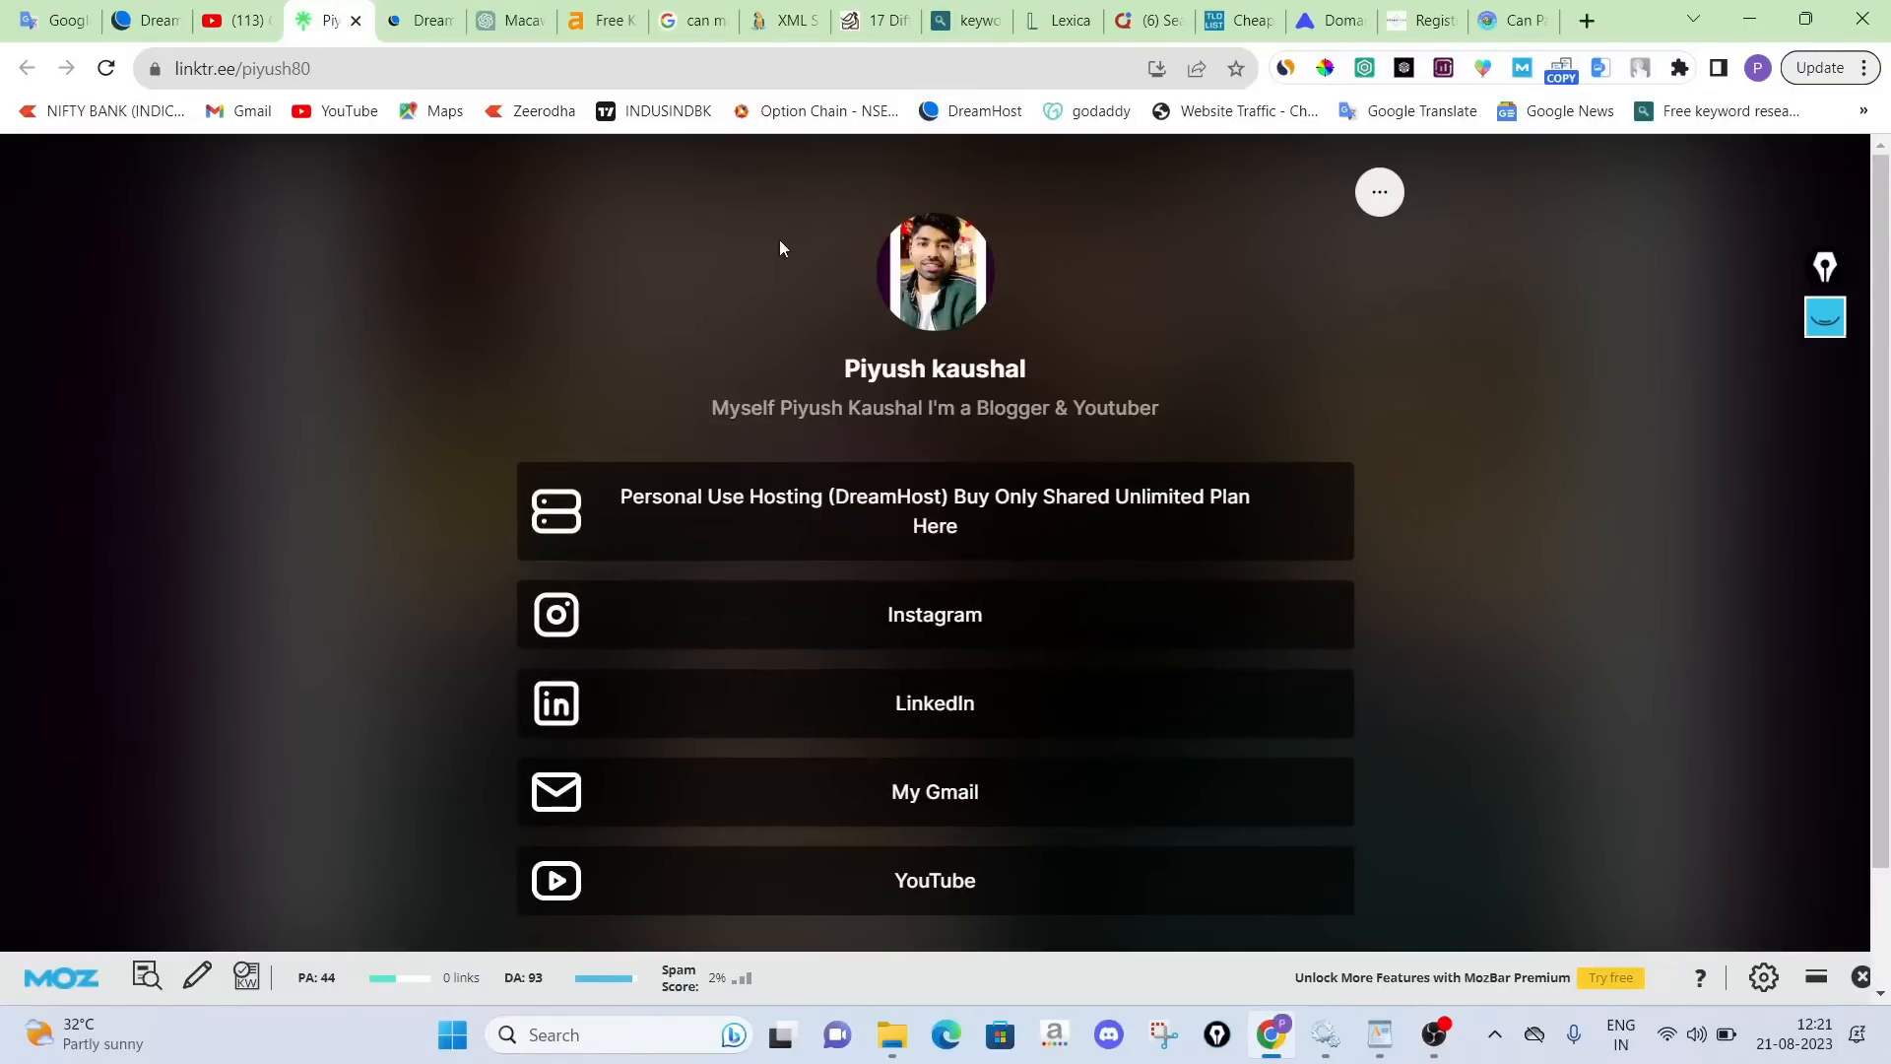
click(699, 506)
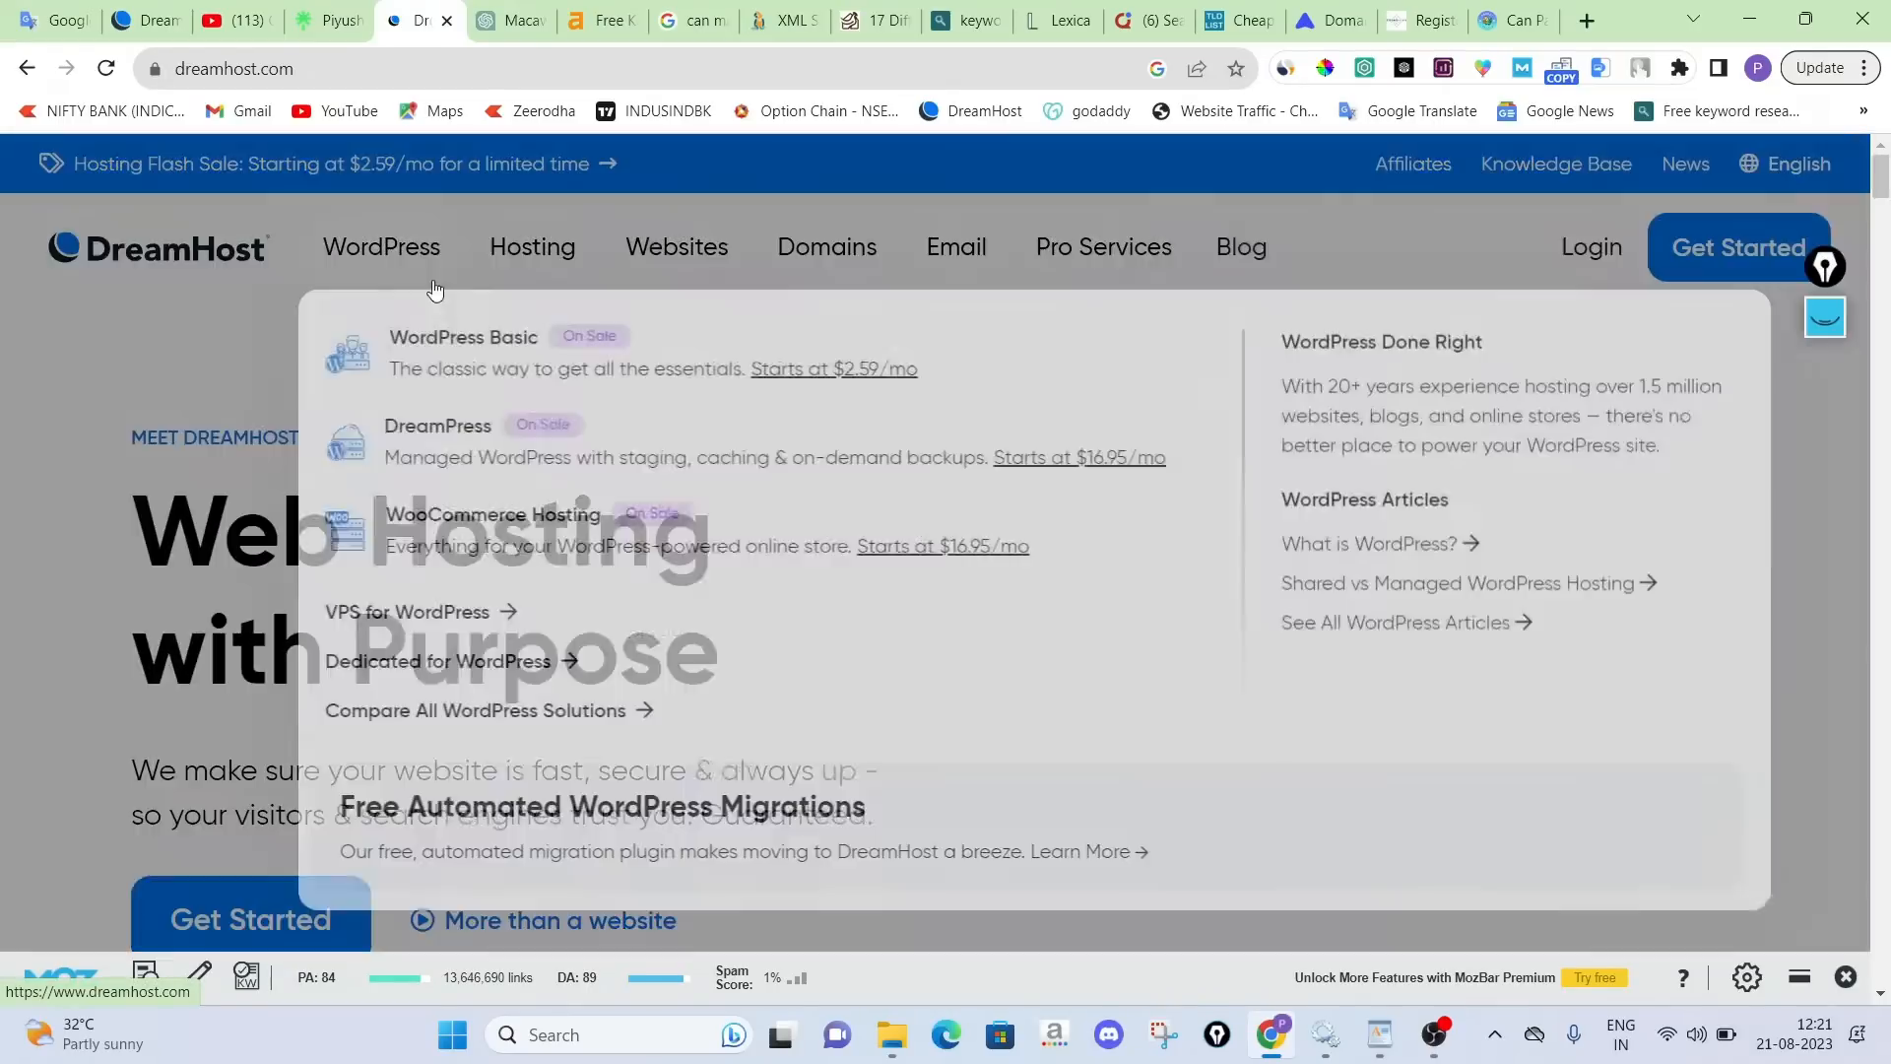
mouse_move(533, 247)
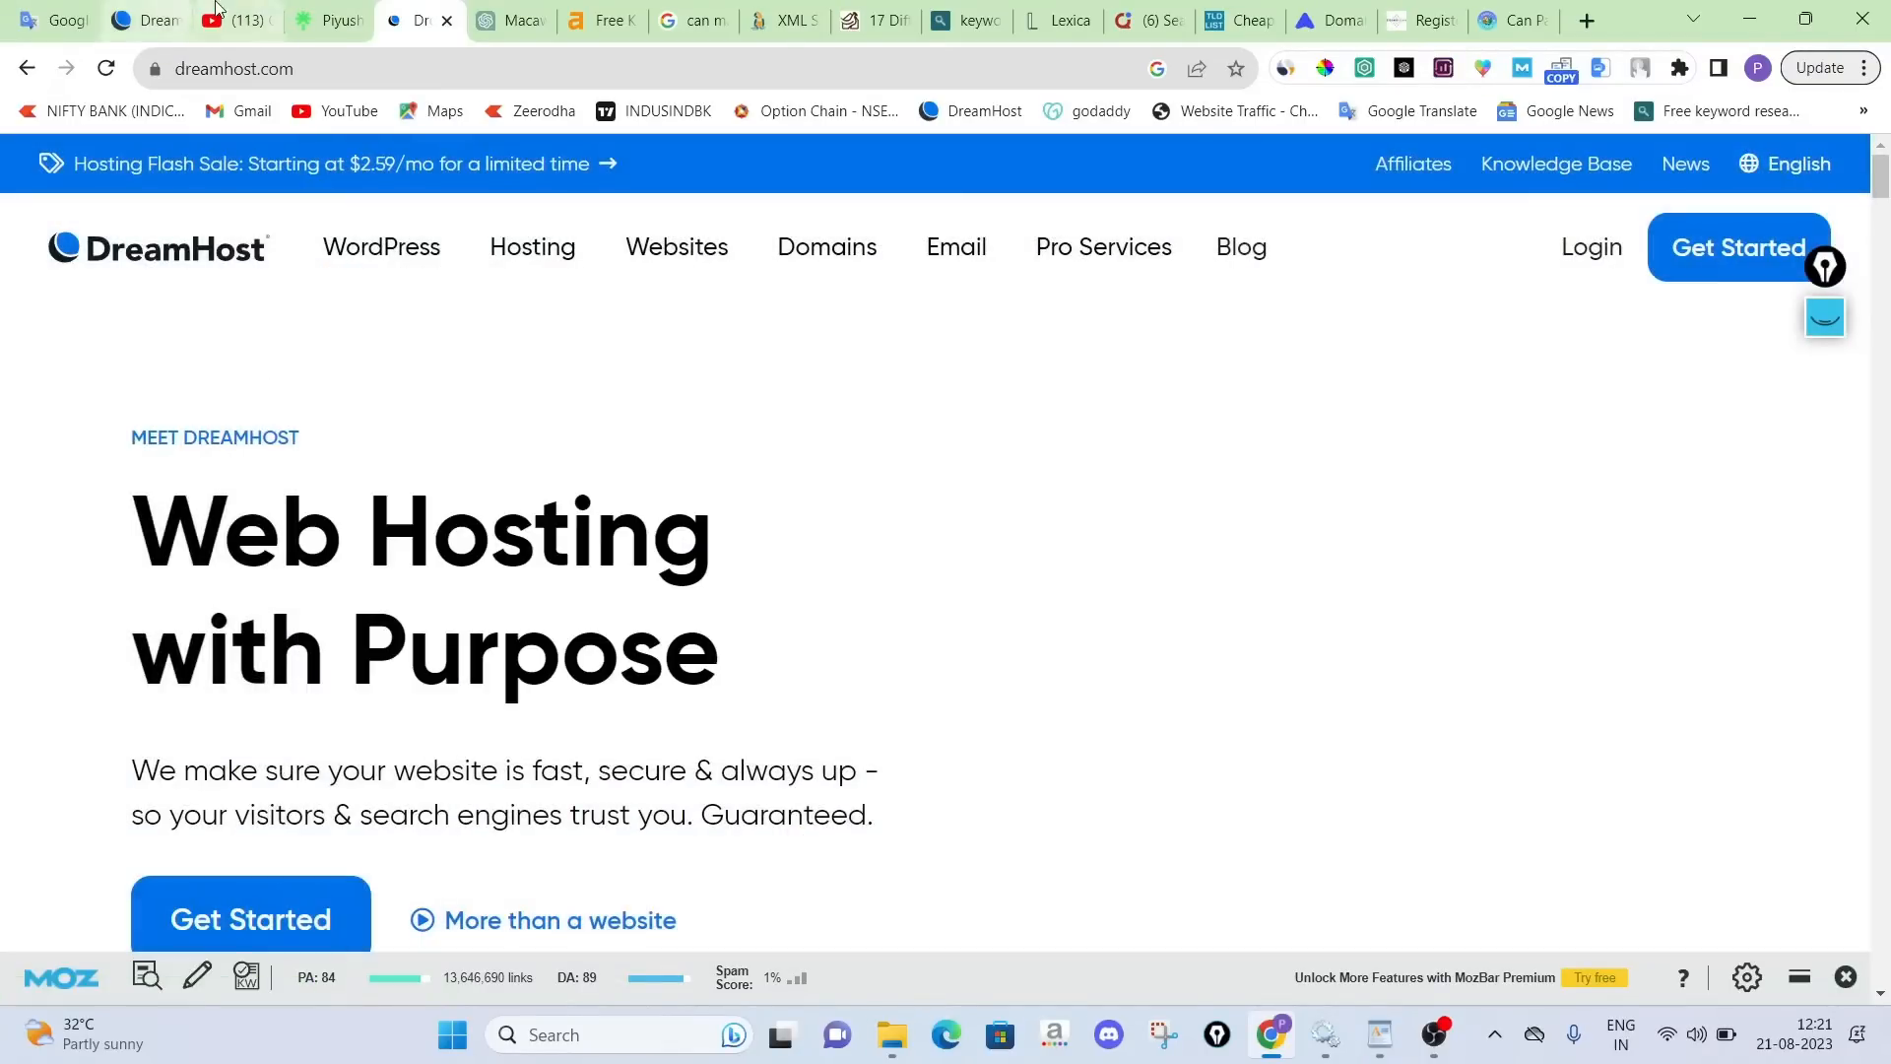
Look through the YouTube channel's videos, draw a tick beside the channel description with the pen, clear it and hide the drawing tools
click(219, 8)
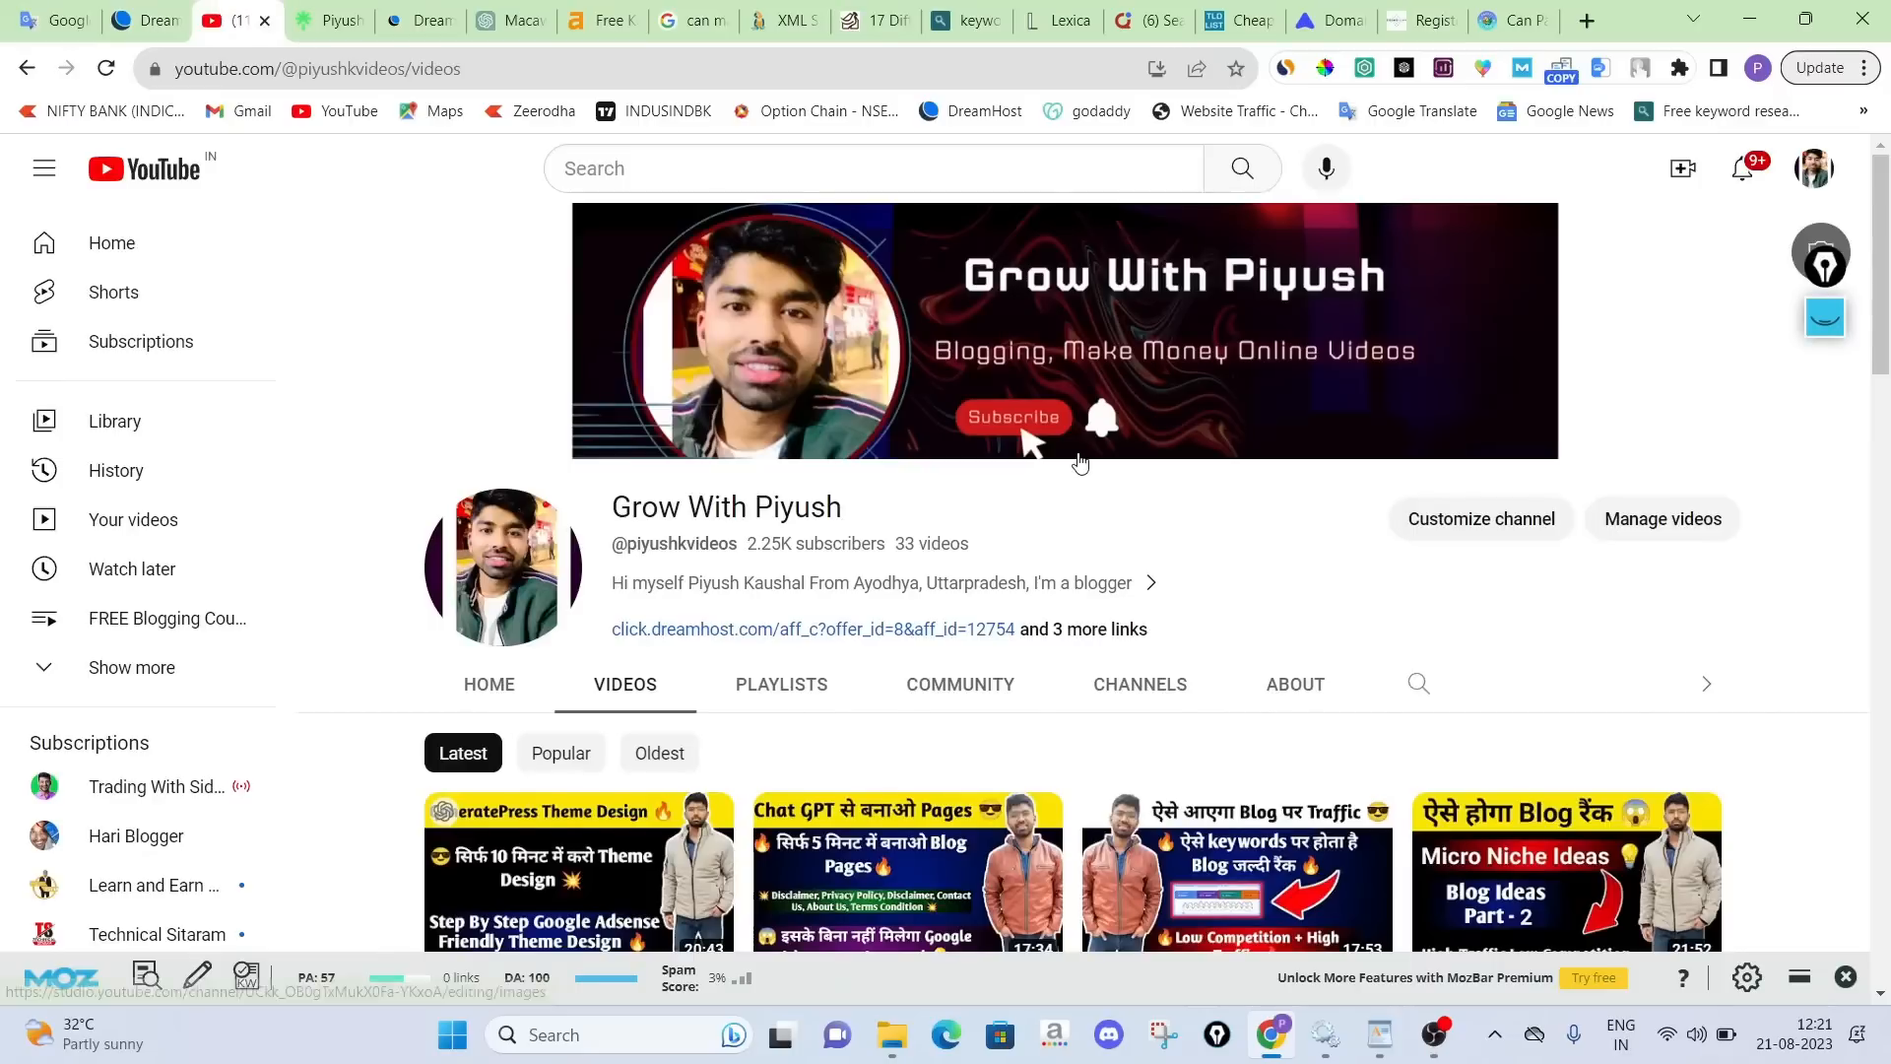
scroll(845, 557, down, 5)
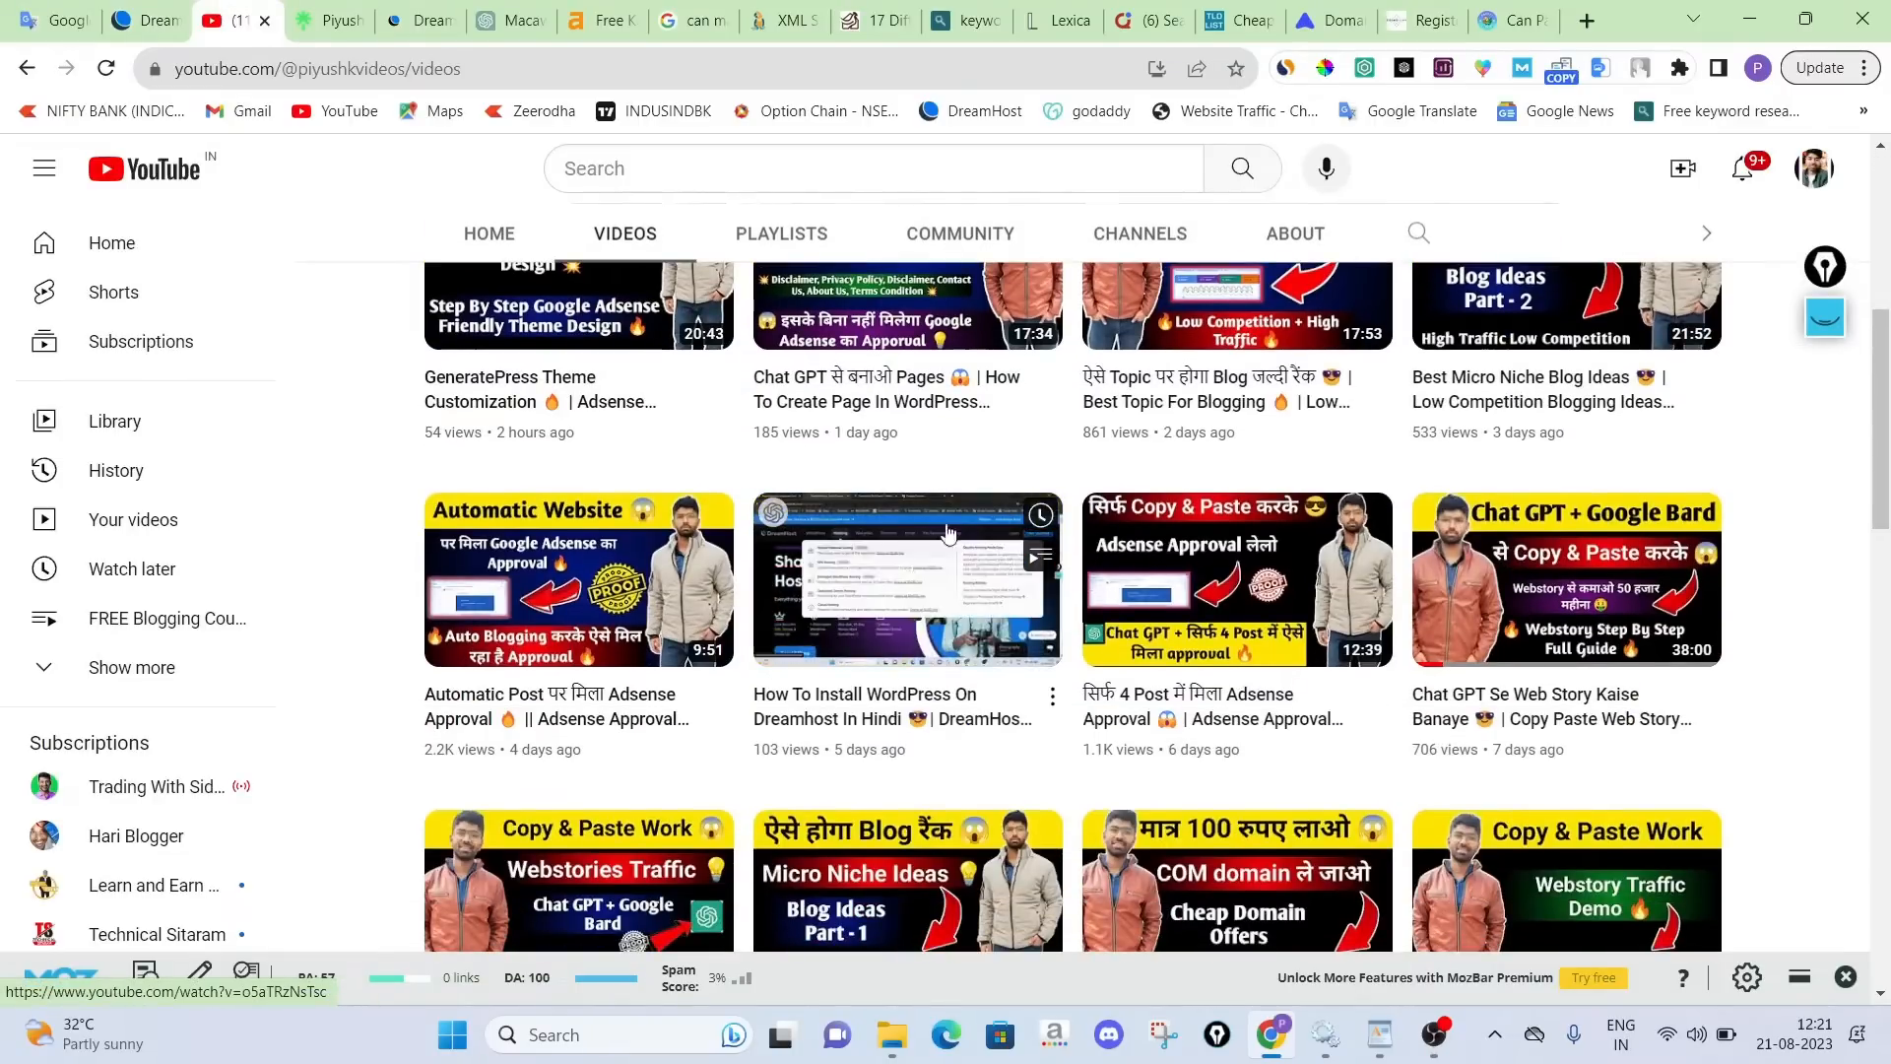
scroll(1619, 655, up, 5)
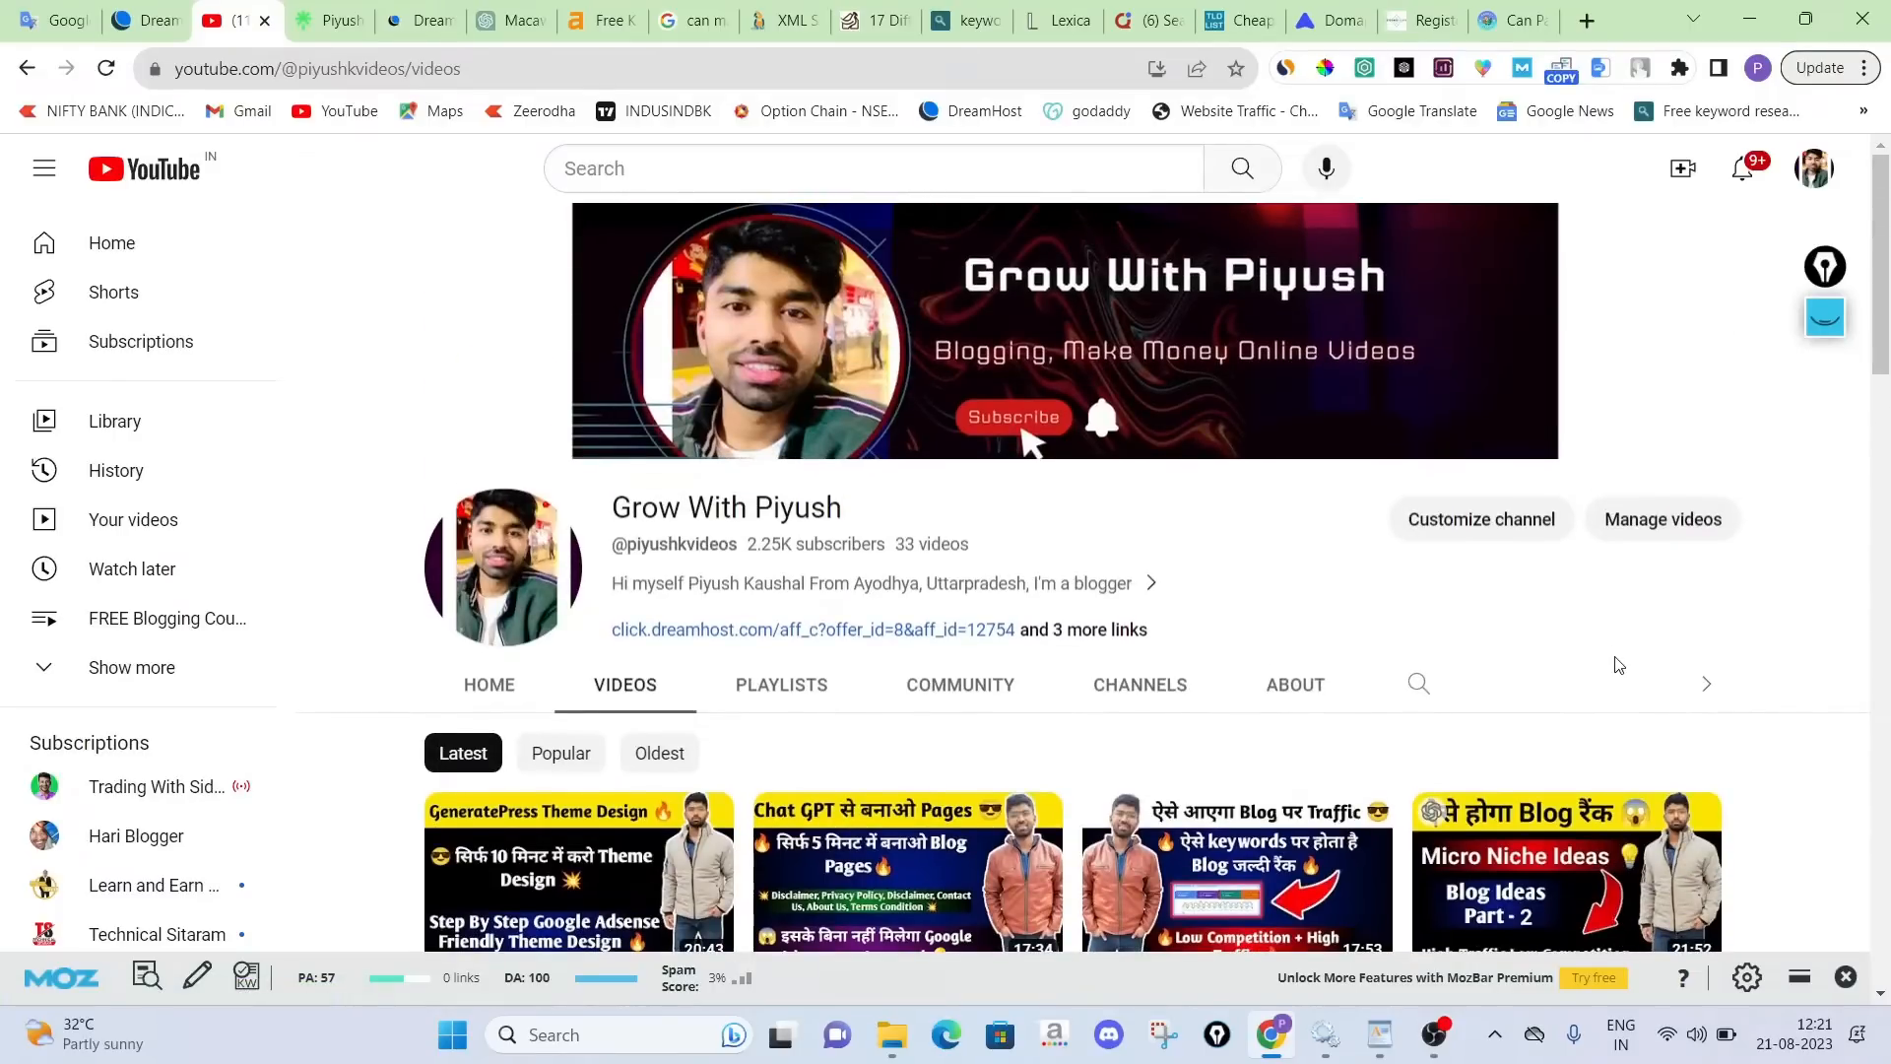
click(1826, 317)
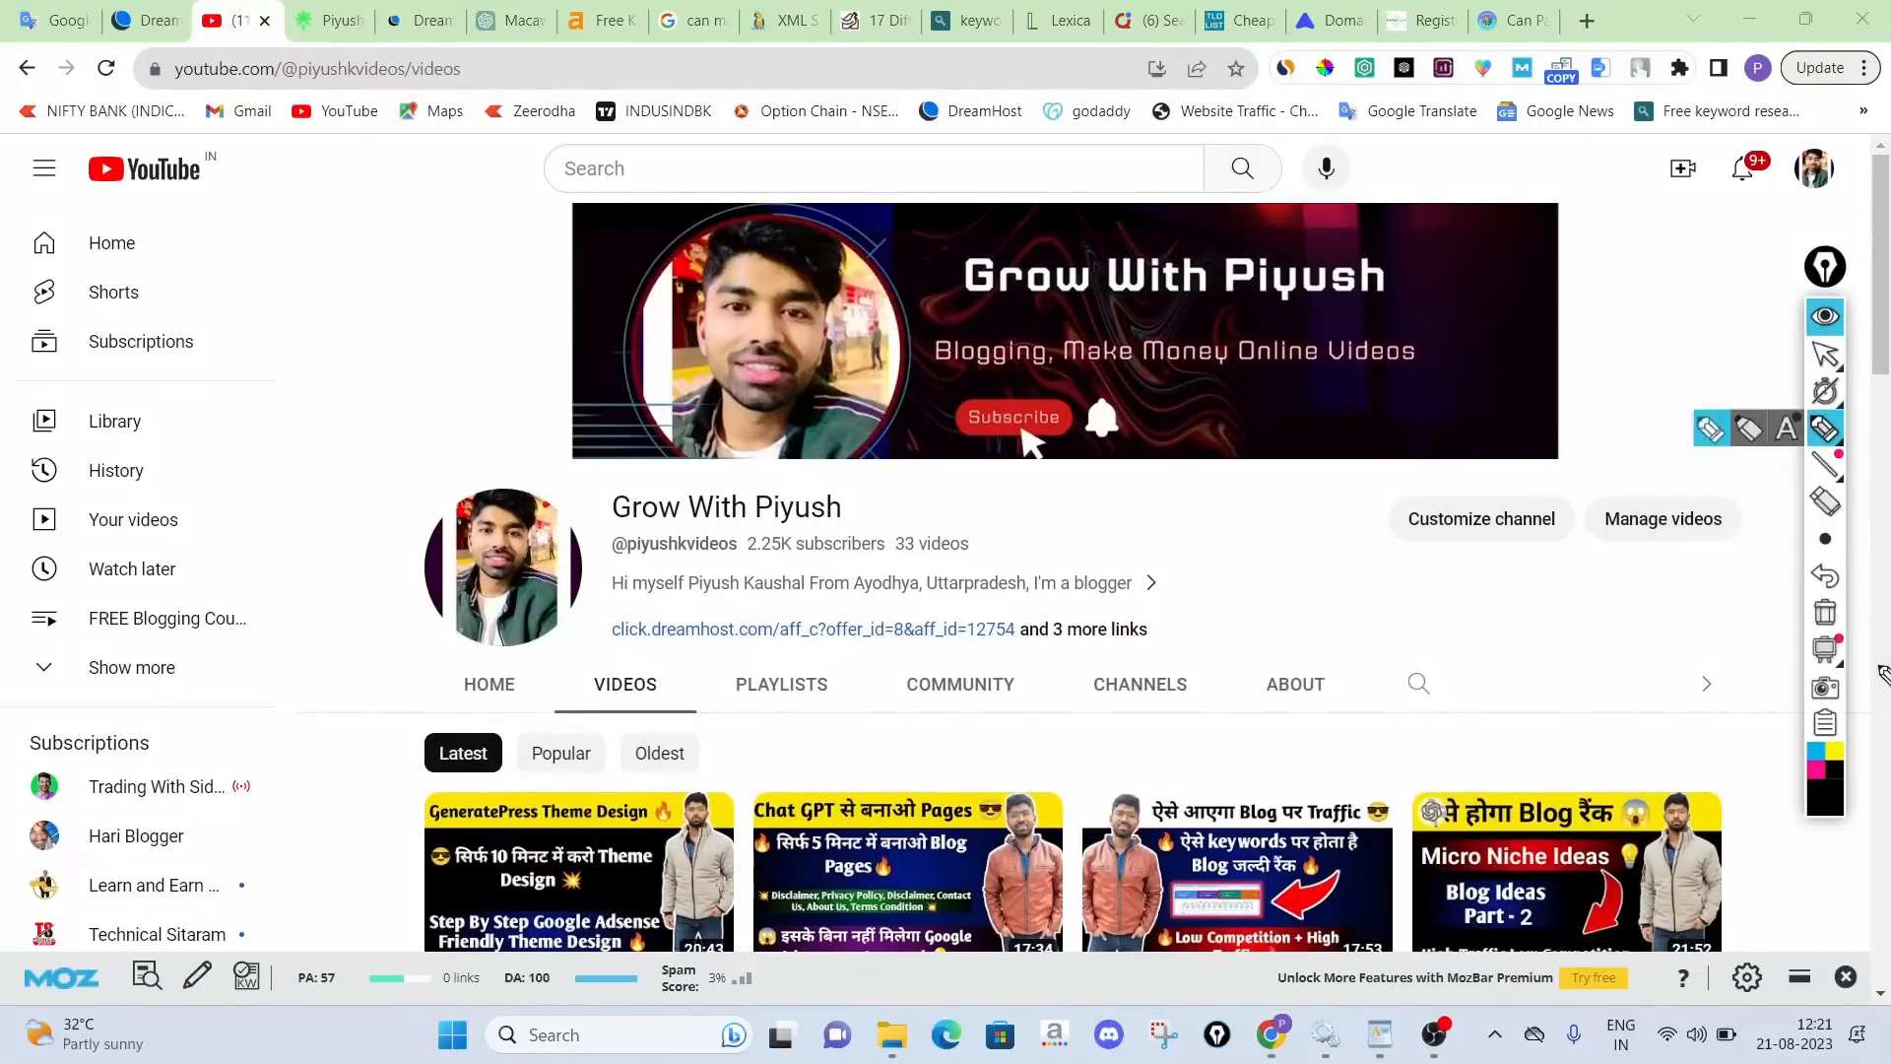
drag(1208, 569, 1352, 556)
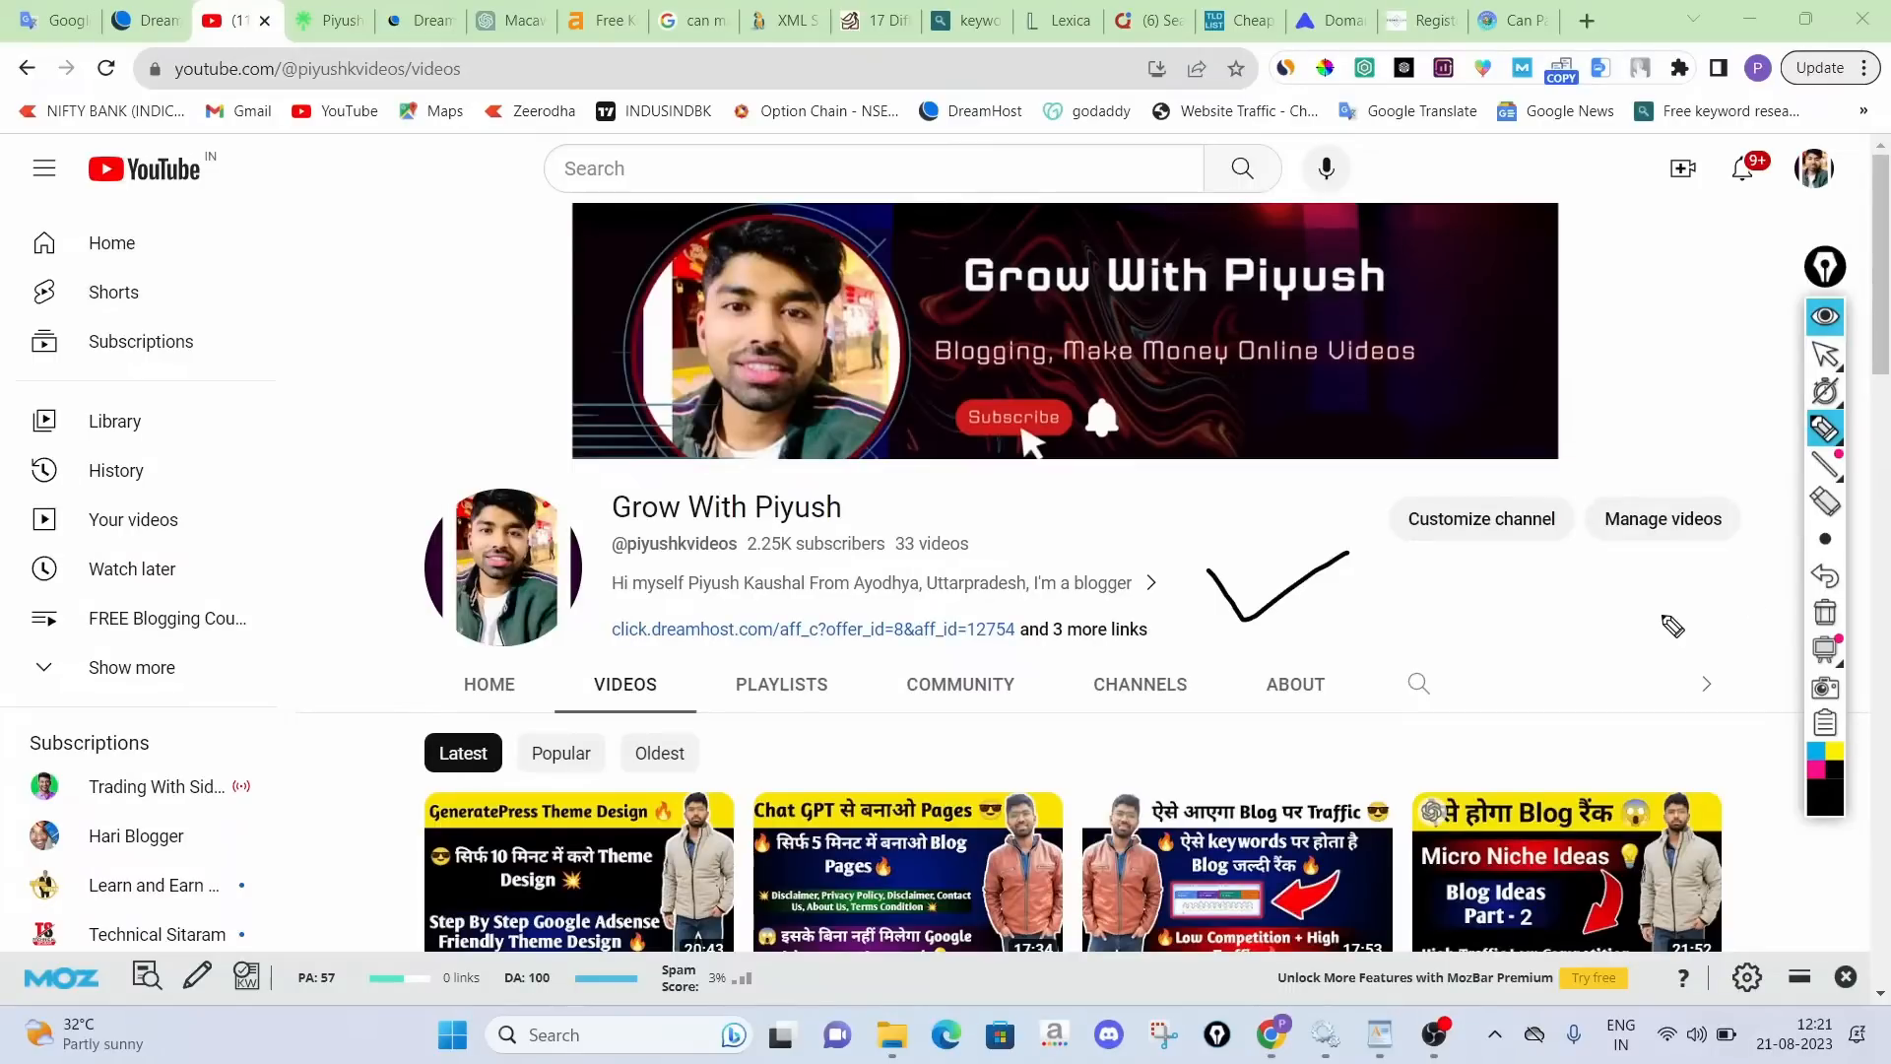
click(1824, 426)
click(1825, 320)
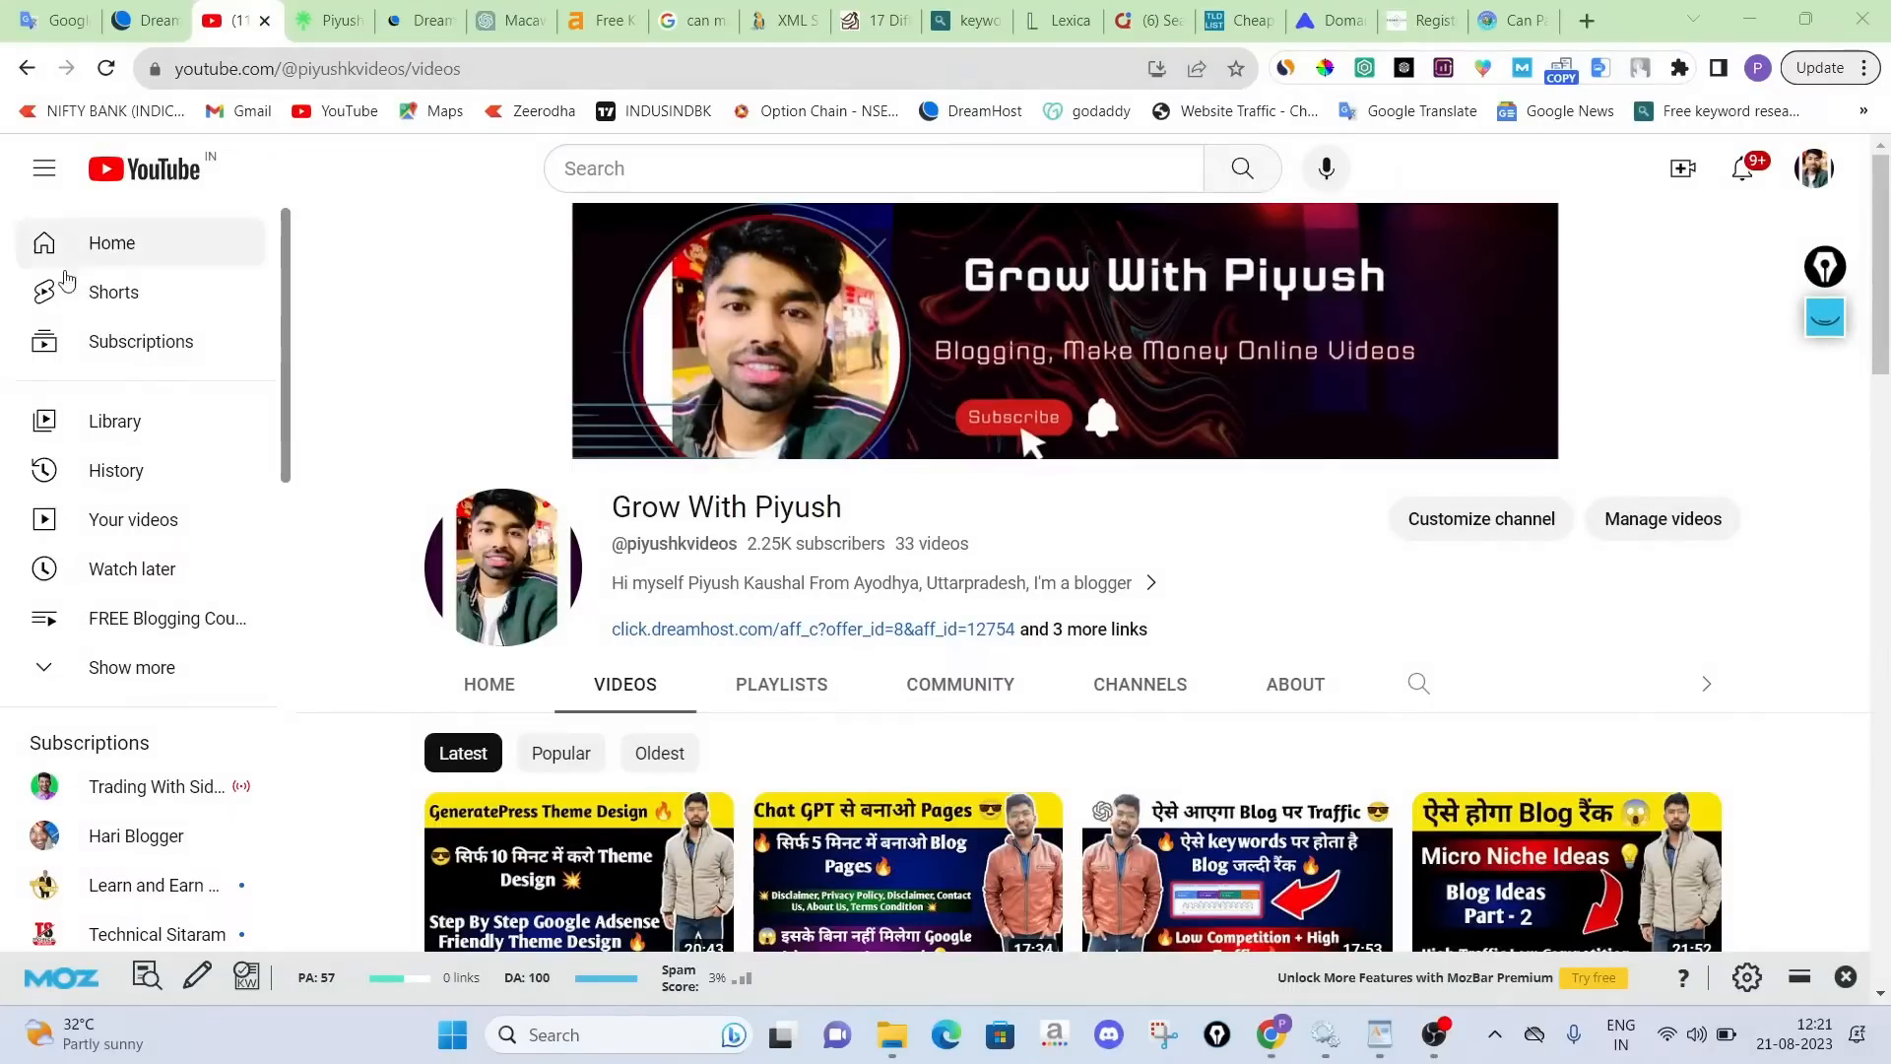
Look over the Ahrefs parrot keyword list and the Google results, highlighting "macaws" in the search query
click(419, 19)
click(594, 14)
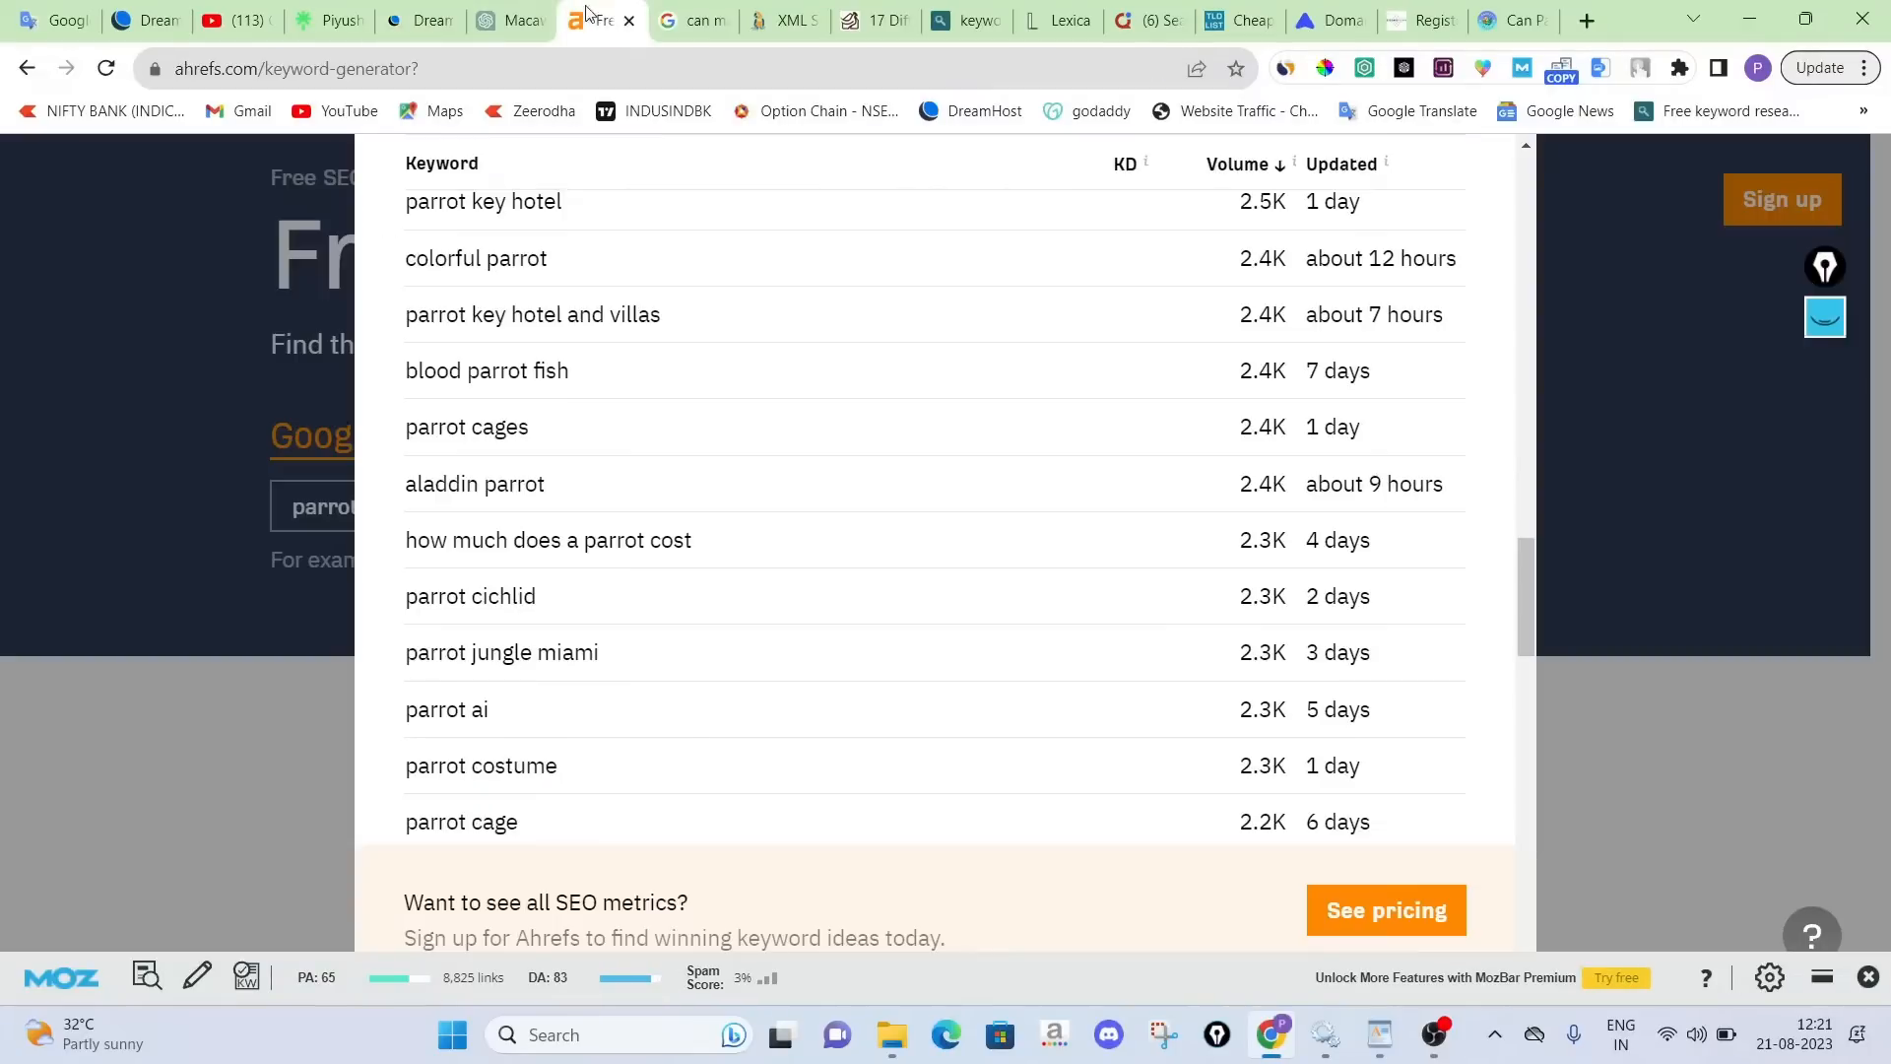
scroll(493, 463, up, 2)
click(695, 19)
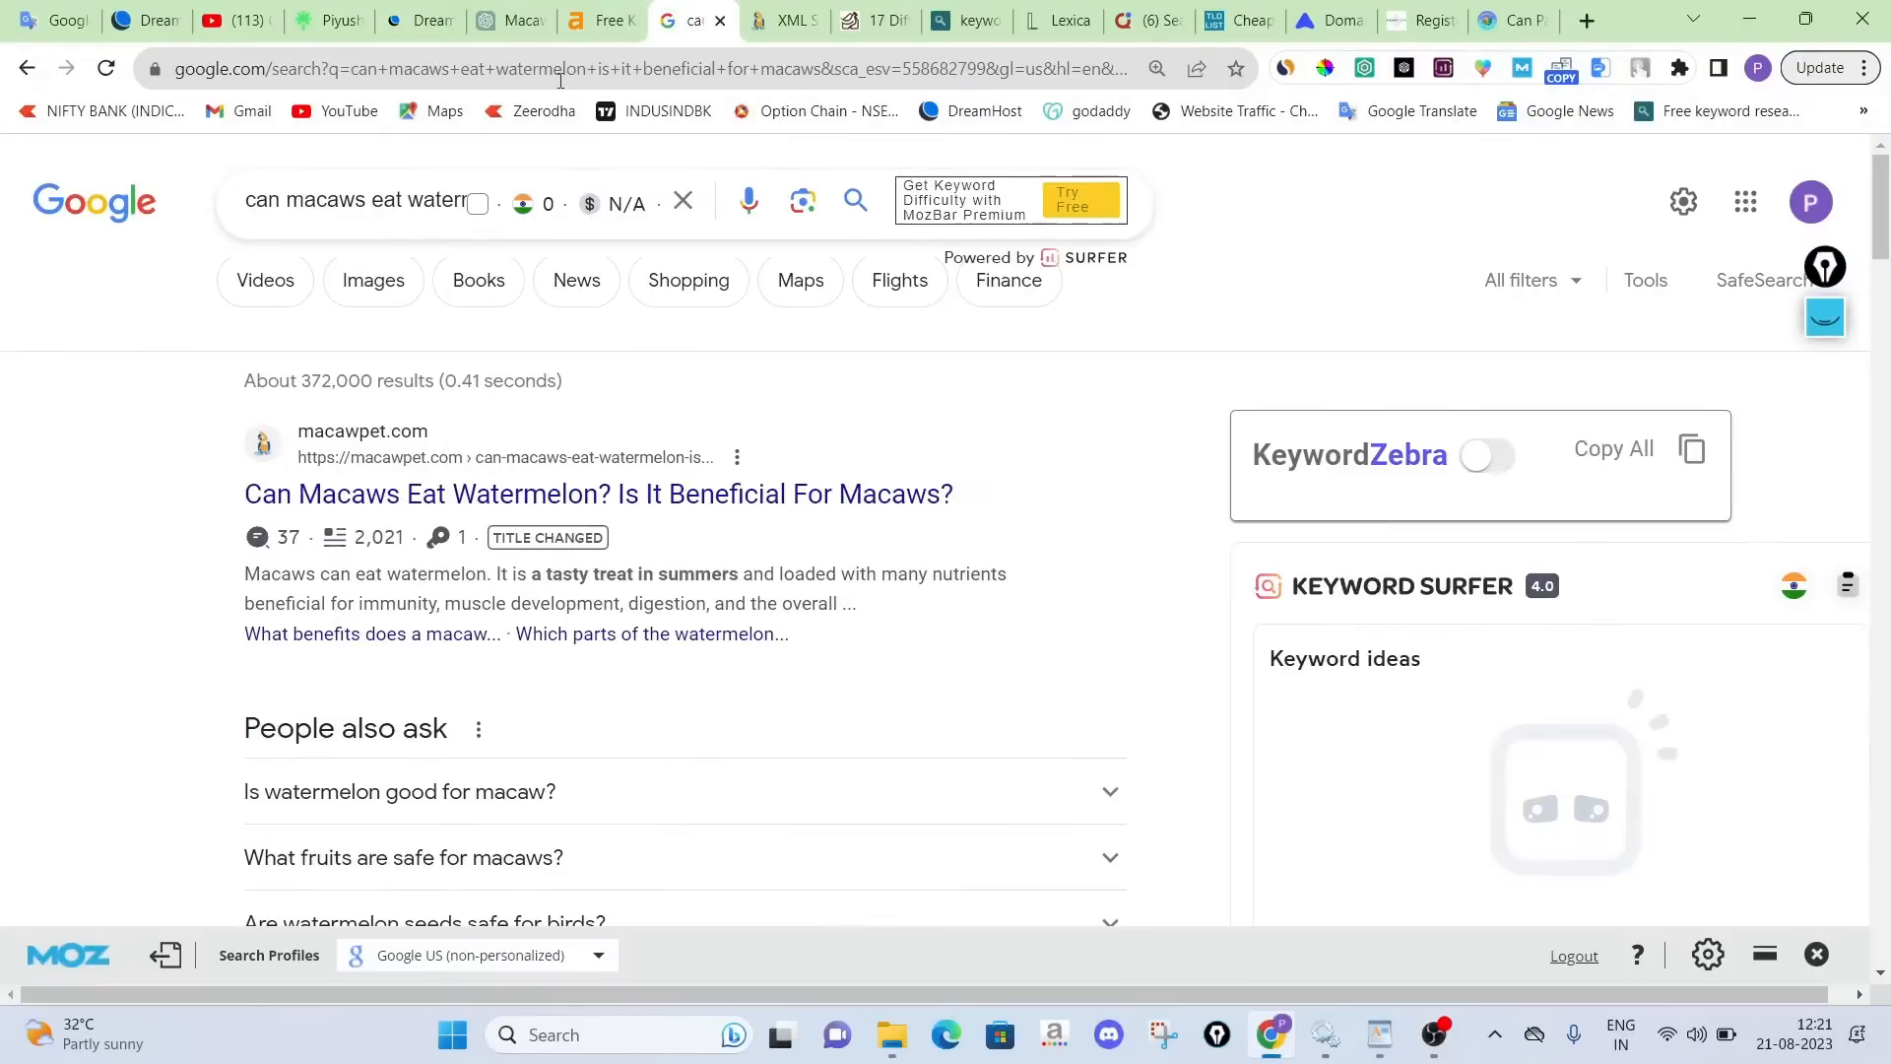
double_click(323, 200)
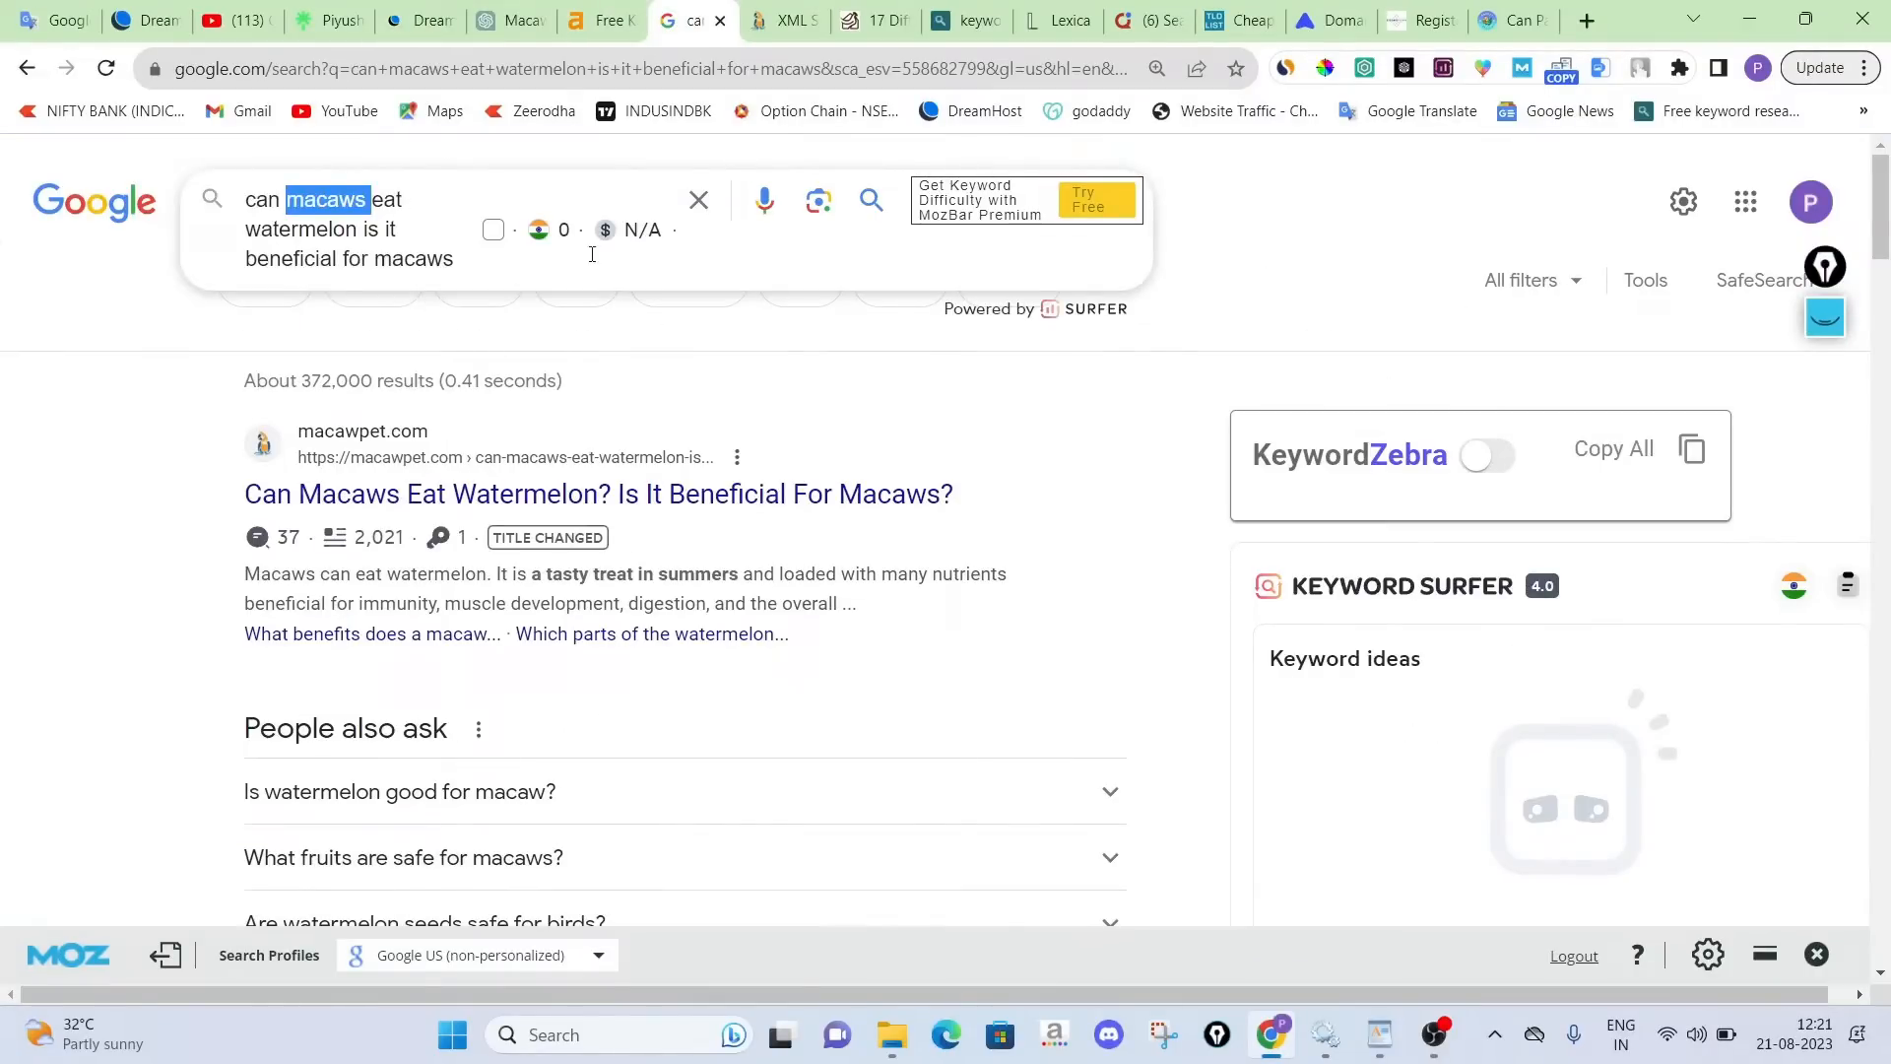
click(1227, 299)
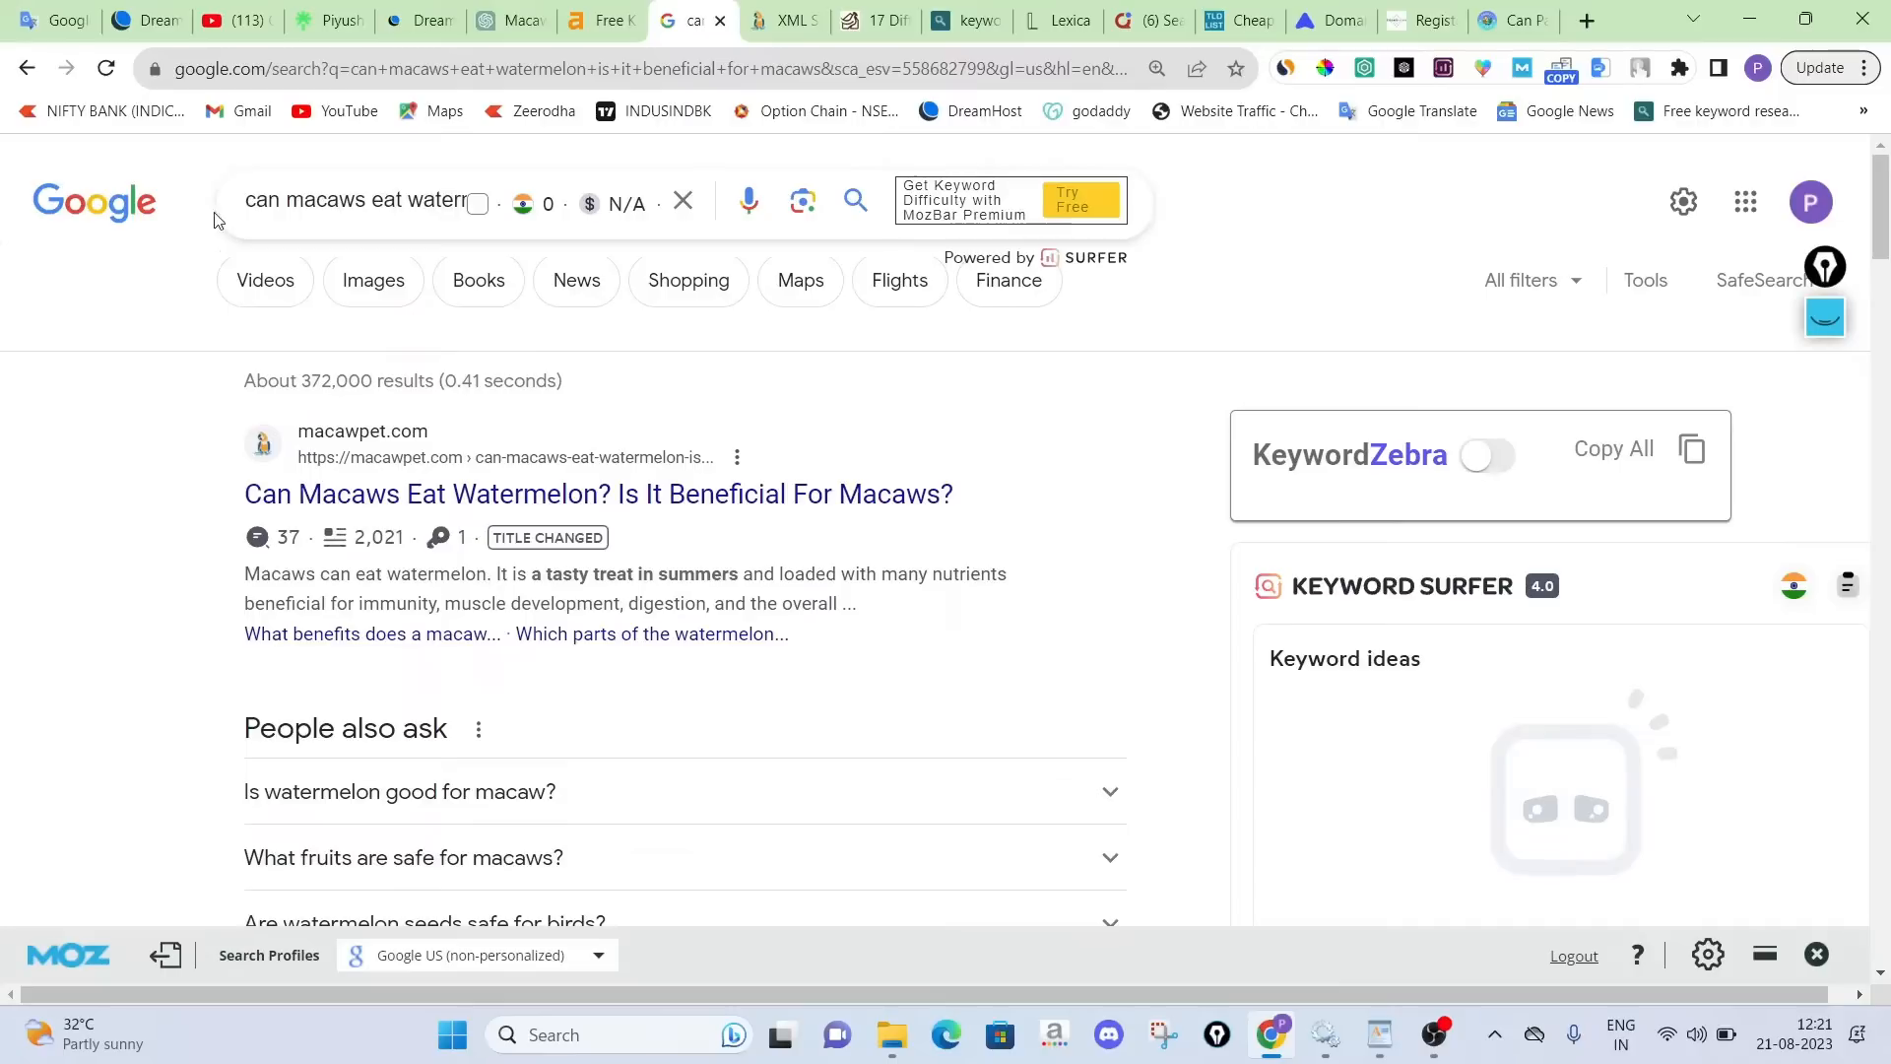
click(419, 20)
click(694, 14)
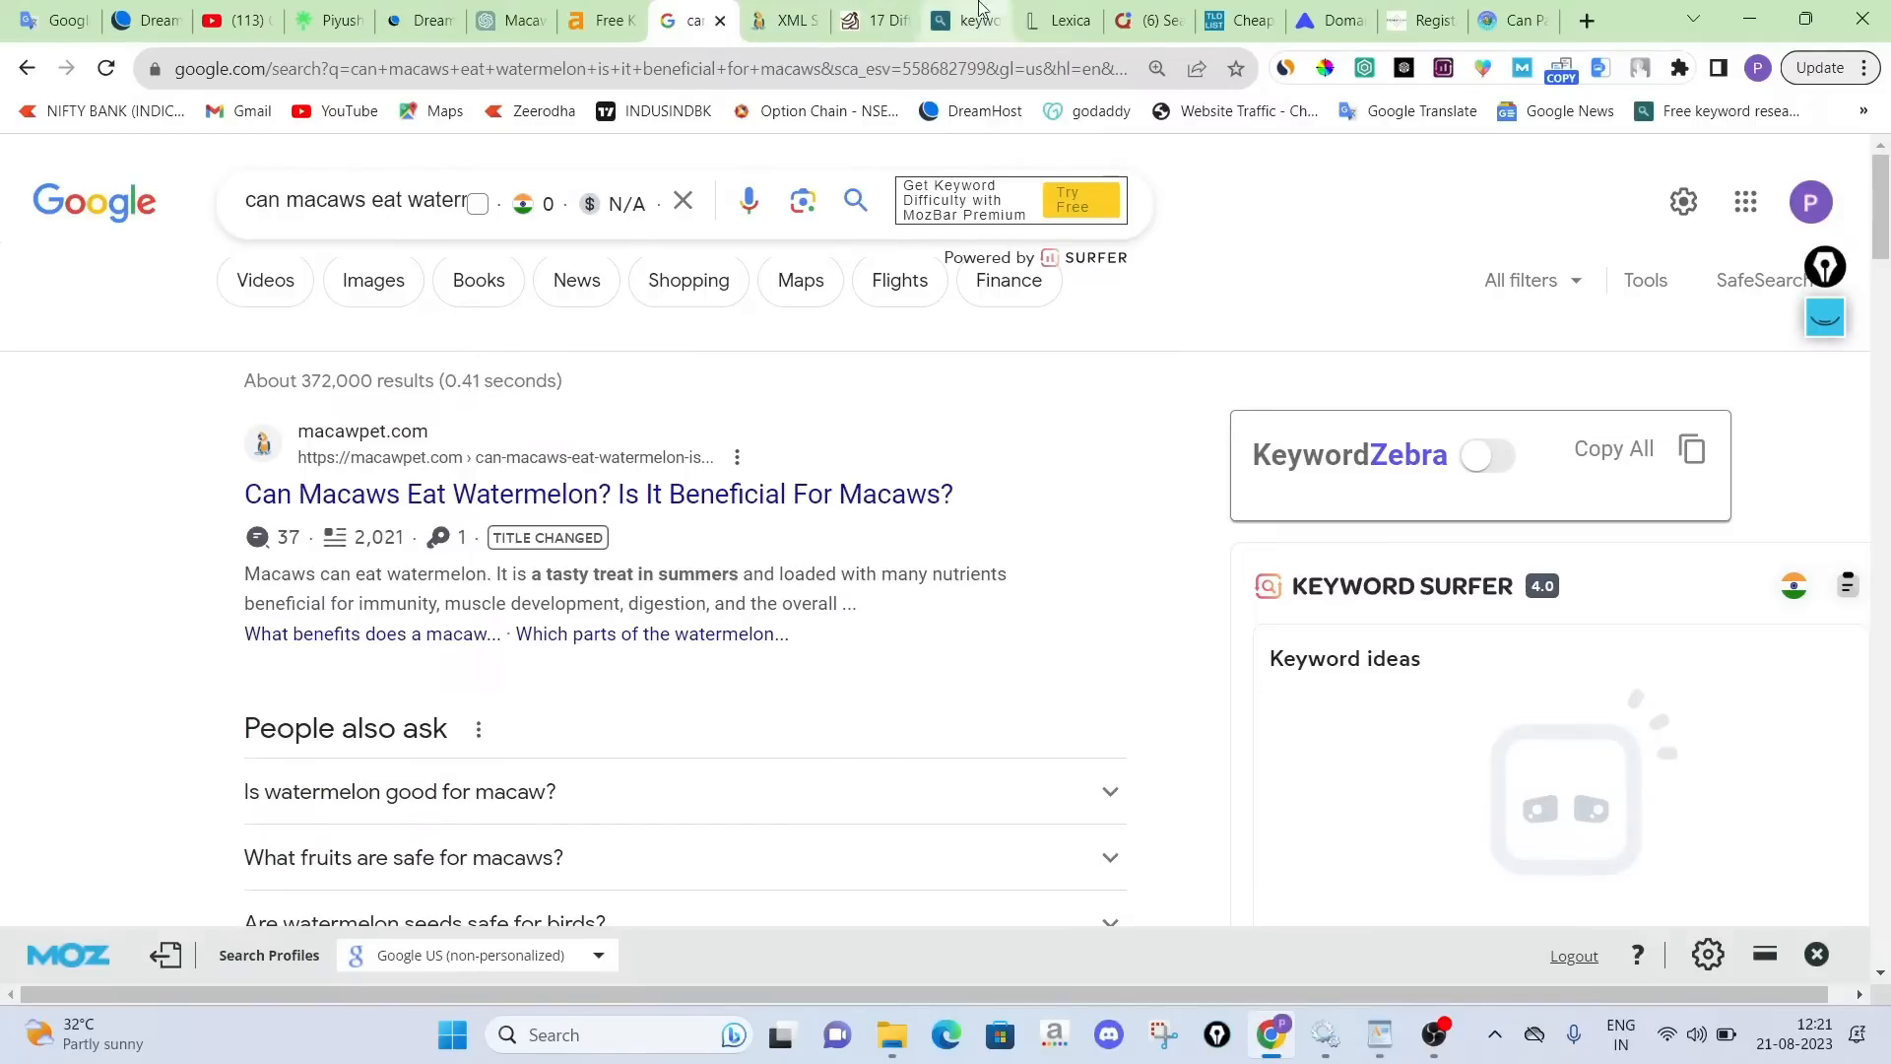
Browse the YouTube channel's videos down to "How To Buy Cheapest Domain 2023"
key(ctrl+3)
scroll(1087, 454, down, 6)
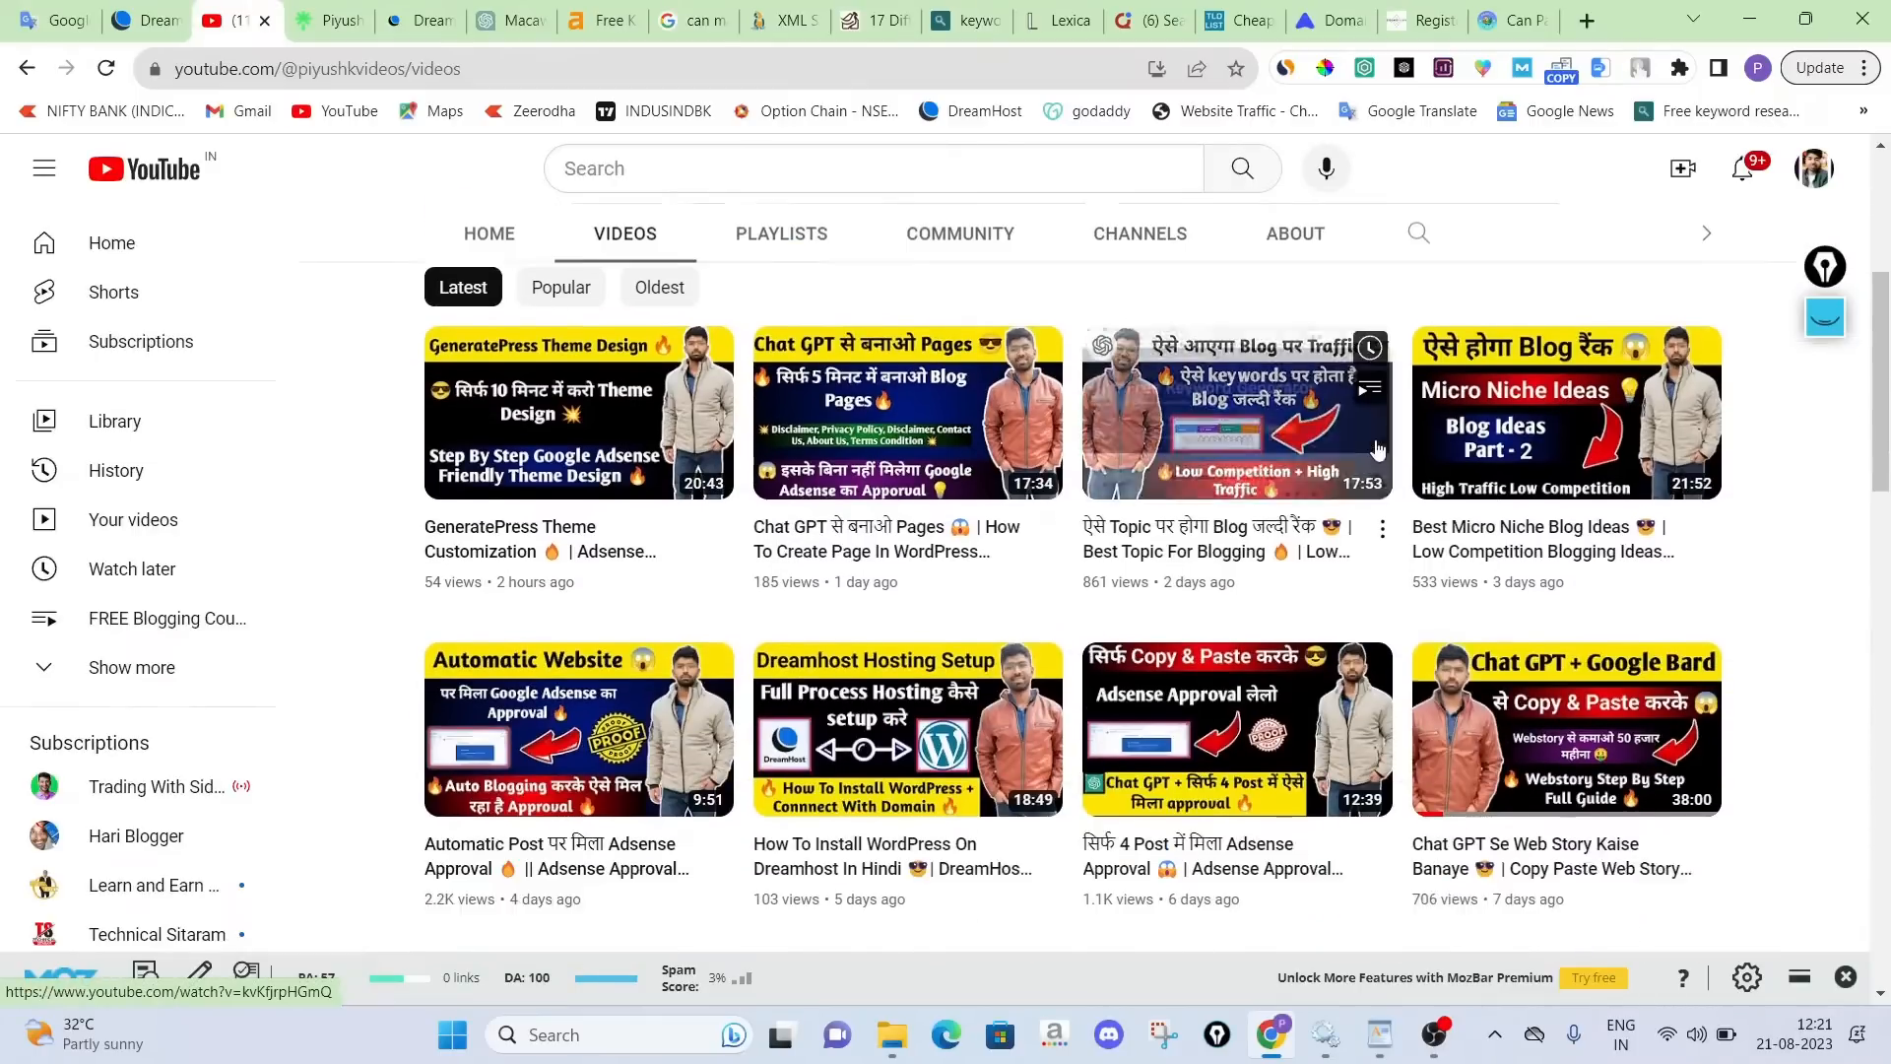
scroll(1848, 533, down, 3)
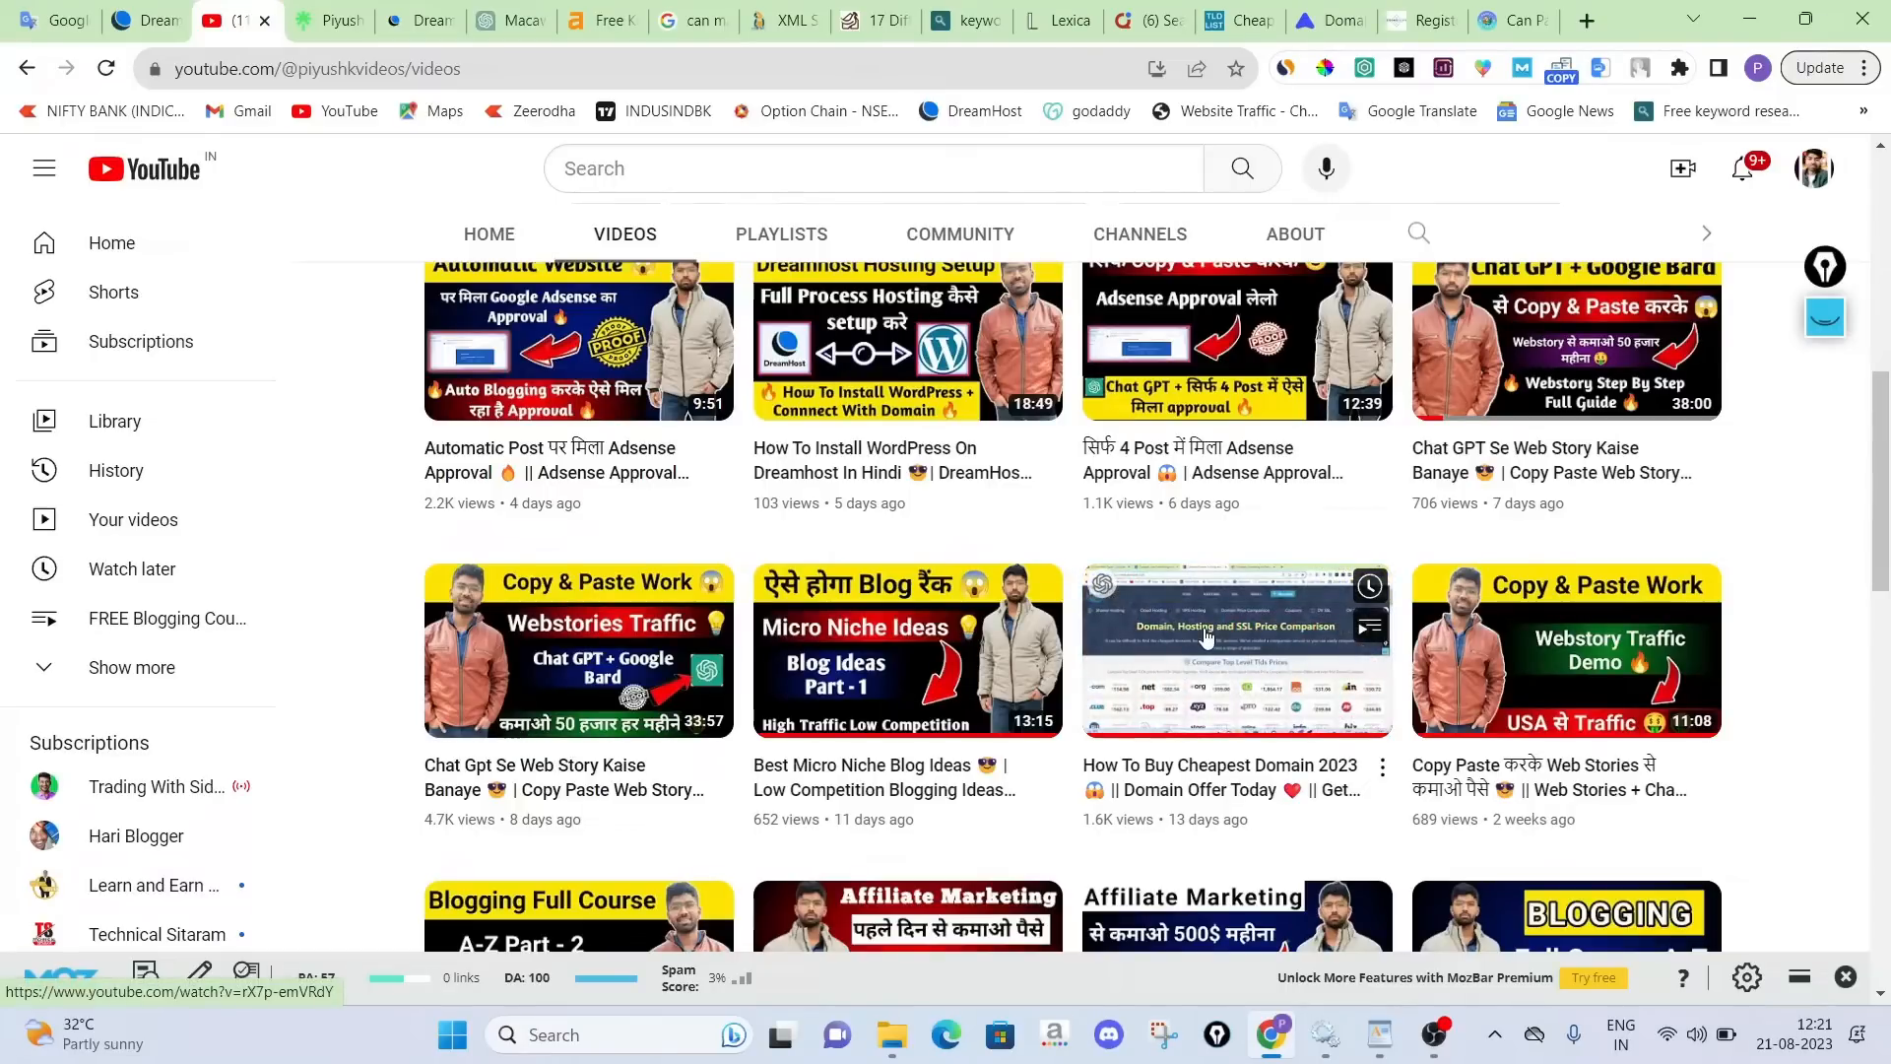
Compare .com registrar prices and promo codes on TLD-List, highlighting the page's web address
click(1236, 20)
scroll(612, 369, up, 2)
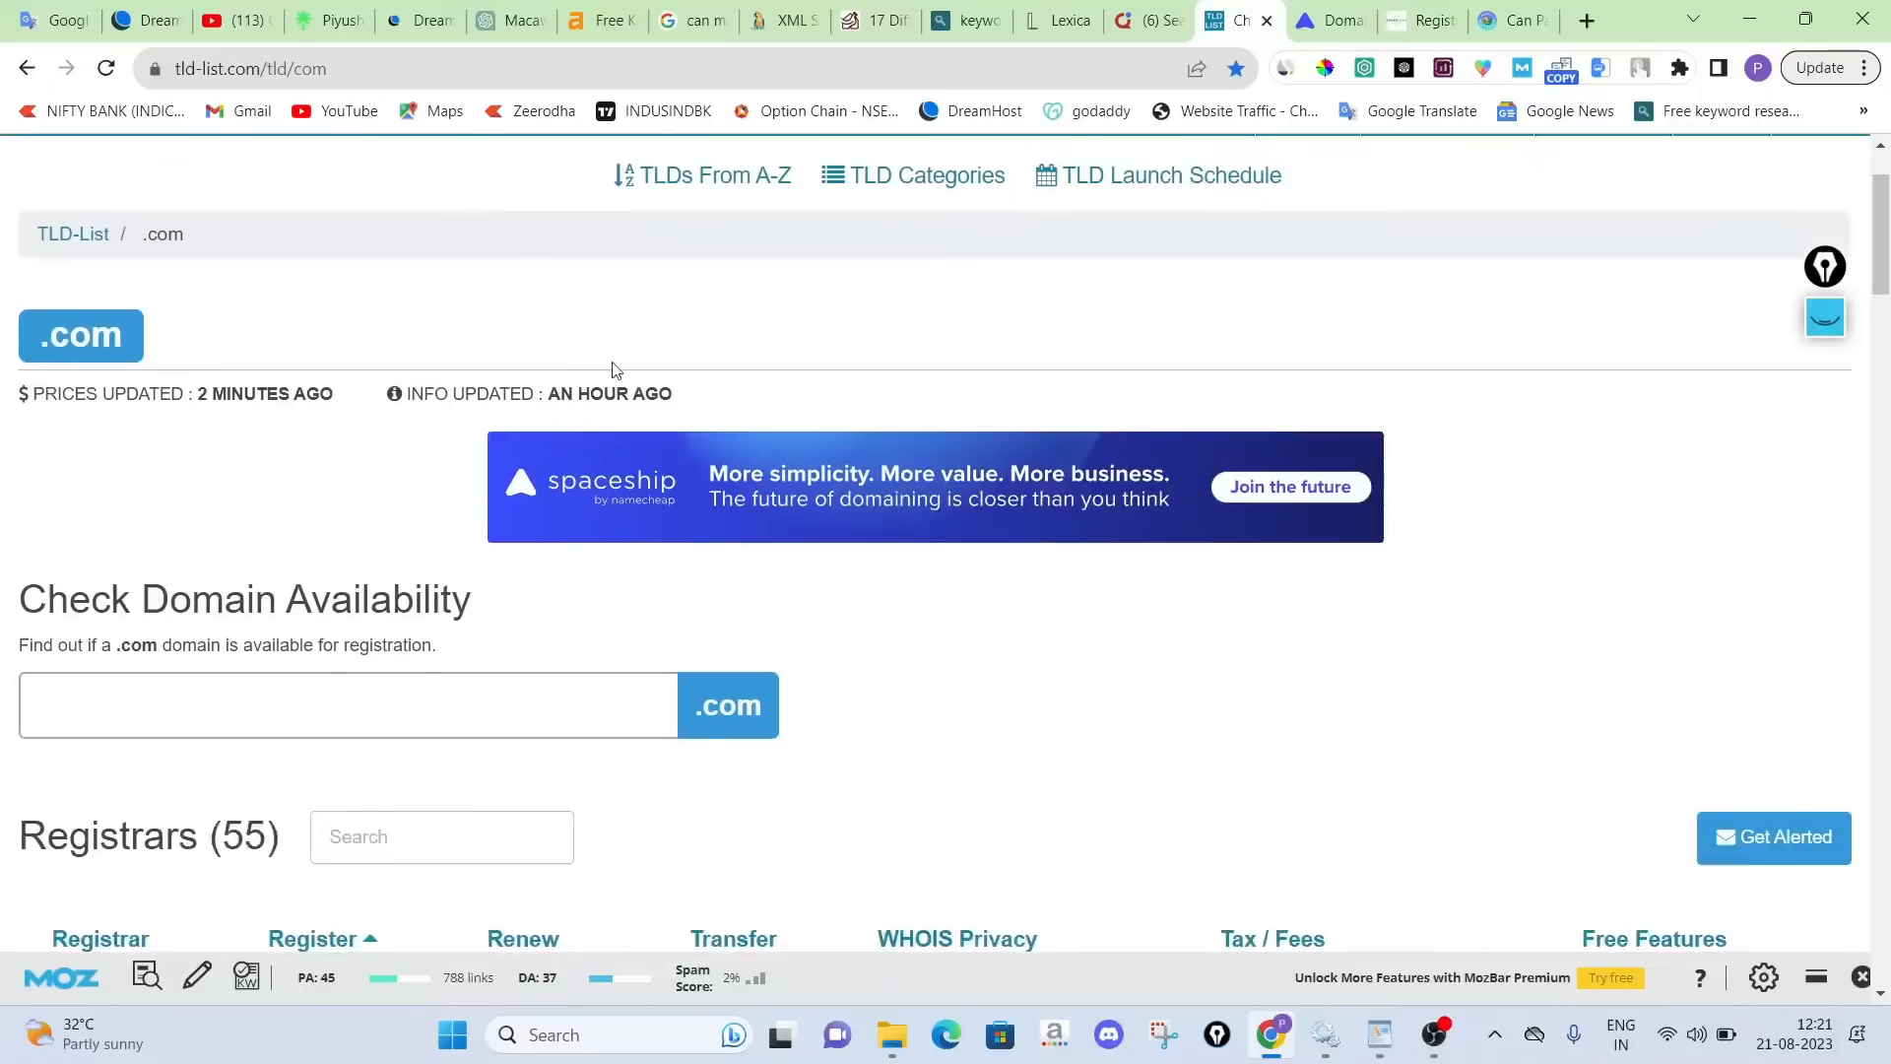
scroll(612, 370, up, 2)
click(283, 72)
click(286, 72)
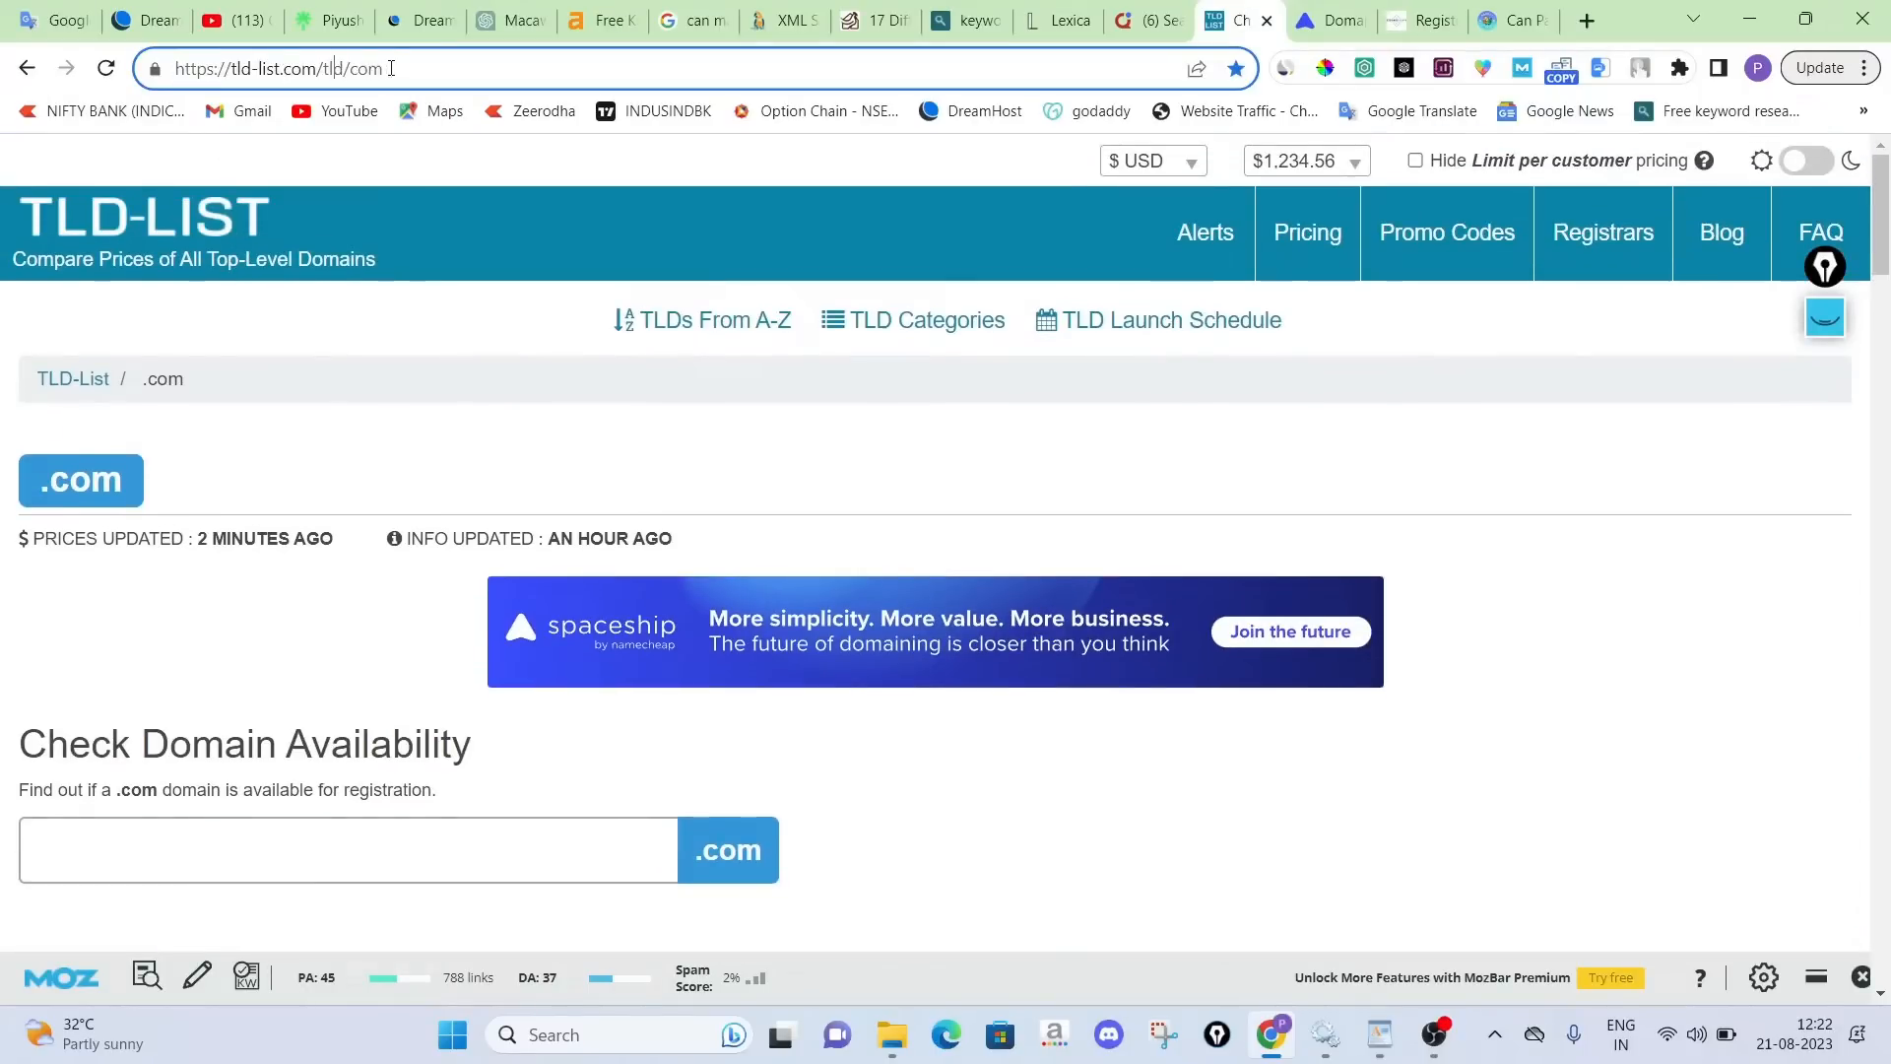
drag(399, 69, 179, 77)
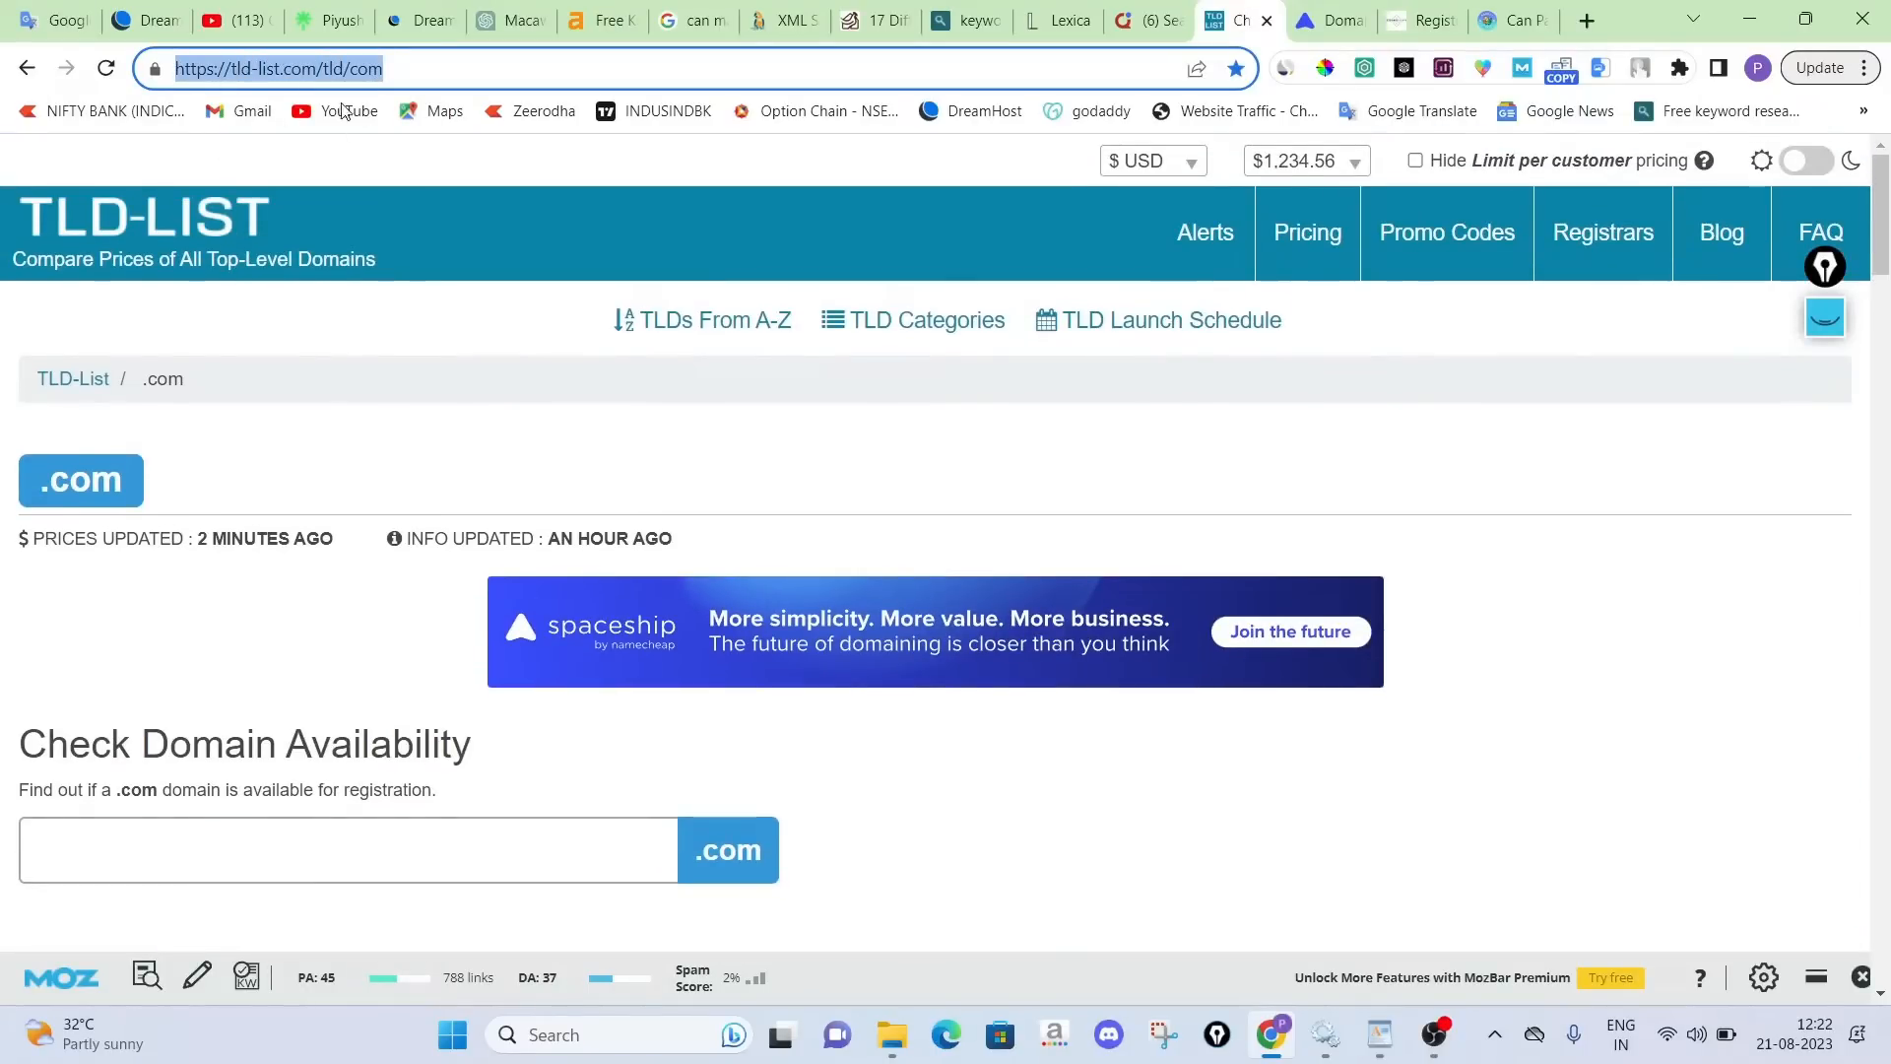
scroll(338, 295, down, 3)
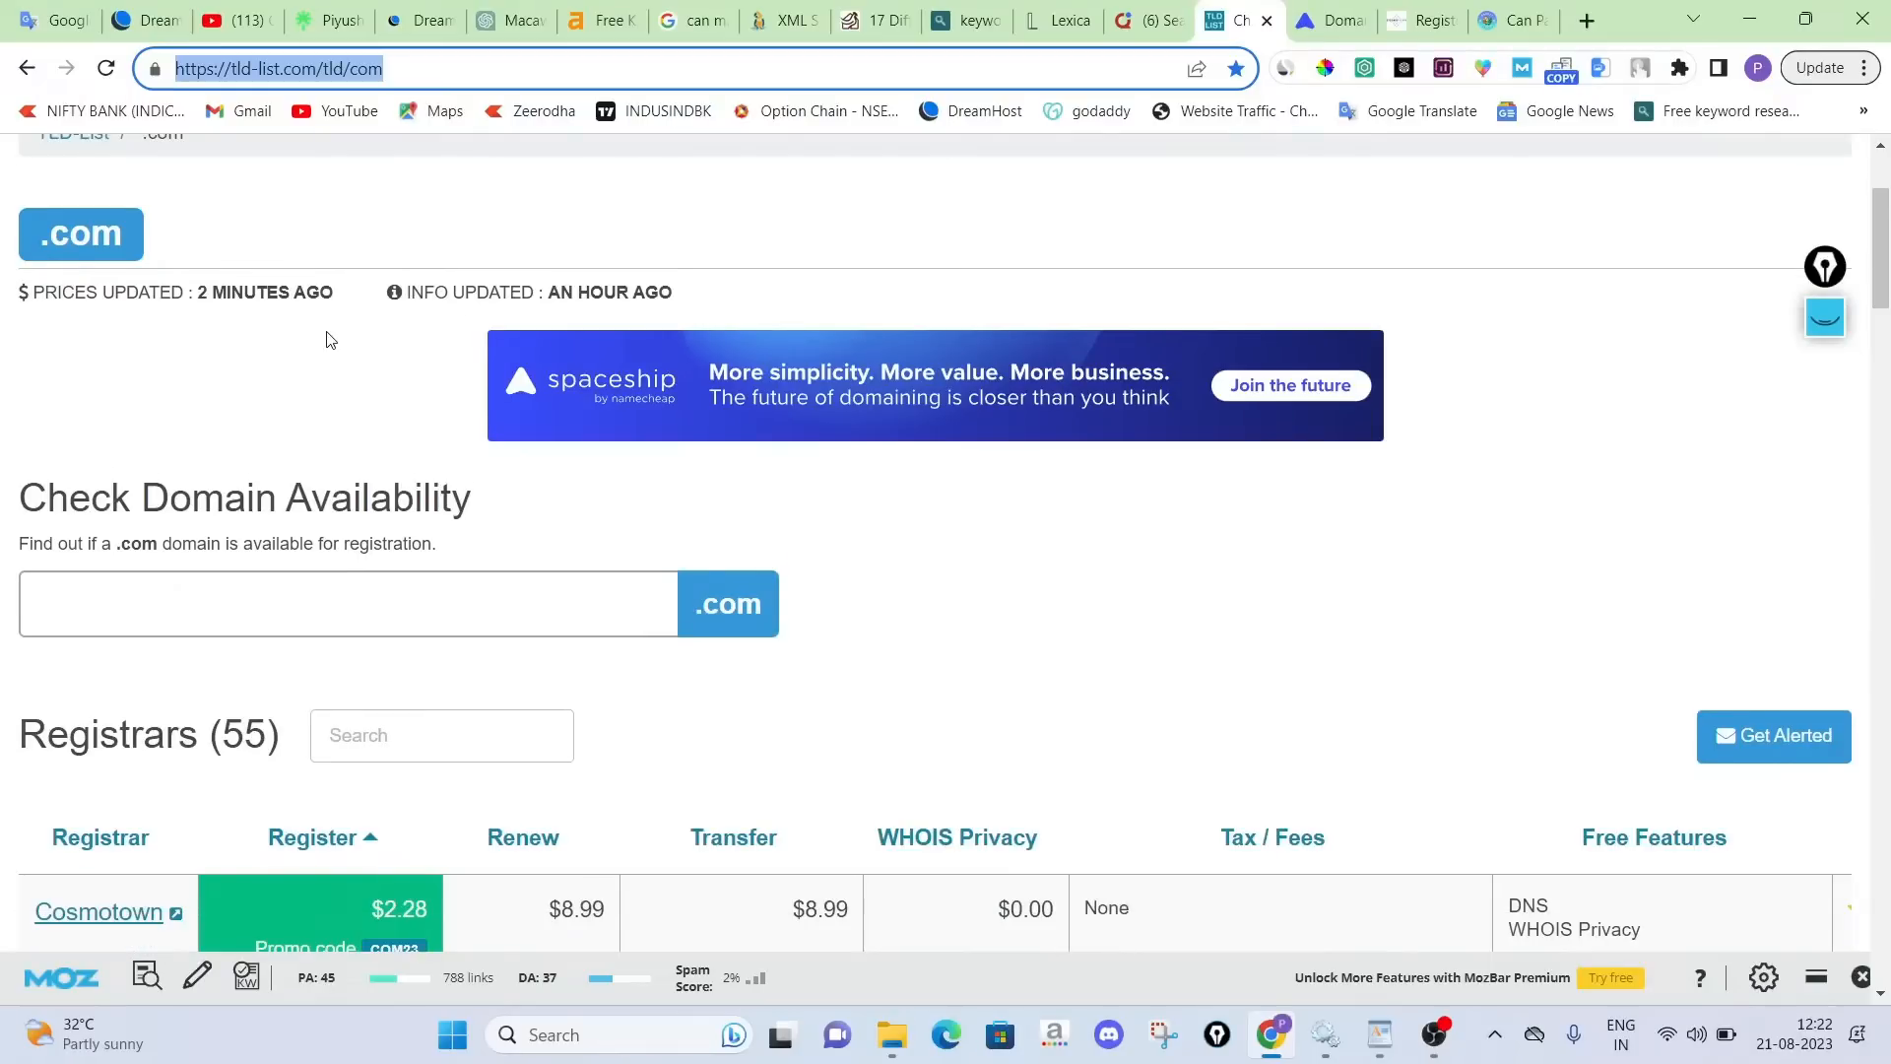
scroll(330, 340, down, 4)
scroll(327, 335, down, 2)
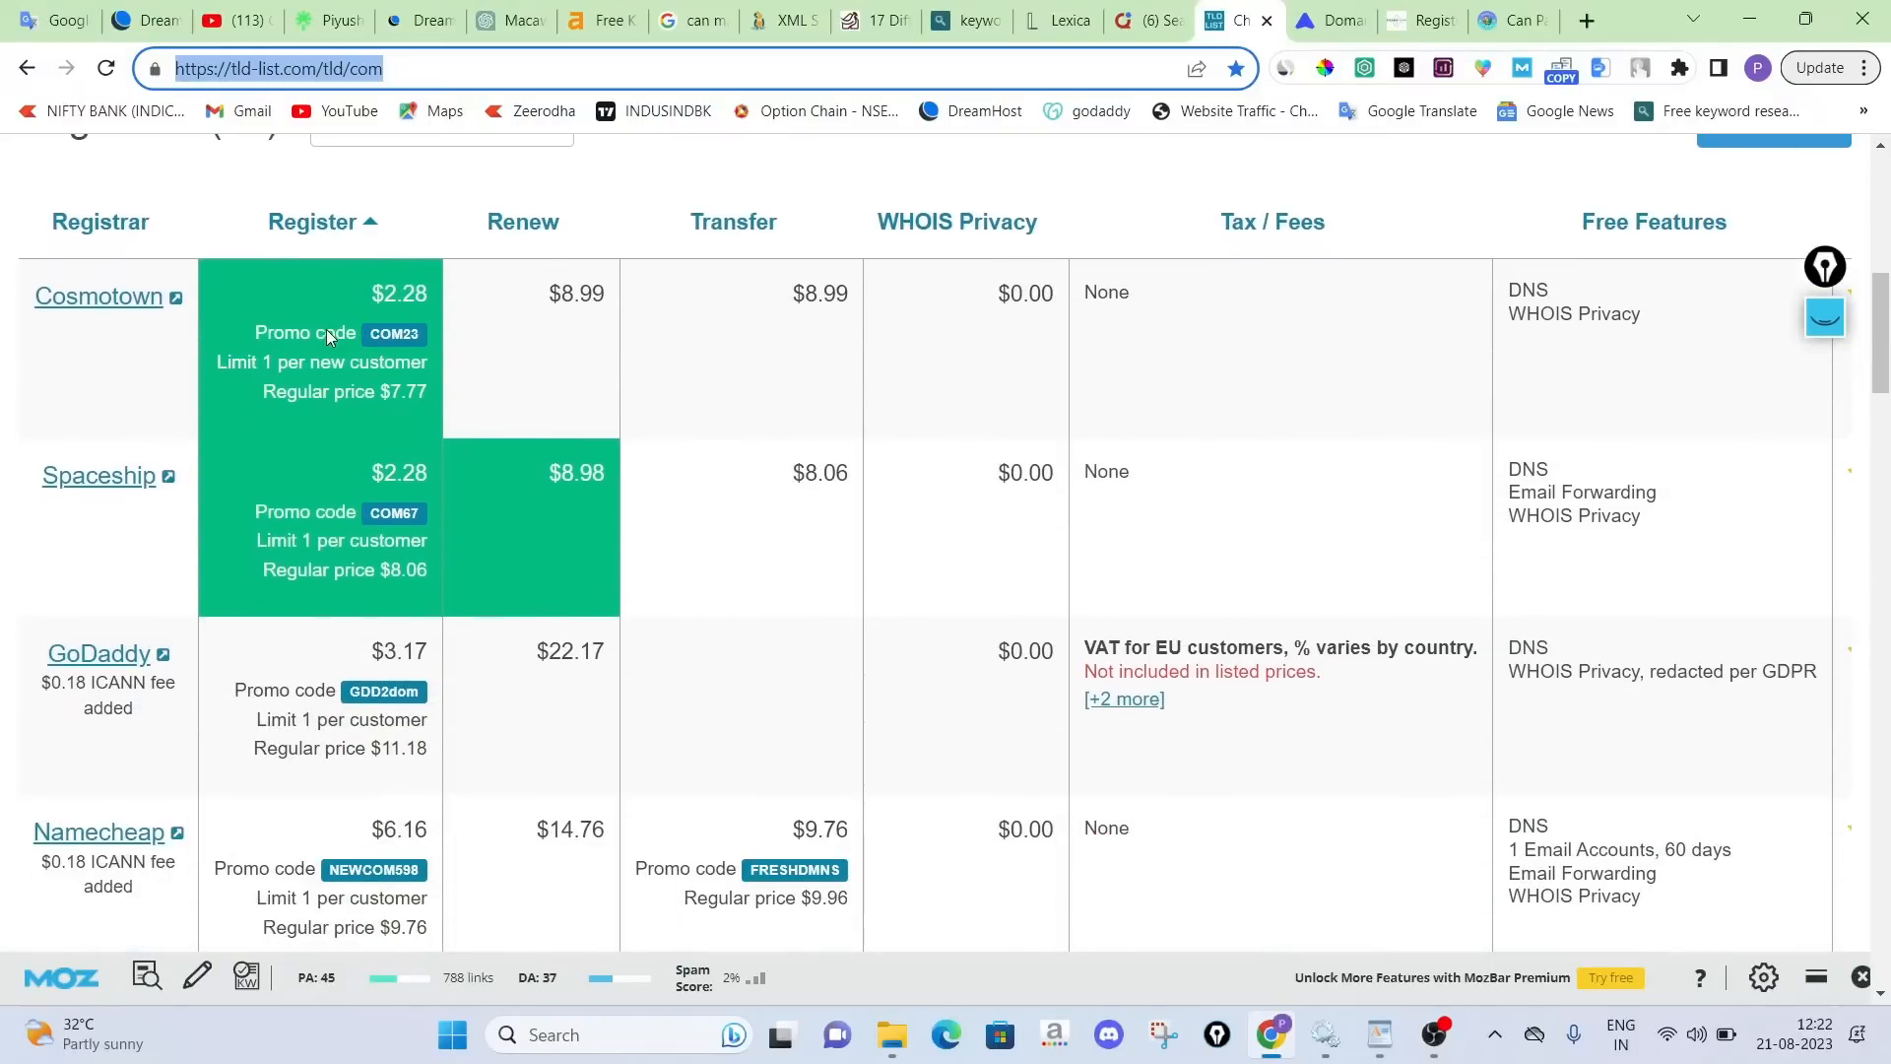
scroll(327, 333, up, 1)
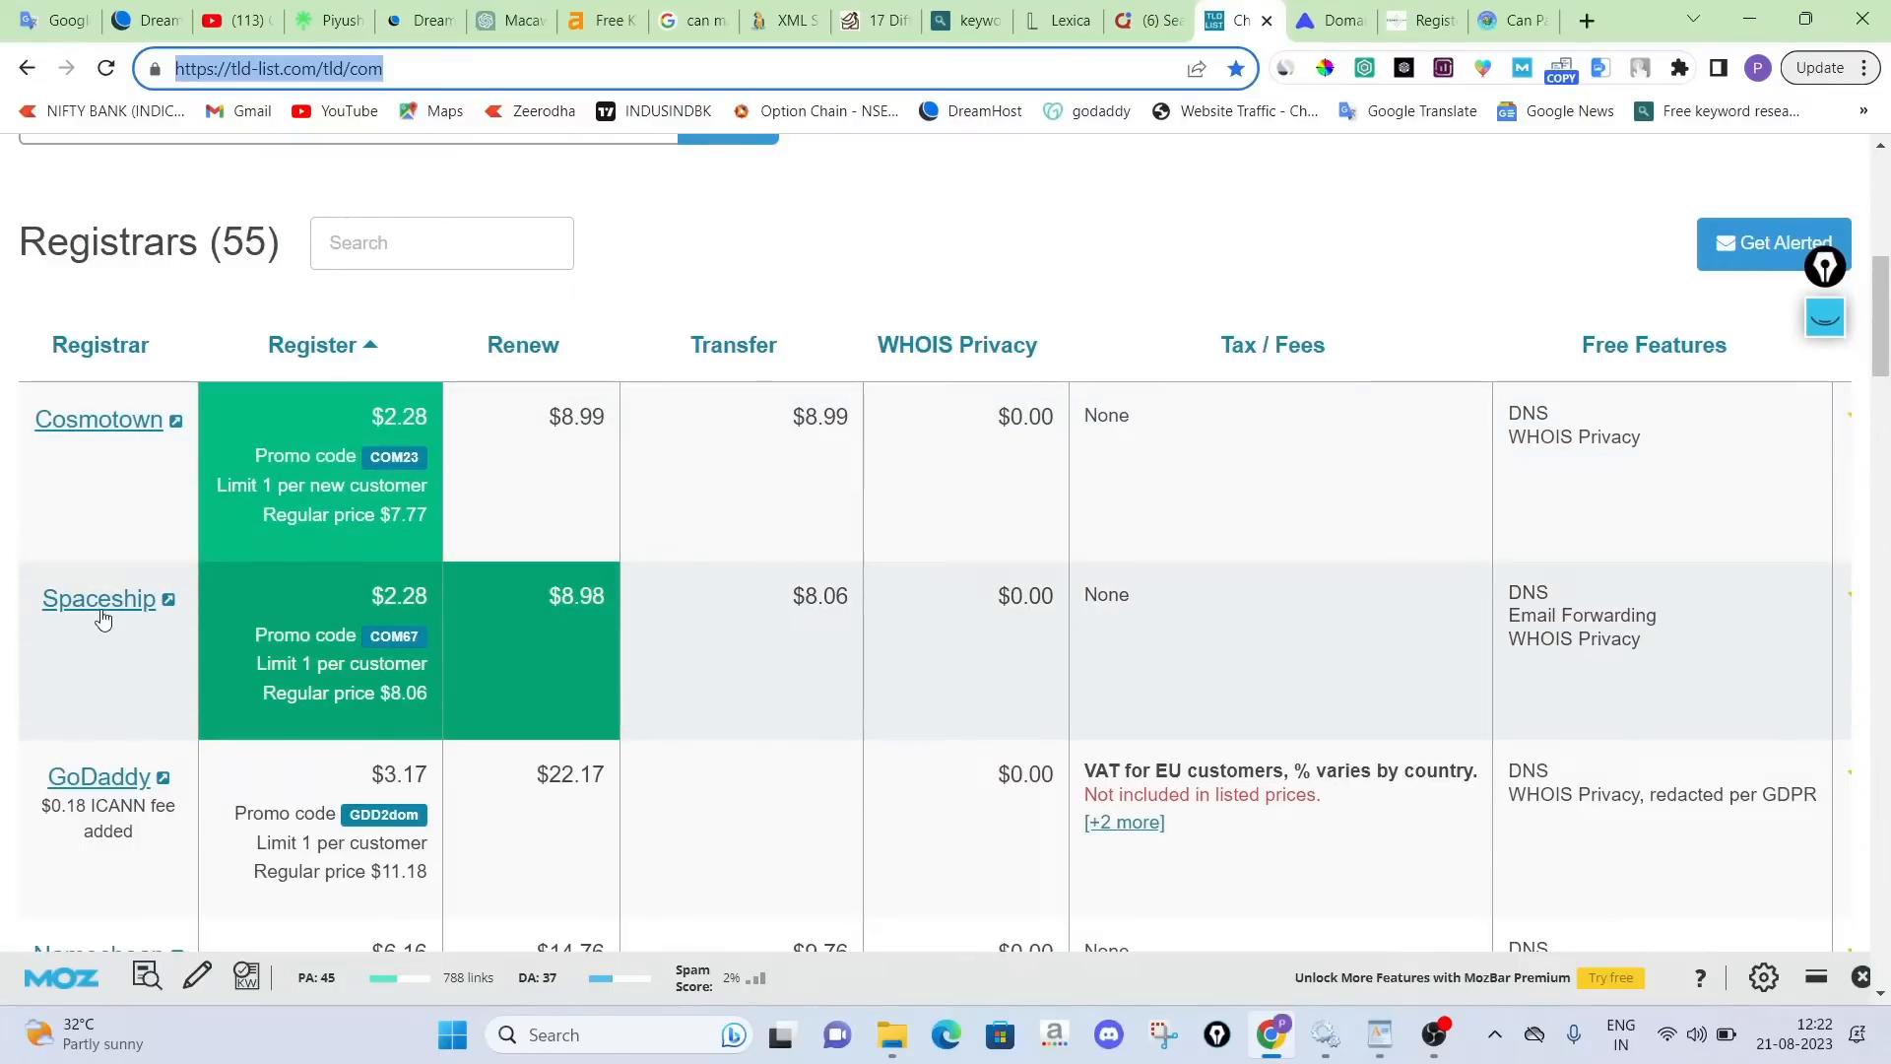
Switch to Spaceship, highlight macawsadvisor.com in the domain search and open the shopping cart
click(1296, 7)
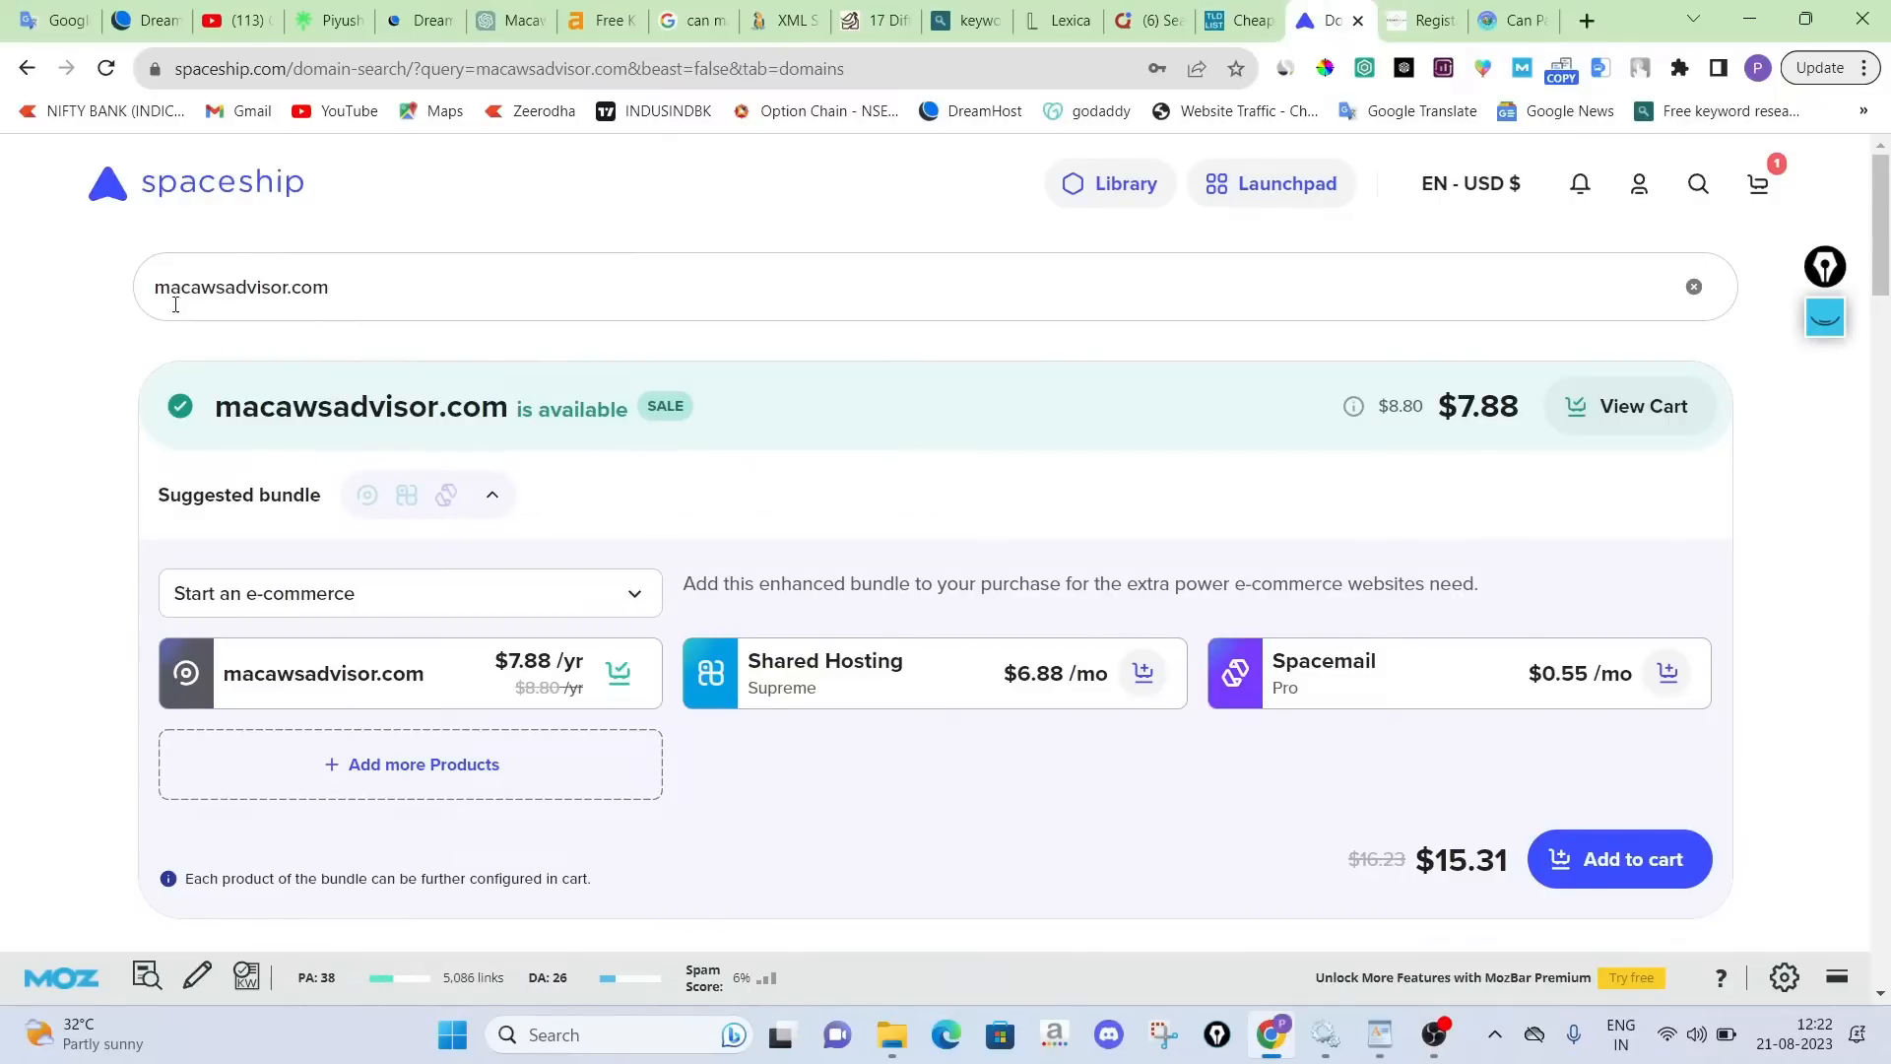
drag(499, 291, 124, 294)
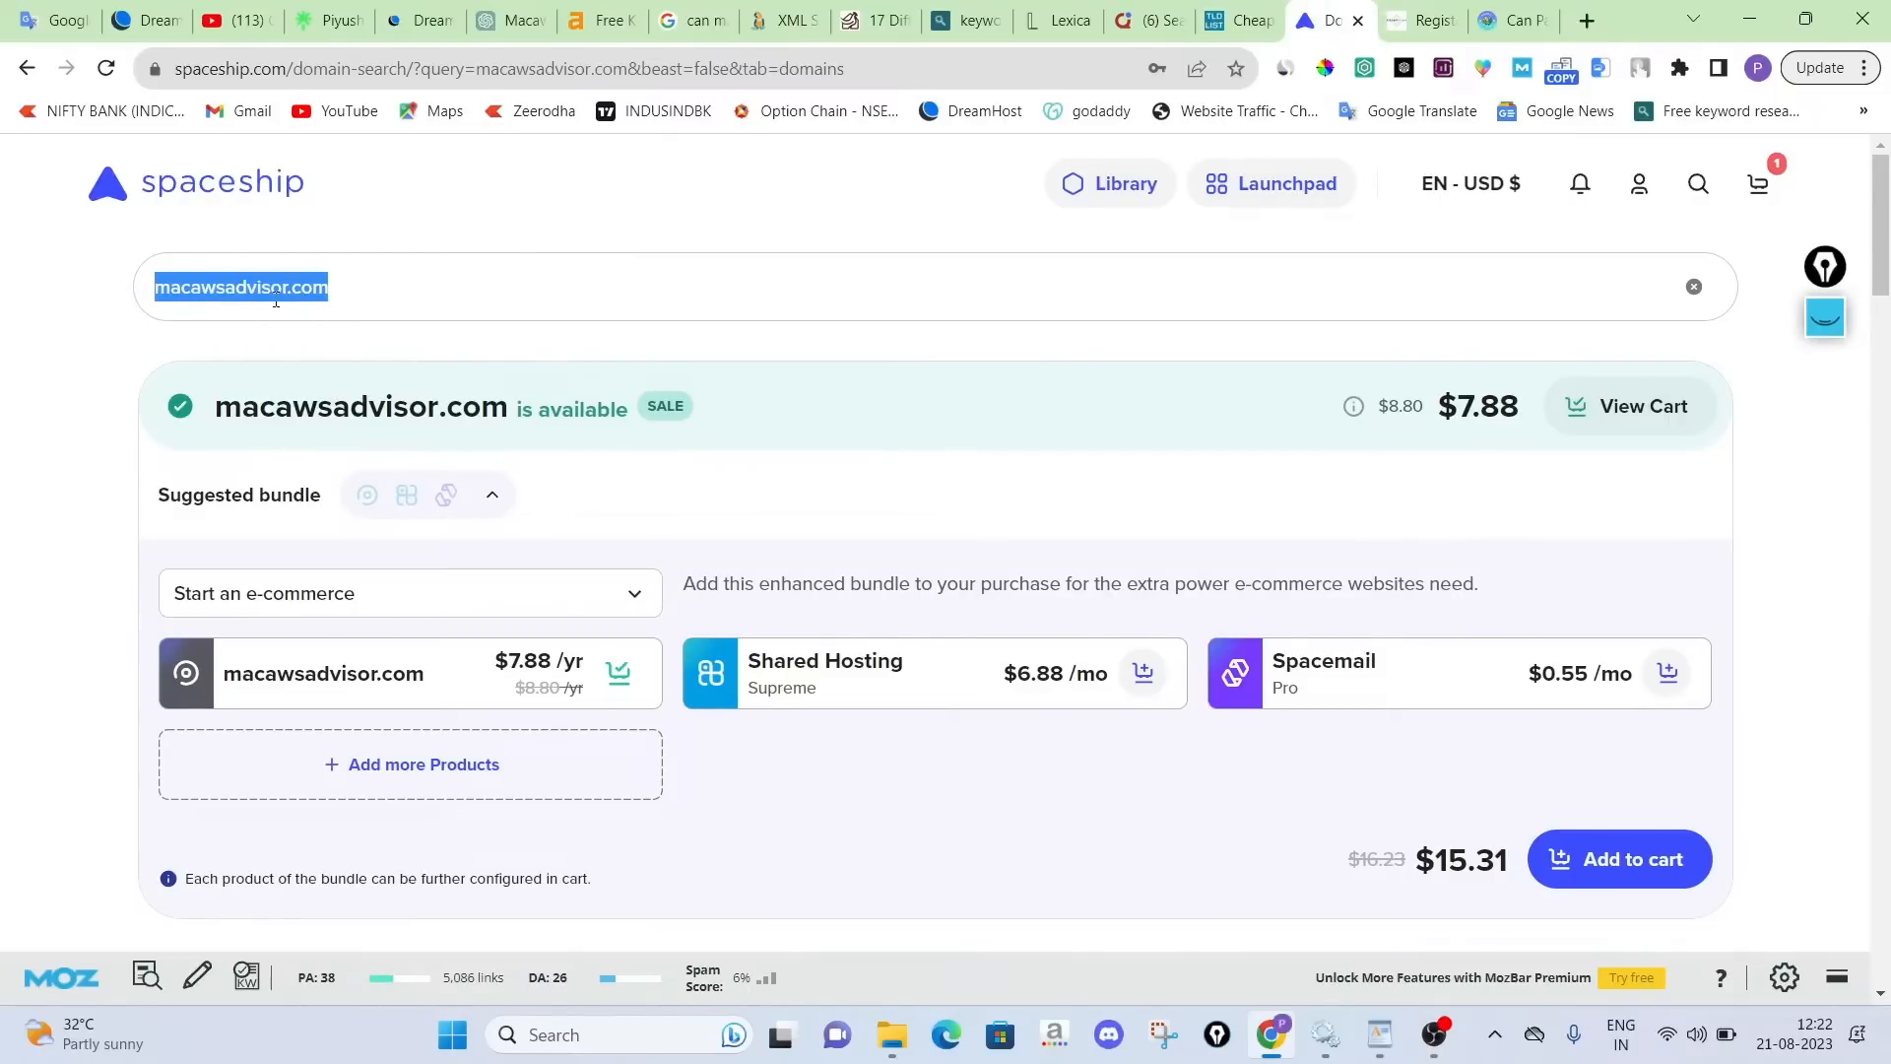
click(390, 286)
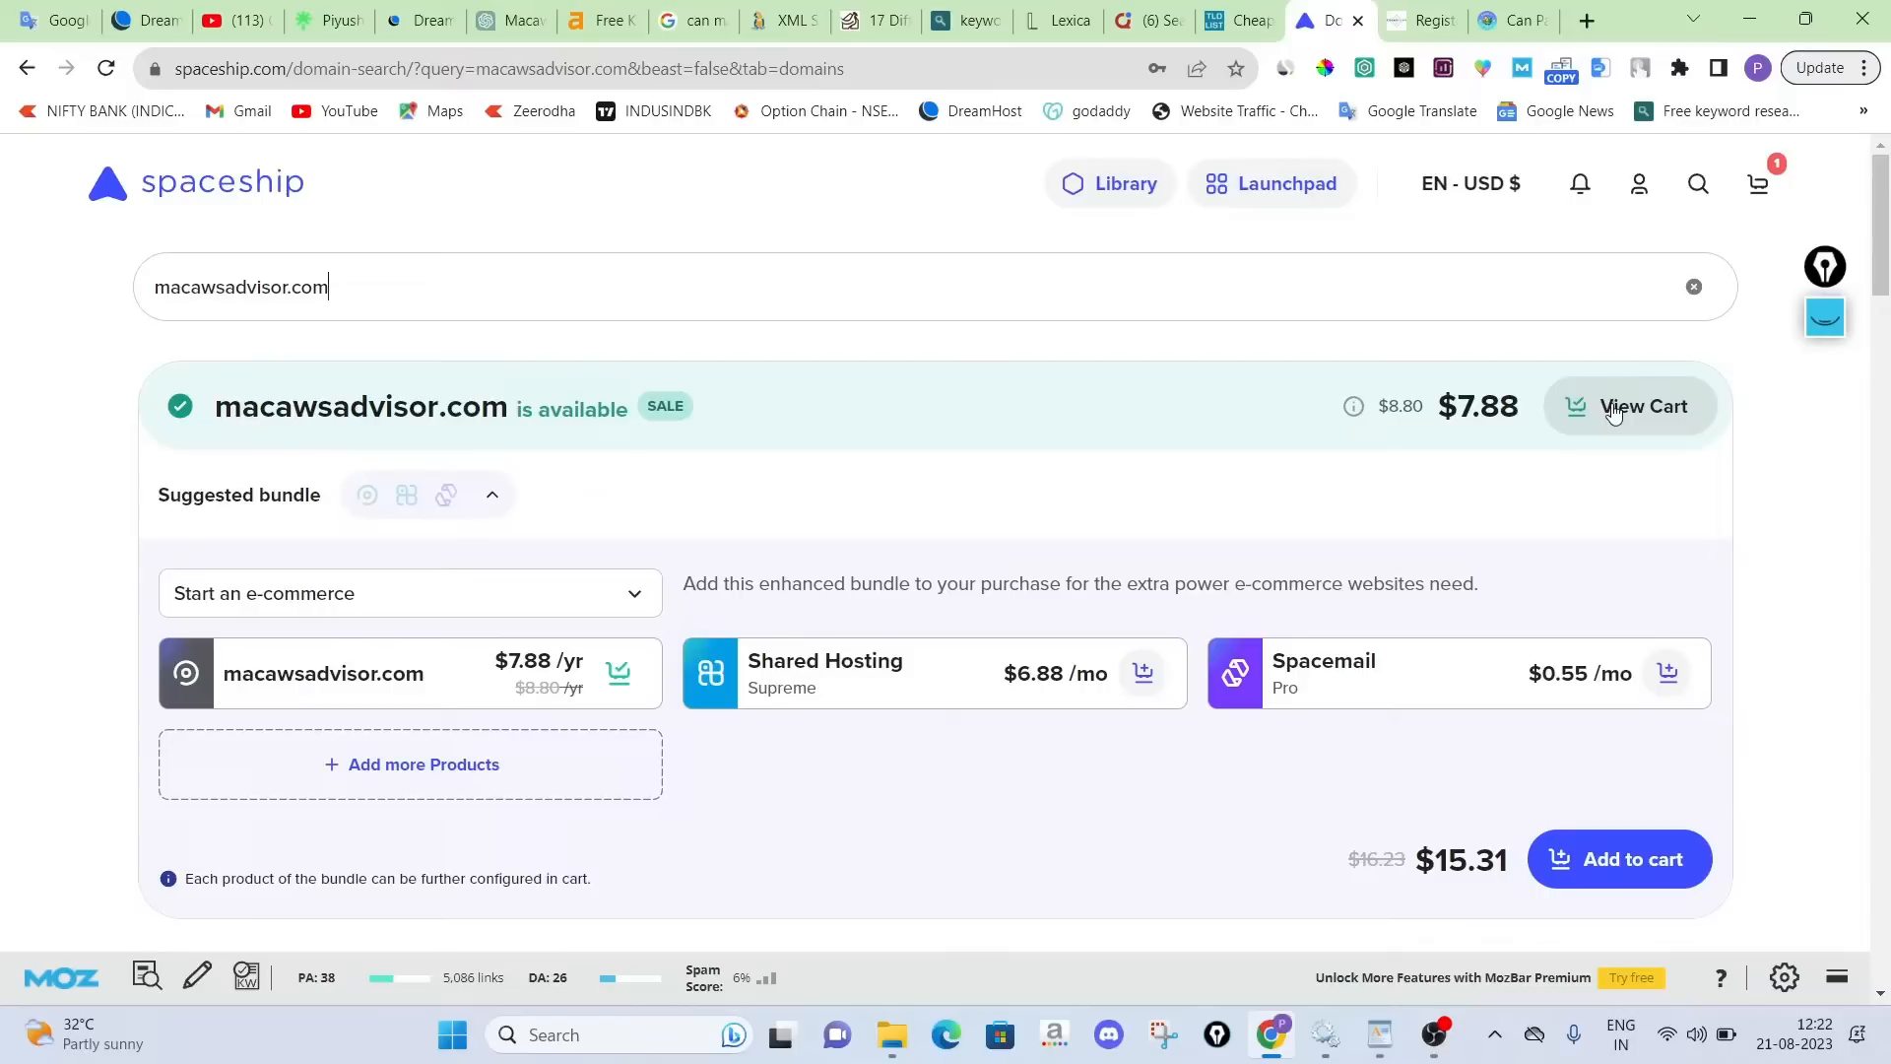
click(1760, 192)
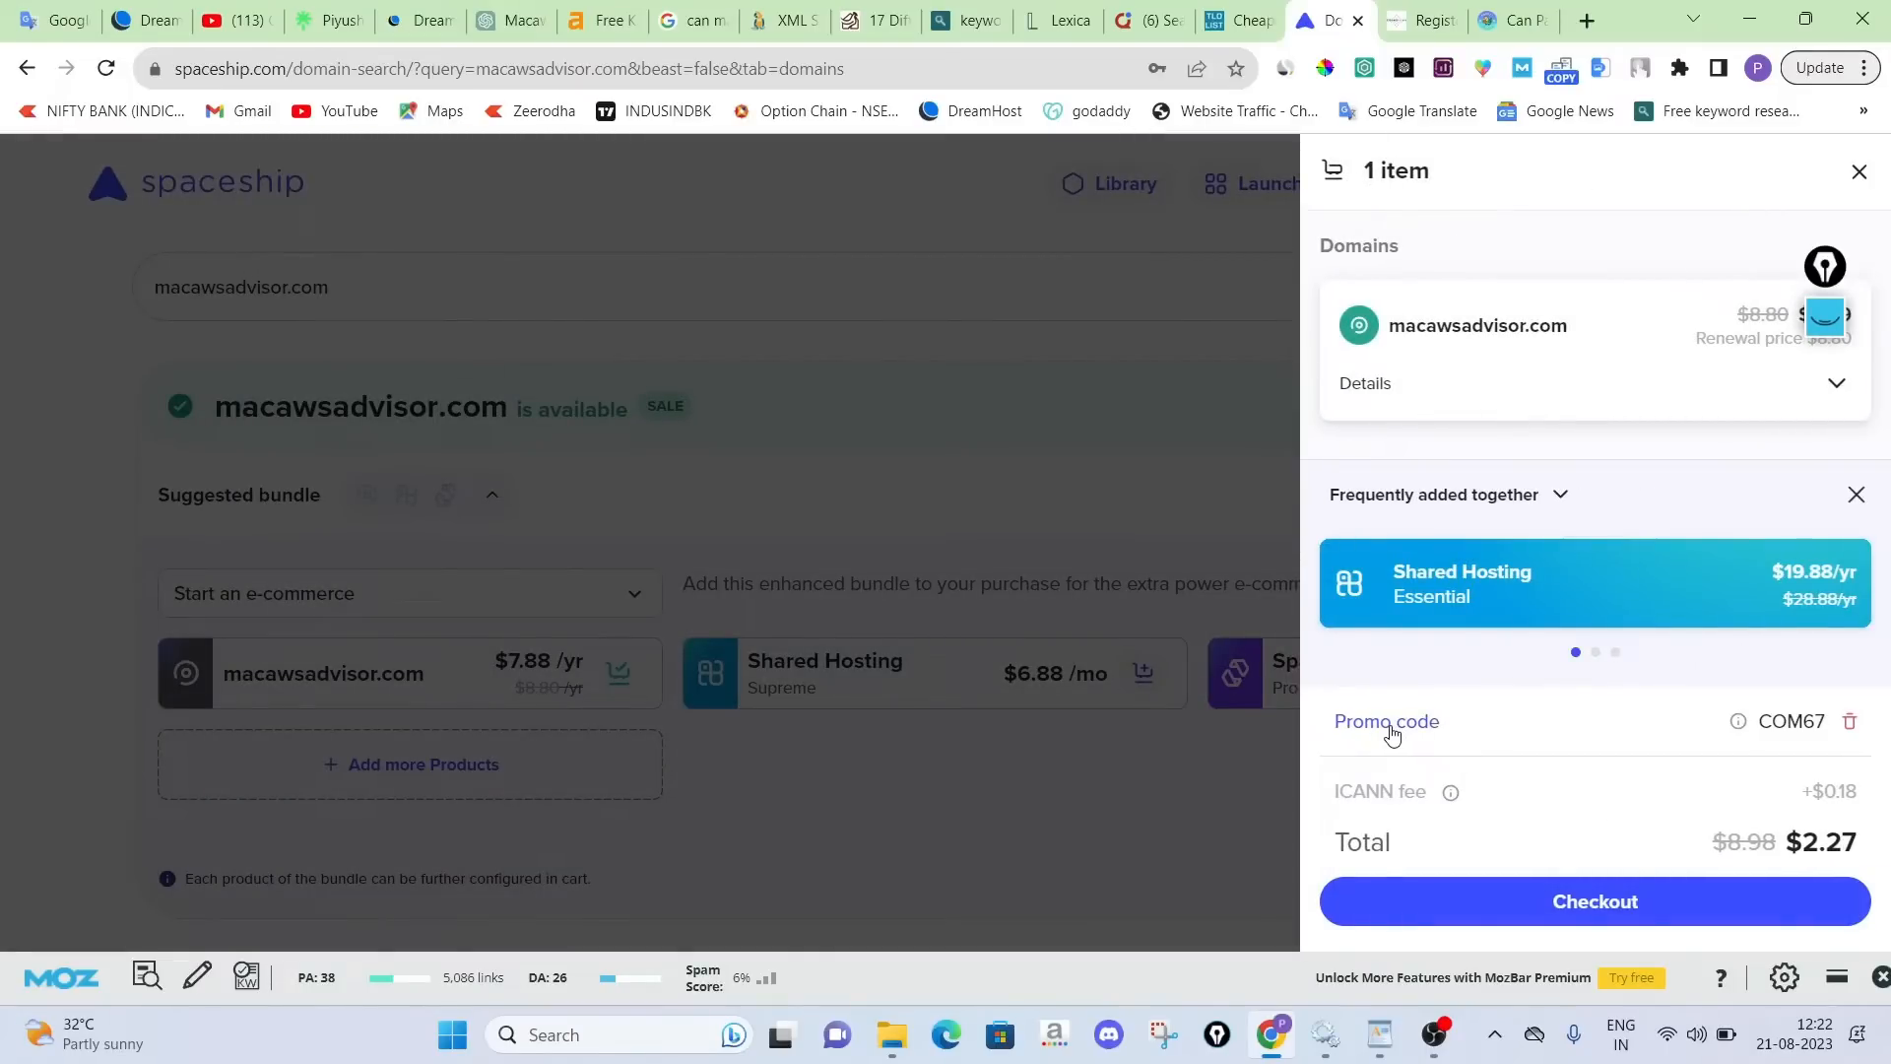
Circle Spaceship's promo code COM67 on TLD-List with the pen, clear the drawing and hide the drawing tools
click(1240, 20)
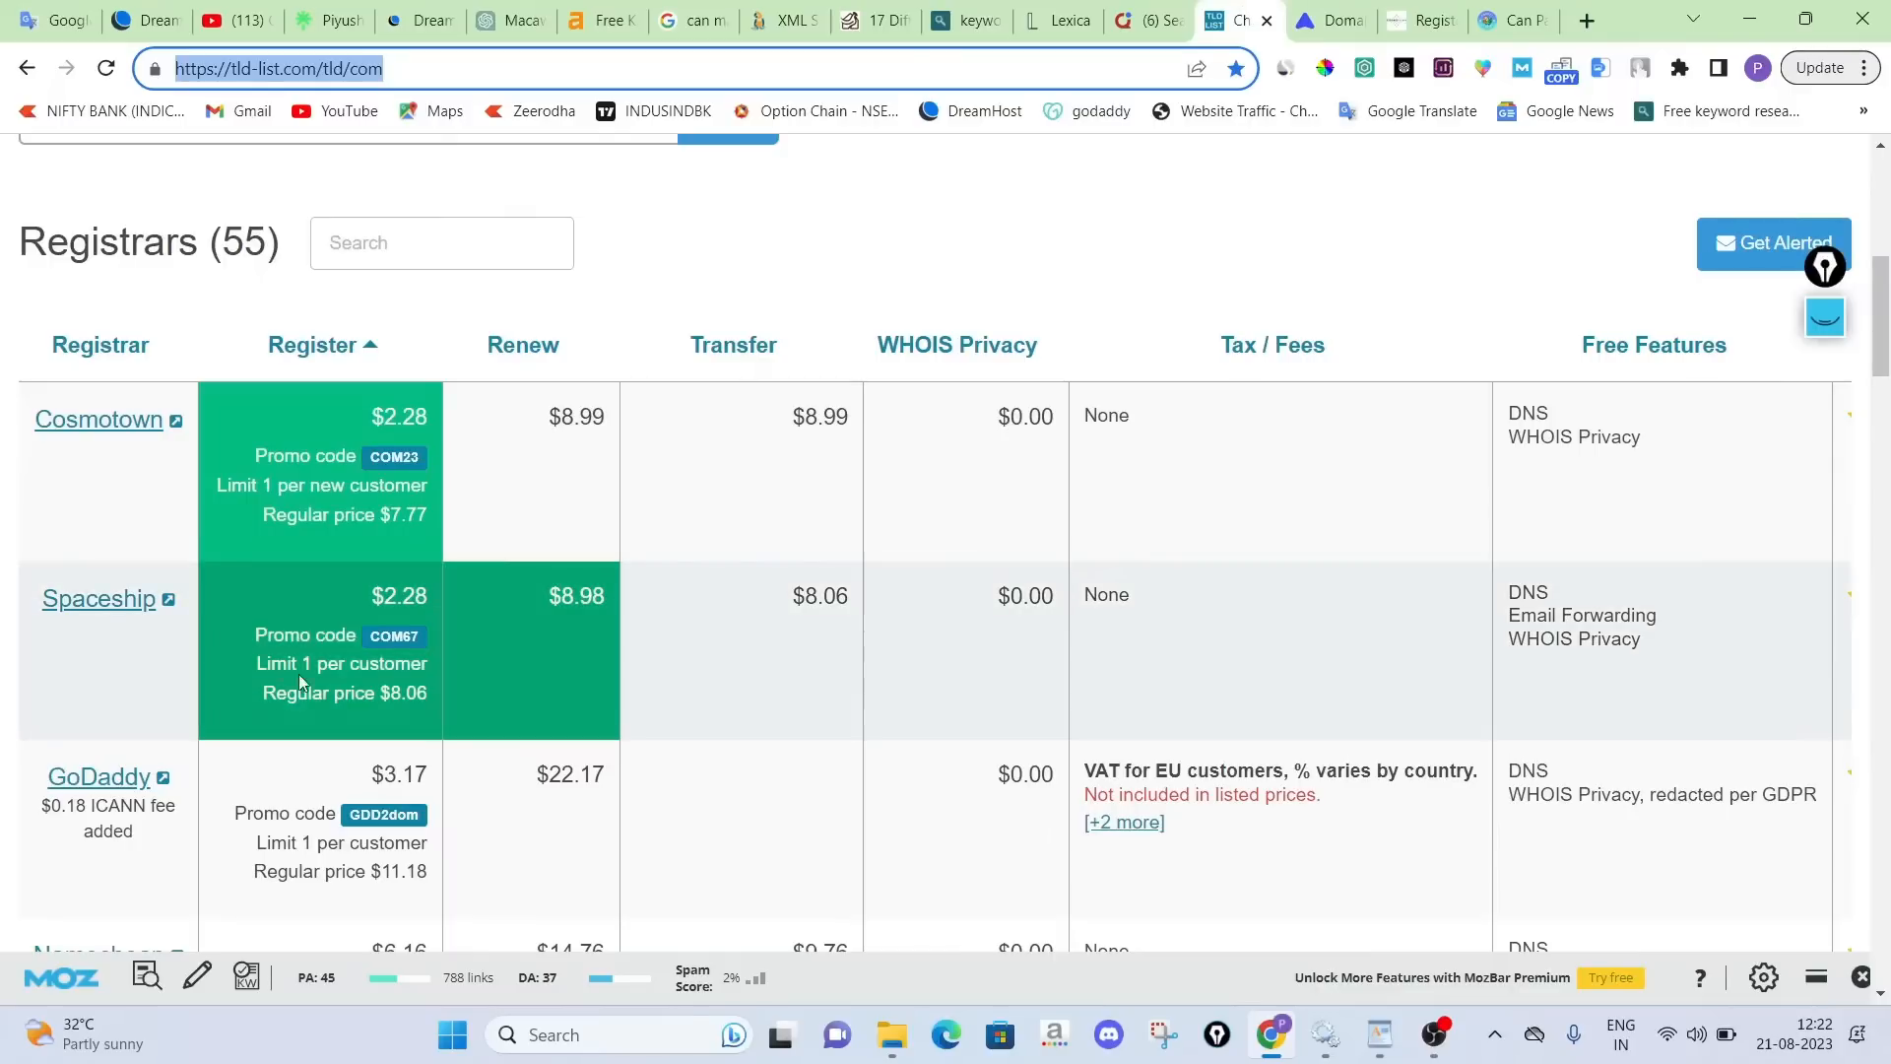
click(1825, 317)
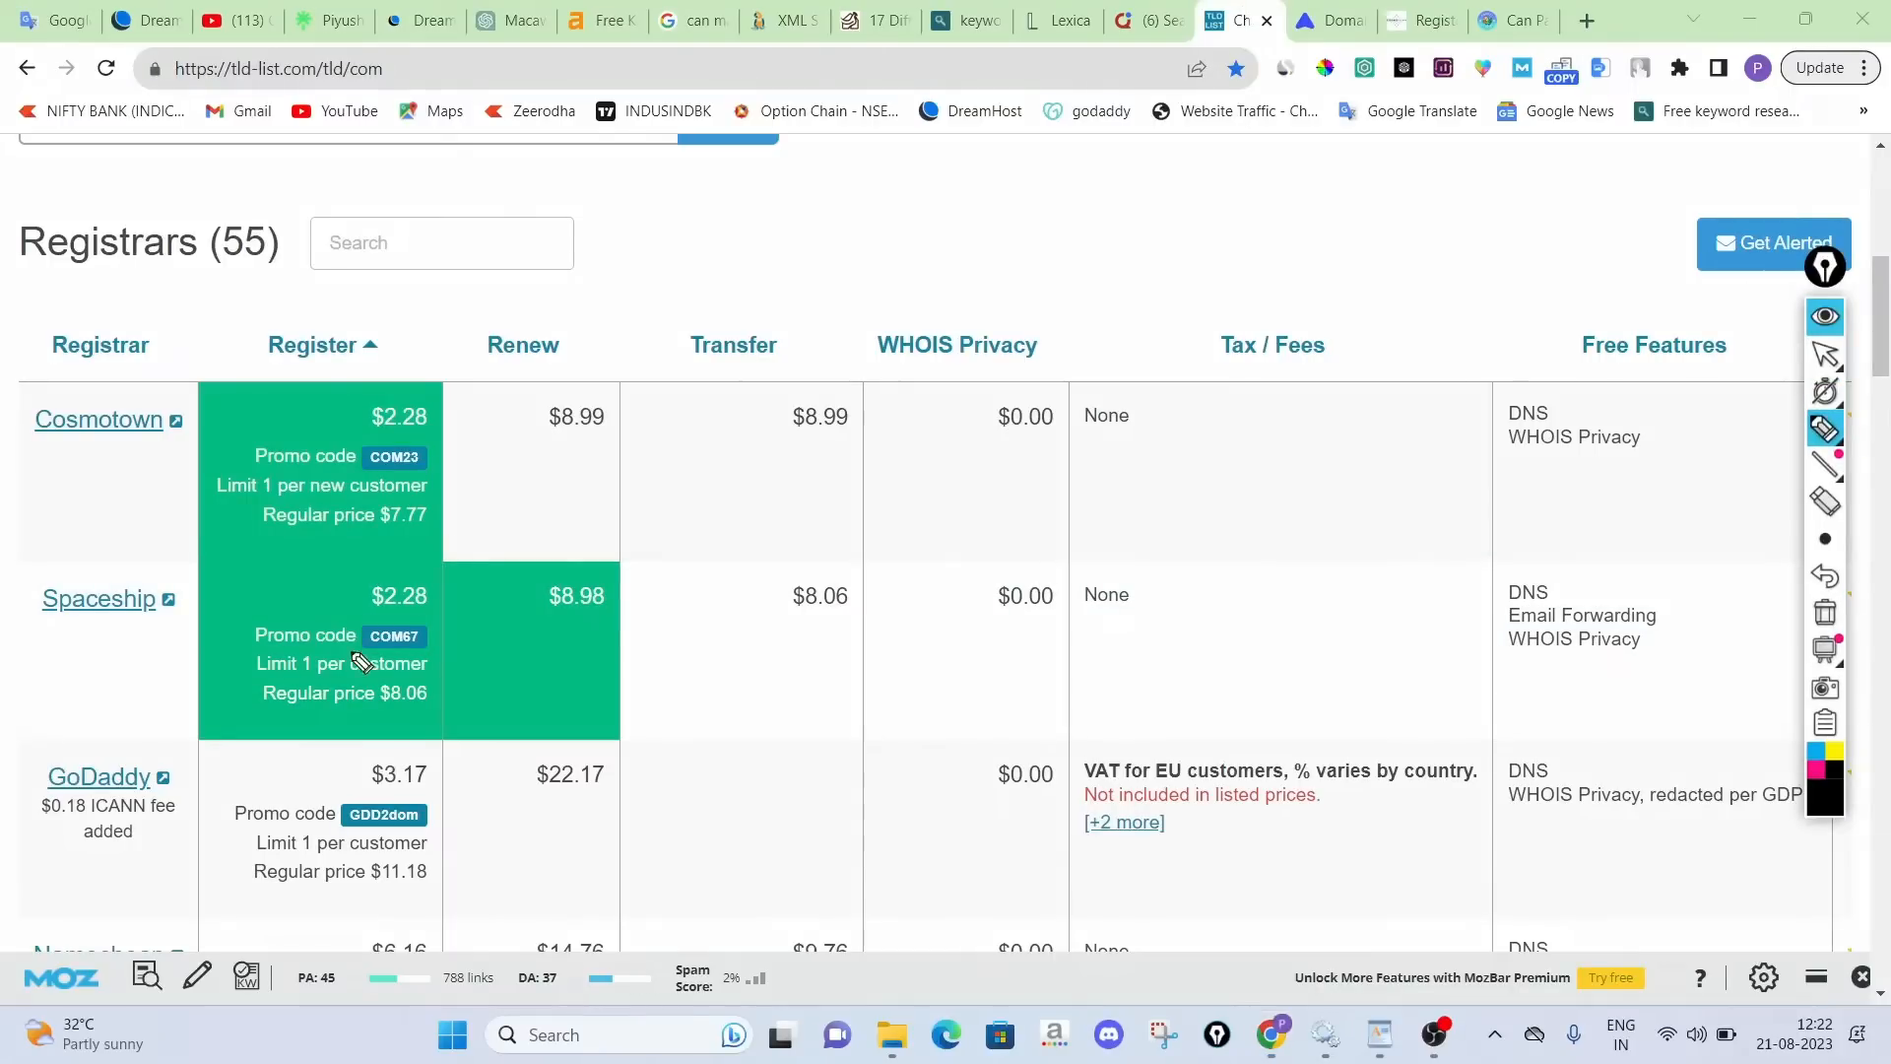
mouse_move(355, 638)
mouse_down()
mouse_move(429, 644)
mouse_move(356, 626)
mouse_move(385, 654)
mouse_up()
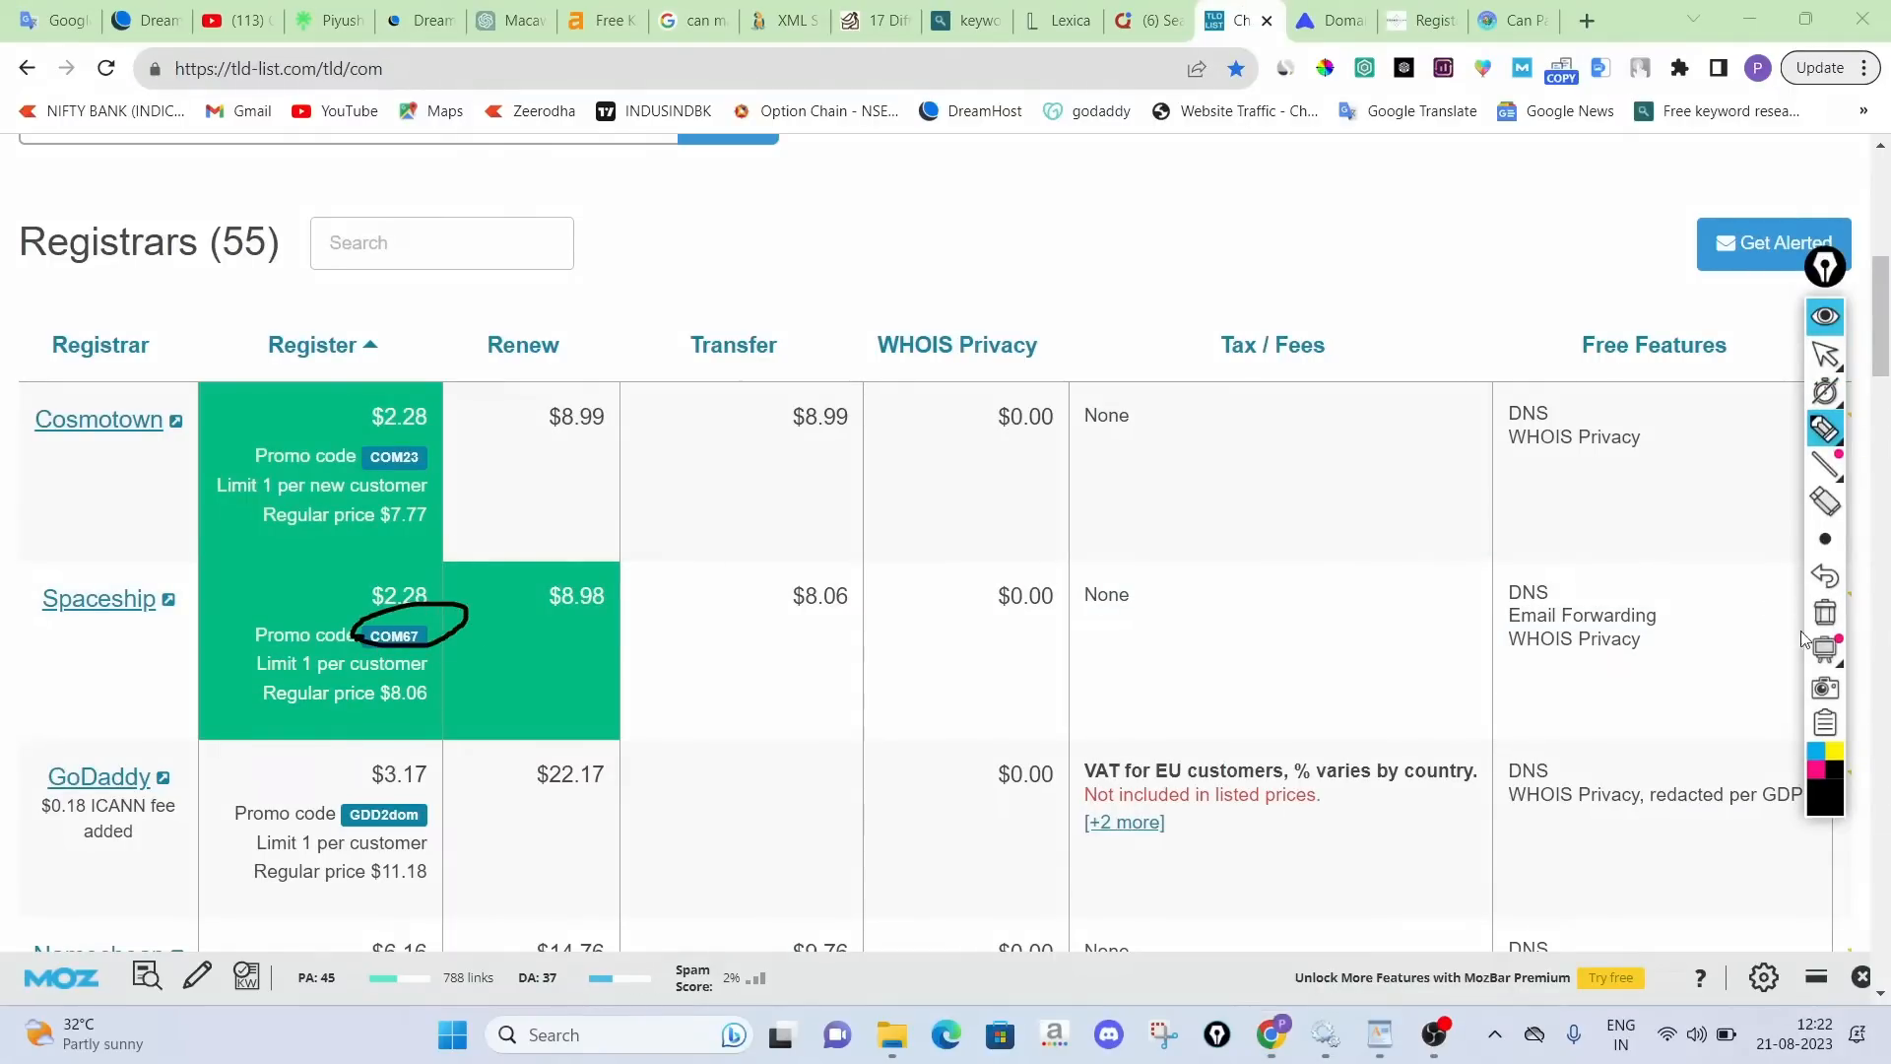
click(1838, 350)
click(1827, 317)
Check out macawsadvisor.com on Spaceship, look over the payment methods and pay with the default Visa card
click(1318, 16)
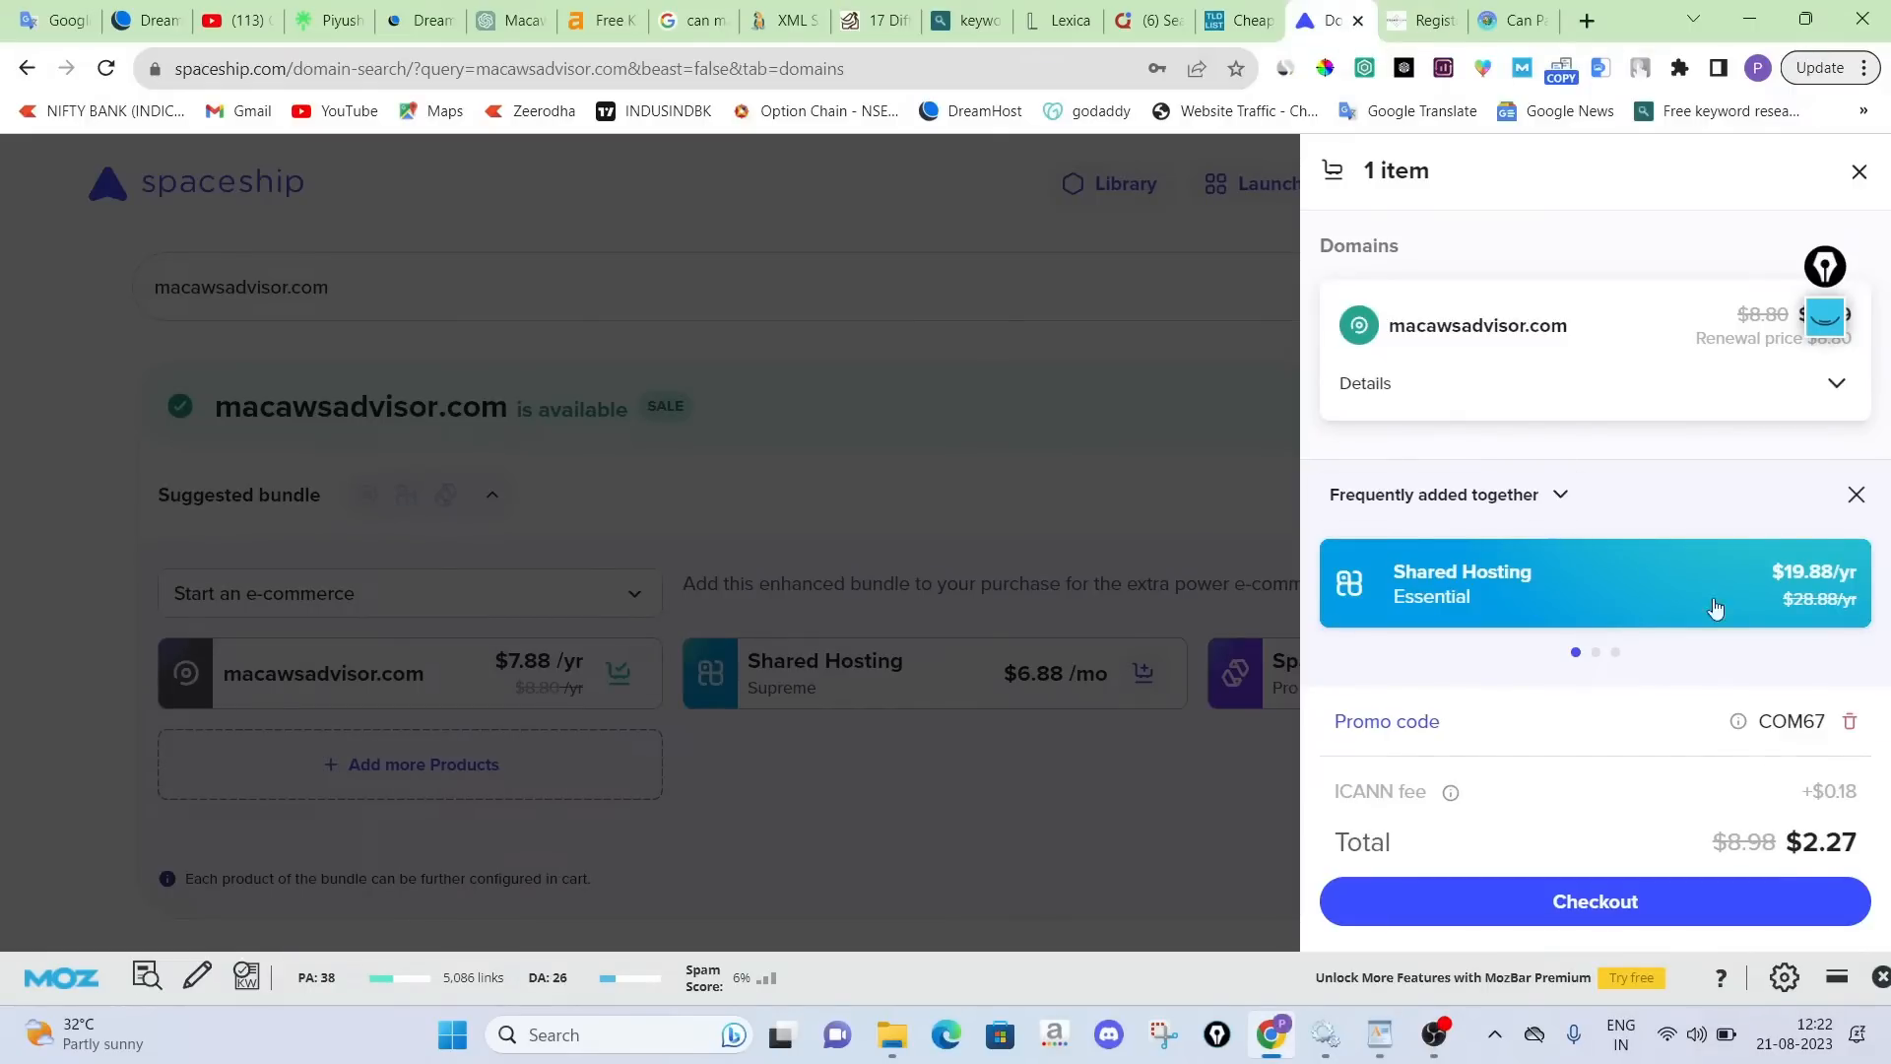
click(1566, 904)
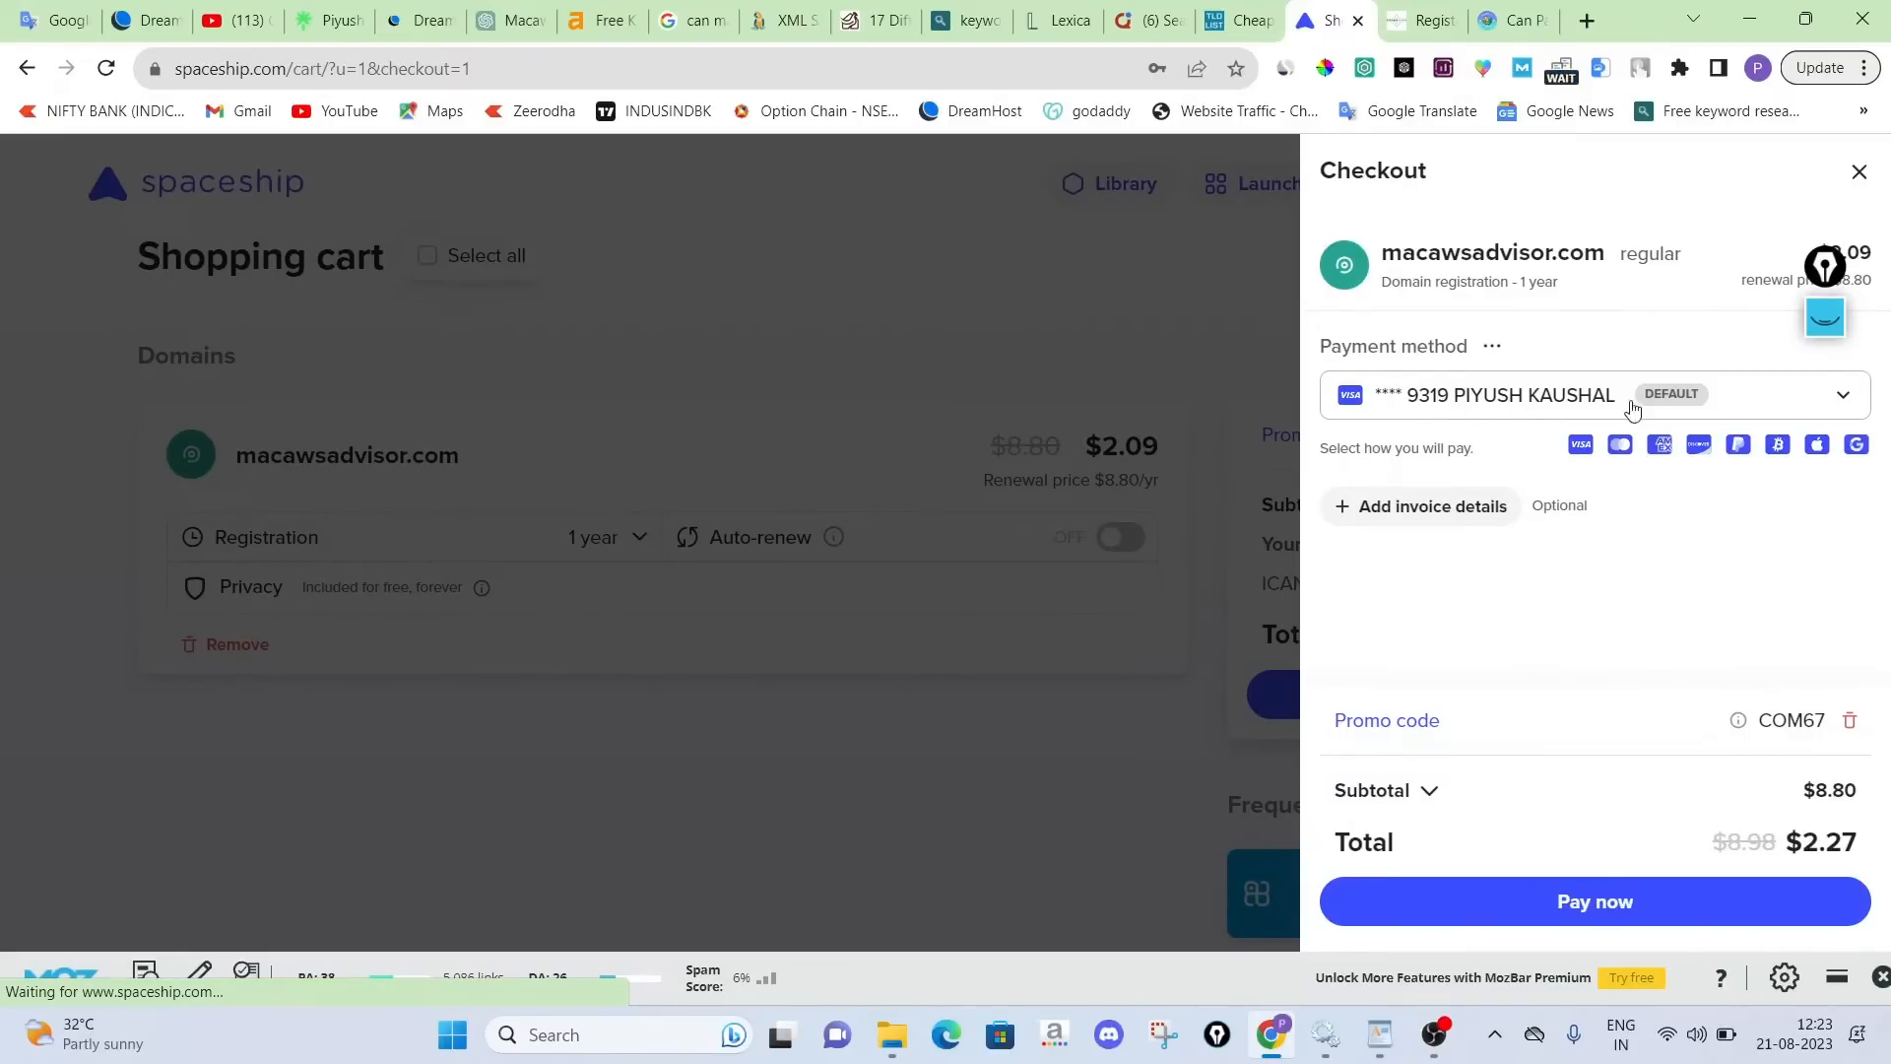
click(1689, 417)
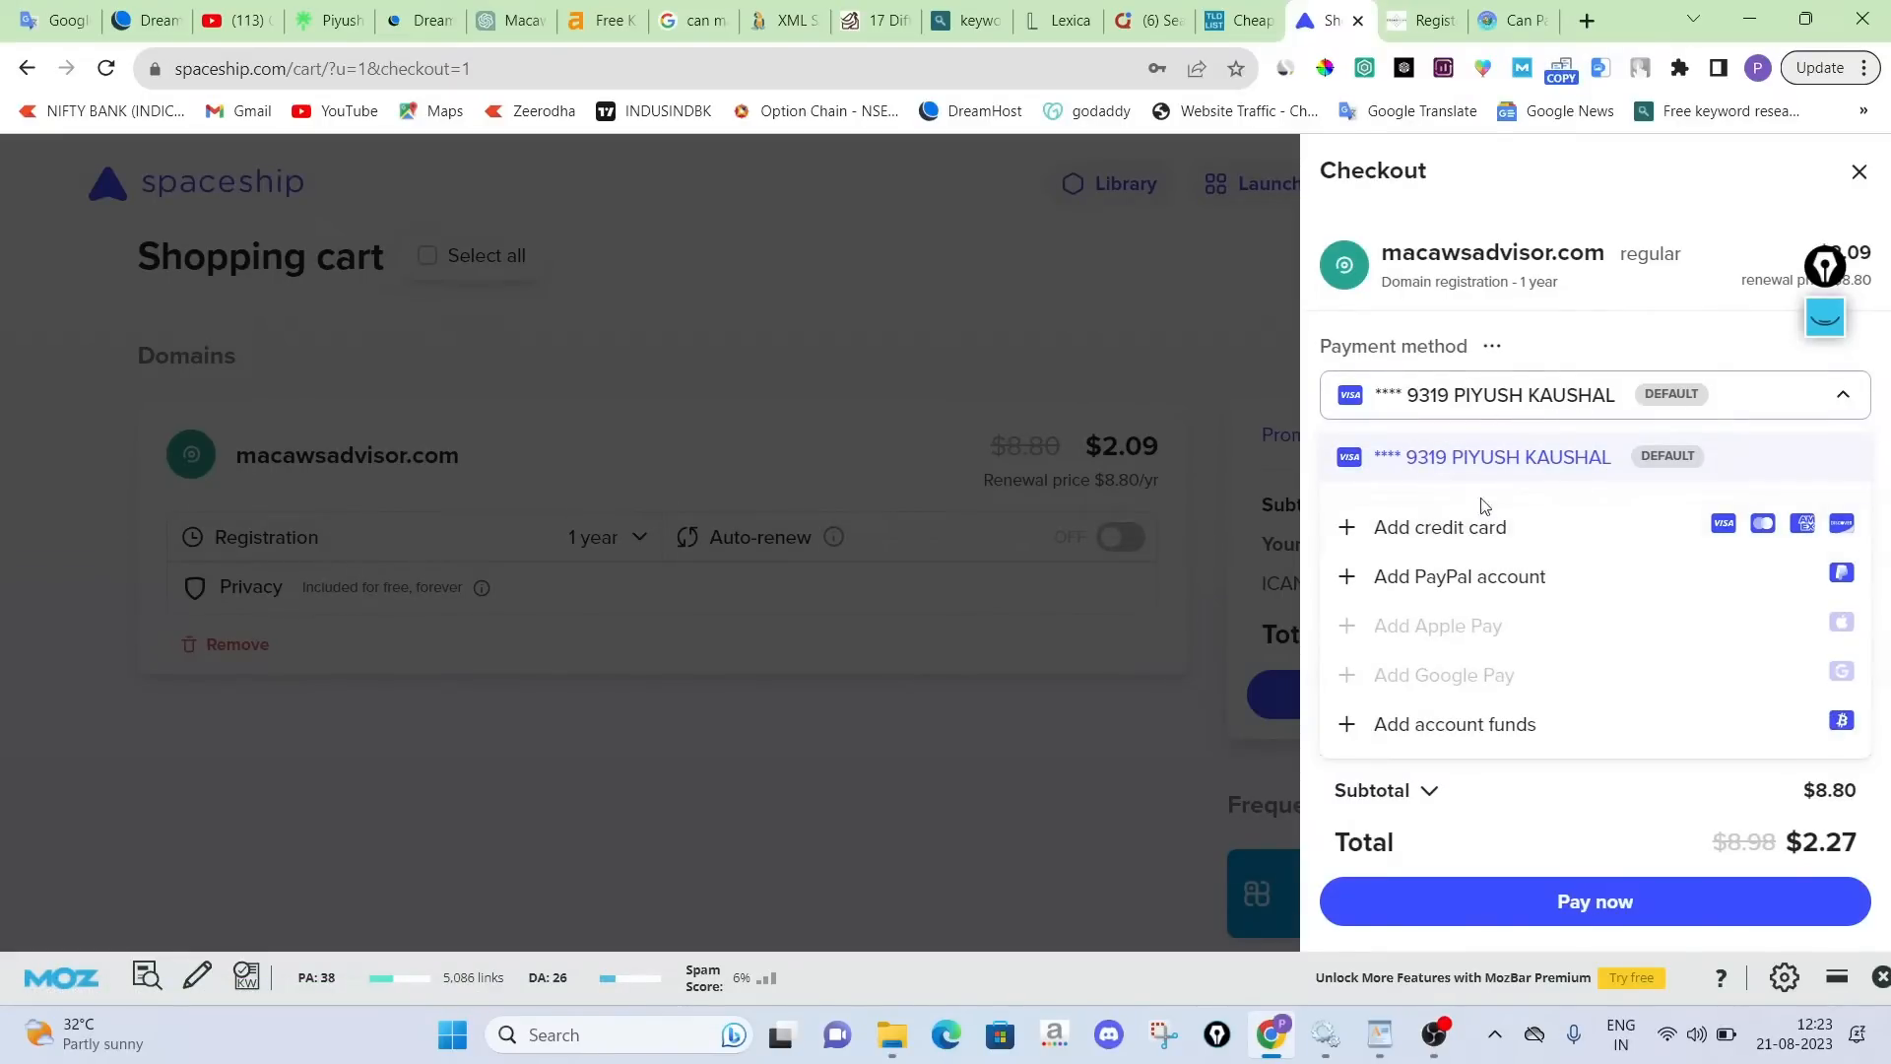
click(1840, 409)
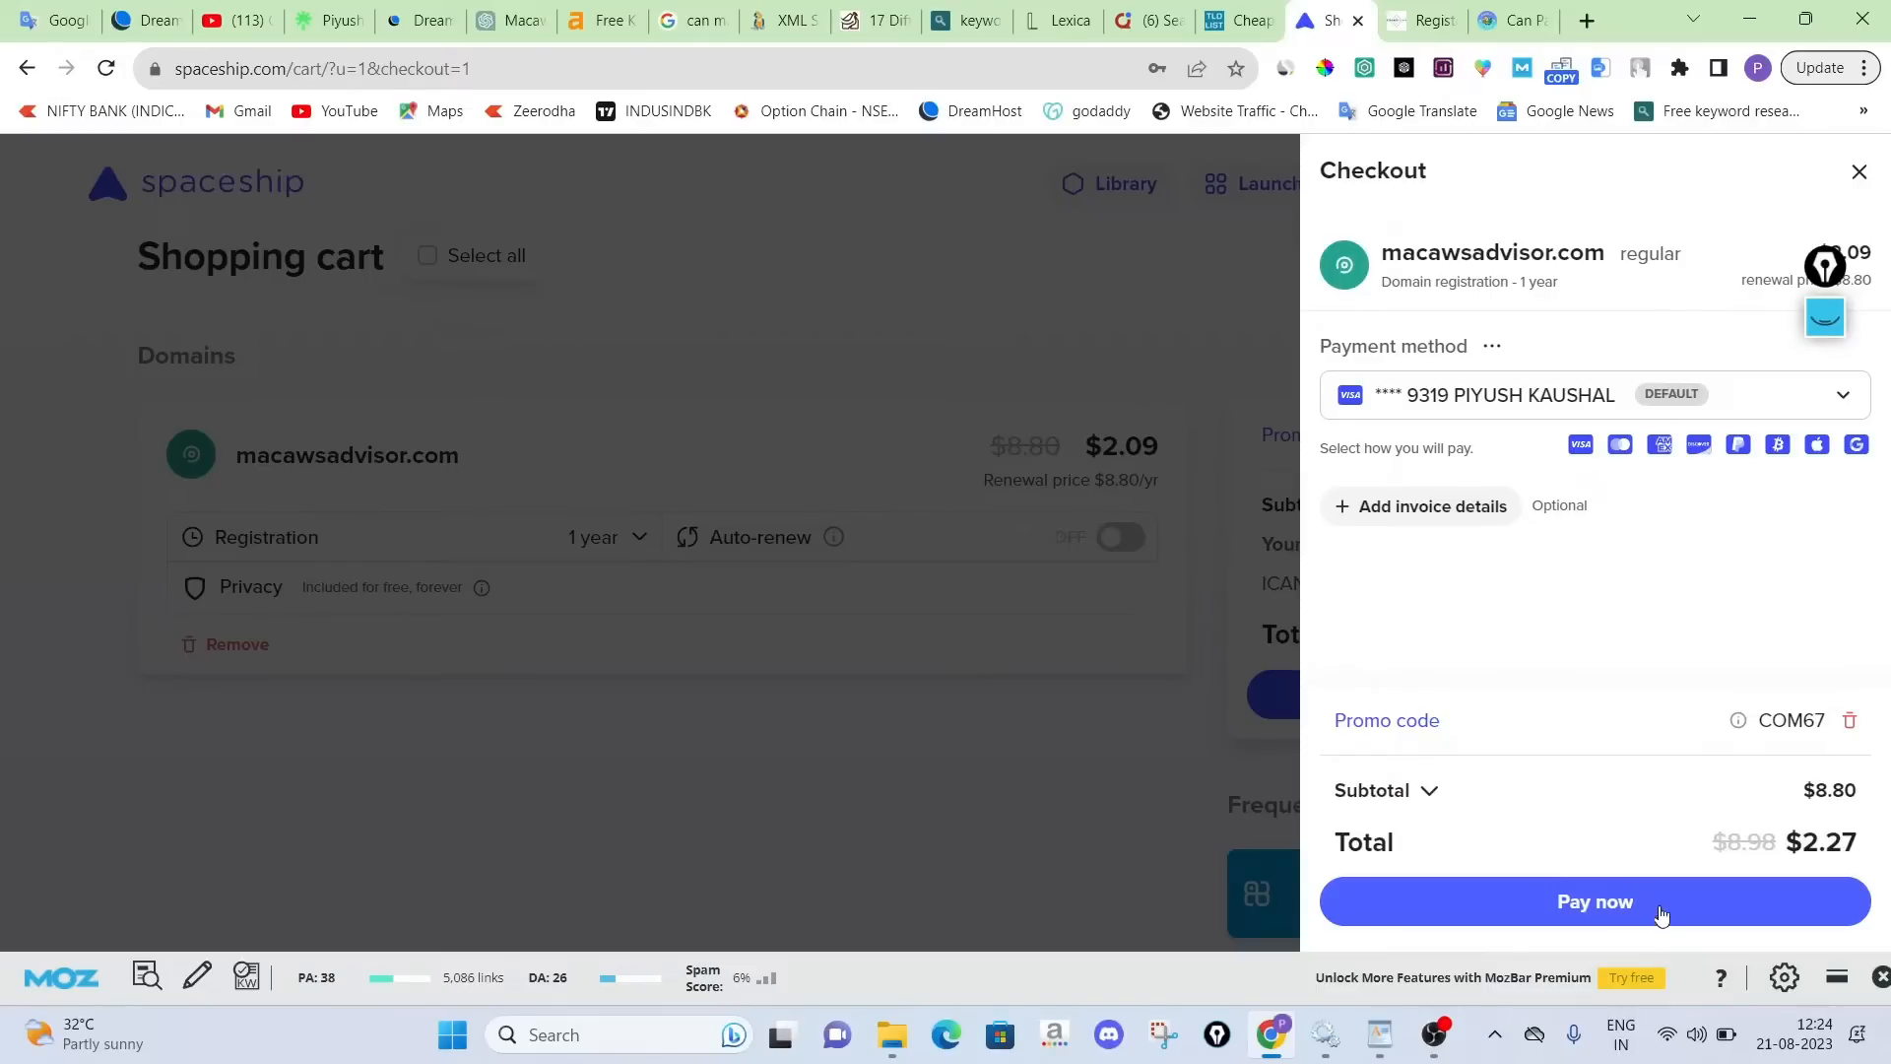
click(1583, 902)
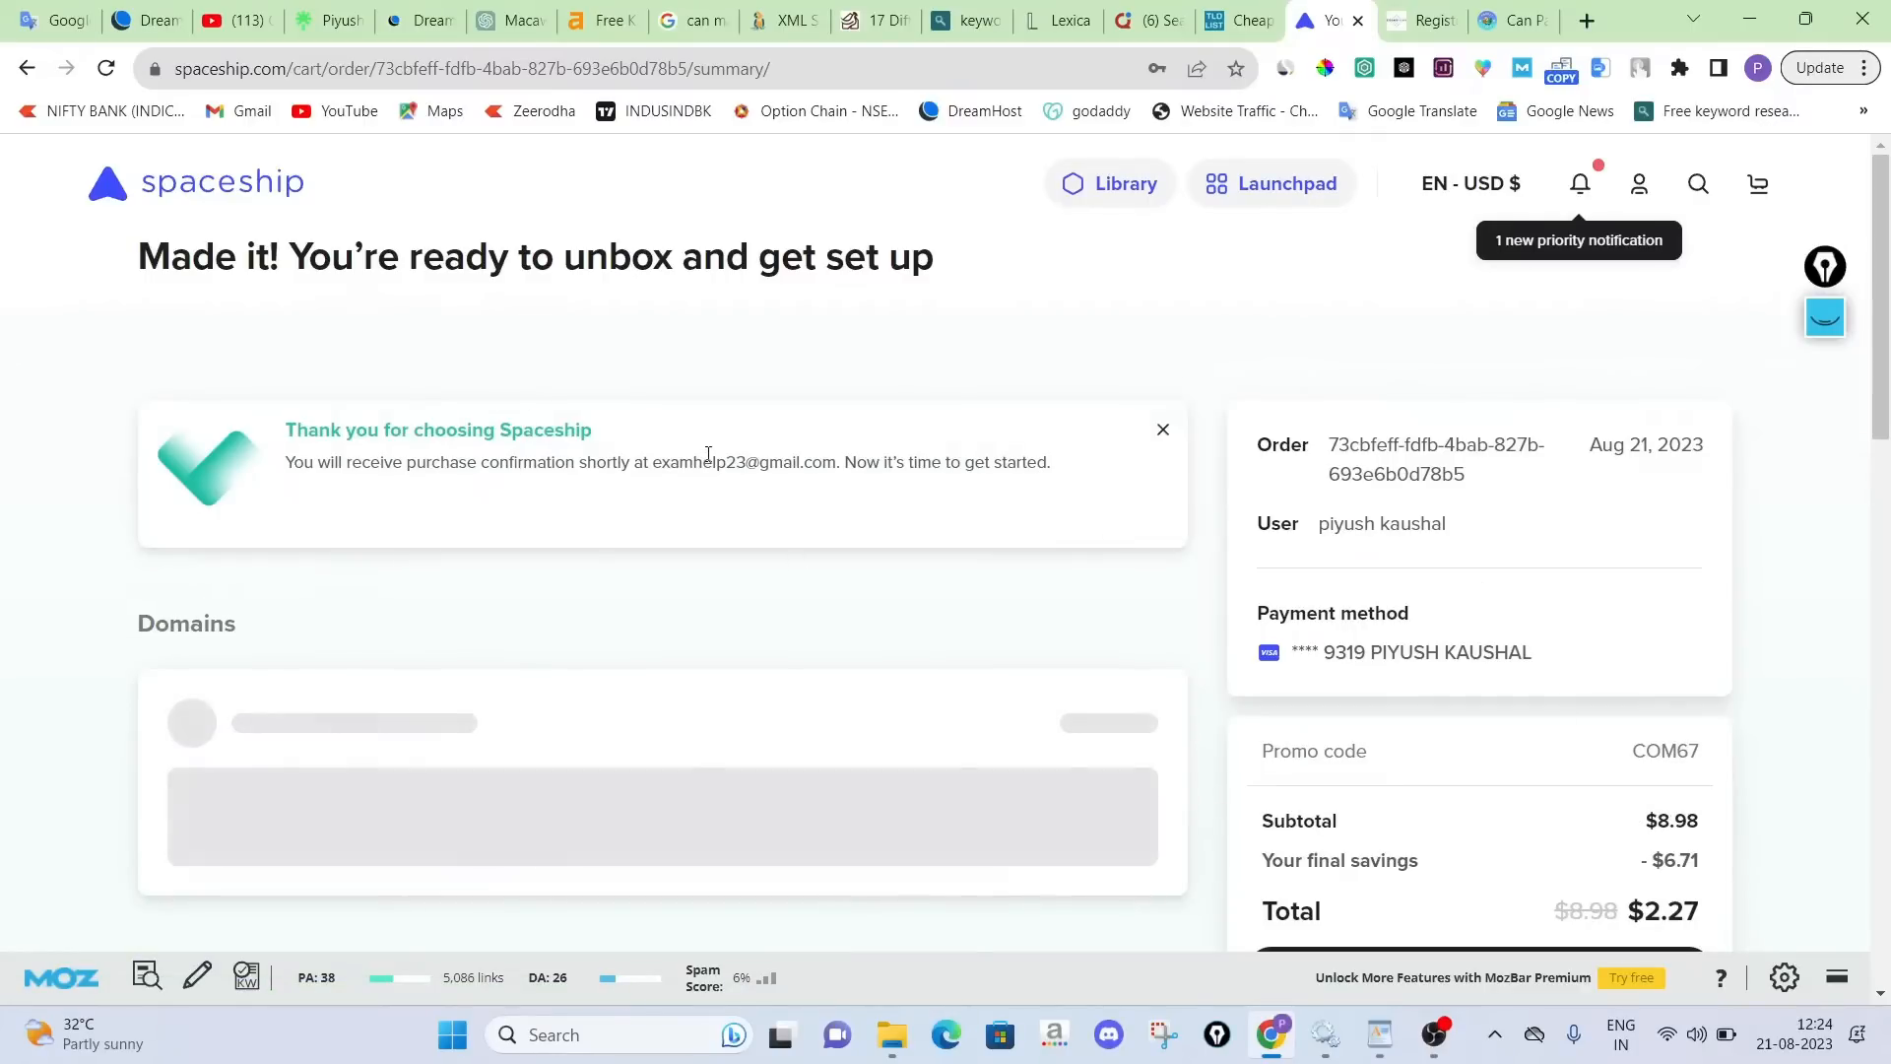
Review the order summary for macawsadvisor.com and reload the page
scroll(1561, 535, down, 5)
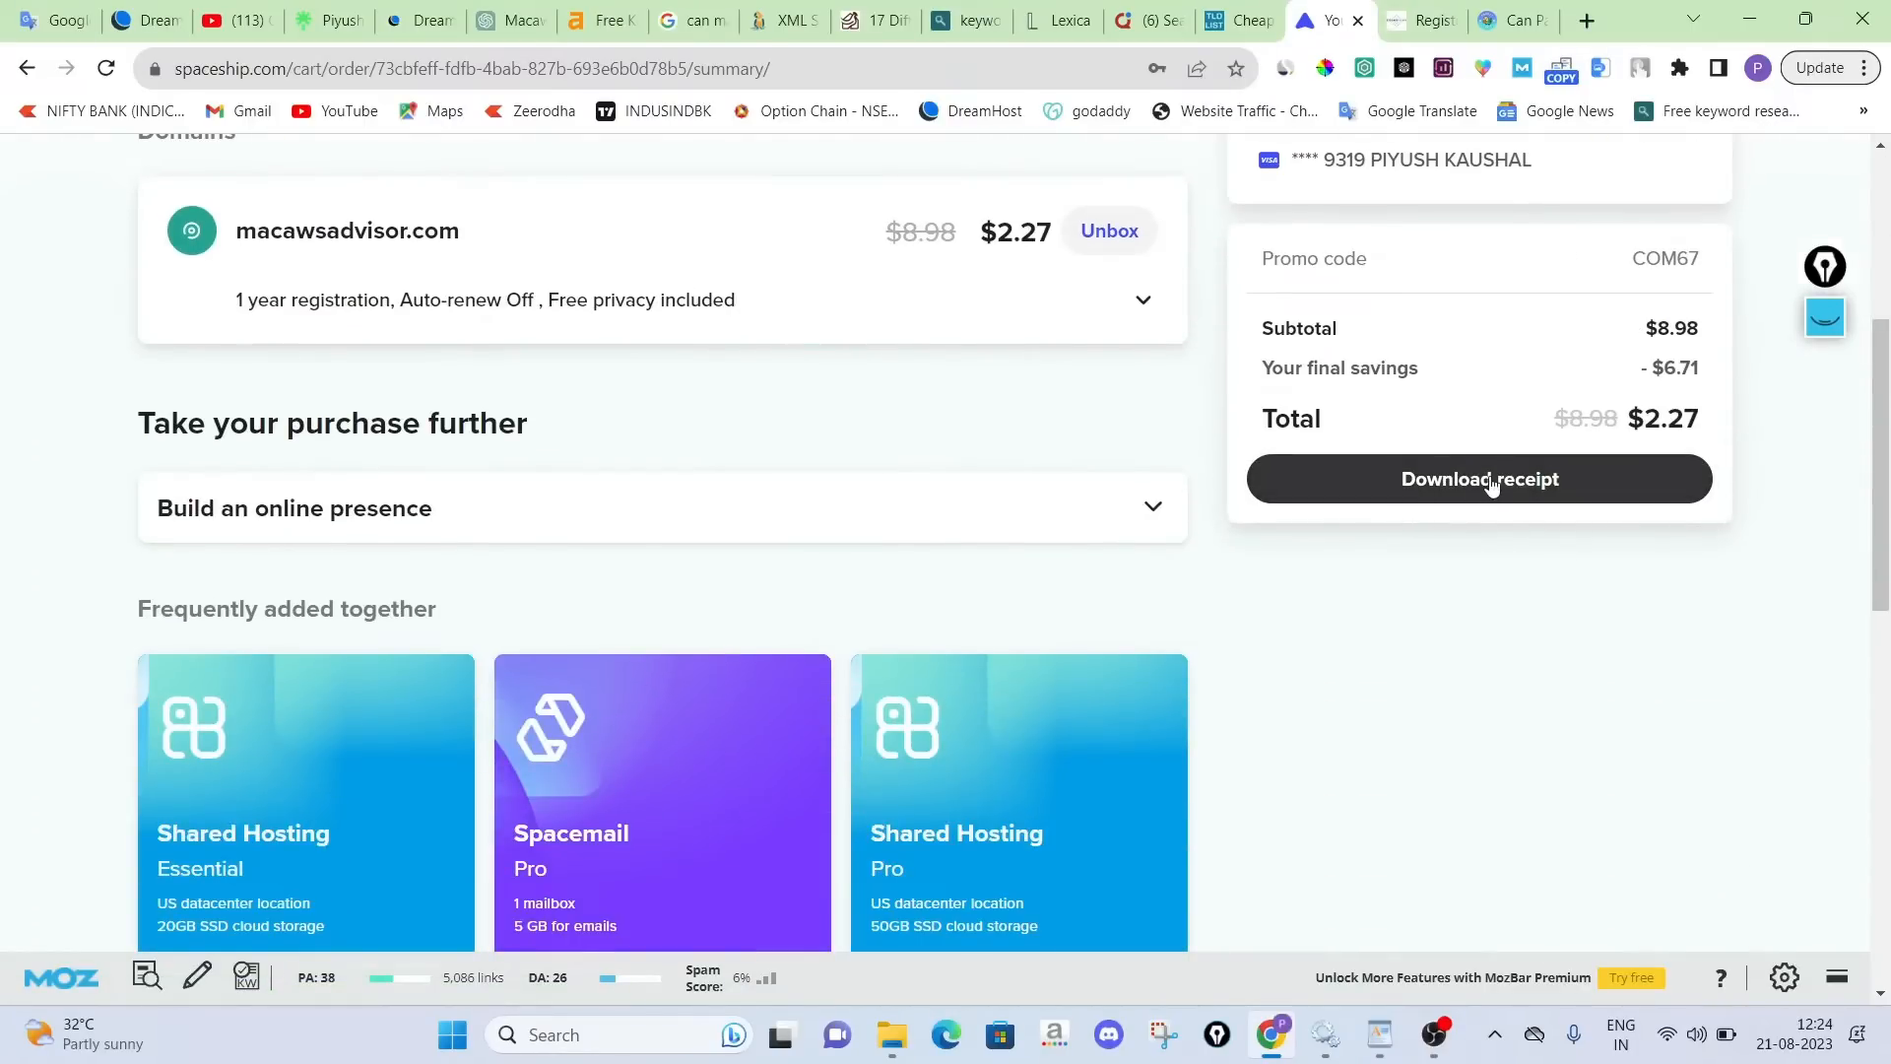
scroll(1079, 562, up, 4)
scroll(1180, 344, up, 1)
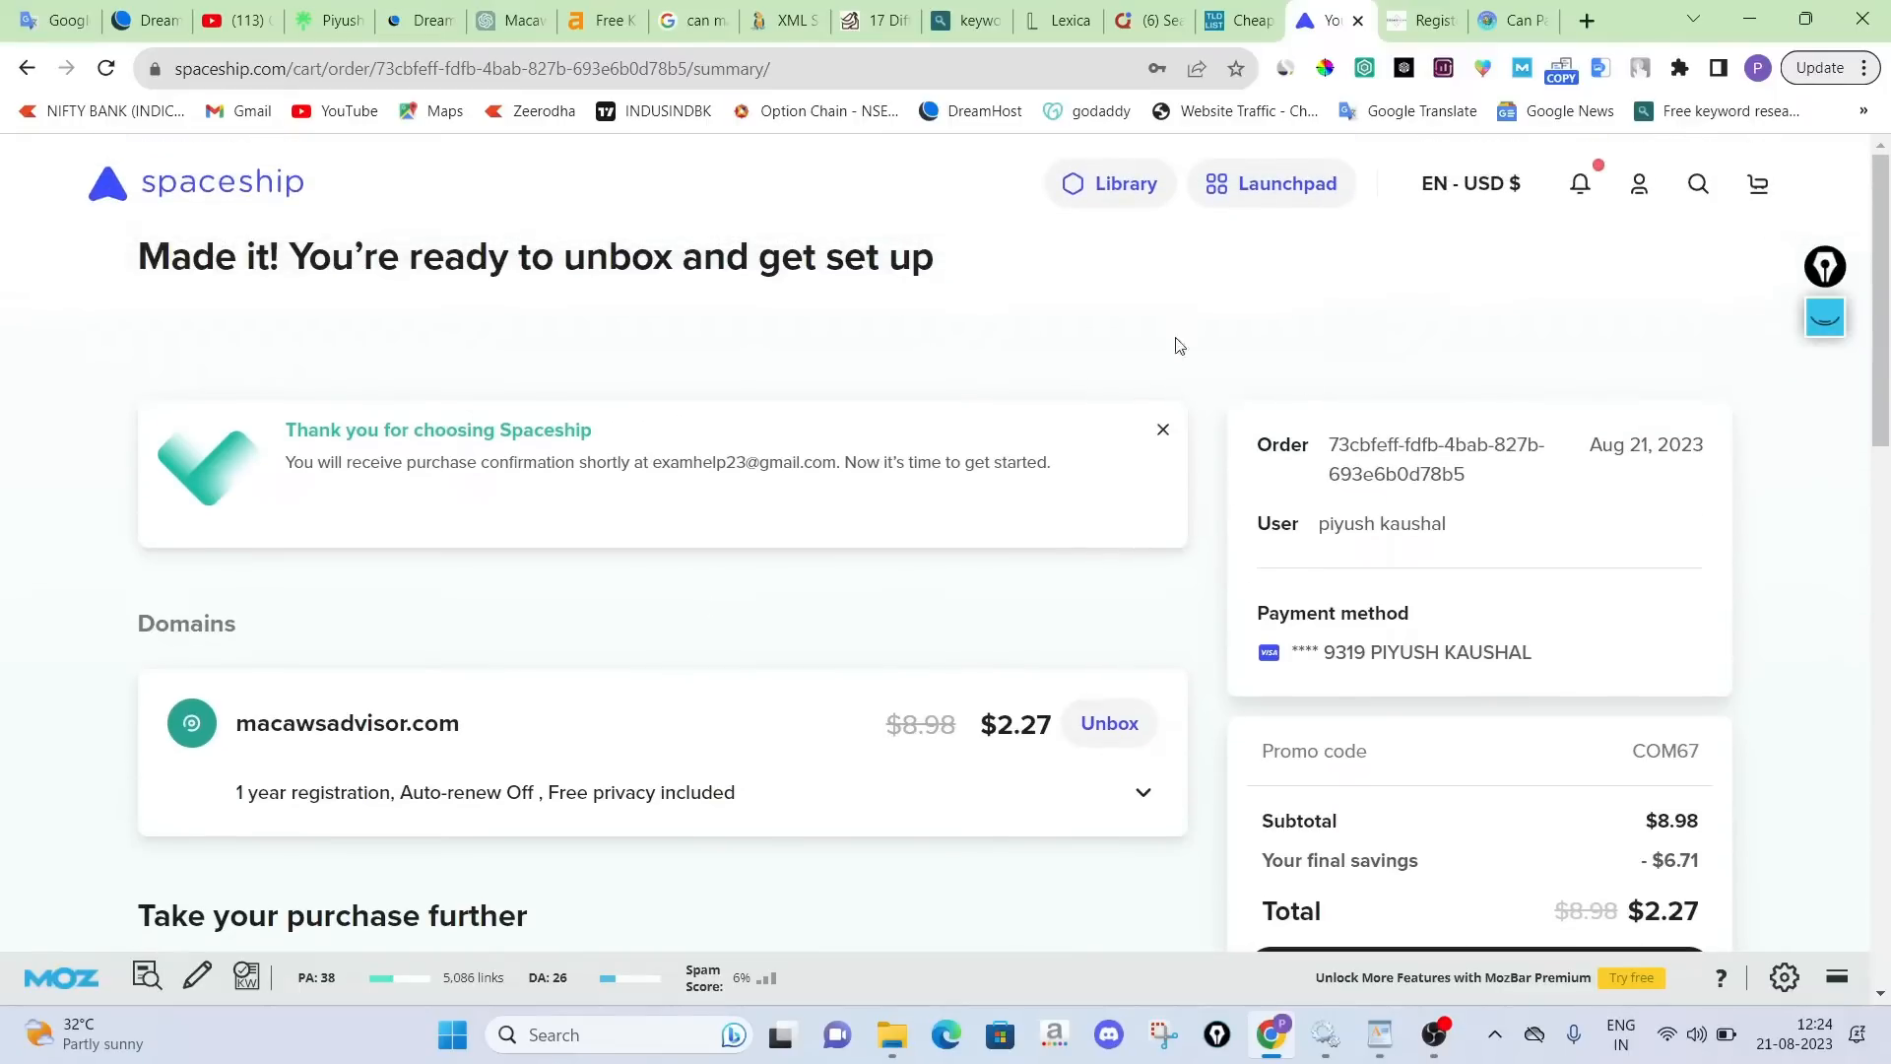
scroll(460, 660, down, 3)
click(106, 68)
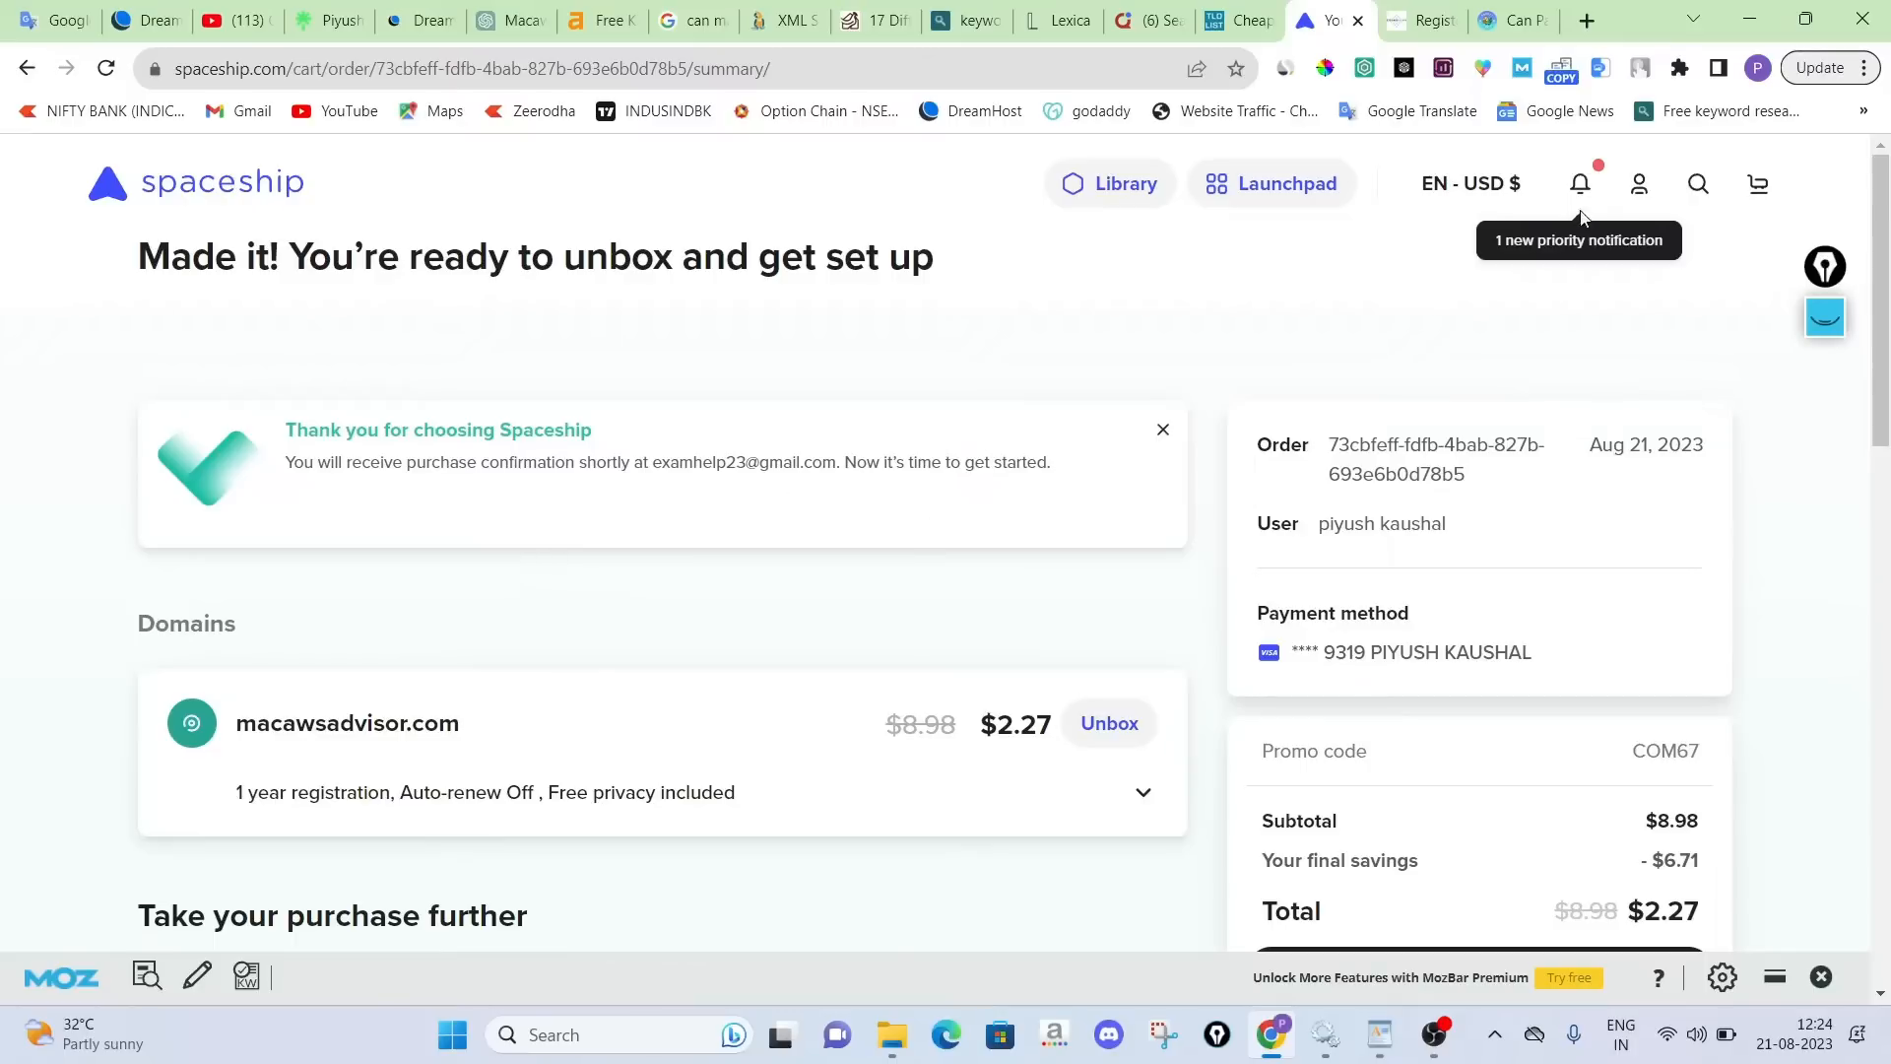
Open the Spaceship user account profile, look through its details and reopen the account options
click(1640, 185)
click(1397, 292)
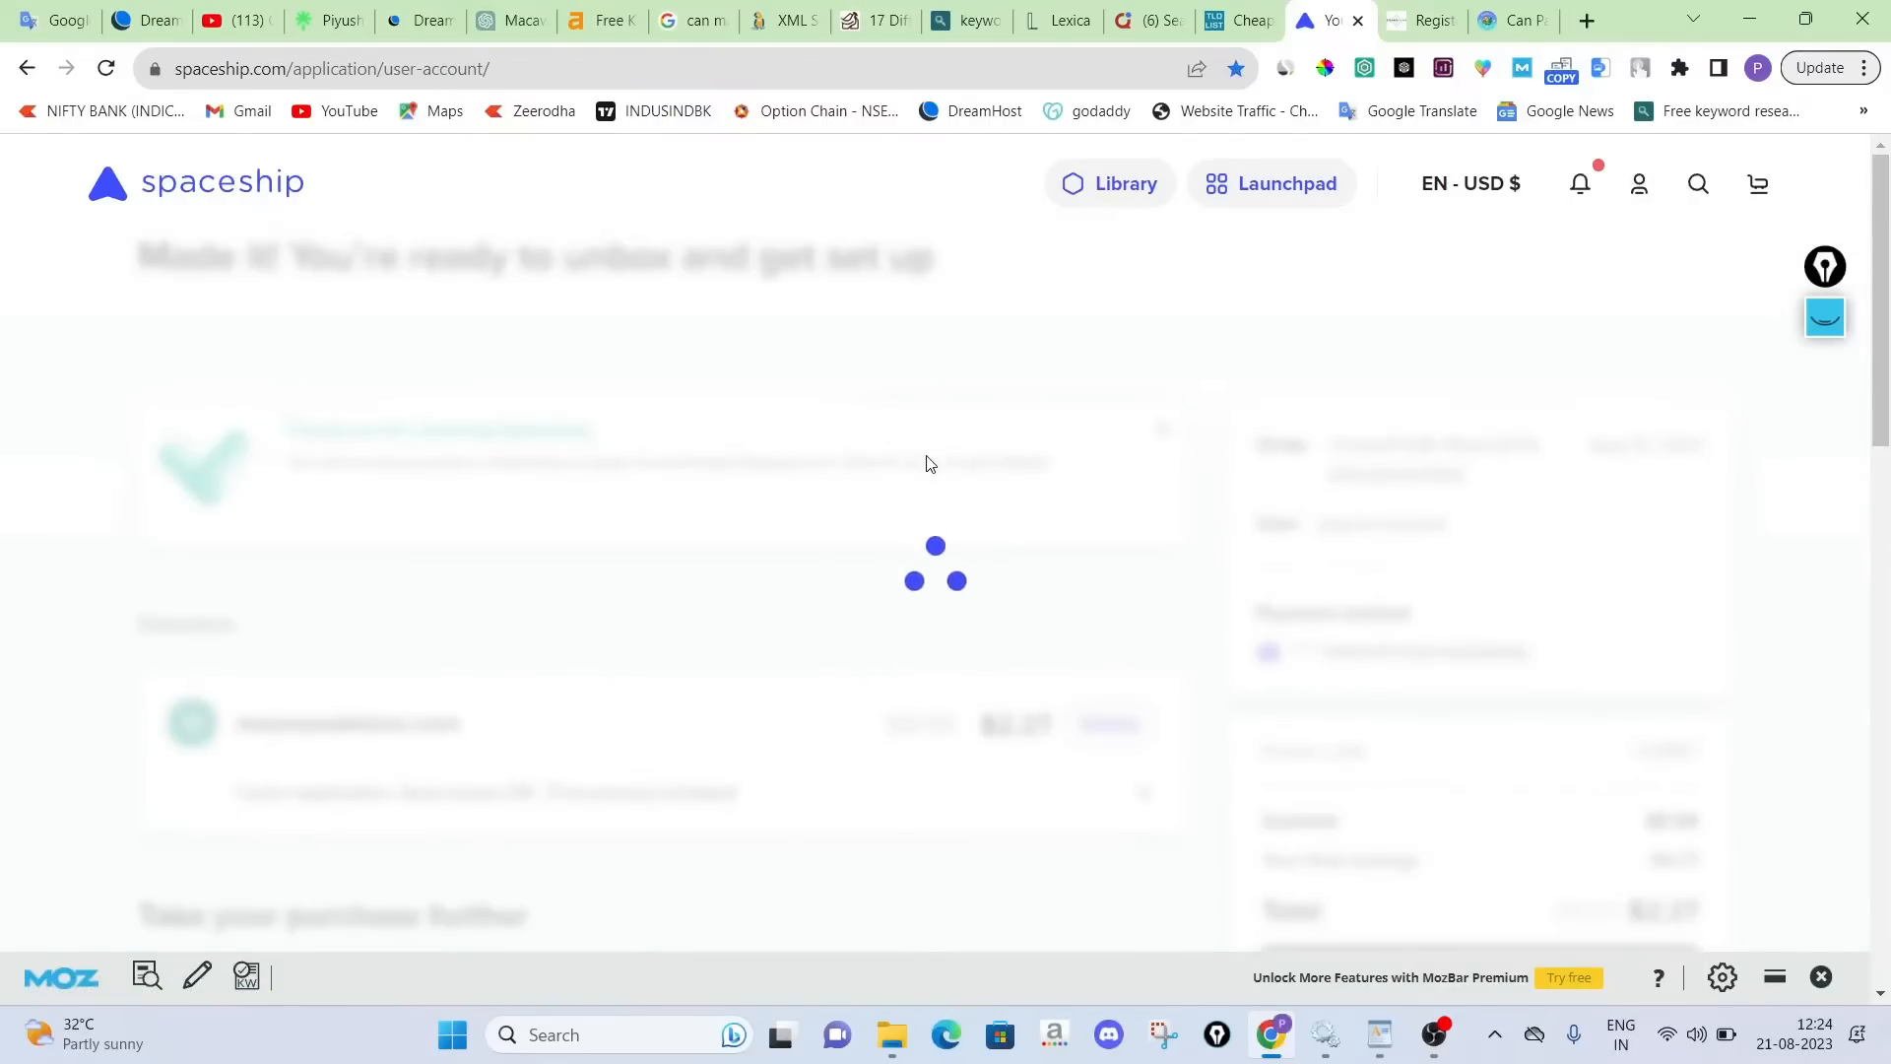
scroll(926, 464, down, 4)
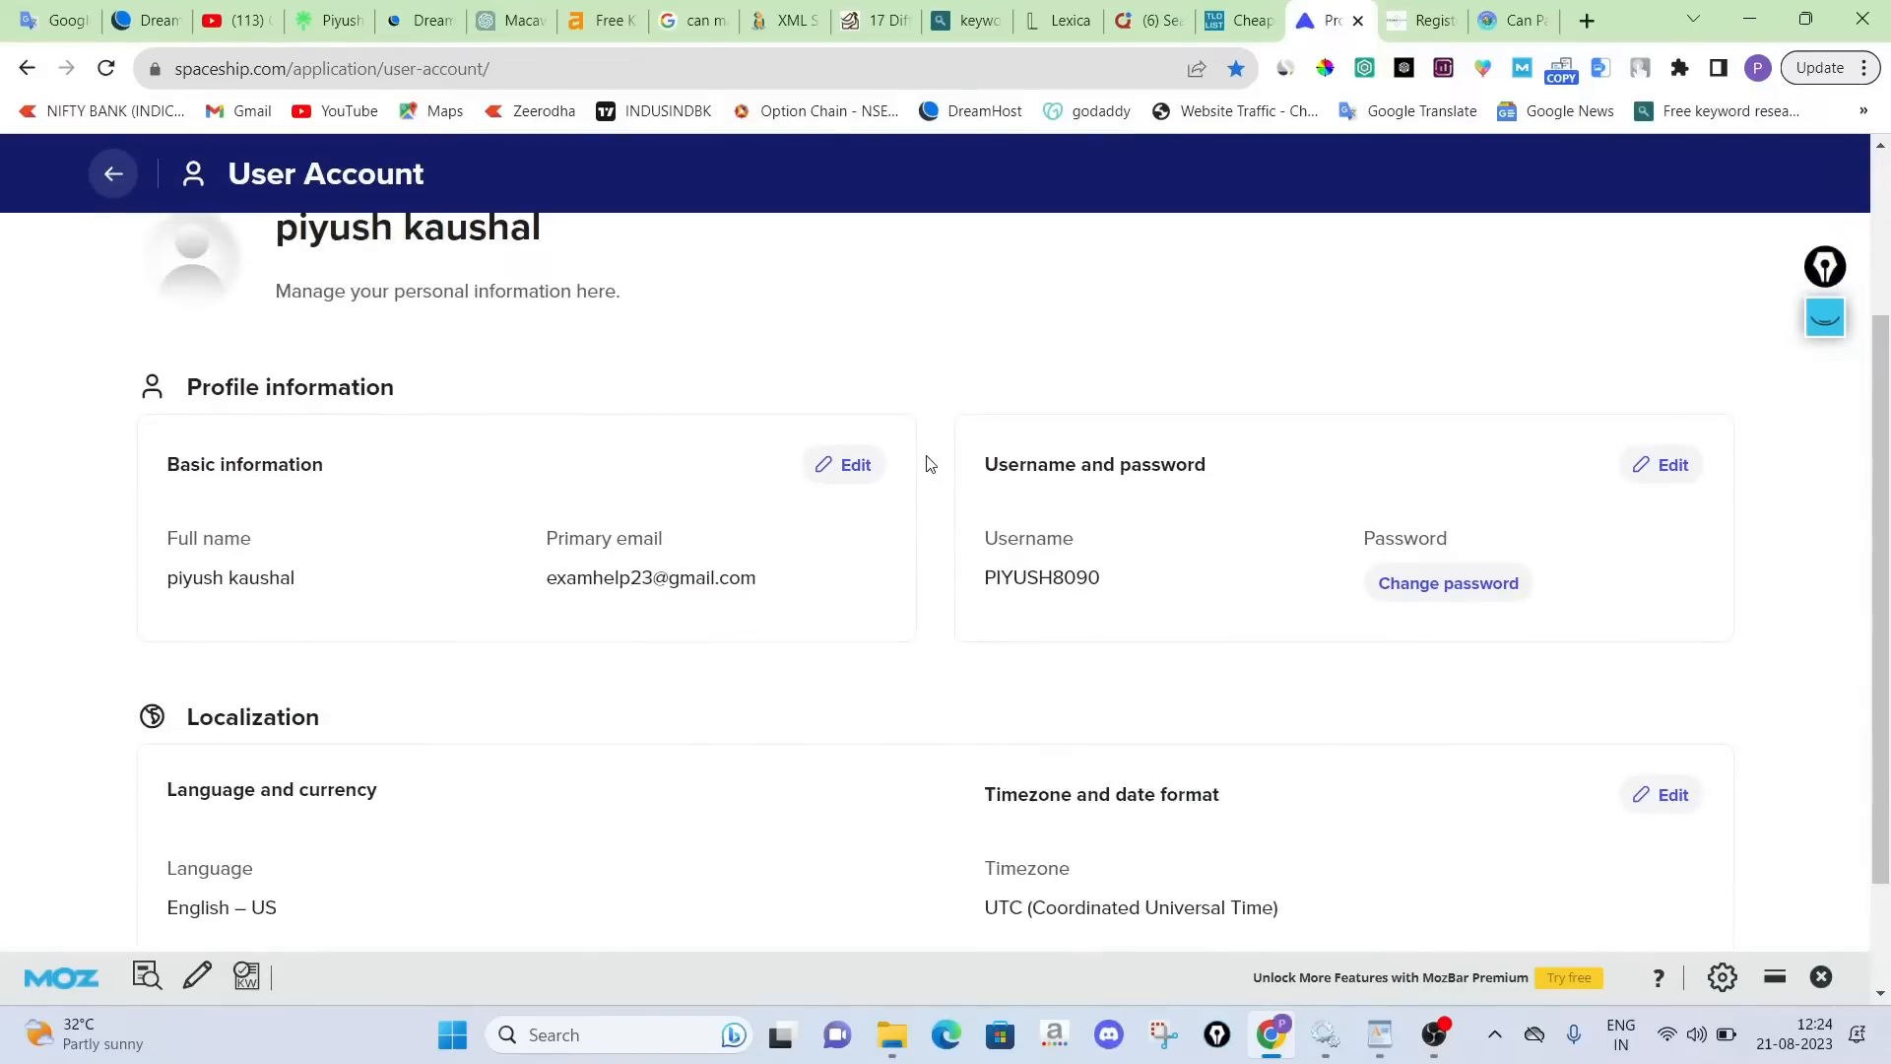
scroll(1139, 544, up, 4)
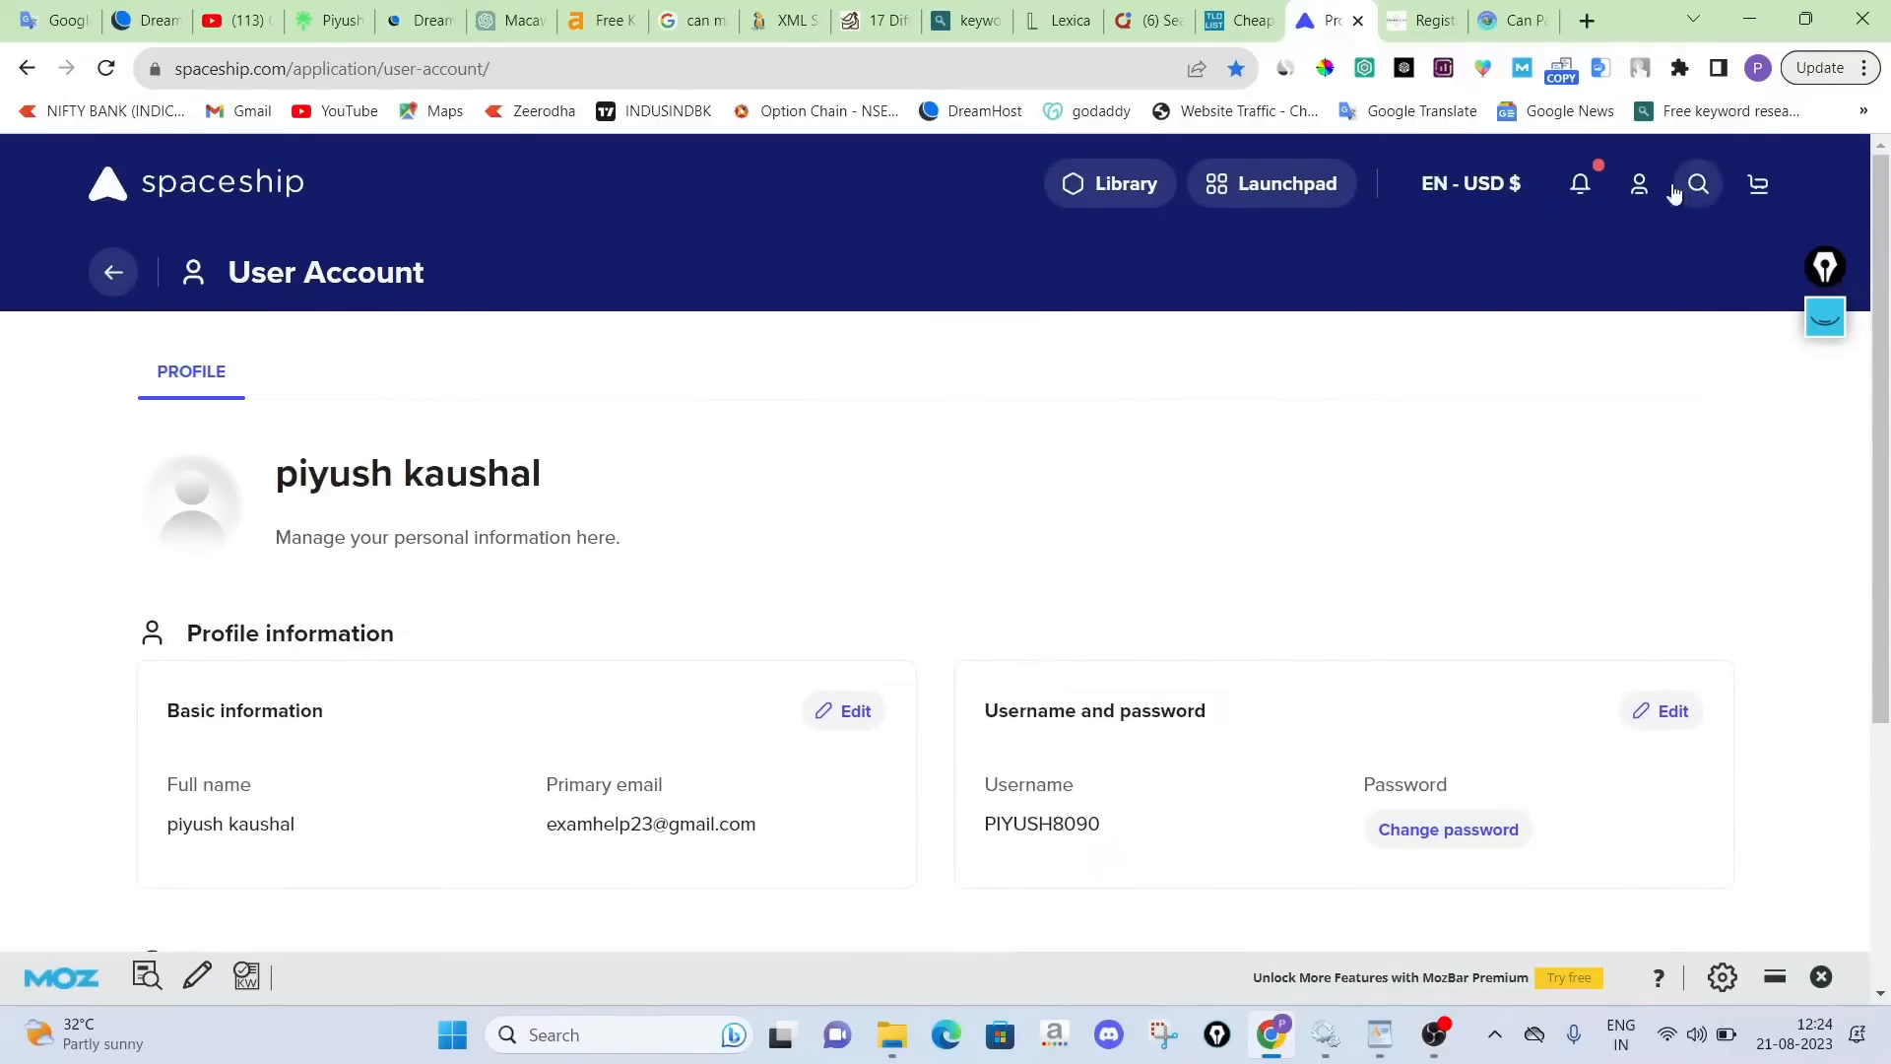
click(1639, 185)
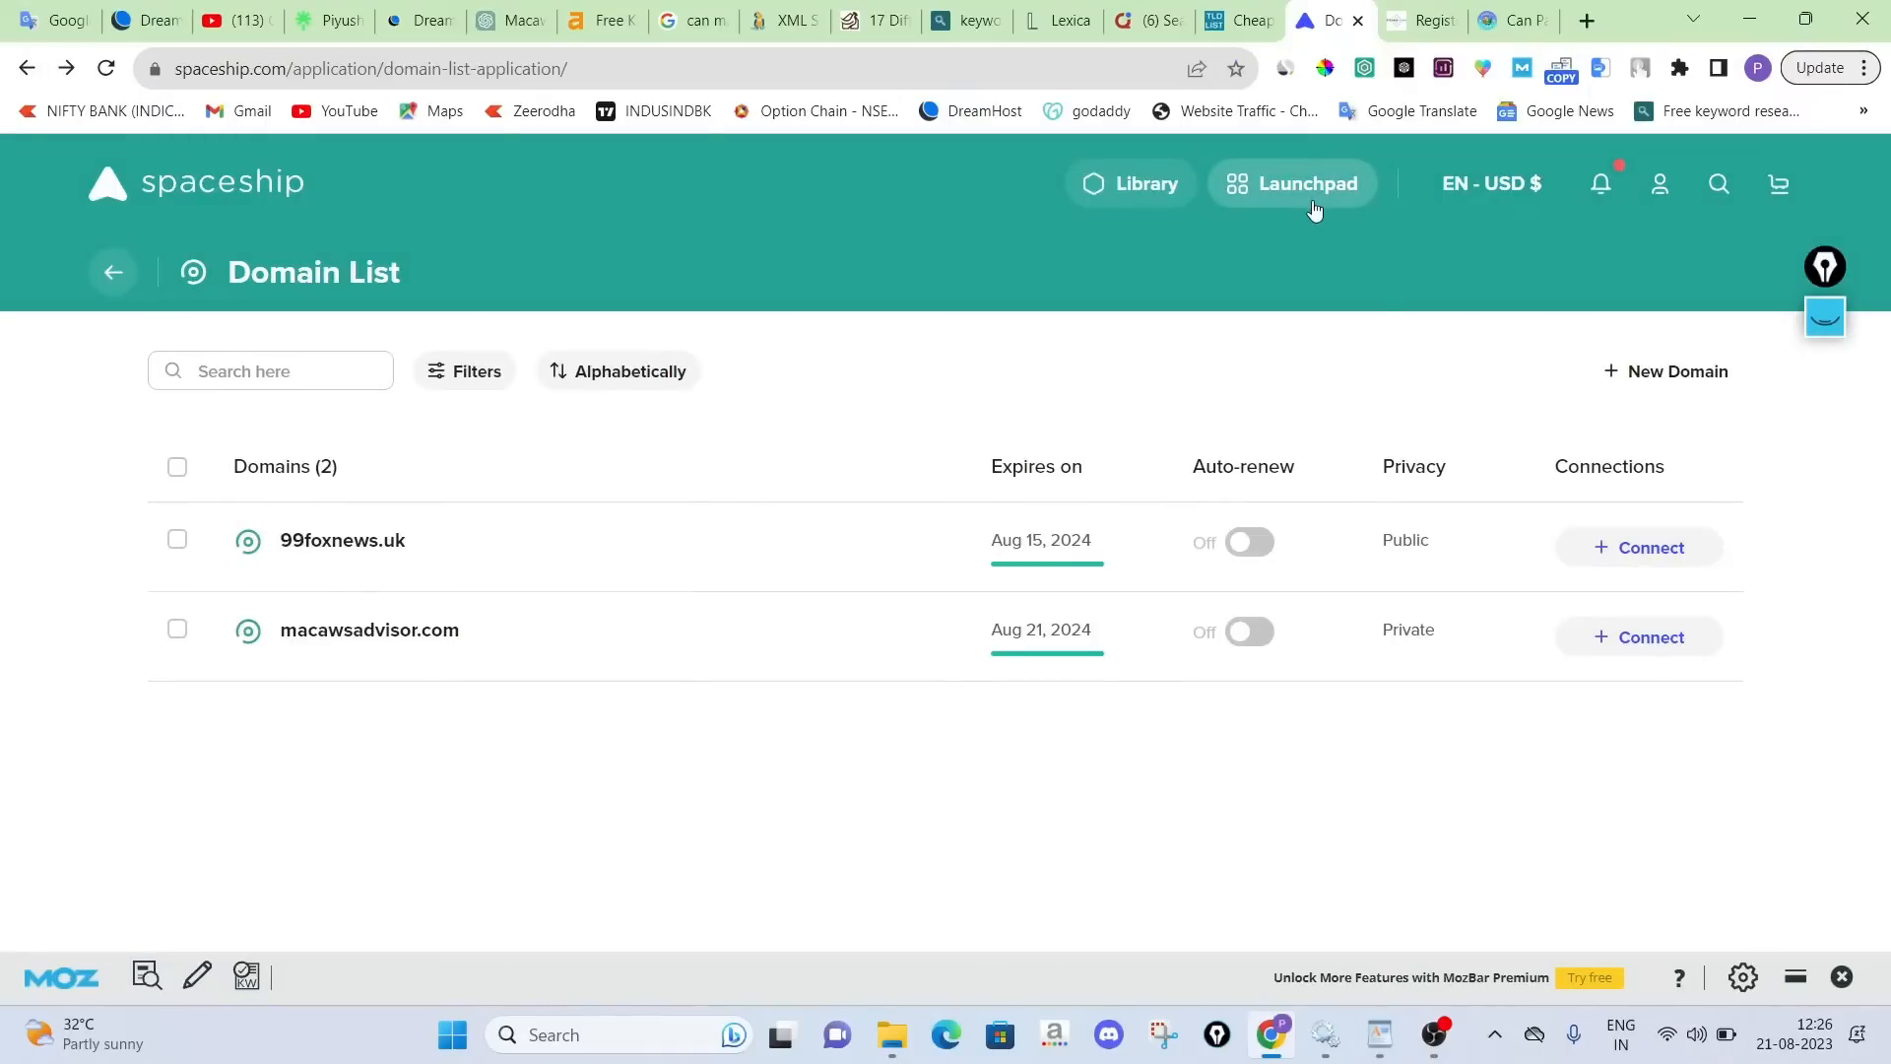
Circle Launchpad on the Domain List page with the pen, clear the drawing and hide the drawing tools
click(1827, 328)
mouse_move(1724, 413)
mouse_down()
mouse_move(1180, 182)
mouse_move(1320, 175)
mouse_move(1425, 205)
mouse_move(1311, 177)
mouse_up()
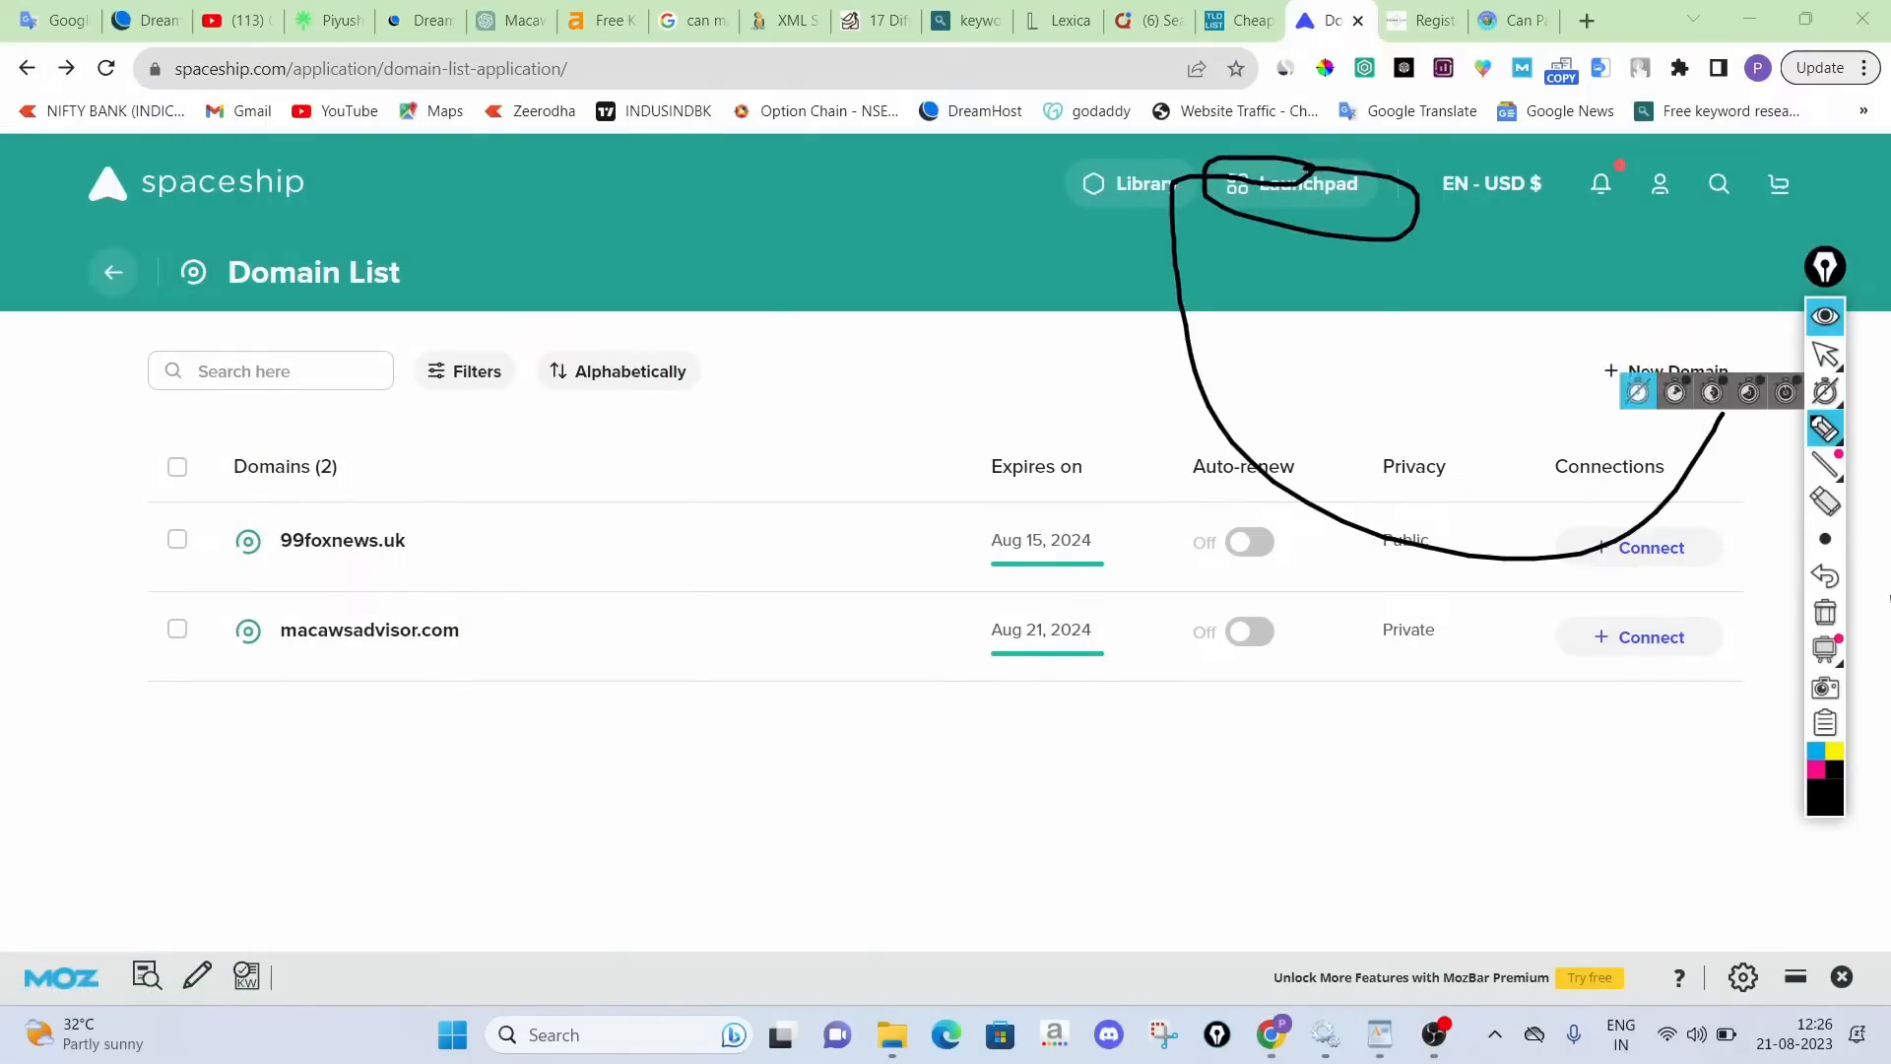
click(1828, 616)
click(1817, 335)
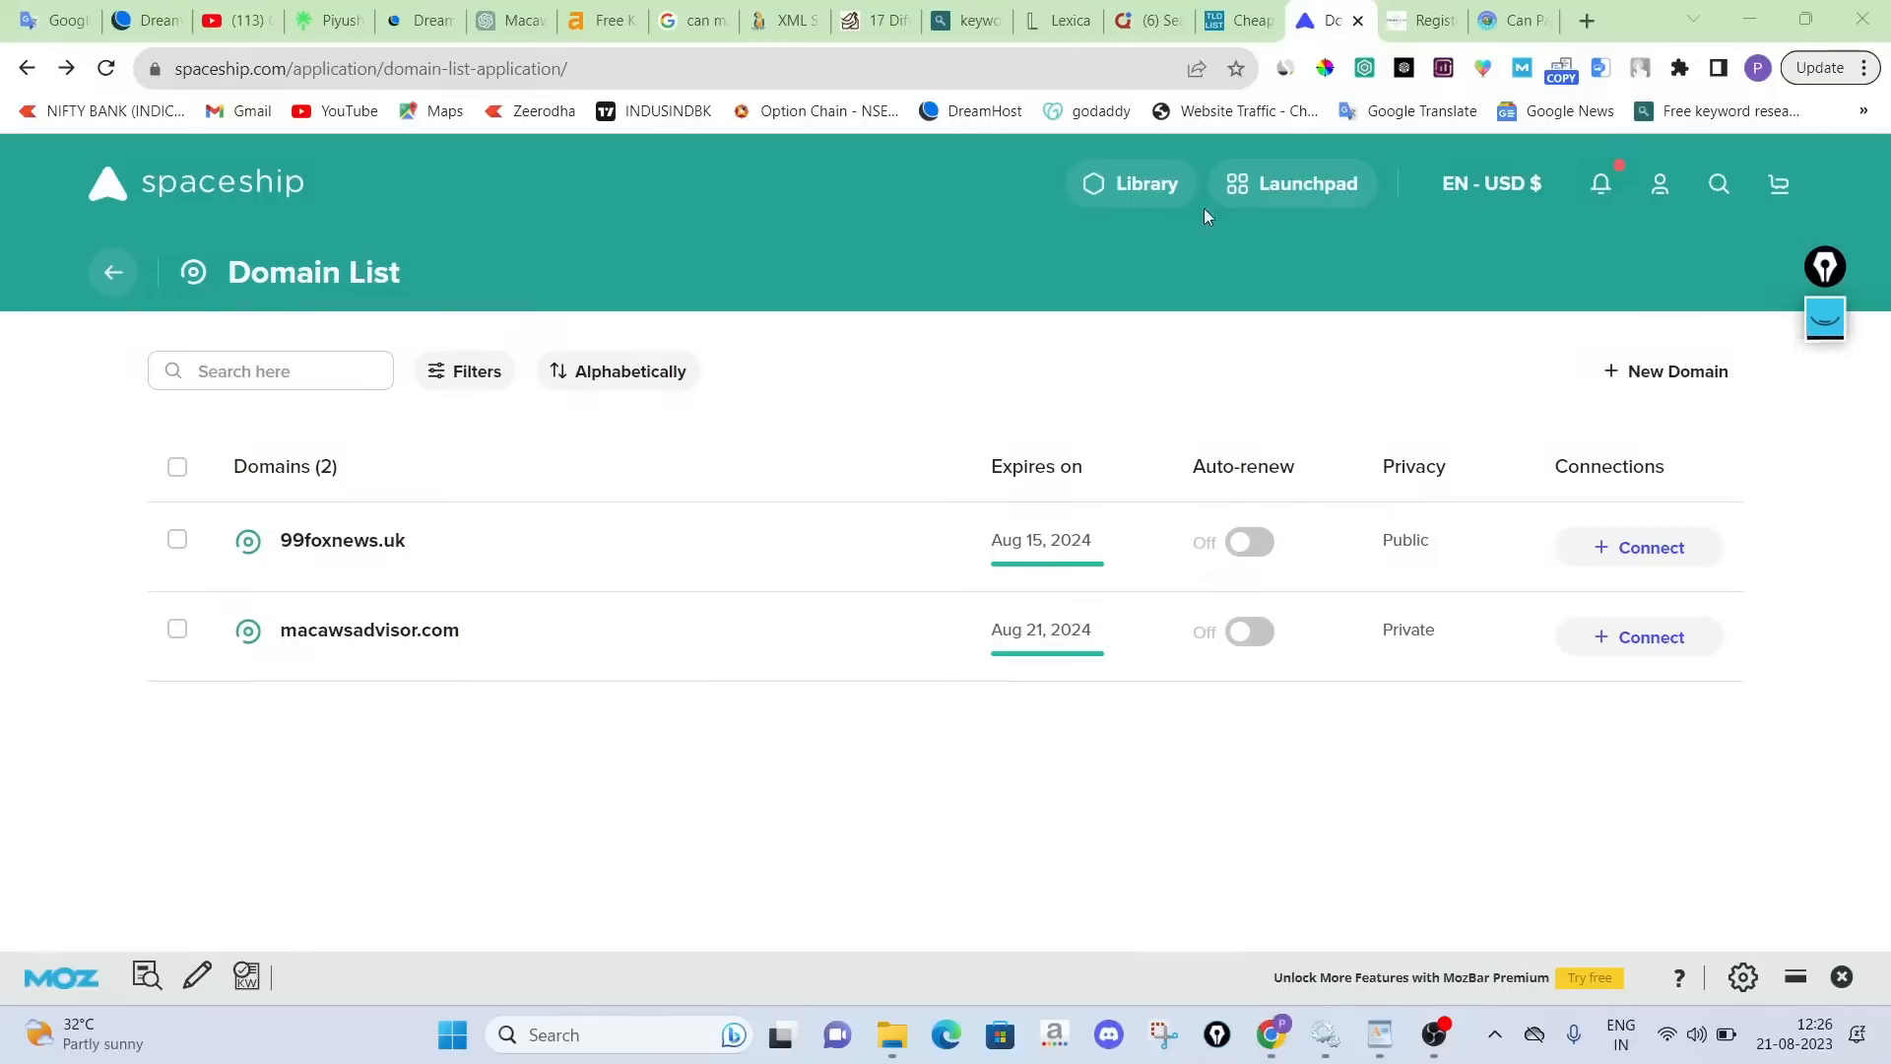
Open the Advanced DNS settings for macawsadvisor.com from the Domain Portfolio in Launchpad and accept the DNS editing caution
click(1264, 185)
scroll(446, 605, down, 5)
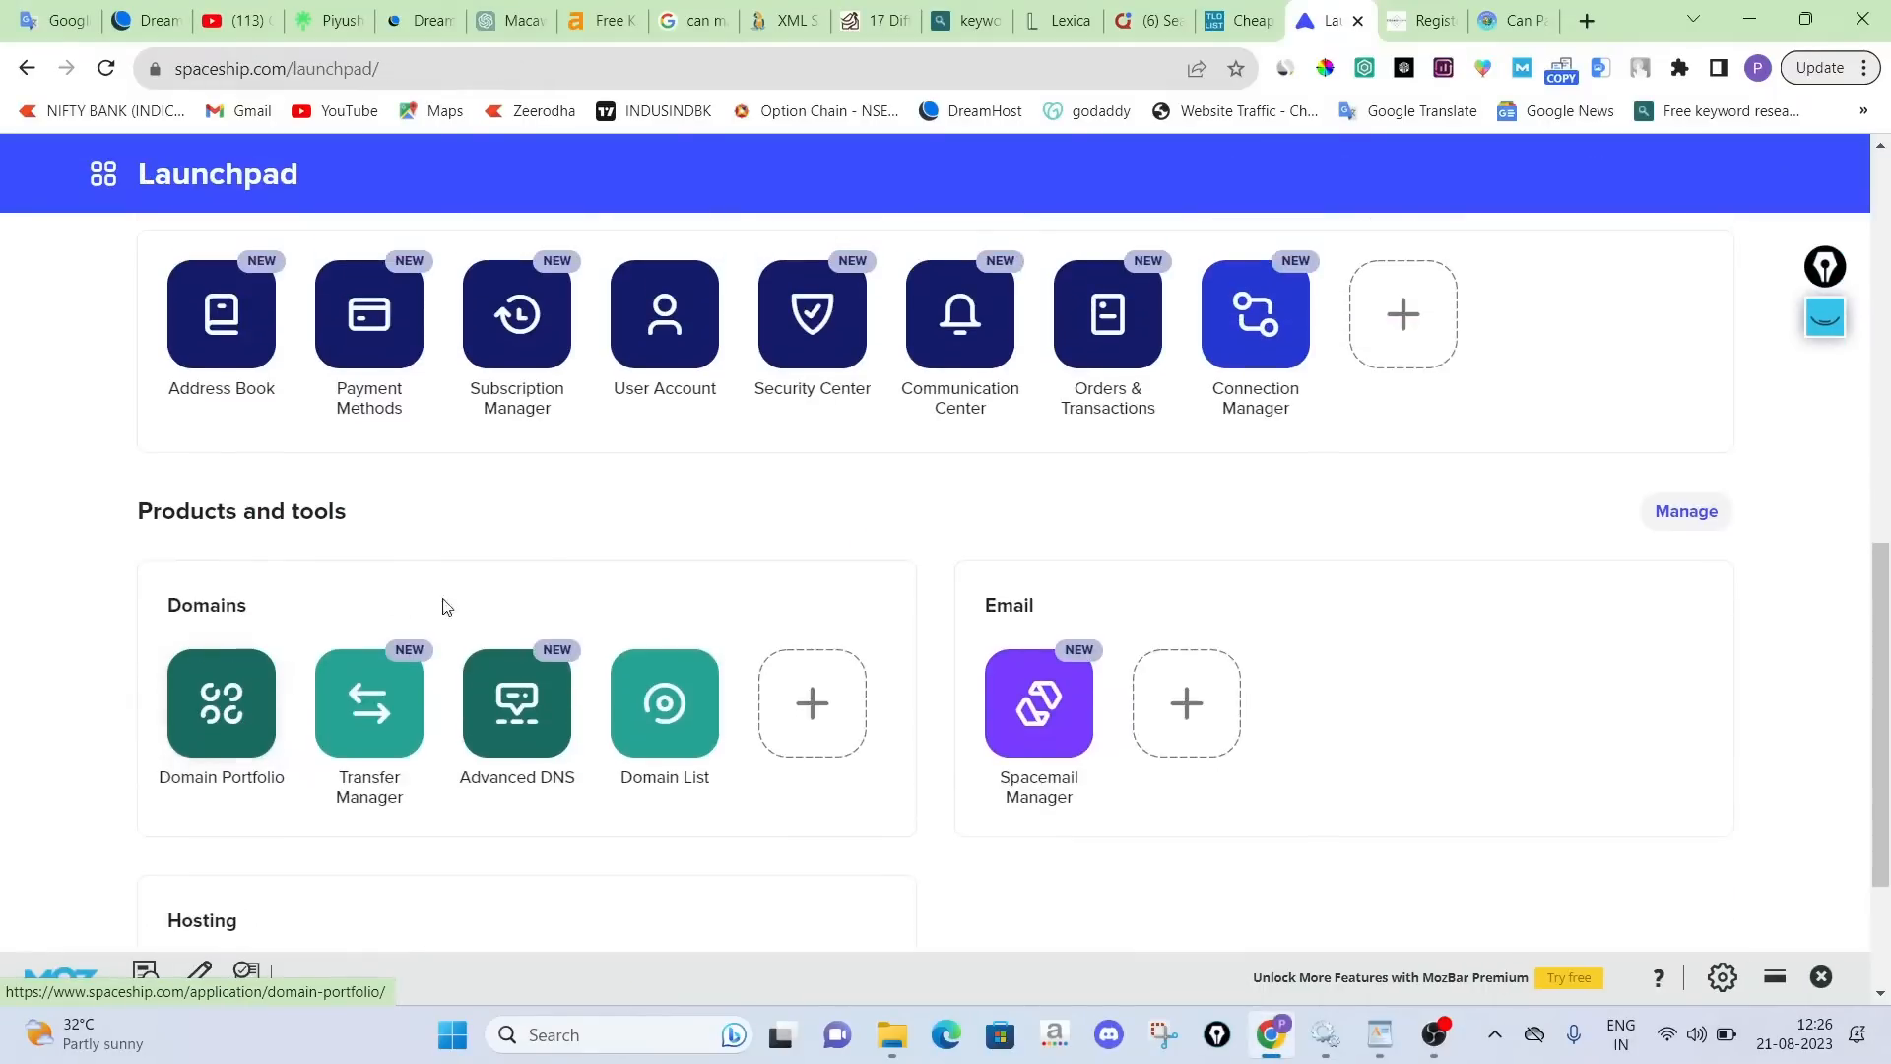
click(229, 731)
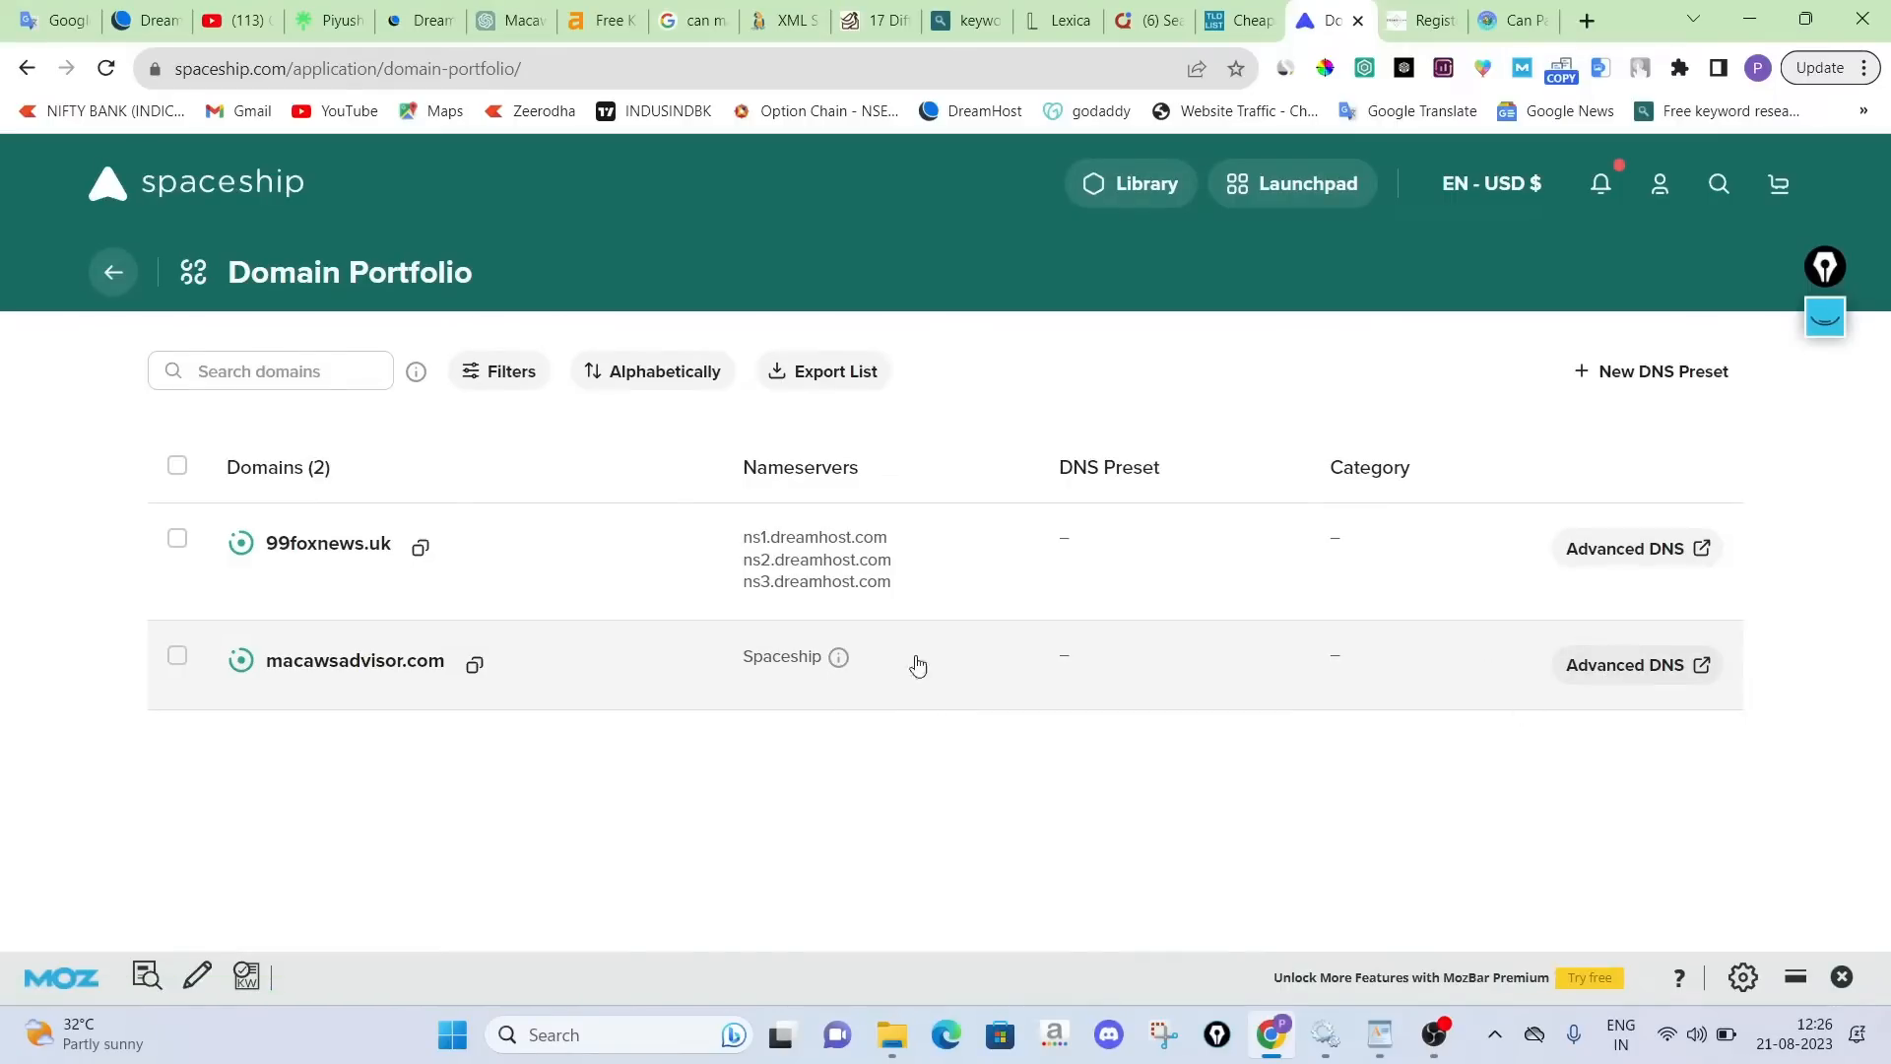
click(1600, 668)
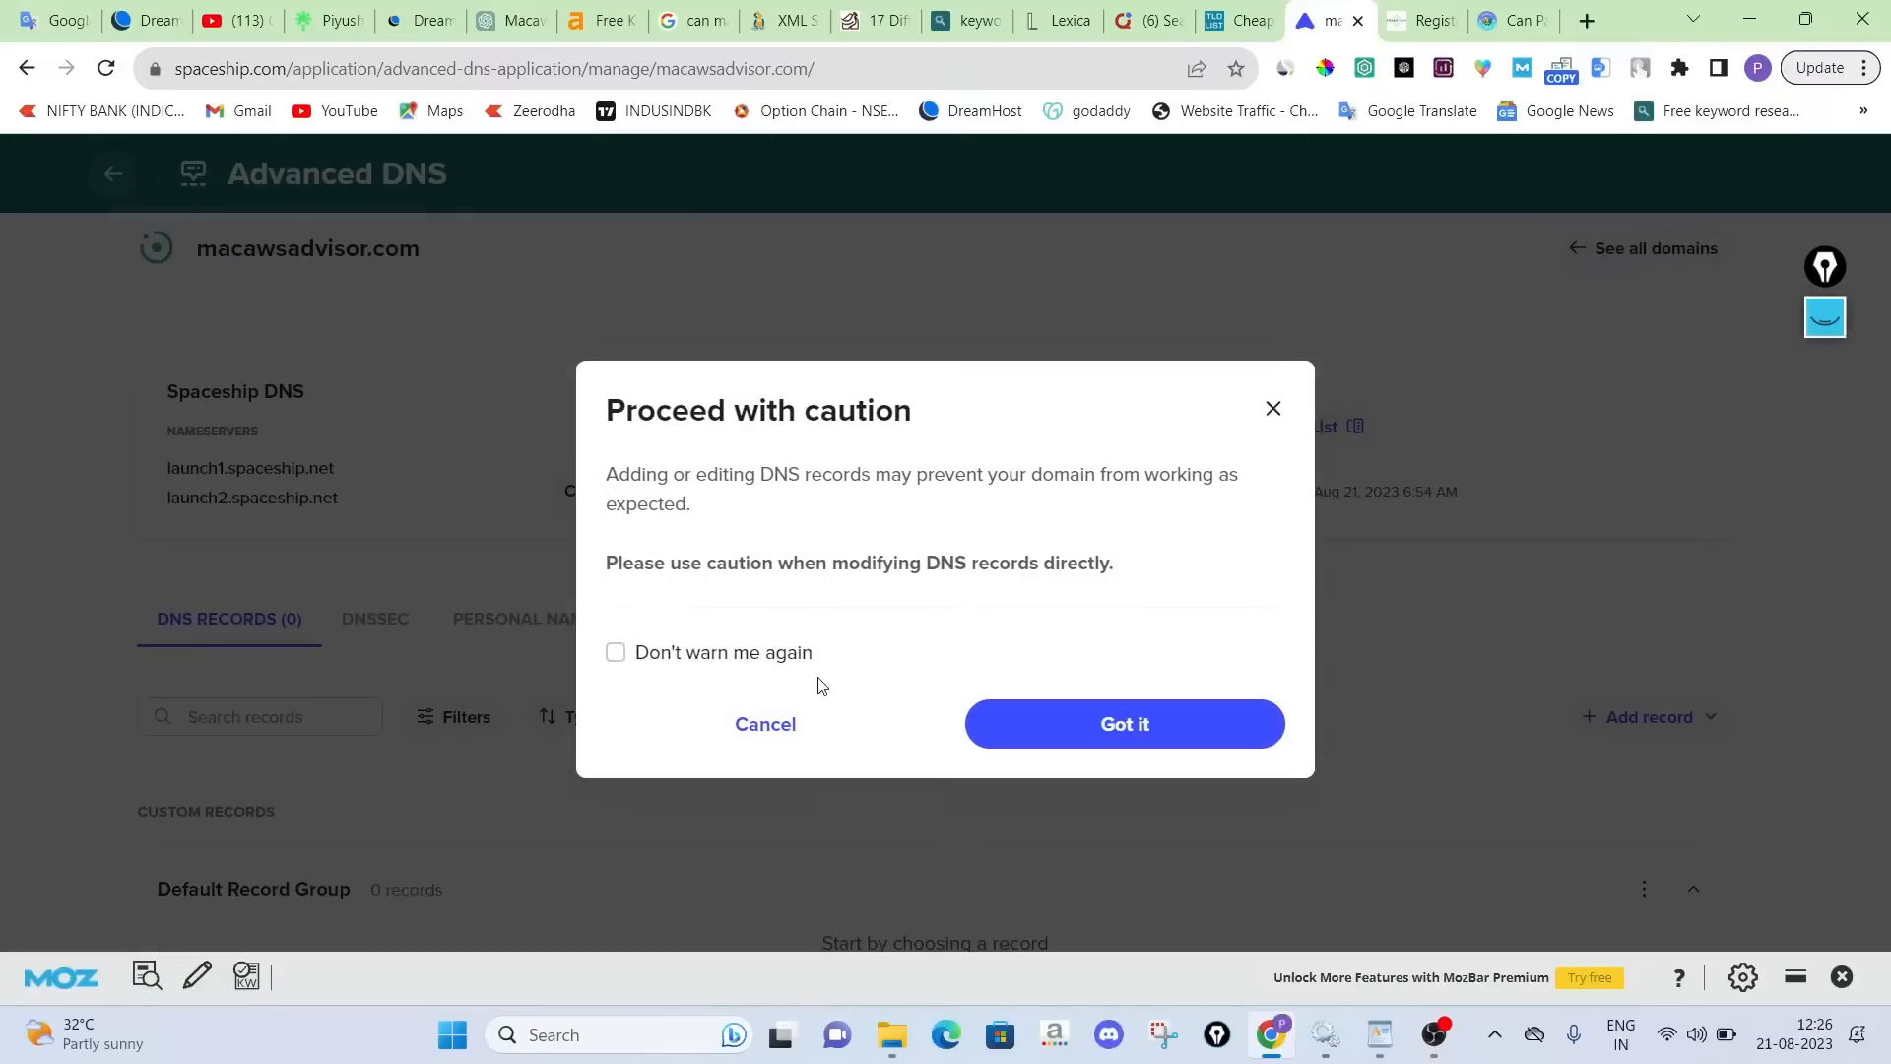
click(1099, 726)
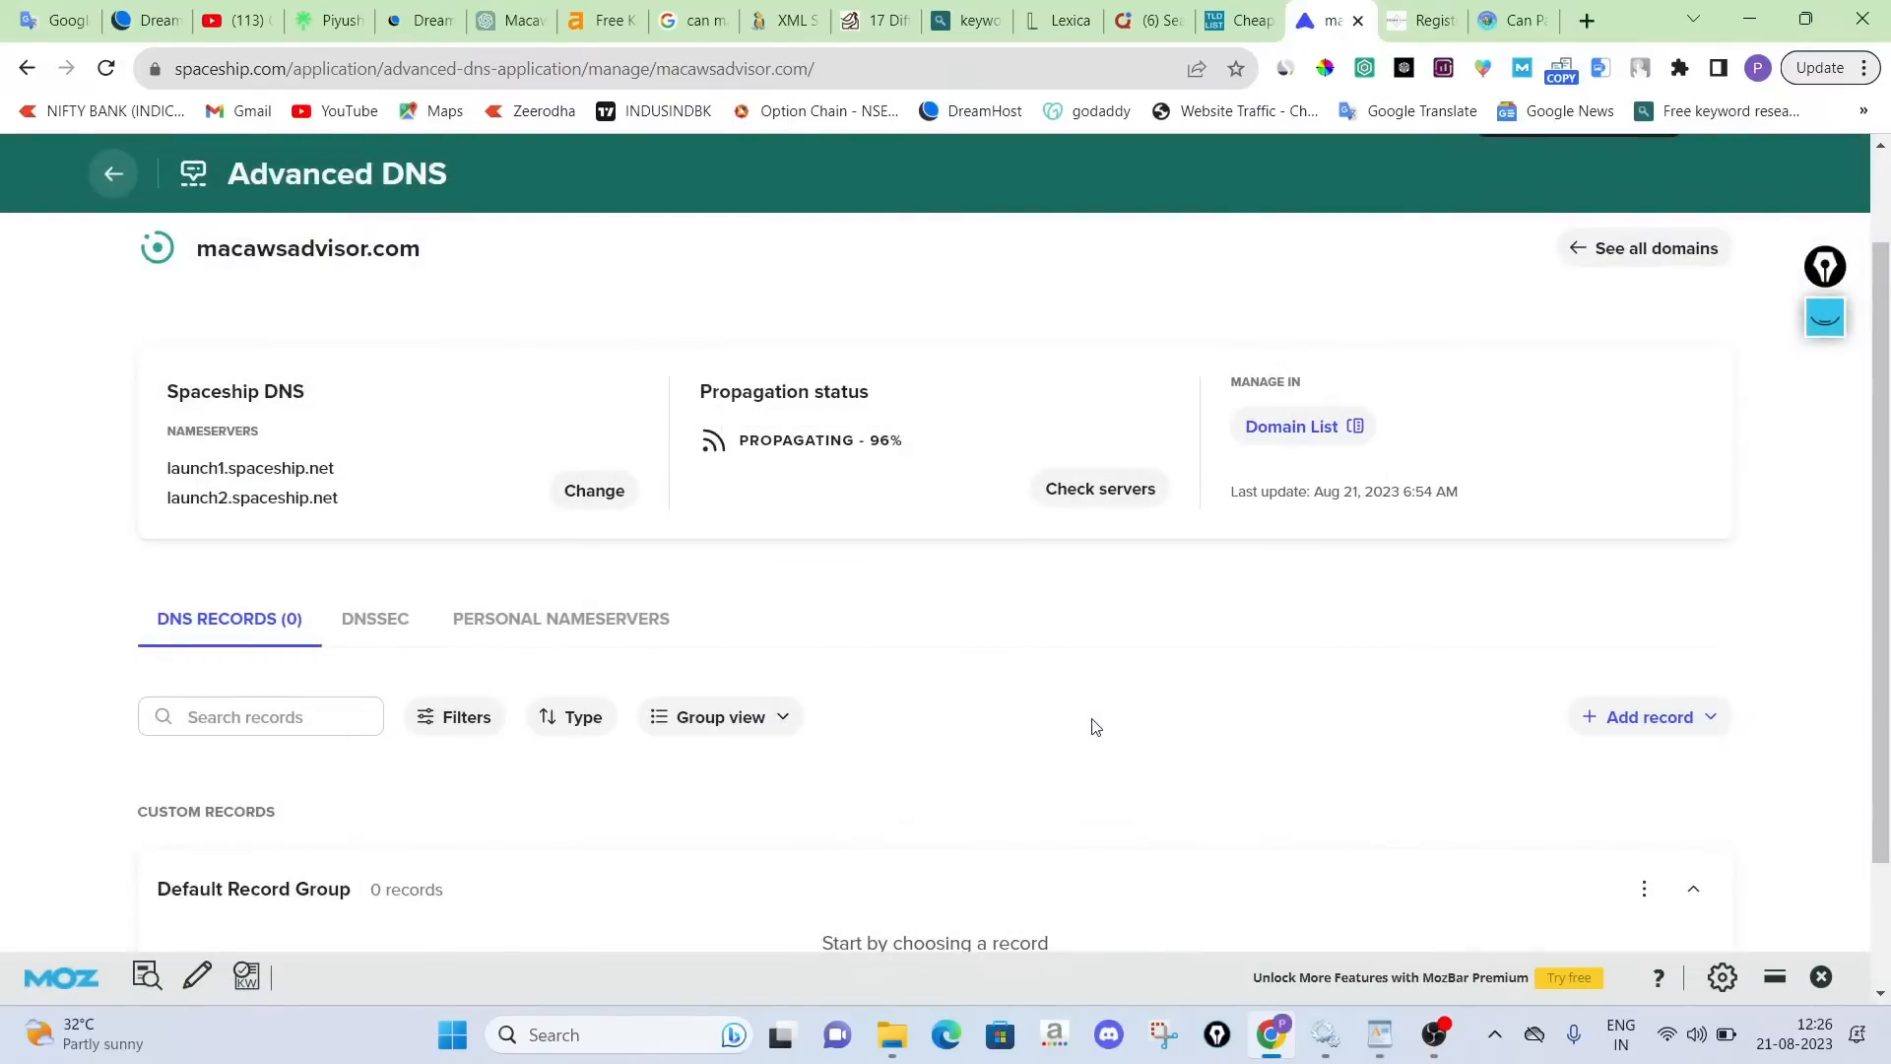
Start changing the nameservers of macawsadvisor.com and choose Custom DNS
scroll(972, 647, down, 2)
scroll(971, 646, up, 3)
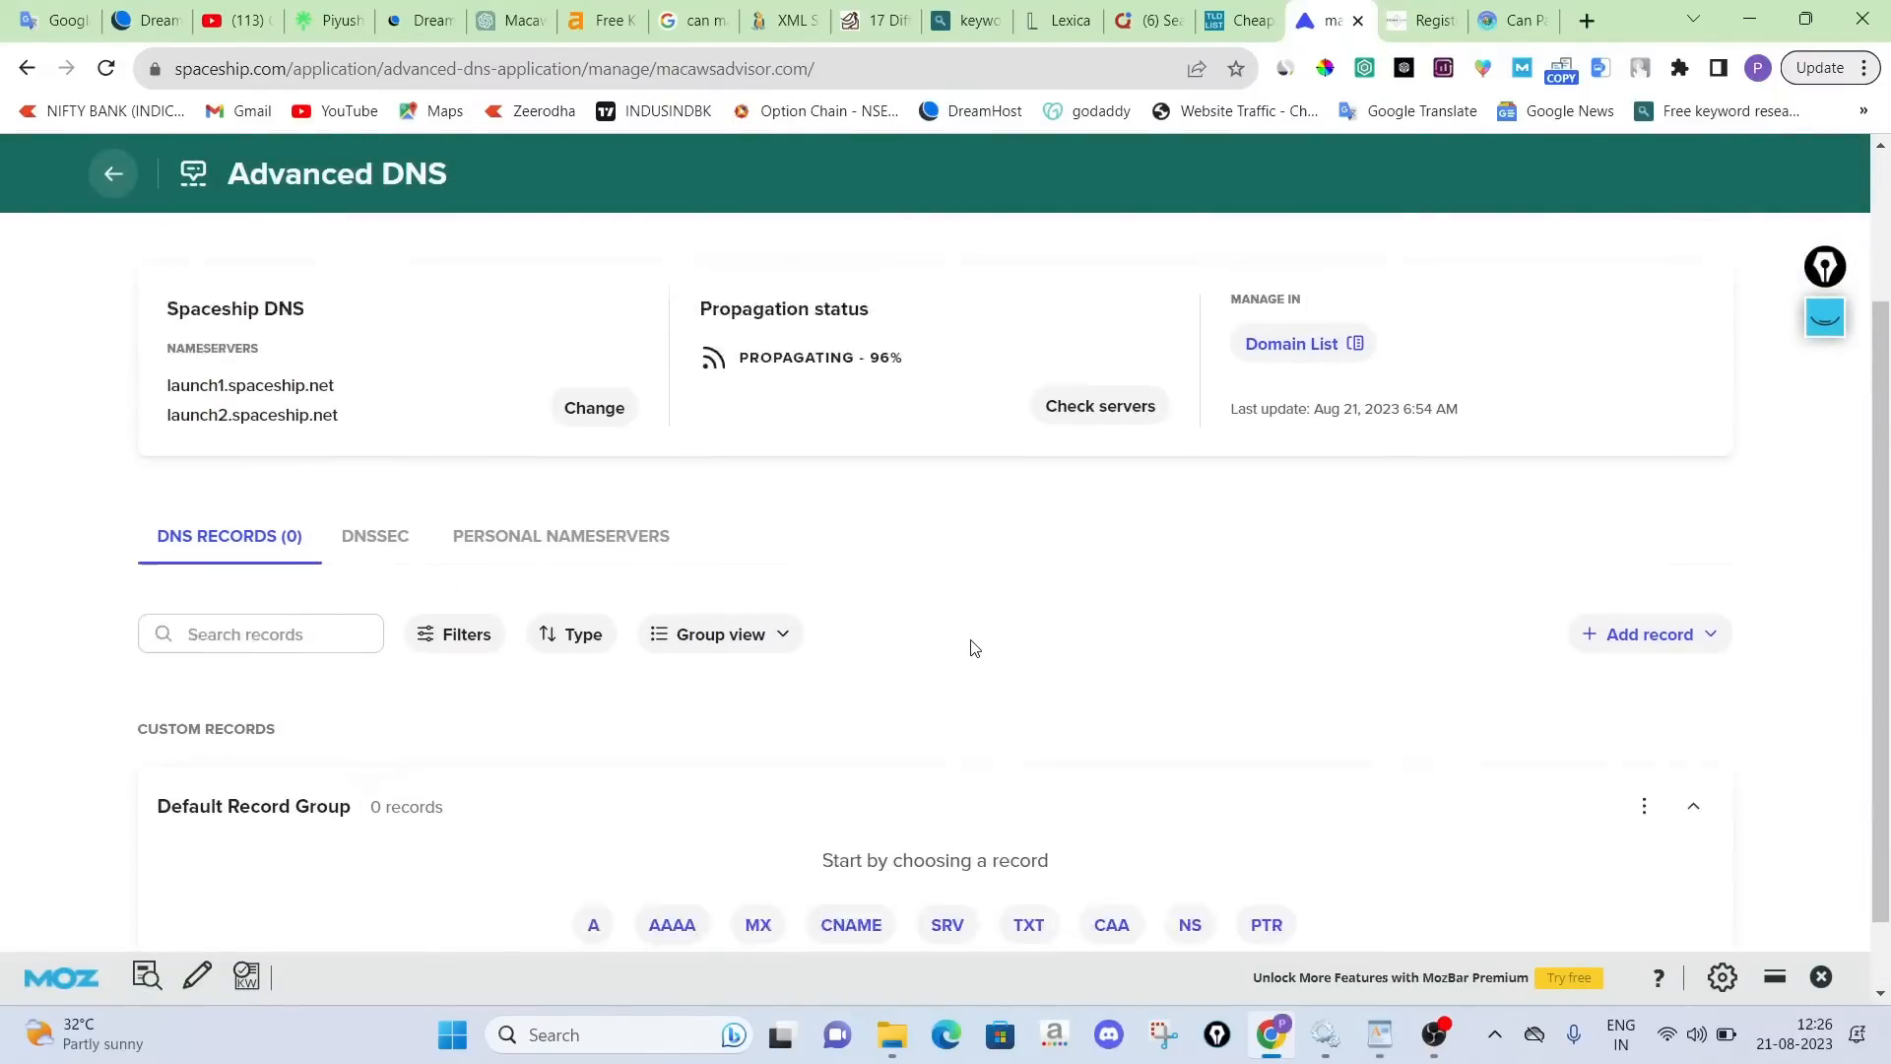
click(575, 572)
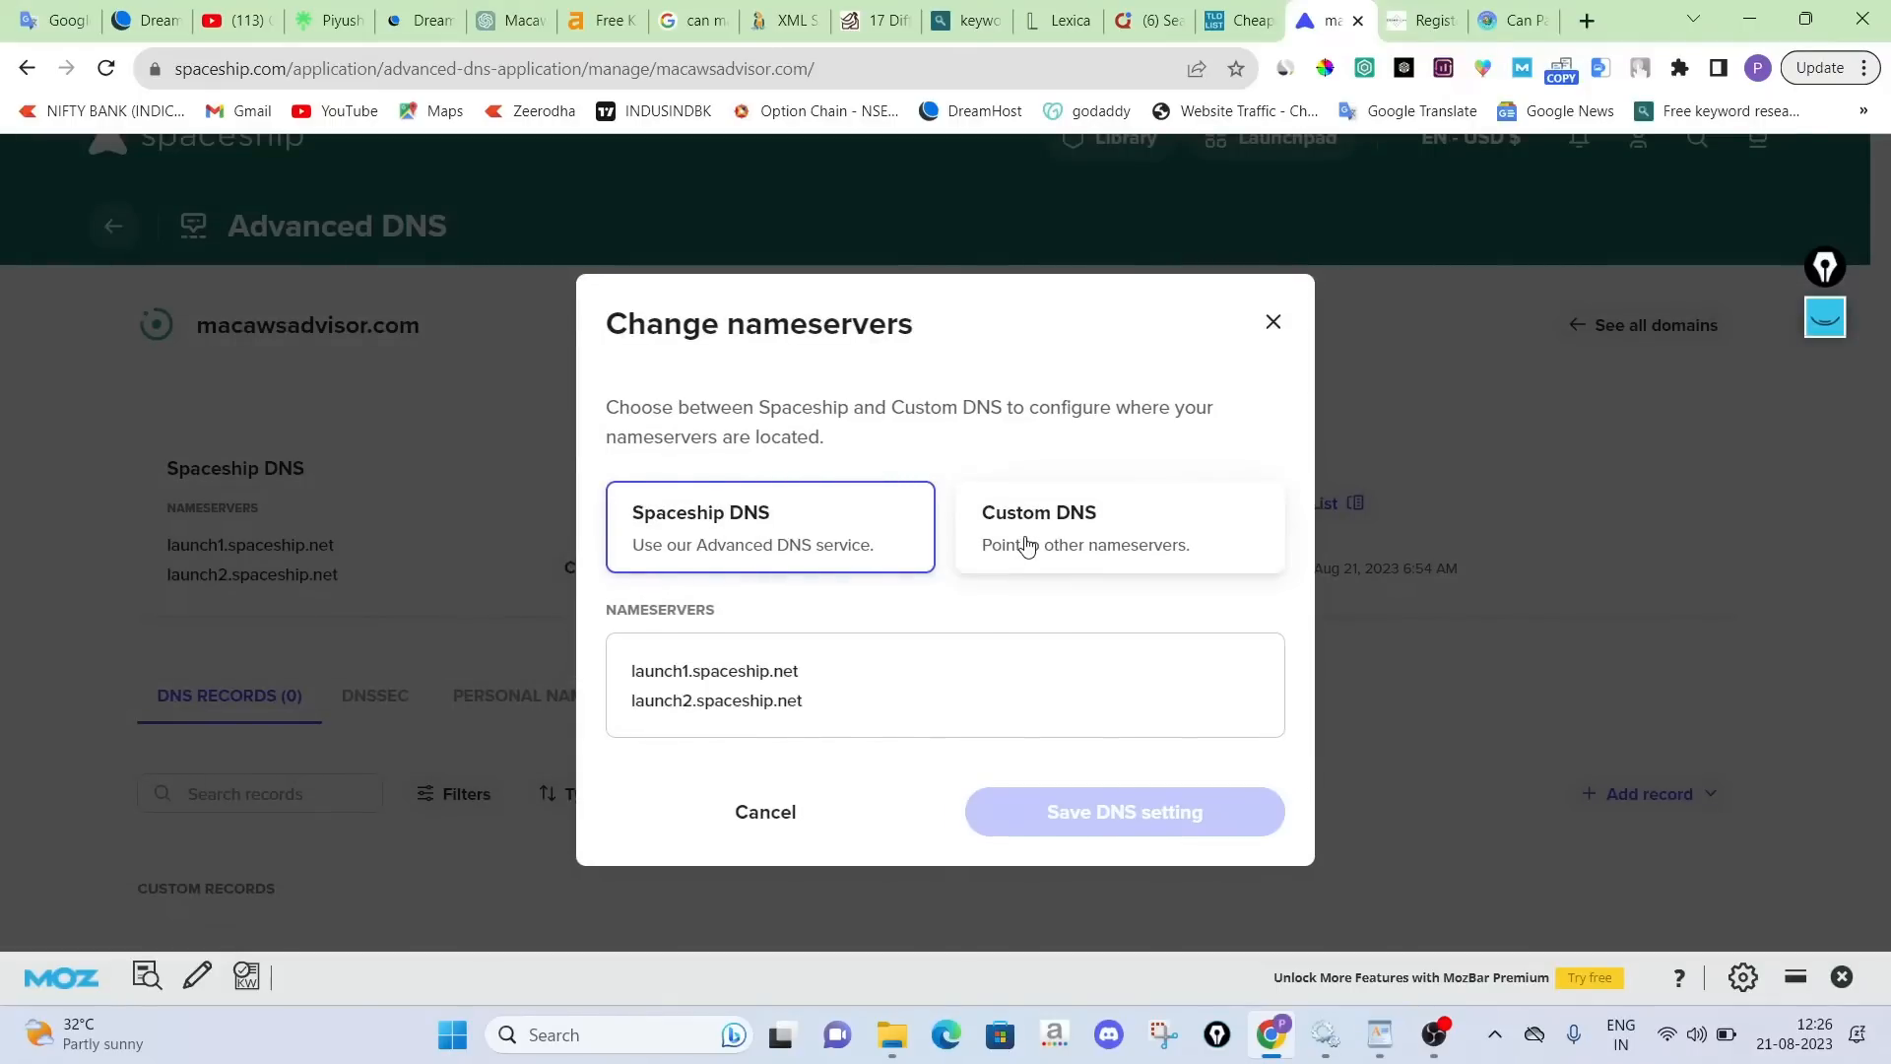
click(1027, 547)
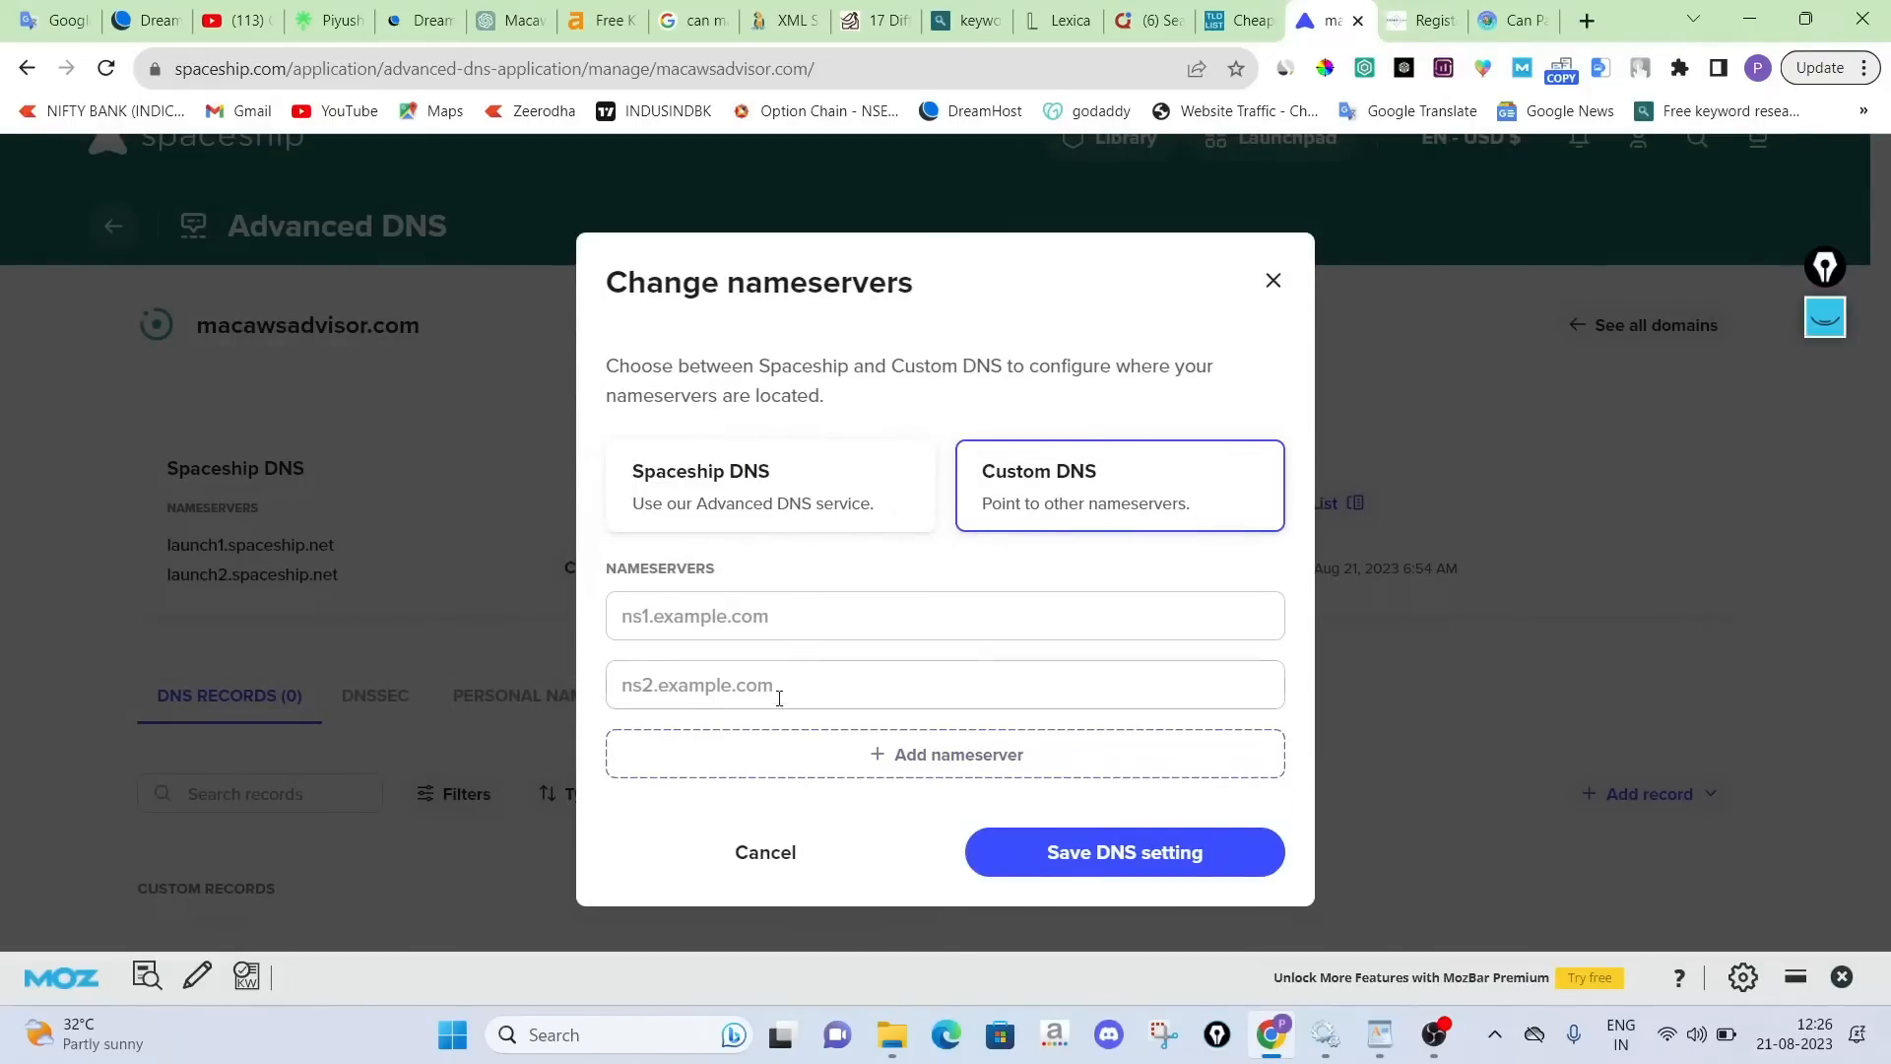
Search Google for dreamhost nameservers and copy ns1.dreamhost.com from the results
click(1424, 20)
click(1083, 69)
text(dremahos)
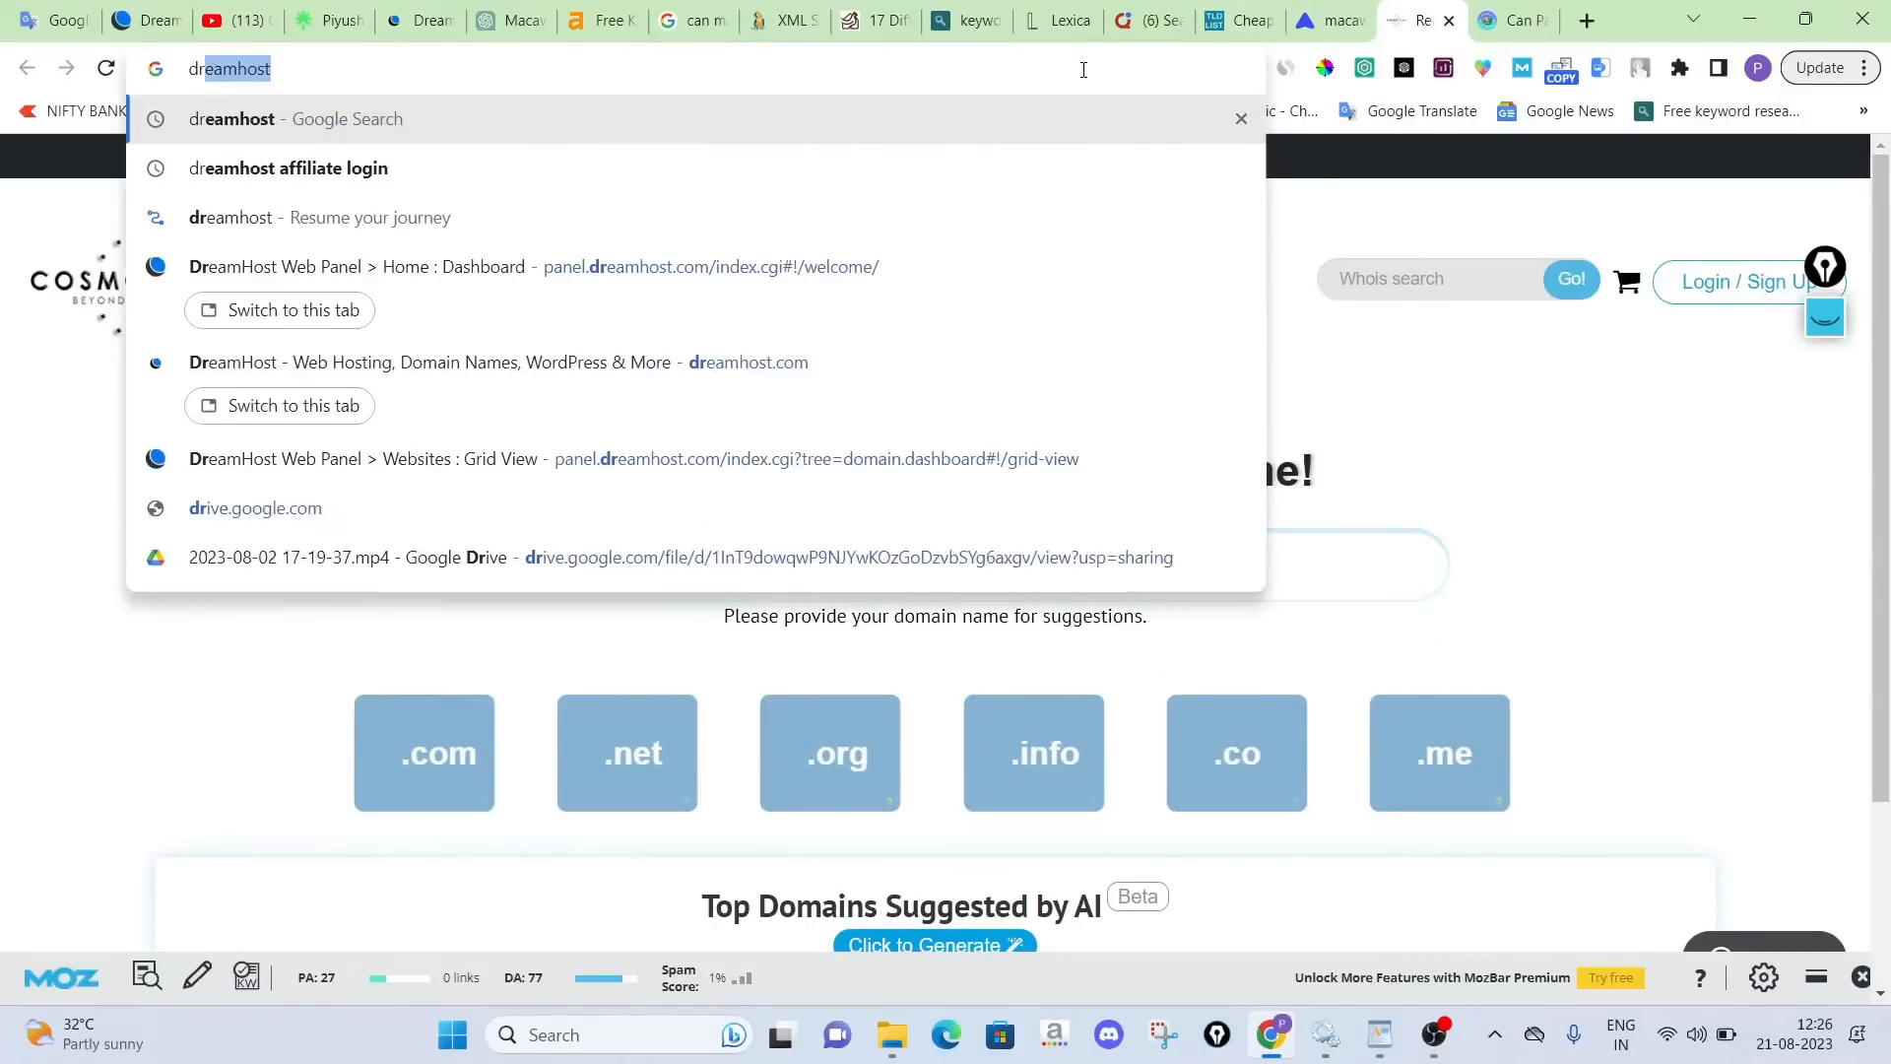
text(mahost nam)
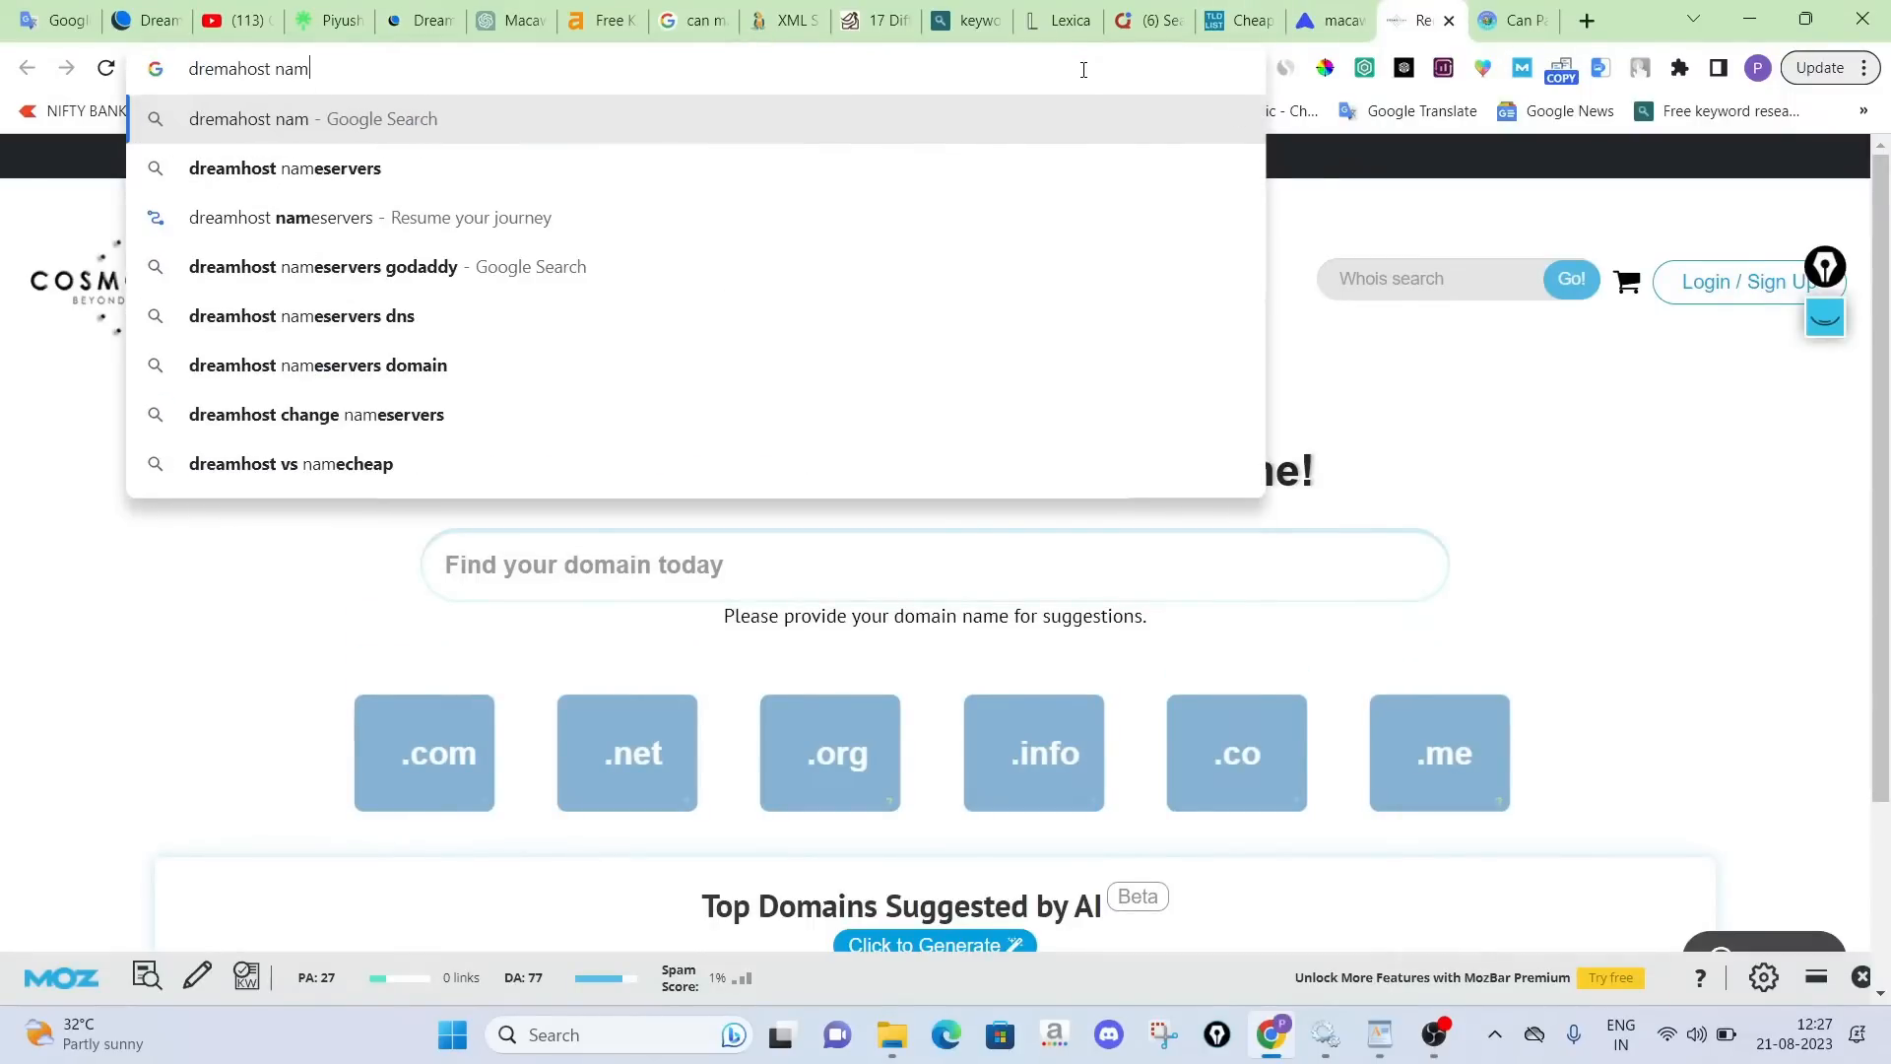
click(713, 161)
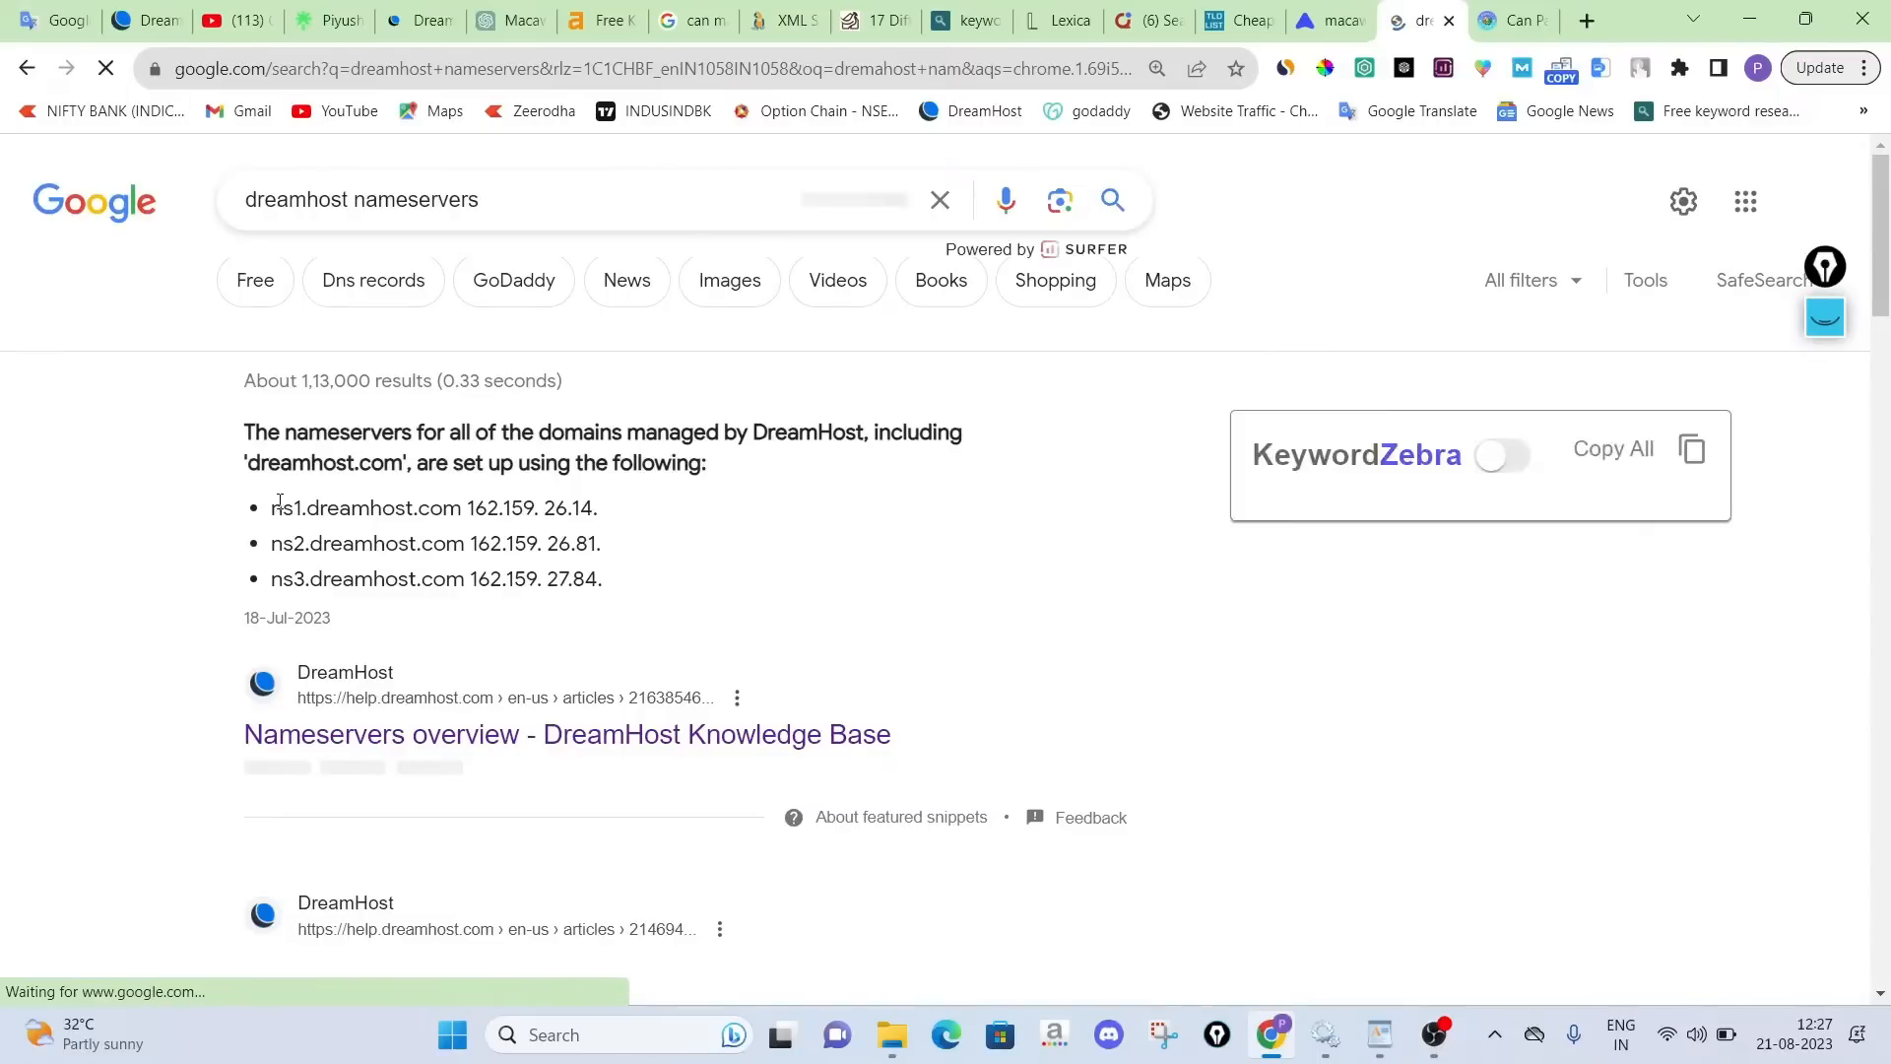
drag(272, 507, 461, 507)
key(ctrl+c)
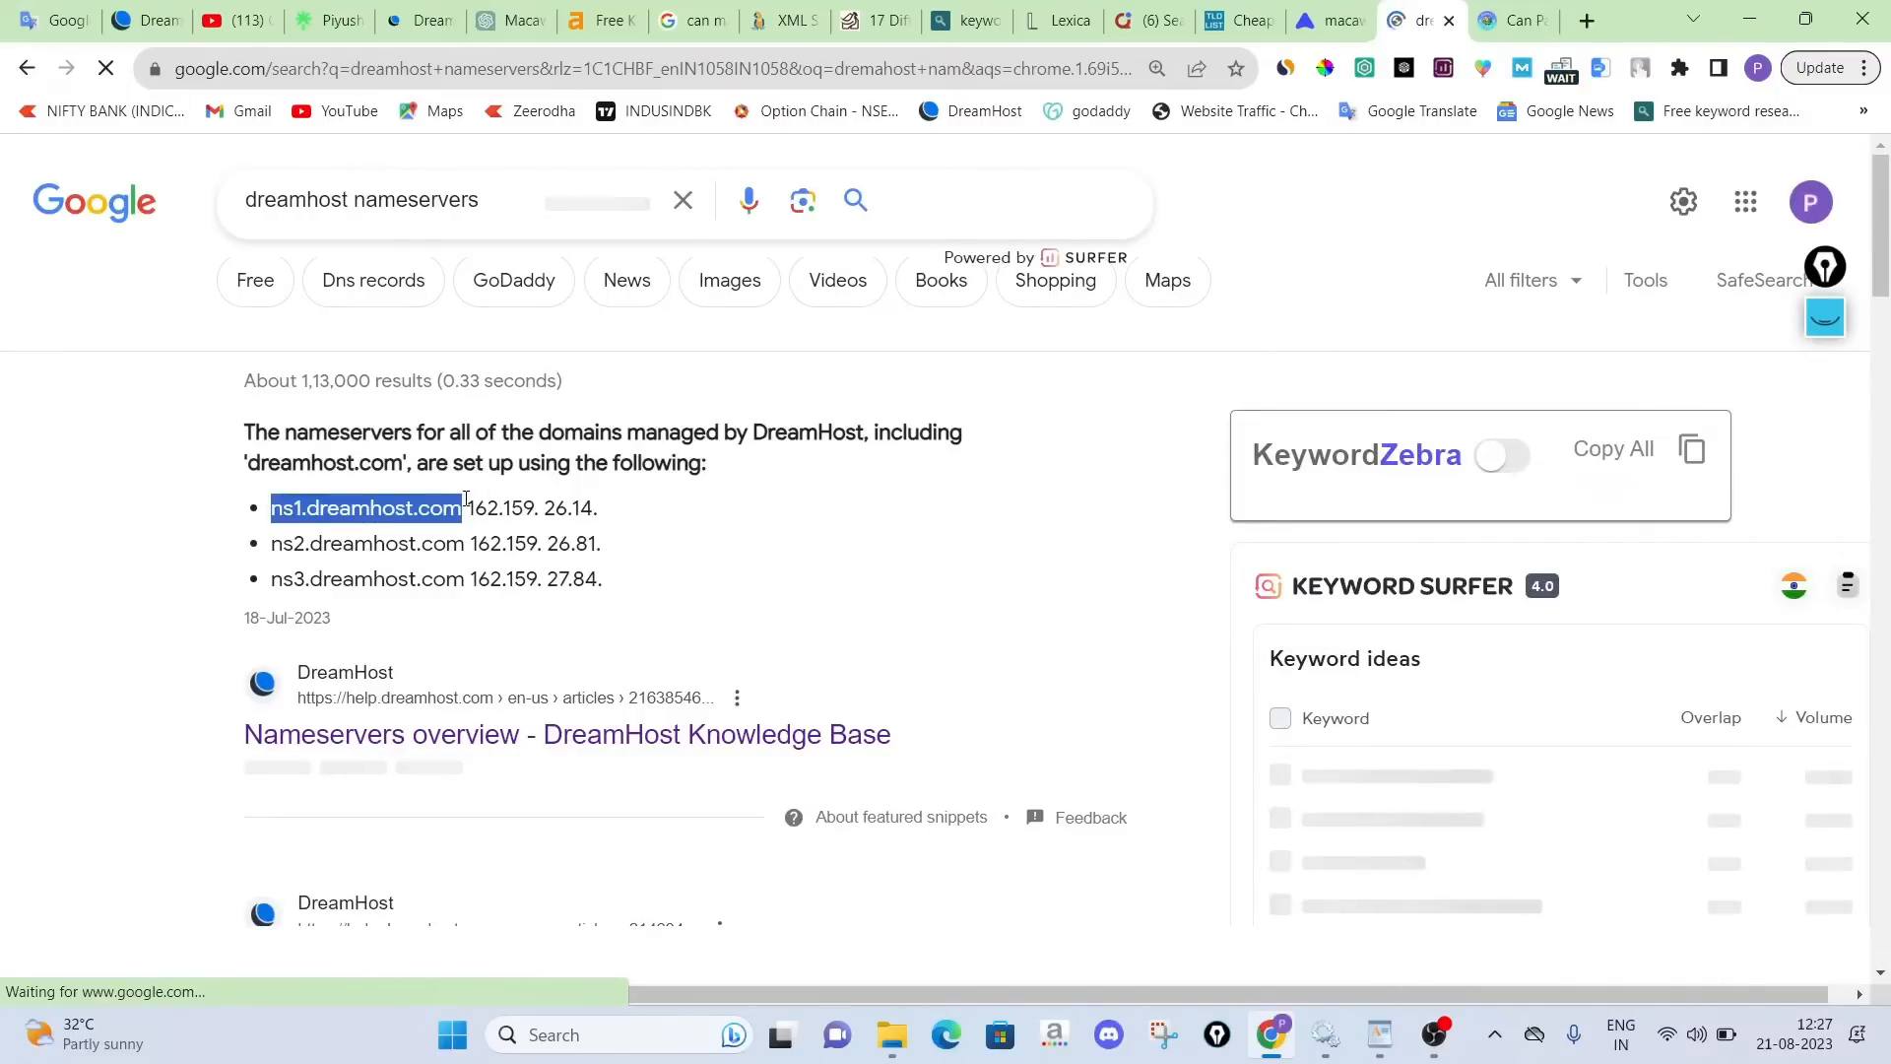
Back in the Spaceship nameserver form, add a third nameserver field and paste ns1.dreamhost.com into all three fields
click(1330, 20)
click(894, 620)
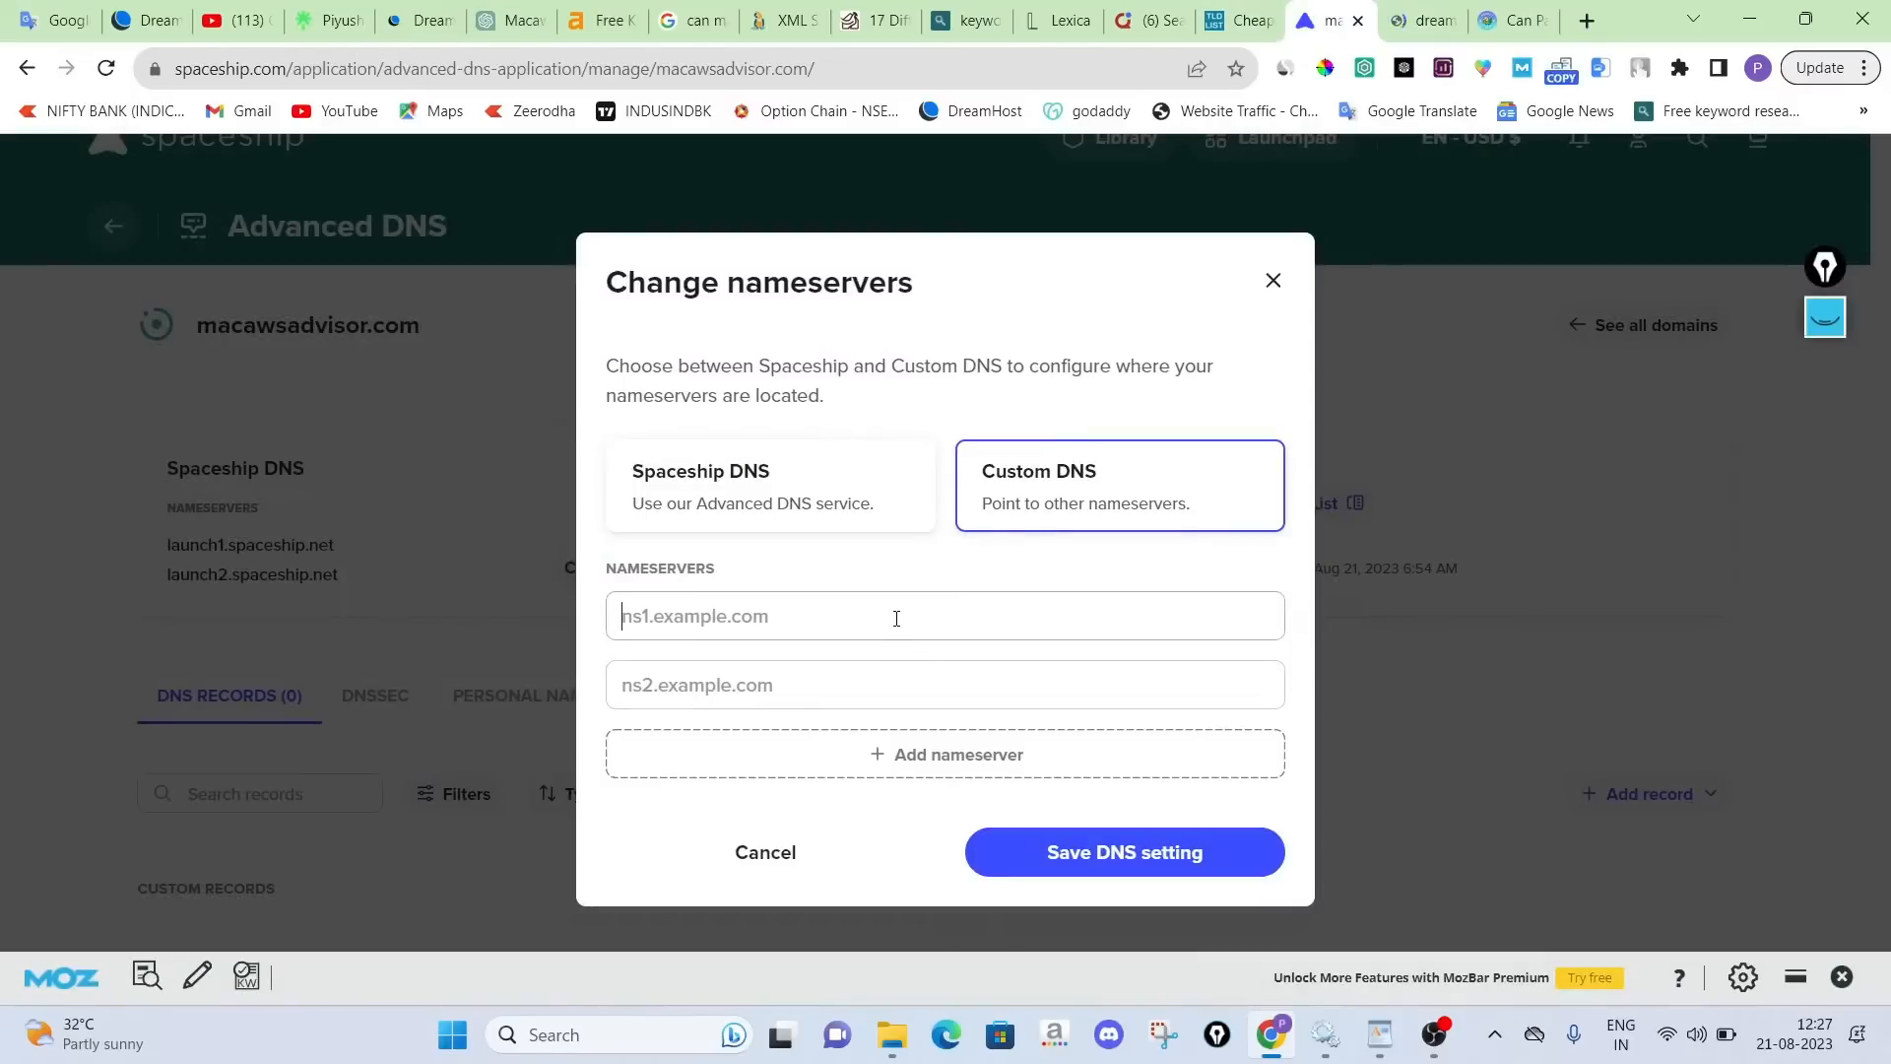
key(ctrl+v)
click(858, 683)
key(ctrl+v)
click(896, 753)
click(807, 718)
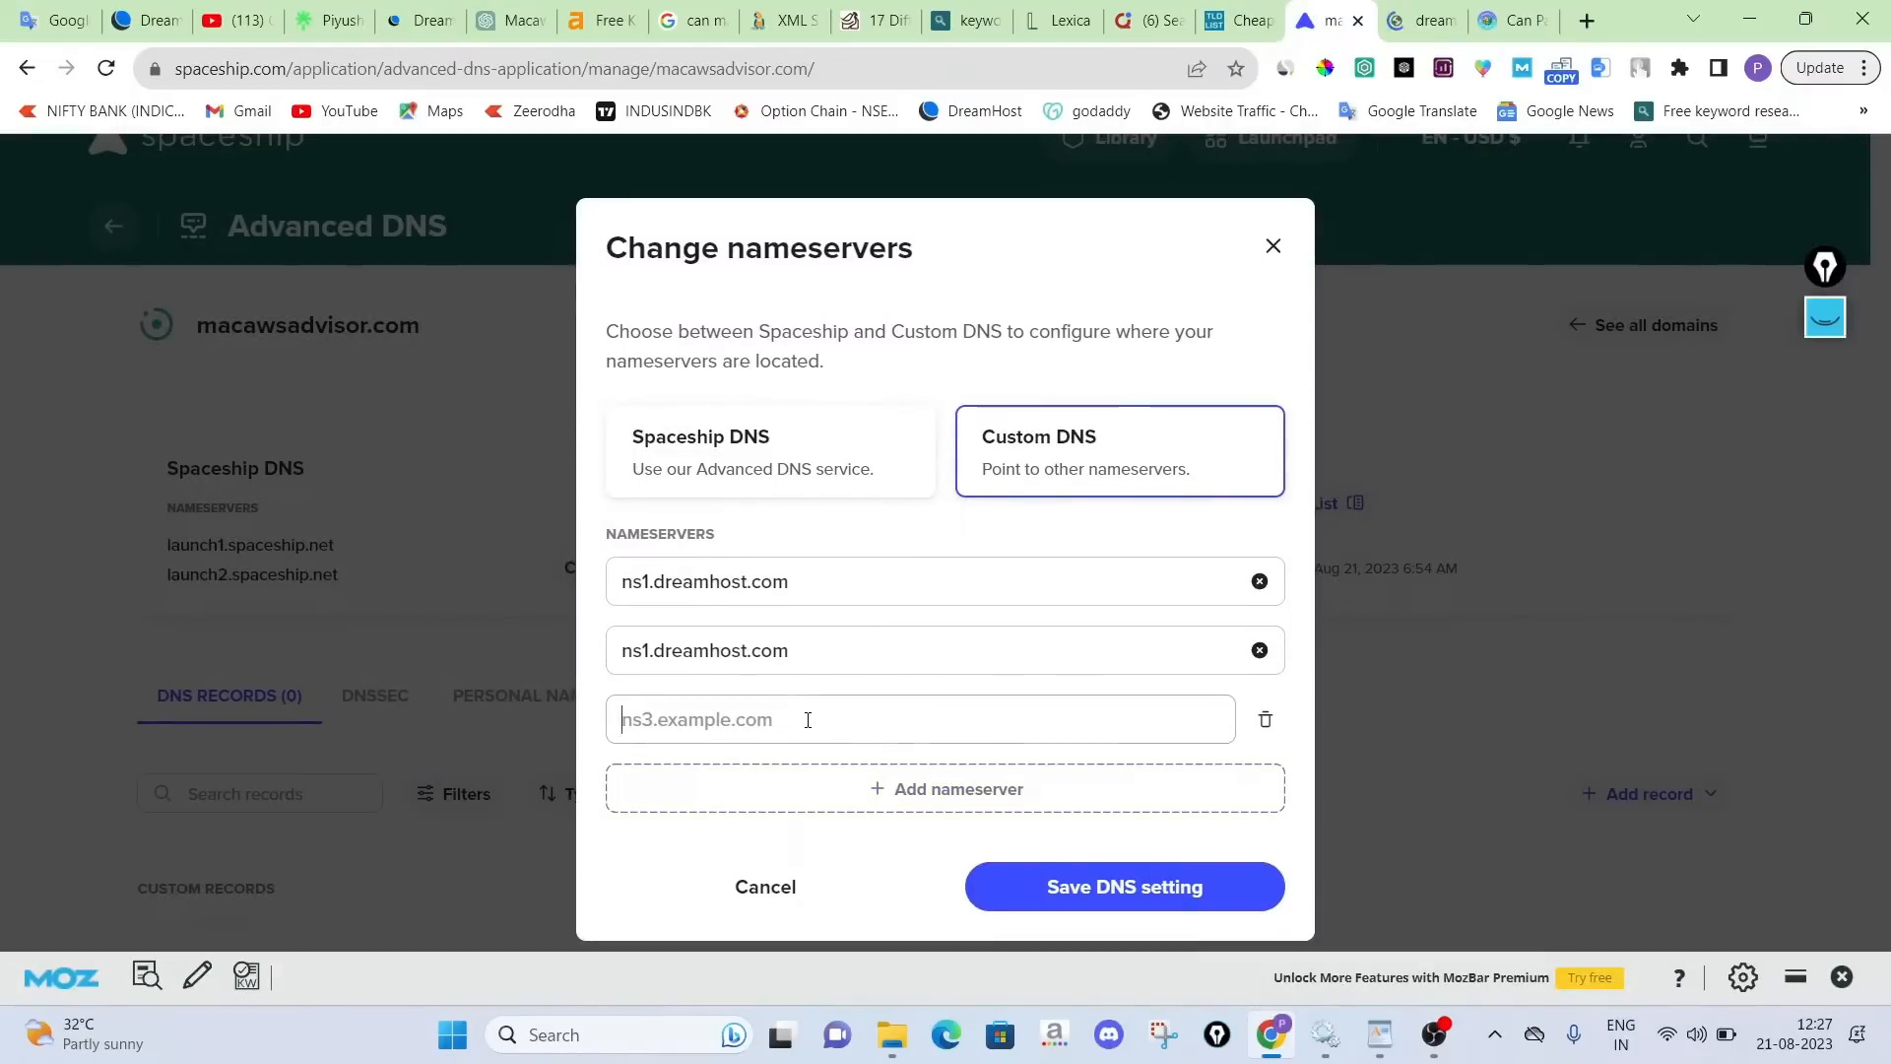
key(ctrl+v)
Correct the third nameserver to ns3.dreamhost.com and the second to ns2.dreamhost.com, and save the DNS setting
click(650, 718)
key(BackSpace)
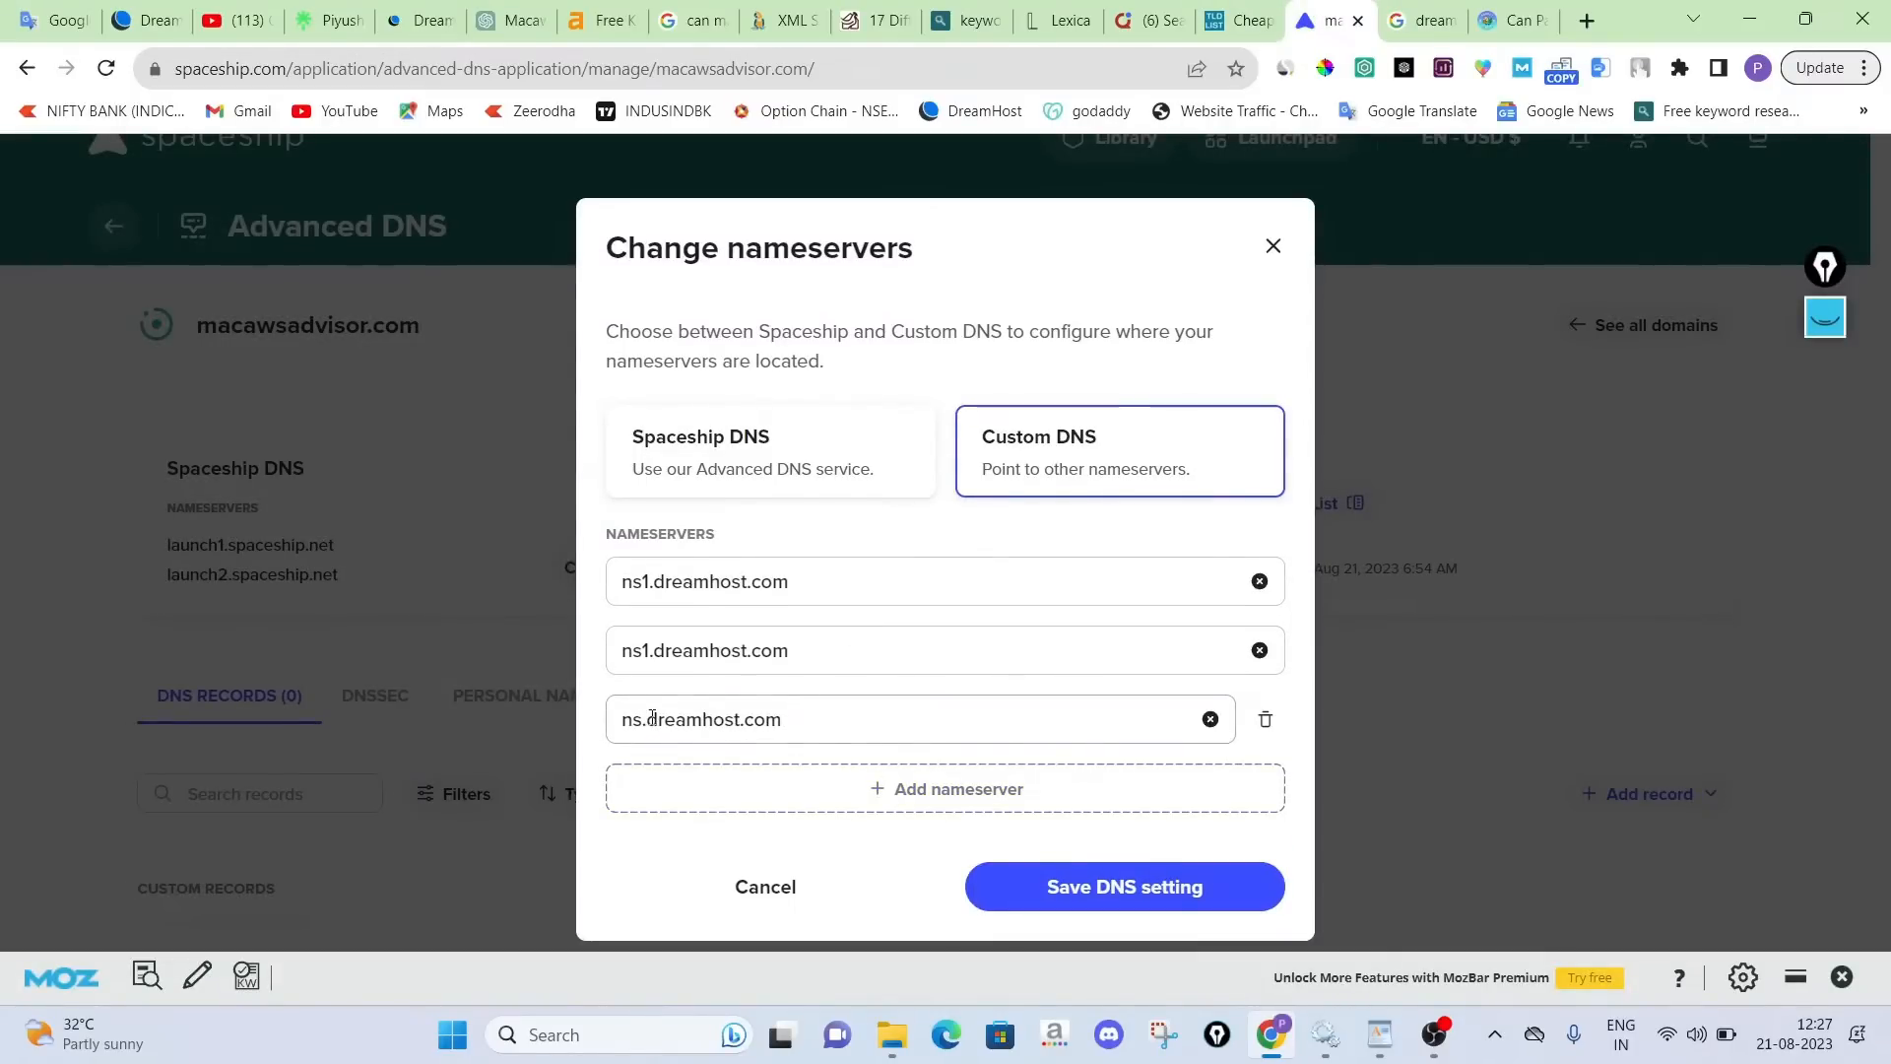
text(3)
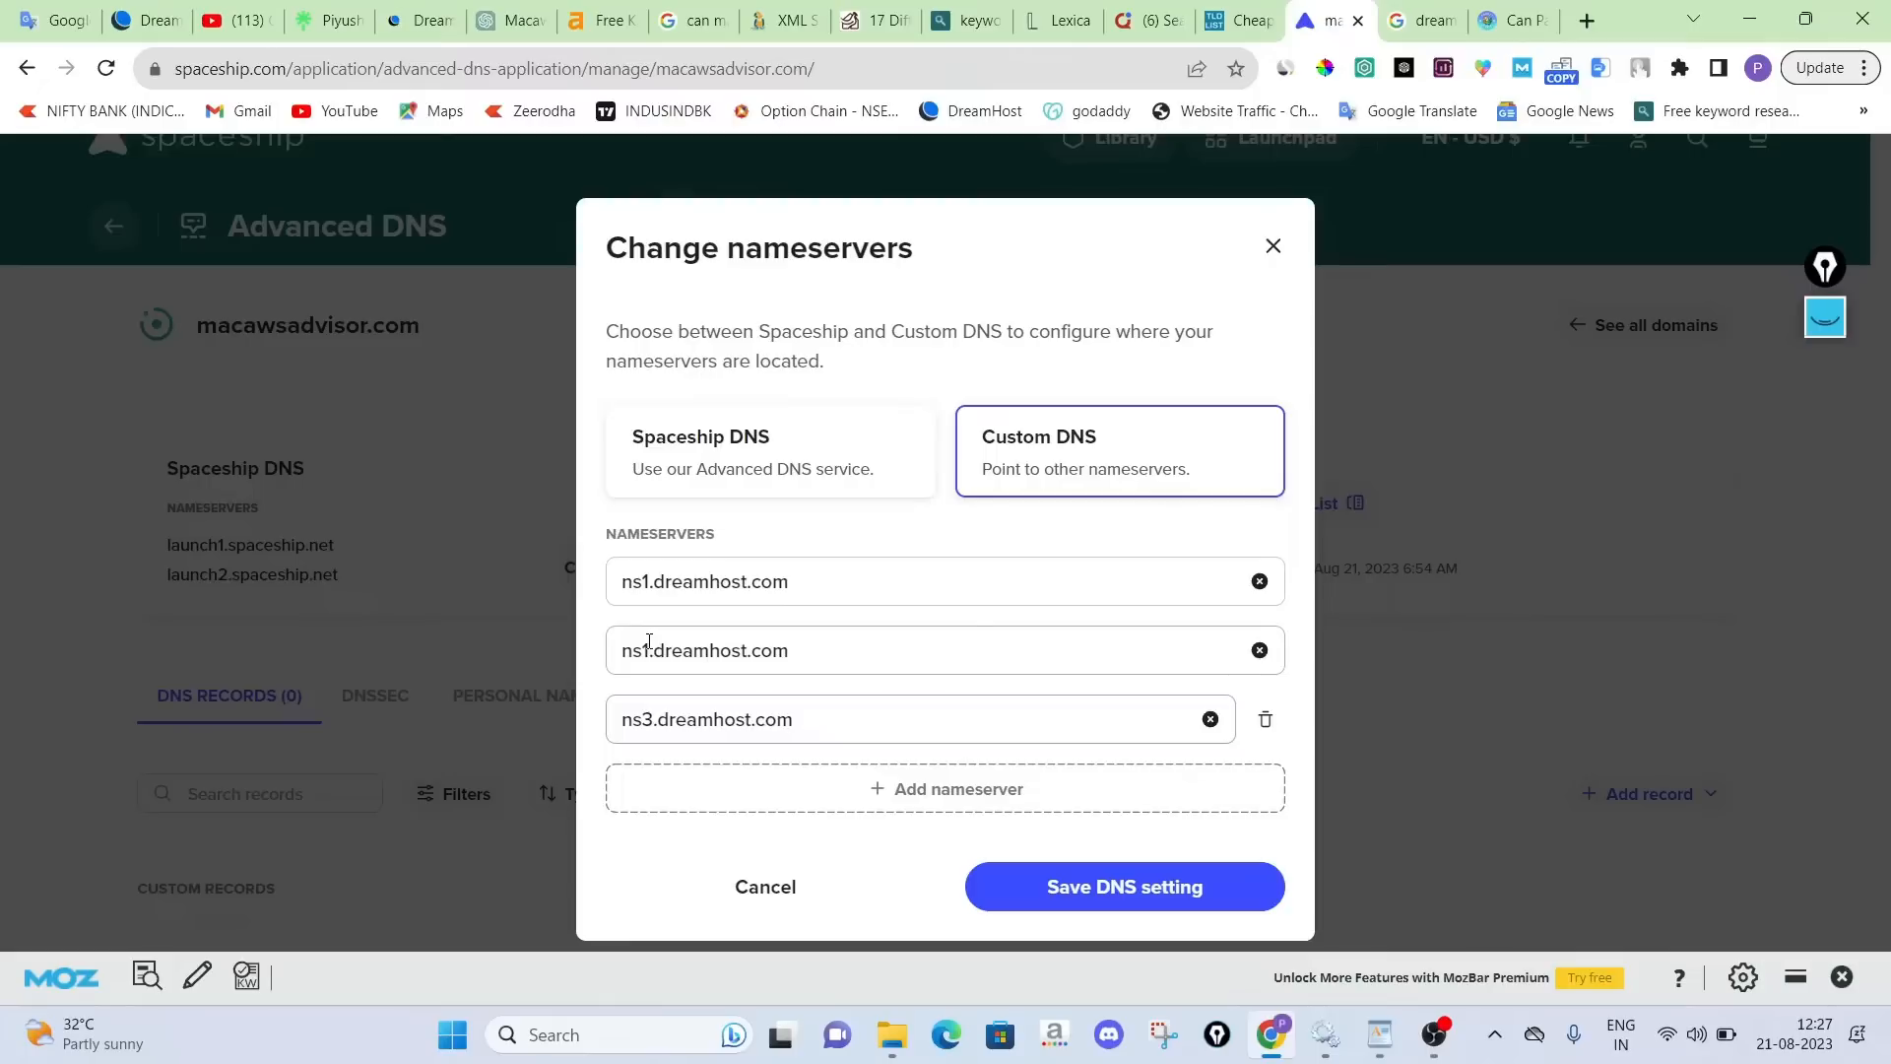
click(649, 642)
key(BackSpace)
text(2)
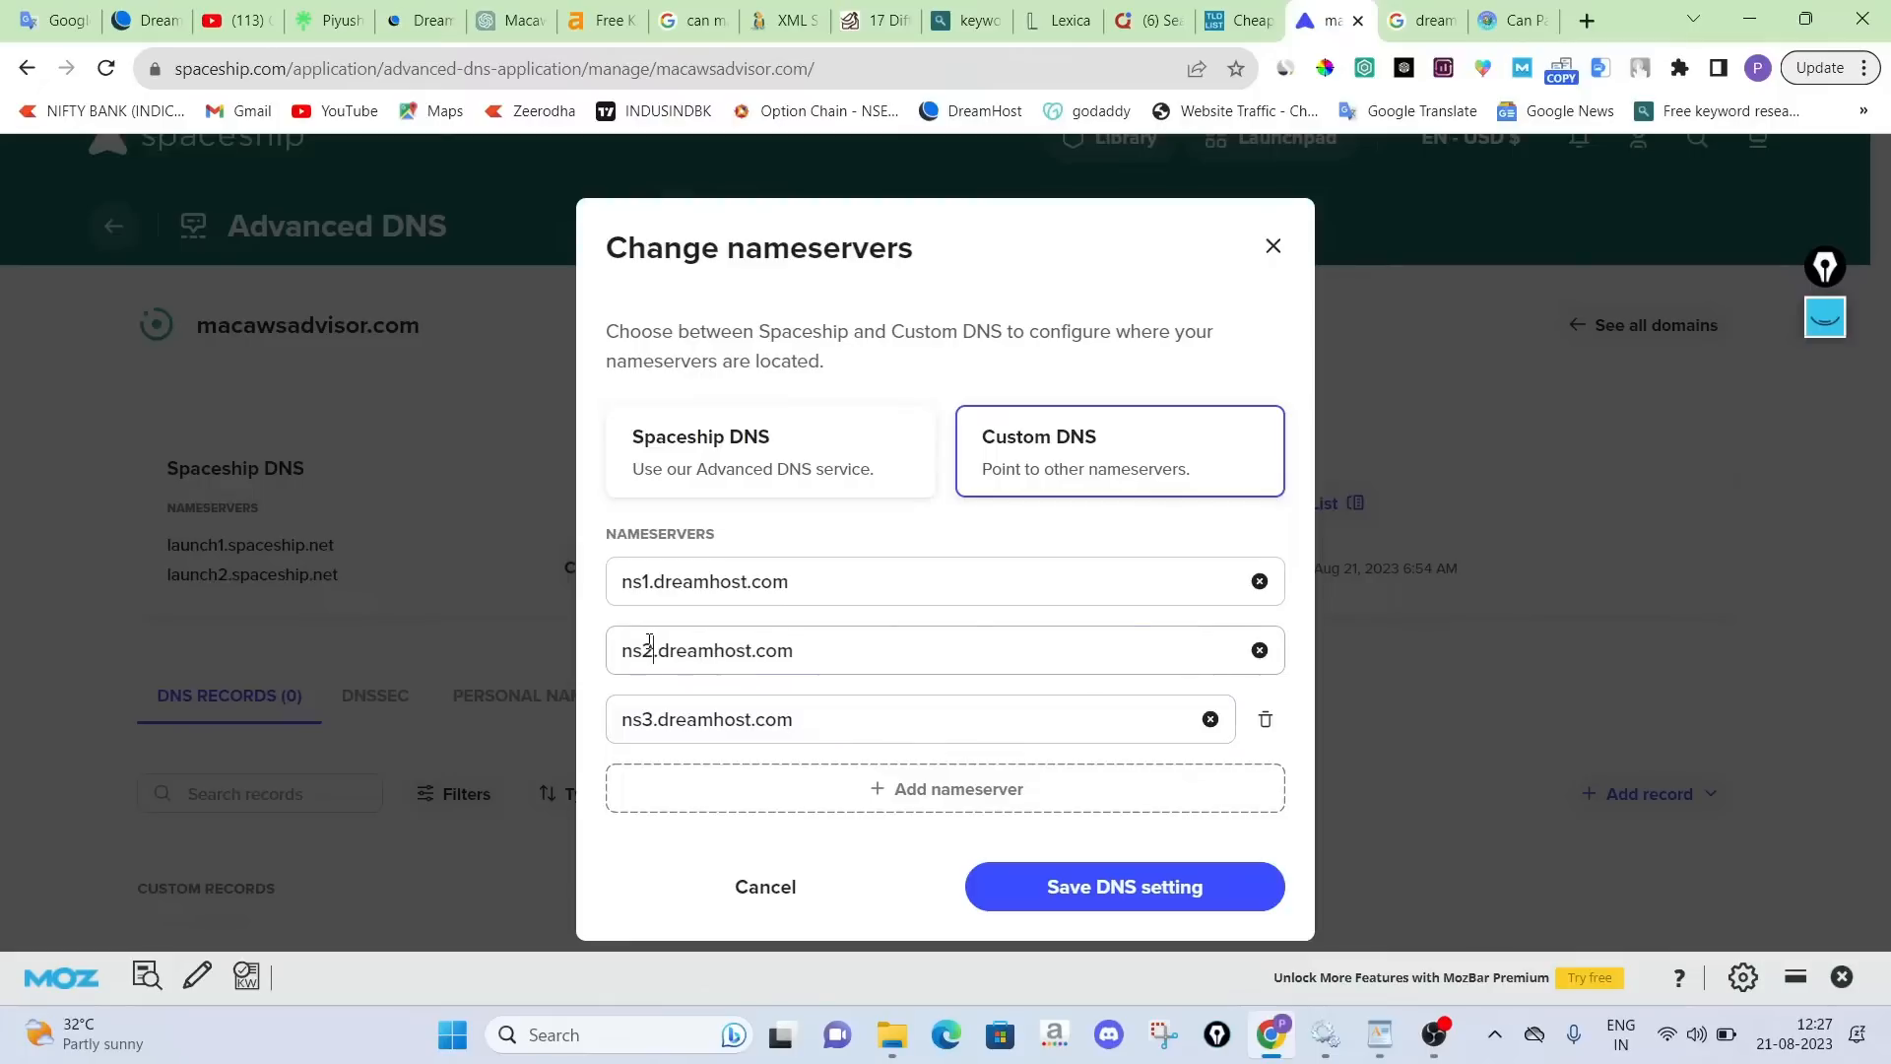
click(1087, 889)
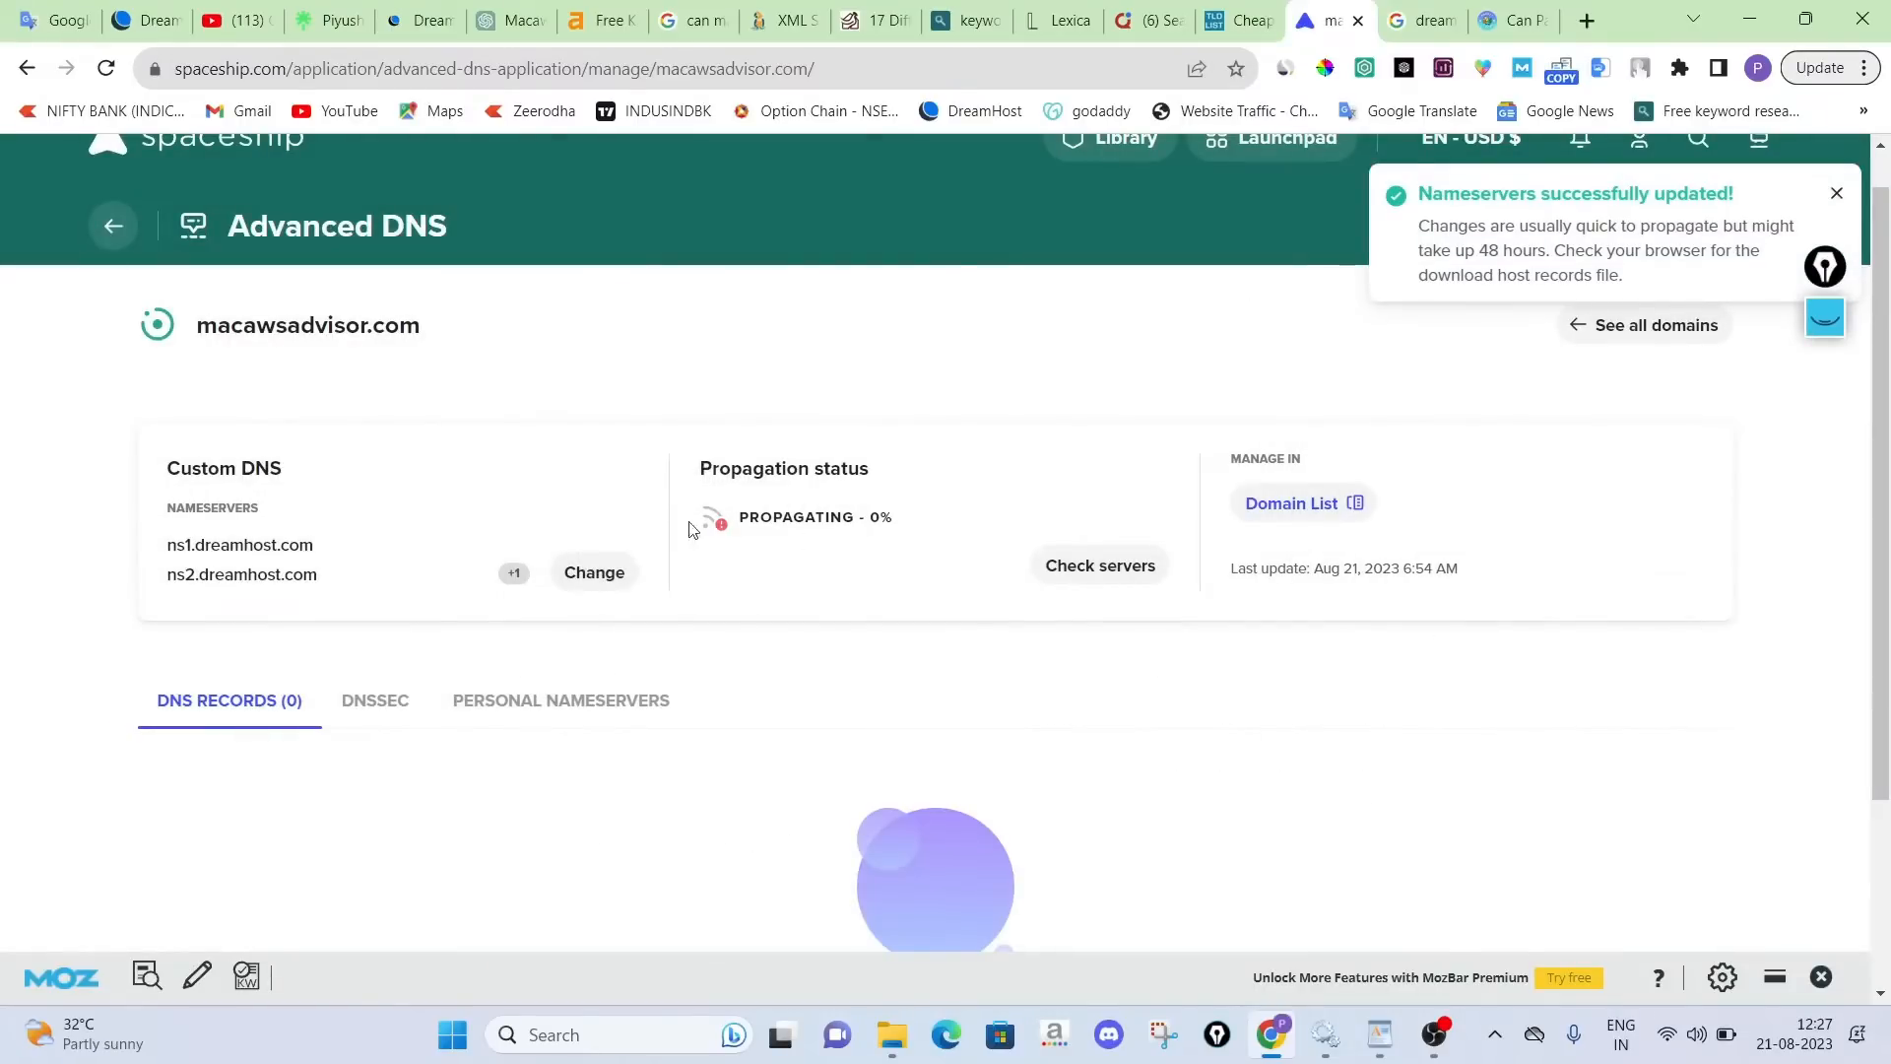
Reload the Advanced DNS page, dismiss the caution and the tour, and check the domain's nameservers
click(108, 70)
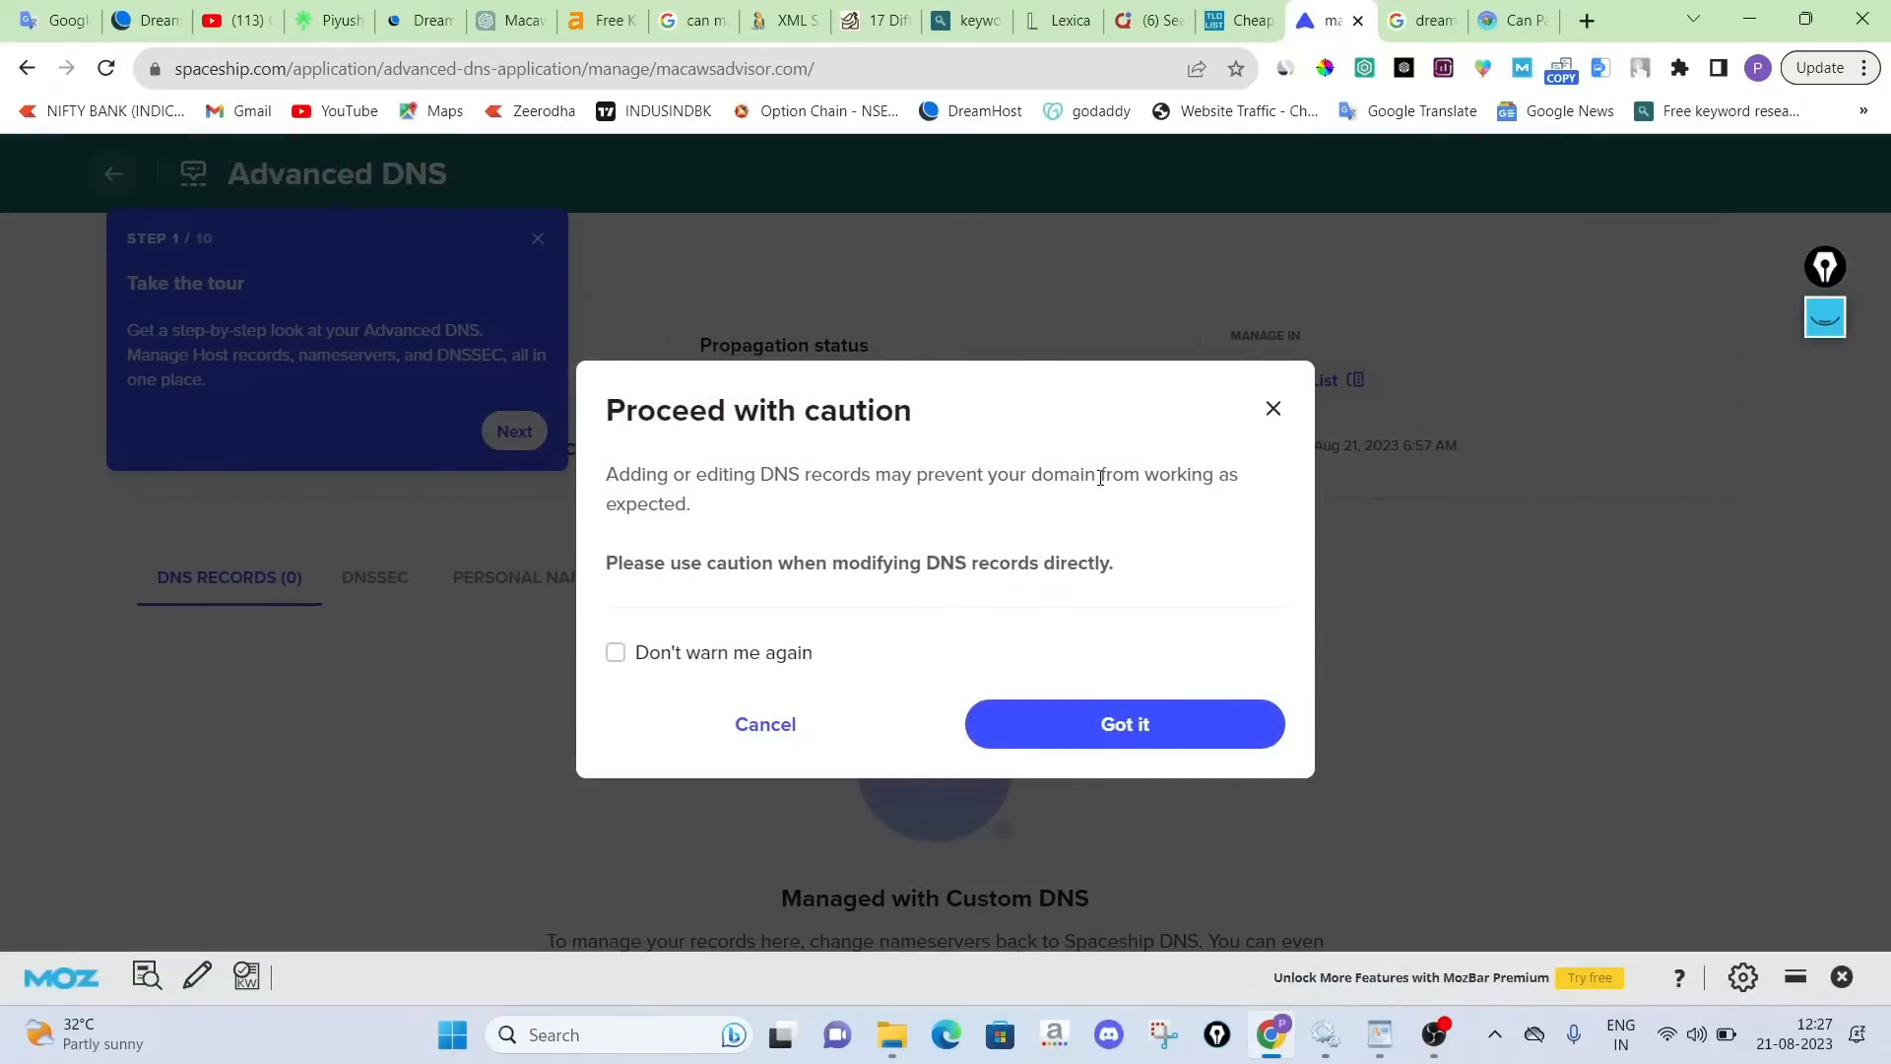
click(1274, 408)
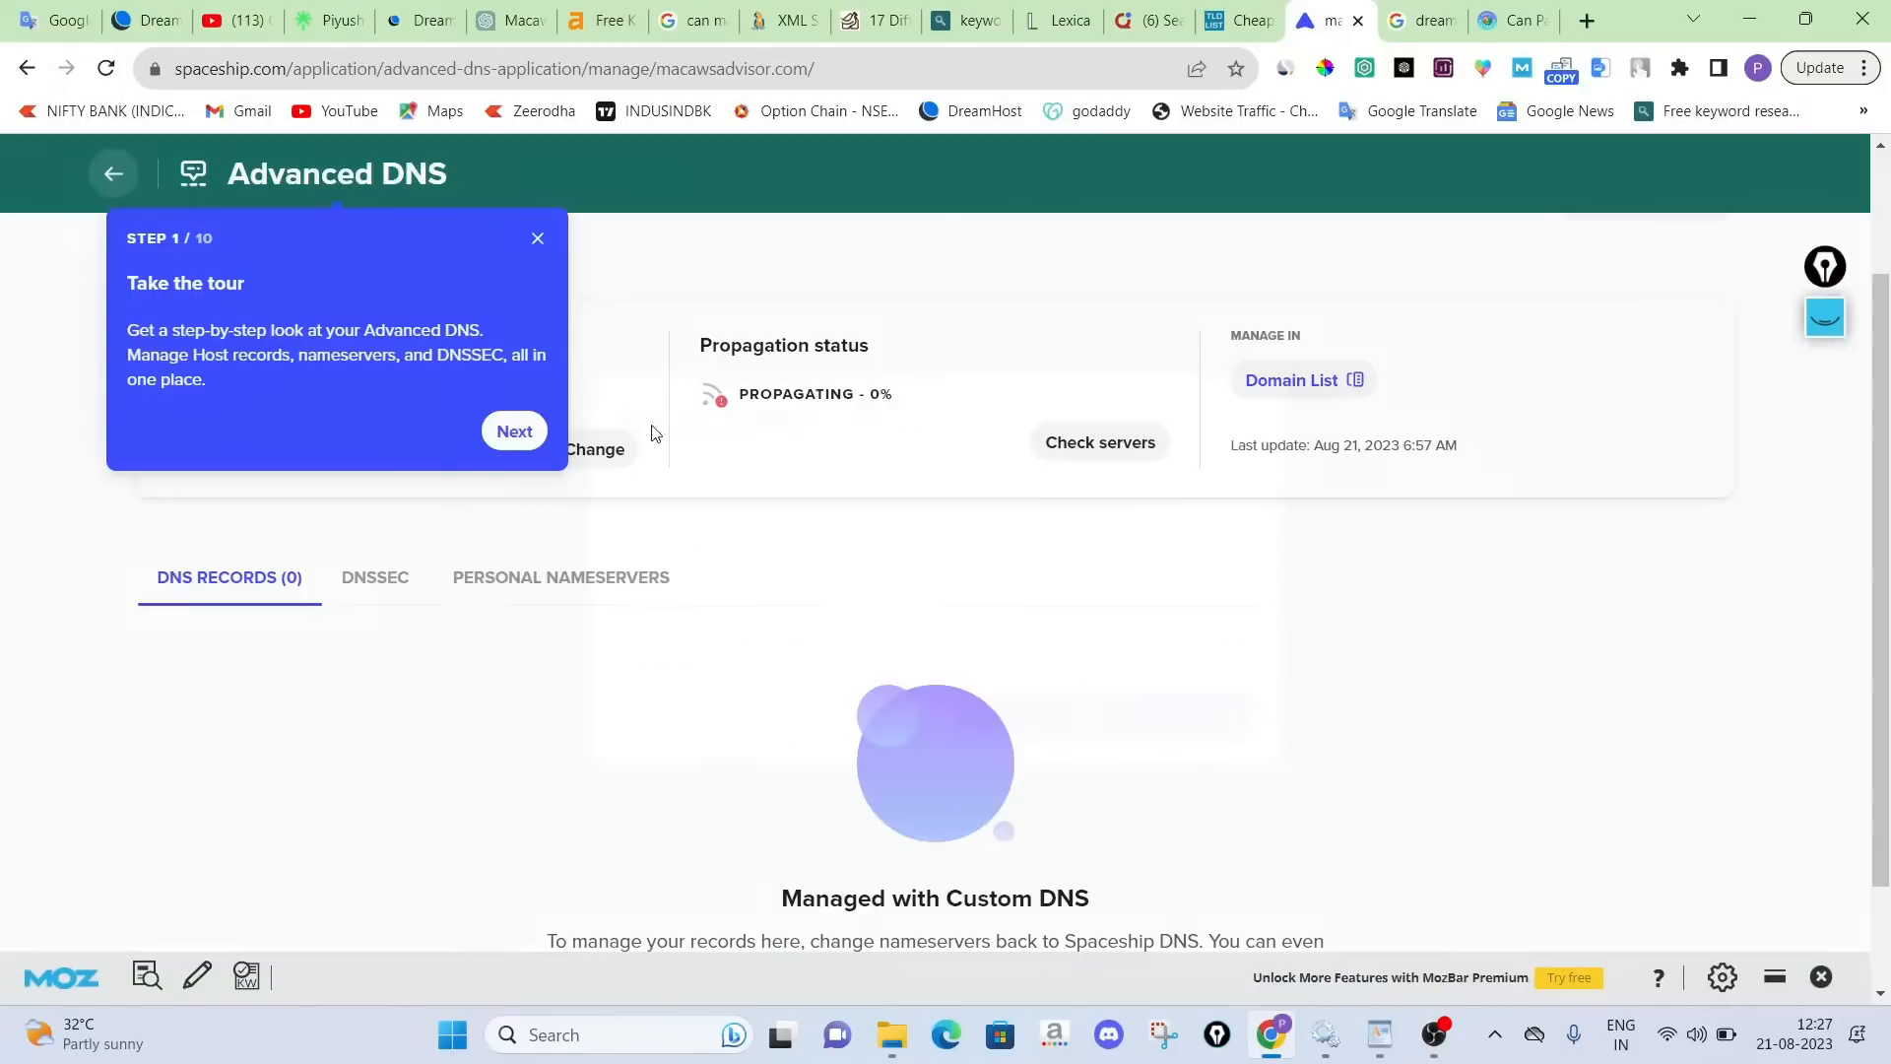
click(537, 238)
scroll(310, 519, up, 1)
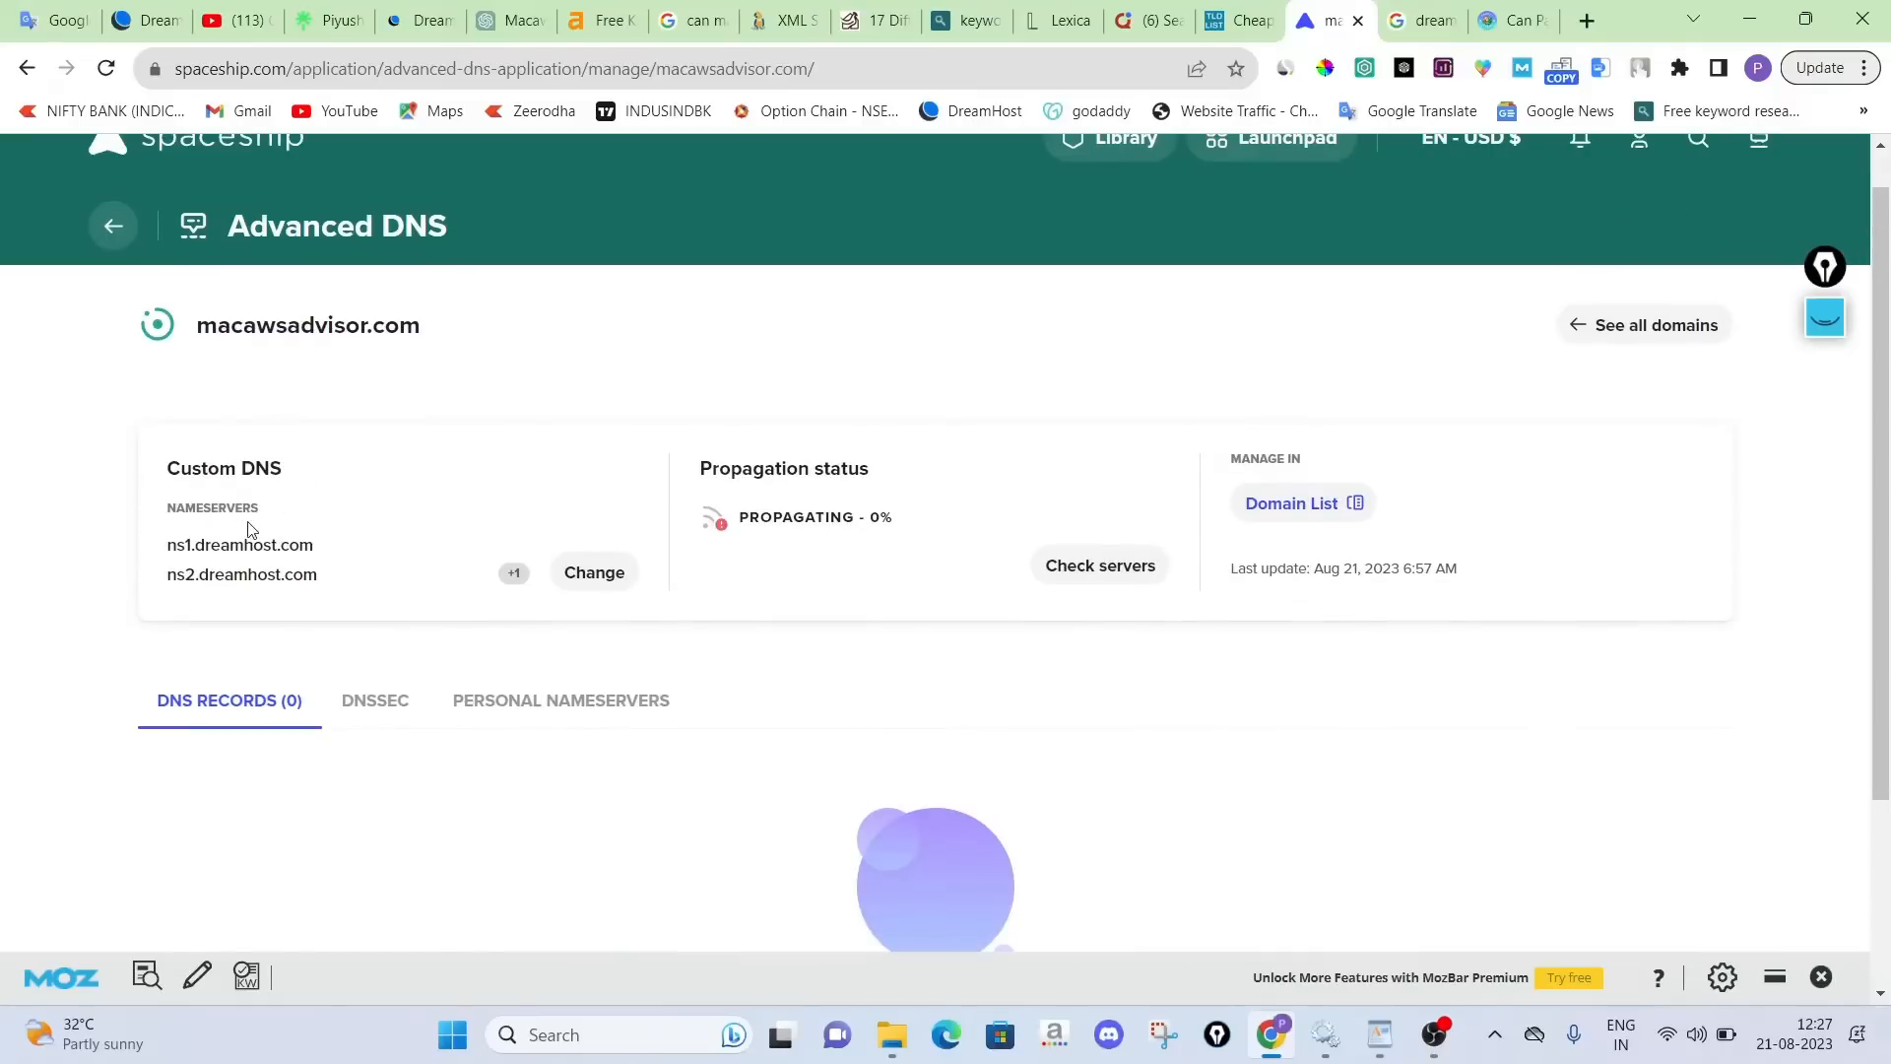
Copy the domain name macawsadvisor.com, switch to the DreamHost panel and load its Manage Websites page
drag(414, 330, 205, 330)
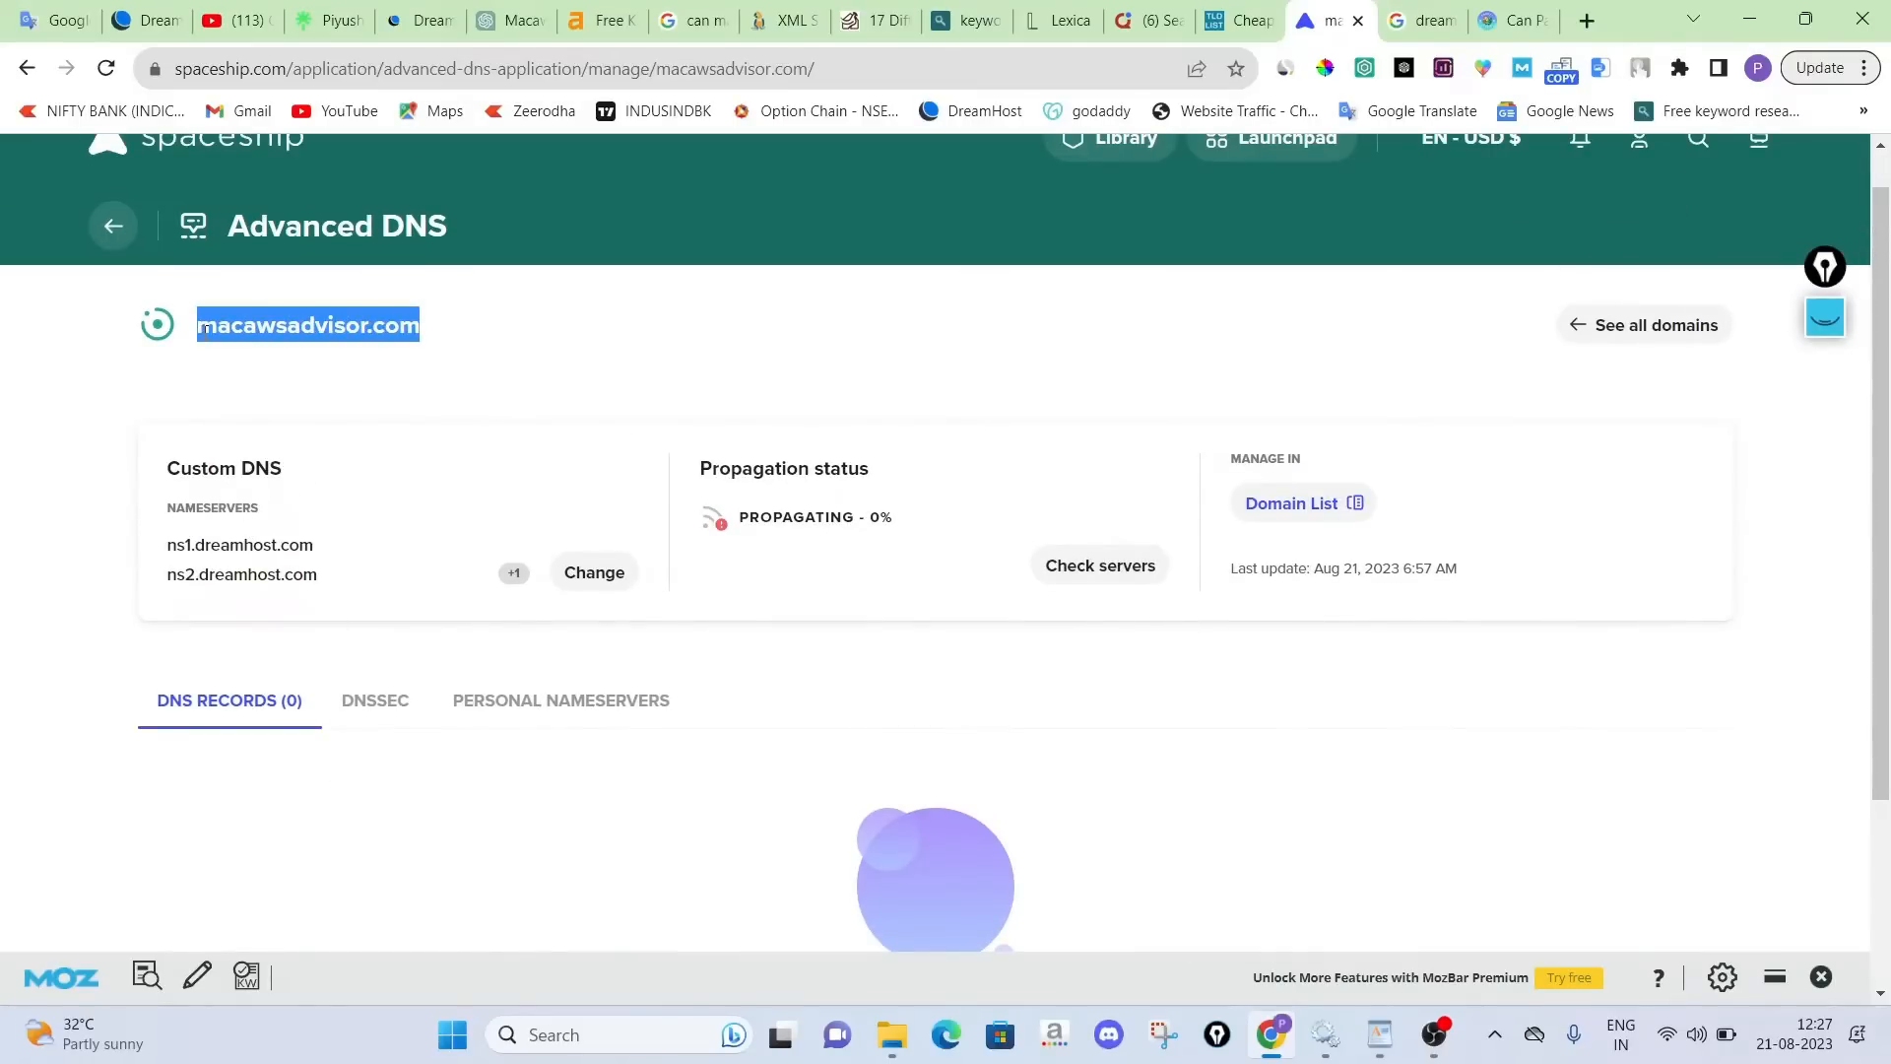
click(142, 19)
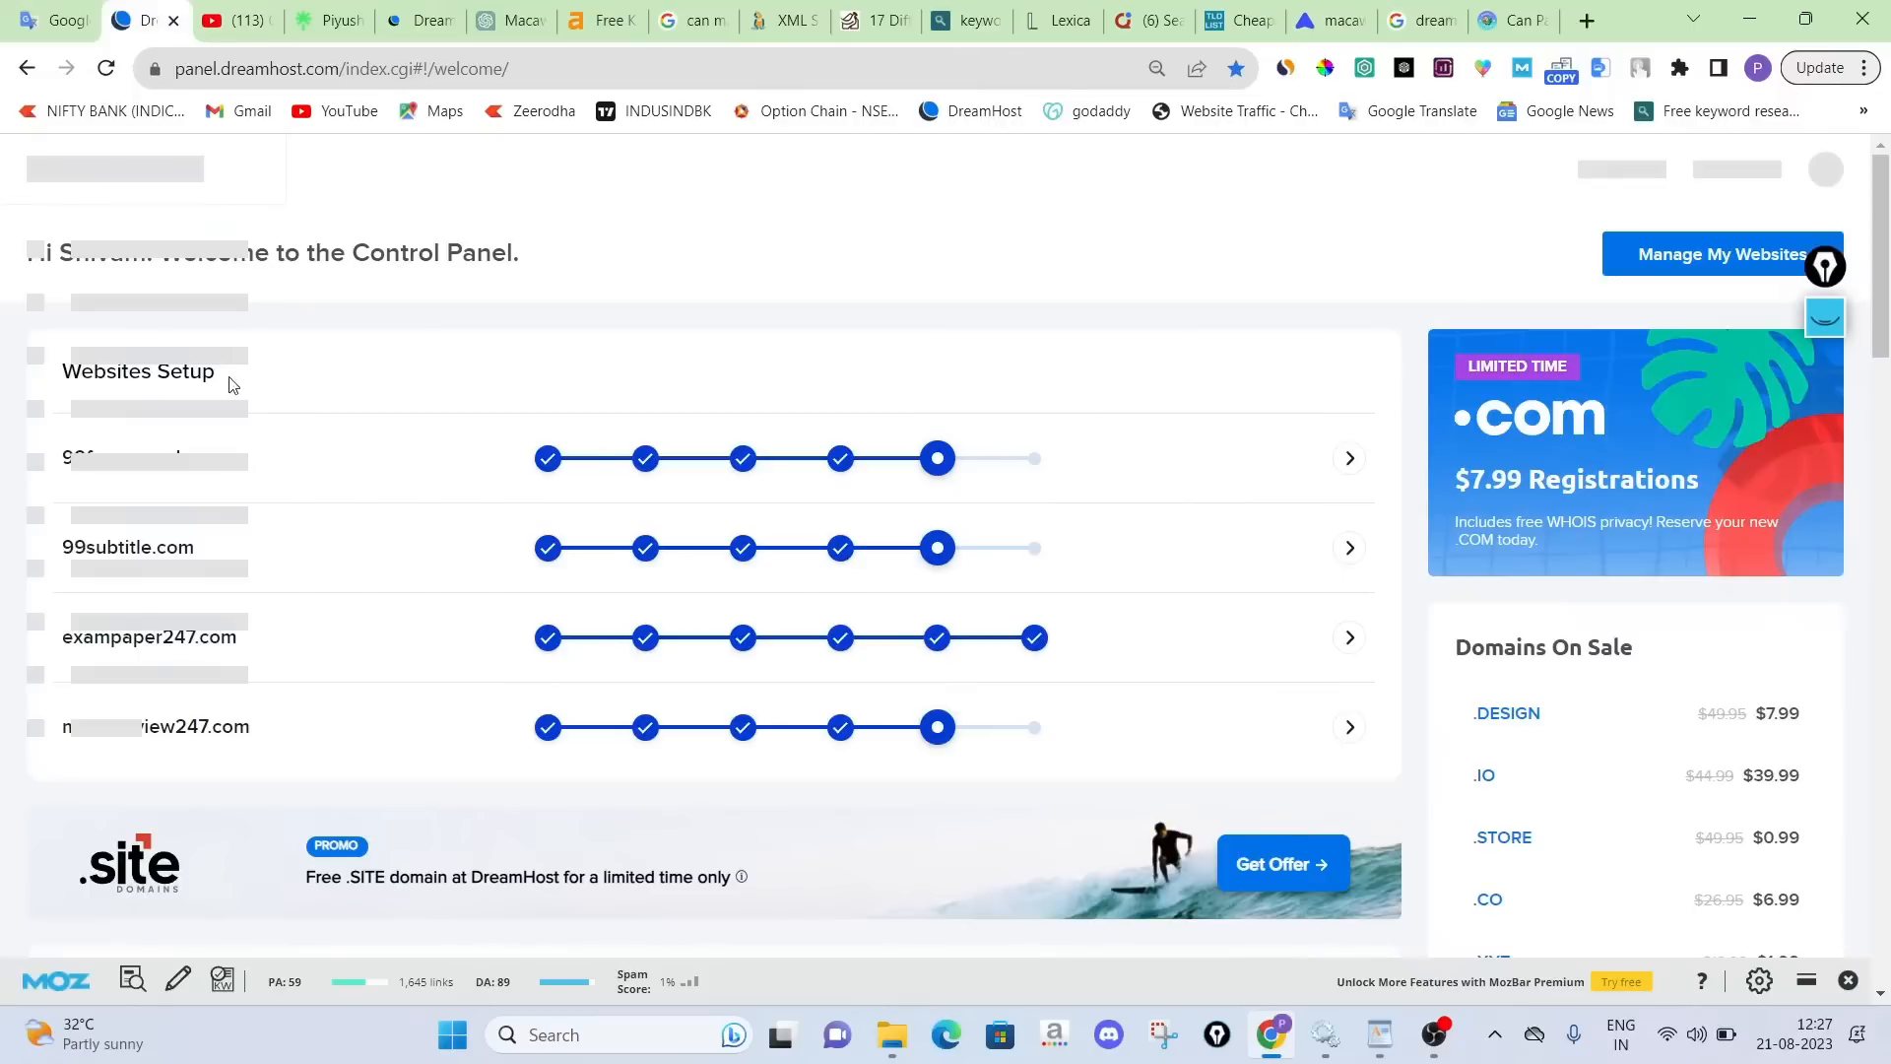
click(104, 68)
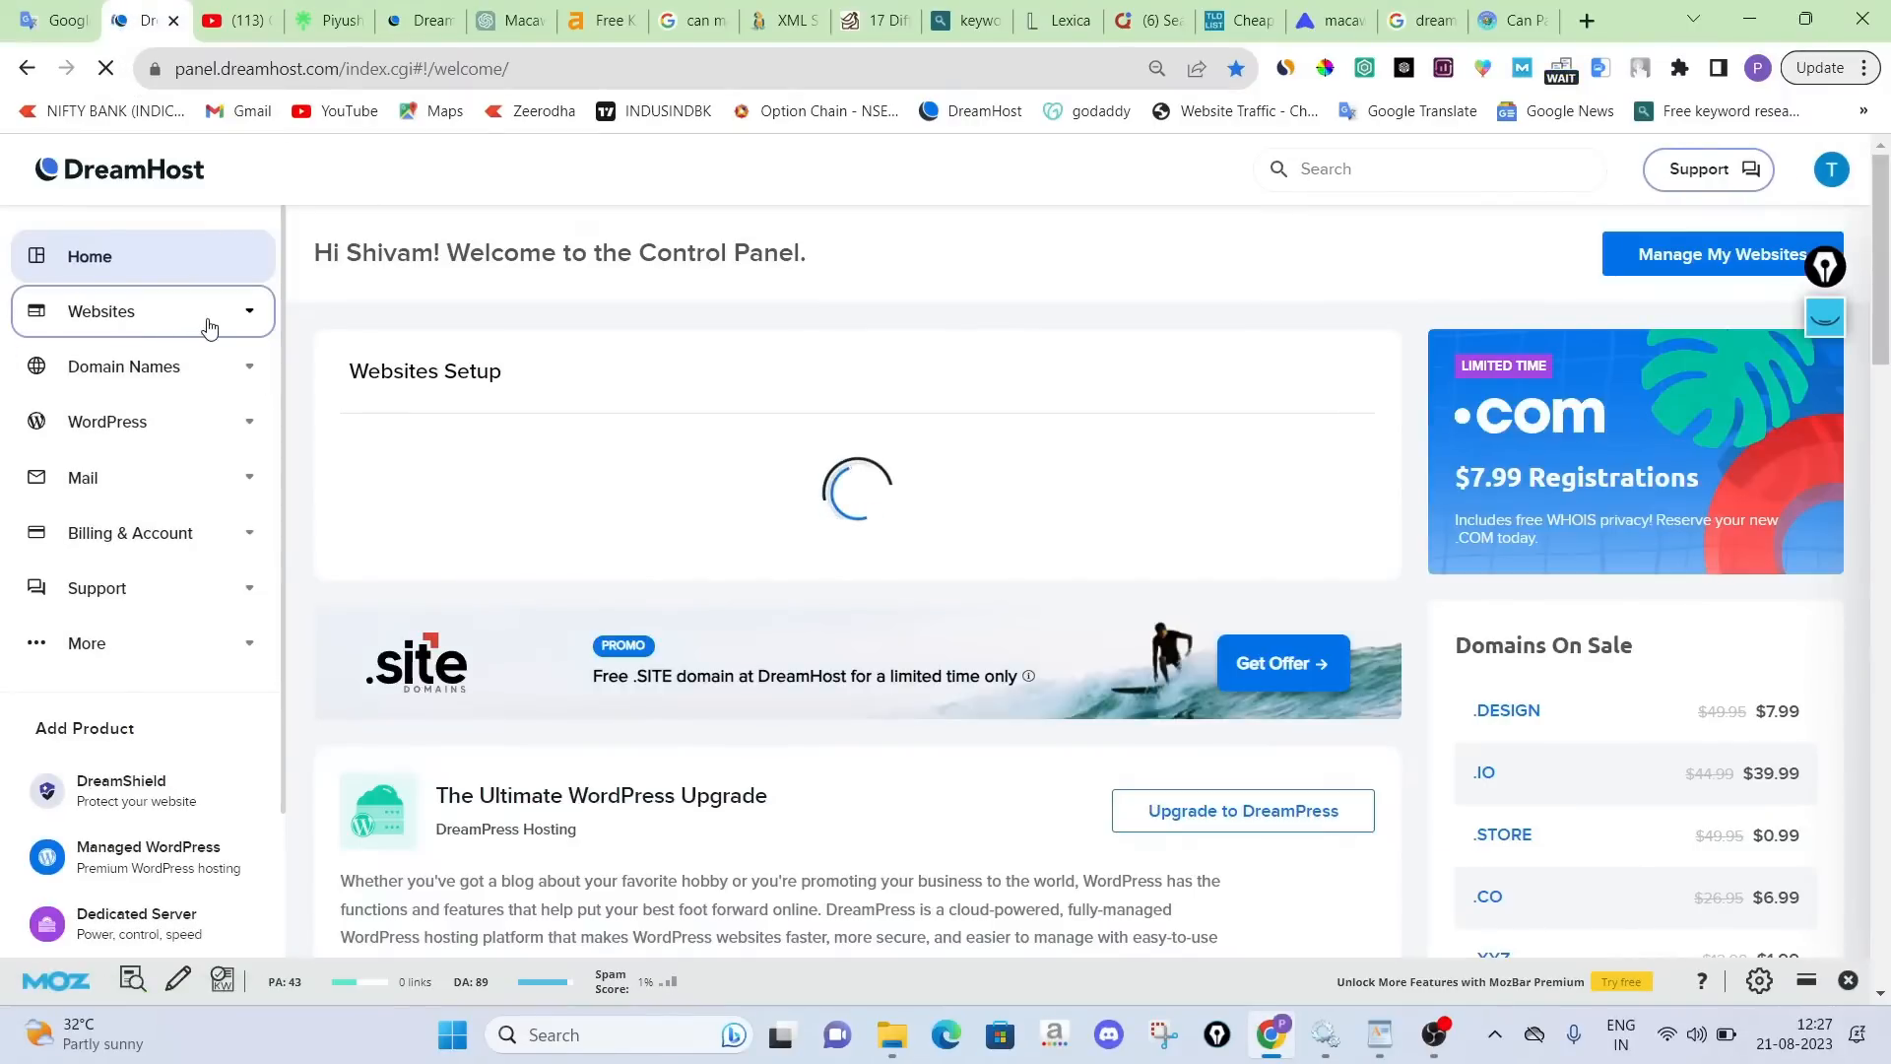
click(205, 317)
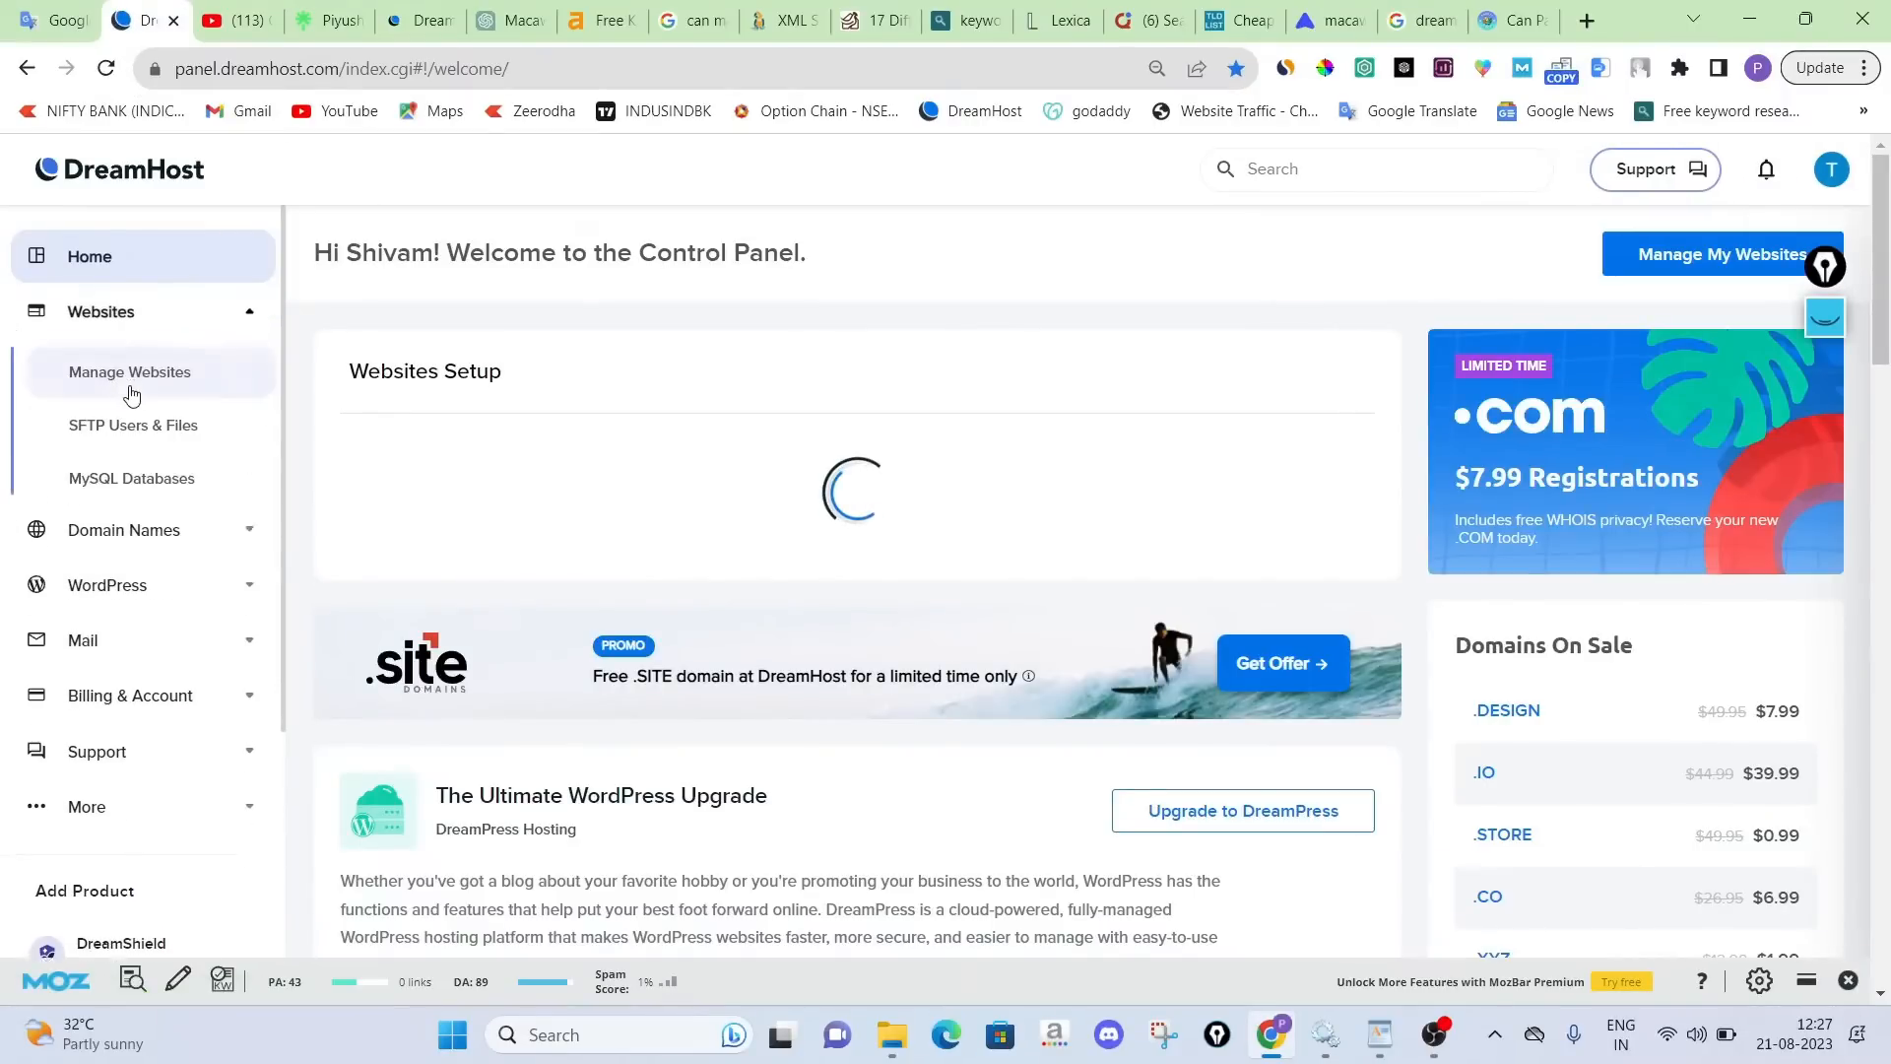
click(125, 388)
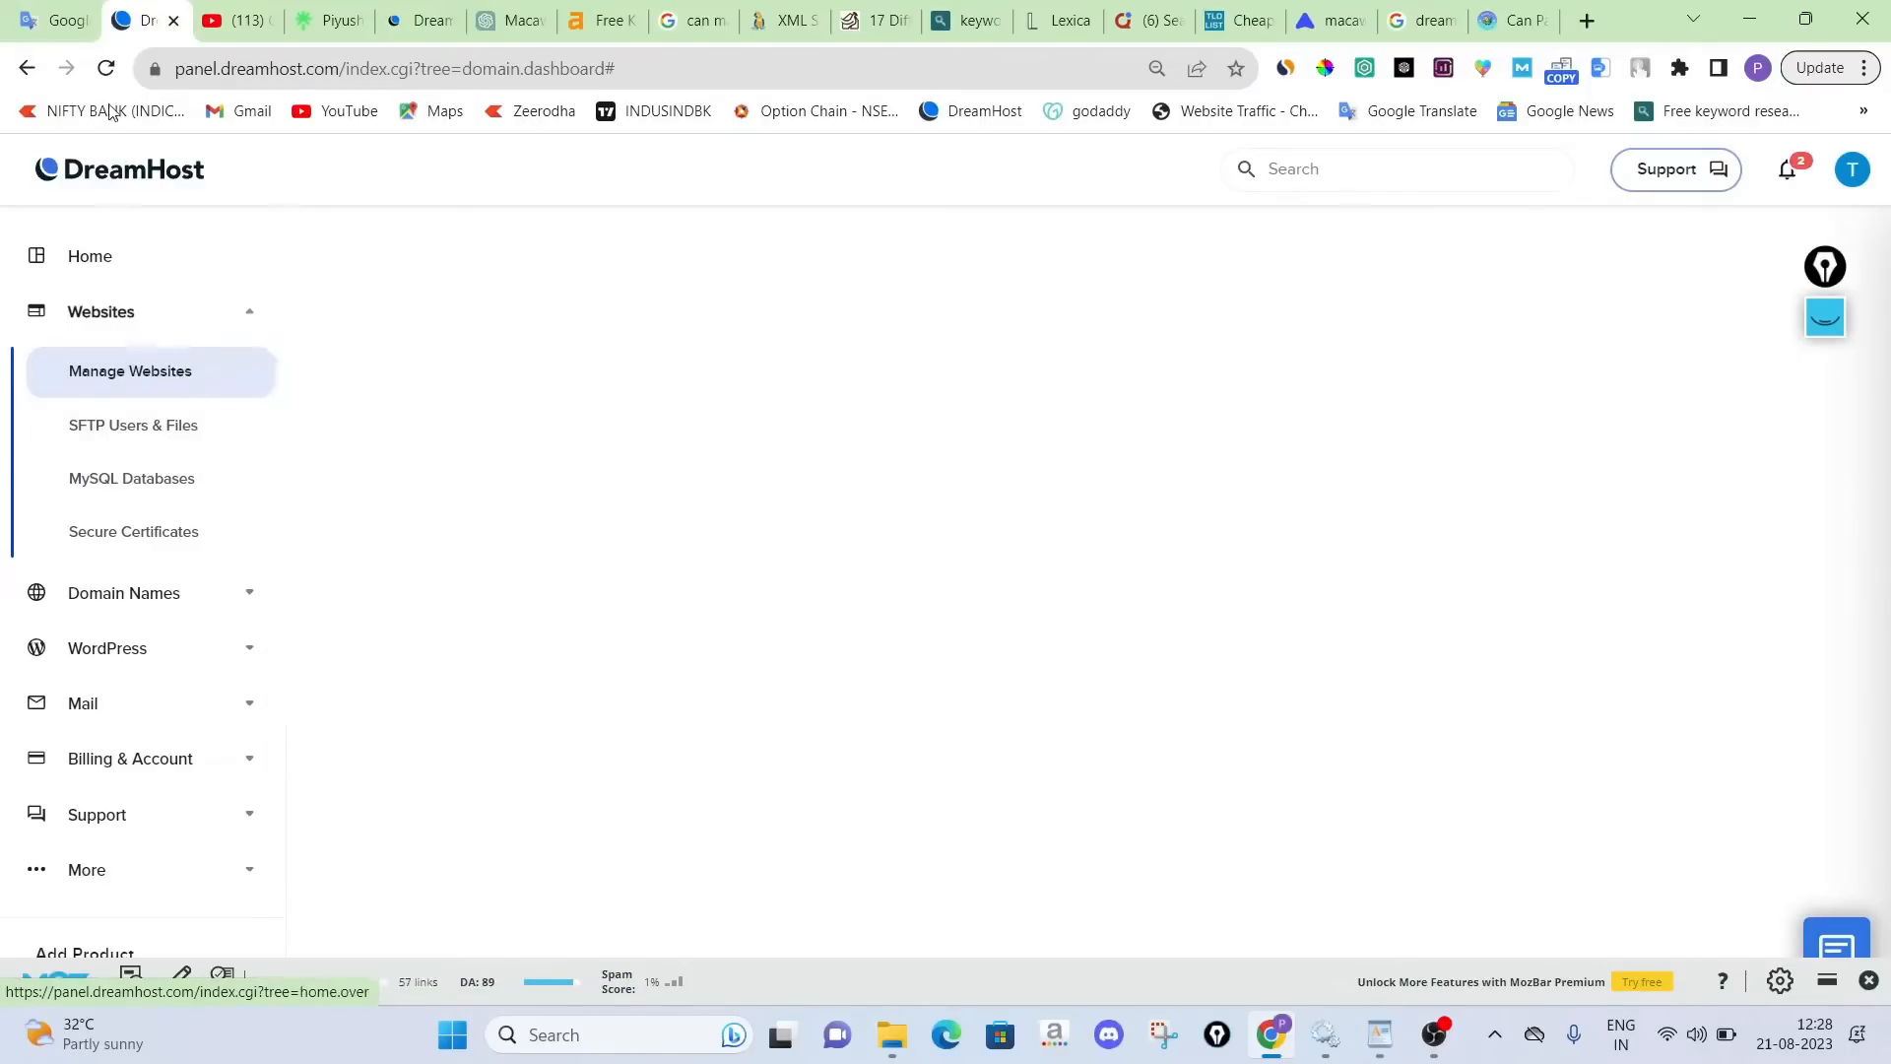
click(106, 69)
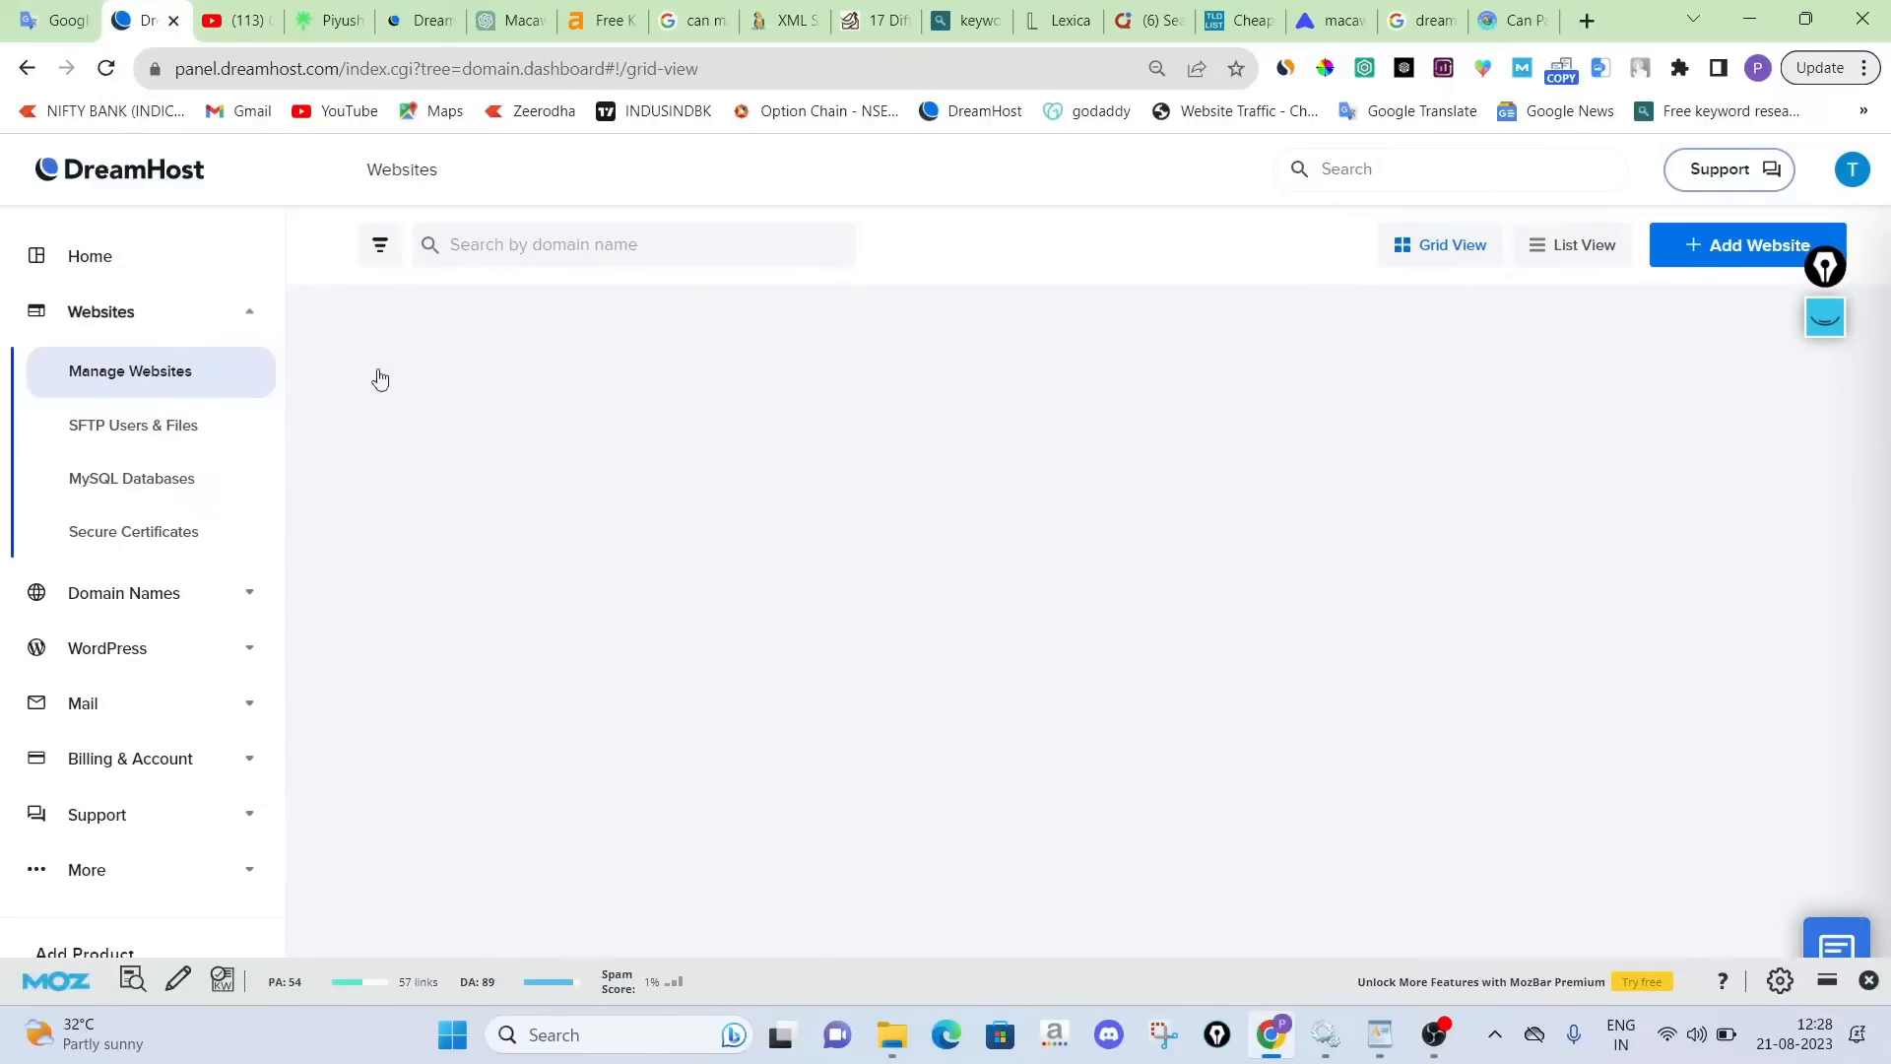
scroll(757, 385, down, 3)
scroll(1249, 581, up, 2)
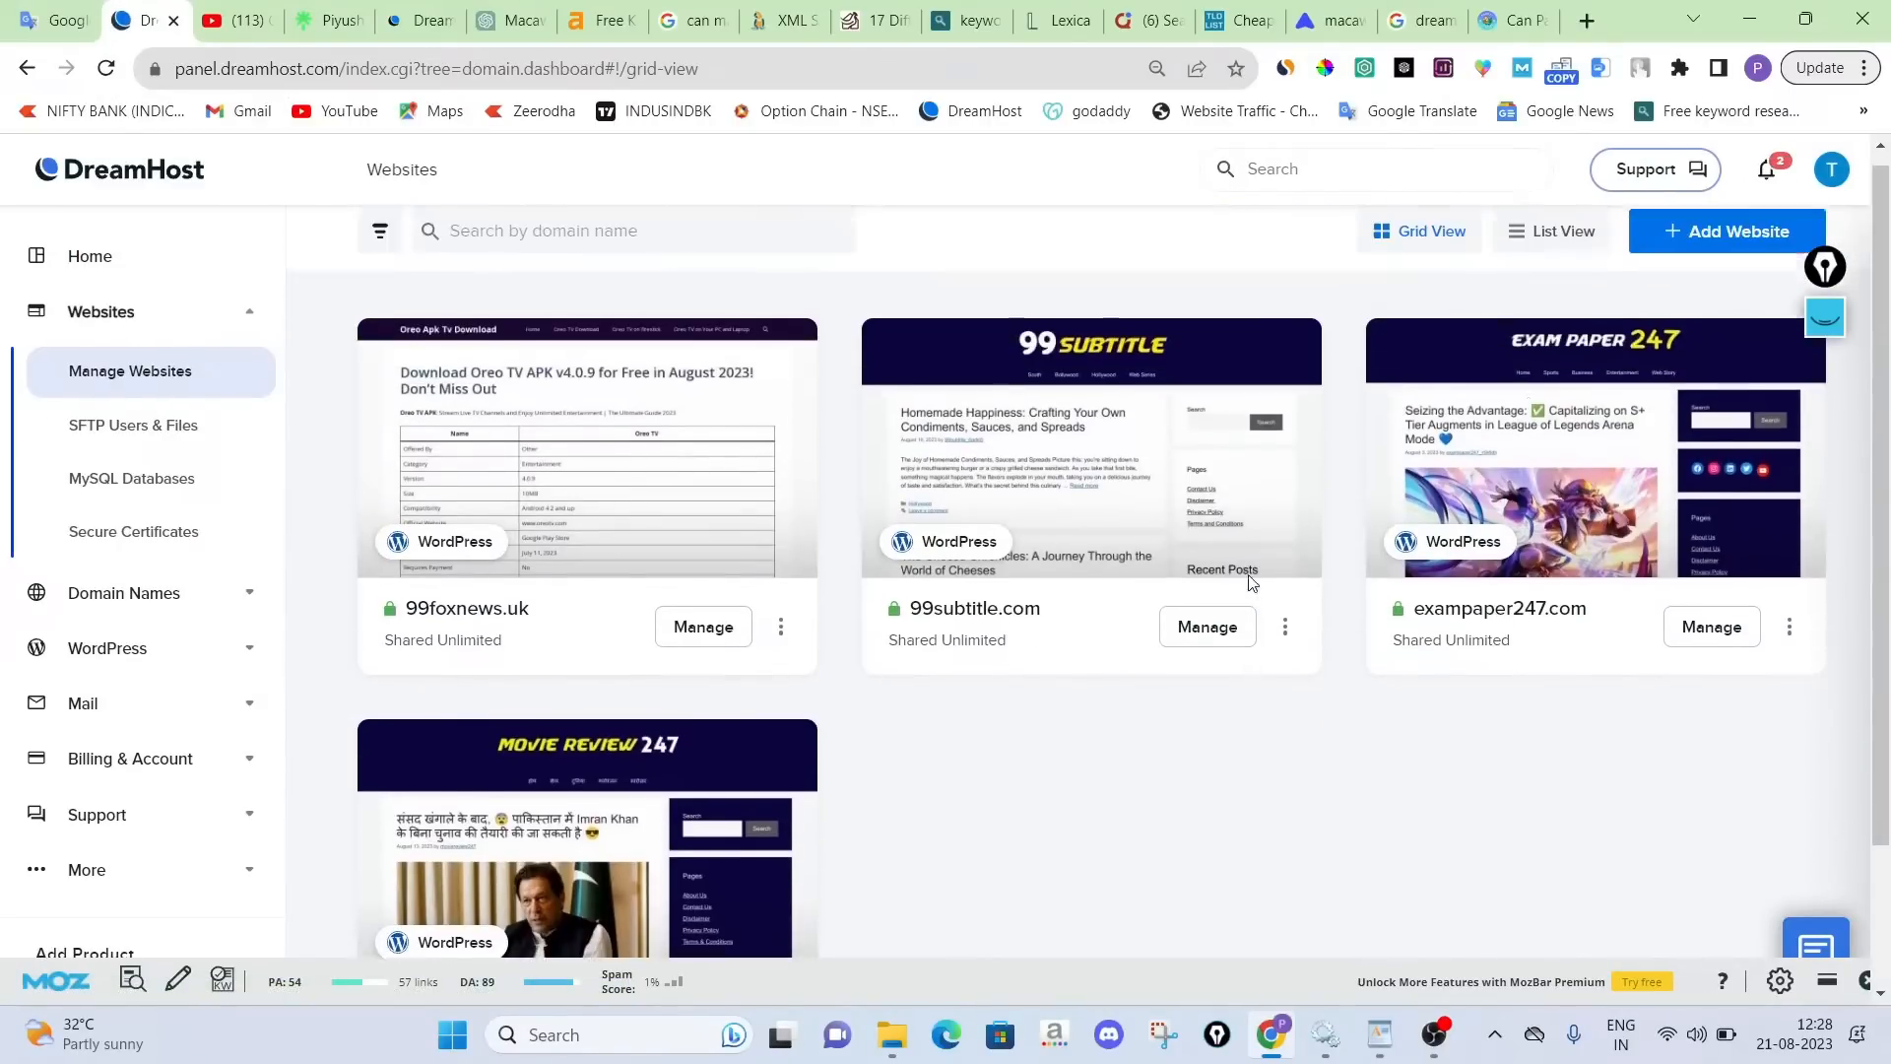
Add a website using the already owned domain macawsadvisor.com and confirm ownership of the domain
click(1703, 247)
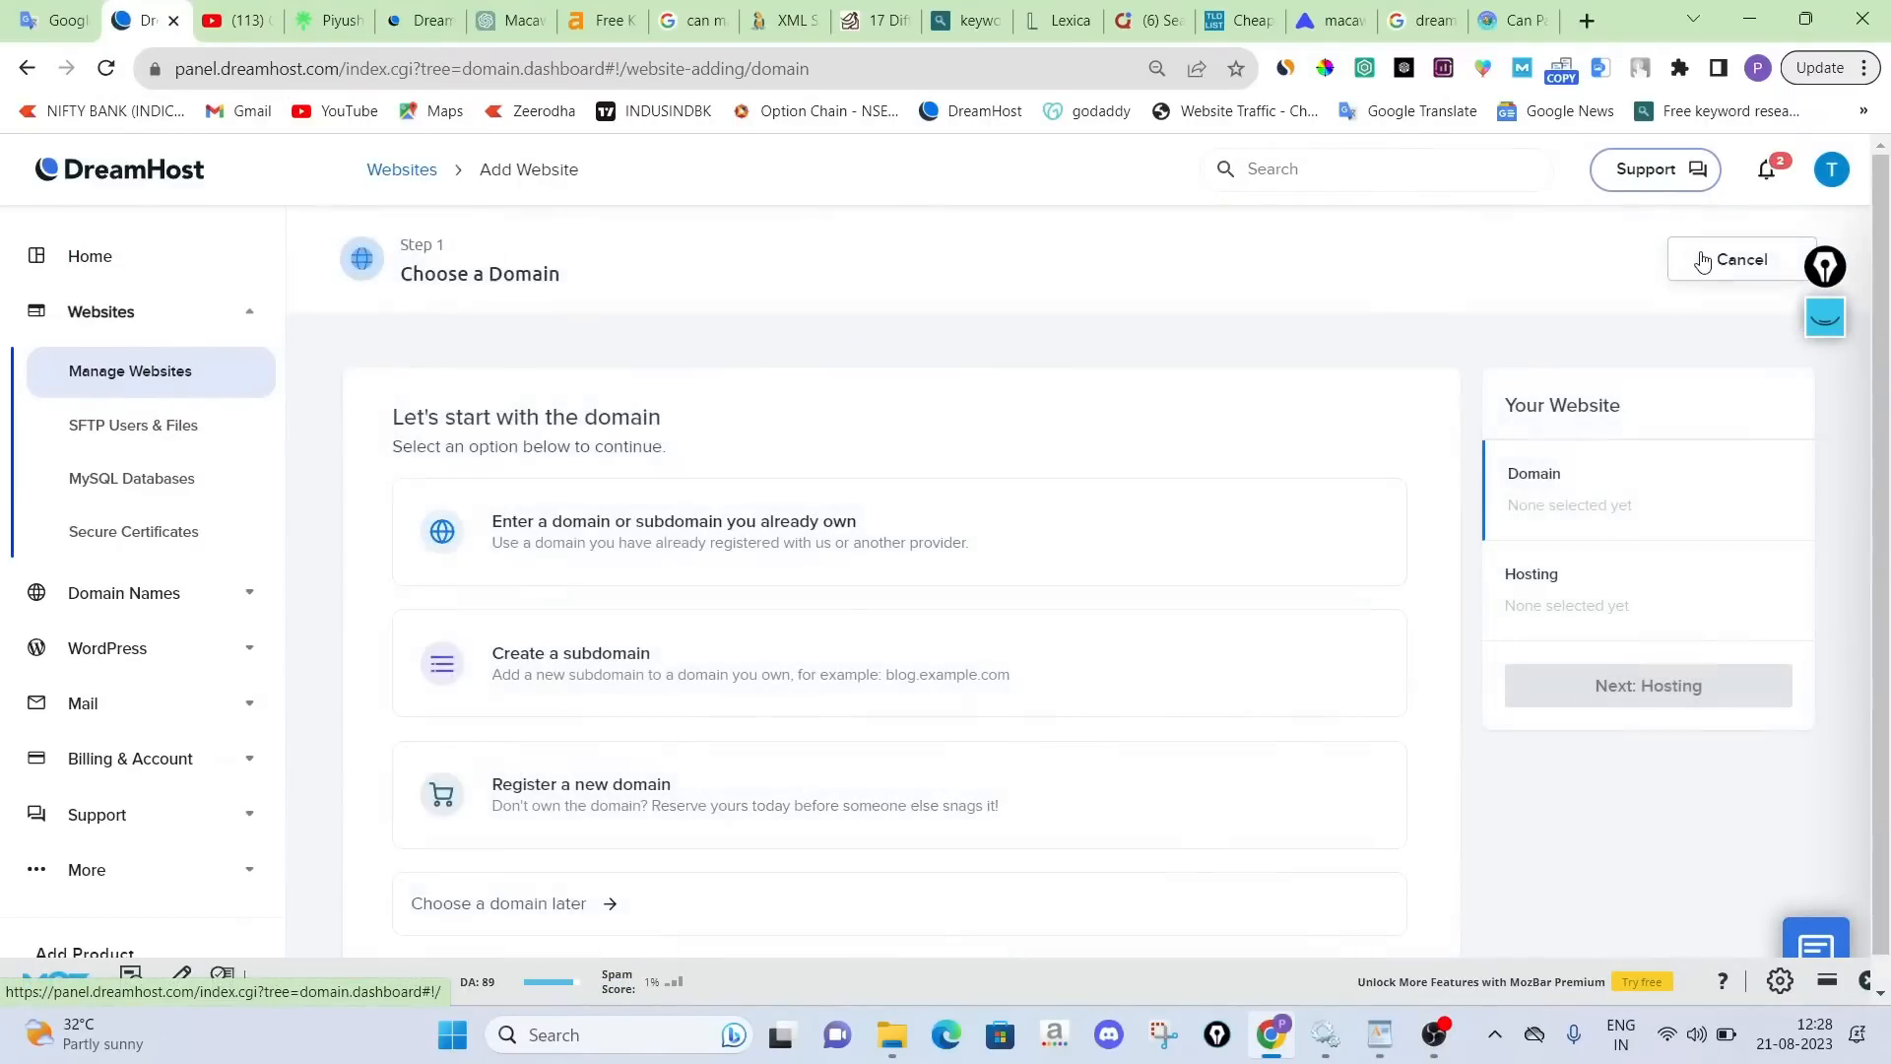
click(753, 546)
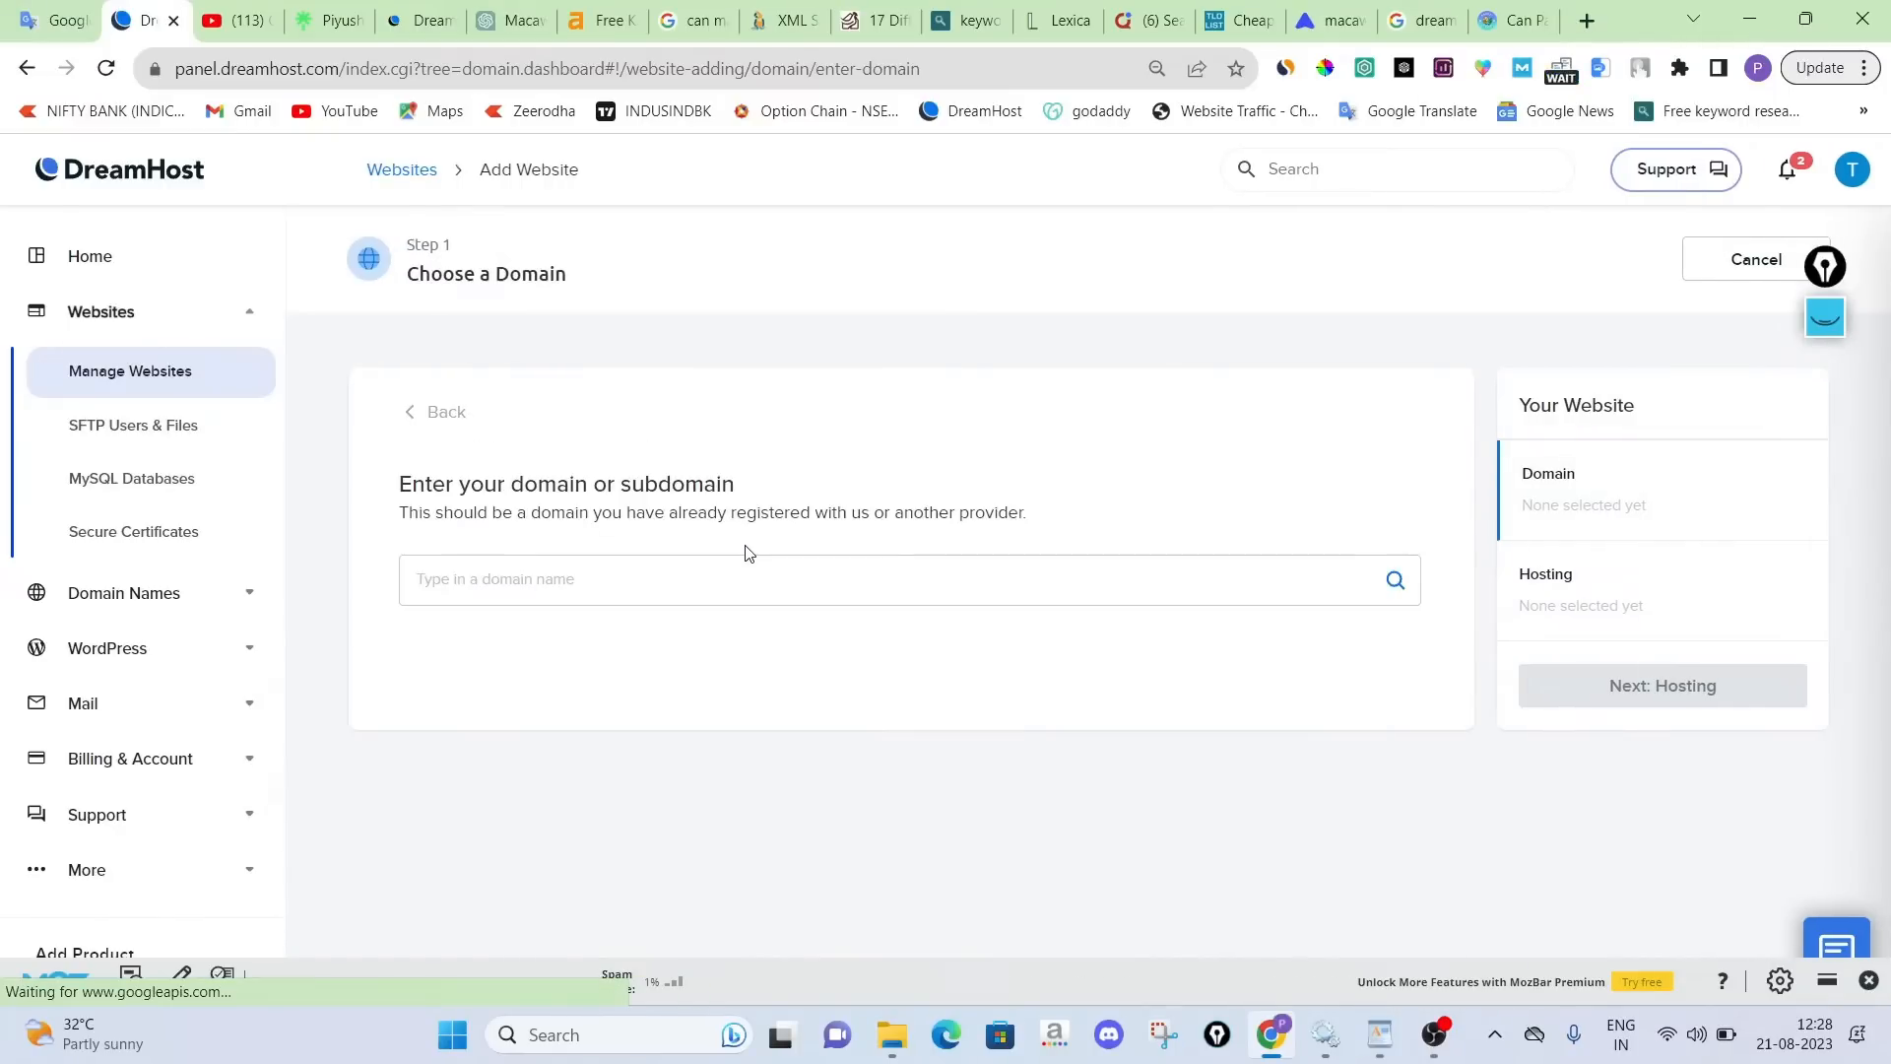
click(608, 572)
text(macawsadvisor.com)
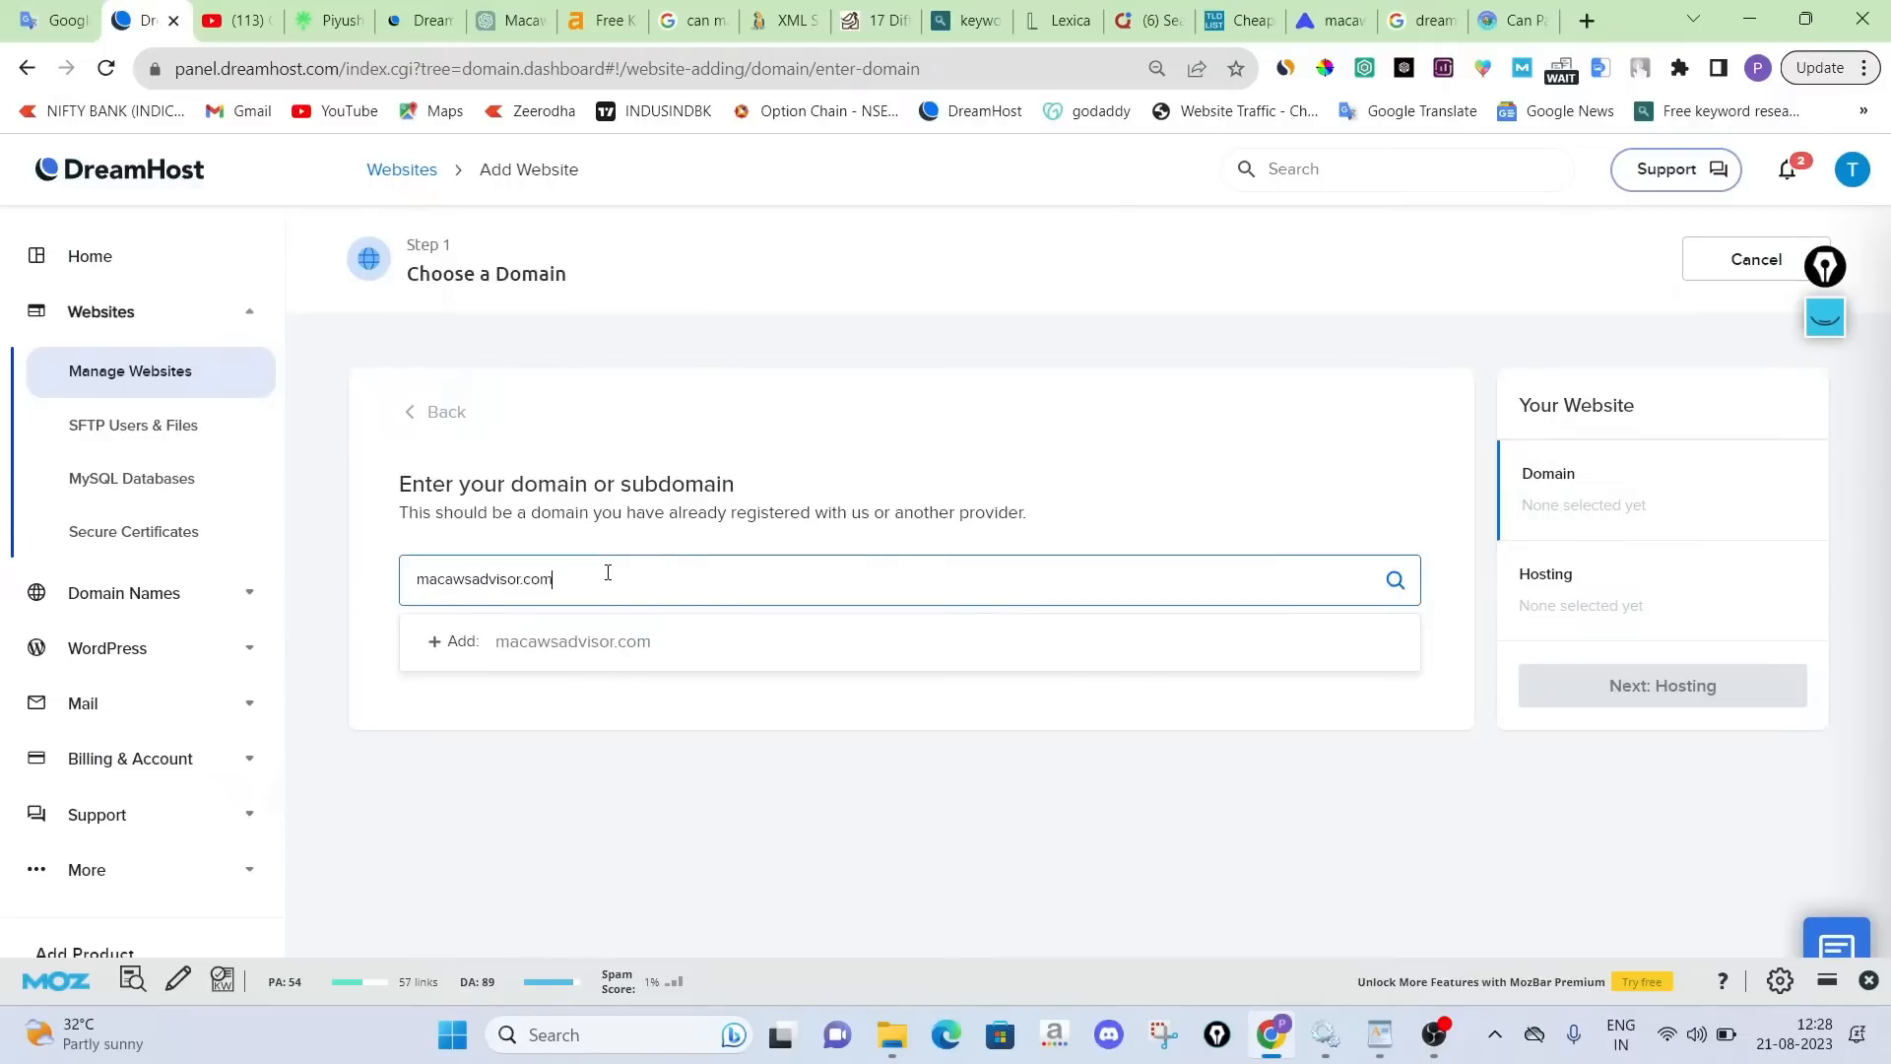
click(592, 640)
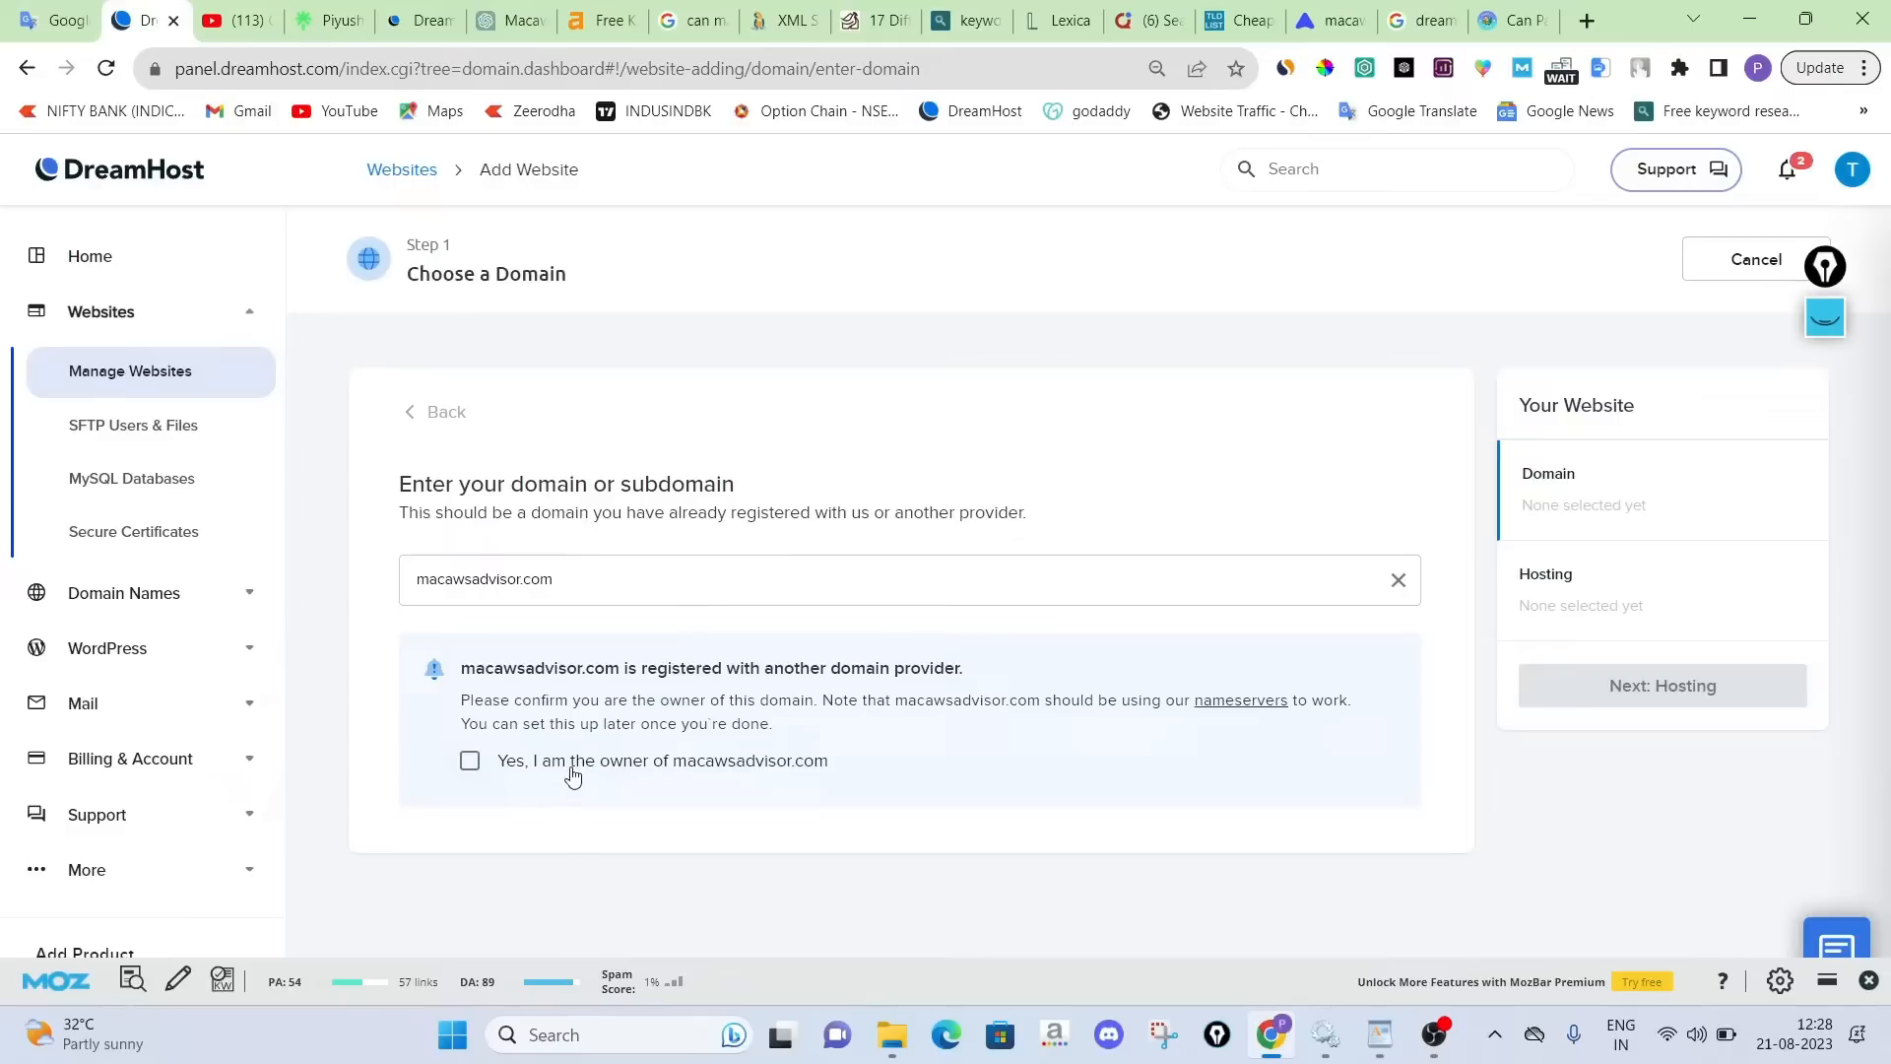
click(572, 775)
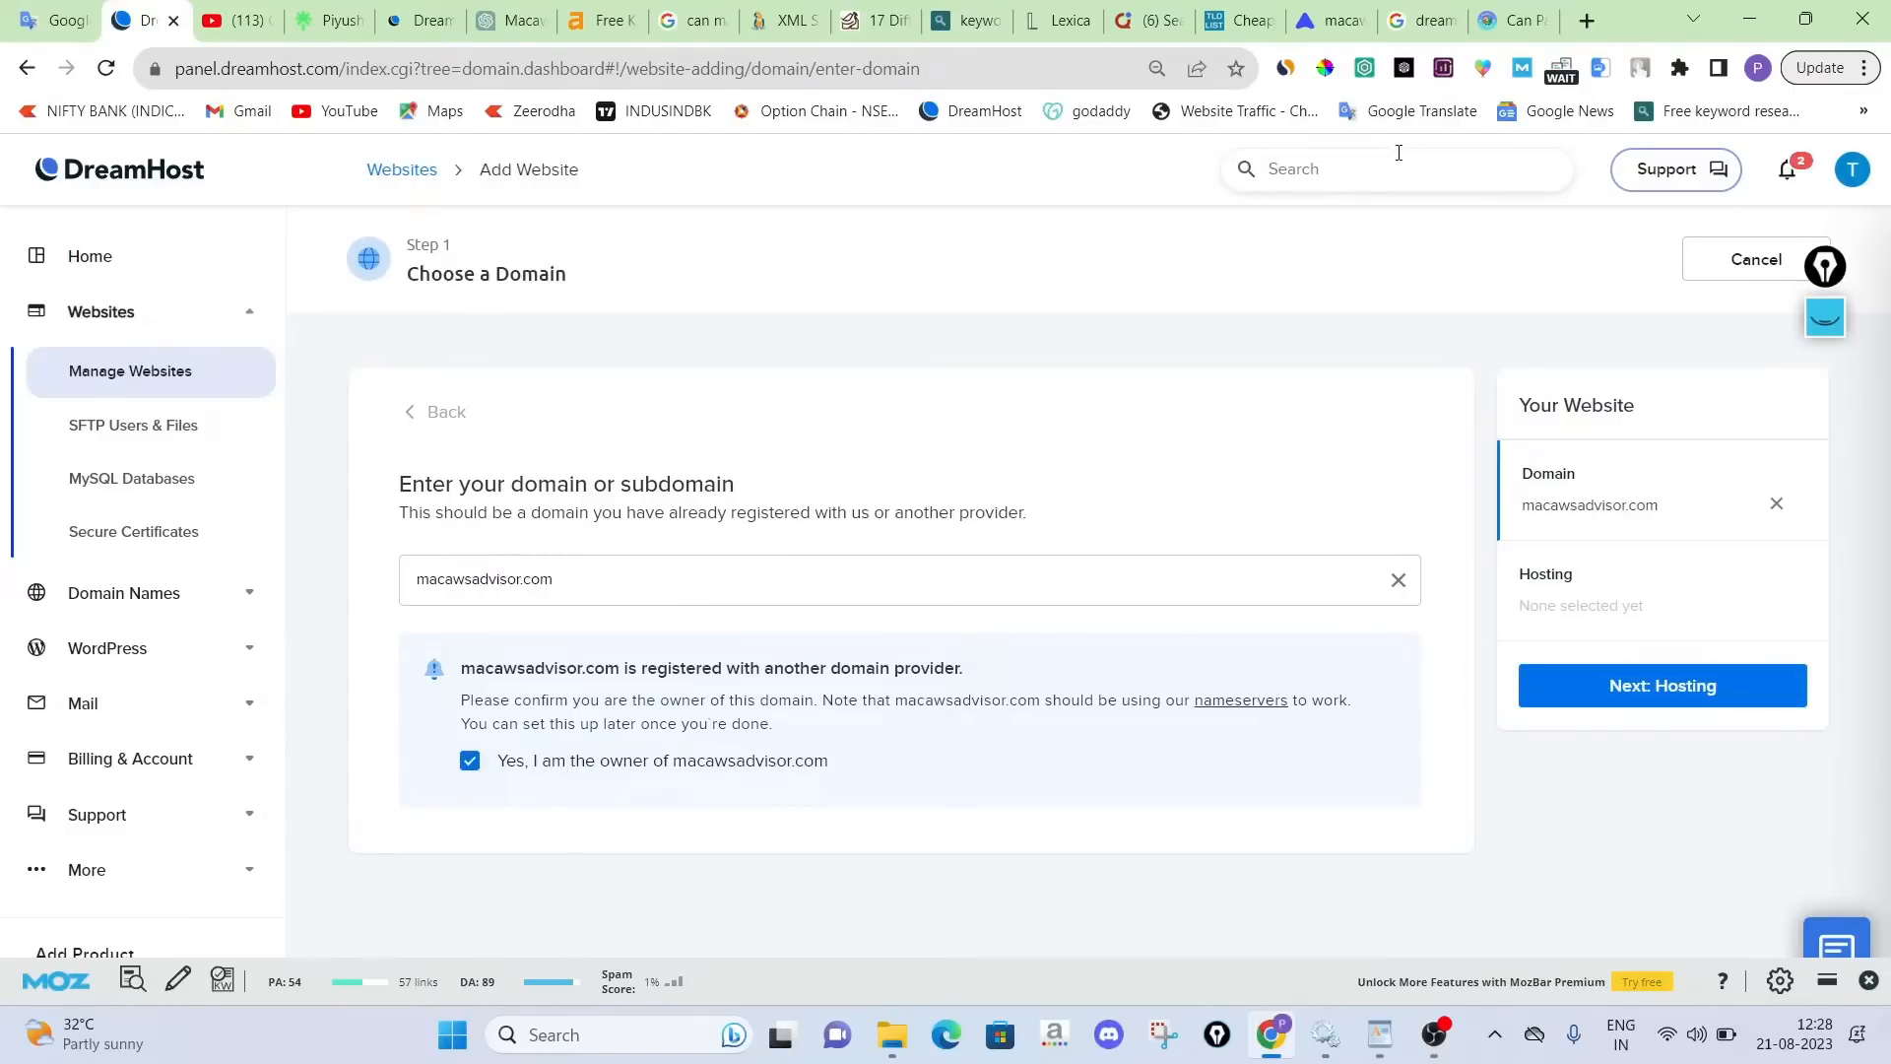
Recheck the nameservers on Spaceship, return to DreamHost and continue to the hosting plan selection
click(1336, 19)
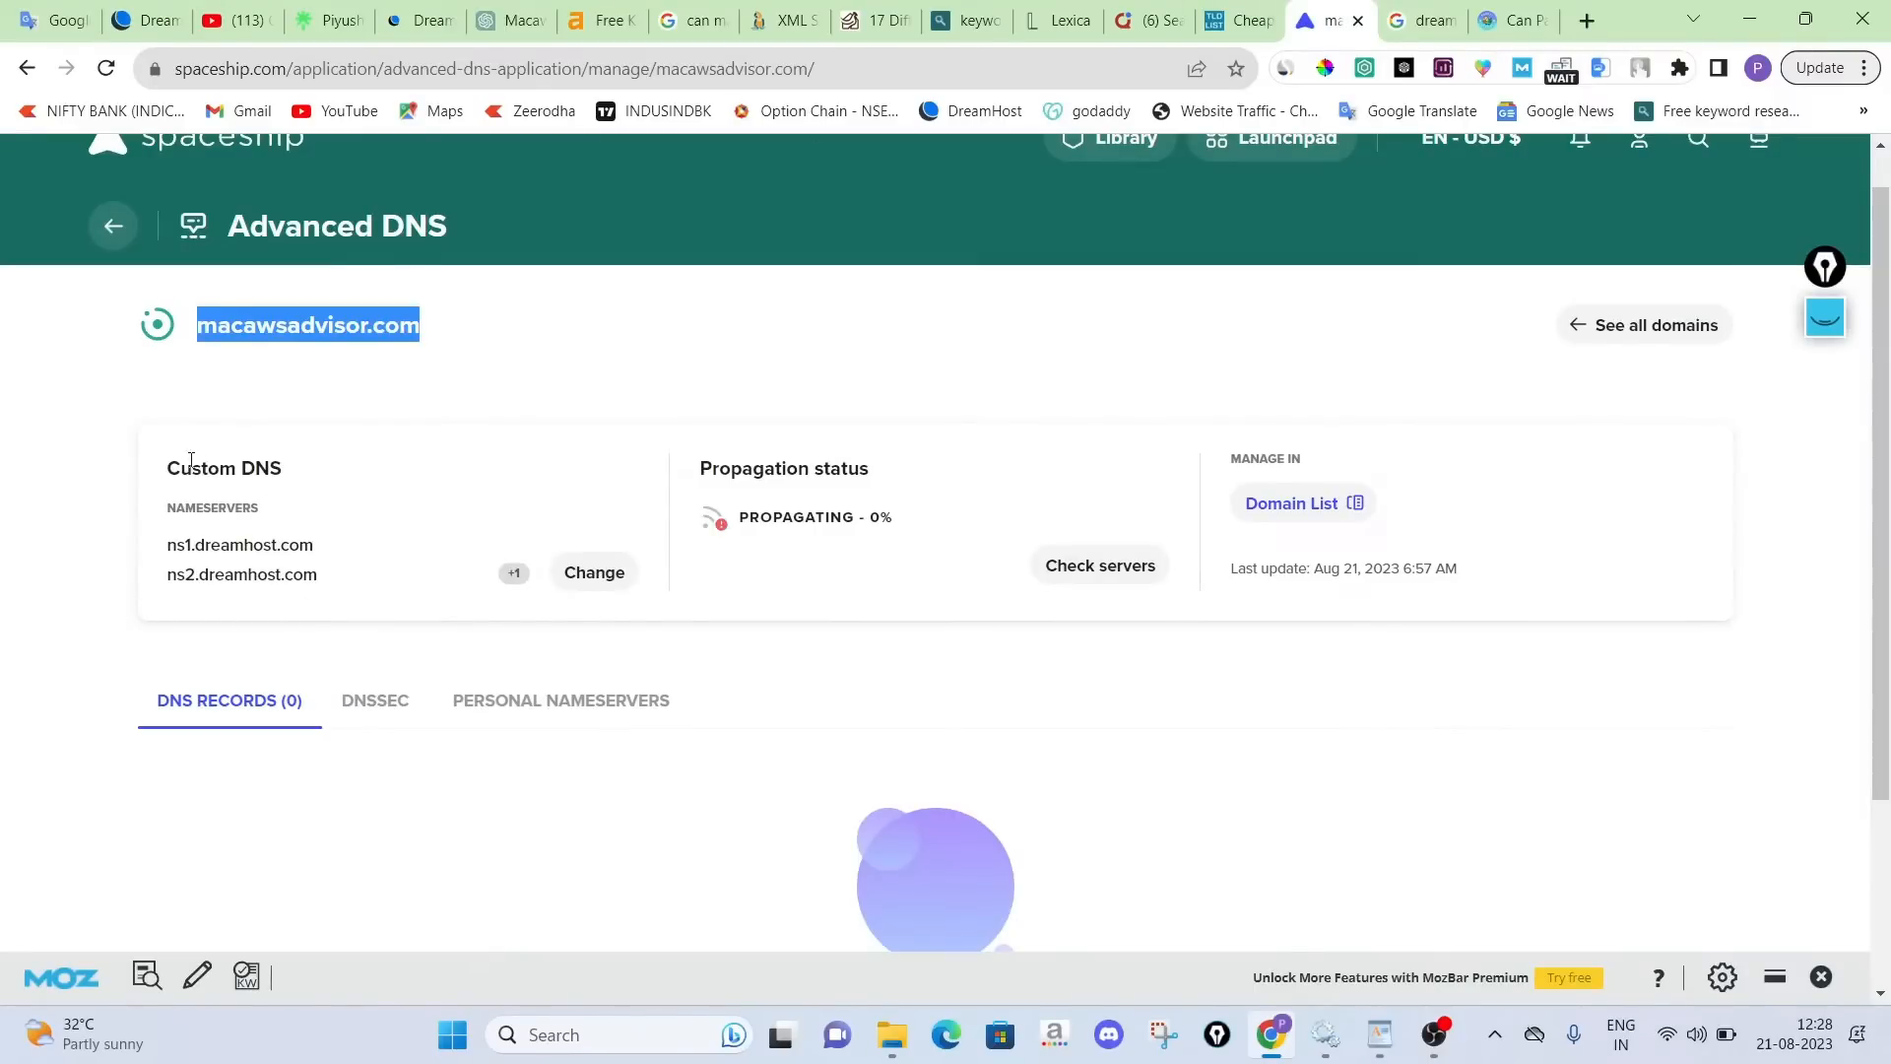
click(138, 19)
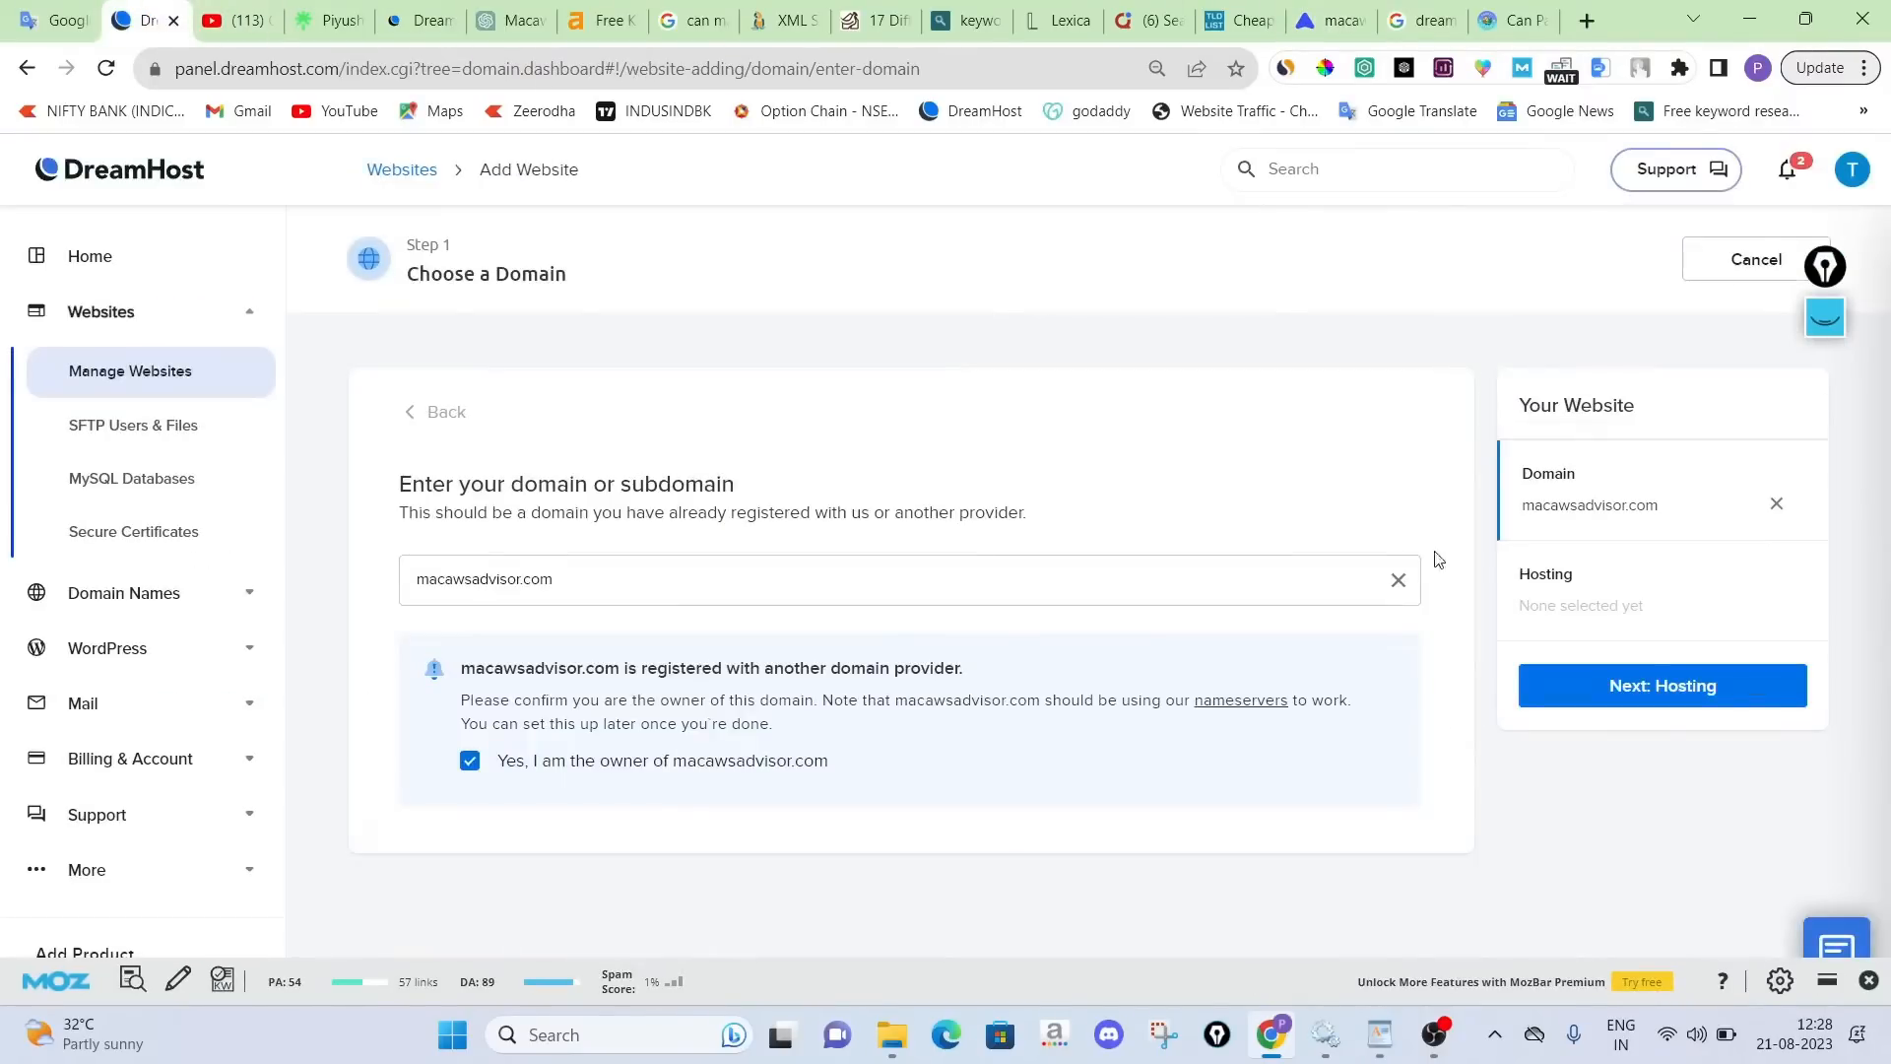
click(1650, 691)
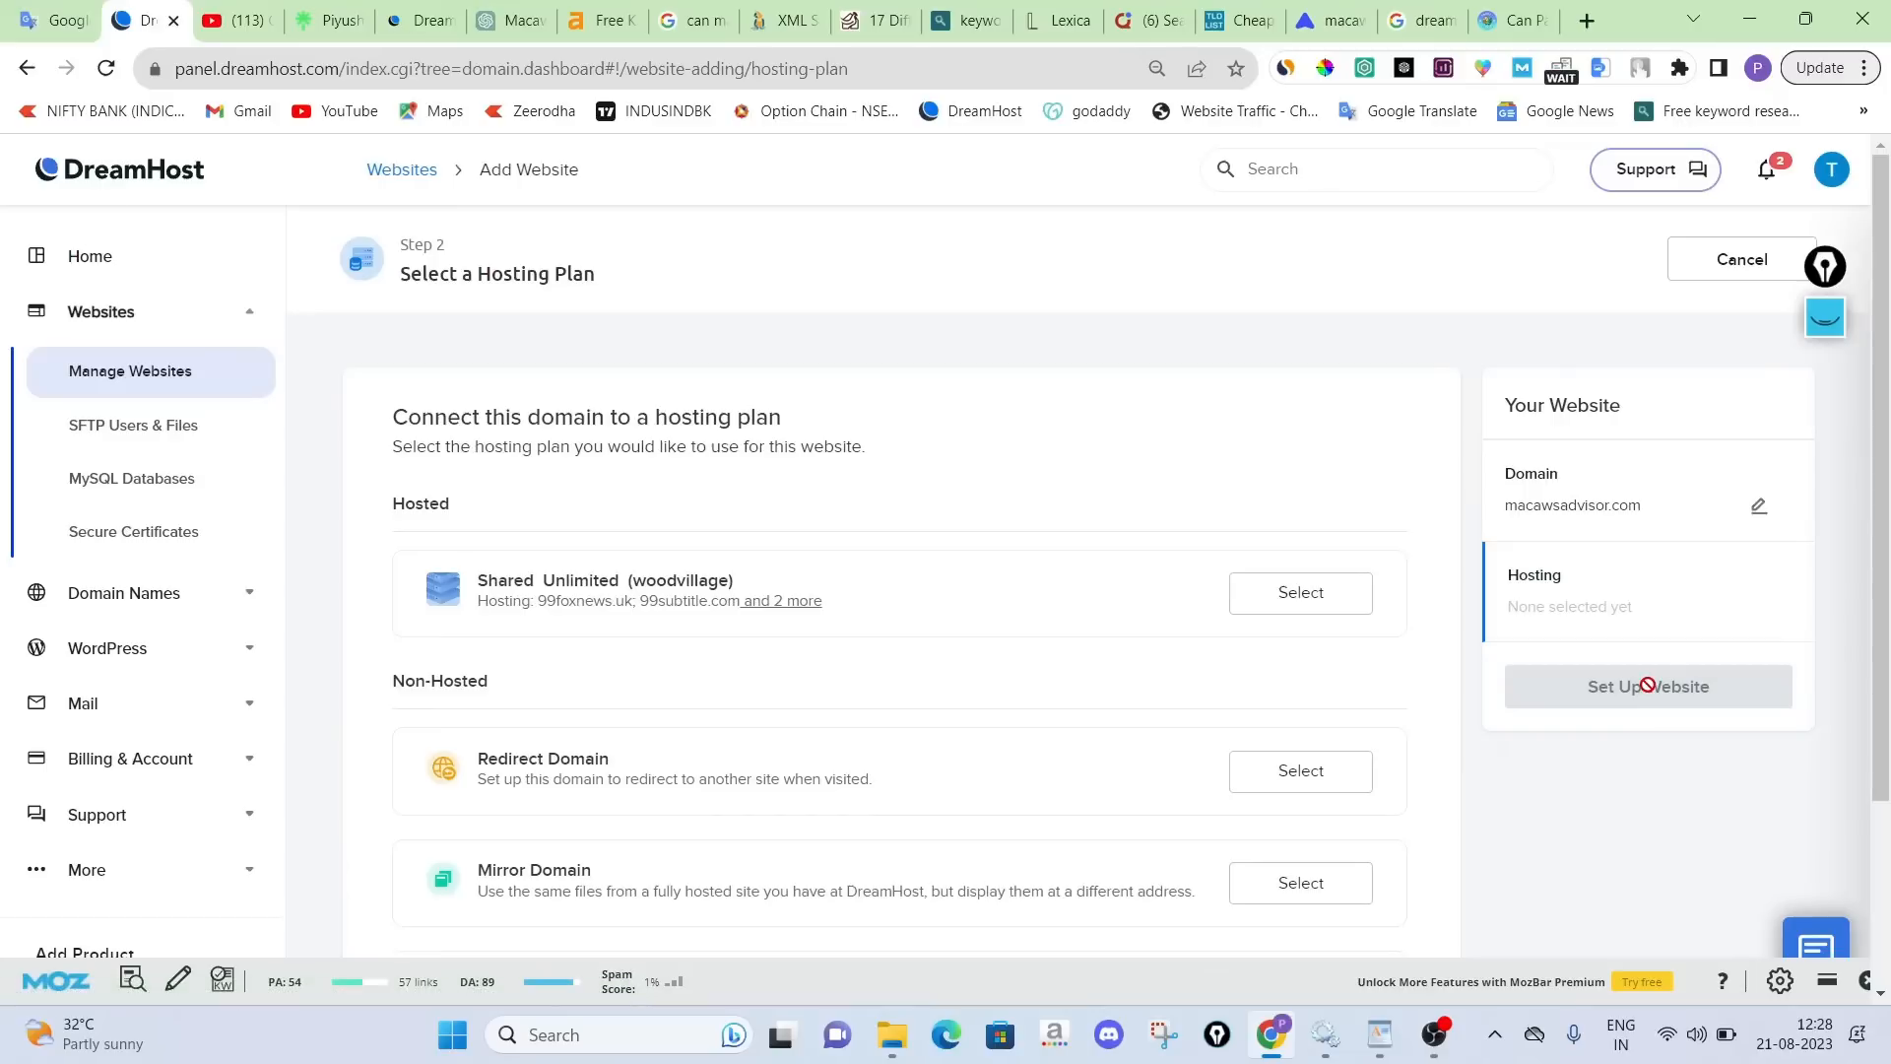
Set up macawsadvisor.com on the Shared Unlimited hosting plan, dismiss the setup notice and reload the websites overview
click(1296, 612)
click(1597, 692)
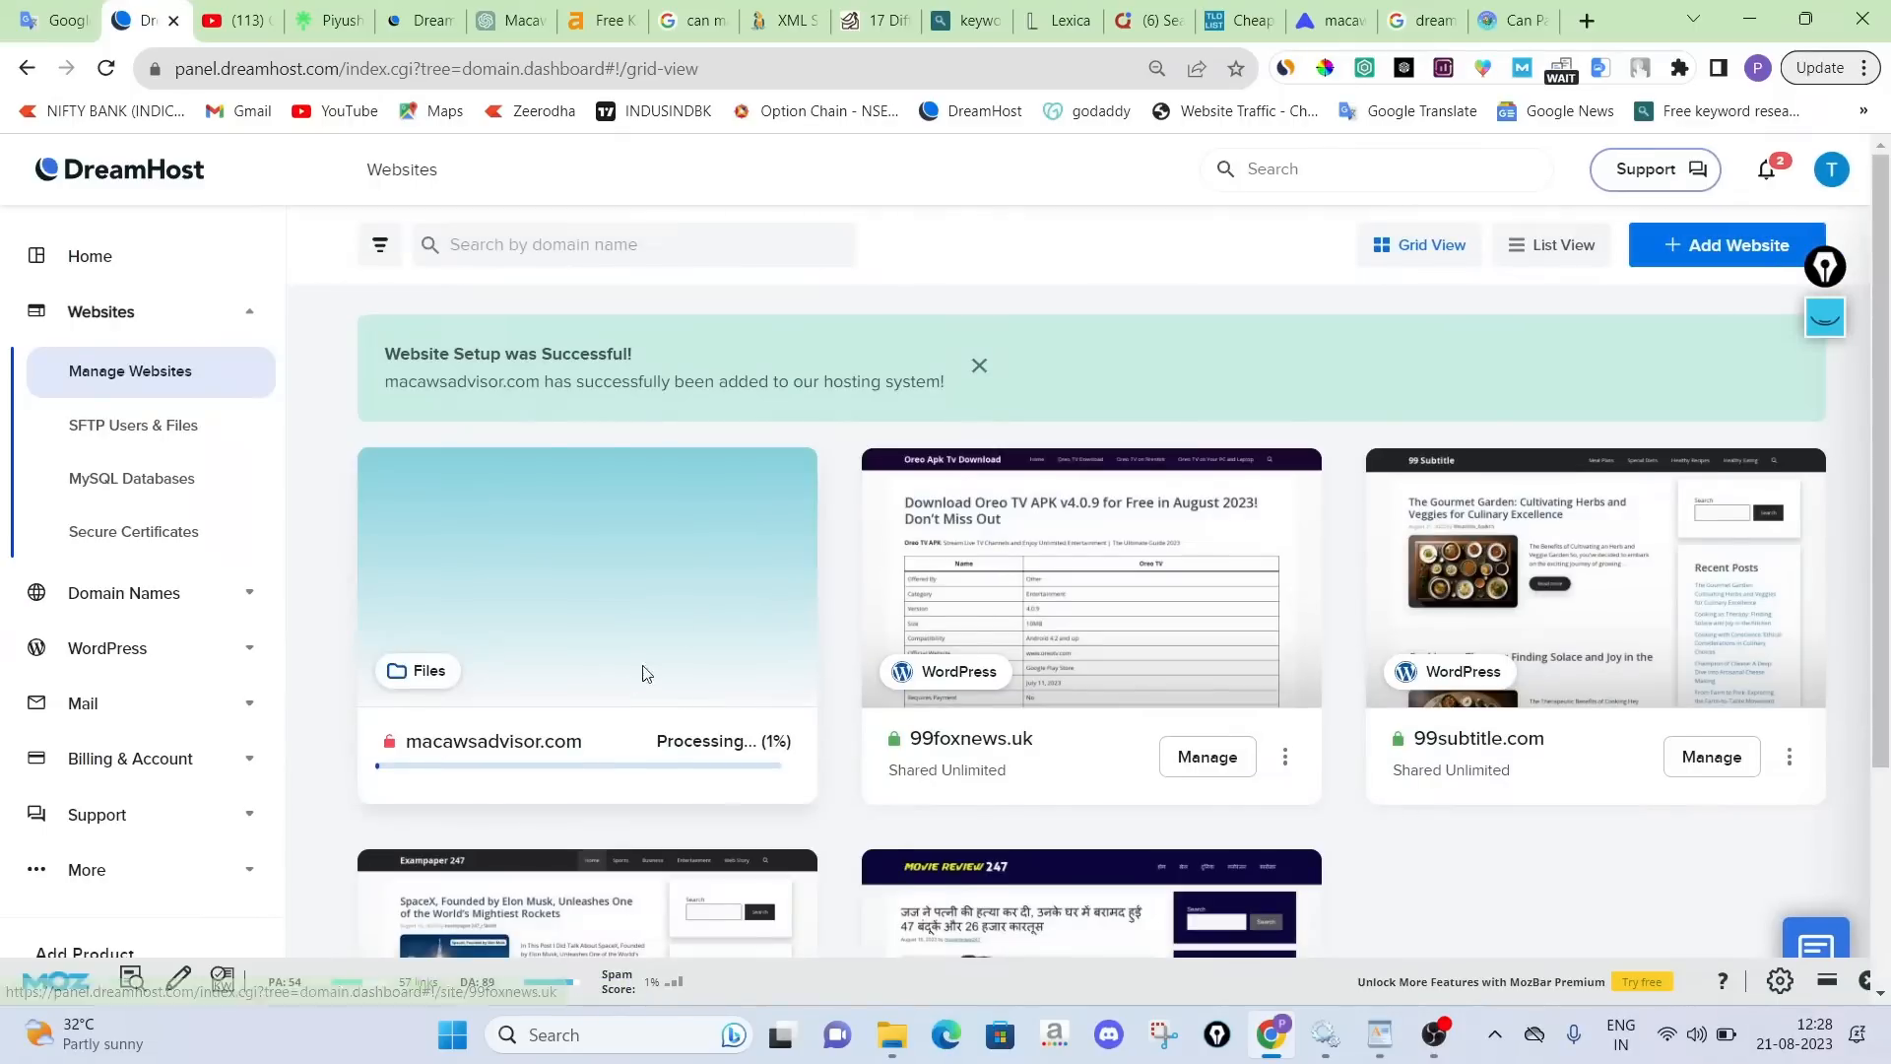
click(980, 380)
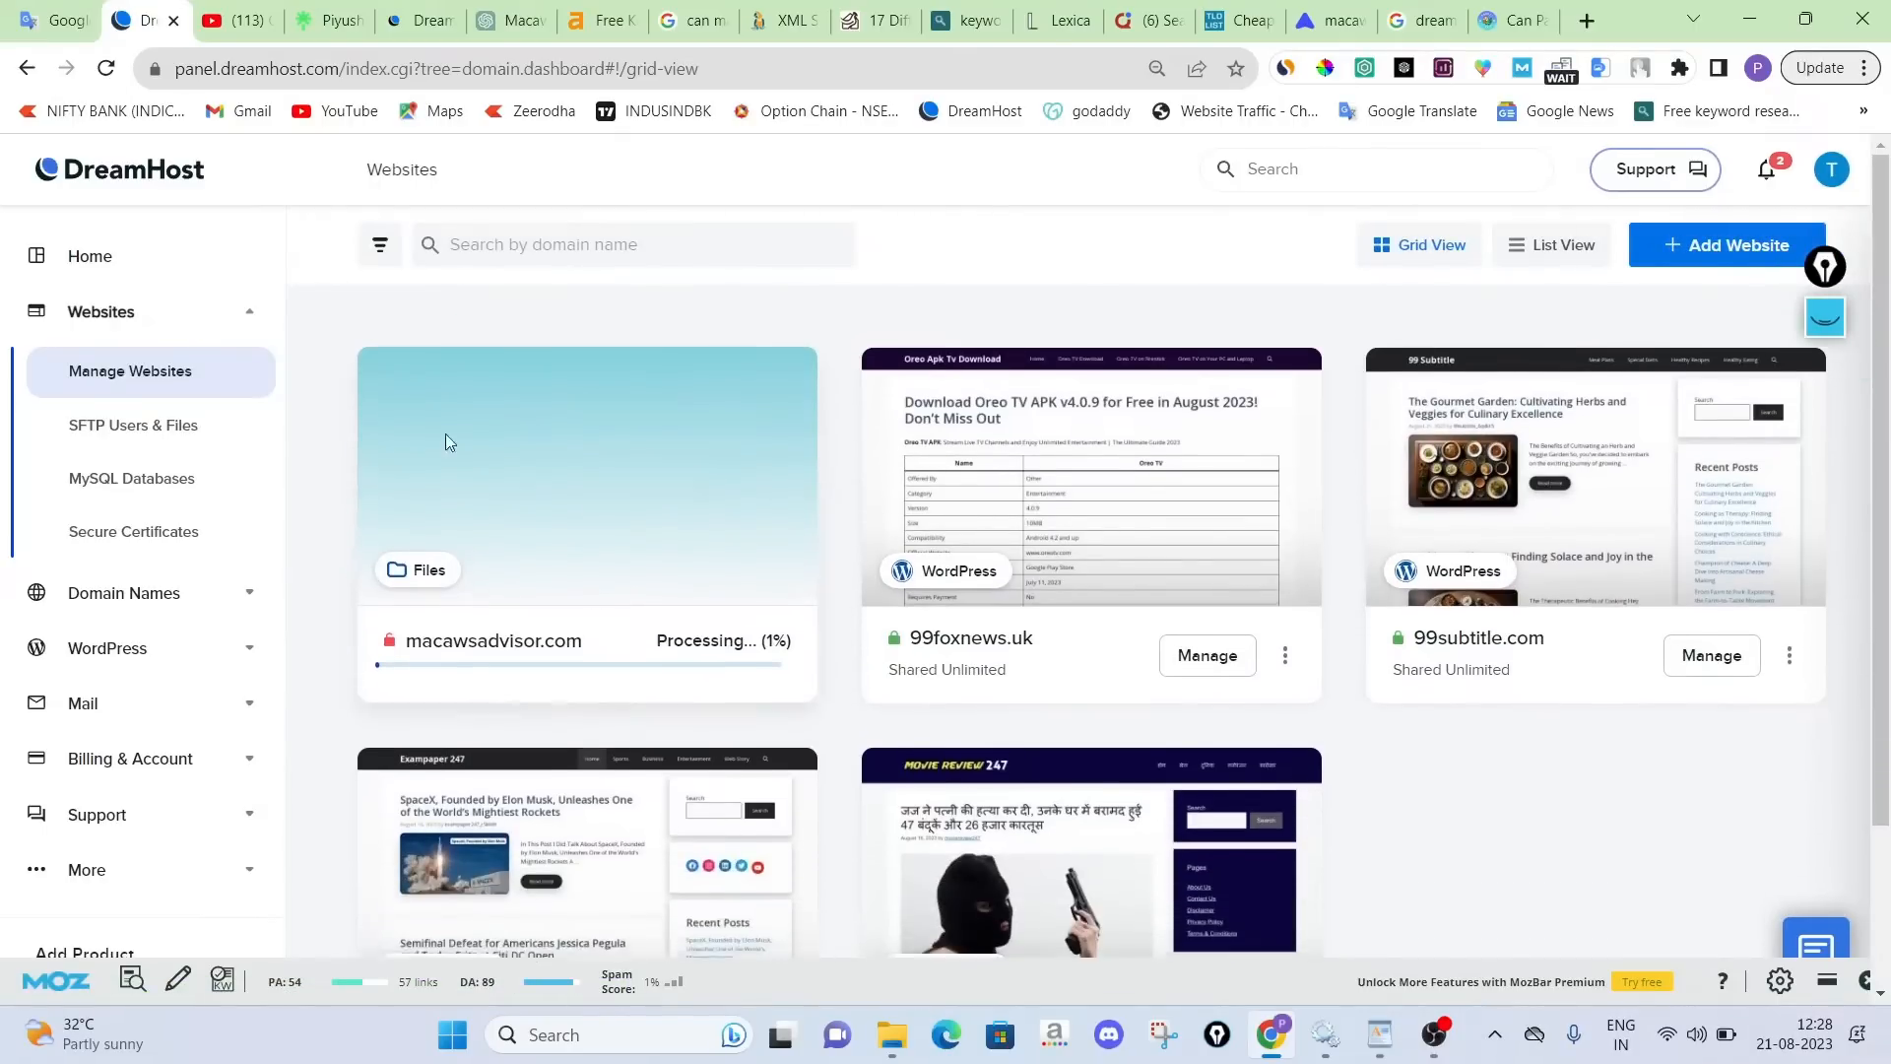
click(105, 68)
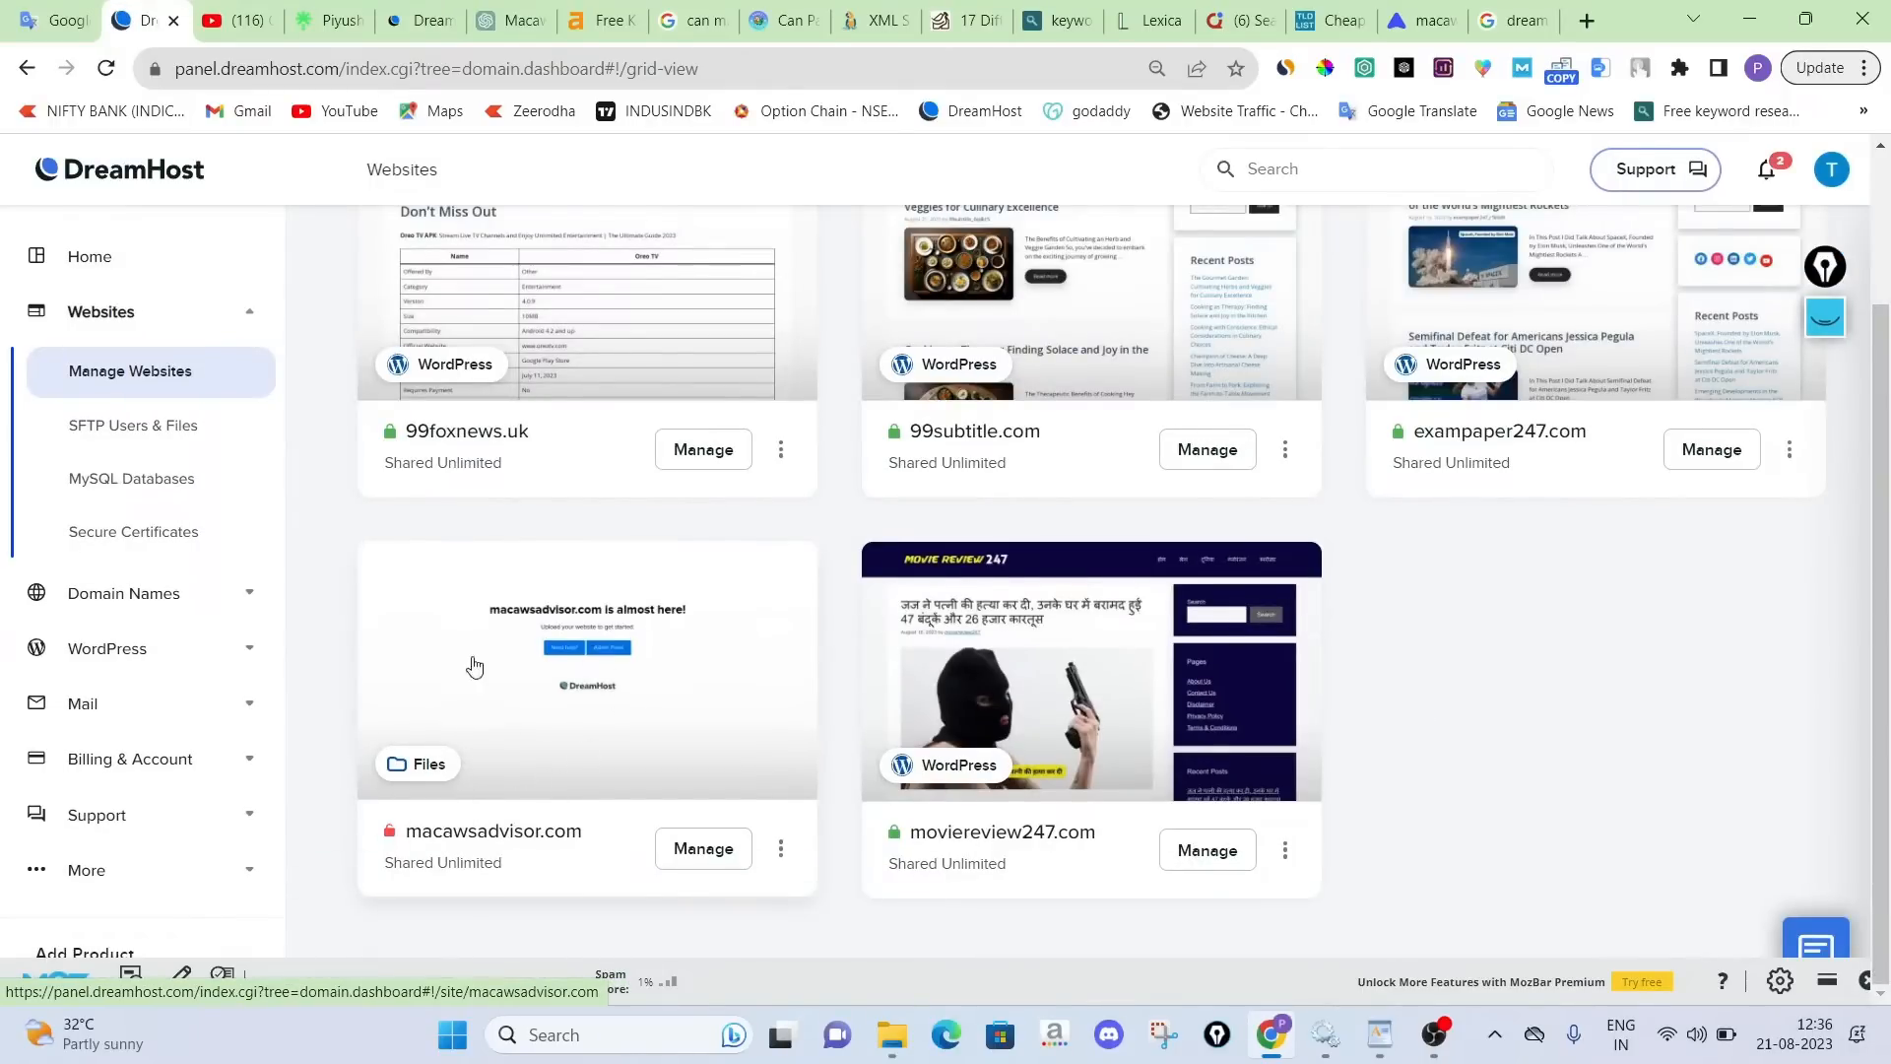
Open macawsadvisor.com's management page and start its WordPress installation with Blog as the site purpose
click(608, 716)
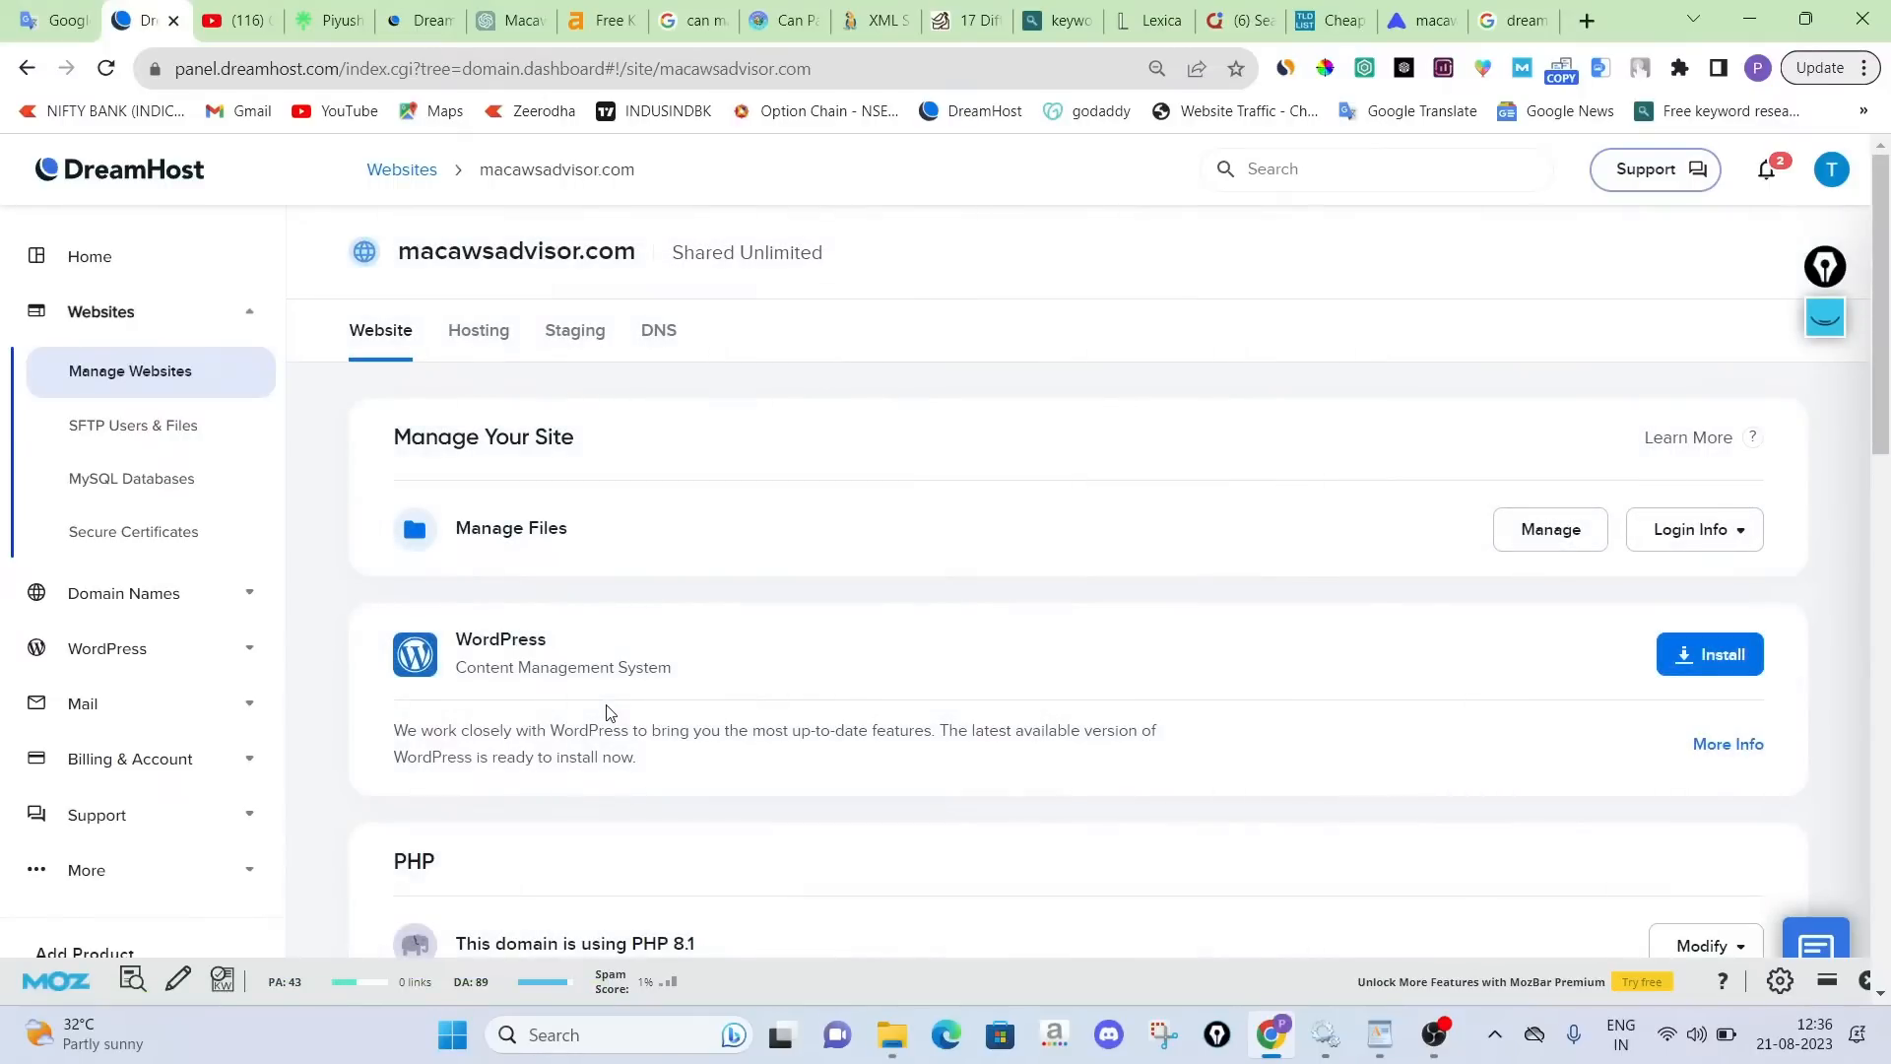
click(1688, 658)
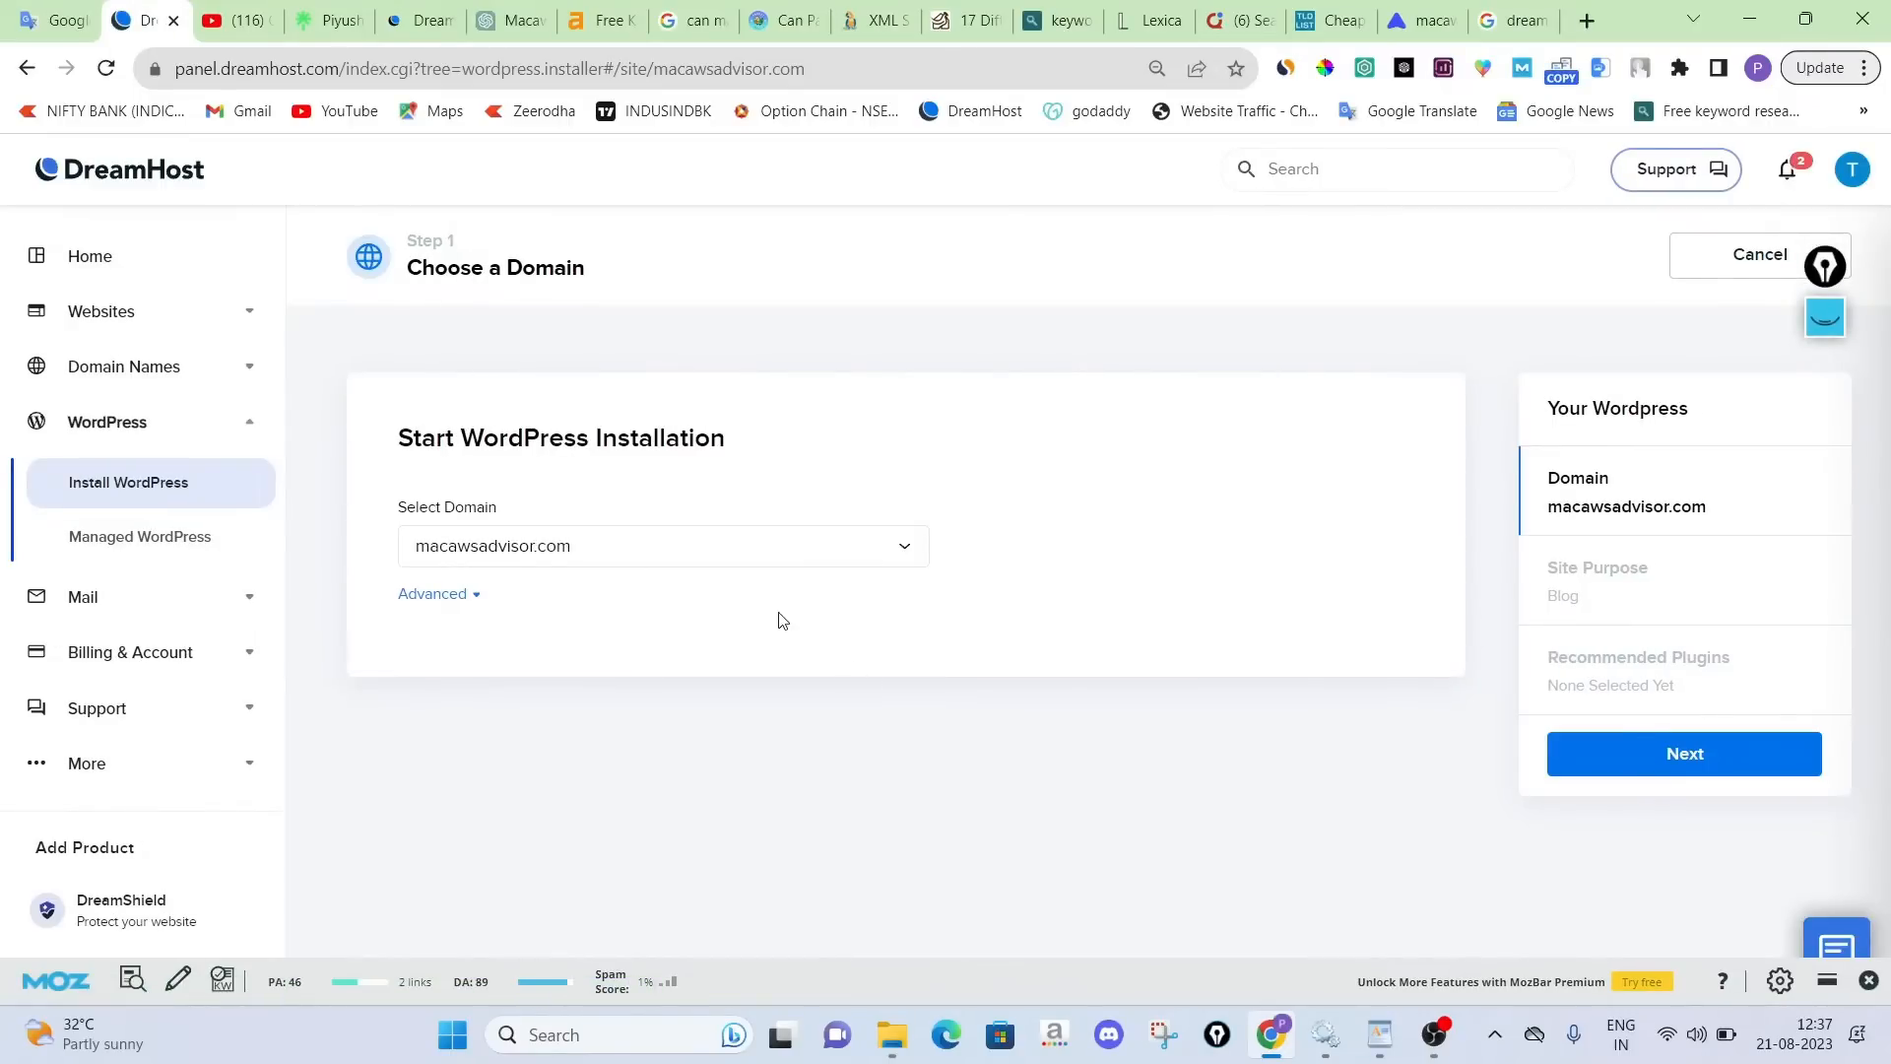
click(1598, 768)
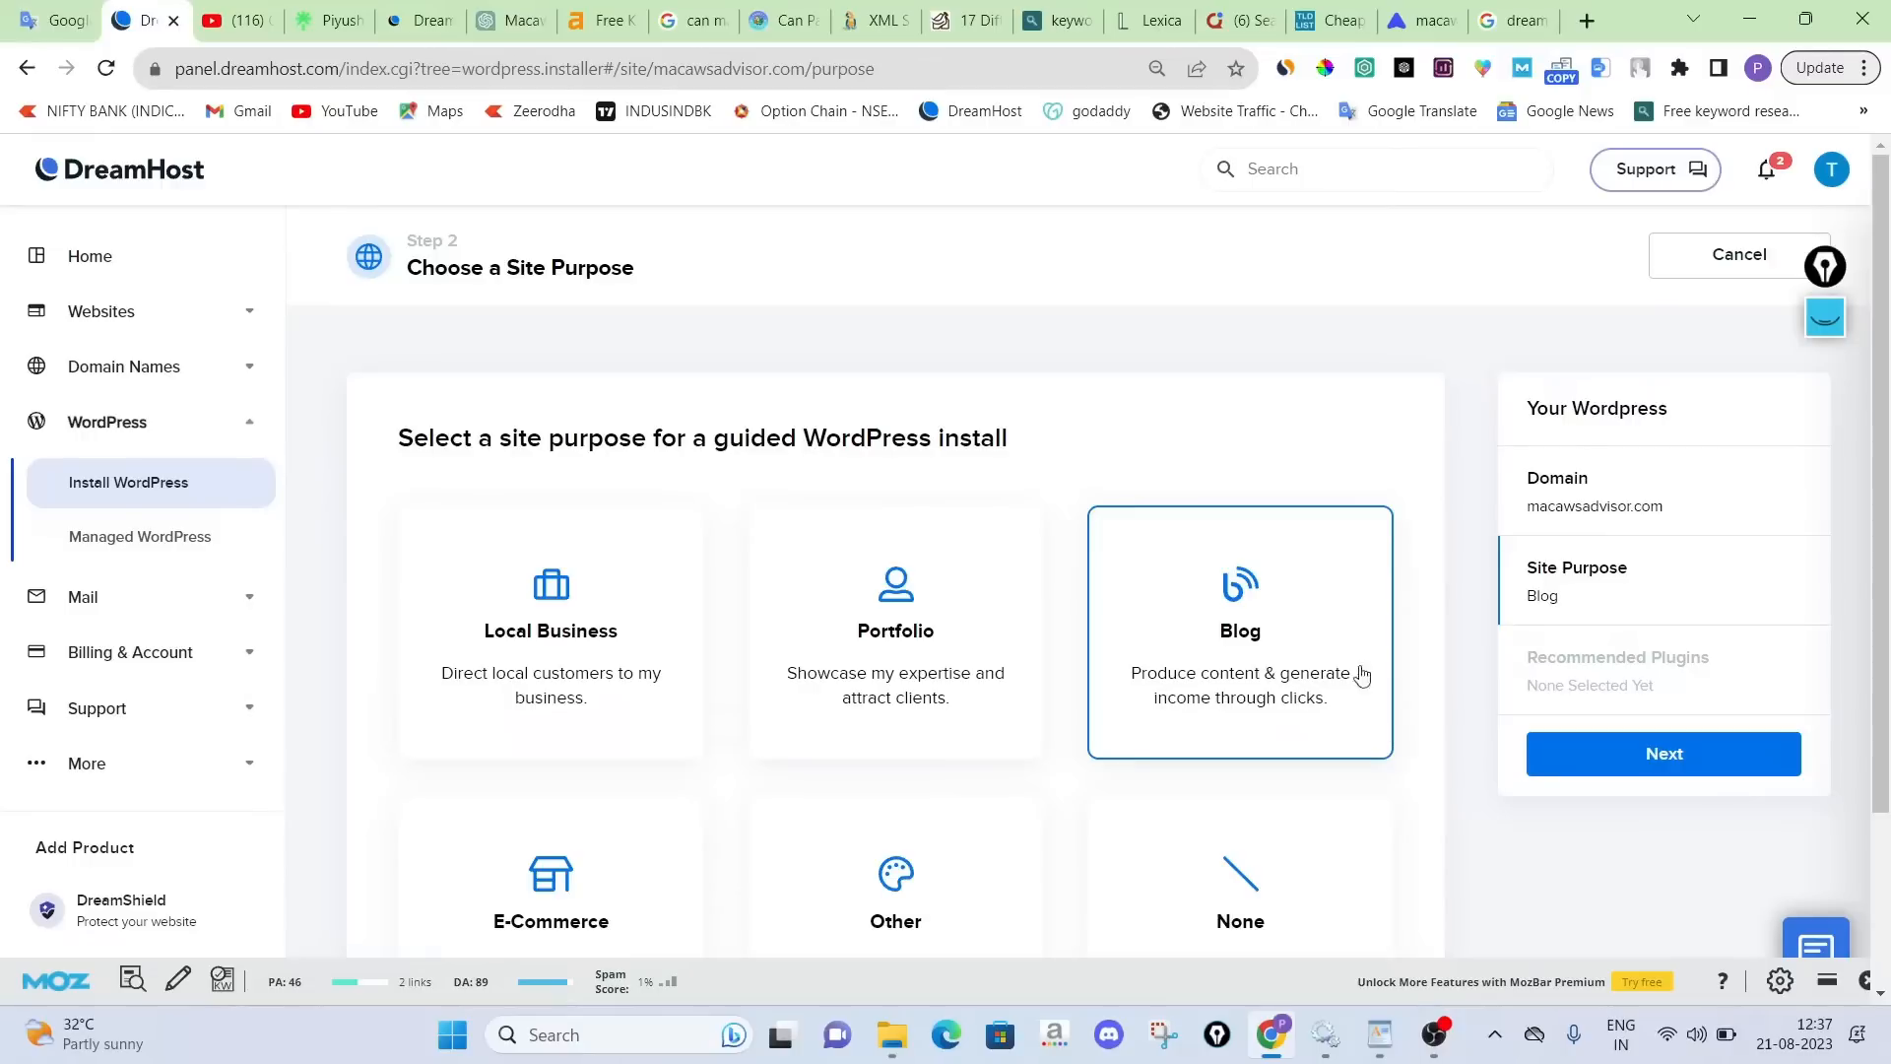
scroll(1266, 644, down, 2)
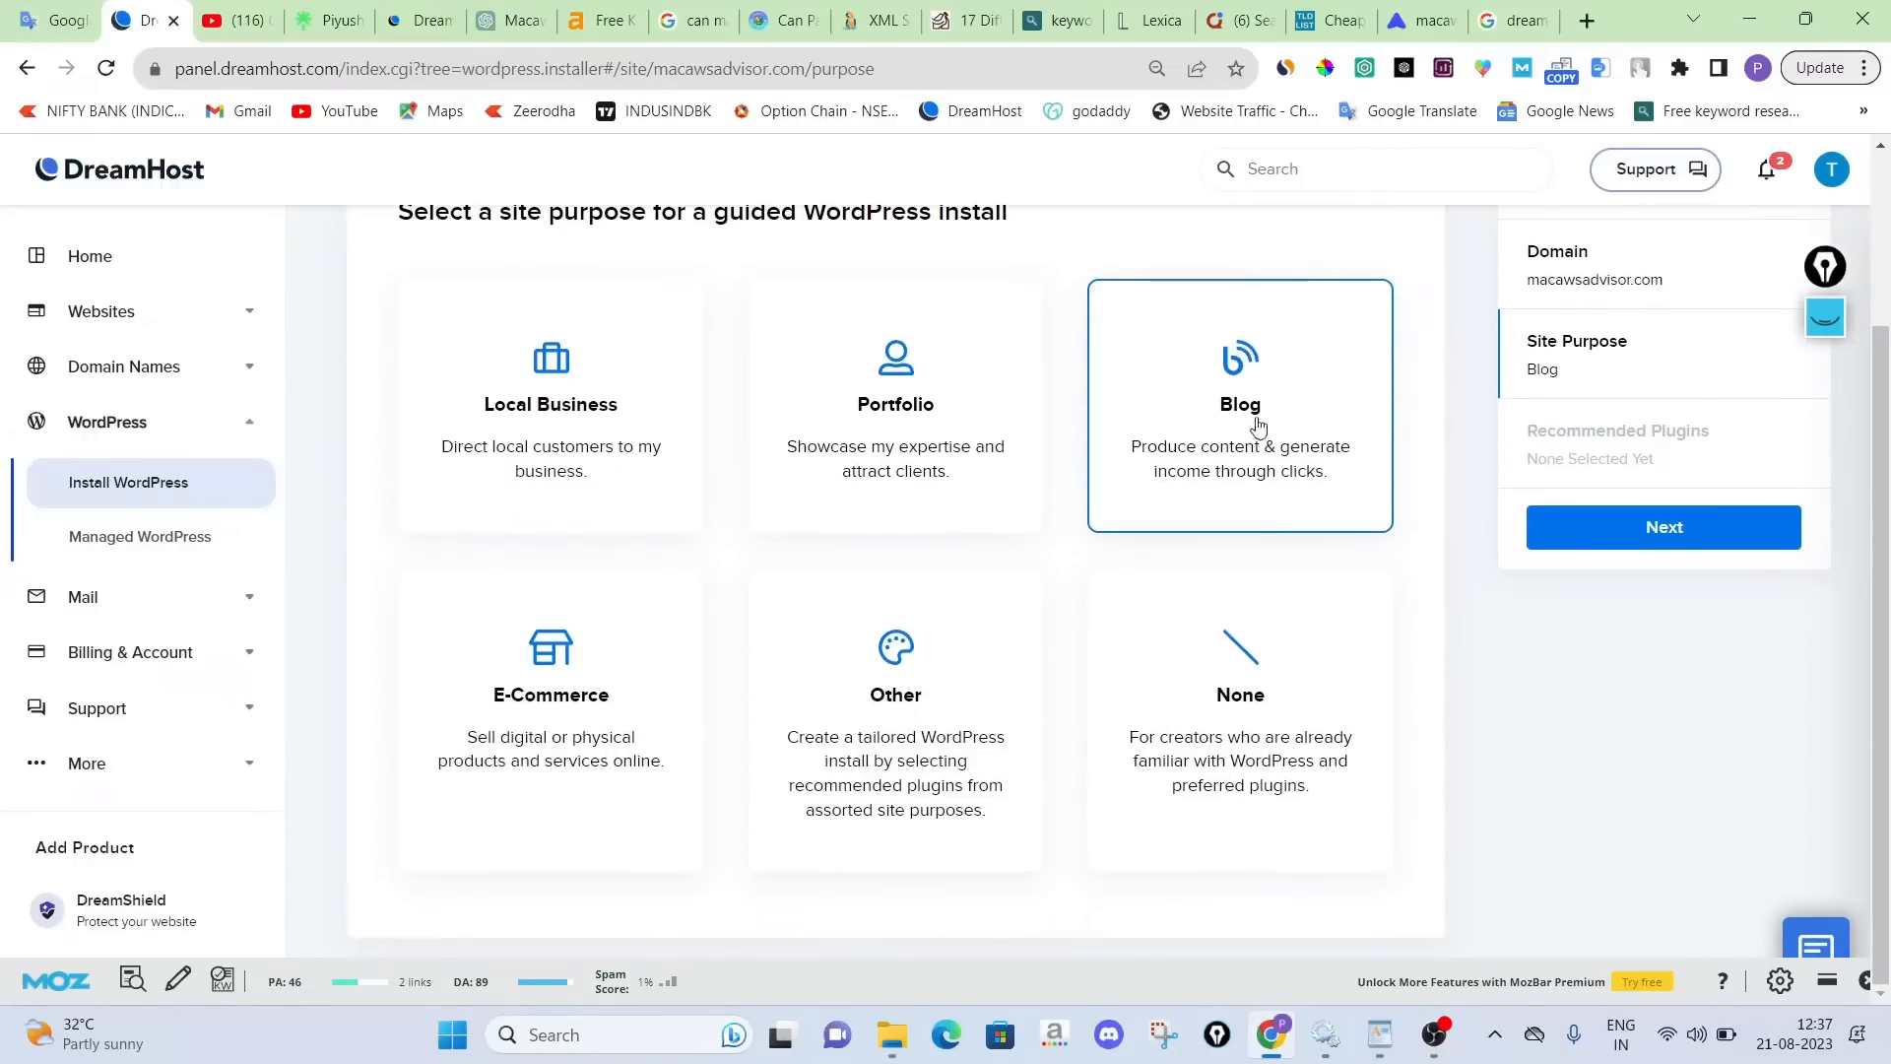
scroll(1226, 420, up, 1)
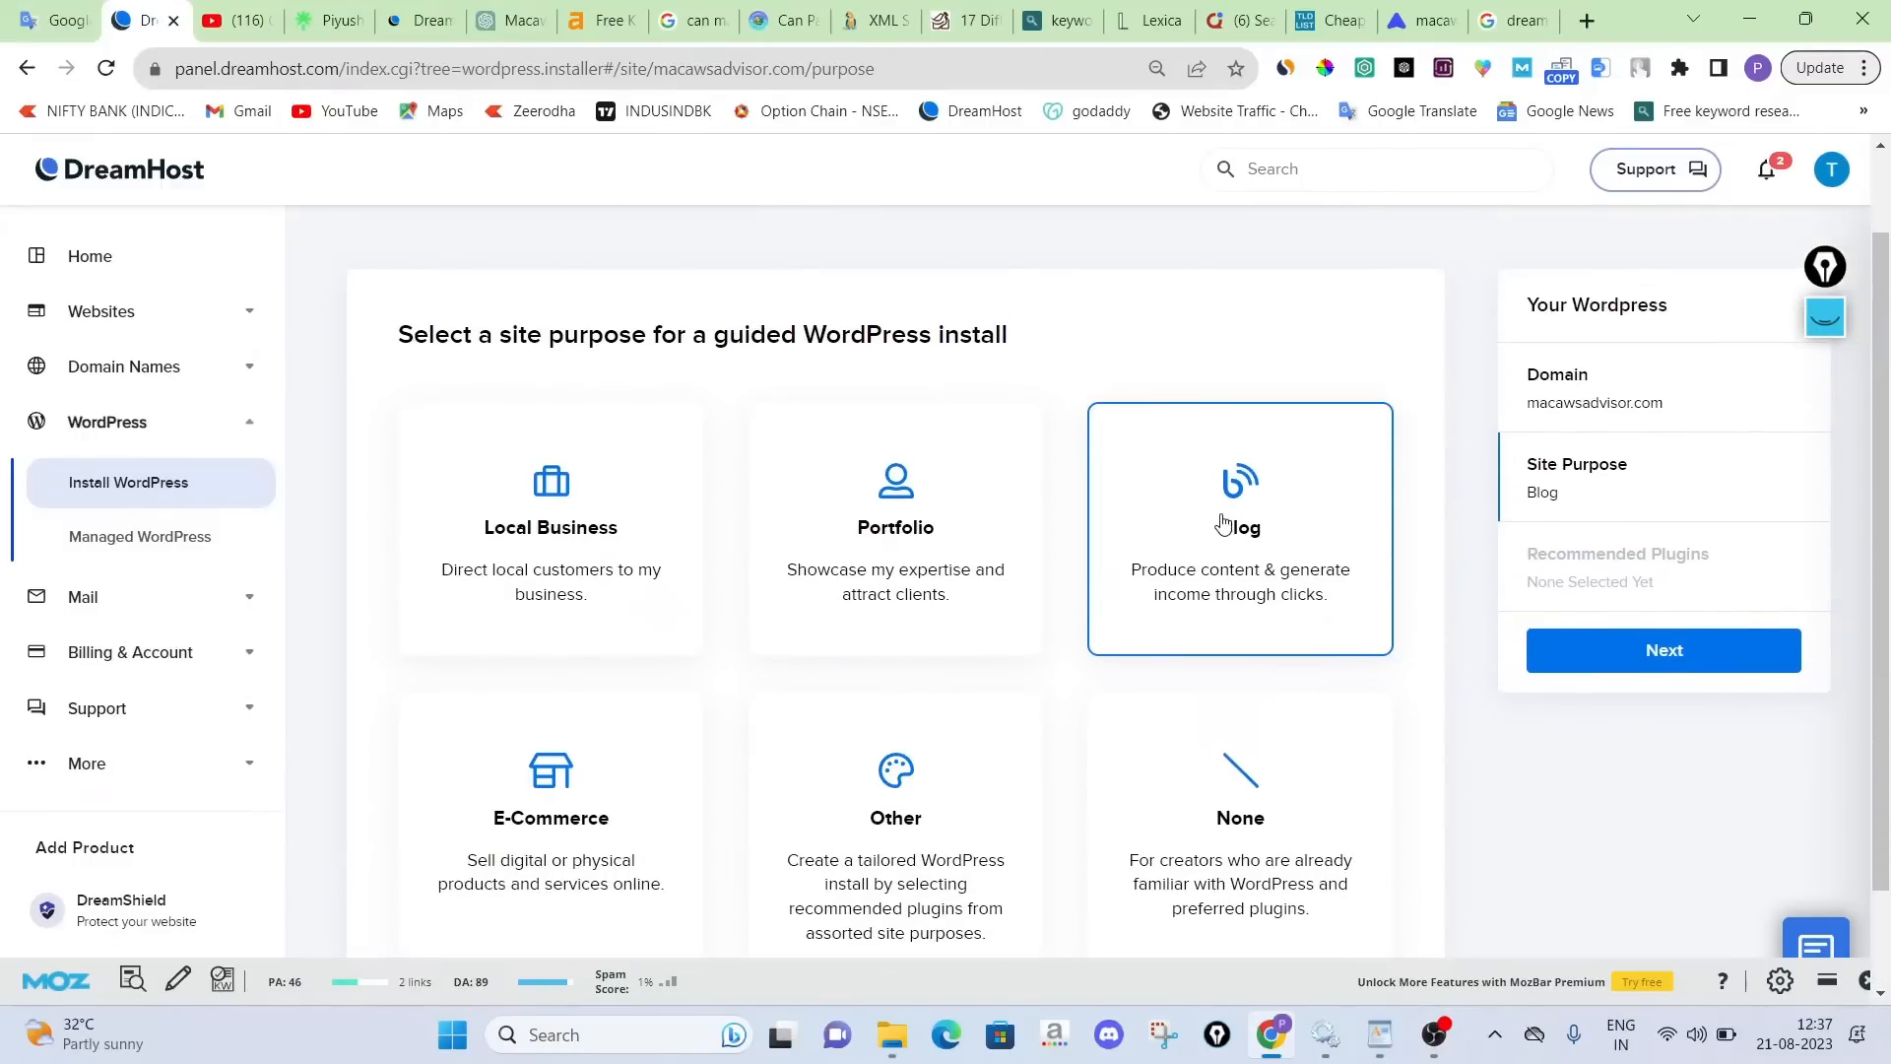
click(1691, 650)
Review the recommended plugins and install WordPress without selecting any of them
scroll(1182, 557, down, 4)
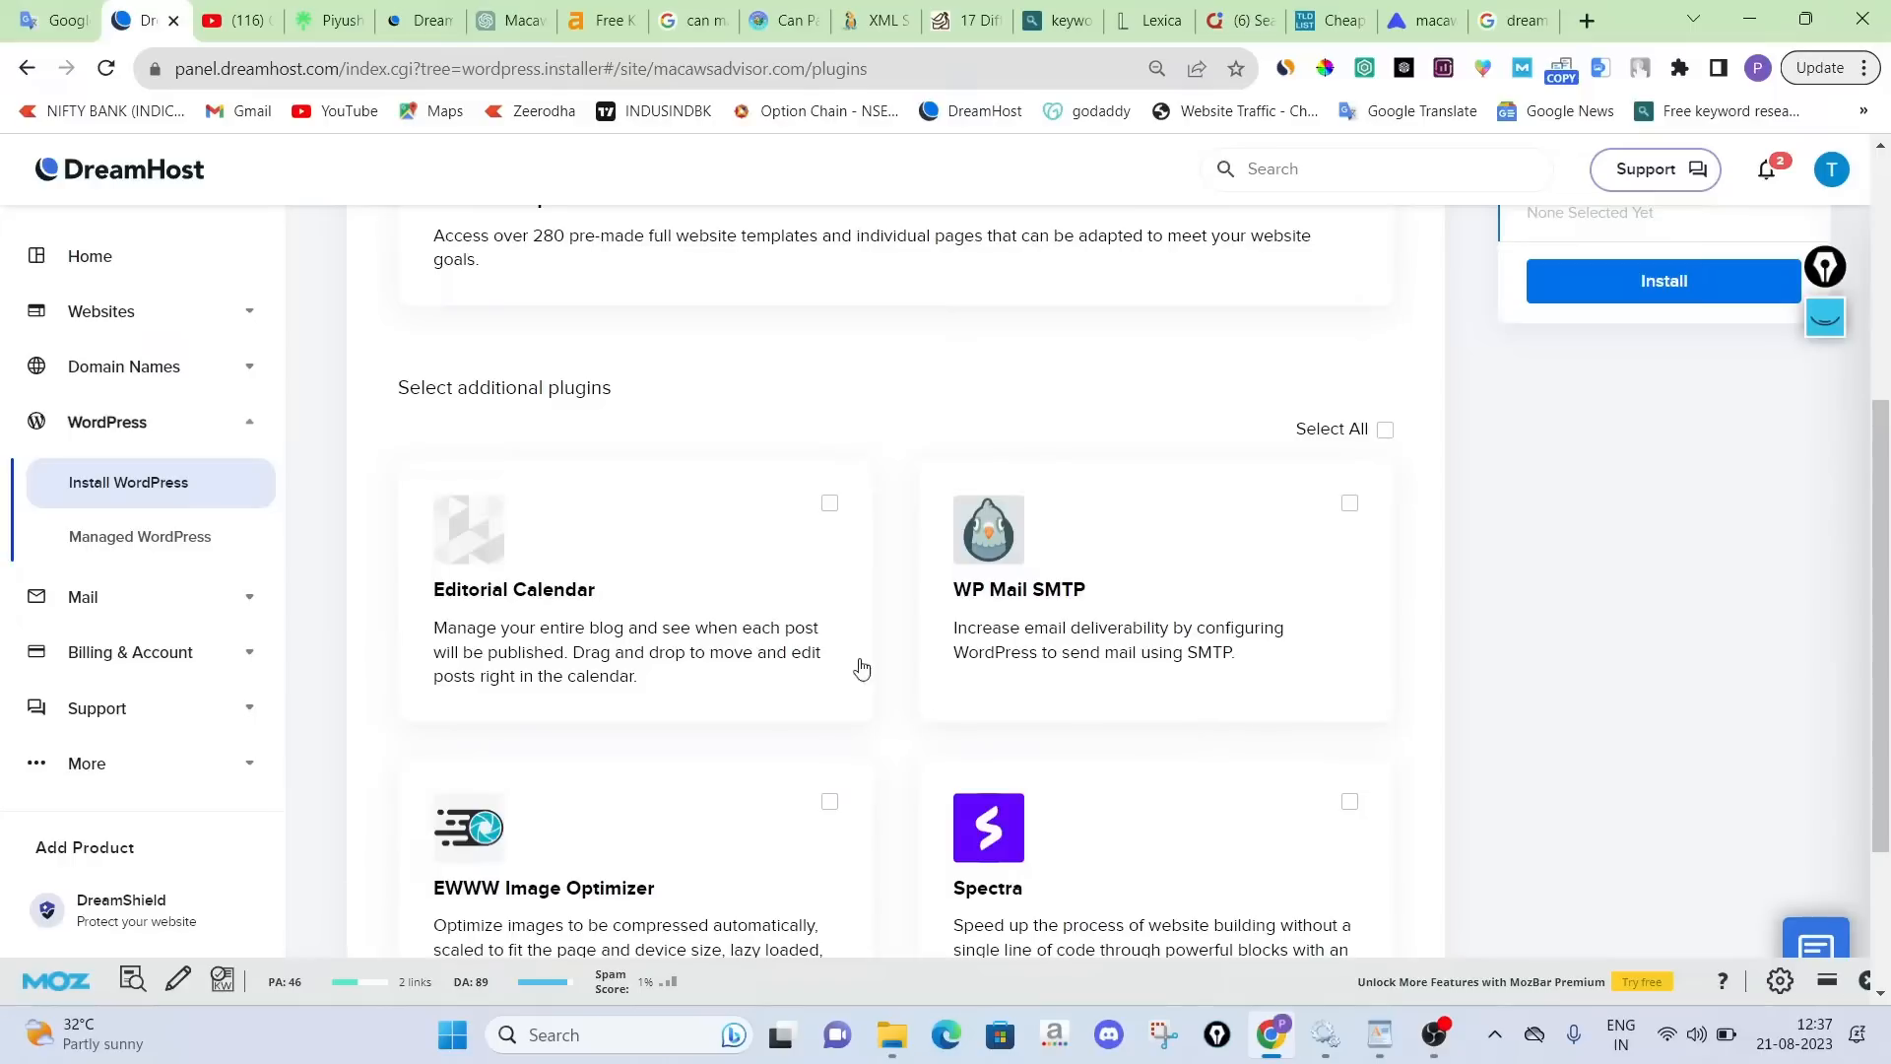
scroll(701, 612, down, 3)
scroll(1016, 789, up, 7)
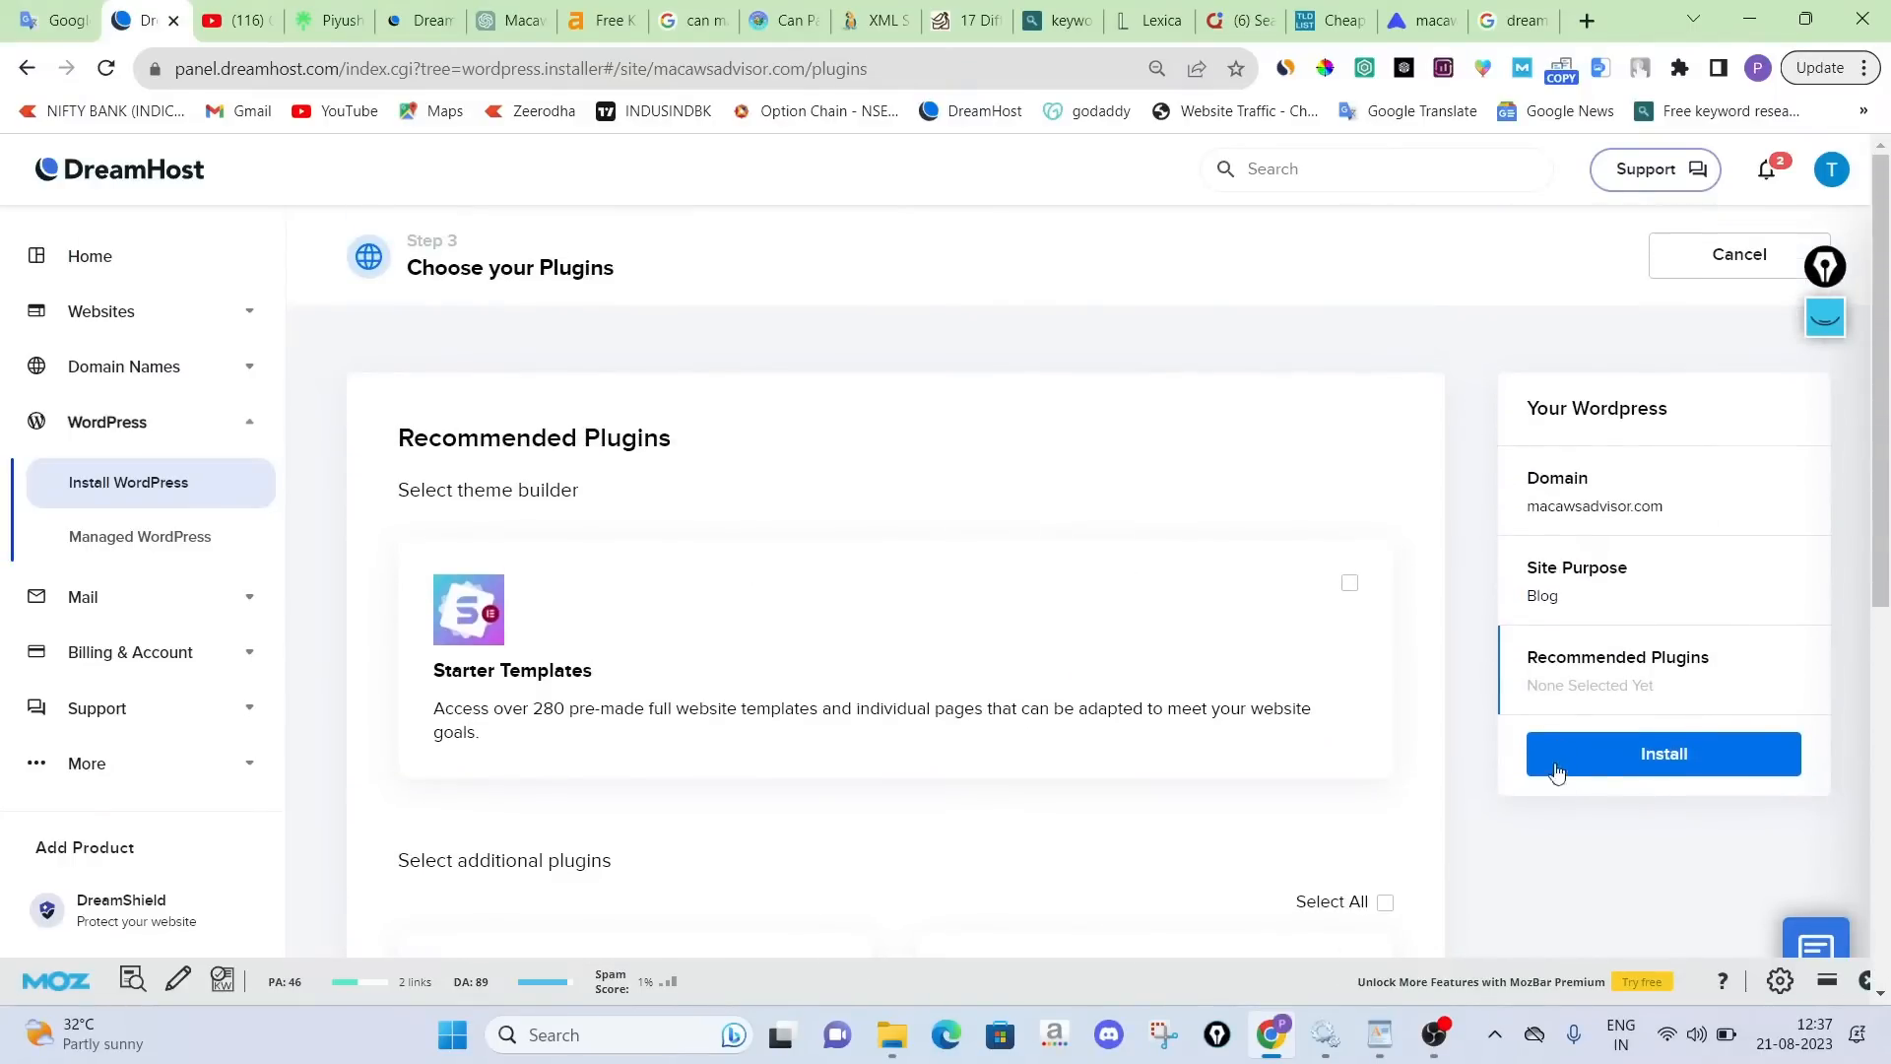
click(1661, 769)
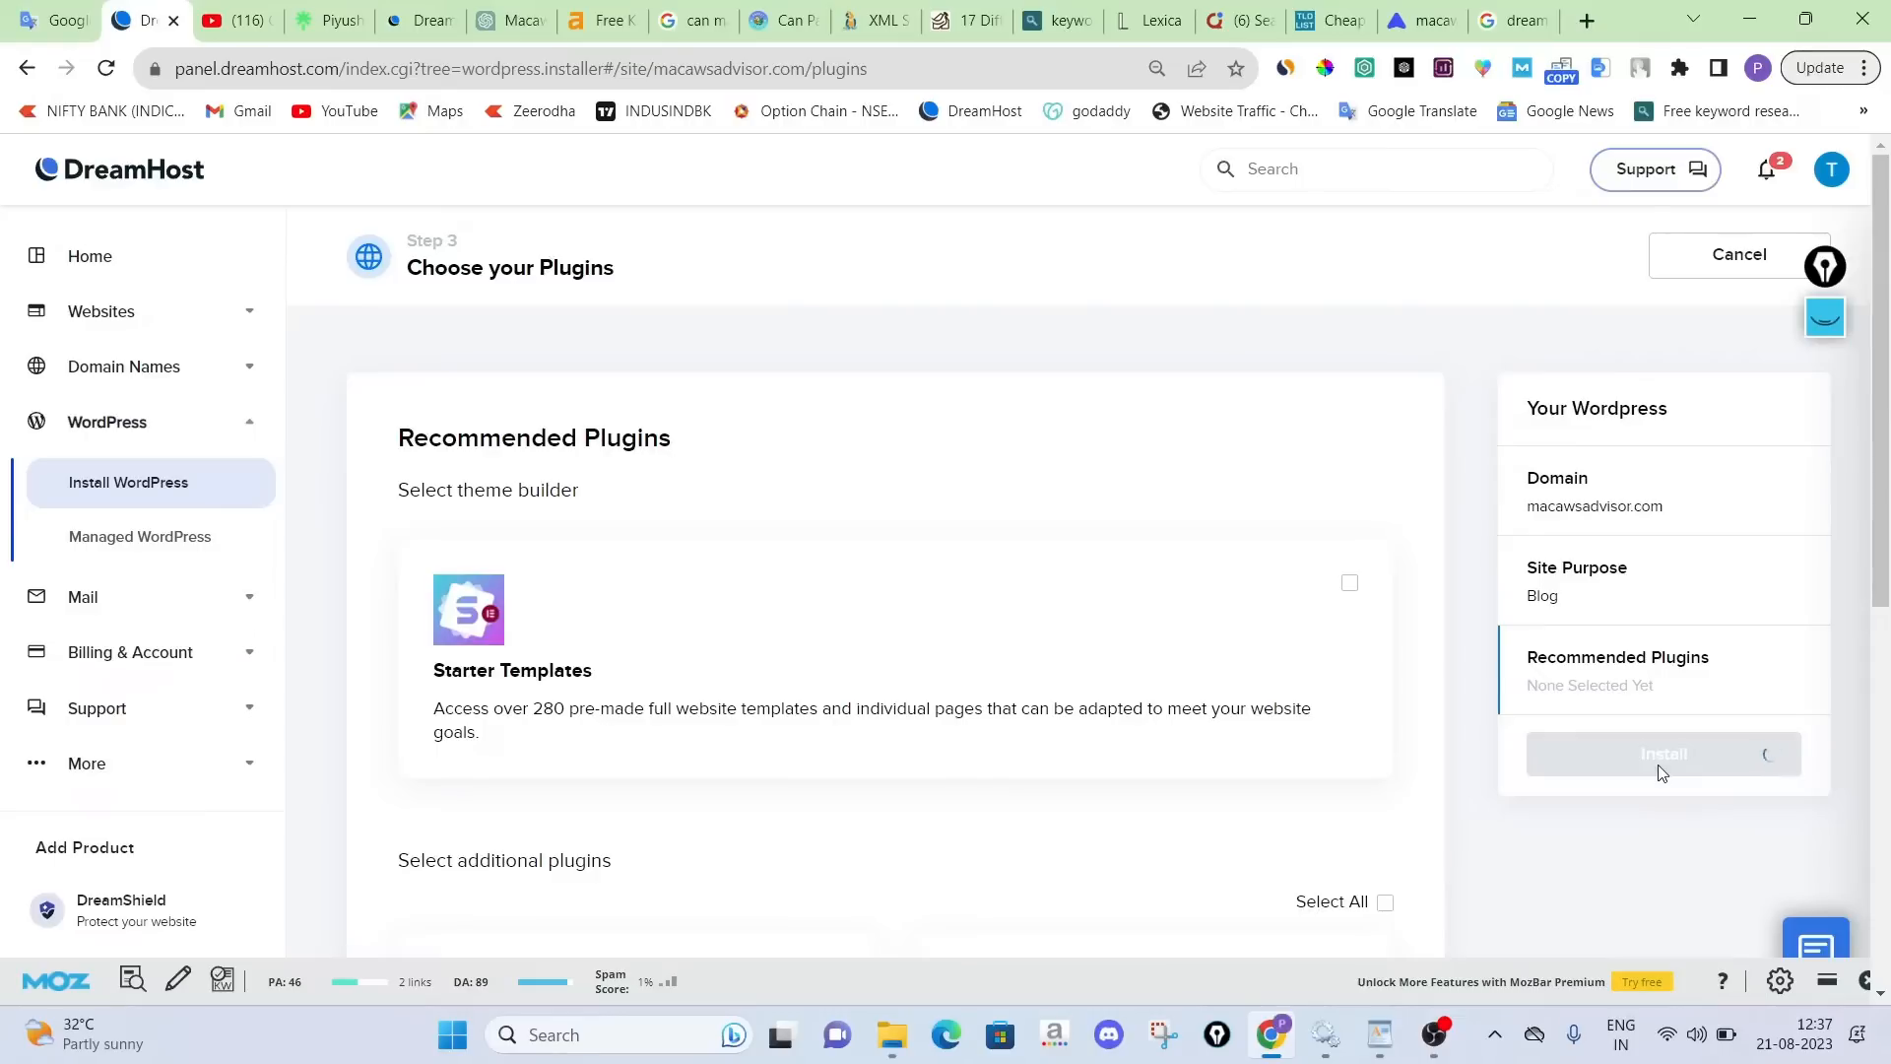
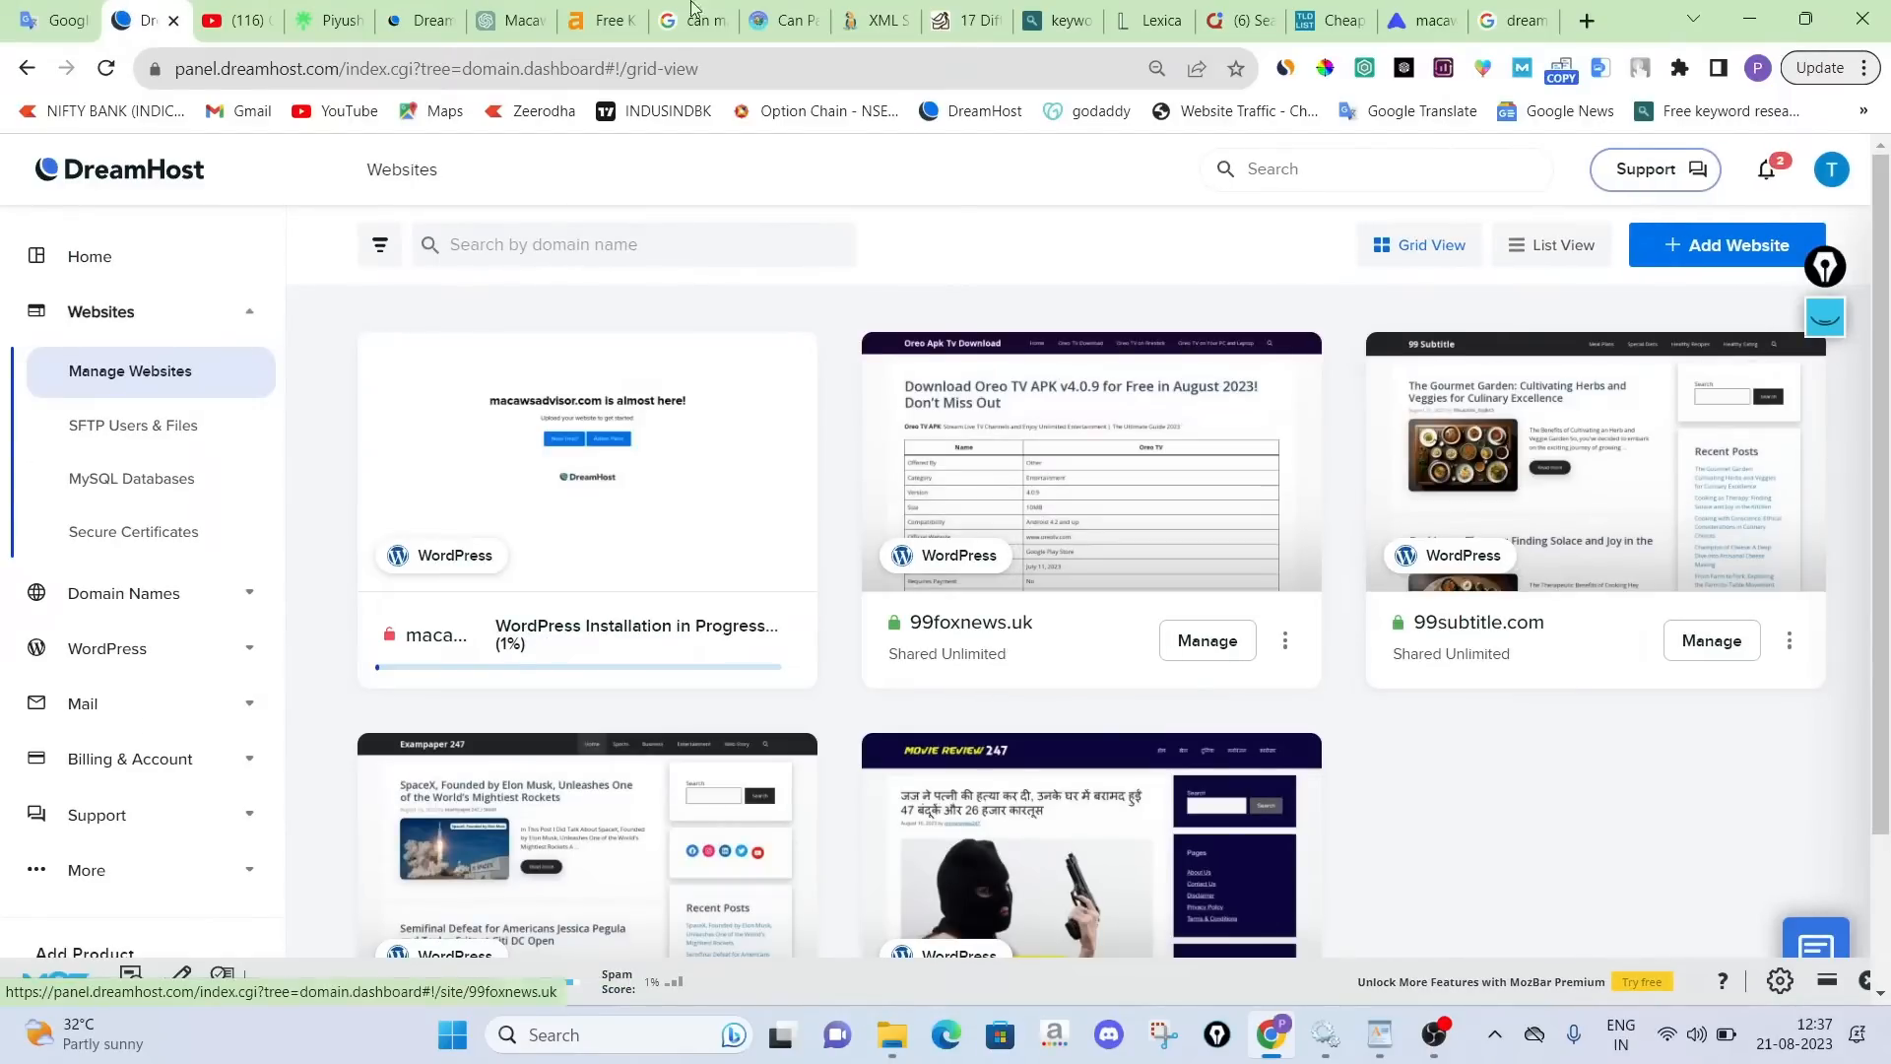
Switch to the parrotjunkie.com watermelon article, check the site's monthly visits and country rank, and close the traffic overlay
click(783, 19)
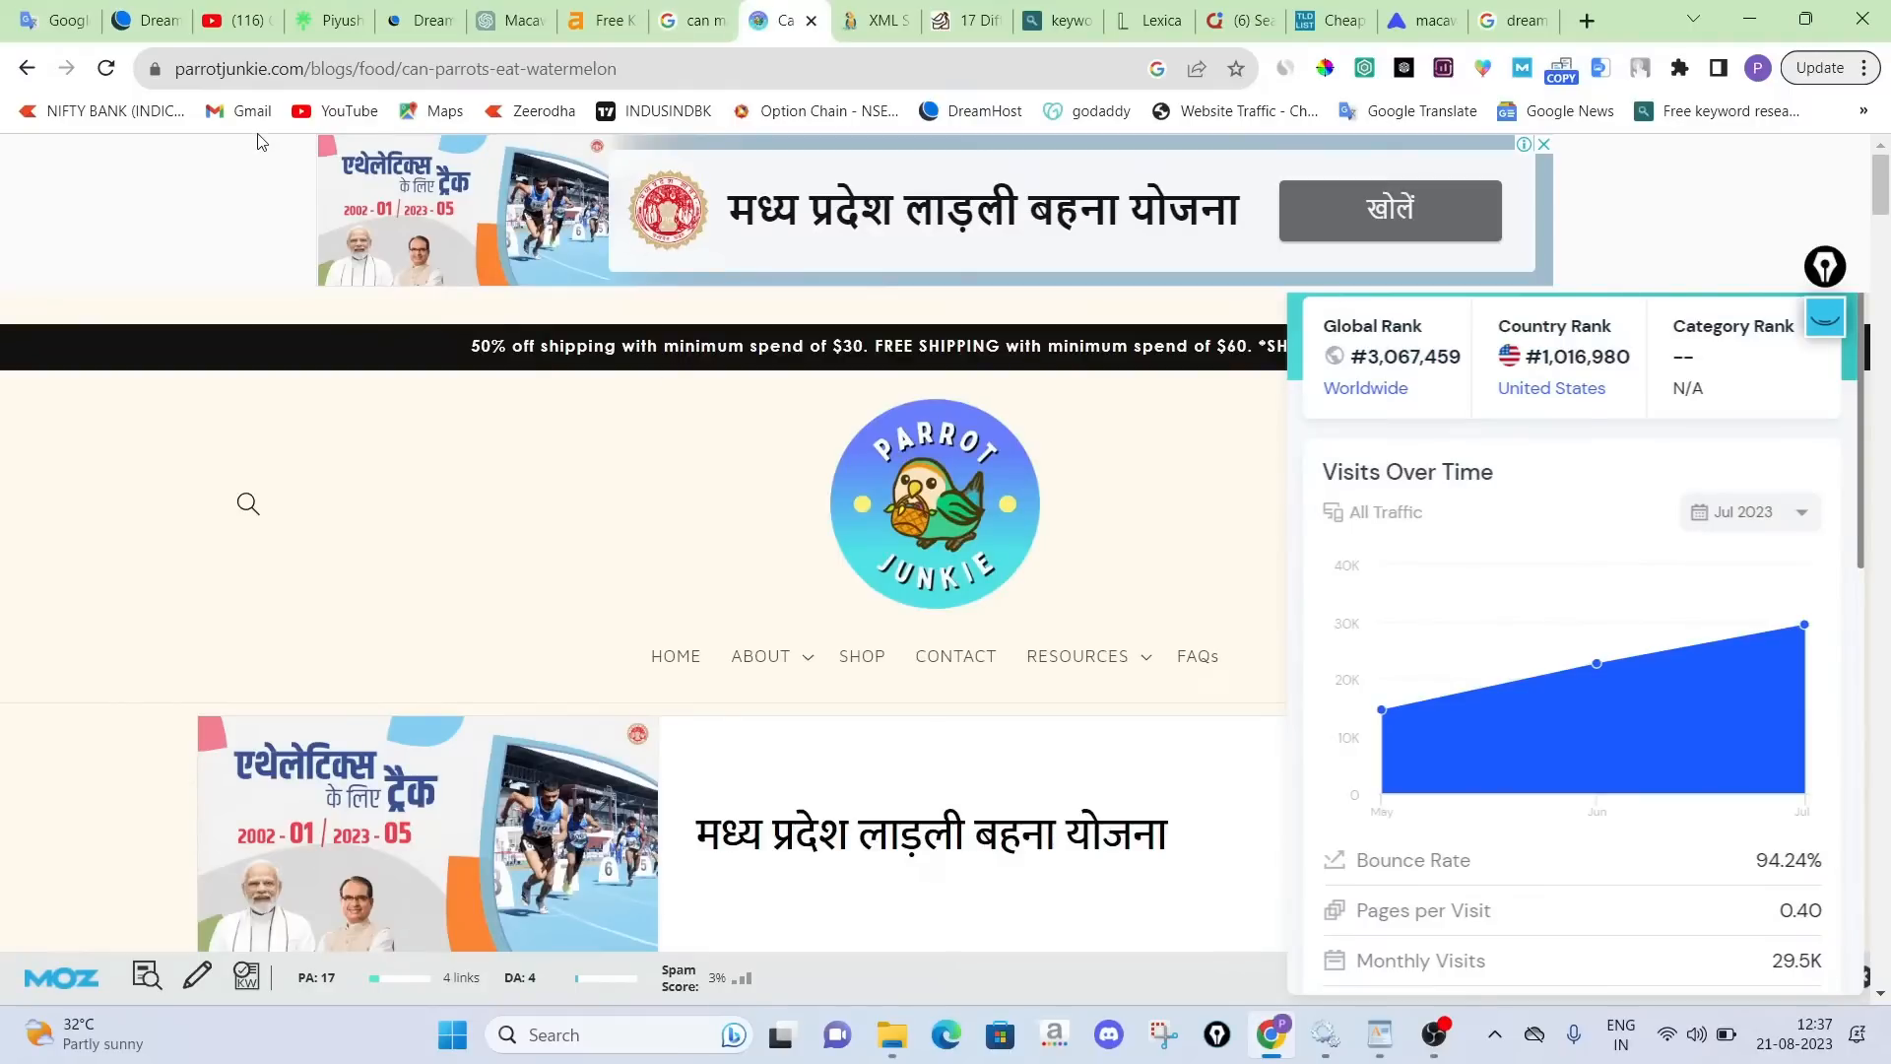
mouse_move(1379, 755)
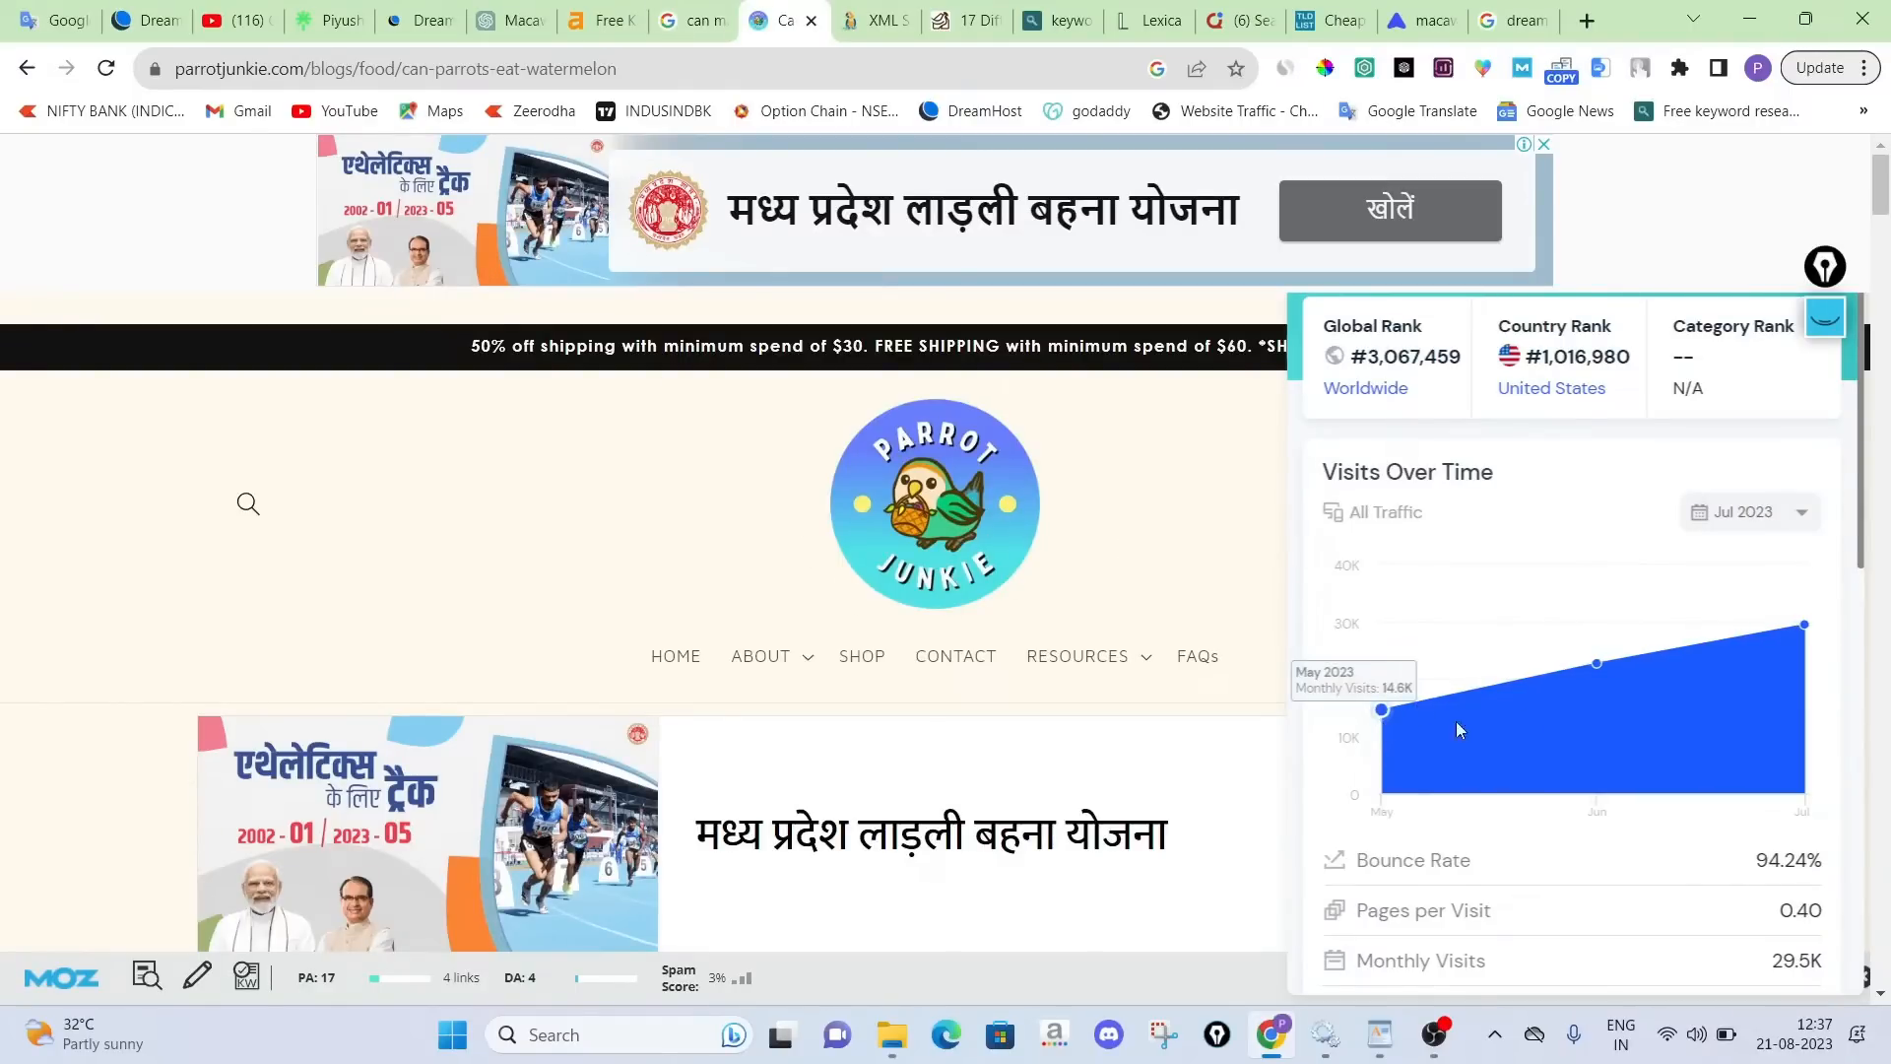
mouse_move(1604, 684)
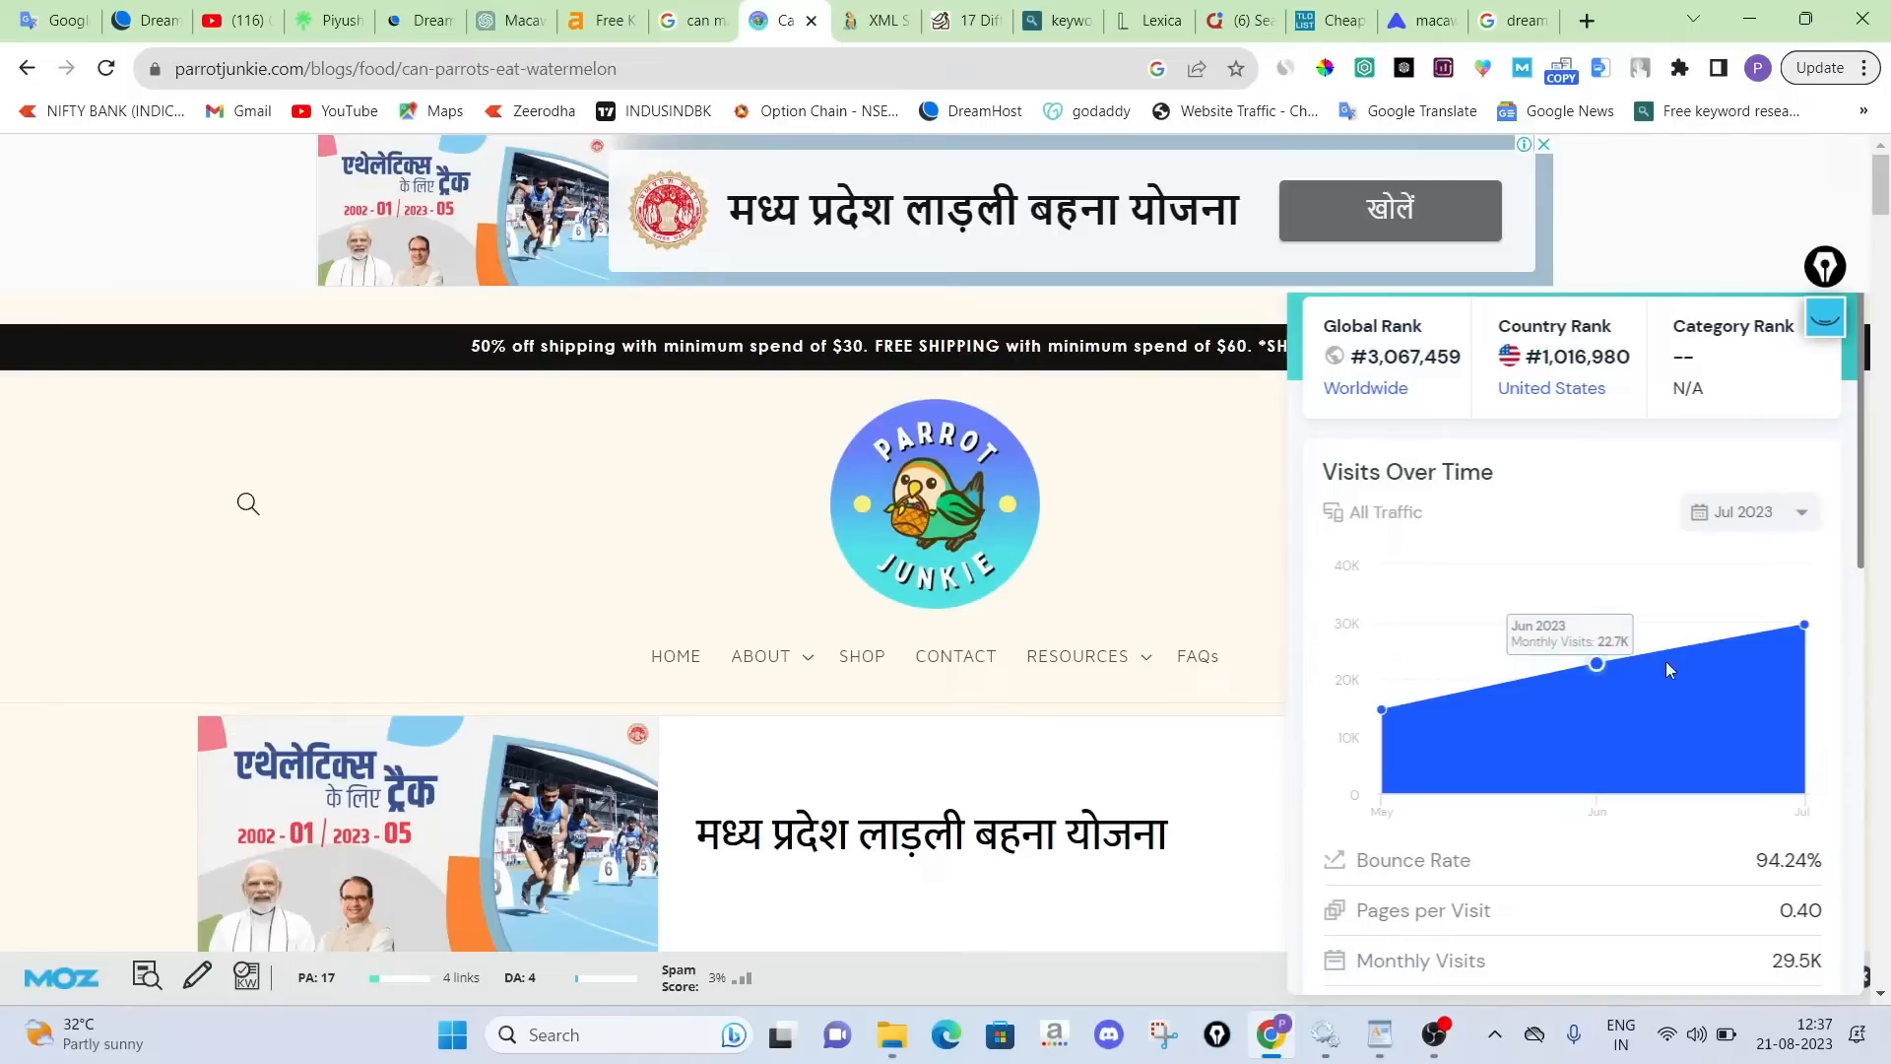
mouse_move(1771, 632)
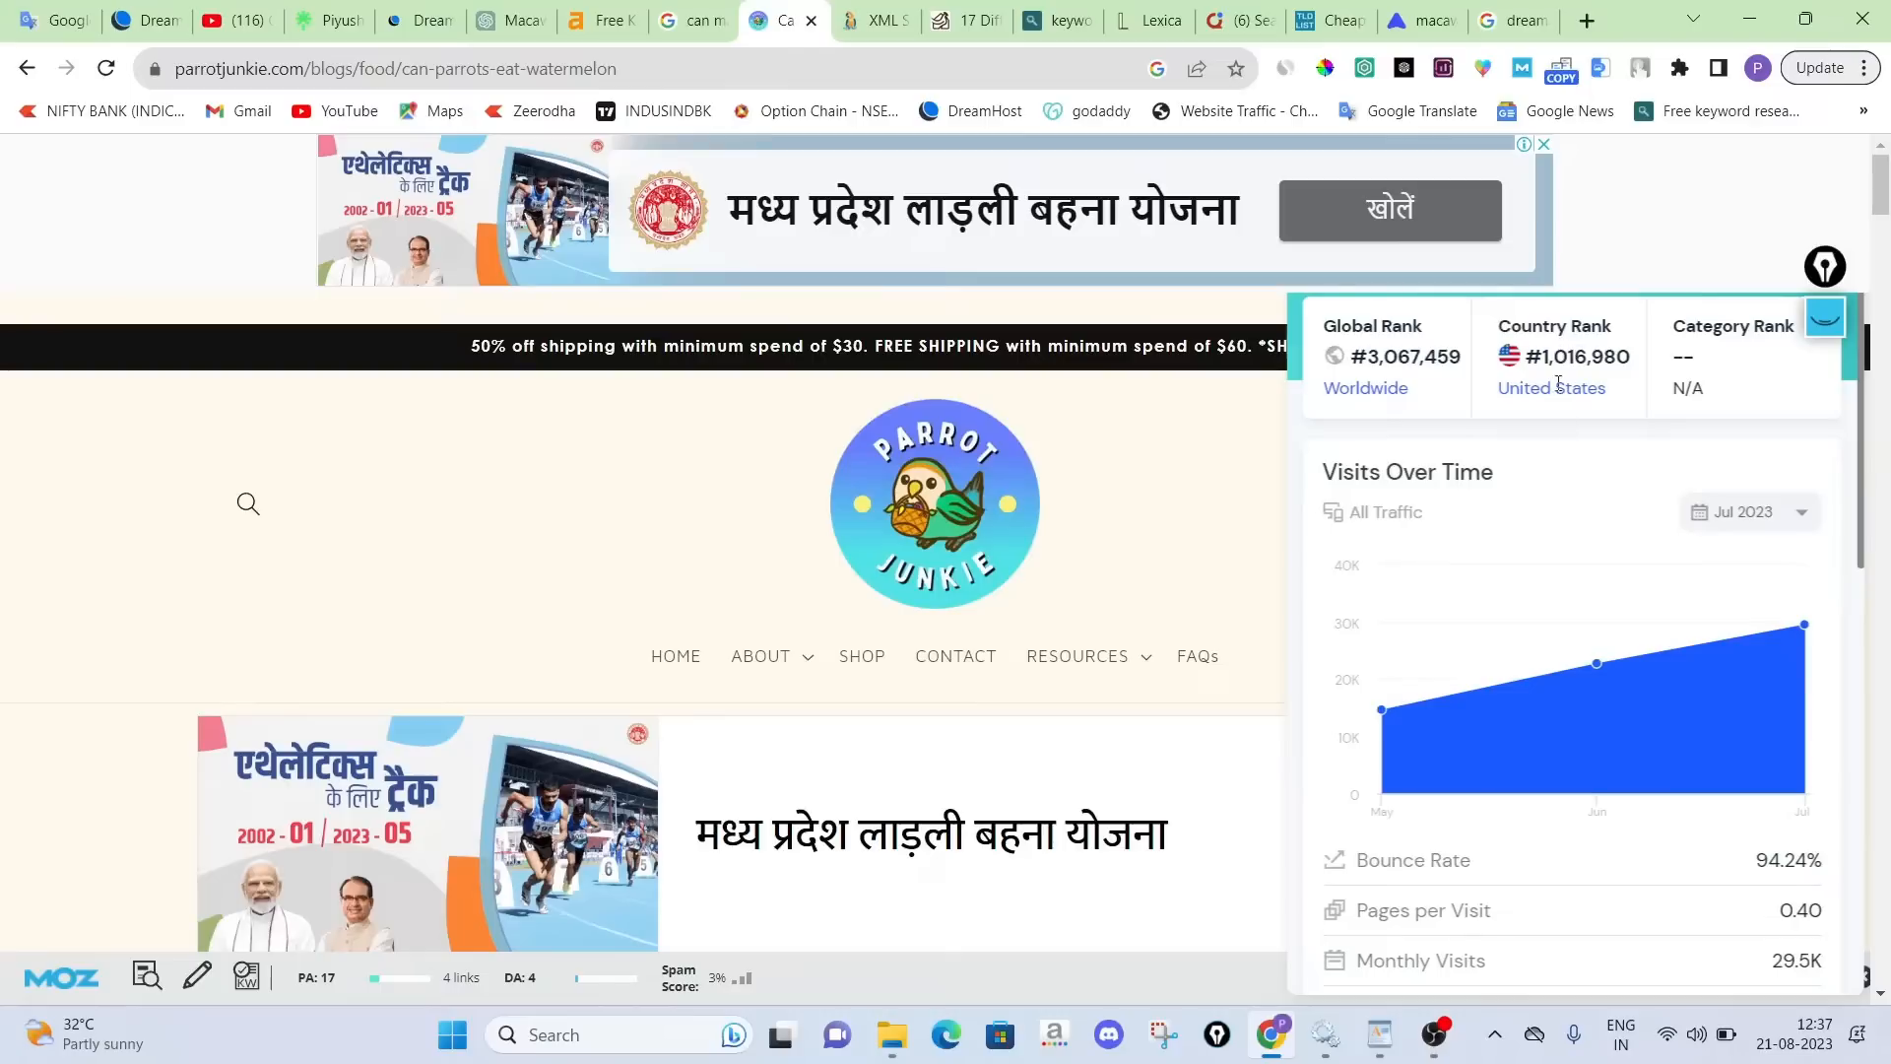
scroll(1568, 514, down, 5)
scroll(1568, 532, up, 5)
click(1248, 530)
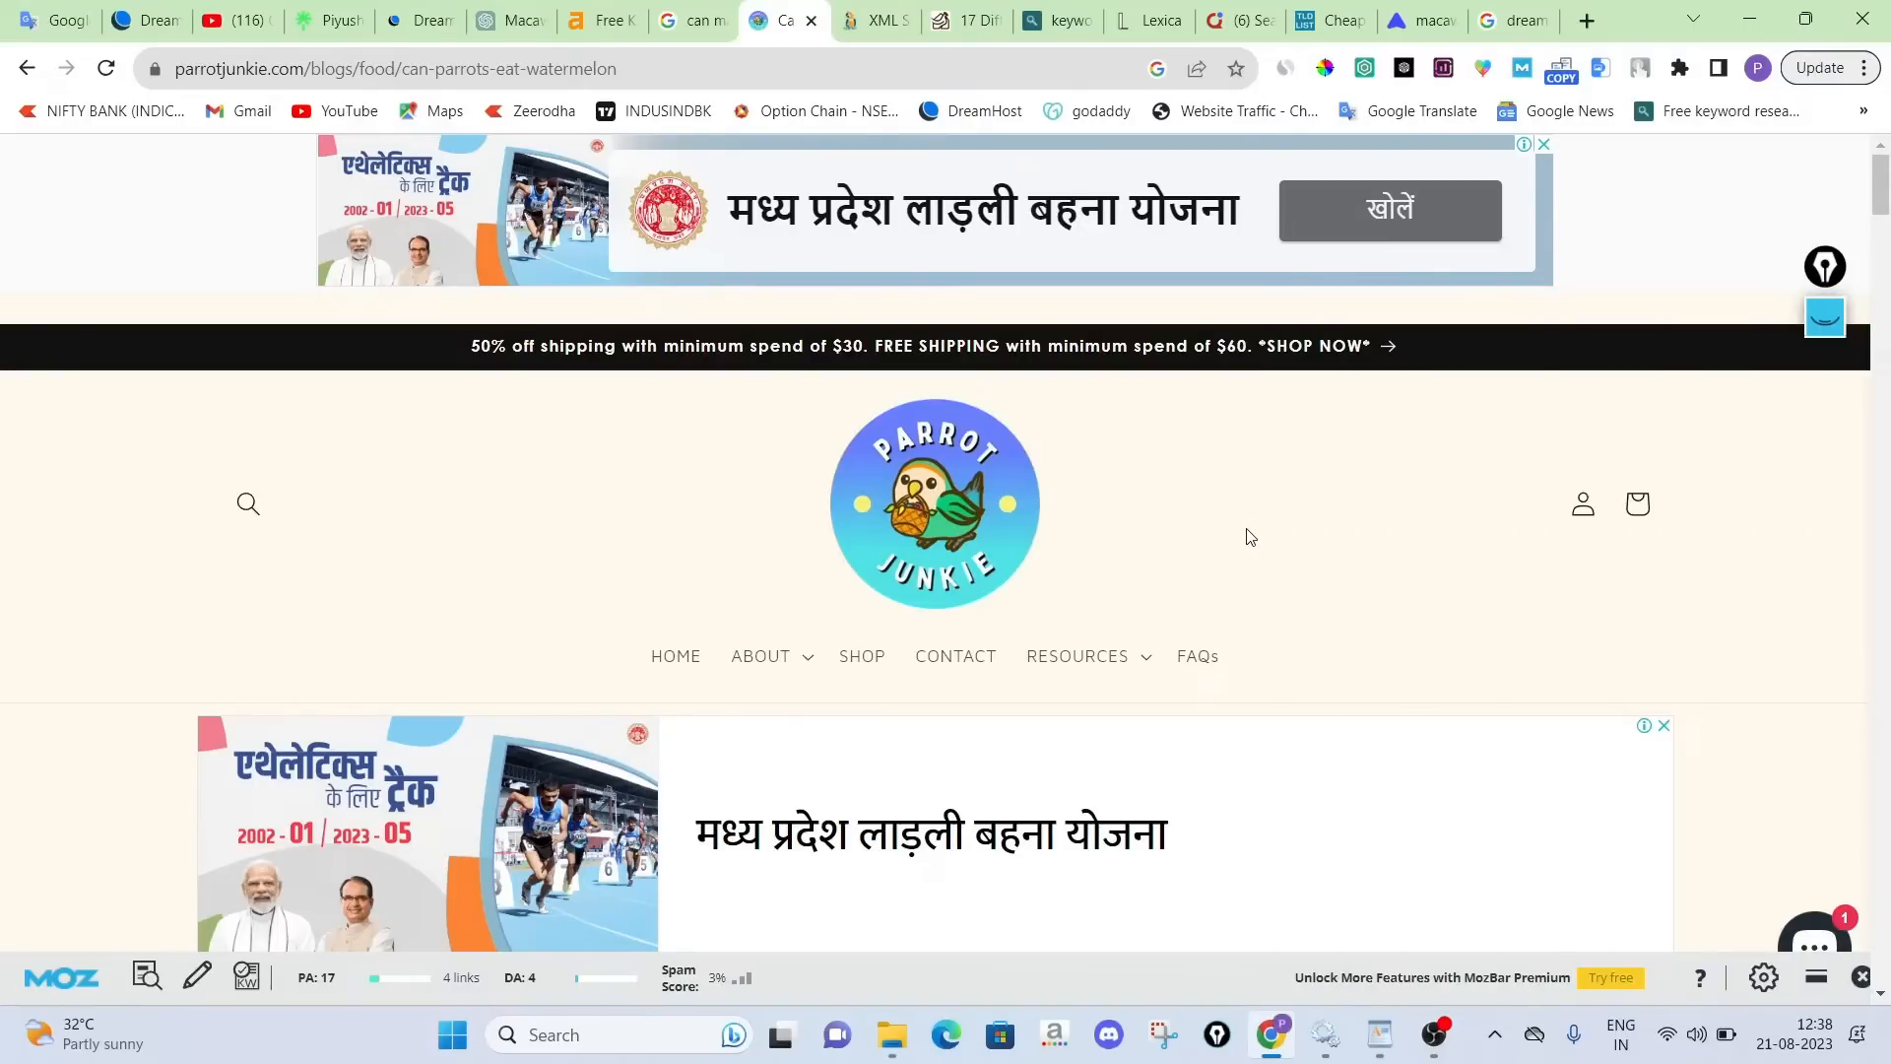
Skim the competitor's watermelon article, from its header through the introduction and watermelon comparison graphic
scroll(1247, 537, down, 4)
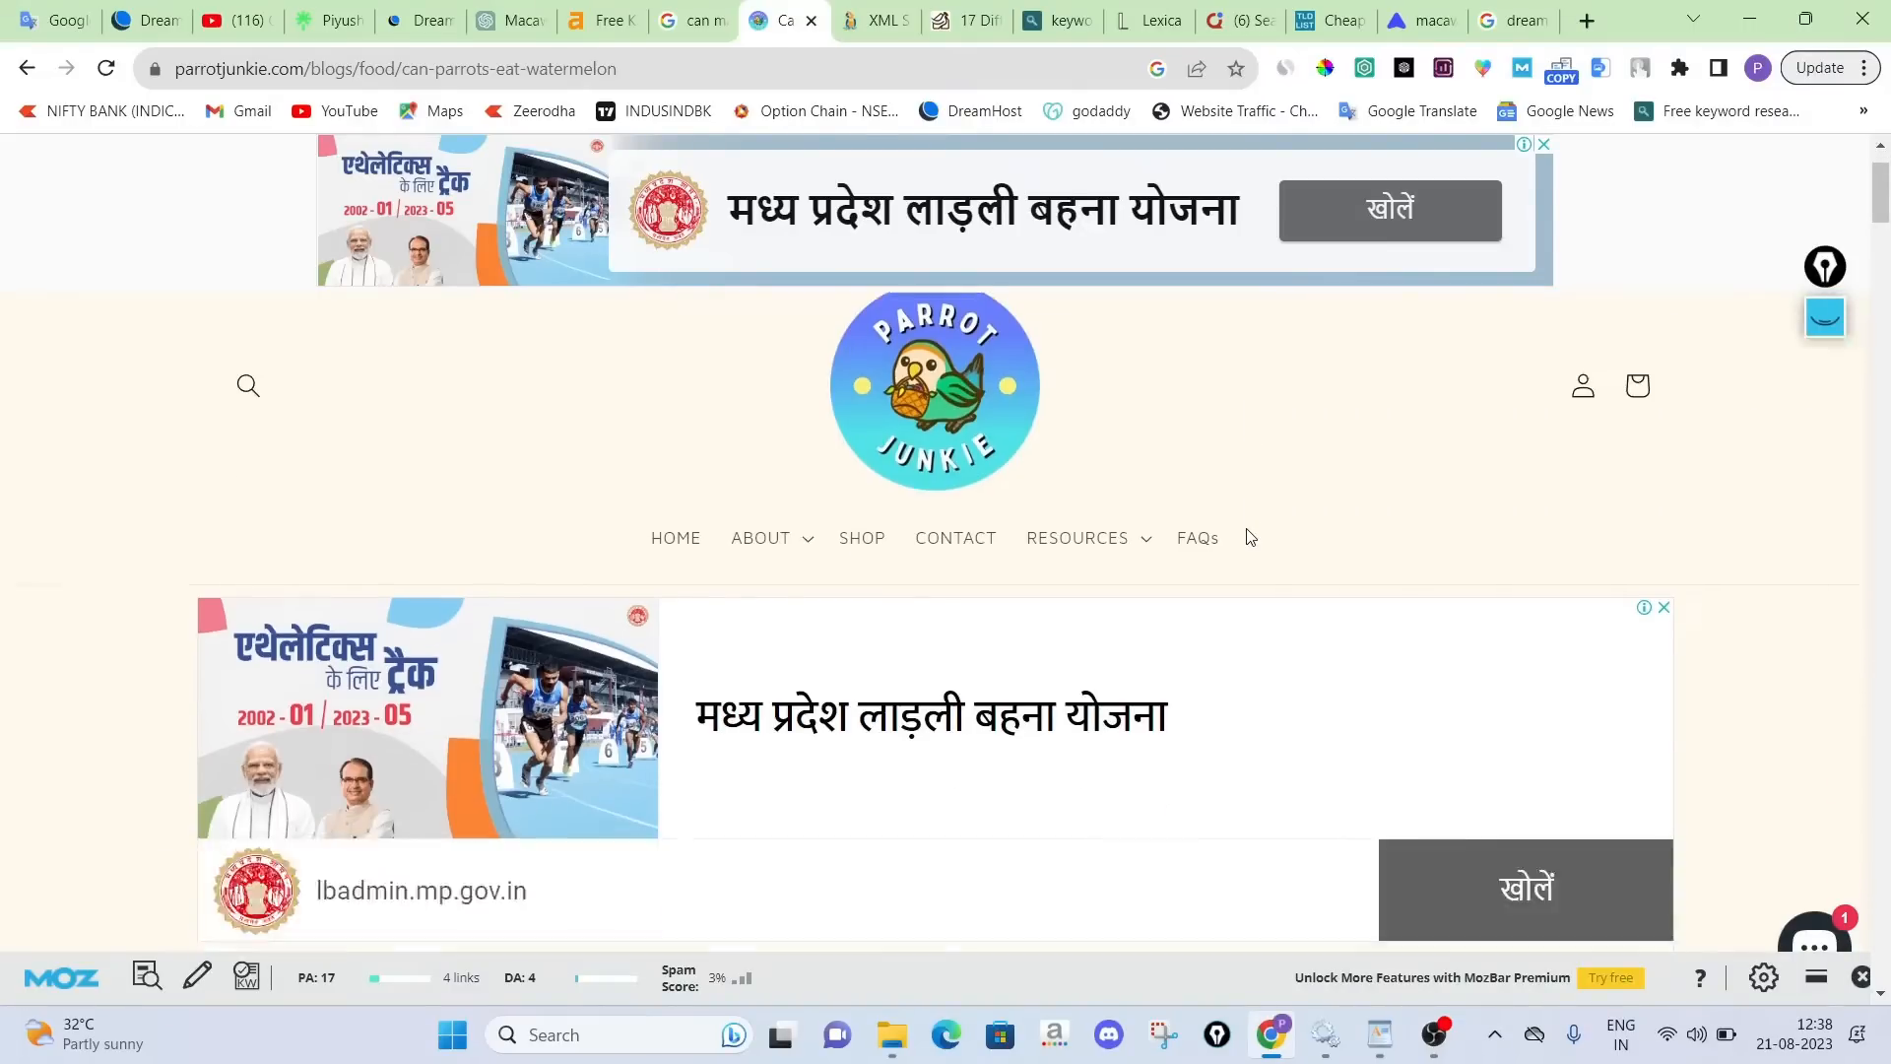
scroll(1247, 536, up, 3)
scroll(1247, 537, up, 1)
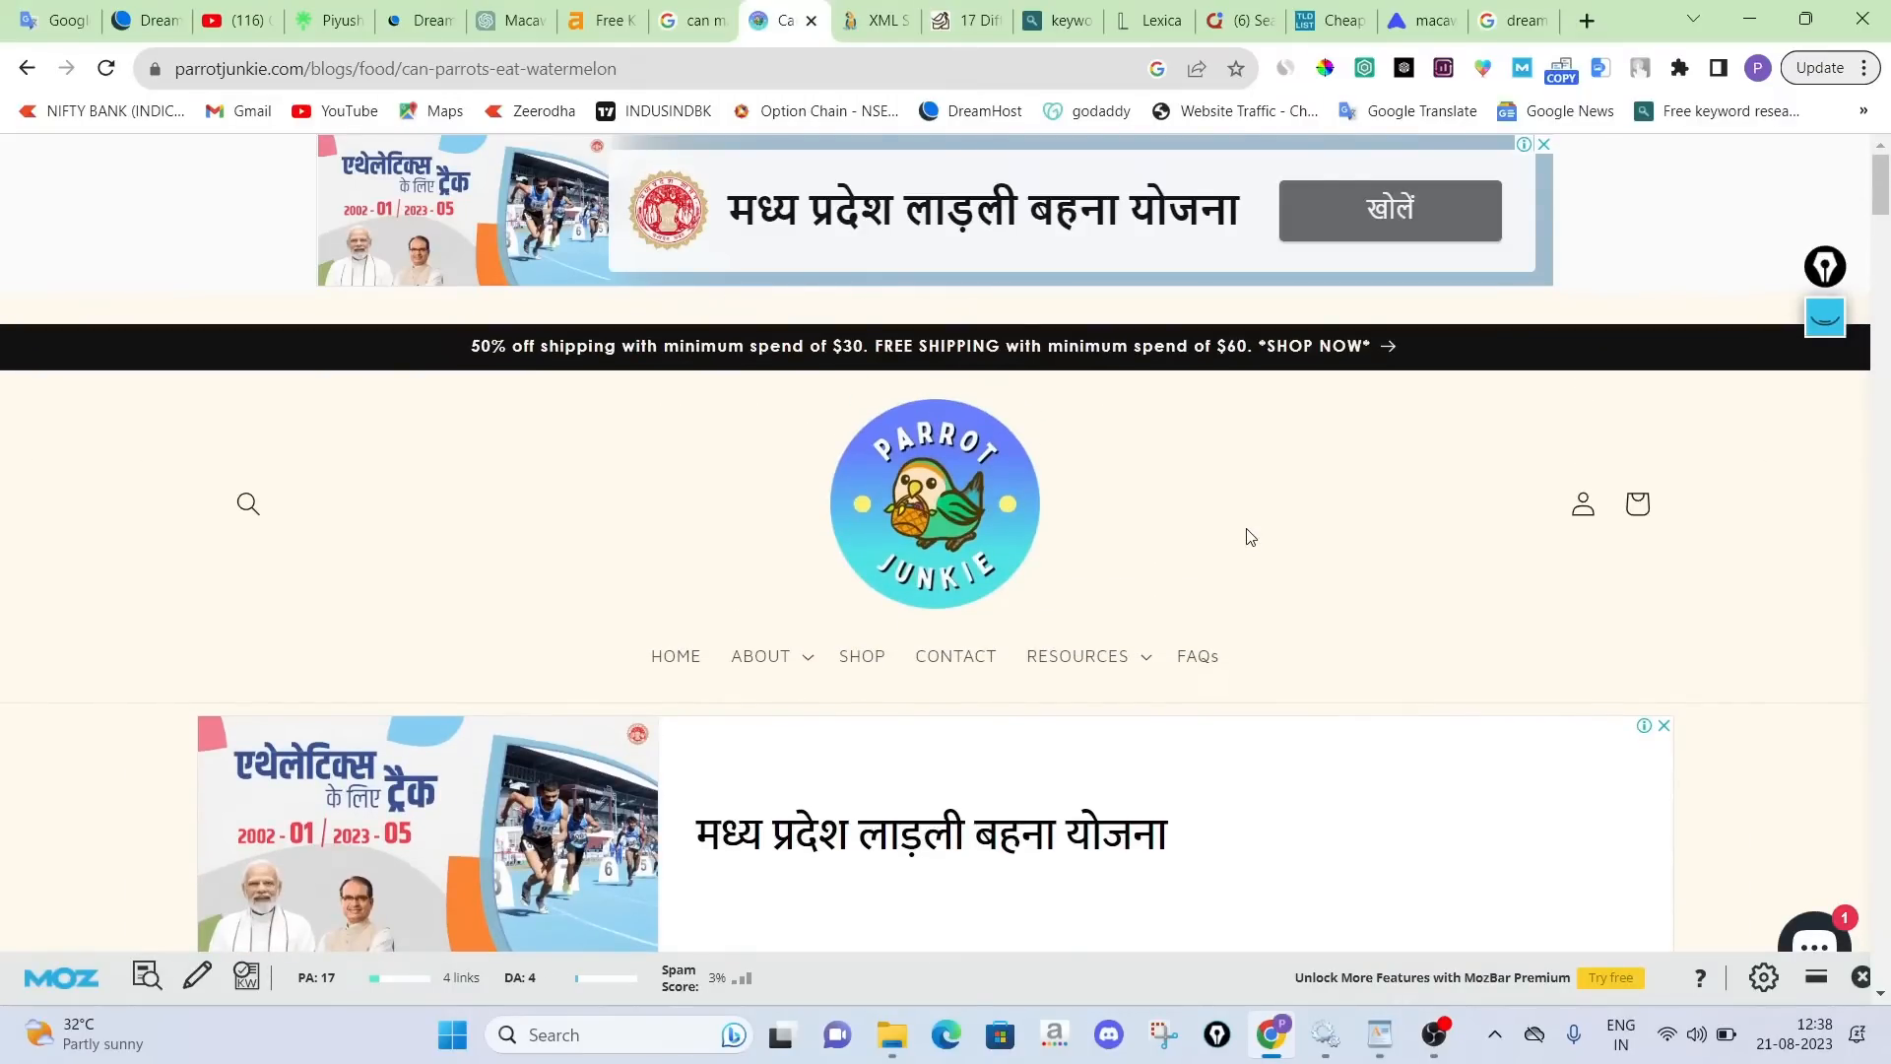
scroll(1247, 537, down, 15)
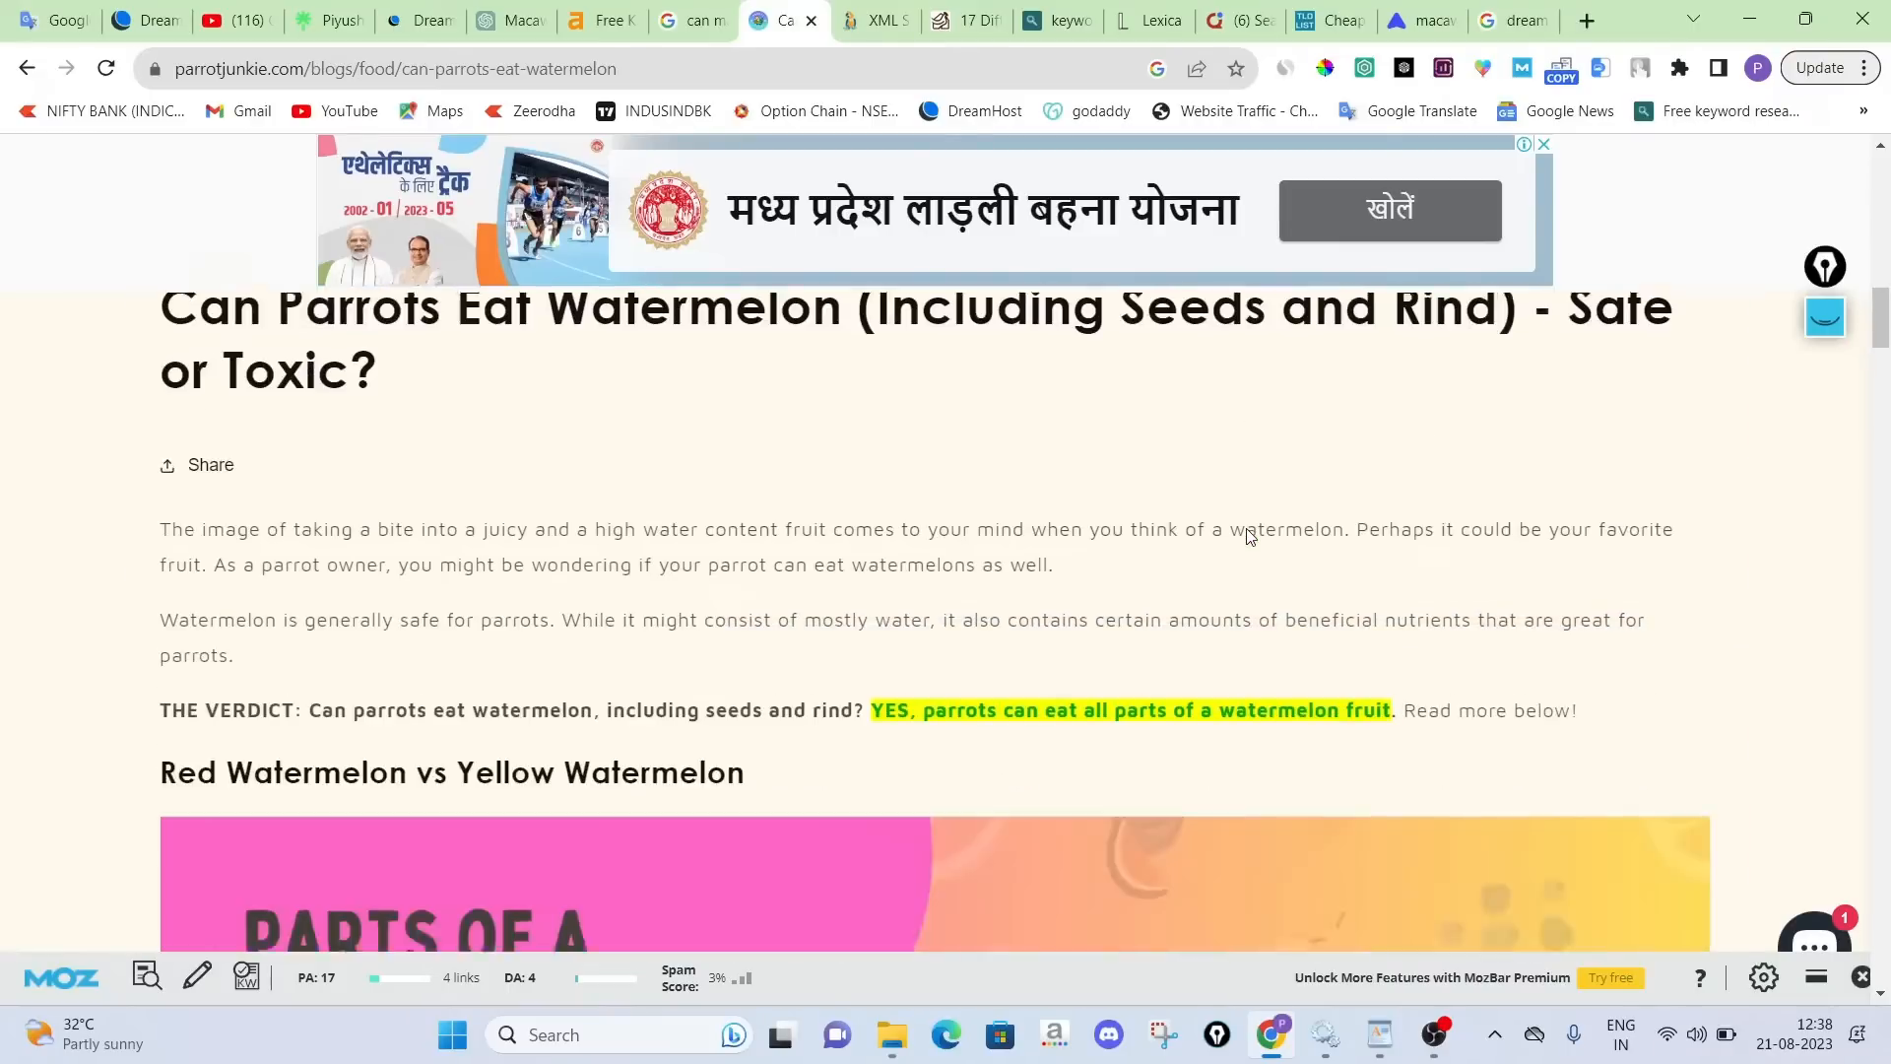
scroll(1247, 537, down, 11)
scroll(1247, 537, up, 5)
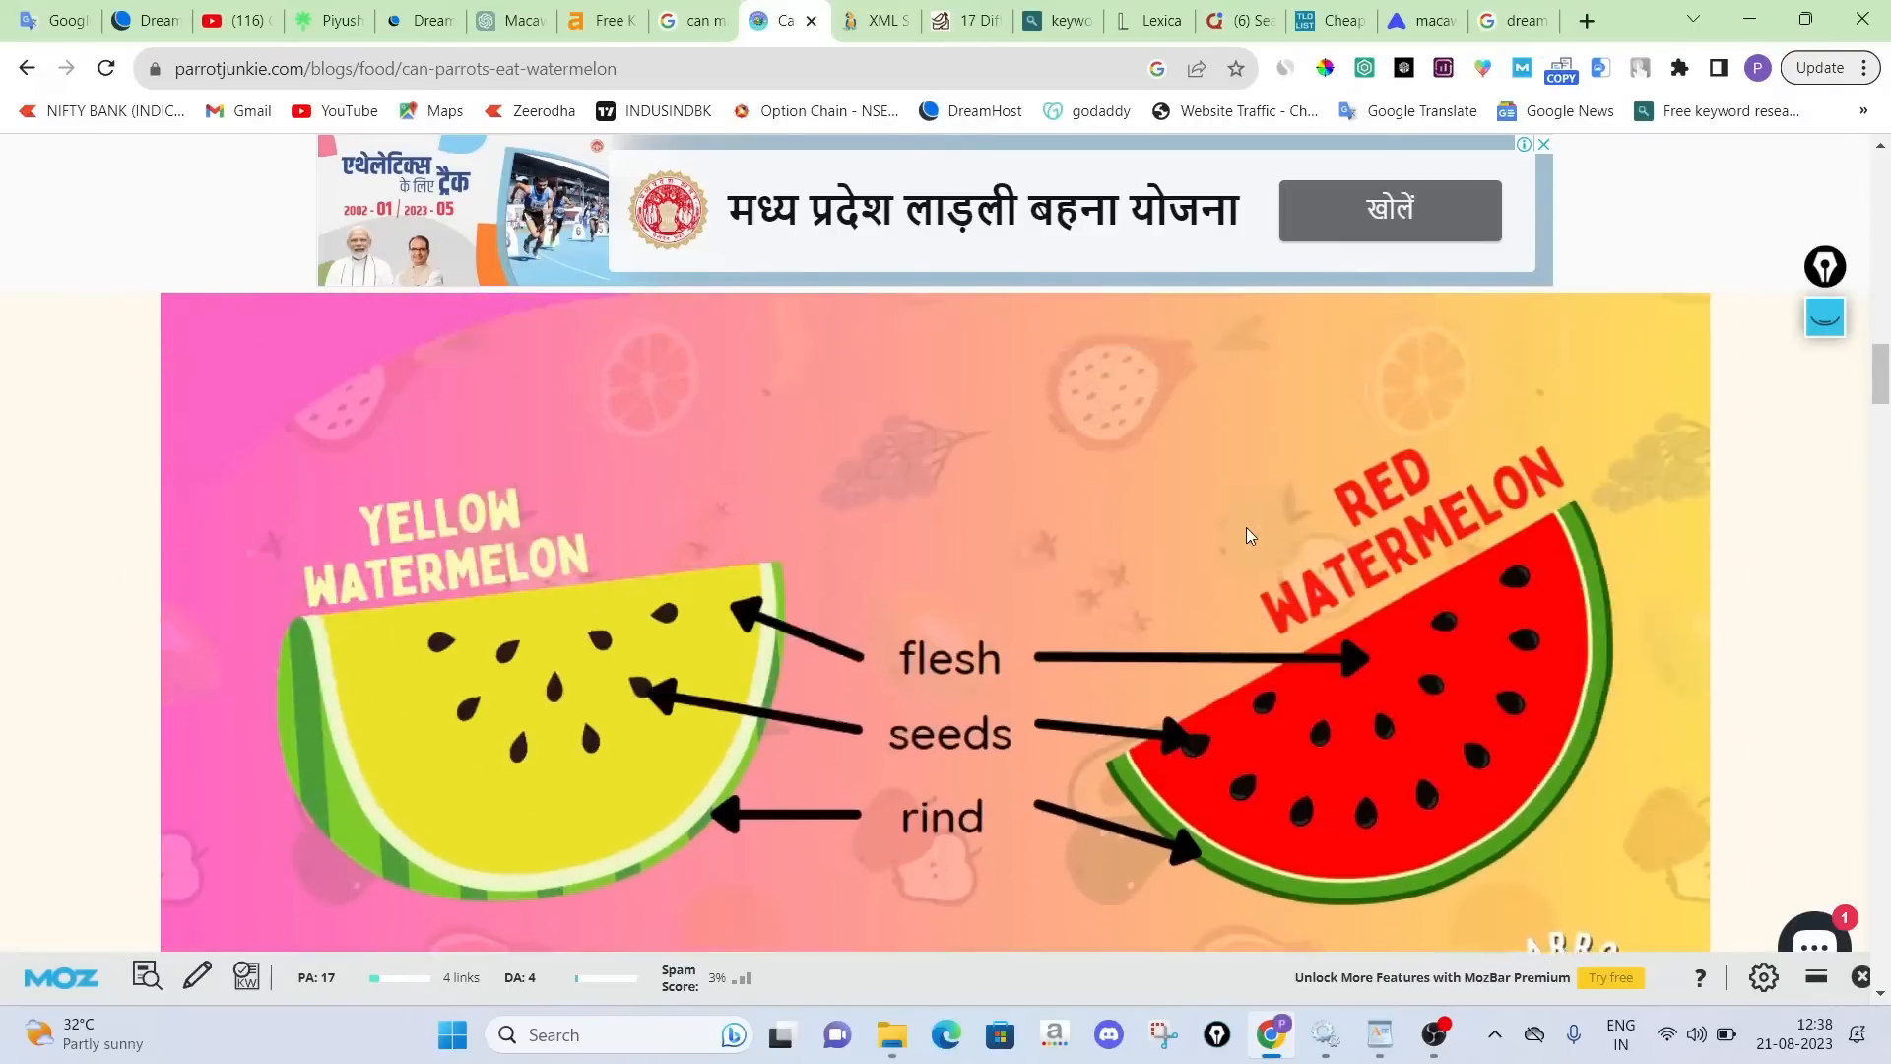
scroll(1247, 536, up, 15)
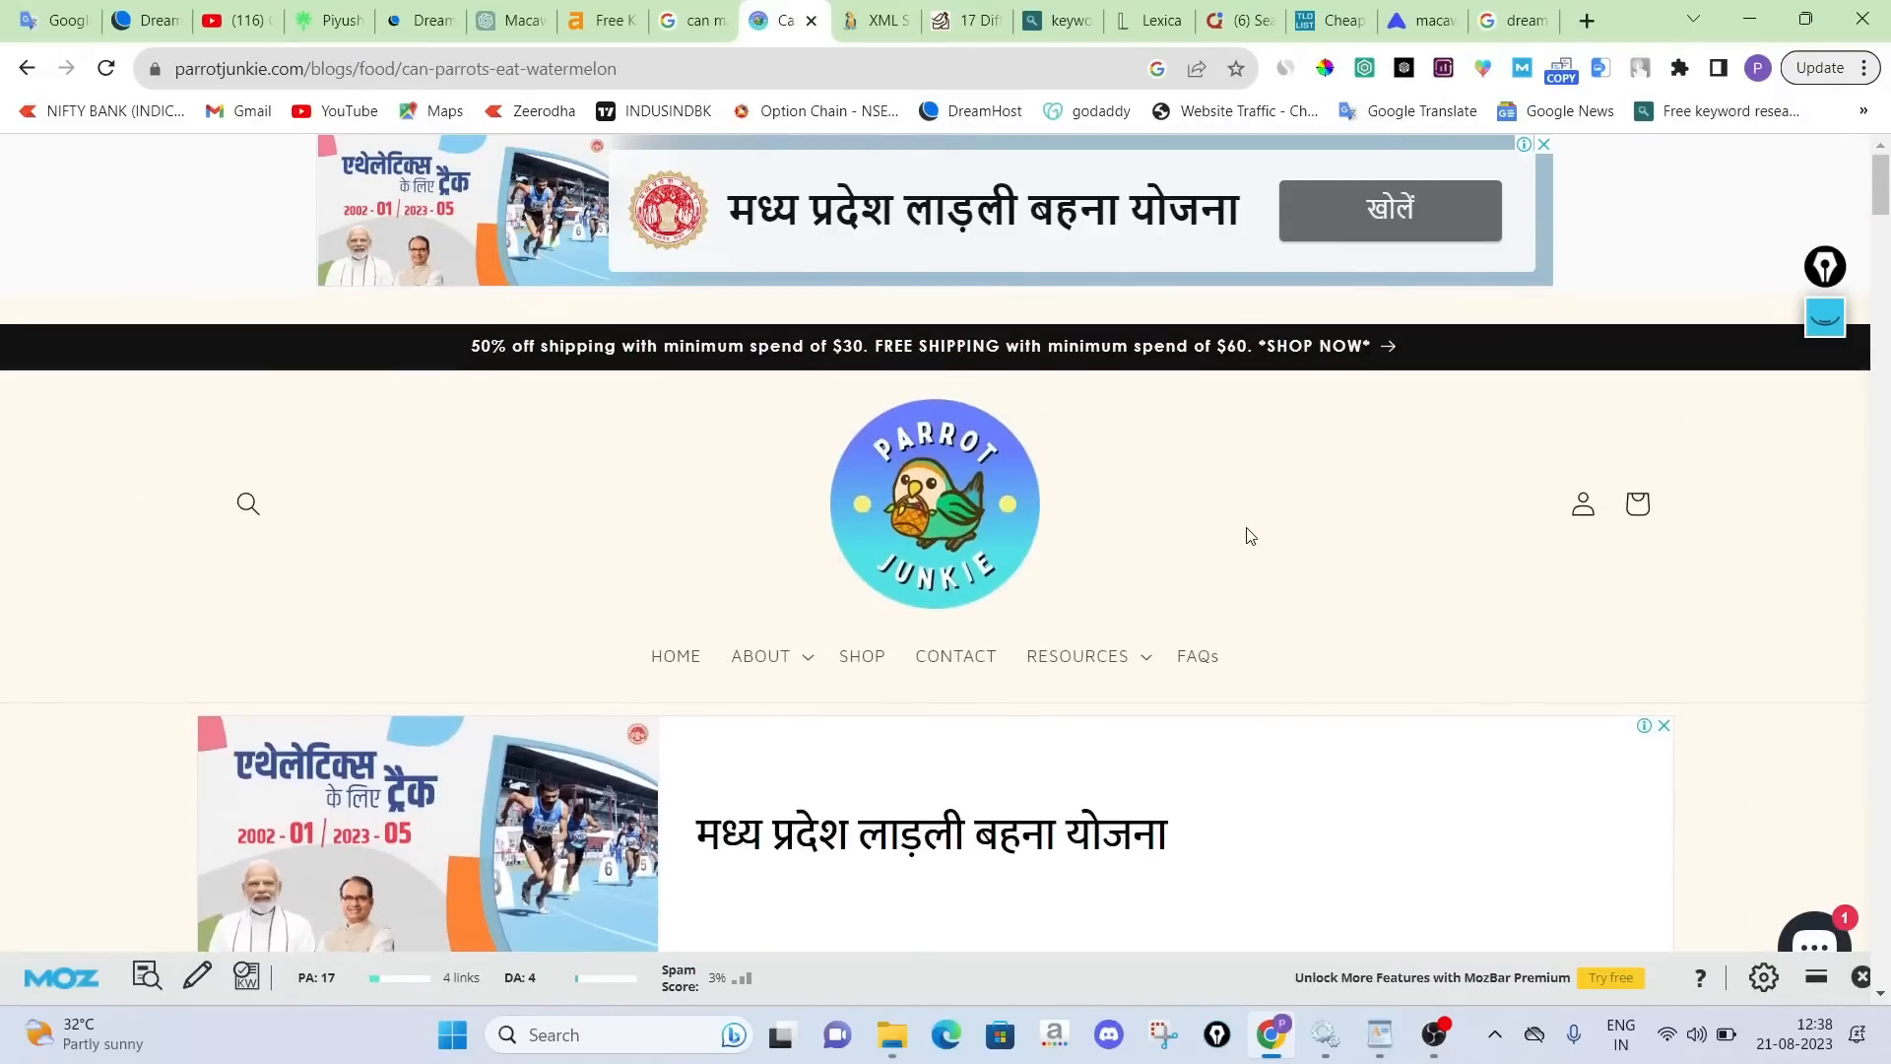
Draw check marks around the Parrot Junkie header, circle the shipping offer banner, and clear the annotations
click(1826, 316)
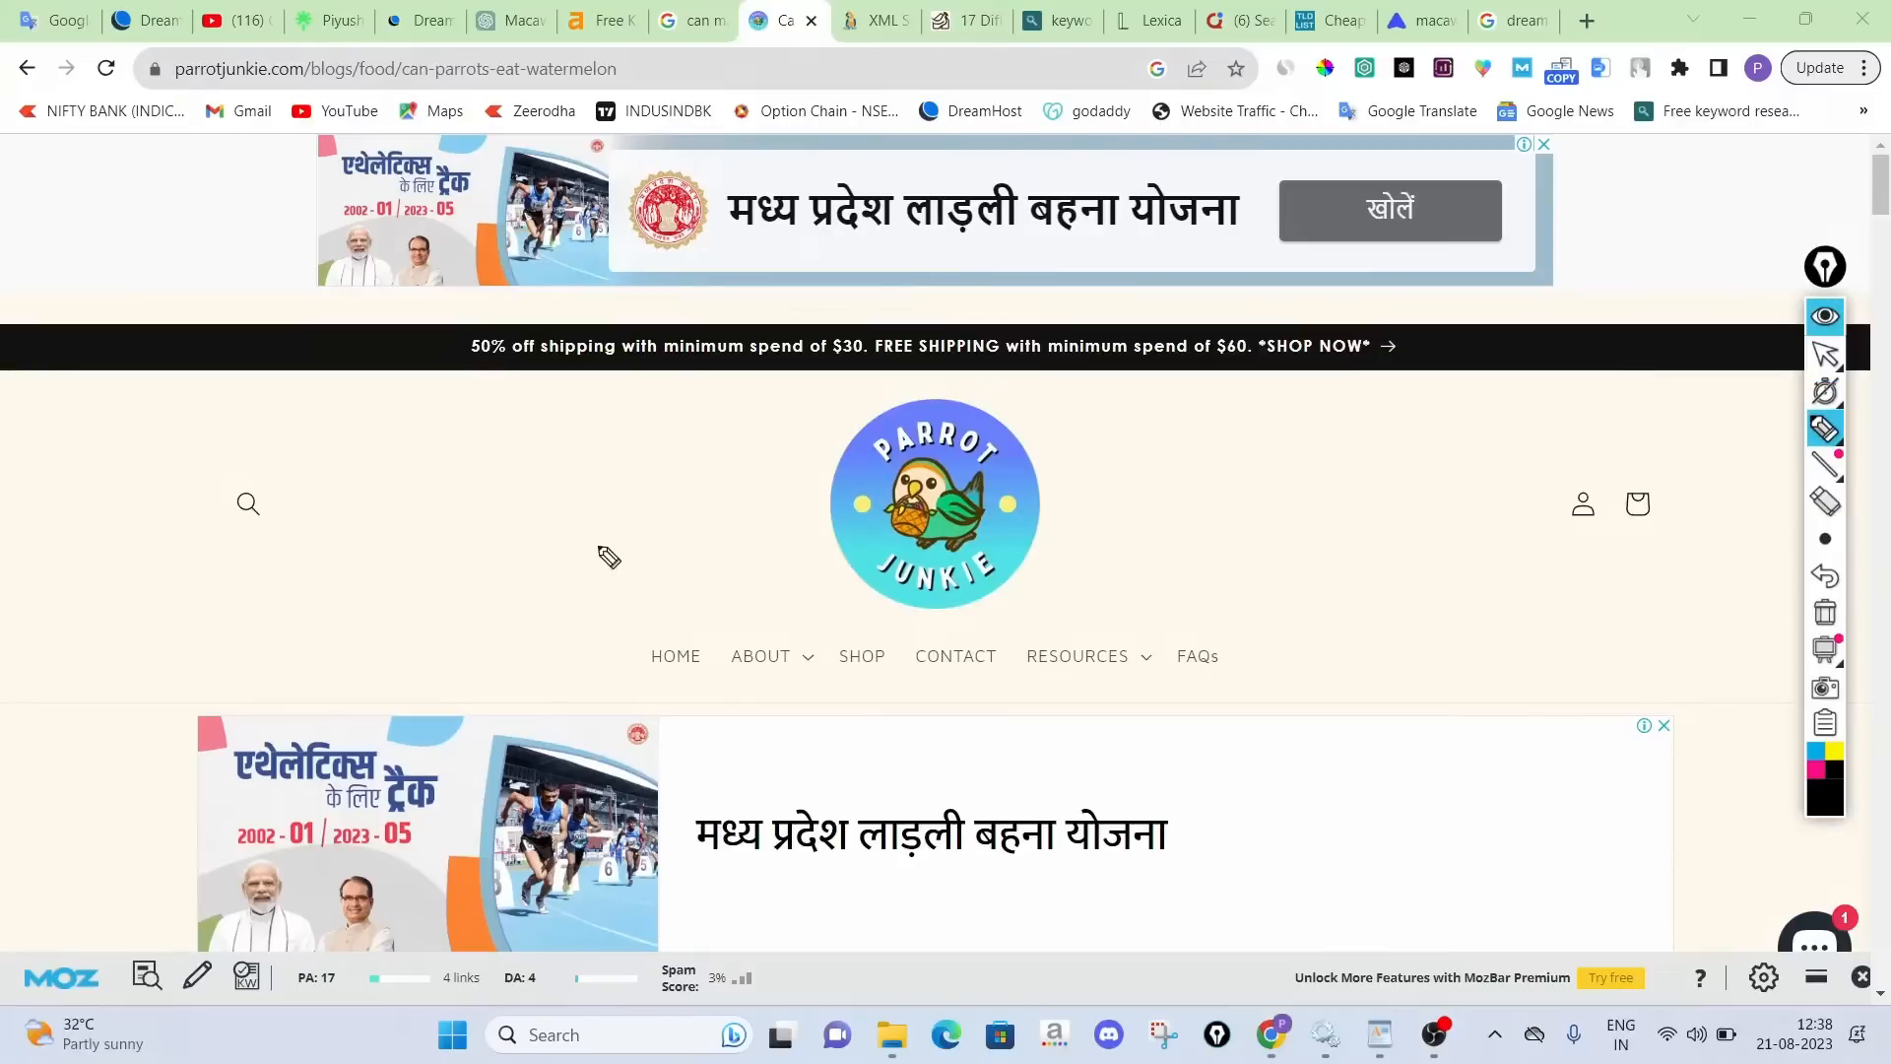
drag(594, 532, 896, 413)
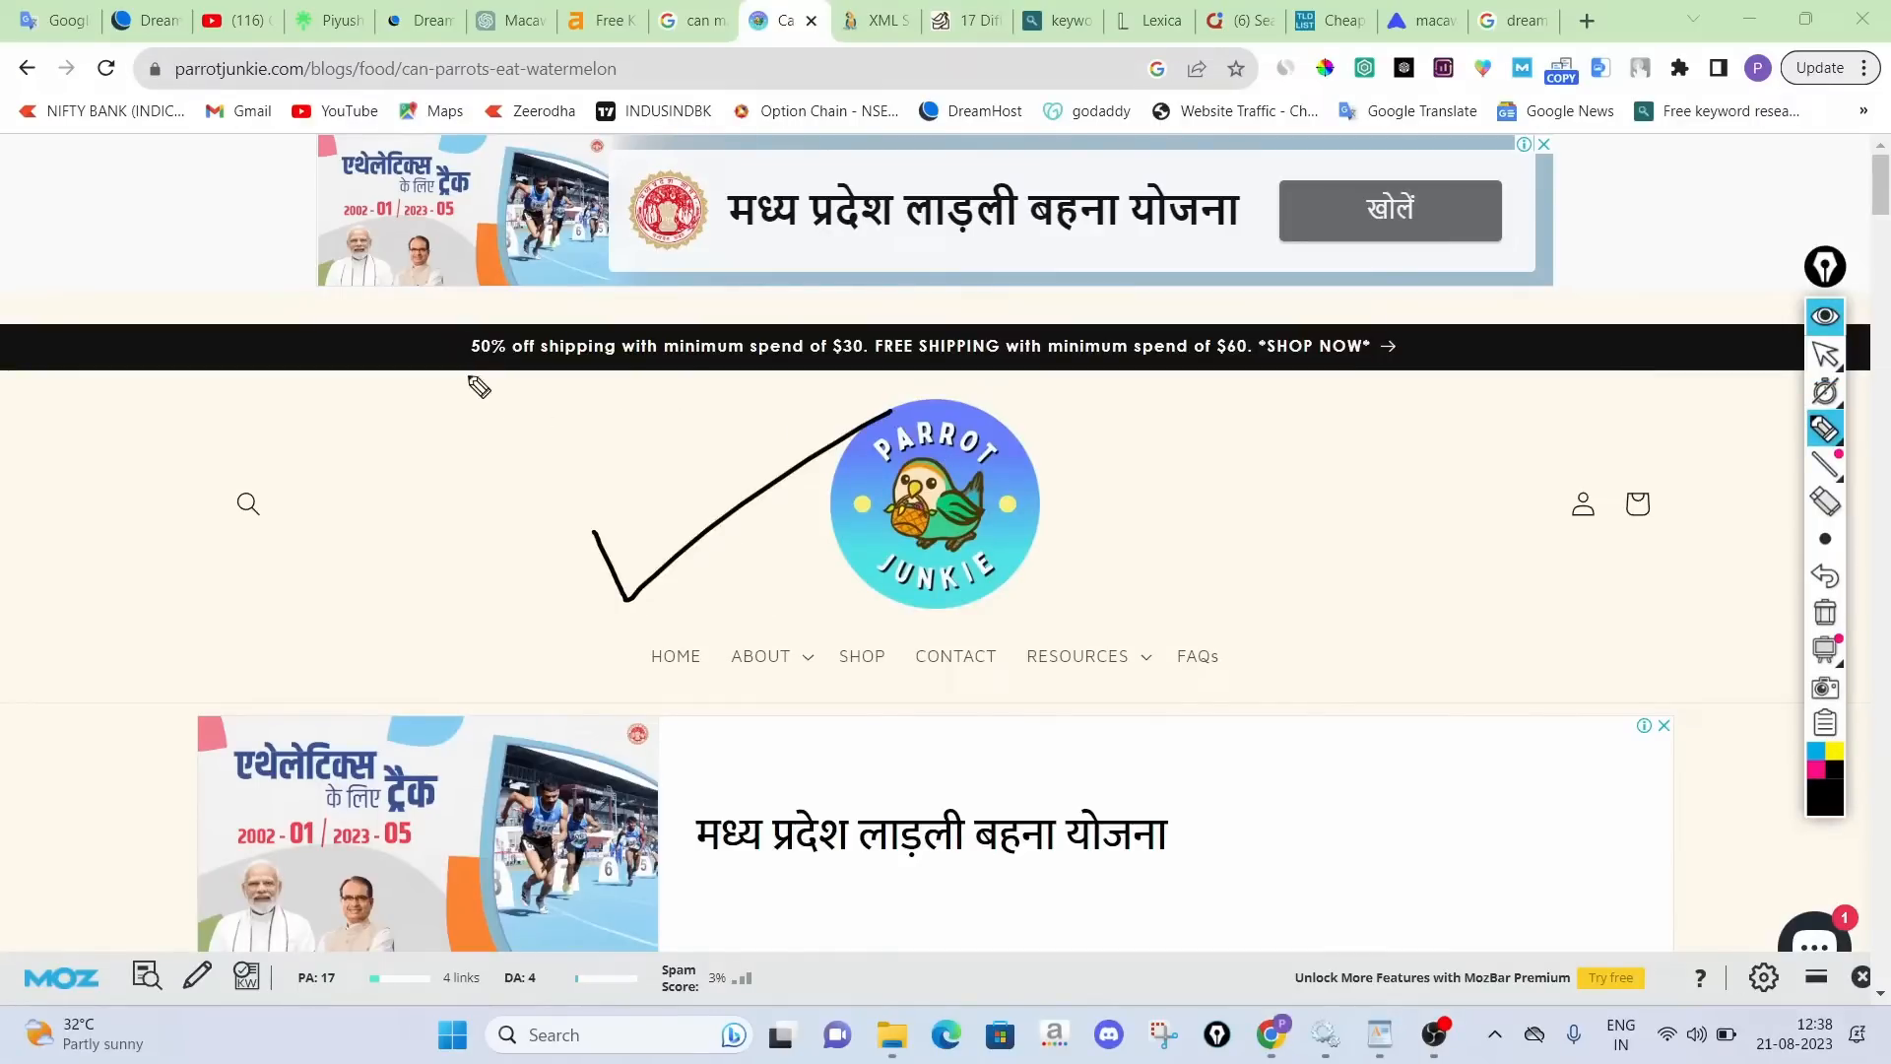
mouse_move(451, 335)
mouse_down()
mouse_move(499, 410)
mouse_move(1160, 419)
mouse_move(1469, 350)
mouse_move(704, 317)
mouse_move(461, 340)
mouse_move(471, 384)
mouse_up()
mouse_move(1400, 429)
mouse_down()
mouse_move(1431, 483)
mouse_move(1589, 419)
mouse_up()
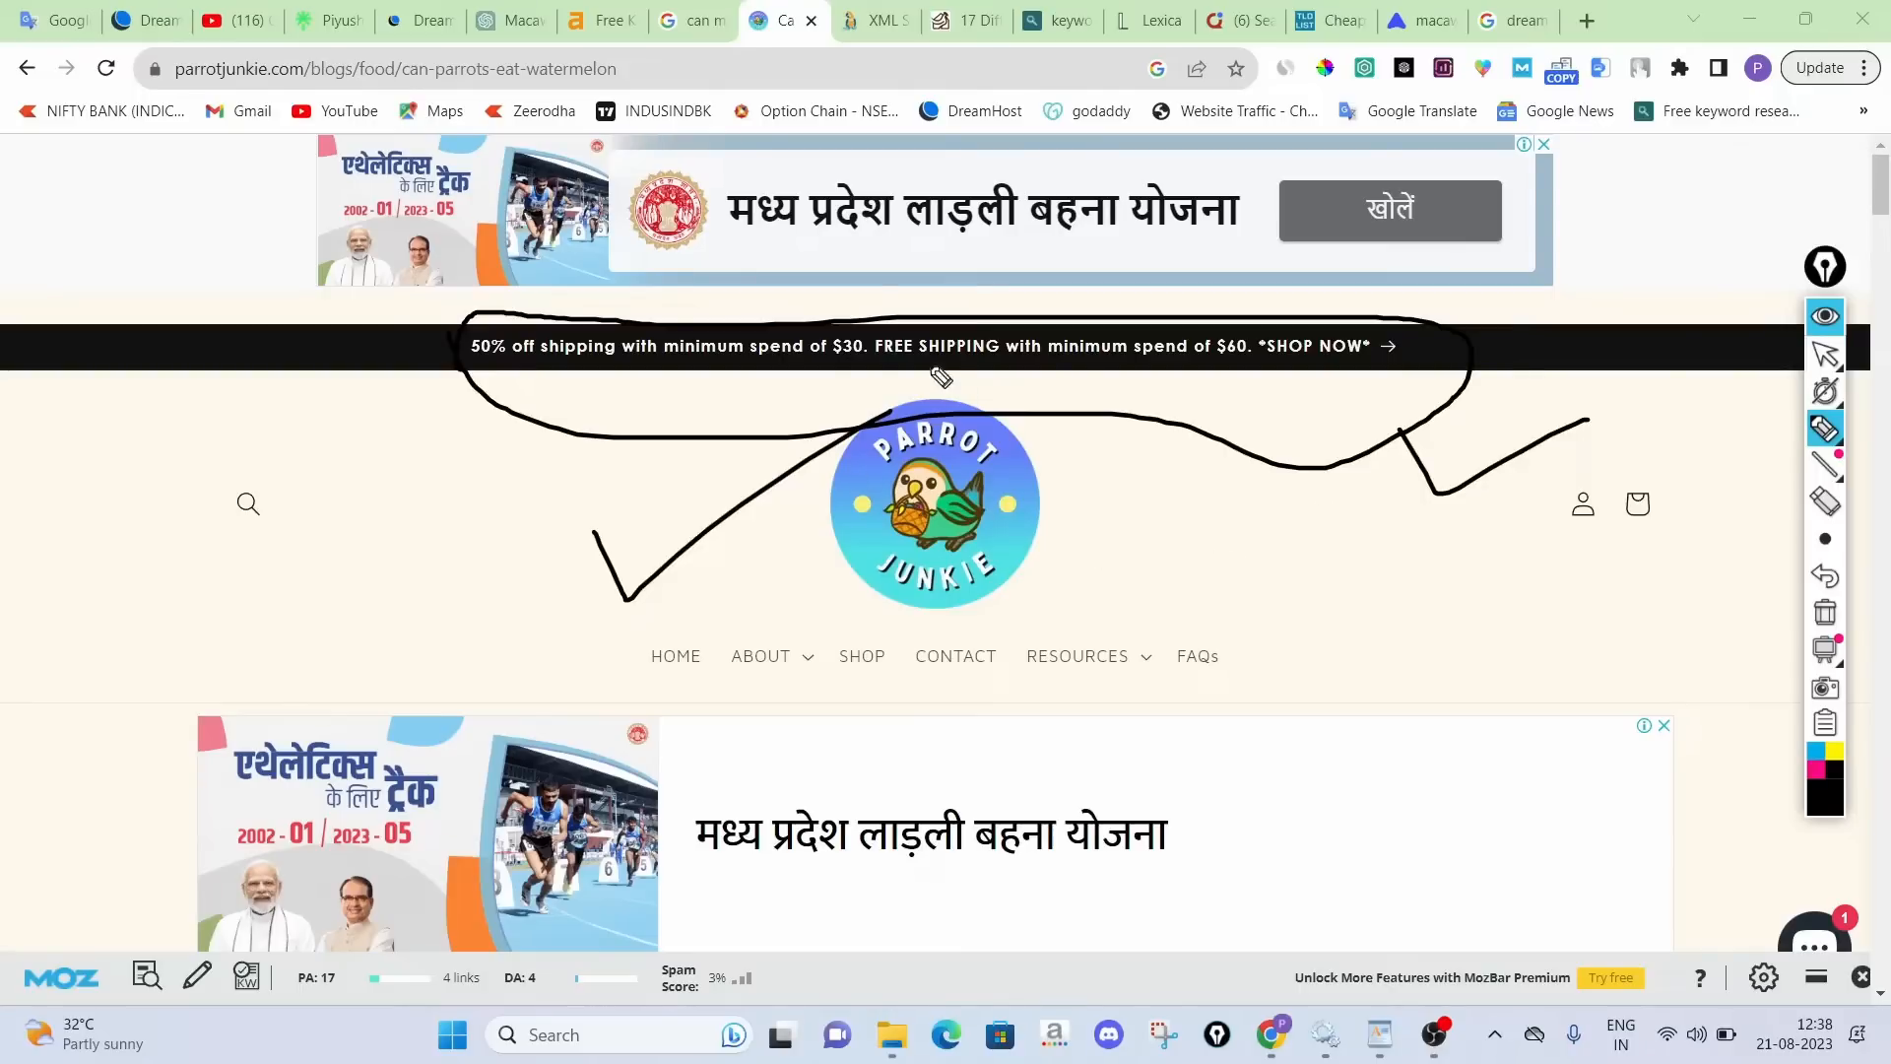
click(1825, 612)
click(1826, 315)
Sketch circled handwritten notes, a connecting line and check marks across the Parrot Junkie header, and erase all the drawings
scroll(1552, 536, down, 12)
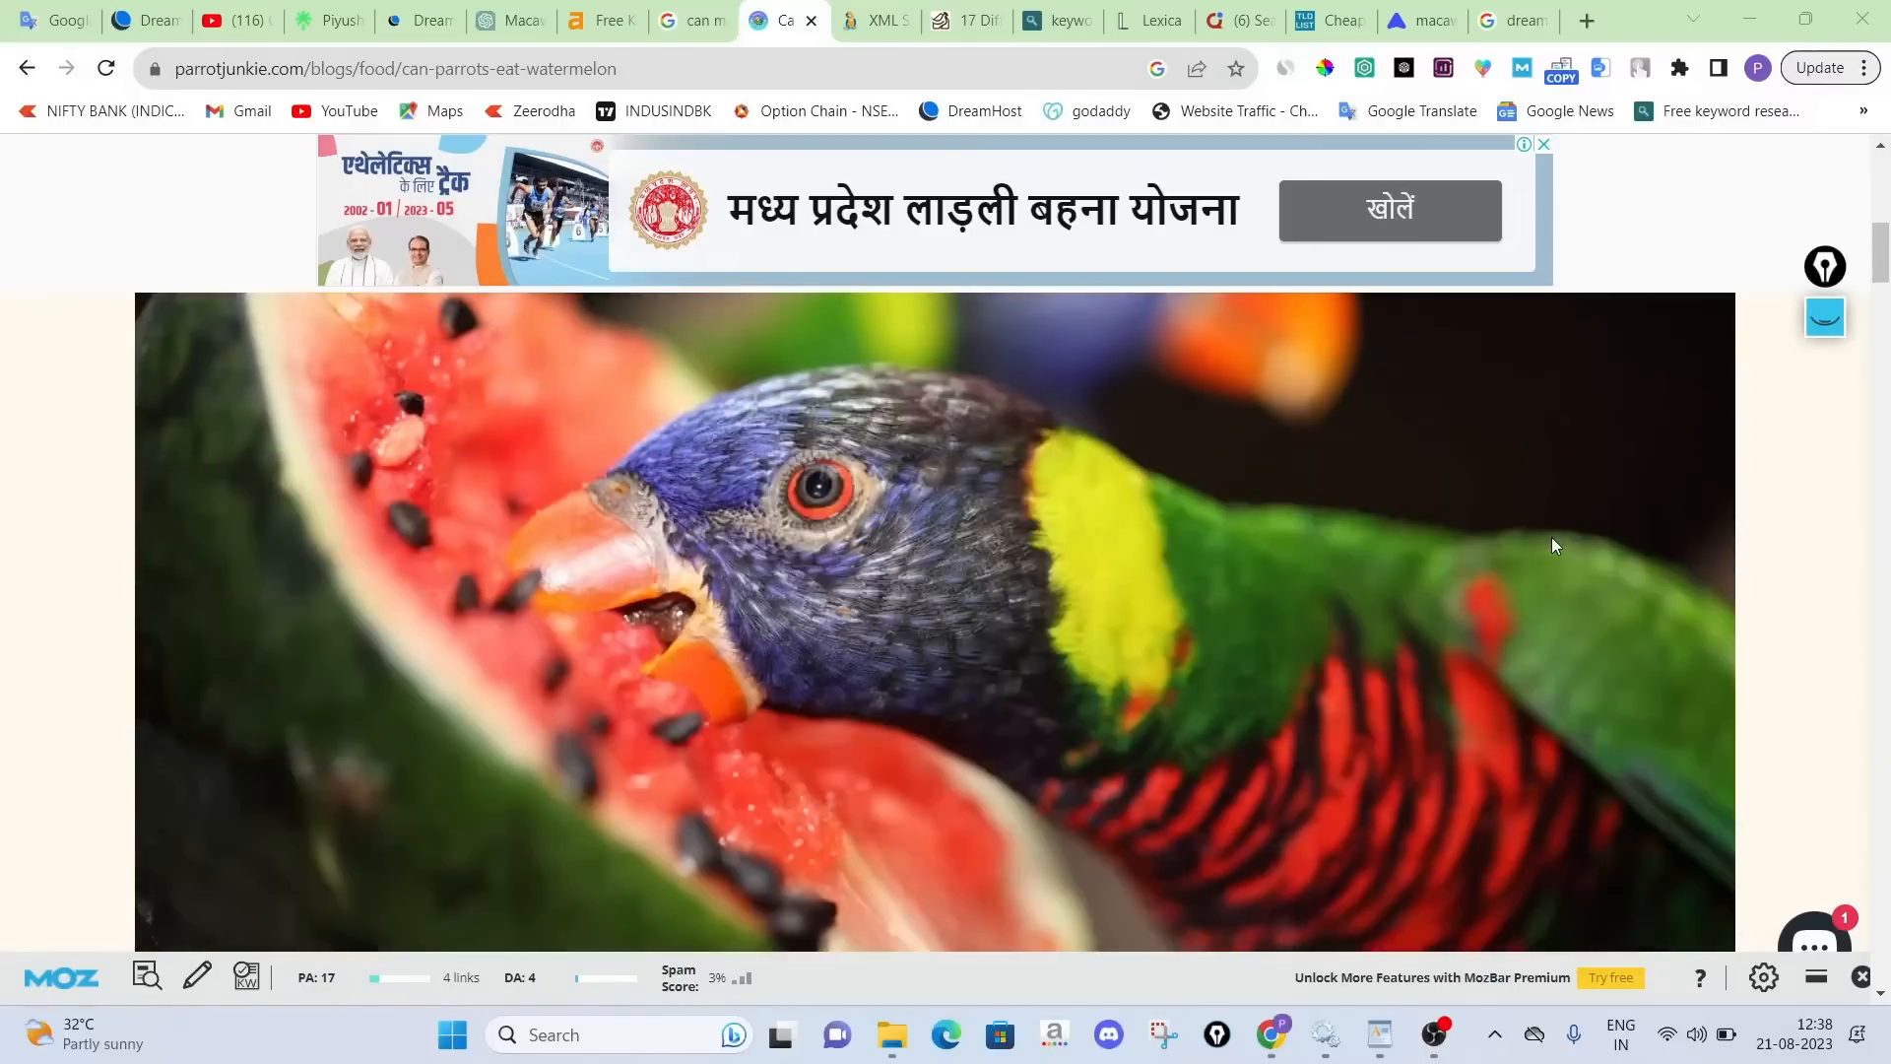
scroll(1554, 545, up, 15)
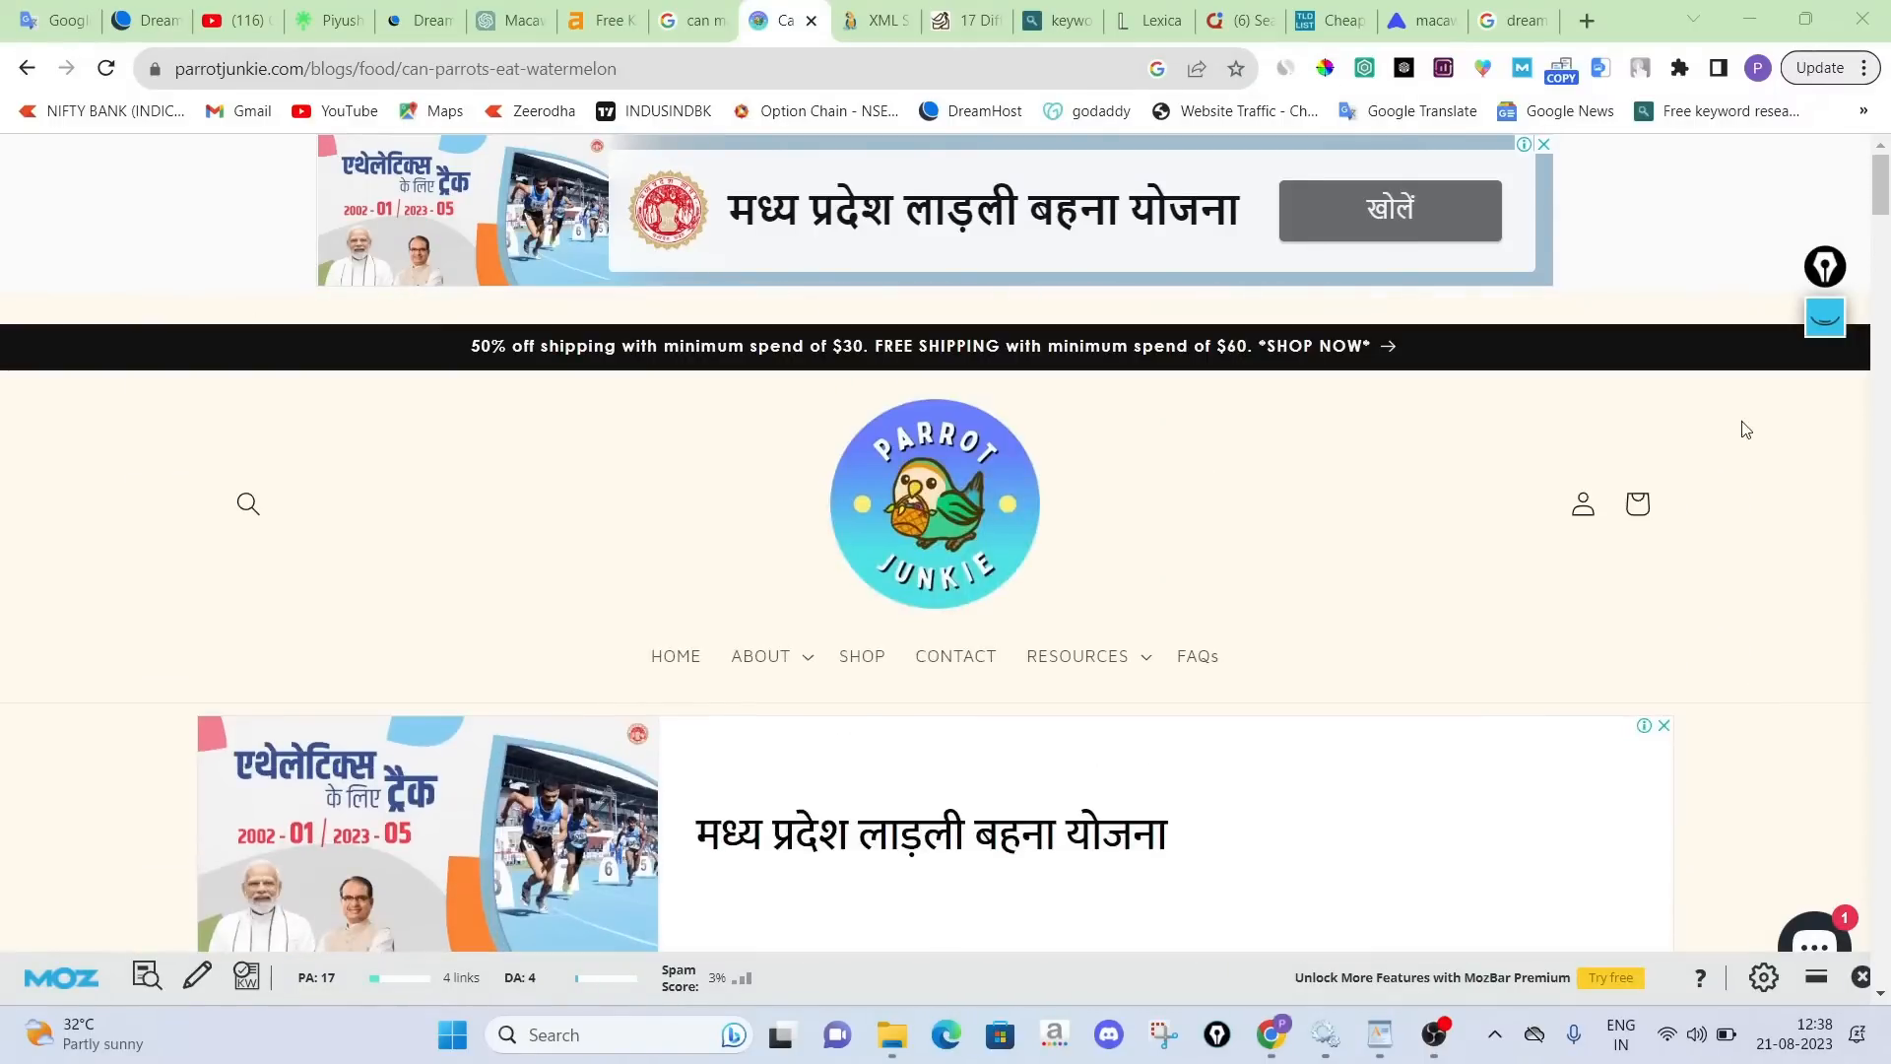
click(1826, 315)
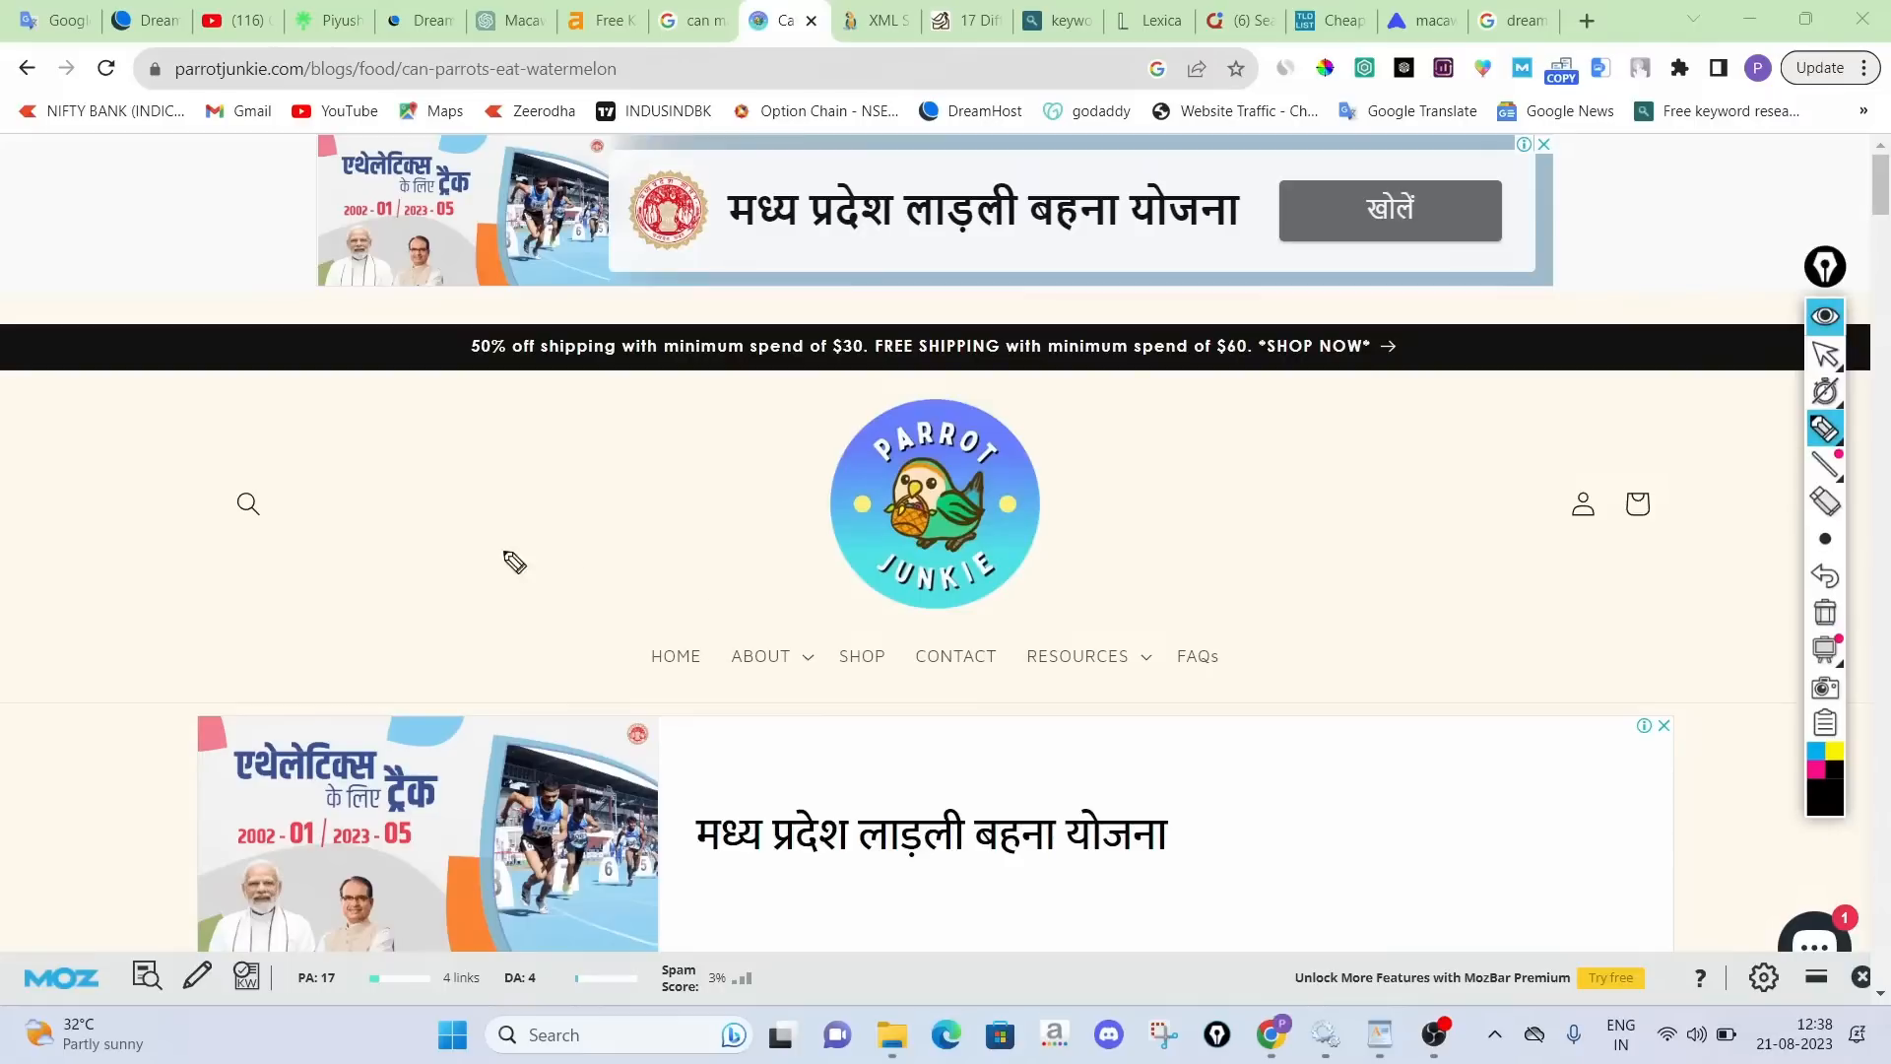
mouse_move(305, 509)
mouse_down()
mouse_move(293, 569)
mouse_move(477, 506)
mouse_move(592, 500)
mouse_move(258, 517)
mouse_move(676, 499)
mouse_move(1071, 512)
mouse_up()
mouse_move(1159, 451)
mouse_down()
mouse_move(1171, 532)
mouse_move(1223, 489)
mouse_move(1290, 480)
mouse_move(1381, 532)
mouse_move(1378, 563)
mouse_up()
mouse_move(1207, 425)
mouse_down()
mouse_move(1377, 475)
mouse_move(1197, 409)
mouse_up()
drag(1379, 497, 1561, 476)
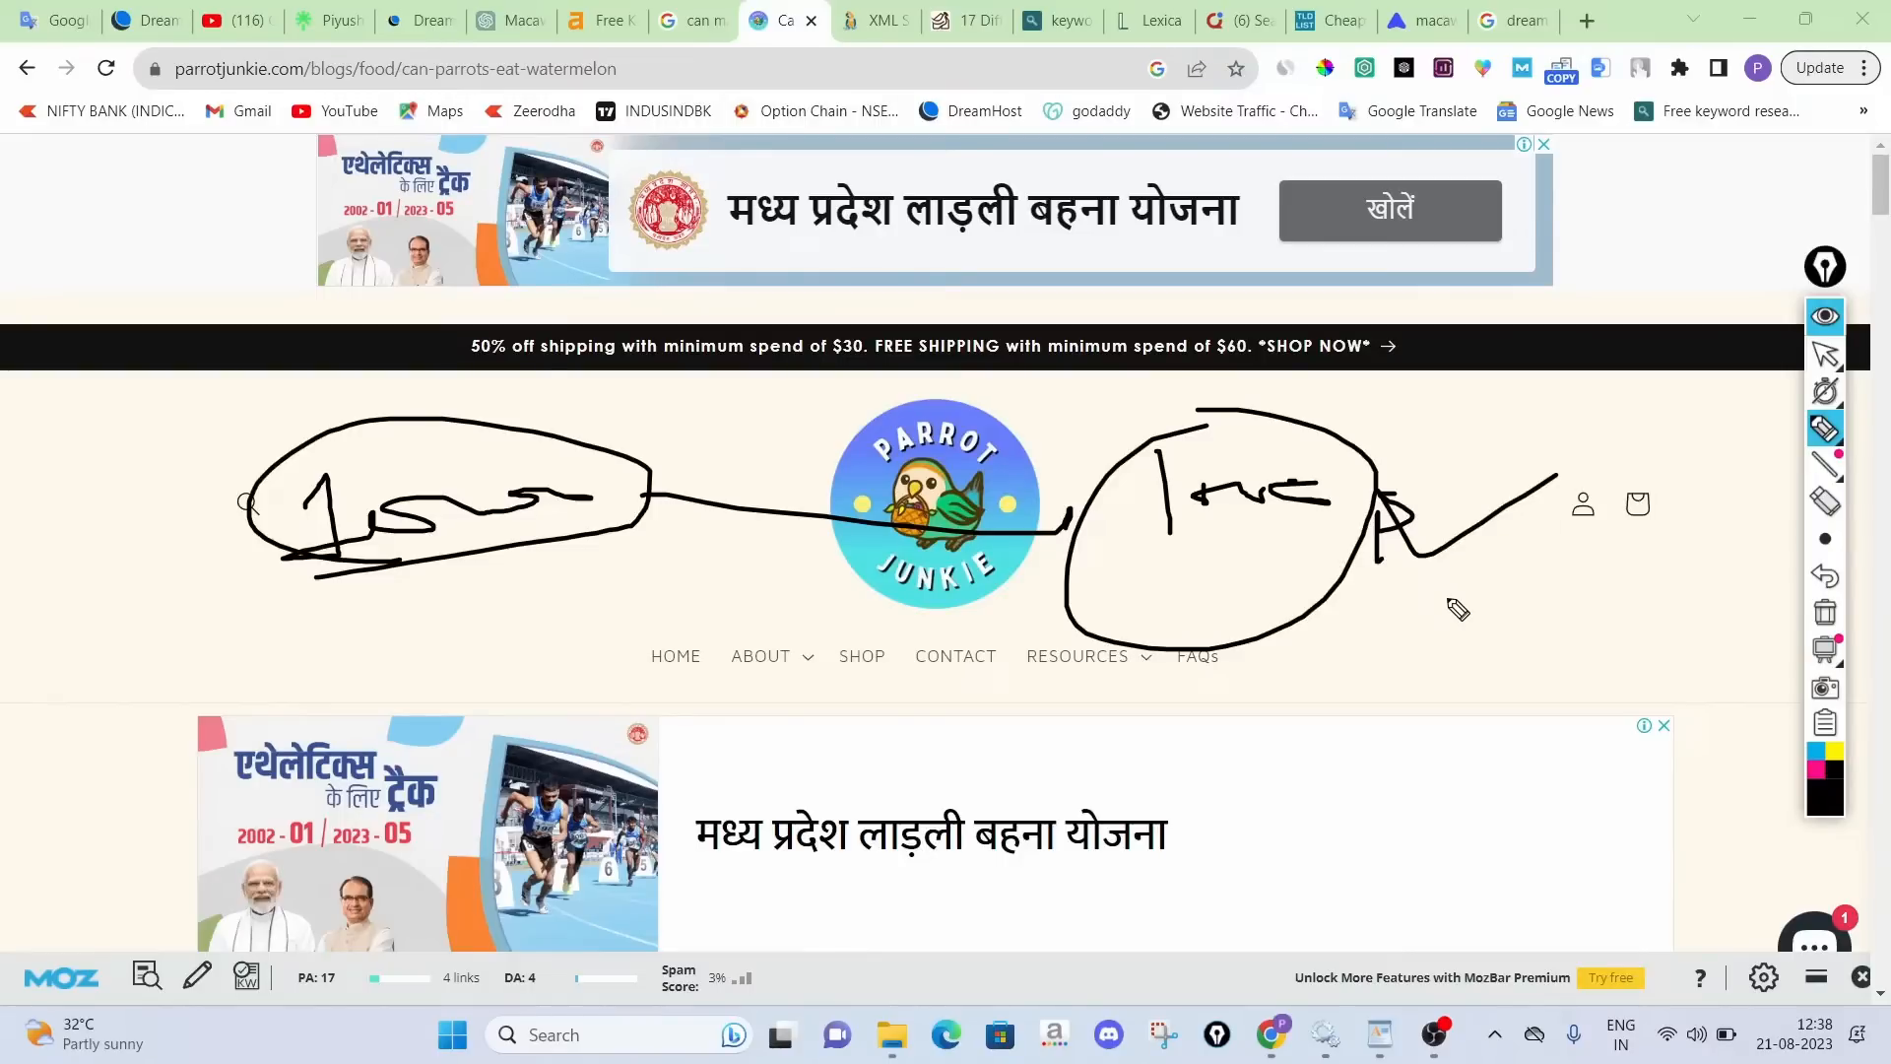
drag(338, 623, 611, 589)
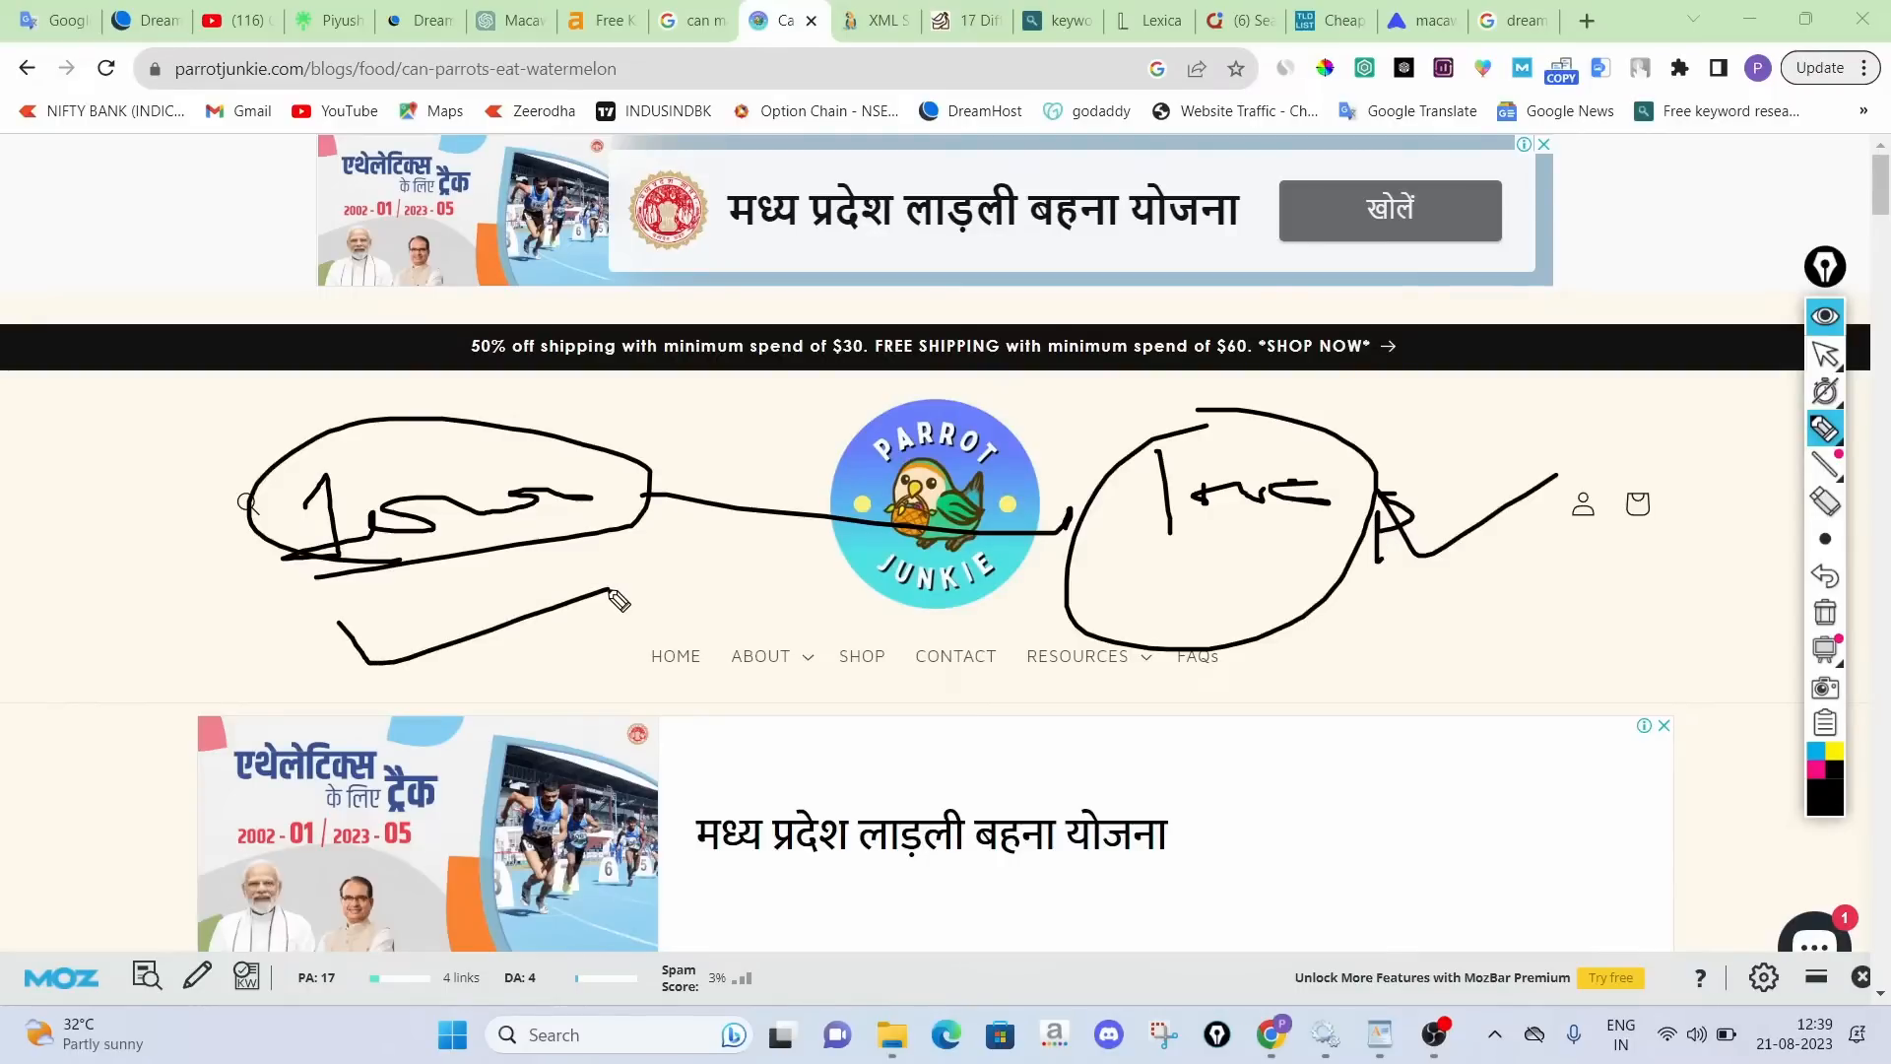
mouse_move(610, 589)
mouse_down()
mouse_move(651, 611)
mouse_move(695, 569)
mouse_up()
mouse_move(776, 570)
mouse_down()
mouse_move(803, 581)
mouse_move(824, 662)
mouse_up()
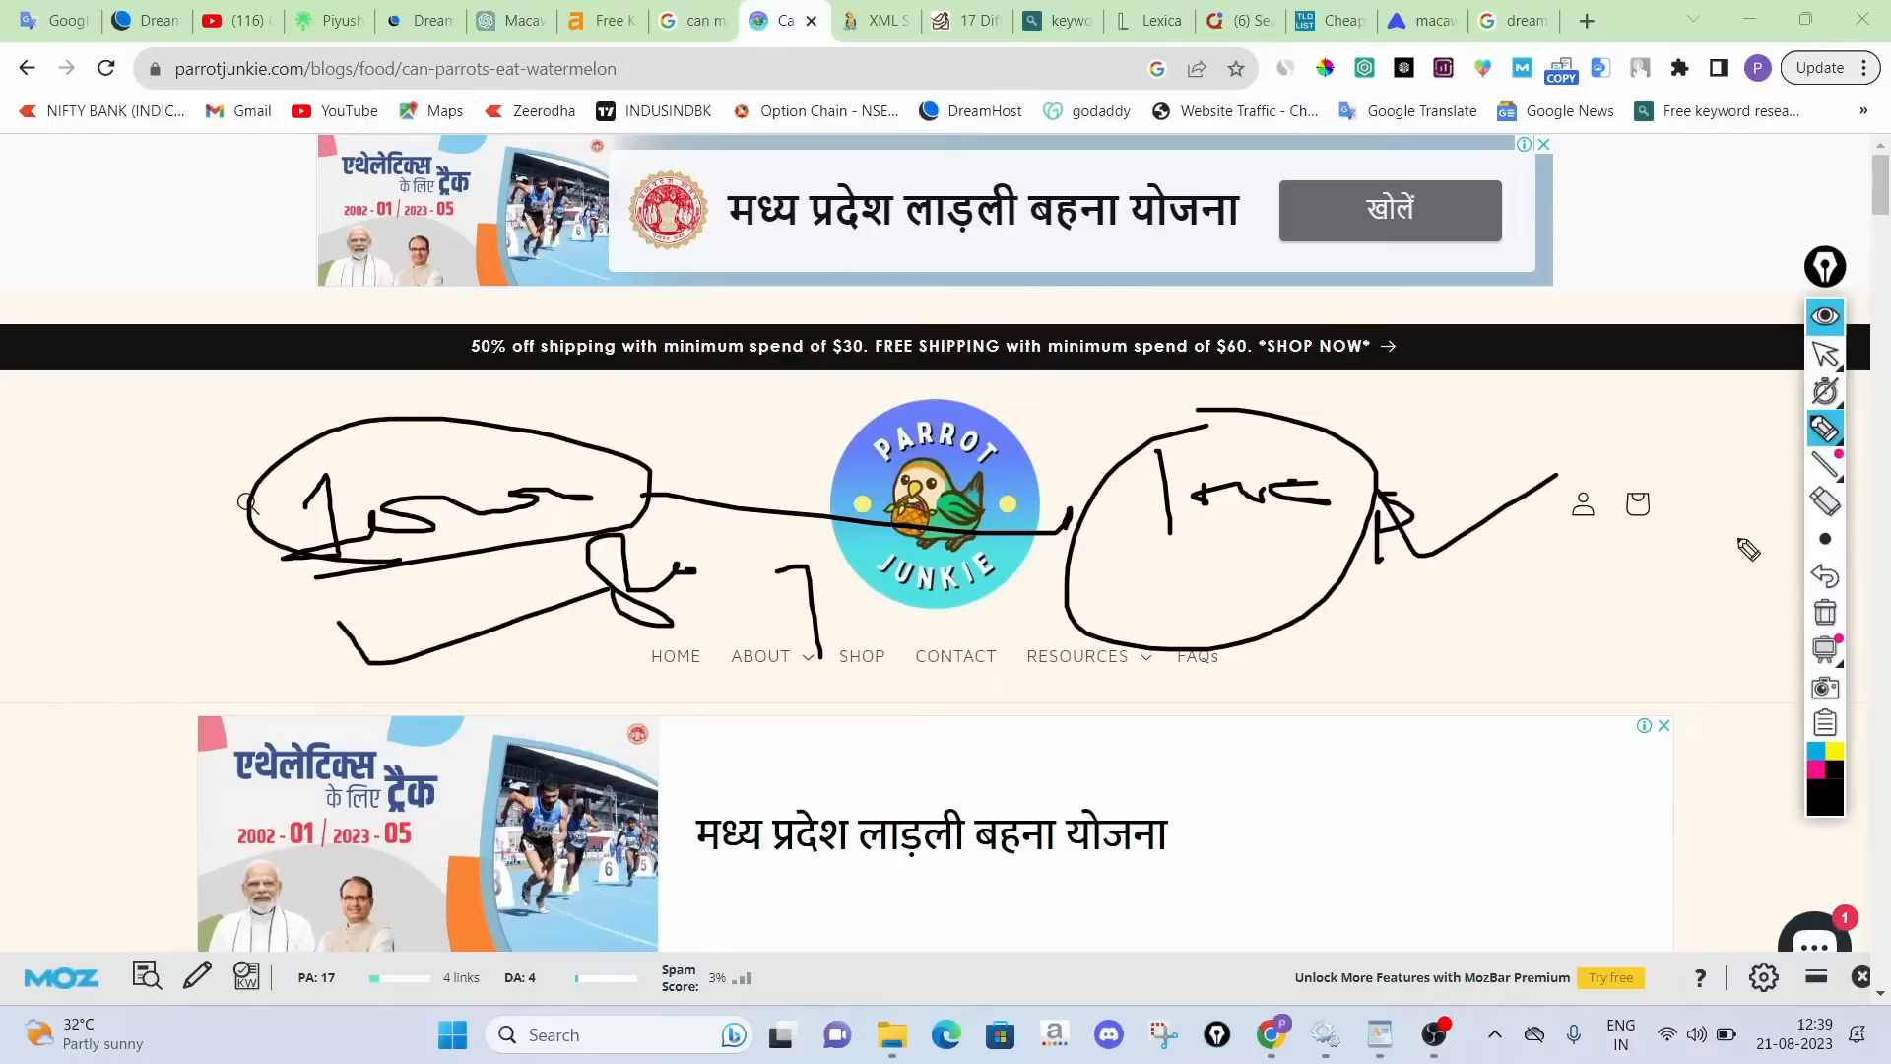
click(1830, 618)
click(1826, 266)
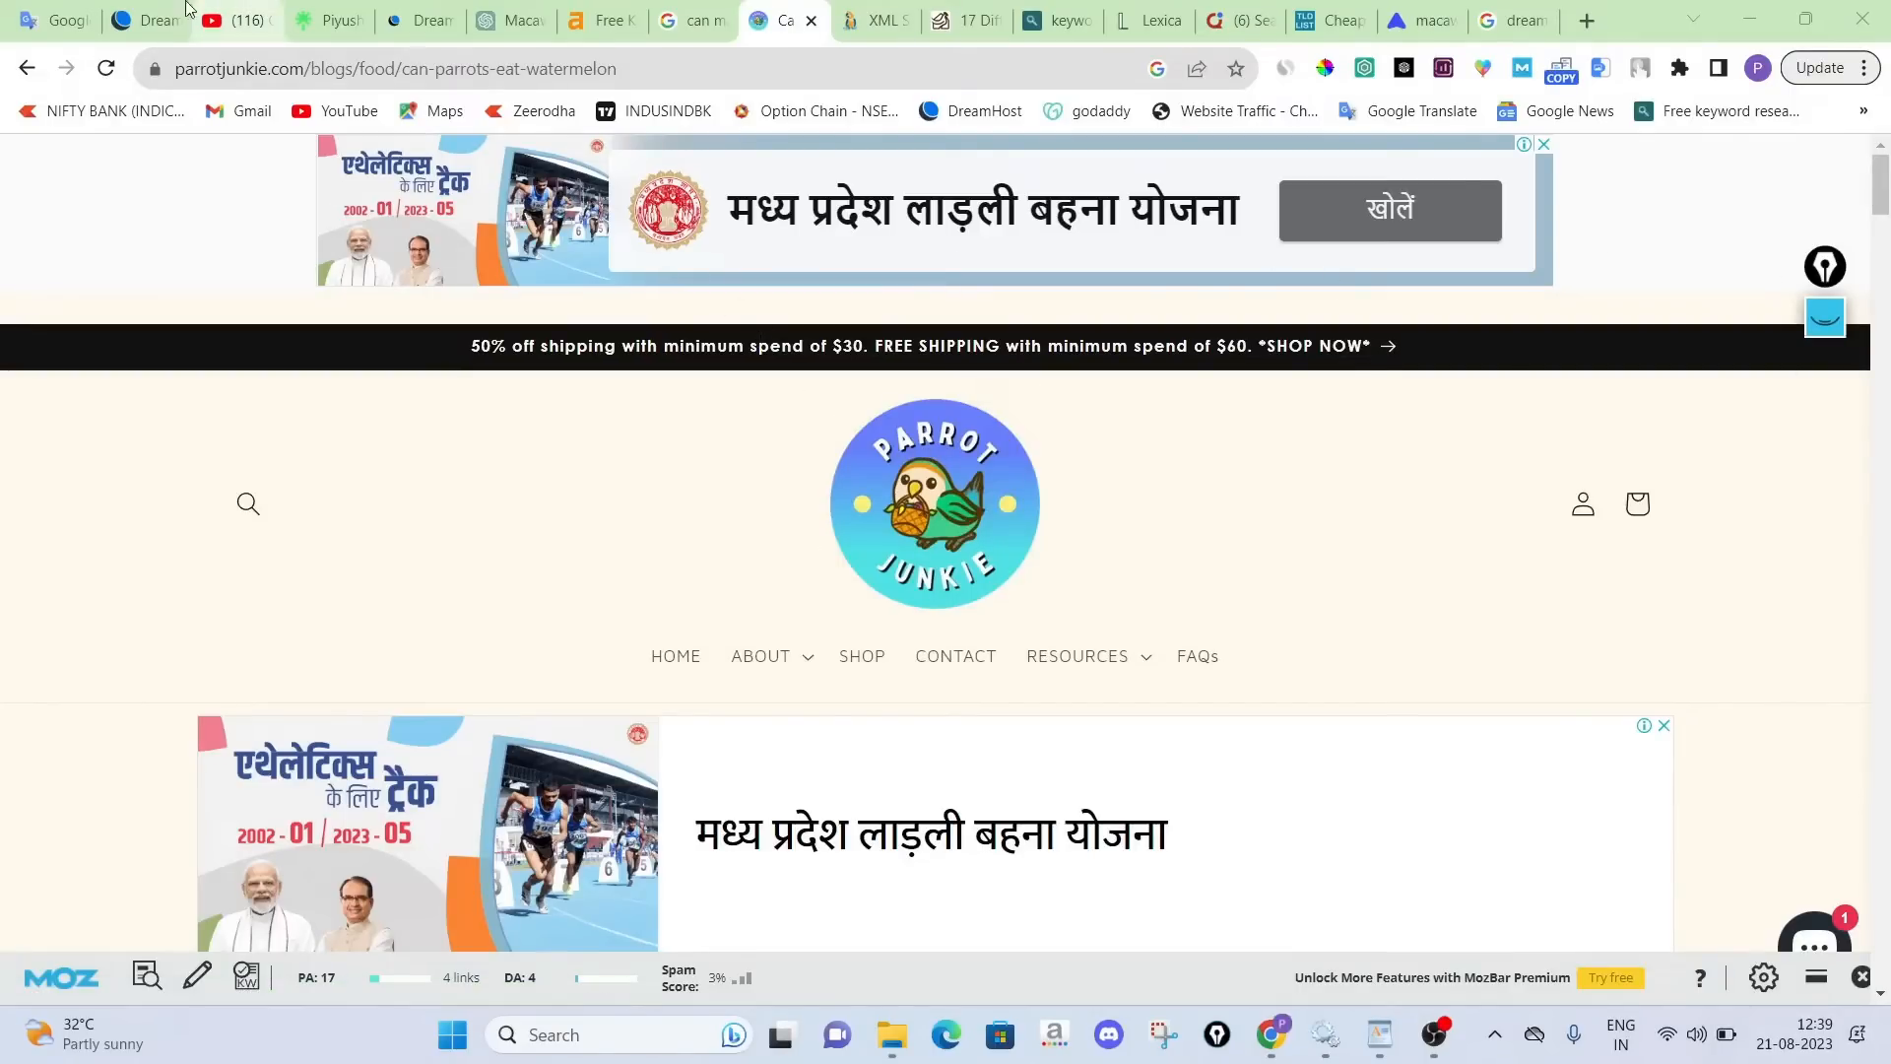
Check the WordPress installation progress in DreamHost, switch to the WordPad notes and highlight the step 4 text about writing SEO-friendly articles
click(145, 20)
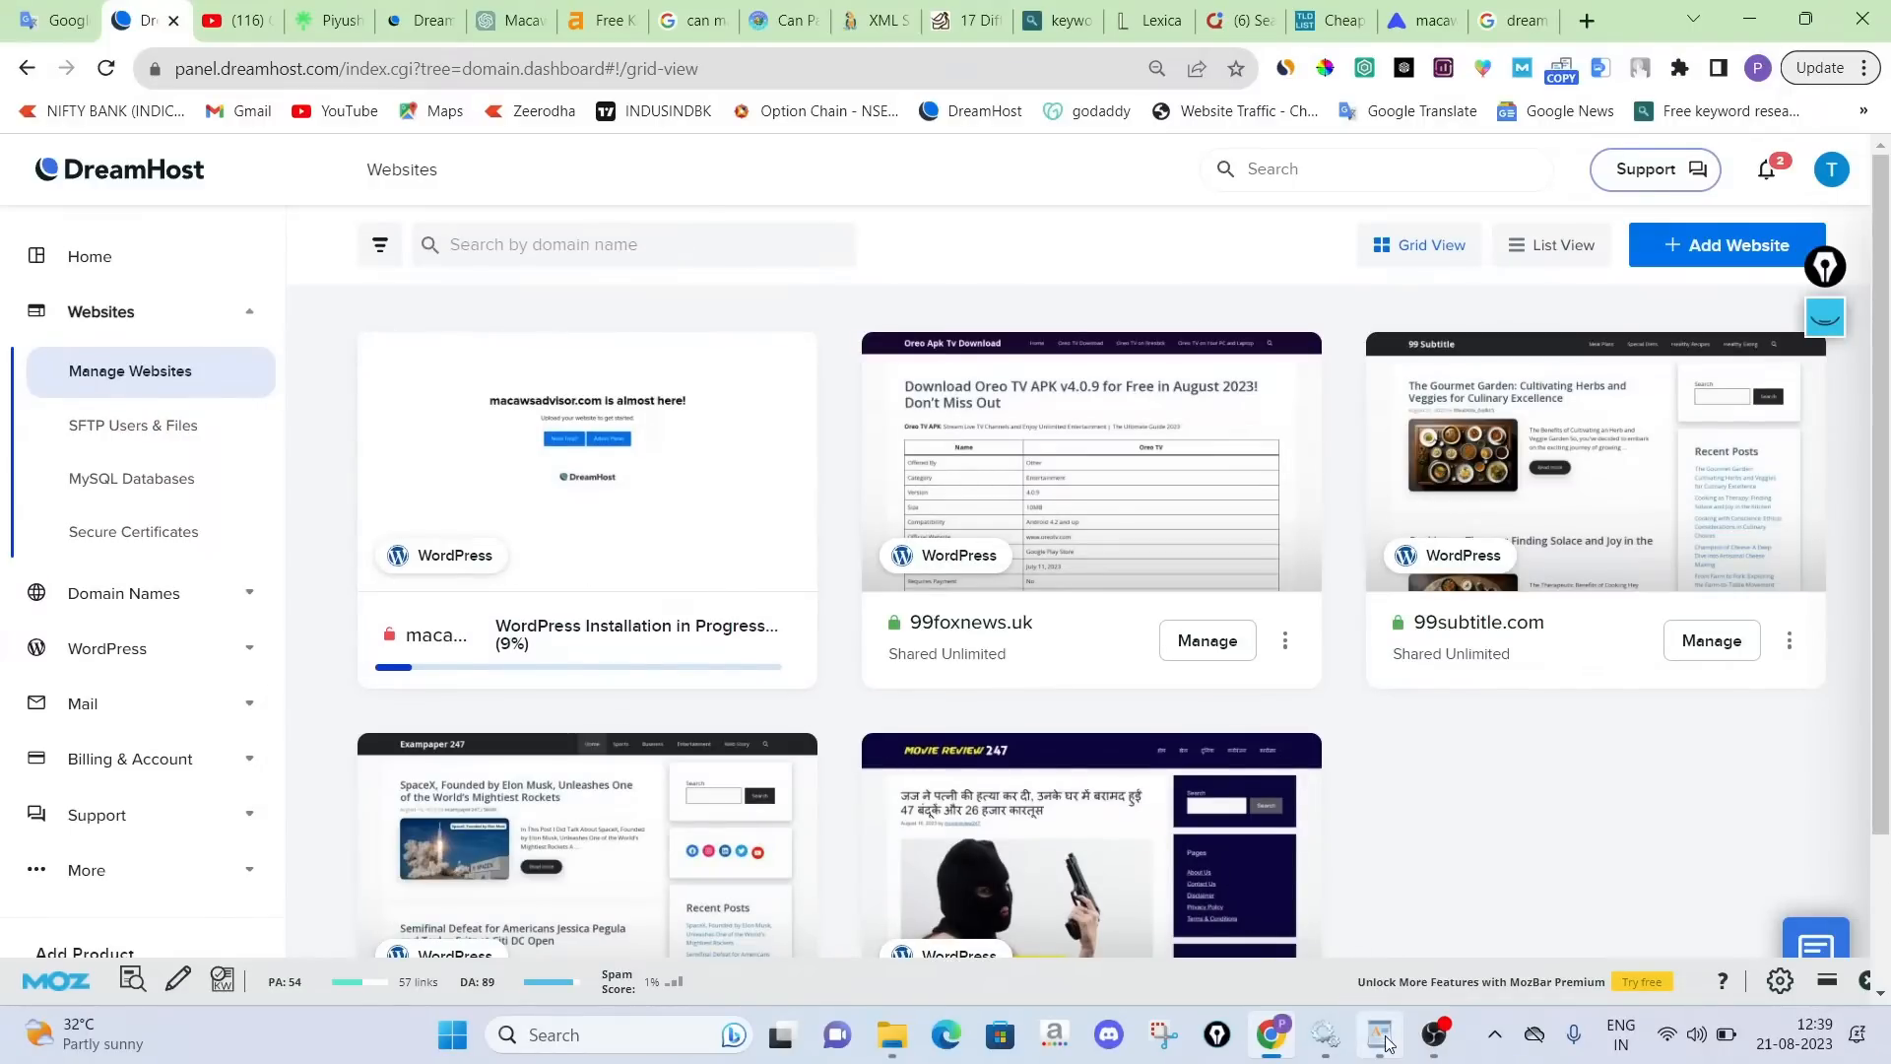
key(alt+Tab)
scroll(768, 522, up, 4)
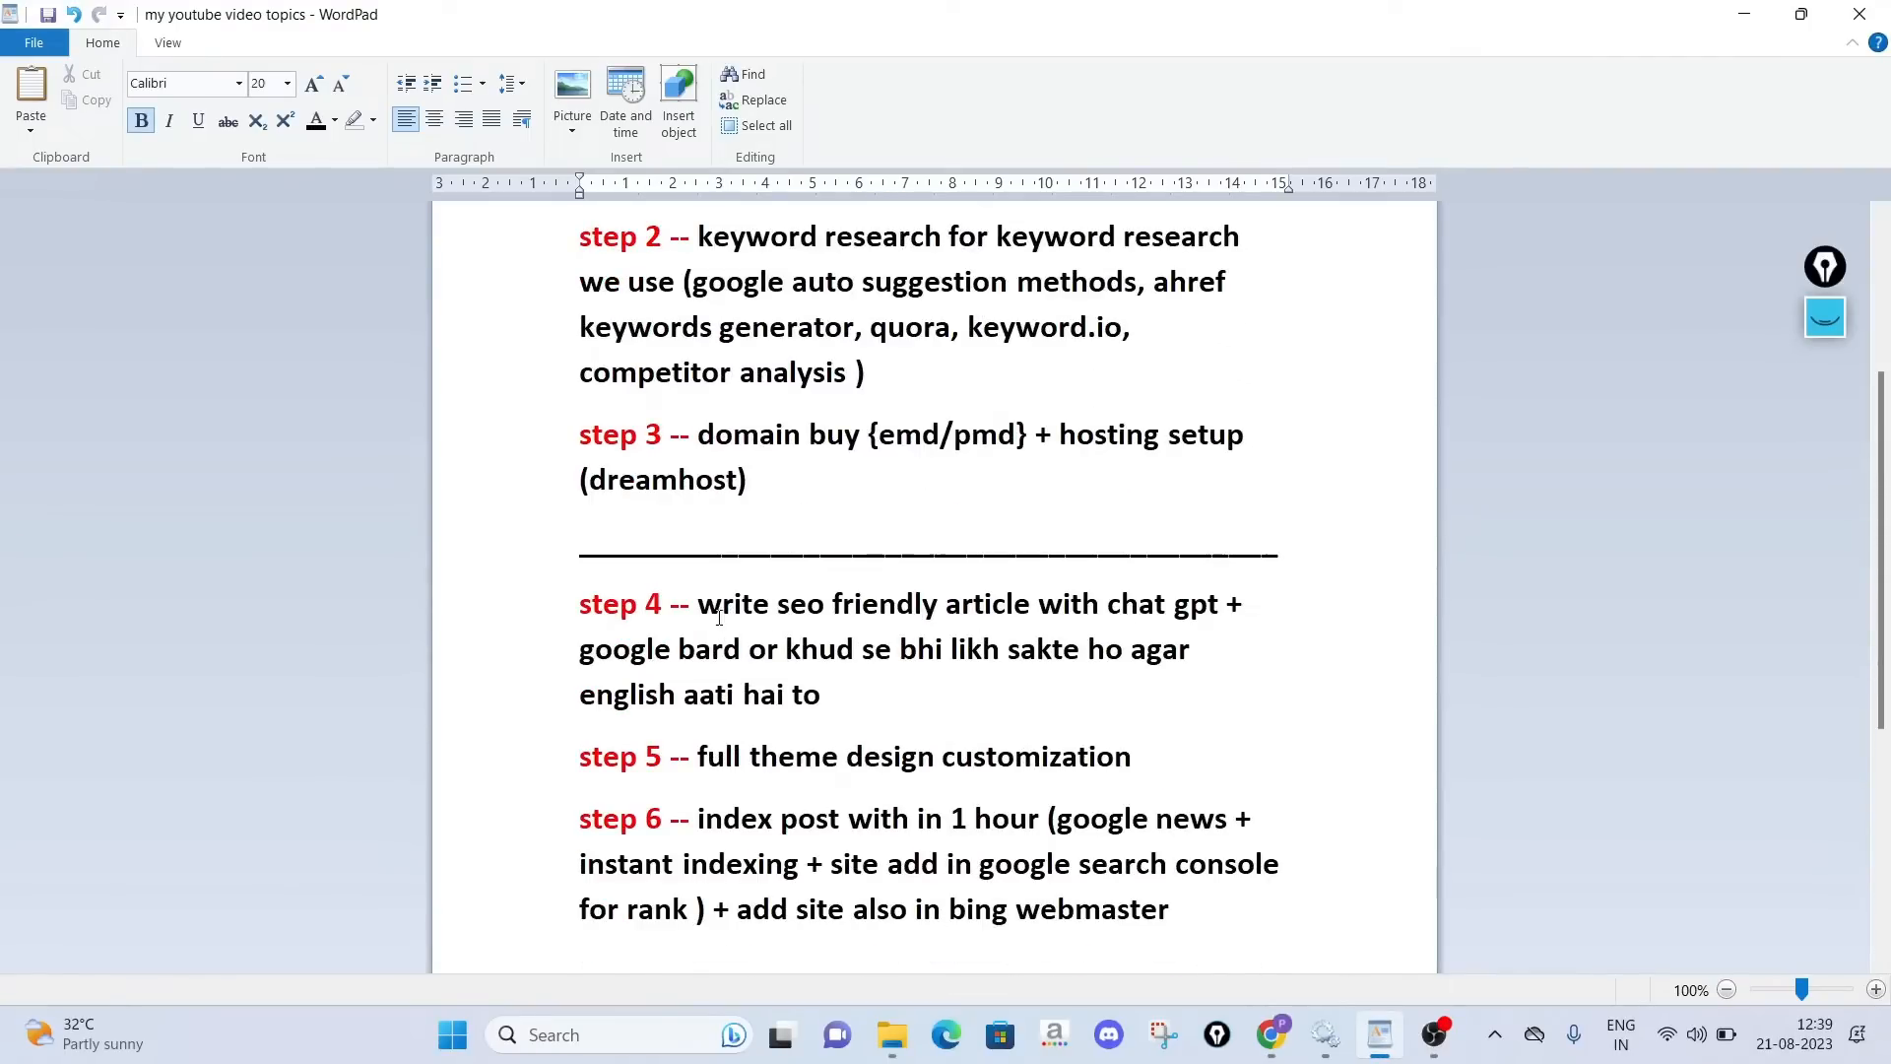
drag(700, 604, 831, 691)
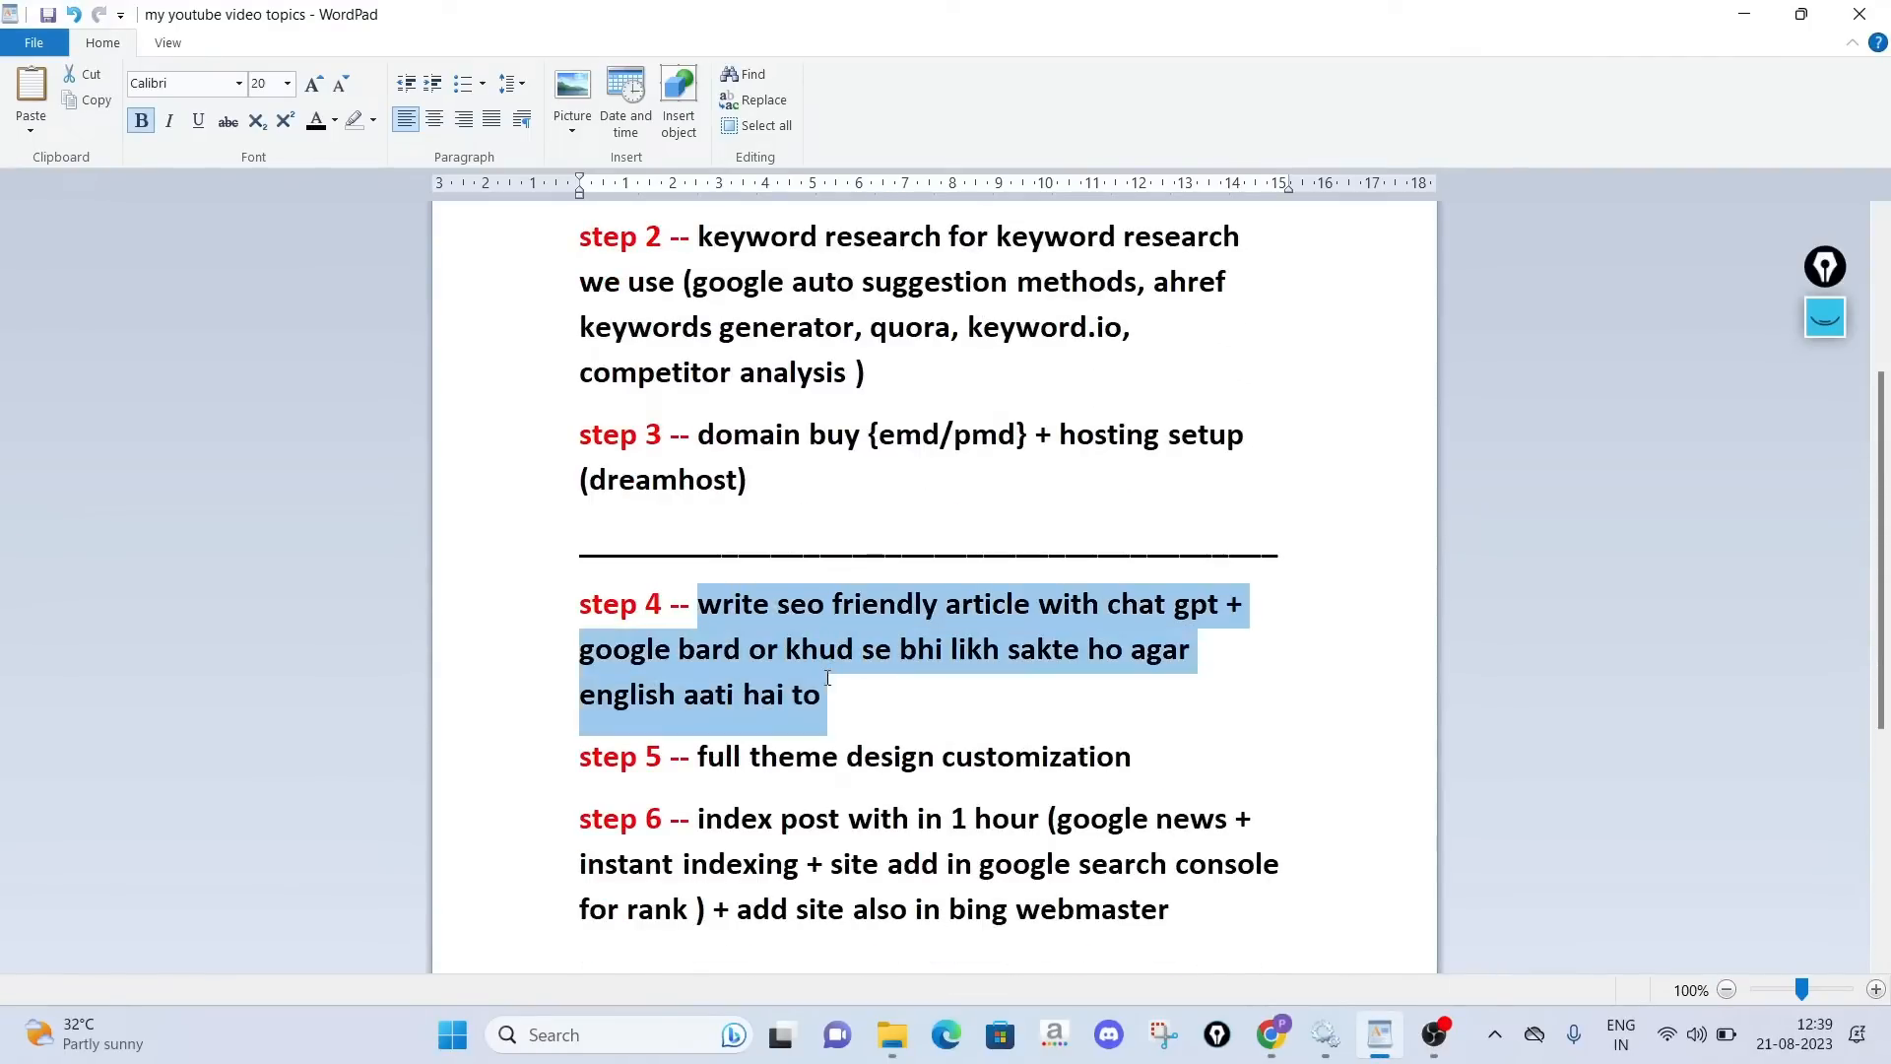
In DreamHost, circle the padlock beside macawsadvisor.com and the Support entry, sketch strokes across the site's preview, and clear the annotations
click(1131, 652)
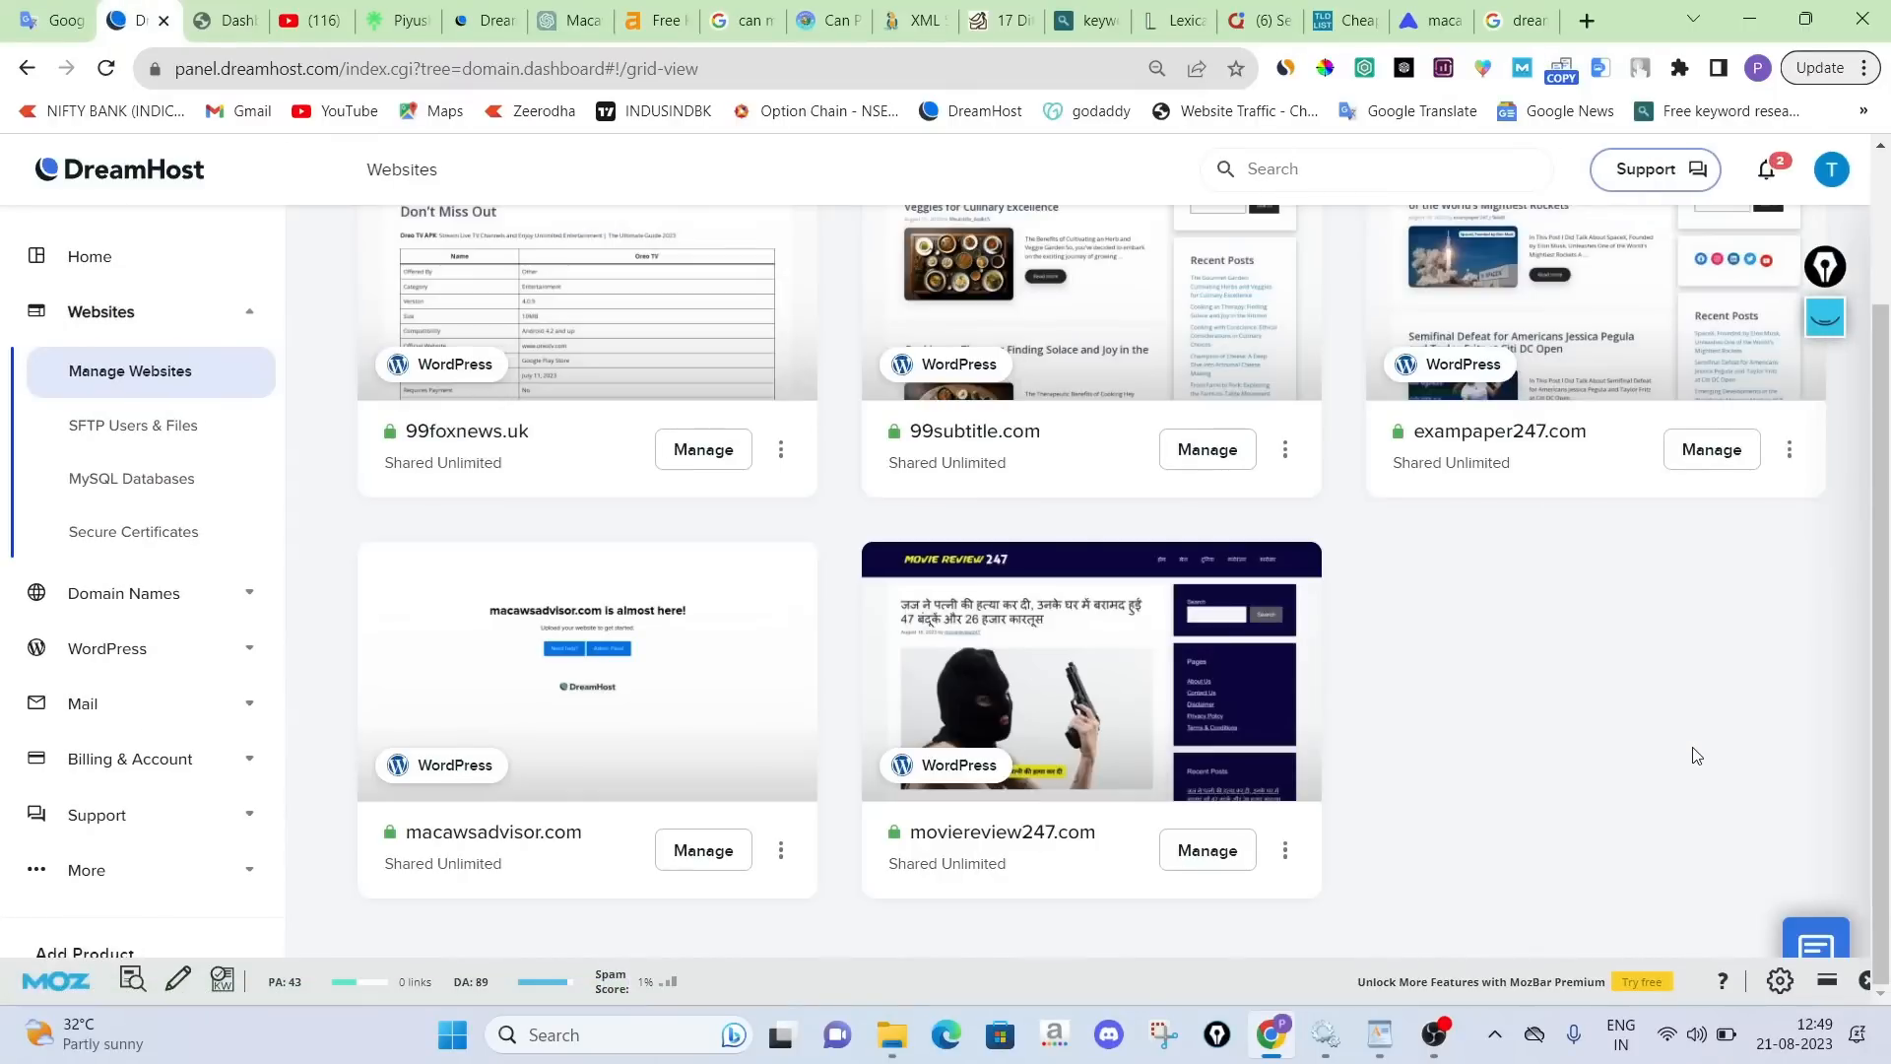
click(1825, 318)
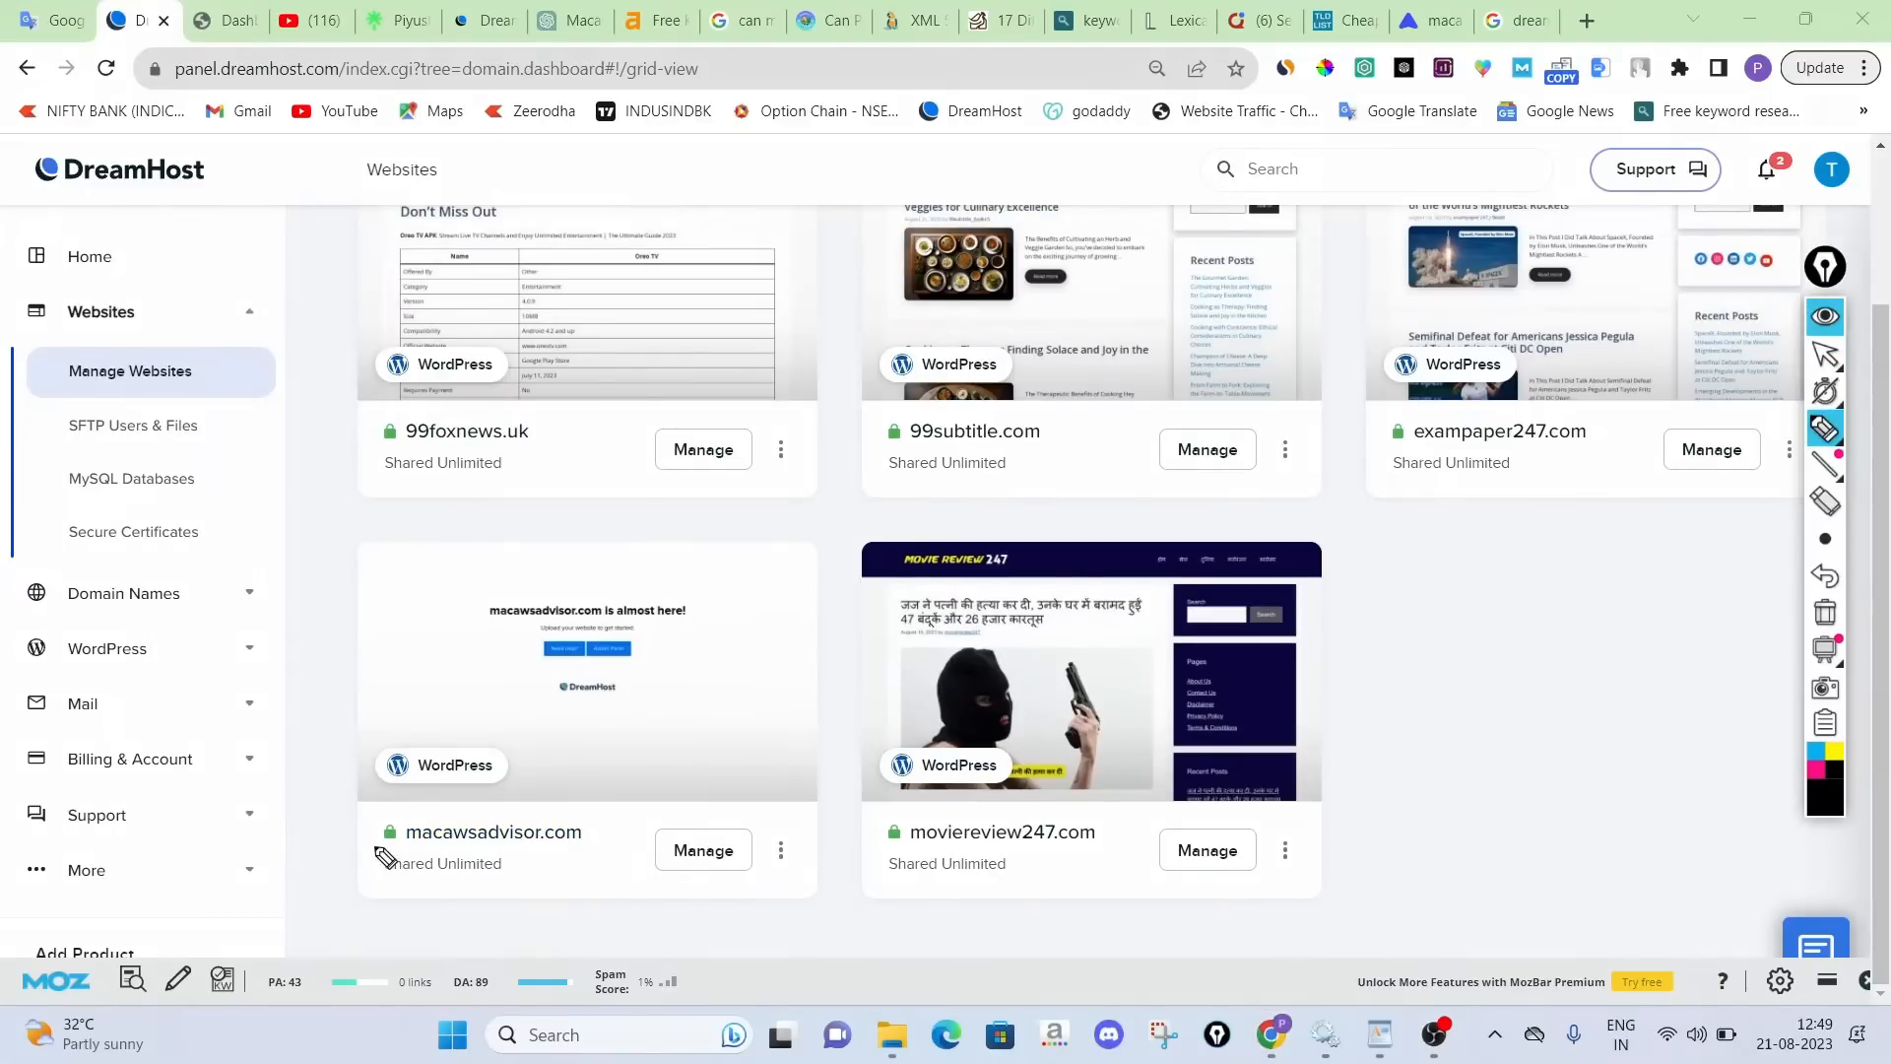
drag(372, 846, 409, 843)
mouse_move(409, 838)
mouse_down()
mouse_move(402, 815)
mouse_move(365, 849)
mouse_up()
mouse_move(221, 819)
mouse_down()
mouse_move(174, 799)
mouse_move(40, 814)
mouse_move(138, 849)
mouse_move(219, 825)
mouse_up()
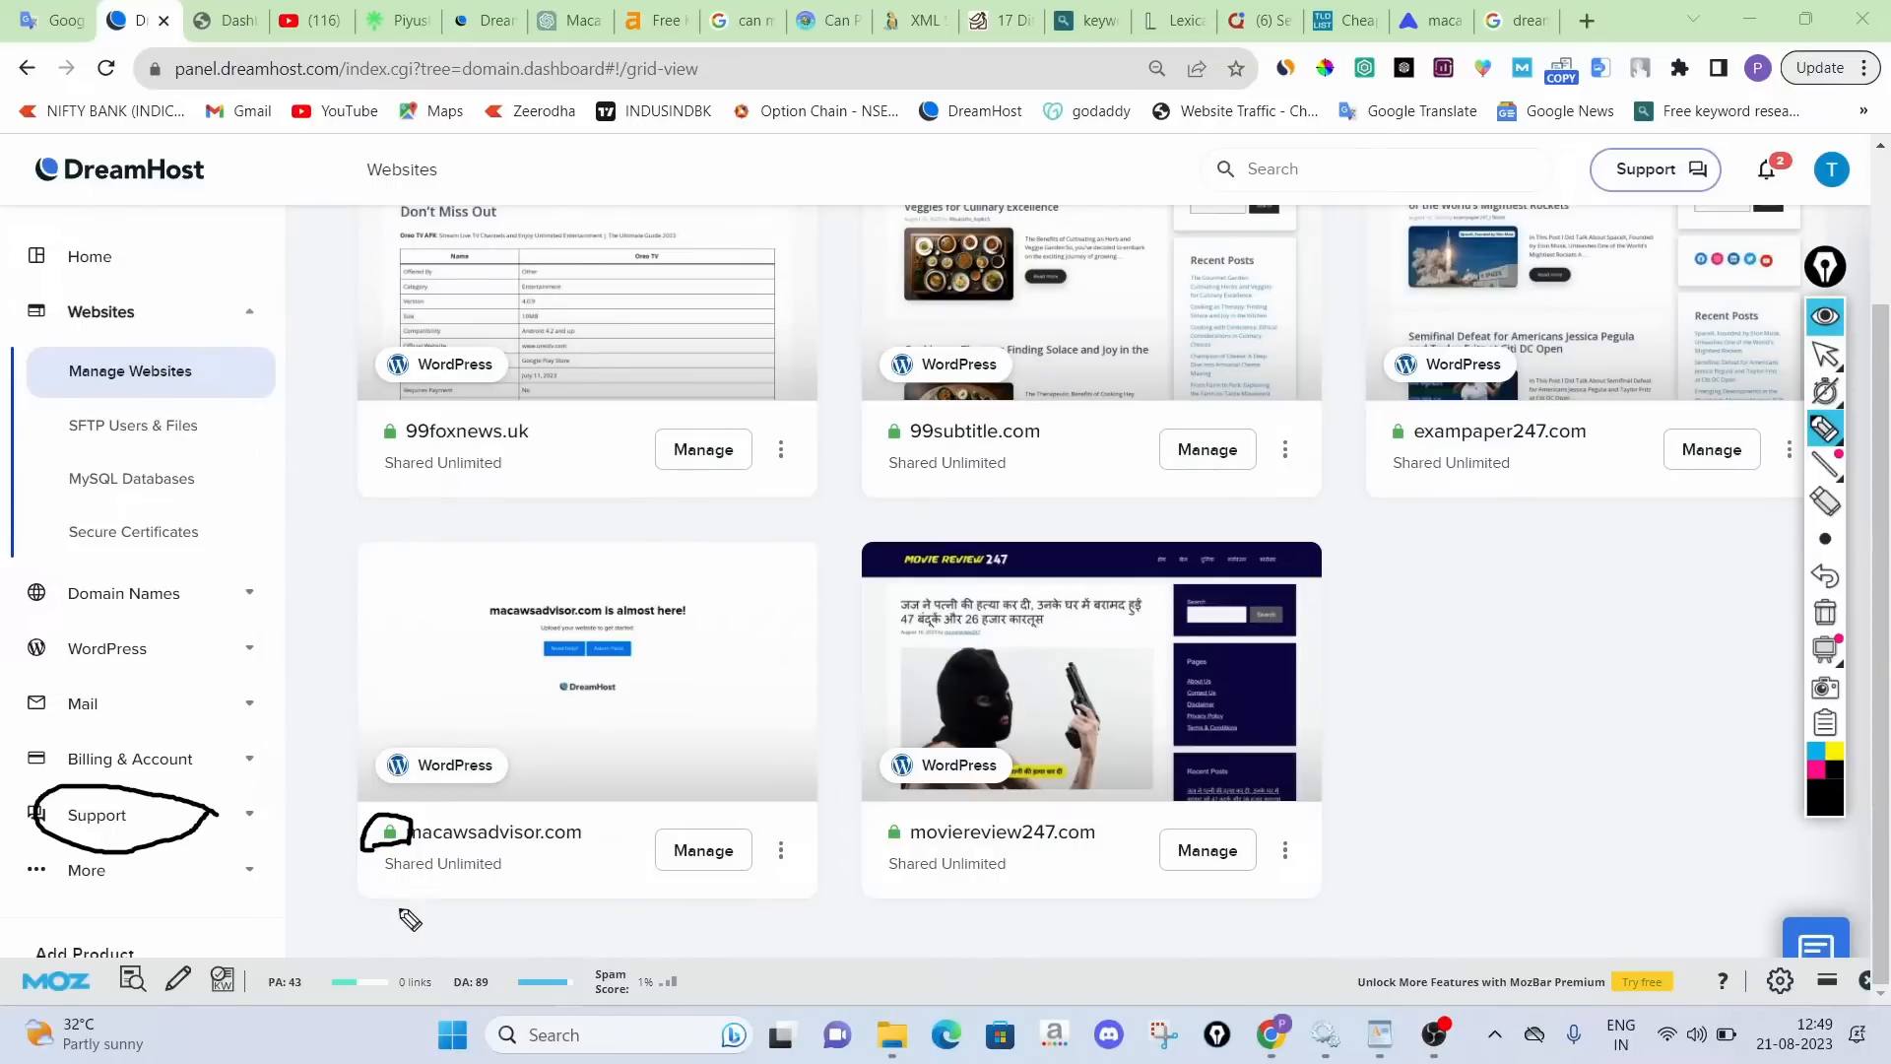
mouse_move(362, 750)
mouse_down()
mouse_move(601, 680)
mouse_move(620, 603)
mouse_move(754, 617)
mouse_up()
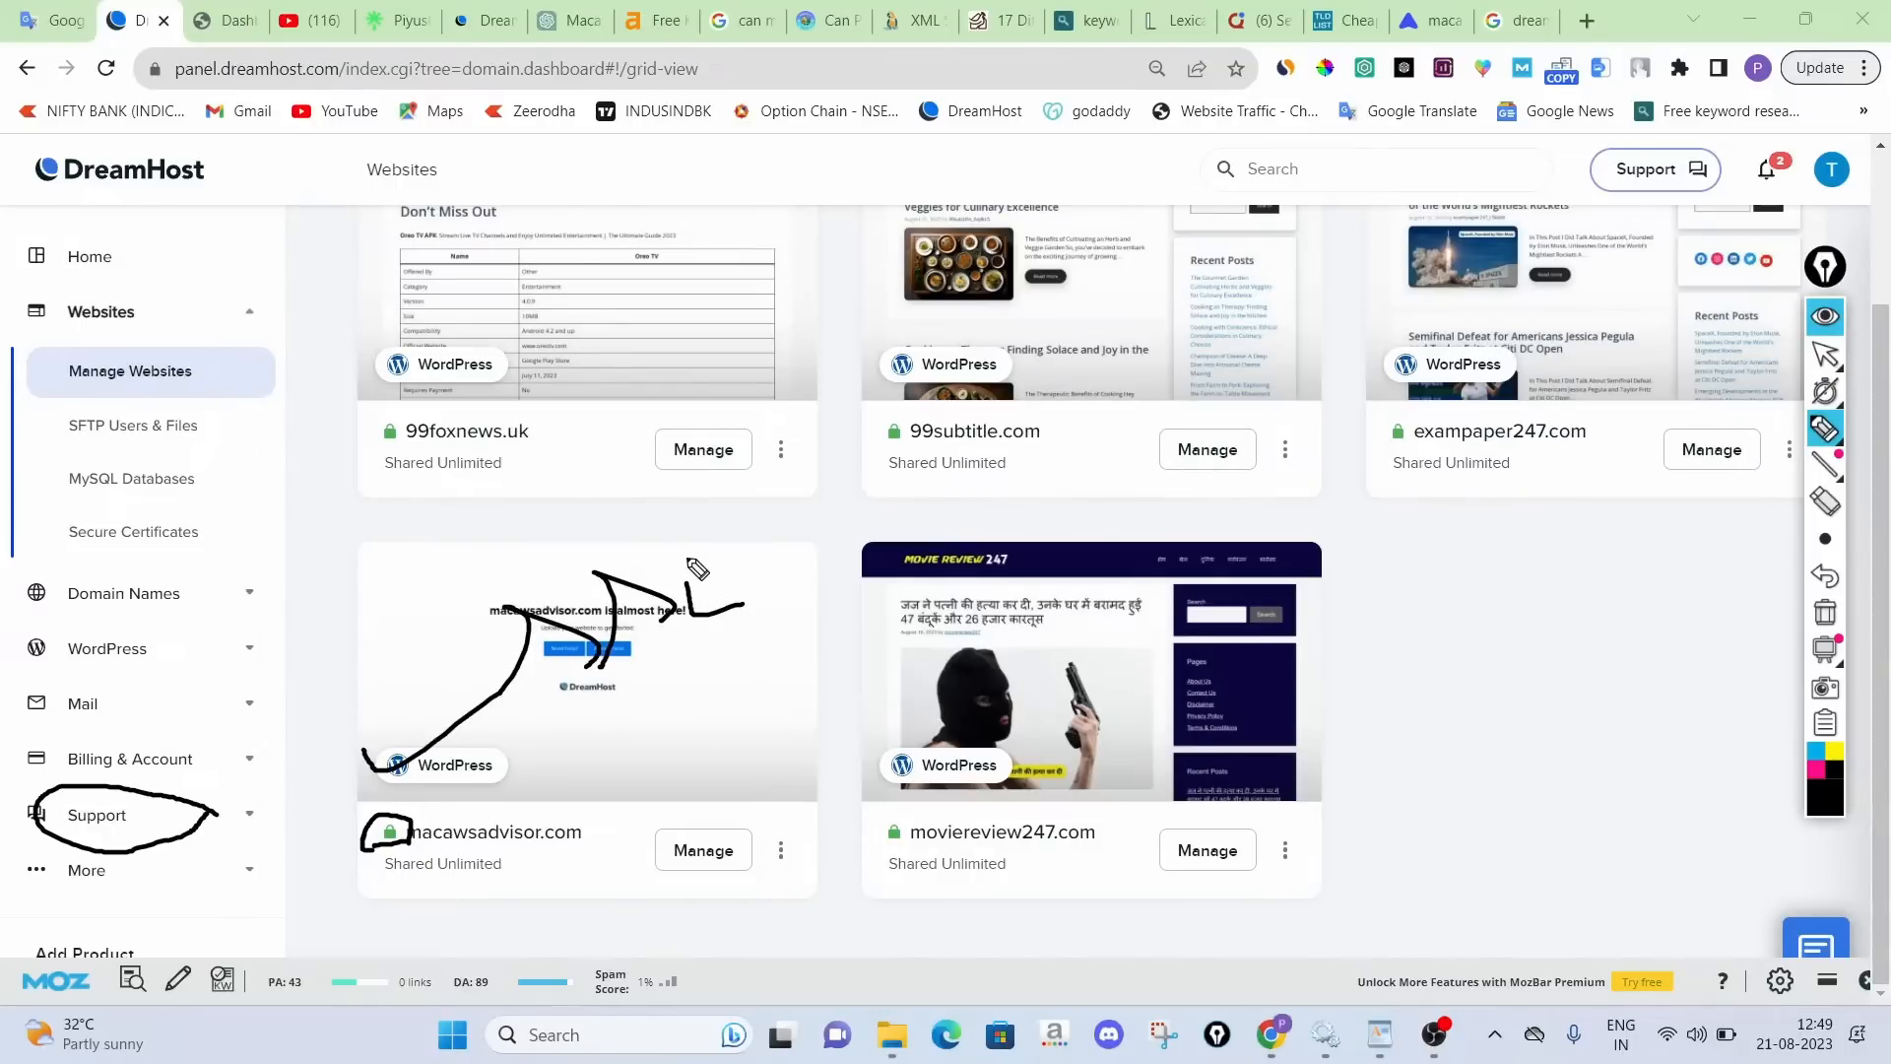
drag(687, 553, 685, 594)
drag(559, 698, 739, 655)
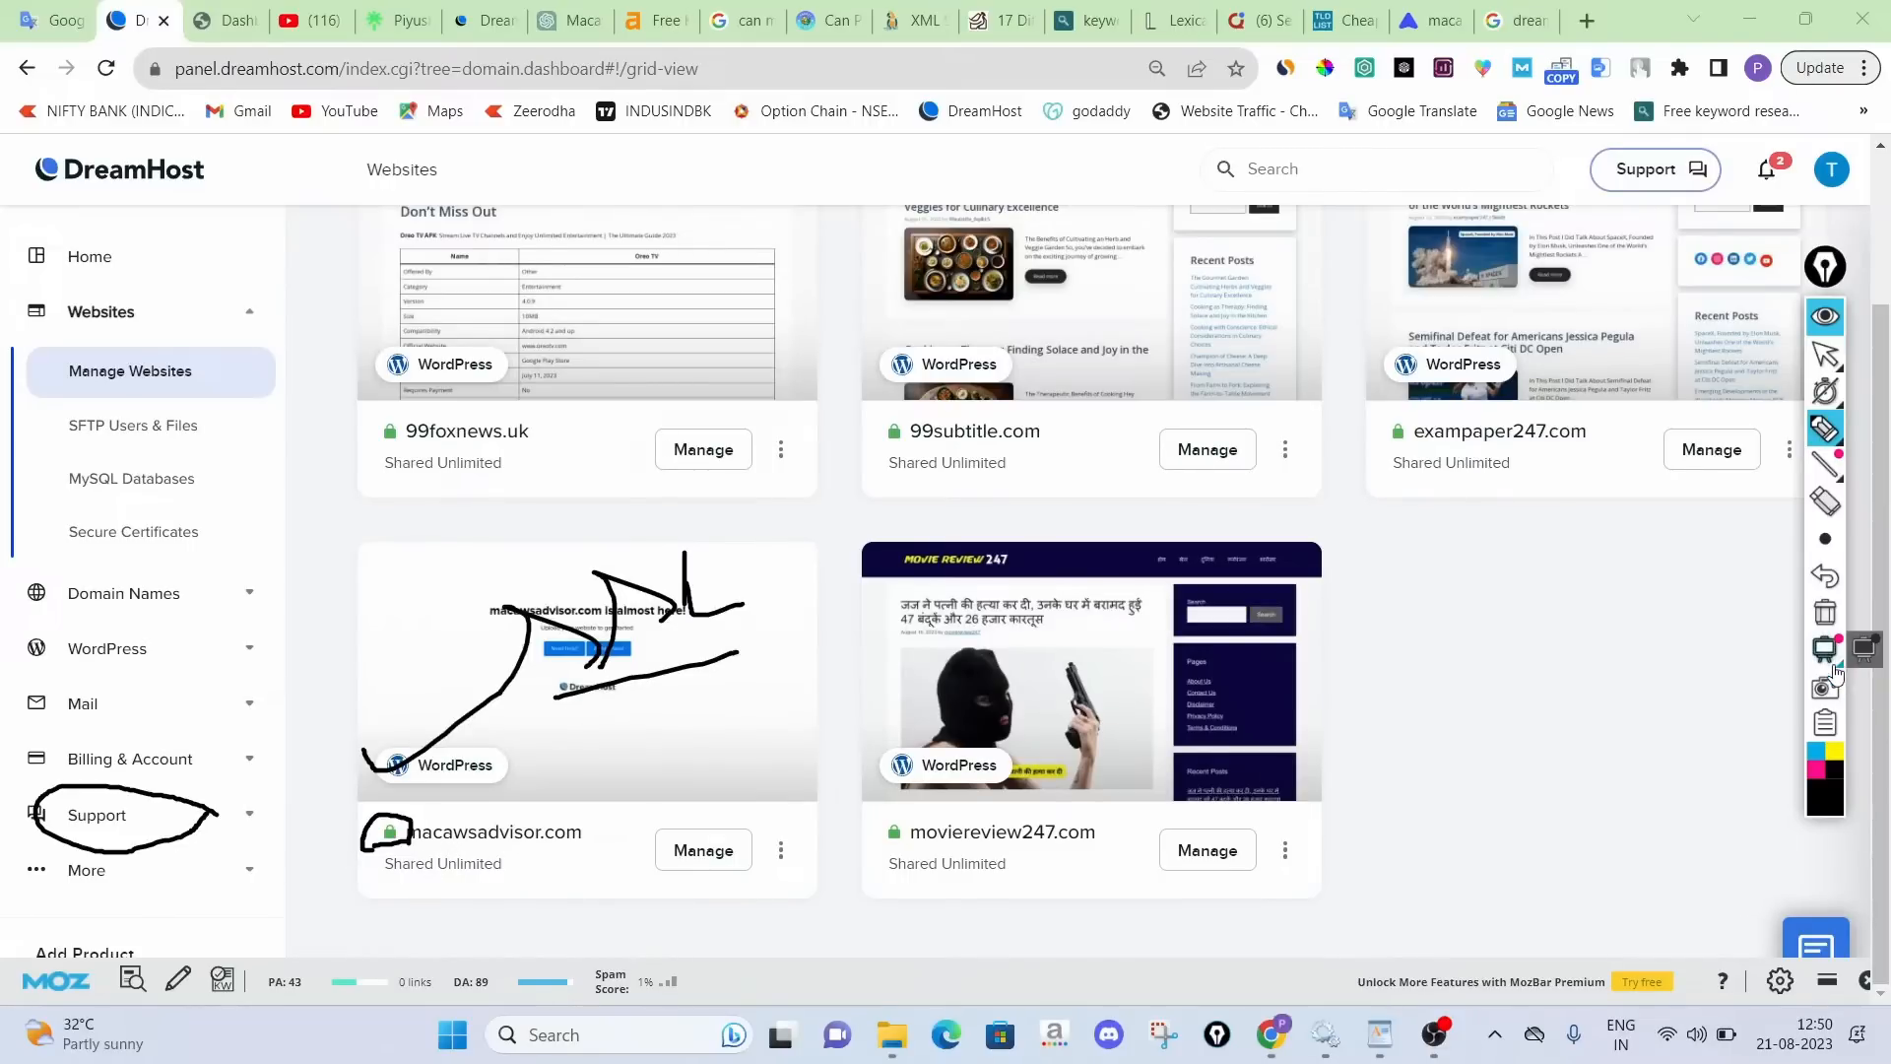
click(1828, 619)
click(1826, 315)
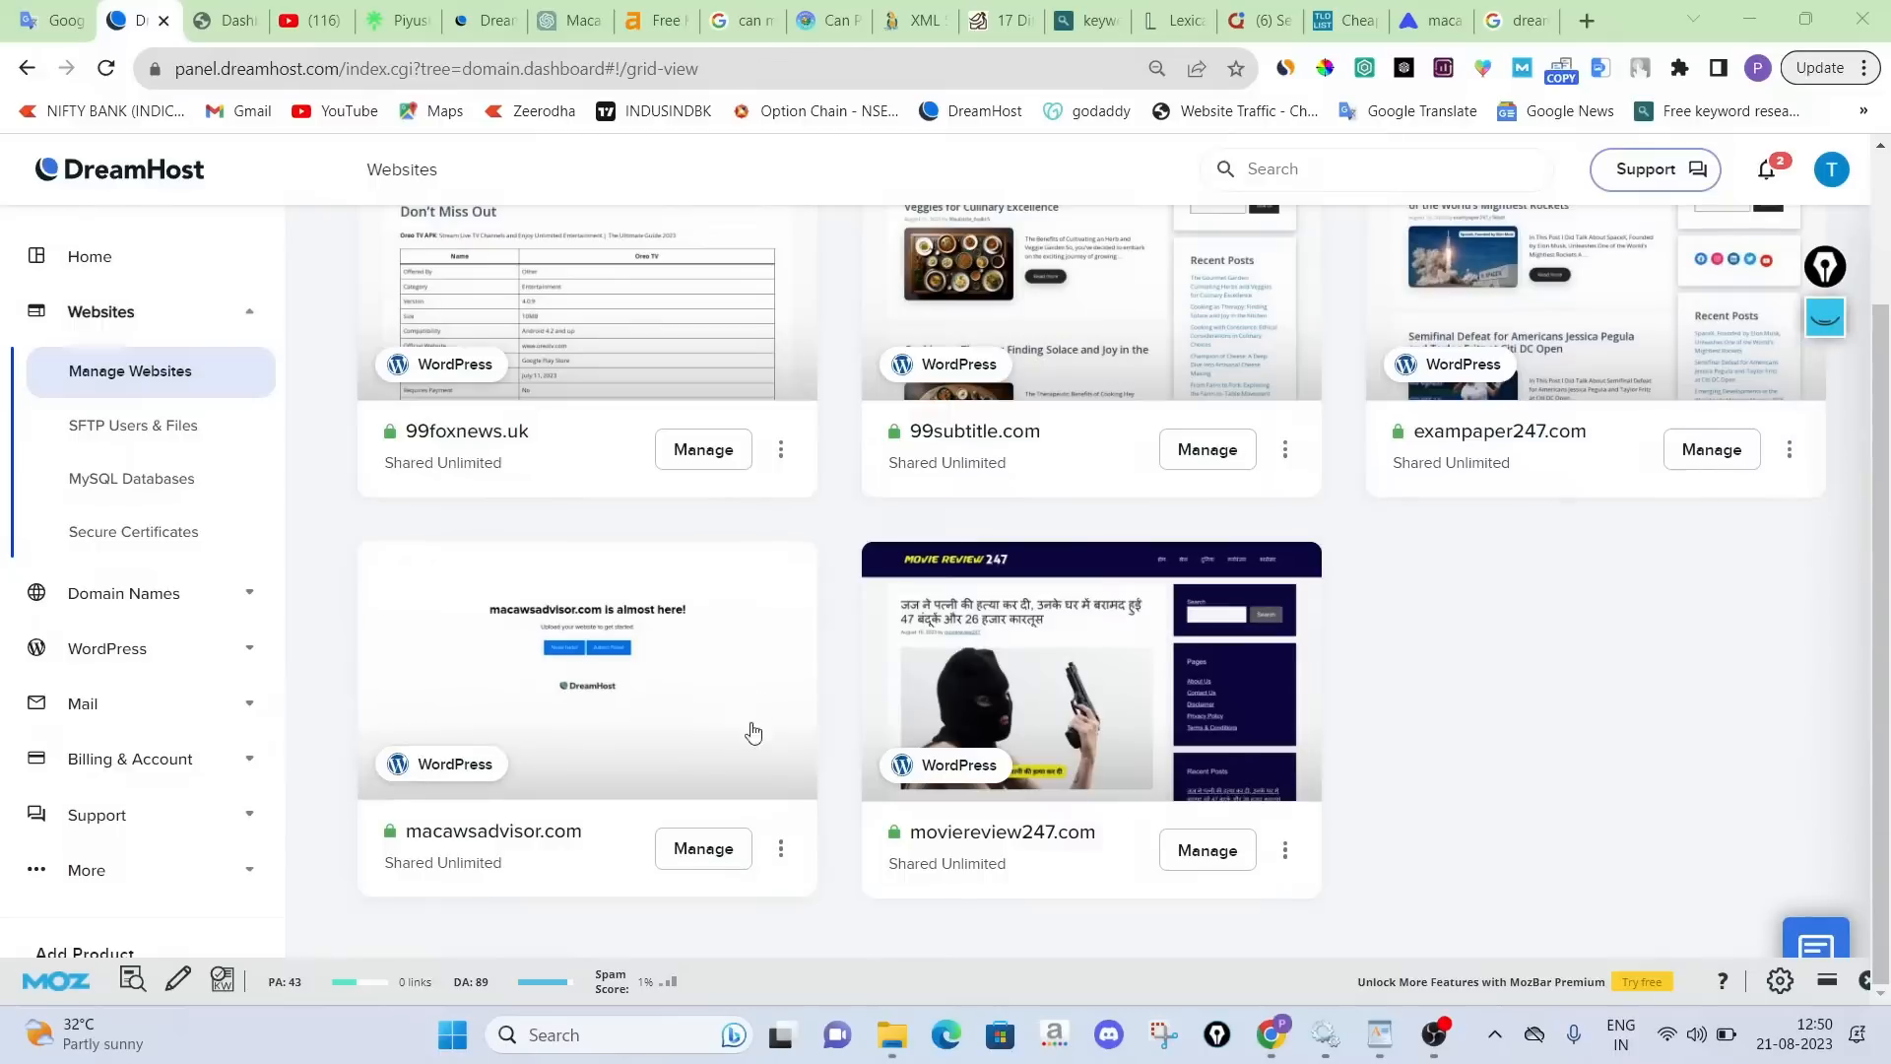
Open the macawsadvisor.com WordPress dashboard from DreamHost, open the live site in a separate tab, and place that tab before the dashboard
click(422, 767)
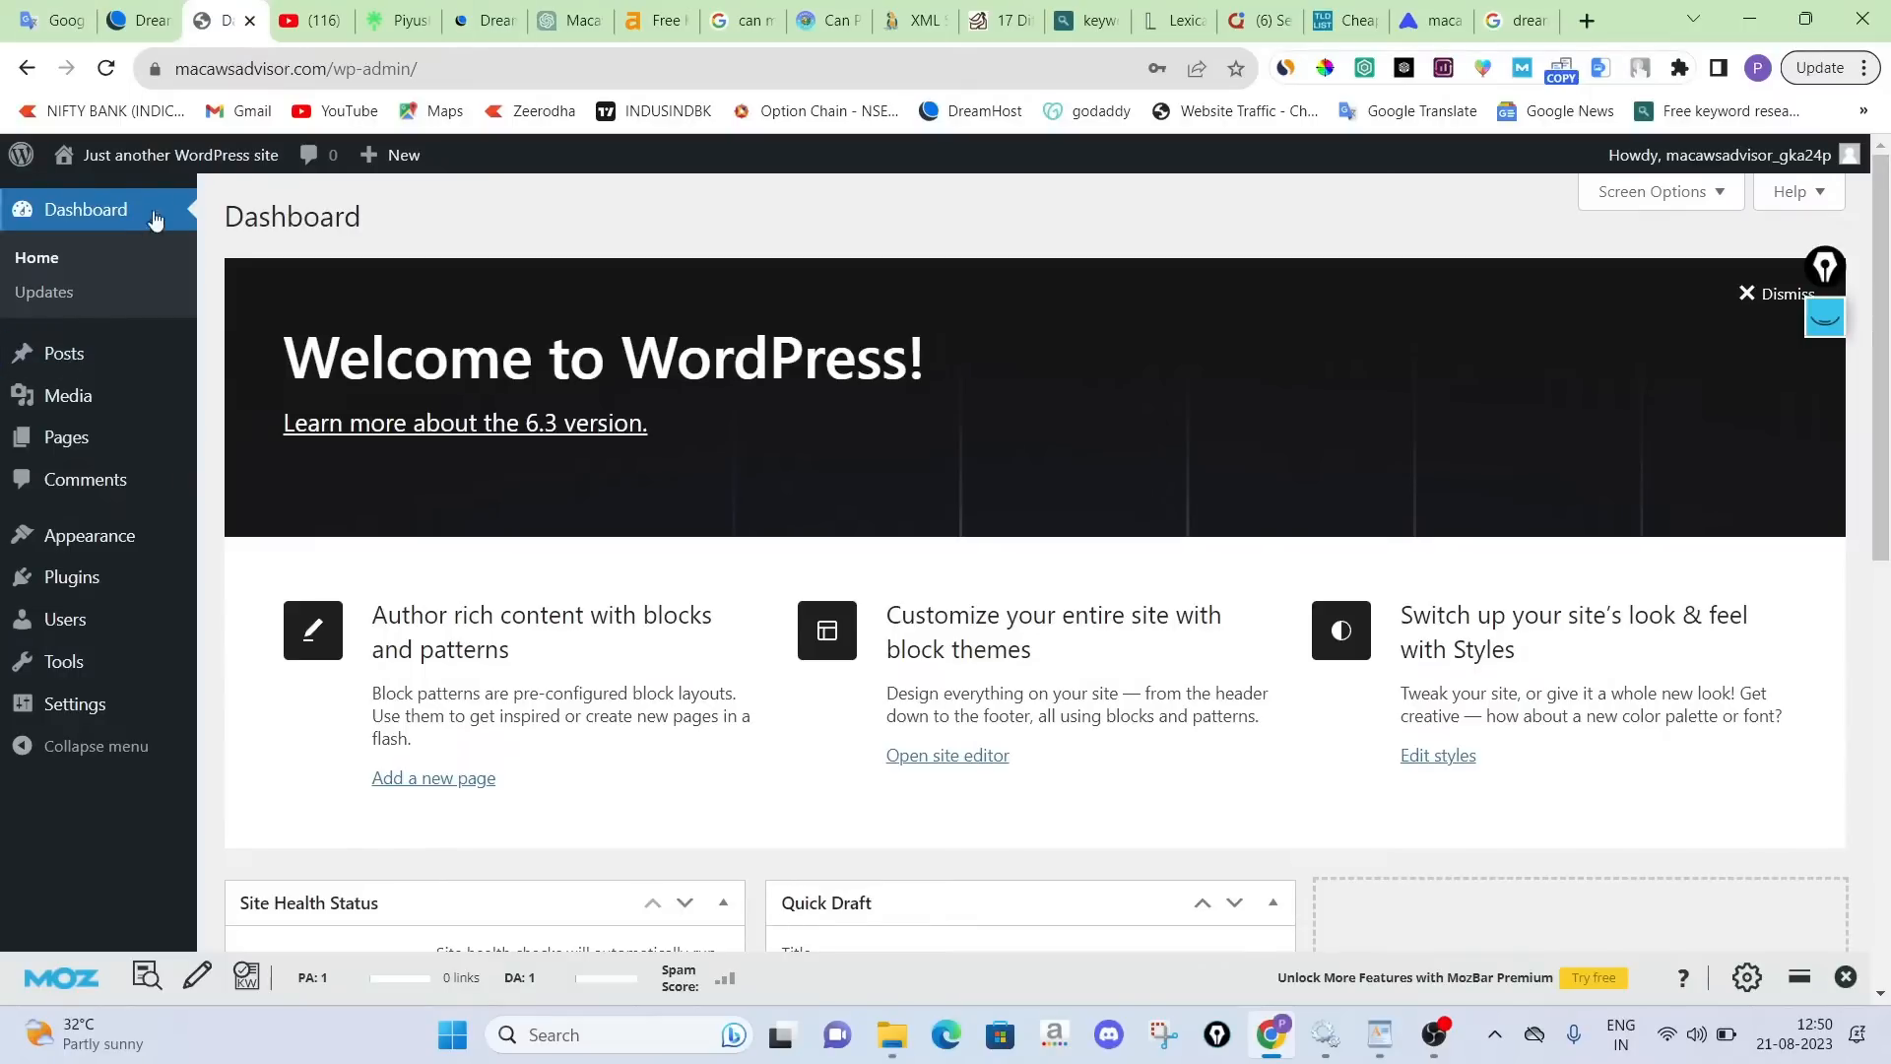
right_click(160, 156)
click(203, 179)
drag(286, 6, 219, 4)
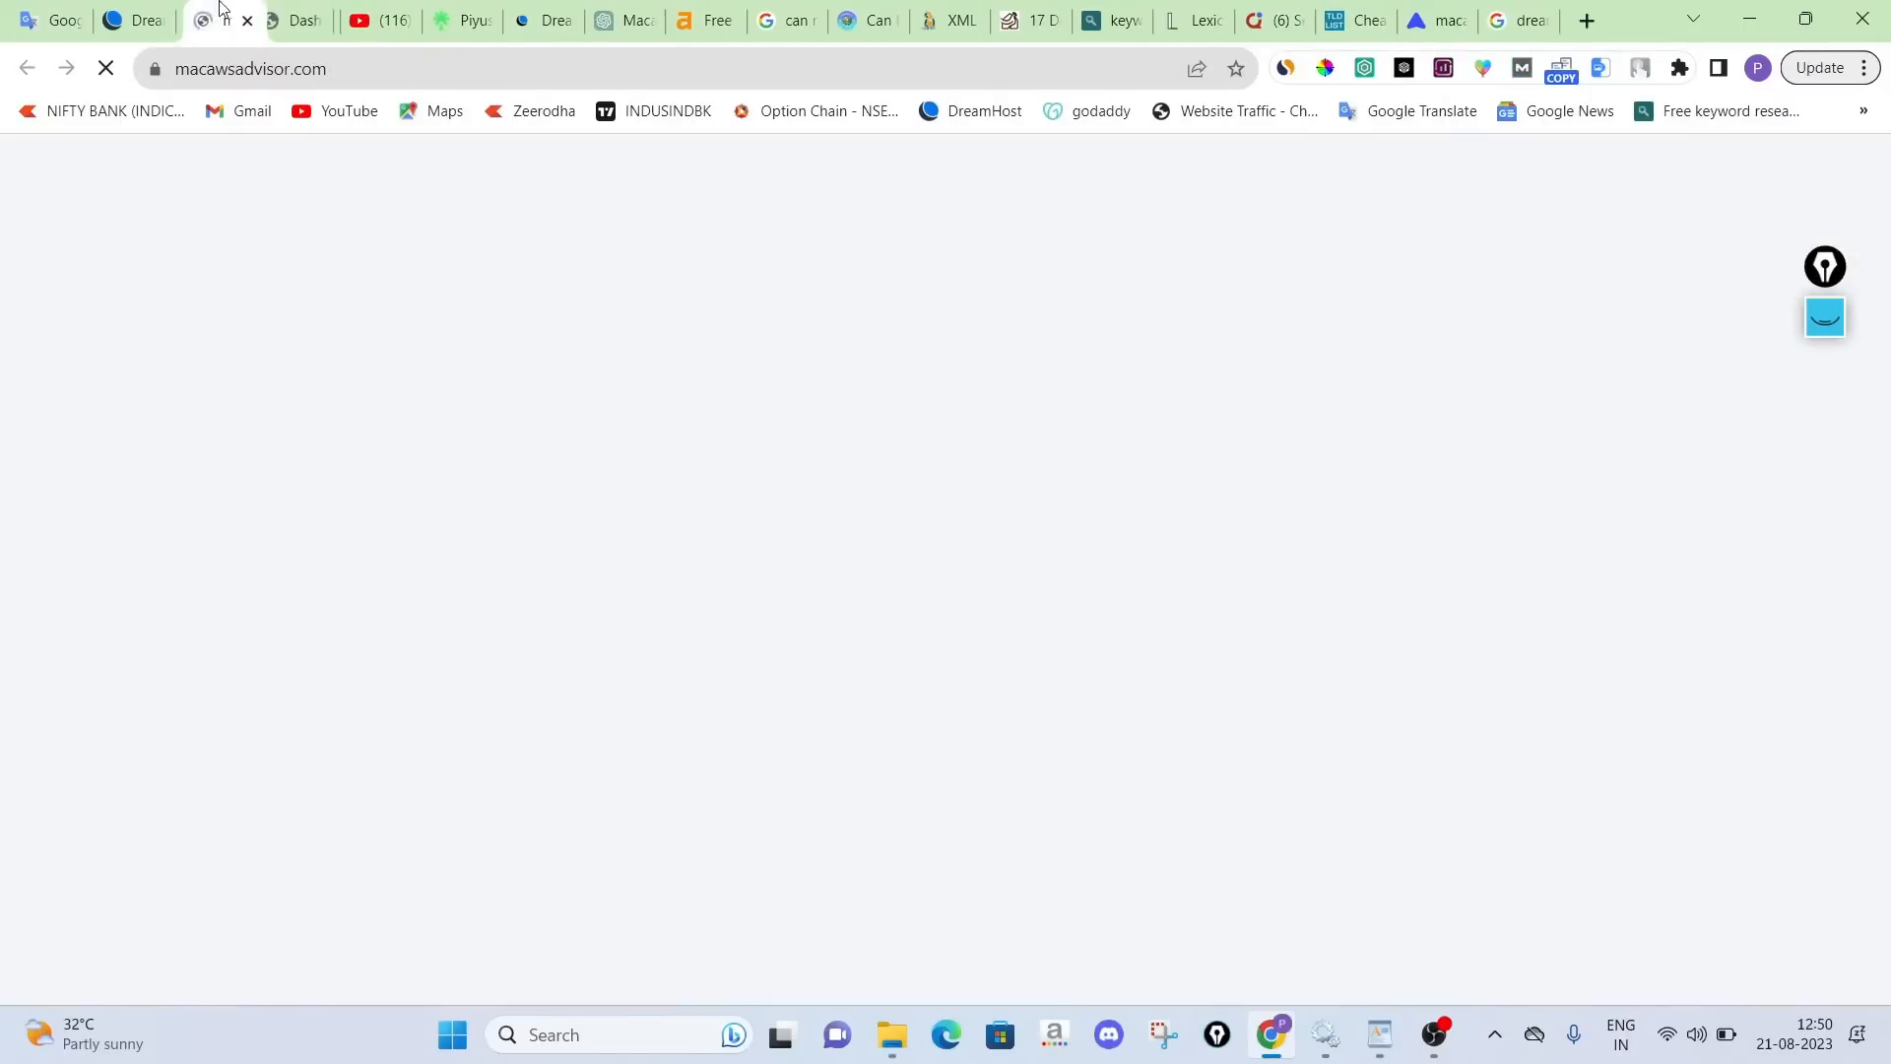
Reveal the live site's full web address, draw a stroke towards it, and clear the annotation
click(345, 65)
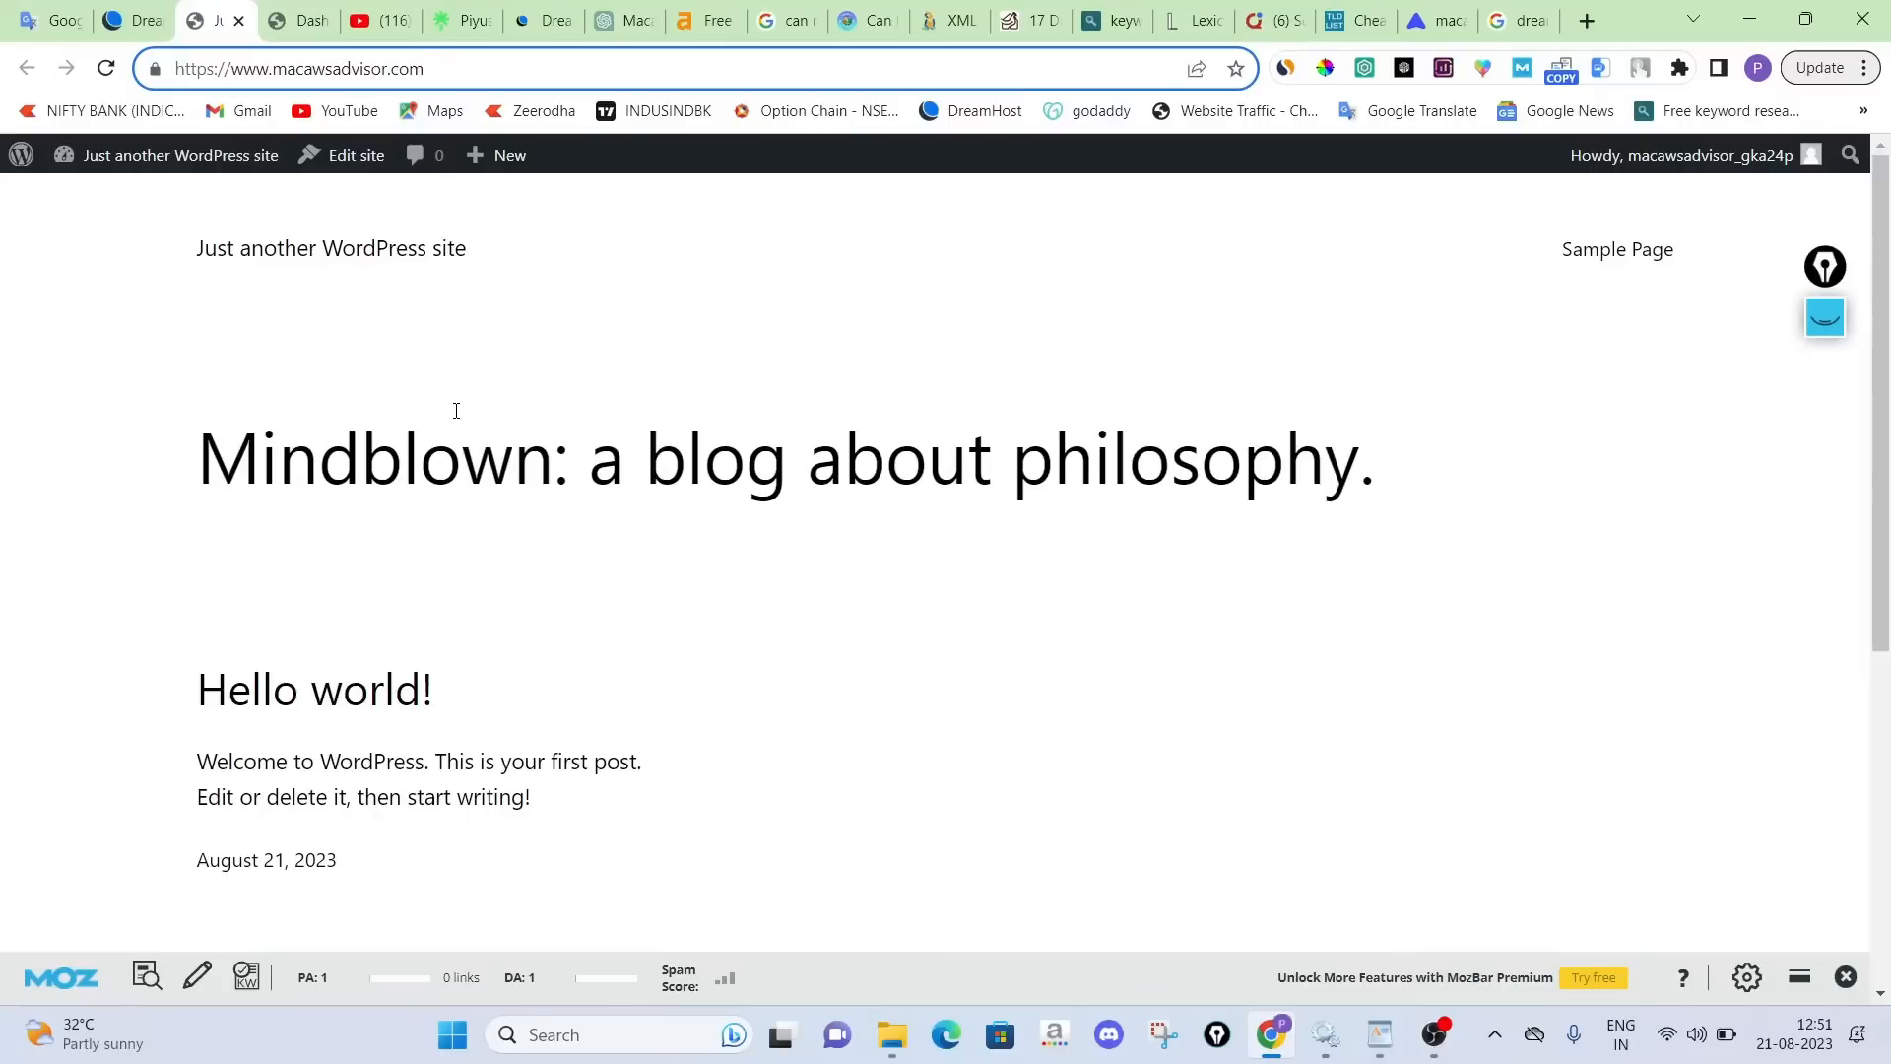
click(1826, 317)
mouse_move(1064, 548)
mouse_down()
mouse_move(458, 228)
mouse_move(215, 44)
mouse_move(268, 91)
mouse_up()
click(1826, 613)
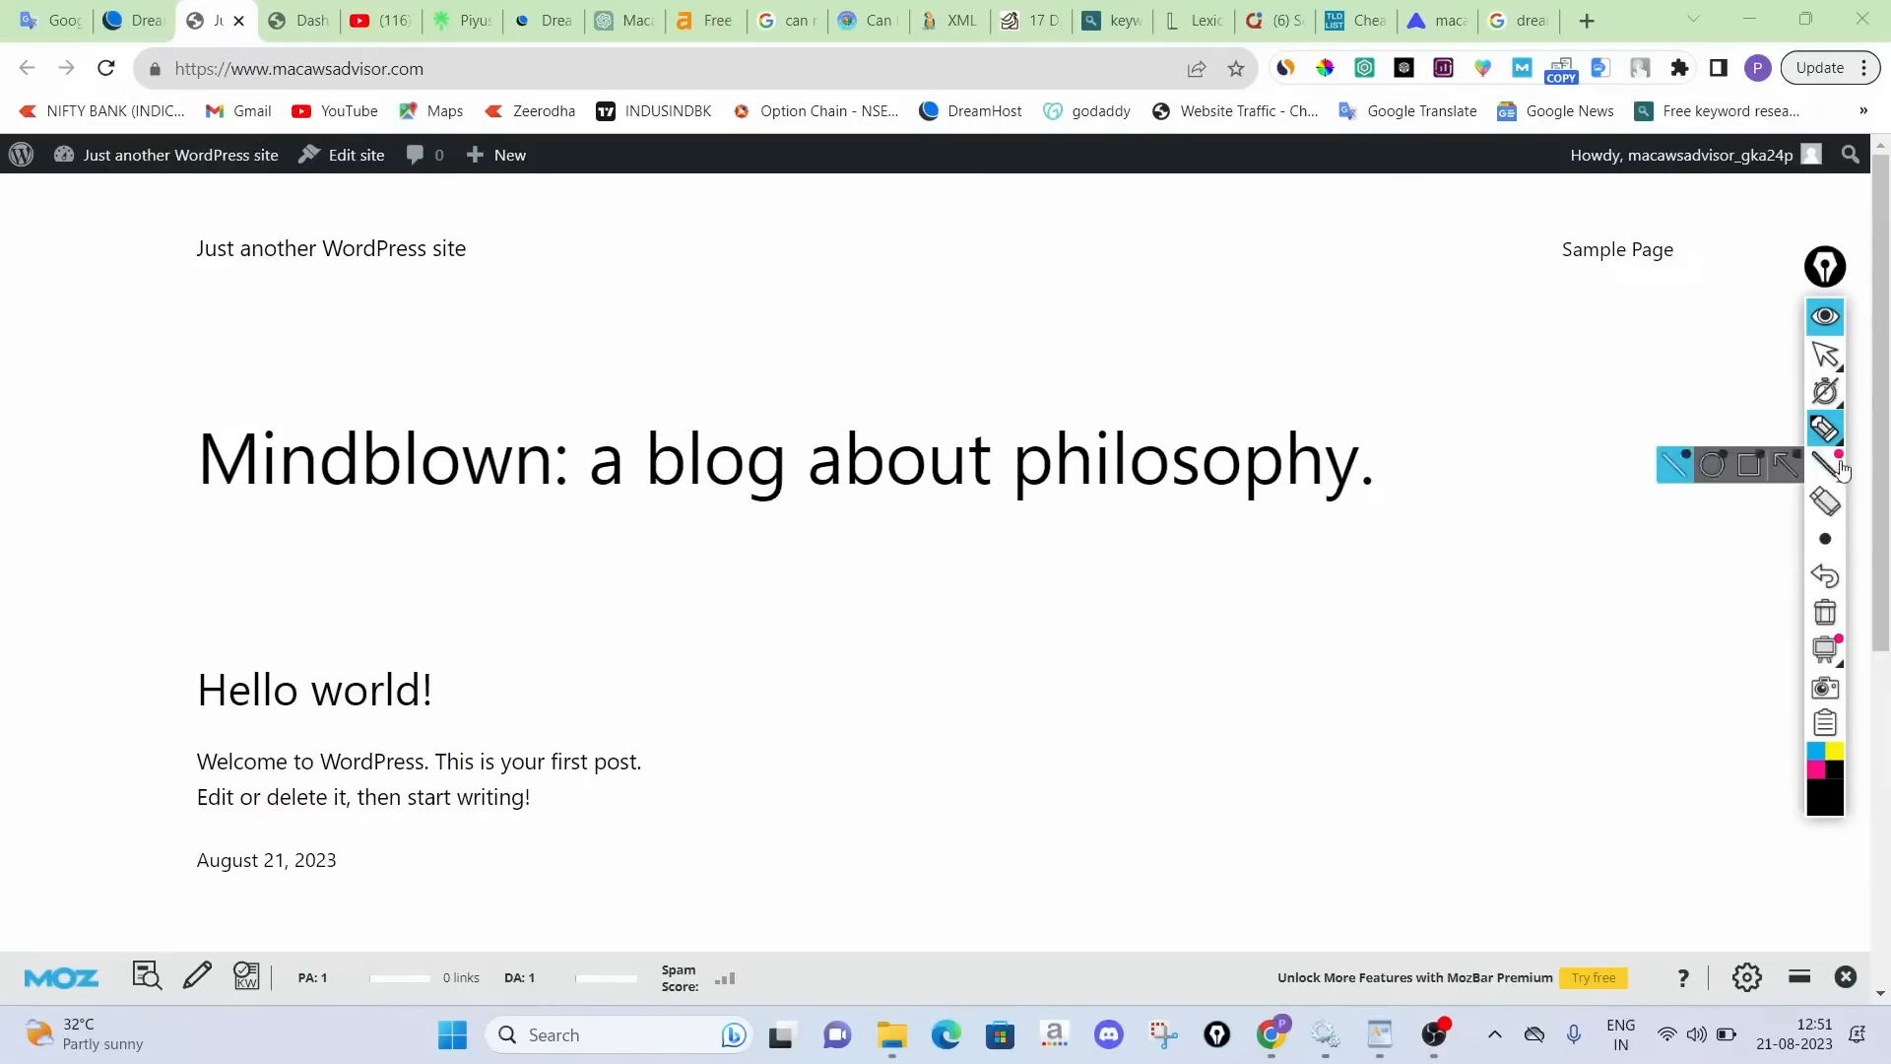
click(1822, 330)
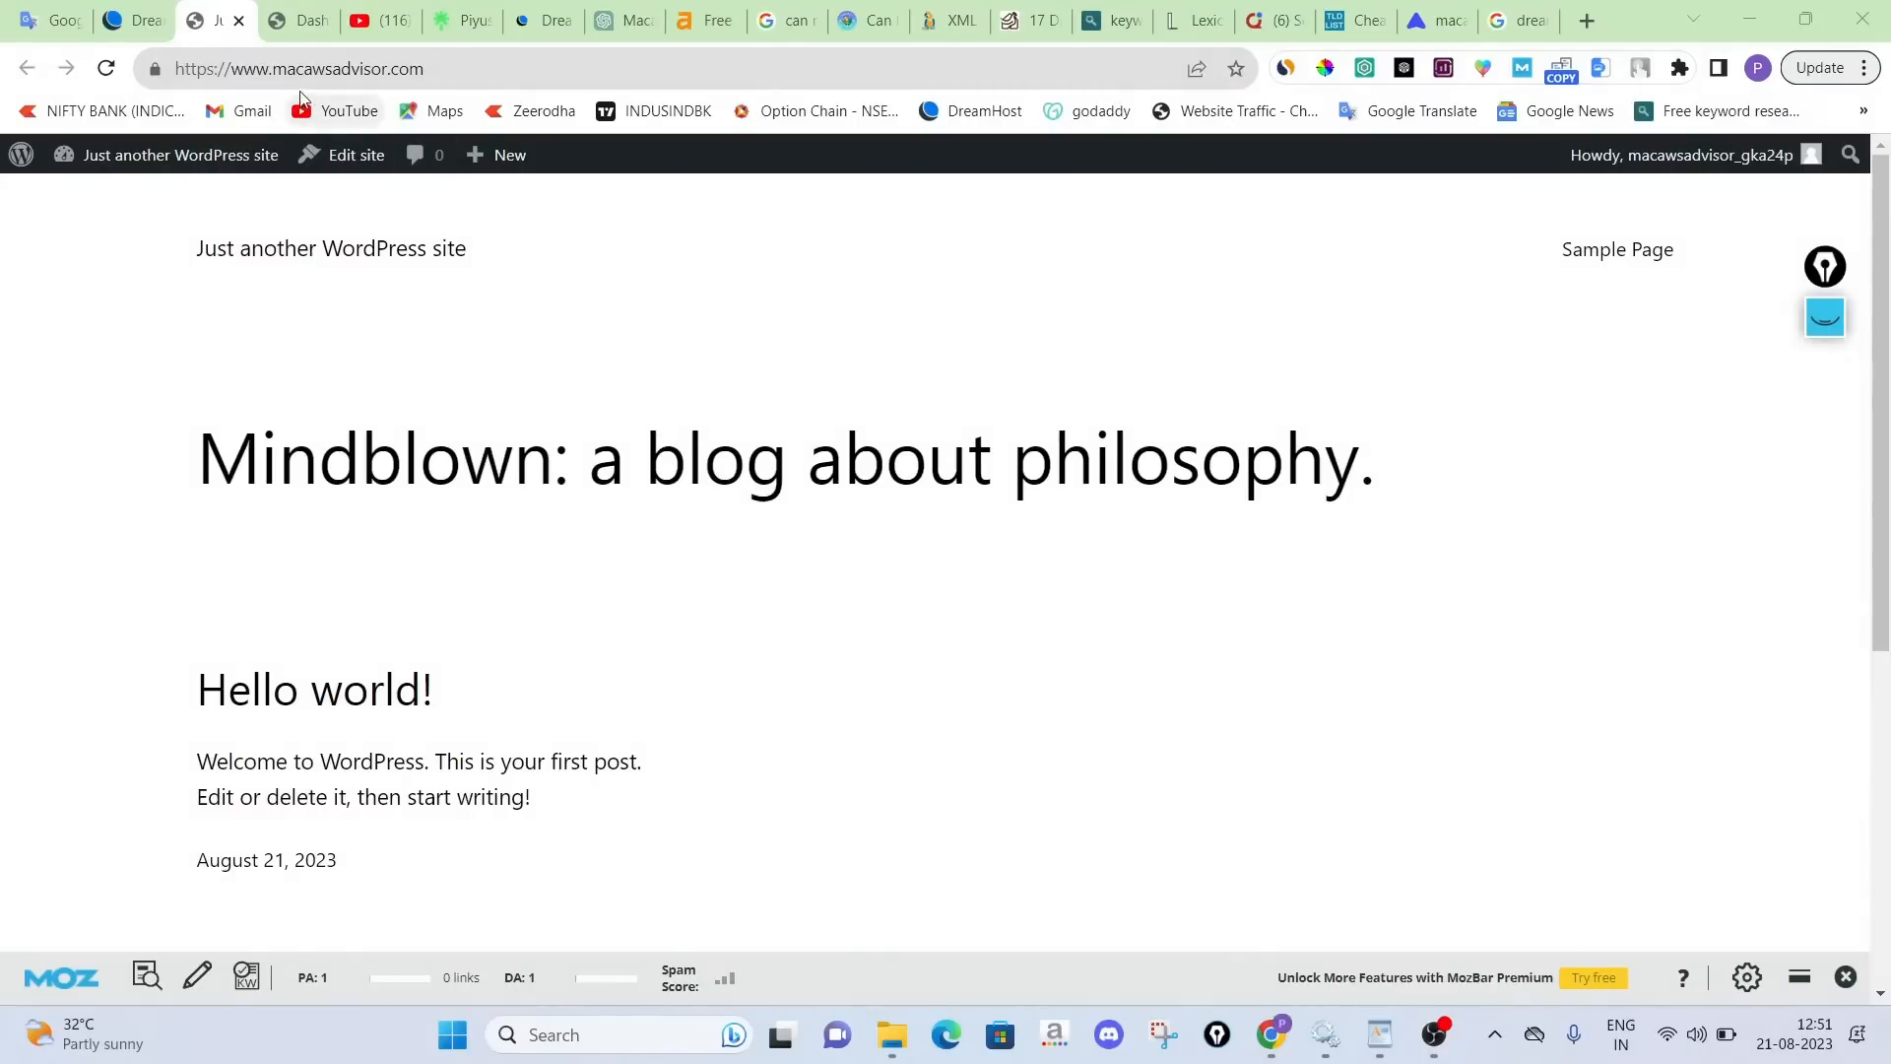
click(300, 30)
scroll(168, 611, down, 4)
mouse_move(85, 709)
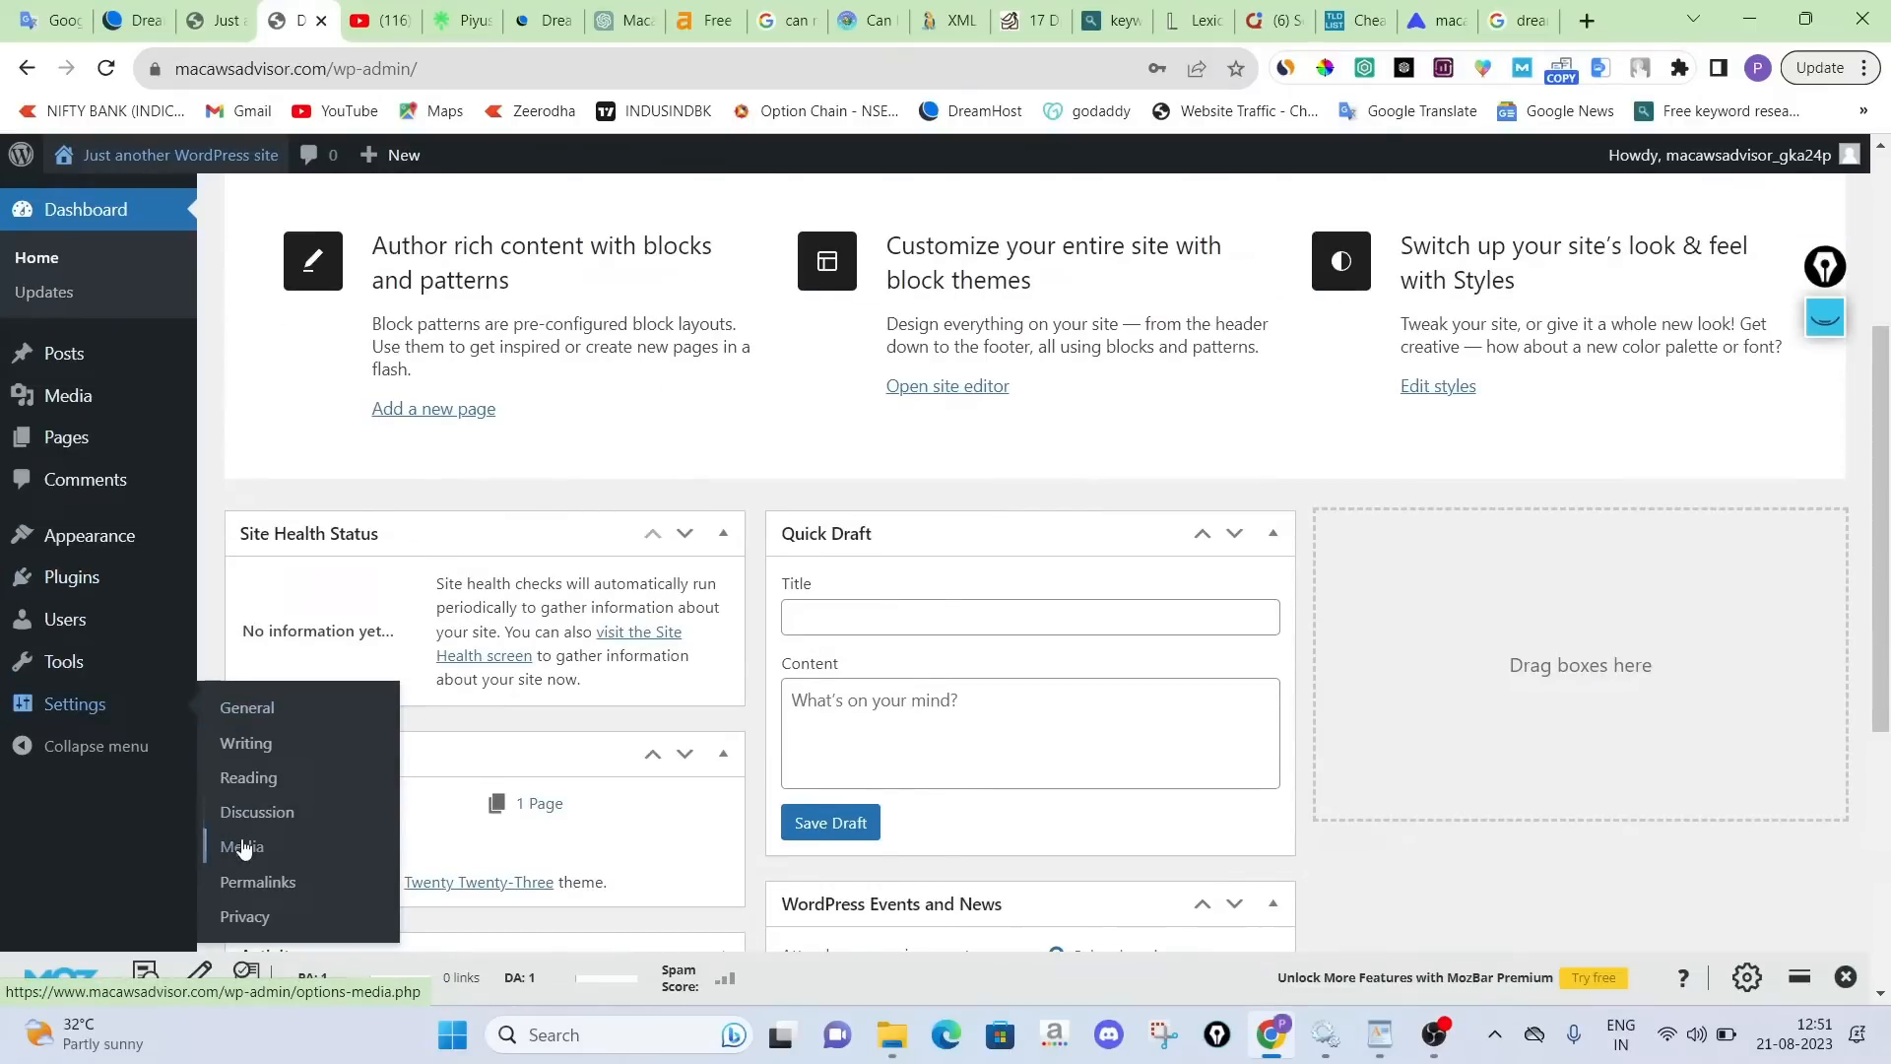
click(242, 722)
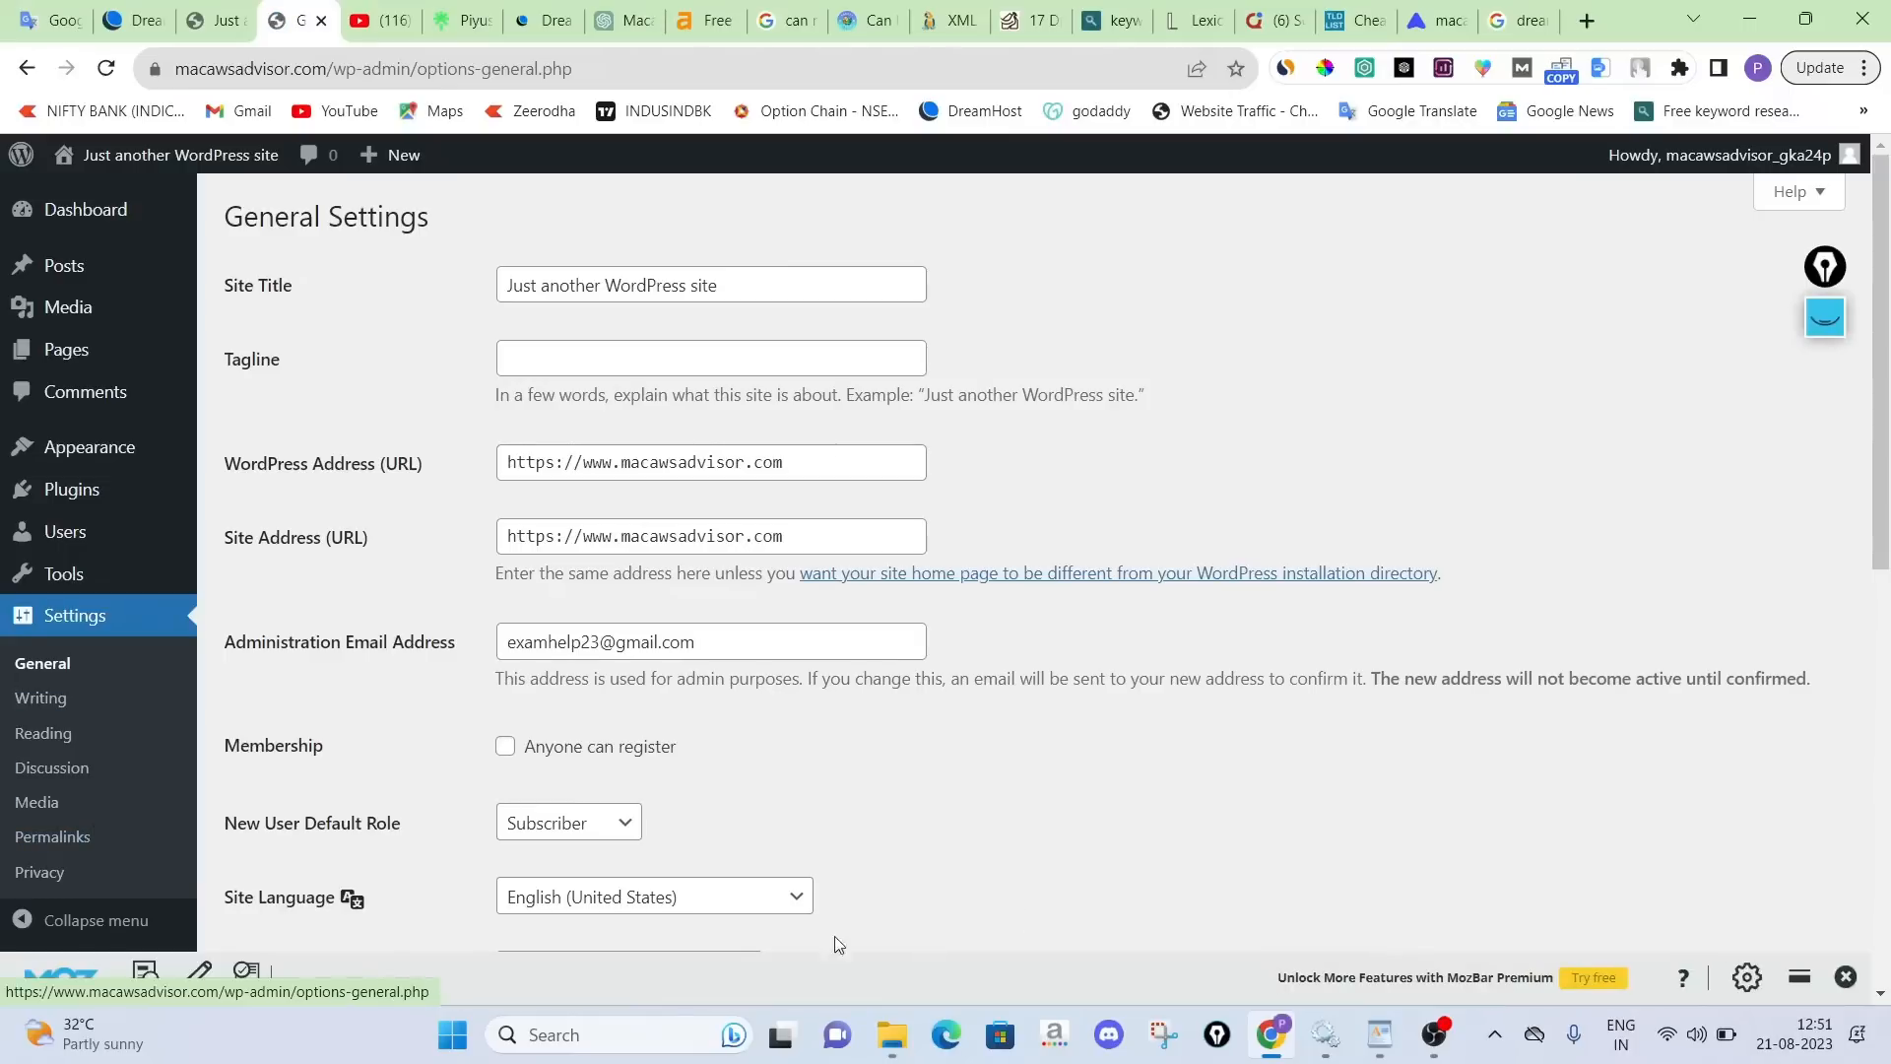
scroll(576, 445, down, 2)
scroll(571, 450, up, 2)
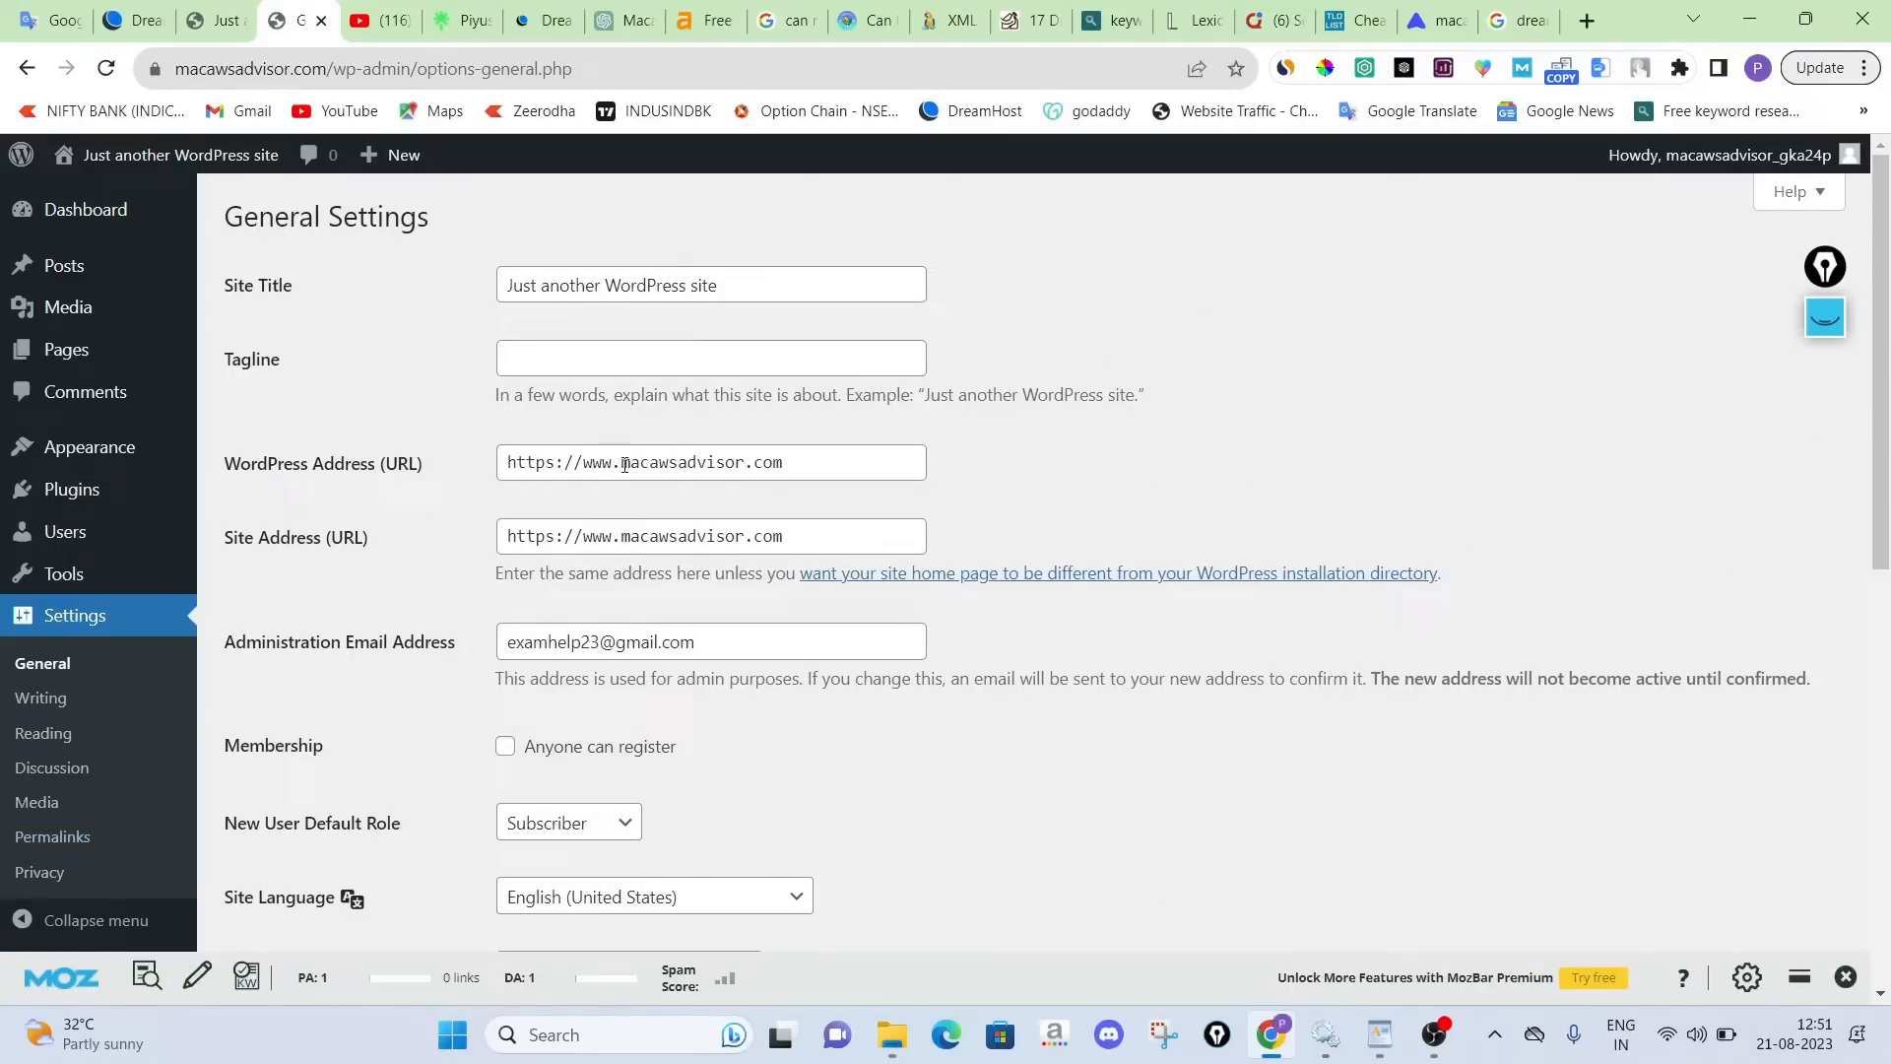
drag(625, 465, 594, 463)
key(BackSpace)
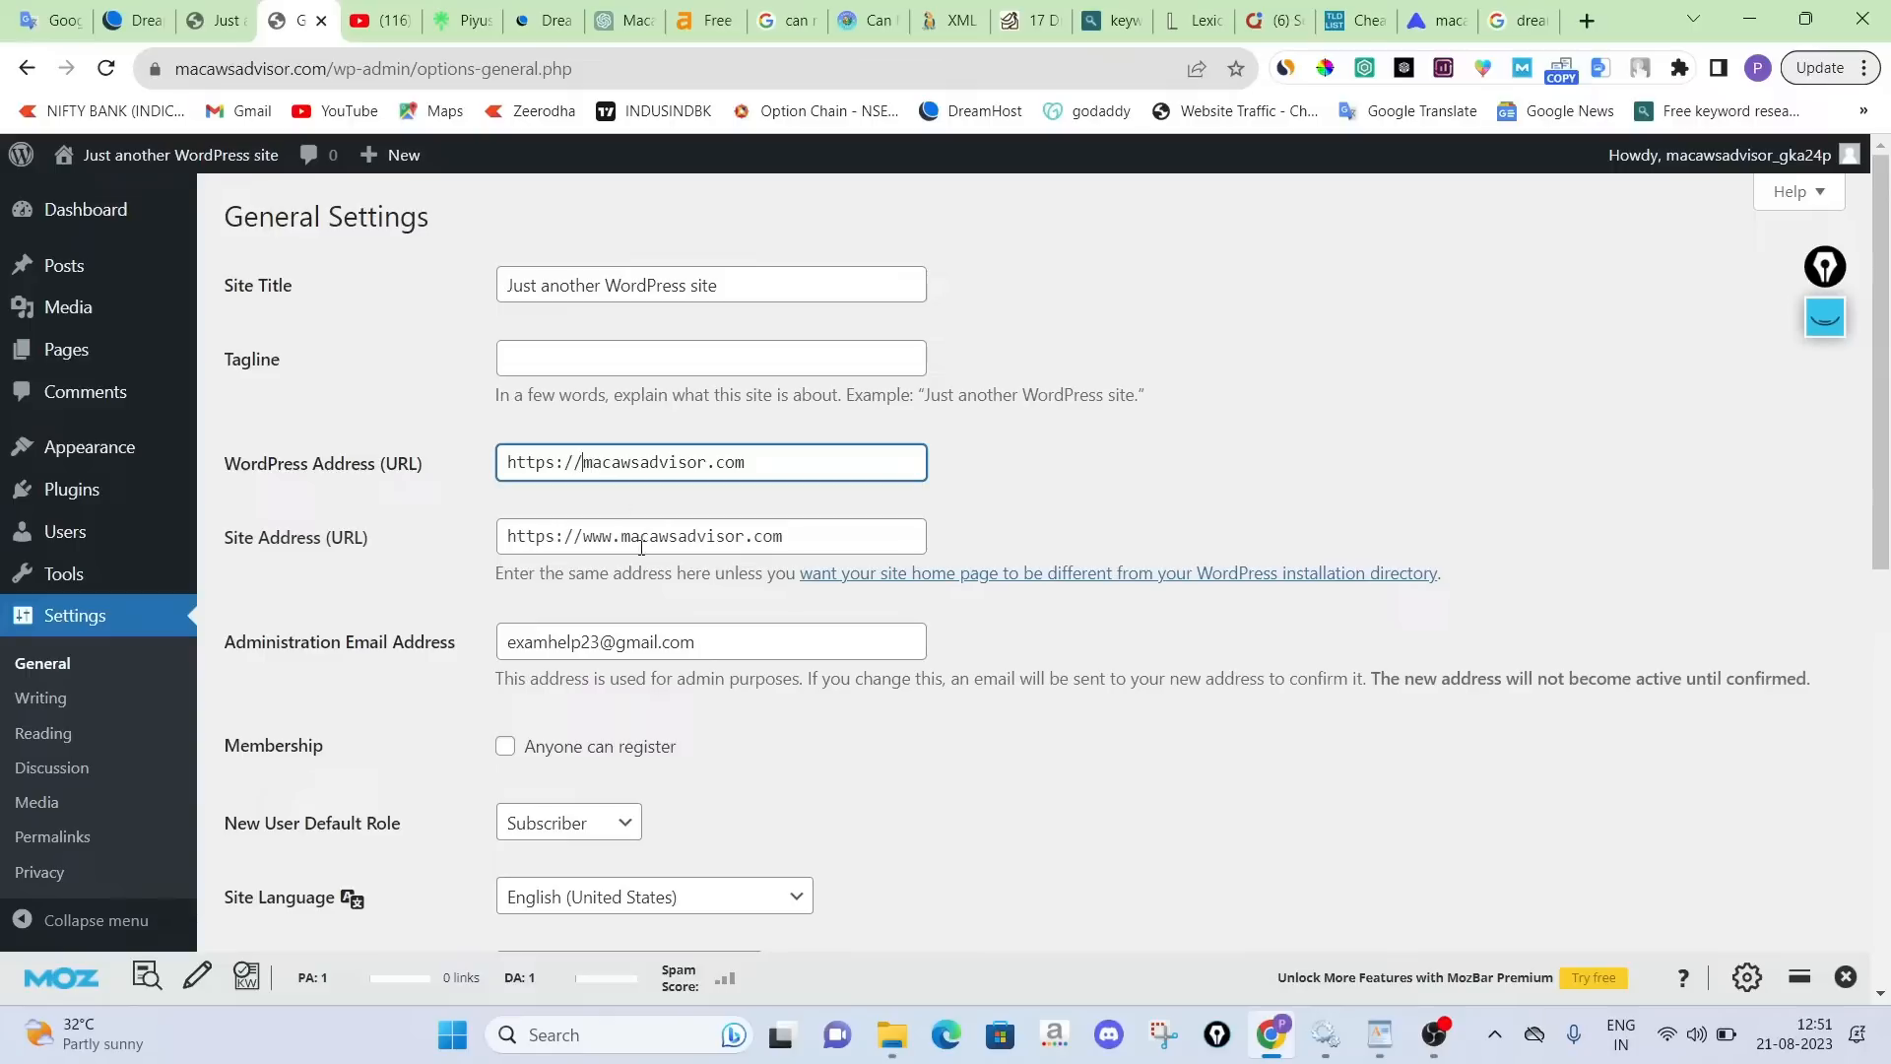
drag(620, 537, 583, 537)
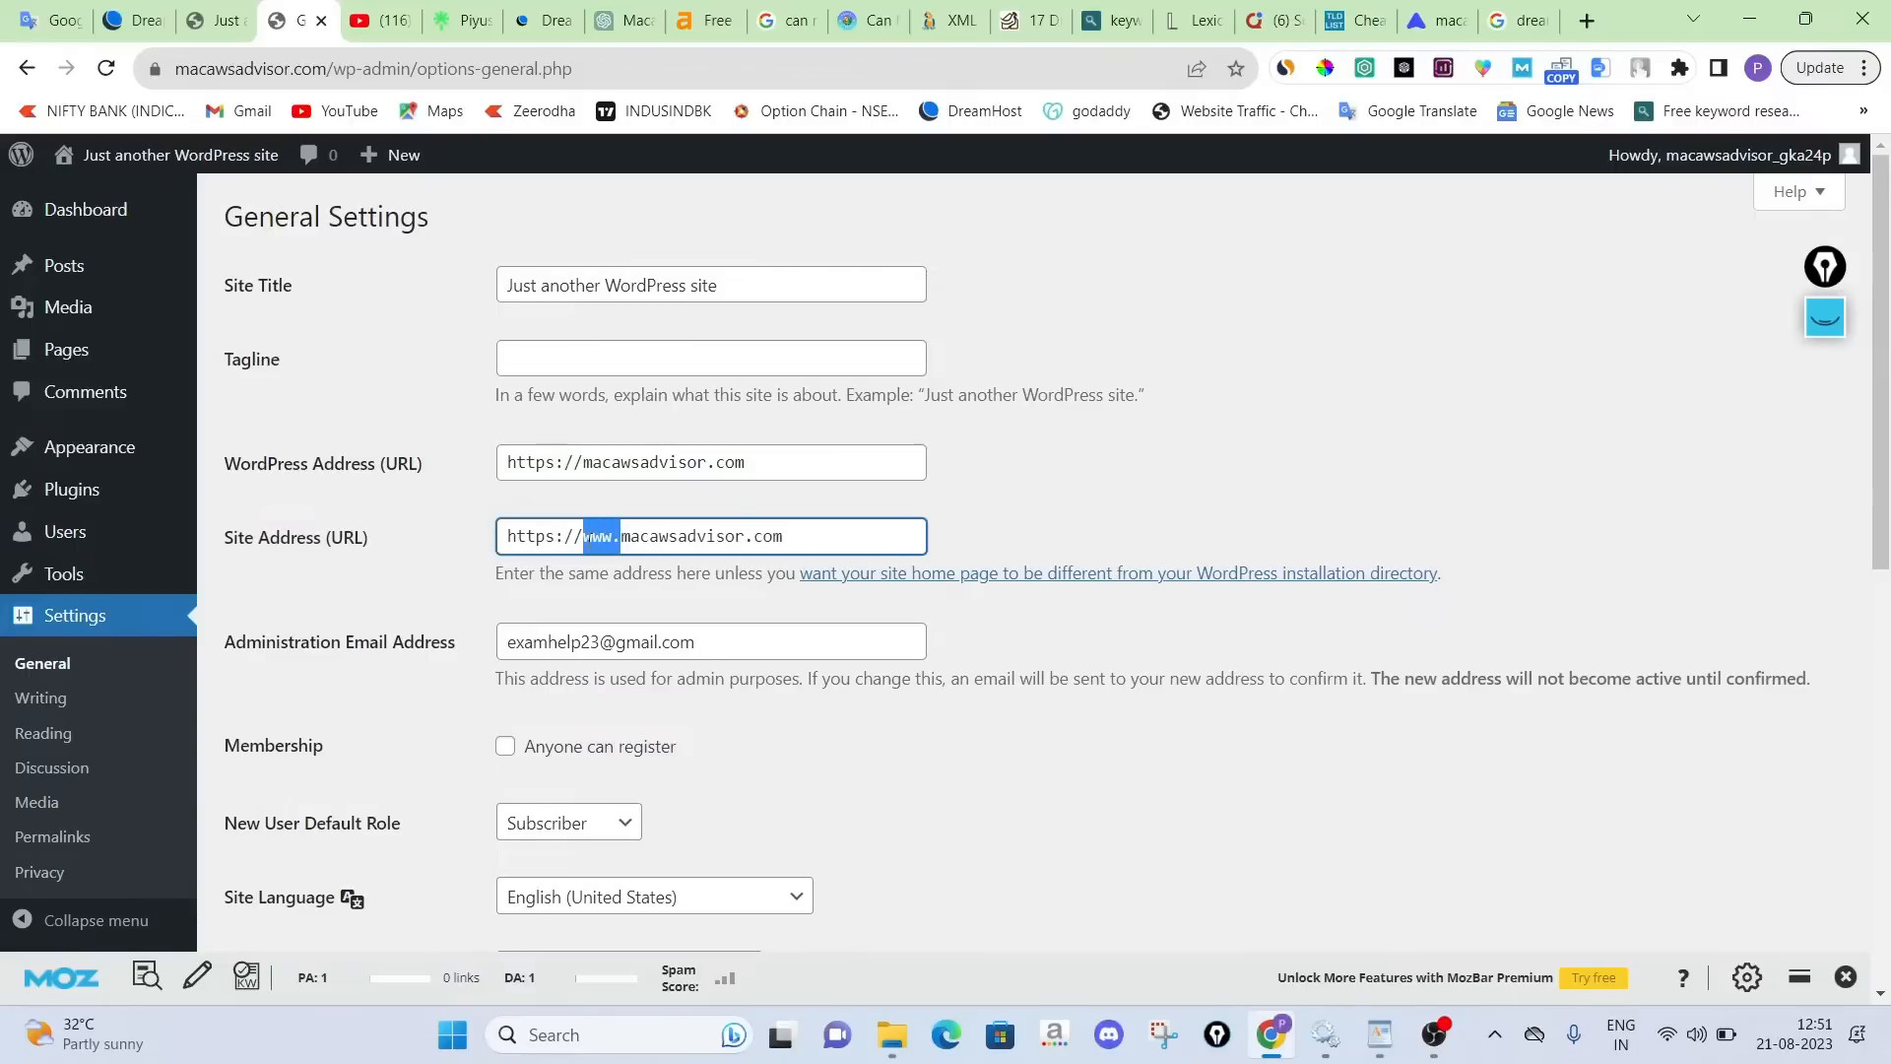
key(BackSpace)
click(987, 524)
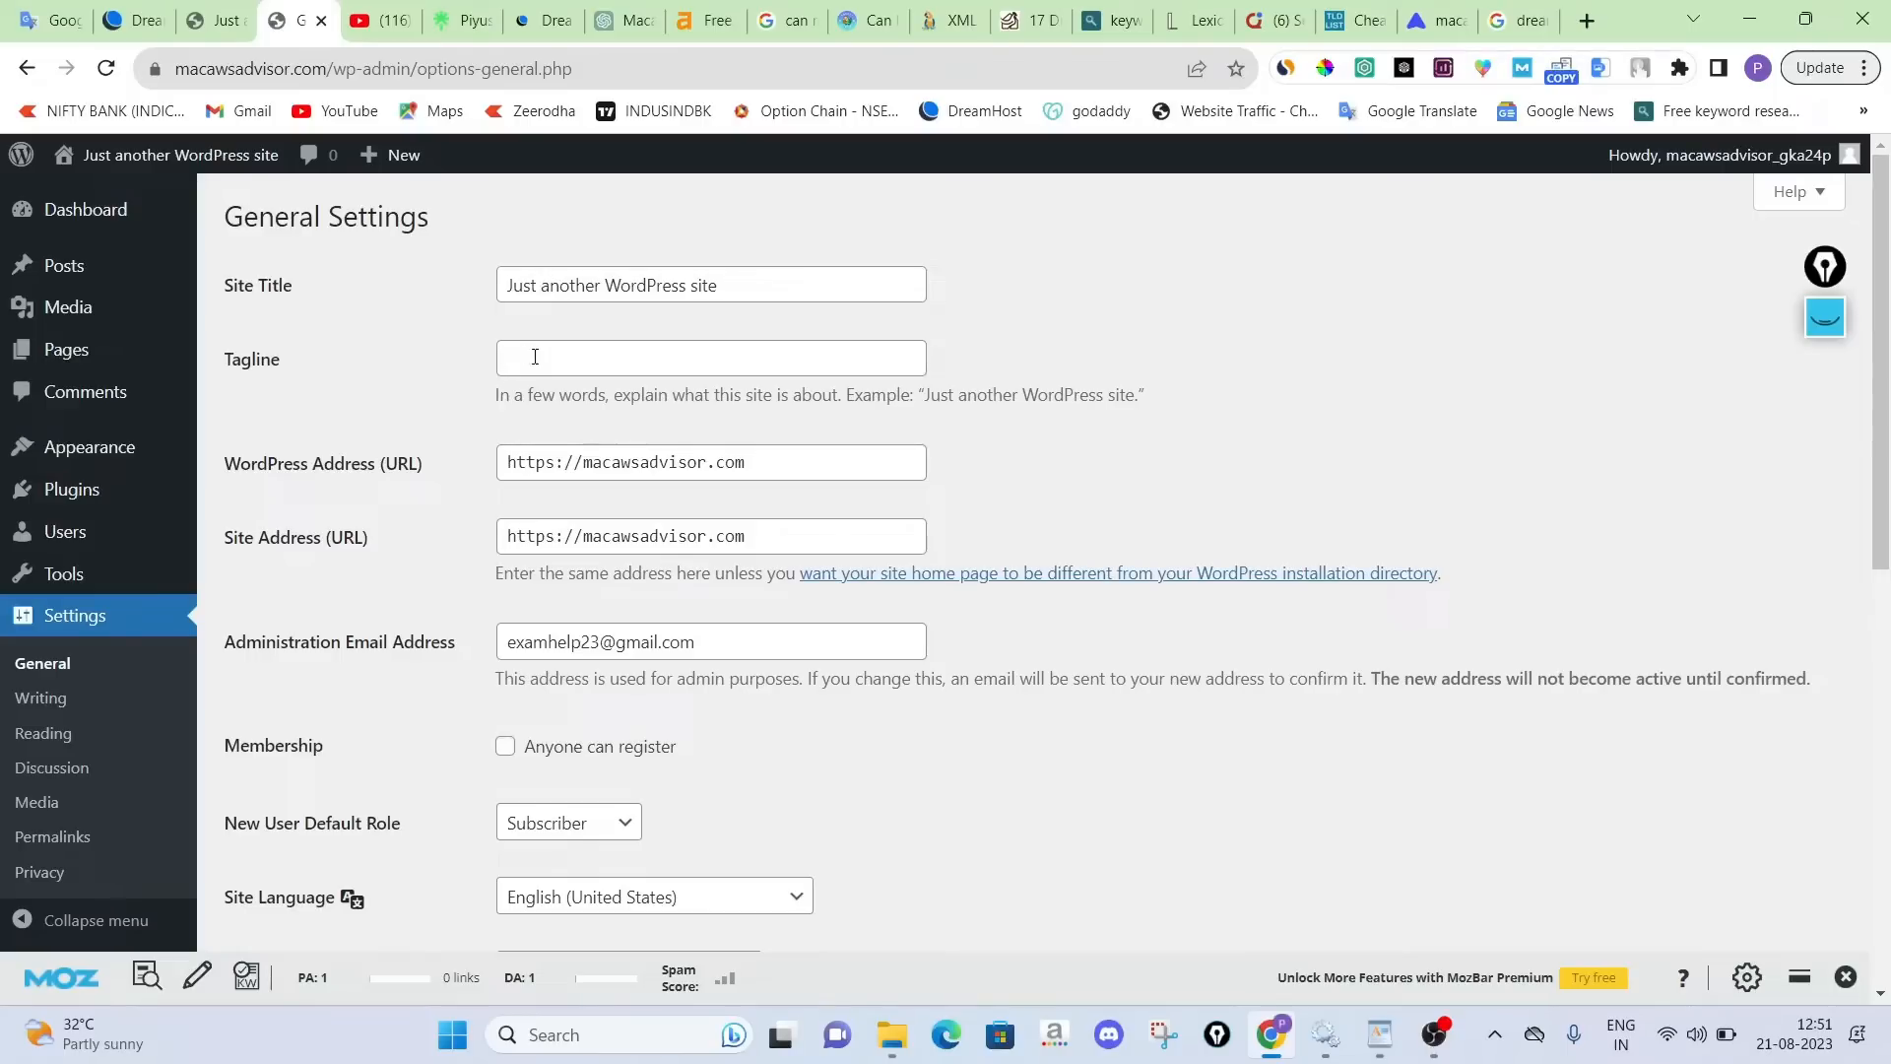
Replace the Site Title with macawsadvisor, copied from the web address, and save the general settings
double_click(250, 70)
key(ctrl+c)
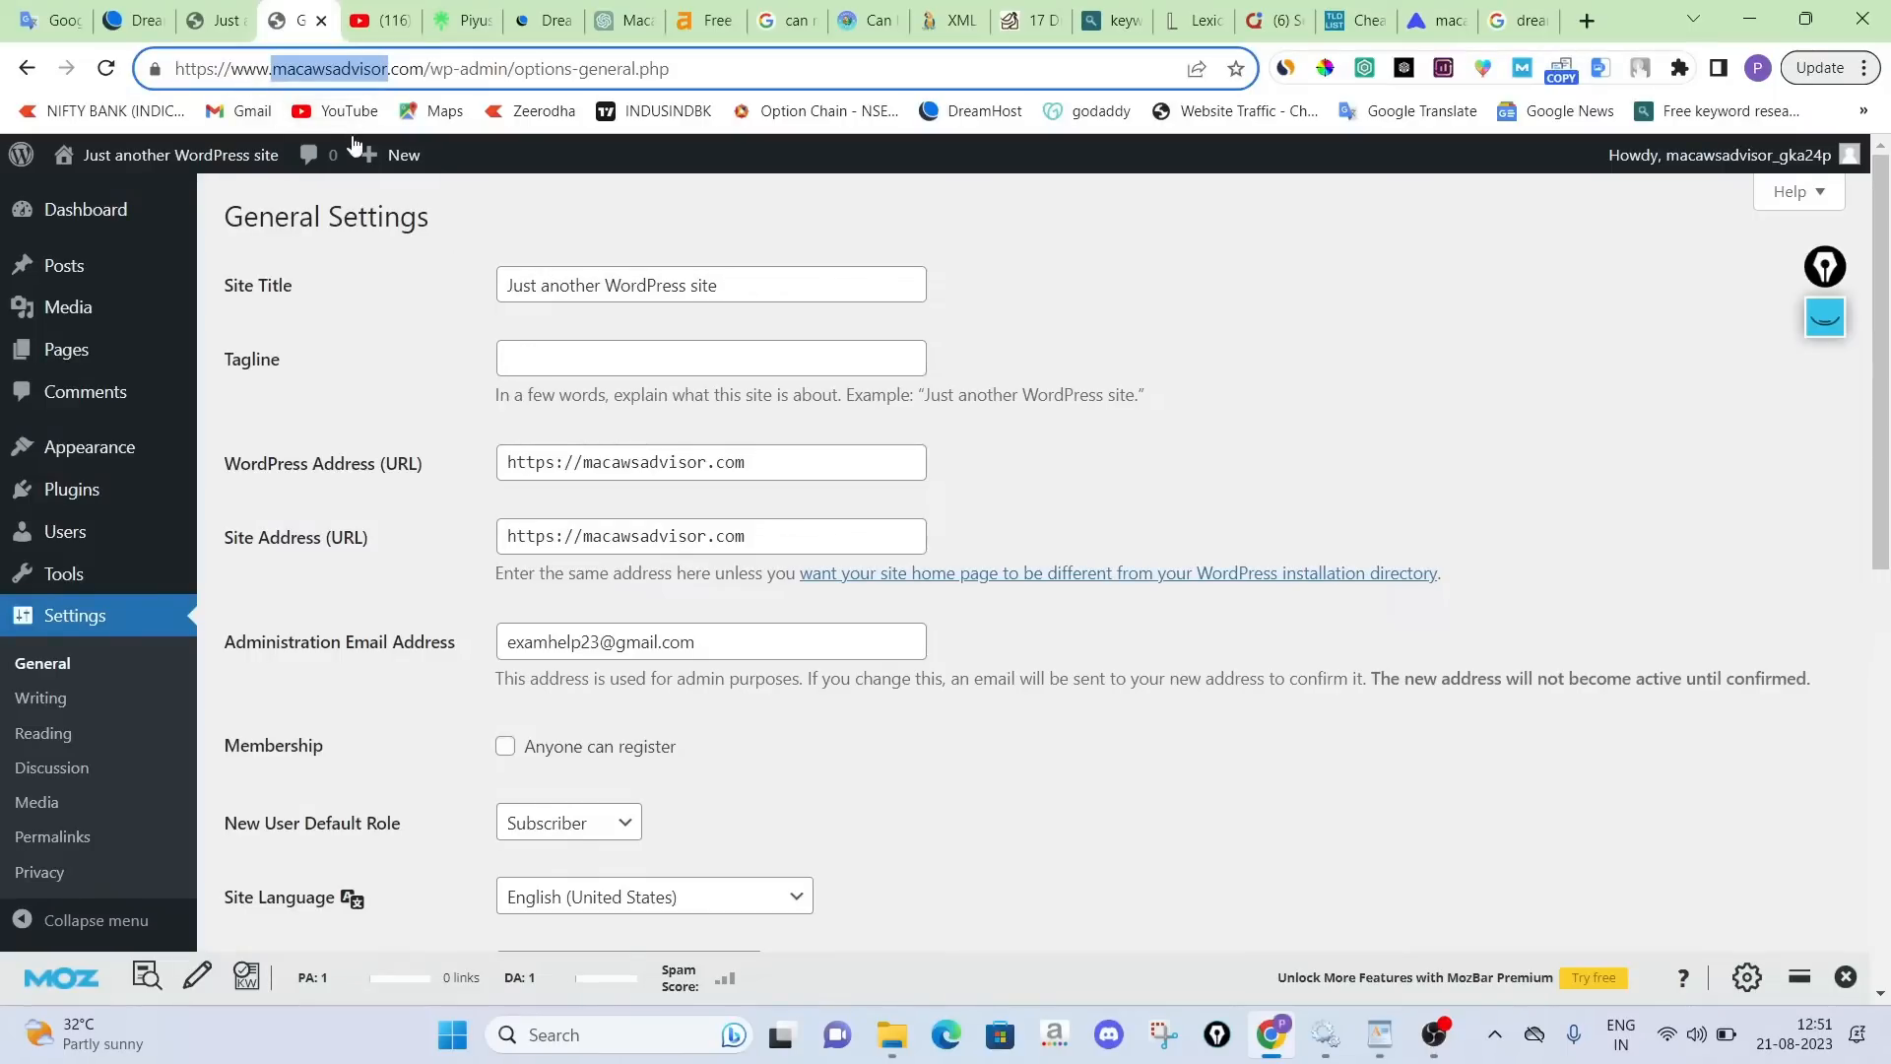
mouse_move(369, 170)
click(581, 284)
key(ctrl+a)
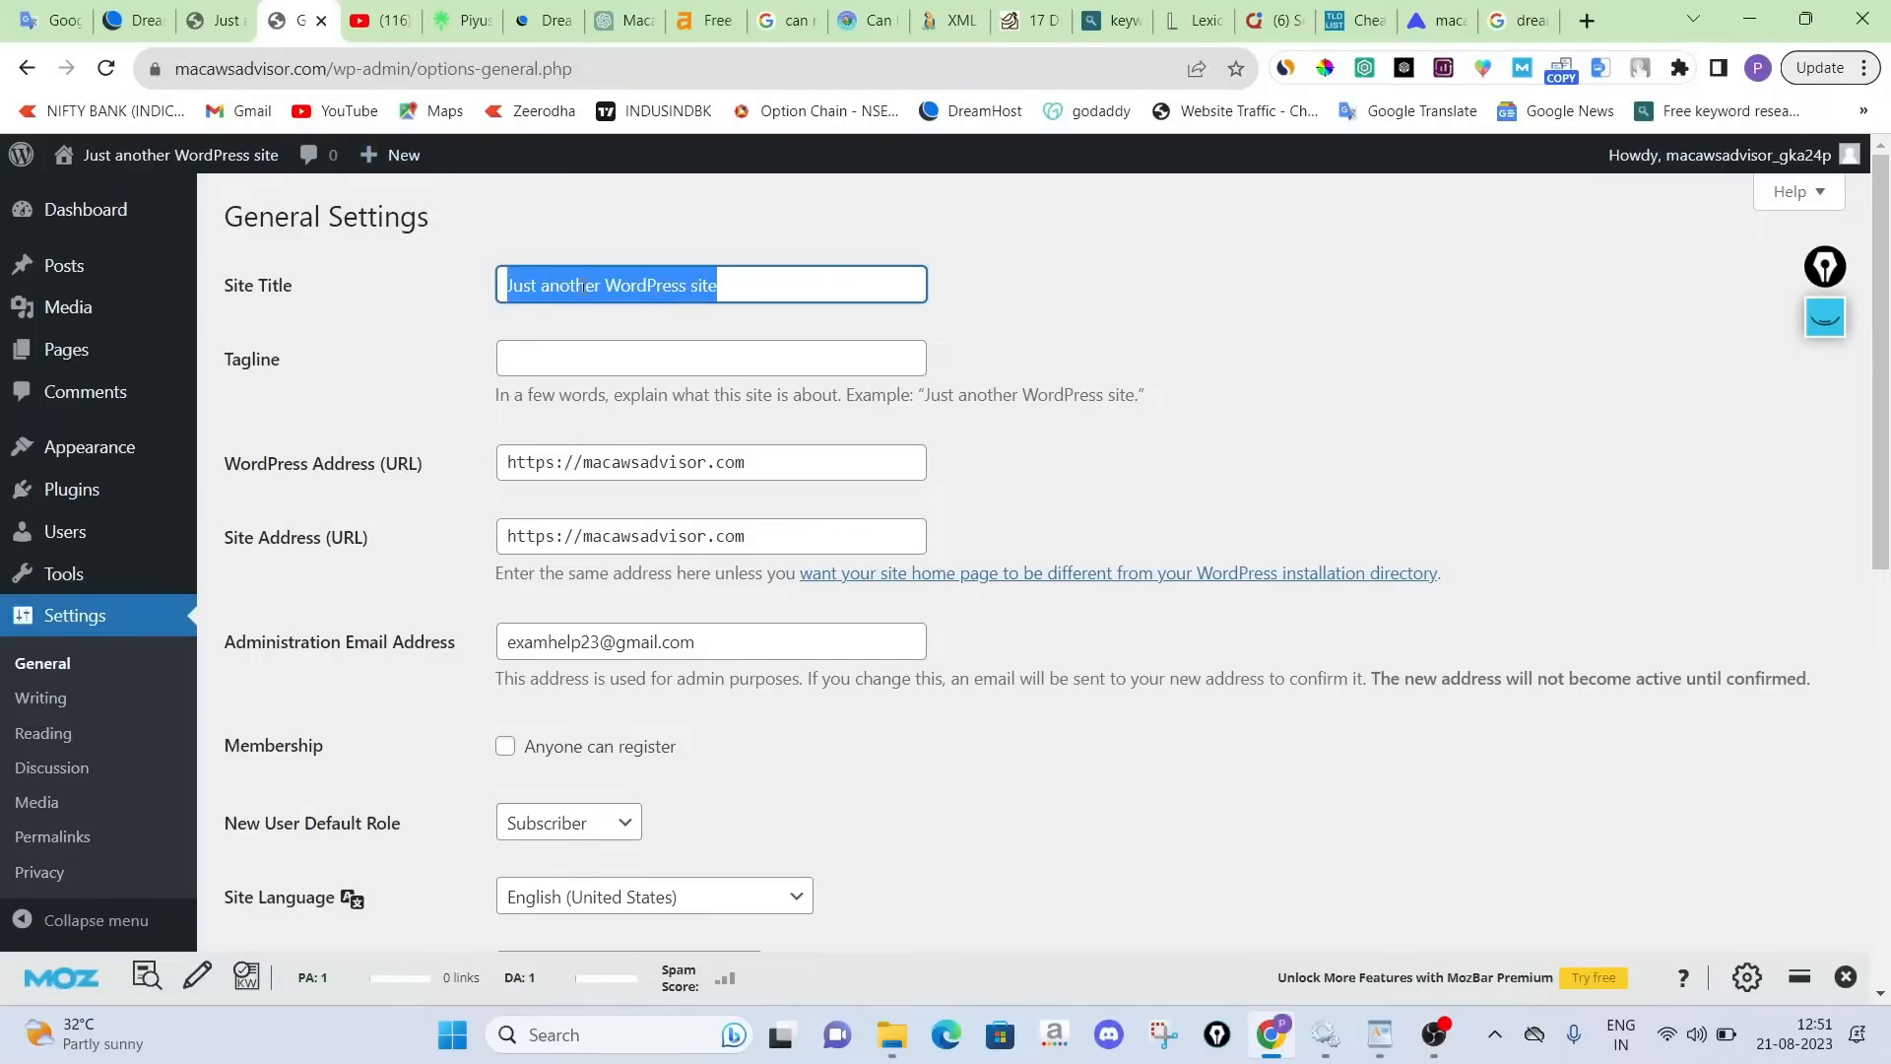
key(ctrl+v)
scroll(1009, 325, down, 10)
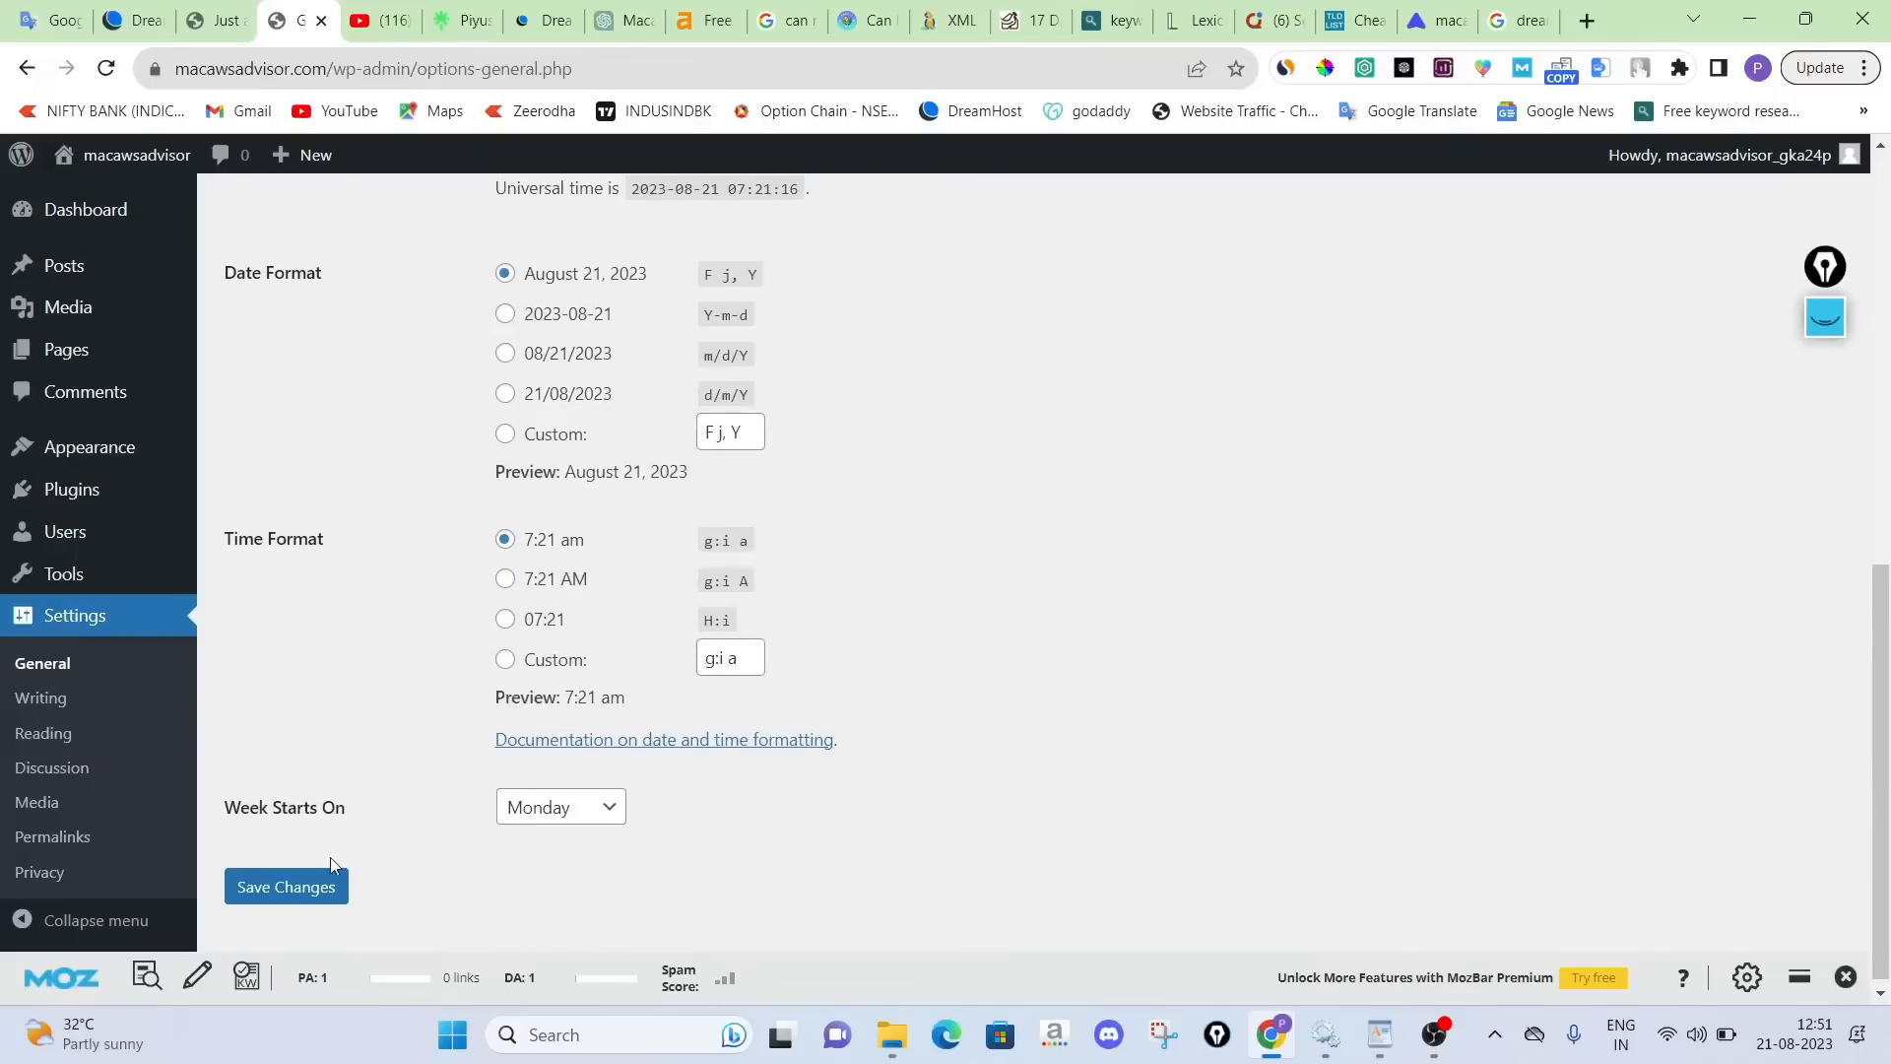
click(288, 886)
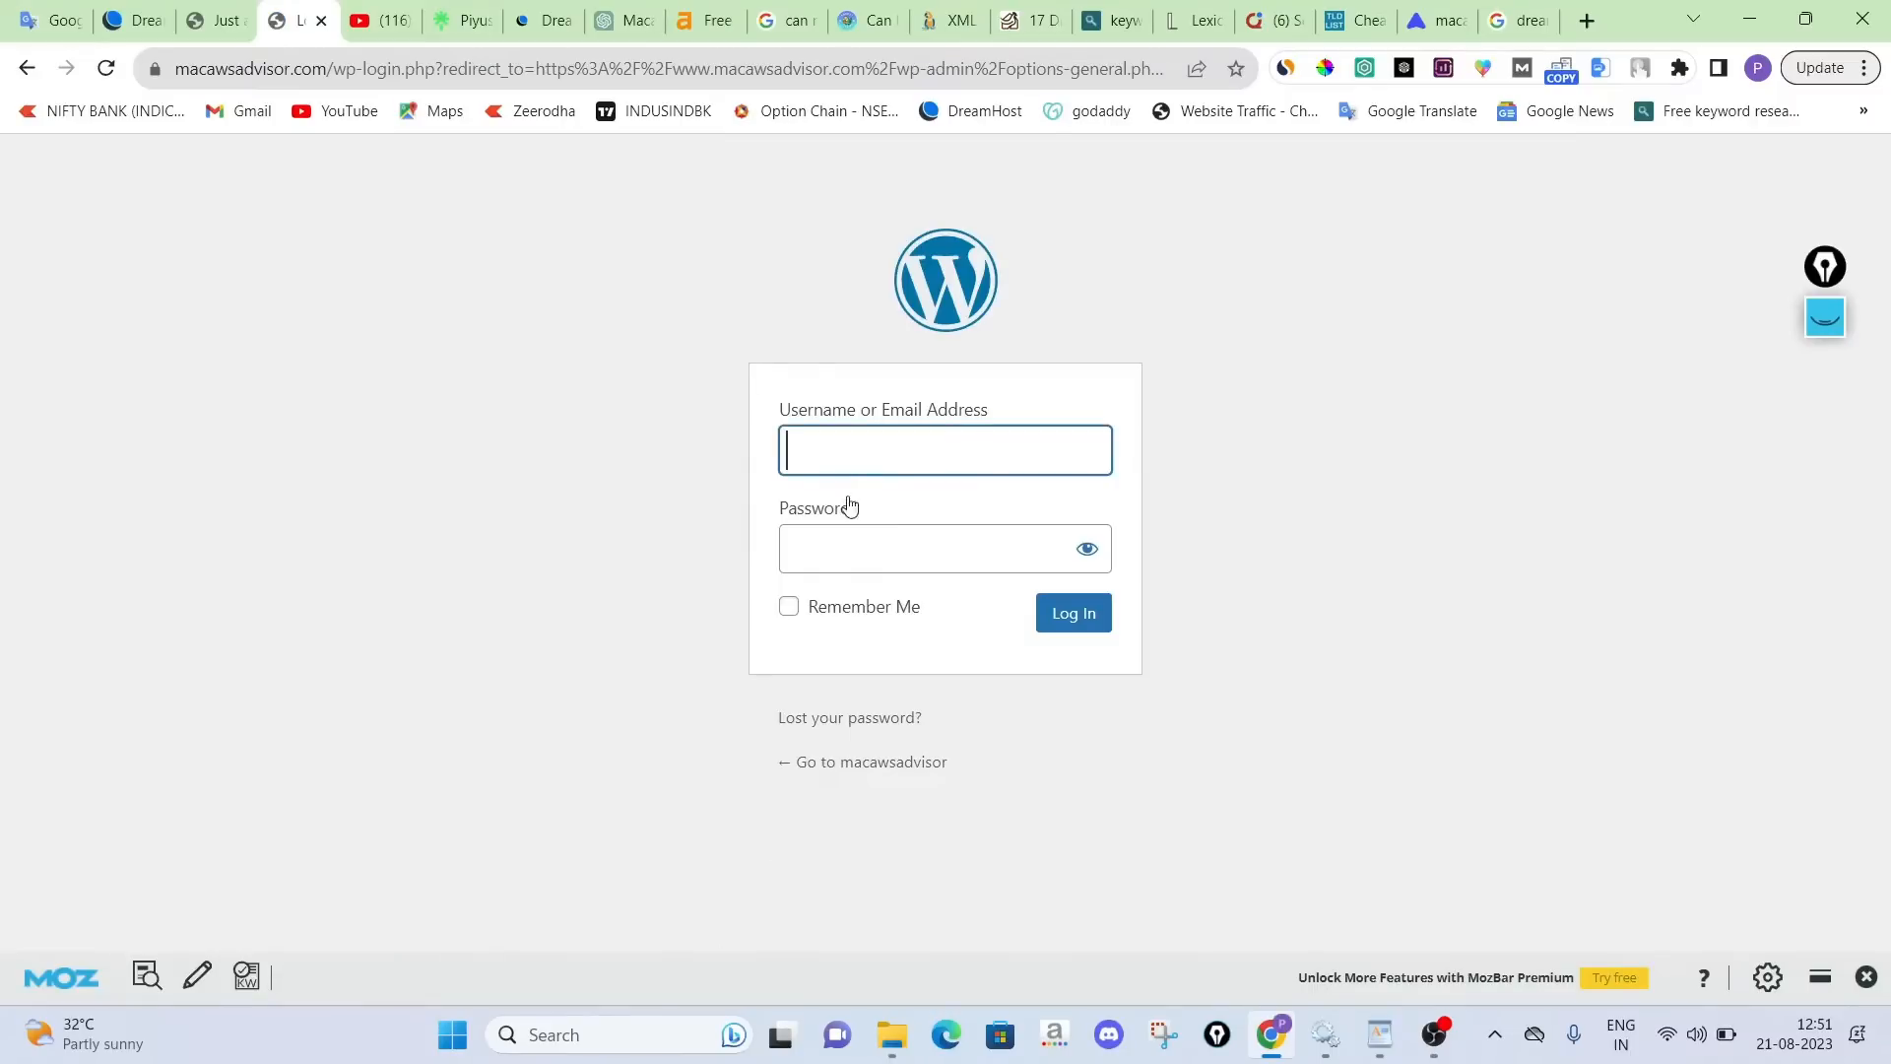
Log back in to WordPress with the saved administrator e-mail and account password, and dismiss the dashboard's welcome panel
click(844, 455)
click(1151, 532)
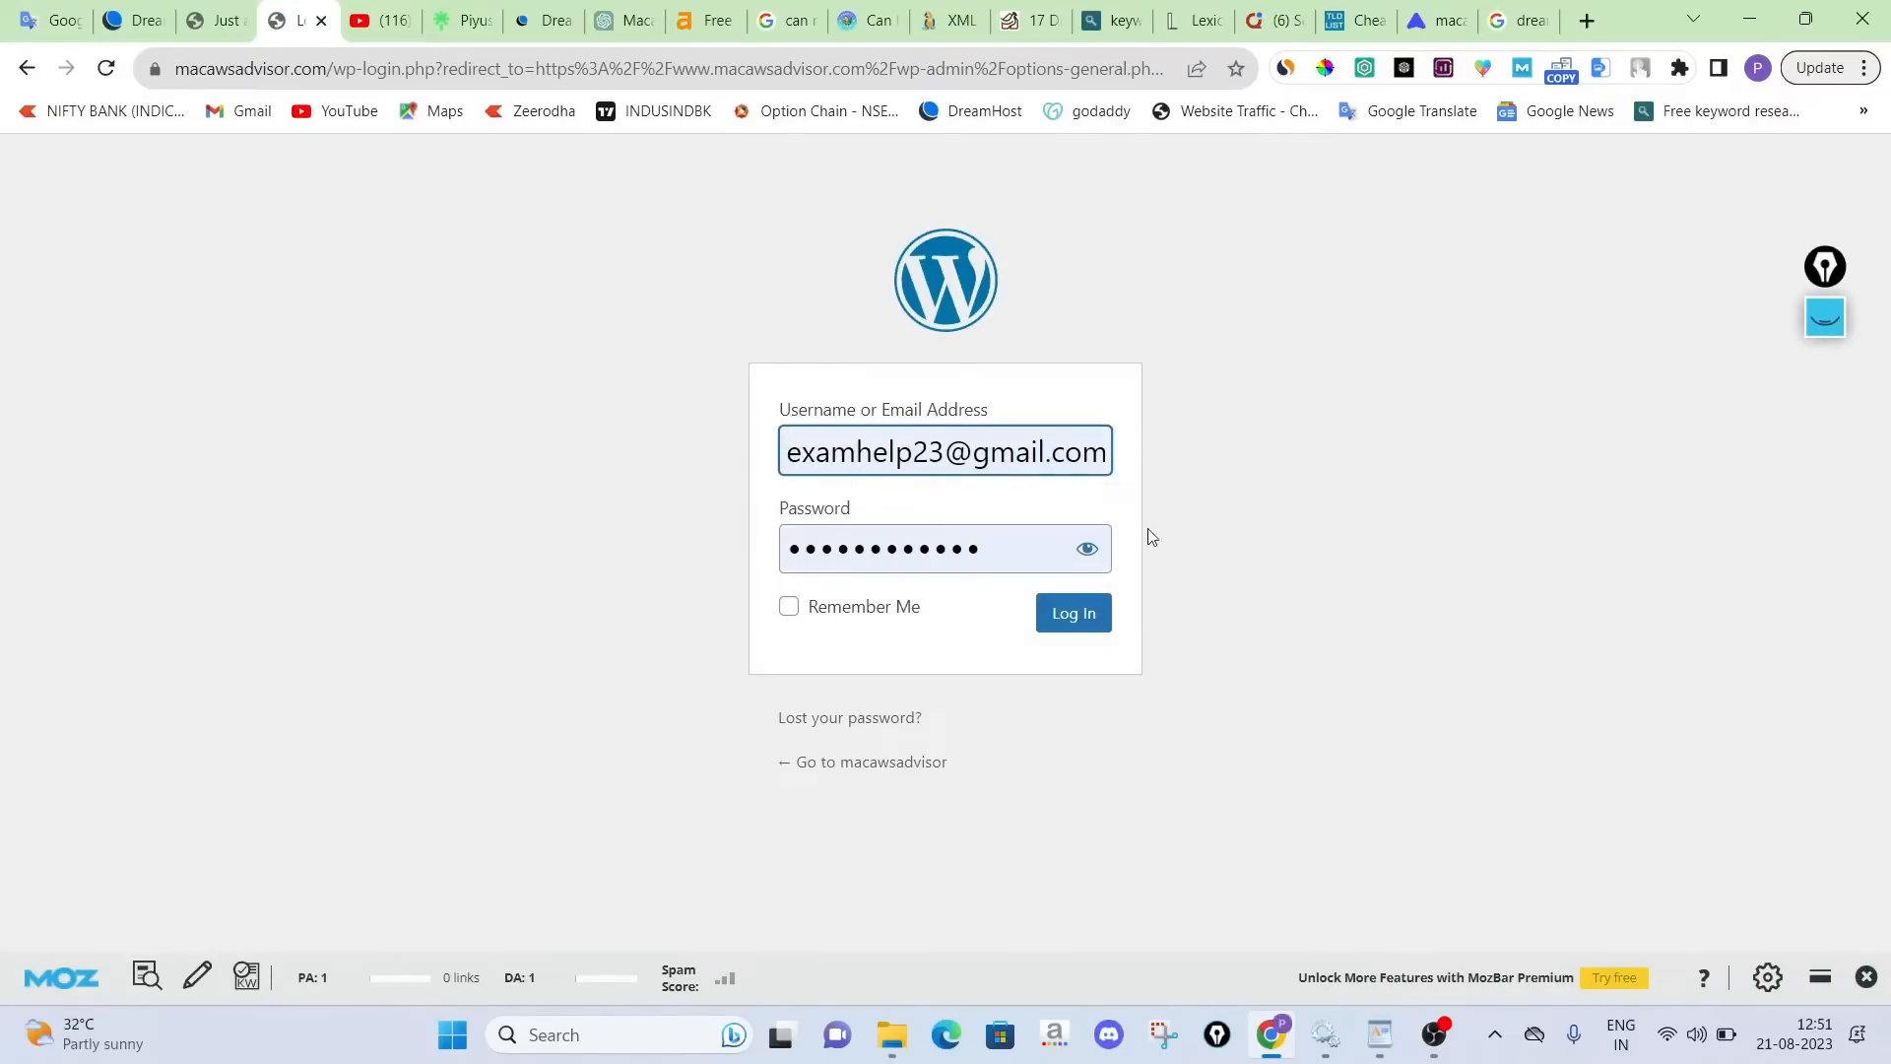
click(1080, 608)
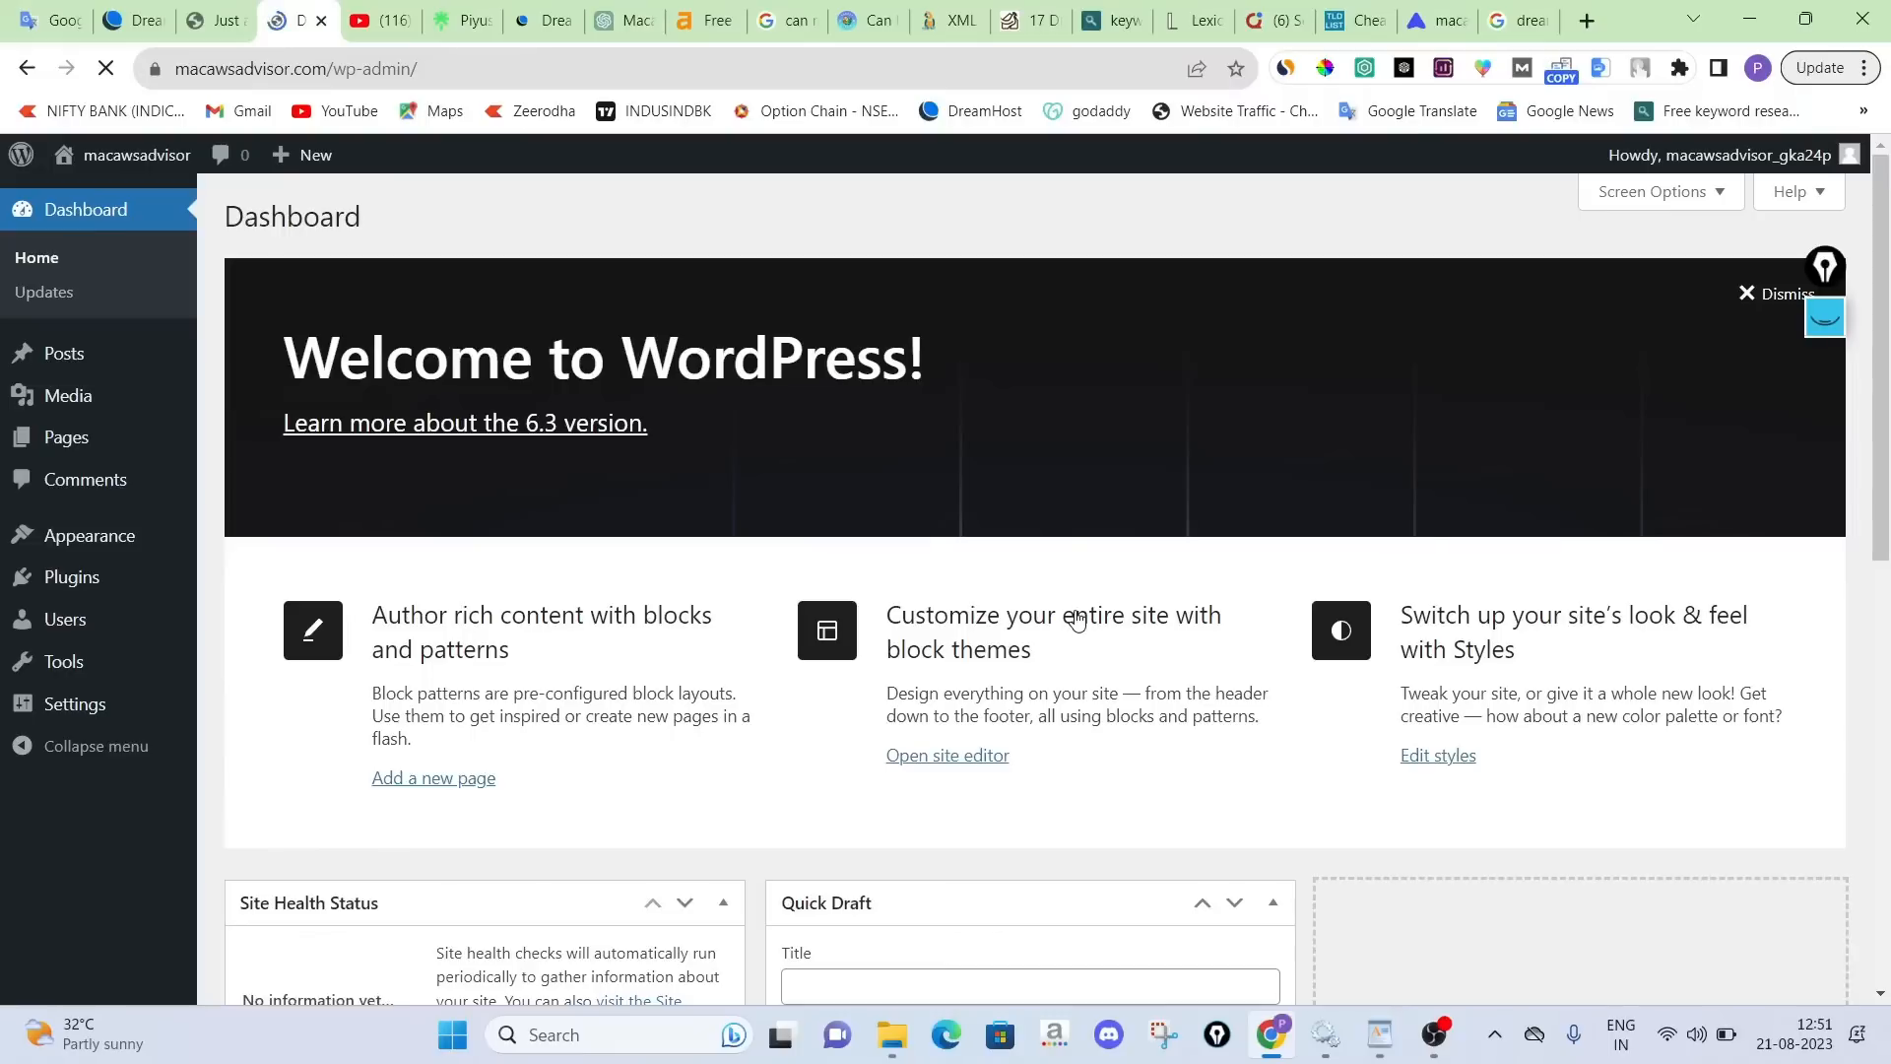
click(1751, 302)
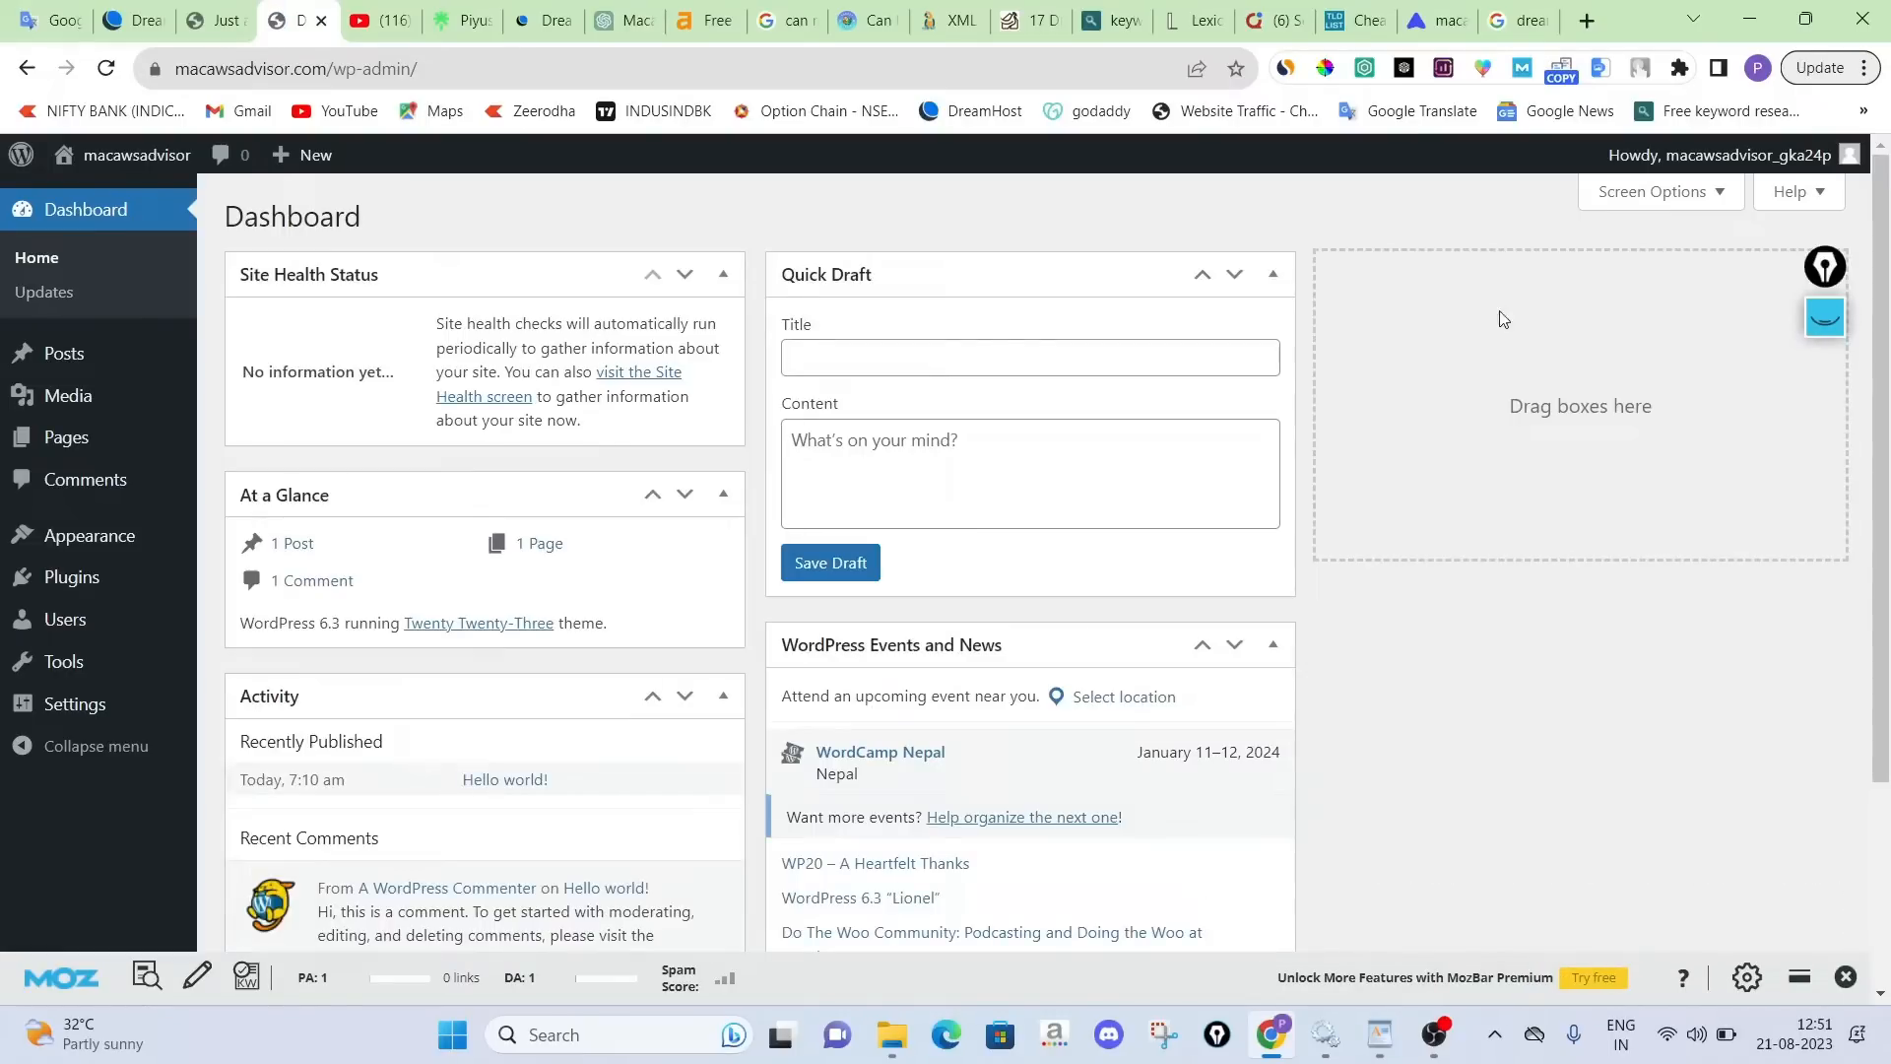
scroll(855, 530, down, 3)
scroll(529, 483, up, 3)
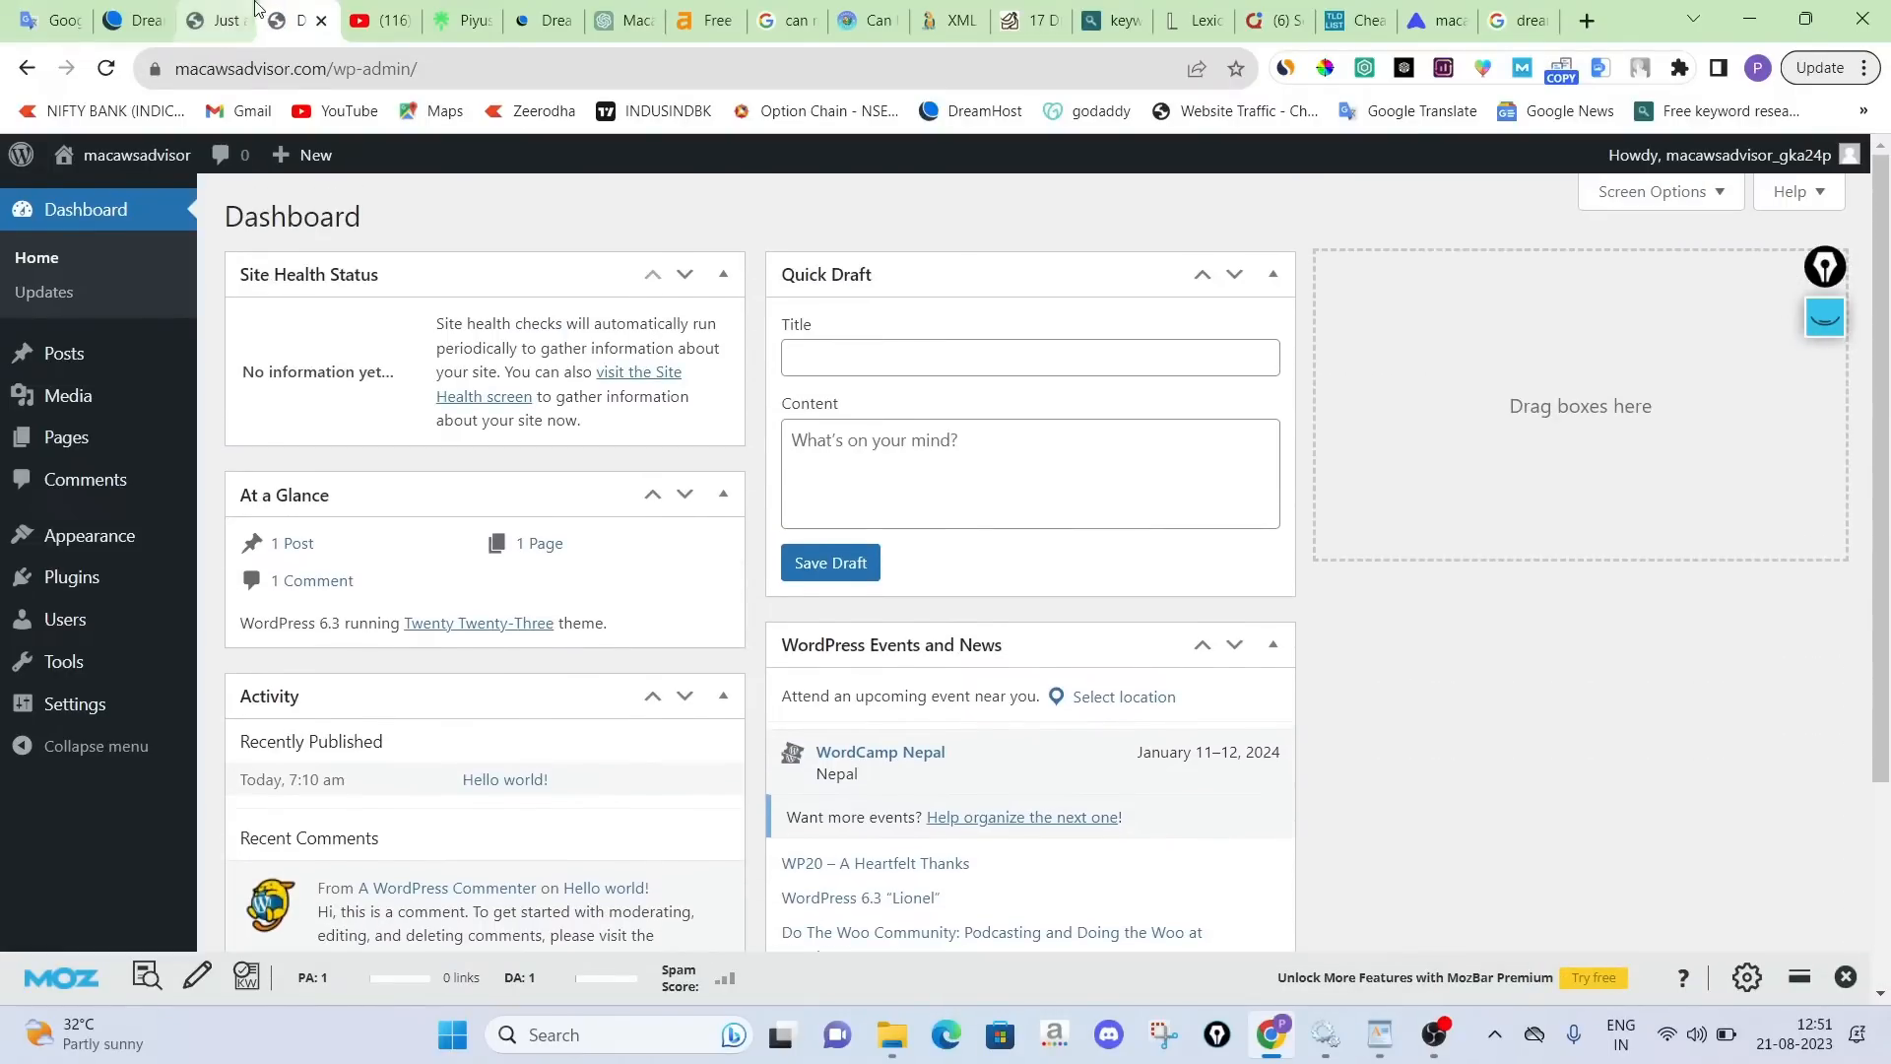
Reload the live site and check its full web address for the www prefix
click(219, 20)
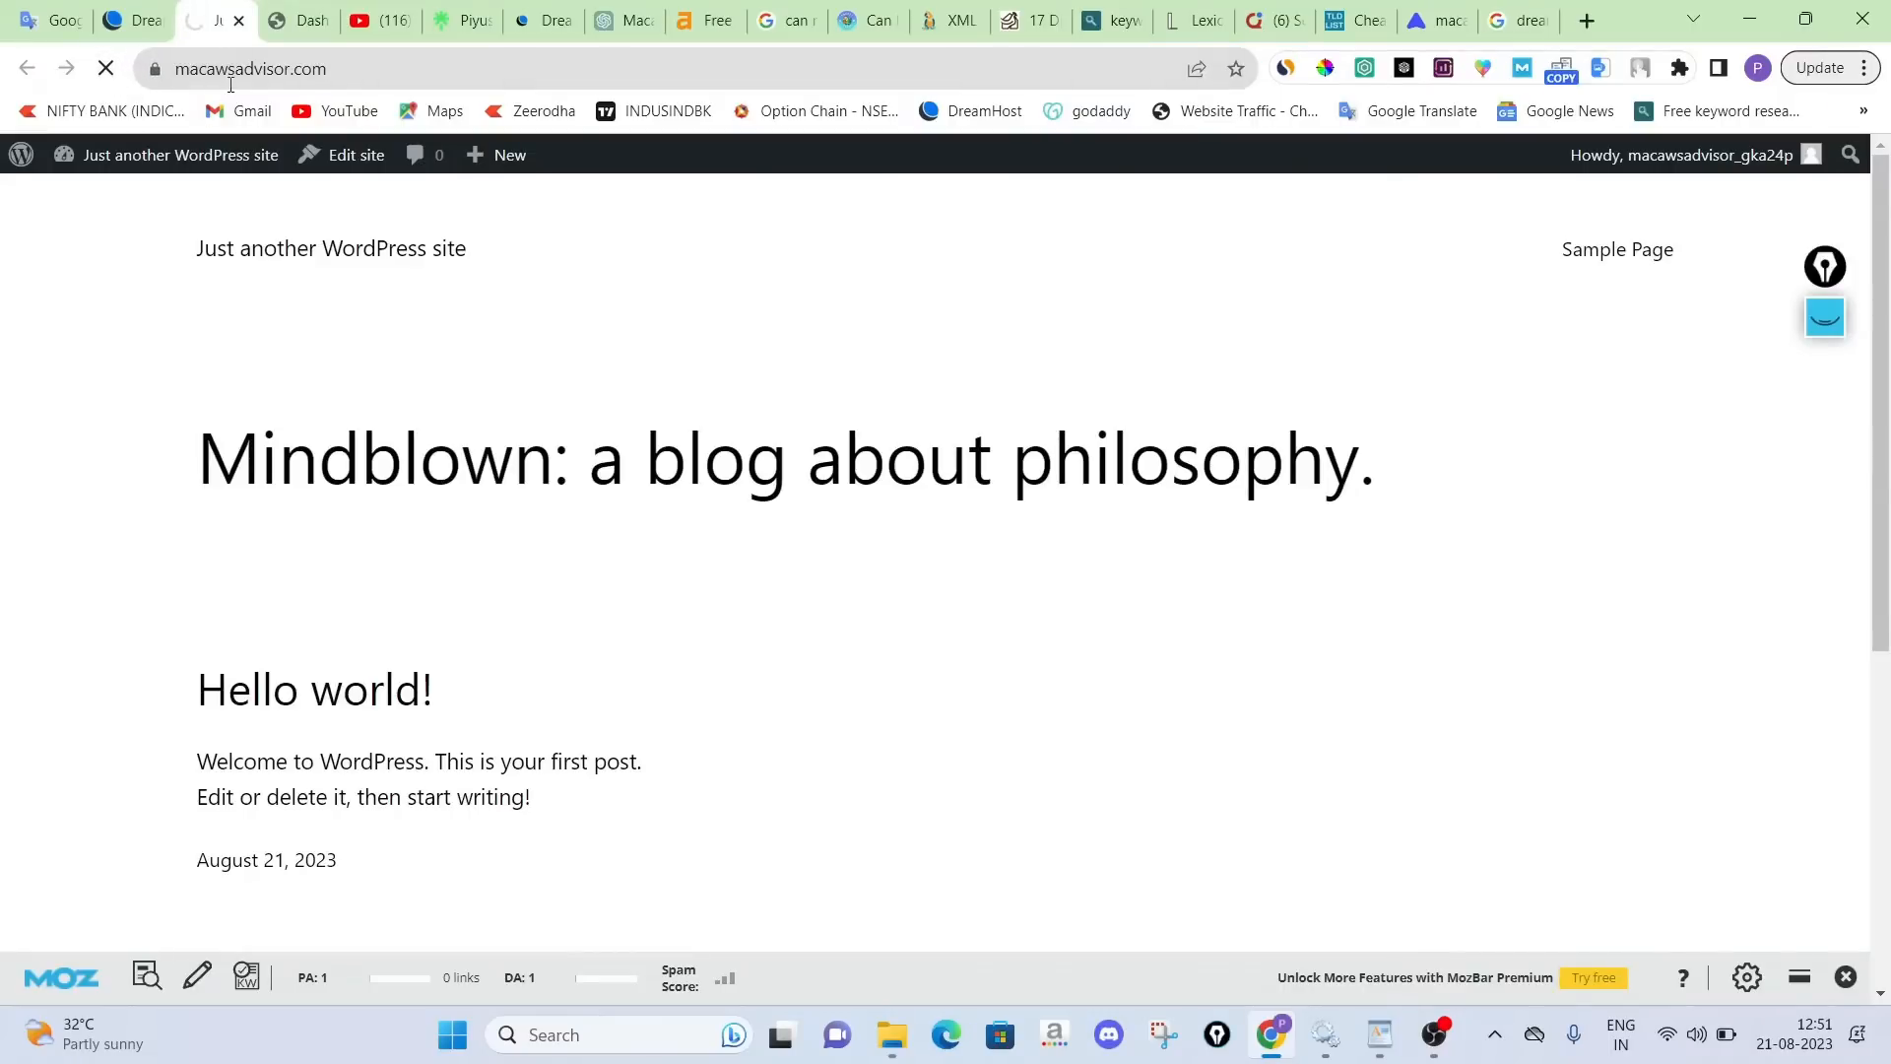
click(303, 69)
click(345, 69)
drag(190, 70, 396, 75)
click(399, 212)
Return to the WordPress dashboard, list all posts and move the "Hello world!" post to the Trash
click(328, 8)
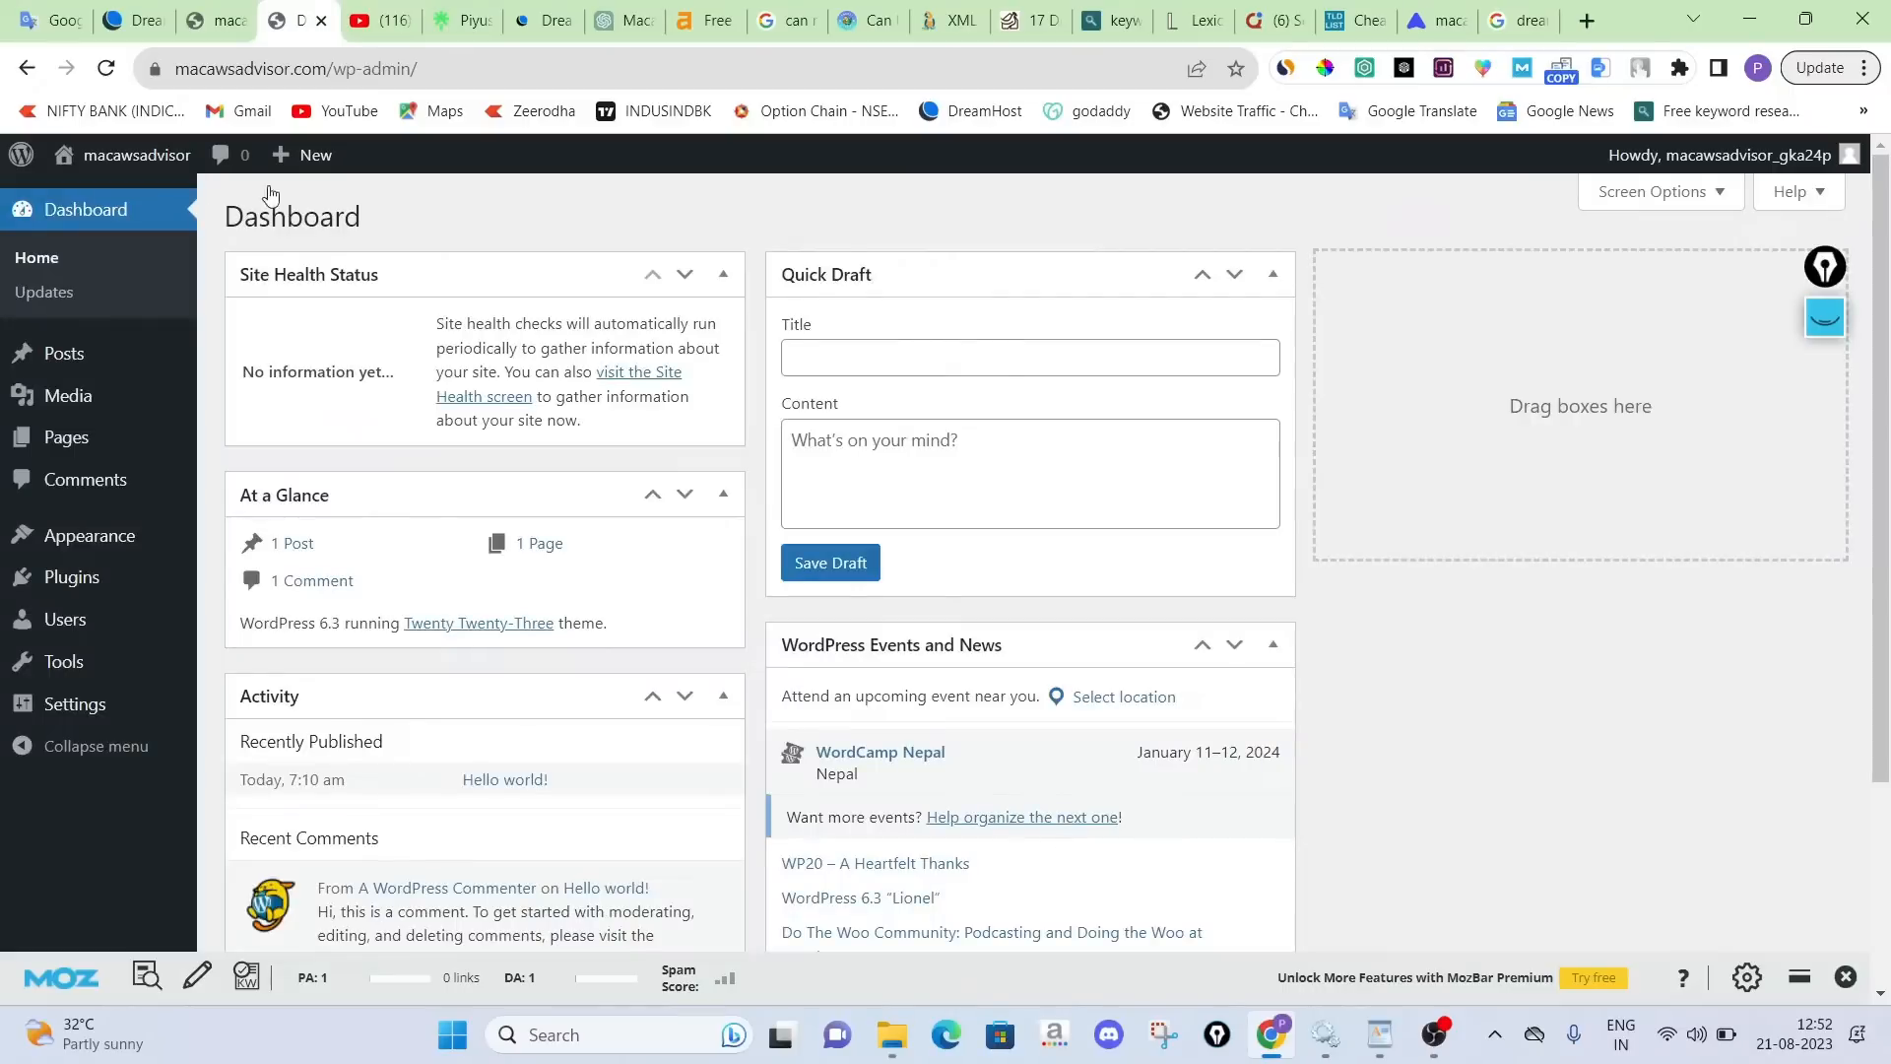
mouse_move(92, 358)
click(233, 366)
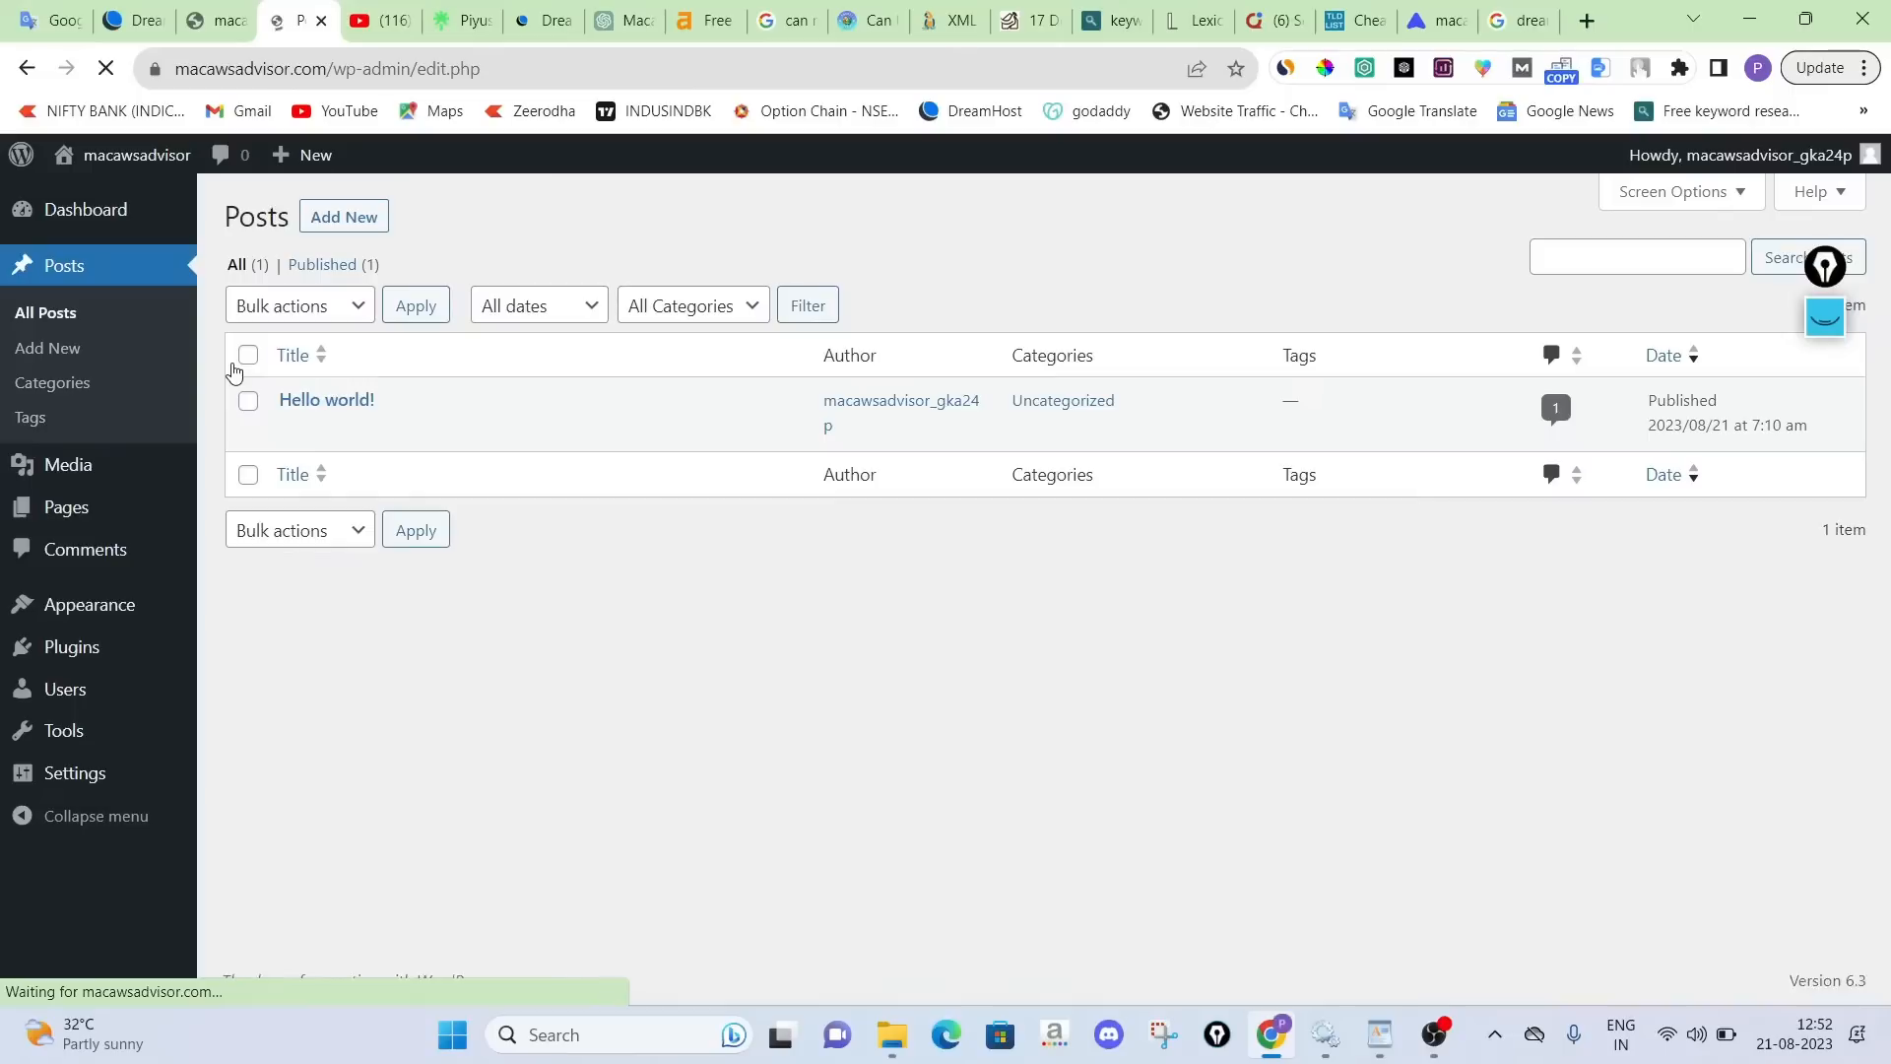
click(410, 433)
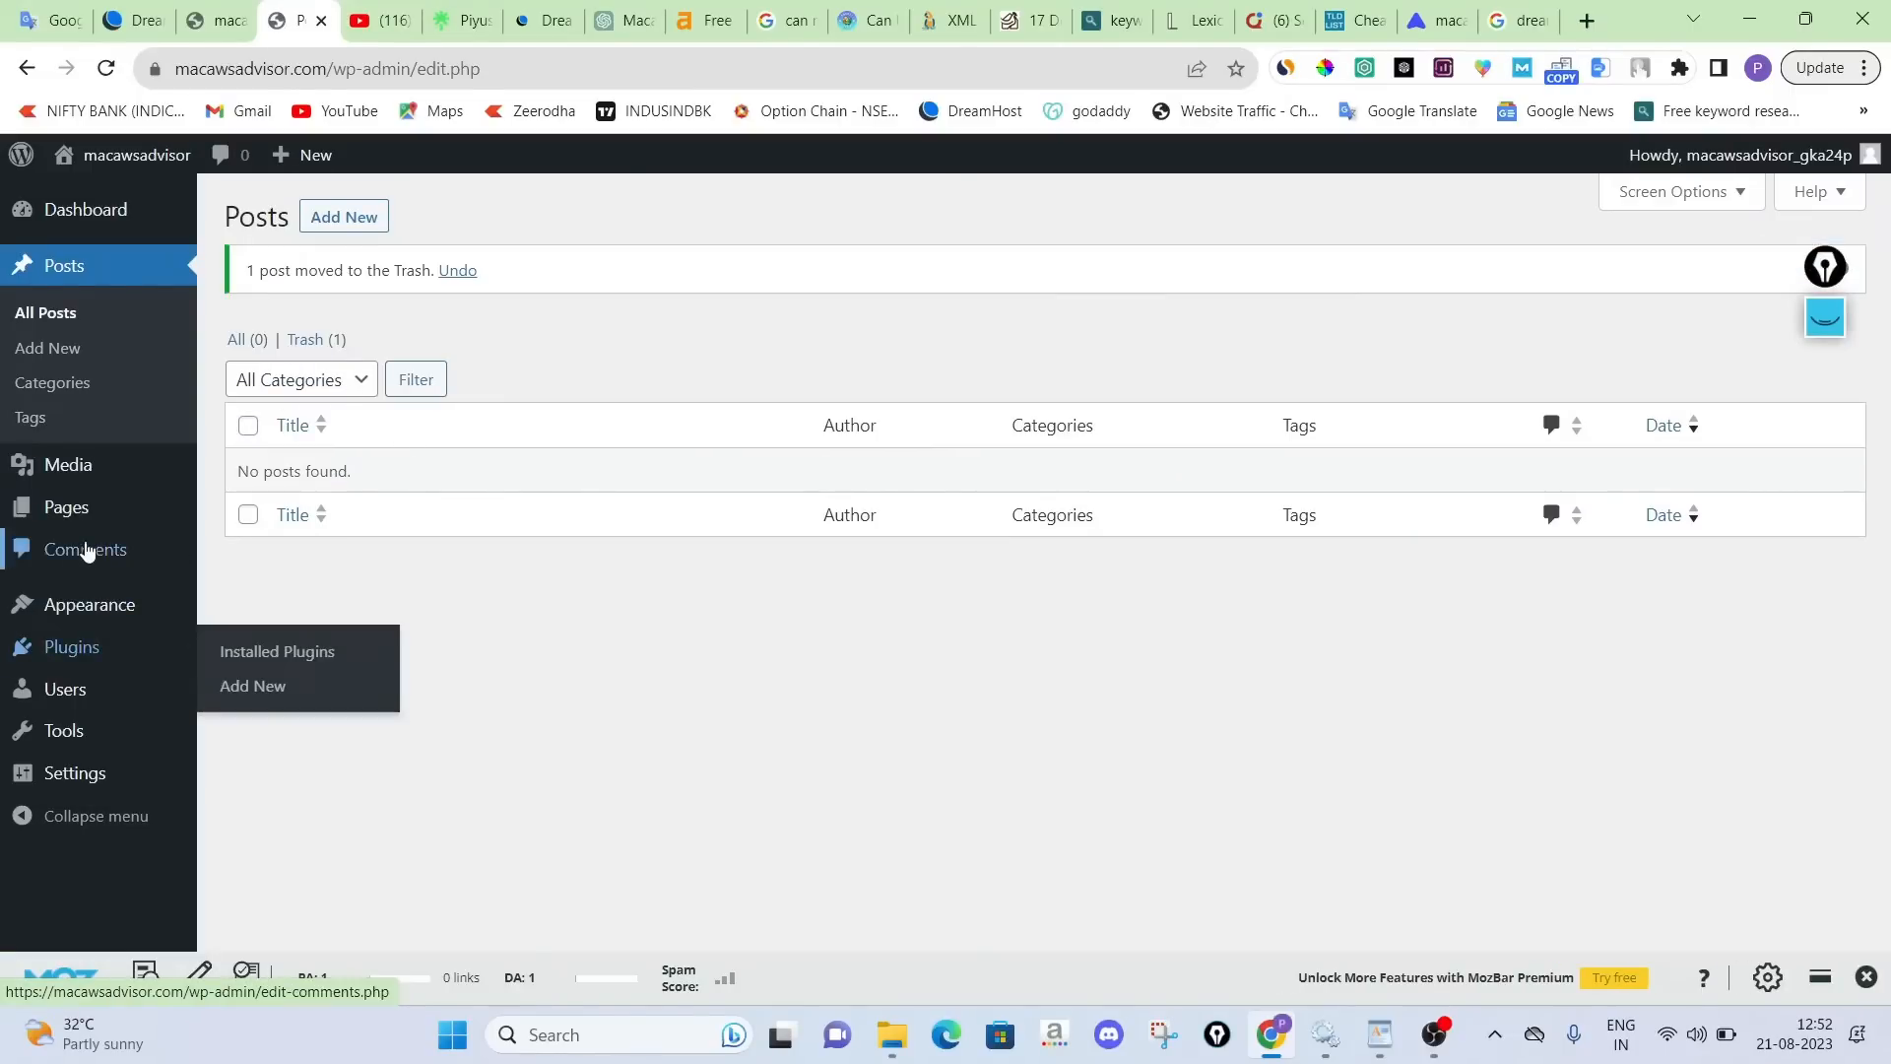
List all pages and move both the Privacy Policy draft and the Sample Page to the Trash in bulk
click(235, 511)
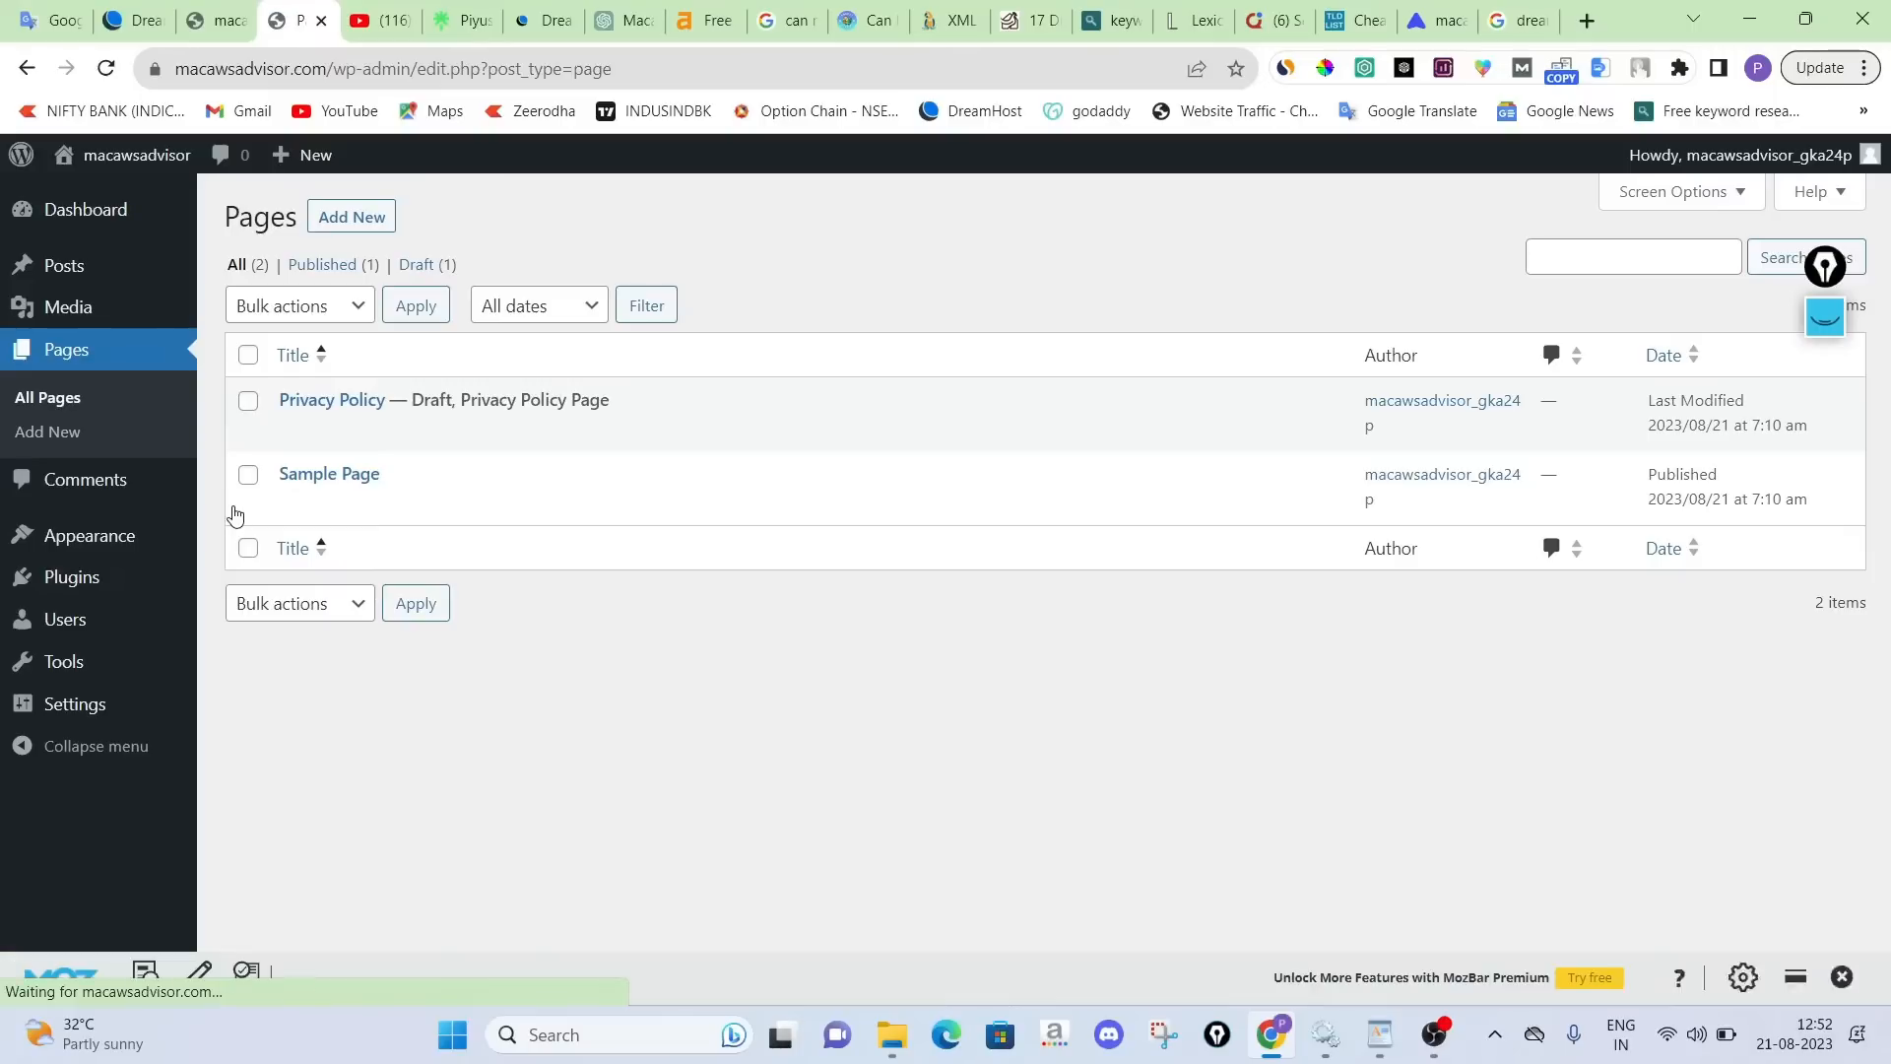
click(248, 355)
click(272, 309)
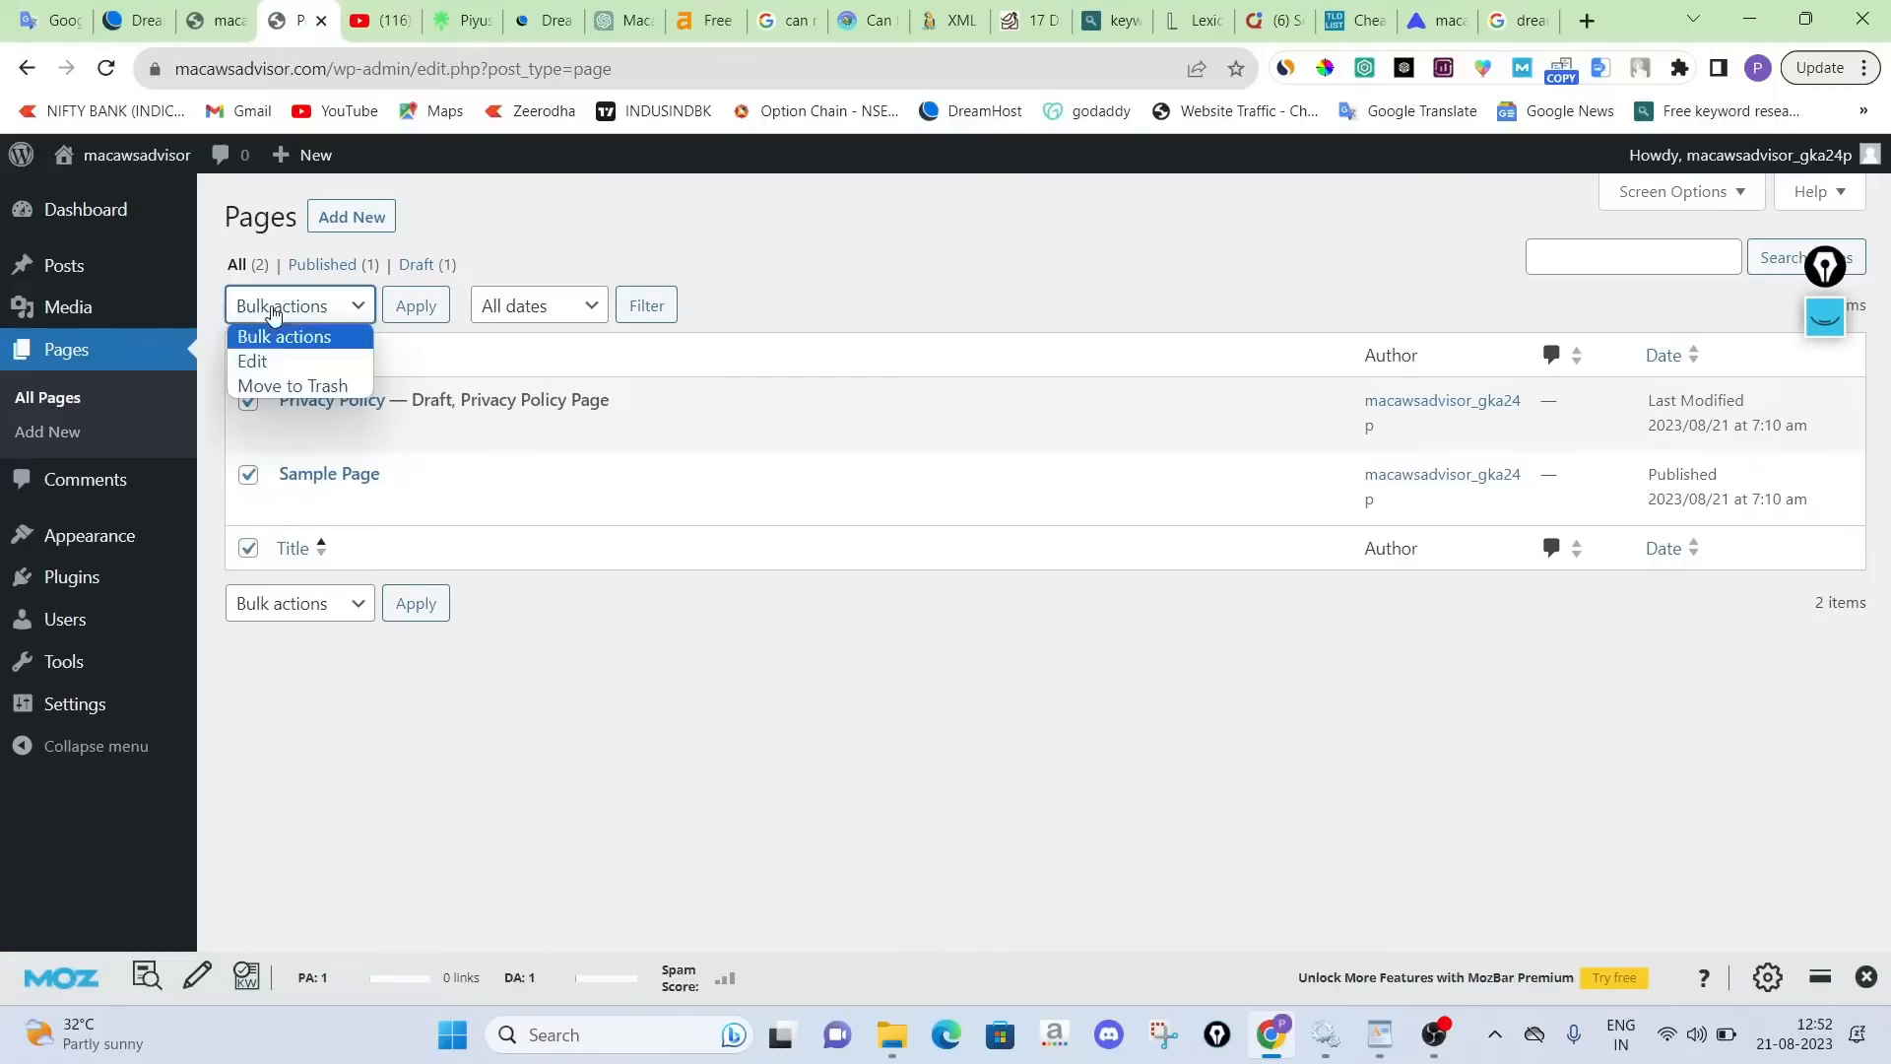
click(279, 386)
click(402, 317)
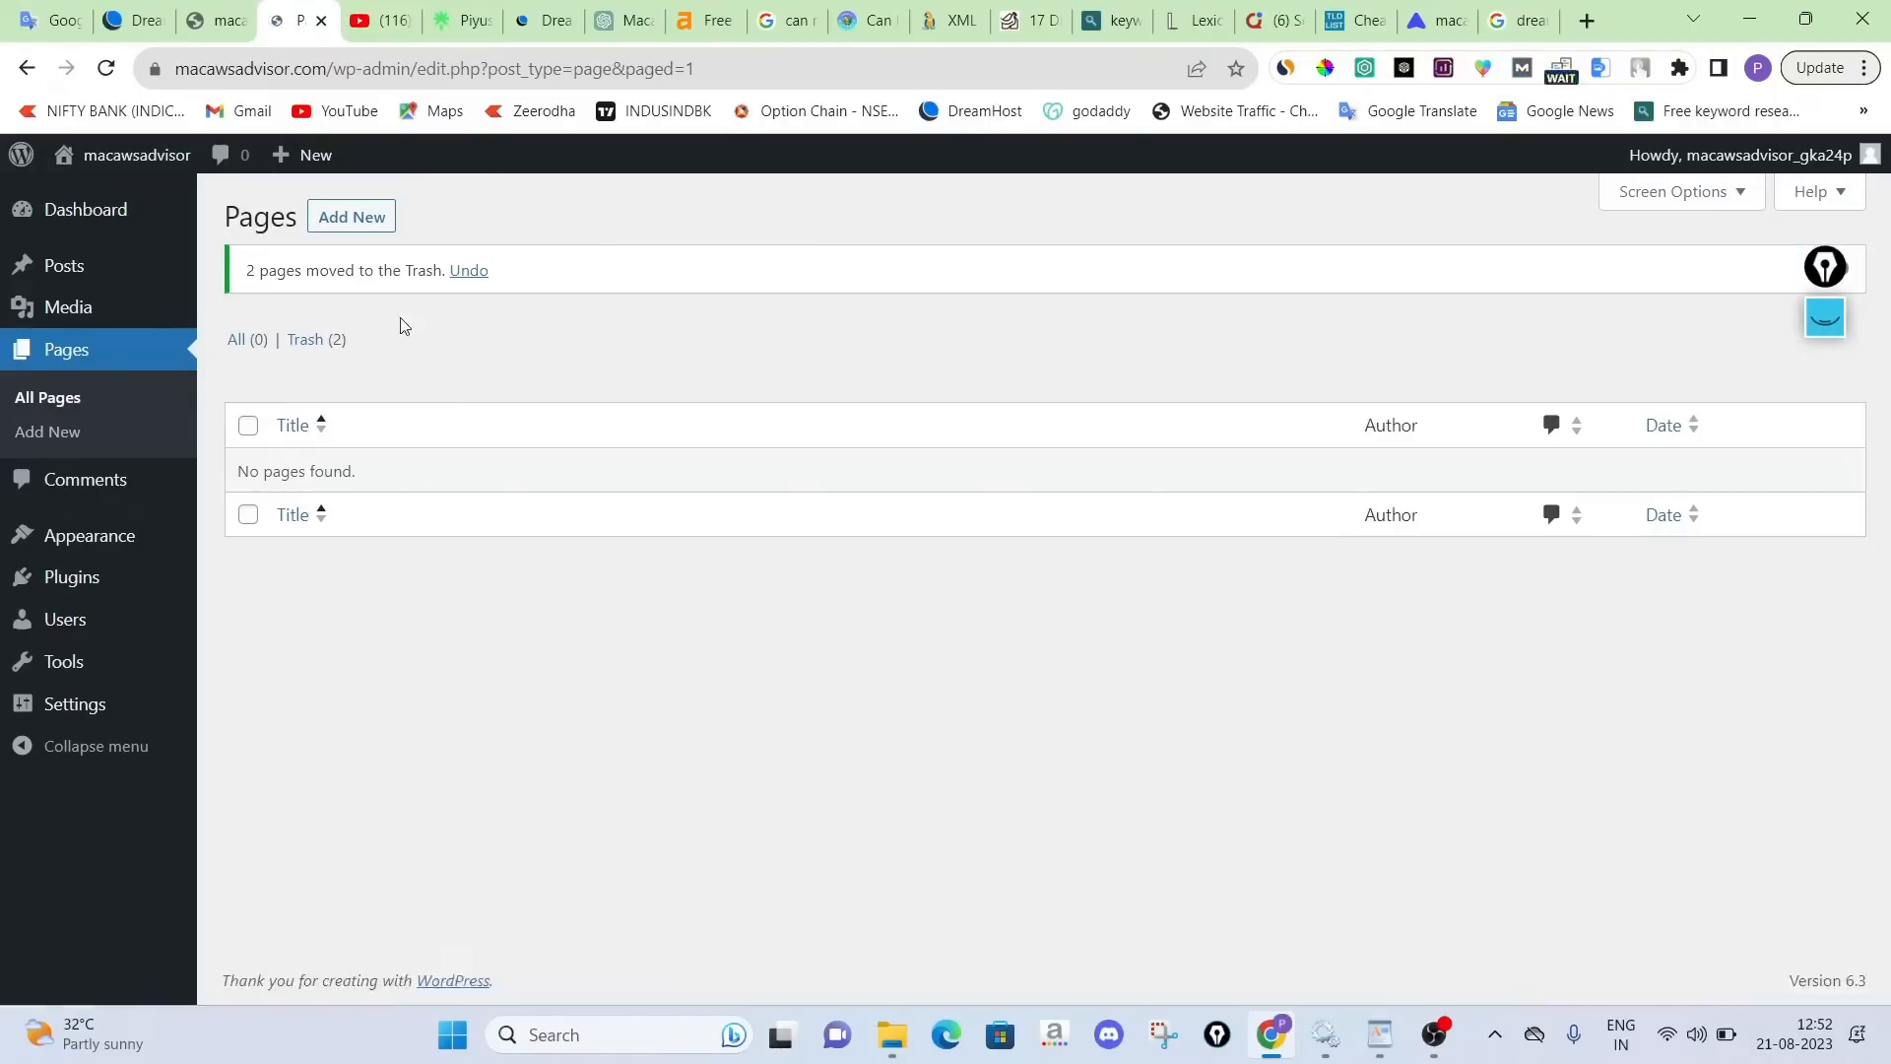
Open the permalink settings, circle the date in the Day and name example URL with the screen pen, and clear the mark
mouse_move(98, 705)
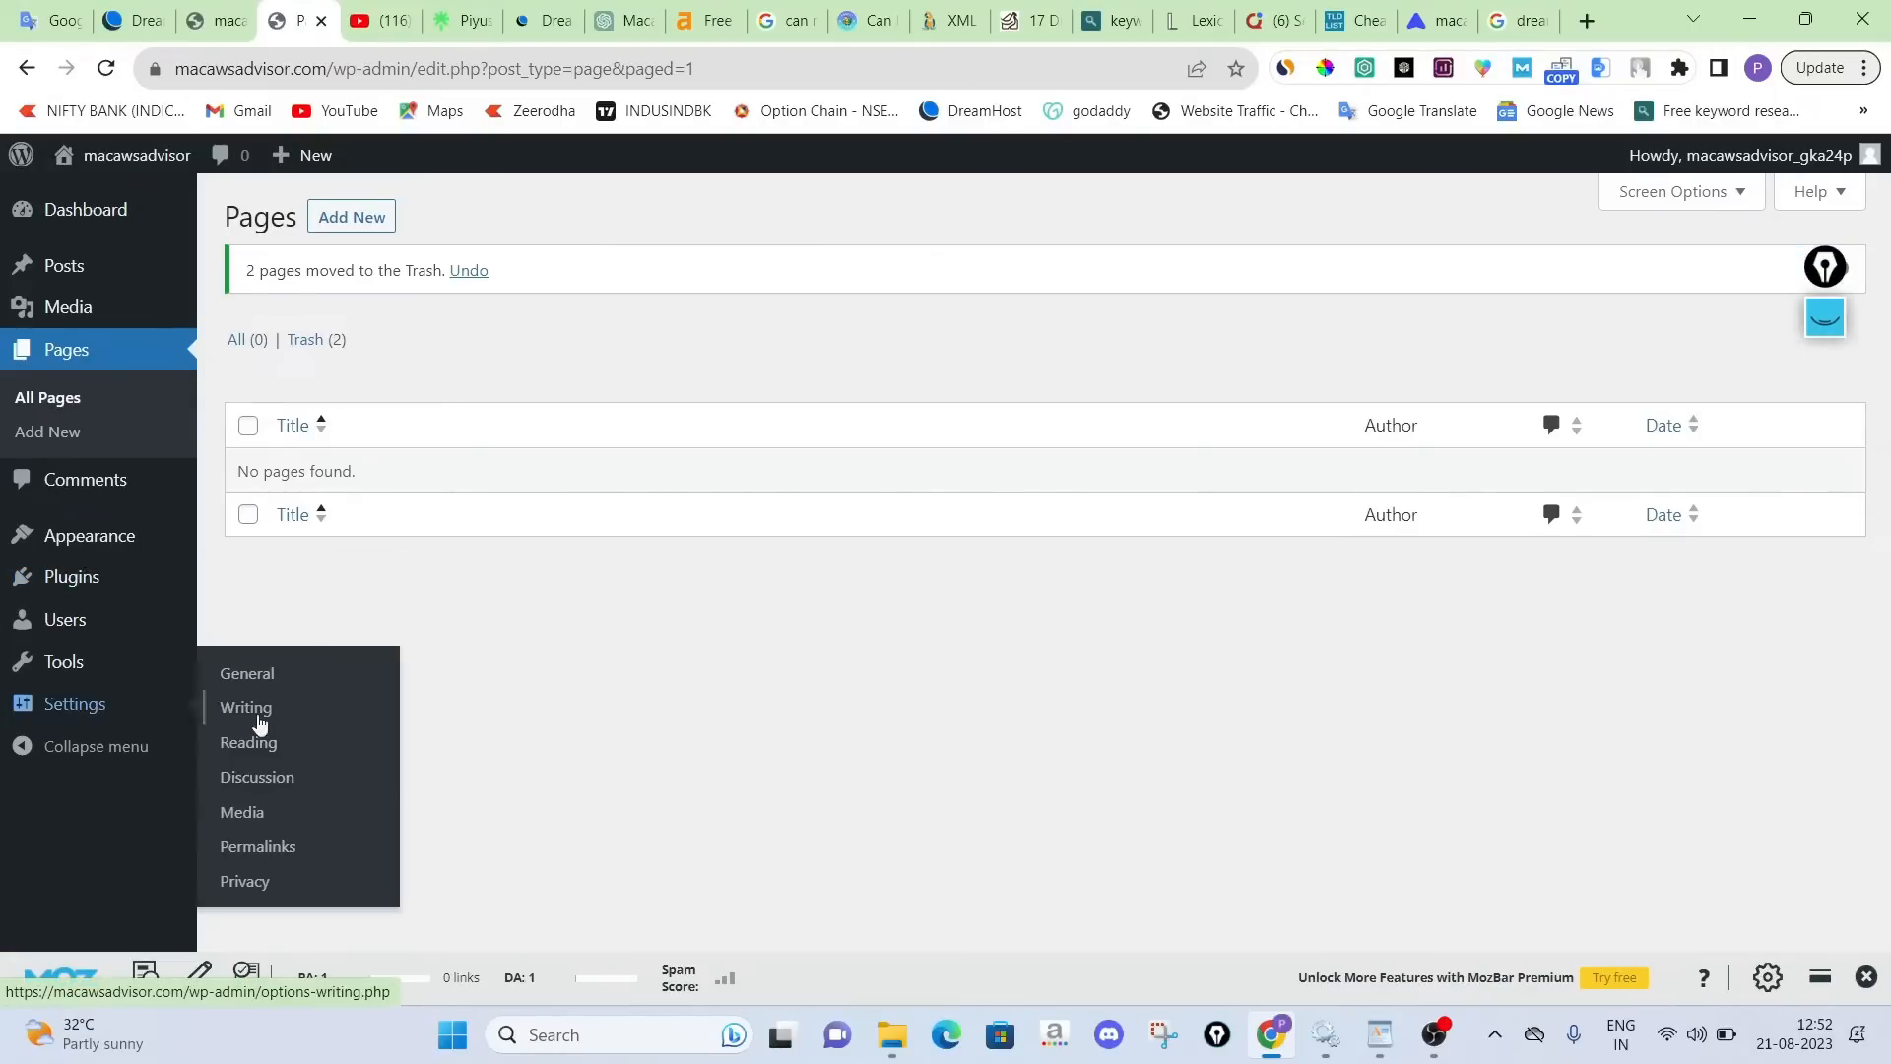
click(270, 850)
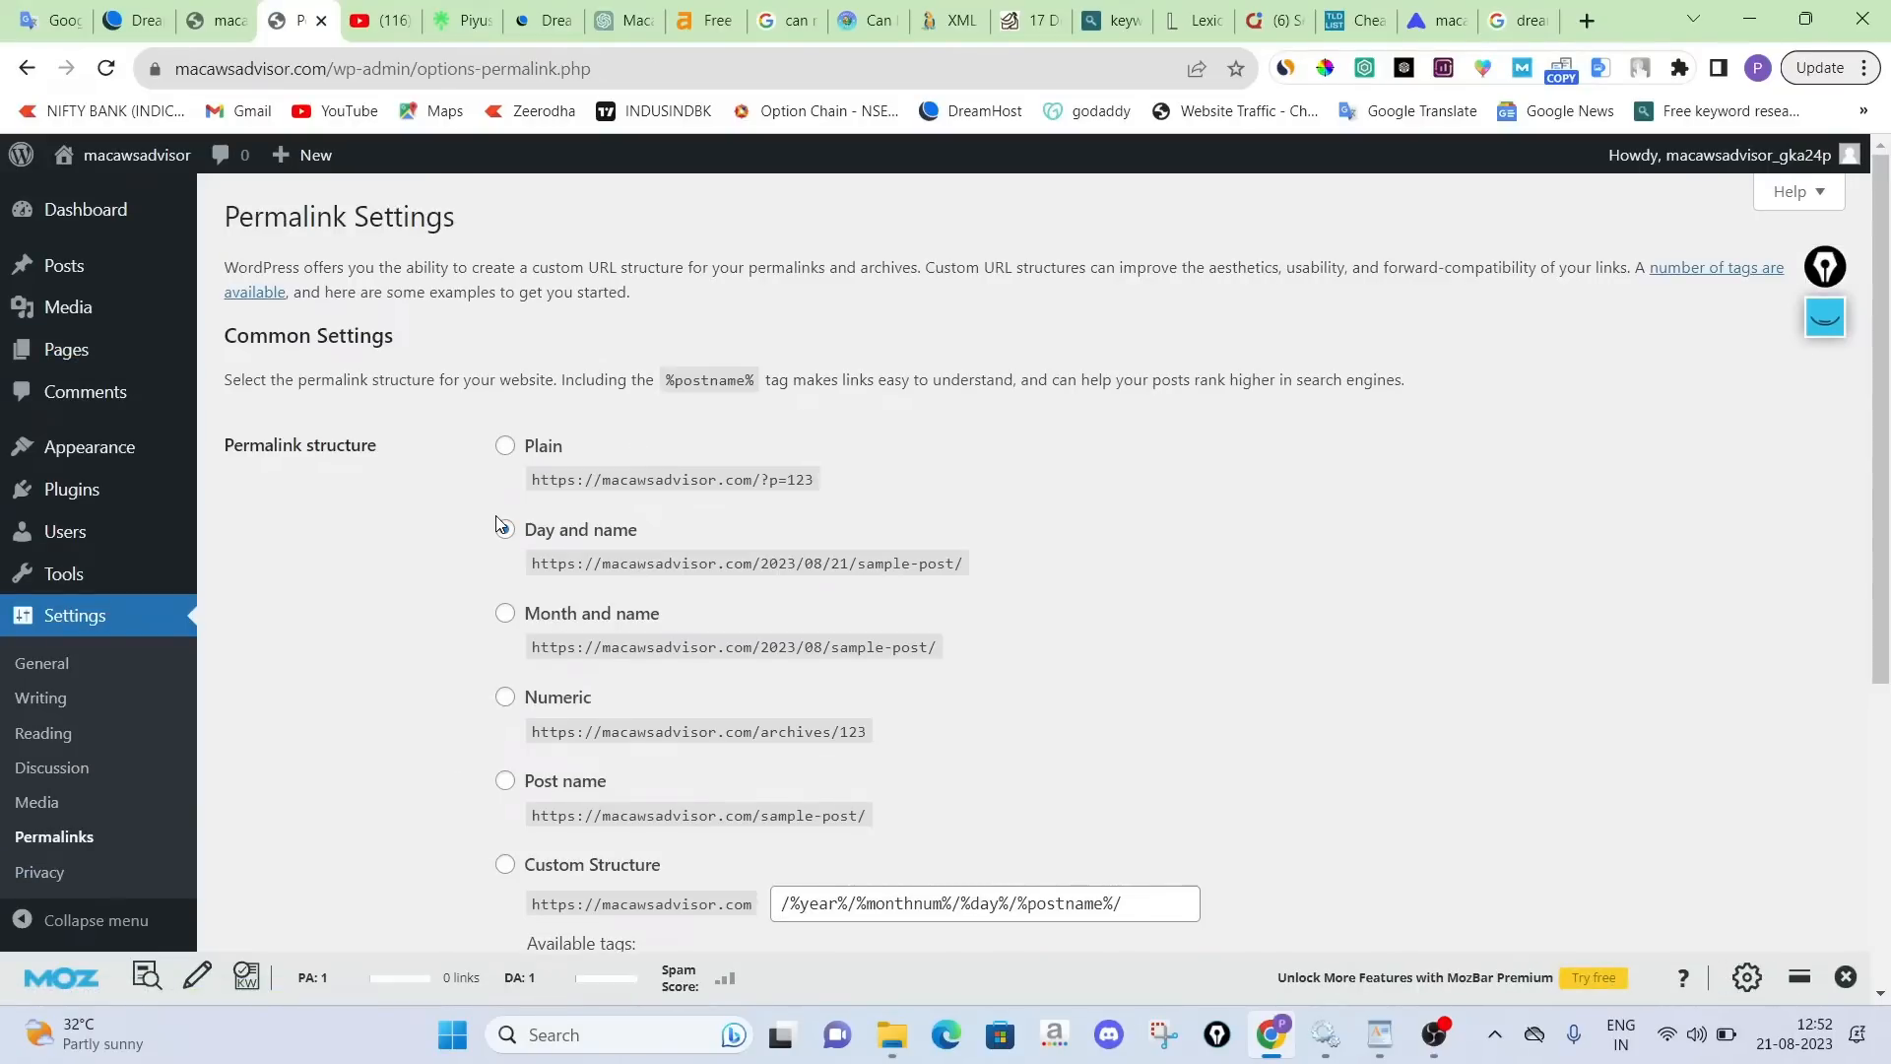
click(1825, 317)
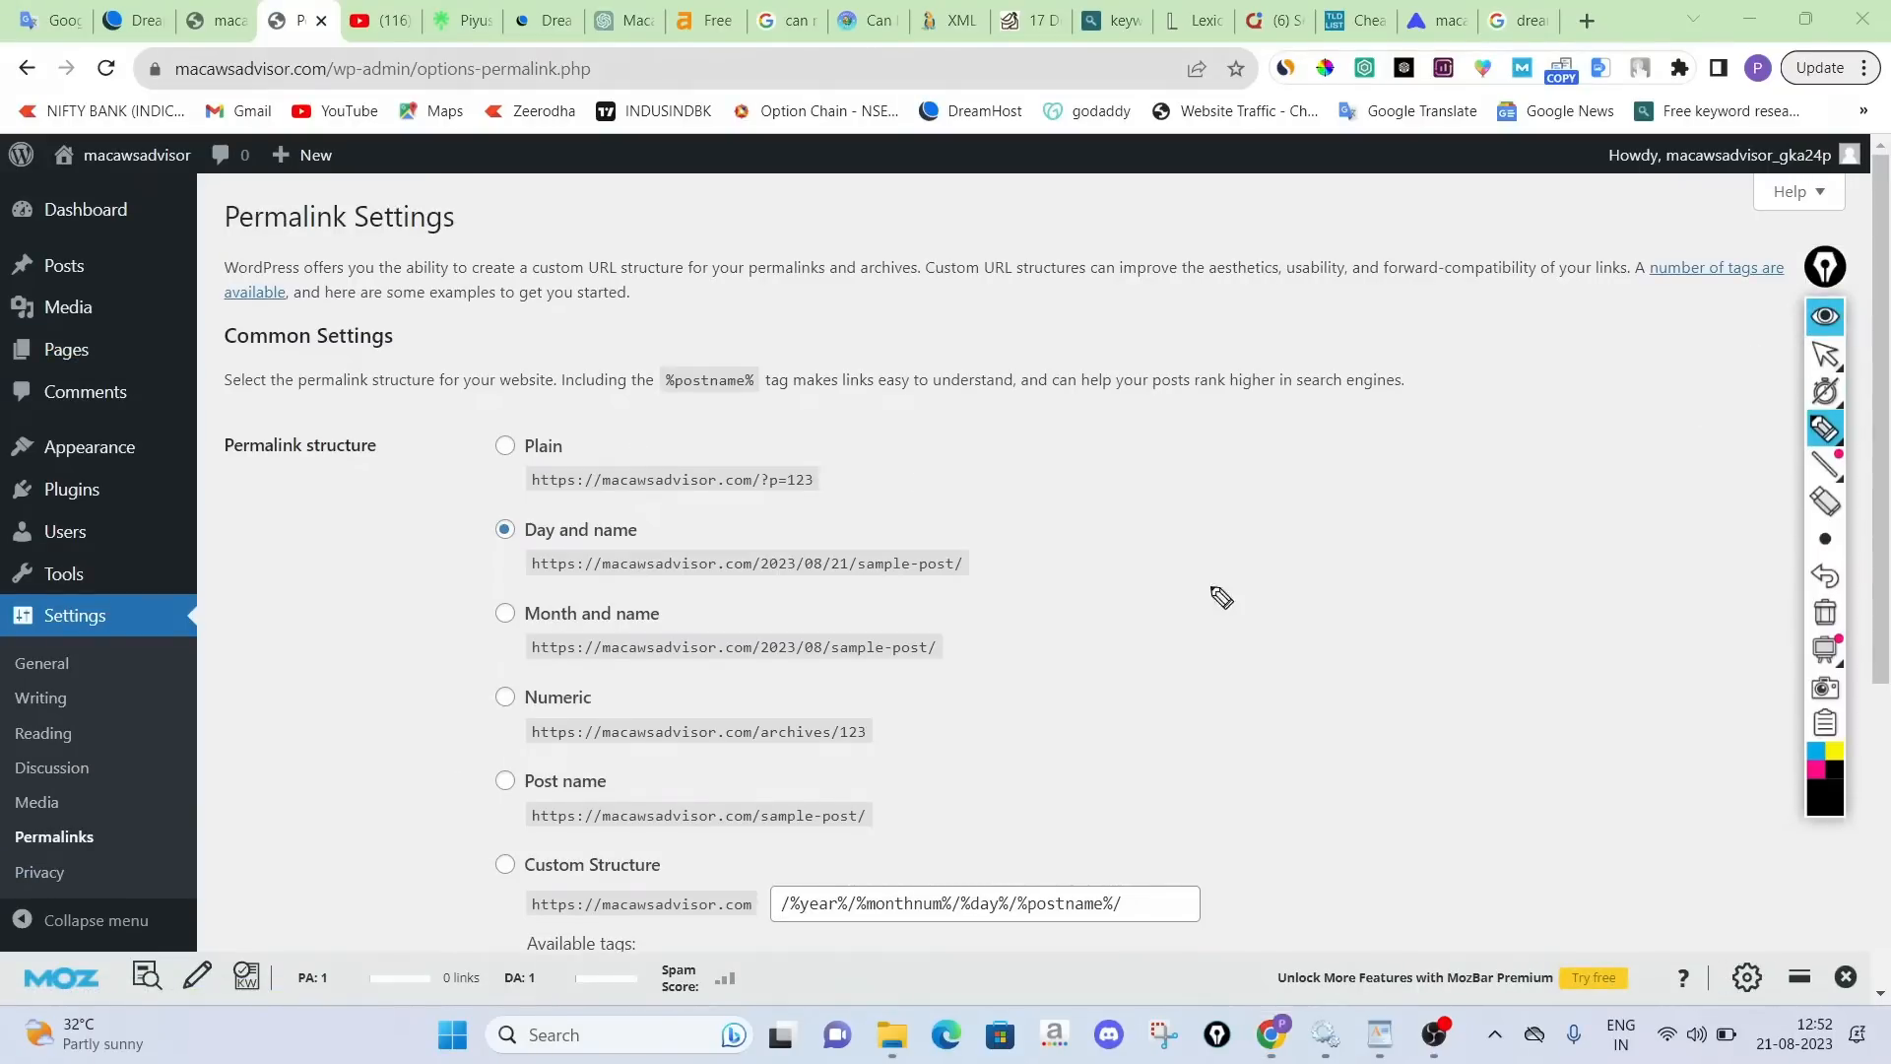
mouse_move(760, 595)
mouse_down()
mouse_move(879, 567)
mouse_move(764, 549)
mouse_move(758, 591)
mouse_up()
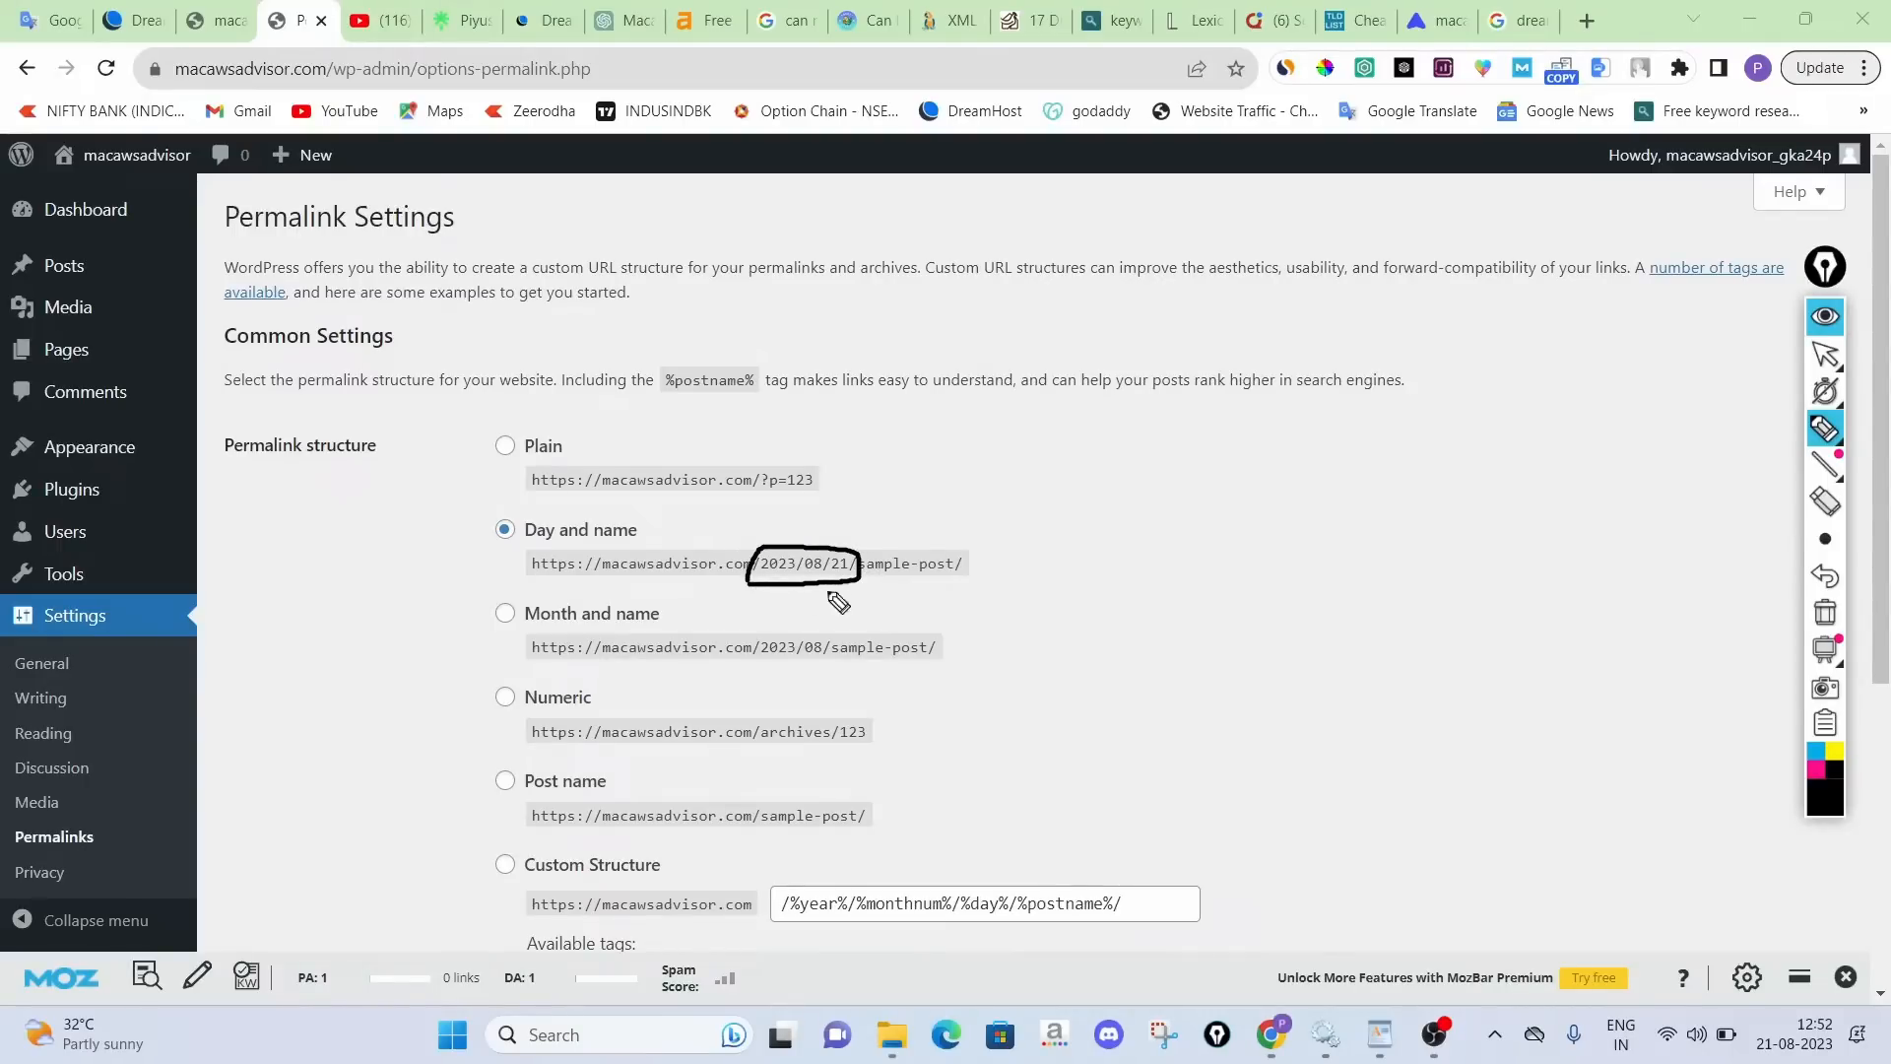
click(1822, 620)
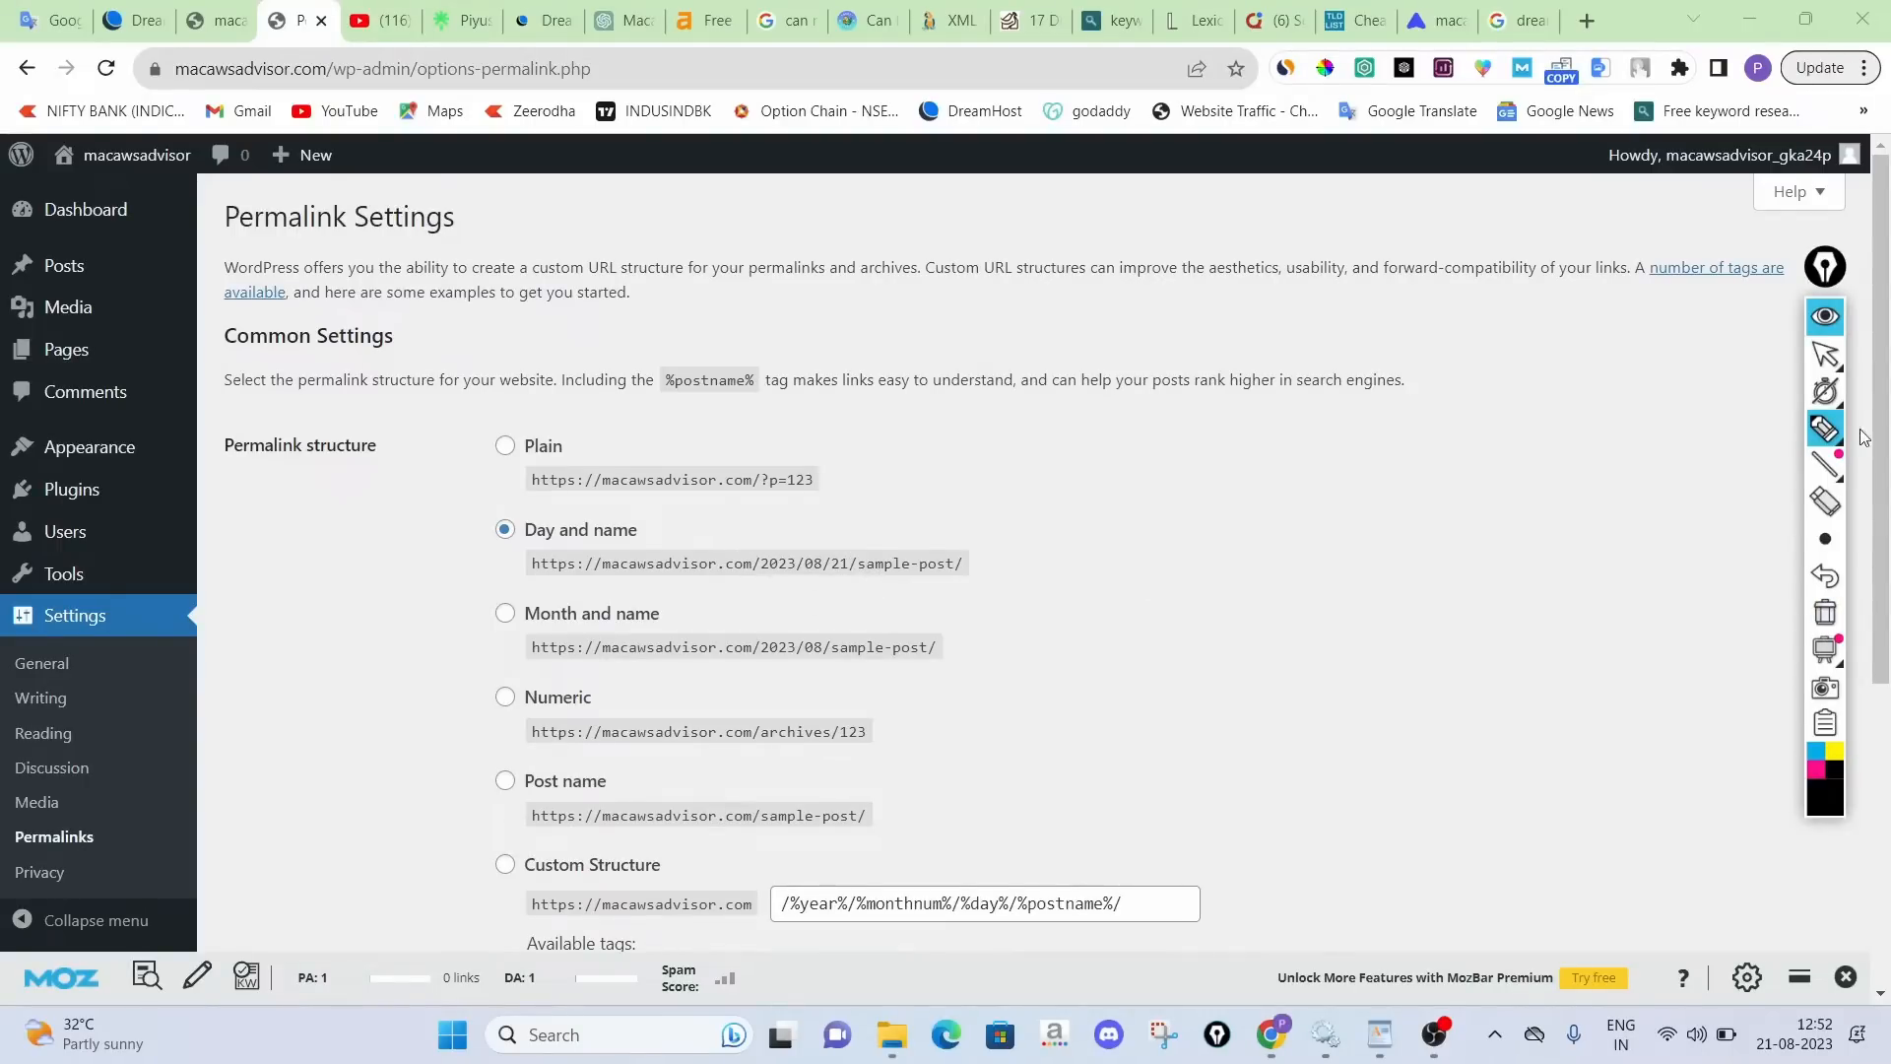
click(1826, 316)
scroll(1202, 450, down, 1)
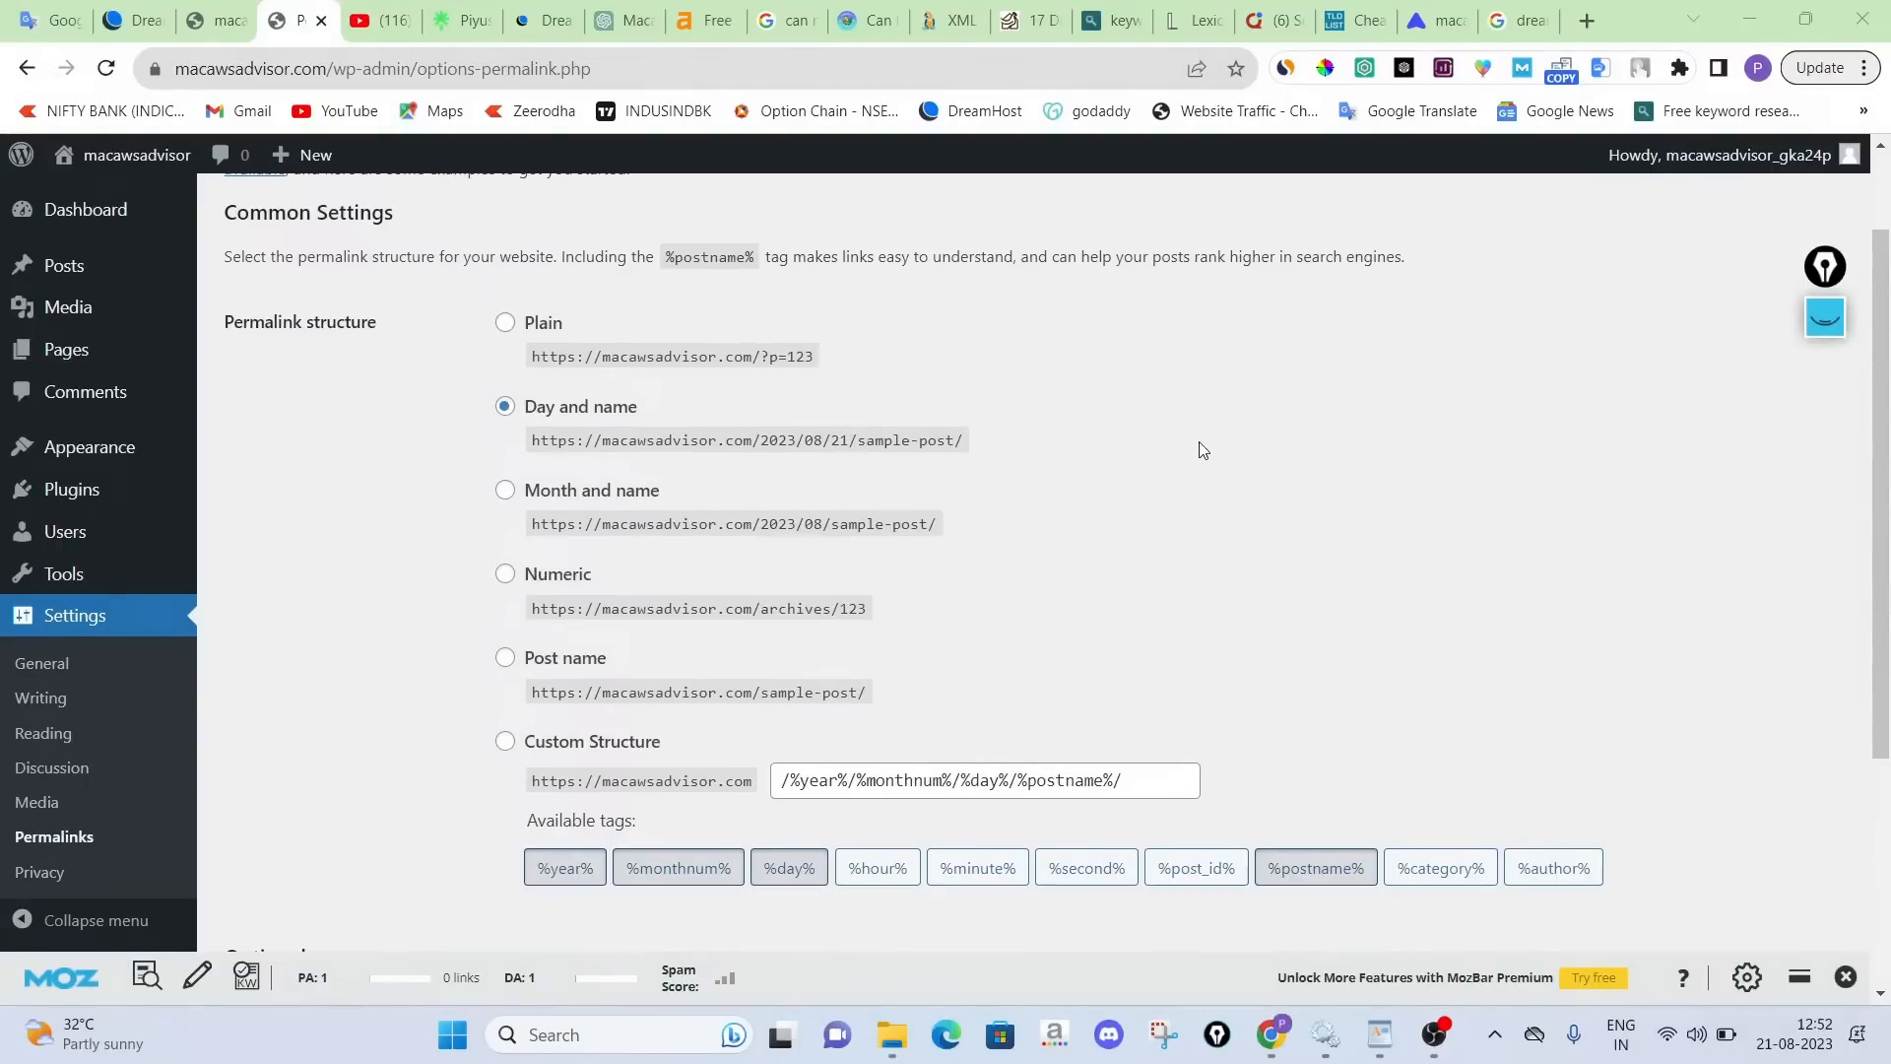
Select the Post name permalink structure, mark up its example URL against the dated one with the screen pen, and clear the marks
click(505, 657)
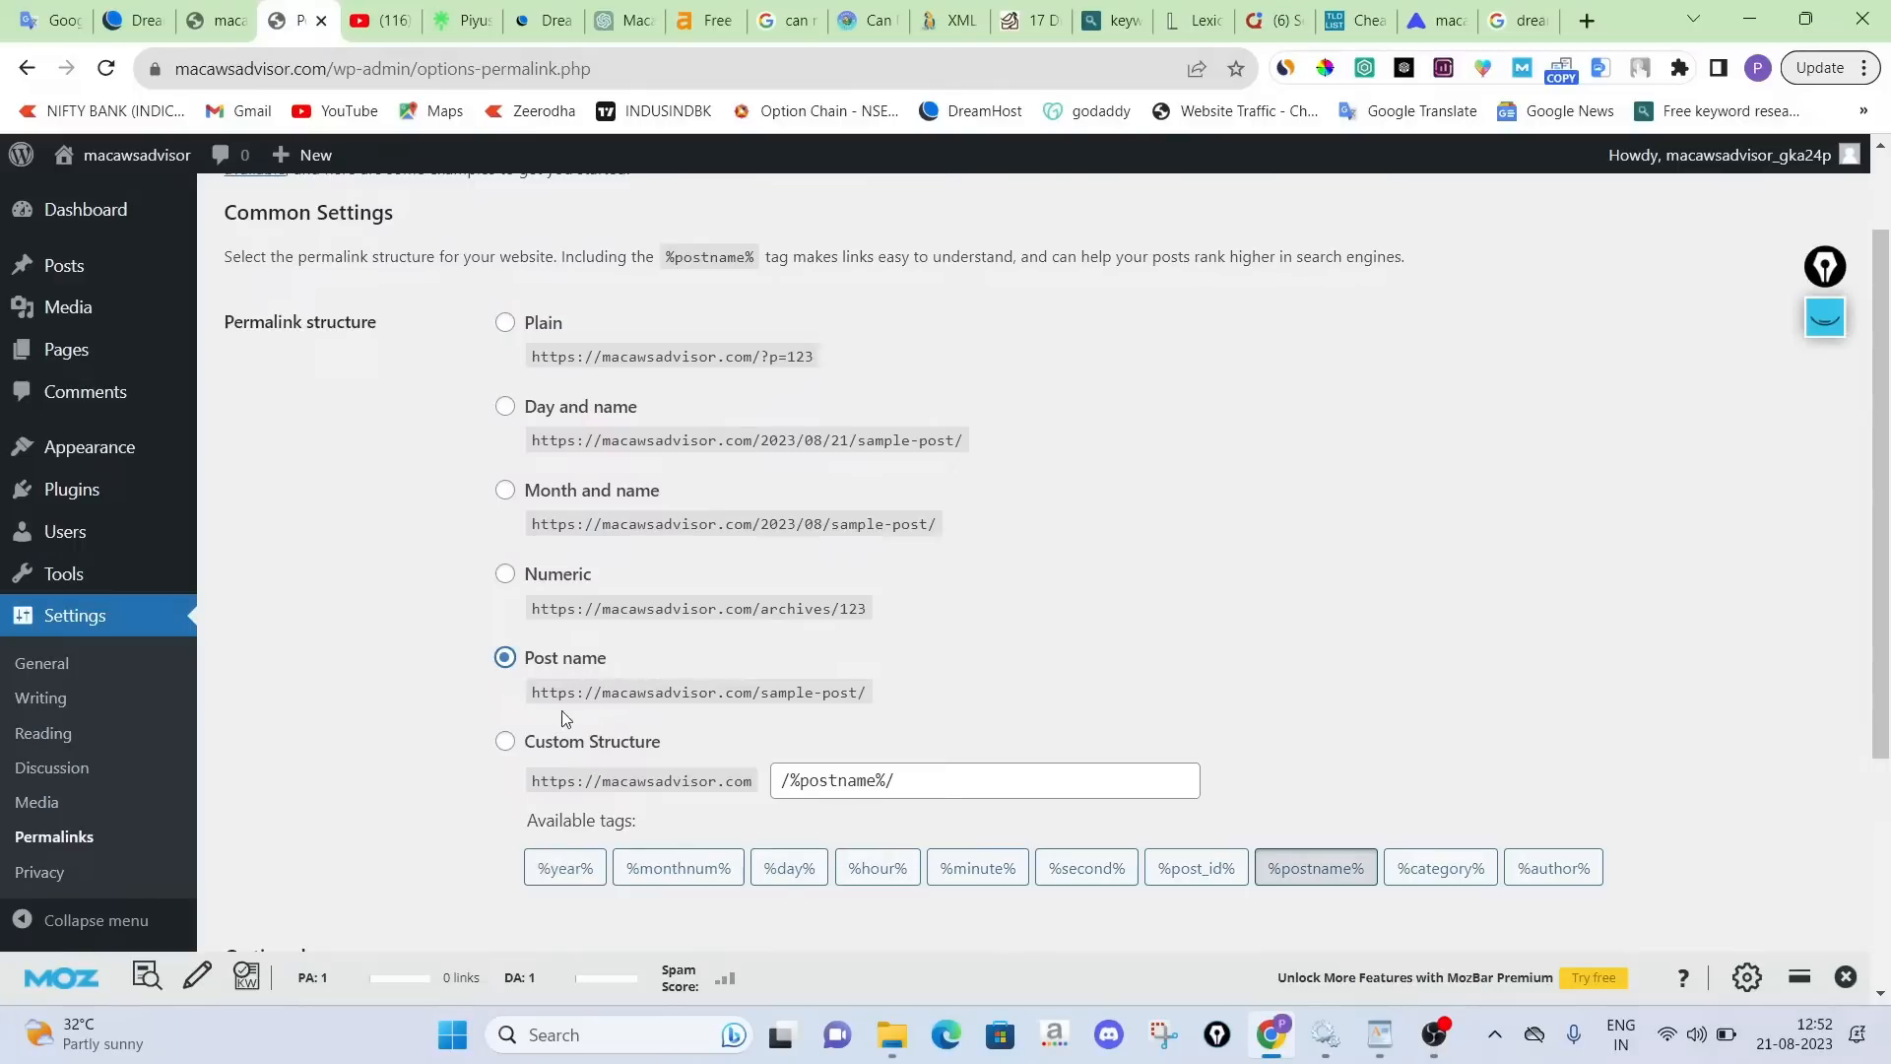
click(1825, 317)
mouse_move(526, 694)
mouse_down()
mouse_move(709, 687)
mouse_move(812, 707)
mouse_move(891, 685)
mouse_move(751, 679)
mouse_move(786, 707)
mouse_up()
drag(1008, 616, 1379, 554)
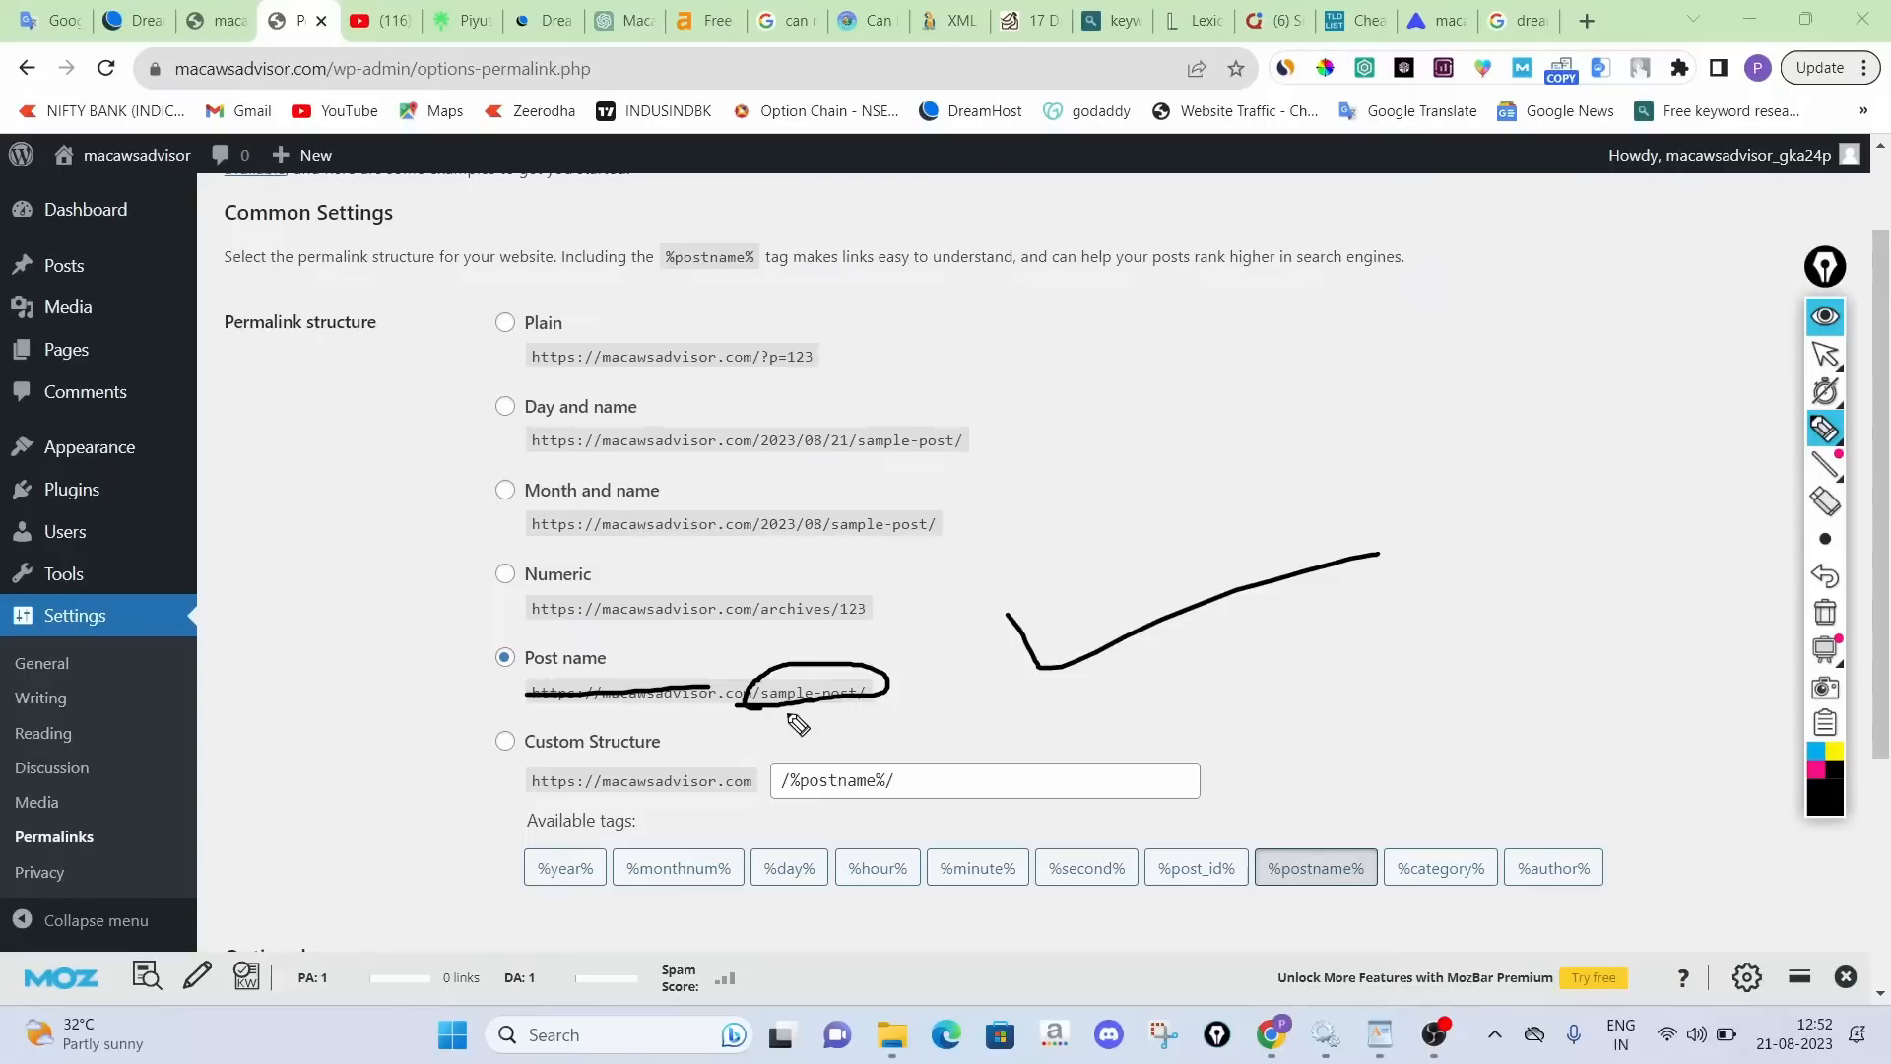
drag(766, 711, 887, 706)
drag(737, 456, 845, 459)
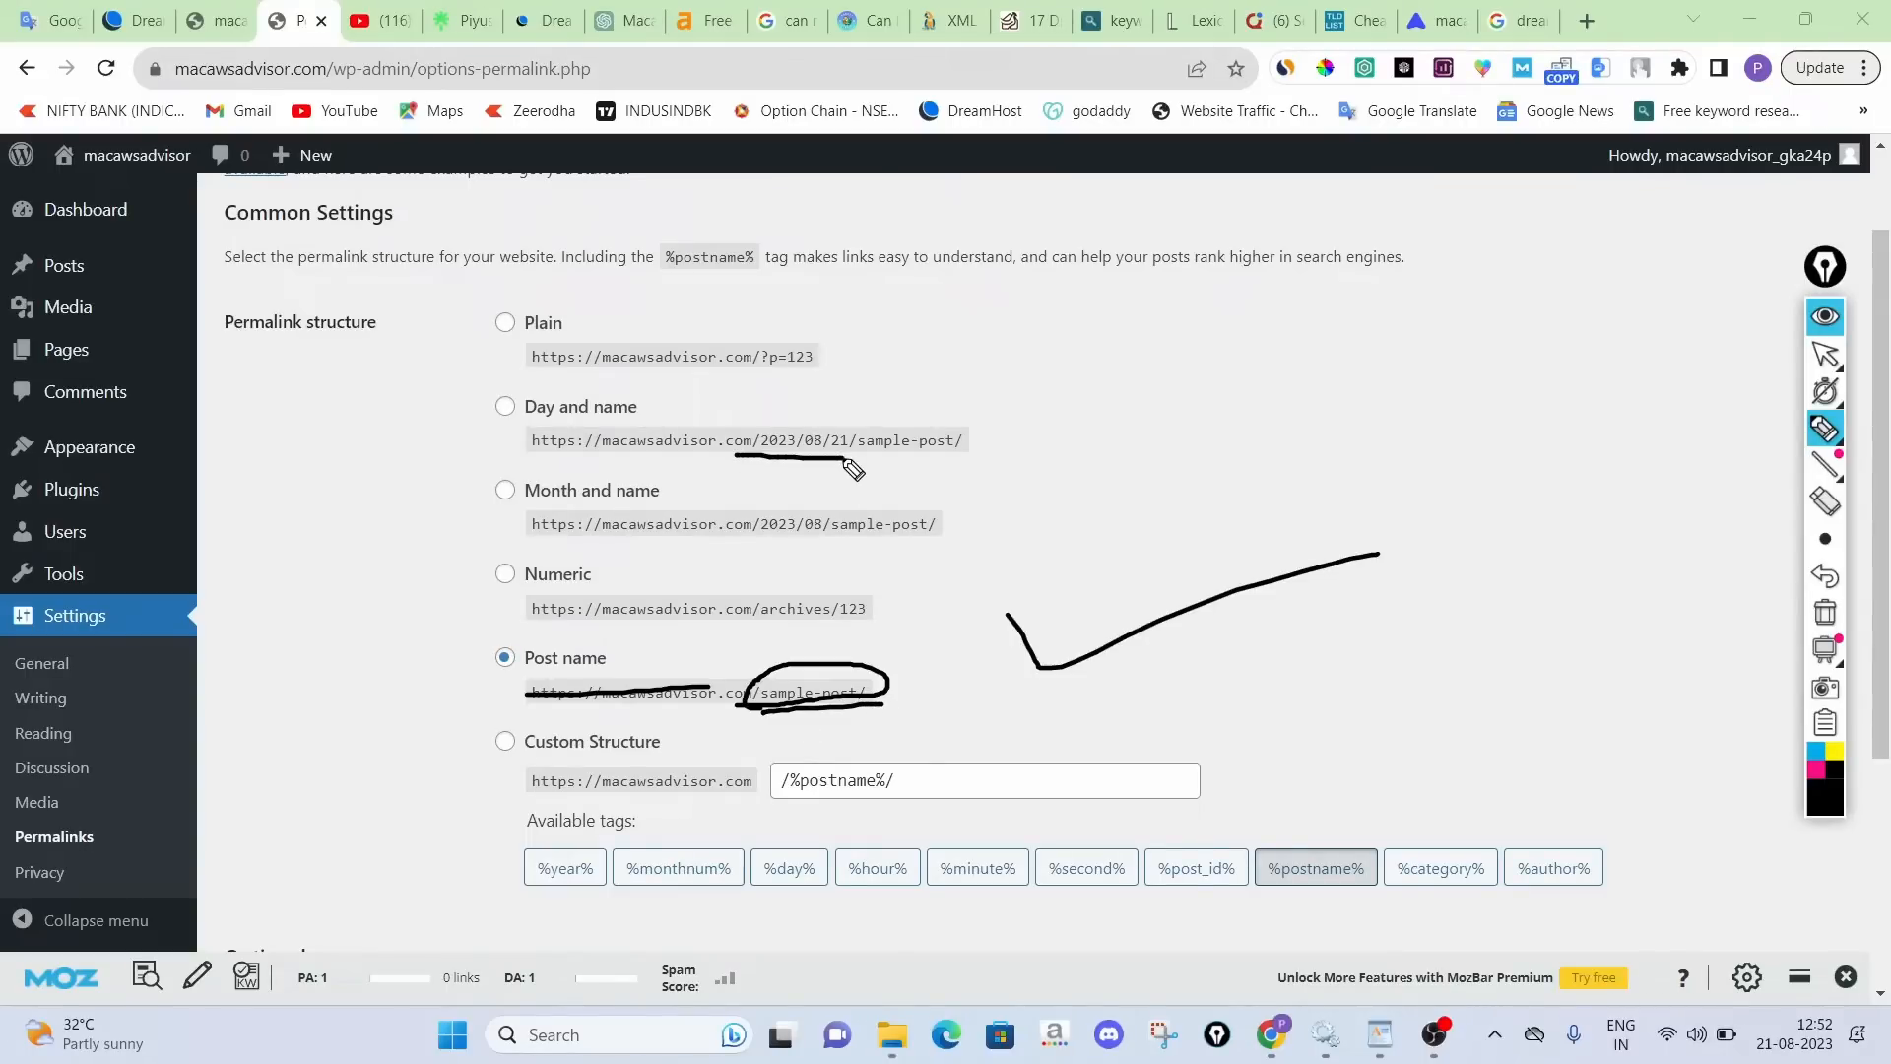
click(1825, 613)
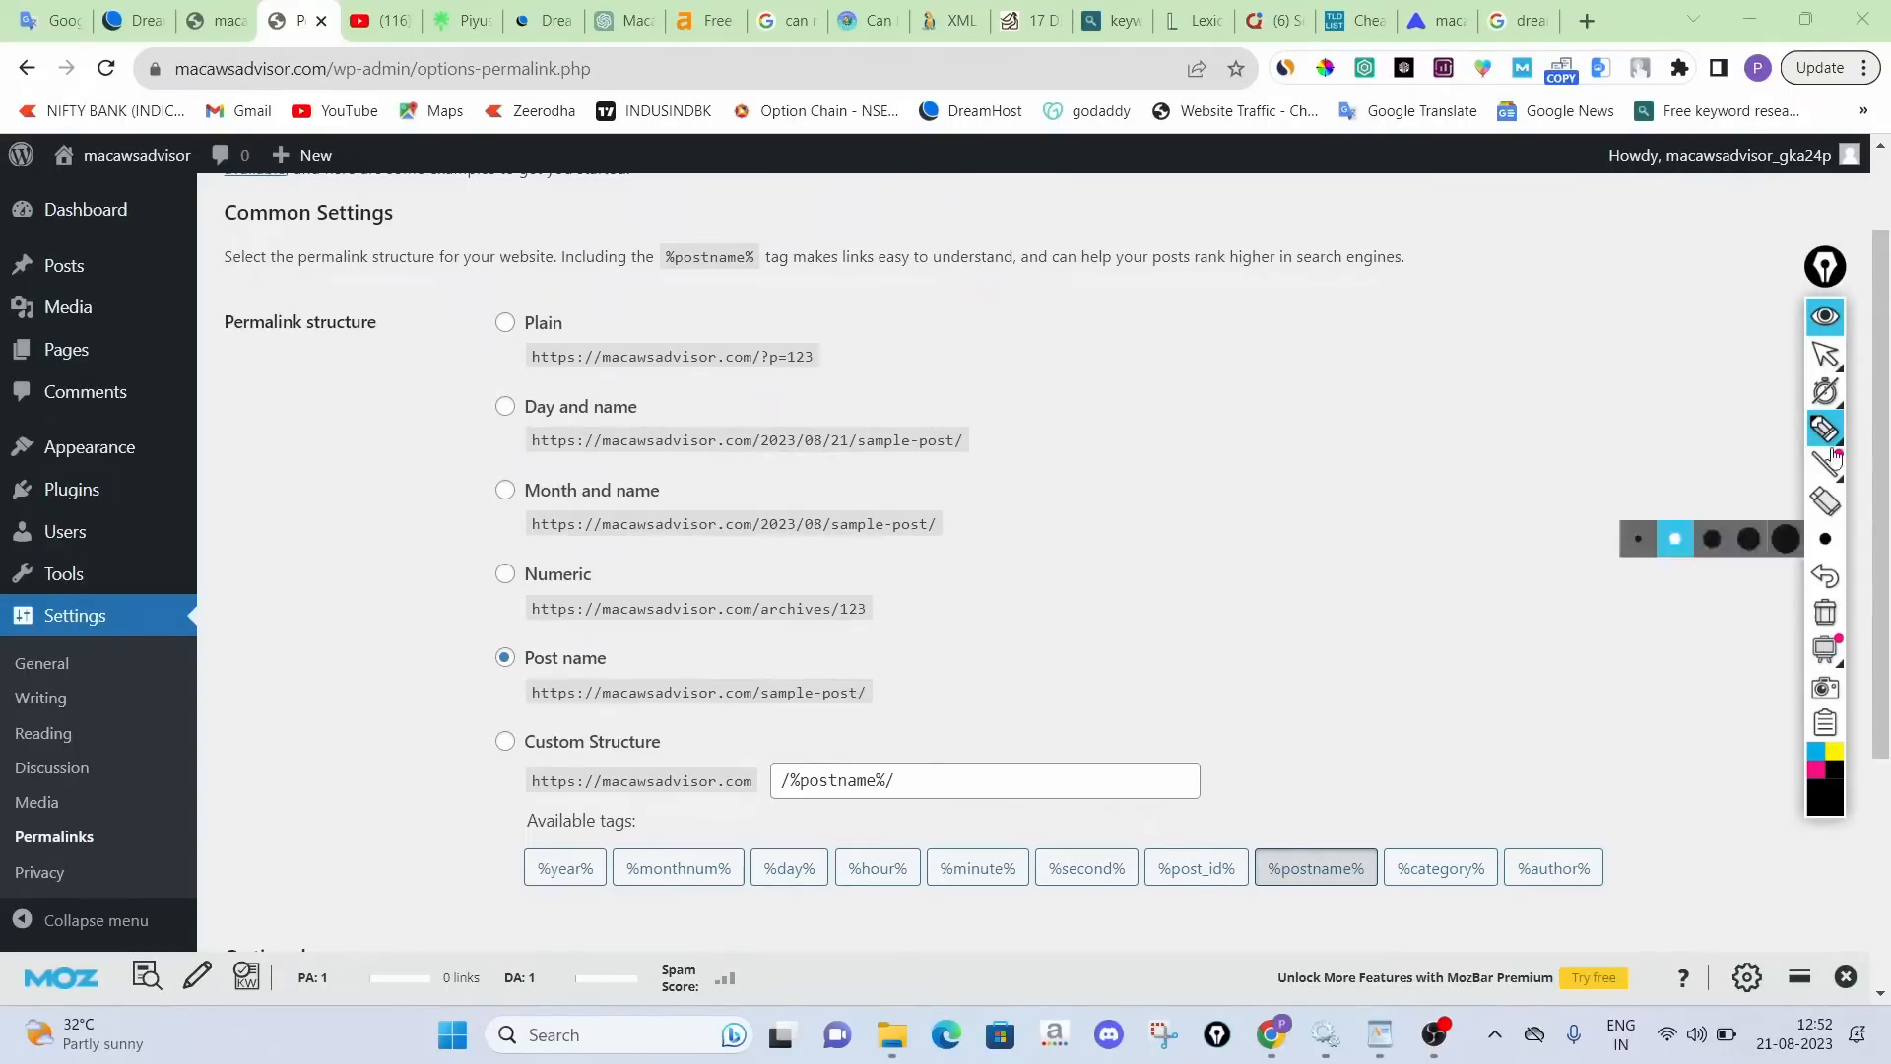
click(1825, 320)
Mark the Category base and Tag base fields with the screen pen and clear all the marks
scroll(1347, 579, down, 2)
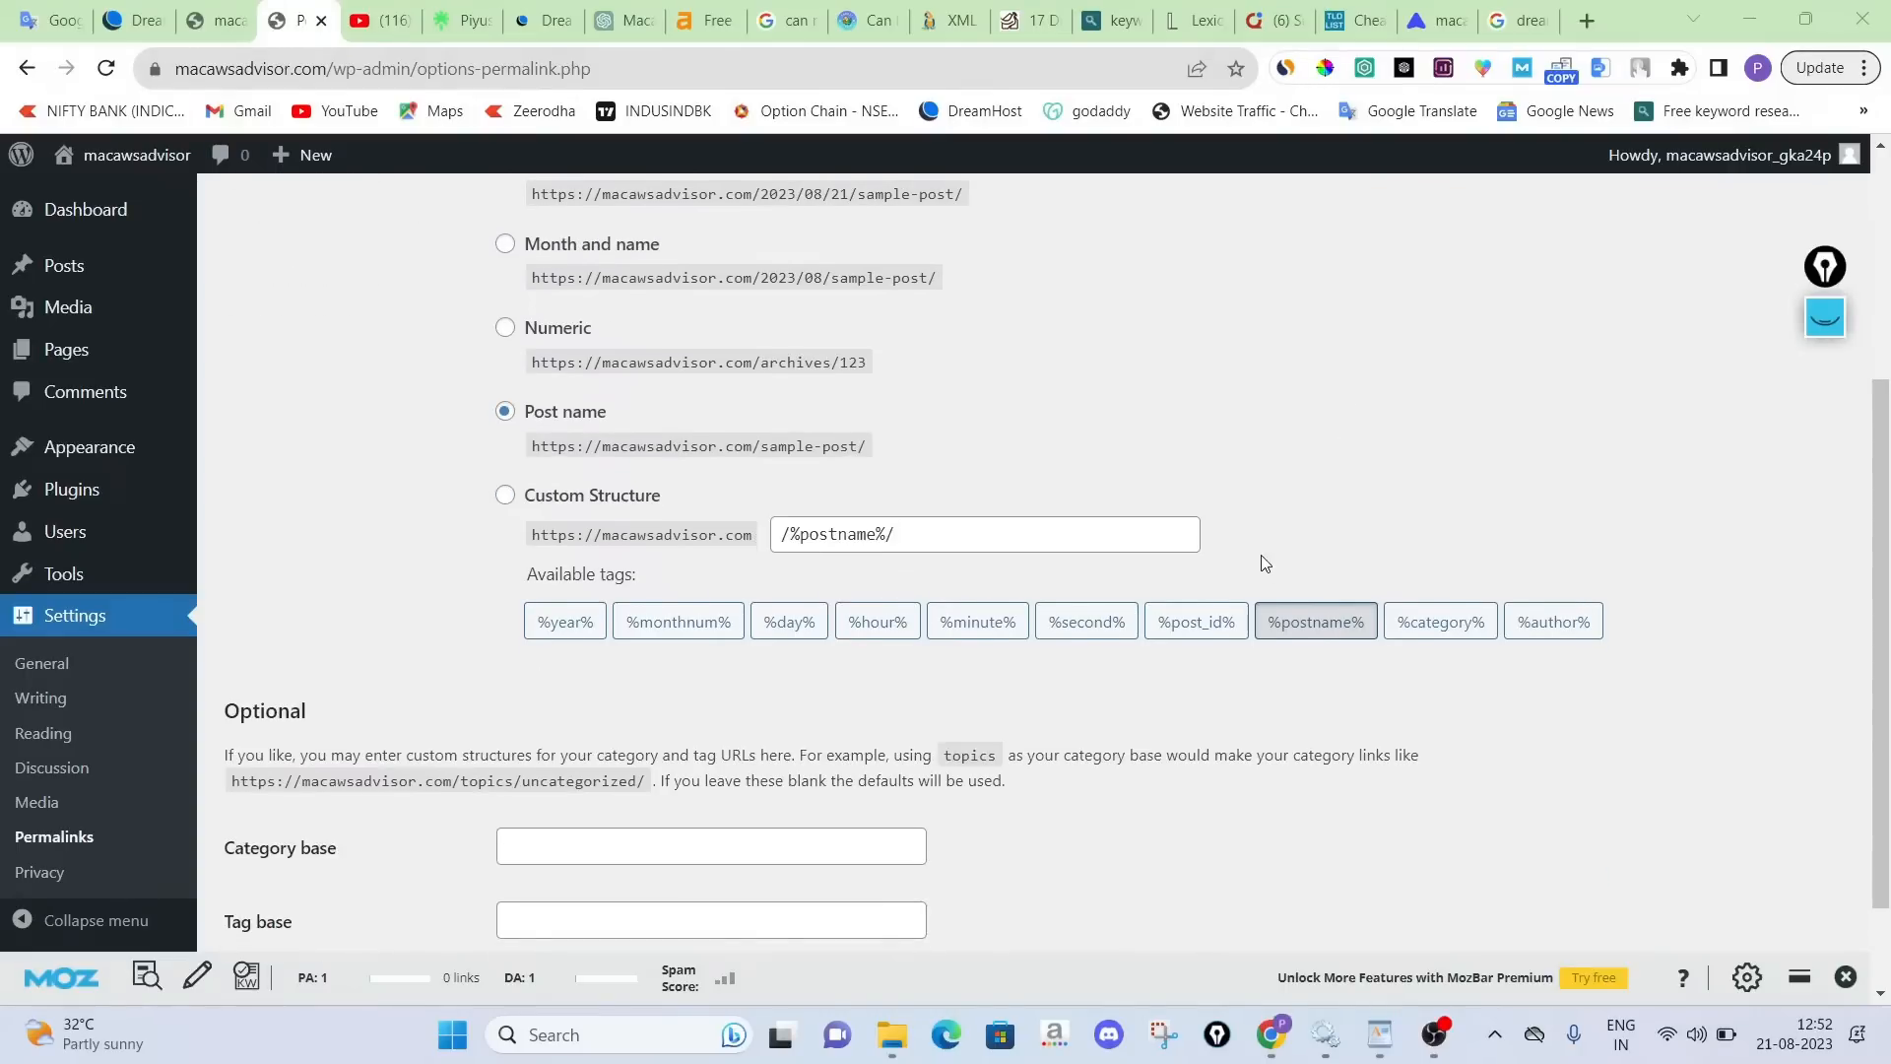
scroll(1264, 561, down, 1)
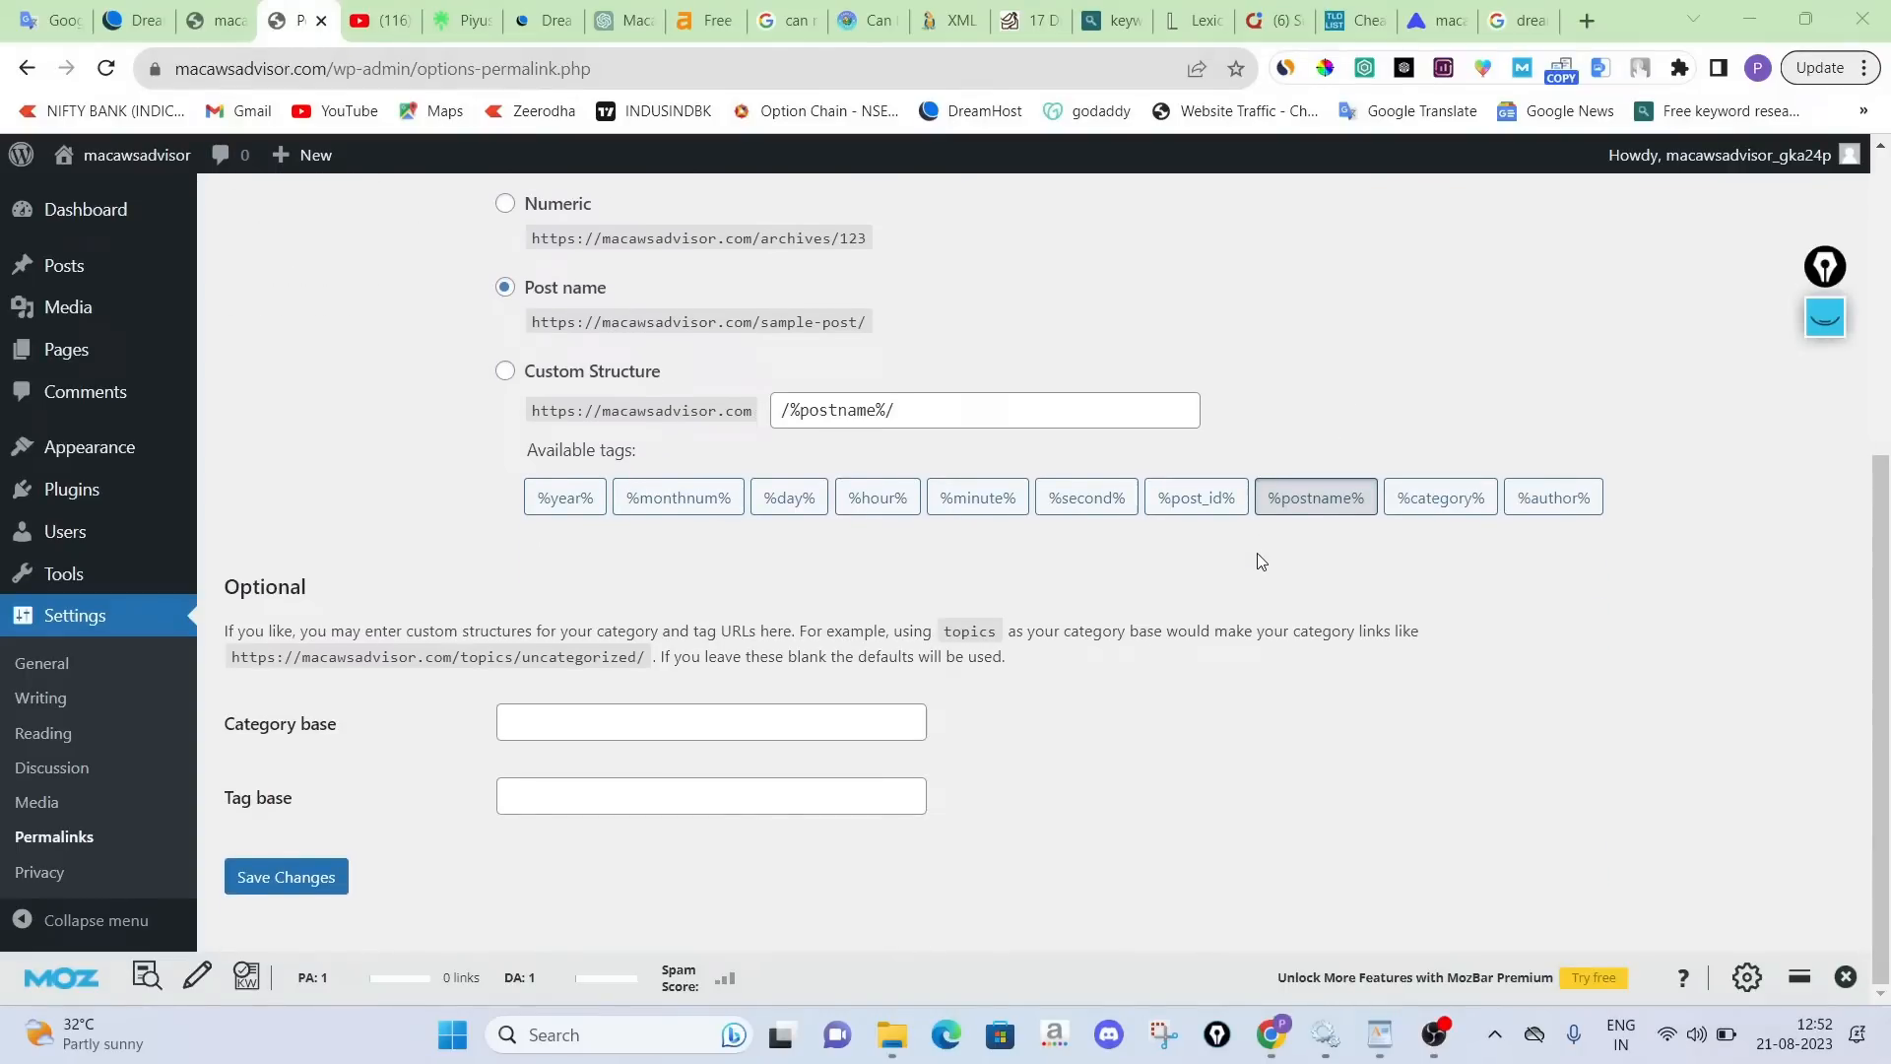
click(1825, 317)
click(527, 723)
click(528, 789)
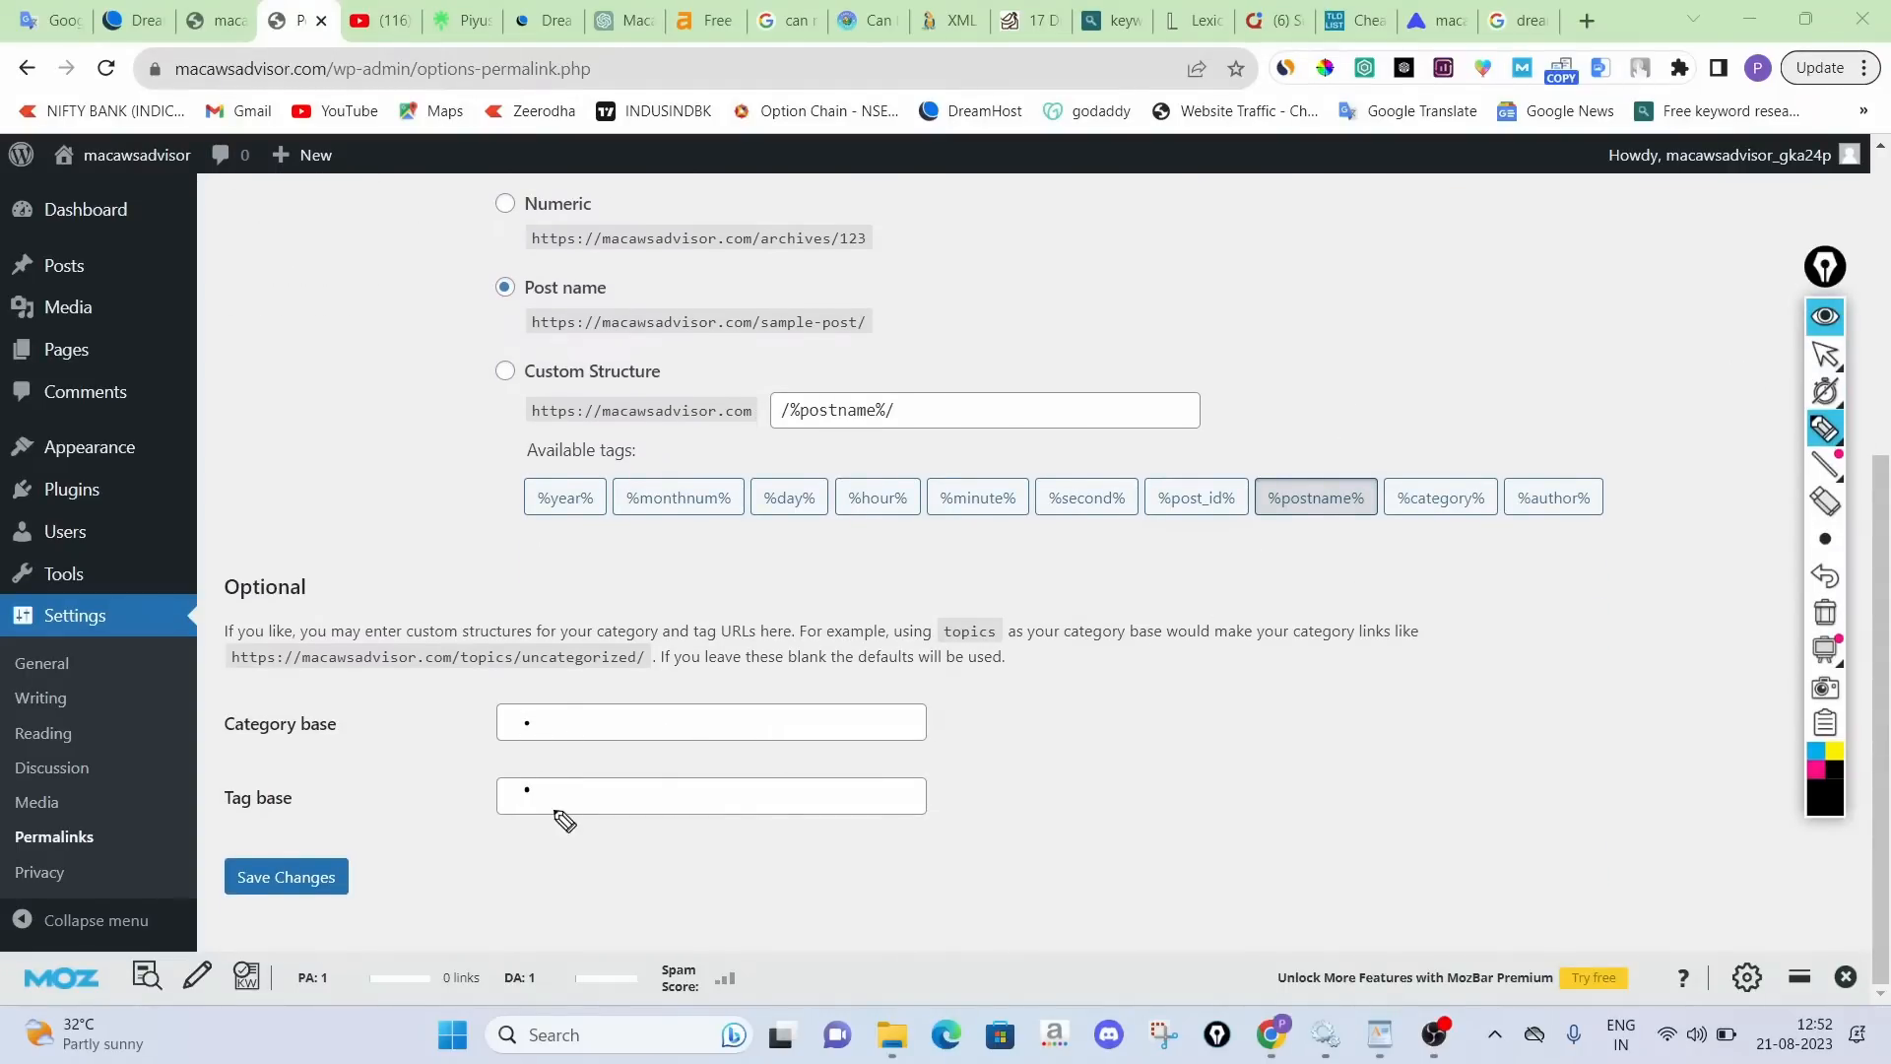
mouse_move(571, 822)
mouse_down()
mouse_move(550, 814)
mouse_move(540, 759)
mouse_up()
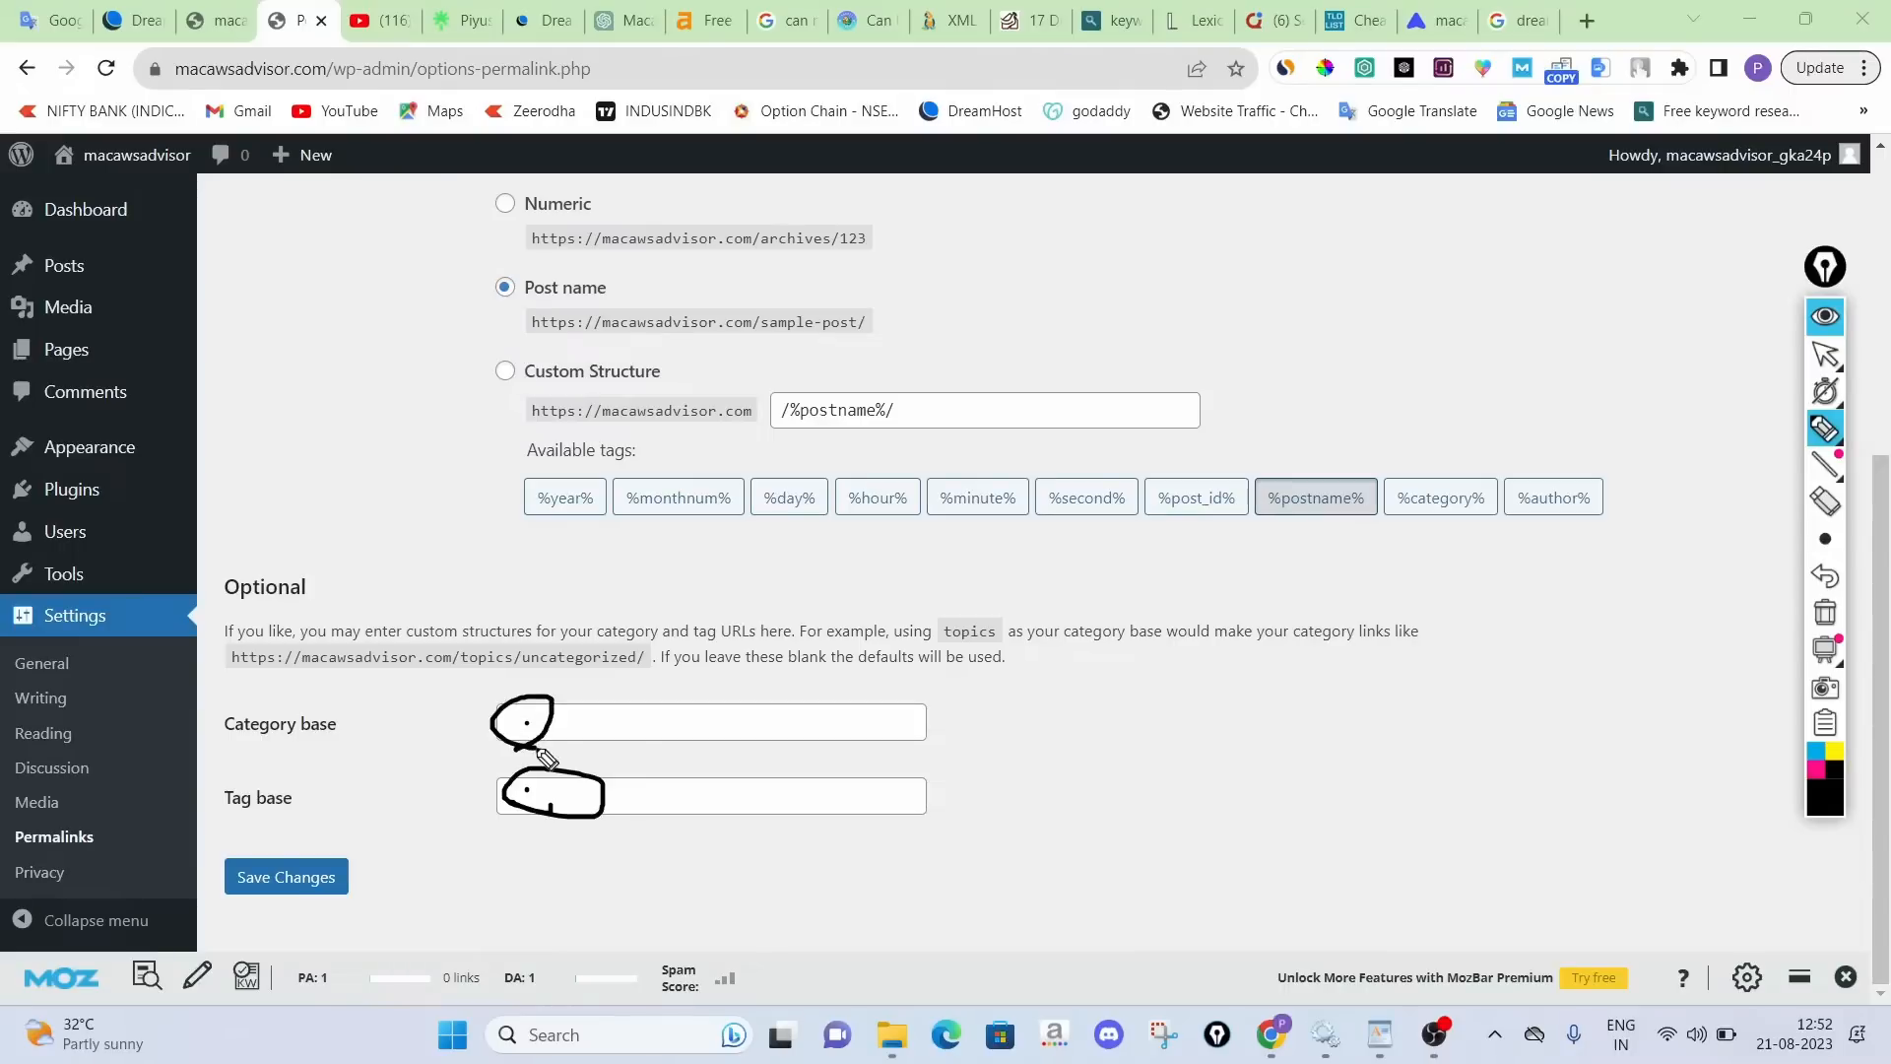
click(1826, 613)
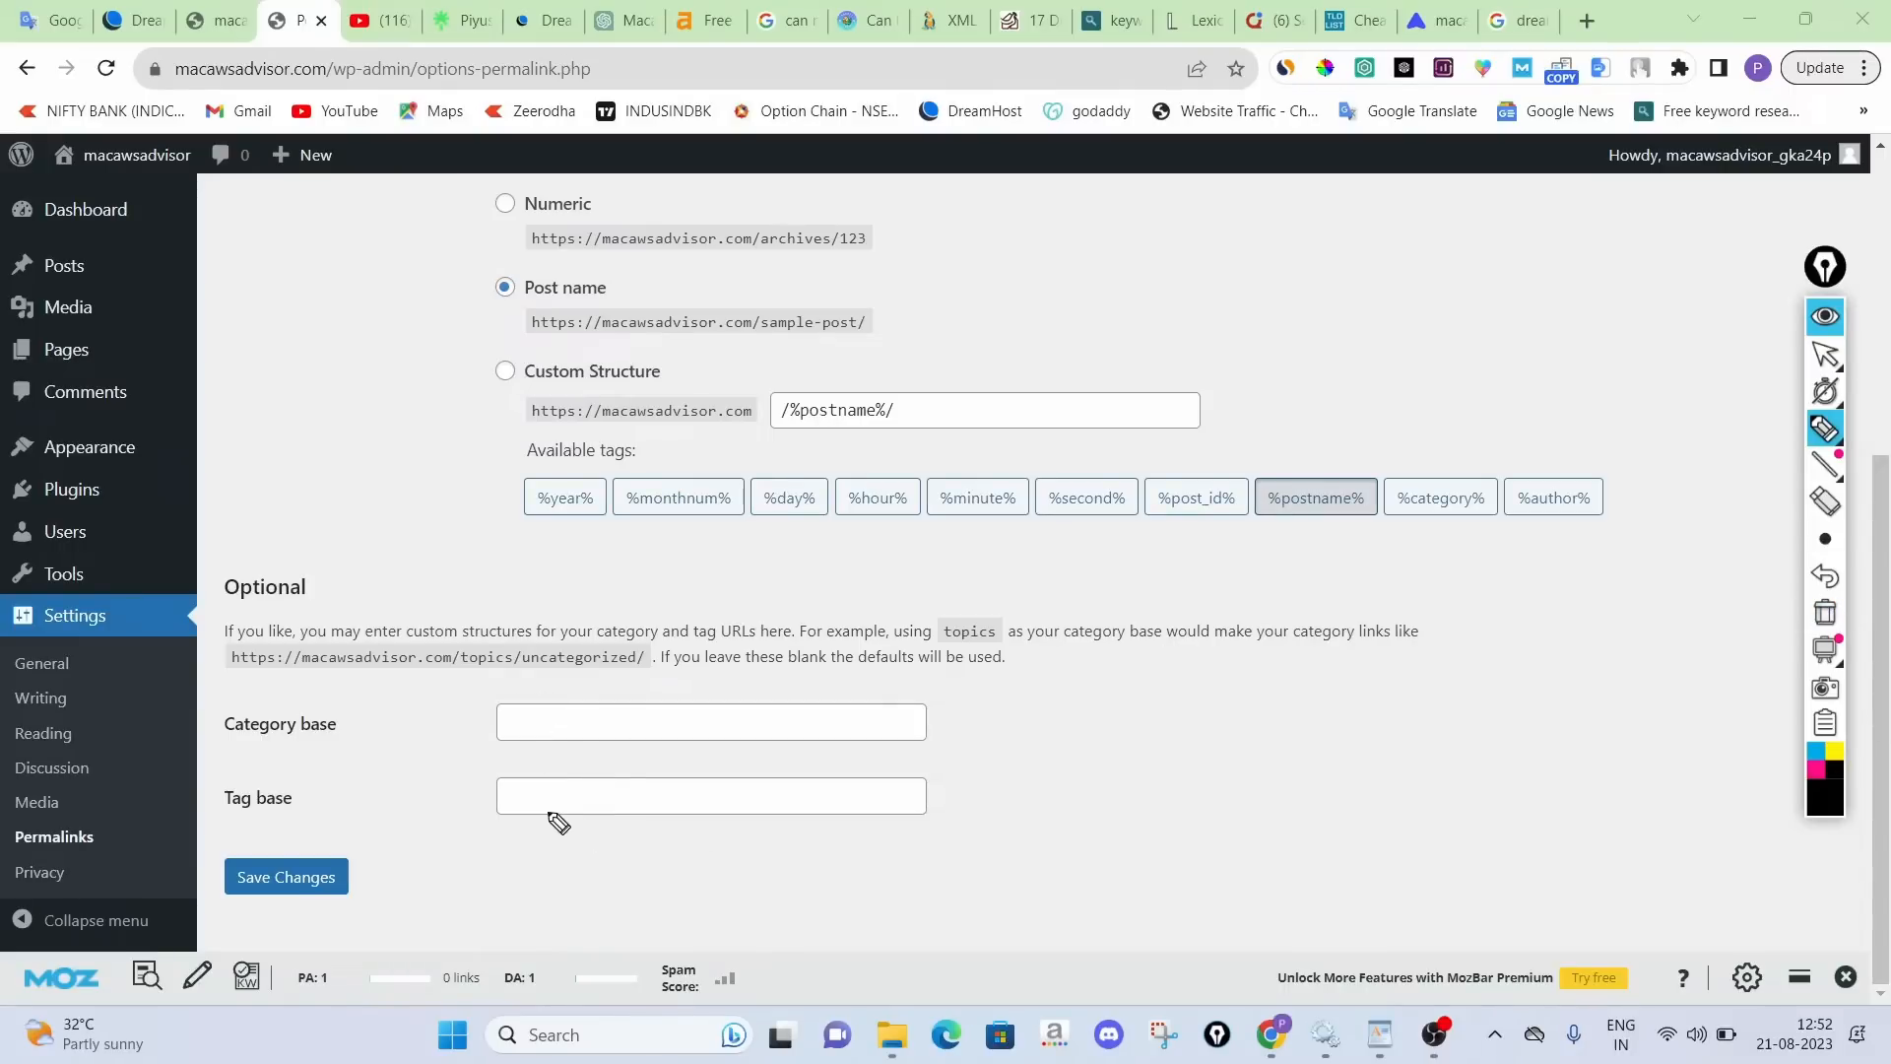
click(519, 803)
click(506, 726)
click(1825, 612)
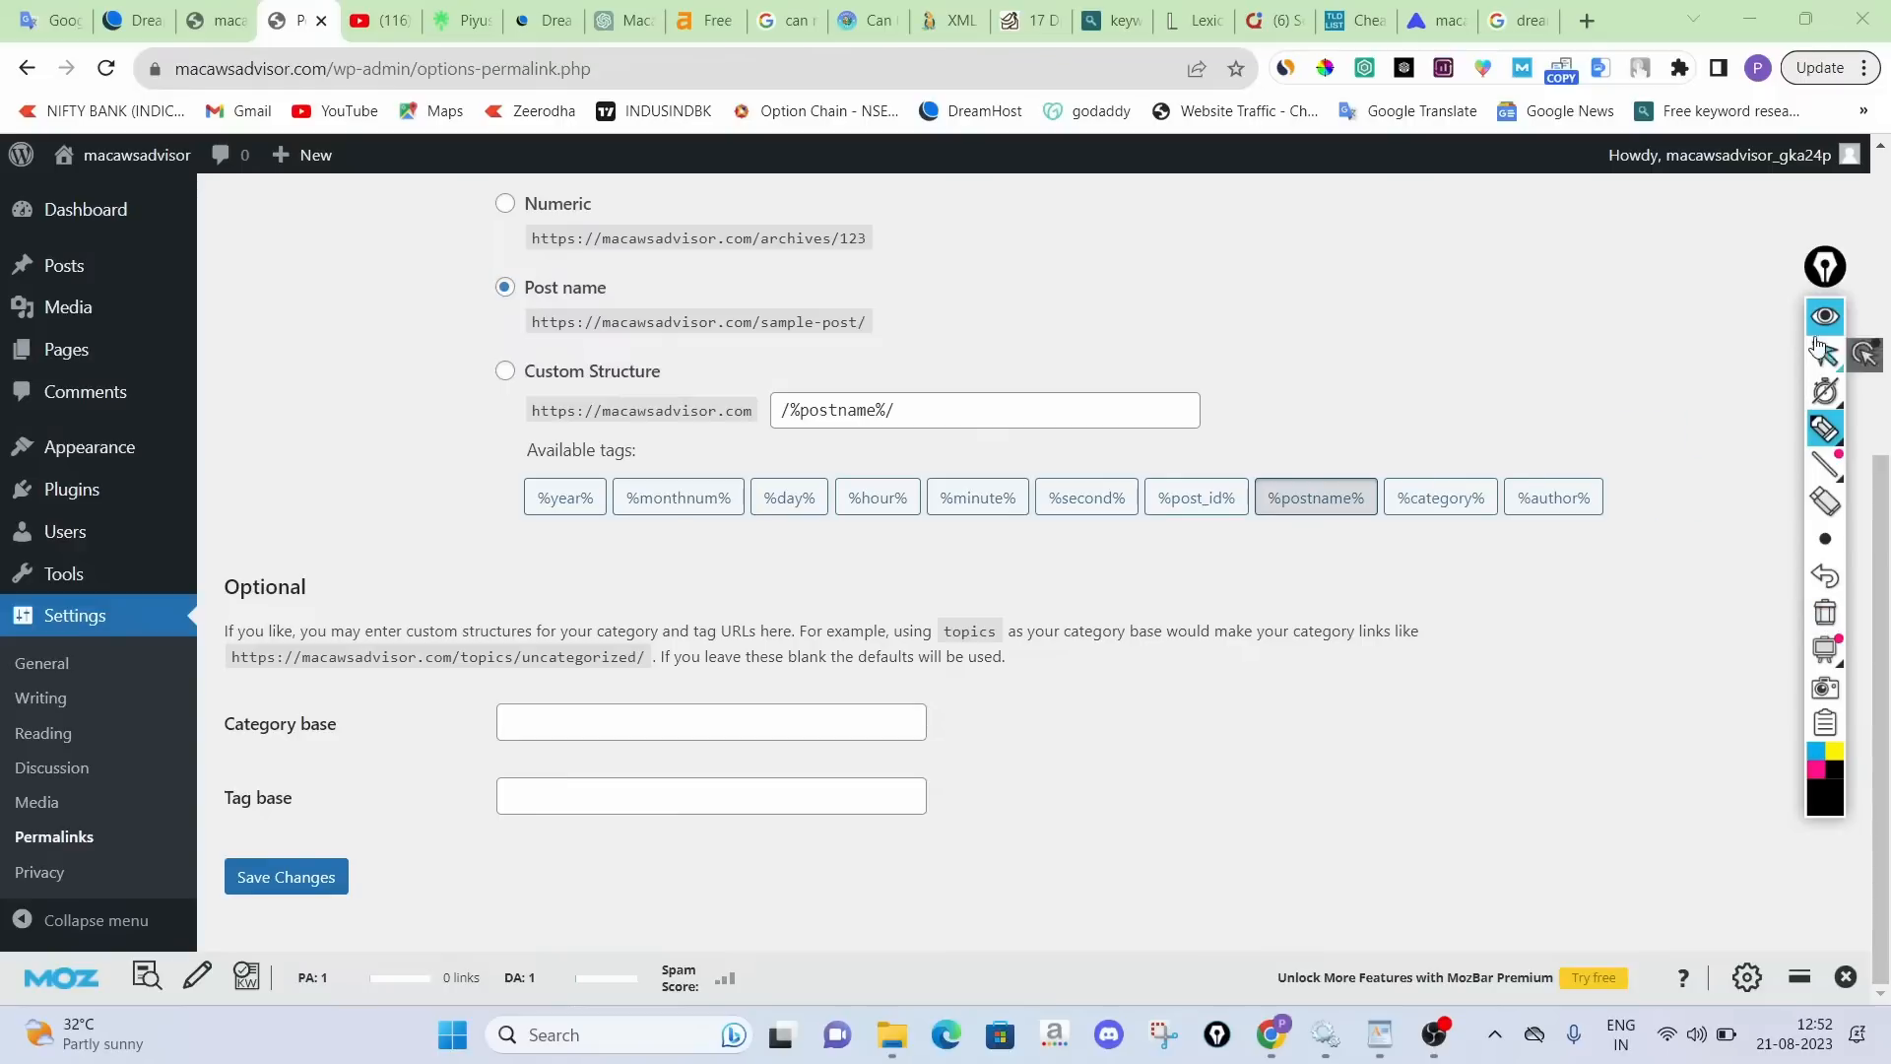
click(1826, 316)
Save the permalink settings with the Category base and Tag base left blank
click(646, 809)
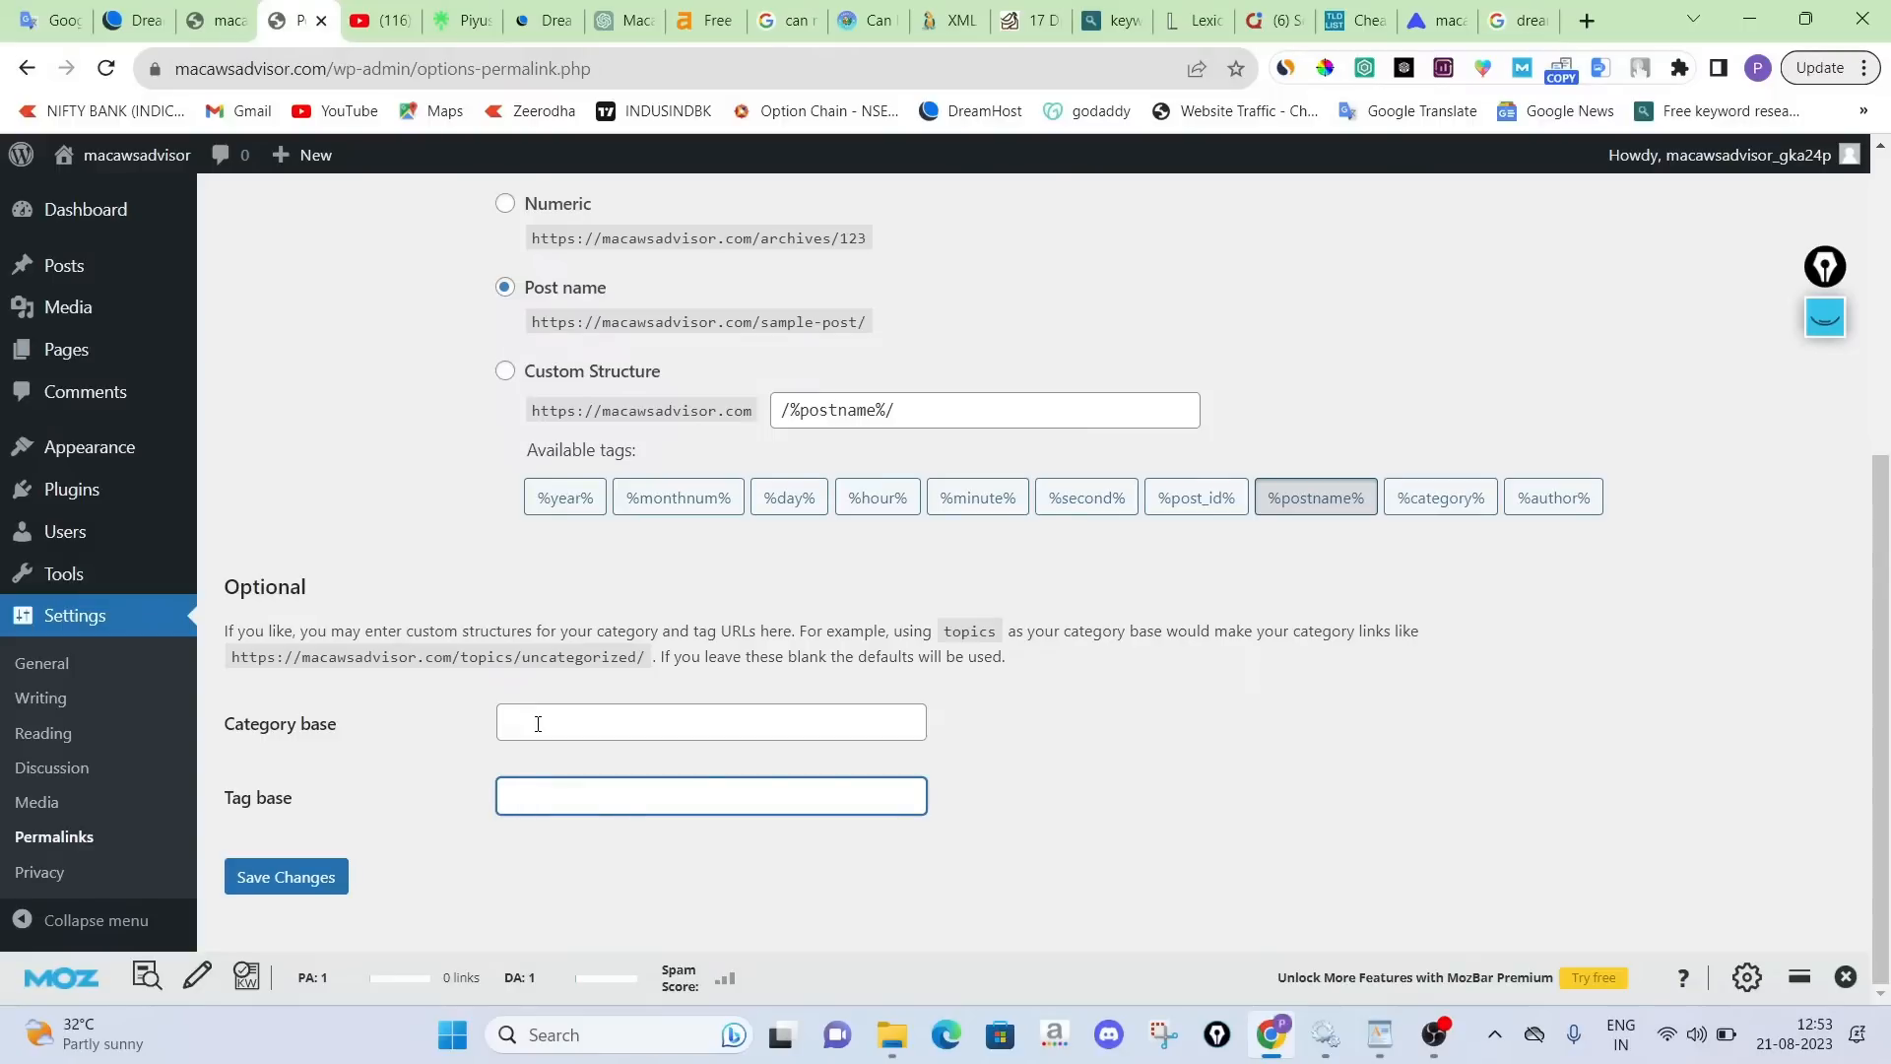
click(324, 887)
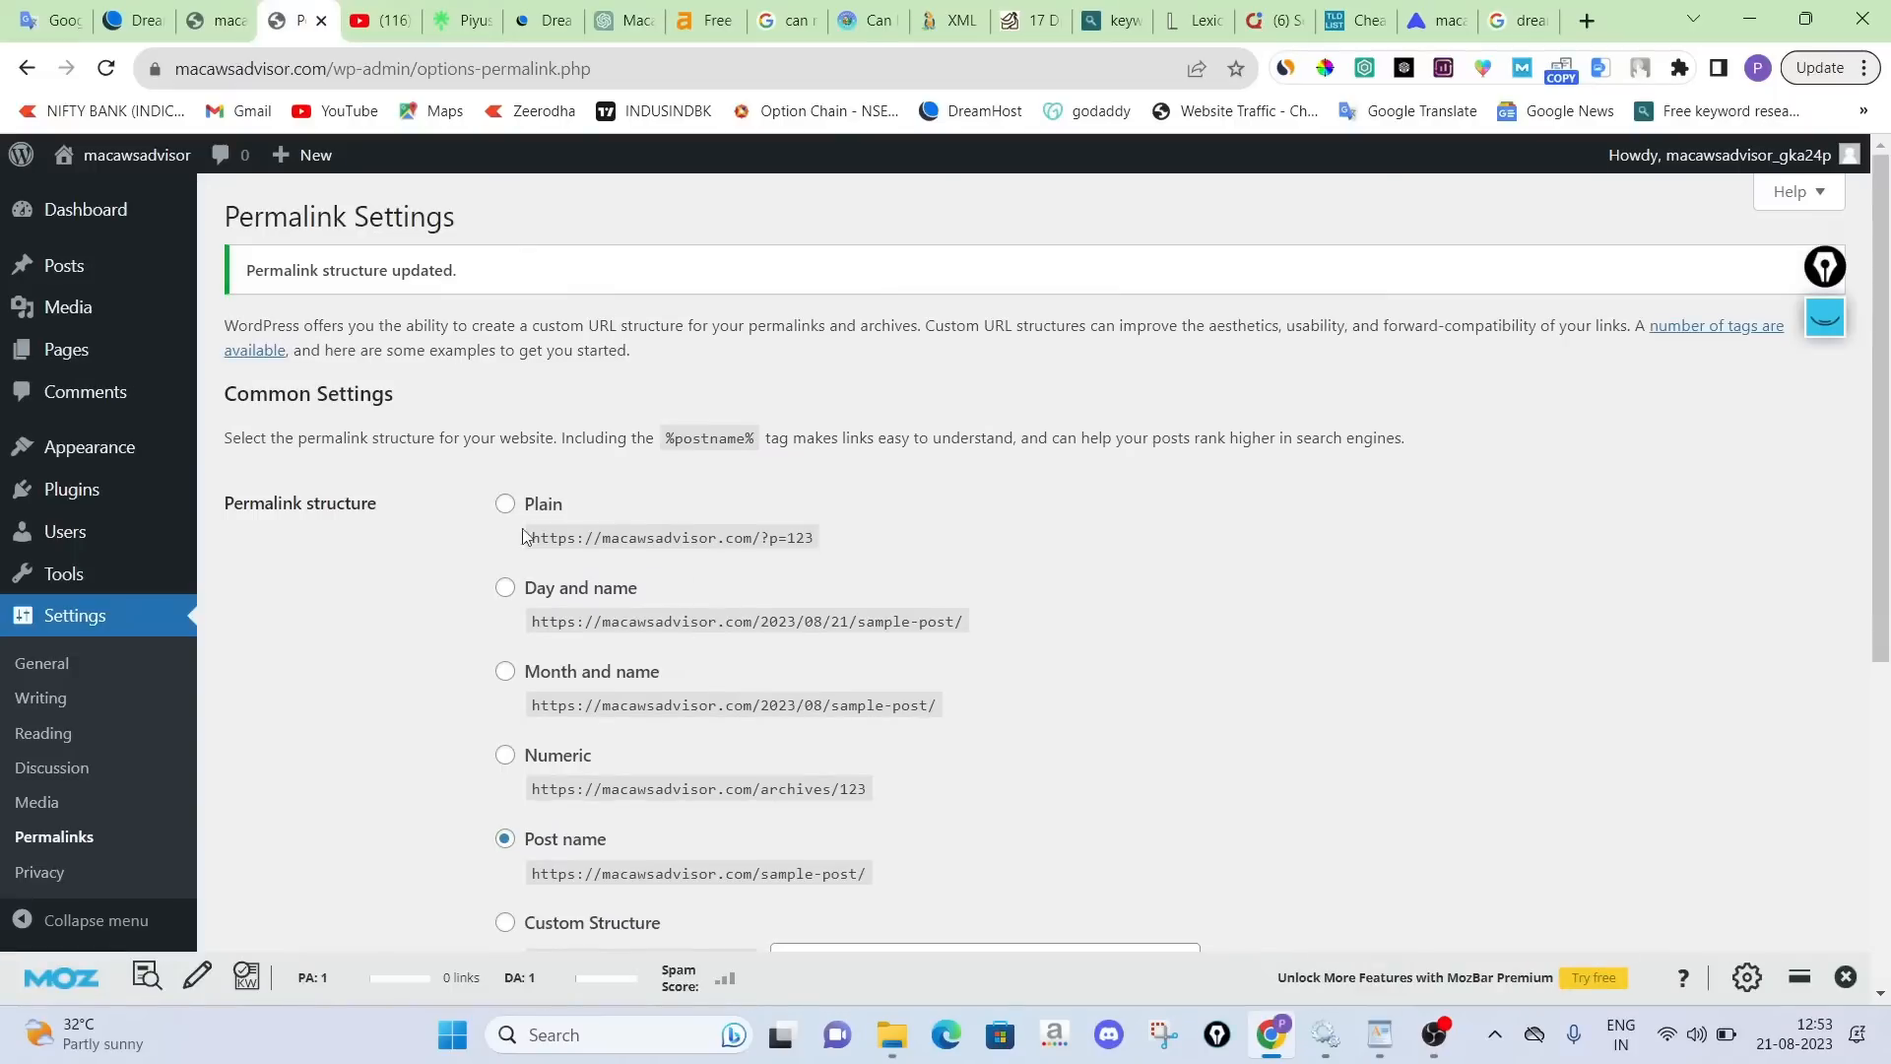
List the installed plugins and delete both Akismet Anti-Spam and Hello Dolly in bulk, confirming the deletion
mouse_move(138, 495)
click(262, 493)
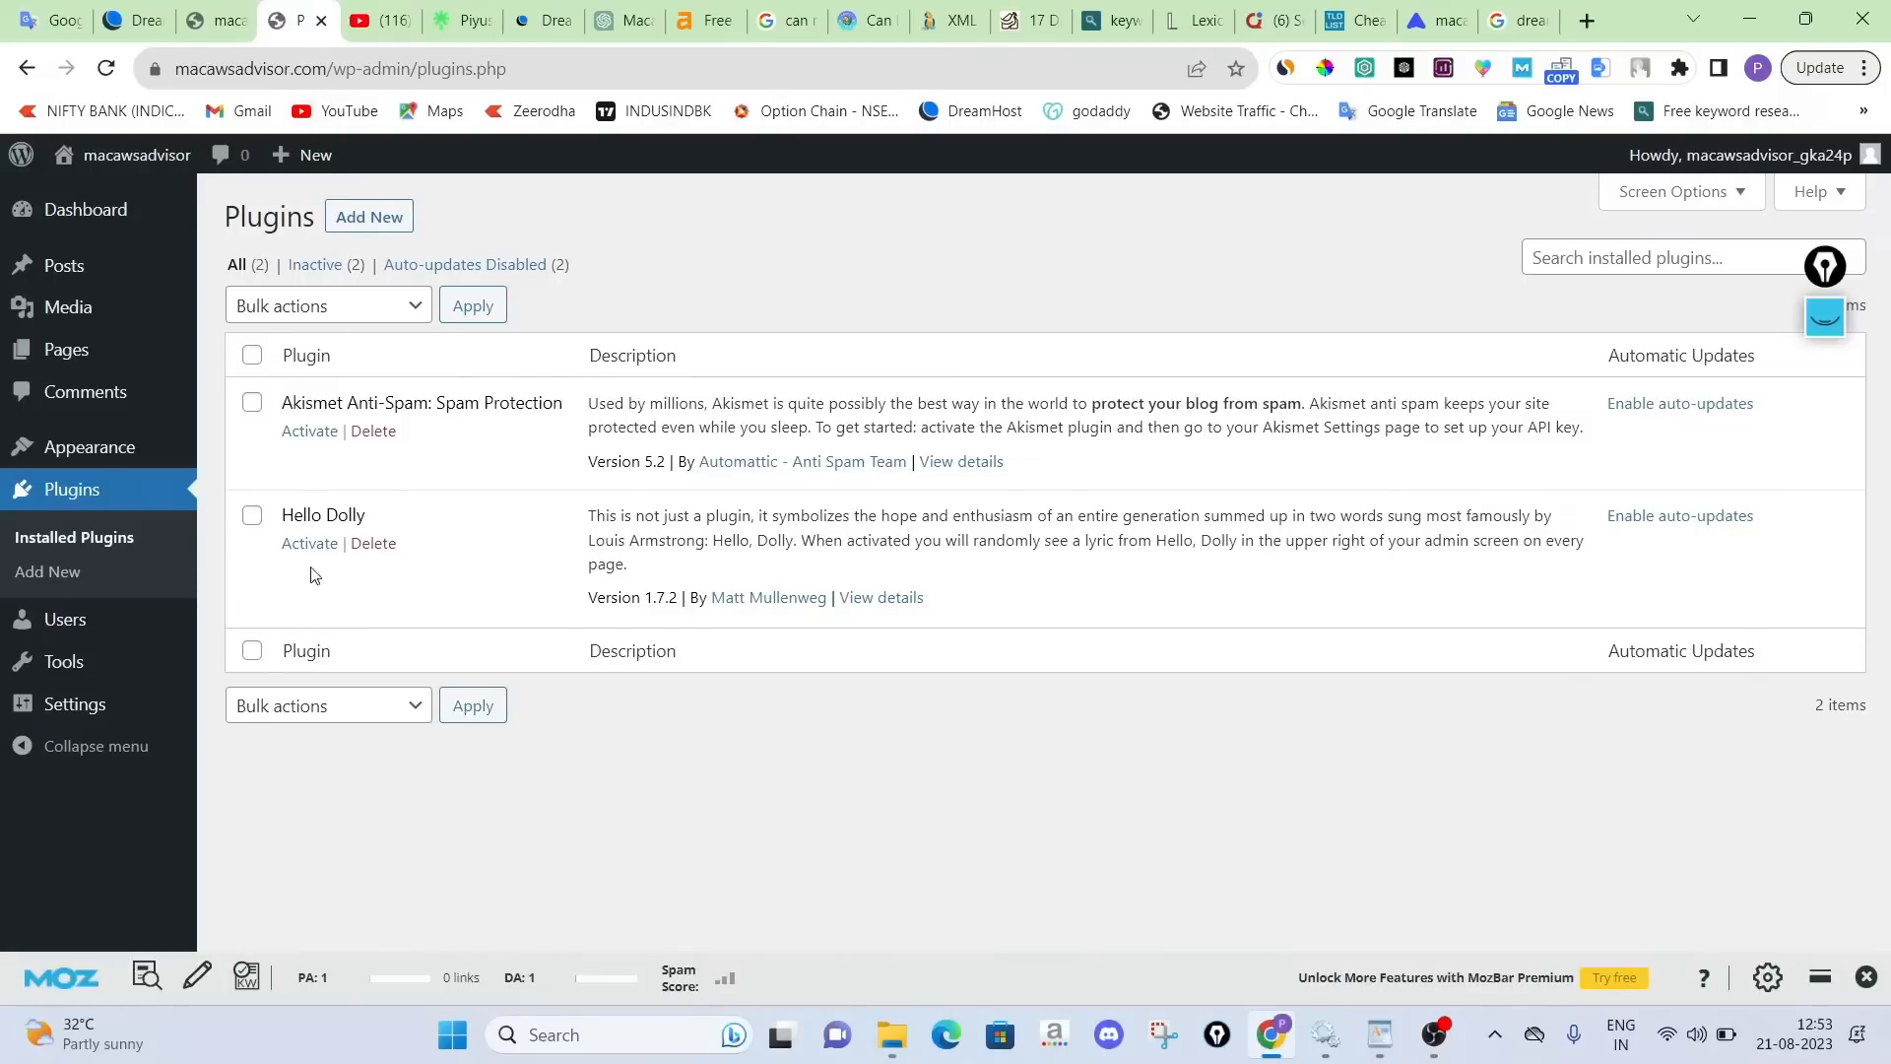
click(252, 354)
click(279, 305)
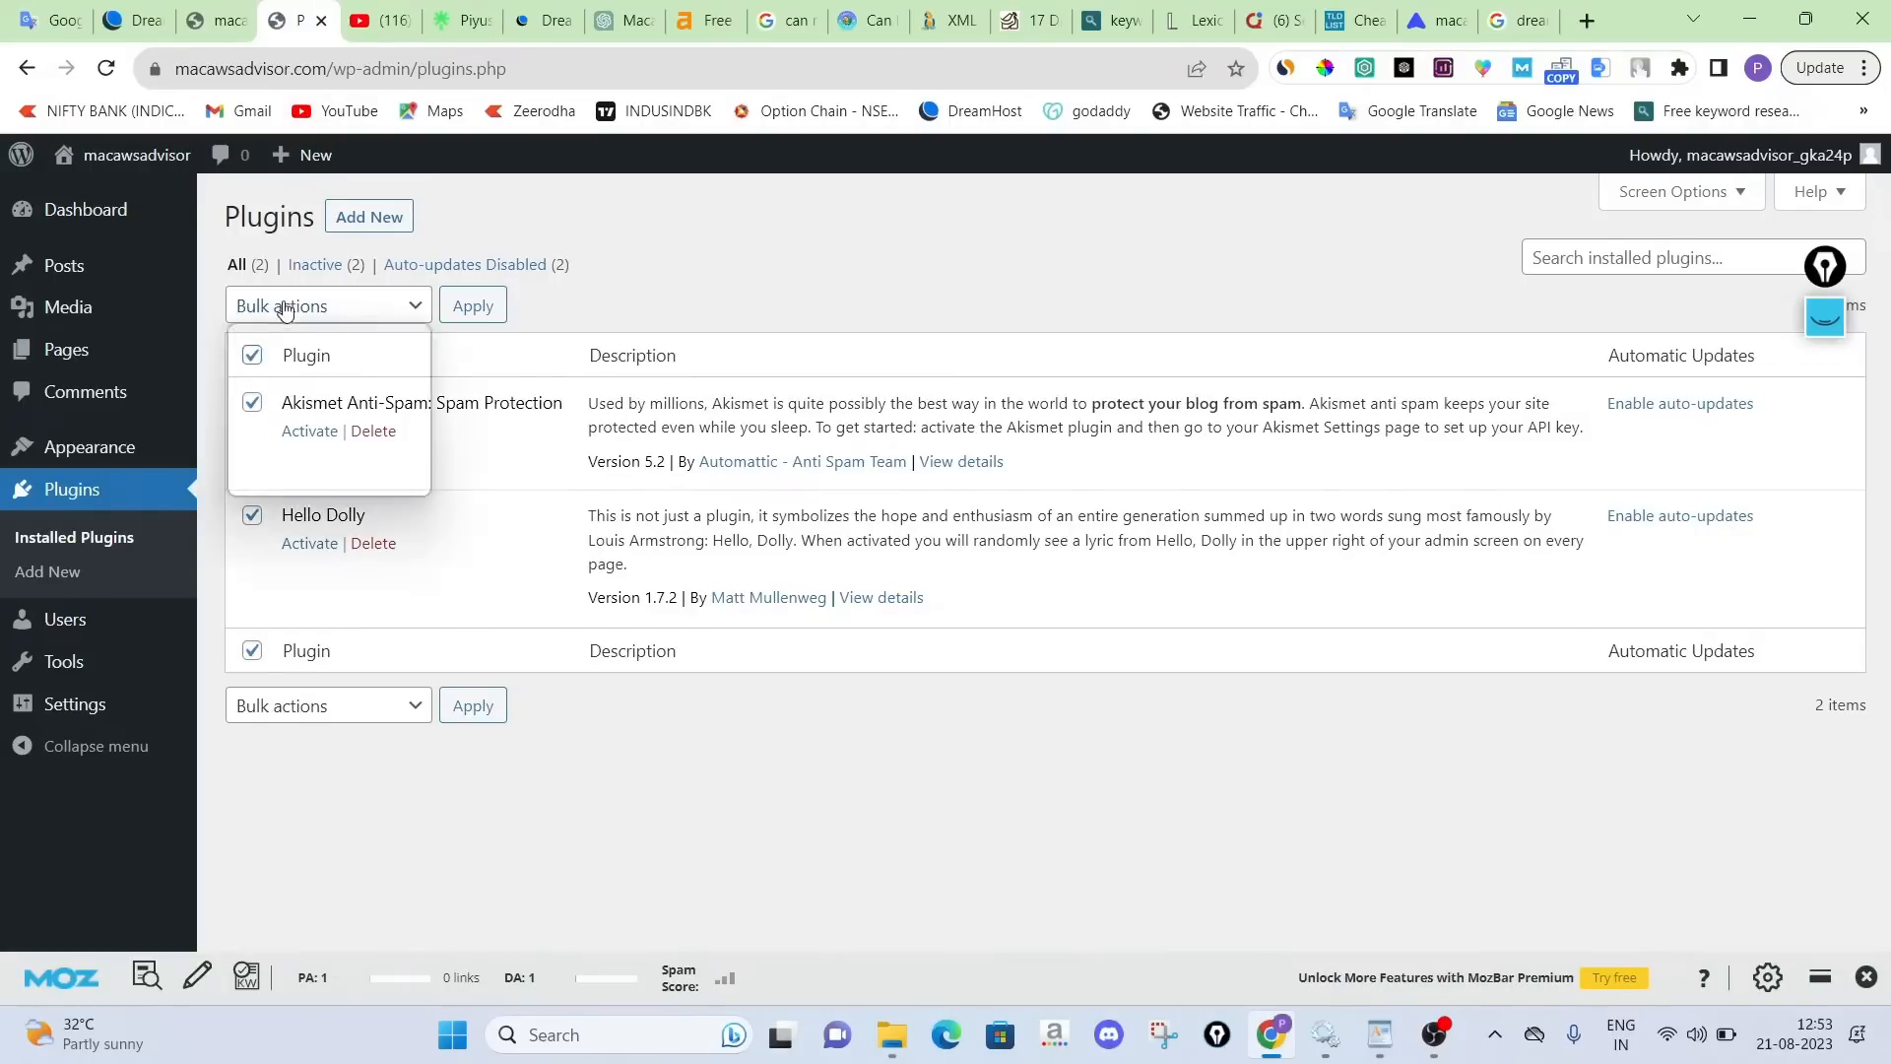
click(281, 434)
click(473, 307)
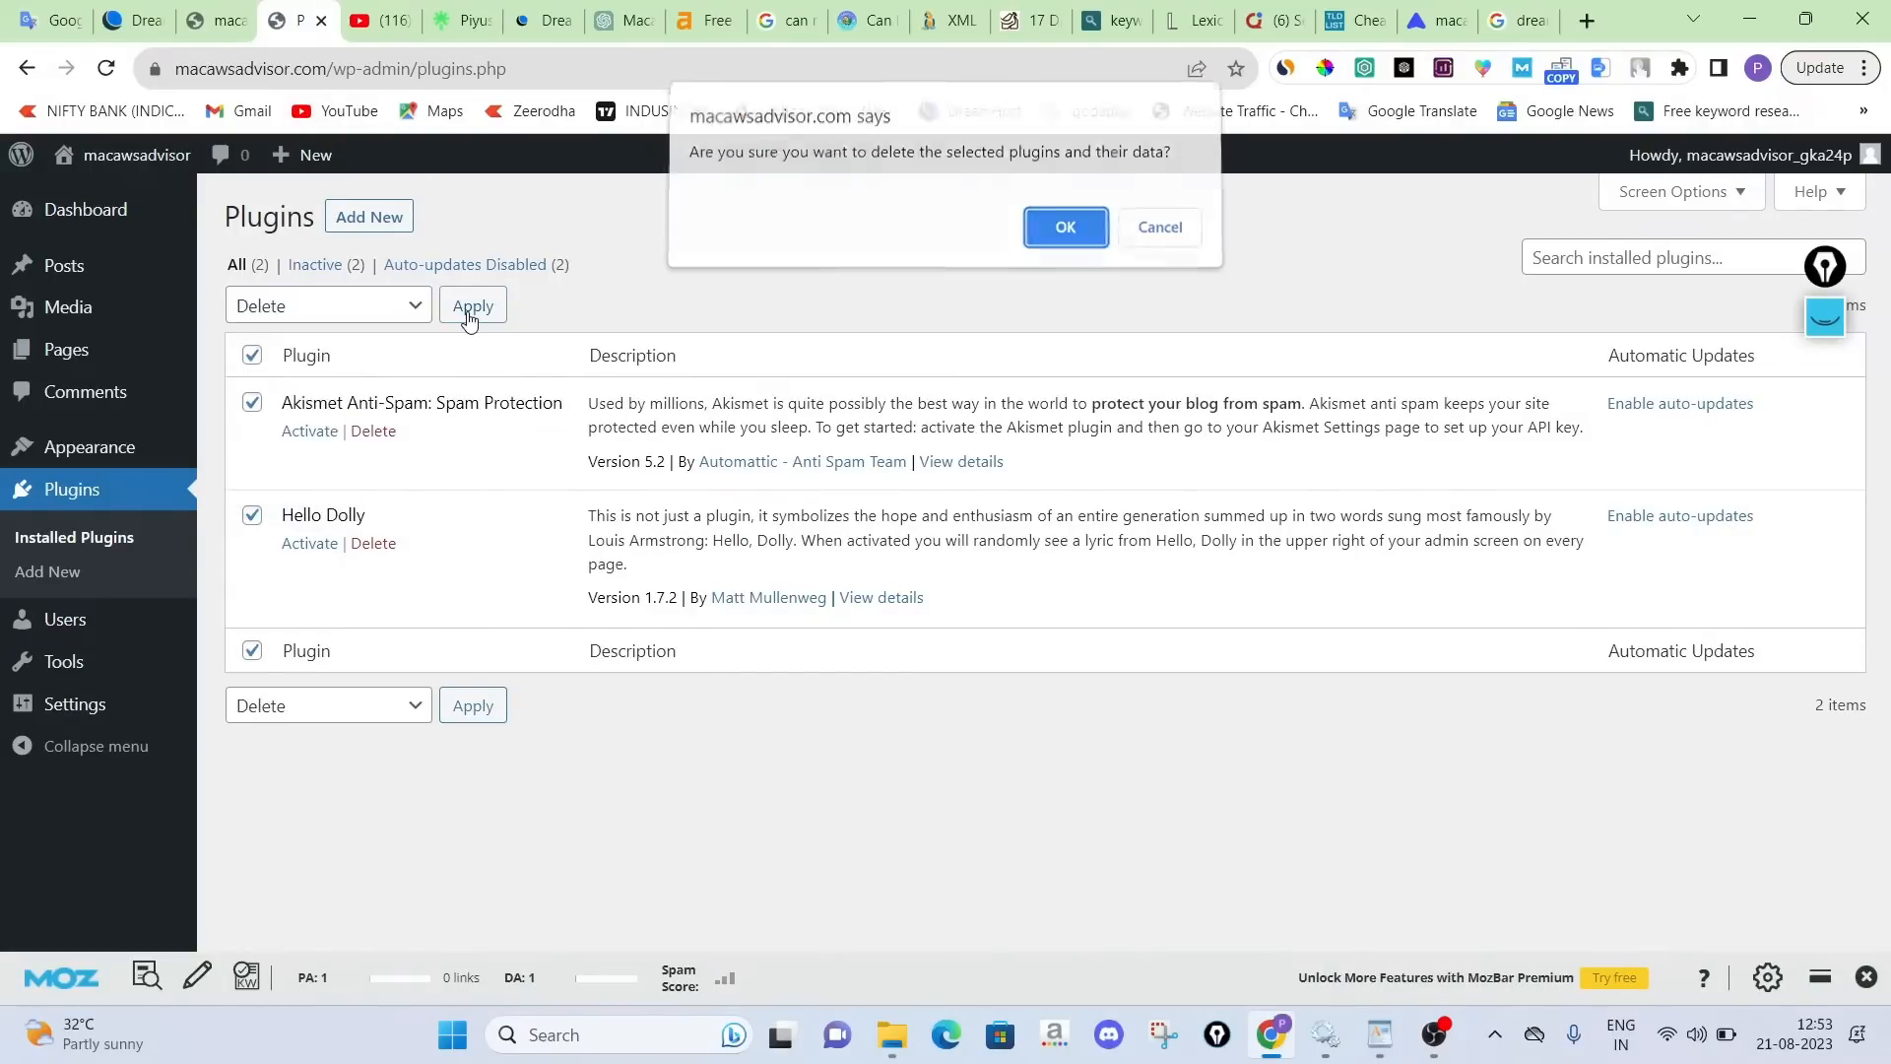
click(1046, 231)
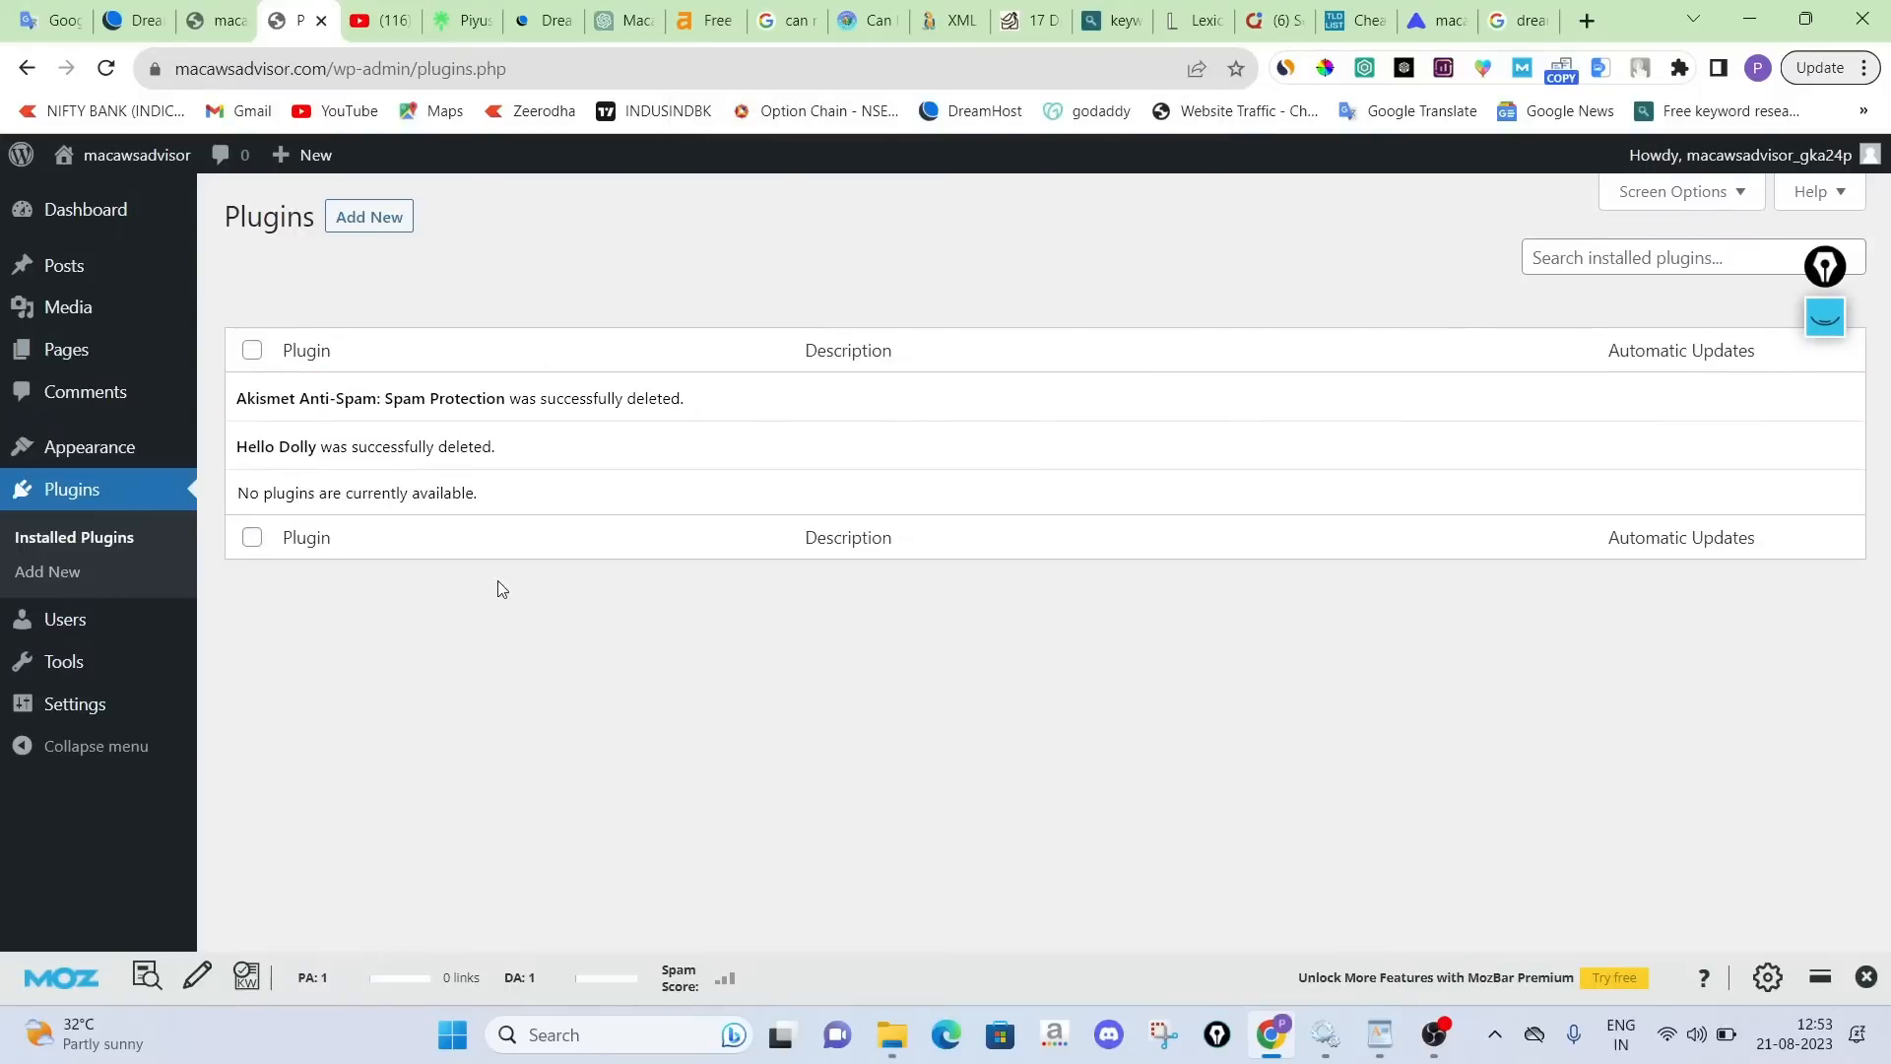
Search the plugin directory for "rank math", then install and activate the Rank Math SEO plugin
click(365, 233)
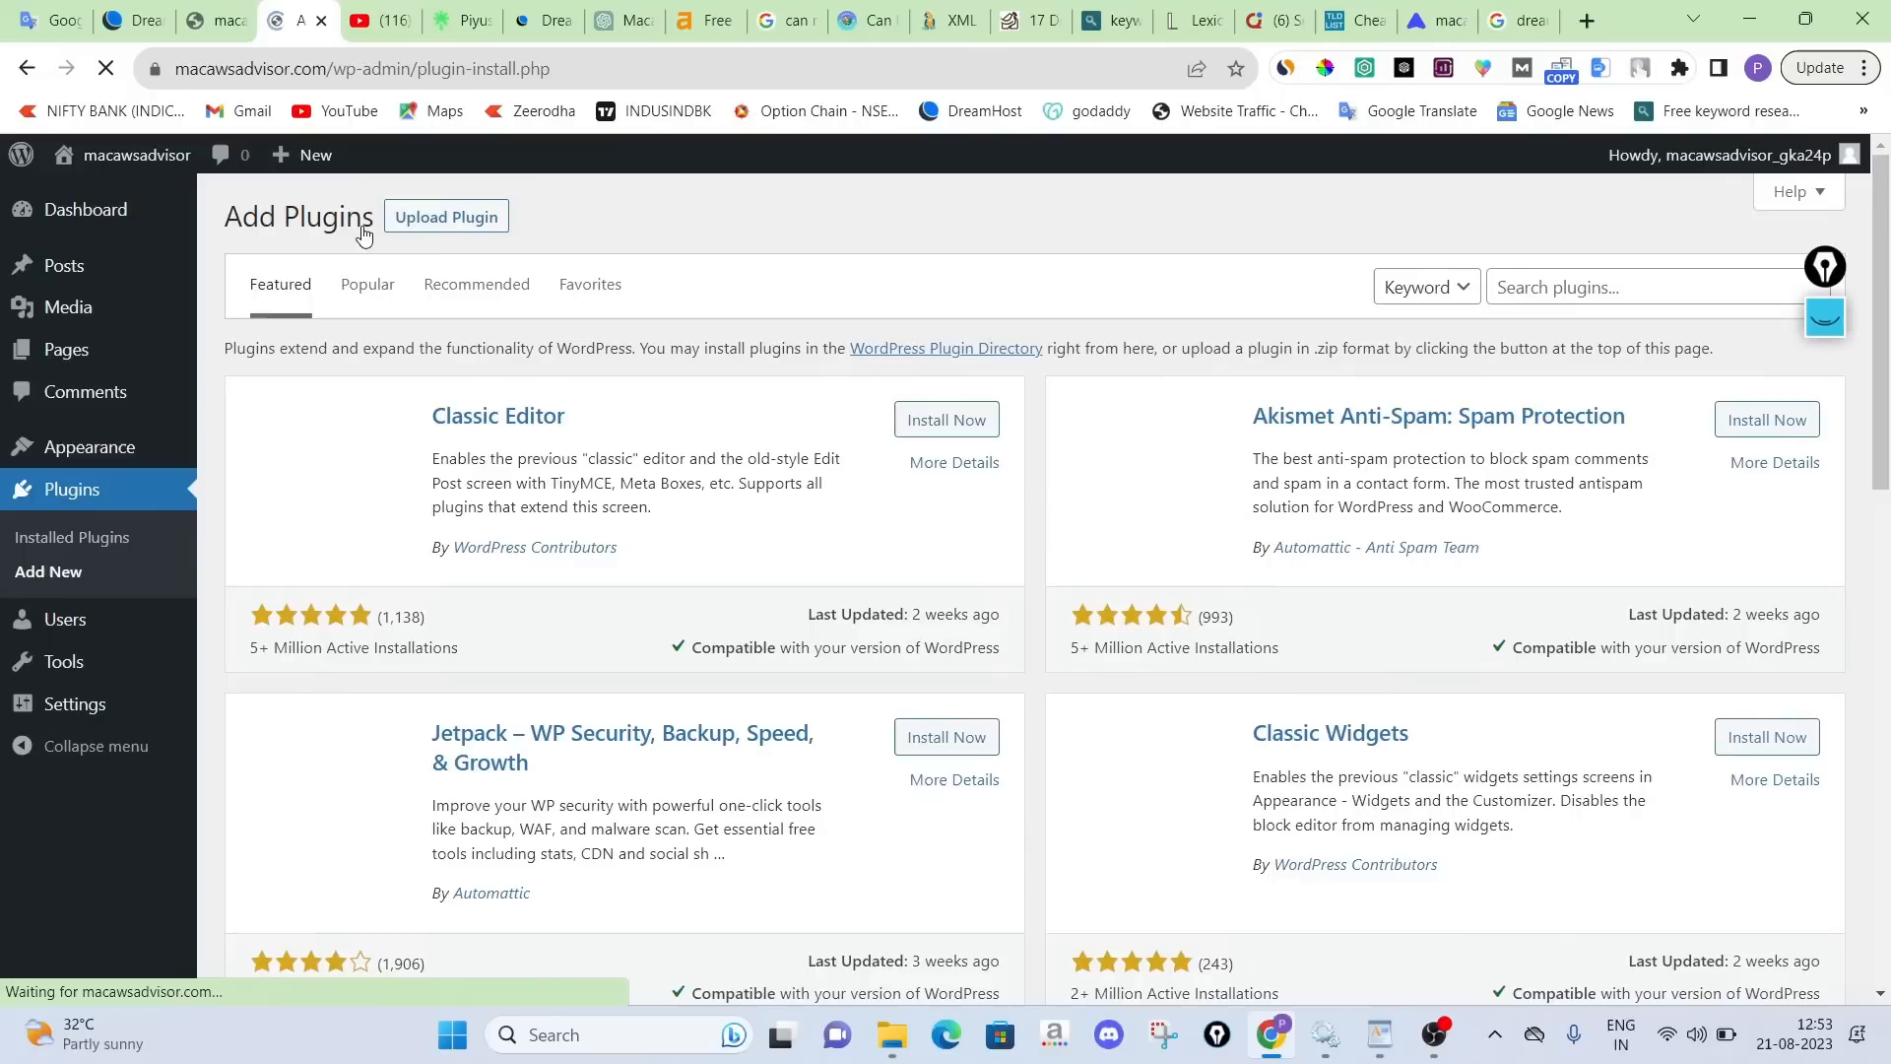
click(1517, 297)
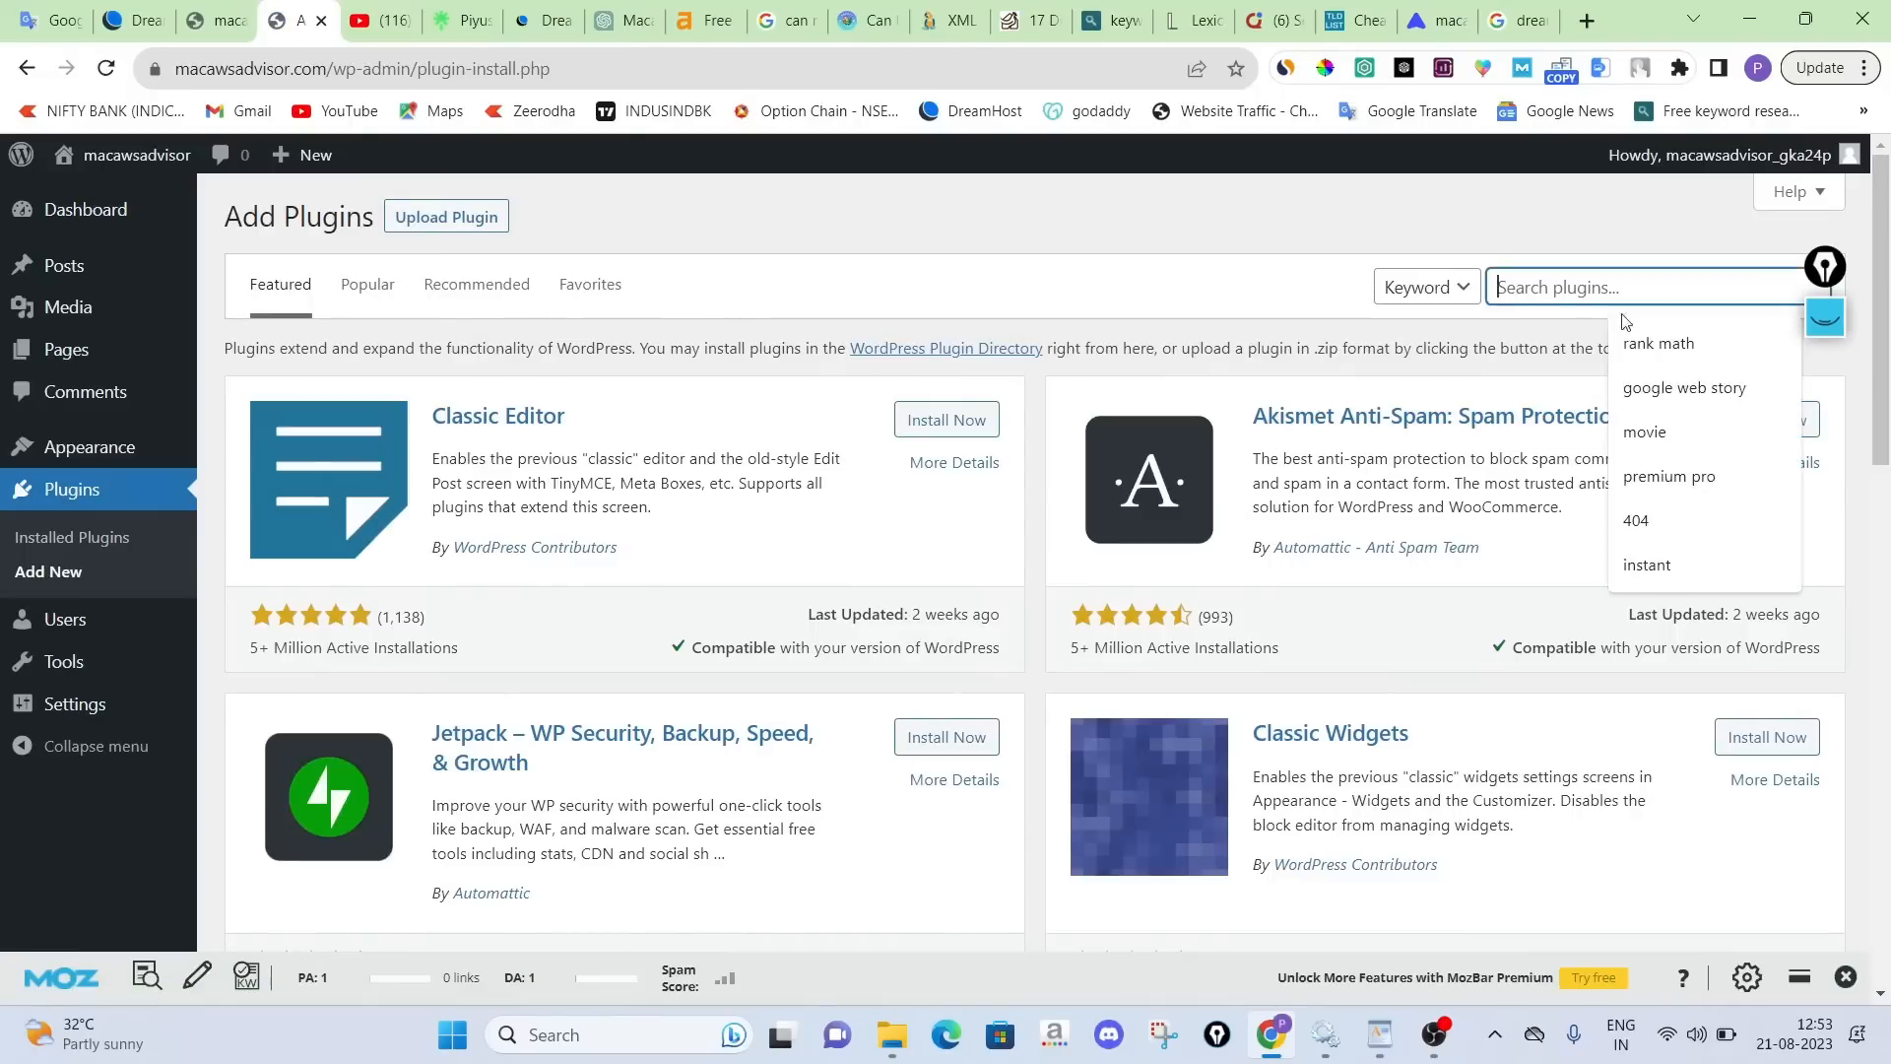
click(1654, 350)
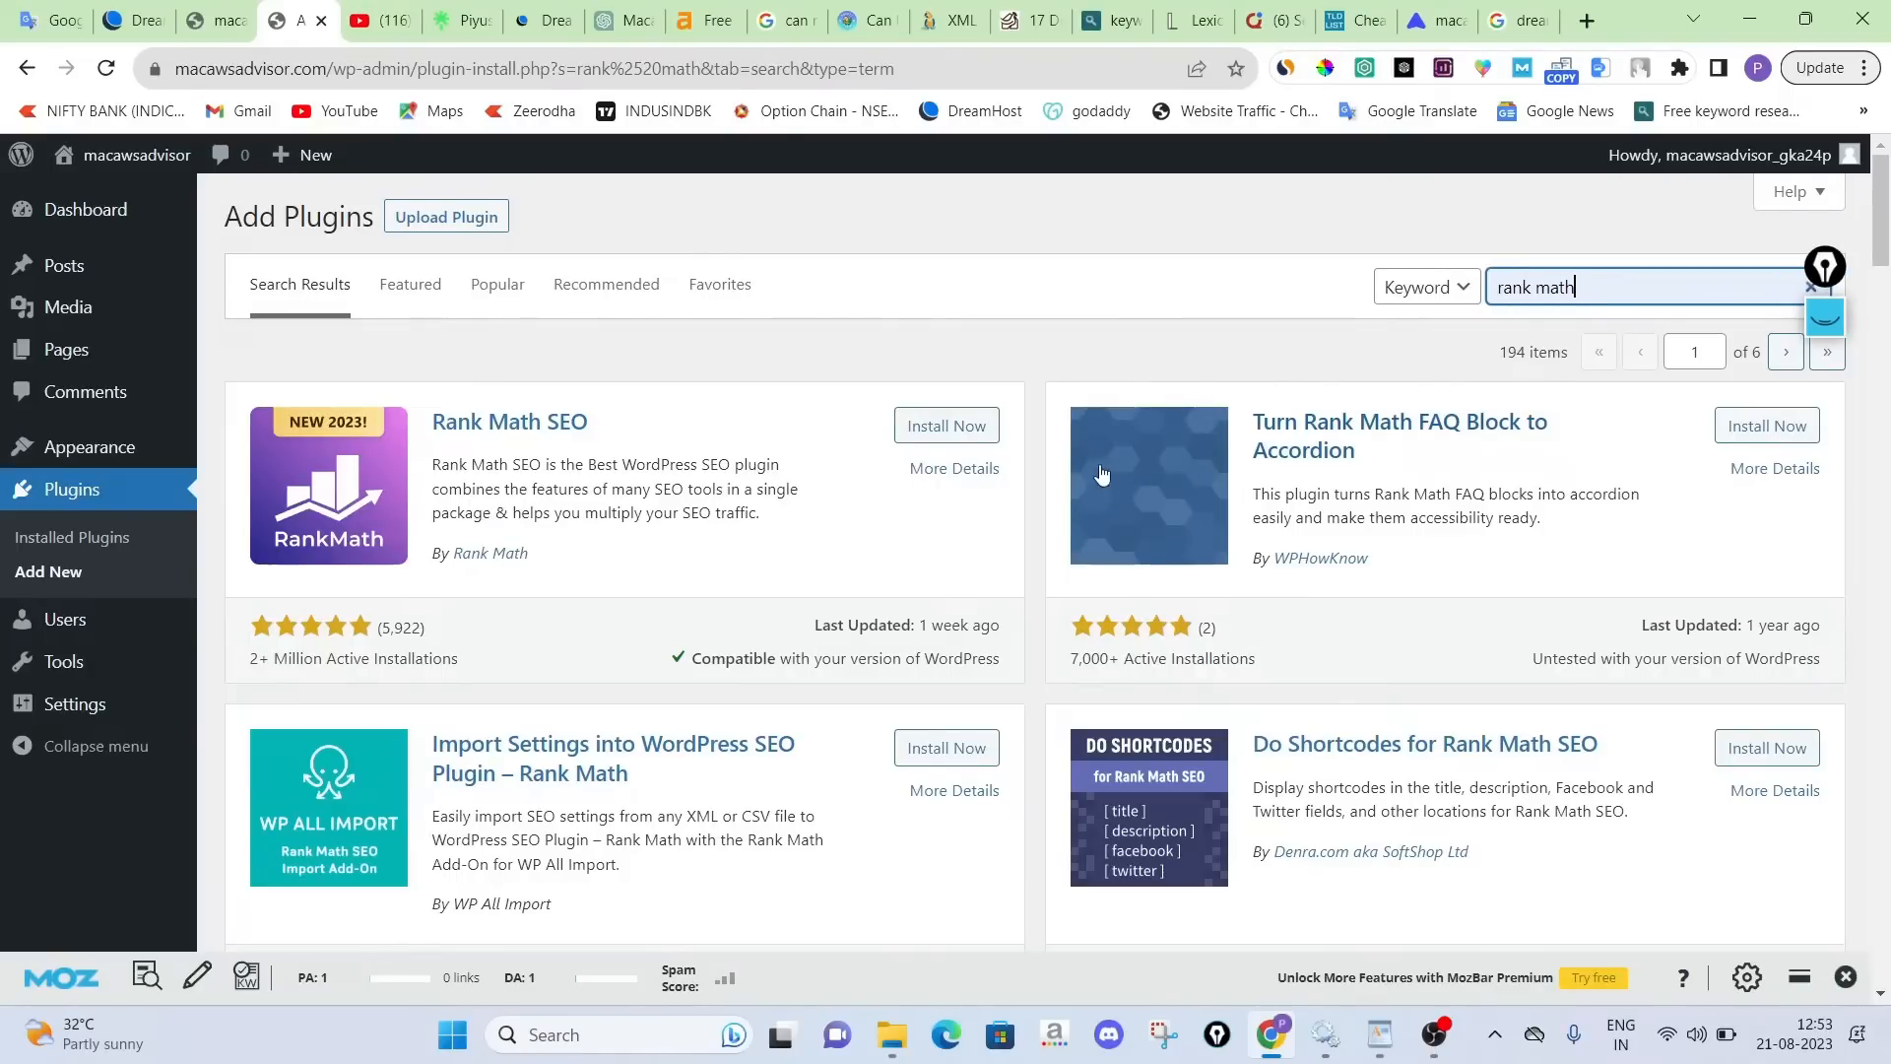
click(990, 438)
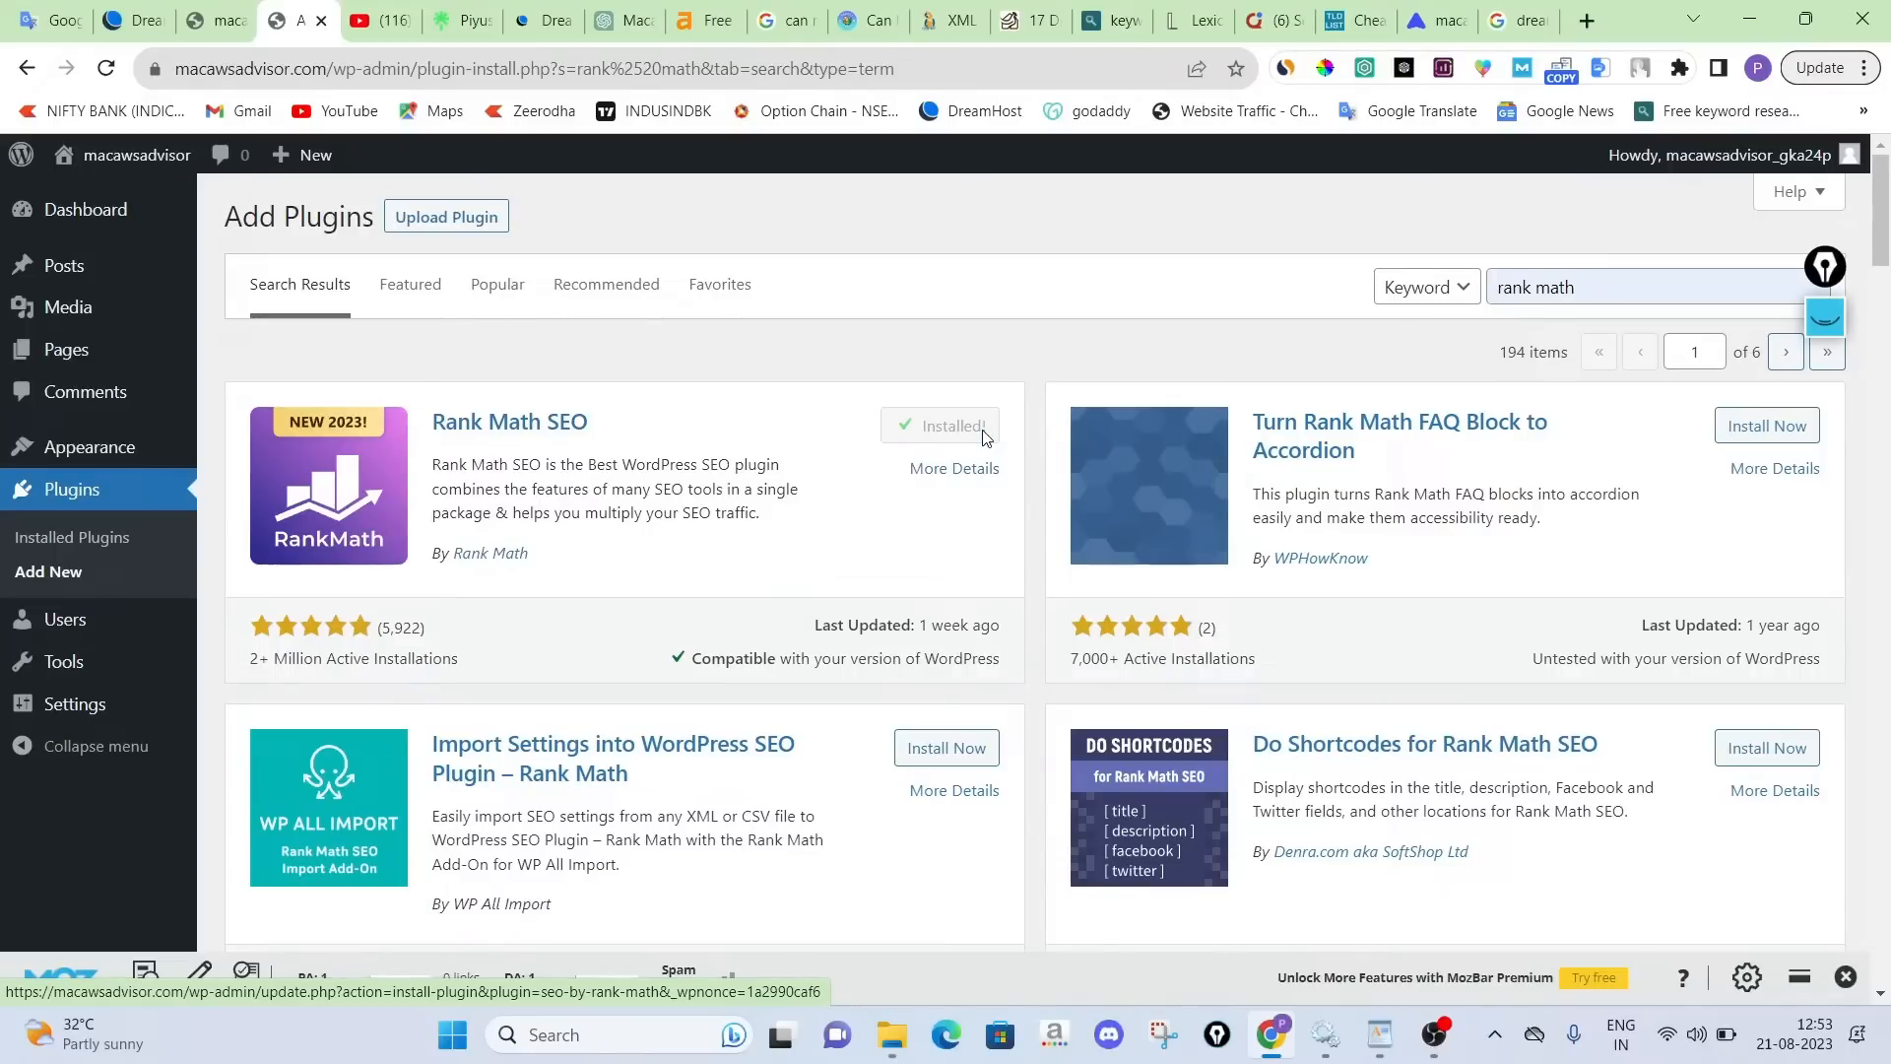
click(951, 434)
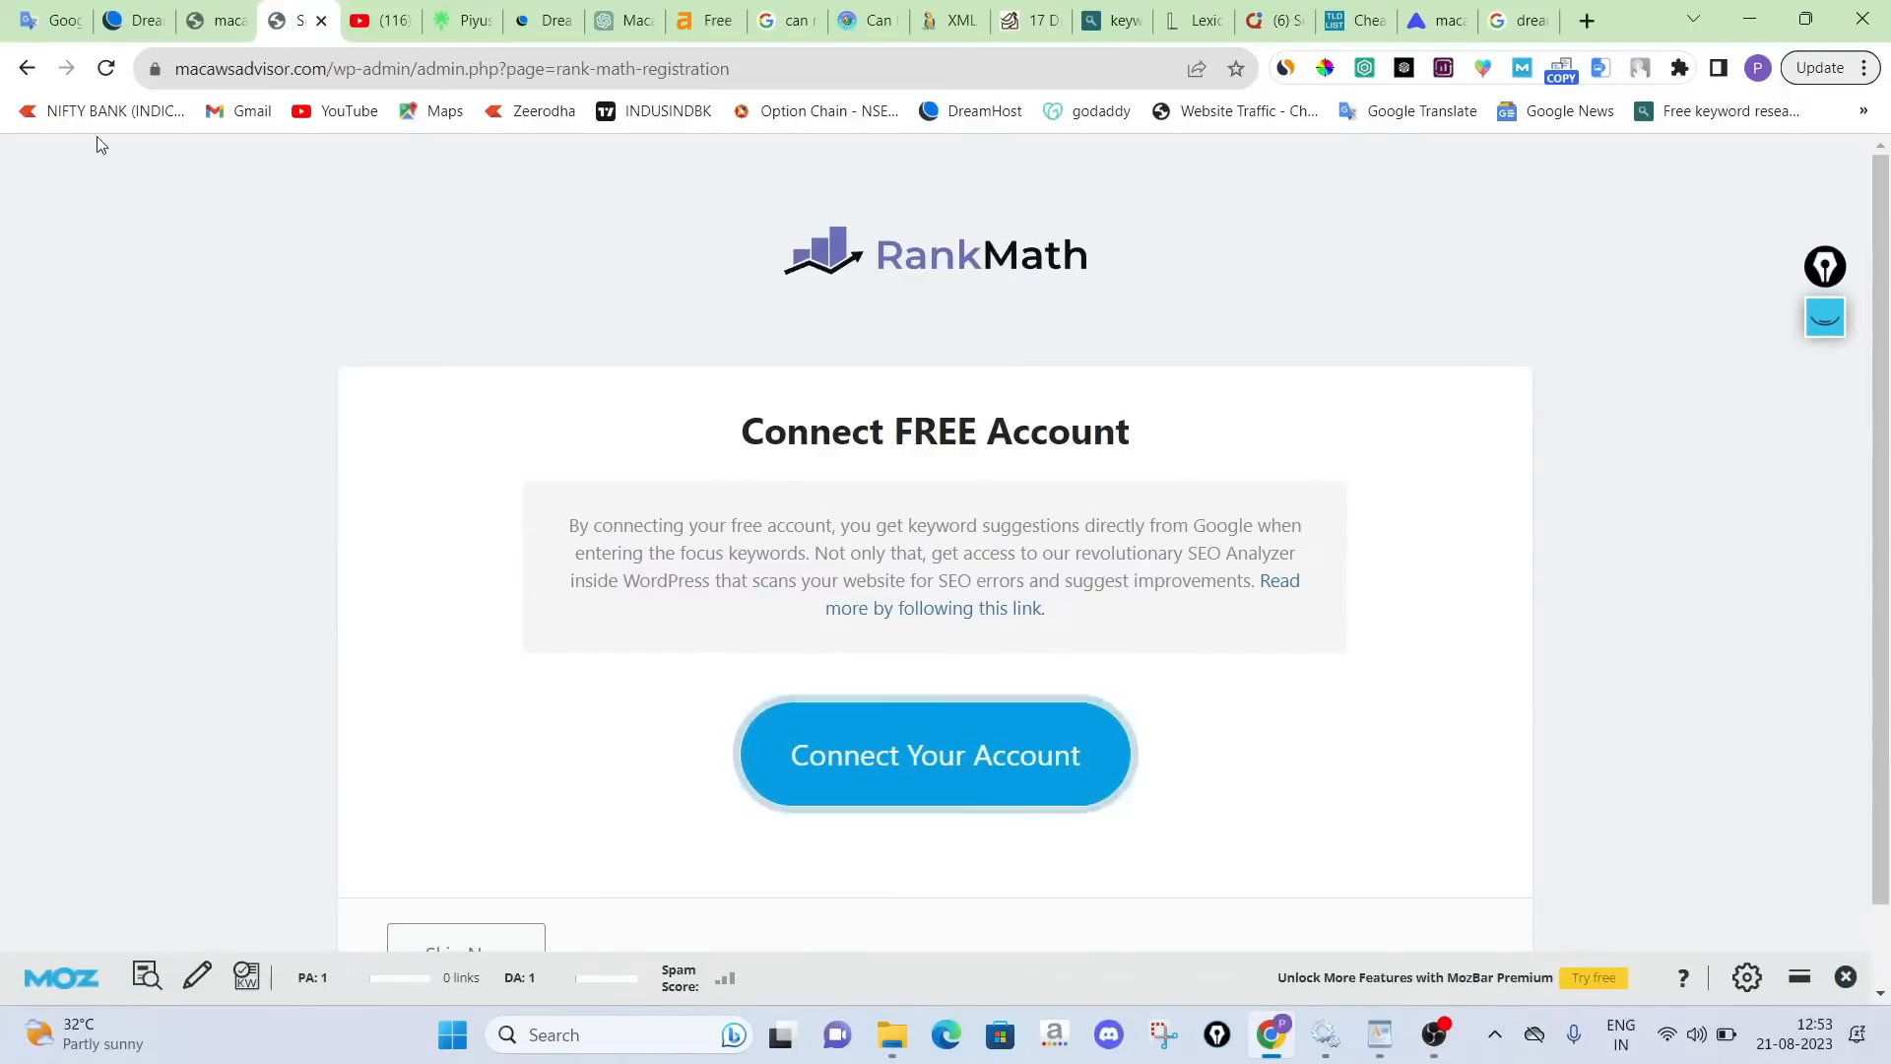
Leave the Rank Math account setup, search the plugin directory for "404", and install and activate Redirect 404 to Homepage
click(28, 69)
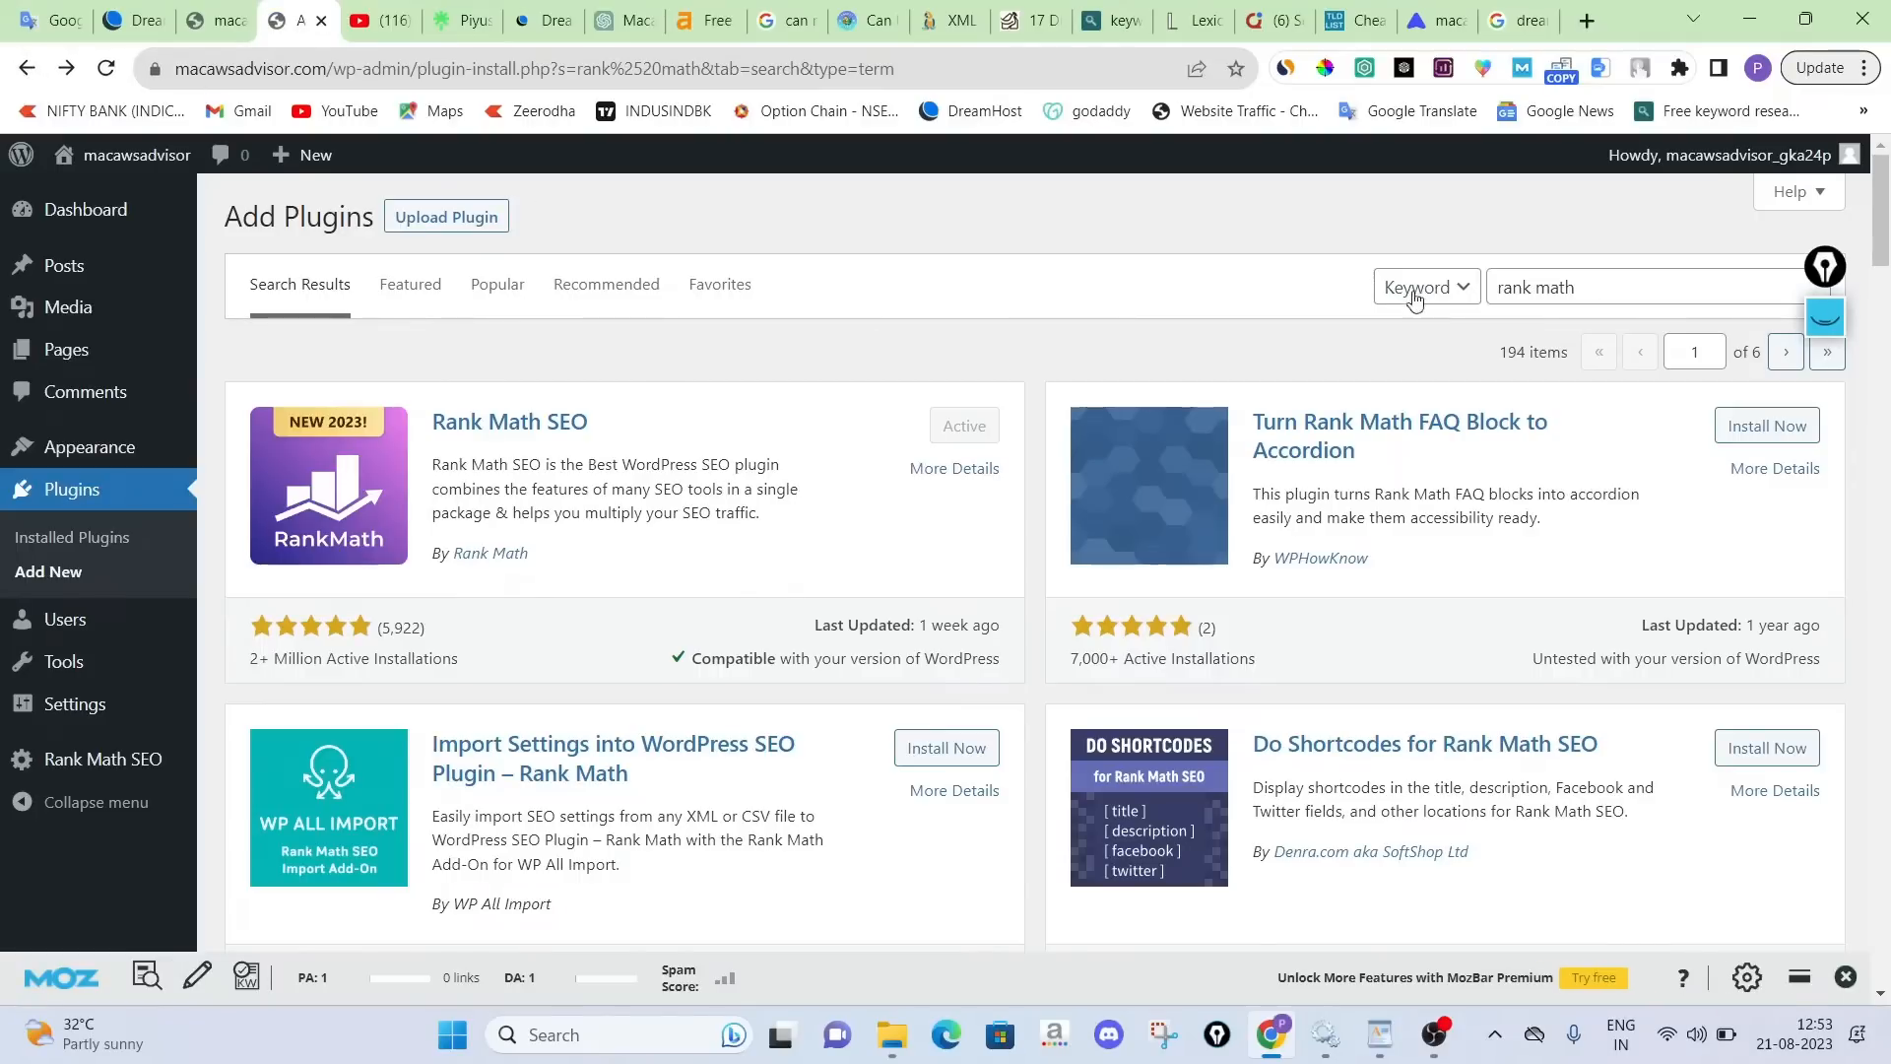
triple_click(1524, 287)
key(BackSpace)
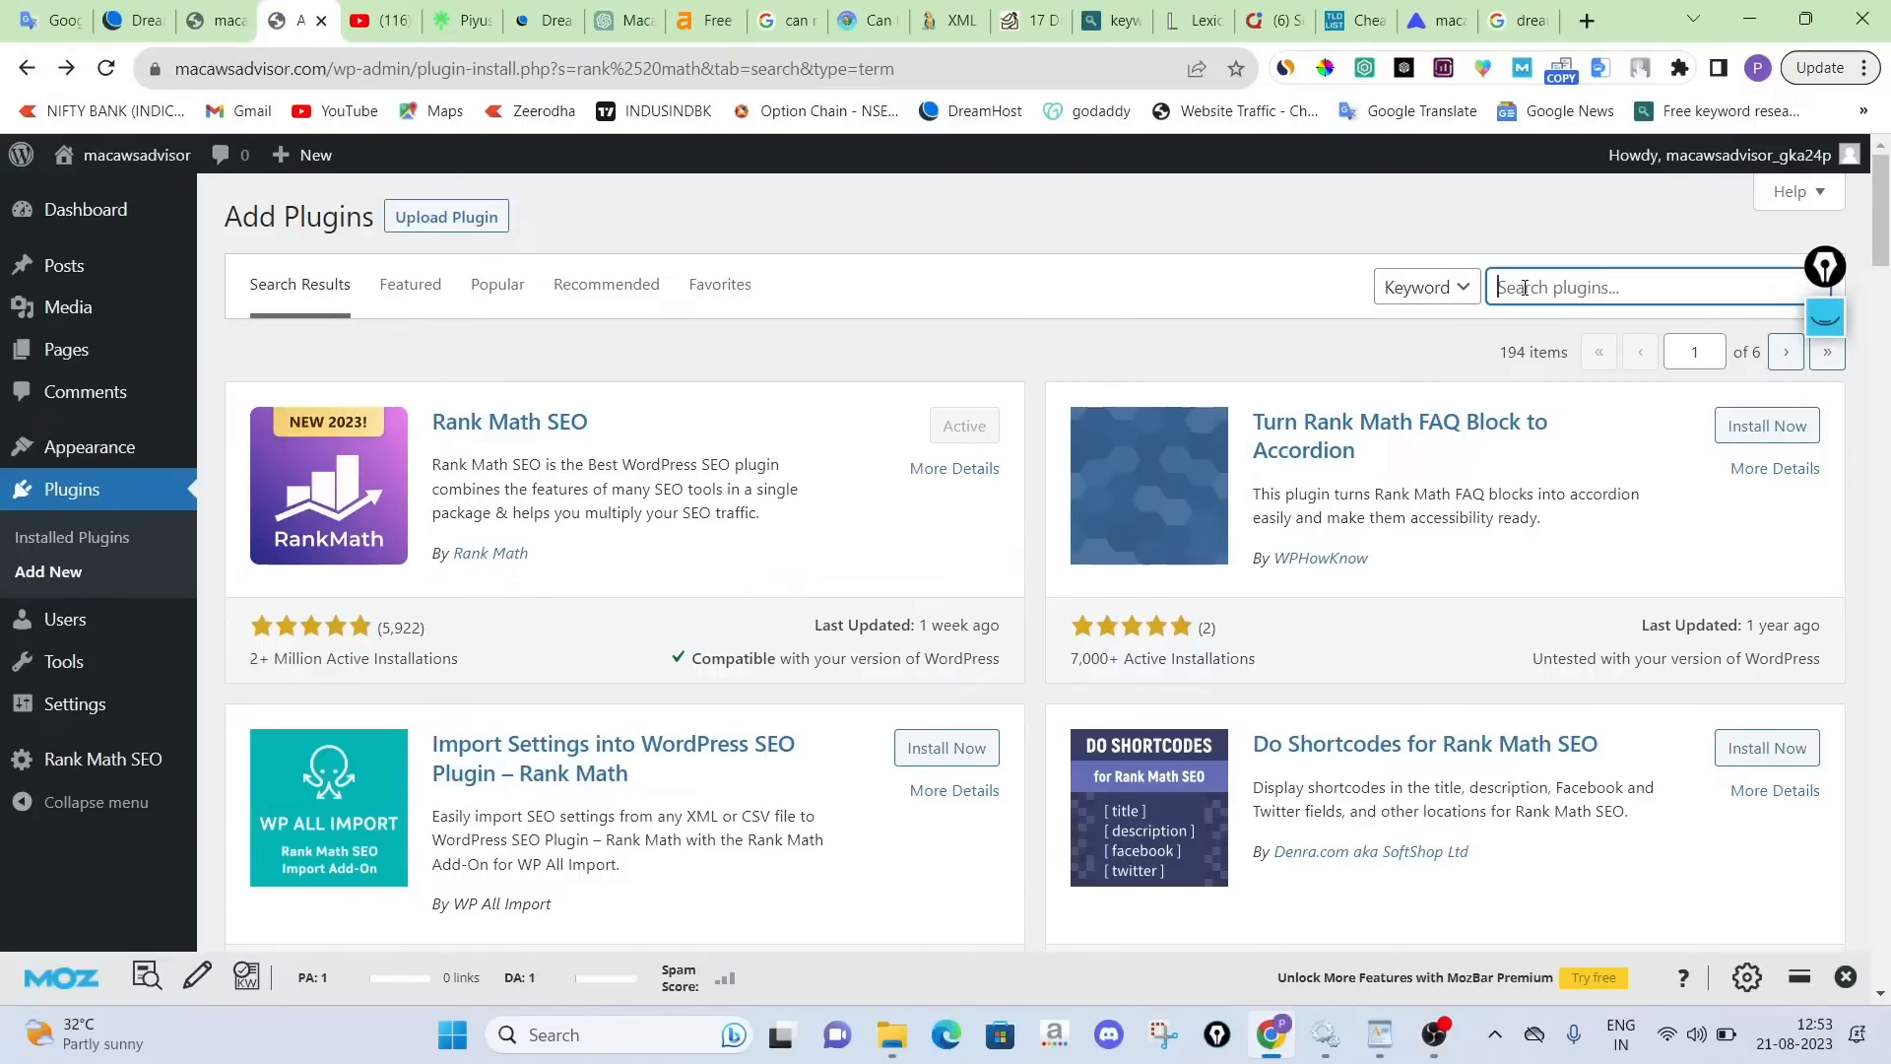
click(1655, 520)
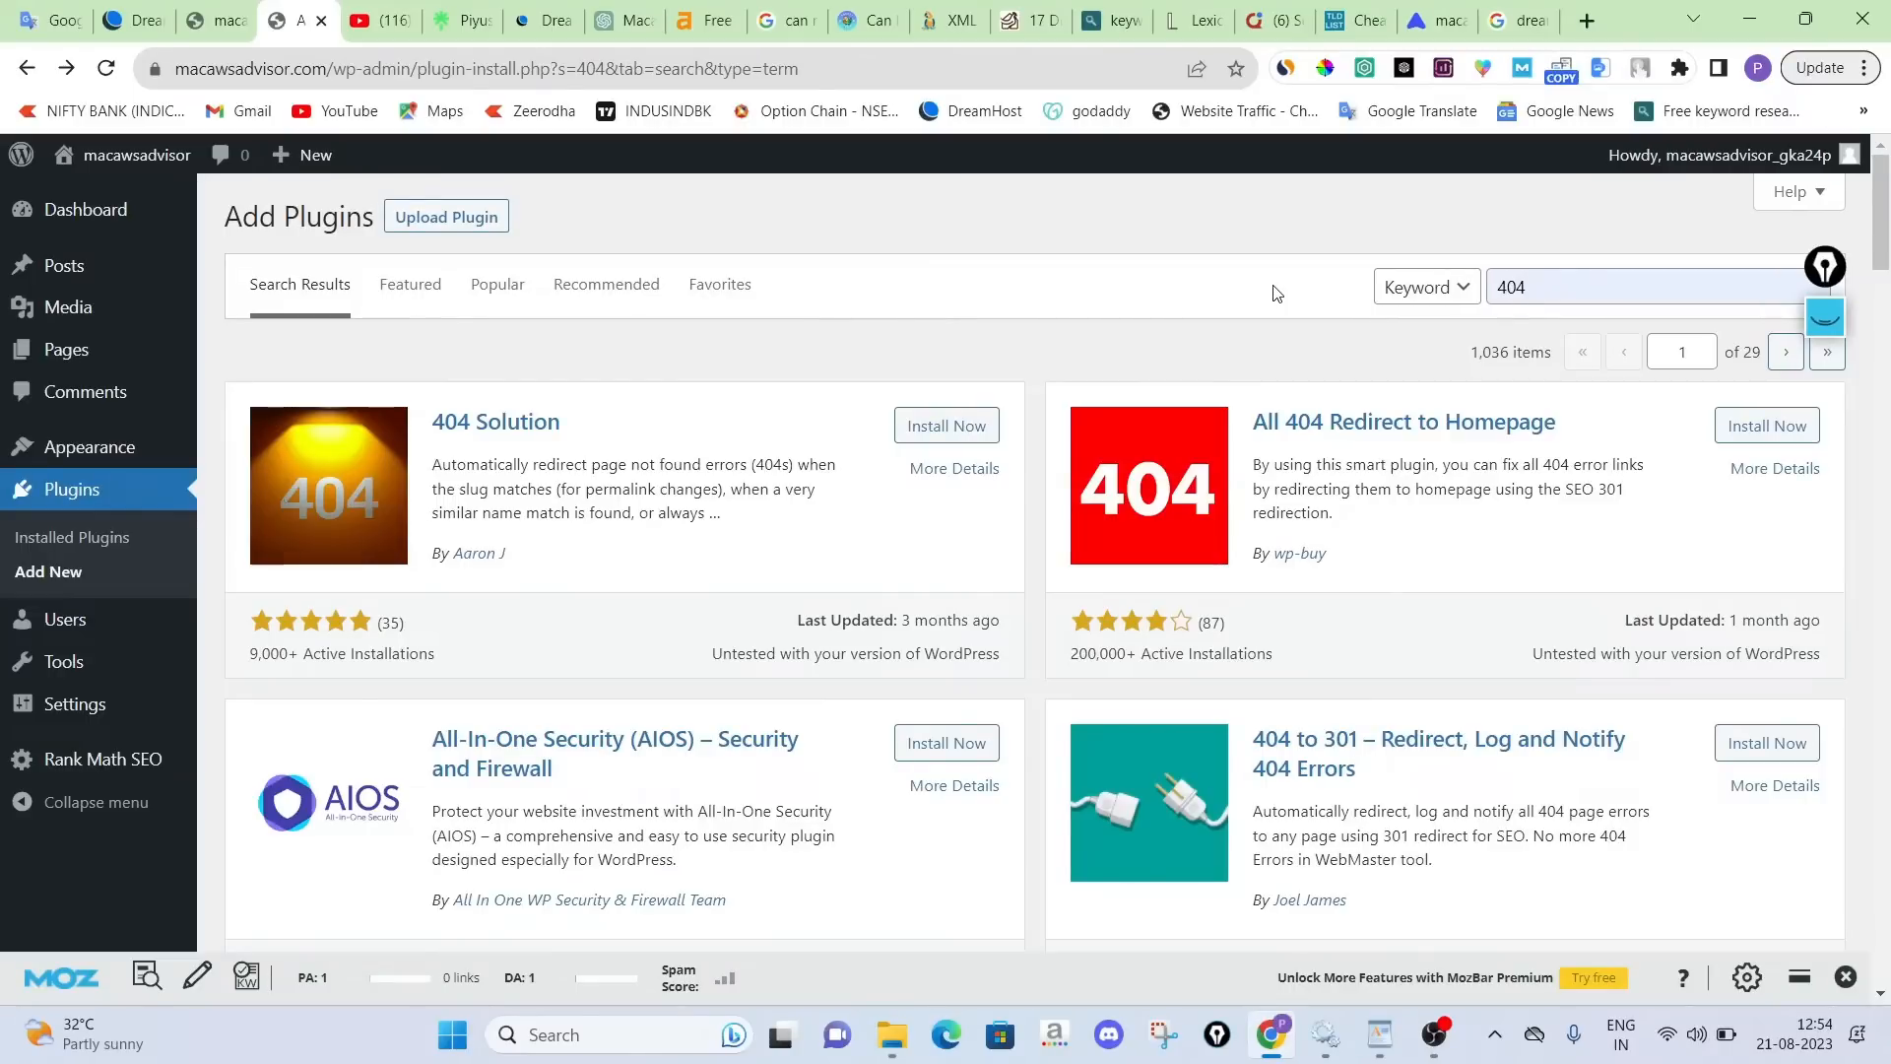
scroll(1276, 394, down, 6)
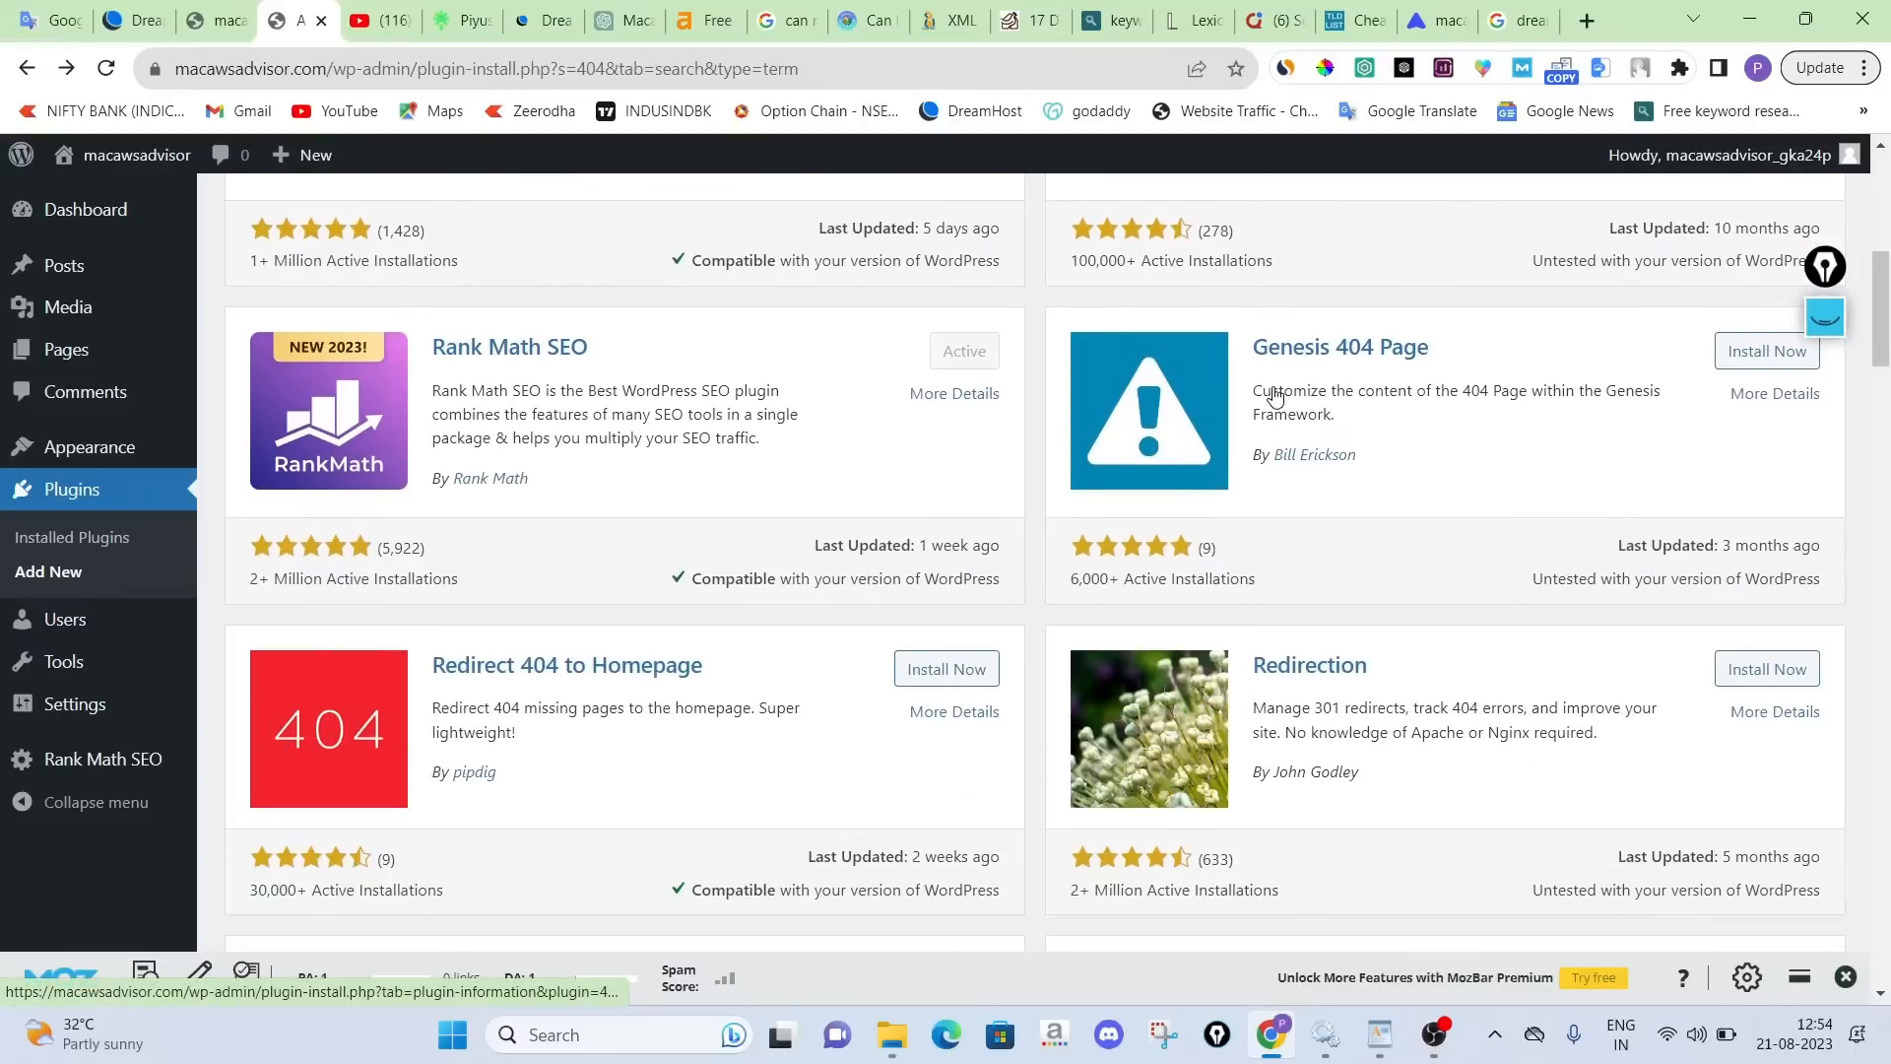
click(971, 674)
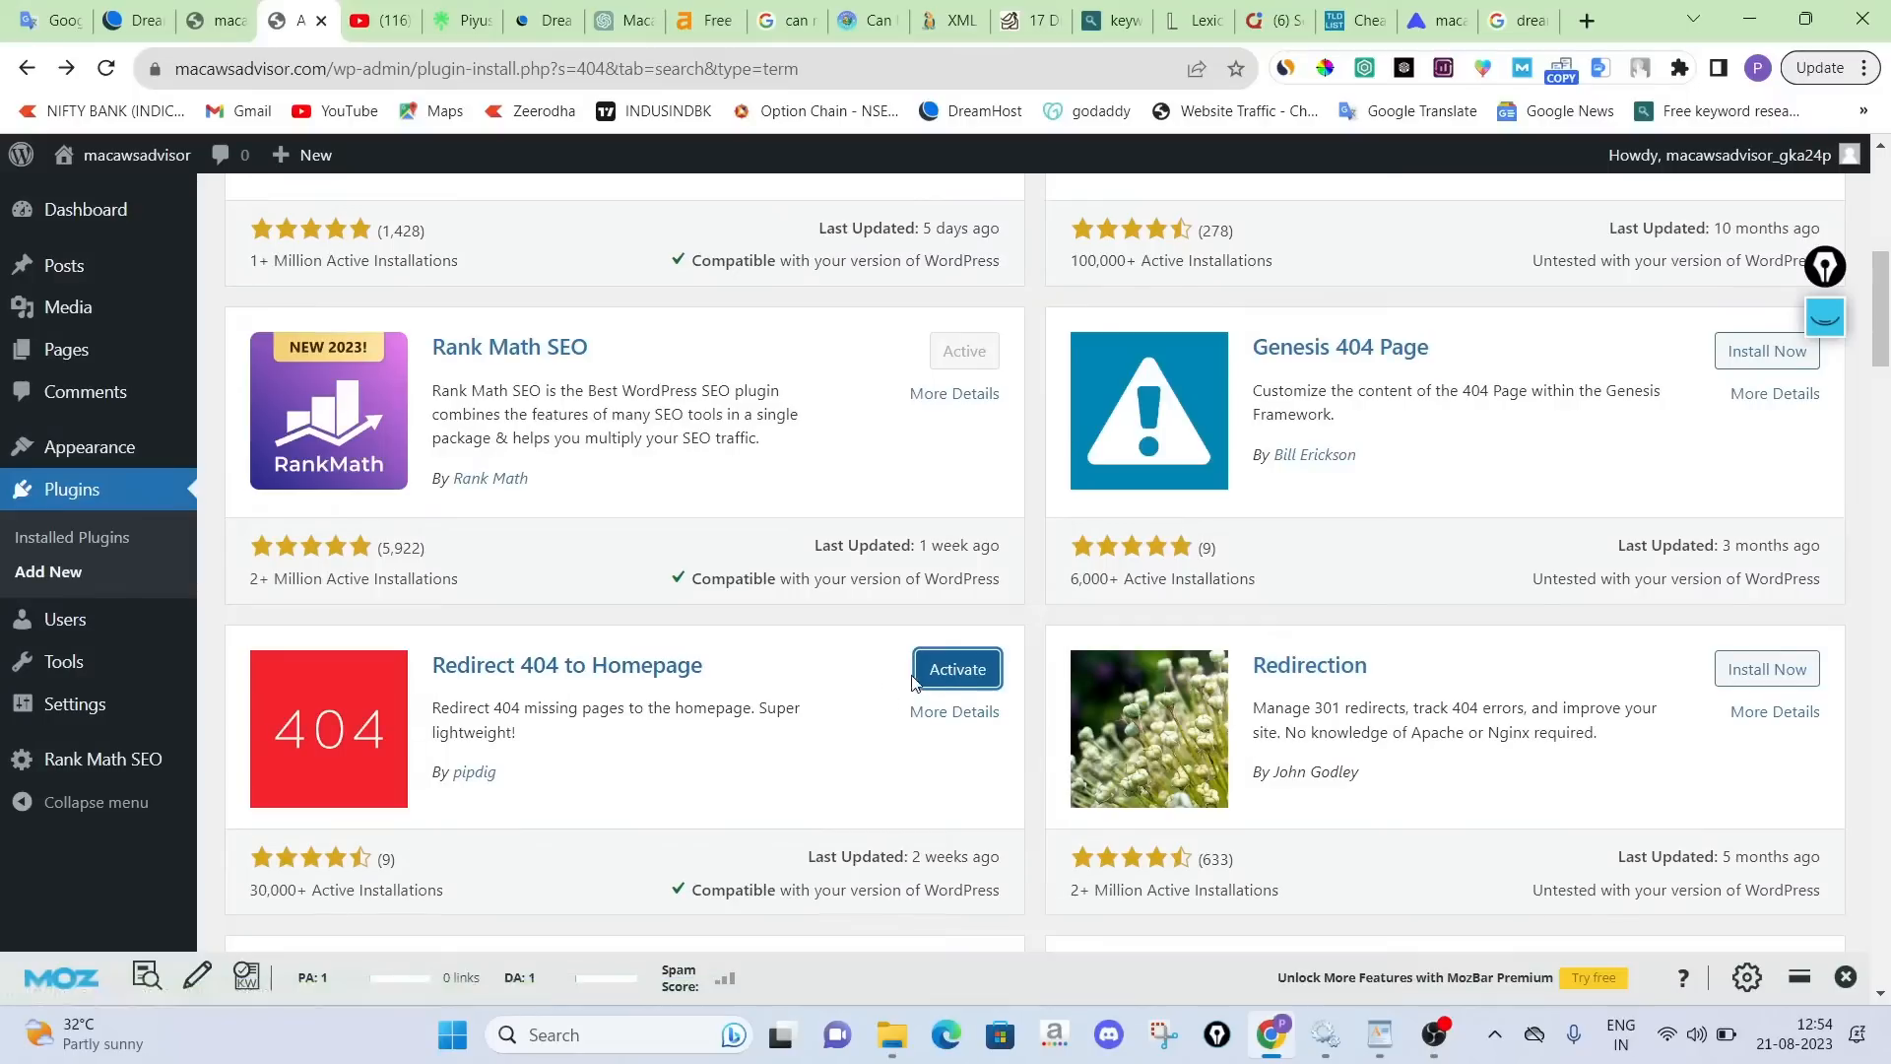
click(926, 677)
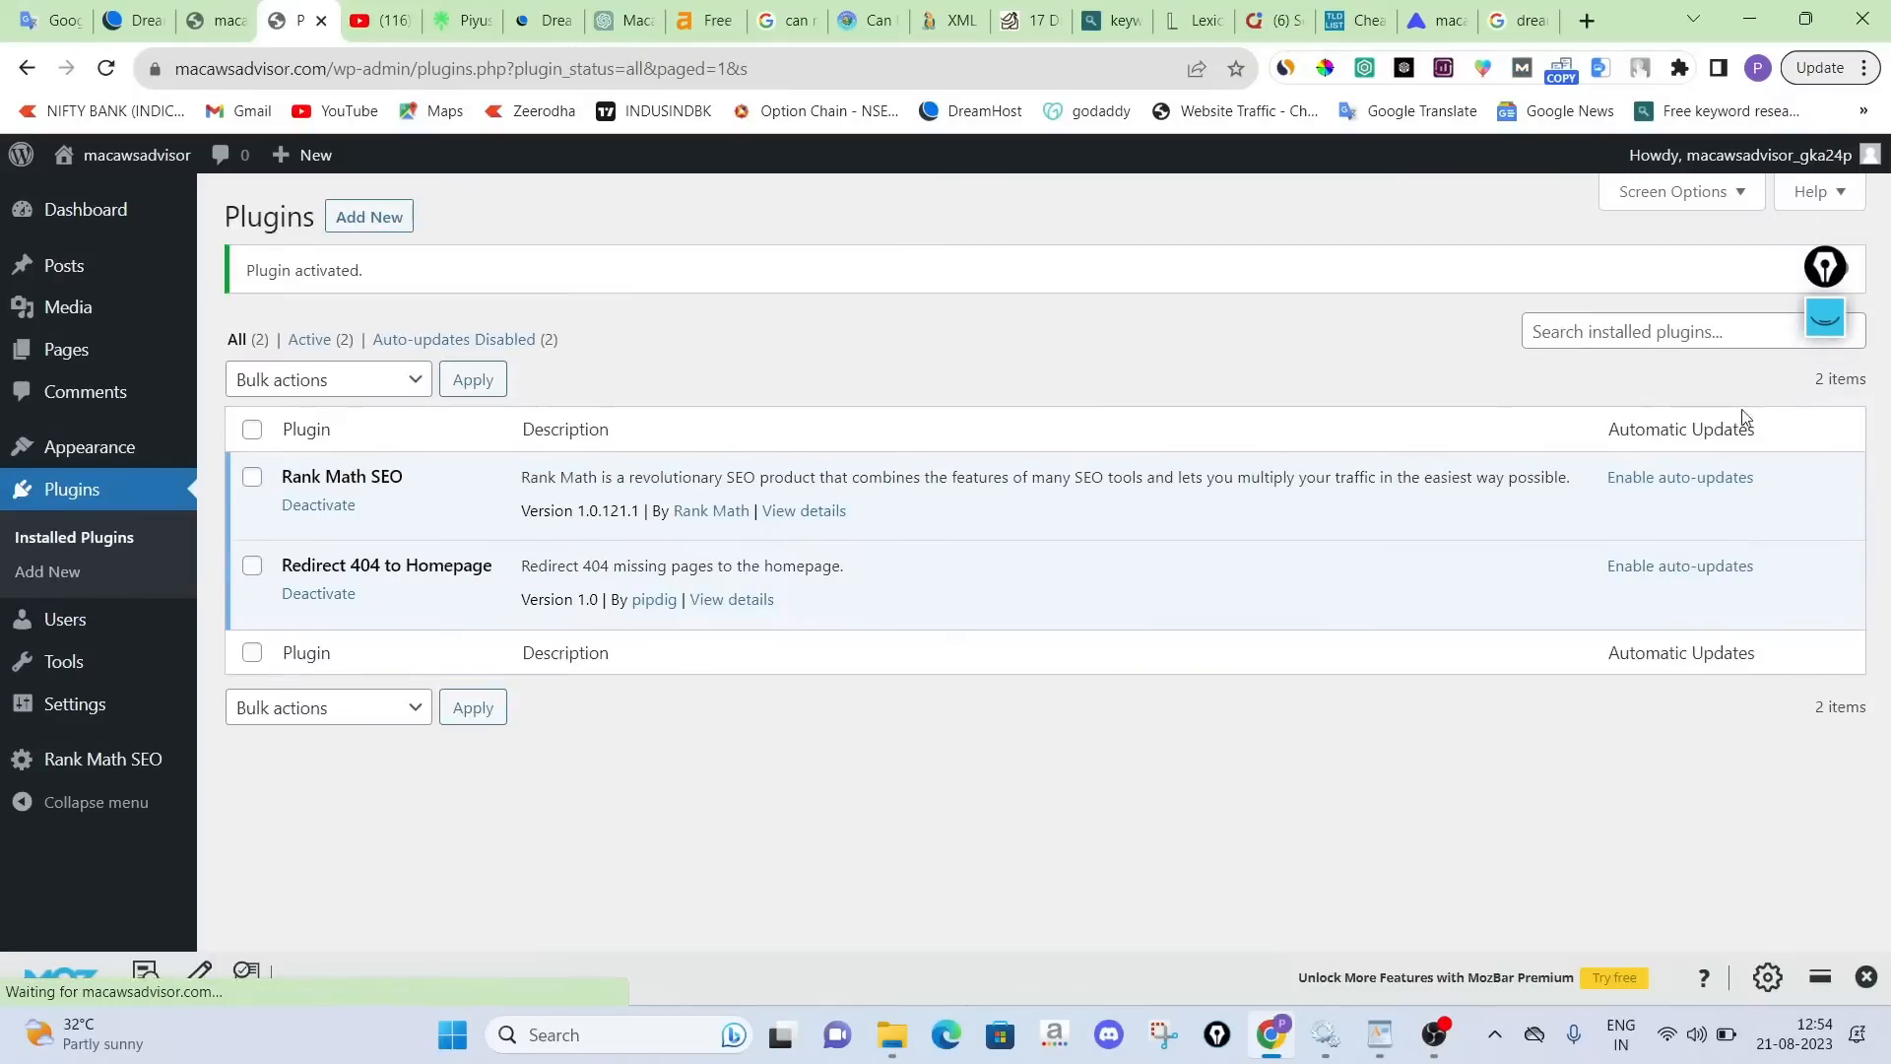
Draw an arrow pointing towards the installed plugins list with the screen pen and clear it
click(1826, 320)
mouse_move(1057, 286)
mouse_down()
mouse_move(800, 376)
mouse_move(860, 384)
mouse_up()
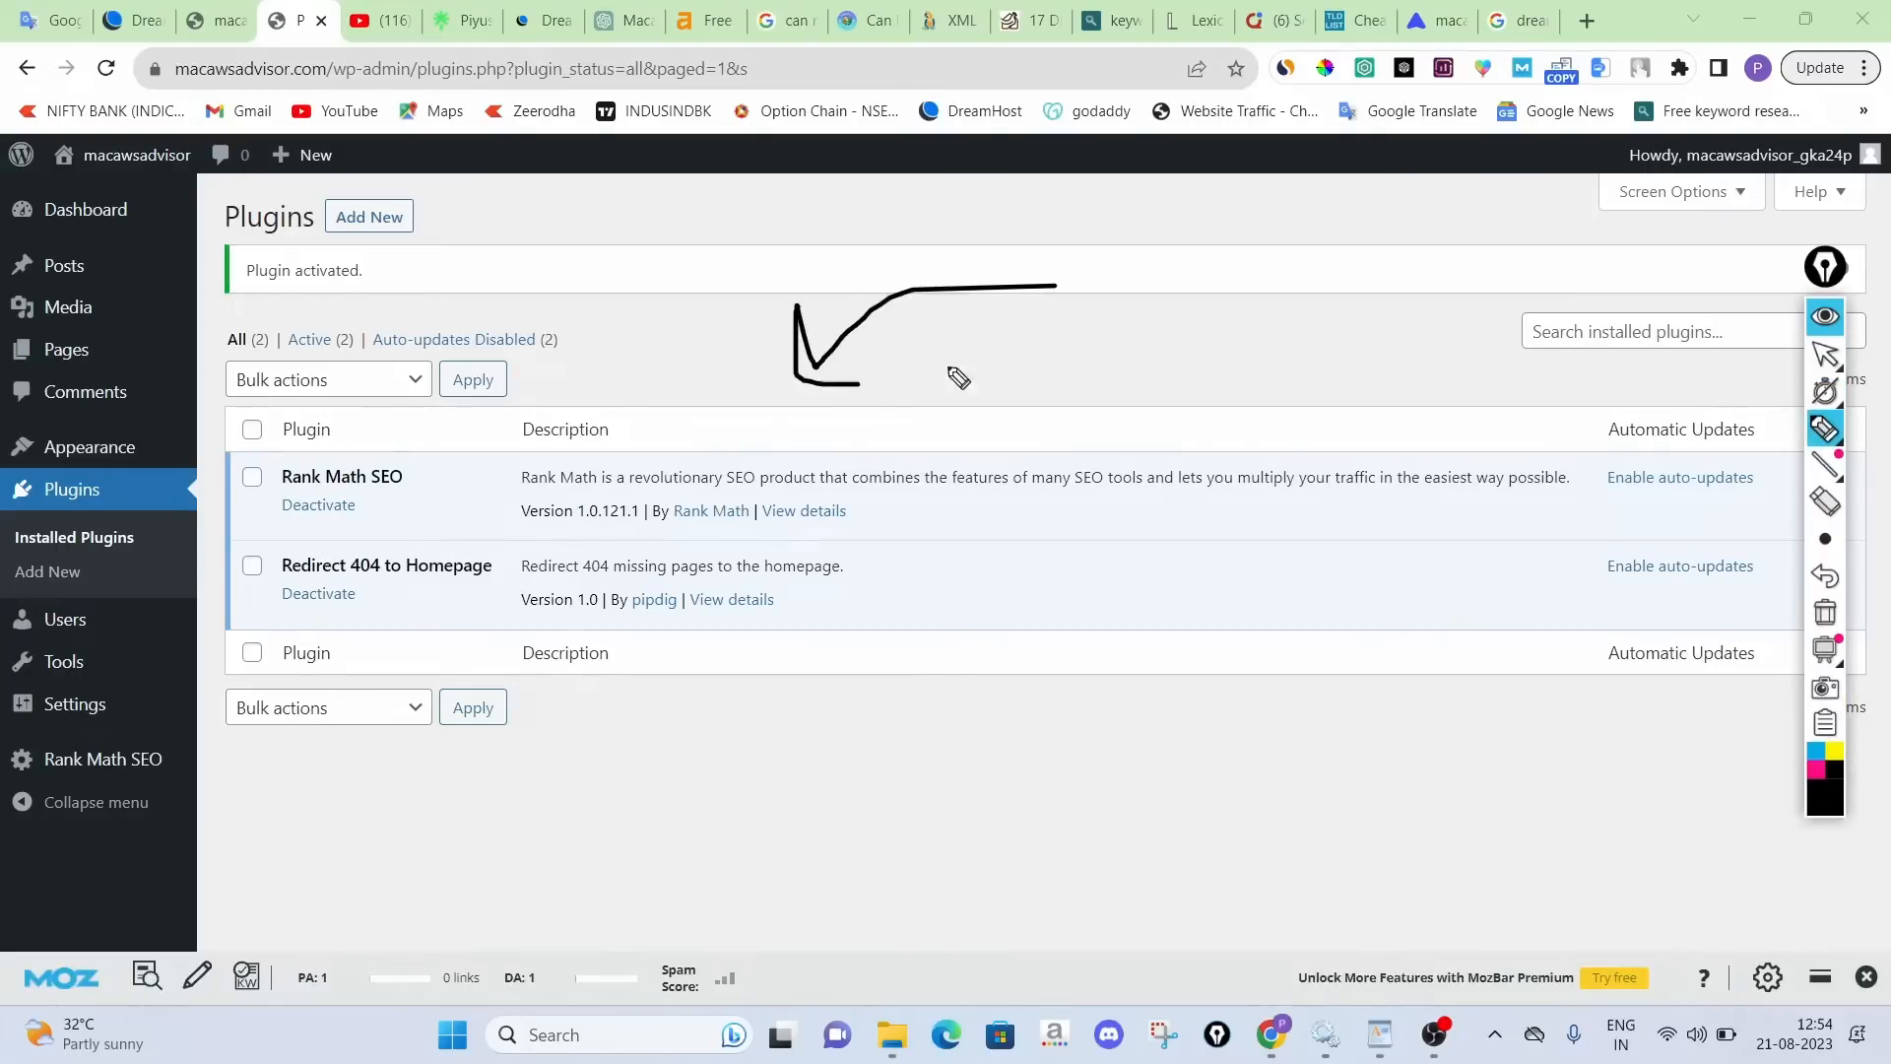
click(1823, 614)
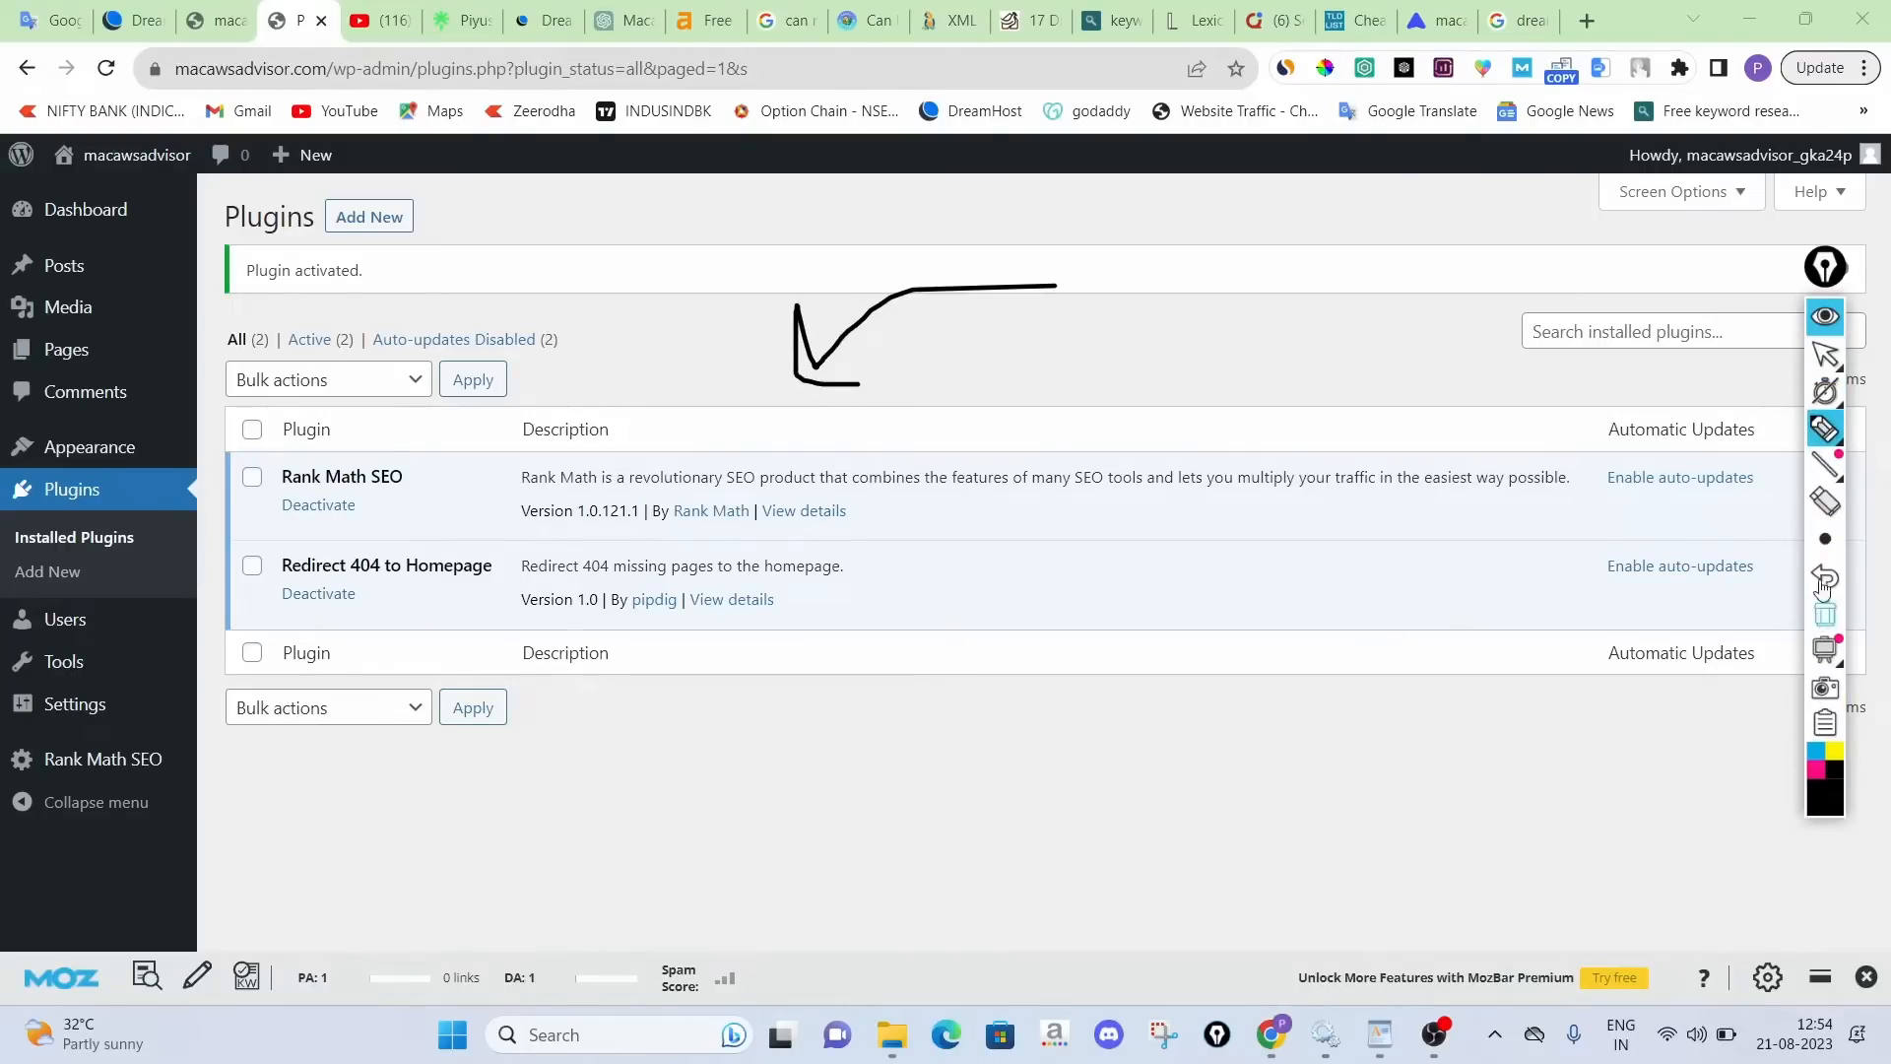
click(1826, 319)
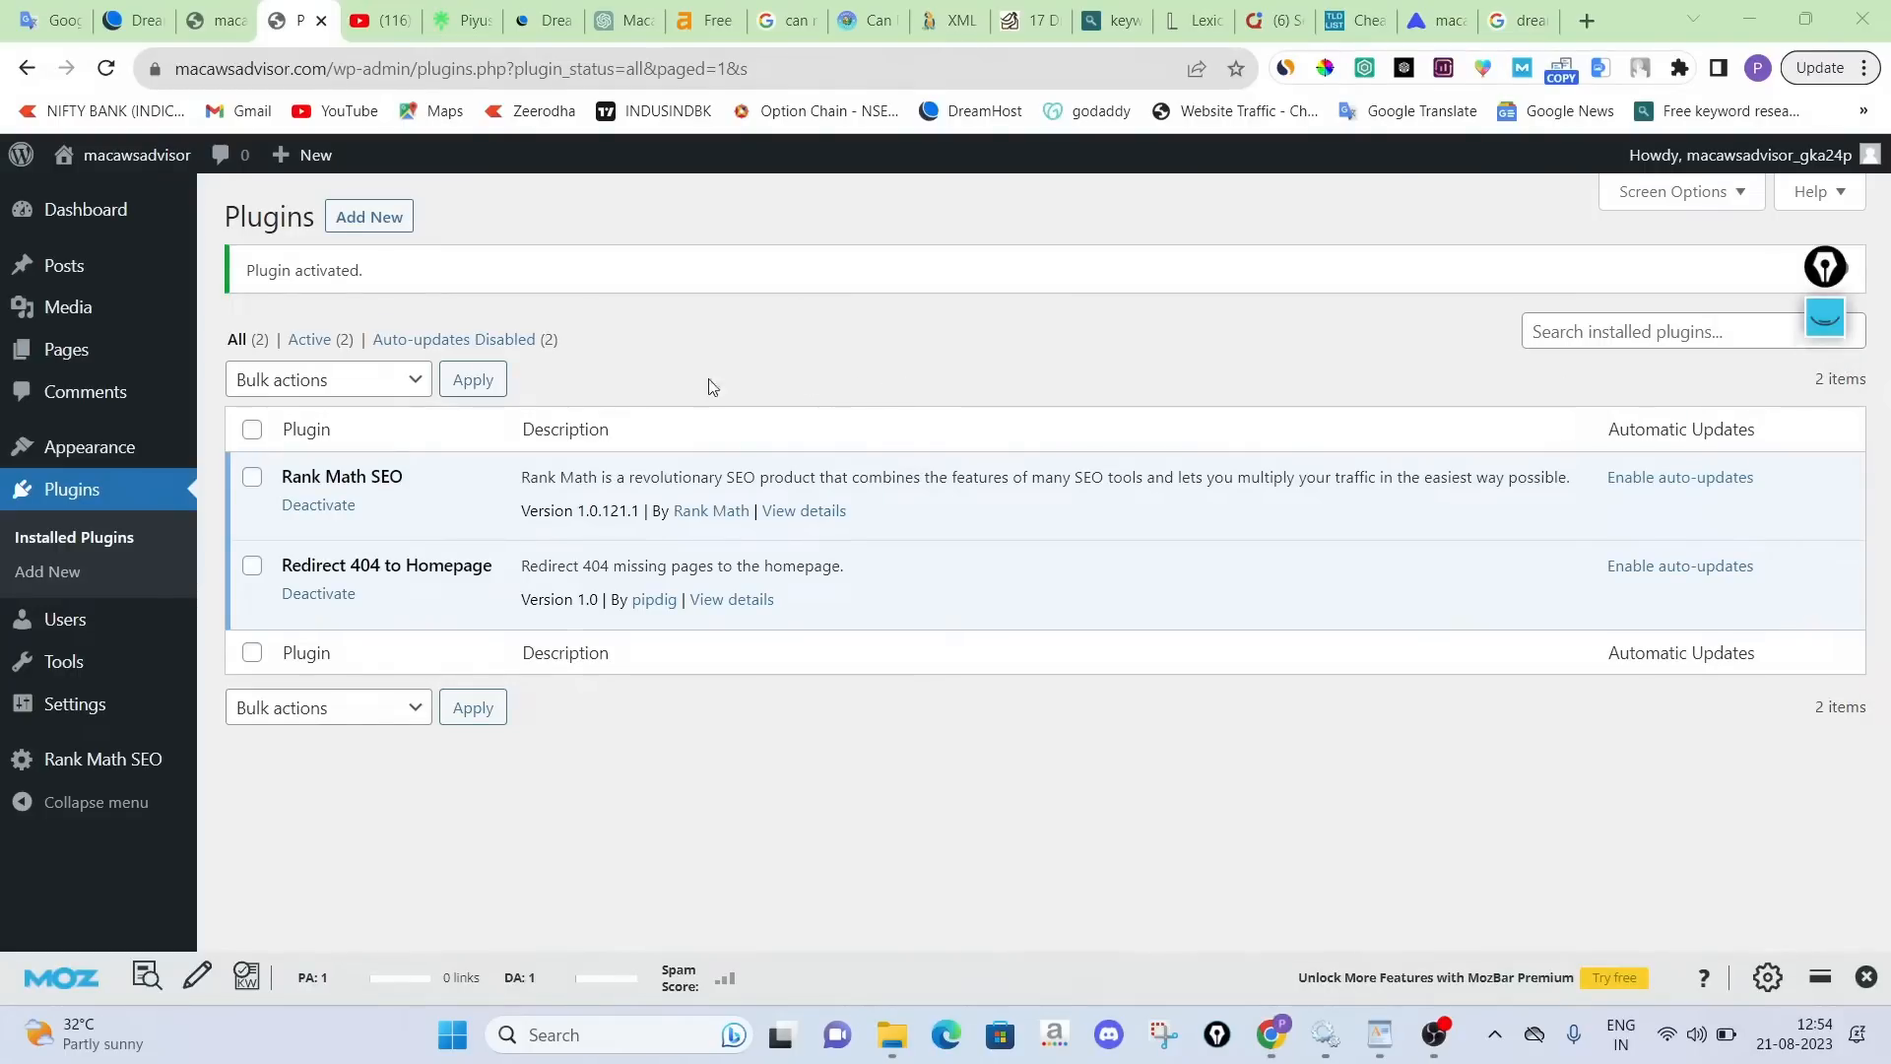
Open the page for adding another new plugin
click(47, 571)
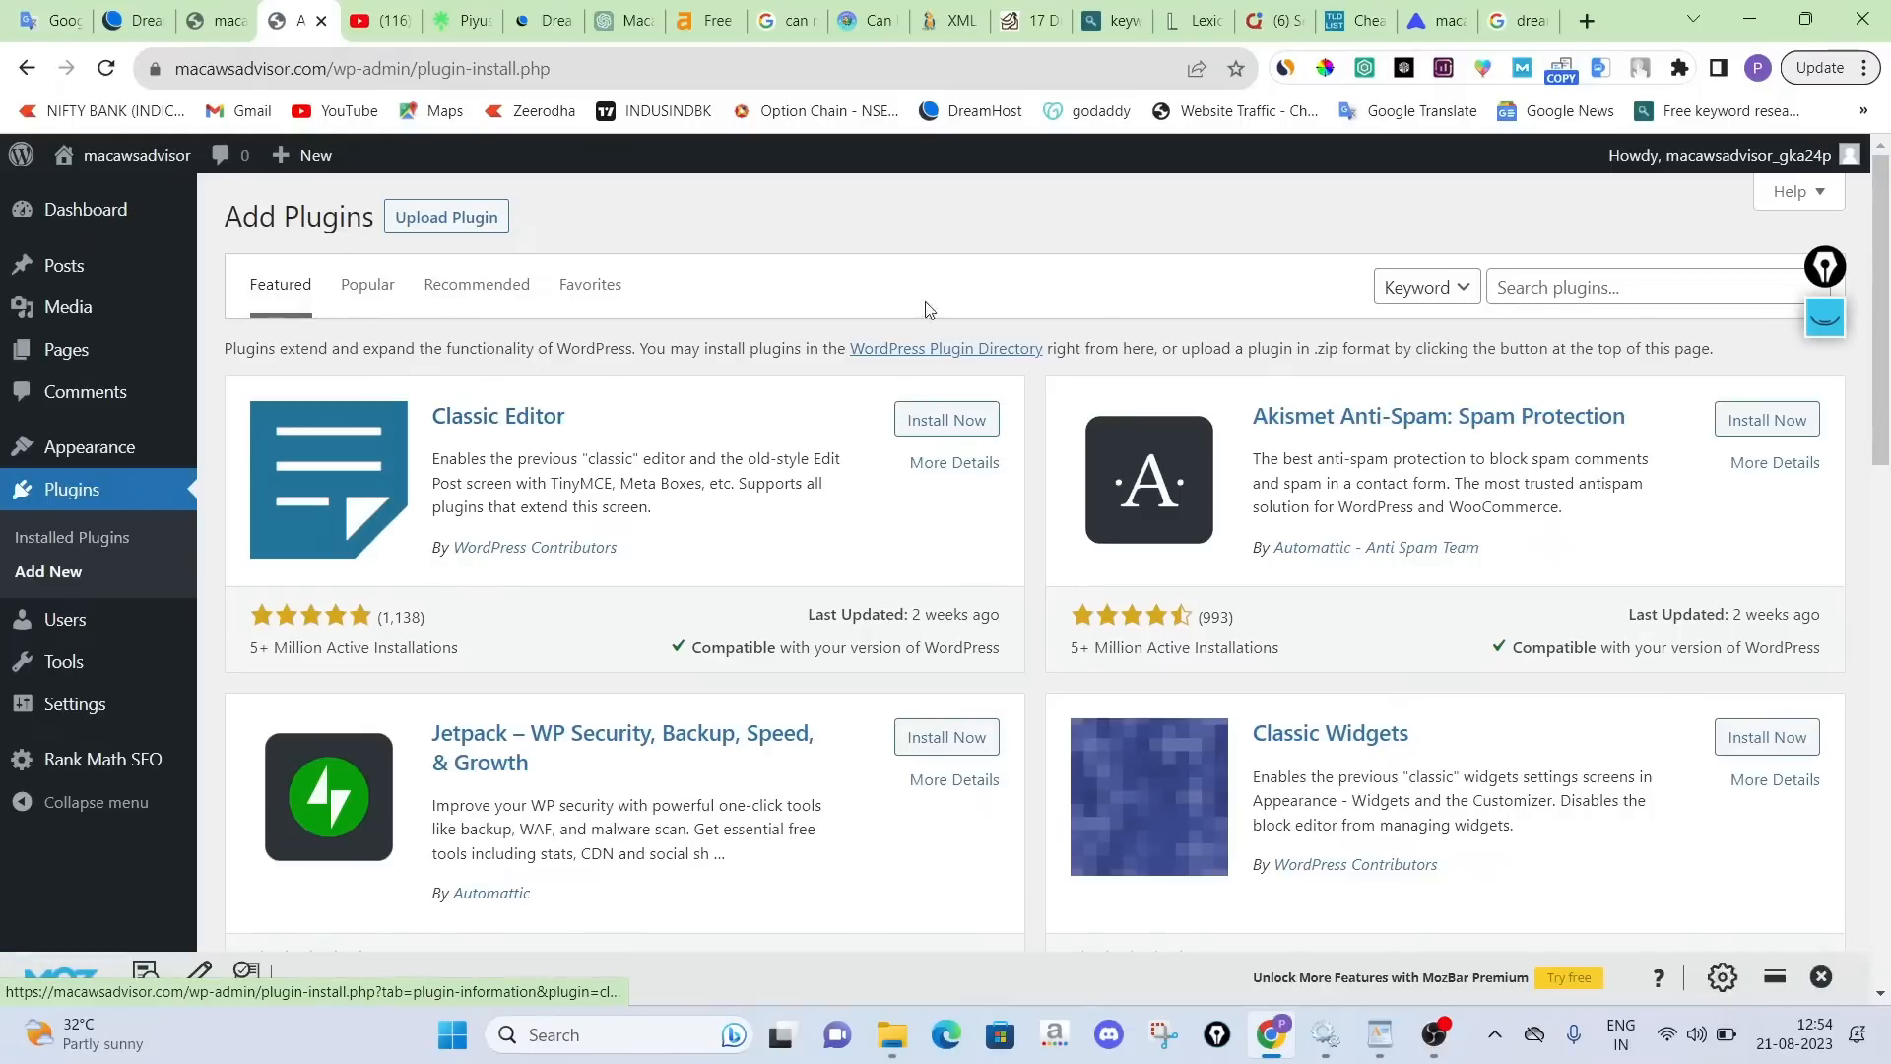
Search the plugin directory for "google web story" and install the Web Stories plugin by Google
click(1514, 287)
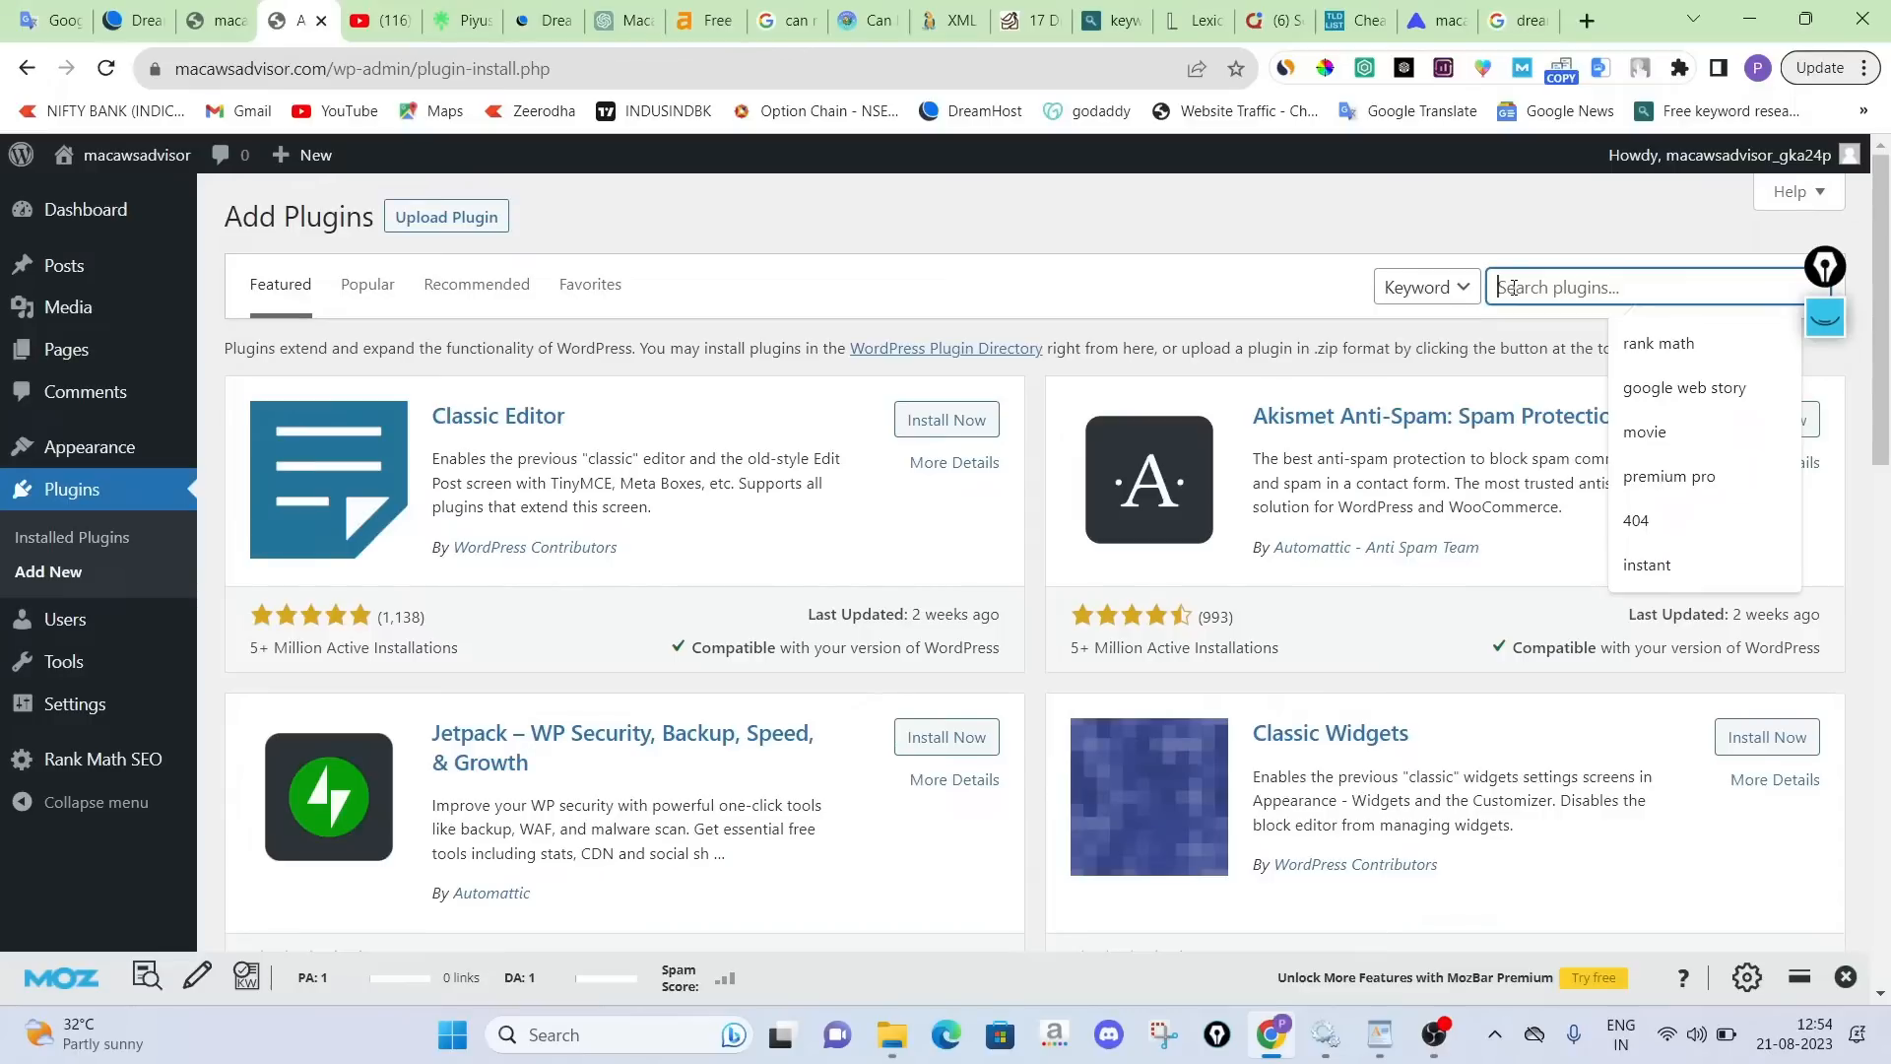
click(1664, 388)
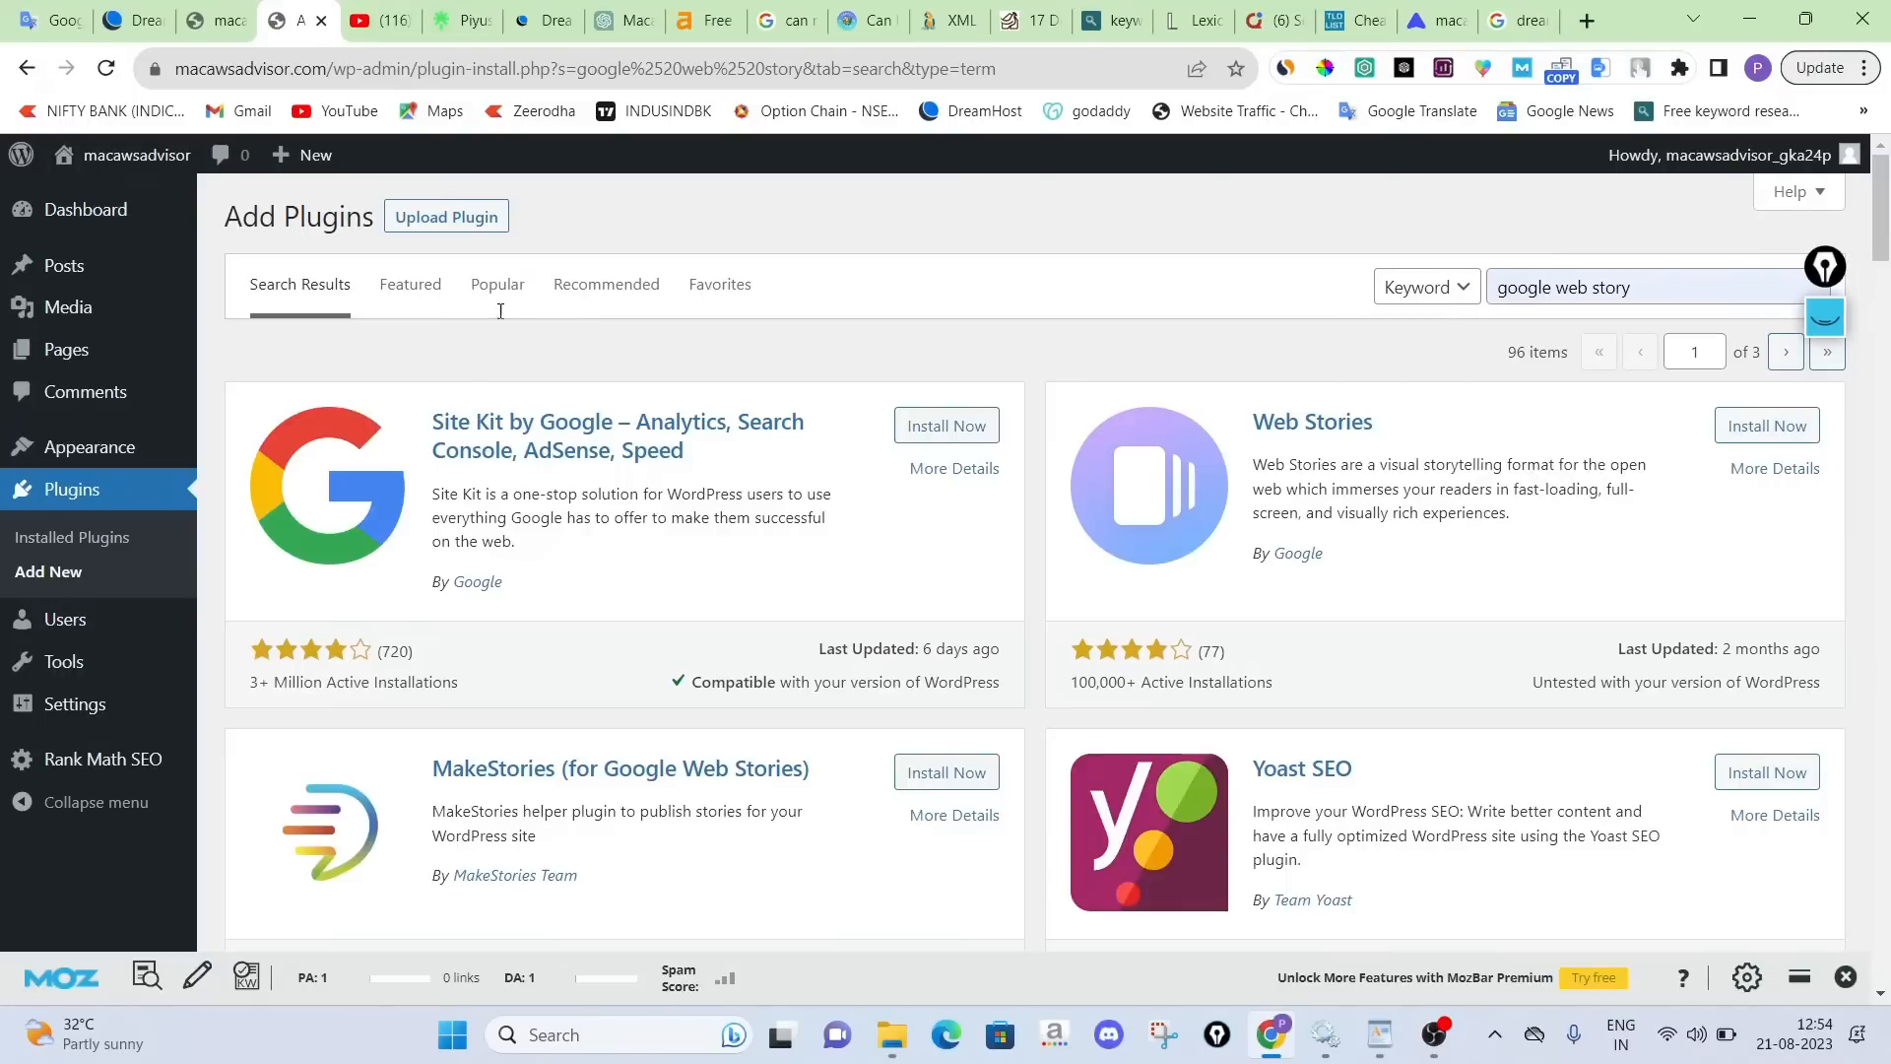
click(1762, 427)
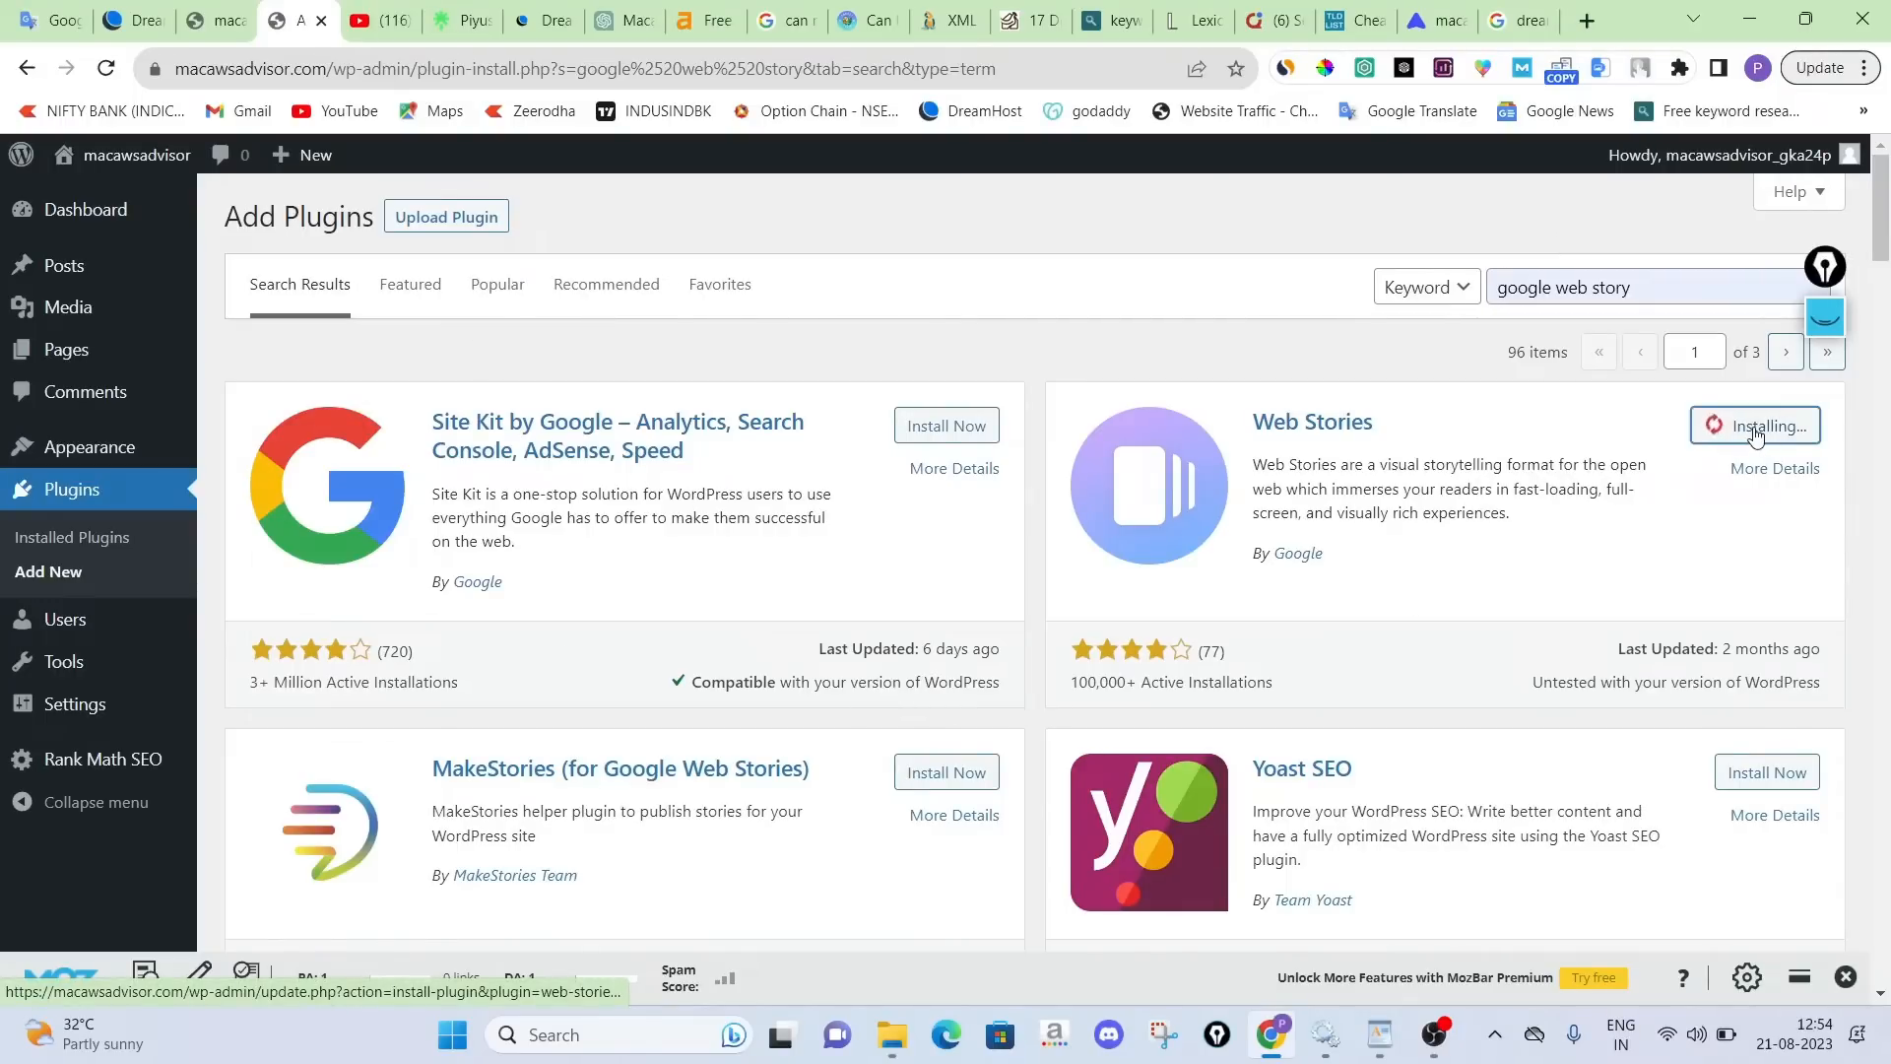
click(372, 17)
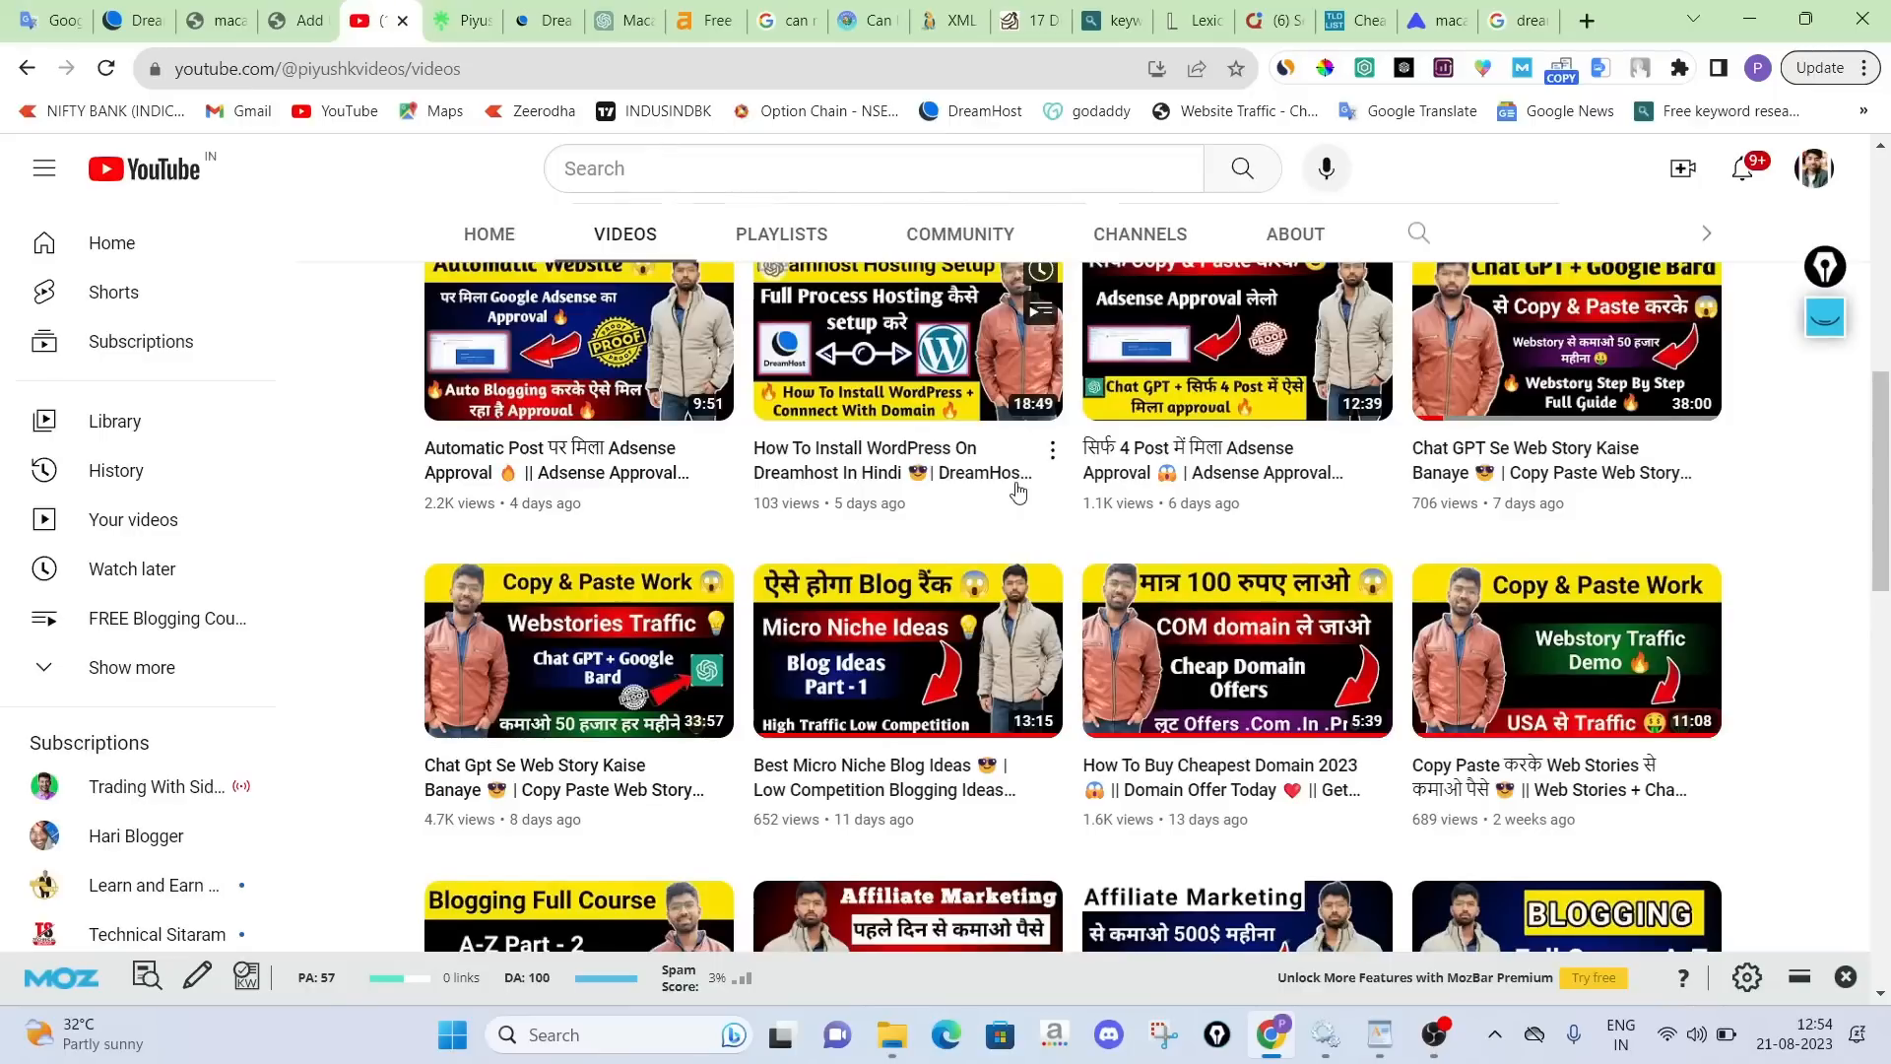
scroll(1545, 483, down, 3)
scroll(1545, 483, up, 4)
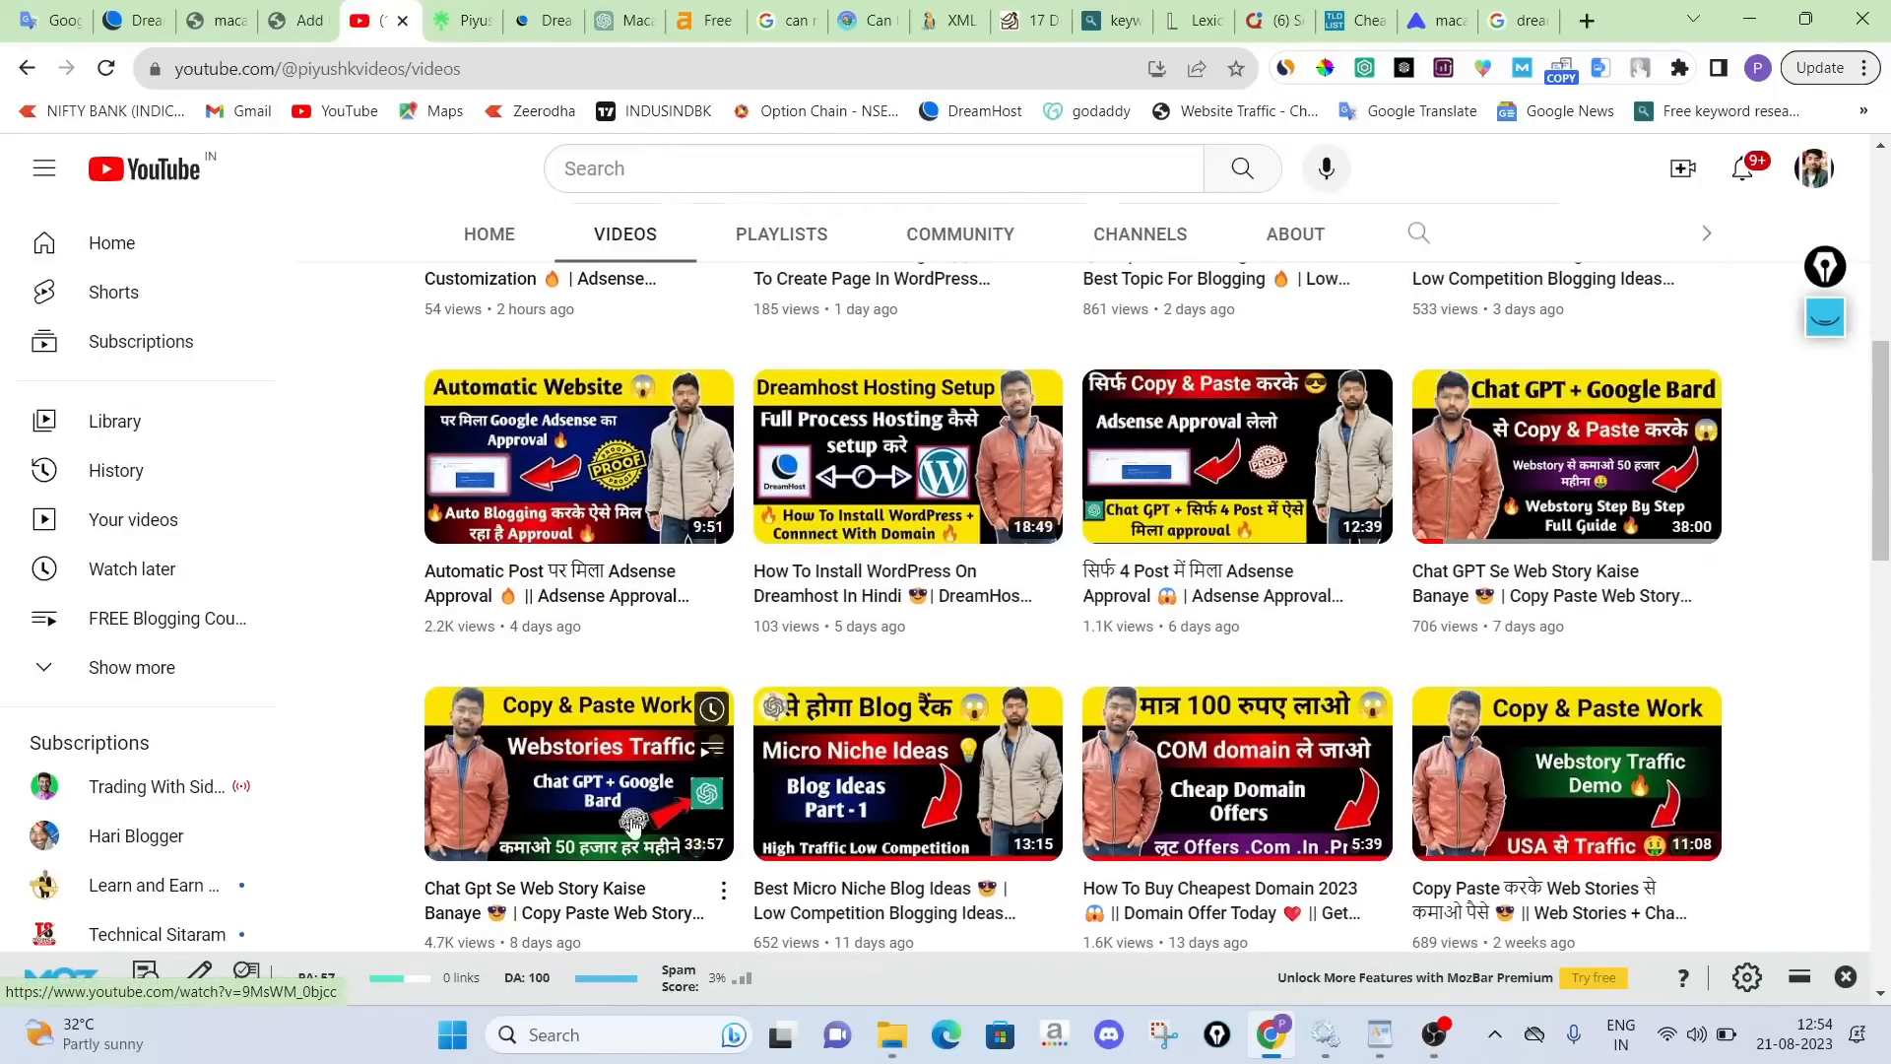
Return to the WordPress plugin results and activate the Web Stories plugin
click(296, 20)
click(1760, 438)
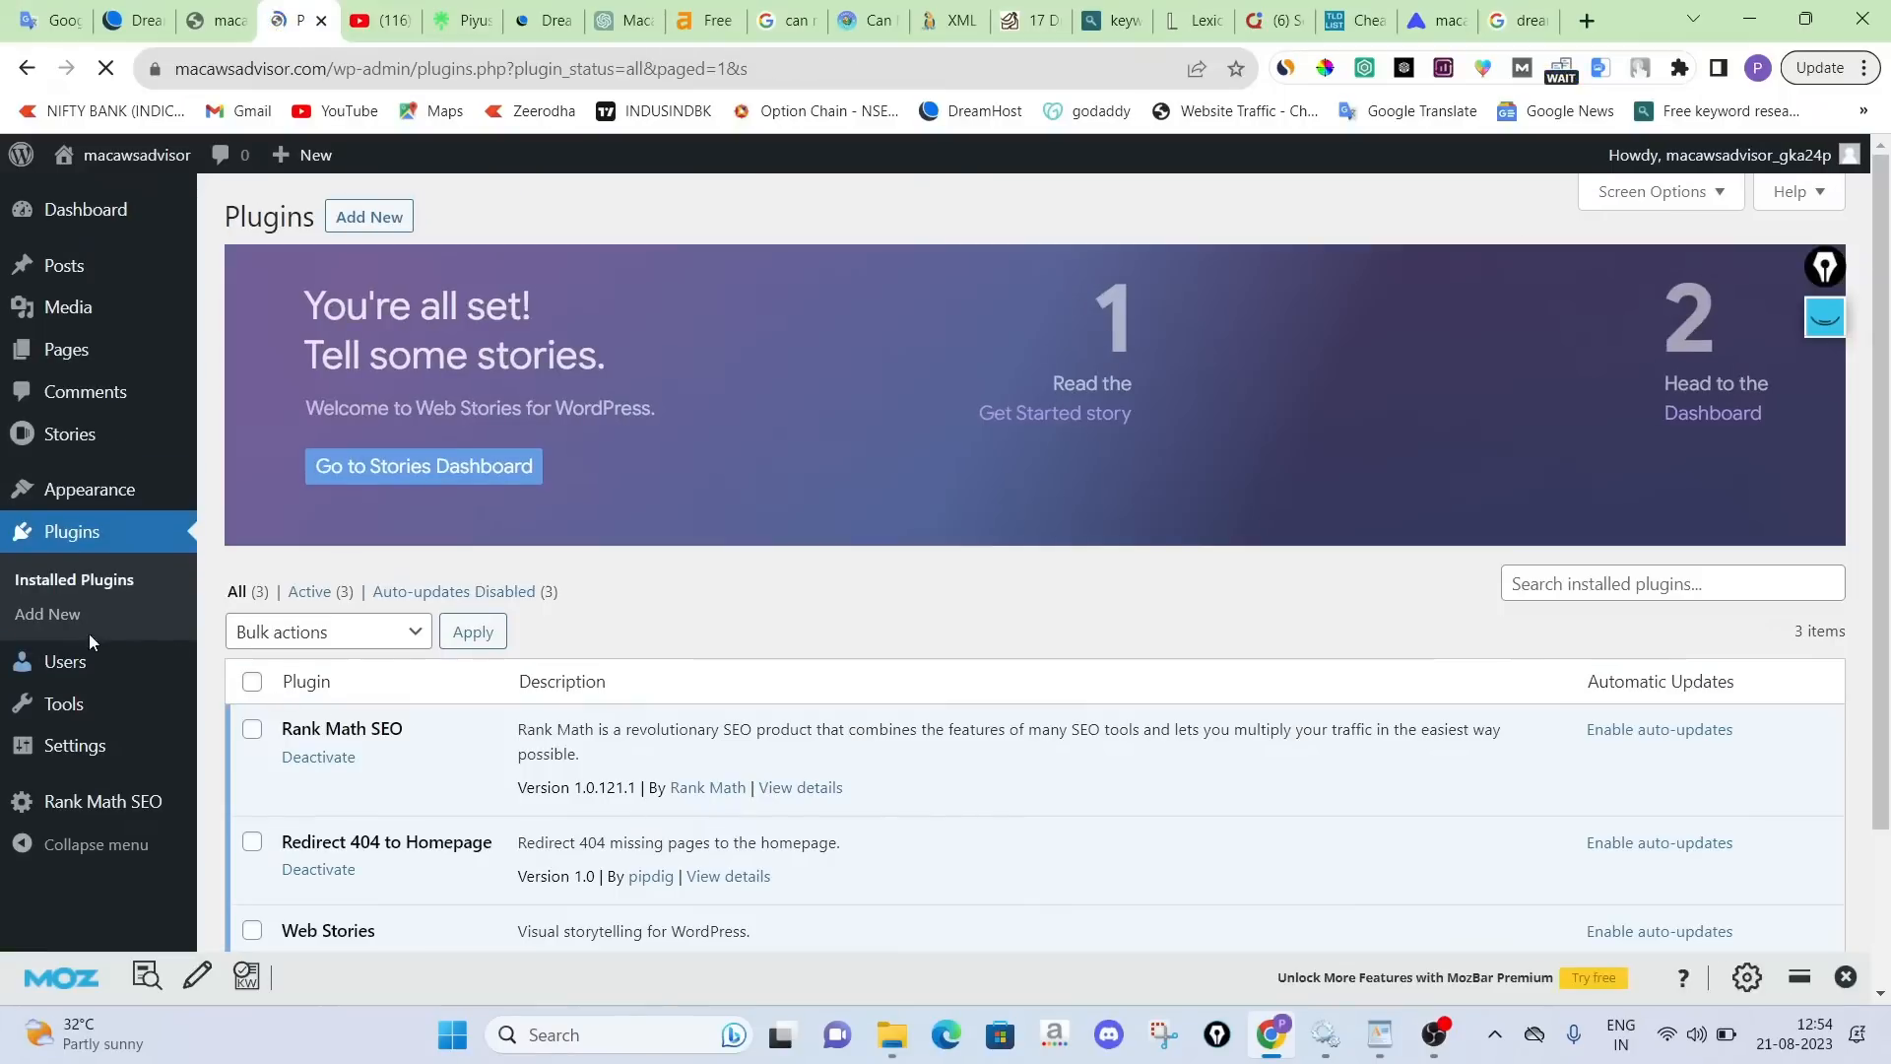
Search the plugin directory for "contact form", and install and activate Contact Form 7
click(67, 615)
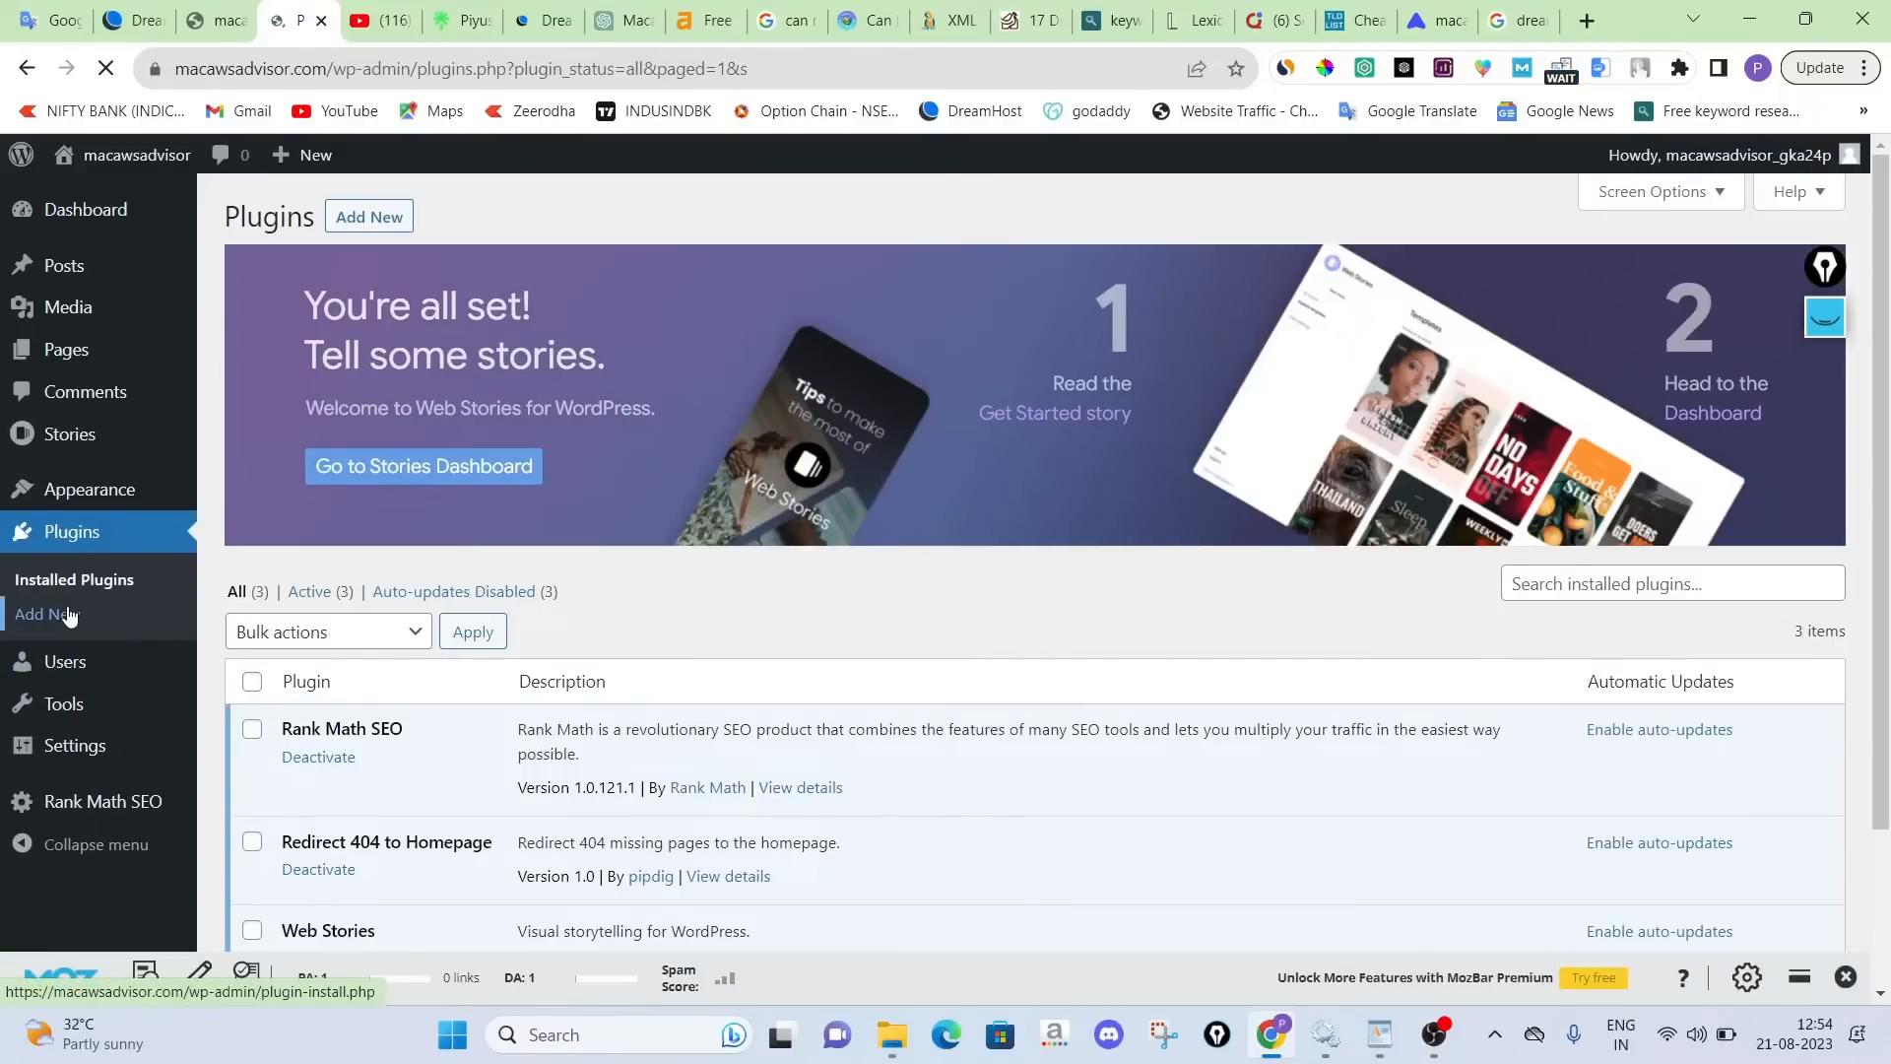
click(1553, 289)
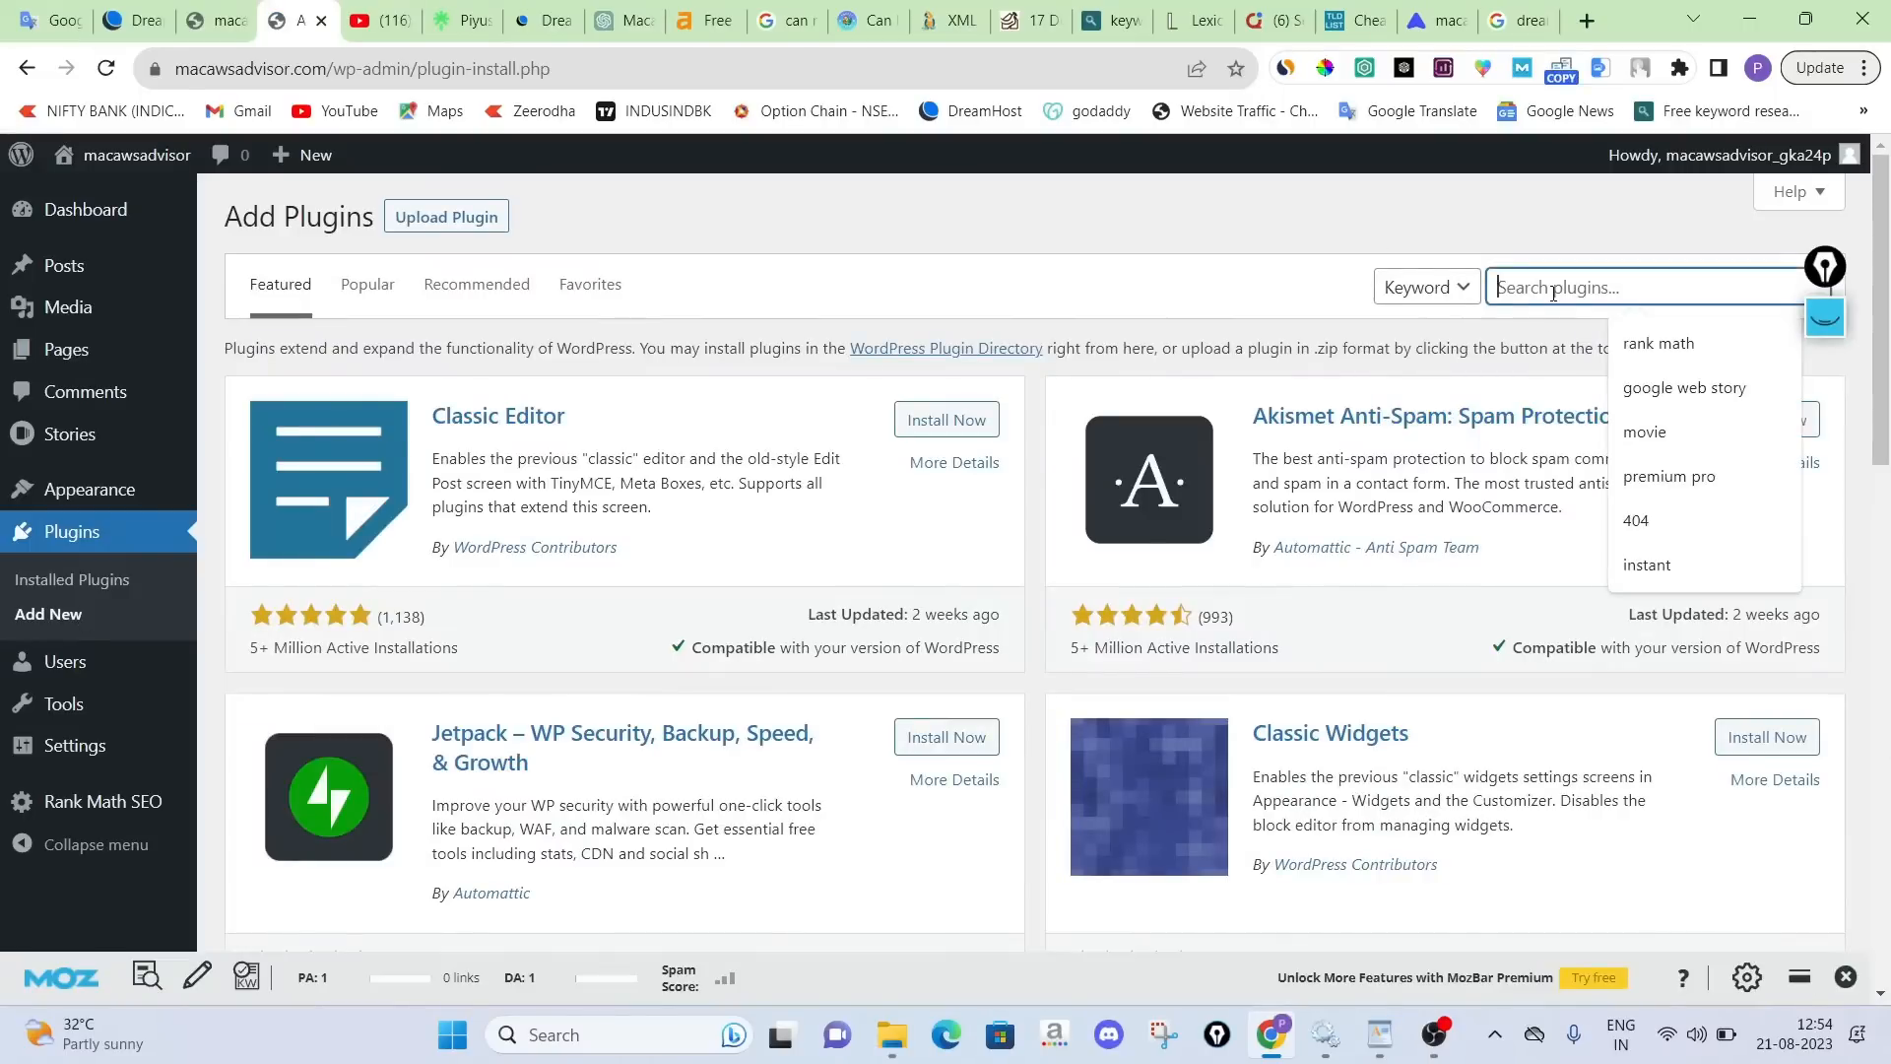
text(co)
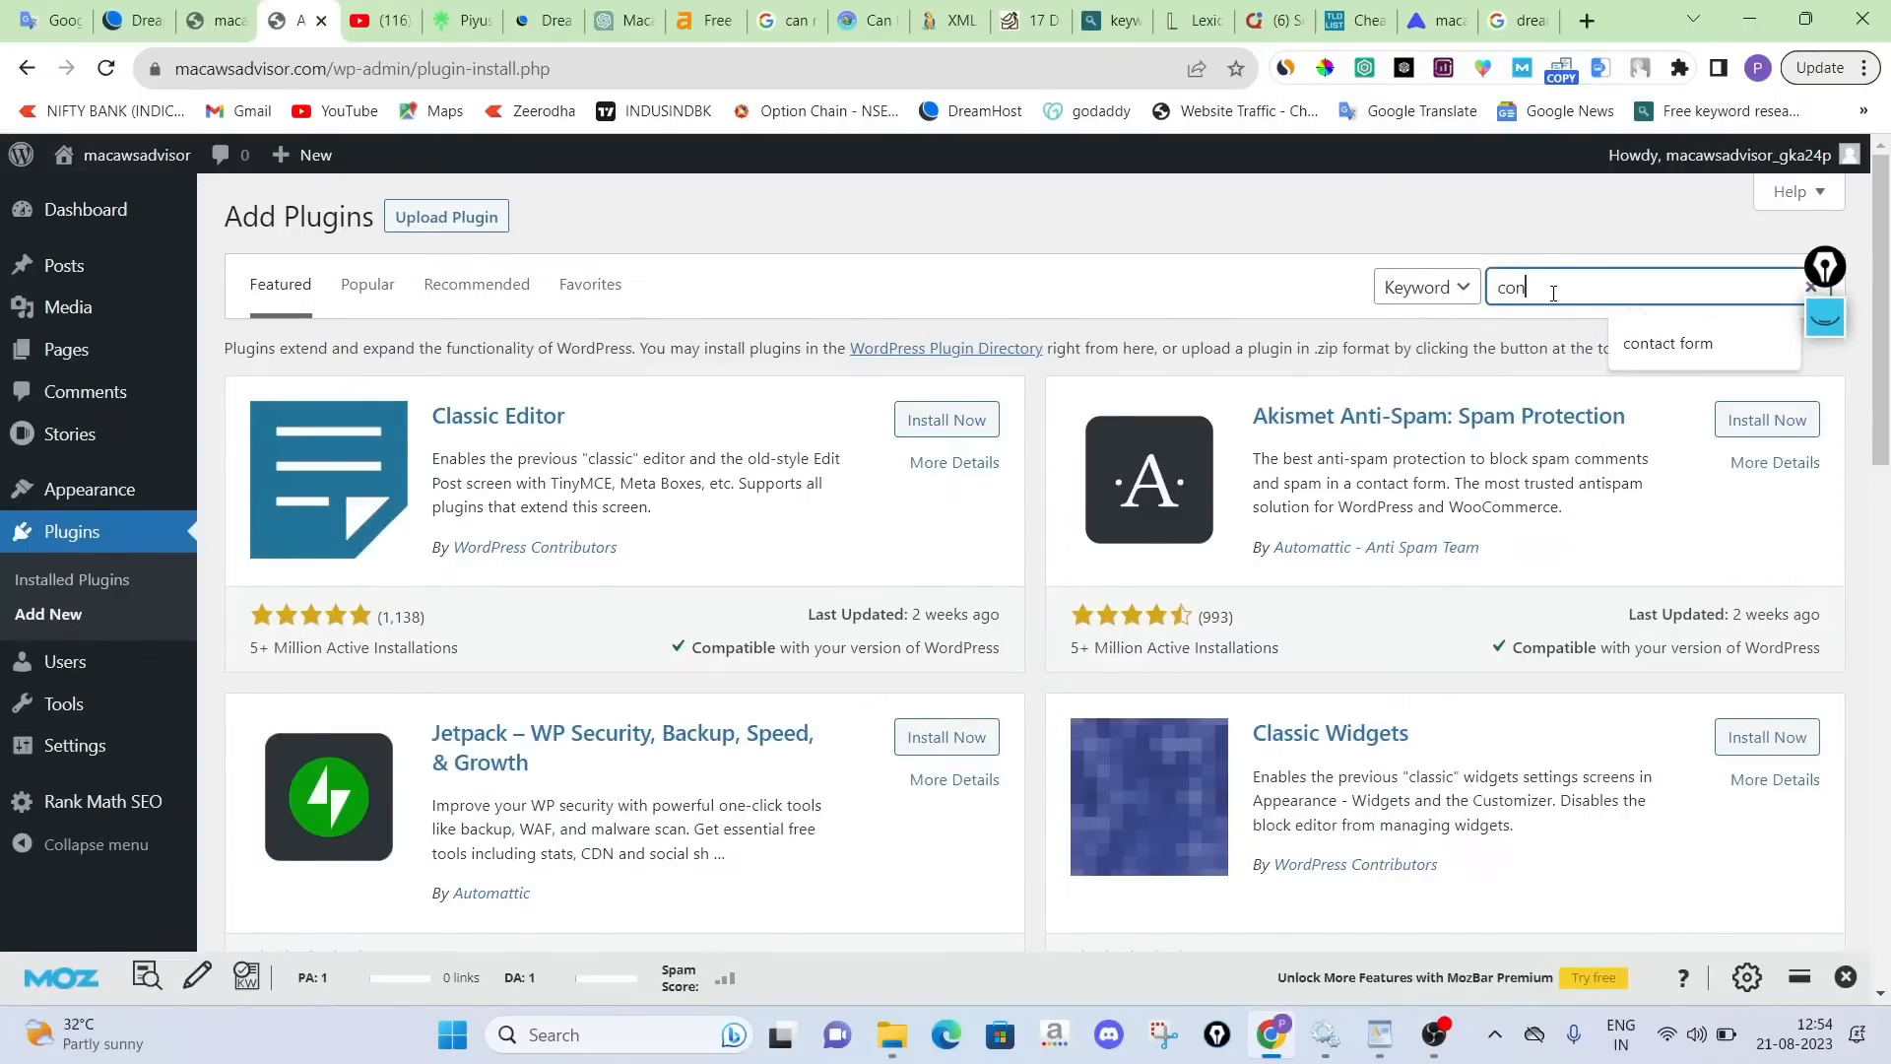
text(n)
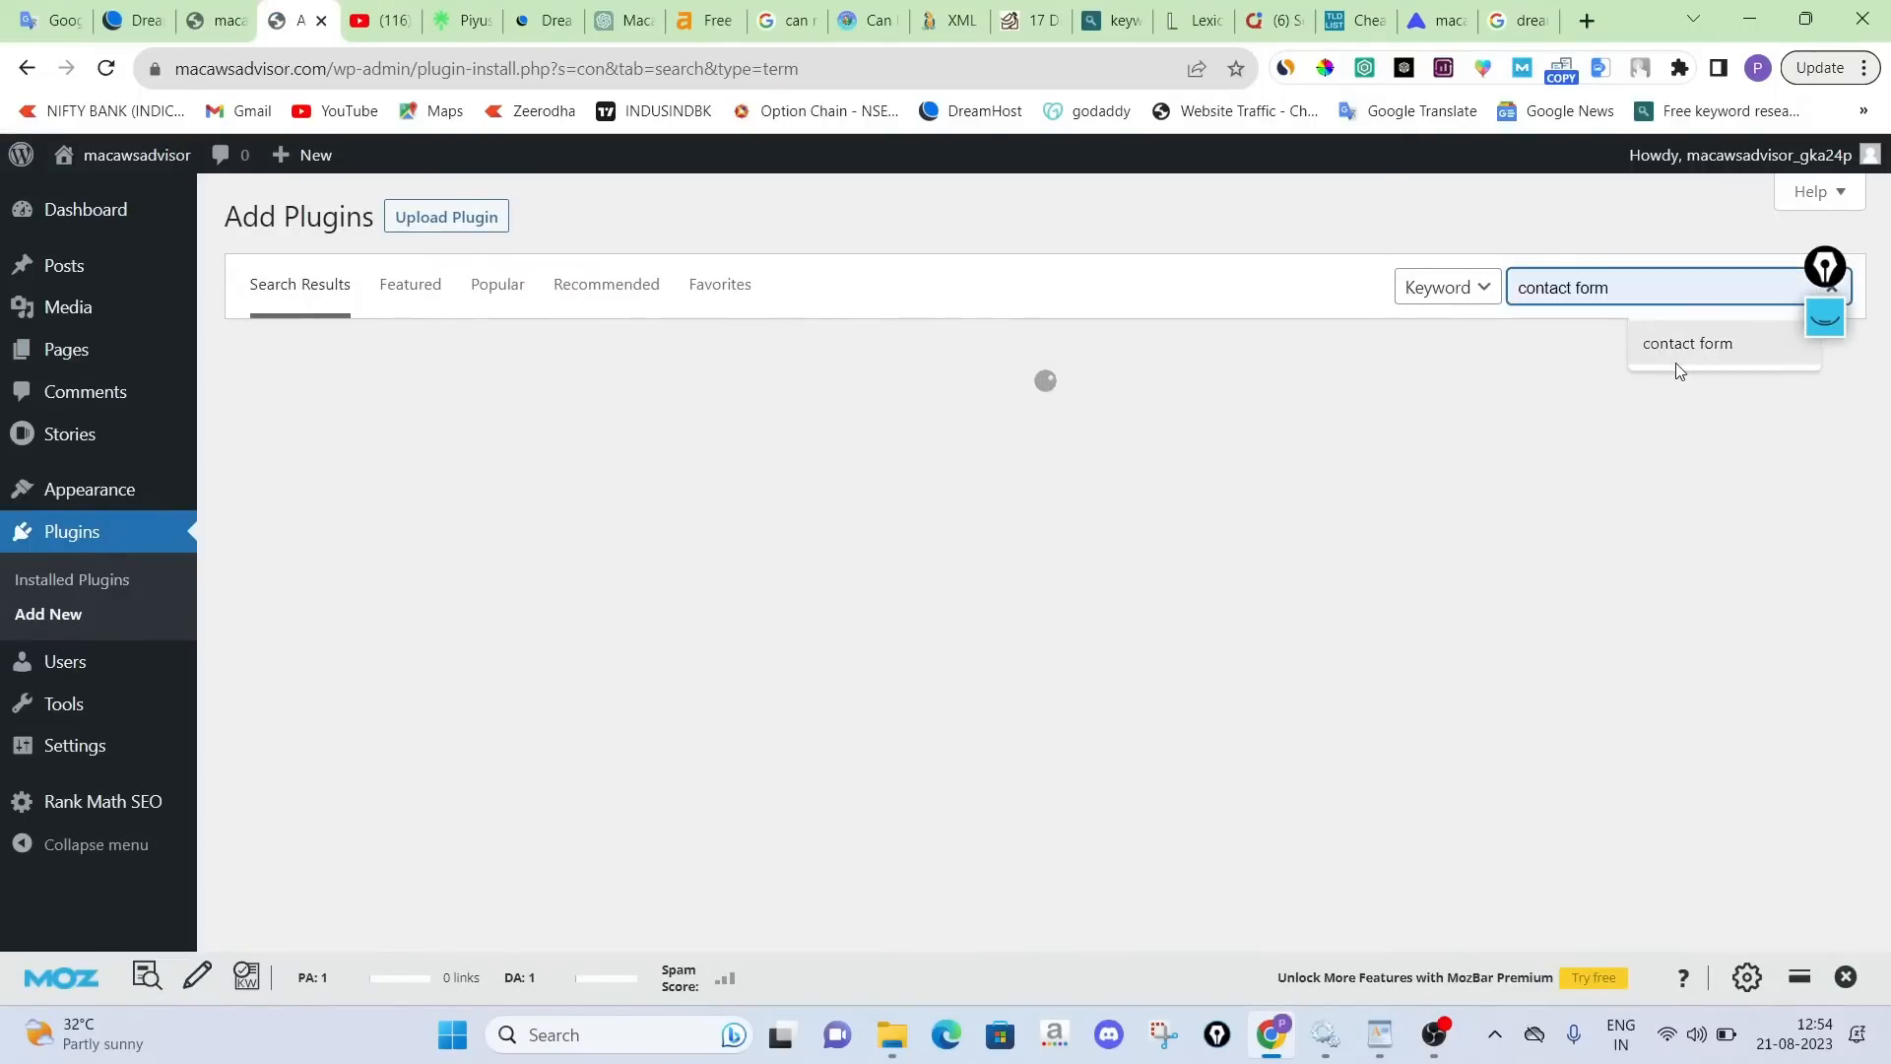
click(1676, 363)
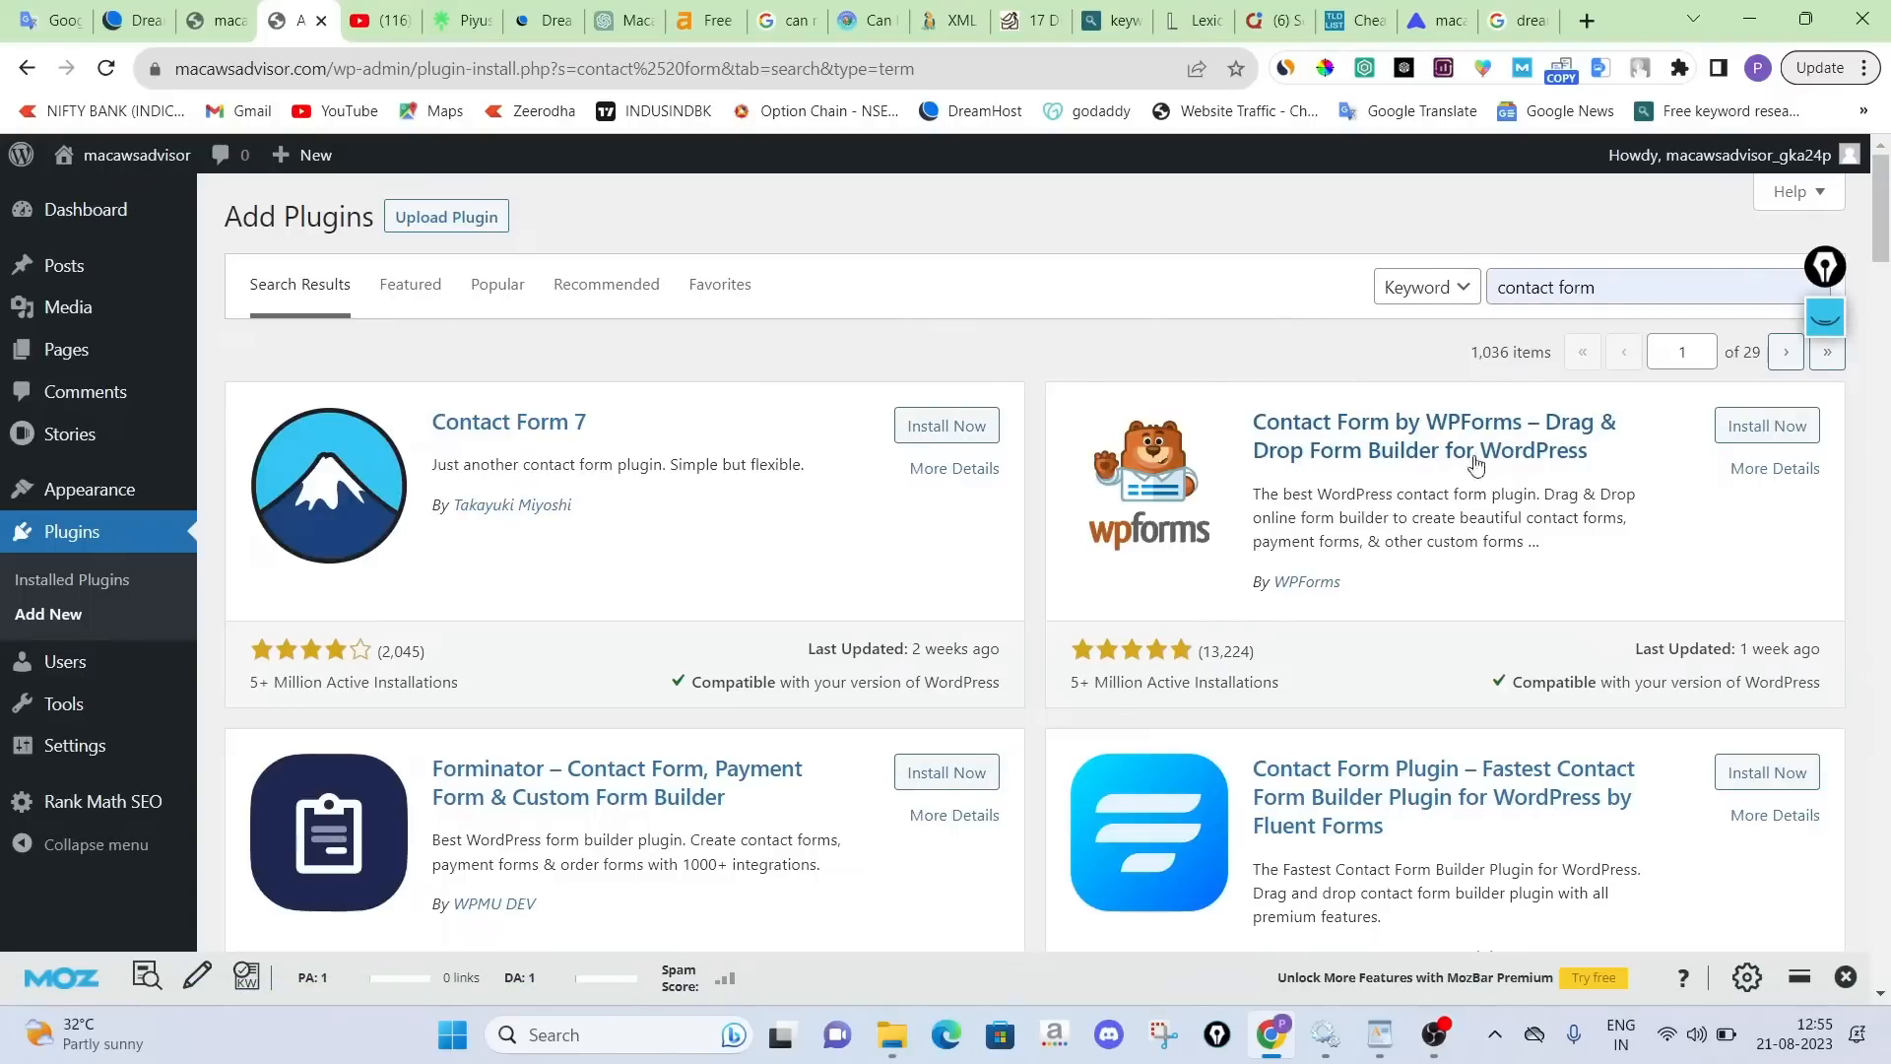
click(954, 432)
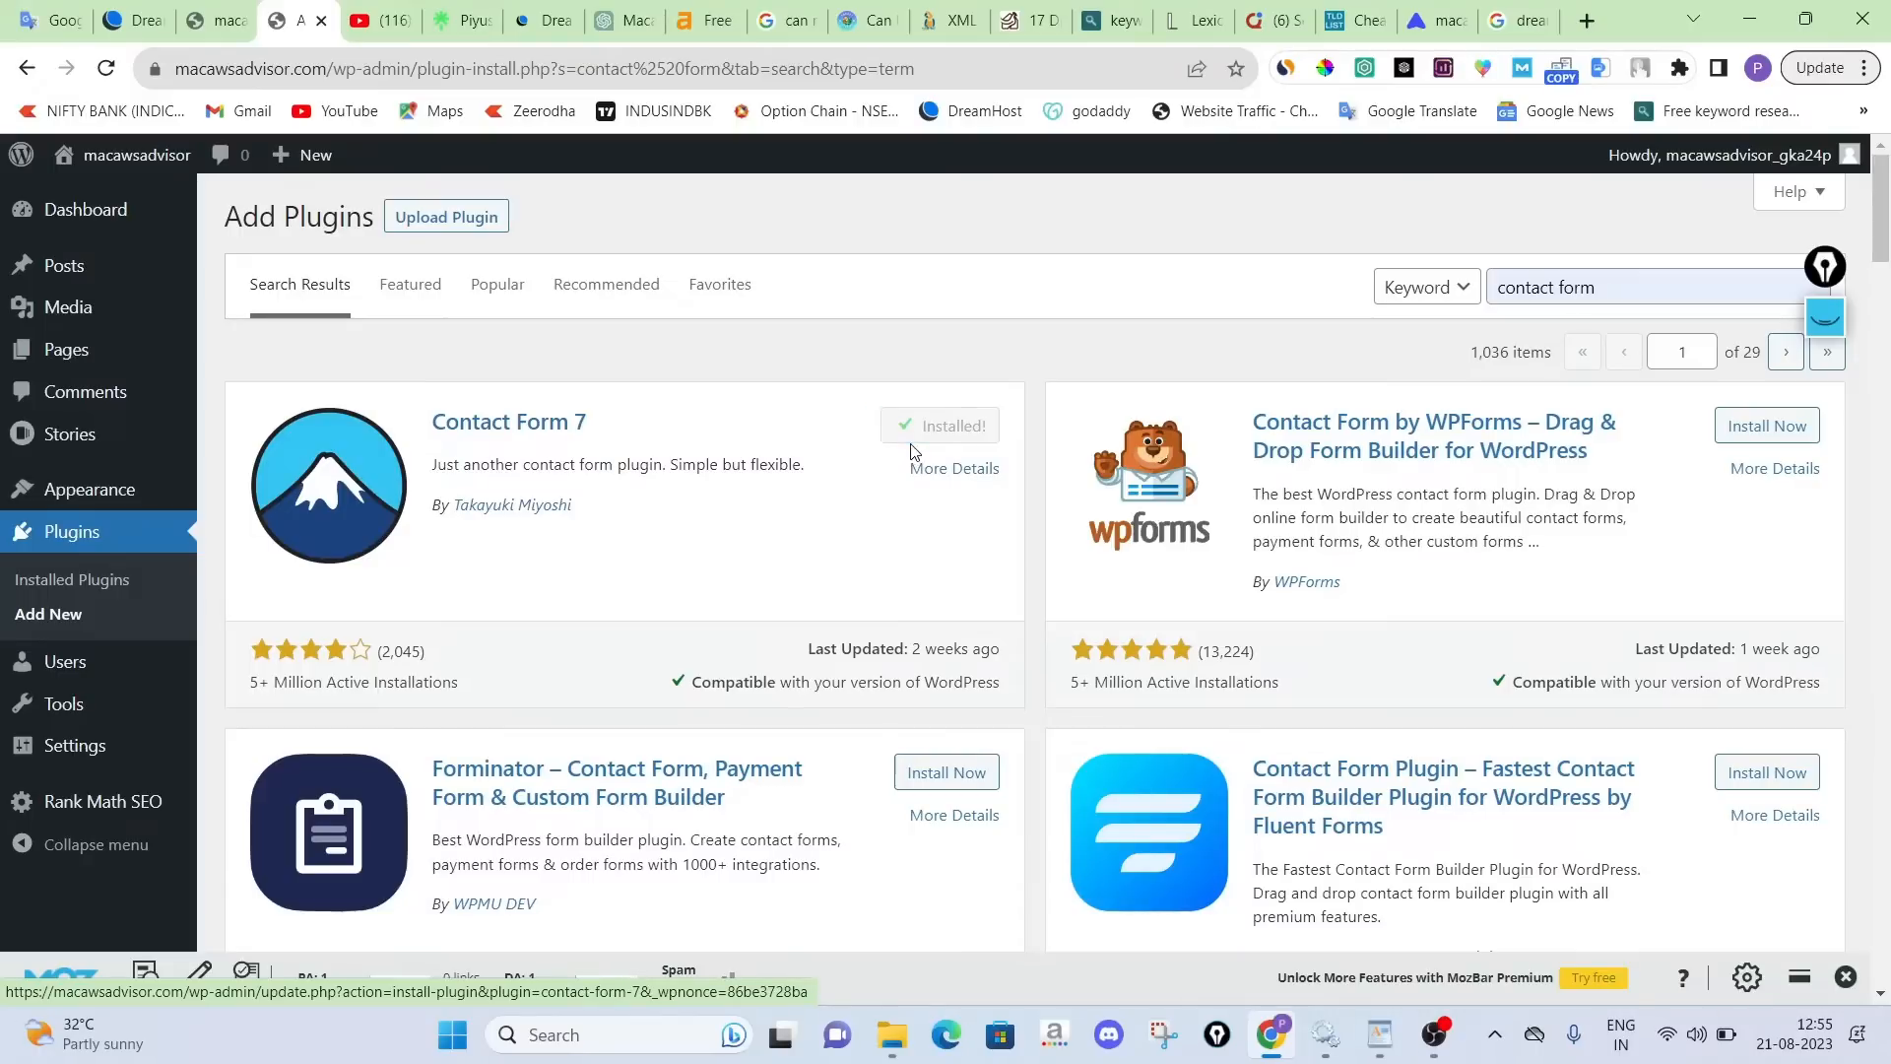
click(952, 434)
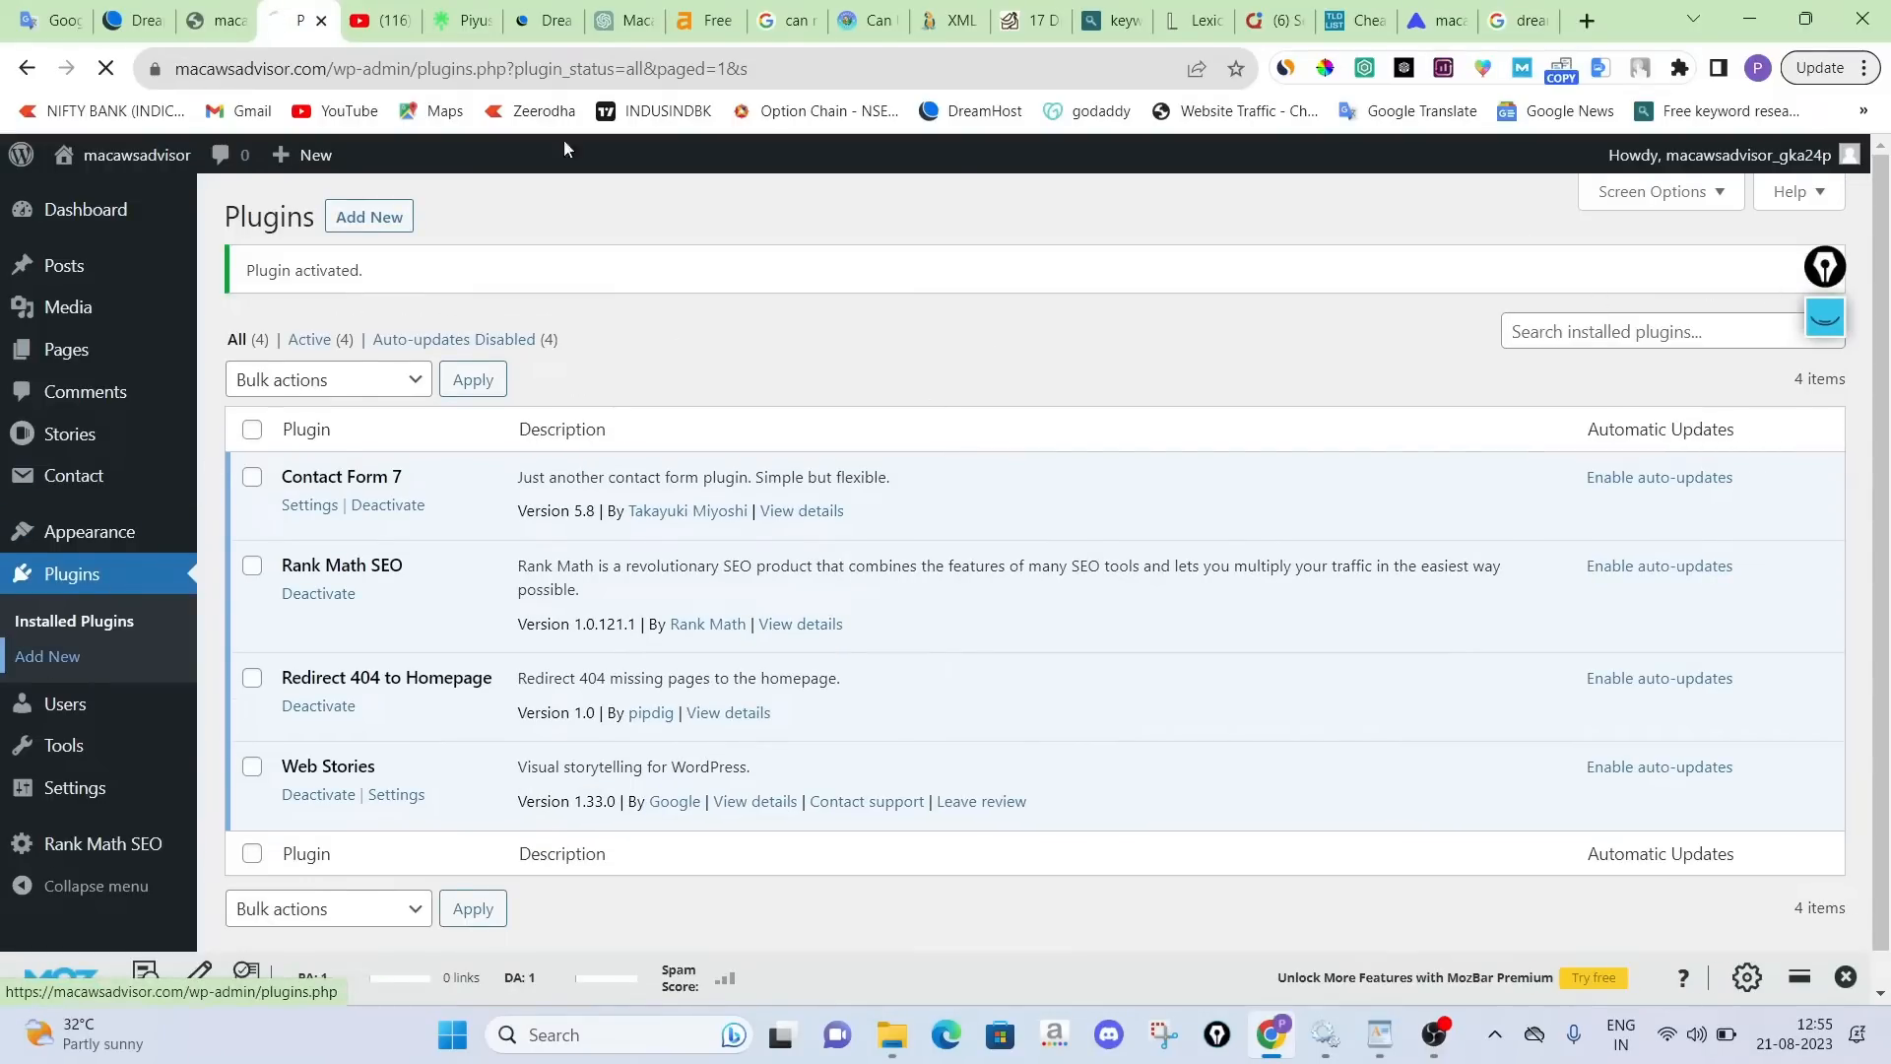
Search the plugin directory for "instant", and install and activate Instant Indexing for Google
click(68, 657)
click(1502, 287)
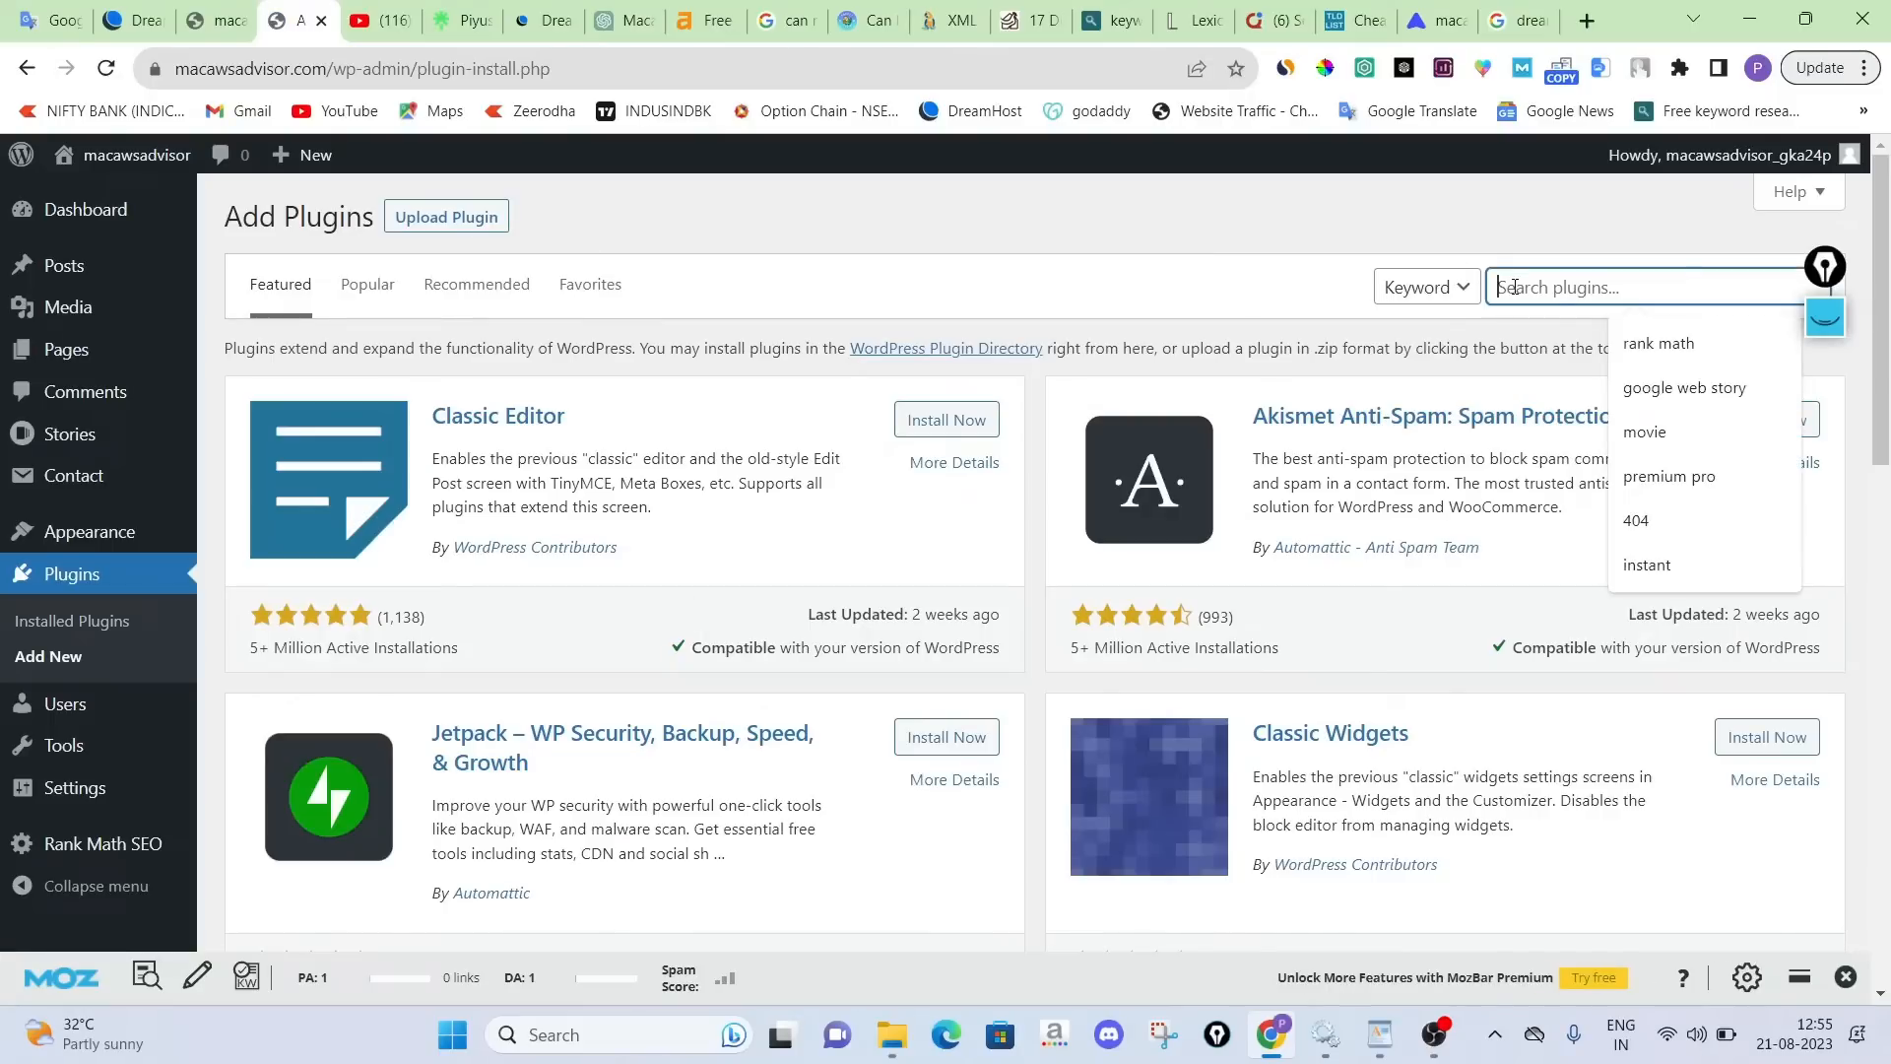
click(1655, 564)
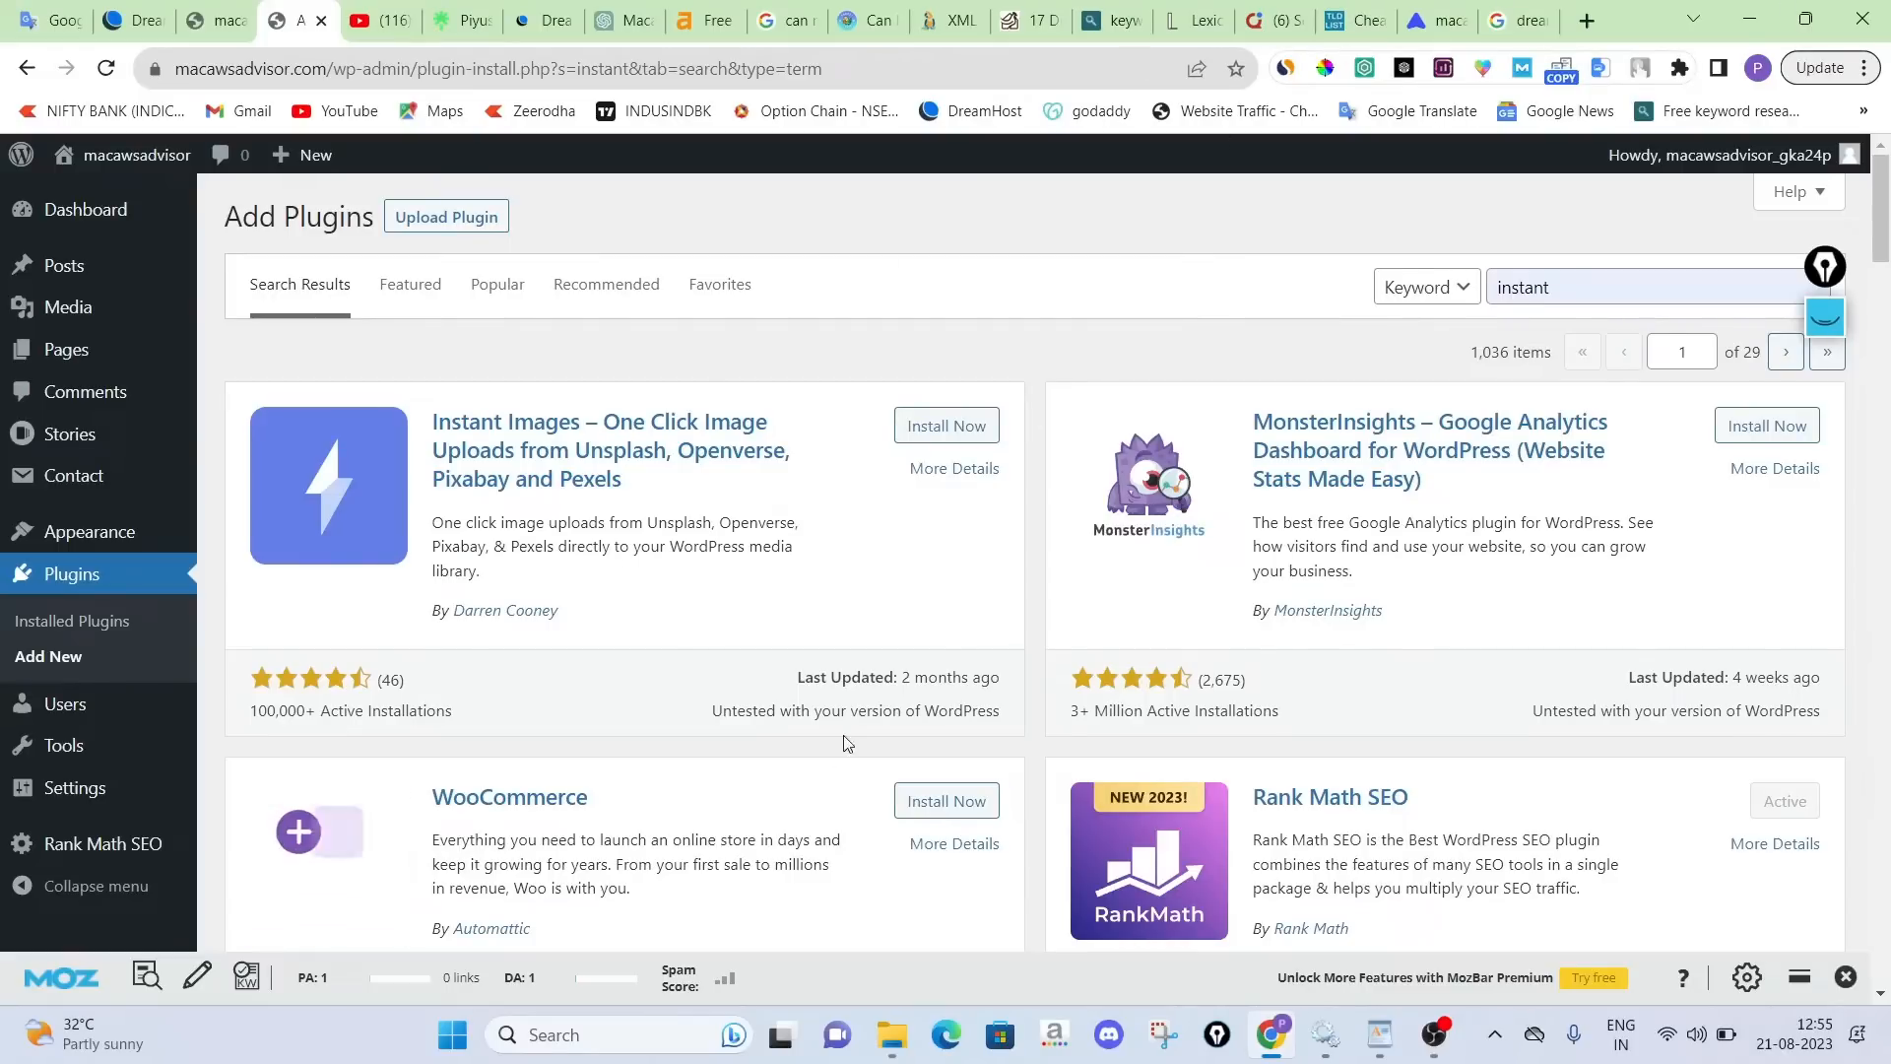
scroll(844, 739, down, 6)
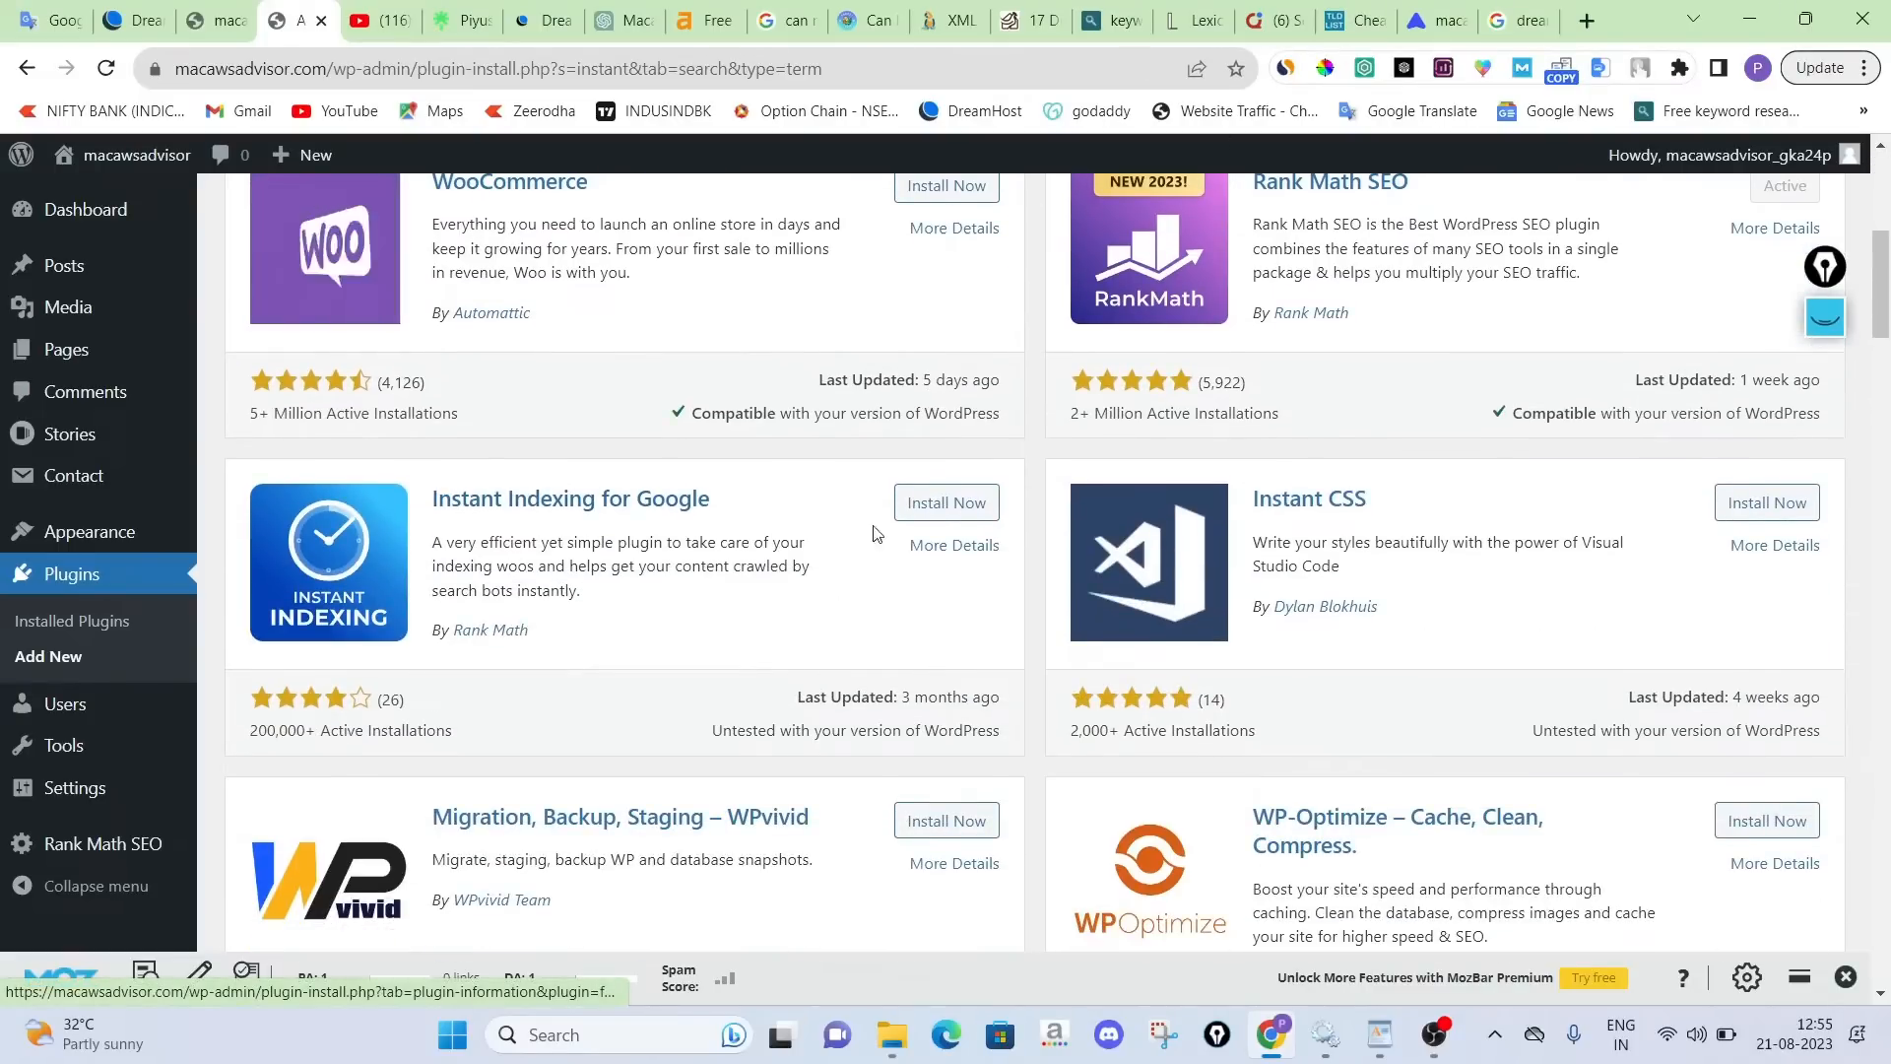
click(934, 504)
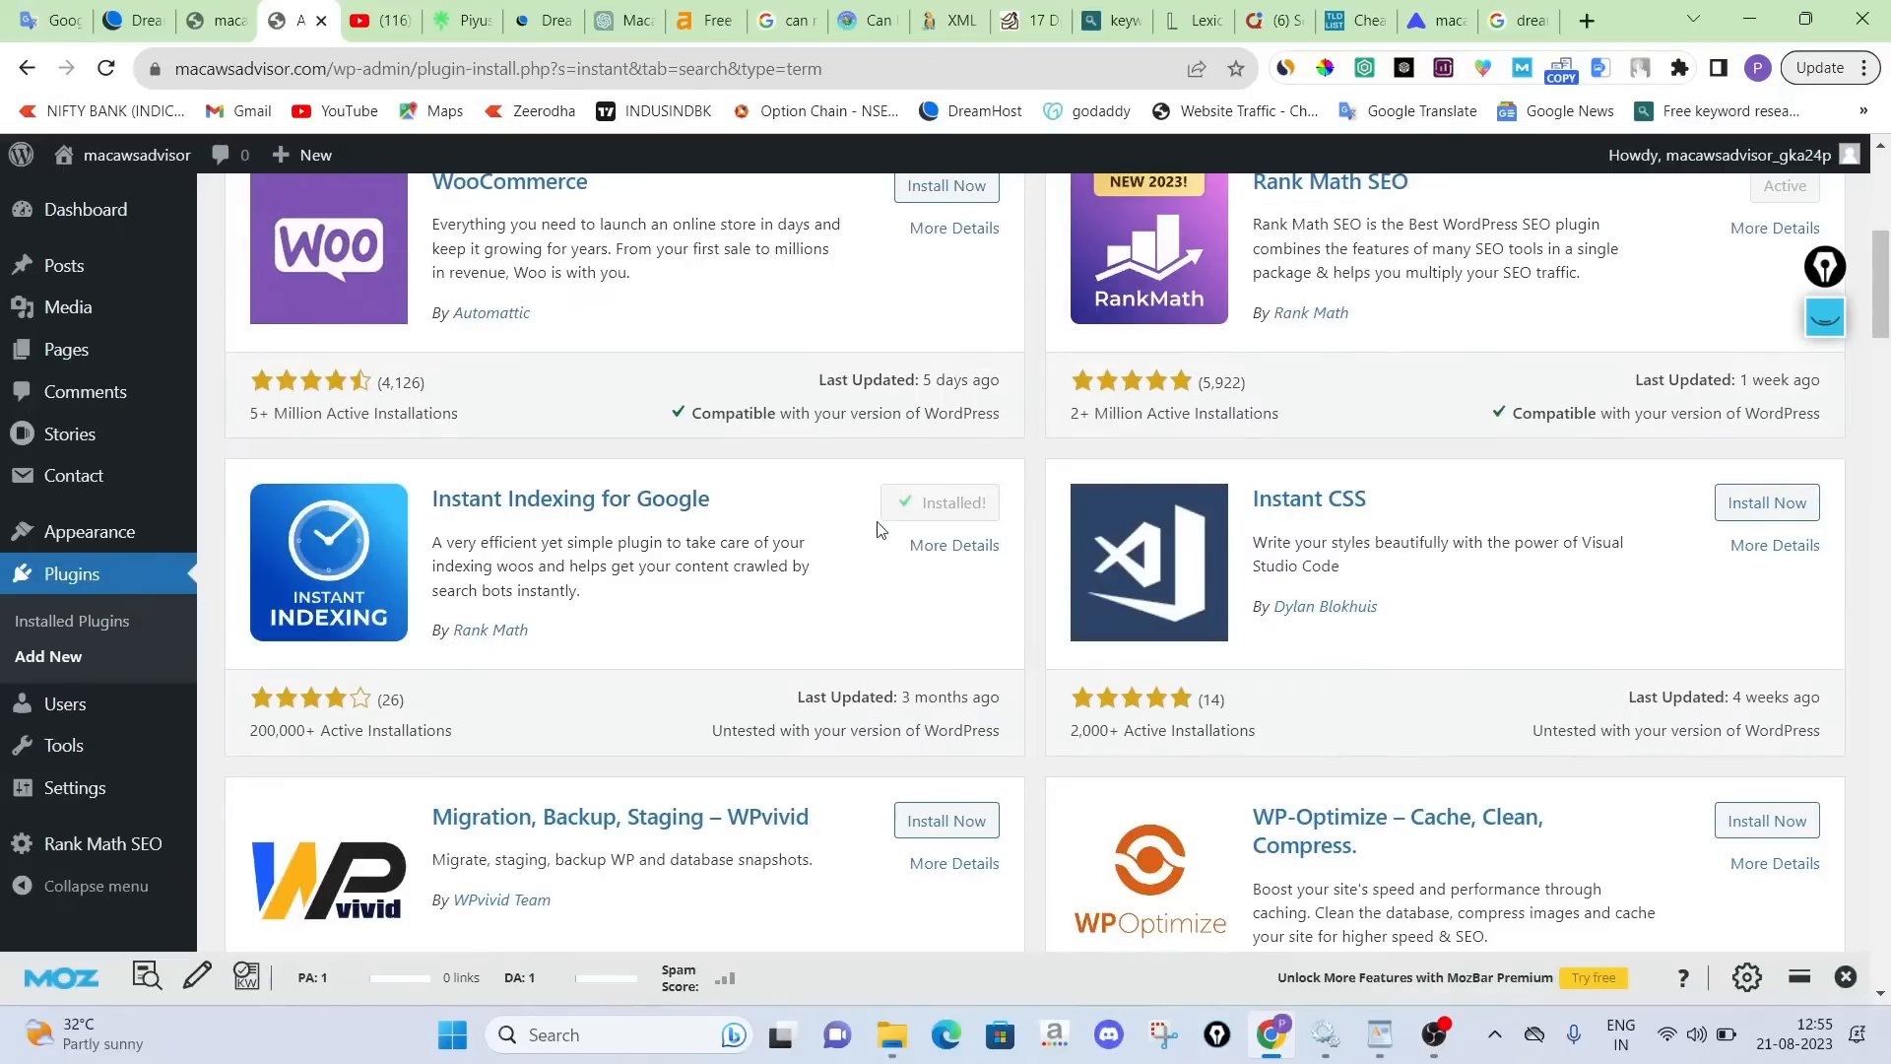
click(934, 507)
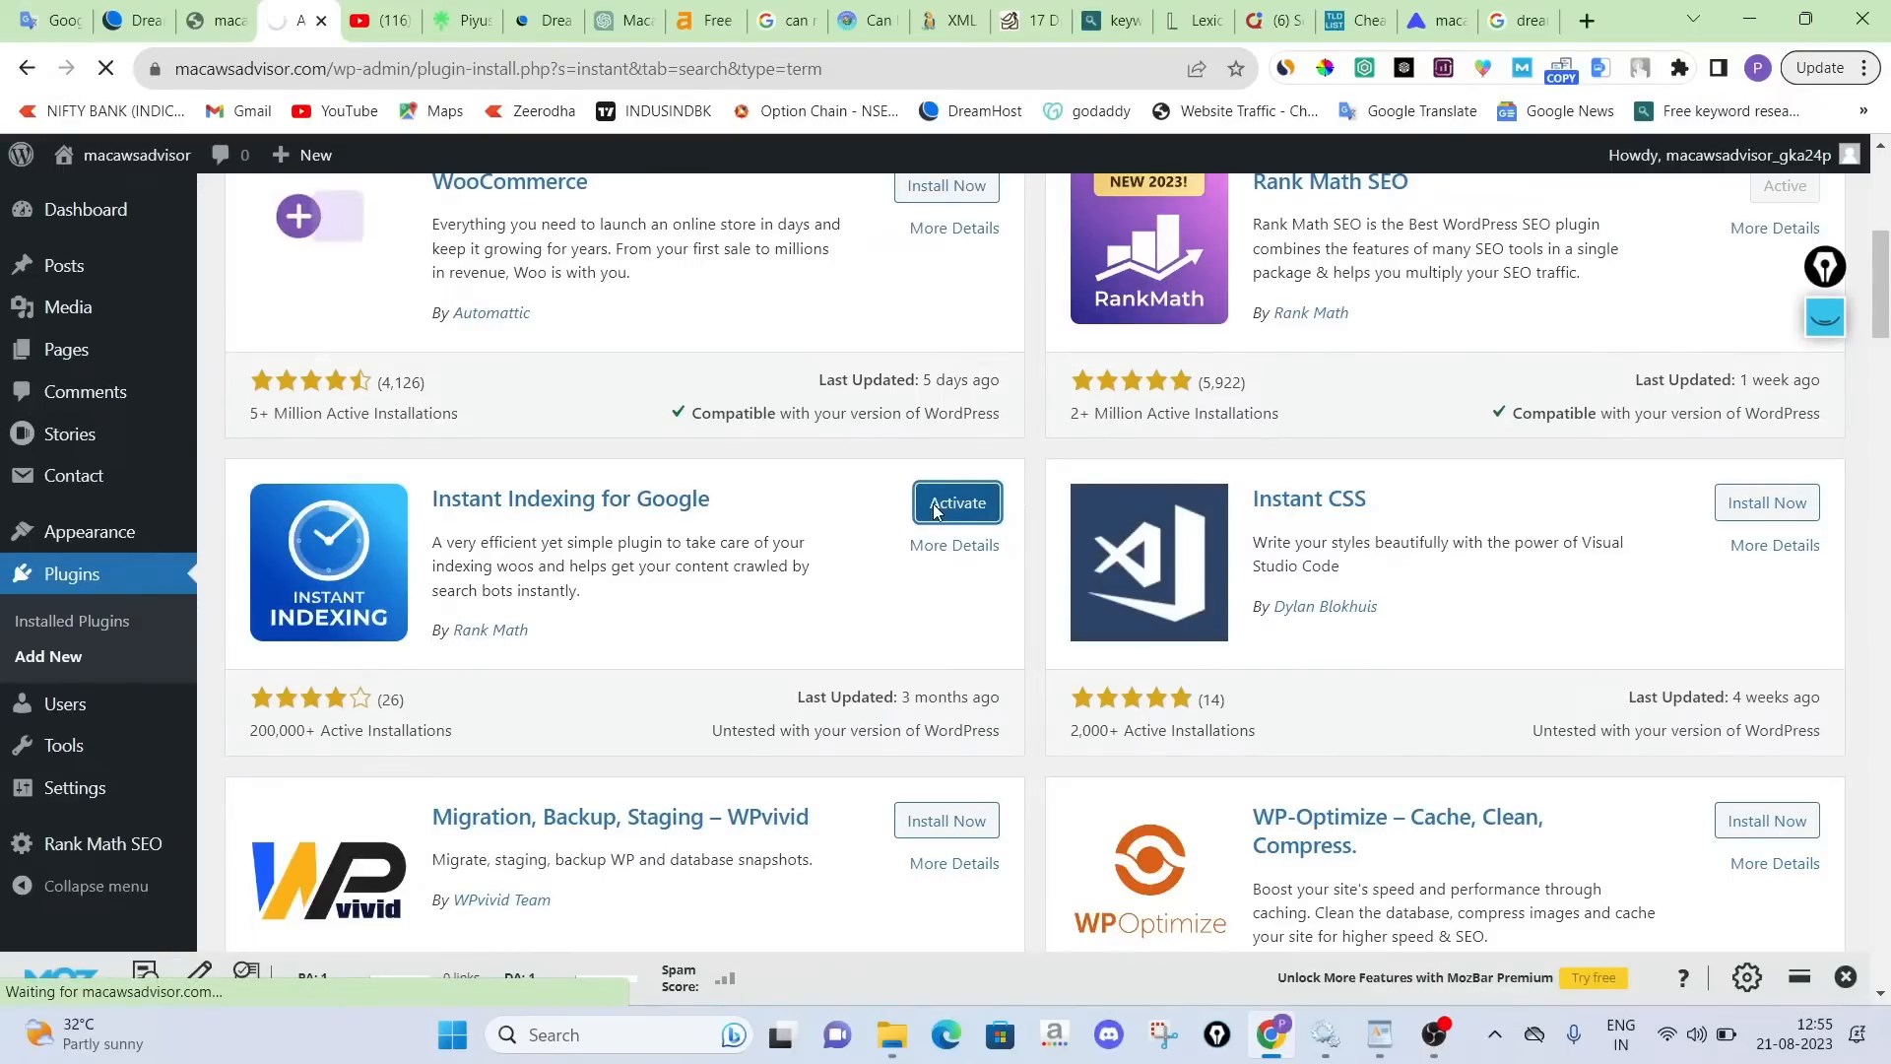
Start a plugin upload and select gp-premium-v2.3.1.zip from the Downloads folder
scroll(400, 479, down, 2)
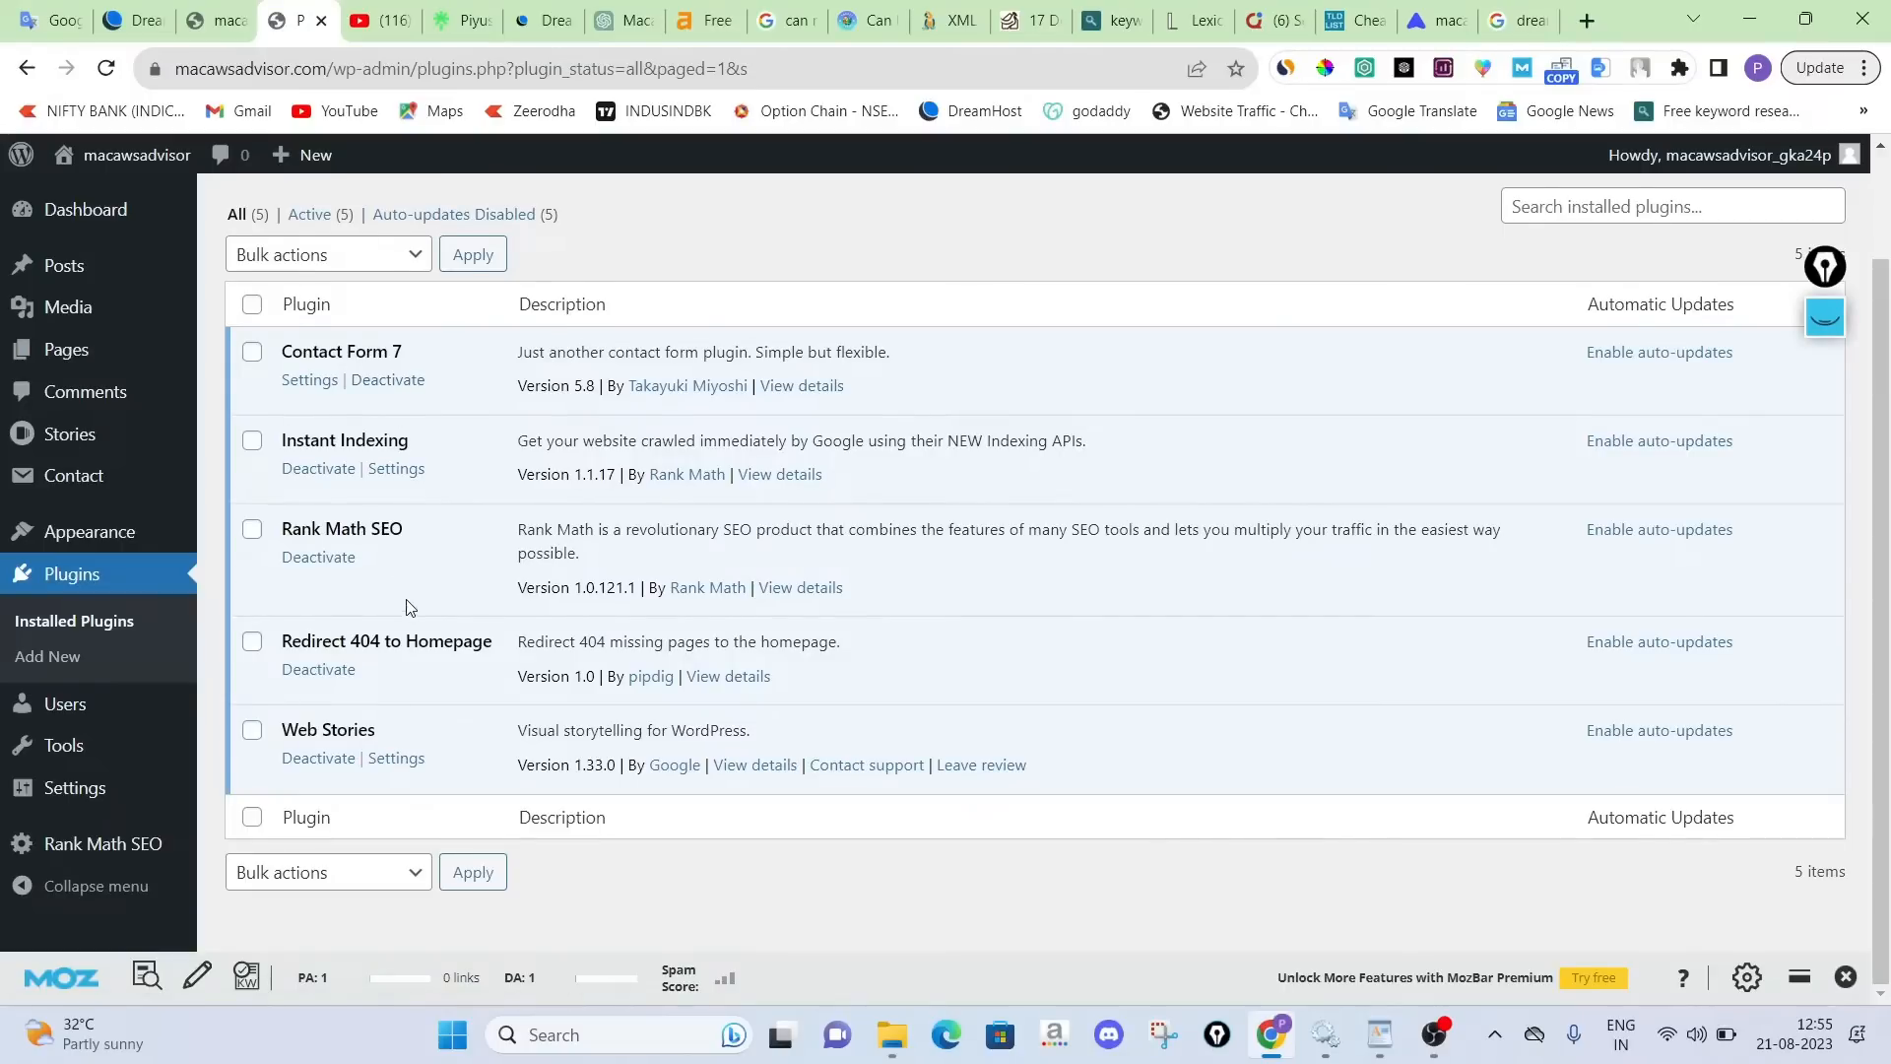
scroll(410, 608, up, 2)
click(369, 217)
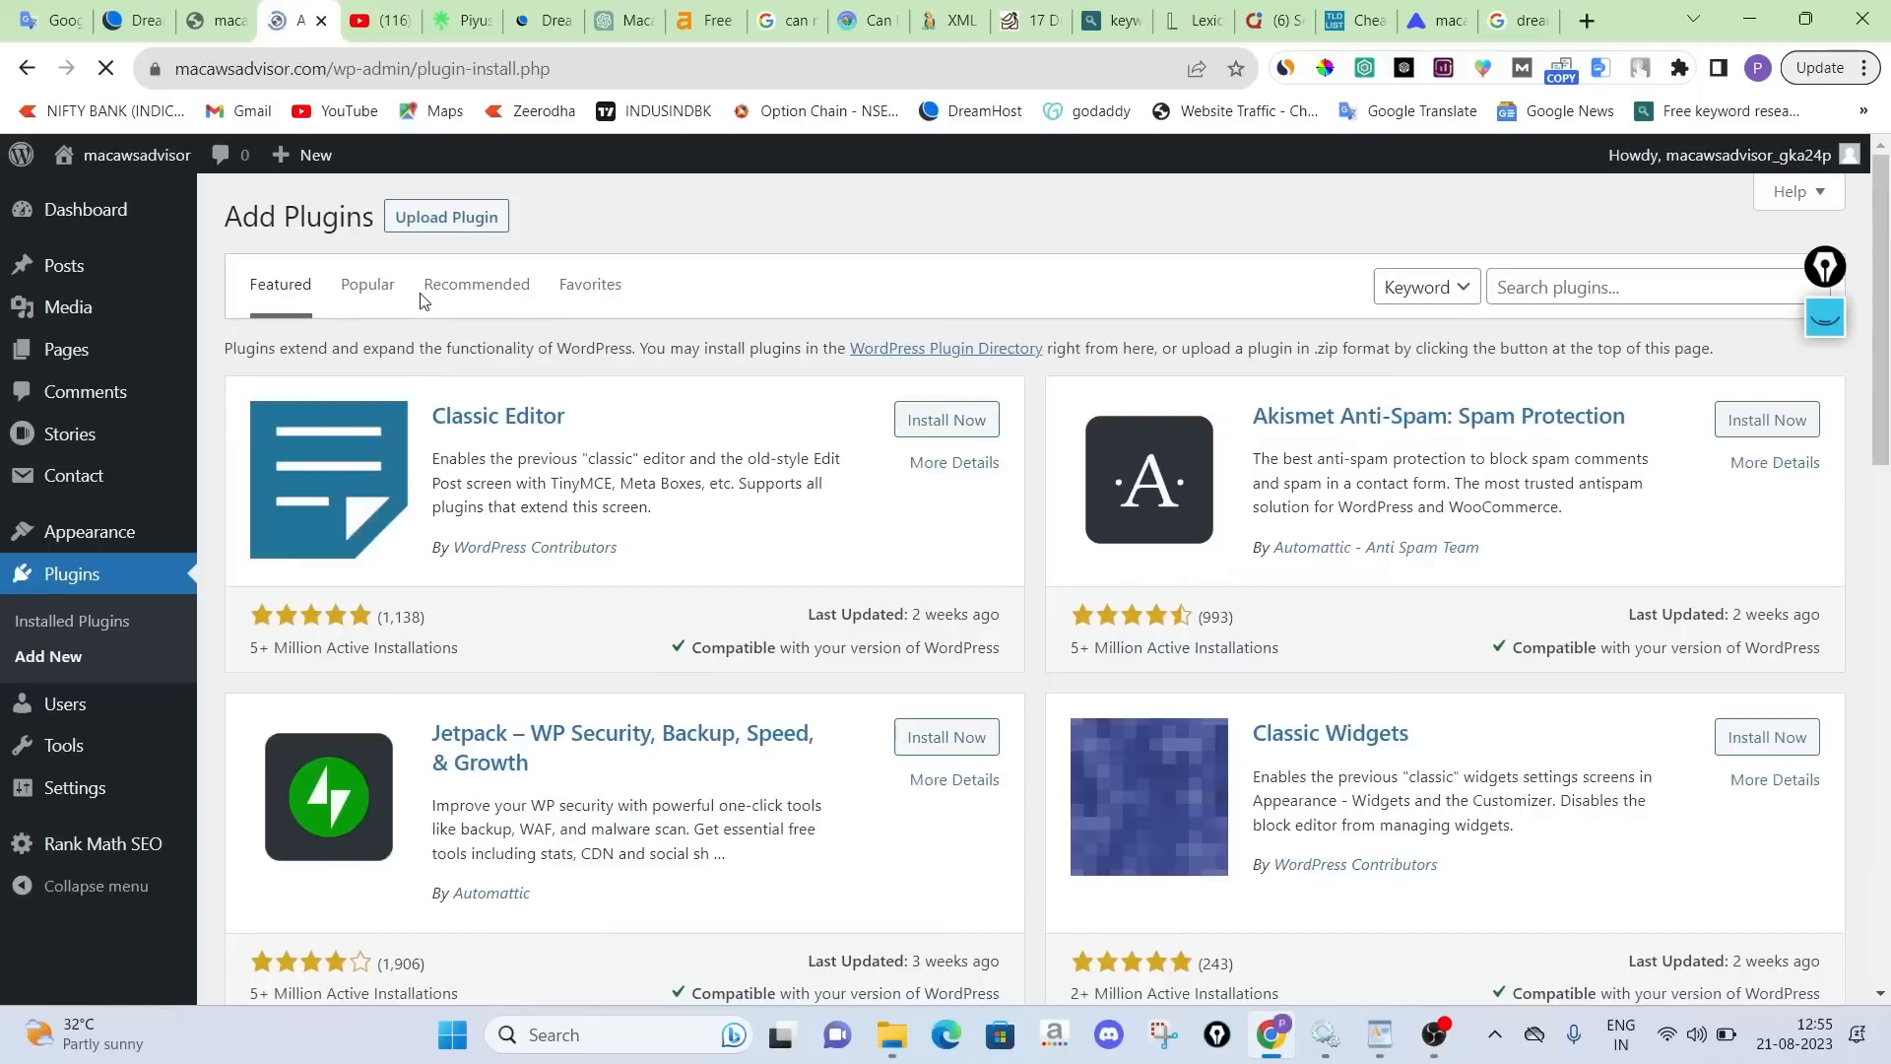
click(419, 220)
click(835, 444)
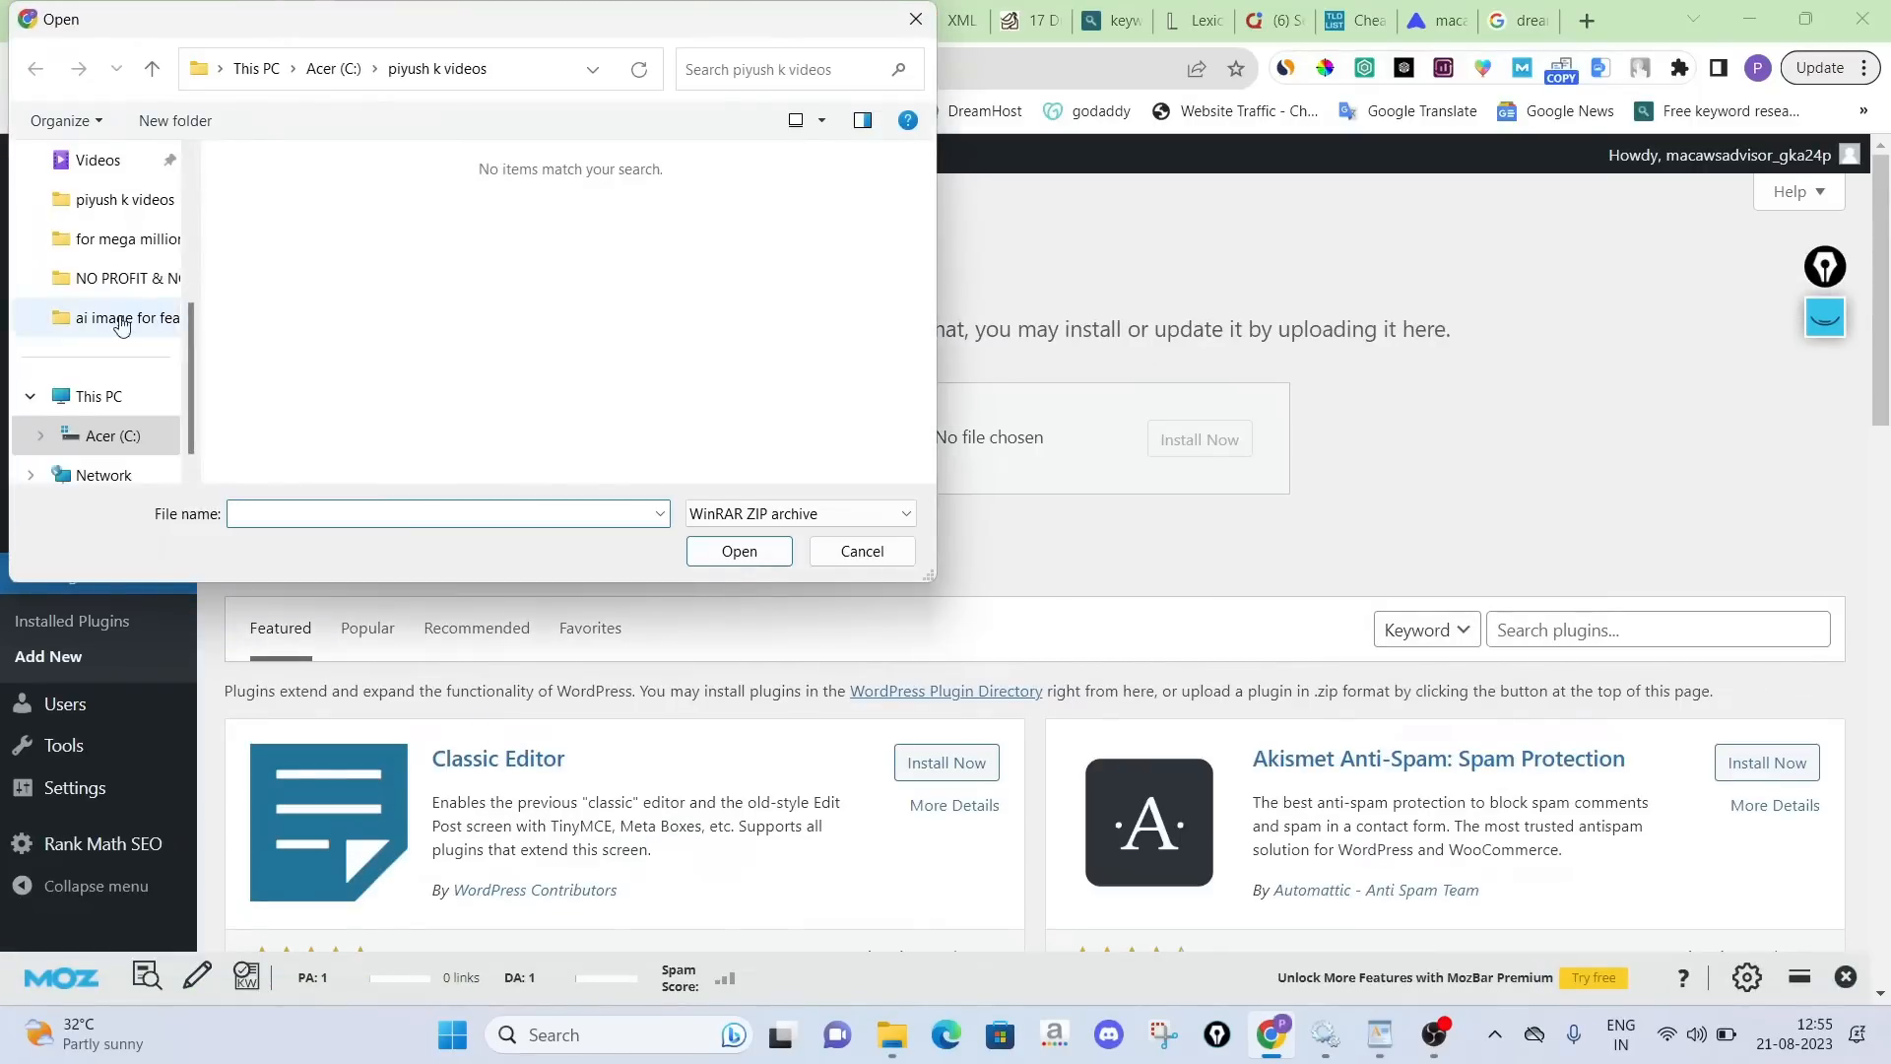
scroll(118, 237, up, 3)
scroll(123, 230, up, 2)
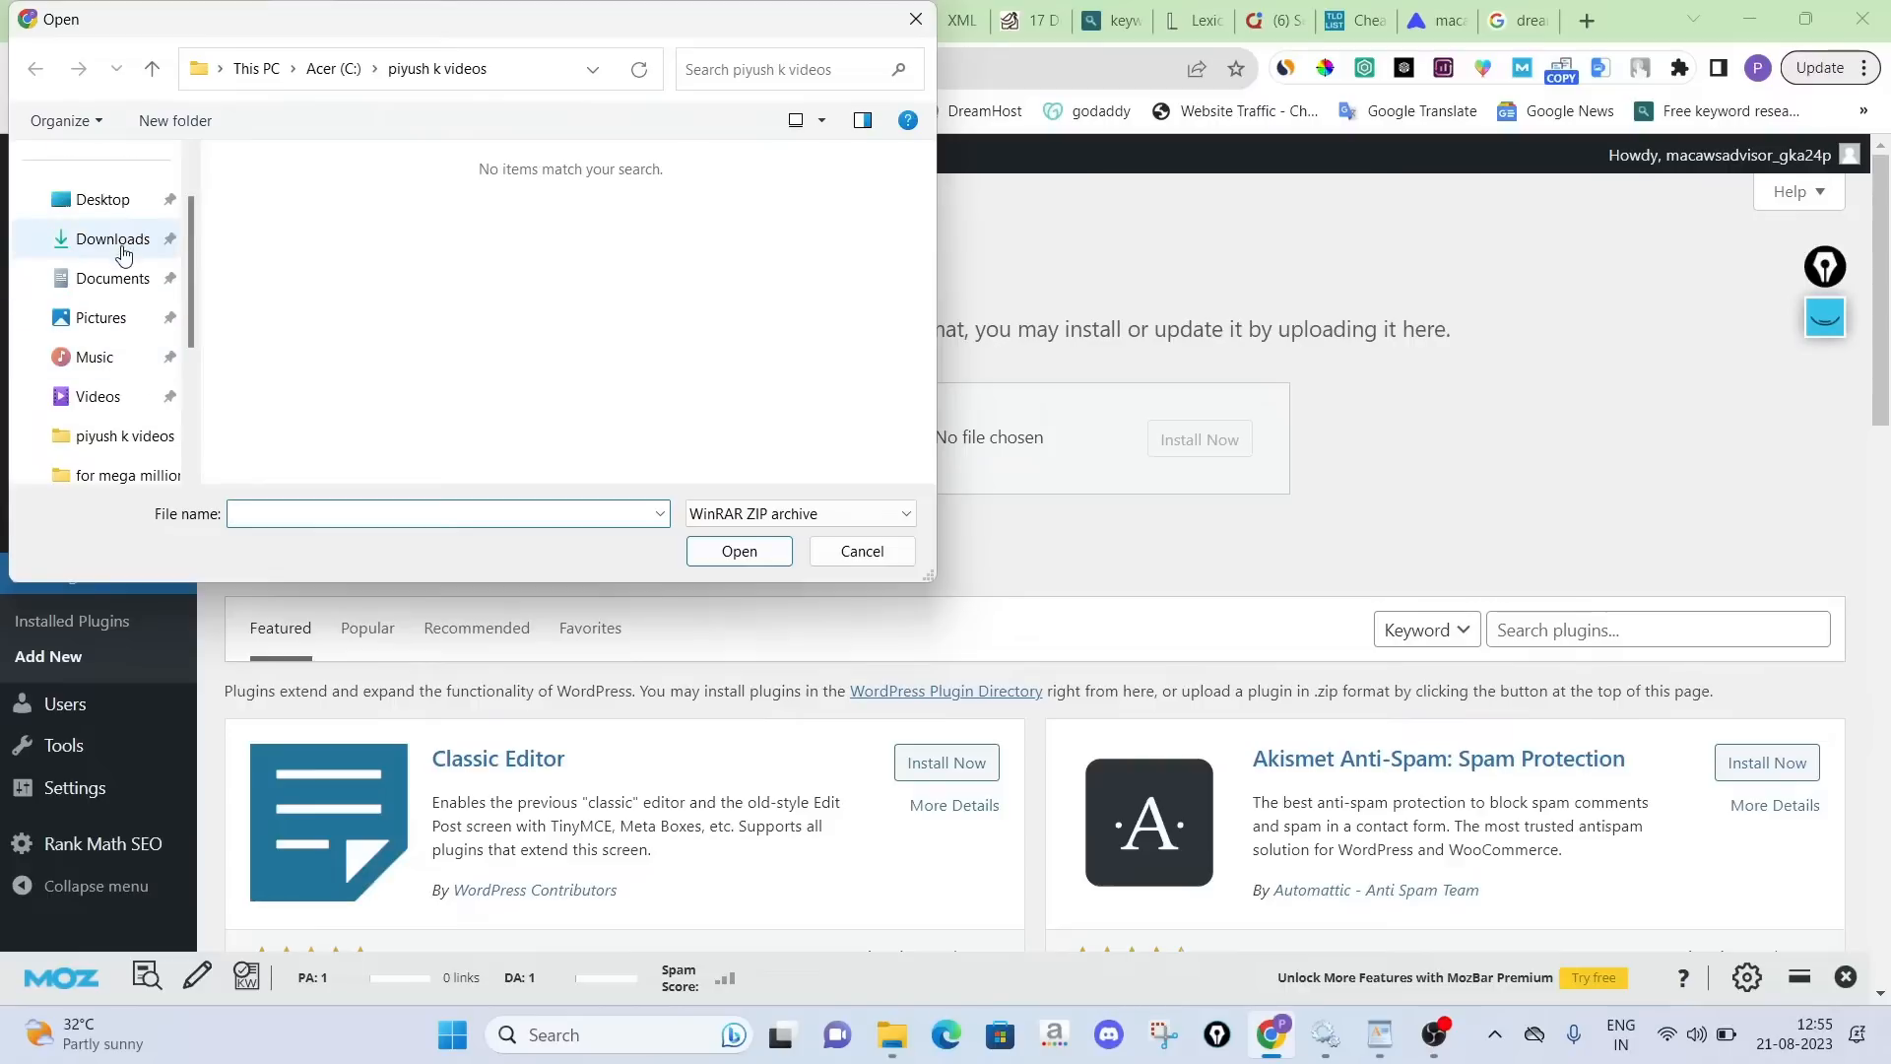
click(114, 239)
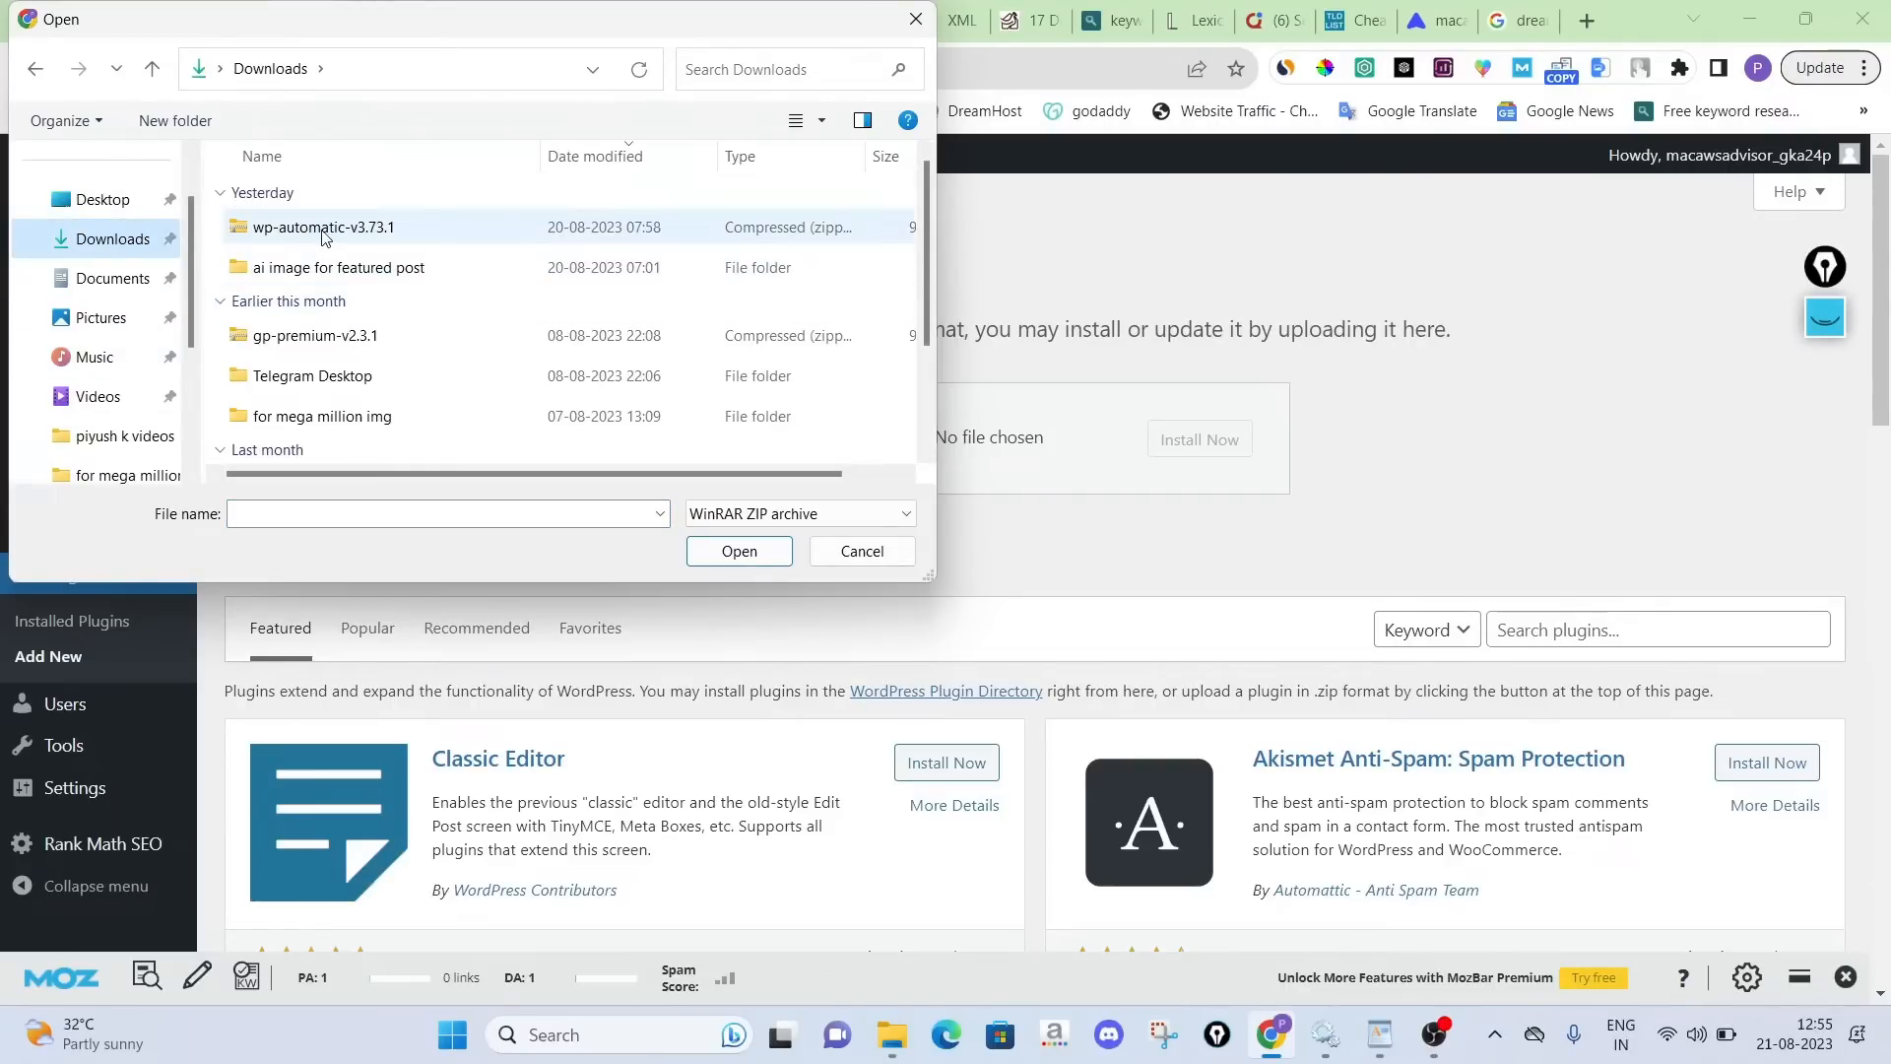
double_click(378, 336)
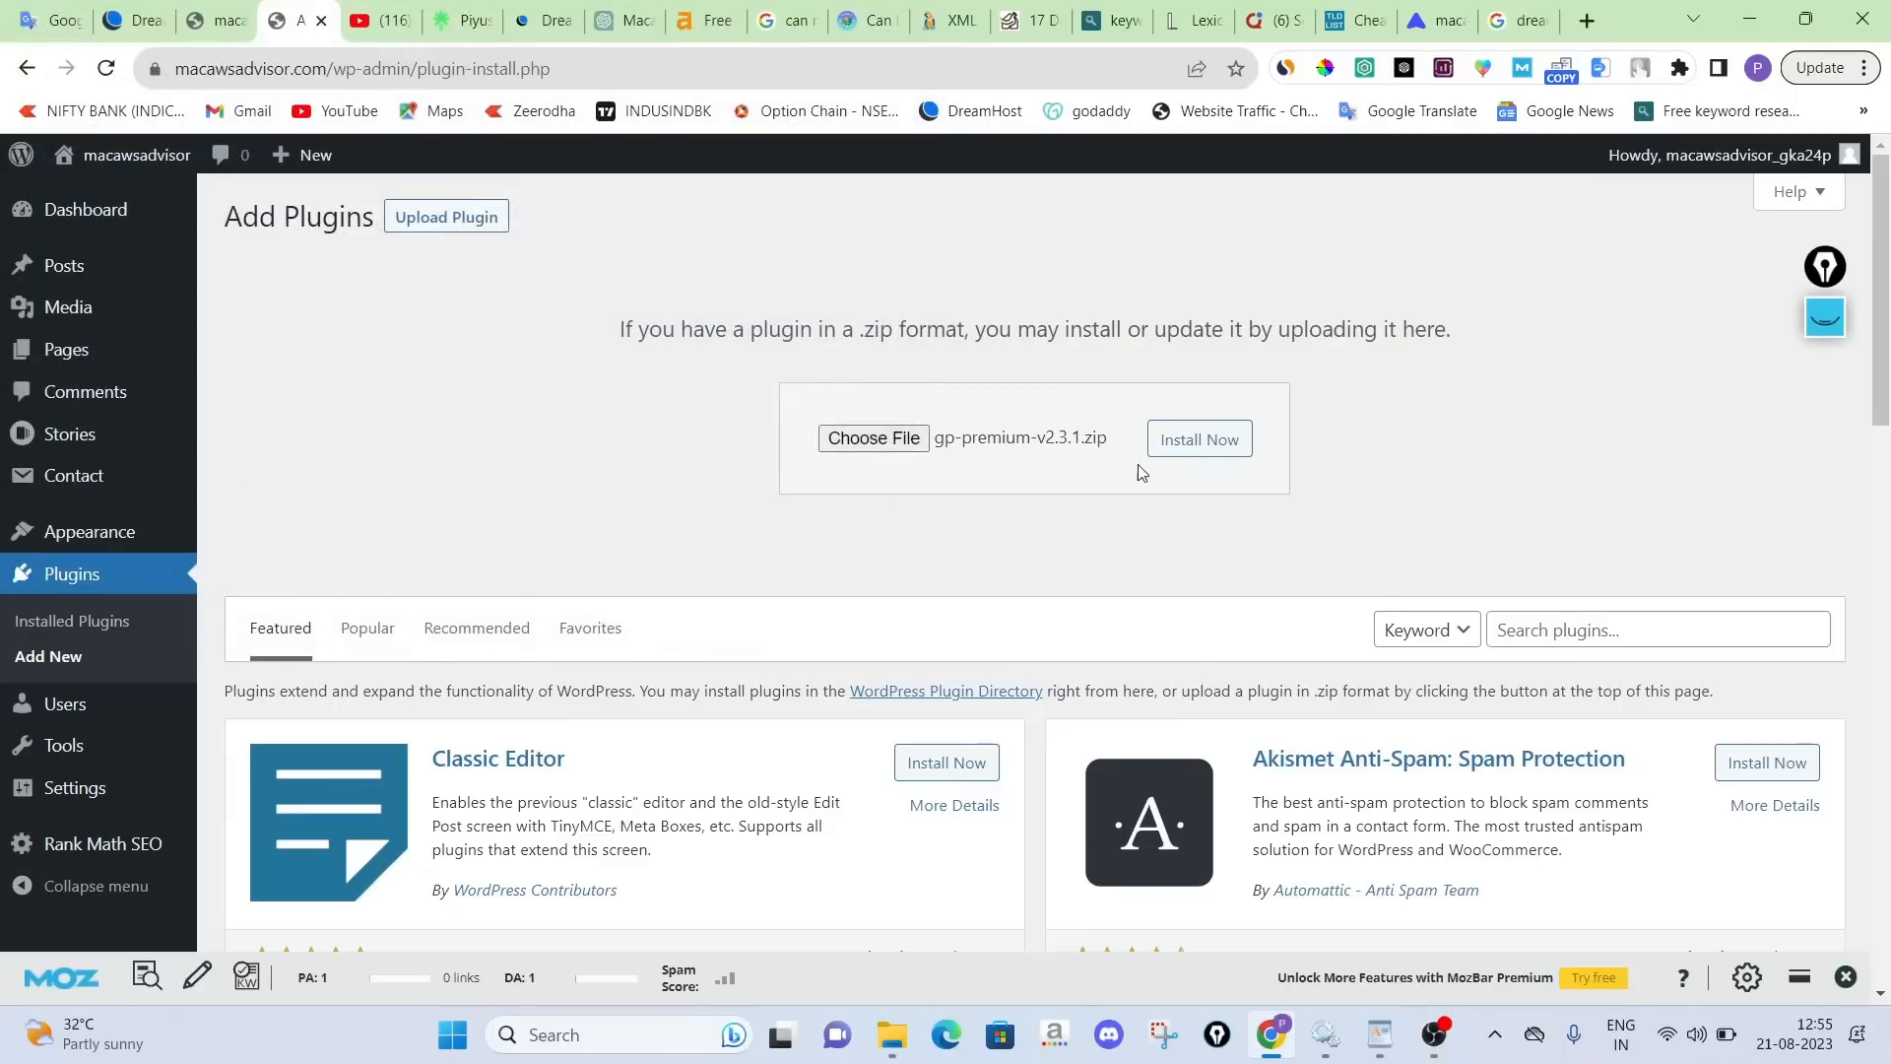
Install the selected GP Premium package and activate the plugin
click(1174, 449)
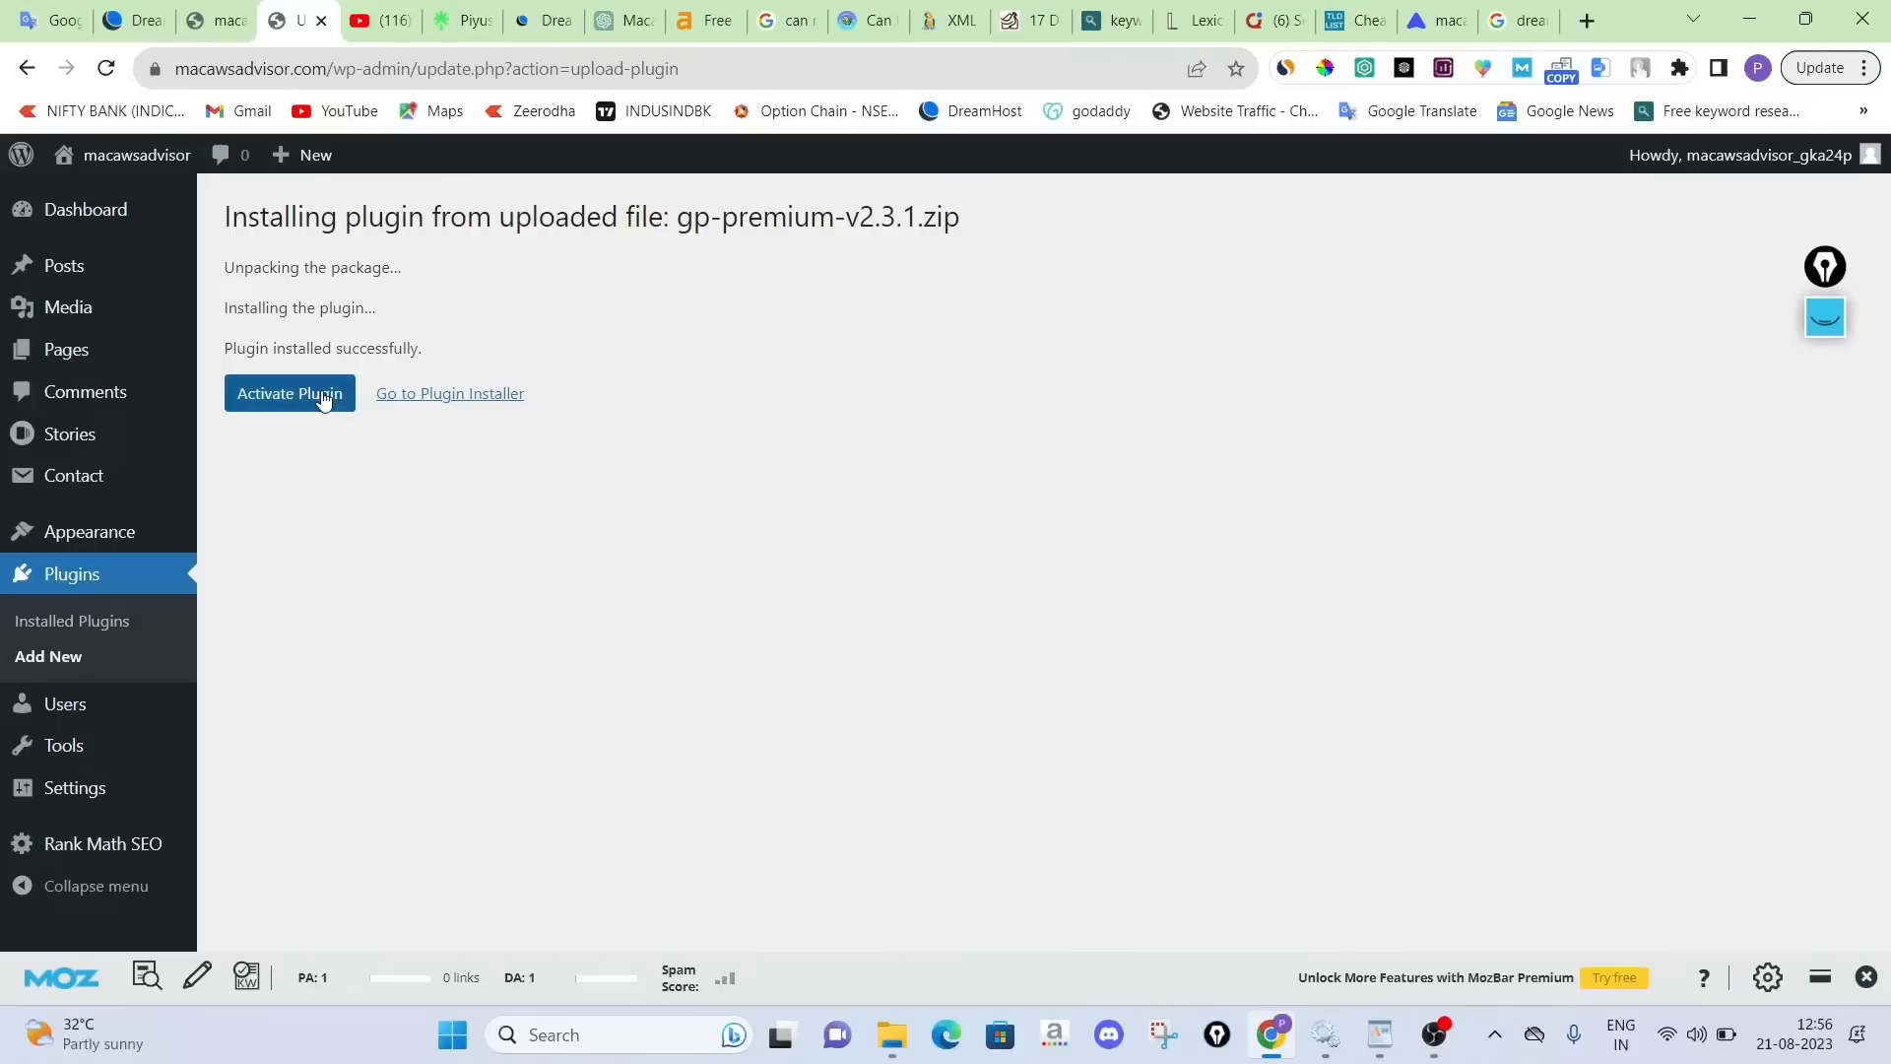
click(322, 399)
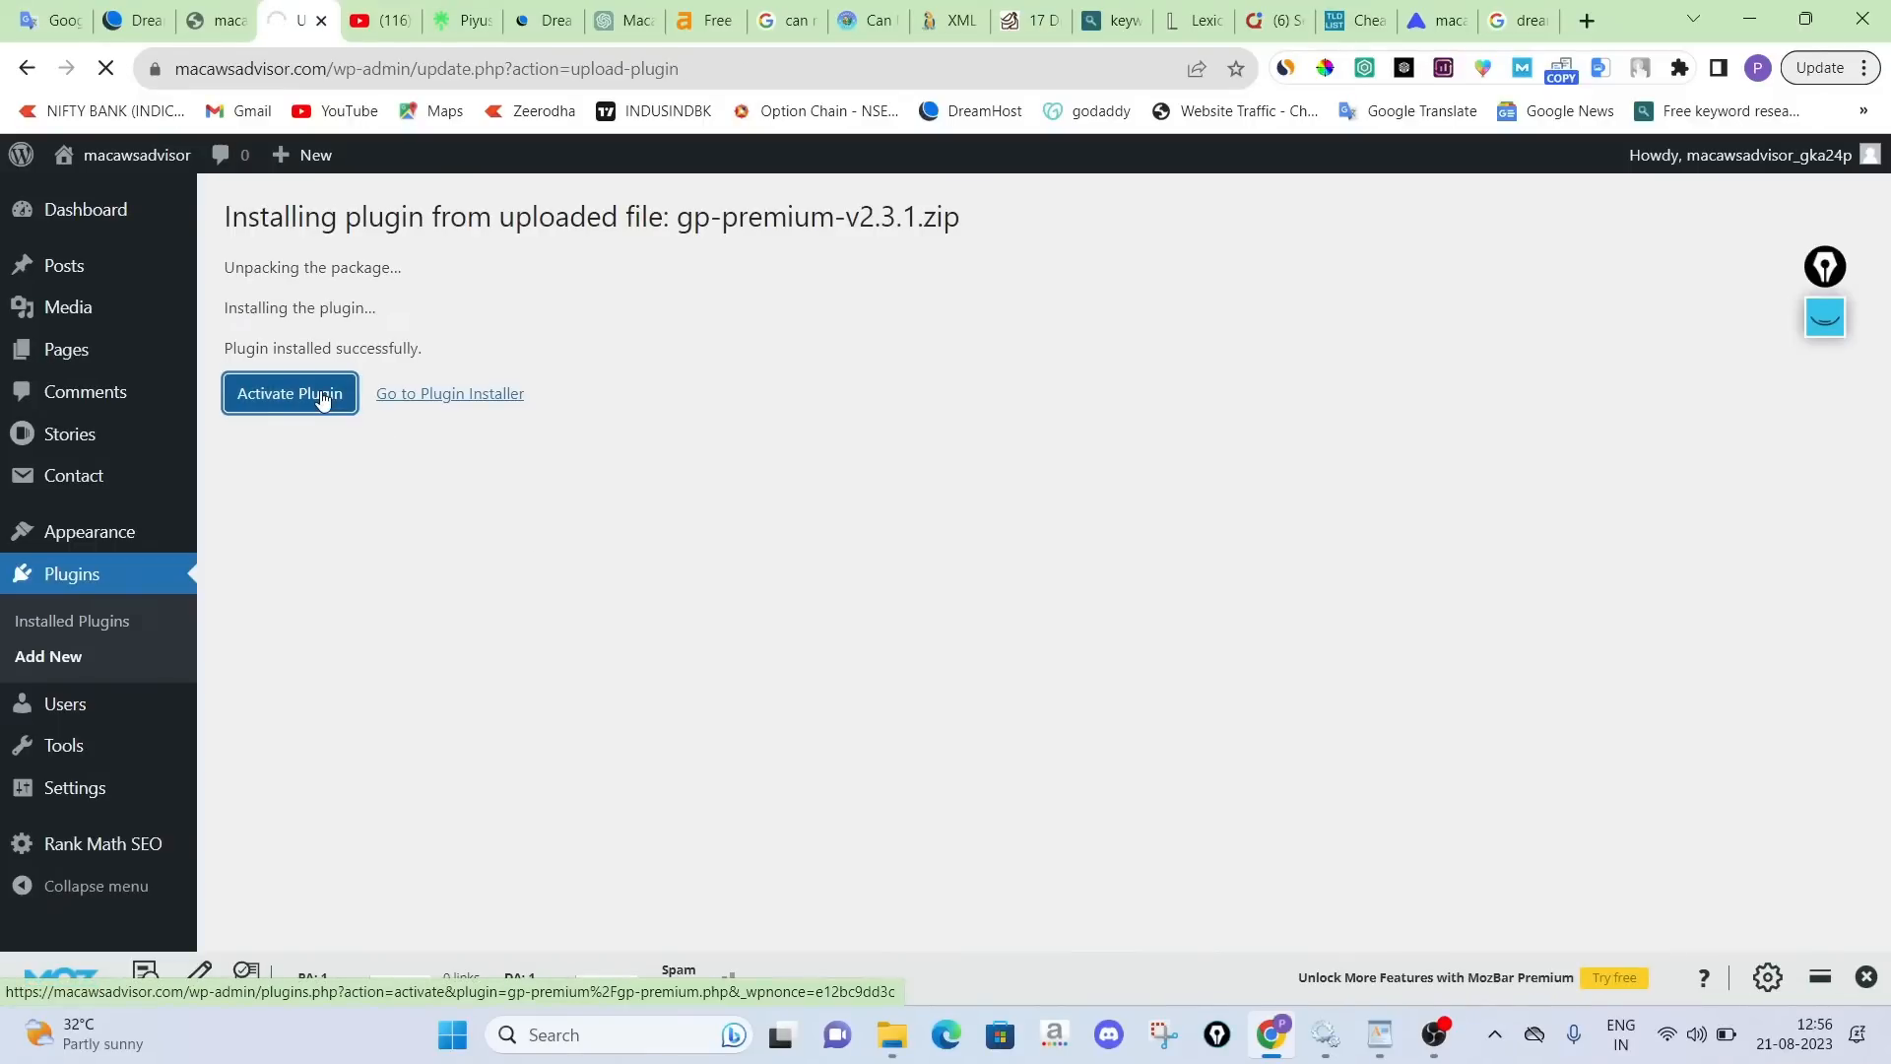
scroll(406, 726, down, 3)
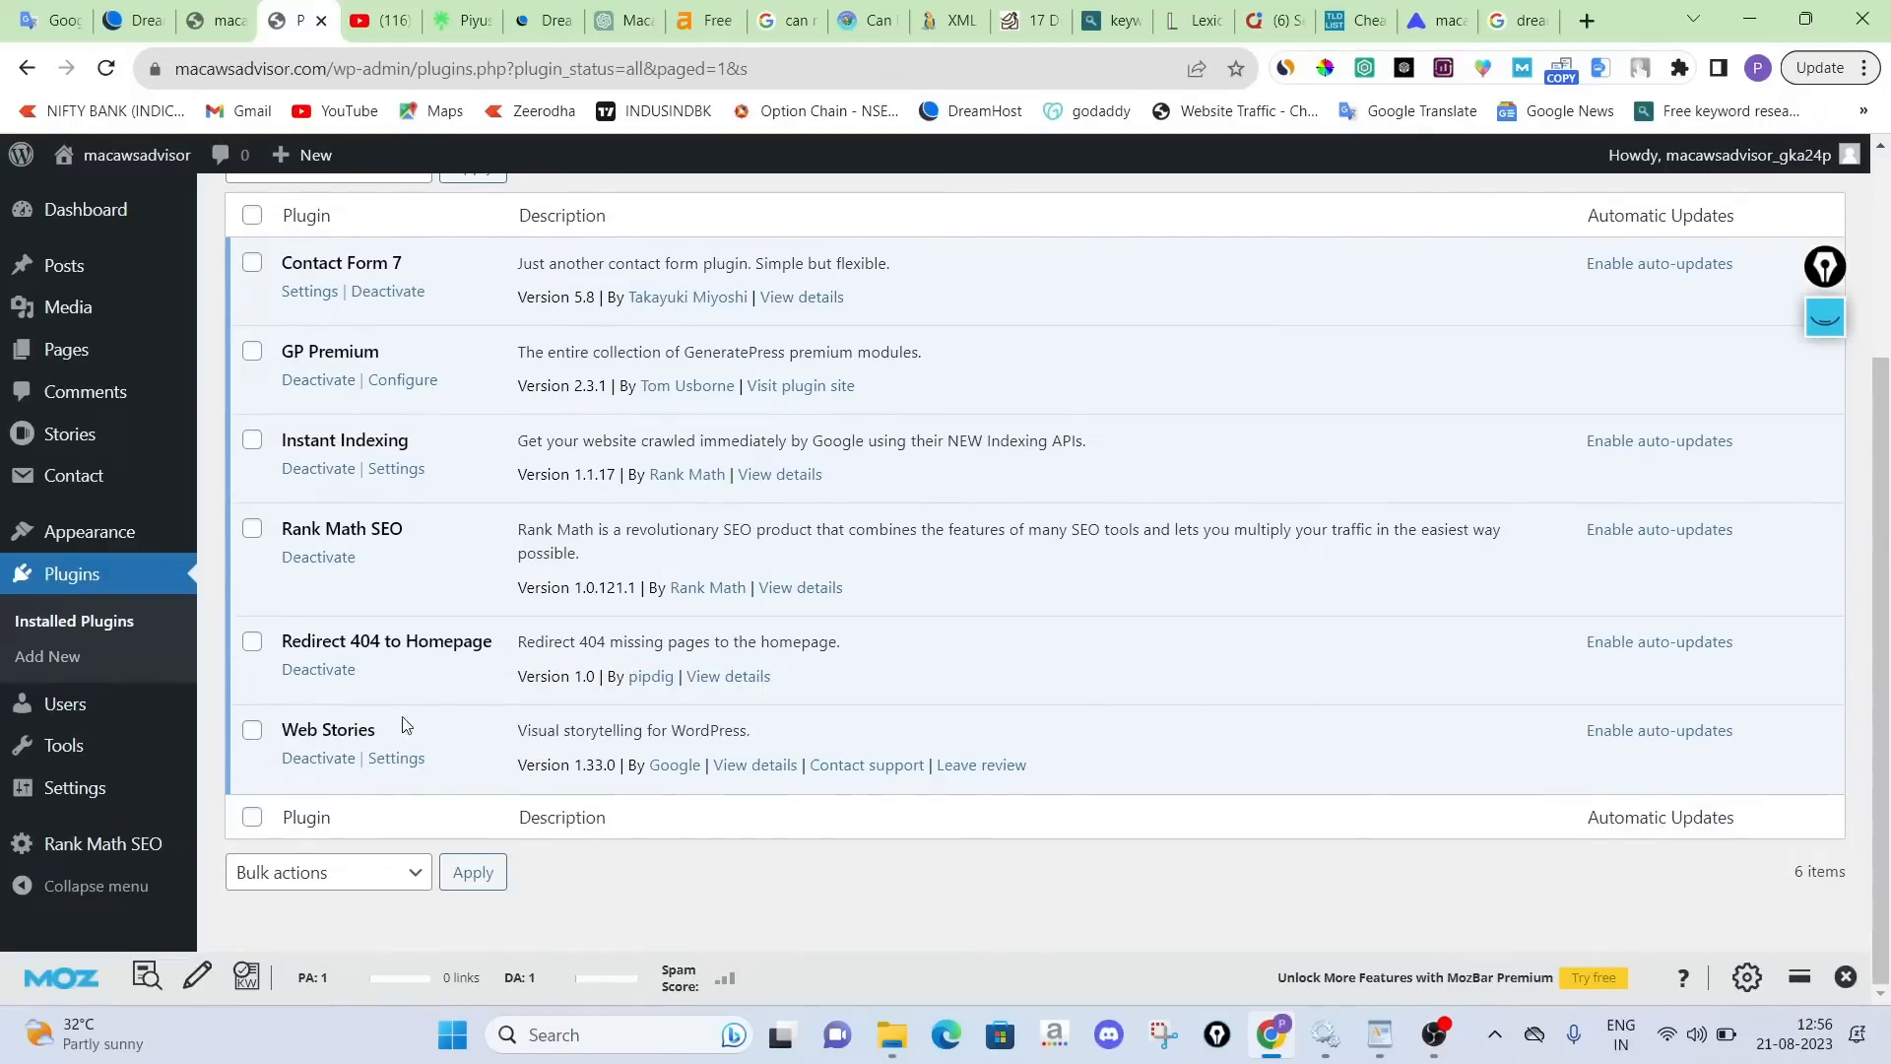
scroll(444, 641, up, 3)
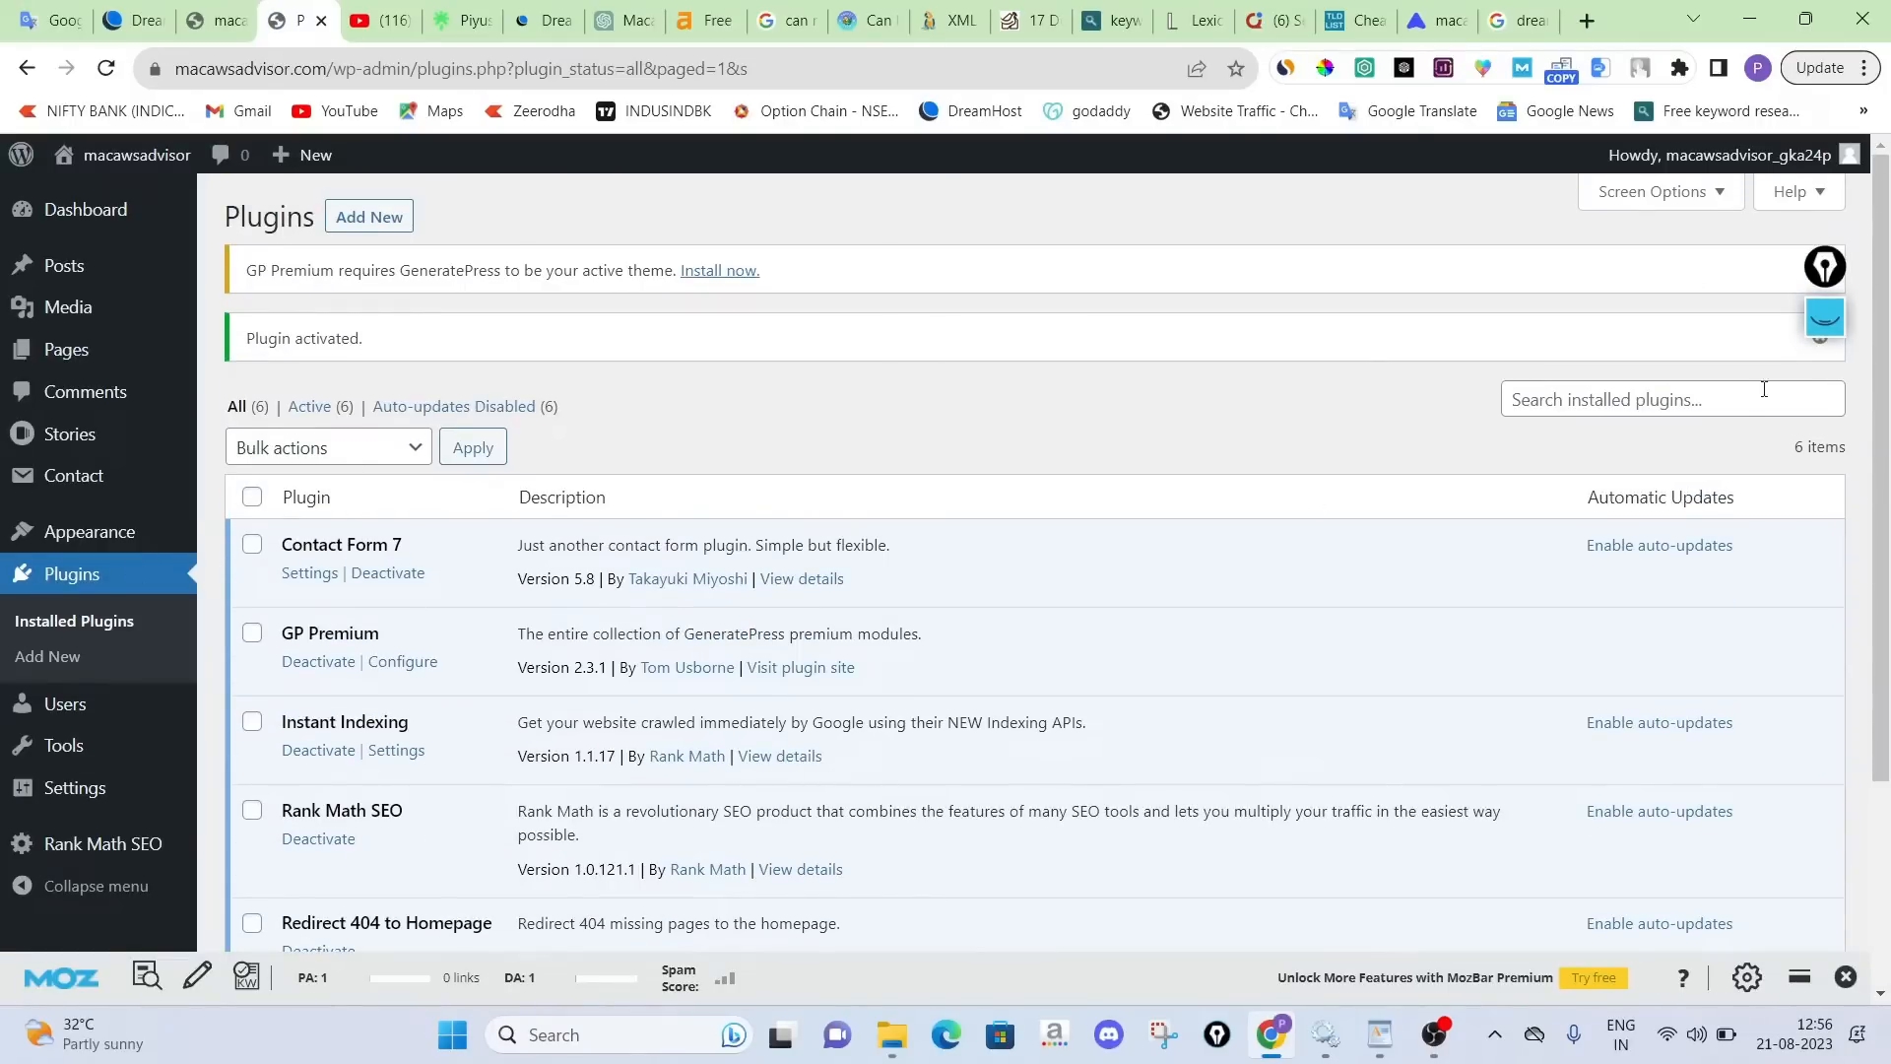
Go to the site's installed themes and delete the Twenty Twenty-One theme
click(224, 20)
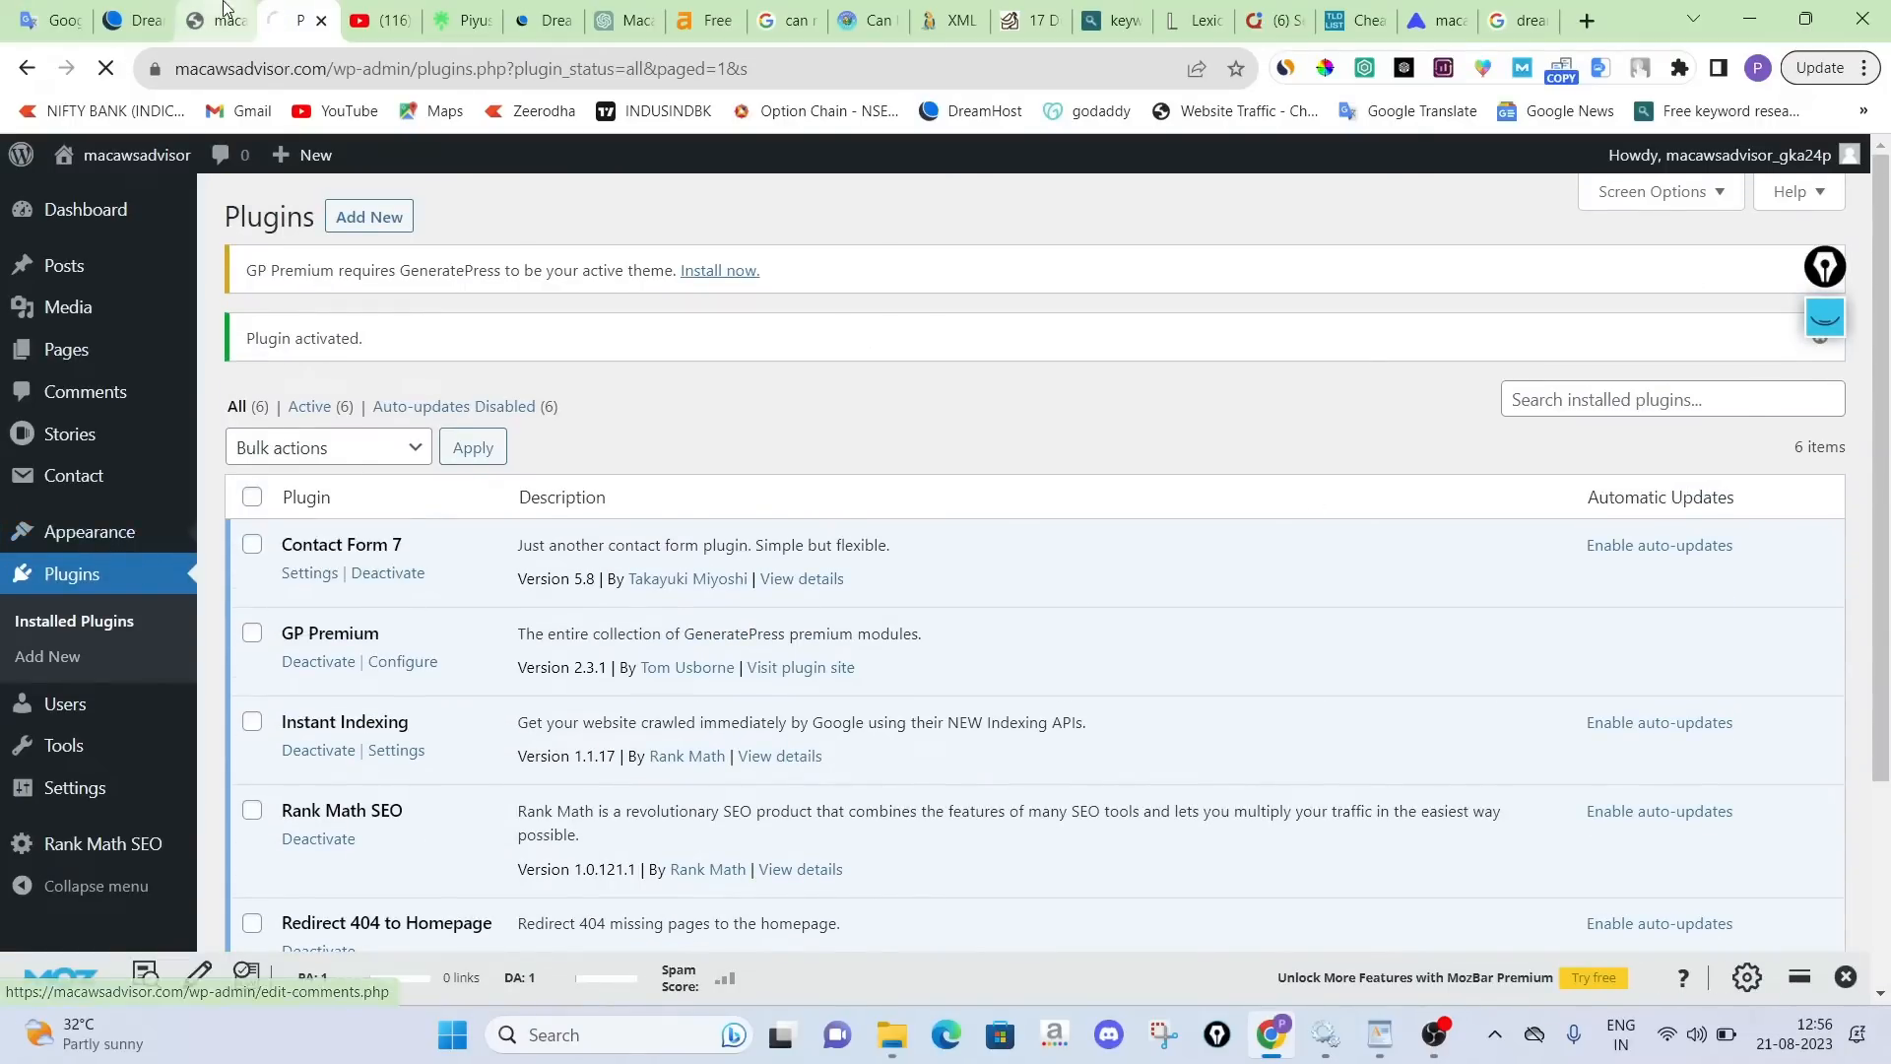
click(295, 9)
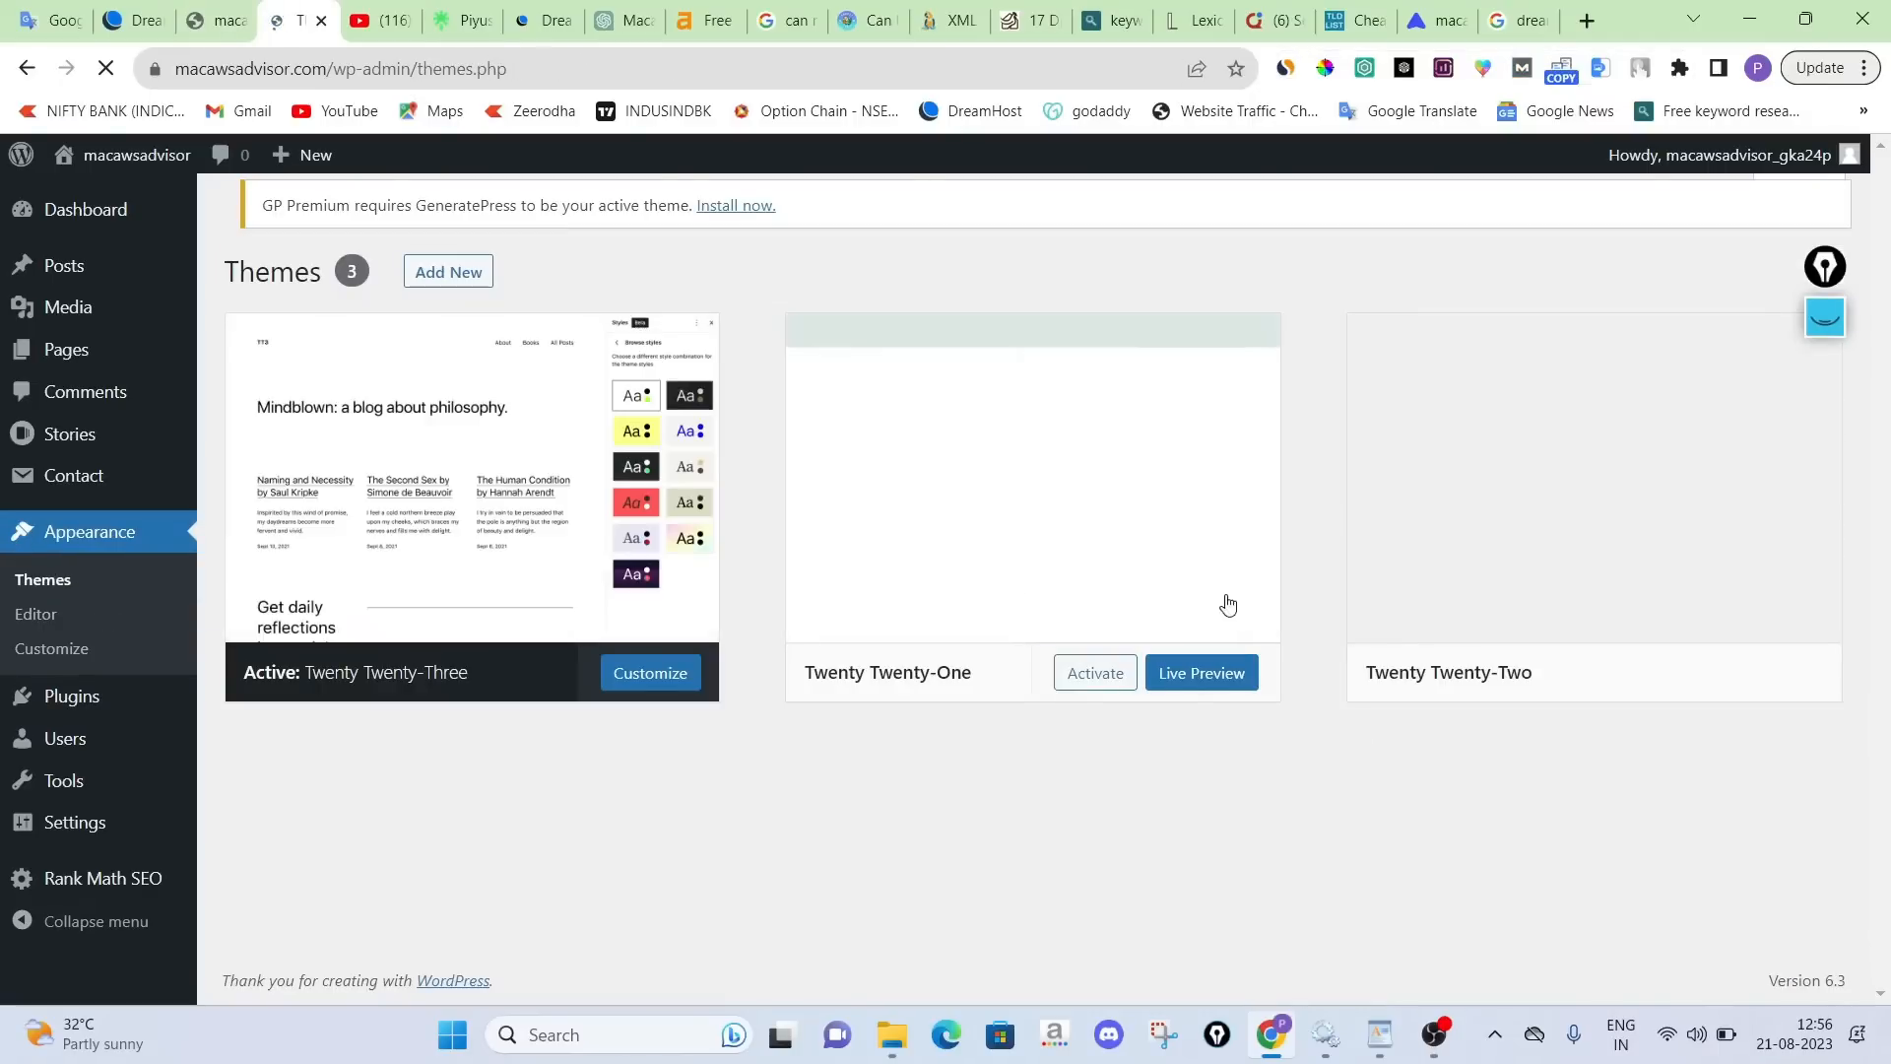
scroll(717, 595, down, 1)
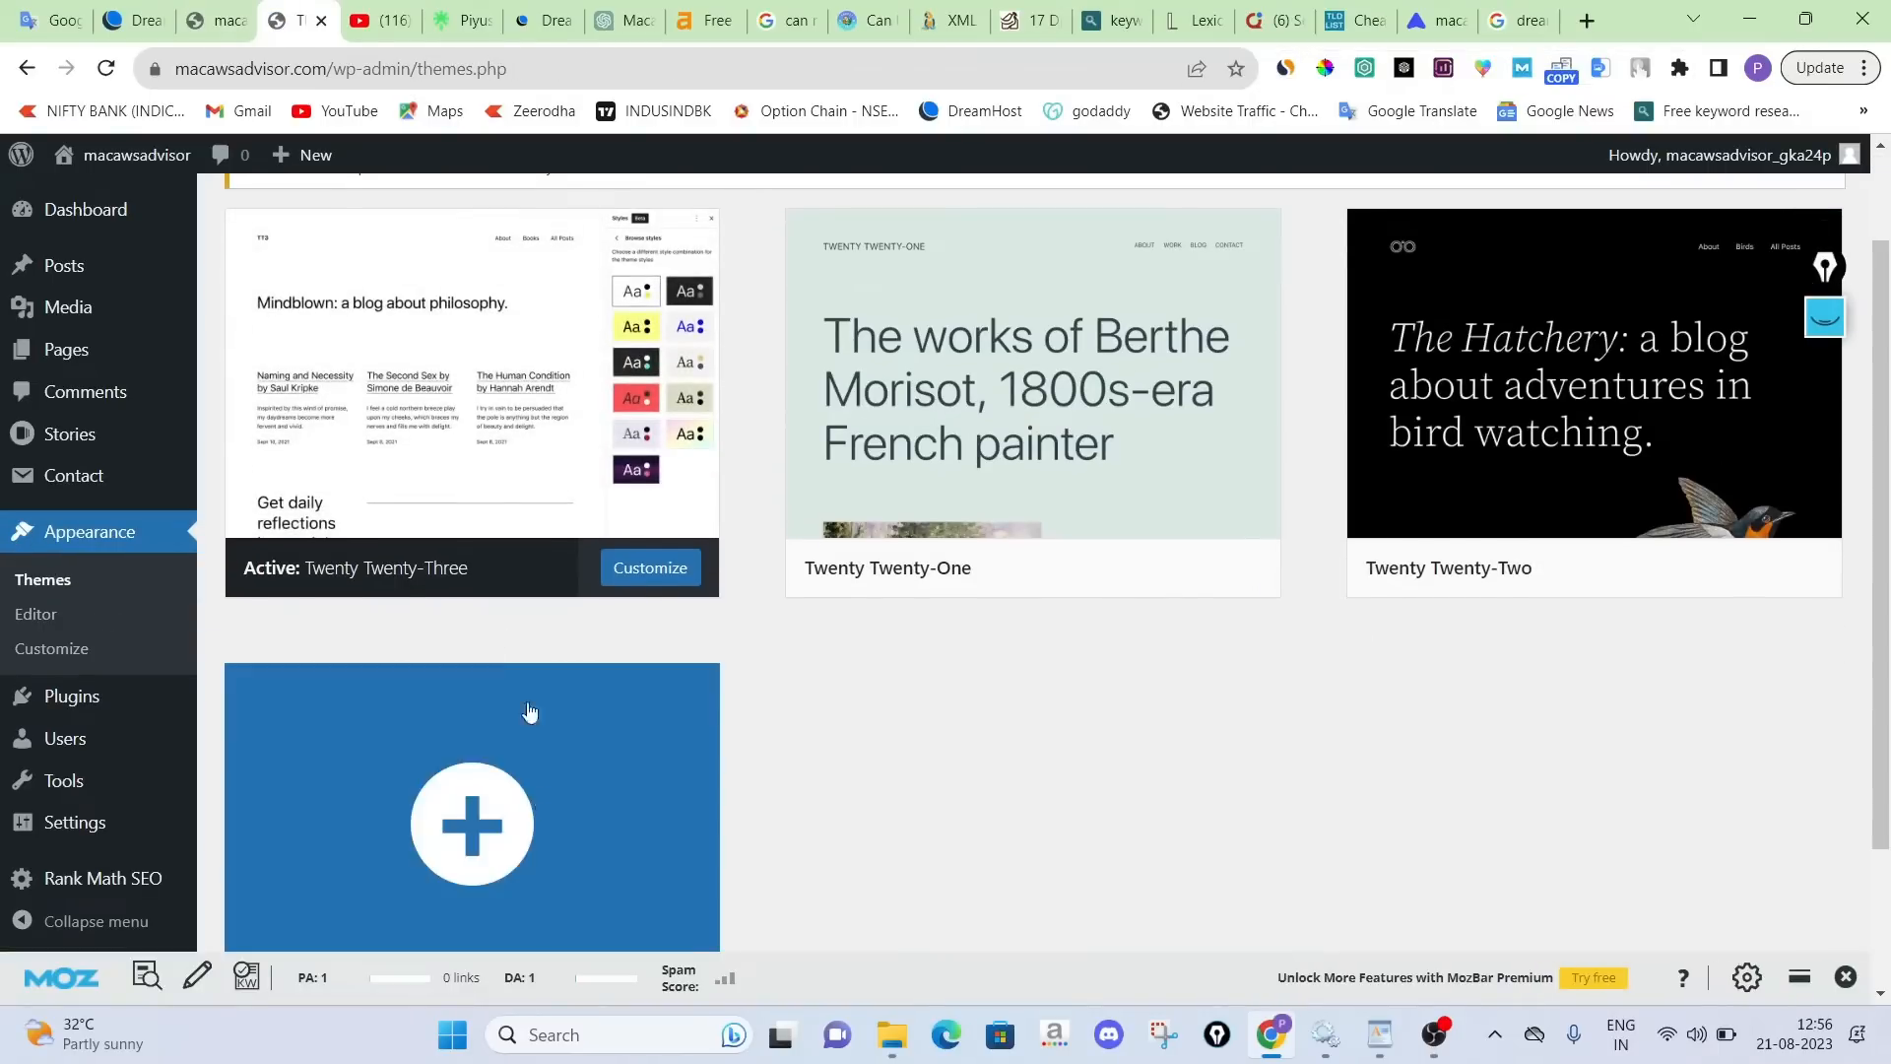
click(848, 516)
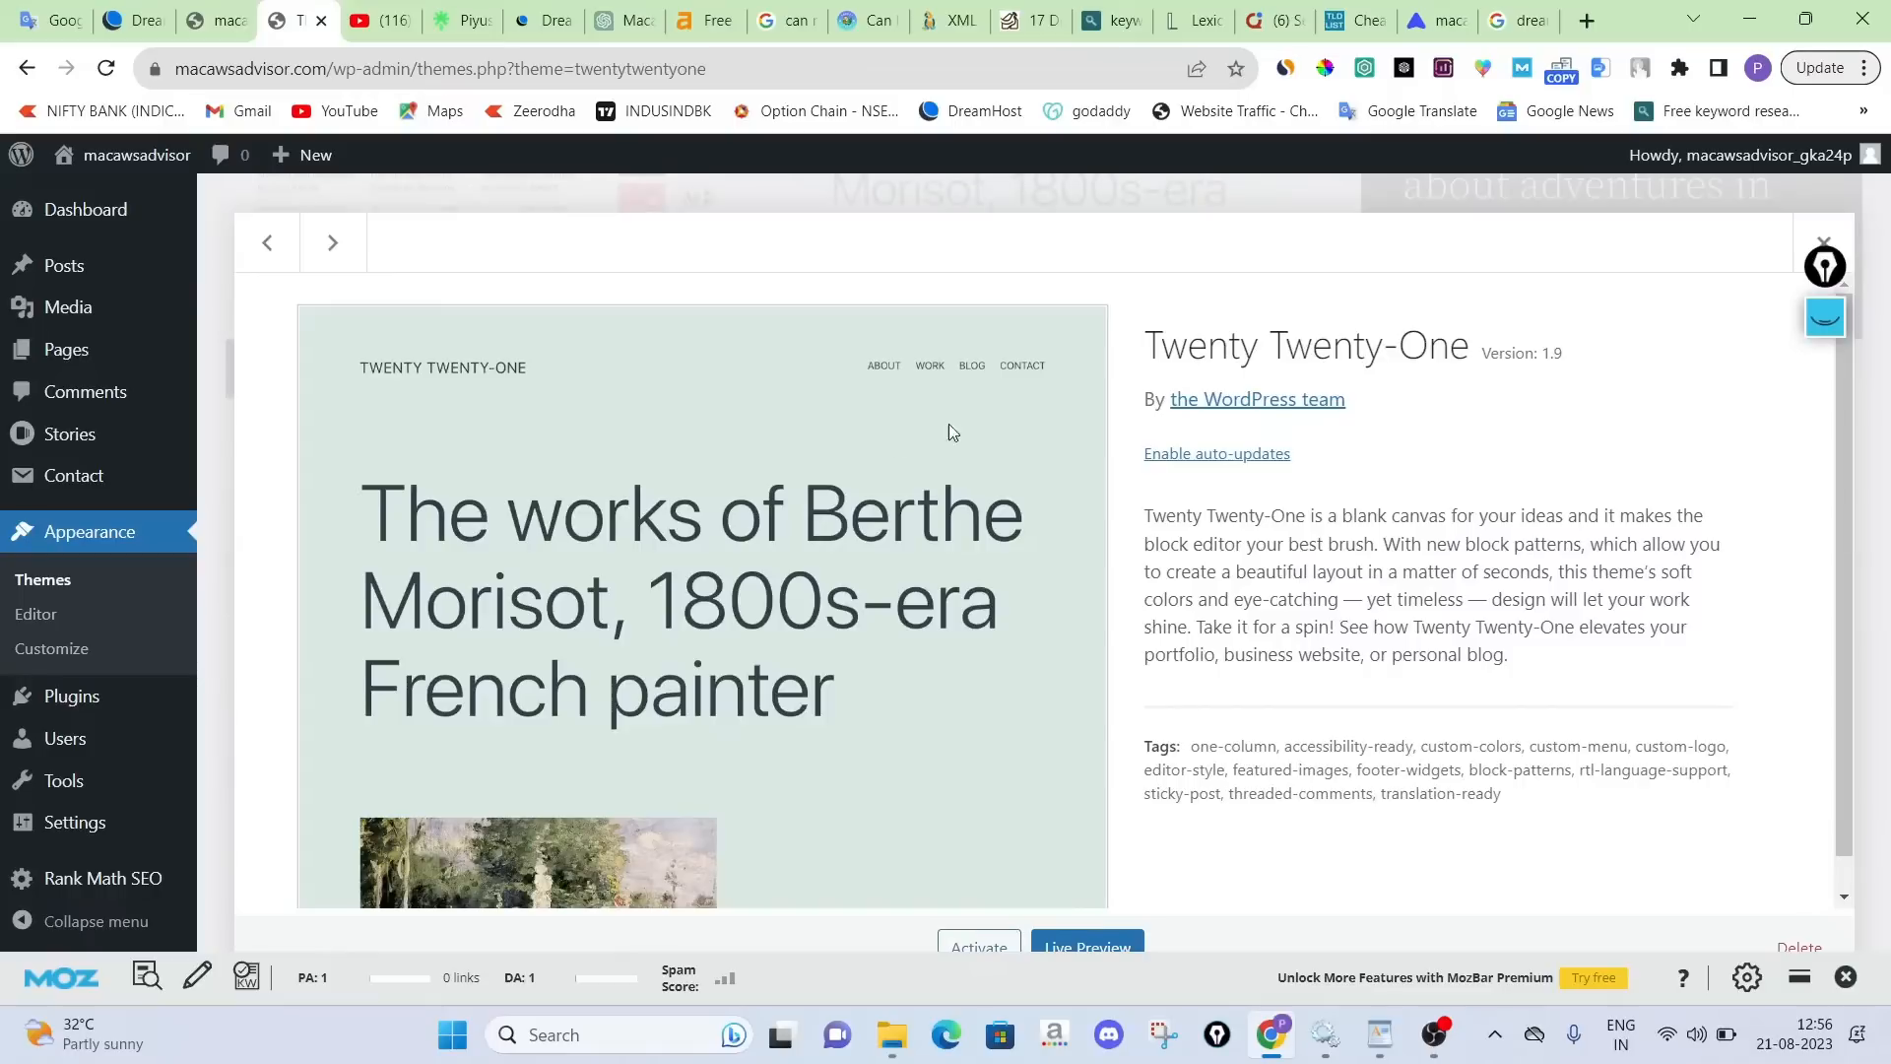
click(1799, 947)
click(1064, 261)
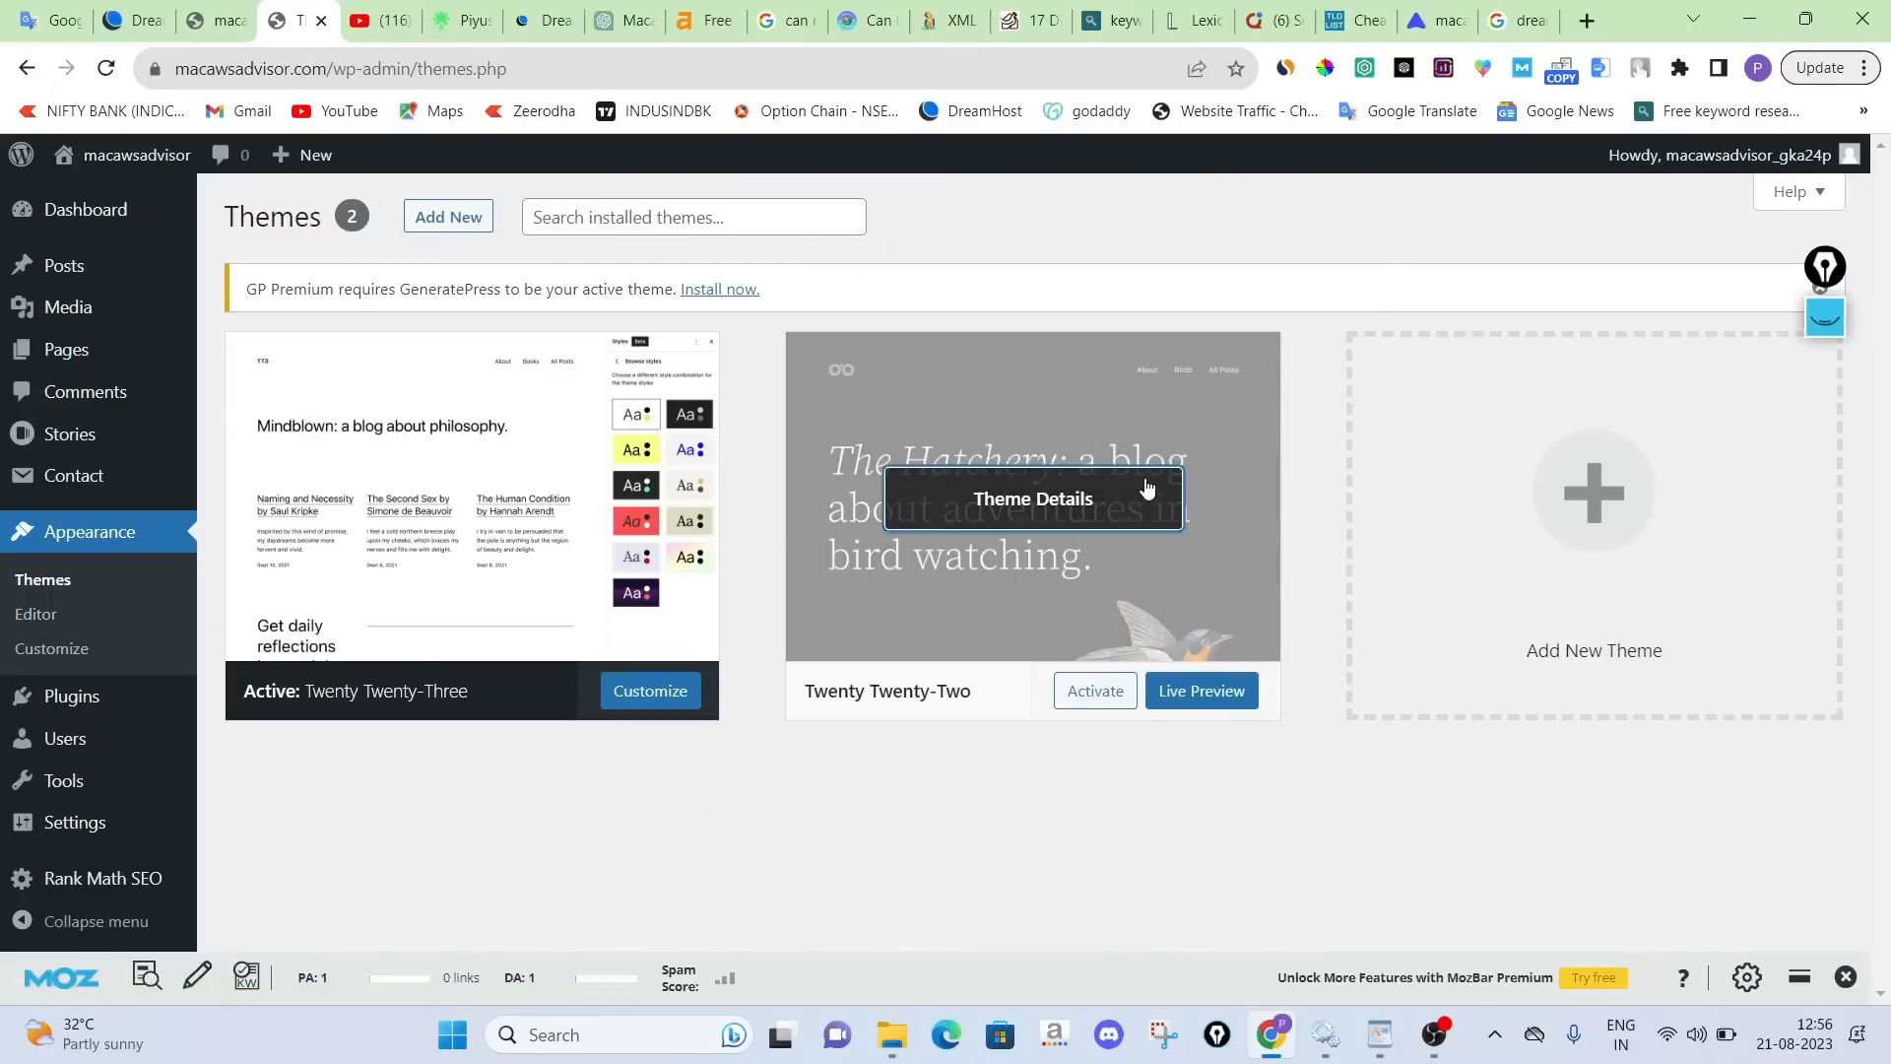
Open the details of the Twenty Twenty-Two theme and delete it
click(1138, 487)
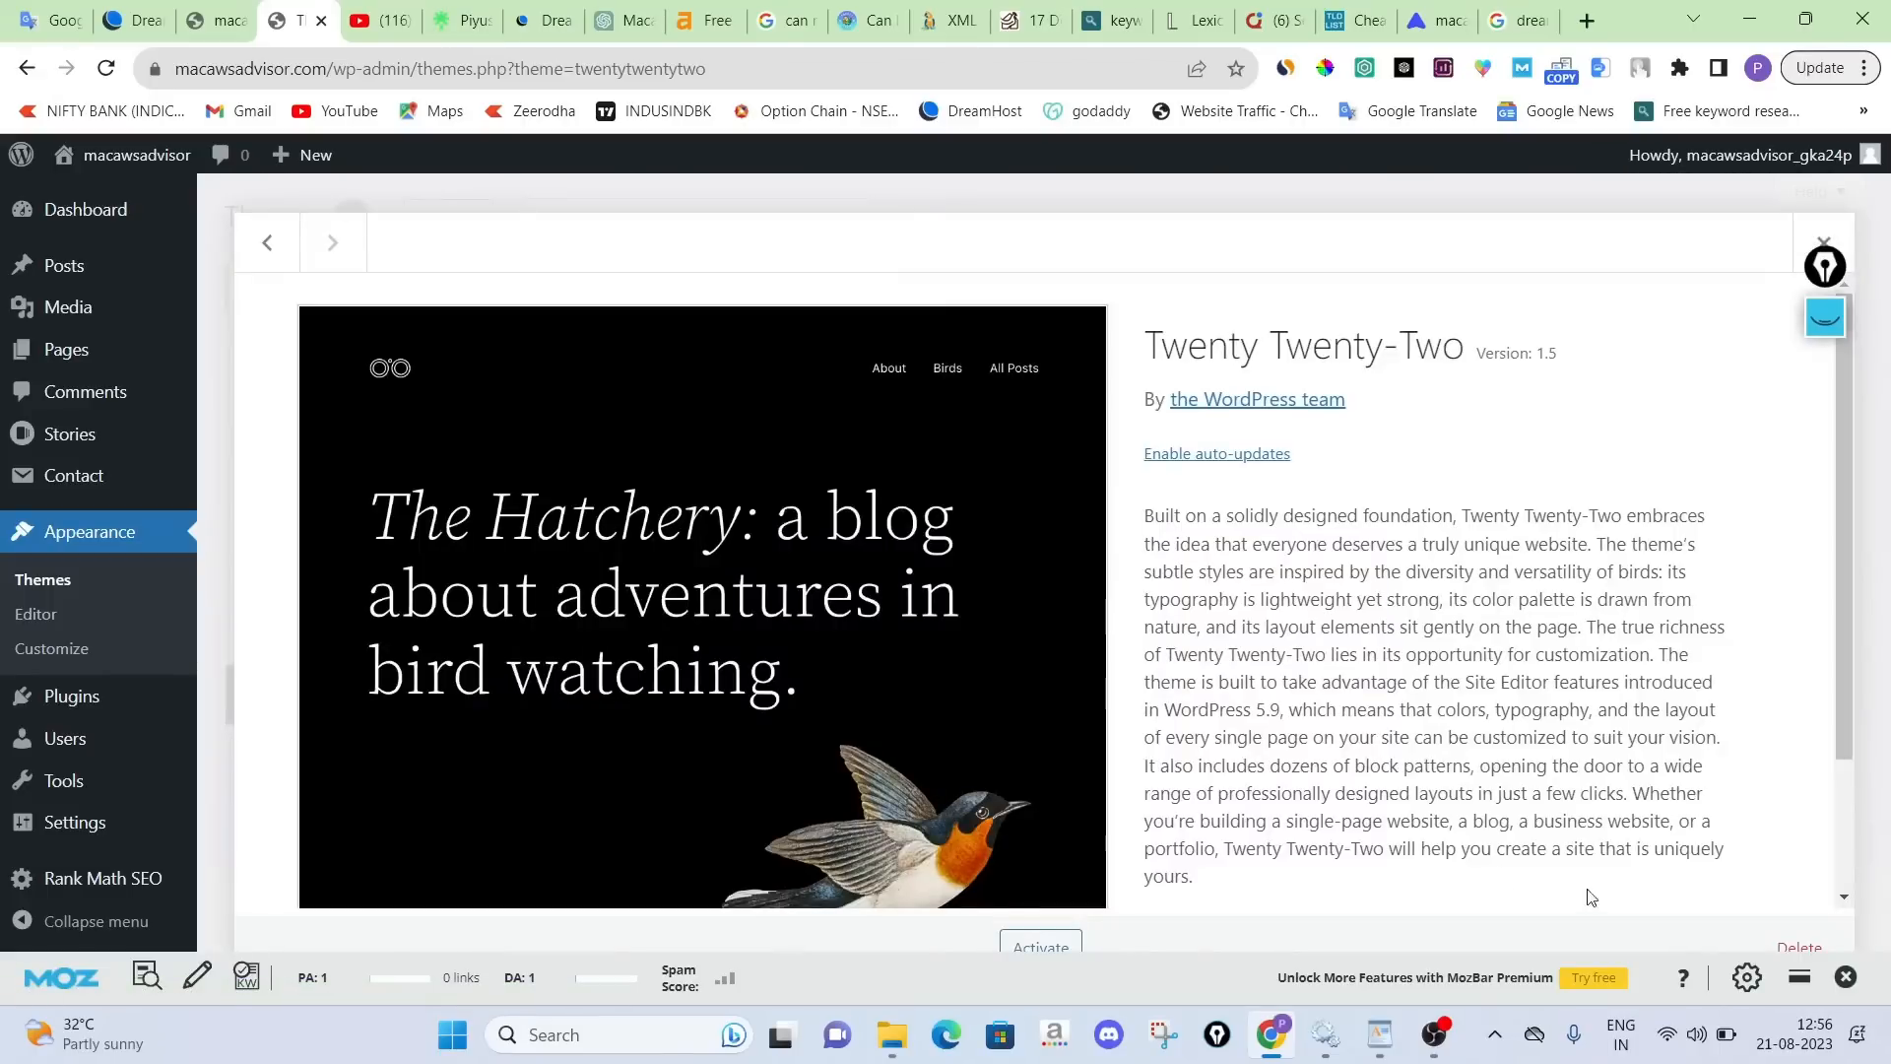
click(1793, 948)
click(1064, 264)
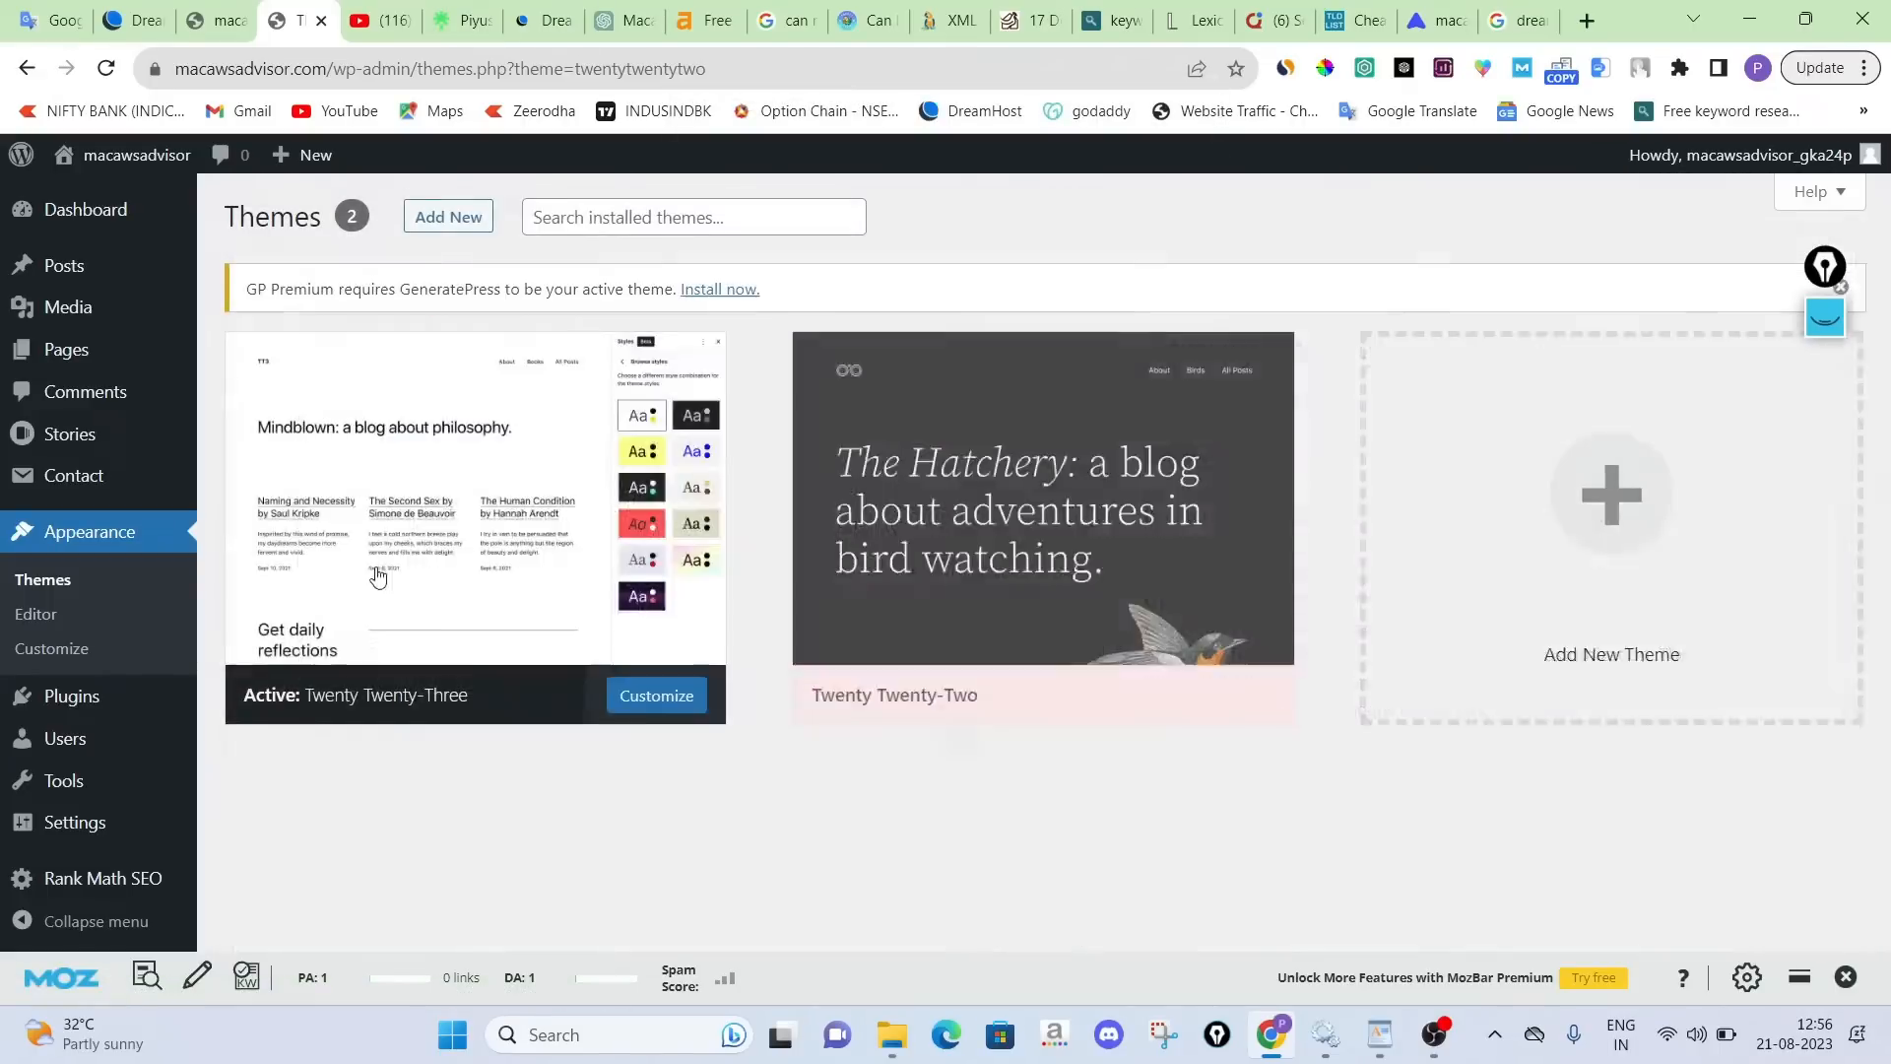
Search the theme directory for "generate press", and install and activate the GeneratePress theme
click(377, 577)
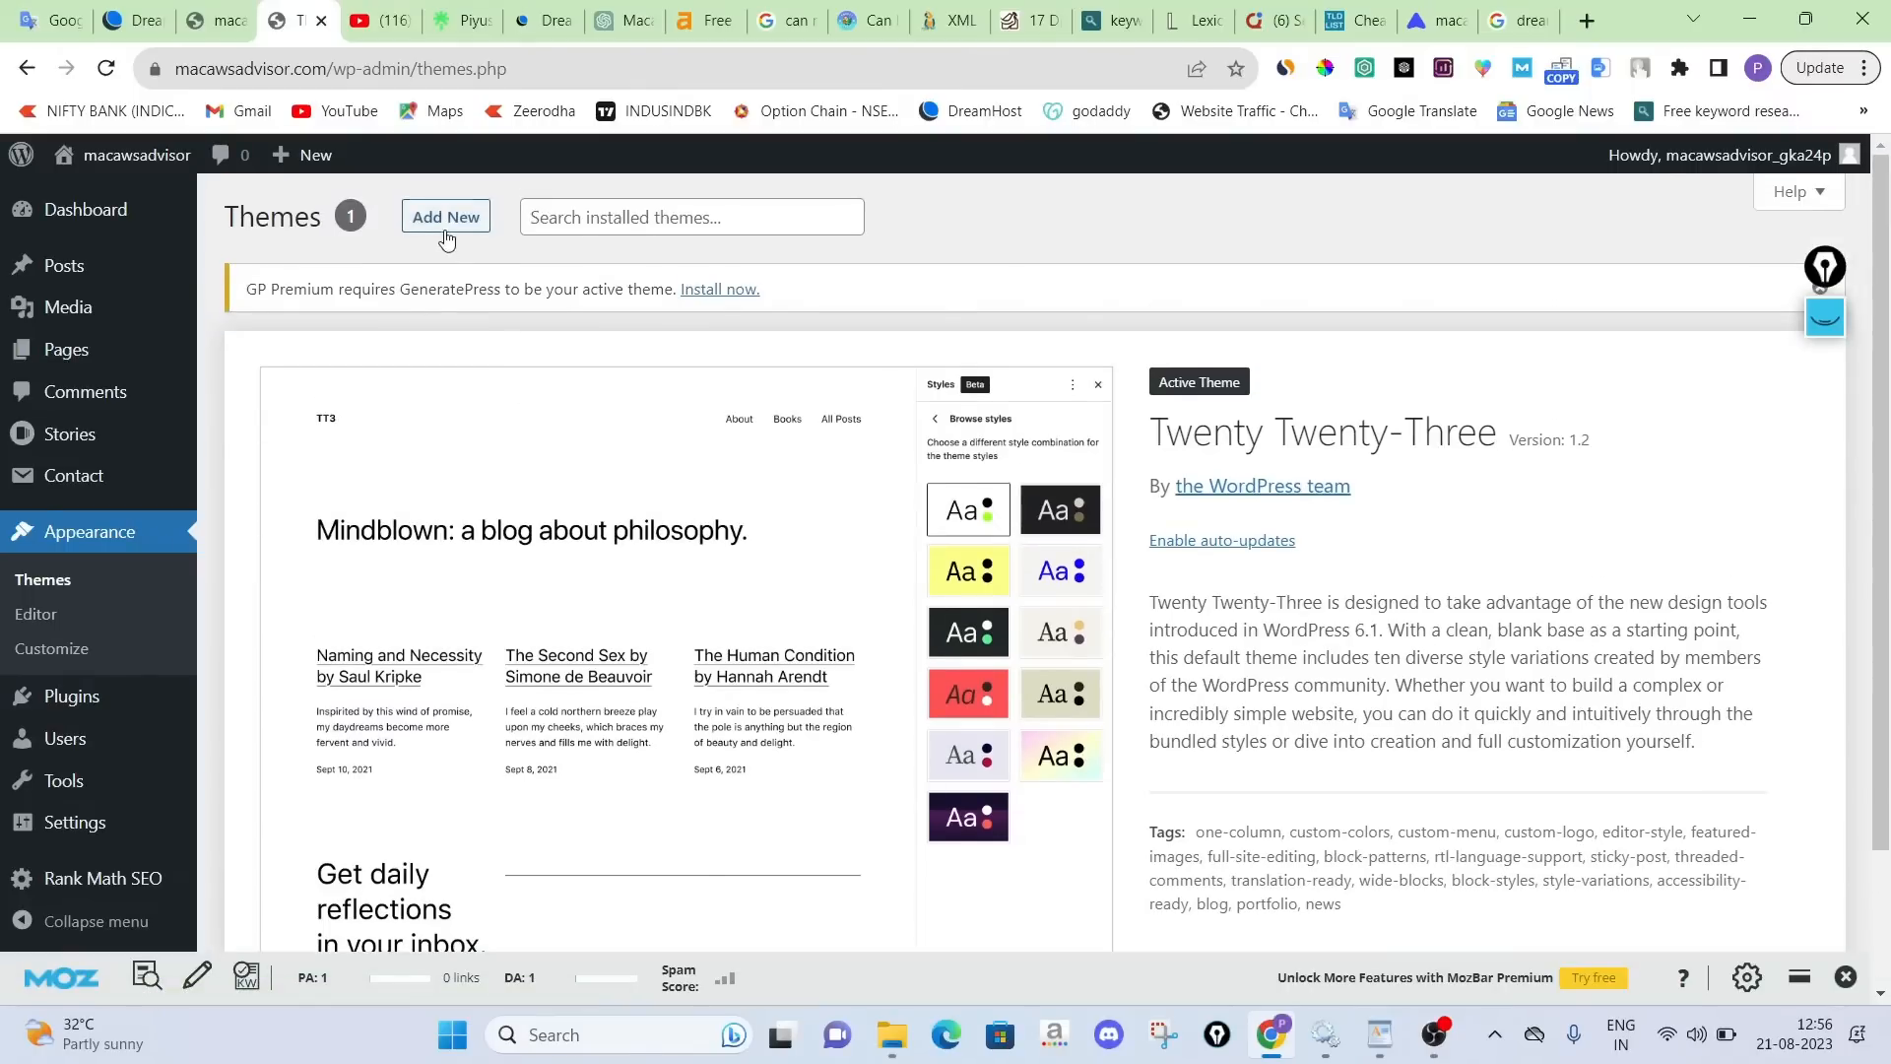
click(446, 218)
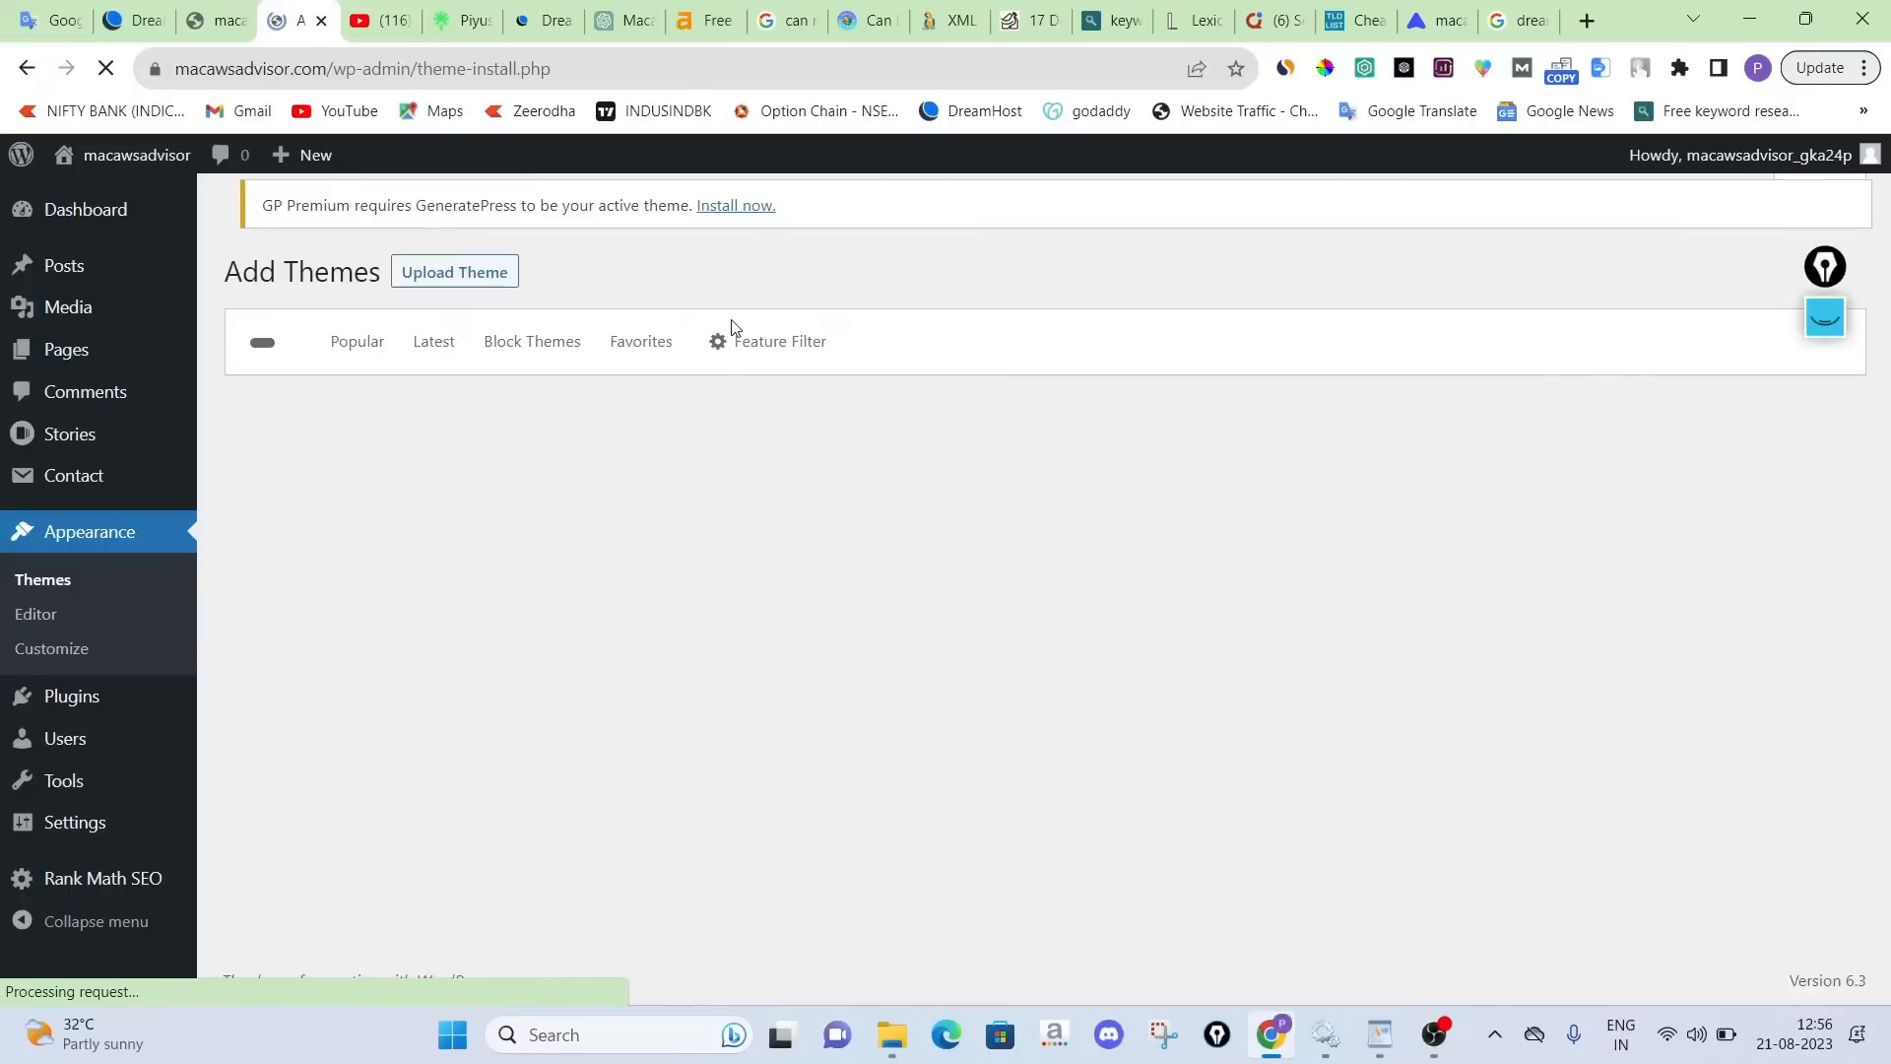
click(1596, 361)
click(1661, 461)
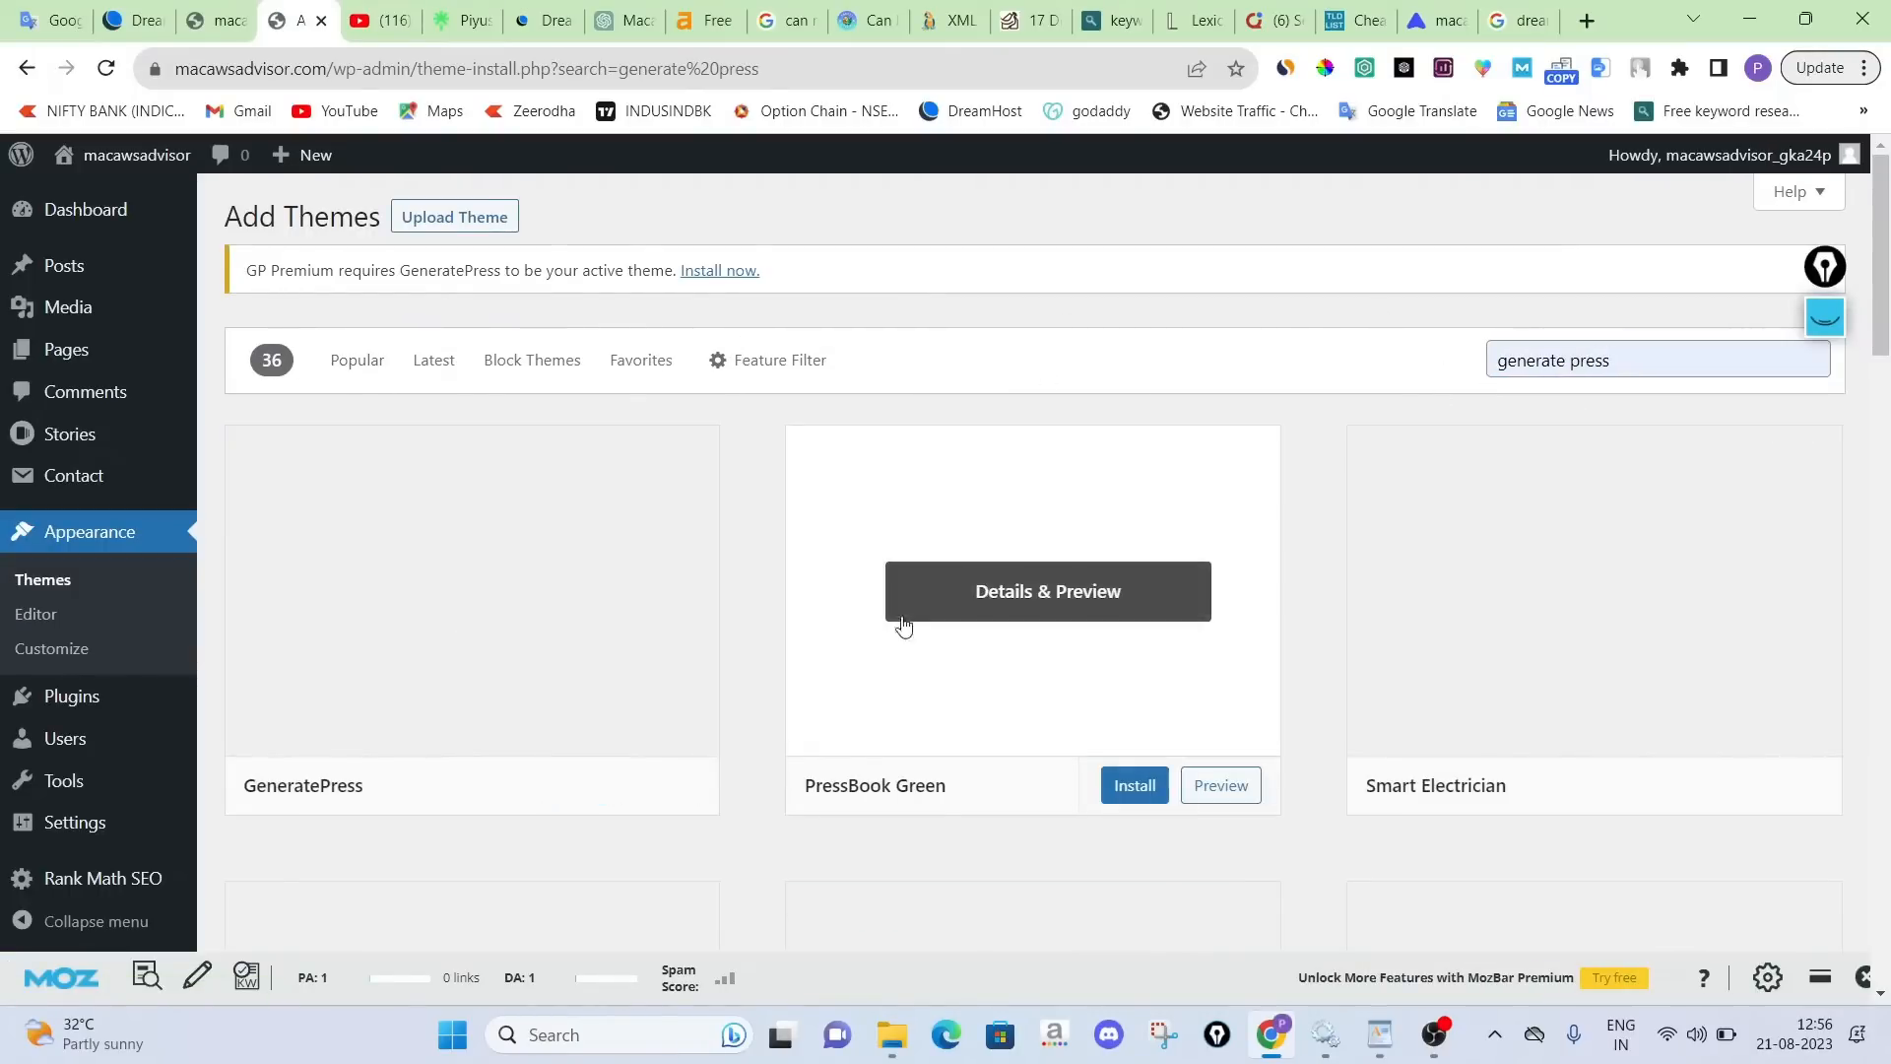
click(559, 785)
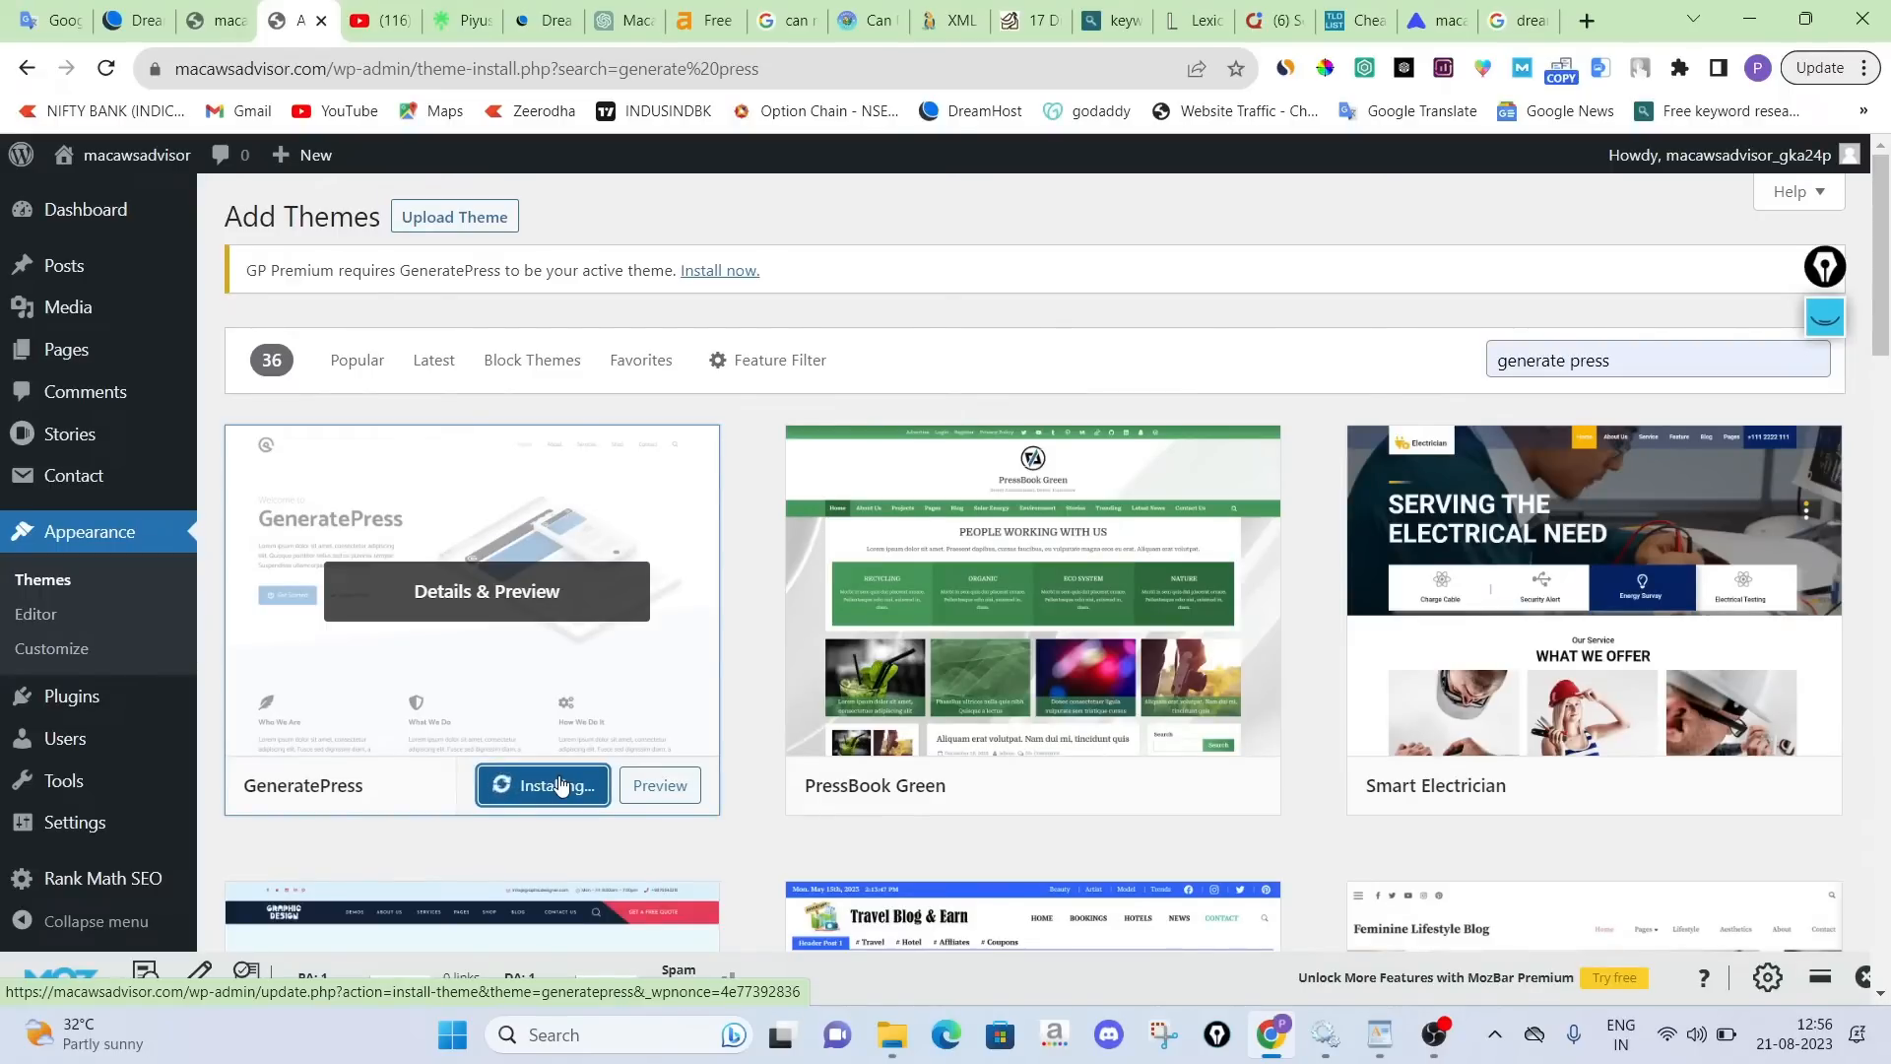
click(557, 800)
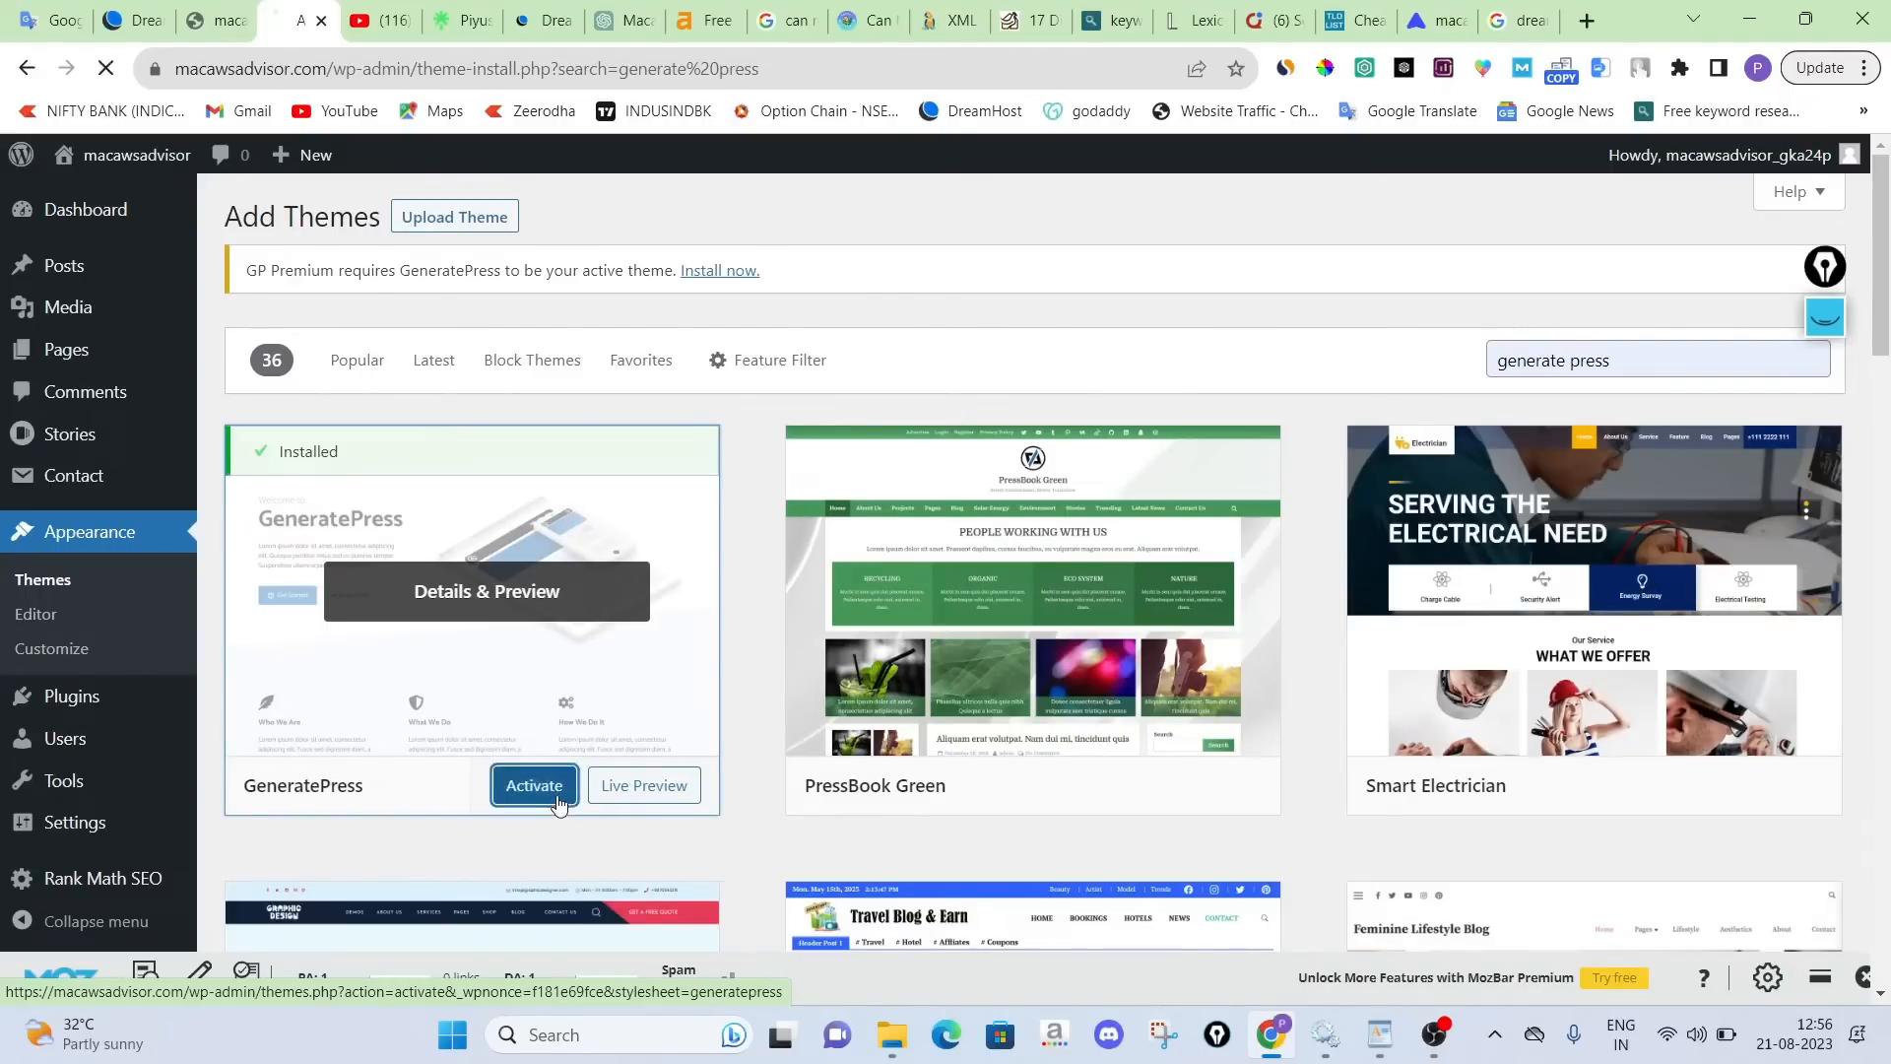
Switch to the WordPad topic notes and annotate them with check marks beside steps 3 and 4, an outline around step 4 and an underline under step 5
click(1380, 1035)
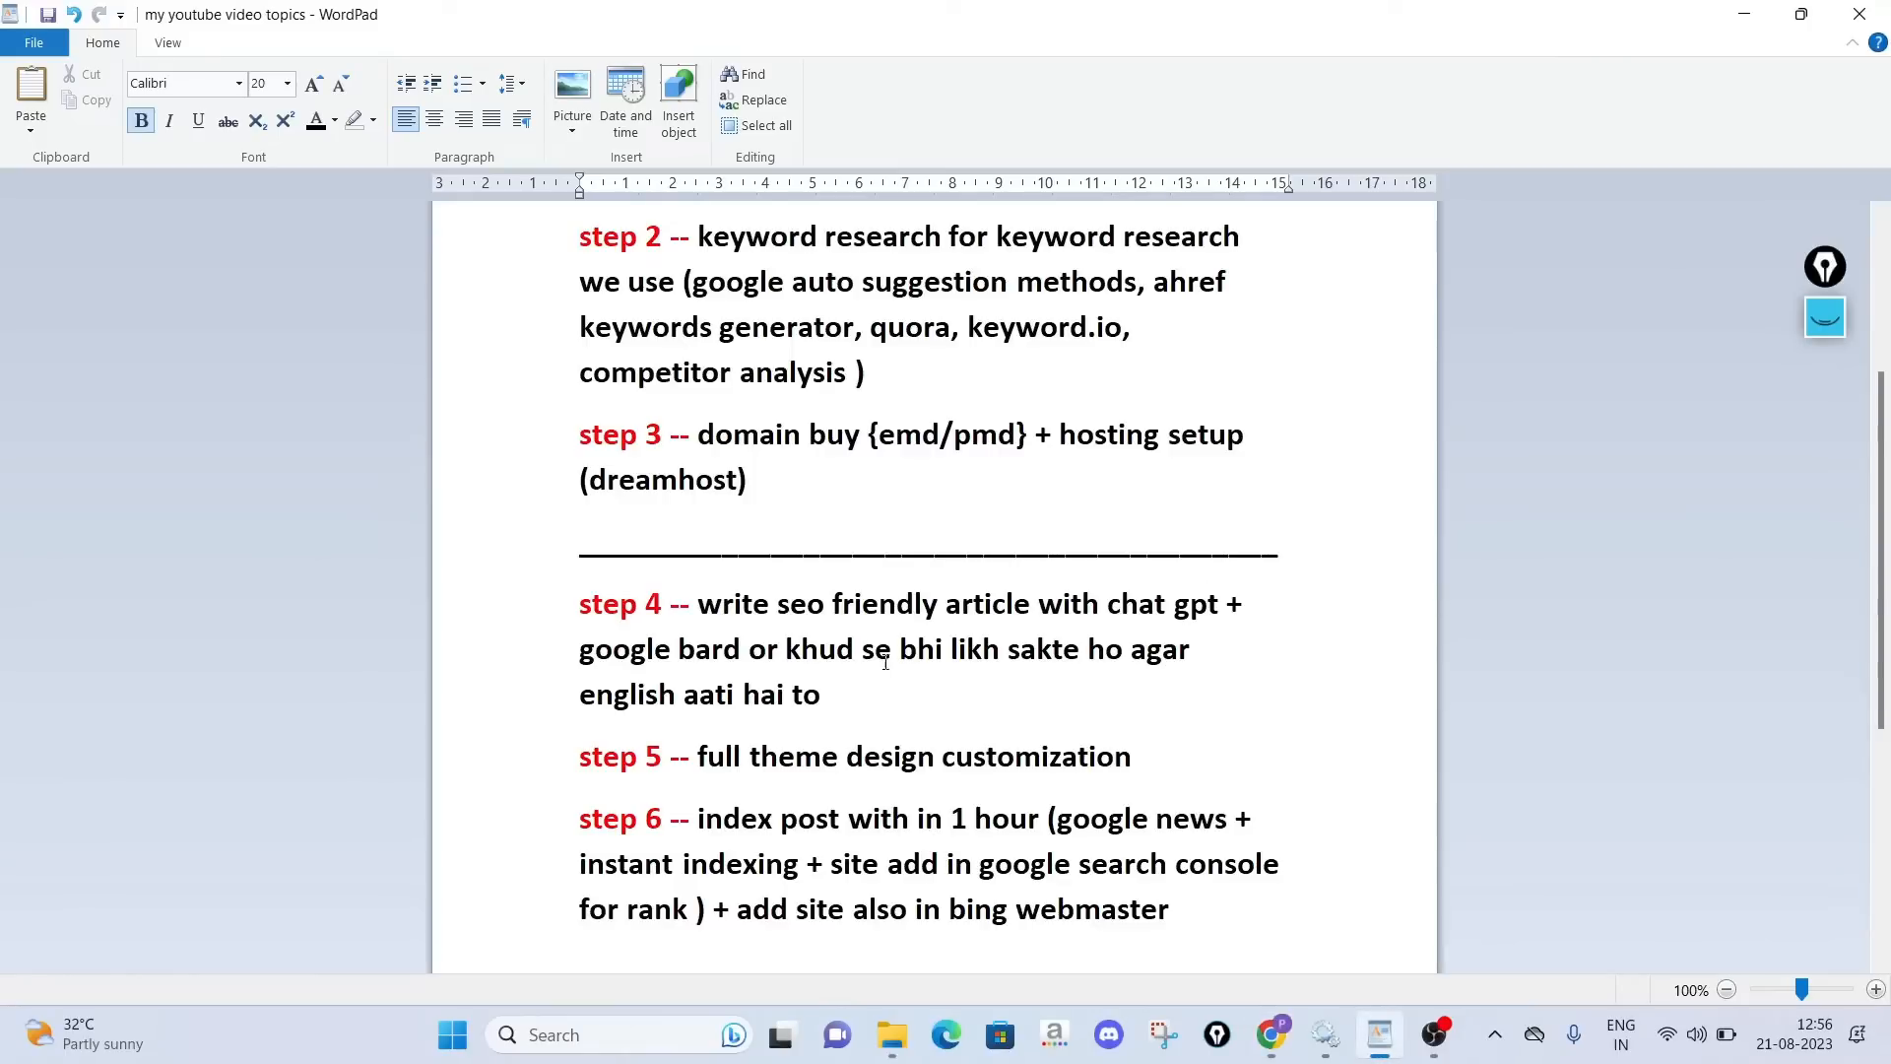
click(1826, 317)
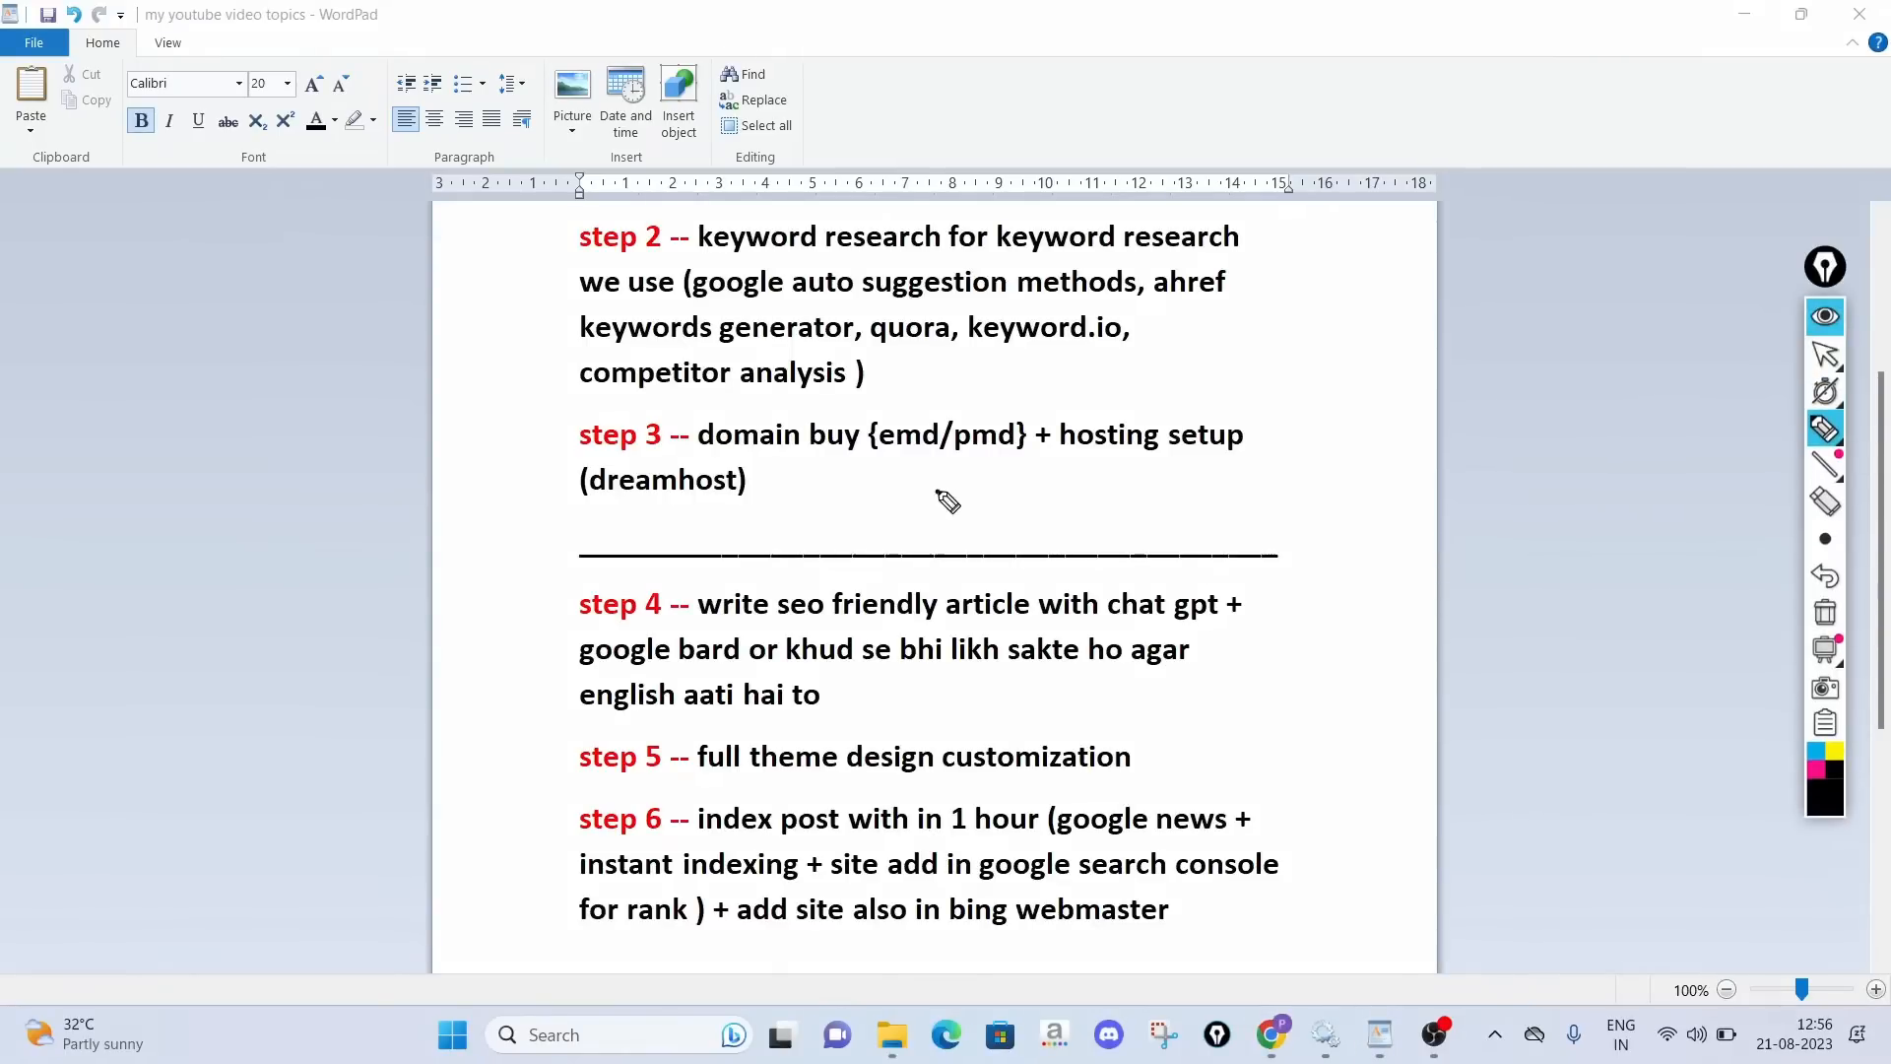
drag(938, 490, 1385, 410)
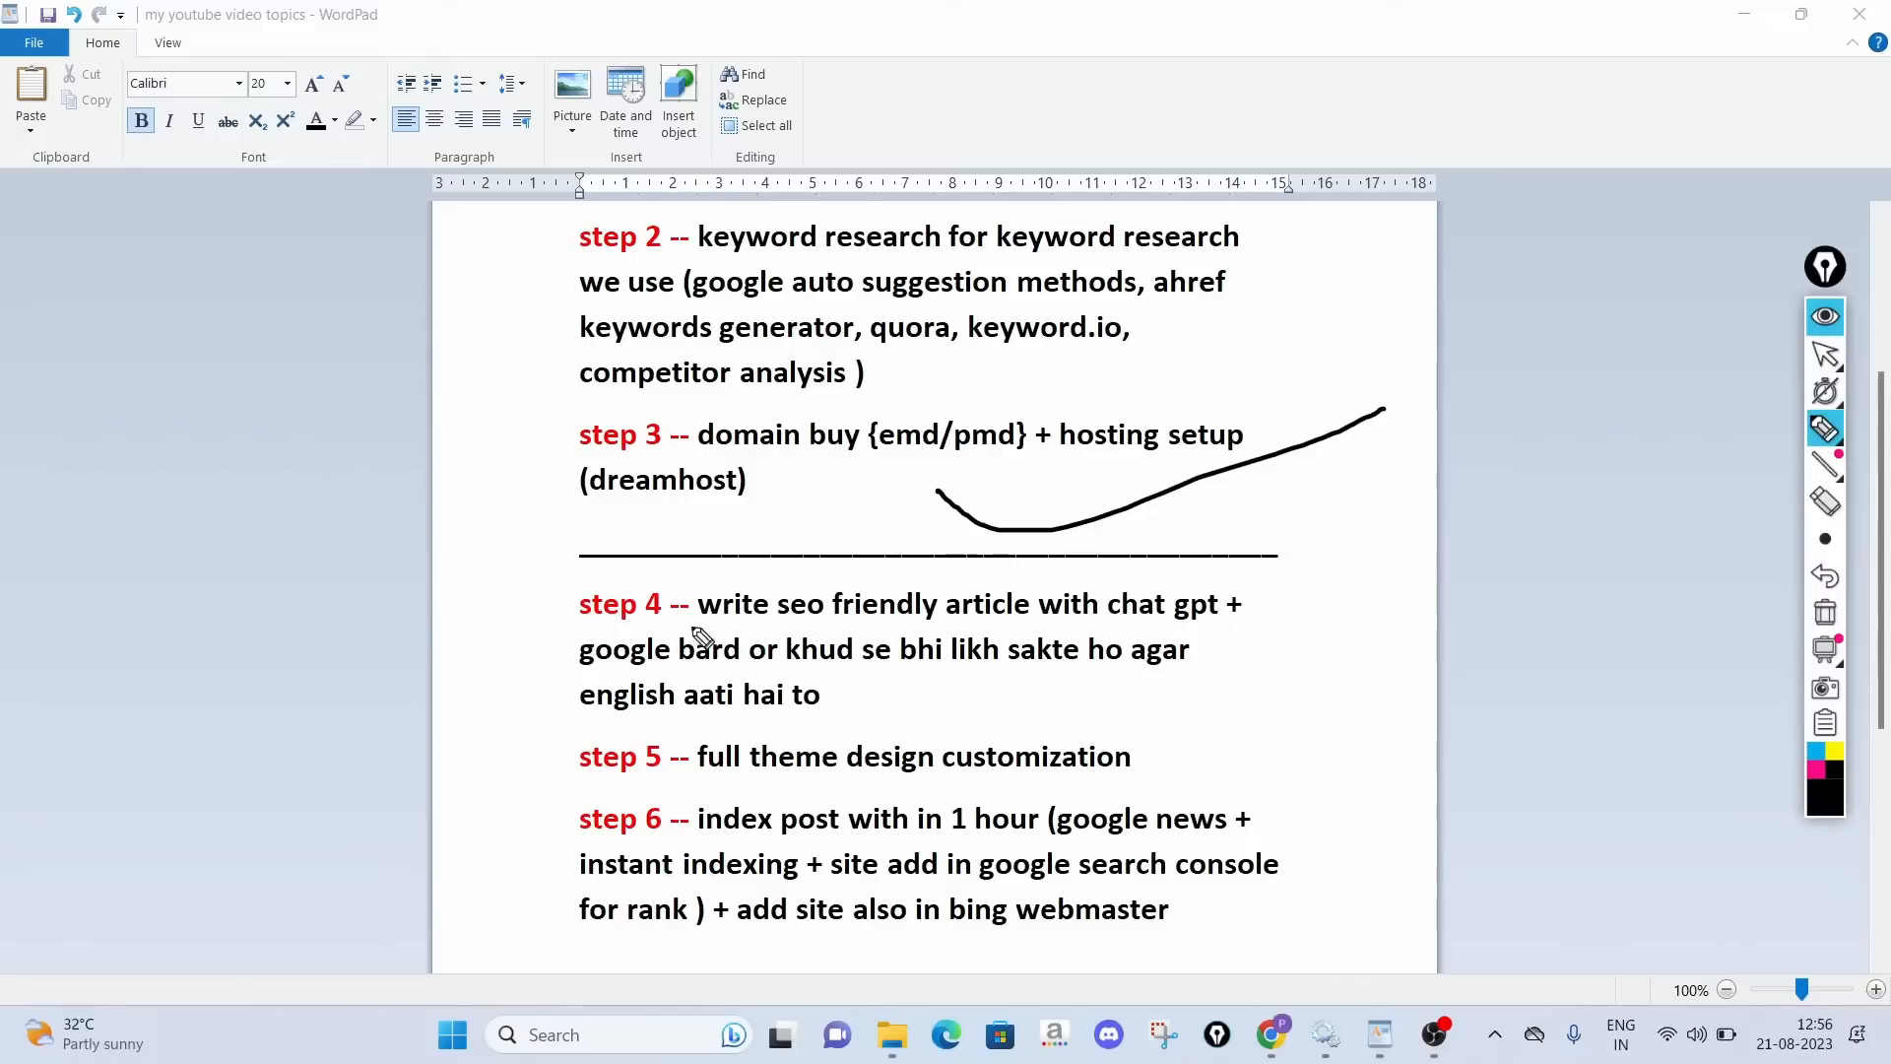
mouse_move(547, 590)
mouse_down()
mouse_move(1279, 581)
mouse_move(1283, 658)
mouse_move(963, 713)
mouse_move(704, 729)
mouse_move(549, 663)
mouse_move(553, 591)
mouse_up()
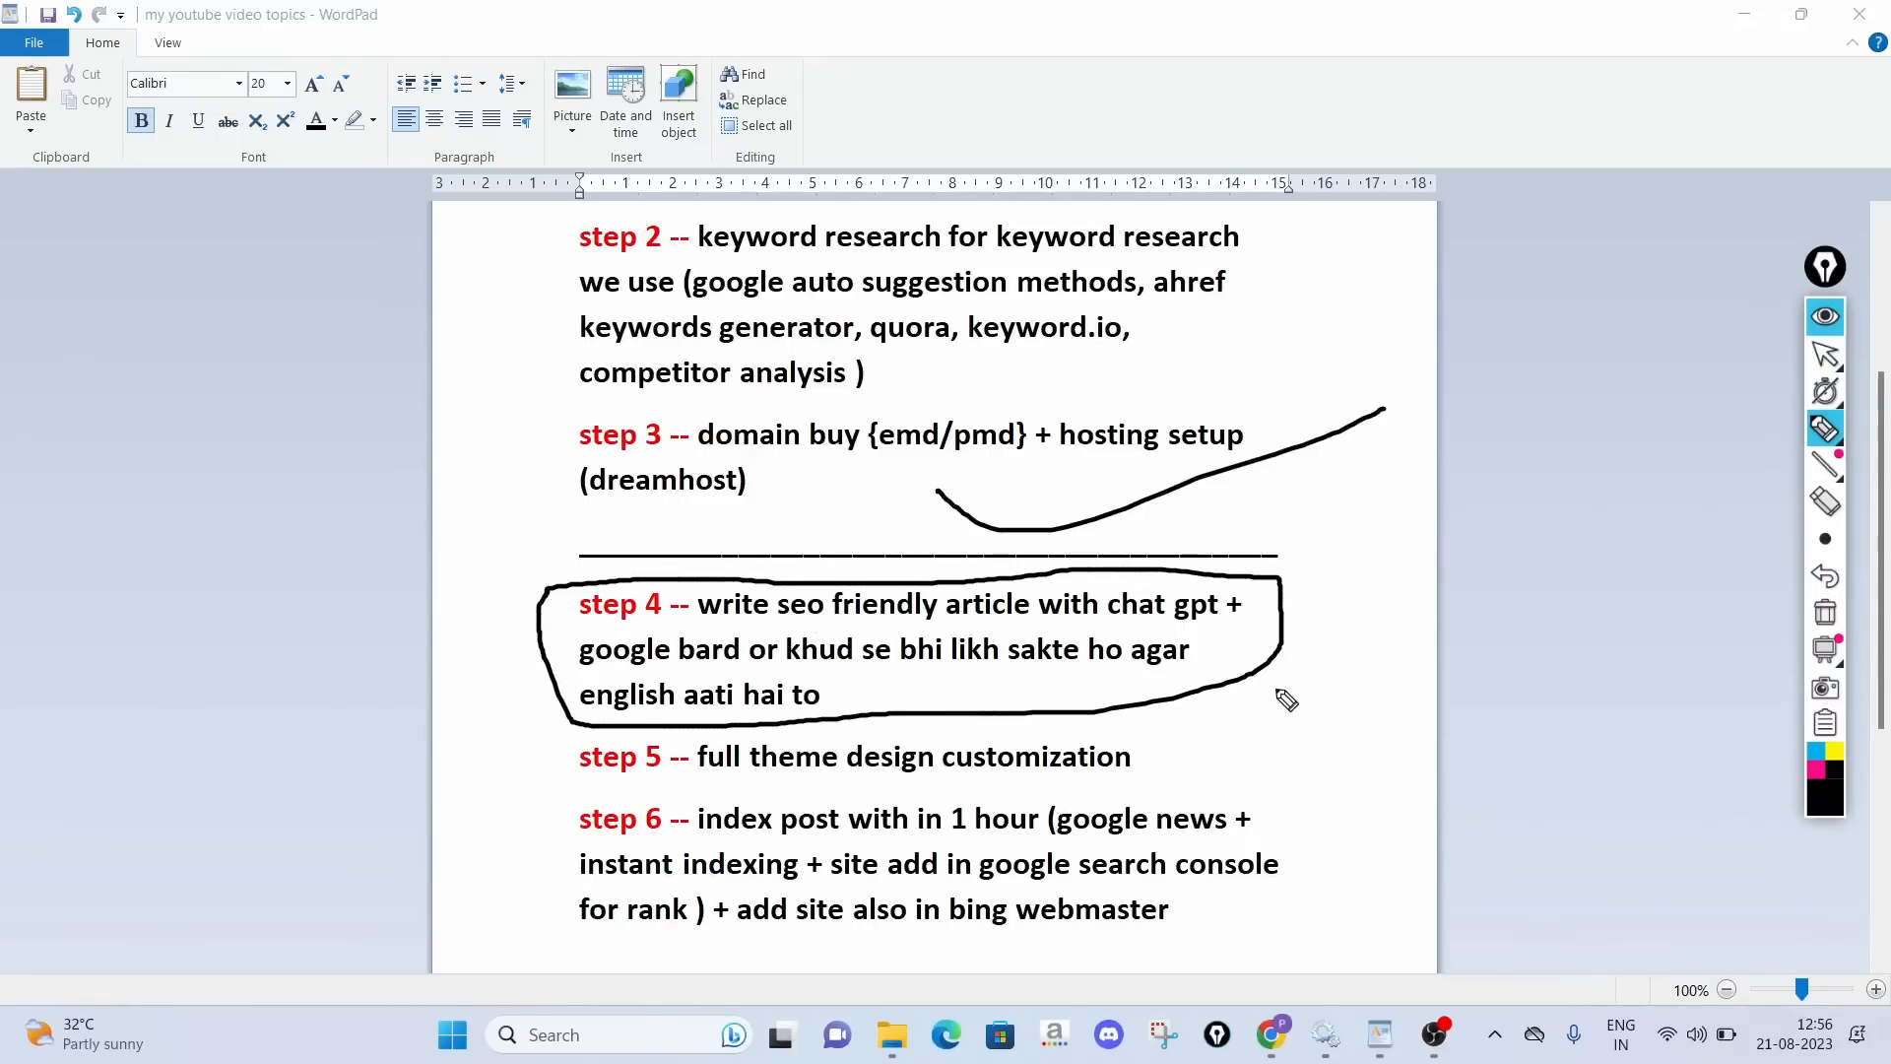
mouse_move(1249, 650)
mouse_down()
mouse_move(1401, 630)
mouse_move(1435, 602)
mouse_up()
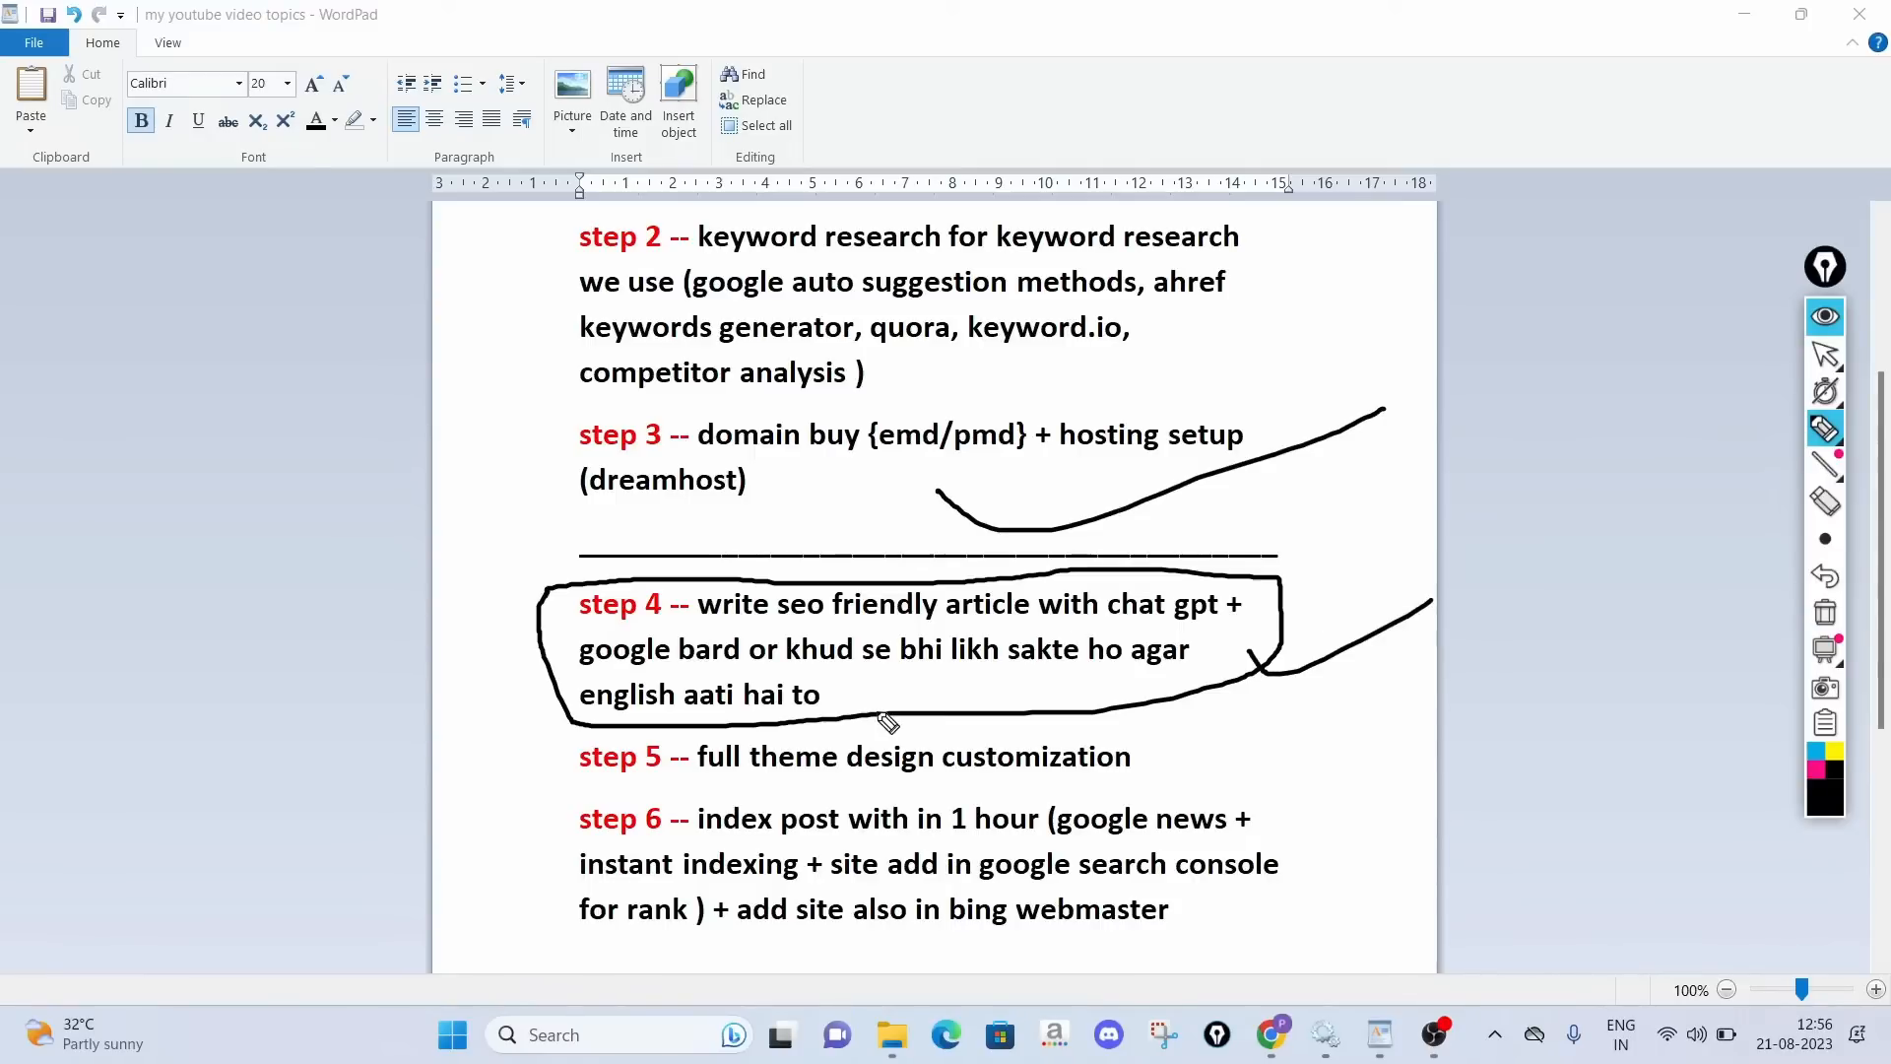
drag(697, 786, 1123, 781)
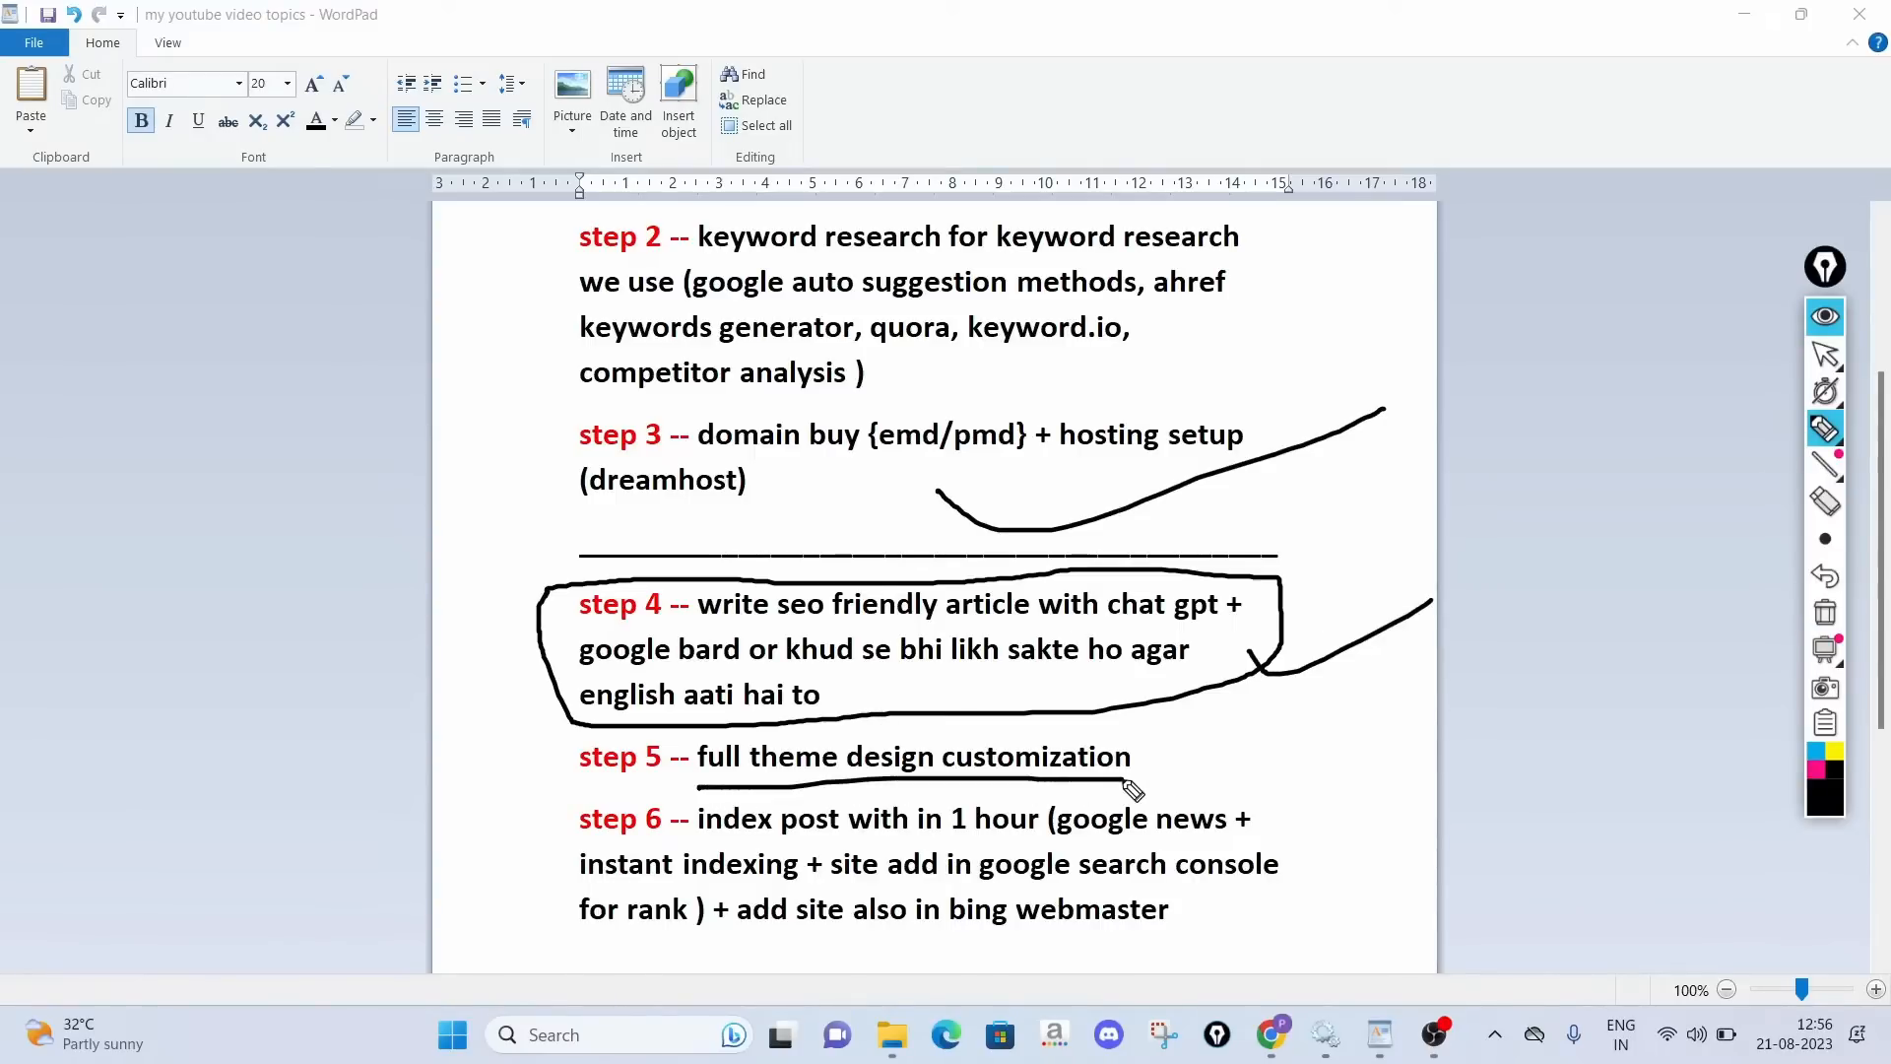
Draw a line from step 4 into the blank margin and sketch a circled handwritten note at its end
mouse_move(549, 616)
mouse_down()
mouse_move(333, 623)
mouse_move(357, 623)
mouse_up()
mouse_move(370, 569)
mouse_down()
mouse_move(373, 620)
mouse_move(368, 497)
mouse_up()
mouse_move(383, 498)
mouse_down()
mouse_move(369, 532)
mouse_move(394, 577)
mouse_move(406, 547)
mouse_up()
mouse_move(359, 446)
mouse_down()
mouse_move(472, 611)
mouse_move(294, 447)
mouse_up()
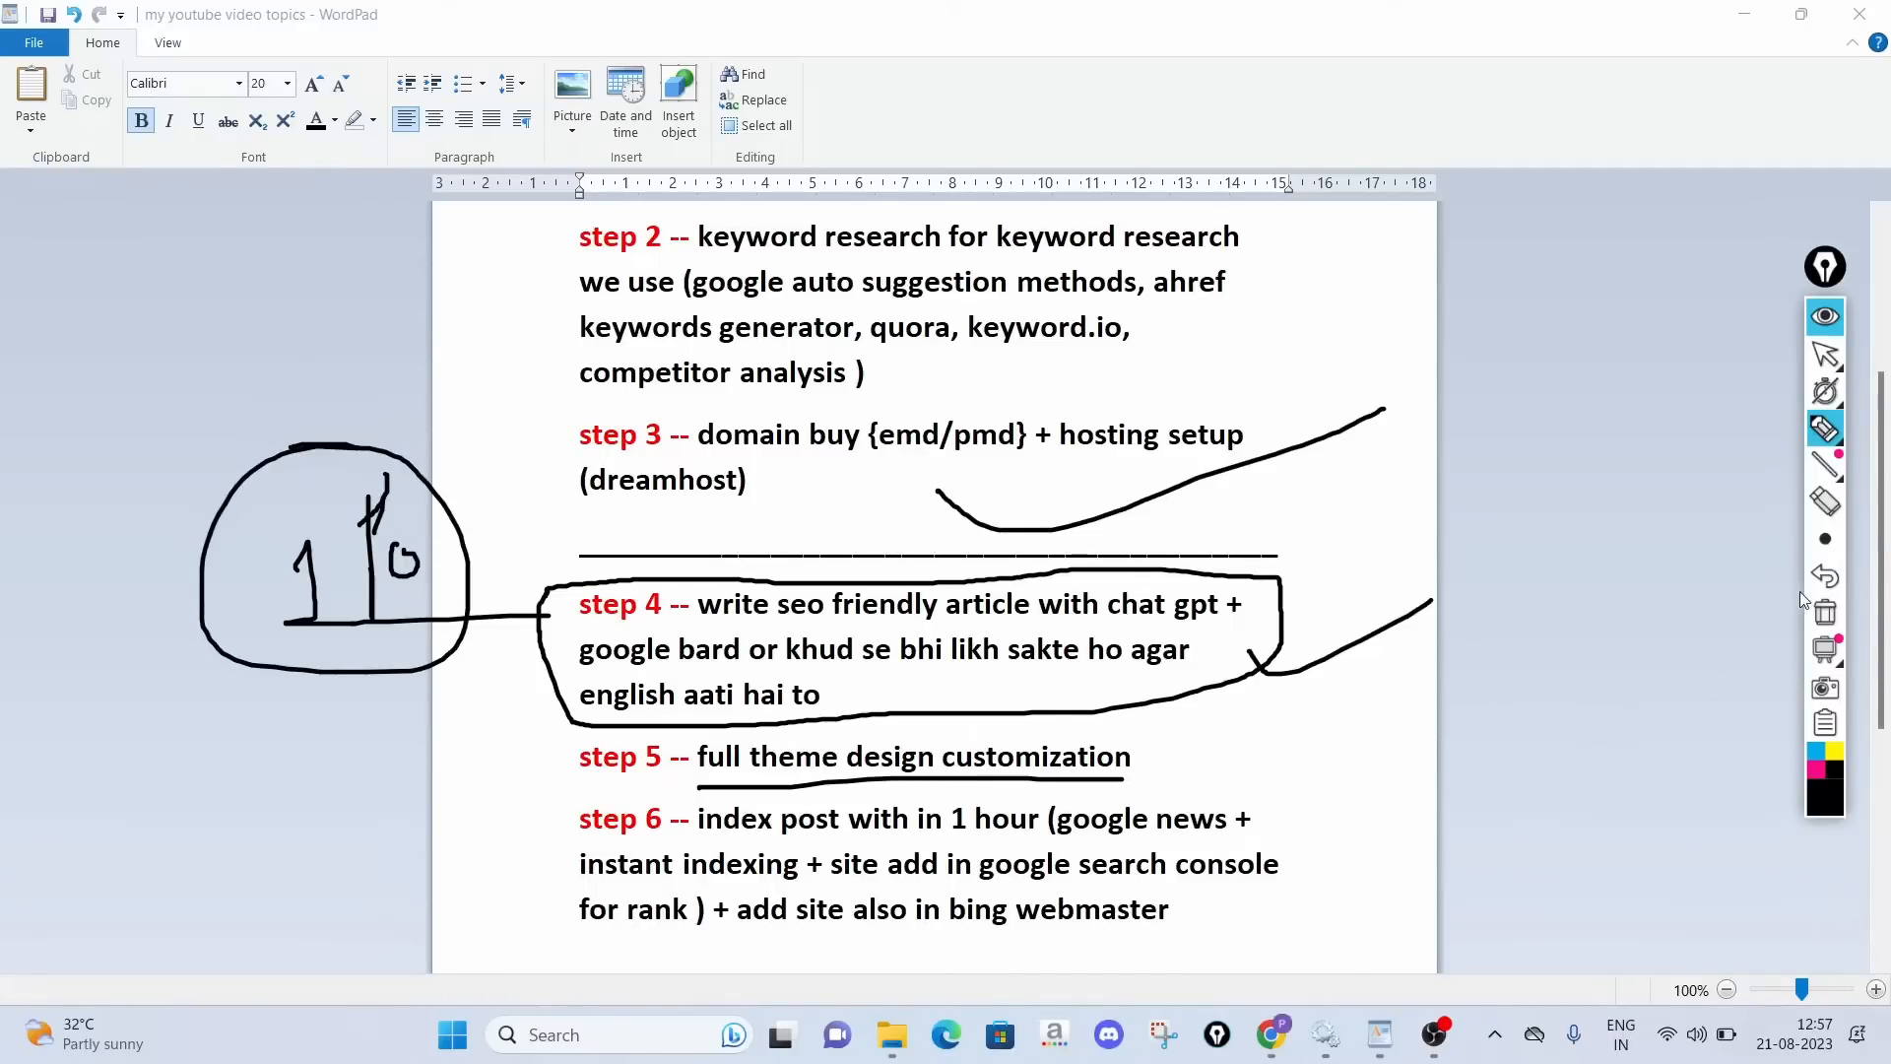
Clear all pen annotations from the notes and collapse the annotation tools
click(1826, 612)
mouse_move(1828, 404)
click(1825, 315)
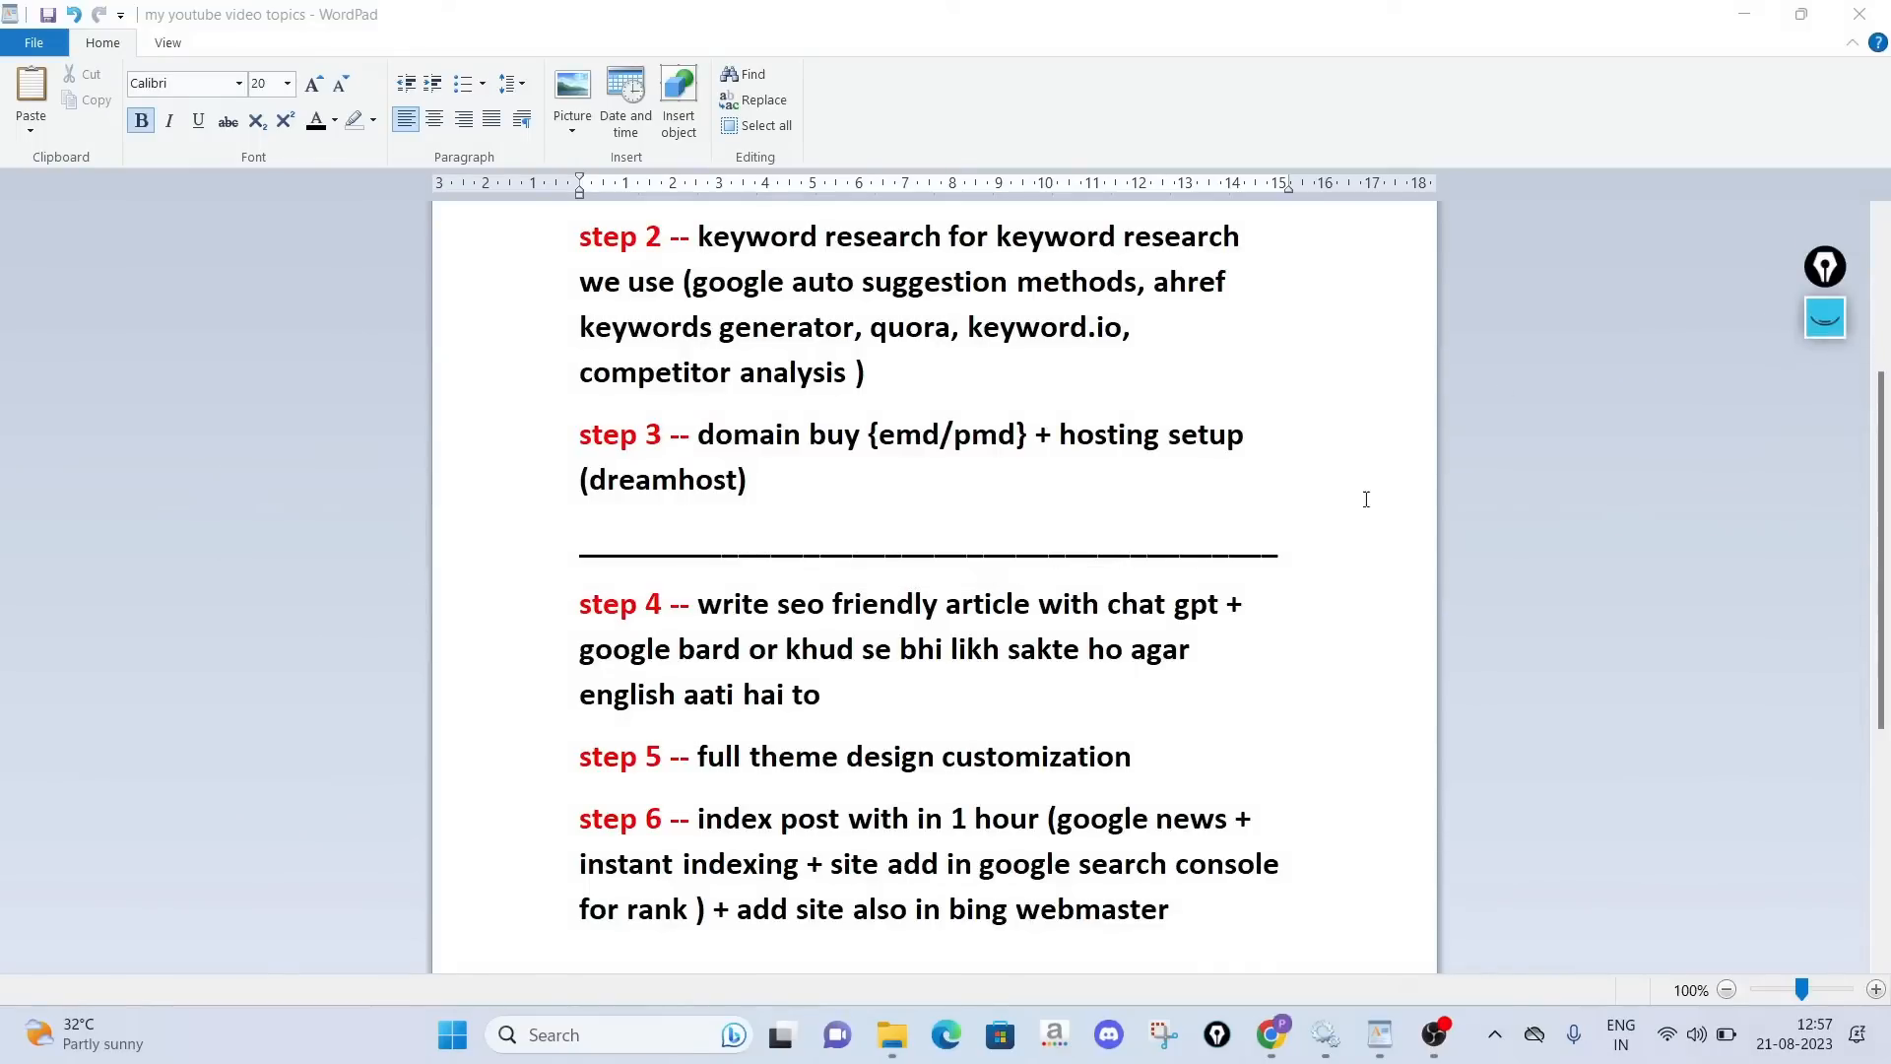
click(1379, 1035)
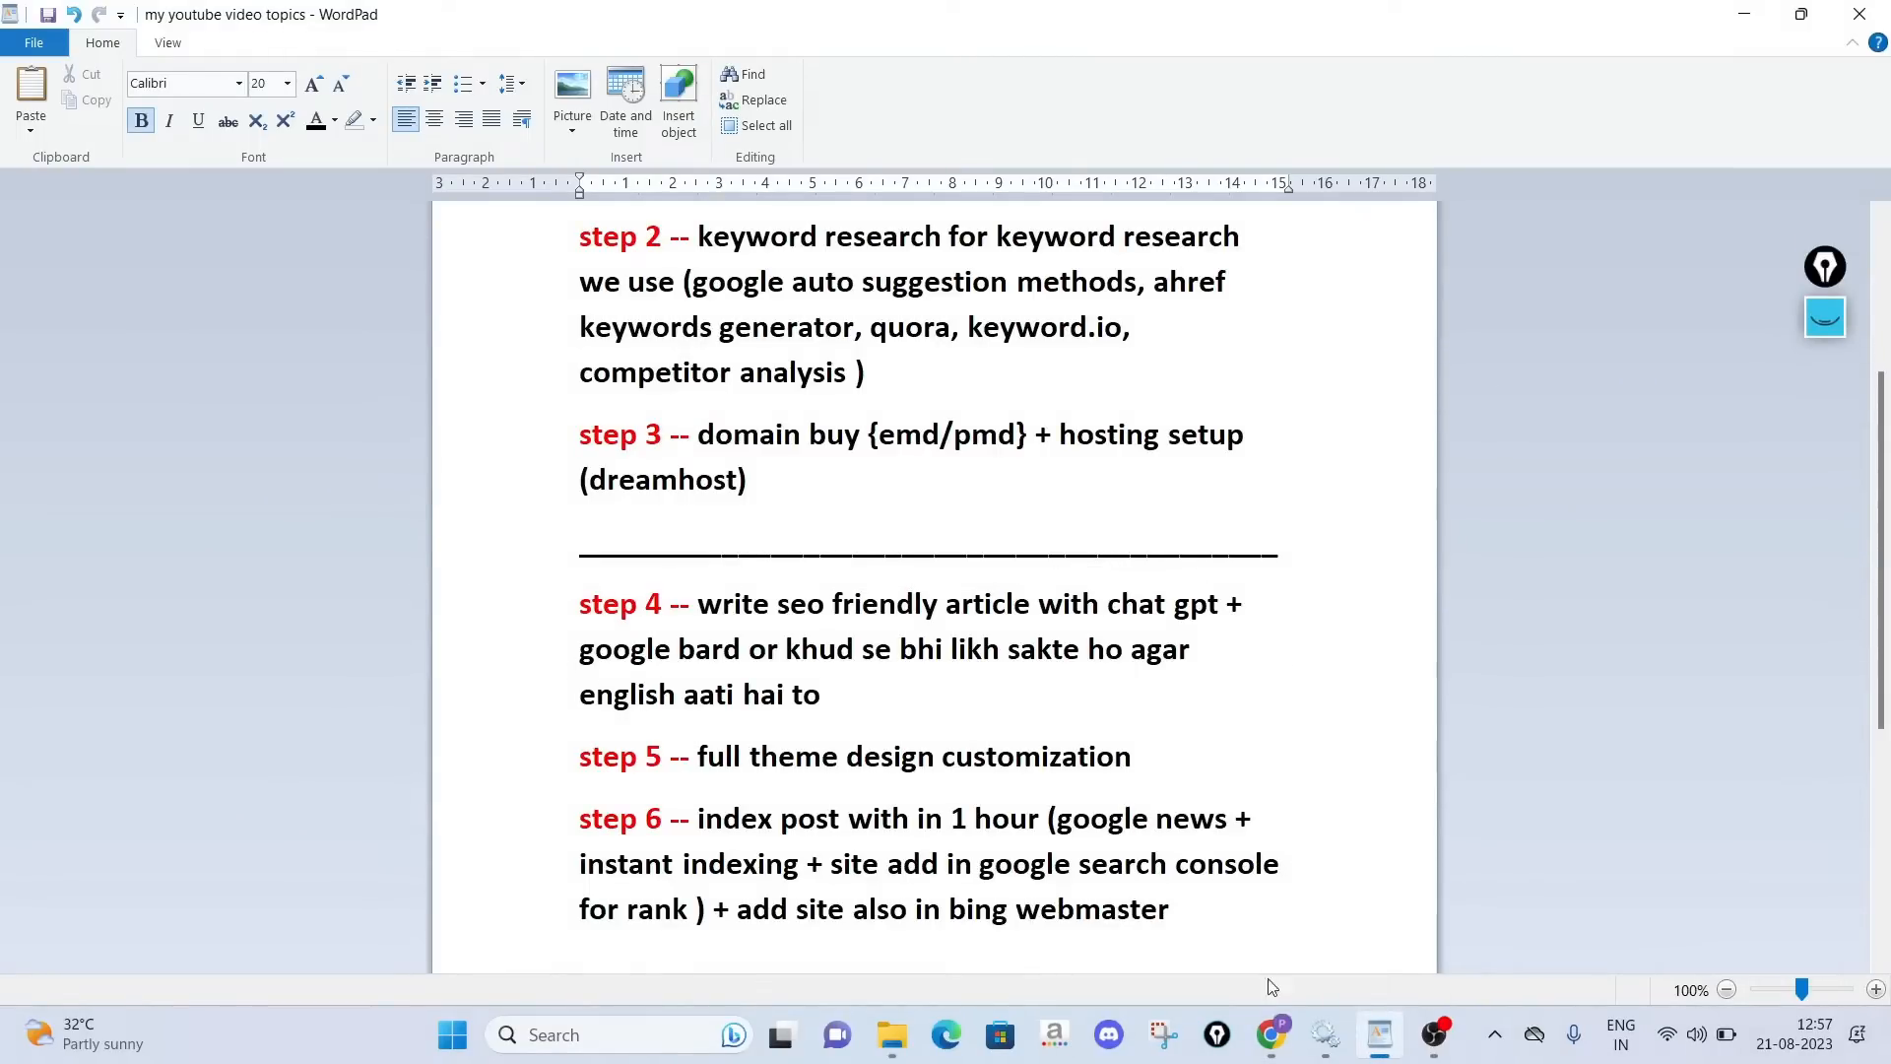
Switch back to Chrome and delete the Twenty Twenty-Three theme, confirming the removal
click(1271, 1035)
click(1083, 631)
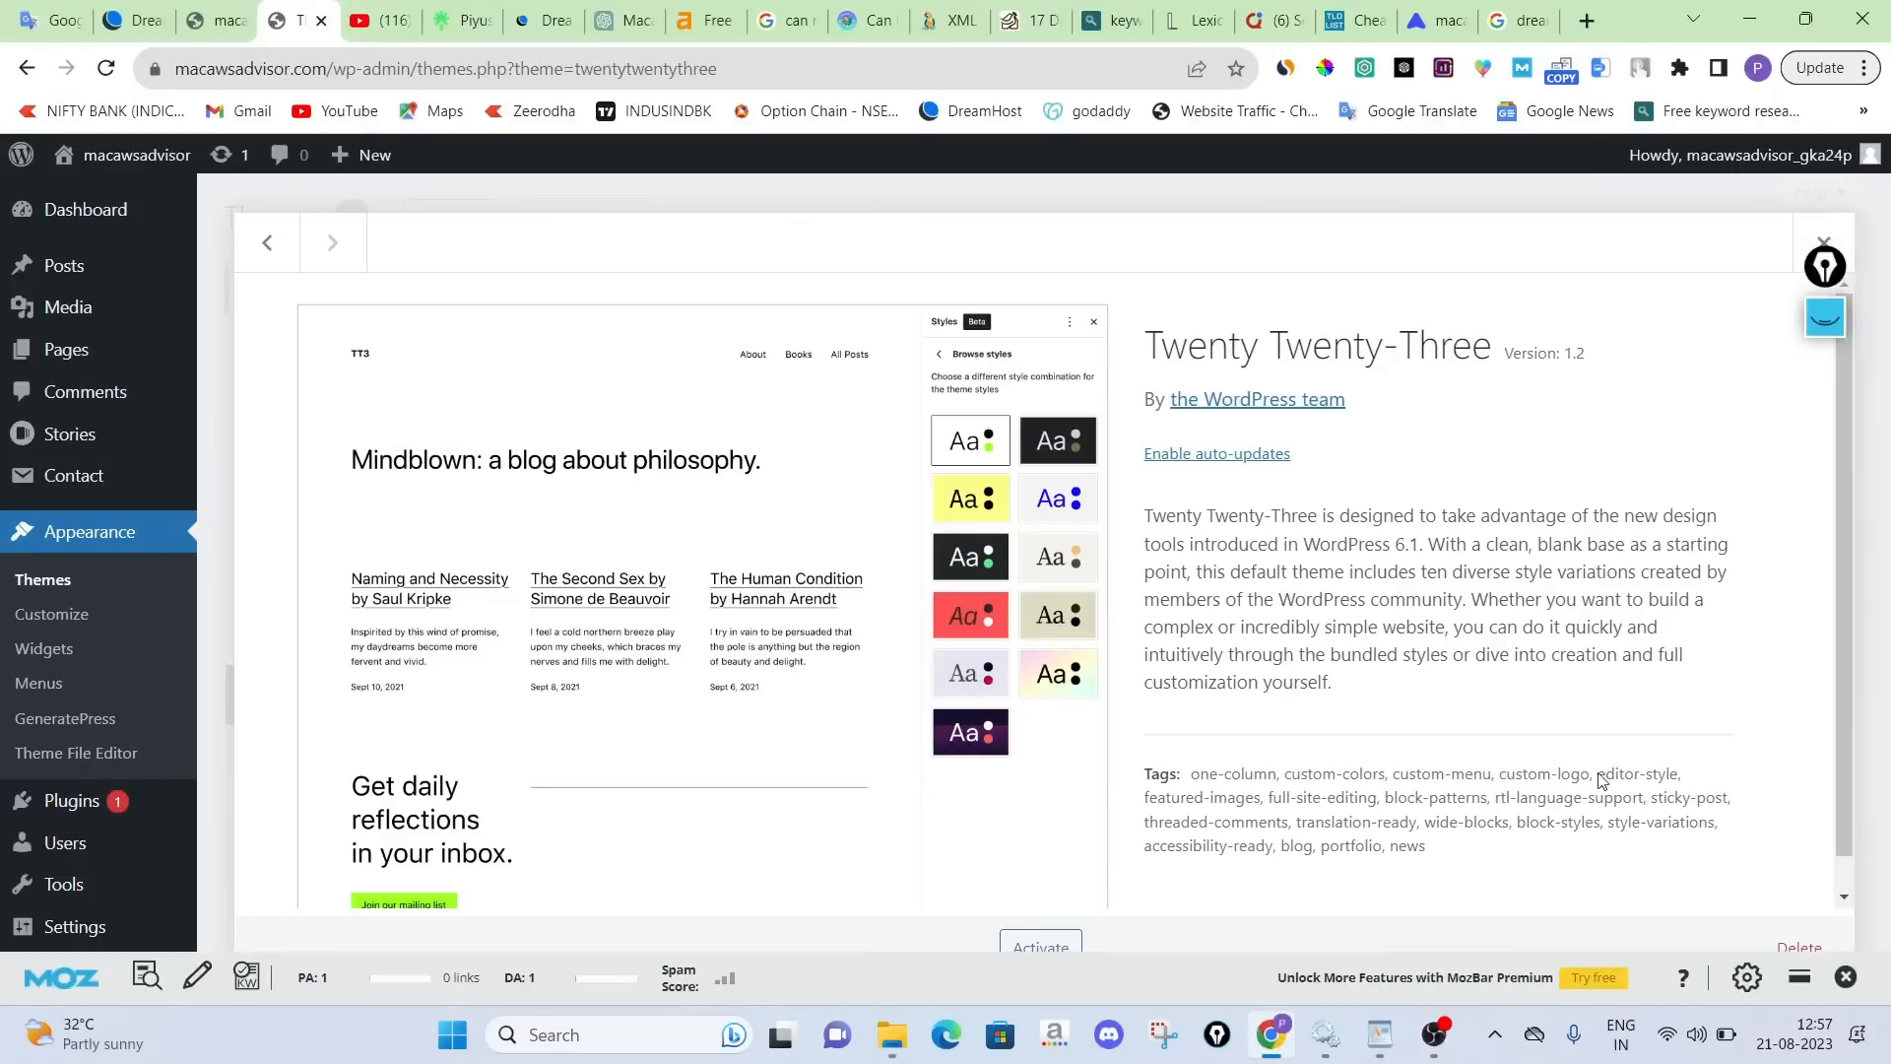
click(1791, 948)
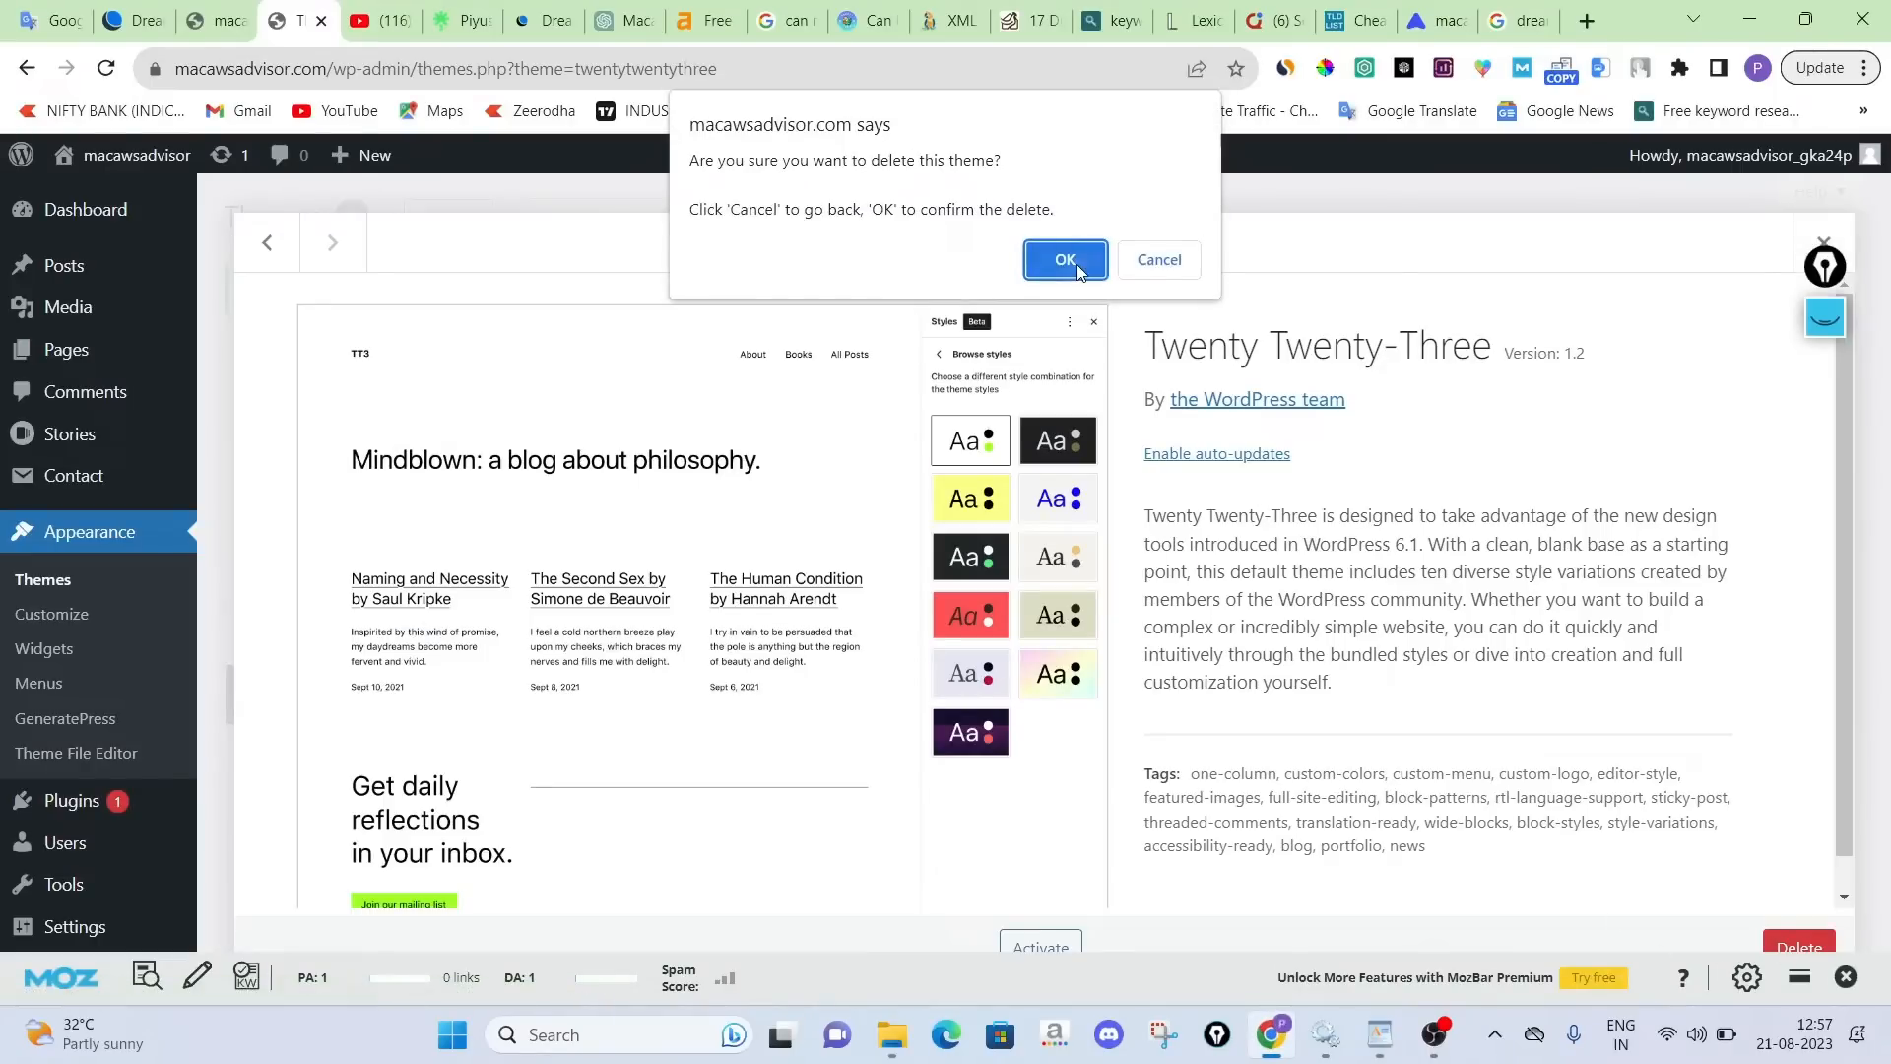
click(1068, 258)
Copy the phrase "can macaws eat watermelon is it beneficial for macaws" from Google Translate and clear the source text
click(222, 20)
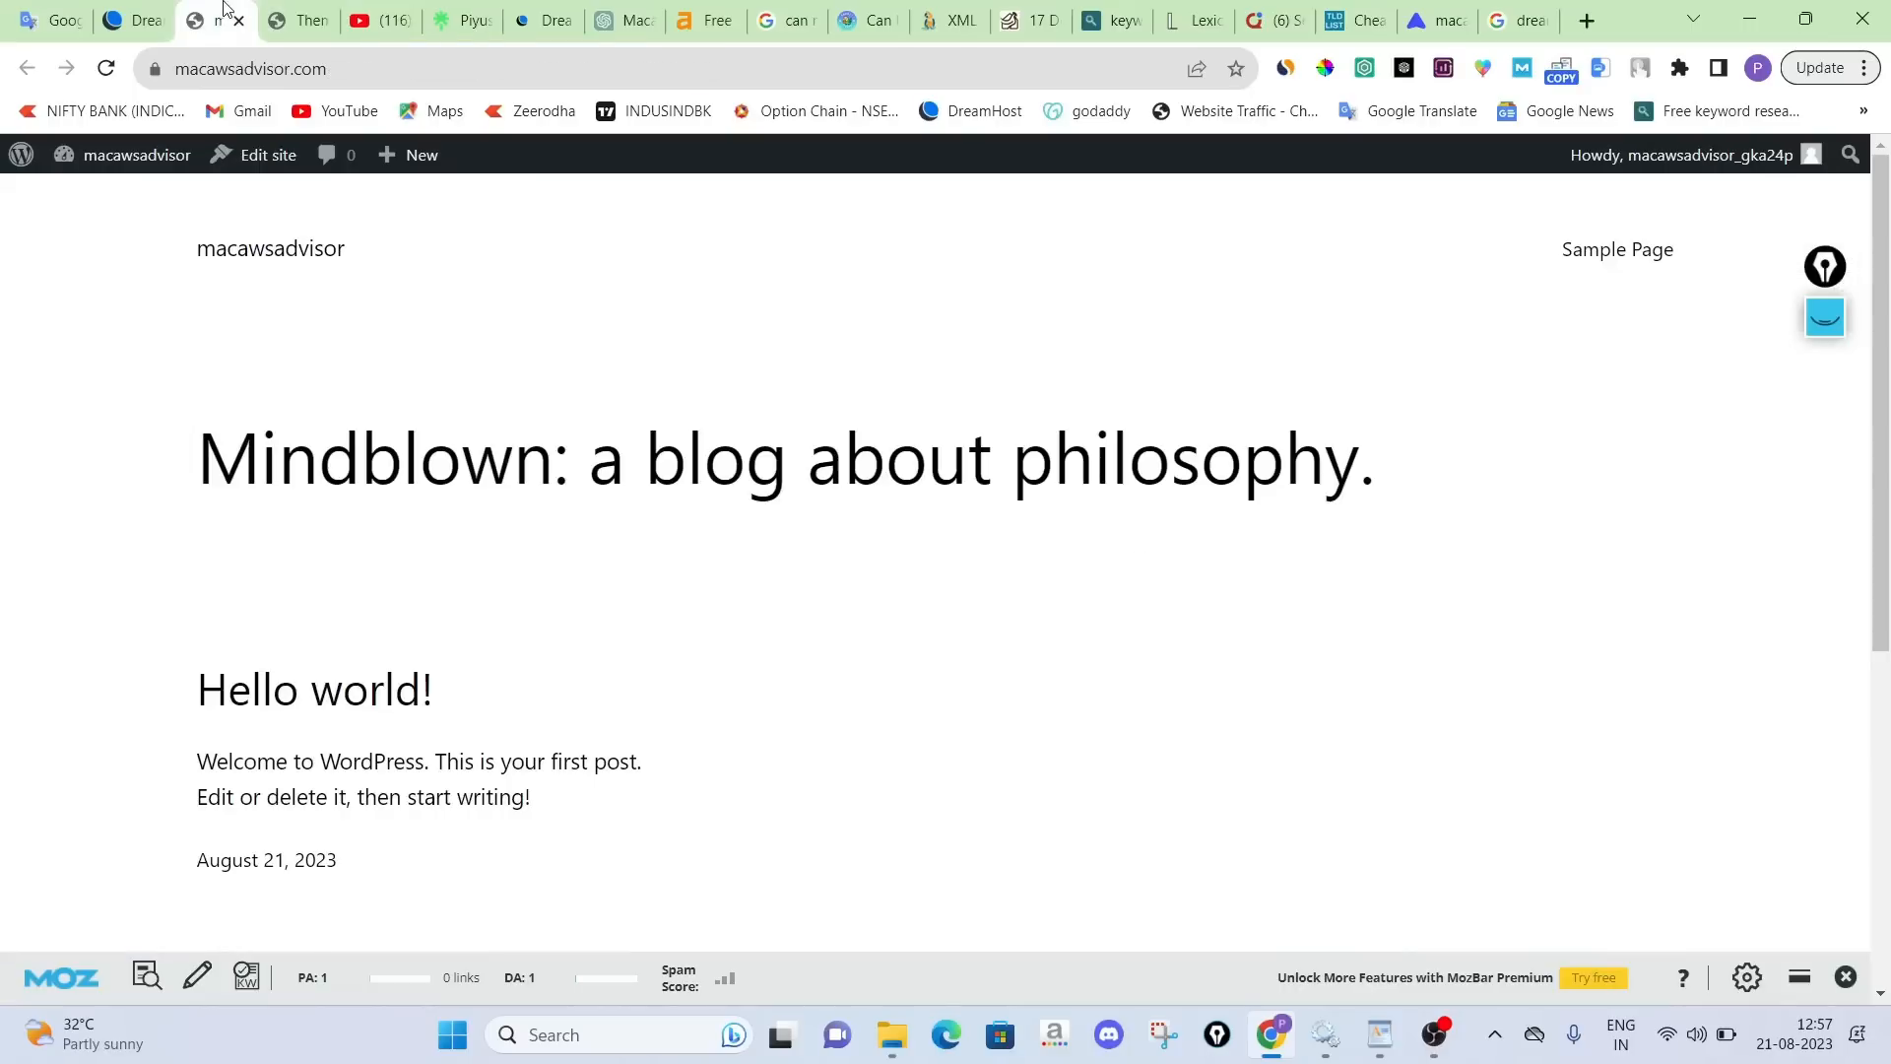
click(57, 20)
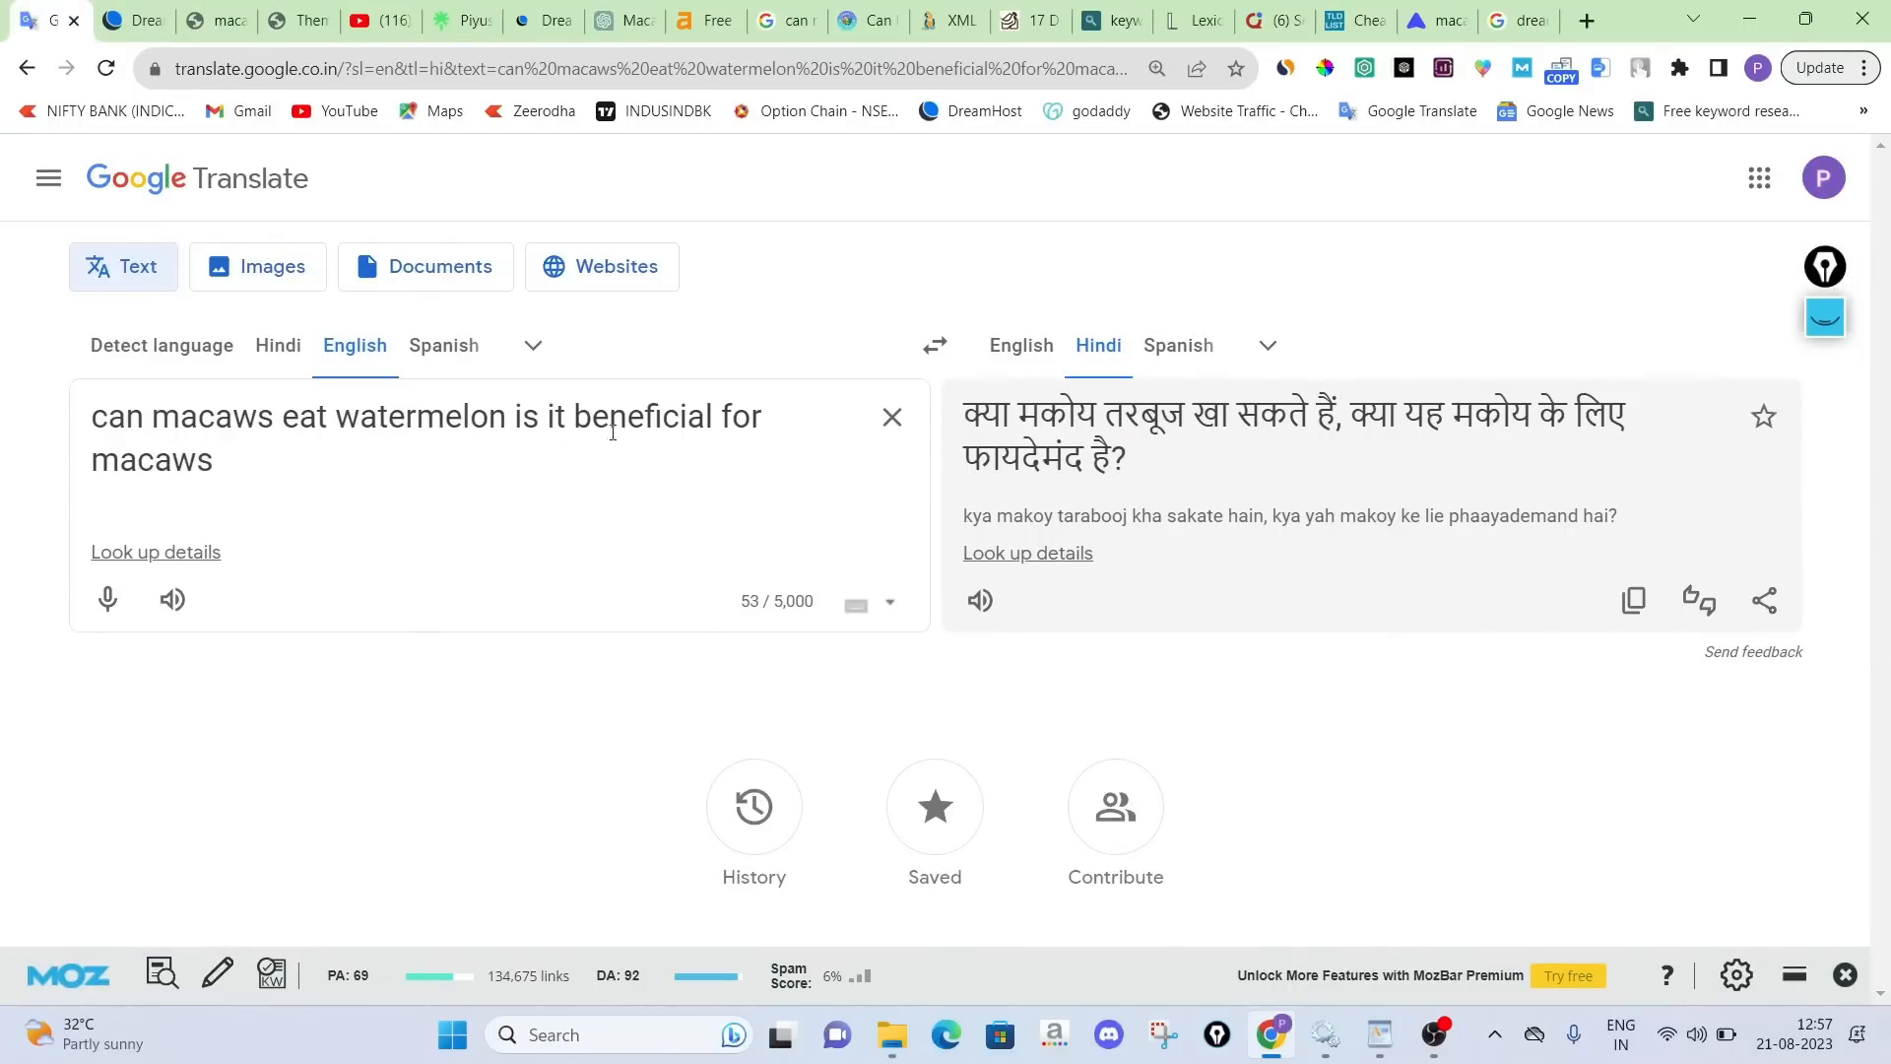
mouse_move(57, 456)
mouse_down()
mouse_move(76, 461)
mouse_move(32, 437)
mouse_up()
key(ctrl+c)
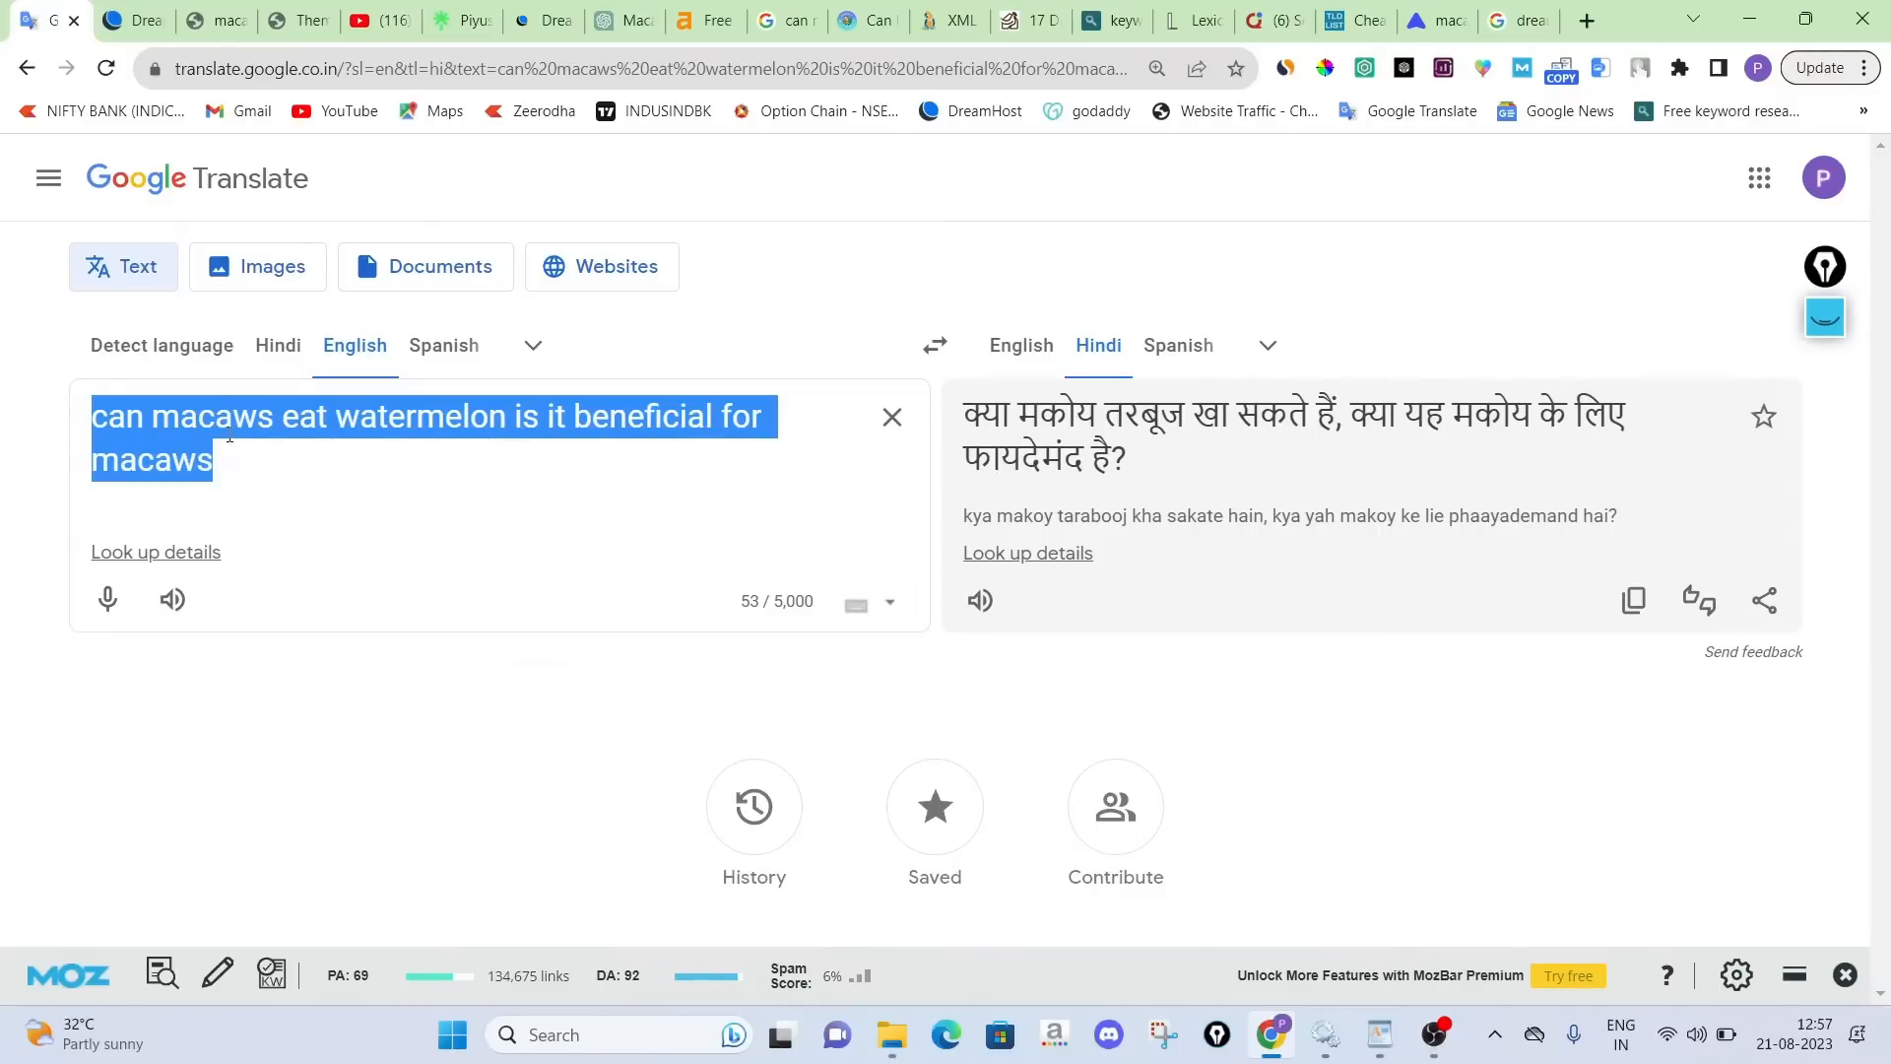
key(BackSpace)
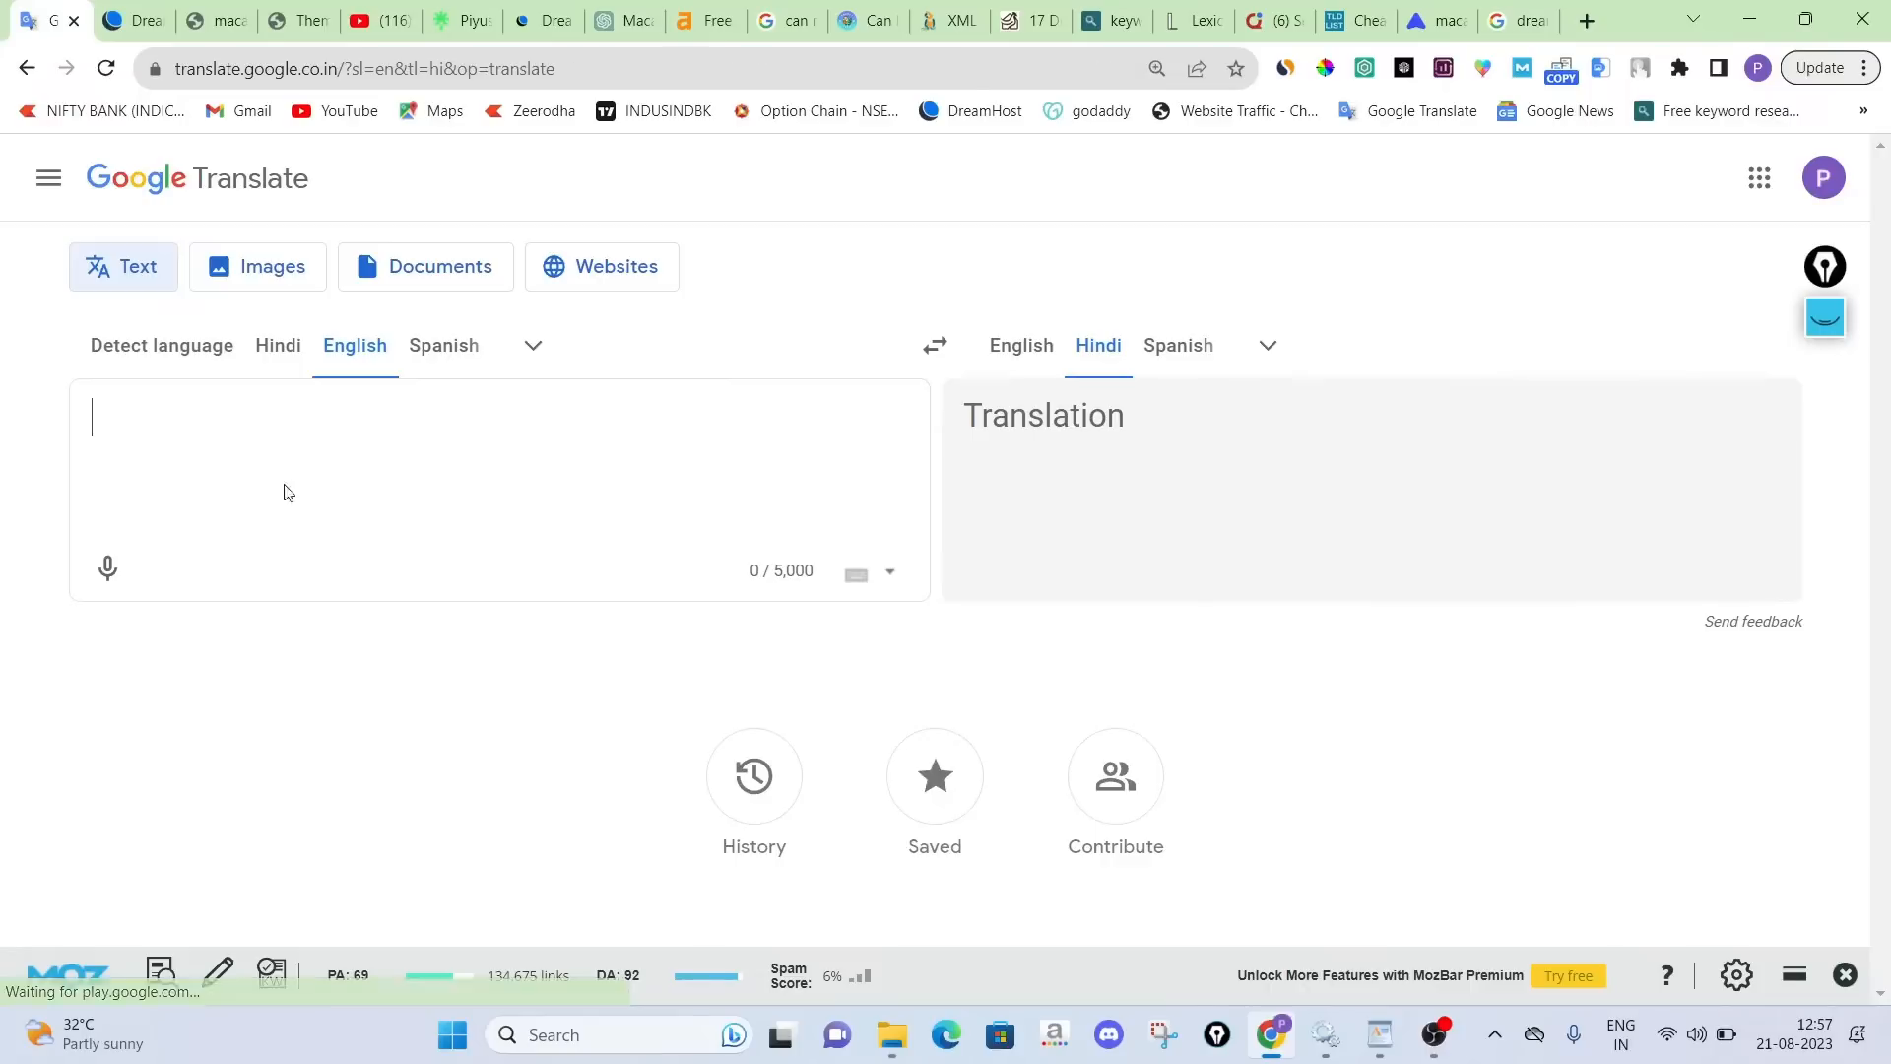
Close the Linktree tab and the tab beside it, and go to the ChatGPT conversation about macaws and watermelon
click(483, 12)
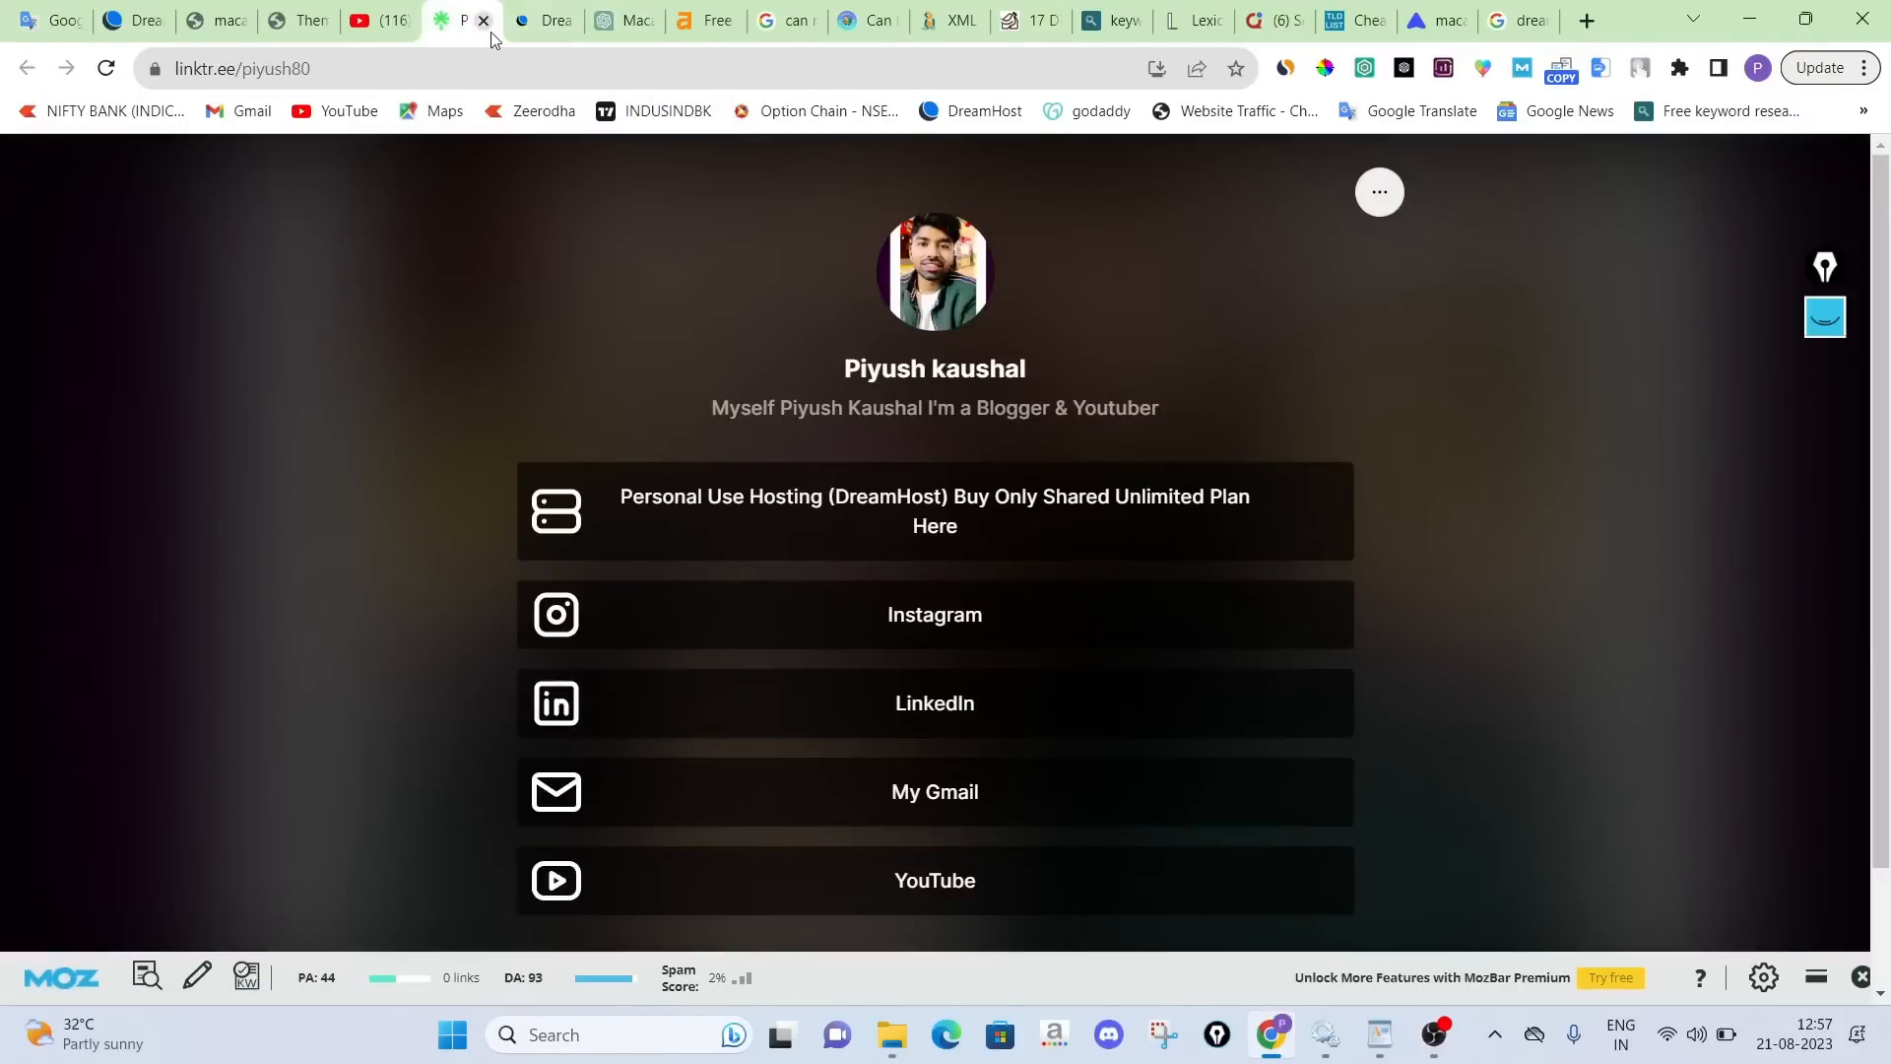
click(483, 19)
click(484, 19)
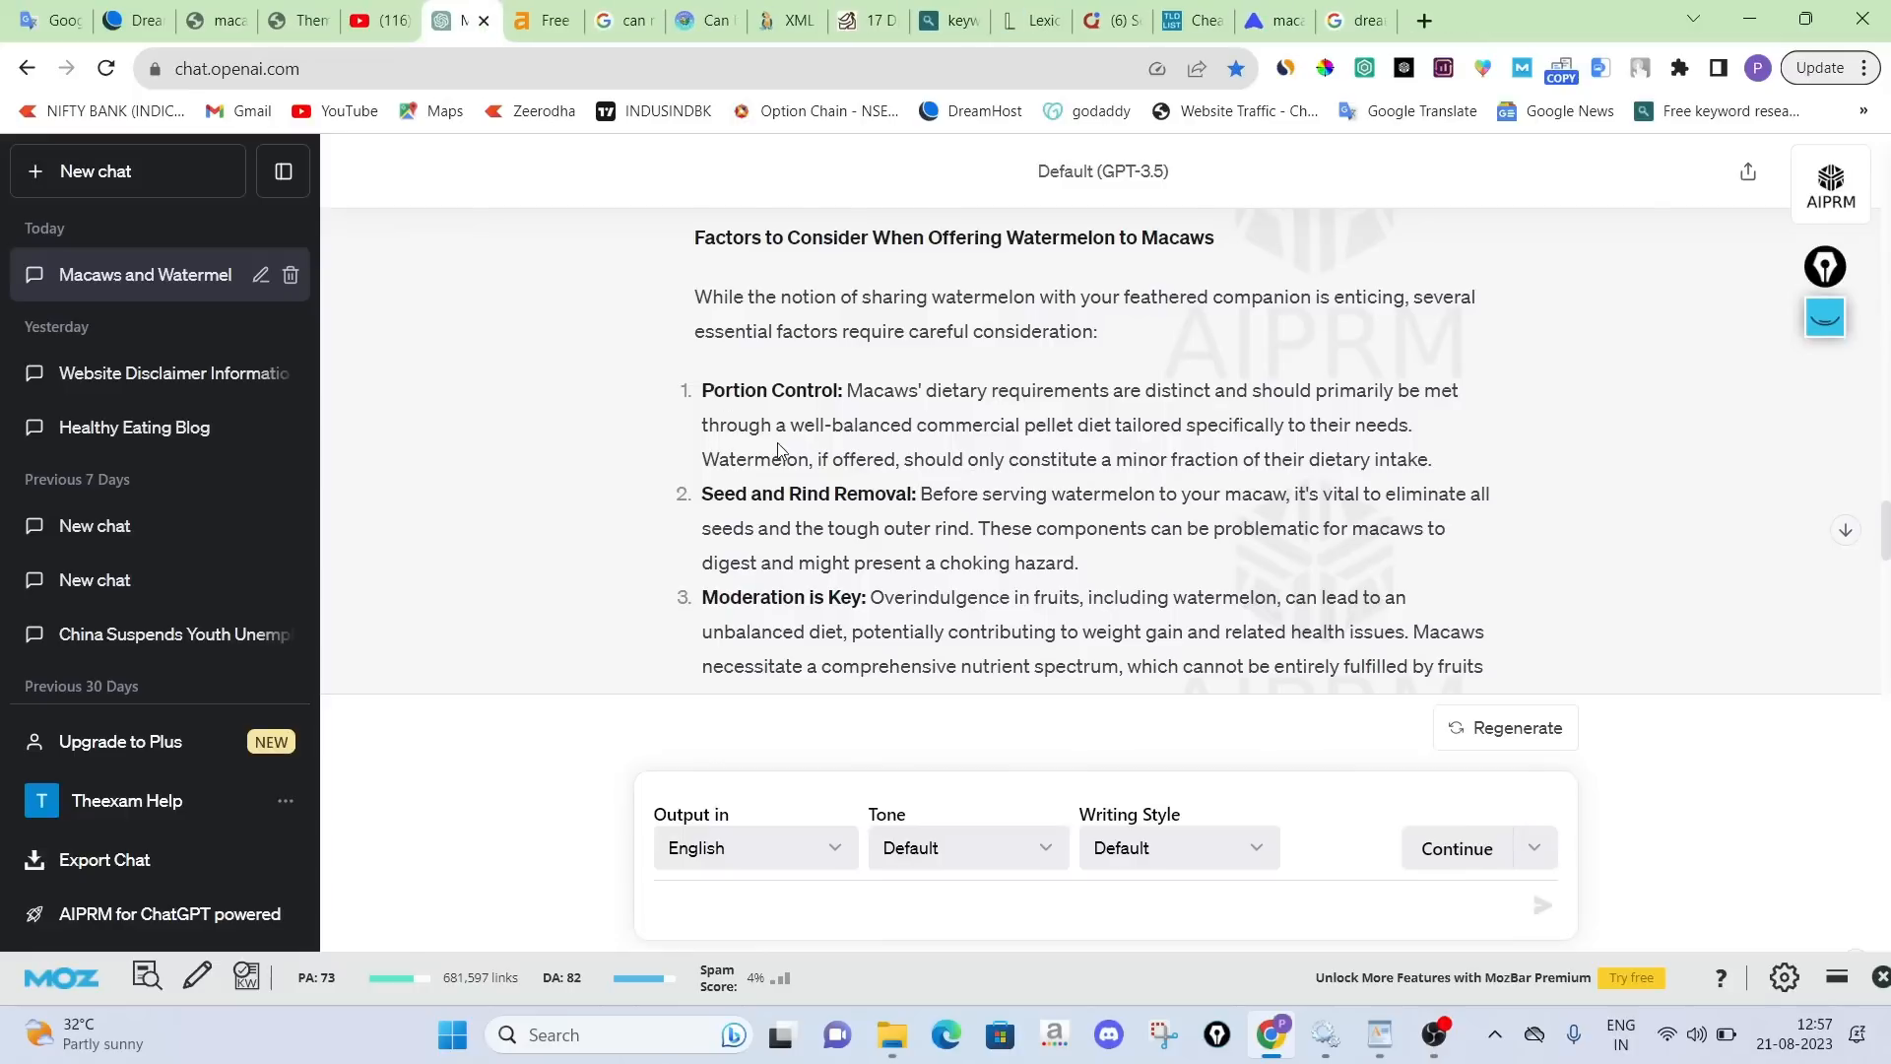
scroll(784, 453, up, 3)
scroll(843, 453, down, 5)
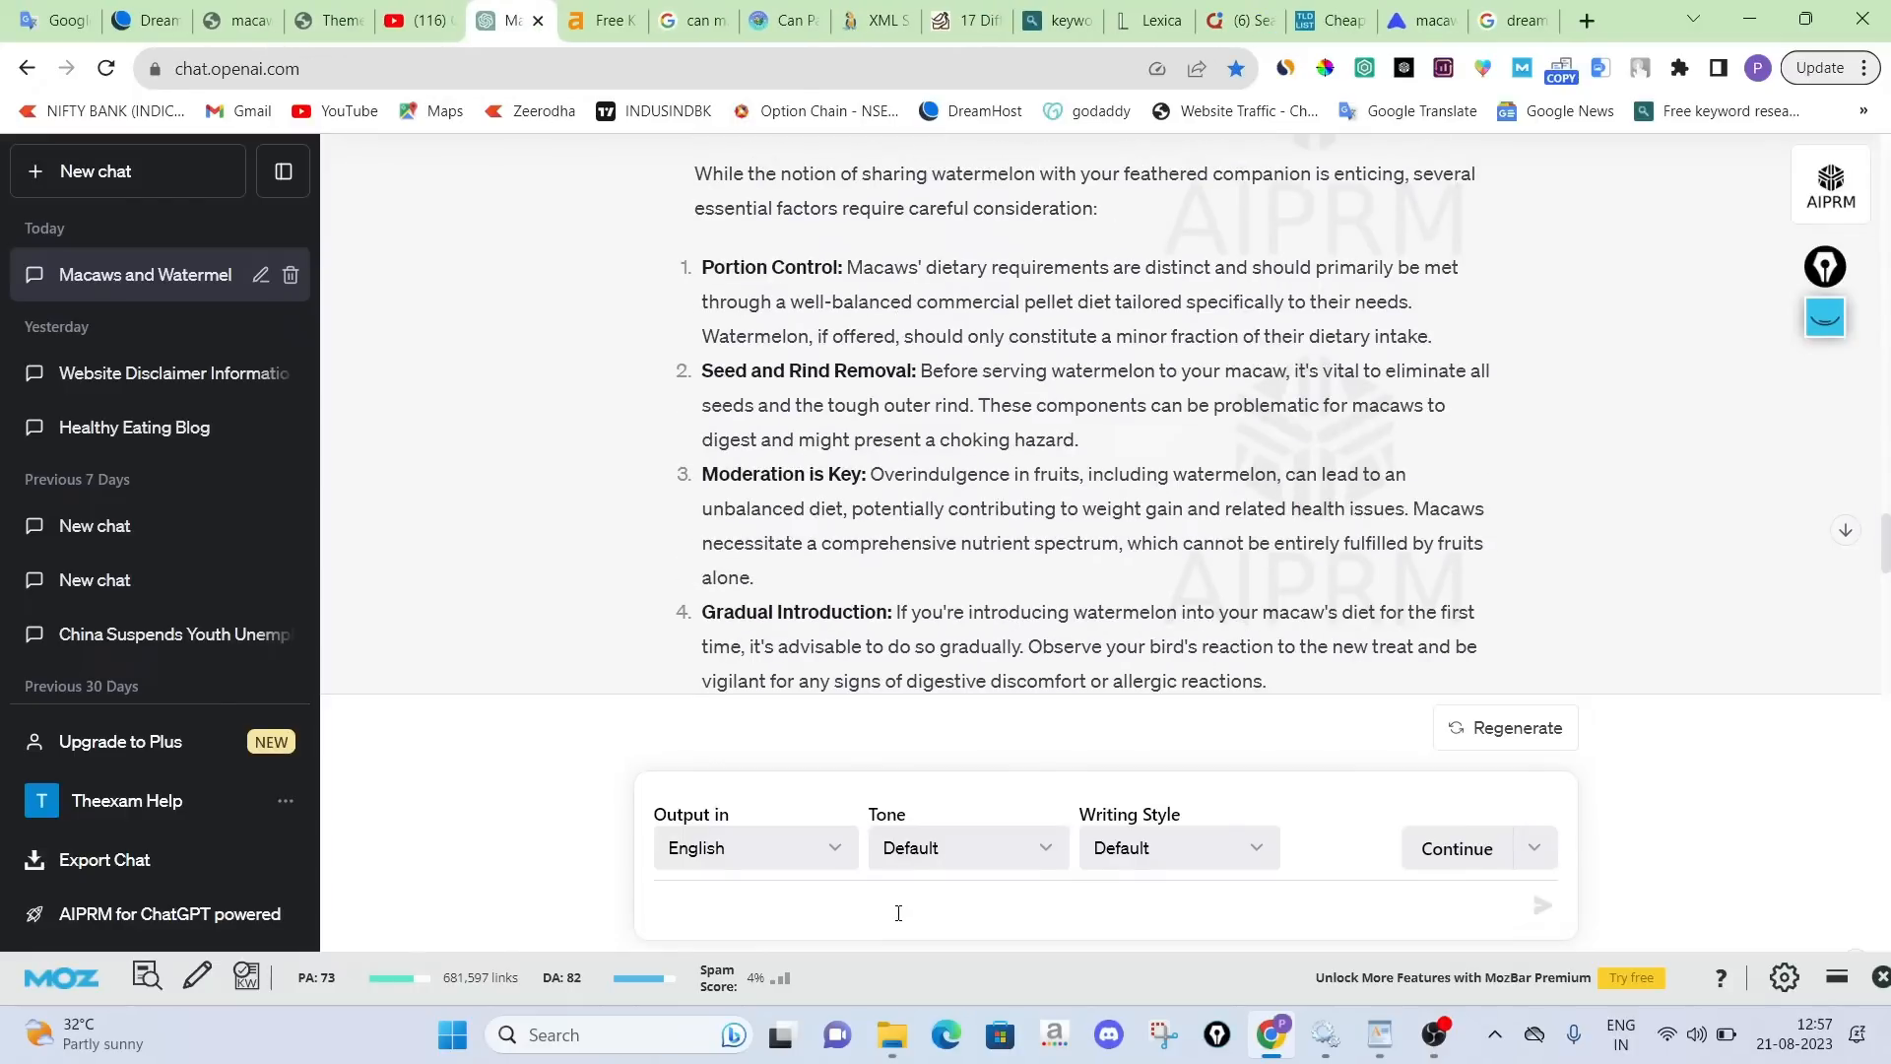
Paste the copied phrase into the ChatGPT prompt, prefix it with "write seo friendly article about this", and submit it
key(ctrl+v)
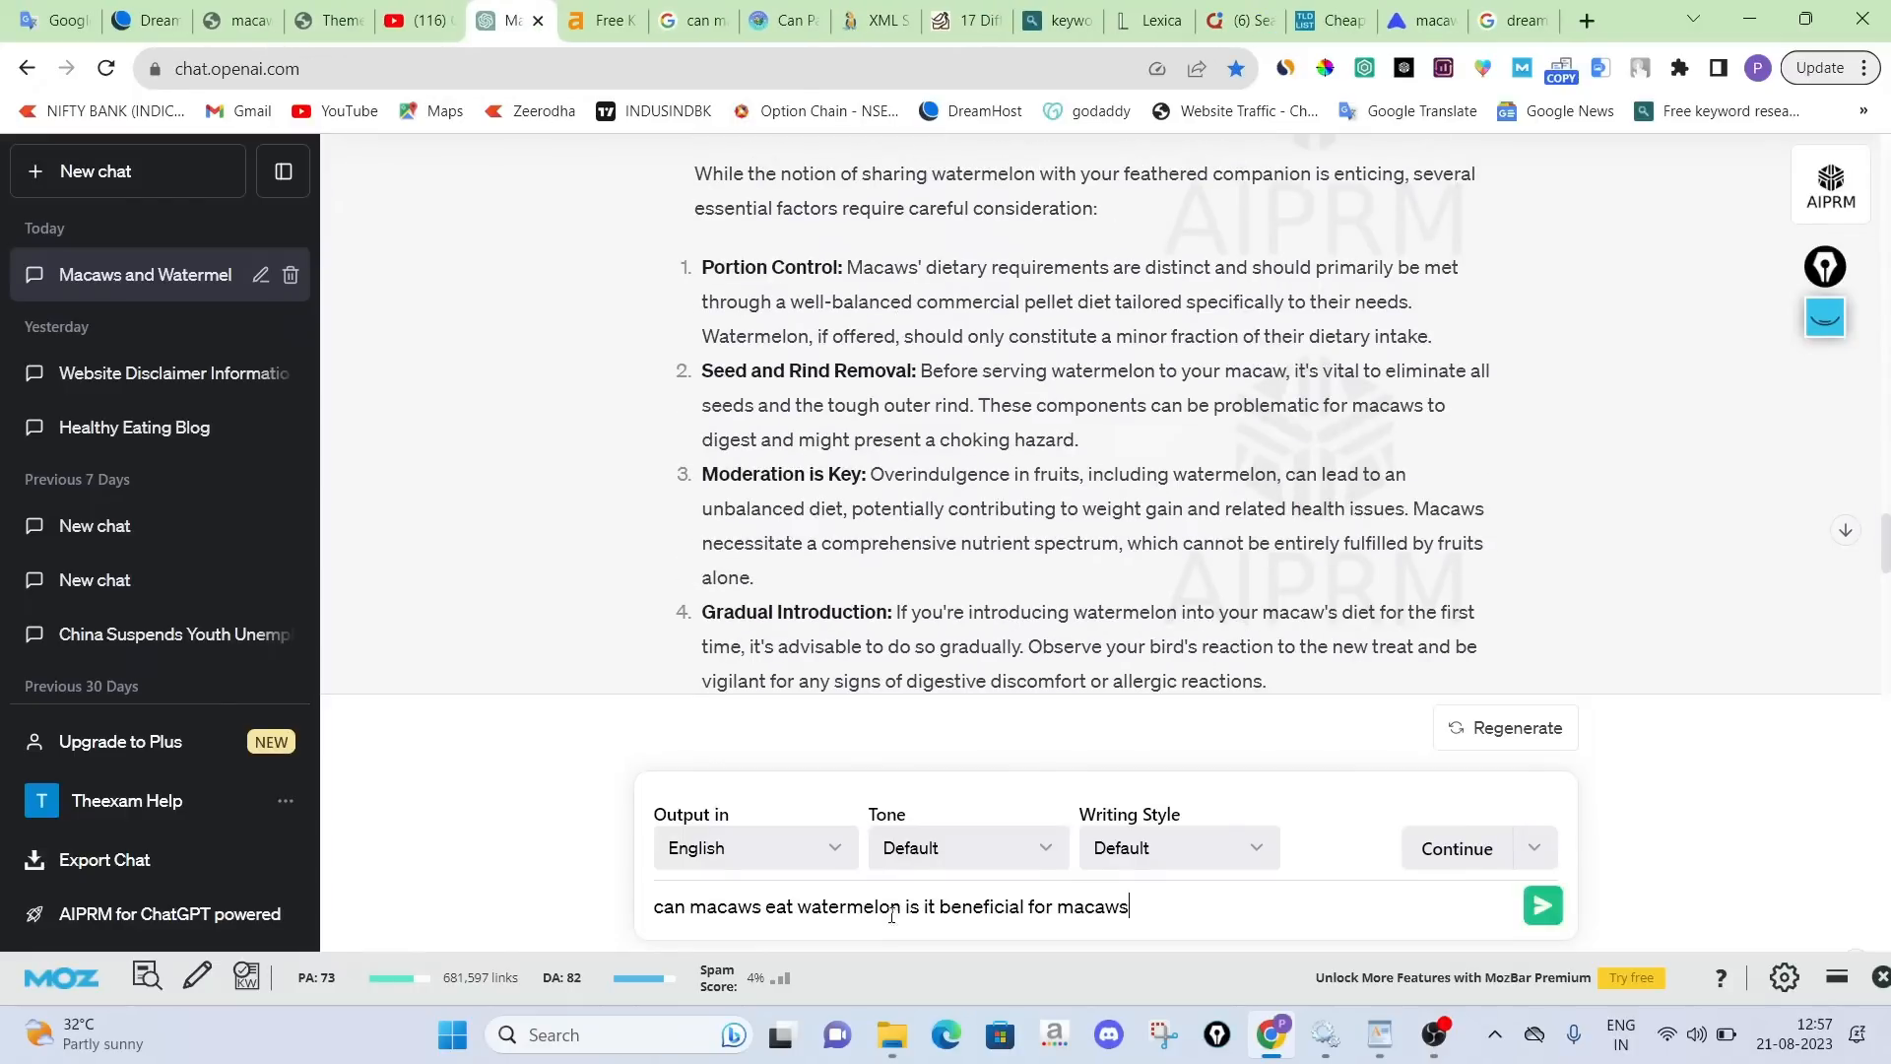
click(655, 905)
text(write )
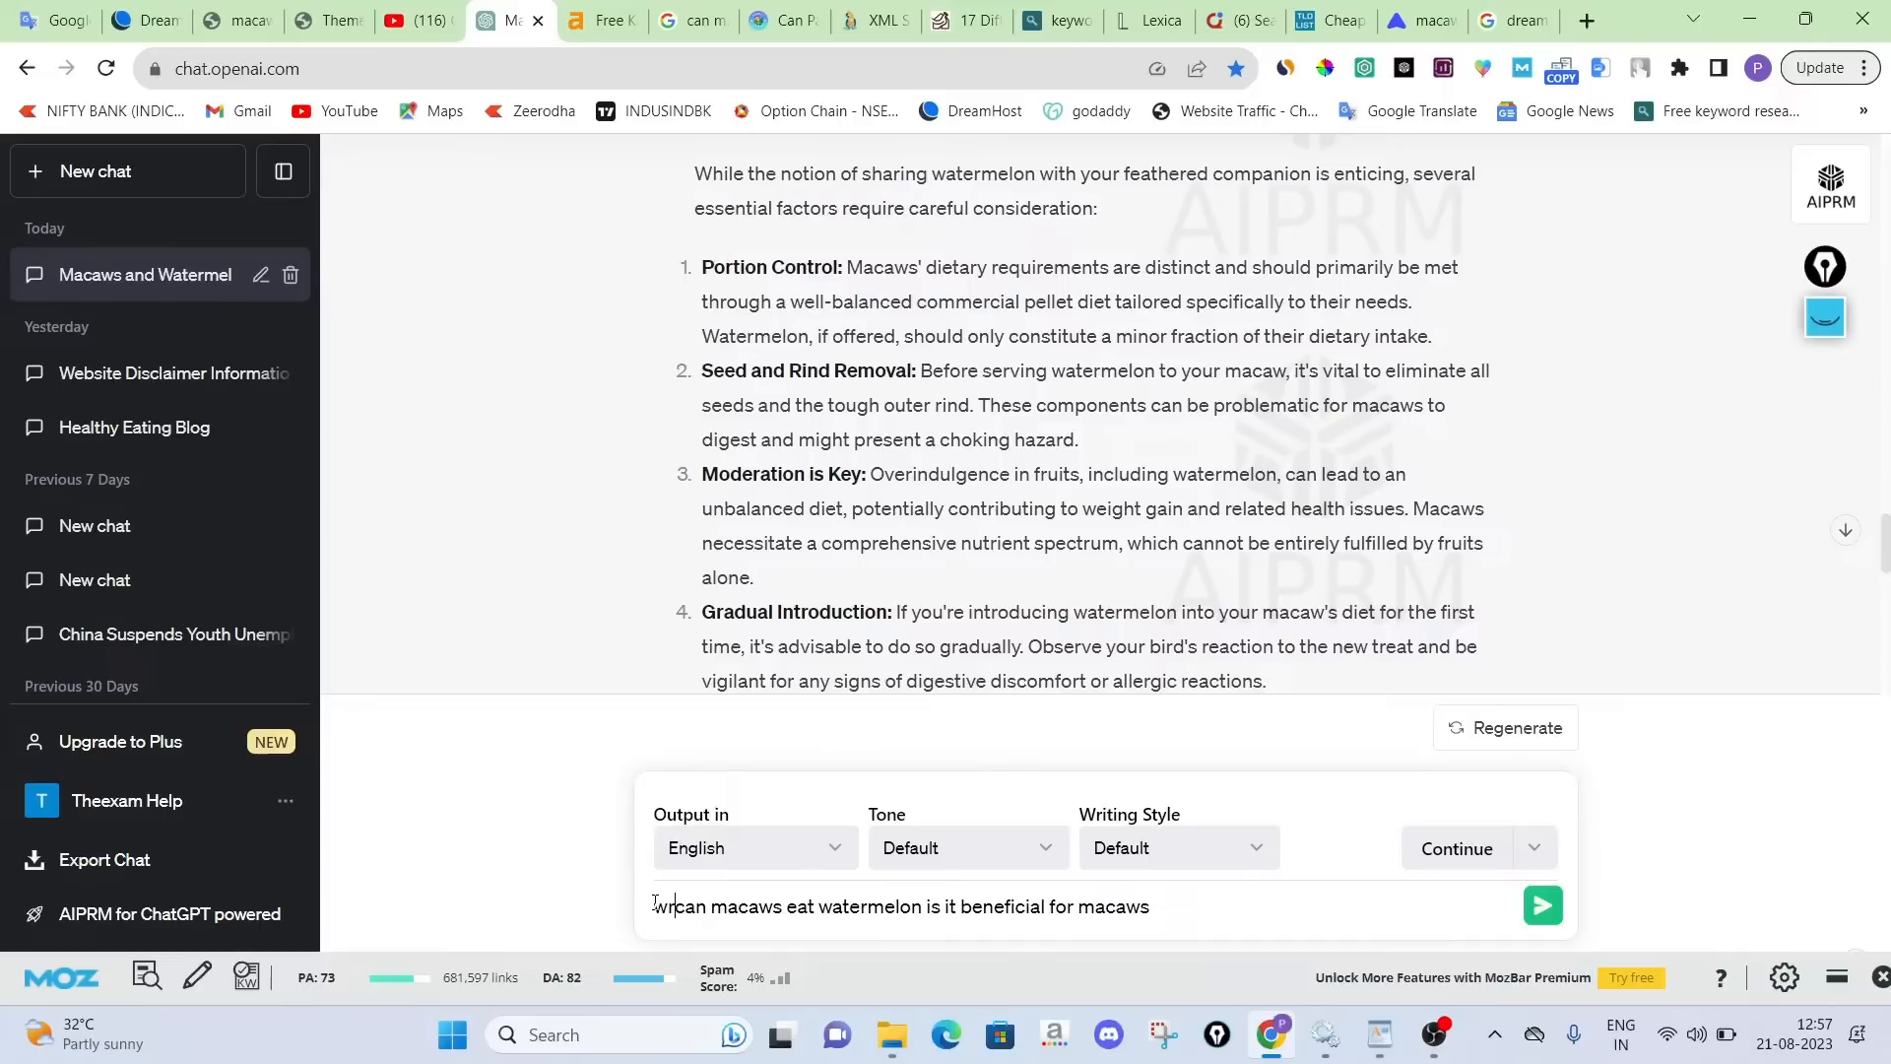
text(seo friendl)
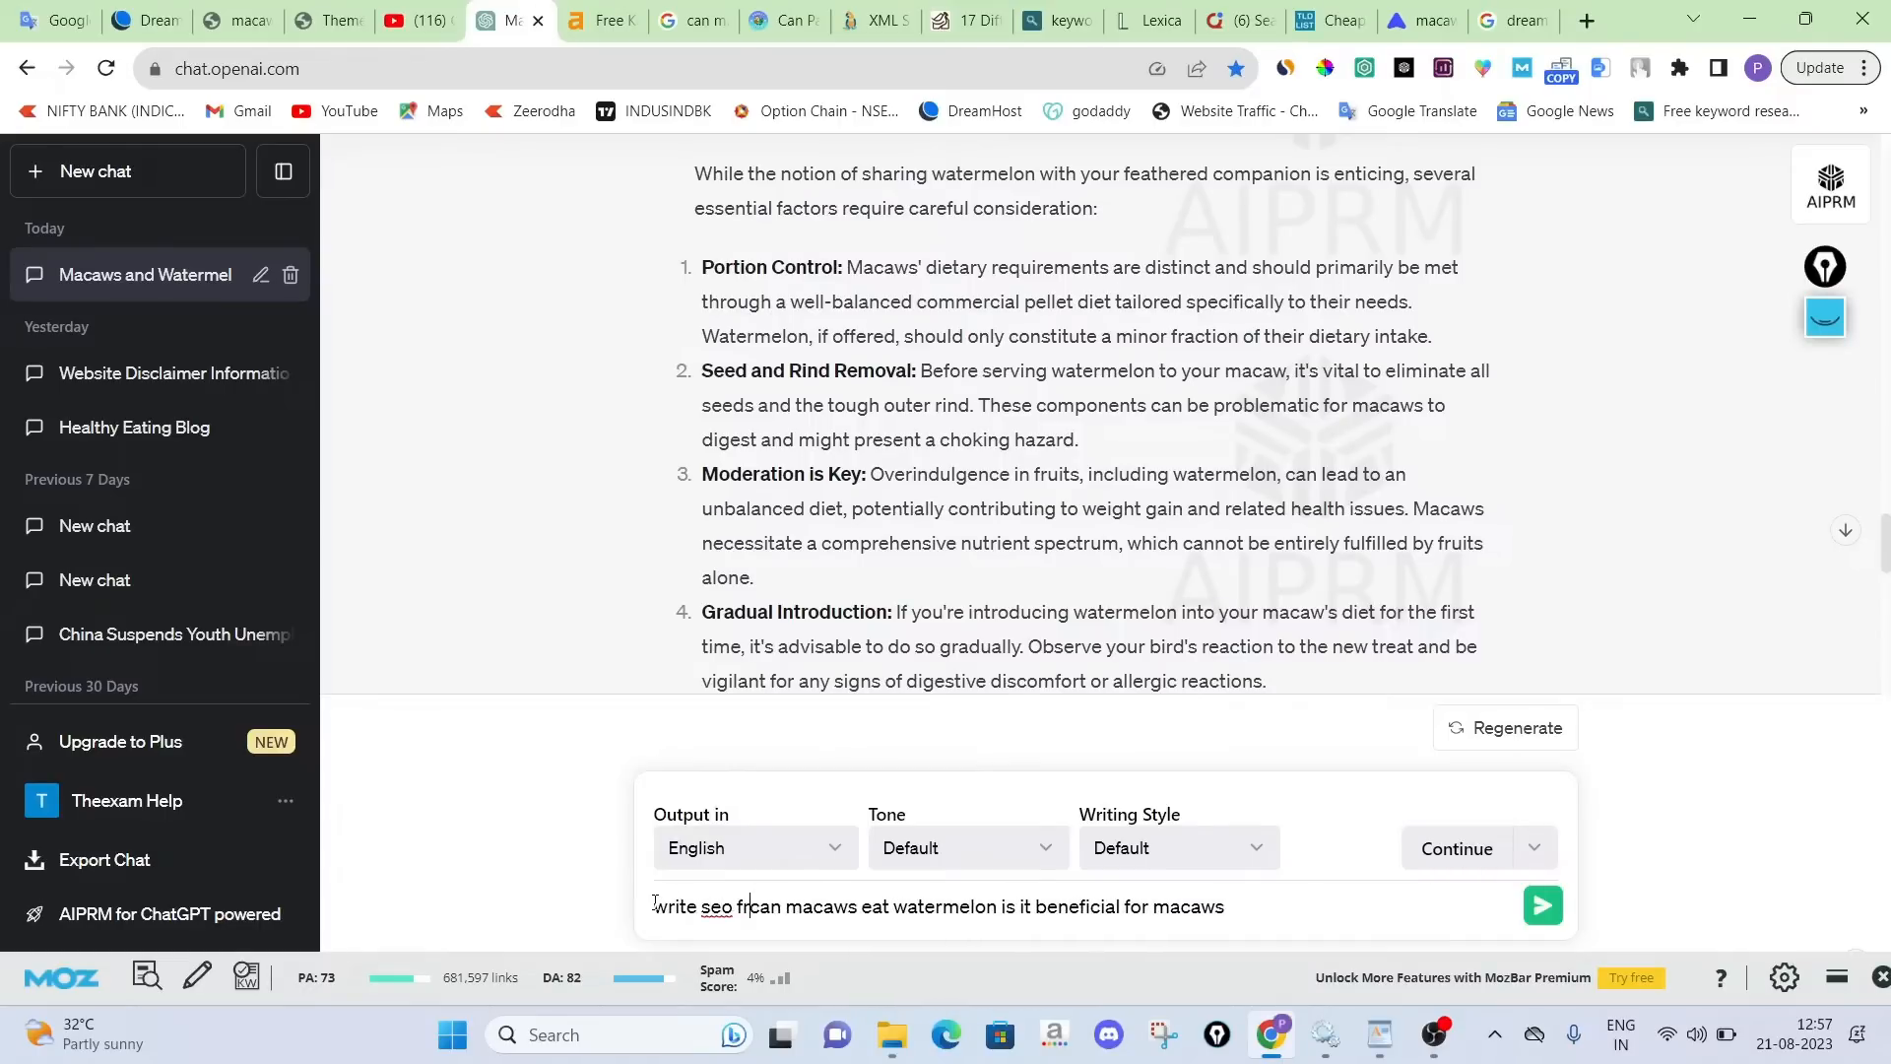
text(y)
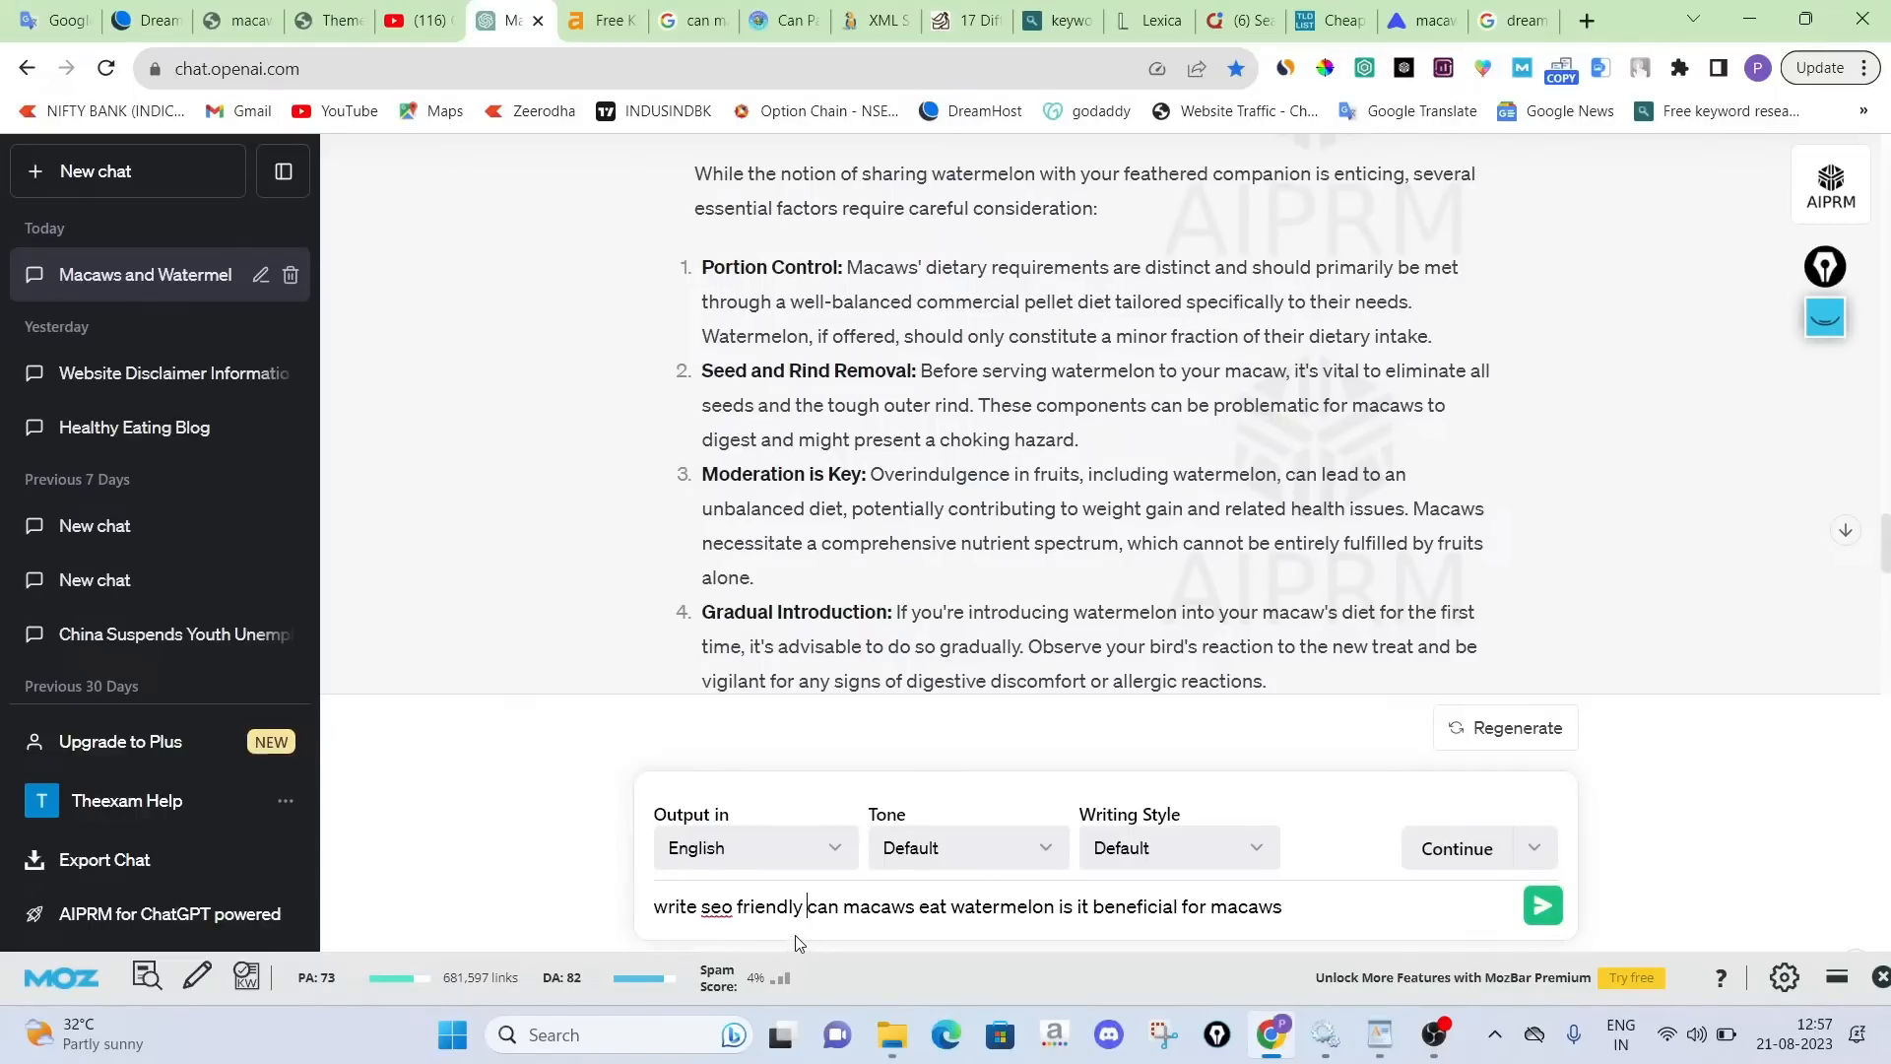
text(articl)
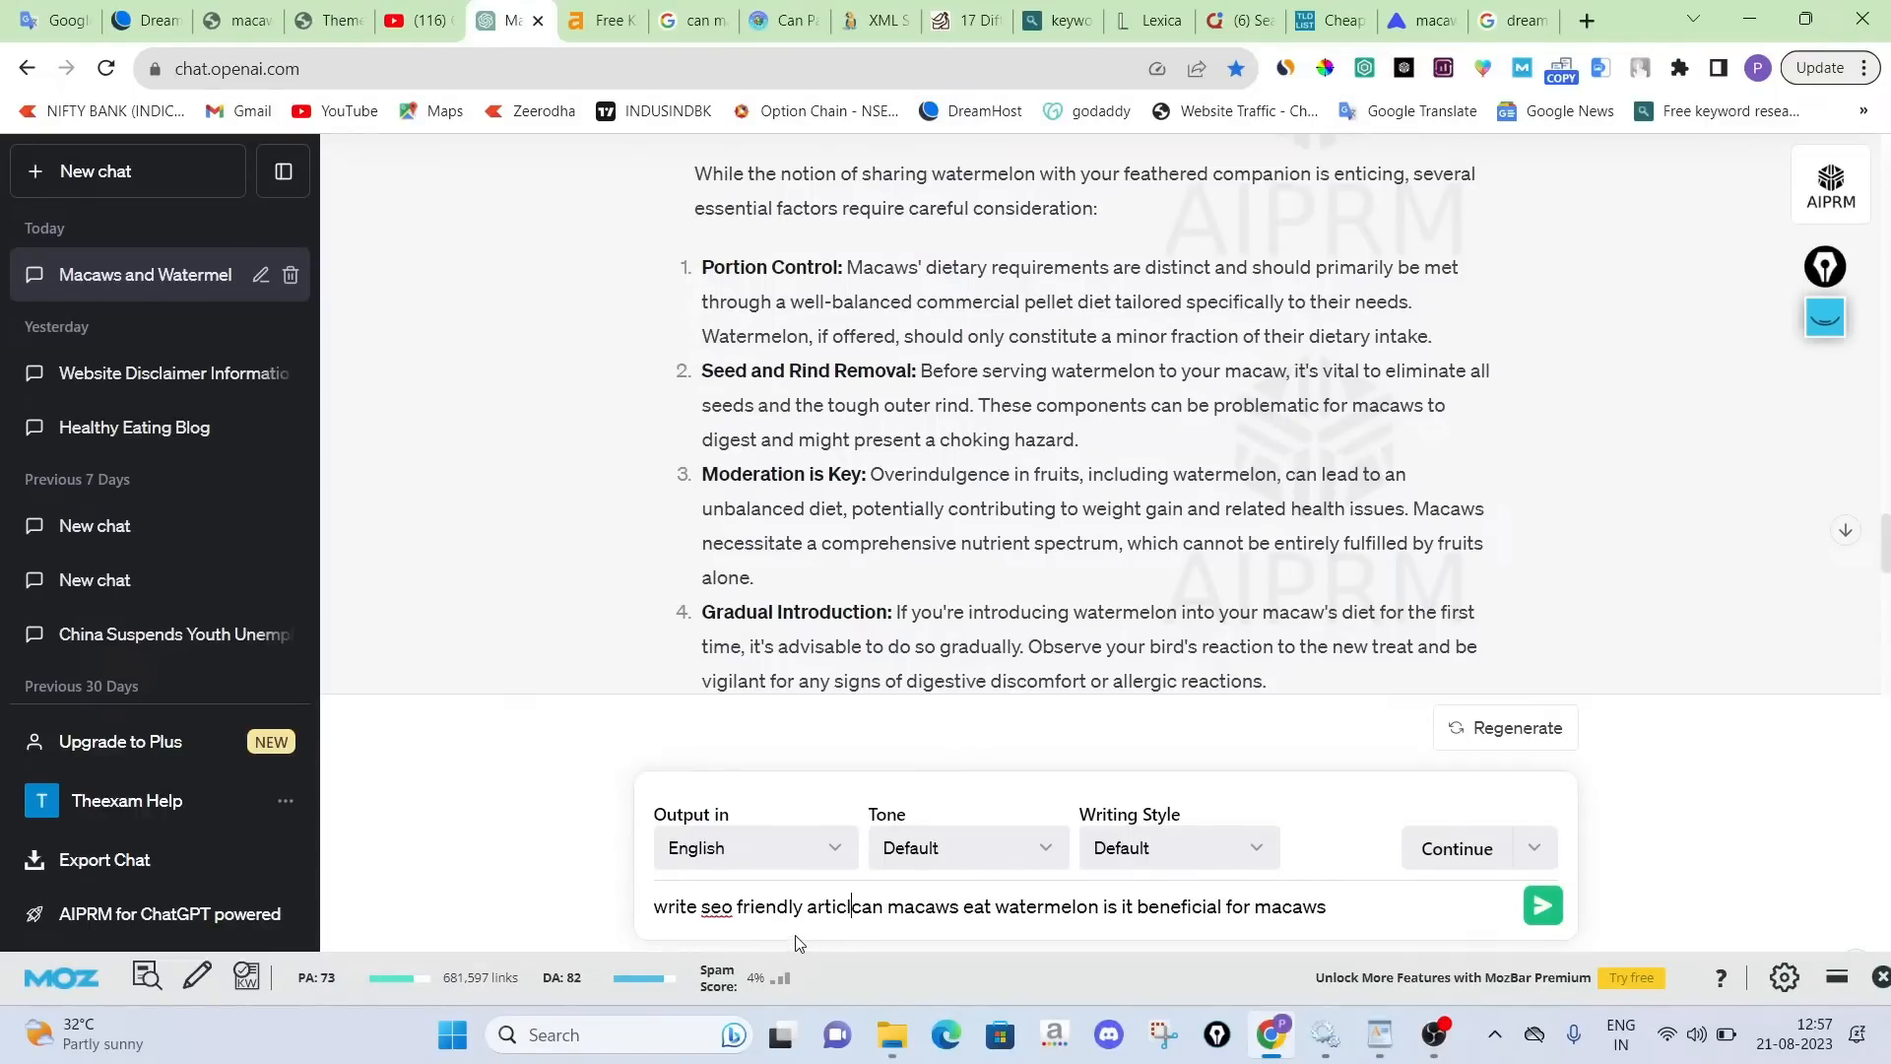
text(e abou)
text(t this)
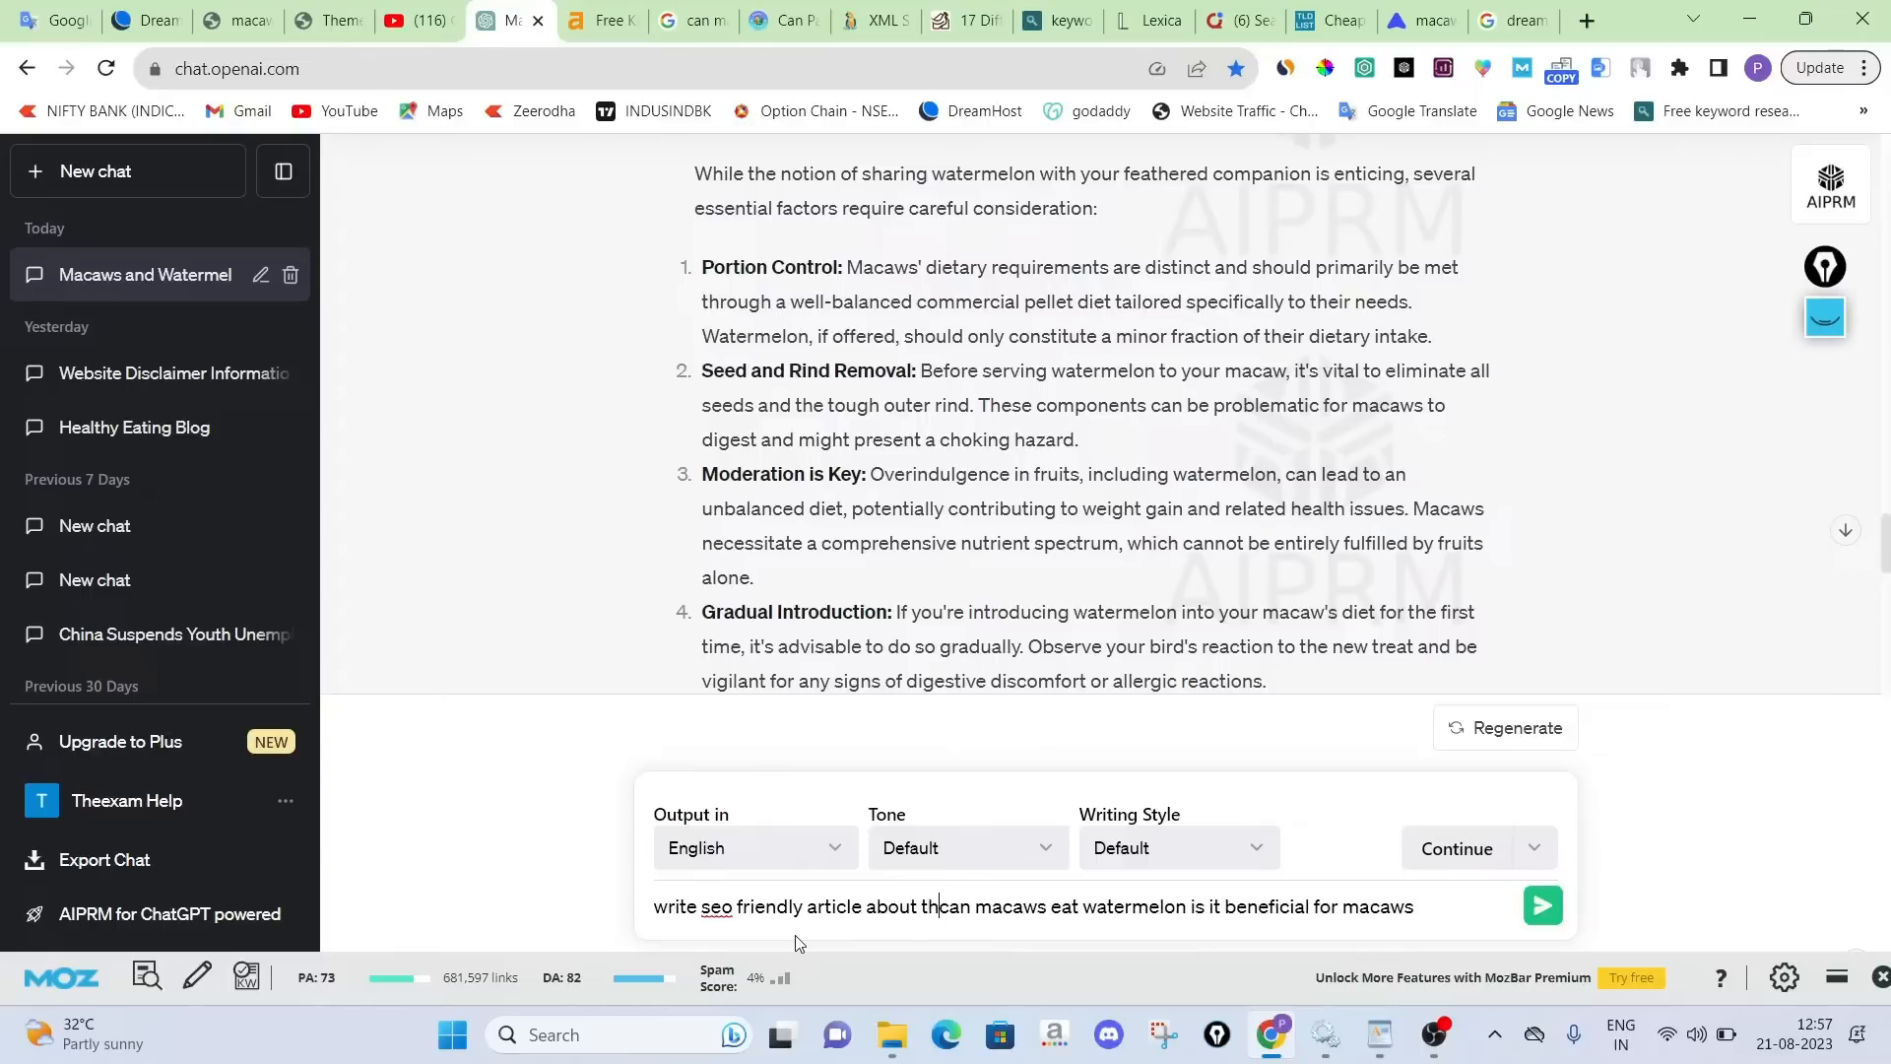
key(Return)
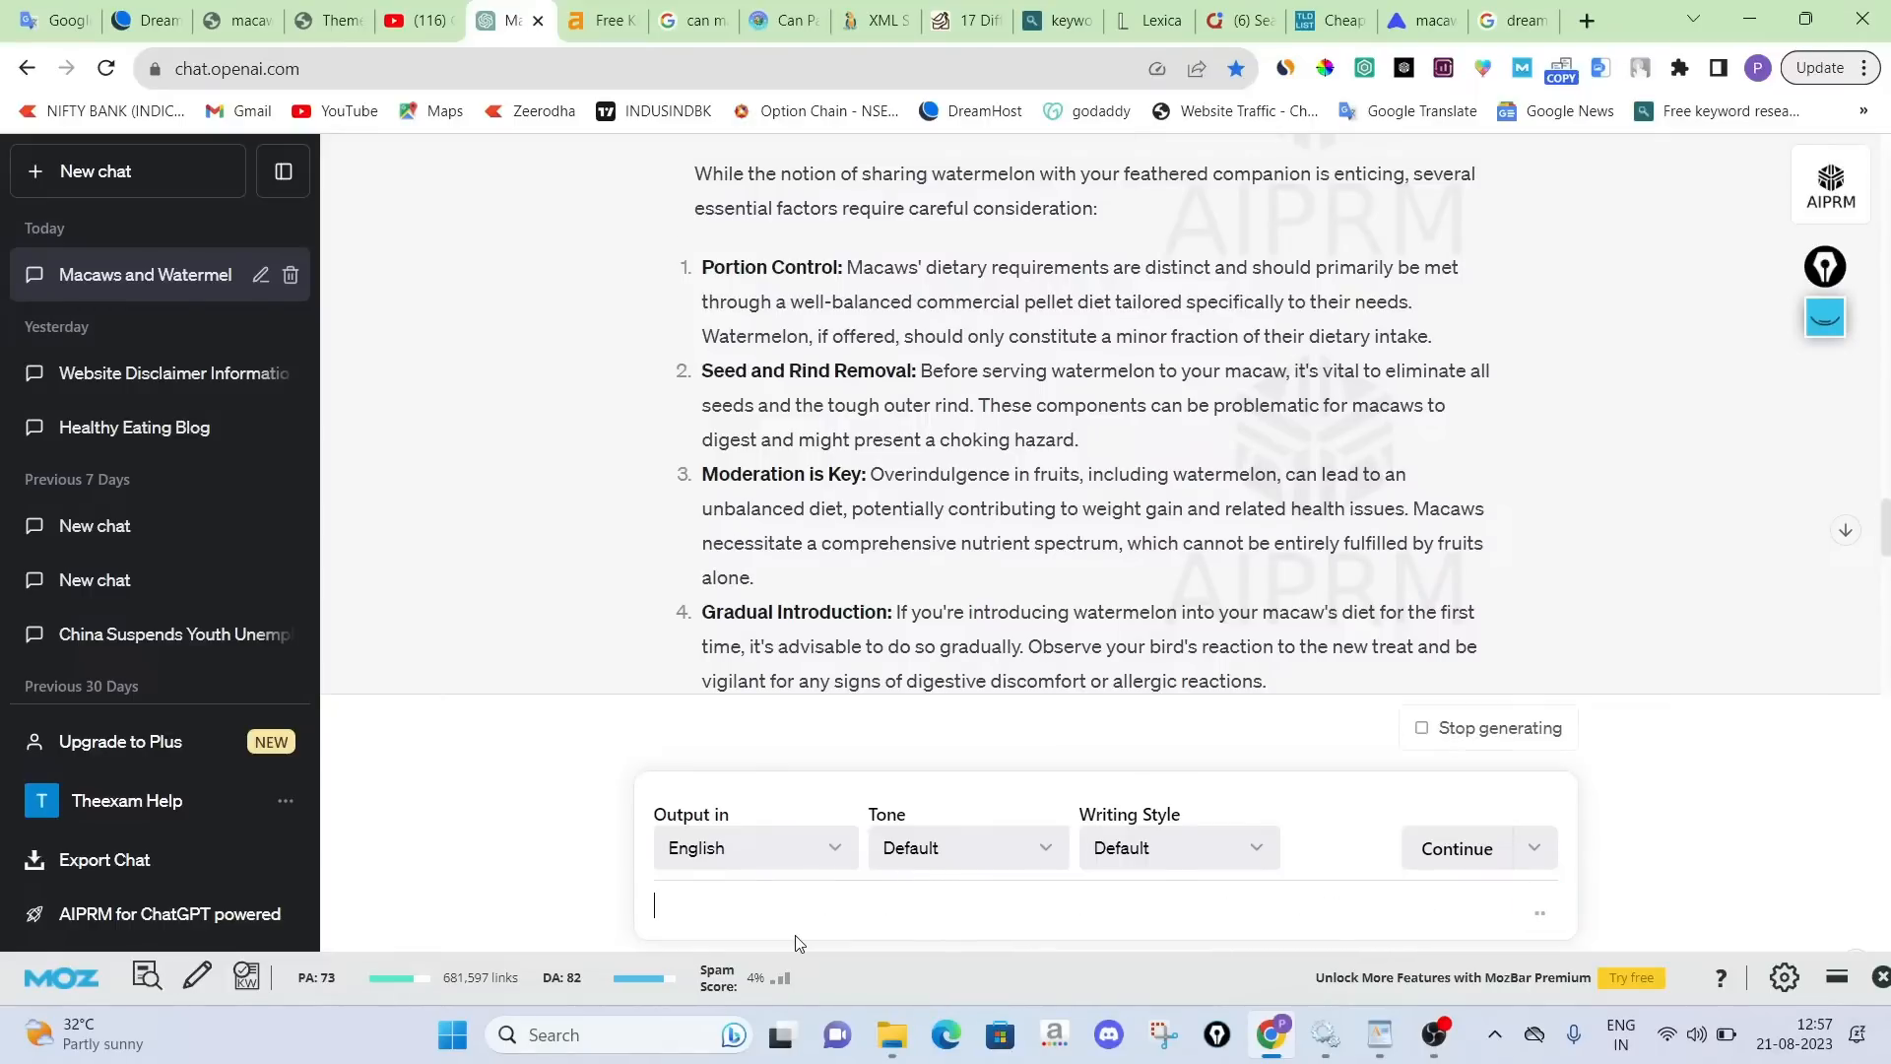
Read through the generated watermelon article from its title to the conclusion
scroll(1808, 514, down, 1)
scroll(1840, 530, down, 10)
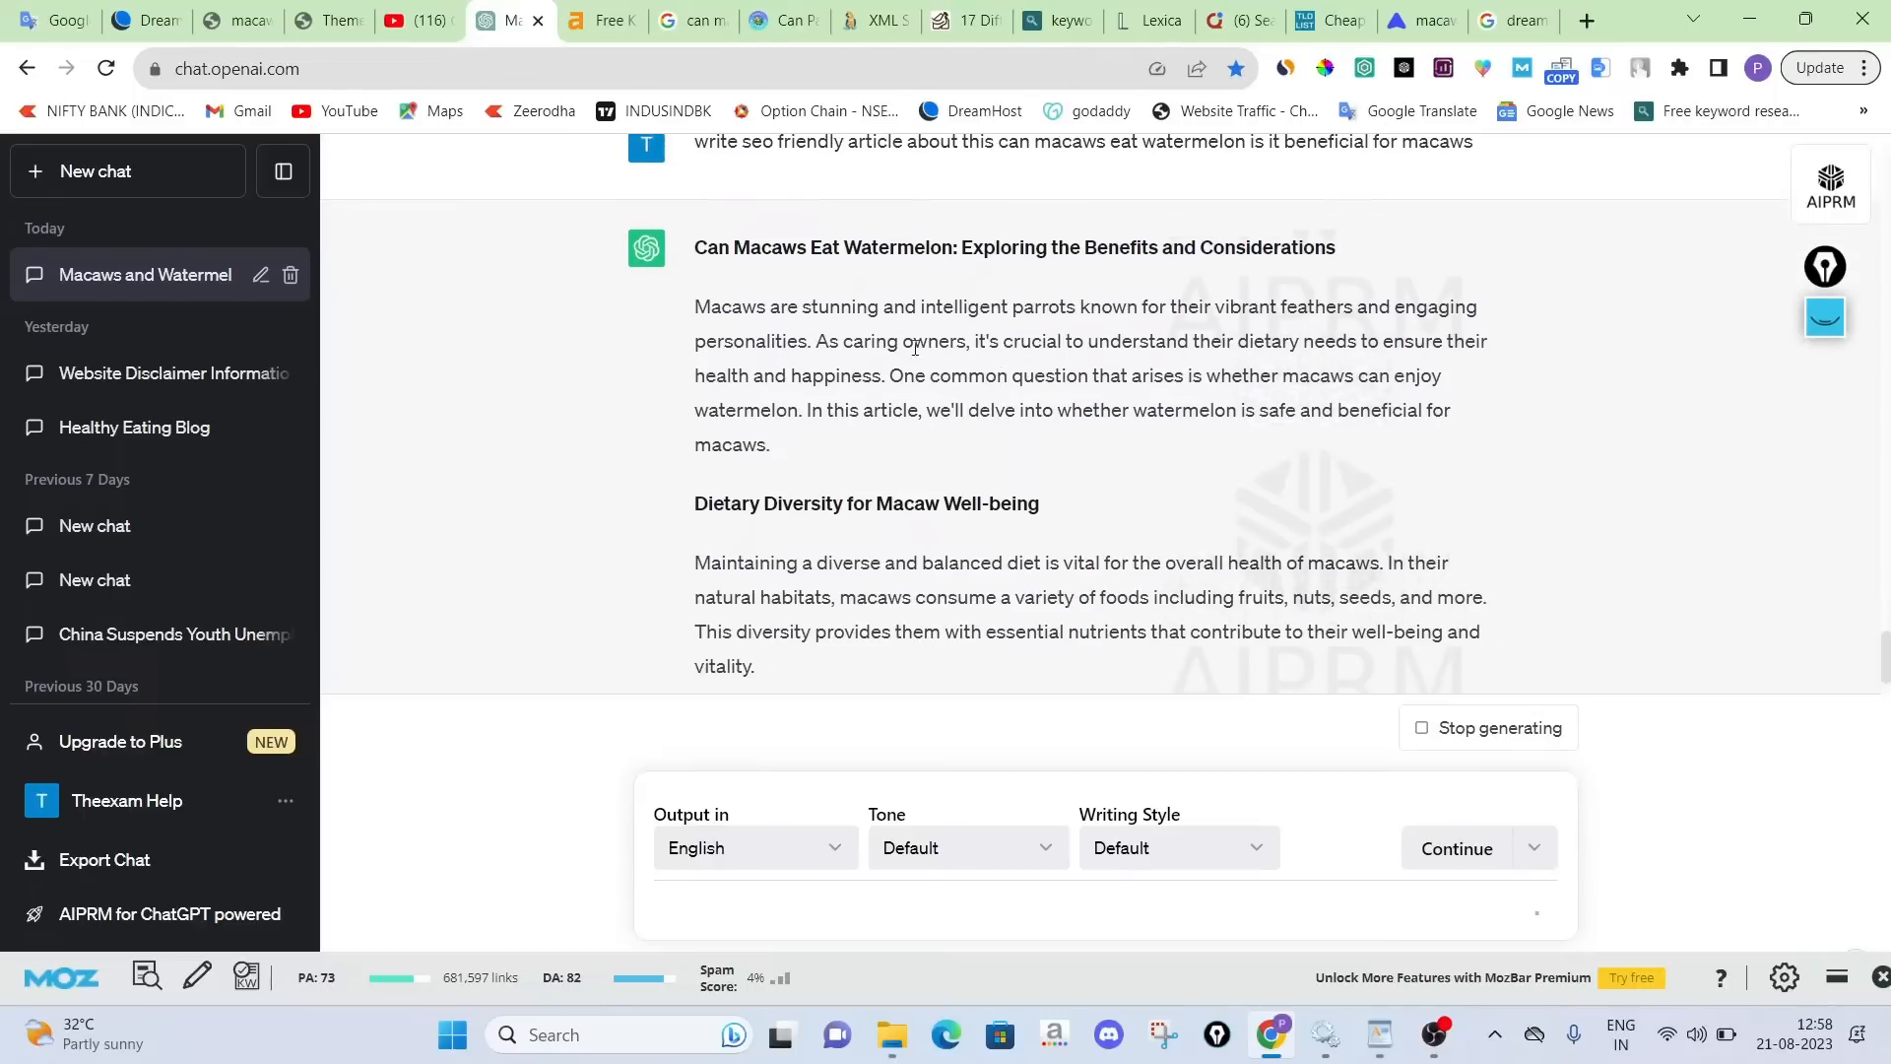
scroll(964, 508, up, 3)
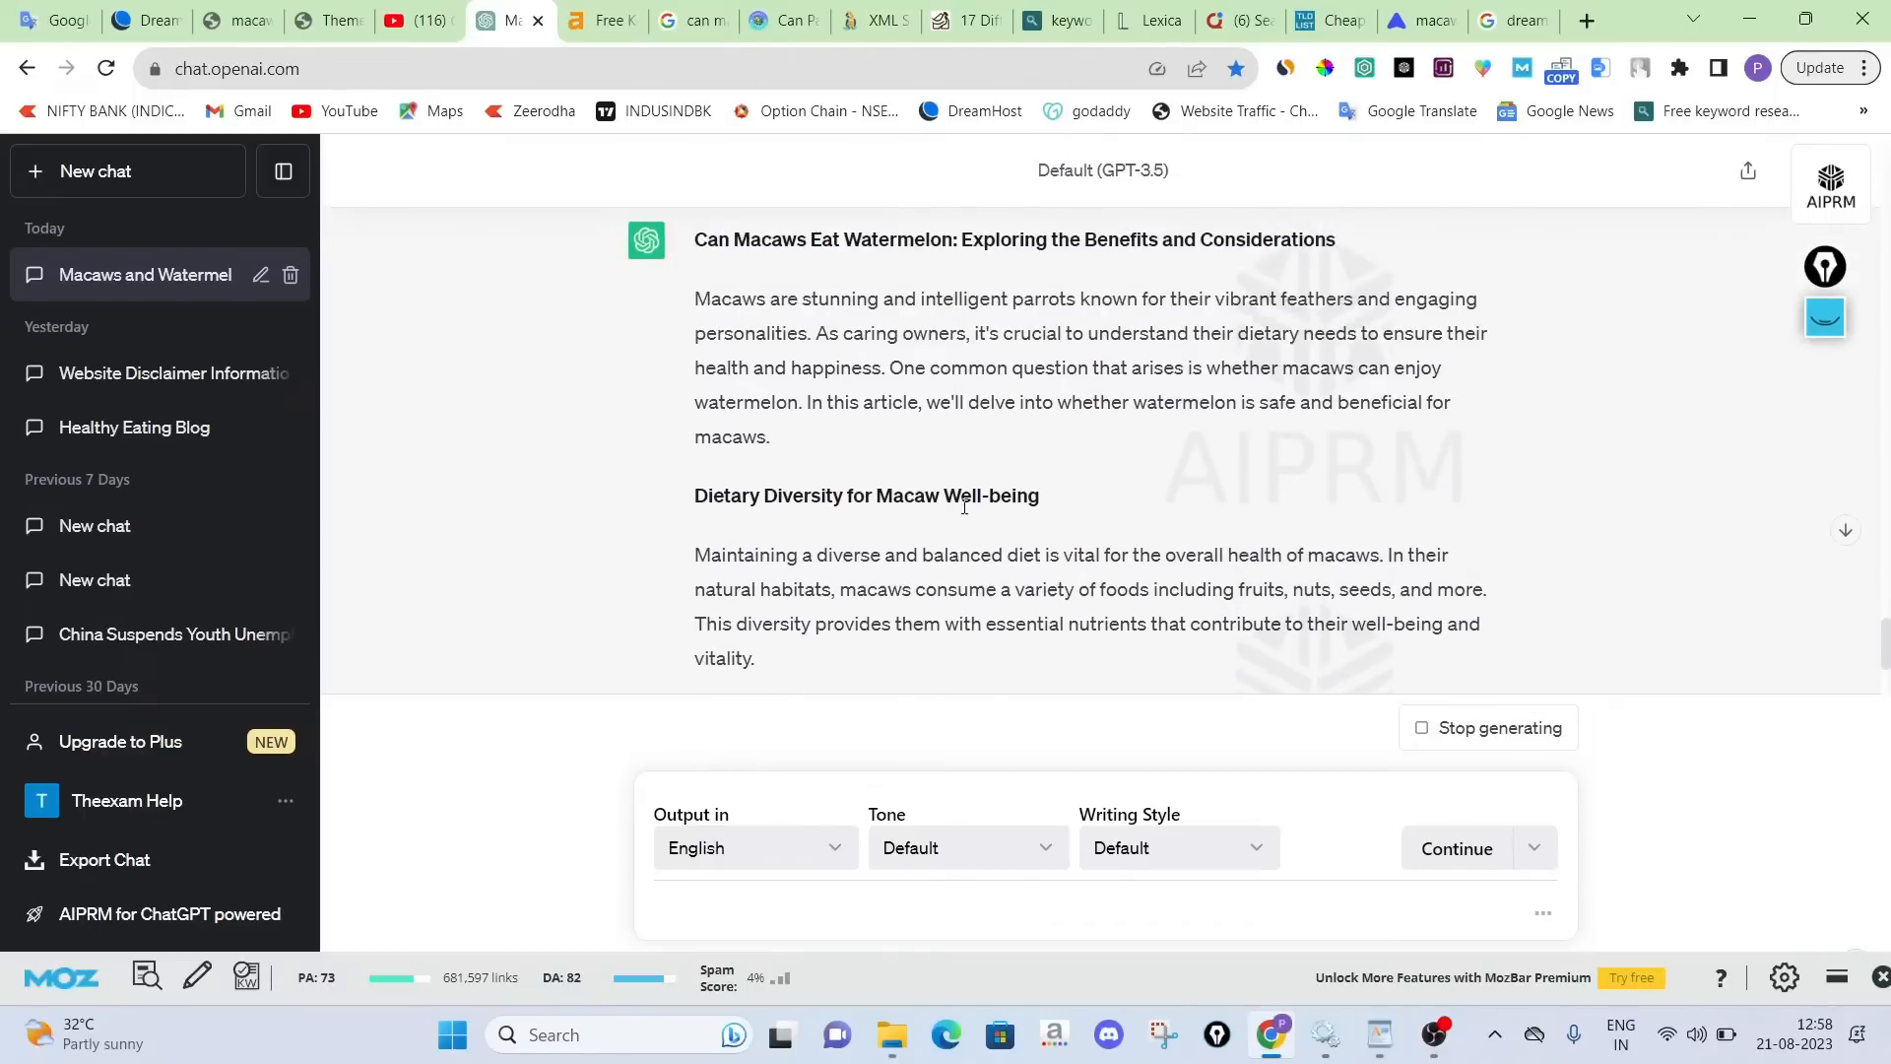
scroll(965, 509, up, 2)
scroll(965, 511, down, 1)
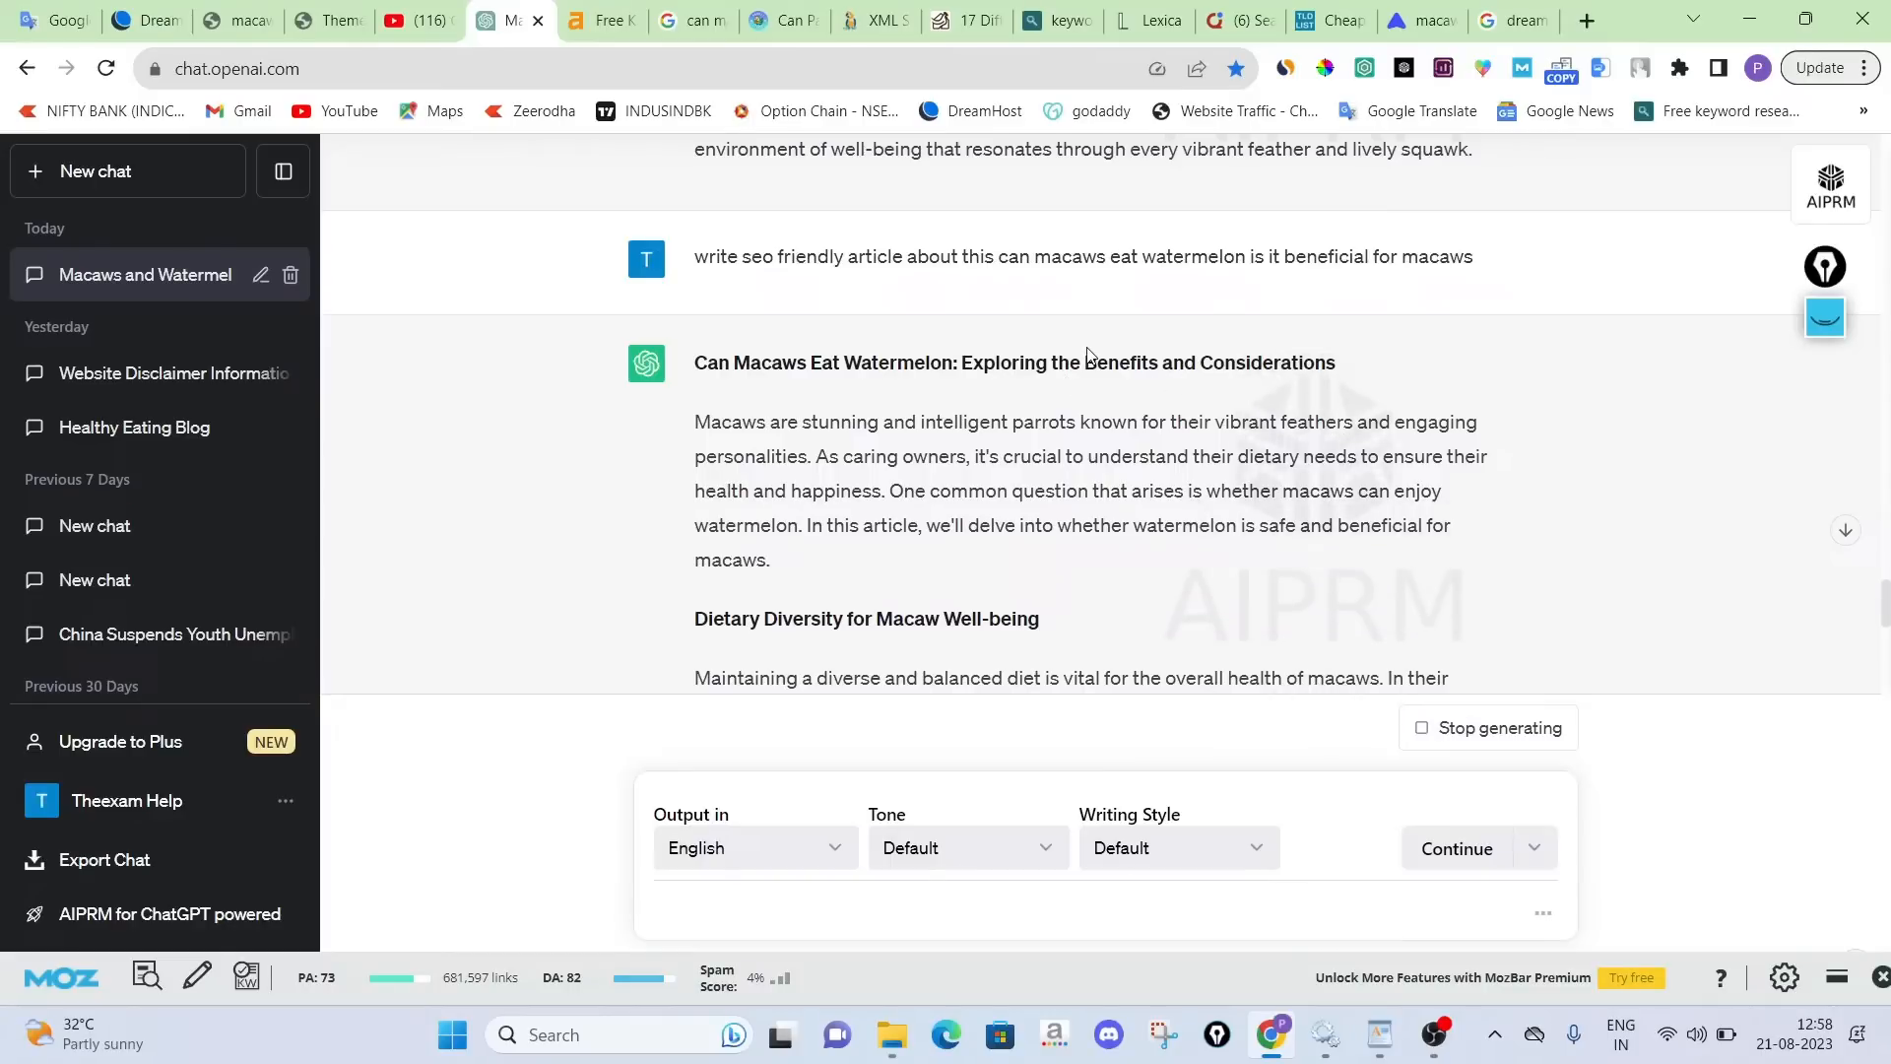
scroll(1087, 354, down, 8)
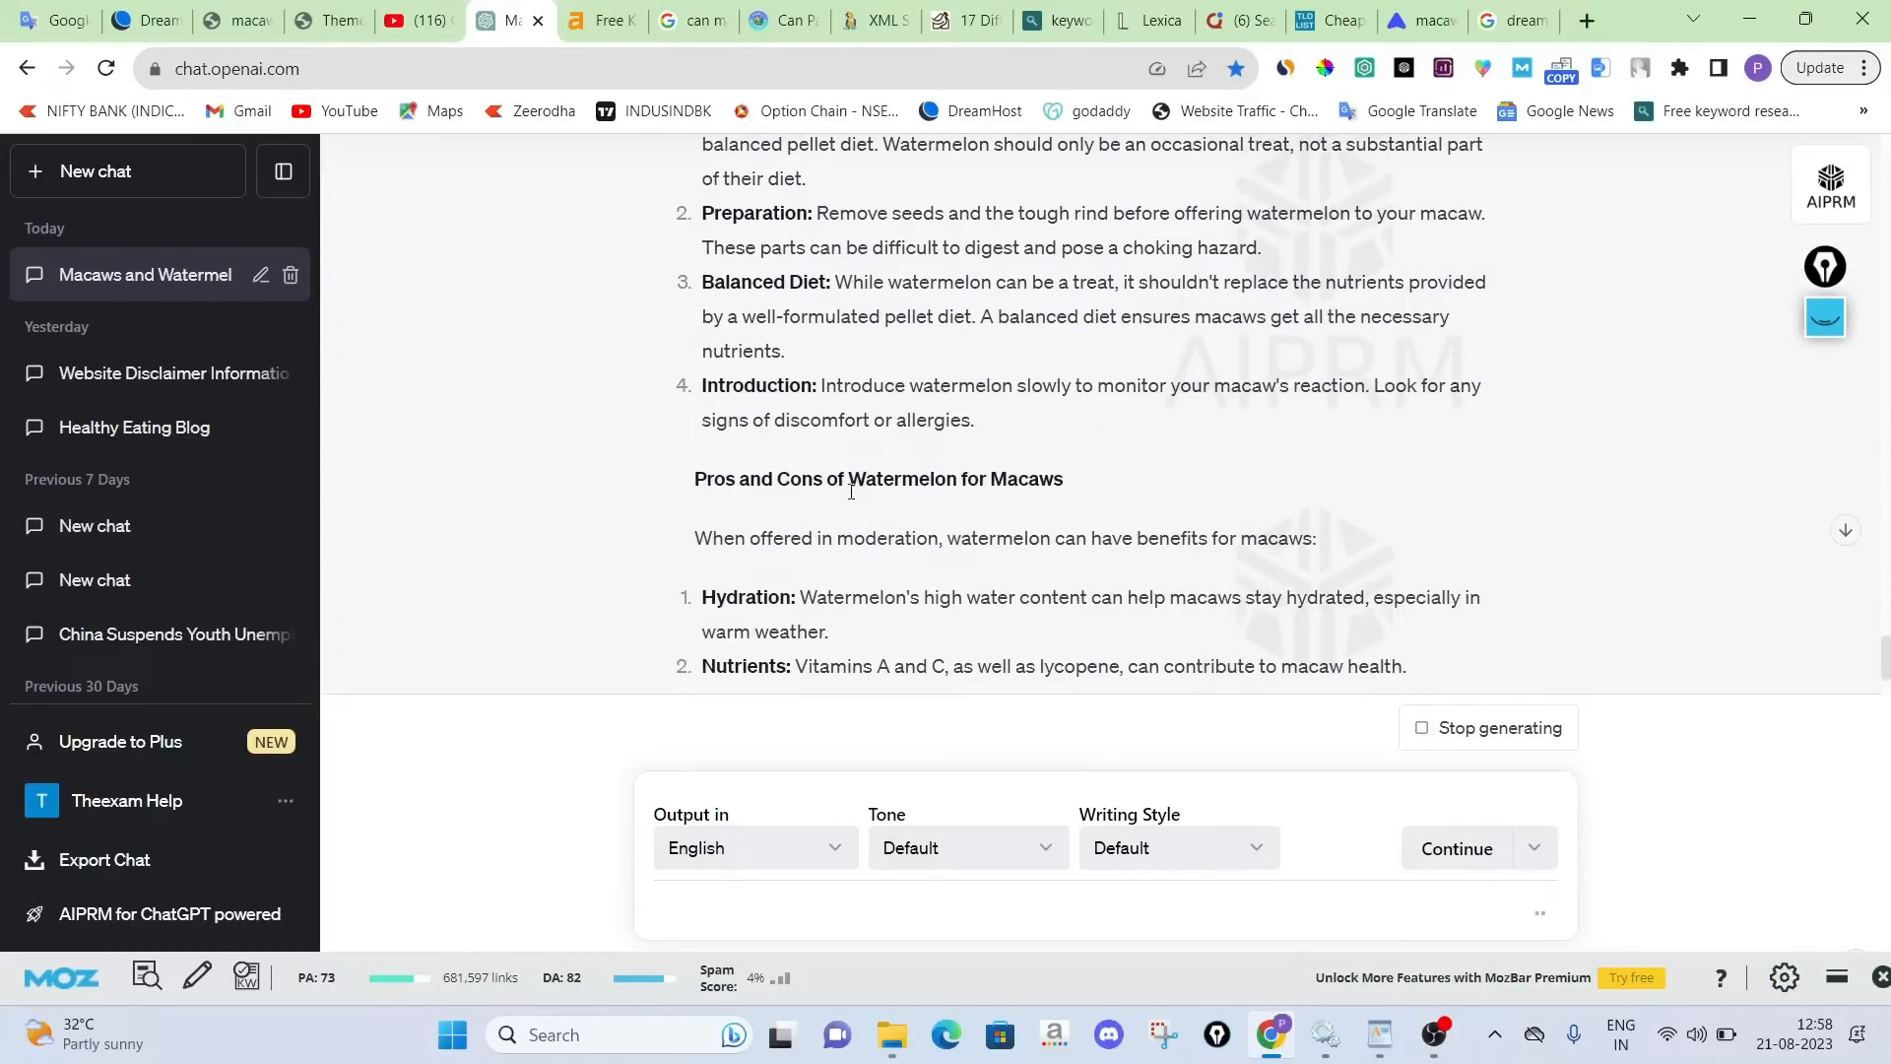
scroll(851, 491, down, 4)
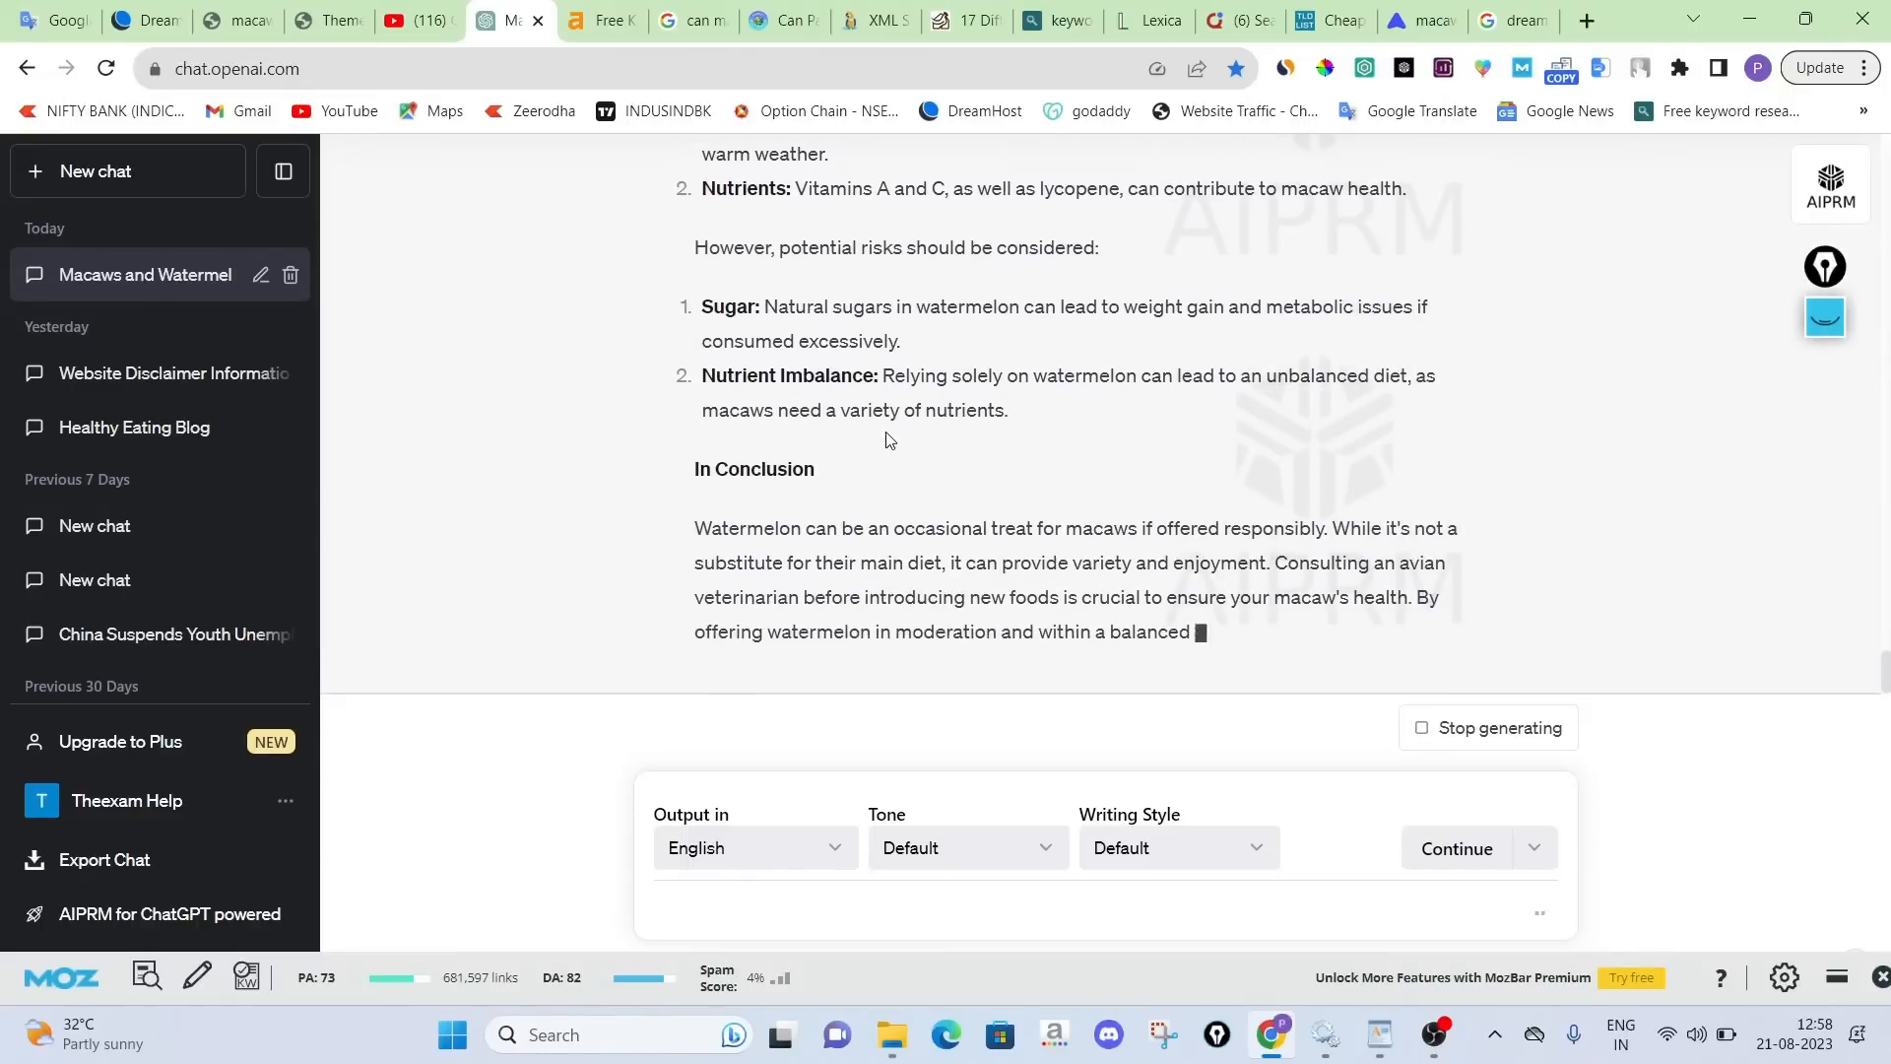
Review the finished watermelon article in ChatGPT from title to conclusion and copy the whole response
scroll(977, 523, up, 4)
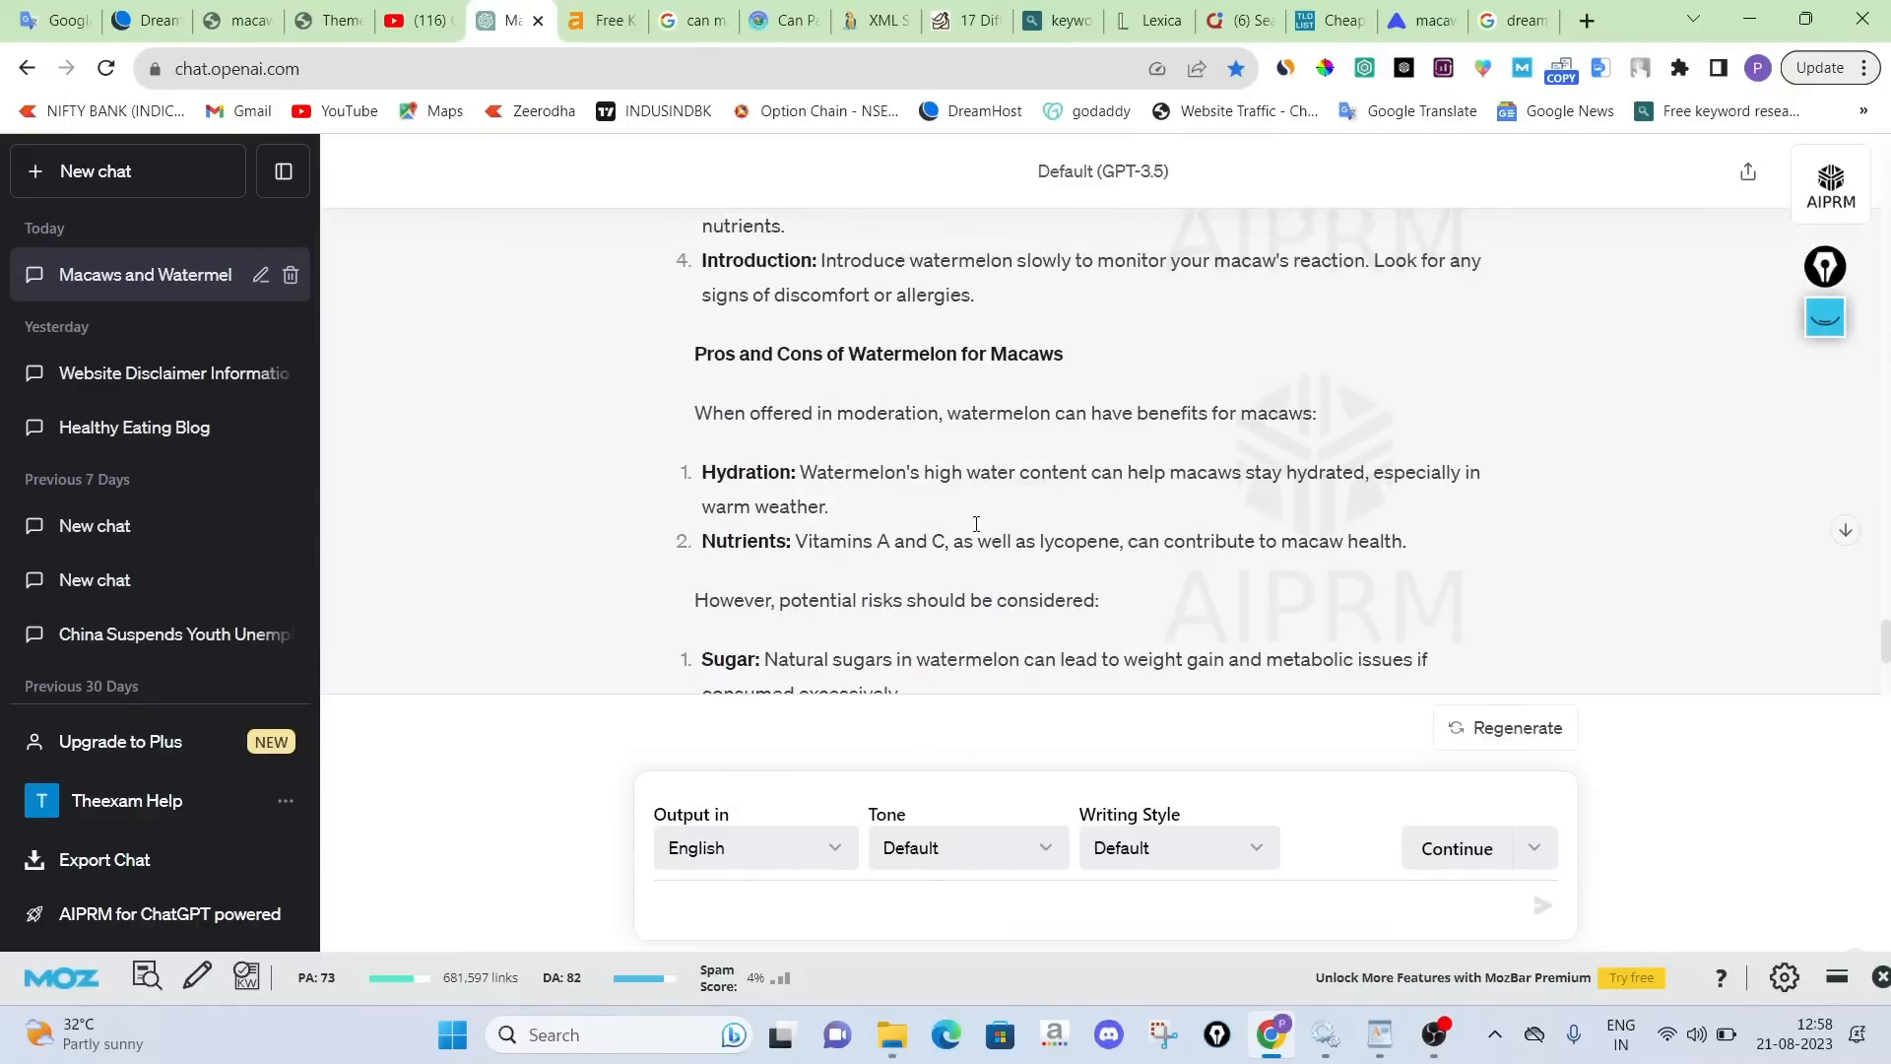
scroll(977, 523, up, 12)
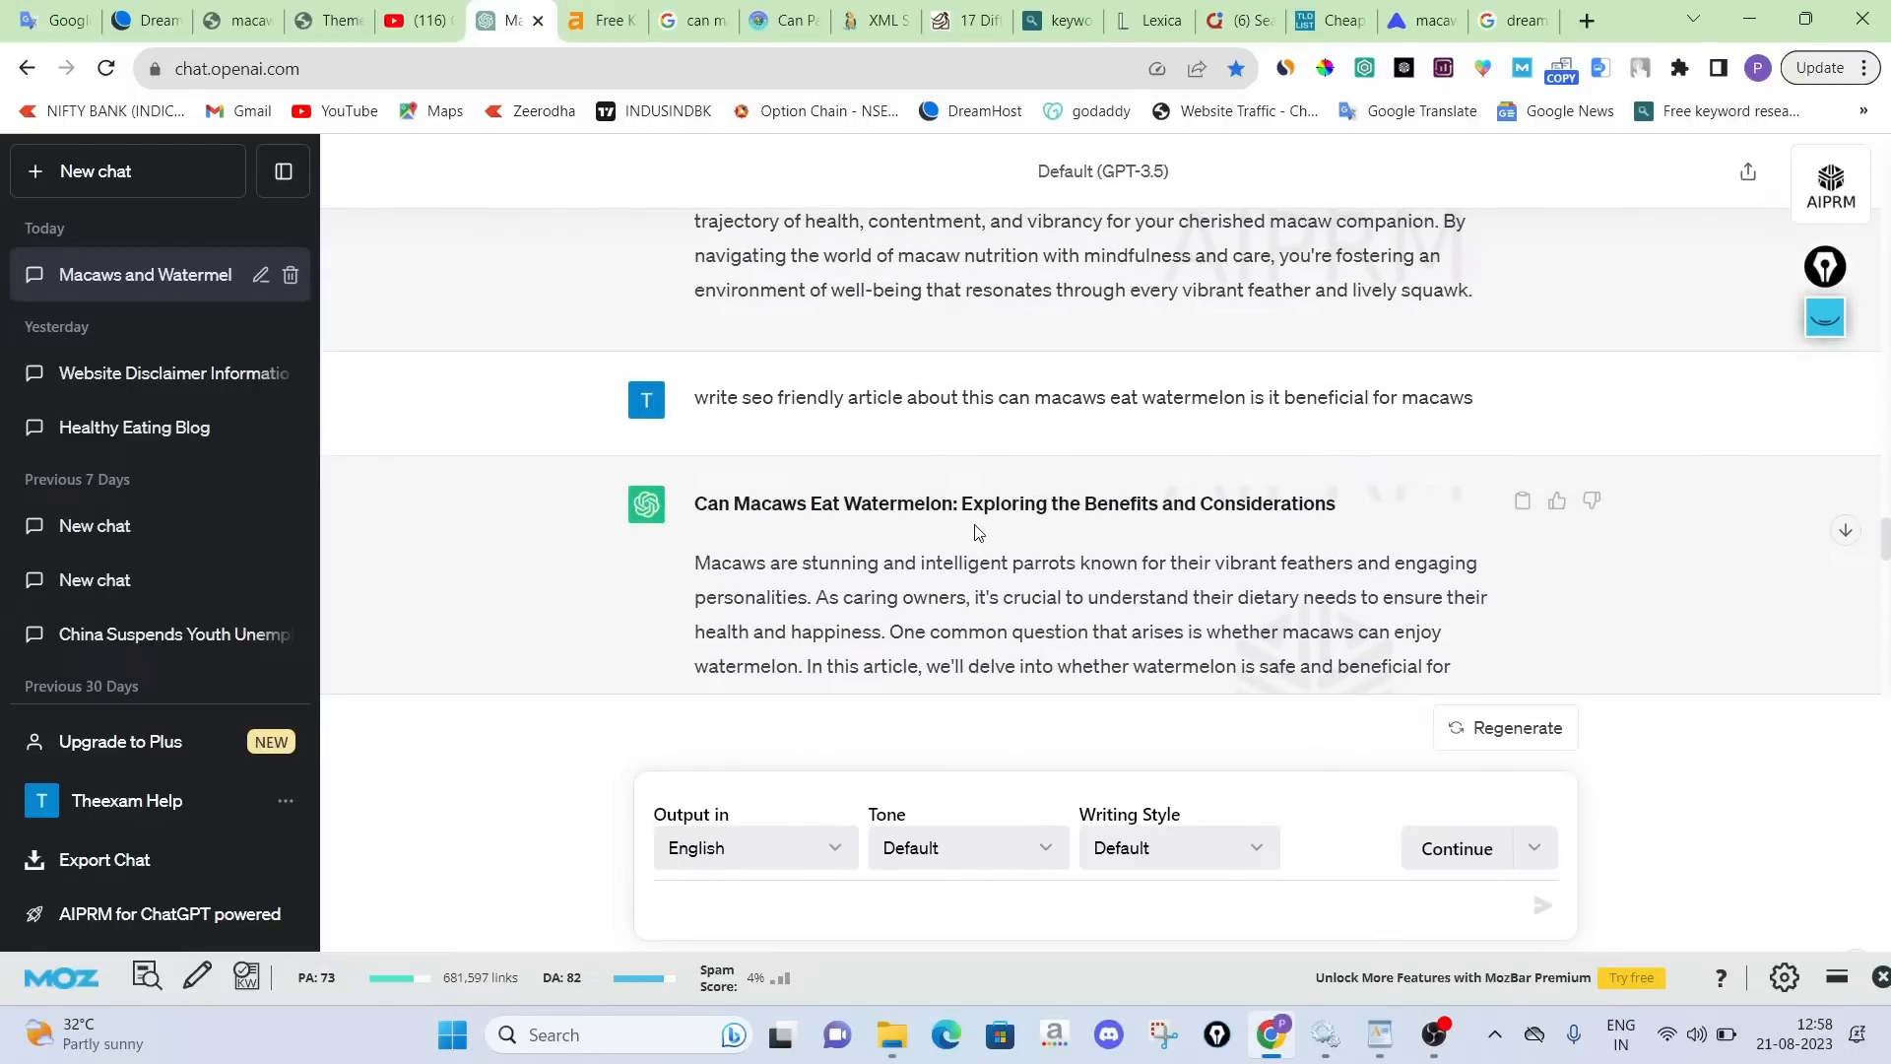
scroll(979, 532, down, 3)
scroll(946, 463, up, 3)
scroll(949, 535, down, 18)
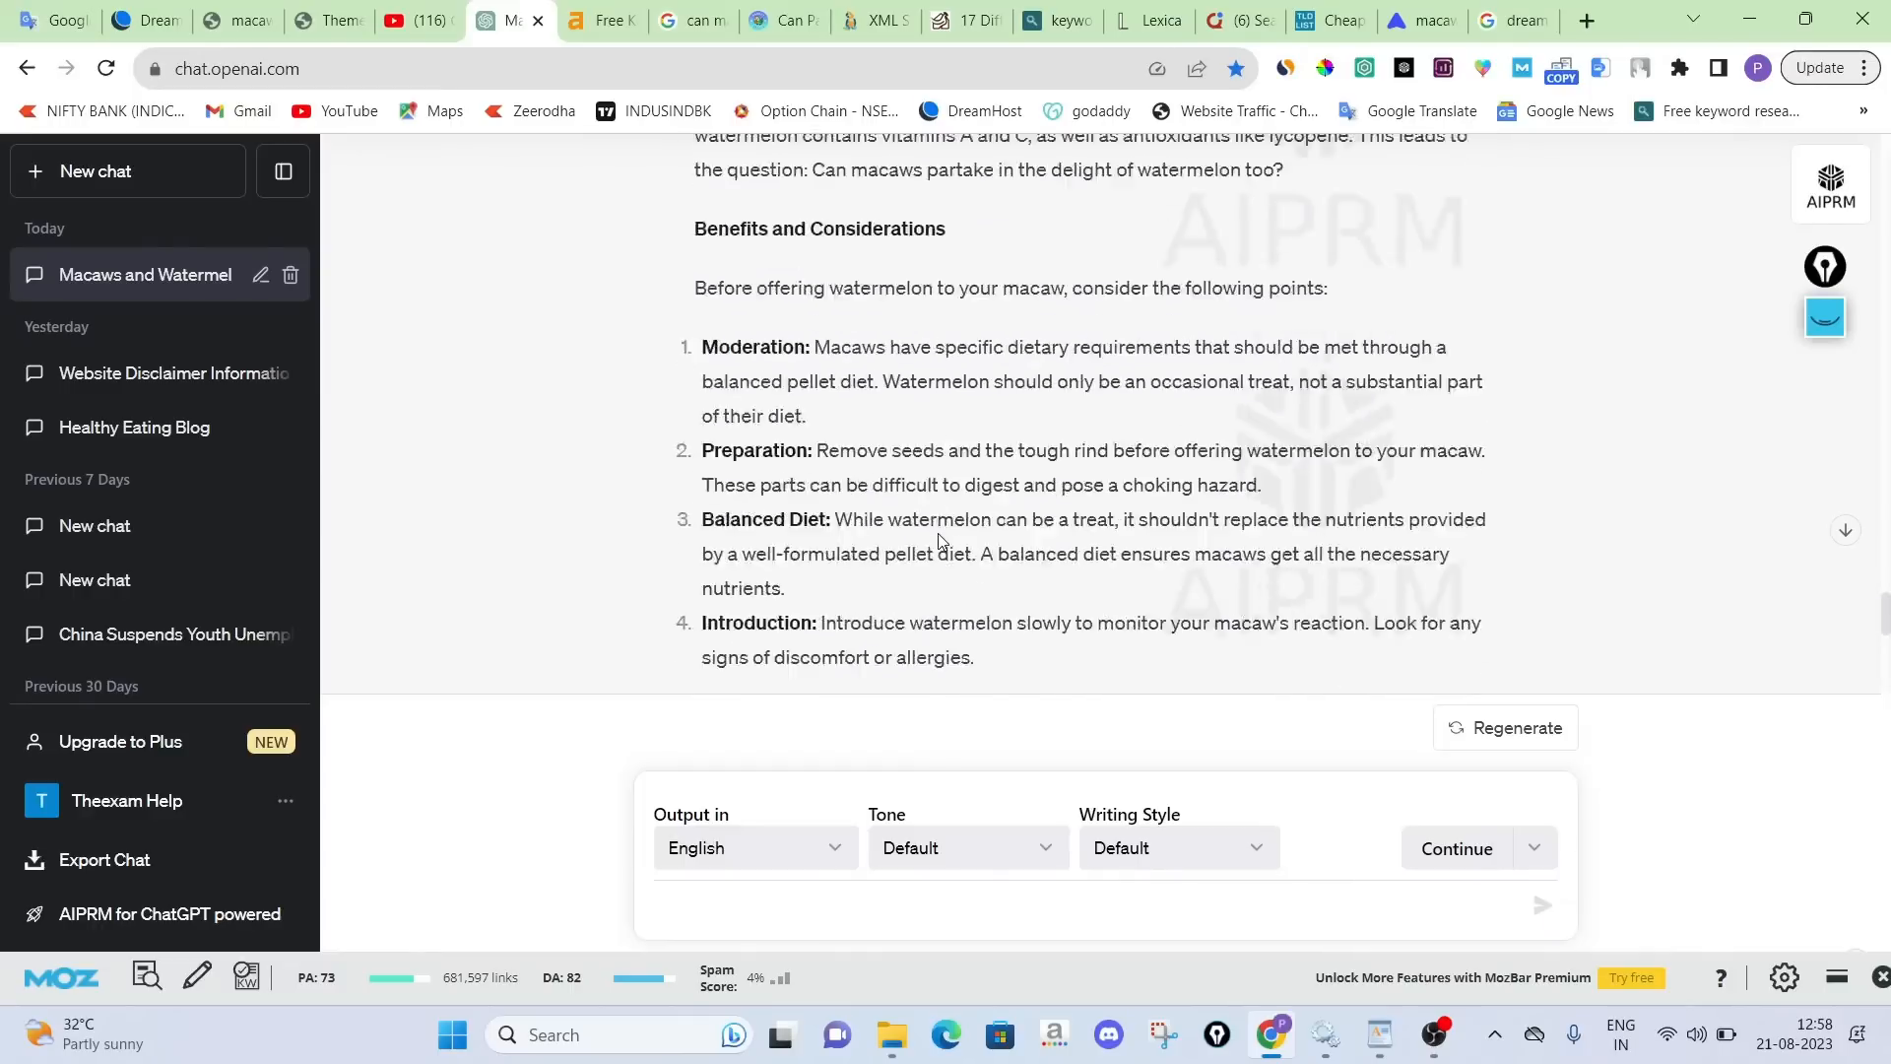
scroll(941, 541, down, 2)
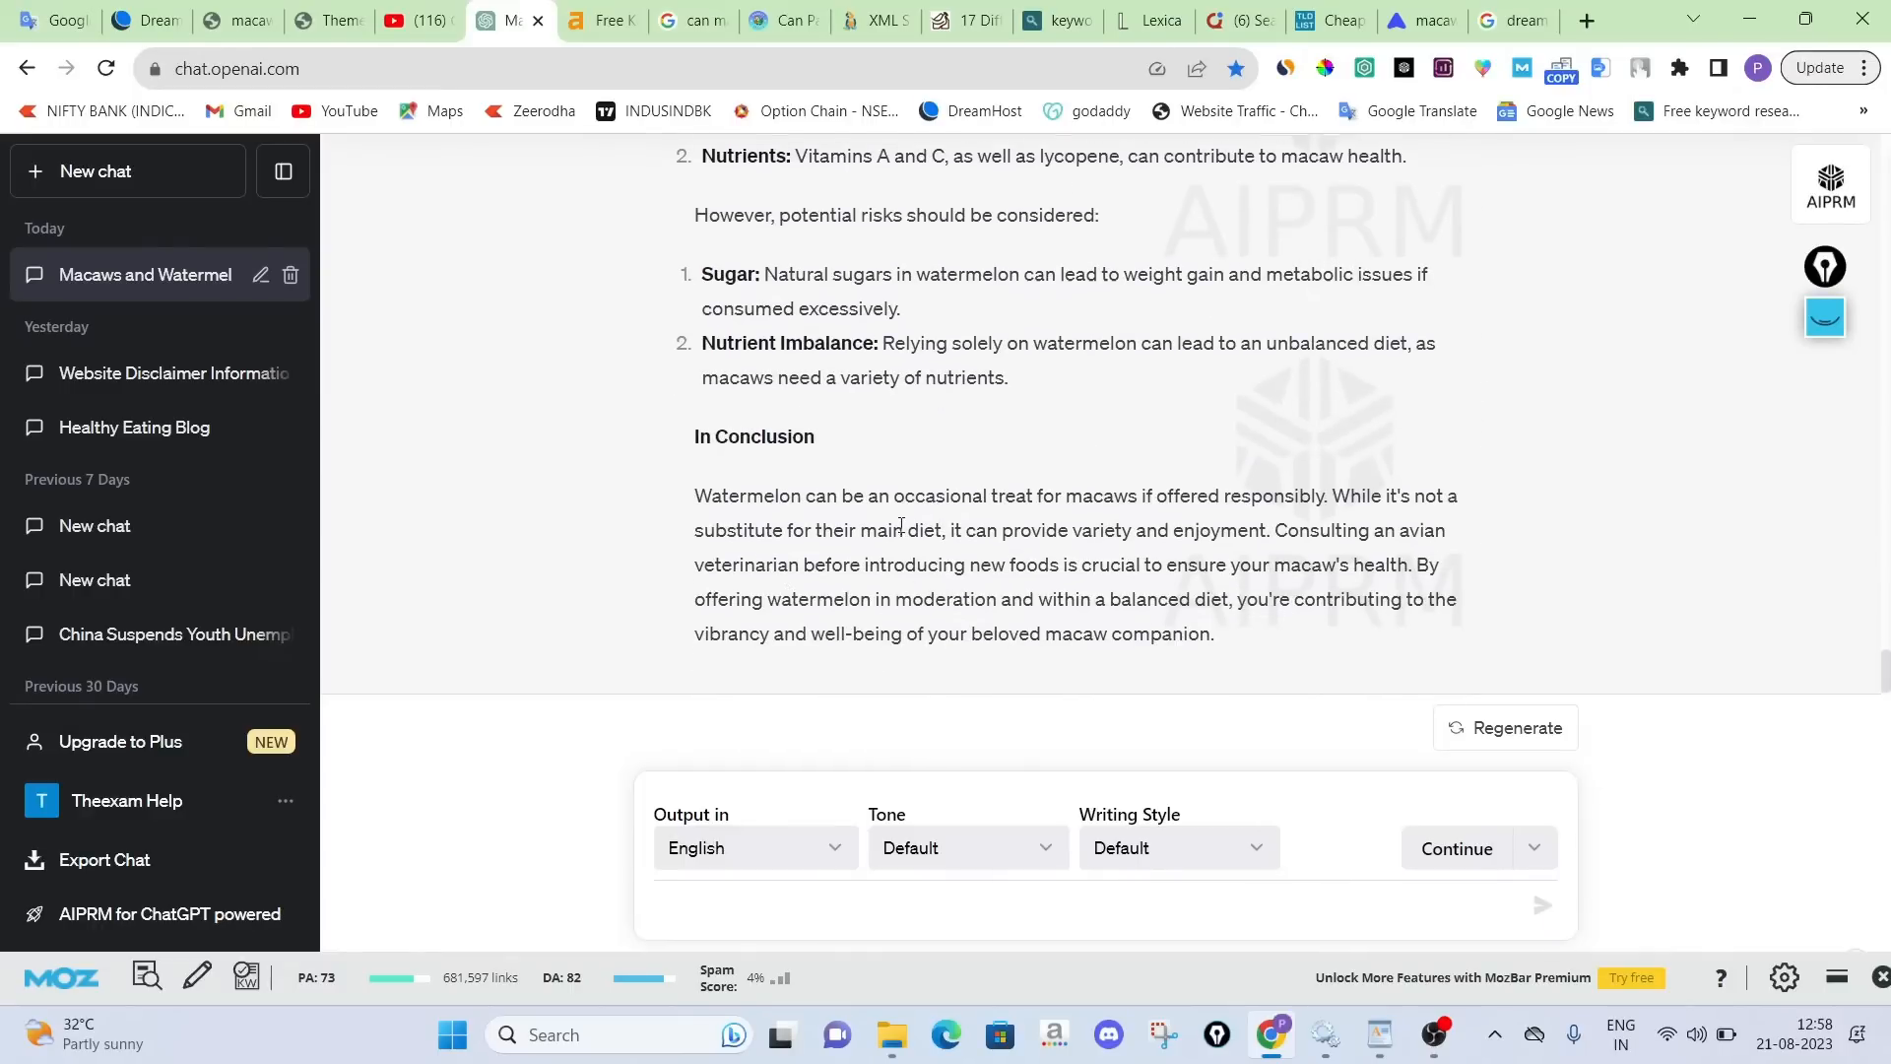
scroll(897, 591, up, 10)
scroll(902, 525, up, 5)
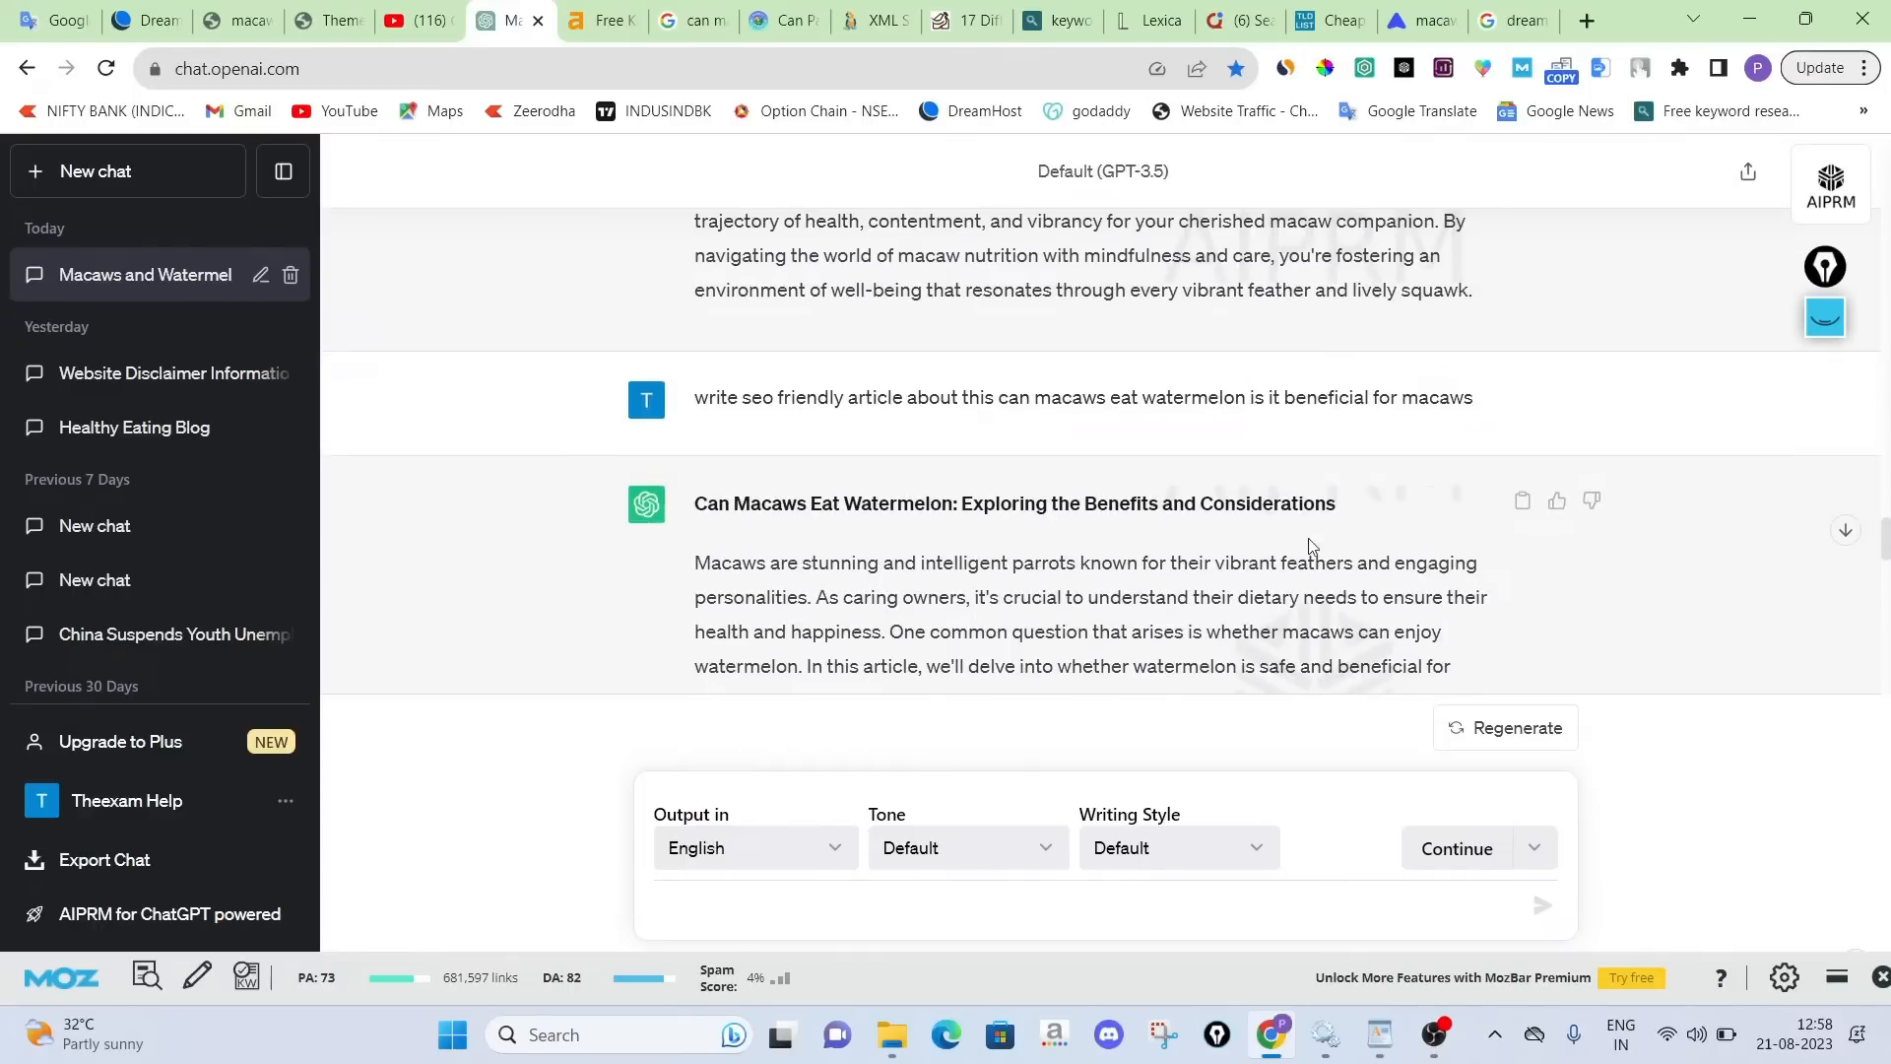
Open the WordPress editor for a new post in a separate tab and reload the macawsadvisor.com homepage
click(333, 19)
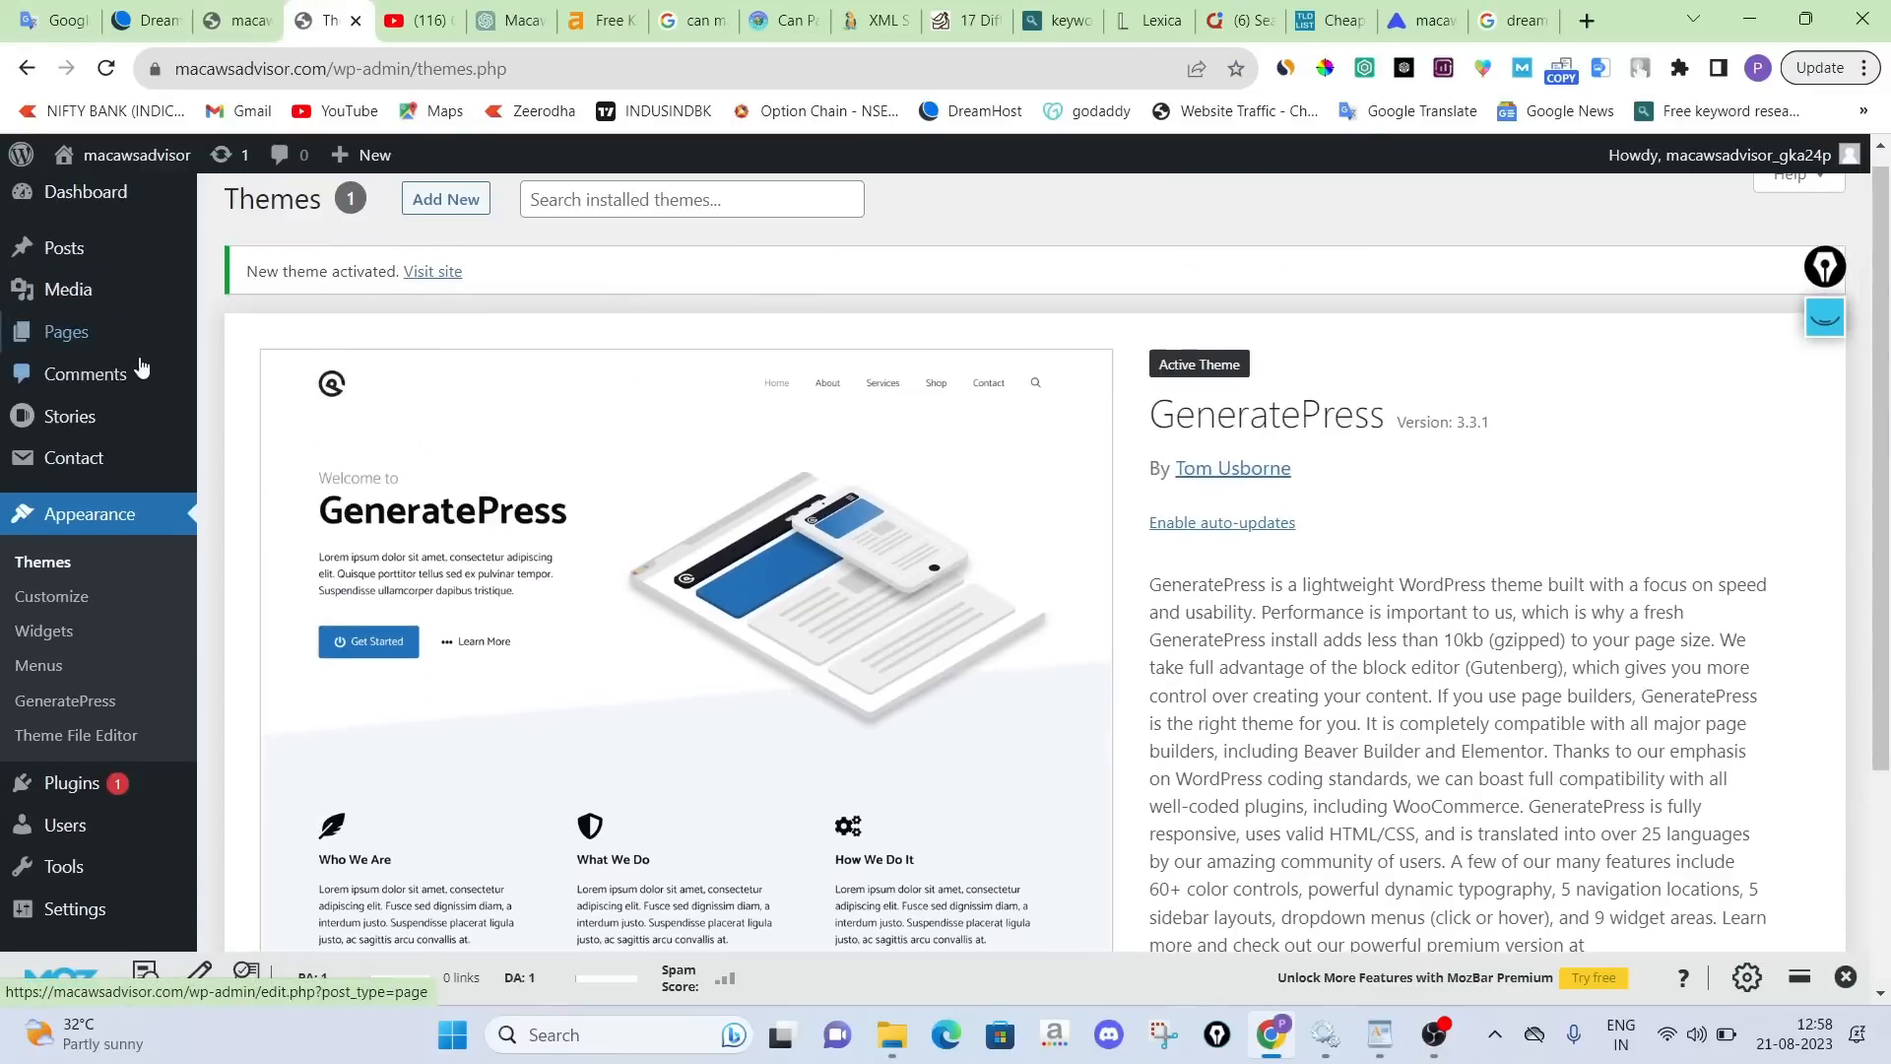
scroll(128, 335, up, 1)
mouse_move(93, 271)
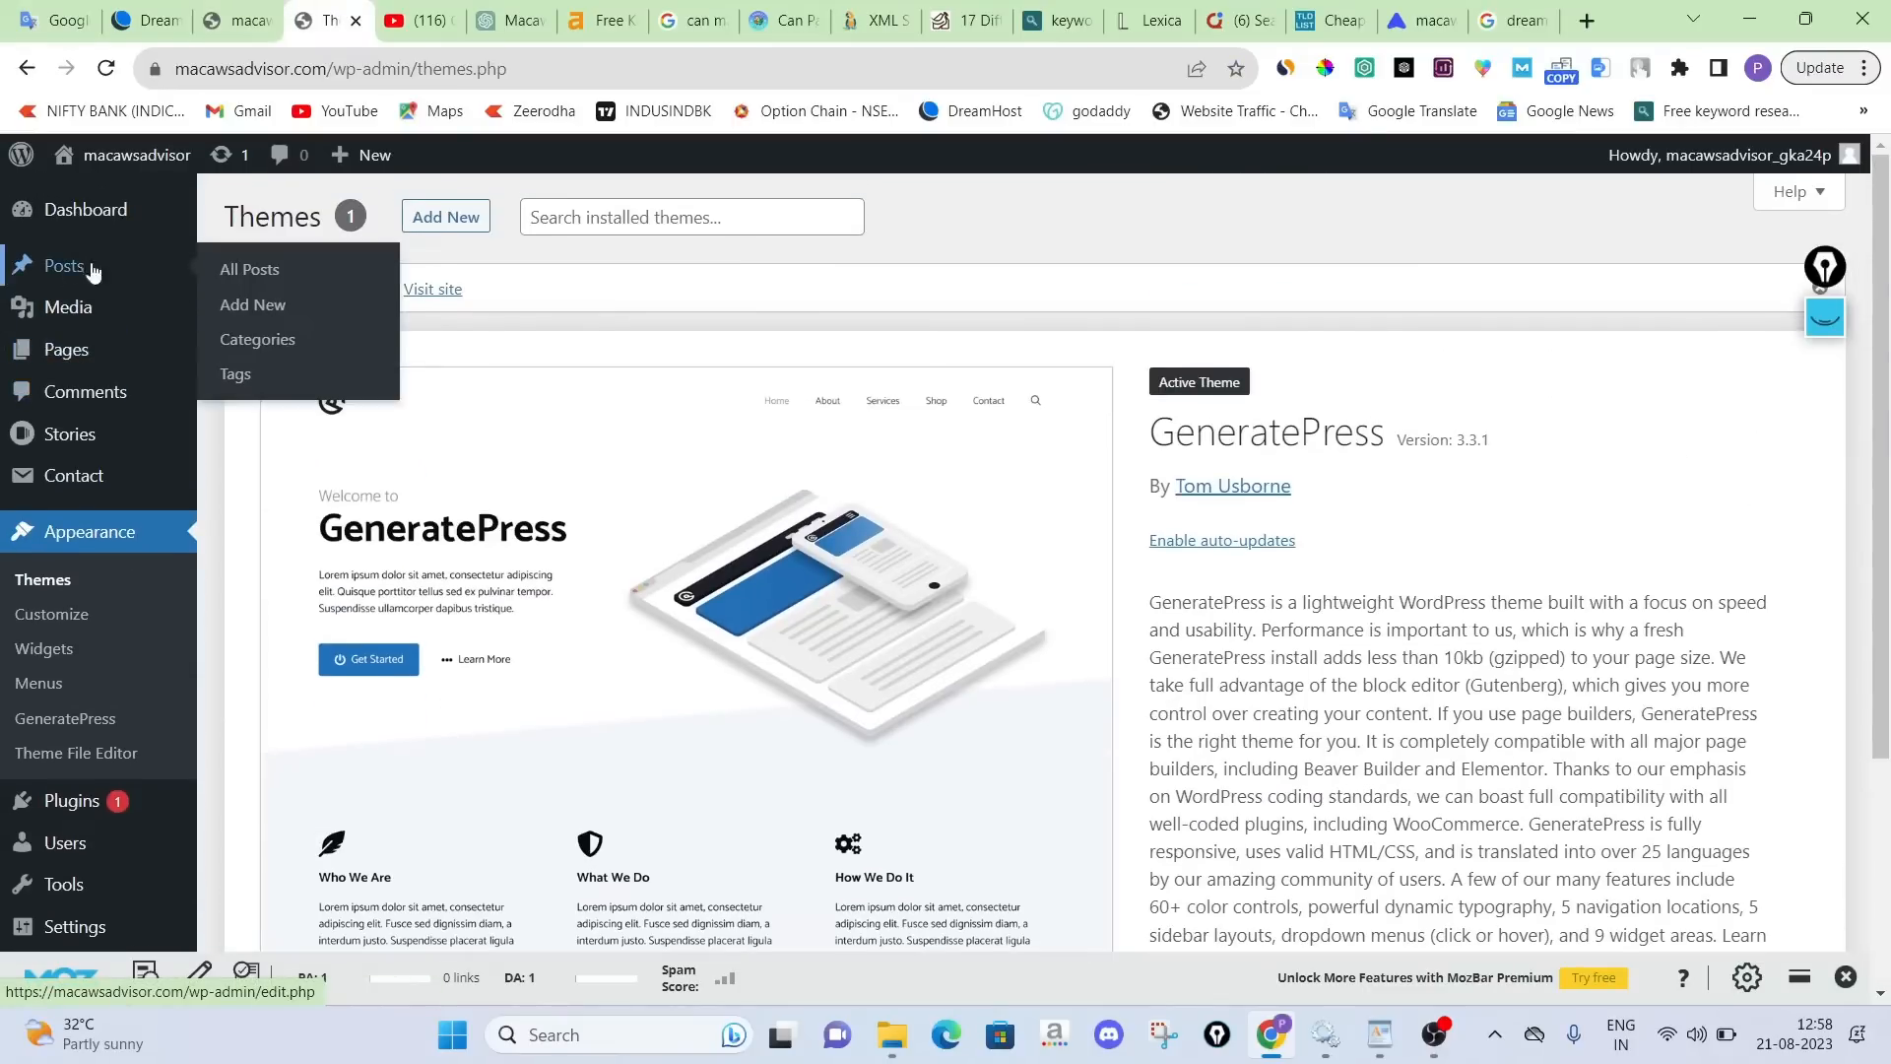
right_click(244, 309)
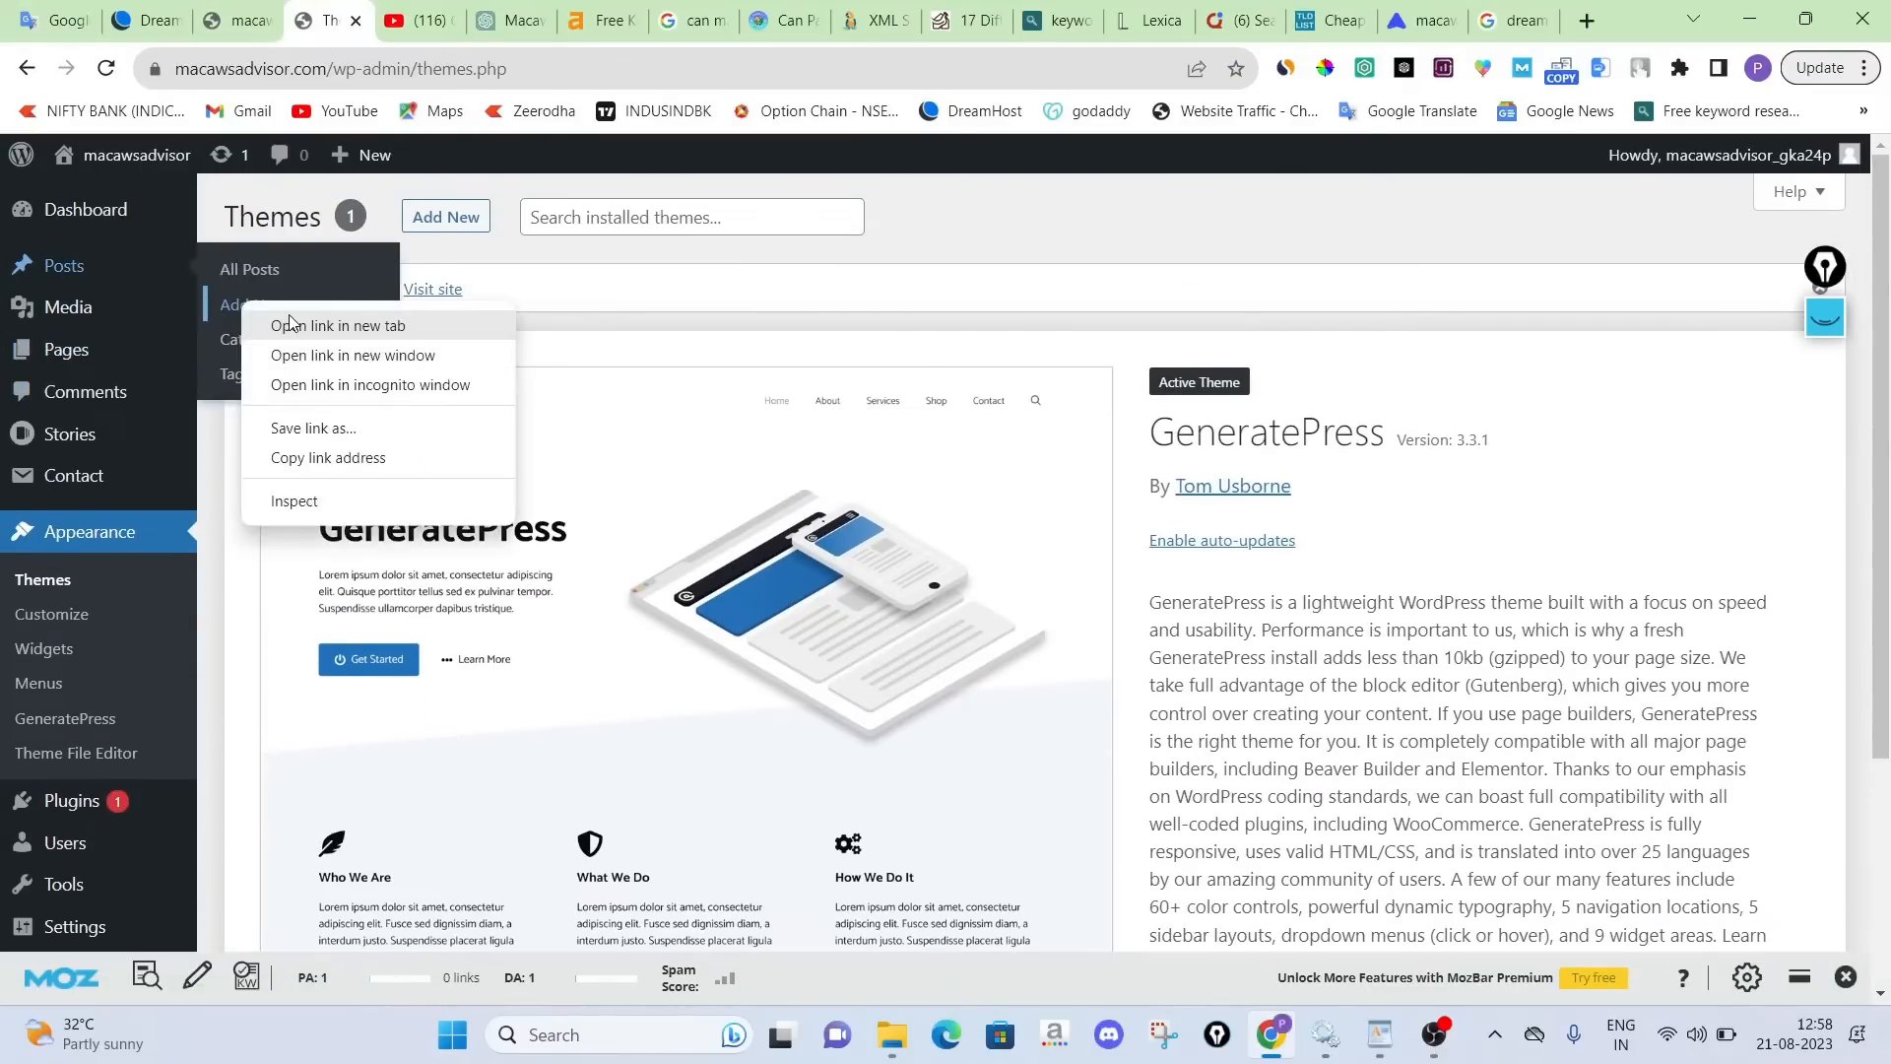
click(293, 322)
click(219, 9)
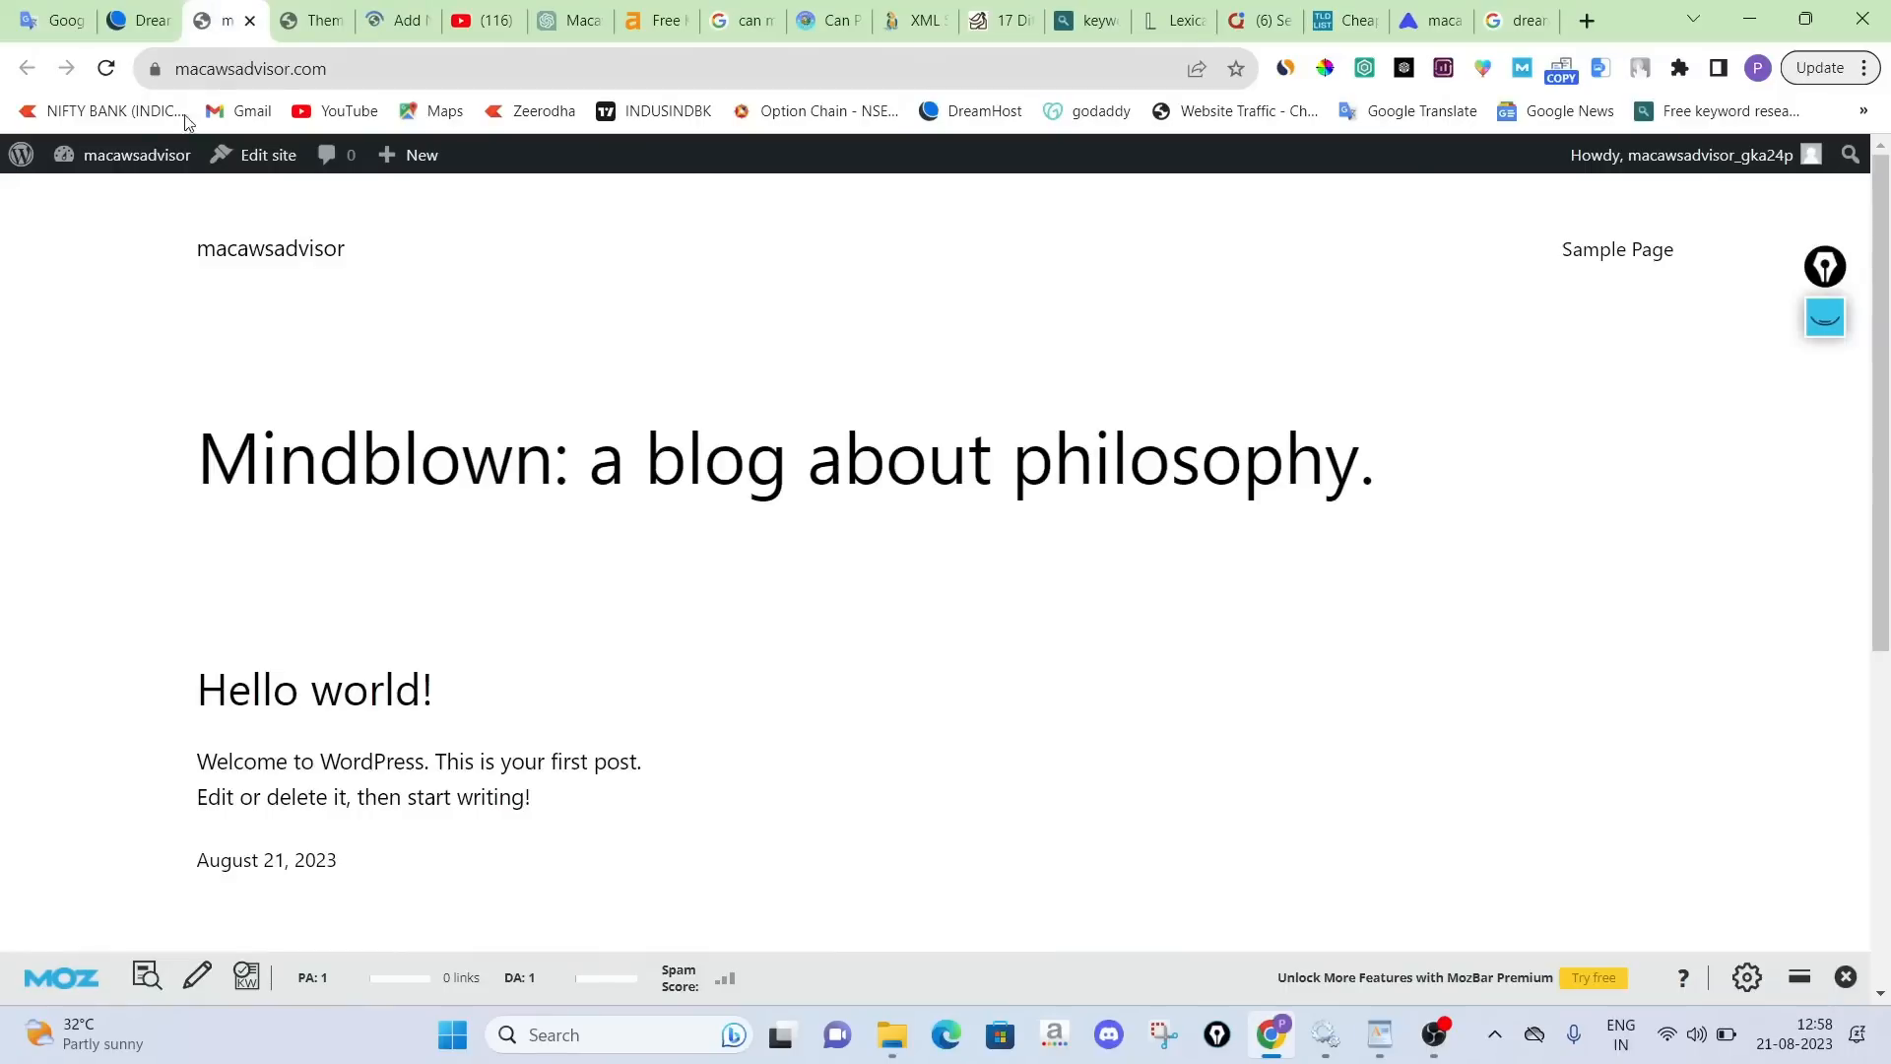
click(108, 70)
Dismiss the block editor welcome guide and paste the copied watermelon article into the new post's body
click(390, 11)
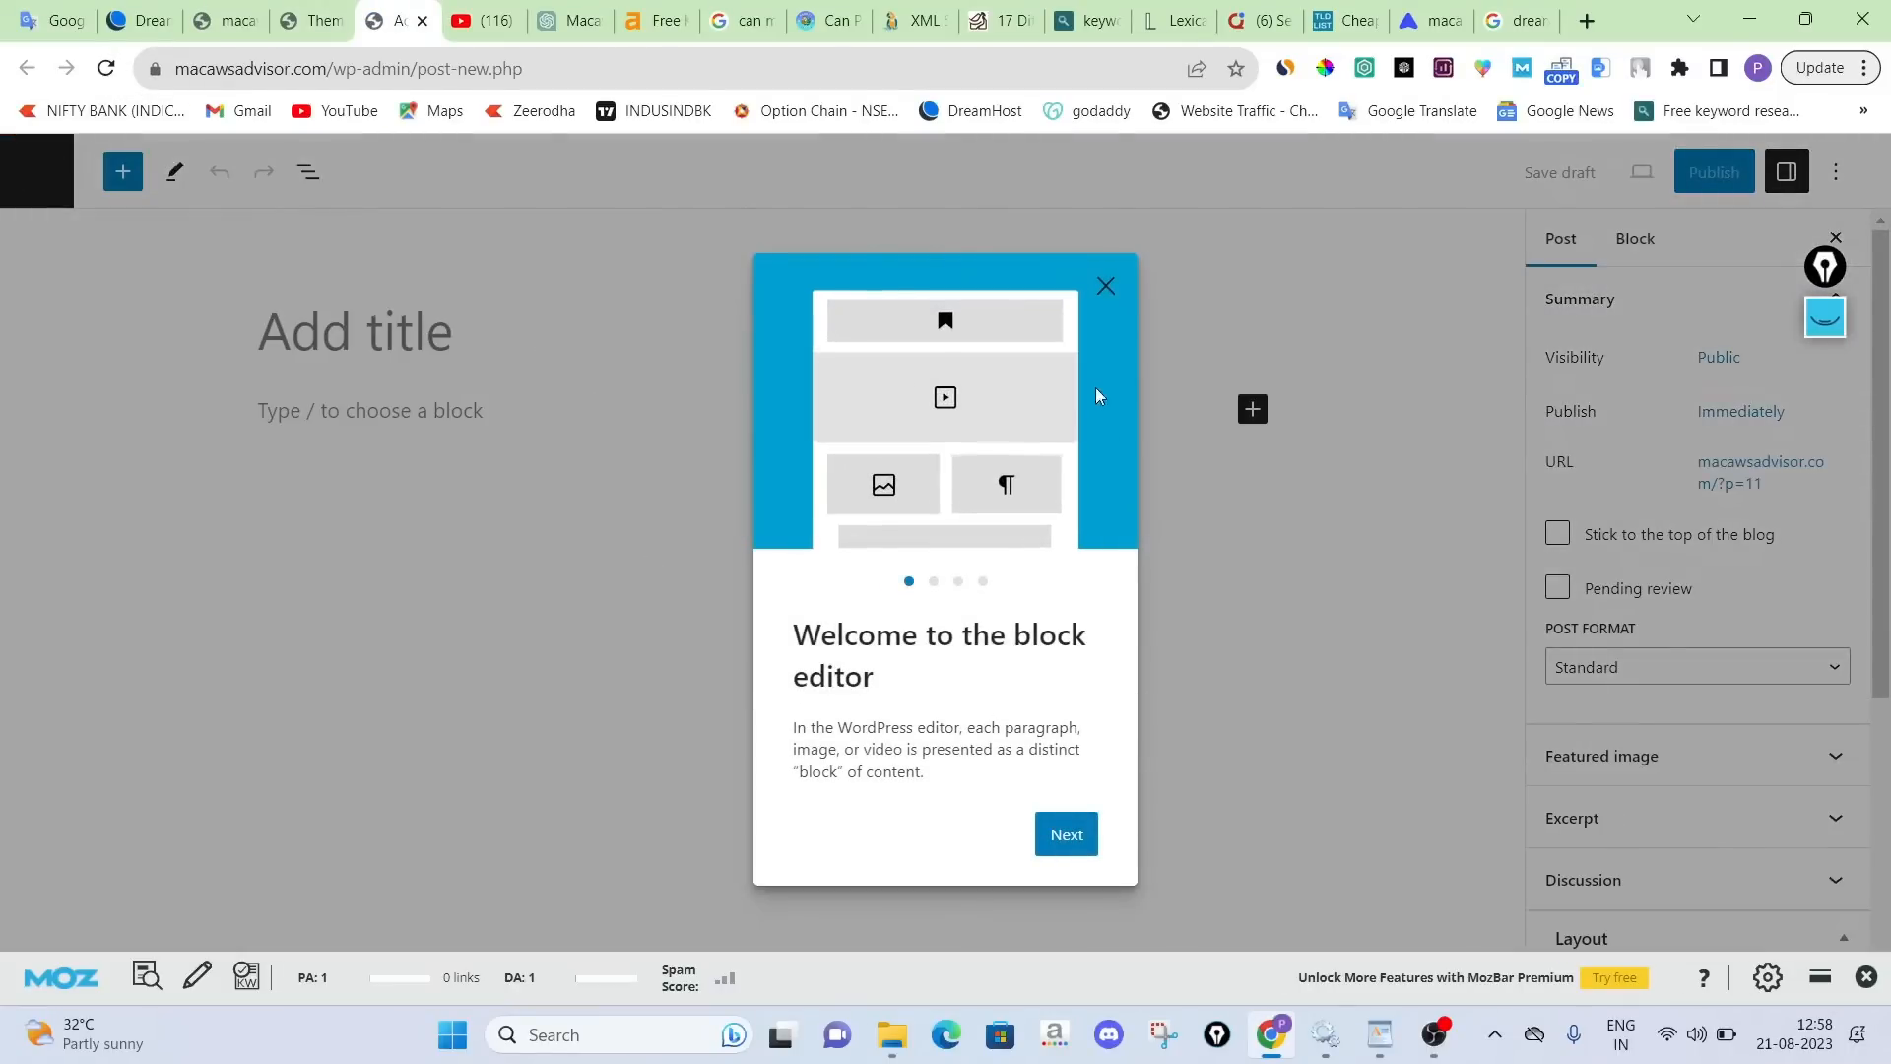
click(1106, 286)
click(442, 401)
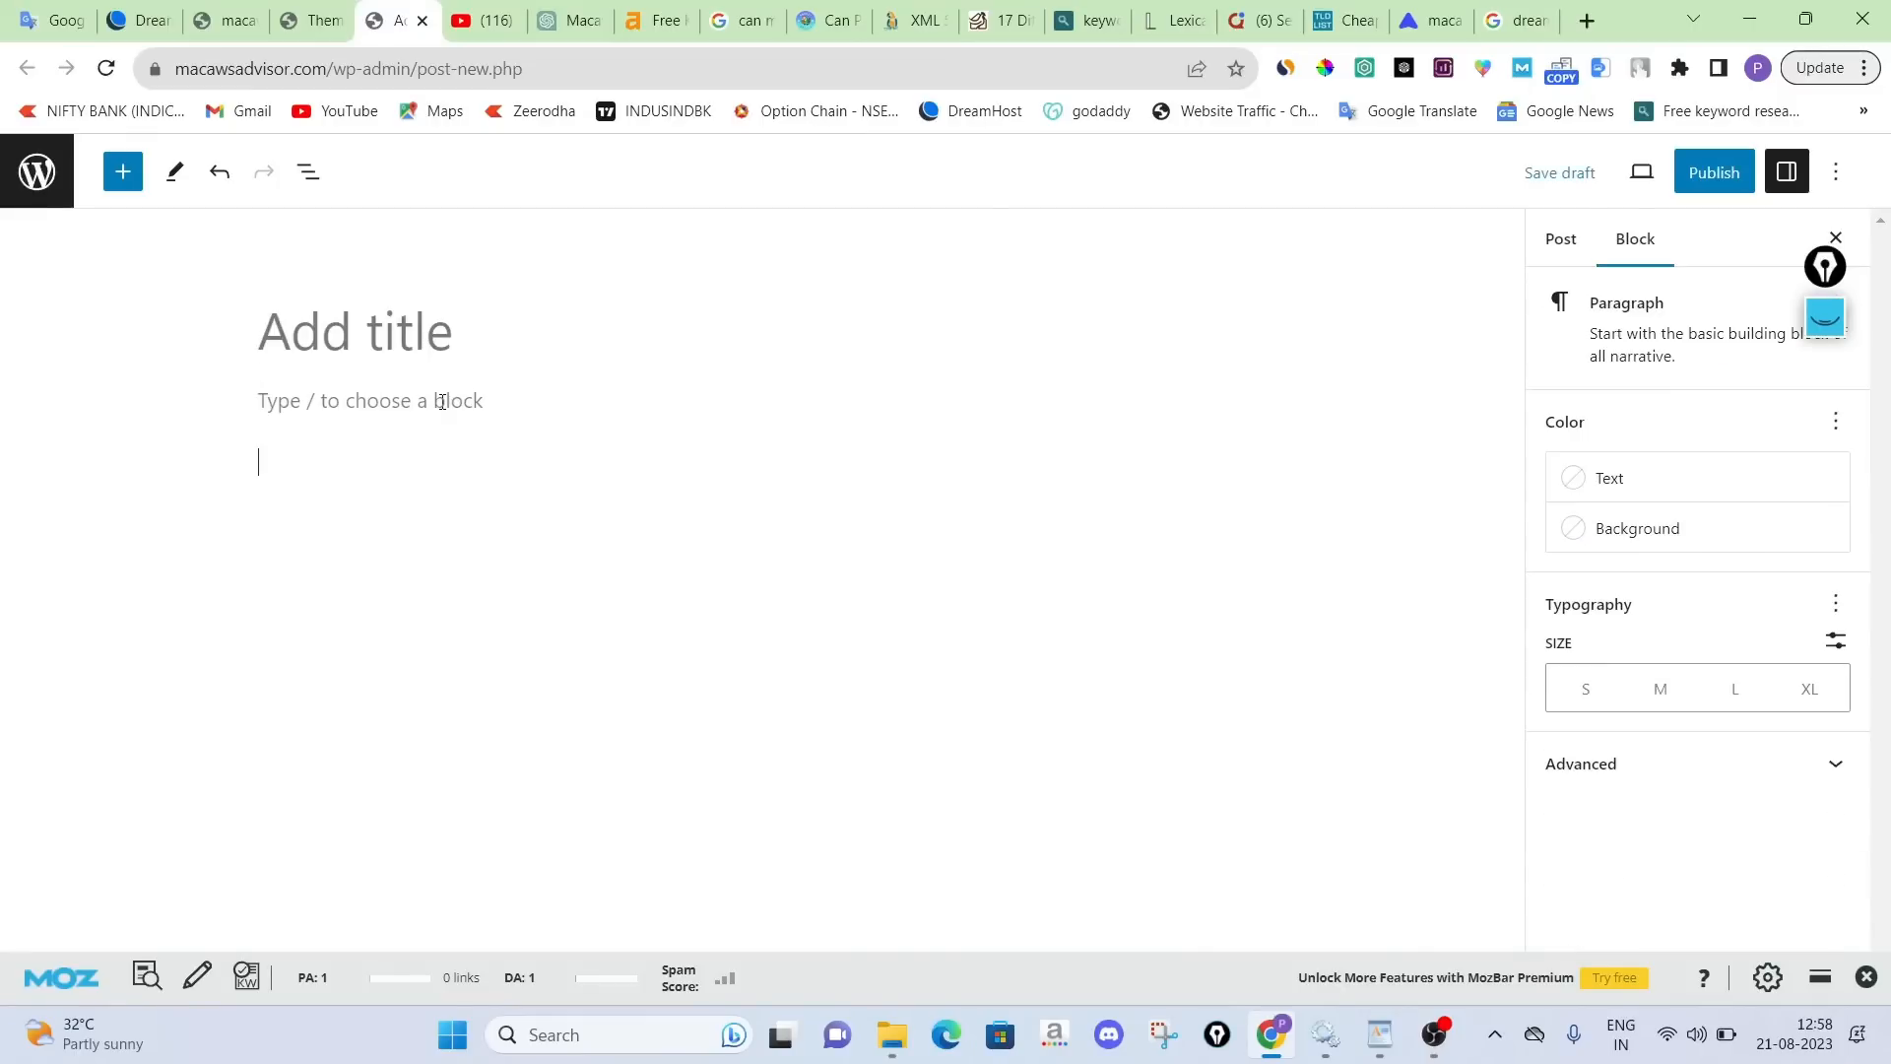
key(ctrl+v)
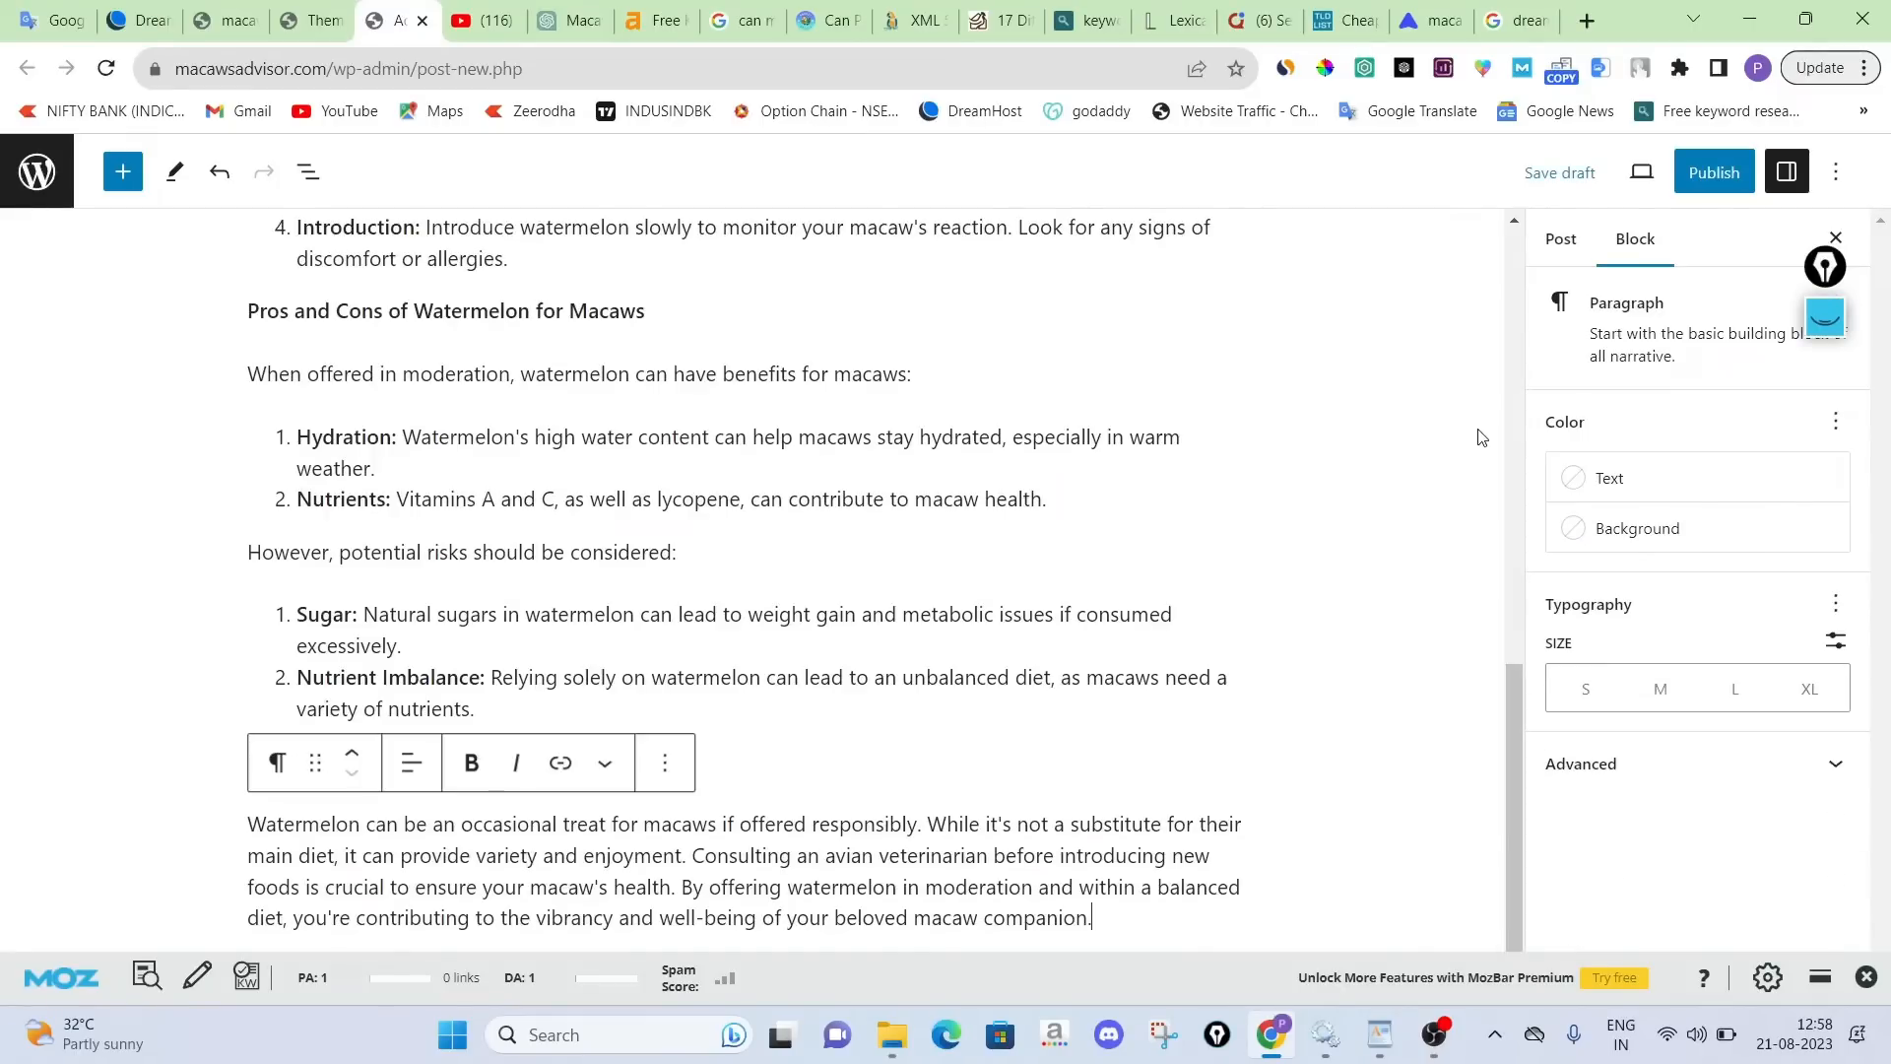
Show the post-level settings and look over the pasted article from beginning to end in the editor
click(1560, 241)
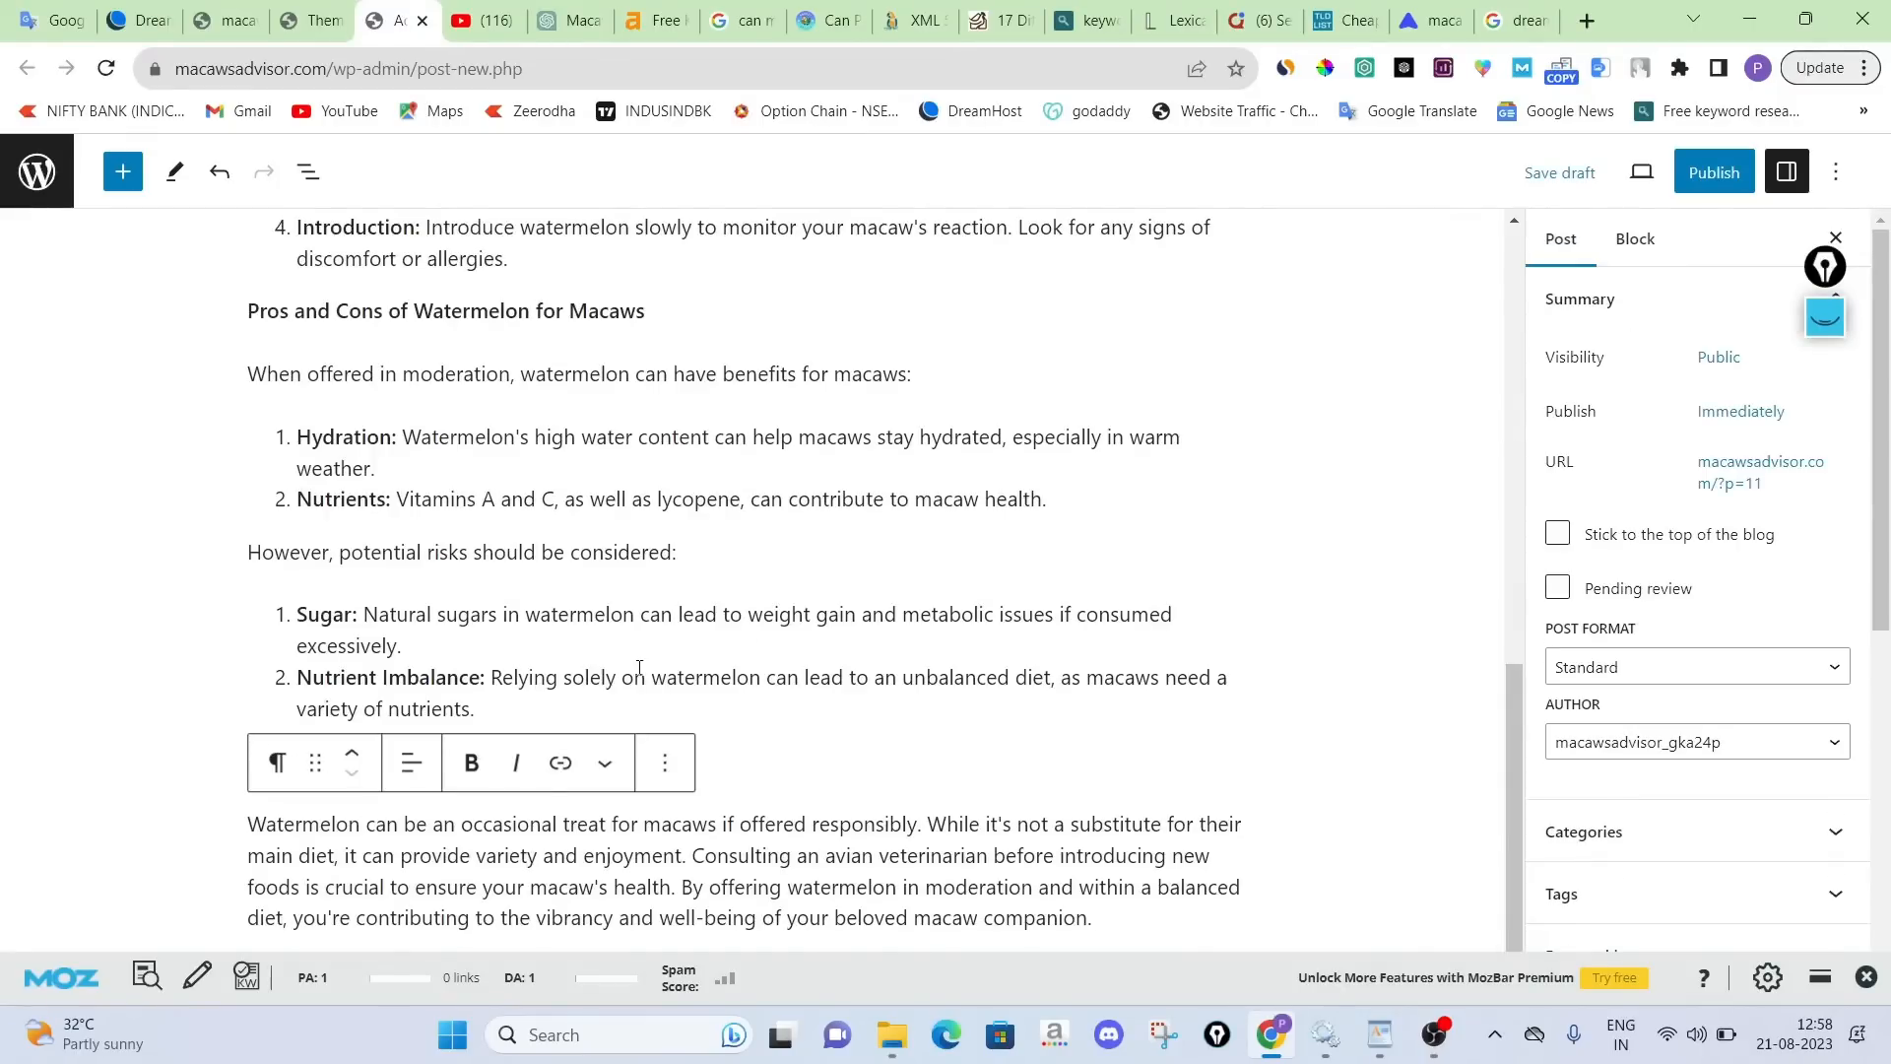
scroll(639, 668, up, 15)
scroll(749, 625, down, 15)
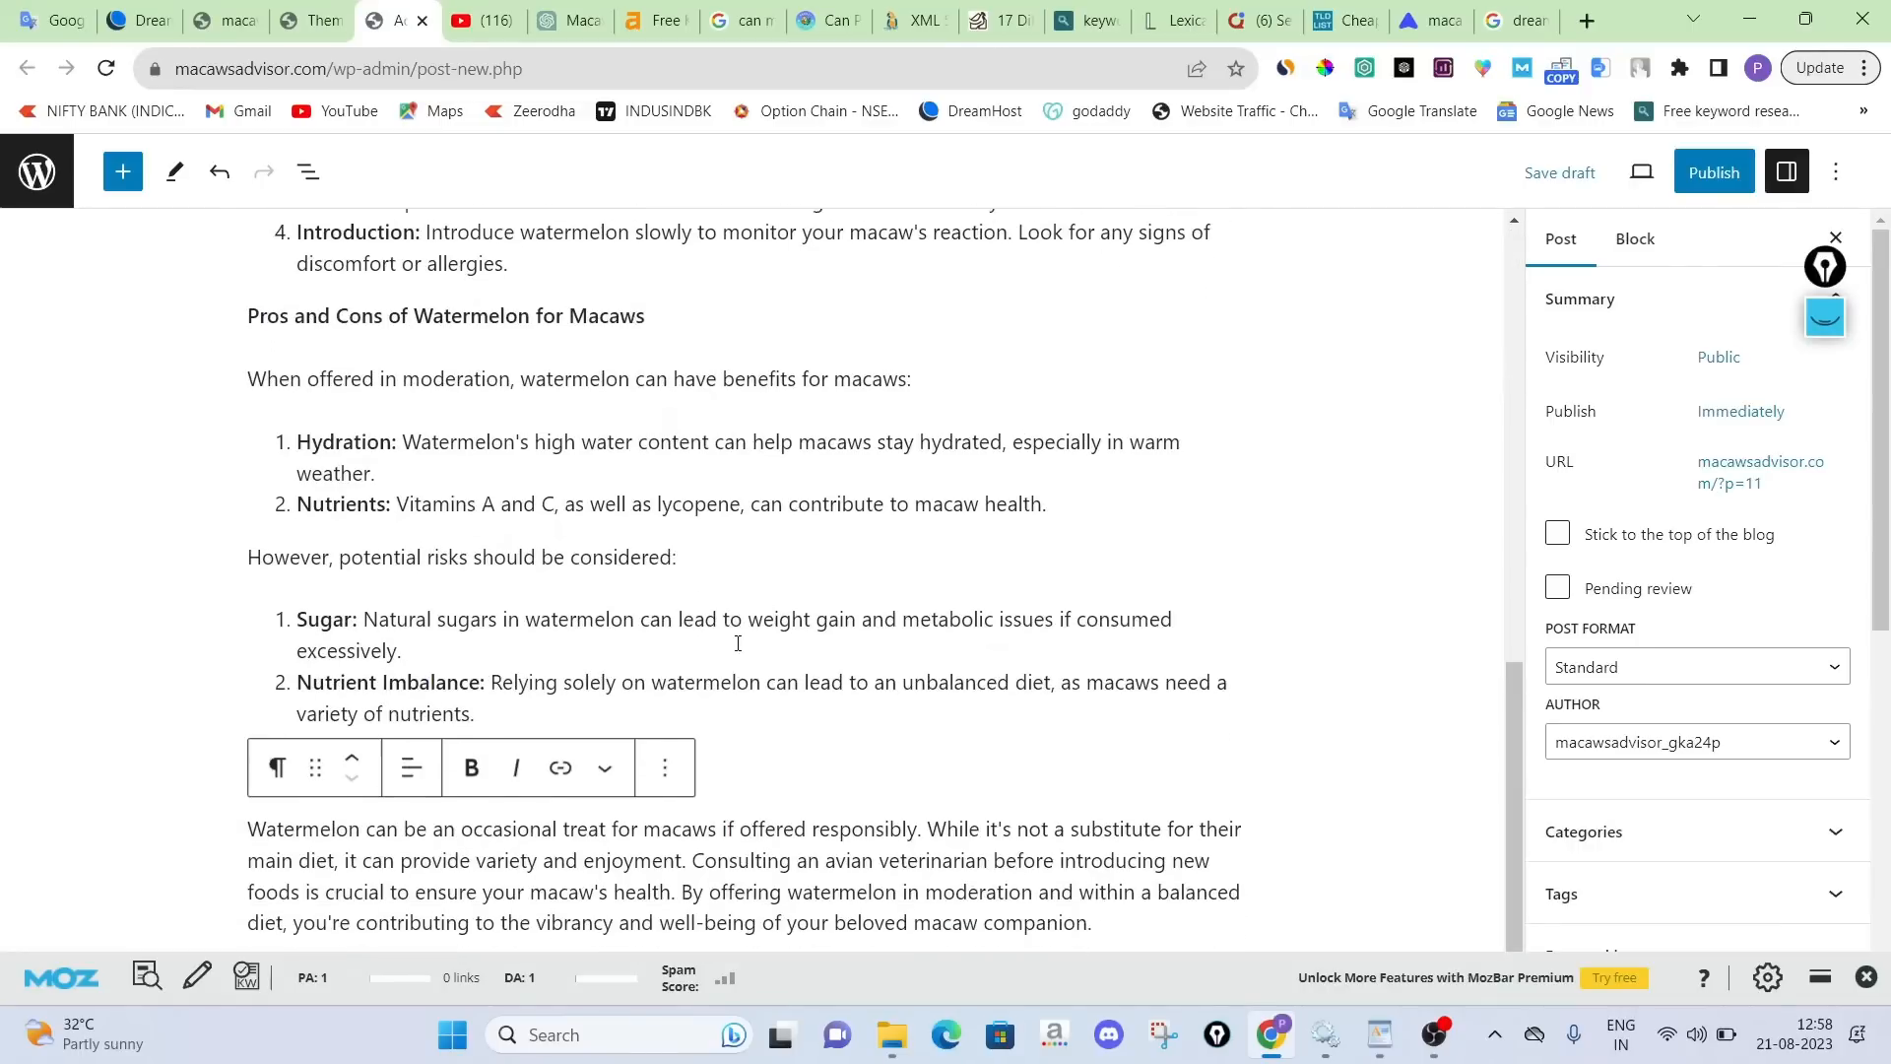
scroll(738, 643, up, 10)
scroll(715, 619, down, 3)
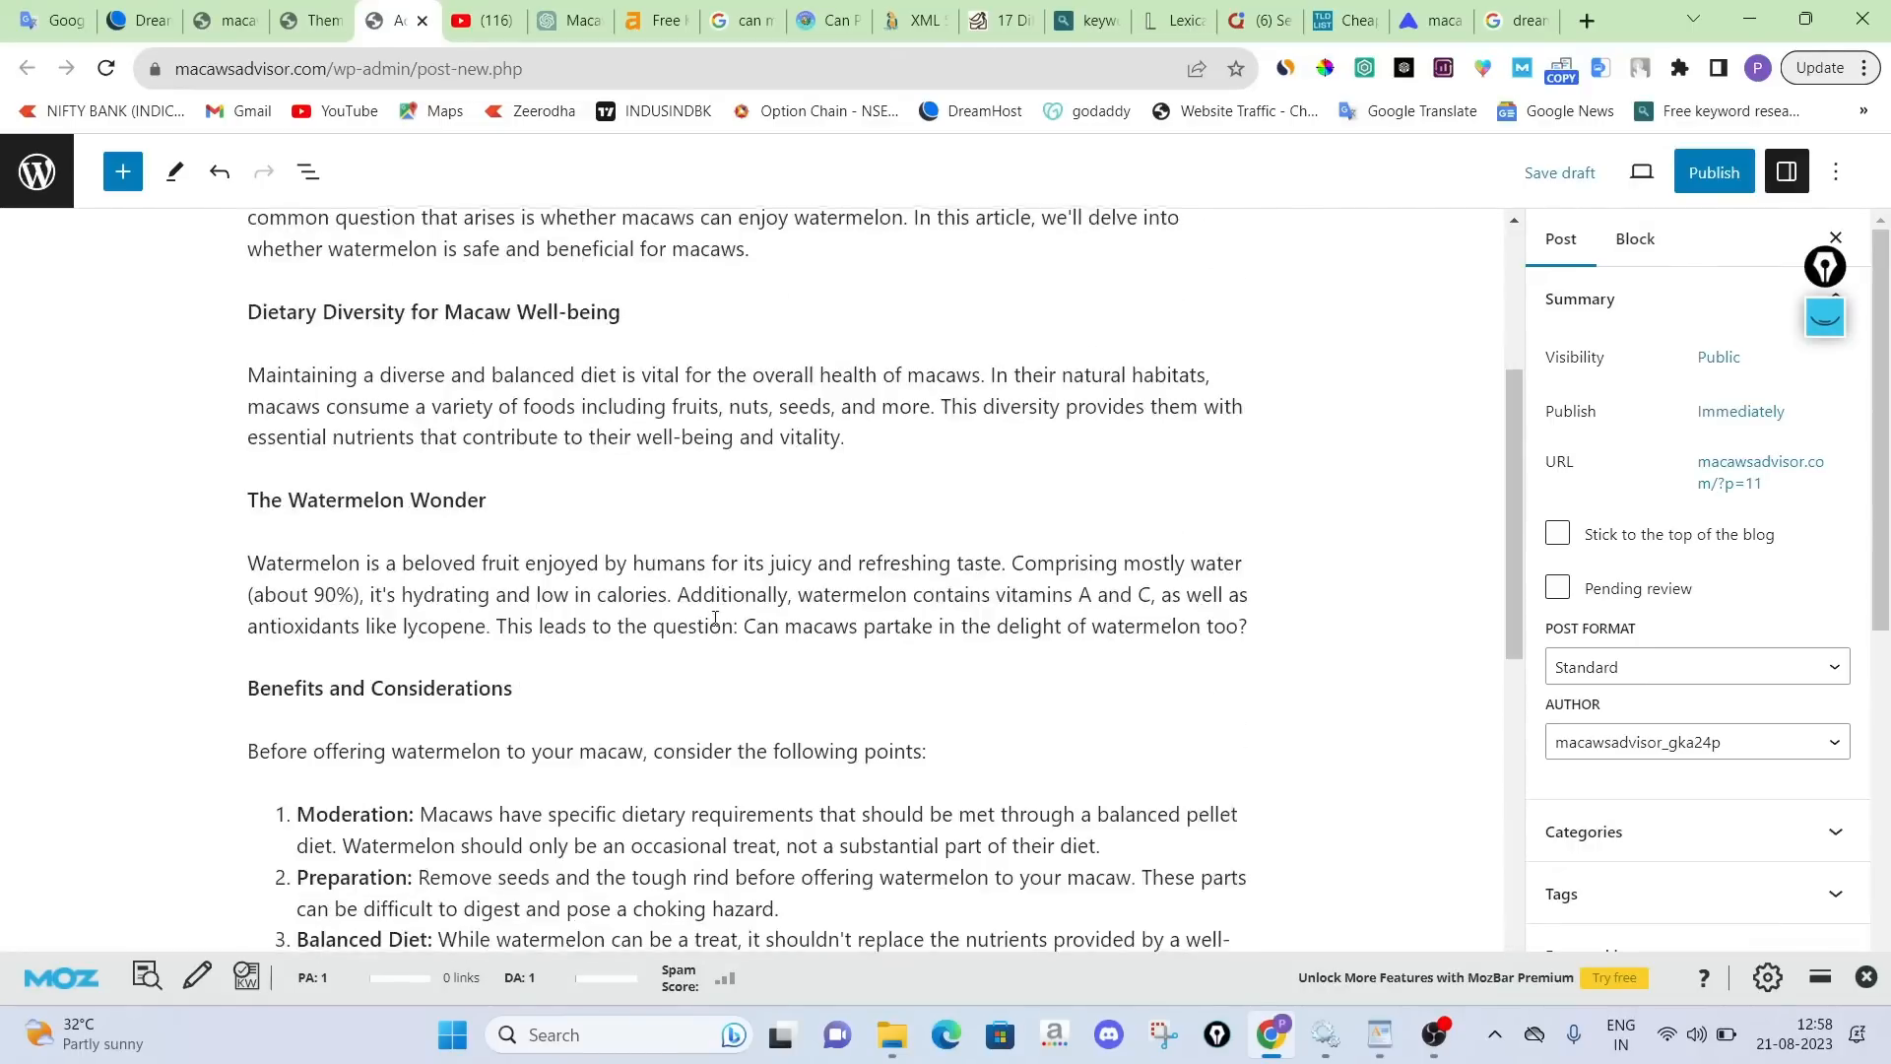
scroll(715, 619, down, 8)
scroll(689, 493, up, 15)
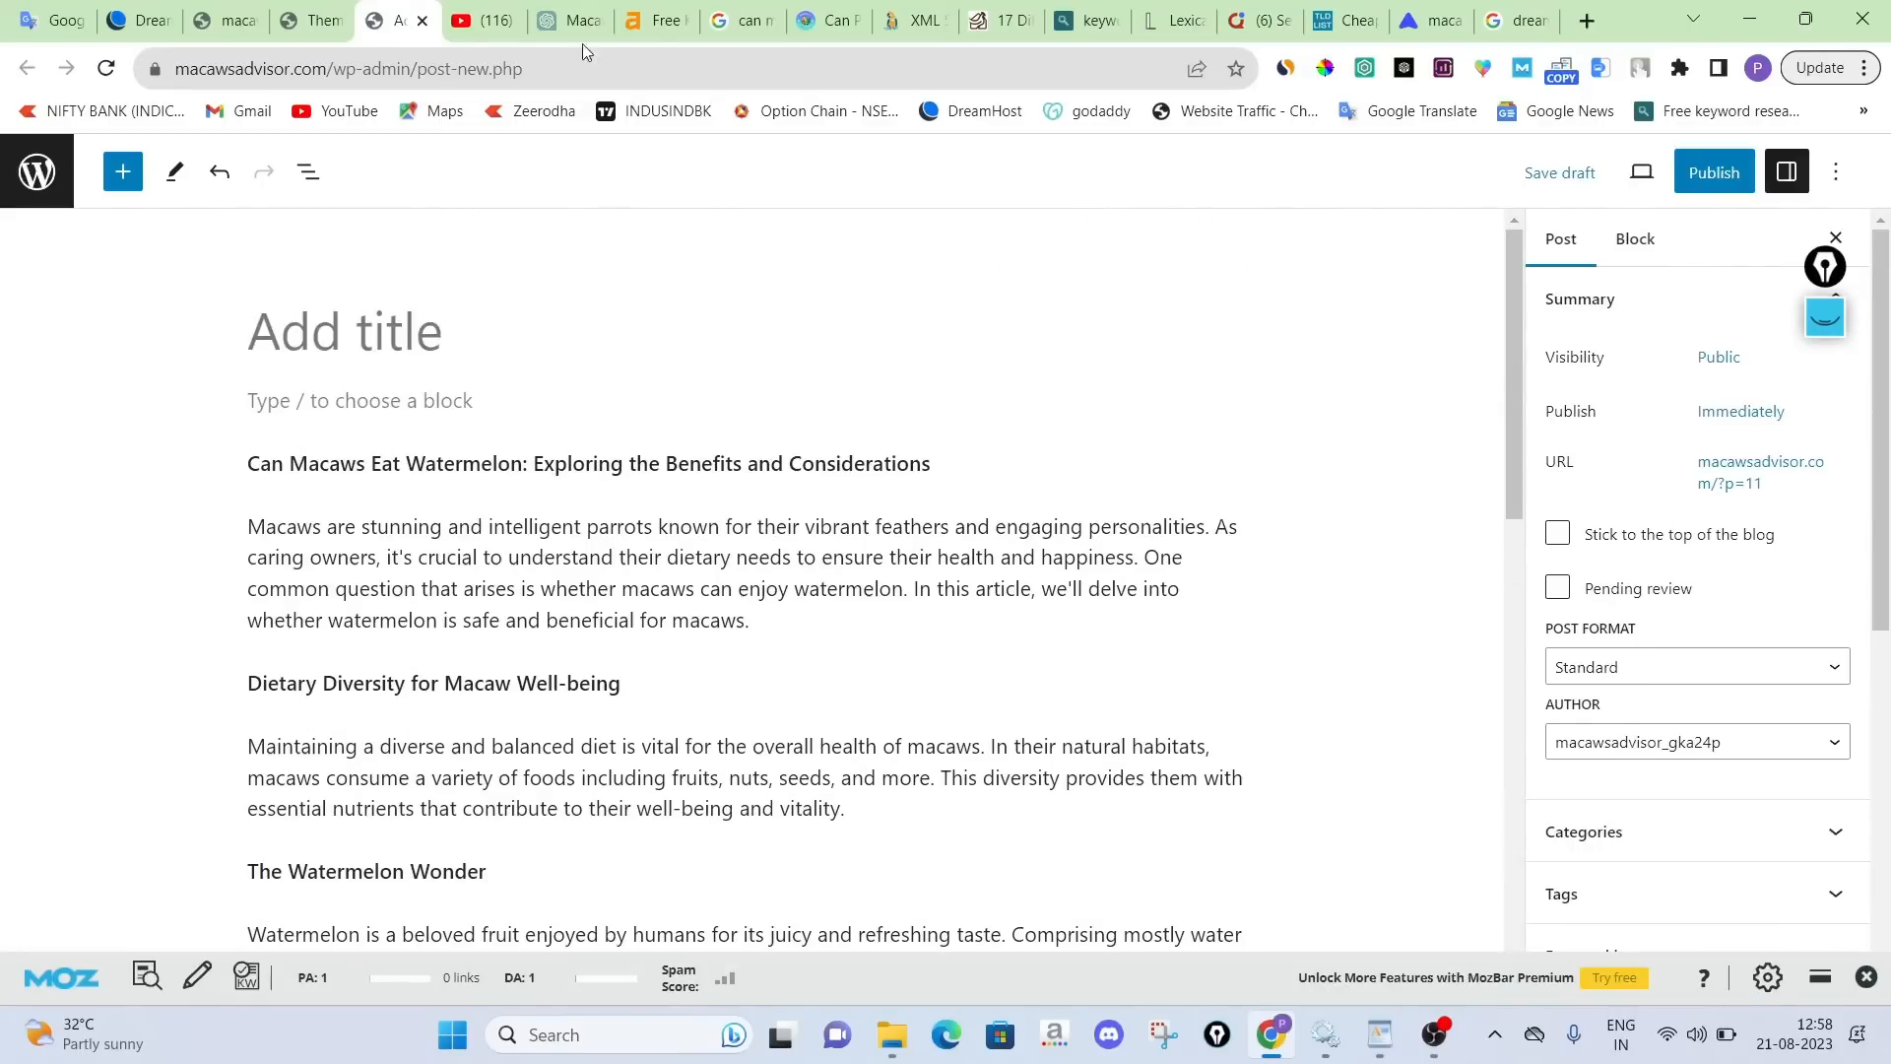
Have ChatGPT continue writing the watermelon article and copy the response titled "Balancing Treats and Nutrition for Macaws"
click(576, 20)
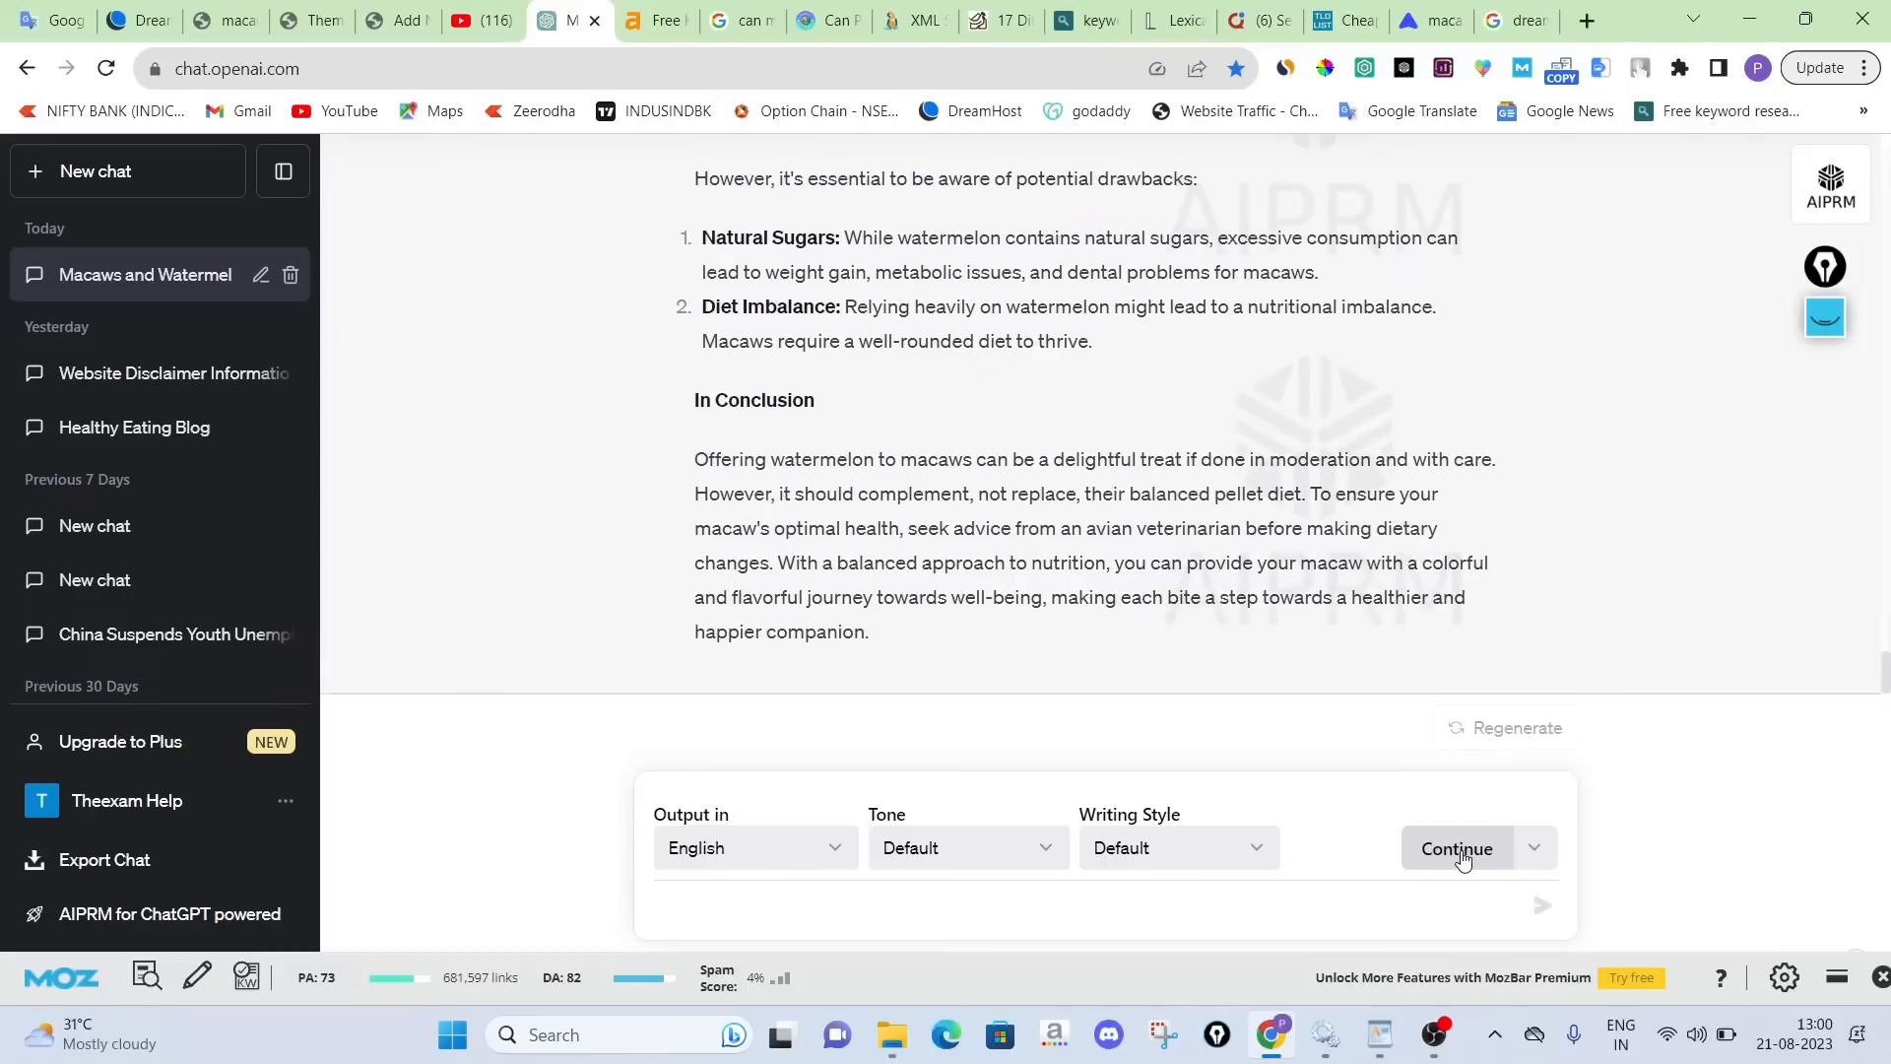
click(1468, 859)
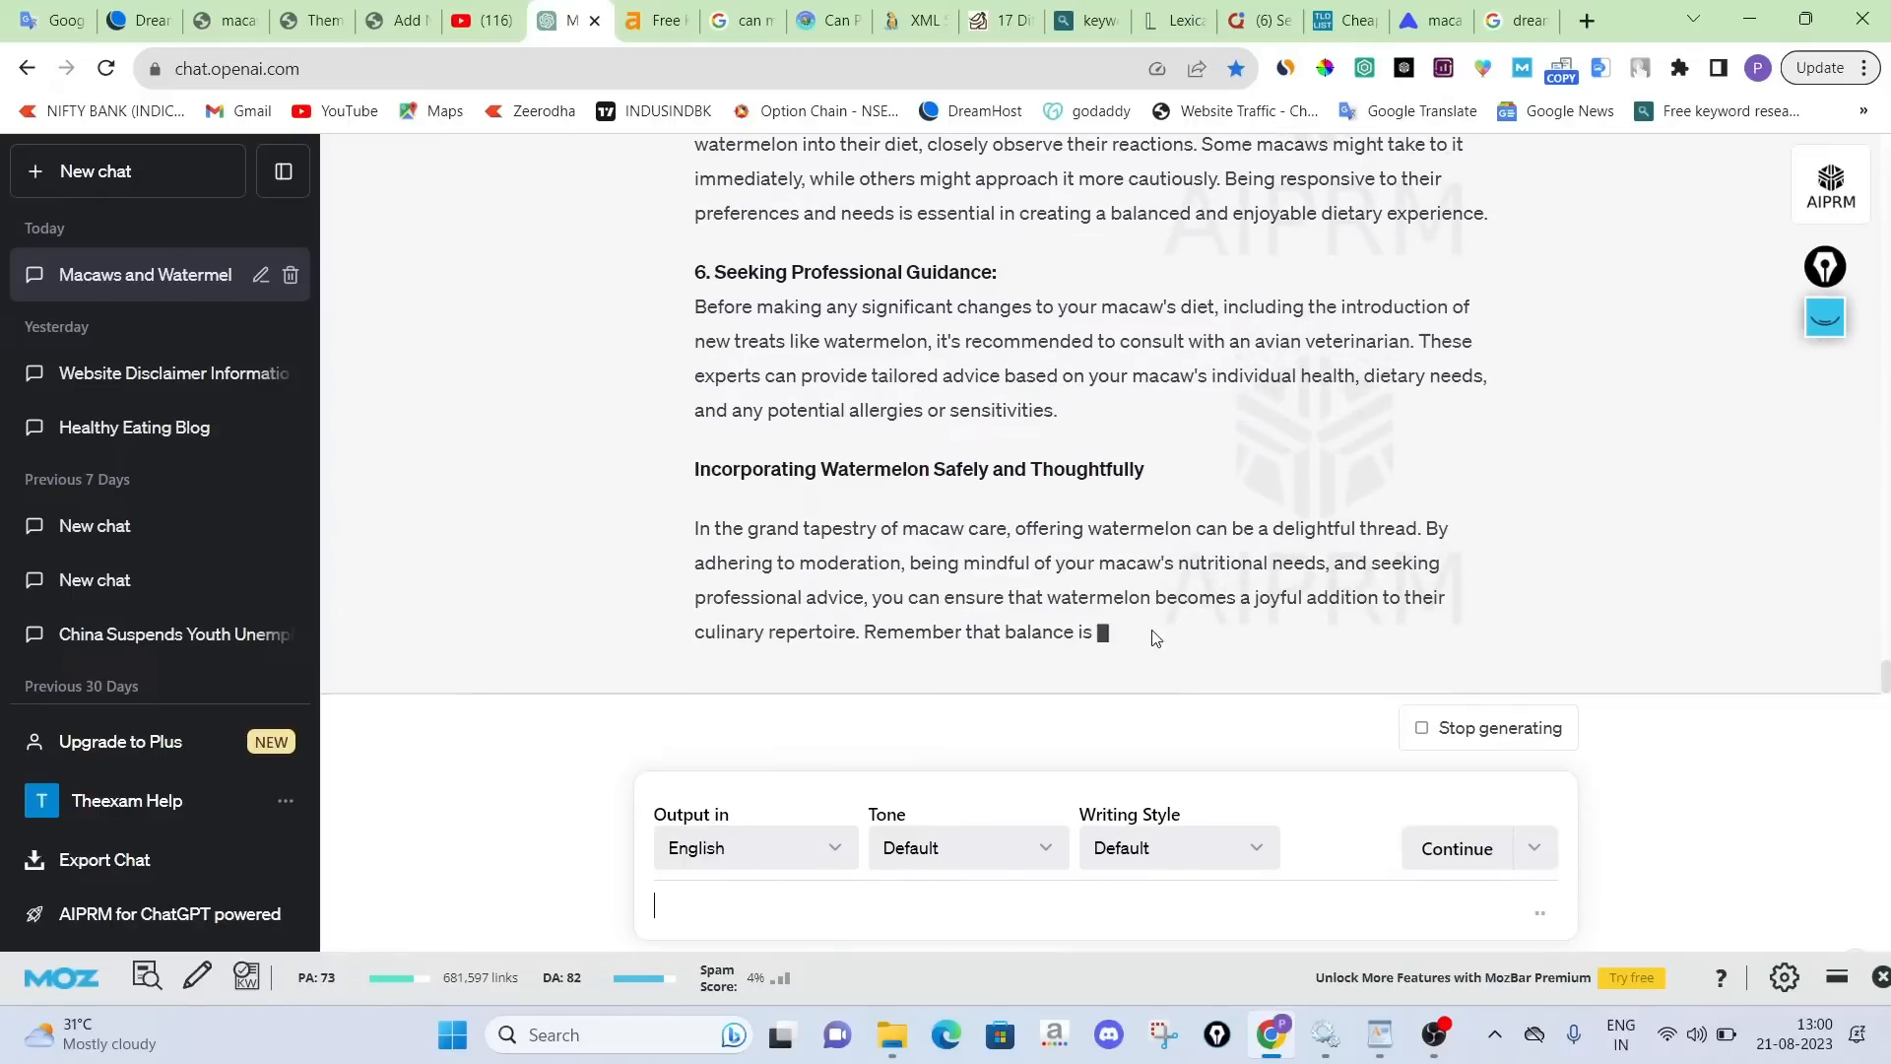
click(394, 20)
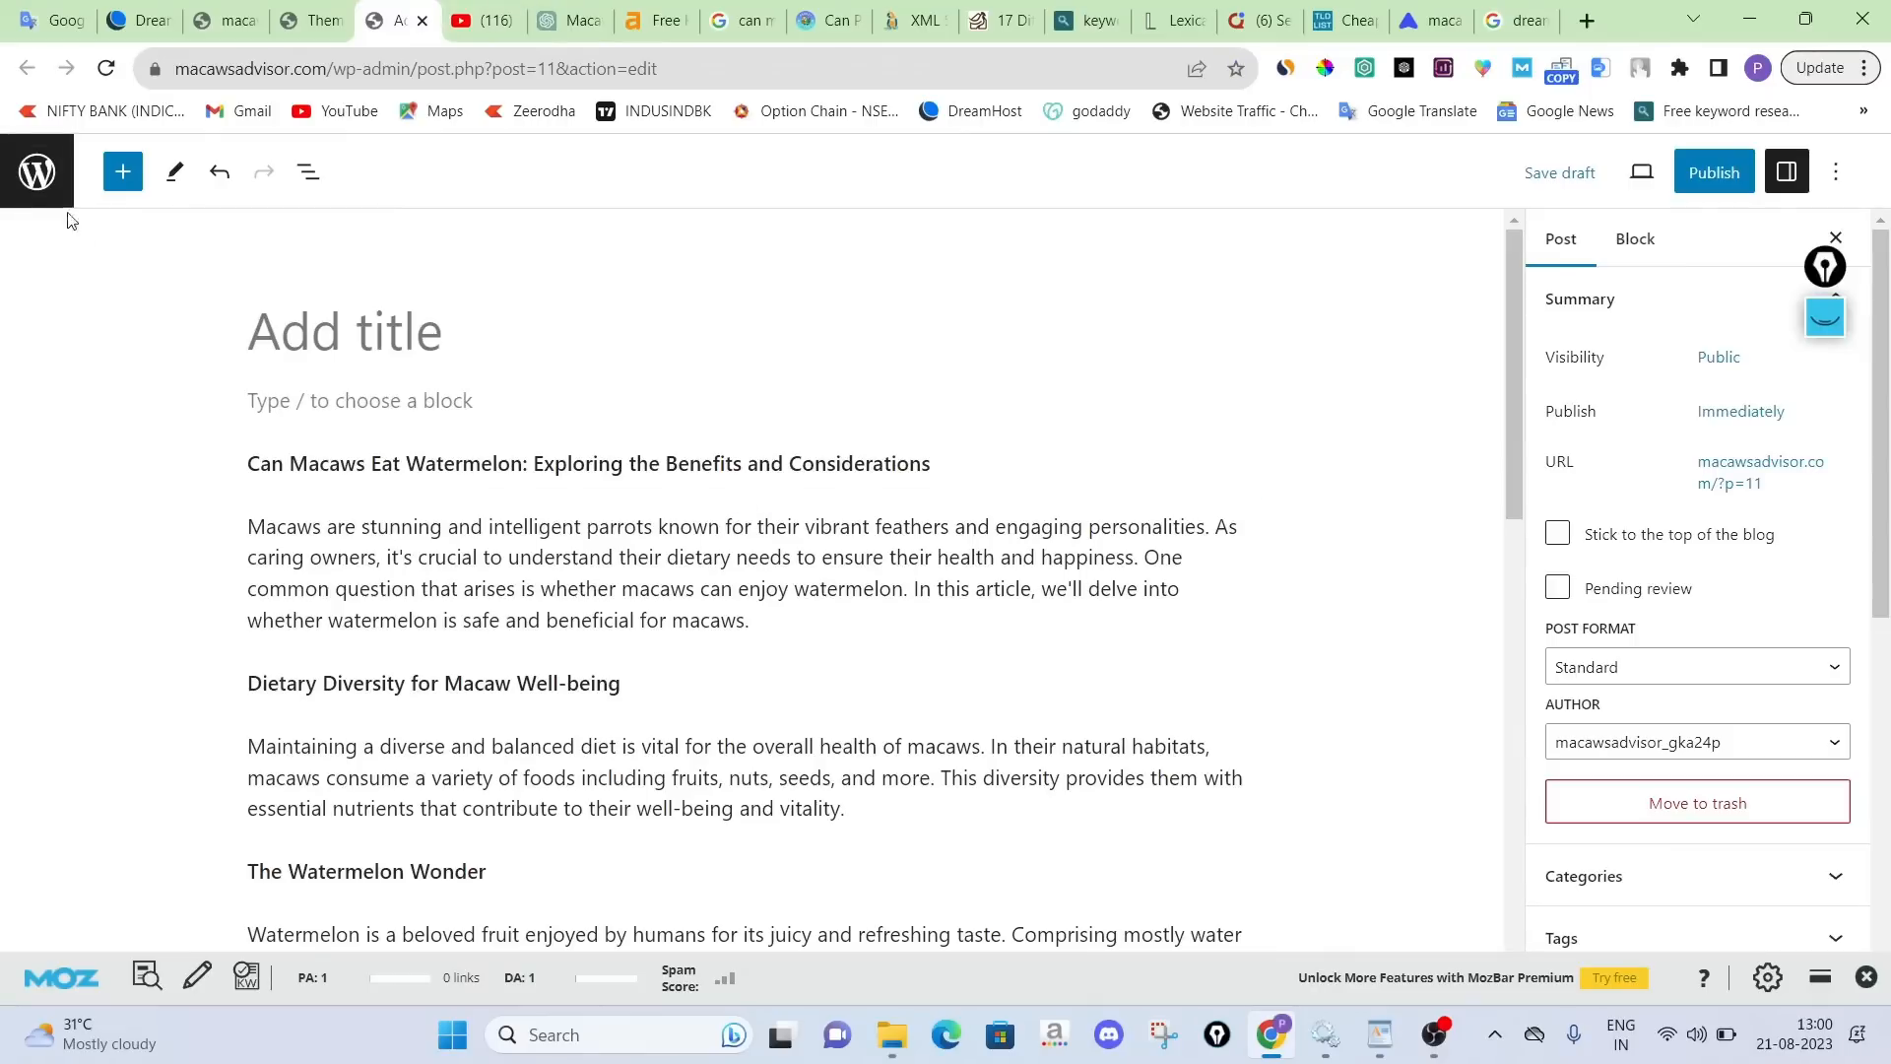
click(568, 10)
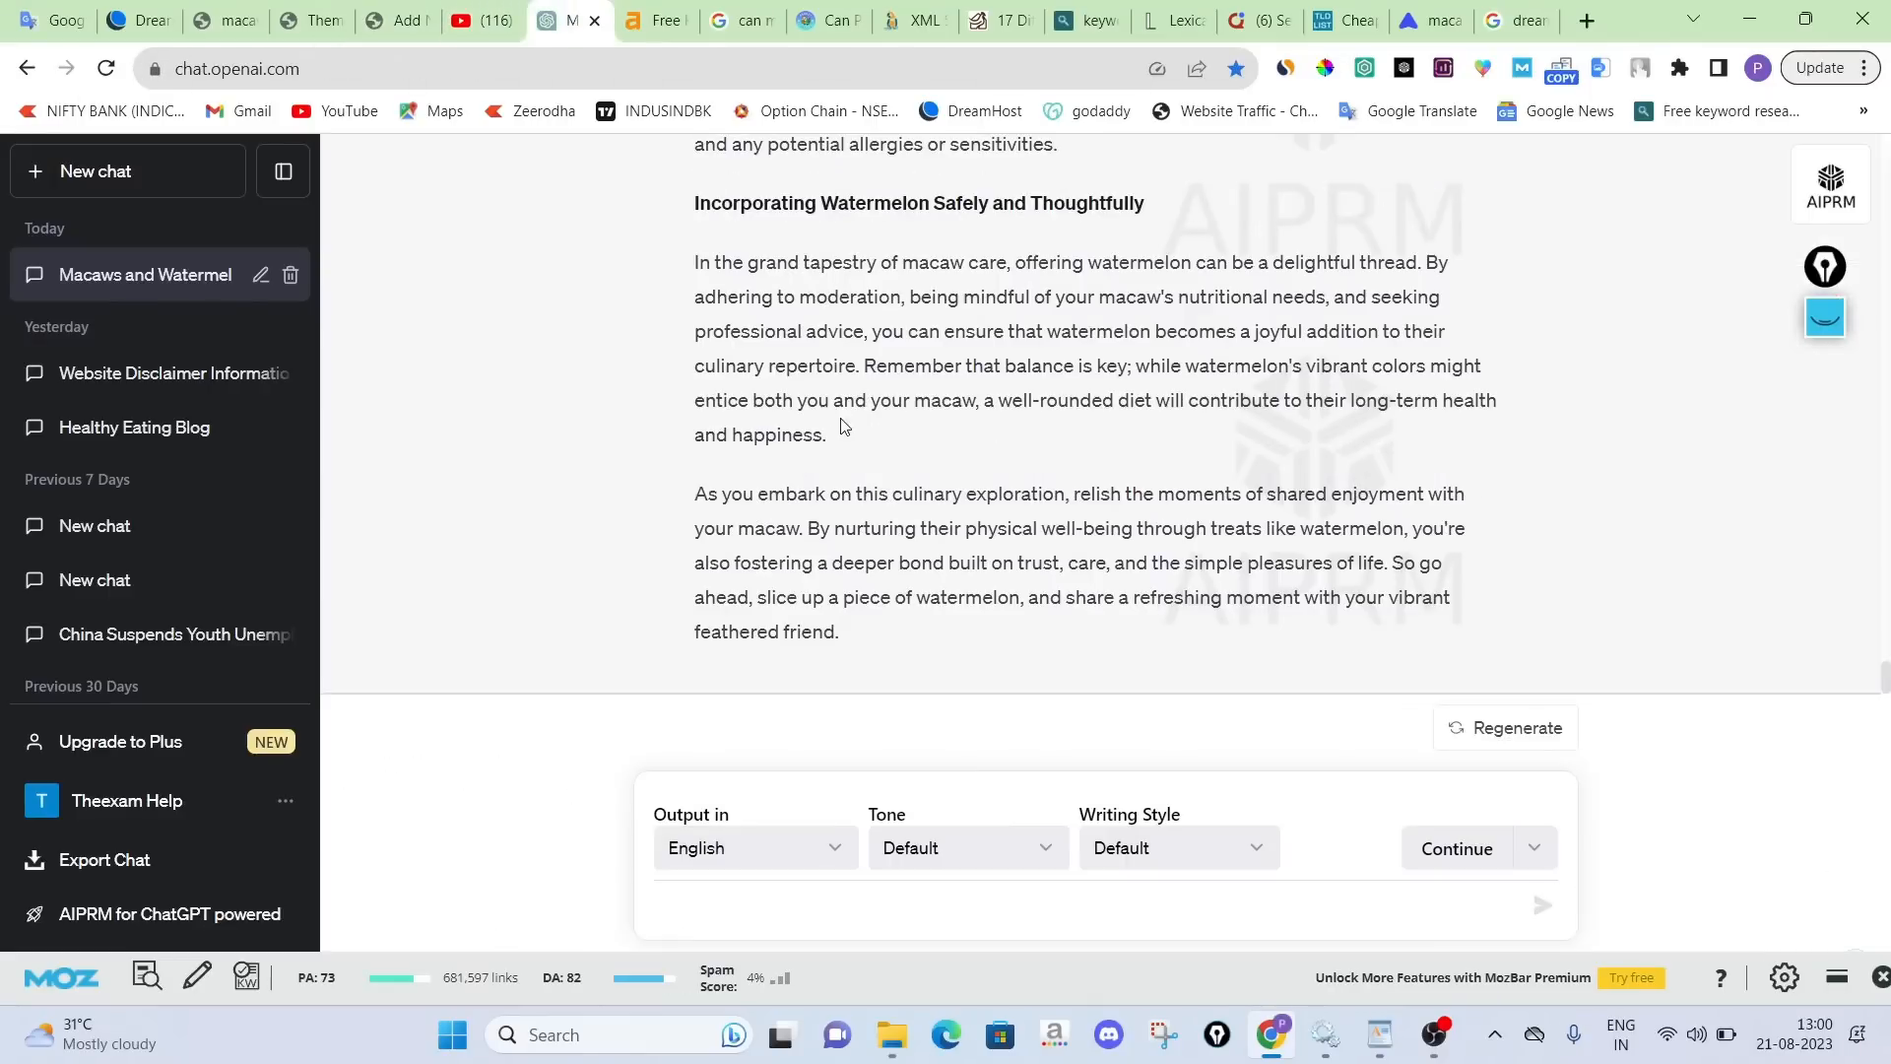
scroll(1101, 443, up, 20)
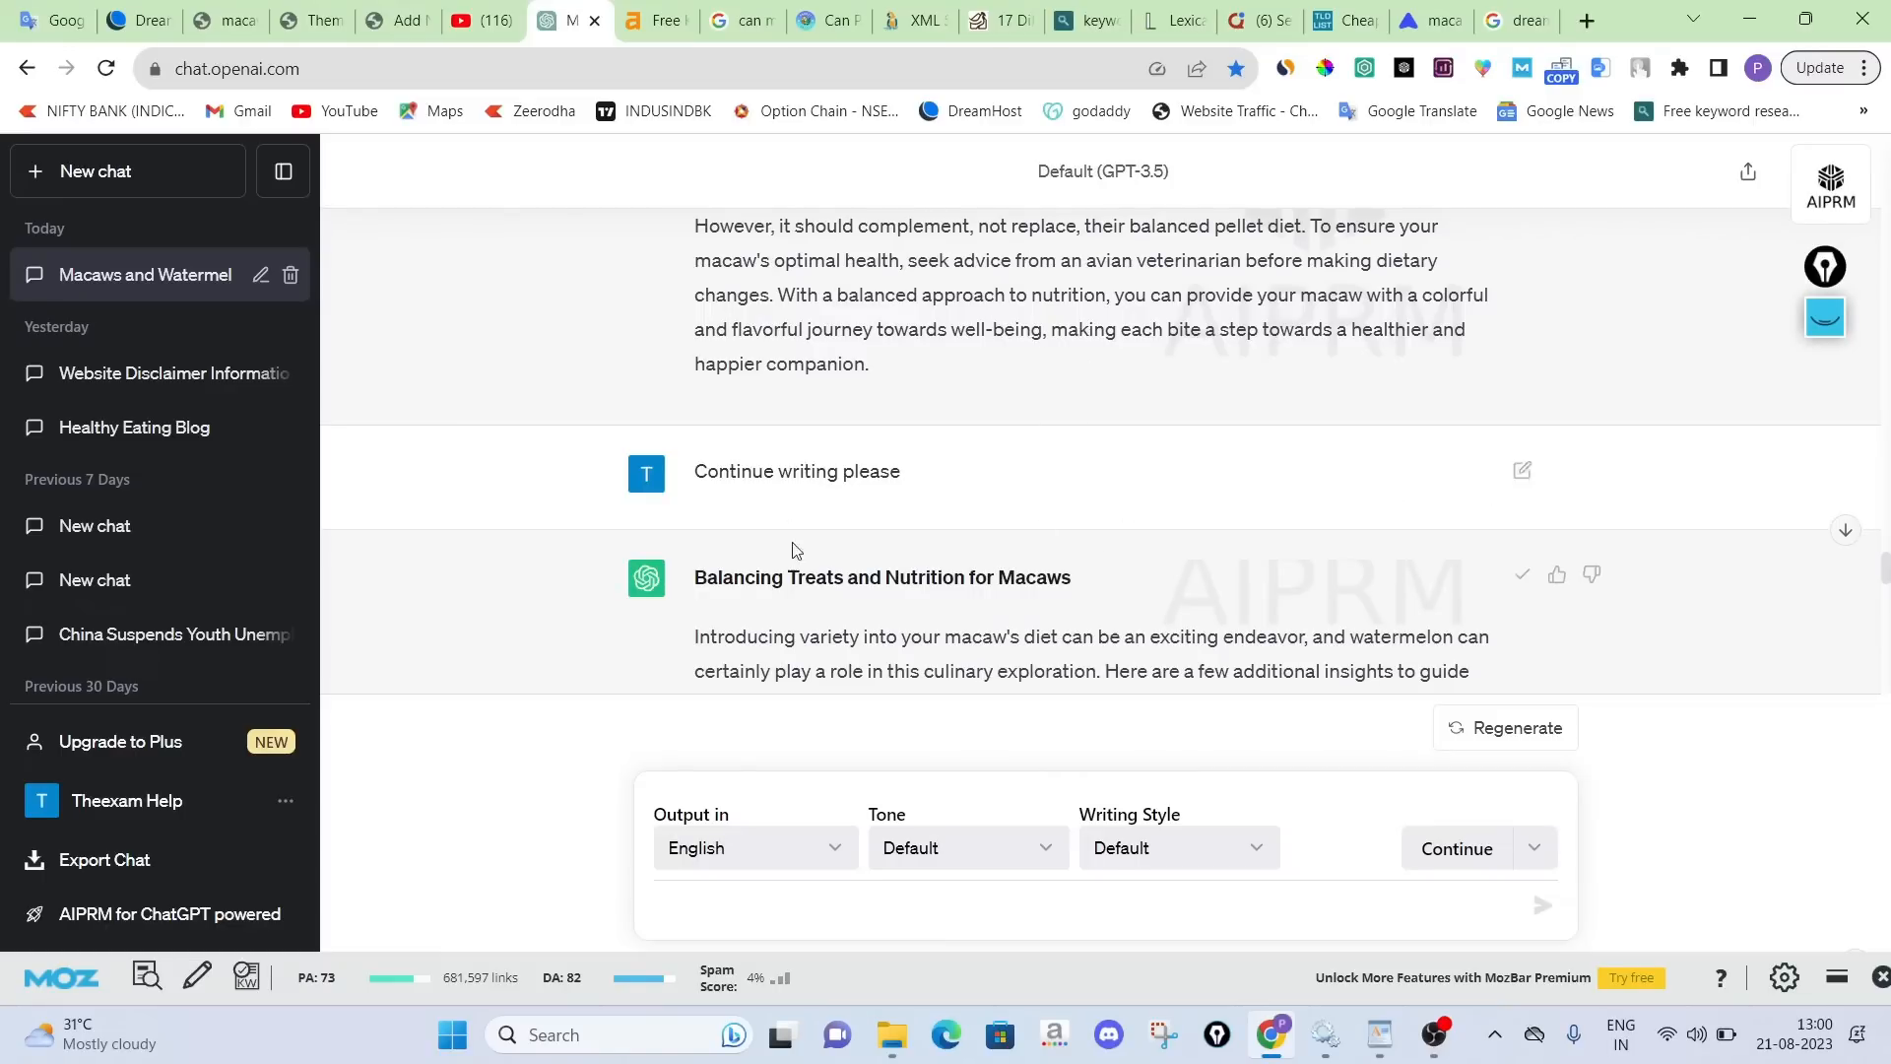
Paste the copied continuation into the post draft in a new block between the Nutrient Imbalance item and the "In Conclusion" heading
click(404, 20)
scroll(579, 863, down, 10)
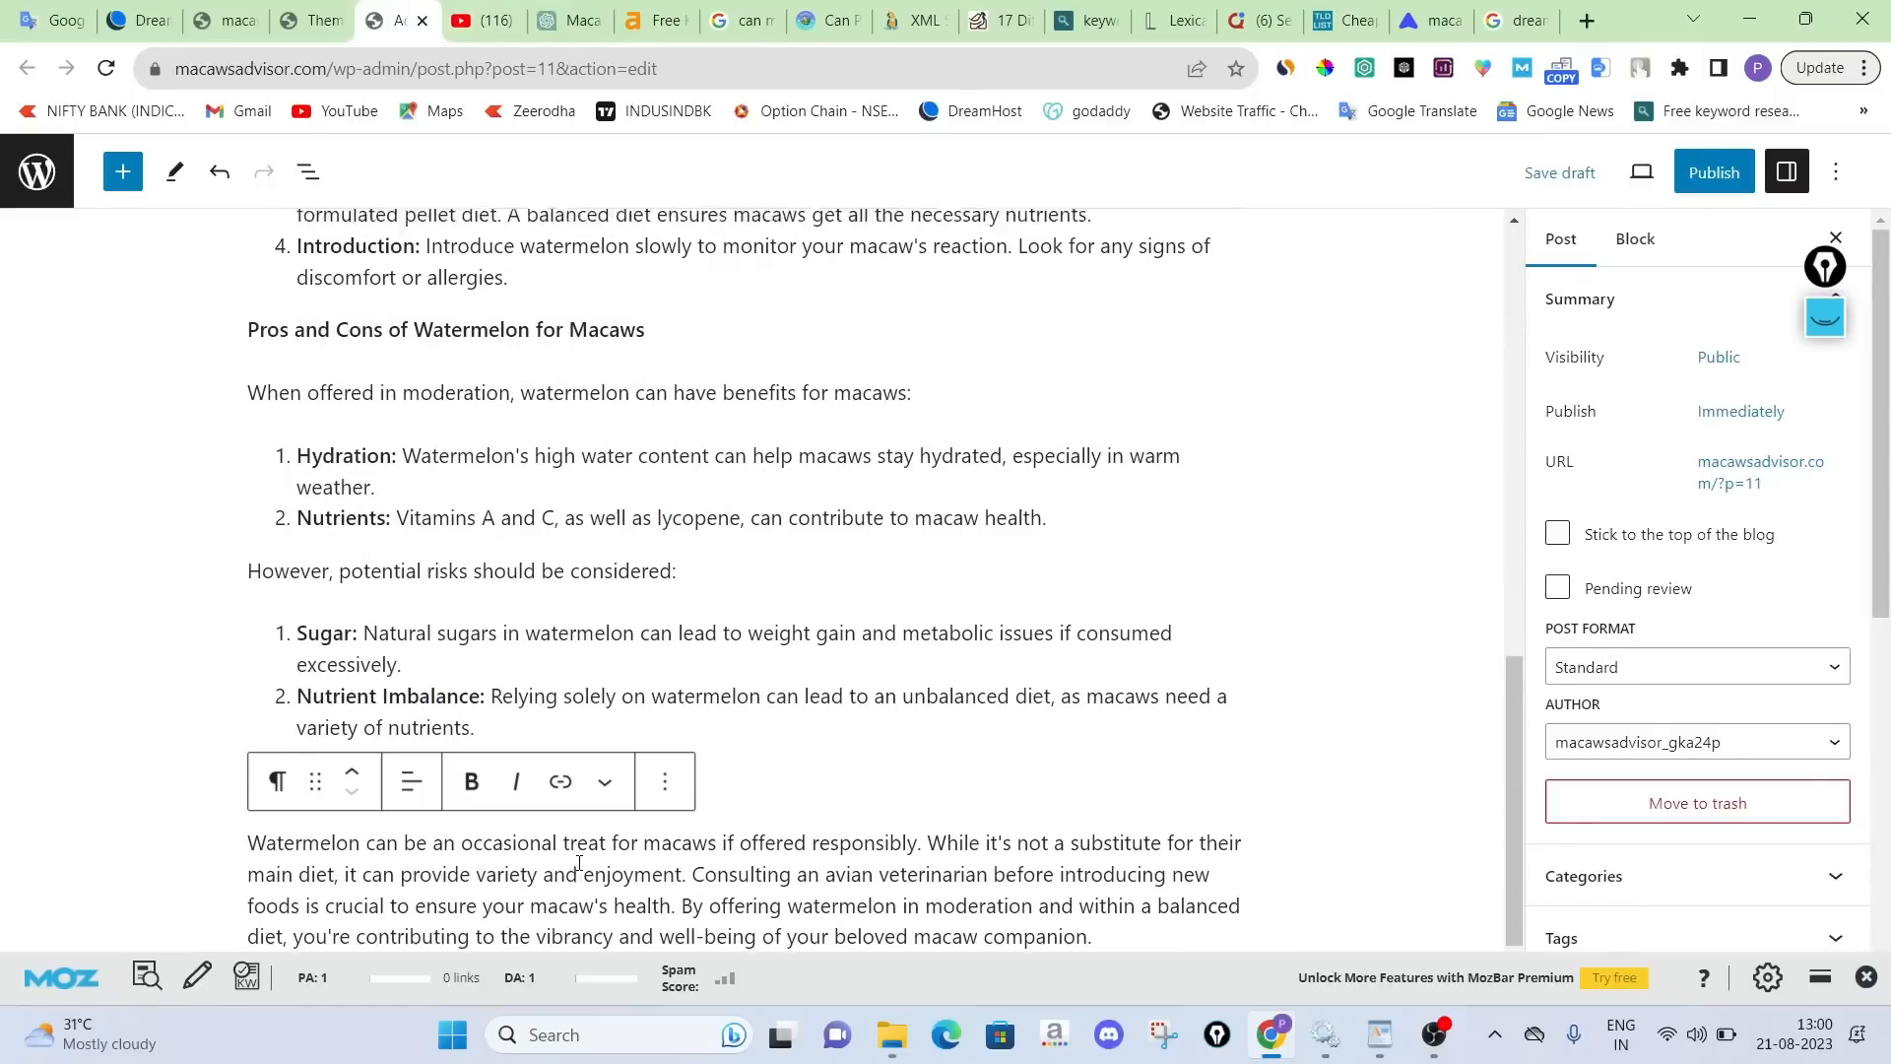
click(1019, 791)
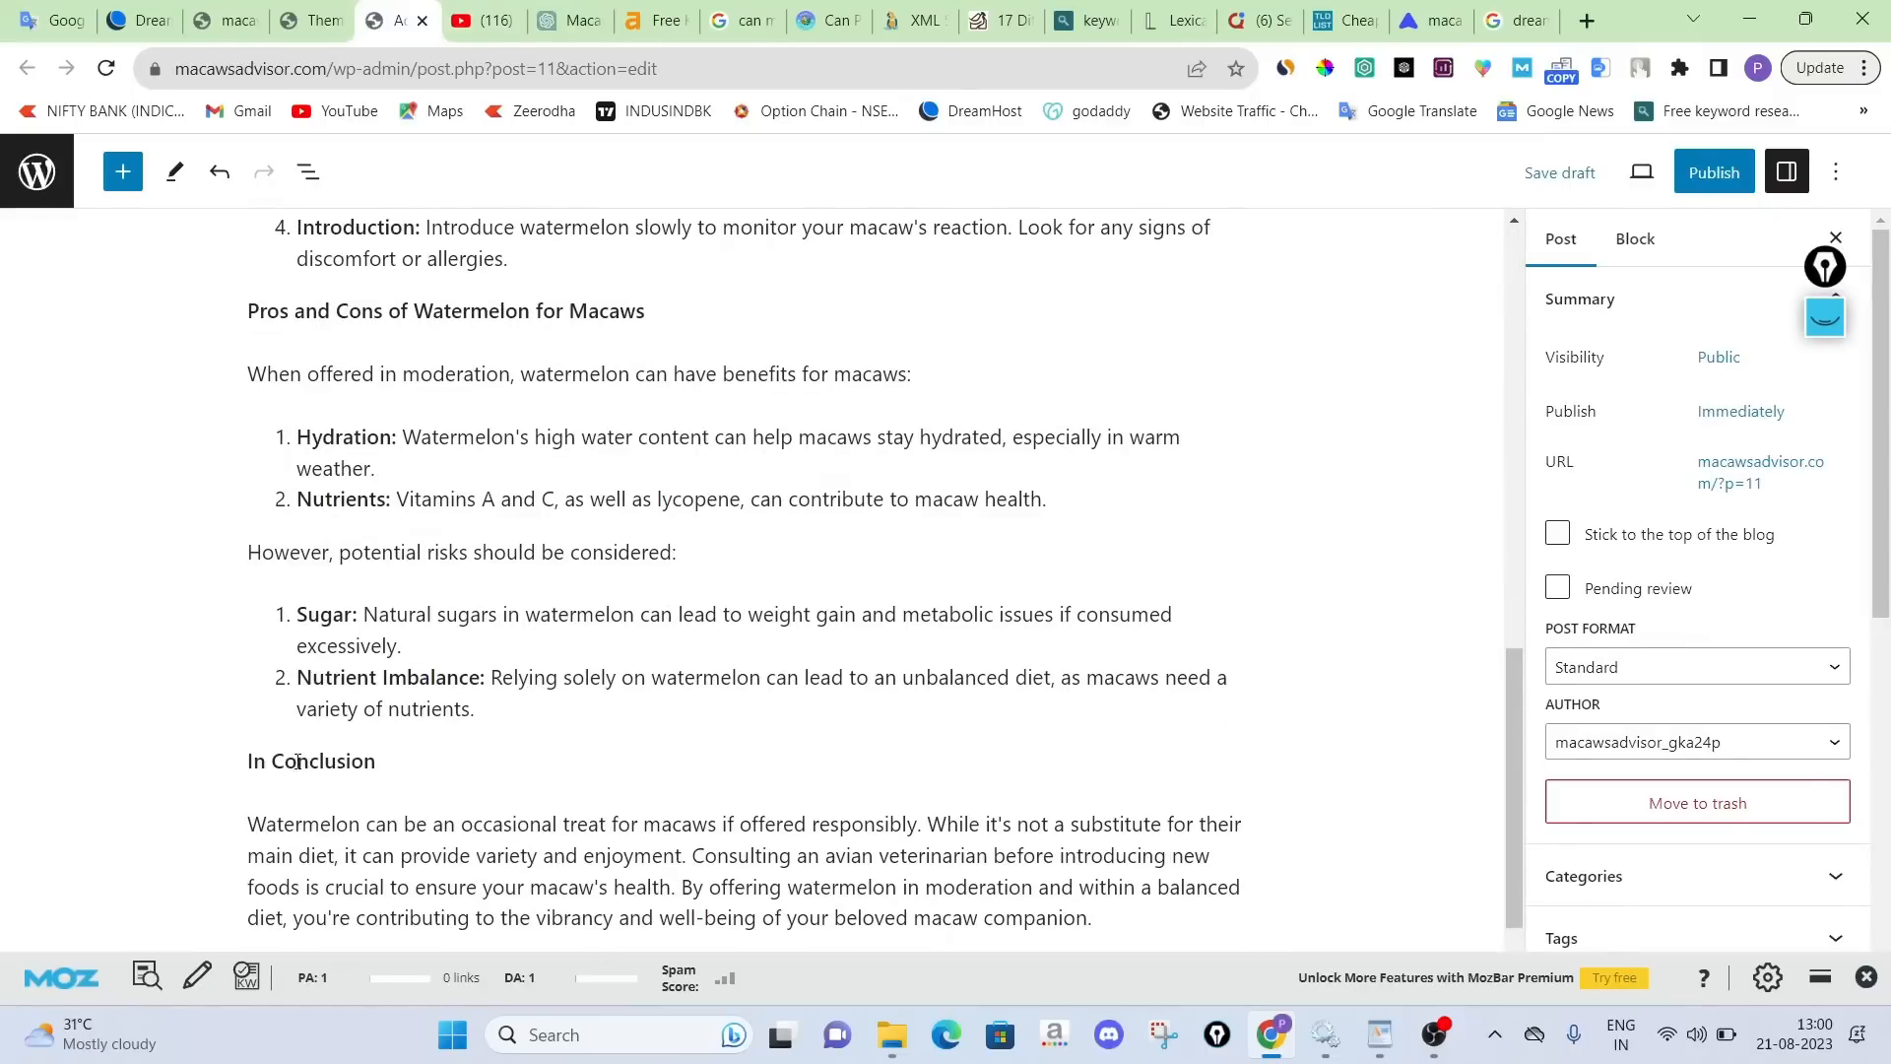
click(499, 710)
key(Return)
key(Return)
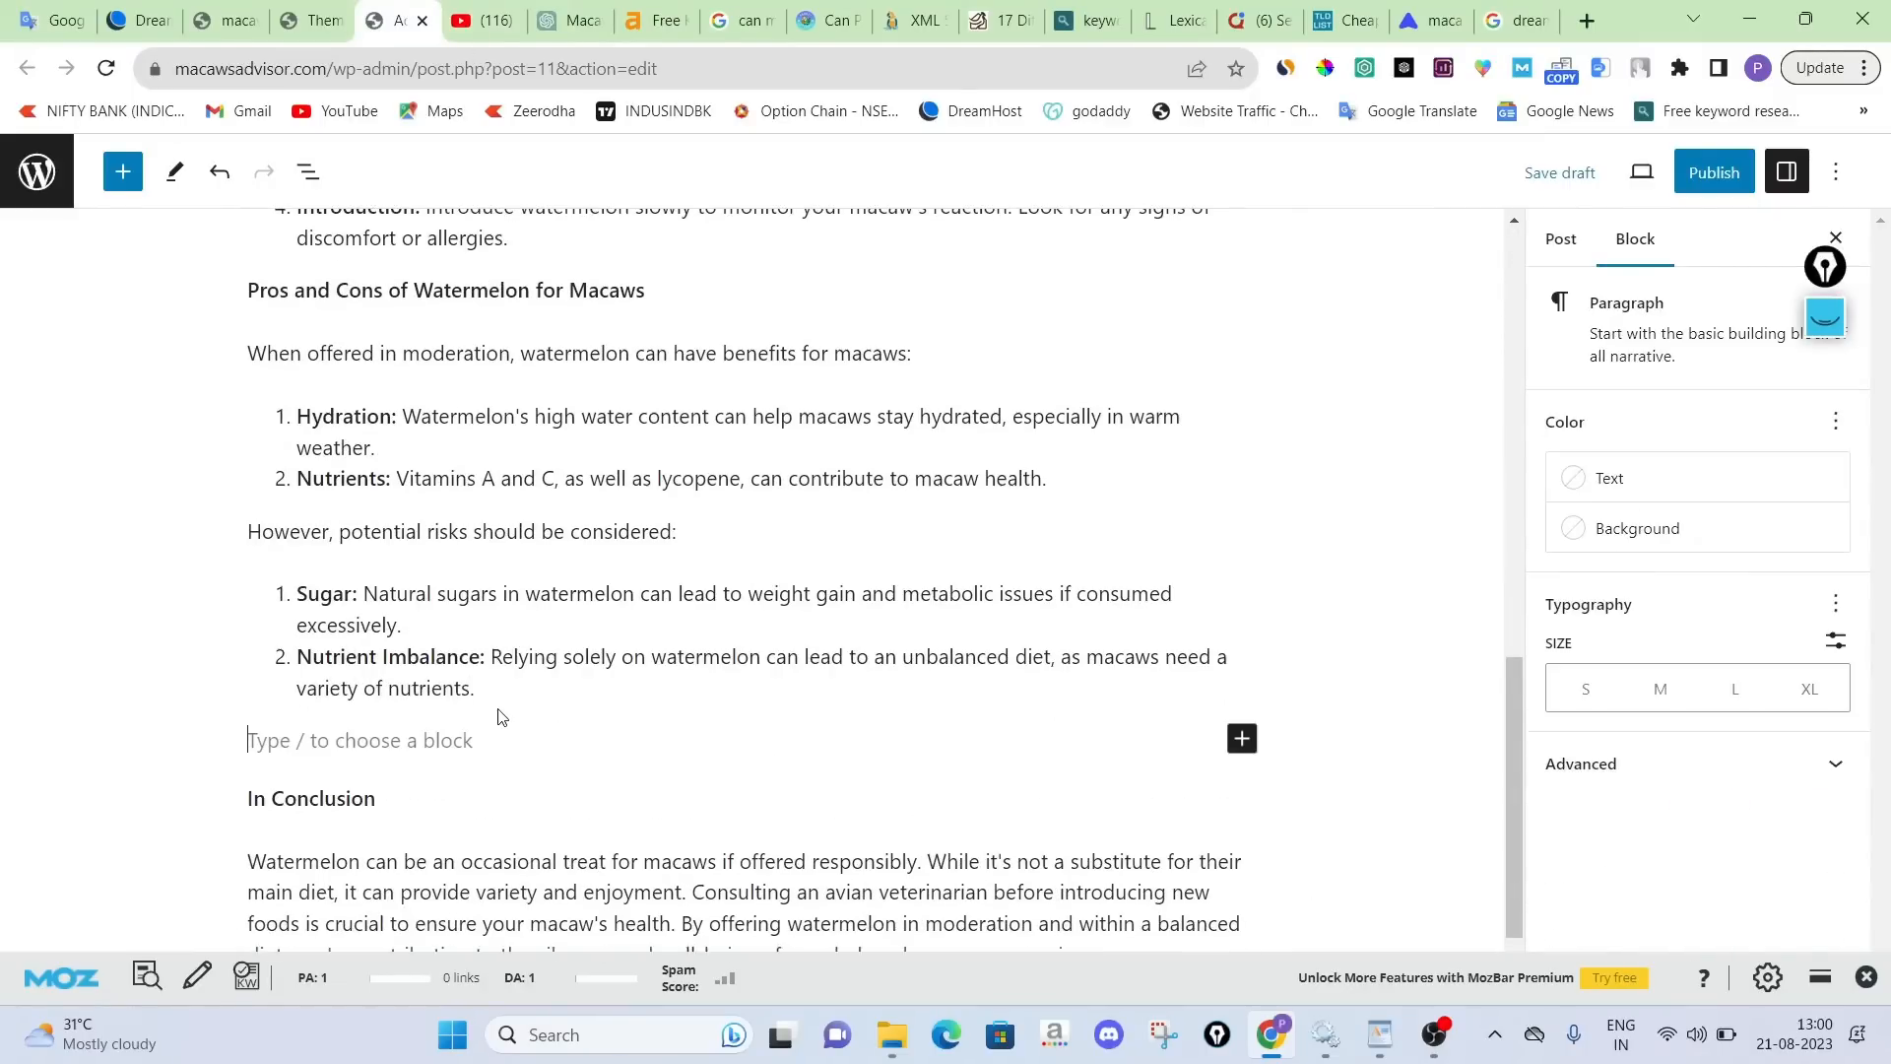
key(ctrl+v)
Check the extended article in the post draft, from the inserted sections up to the title area and down to the conclusion
scroll(503, 709, up, 15)
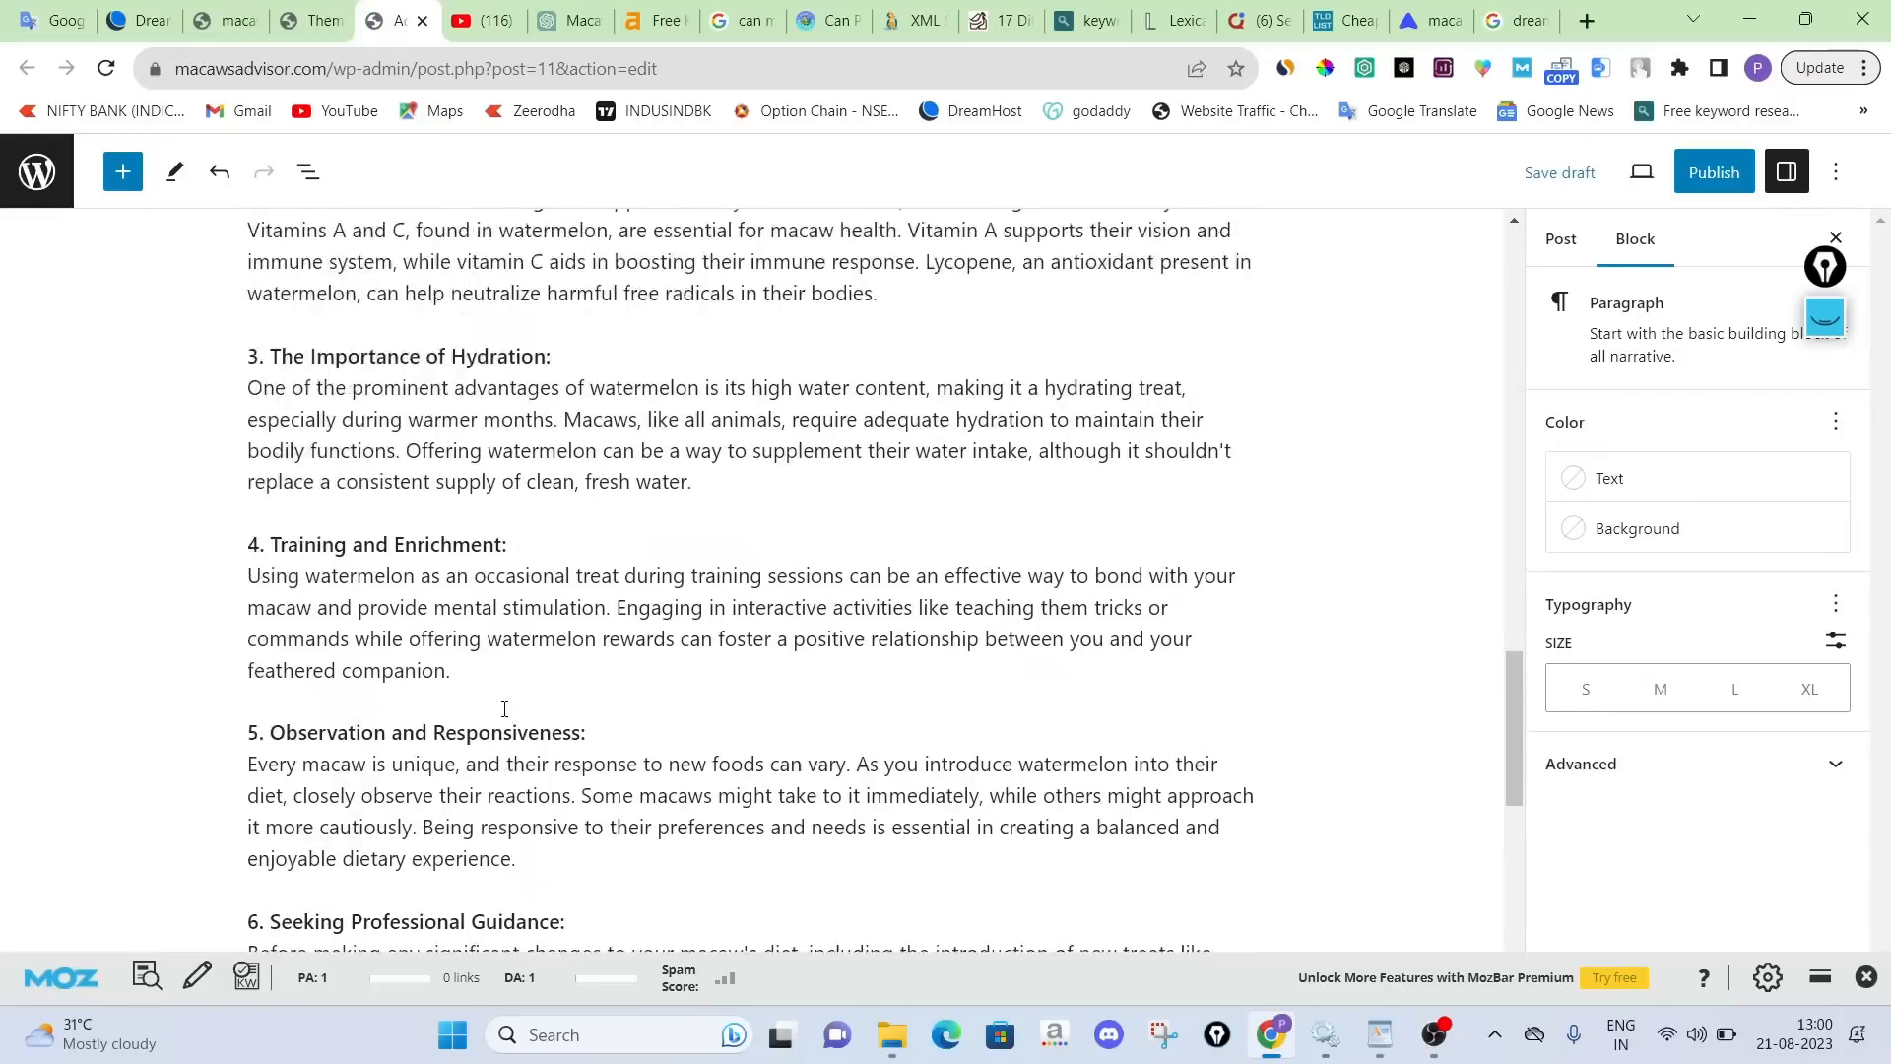
scroll(503, 709, up, 3)
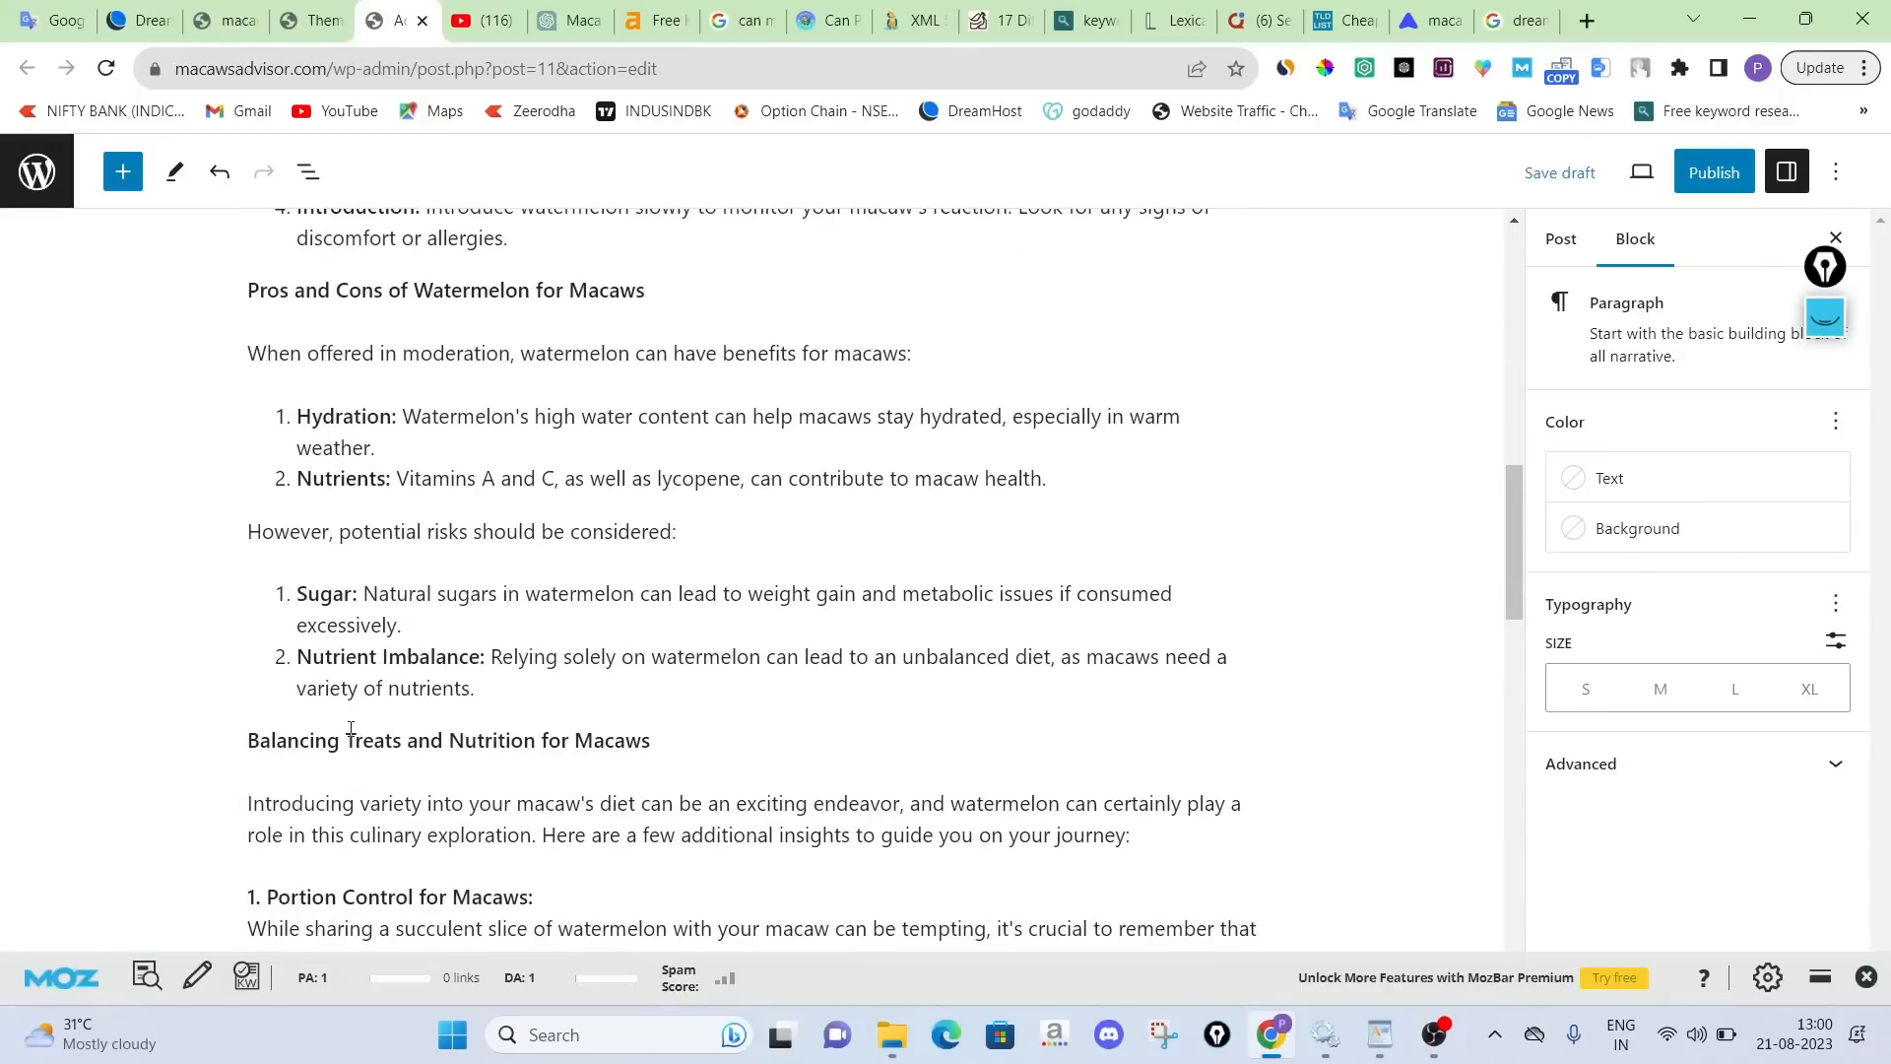
scroll(479, 752, up, 6)
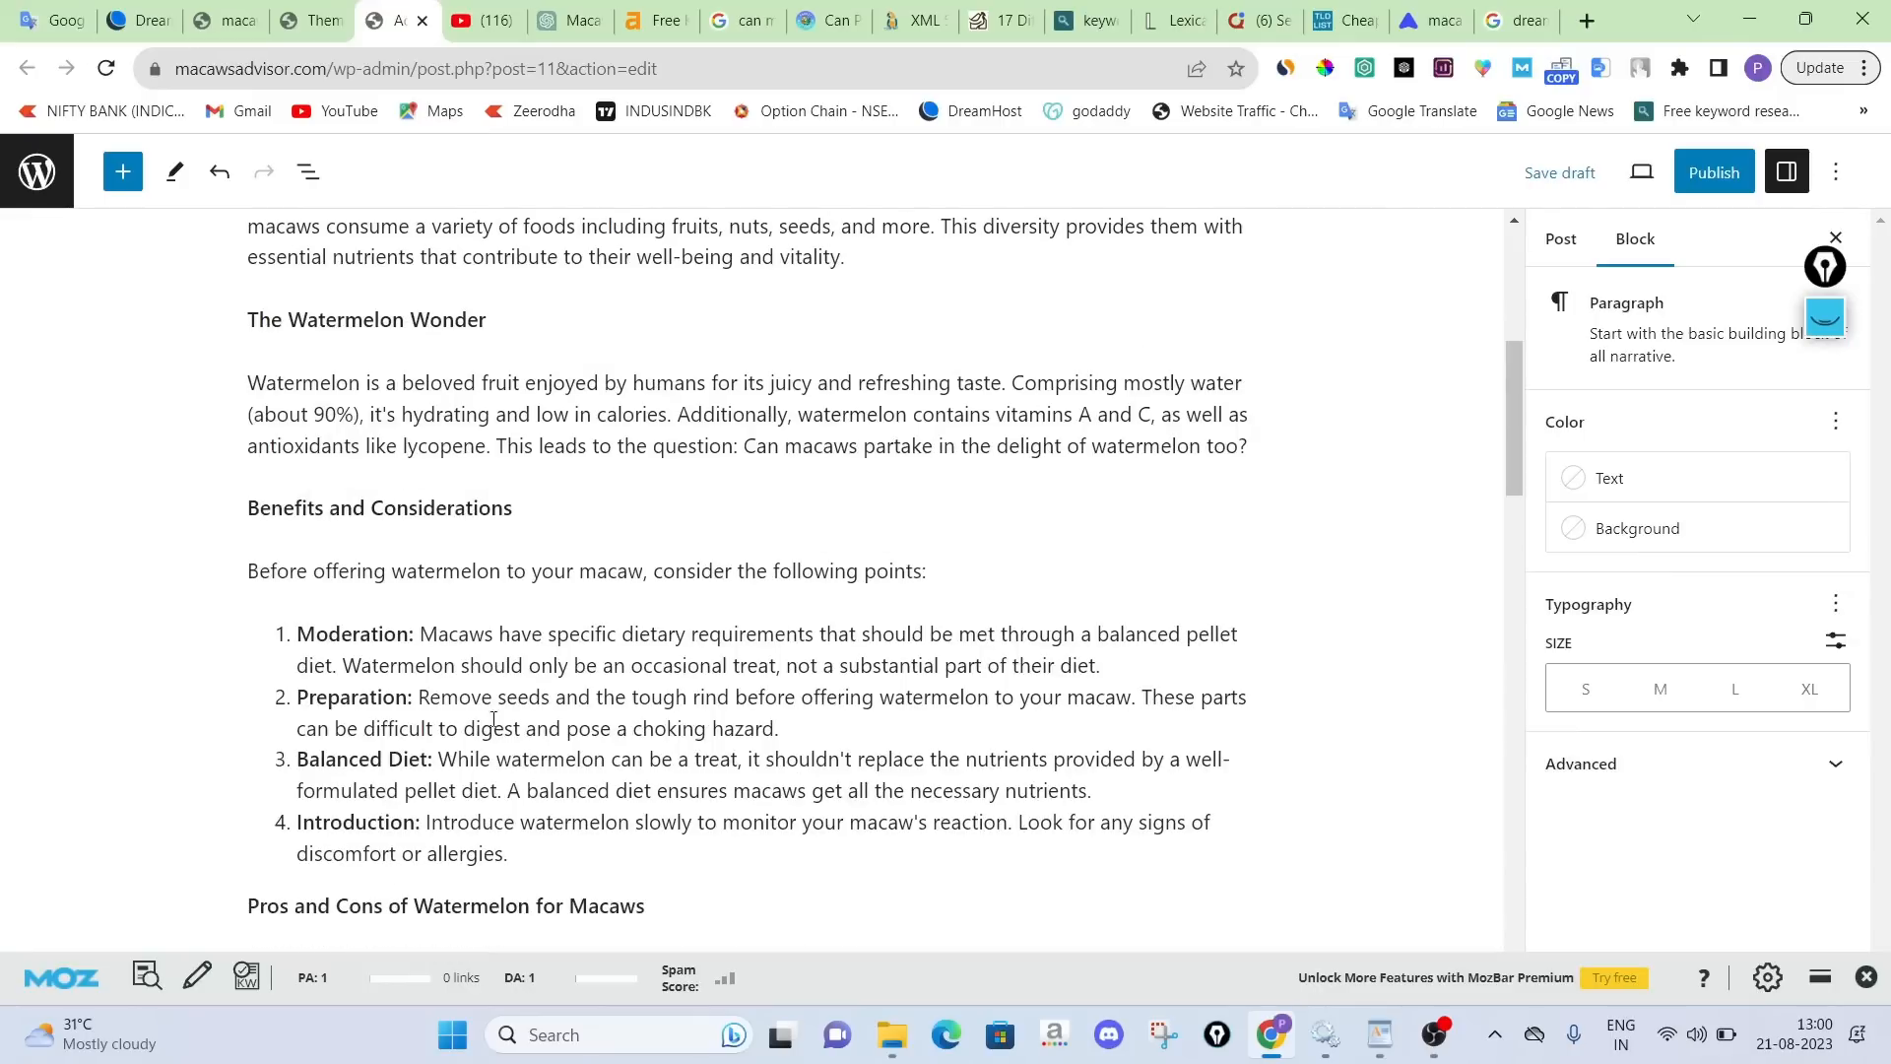
scroll(347, 502, up, 5)
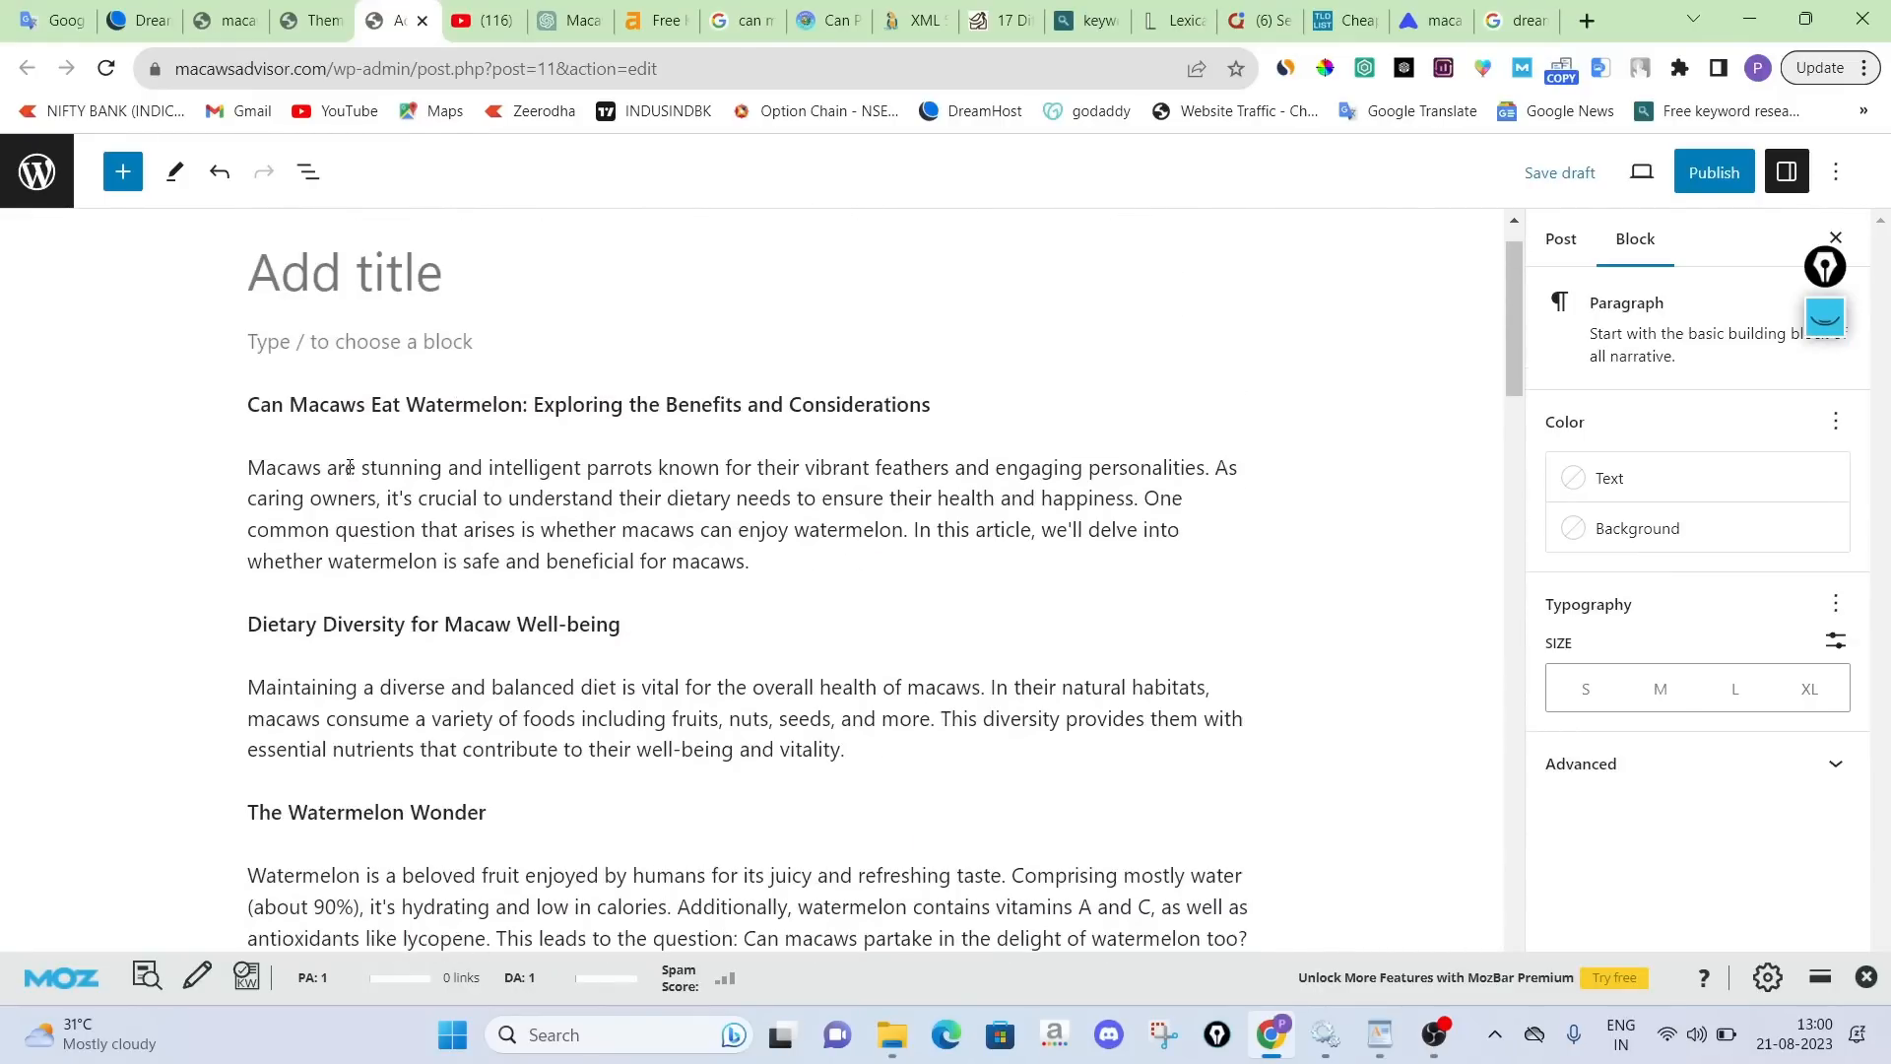
scroll(395, 479, down, 7)
scroll(395, 479, down, 20)
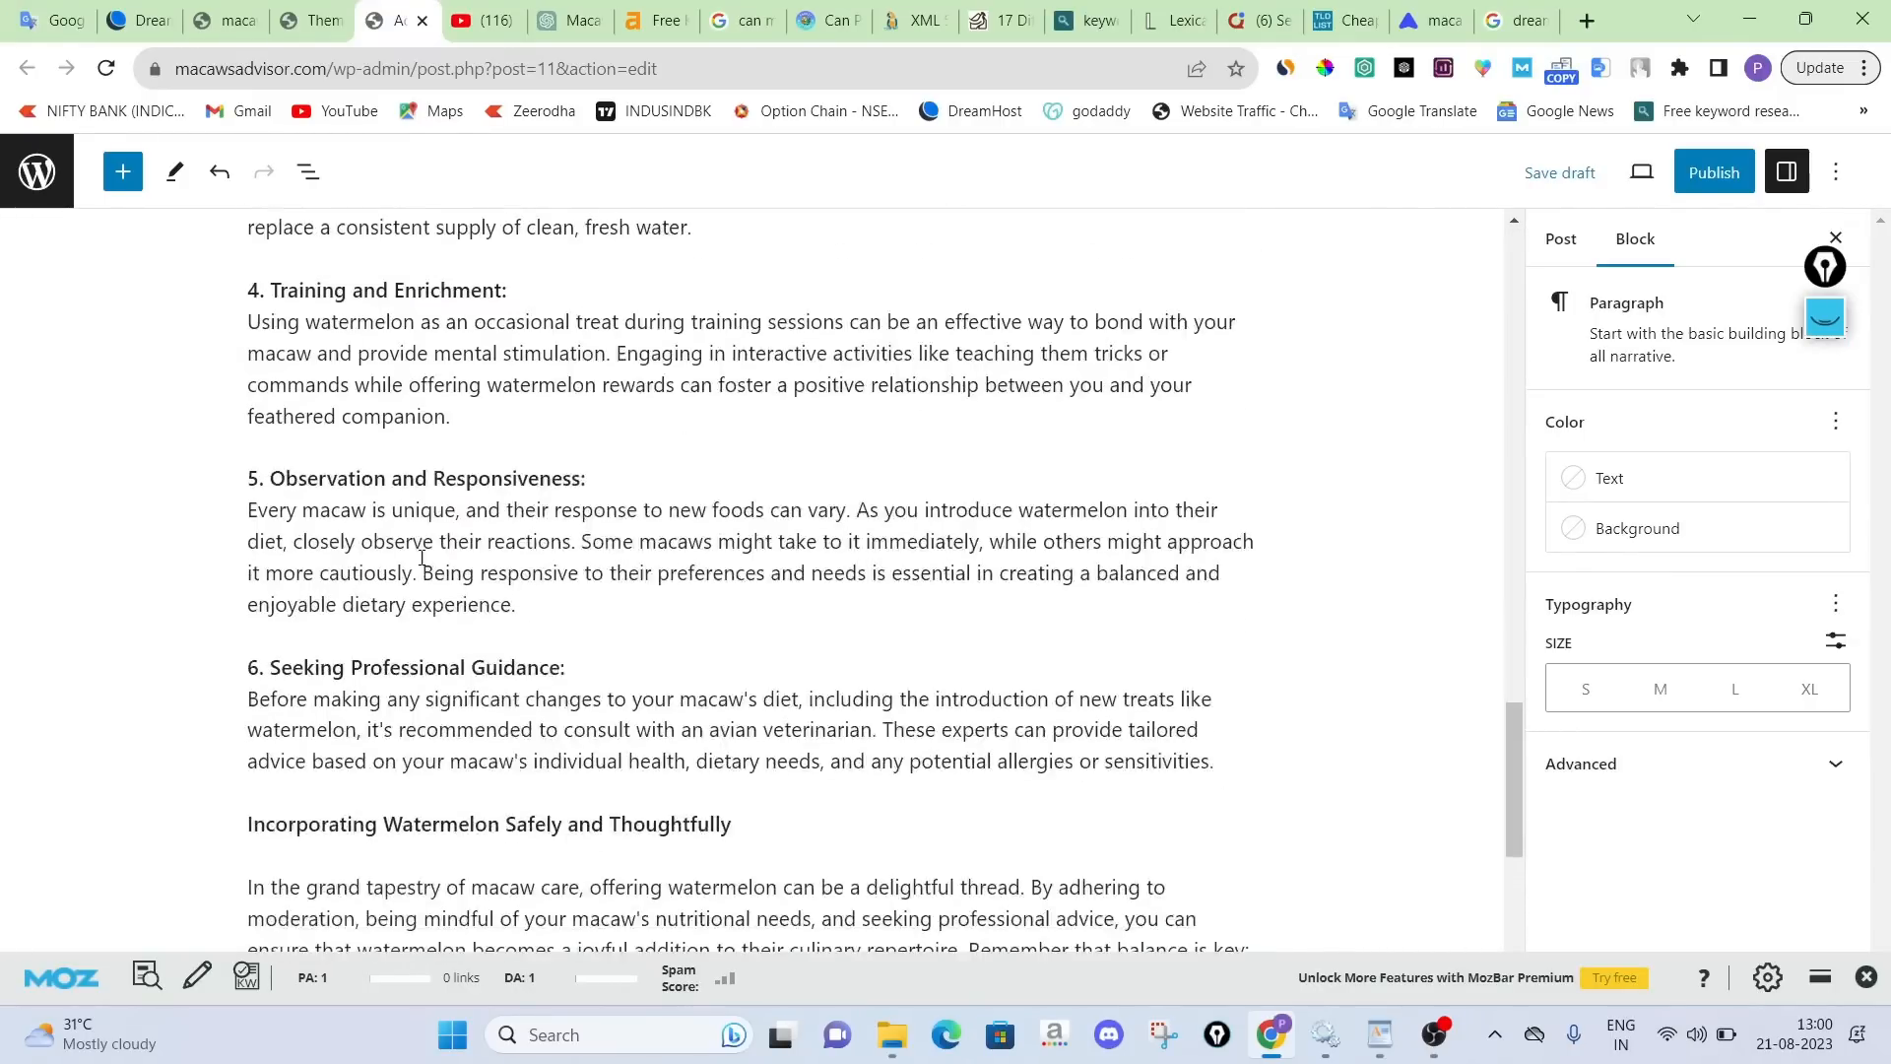
click(1427, 716)
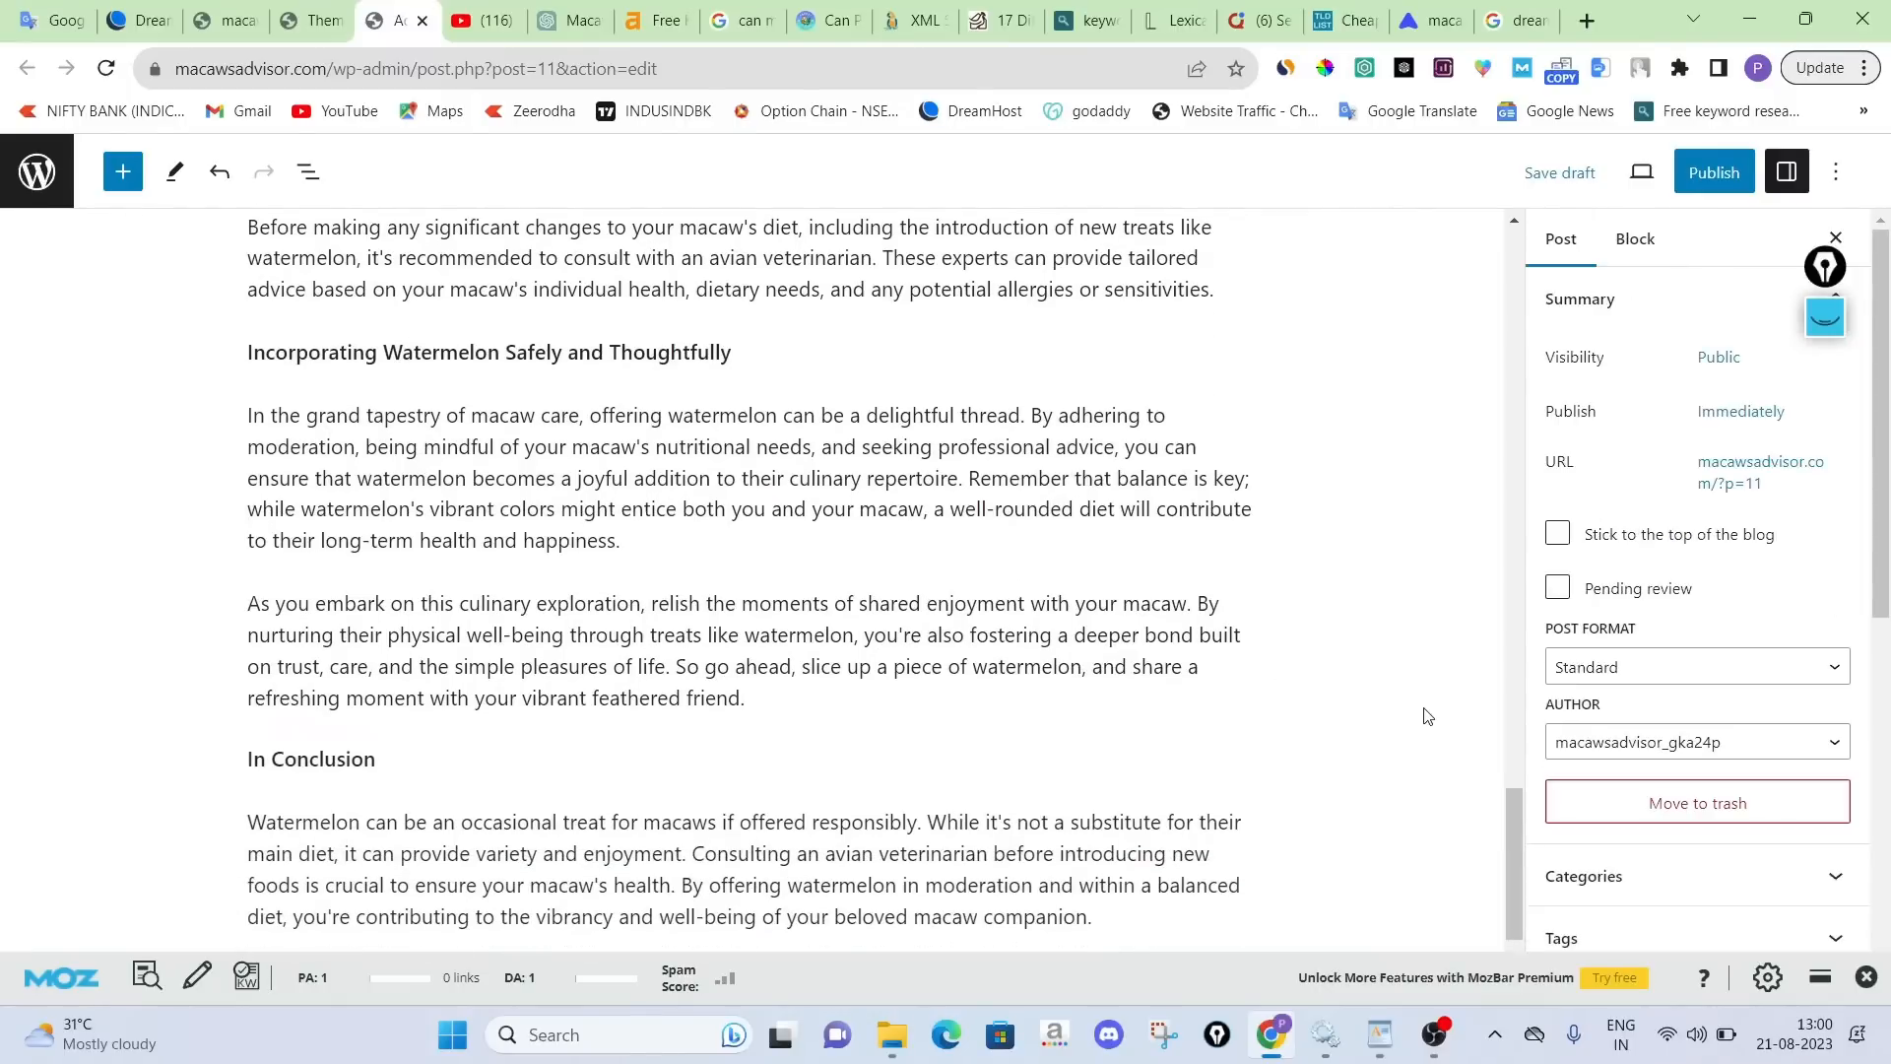
Open the Rank Math SEO setup, start connecting the free account, and return to the watermelon post draft
click(298, 12)
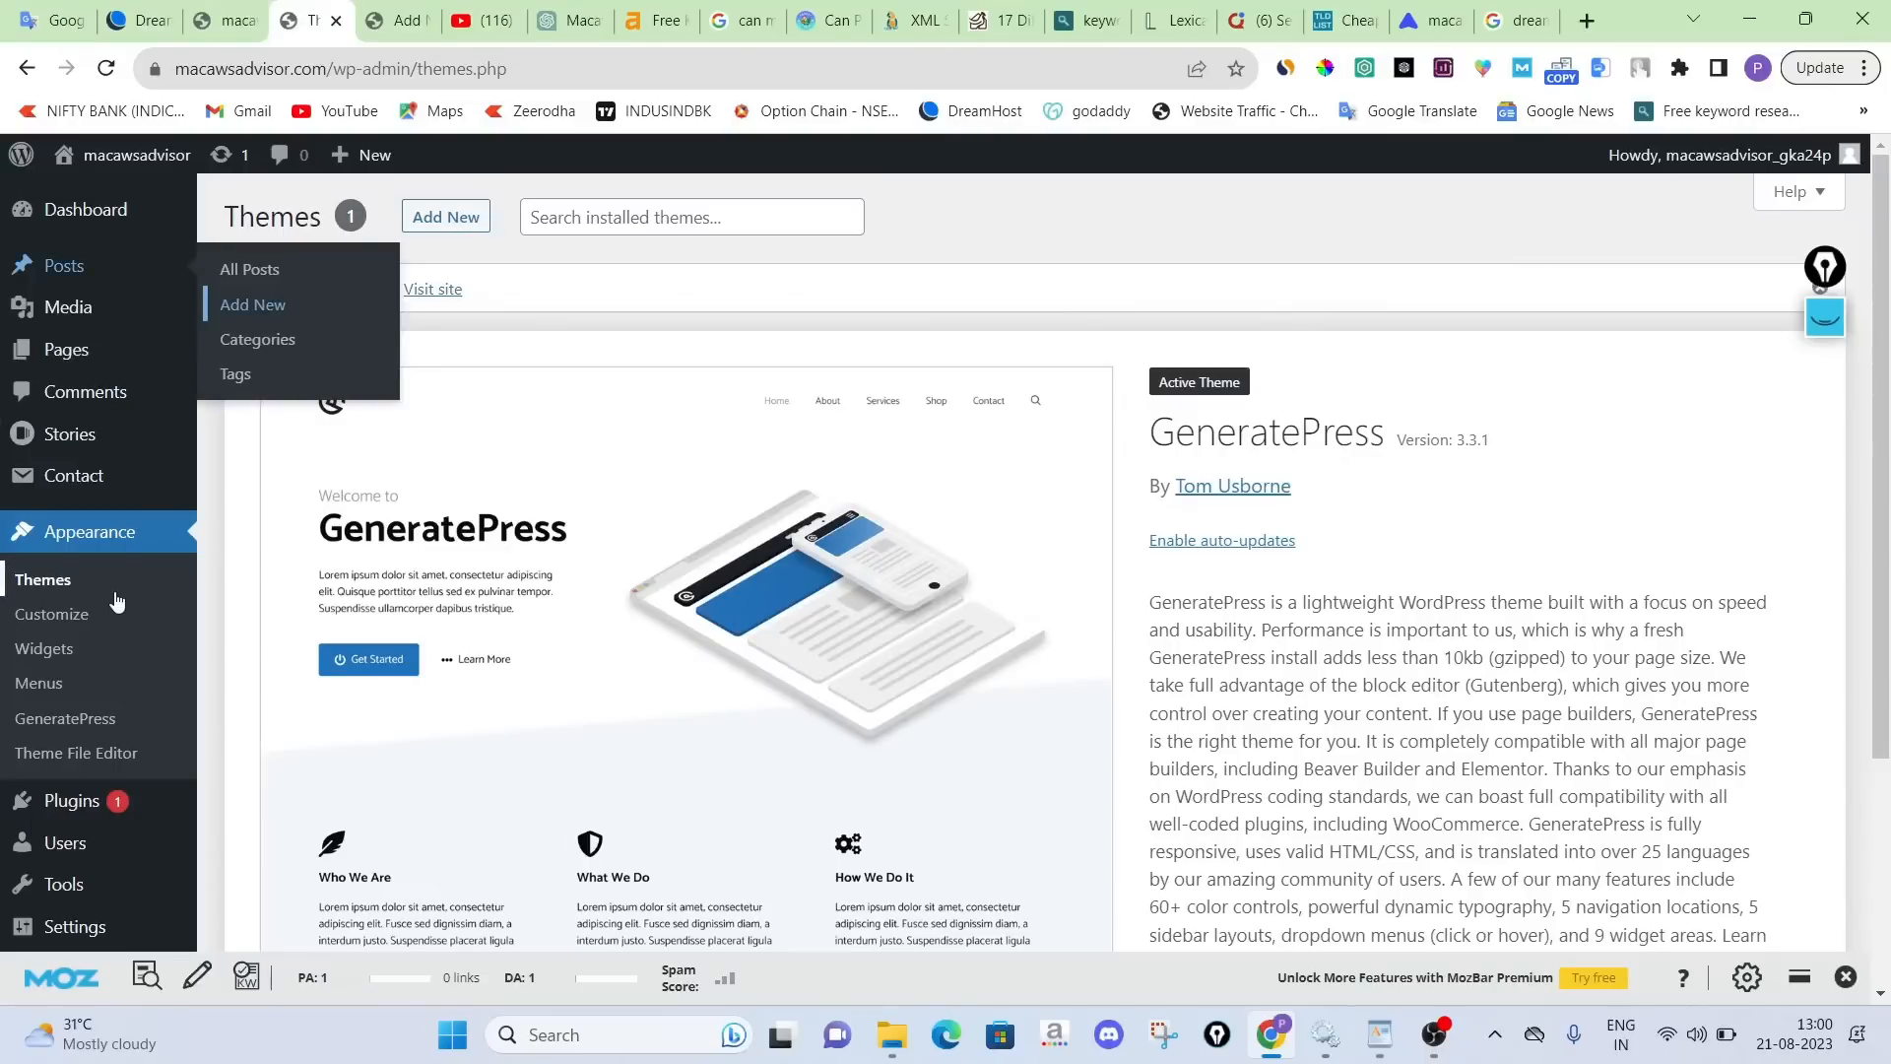
scroll(116, 601, down, 3)
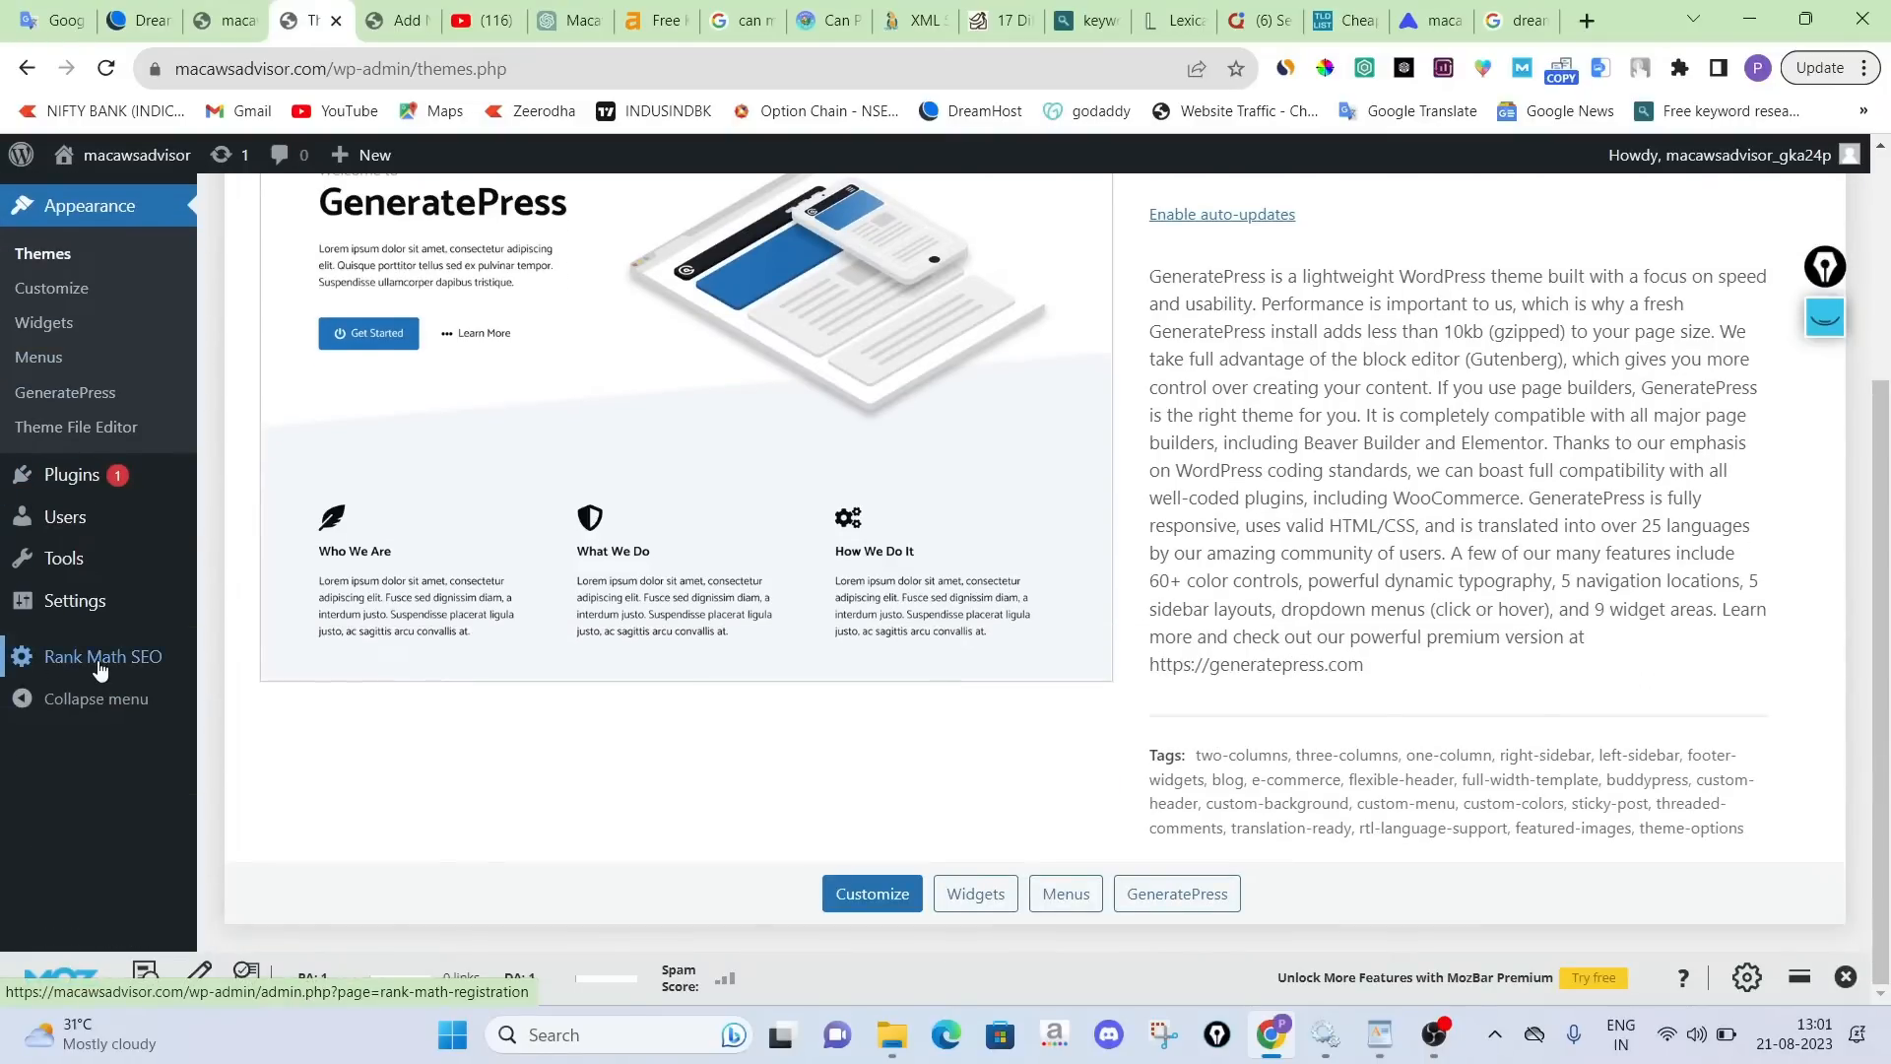
click(100, 669)
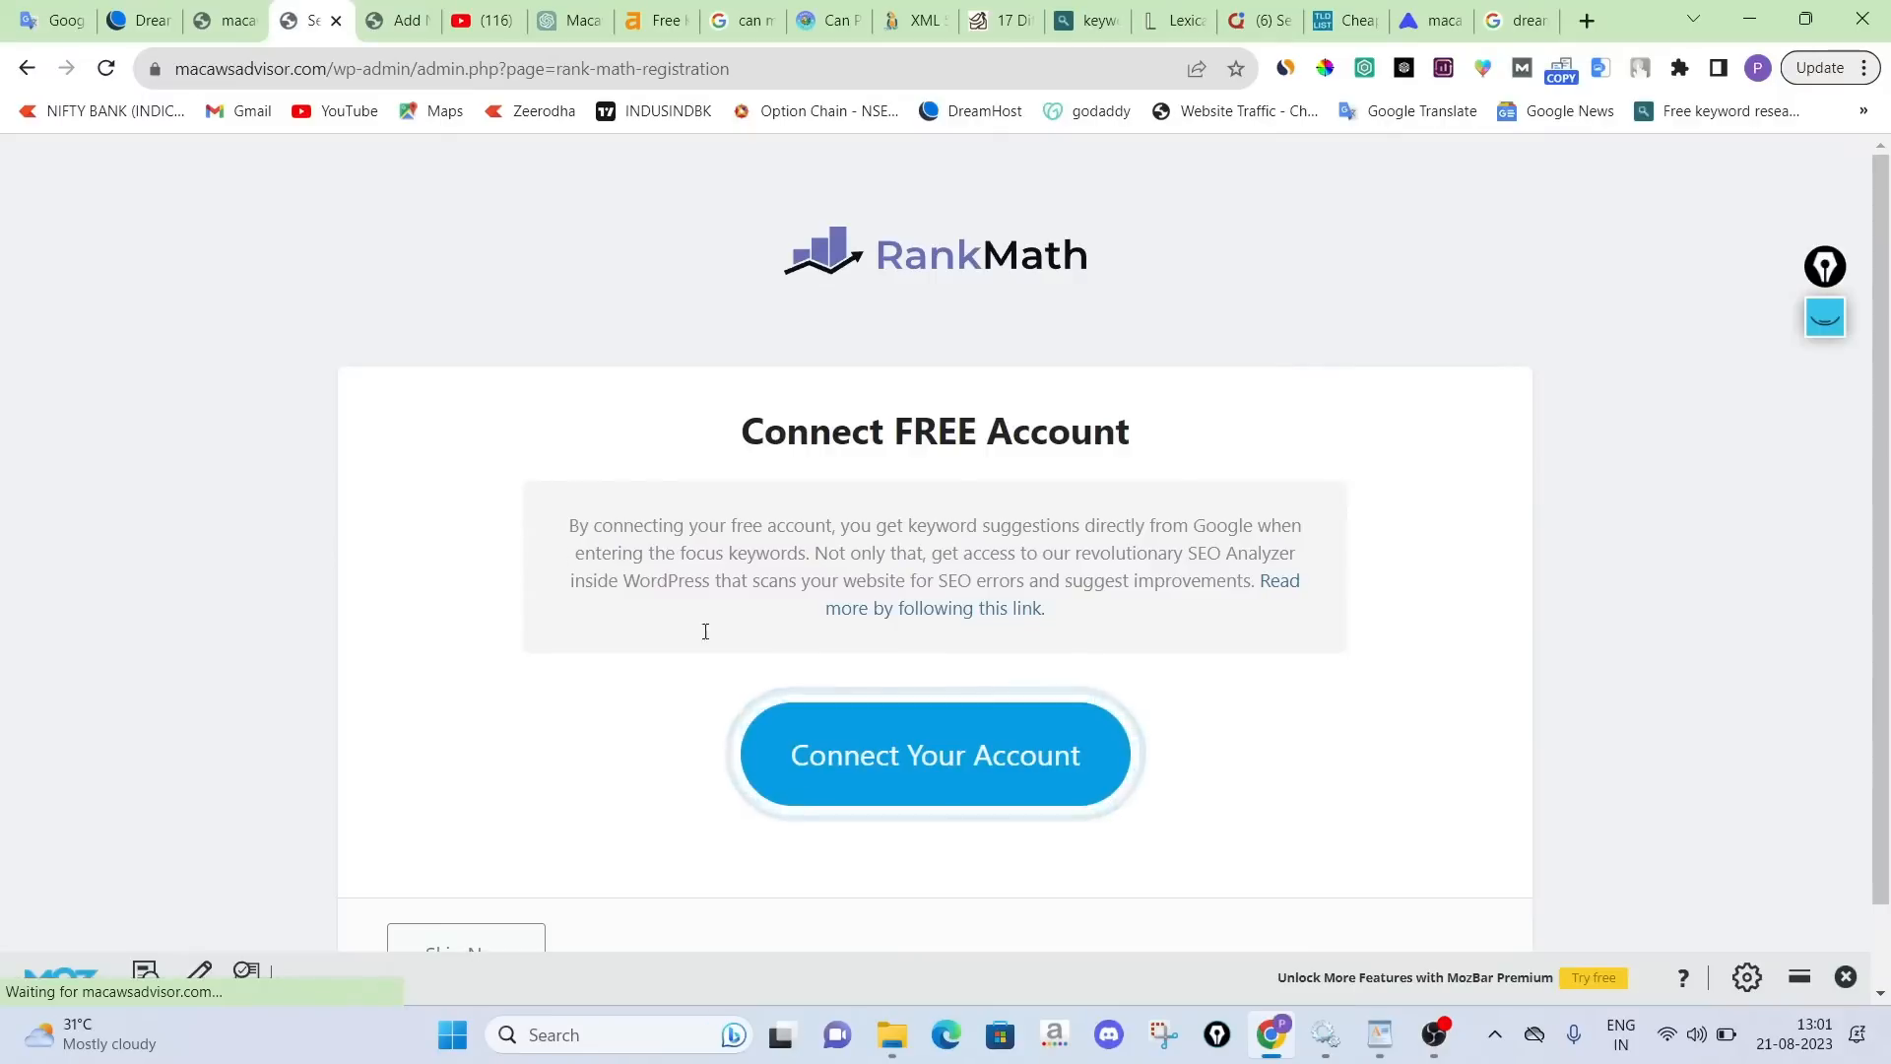
click(862, 770)
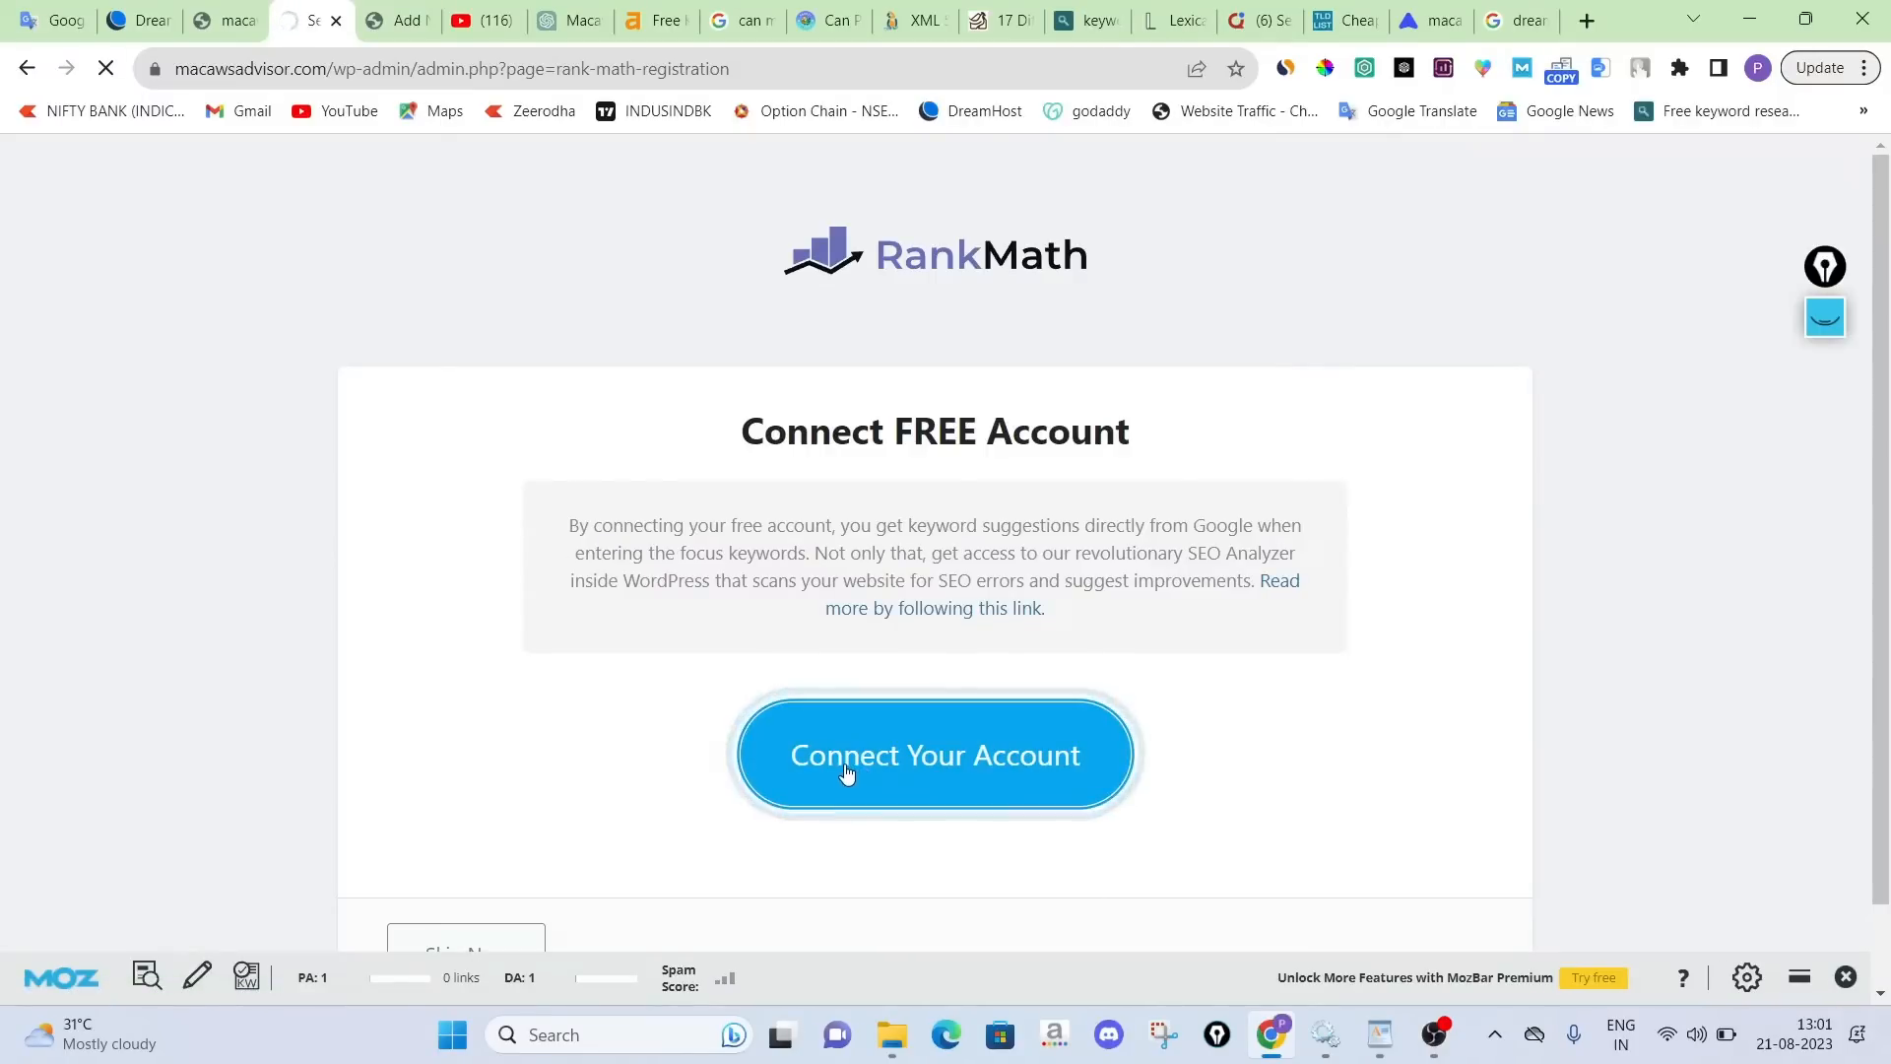
click(426, 10)
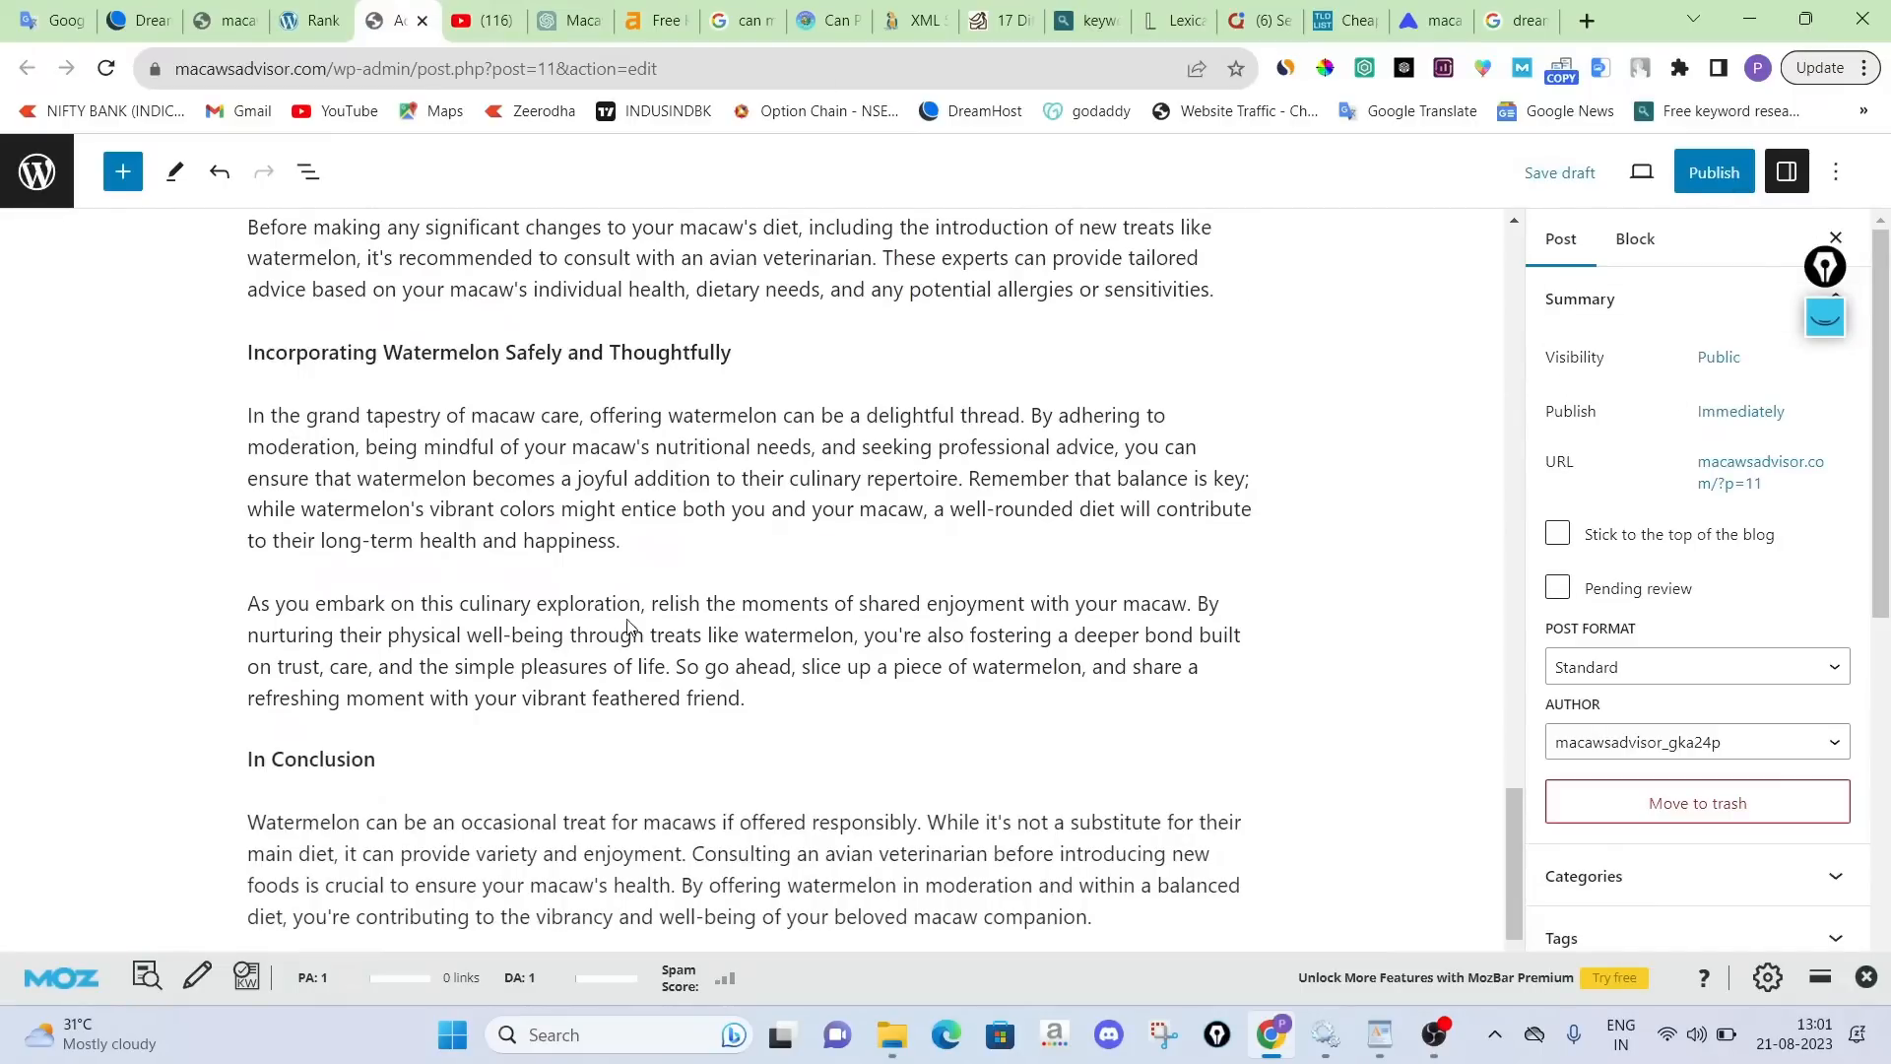
Return to the Rank Math activation, activate the free plan for the site, and start the setup wizard in Advanced mode
scroll(1021, 699, down, 1)
scroll(1030, 667, up, 15)
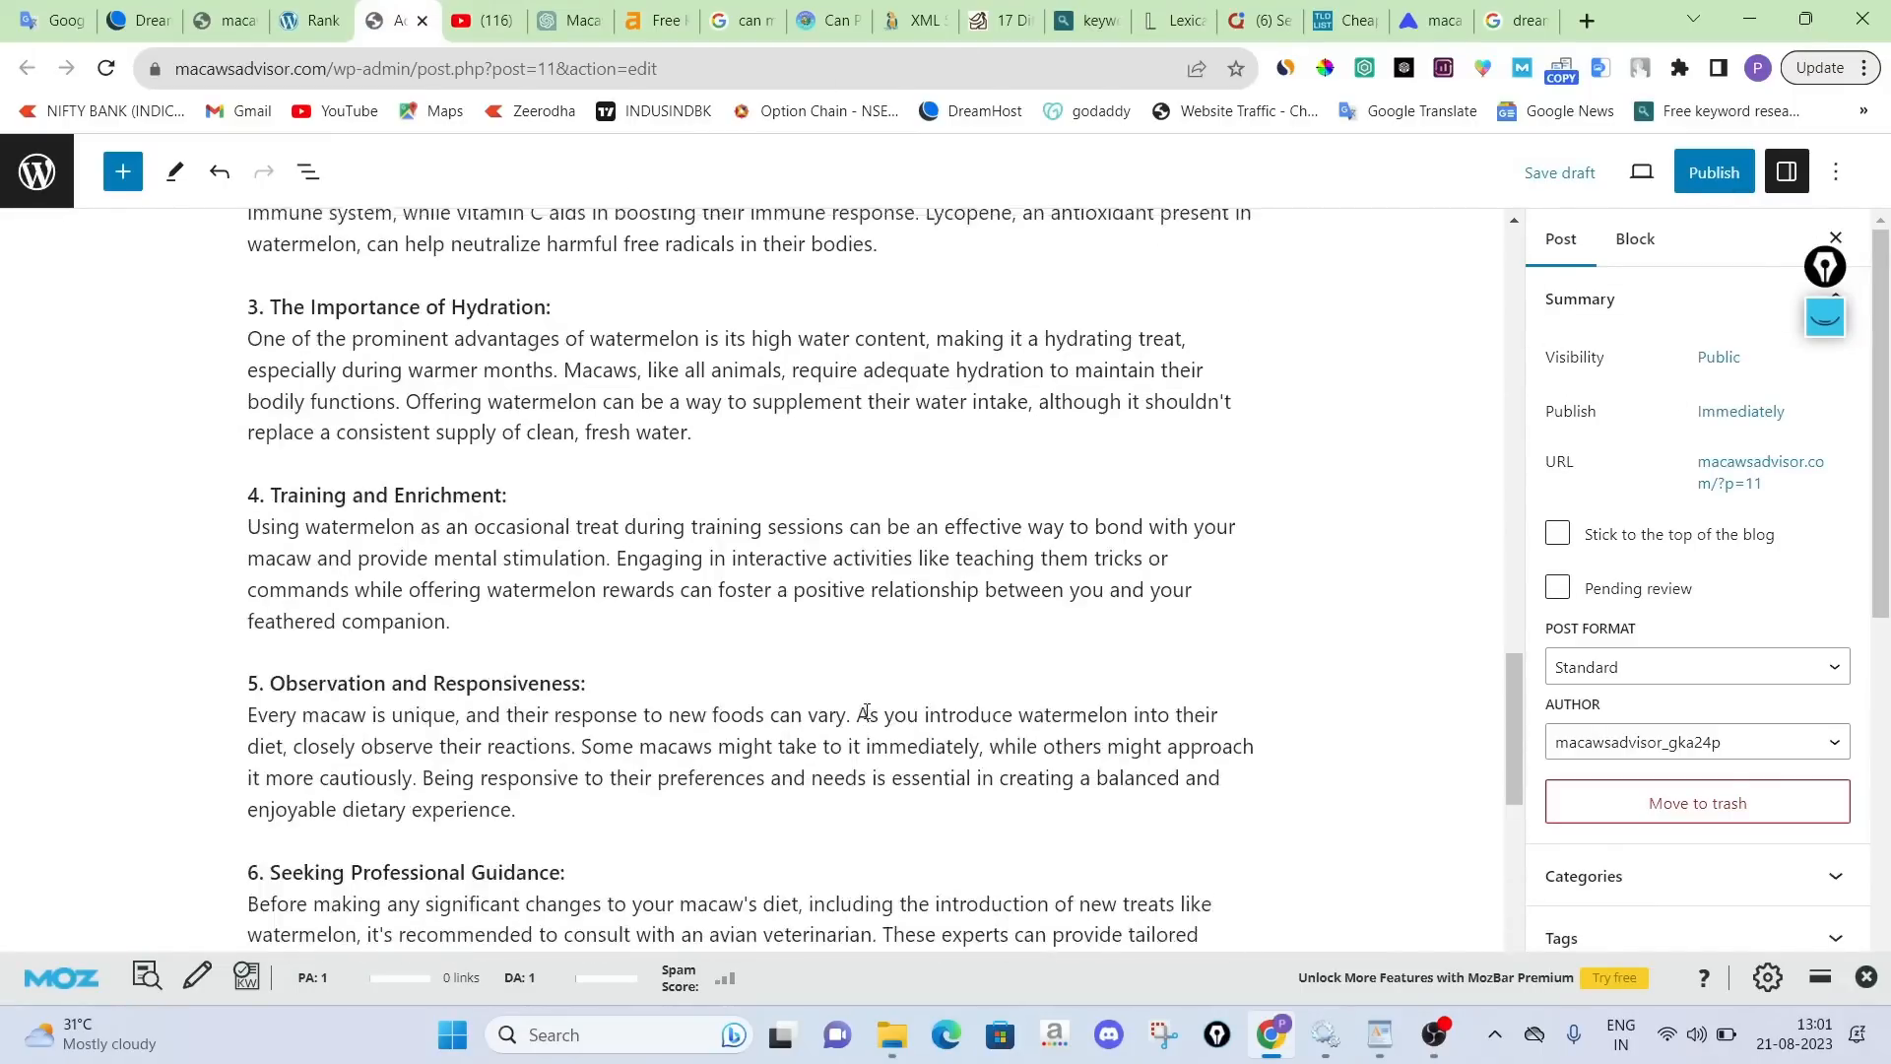
scroll(865, 746, up, 8)
click(306, 20)
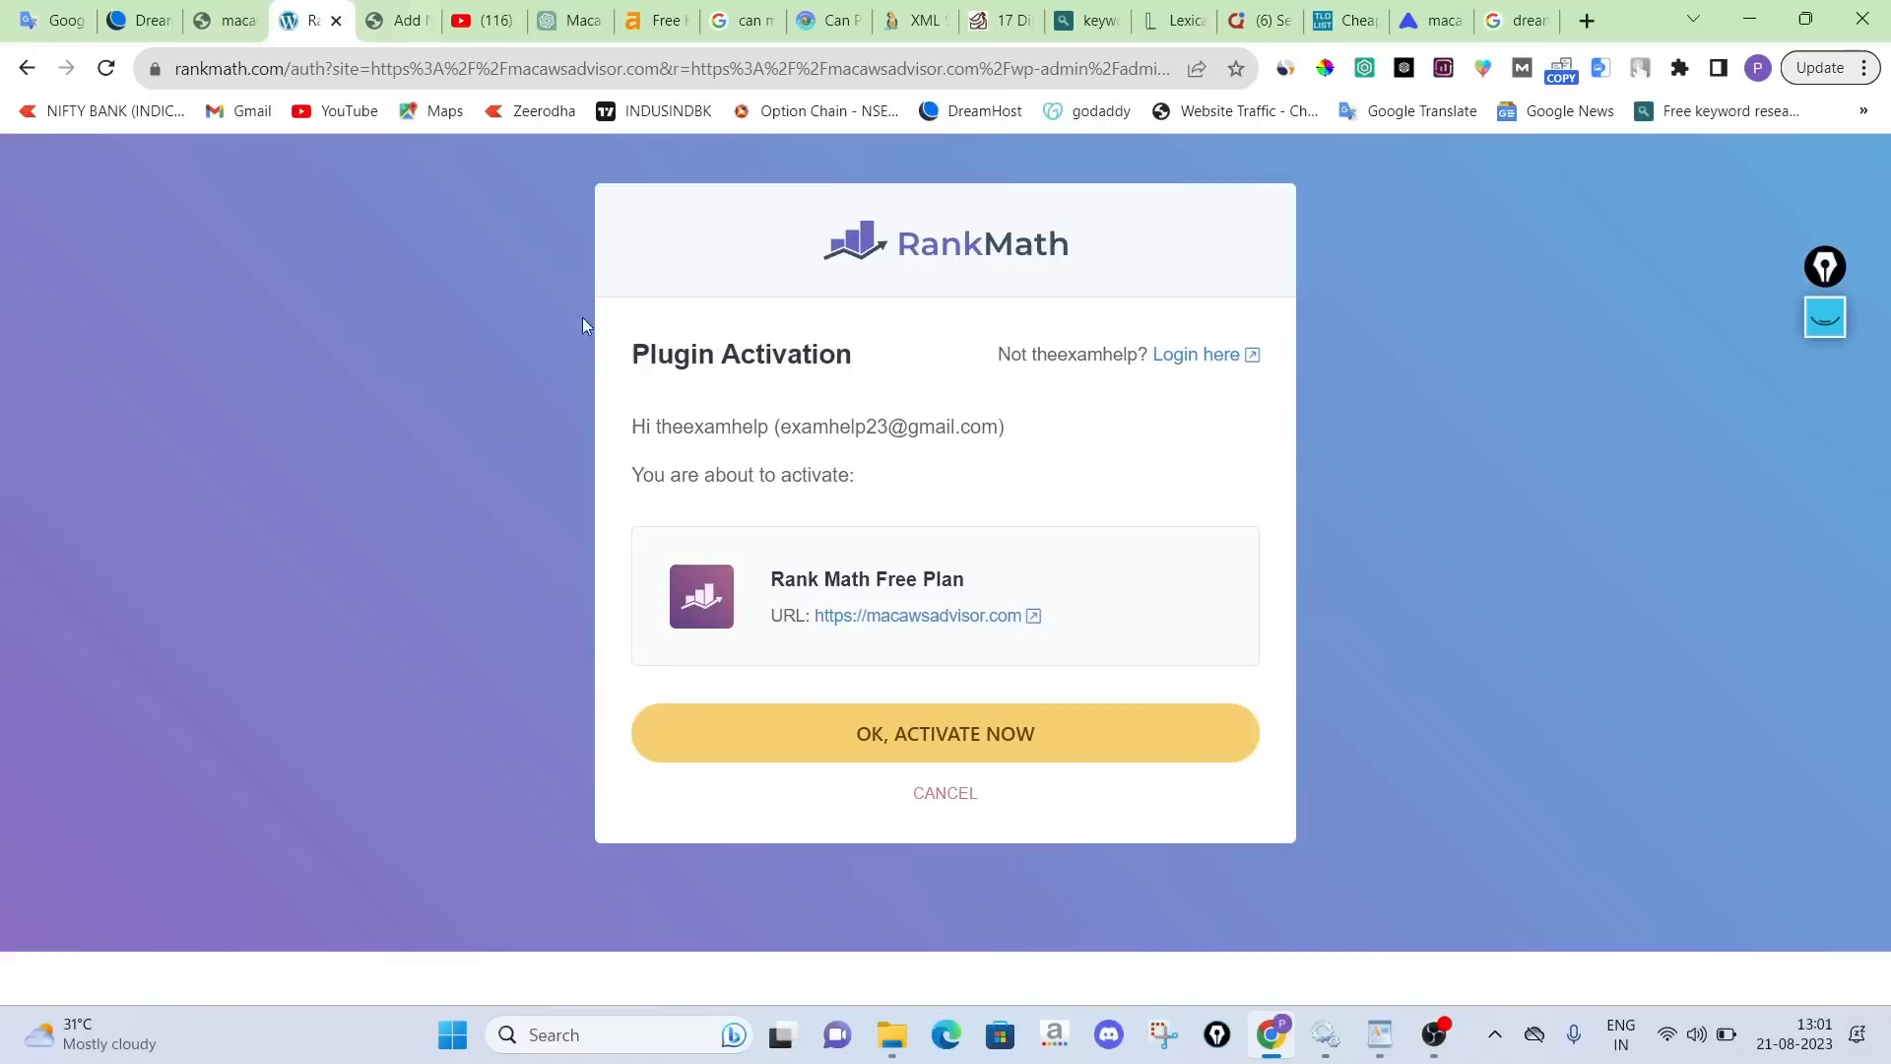
click(860, 754)
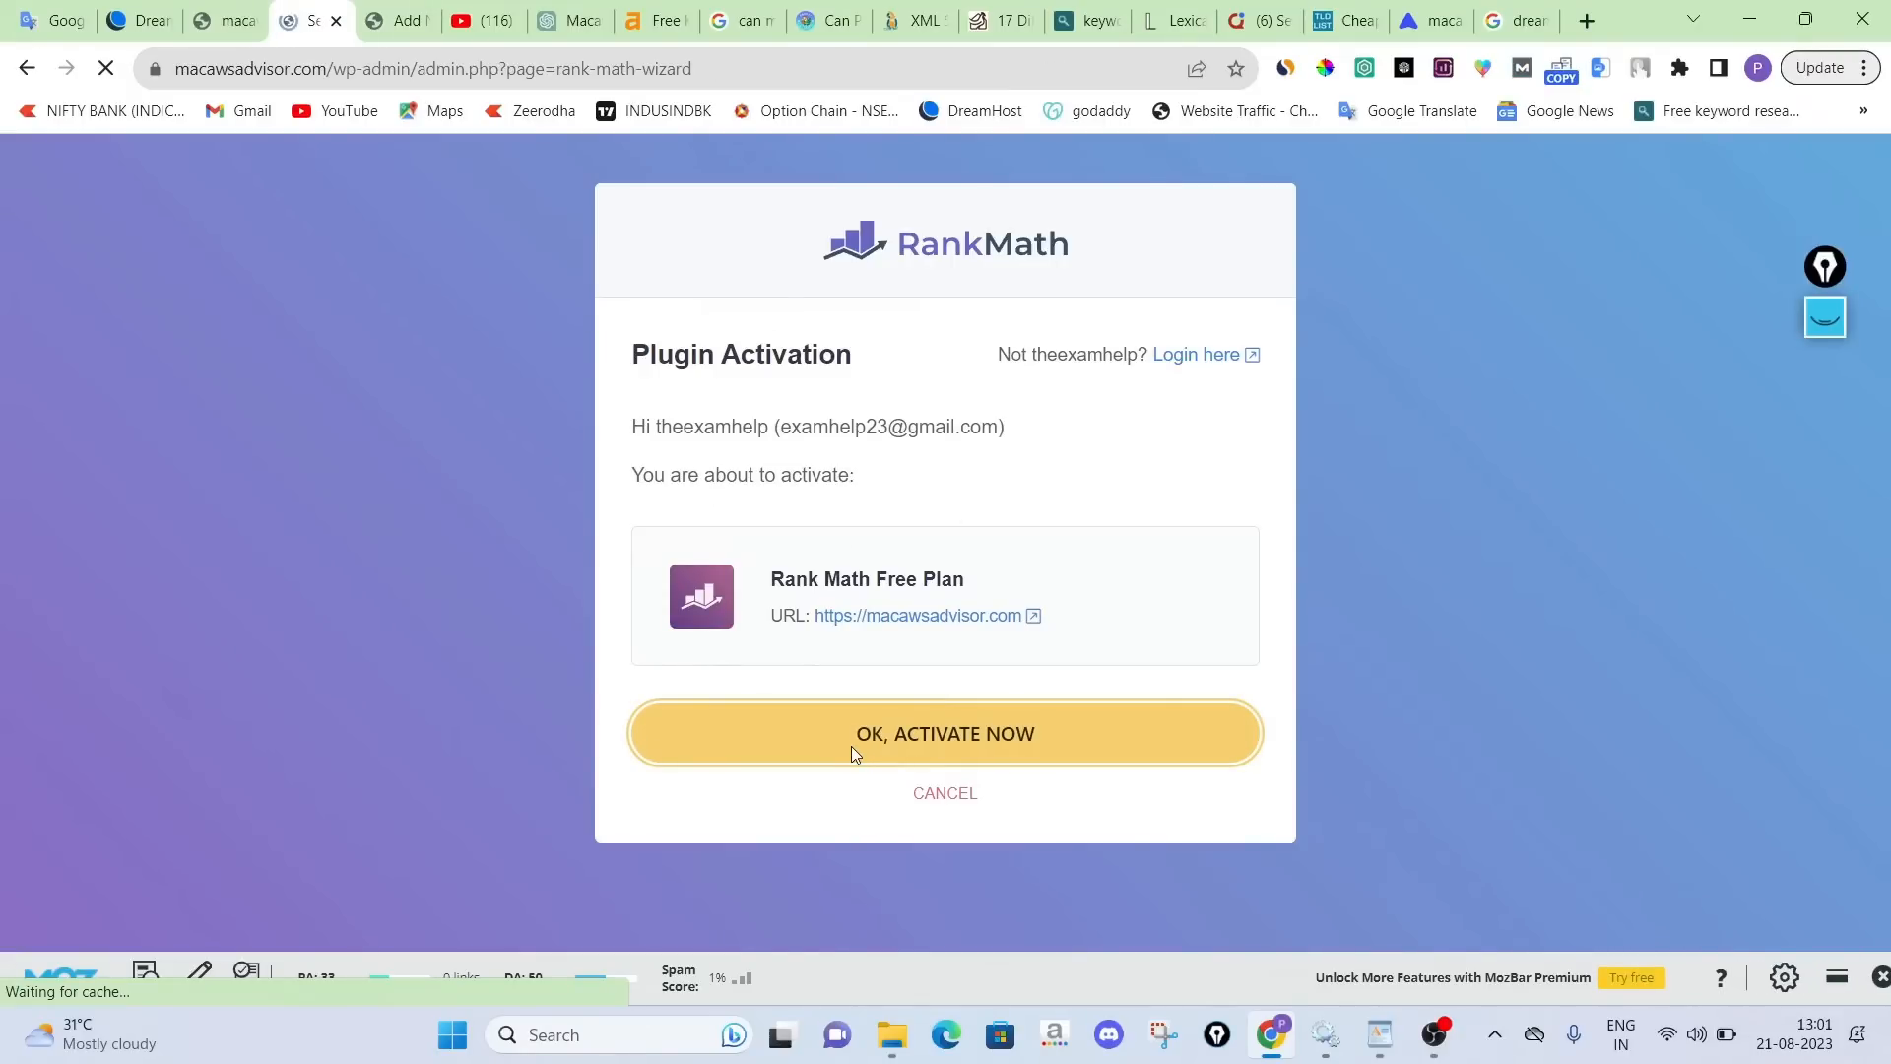
scroll(941, 591, down, 5)
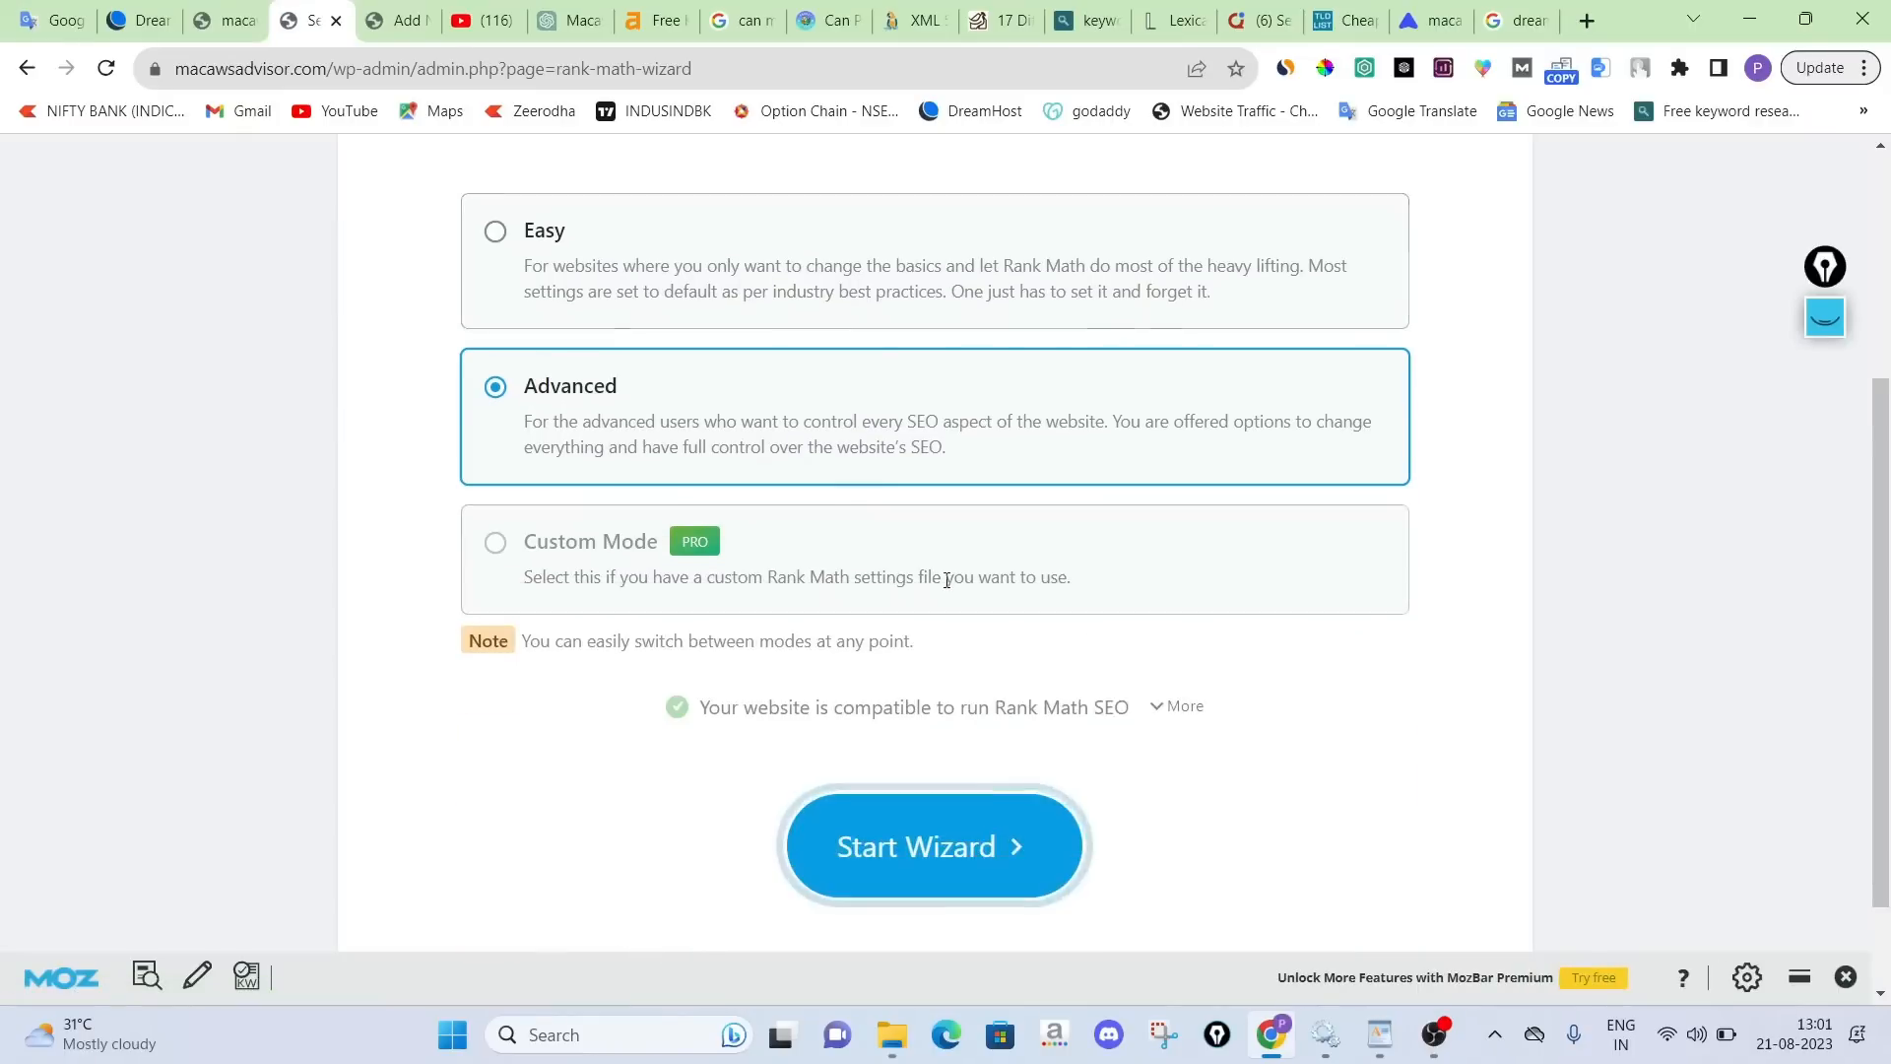
click(899, 713)
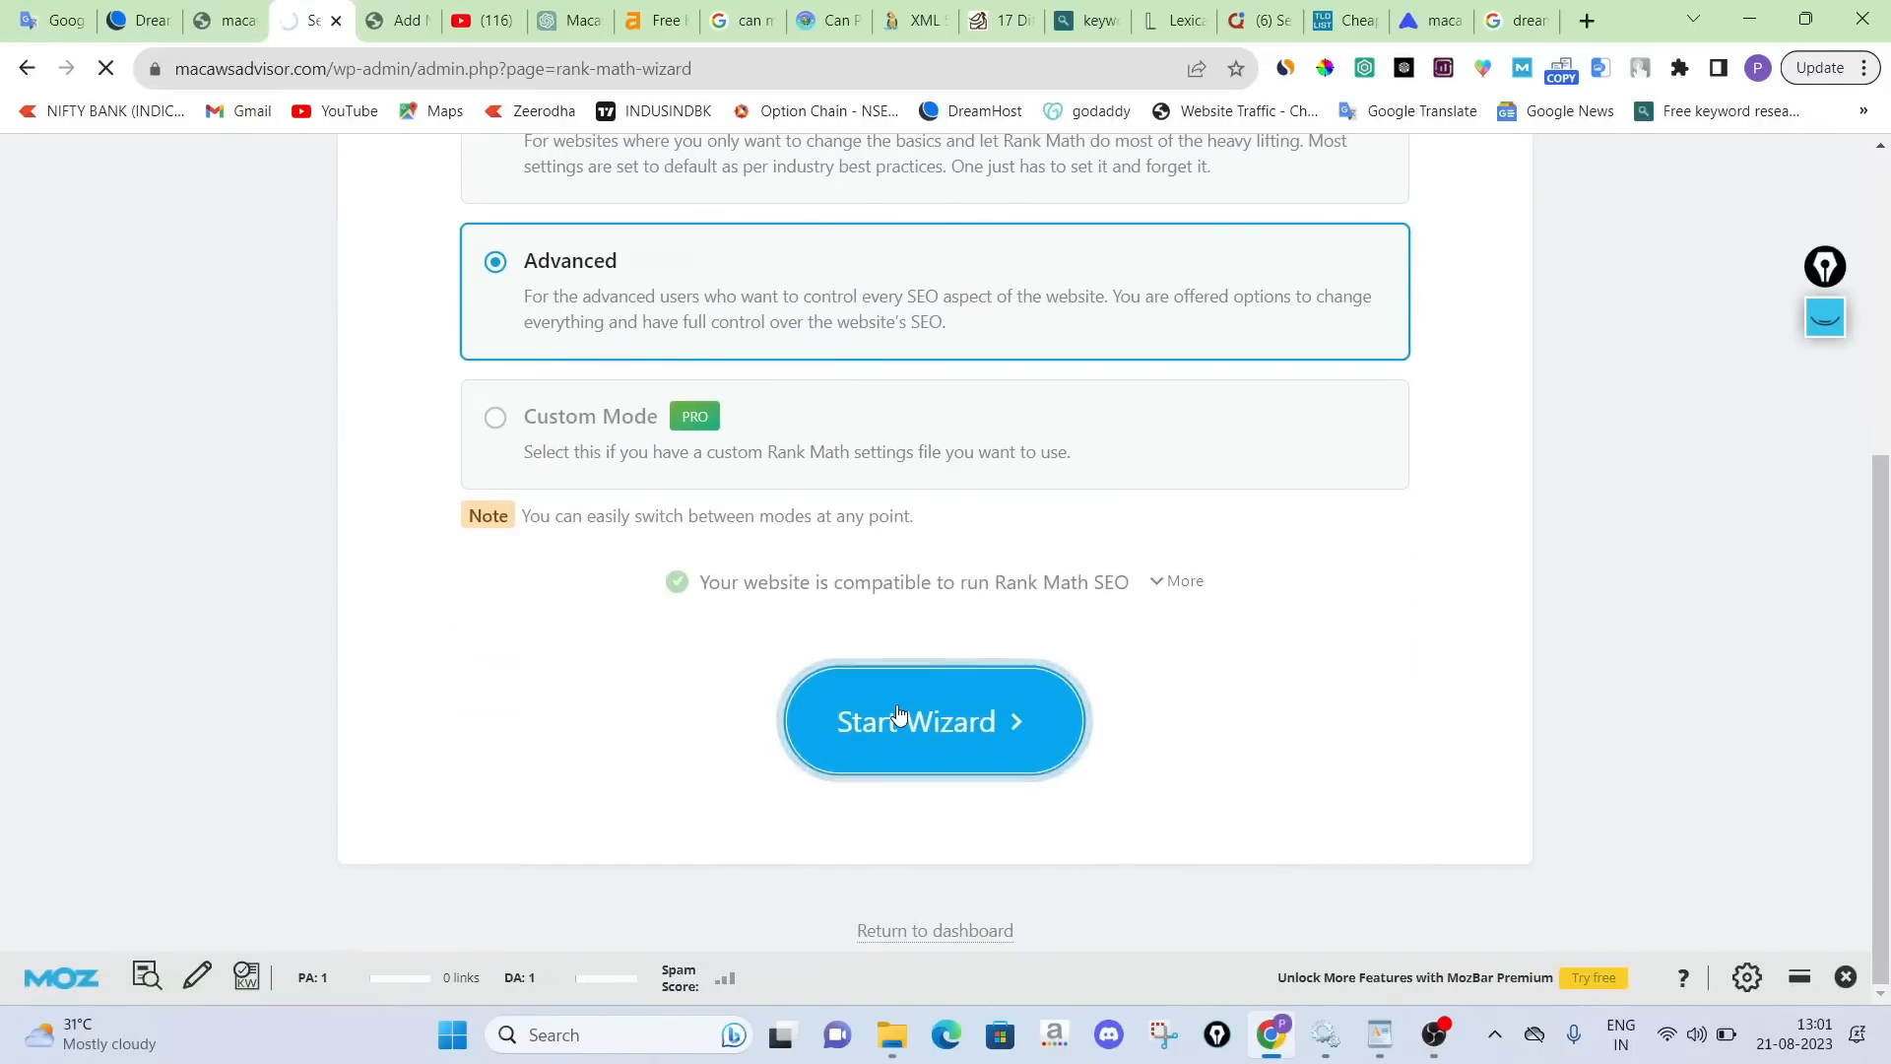
Save the Your Site settings as they are and continue past the Analytics step without connecting Google services
scroll(919, 669, down, 10)
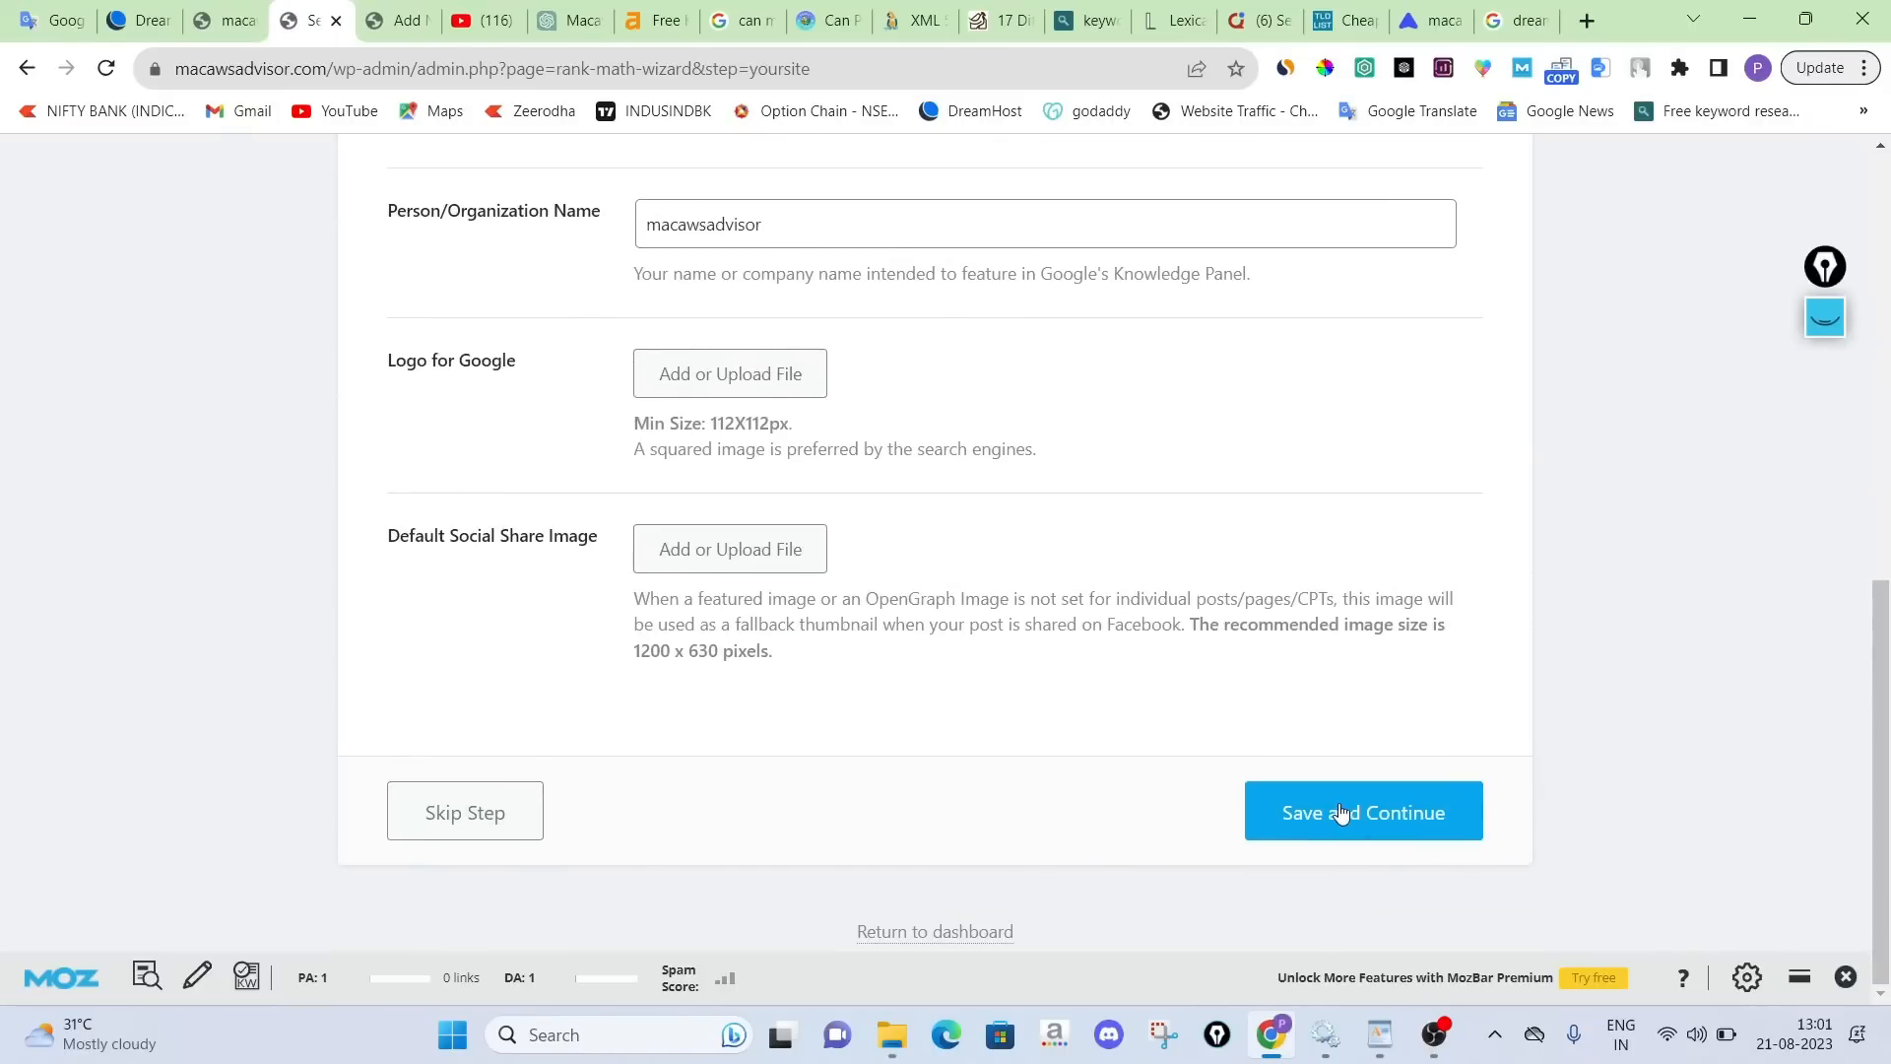
click(1340, 810)
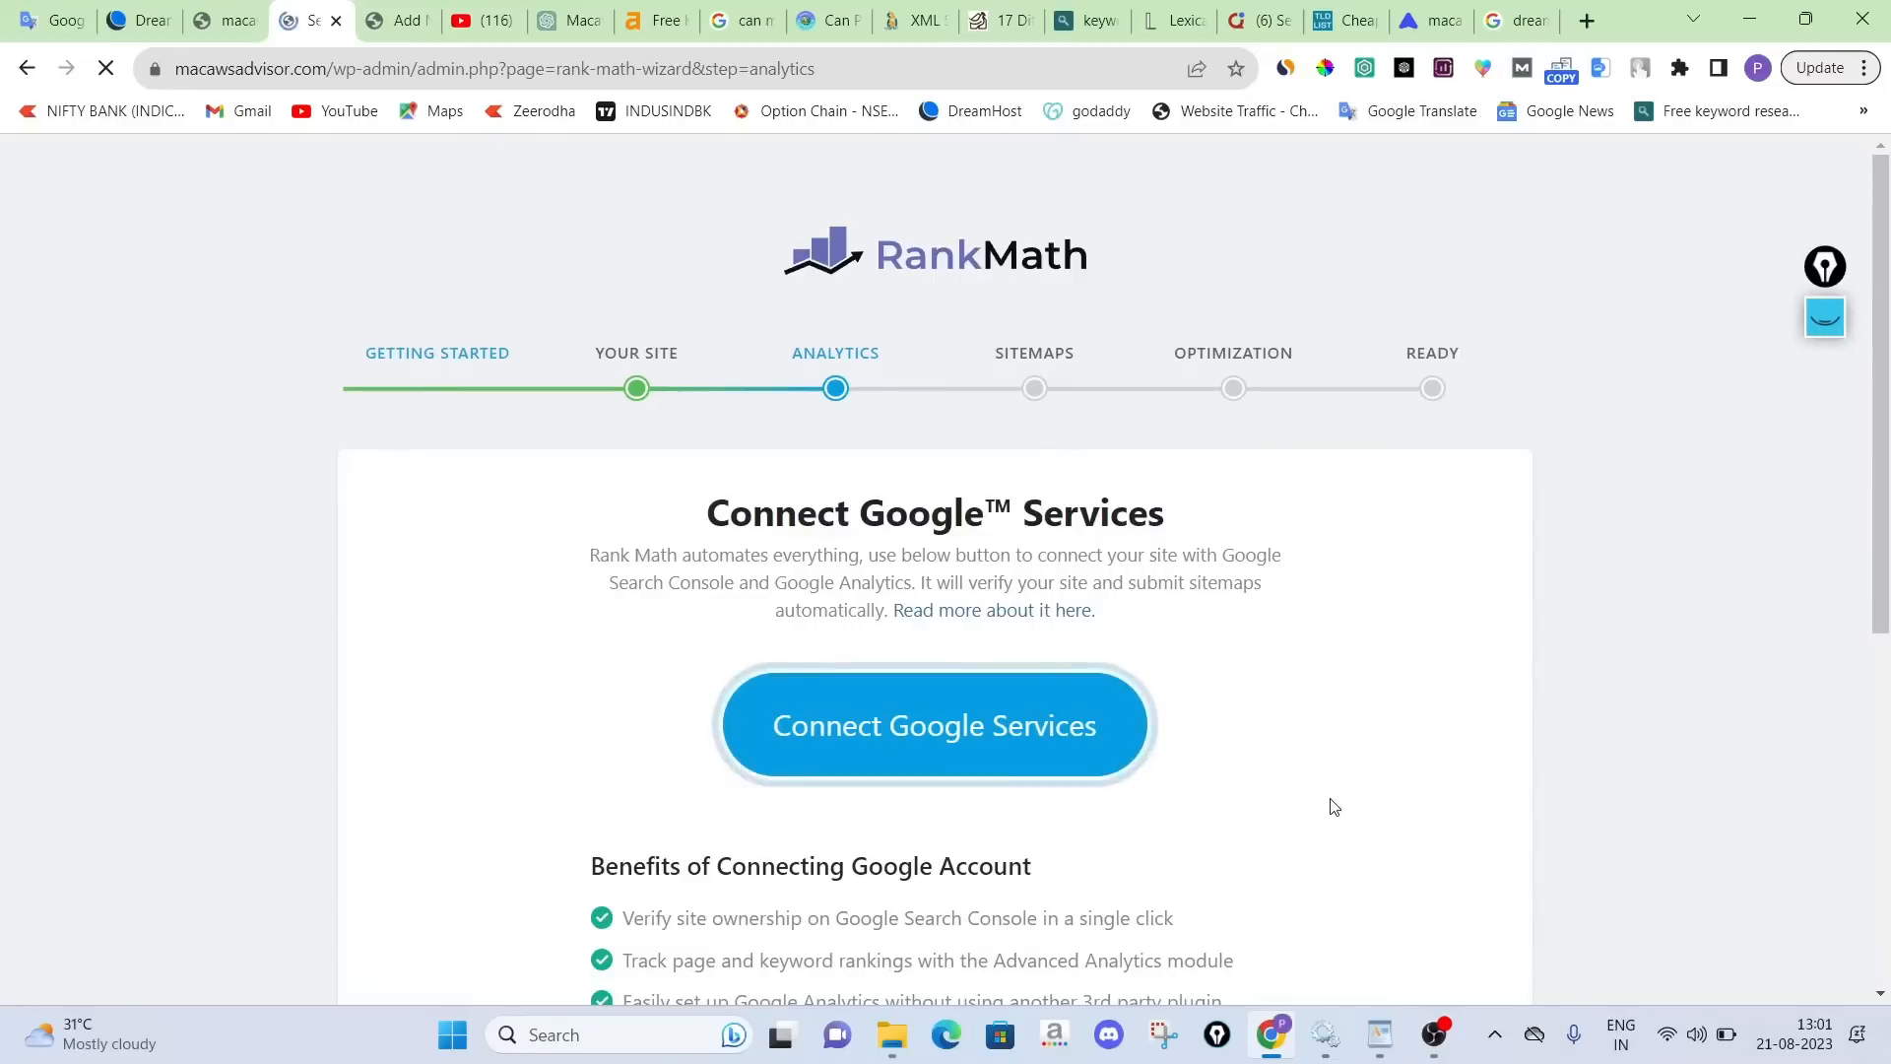
scroll(1281, 808, down, 6)
click(1308, 821)
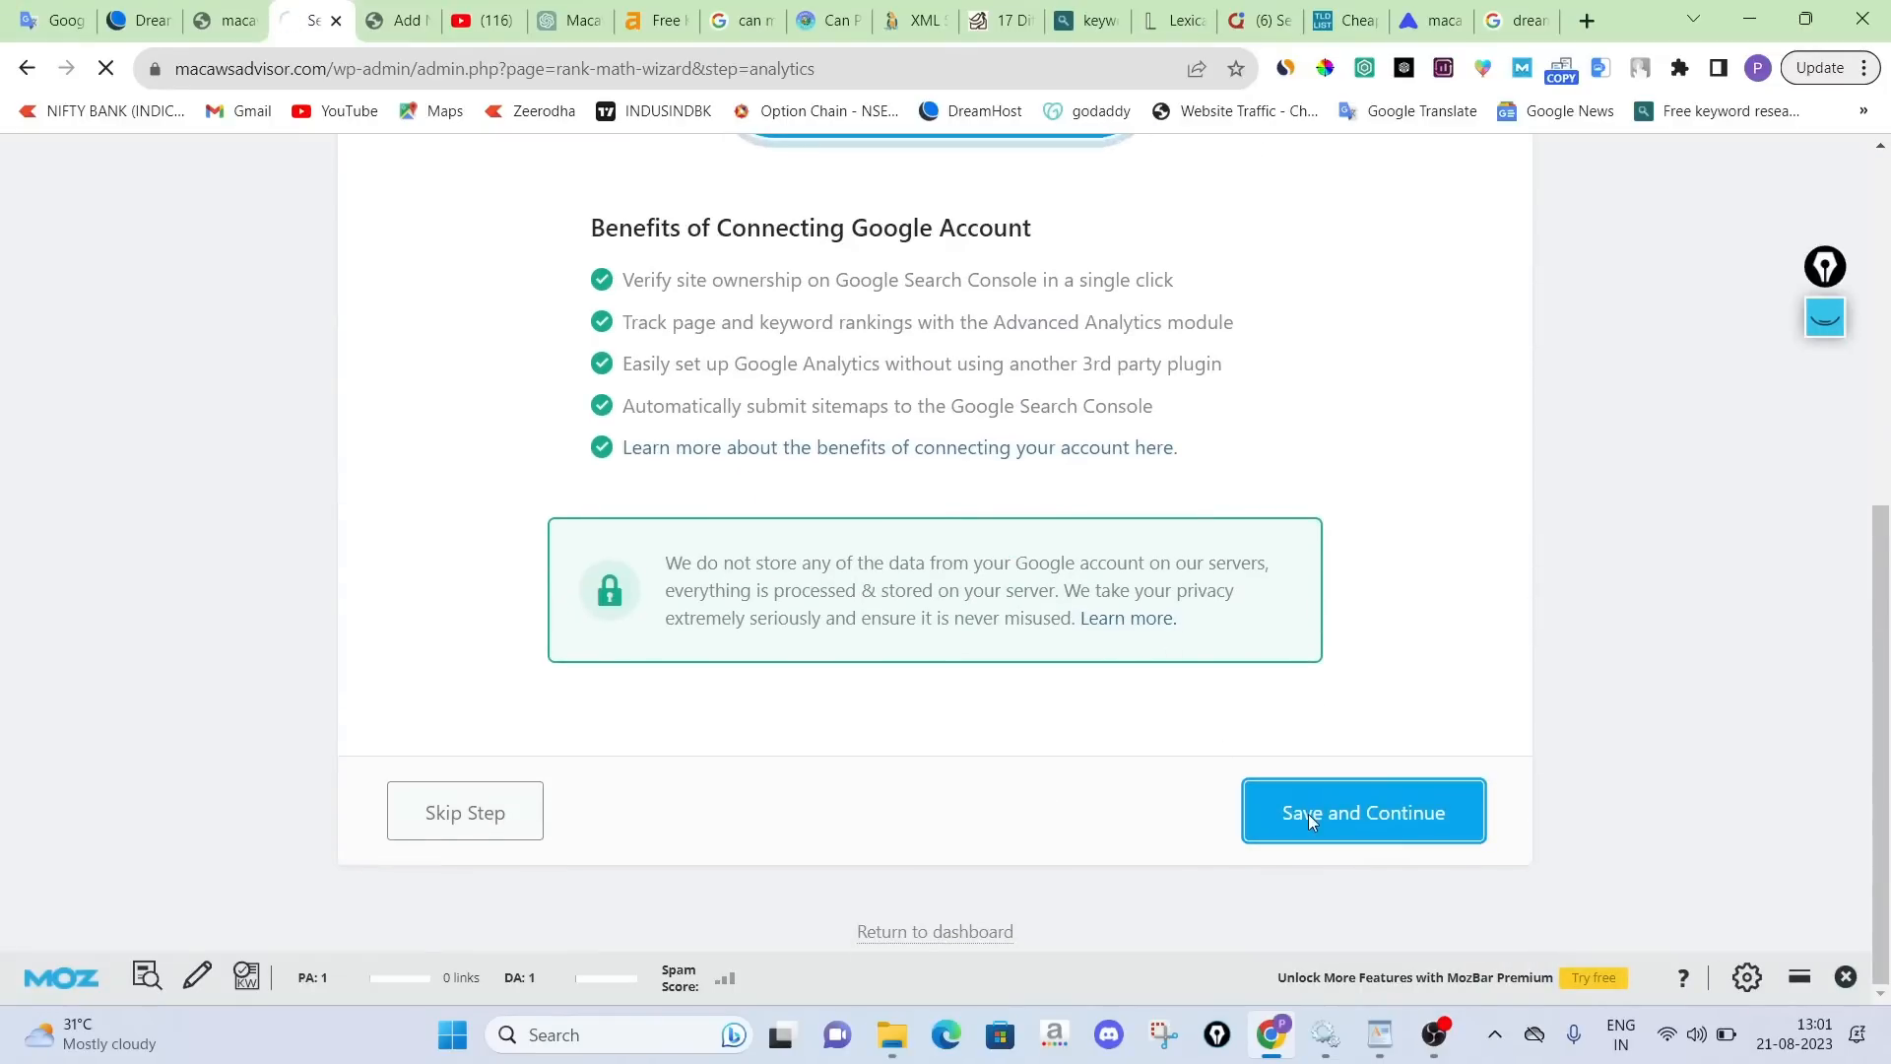
Include Stories in the sitemap's public post types and save through the Sitemaps and Optimization steps
scroll(844, 634, down, 3)
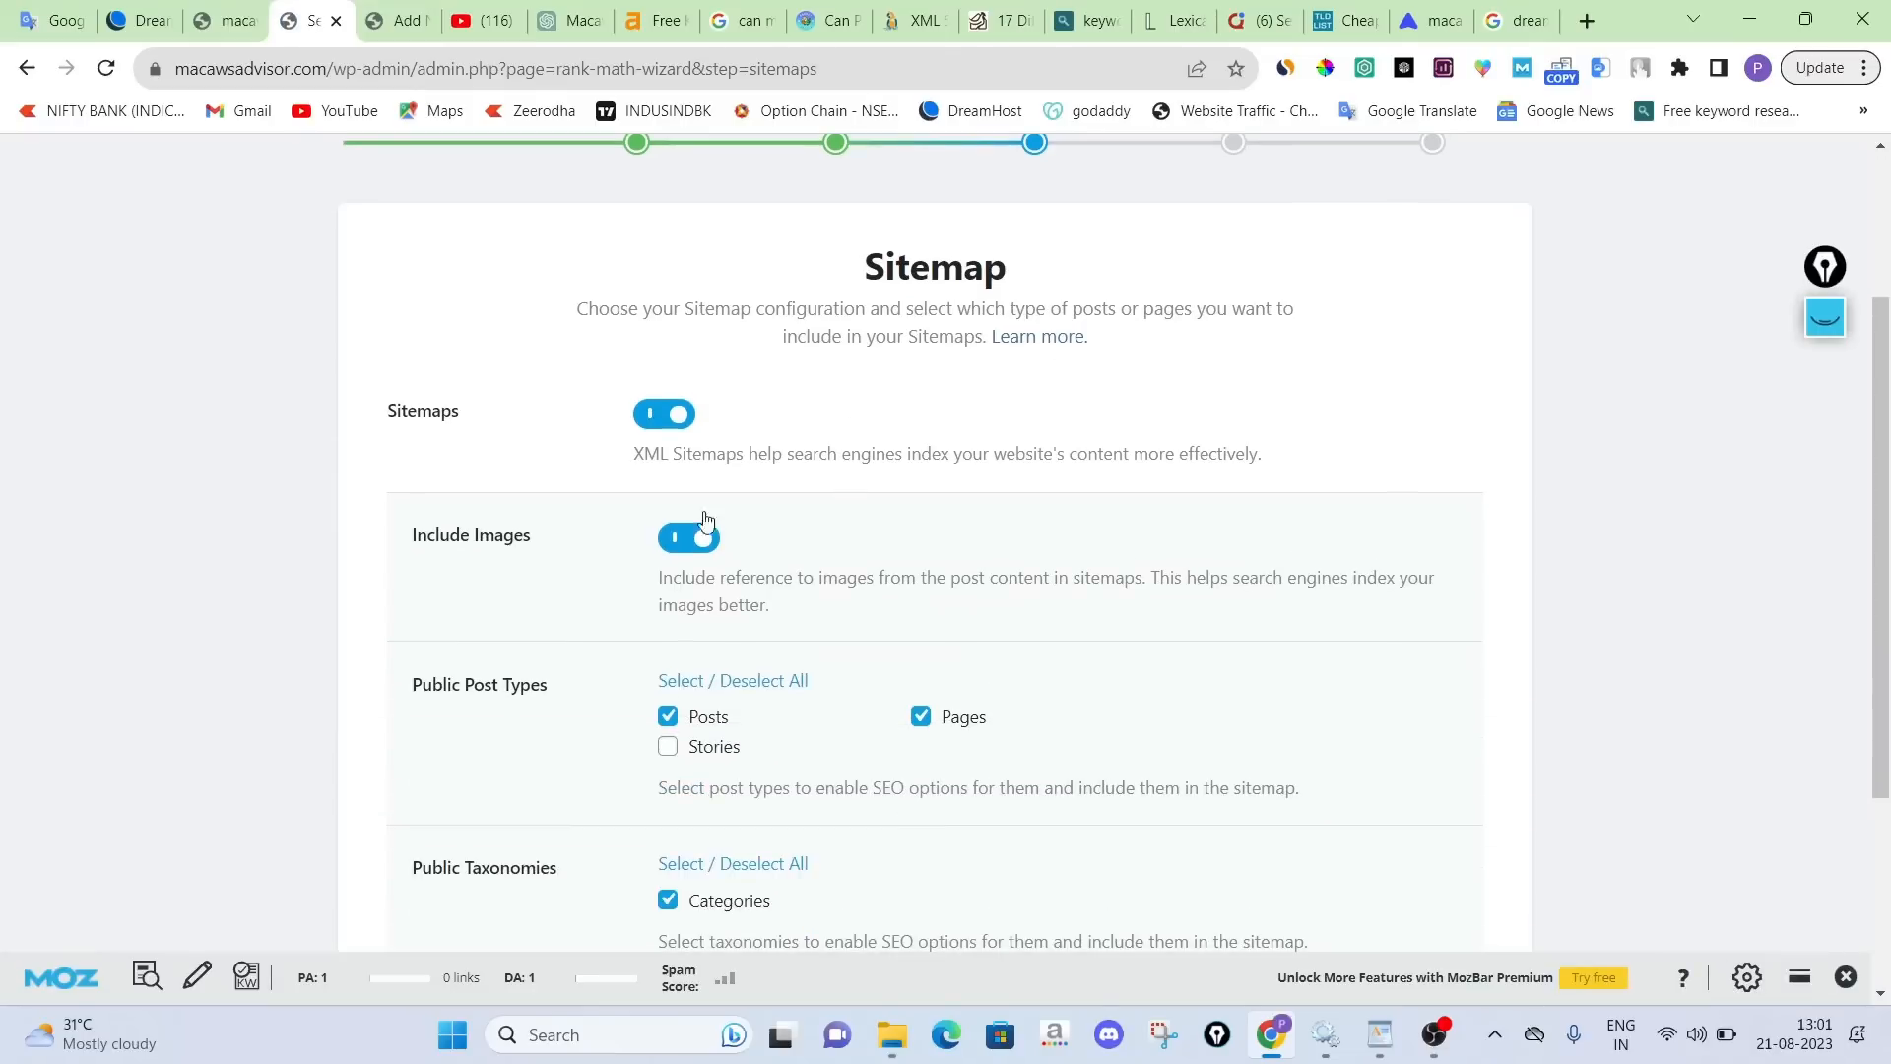
scroll(729, 374, down, 3)
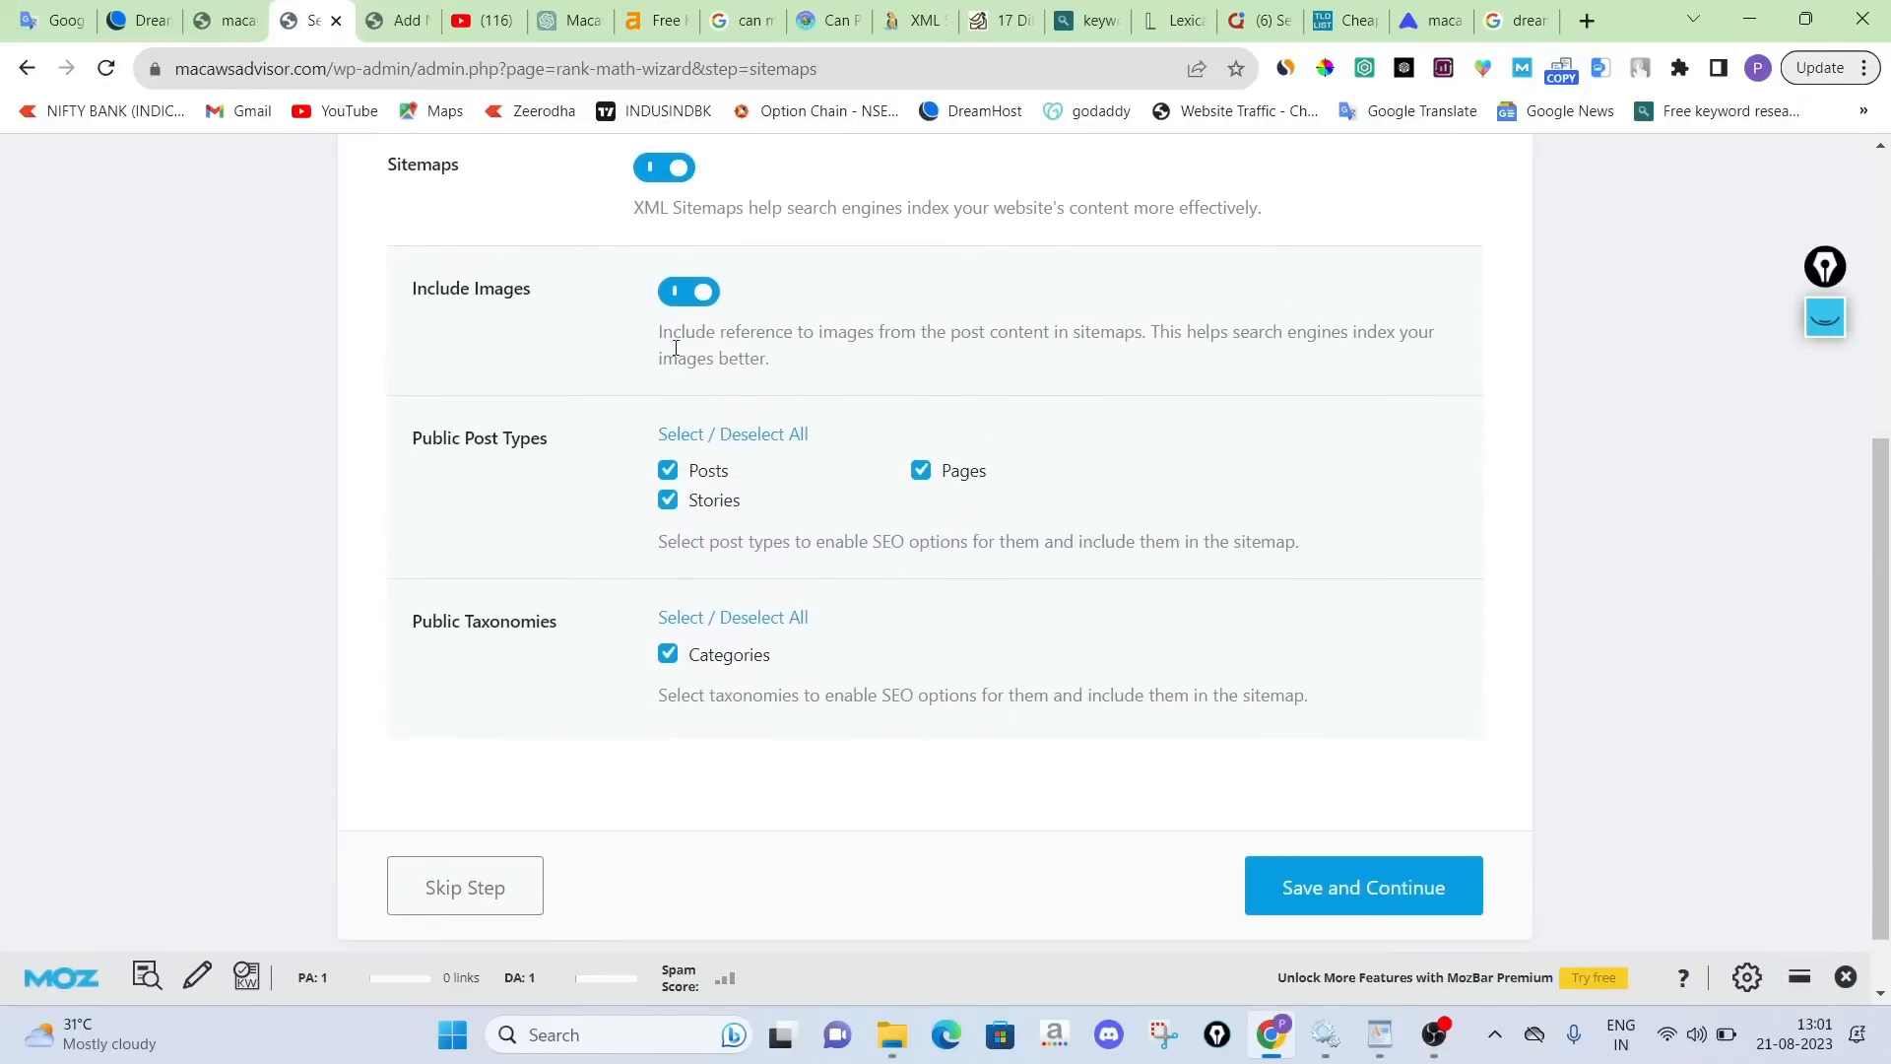
click(1354, 813)
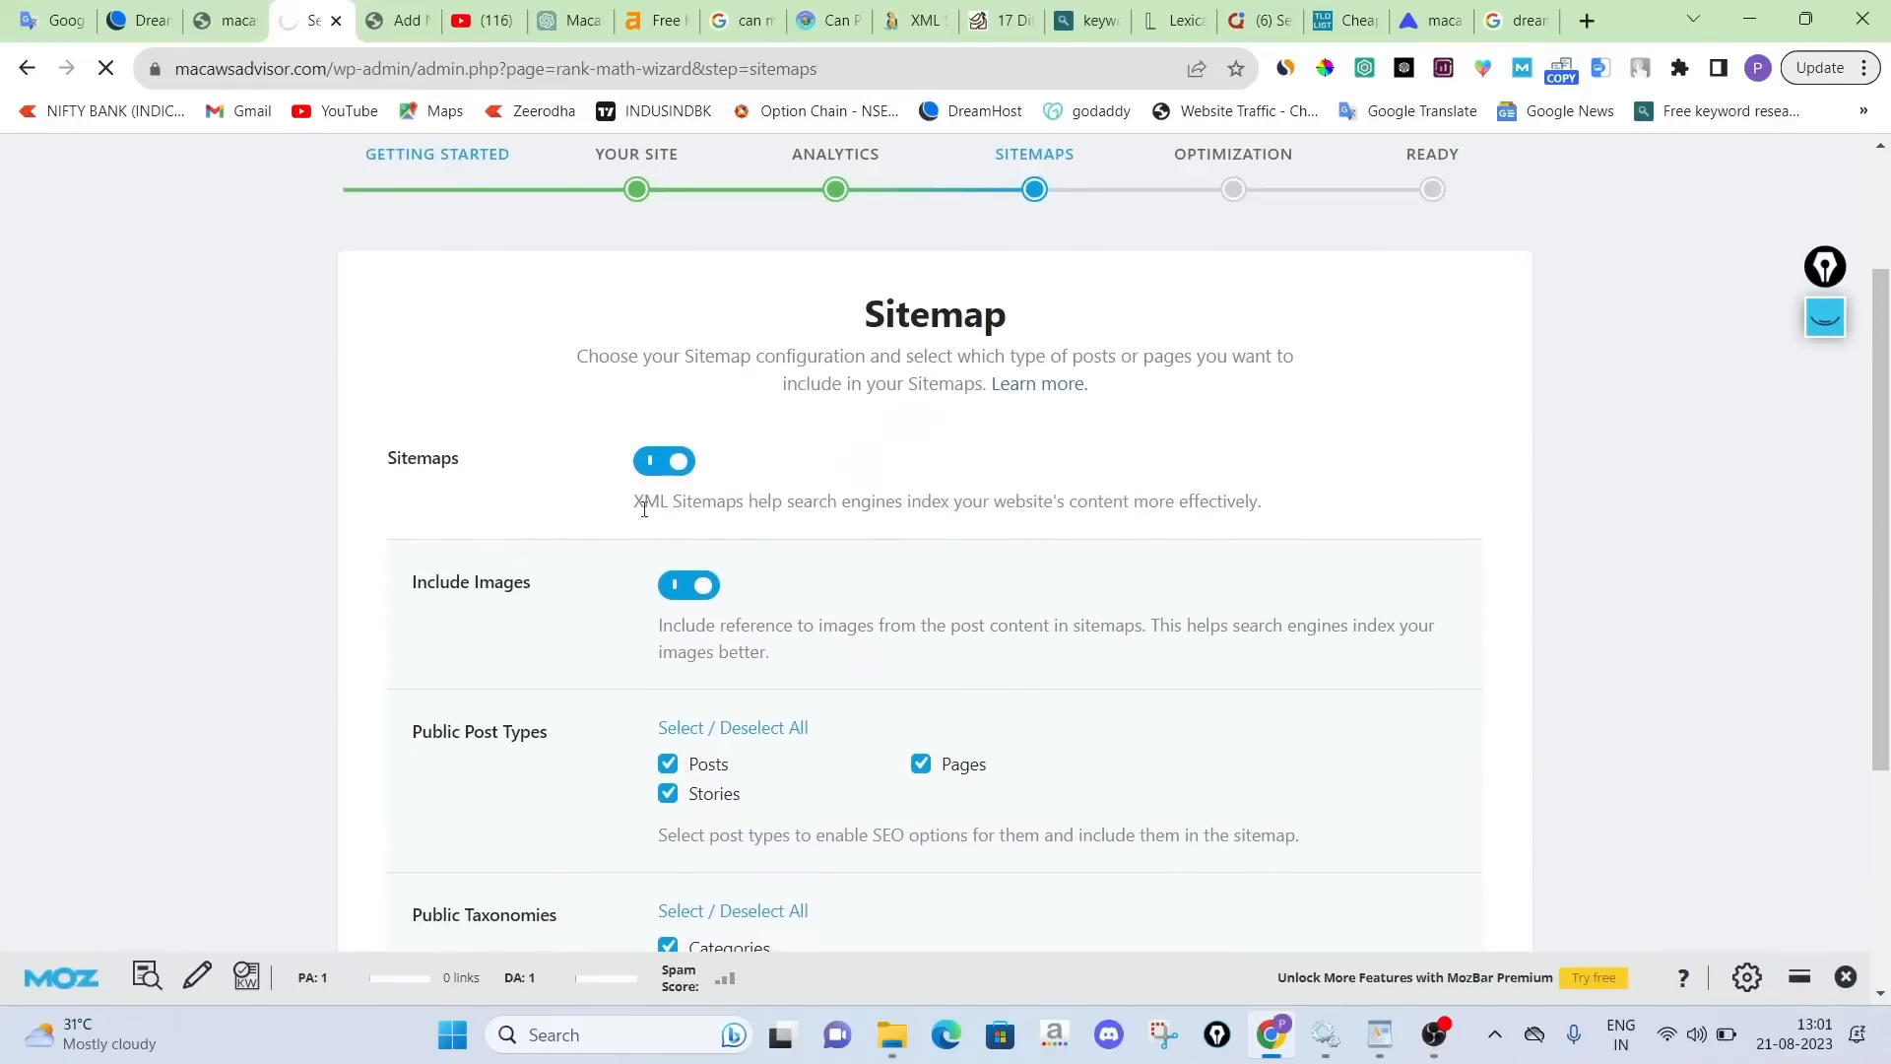
scroll(689, 413, down, 5)
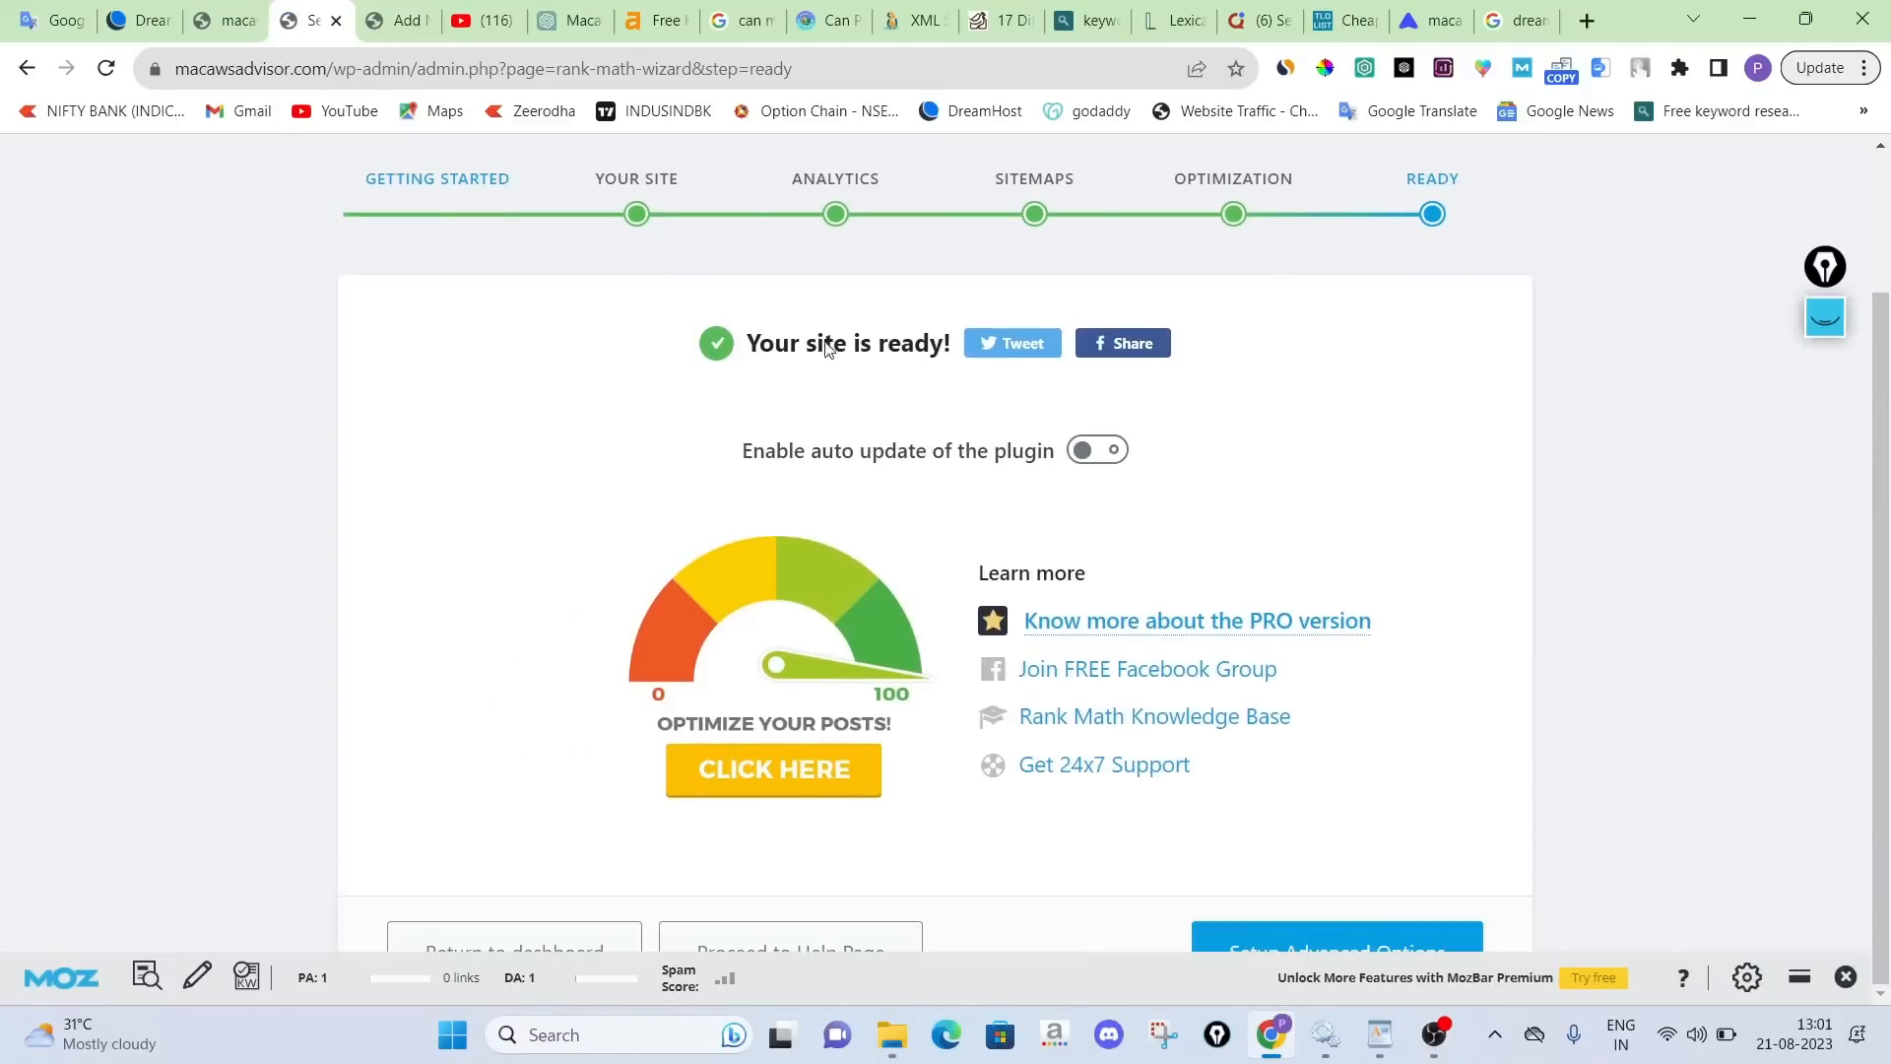
Continue into the advanced options with Role Manager left off, and enable and save 404 Monitor and Redirections
key(ctrl+Tab)
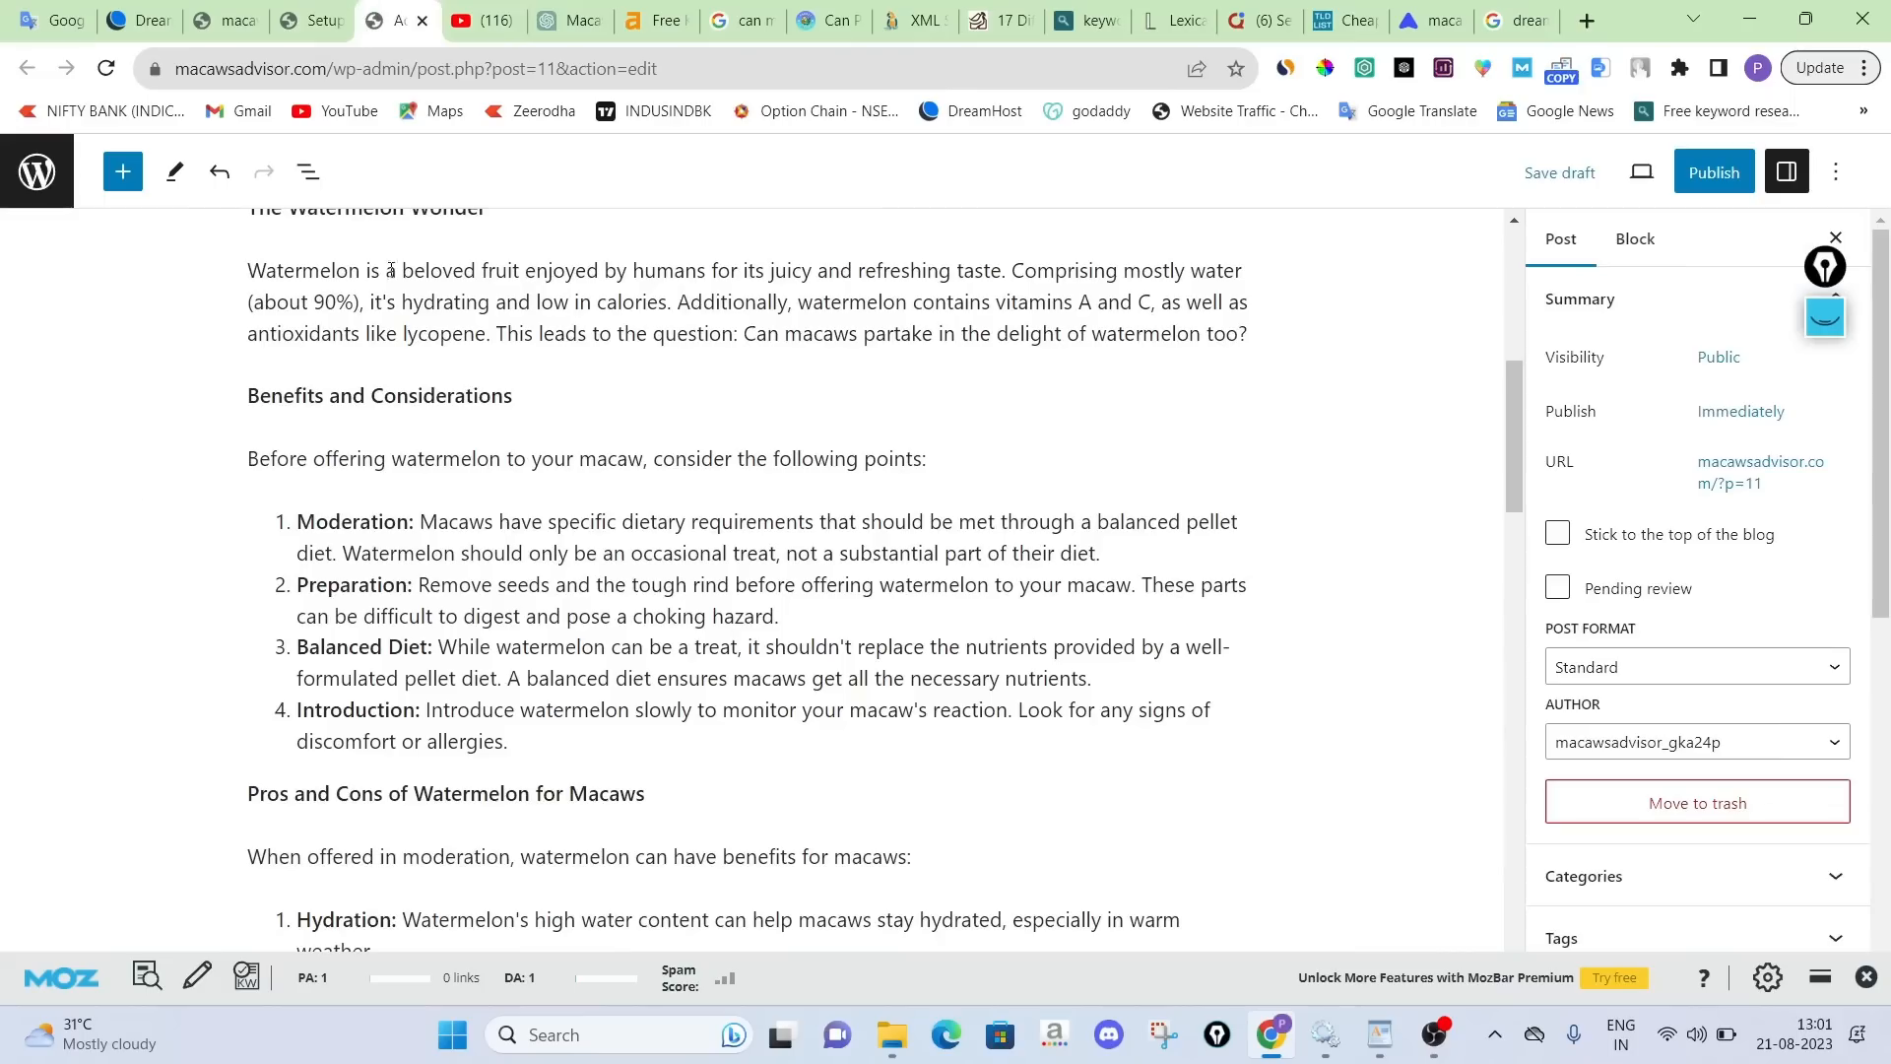
click(332, 10)
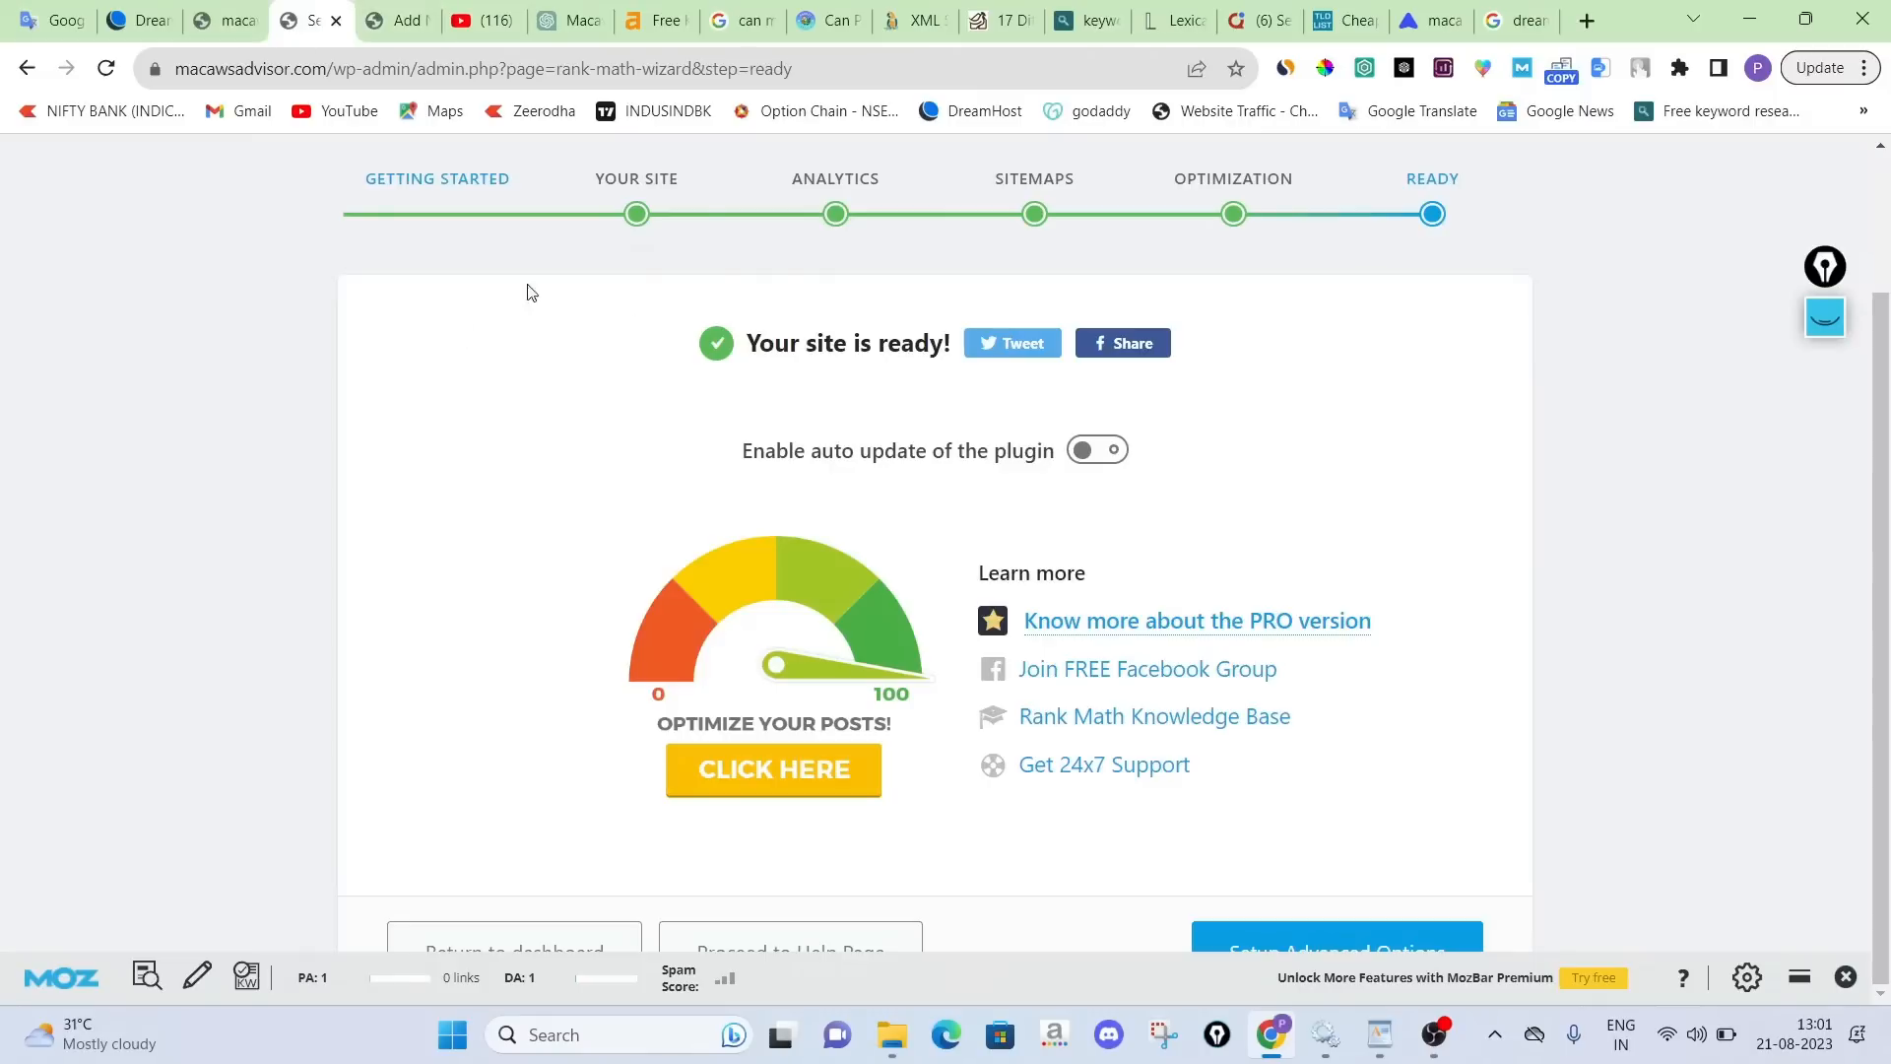
click(1310, 944)
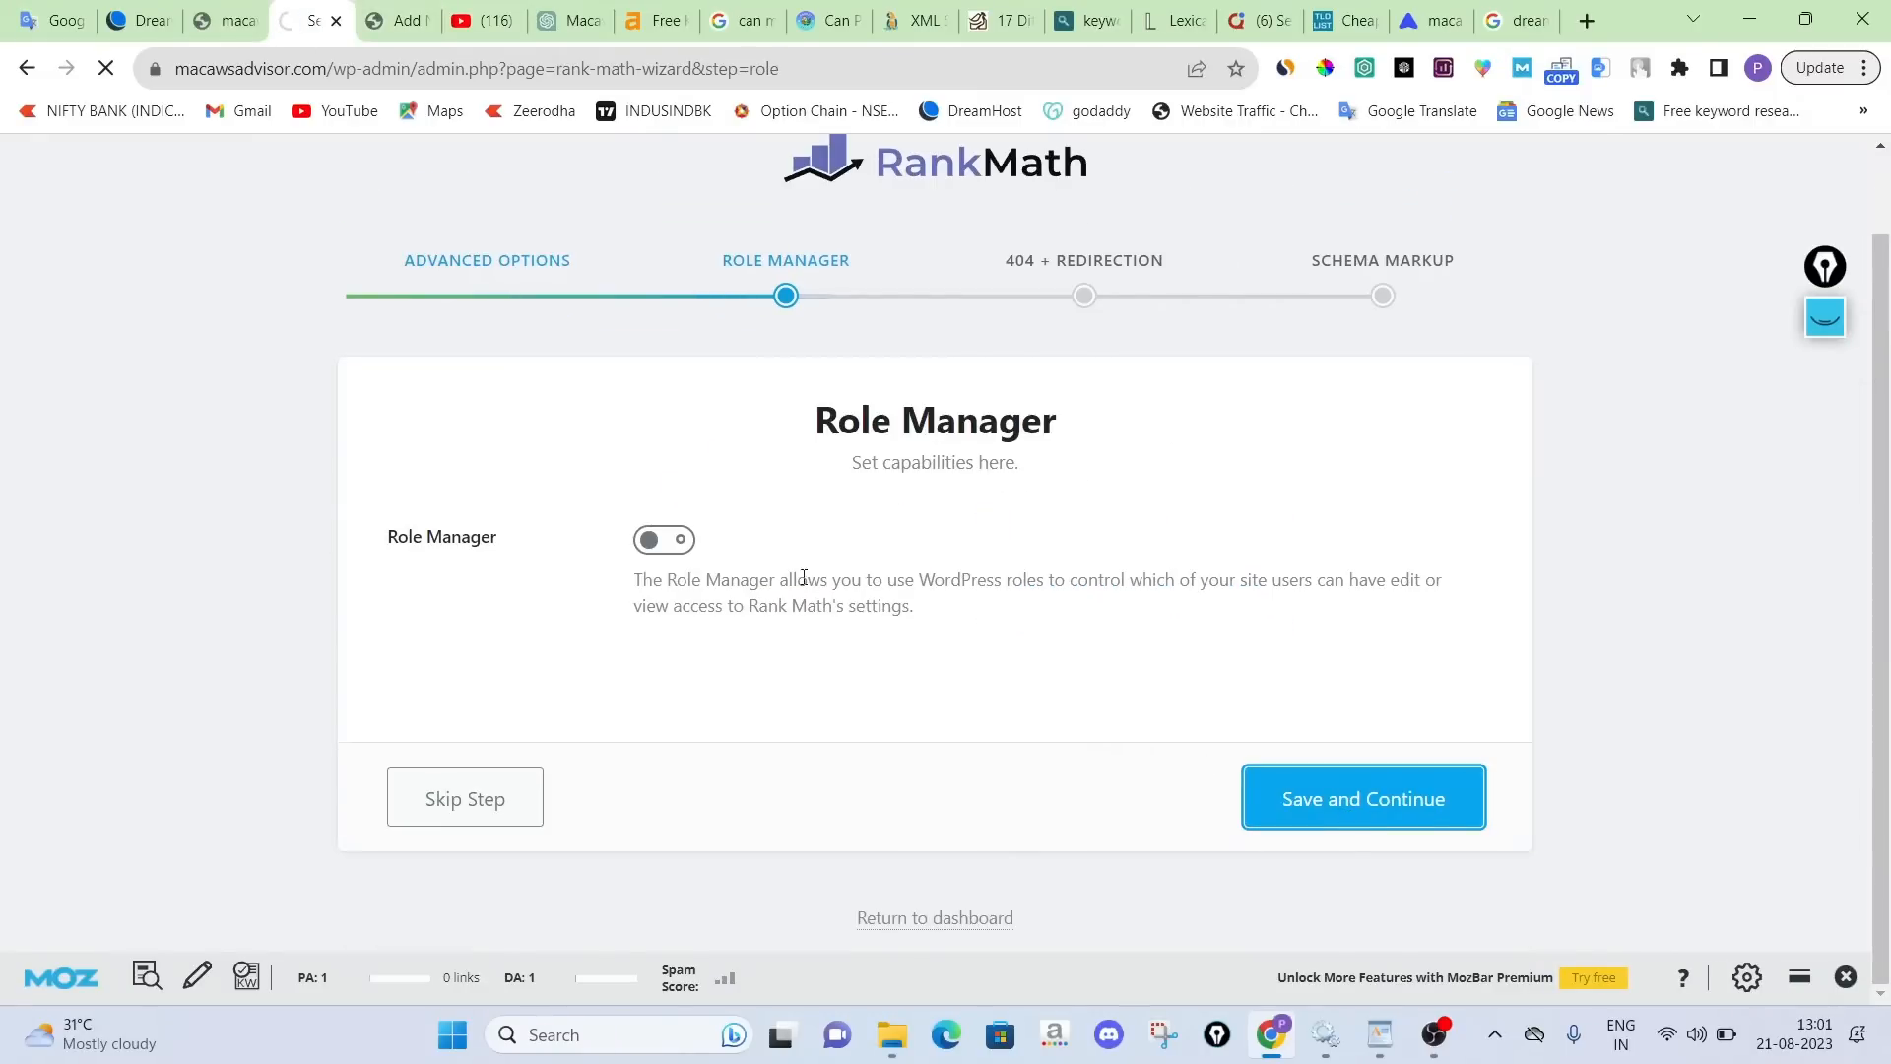
click(394, 19)
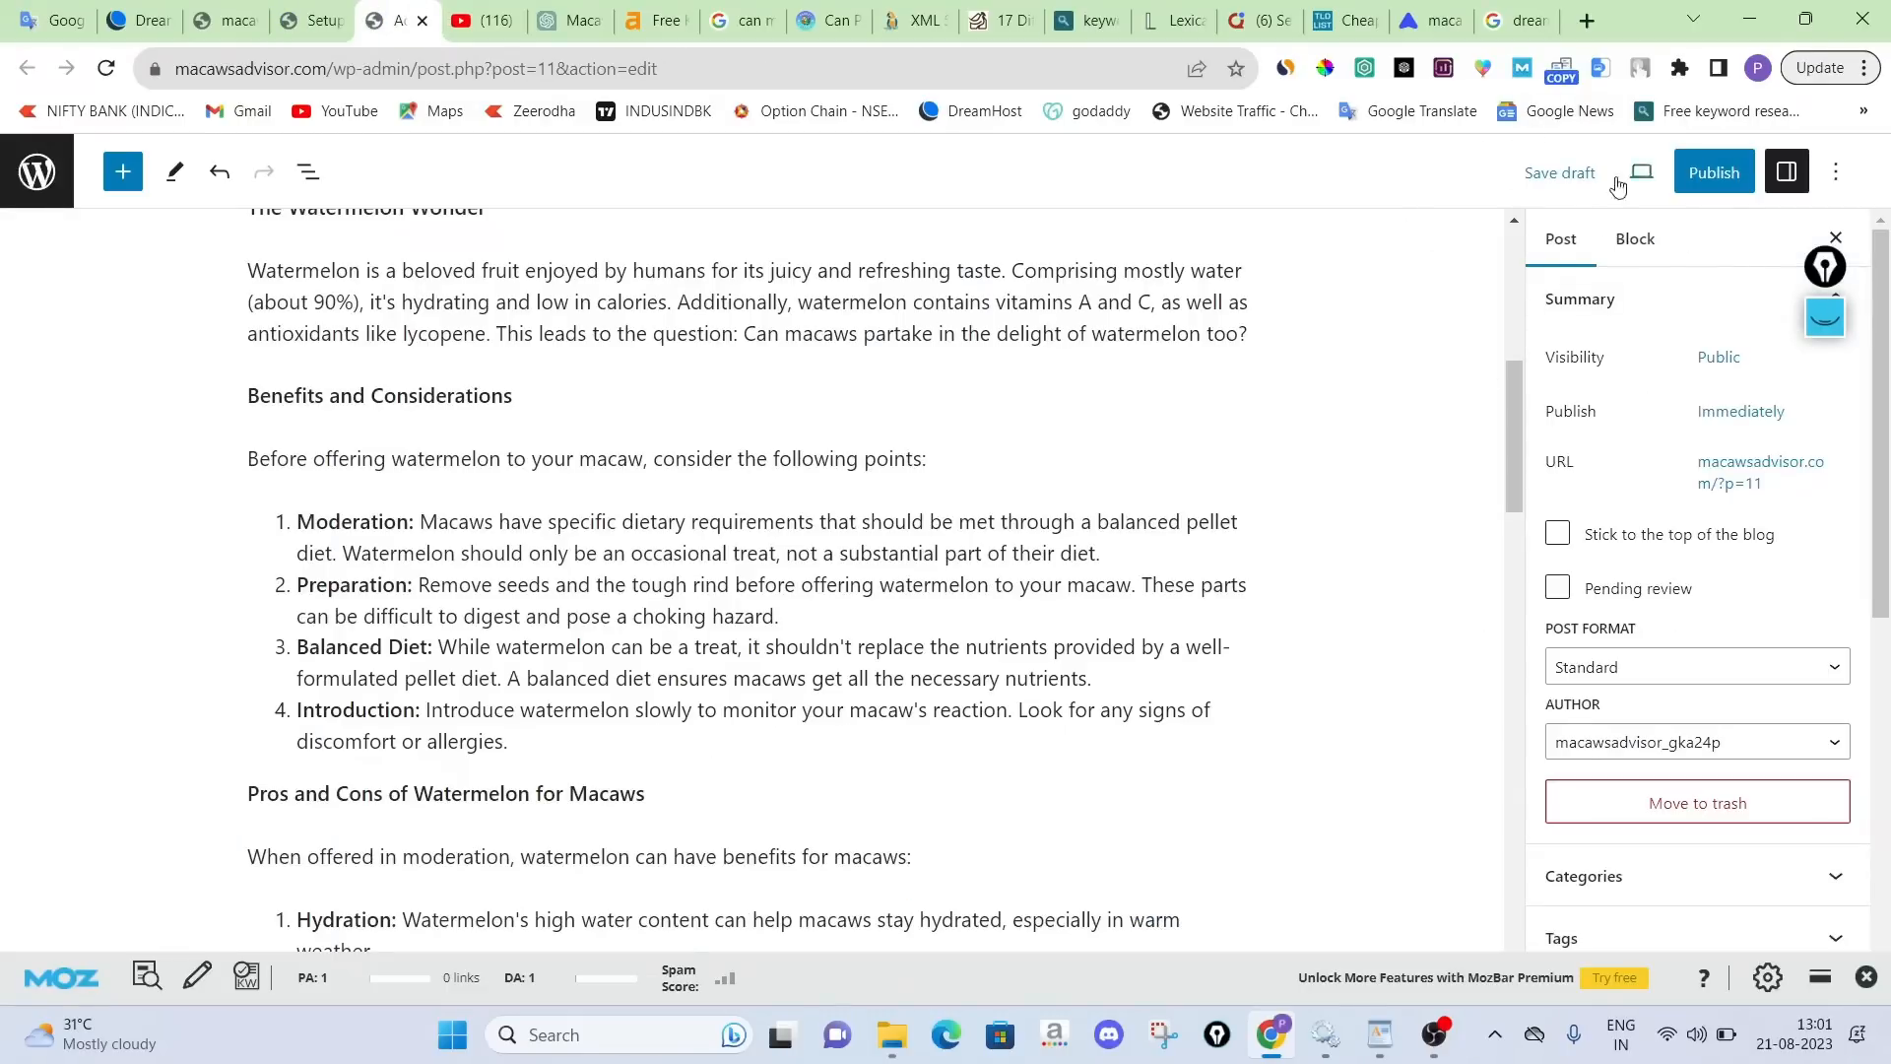
click(305, 19)
scroll(1182, 685, down, 3)
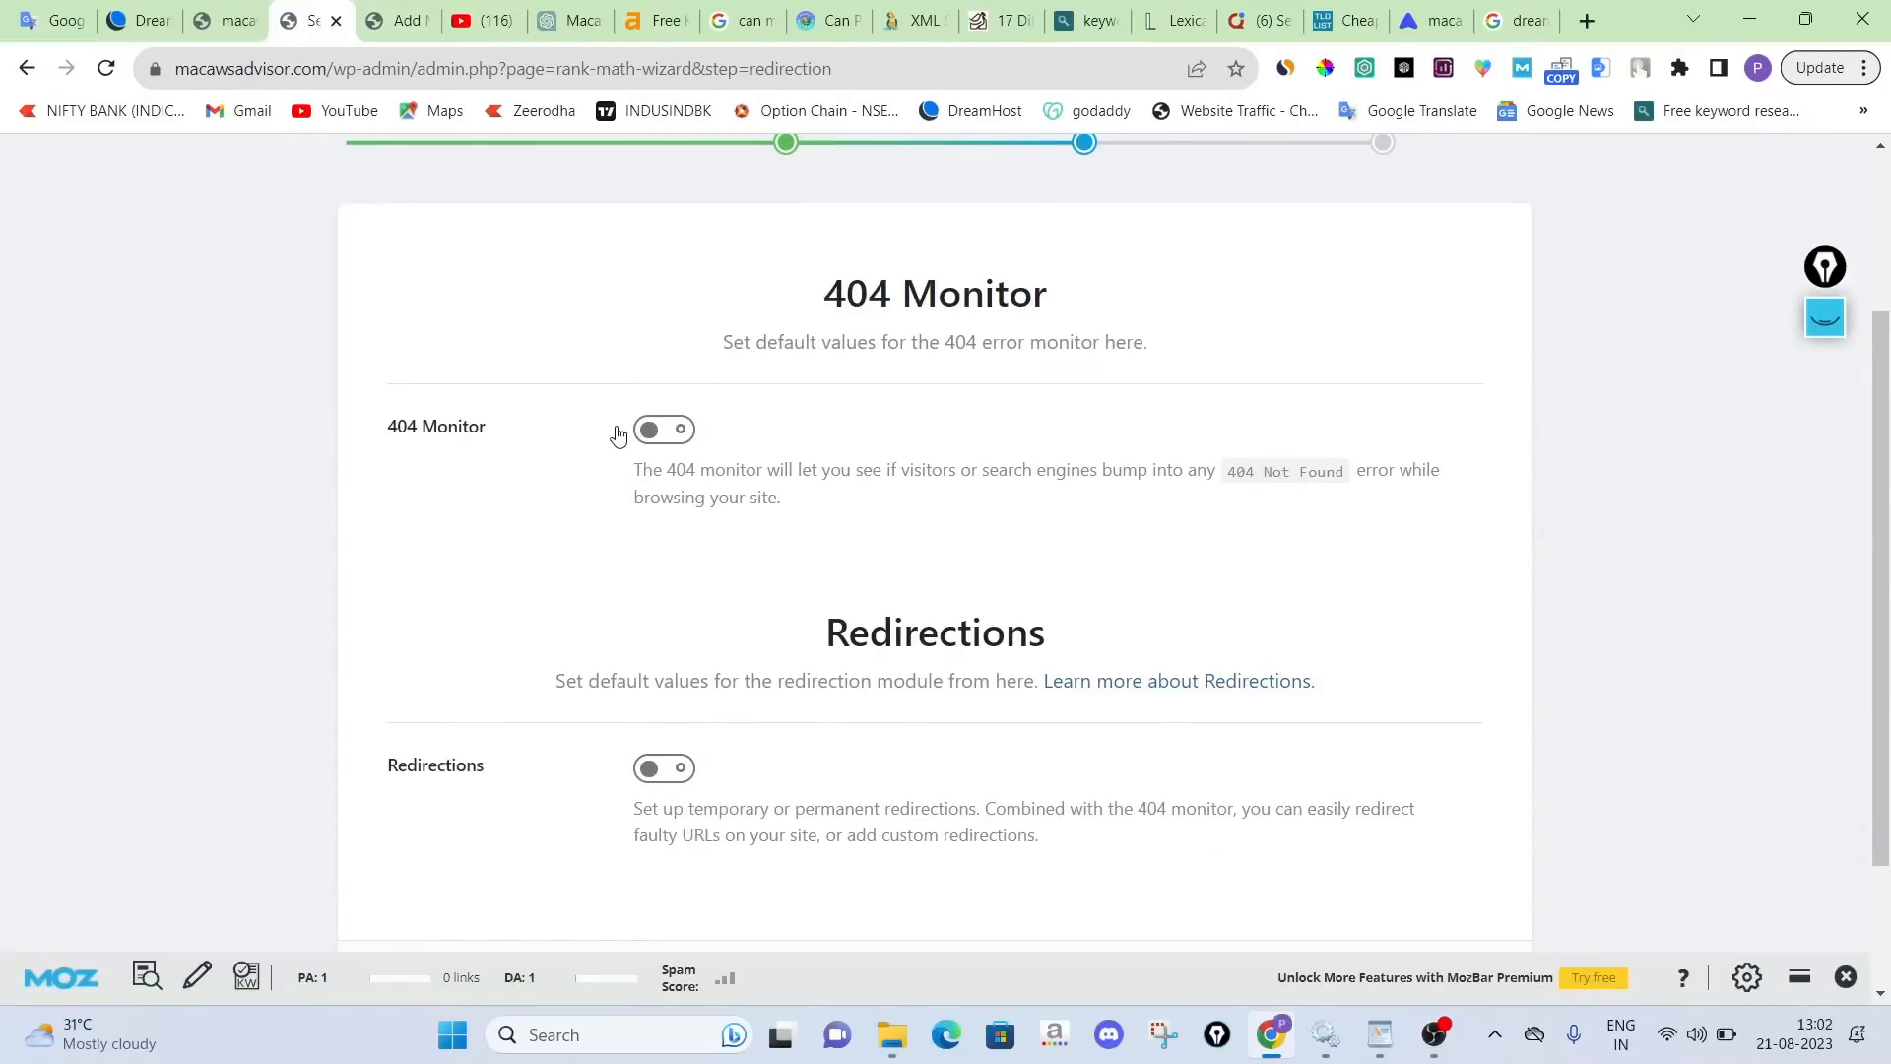
scroll(664, 780, down, 2)
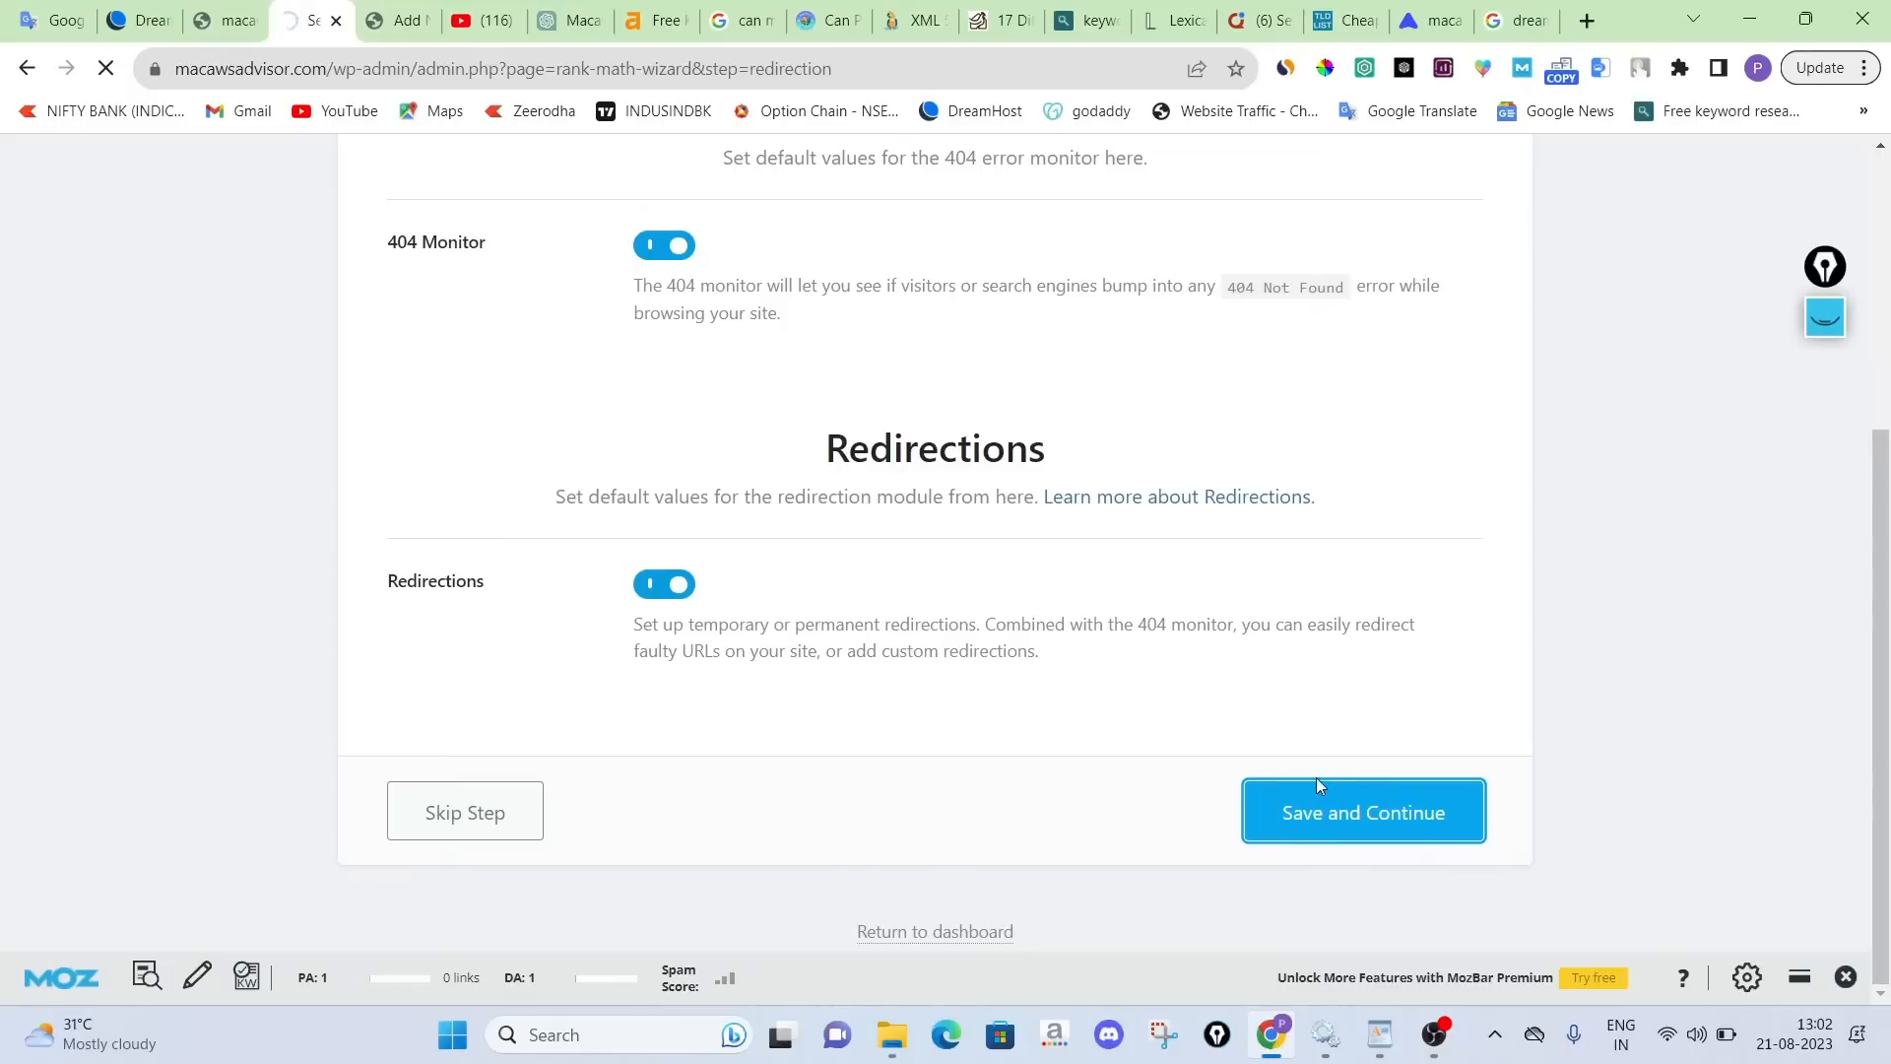
Set the schema Article Type to News Article for posts, pages and stories, and save the Schema Markup settings to finish the wizard
scroll(936, 443, down, 4)
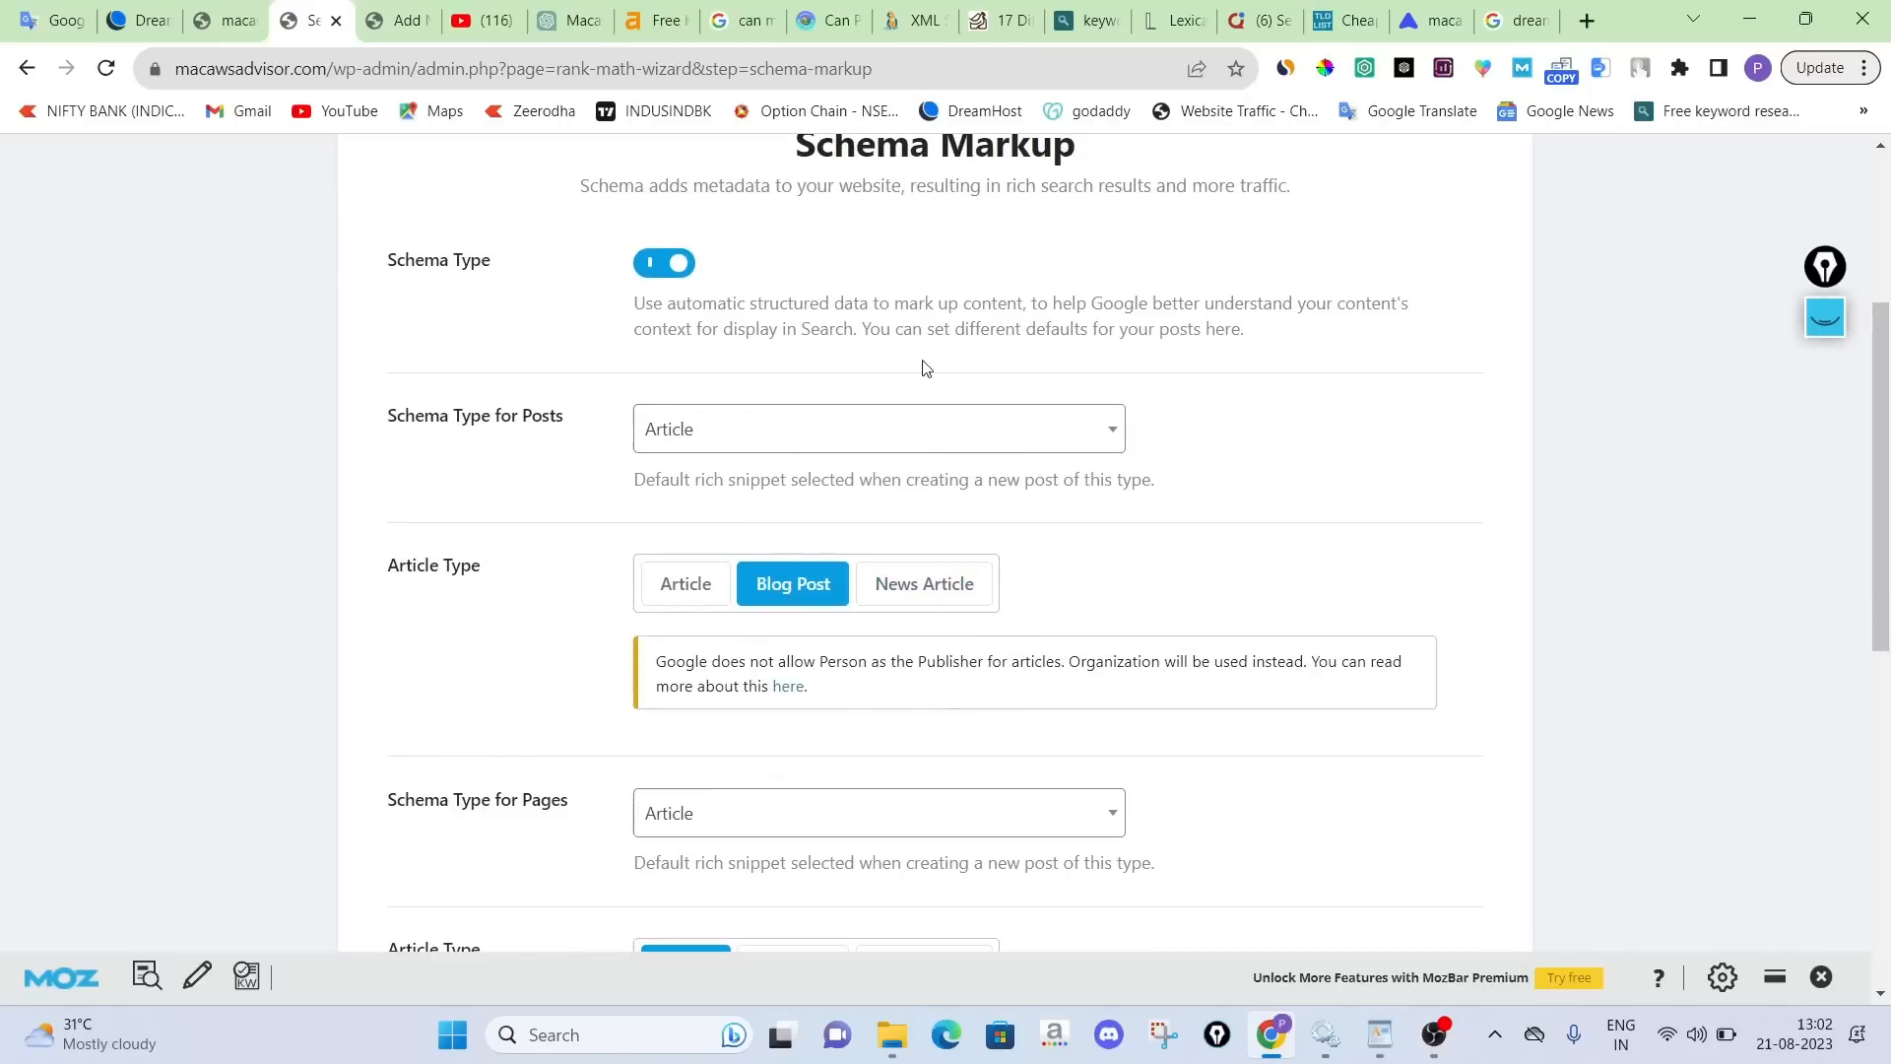
click(924, 583)
scroll(921, 611, down, 3)
click(924, 720)
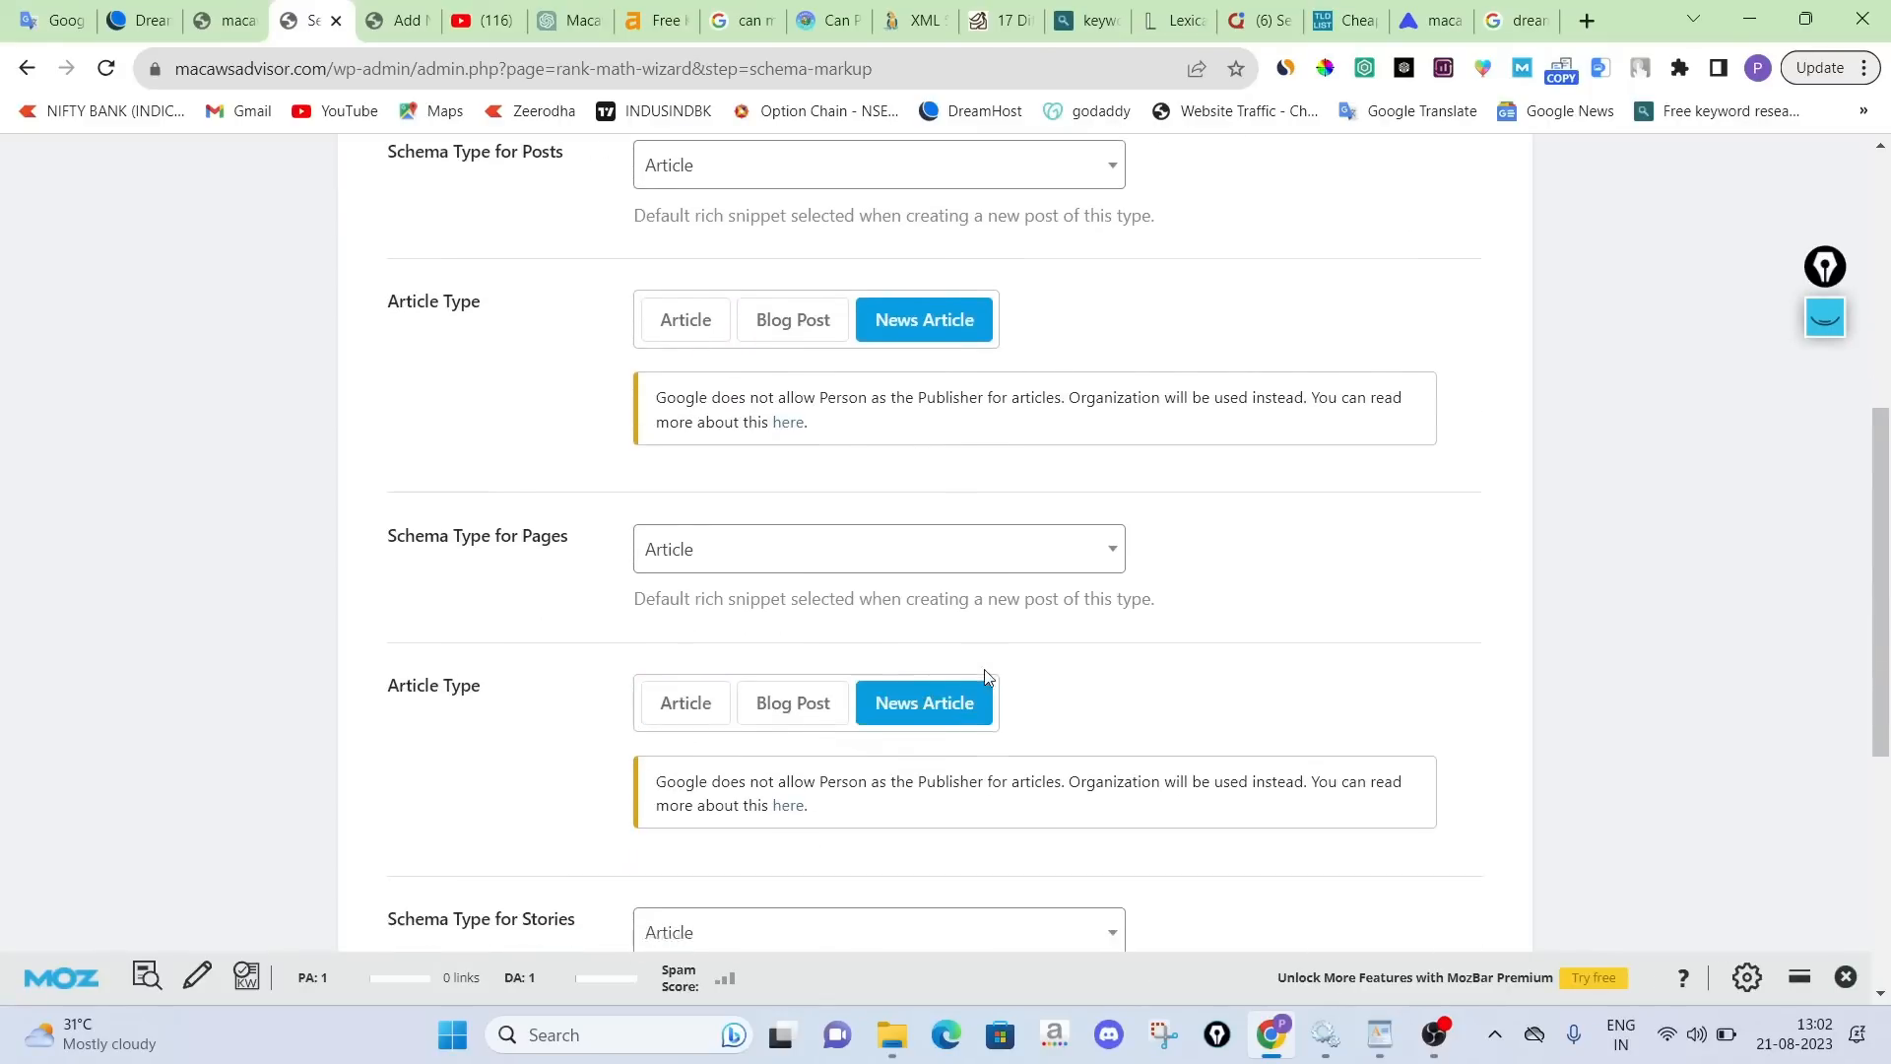
scroll(986, 677, down, 2)
click(963, 857)
scroll(528, 477, up, 6)
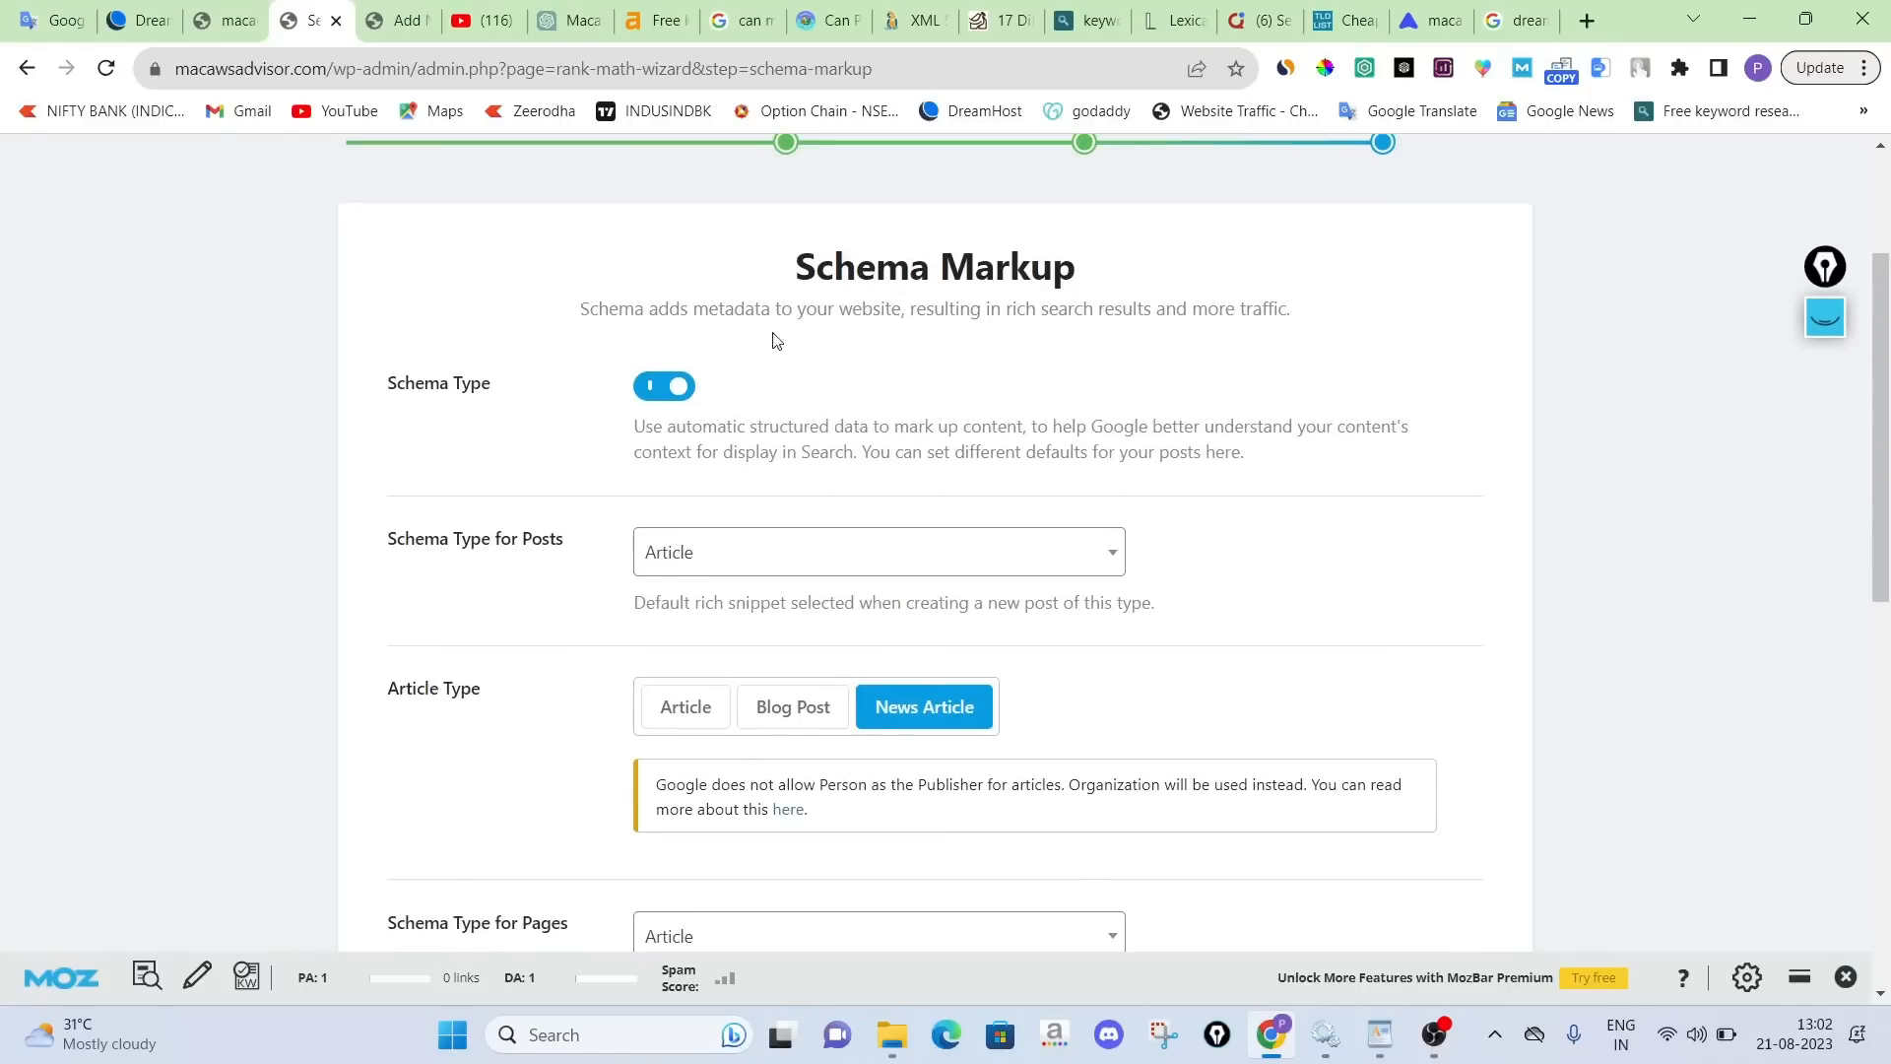
scroll(1423, 617, down, 5)
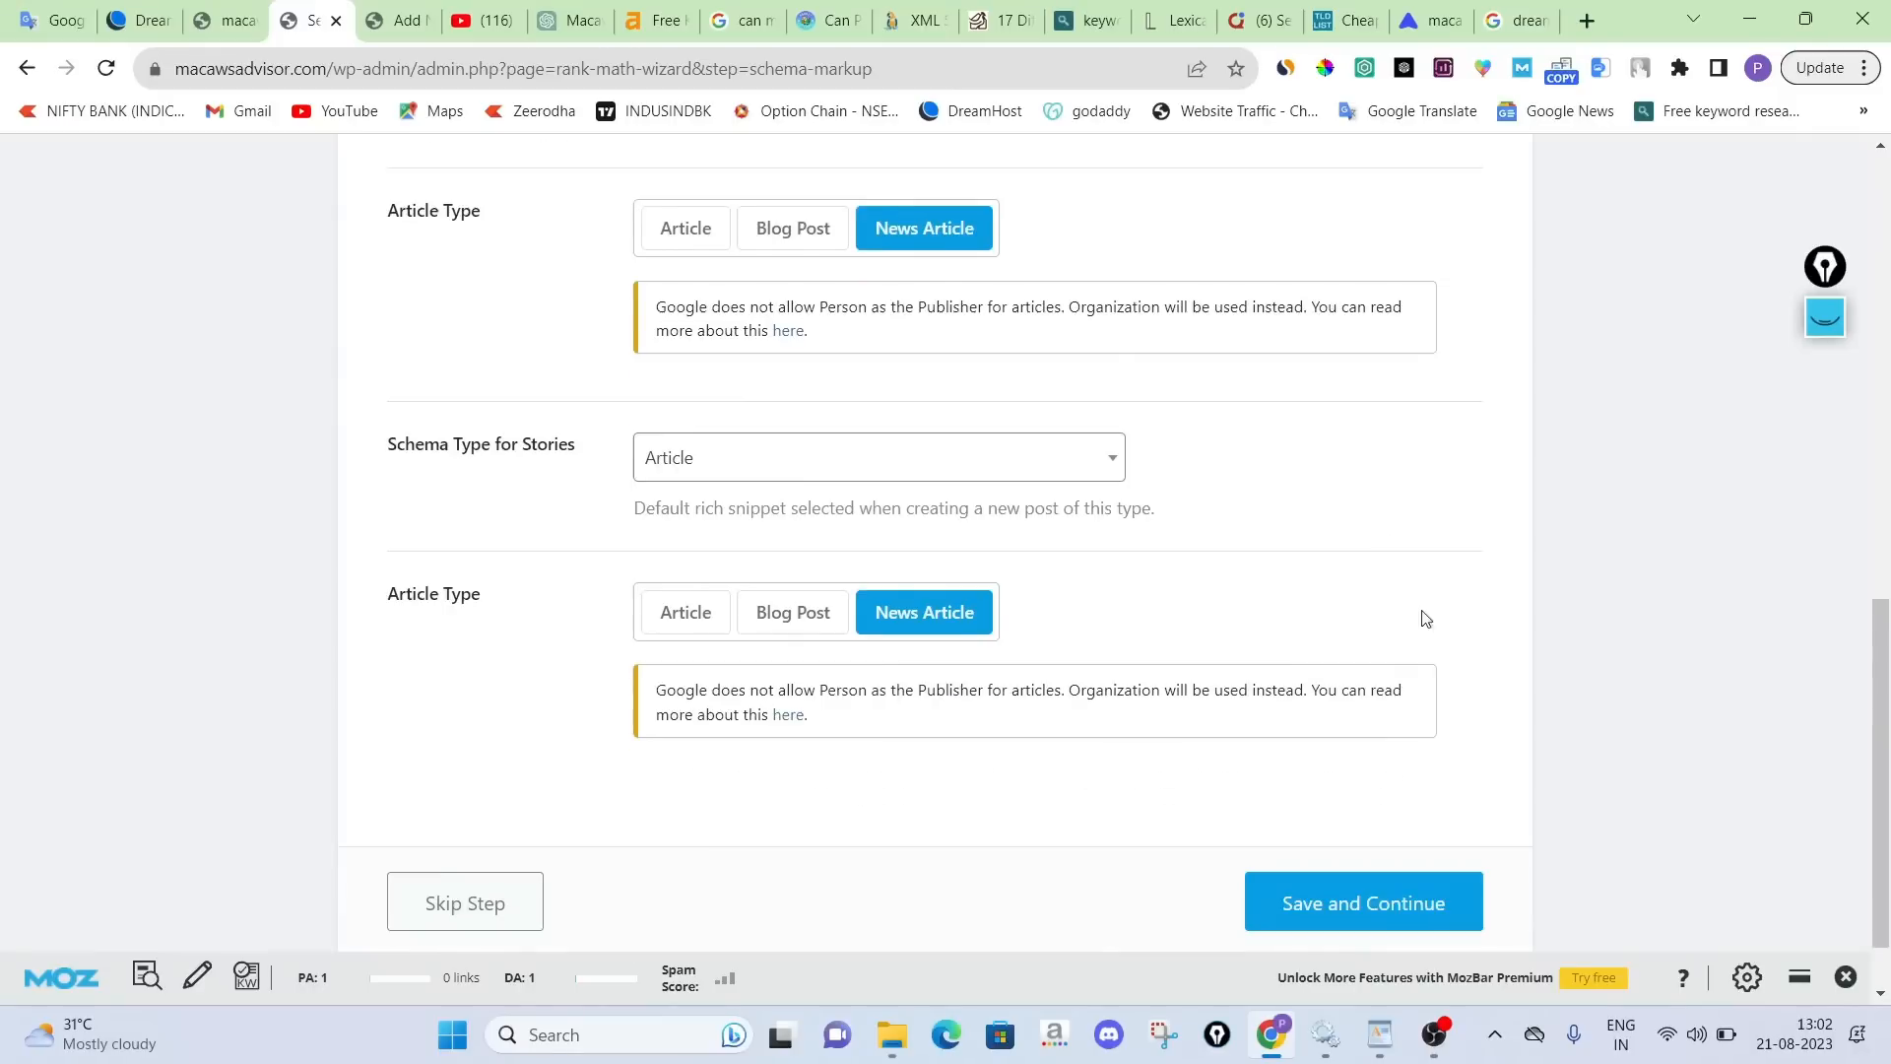
click(1325, 821)
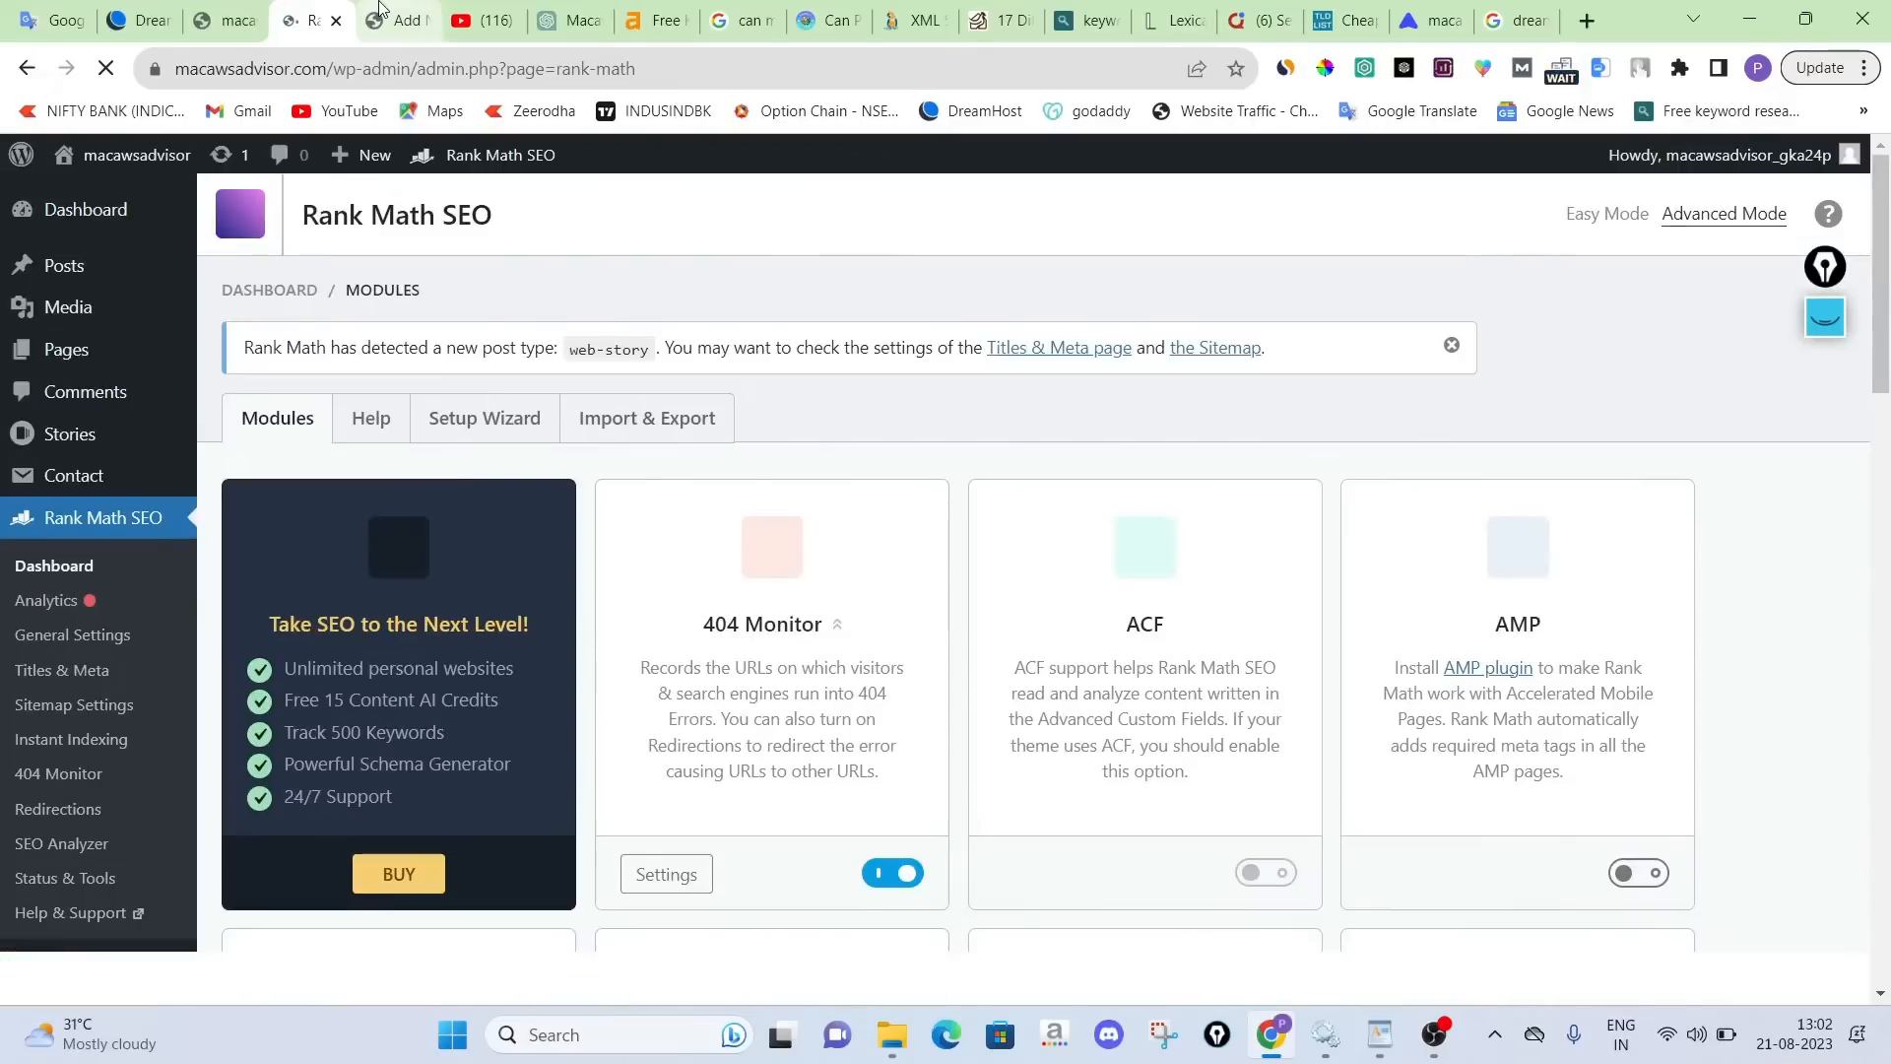
Save the watermelon post as a draft and reload its editor so the Rank Math tools load
click(399, 20)
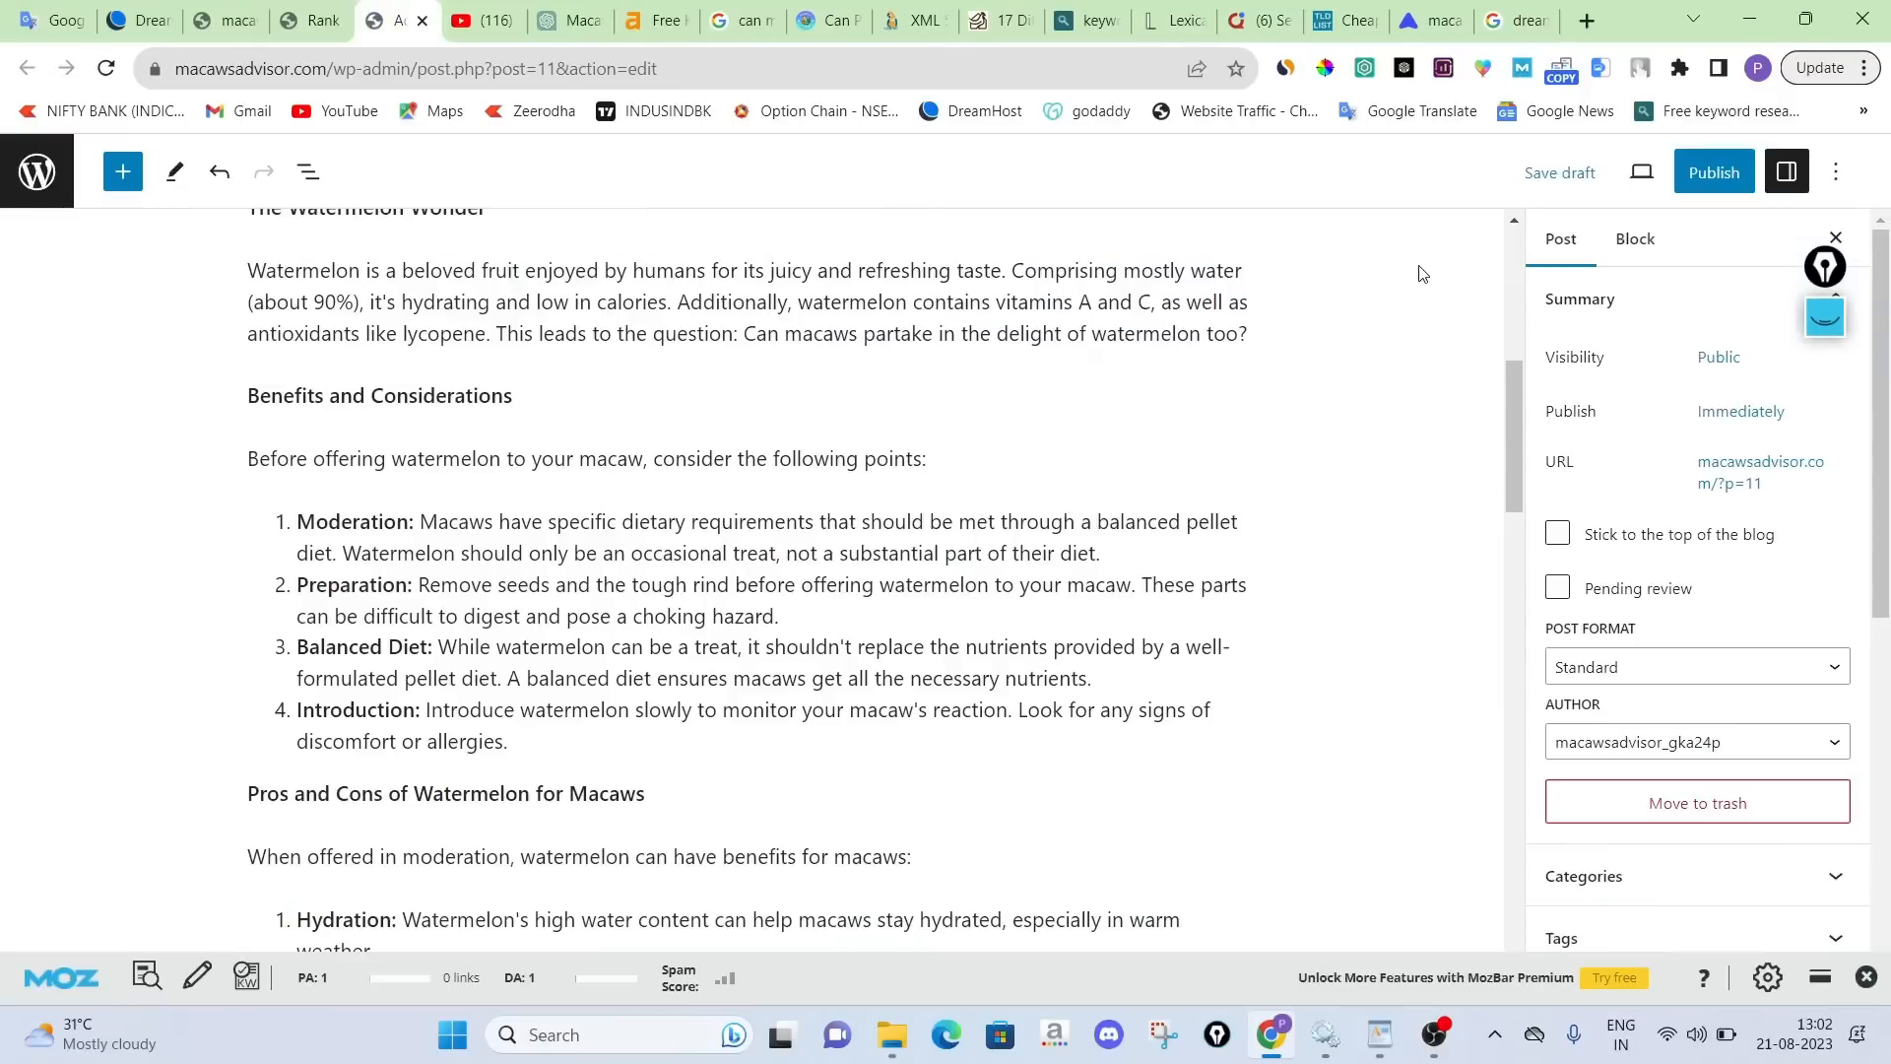
click(1557, 173)
scroll(1374, 430, up, 4)
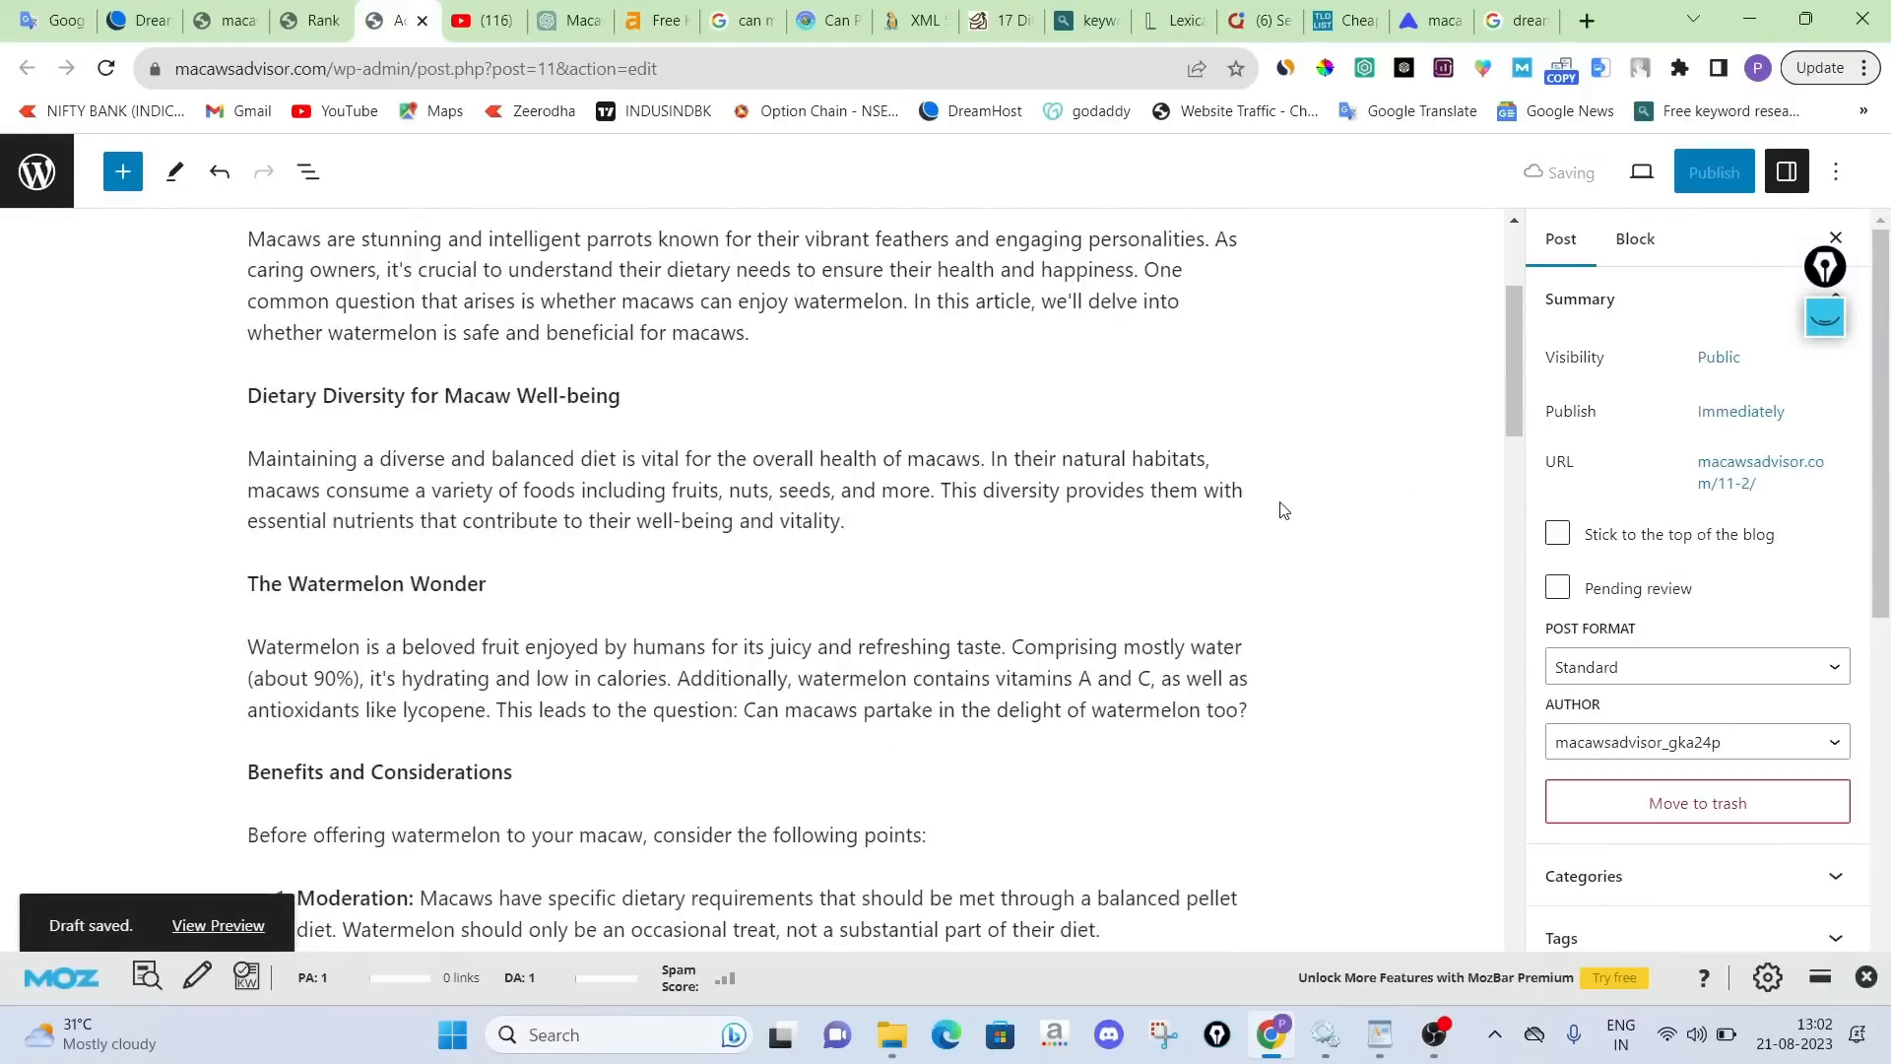
scroll(1283, 510, up, 3)
click(113, 75)
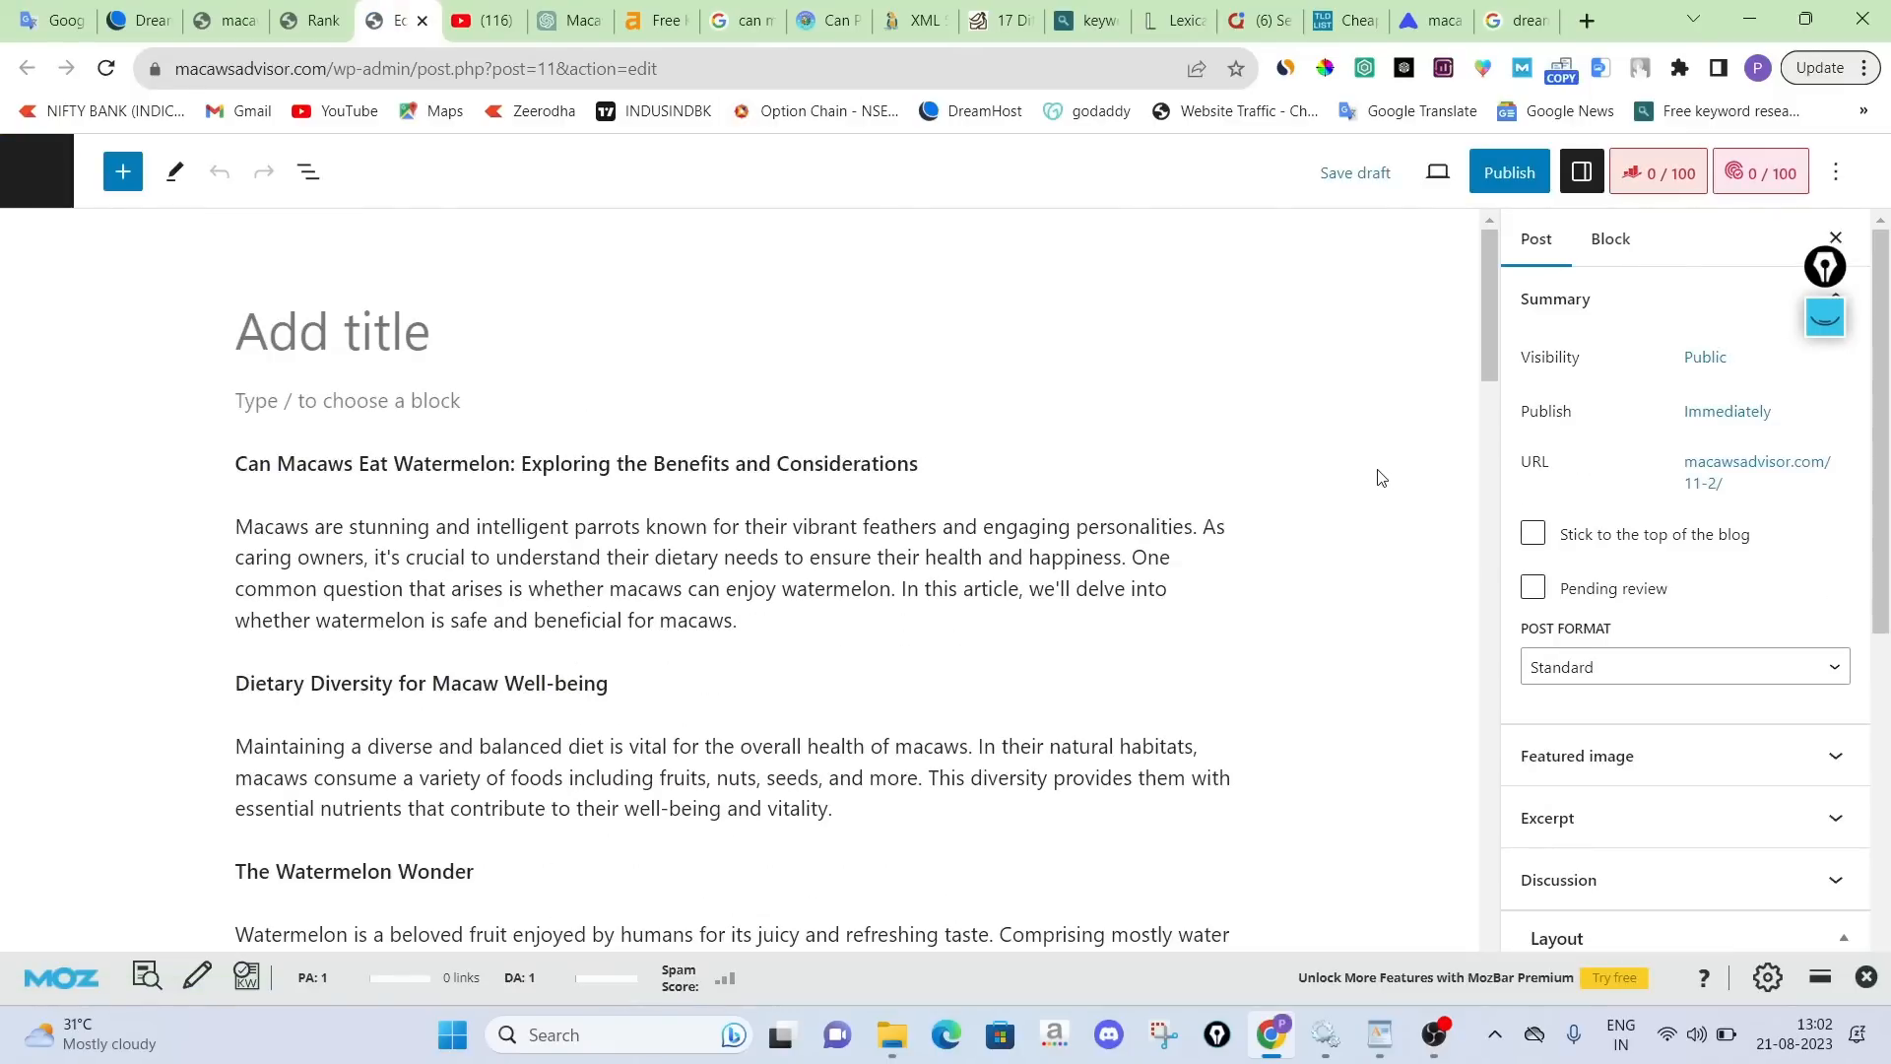
Open the post's Rank Math analysis and check the Basic SEO items and the content word count
click(1650, 178)
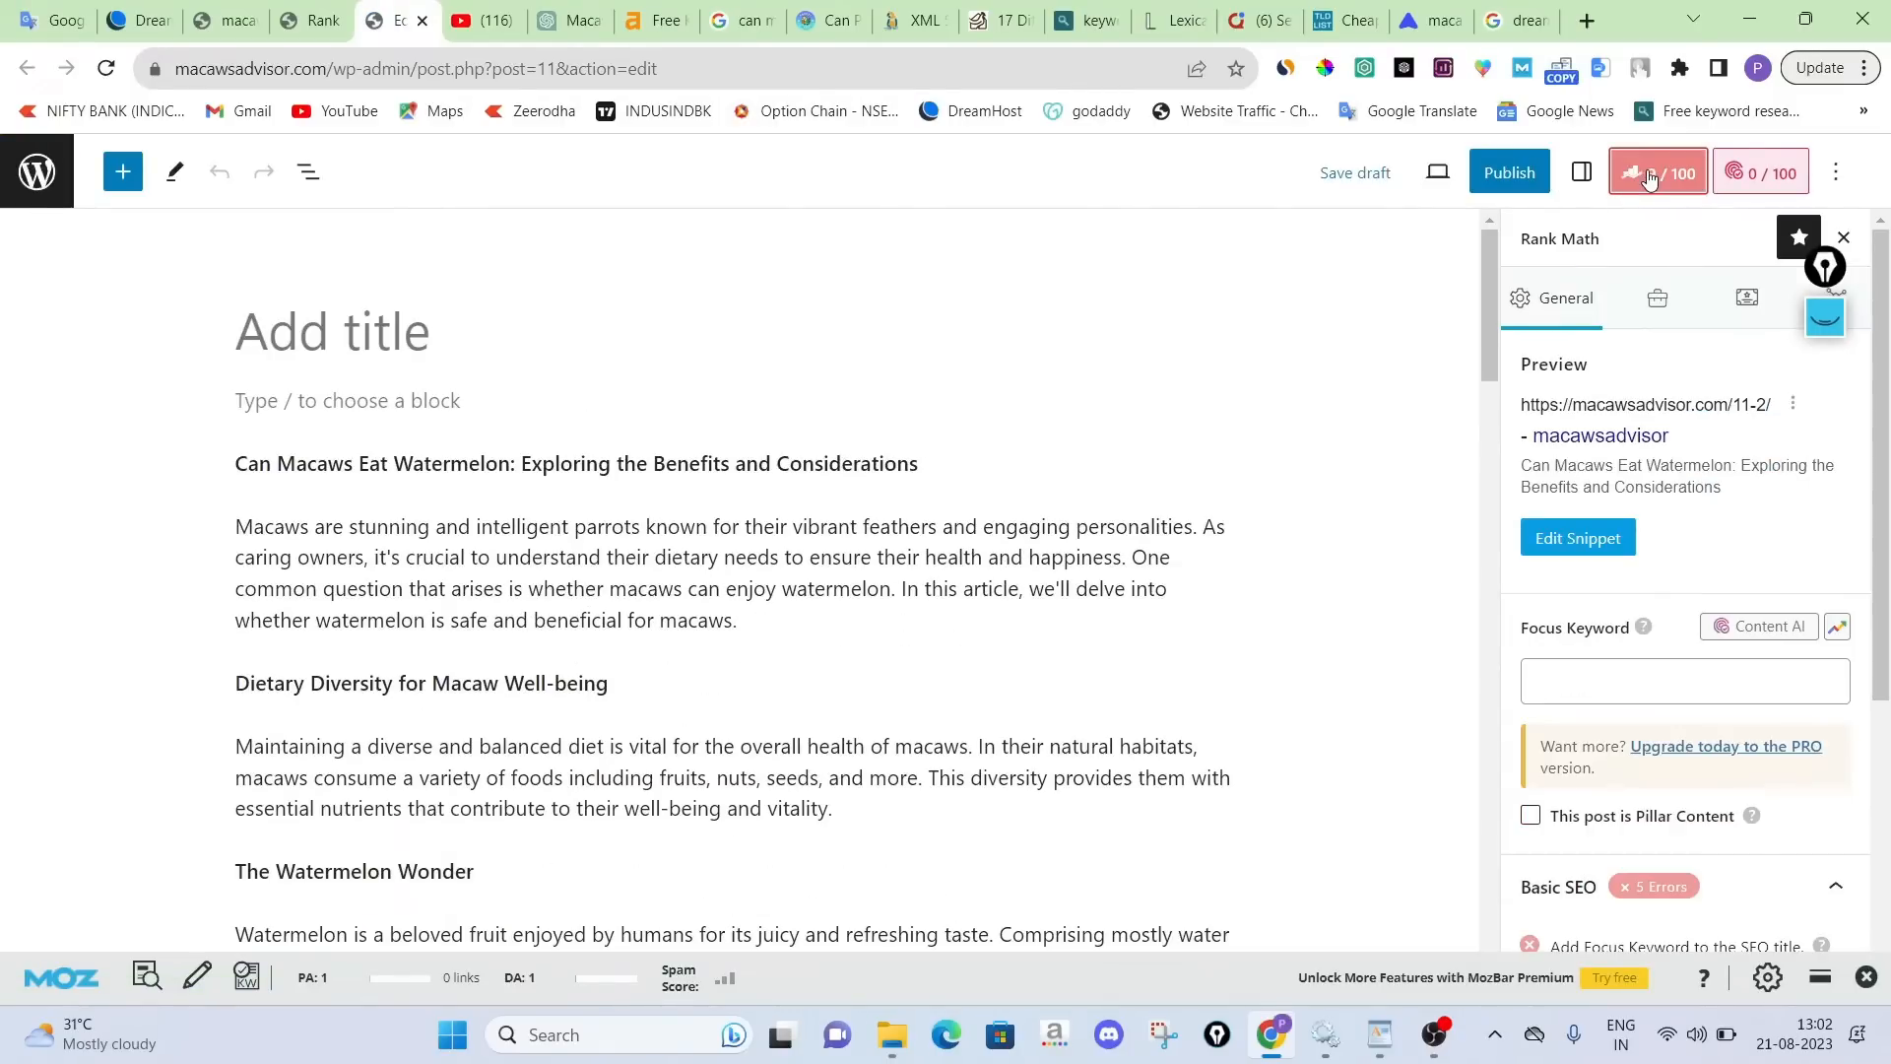
scroll(1598, 443, down, 5)
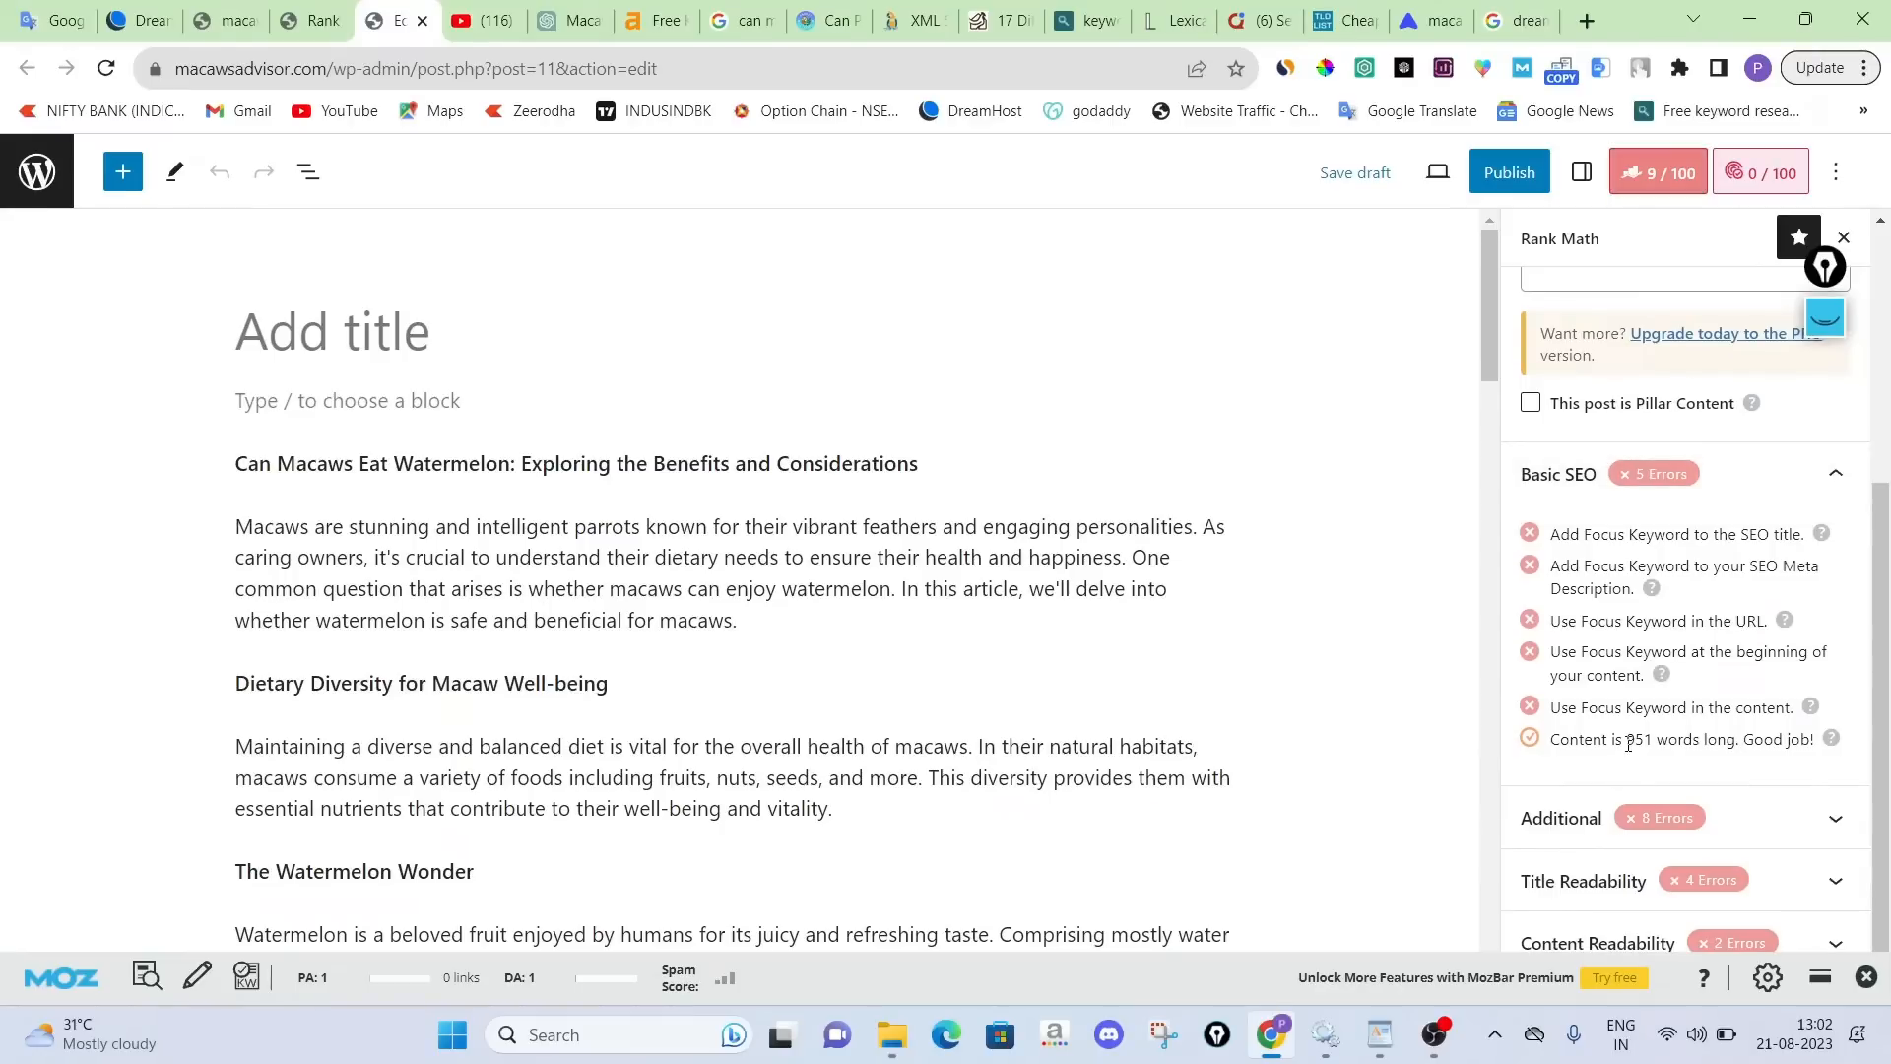
drag(1628, 739, 1655, 739)
click(1243, 676)
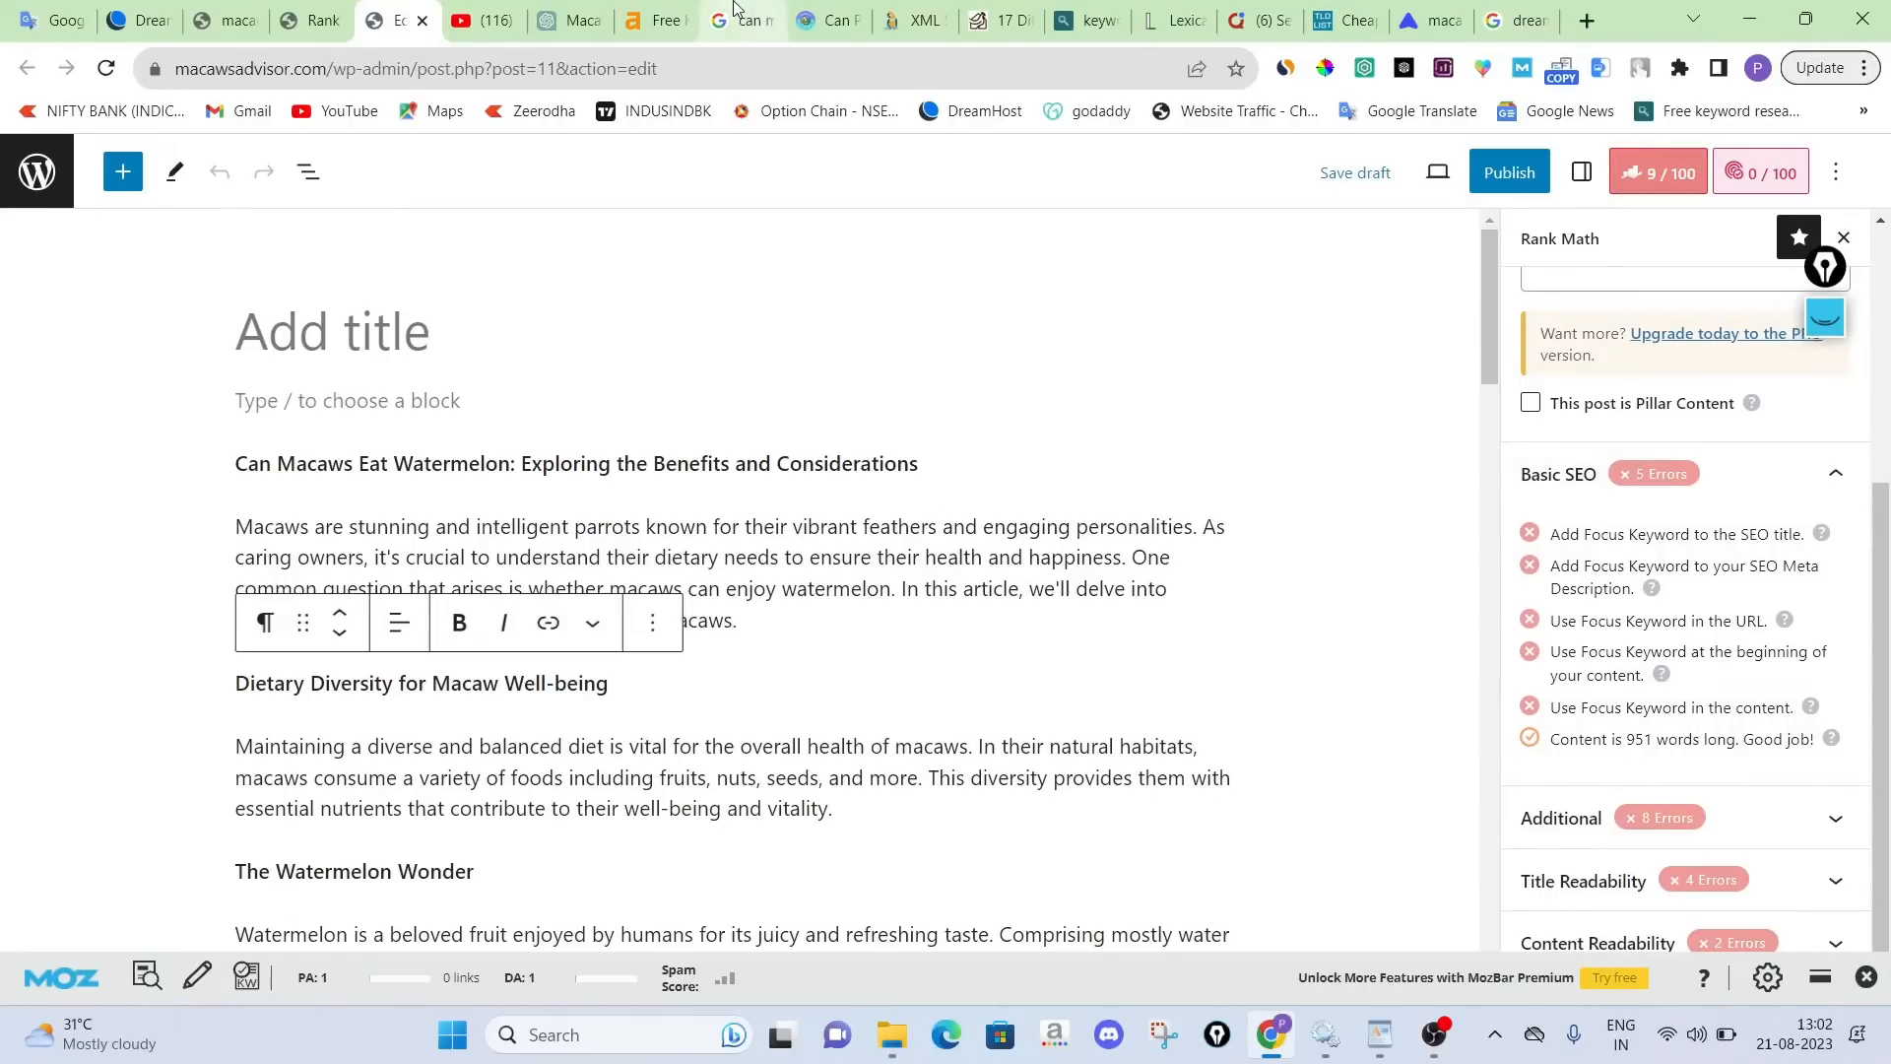
Look through the ChatGPT conversation for the earlier watermelon article prompt and its title
click(572, 19)
scroll(725, 461, up, 20)
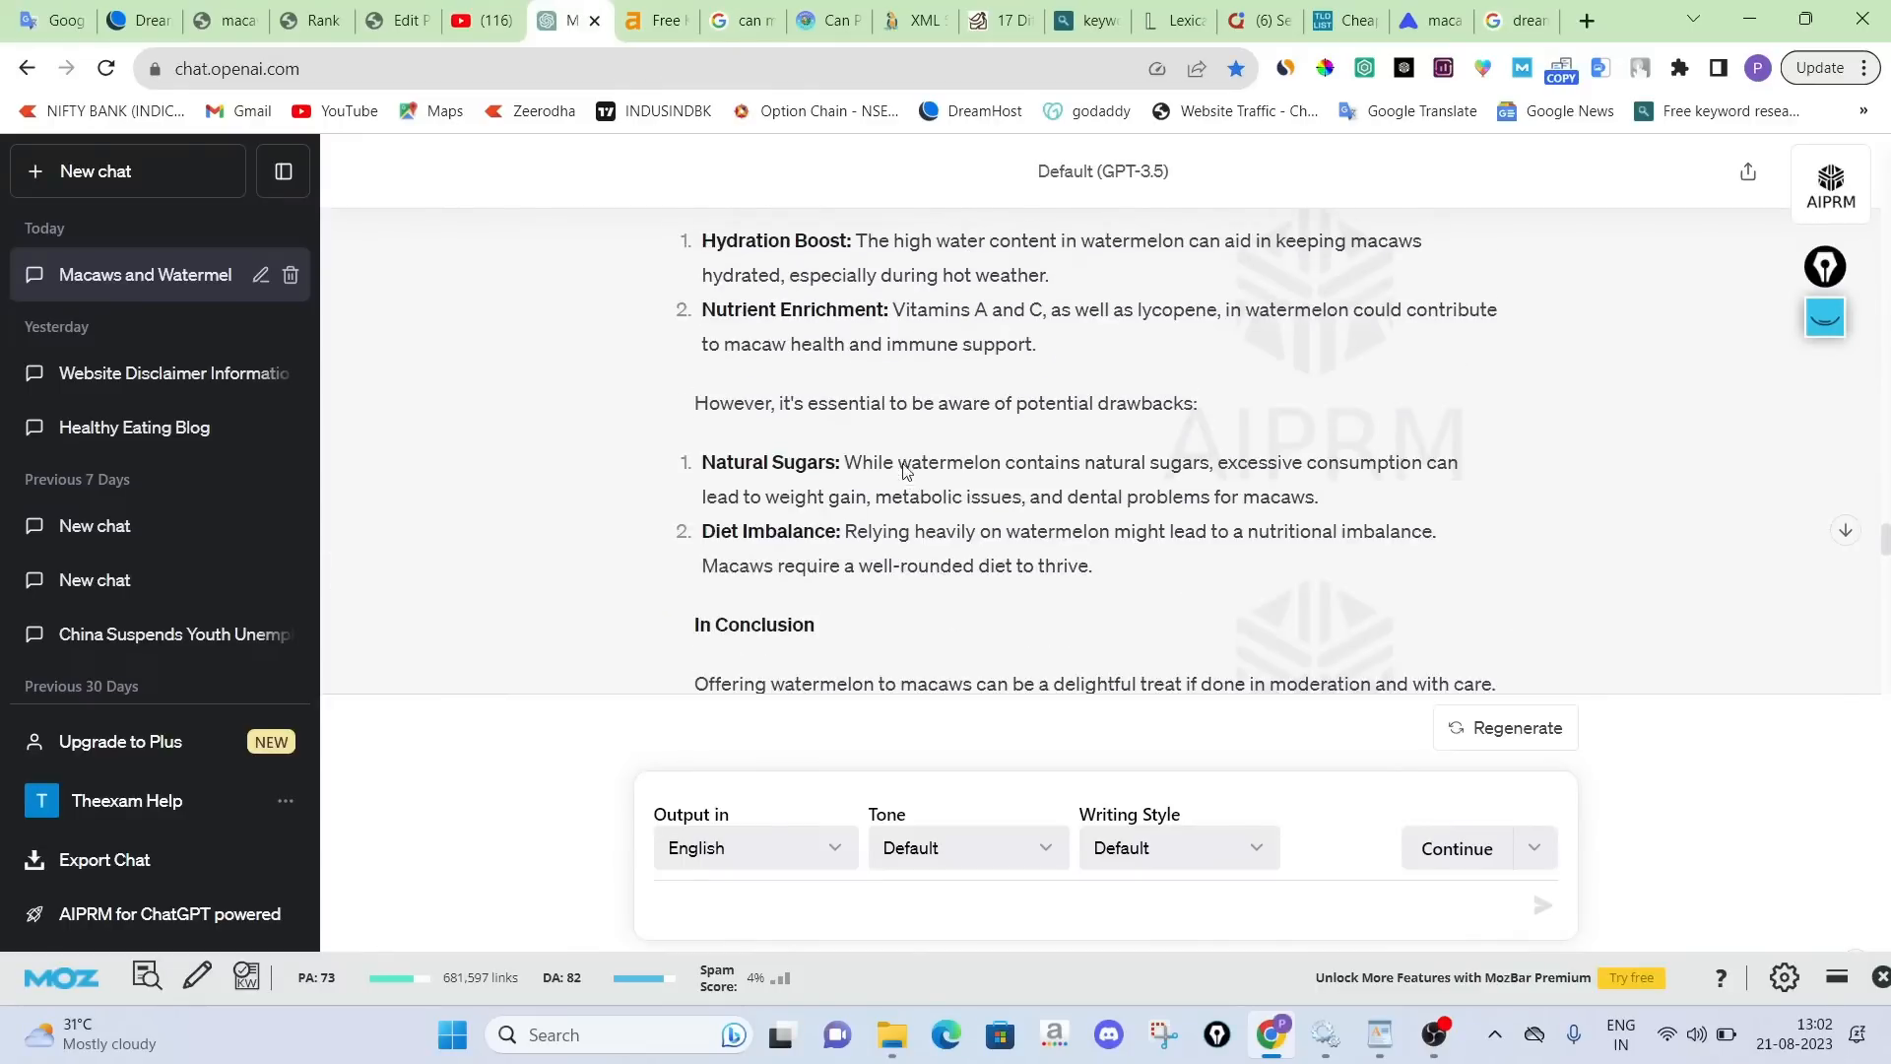
scroll(915, 480, up, 4)
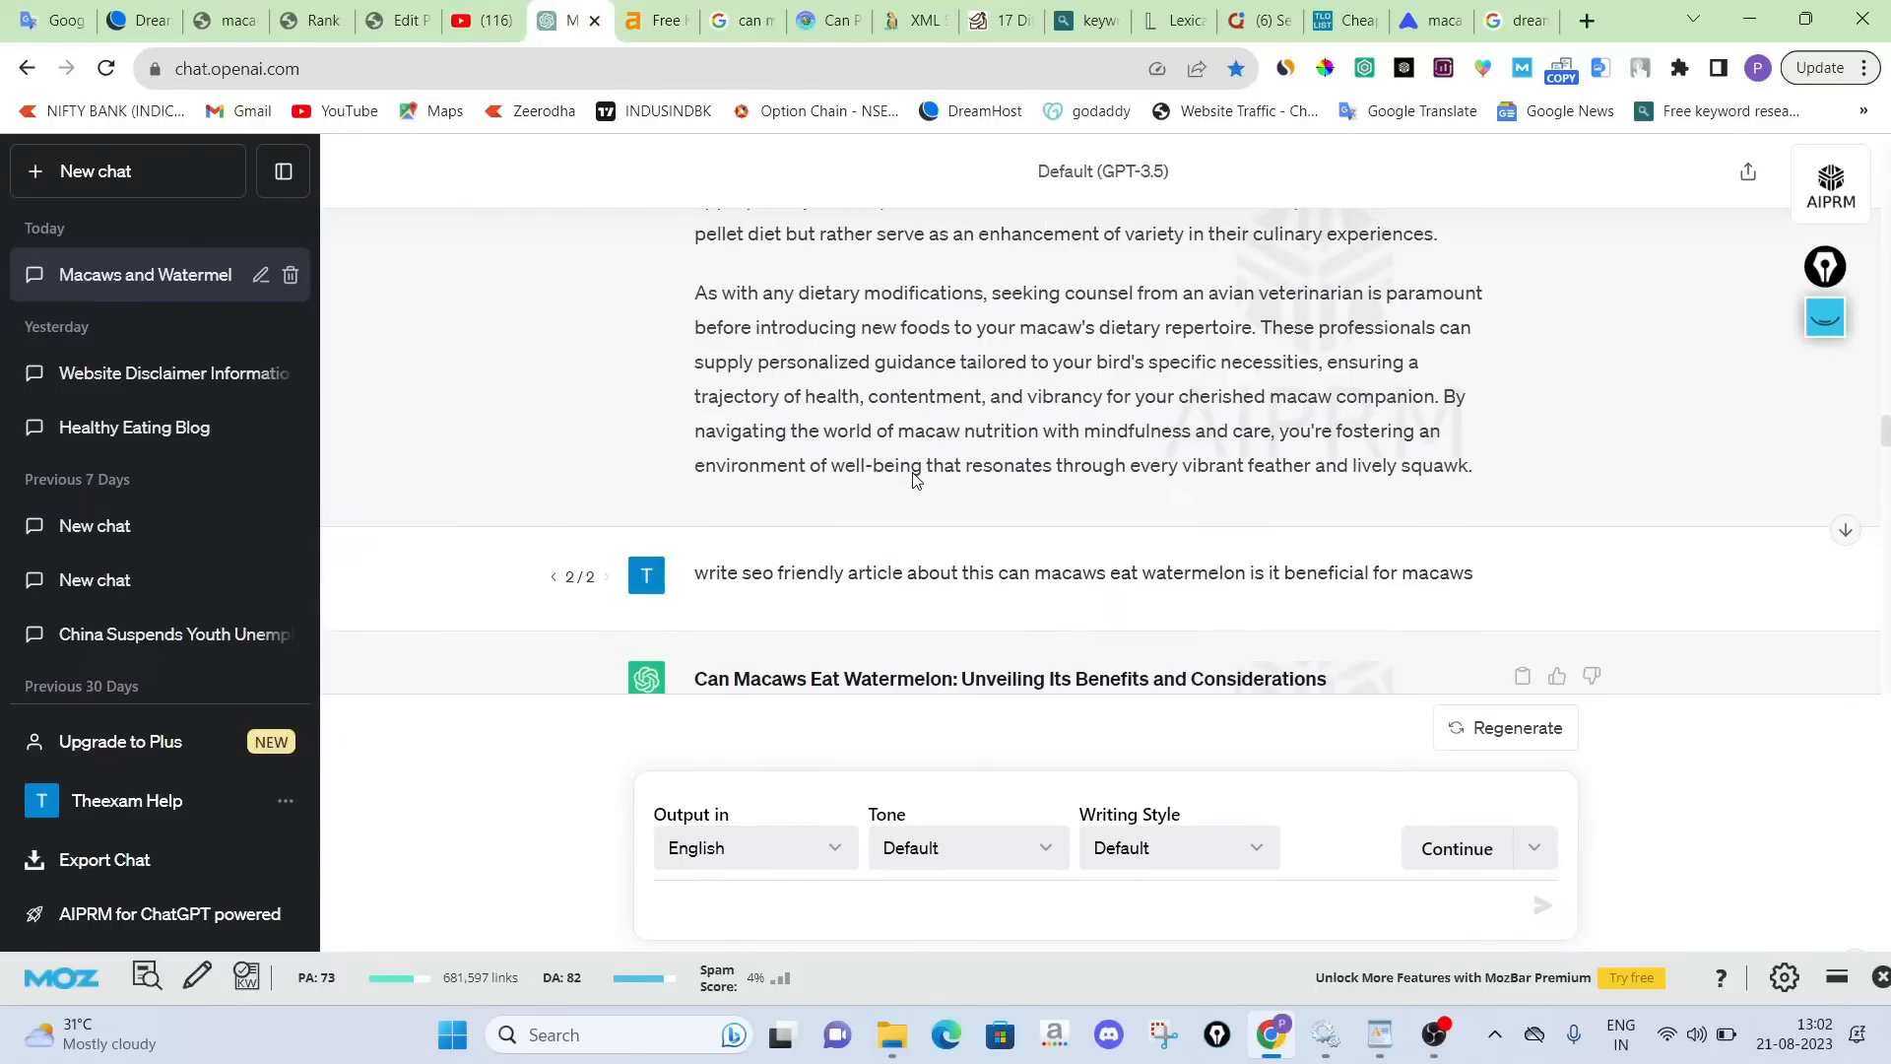
scroll(916, 472, down, 3)
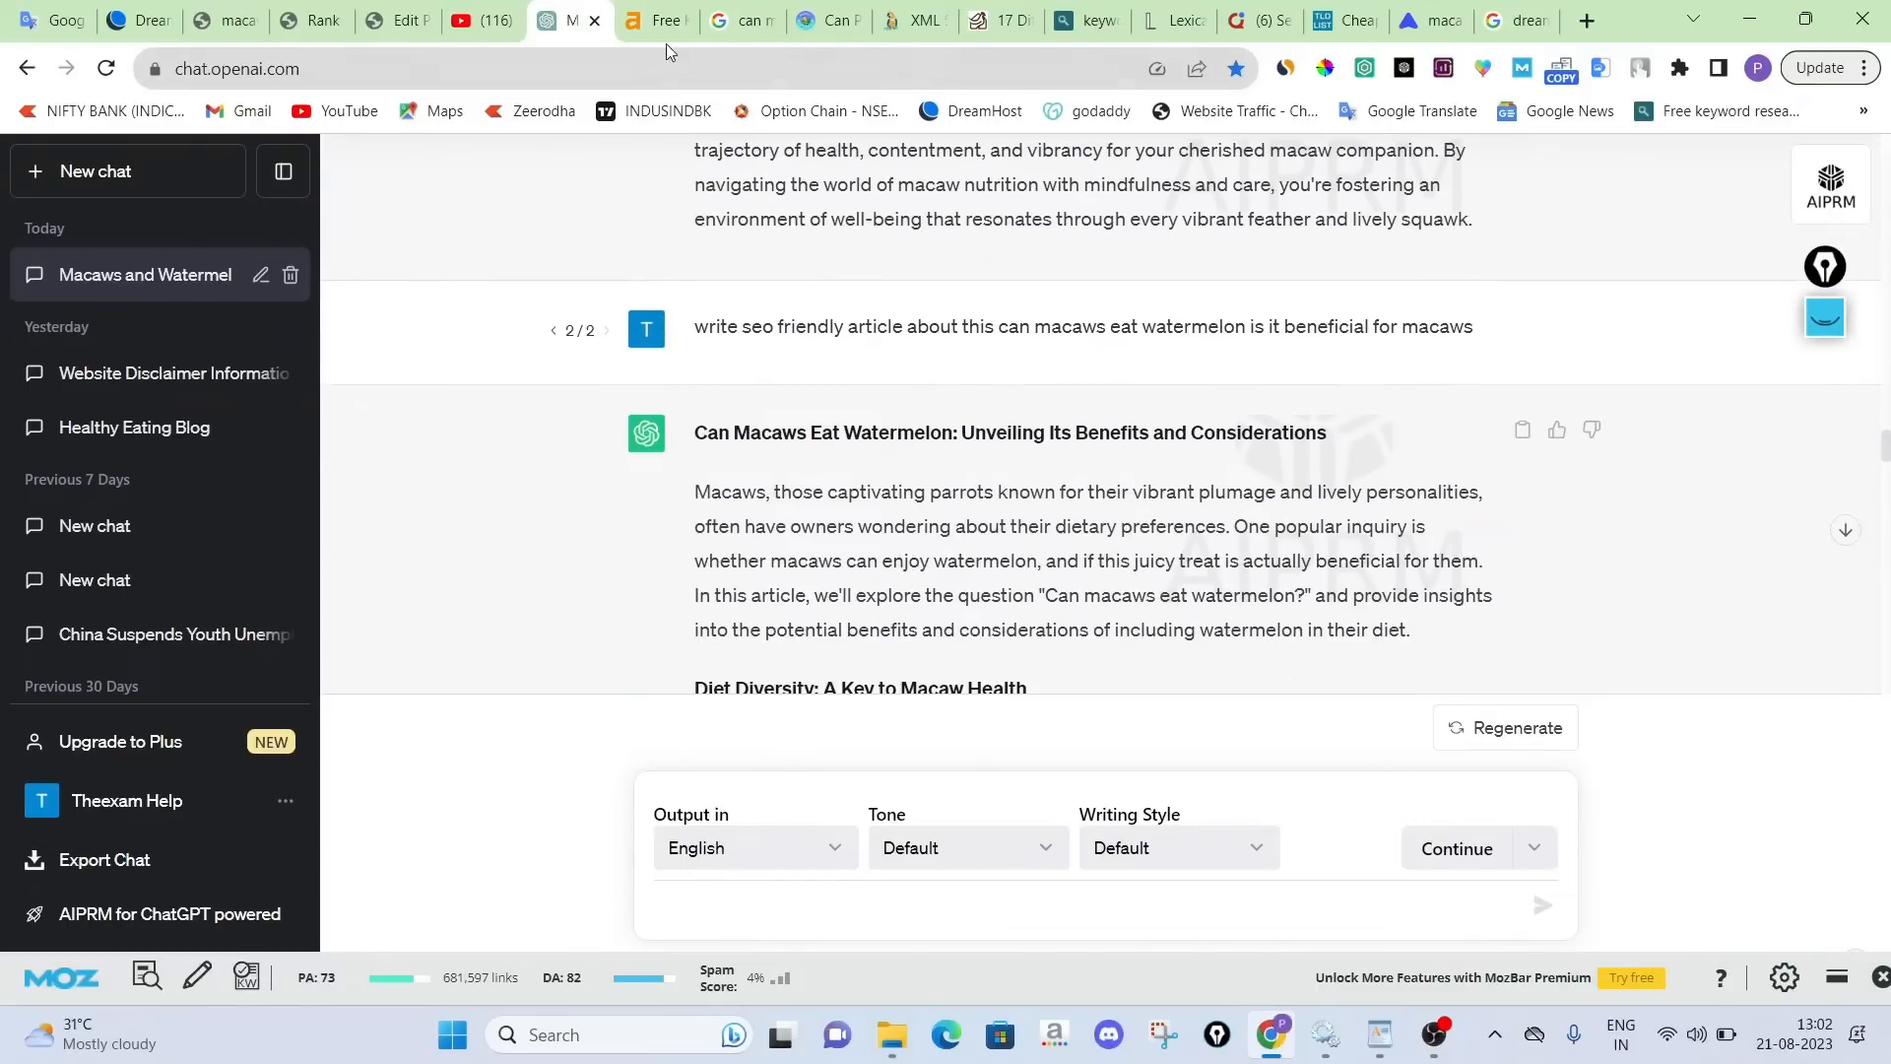
Cut the query "can macaws eat watermelon is it beneficial for macaws" from the Google search page
click(747, 19)
double_click(429, 169)
click(429, 175)
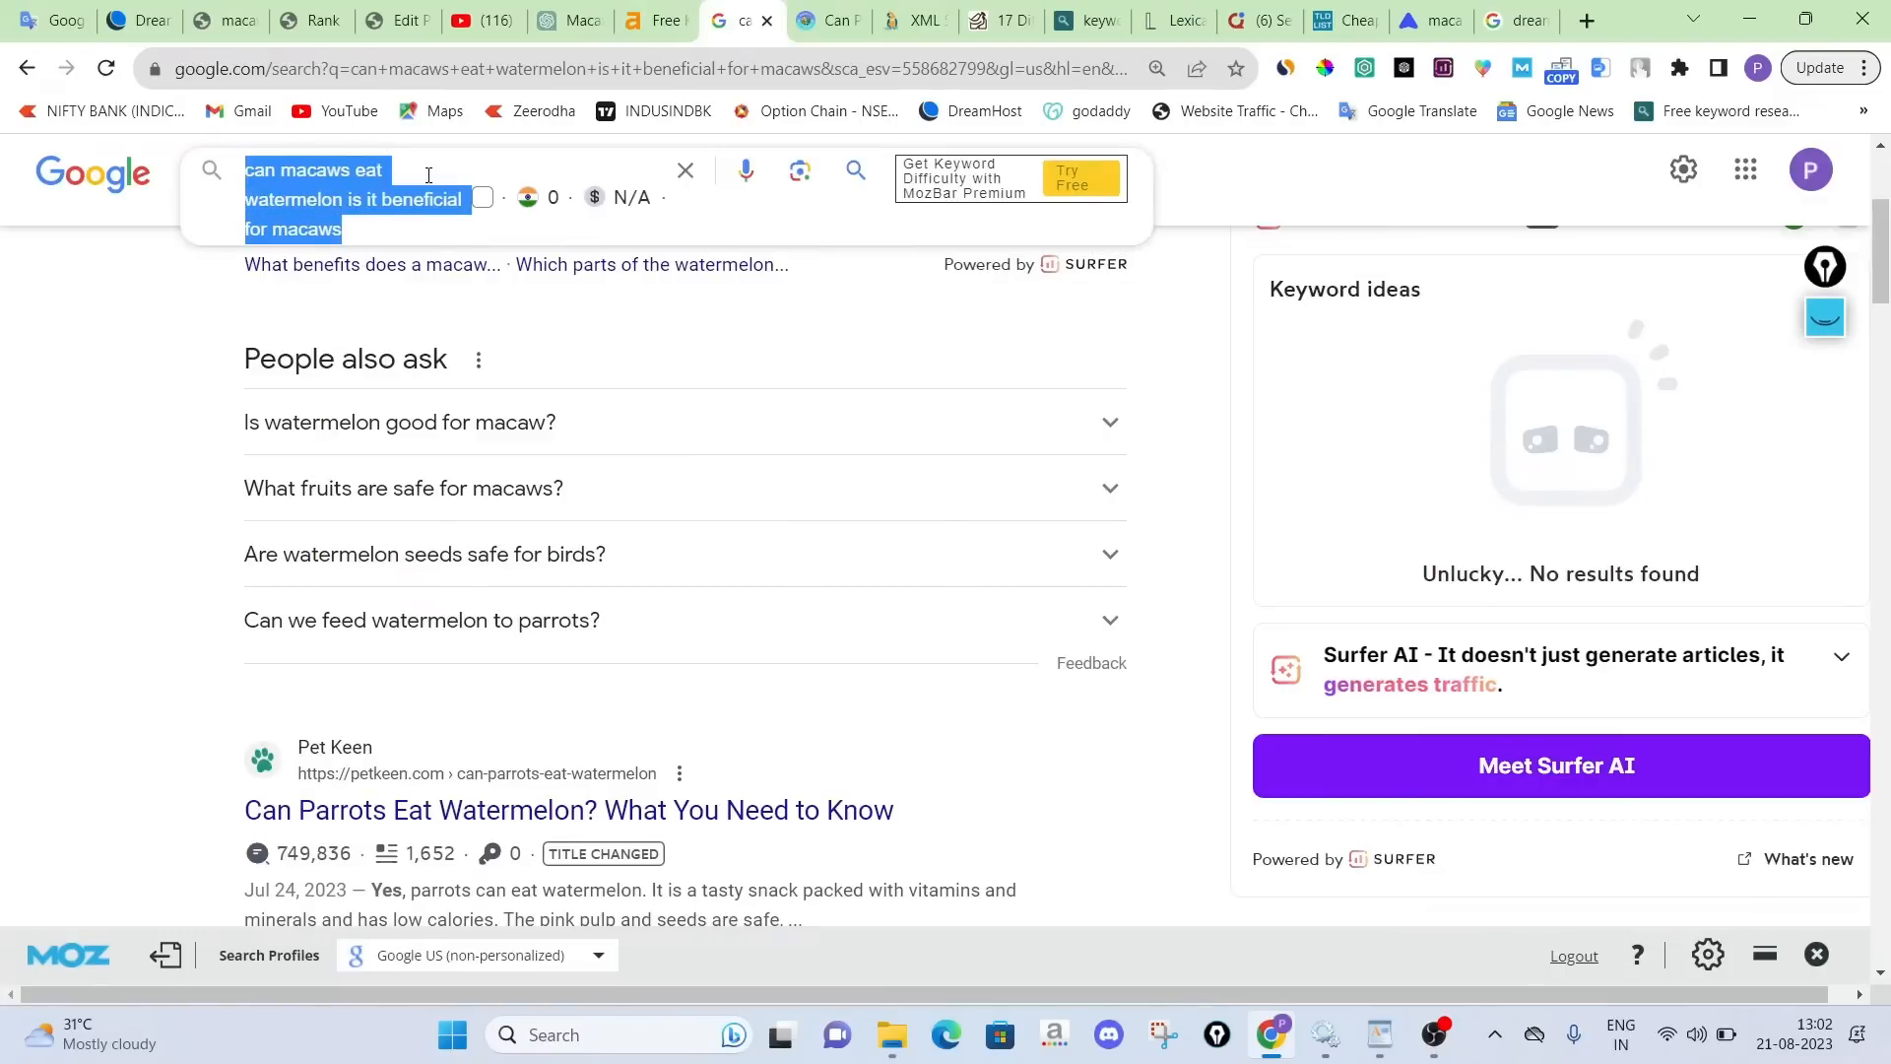
key(ctrl+x)
click(568, 19)
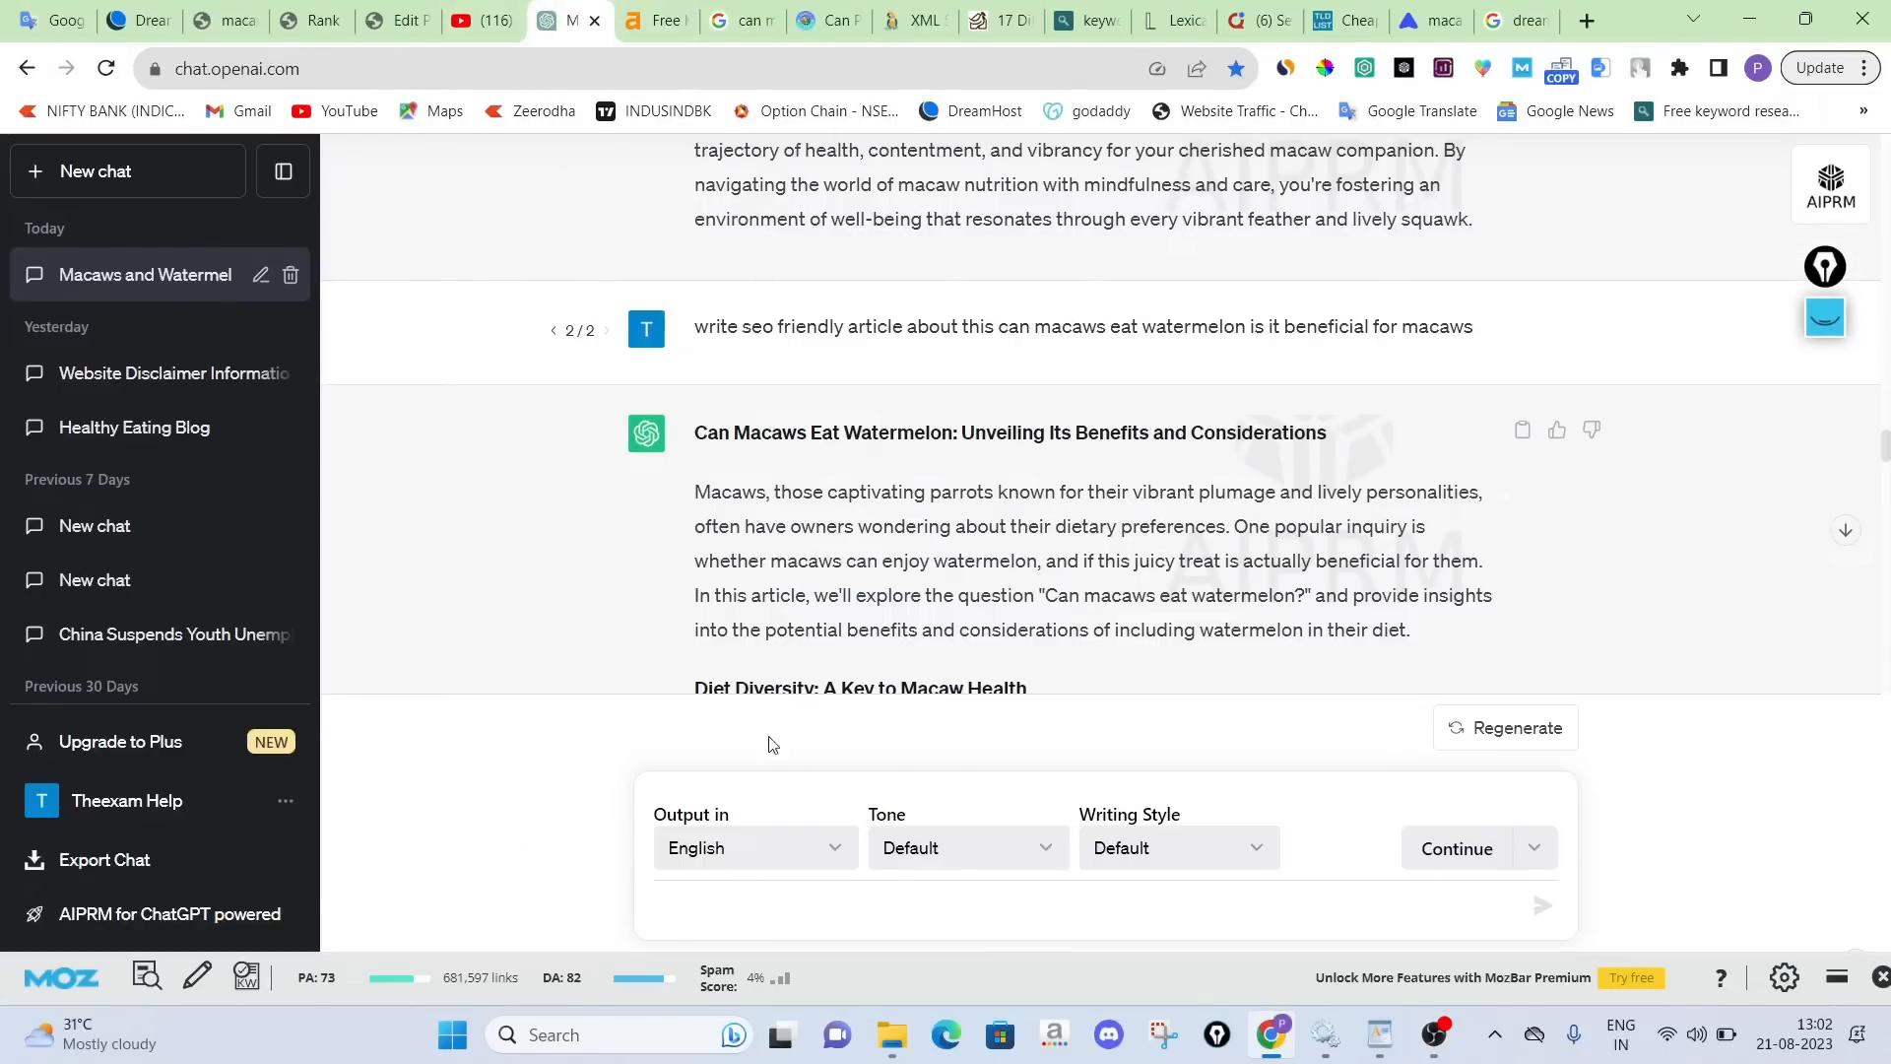
In Google Translate, paste the query, add "rephase above article" below it after a blank line, and cut the whole text
click(61, 9)
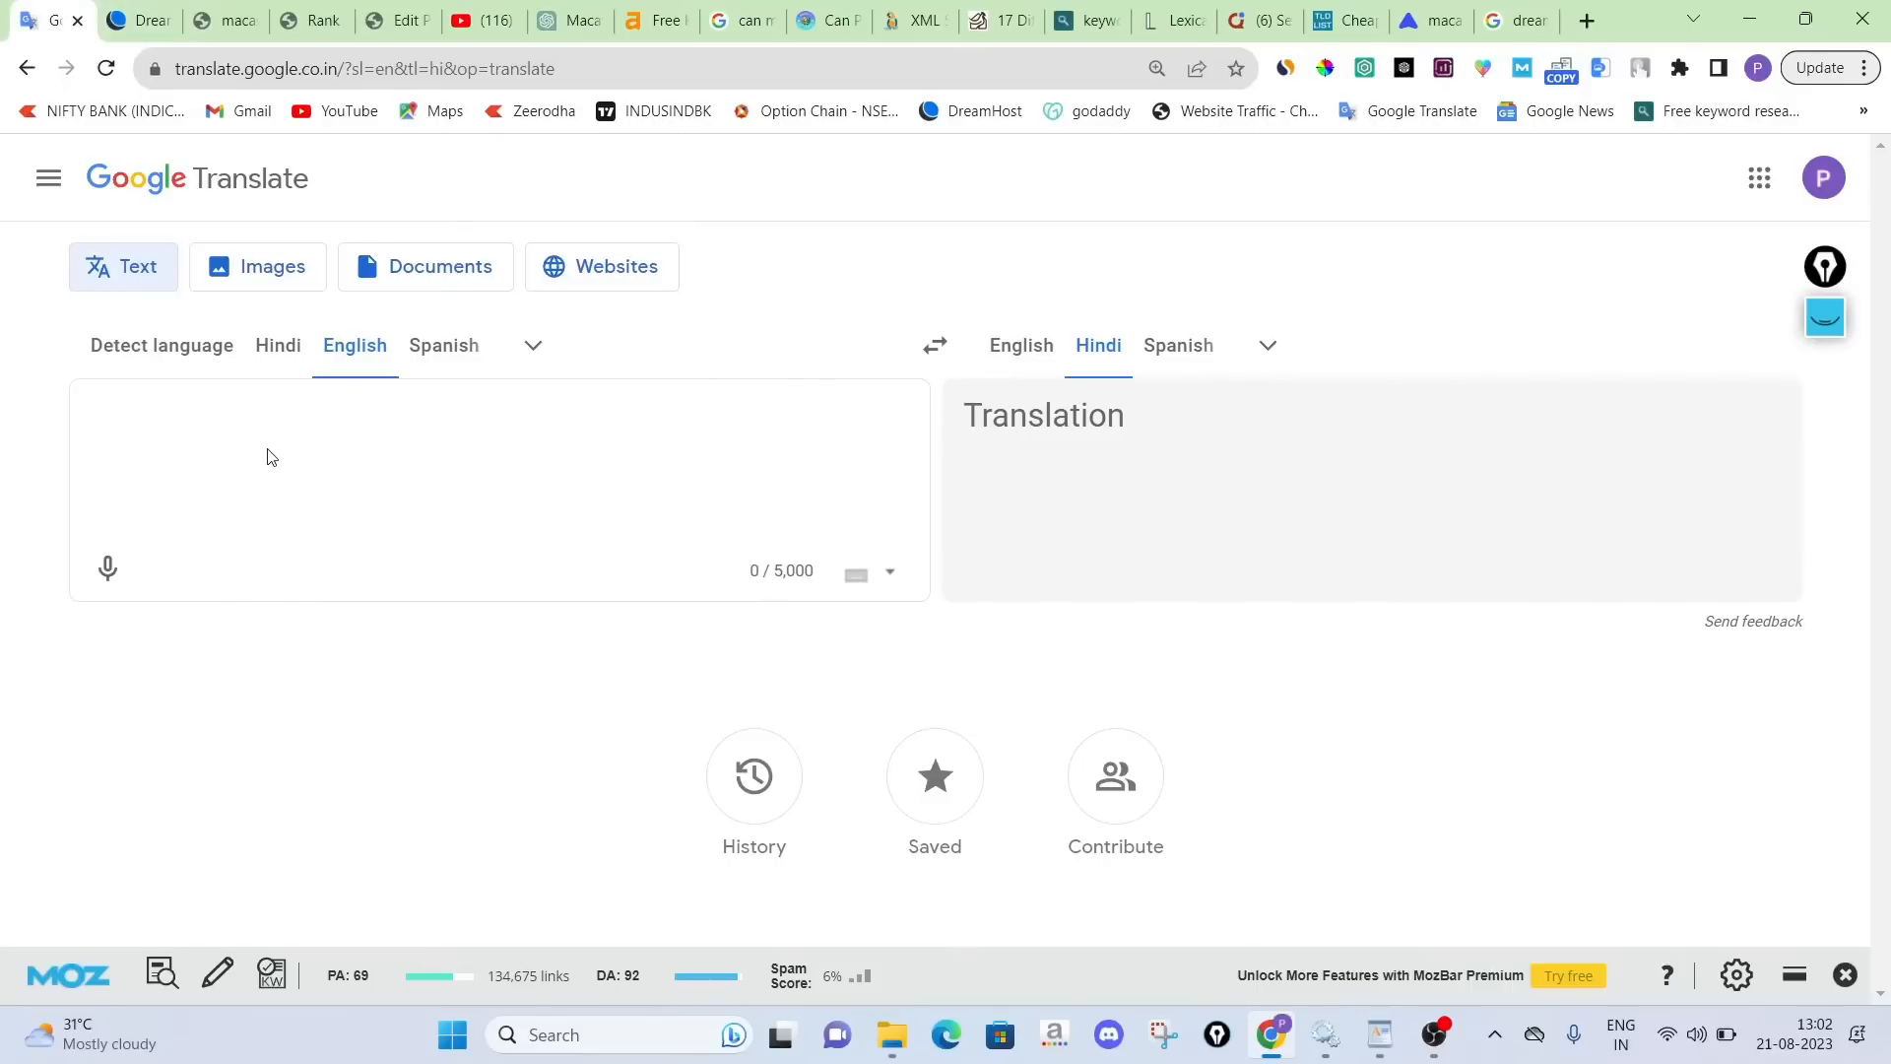
key(ctrl+v)
key(Return)
key(Return)
text(r)
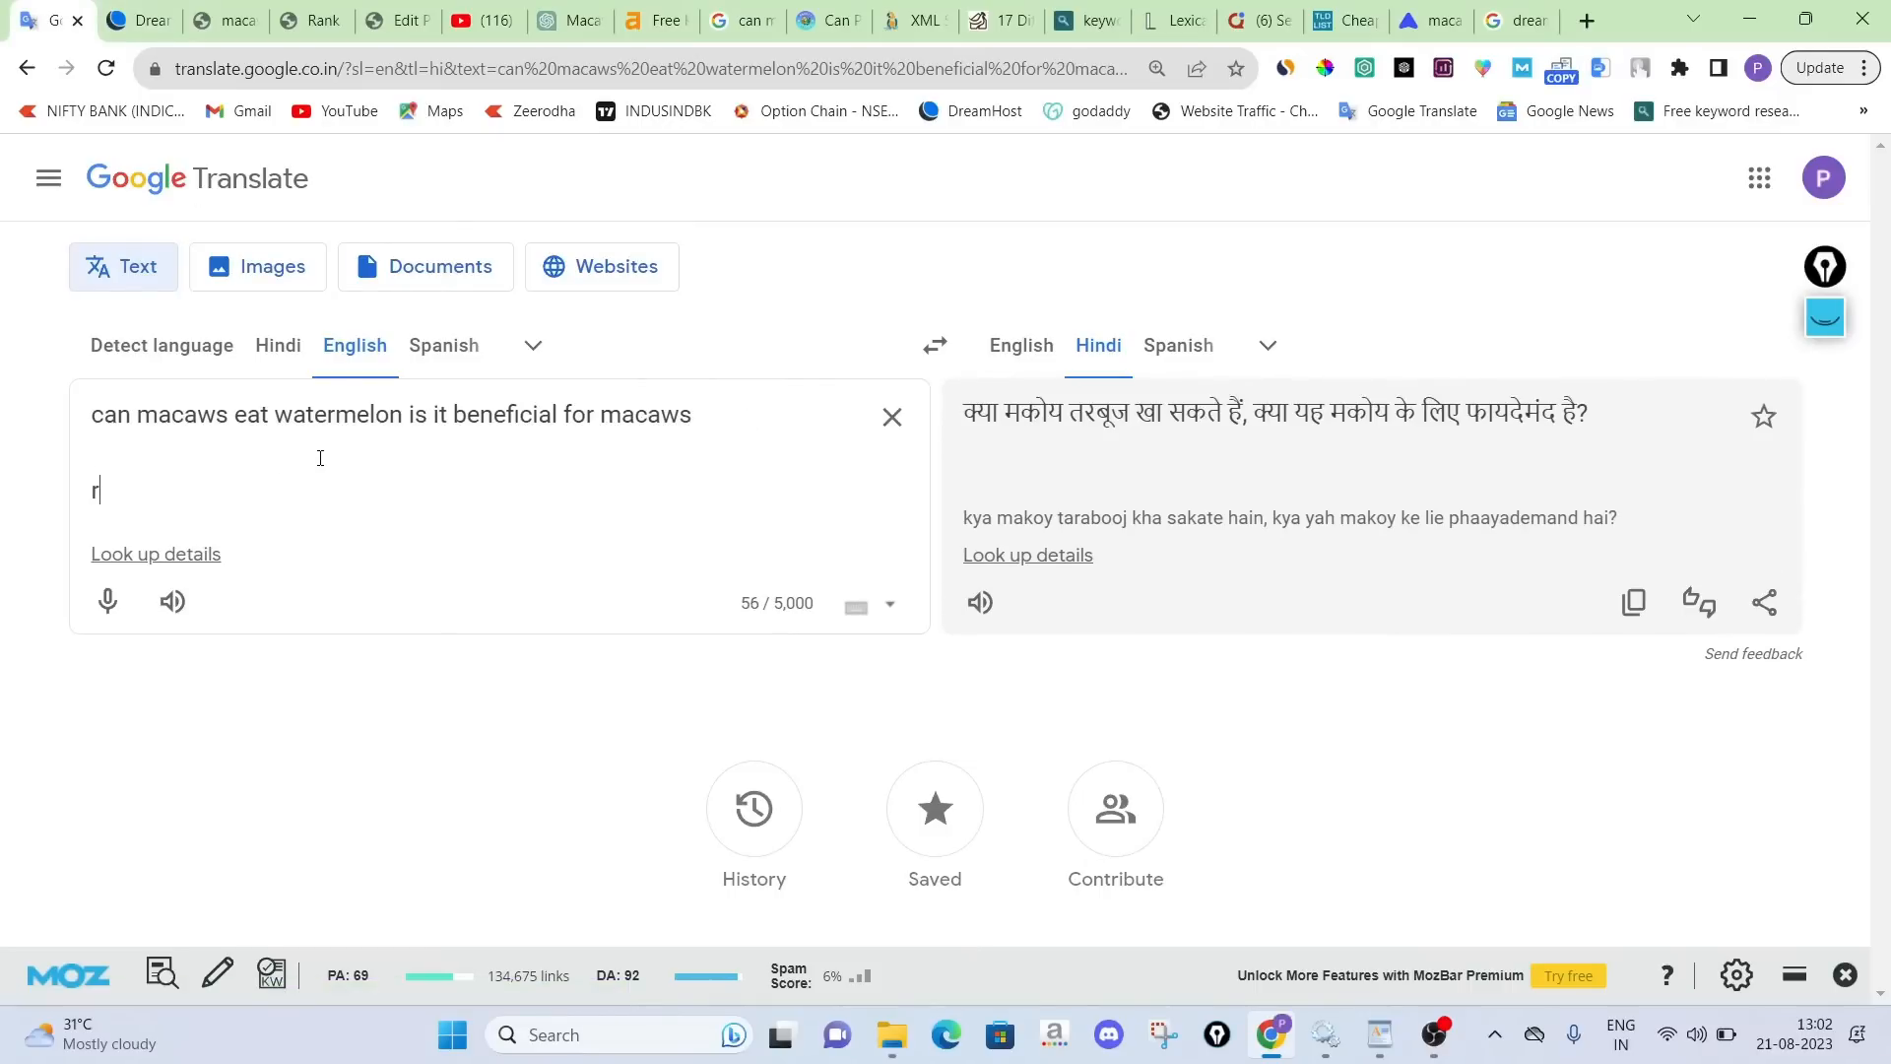
text(e)
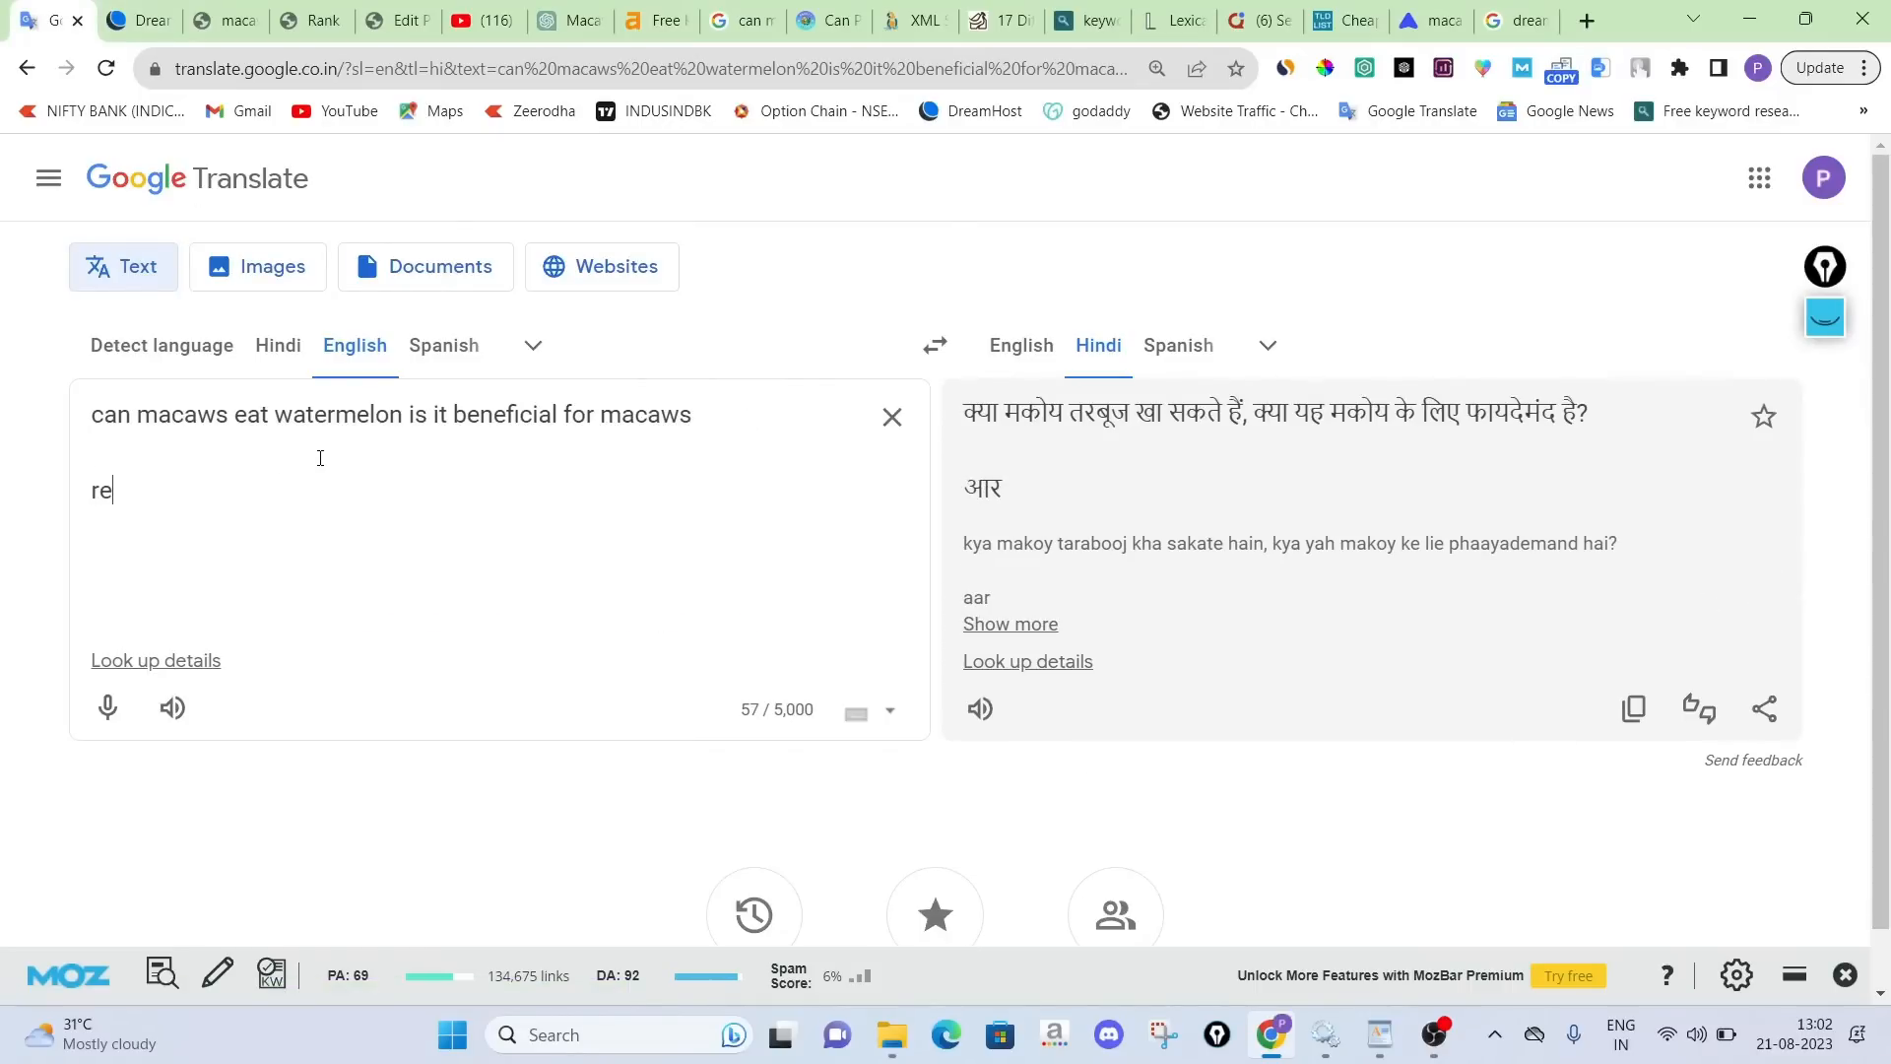
text(phase abo)
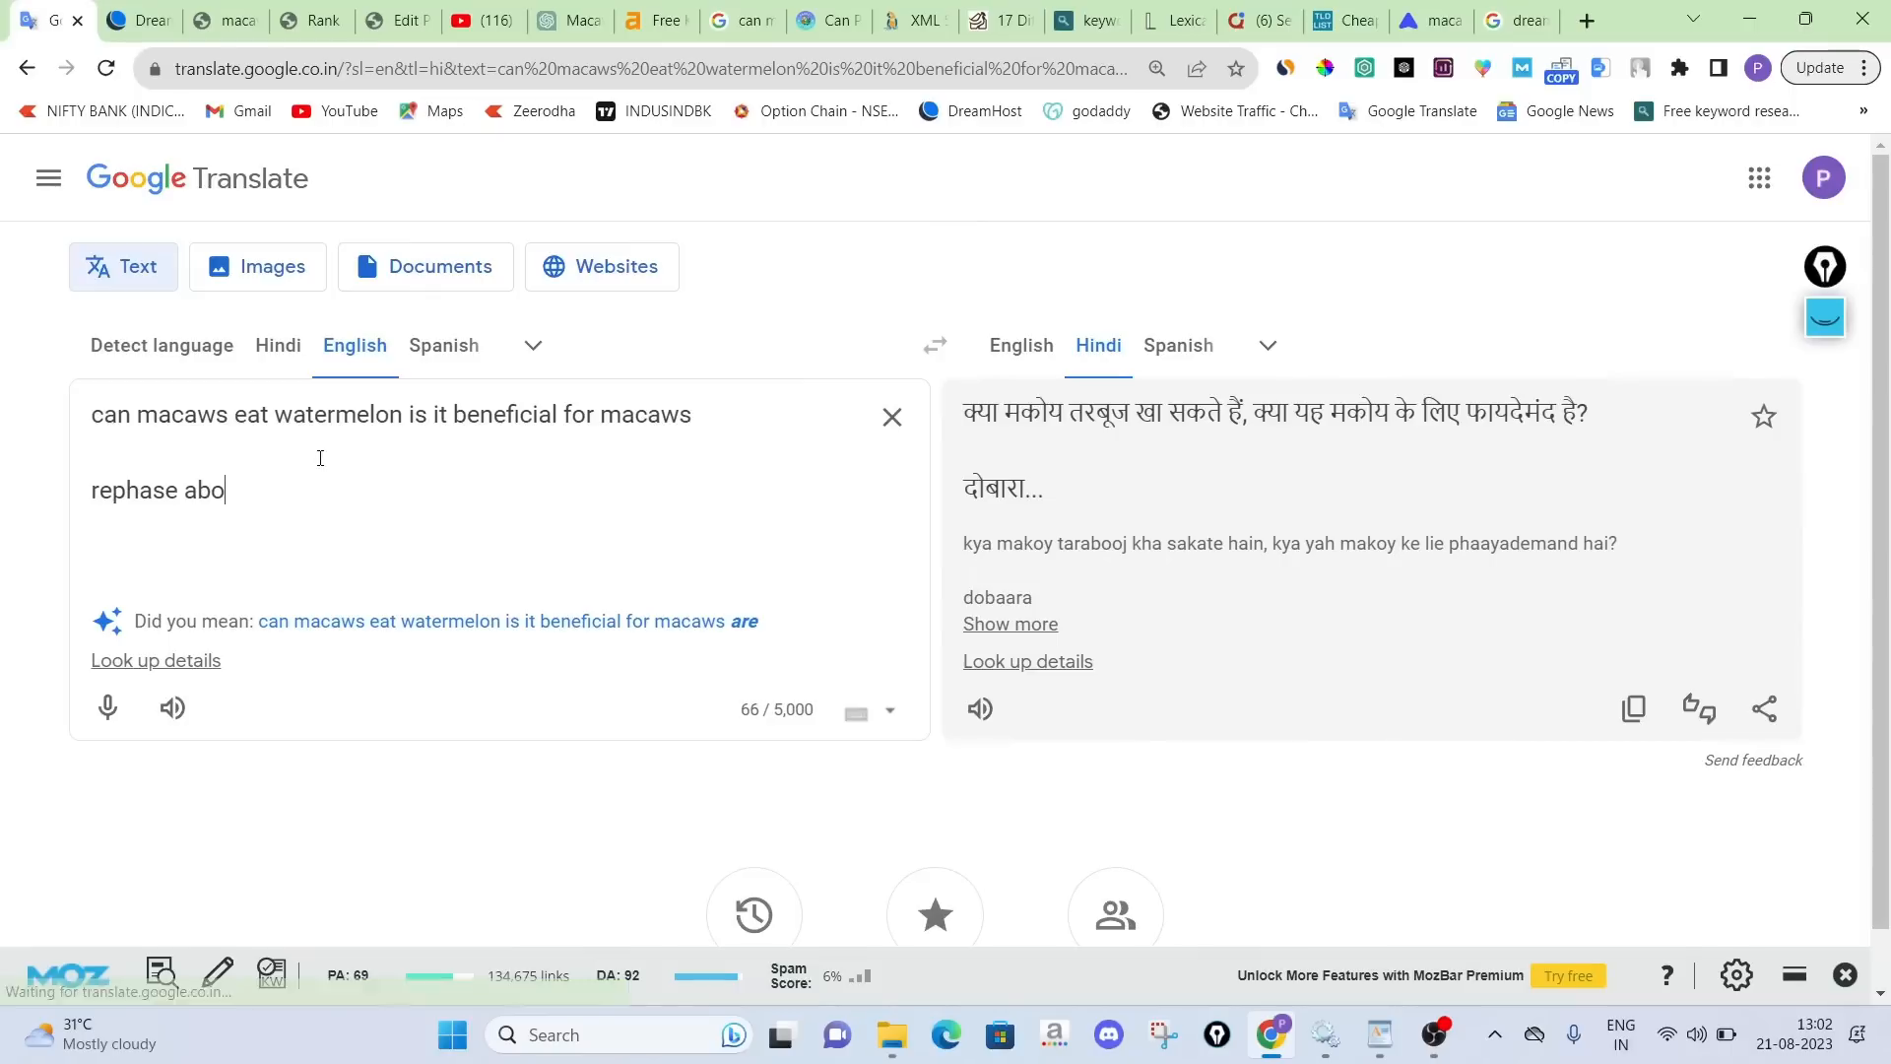
text(ve article)
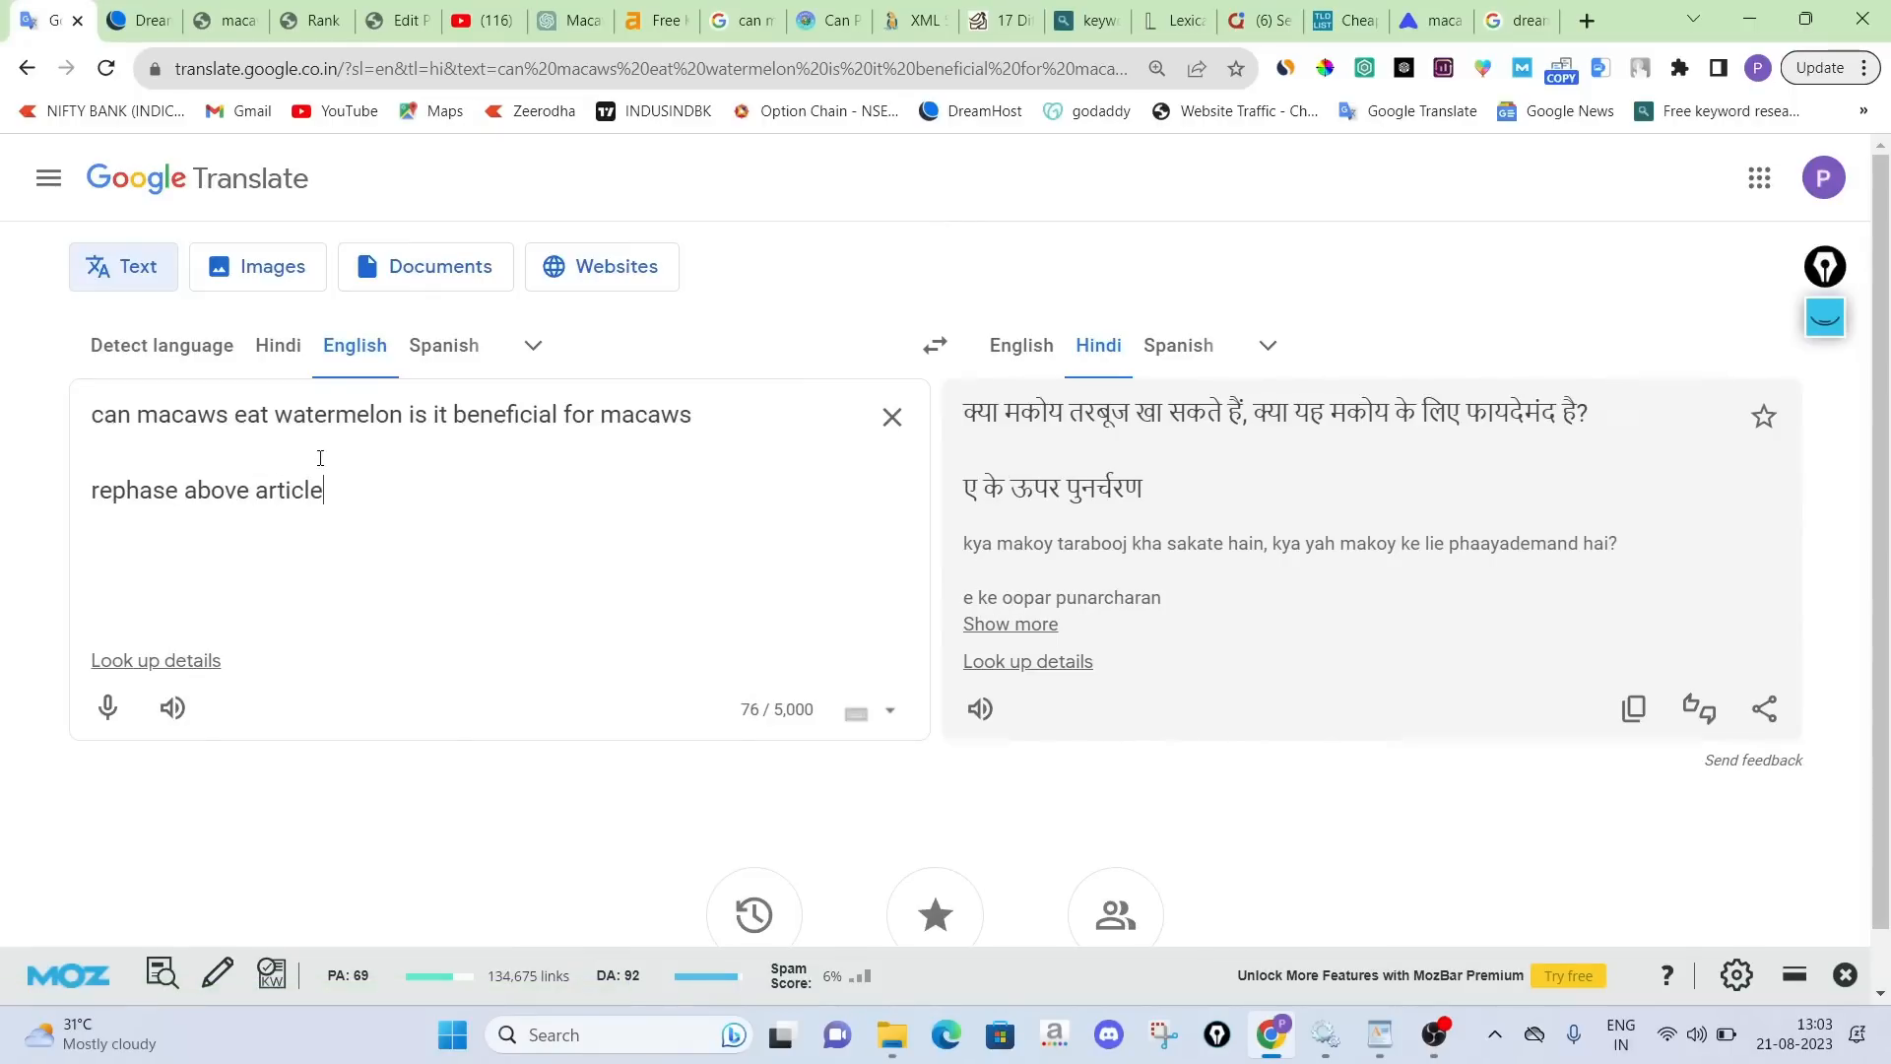
key(ctrl+a)
key(ctrl+x)
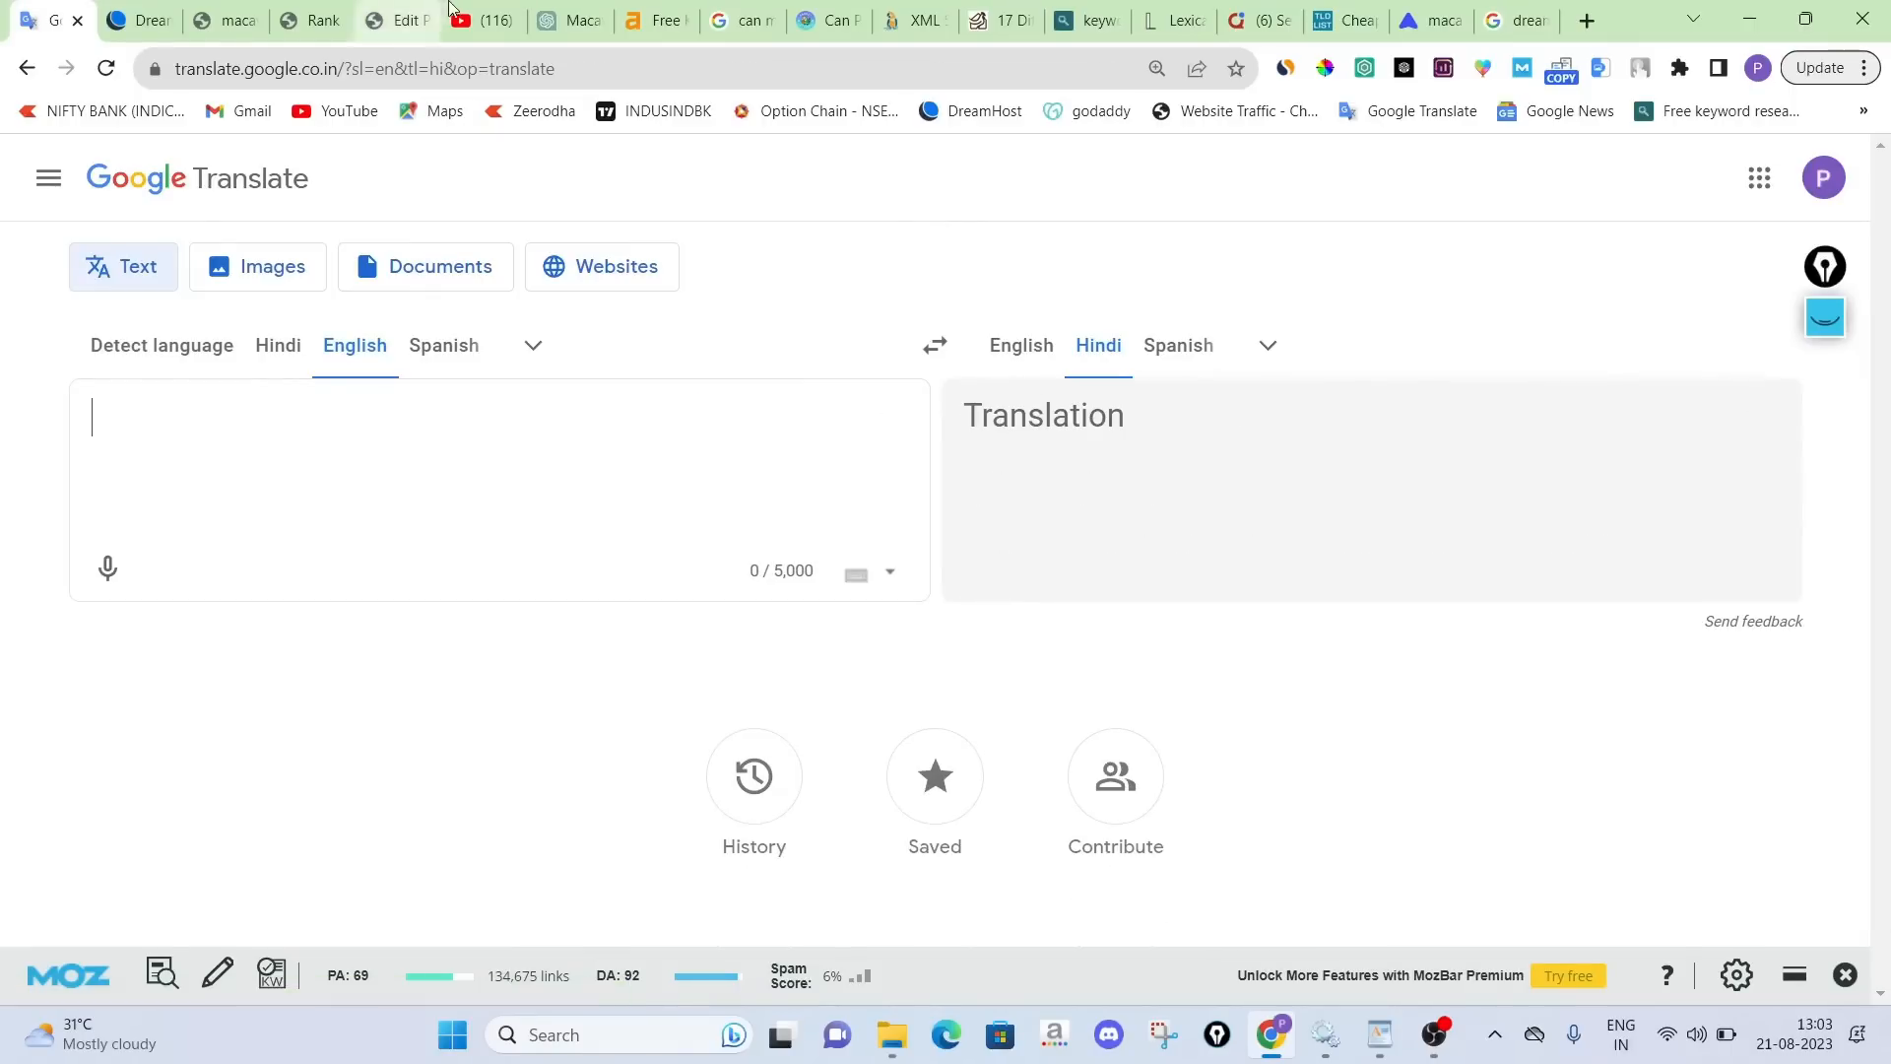
Send the "rephase above article" prompt in the existing ChatGPT watermelon conversation and view the response
click(567, 20)
key(ctrl+v)
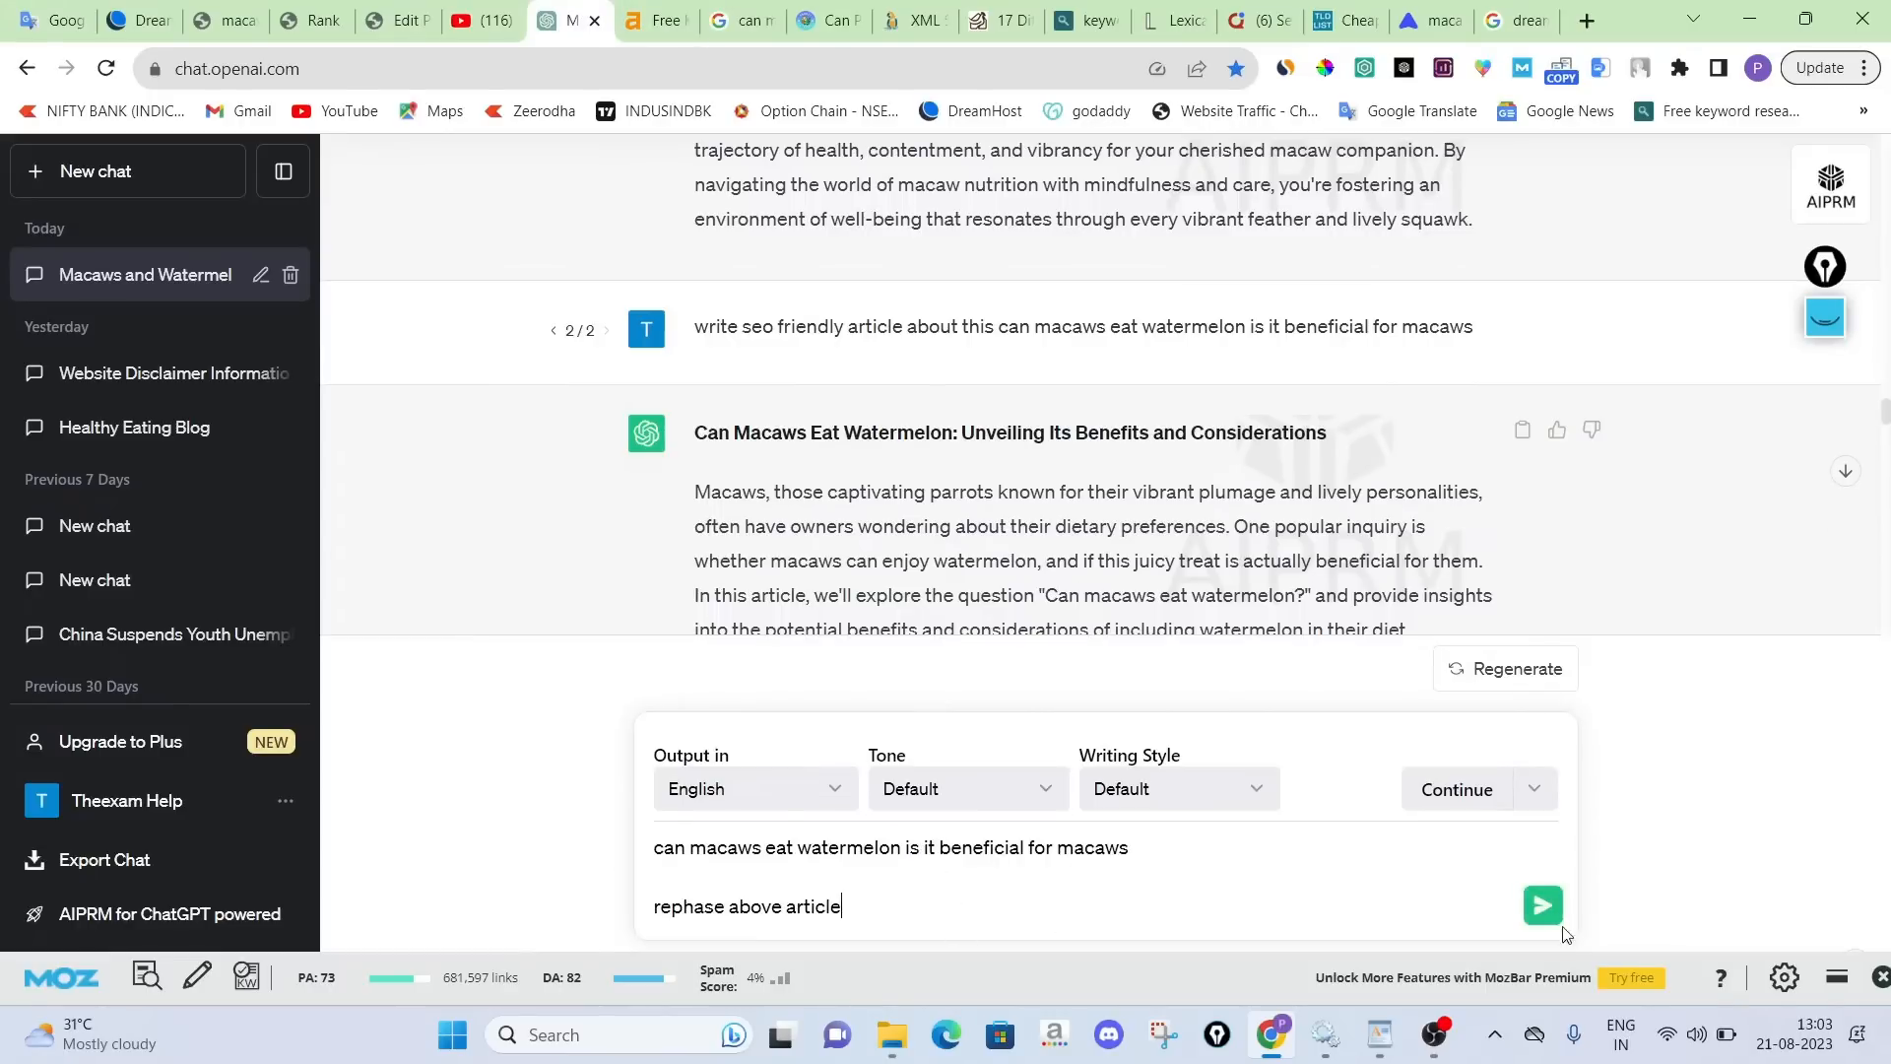
click(1543, 905)
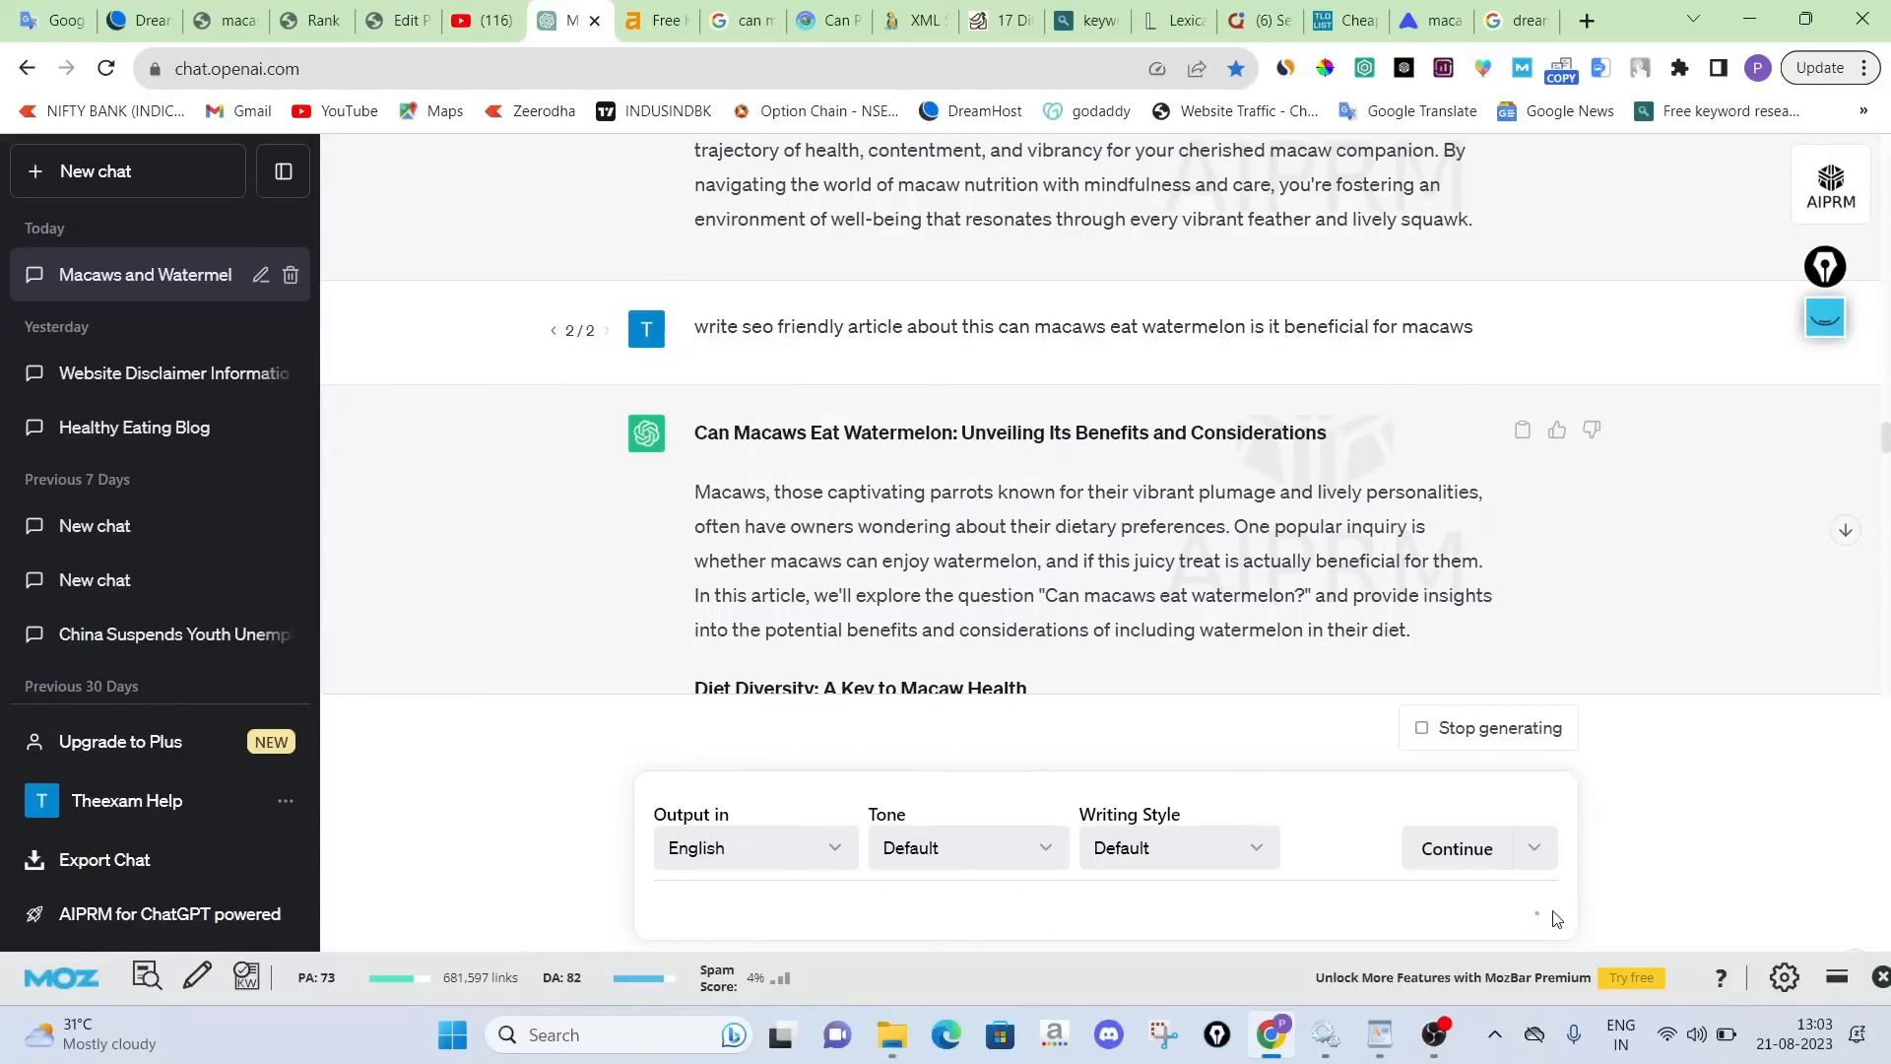
click(1847, 529)
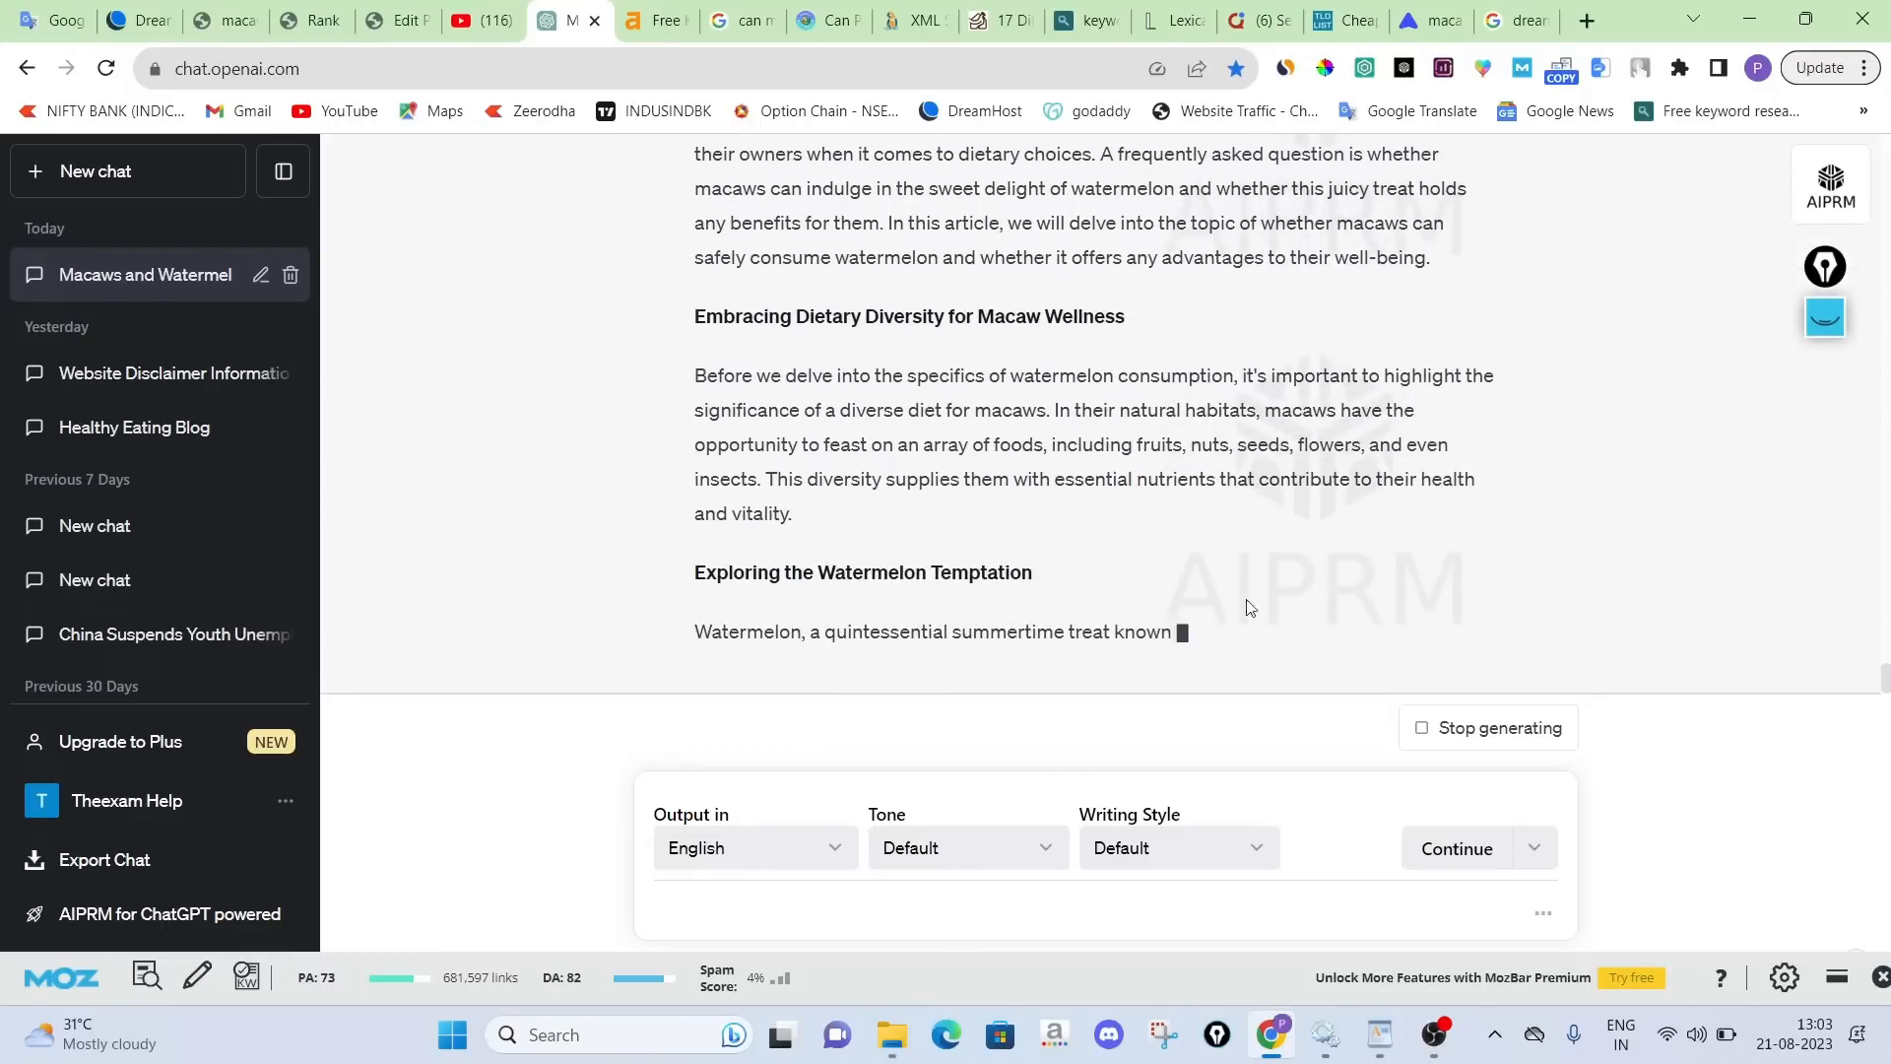
scroll(793, 468, up, 3)
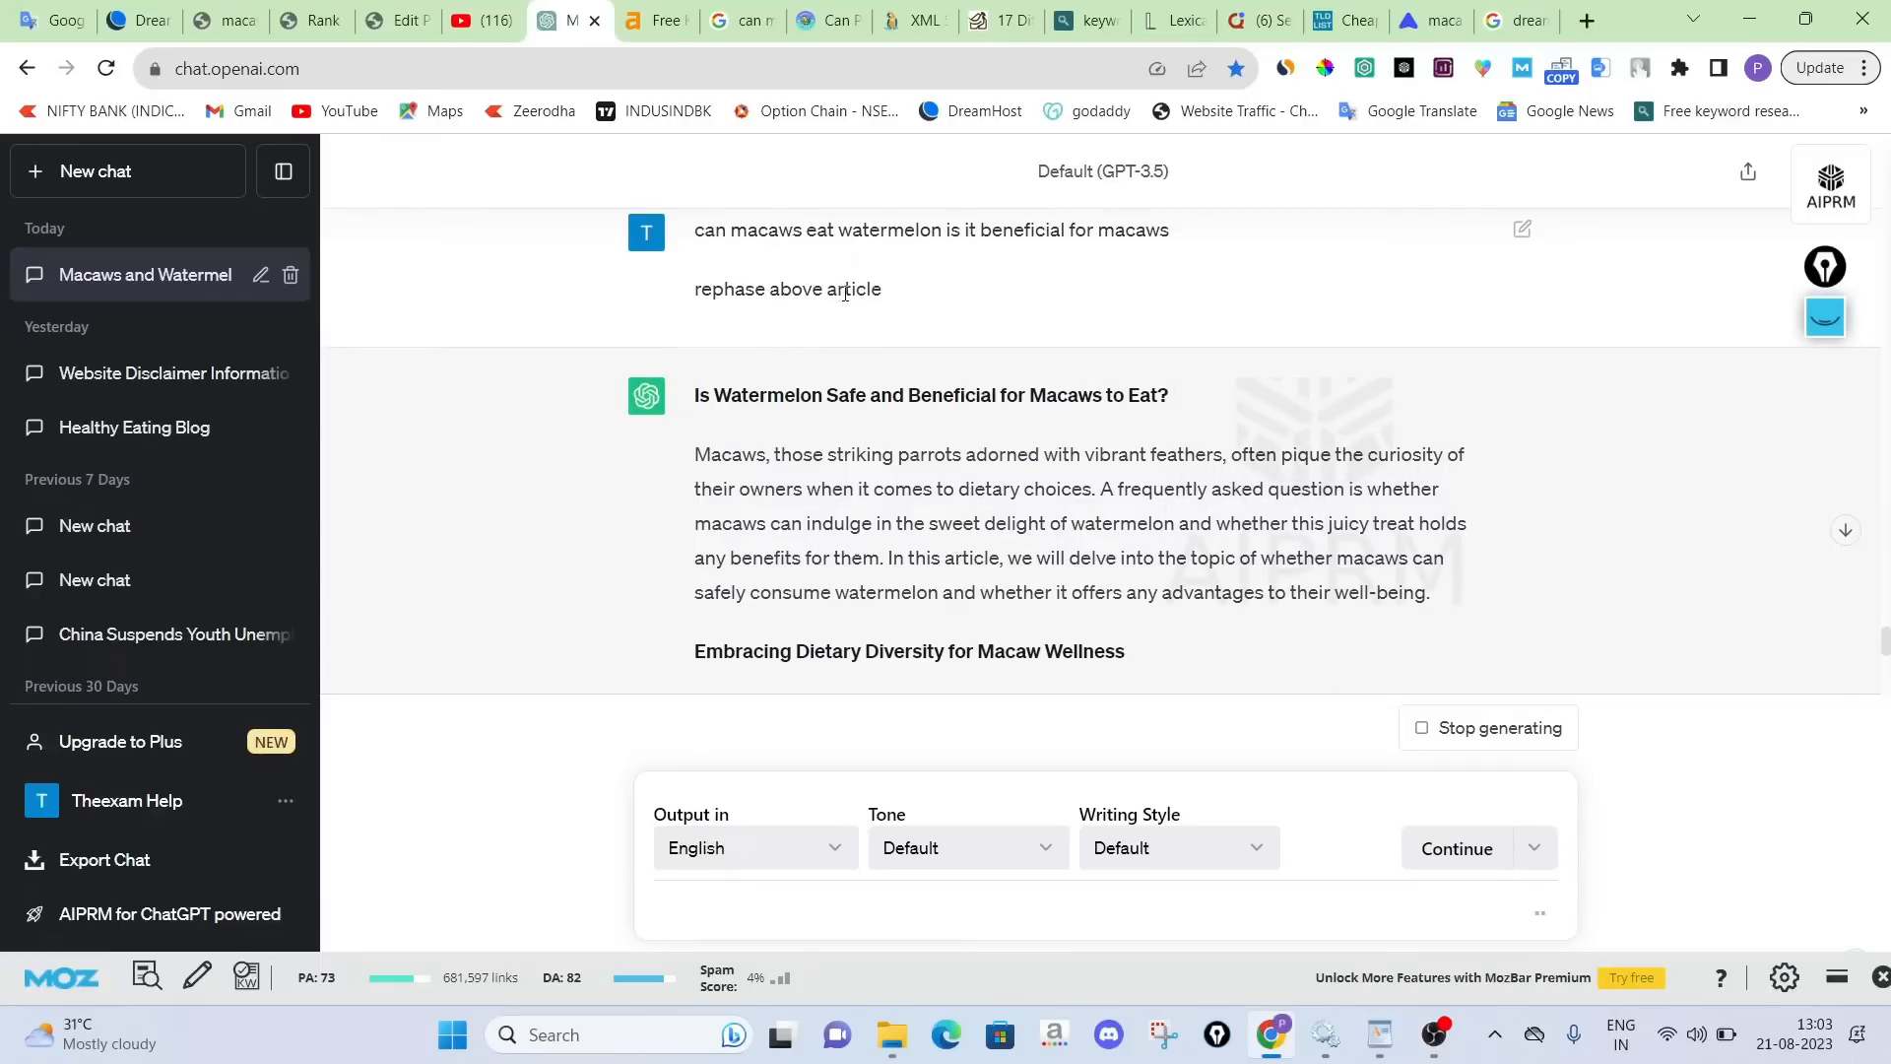
Return to Google Translate, change the prompt's instruction to "rephase above title", and cut the whole text
click(54, 20)
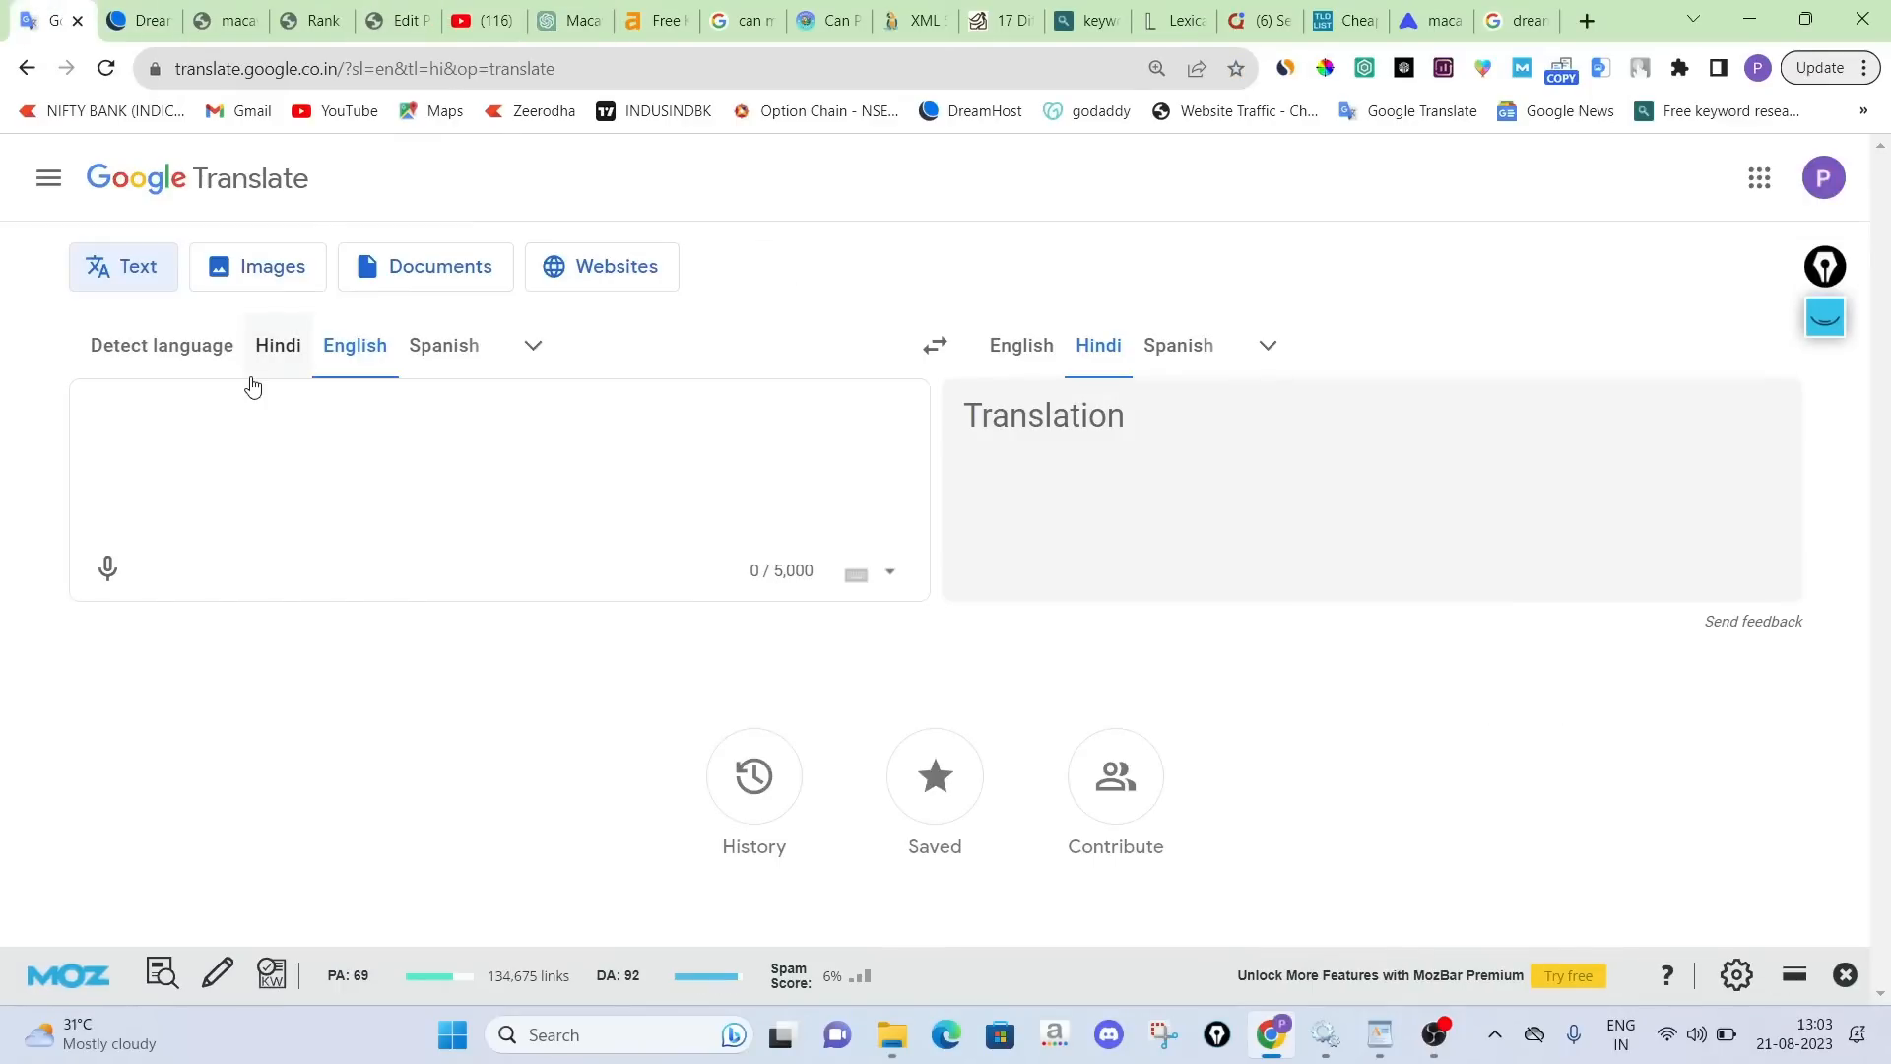
key(ctrl+v)
double_click(278, 483)
text(t)
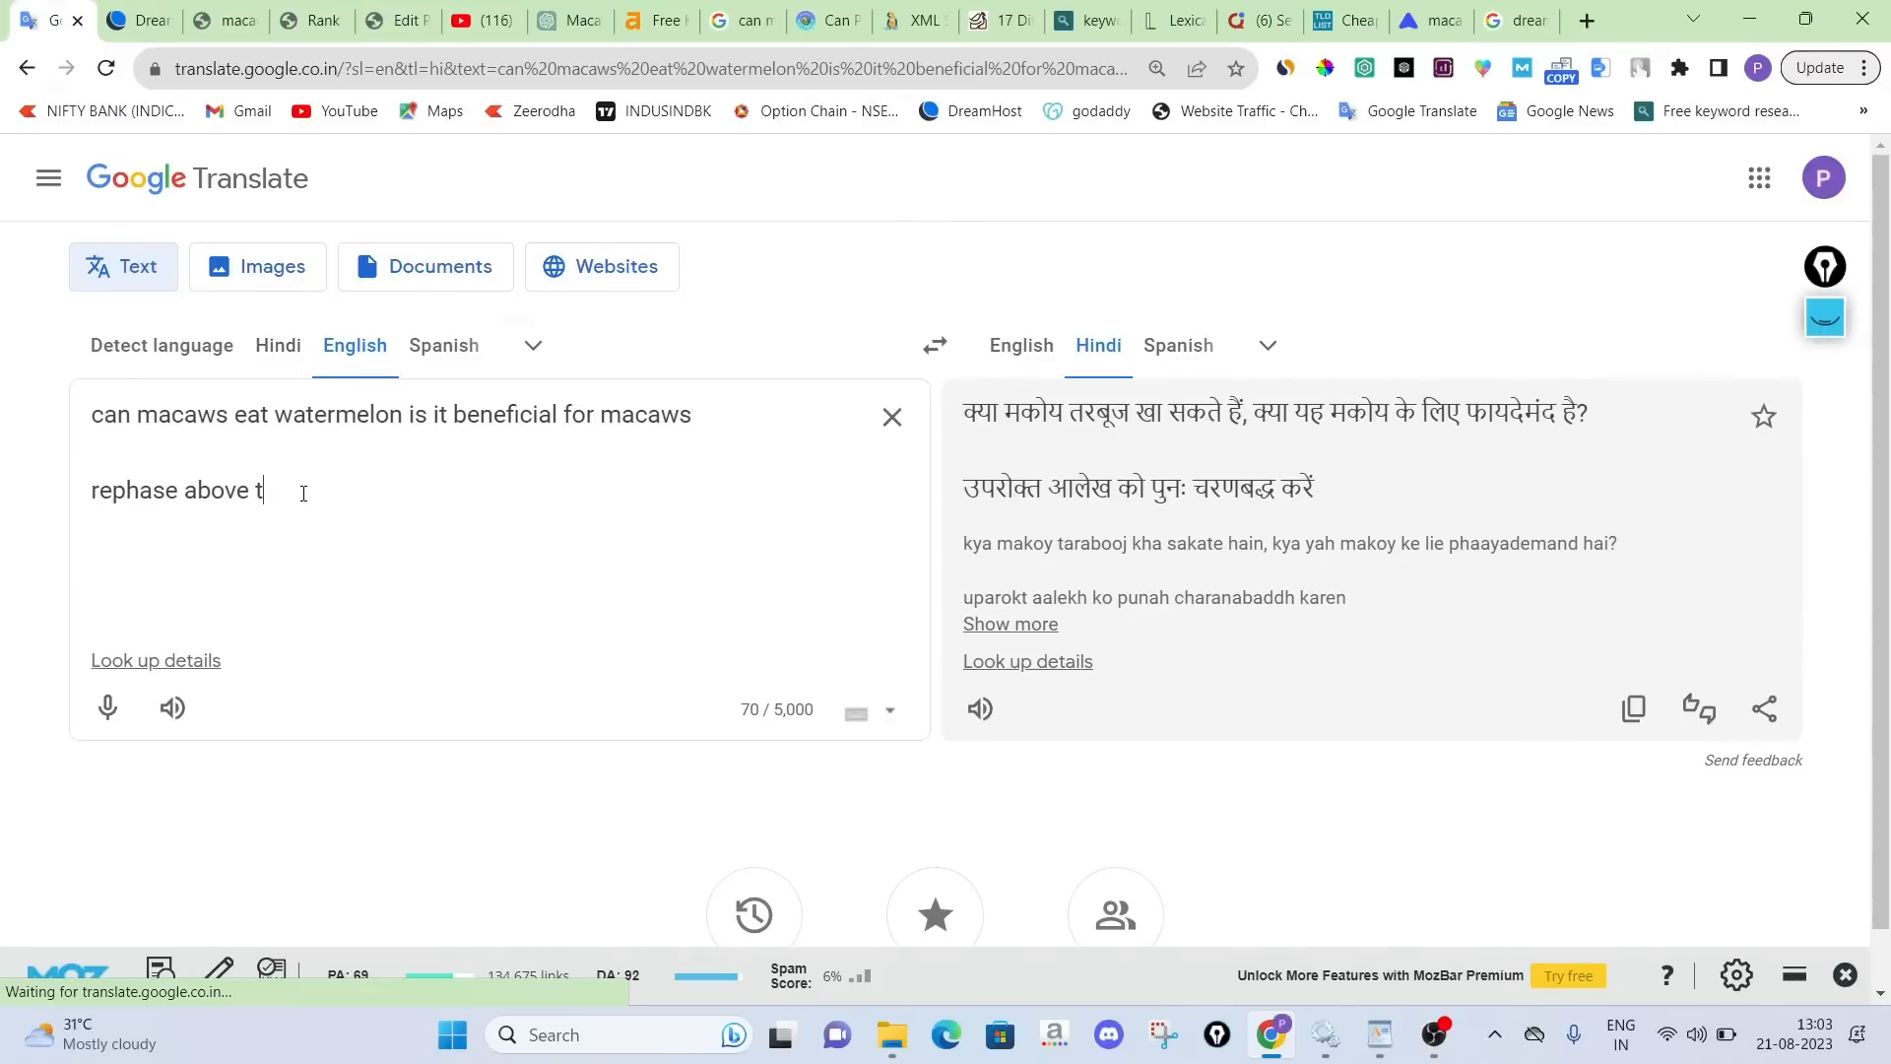
text(itle)
double_click(296, 490)
key(ctrl+a)
key(ctrl+x)
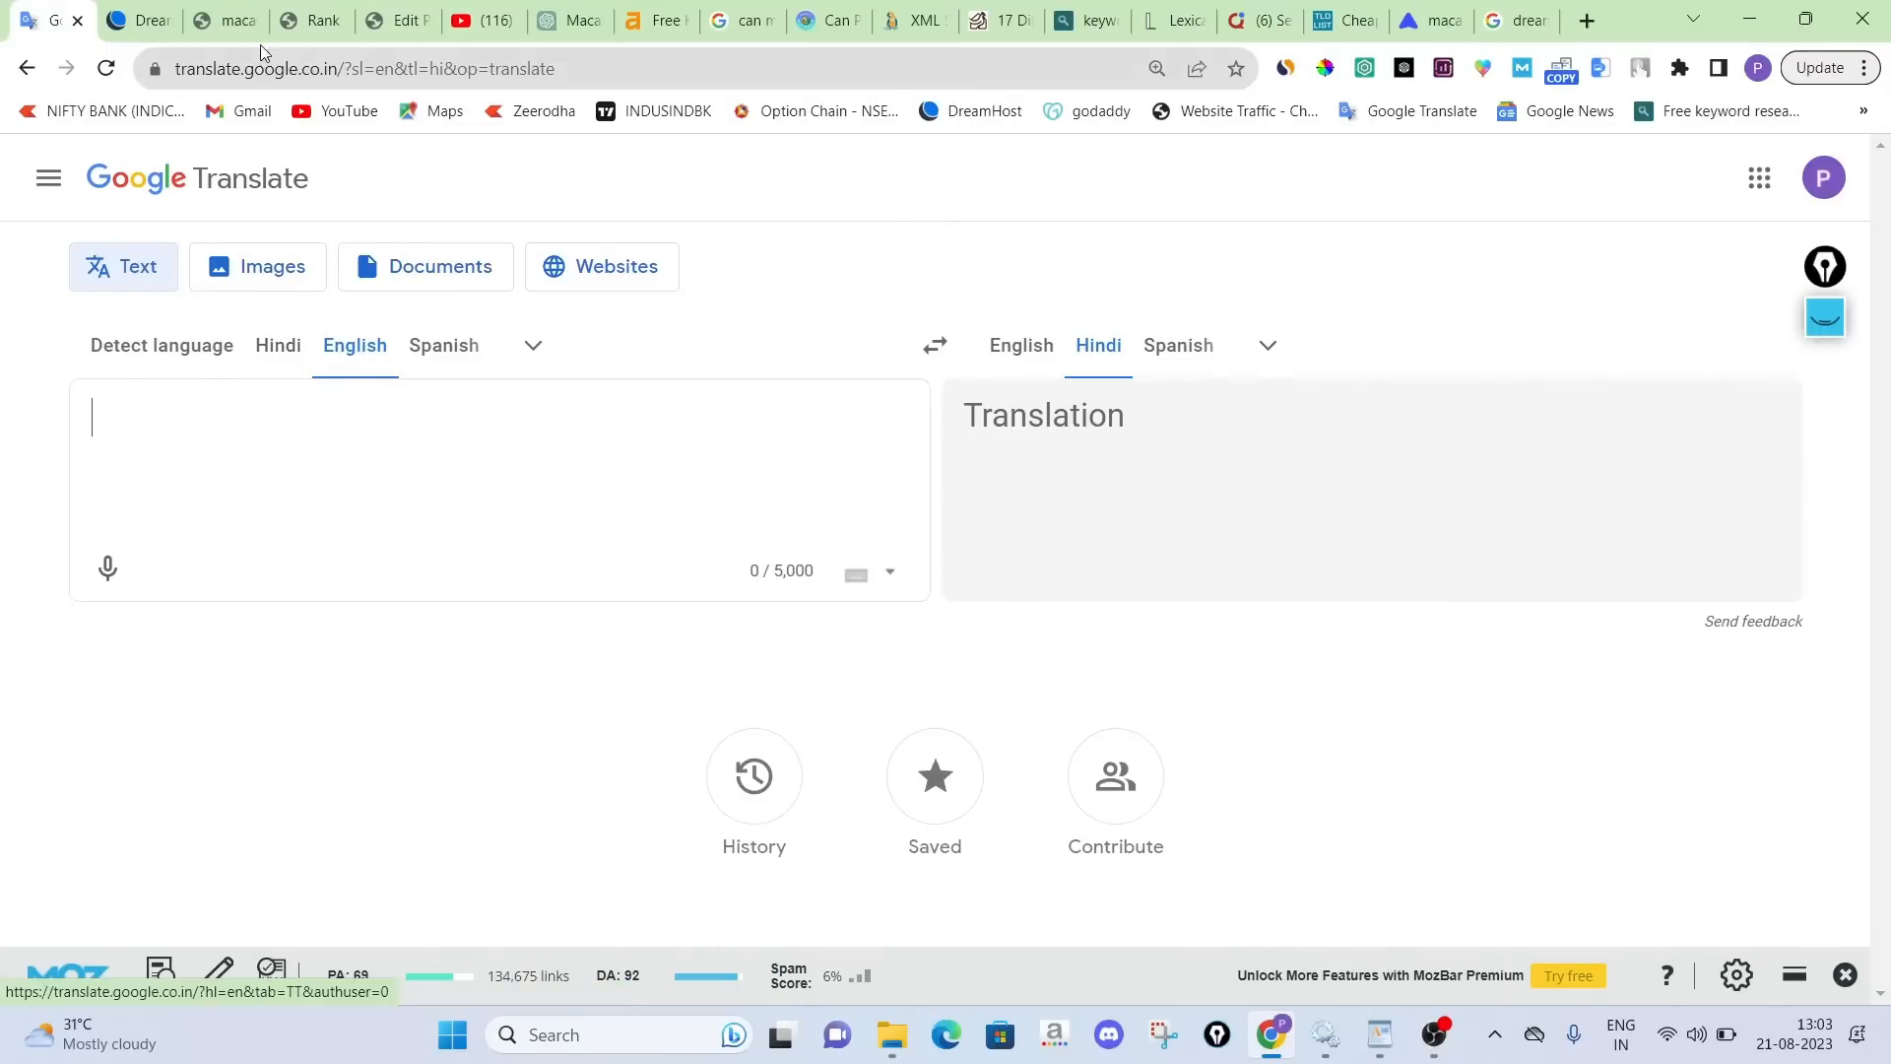
Try to send the "rephase above title" prompt in the existing ChatGPT conversation, stopping the response in progress
click(569, 19)
click(1204, 899)
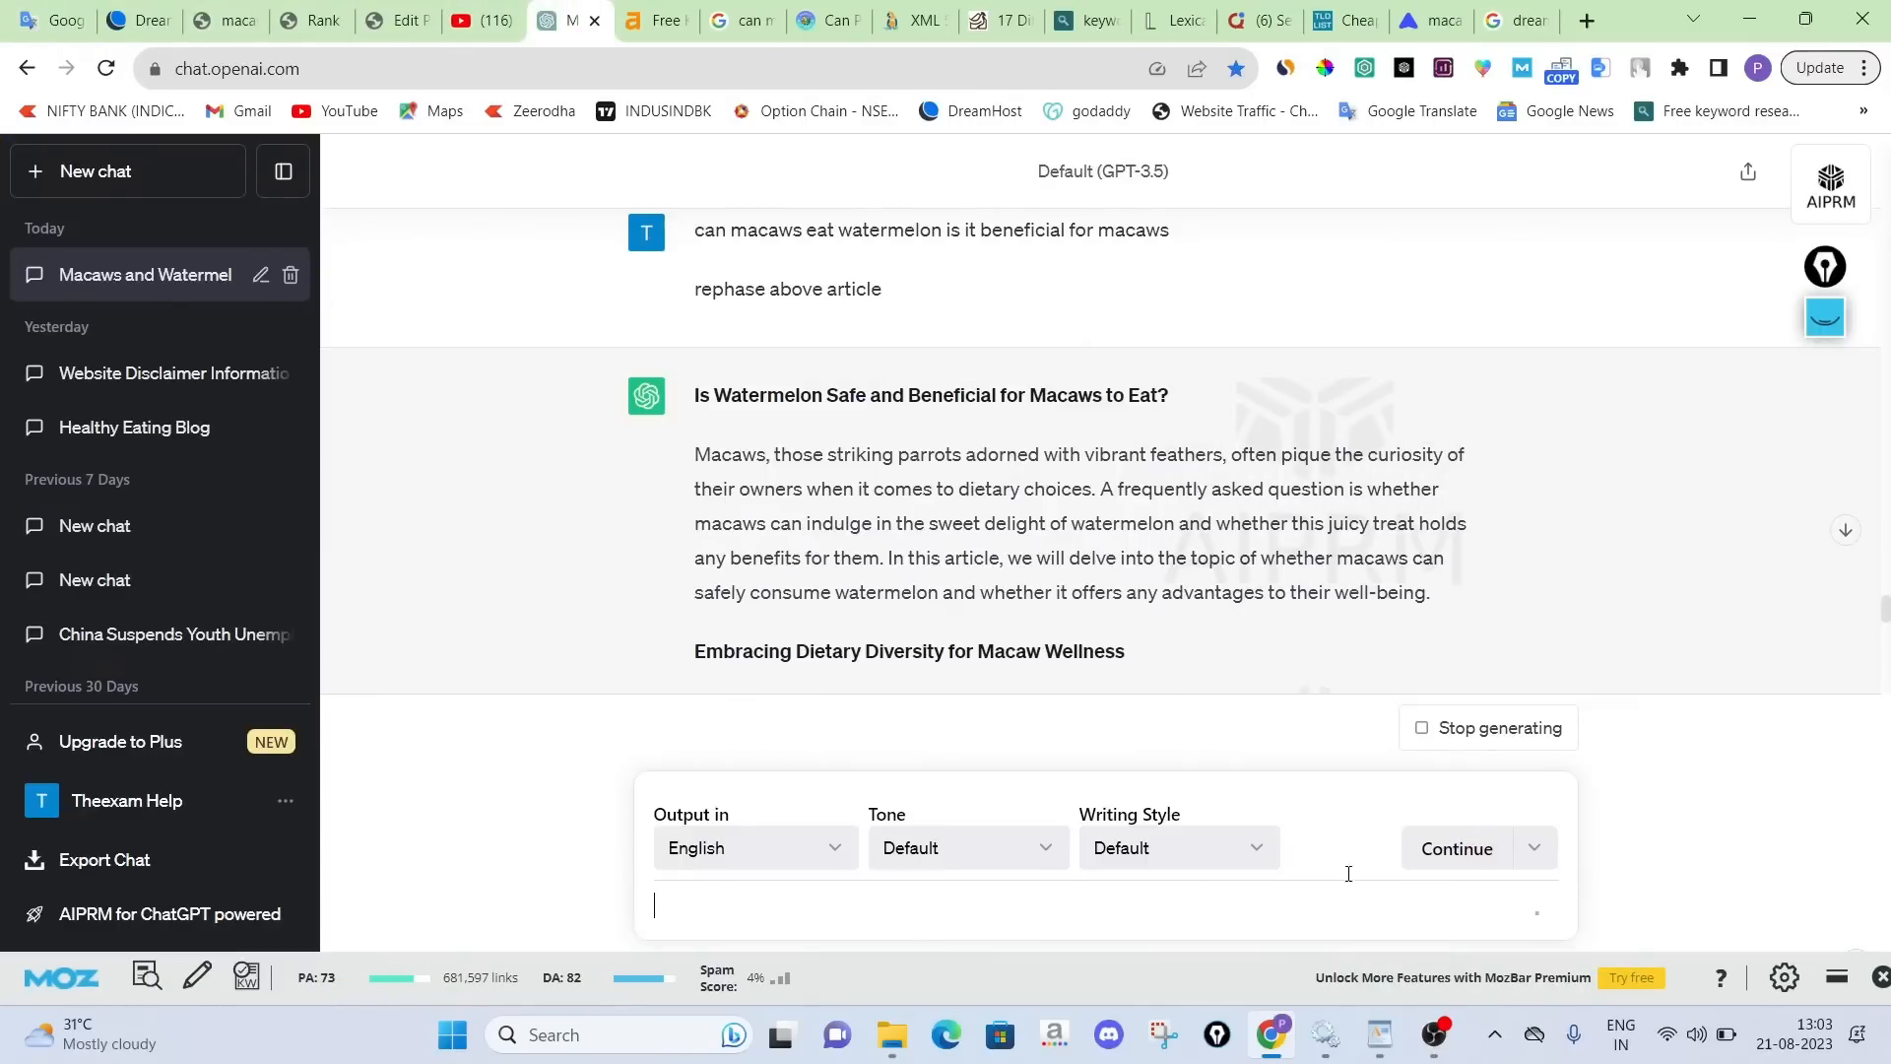
key(ctrl+v)
click(1842, 470)
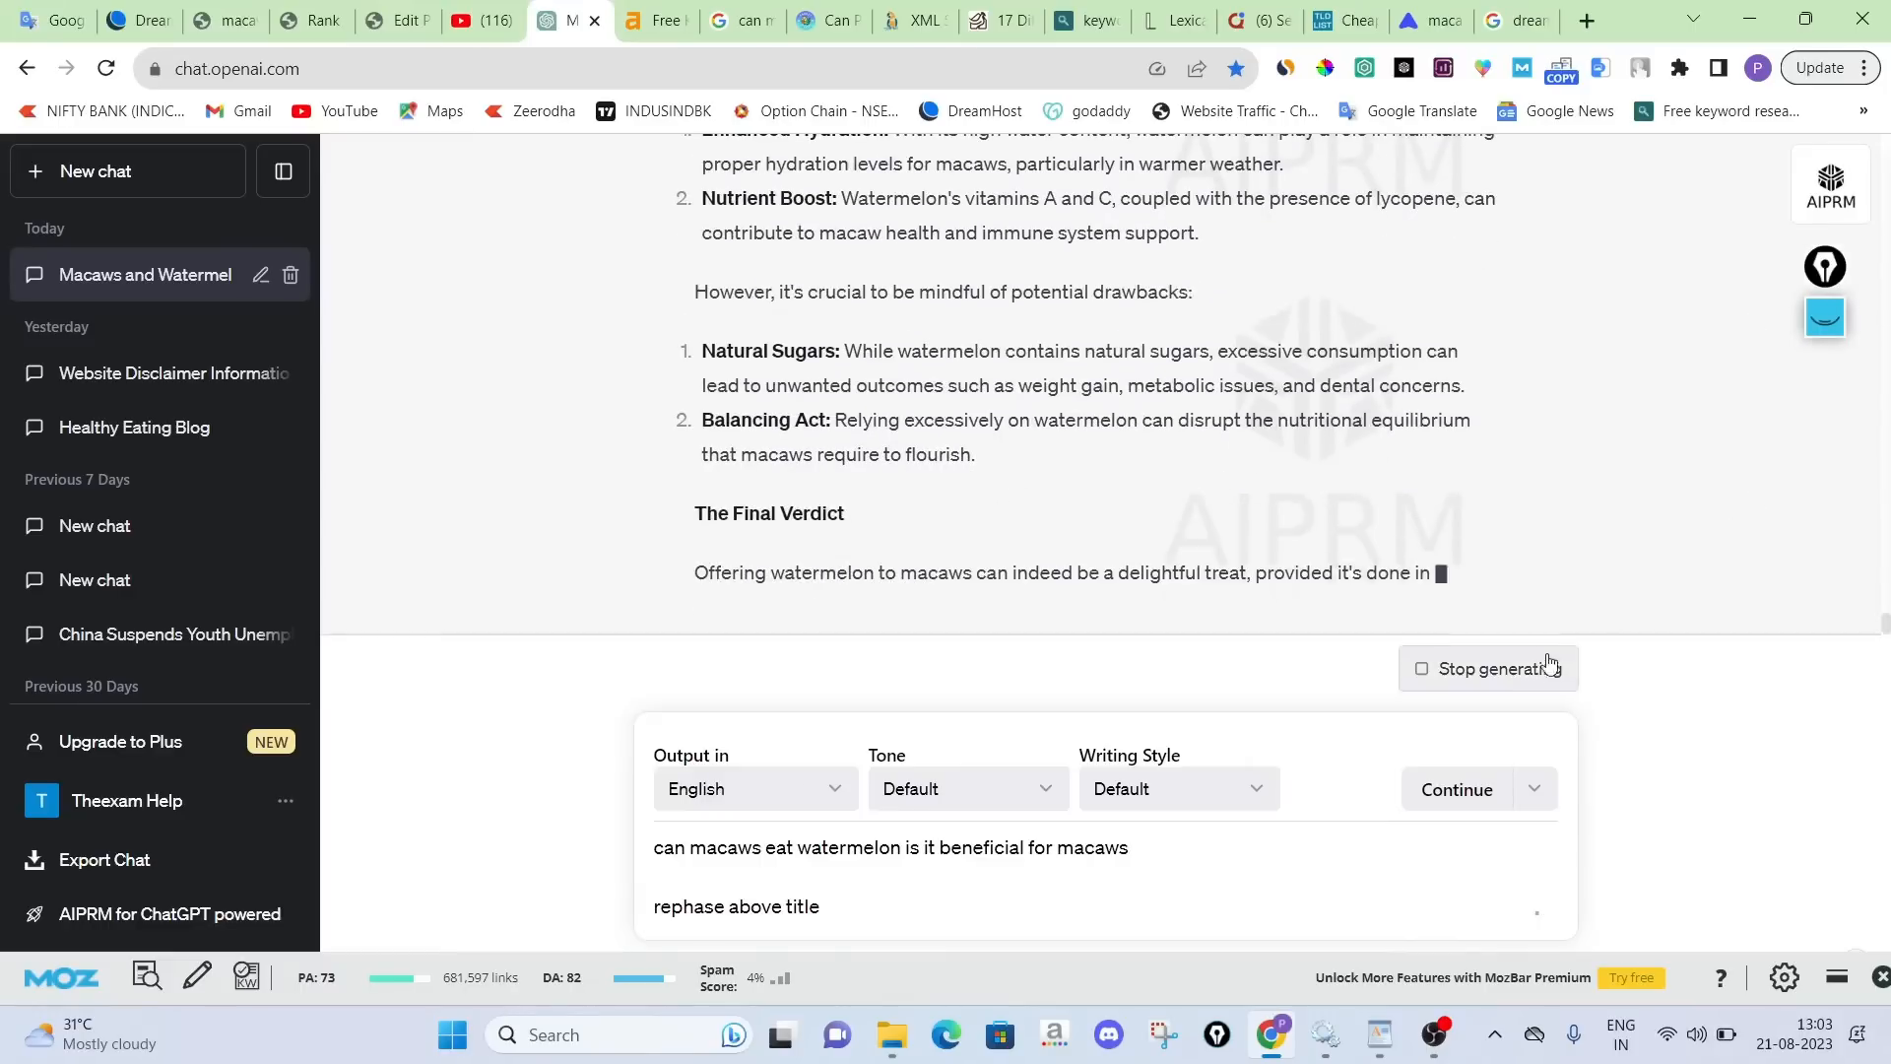
click(1517, 669)
click(1539, 914)
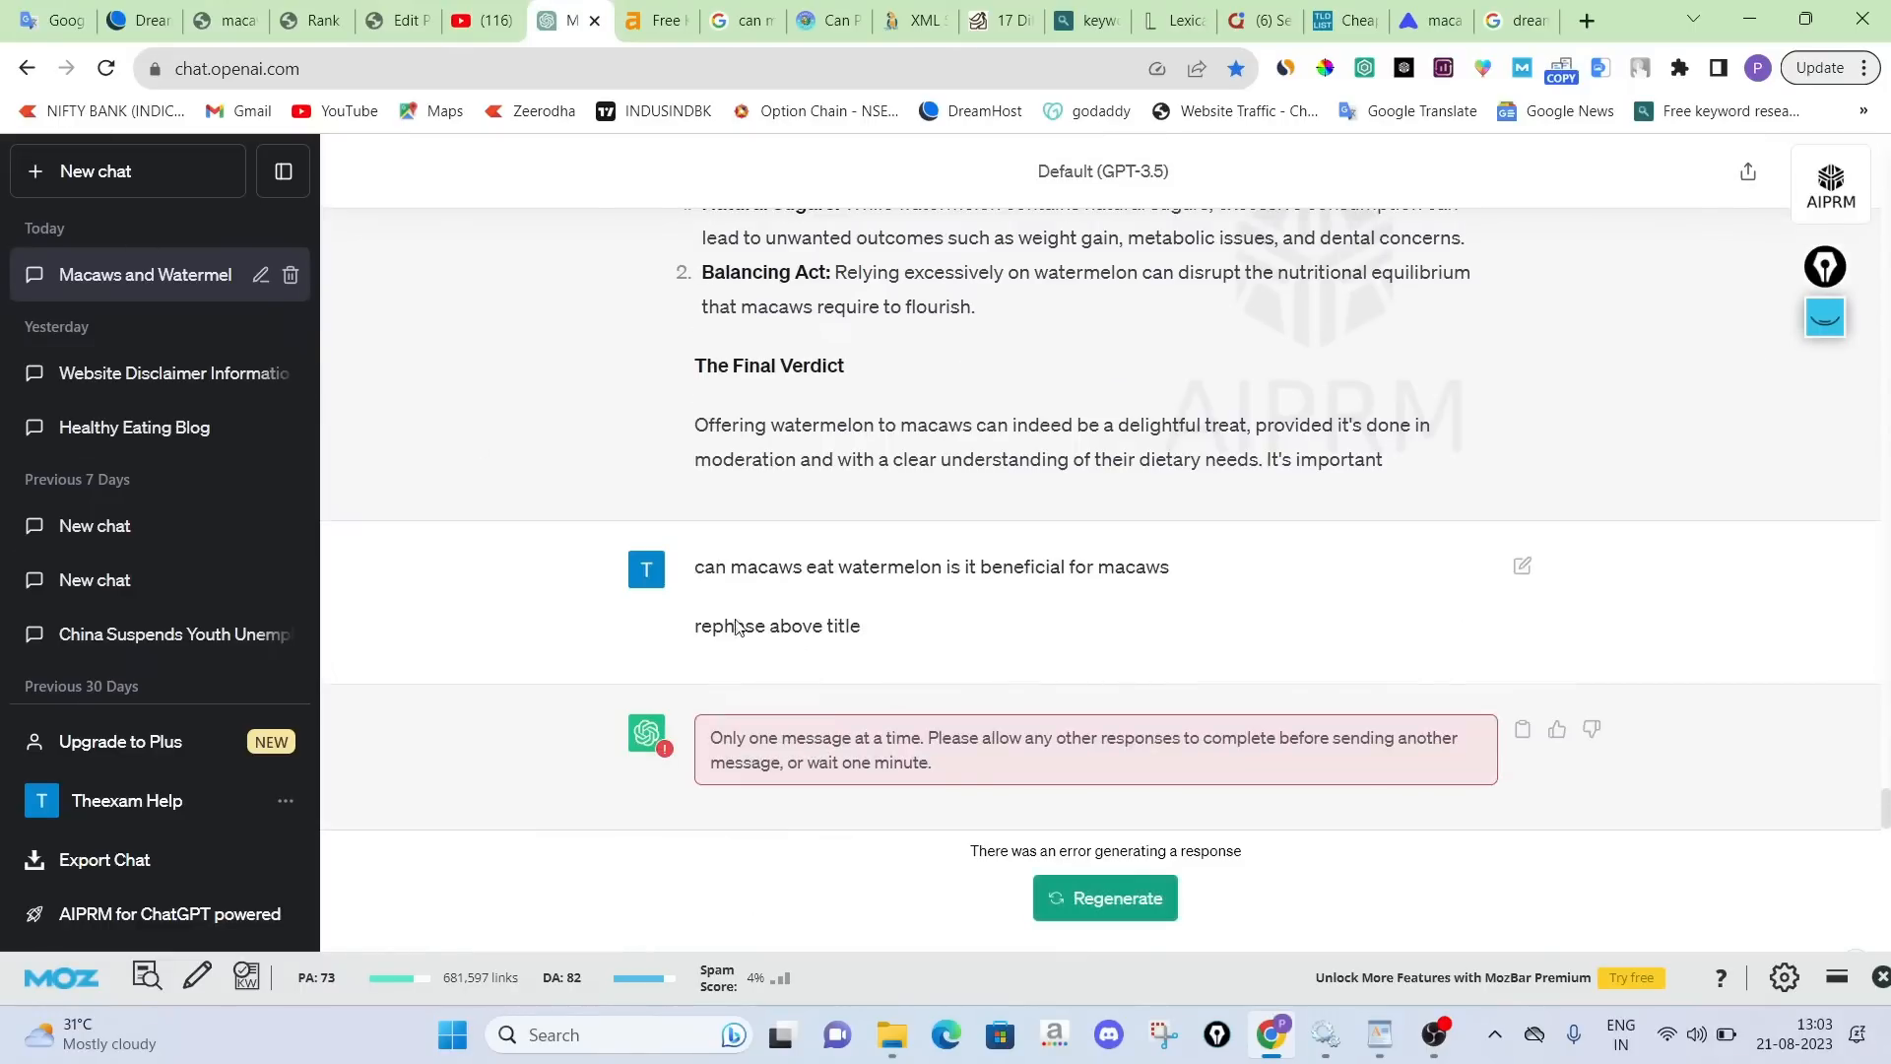
Start a new ChatGPT chat, send the "rephase above title" prompt, and copy the rephrased title
click(144, 187)
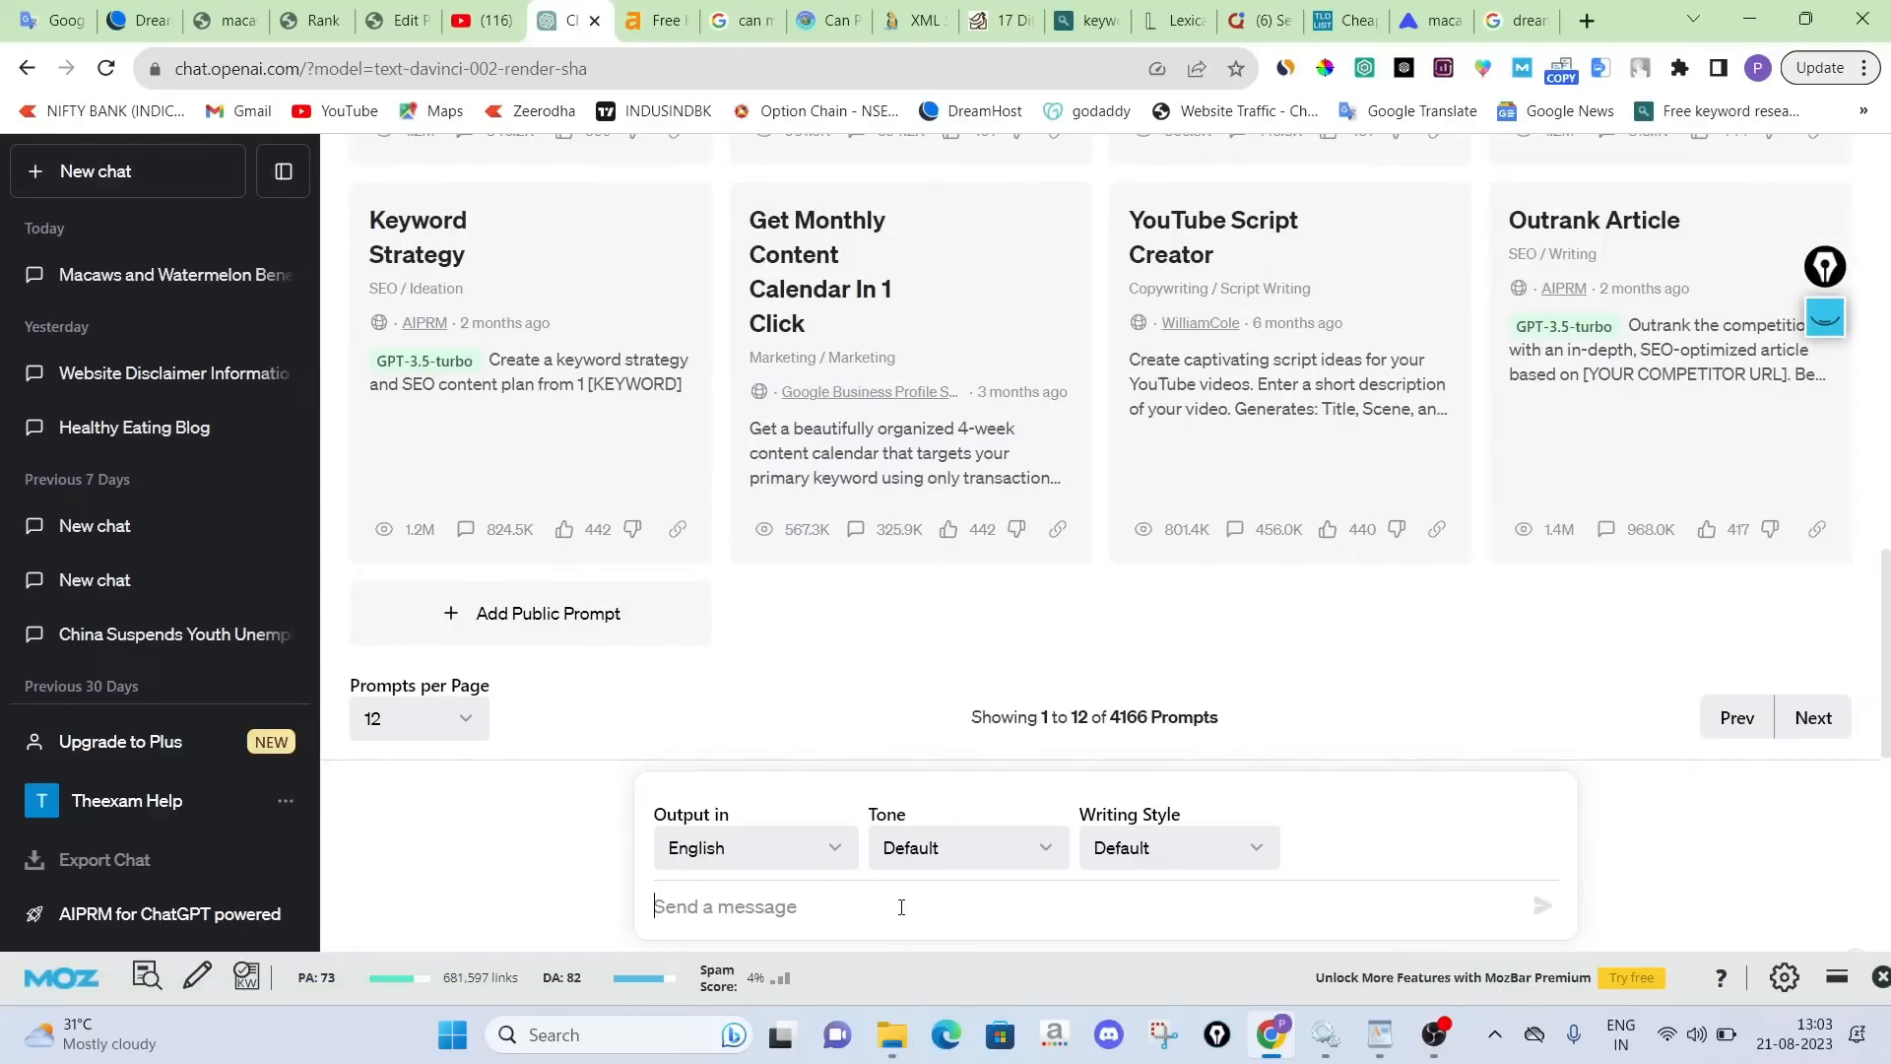
key(ctrl+v)
click(1540, 906)
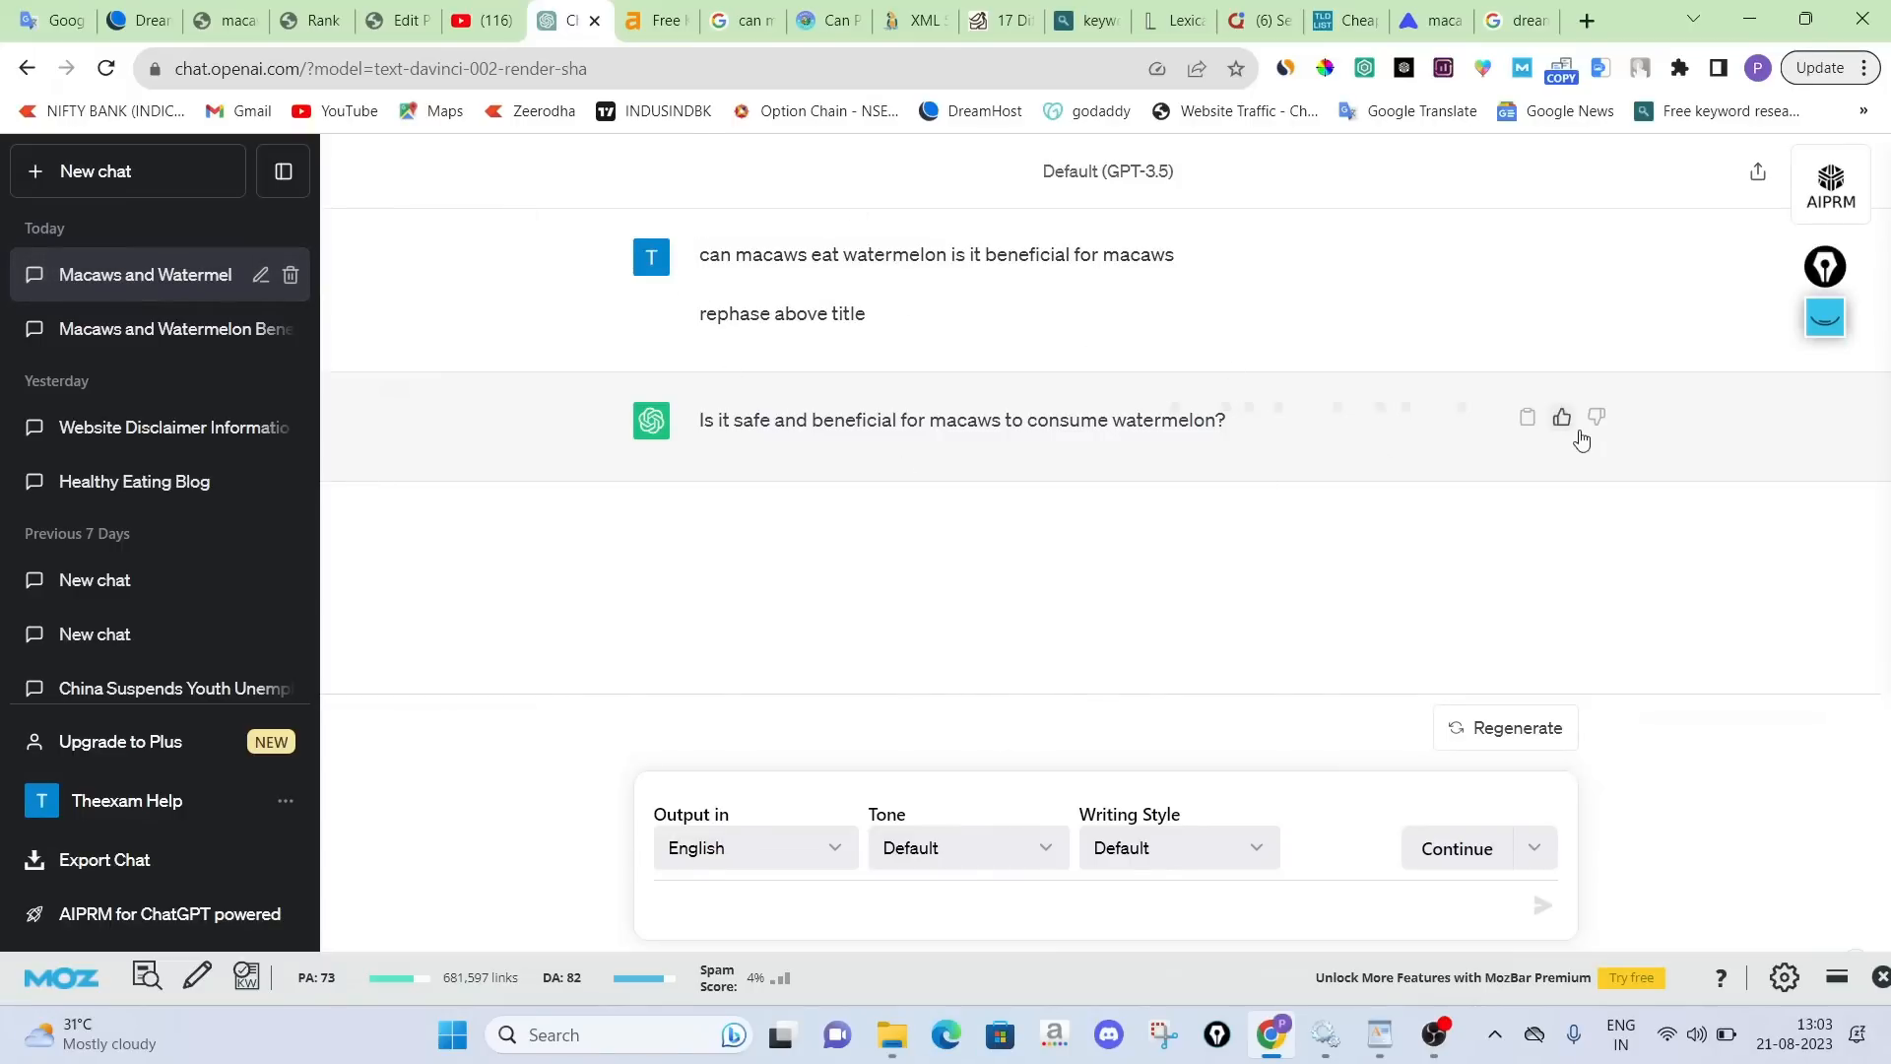
click(1527, 417)
Set the WordPress post title to "Is it safe and beneficial for macaws to consume watermelon?" and delete the old title heading and empty line below
click(406, 19)
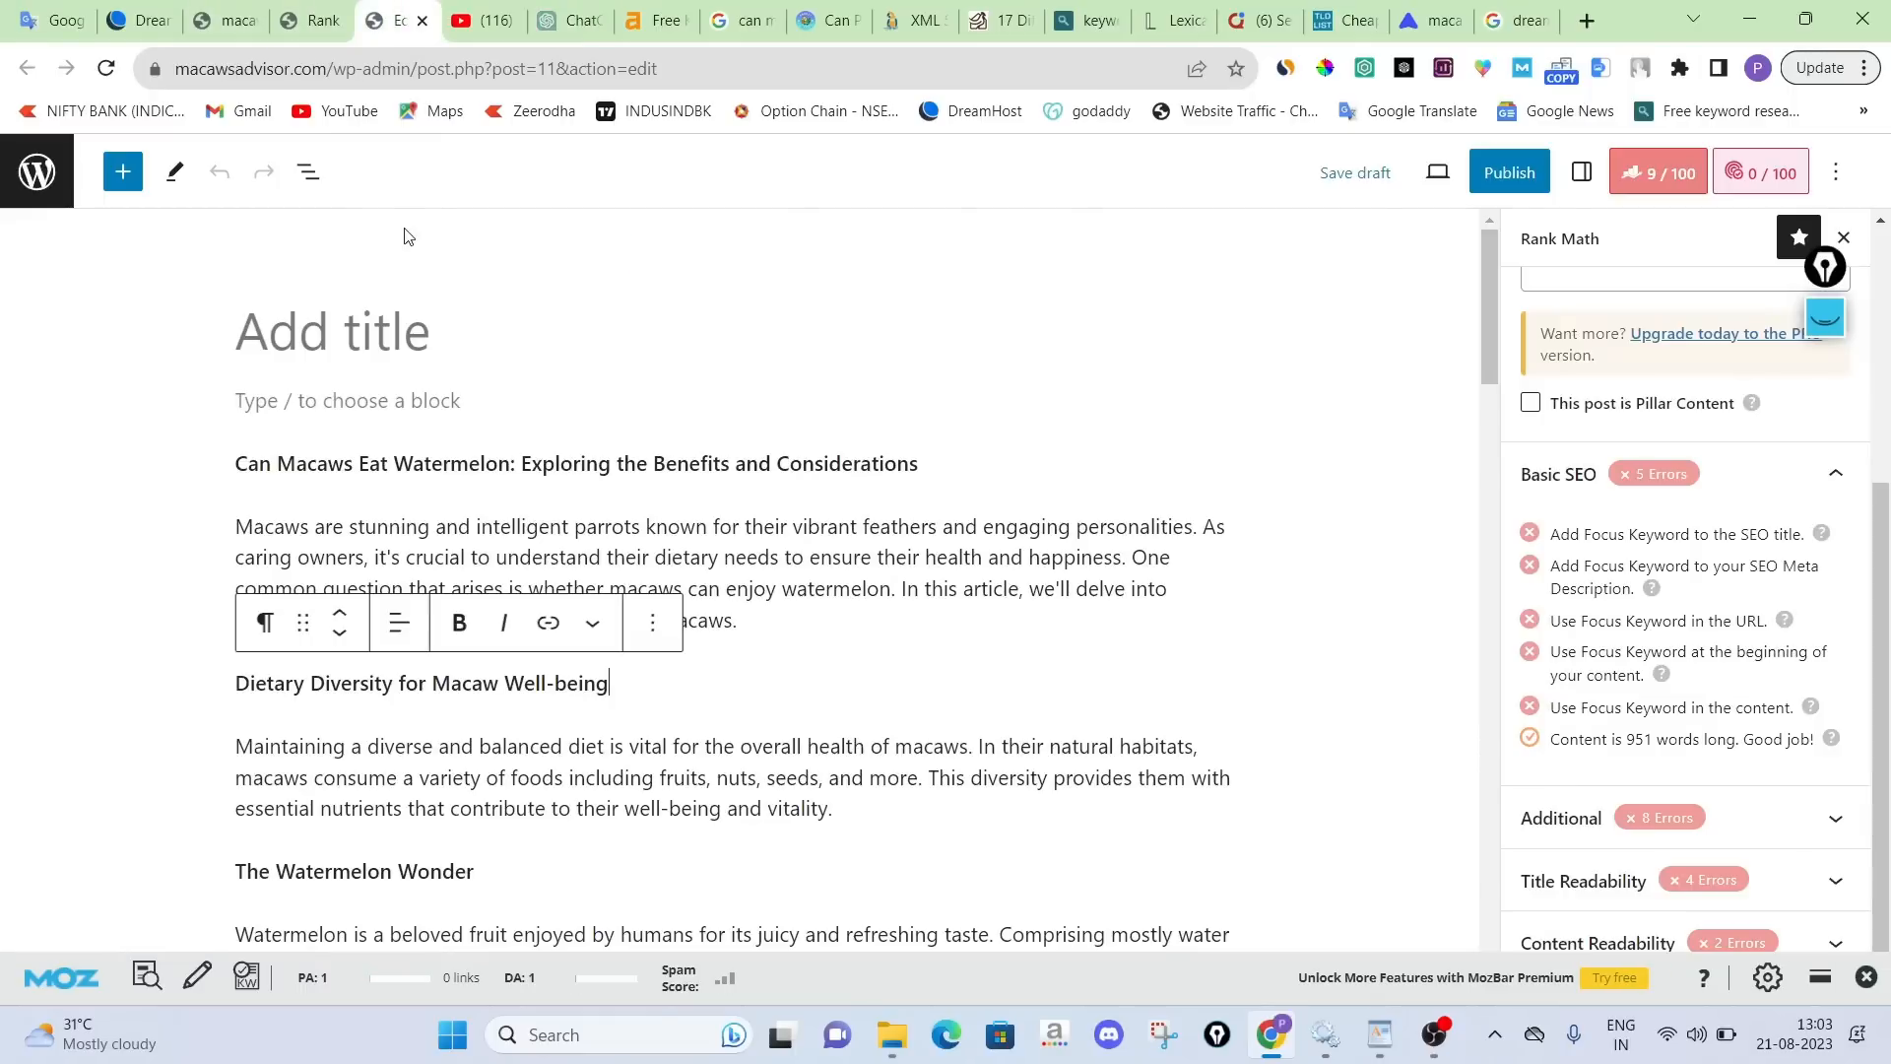
key(ctrl+v)
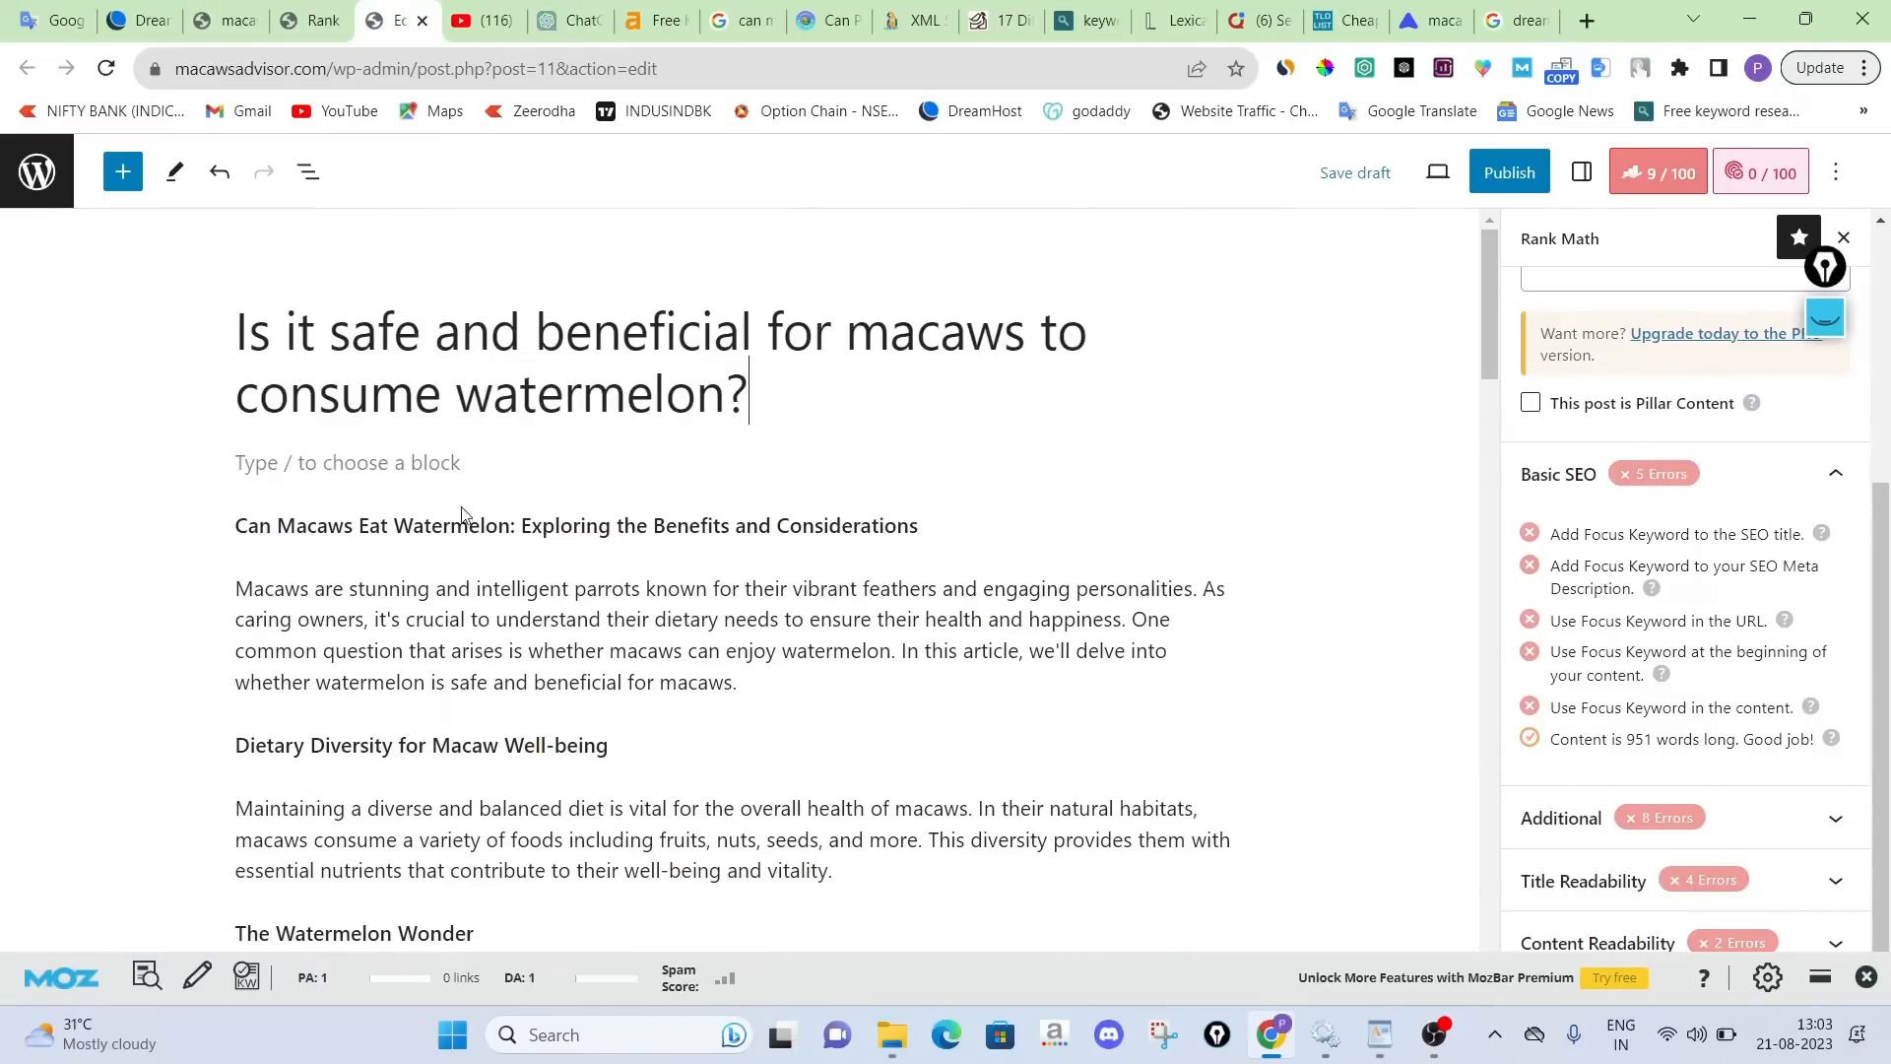
triple_click(461, 522)
key(BackSpace)
key(BackSpace)
key(BackSpace)
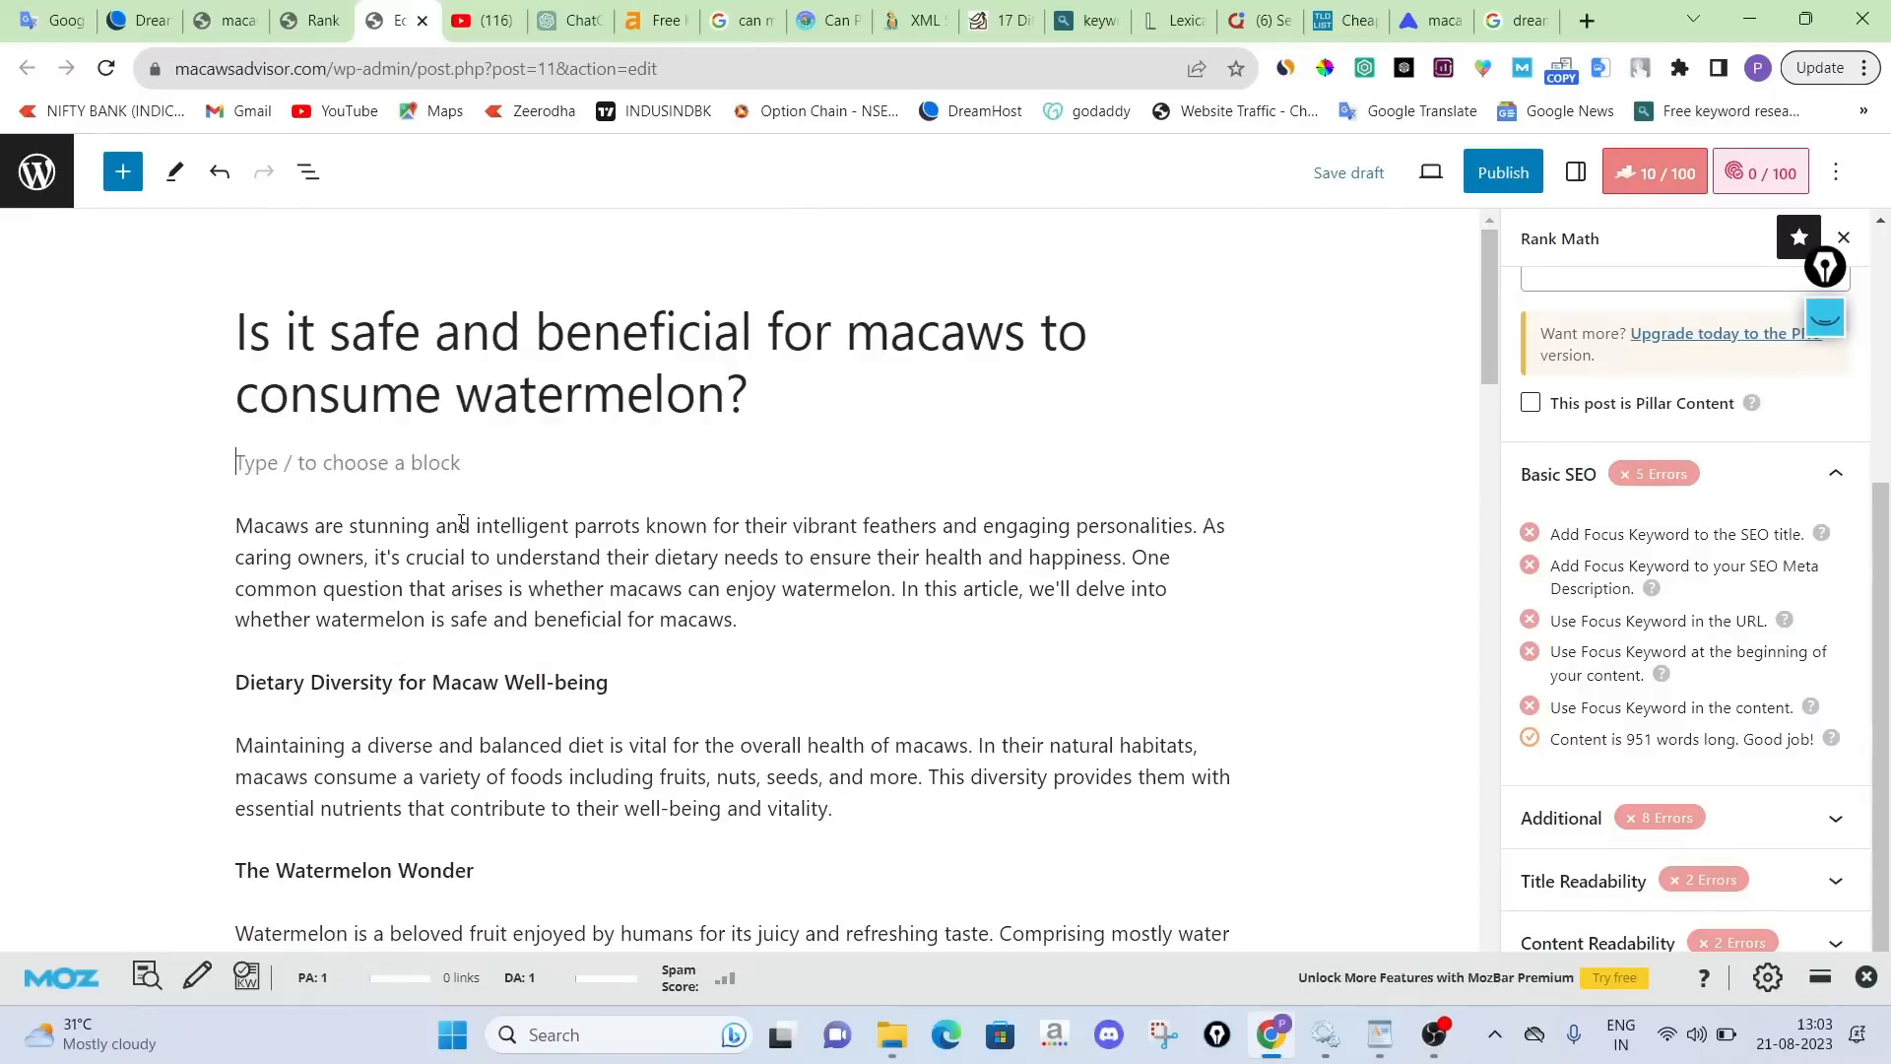
click(1090, 325)
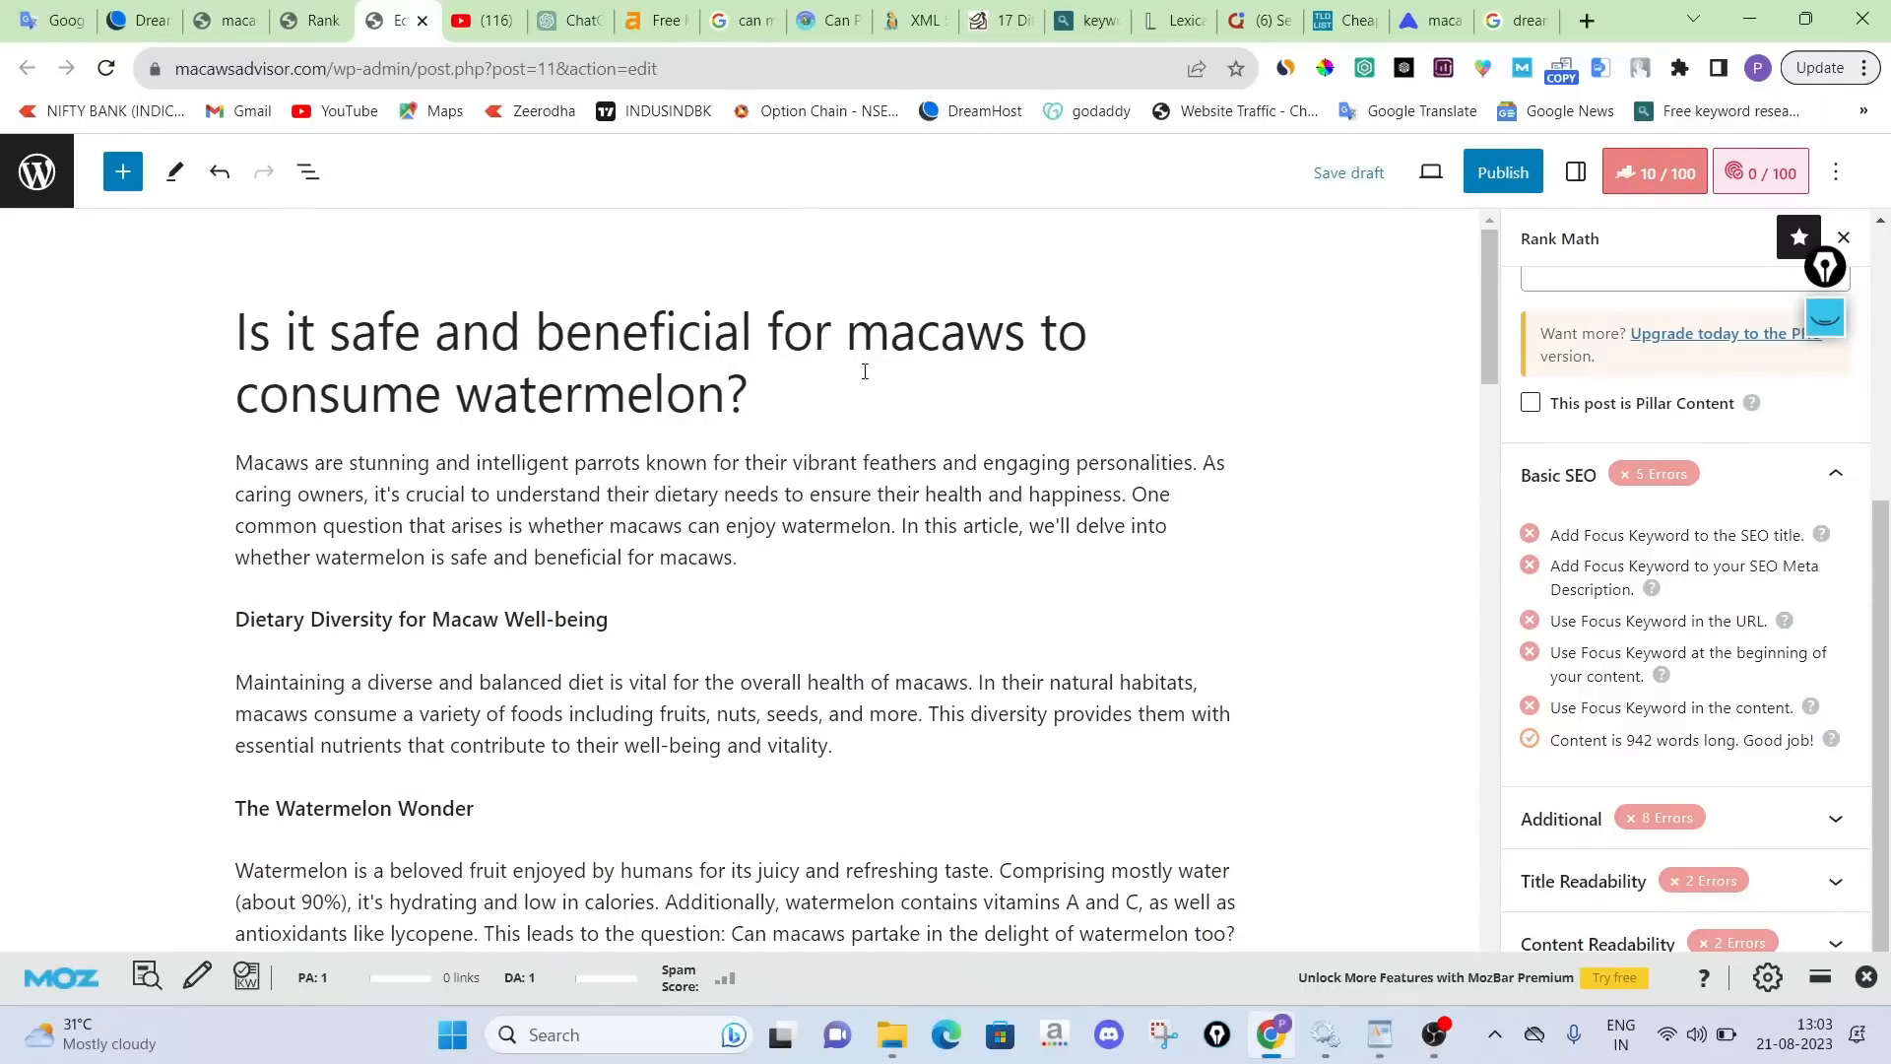
Paste the prompt text into Google Translate again and copy only the phrase "can macaws eat watermelon"
drag(847, 331, 730, 390)
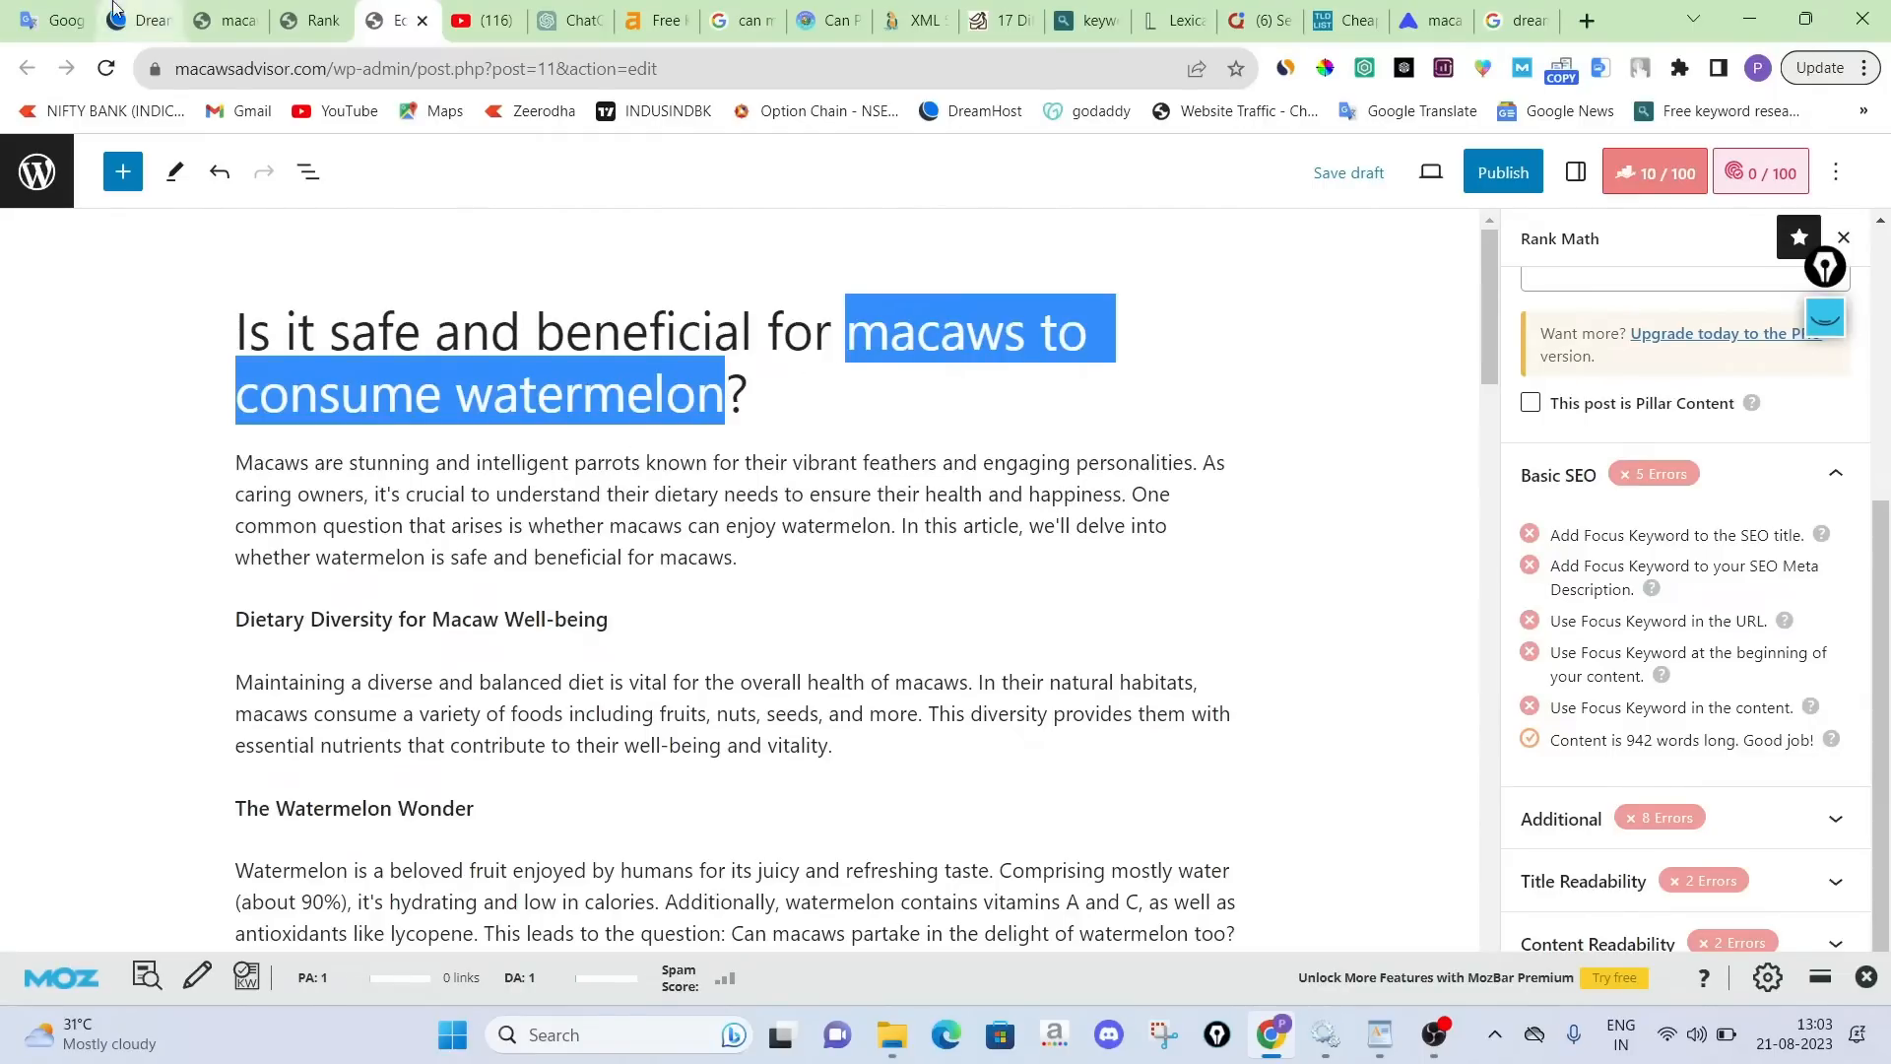
click(54, 20)
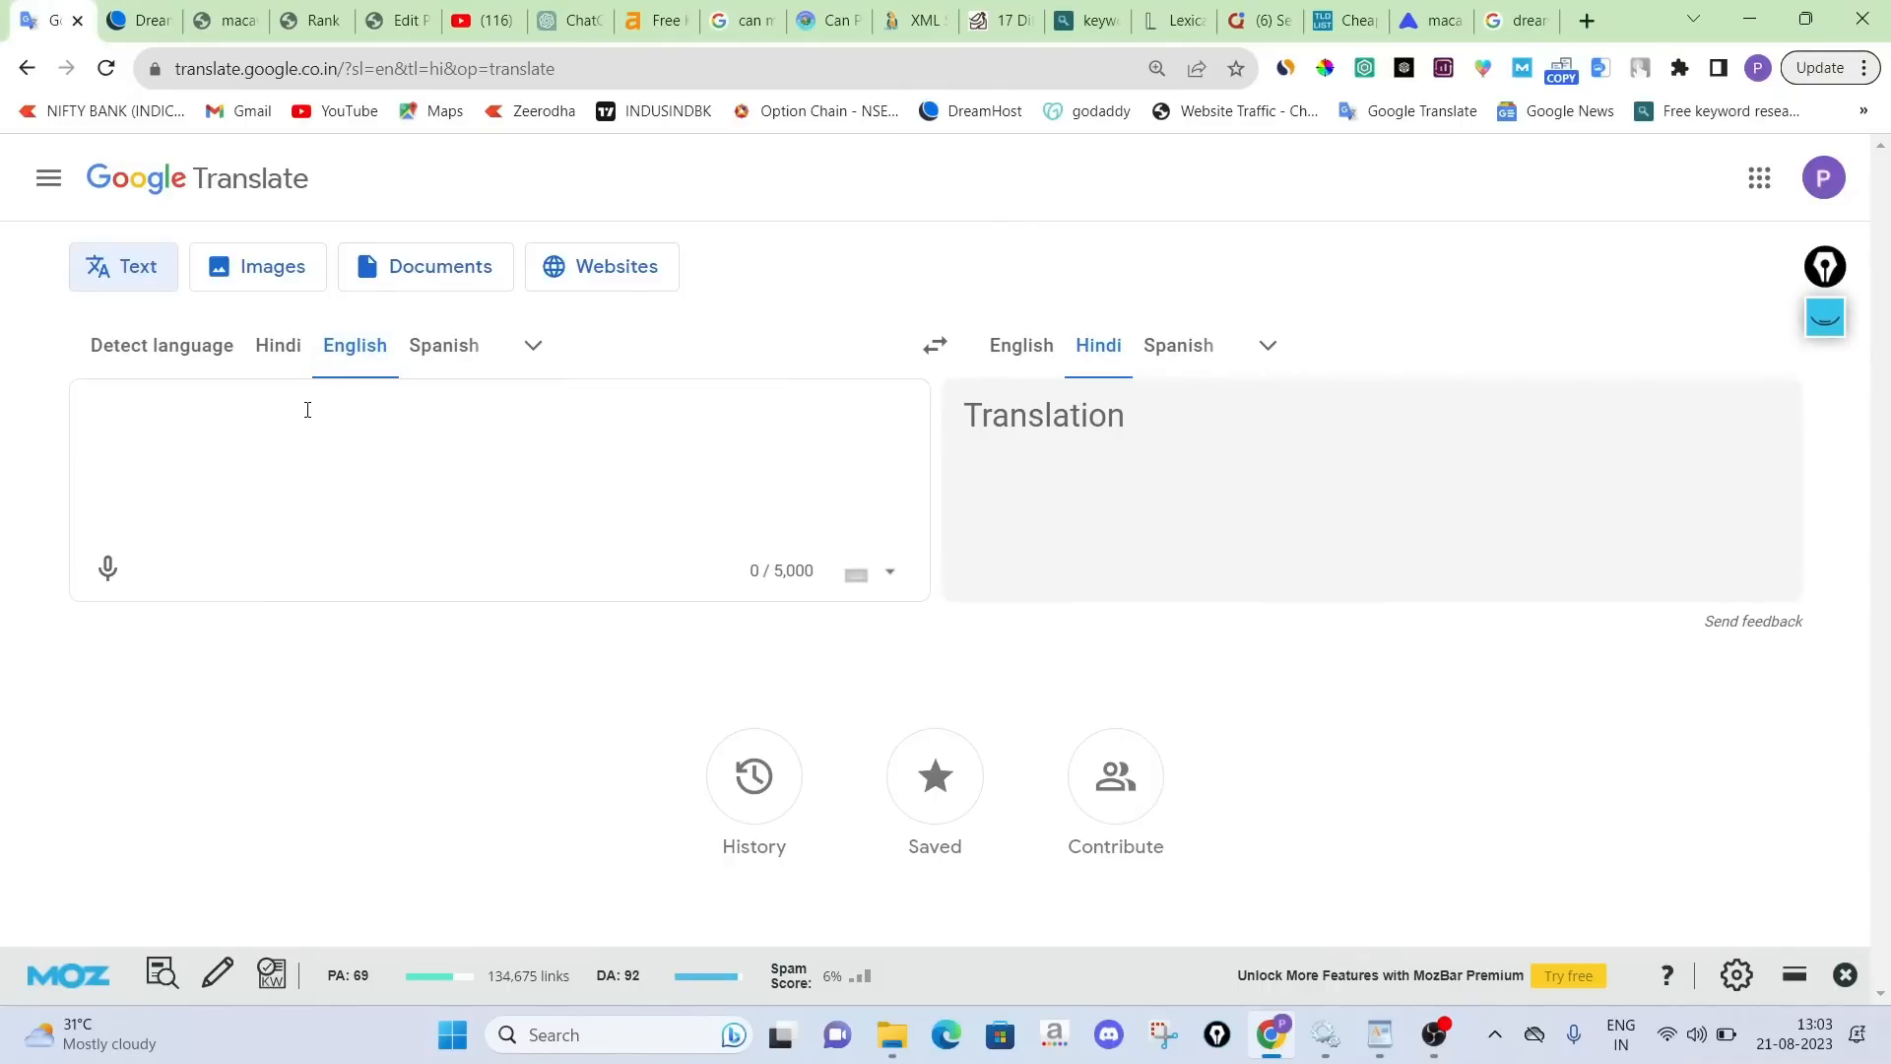
key(ctrl+v)
key(BackSpace)
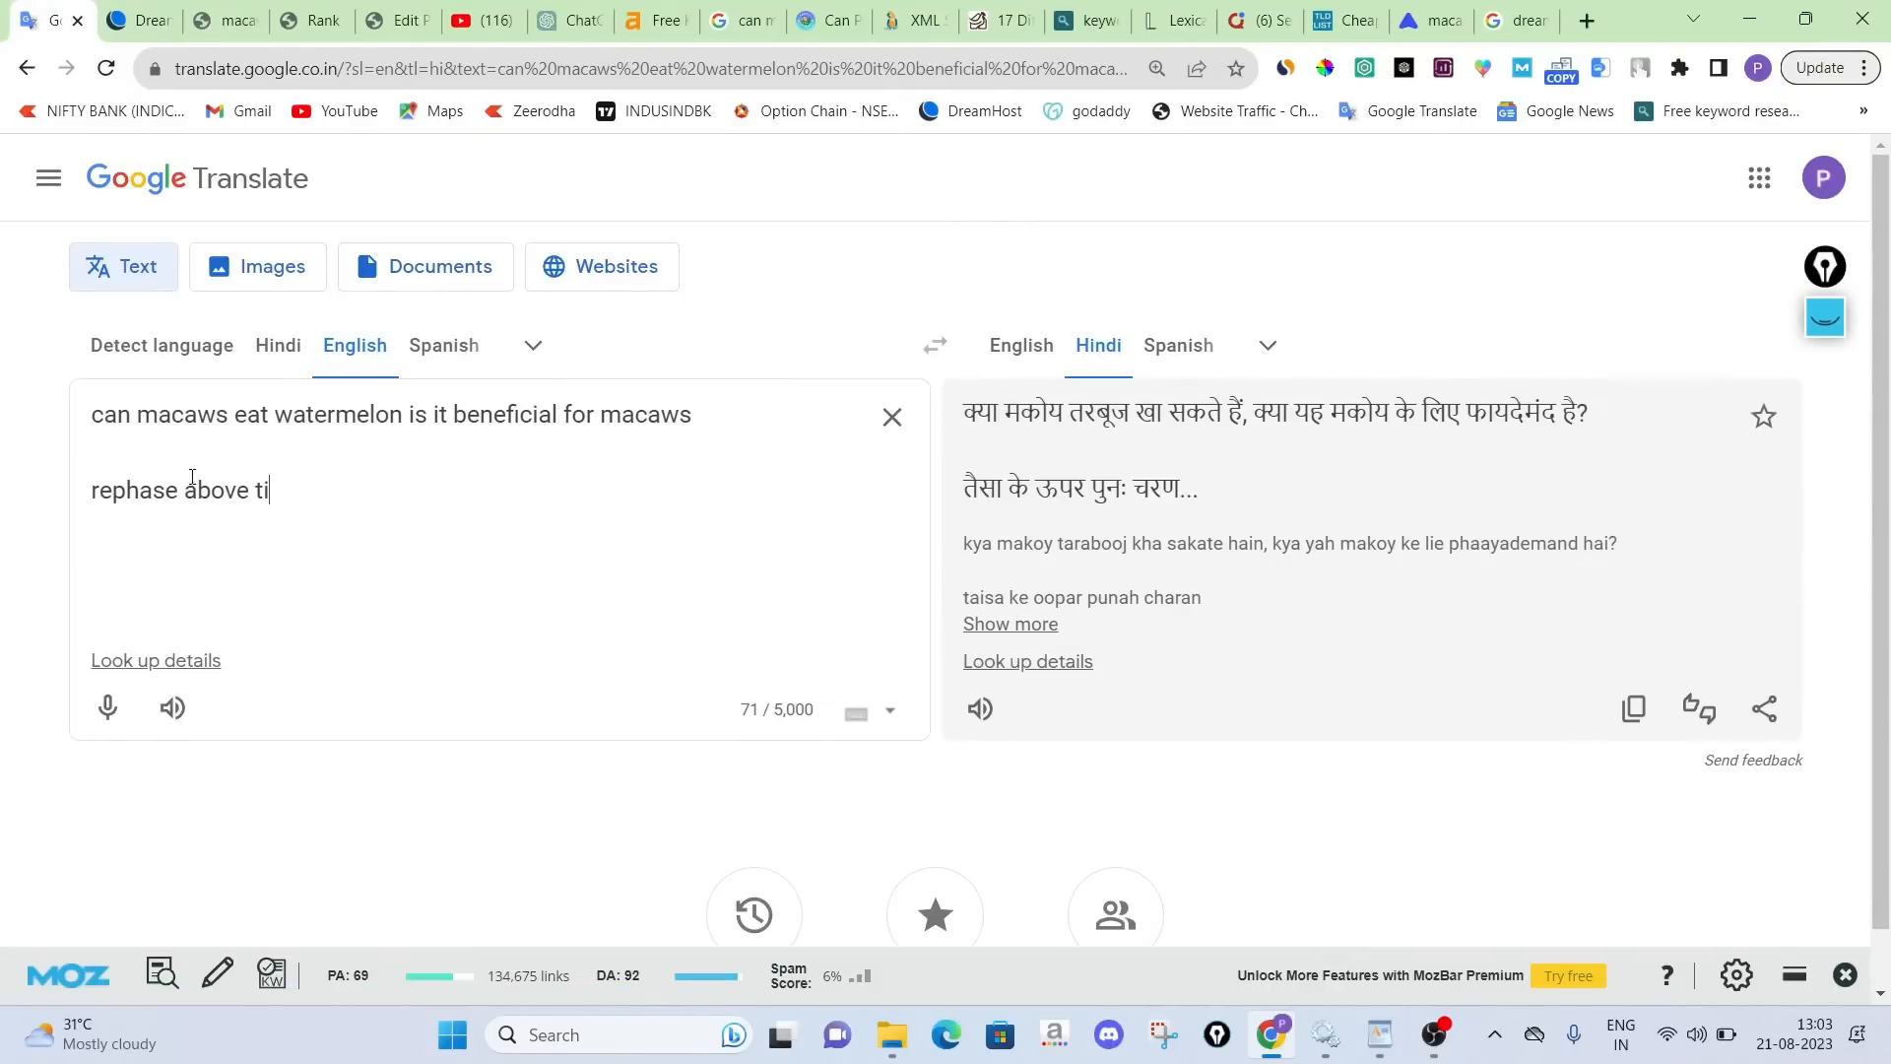
double_click(395, 414)
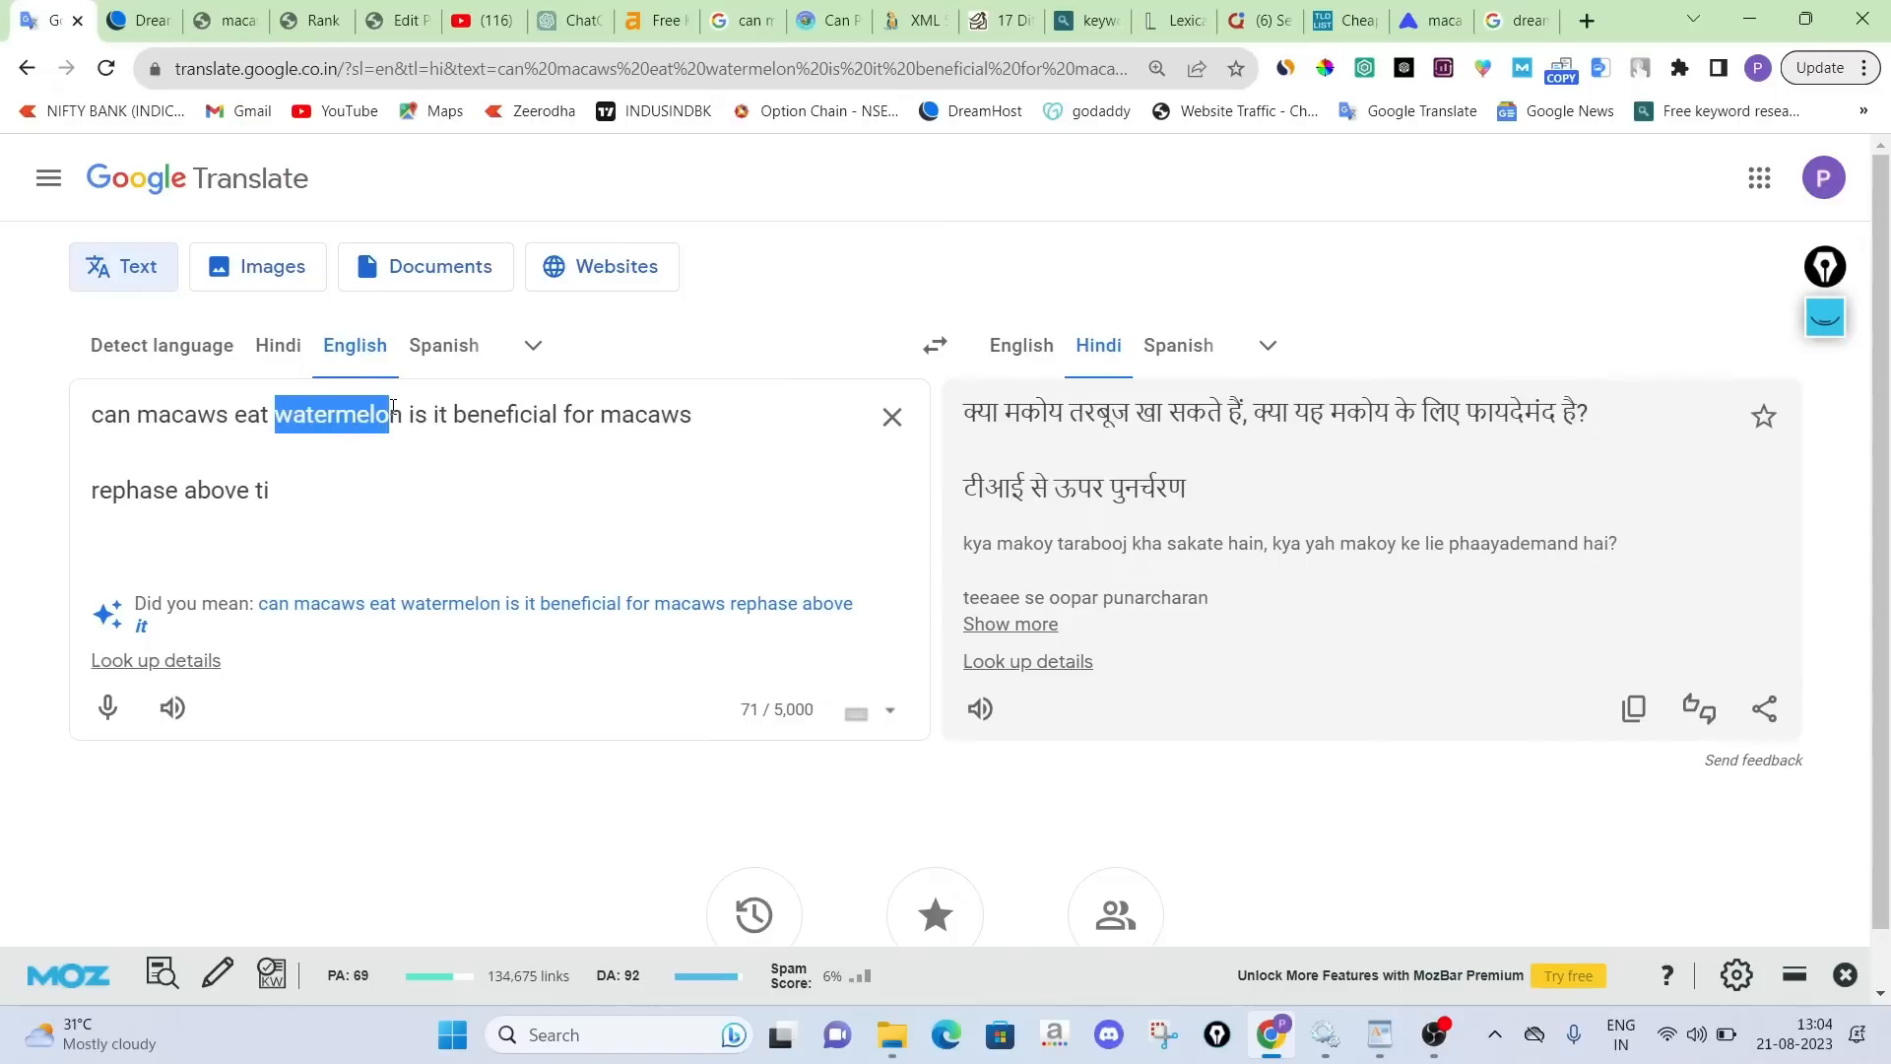
drag(402, 413, 82, 421)
key(ctrl+c)
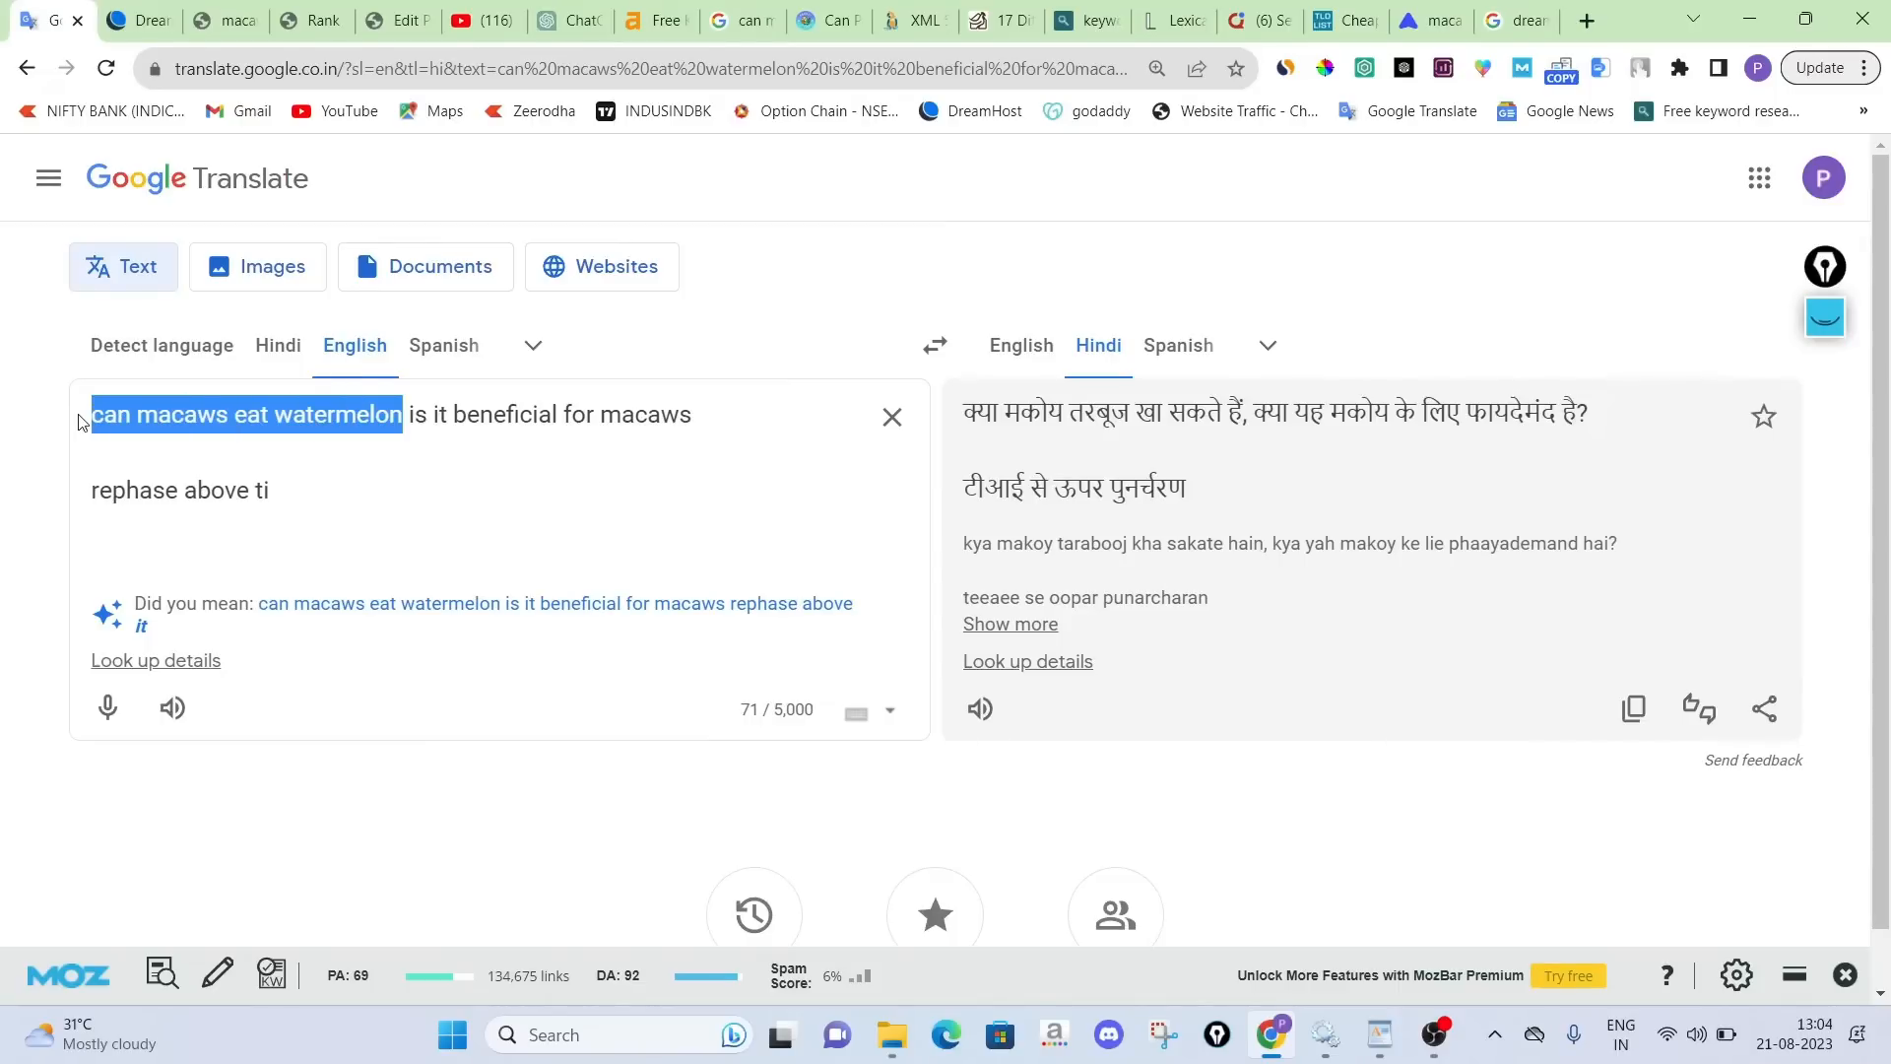
Set the post's Rank Math focus keyword to "can macaws eat watermelon" in the WordPress editor
click(325, 17)
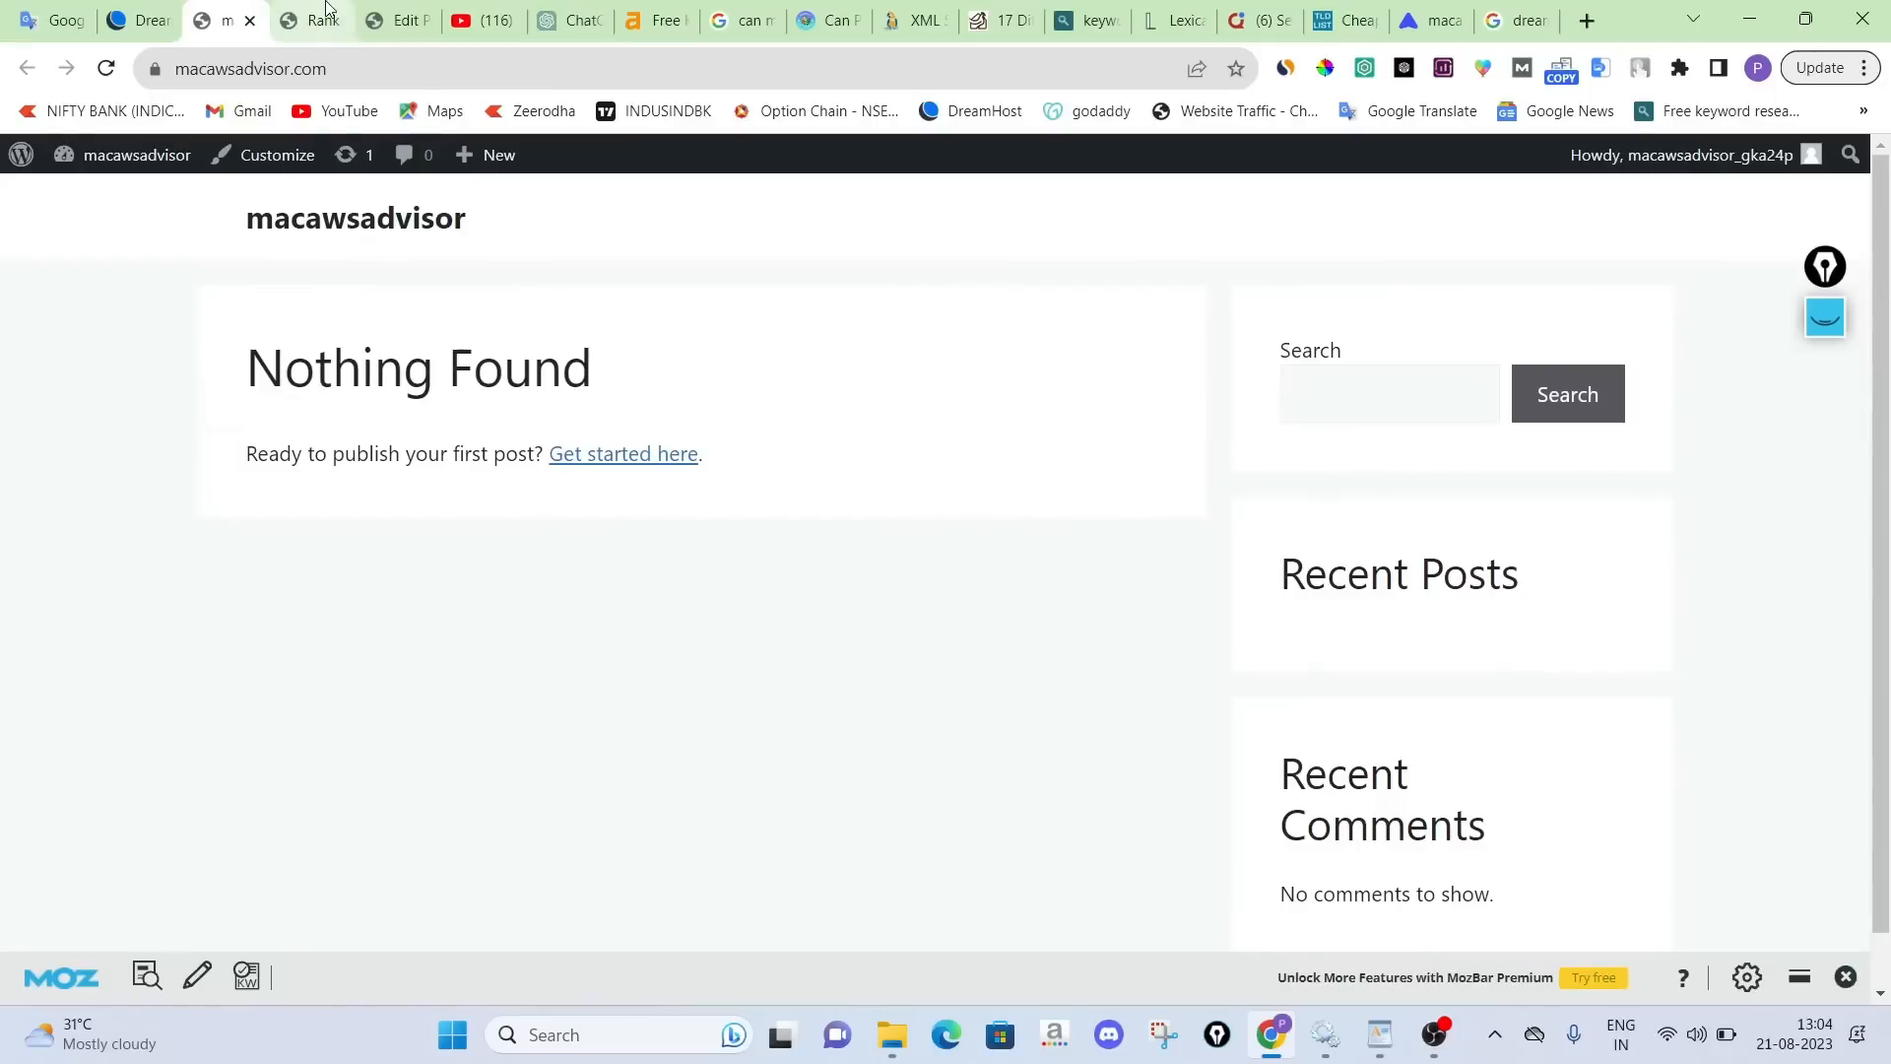
click(392, 20)
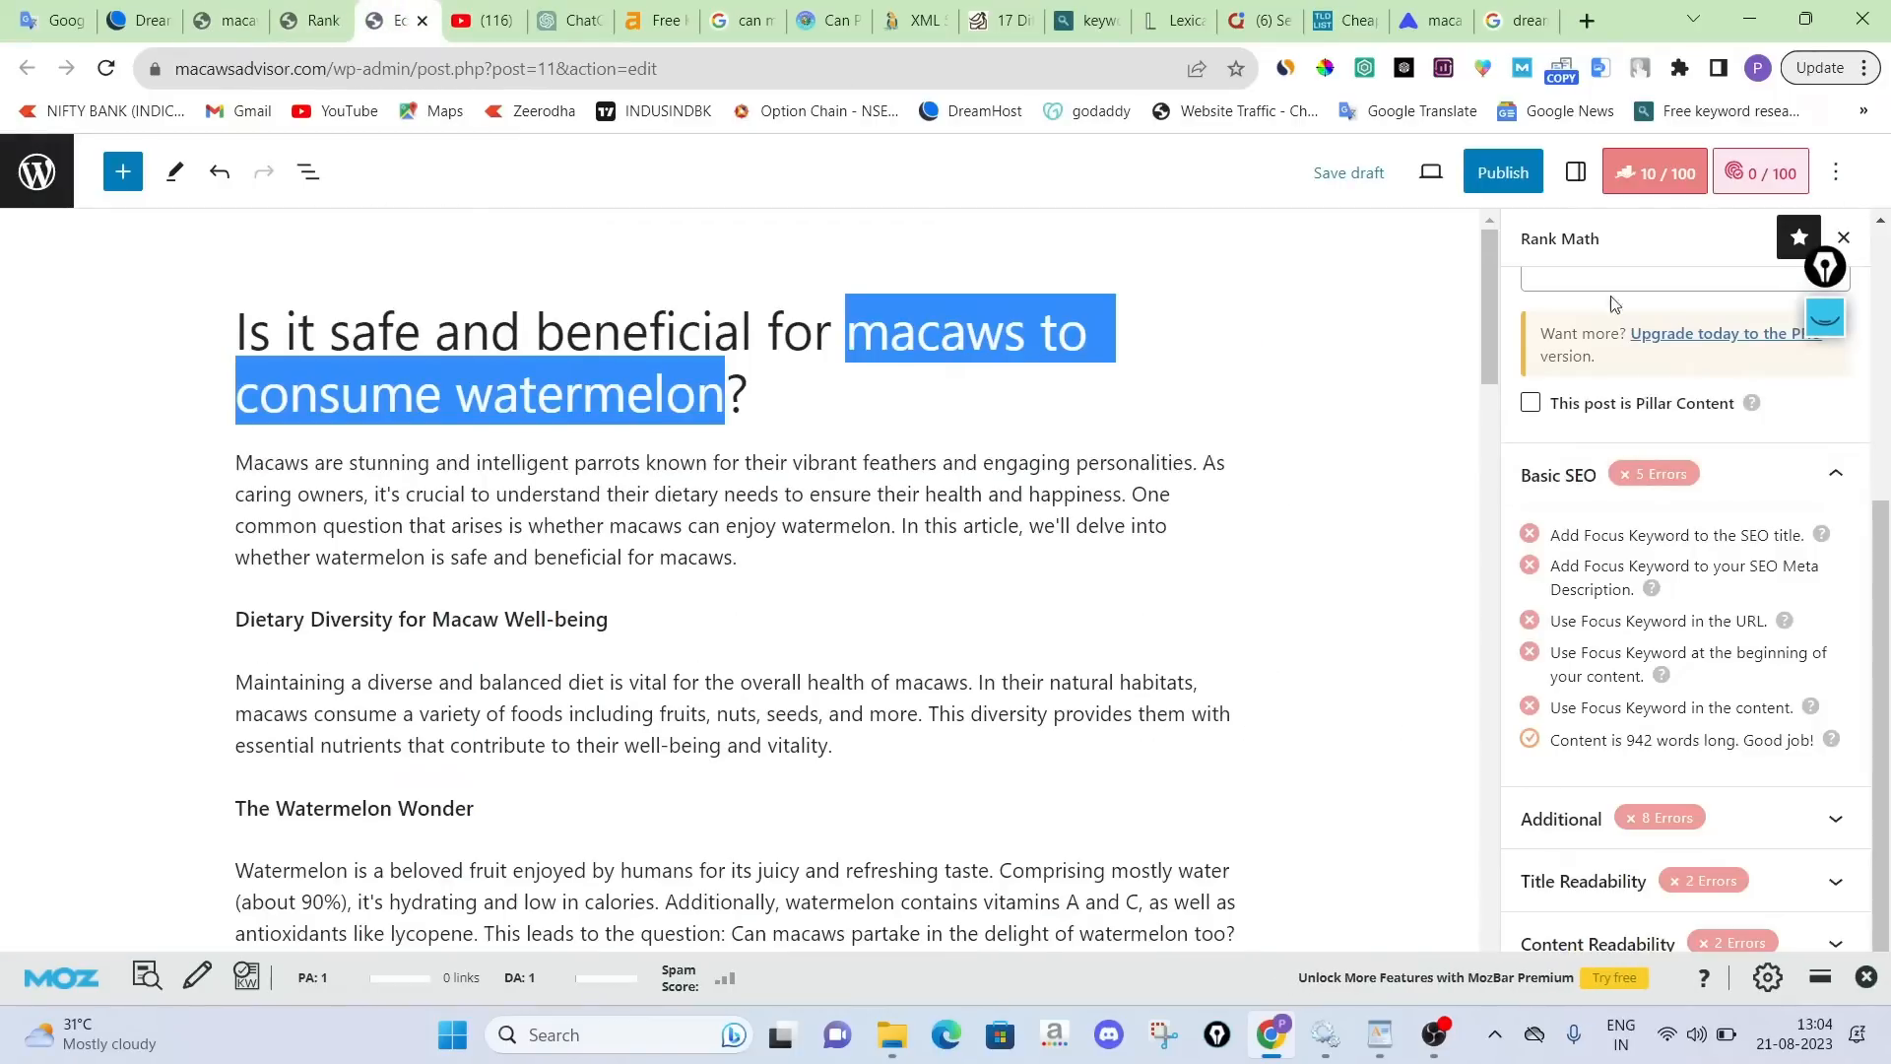
key(ctrl+v)
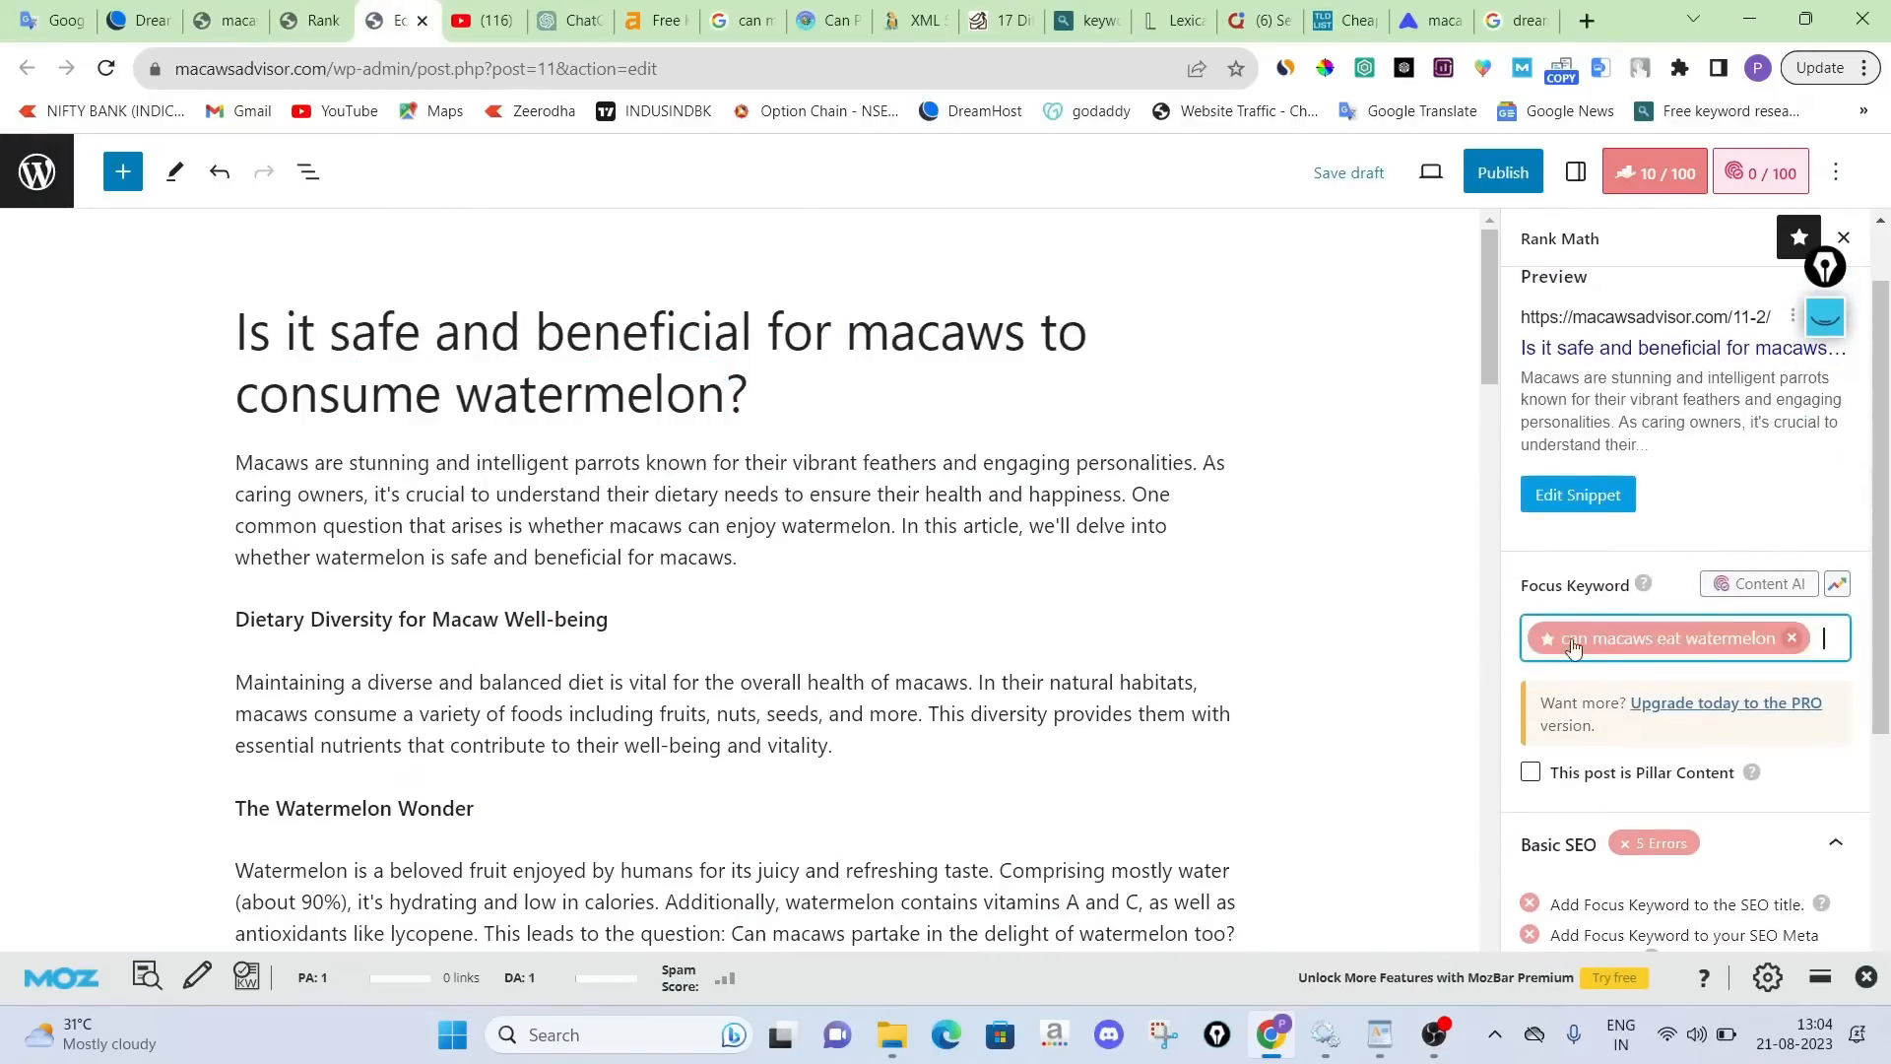
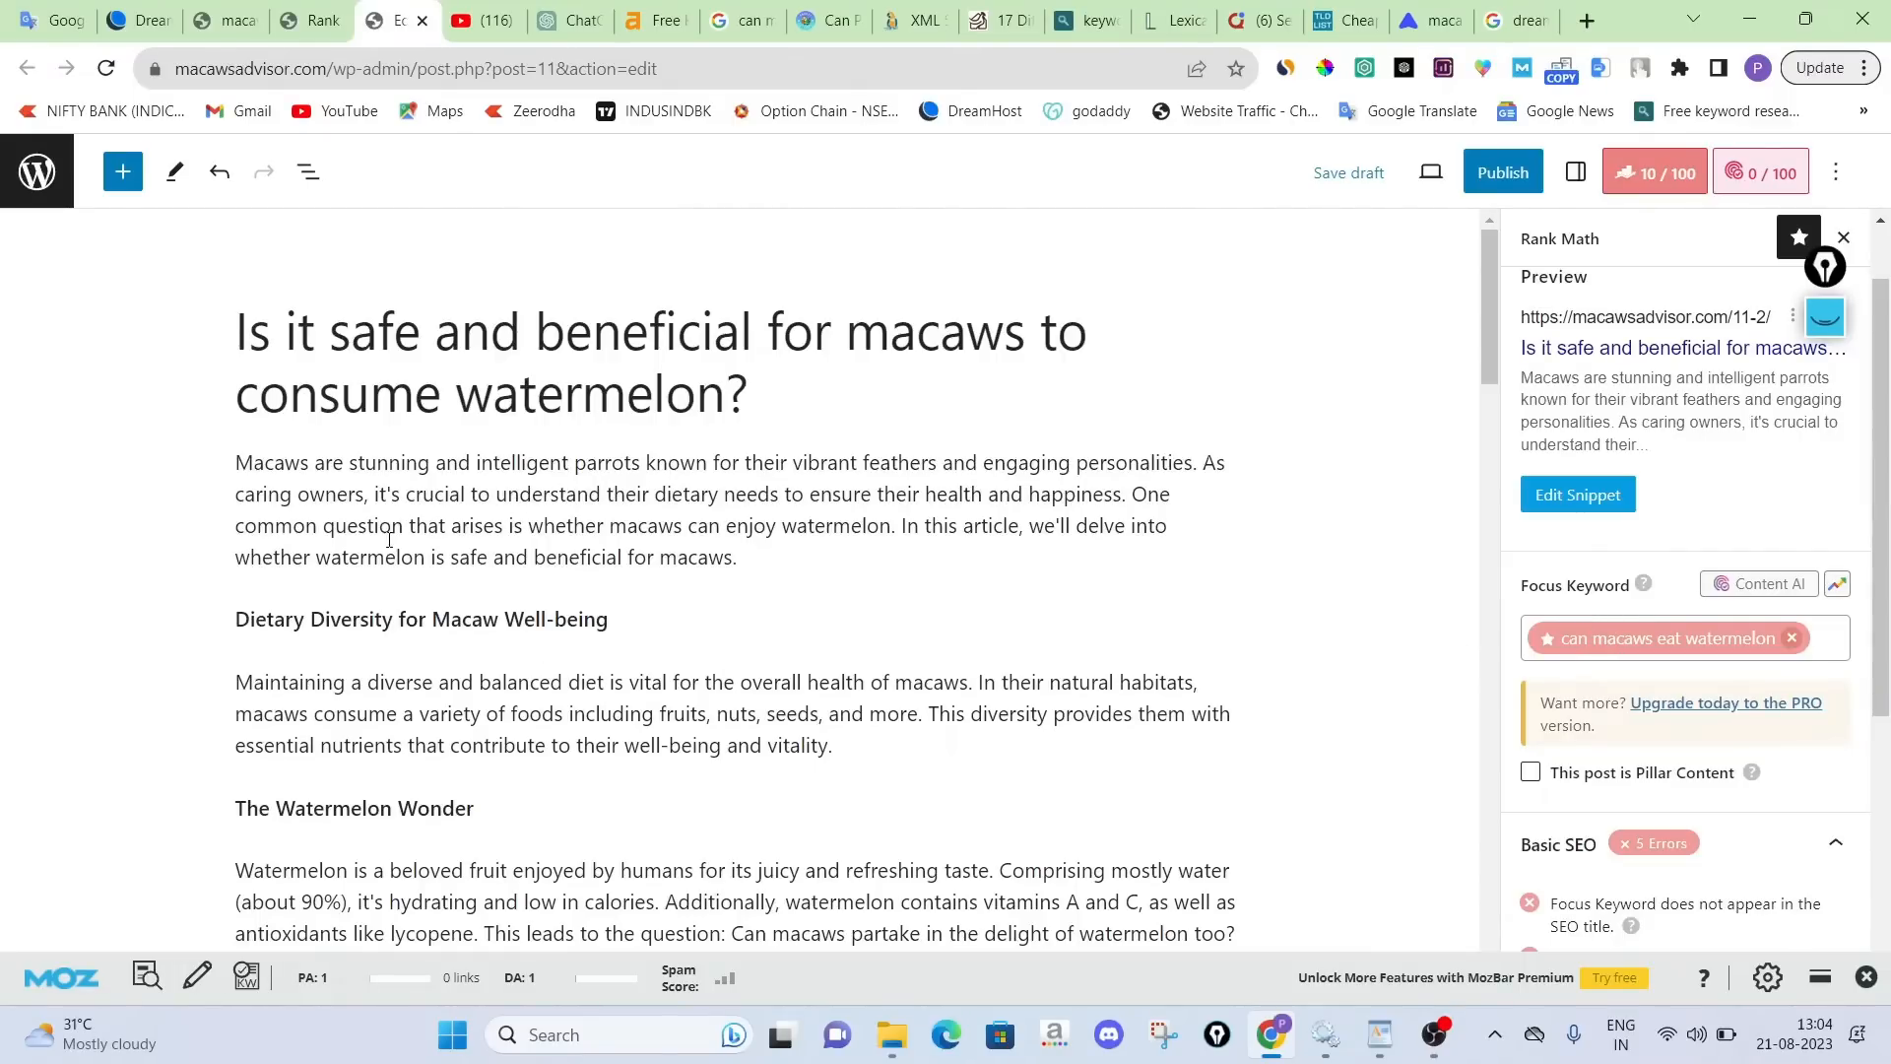
Open the Featured image section in the post's settings in the WordPress editor
scroll(498, 582, down, 6)
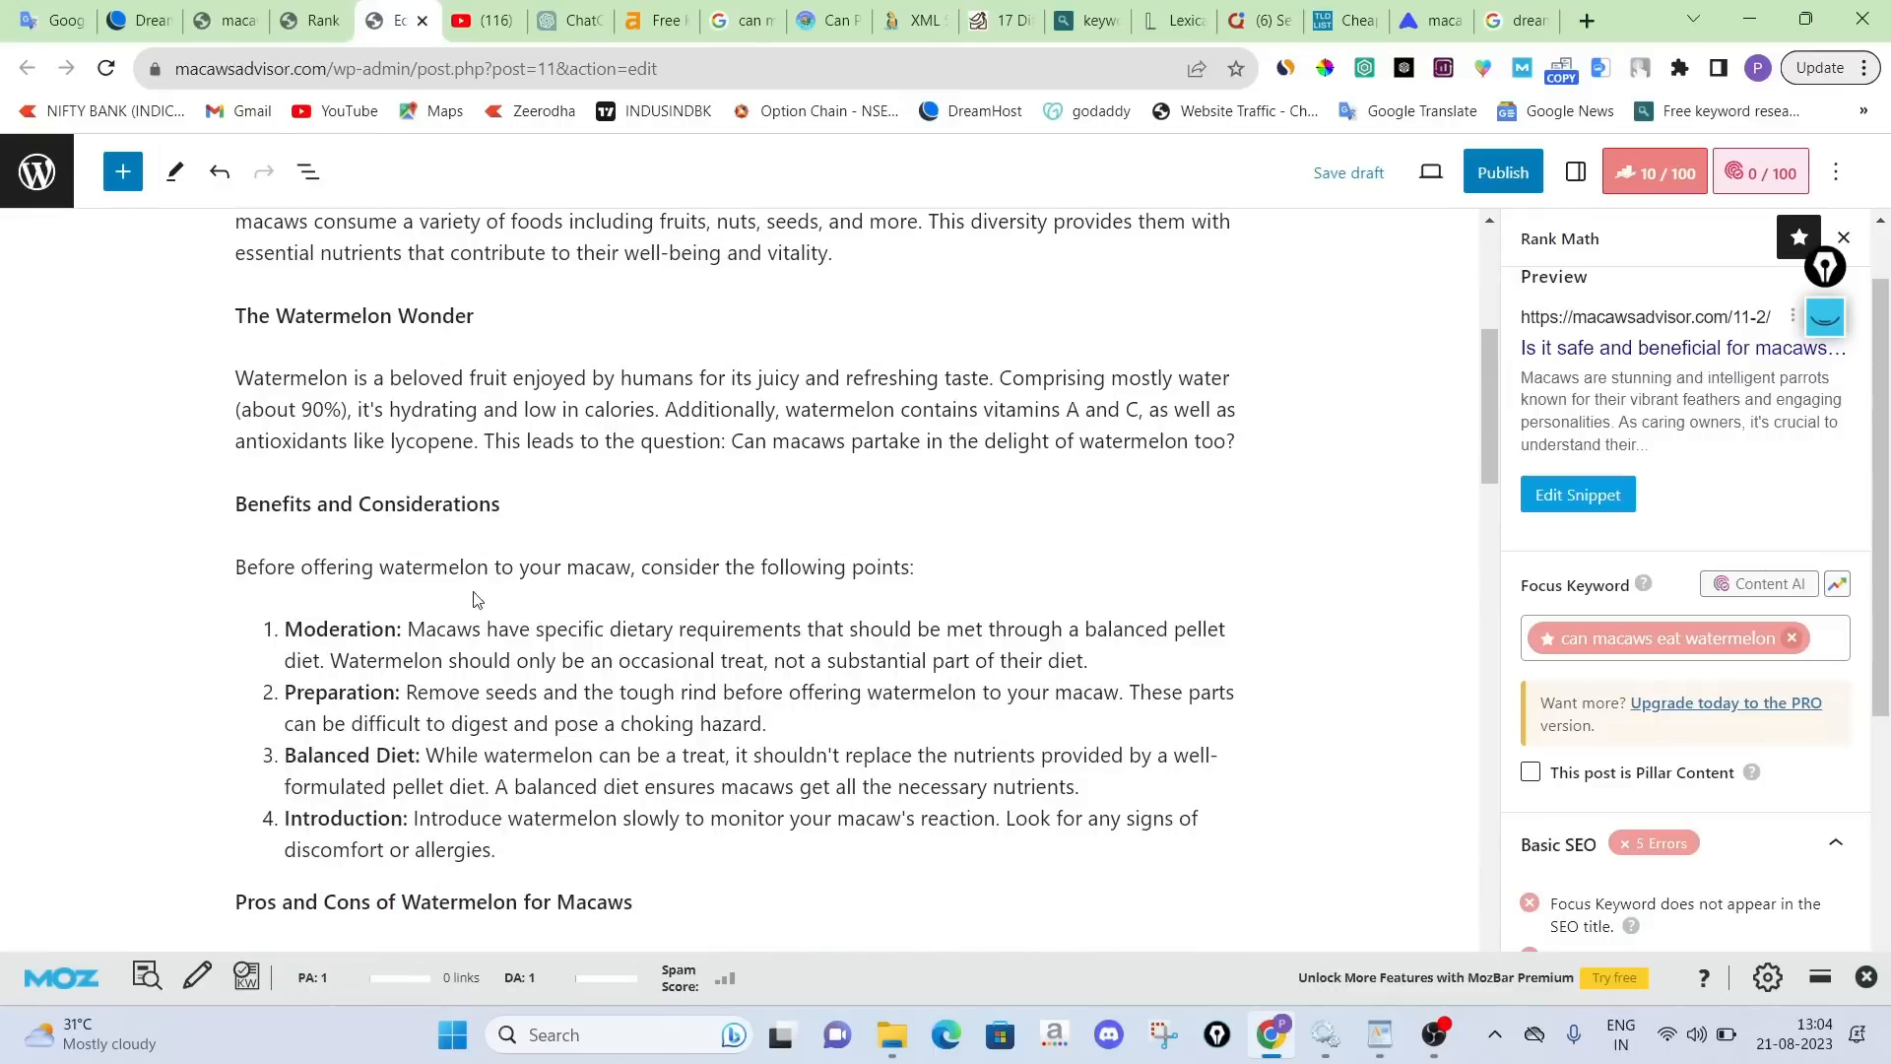
scroll(497, 519, down, 20)
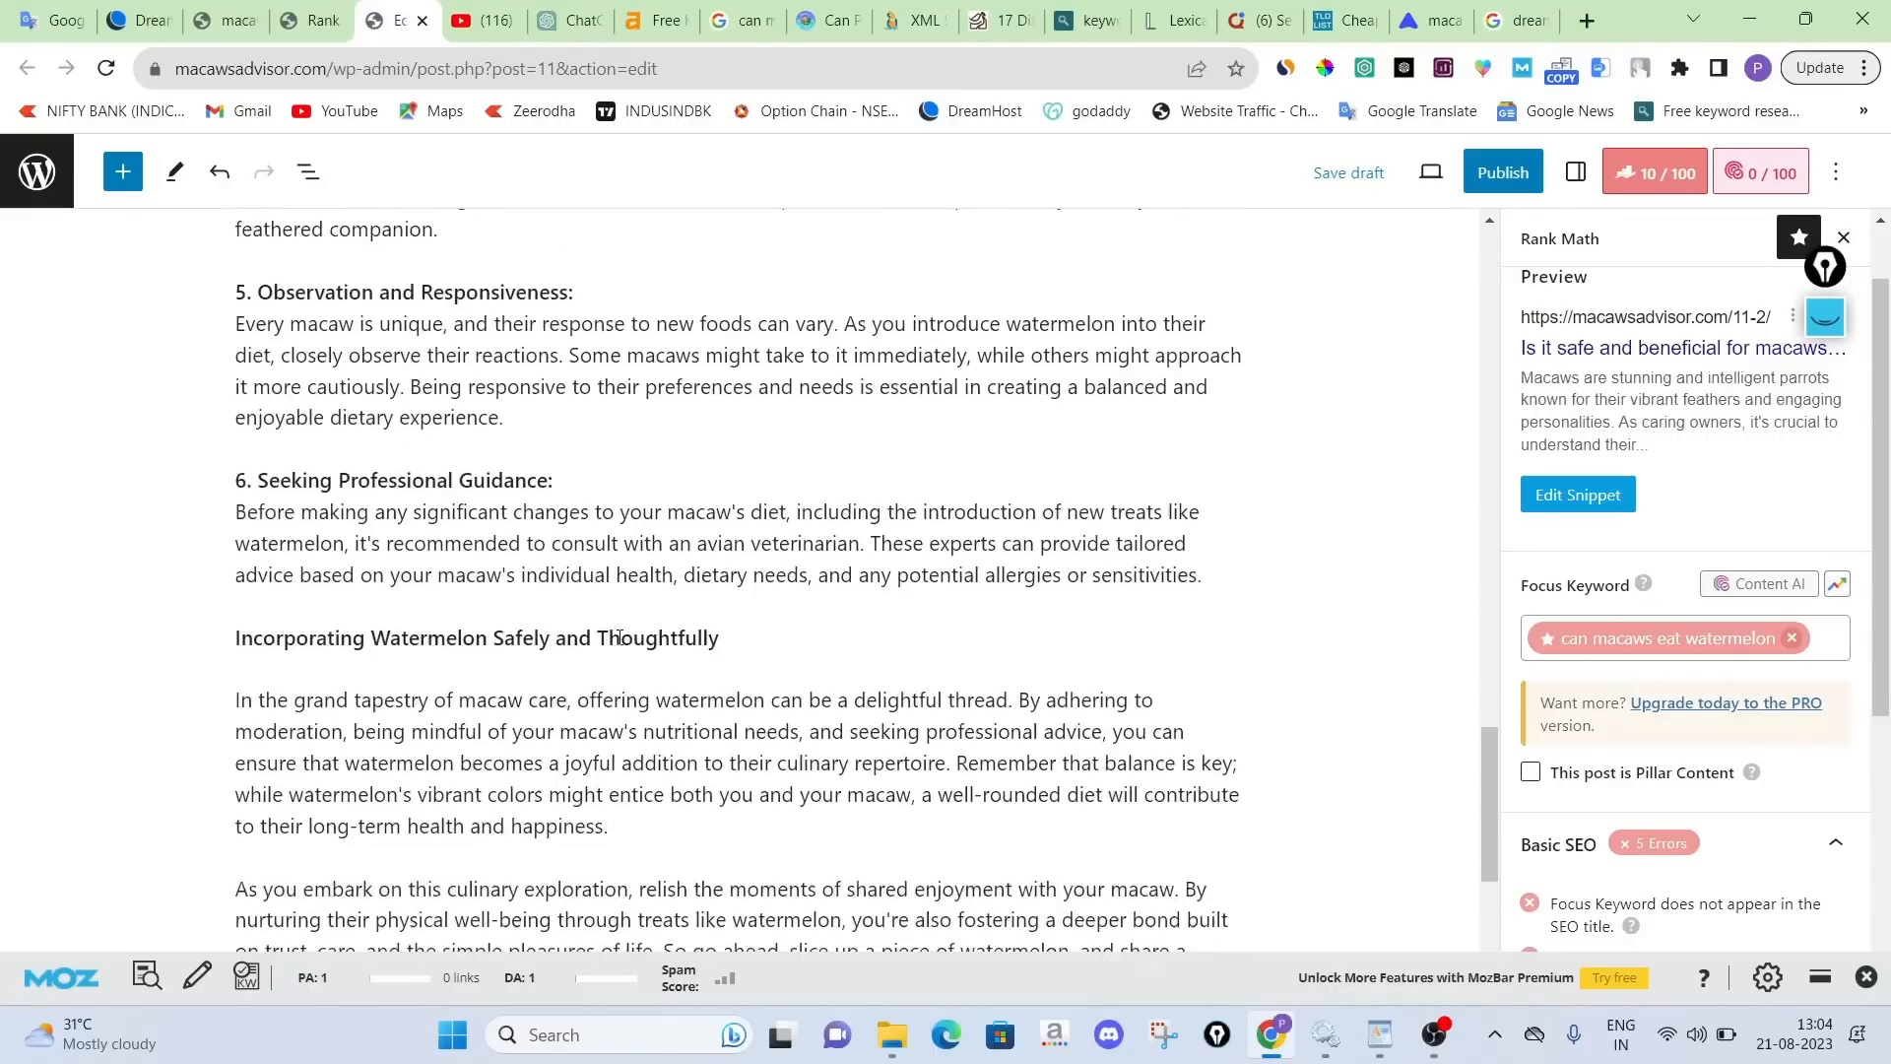
scroll(684, 767, up, 20)
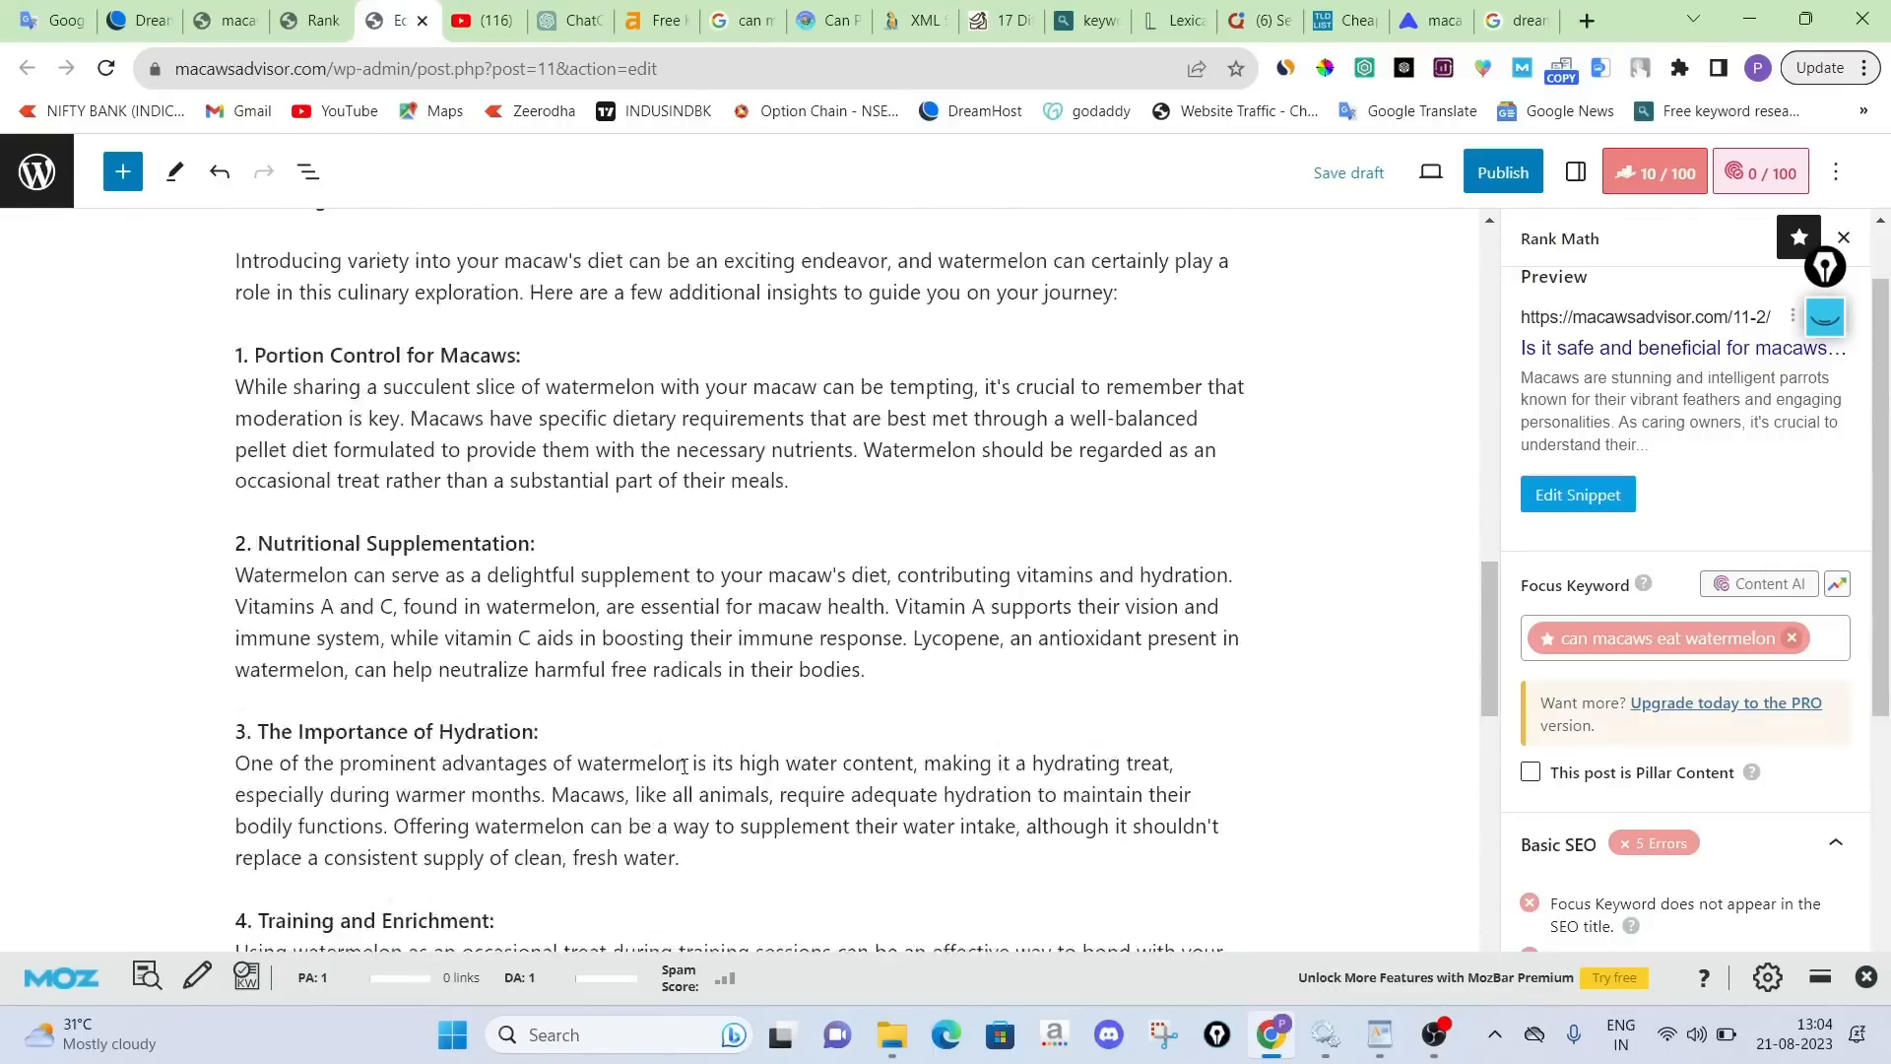
scroll(521, 753, up, 4)
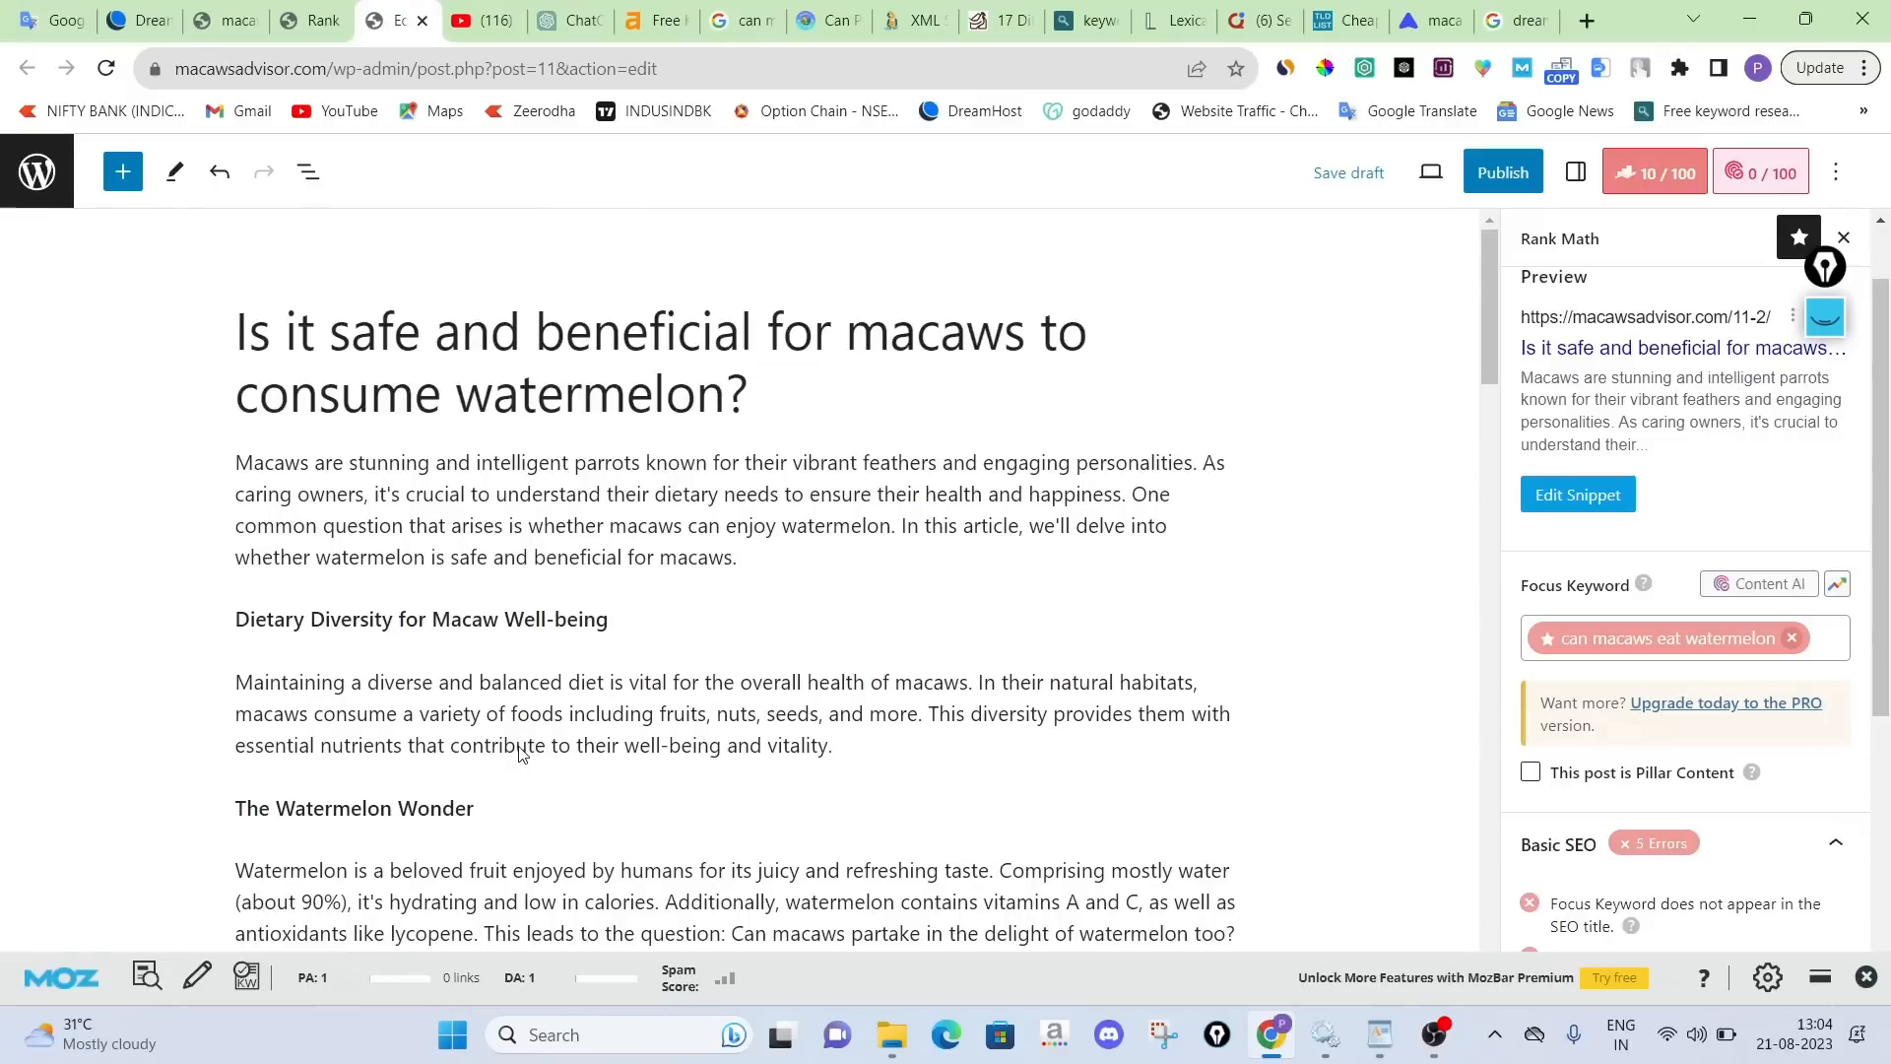
scroll(1569, 542, up, 1)
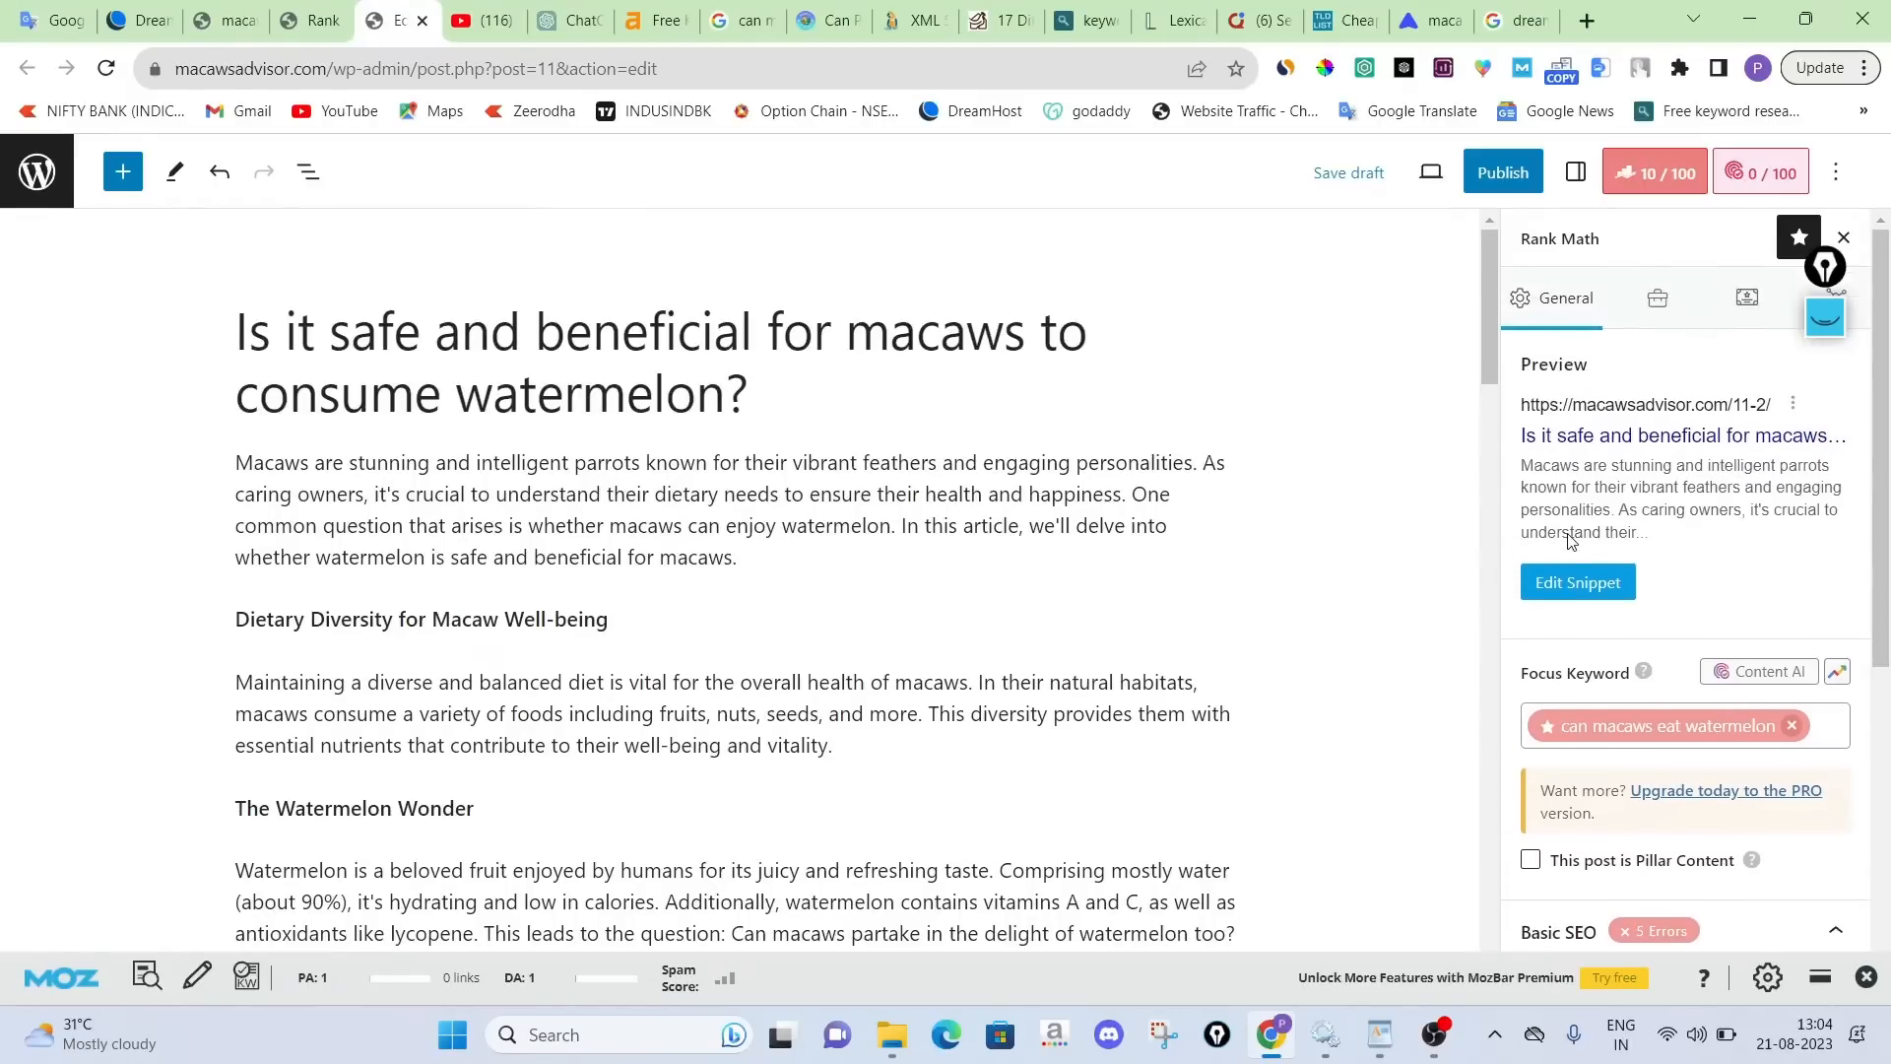
click(1576, 172)
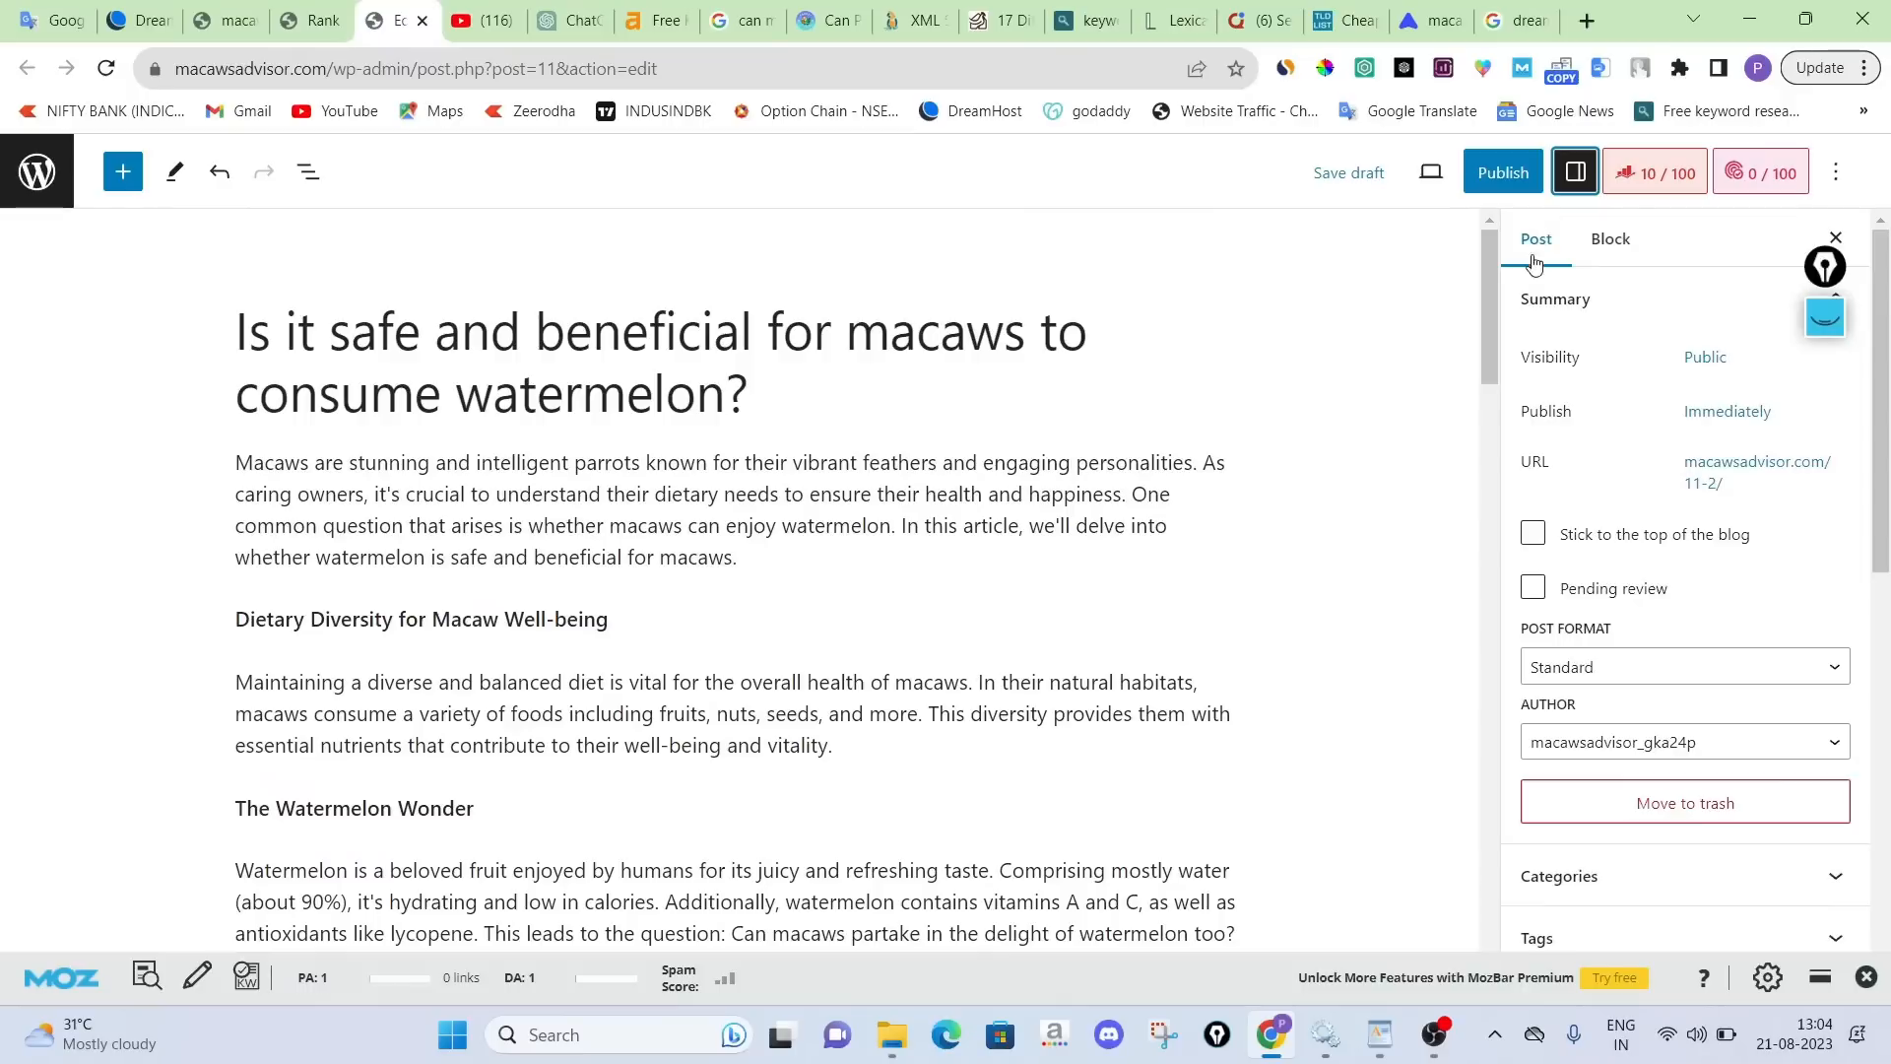
scroll(1667, 492, down, 6)
scroll(1625, 435, up, 3)
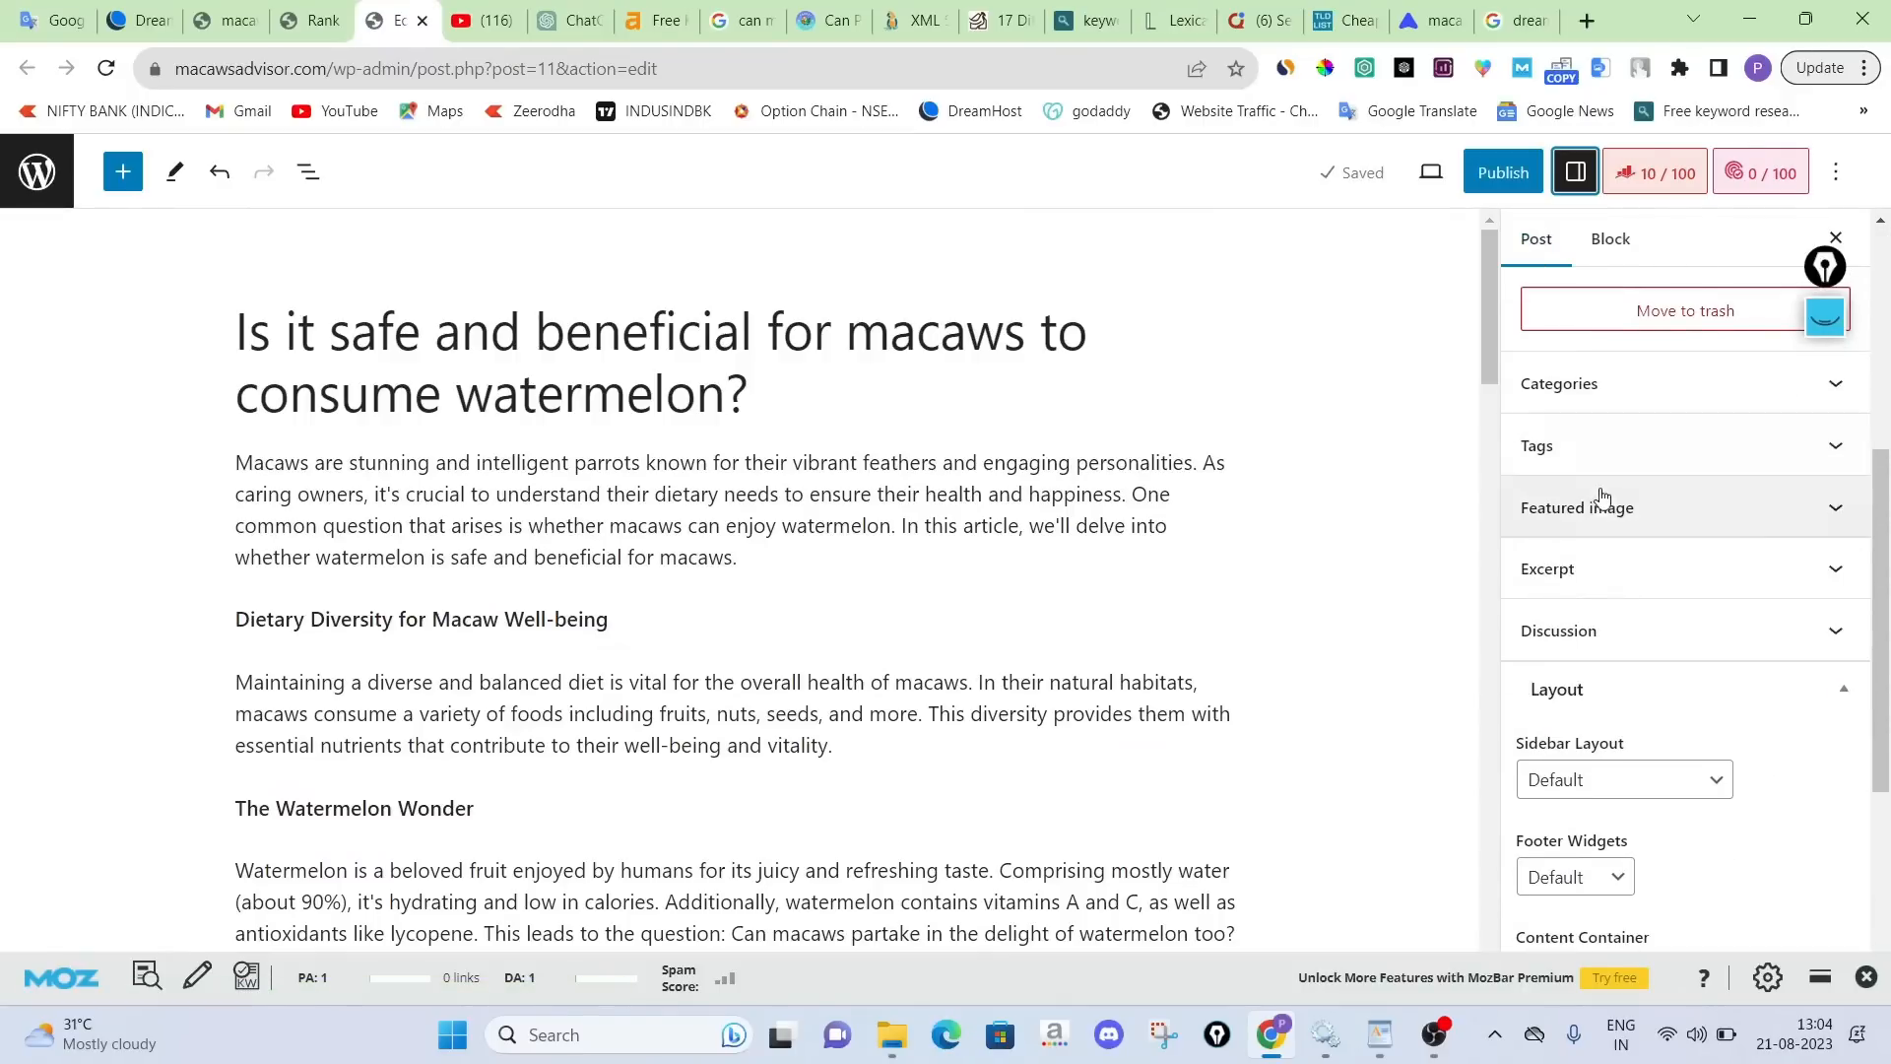
click(1604, 508)
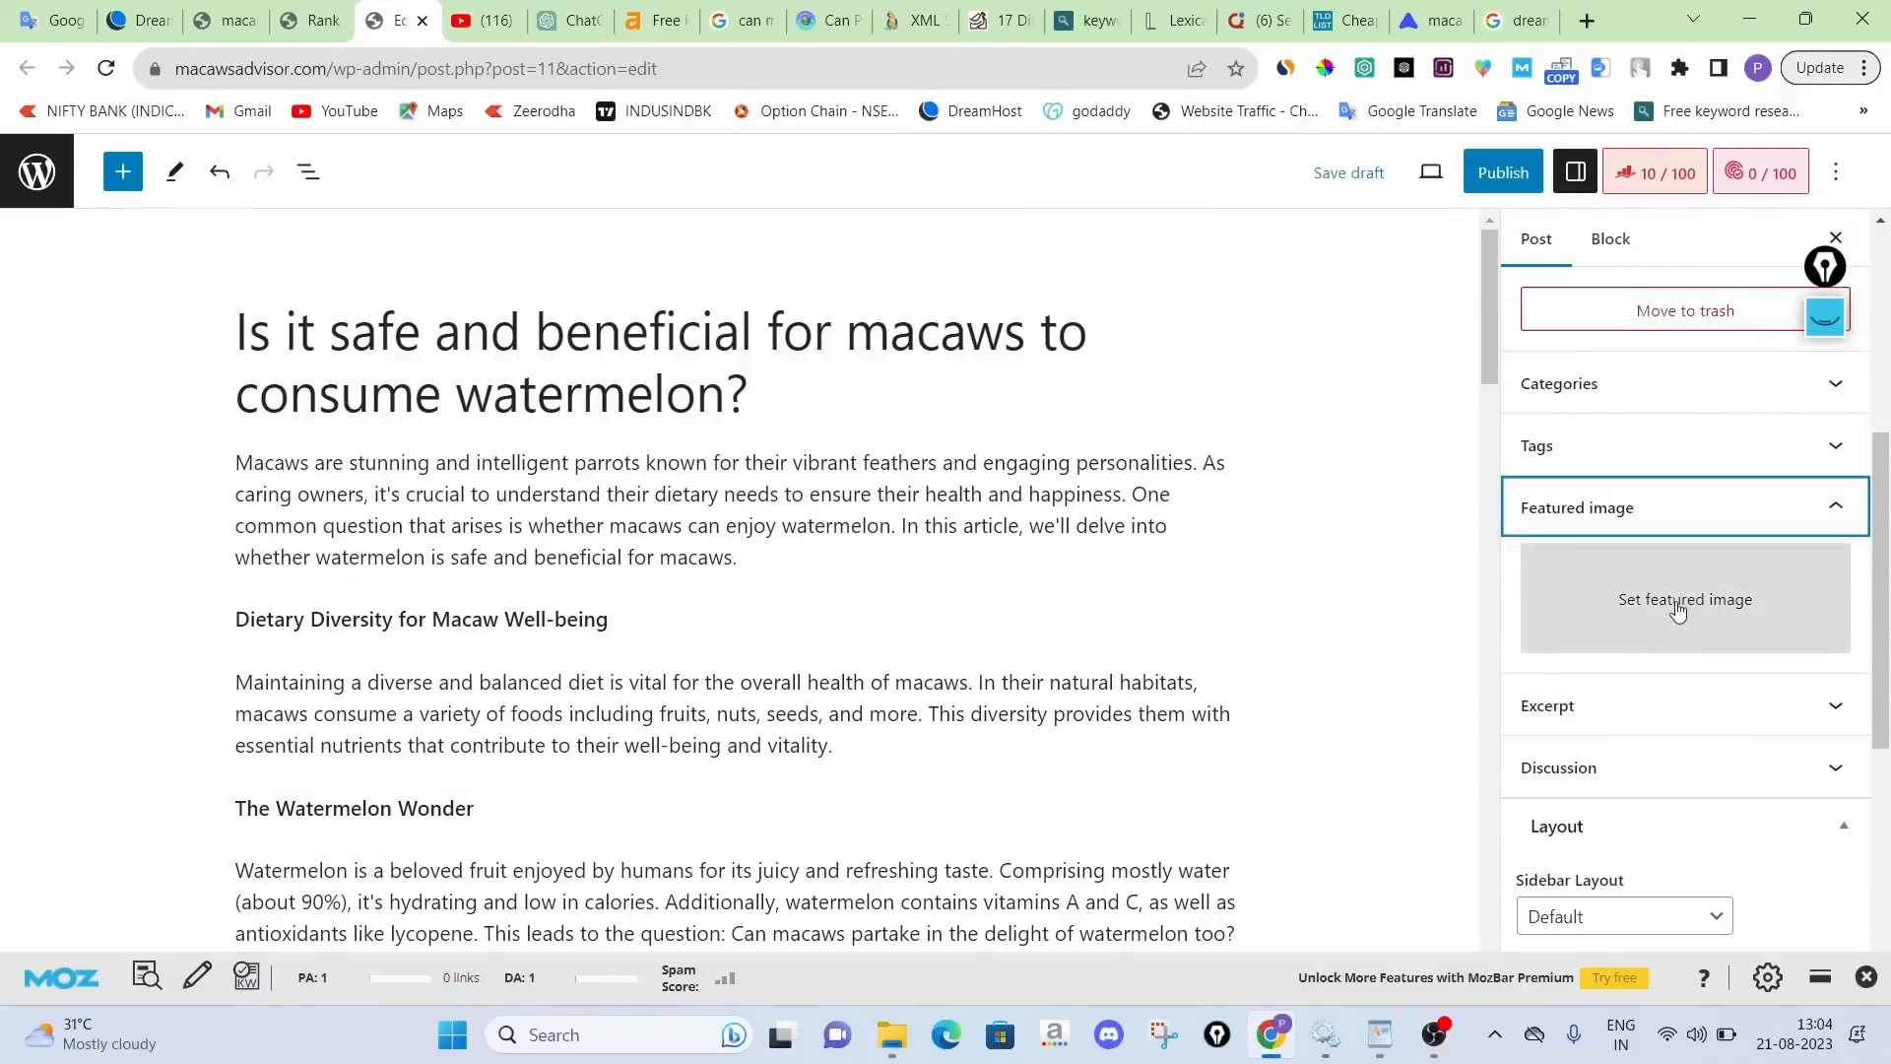
Switch to Lexica and browse its "macaws" image results for a suitable featured picture
click(1151, 8)
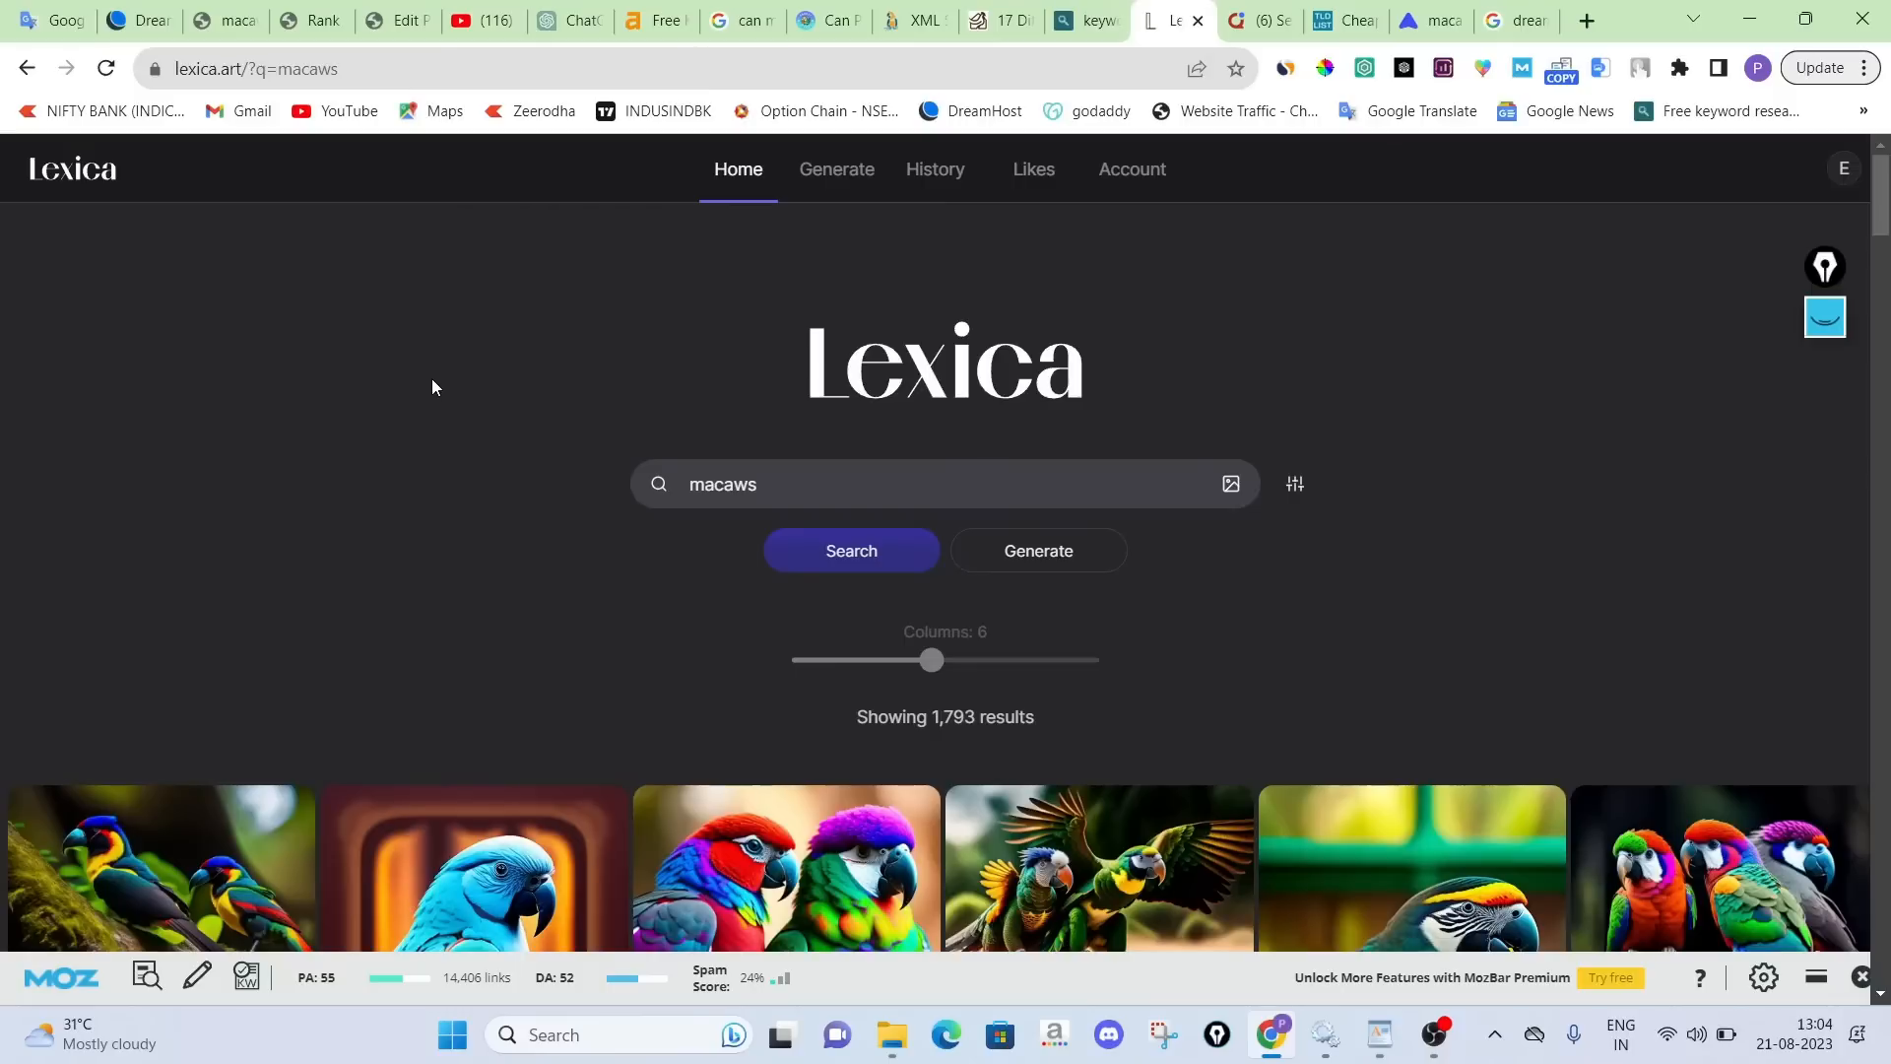
click(206, 71)
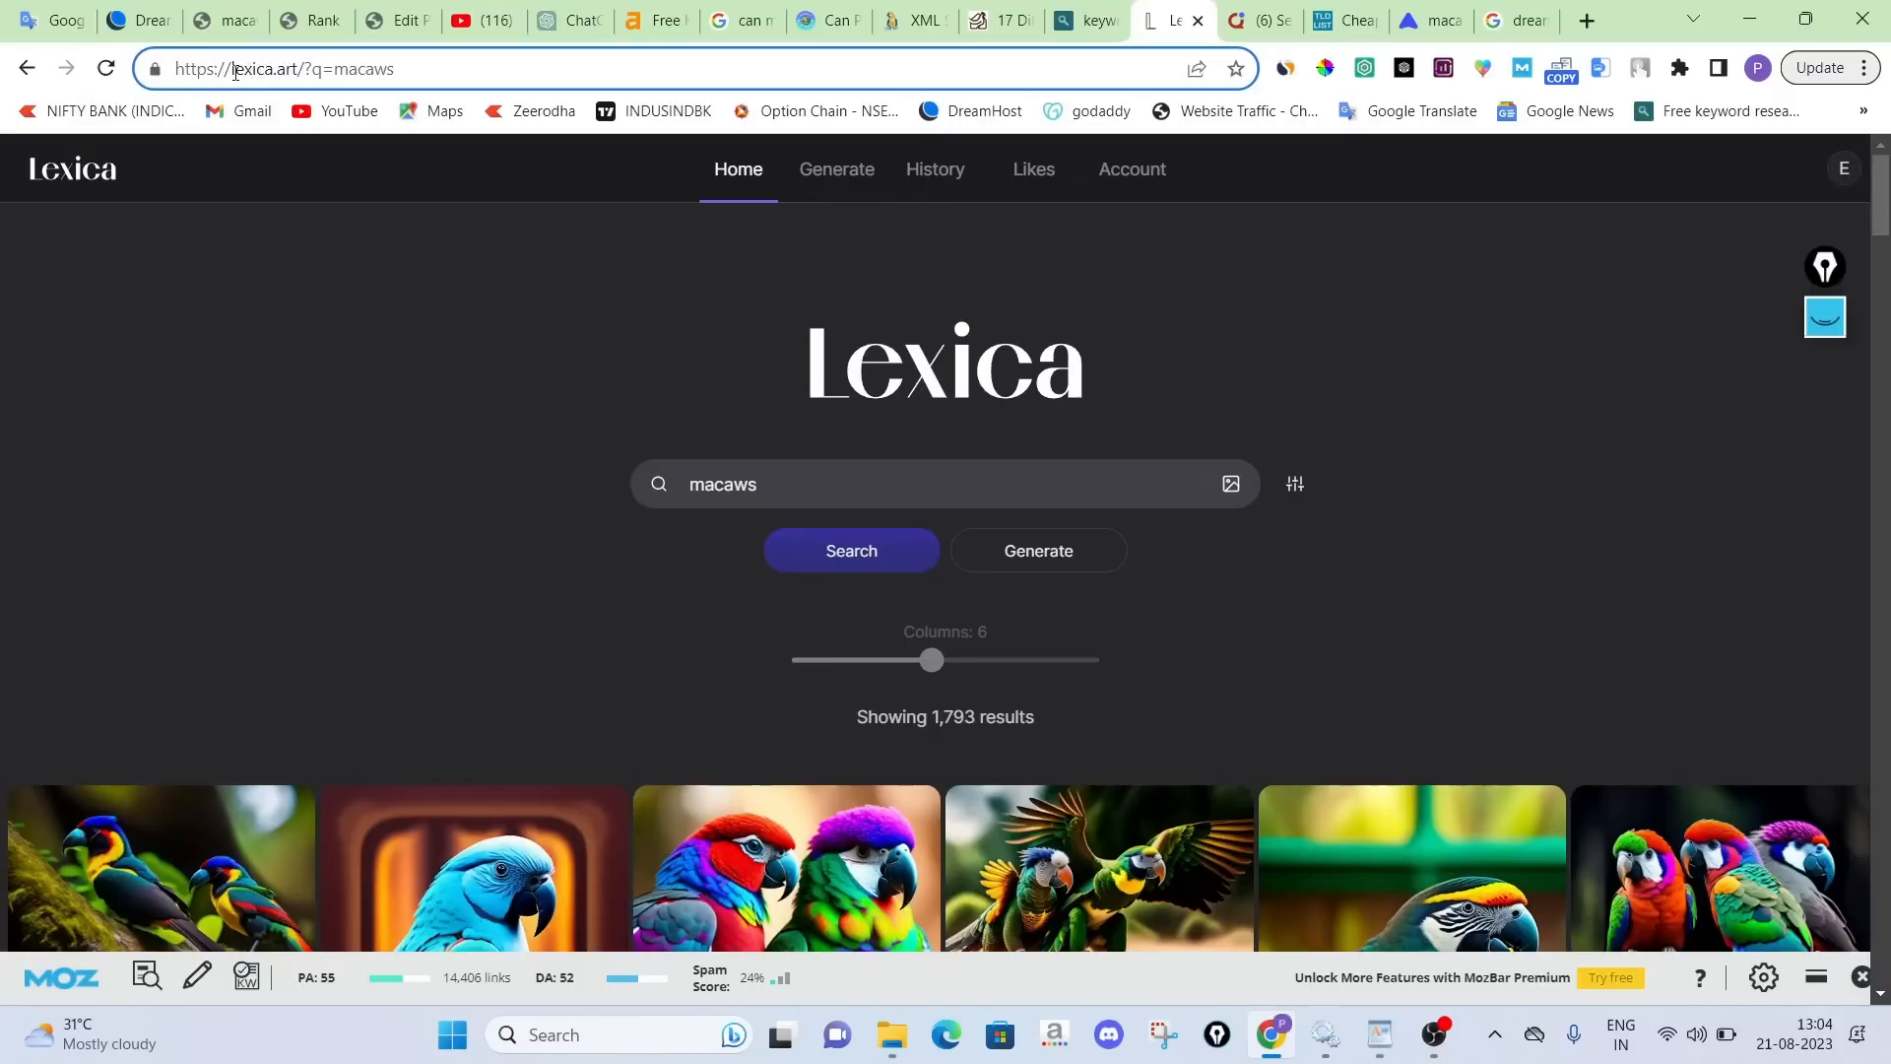
mouse_move(236, 72)
mouse_down()
mouse_move(302, 72)
mouse_move(231, 75)
mouse_up()
click(301, 74)
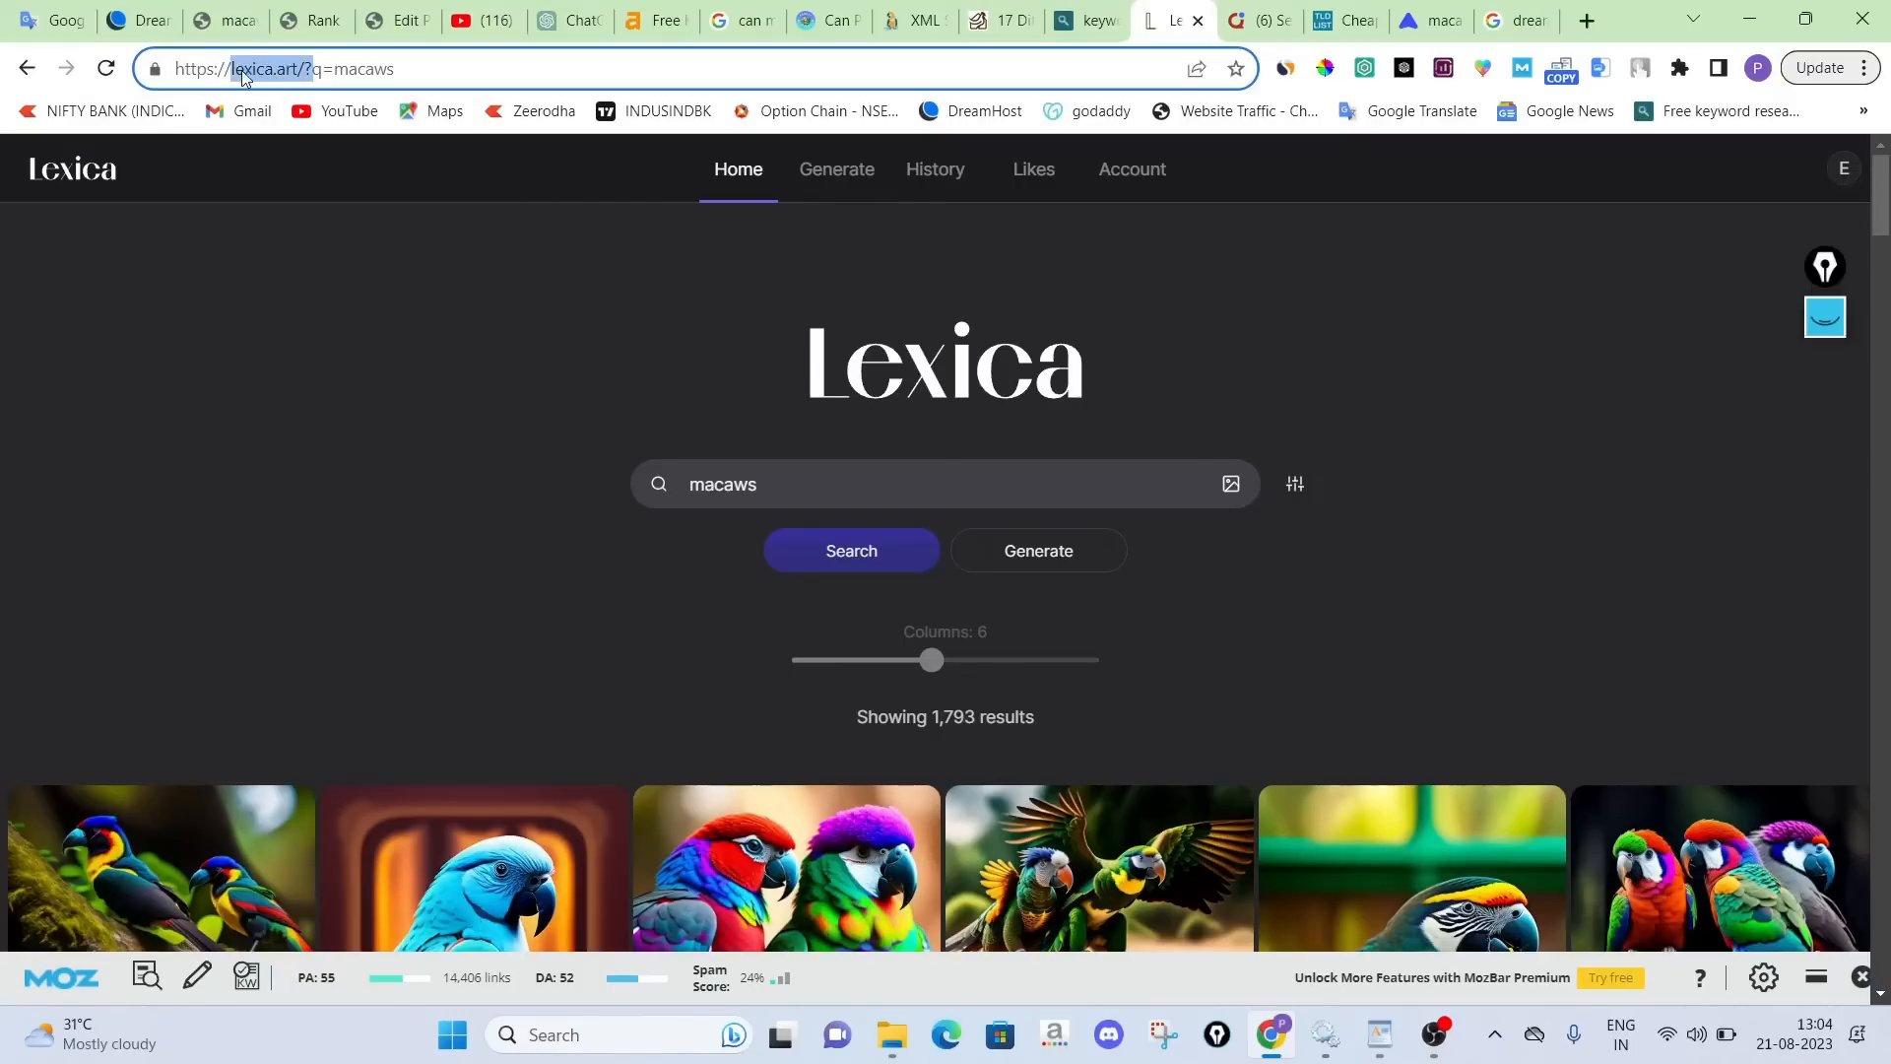
click(302, 450)
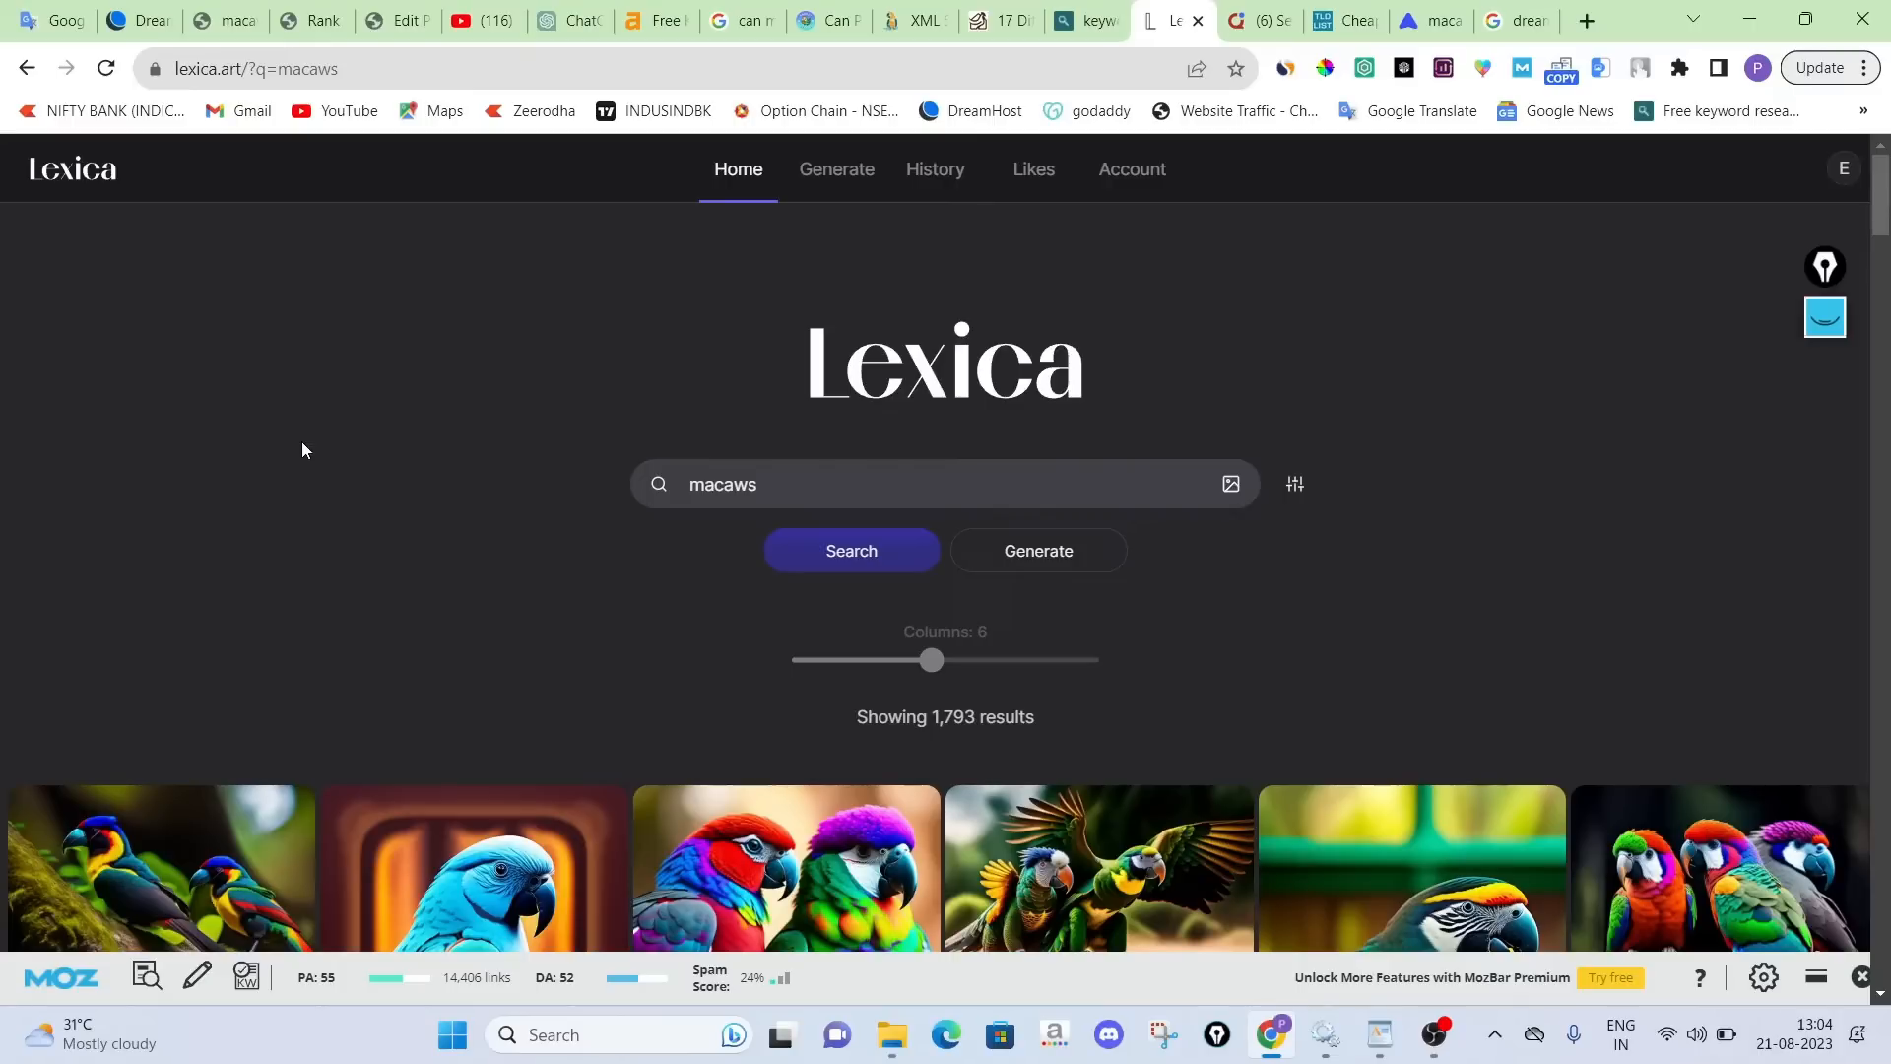
double_click(718, 492)
click(480, 521)
scroll(792, 477, down, 6)
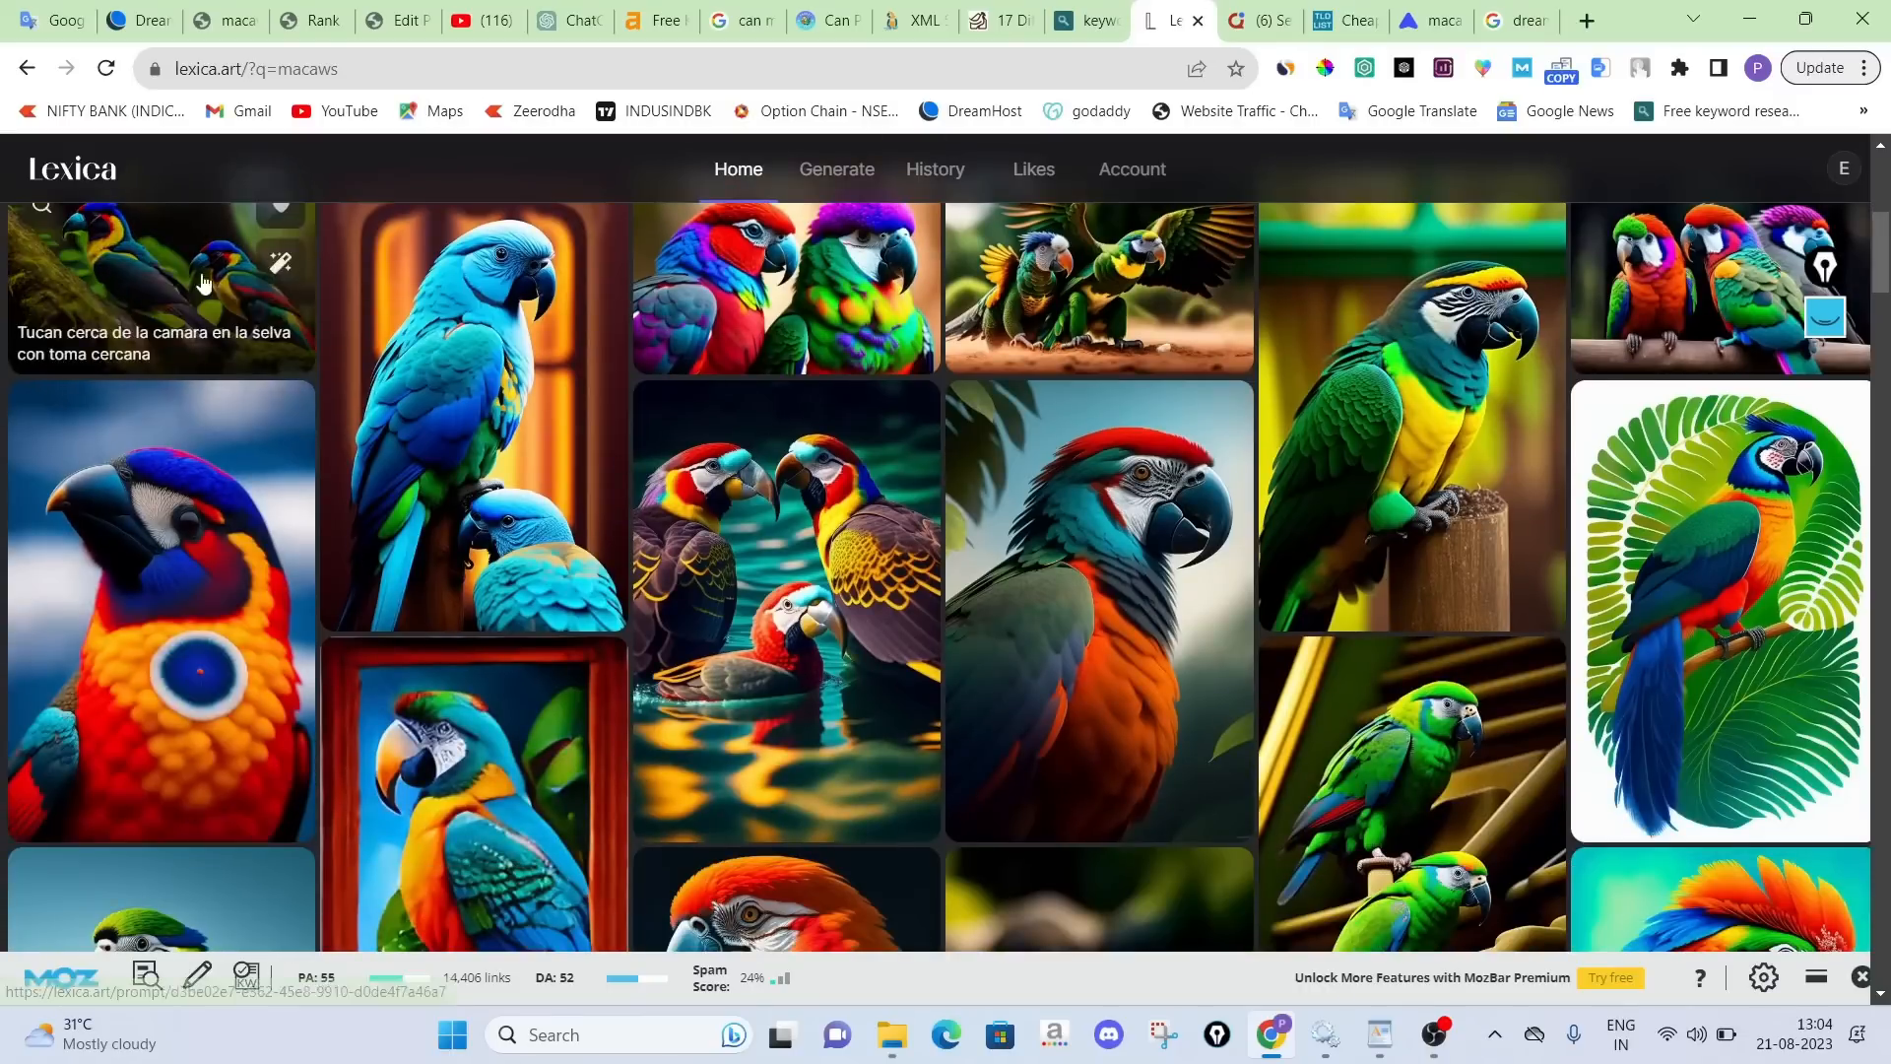
scroll(678, 501, down, 5)
scroll(678, 499, up, 6)
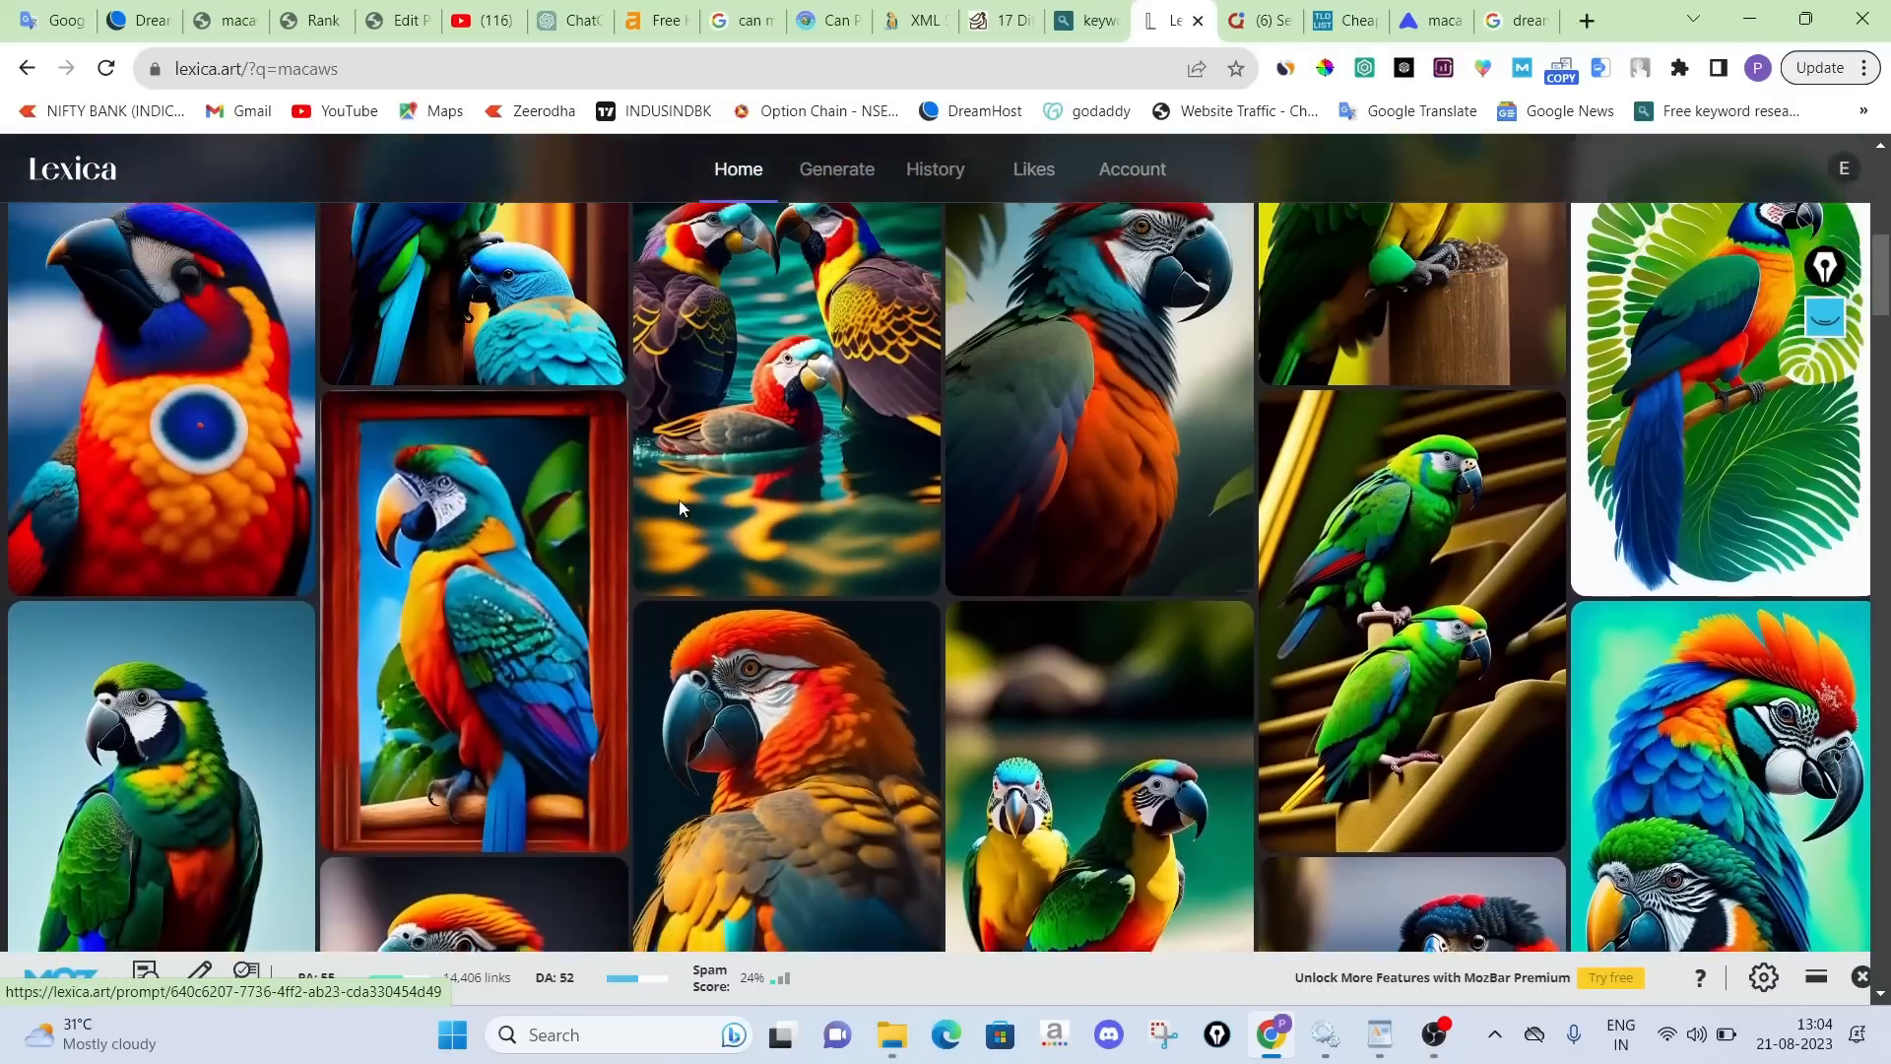
scroll(678, 499, up, 2)
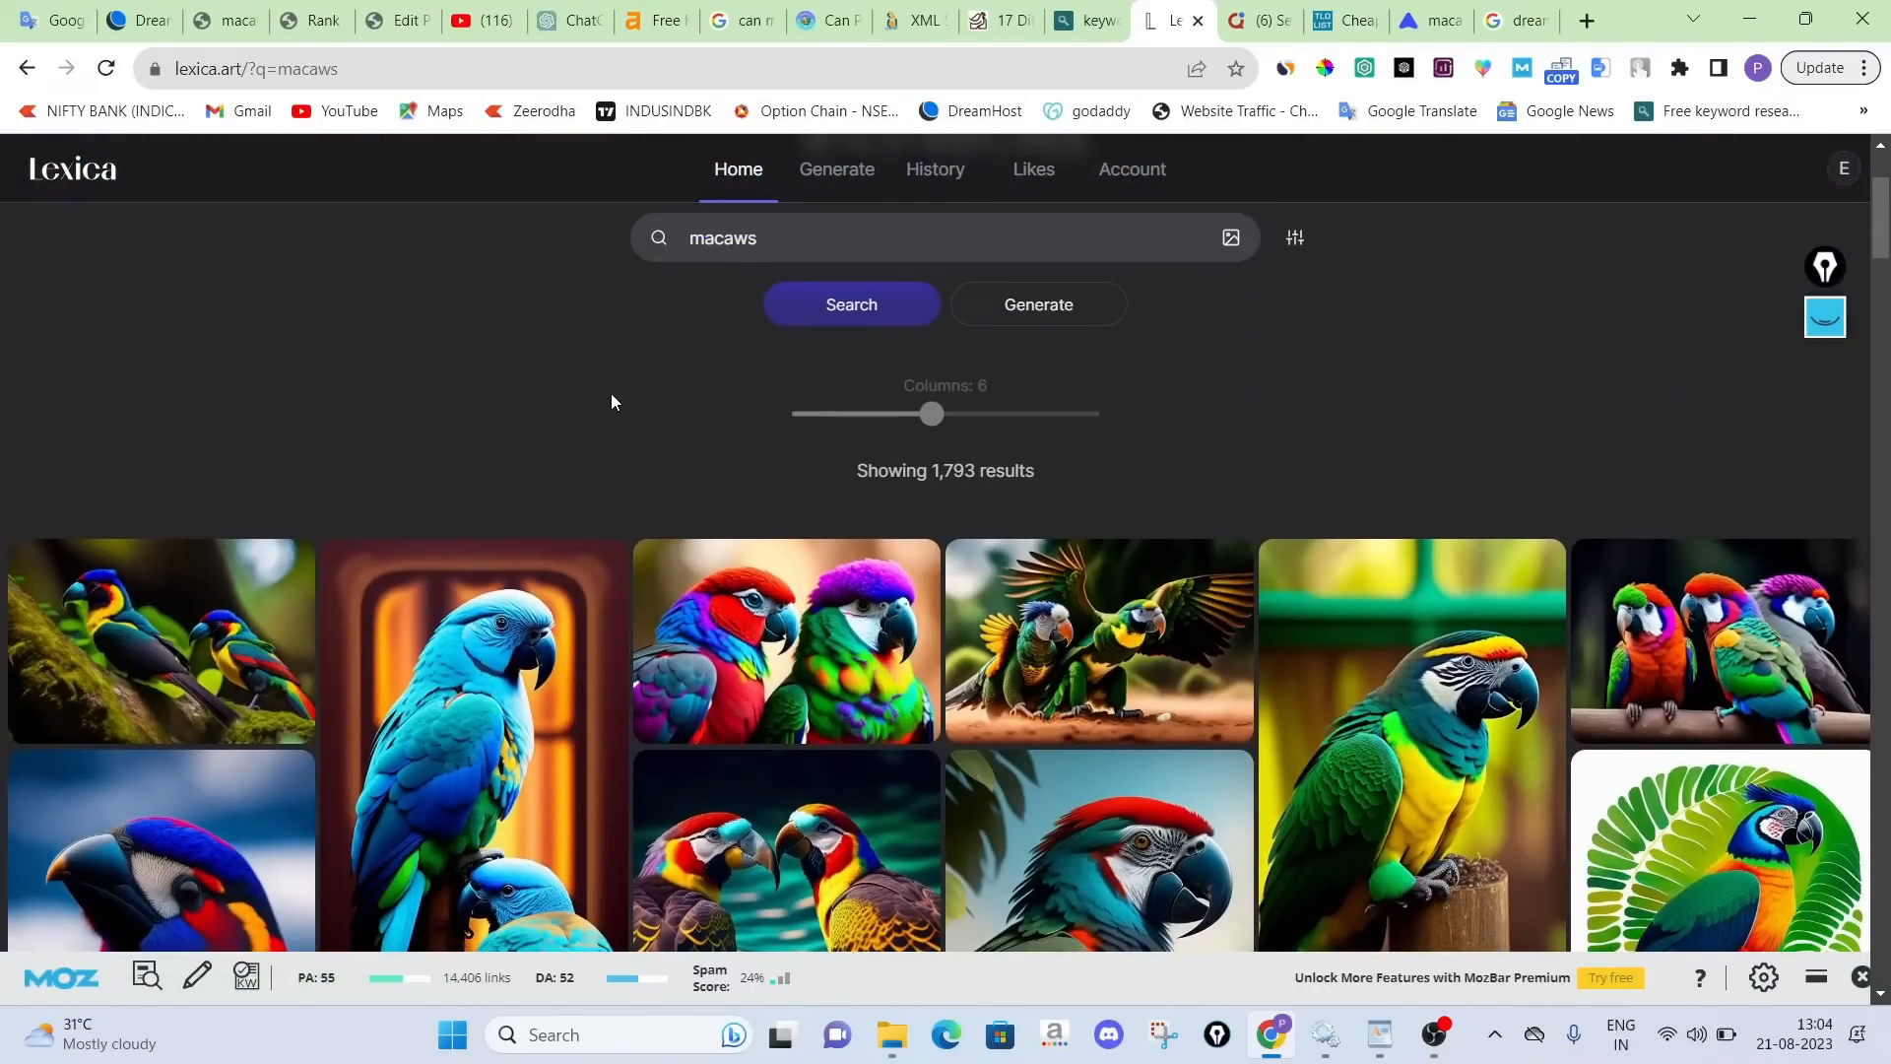
scroll(609, 394, down, 2)
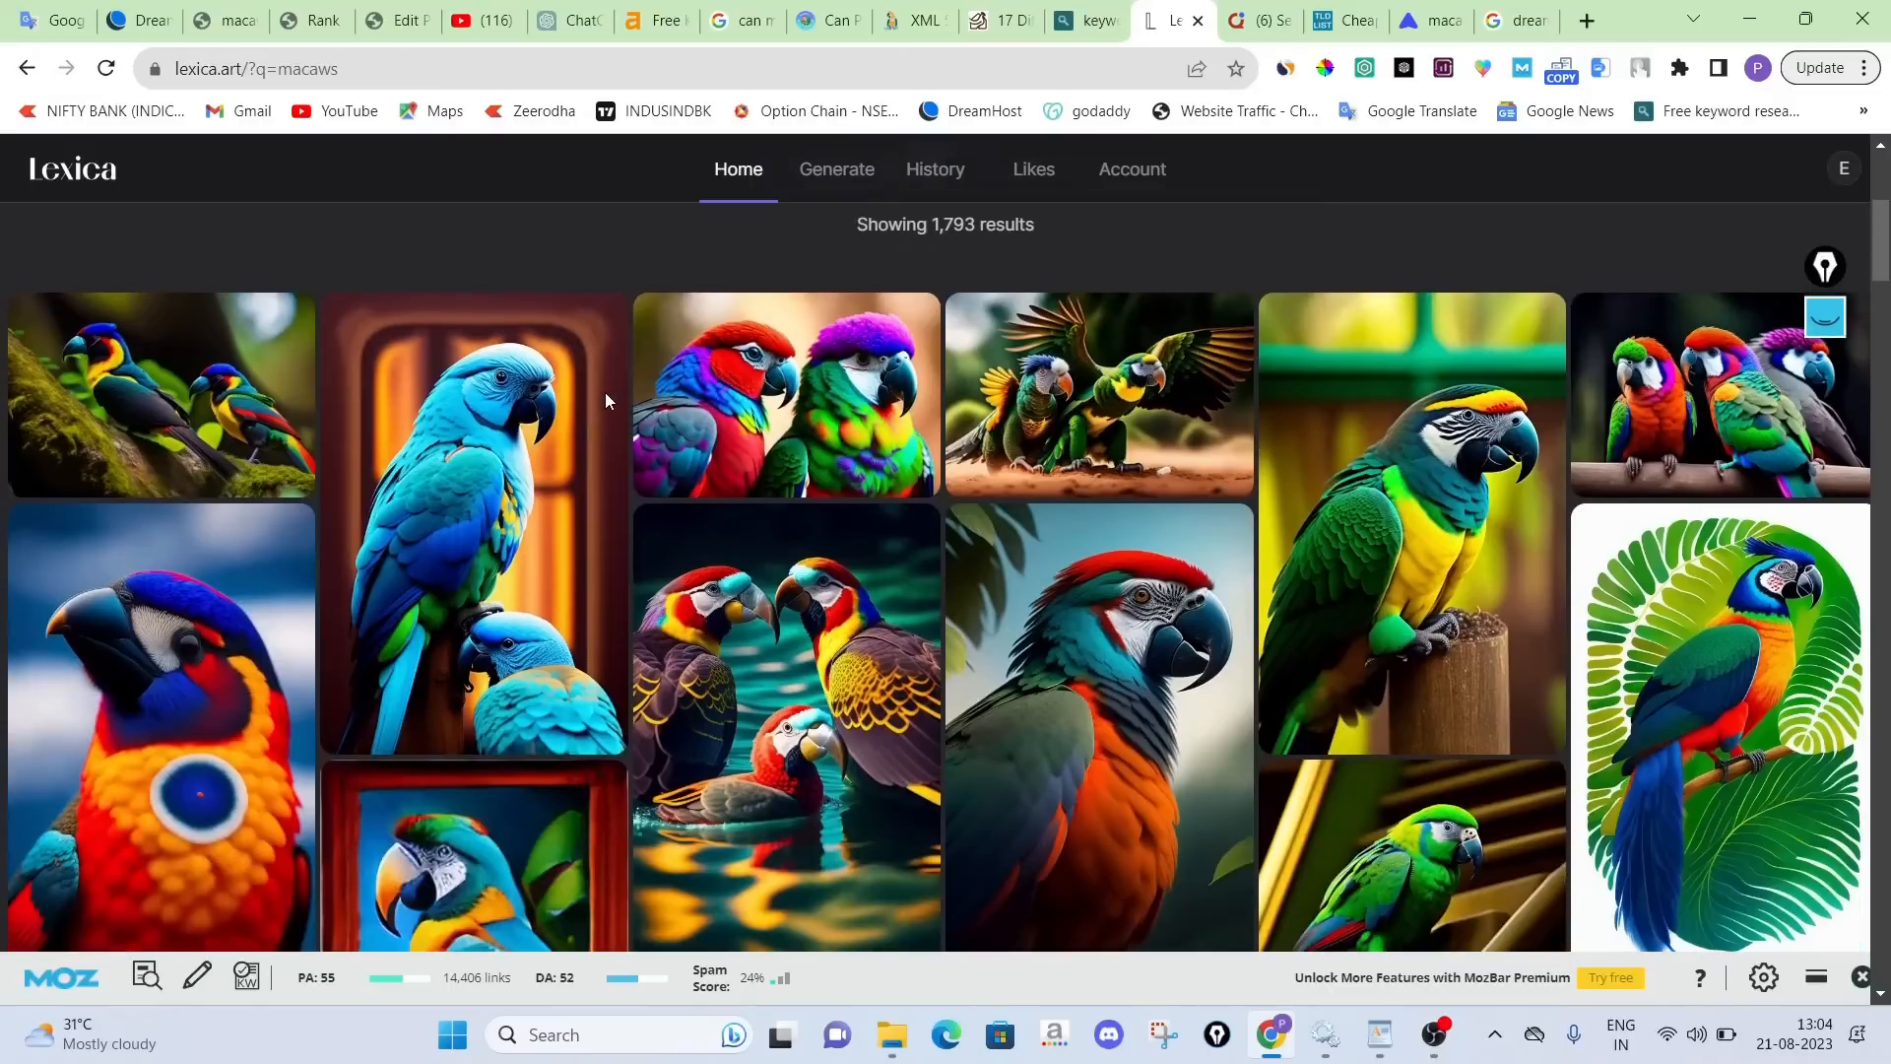
Download the "Majestic colored medium sized birds parrots" image from Lexica and close its preview
click(778, 399)
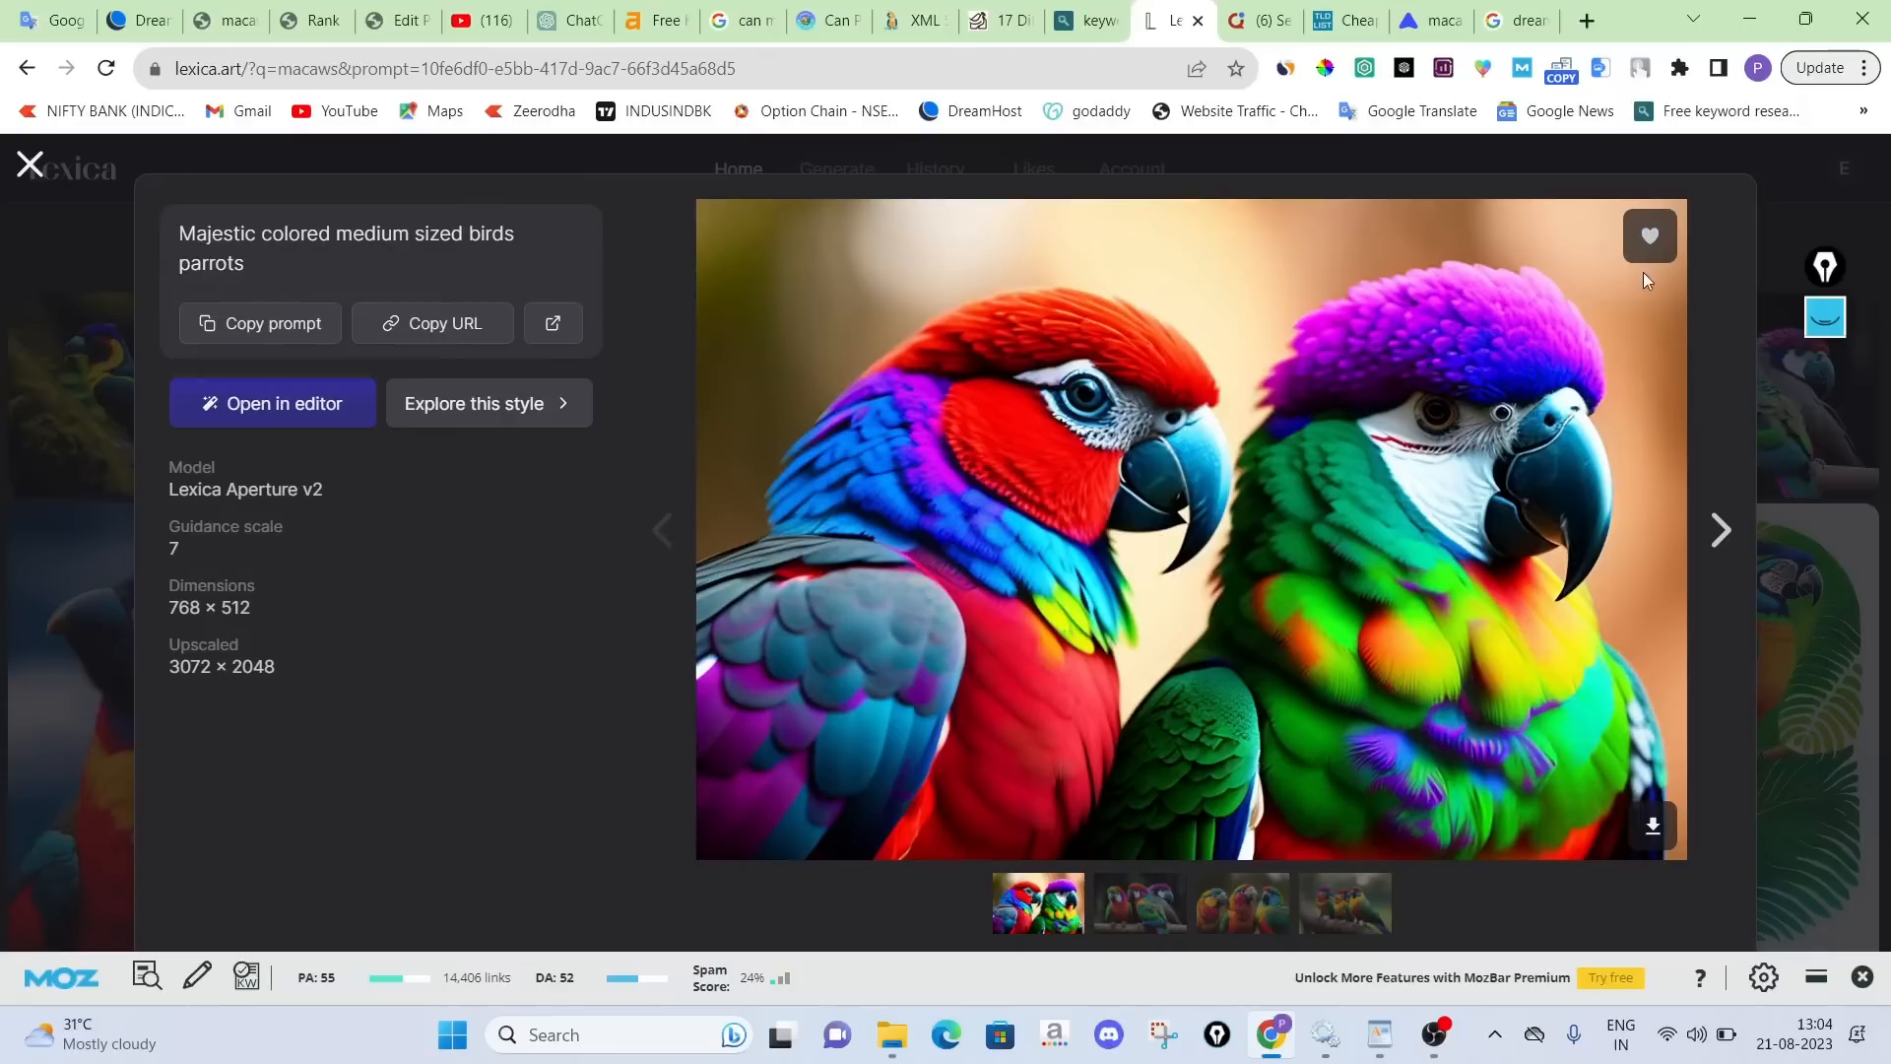
click(1650, 831)
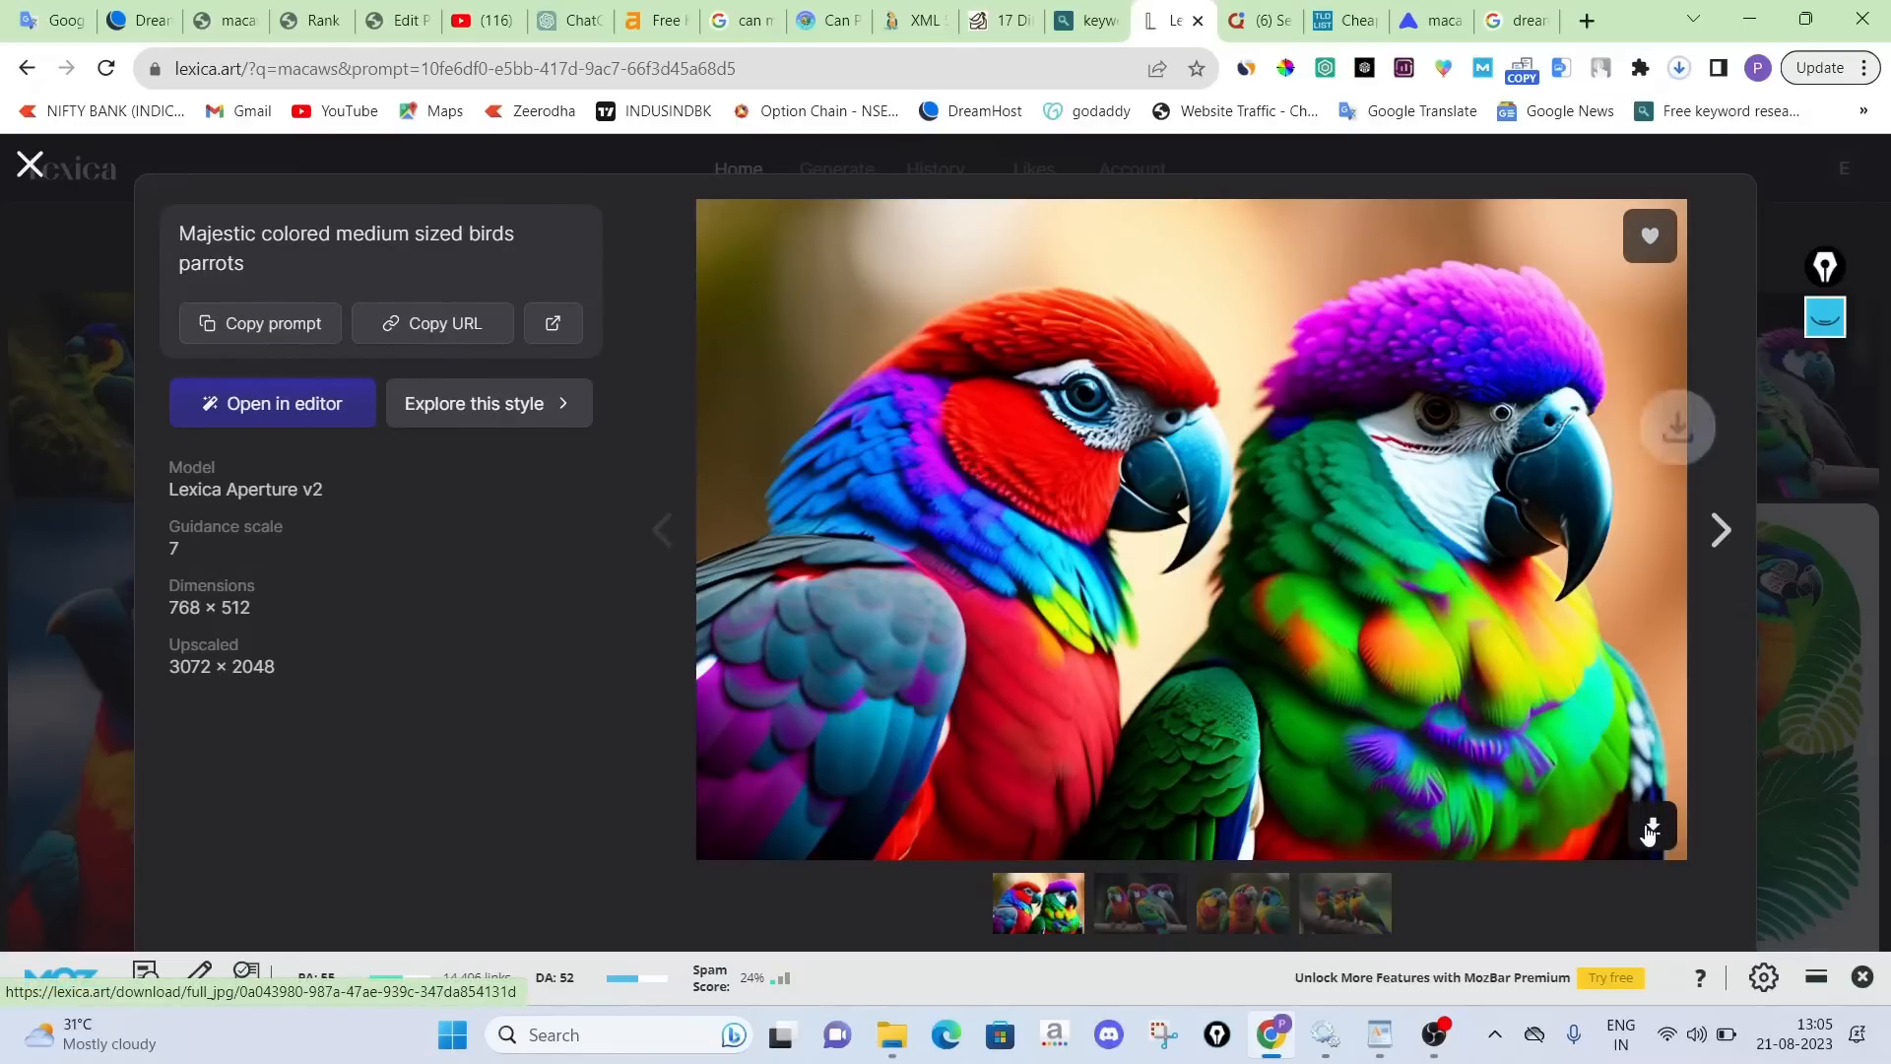
click(1842, 490)
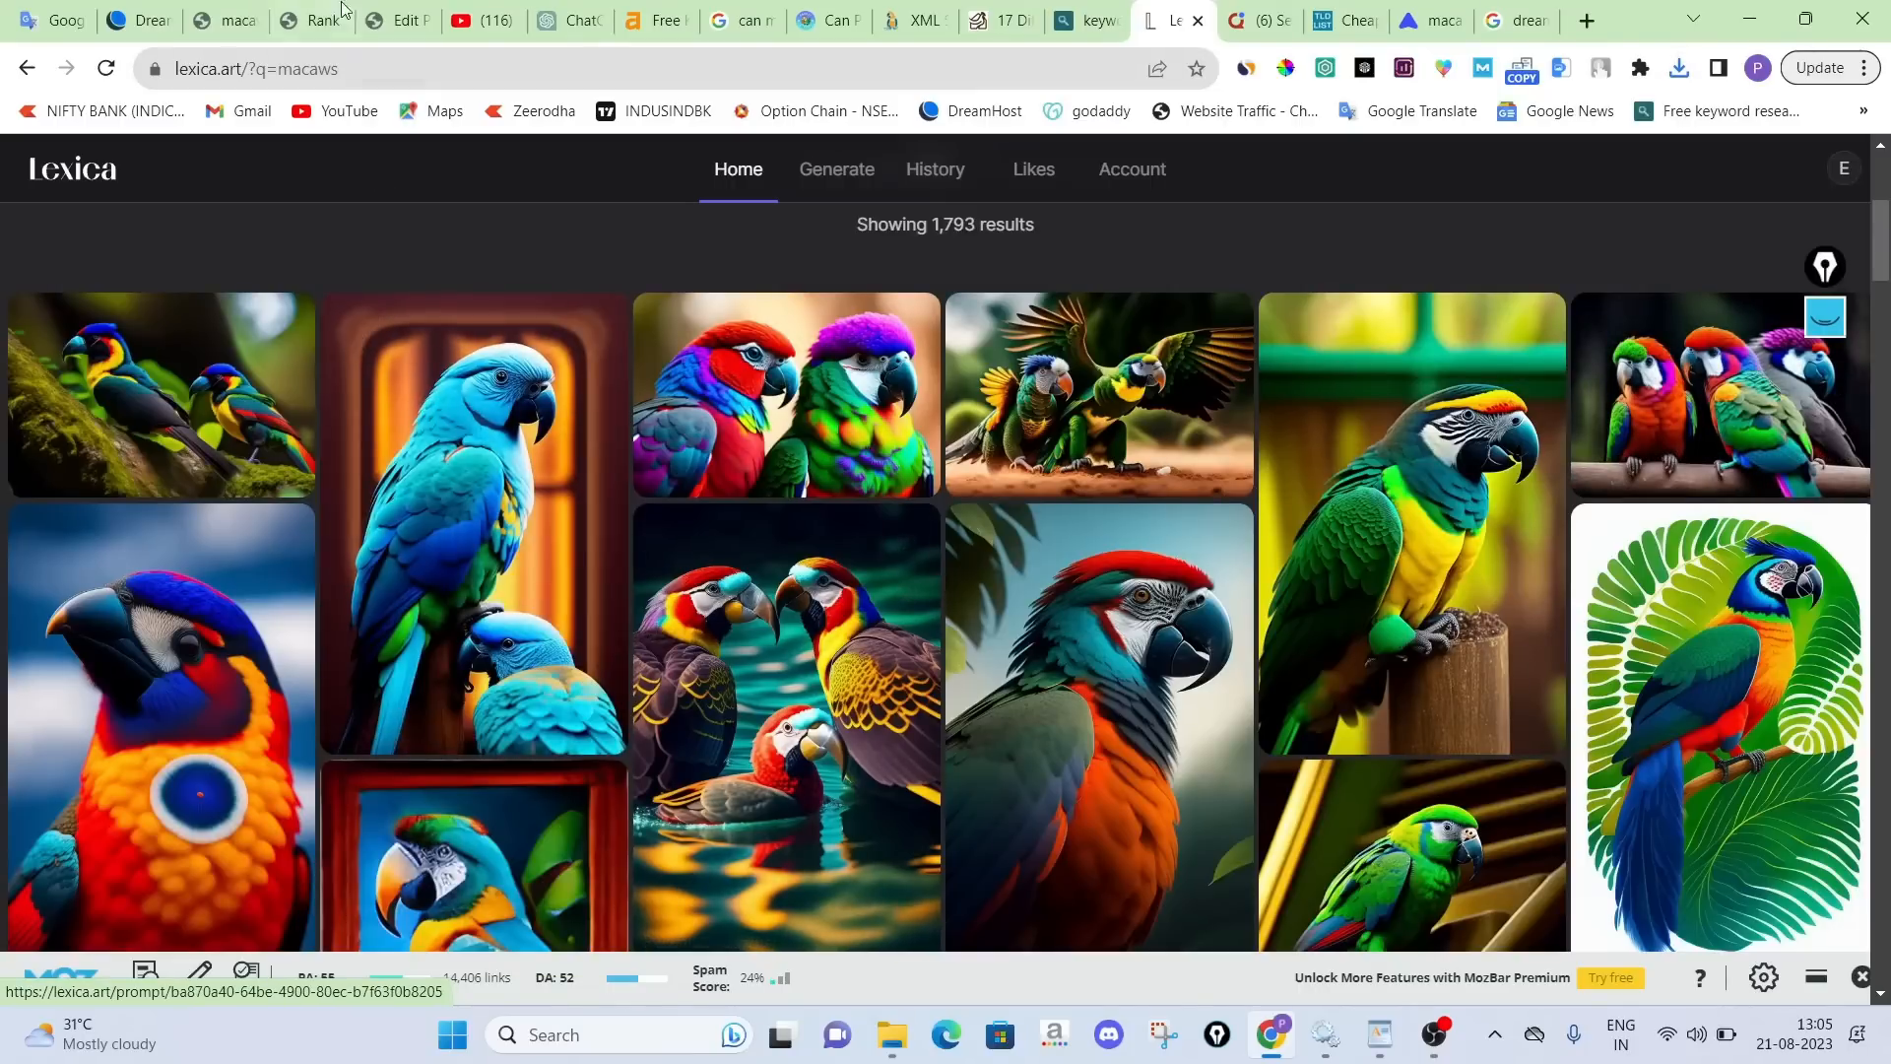
click(312, 19)
click(412, 11)
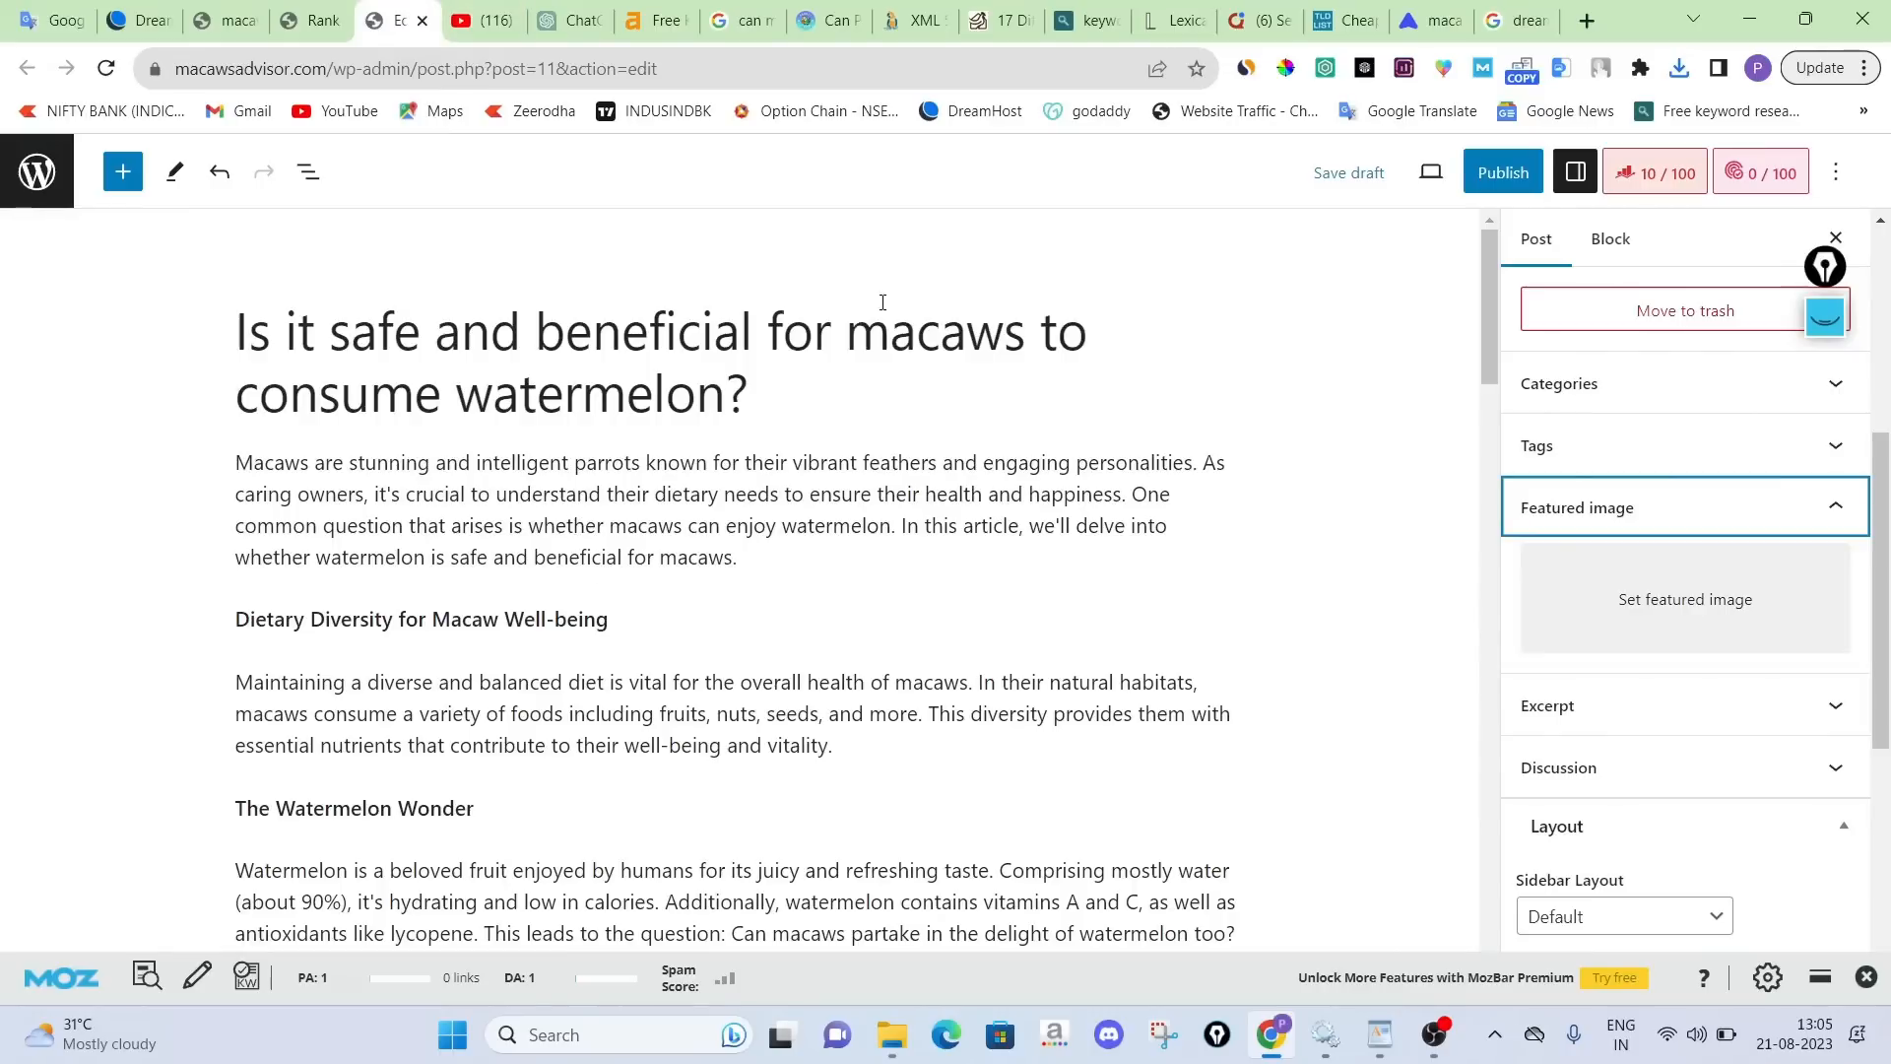
click(1172, 20)
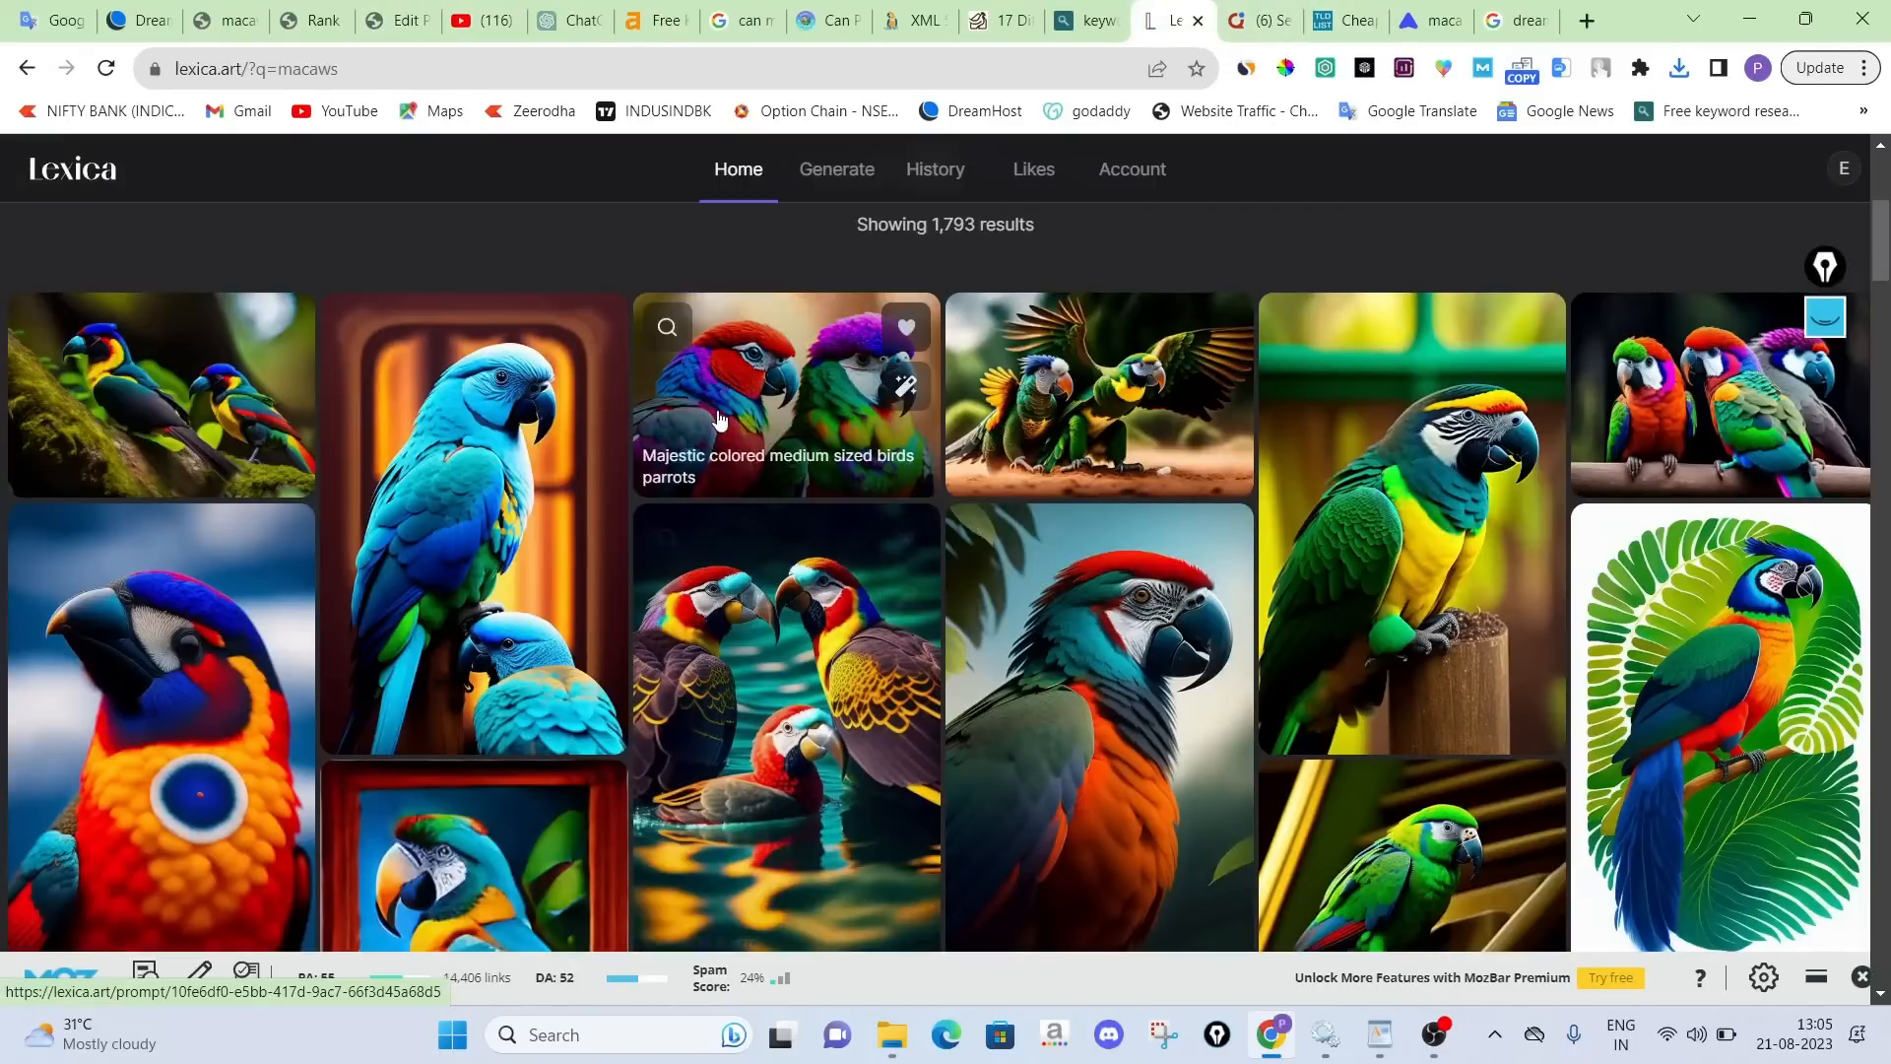
scroll(1083, 640, down, 3)
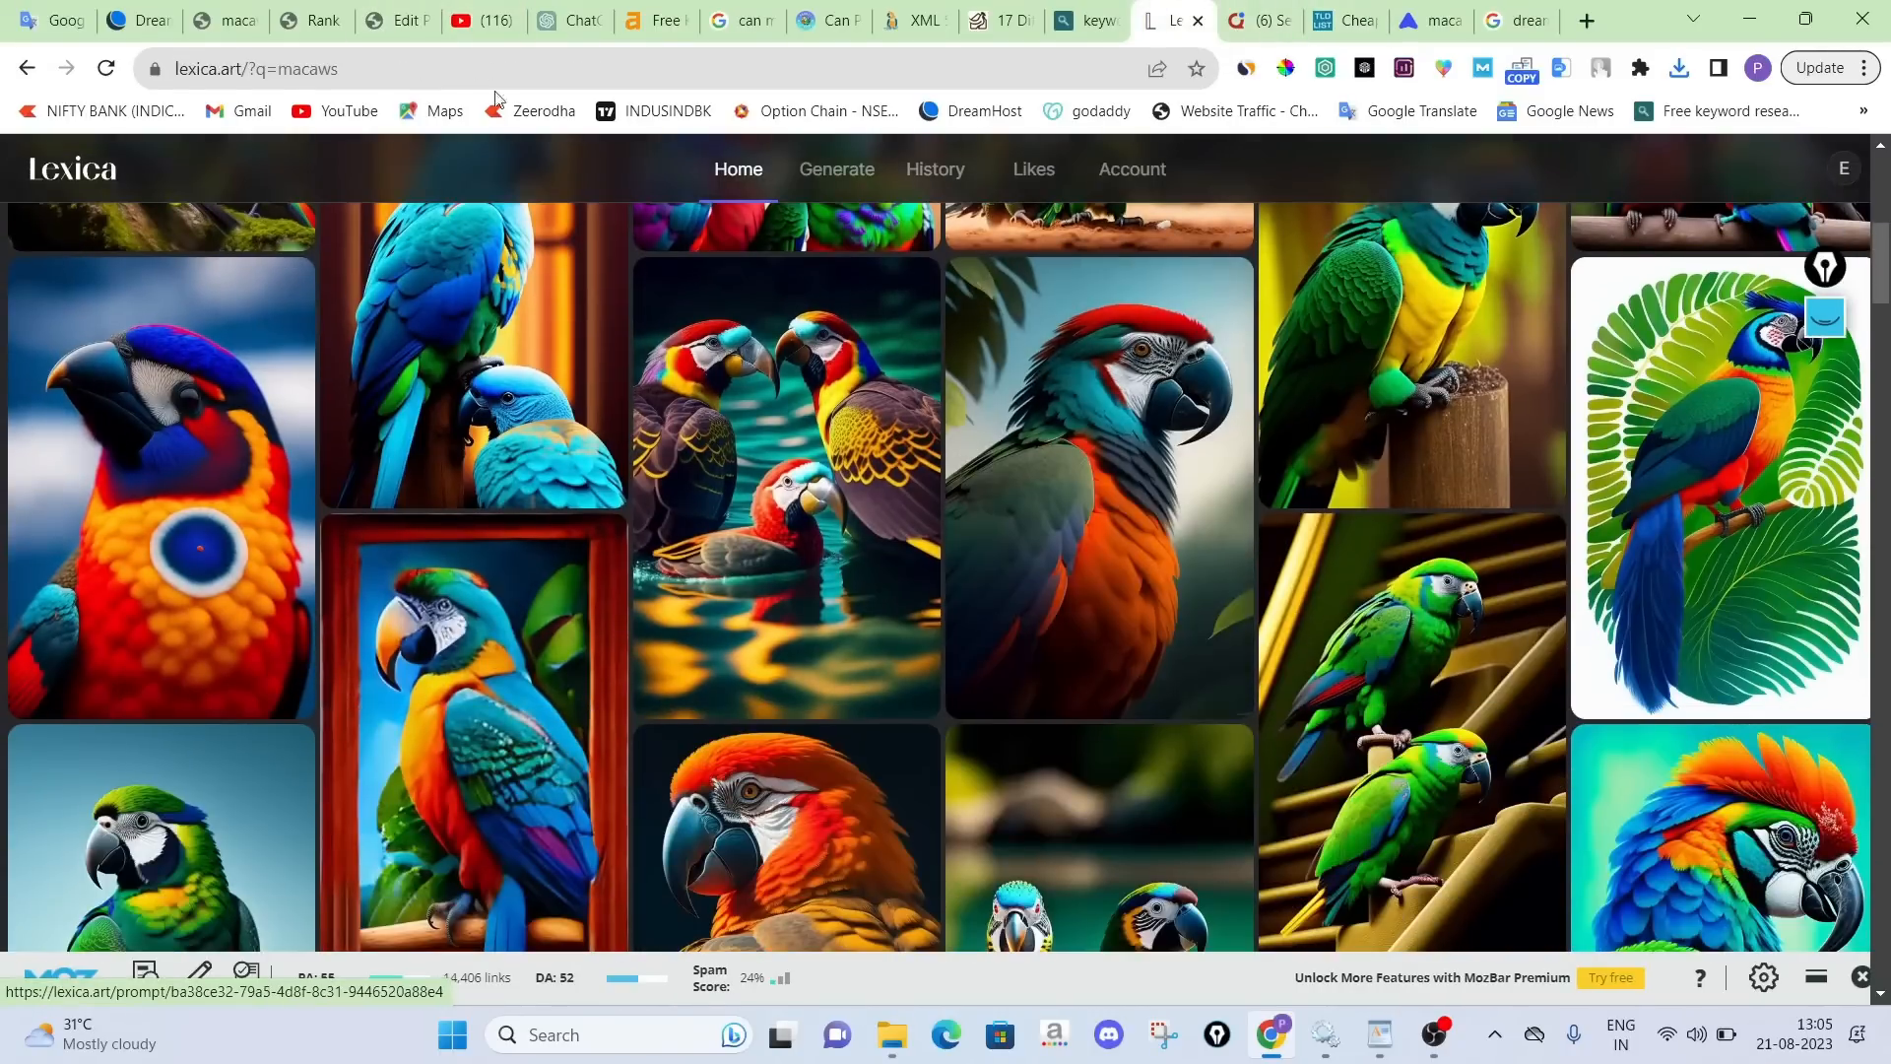
Upload the downloaded majestic colored medium sized birds parrots JPG as featured image media for the WordPress post
click(399, 20)
click(1675, 603)
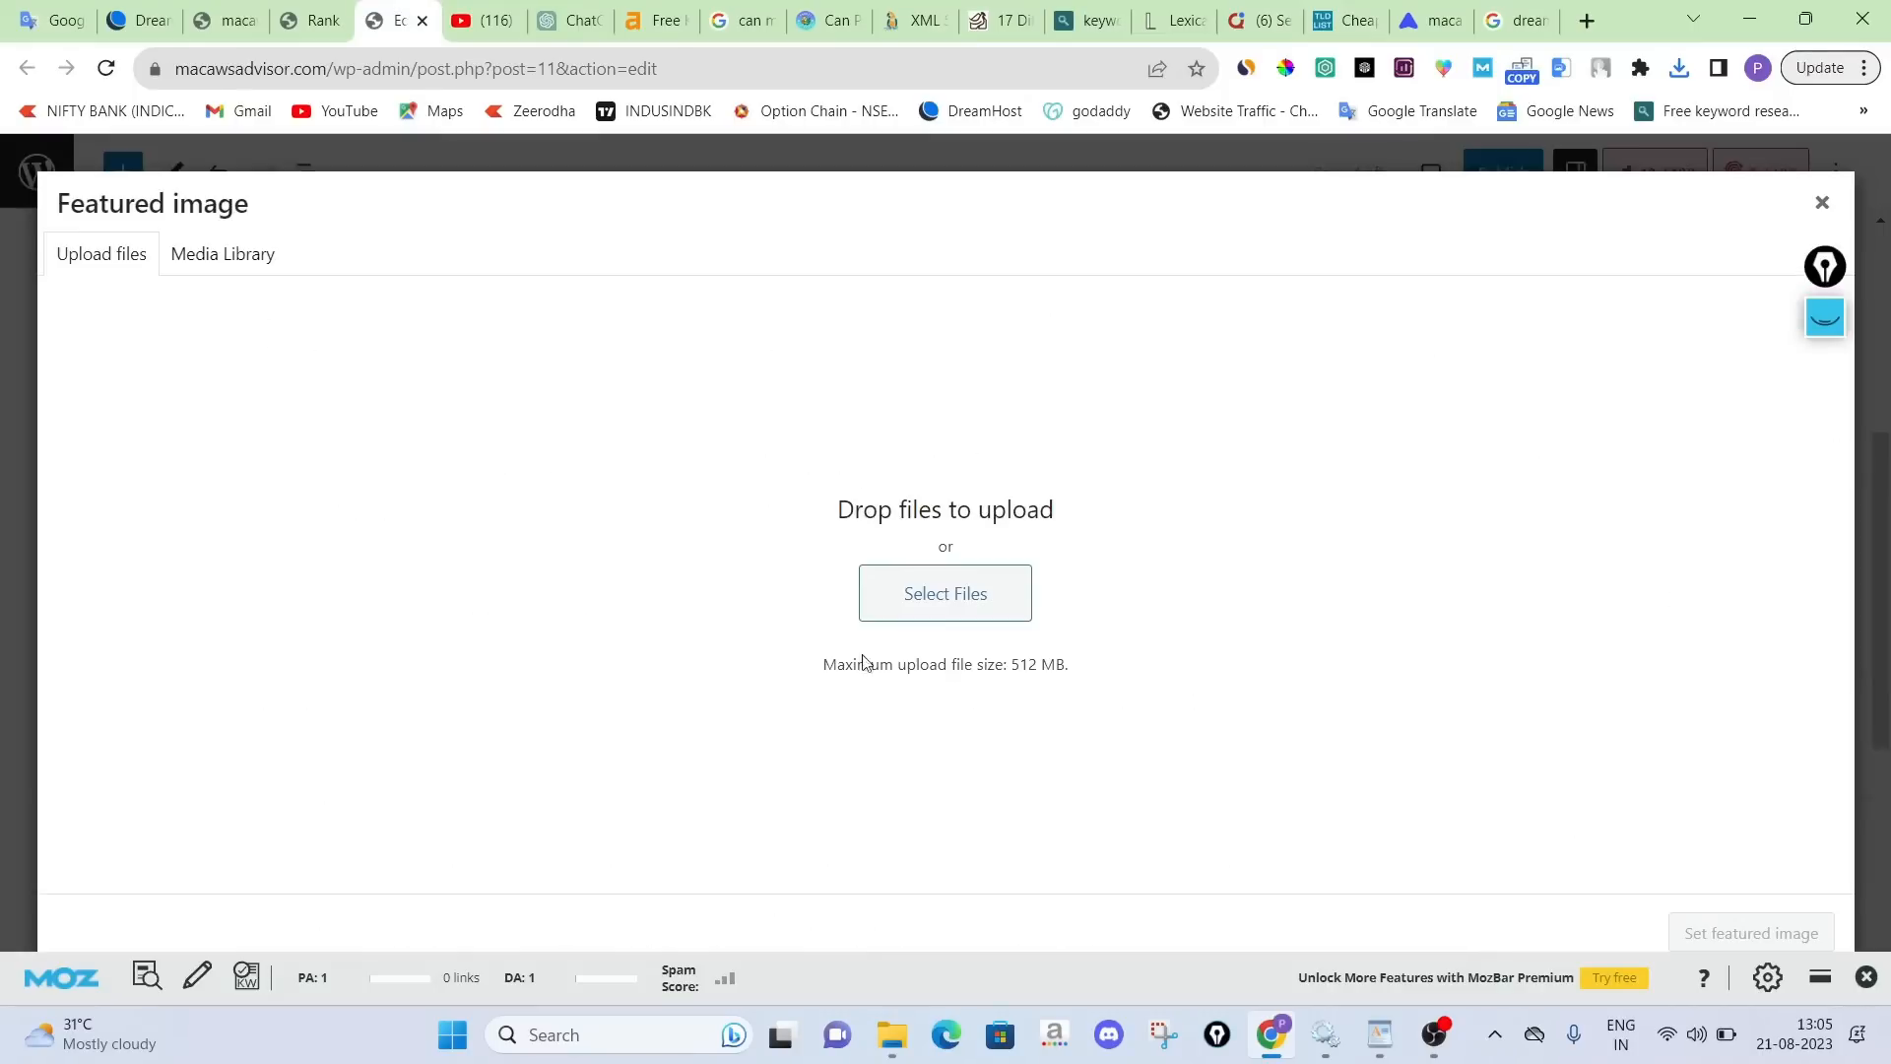
click(942, 592)
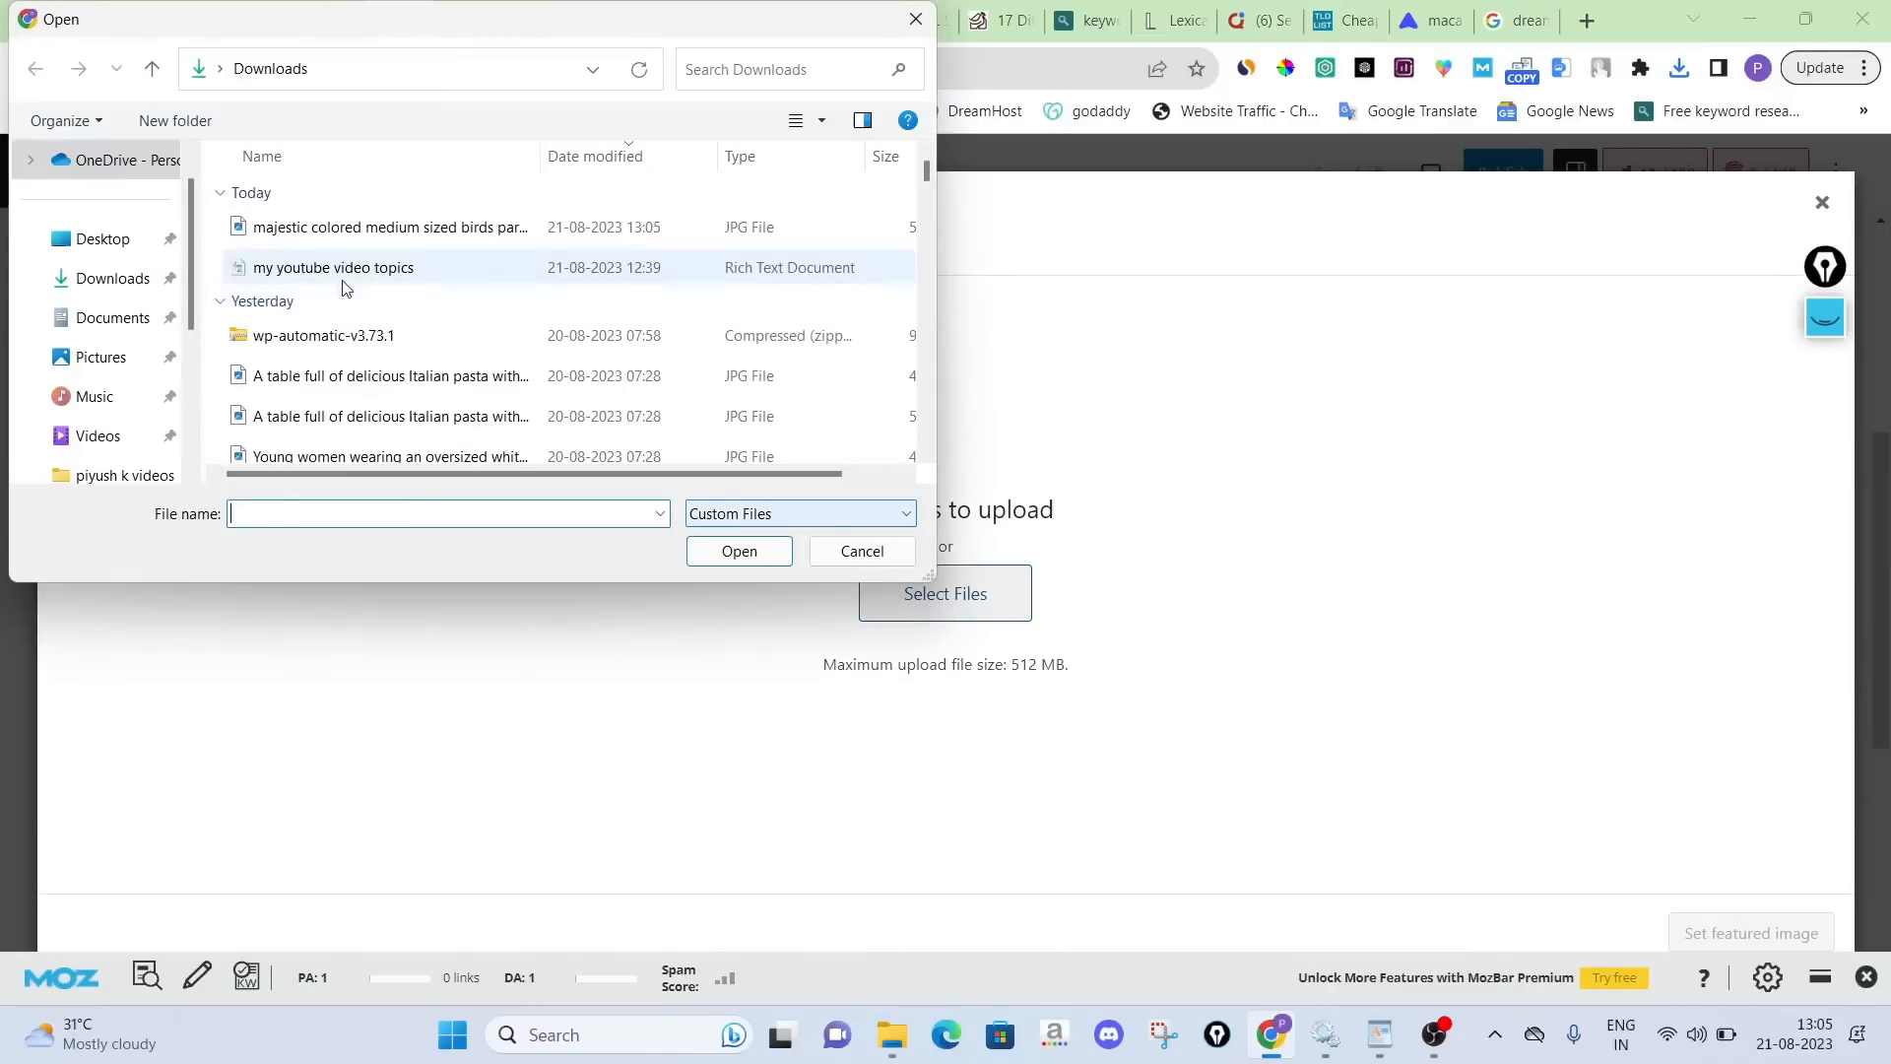
double_click(300, 227)
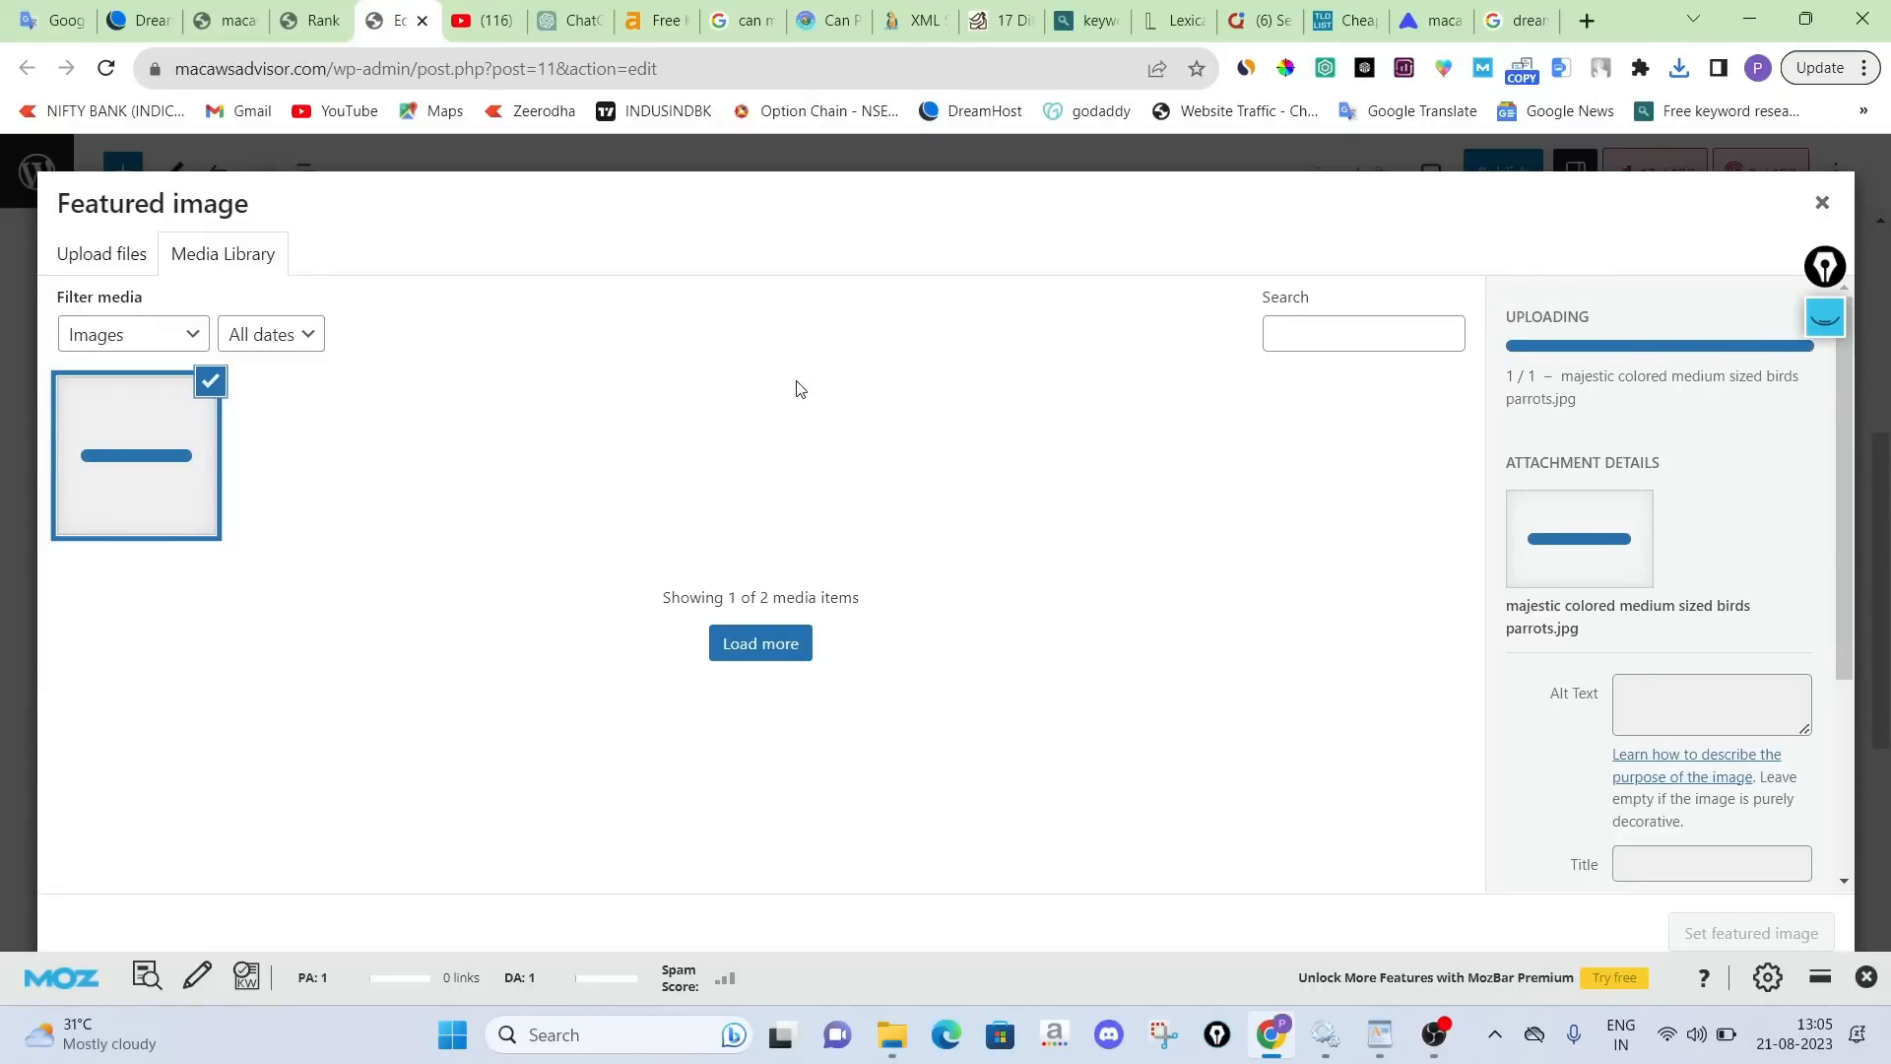
click(1384, 1036)
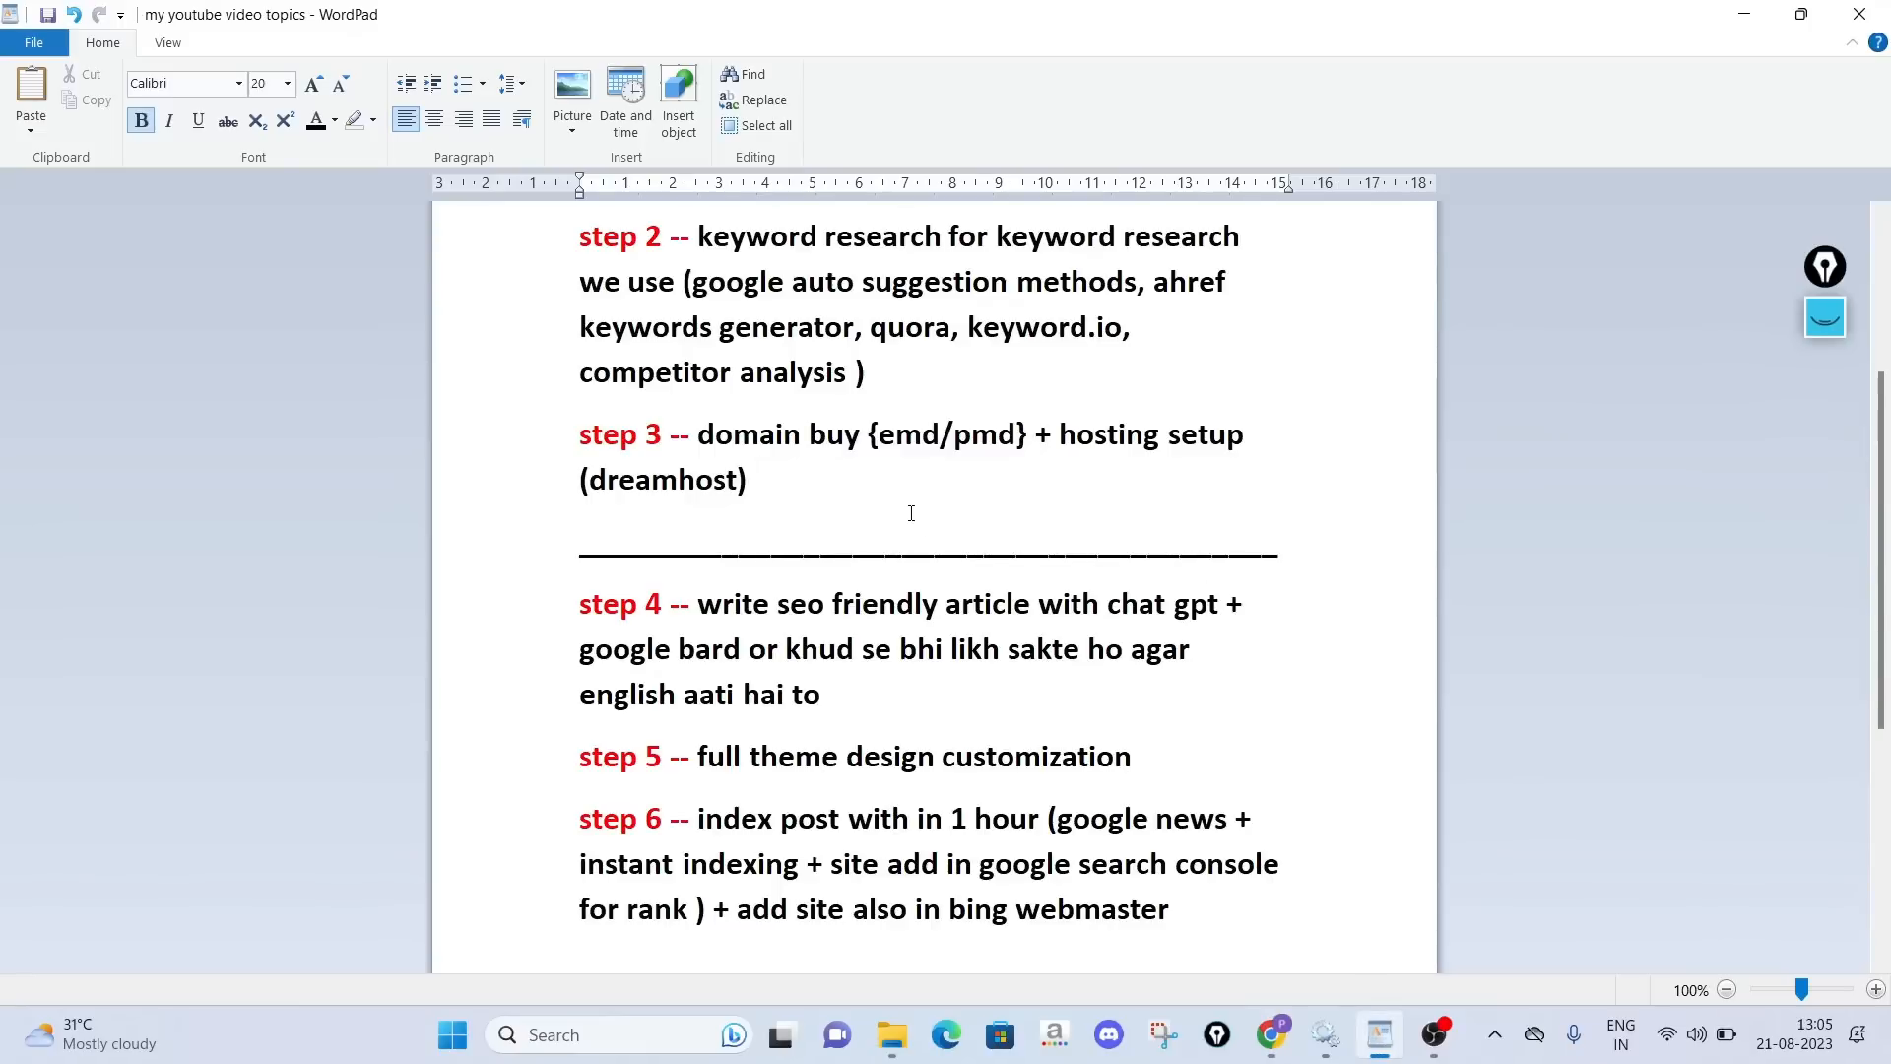
scroll(994, 706, down, 2)
click(1270, 1033)
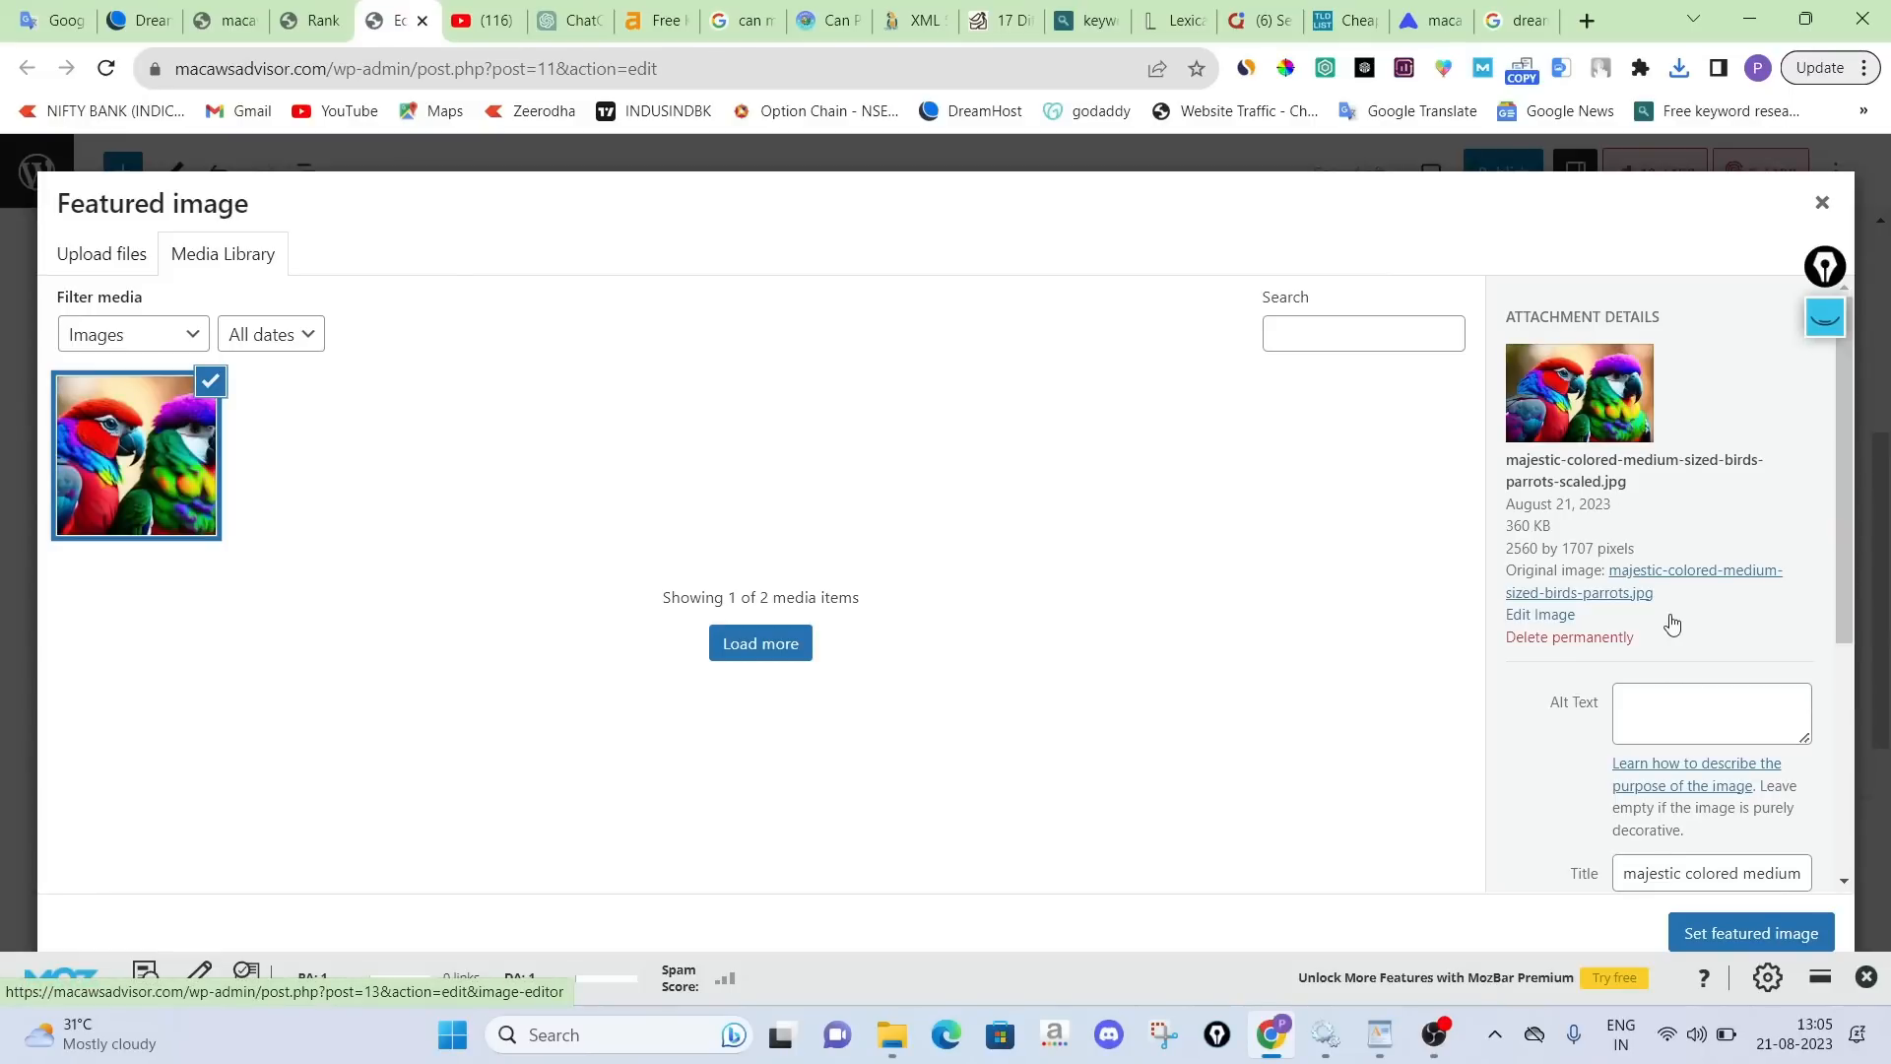
Set the uploaded image's alt text, title, caption and description to "can macaws eat watermelon" and assign it as the featured image
click(1675, 714)
text(can macaws eat watermelon)
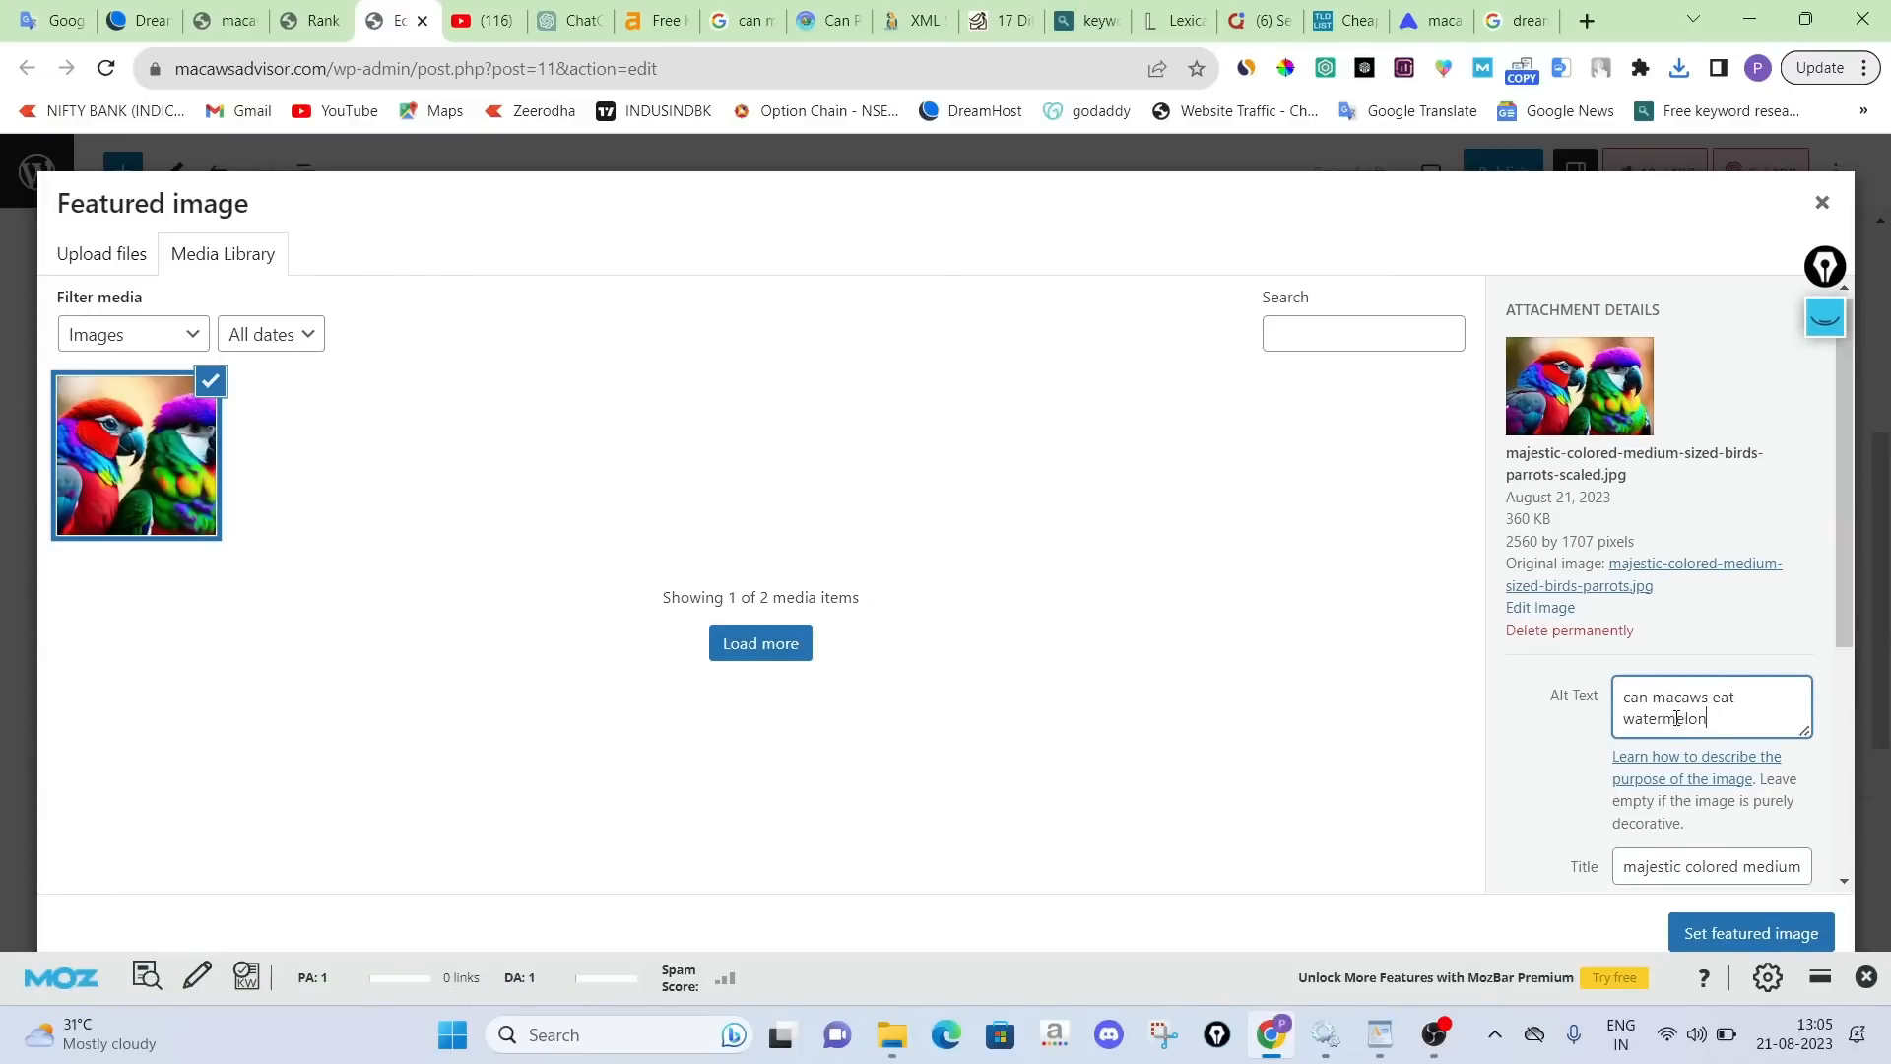
scroll(1676, 717, down, 1)
key(Tab)
click(1672, 838)
text(can macaws eat watermelon)
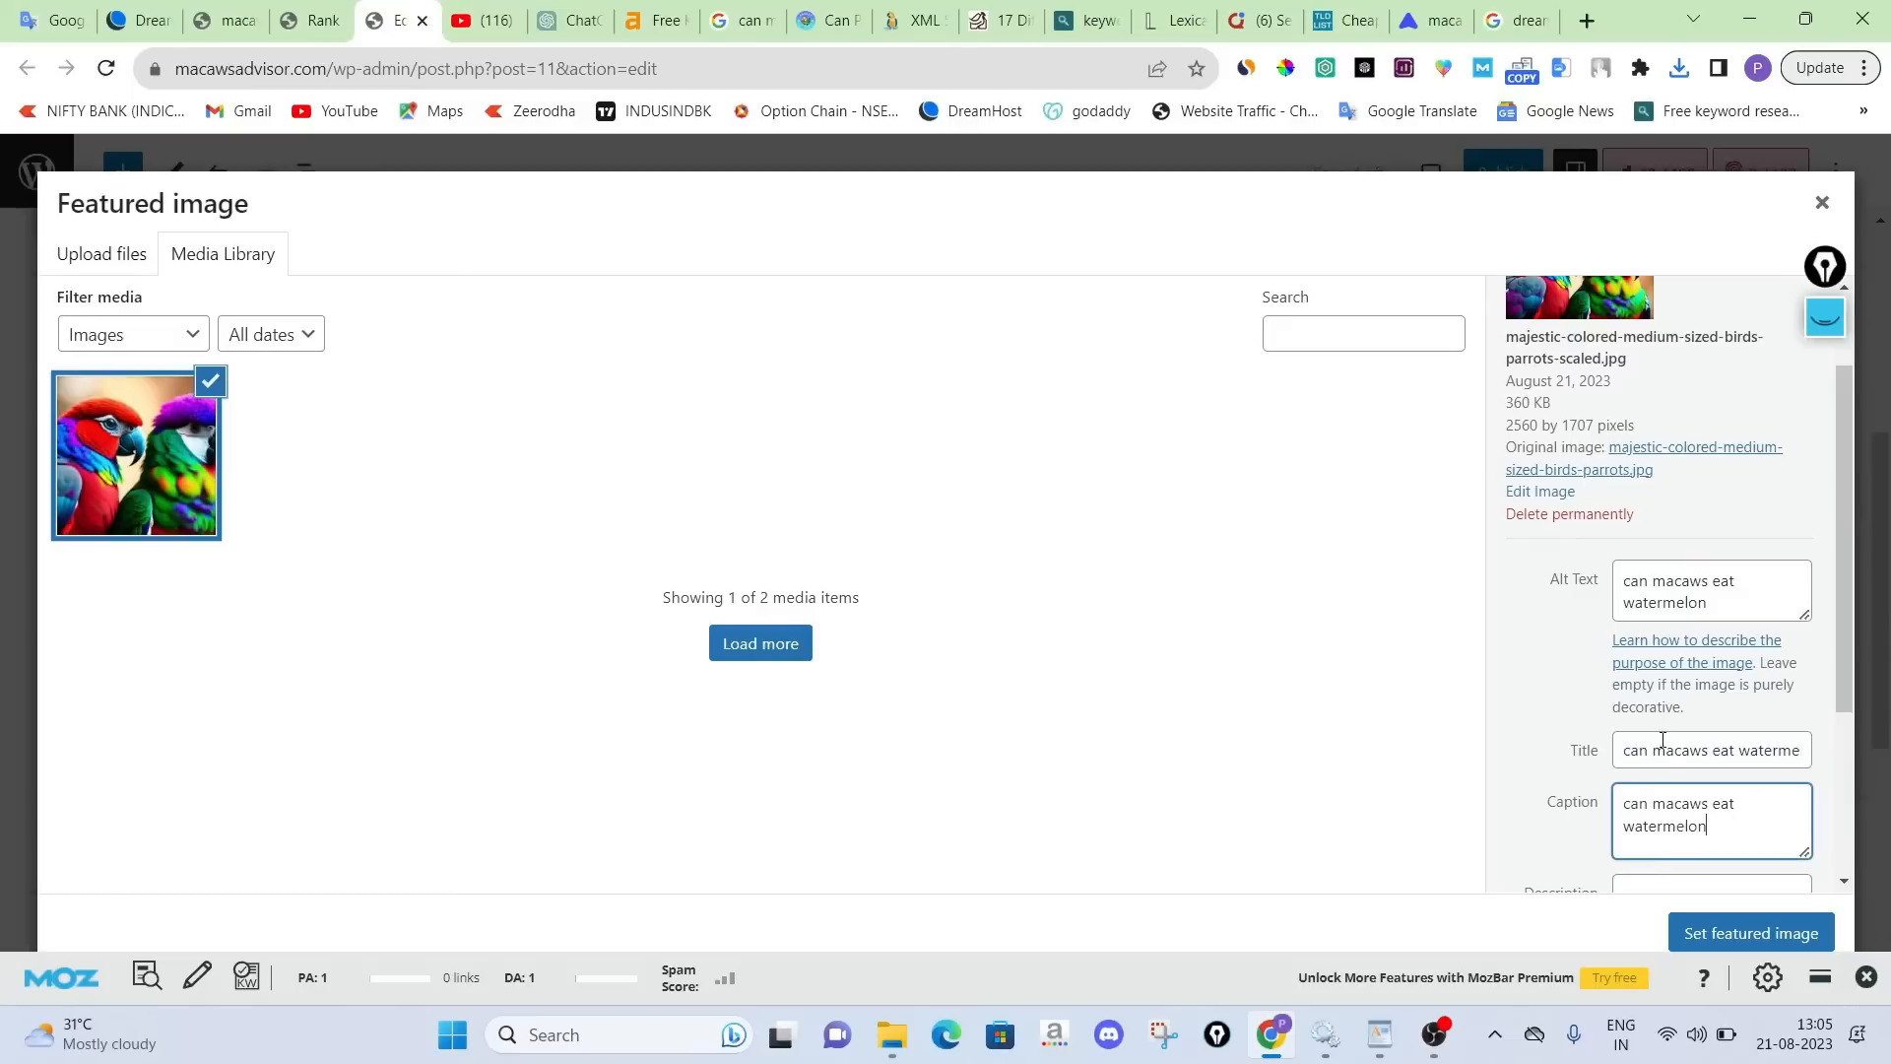
scroll(1665, 689, down, 3)
click(1661, 624)
text(can macaws eat watermelon)
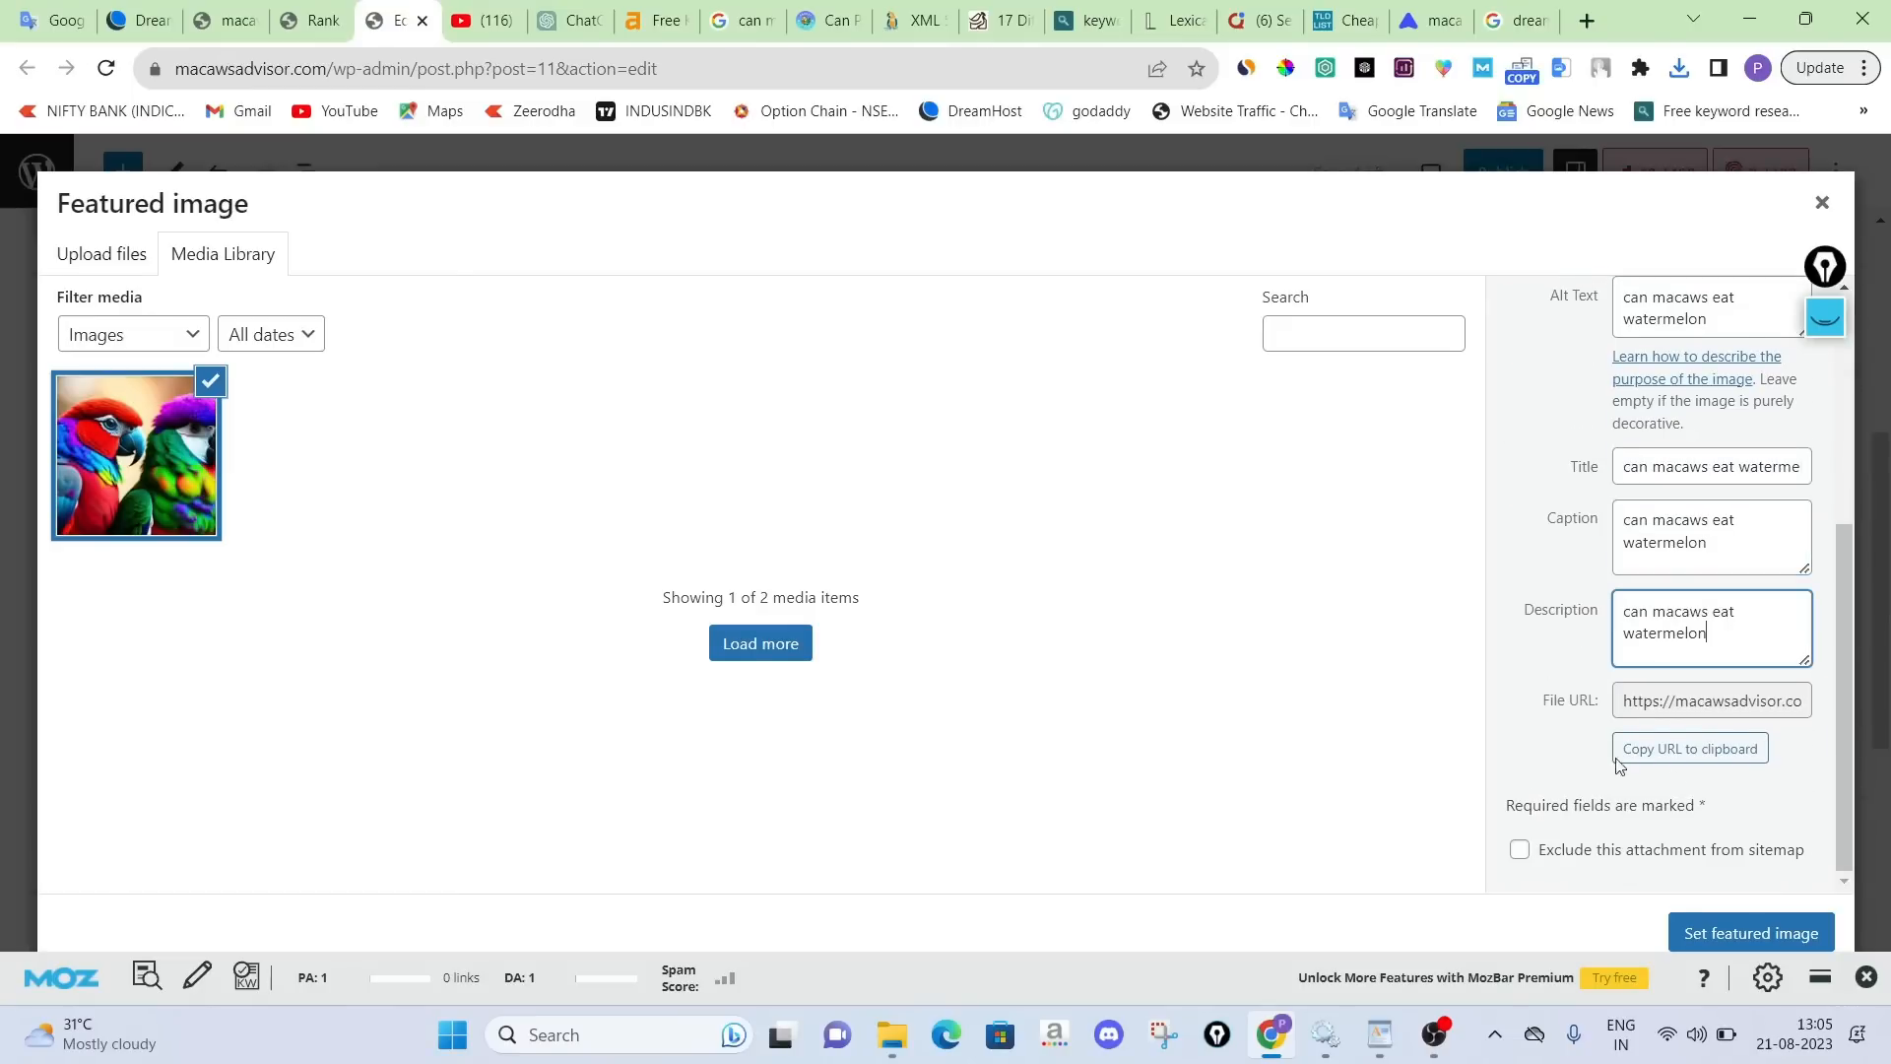
click(1750, 932)
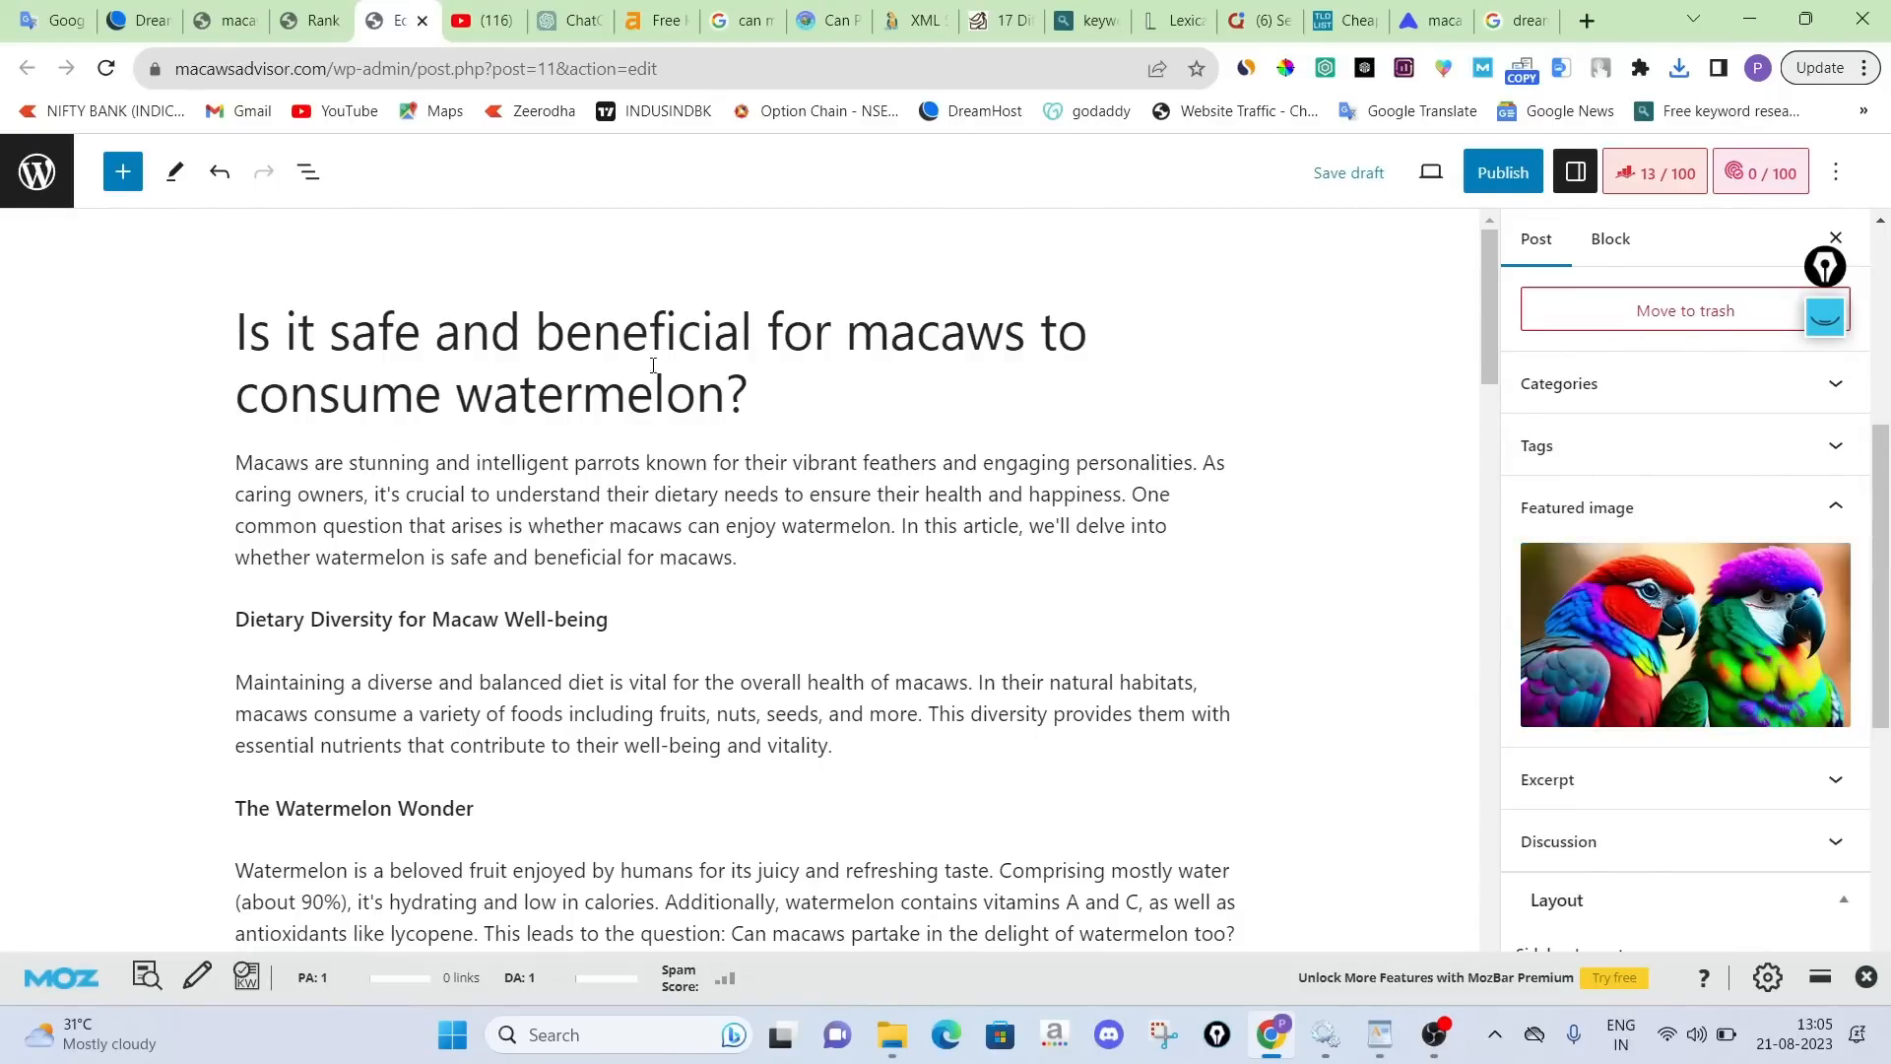
Switch to Google Translate and insert "create faq" before "can macaws eat watermelon" in the source text
scroll(765, 743, down, 20)
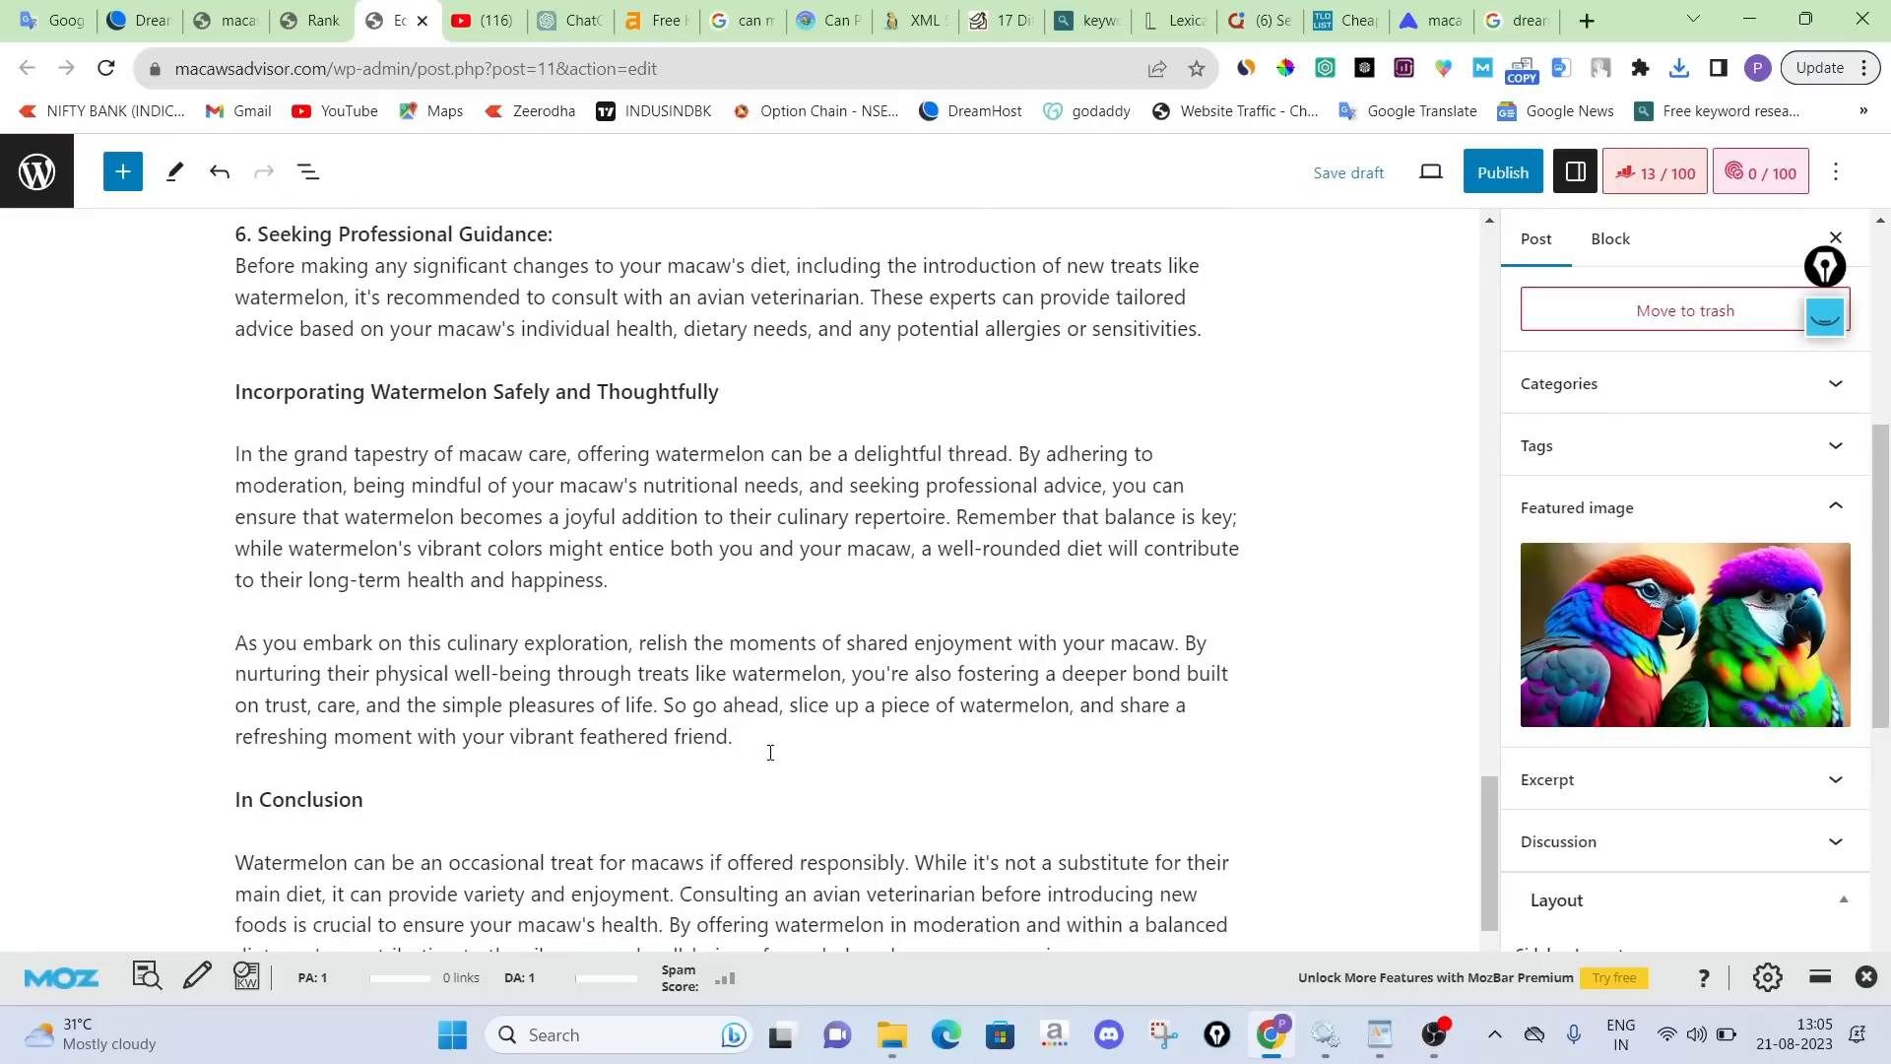
scroll(770, 753, down, 2)
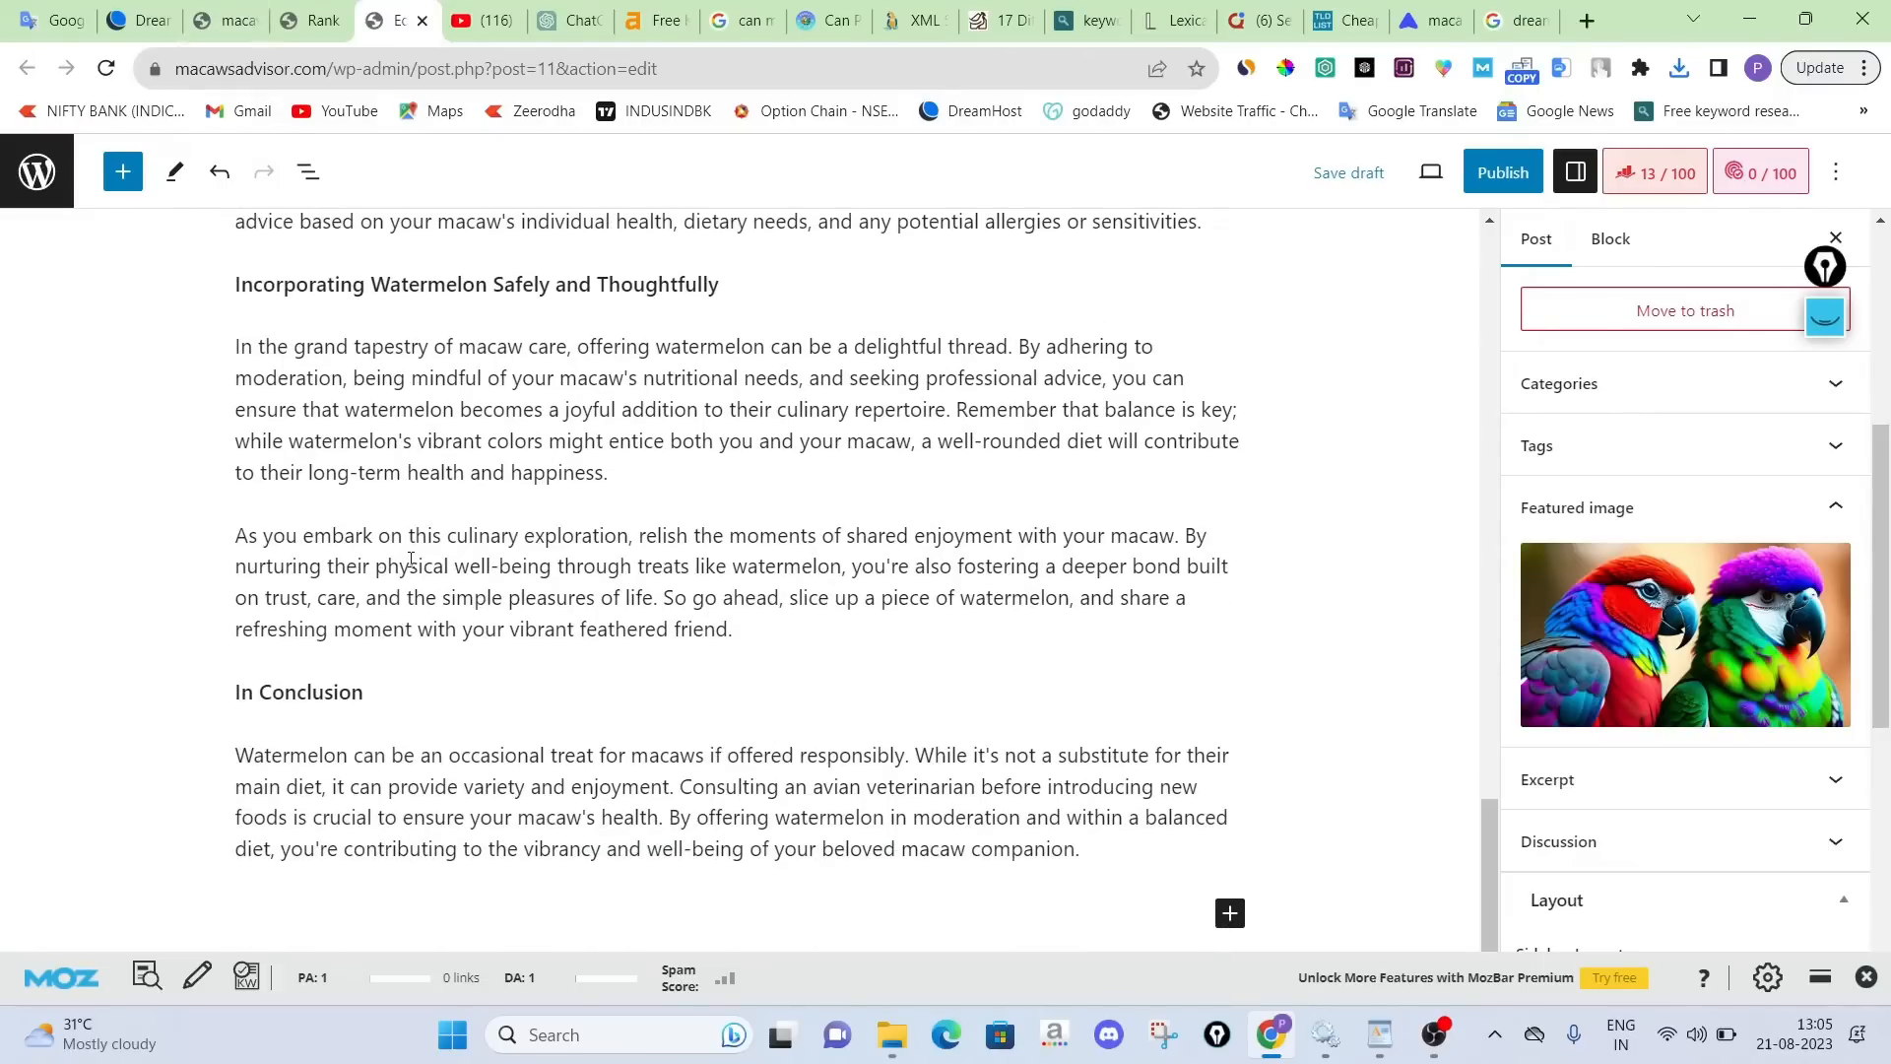
key(ctrl+shift+Tab)
key(ctrl+shift+Tab)
key(ctrl+shift+Tab)
key(ctrl+shift+Tab)
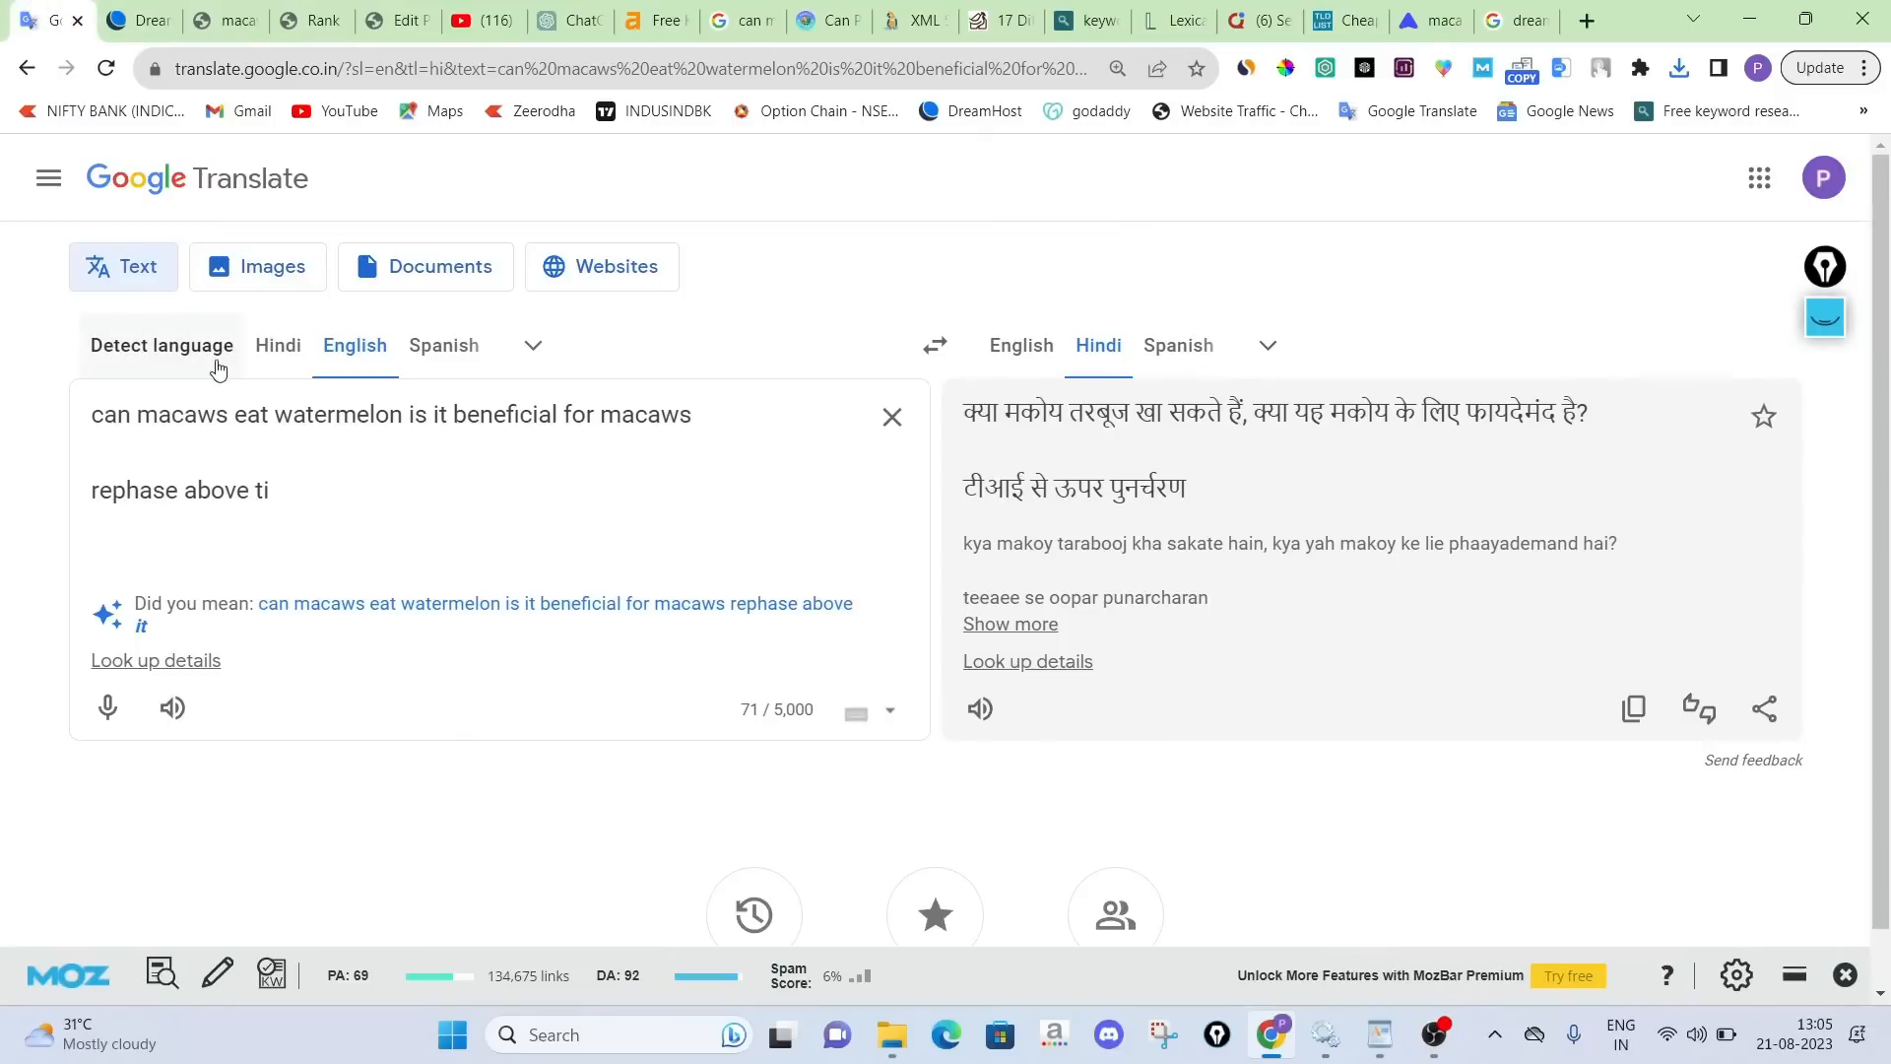
click(98, 423)
text(create faq)
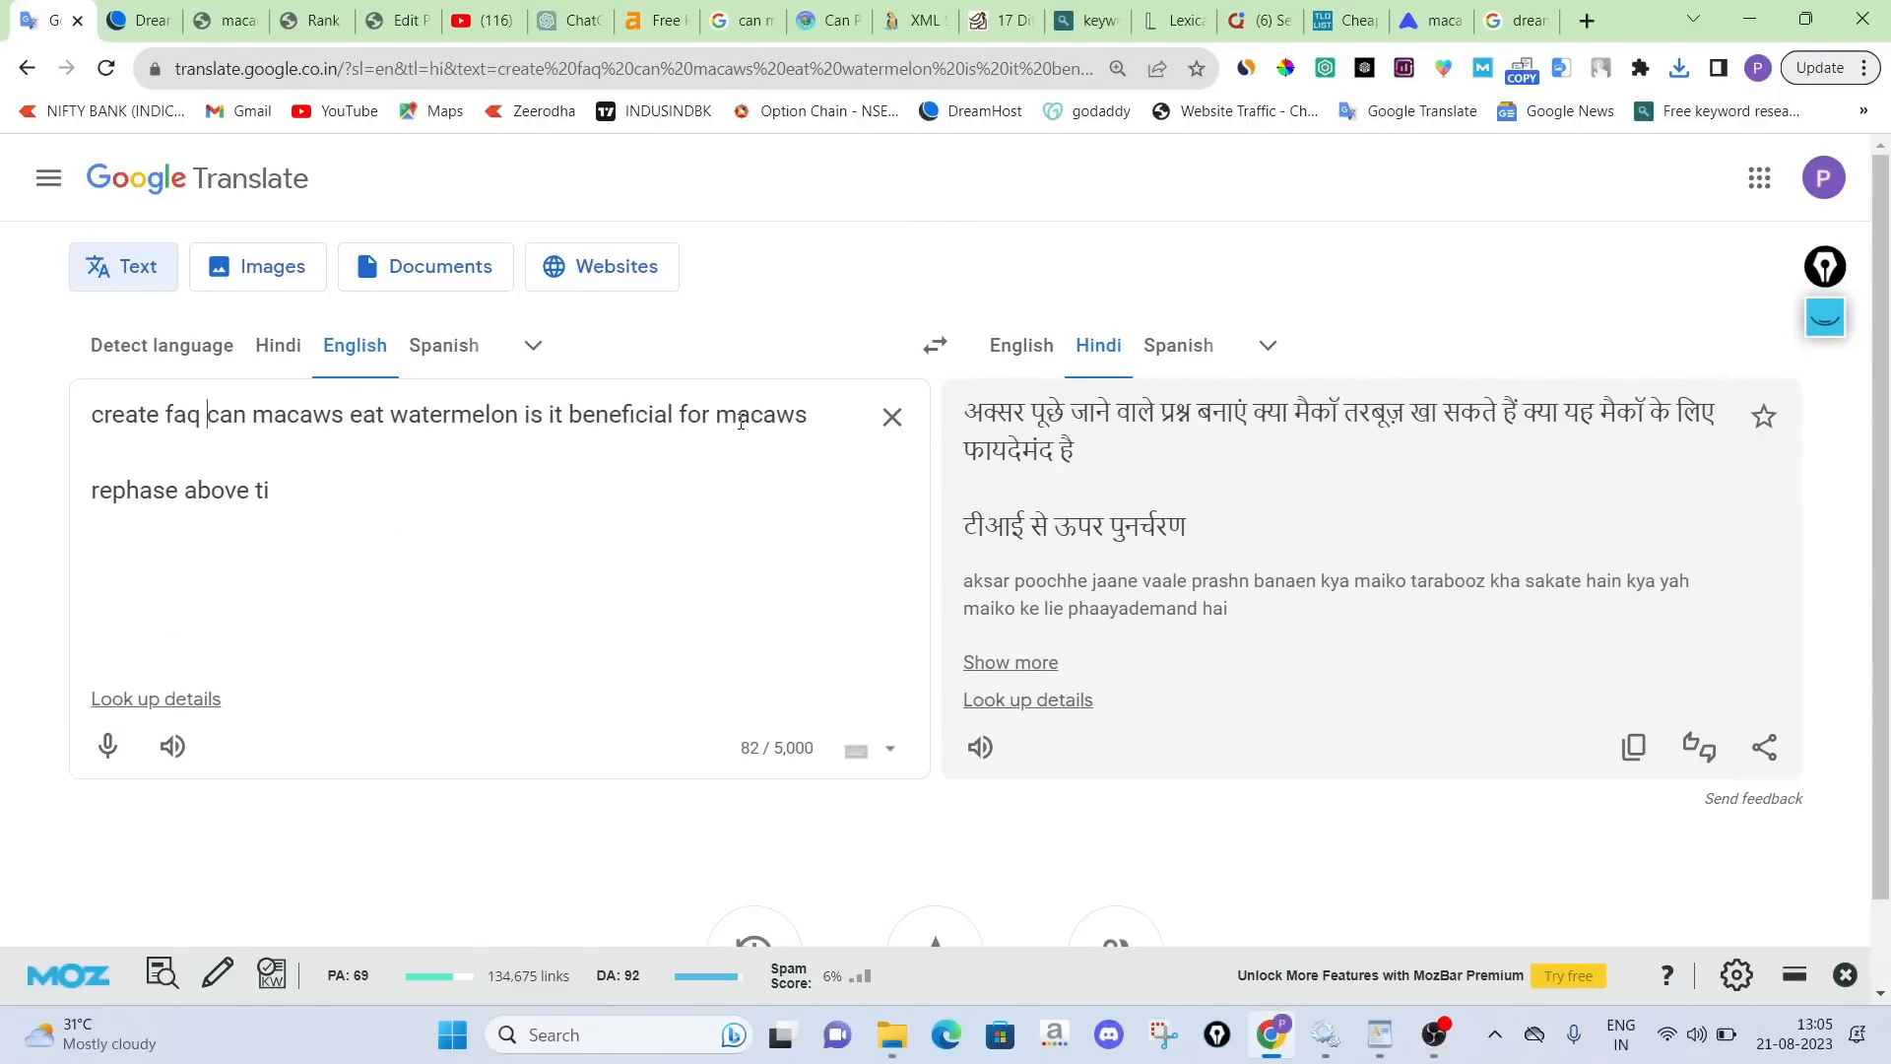
Copy "create faq can macaws eat watermelon is it beneficial for macaws" from Google Translate and submit it as a prompt in ChatGPT
drag(810, 414, 92, 399)
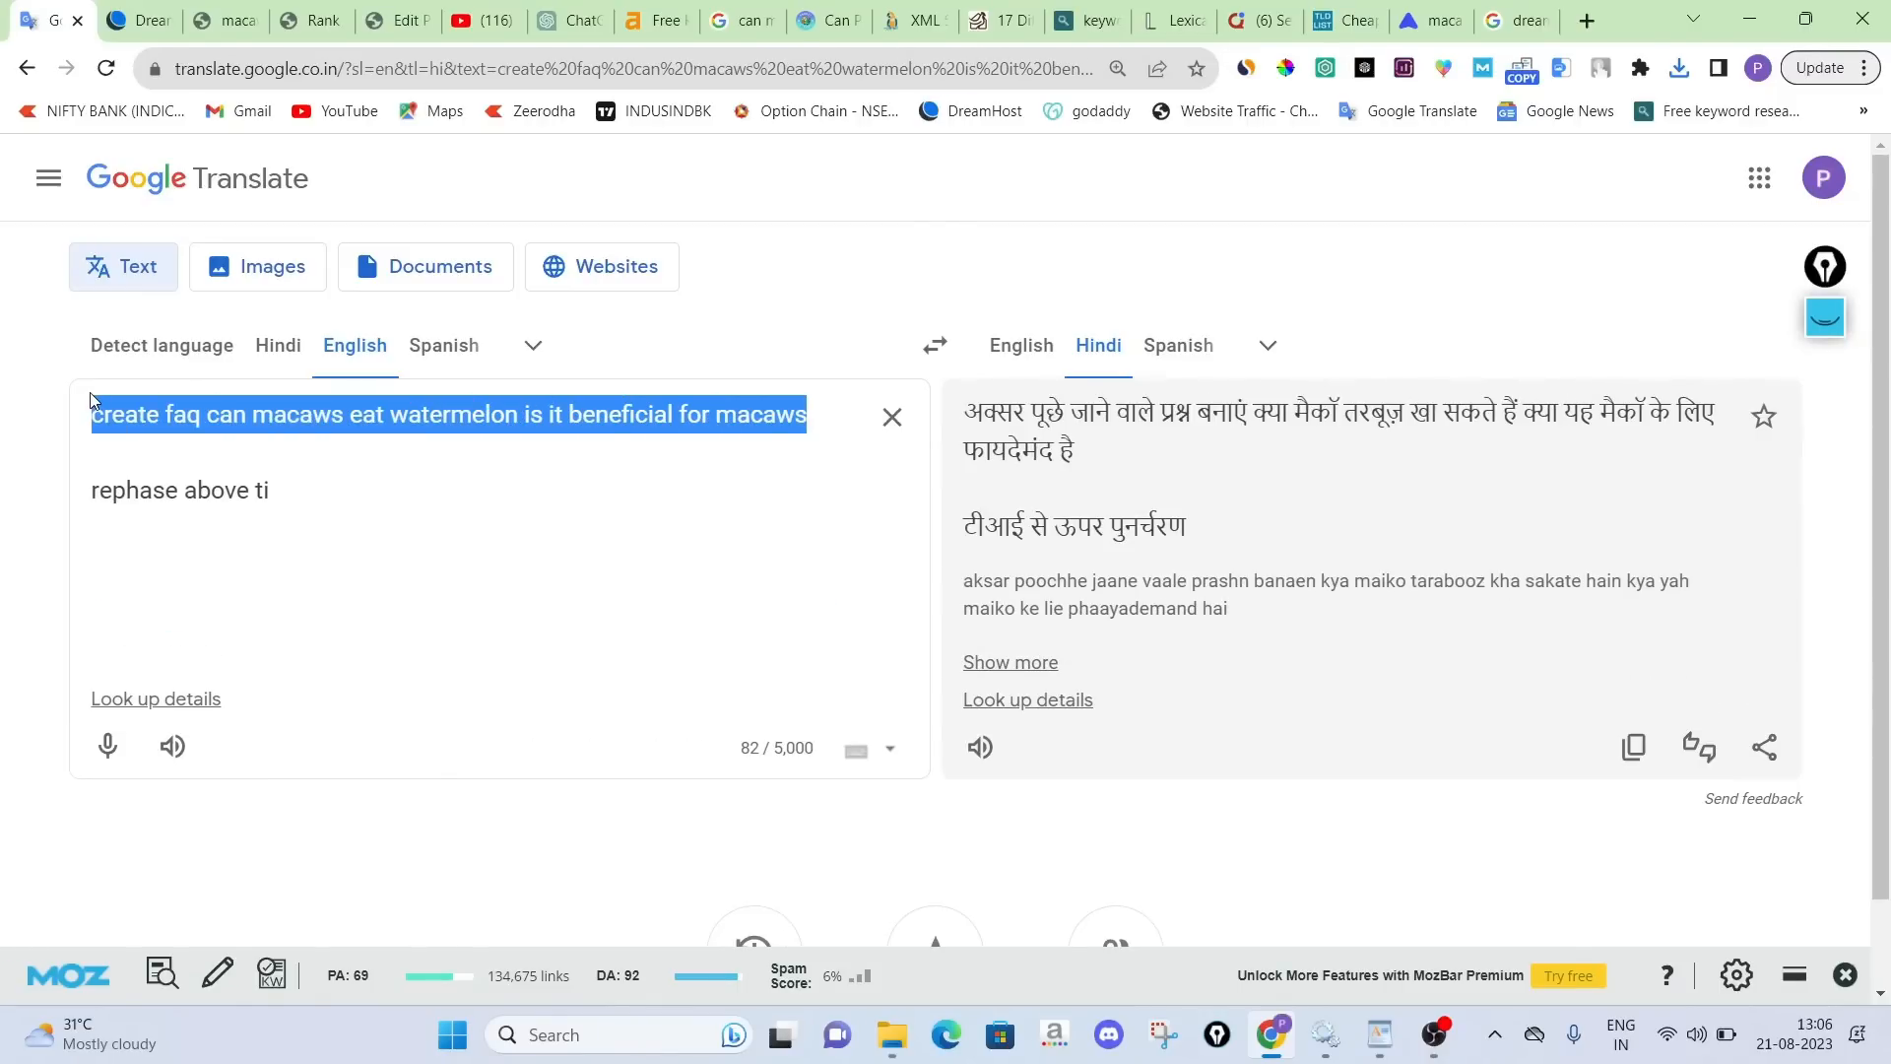
key(ctrl+c)
click(572, 19)
click(880, 901)
key(ctrl+v)
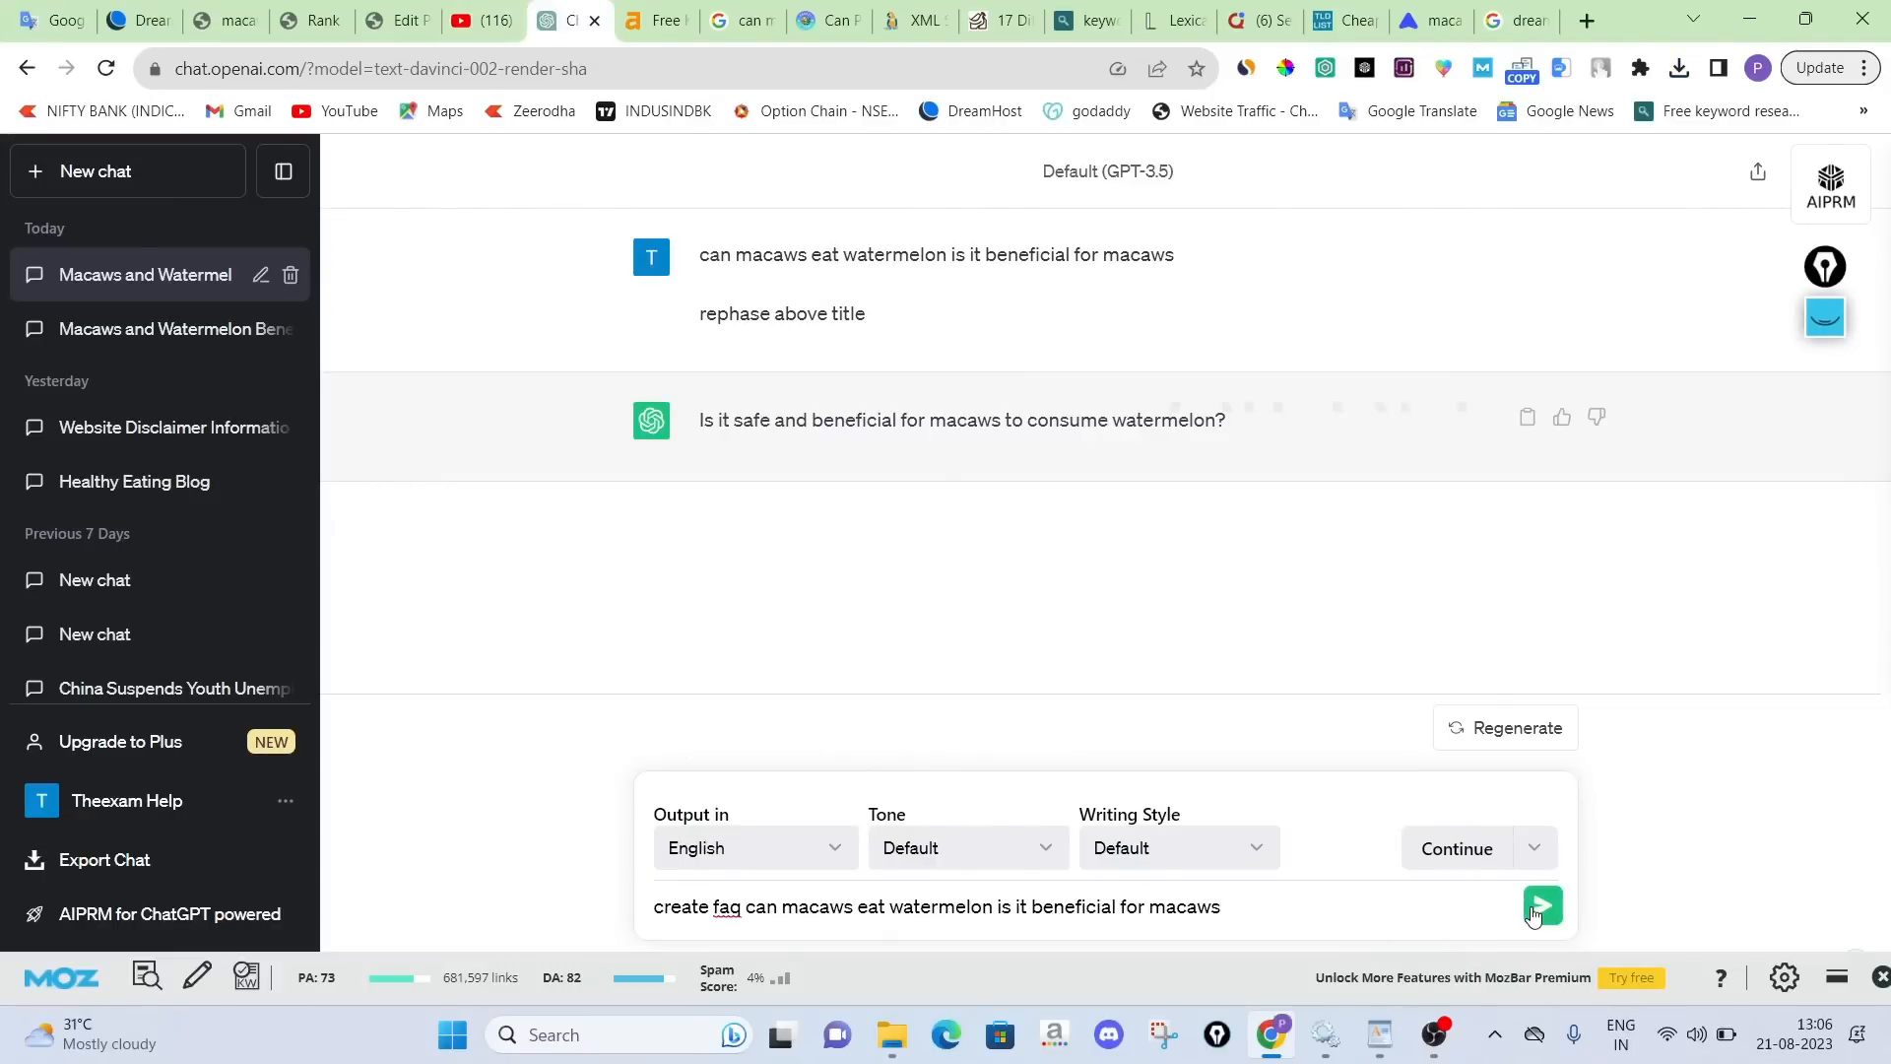
click(1541, 907)
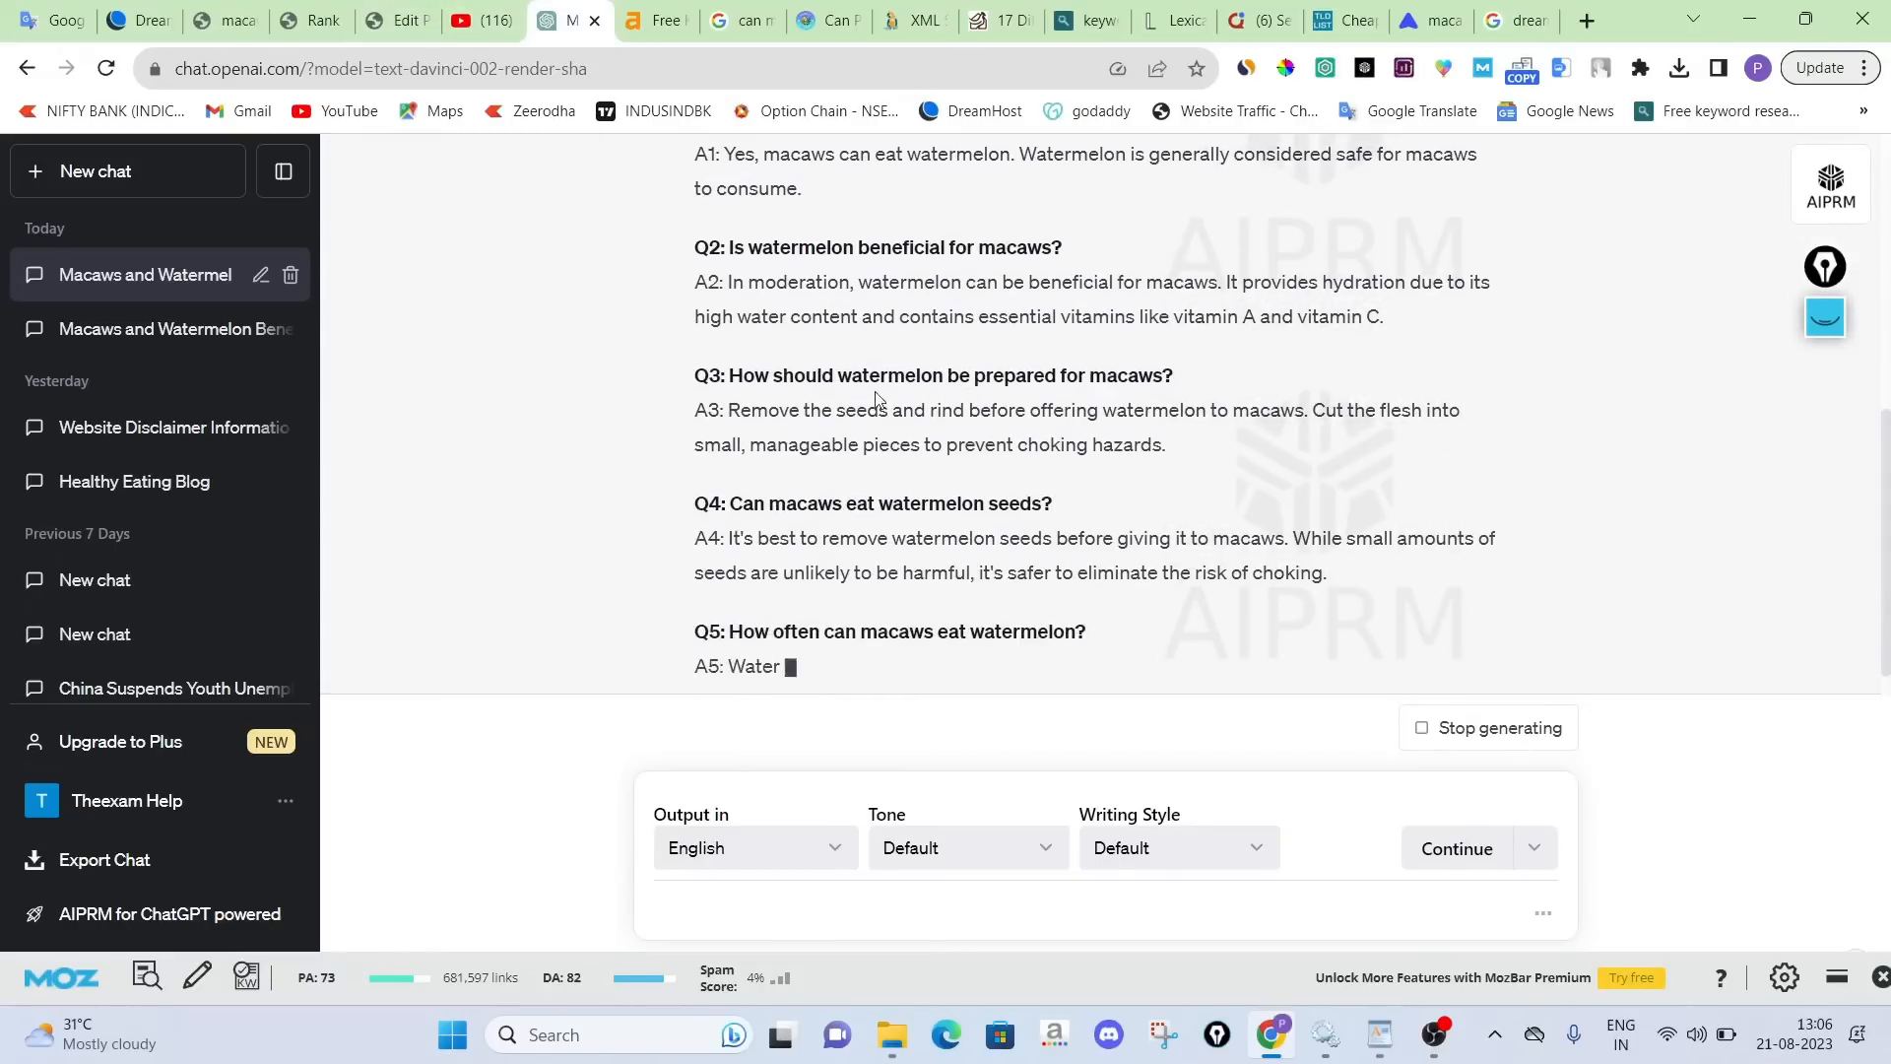
Switch to the WordPress post, add an empty block after the conclusion paragraph and search the available blocks for "faq"
click(399, 20)
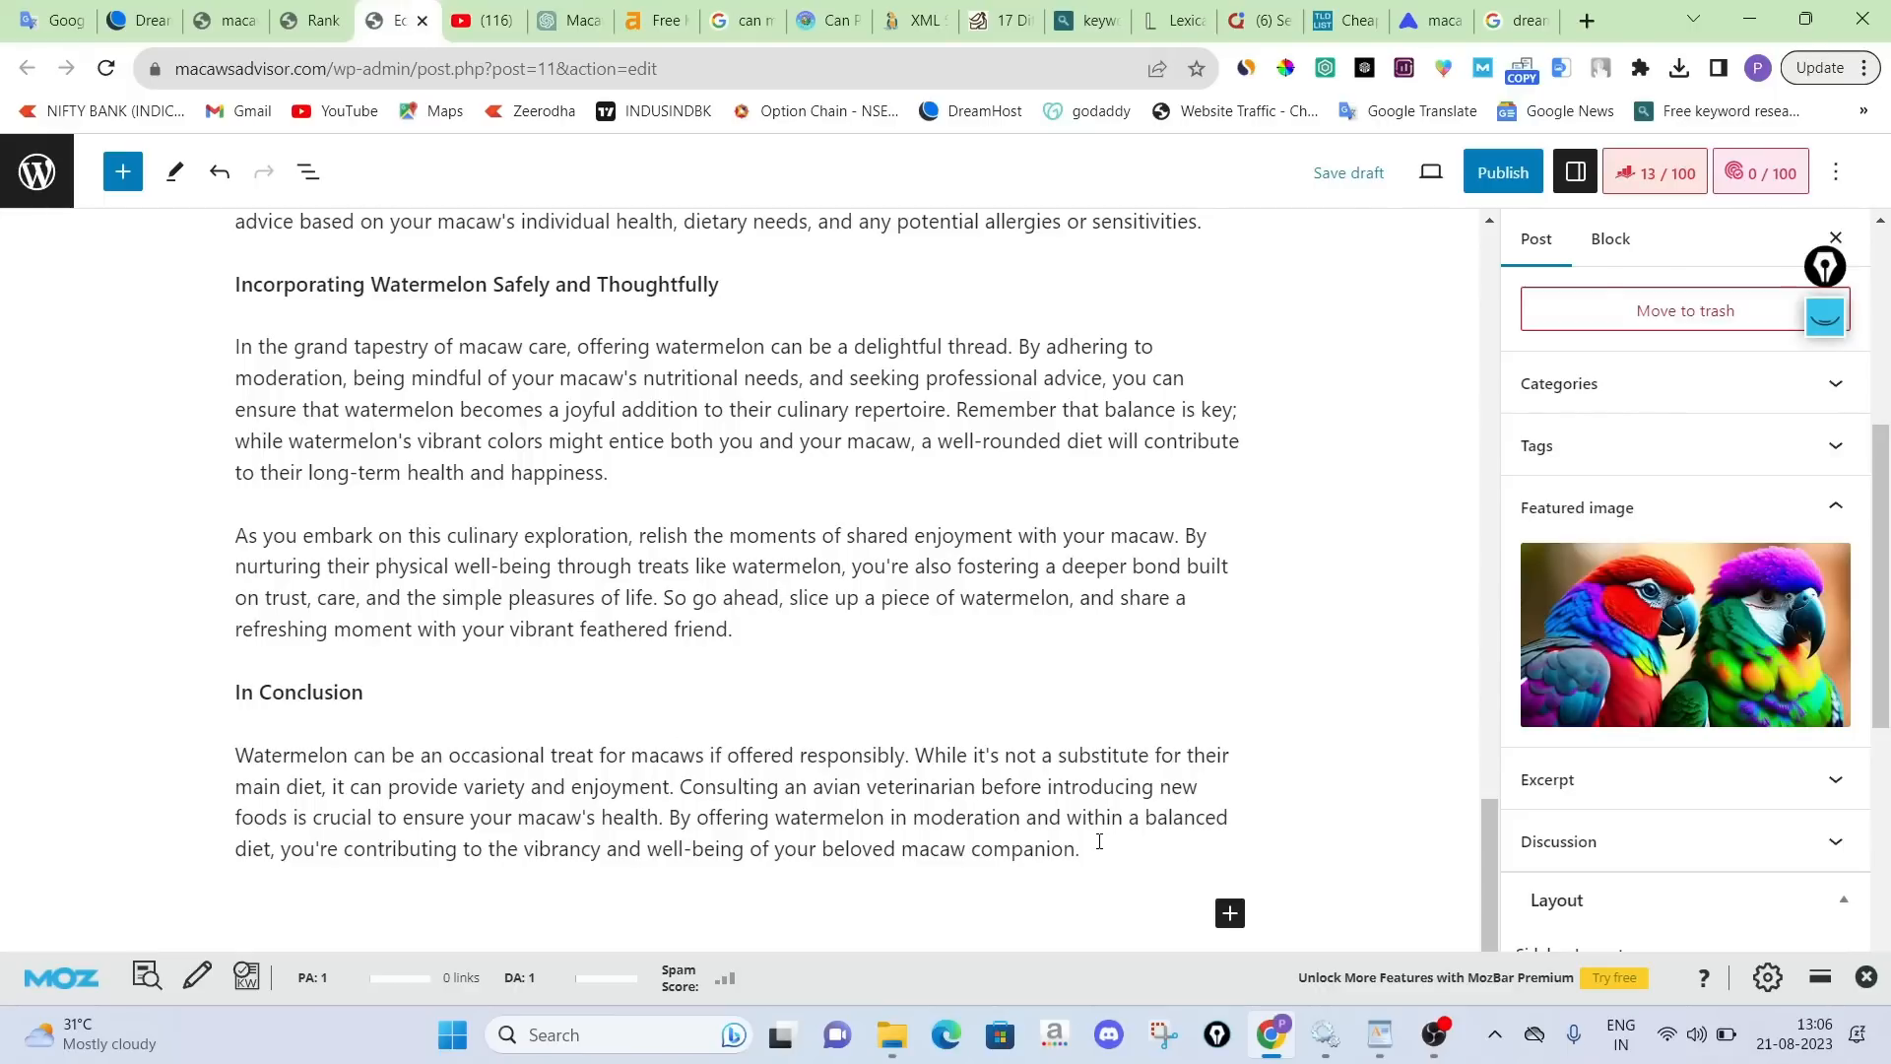
click(1099, 842)
key(Return)
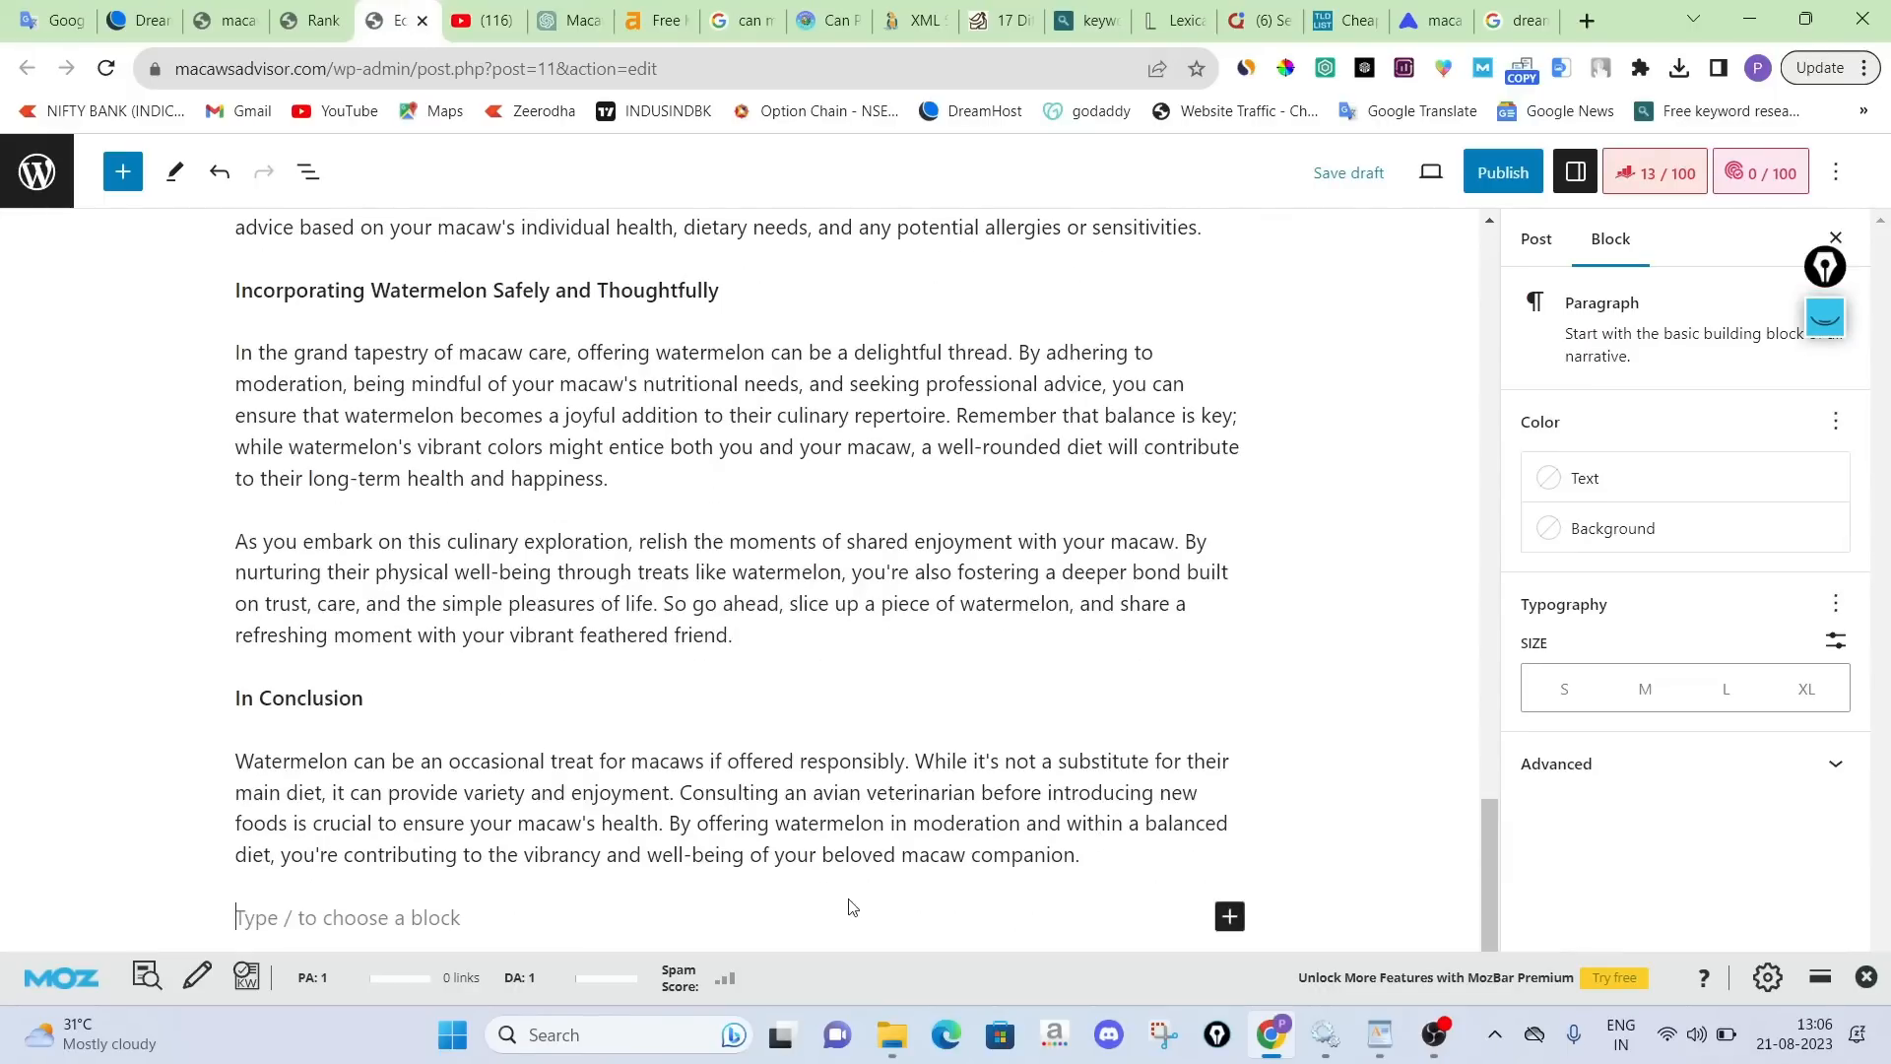
click(1229, 918)
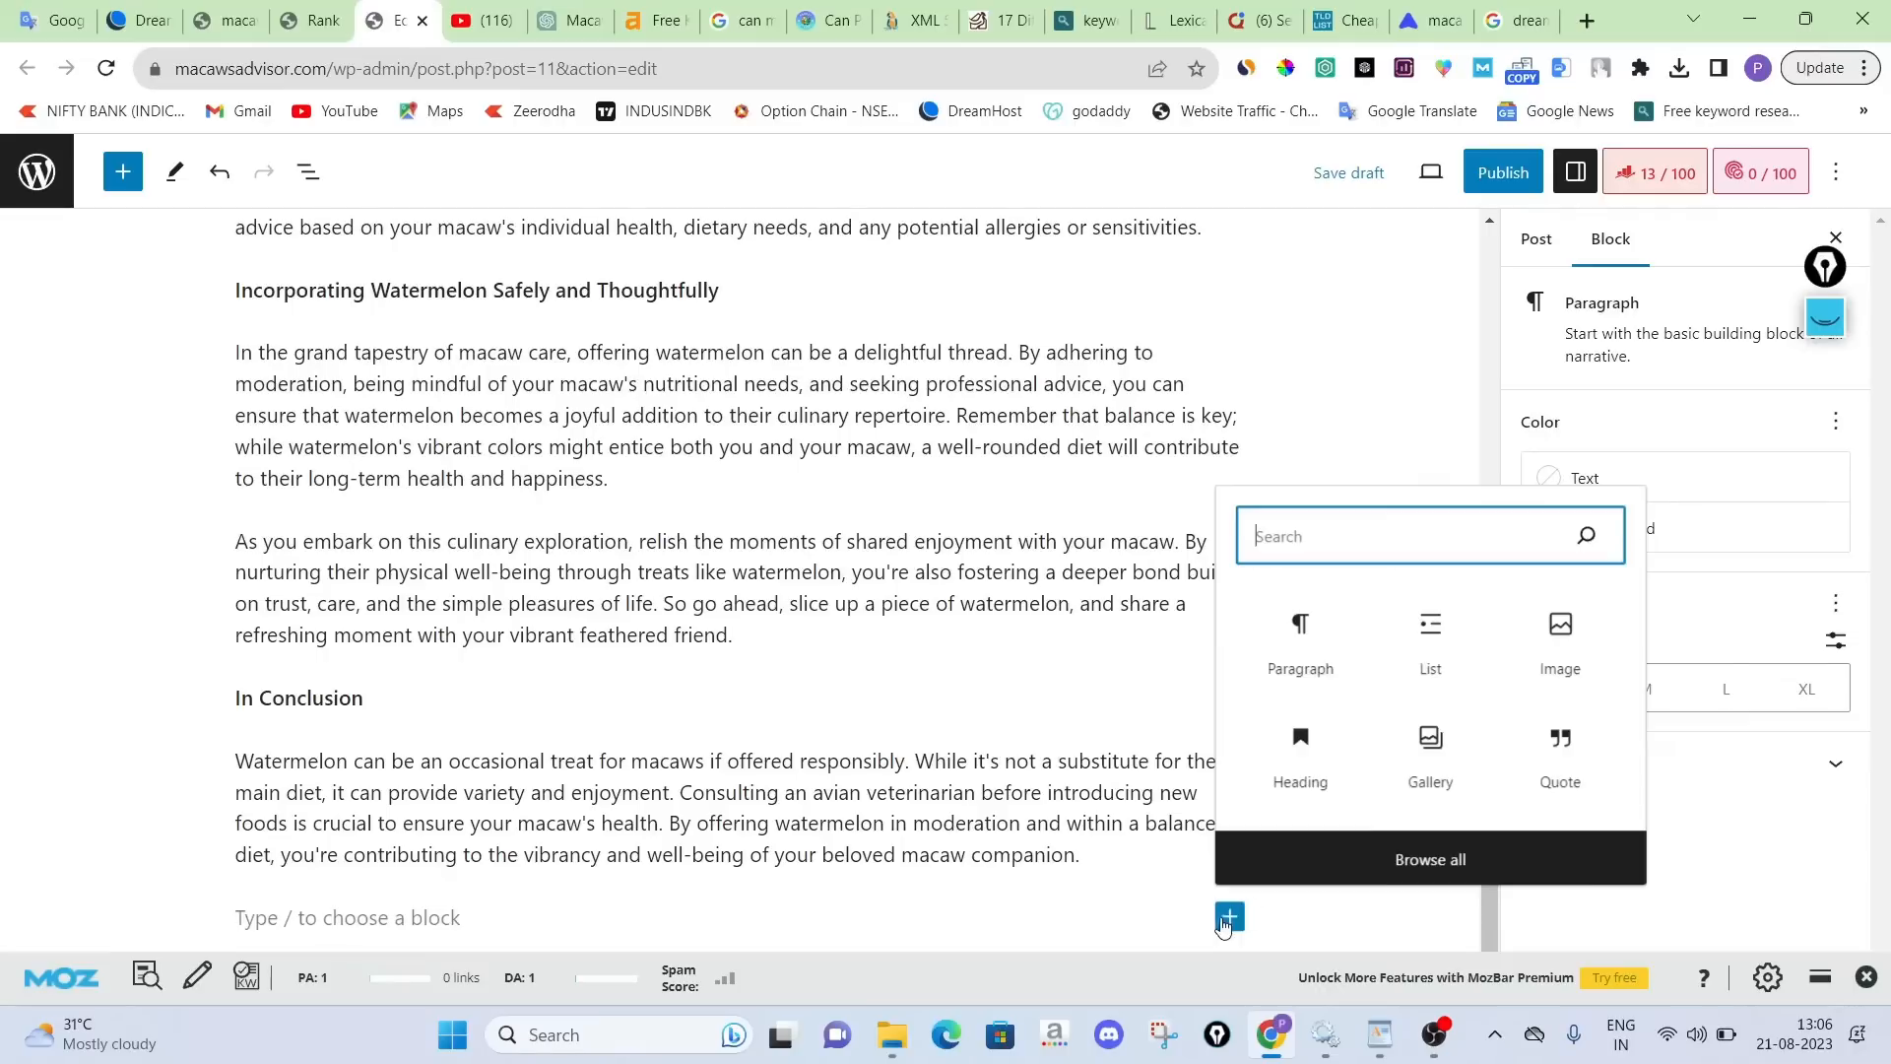
text(faq)
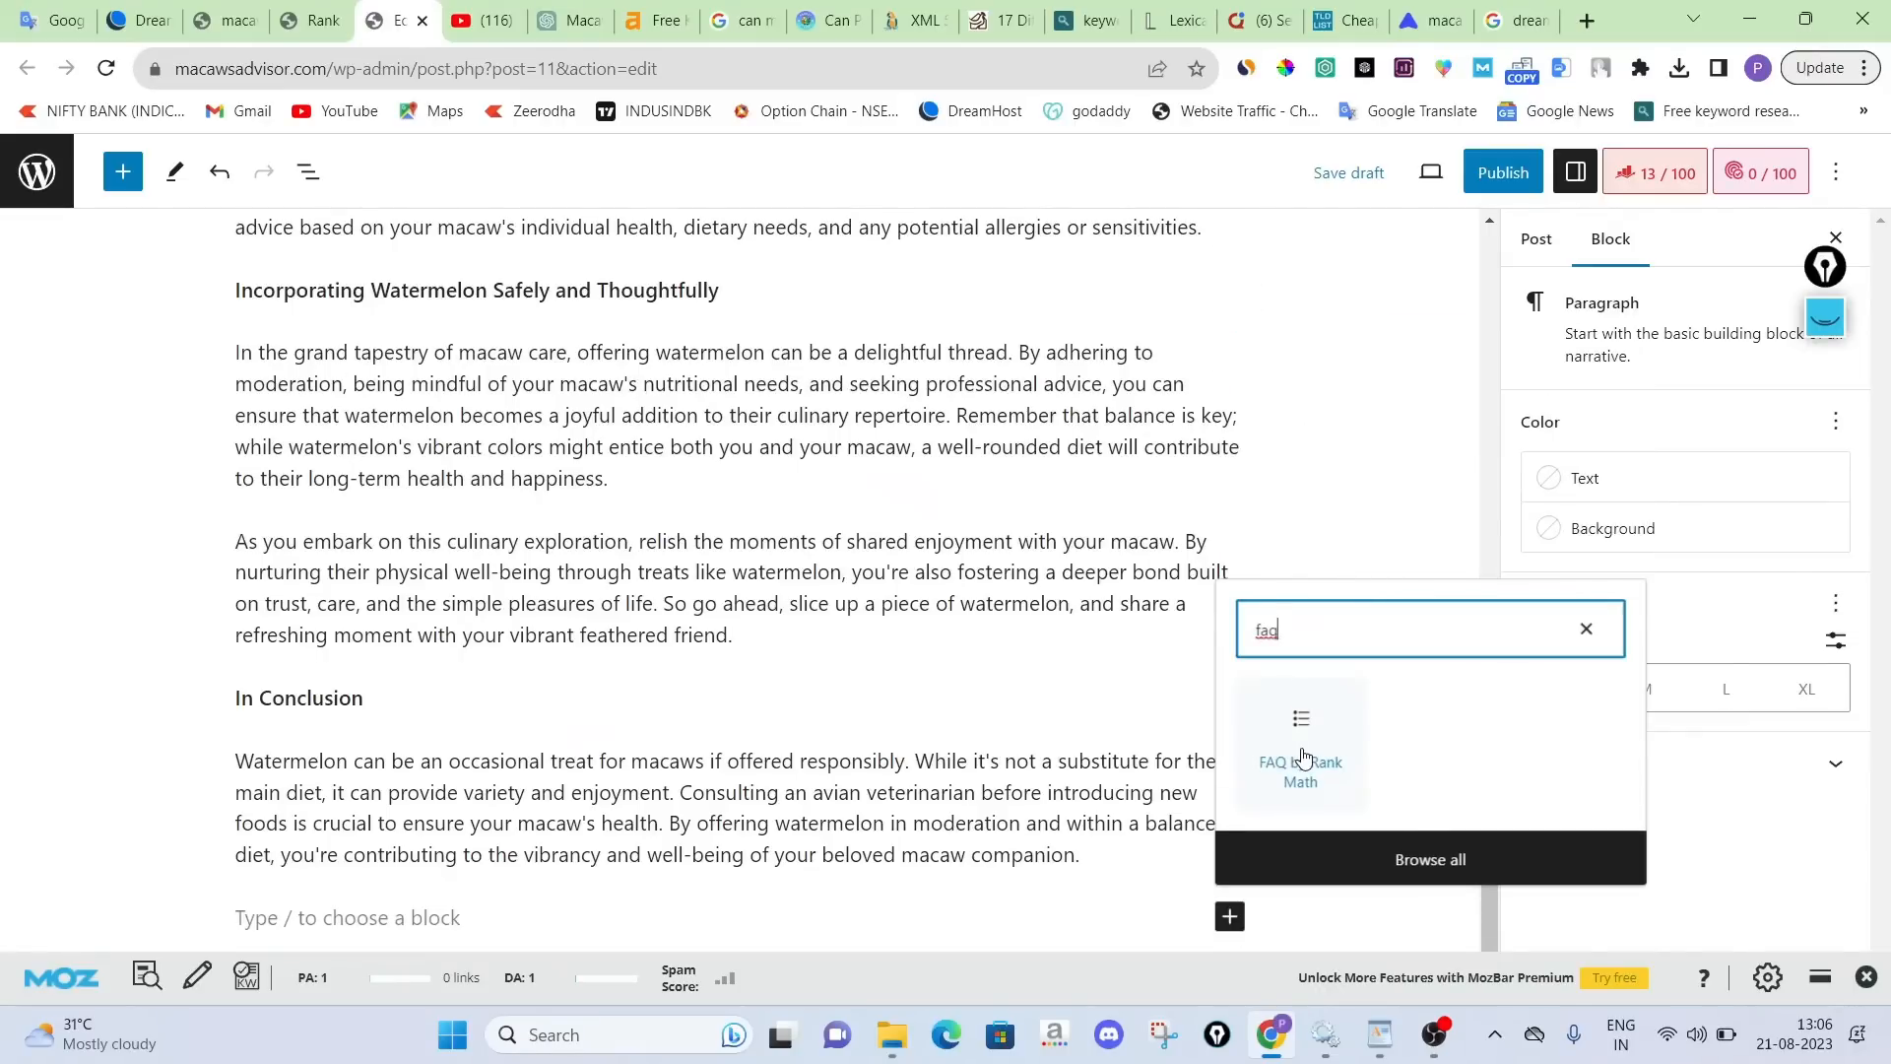
click(1841, 323)
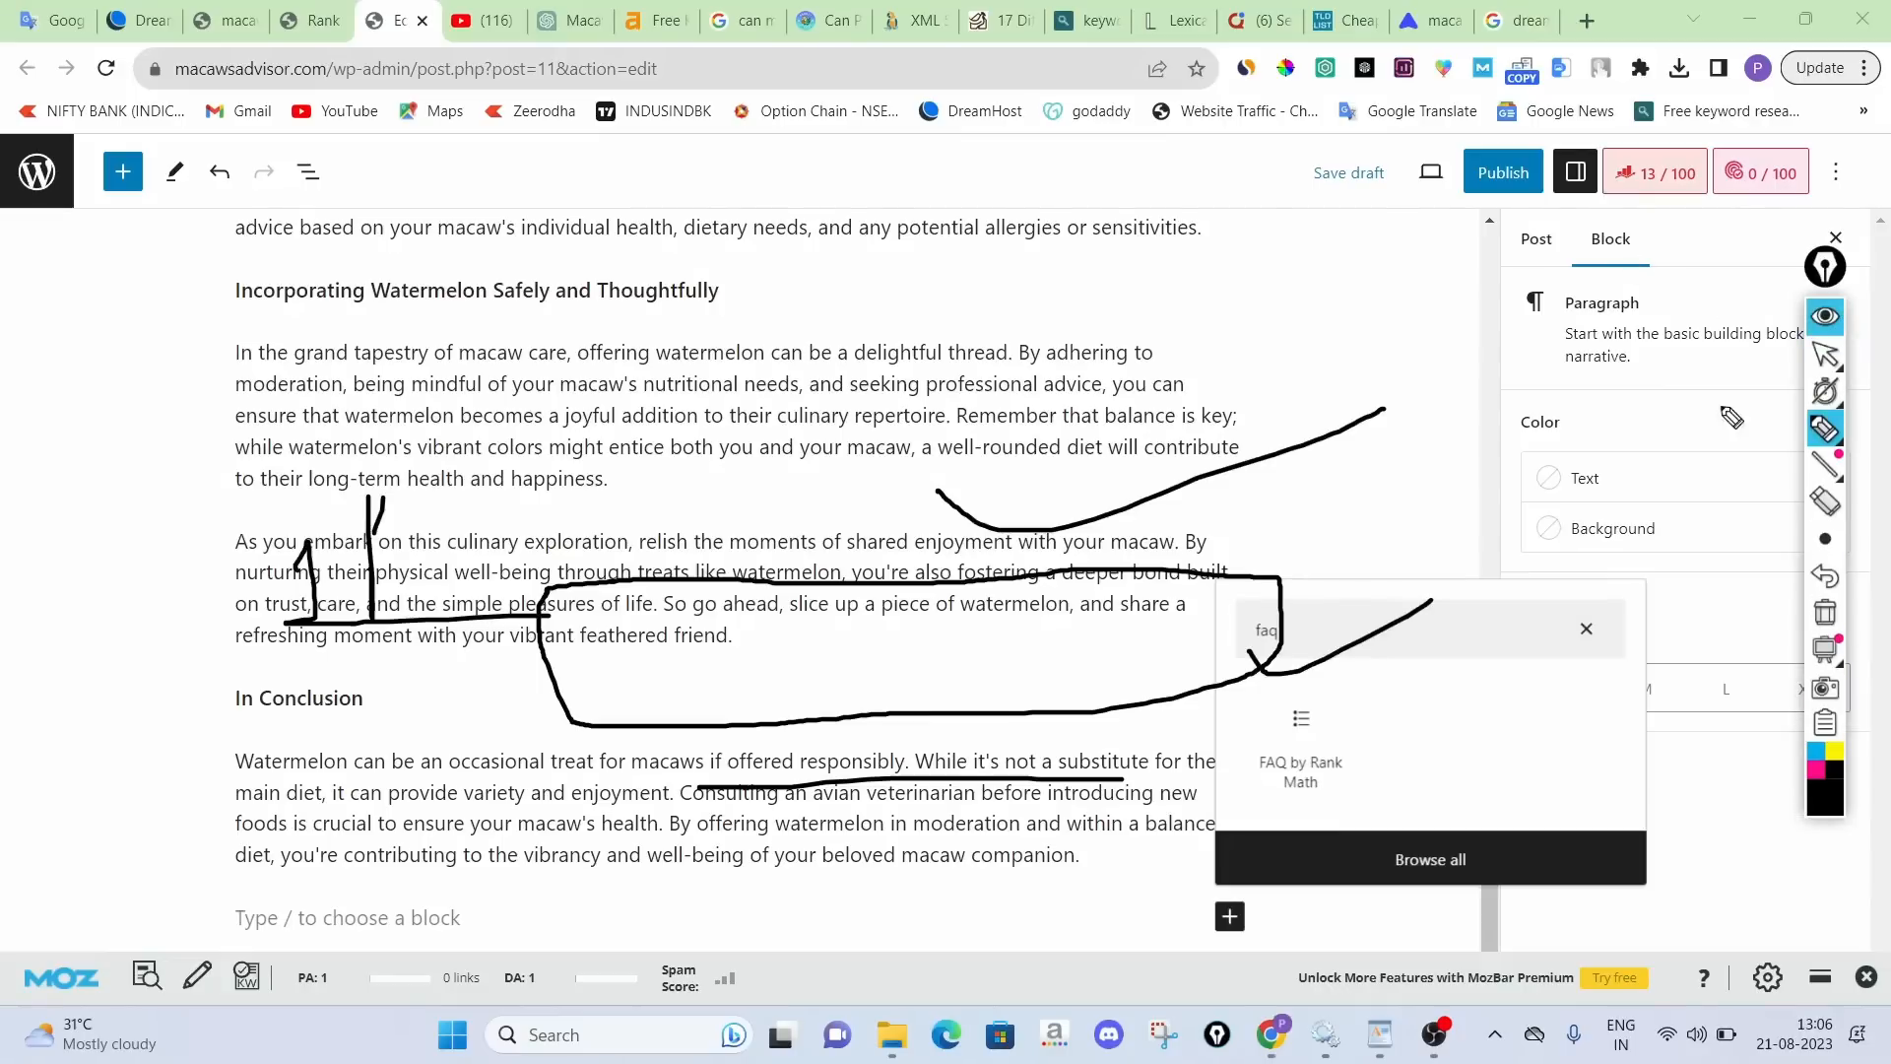
click(1825, 611)
mouse_move(1514, 696)
mouse_down()
mouse_move(1301, 701)
mouse_move(1418, 803)
mouse_move(1425, 694)
mouse_up()
mouse_move(1612, 212)
mouse_down()
mouse_move(1703, 187)
mouse_move(1626, 138)
mouse_move(1675, 202)
mouse_move(1321, 325)
mouse_move(1374, 342)
mouse_up()
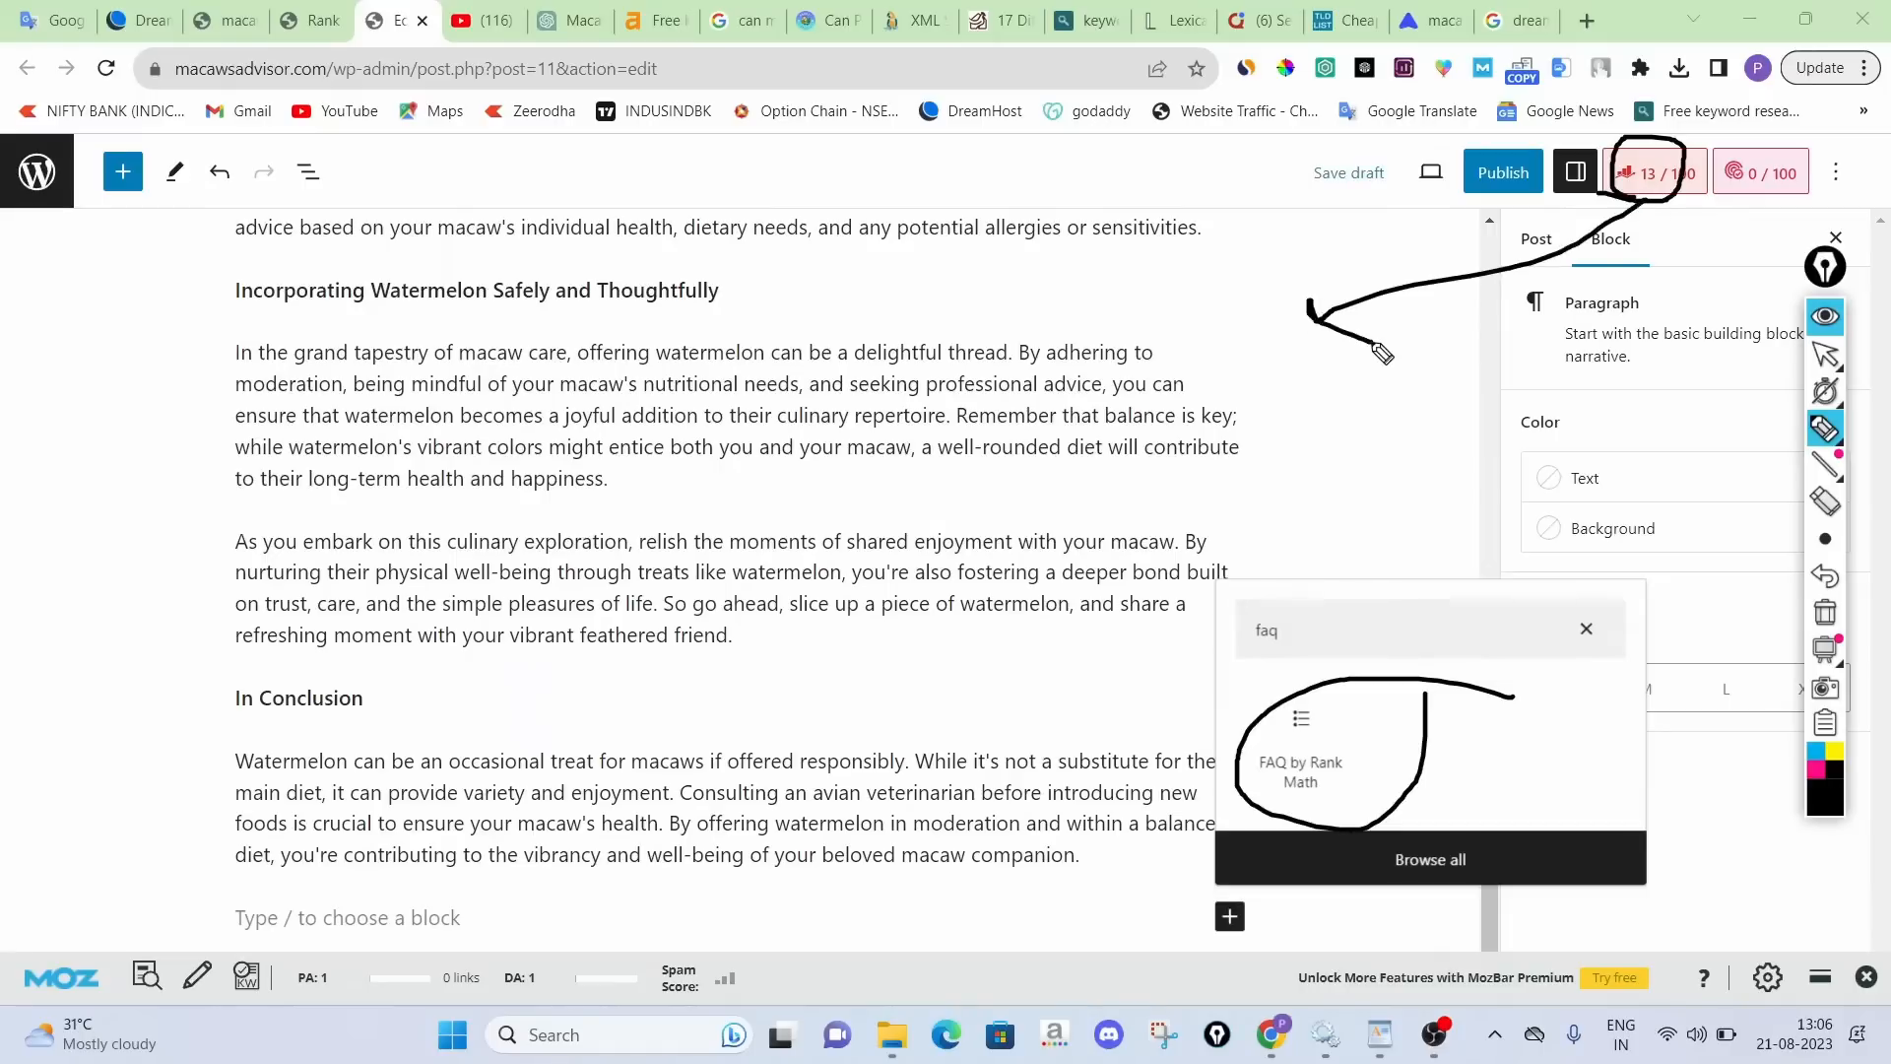
mouse_move(1006, 249)
mouse_down()
mouse_move(1020, 306)
mouse_move(1098, 266)
mouse_up()
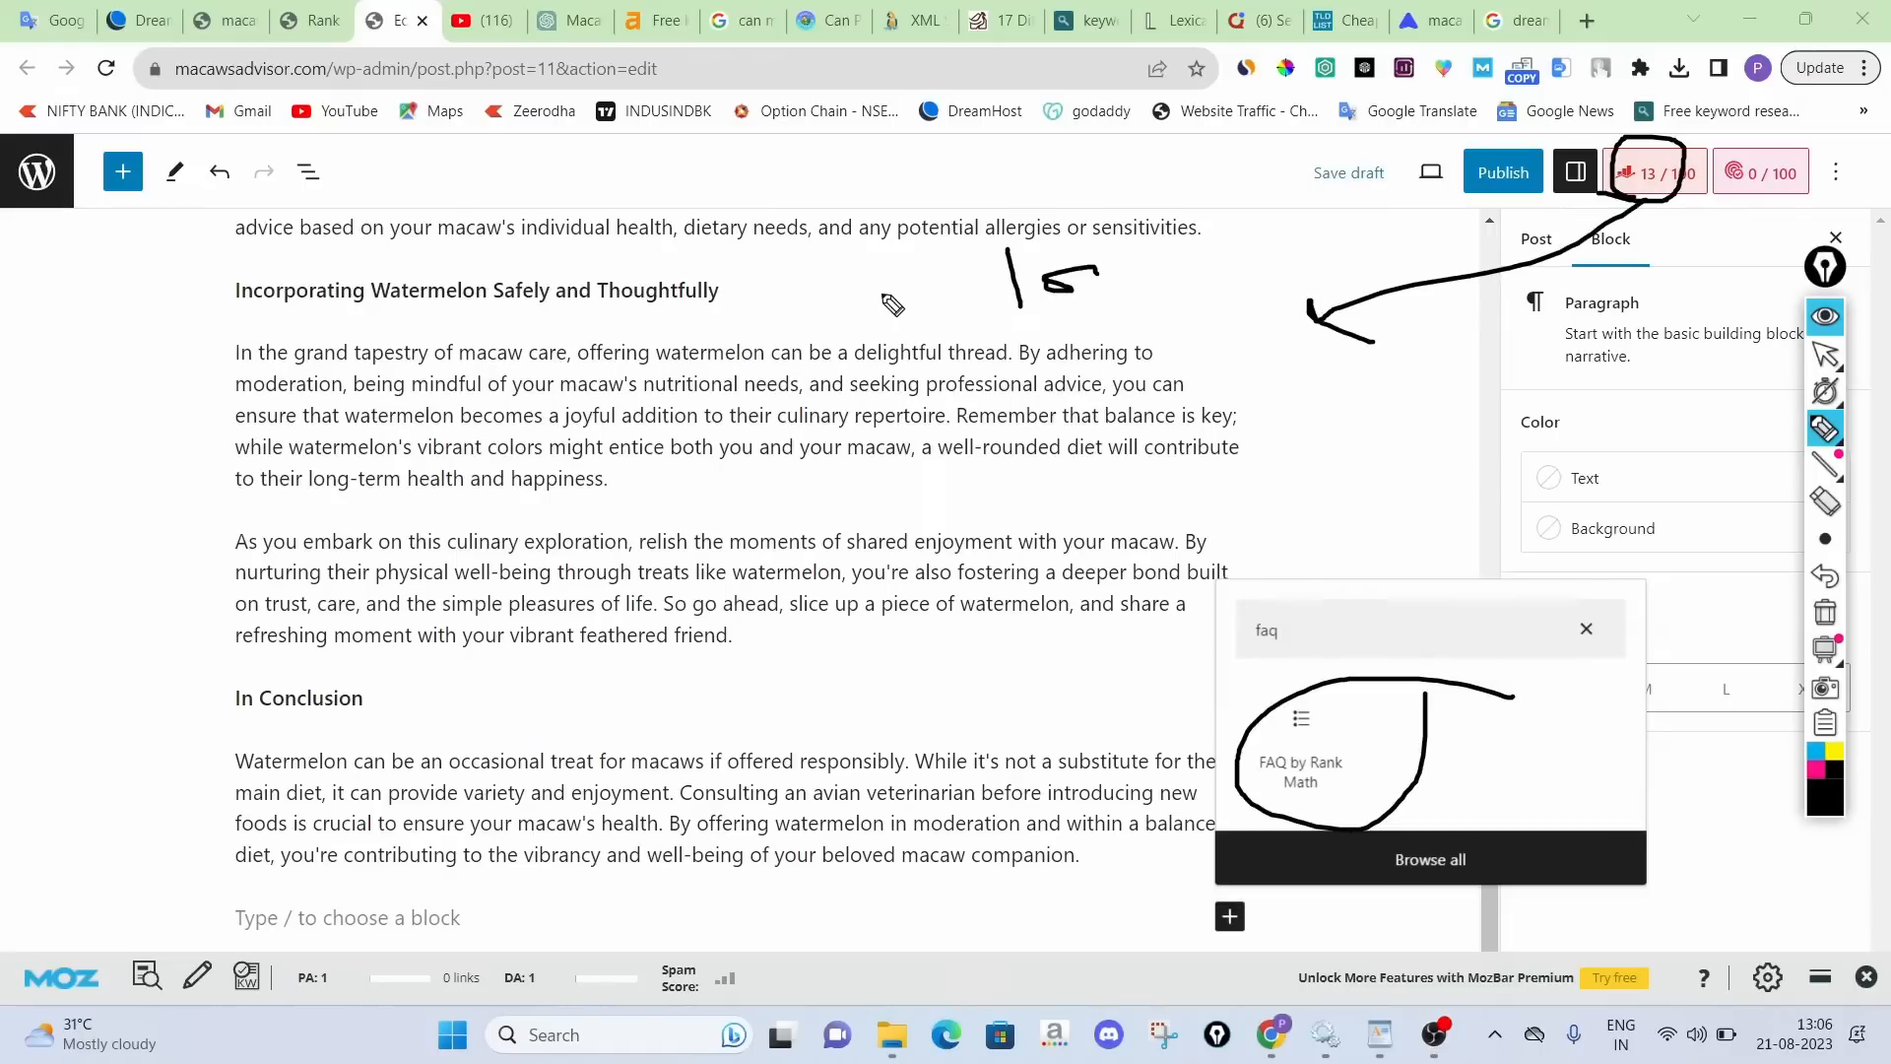
drag(880, 293, 921, 290)
mouse_move(772, 285)
mouse_down()
mouse_move(796, 340)
mouse_move(843, 313)
mouse_move(910, 392)
mouse_up()
drag(857, 343, 891, 363)
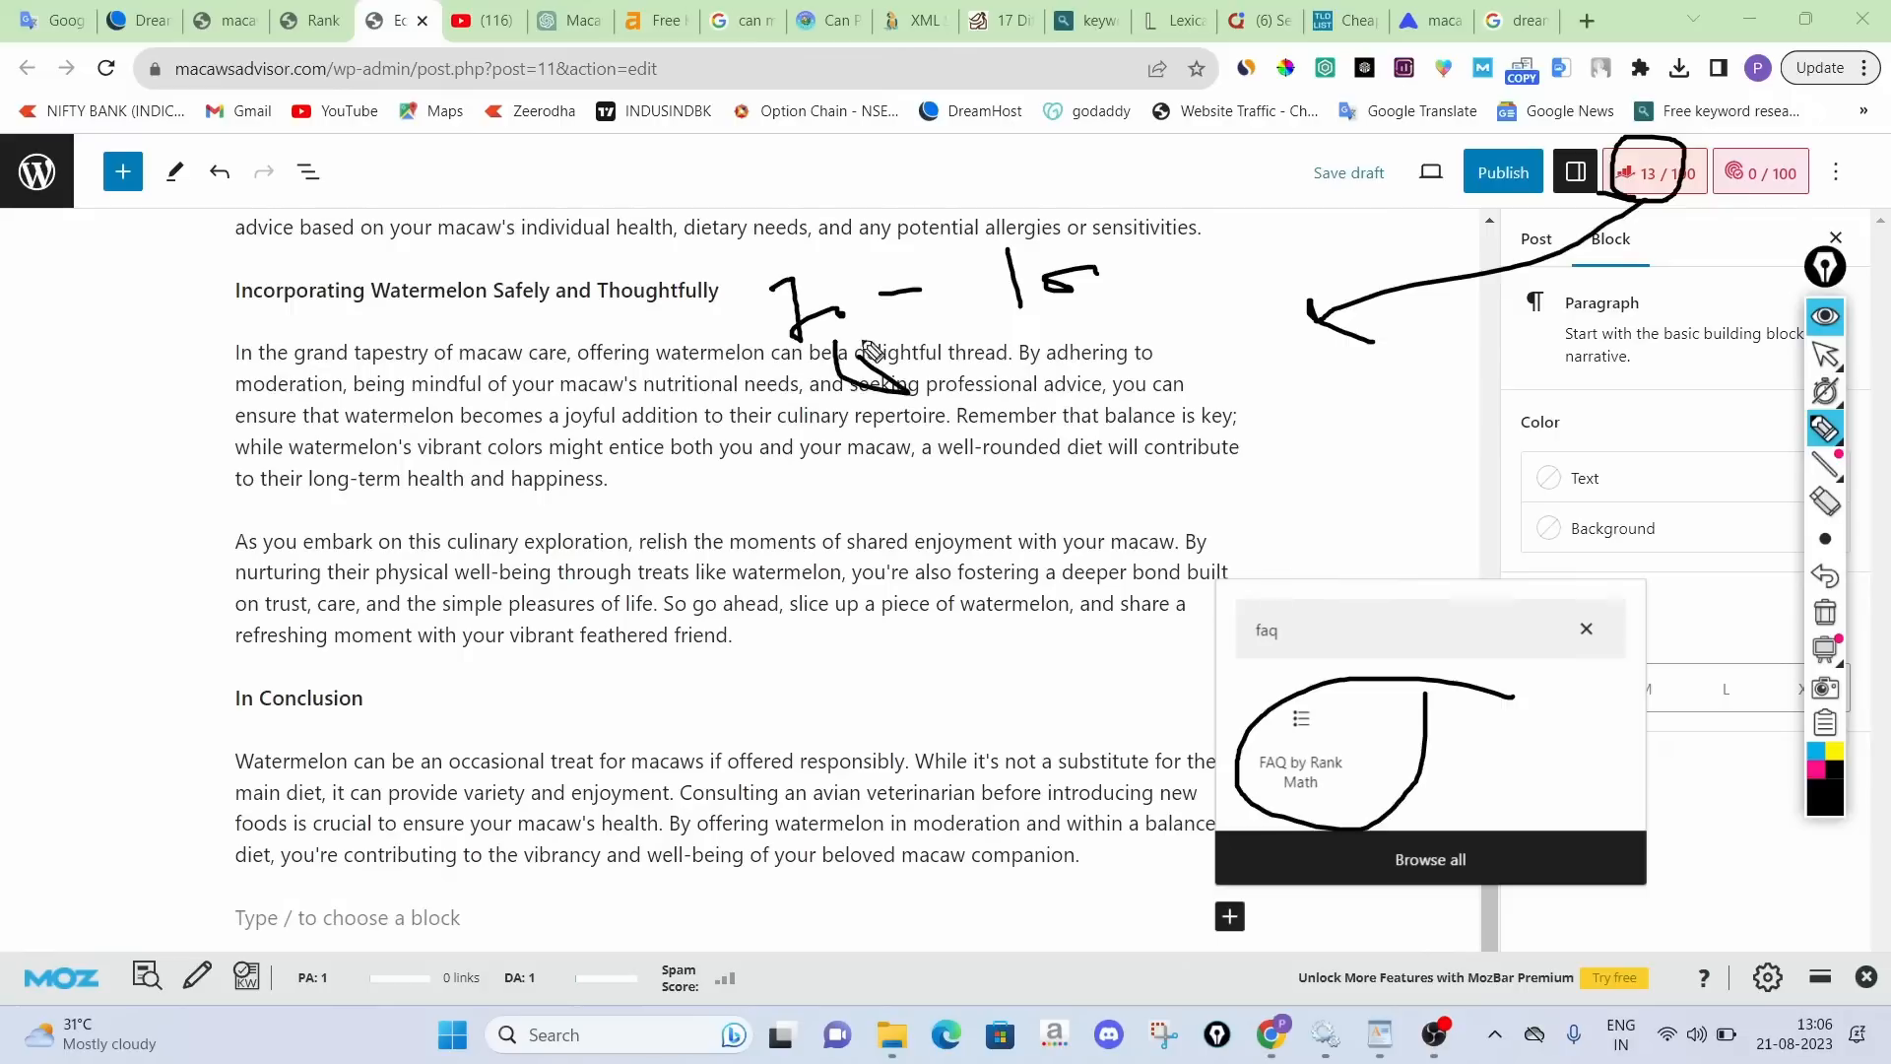
drag(1000, 332, 1132, 333)
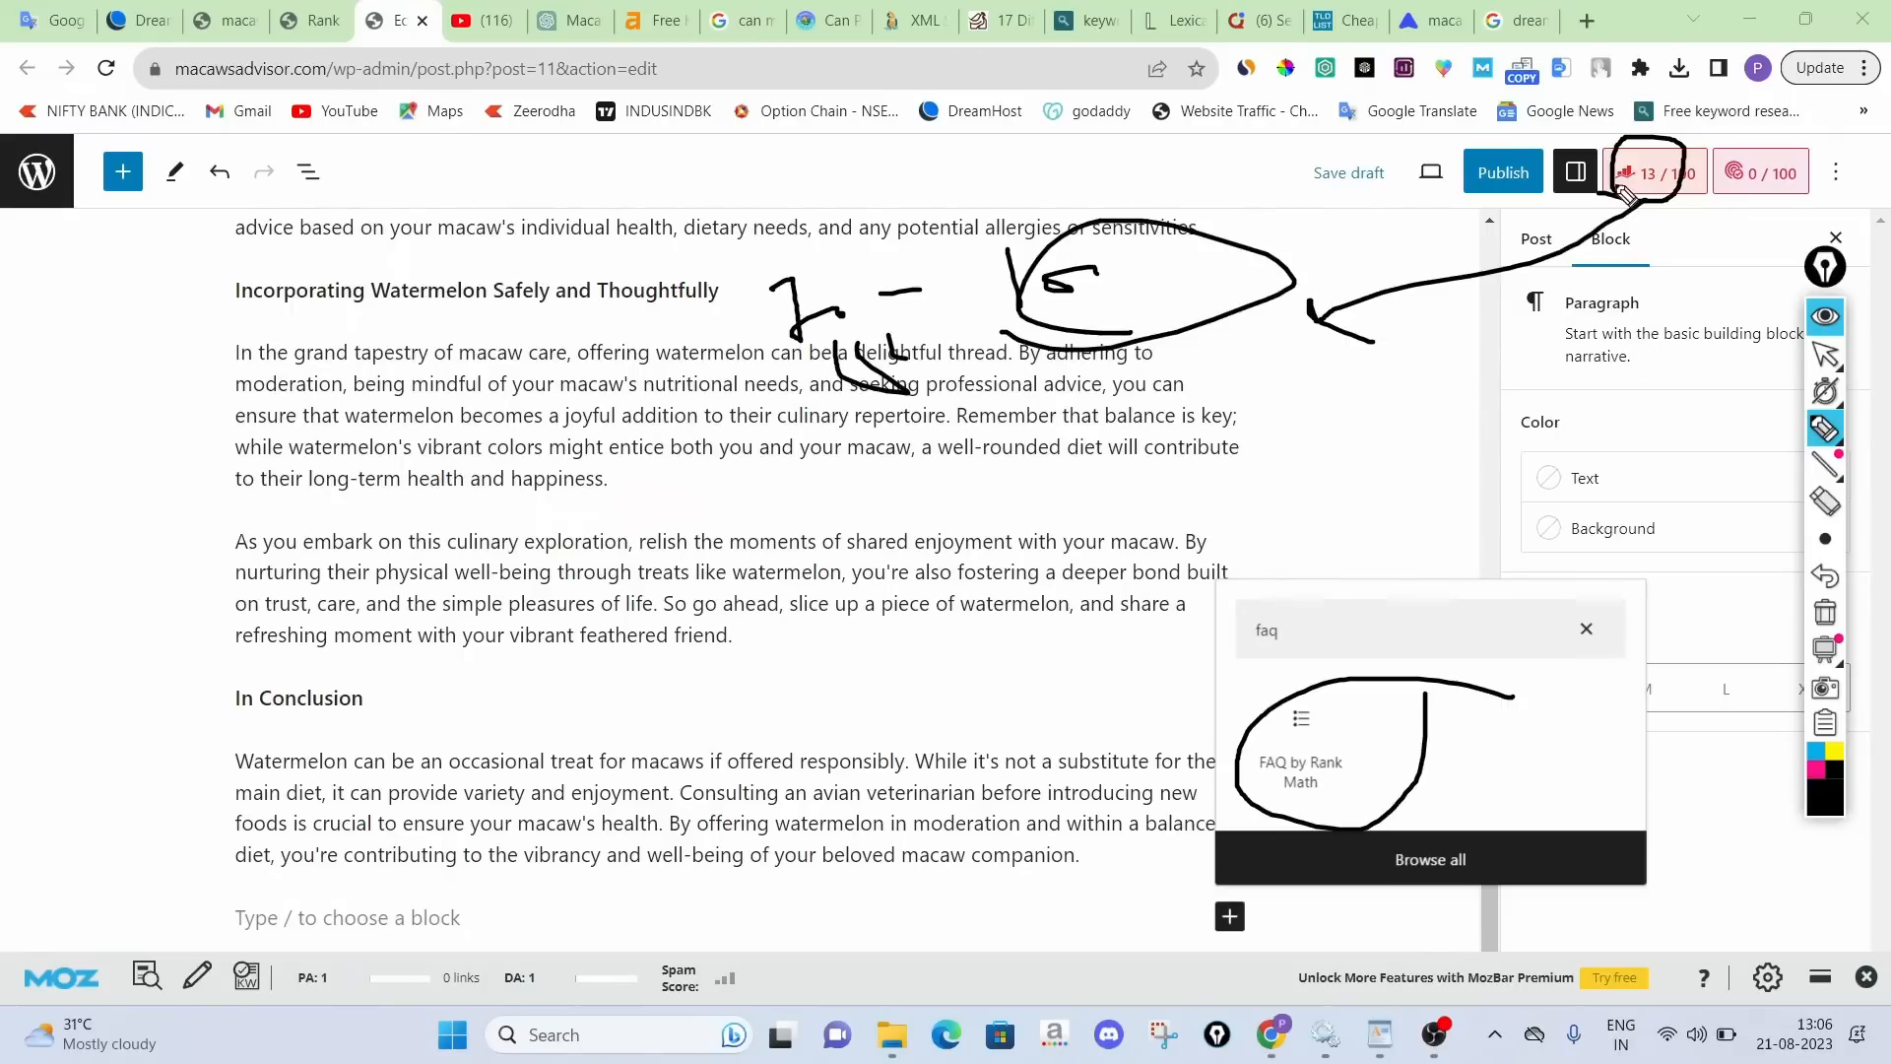
mouse_move(1614, 185)
mouse_down()
mouse_move(1711, 165)
mouse_move(1667, 200)
mouse_up()
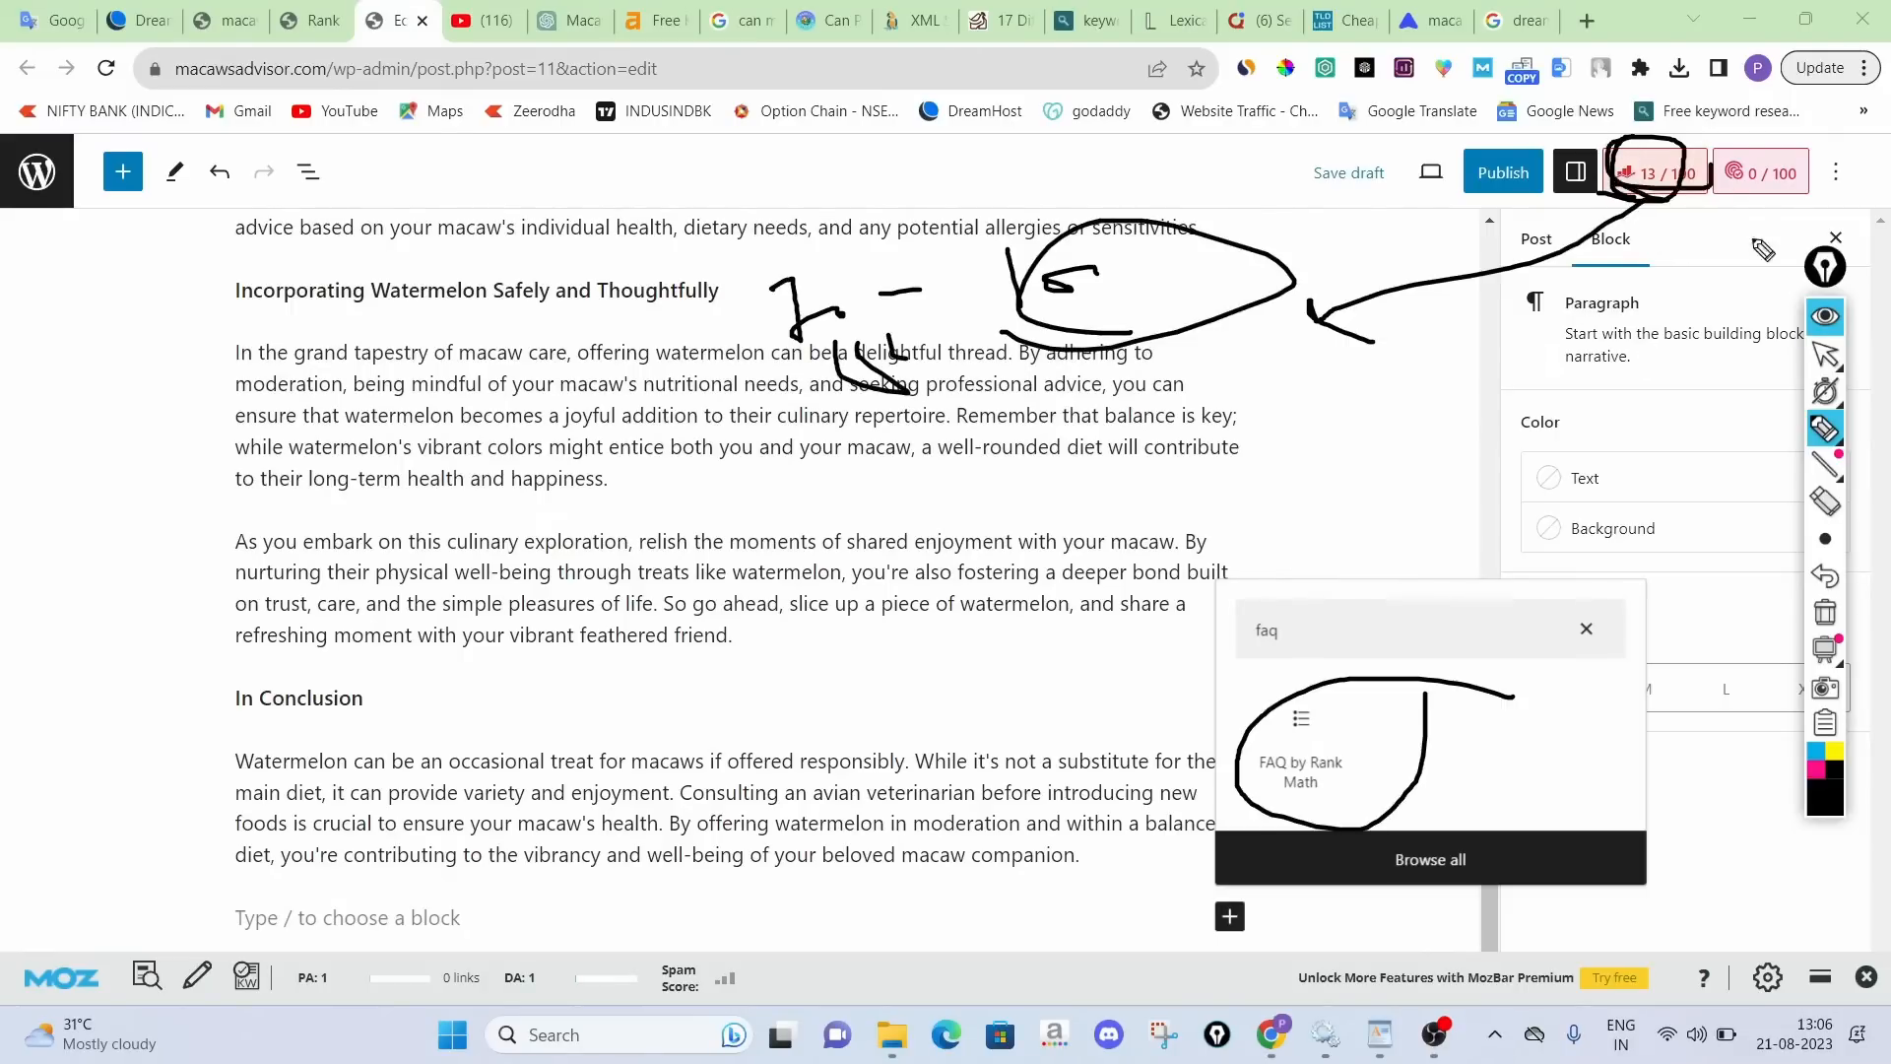
click(1825, 611)
mouse_move(1591, 185)
mouse_down()
mouse_move(1696, 188)
mouse_move(1638, 150)
mouse_move(1617, 189)
mouse_move(1233, 321)
mouse_move(1246, 342)
mouse_up()
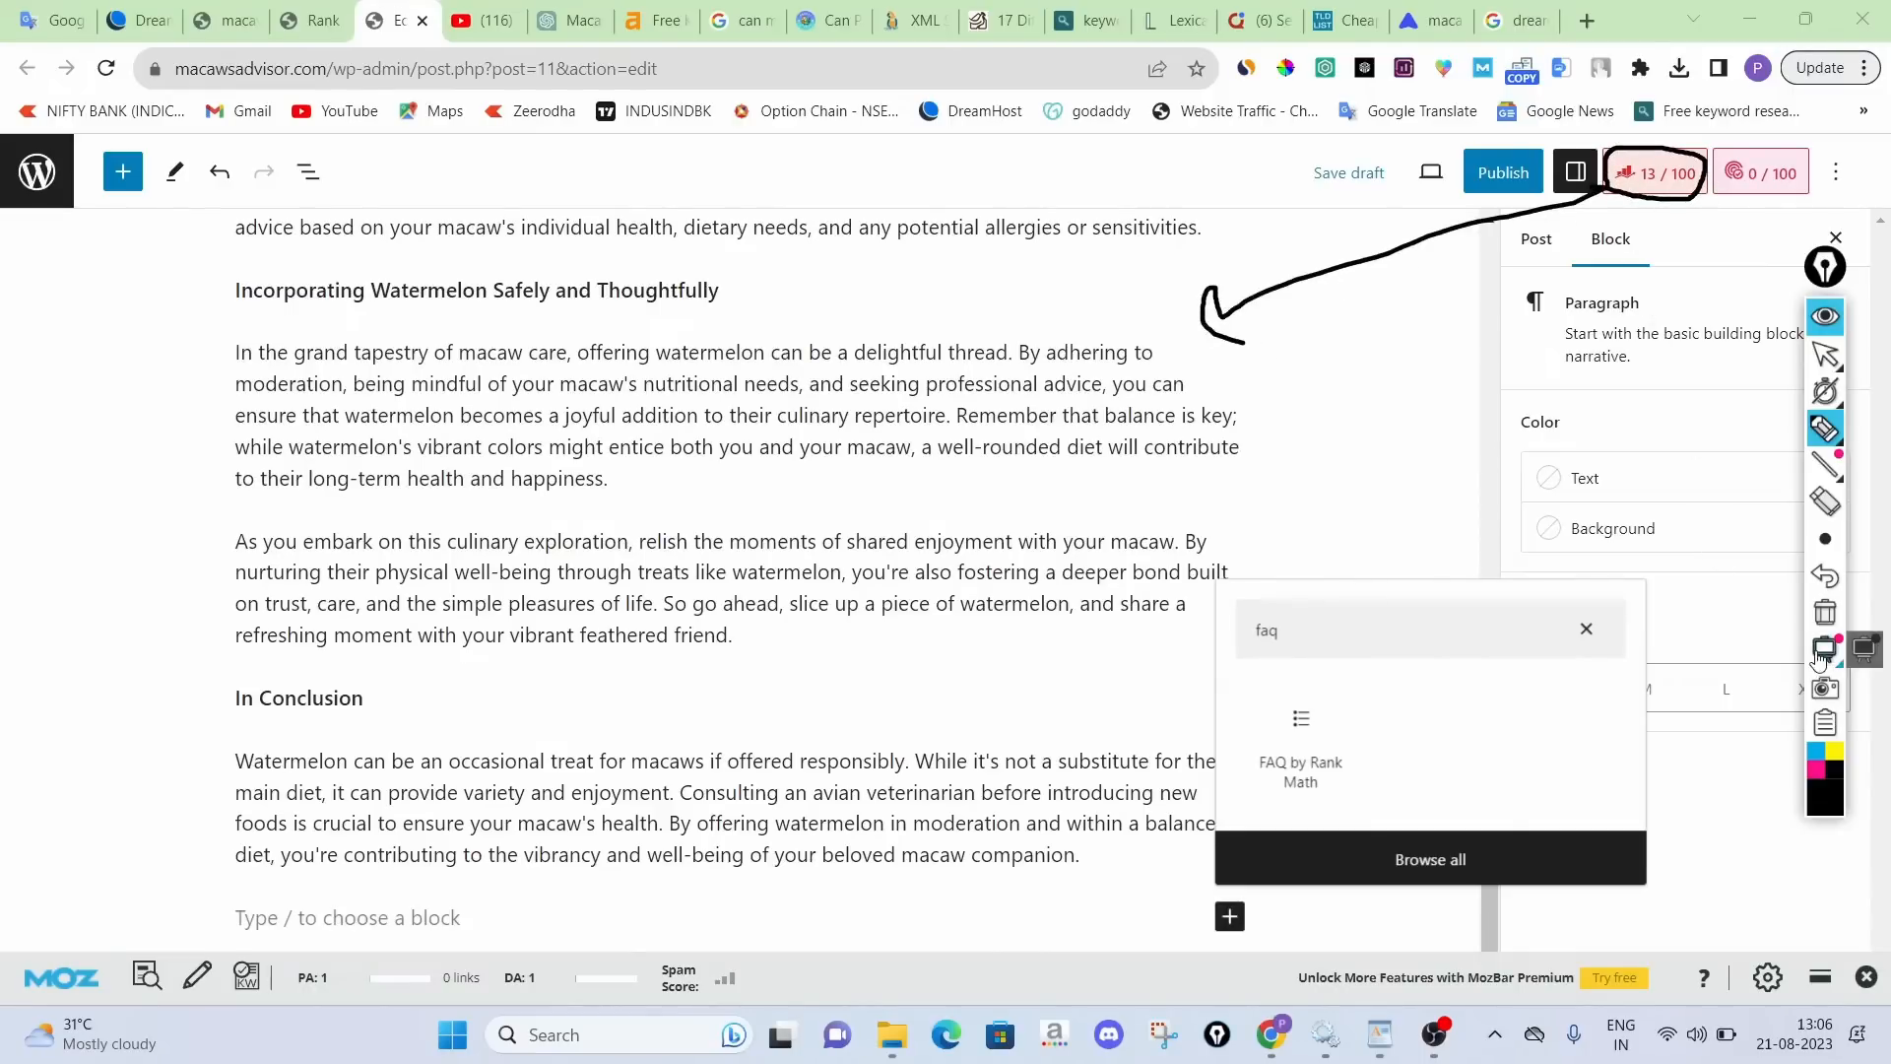
click(1825, 612)
click(1823, 315)
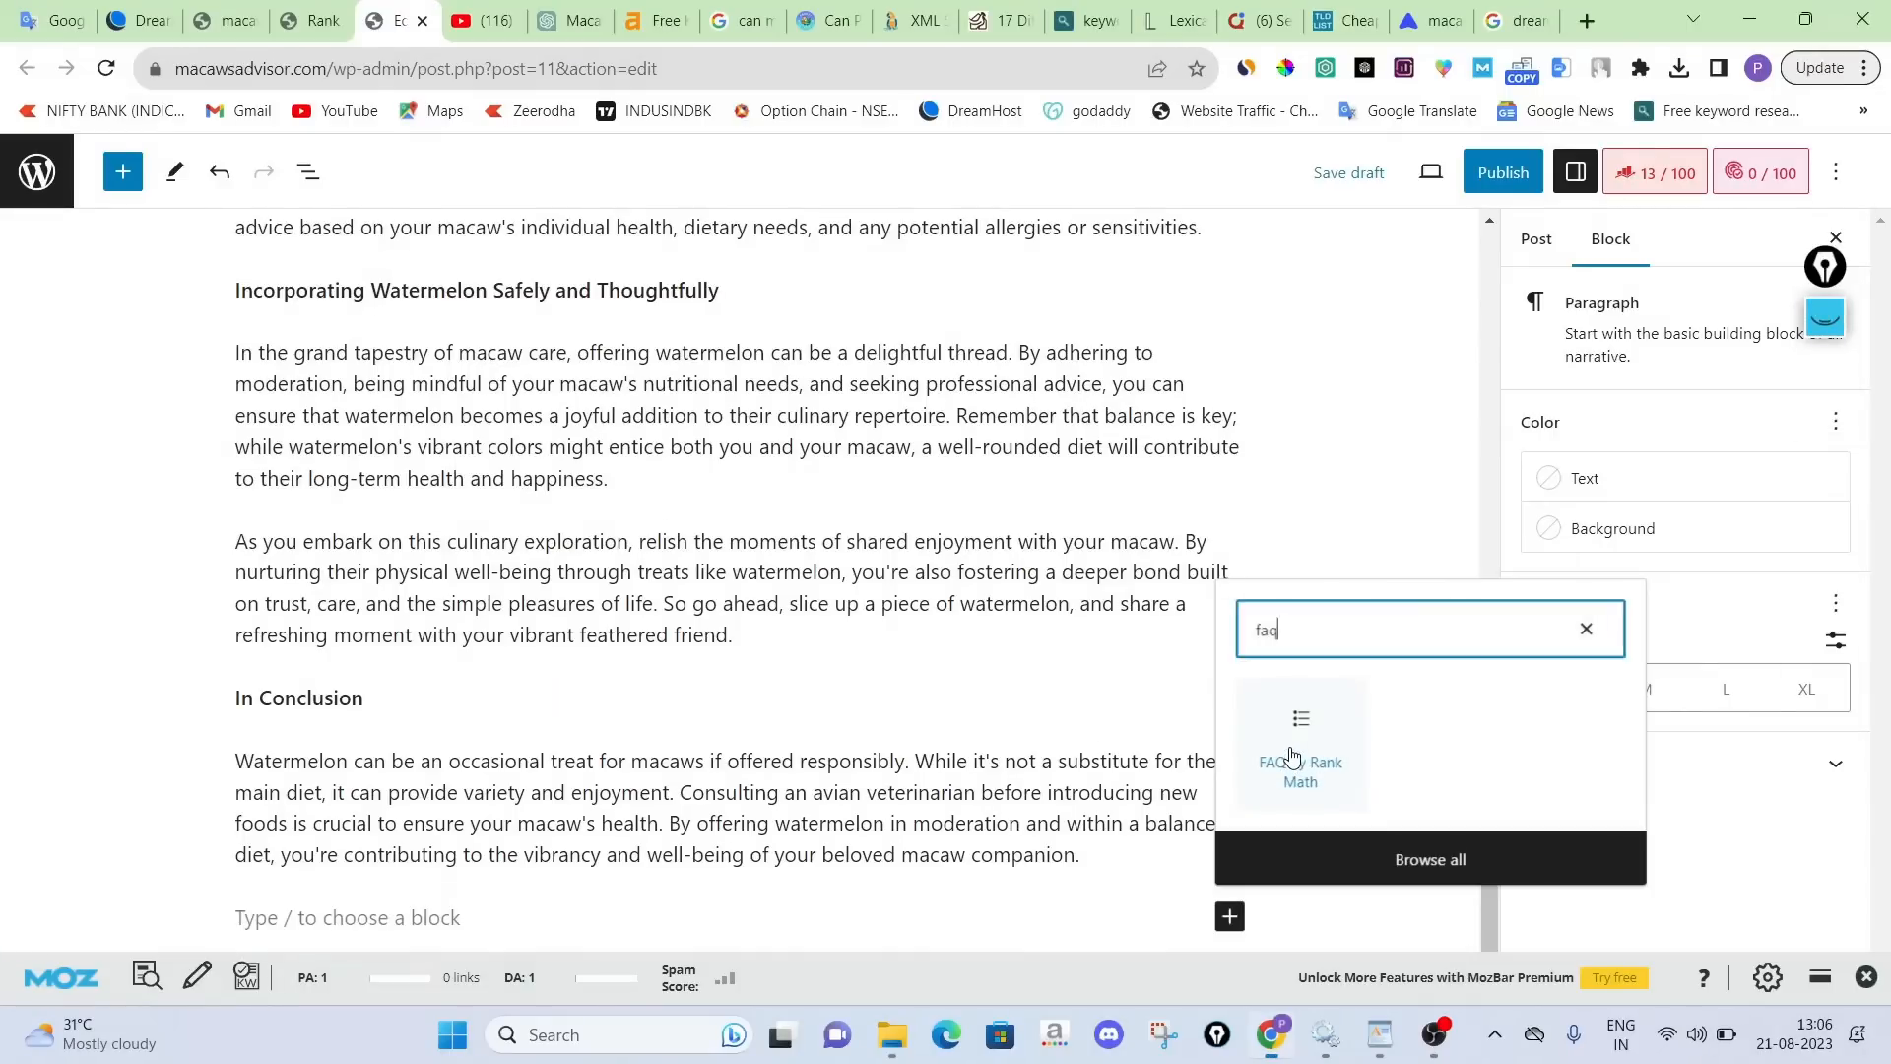
Insert the FAQ by Rank Math block at the end of the article and set its title wrapper to P
click(1293, 756)
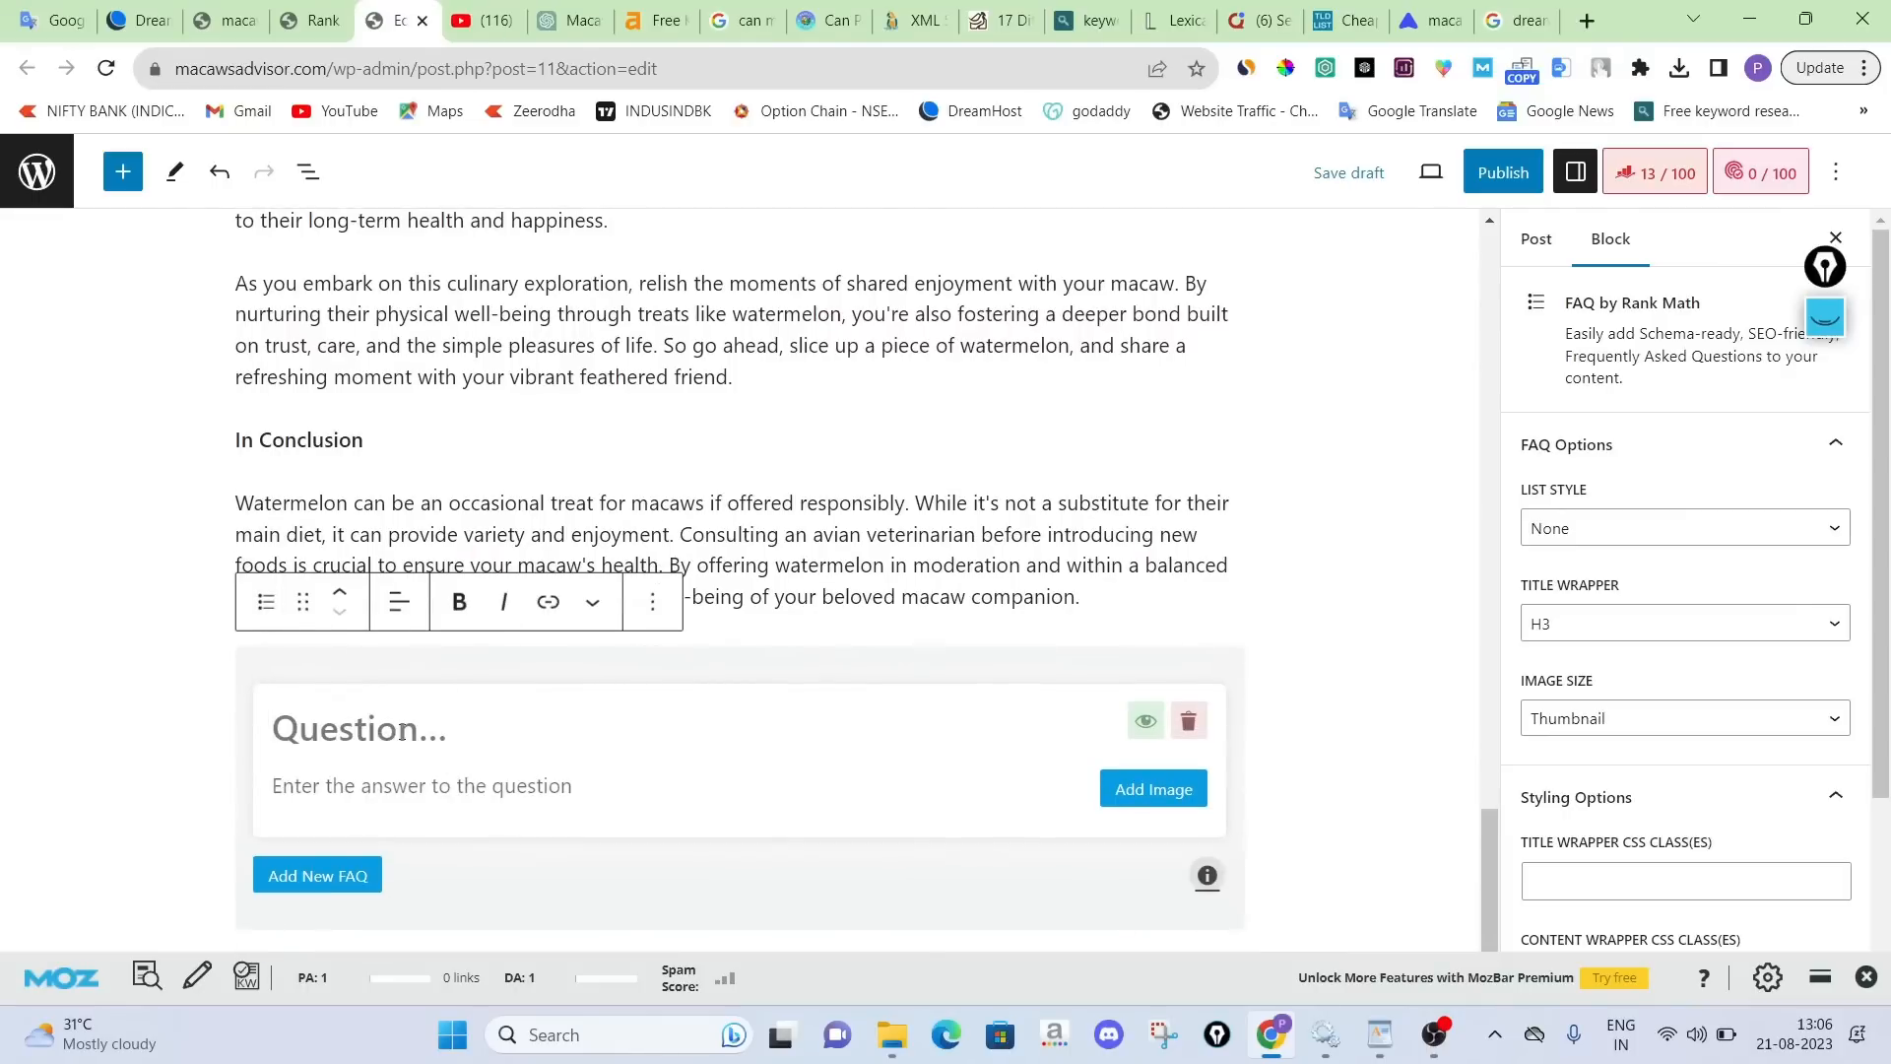
click(1332, 627)
click(1042, 677)
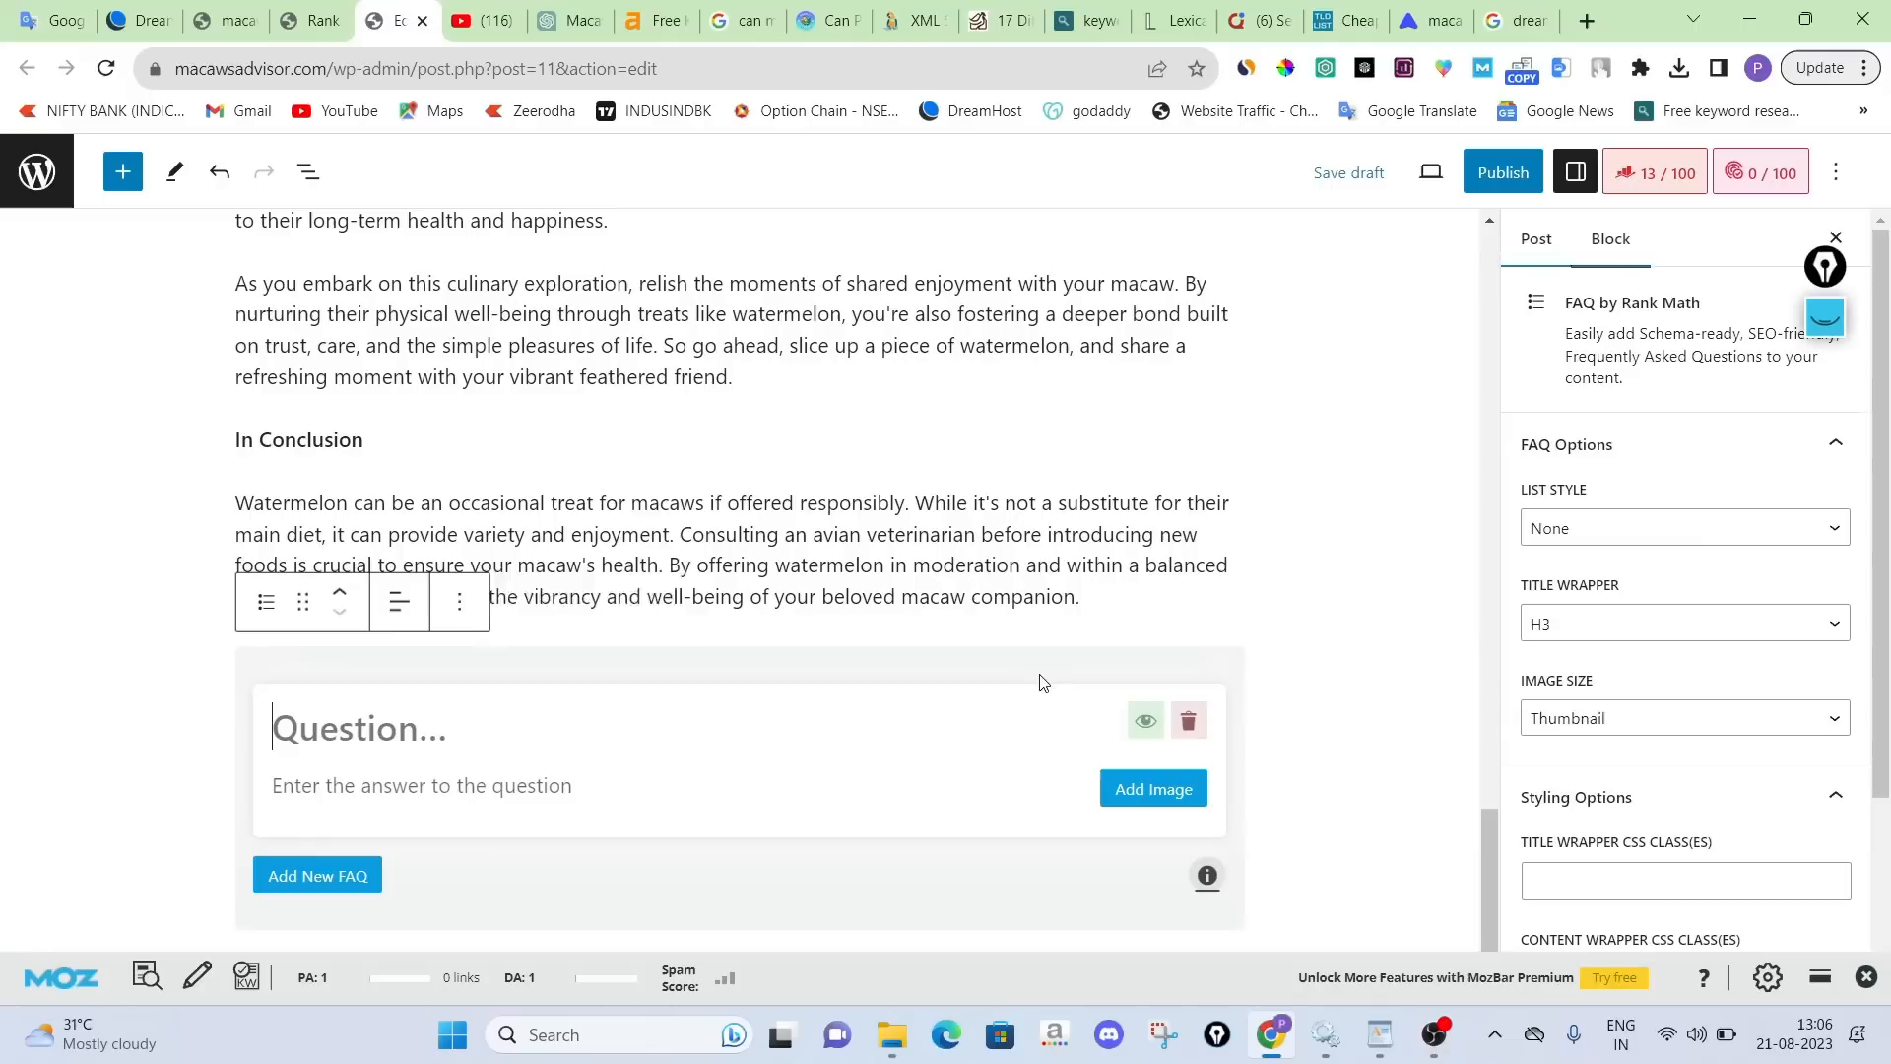
click(1570, 639)
click(1550, 774)
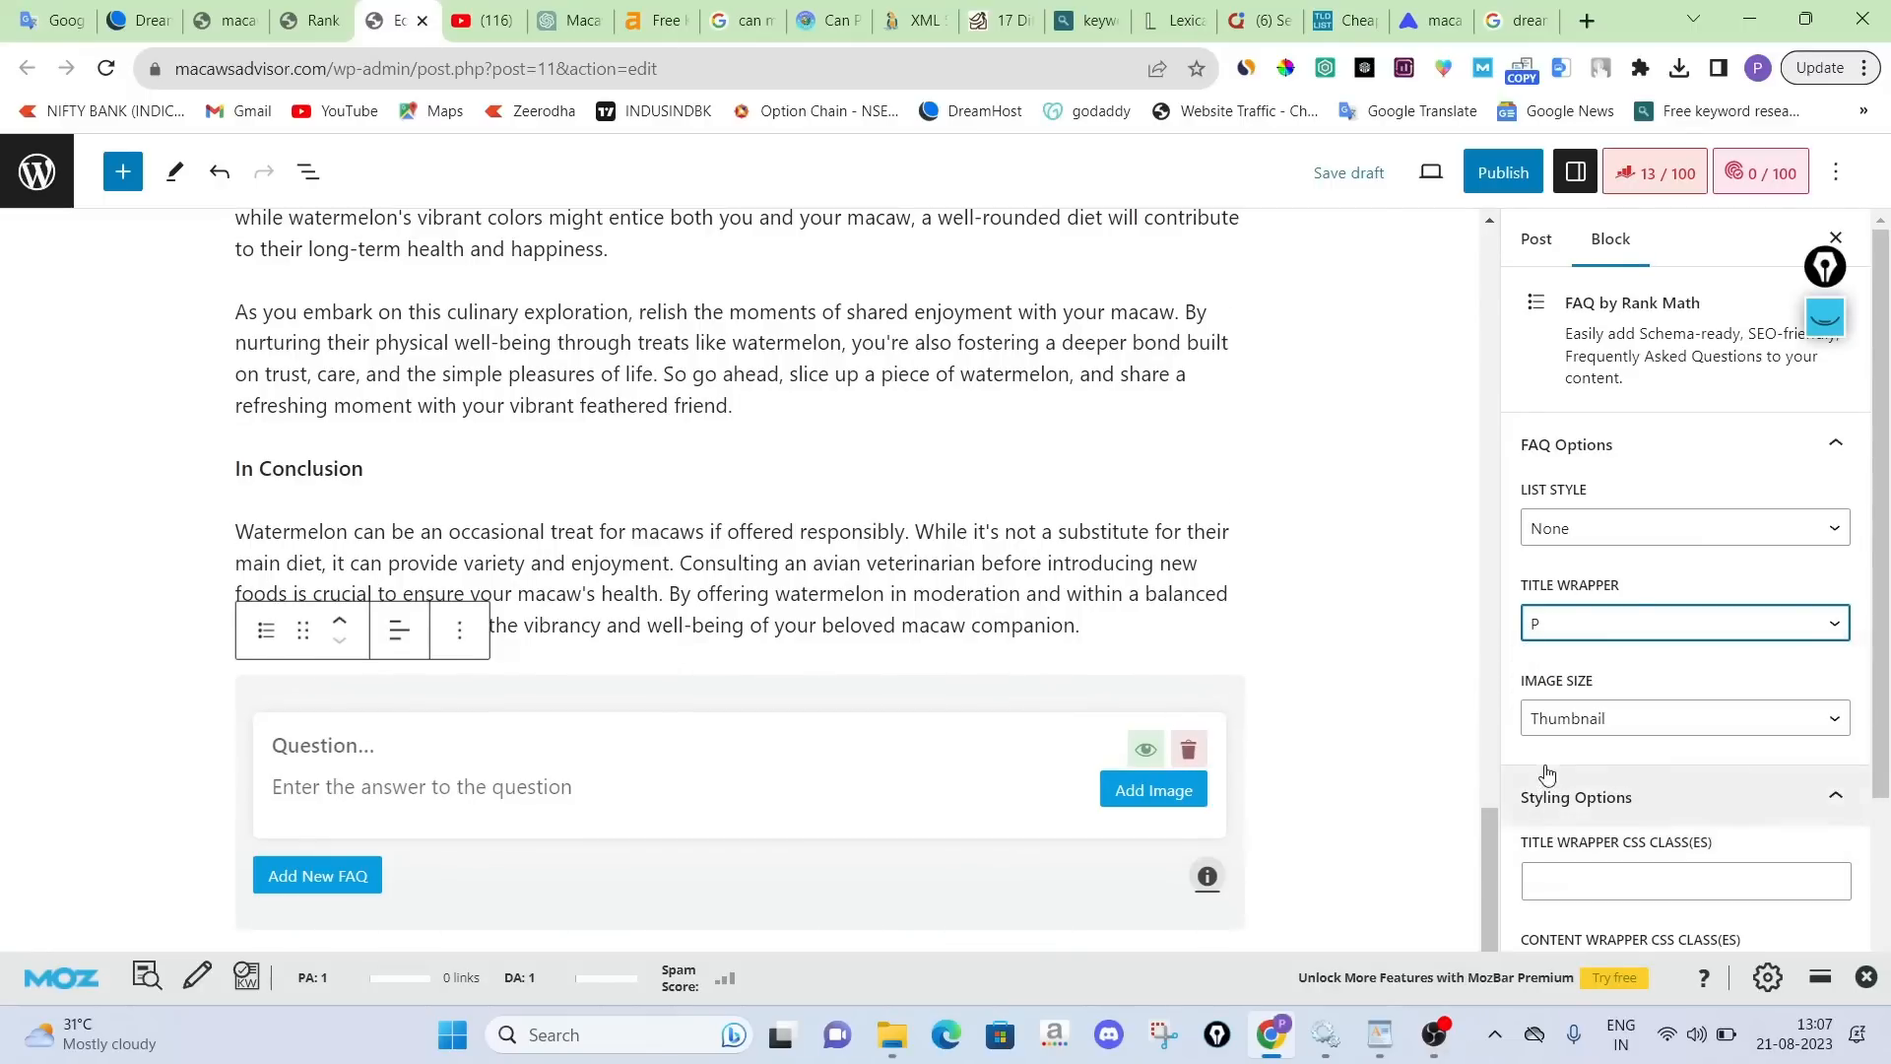
Copy "Q1: Can macaws eat watermelon?" from the ChatGPT answer into the question field of the WordPress FAQ block
click(546, 10)
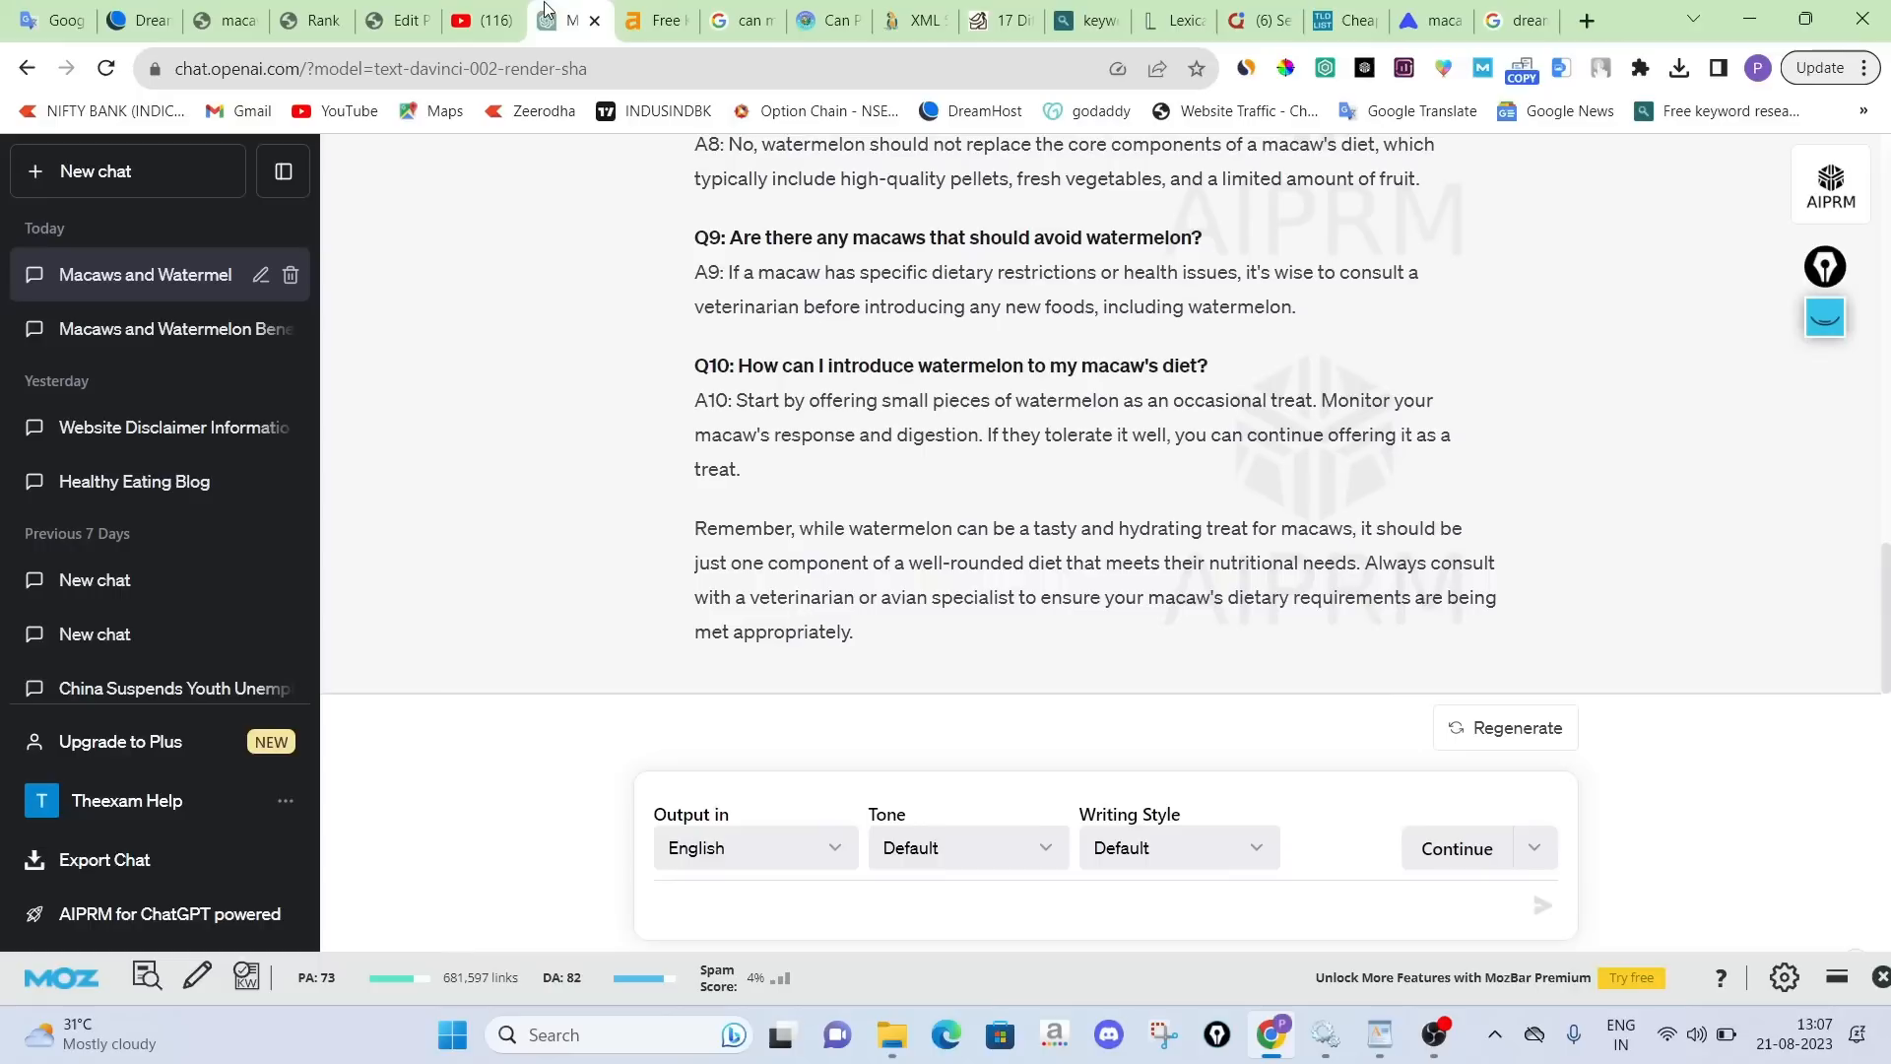
scroll(930, 449, up, 10)
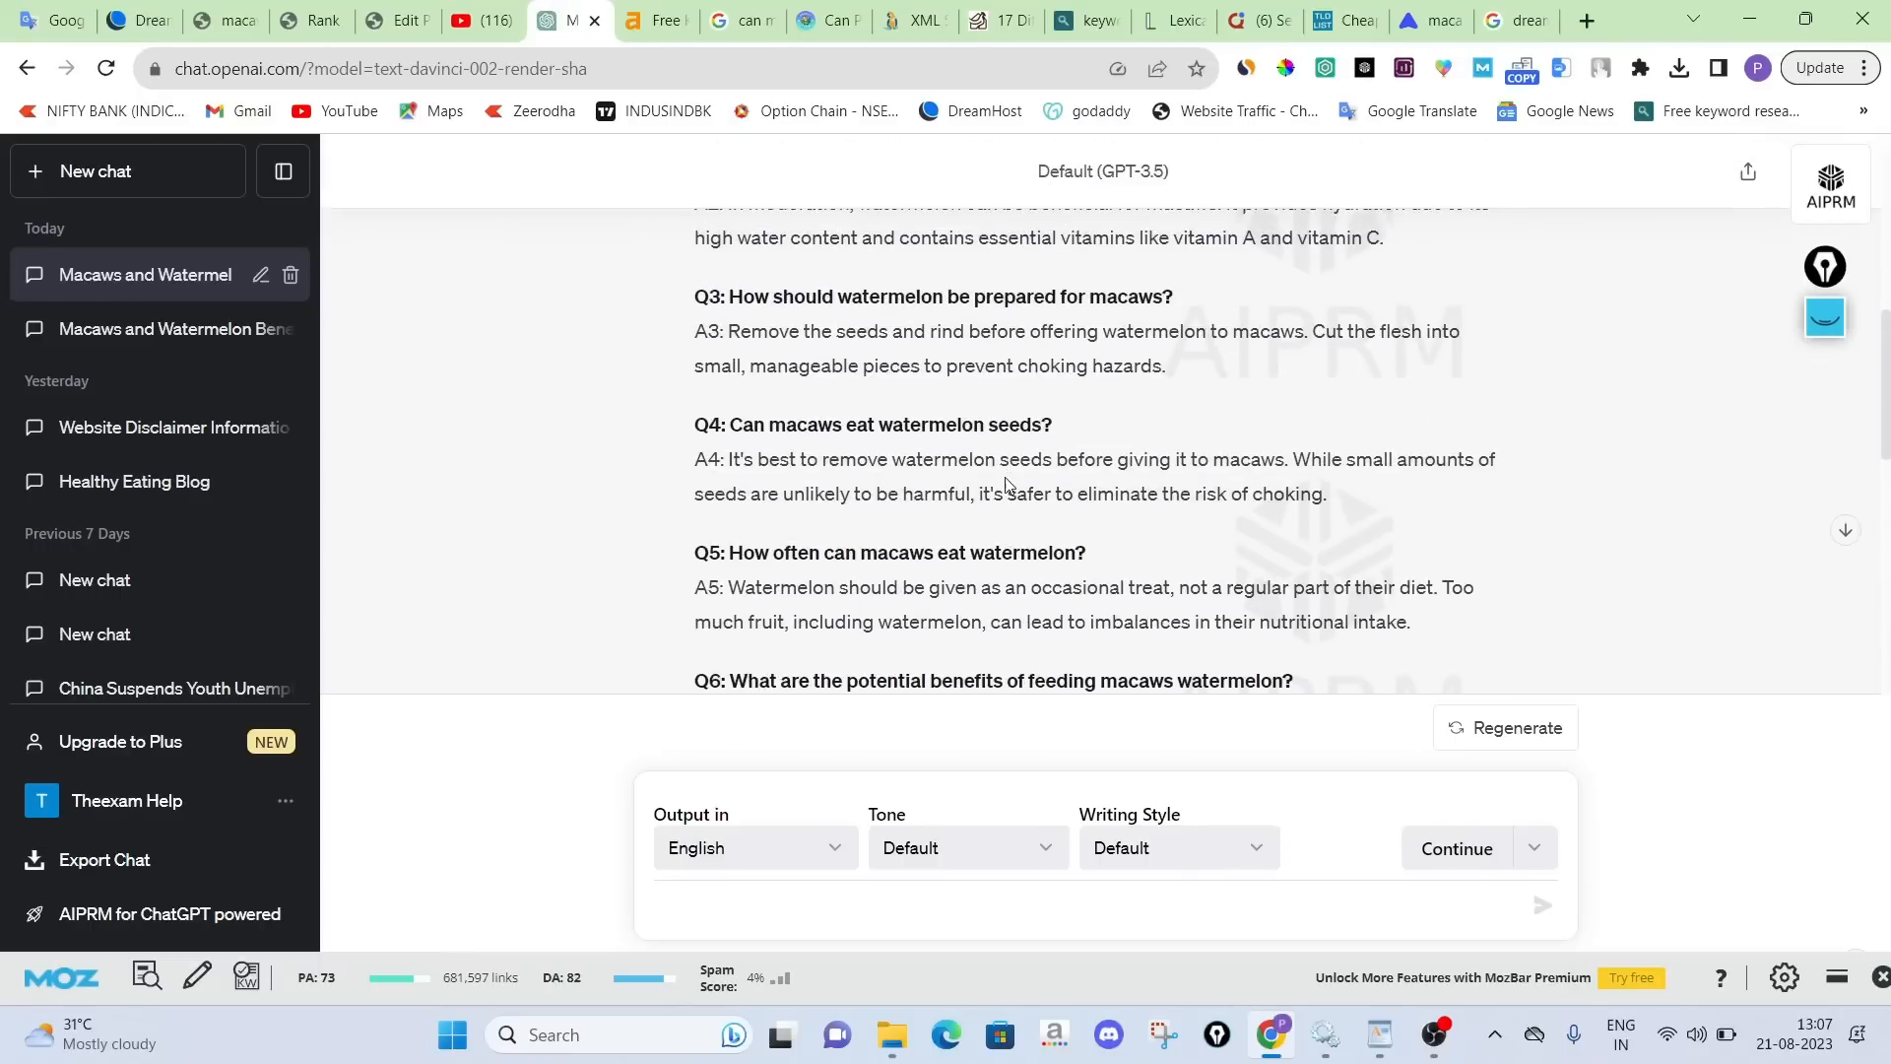
scroll(930, 448, up, 3)
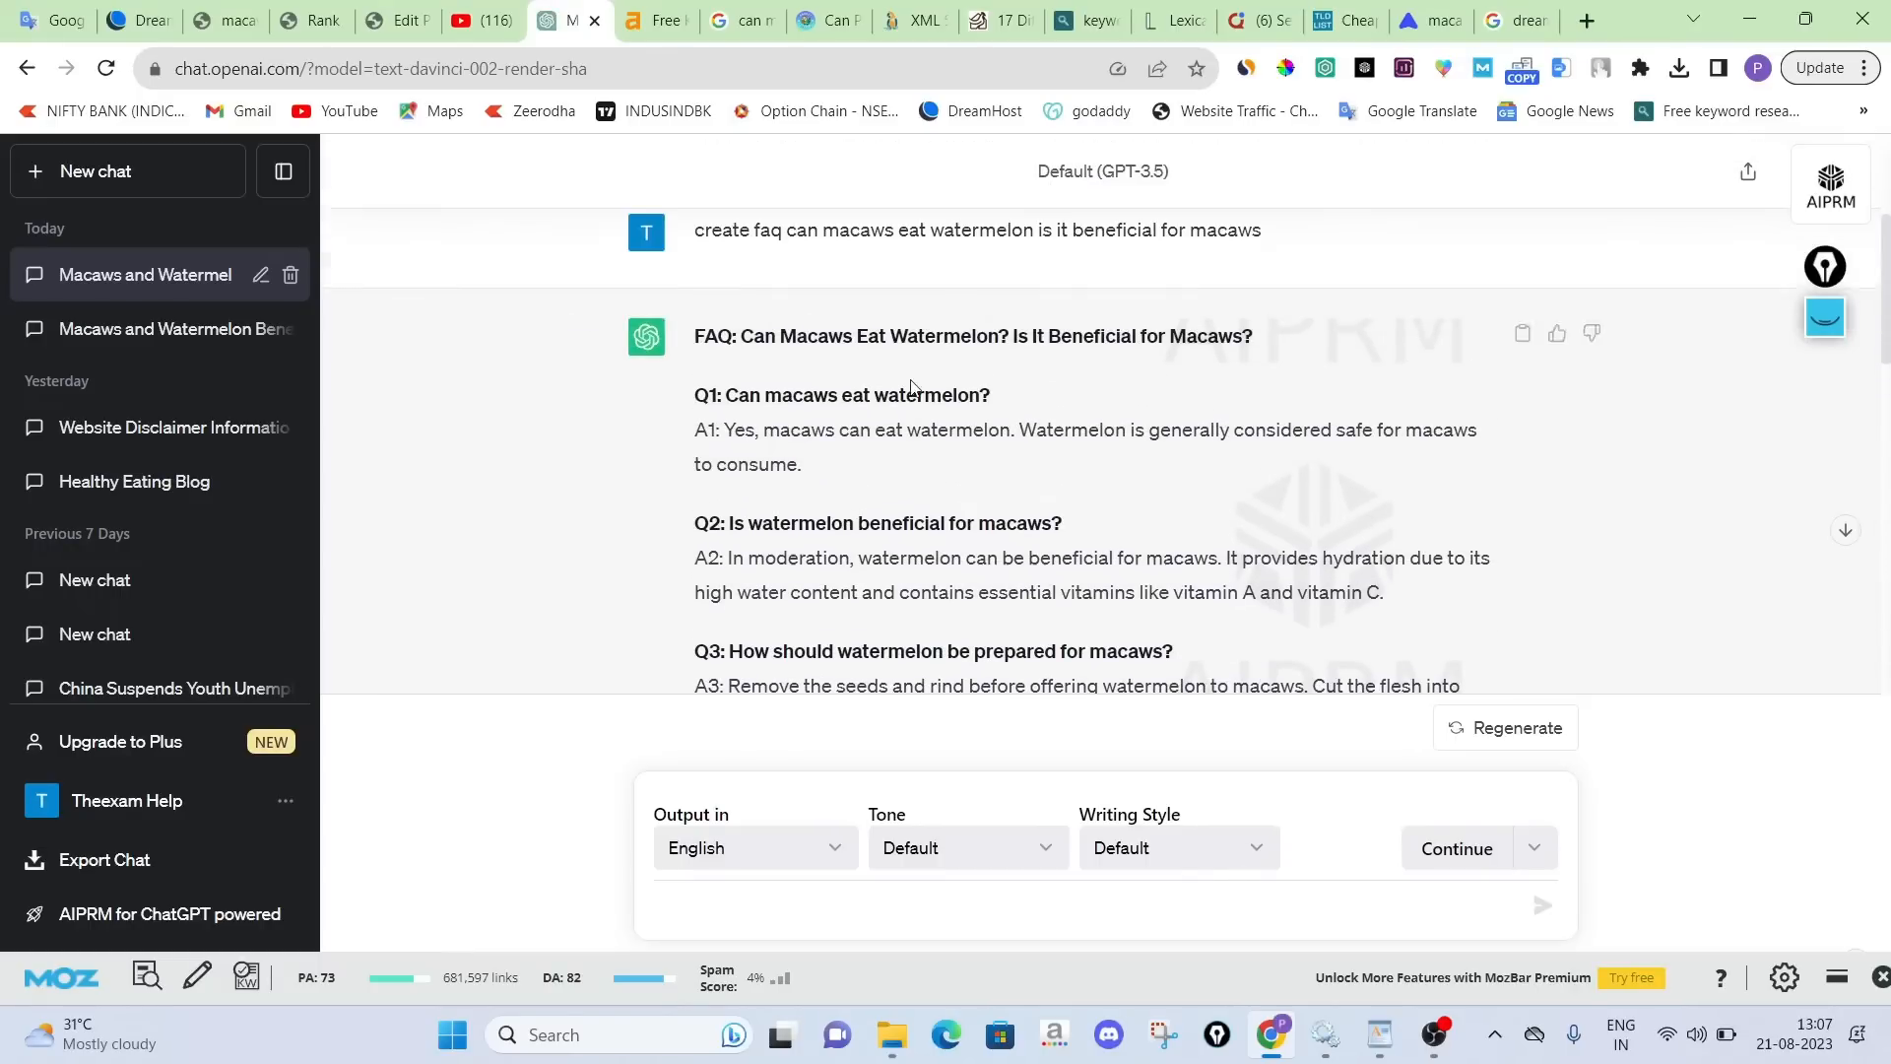
mouse_move(998, 423)
mouse_down()
mouse_move(667, 426)
mouse_move(1031, 418)
mouse_up()
key(ctrl+c)
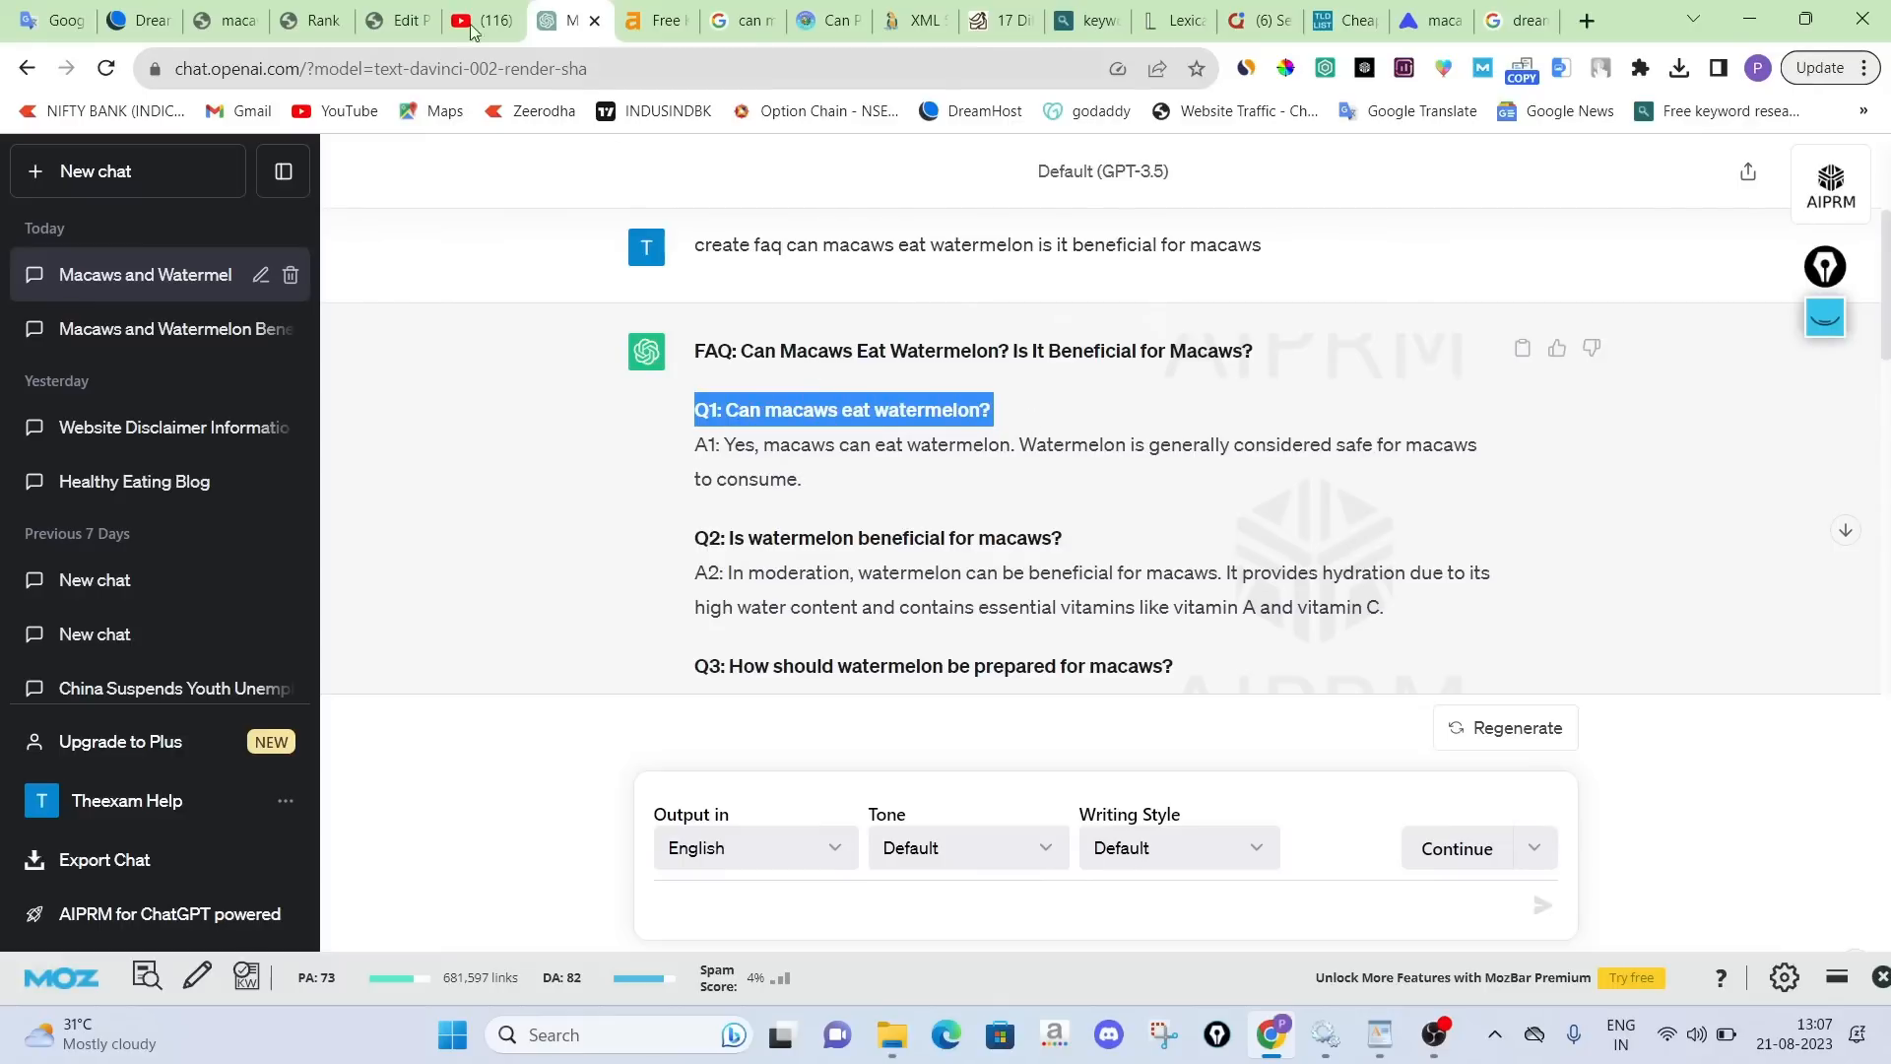
click(399, 21)
click(429, 741)
key(ctrl+v)
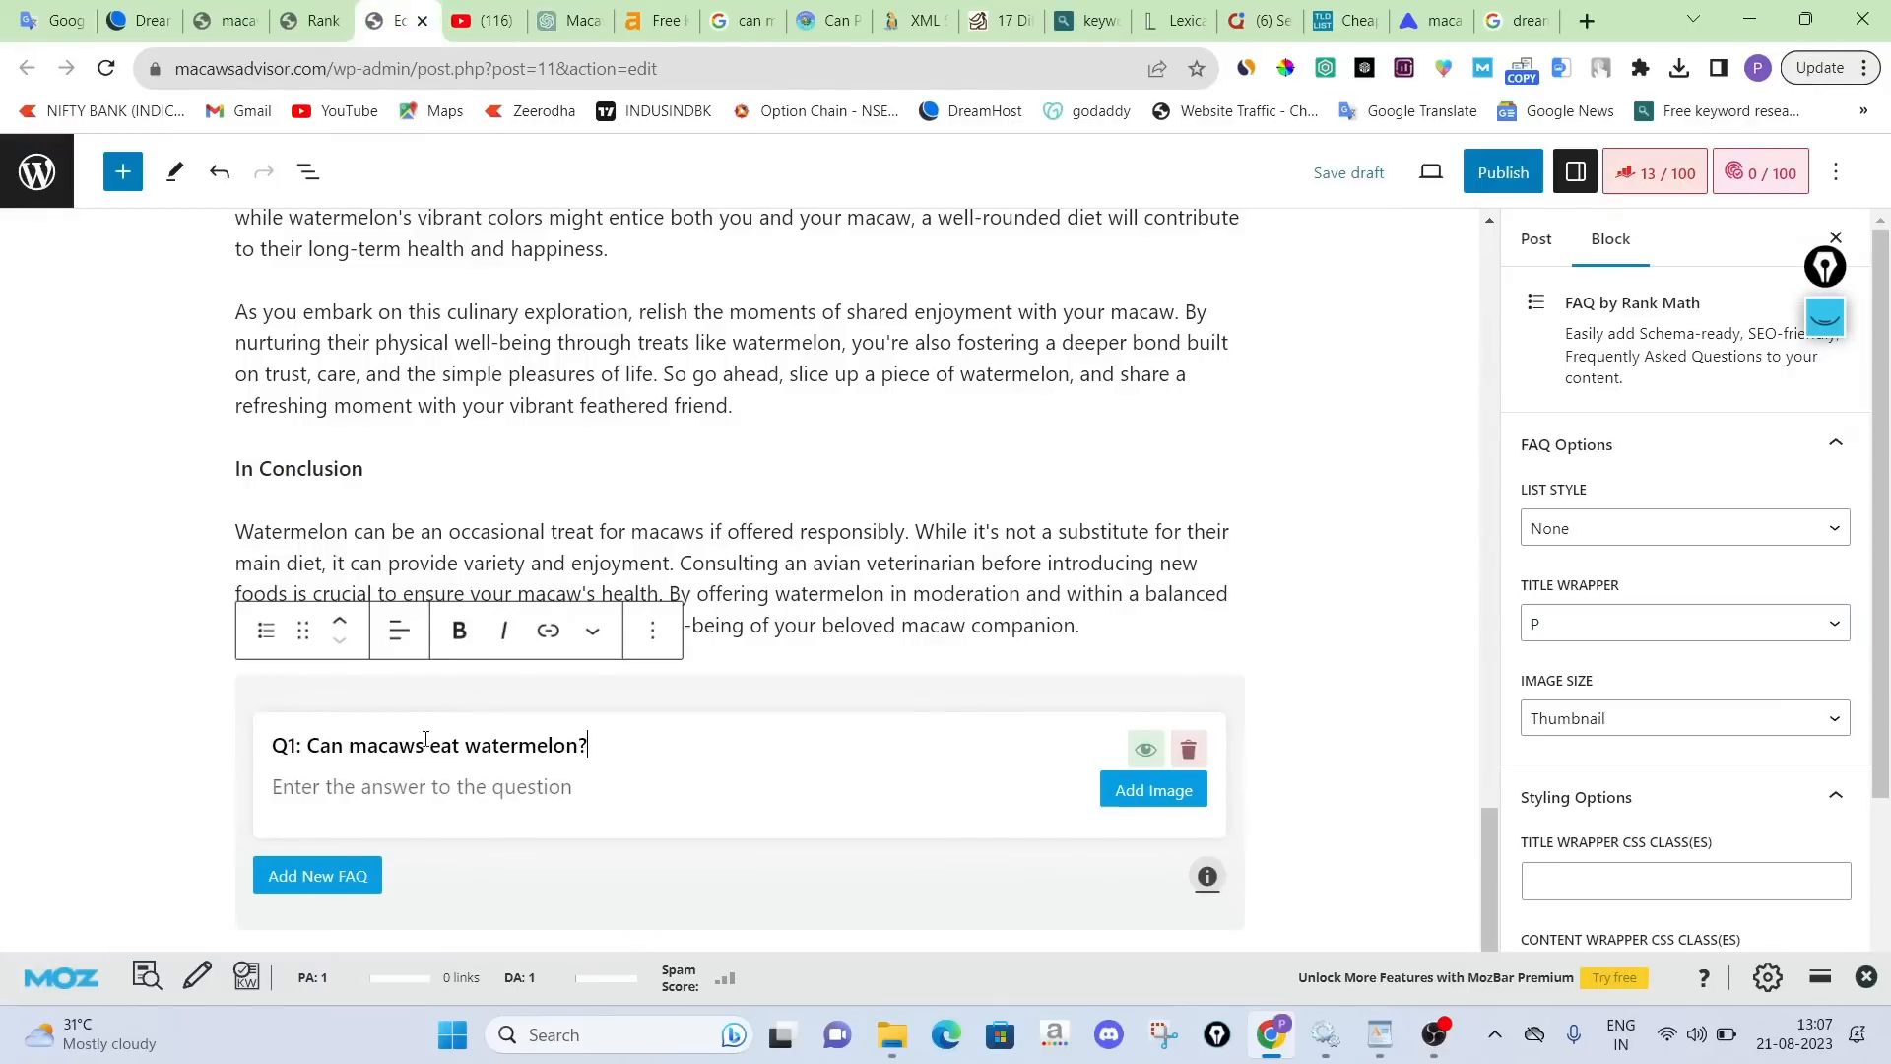
Copy ChatGPT's A1 answer, stating that watermelon is generally considered safe for macaws to consume, into the first FAQ entry
click(579, 21)
drag(815, 483, 688, 450)
click(394, 21)
text(A1: Yes, macaws can eat watermelon. Watermelon is generally considered safe for macaws to consume.)
click(610, 678)
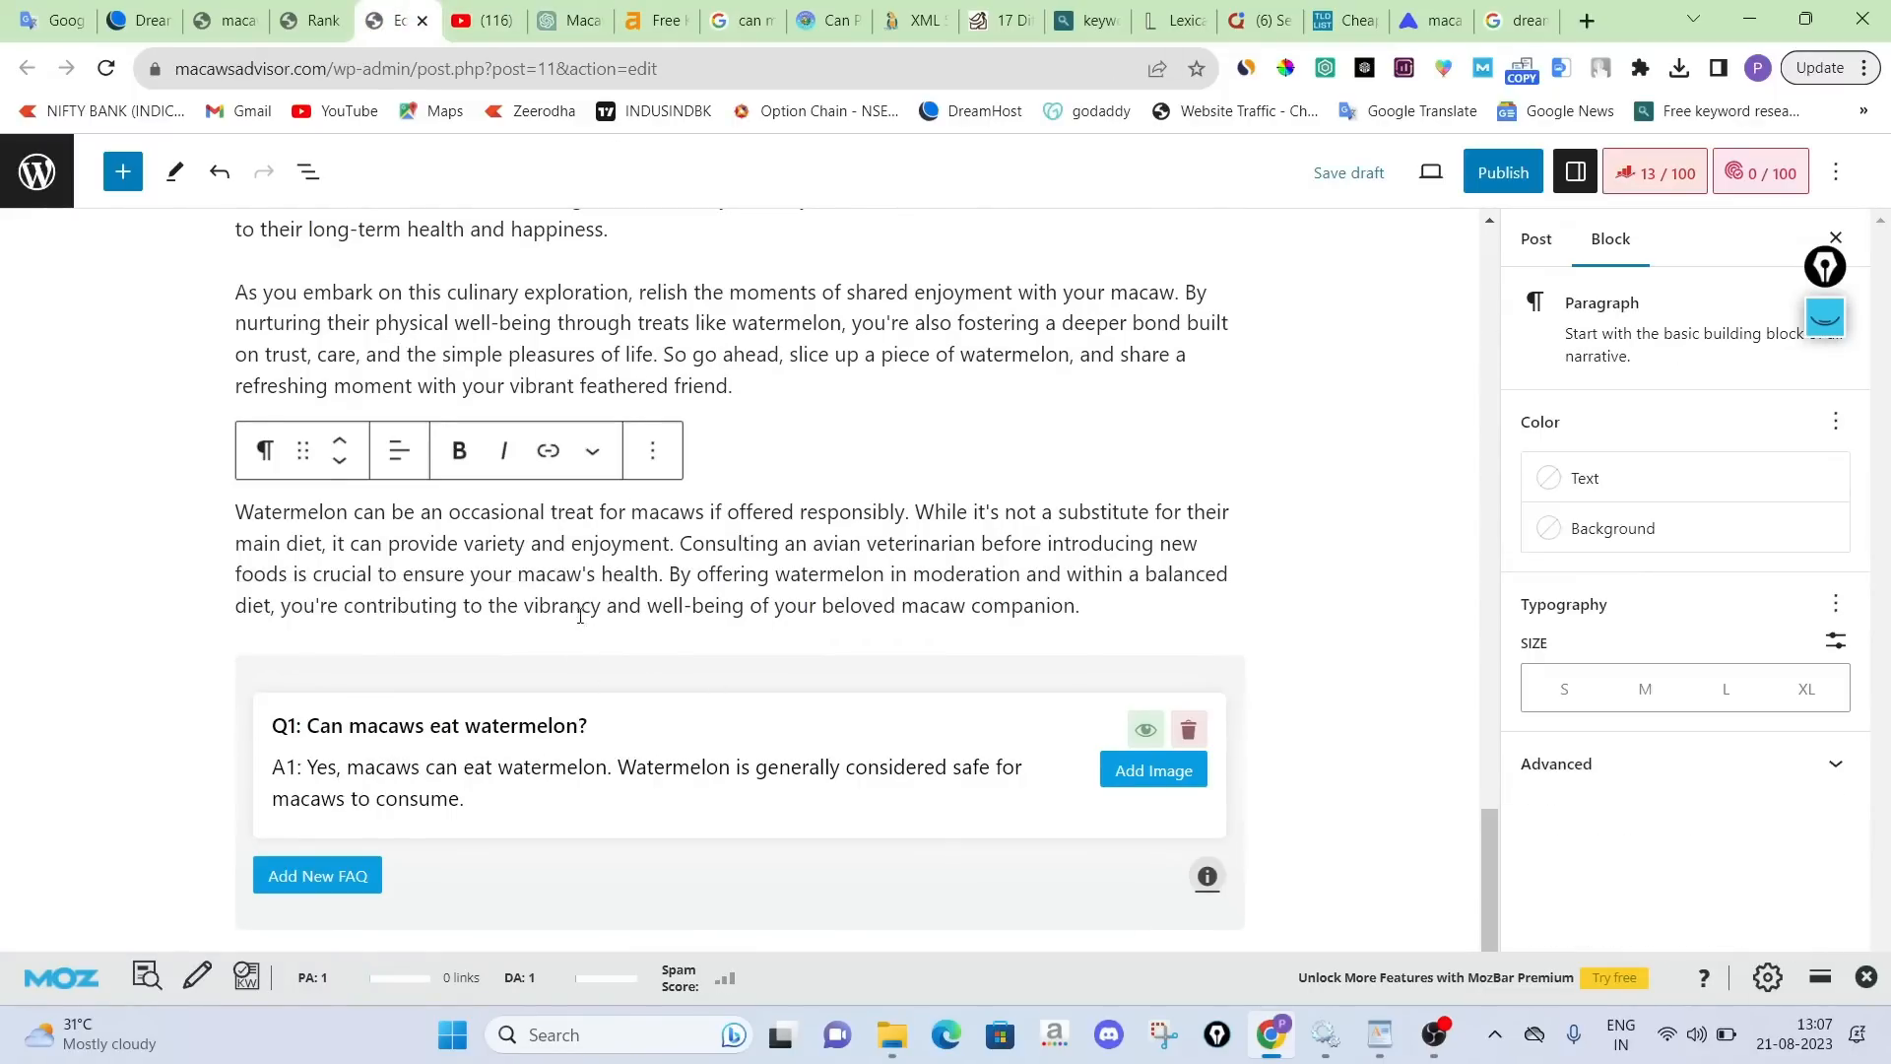
Add a second, empty question-and-answer entry to the FAQ block
click(300, 880)
click(303, 878)
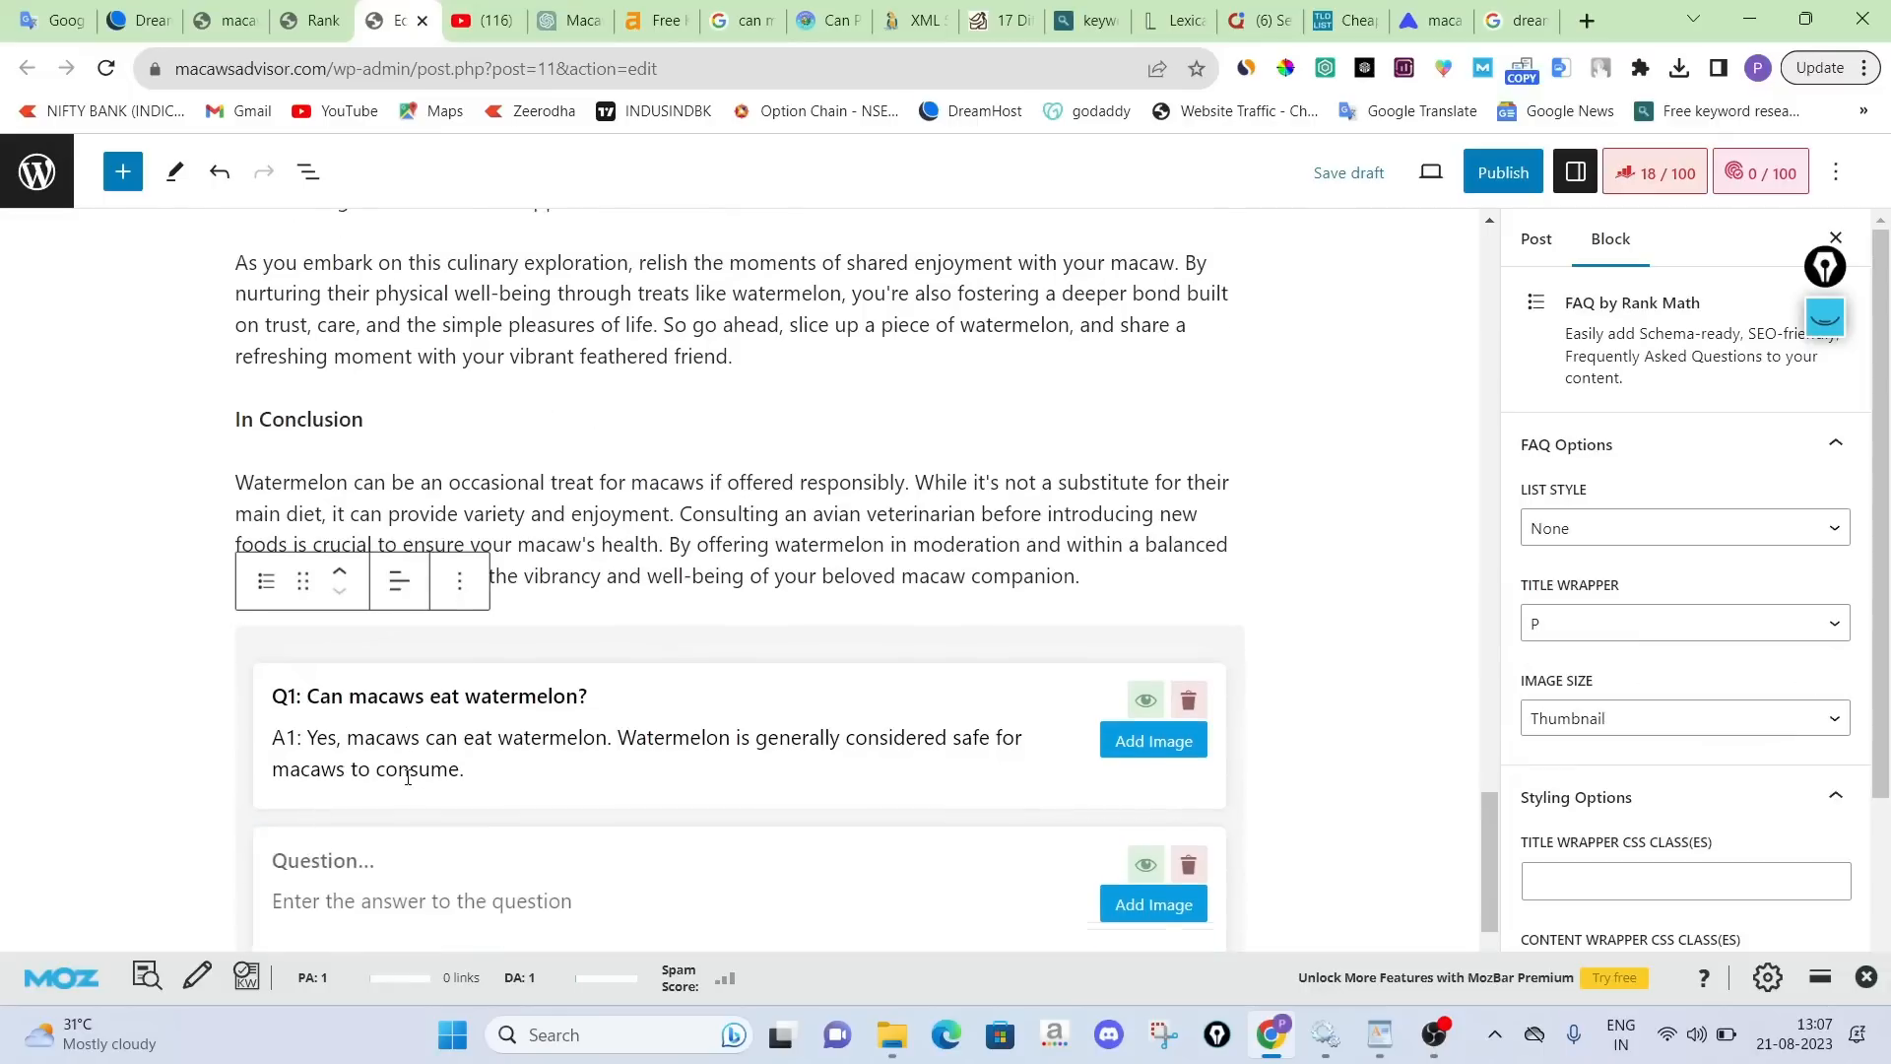
scroll(303, 892, down, 1)
Examine ChatGPT's Q2 question and answer, review the WordPress post from the FAQ up to its title, and return to ChatGPT
click(545, 20)
drag(696, 539, 1104, 516)
drag(1430, 608, 695, 572)
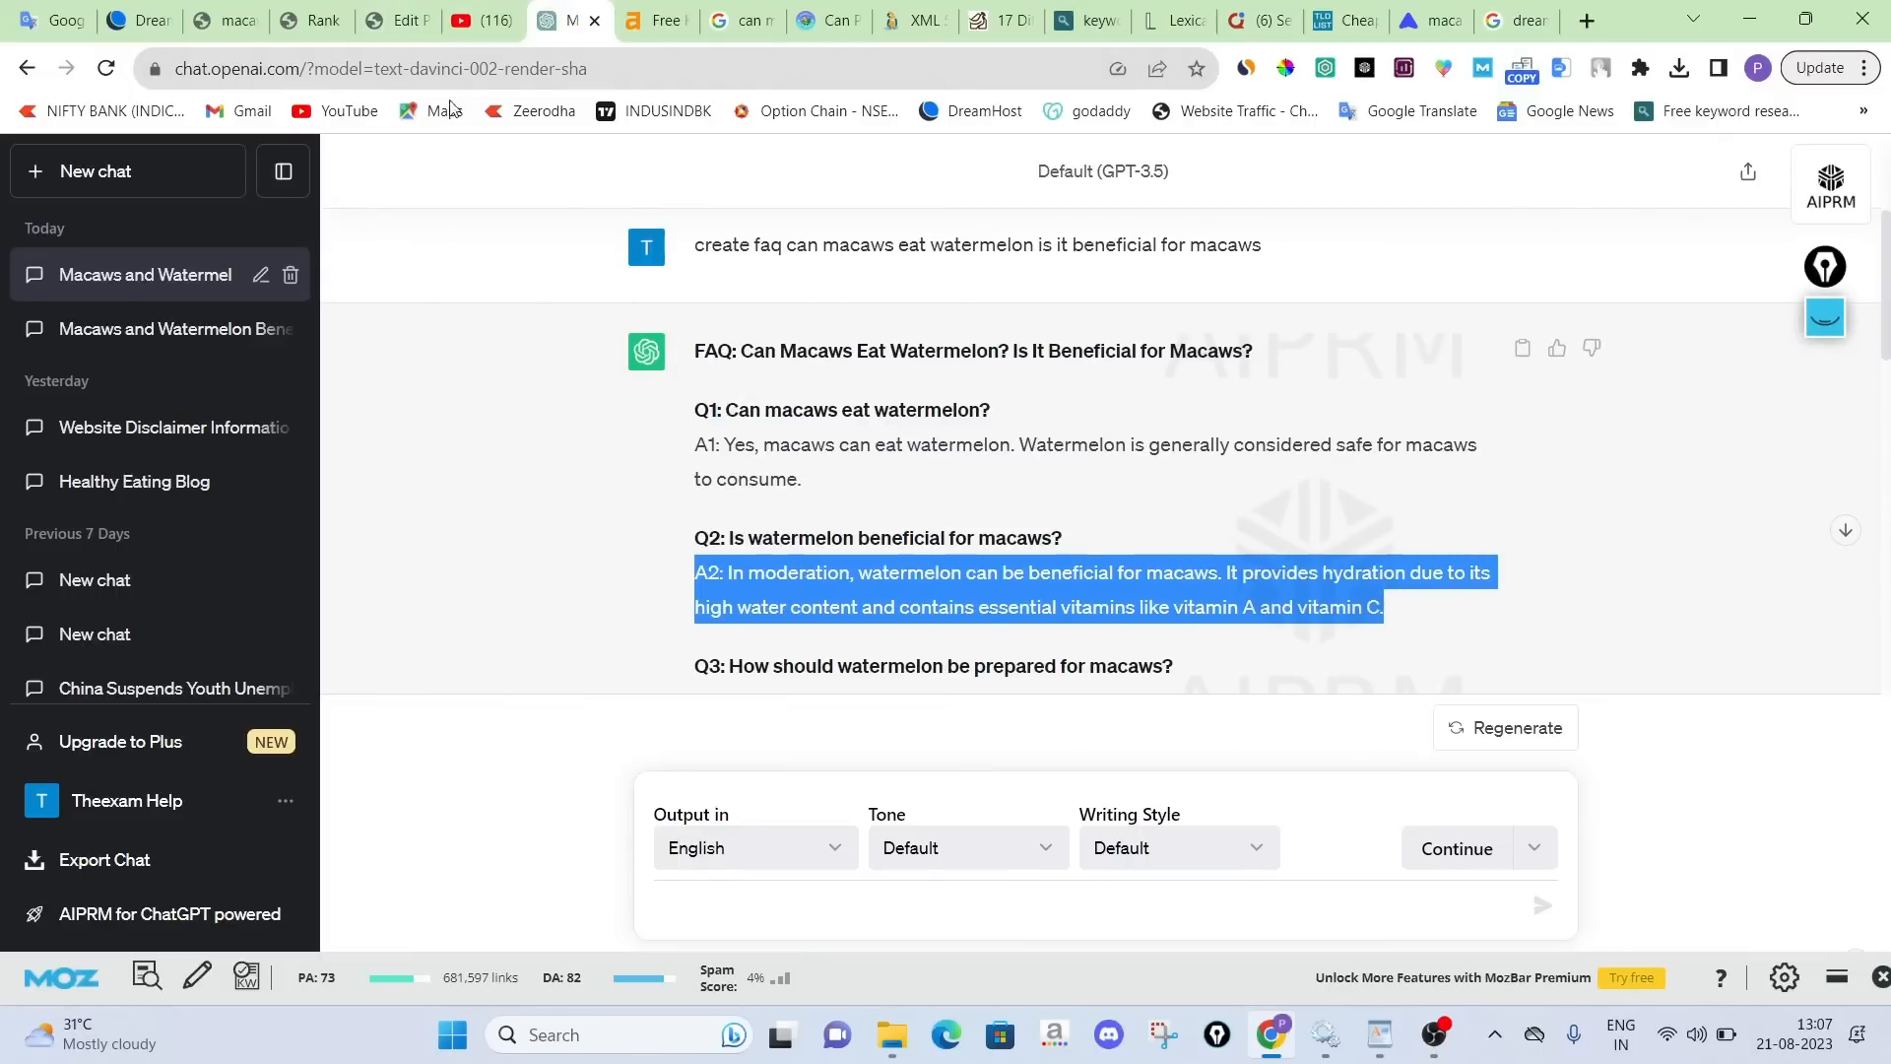
click(399, 19)
click(818, 400)
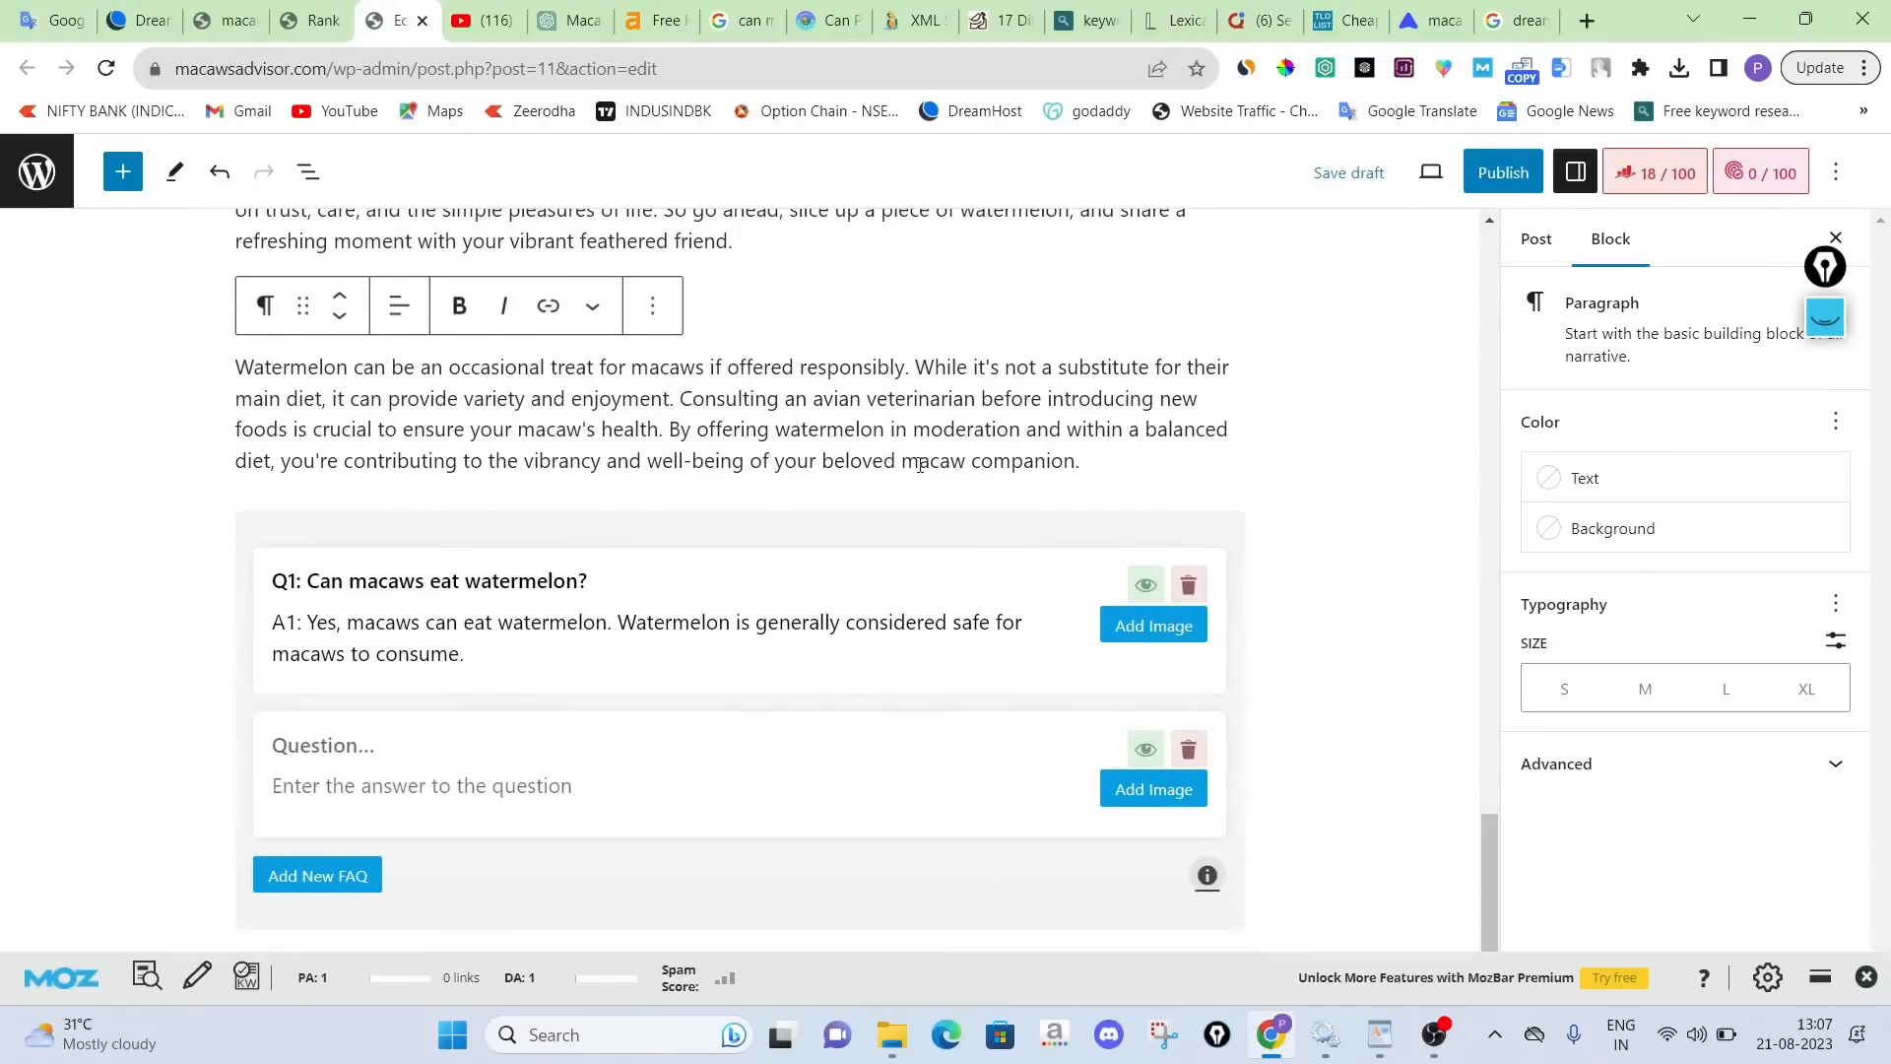
scroll(921, 473, up, 15)
scroll(923, 474, up, 20)
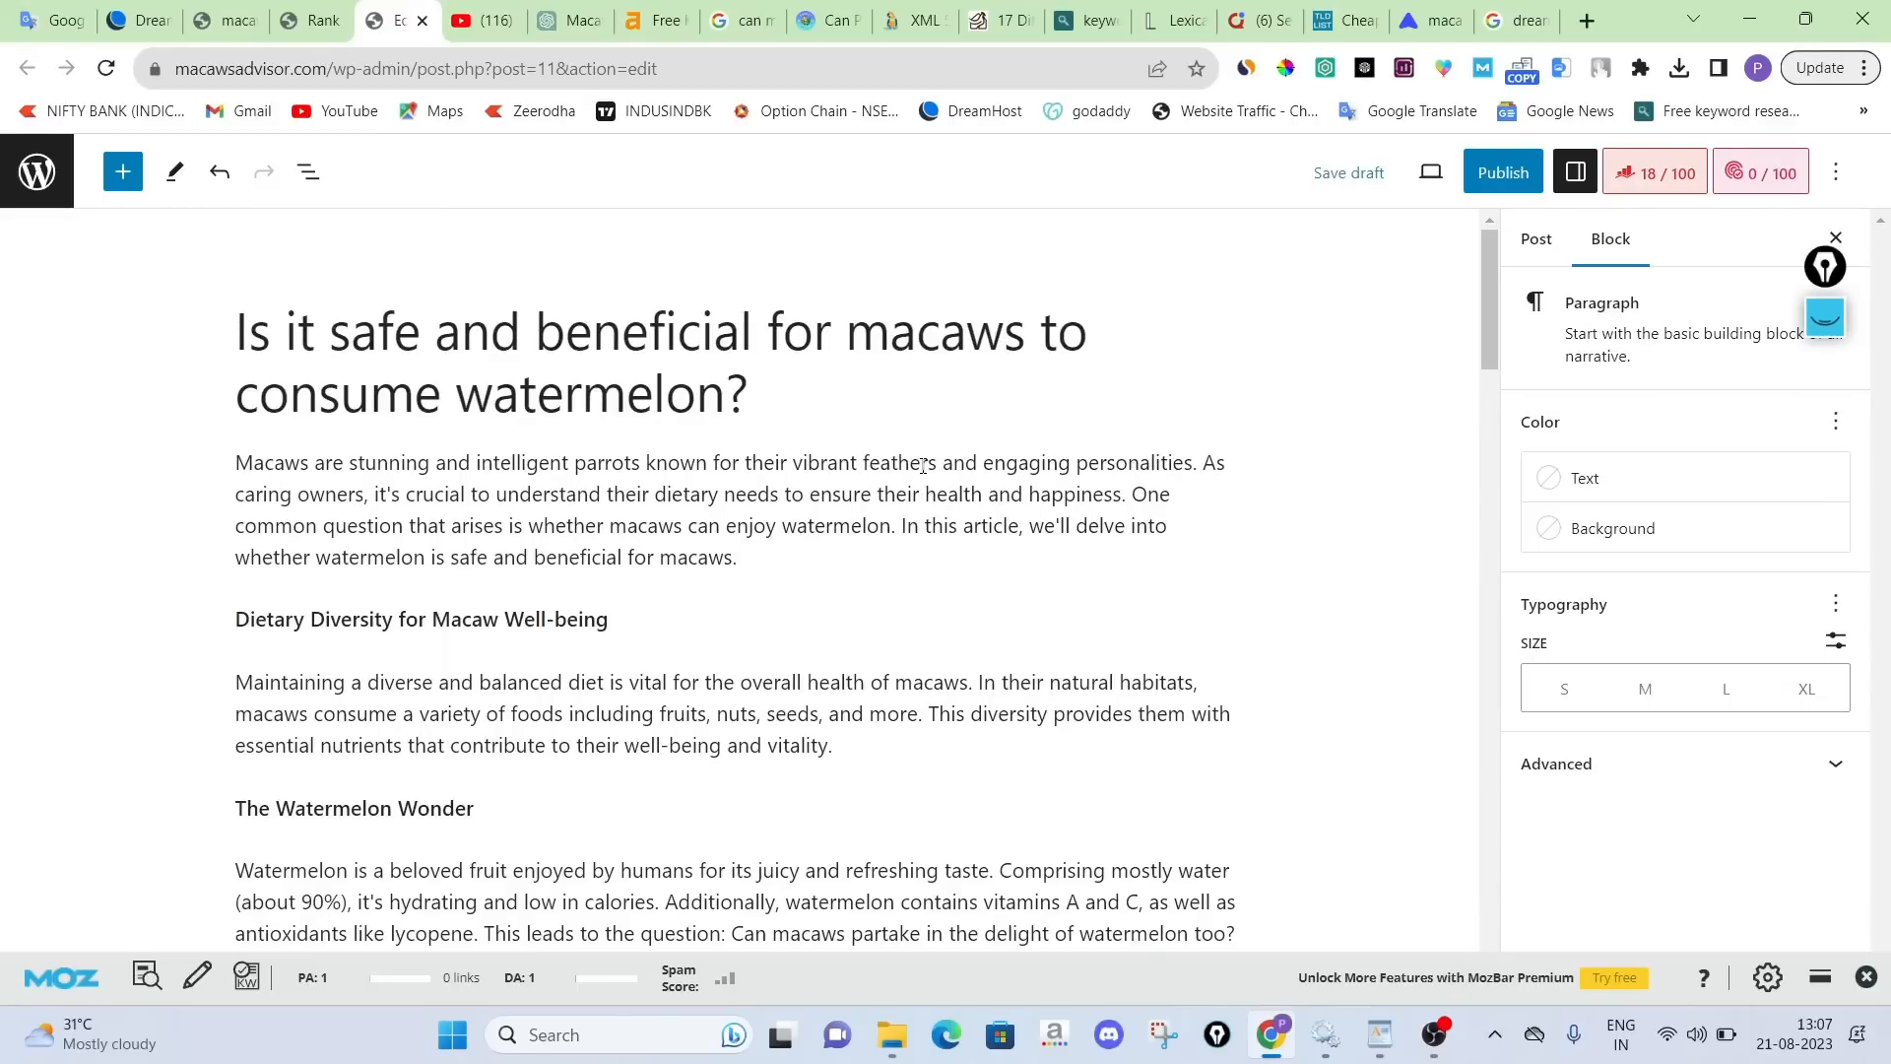
click(579, 14)
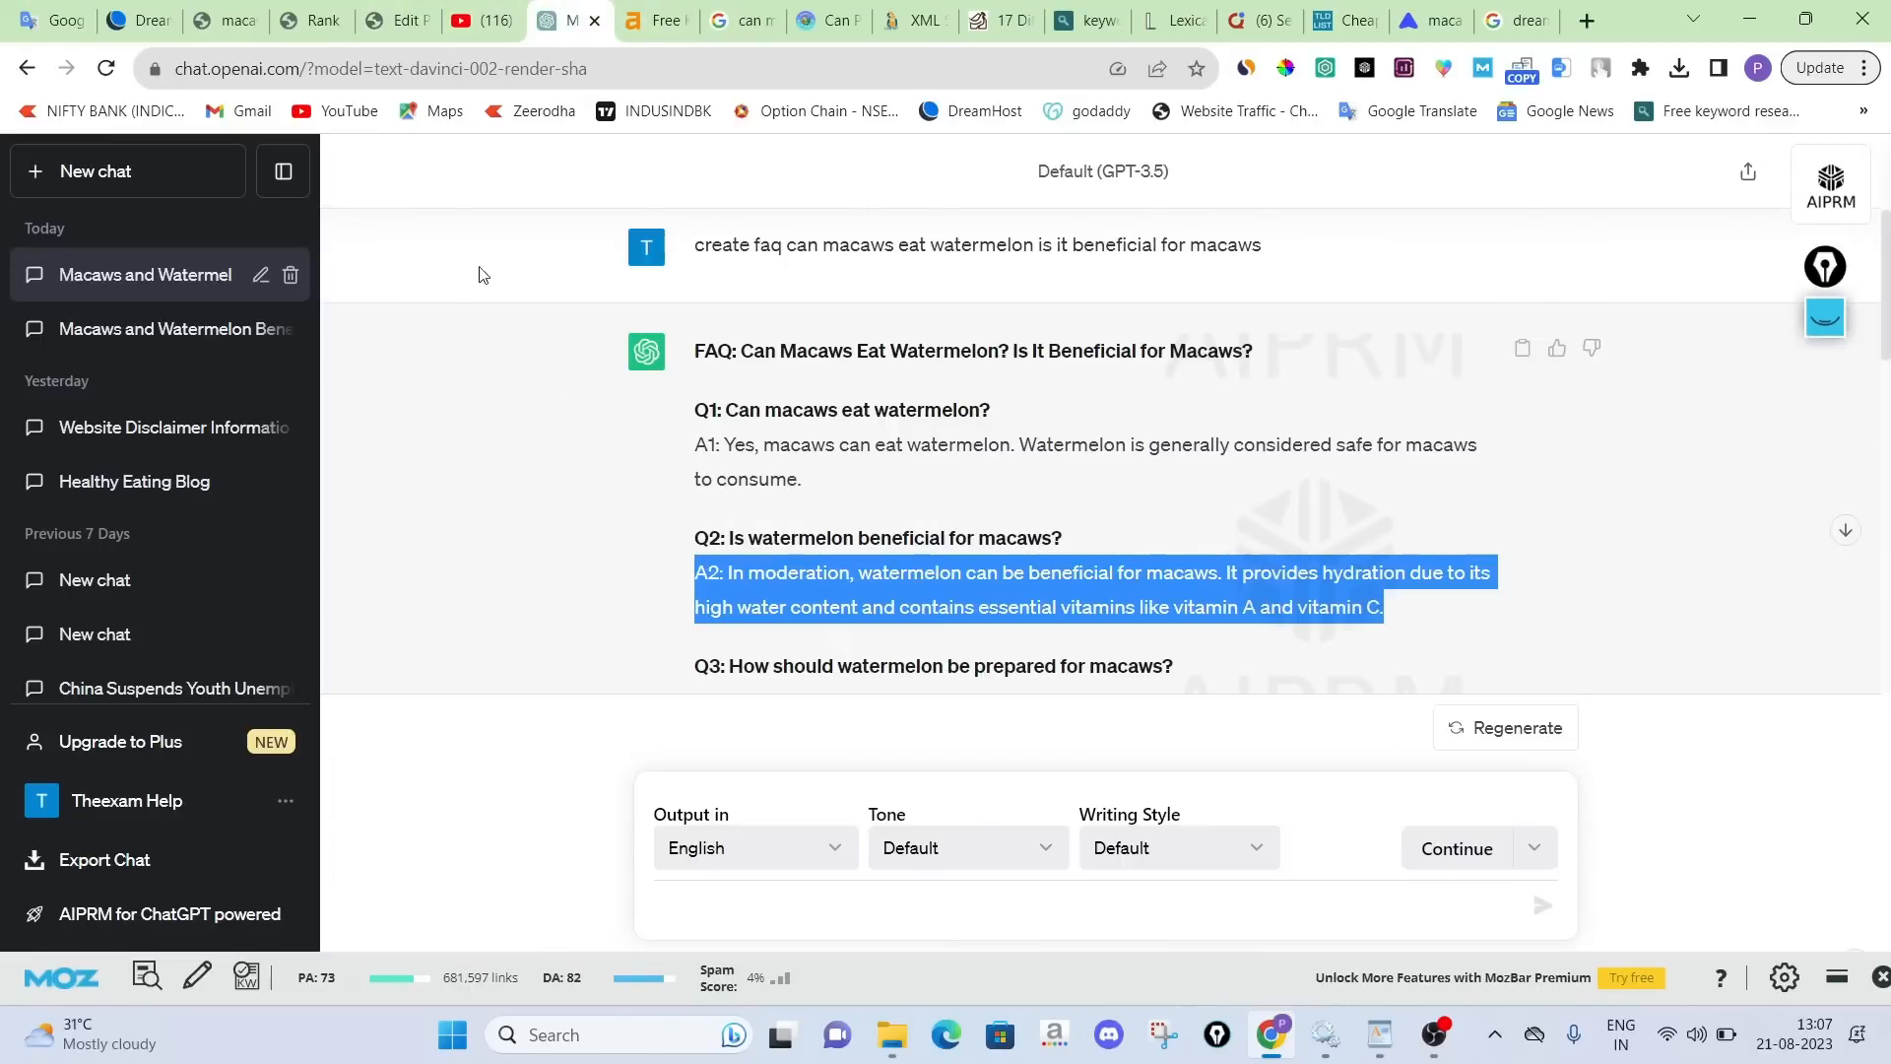
click(504, 506)
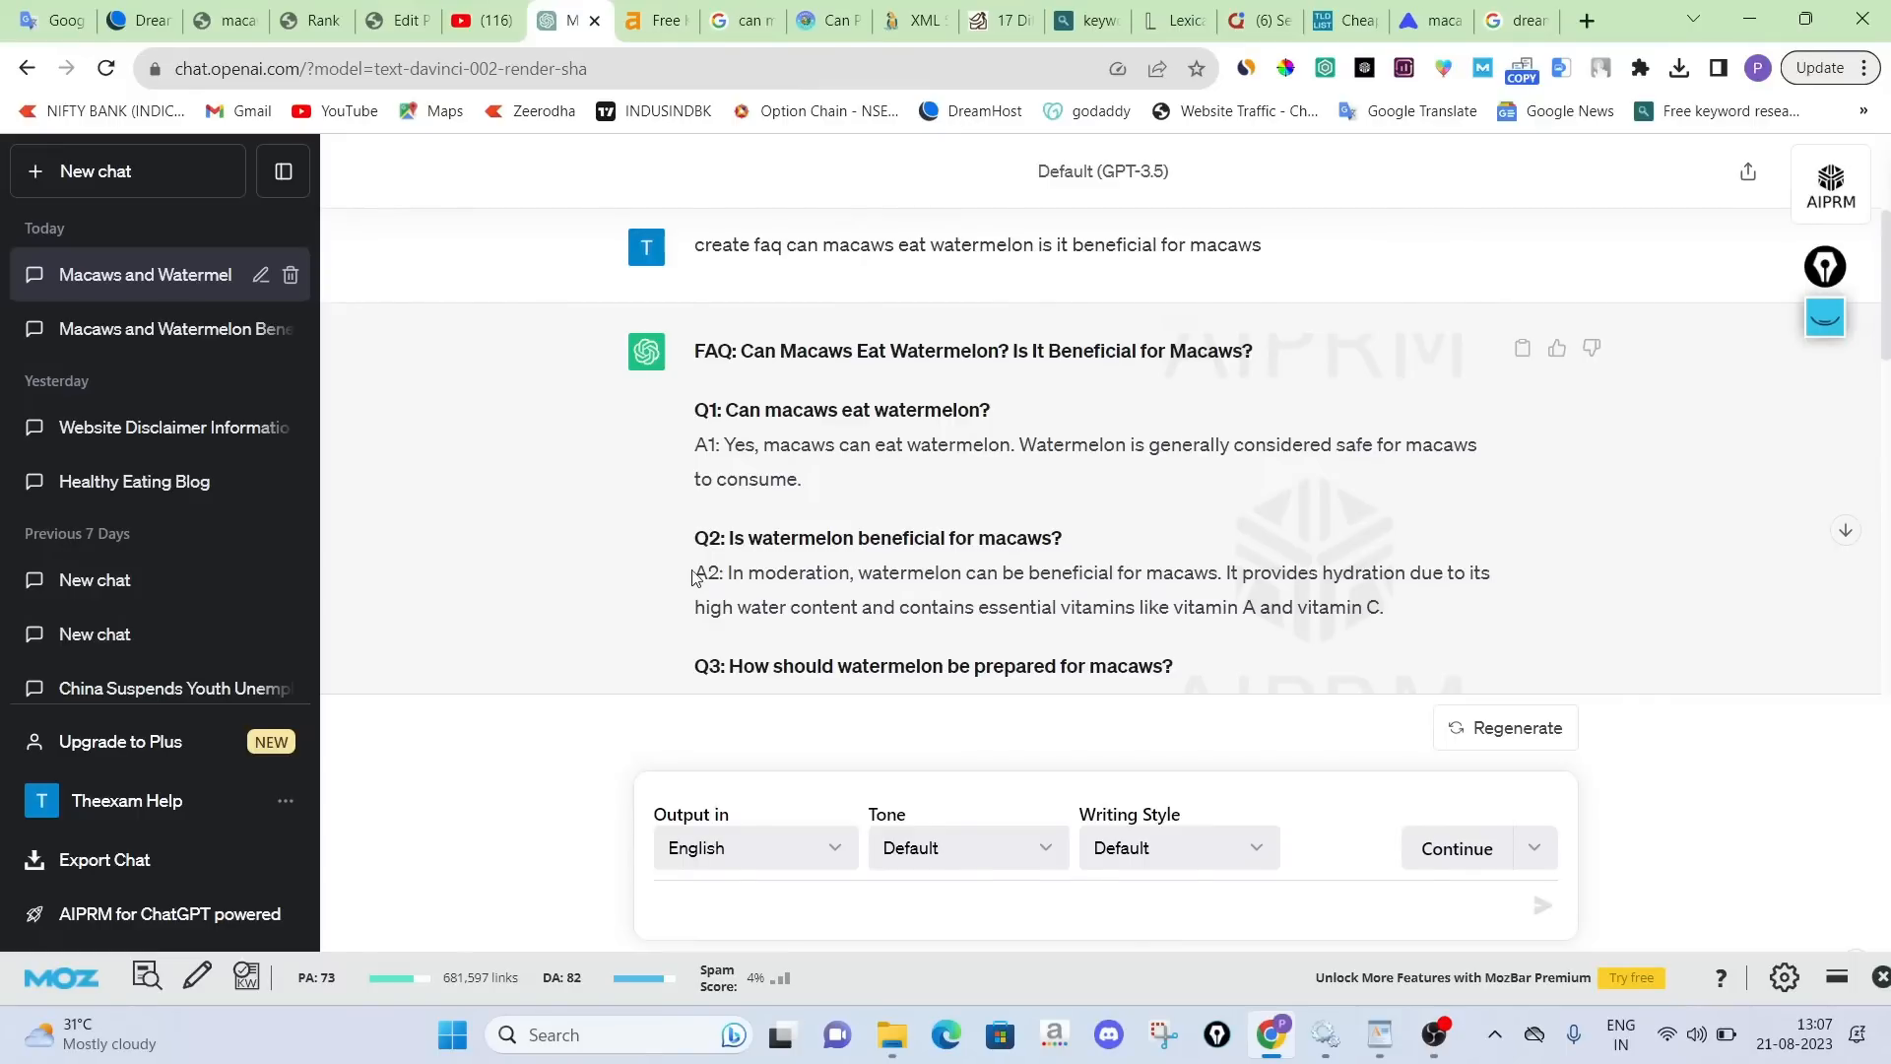
Switch to the WordPad video topics document and review step 4 on article writing and step 5 on full theme design customization
click(1379, 1034)
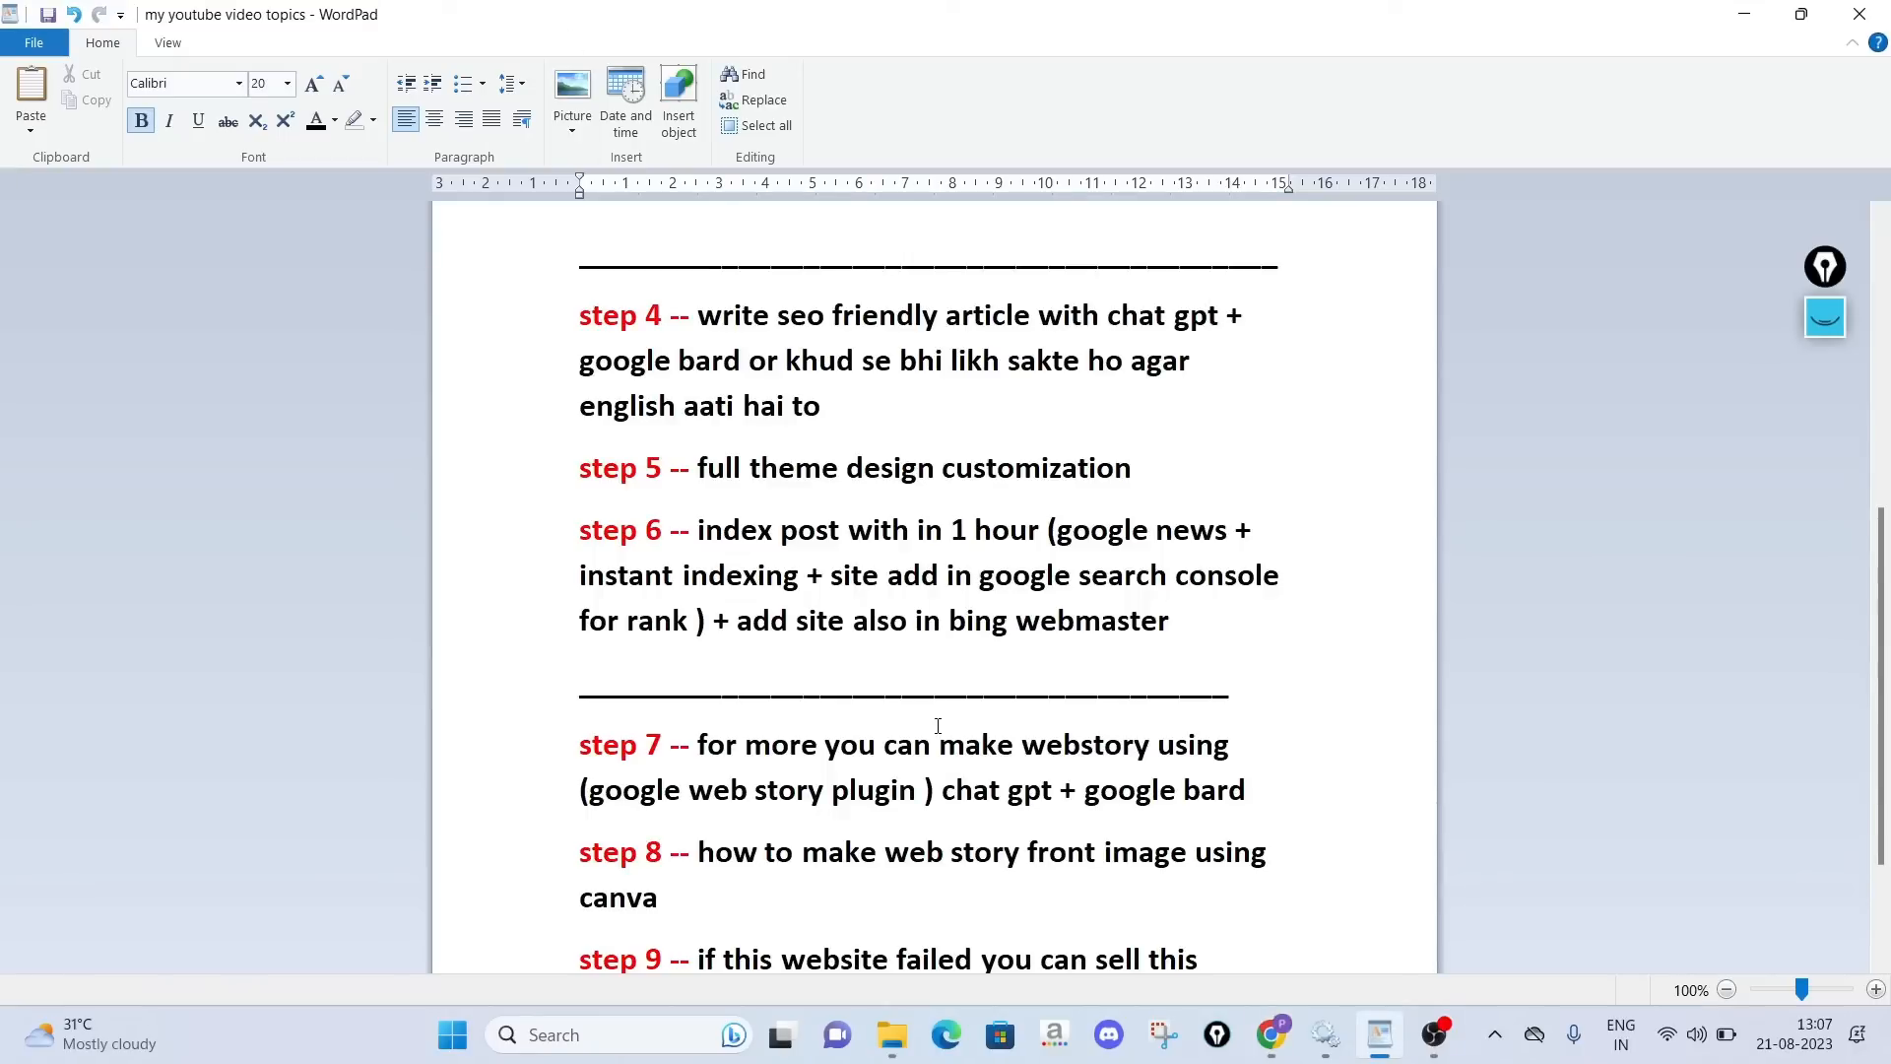
drag(864, 401, 578, 316)
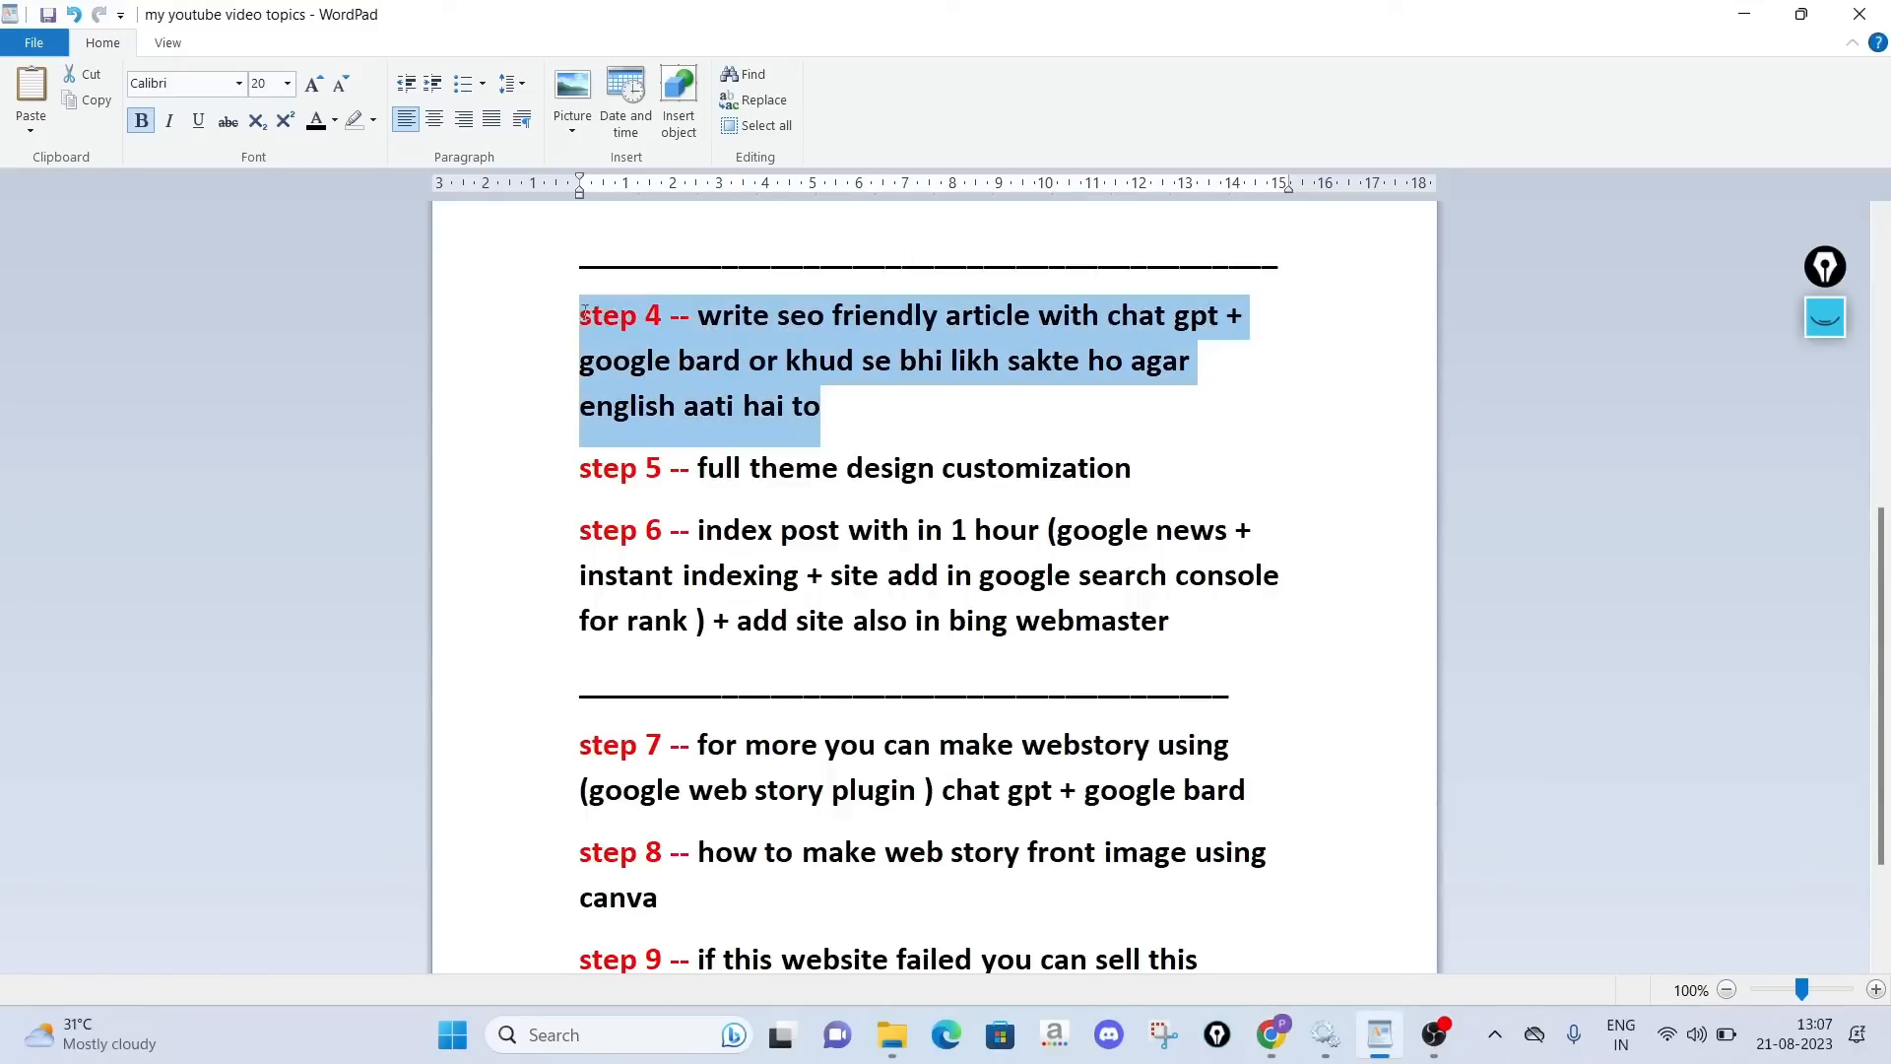
click(766, 405)
drag(702, 469, 1120, 463)
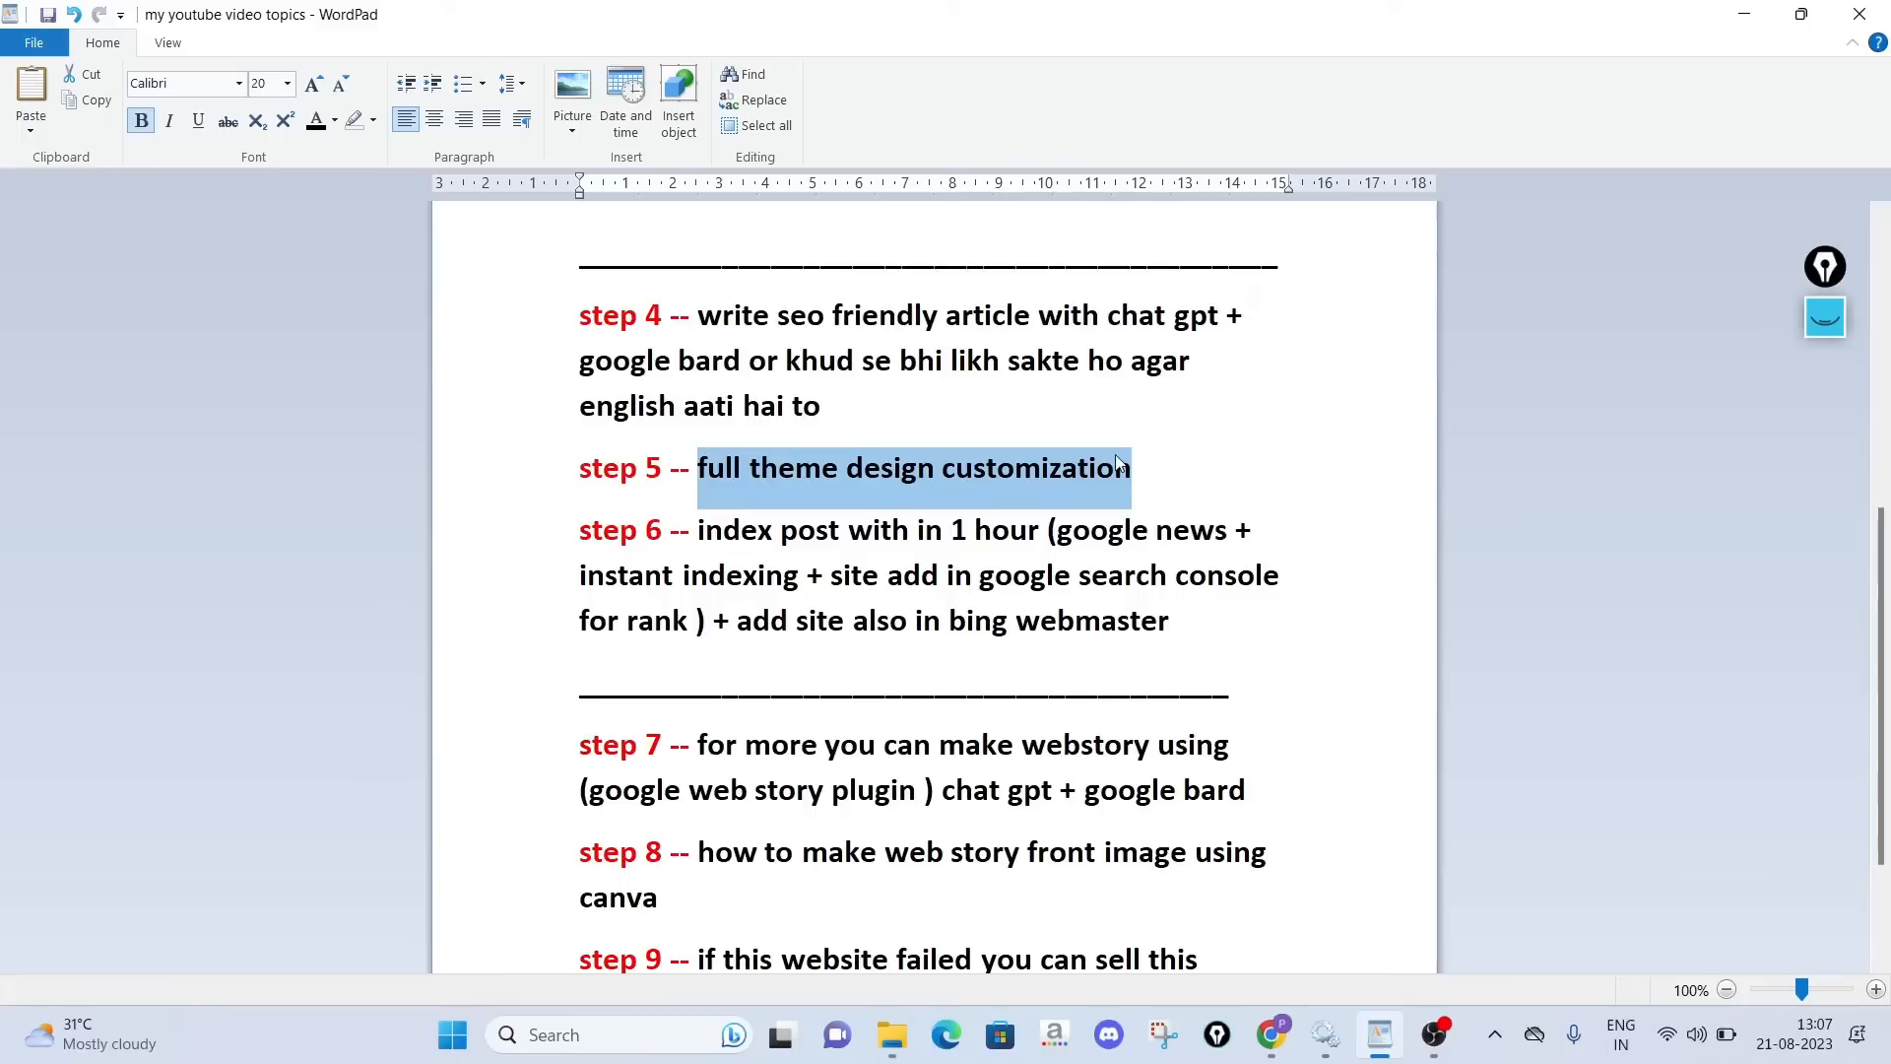
Switch to the YouTube channel page in the browser and show its latest uploaded videos
click(1277, 1041)
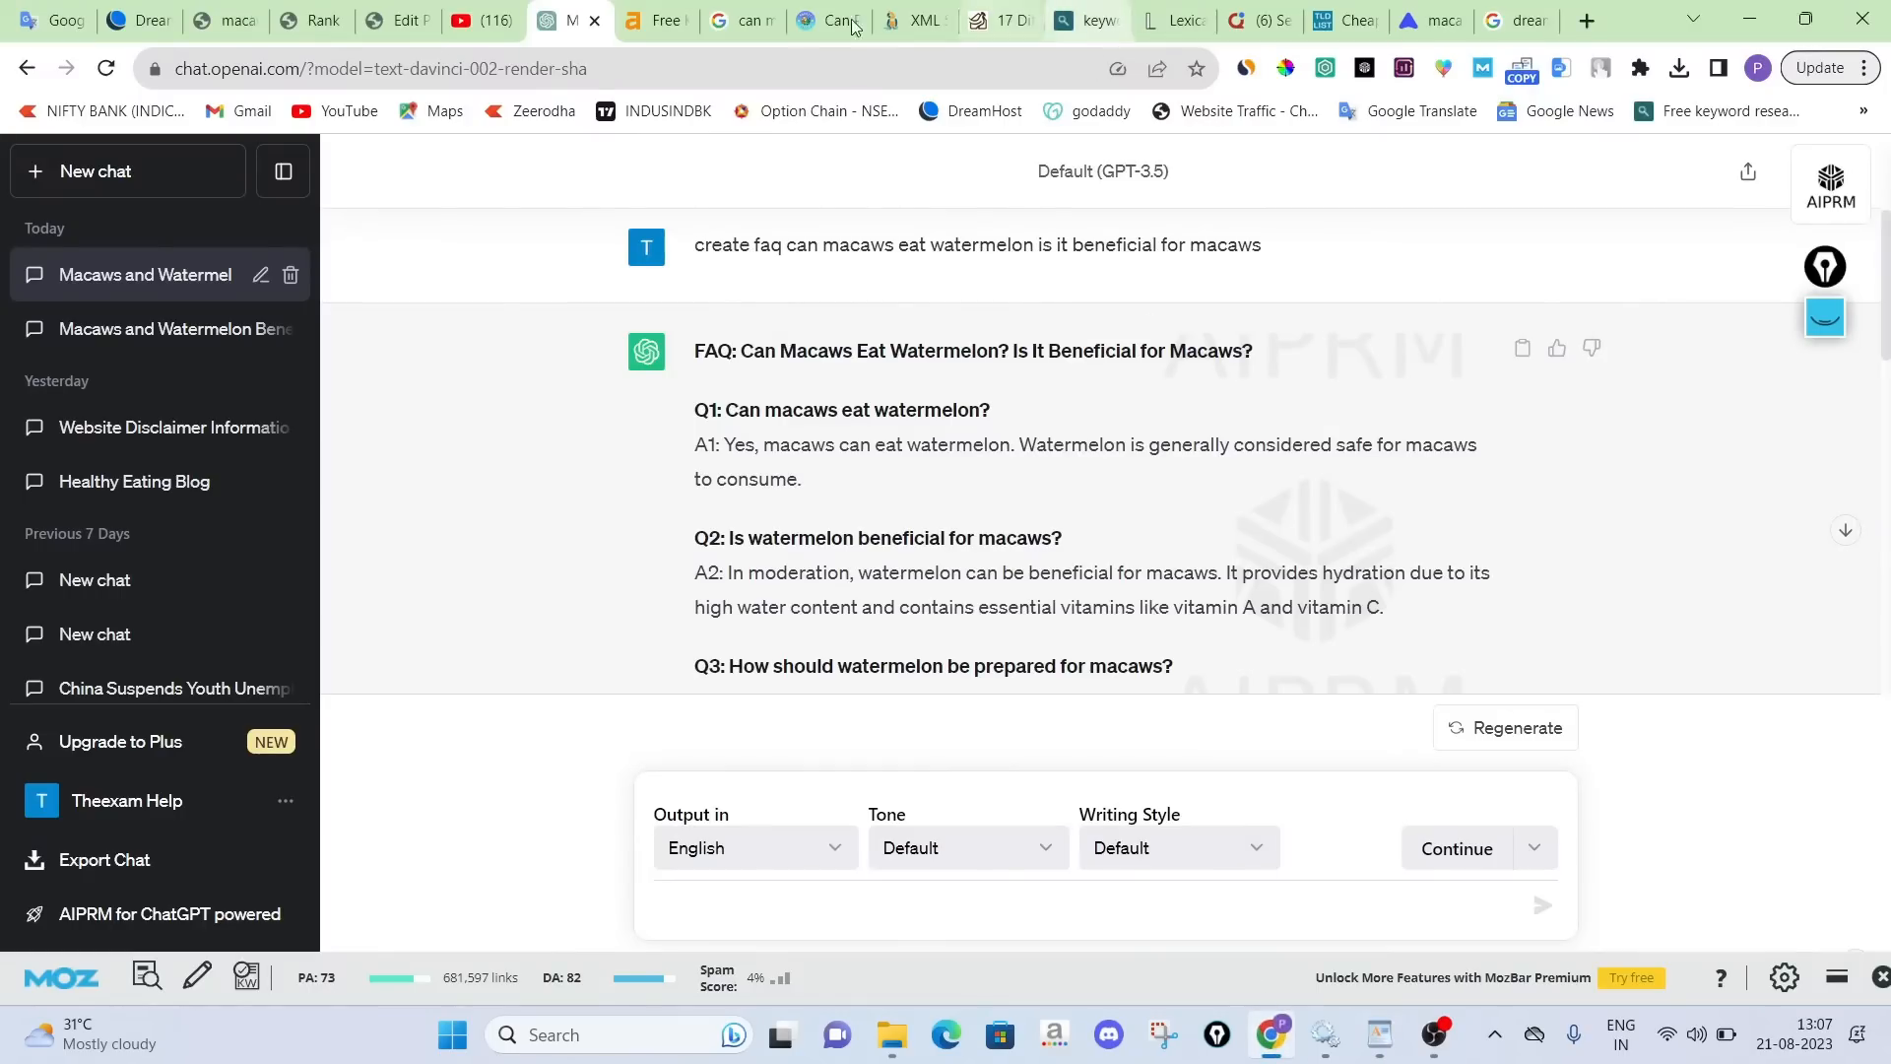
click(513, 12)
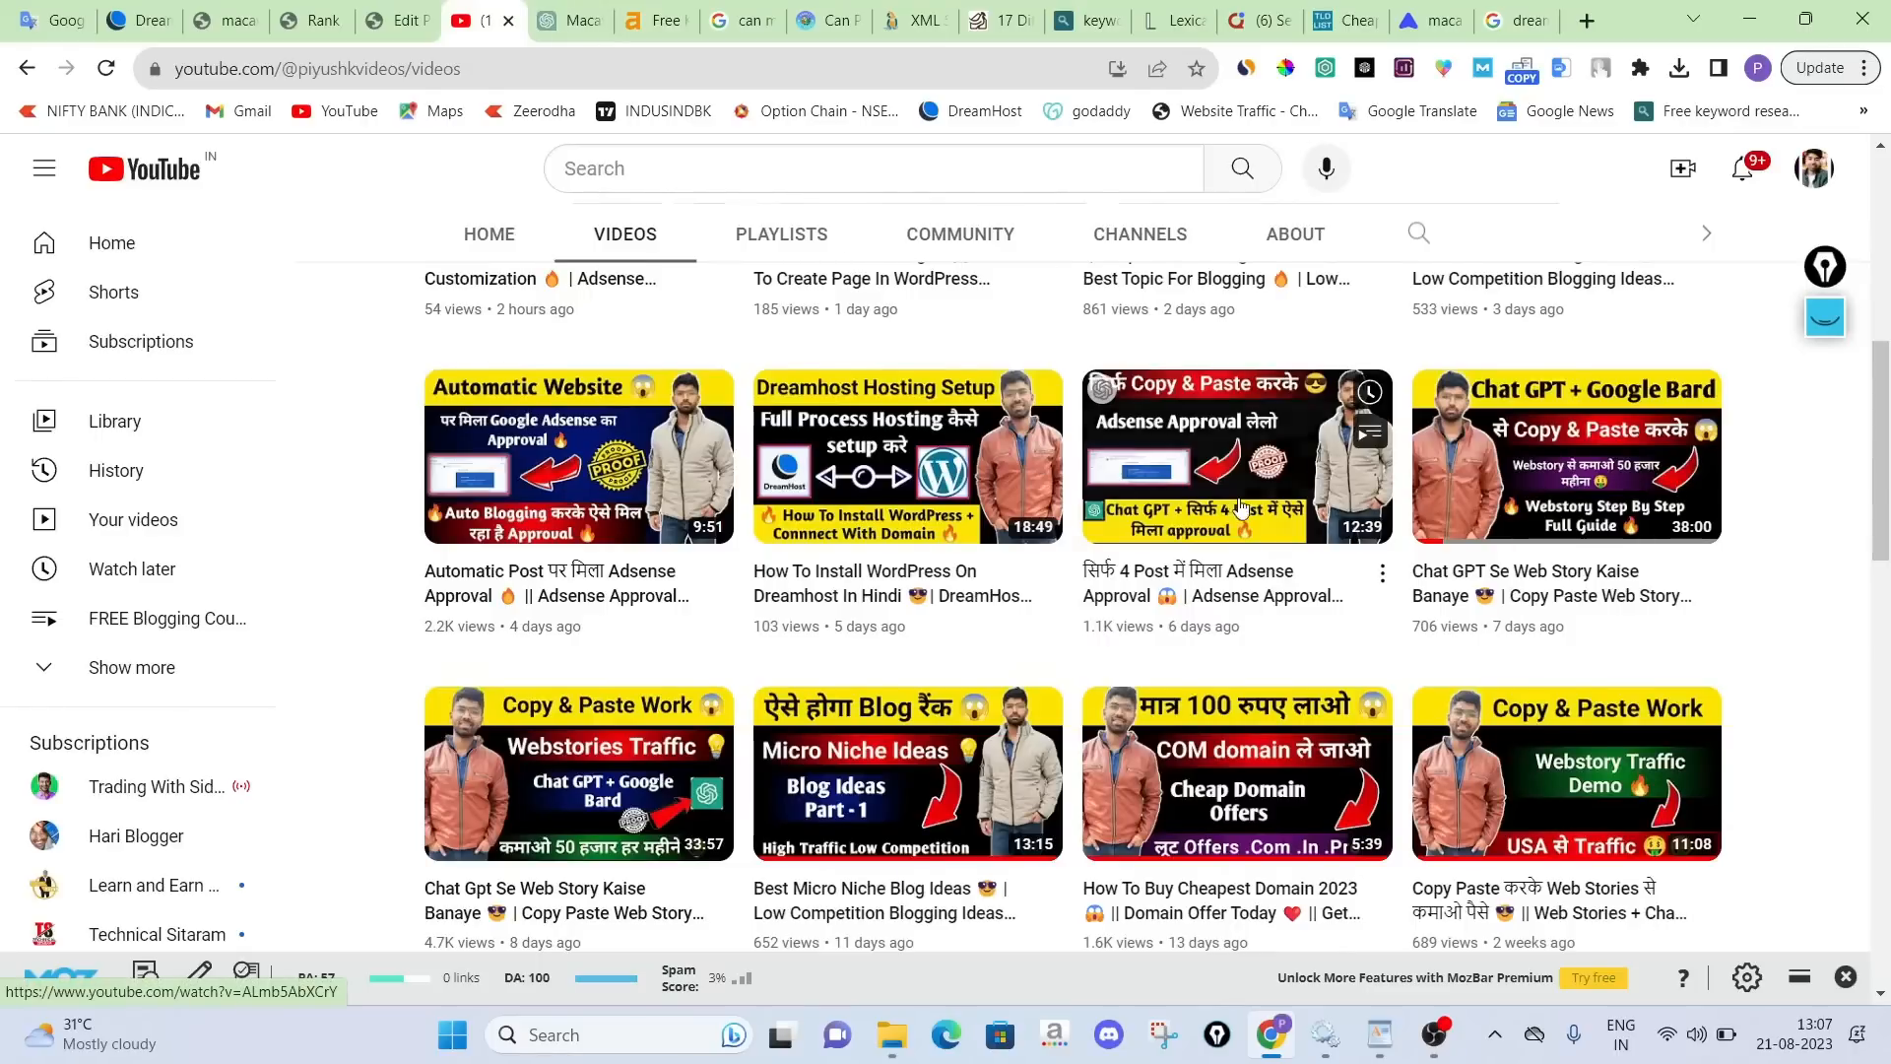
scroll(1347, 518, up, 5)
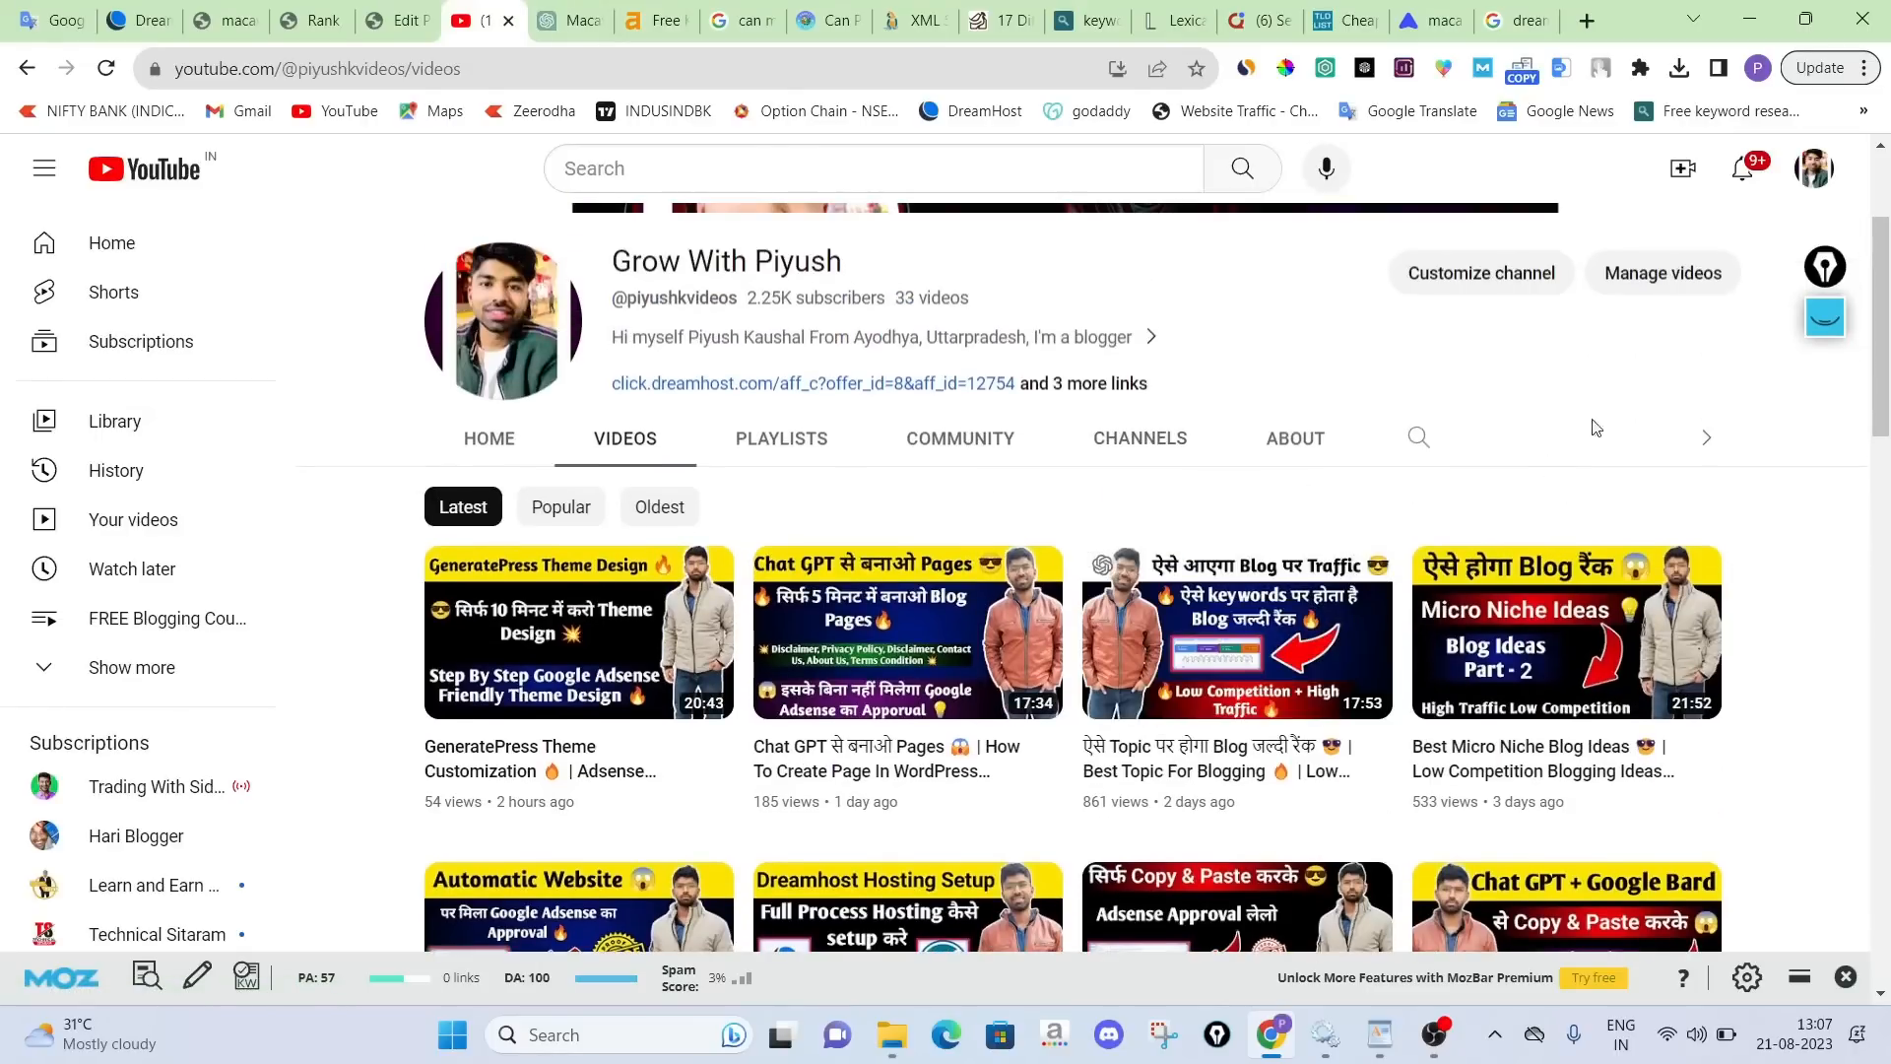
Outline the GeneratePress Theme Design video with the screen pen, draw a pointer line from it, and erase the annotations
click(1826, 317)
mouse_move(399, 537)
mouse_down()
mouse_move(732, 538)
mouse_move(751, 680)
mouse_move(675, 808)
mouse_move(383, 795)
mouse_move(400, 538)
mouse_up()
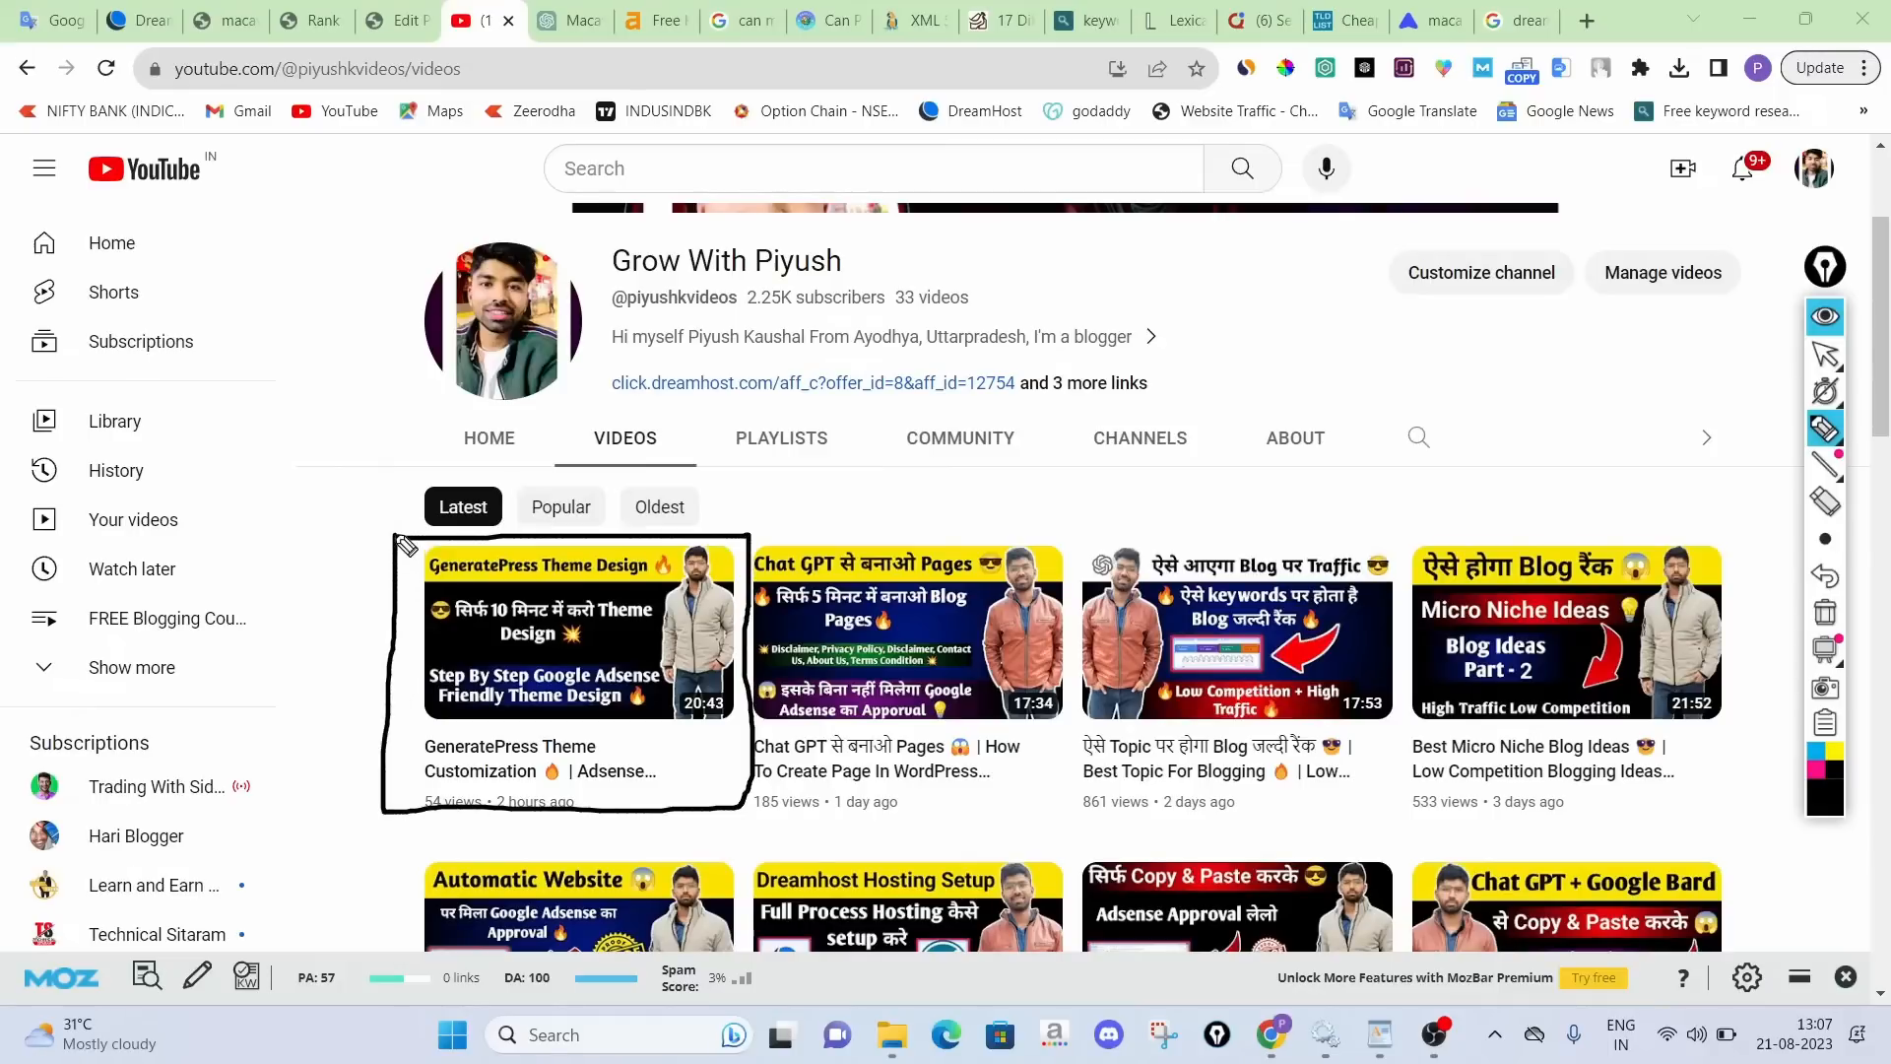
drag(764, 564, 947, 435)
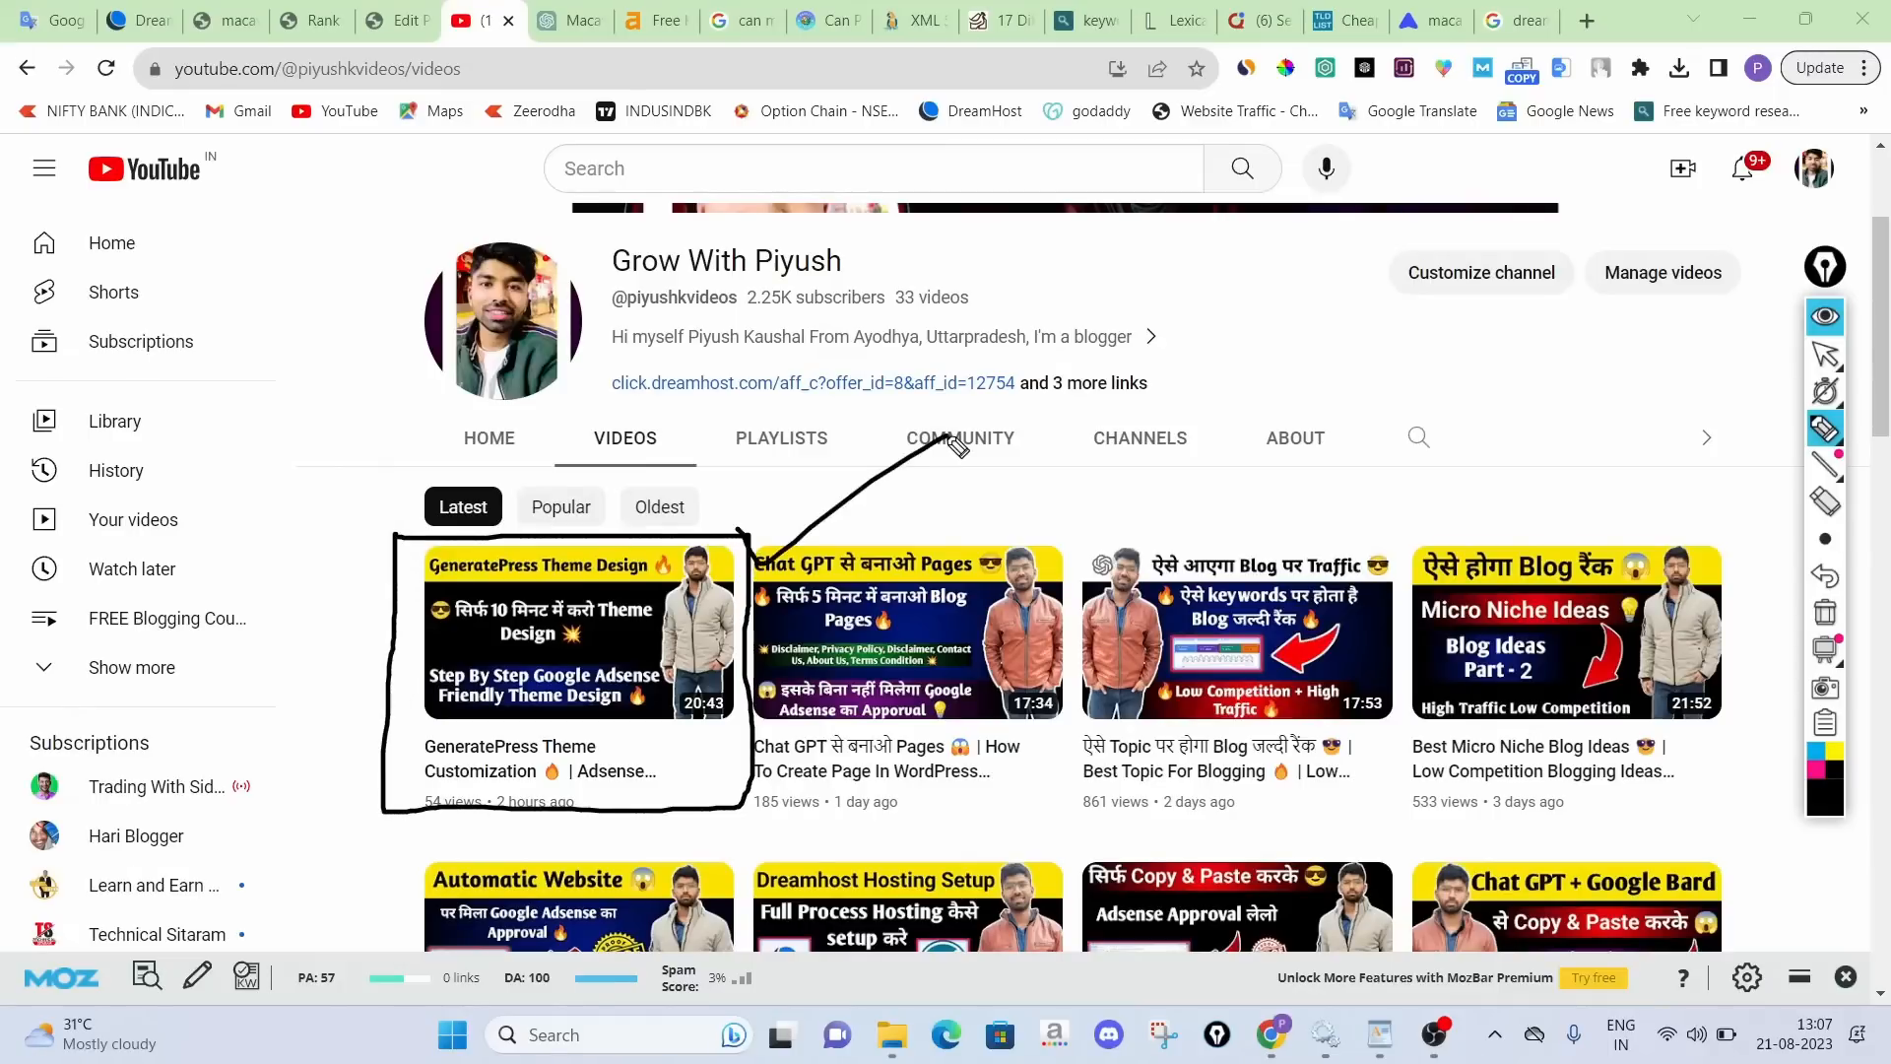
click(1841, 621)
mouse_move(680, 514)
mouse_down()
mouse_move(719, 540)
mouse_move(936, 414)
mouse_up()
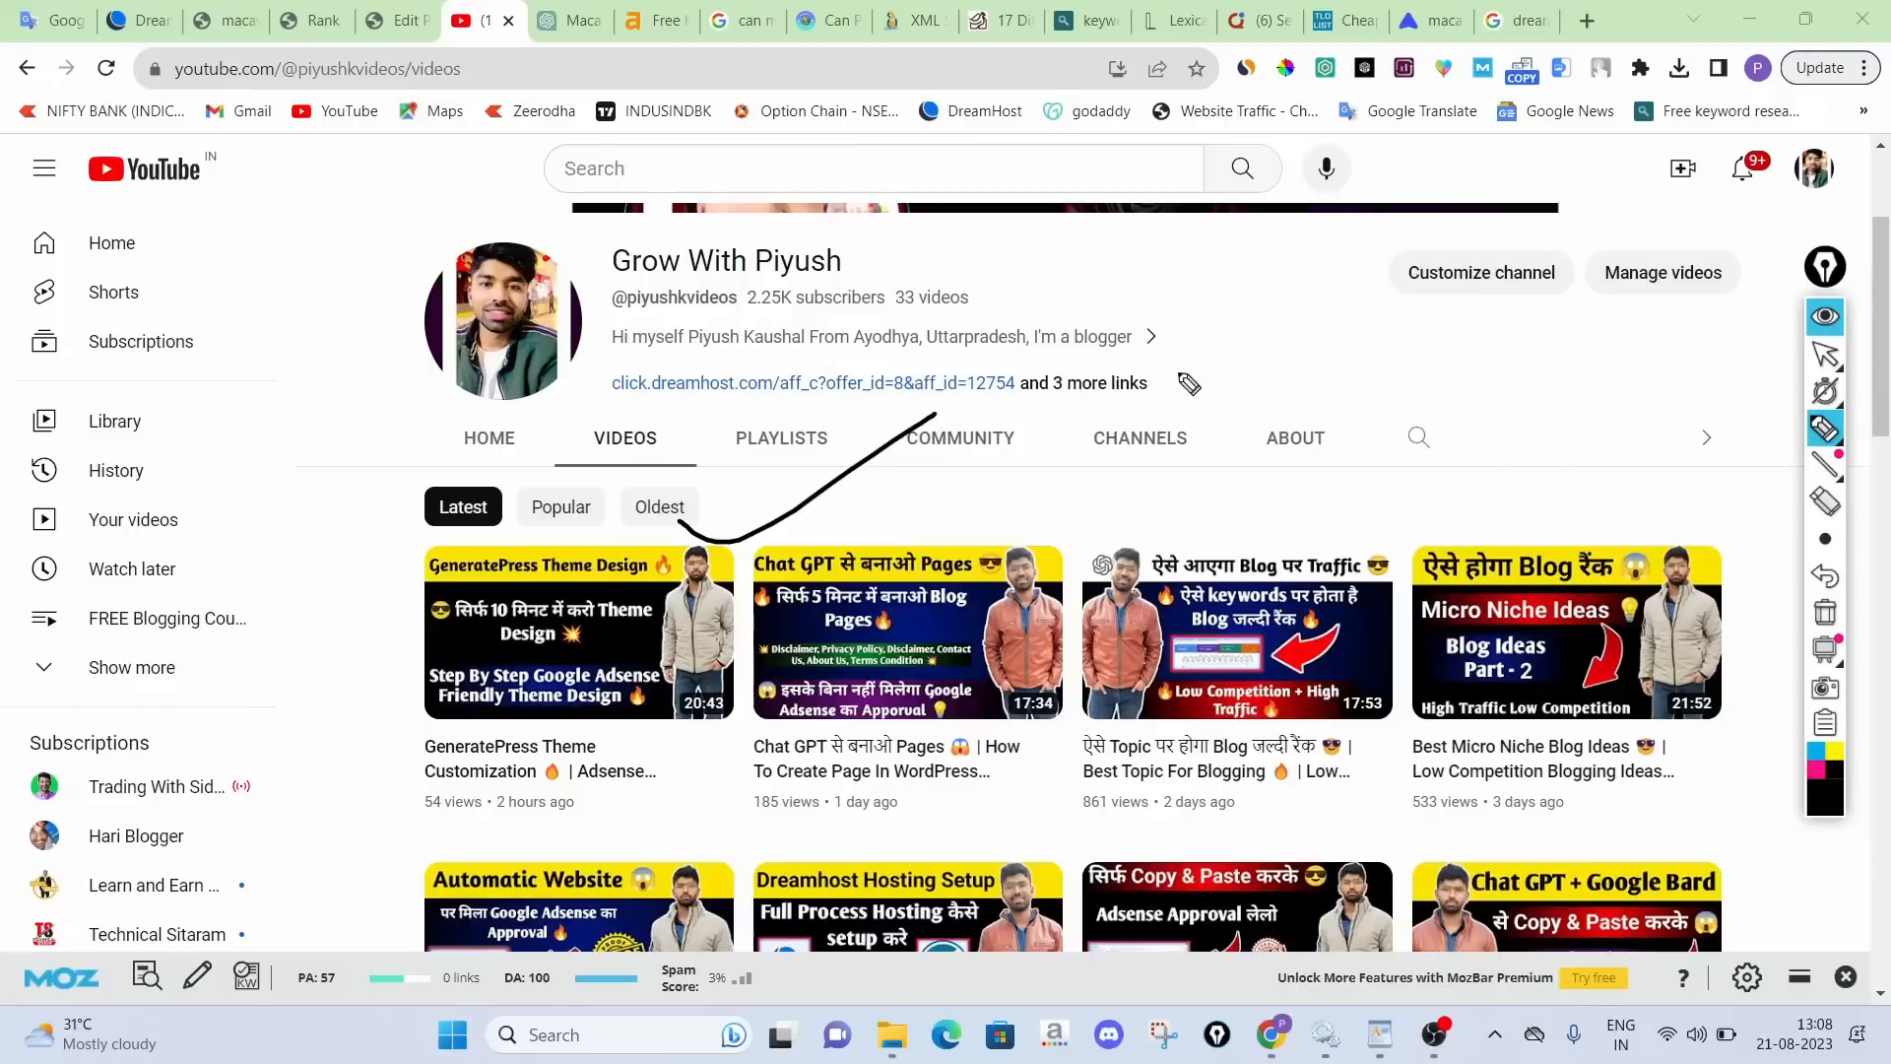
click(1825, 612)
click(1825, 316)
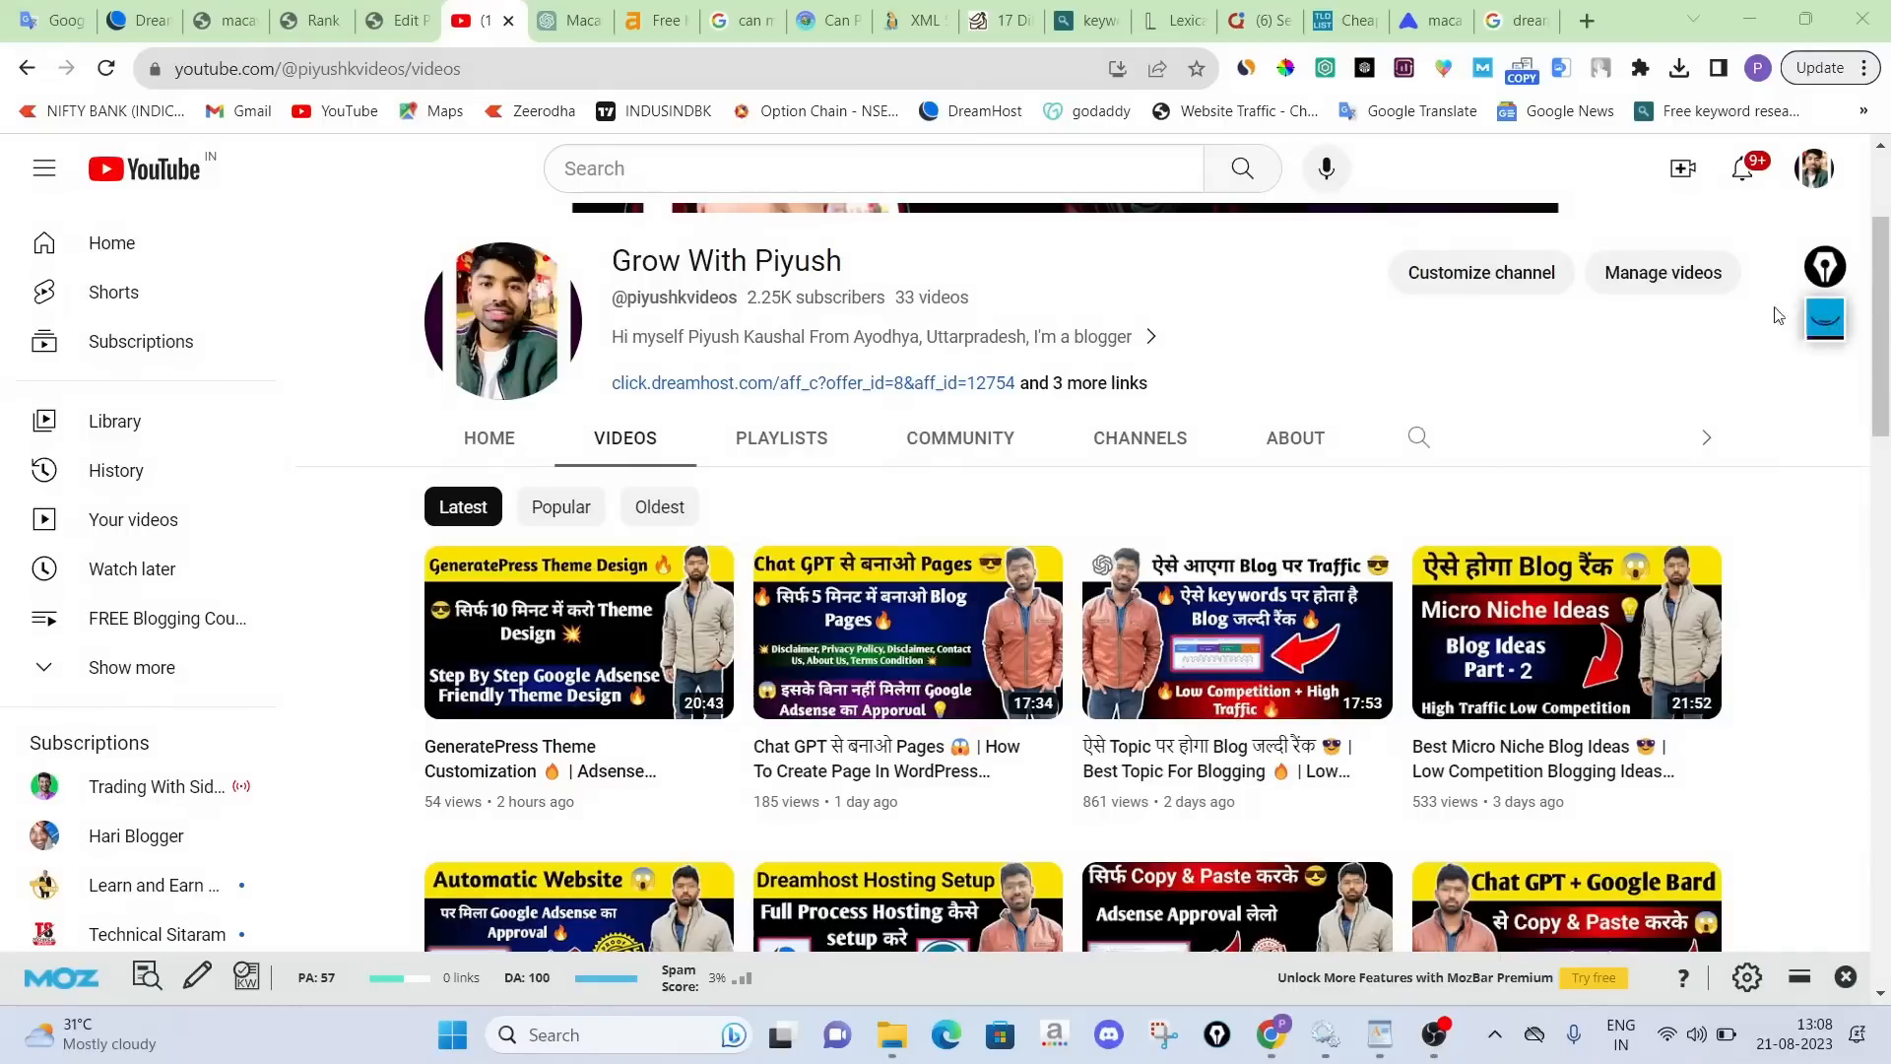
Switch to the WordPad video topics document and highlight step 6 on indexing the post within 1 hour
click(1382, 1037)
click(743, 574)
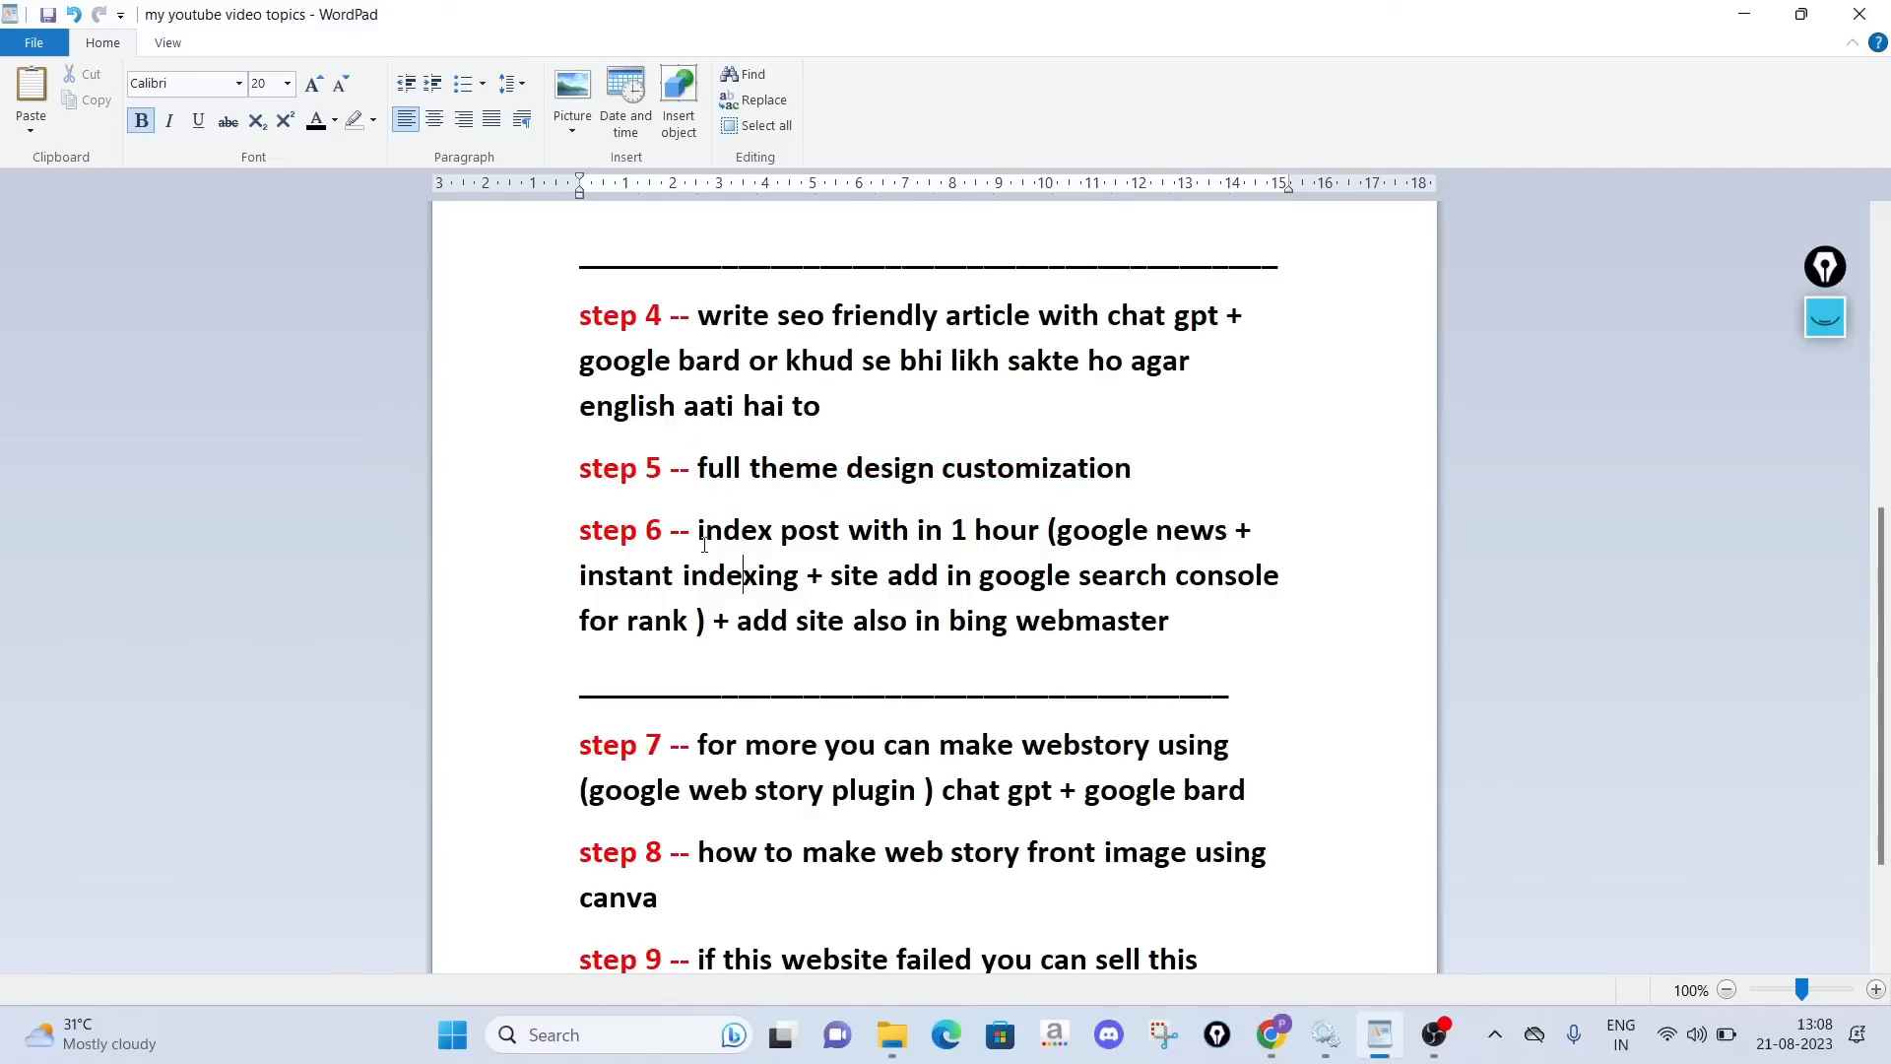
drag(700, 544, 1182, 636)
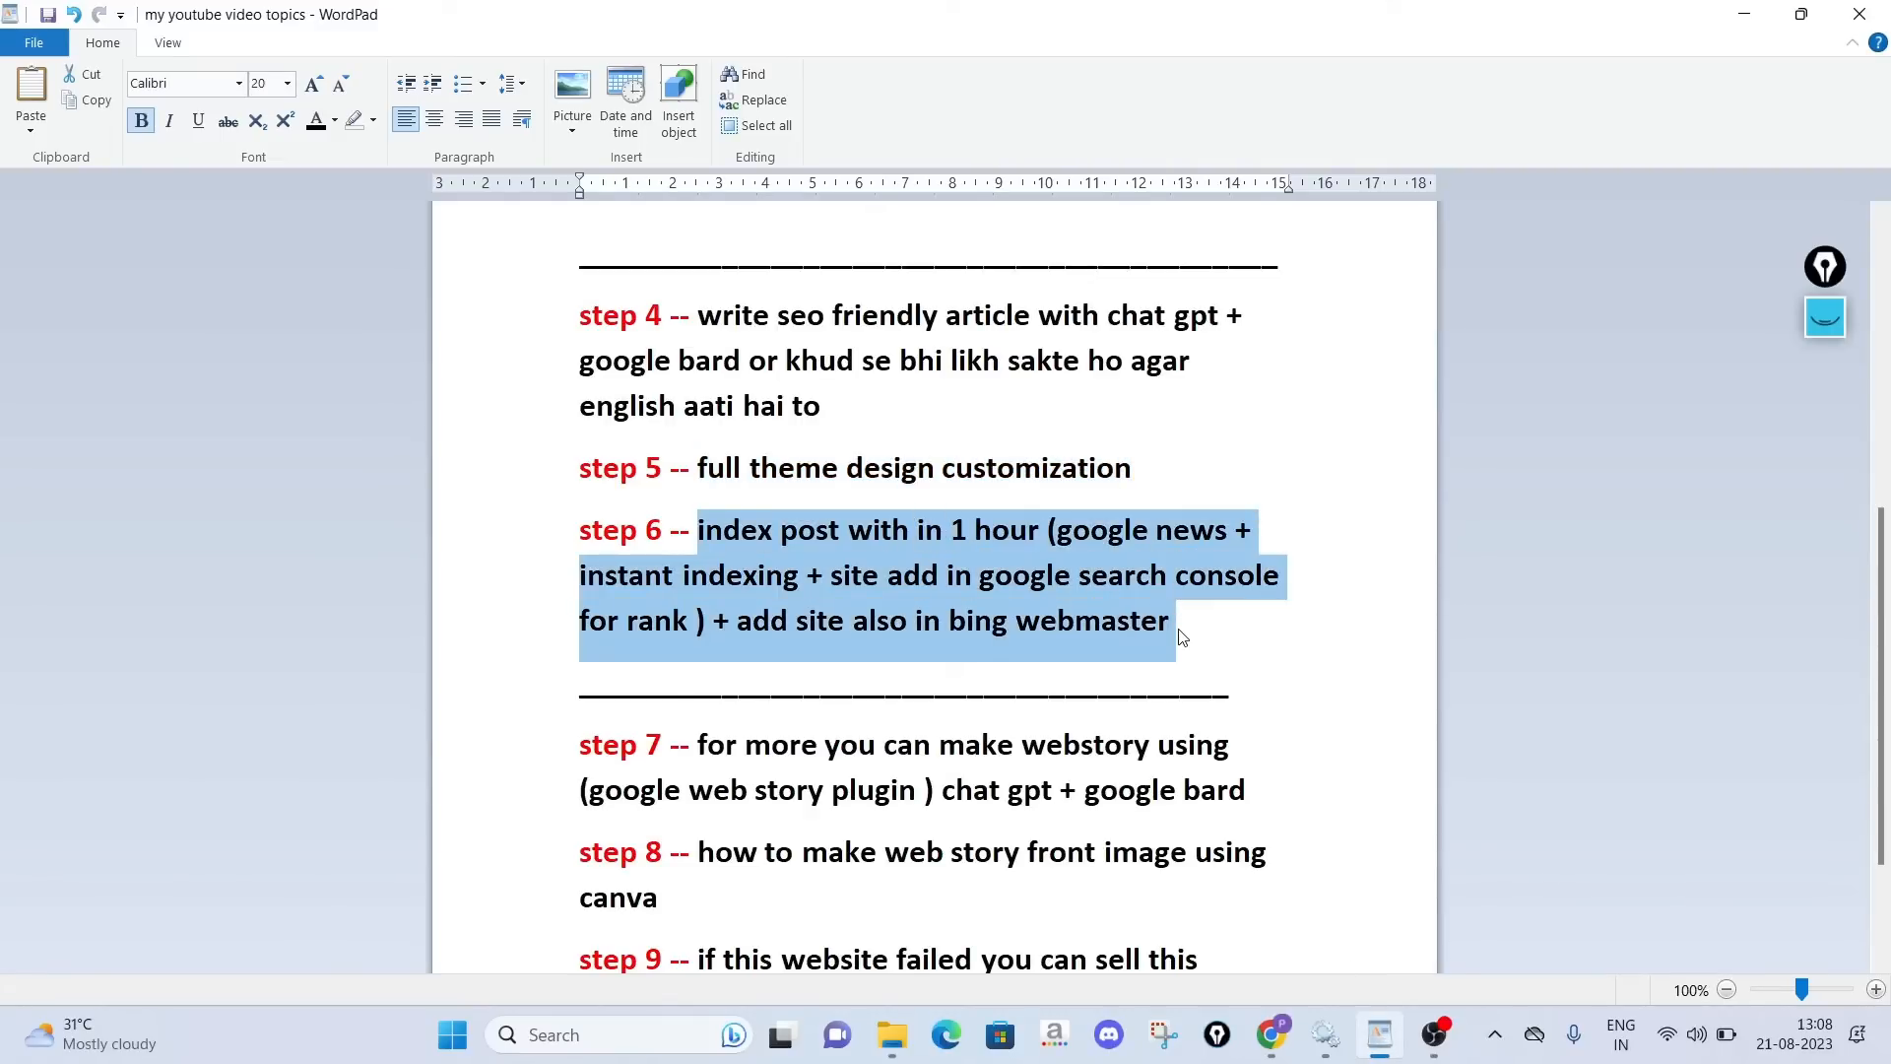
Return to the WordPress post about macaws consuming watermelon, publish it, and dismiss the post-publish panel
click(1281, 1030)
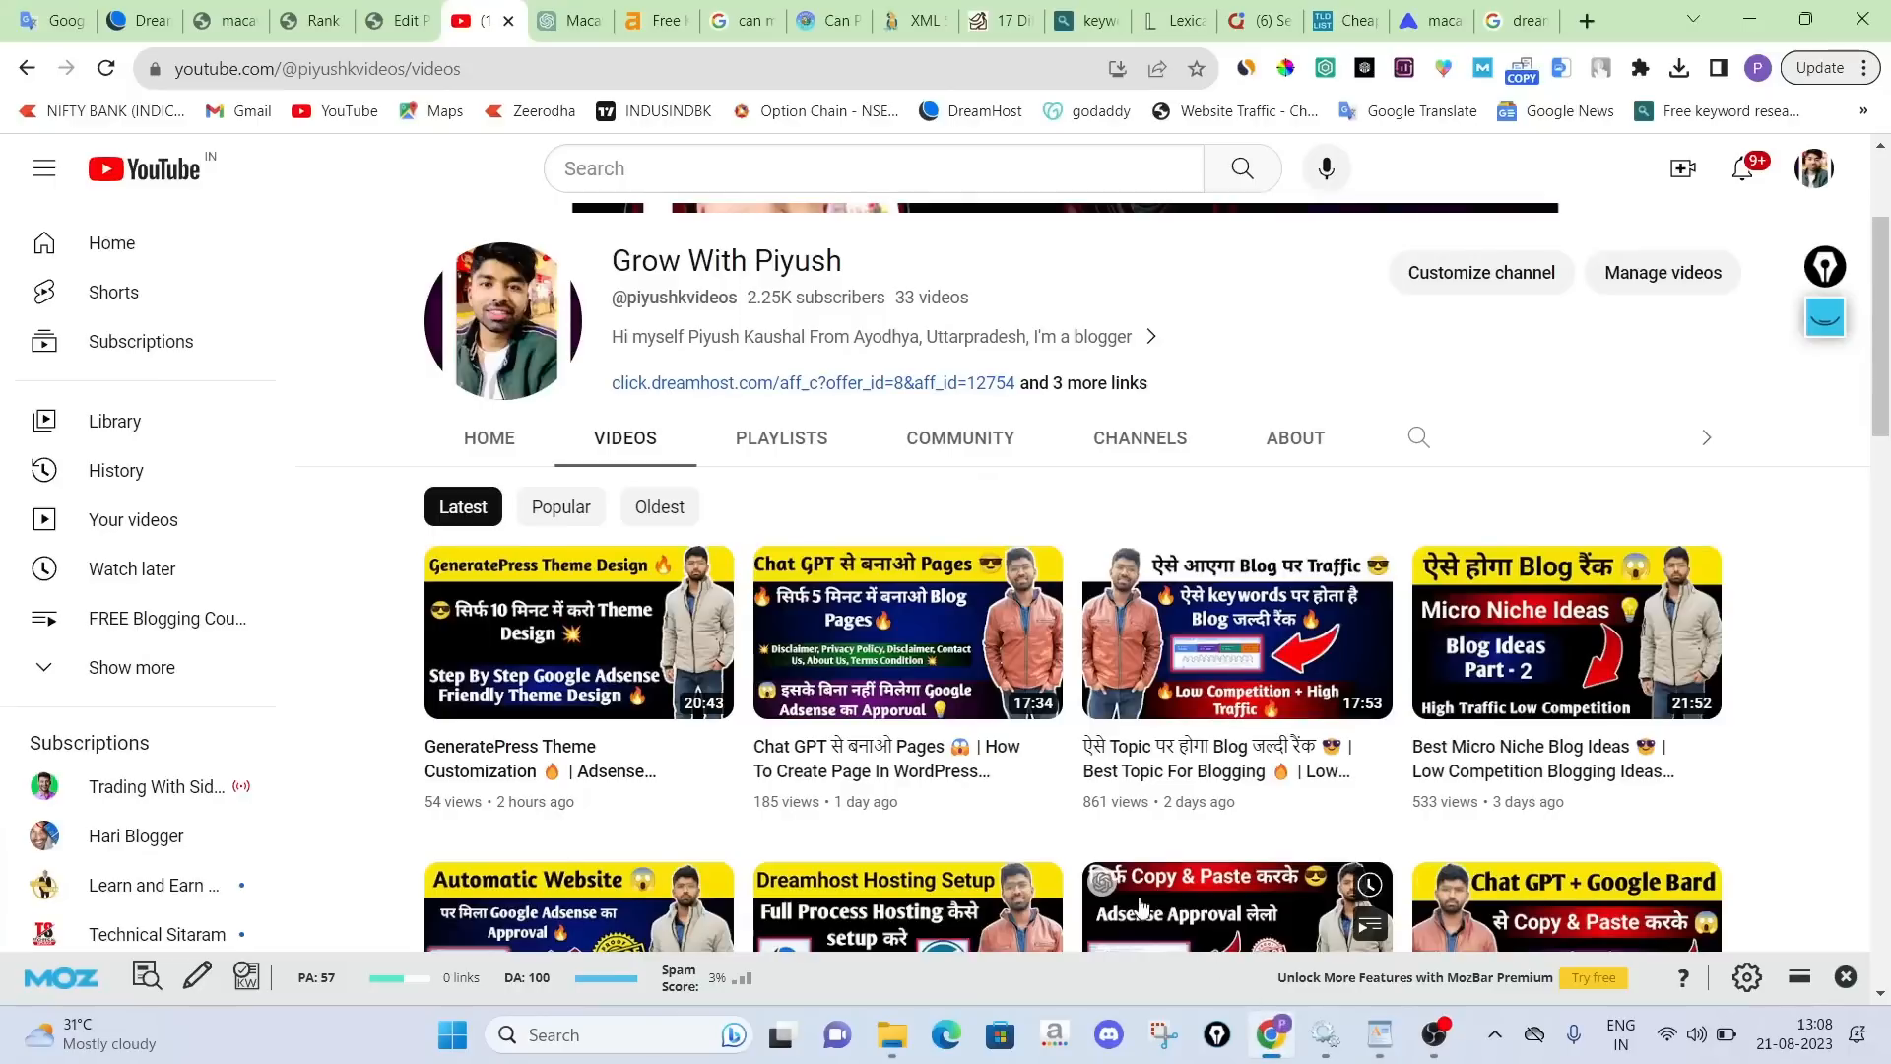
click(399, 12)
scroll(1055, 509, down, 2)
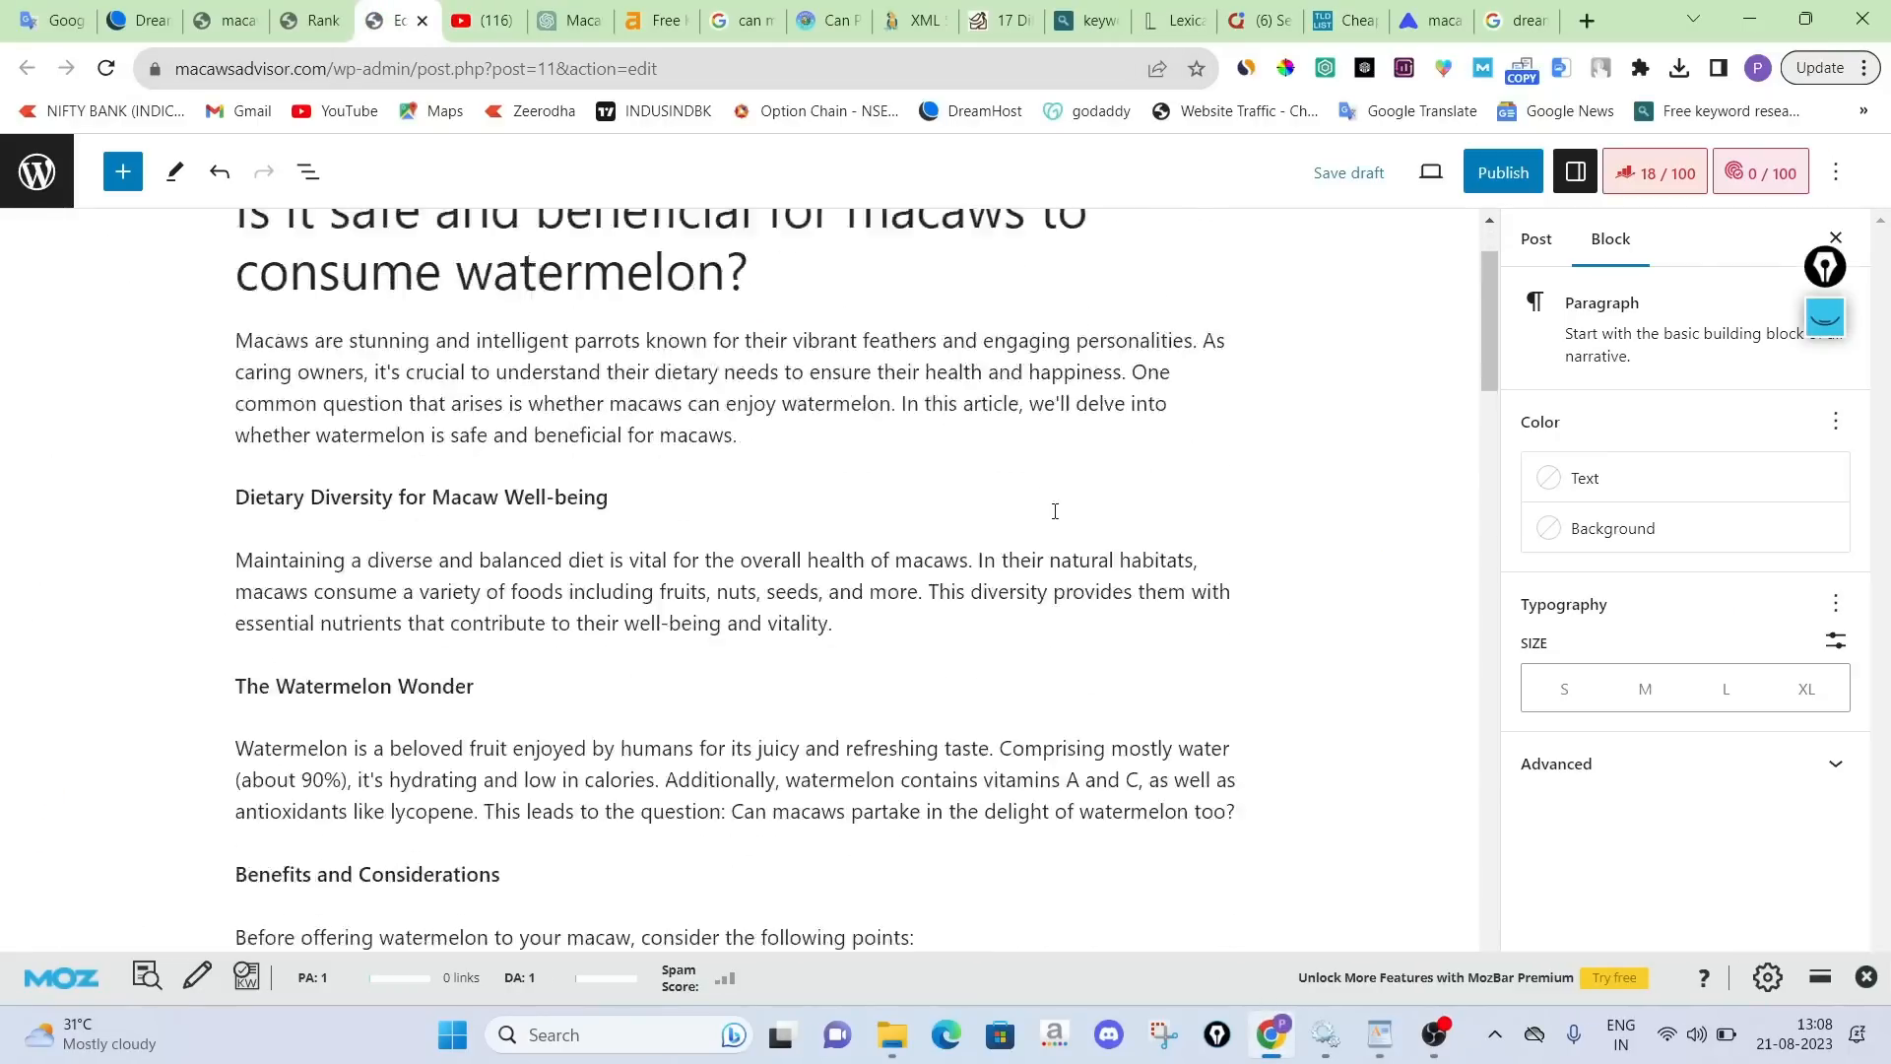
scroll(887, 603, up, 2)
scroll(887, 608, down, 10)
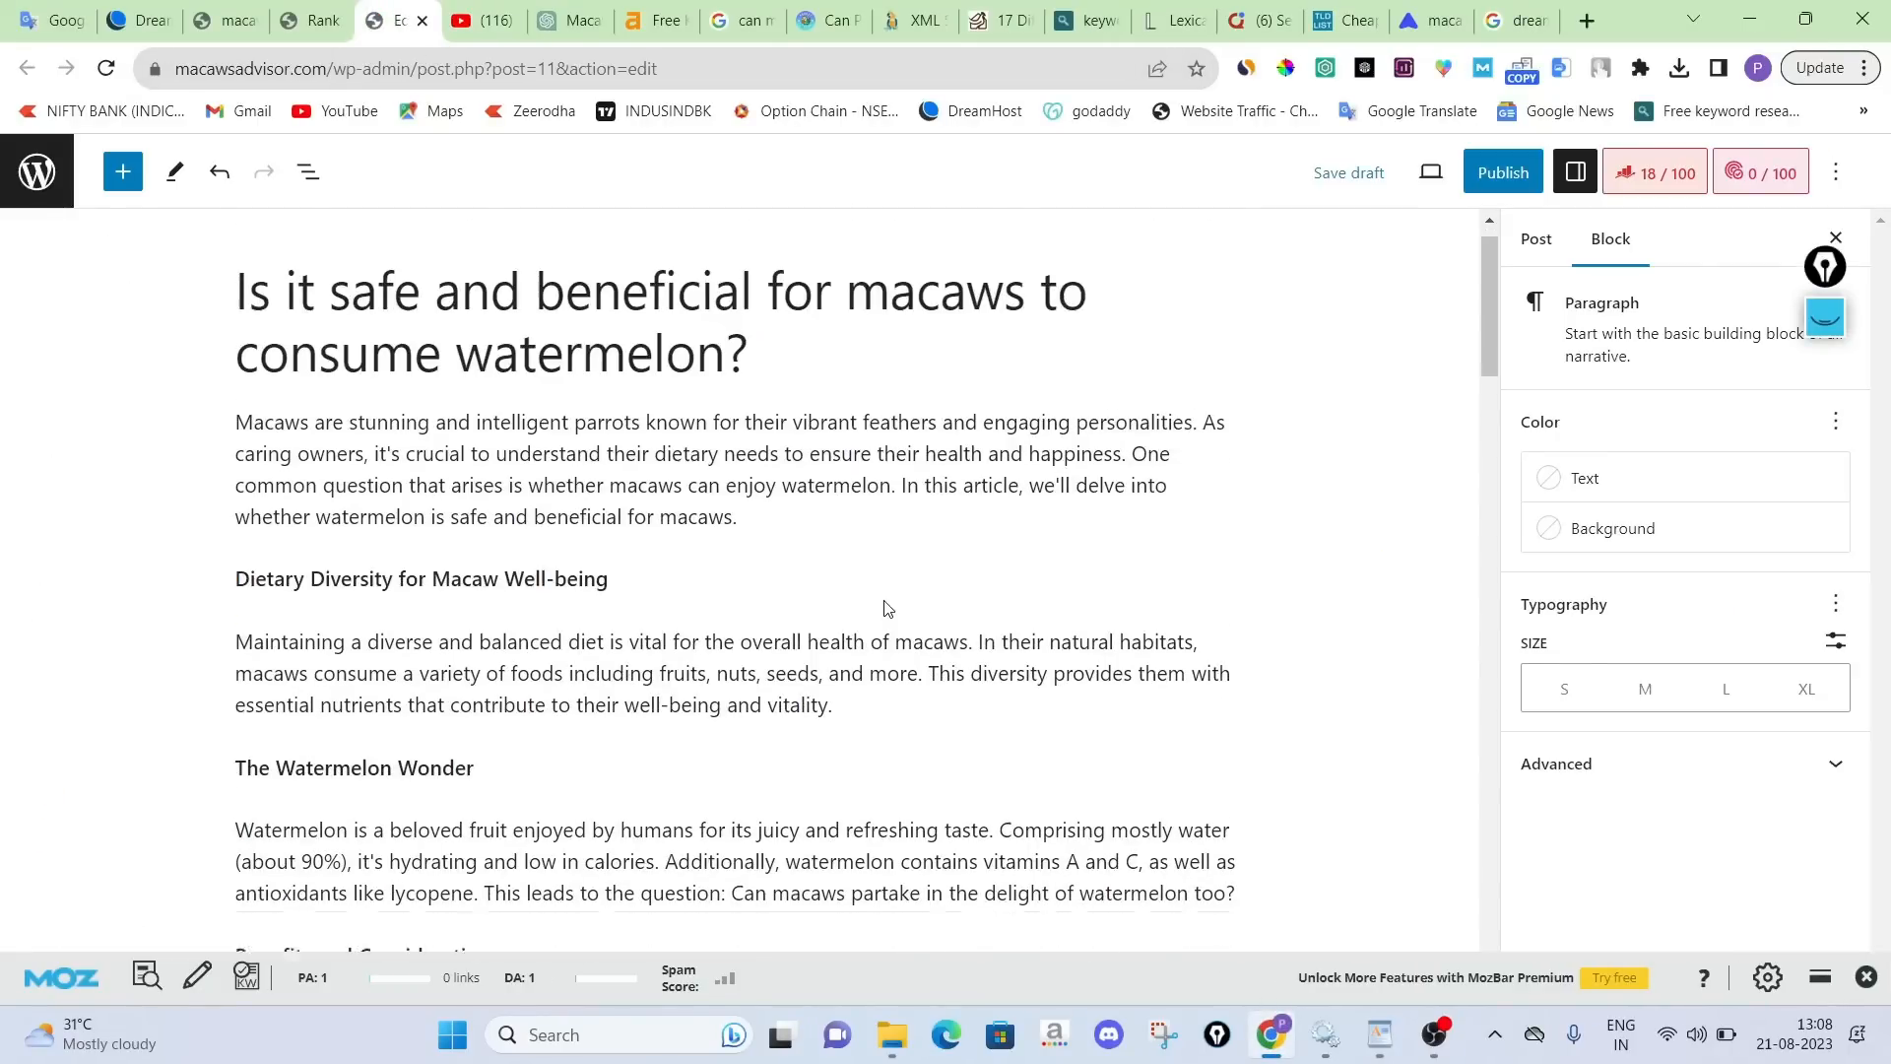
scroll(867, 625, up, 8)
scroll(869, 635, up, 3)
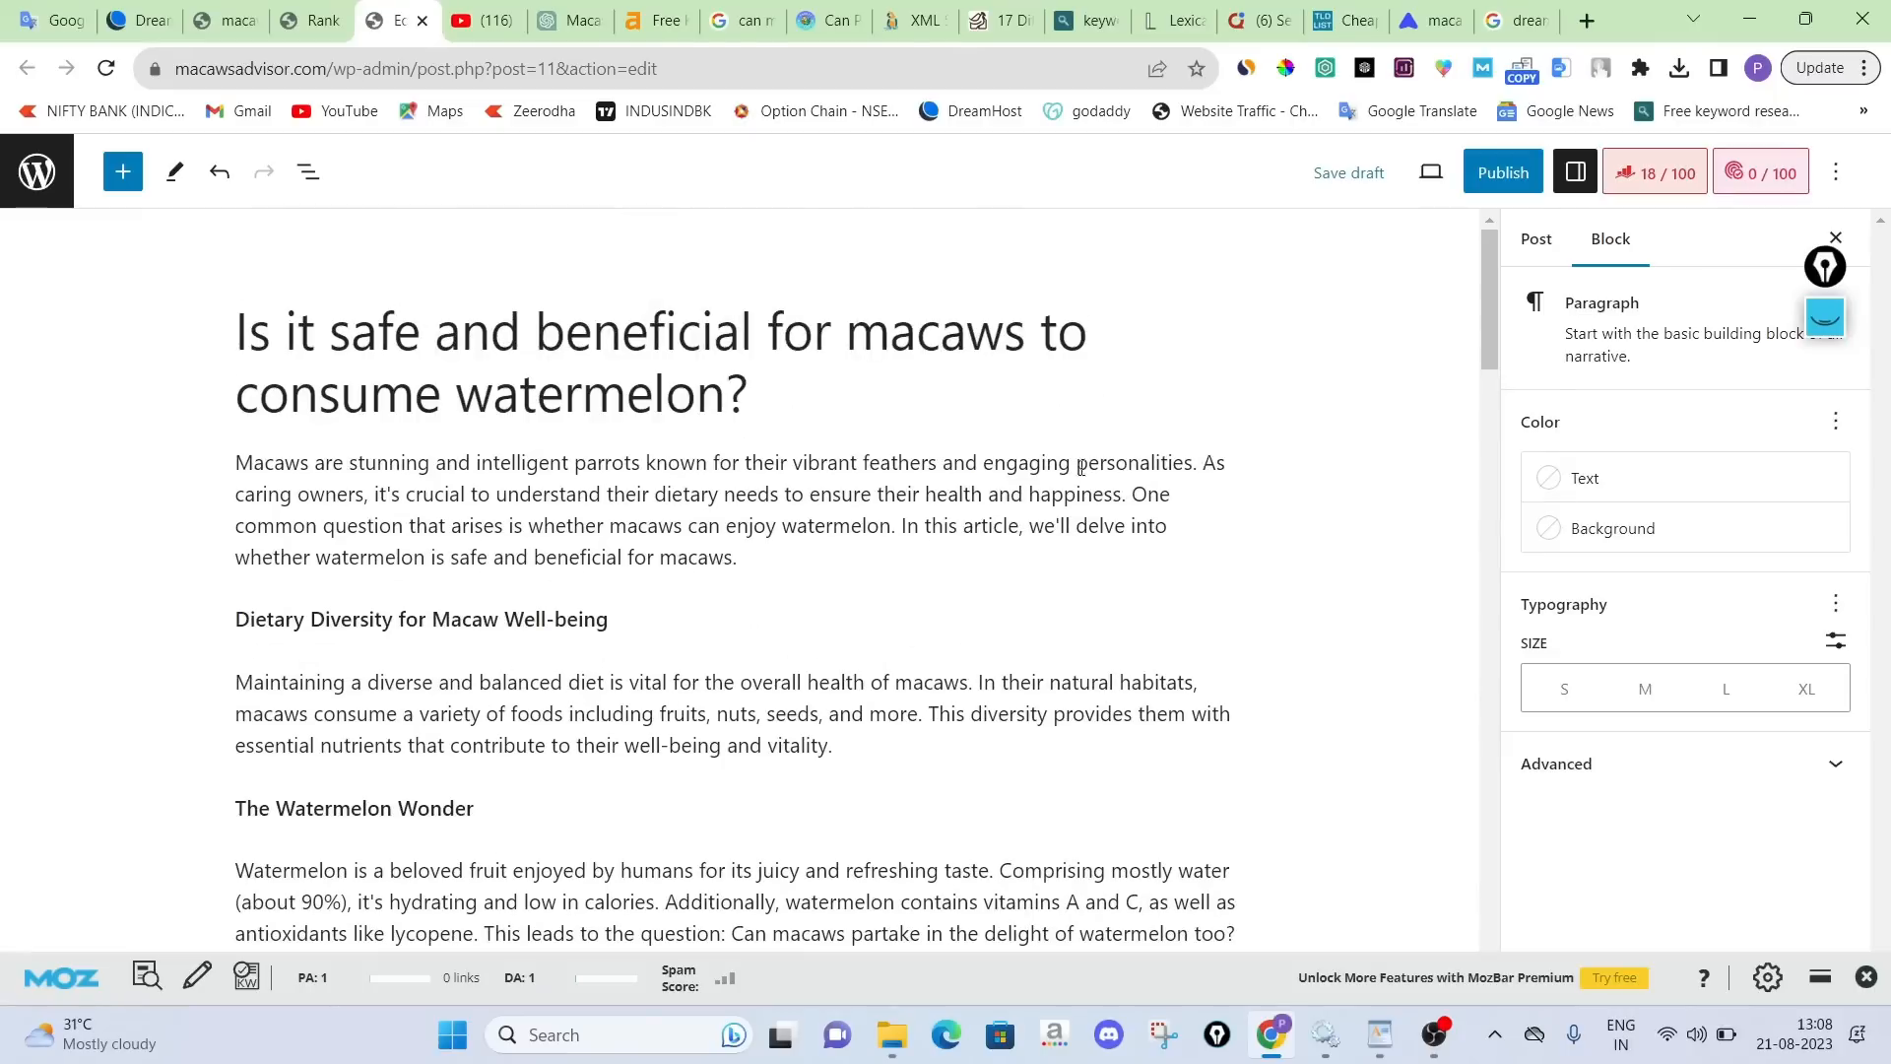
click(1503, 173)
click(1636, 172)
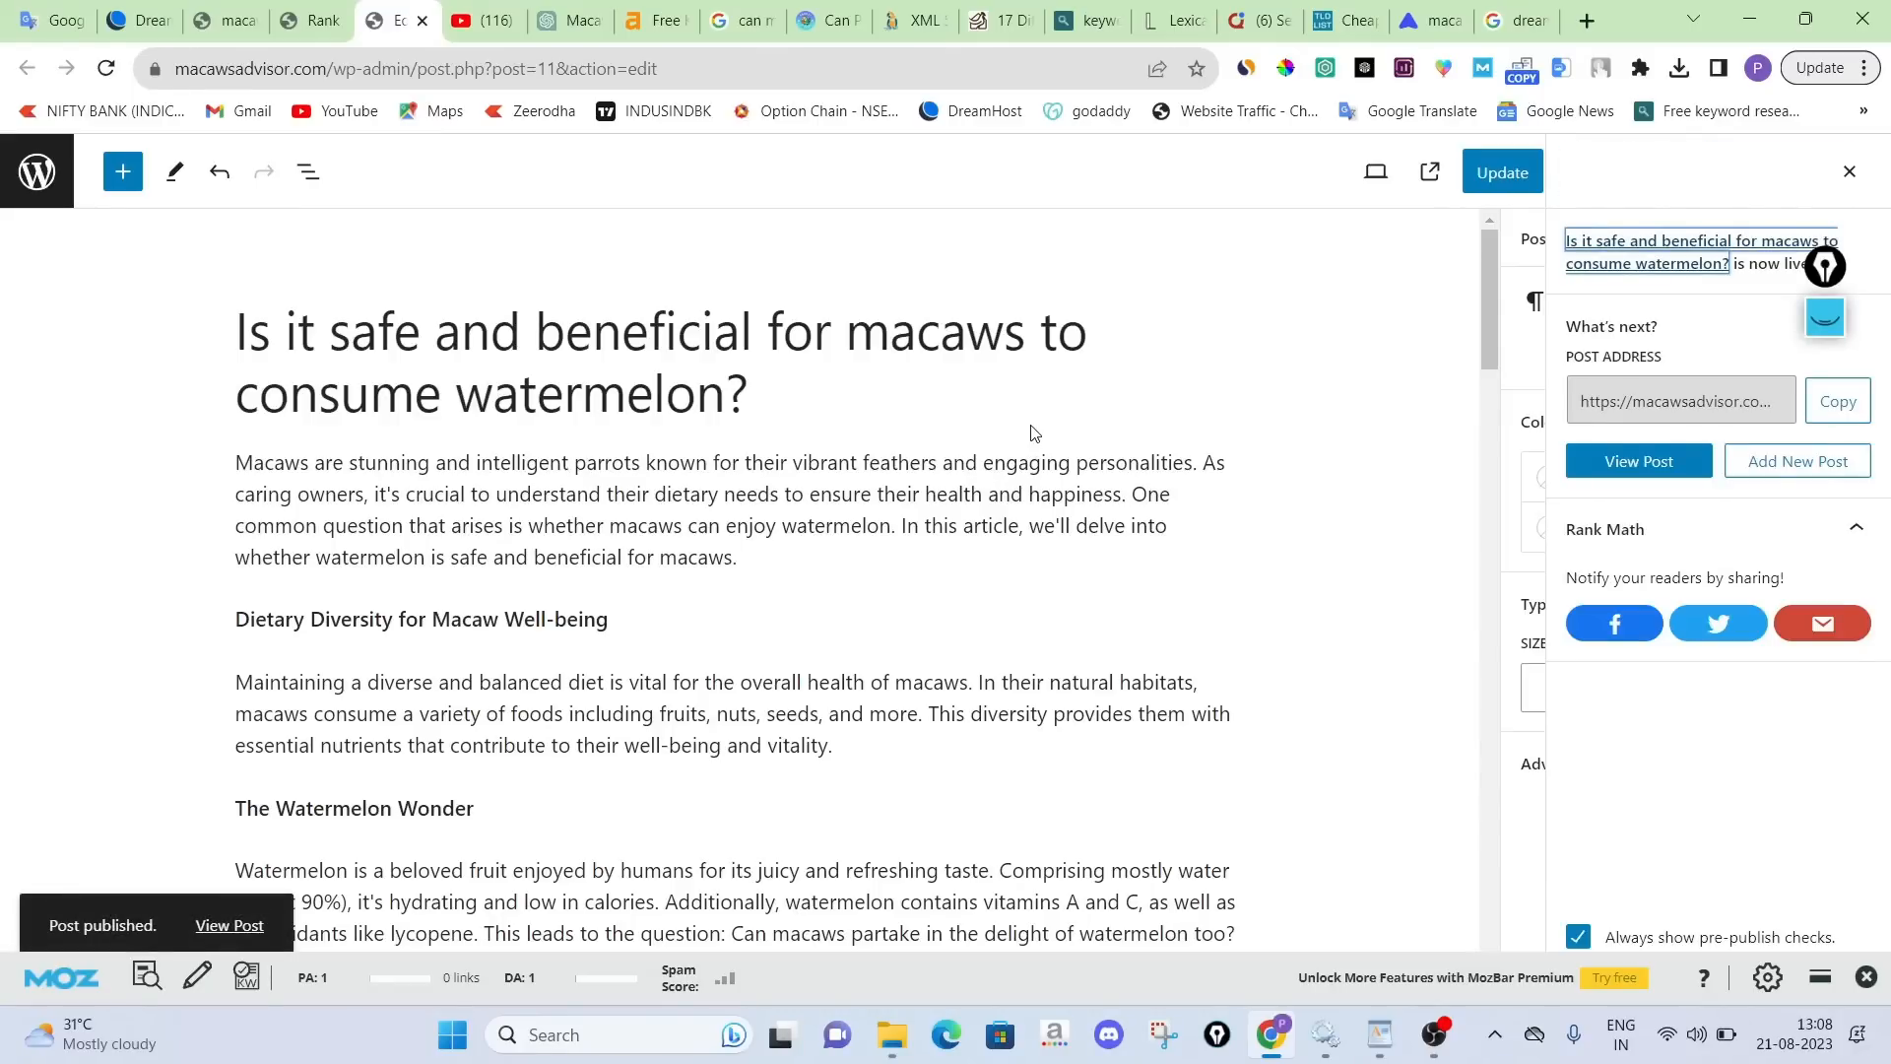
click(1849, 171)
Open the post's Rank Math SEO analysis and review the Basic SEO checks and the focus keyword
click(1640, 177)
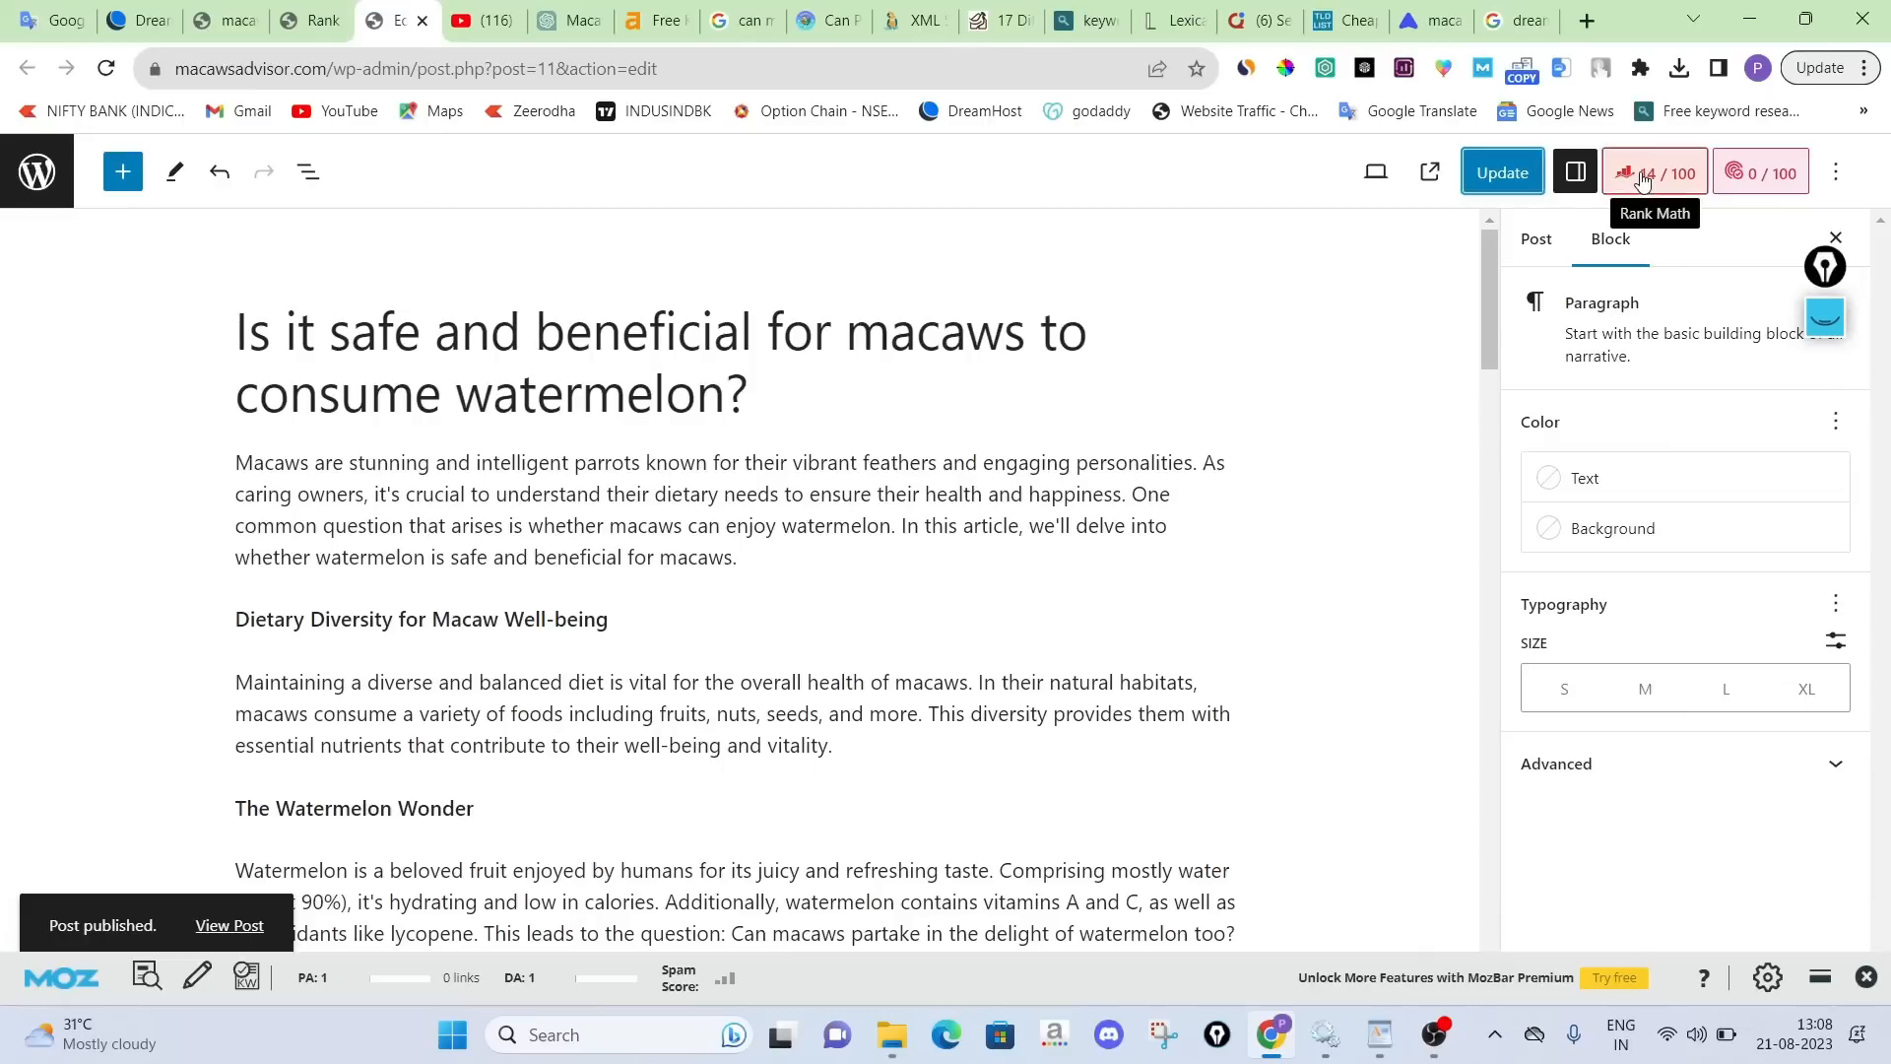
scroll(1734, 473, down, 4)
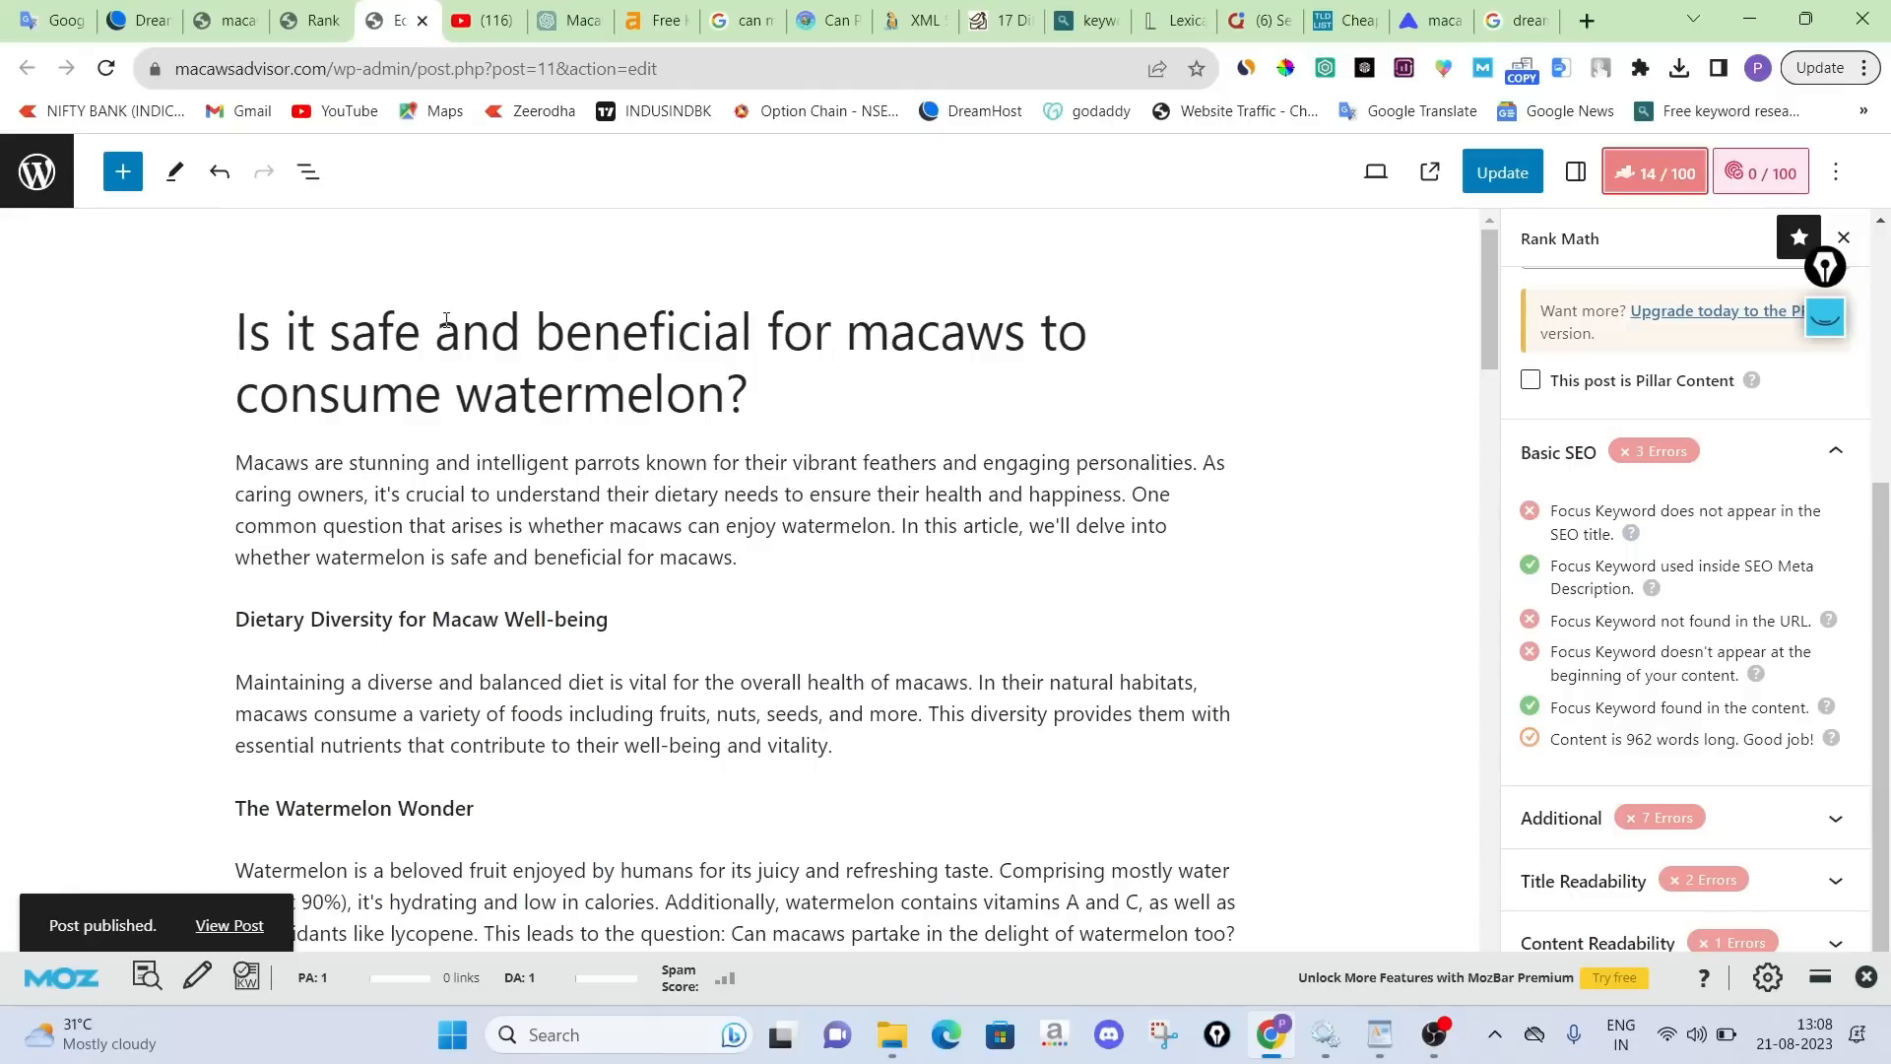
scroll(1531, 424, up, 3)
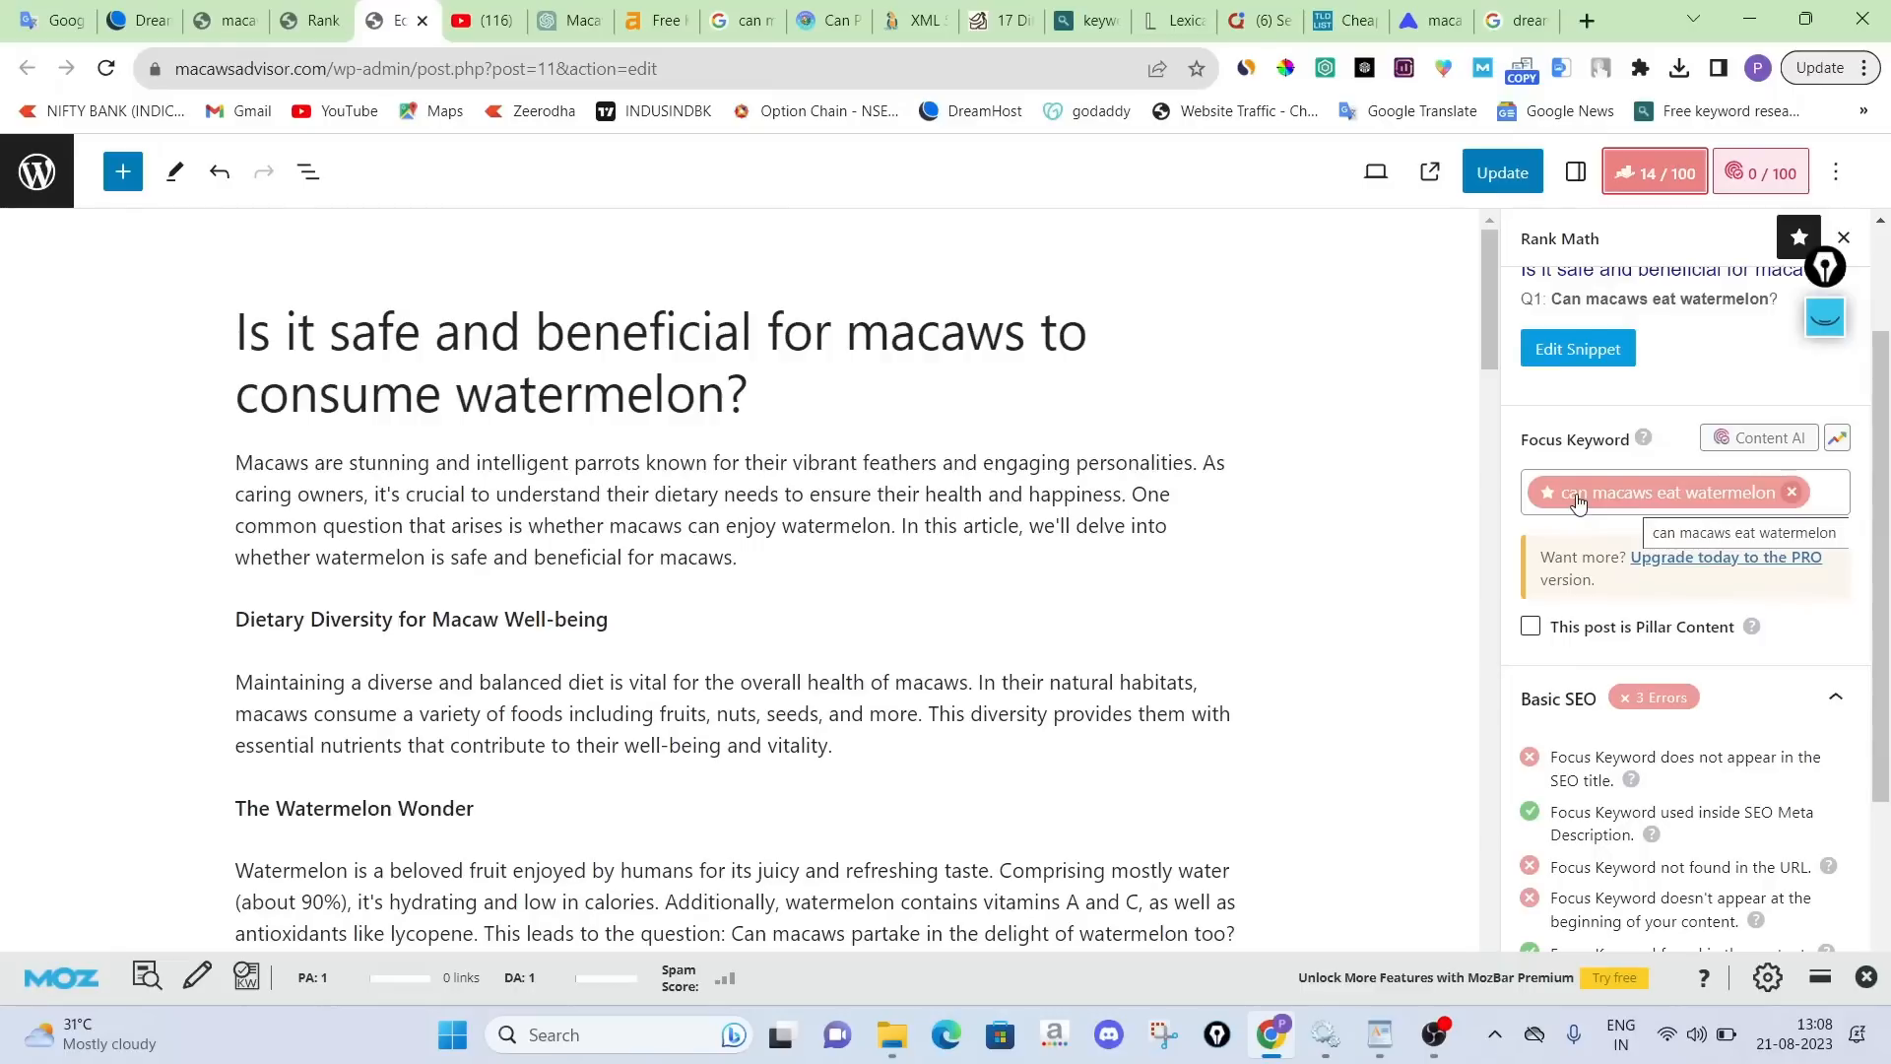
Replace the Rank Math focus keyword "can macaws eat watermelon" with "macaws"
double_click(1578, 495)
double_click(1578, 495)
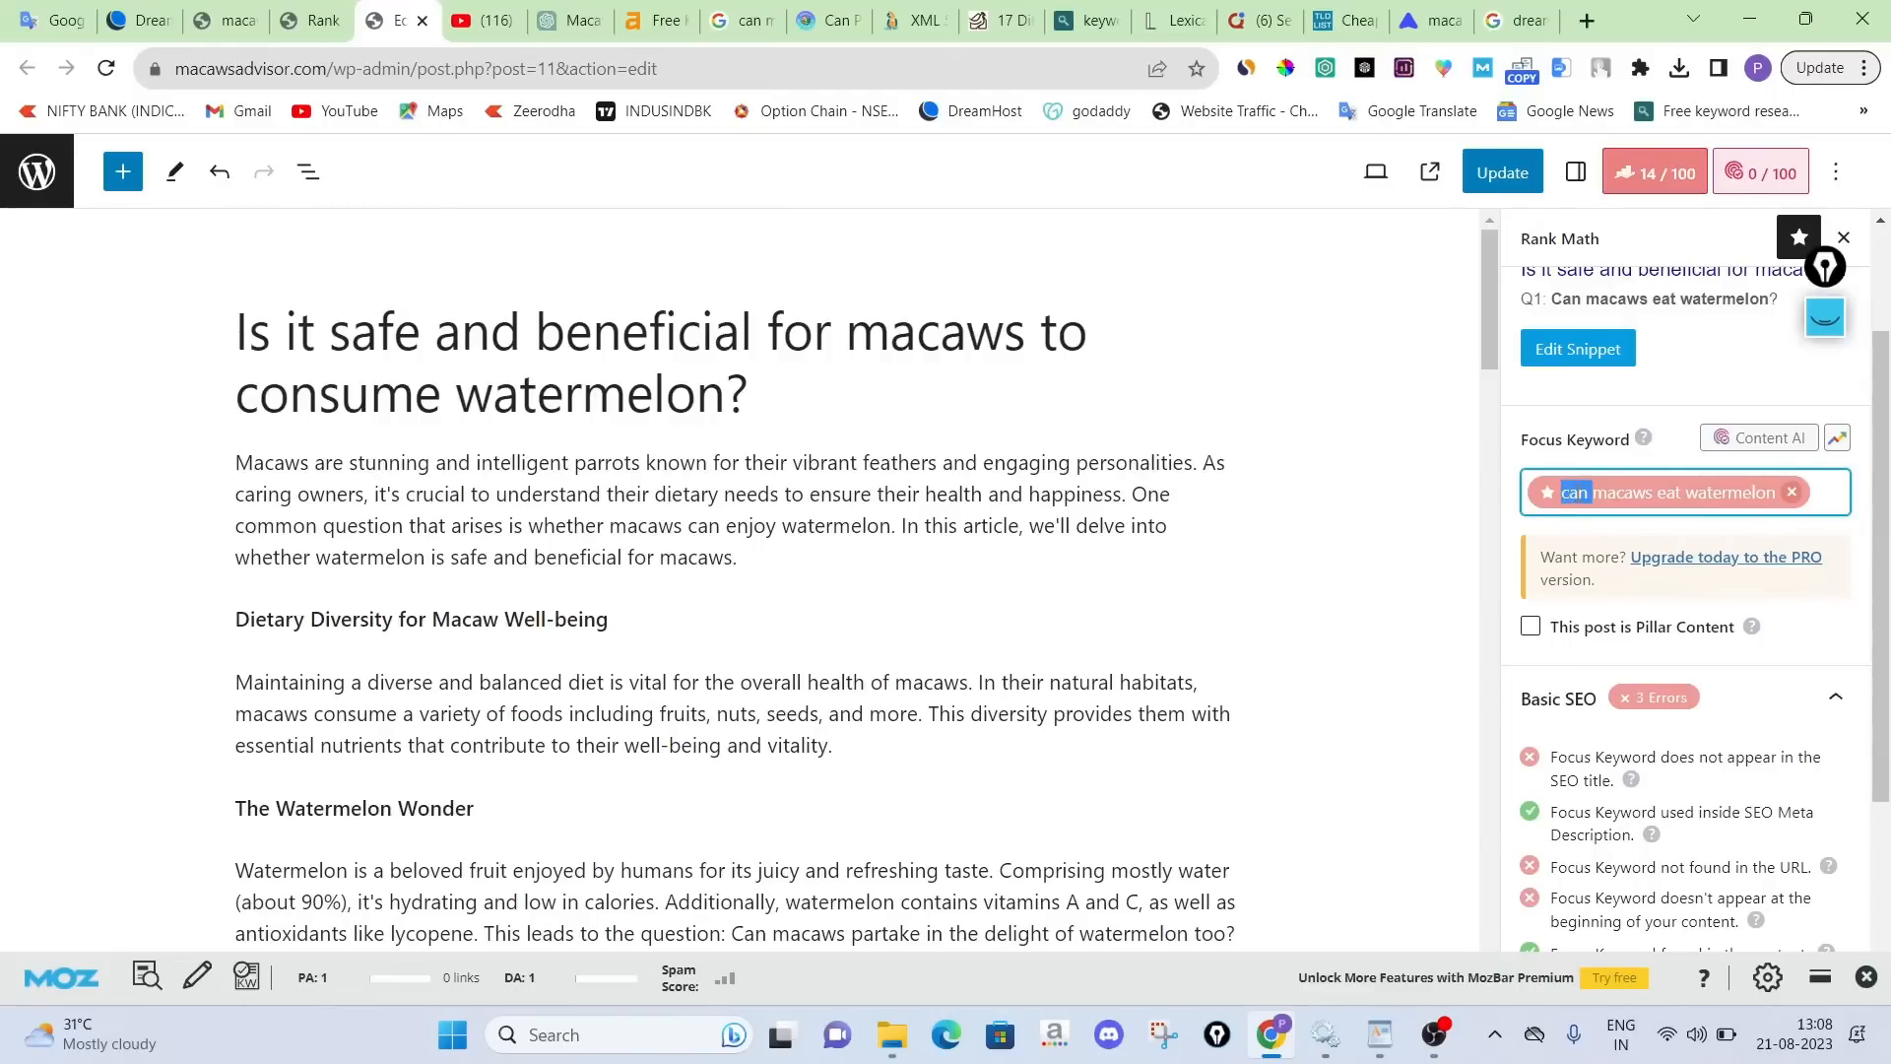
double_click(1616, 492)
key(BackSpace)
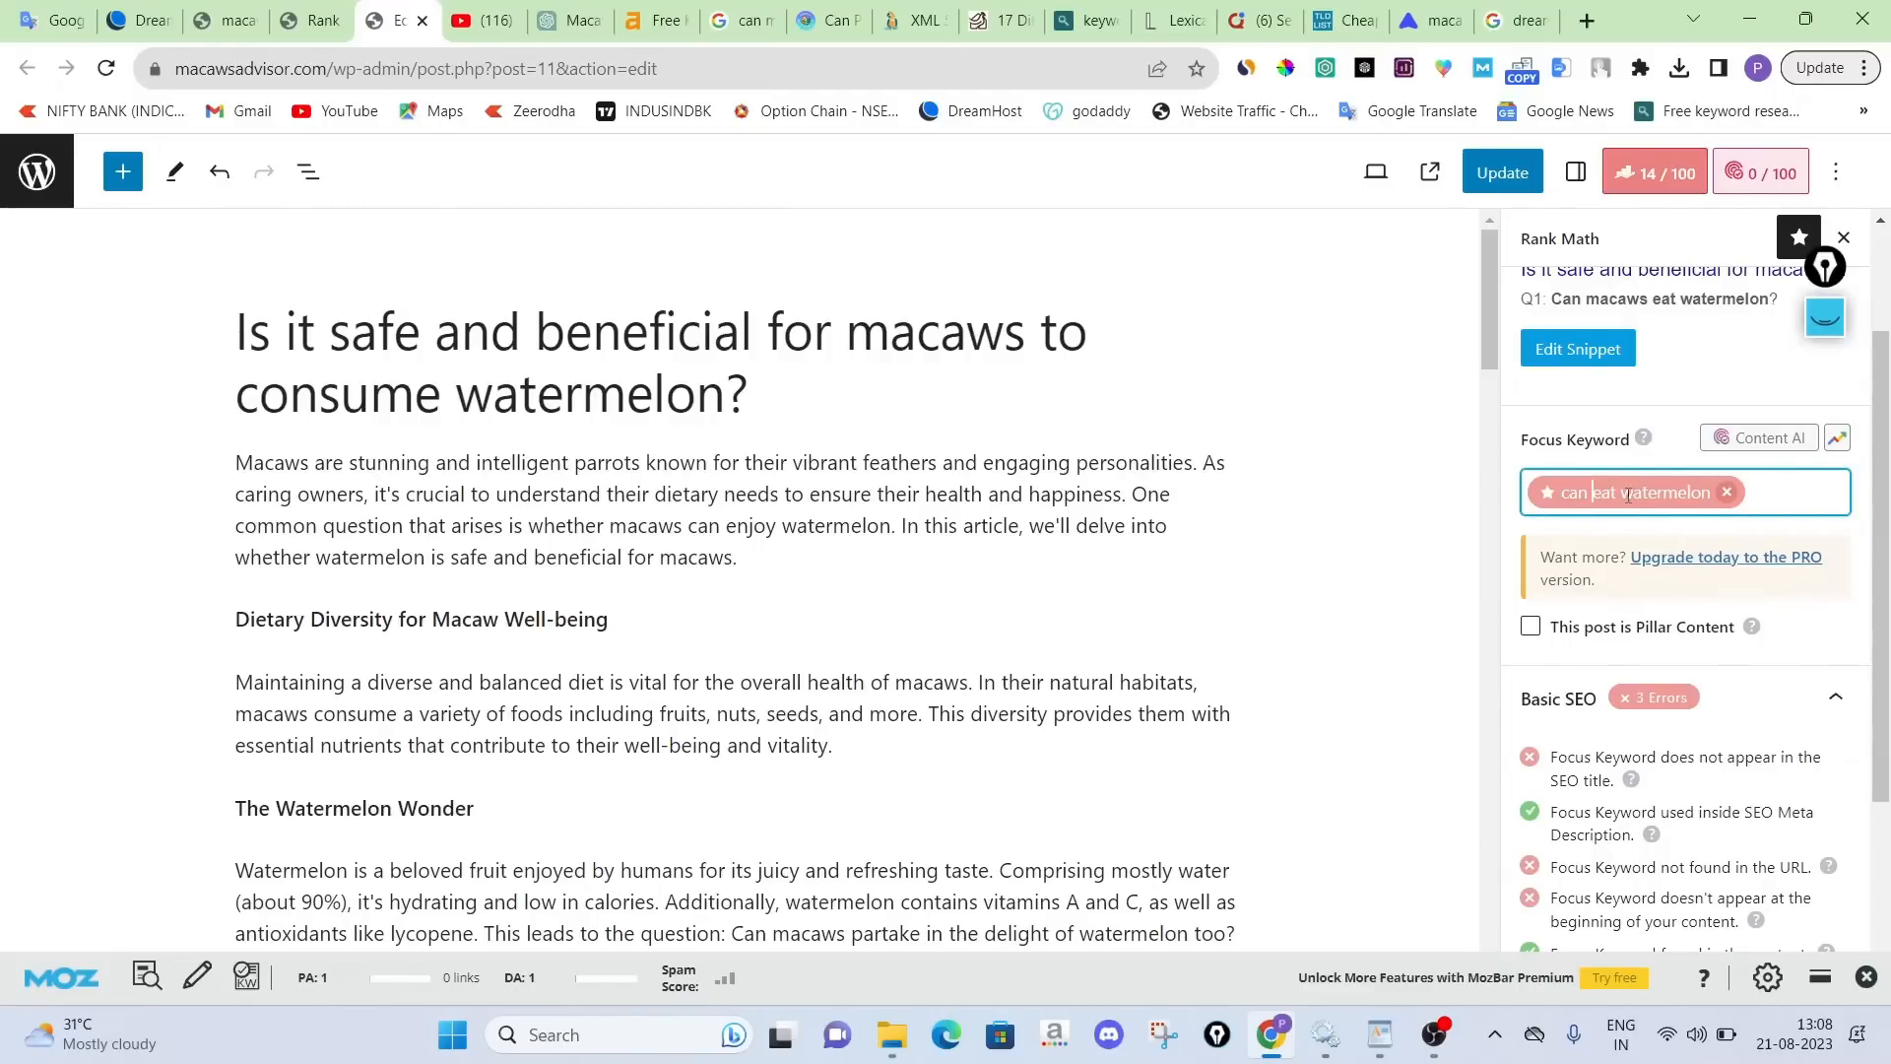
triple_click(1635, 493)
text(macaws)
click(1386, 525)
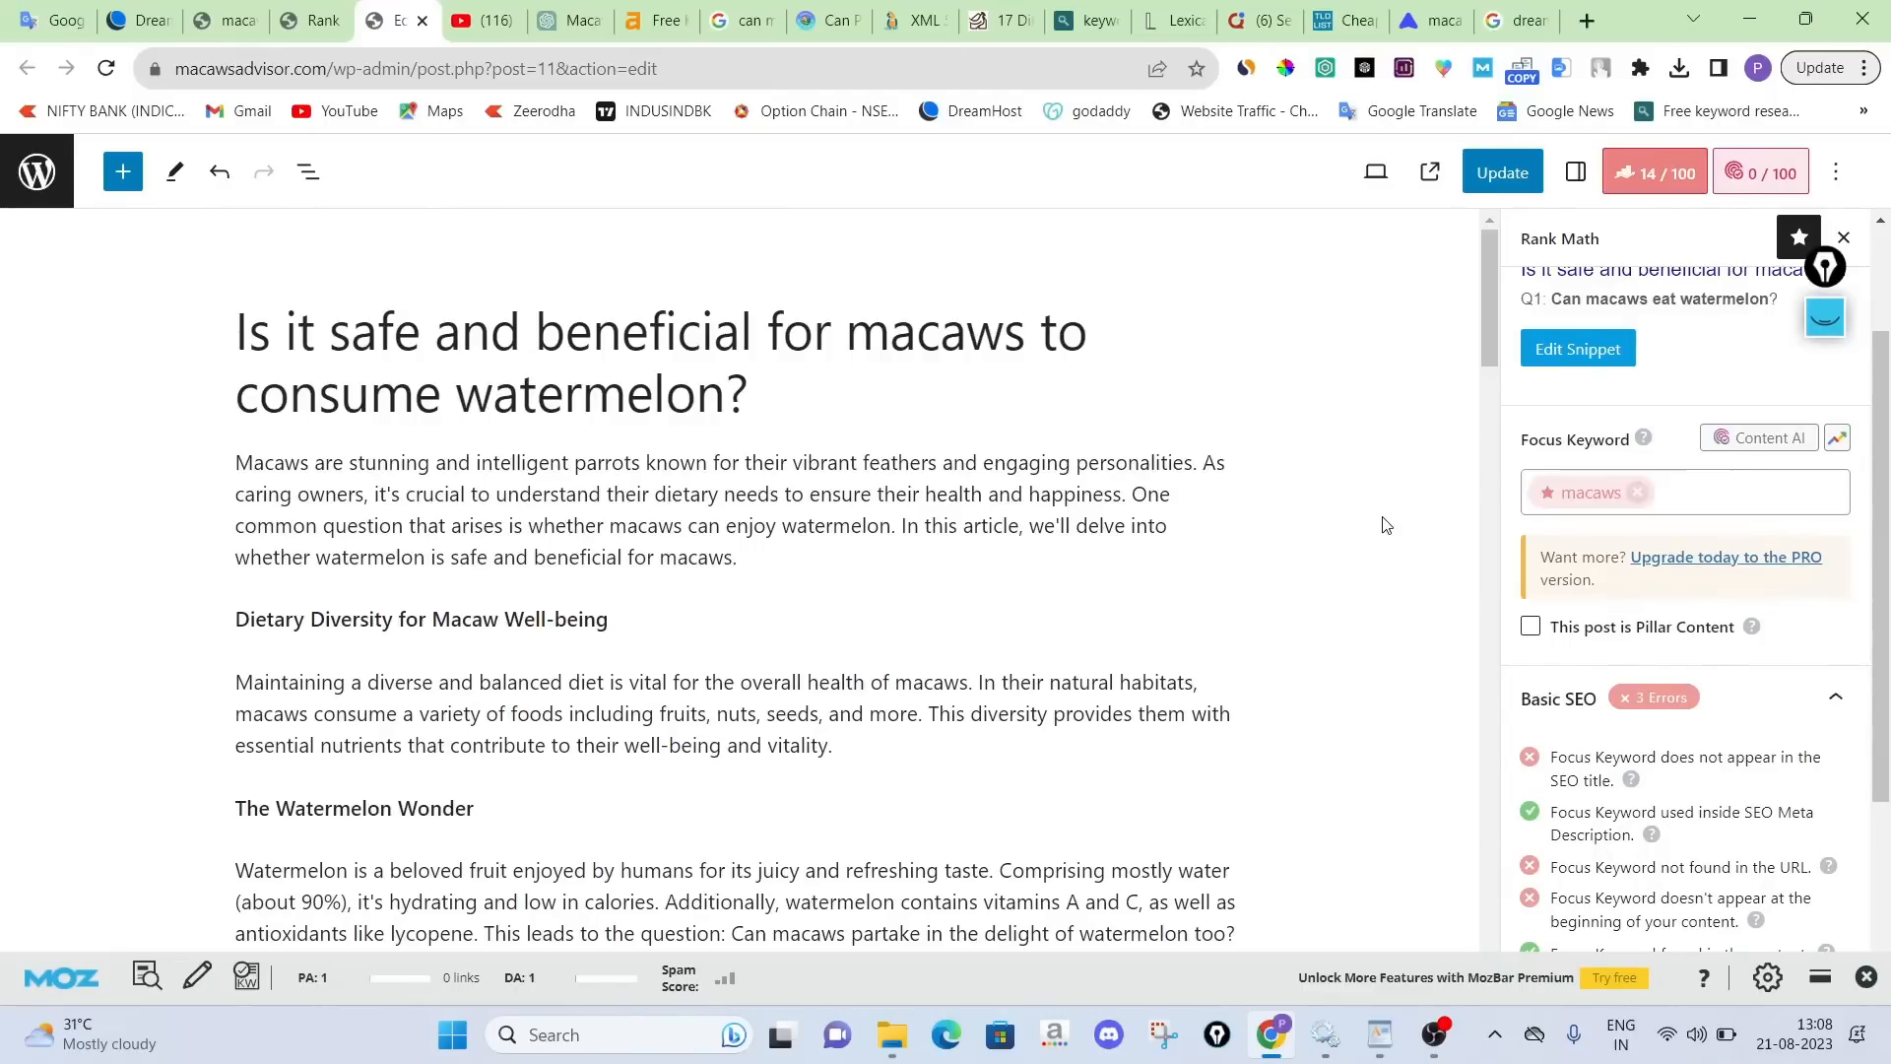
Remove the focus keyword, enter "macaws" again, and review the Basic SEO checks for it
click(1709, 505)
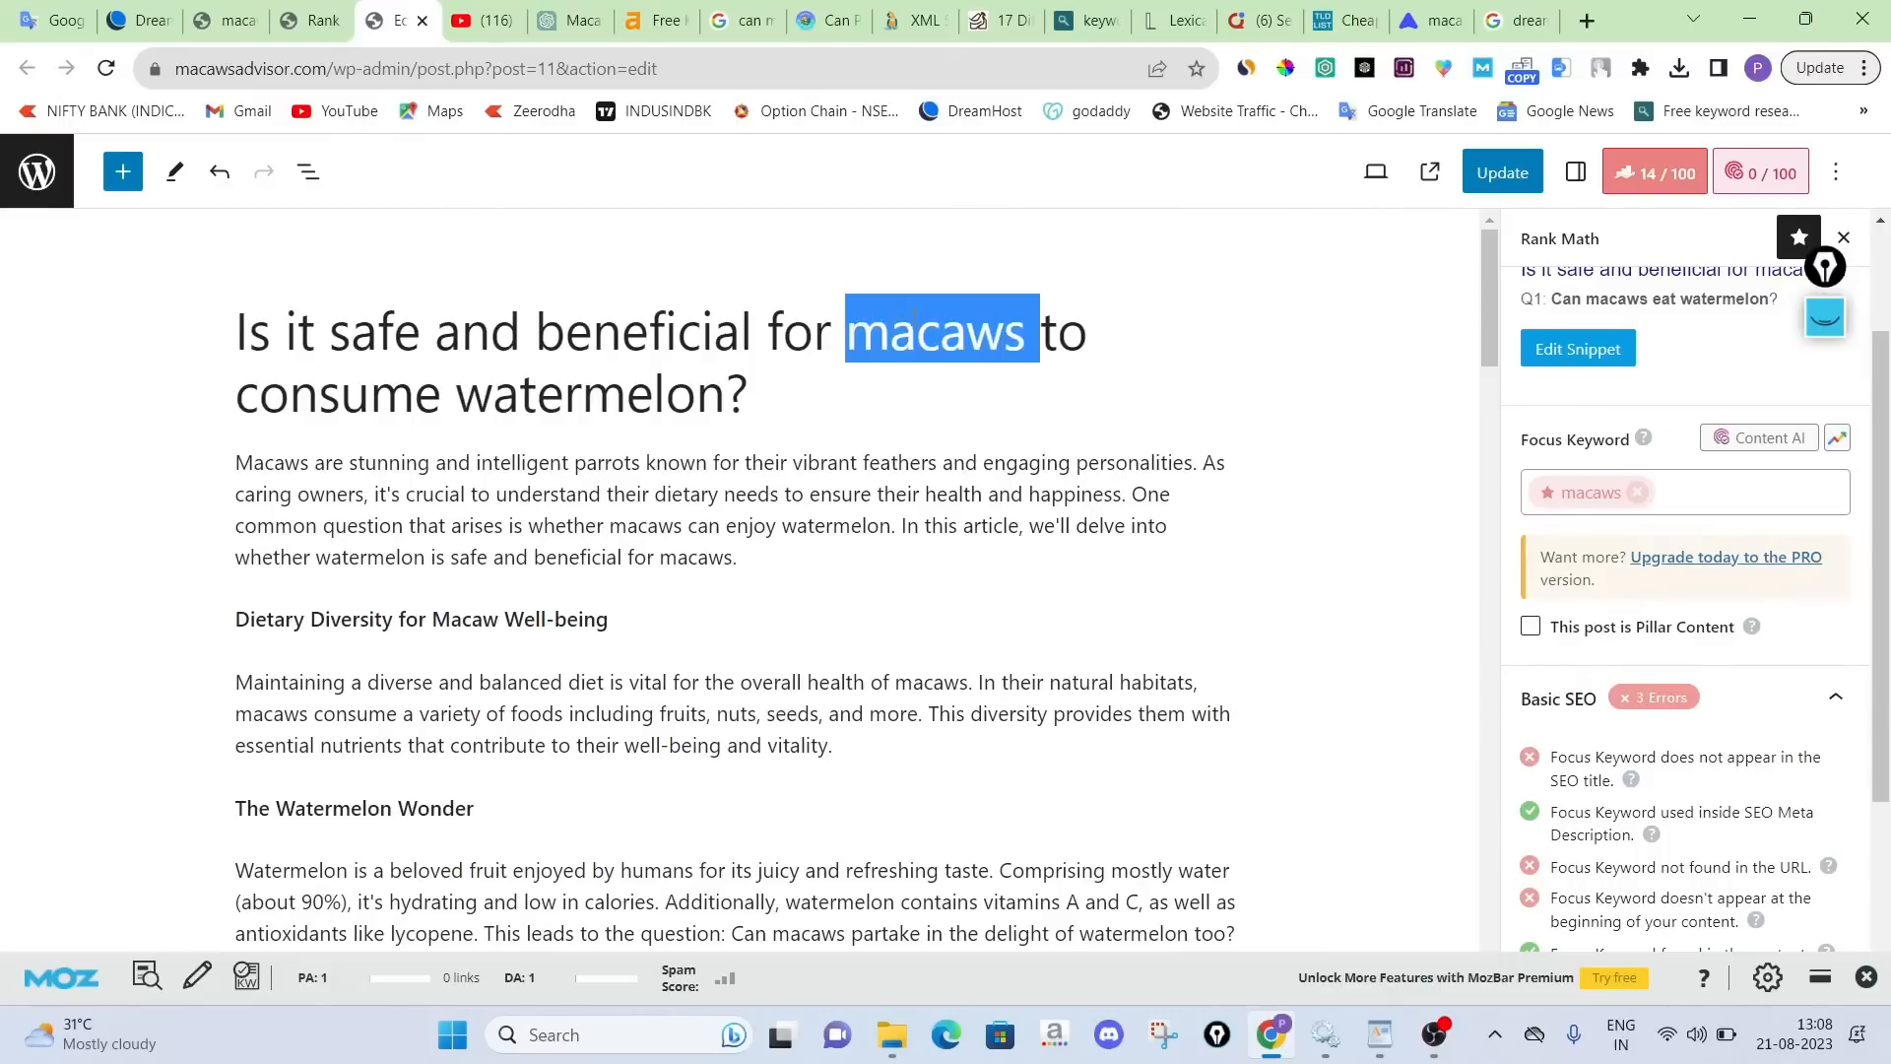
click(1638, 494)
click(1613, 501)
key(ctrl+v)
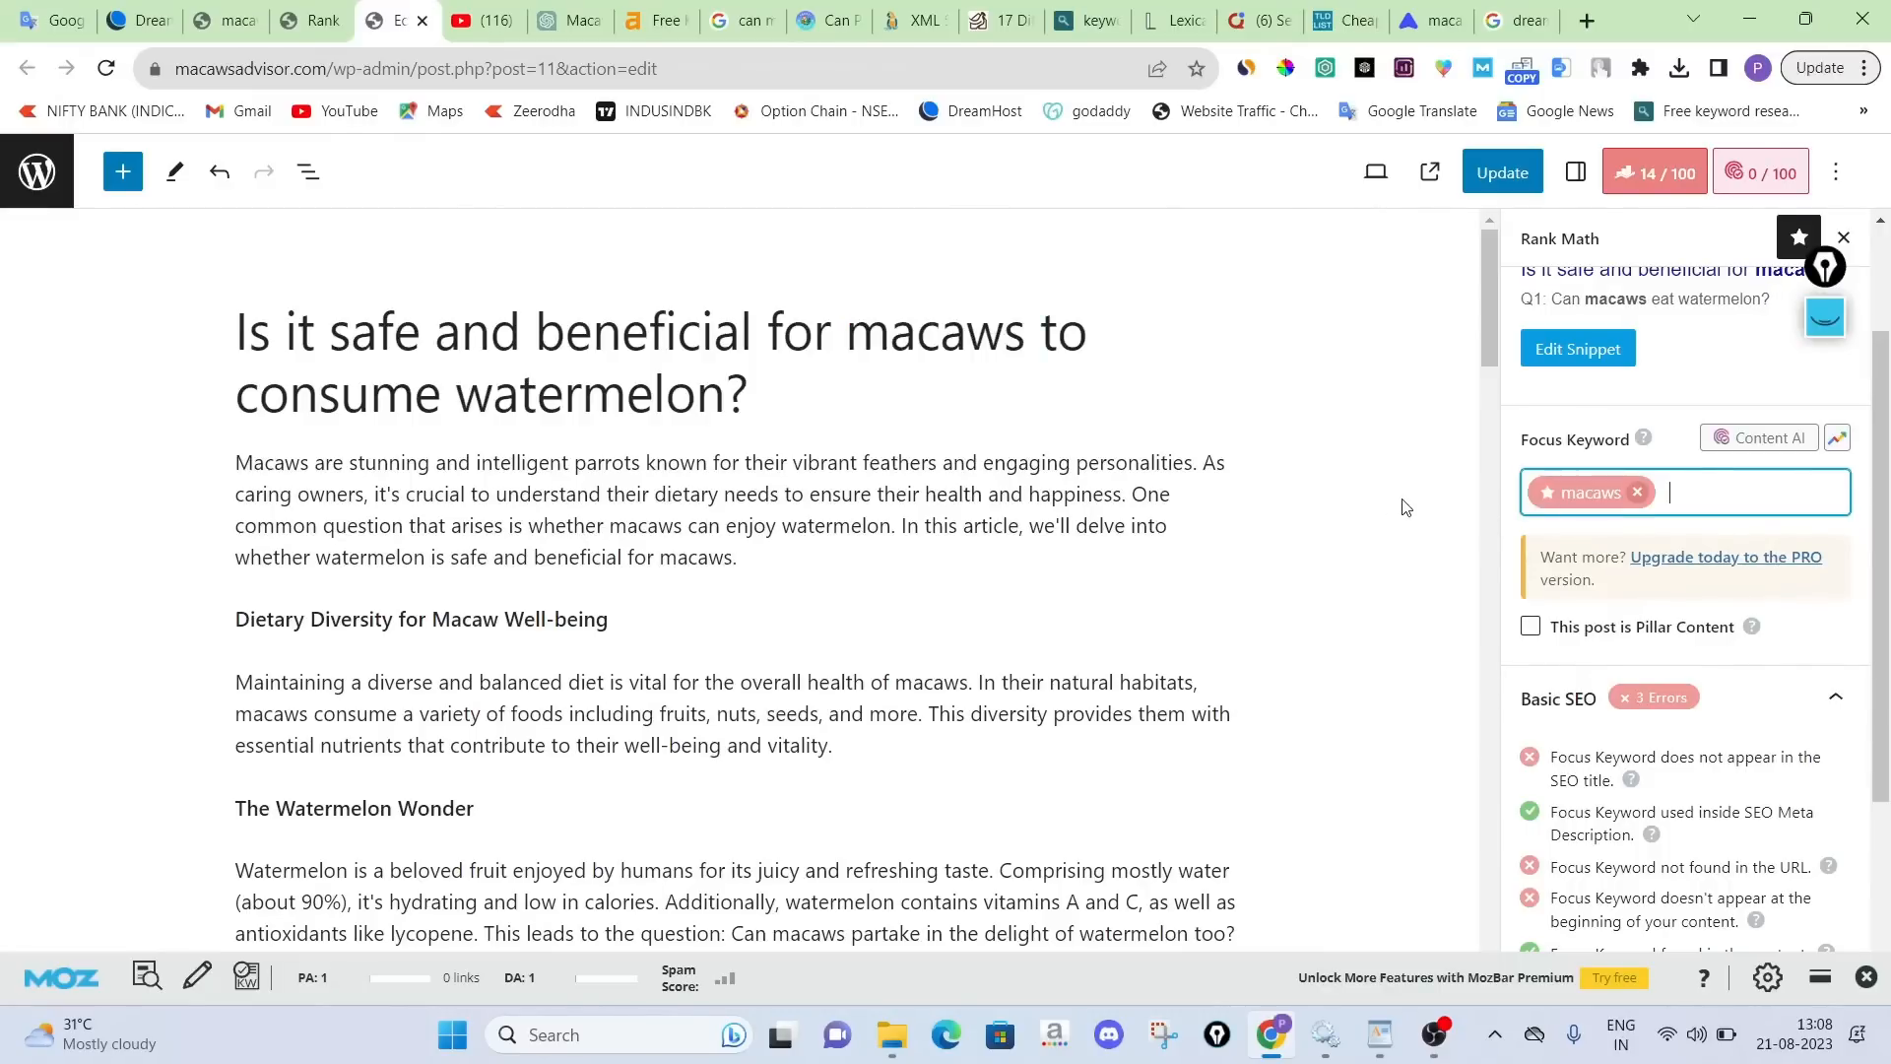
click(1407, 507)
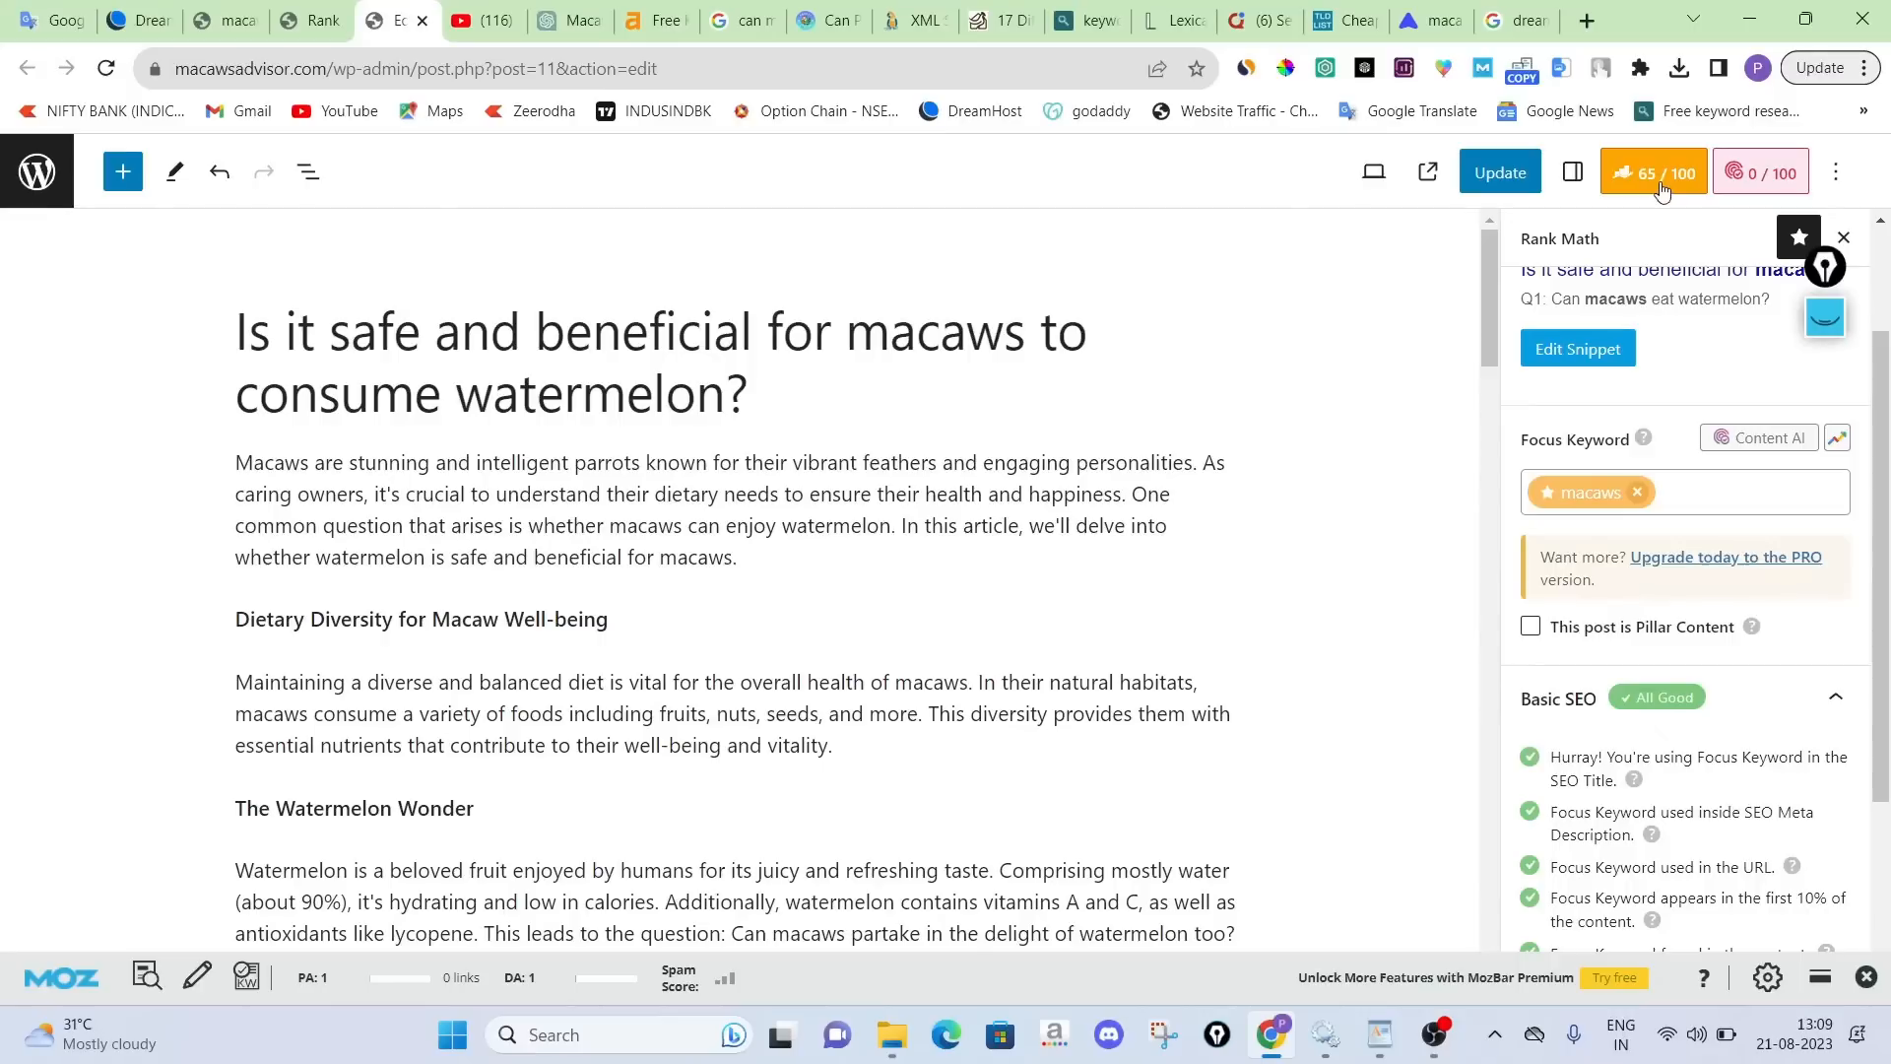
scroll(1684, 616, down, 1)
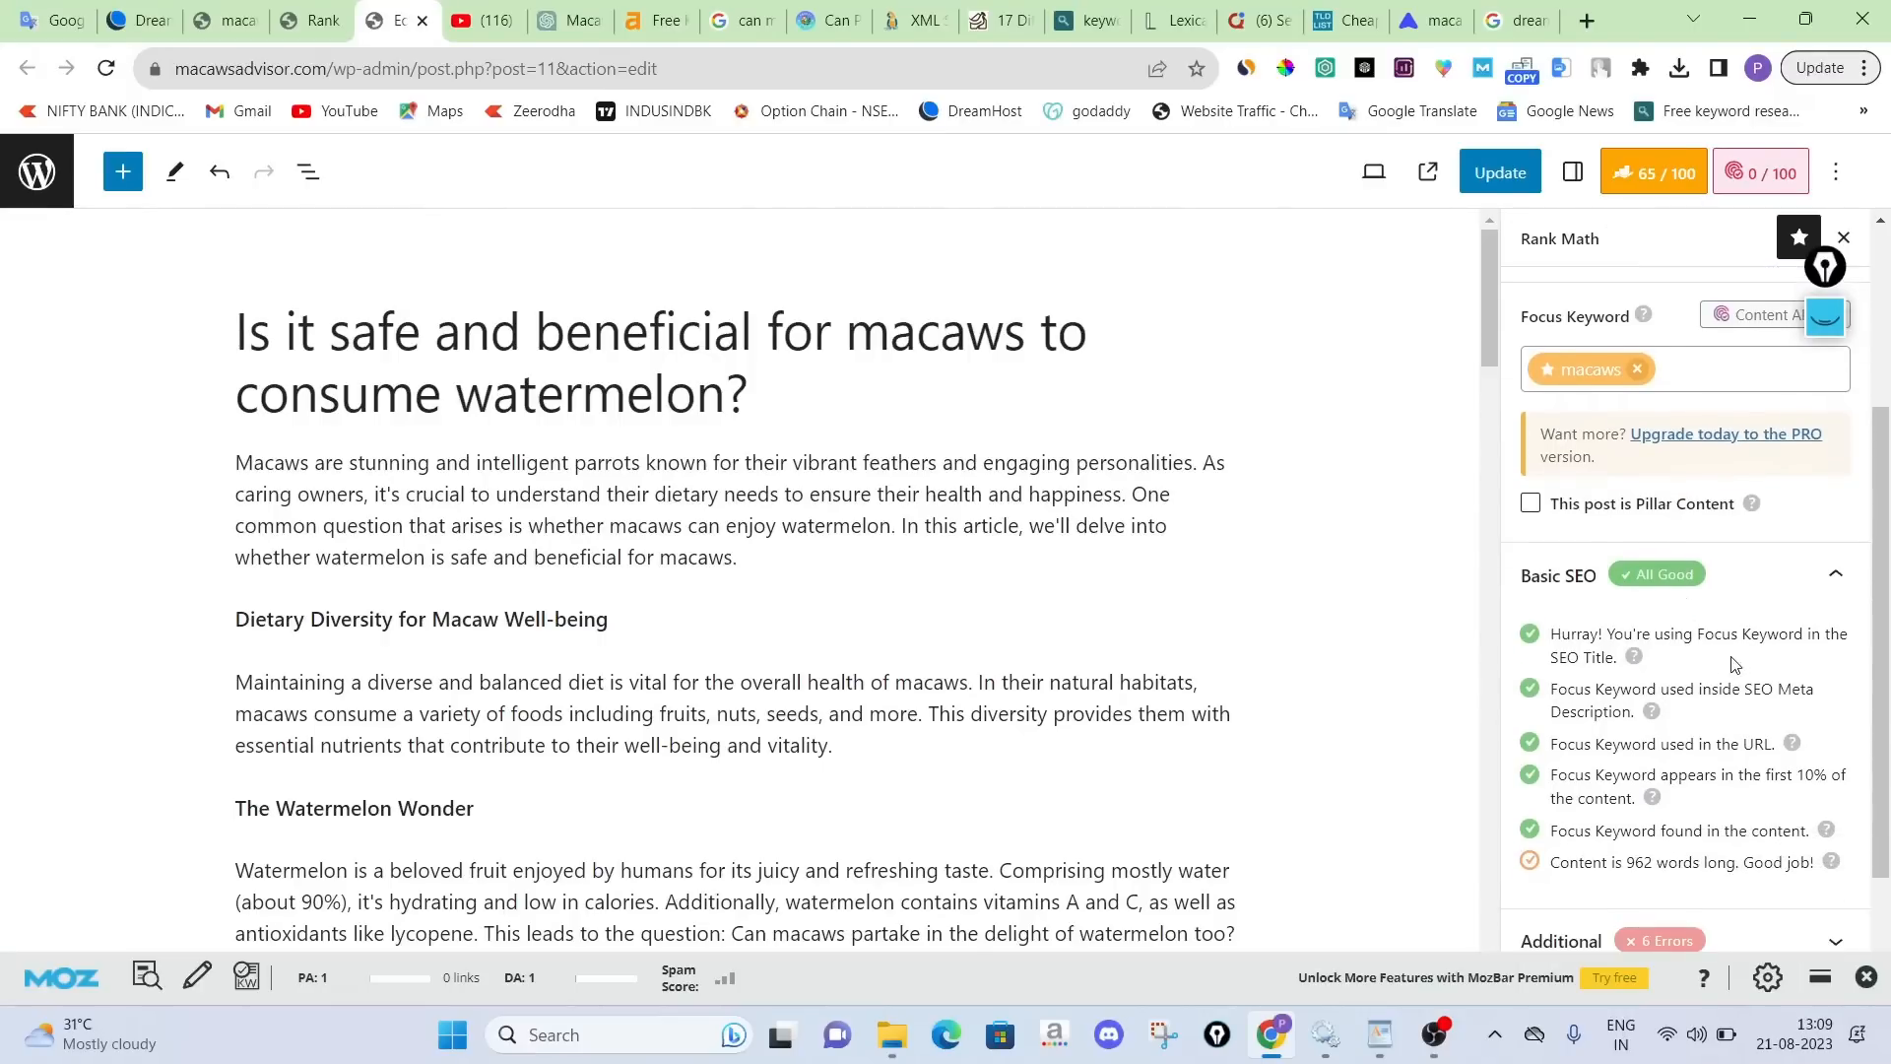
Copy "macaws to consume watermelon" from the post title and set it as the focus keyword in place of "macaws"
double_click(916, 313)
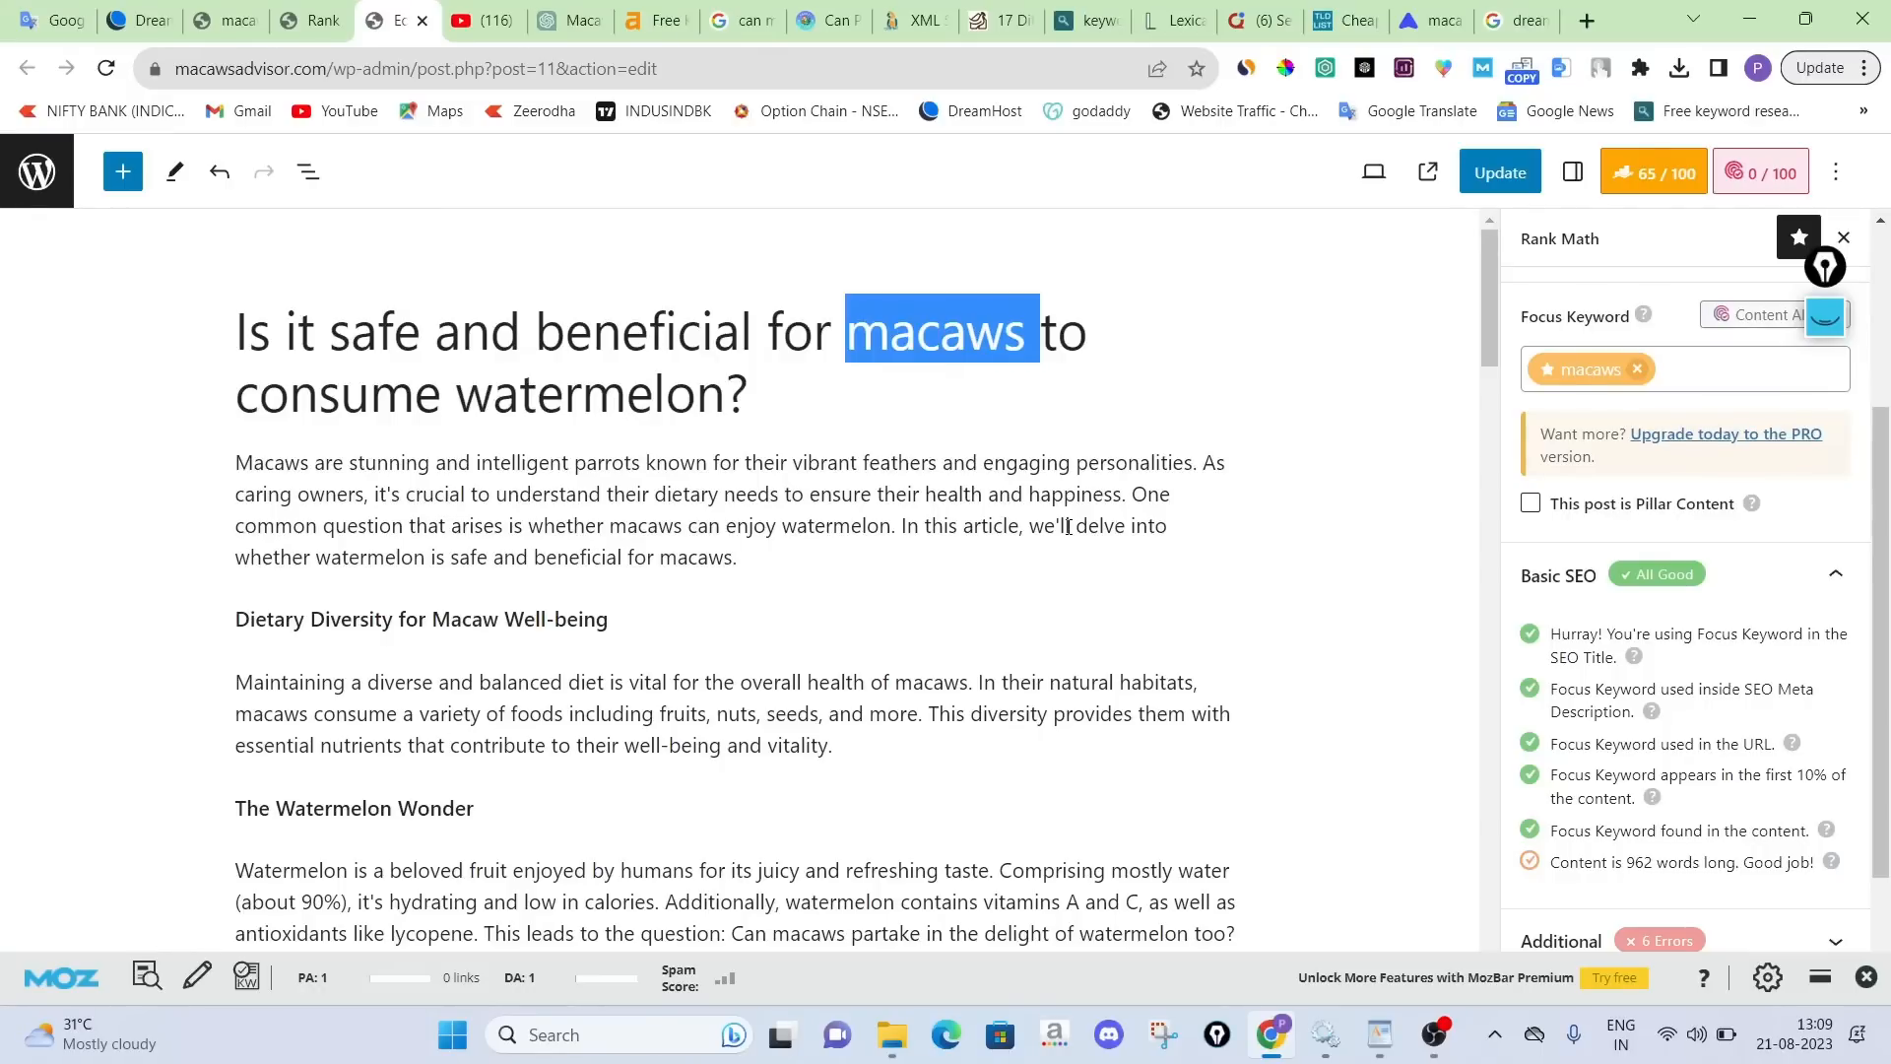
click(849, 340)
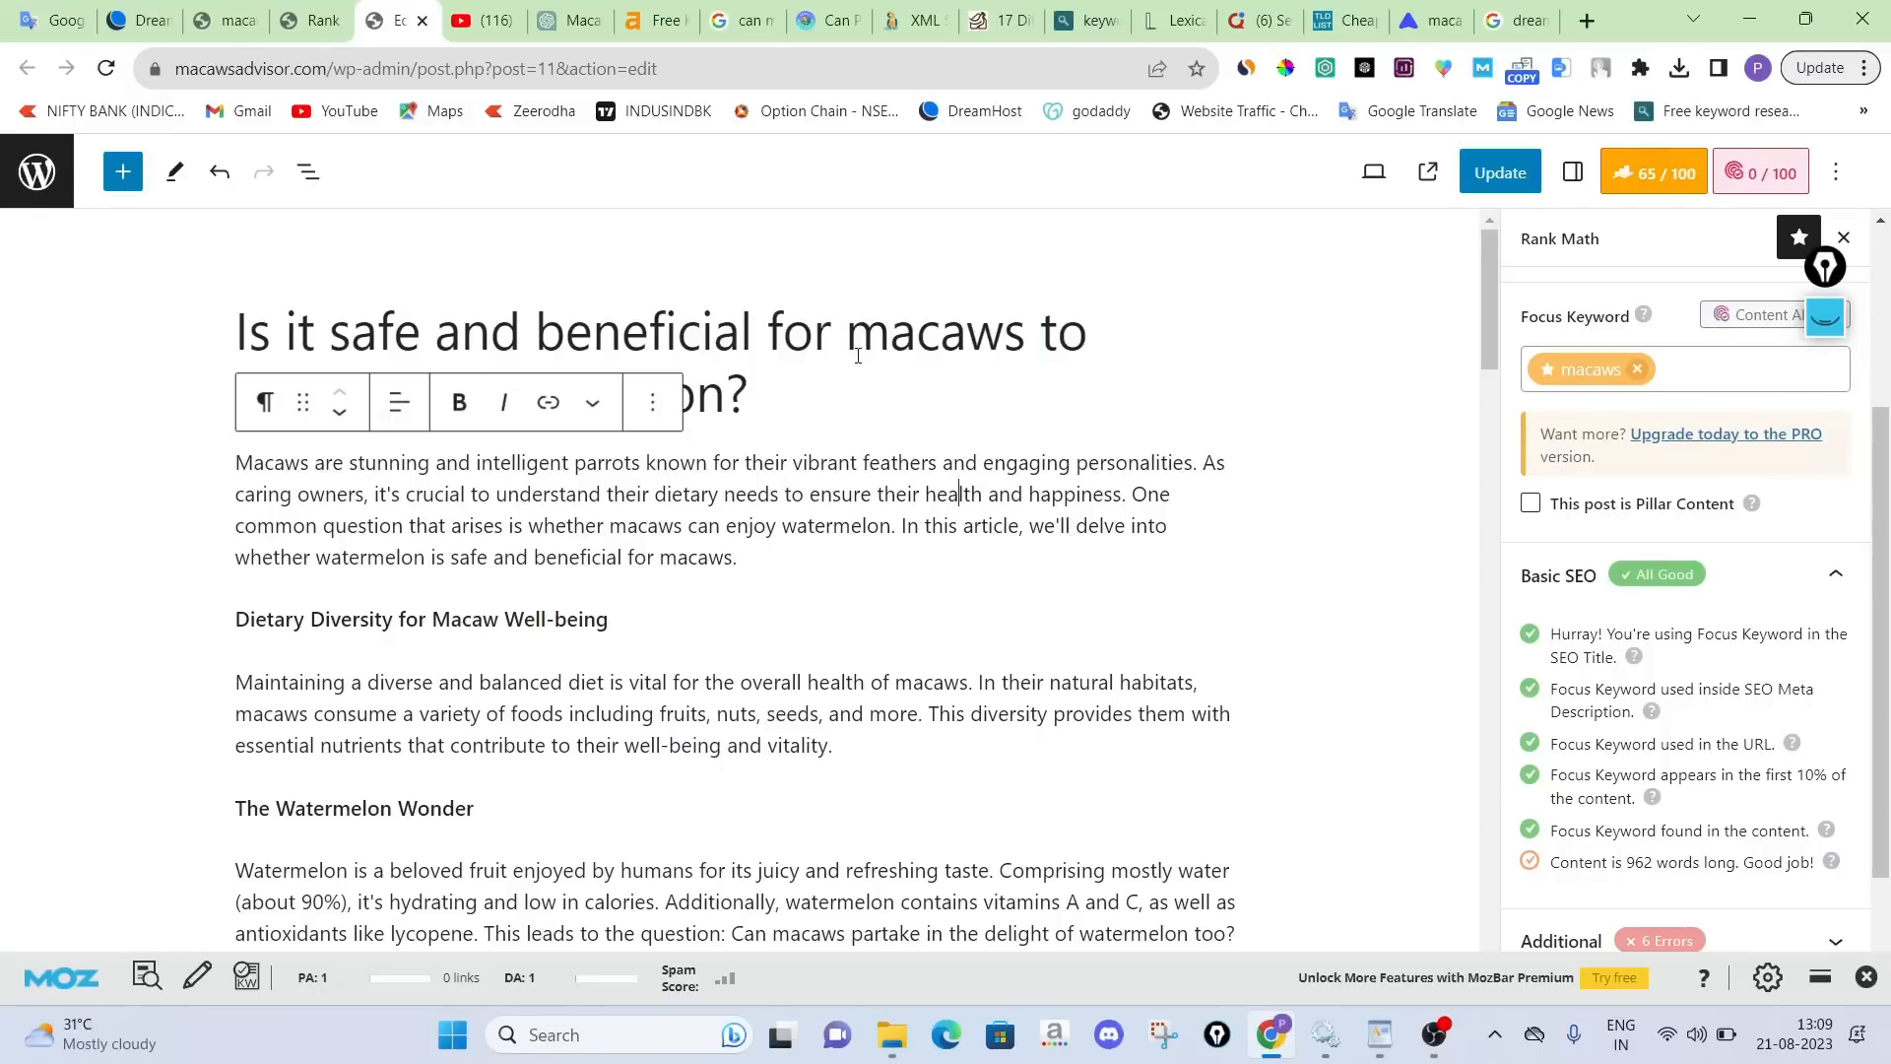
drag(849, 340, 719, 409)
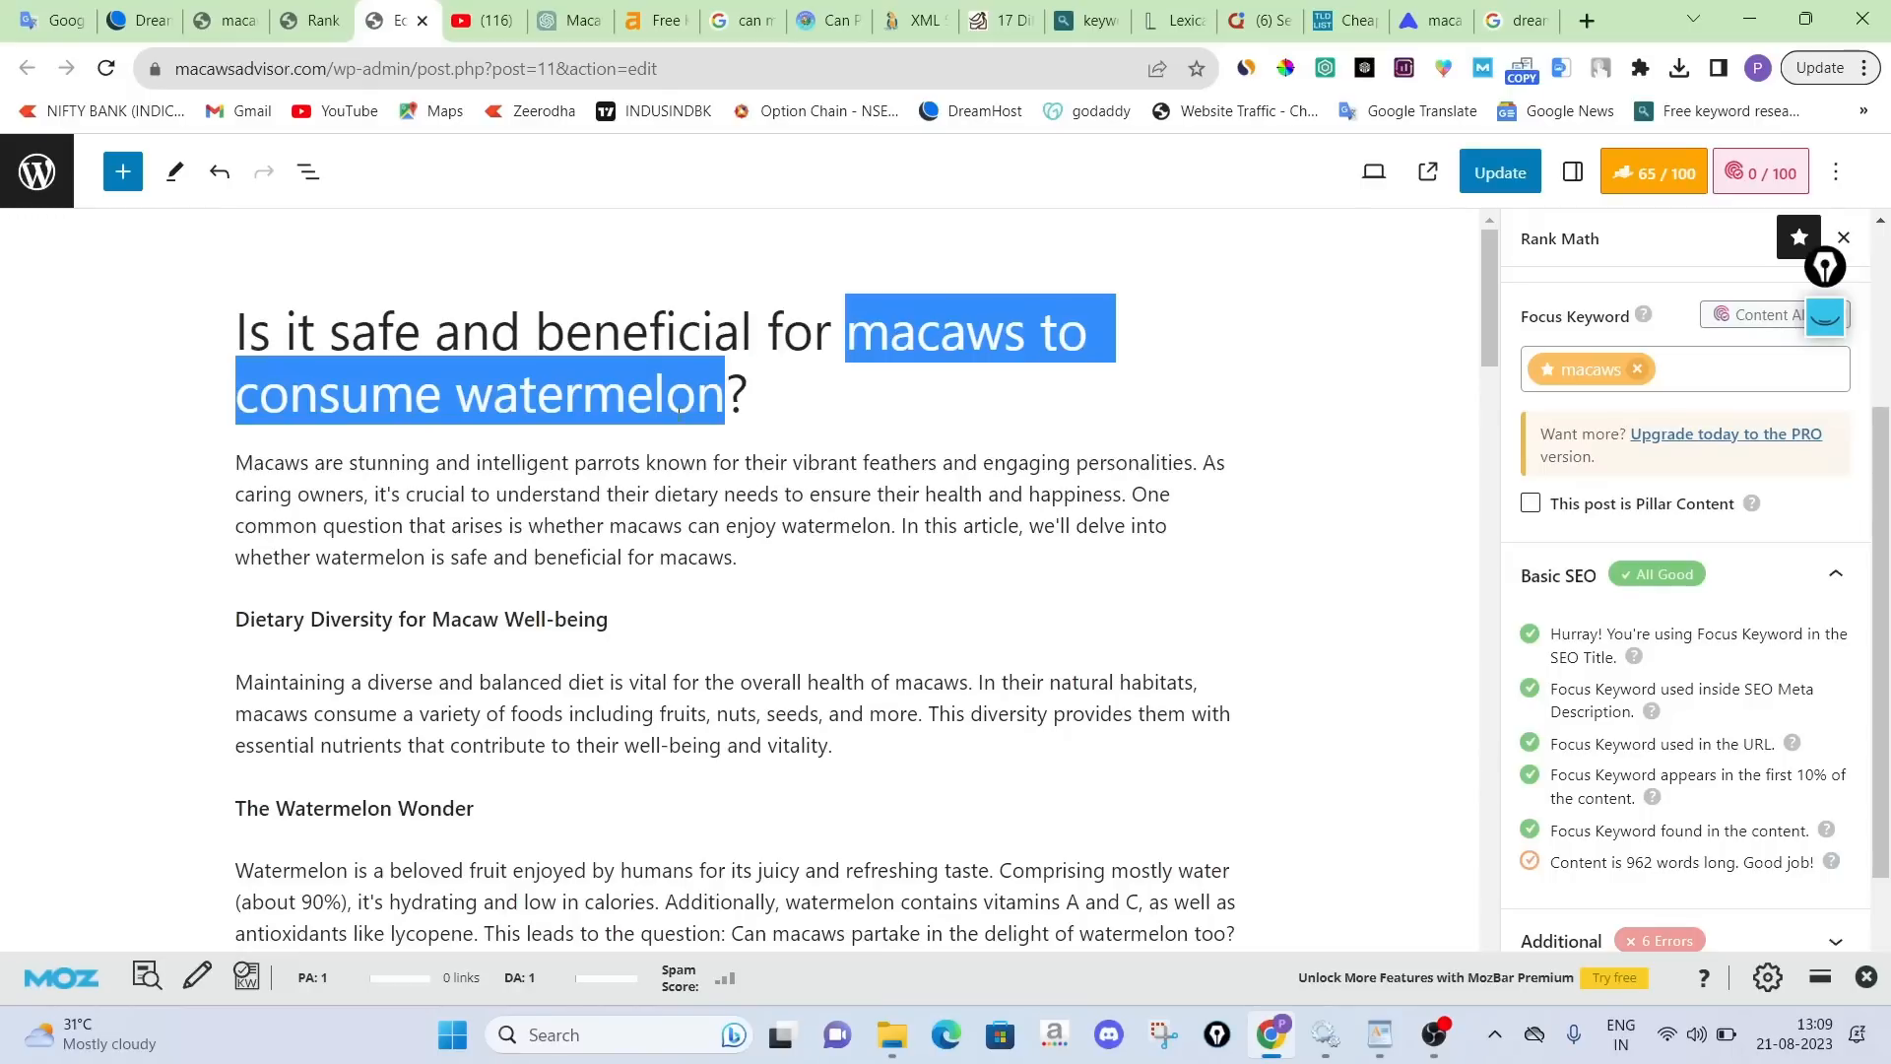
right_click(680, 412)
click(764, 510)
click(1637, 369)
click(1567, 367)
right_click(1625, 372)
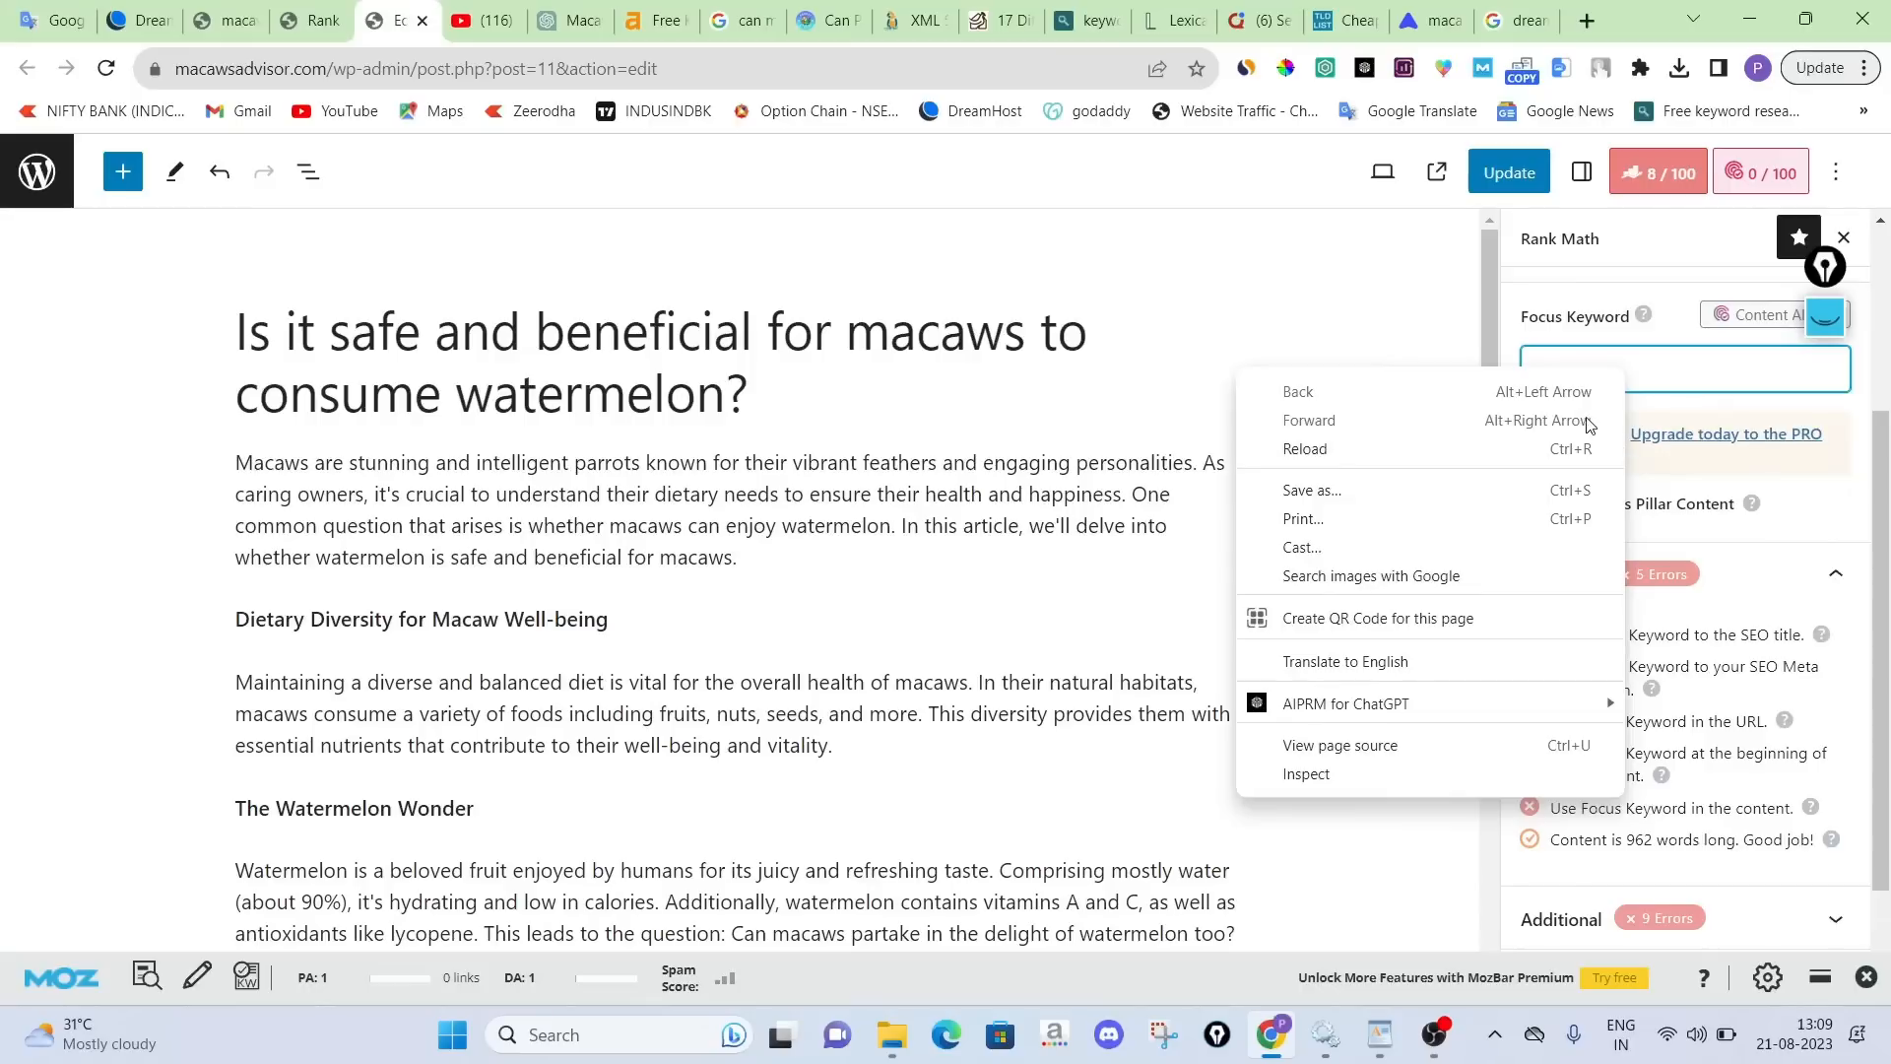
click(1628, 361)
key(ctrl+v)
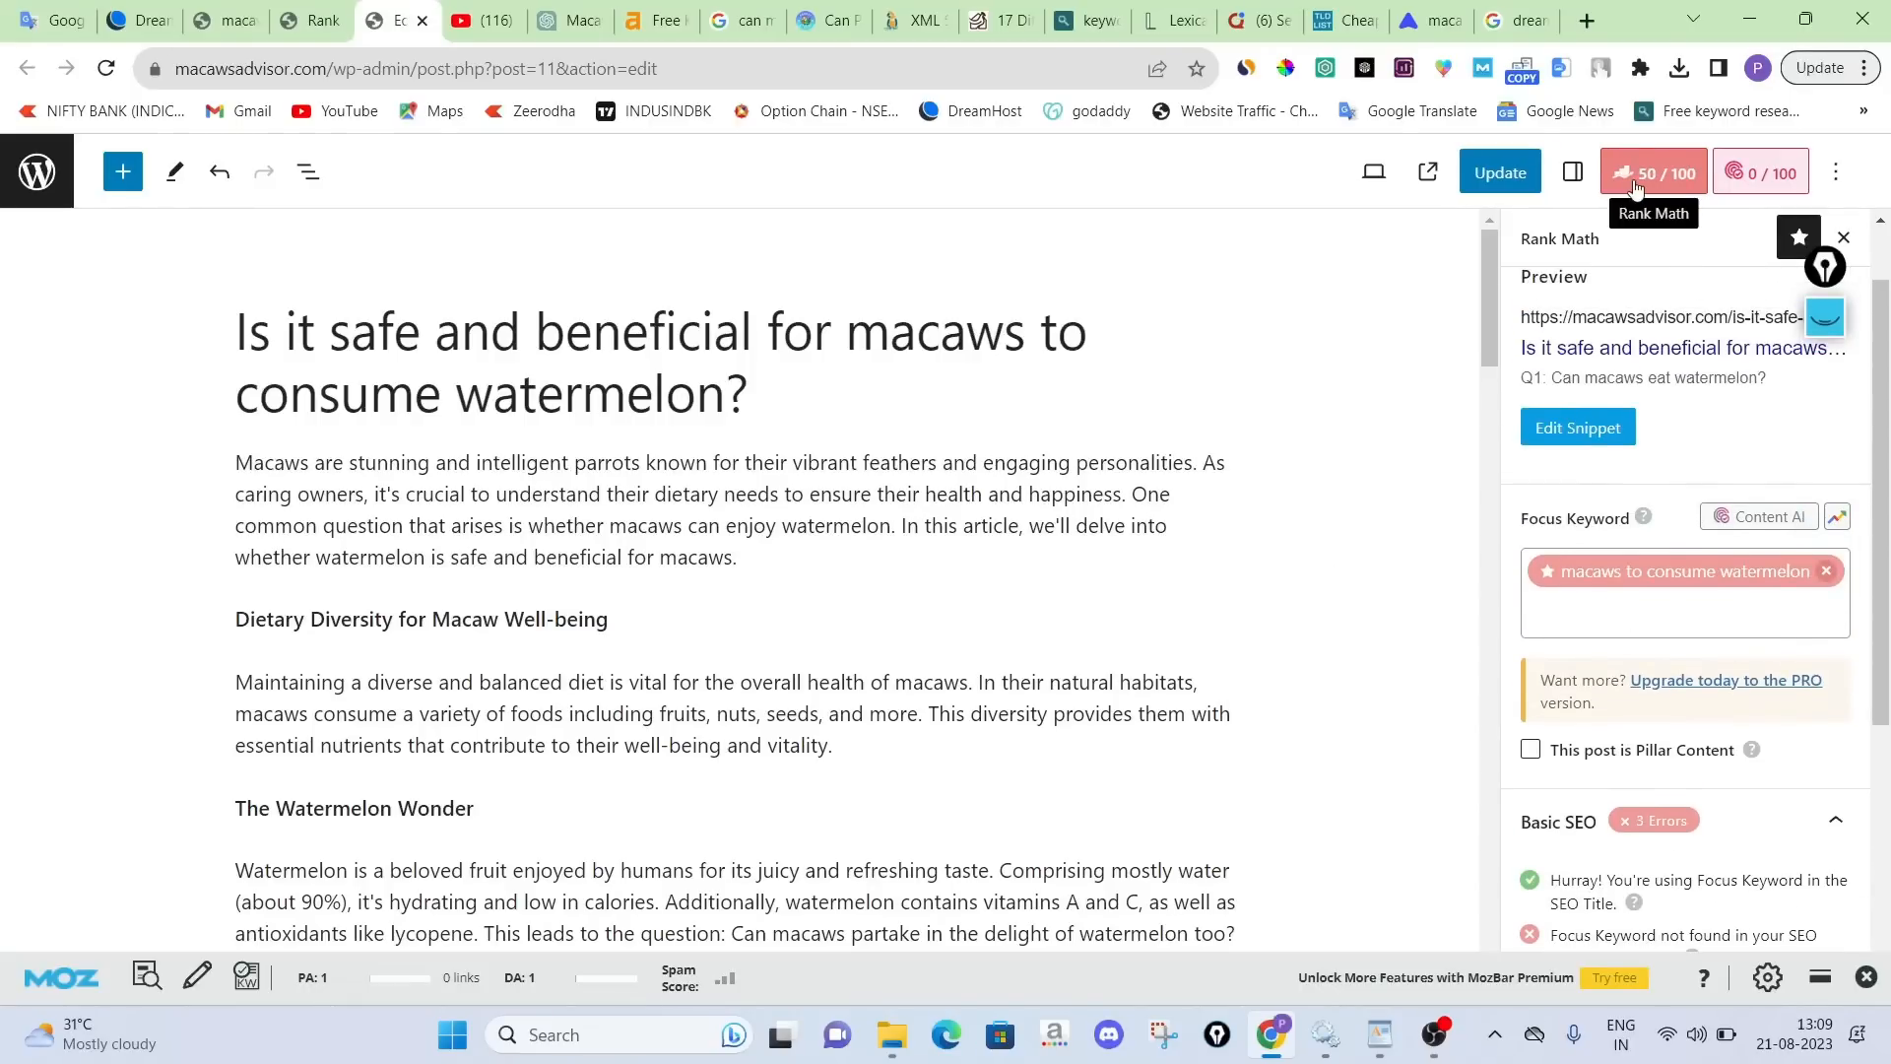
Review Rank Math's Basic SEO checks, expand the Additional checks, and compare them with the article text
scroll(1625, 729, down, 2)
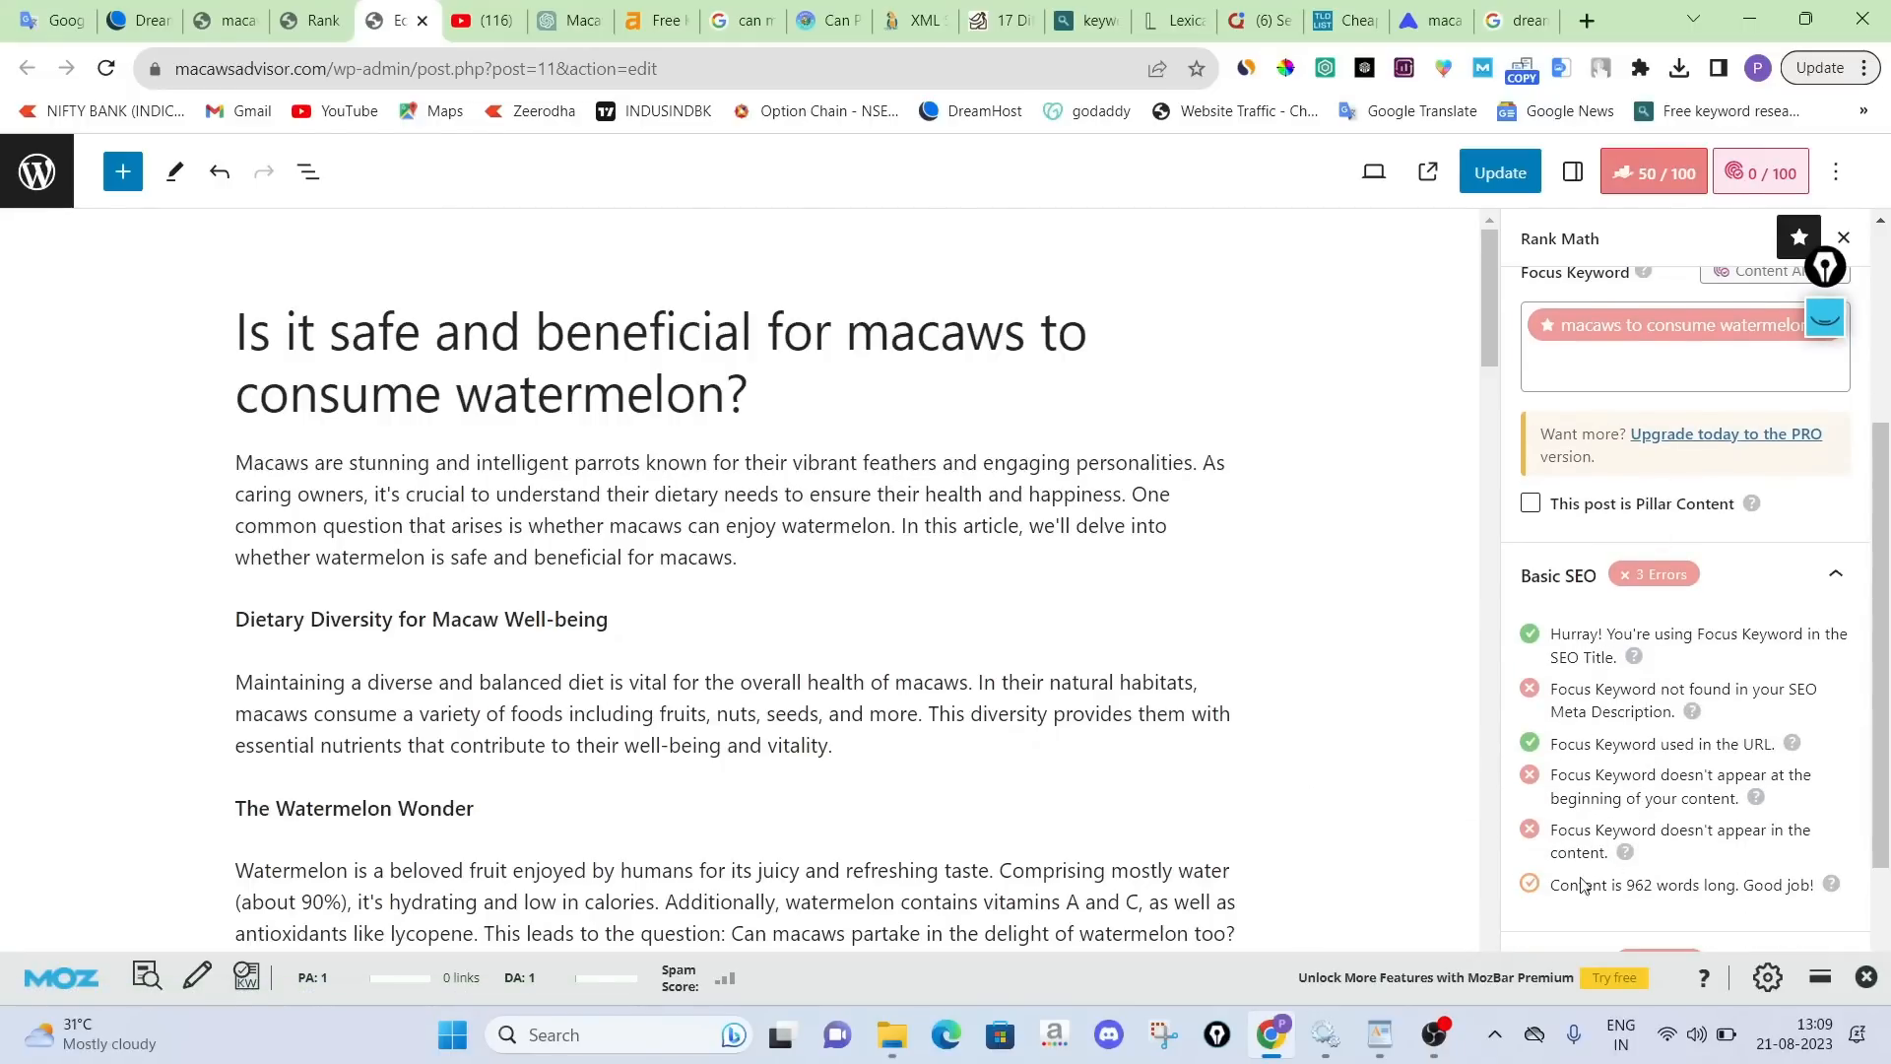
scroll(1583, 884, down, 2)
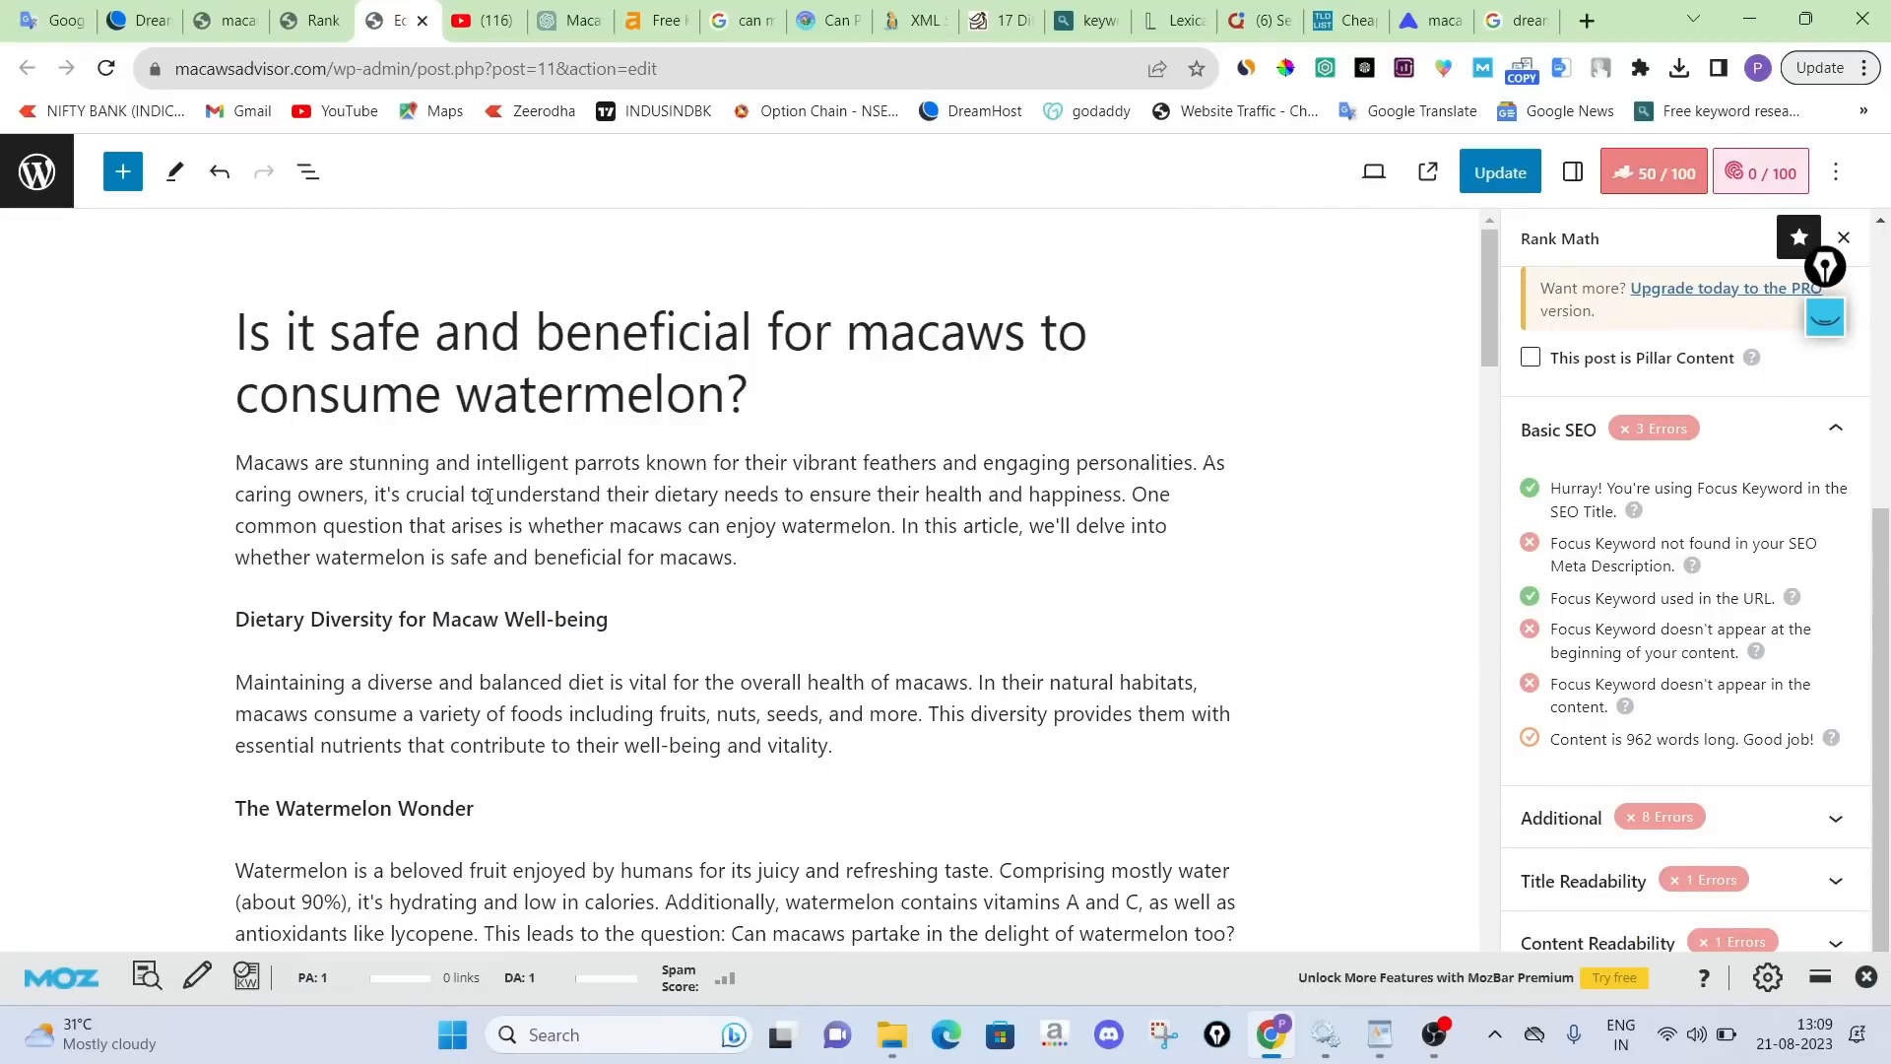
click(1803, 820)
scroll(1763, 690, down, 5)
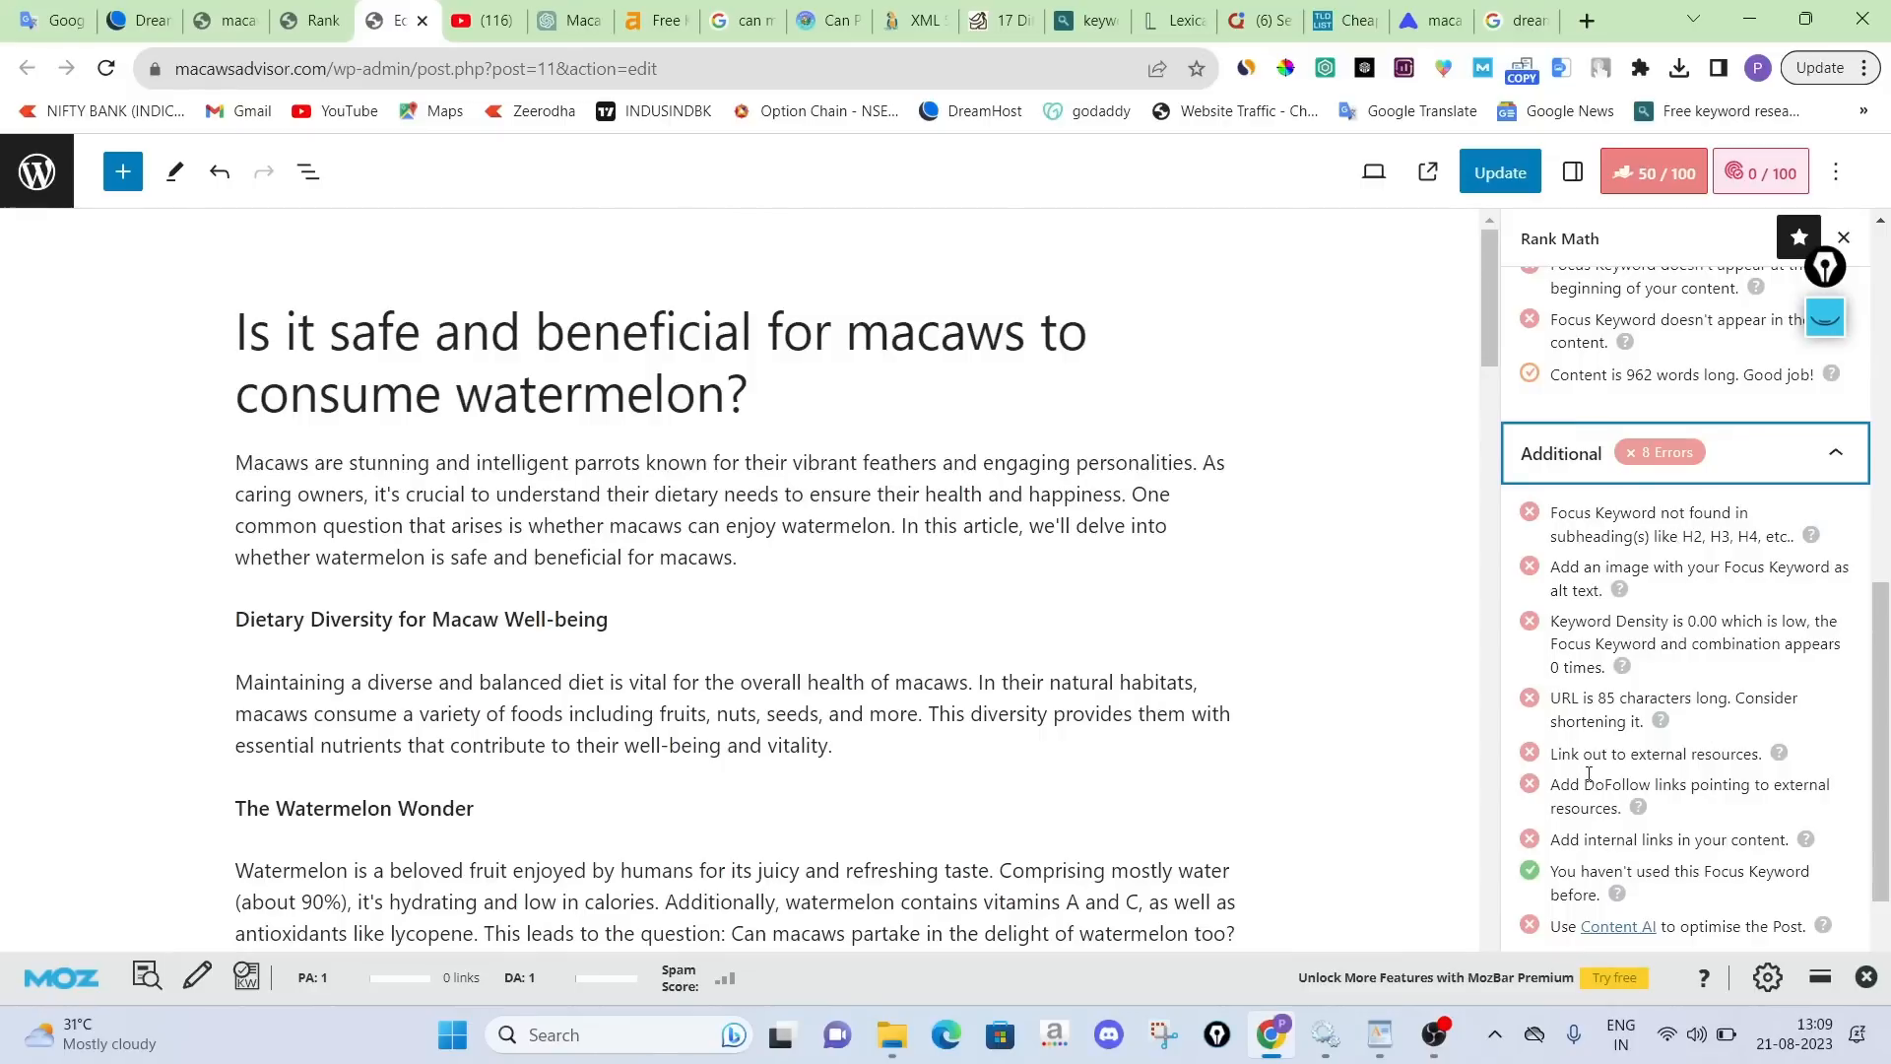
scroll(937, 502, down, 2)
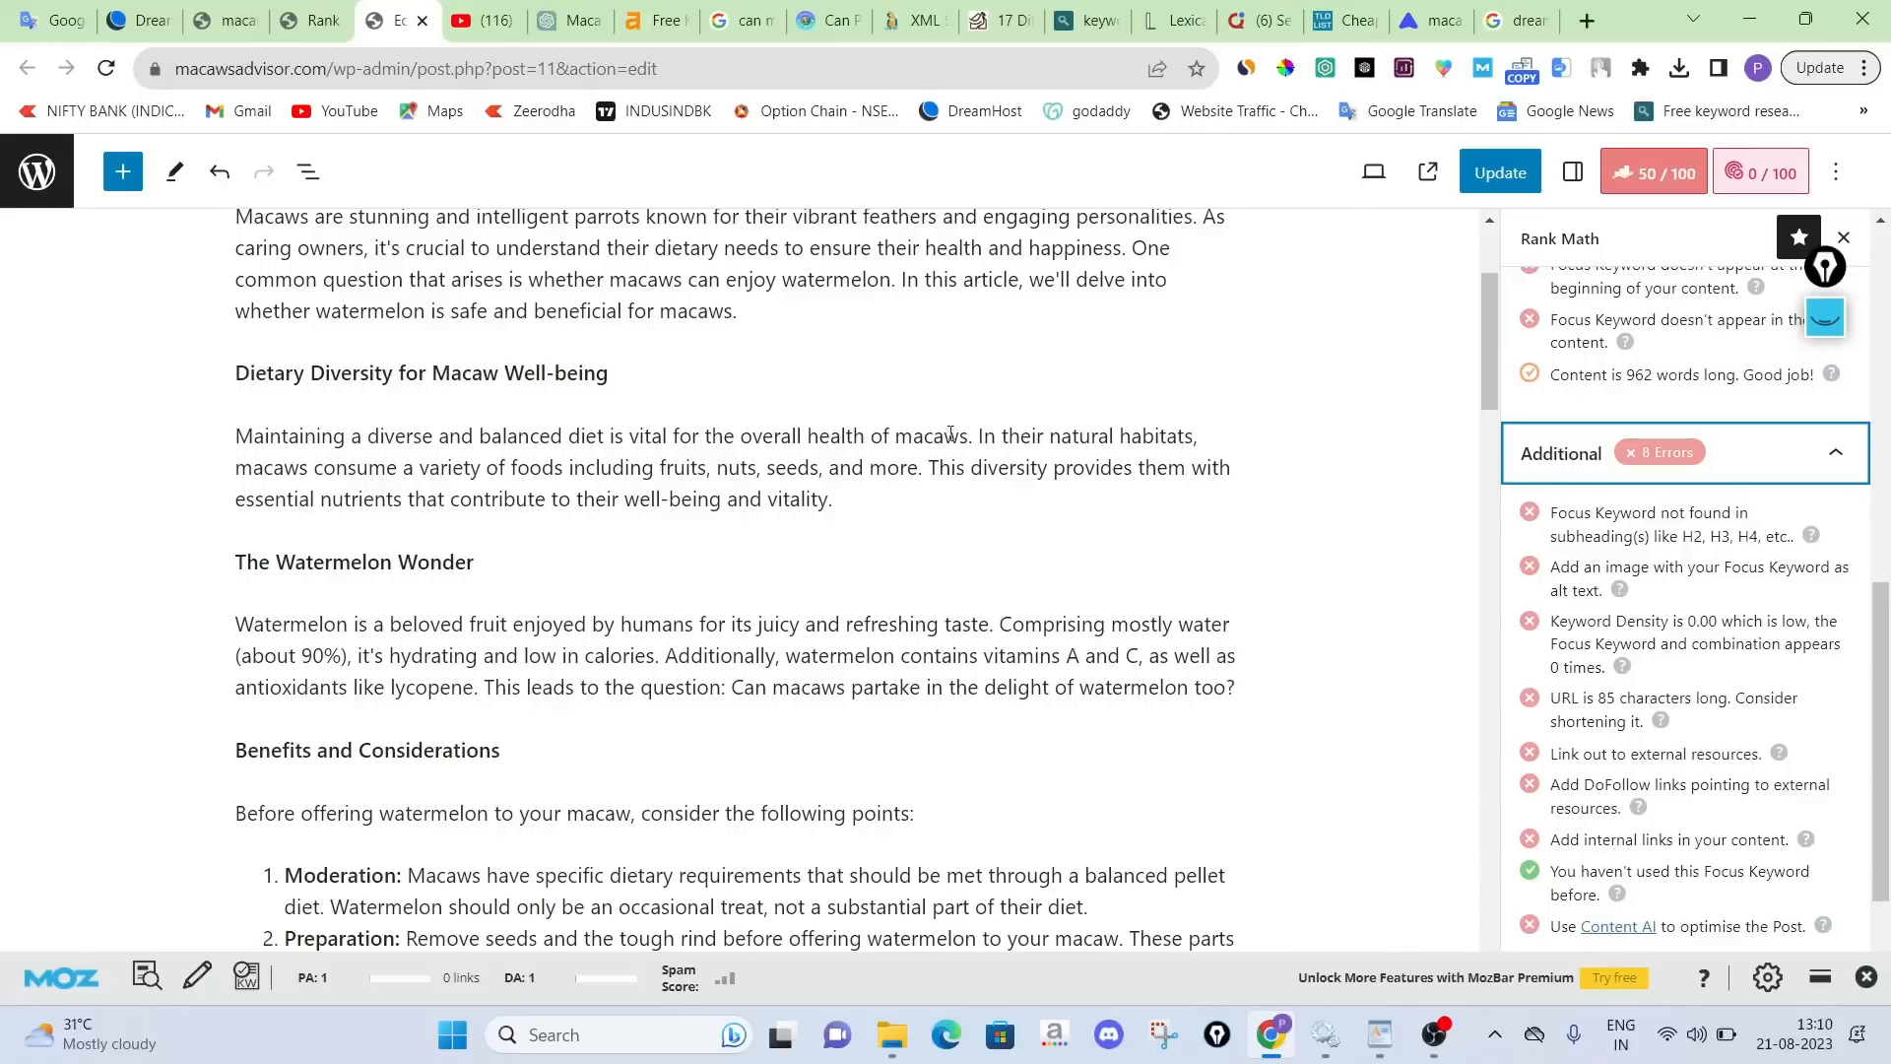
Copy the Ahrefs keyword generator page's address and link the word "macaws" at the end of the introductory paragraph to it
click(678, 313)
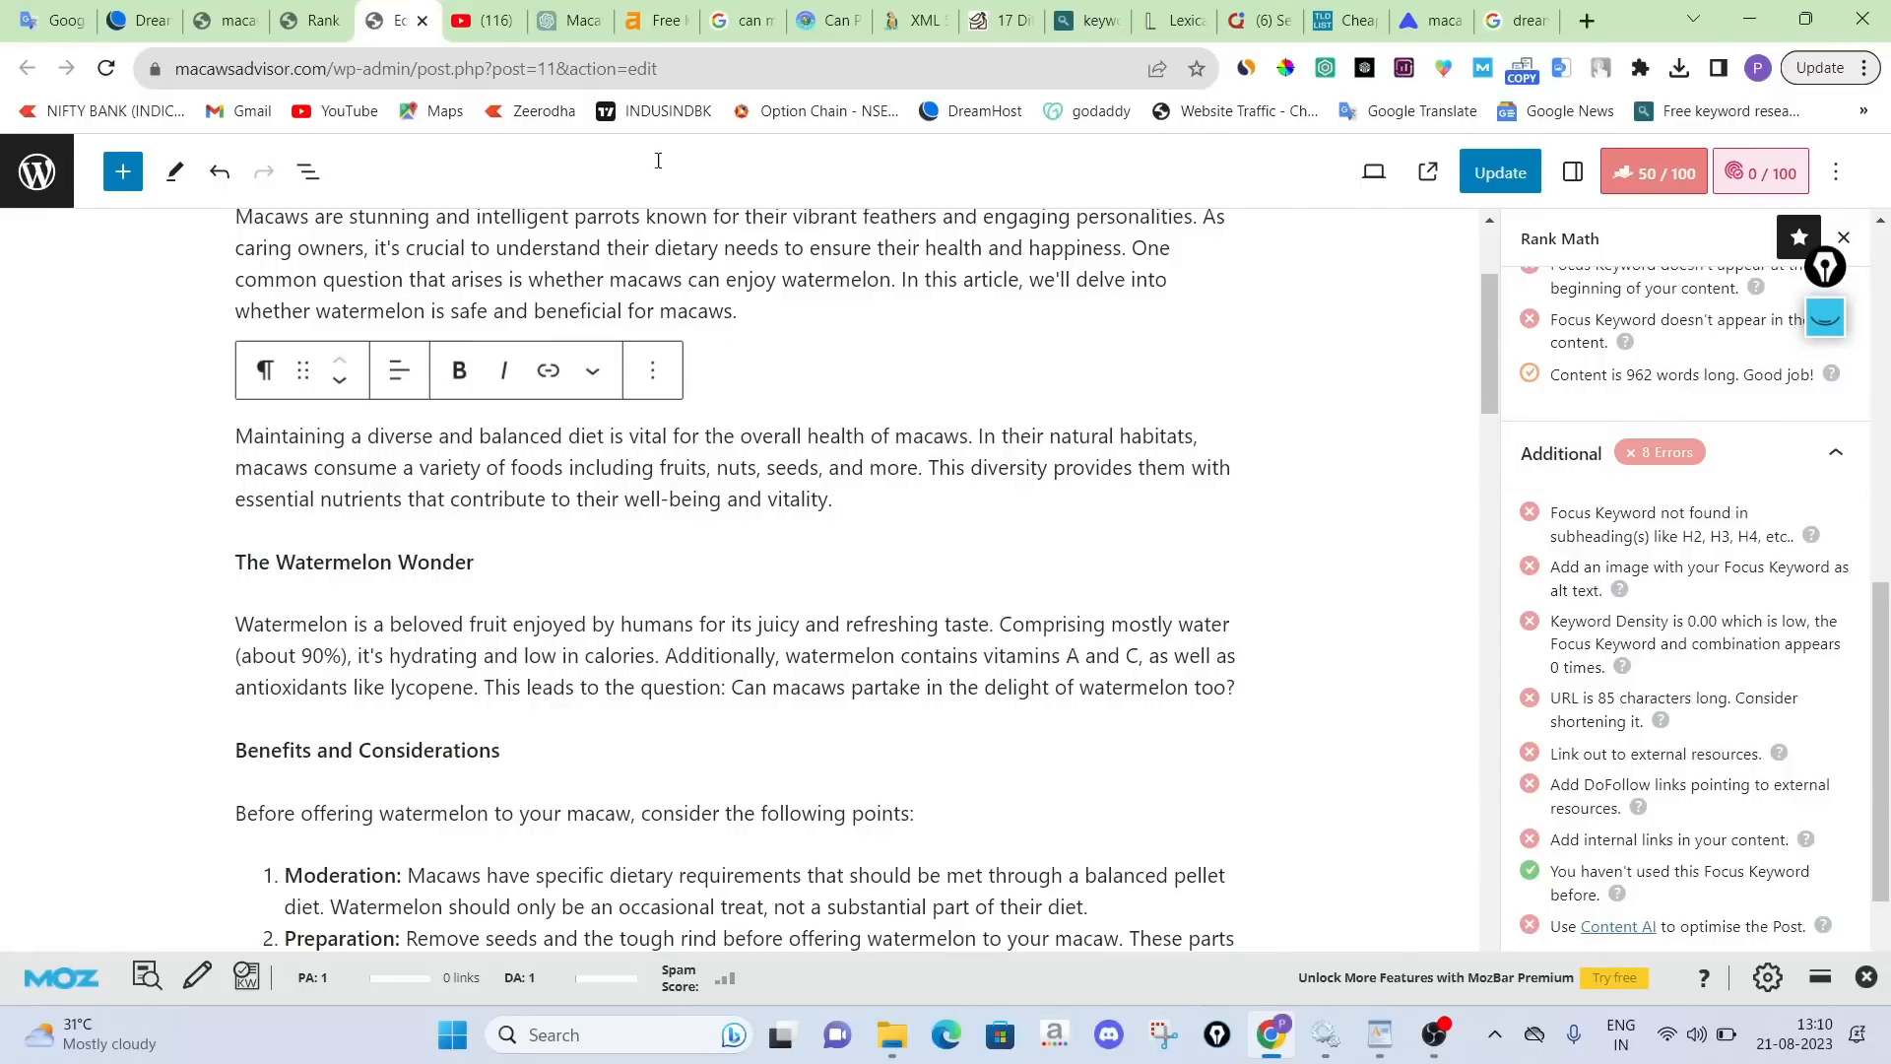
click(655, 20)
click(338, 69)
double_click(339, 69)
triple_click(339, 69)
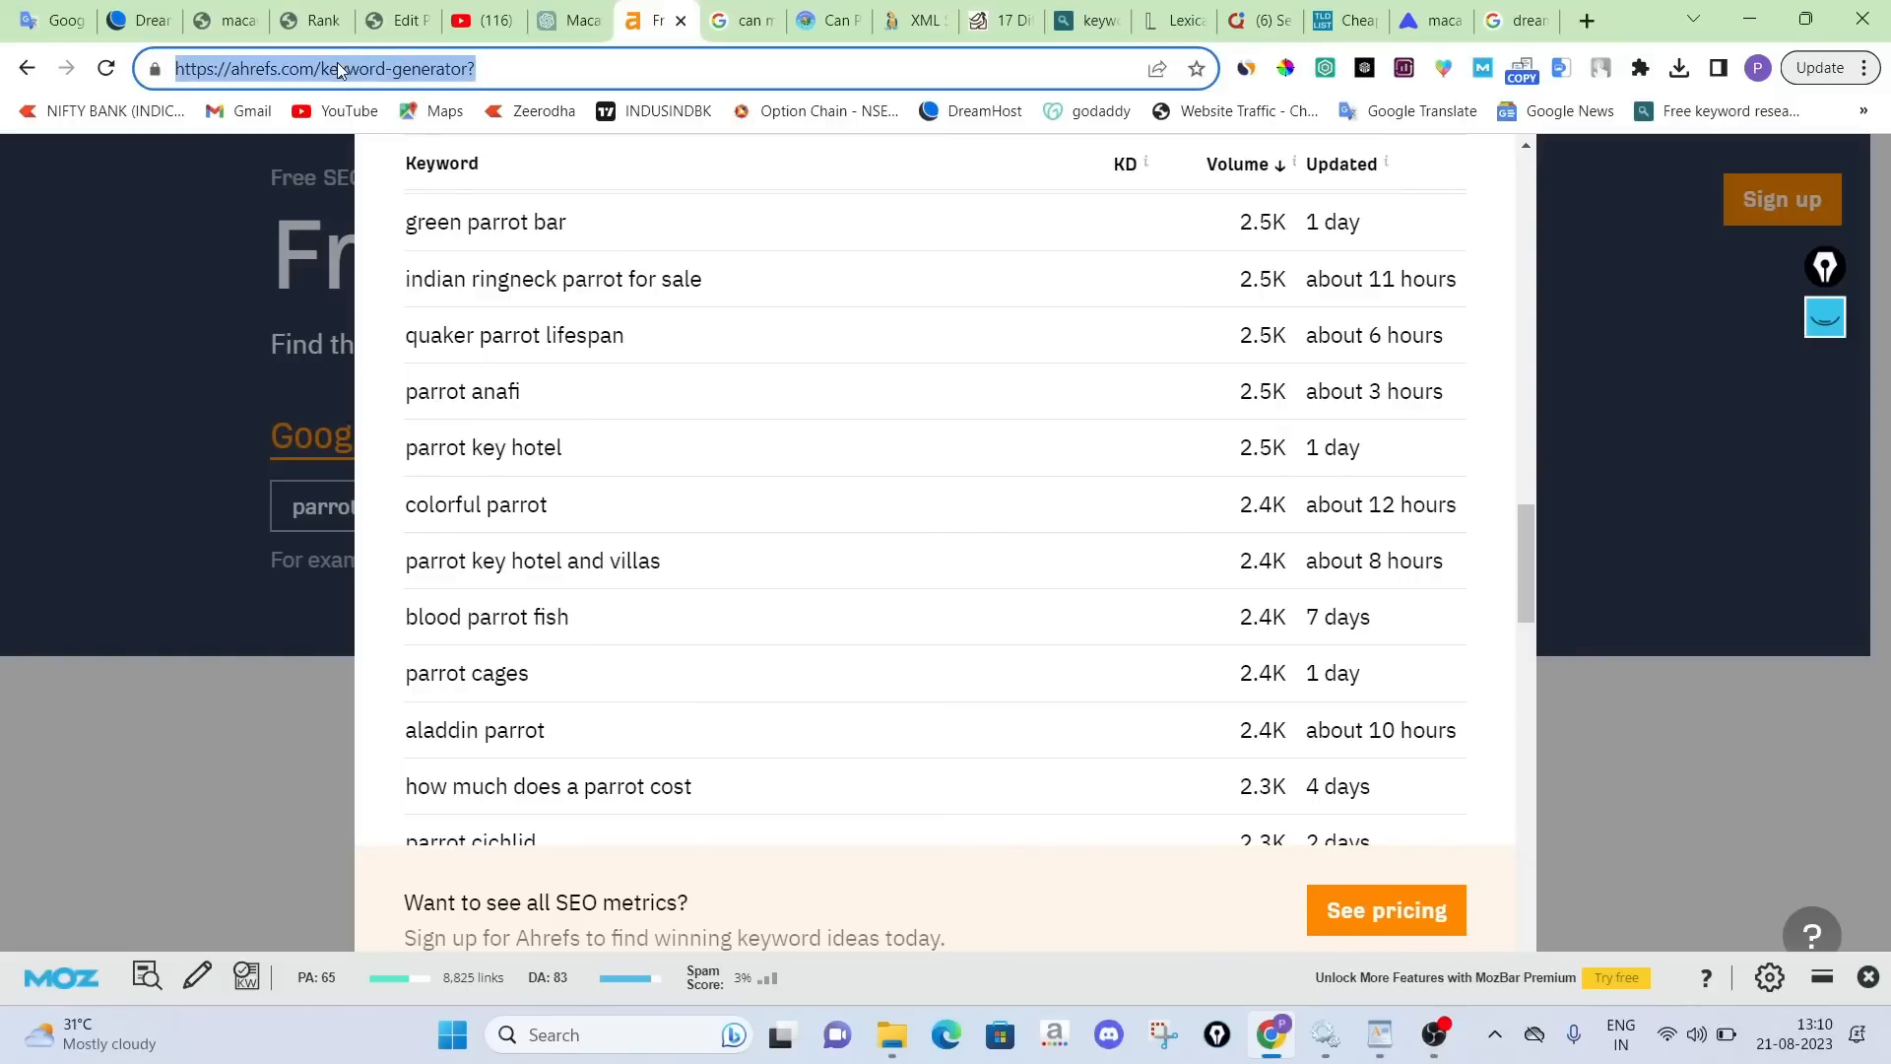
key(ctrl+x)
click(399, 20)
double_click(697, 311)
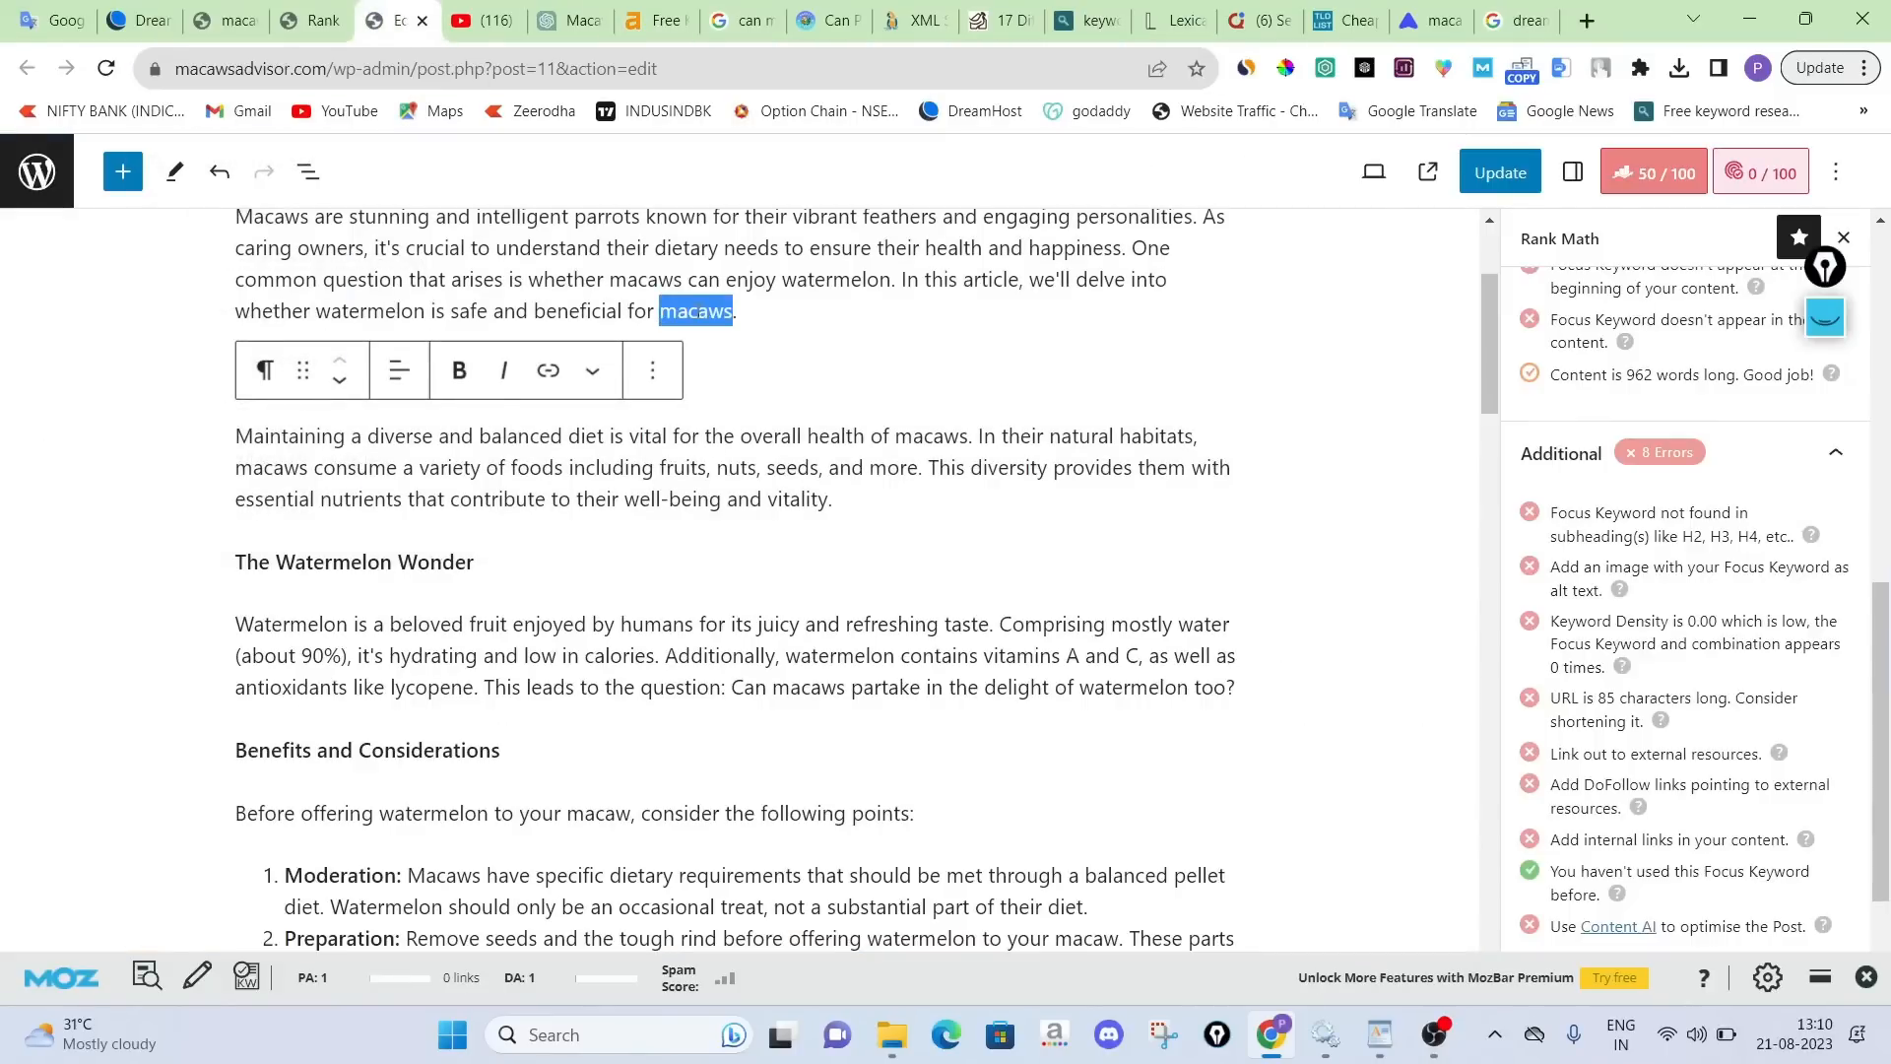
key(ctrl+v)
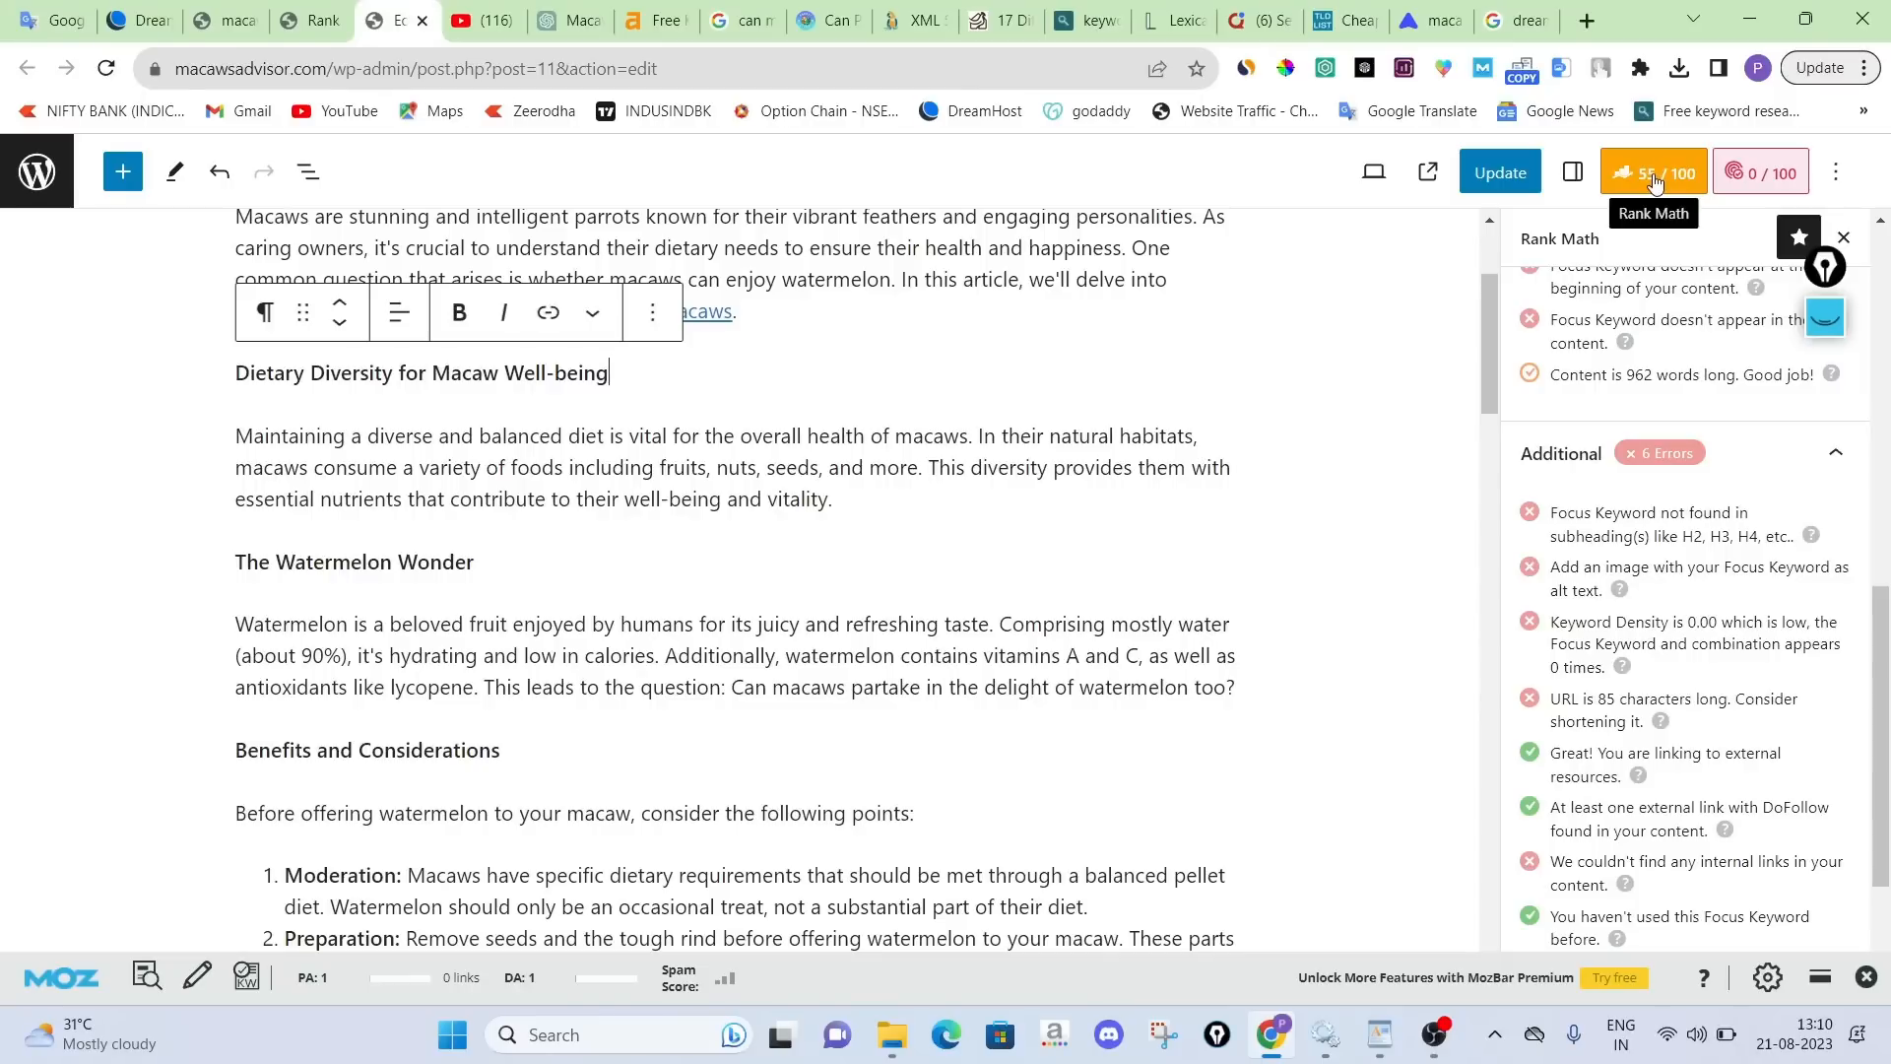
Review Rank Math's Additional checks, circle the external and DoFollow link items with the screen pen, and clear the markings
scroll(1644, 619, down, 2)
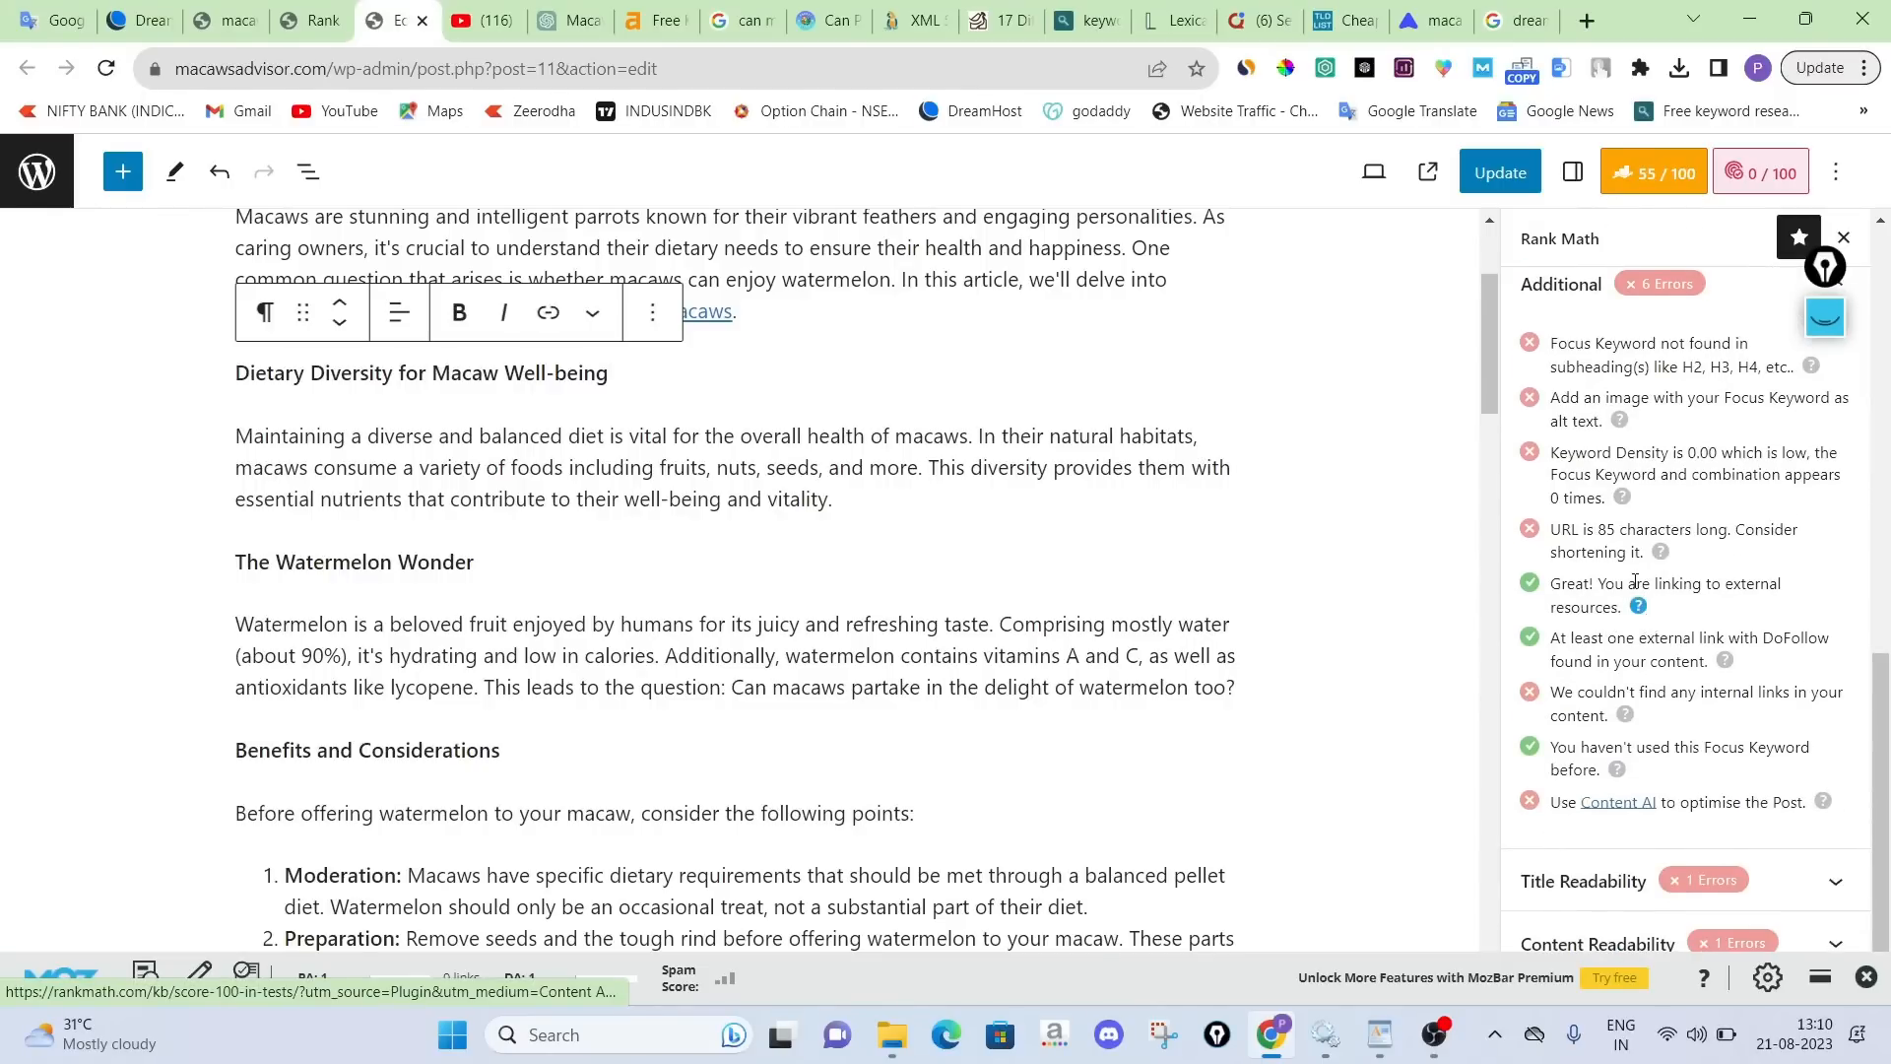
click(1826, 315)
mouse_move(1669, 611)
mouse_down()
mouse_move(1749, 608)
mouse_move(1748, 575)
mouse_move(1542, 586)
mouse_move(1636, 629)
mouse_move(1714, 619)
mouse_up()
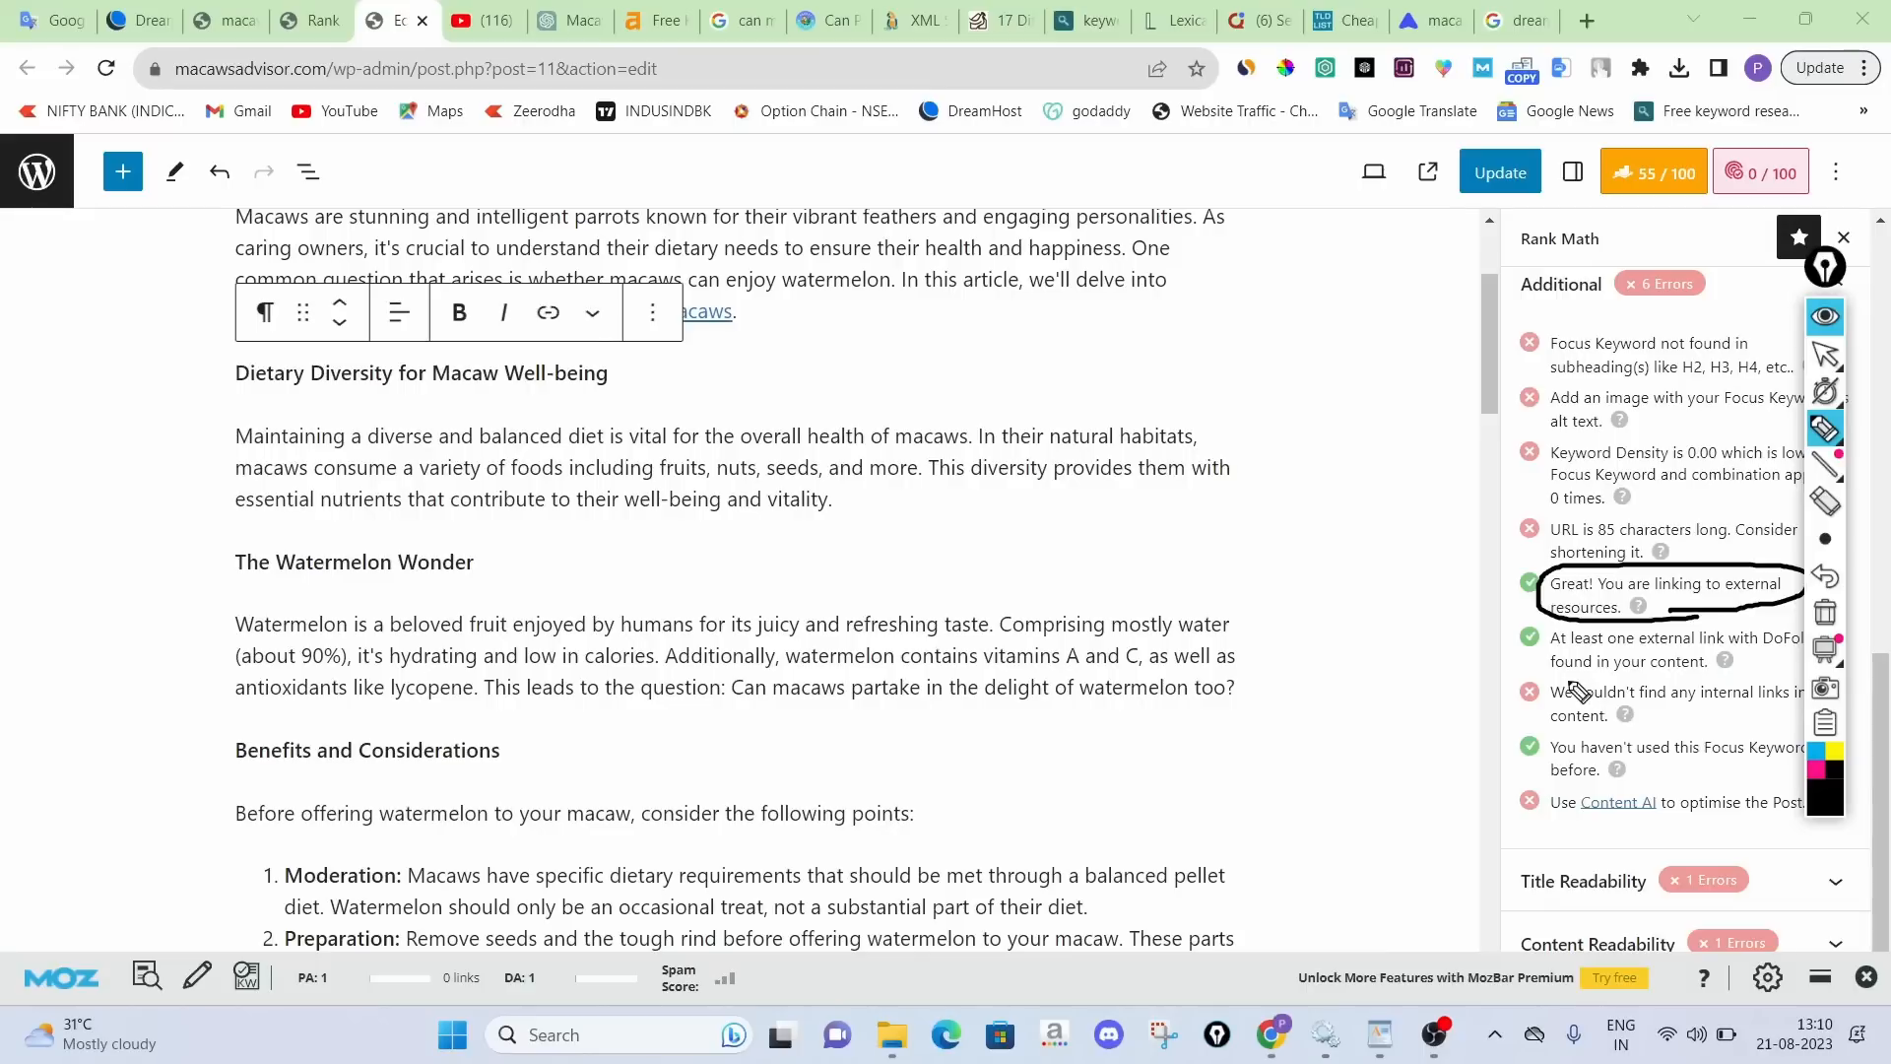
mouse_move(1525, 673)
mouse_down()
mouse_move(1744, 707)
mouse_move(1716, 639)
mouse_up()
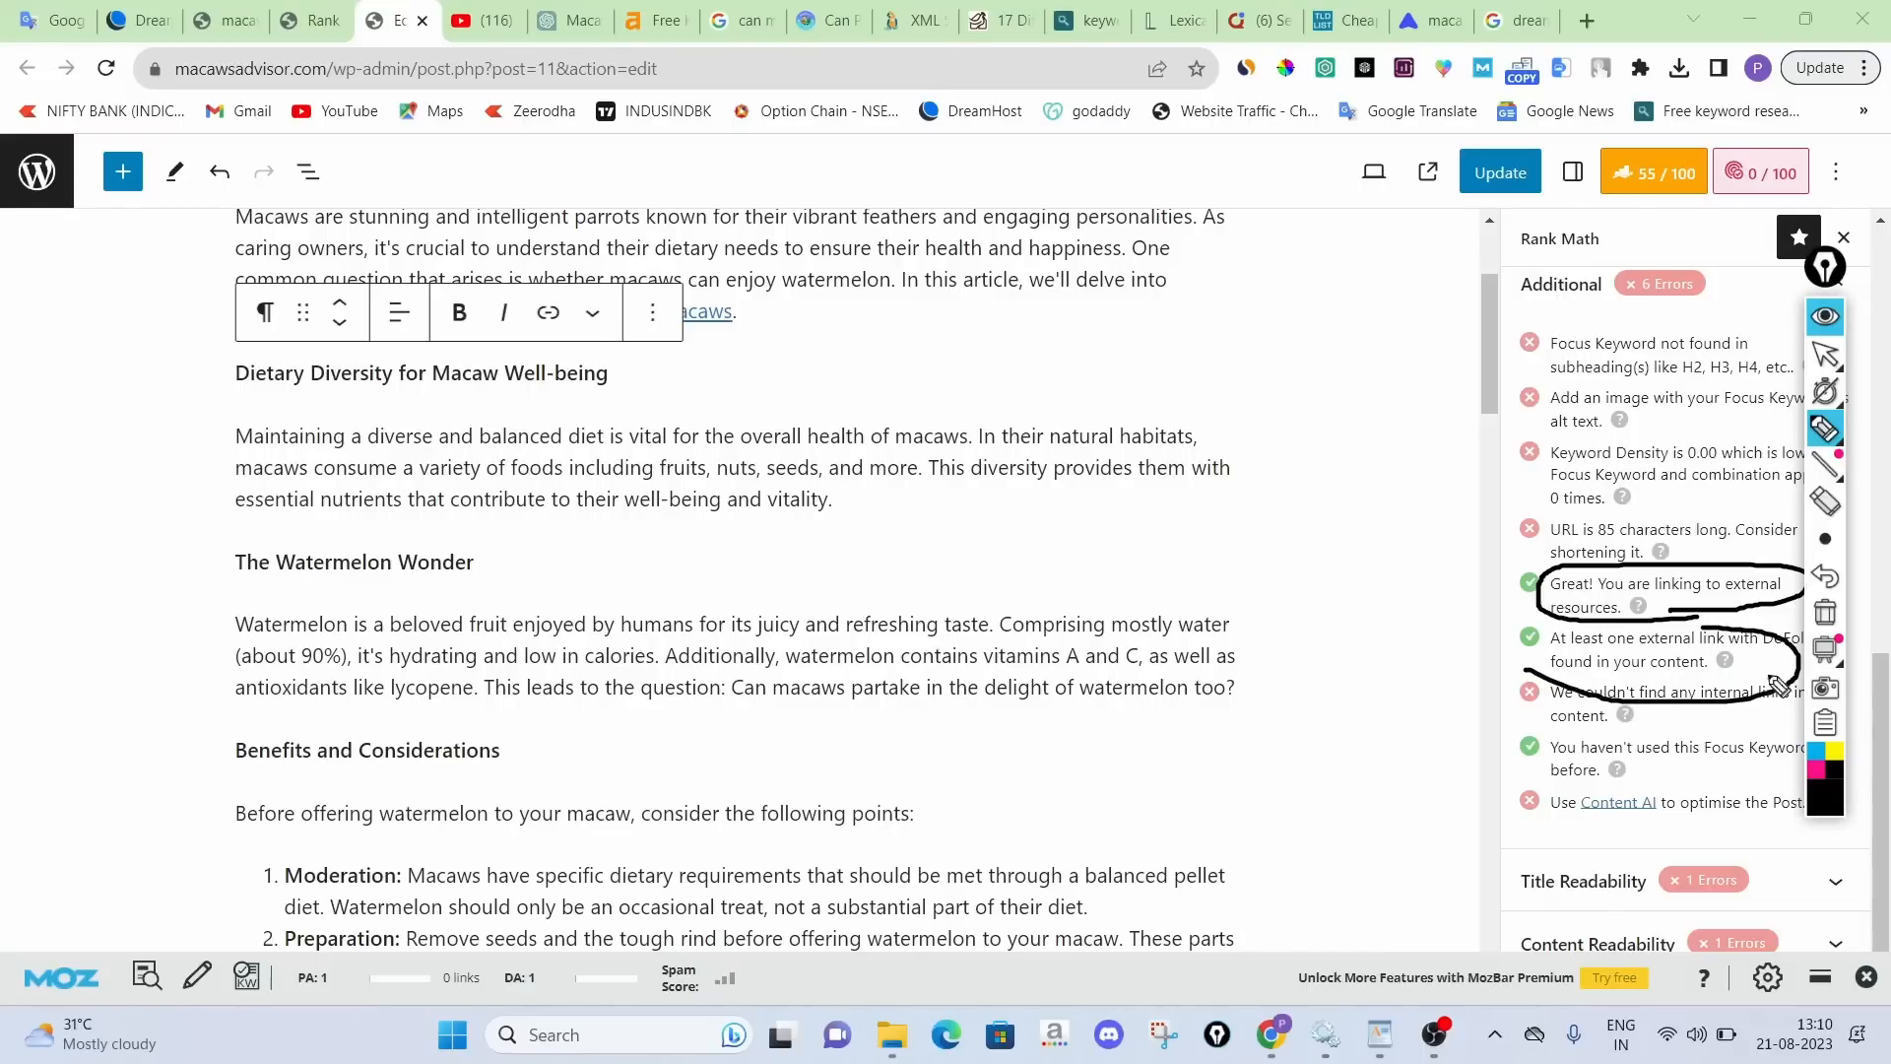
click(1825, 611)
click(1832, 327)
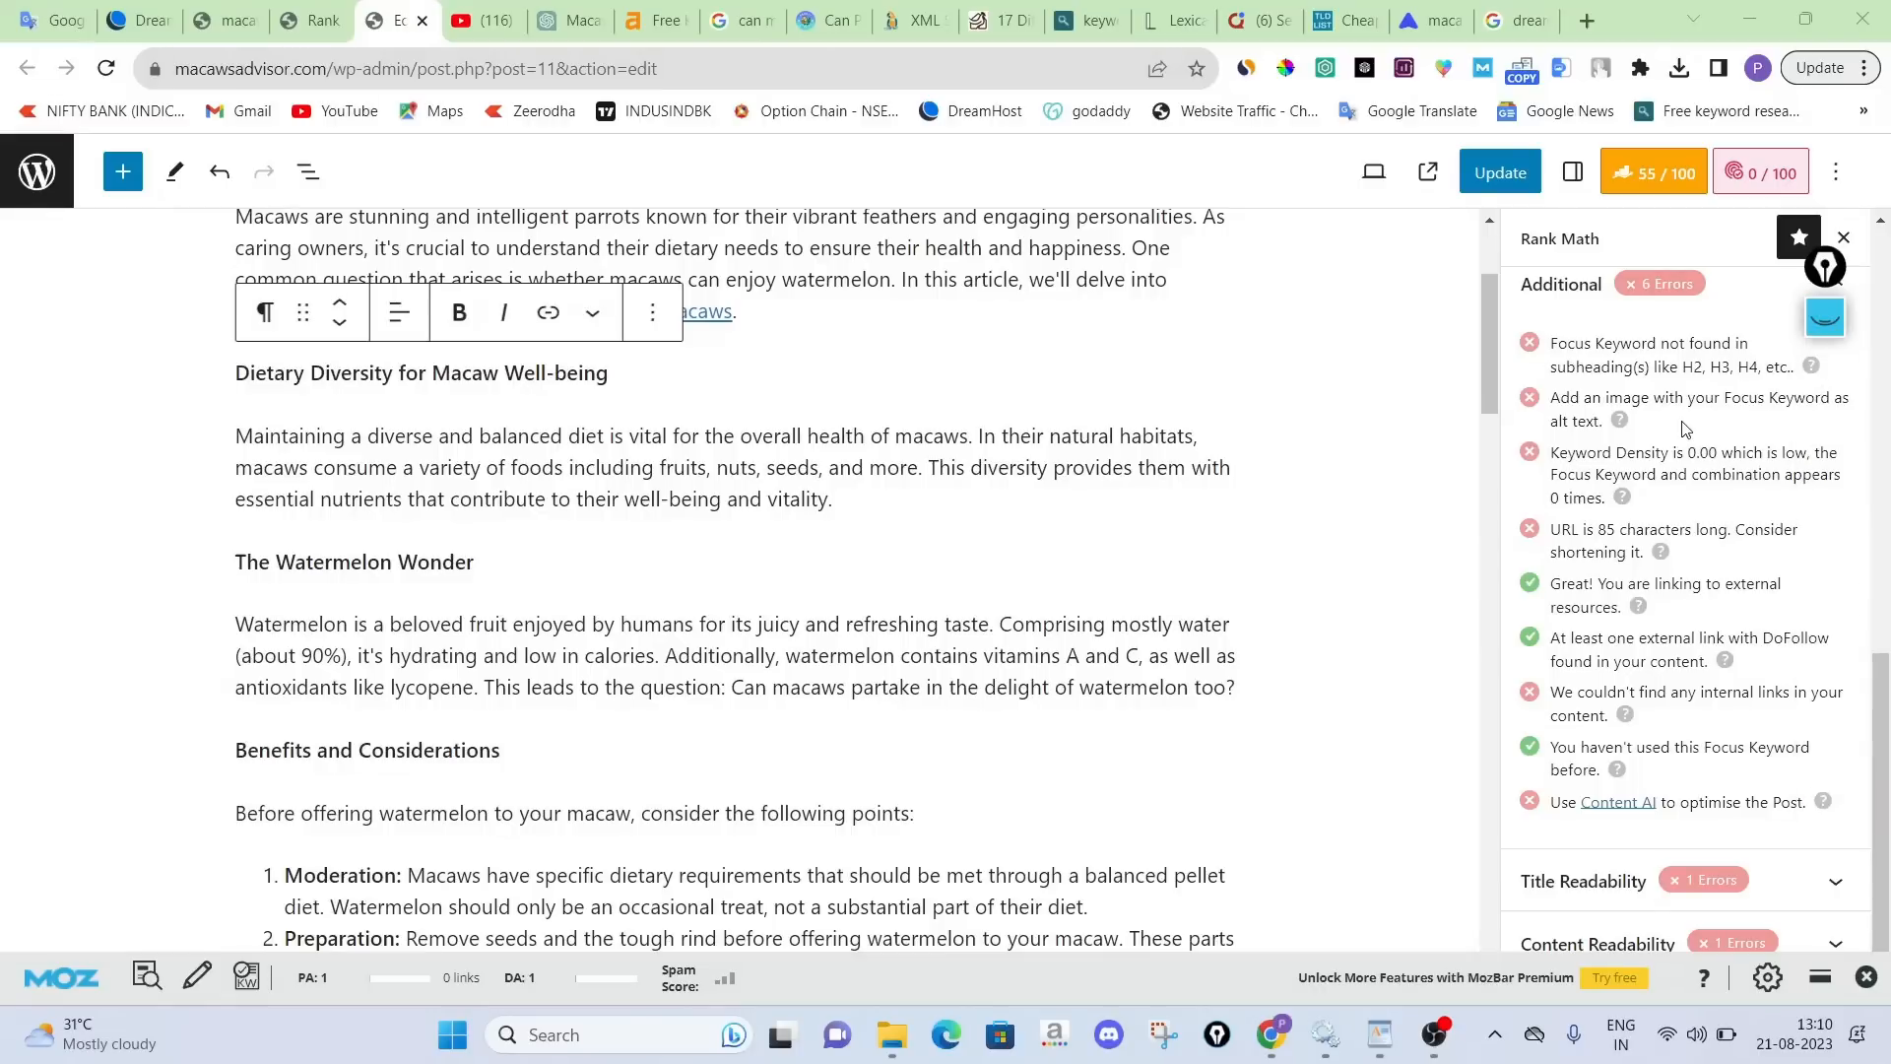
scroll(1683, 429, up, 1)
scroll(1281, 542, up, 2)
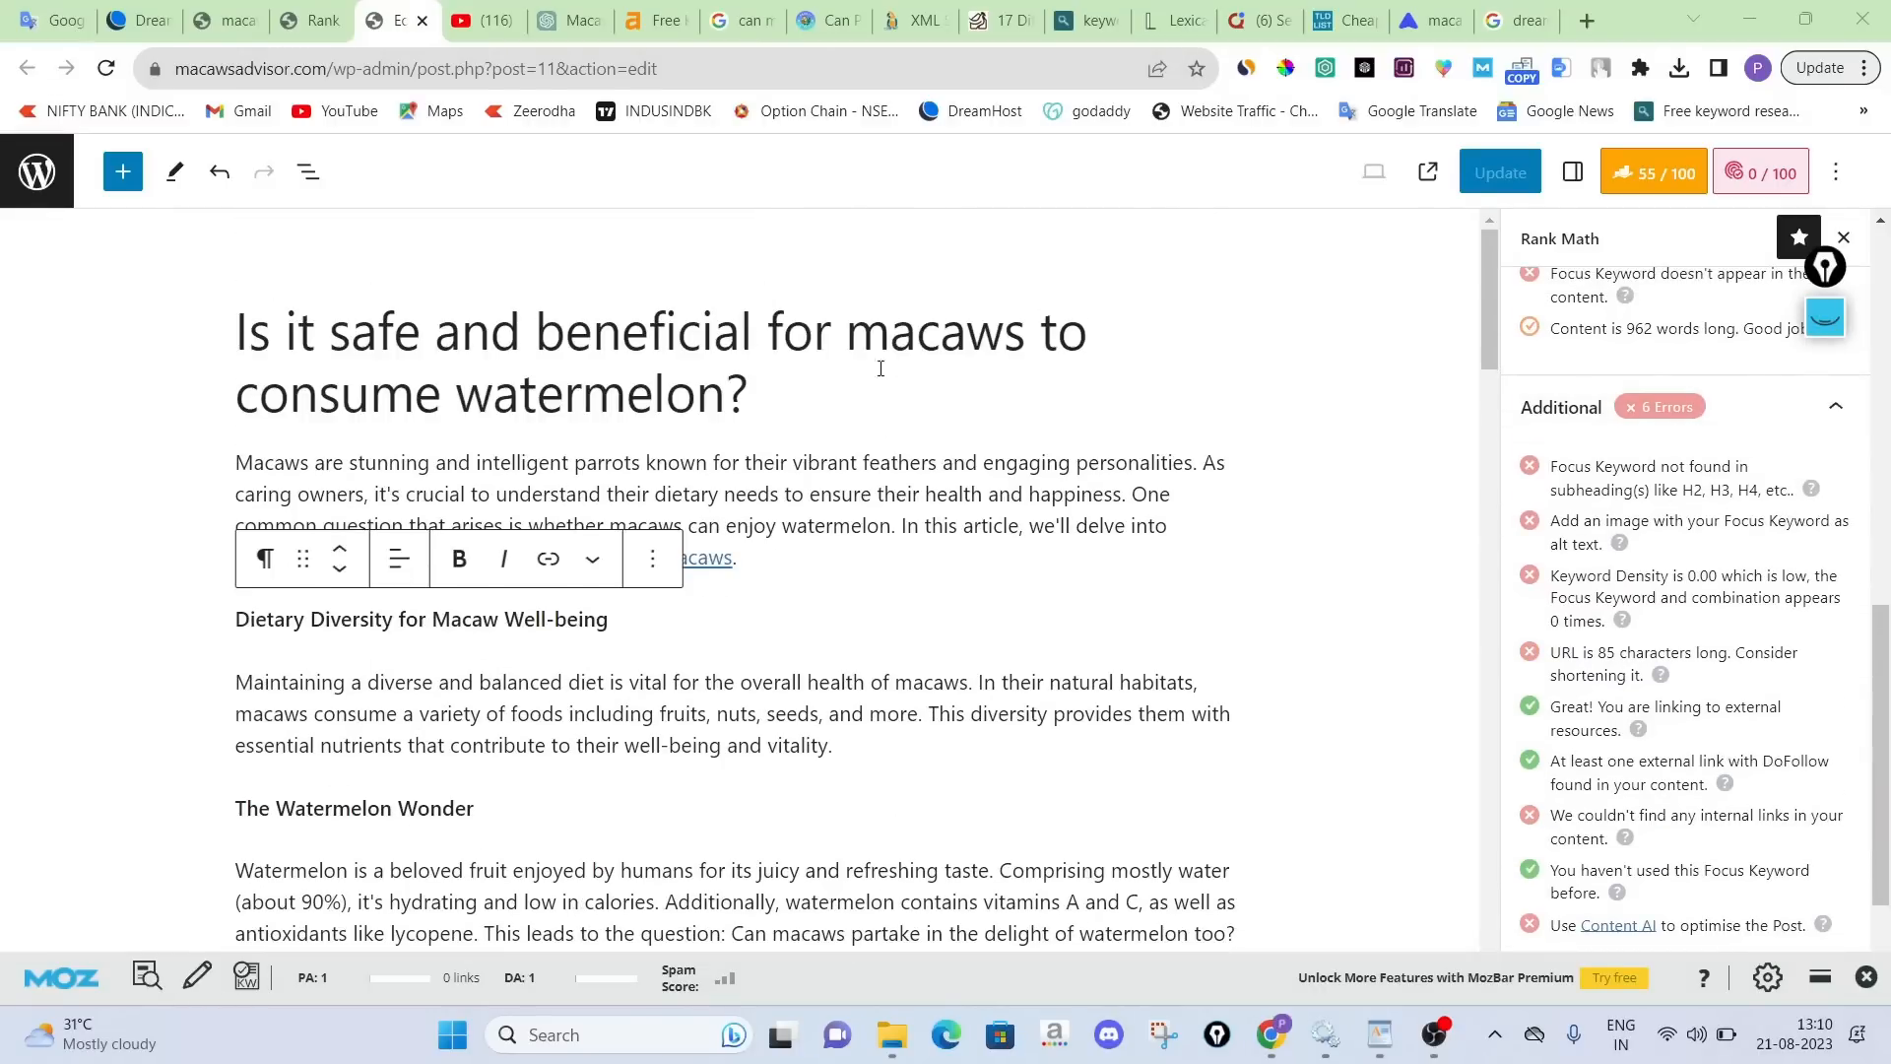
Convert the "Dietary Diversity for Macaw Well-being" paragraph into an H2 heading and review the subheading check
click(858, 333)
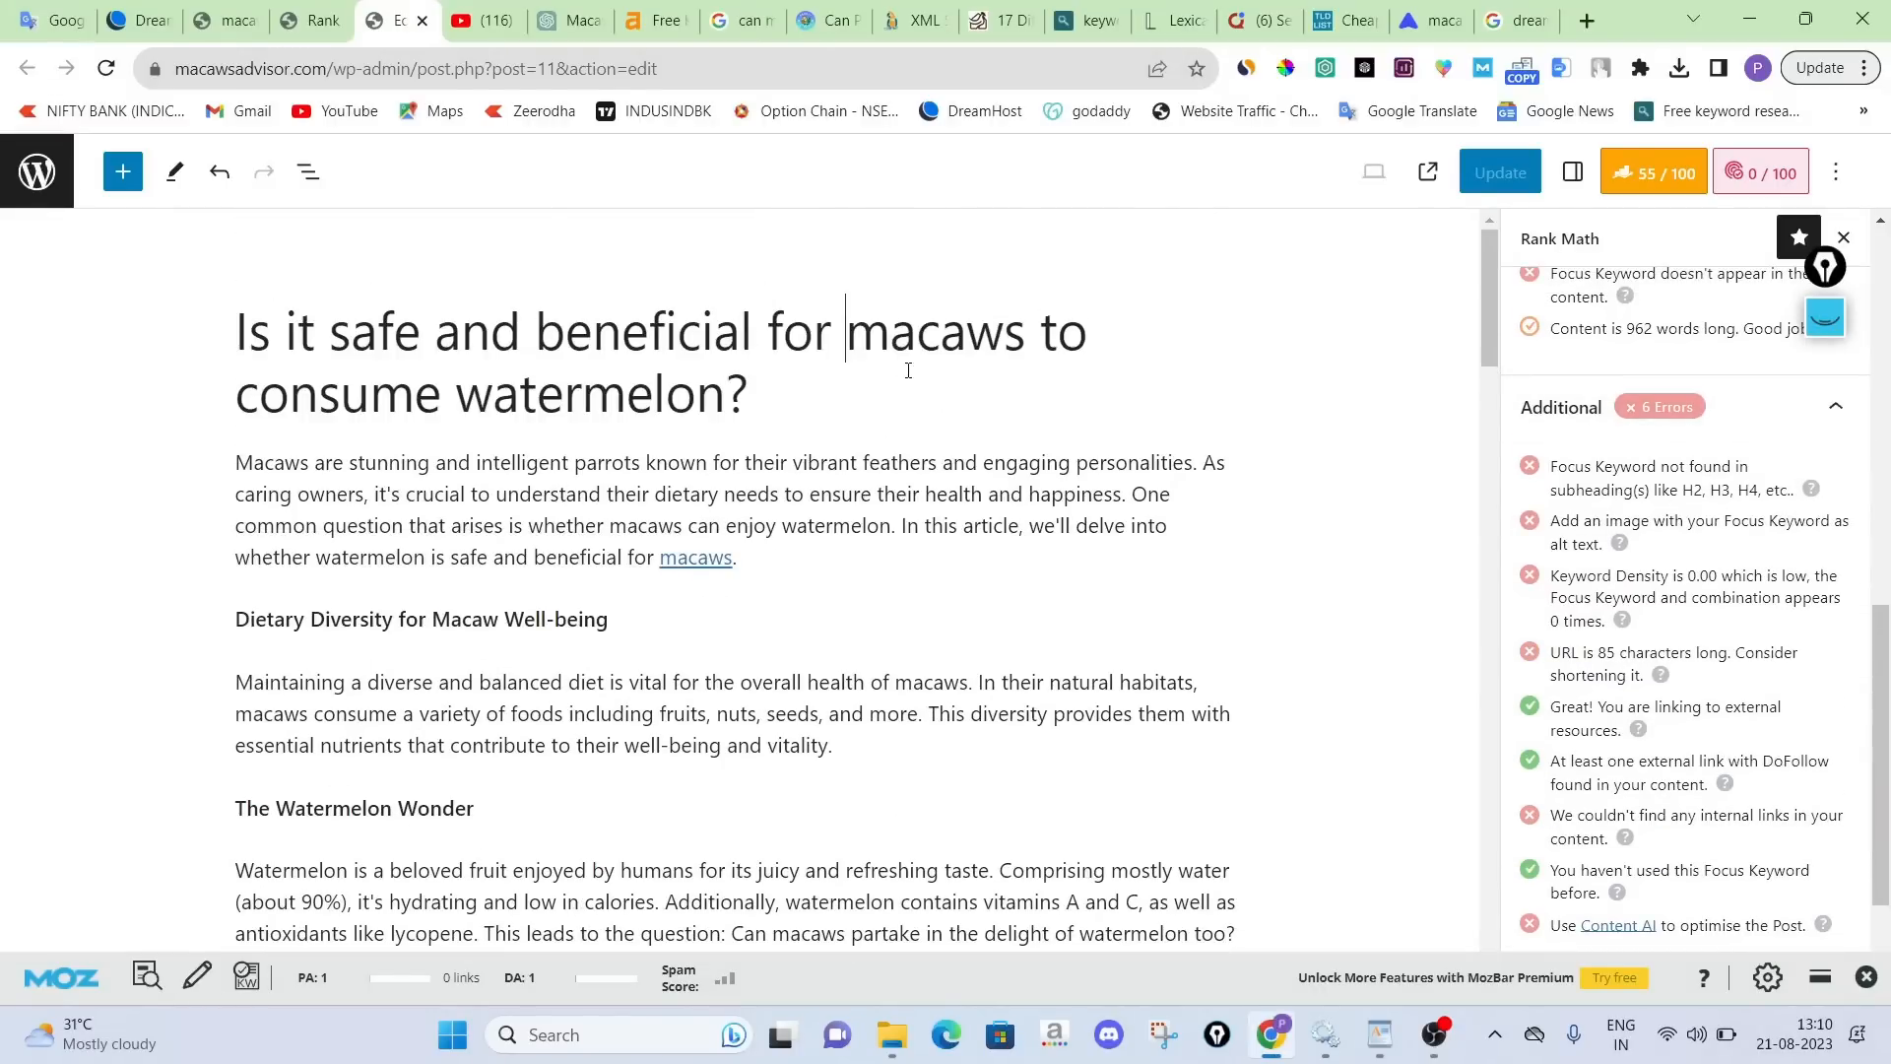
click(769, 384)
click(517, 626)
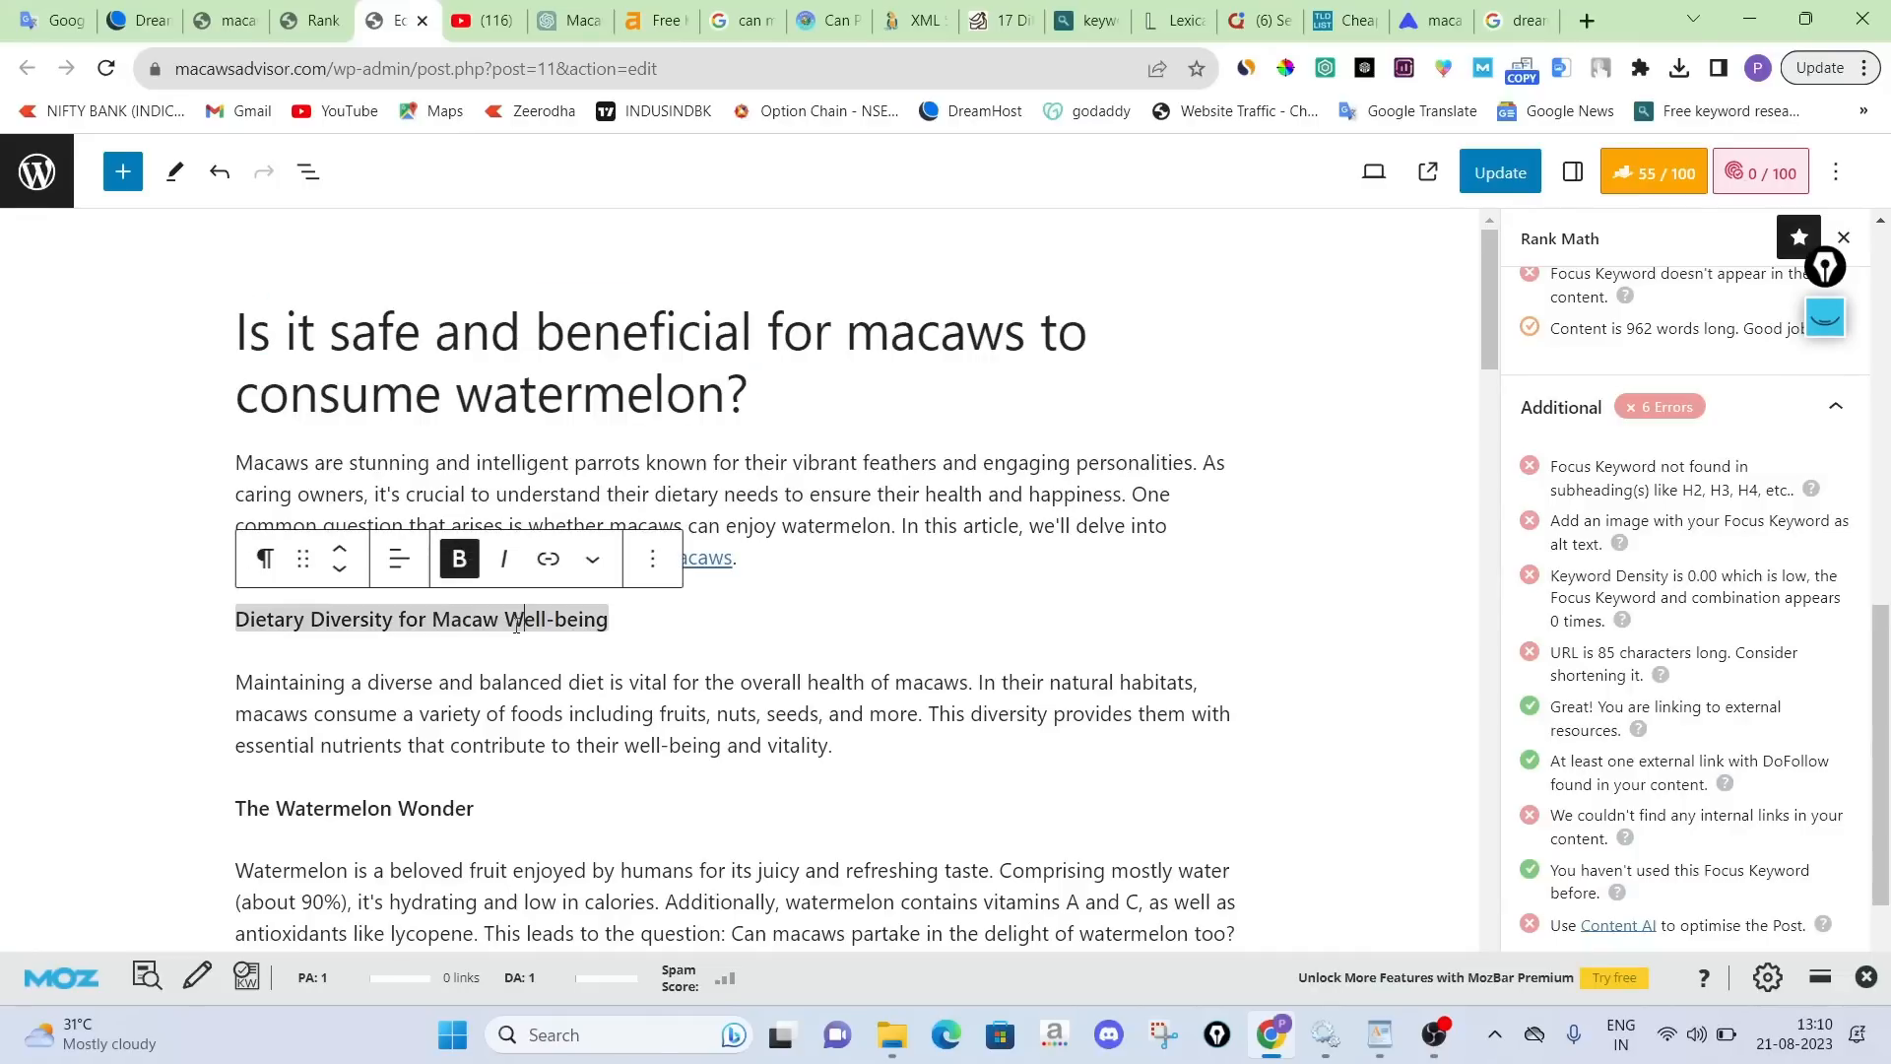
triple_click(370, 619)
click(264, 559)
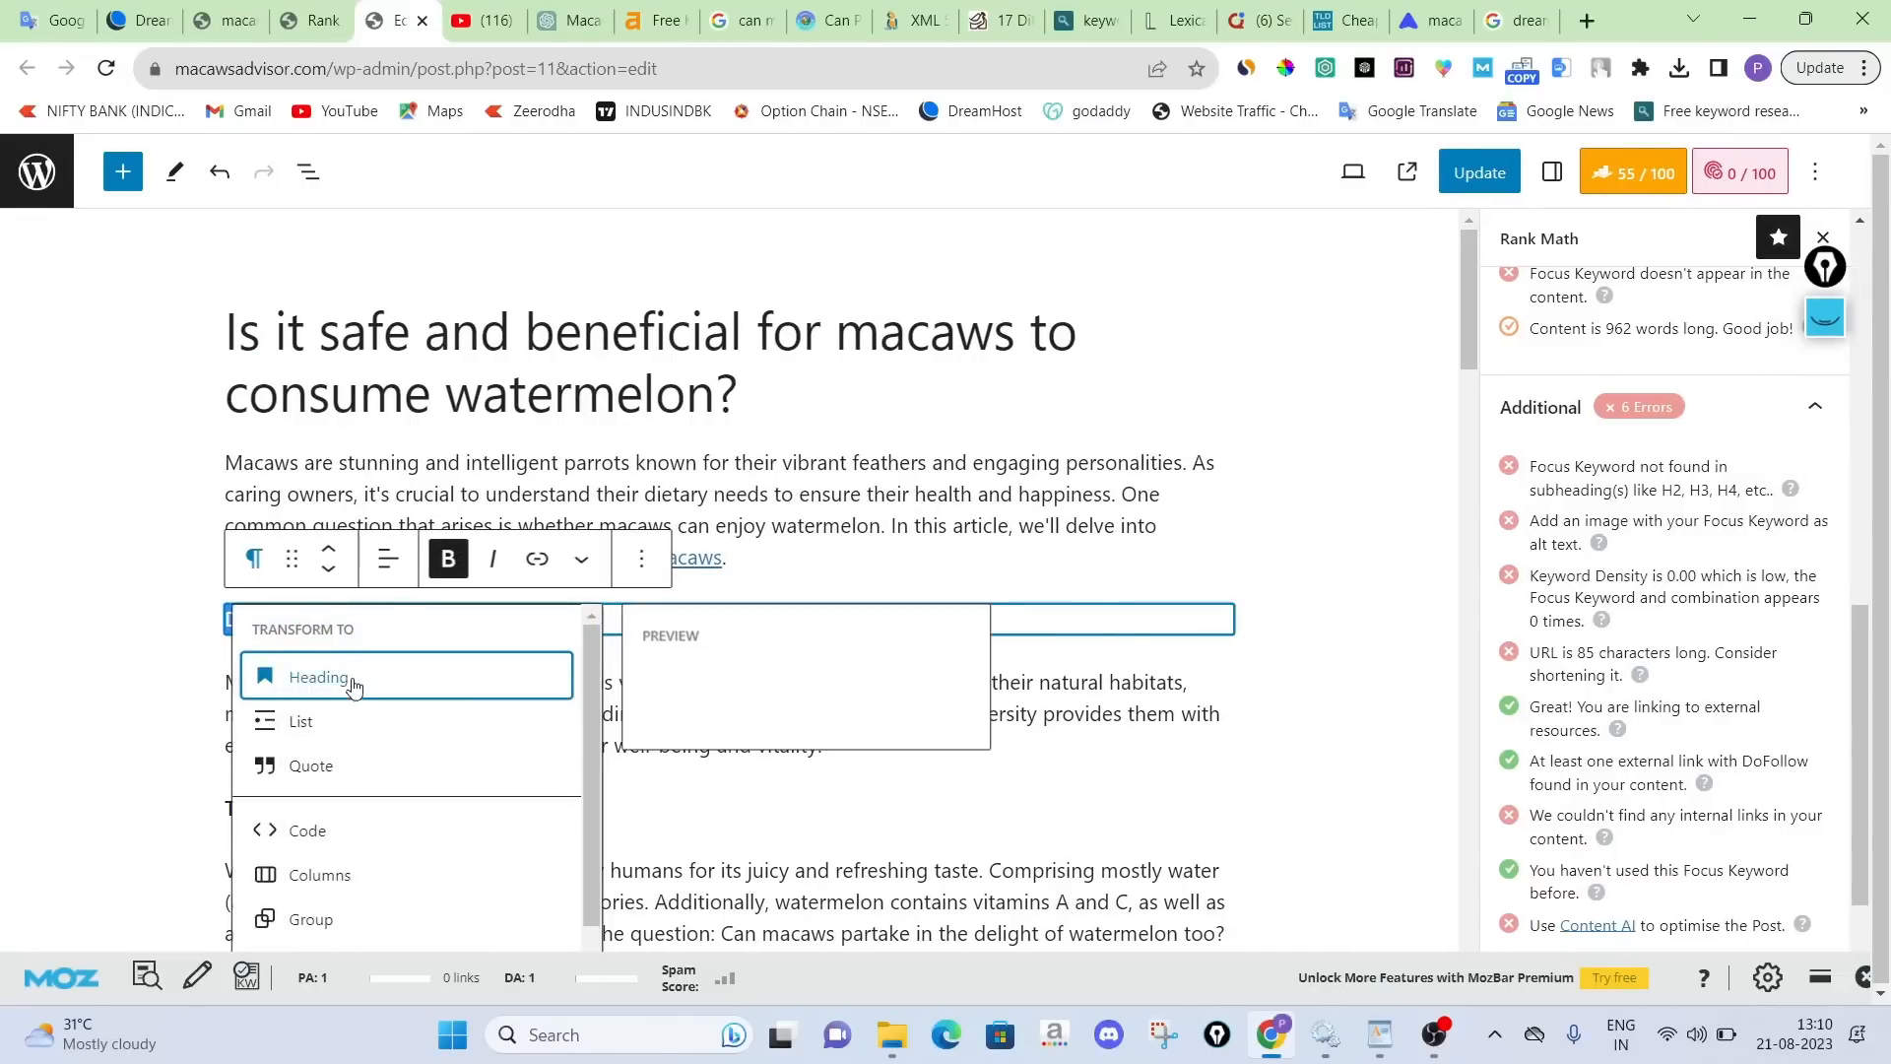
click(296, 676)
click(443, 559)
click(853, 635)
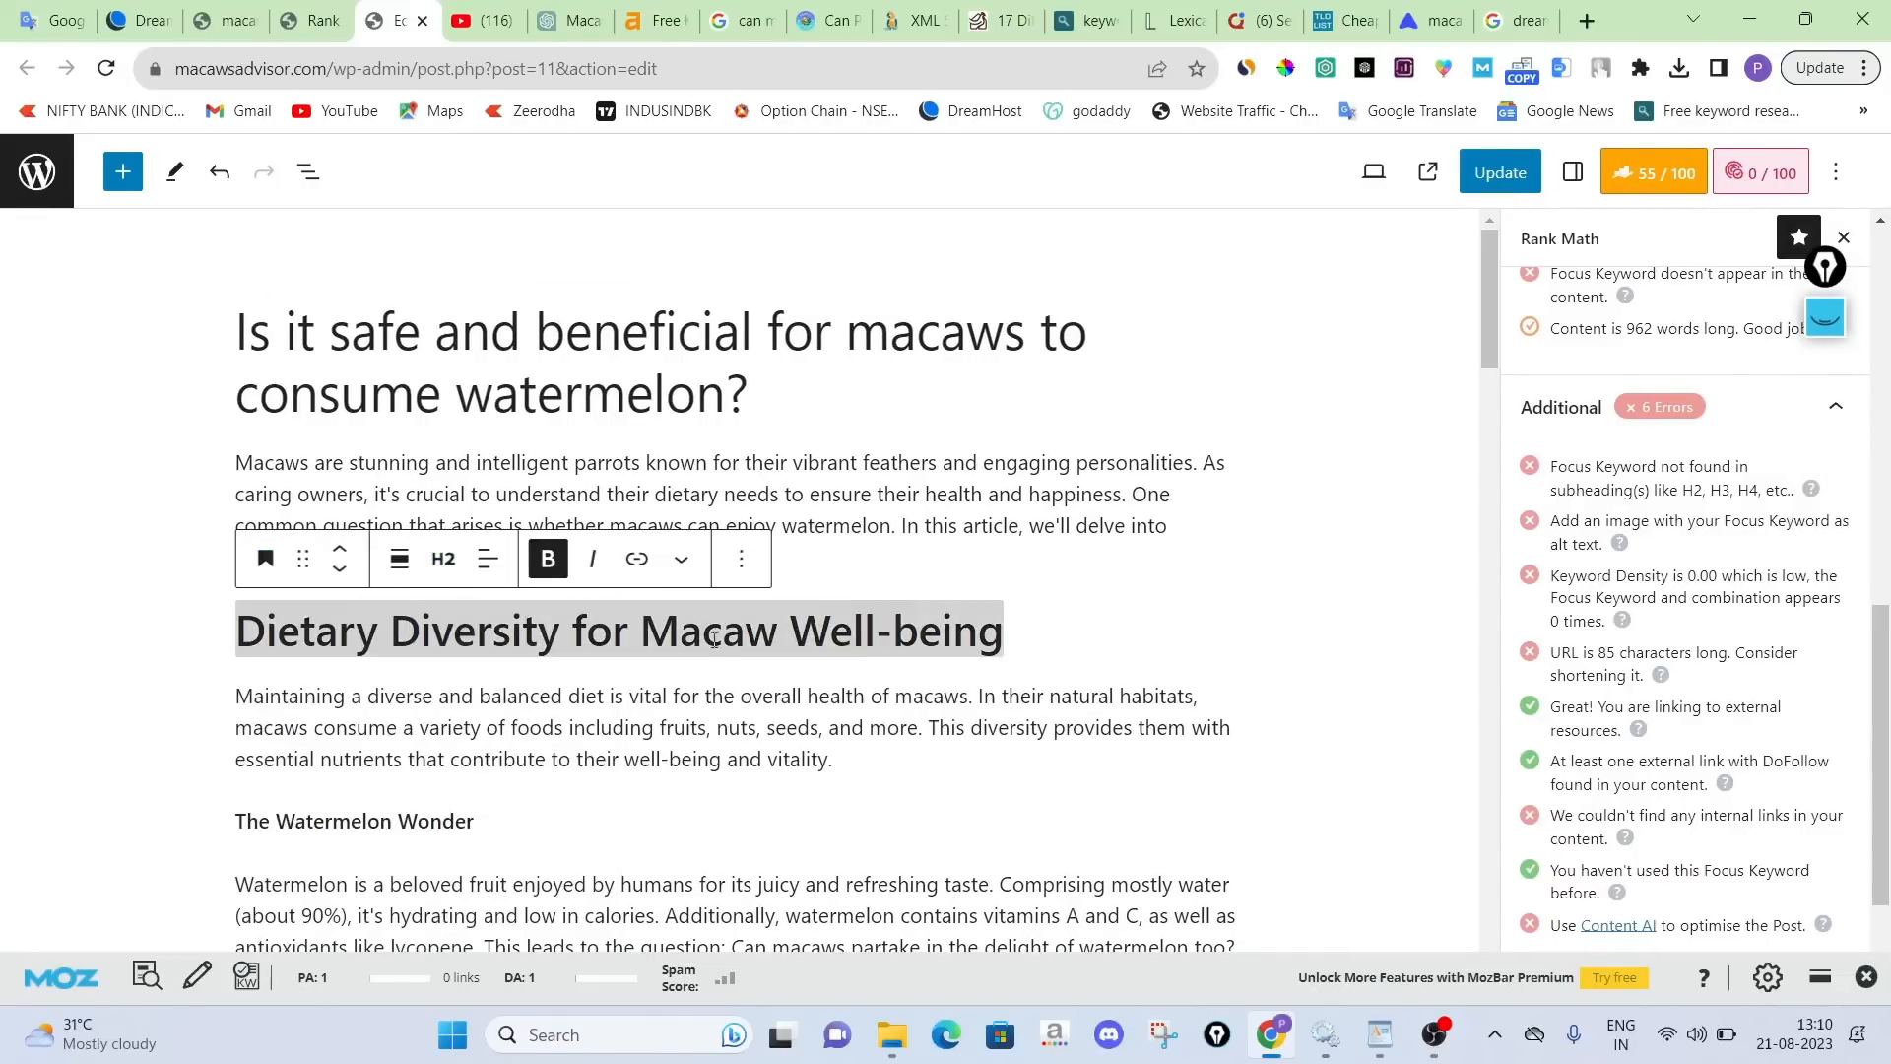
click(947, 603)
scroll(1089, 614, down, 3)
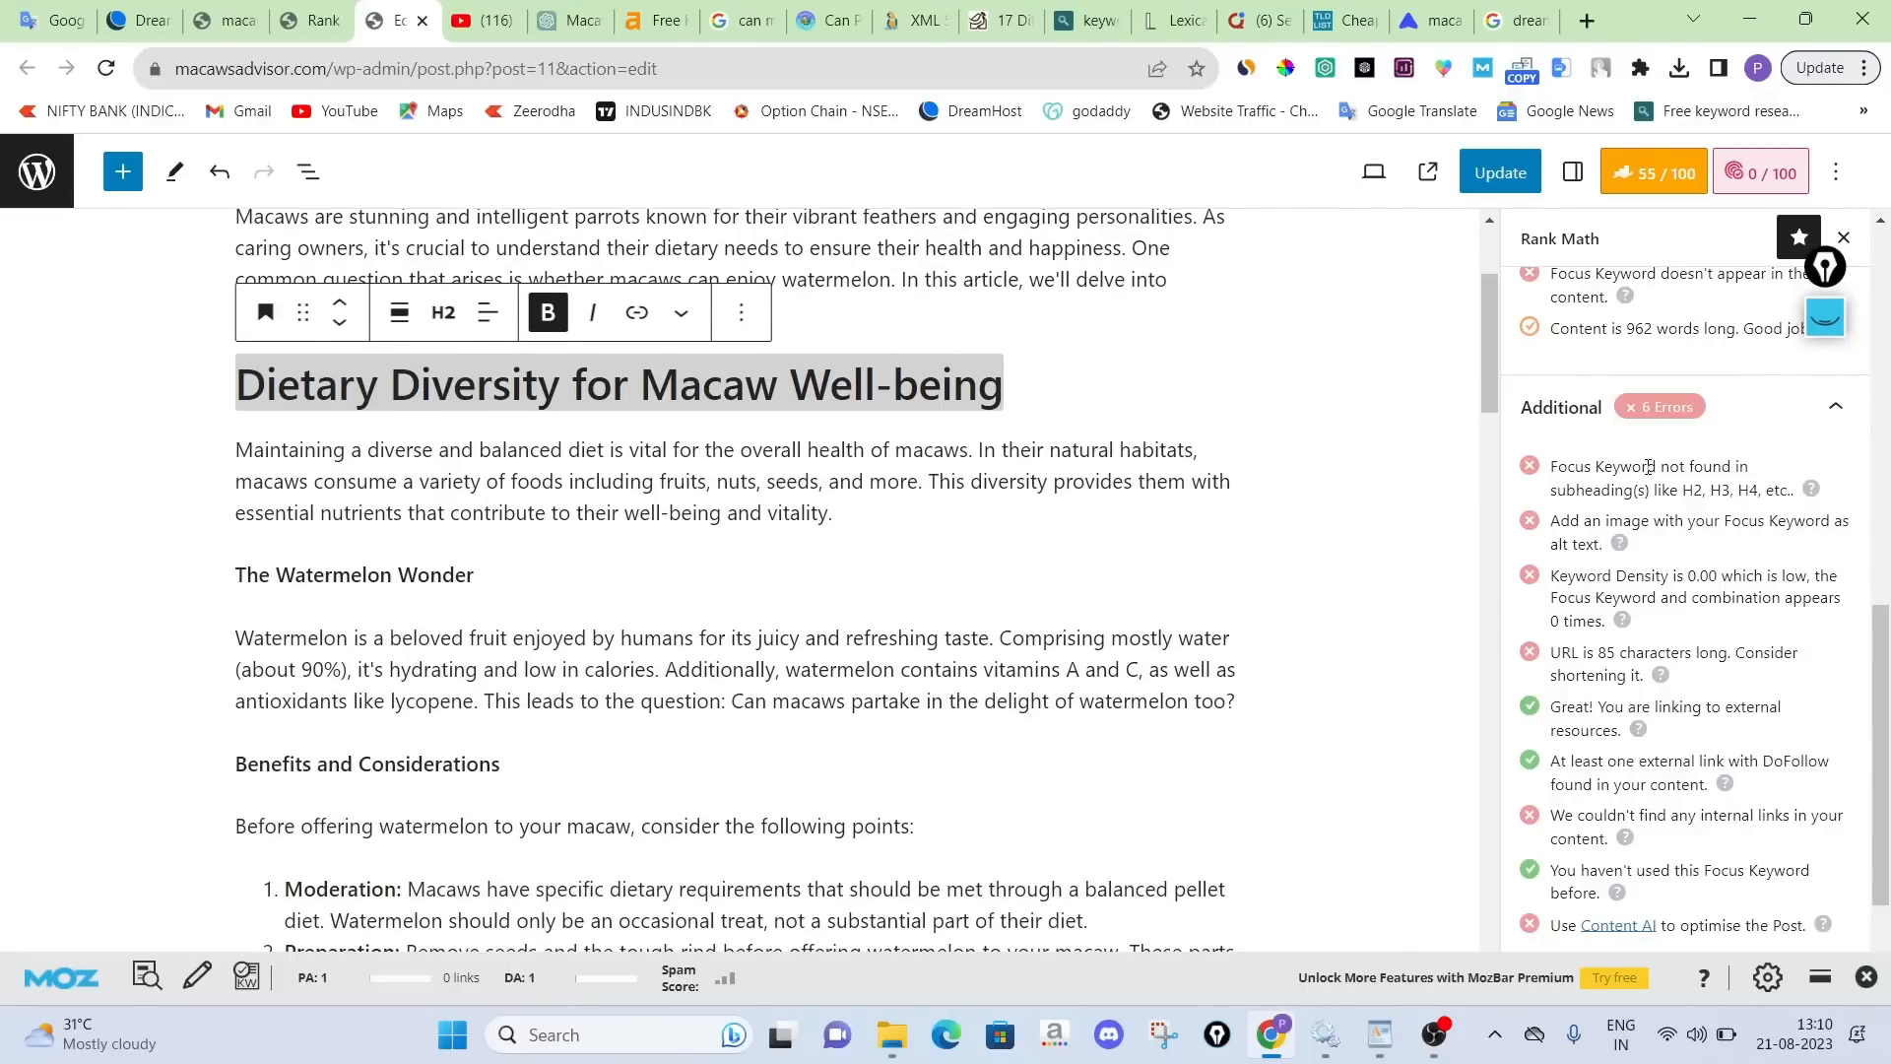
click(1295, 658)
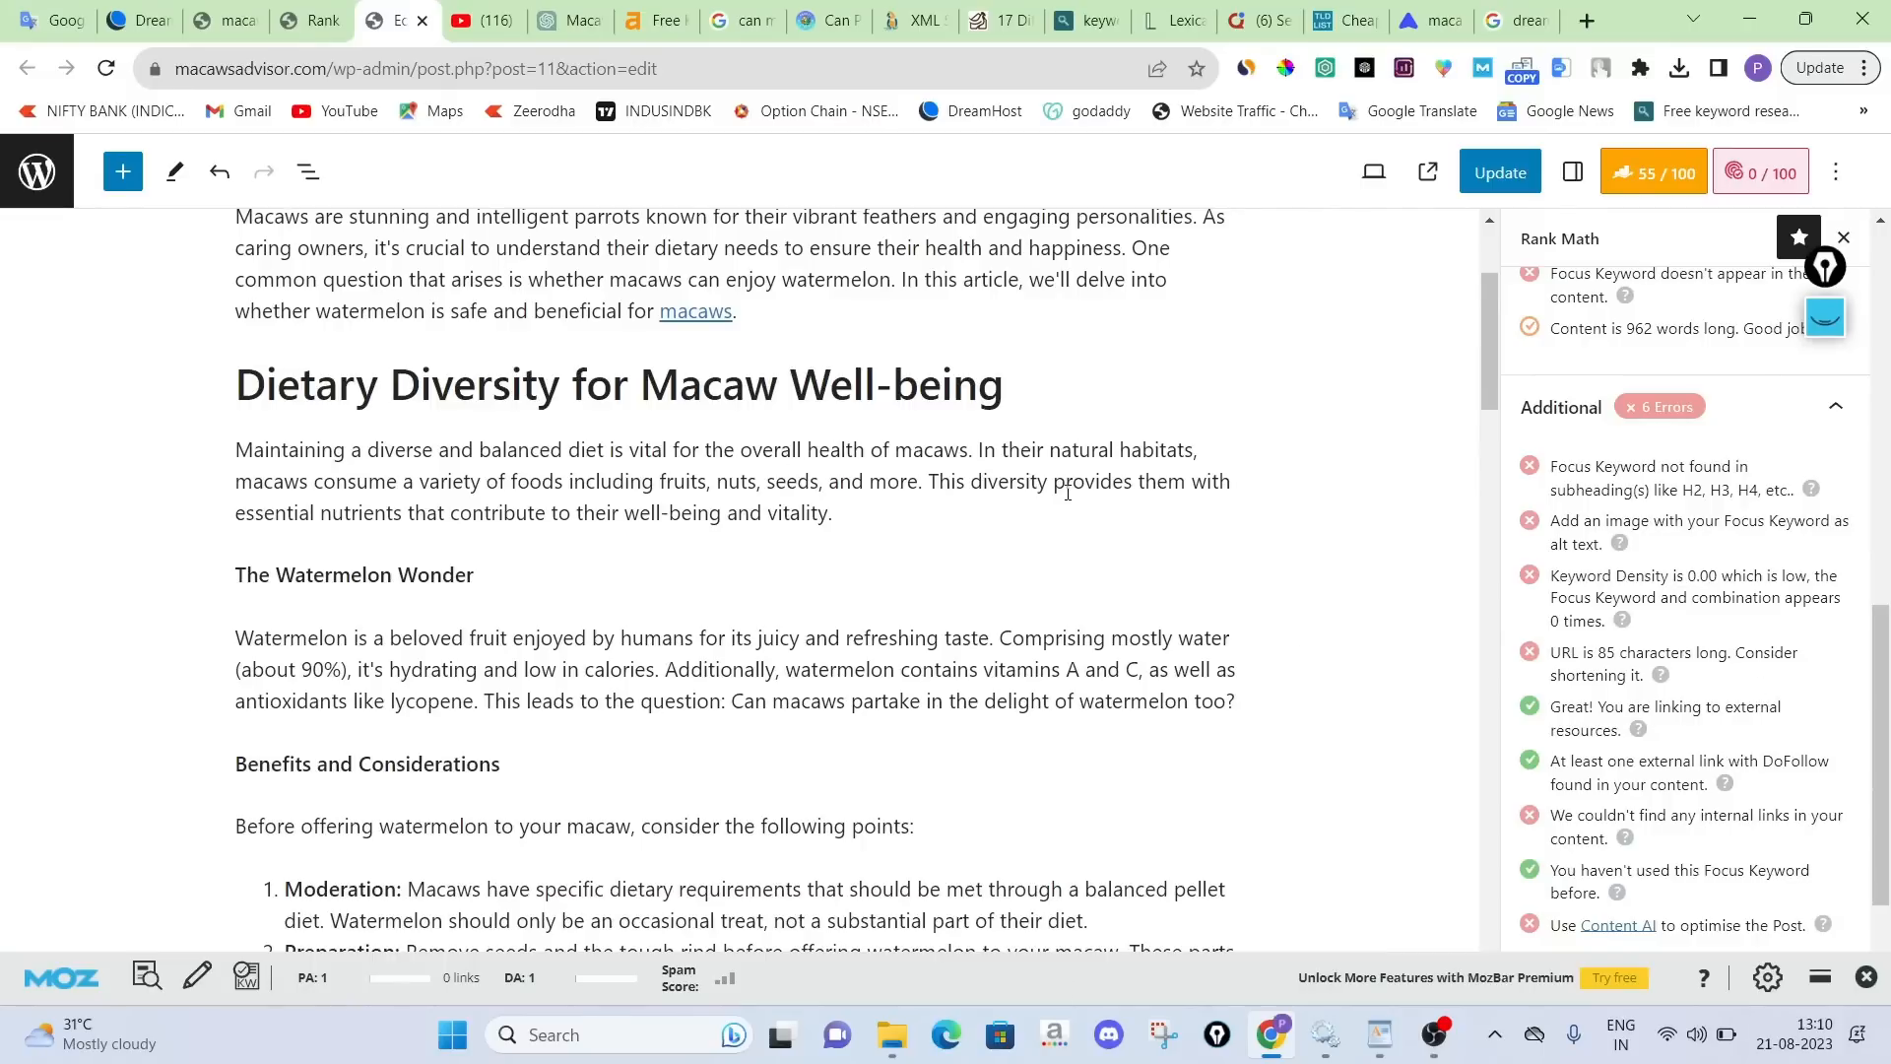
Switch to the WordPad topic notes and highlight the step 5 theme customization text and the step 6 indexing text
click(1379, 1035)
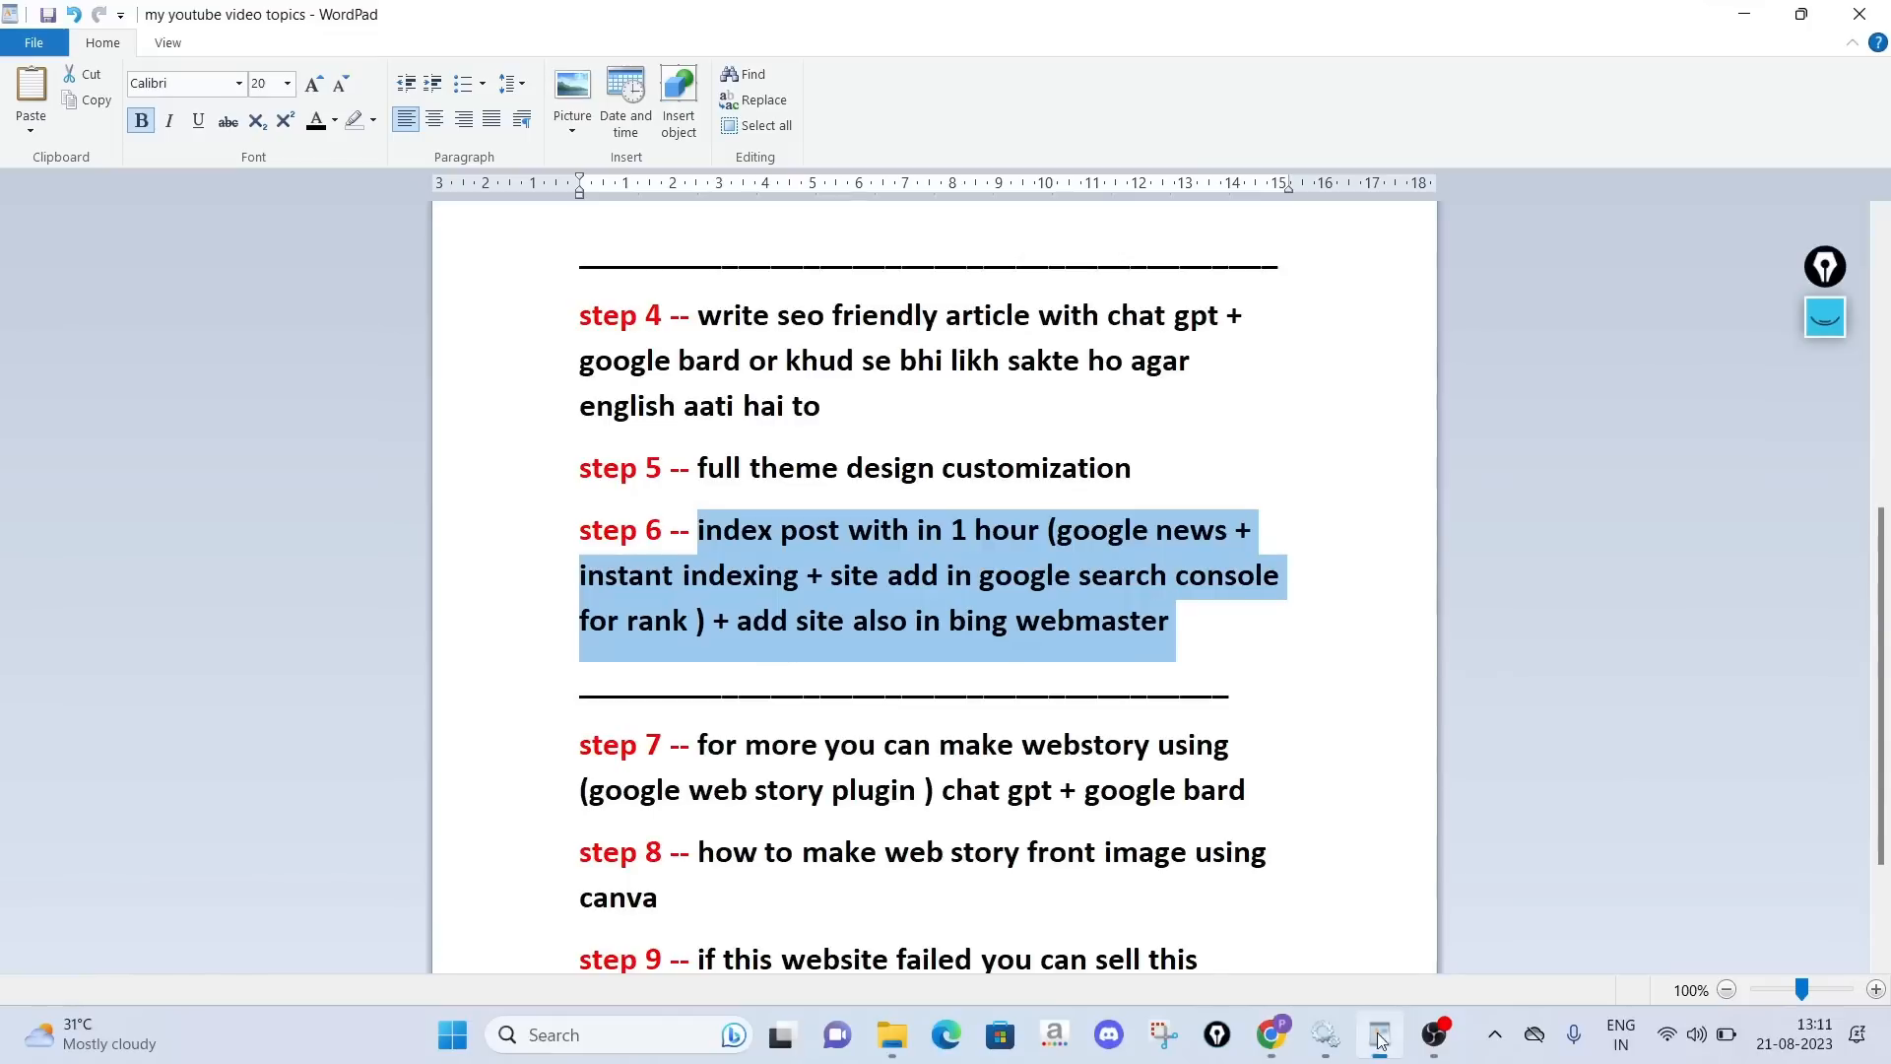
click(778, 471)
drag(700, 468, 1081, 473)
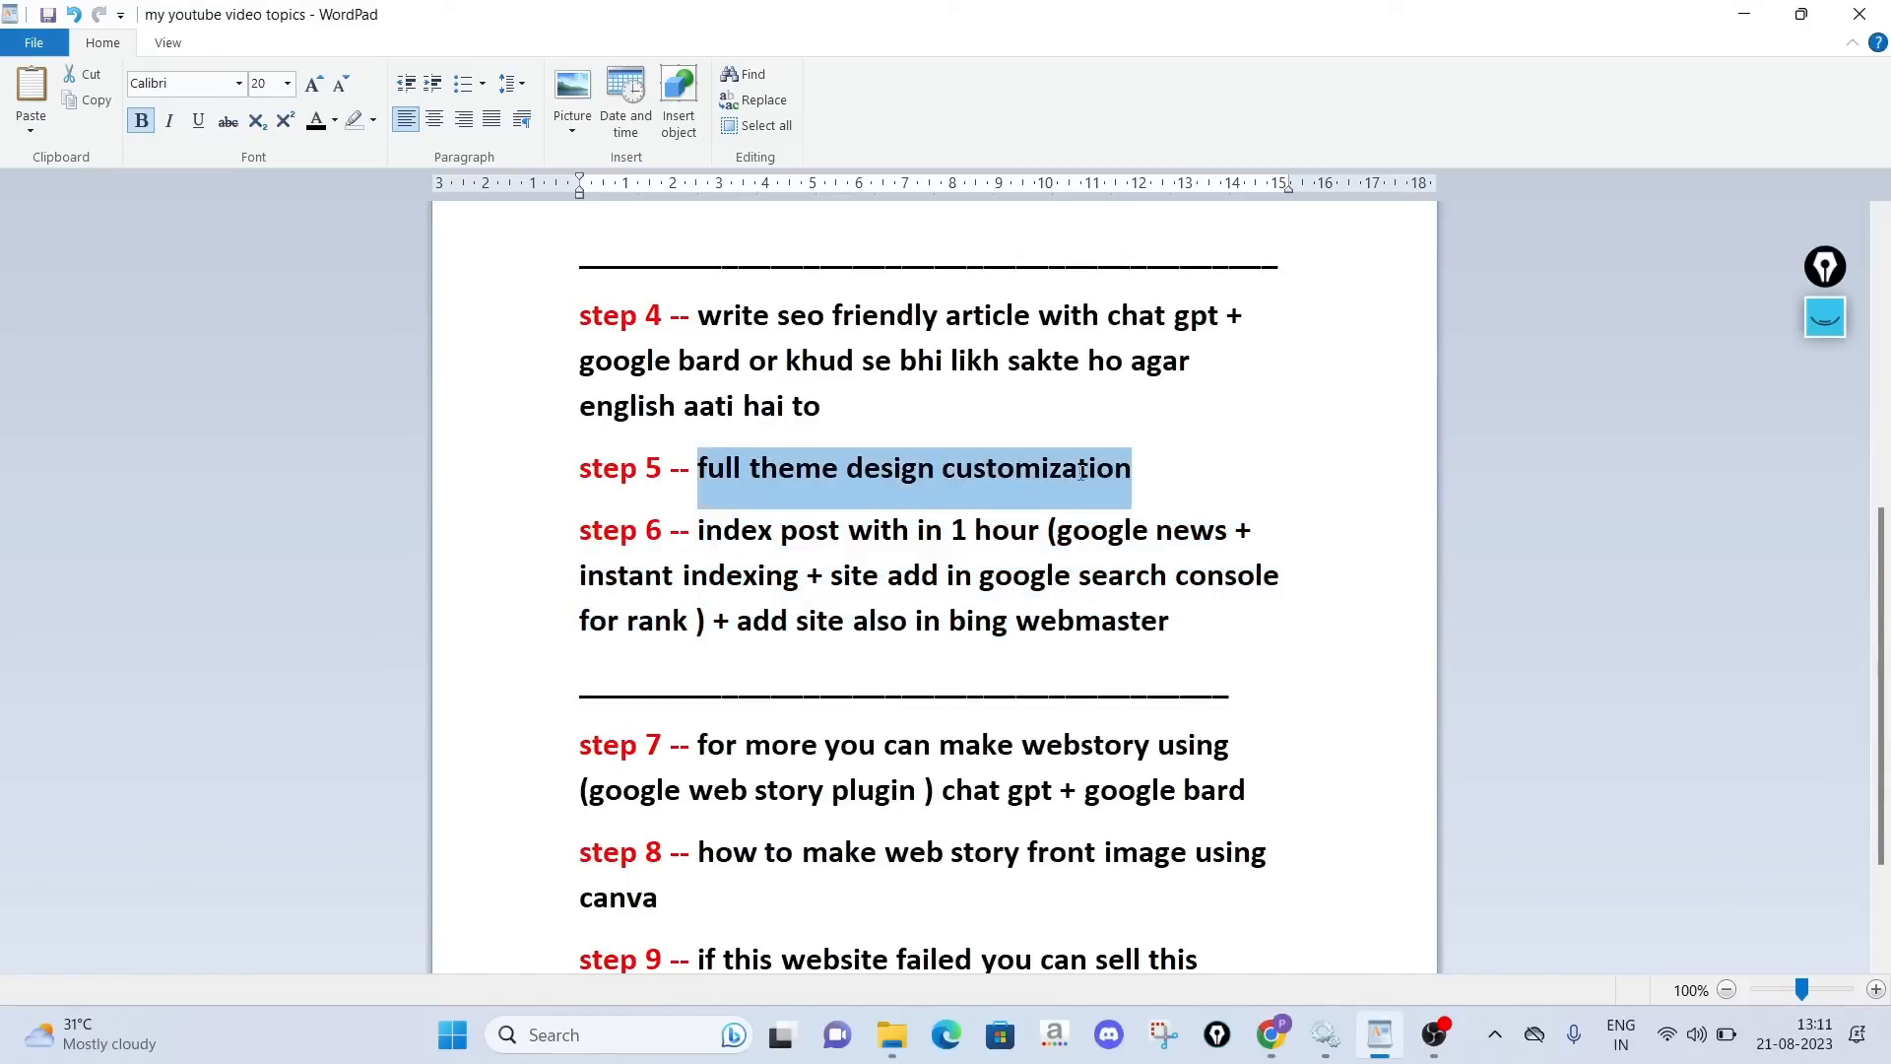
click(1111, 576)
drag(698, 538, 1175, 627)
Circle "google search console" and "add site also in bing webmaster" in step 6 with the screen pen, add connecting strokes, and clear everything
click(1827, 330)
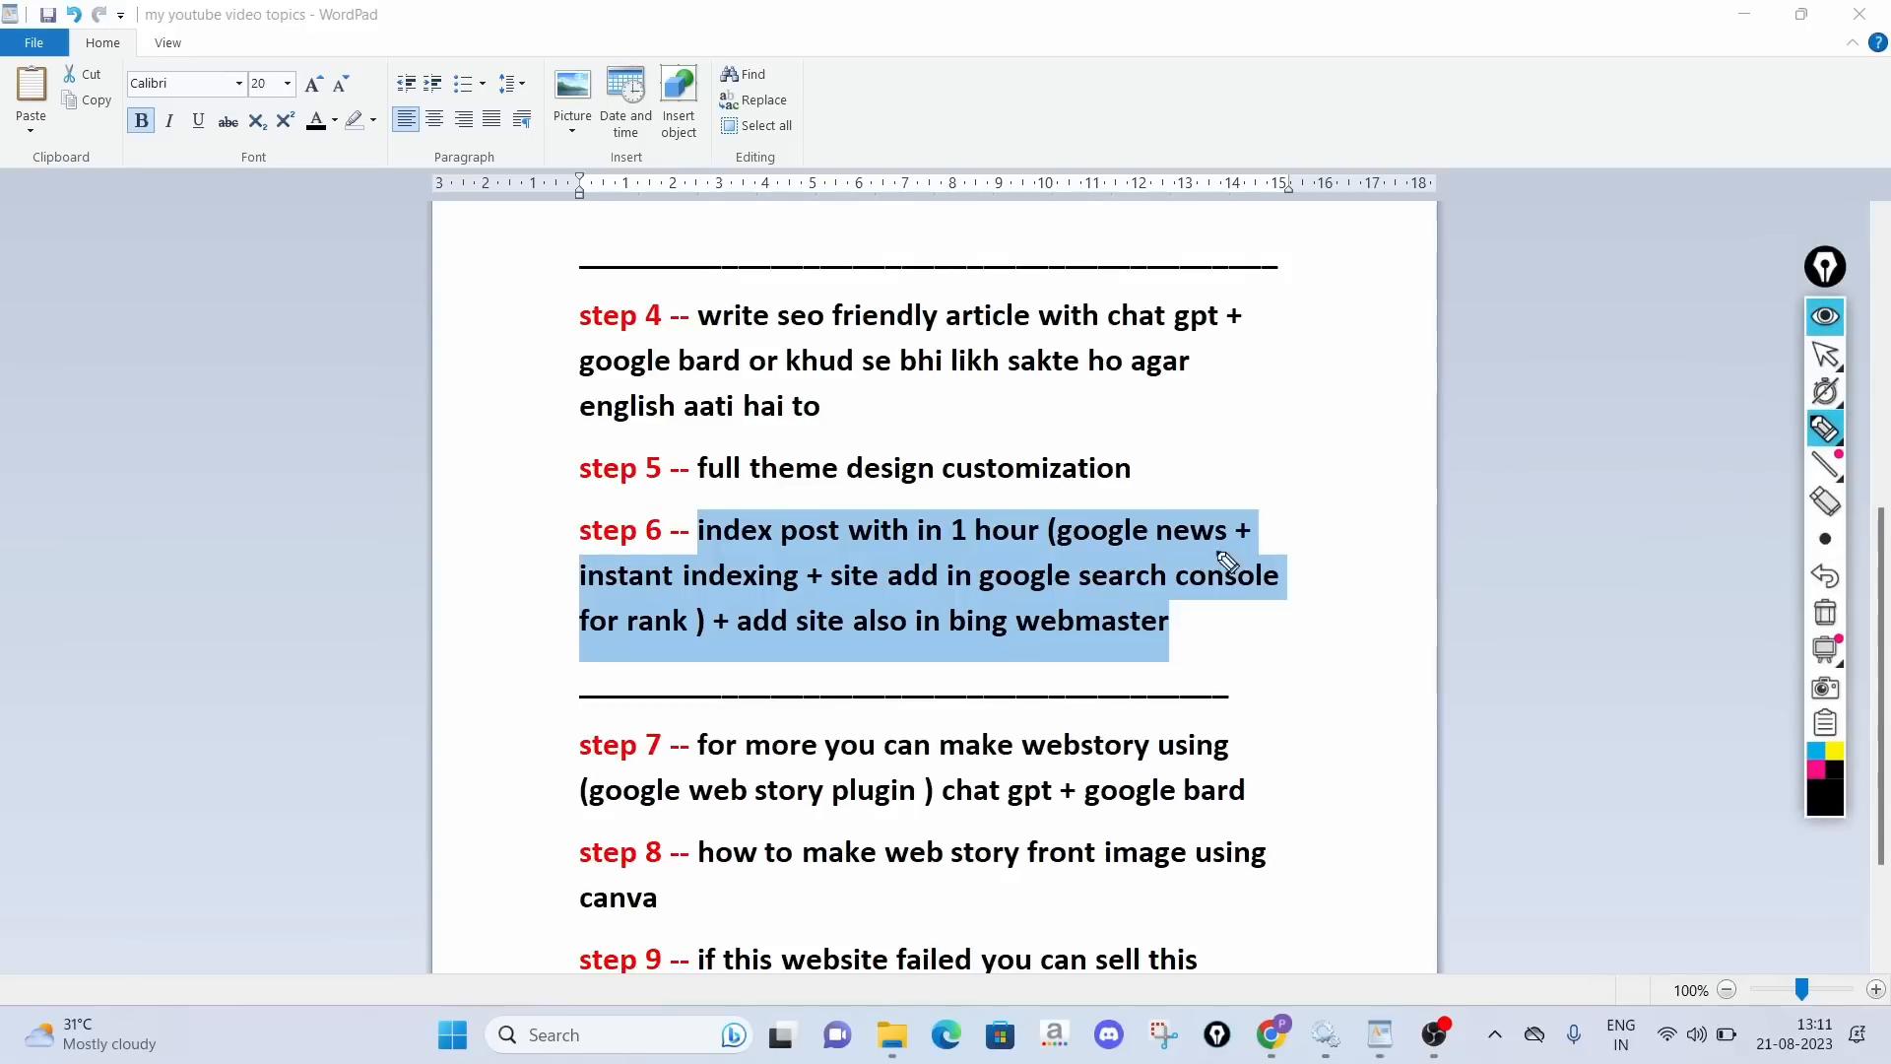
click(1256, 660)
mouse_move(162, 426)
mouse_down()
mouse_move(186, 491)
mouse_move(219, 453)
mouse_move(314, 424)
mouse_up()
mouse_move(326, 385)
mouse_down()
mouse_move(365, 406)
mouse_move(406, 389)
mouse_move(343, 477)
mouse_up()
drag(128, 536, 414, 480)
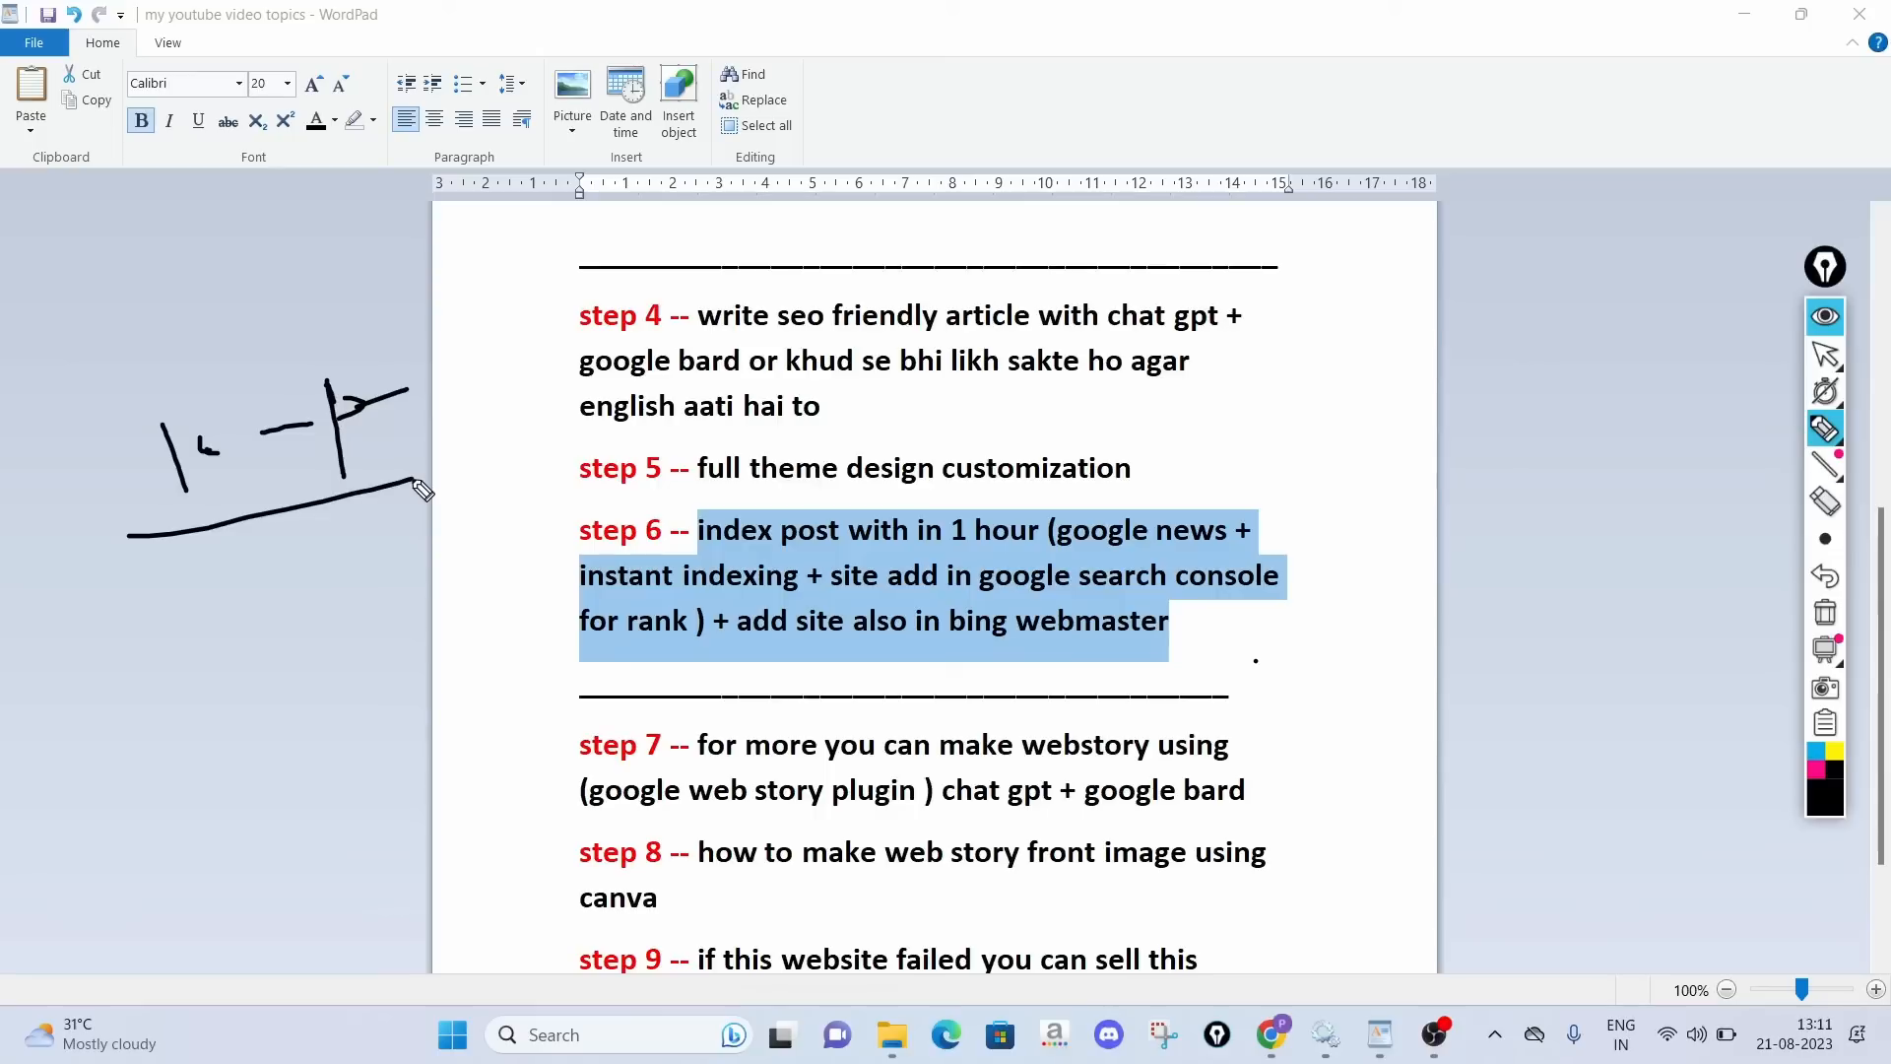
mouse_move(219, 416)
mouse_down()
mouse_move(87, 539)
mouse_move(298, 330)
mouse_move(153, 317)
mouse_up()
mouse_move(237, 508)
mouse_down()
mouse_move(827, 737)
mouse_move(1039, 597)
mouse_move(1320, 601)
mouse_move(1162, 540)
mouse_move(981, 561)
mouse_move(993, 603)
mouse_up()
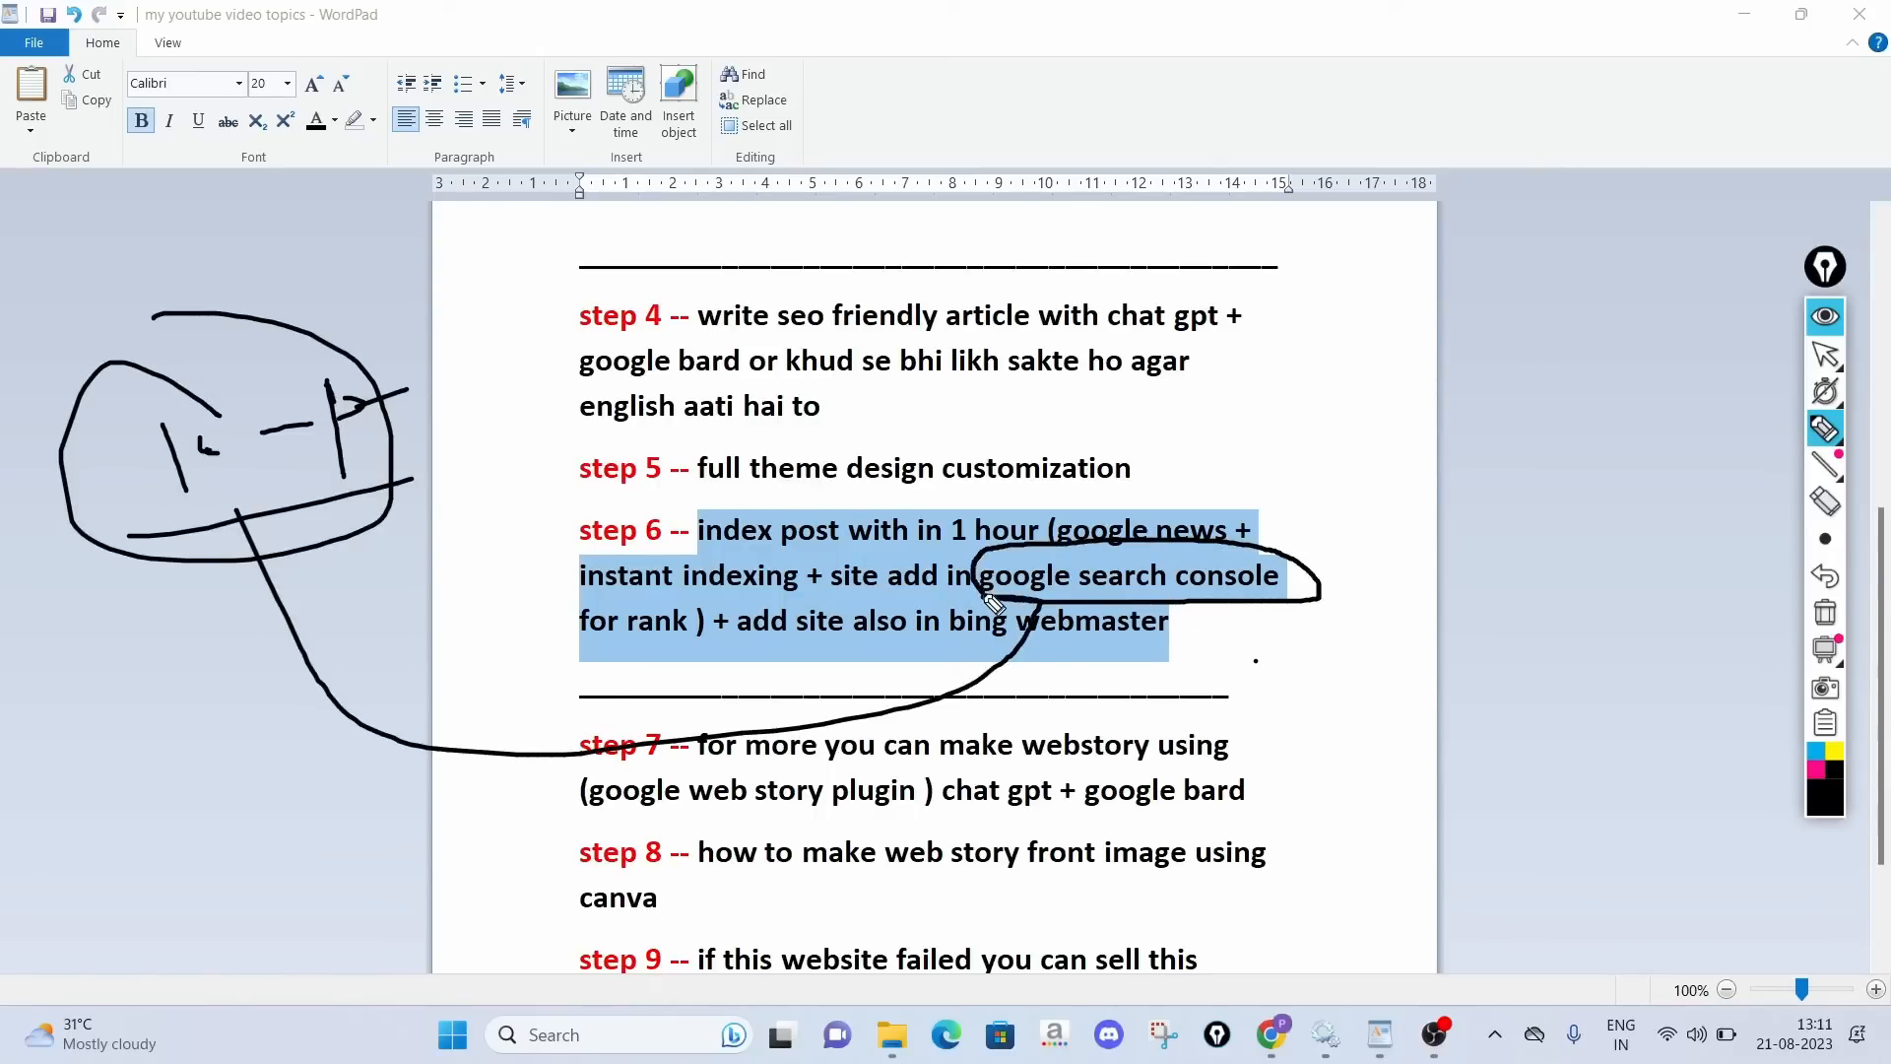
mouse_move(729, 606)
mouse_down()
mouse_move(741, 668)
mouse_move(1263, 666)
mouse_move(985, 603)
mouse_move(739, 605)
mouse_move(735, 631)
mouse_up()
drag(1239, 647, 1477, 594)
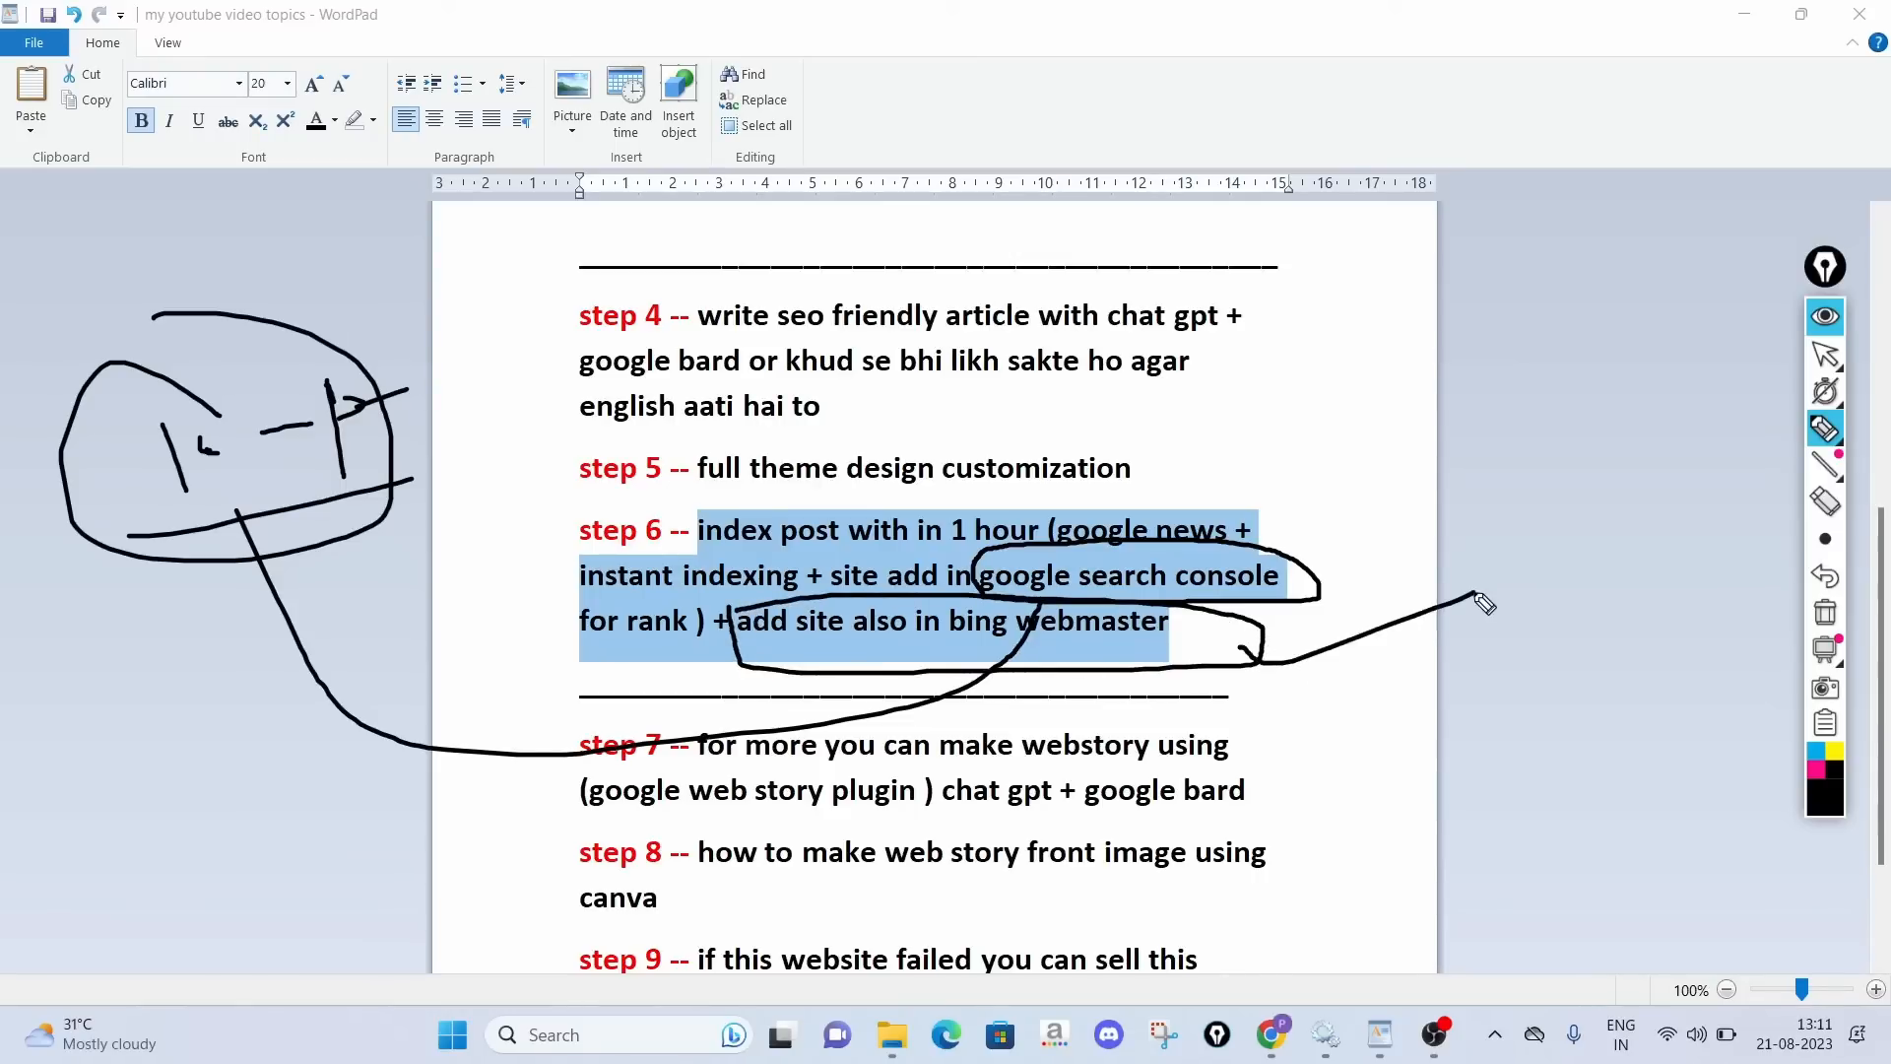
mouse_move(921, 648)
mouse_down()
mouse_move(1277, 663)
mouse_move(1454, 696)
mouse_move(1439, 727)
mouse_up()
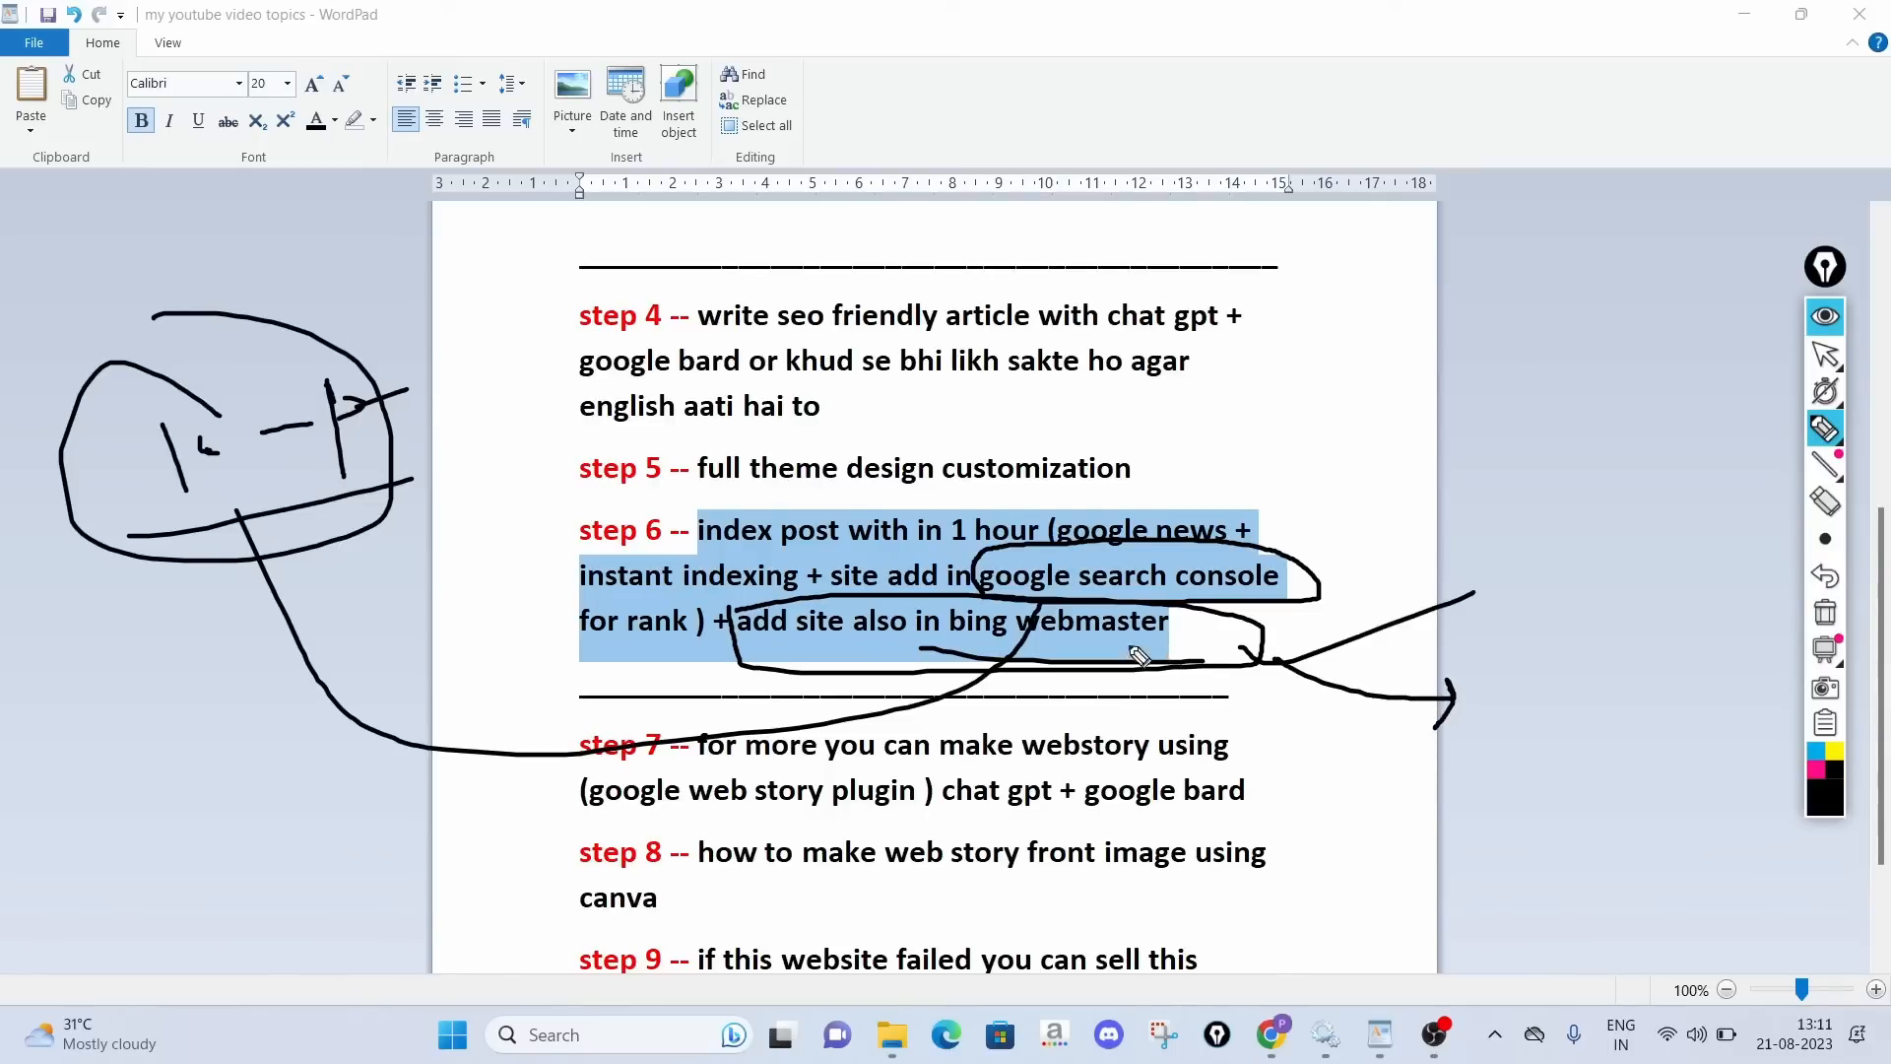
drag(1296, 579, 1487, 524)
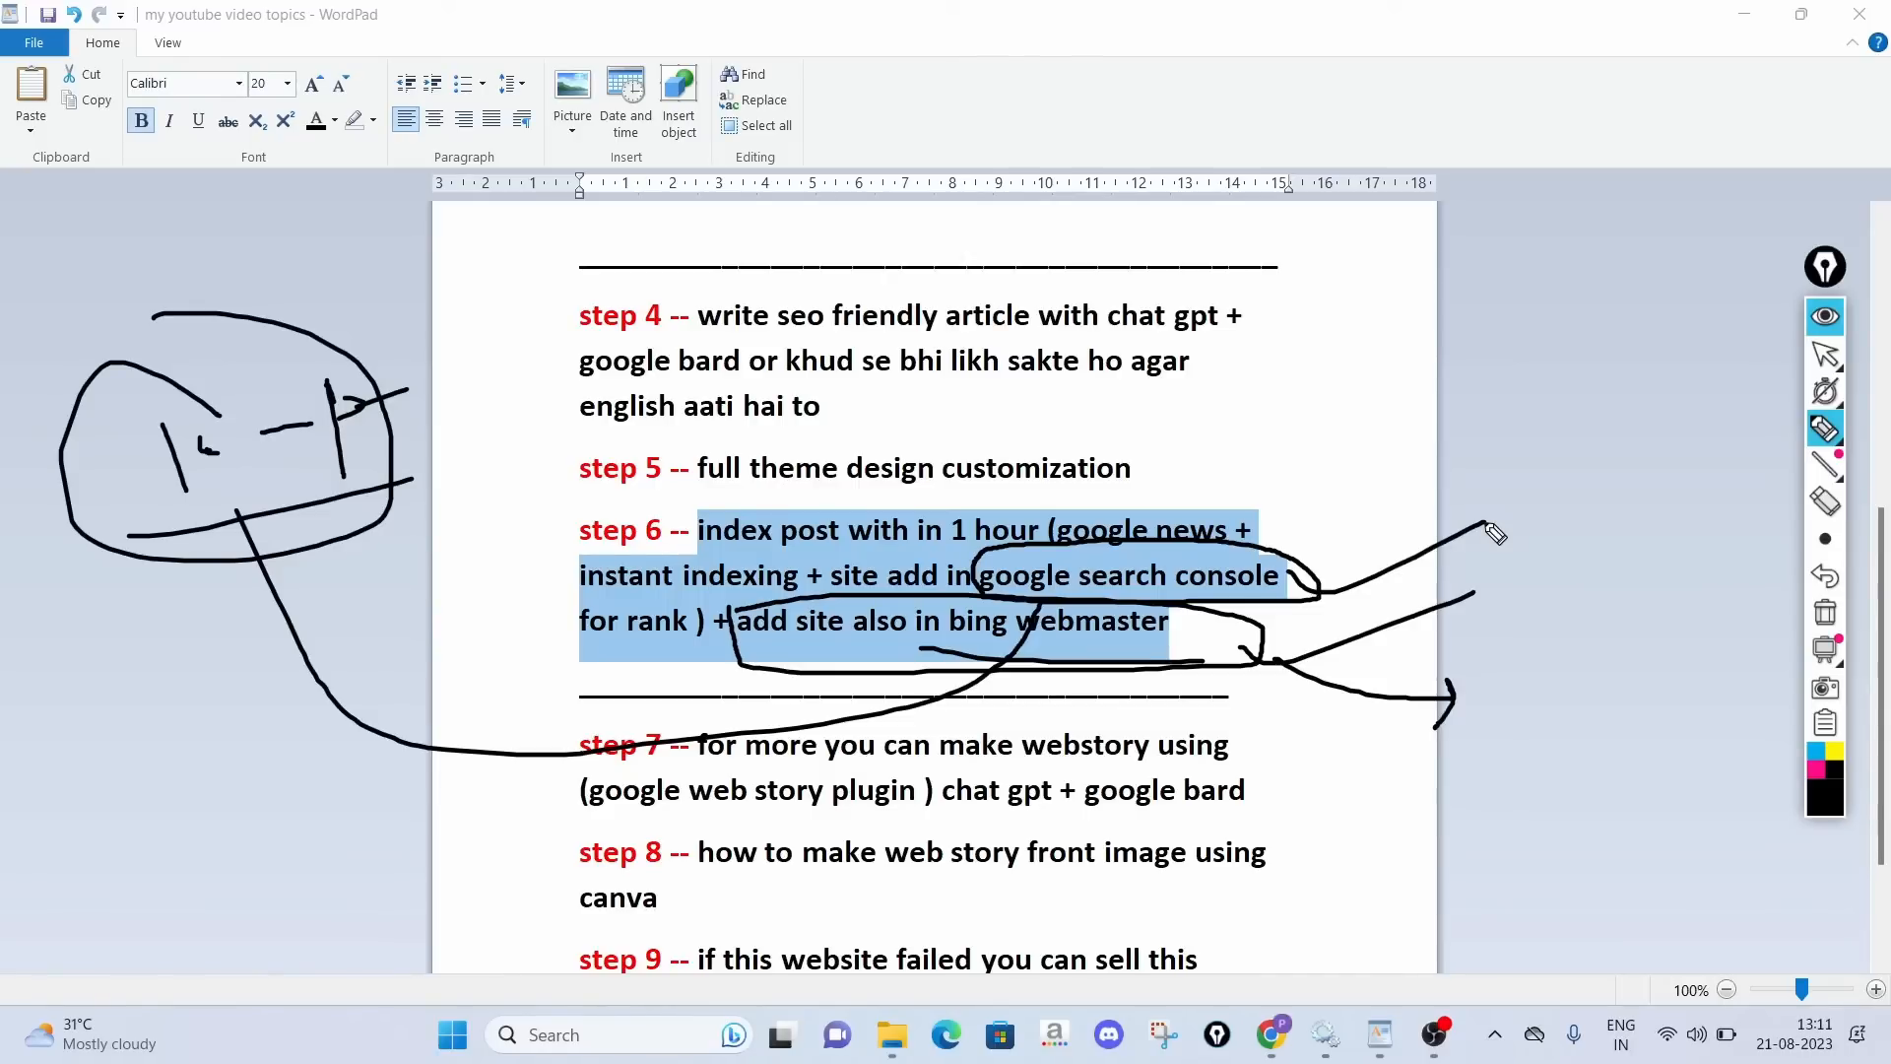
click(1825, 612)
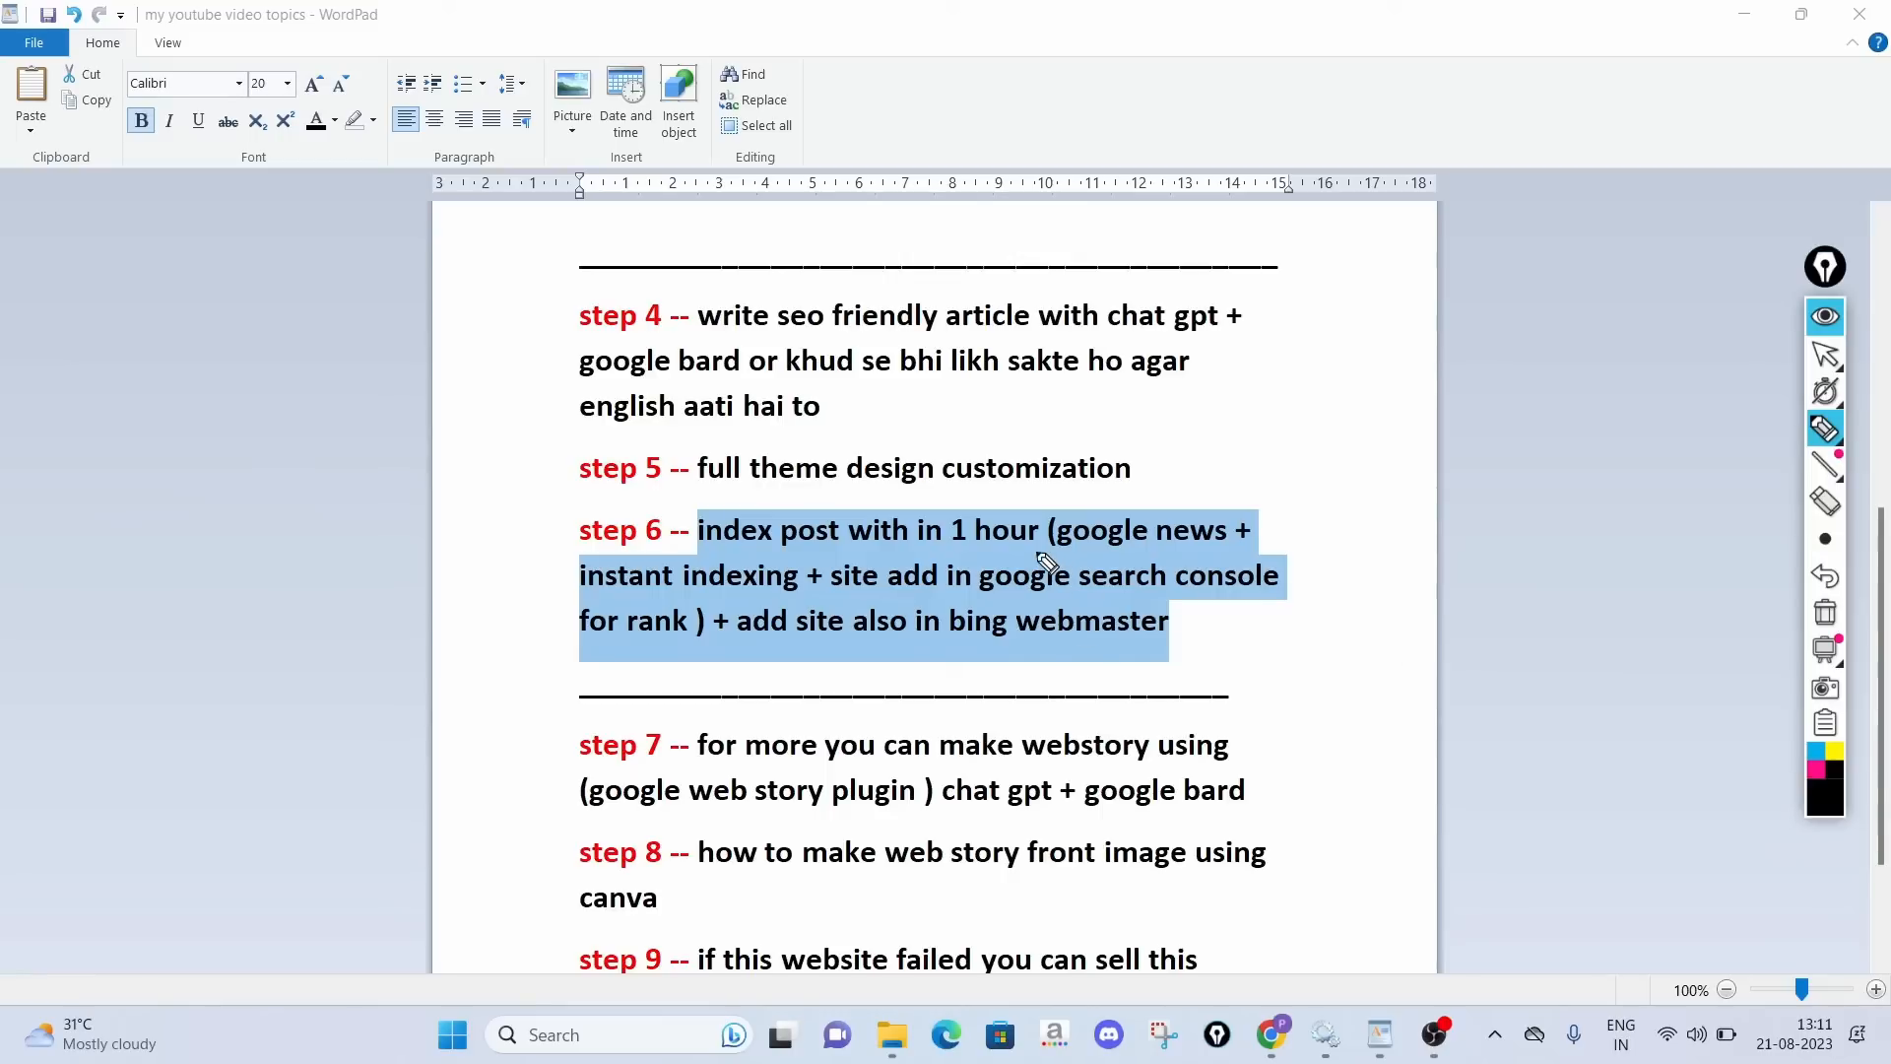
Circle "google news" and underline "instant indexing" in step 6, clear the markings, and close the screen pen
mouse_move(1046, 560)
mouse_down()
mouse_move(1243, 561)
mouse_move(1265, 527)
mouse_move(1074, 512)
mouse_move(1059, 558)
mouse_move(1468, 373)
mouse_up()
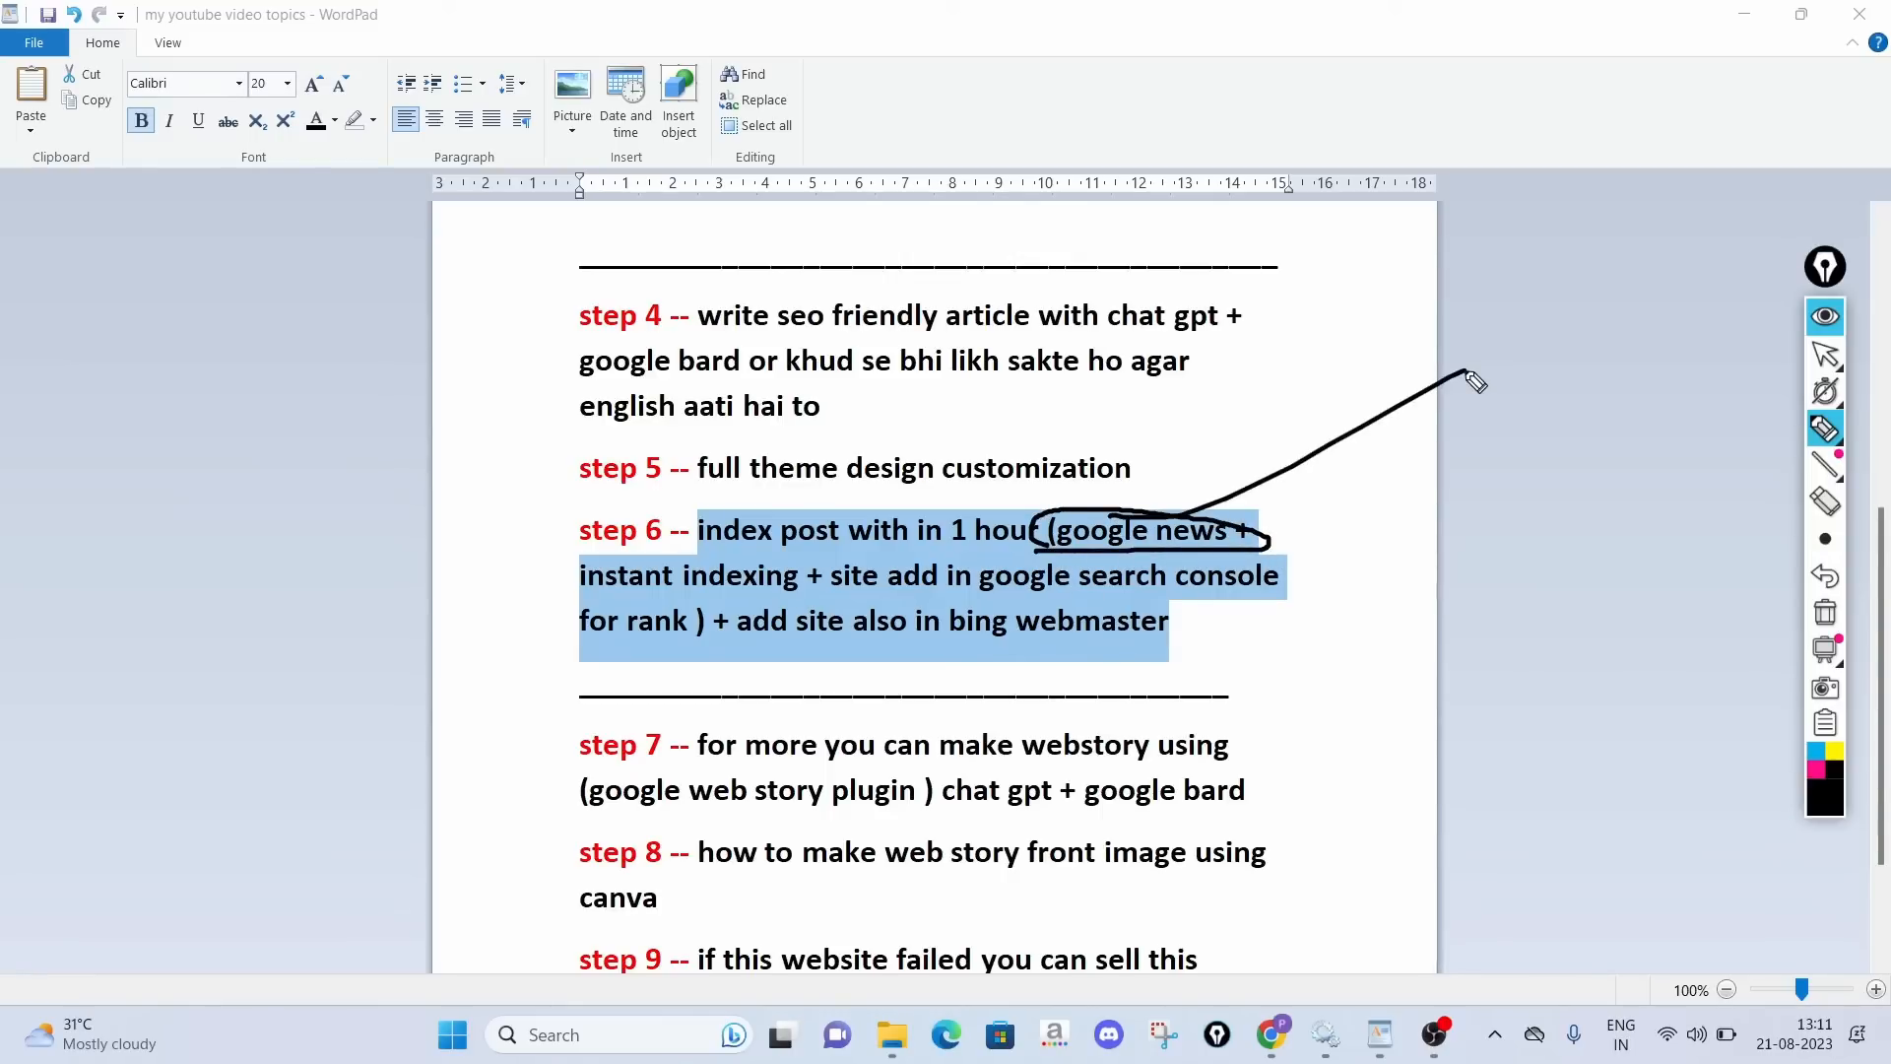
drag(566, 599, 821, 609)
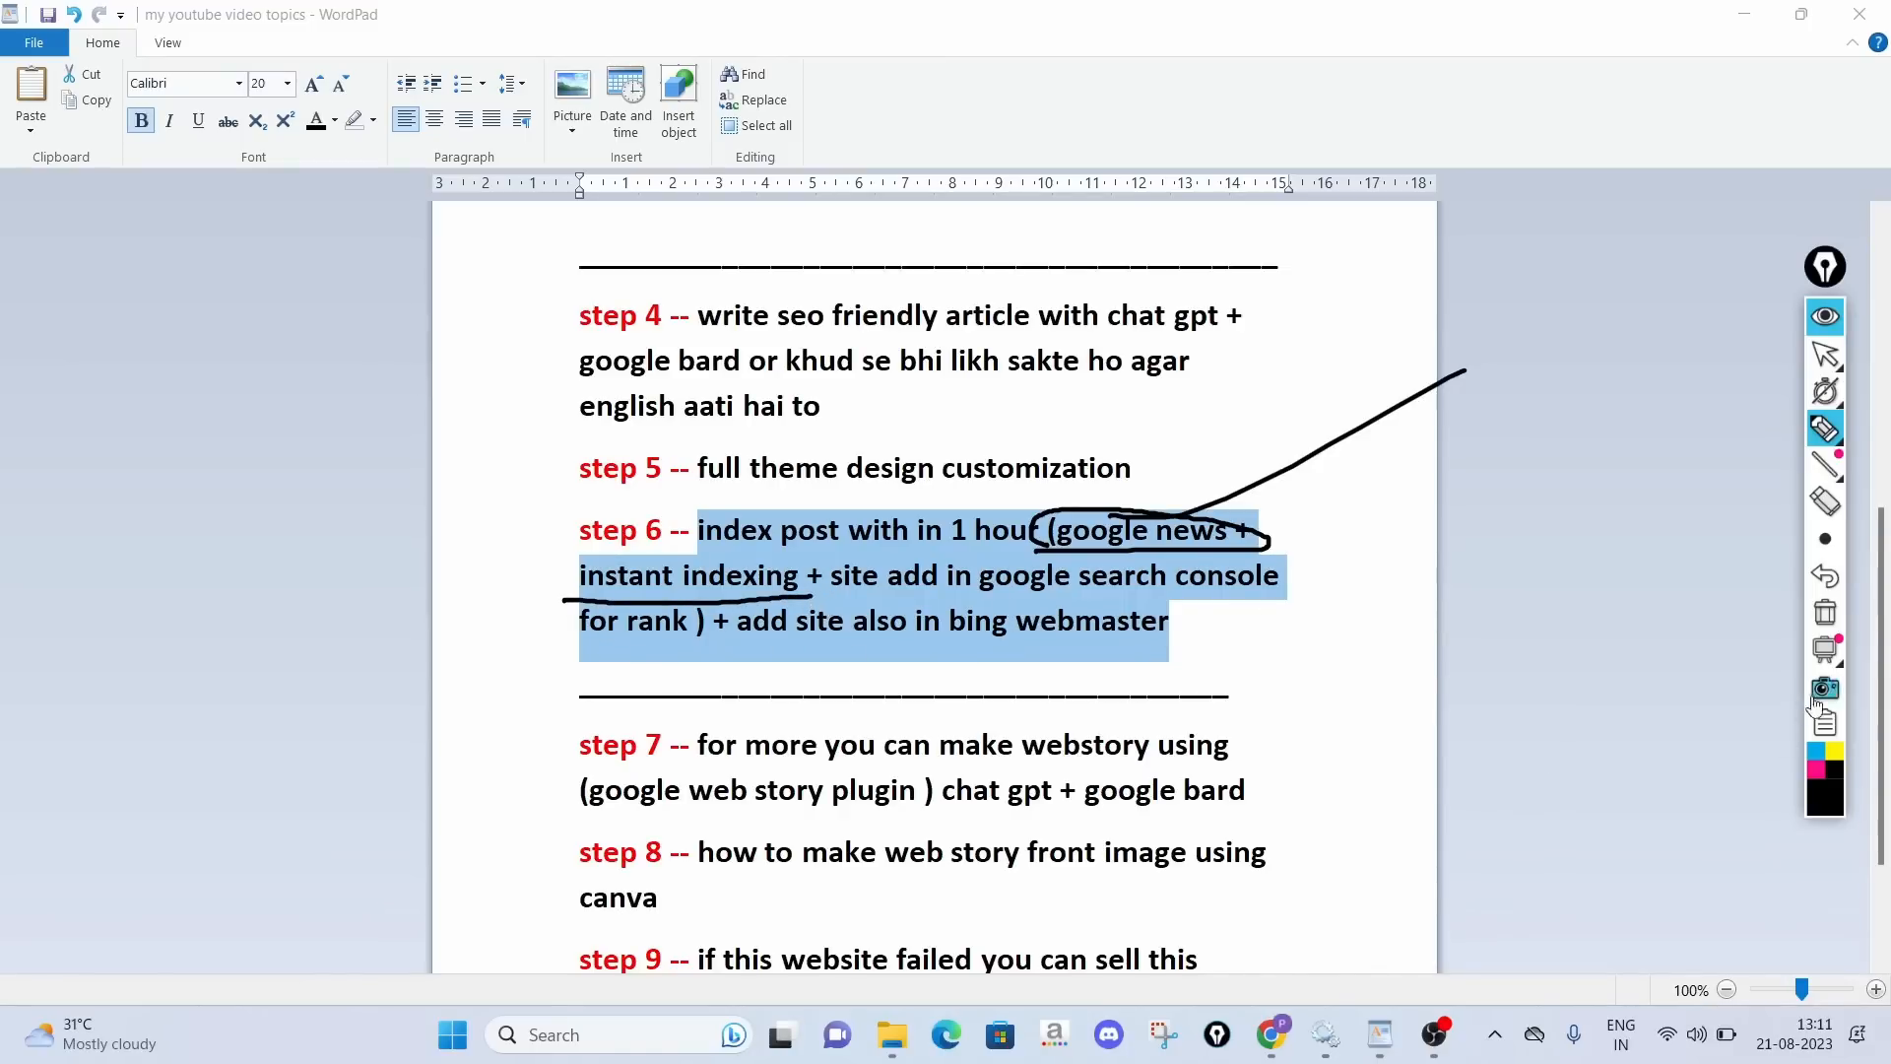
click(1828, 351)
click(1825, 318)
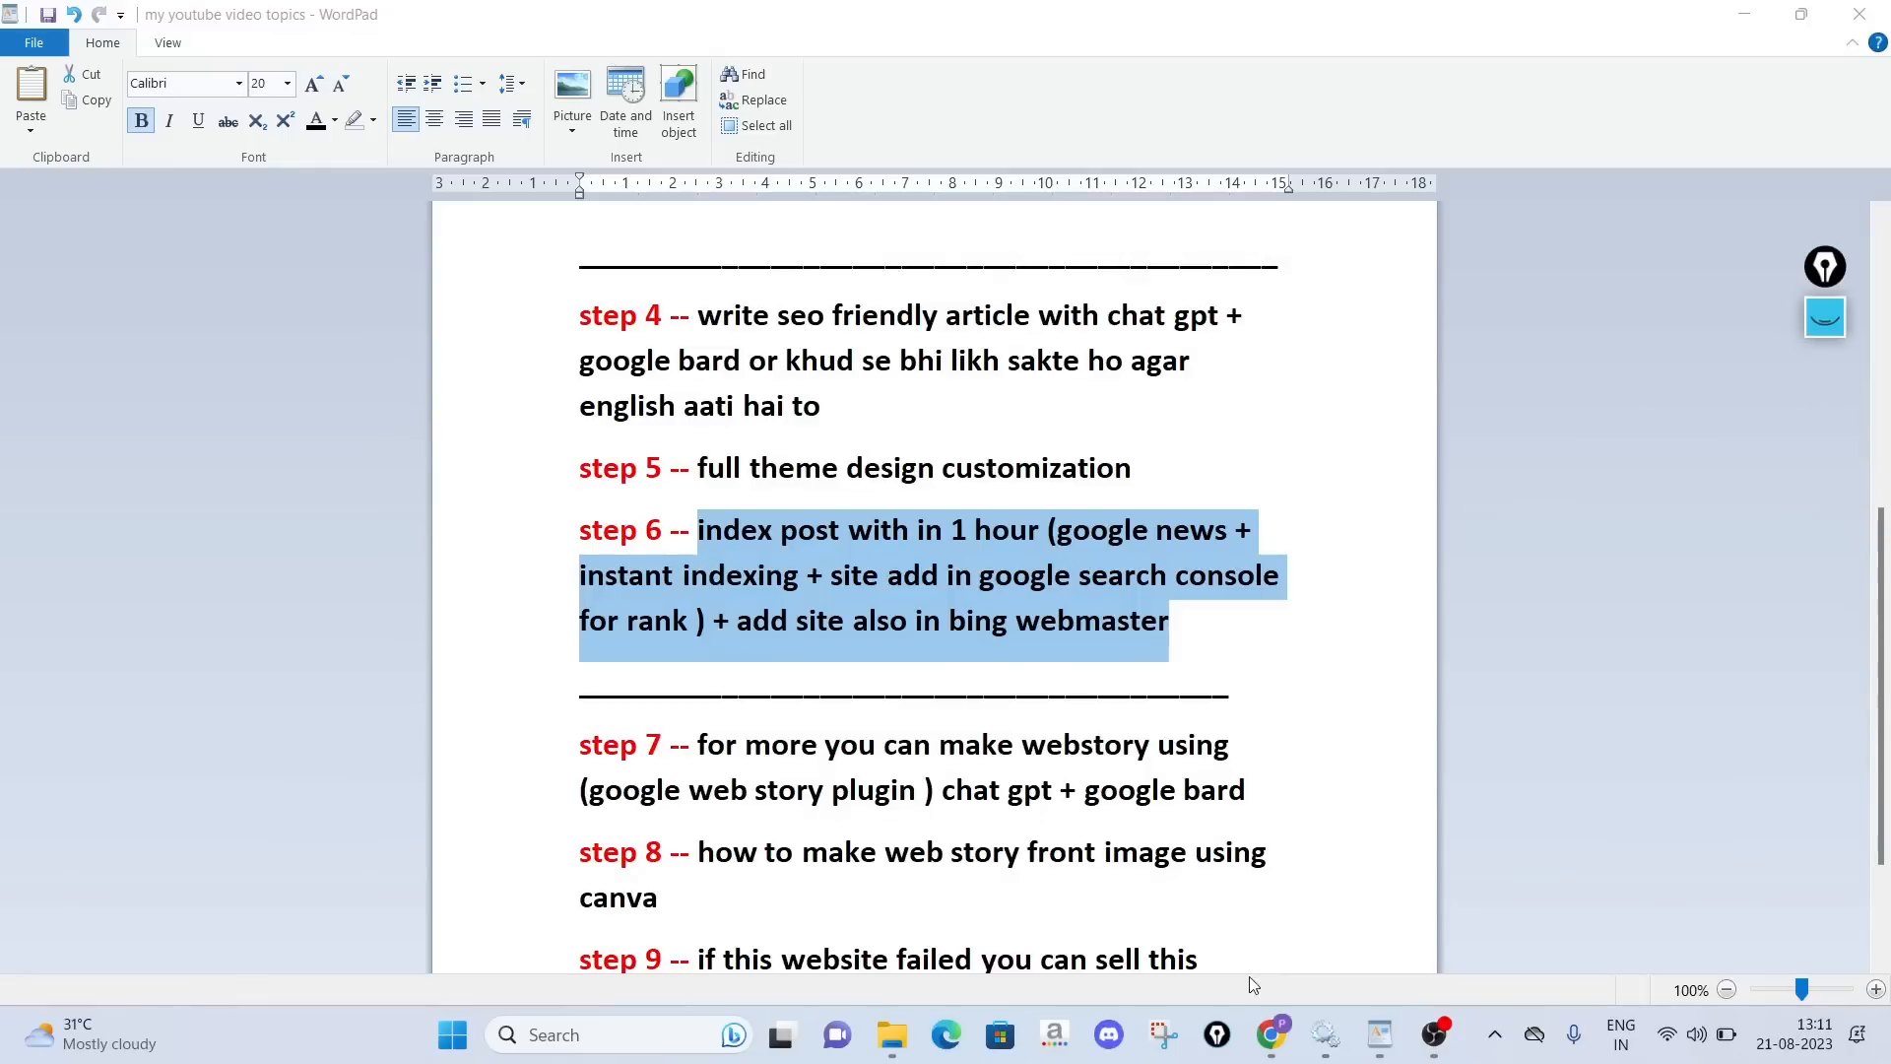
Switch to the YouTube channel's videos in Chrome, find the Fast Indexing video, circle it with the screen pen, and clear the marking
click(1271, 1033)
click(483, 20)
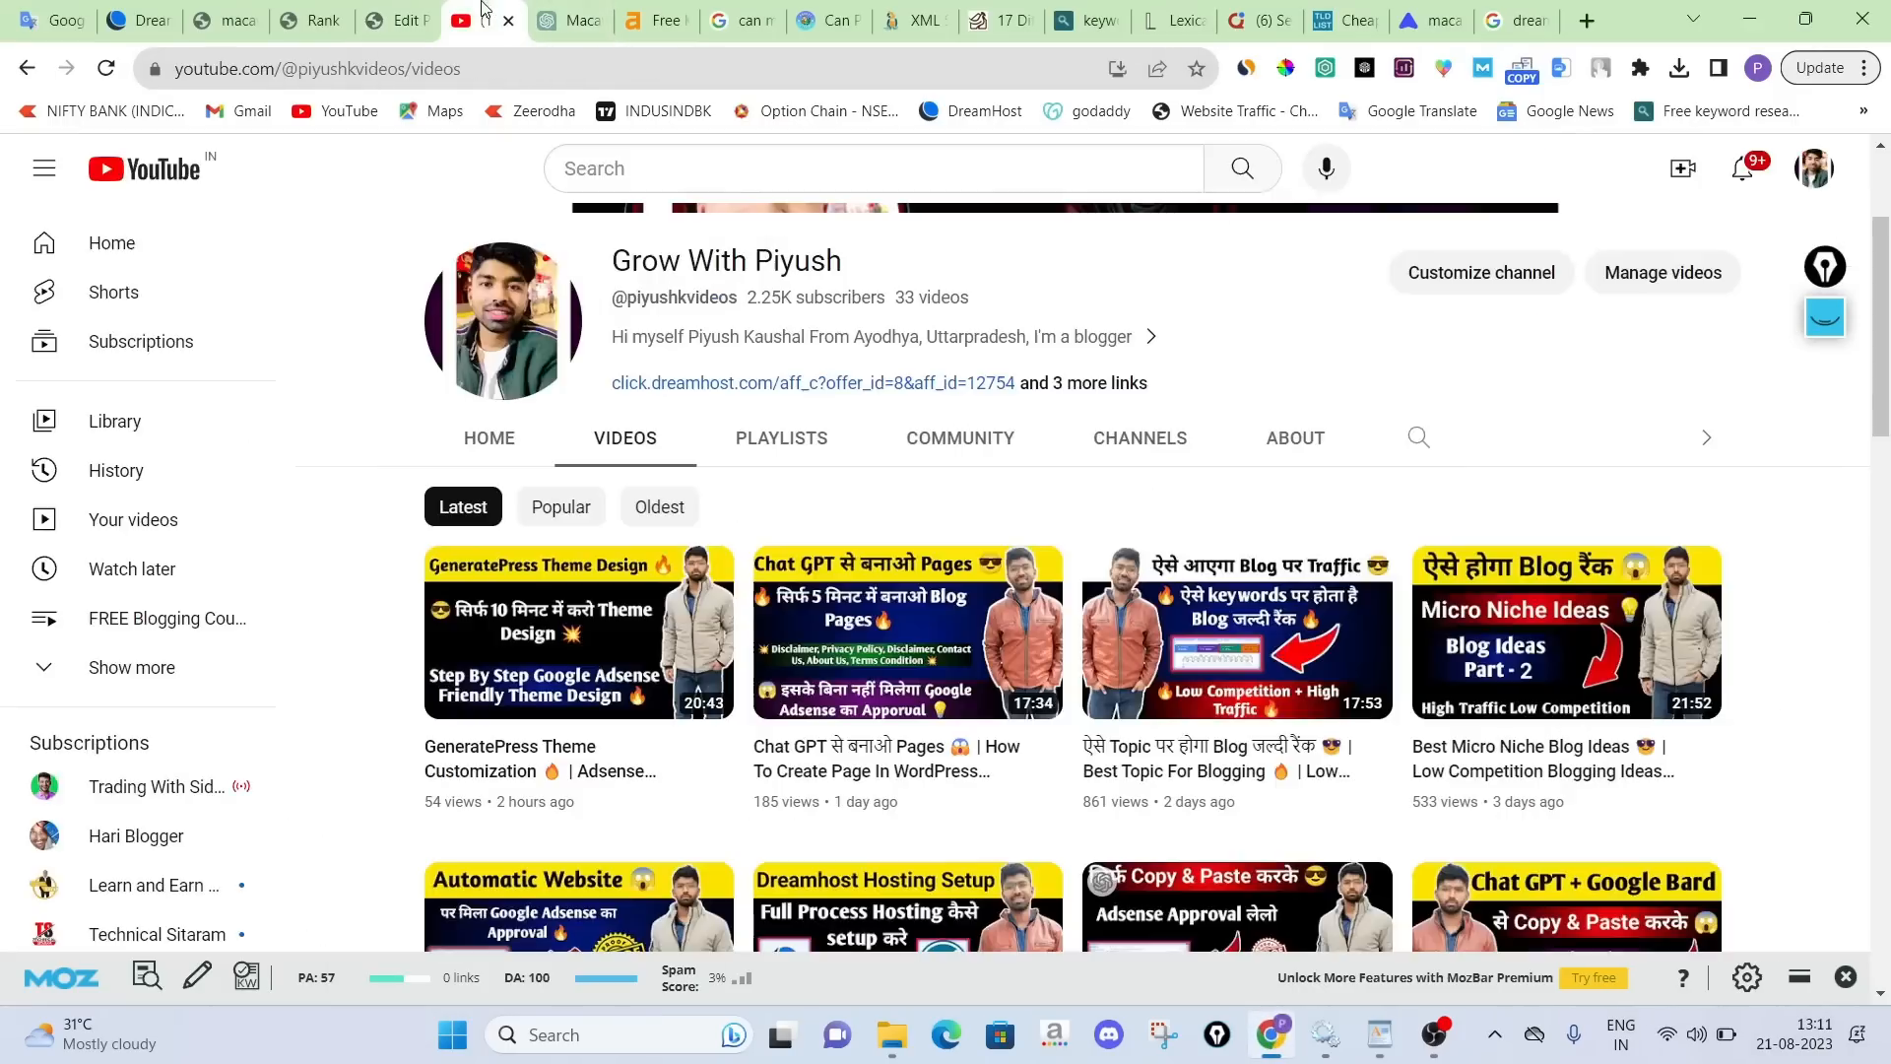
scroll(1148, 606, down, 8)
scroll(1160, 625, down, 9)
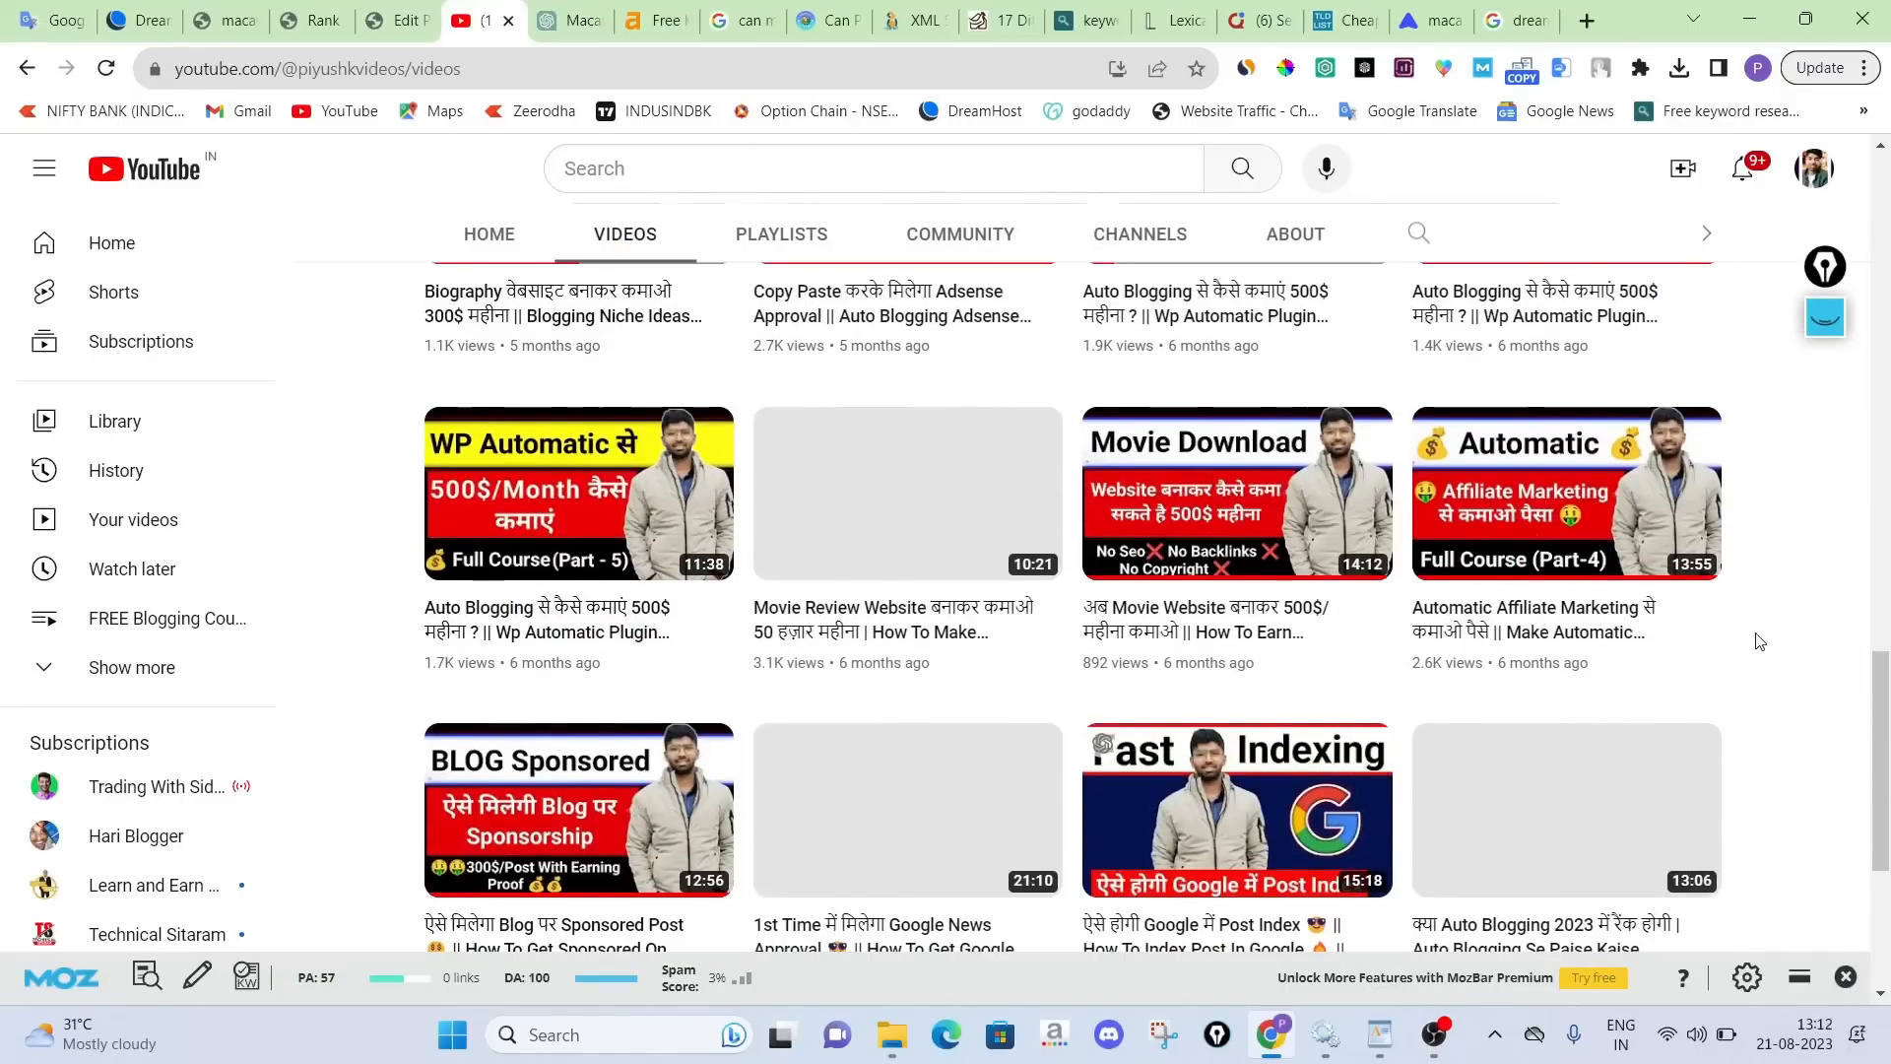
scroll(1241, 778, down, 1)
drag(1256, 540, 1818, 314)
click(1819, 314)
mouse_move(1321, 559)
mouse_down()
mouse_move(1000, 636)
mouse_move(1328, 840)
mouse_move(1290, 603)
mouse_up()
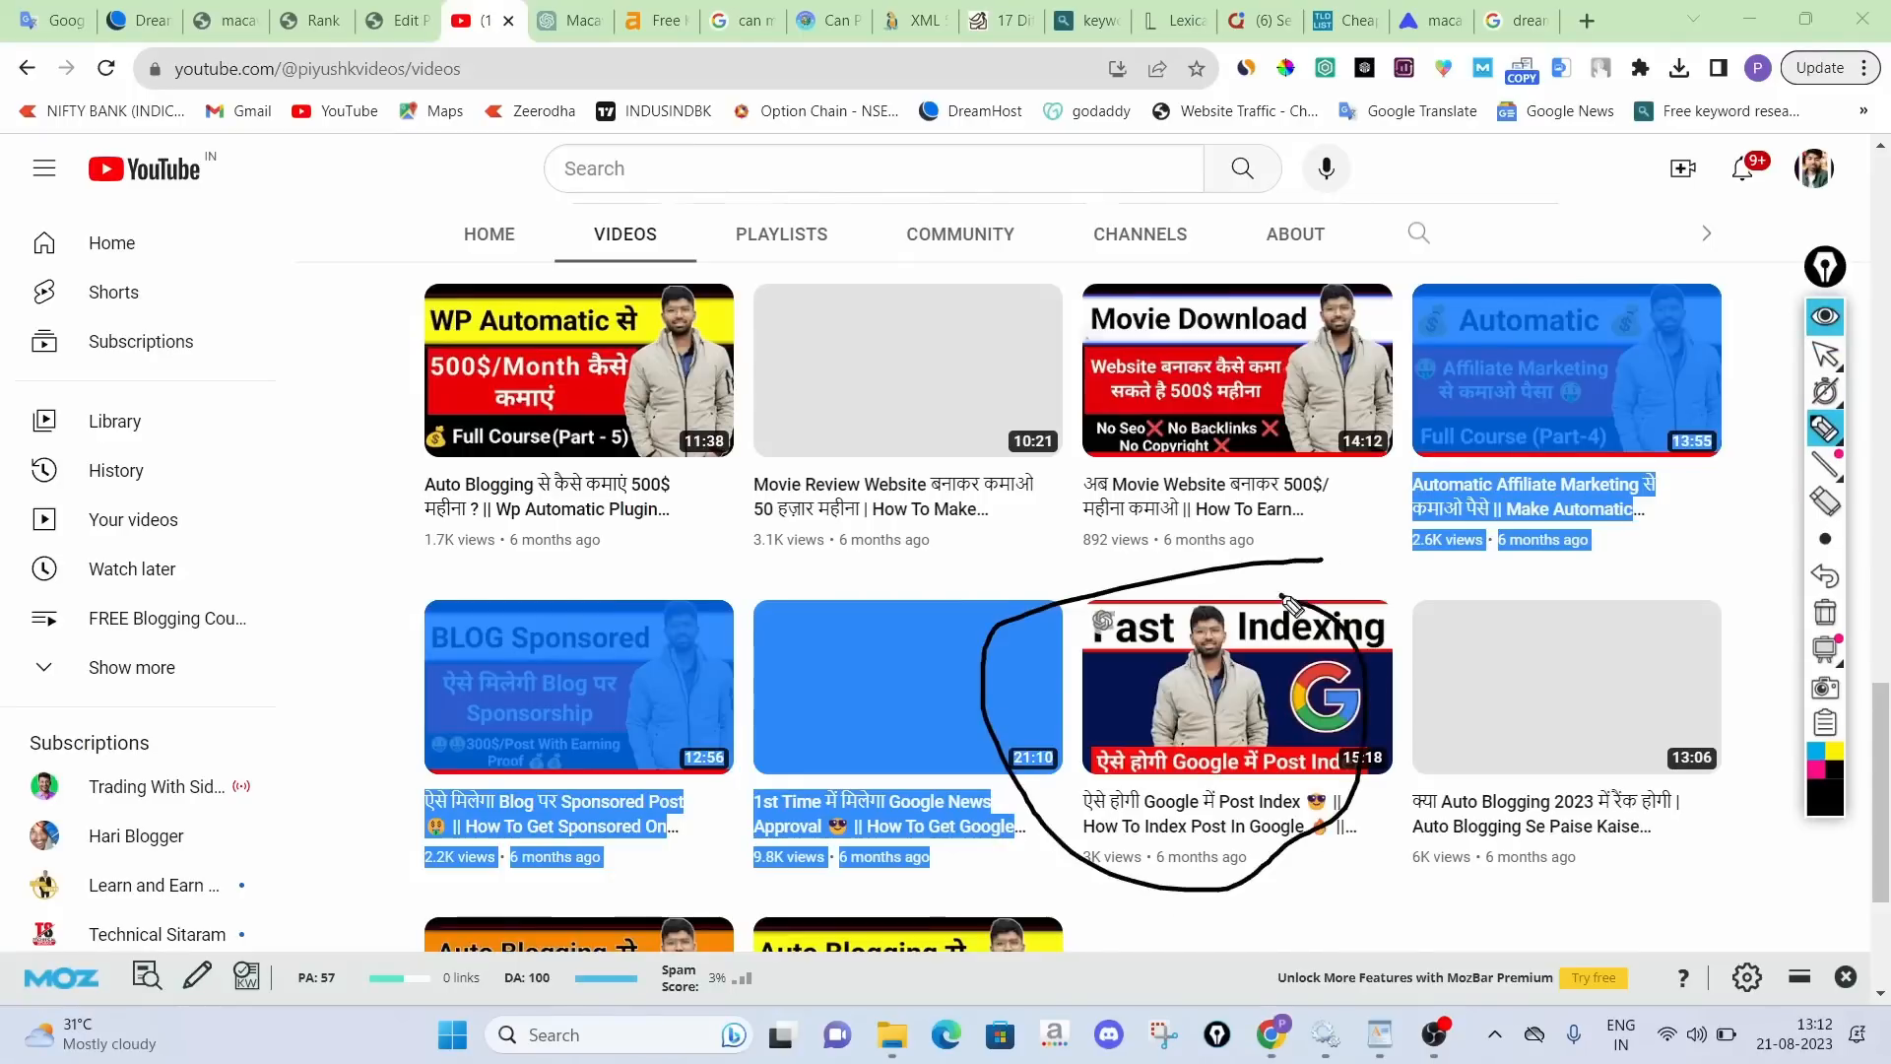
click(1826, 612)
click(1825, 315)
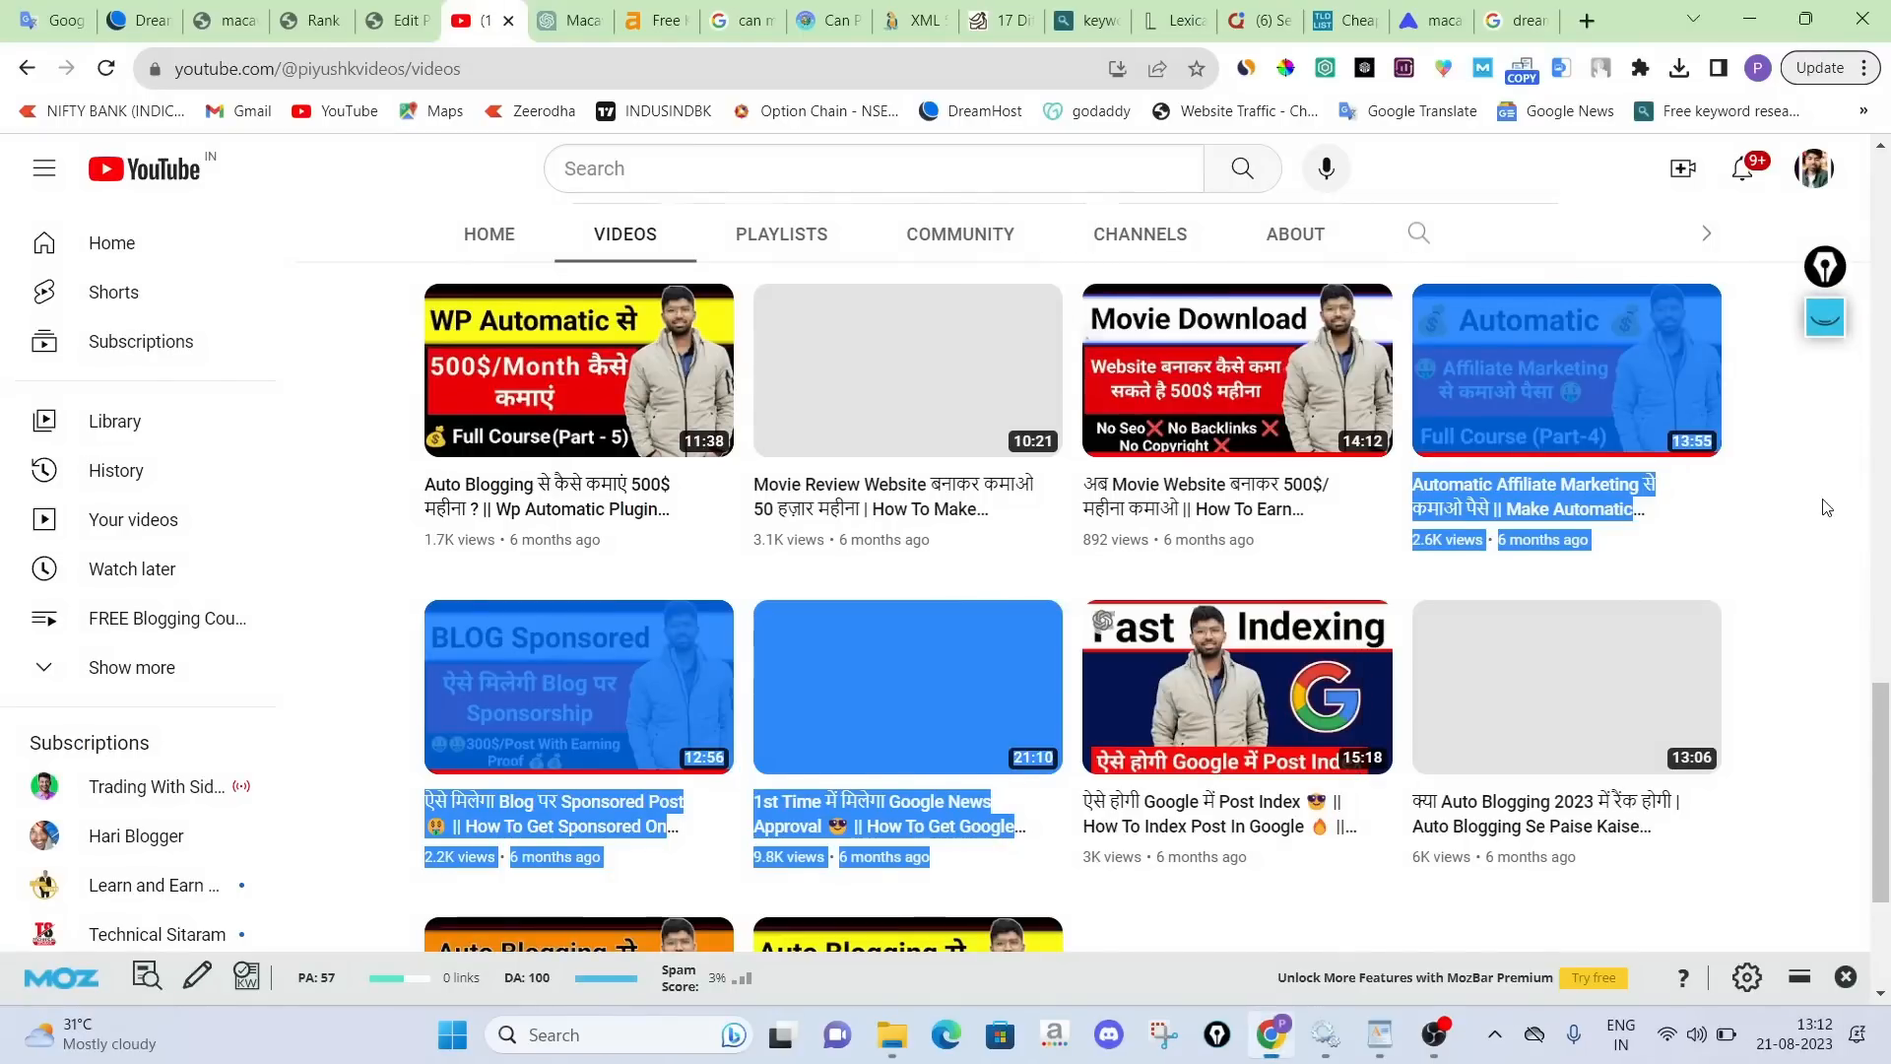
Return to the WordPad notes, review steps 7 to 10, mark the web story steps with the screen pen, and clear the markings
click(1379, 1044)
click(961, 745)
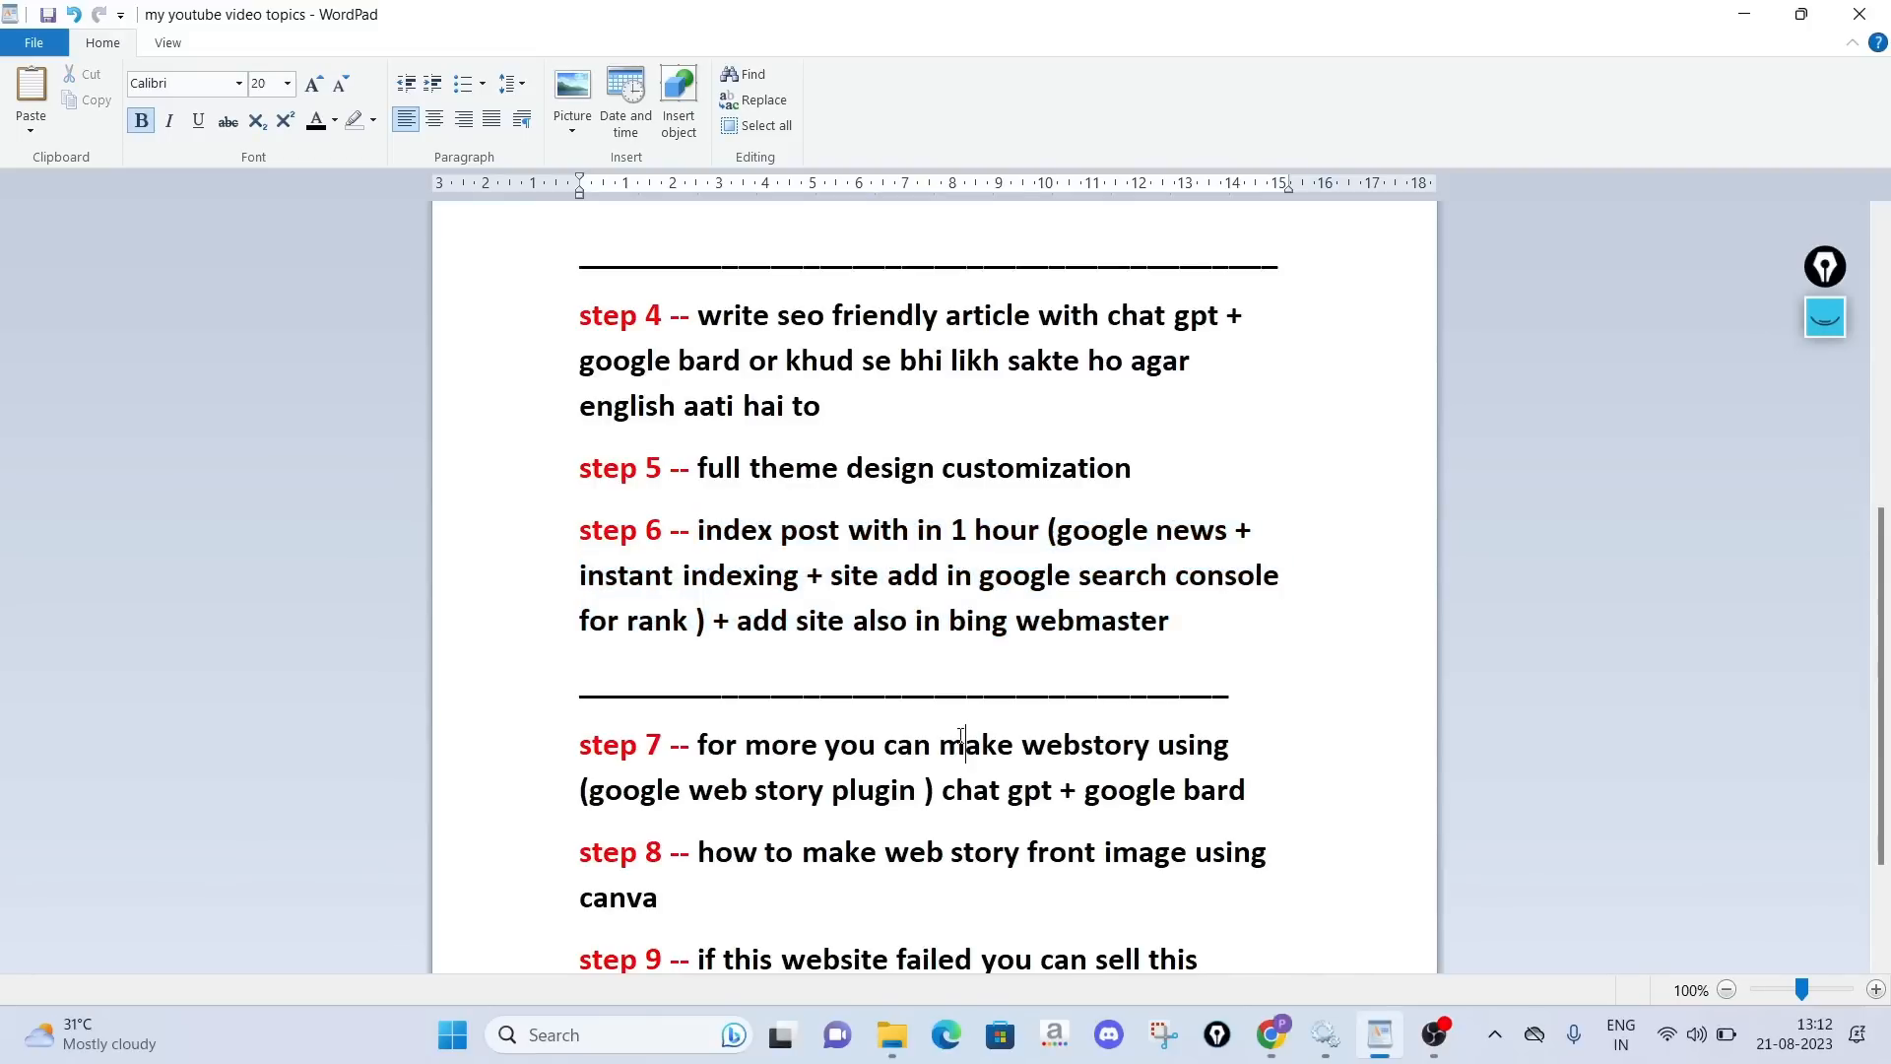
scroll(961, 736, down, 2)
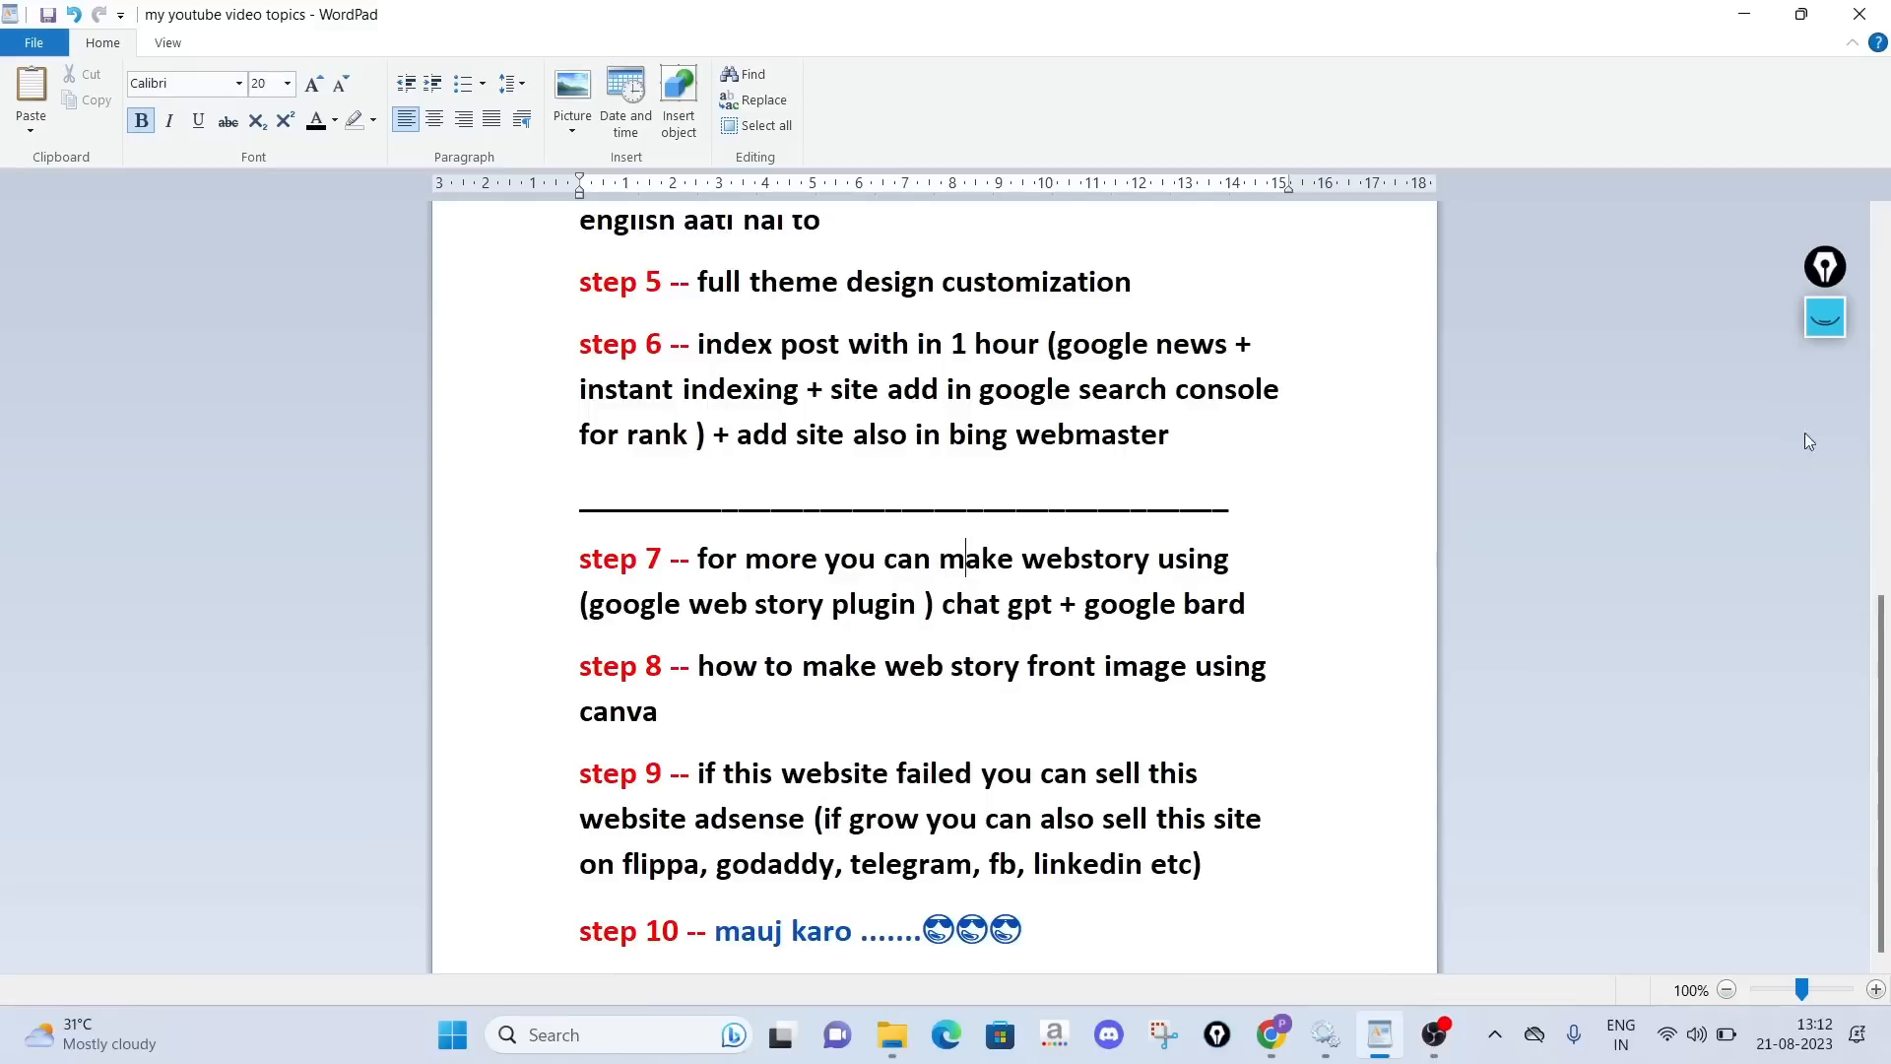
click(1825, 318)
mouse_move(1325, 545)
mouse_down()
mouse_move(1342, 597)
mouse_move(1671, 456)
mouse_up()
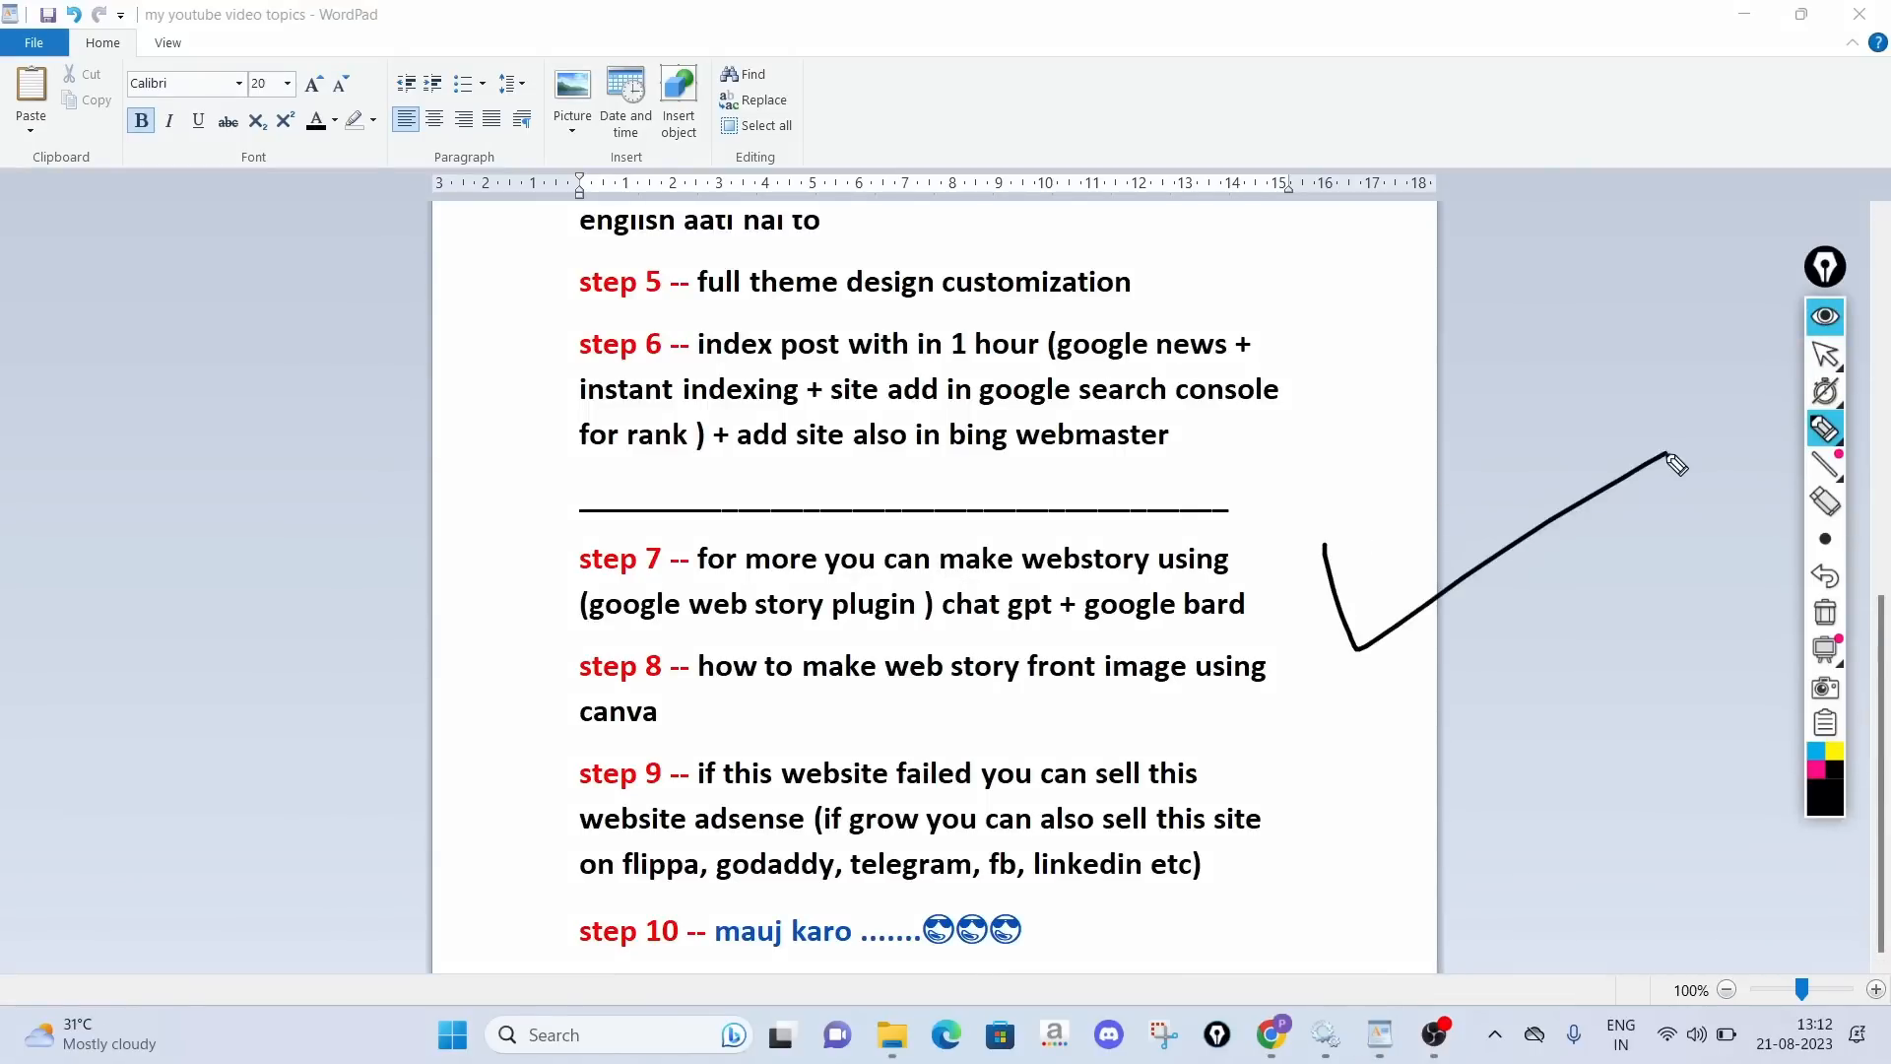
mouse_move(544, 637)
mouse_down()
mouse_move(1232, 643)
mouse_move(1295, 540)
mouse_move(498, 514)
mouse_move(530, 596)
mouse_up()
click(1824, 608)
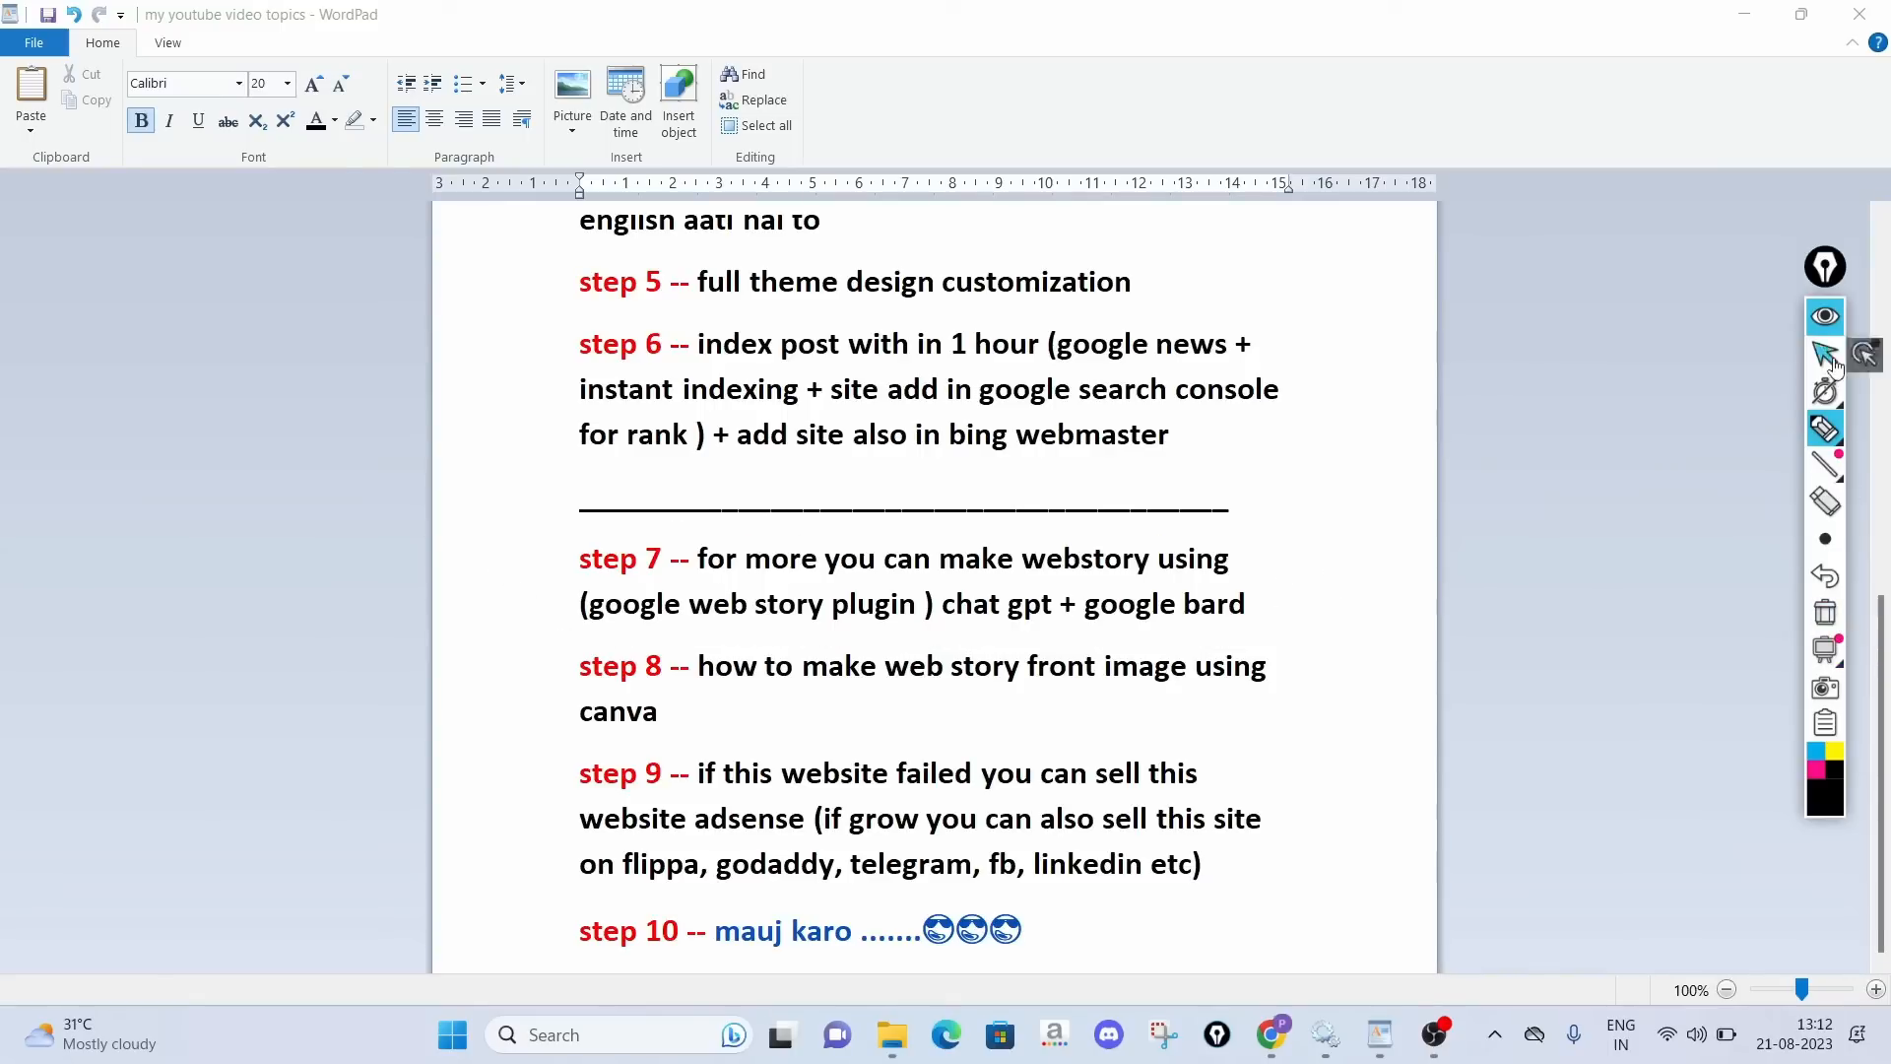
Close the screen pen, switch to the YouTube channel's videos in Chrome, and find the Chat GPT web story videos
click(1822, 320)
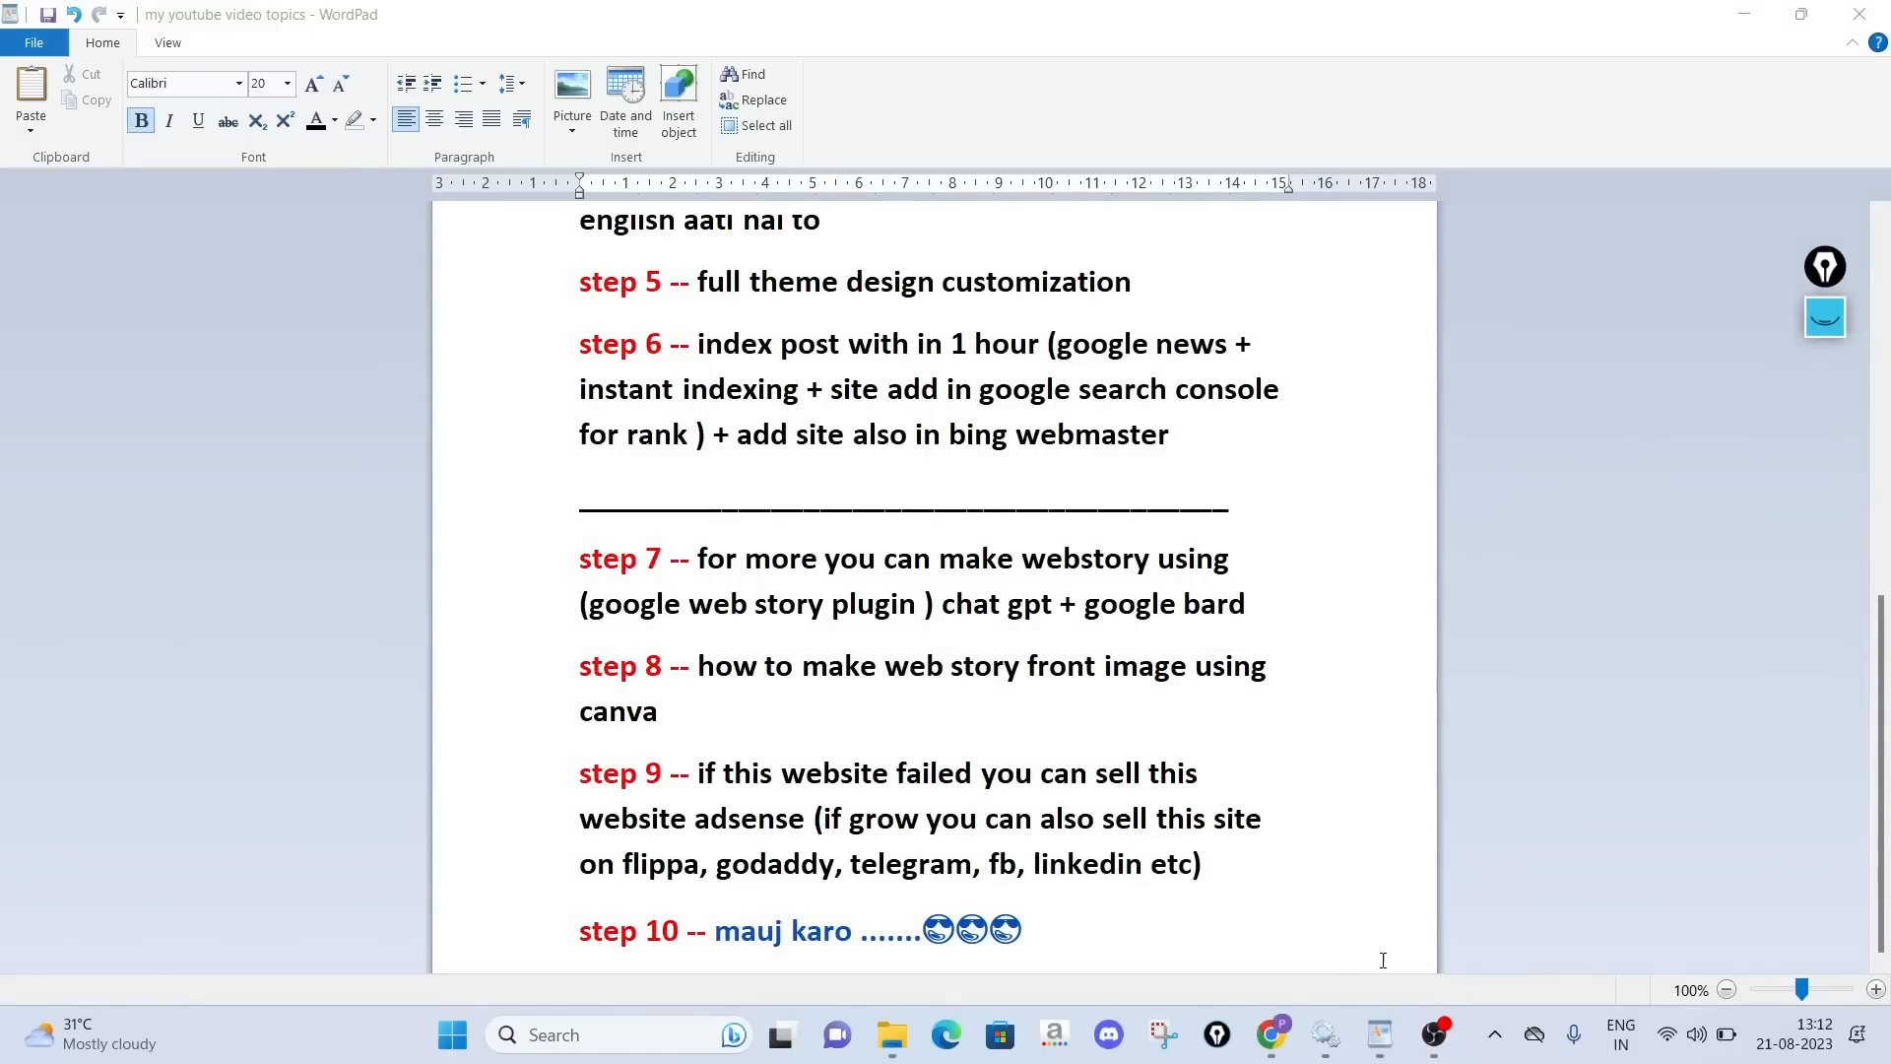
click(1271, 1033)
scroll(1241, 519, up, 8)
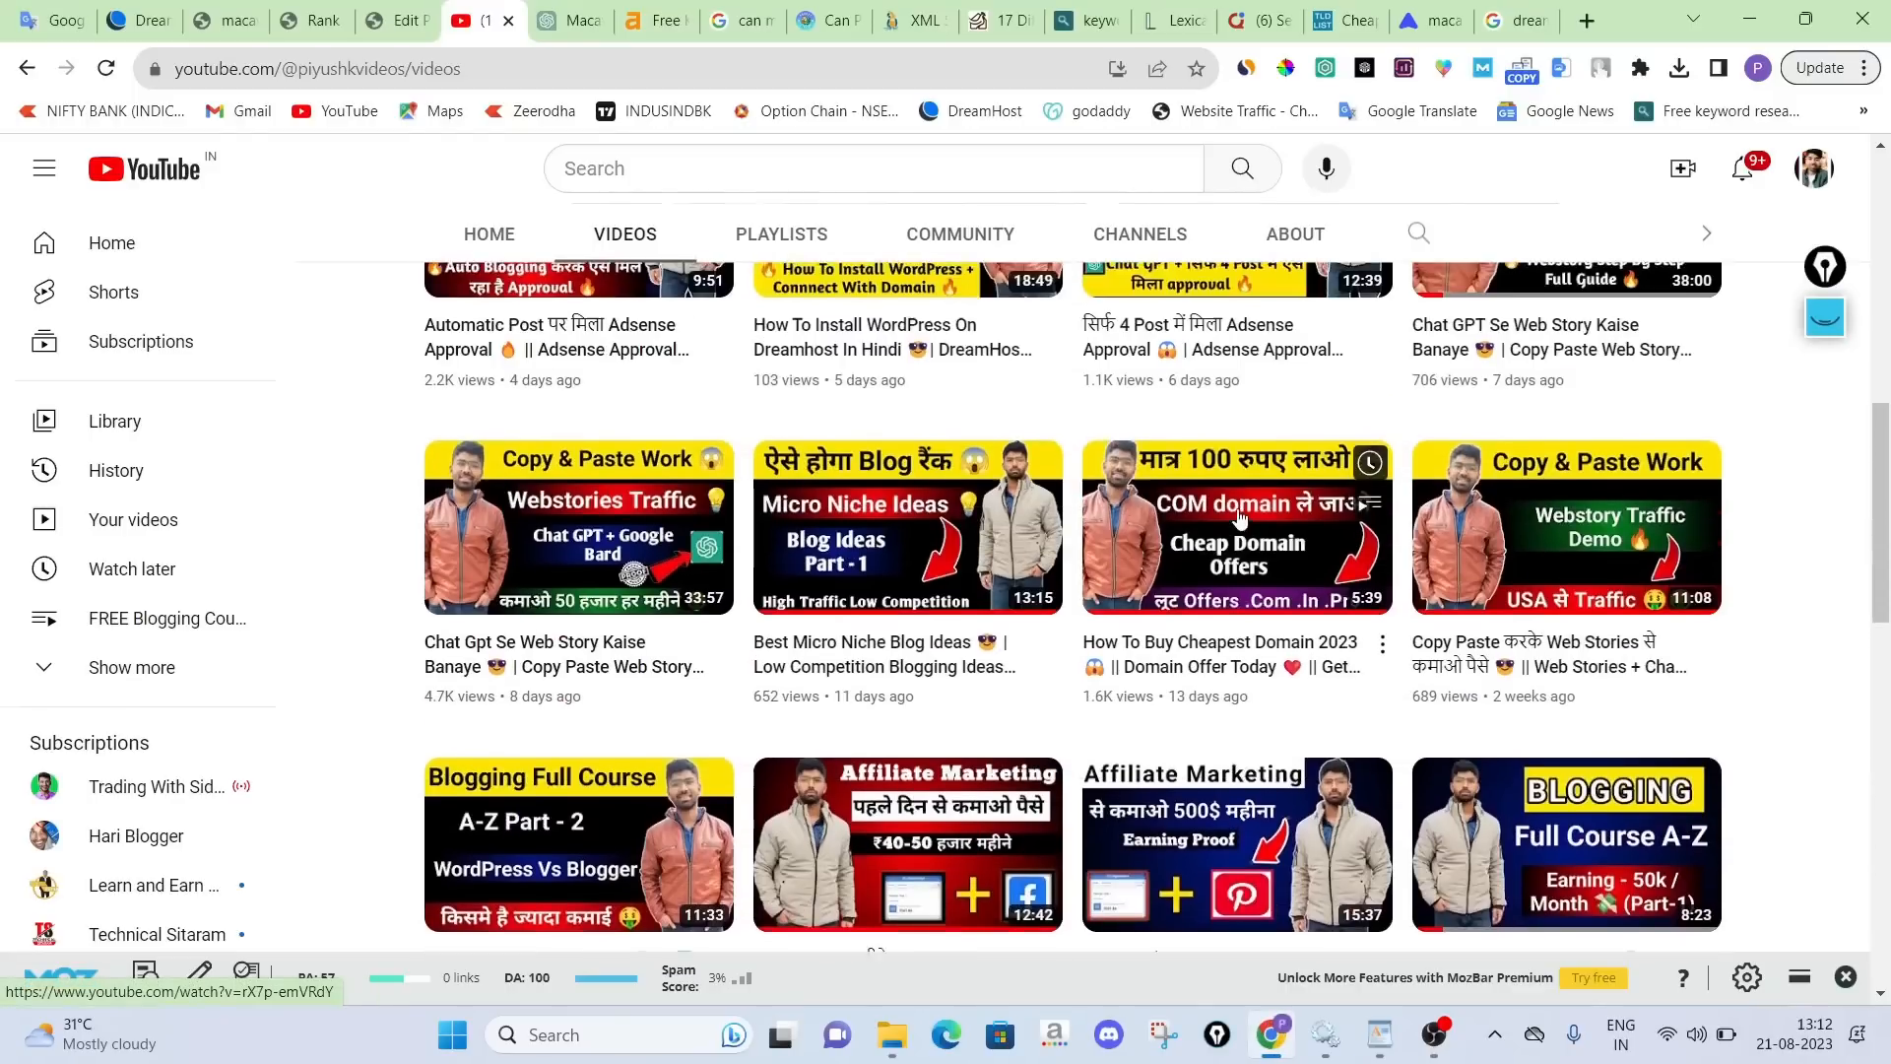
scroll(1241, 519, up, 7)
scroll(1489, 517, down, 3)
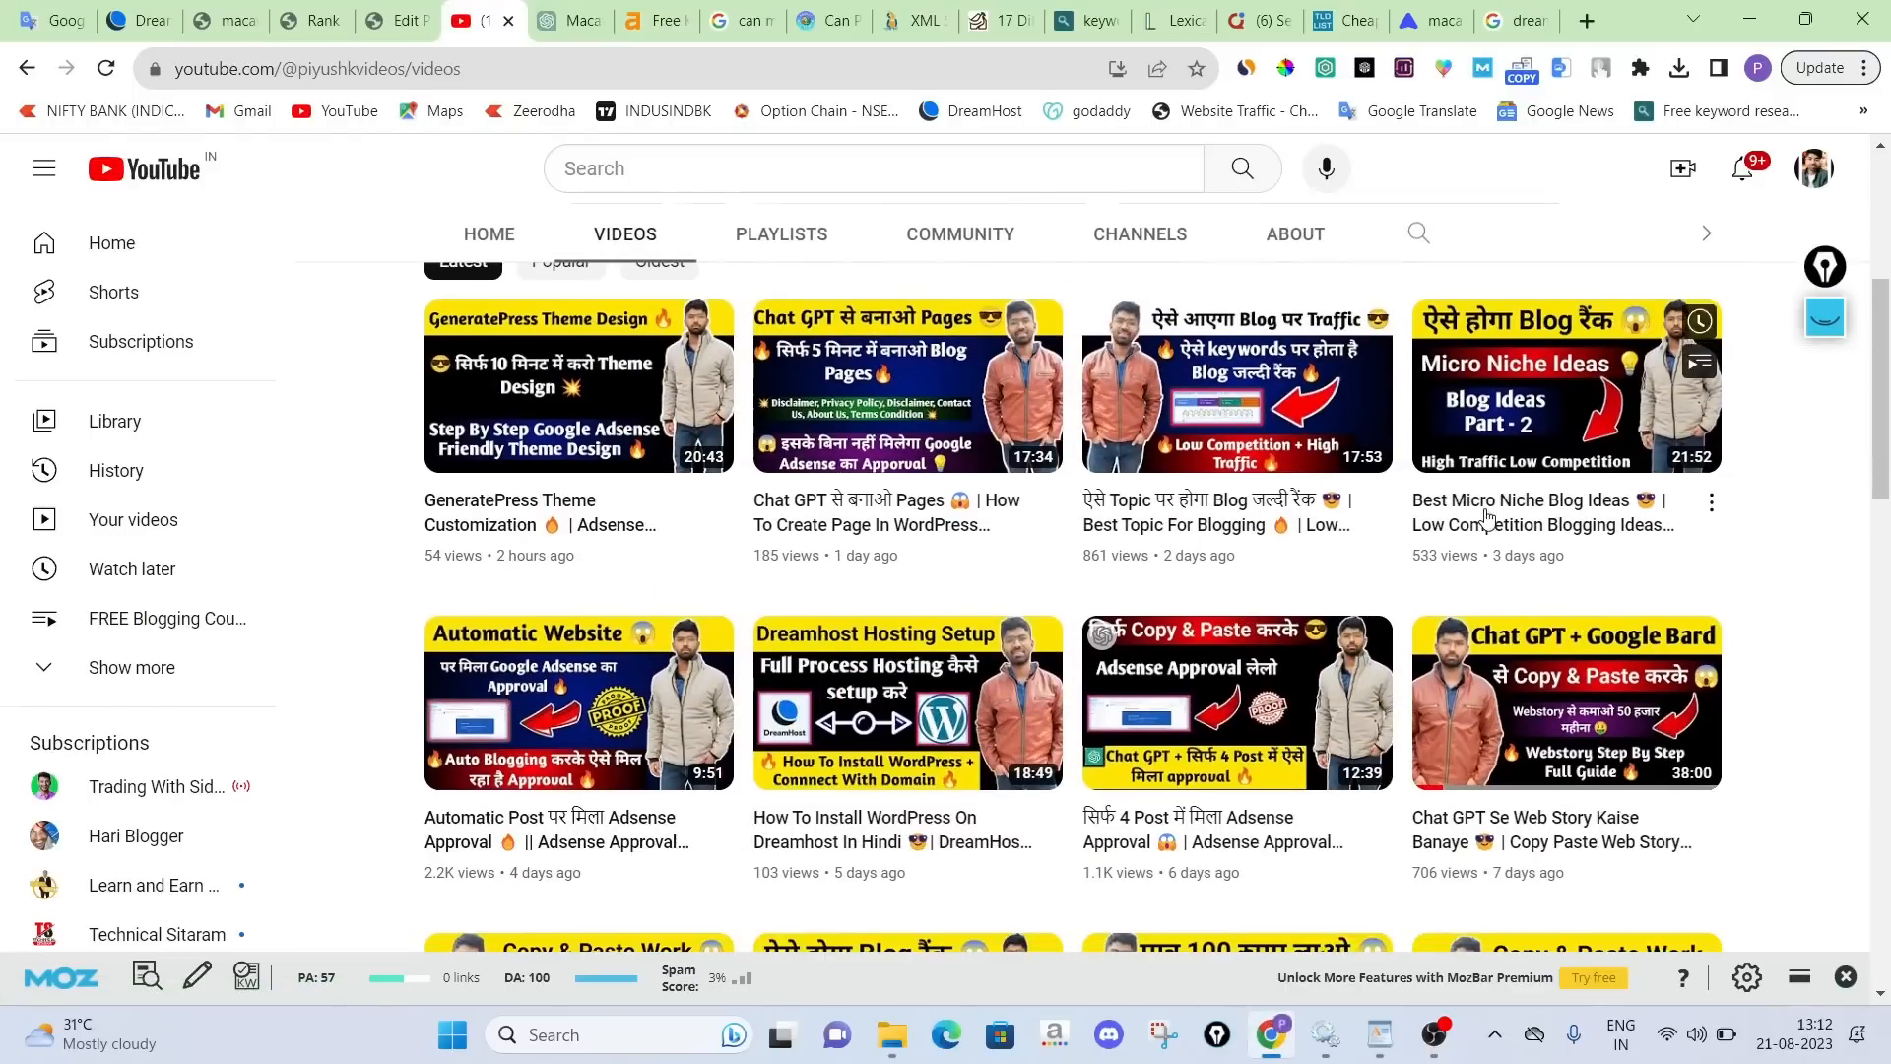
scroll(1488, 517, down, 4)
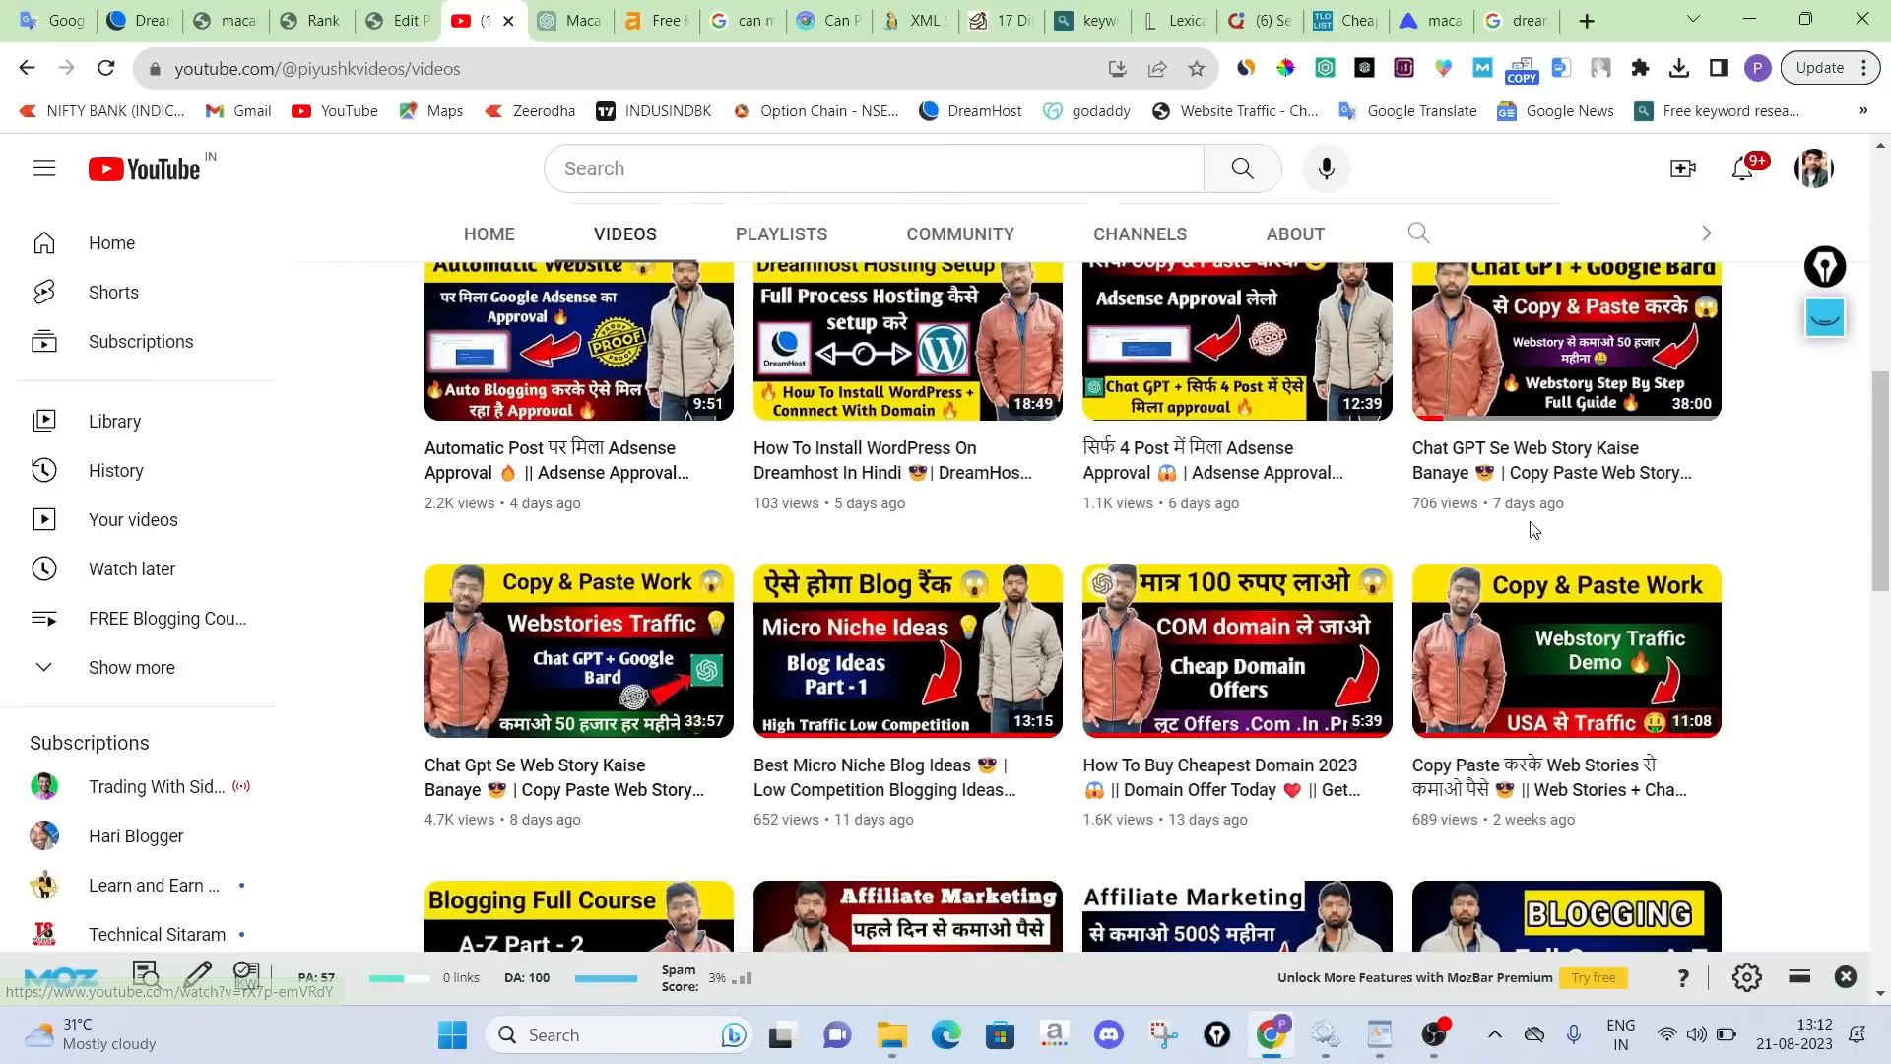
scroll(1533, 530, up, 1)
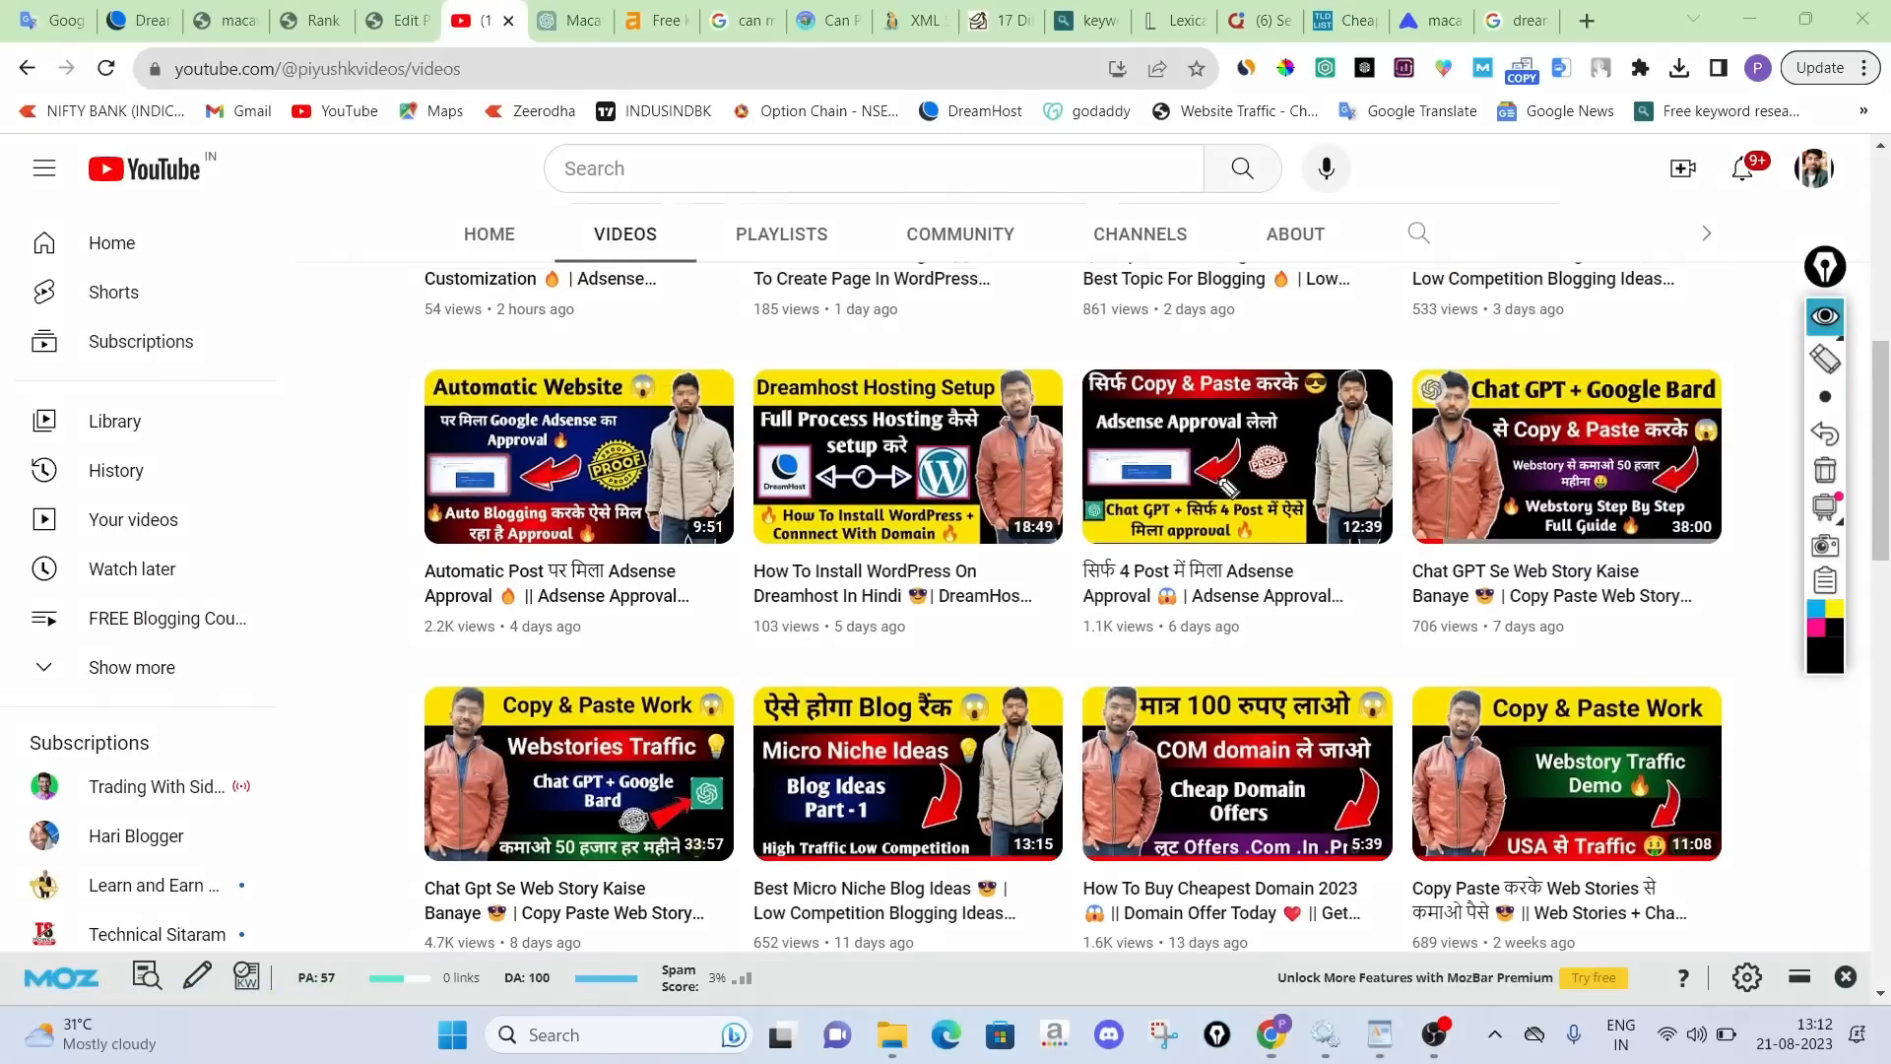
Mark the rows containing the web story videos with the screen pen, clear the markings, and close the pen
mouse_move(569, 684)
mouse_down()
mouse_move(1517, 655)
mouse_move(1714, 468)
mouse_move(1439, 537)
mouse_move(1552, 586)
mouse_up()
mouse_move(609, 658)
mouse_down()
mouse_move(456, 845)
mouse_move(619, 658)
mouse_up()
click(1825, 612)
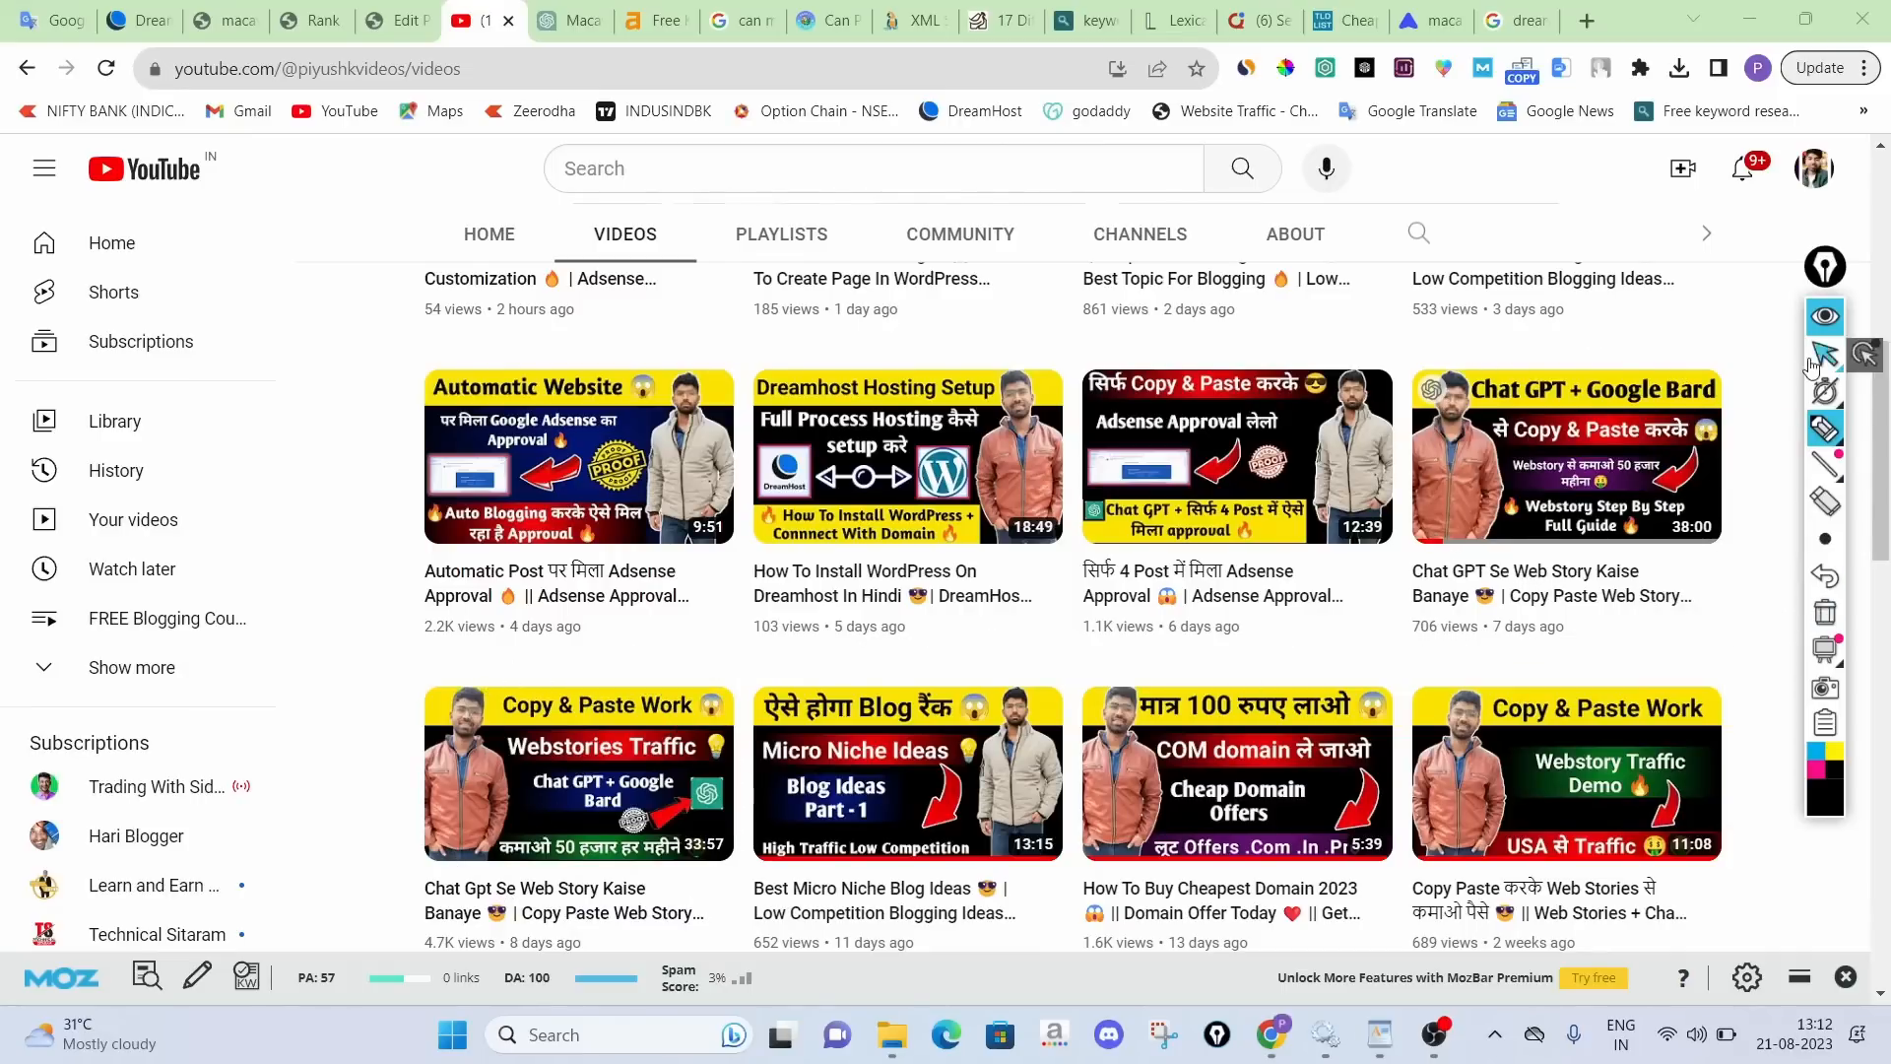
click(1826, 316)
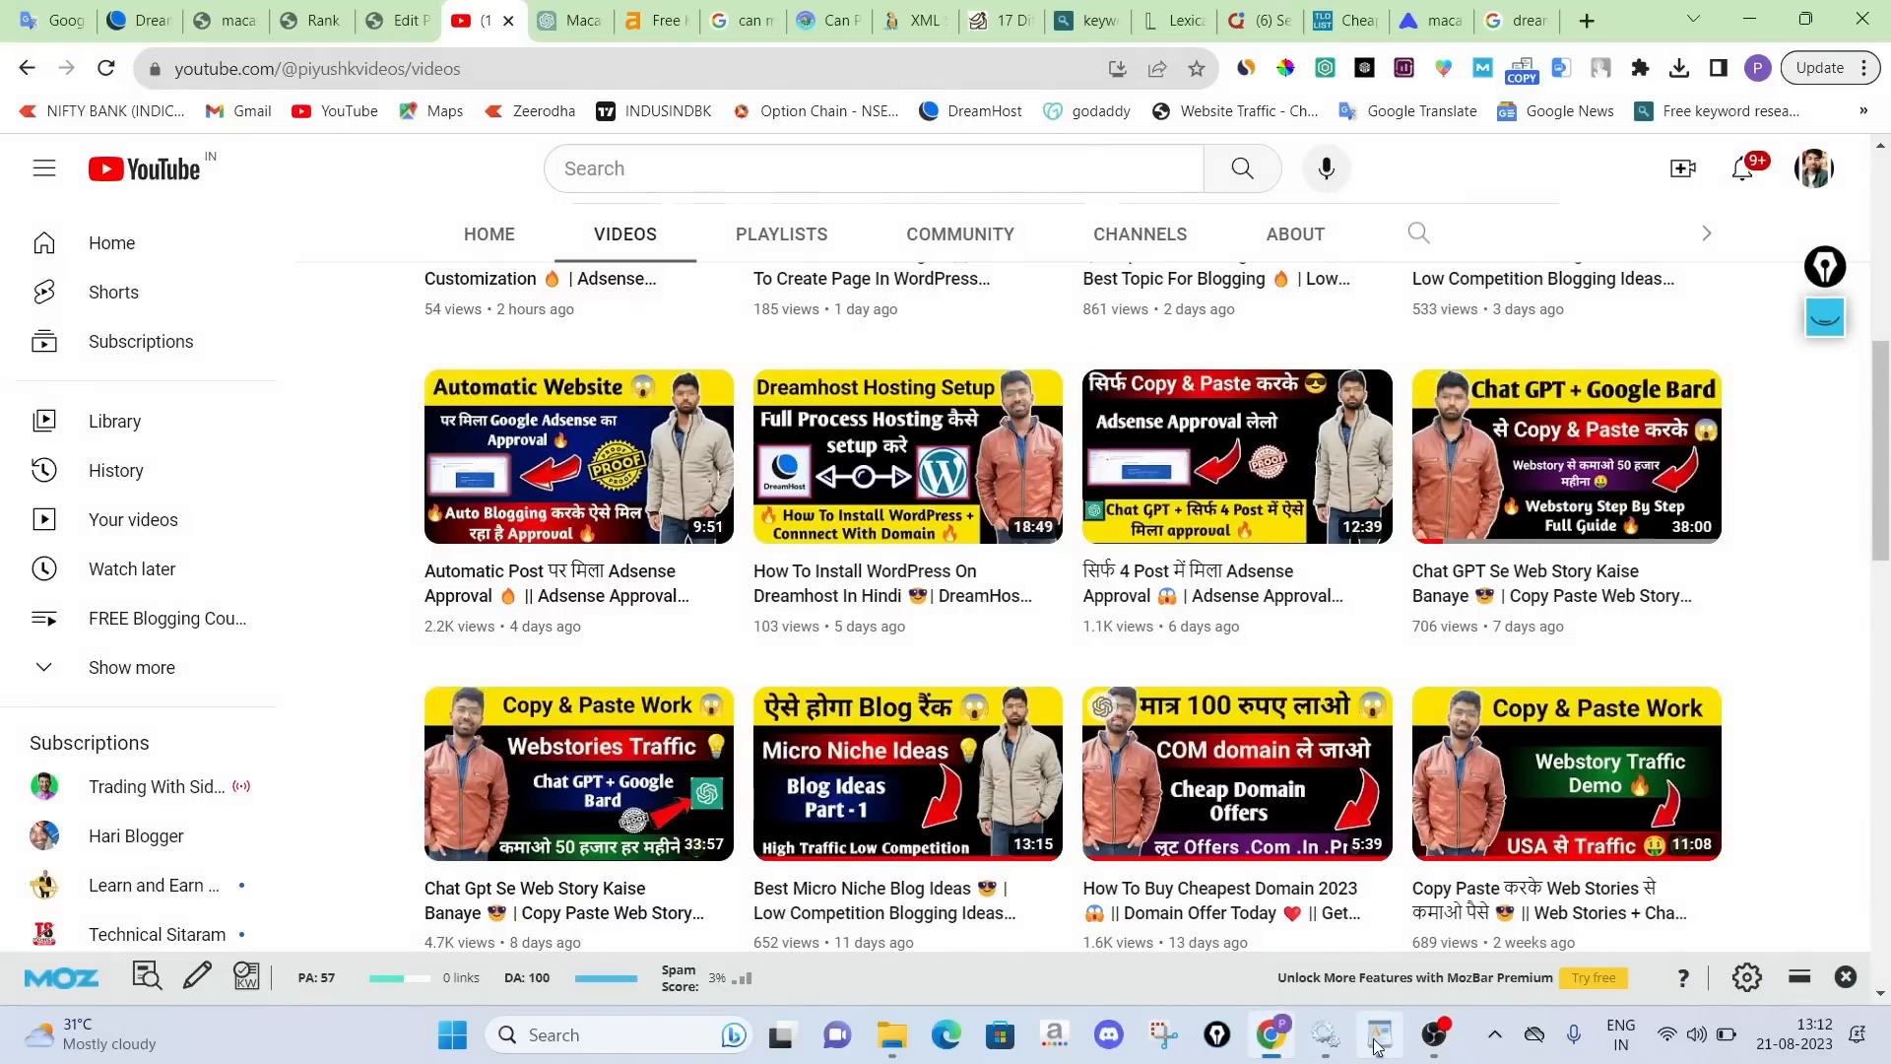
Return to the WordPad notes and highlight step 8, "how to make web story front image using canva", and deselect it
click(1378, 1042)
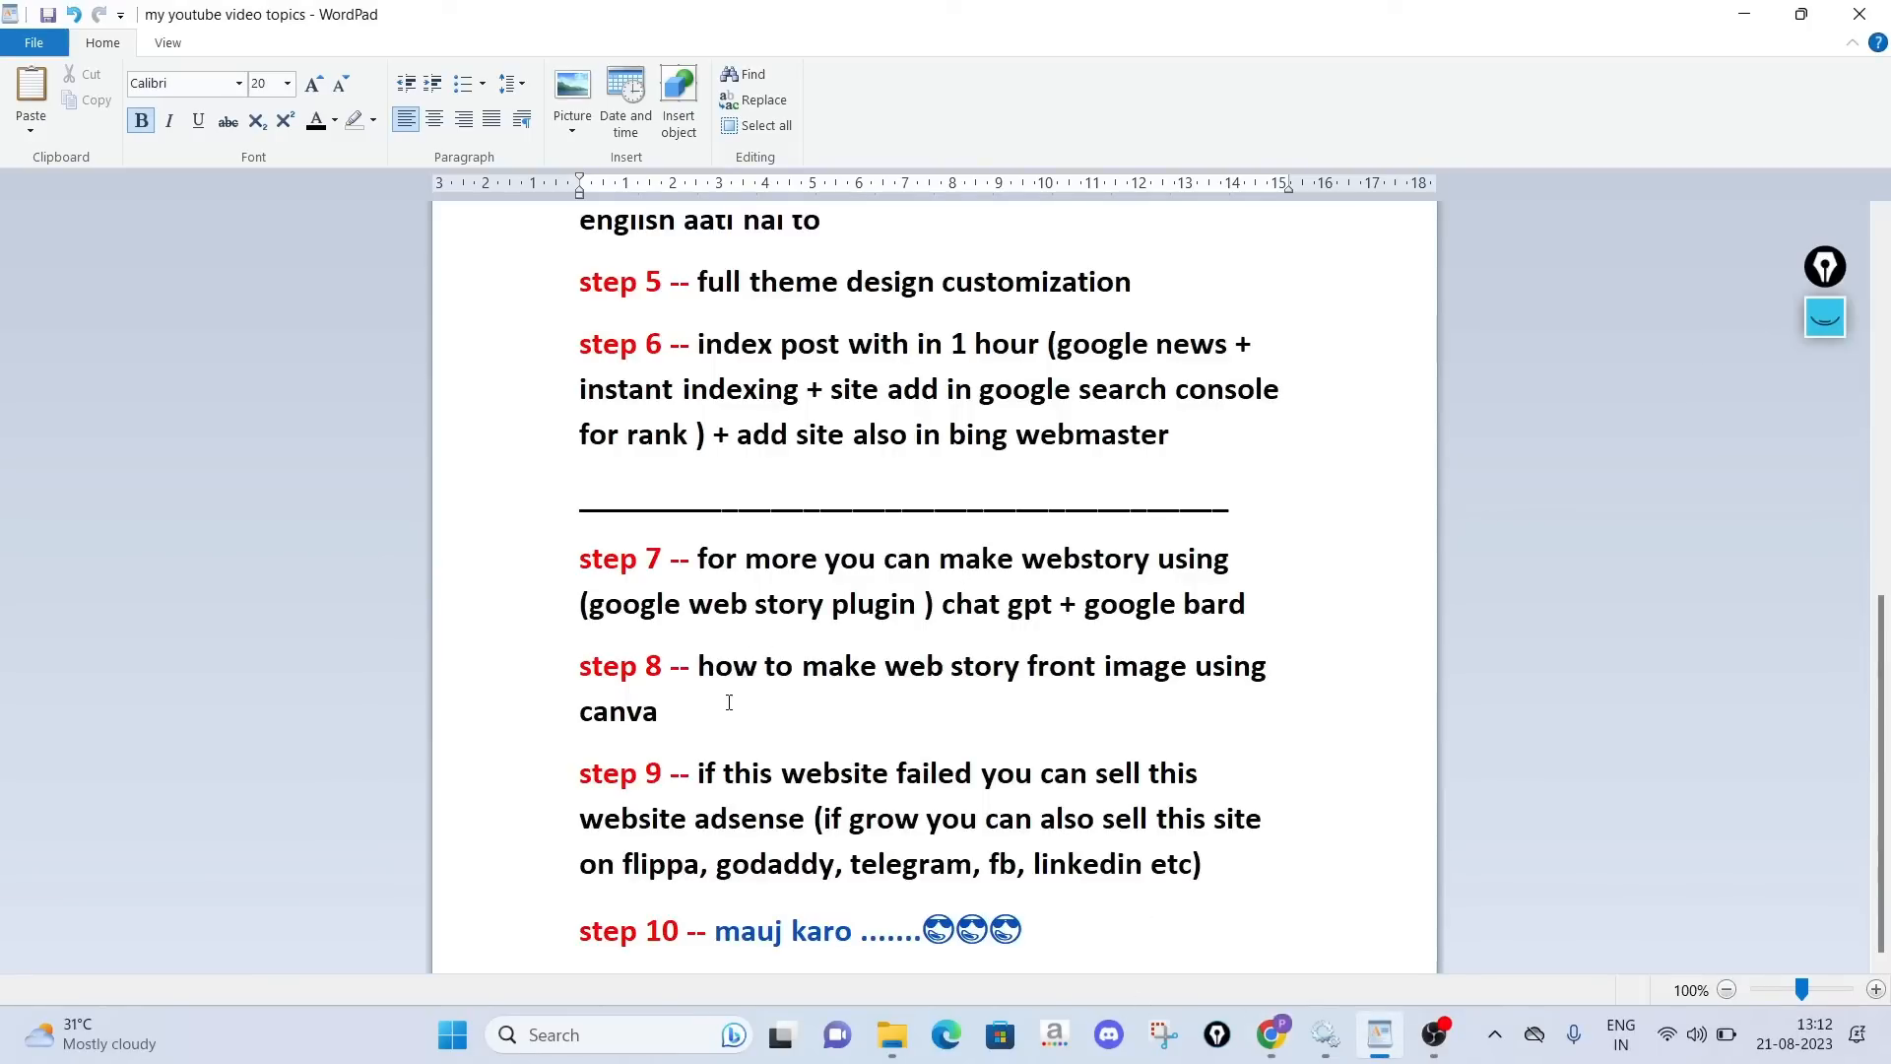
drag(707, 671, 709, 697)
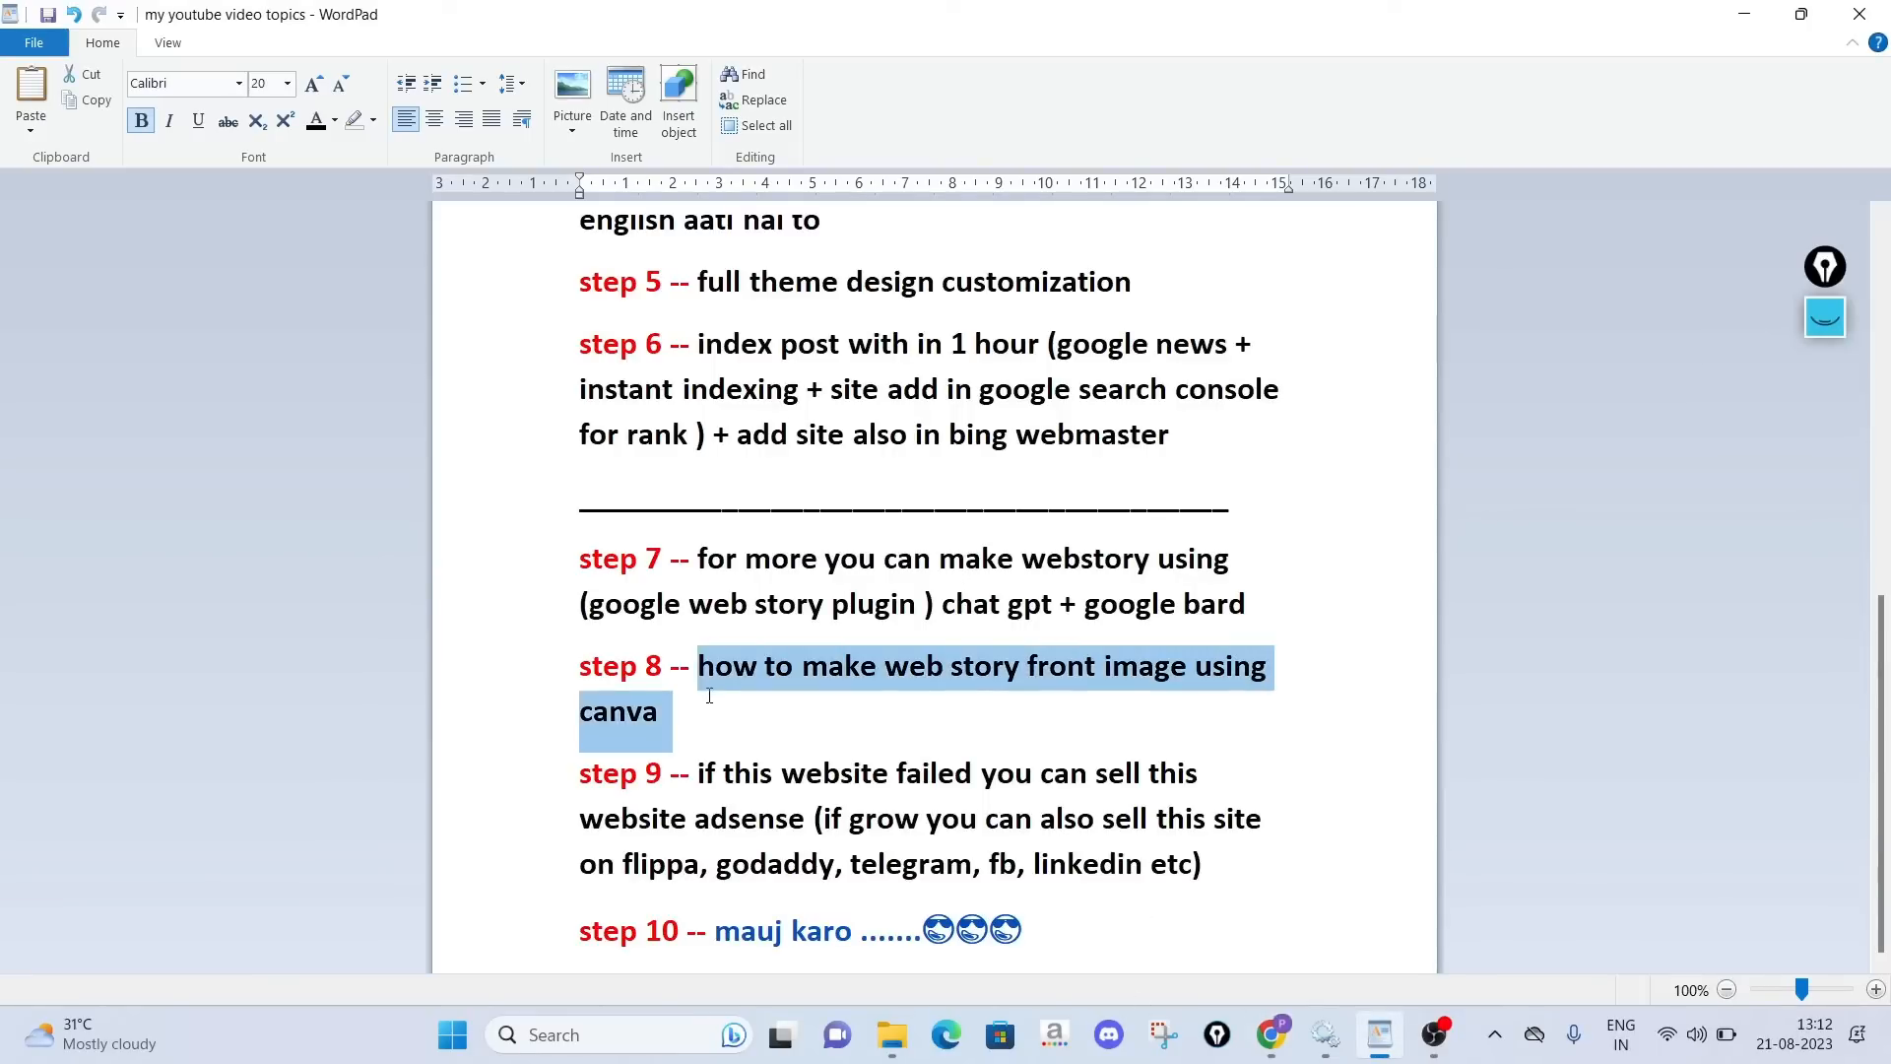
click(890, 707)
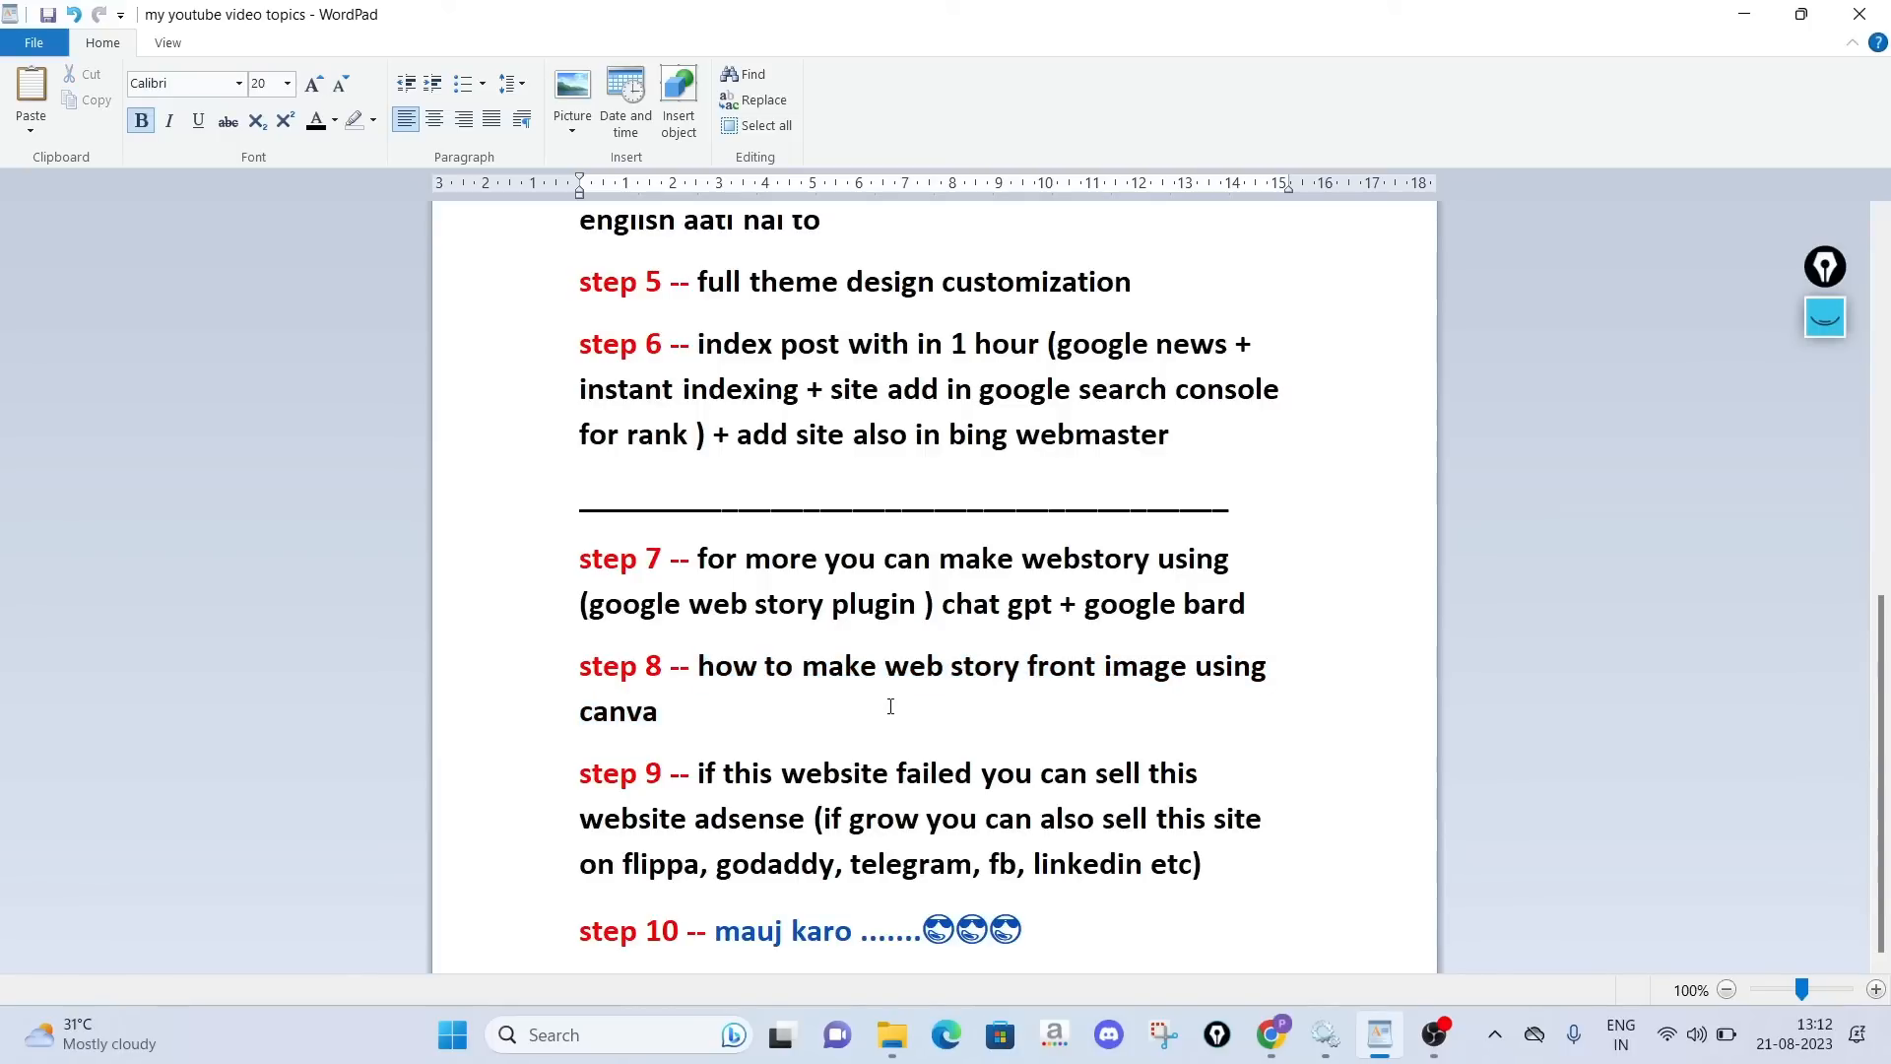
Circle step 9 with the screen pen, extend a line from it, and sketch a rounded shape beside the page
click(1825, 318)
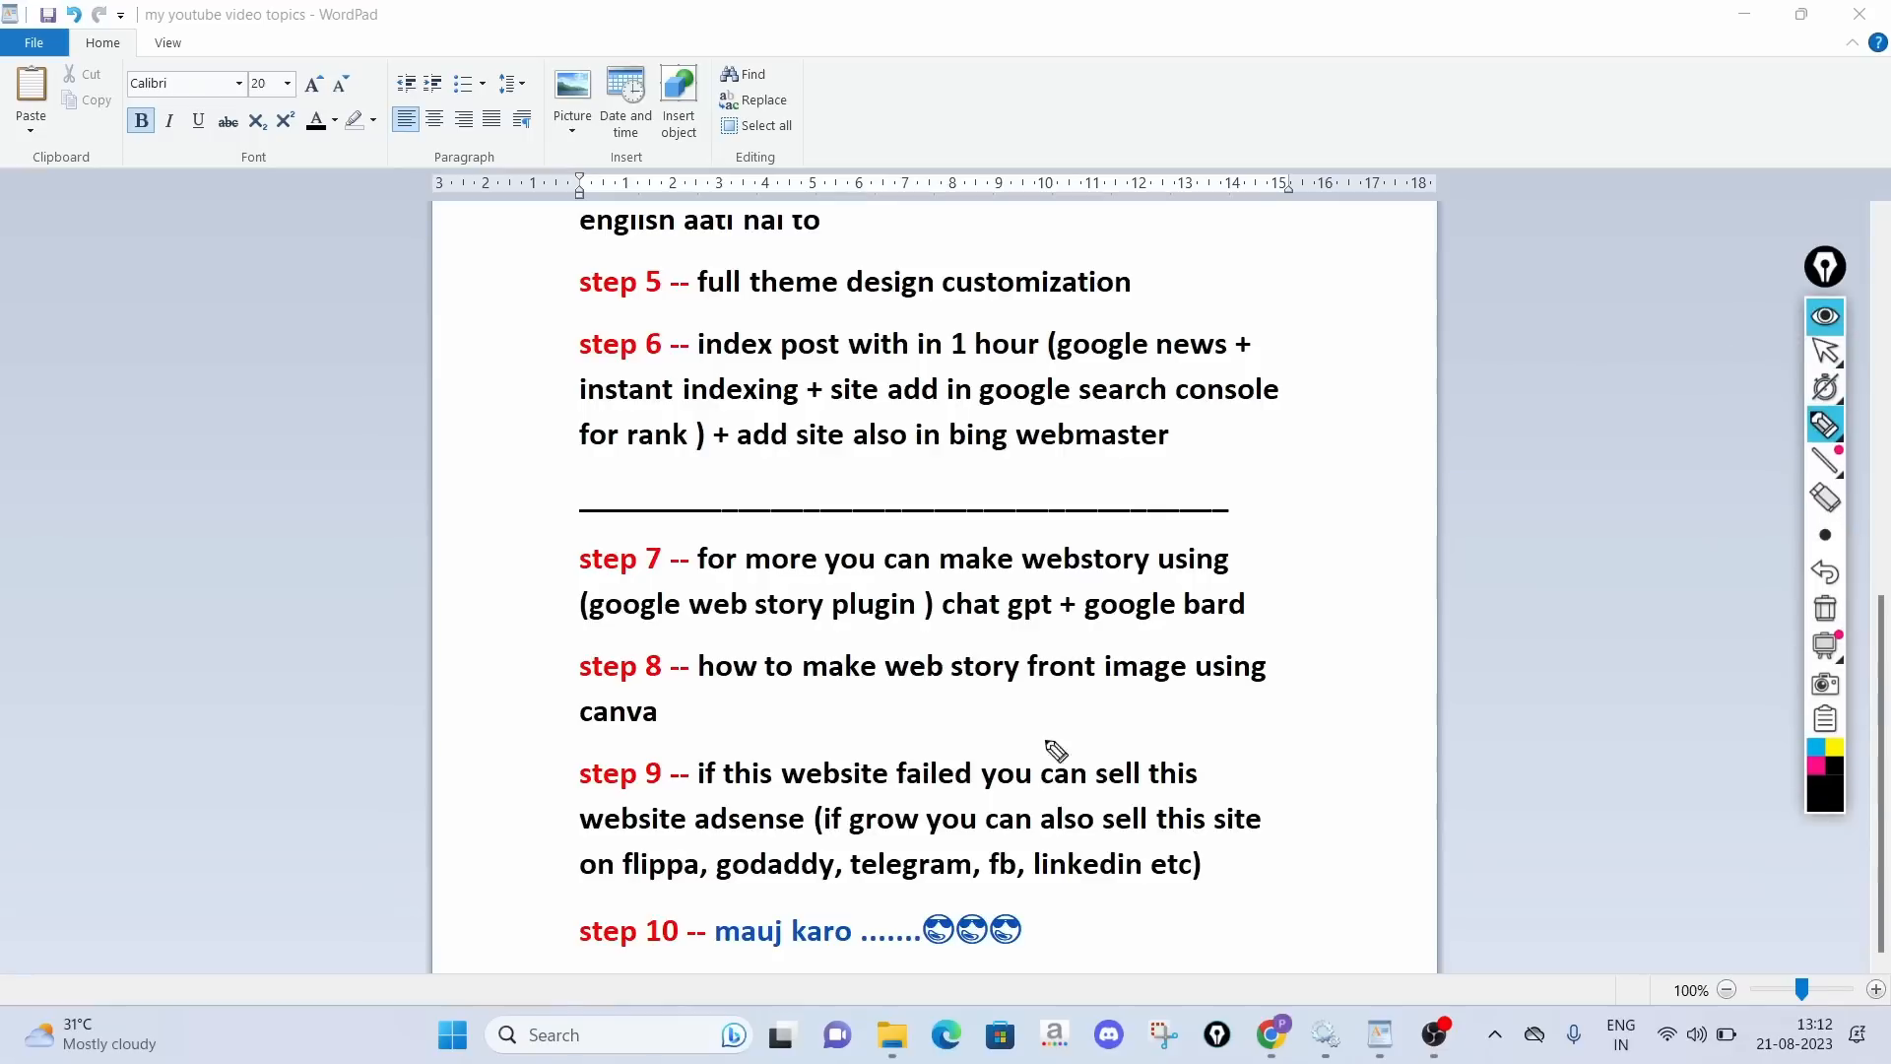
mouse_move(1081, 754)
mouse_down()
mouse_move(889, 742)
mouse_move(498, 845)
mouse_move(659, 895)
mouse_move(1250, 891)
mouse_move(1238, 747)
mouse_move(982, 740)
mouse_up()
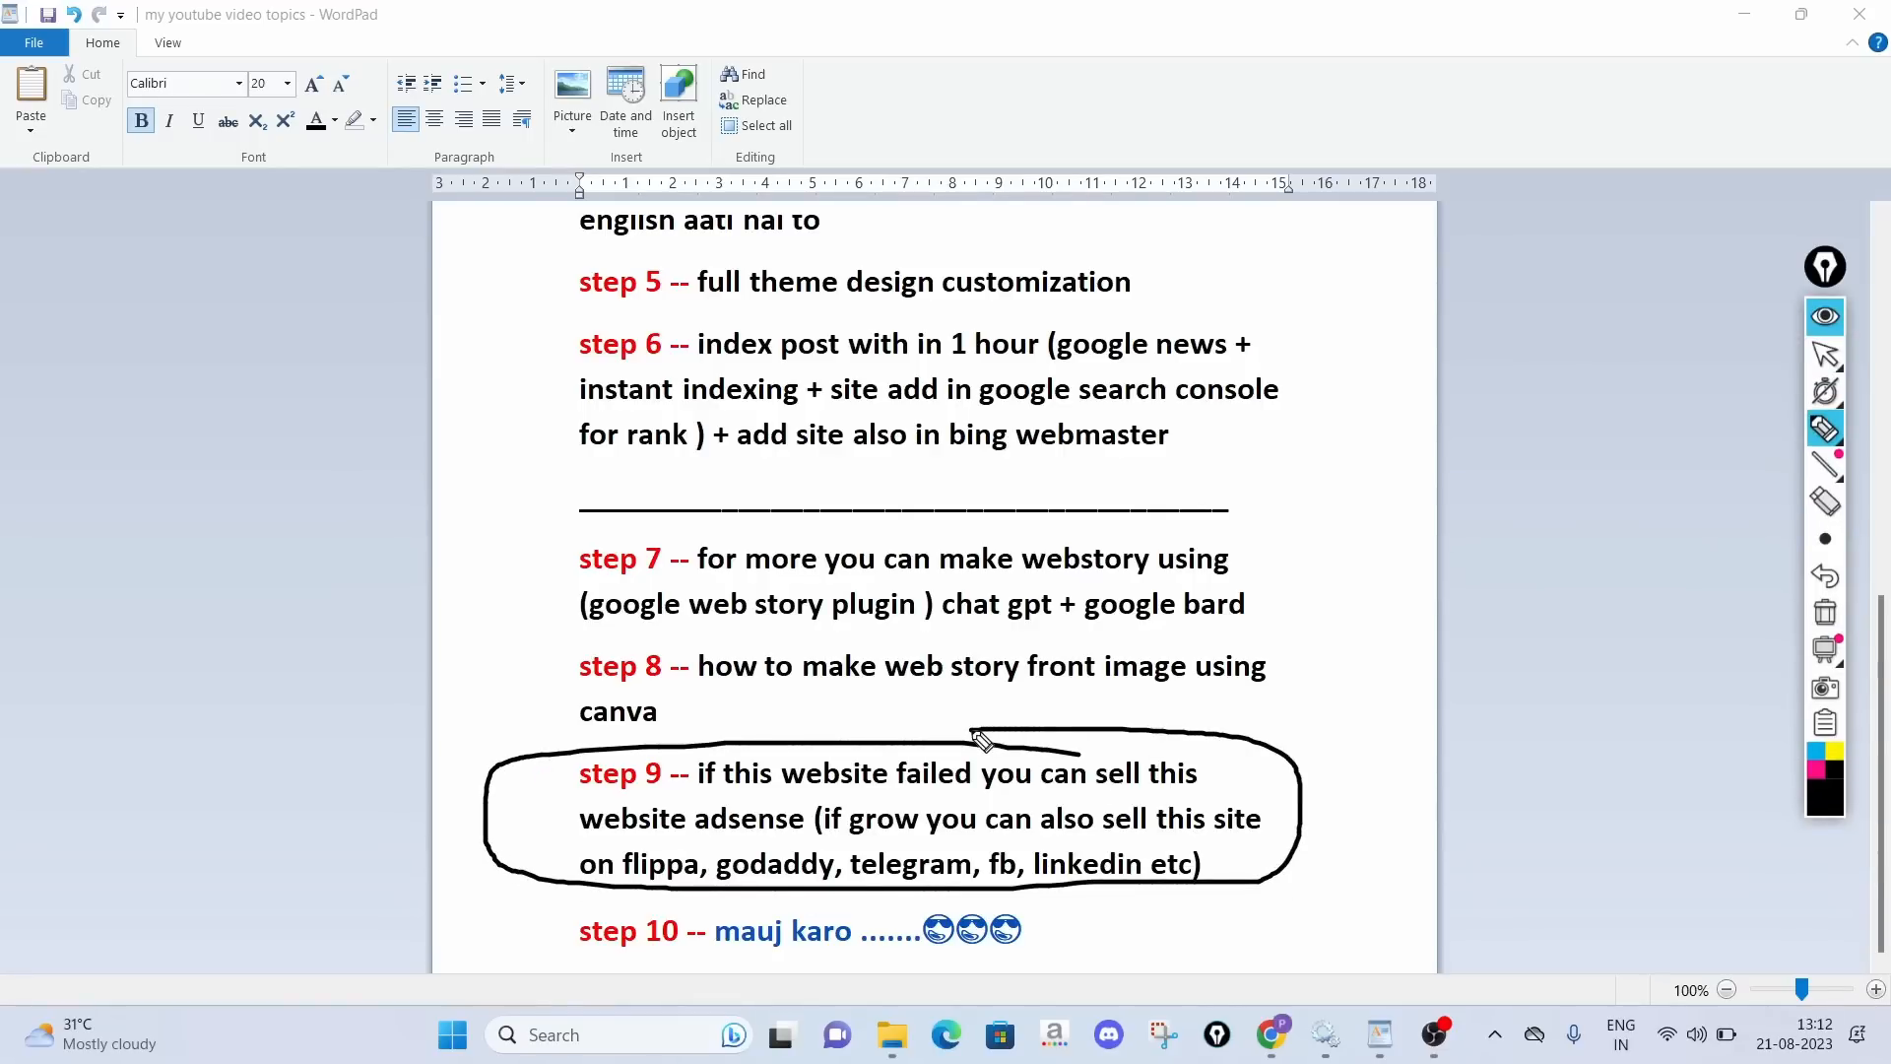
drag(1283, 738, 1755, 579)
drag(1575, 514, 1632, 530)
mouse_move(1521, 476)
mouse_down()
mouse_move(1465, 494)
mouse_move(1522, 537)
mouse_move(1441, 488)
mouse_move(1634, 507)
mouse_move(1438, 466)
mouse_up()
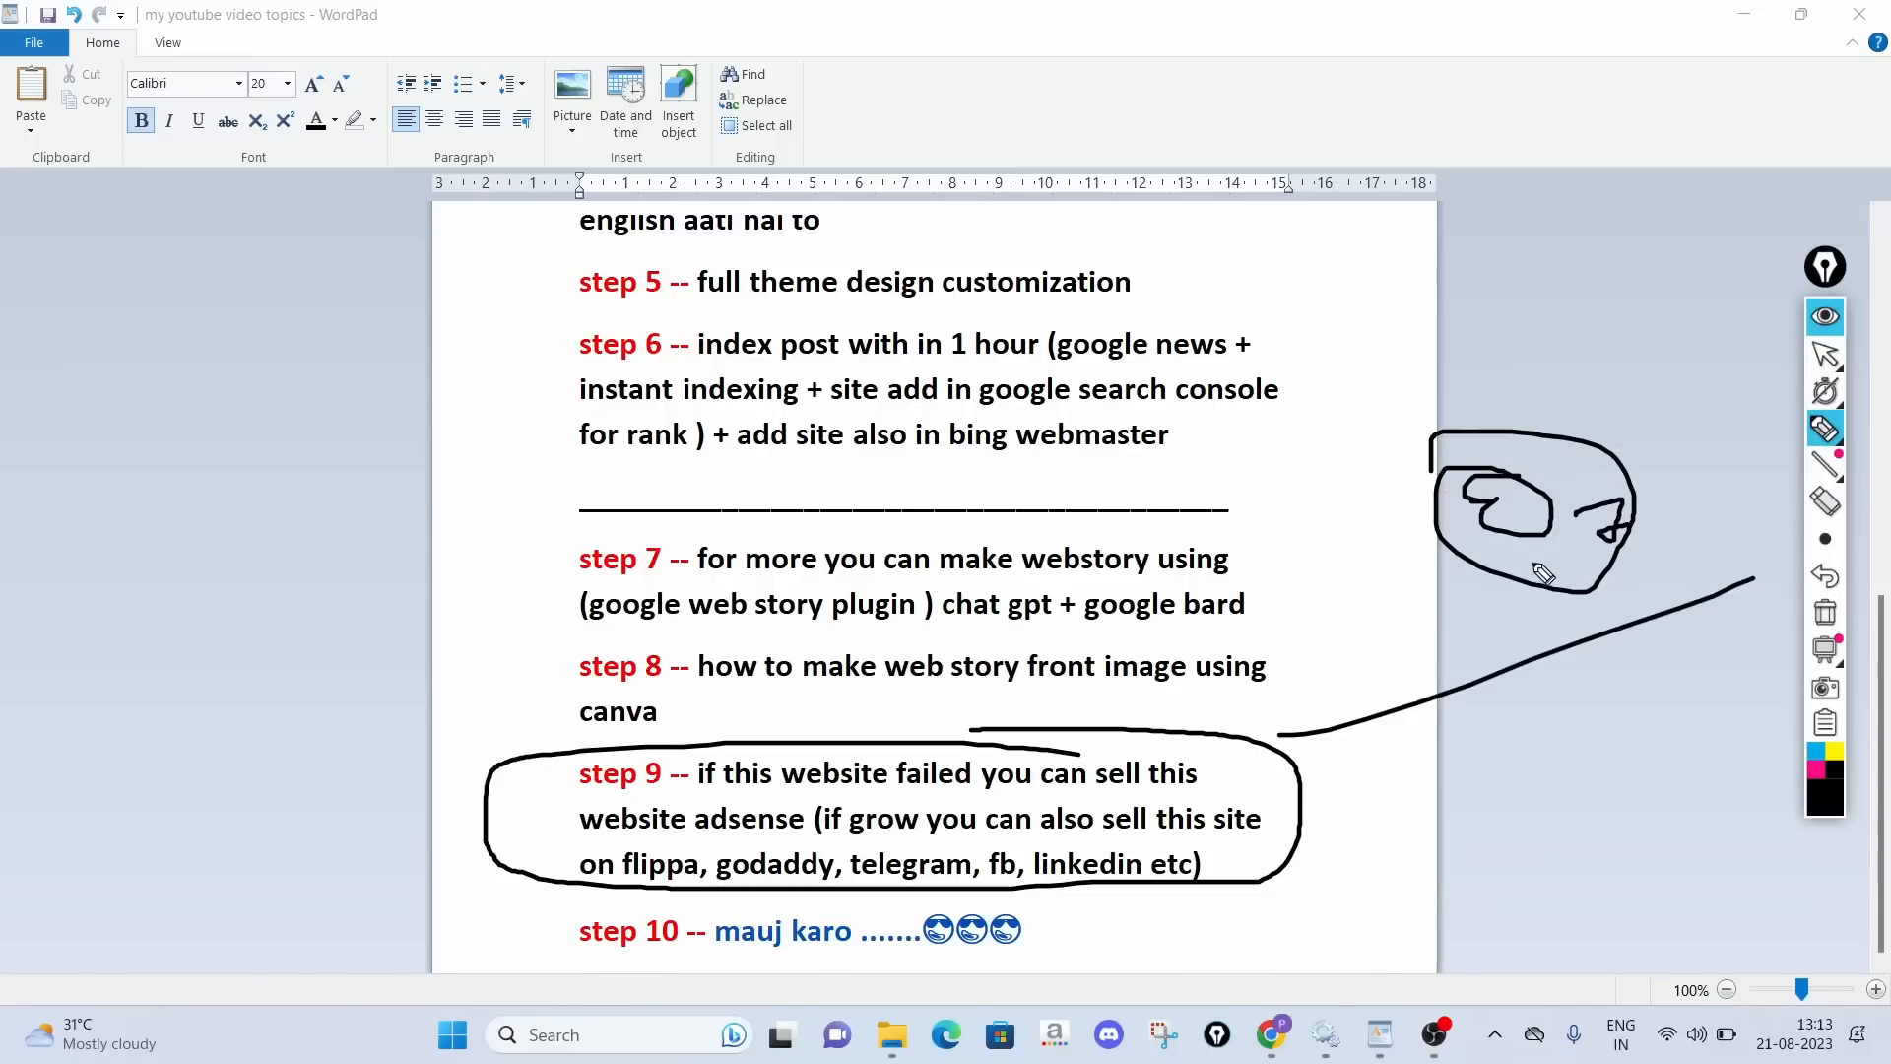
Handwrite a short note beside step 6 with the screen pen and circle it
mouse_move(158, 353)
mouse_down()
mouse_move(202, 463)
mouse_move(165, 433)
mouse_up()
mouse_move(271, 421)
mouse_down()
mouse_move(536, 397)
mouse_move(517, 382)
mouse_up()
click(540, 307)
drag(540, 307, 691, 346)
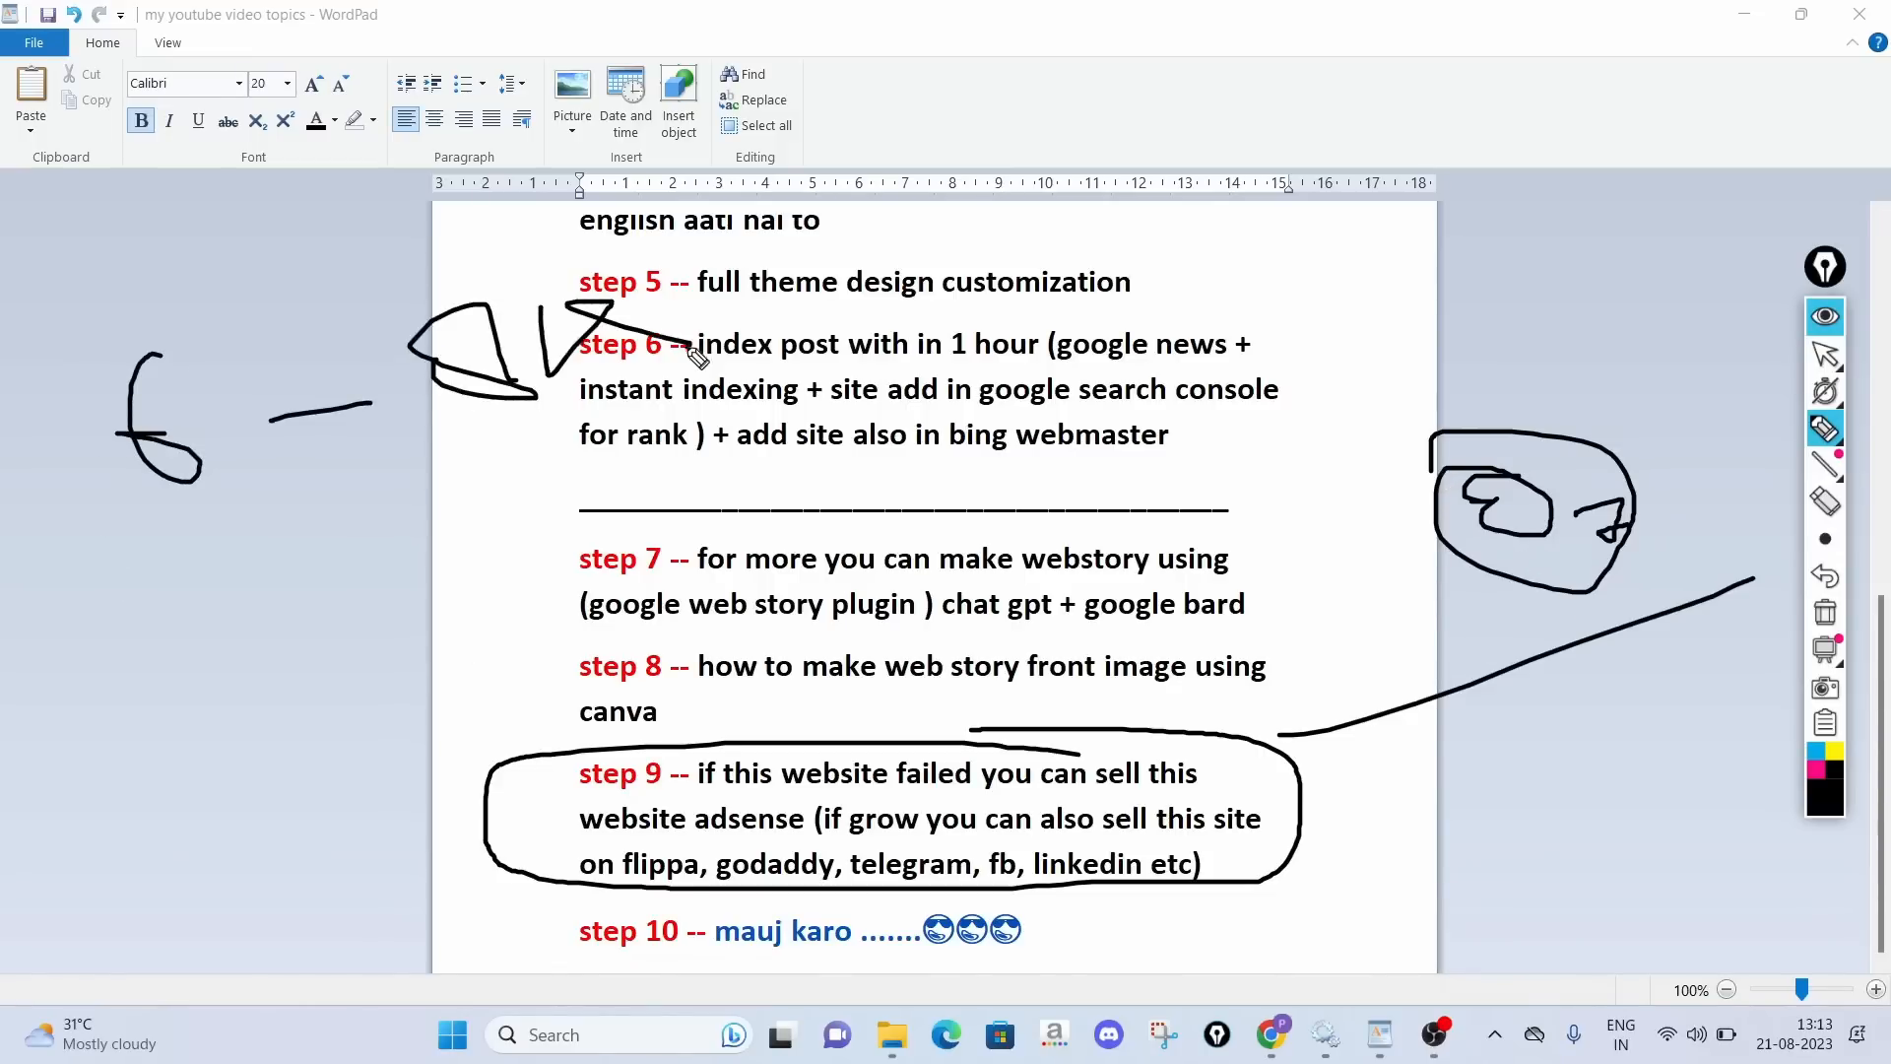
mouse_move(143, 522)
mouse_down()
mouse_move(693, 281)
mouse_move(429, 535)
mouse_up()
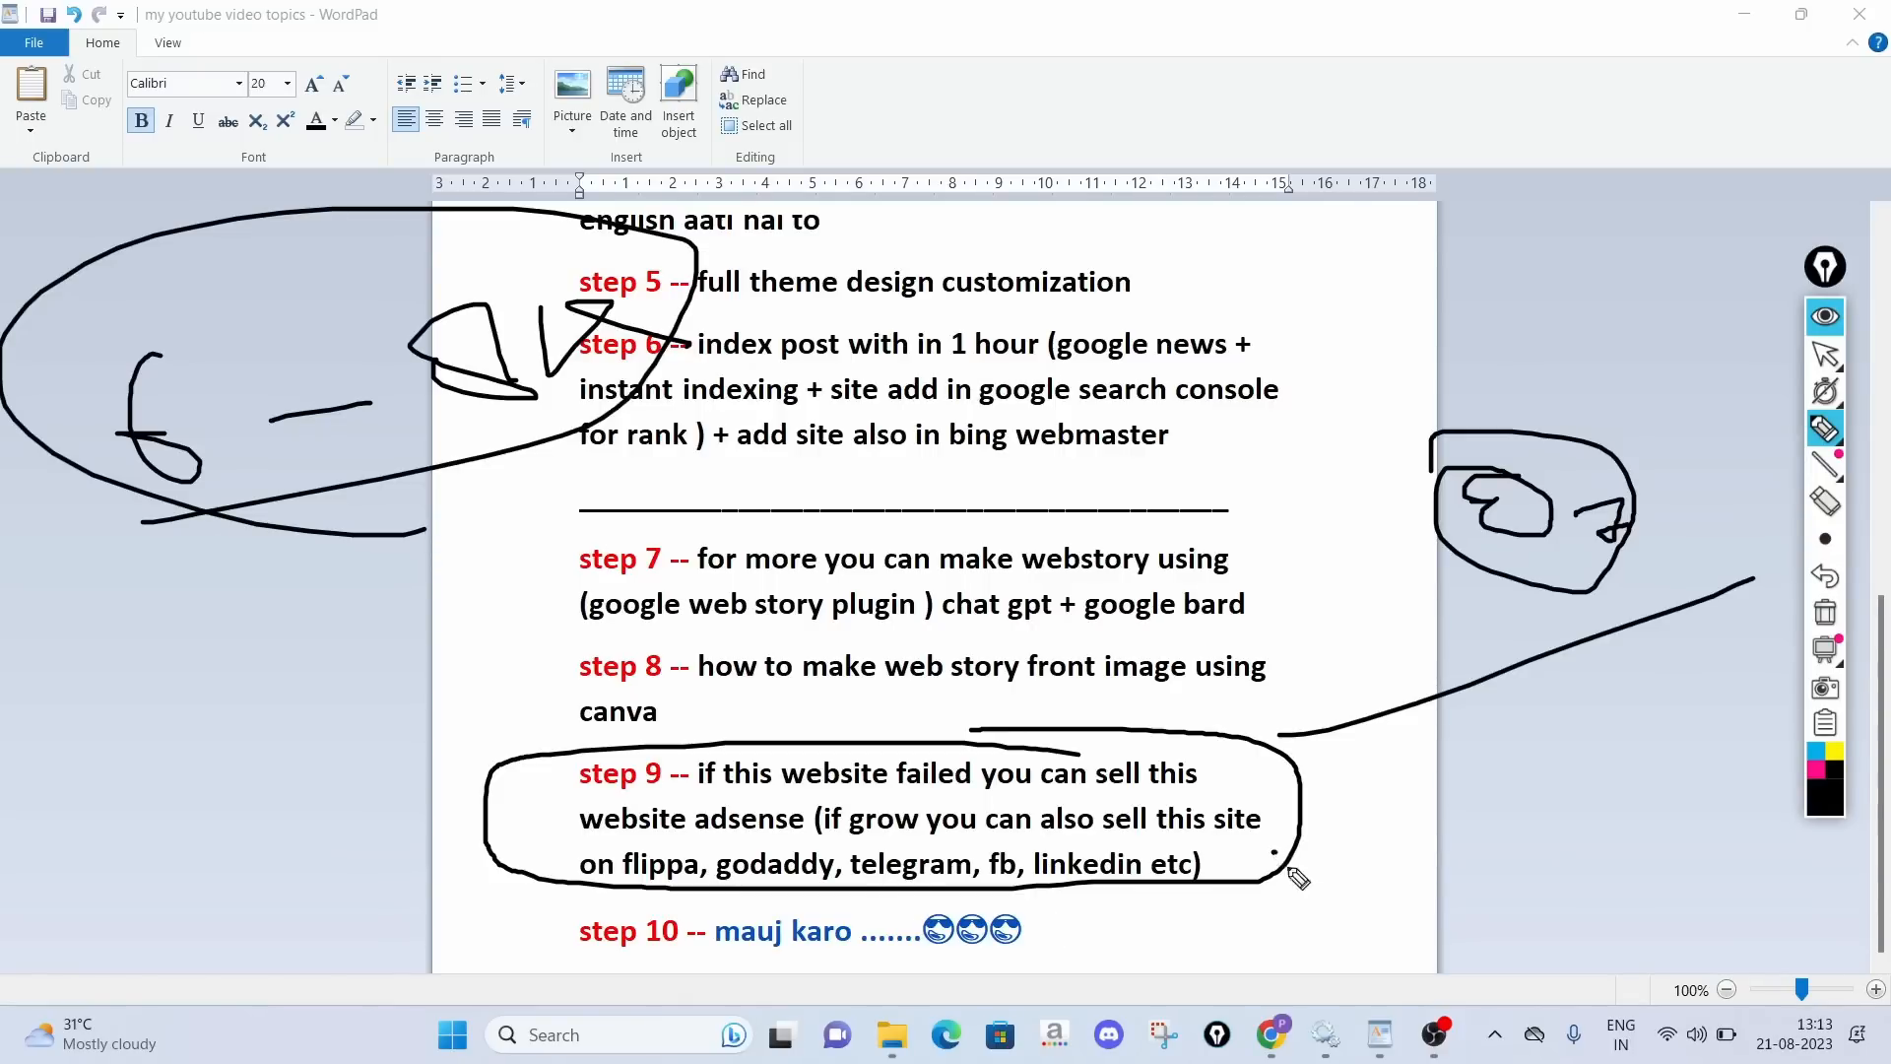
Draw another line from step 9, handwrite and circle 300 beside the page, and clear all markings
drag(1274, 853, 1654, 764)
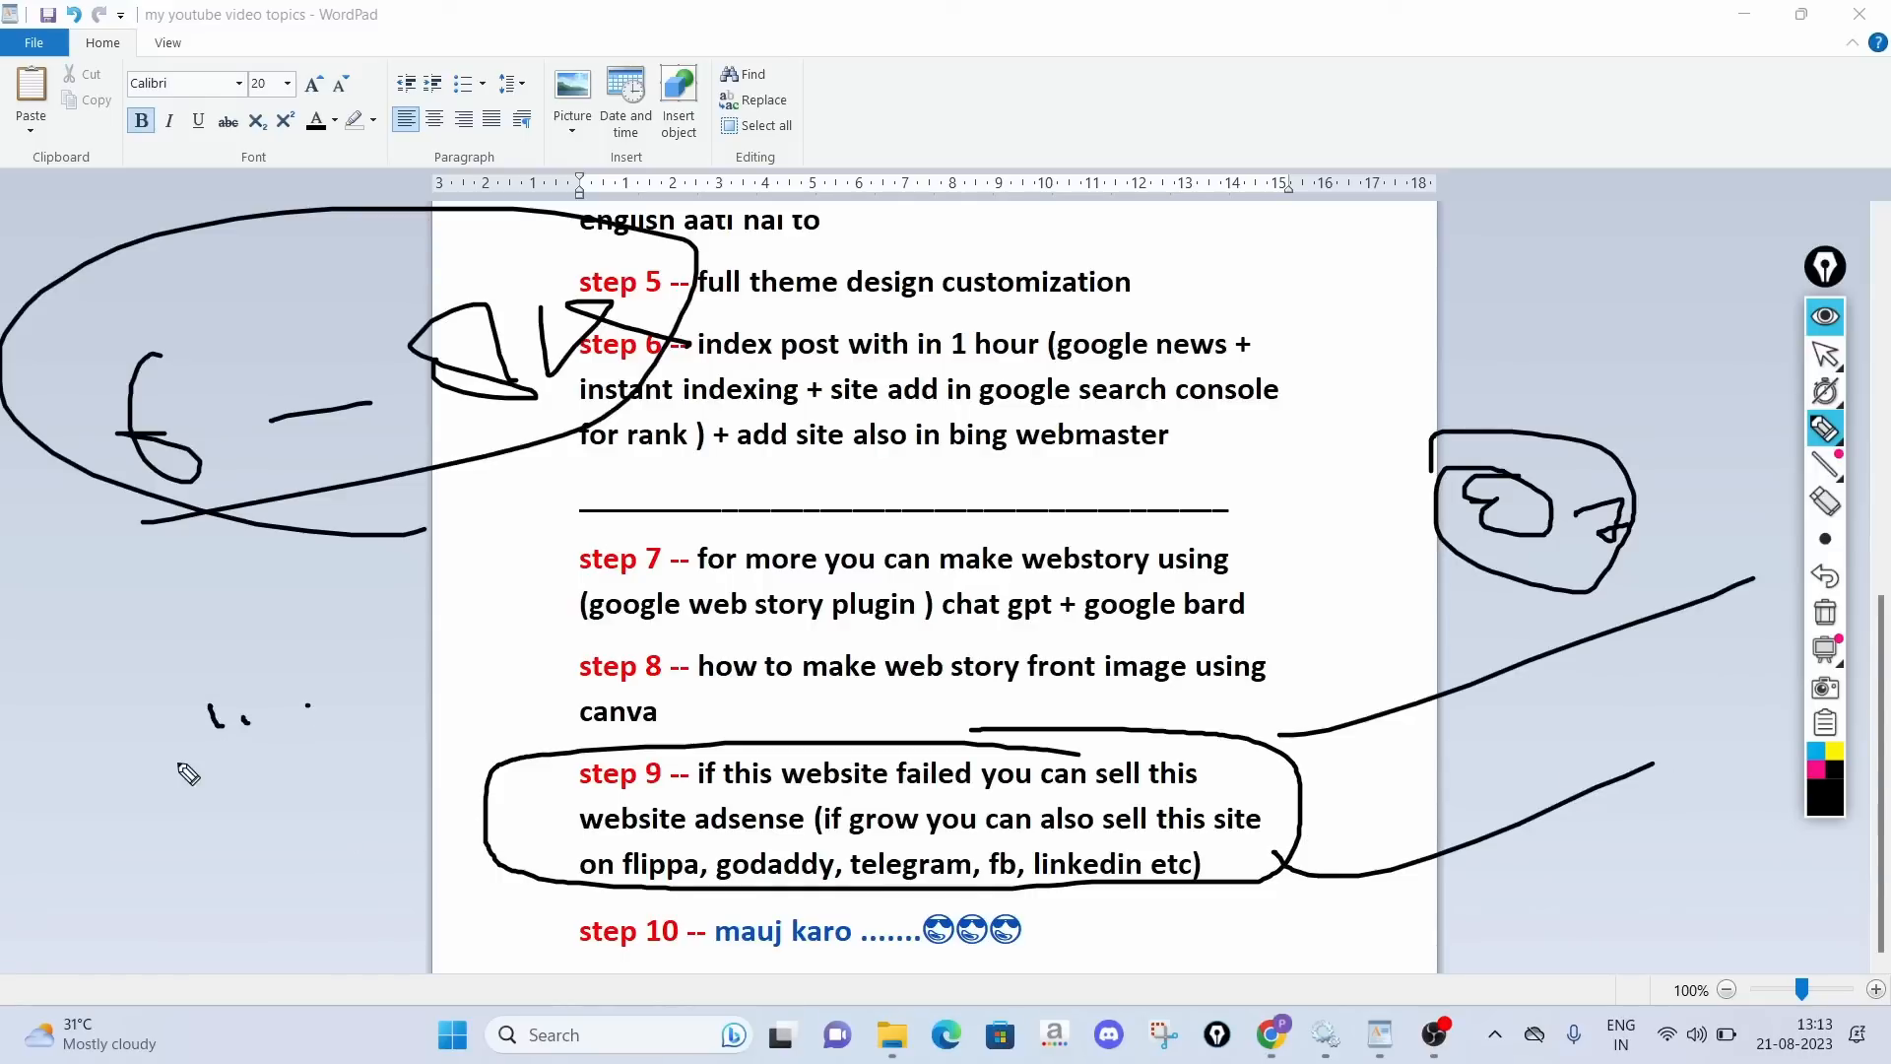
mouse_move(225, 793)
mouse_down()
mouse_move(302, 795)
mouse_move(294, 919)
mouse_up()
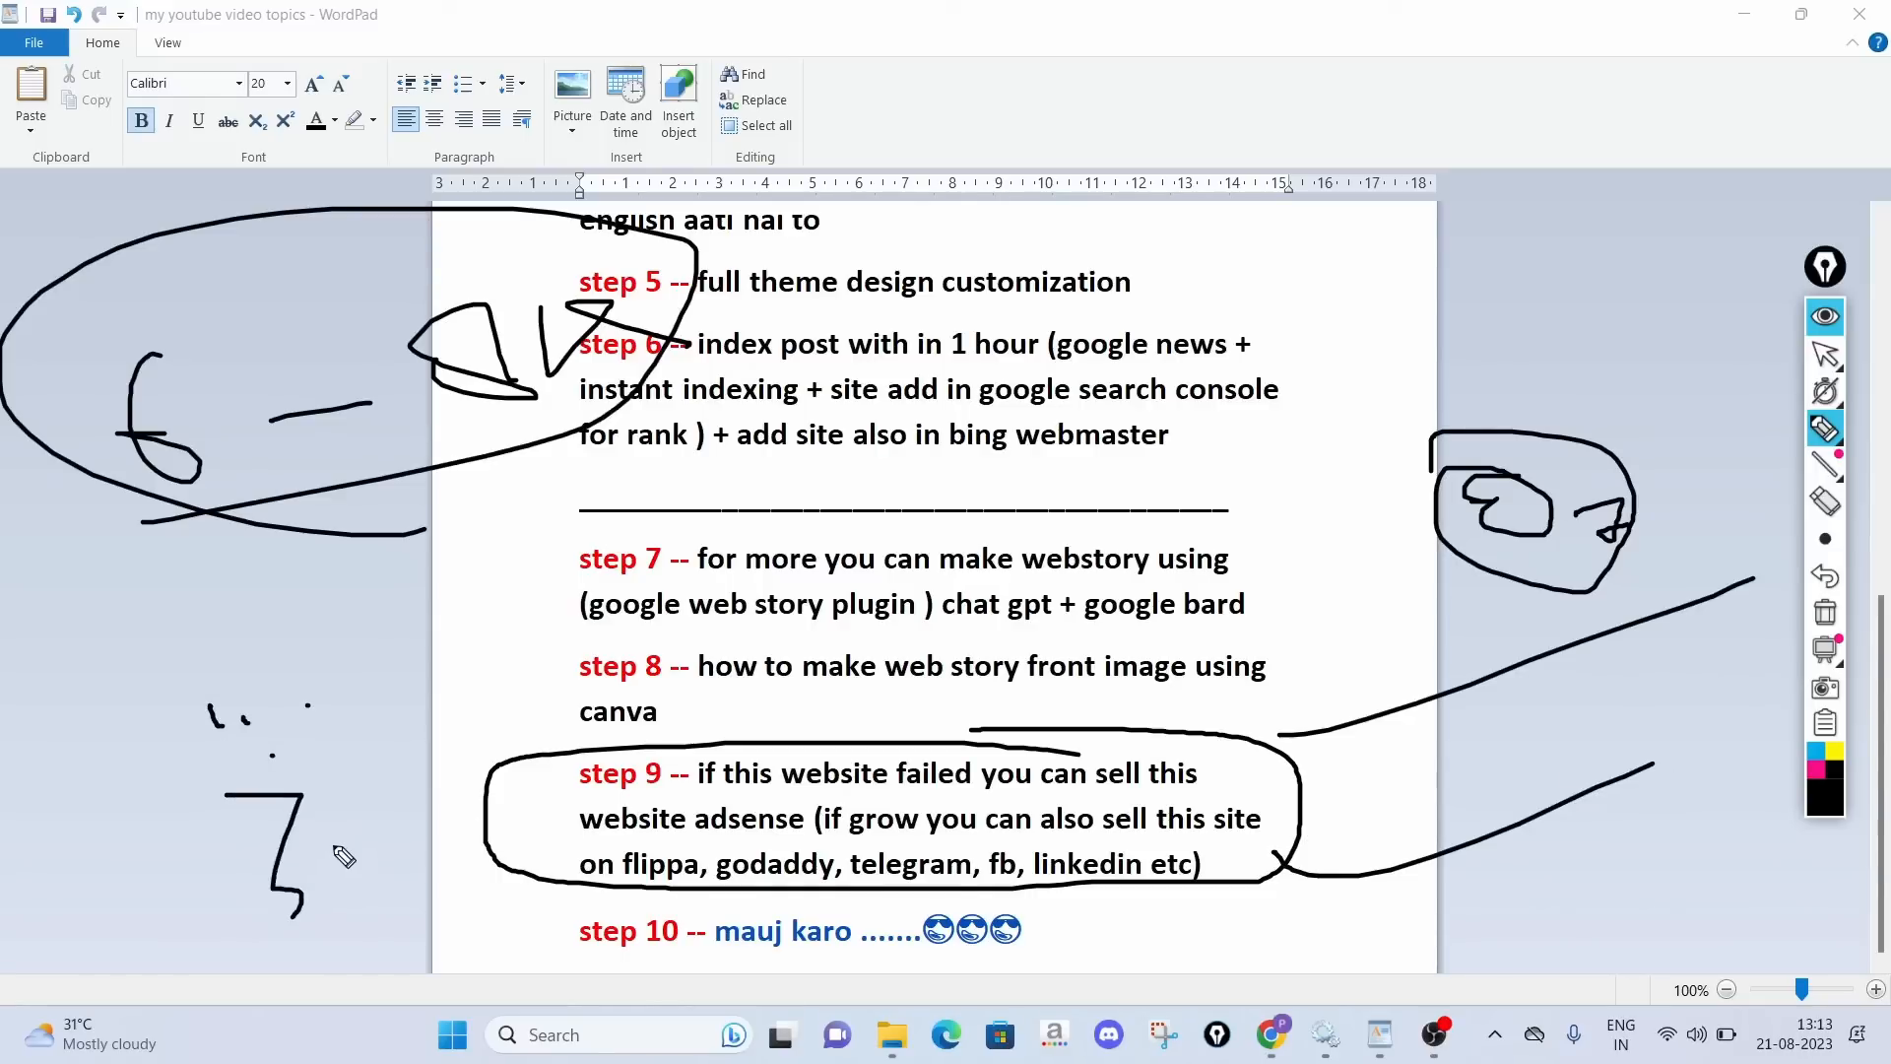
drag(336, 848, 390, 827)
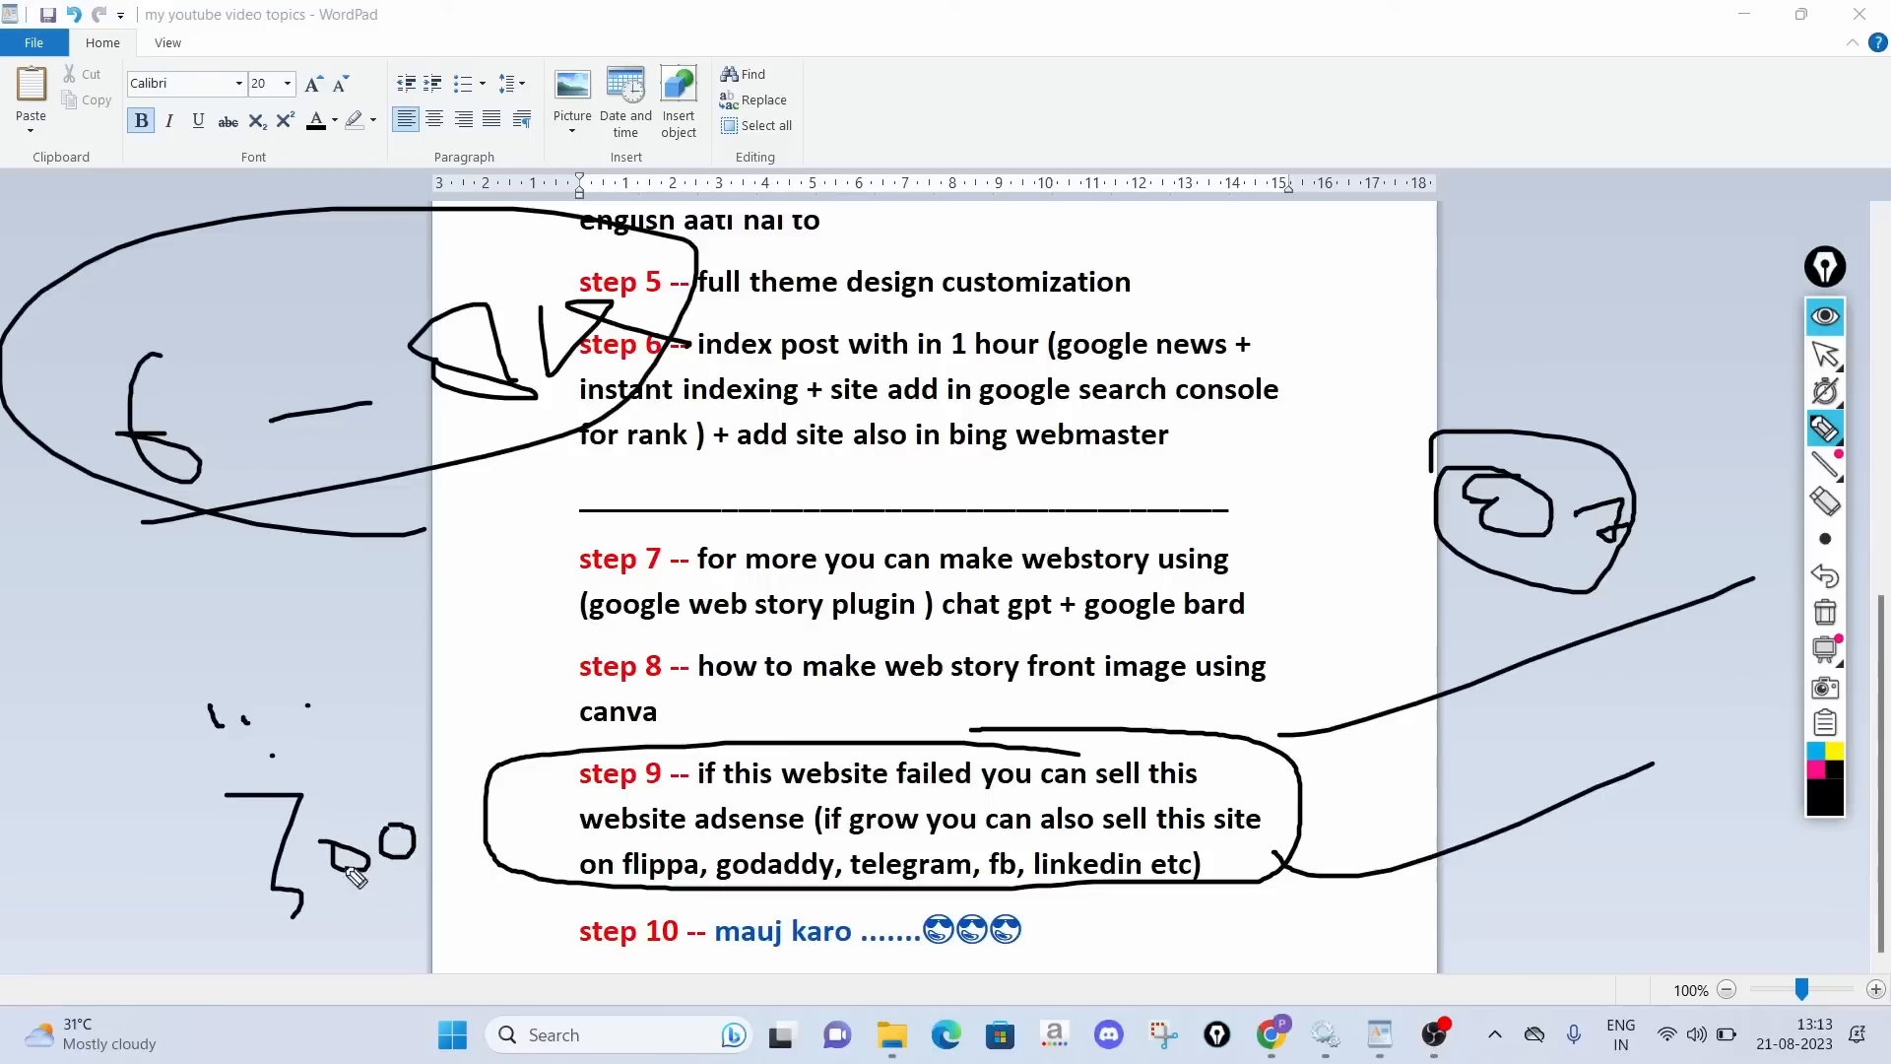
mouse_move(266, 948)
mouse_down()
mouse_move(434, 788)
mouse_move(209, 848)
mouse_move(264, 948)
mouse_up()
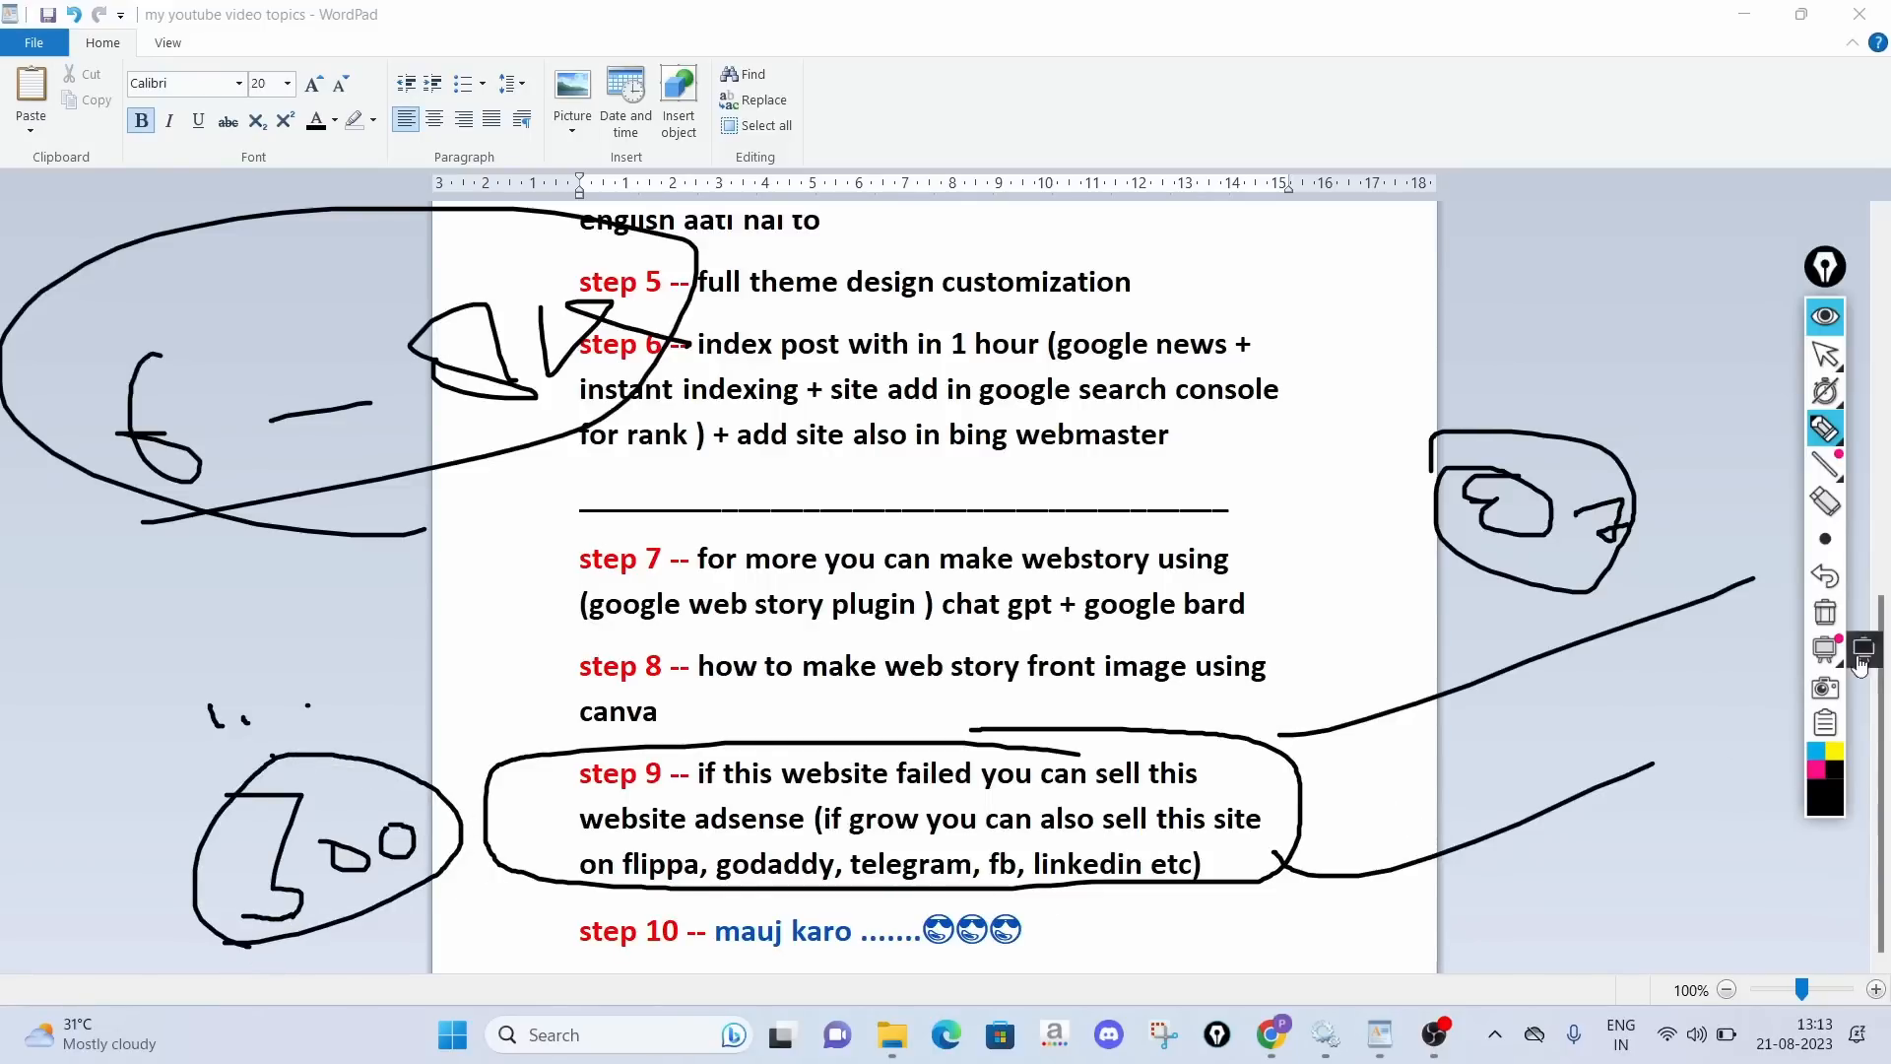
click(1826, 612)
Underline the selling platforms from flippa to linkedin in step 9, add a large check mark, and clear the markings
mouse_move(574, 885)
mouse_down()
mouse_move(816, 869)
mouse_move(1159, 887)
mouse_up()
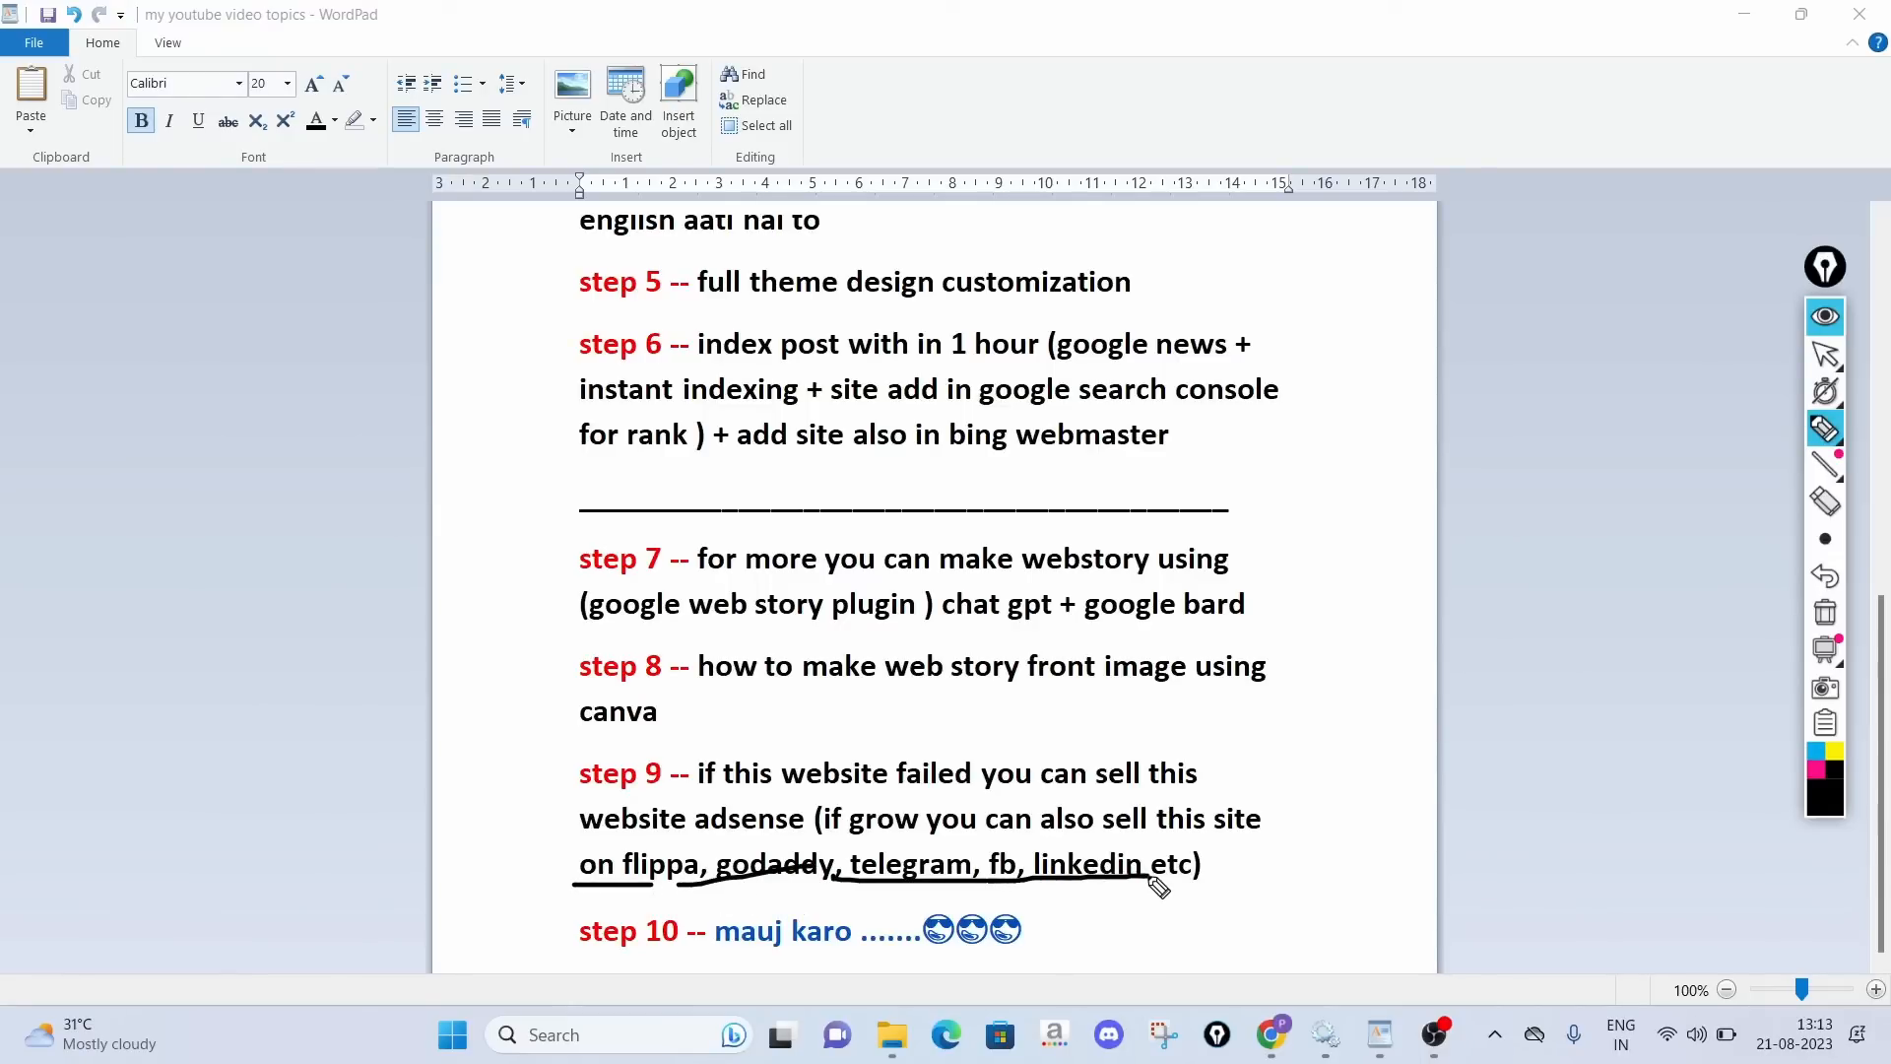
drag(1253, 847, 1735, 611)
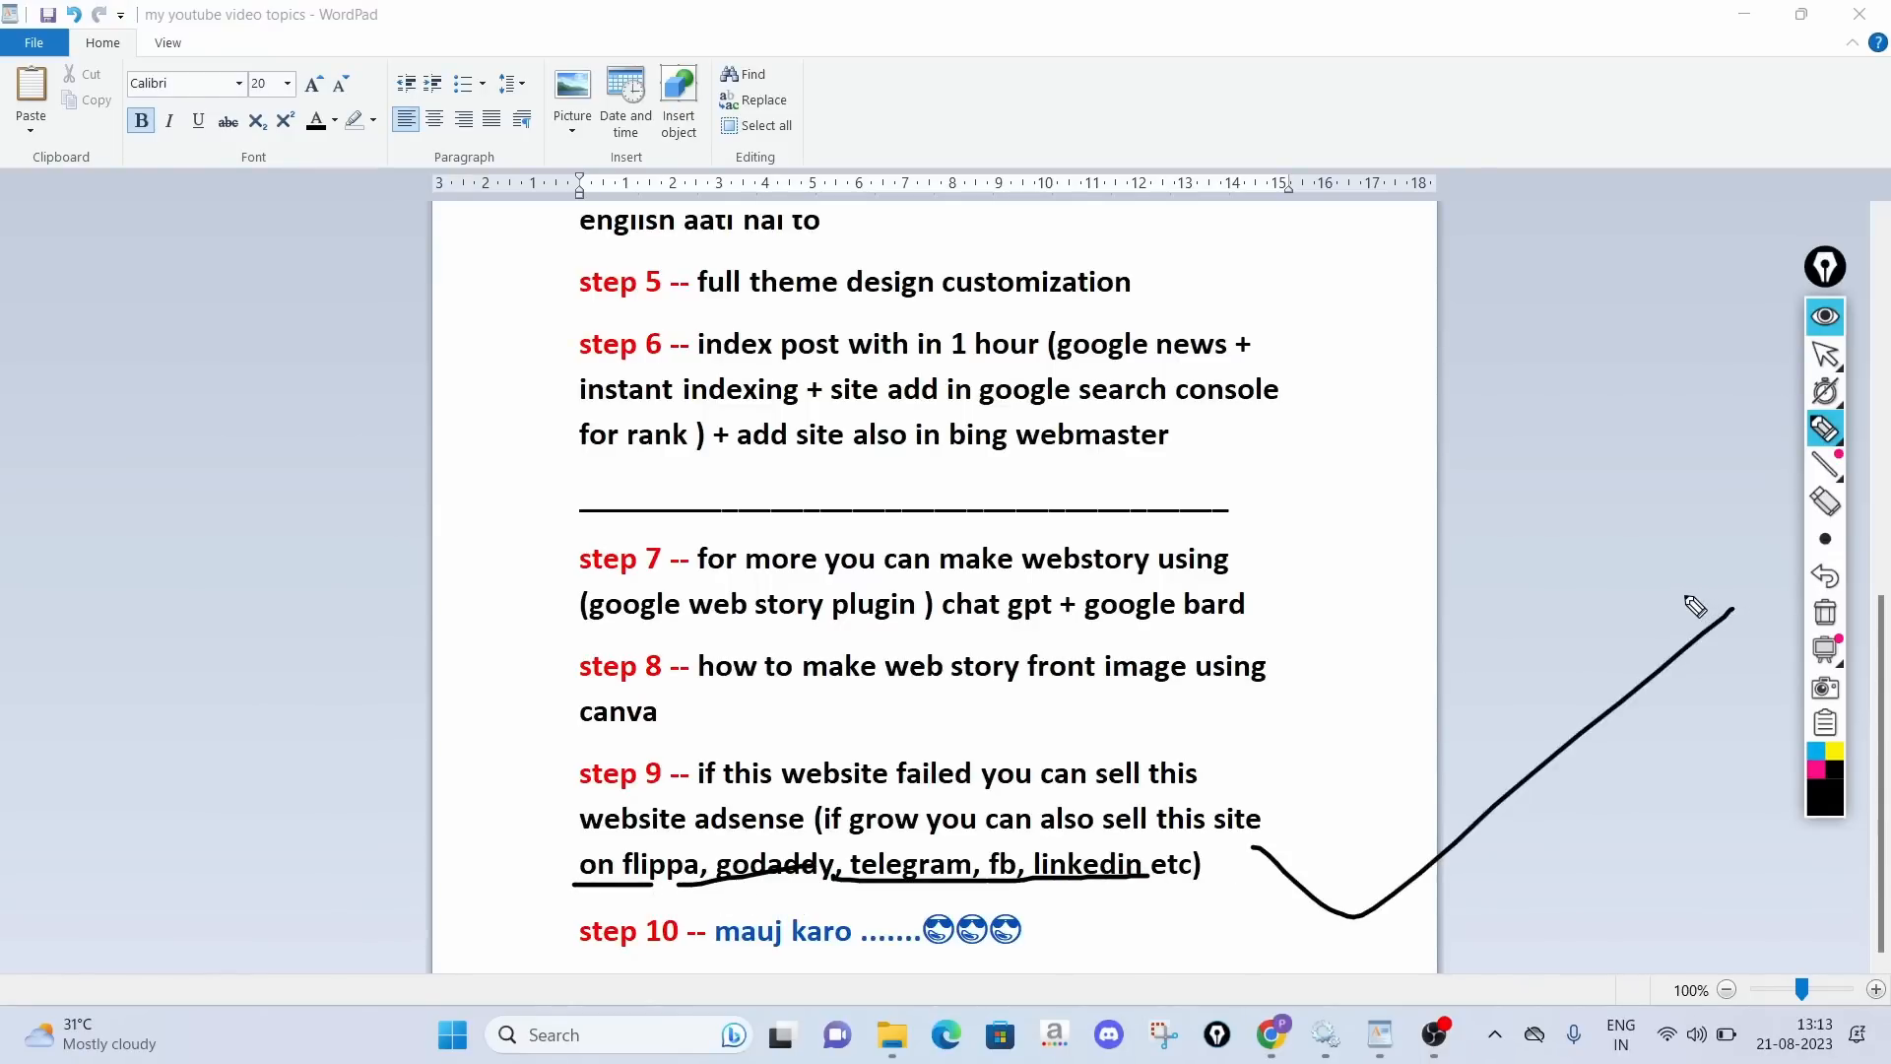
click(1825, 612)
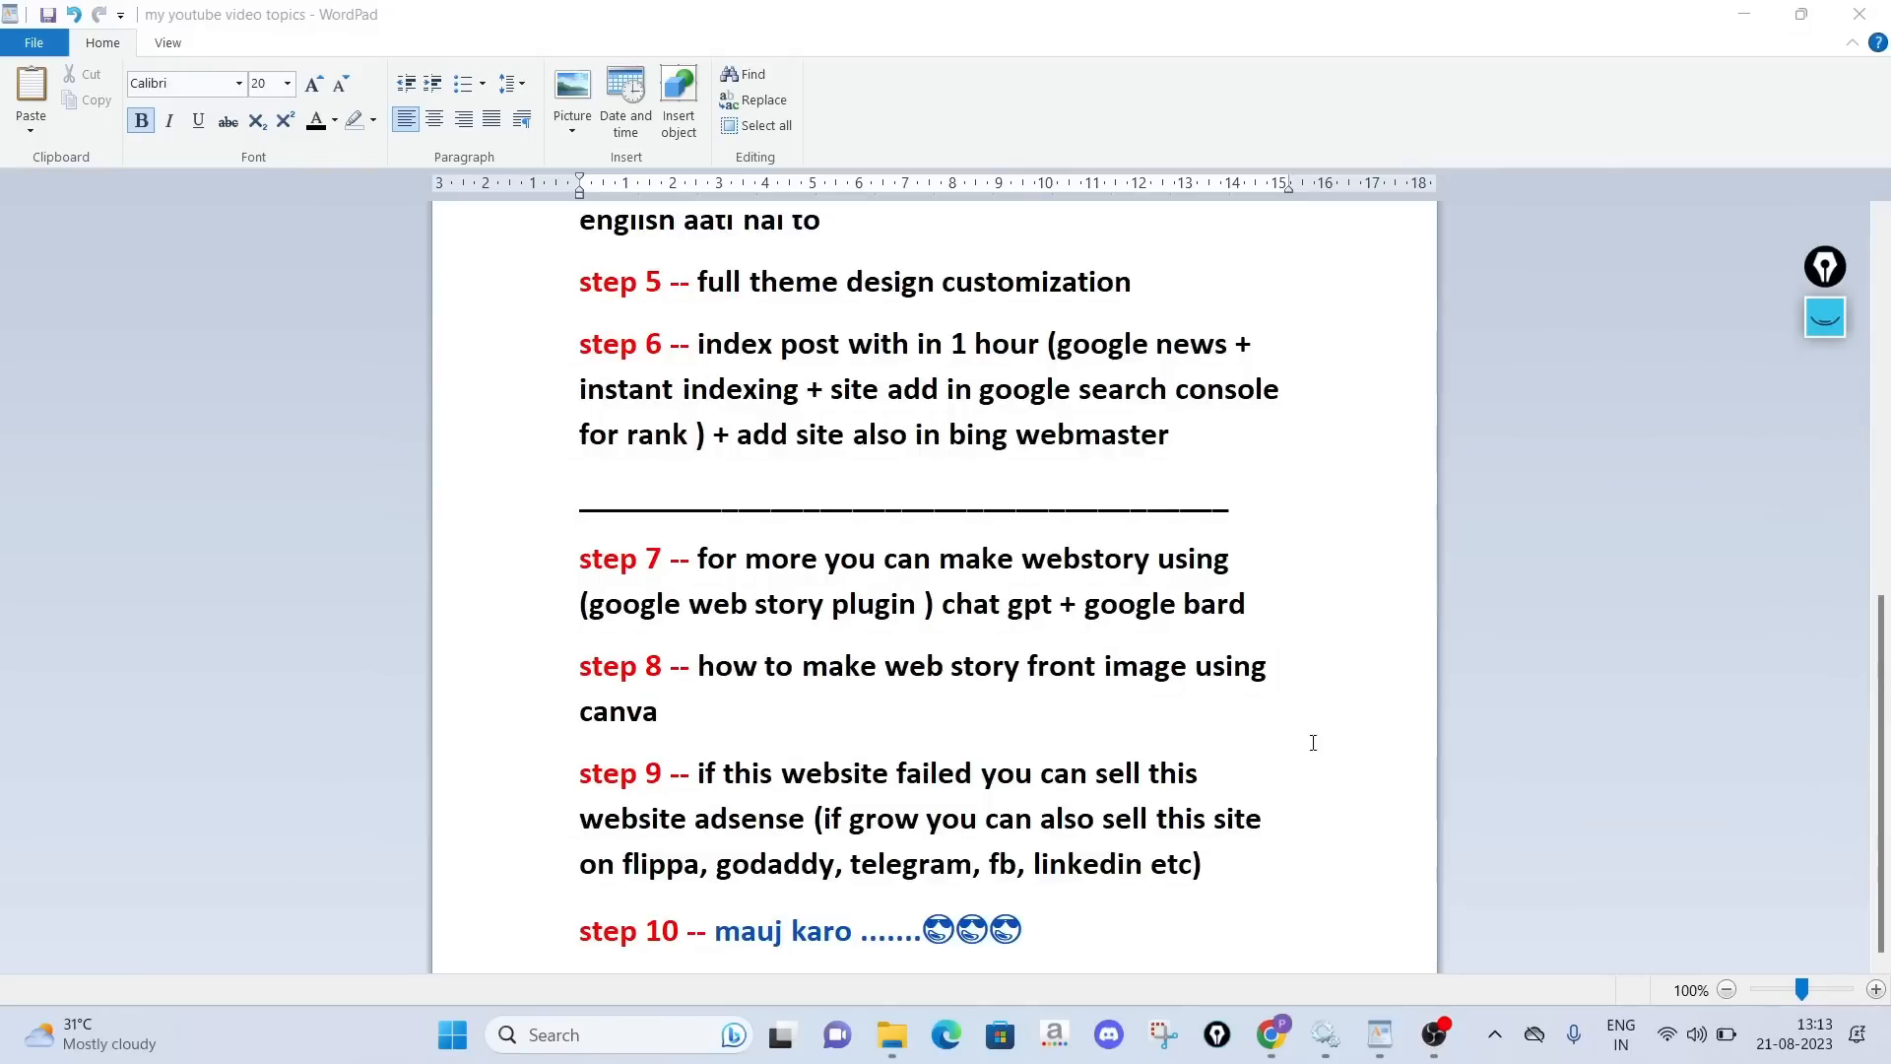
Switch to Chrome, reload the macawsadvisor.com home page, and review the published macaw post
click(1272, 1036)
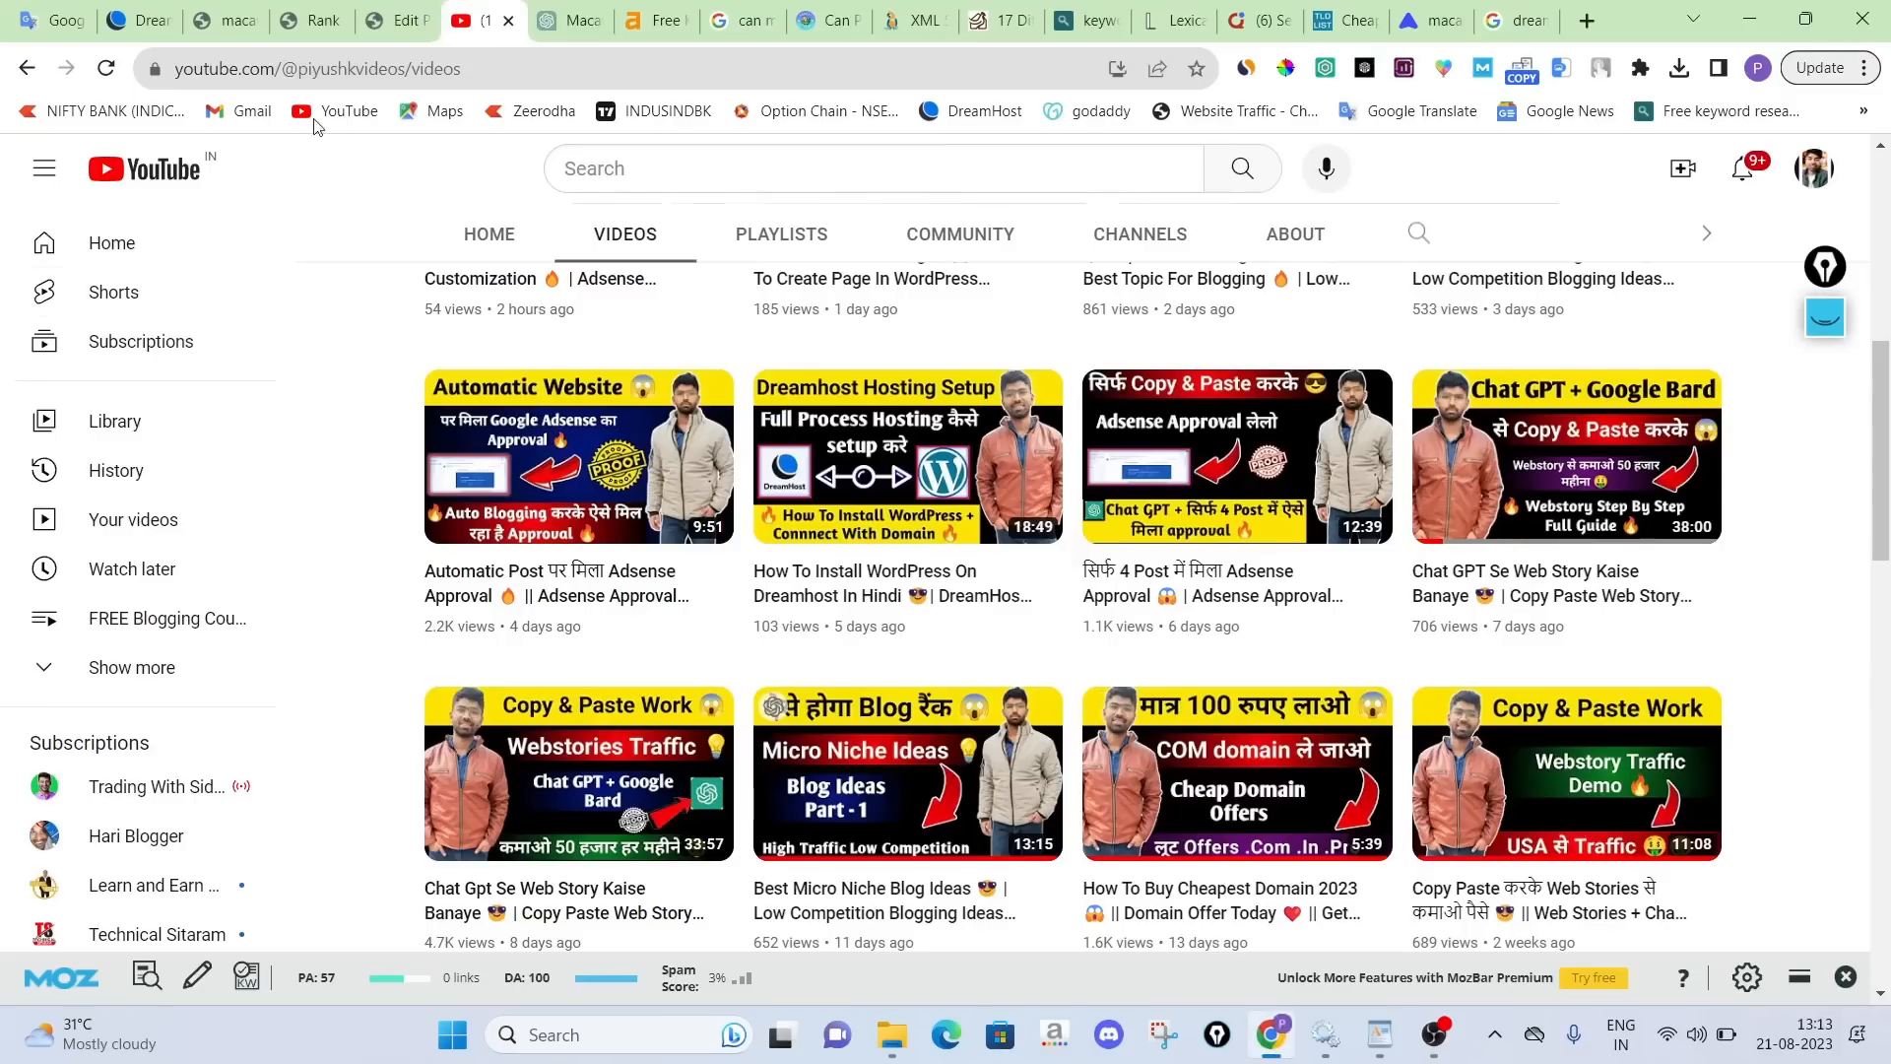
click(314, 20)
click(396, 20)
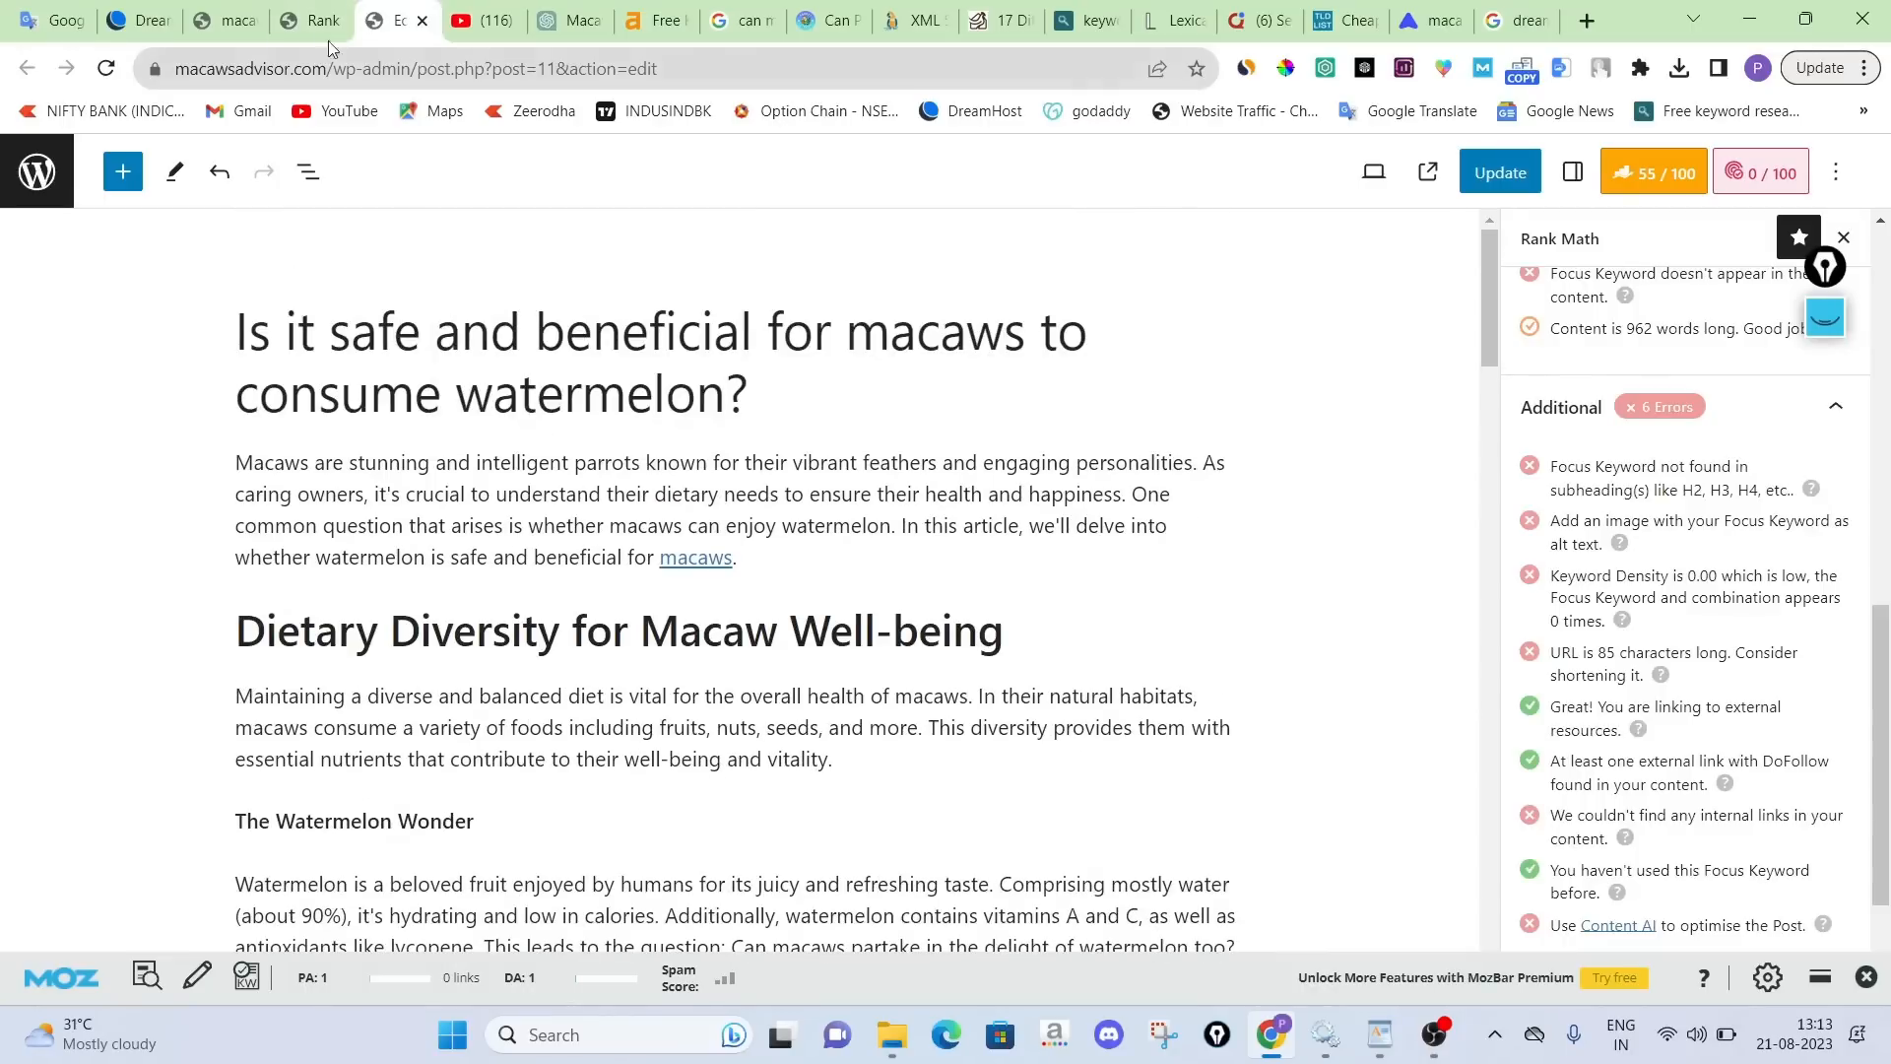
click(237, 12)
click(120, 73)
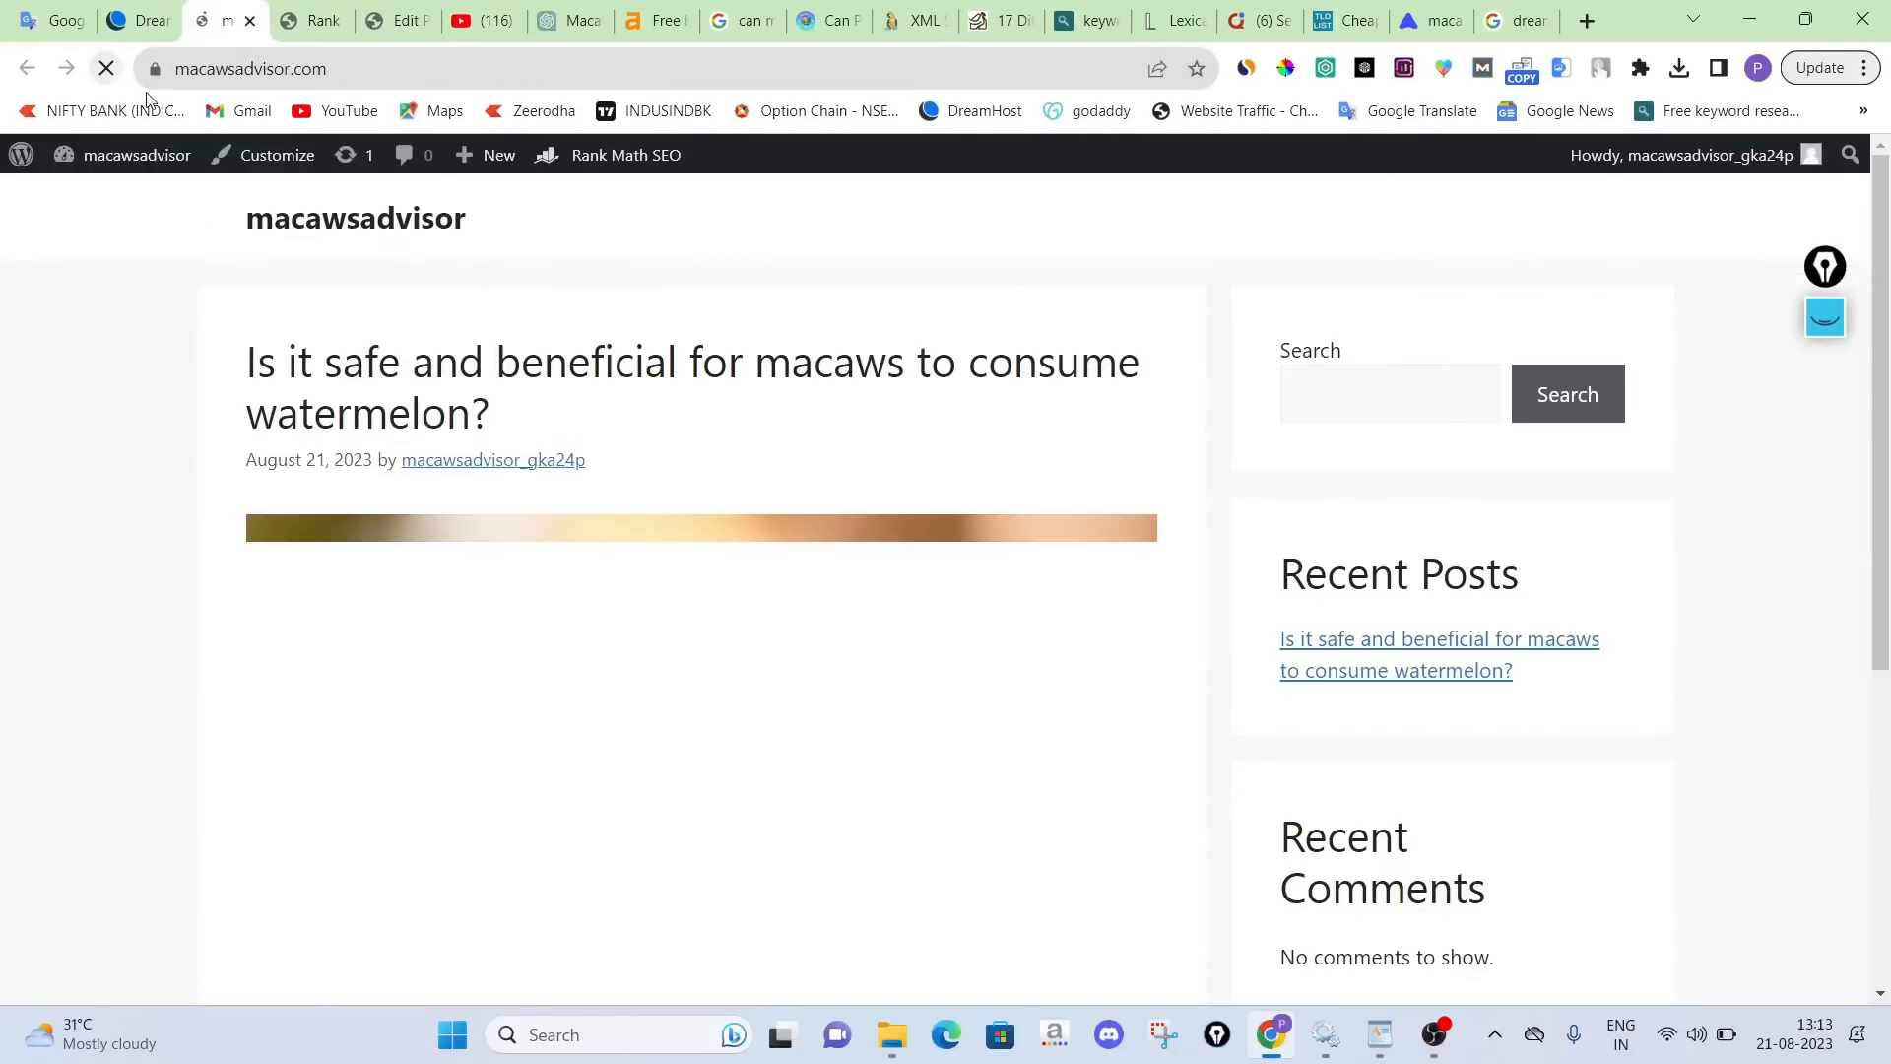
scroll(957, 650, down, 5)
scroll(769, 600, up, 4)
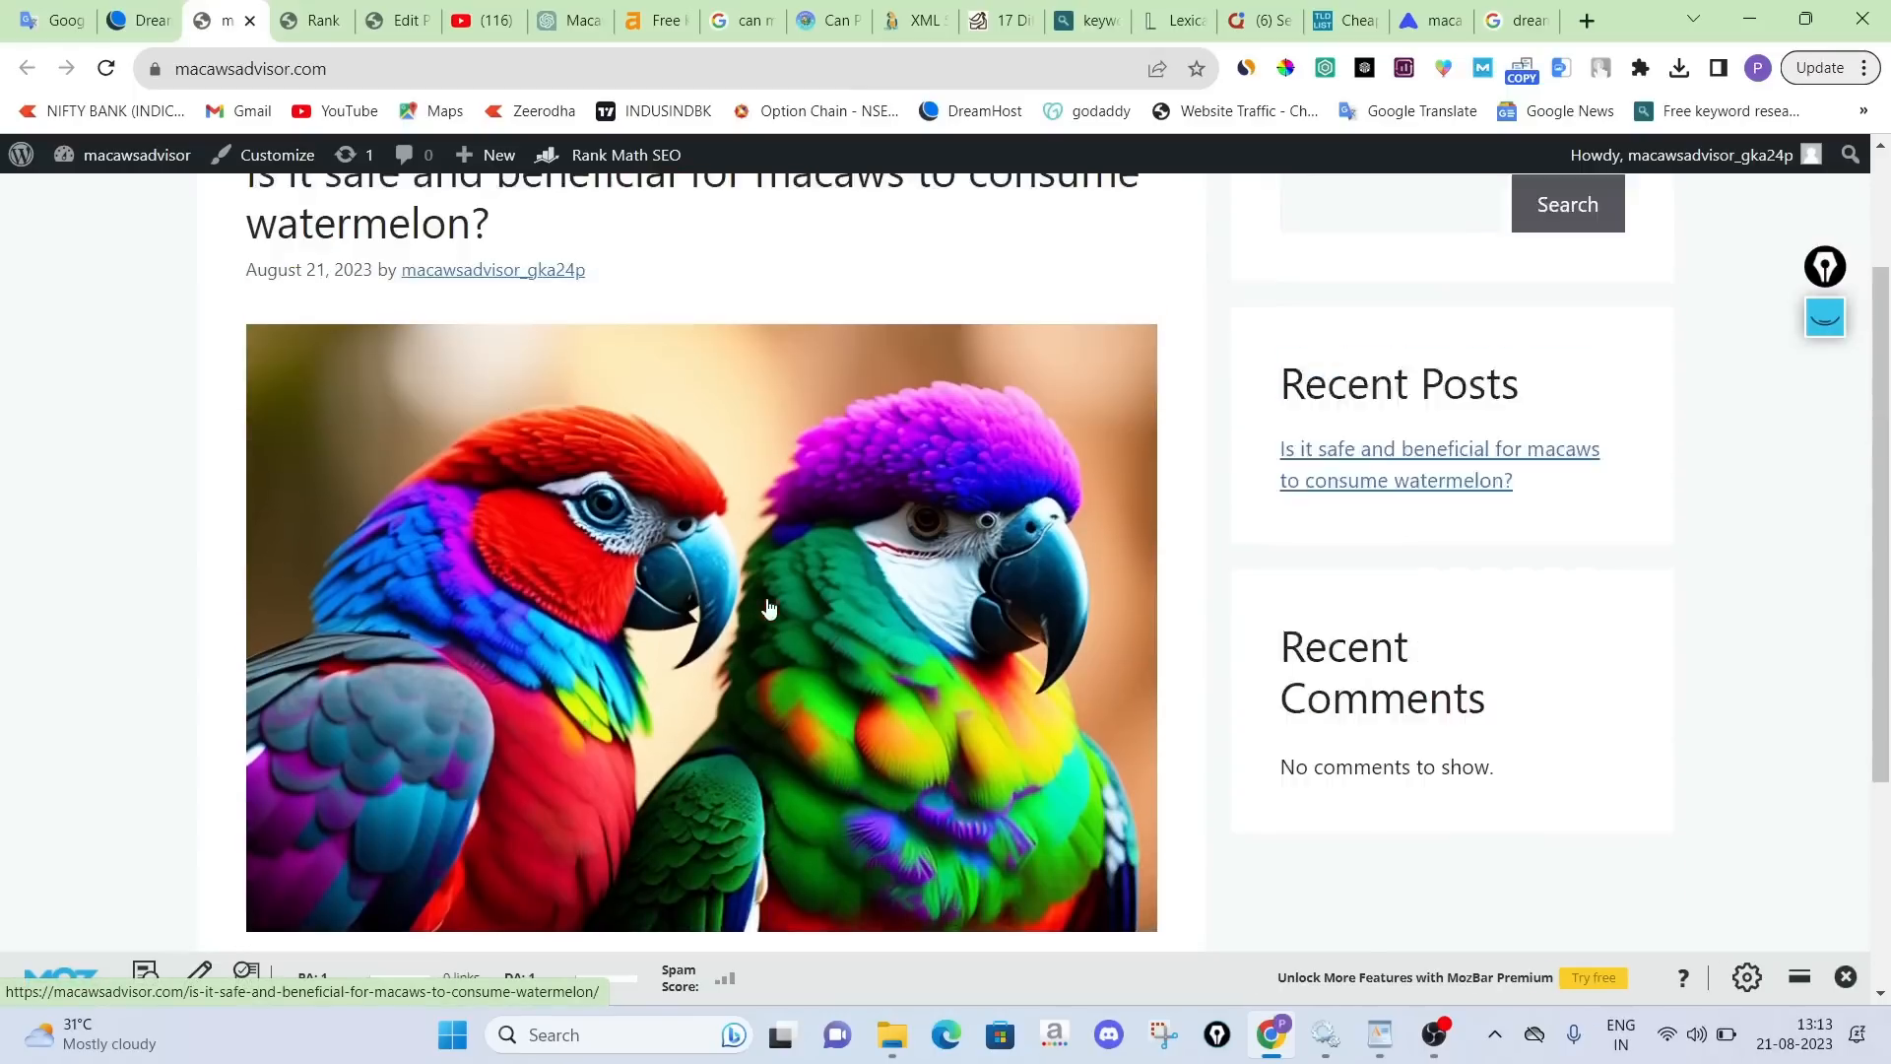
Circle the post's featured macaw image with the screen pen, clear the marking, and close the pen
click(1821, 322)
mouse_move(943, 385)
mouse_down()
mouse_move(199, 569)
mouse_move(1194, 882)
mouse_move(864, 391)
mouse_up()
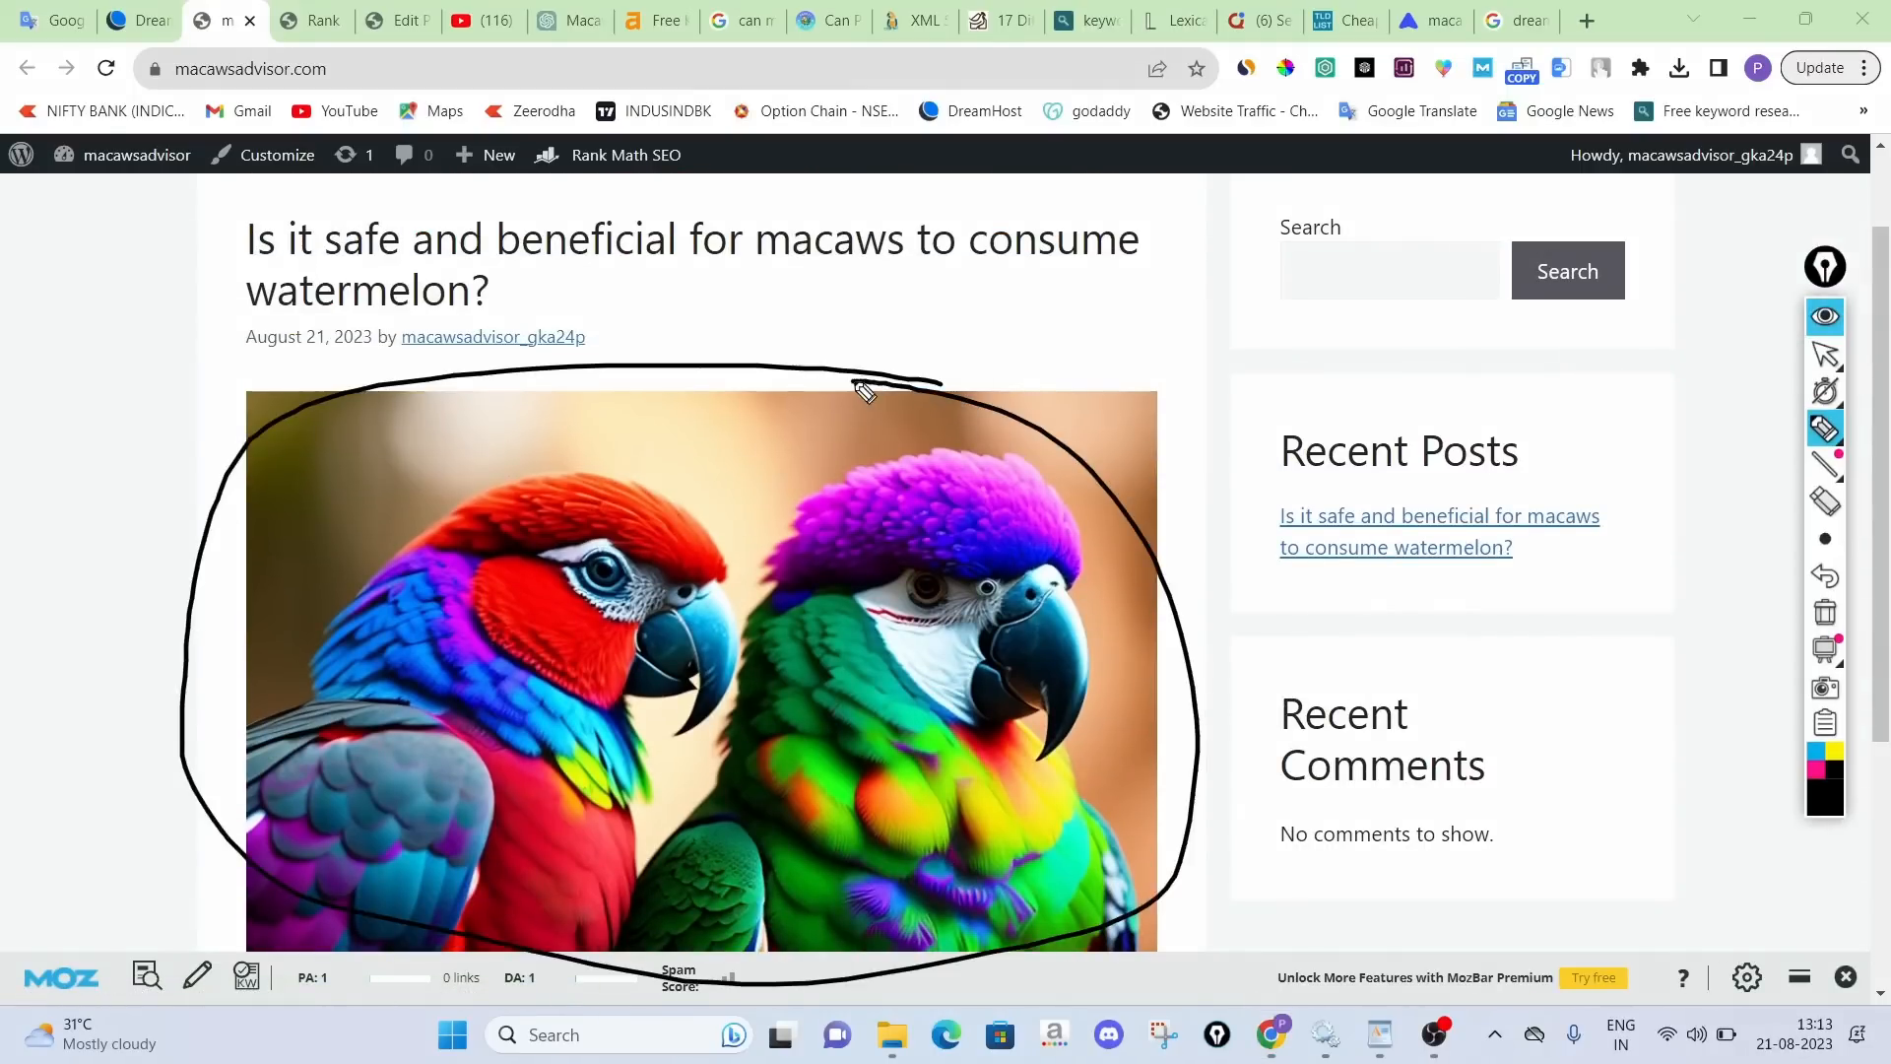
click(1823, 613)
click(1827, 322)
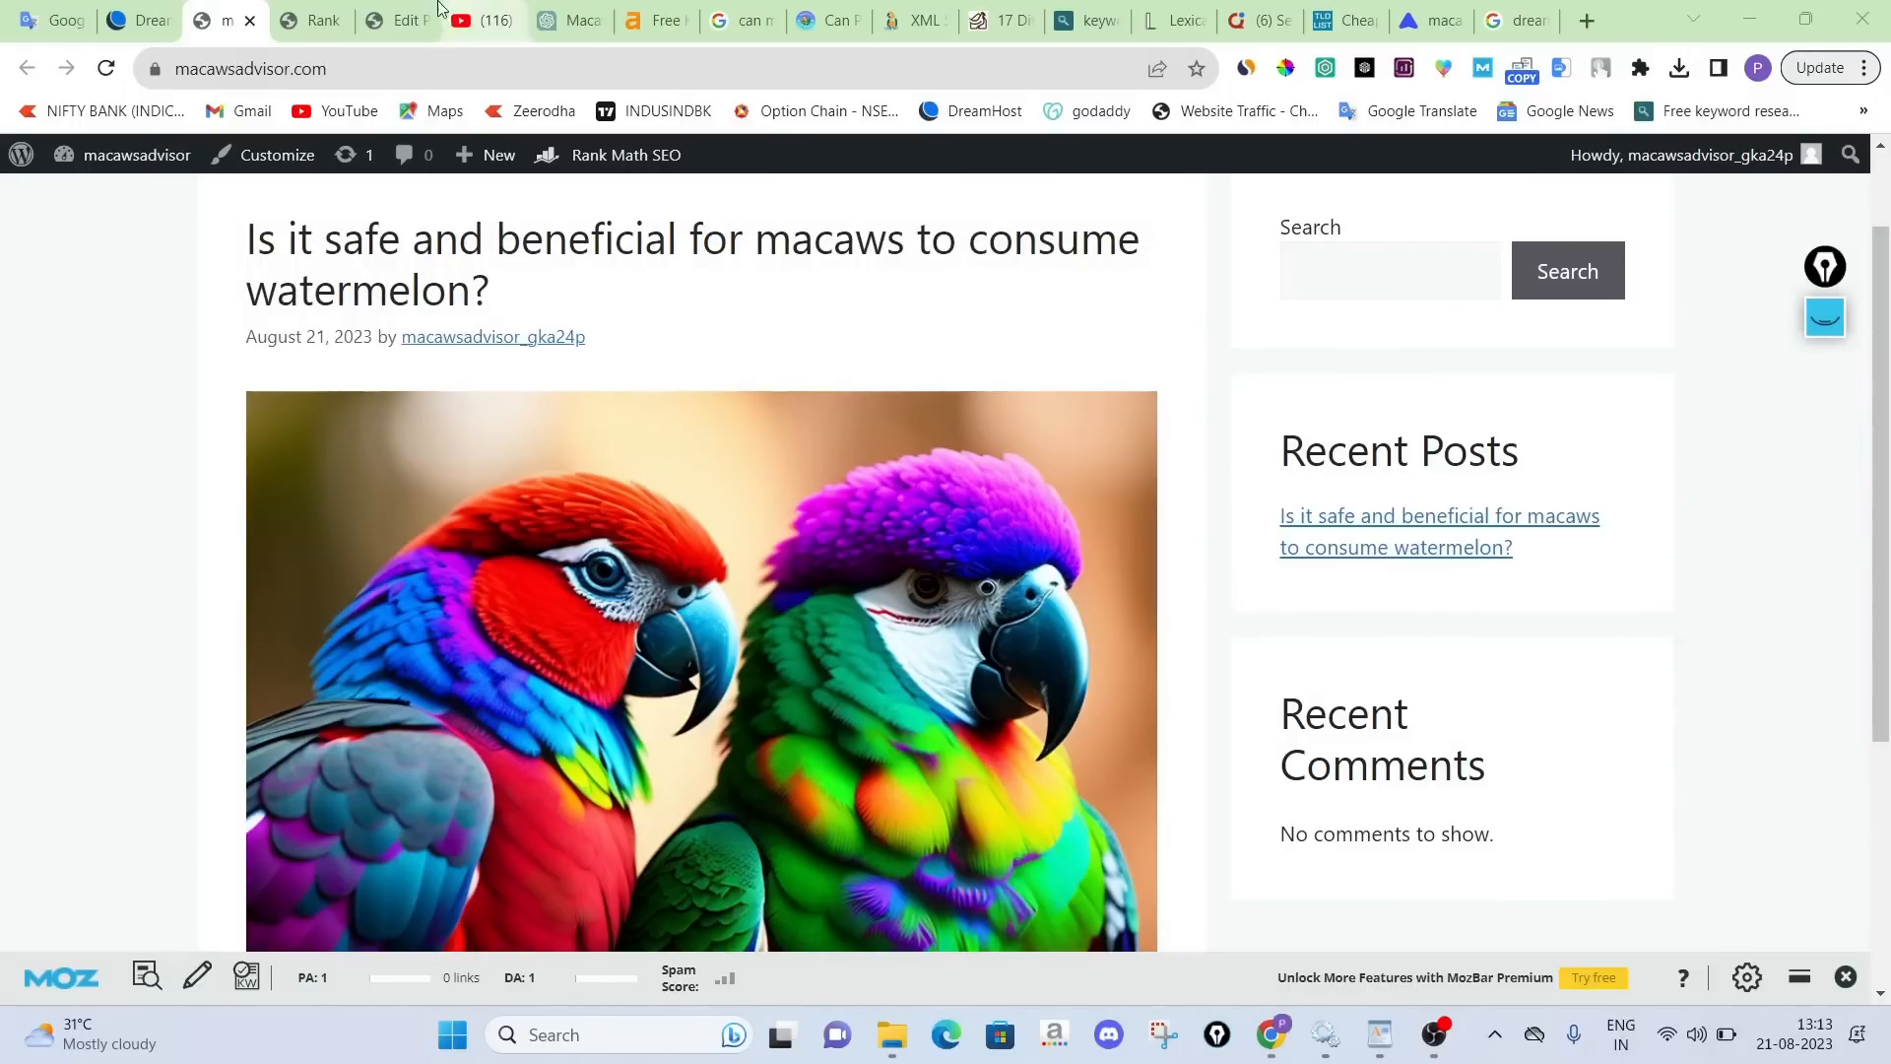
In the WordPress post editor, insert an empty Image block above "Balancing Treats and Nutrition for Macaws"
click(399, 20)
scroll(547, 513, down, 10)
scroll(547, 514, down, 2)
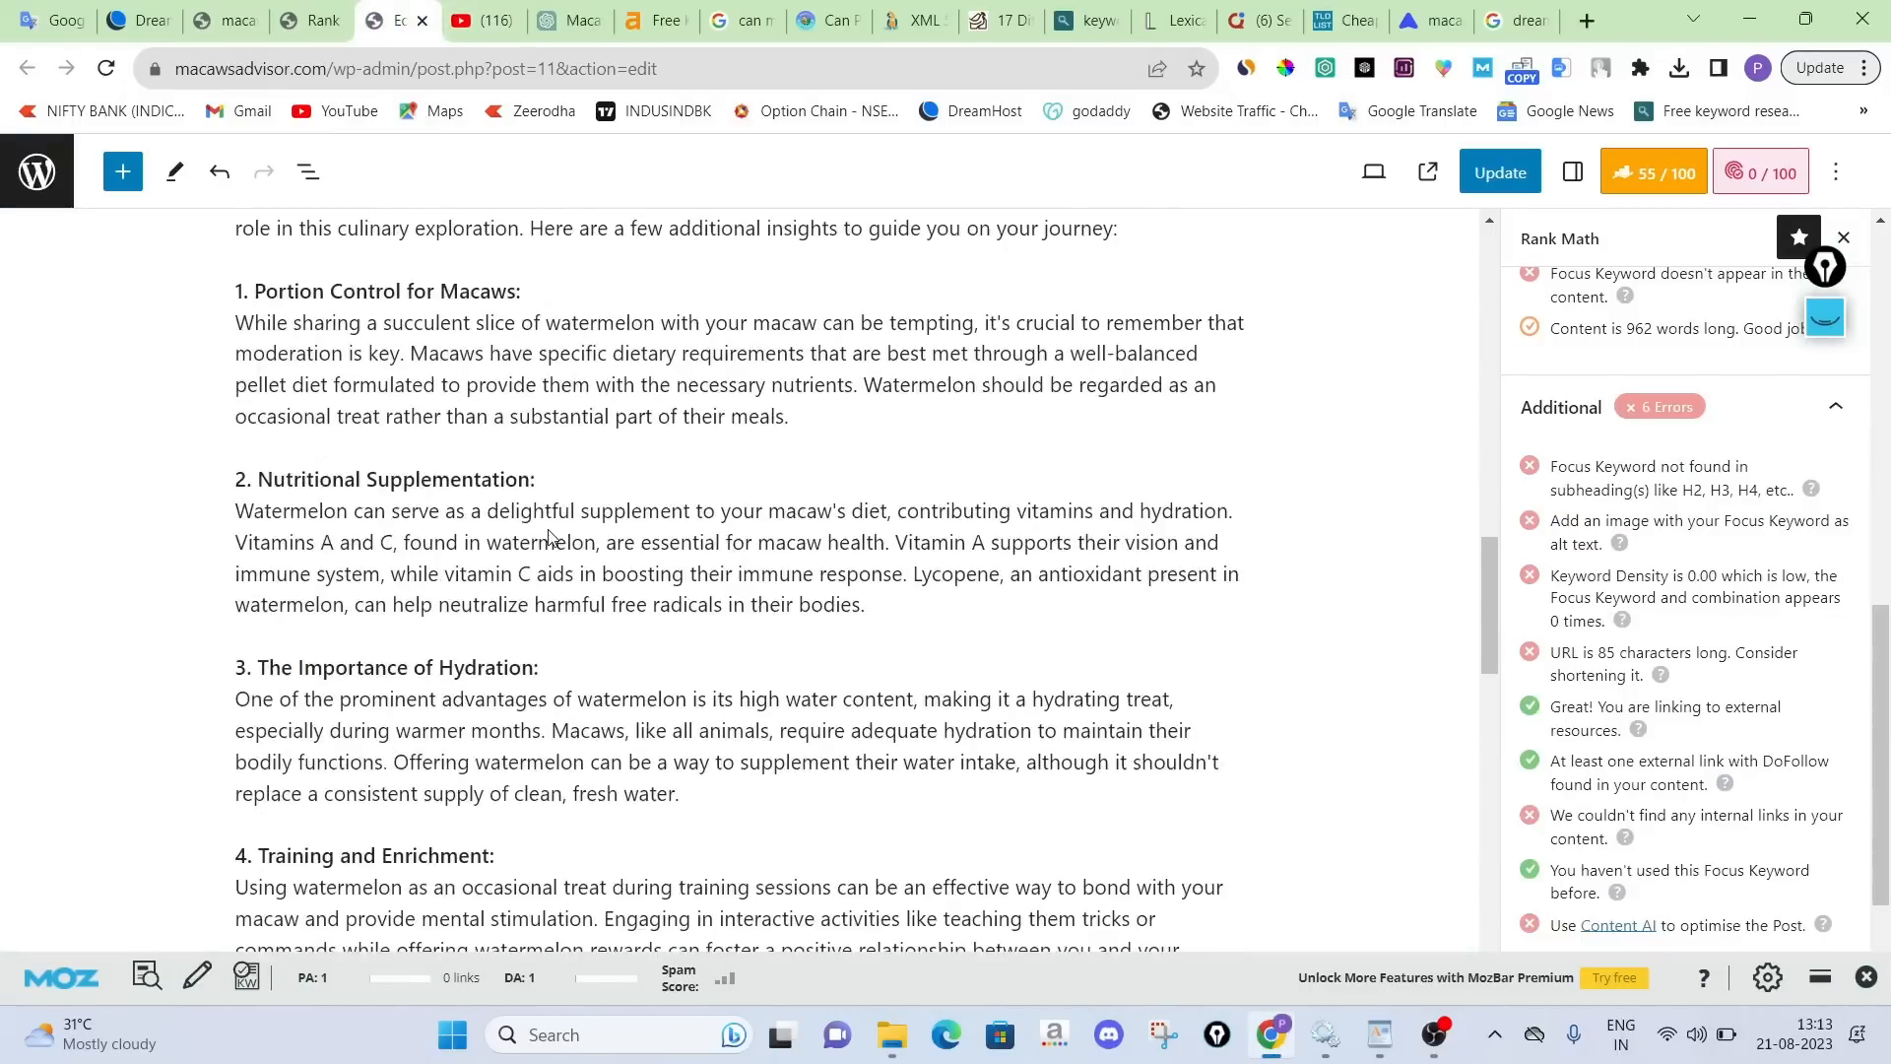
scroll(532, 532, up, 5)
click(506, 603)
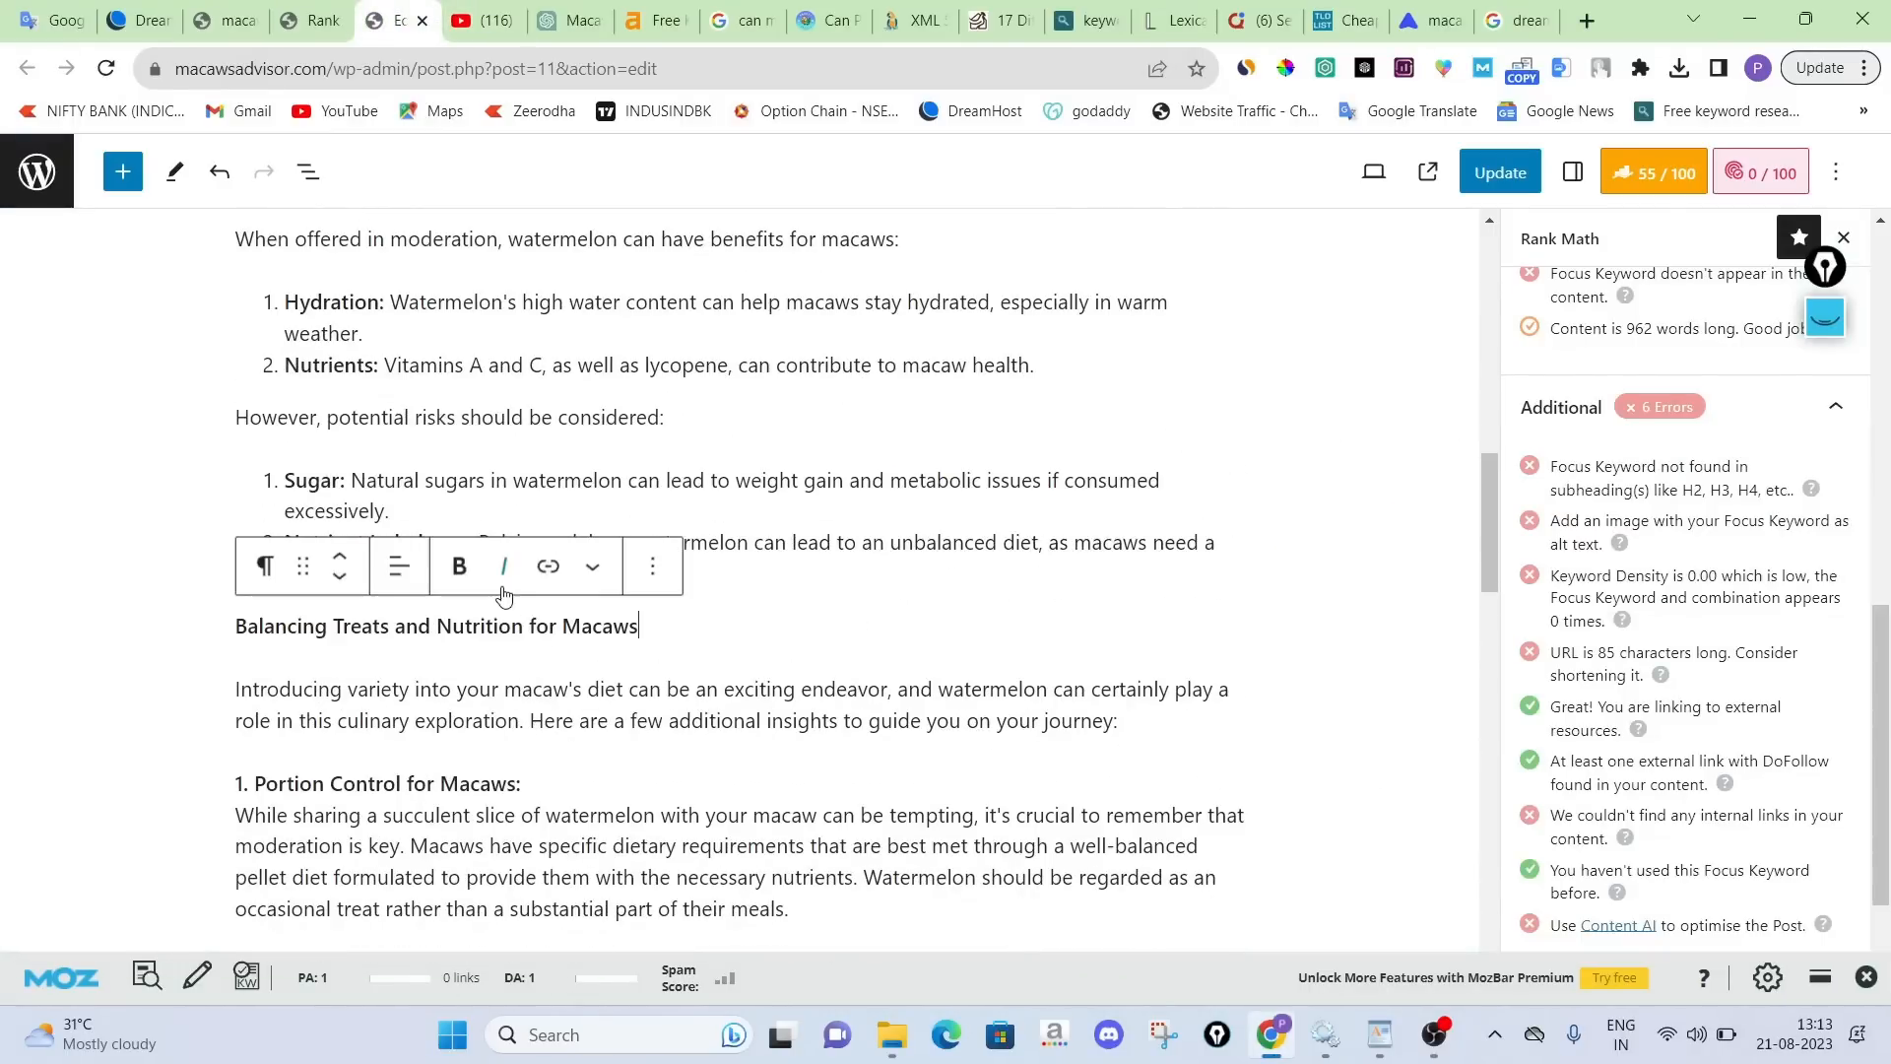
click(735, 566)
key(Return)
key(Return)
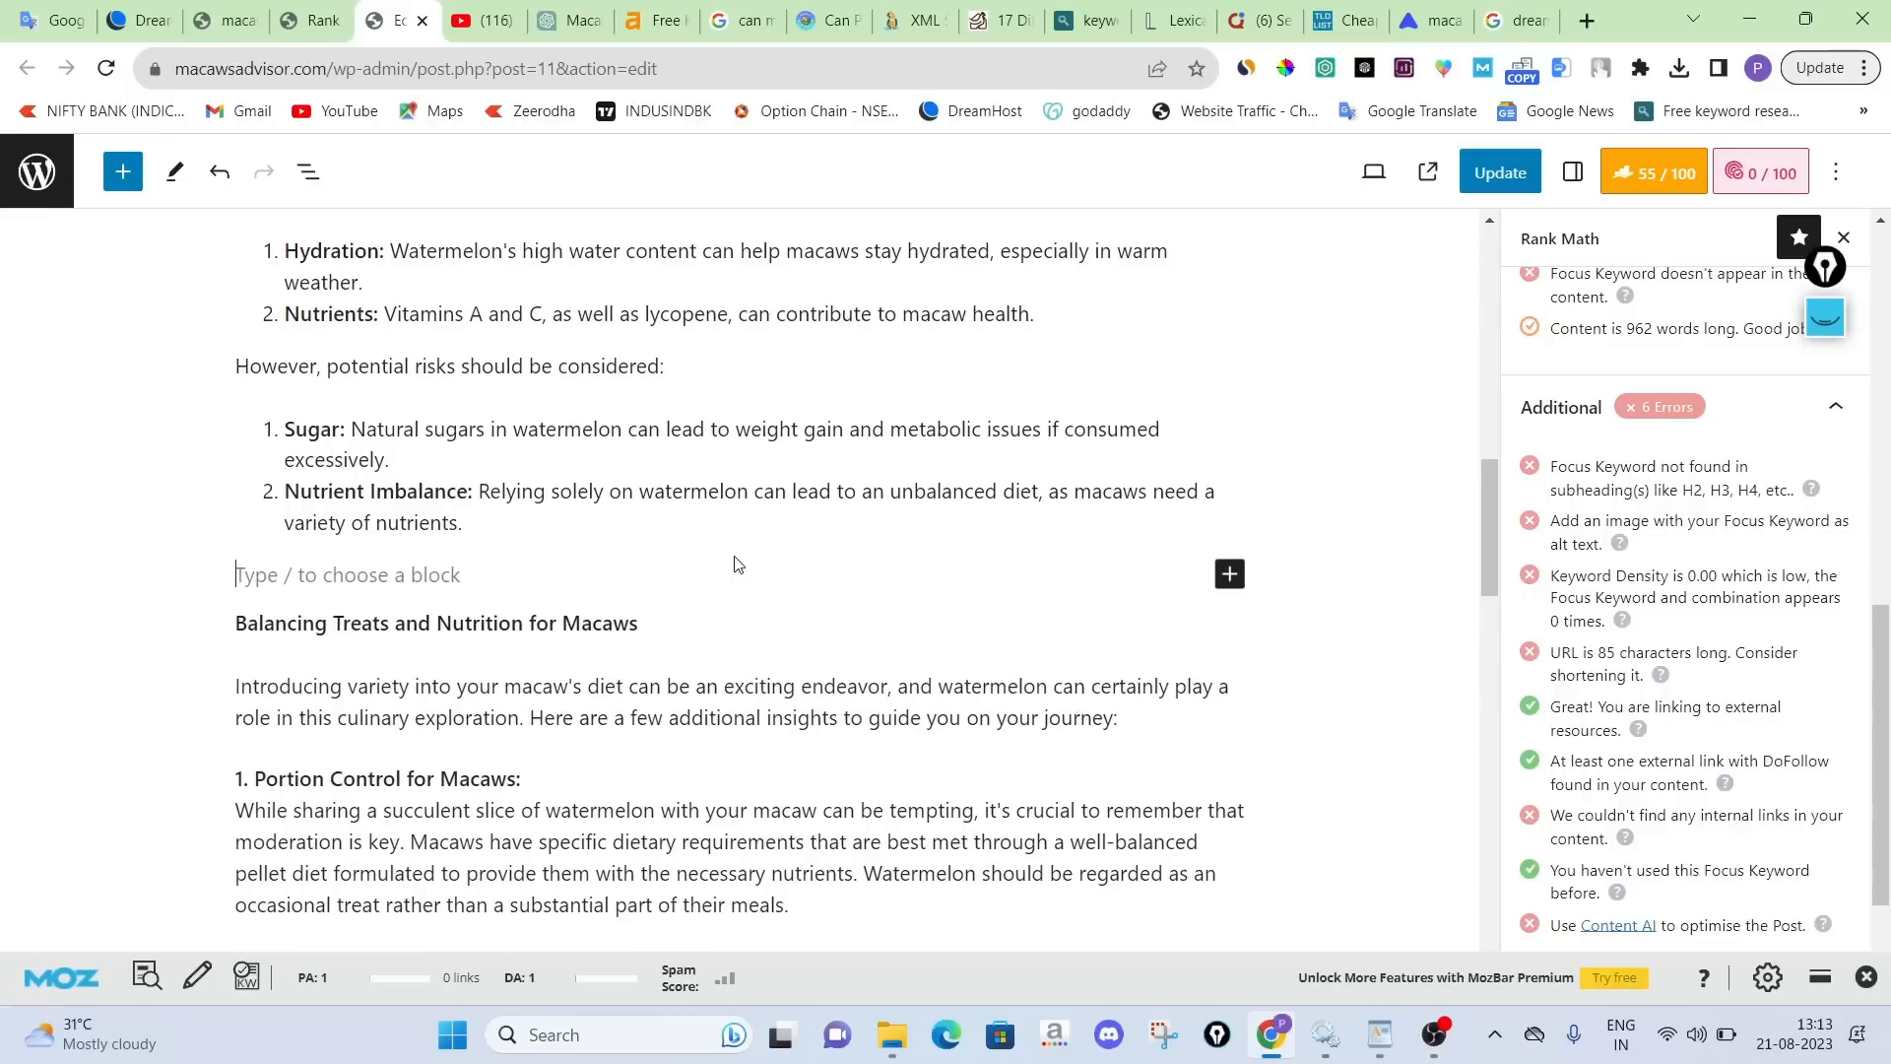
click(1229, 574)
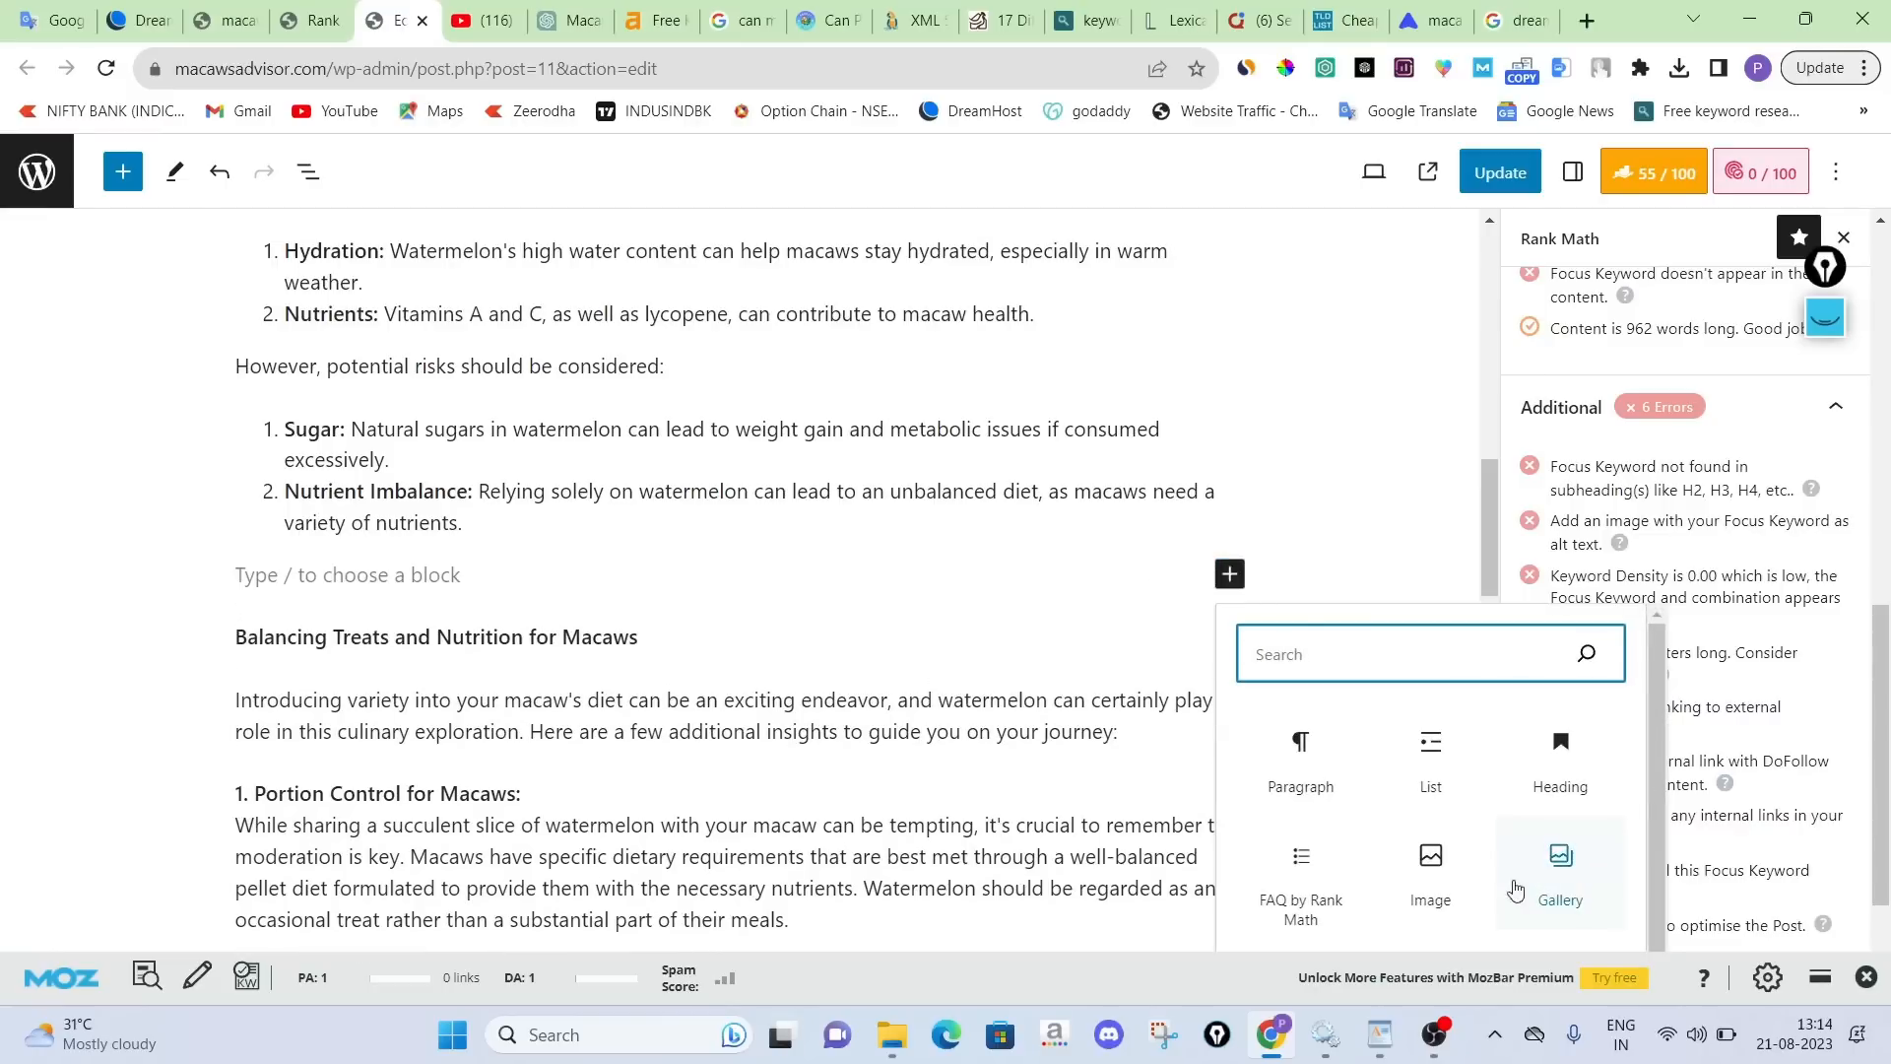
click(1431, 872)
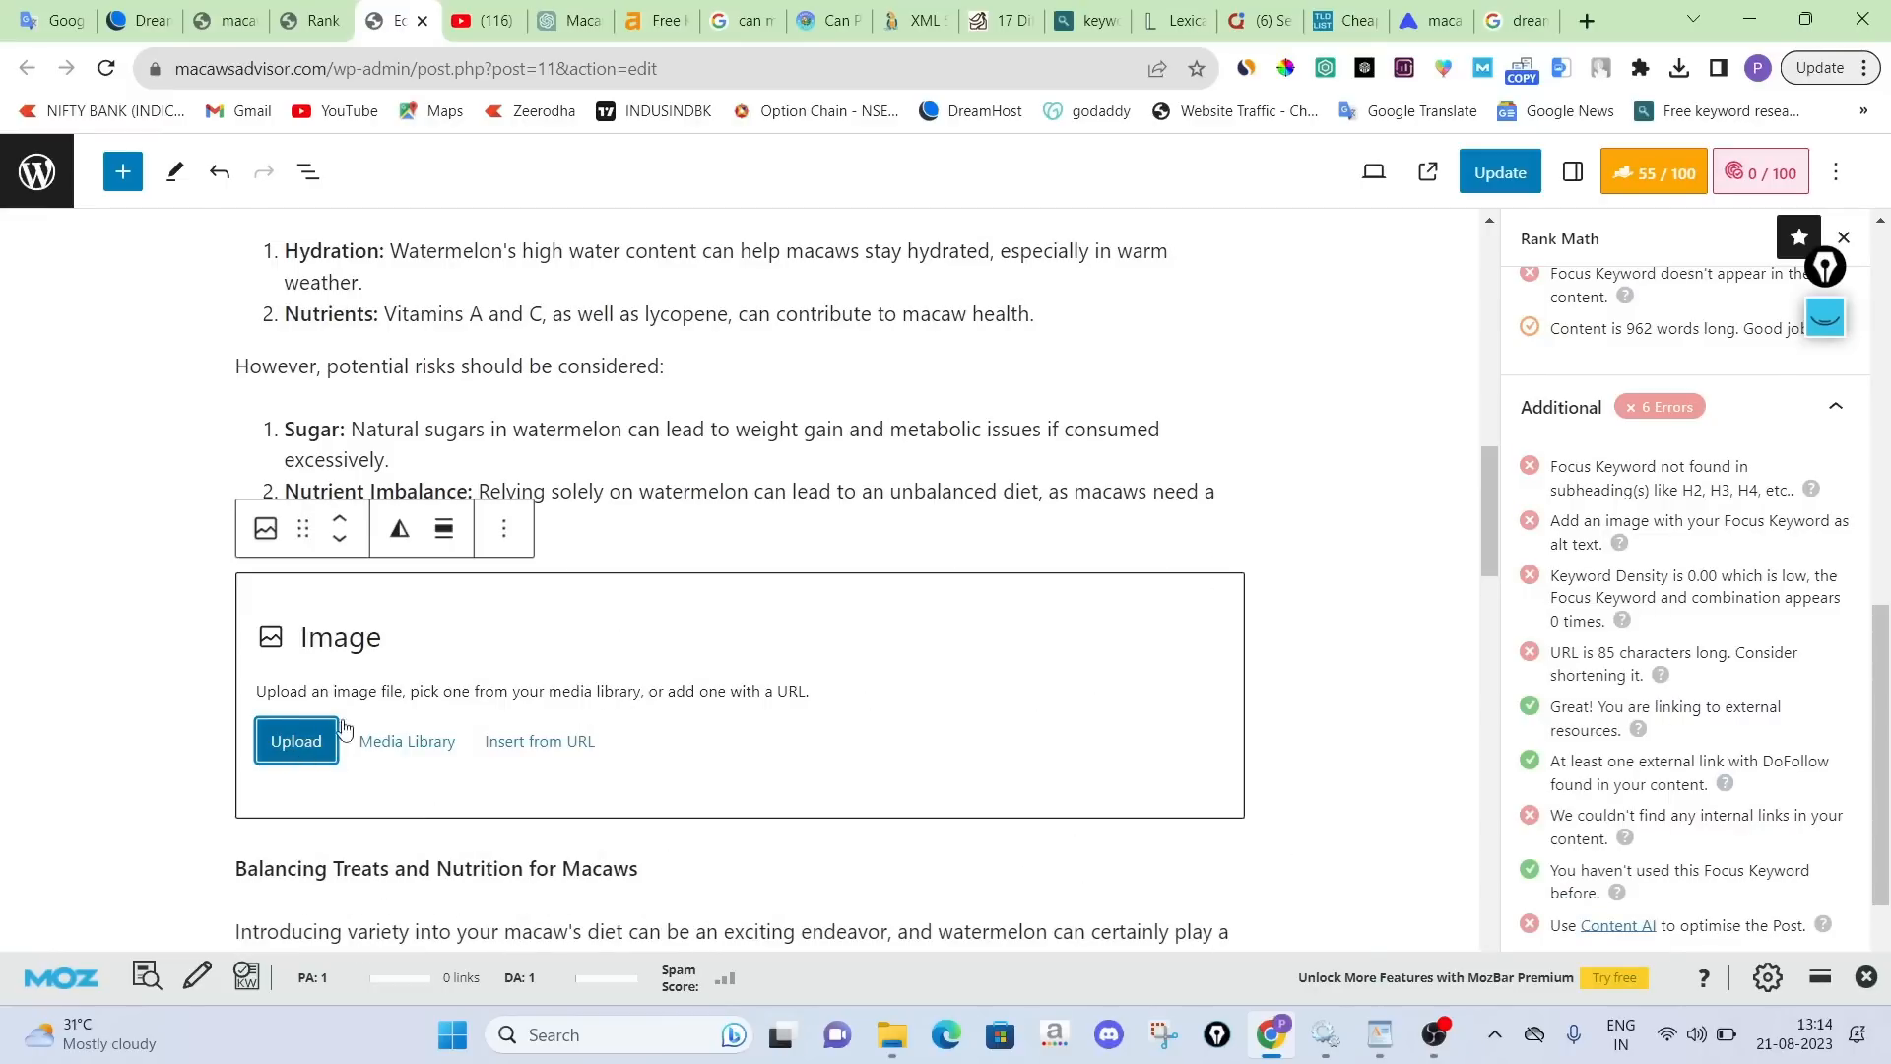
Download the "Swiming parrots" image from the Lexica macaws search results
click(1173, 20)
scroll(998, 576, down, 2)
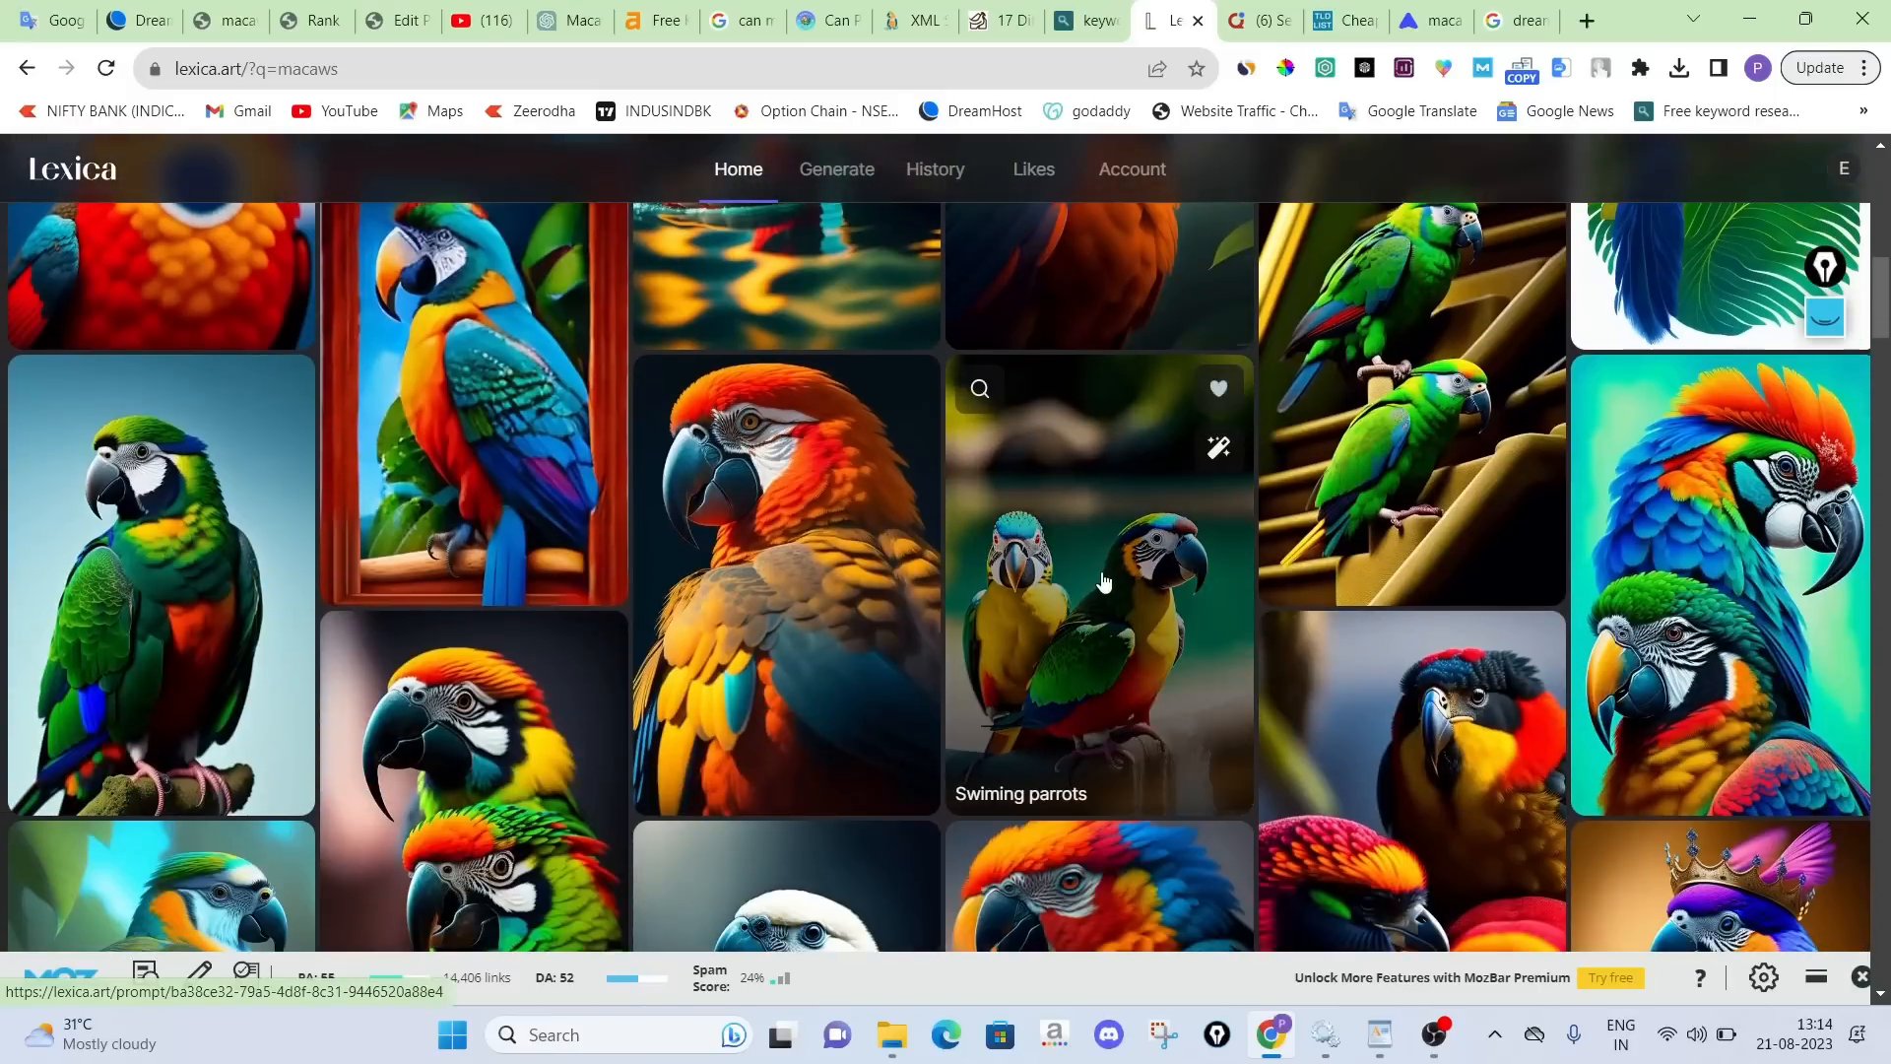
click(1073, 606)
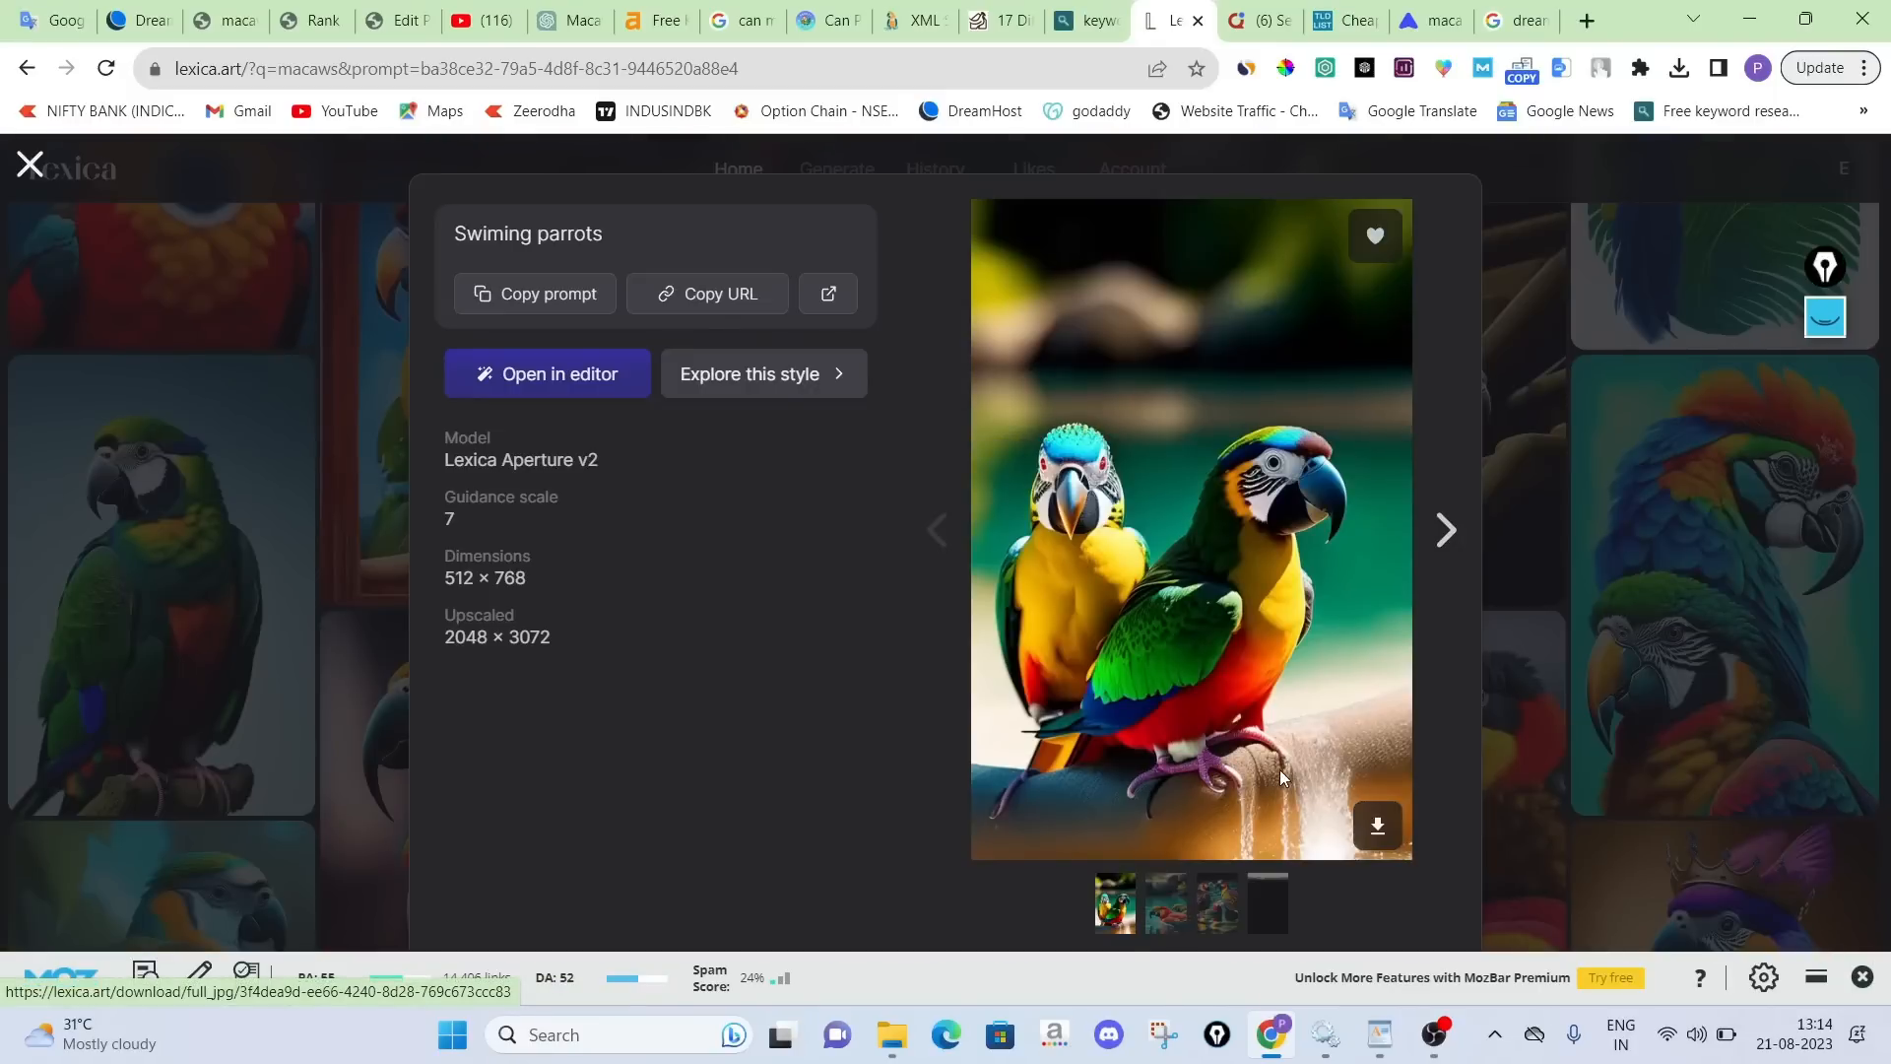
click(1384, 823)
Upload the downloaded parrots image into the empty Image block above "Balancing Treats and Nutrition for Macaws" in the WordPress post
click(311, 20)
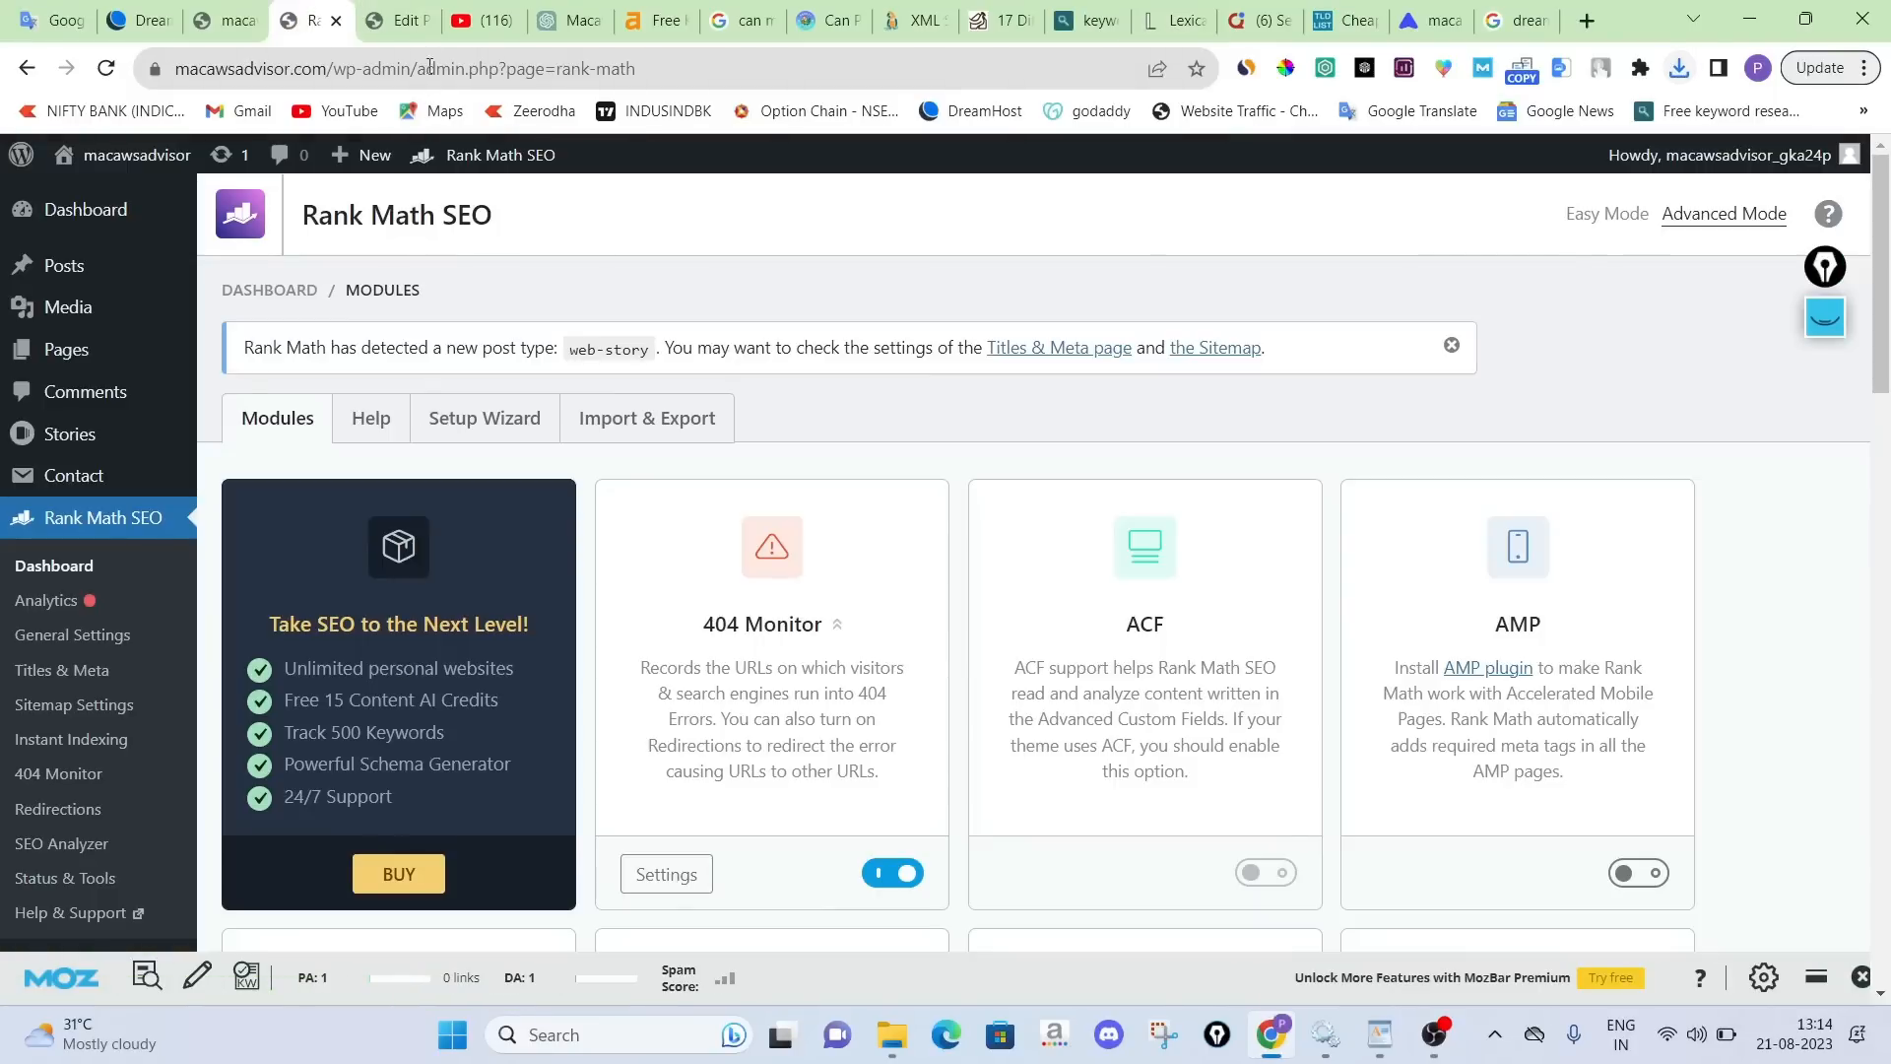
click(398, 20)
click(328, 720)
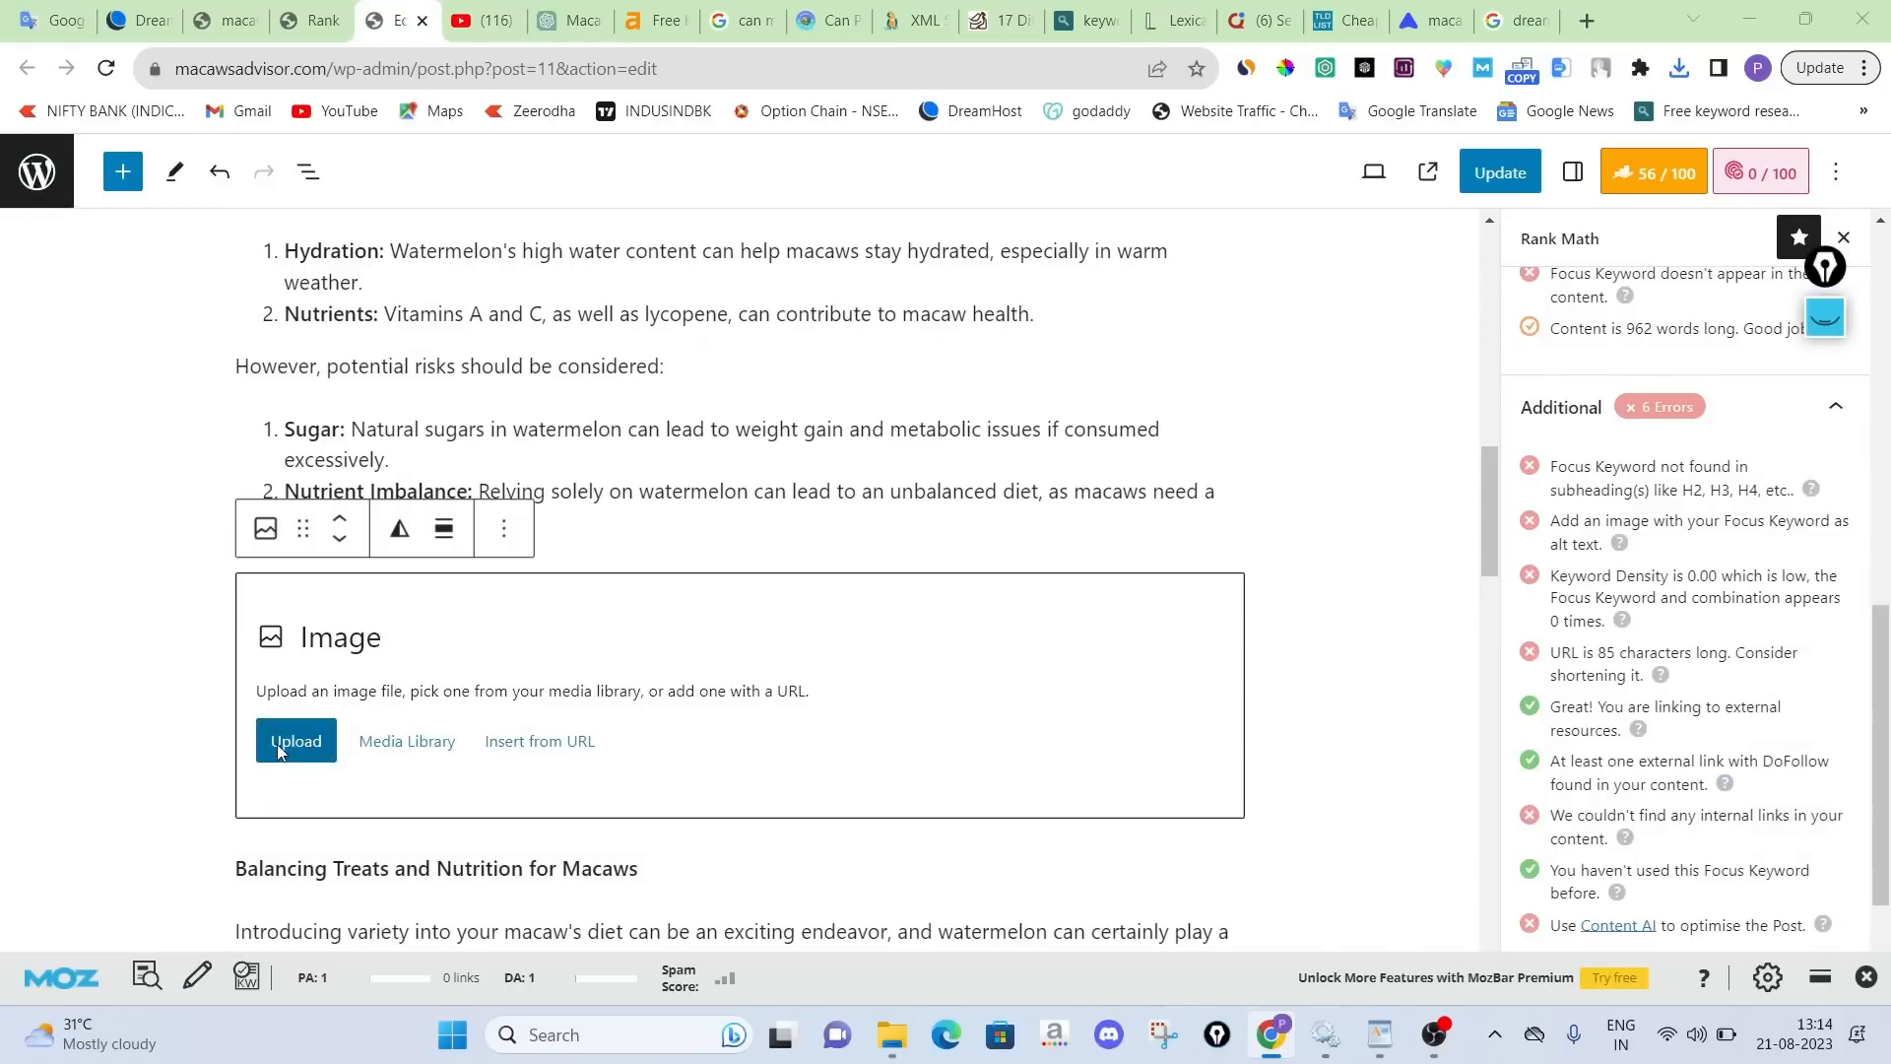
double_click(325, 227)
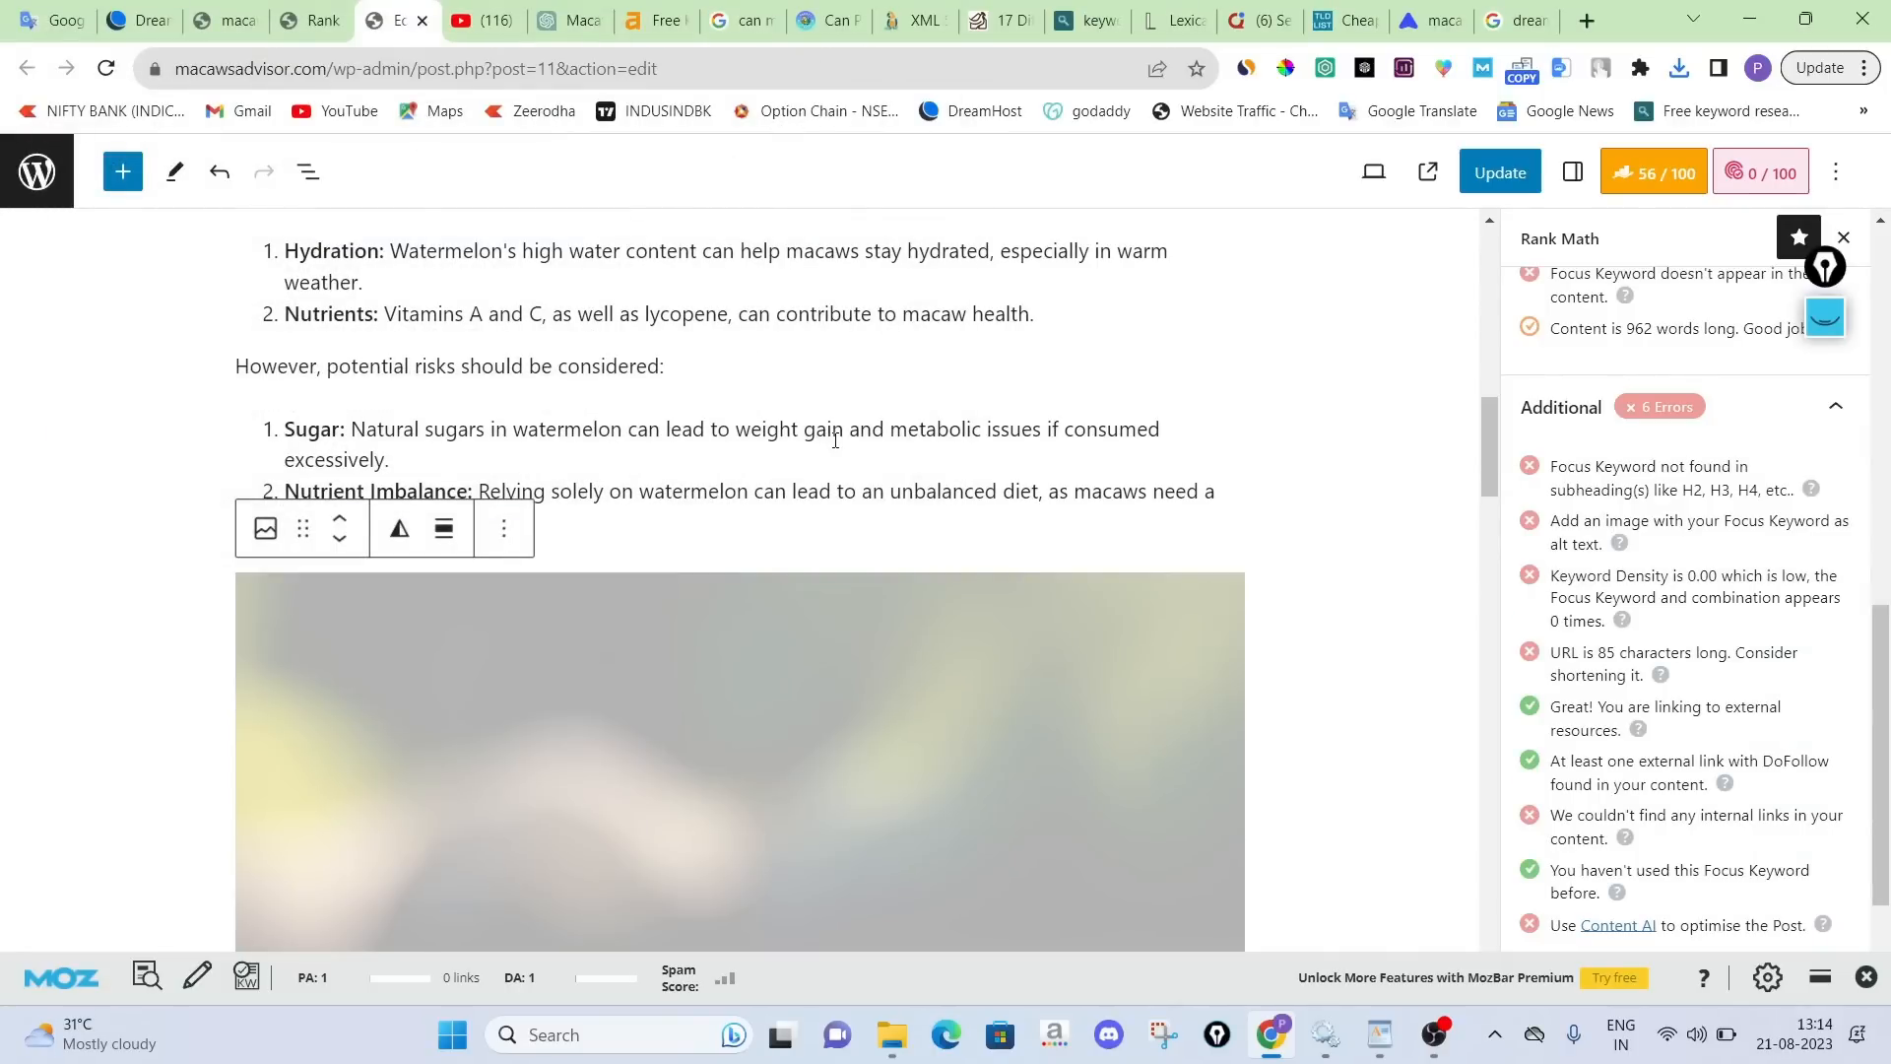
scroll(999, 460, down, 1)
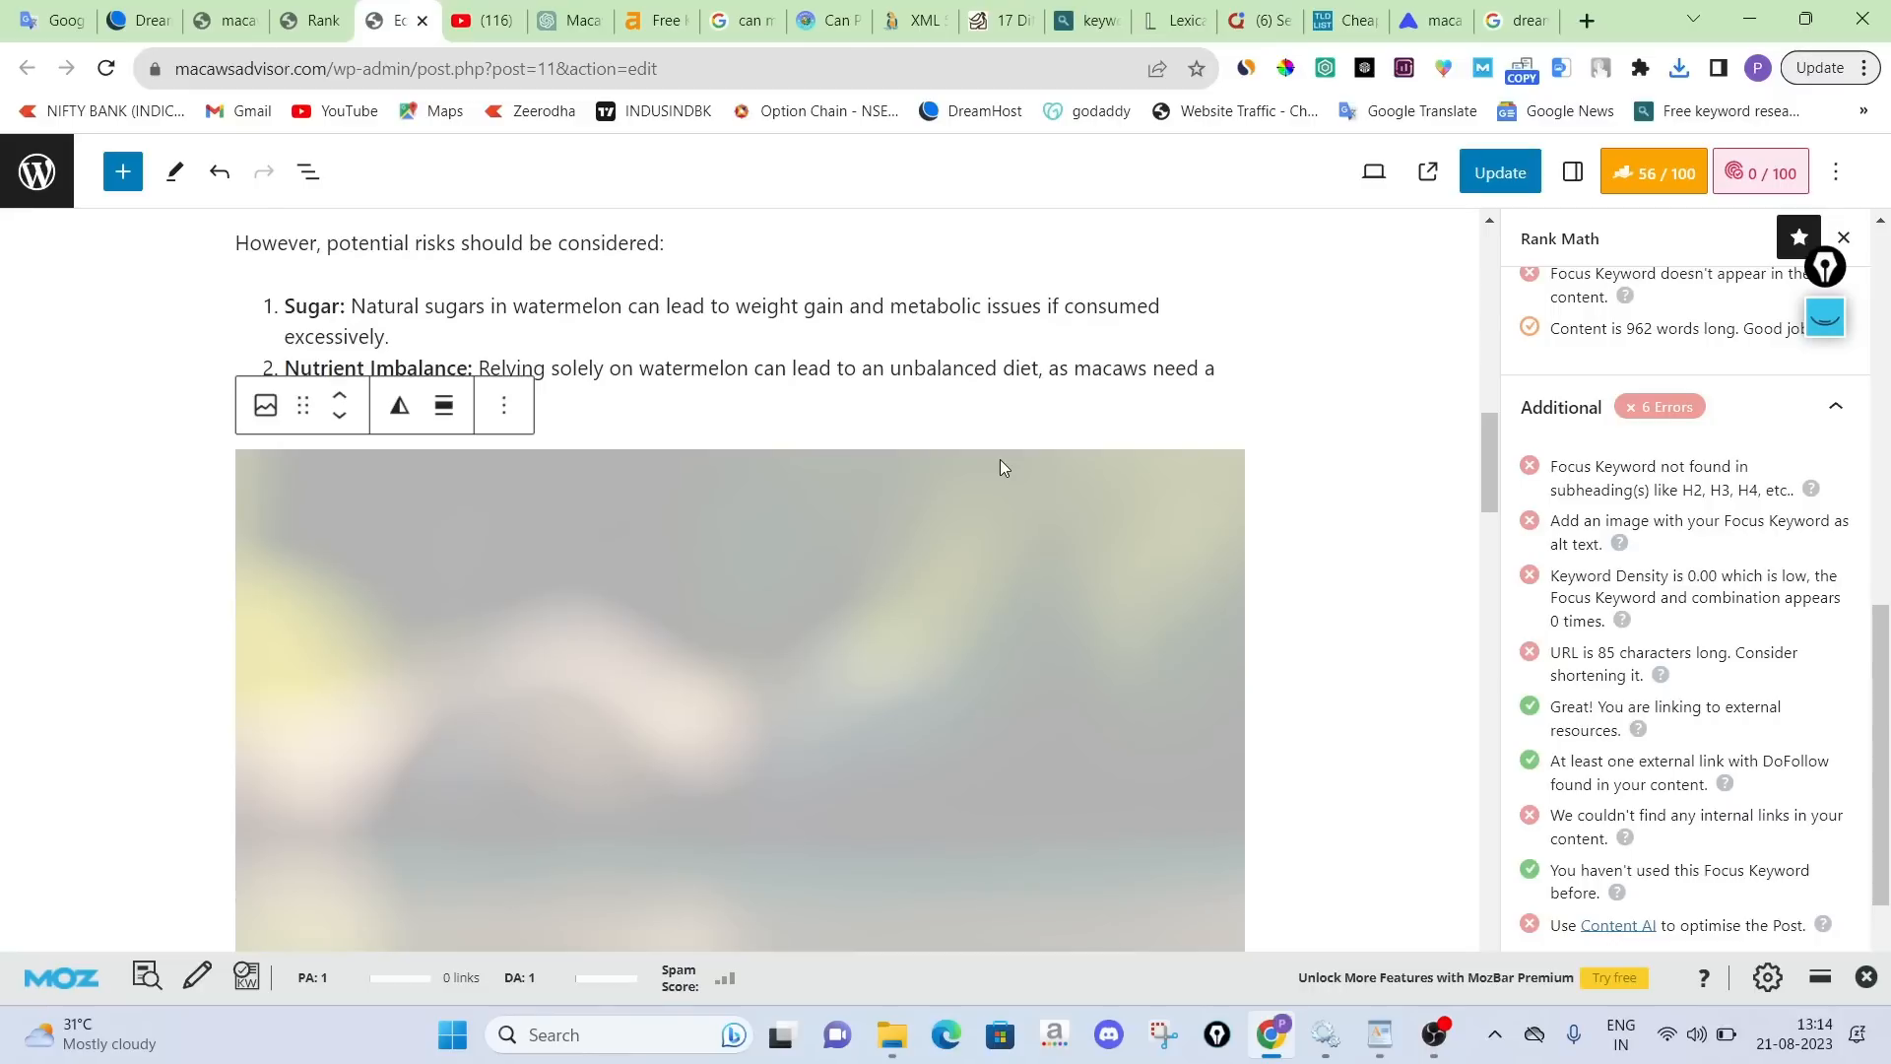
scroll(1001, 463, down, 3)
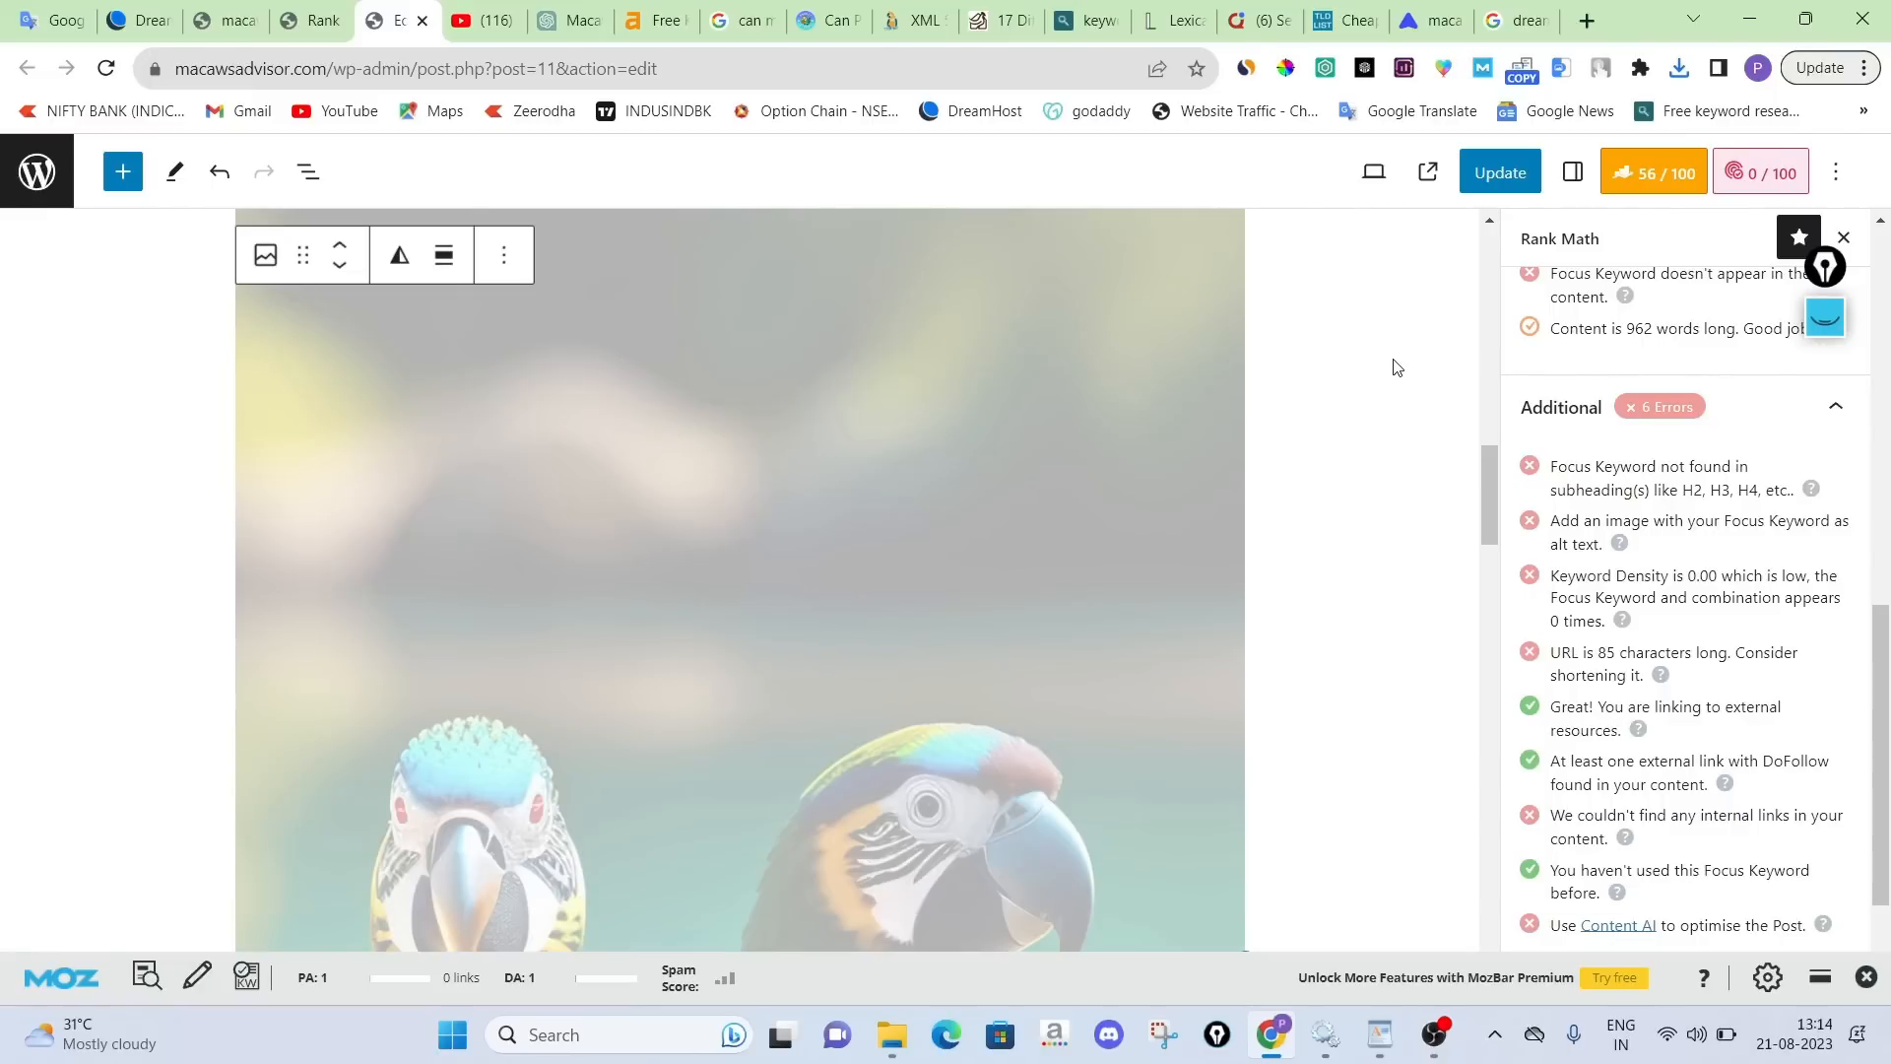
scroll(1617, 613, down, 1)
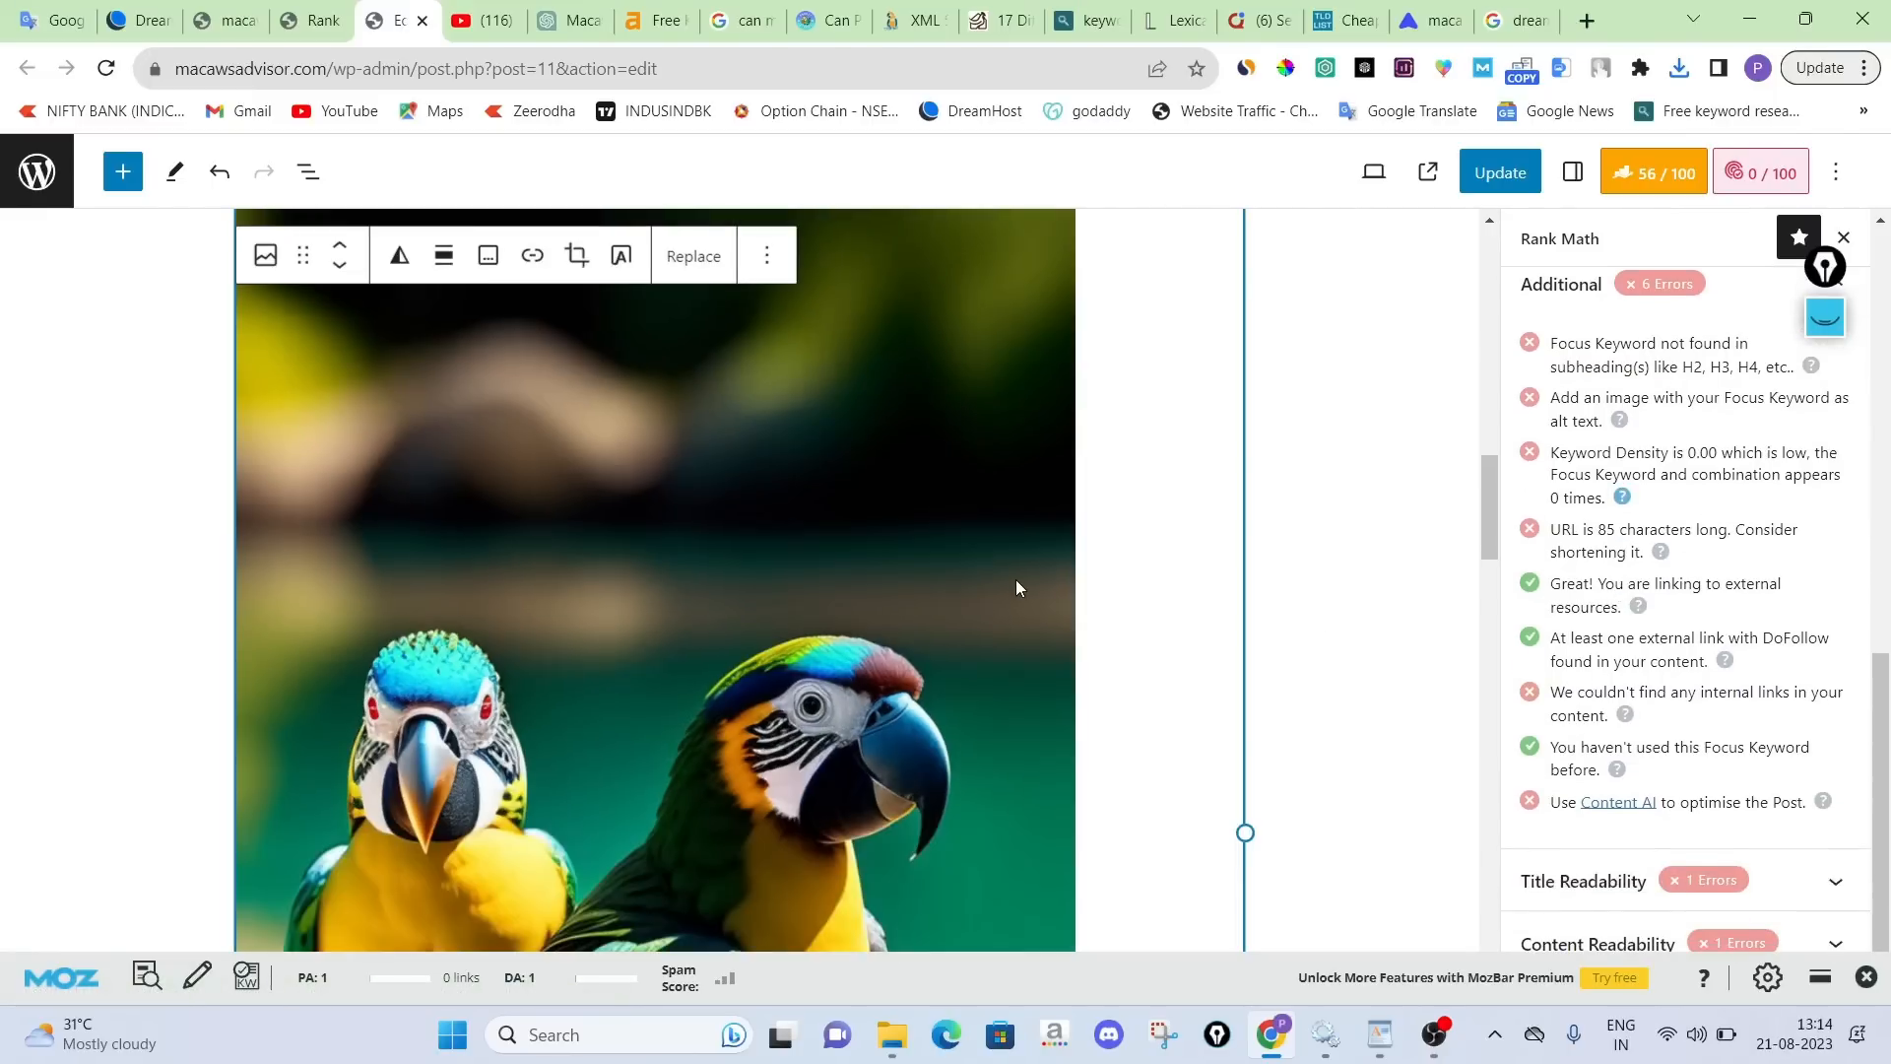
scroll(1126, 586, down, 2)
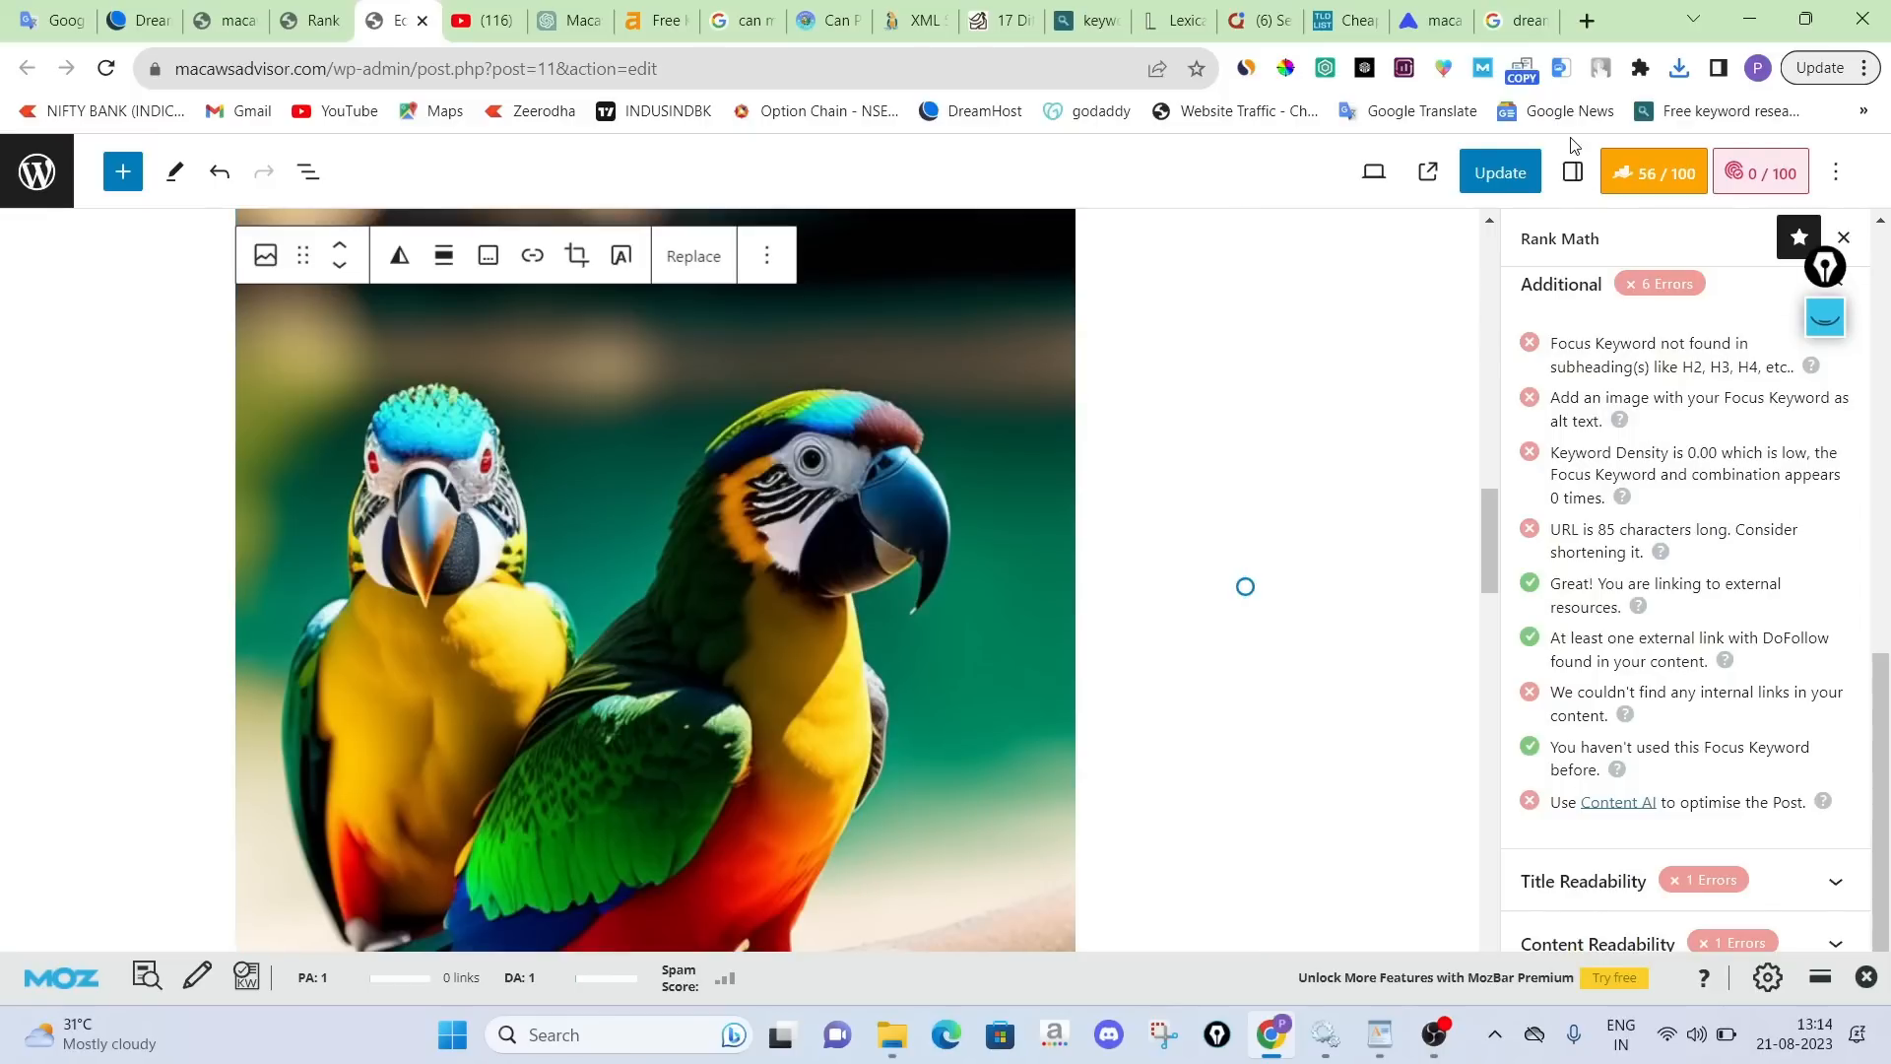
Set the parrots image to the Wide - 16:9 aspect ratio, align it to the center, and update the post
click(1573, 170)
scroll(1651, 705, down, 1)
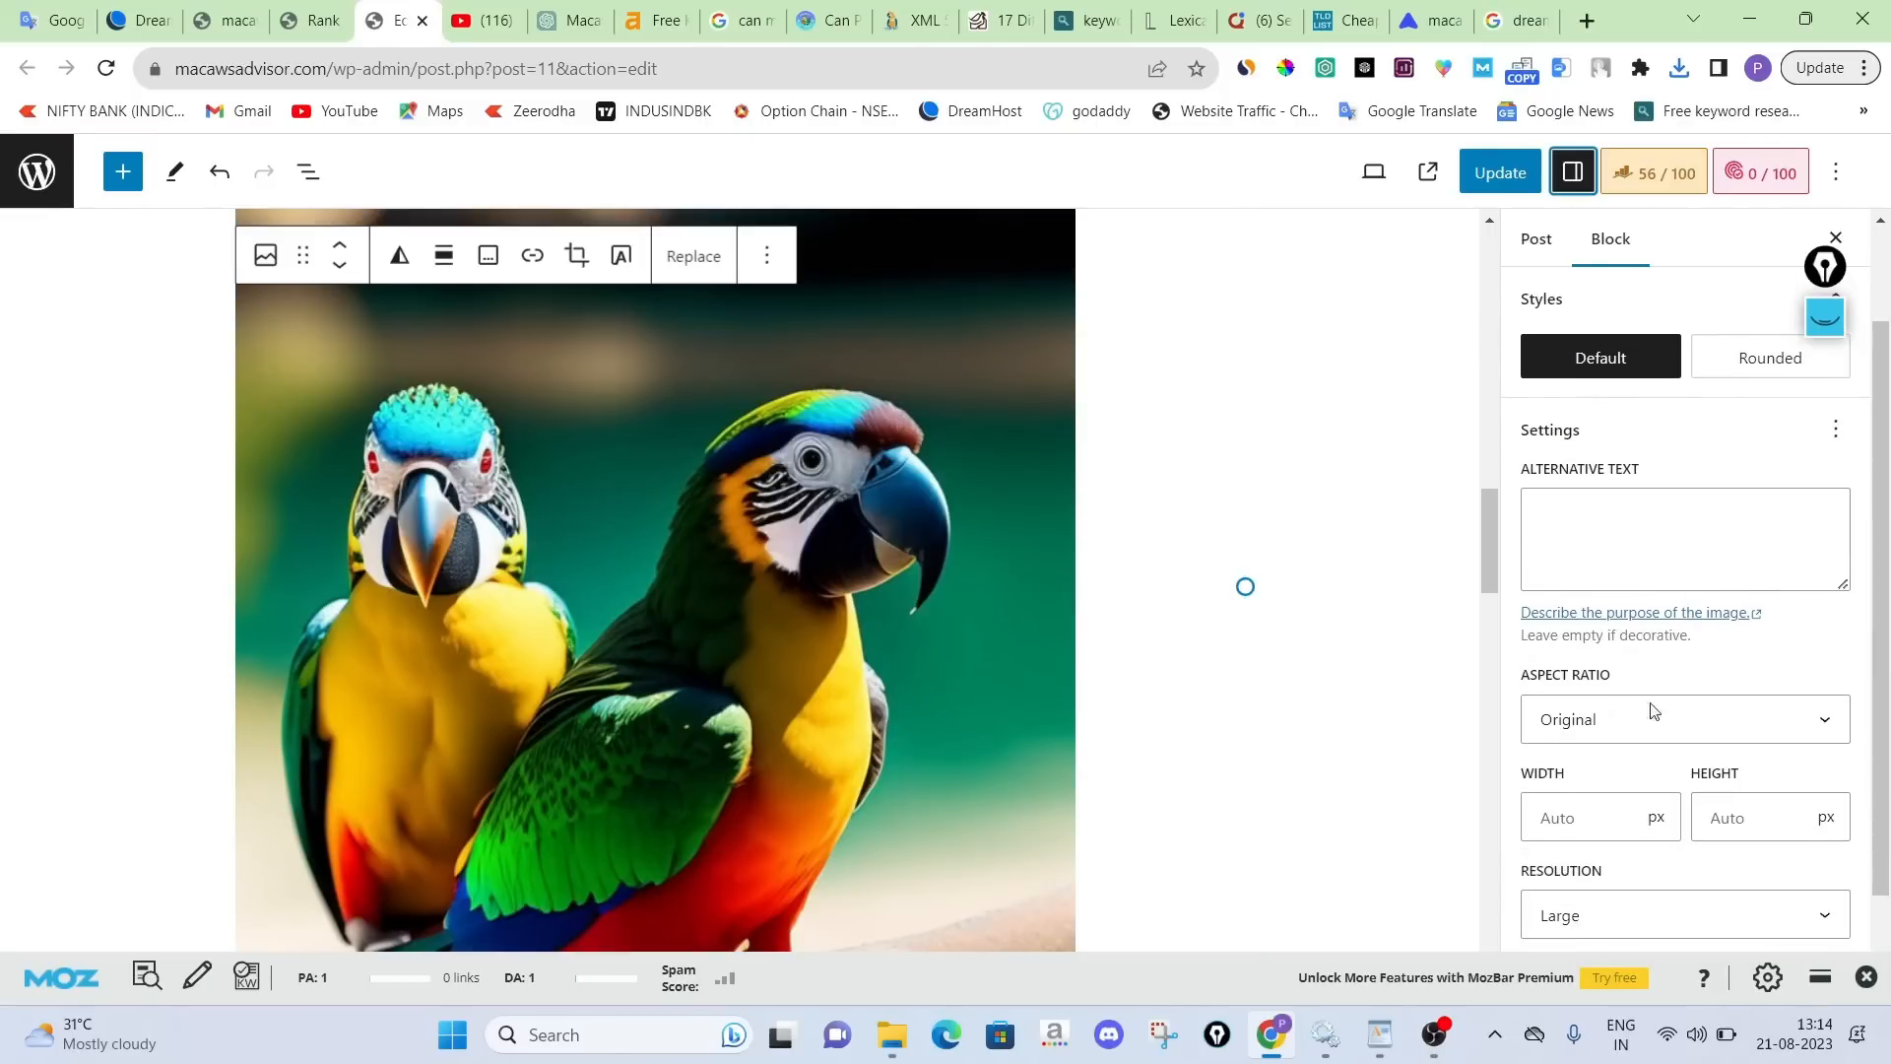
click(1623, 727)
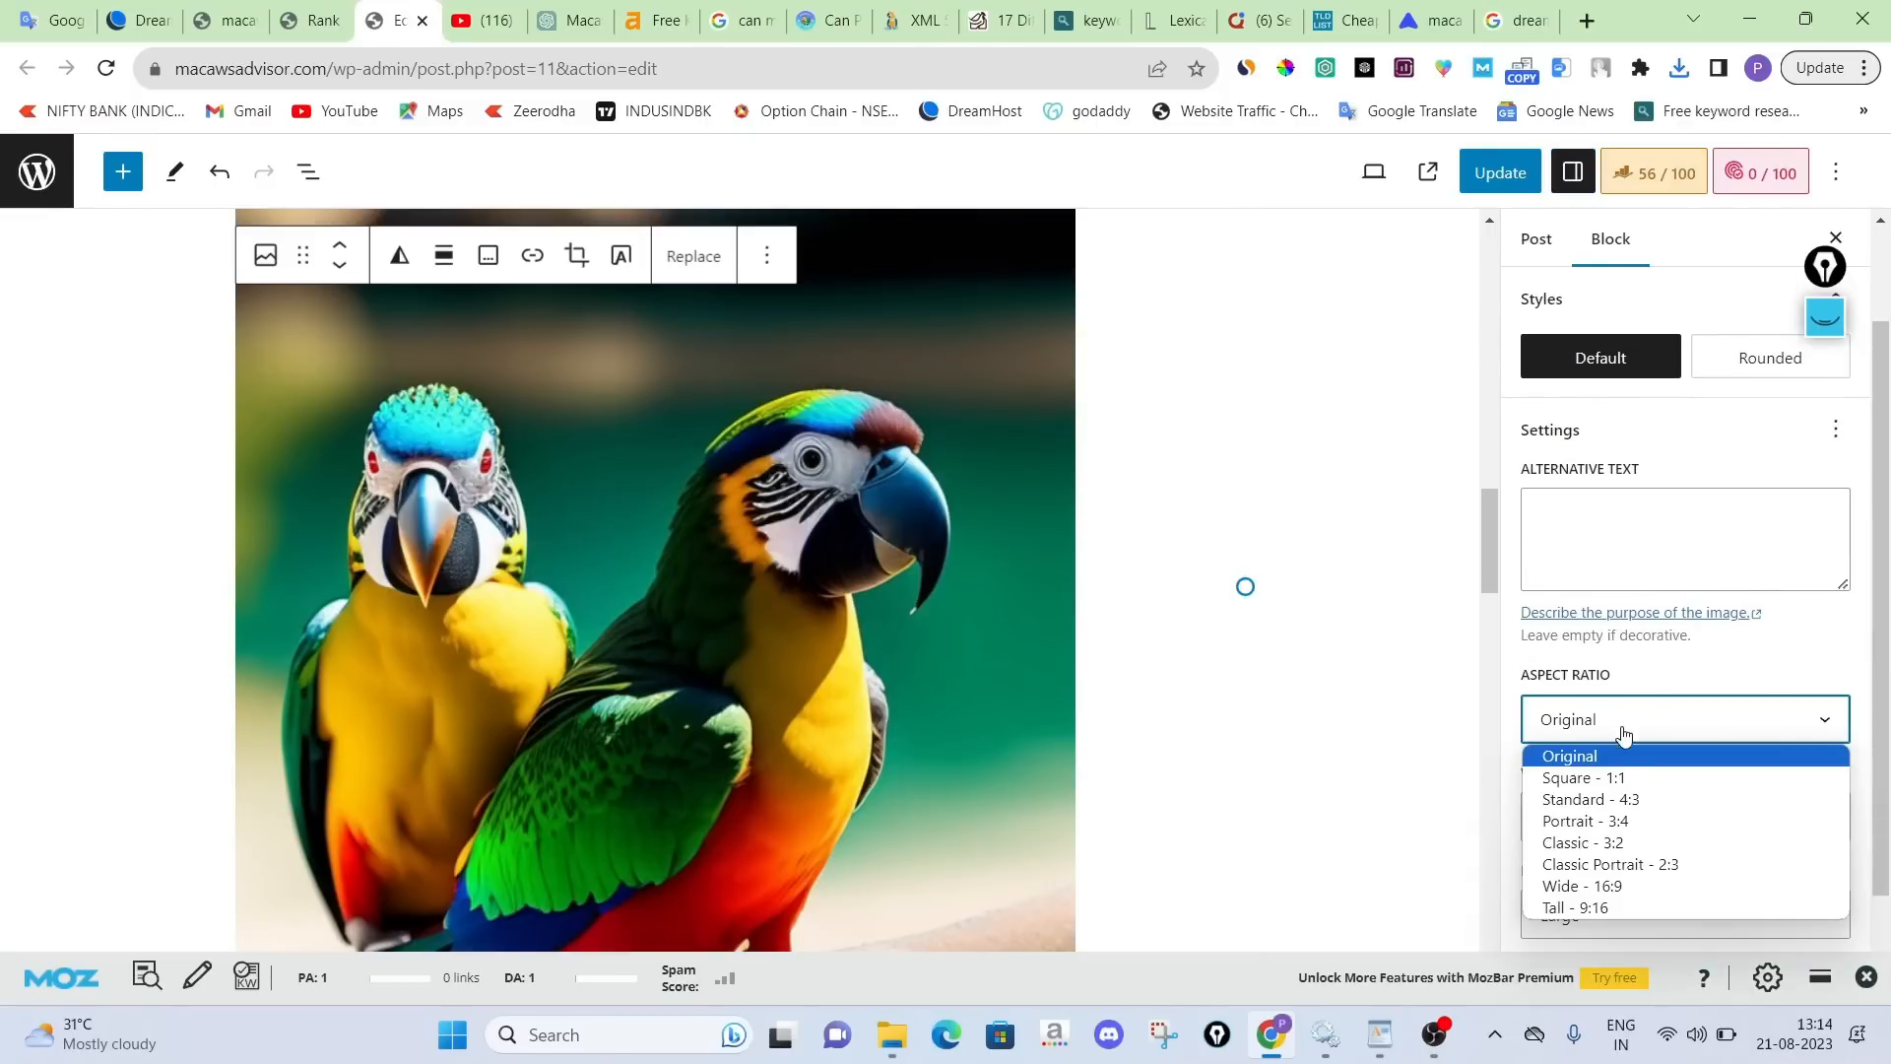
click(1601, 887)
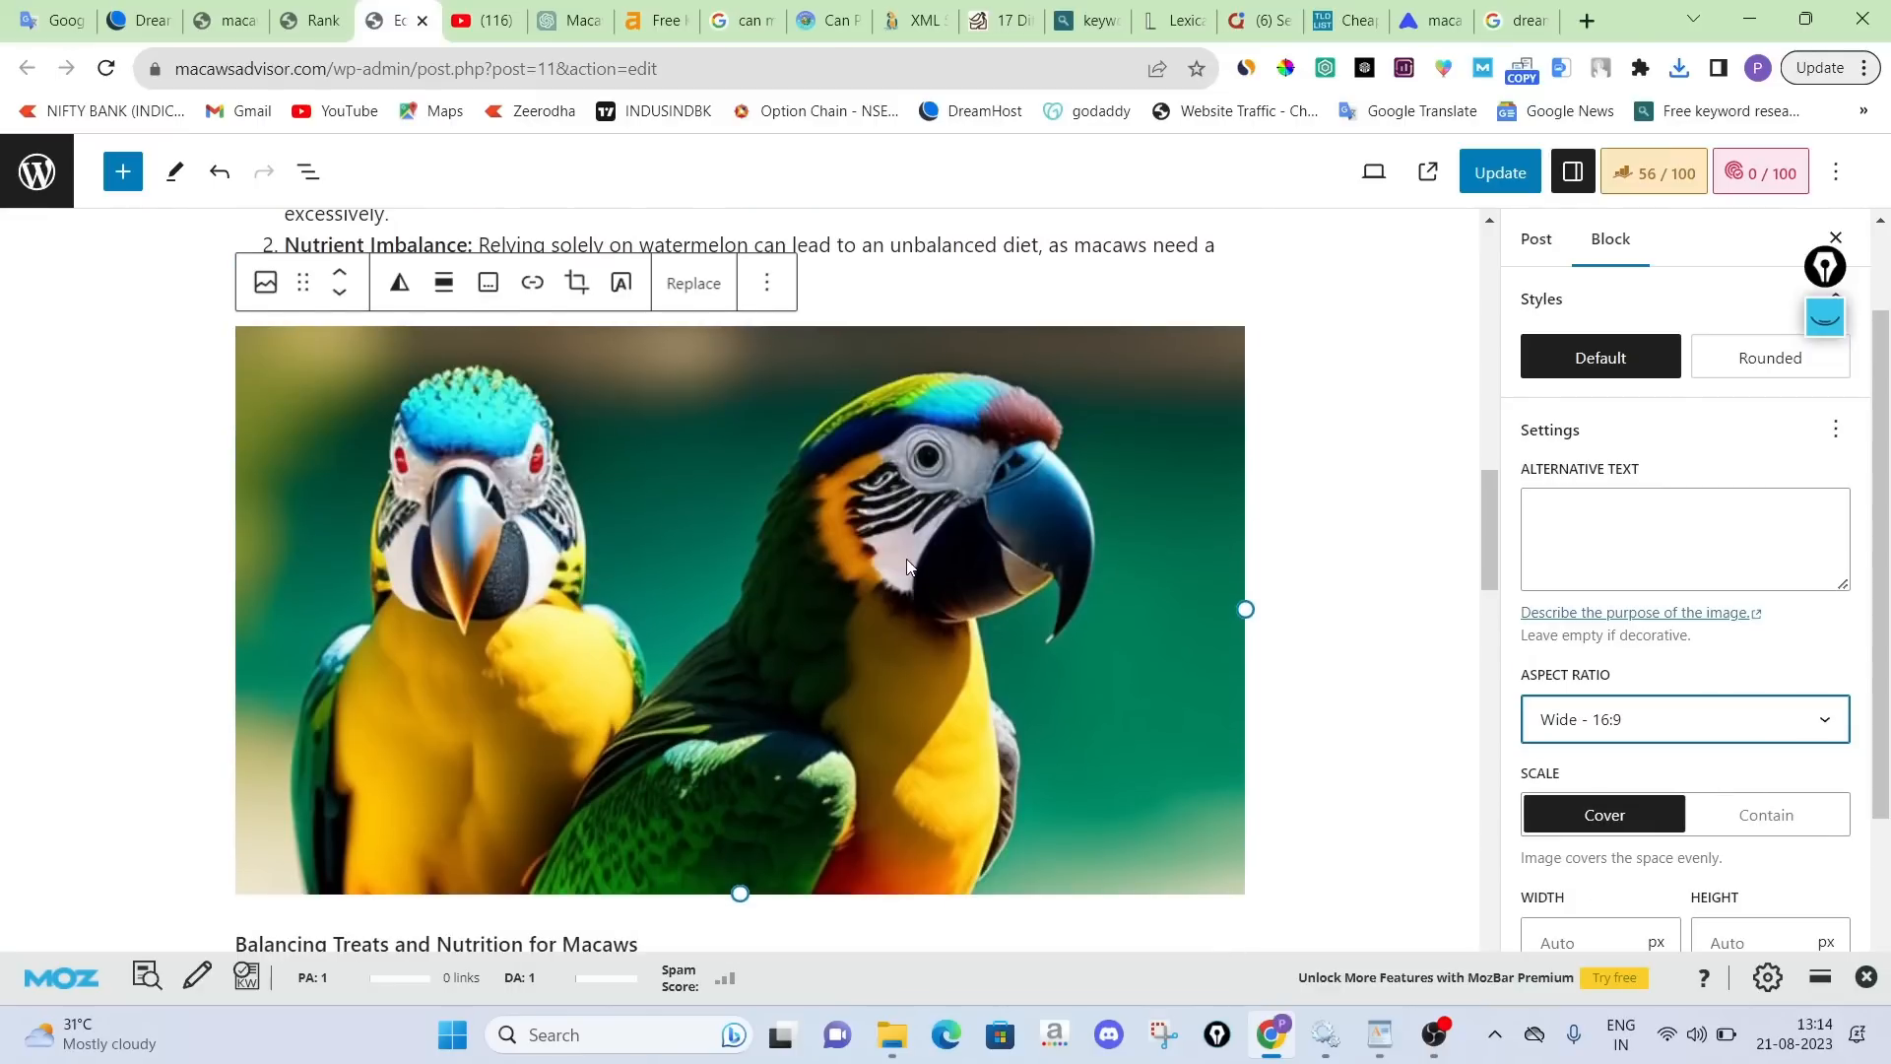
scroll(907, 566, down, 3)
click(444, 691)
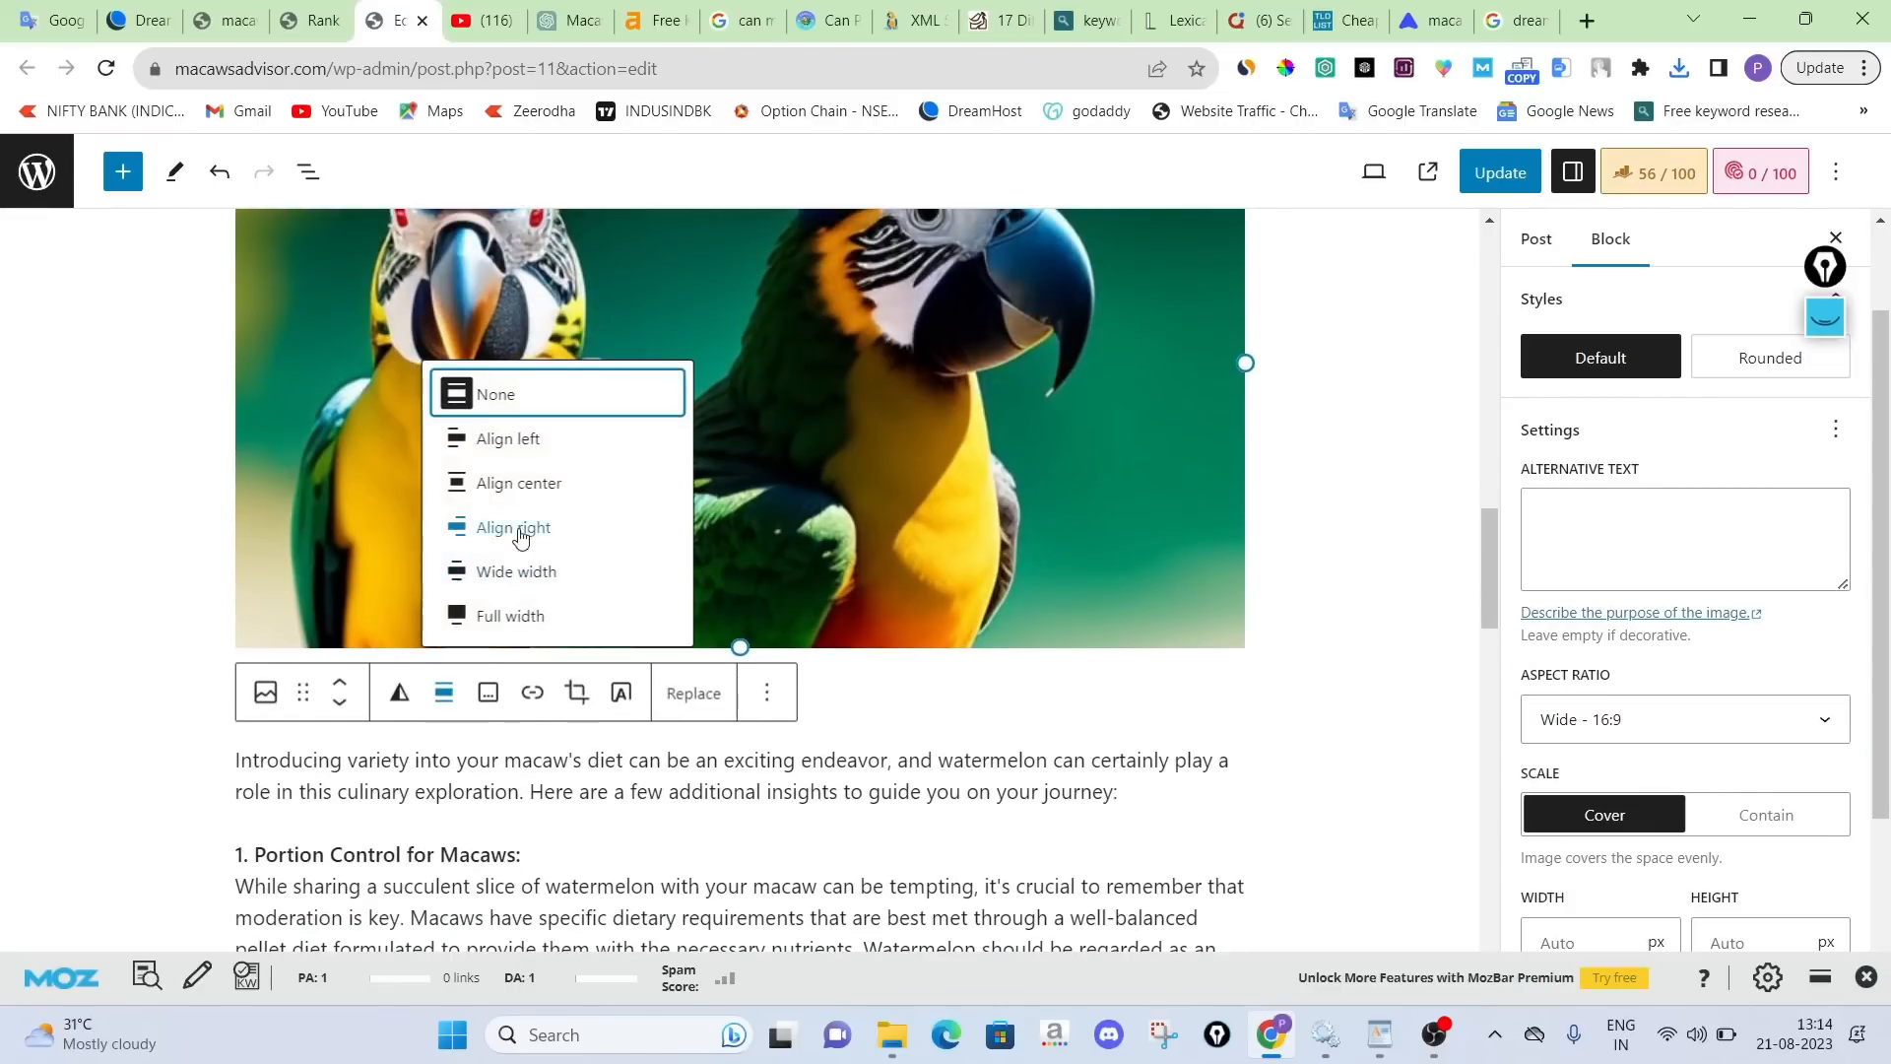
click(519, 483)
click(1499, 185)
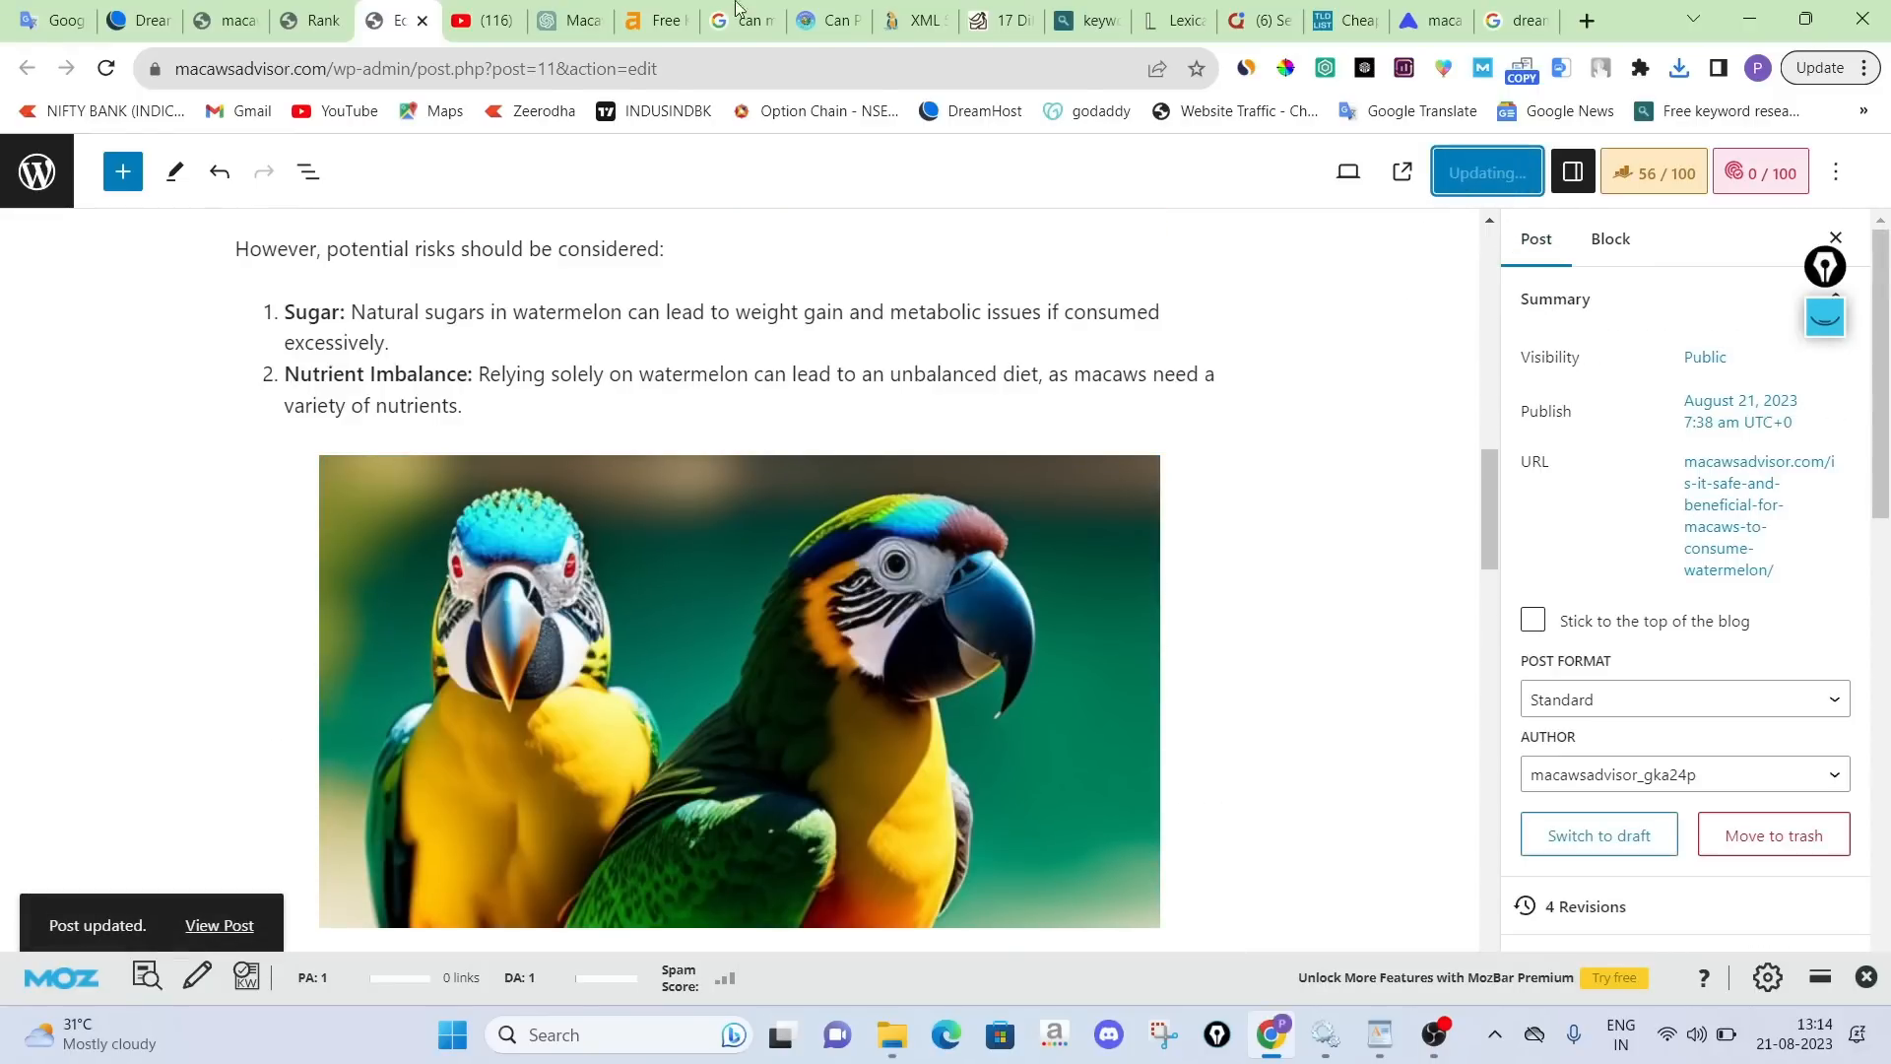
Open the published watermelon post from the site's home page and review its text and the newly added parrots image
click(315, 20)
click(231, 20)
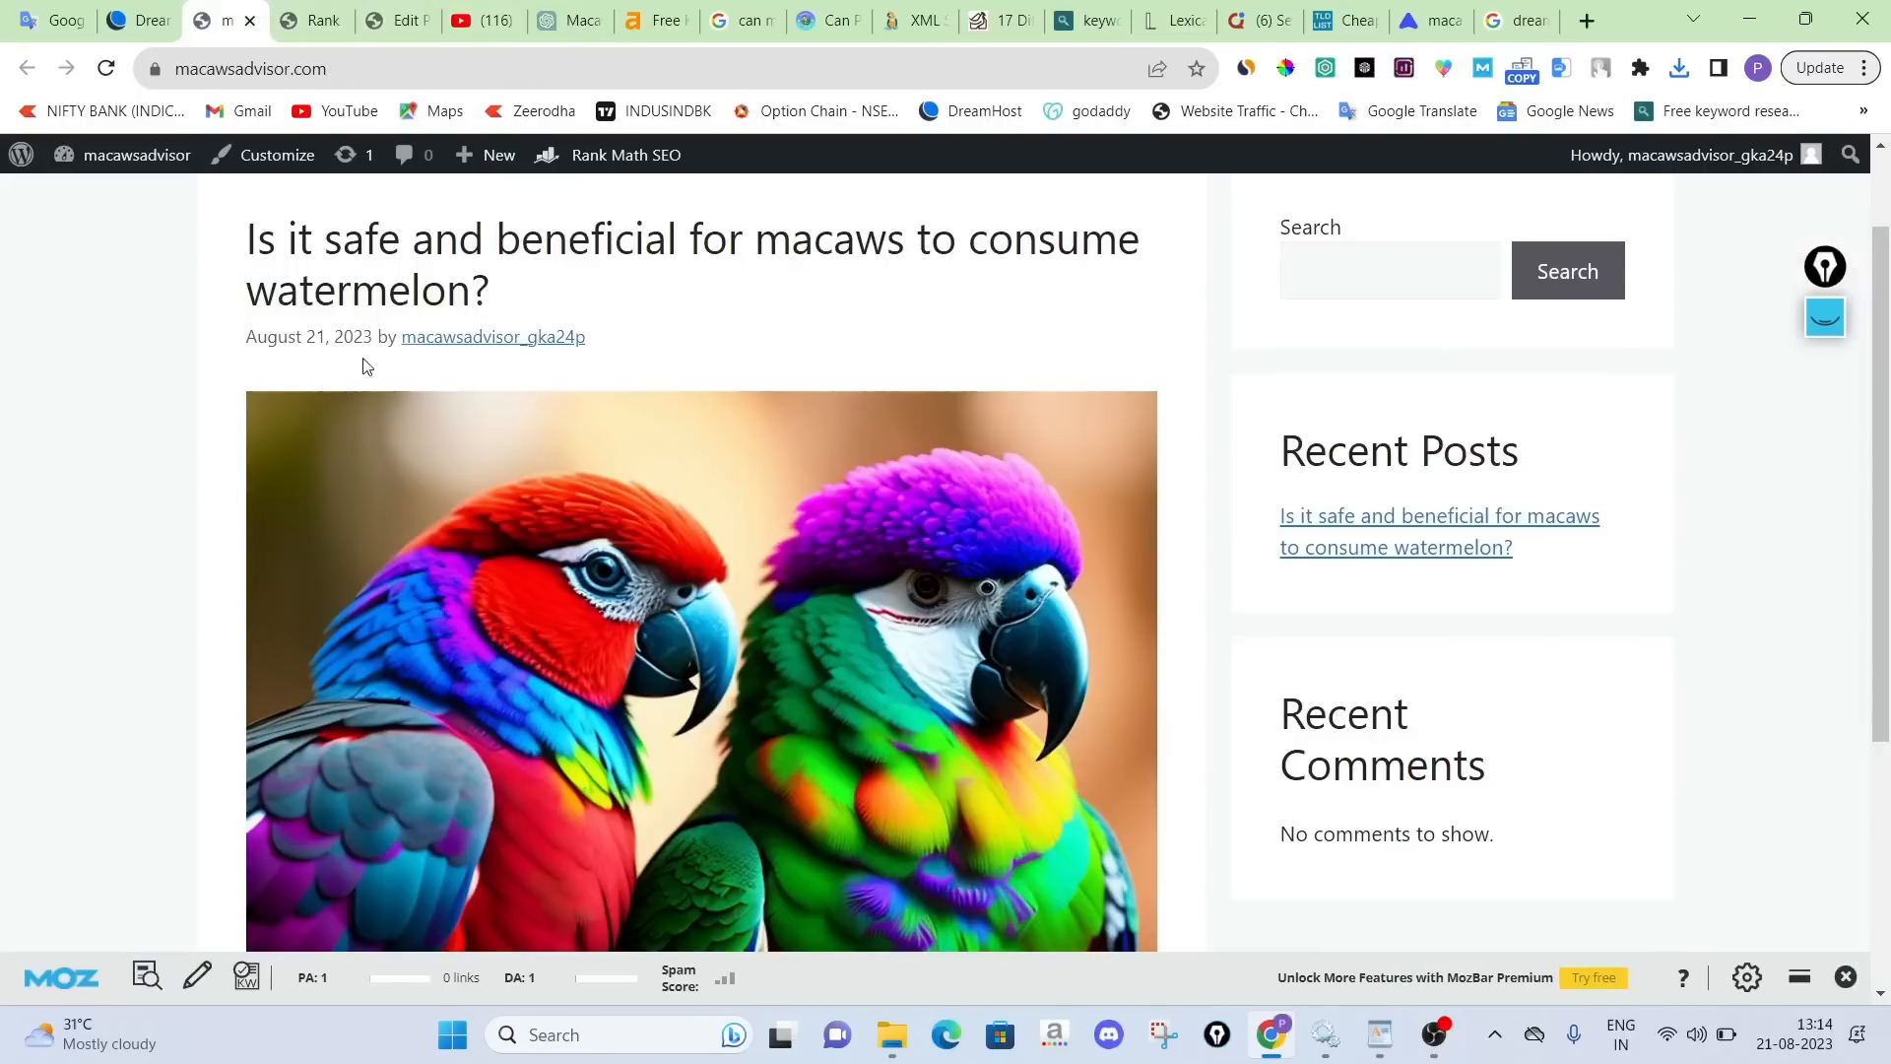
click(358, 307)
scroll(737, 512, down, 15)
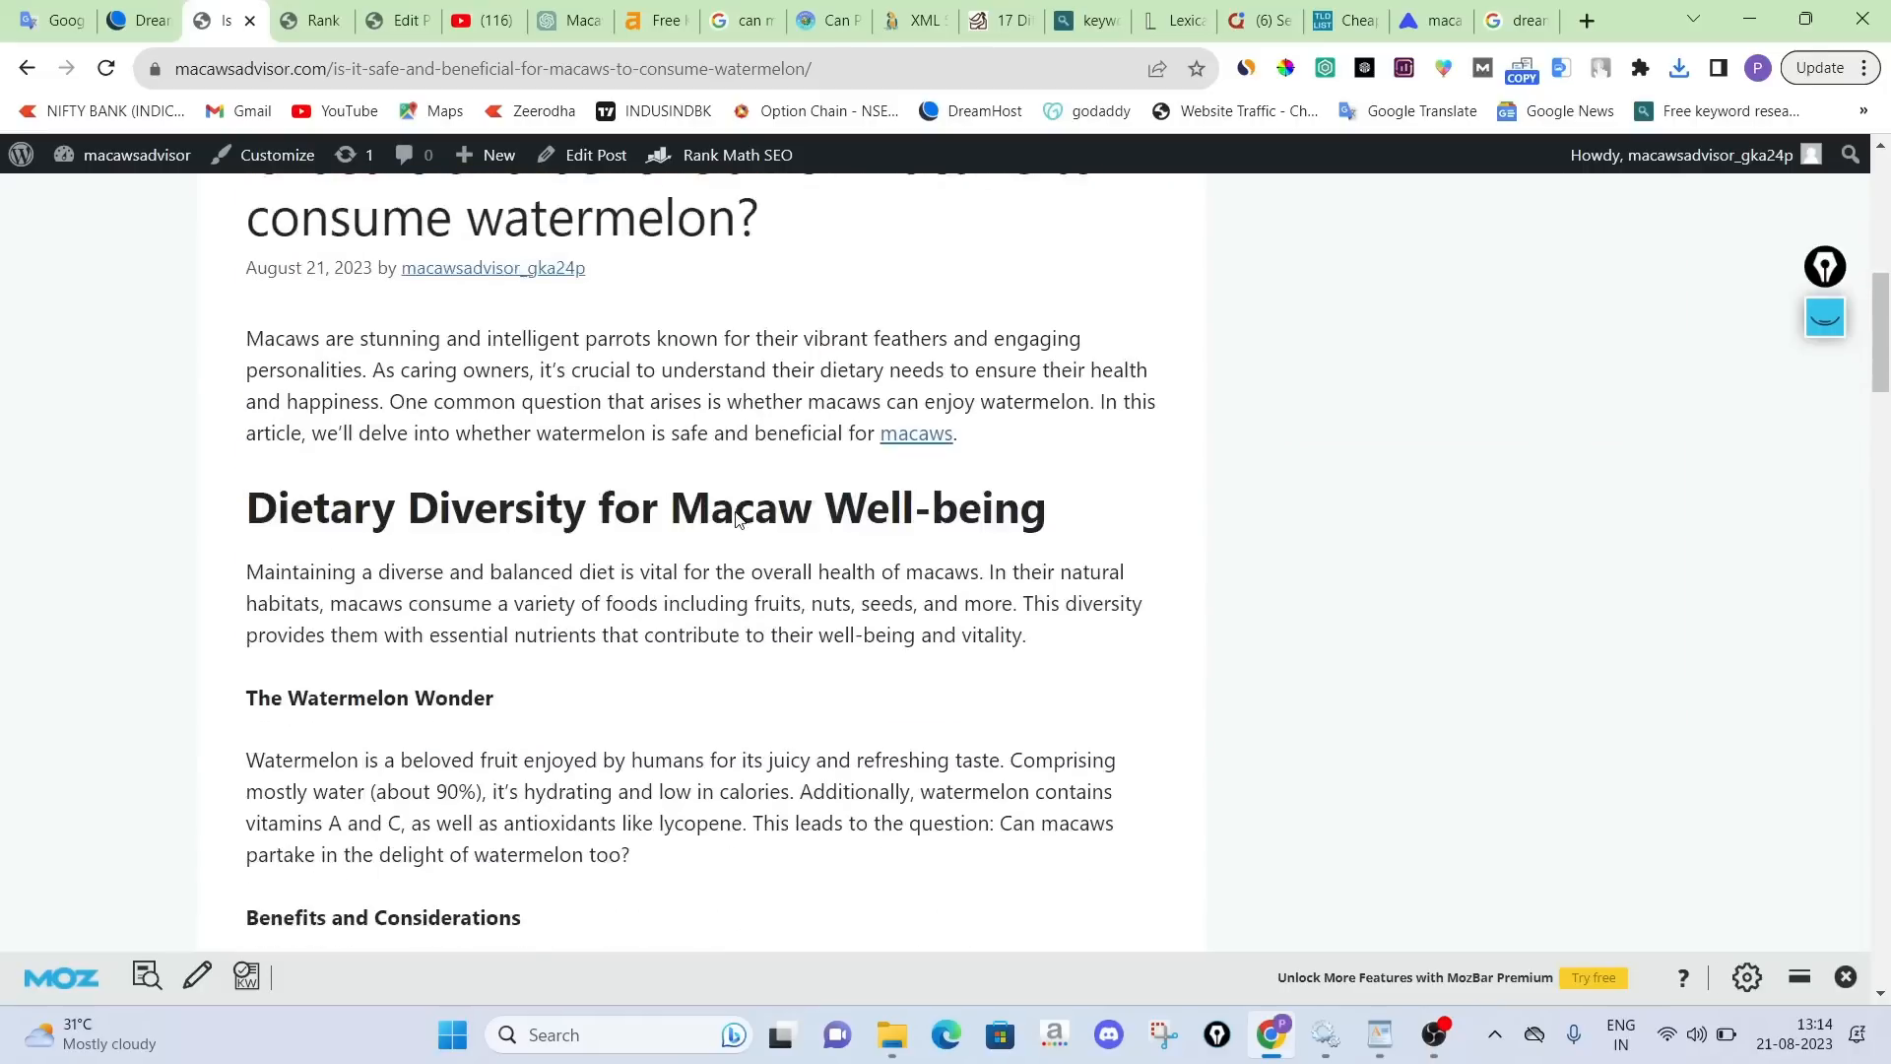
scroll(737, 512, down, 3)
scroll(749, 511, down, 3)
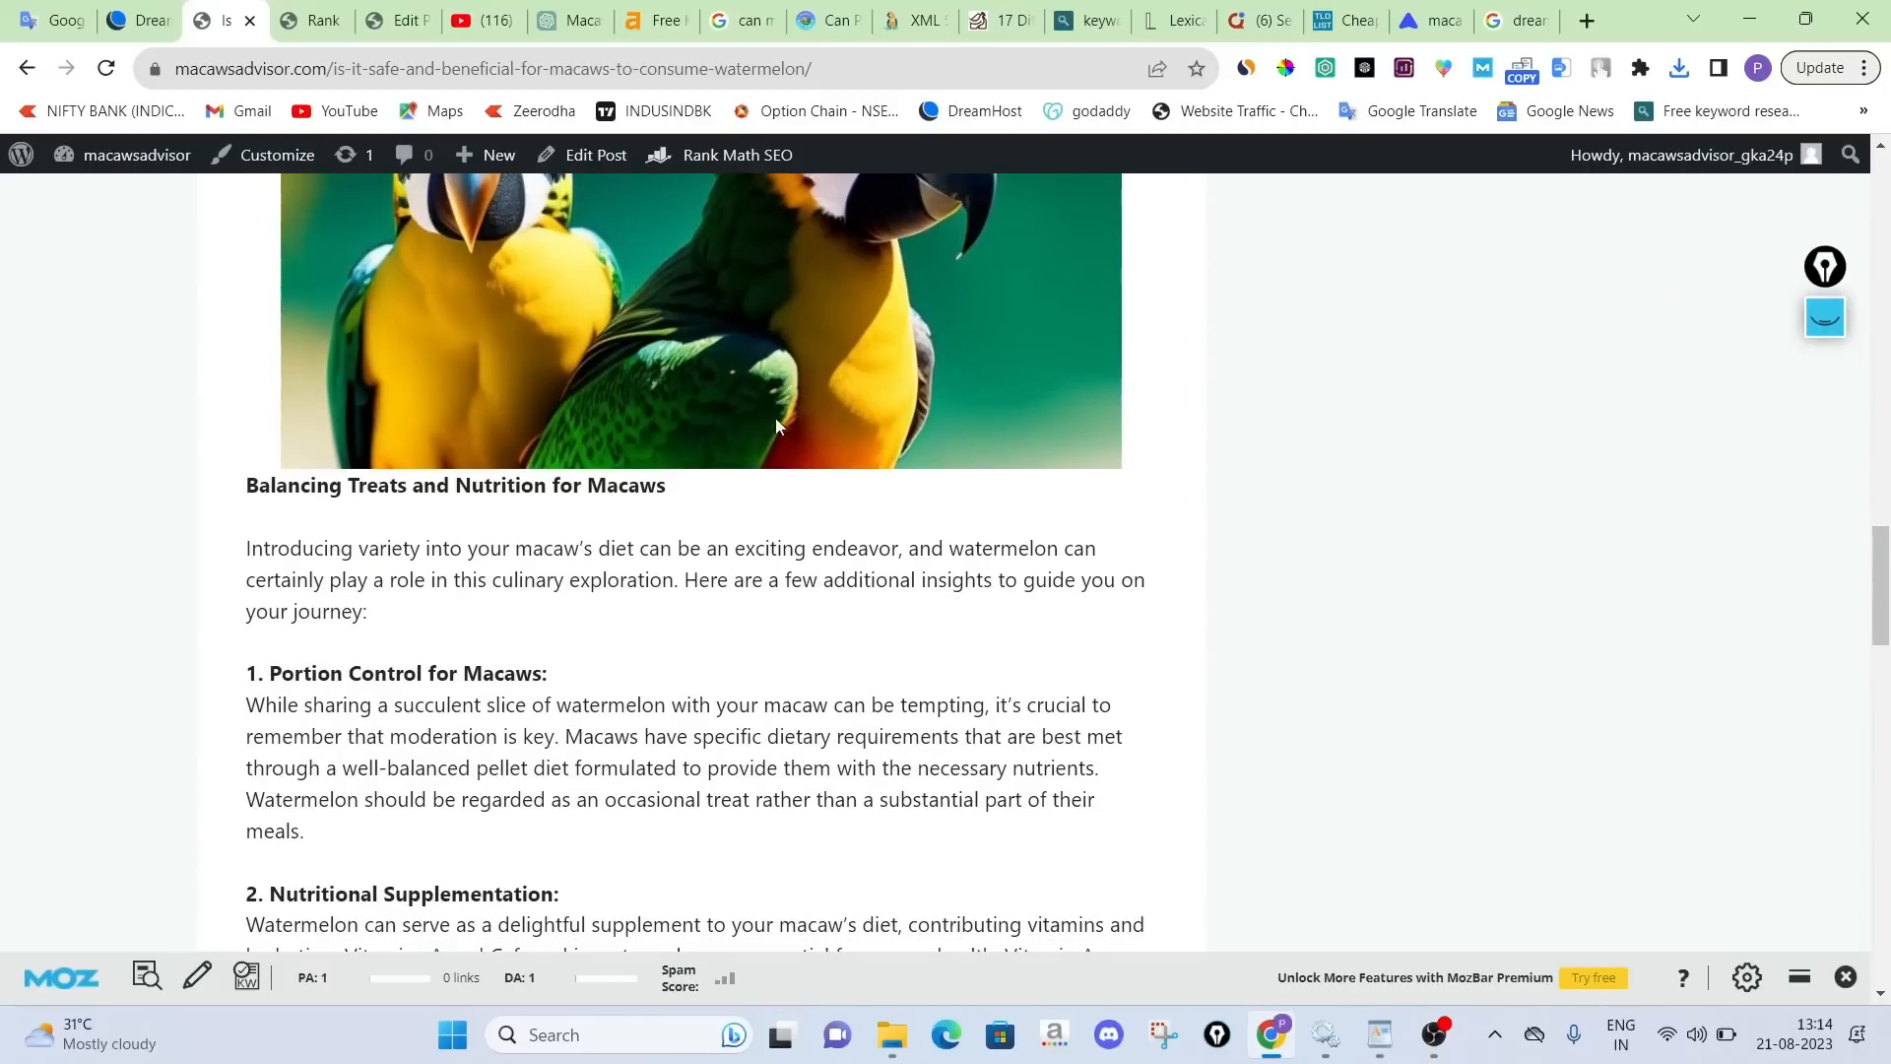
scroll(617, 555, up, 3)
scroll(876, 545, down, 15)
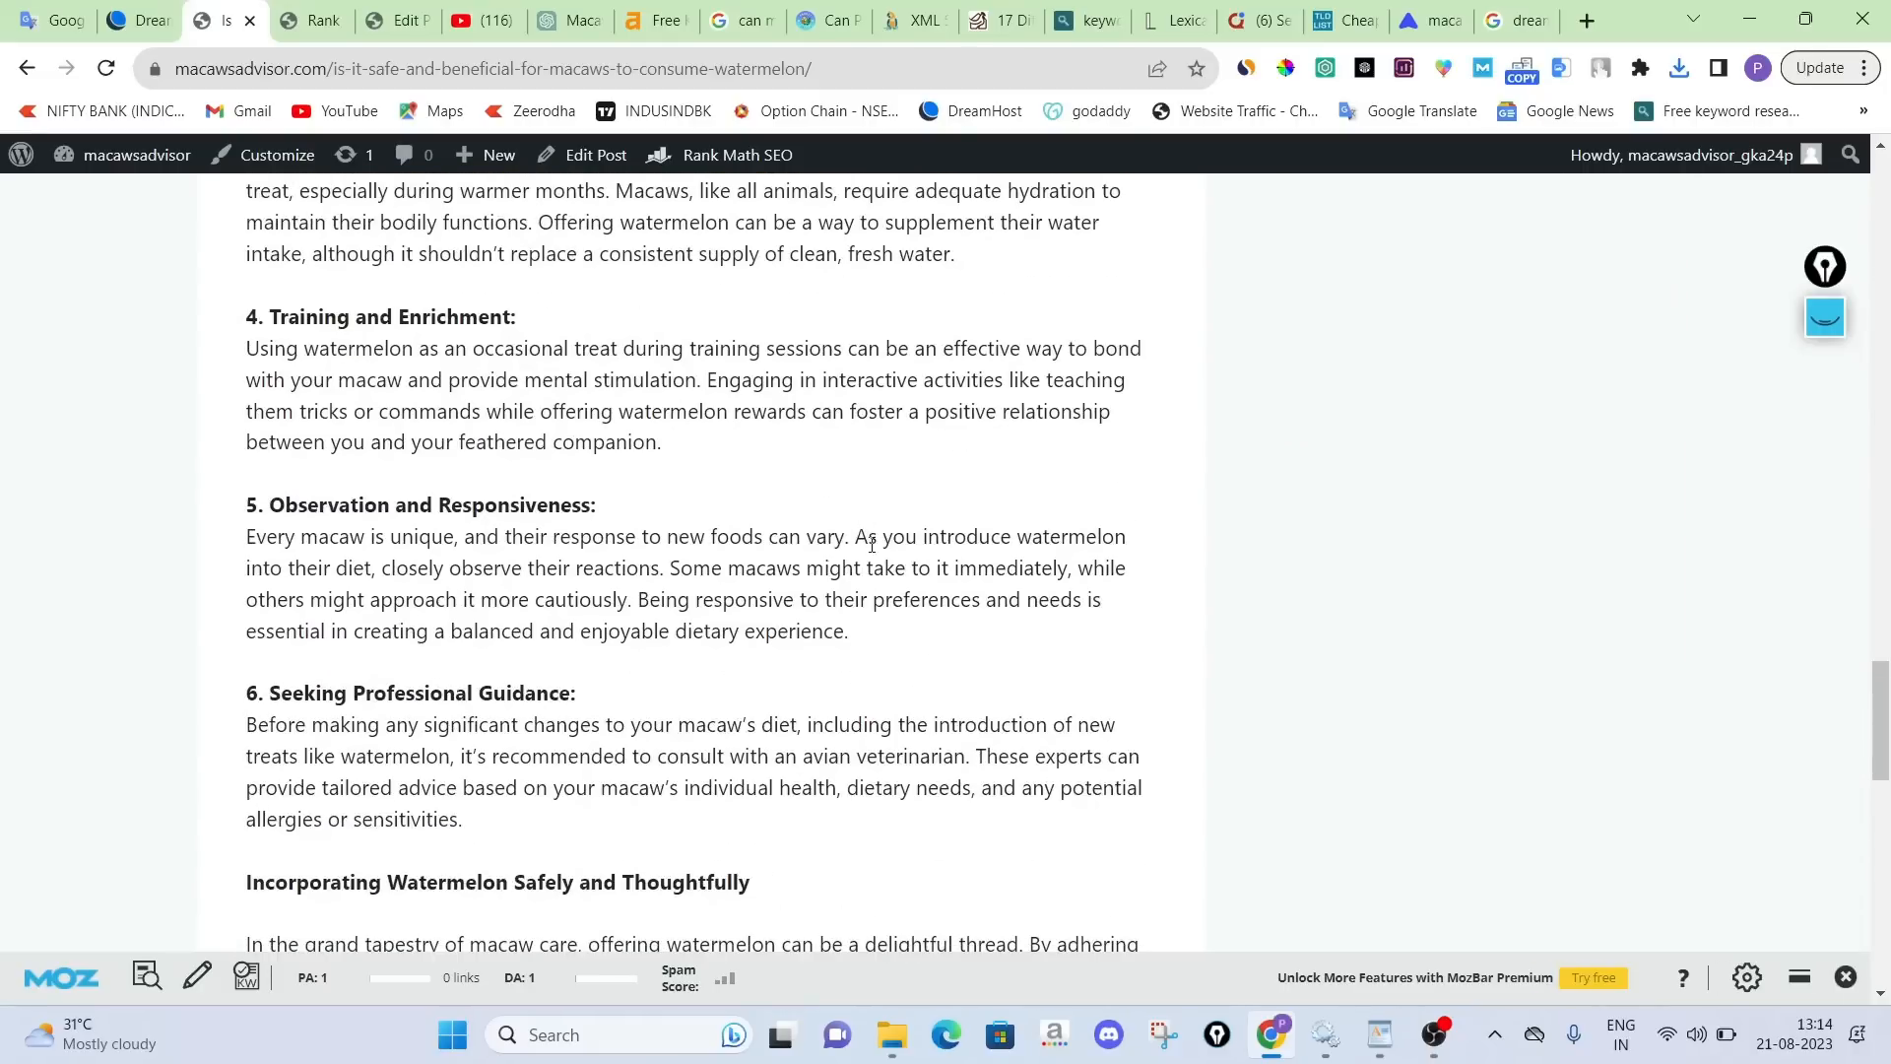
scroll(876, 545, down, 5)
scroll(876, 545, up, 15)
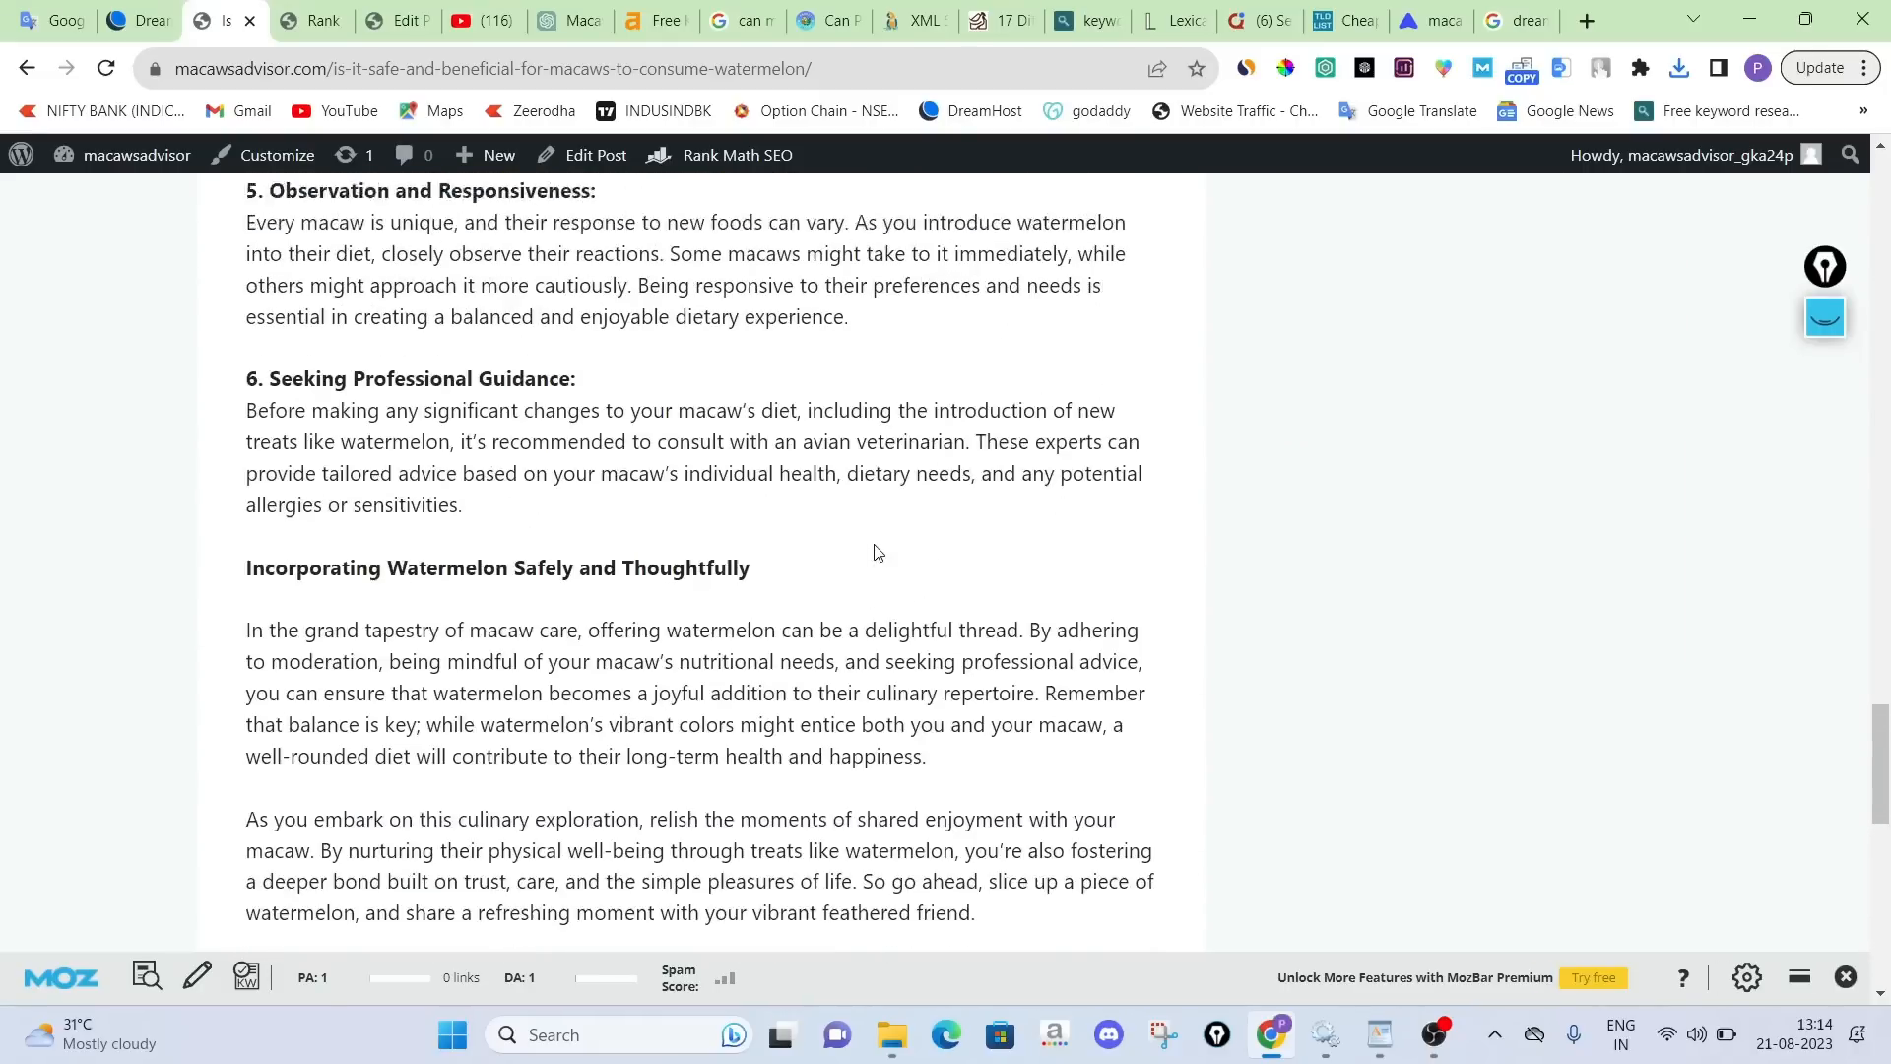
scroll(877, 550, up, 20)
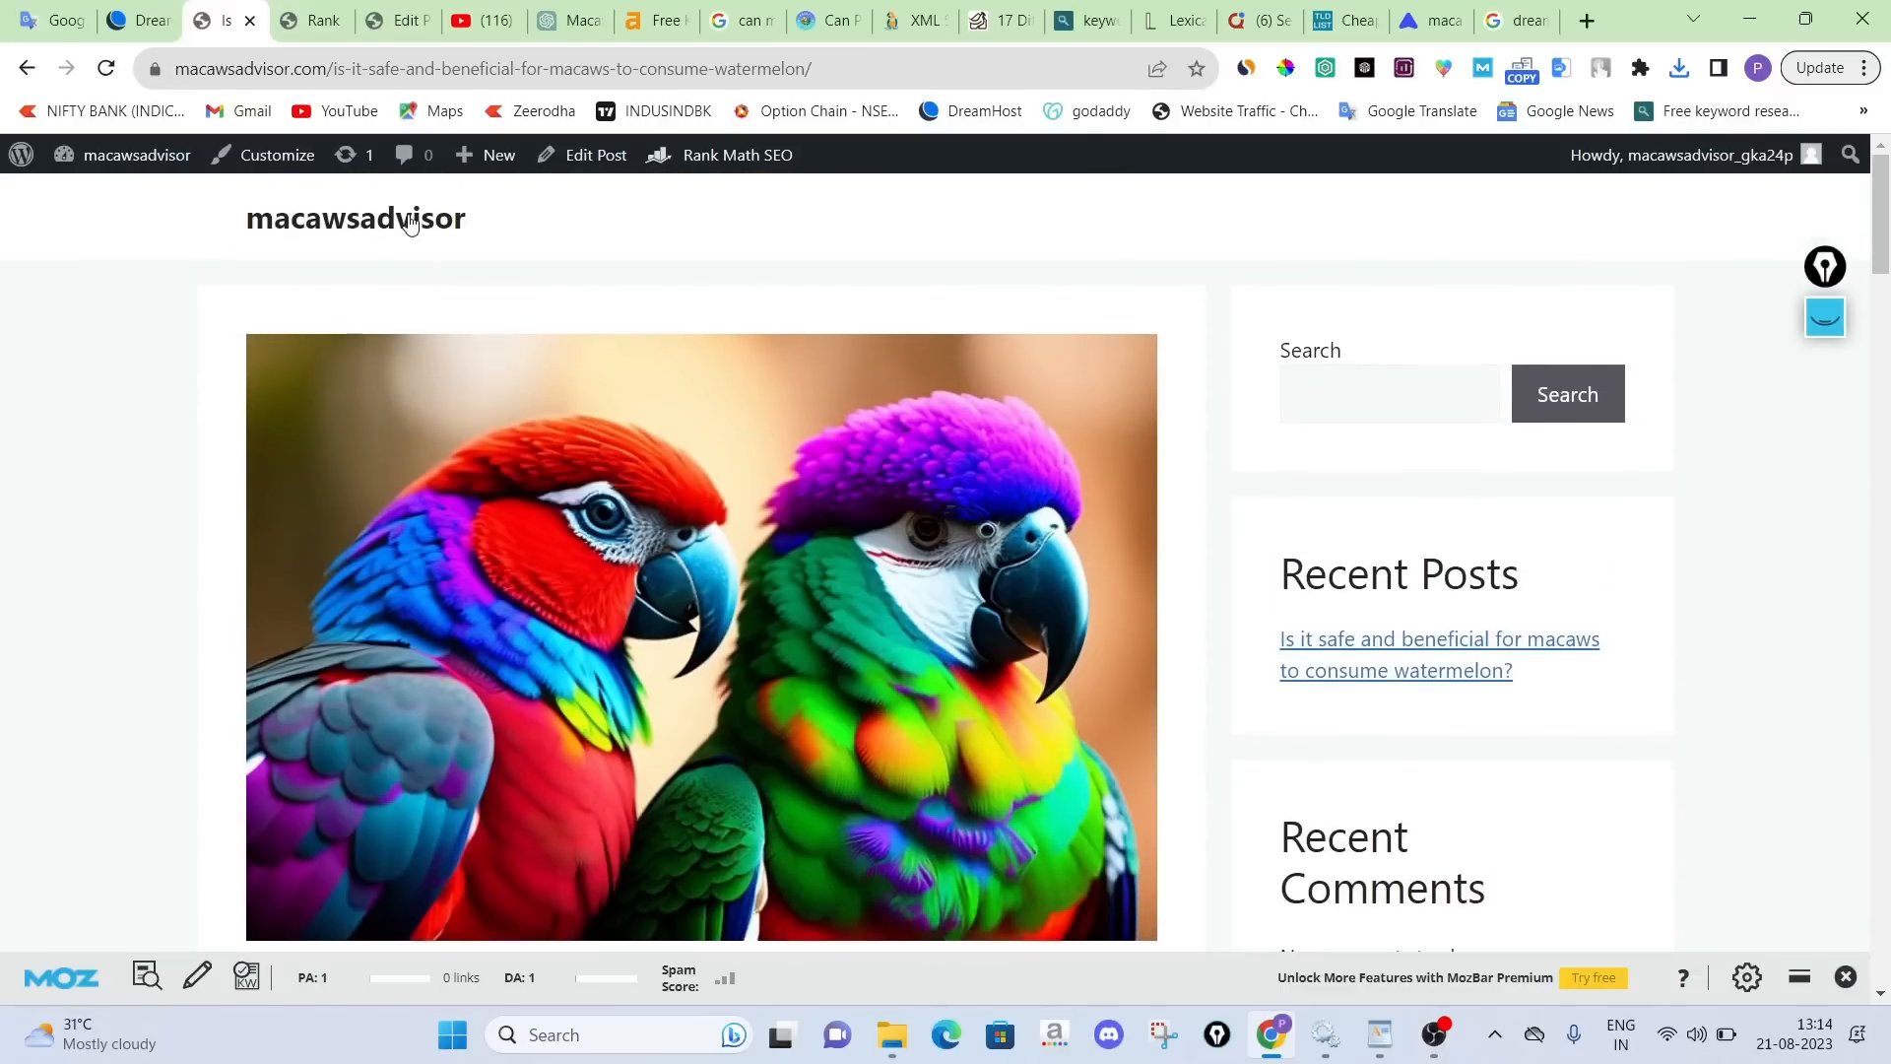
Return to the macawsadvisor home page and look over the post's image, excerpt and category
click(410, 222)
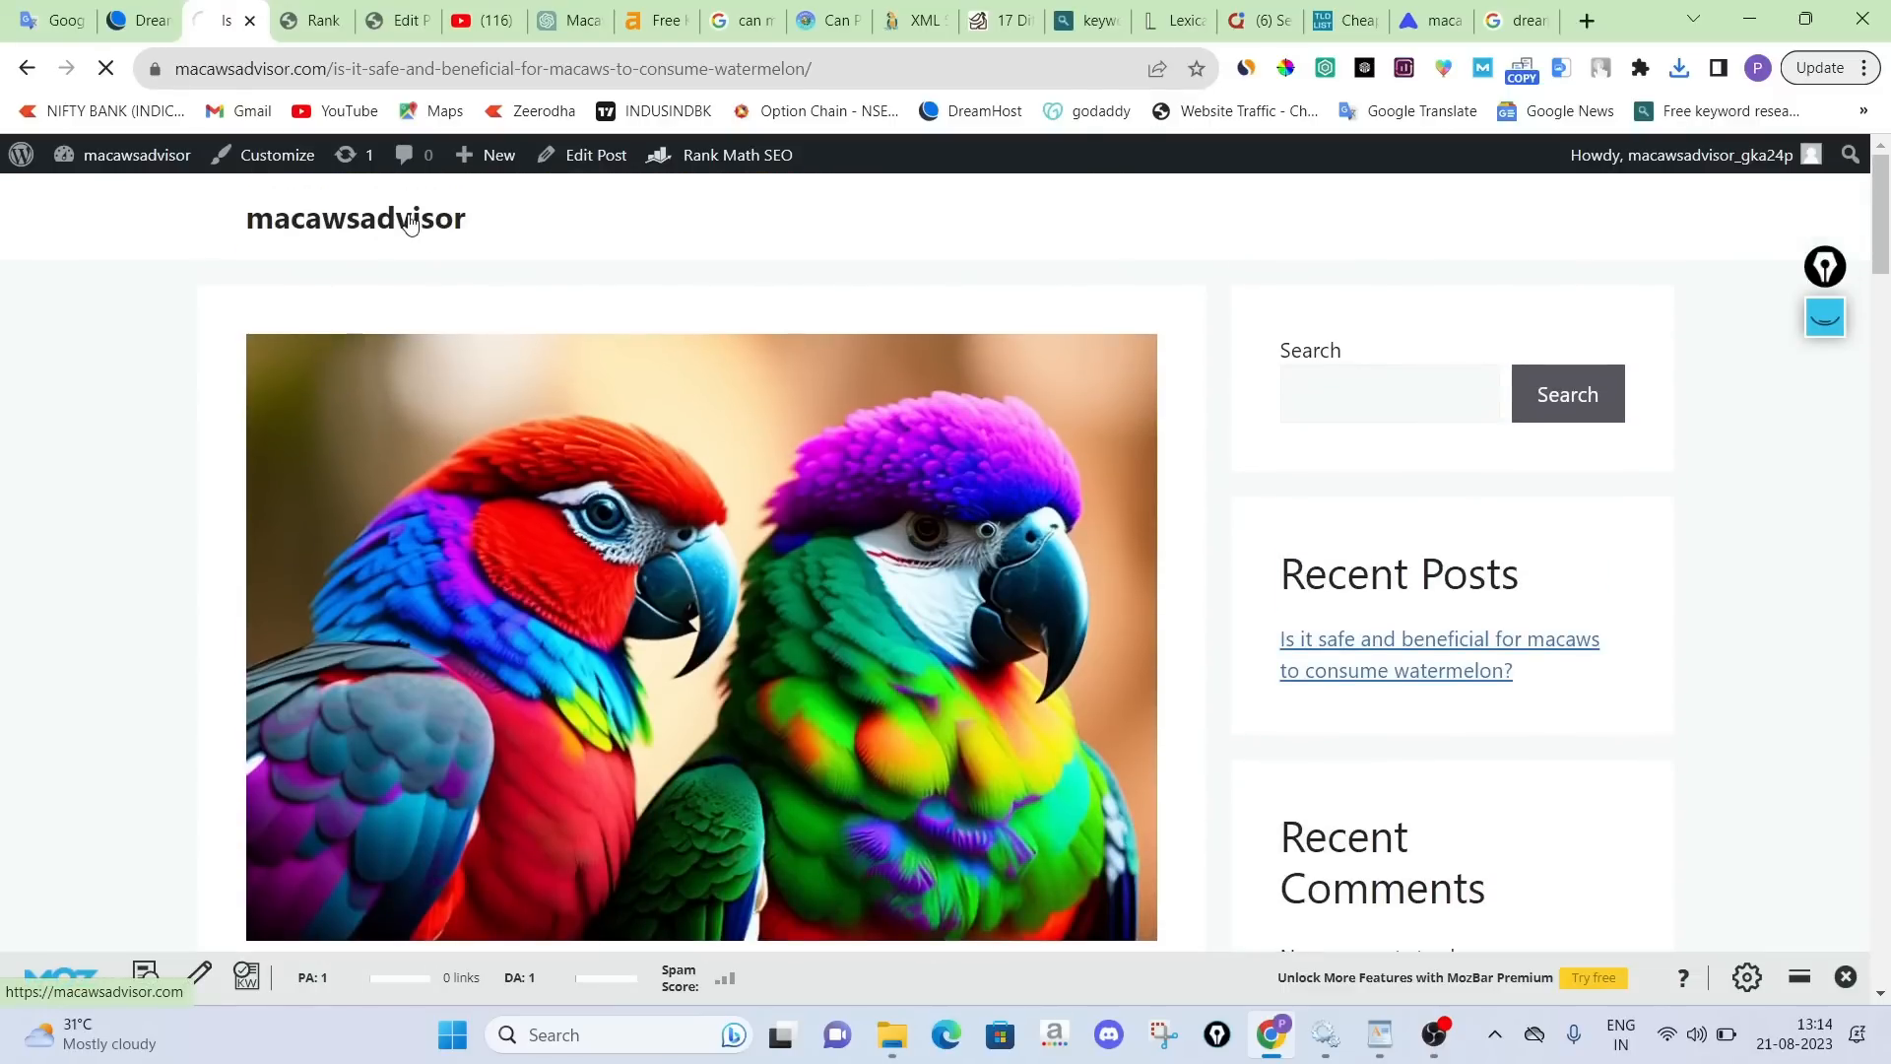
scroll(540, 456, down, 3)
scroll(540, 456, down, 2)
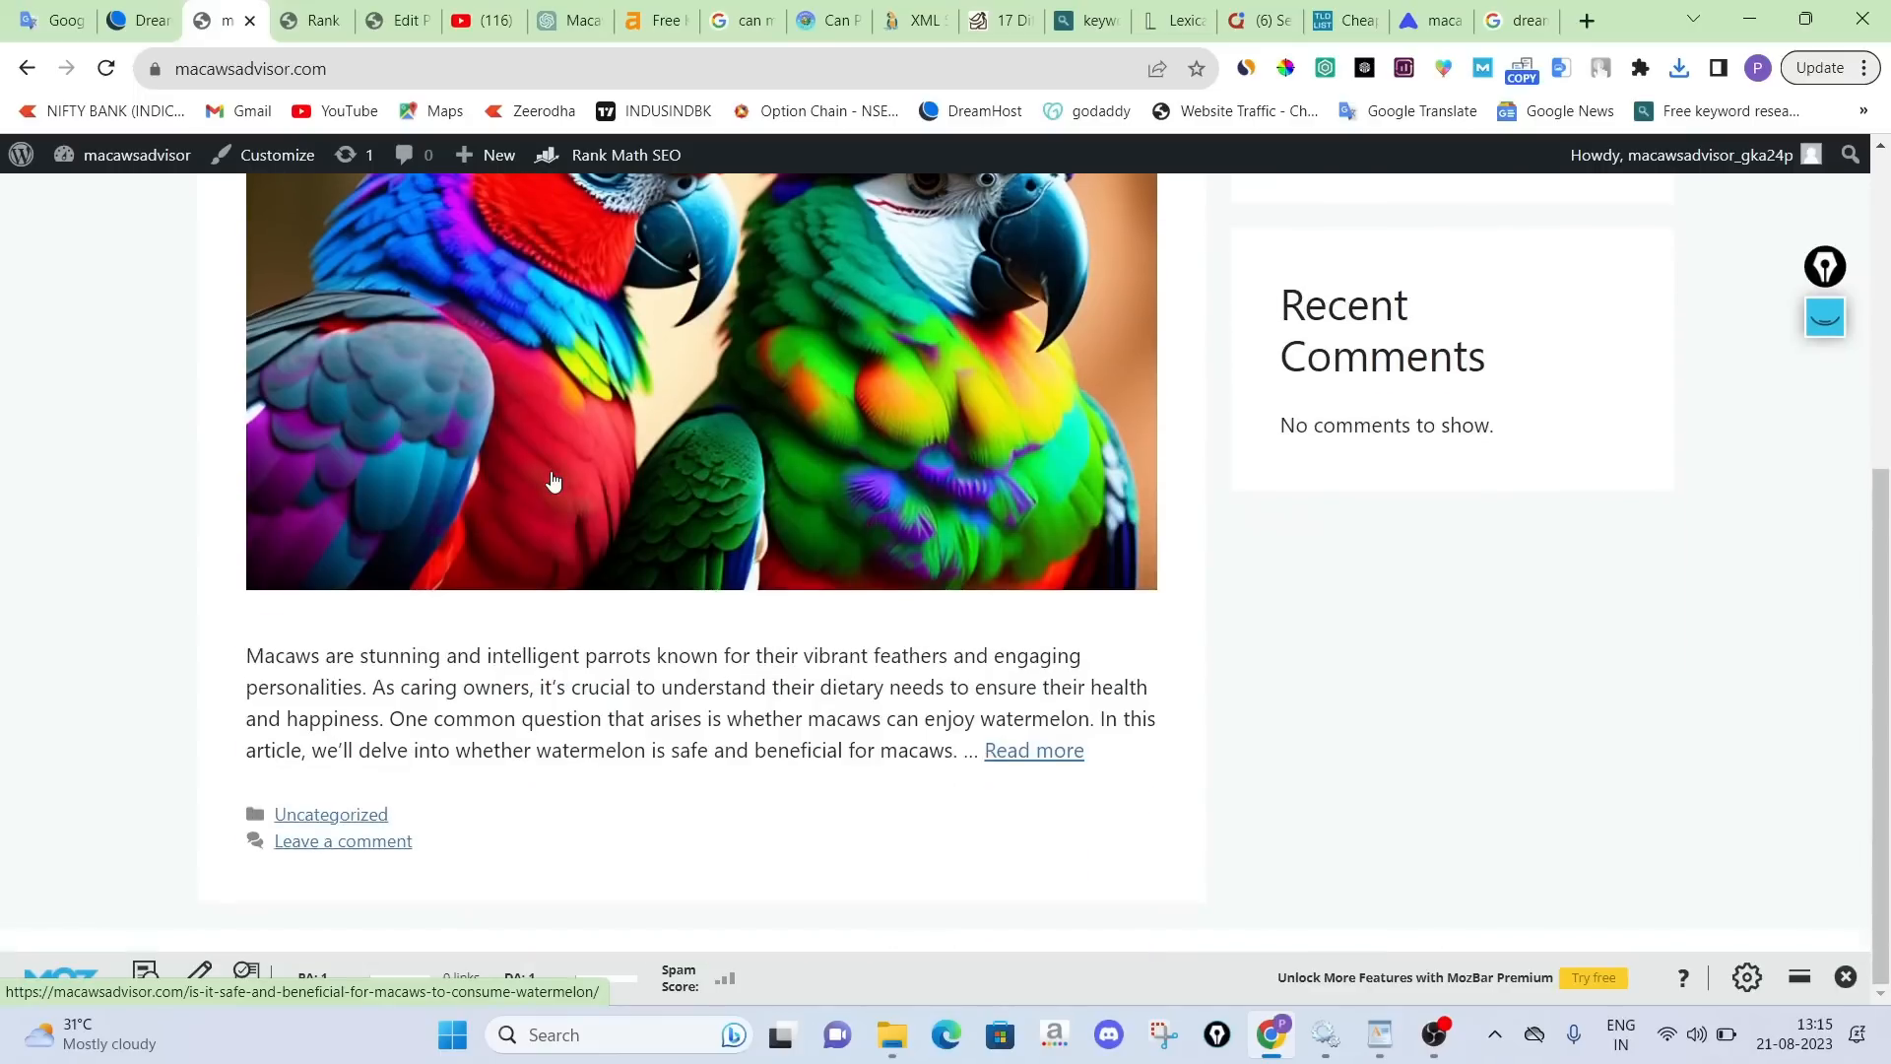
scroll(553, 478, up, 5)
Open the list of all posts in the WordPress dashboard
click(317, 12)
click(401, 12)
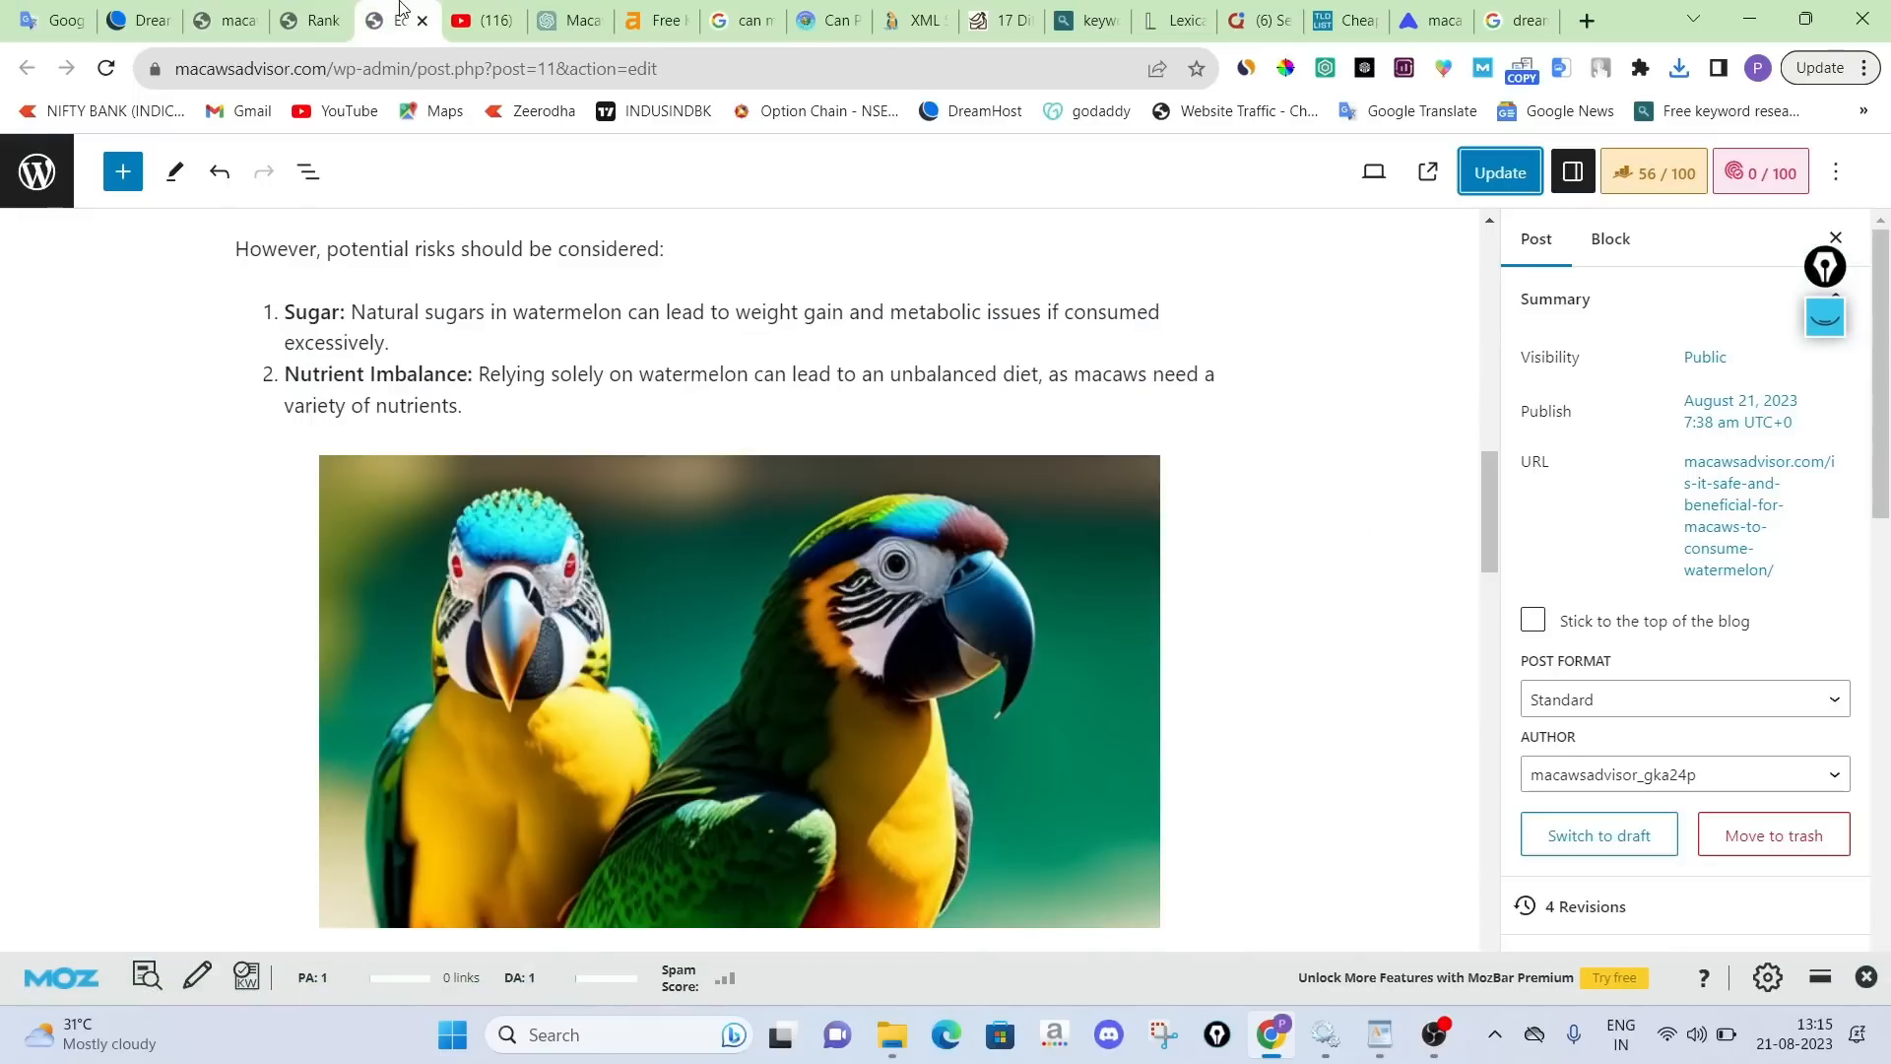
click(161, 386)
click(291, 10)
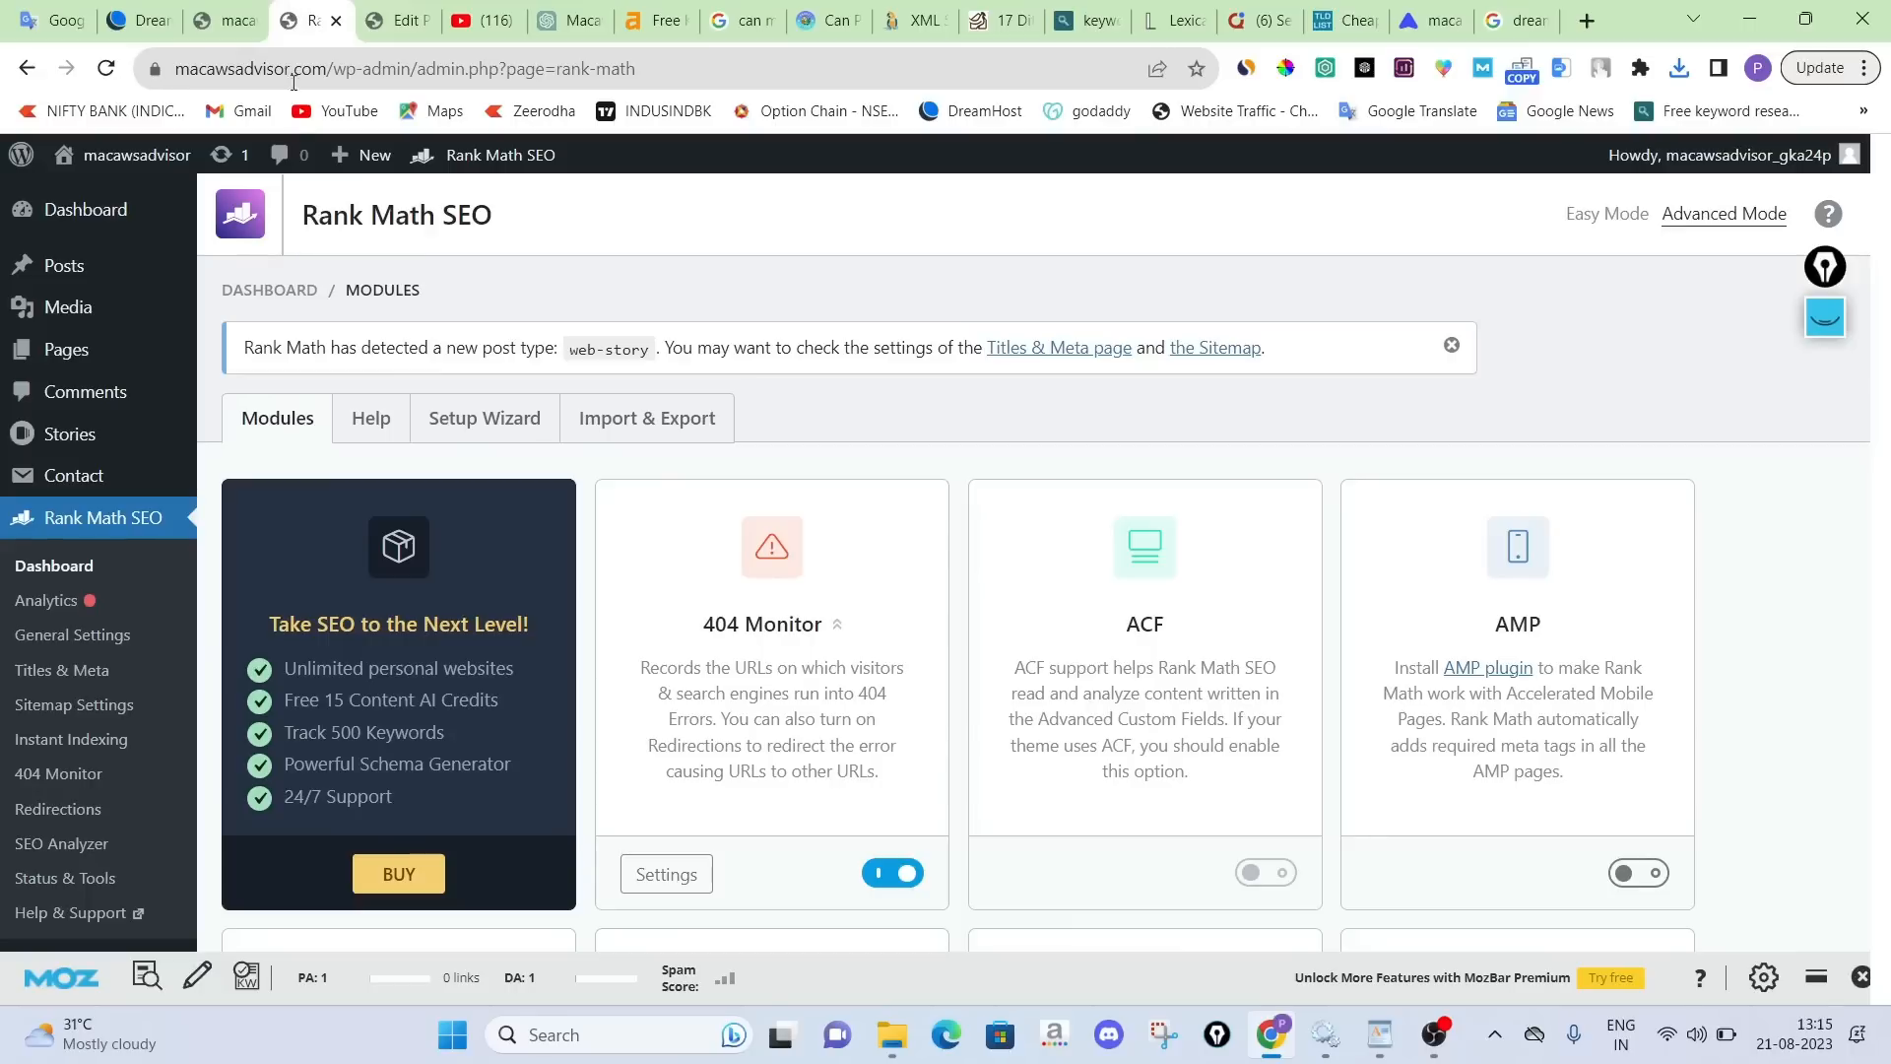
click(67, 267)
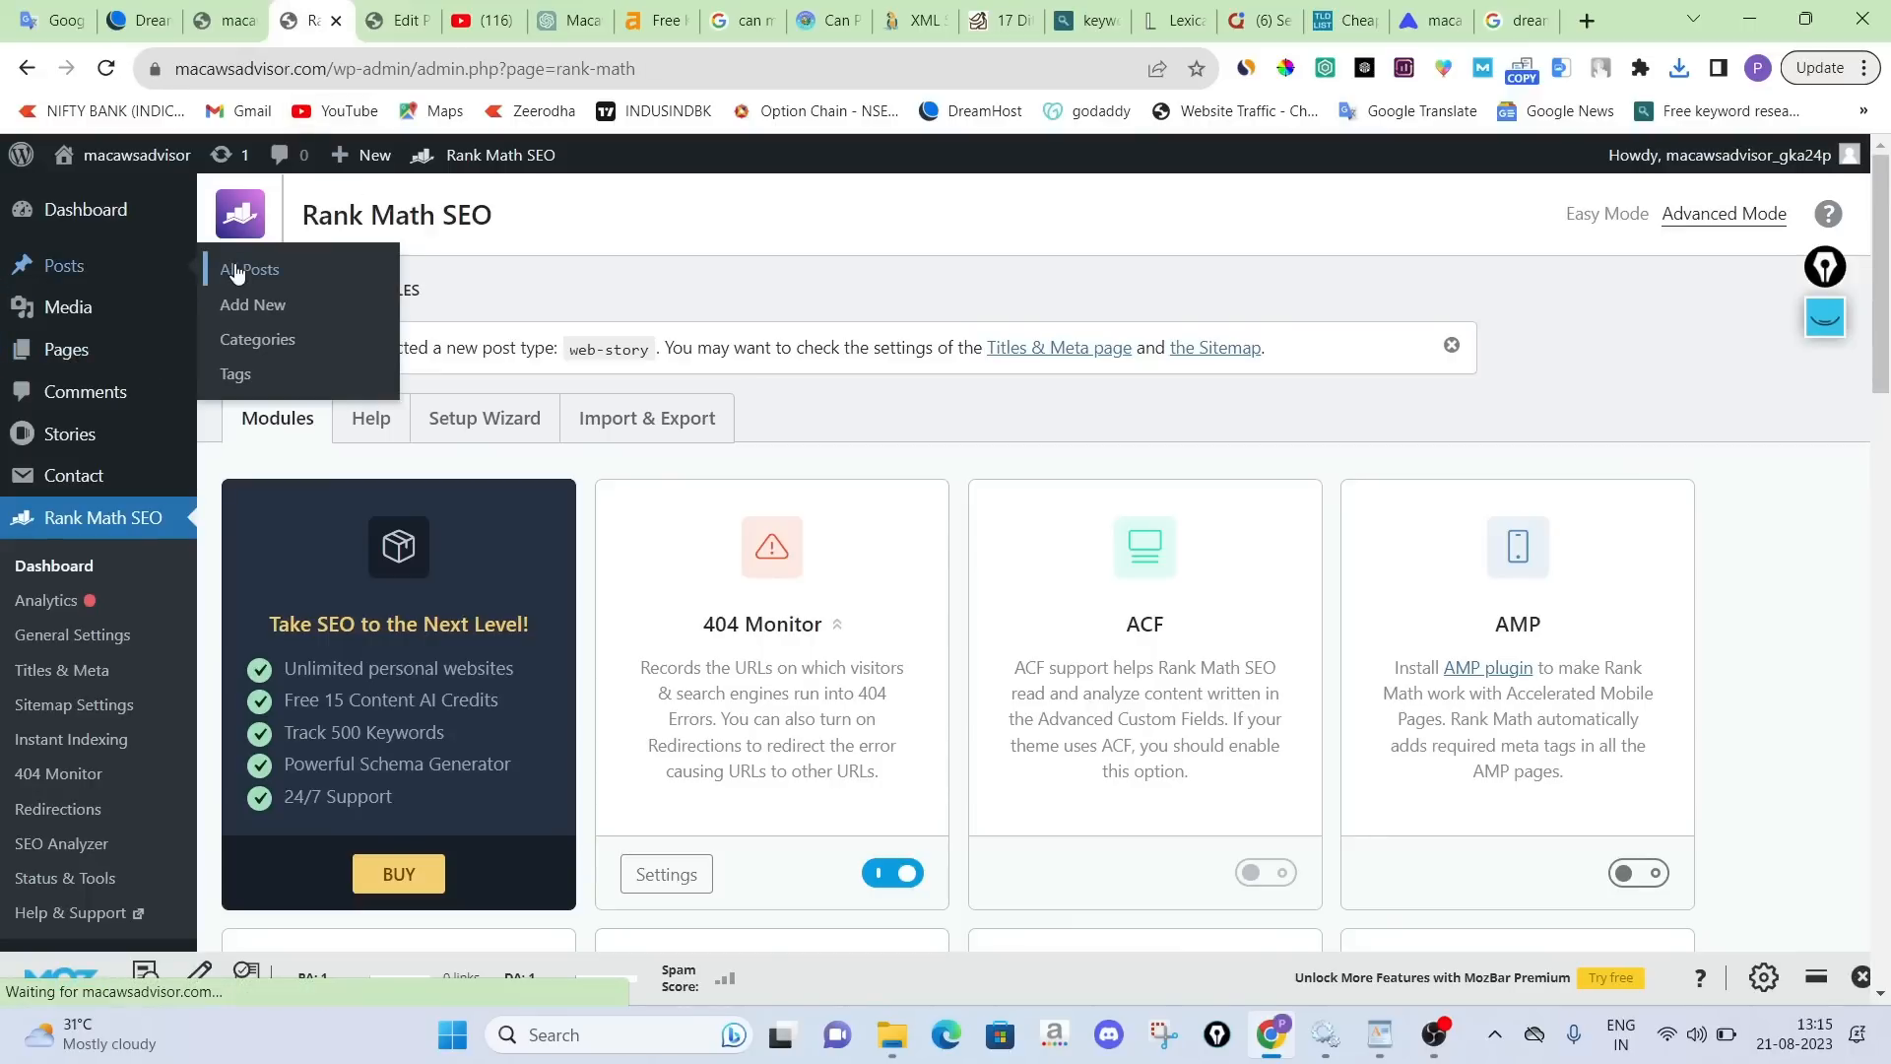
On the home page header, sketch circled placeholder marks and a check mark with the screen pen, clear them, and close the pen
click(222, 12)
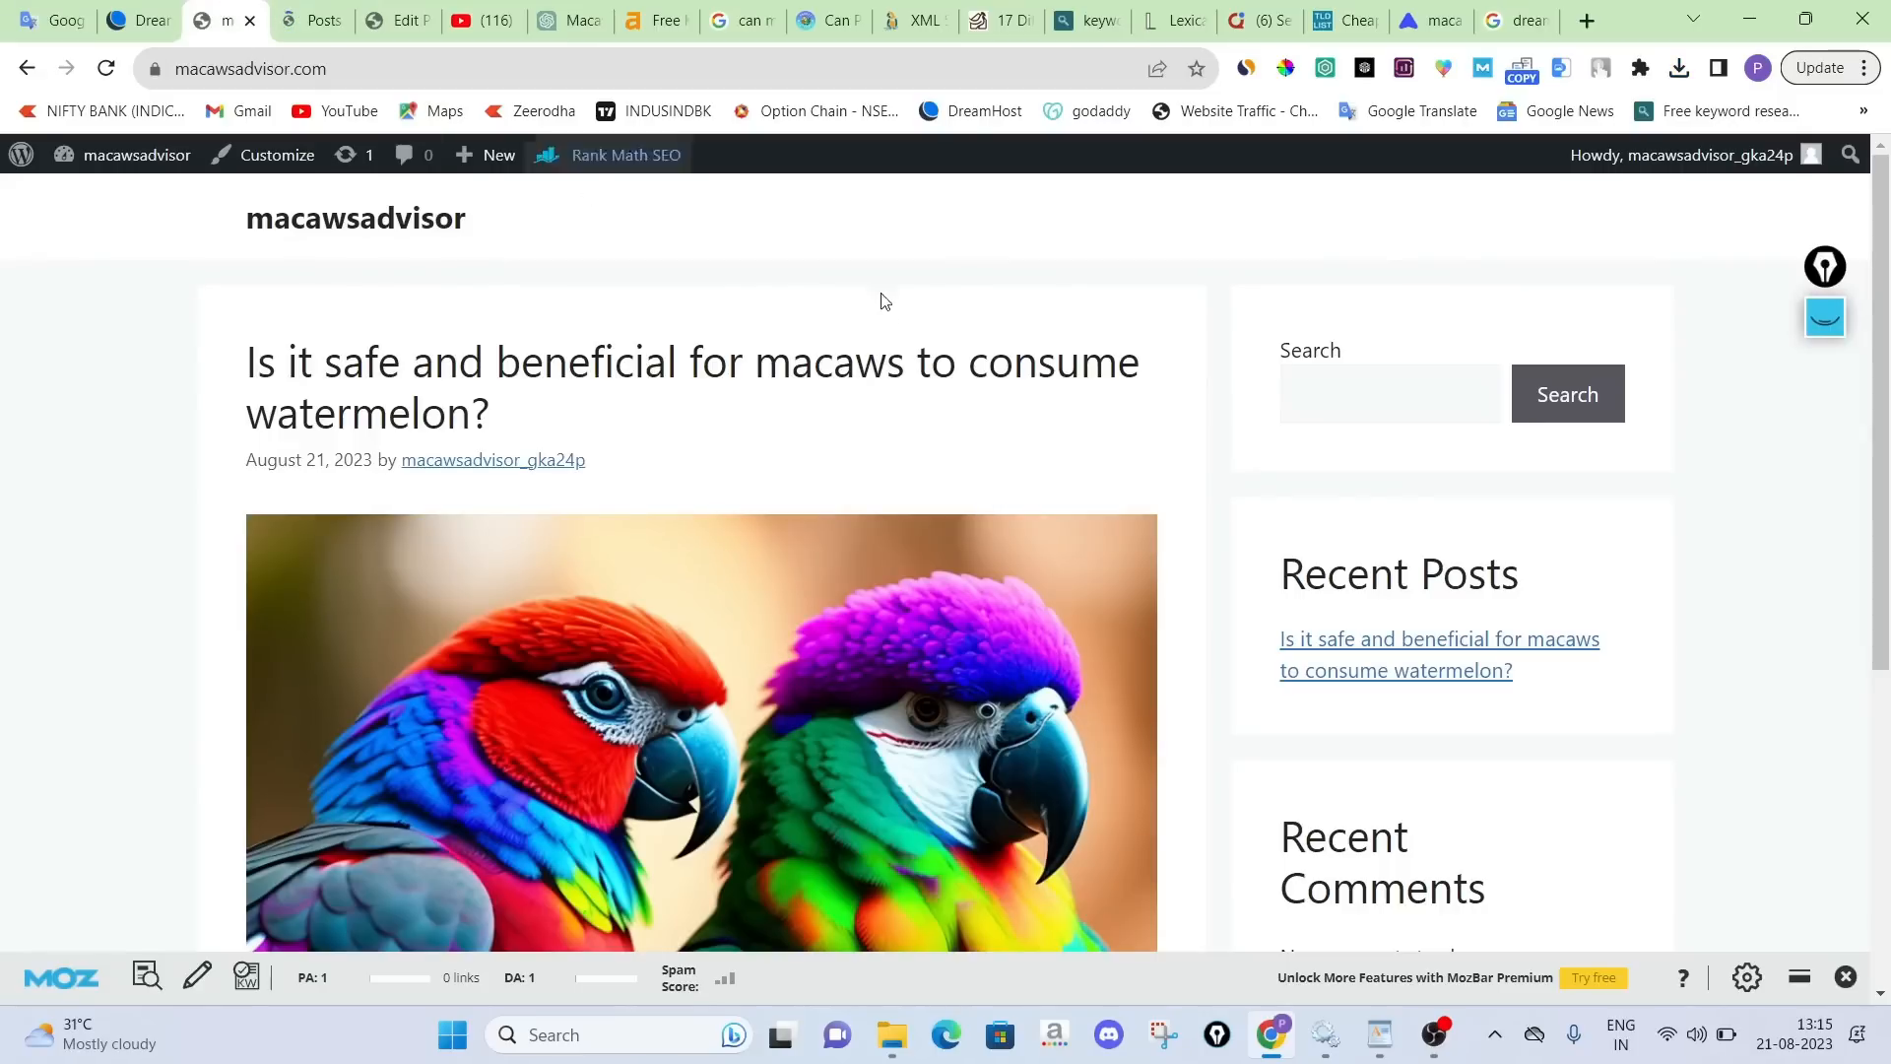
click(1826, 317)
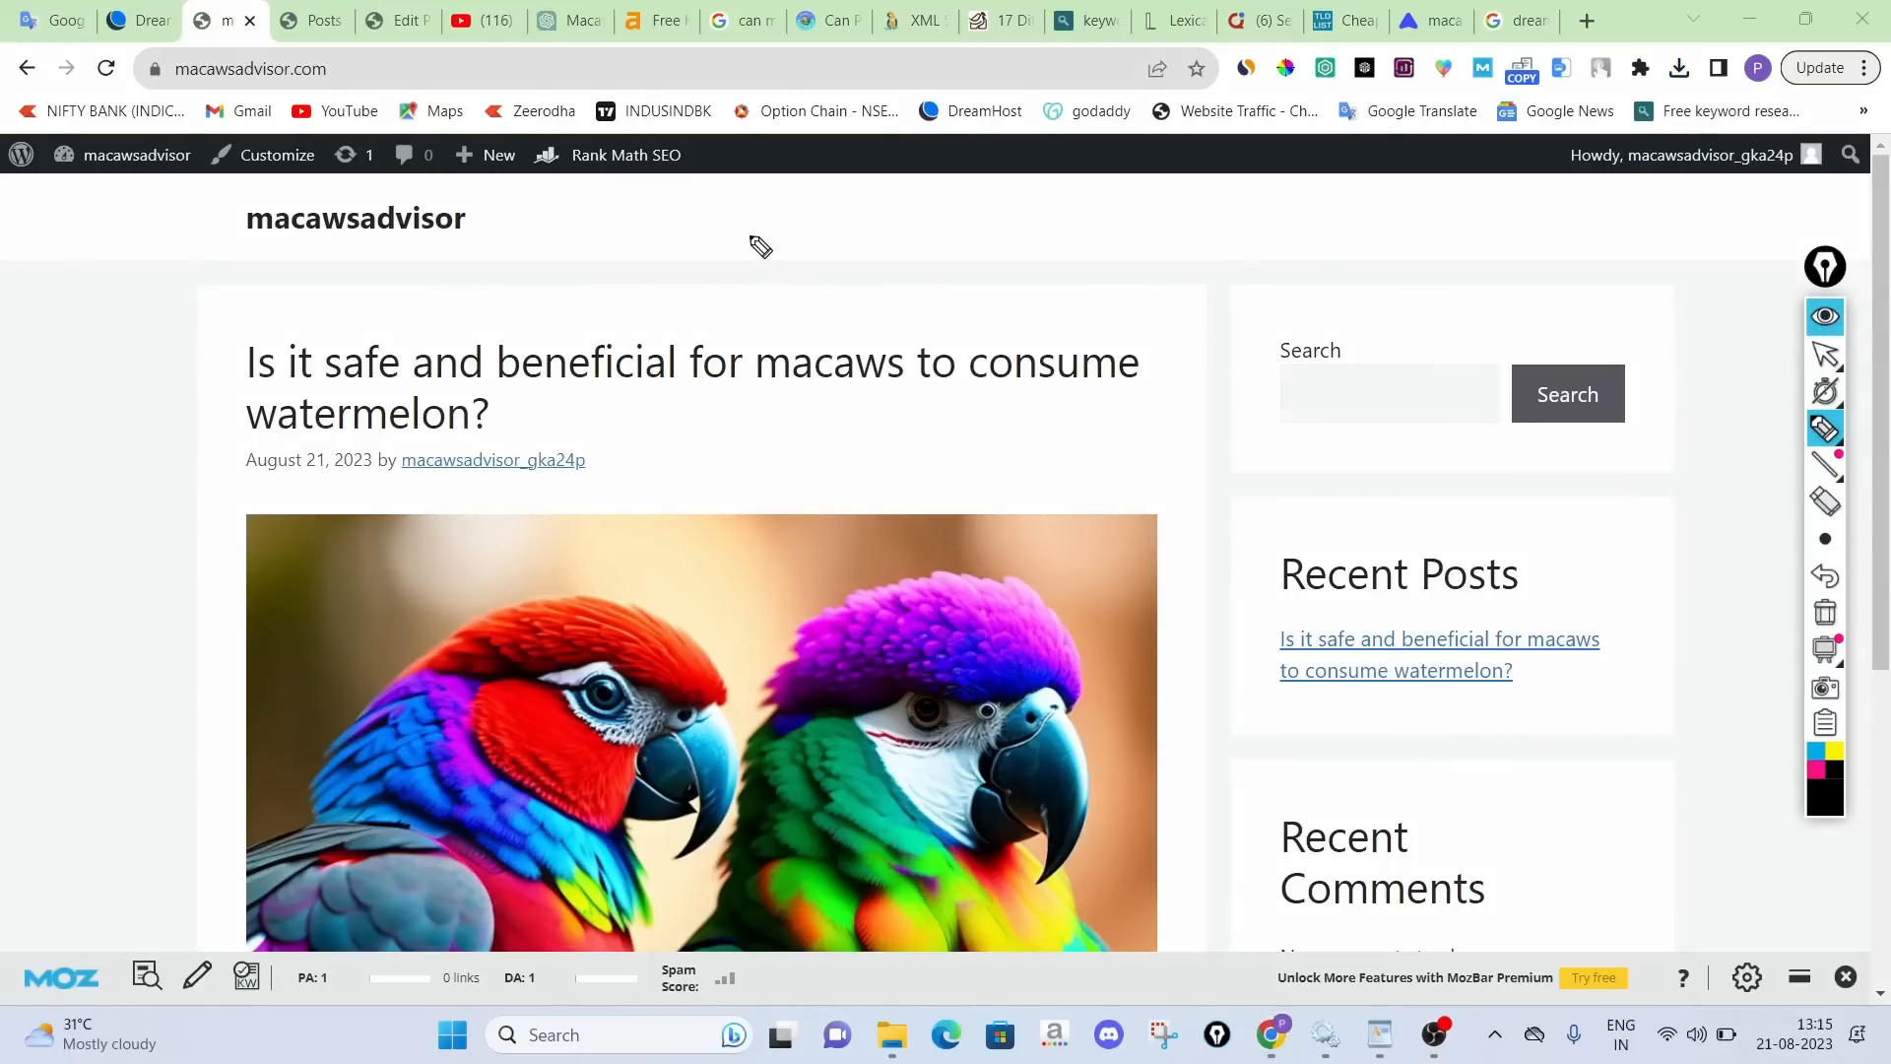
mouse_move(750, 235)
mouse_down()
mouse_move(831, 263)
mouse_move(975, 227)
mouse_move(679, 224)
mouse_move(1052, 233)
mouse_move(1077, 322)
mouse_move(1288, 183)
mouse_up()
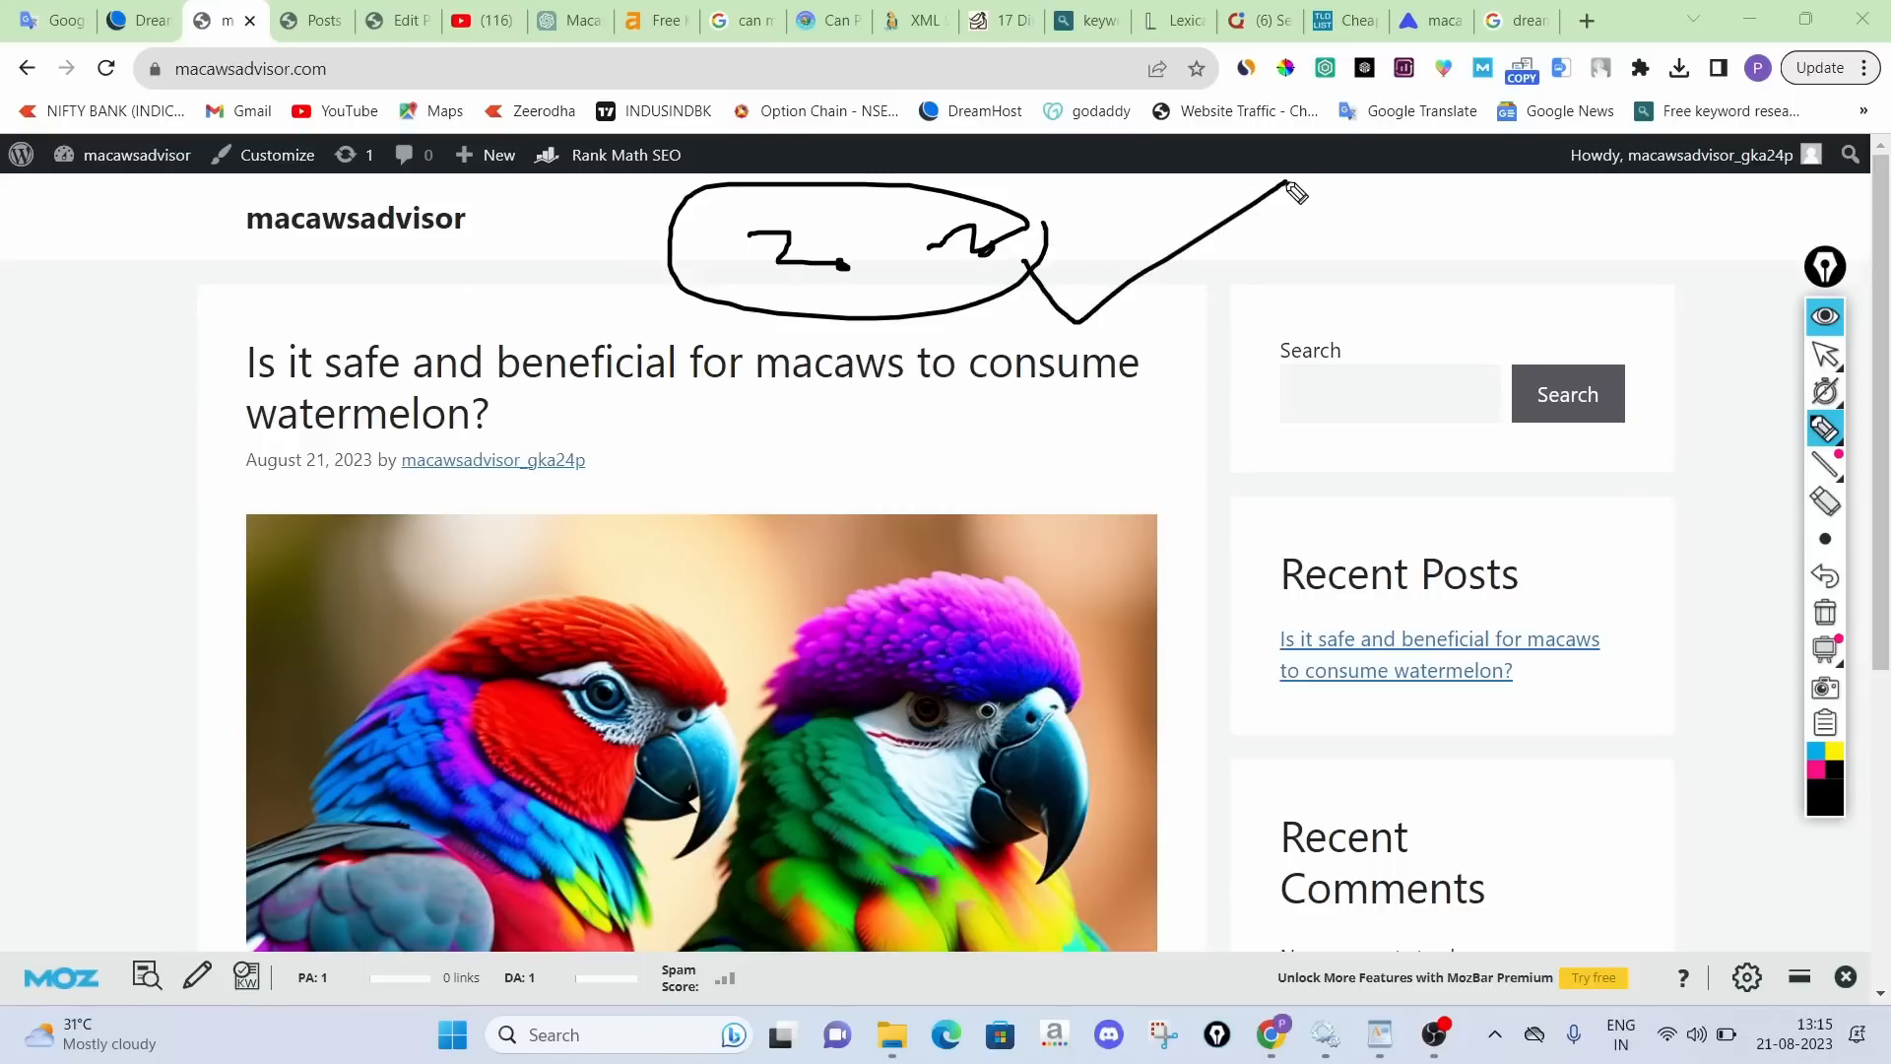
click(1825, 613)
click(1825, 318)
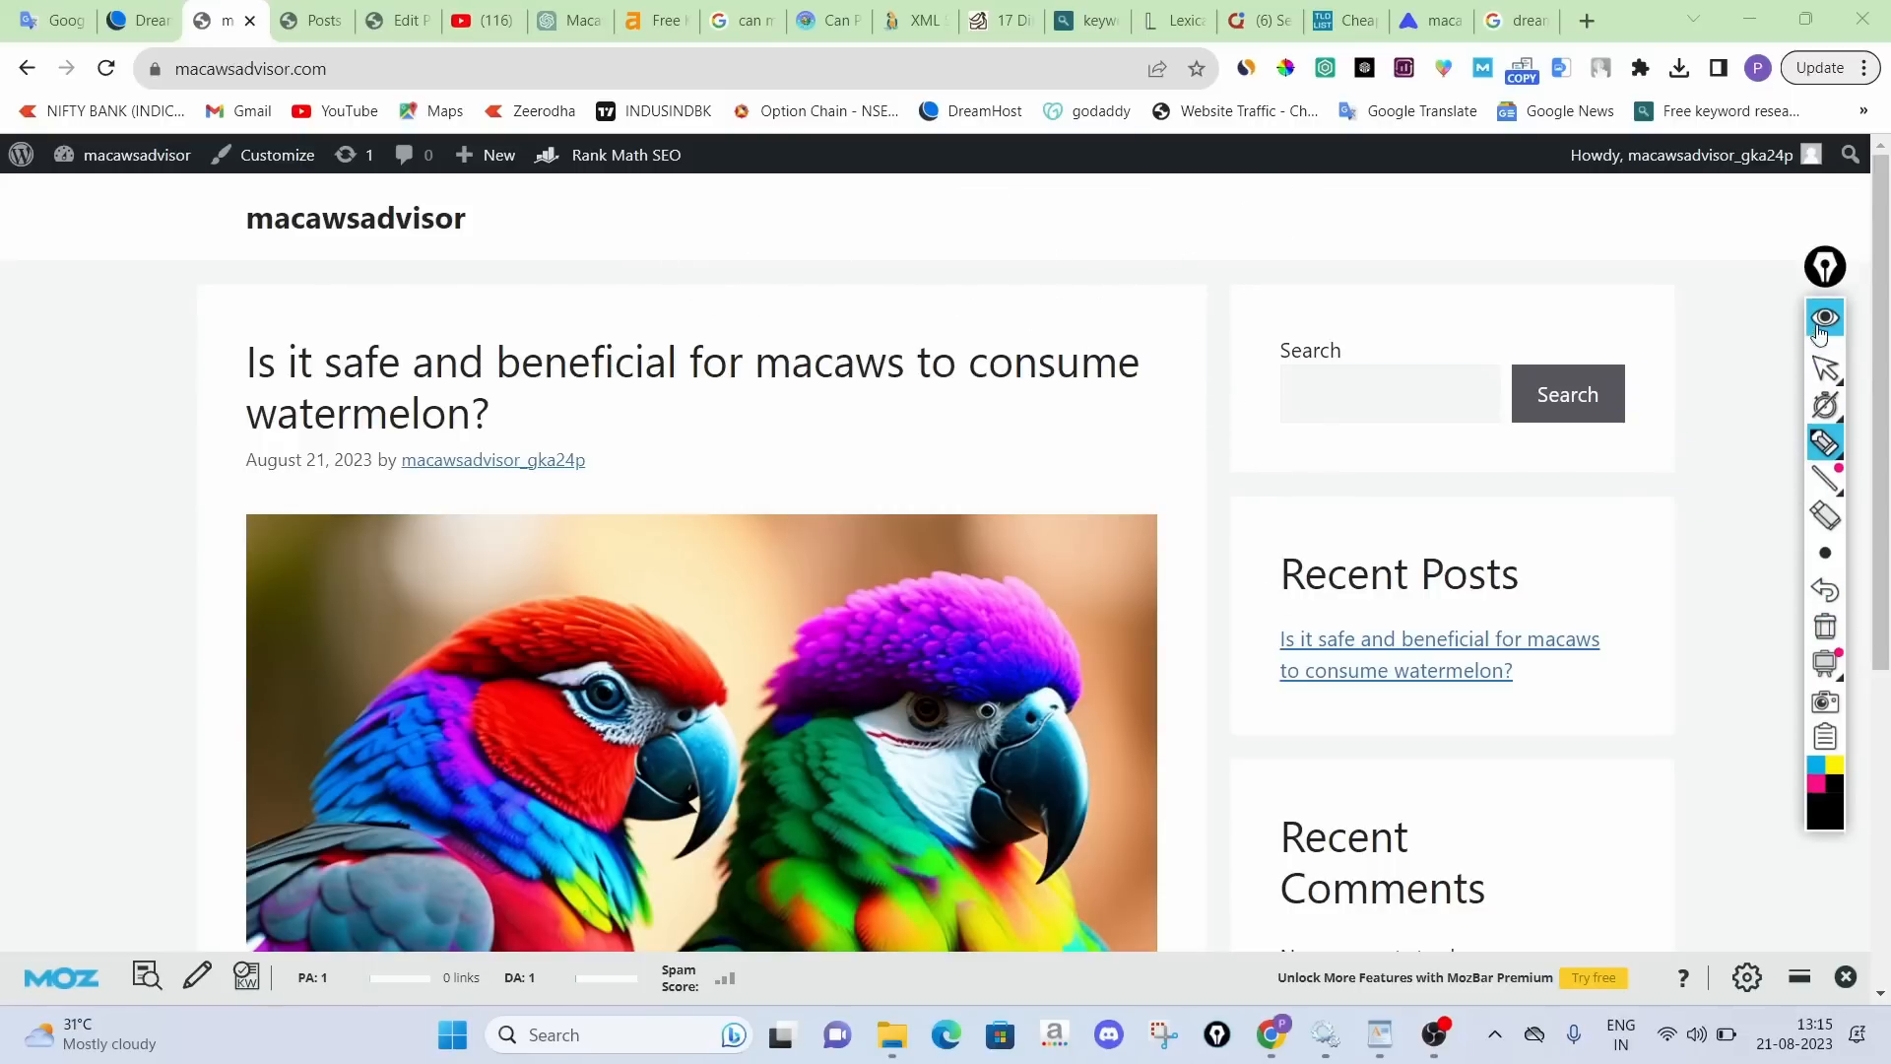
Switch to WordPad to check the list of steps, and return to Chrome
click(1273, 1036)
click(1274, 1036)
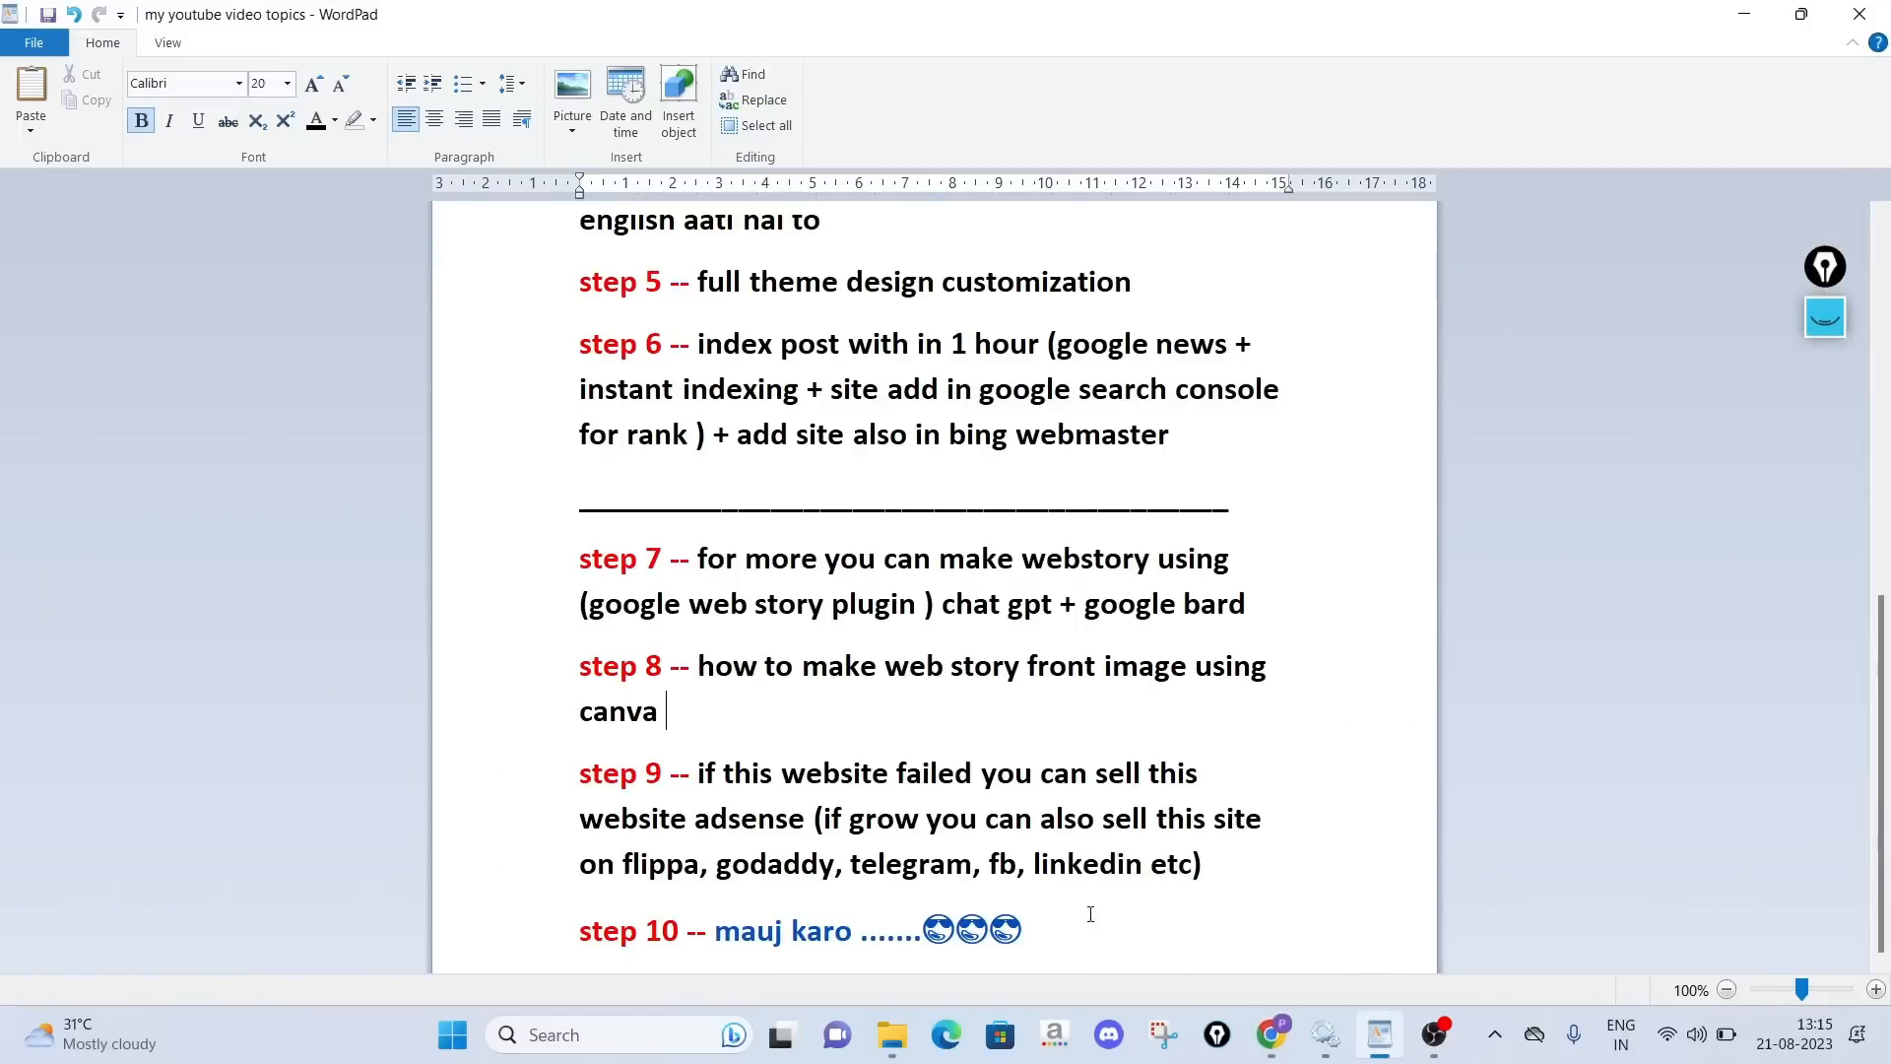
click(1274, 1036)
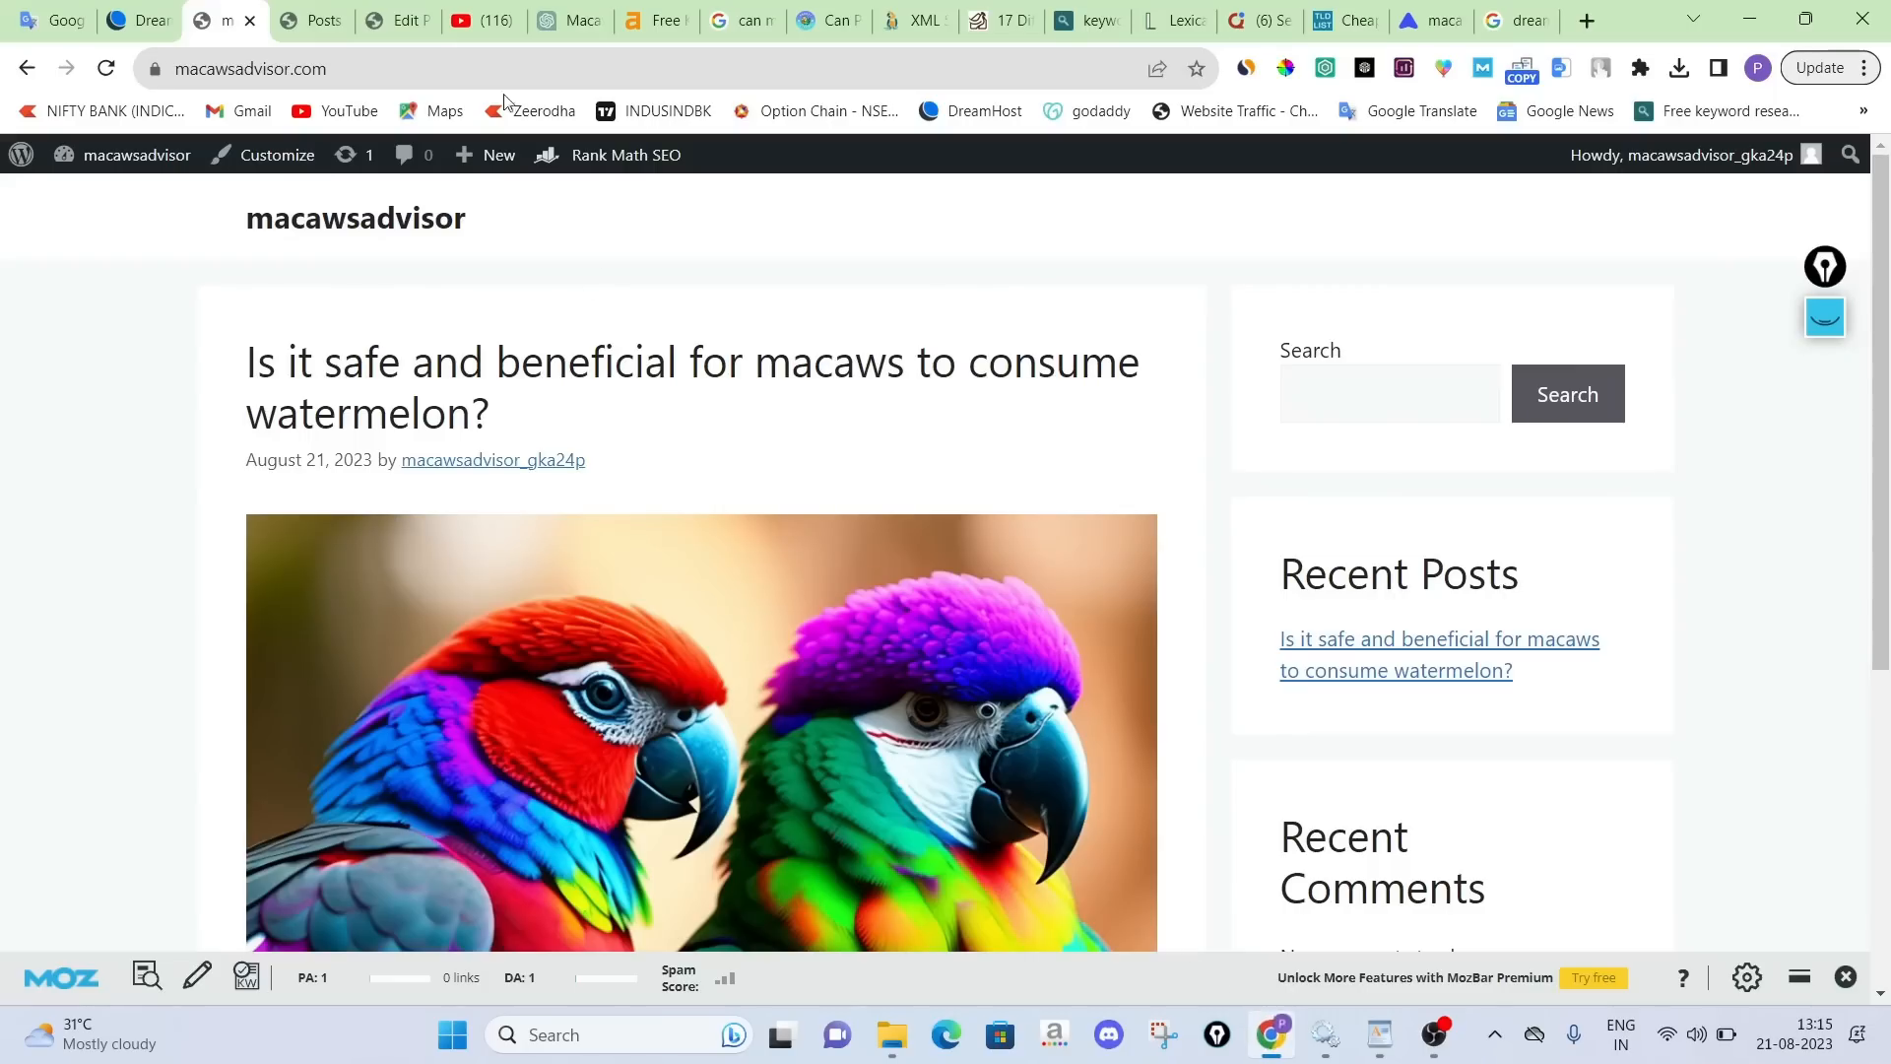
Open the YouTube channel's video list, circle the Chat GPT page creation video with the screen pen, and clear the marking
click(483, 19)
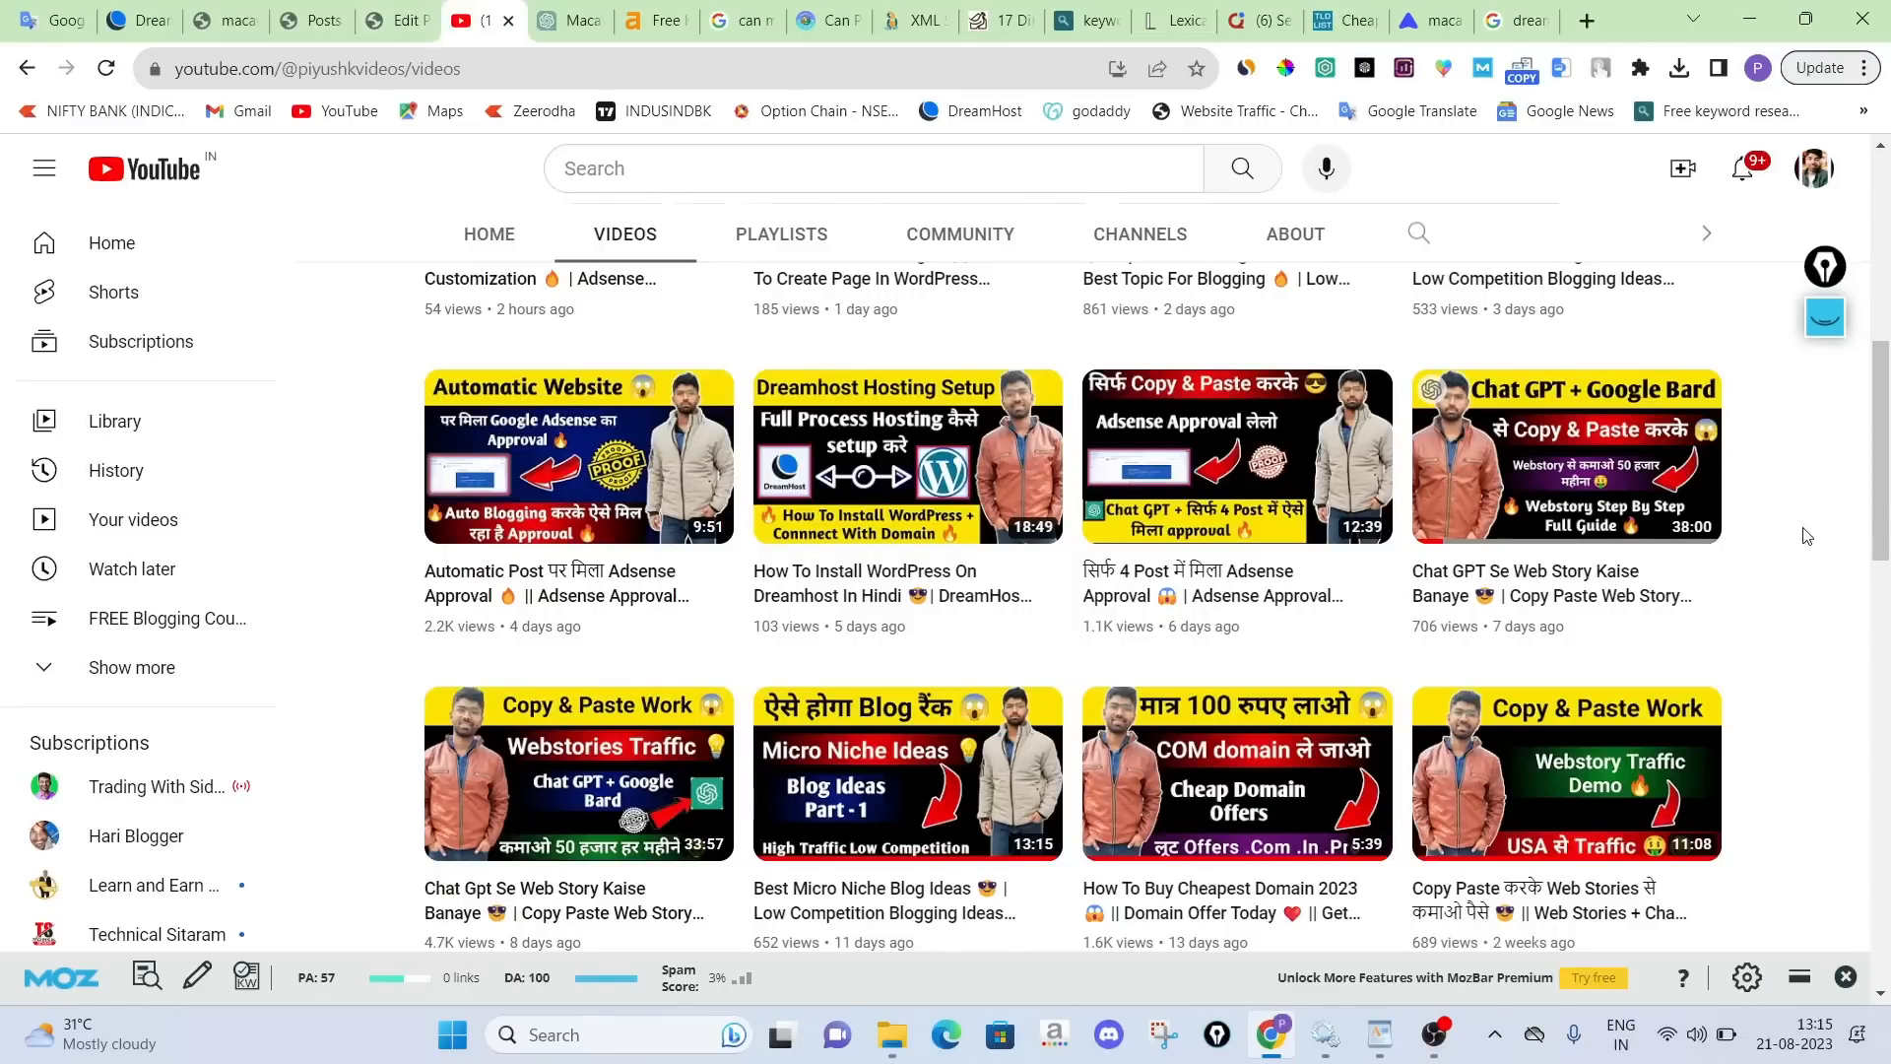
scroll(1256, 434, up, 5)
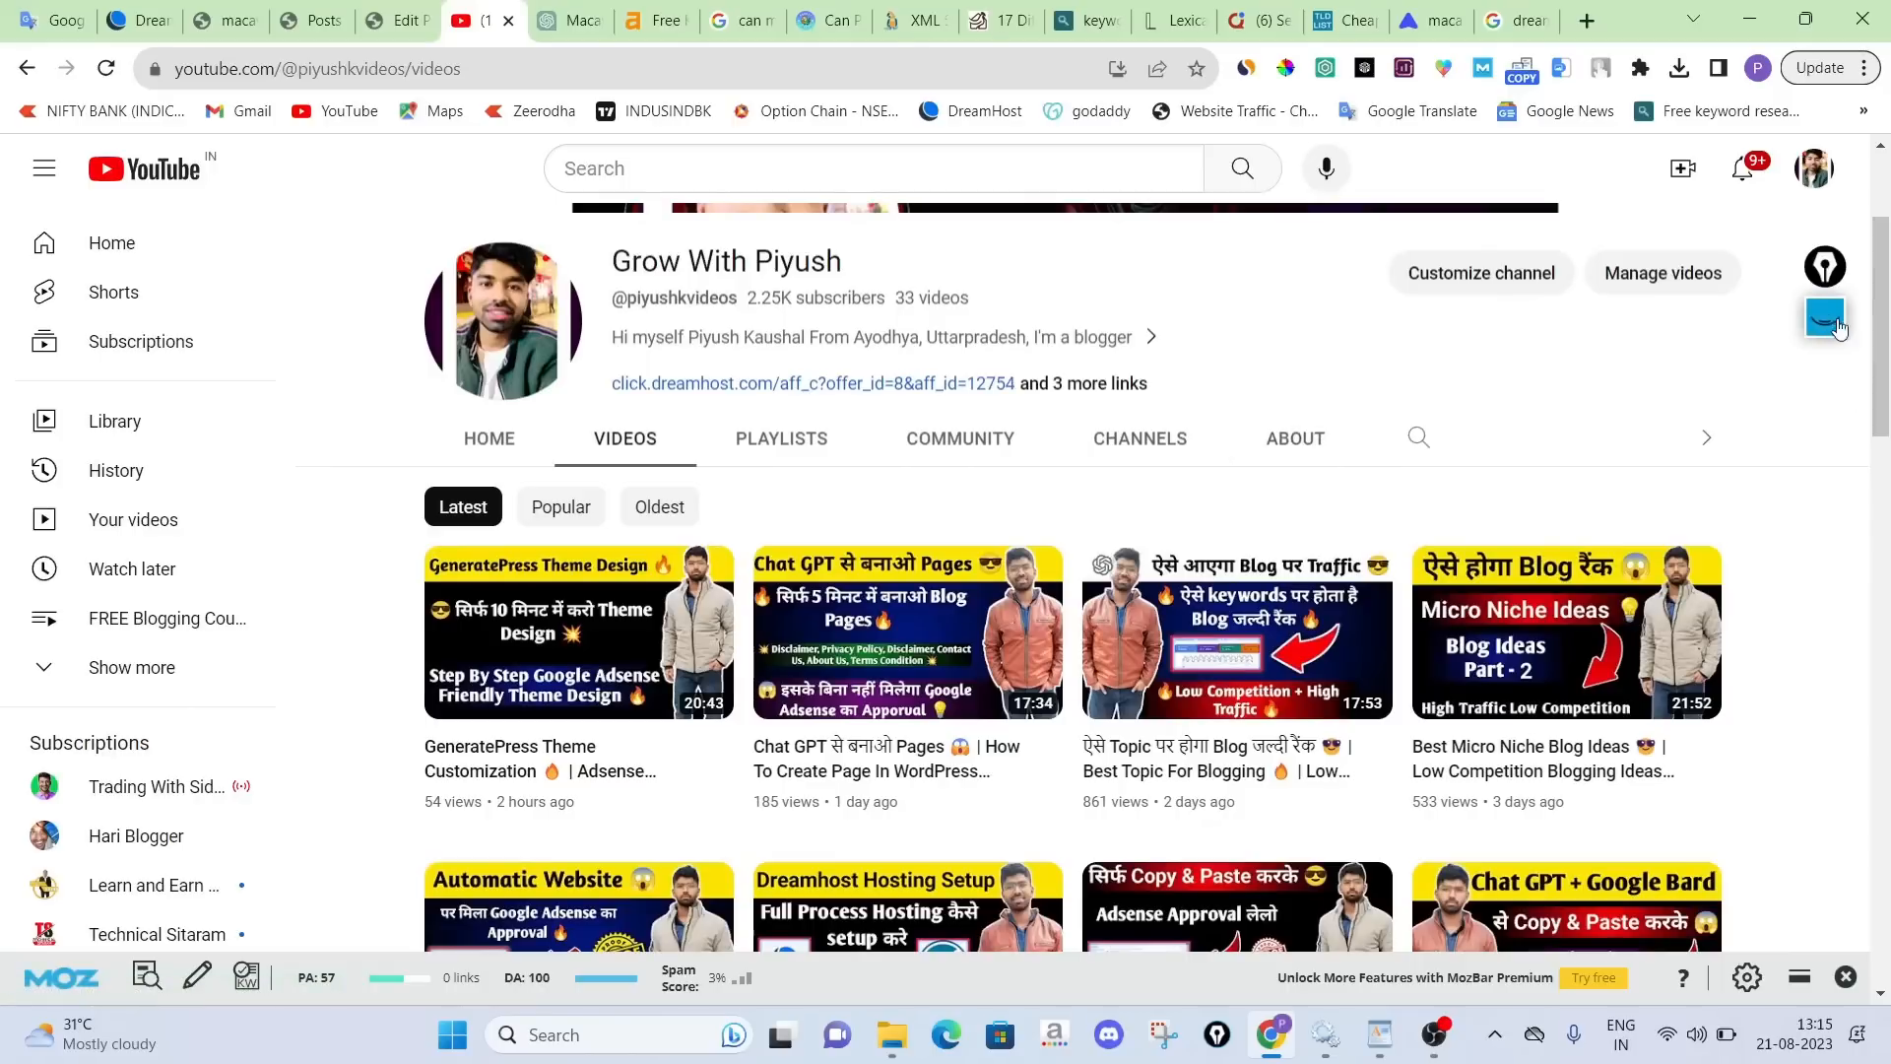
click(1830, 320)
mouse_move(844, 503)
mouse_down()
mouse_move(793, 510)
mouse_move(741, 778)
mouse_move(1059, 813)
mouse_move(1059, 542)
mouse_move(803, 507)
mouse_up()
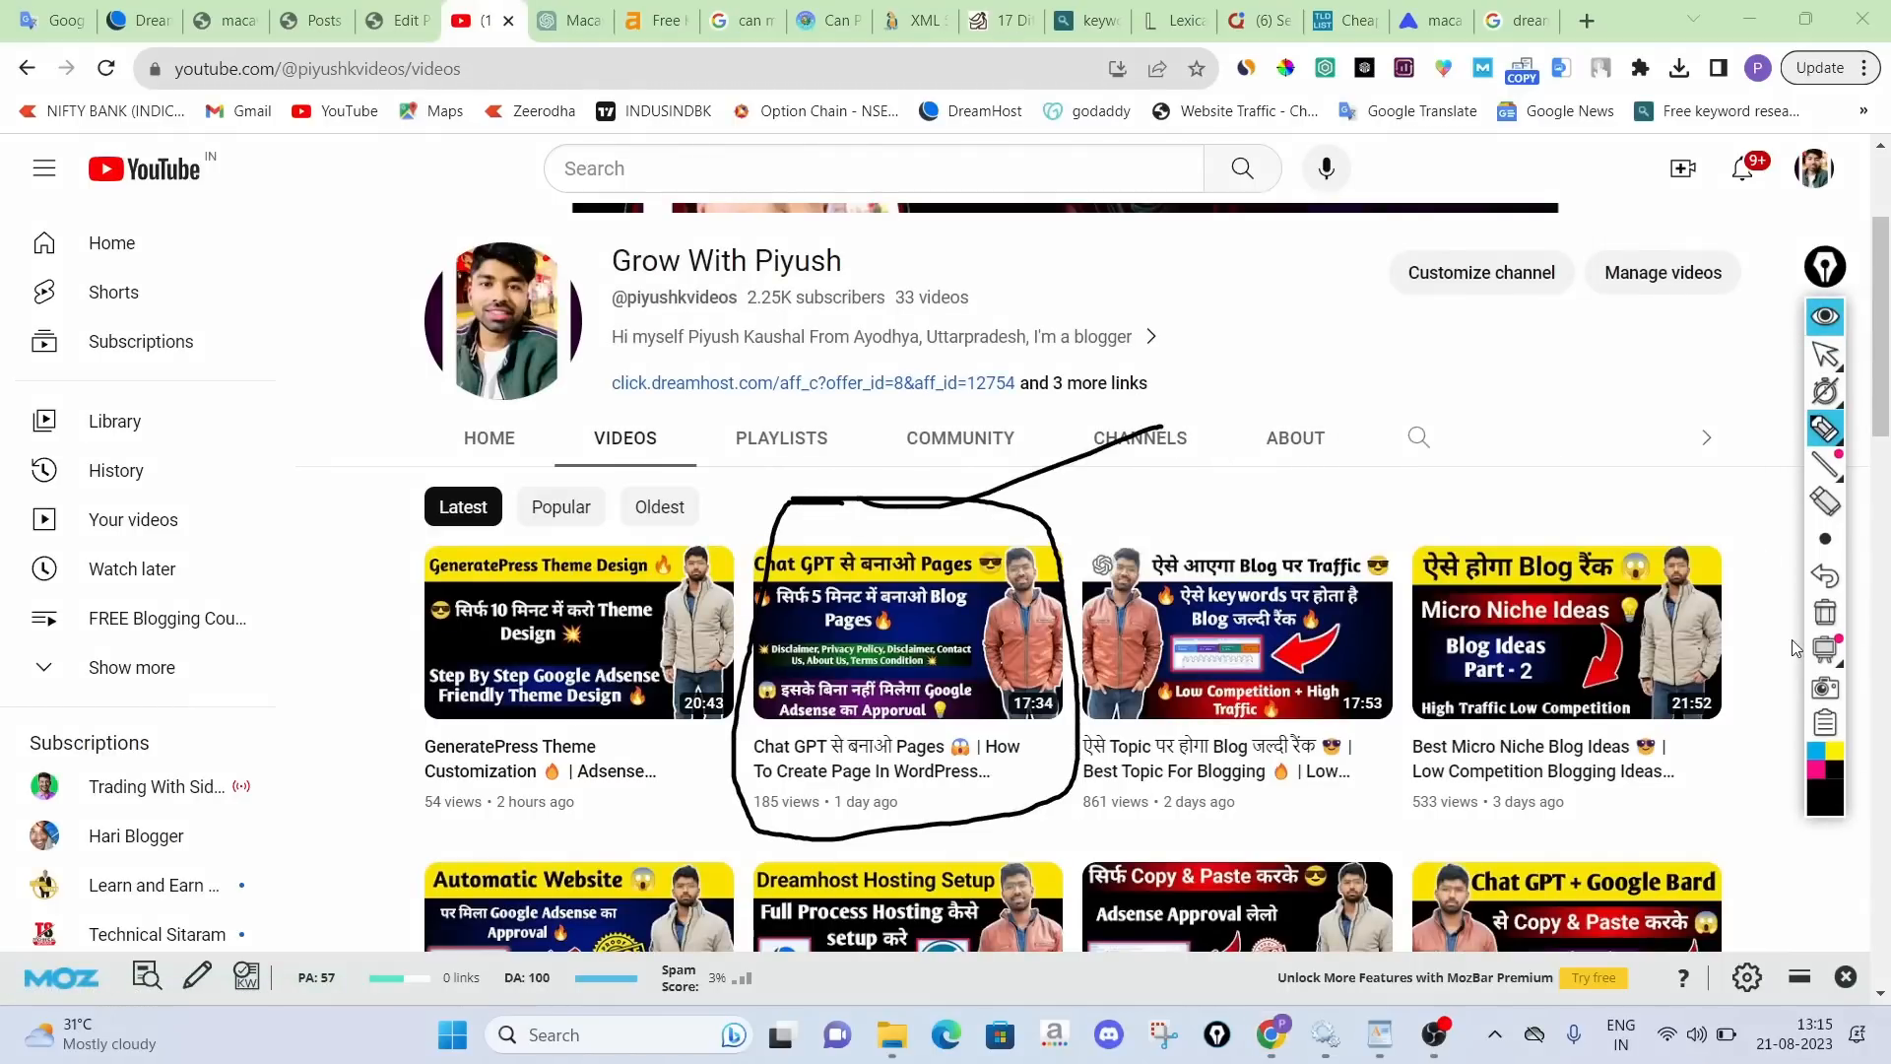
click(1825, 612)
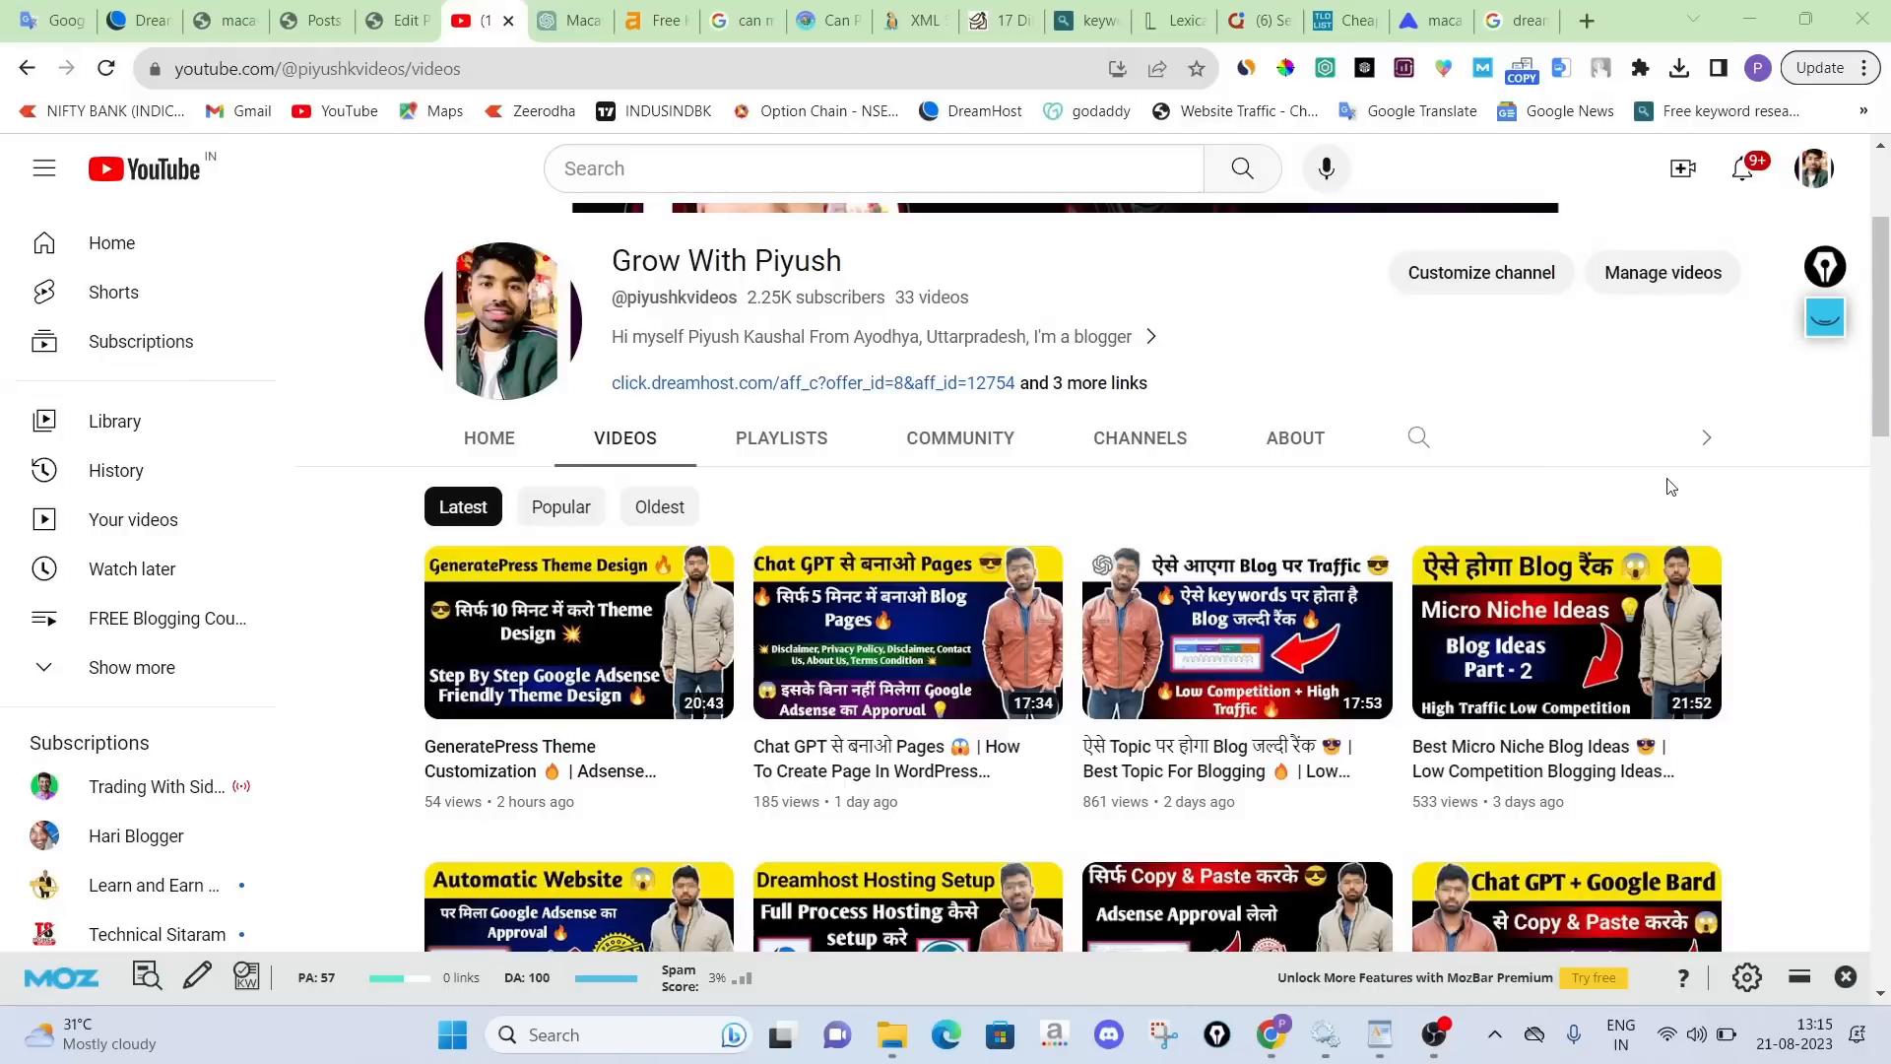
Revisit the WordPress posts list, the macawsadvisor home page, and the YouTube channel's video list
click(366, 12)
click(313, 20)
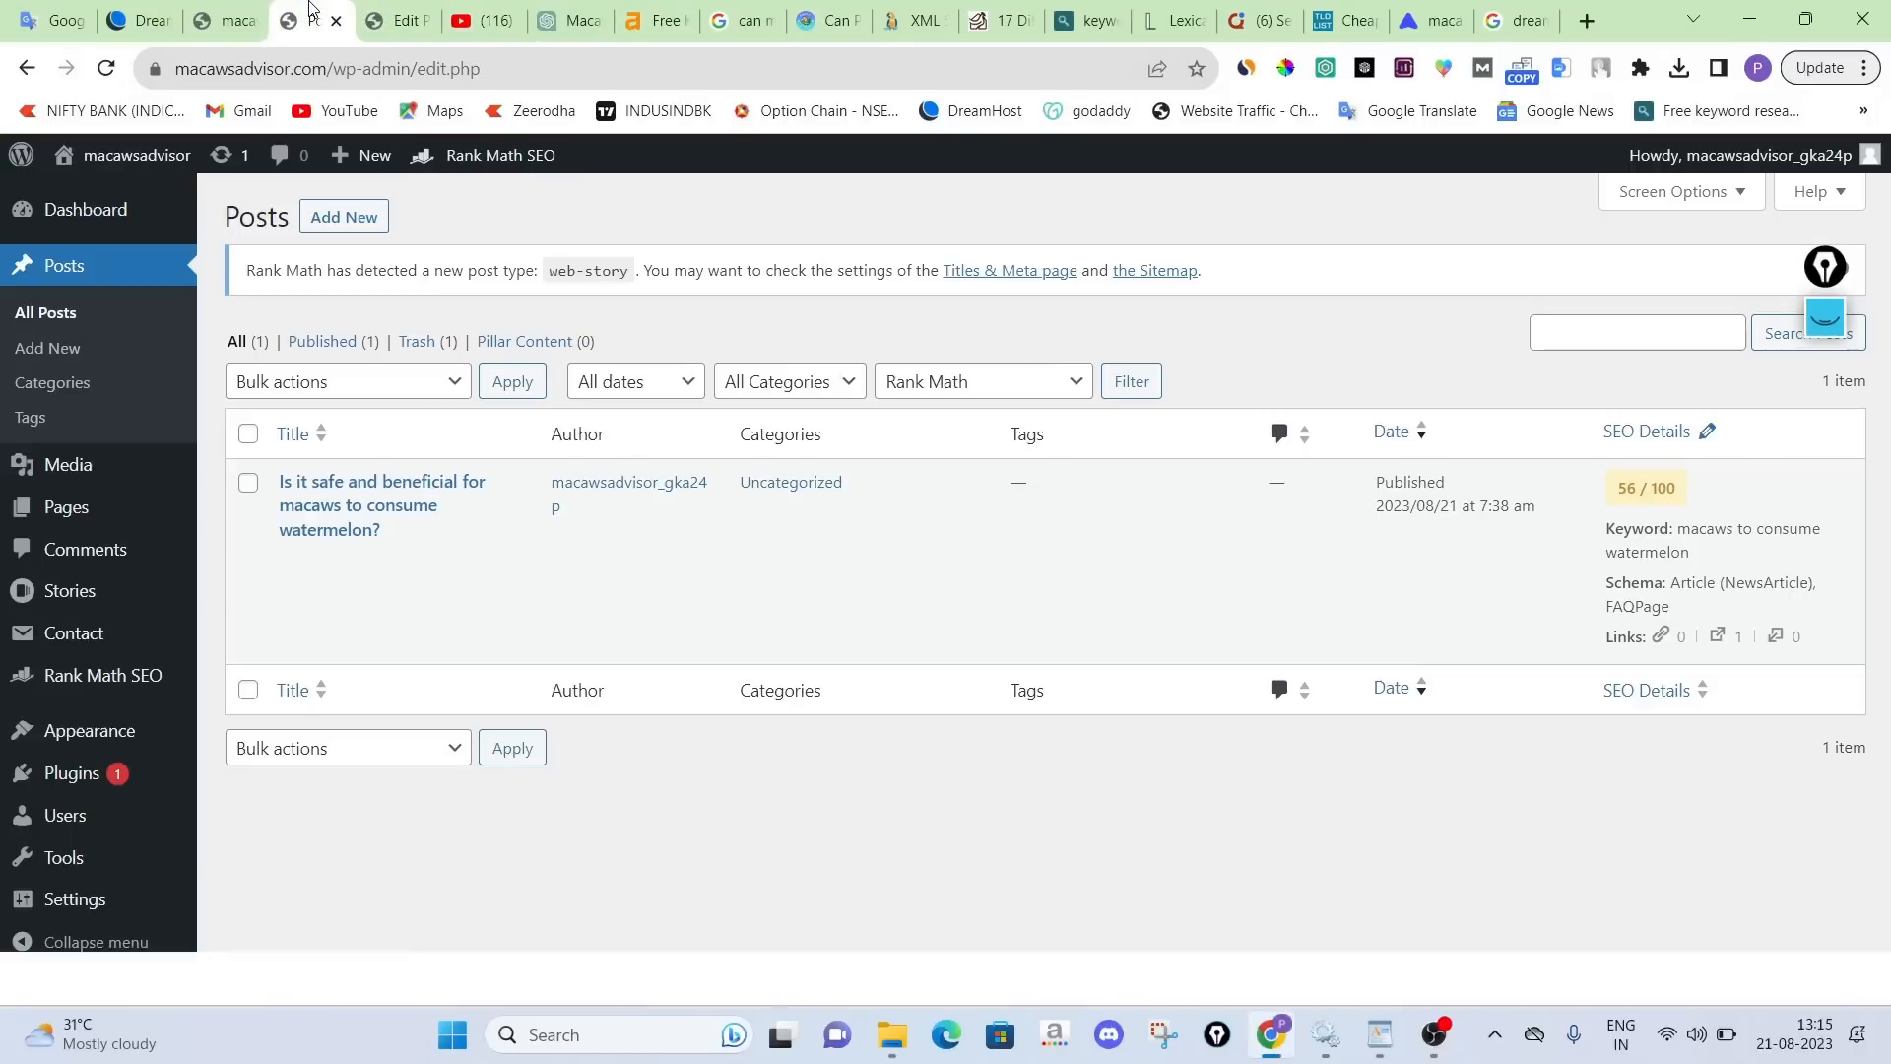
click(227, 20)
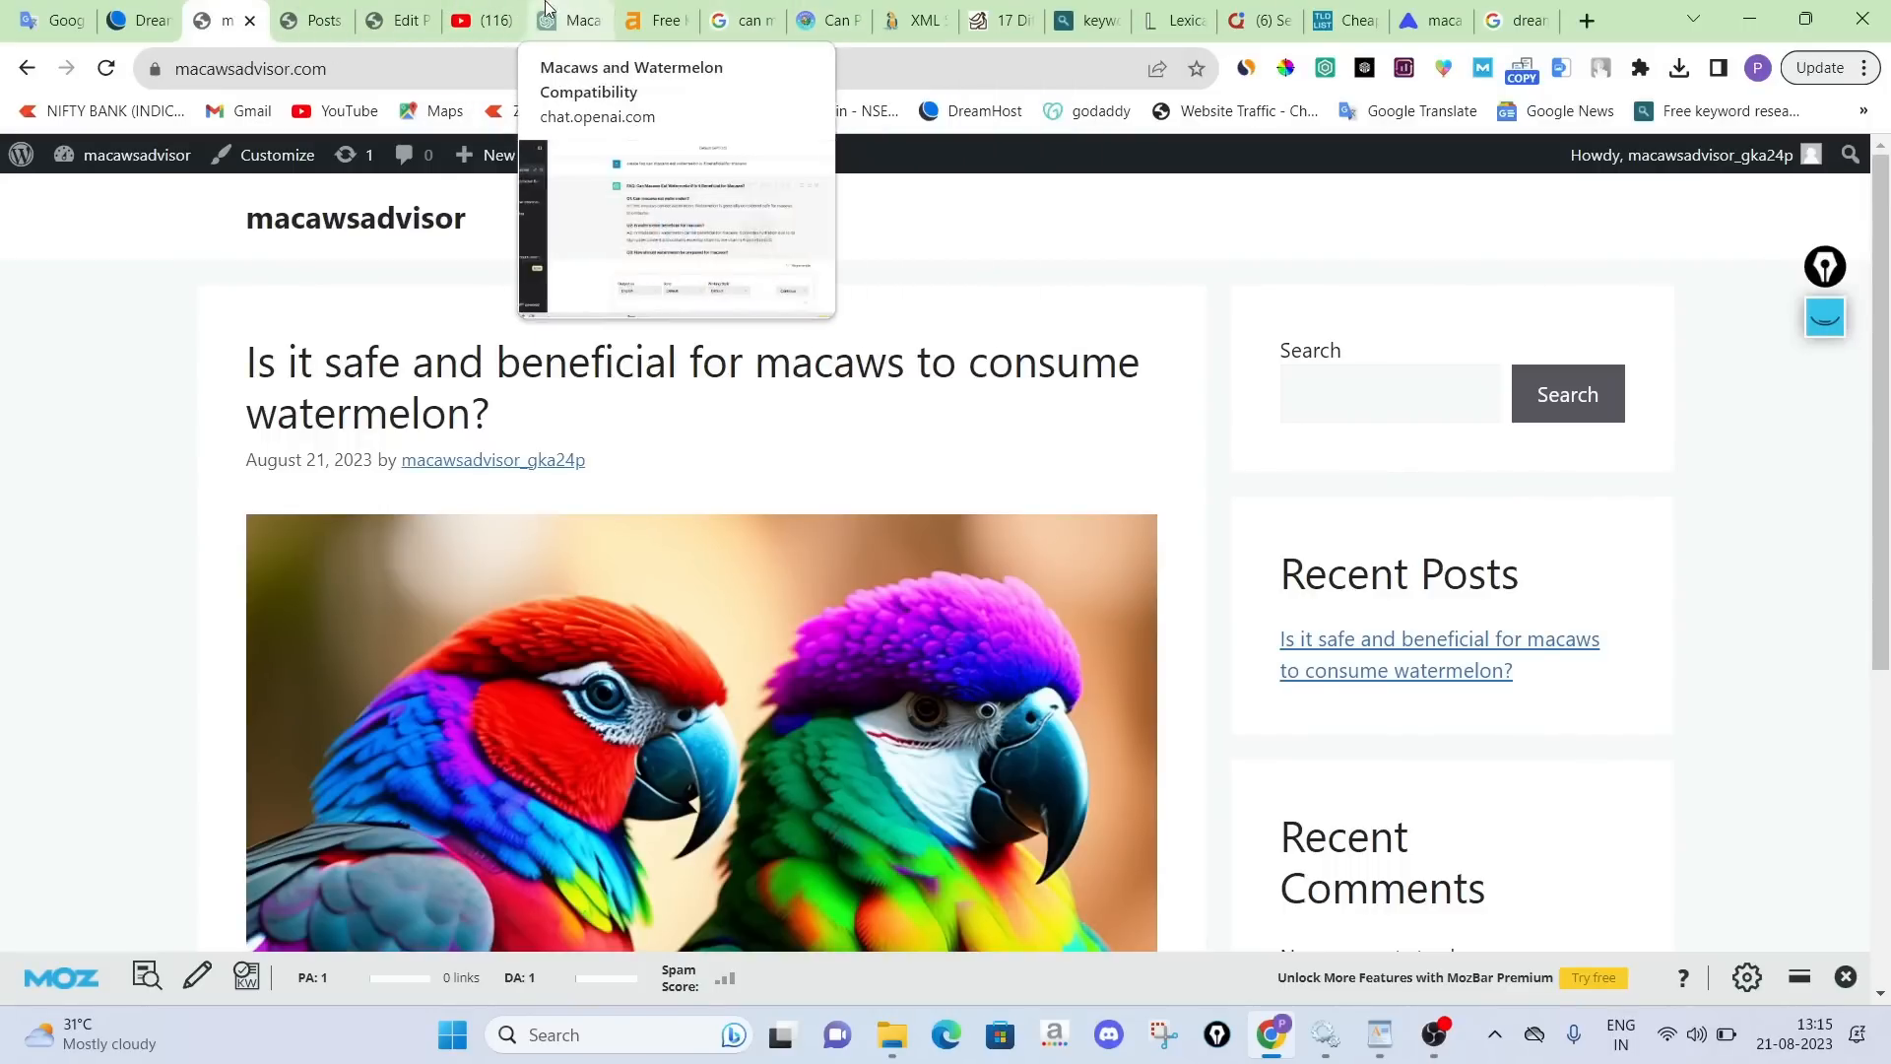
click(502, 10)
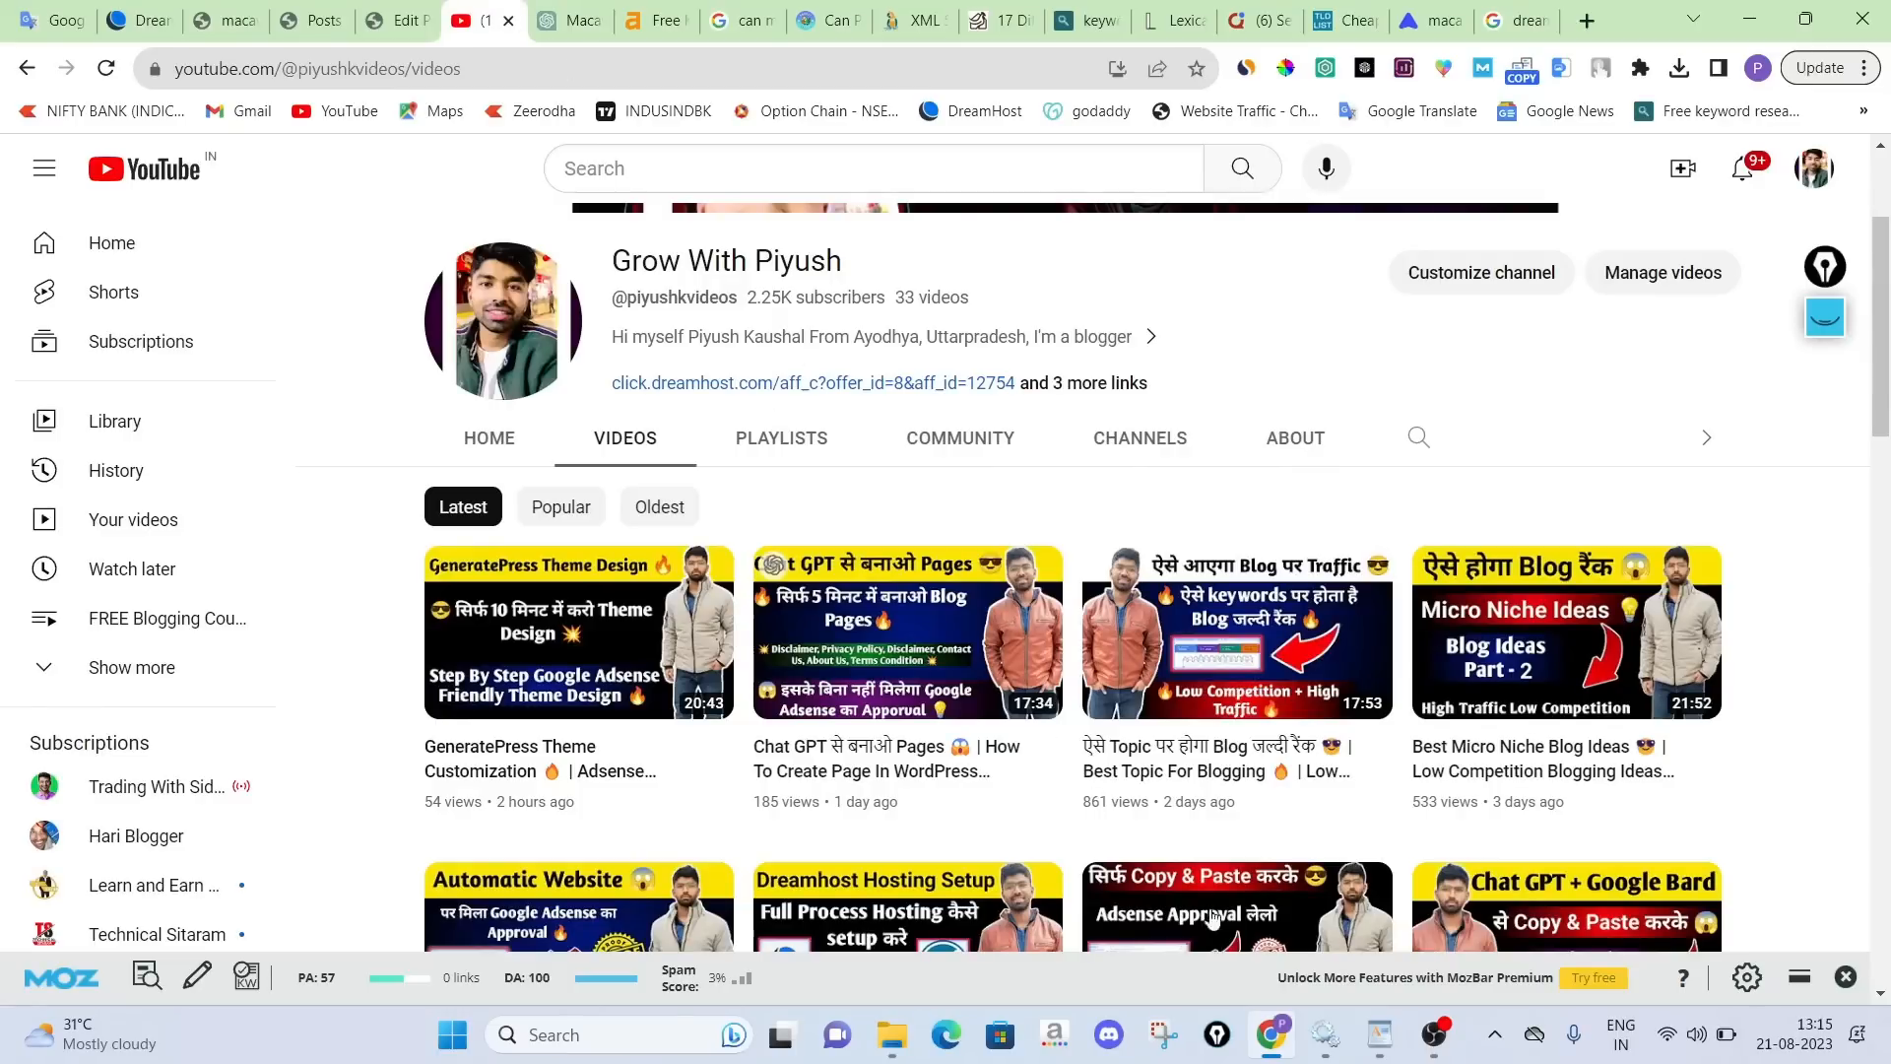
Switch to WordPad, circle step 10 "mauj karo" with the screen pen, and draw a large check mark beside it
click(1379, 1034)
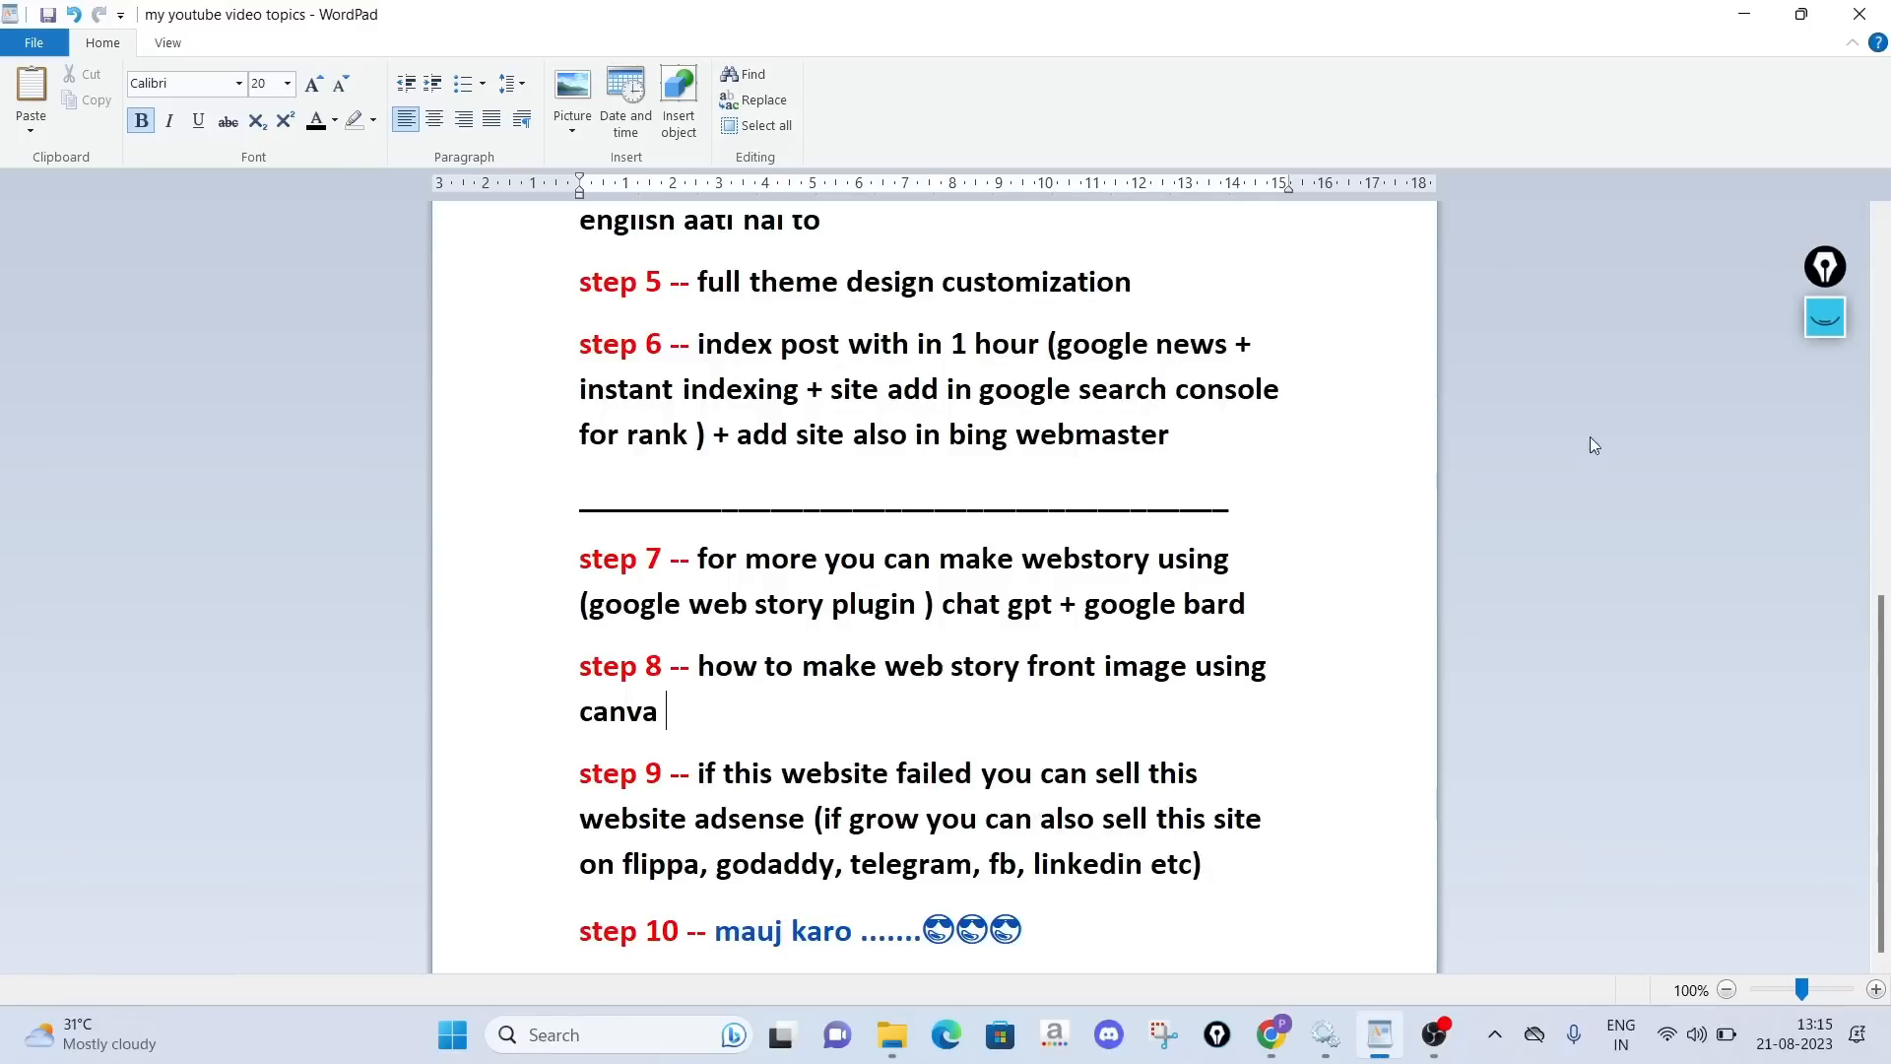
click(1825, 318)
mouse_move(707, 975)
mouse_down()
mouse_move(1104, 947)
mouse_move(680, 889)
mouse_move(675, 982)
mouse_move(729, 973)
mouse_up()
mouse_move(1095, 913)
mouse_down()
mouse_move(1109, 931)
mouse_move(1645, 828)
mouse_up()
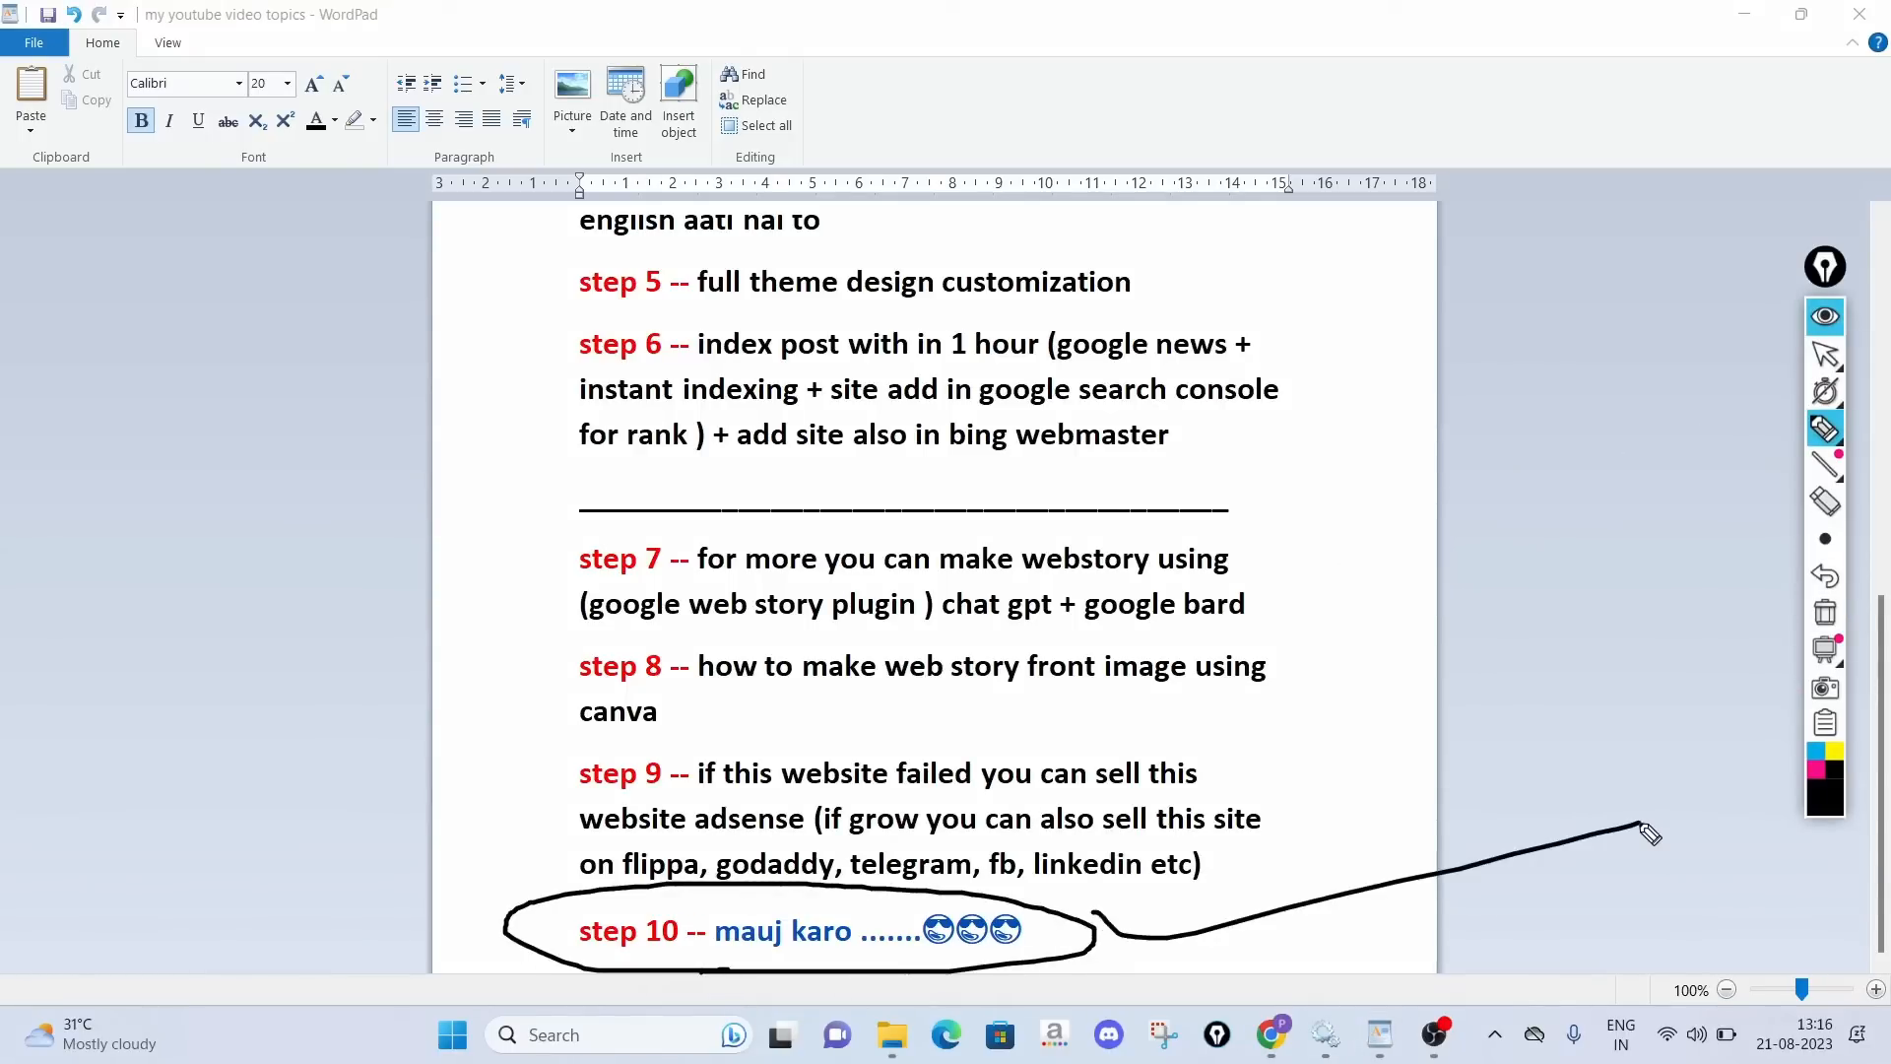